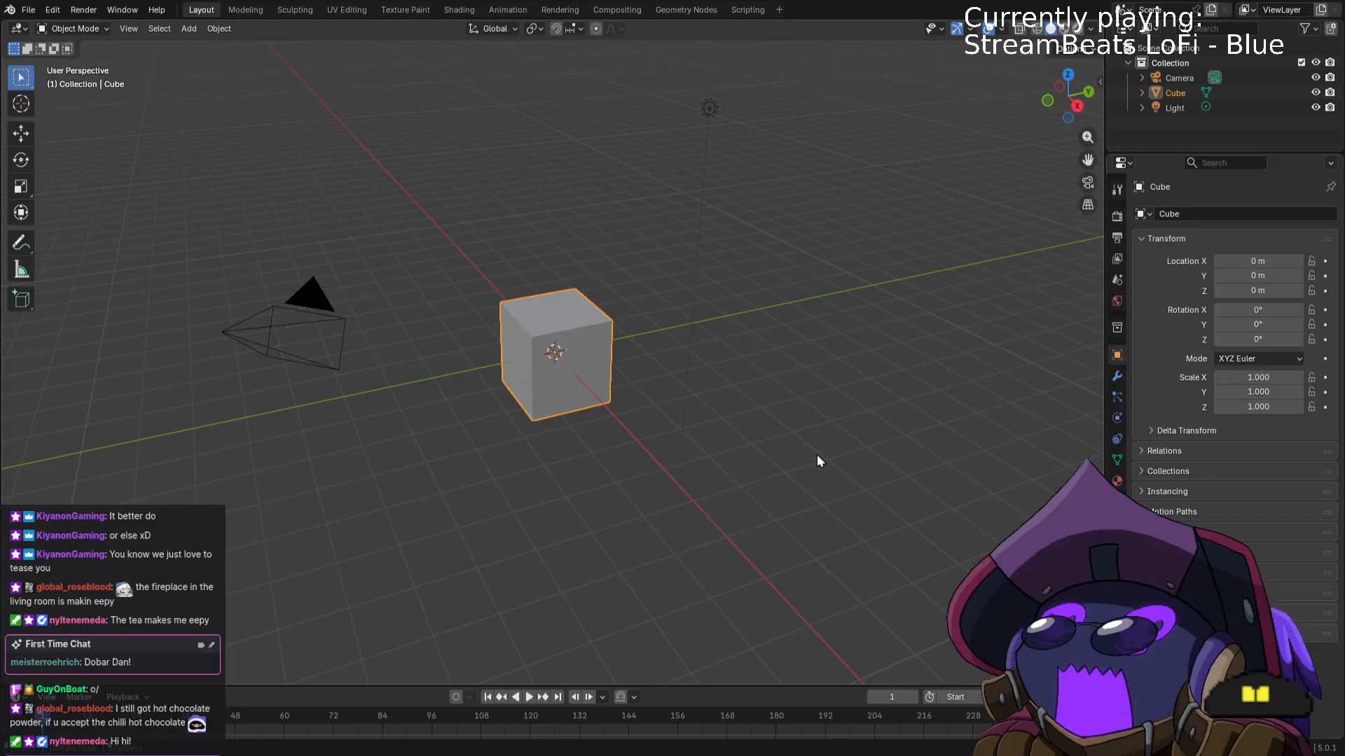
Delete all the default objects, the cube, camera and light, from the scene.
middle_drag(827, 466, 846, 472)
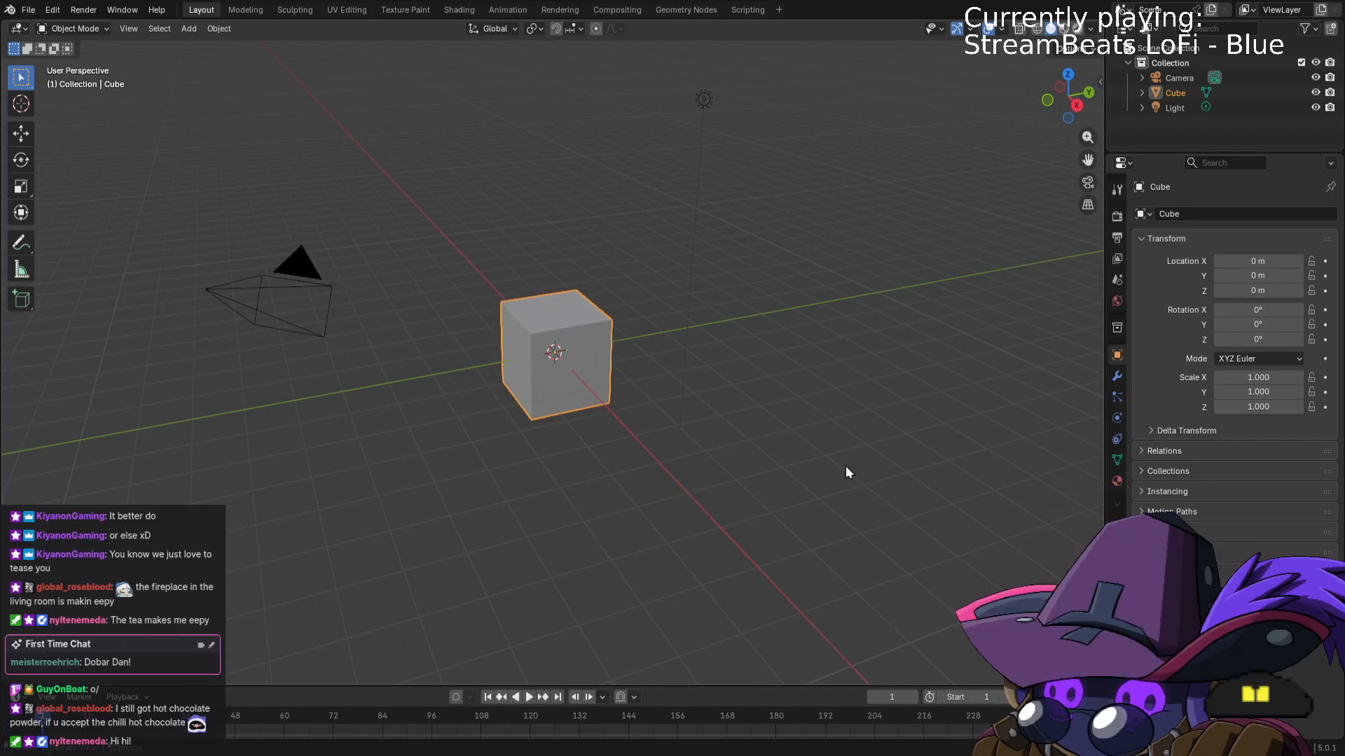
key(a)
key(Delete)
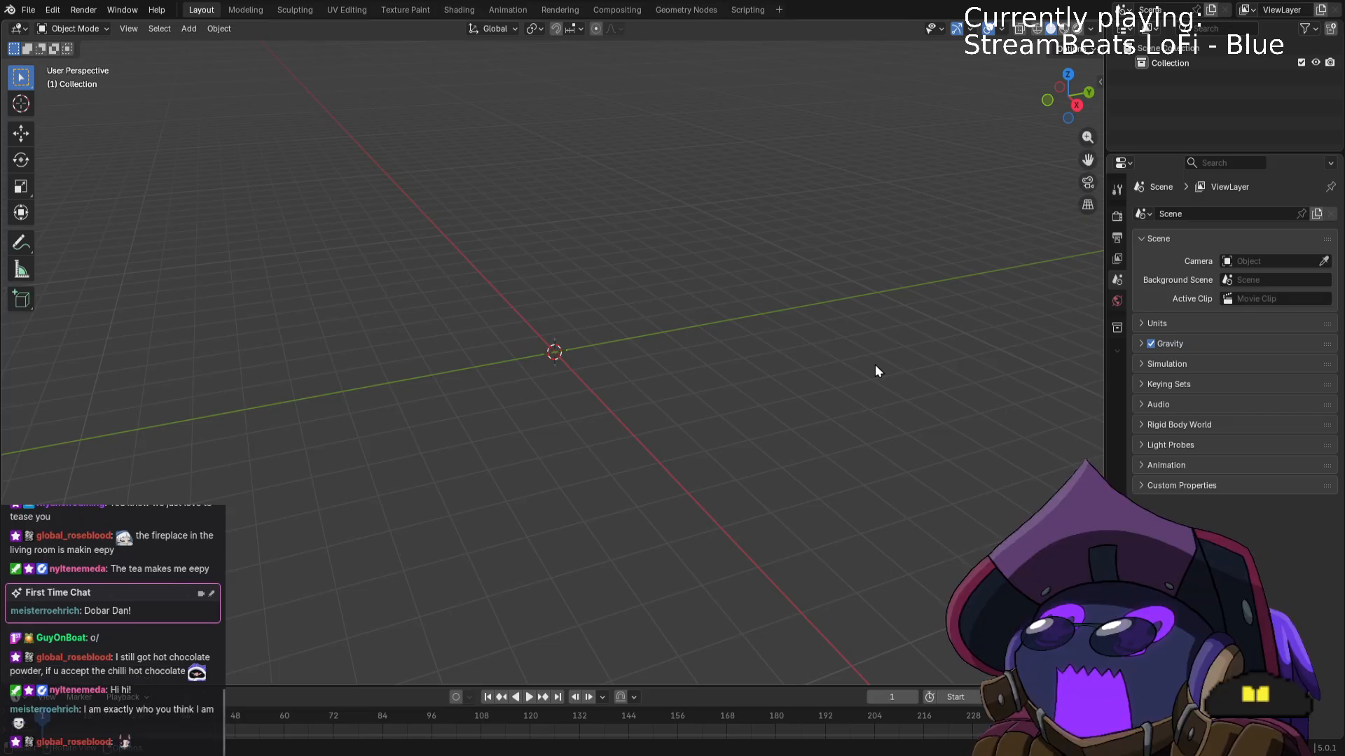
Add a mesh plane at the world origin of the empty scene.
mouse_move(844, 360)
middle_down()
mouse_move(851, 350)
mouse_move(828, 358)
middle_up()
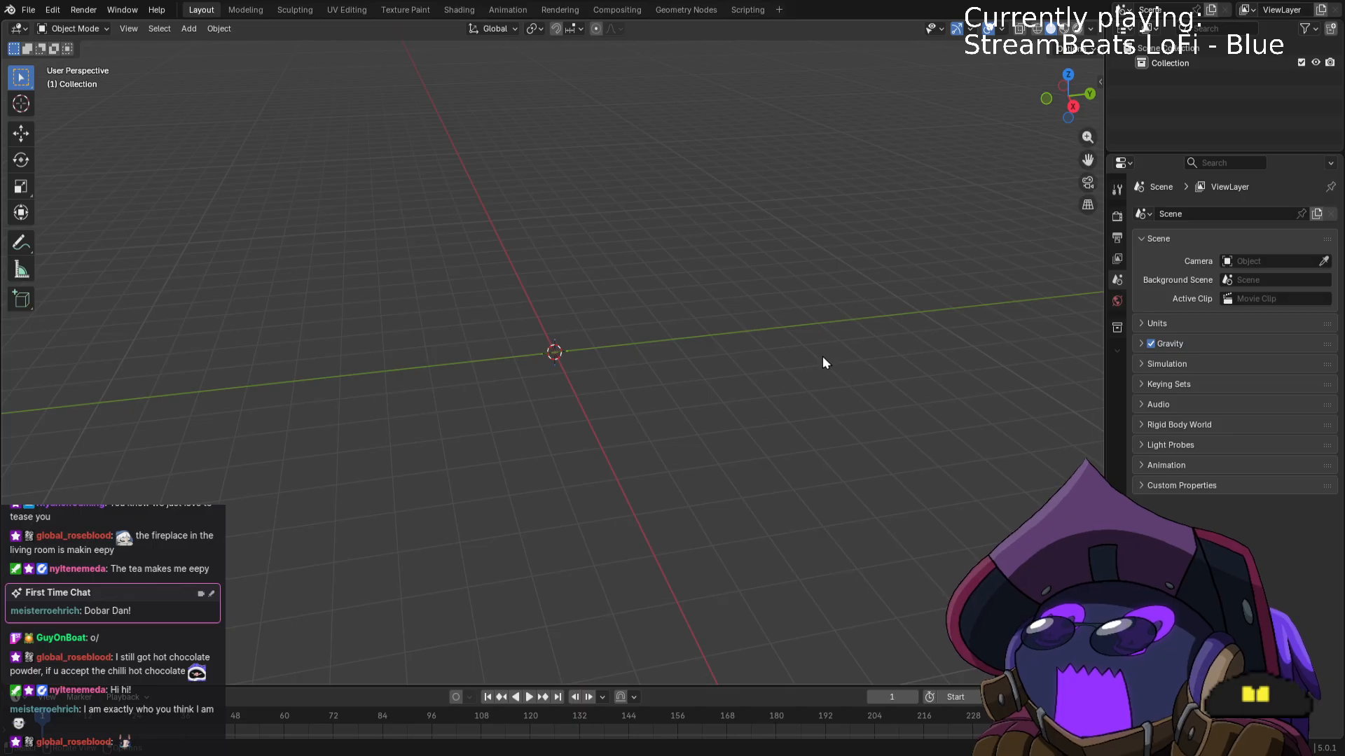
key(shift+a)
mouse_move(822, 374)
click(870, 374)
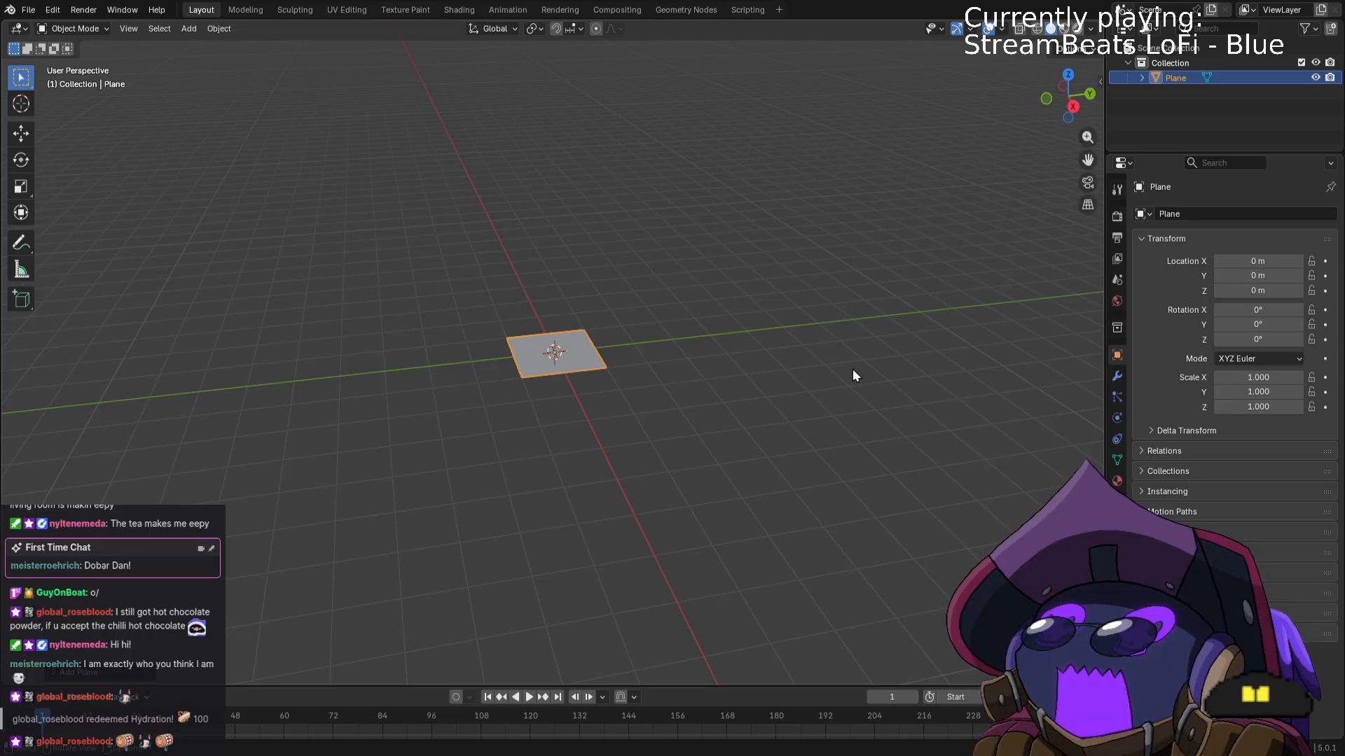
Show the plane's transform values and set its X and Y scale to 100.
middle_drag(500, 171, 637, 259)
scroll(684, 363, down, 4)
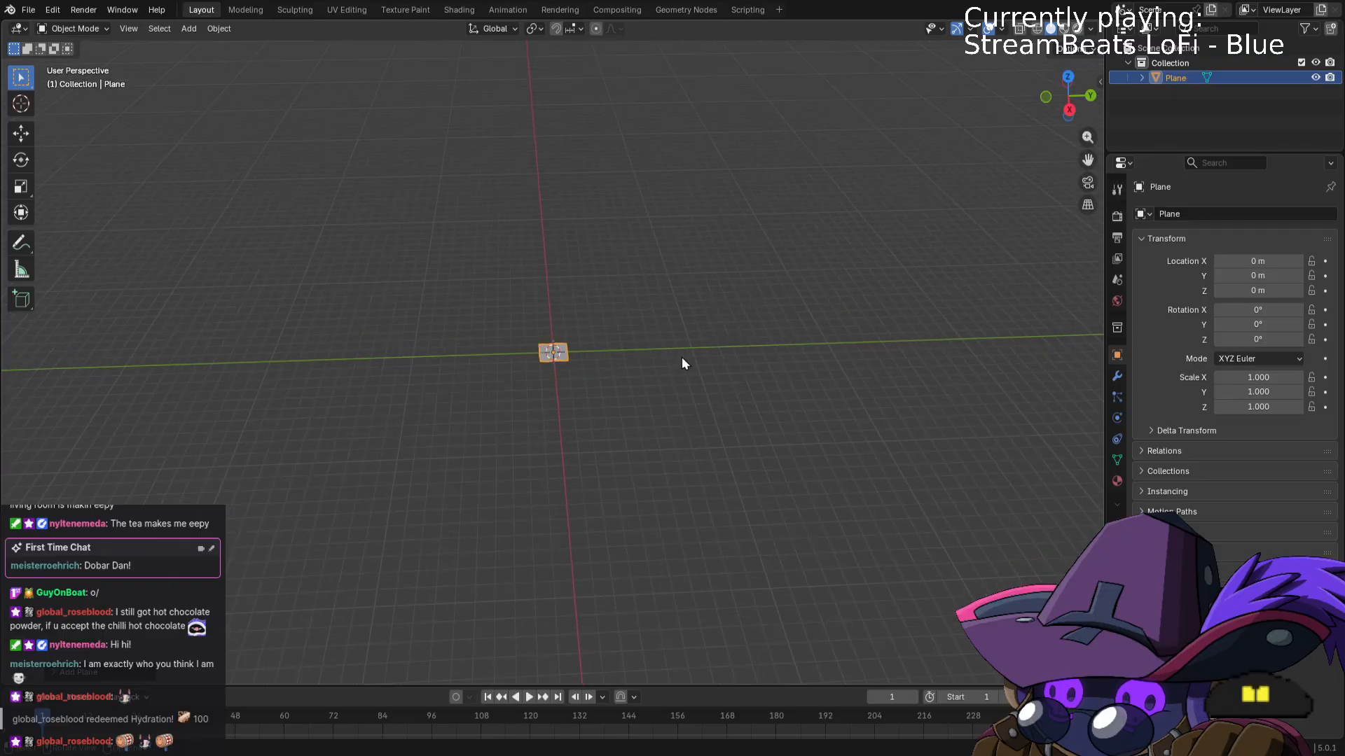
click(1100, 82)
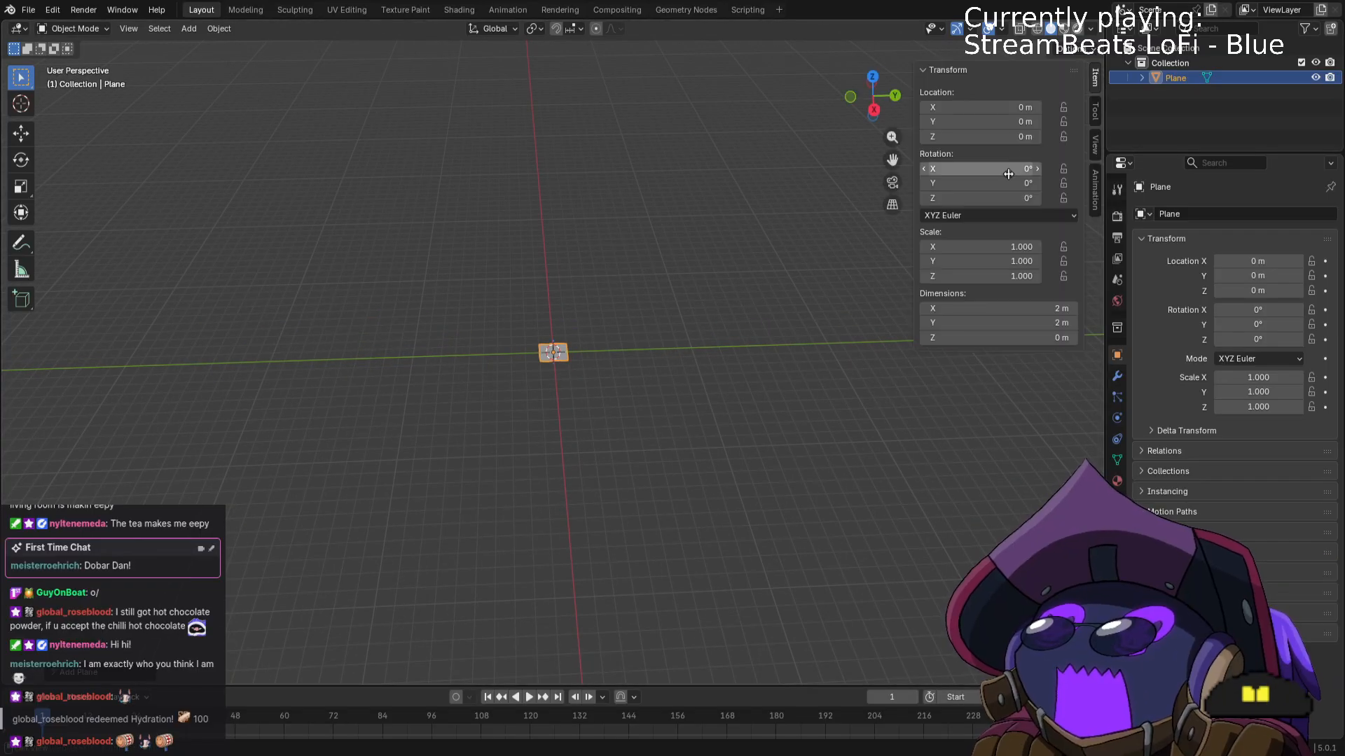
click(1022, 246)
text(1003)
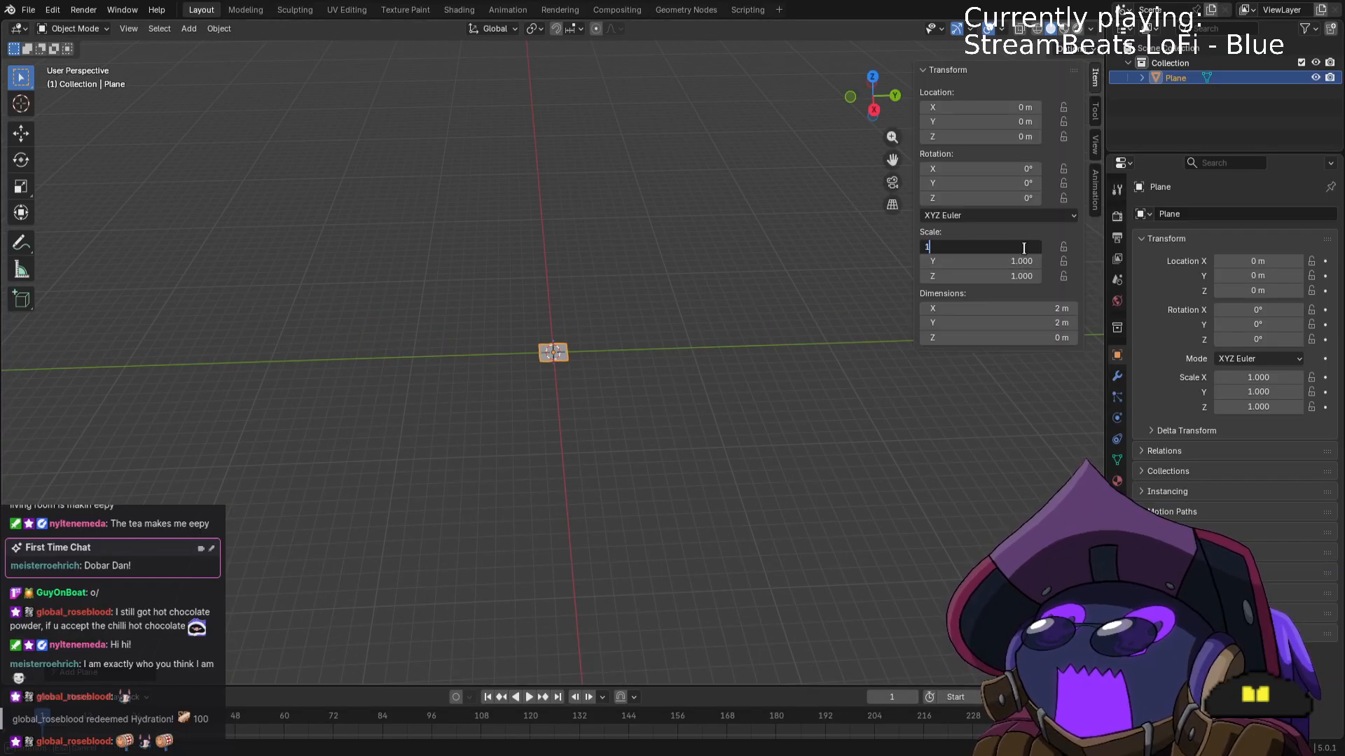
key(Return)
click(1013, 249)
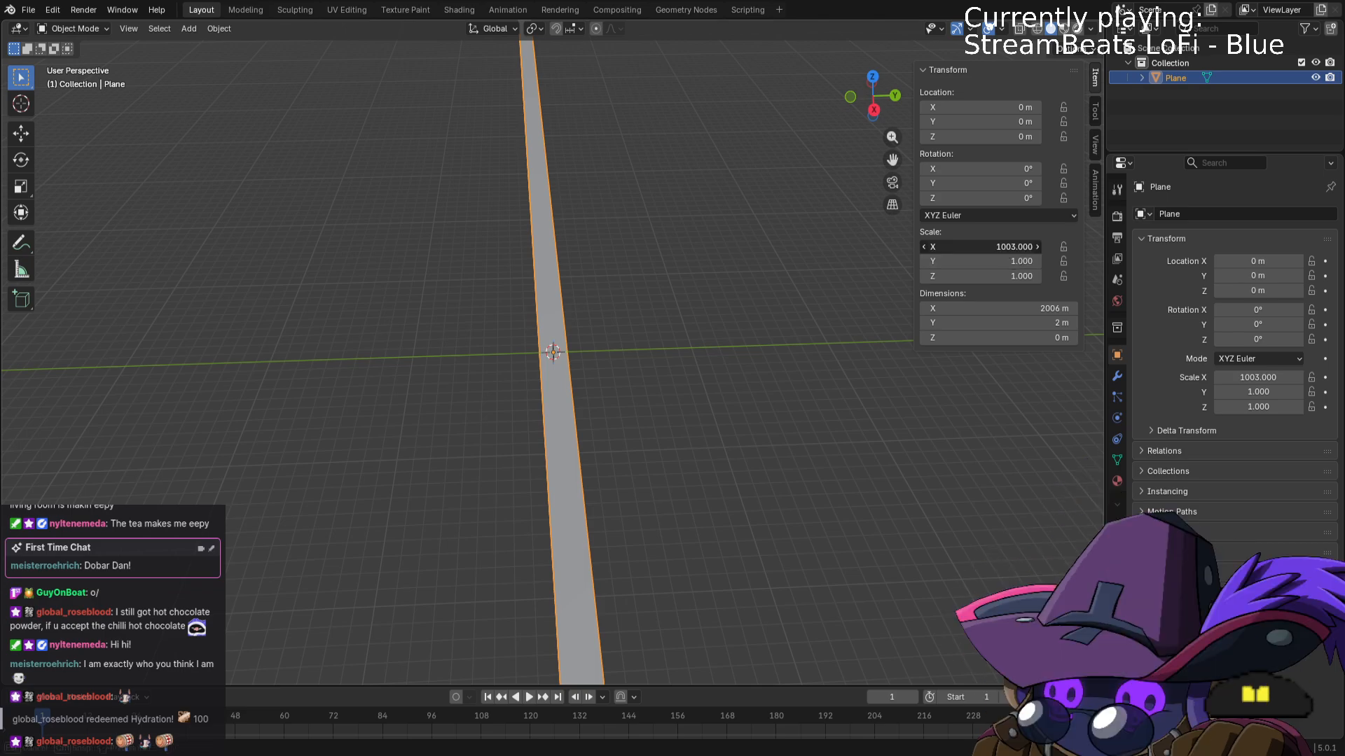
text(100)
key(Return)
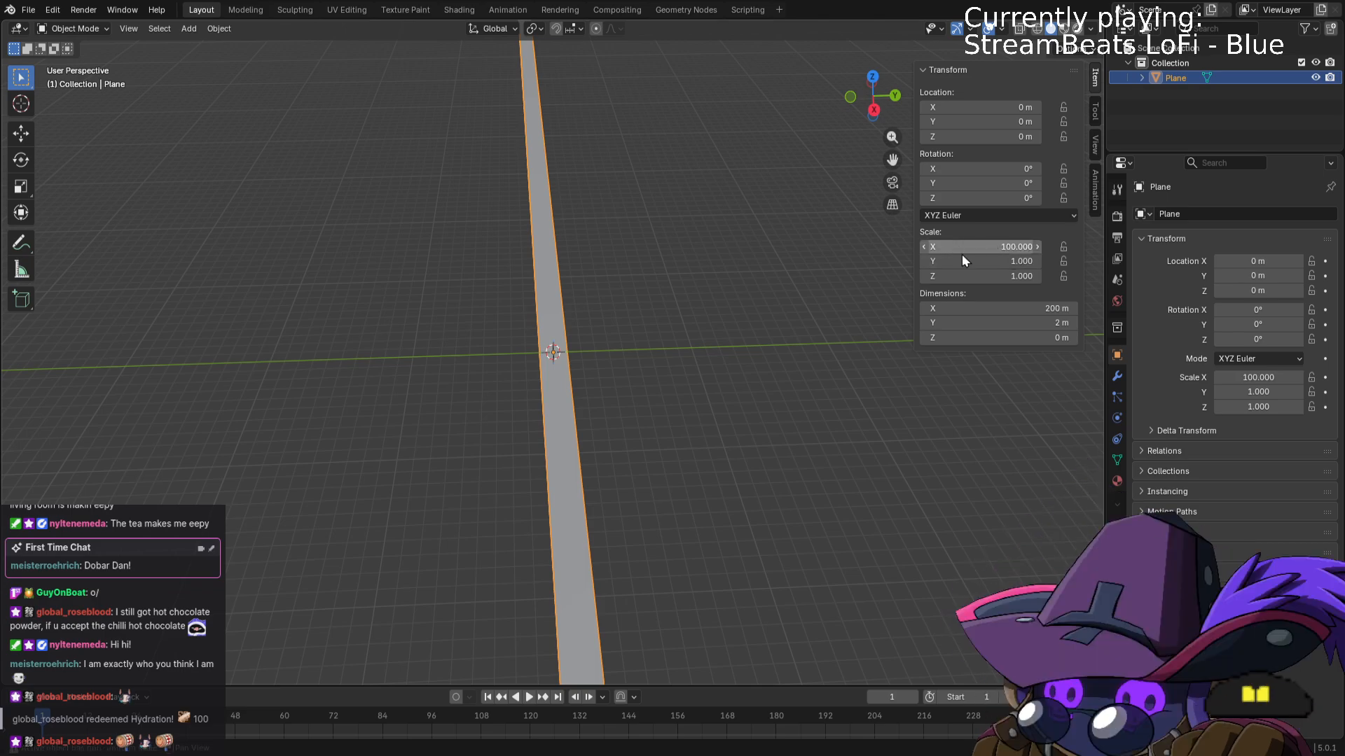
click(988, 261)
text(100)
key(Return)
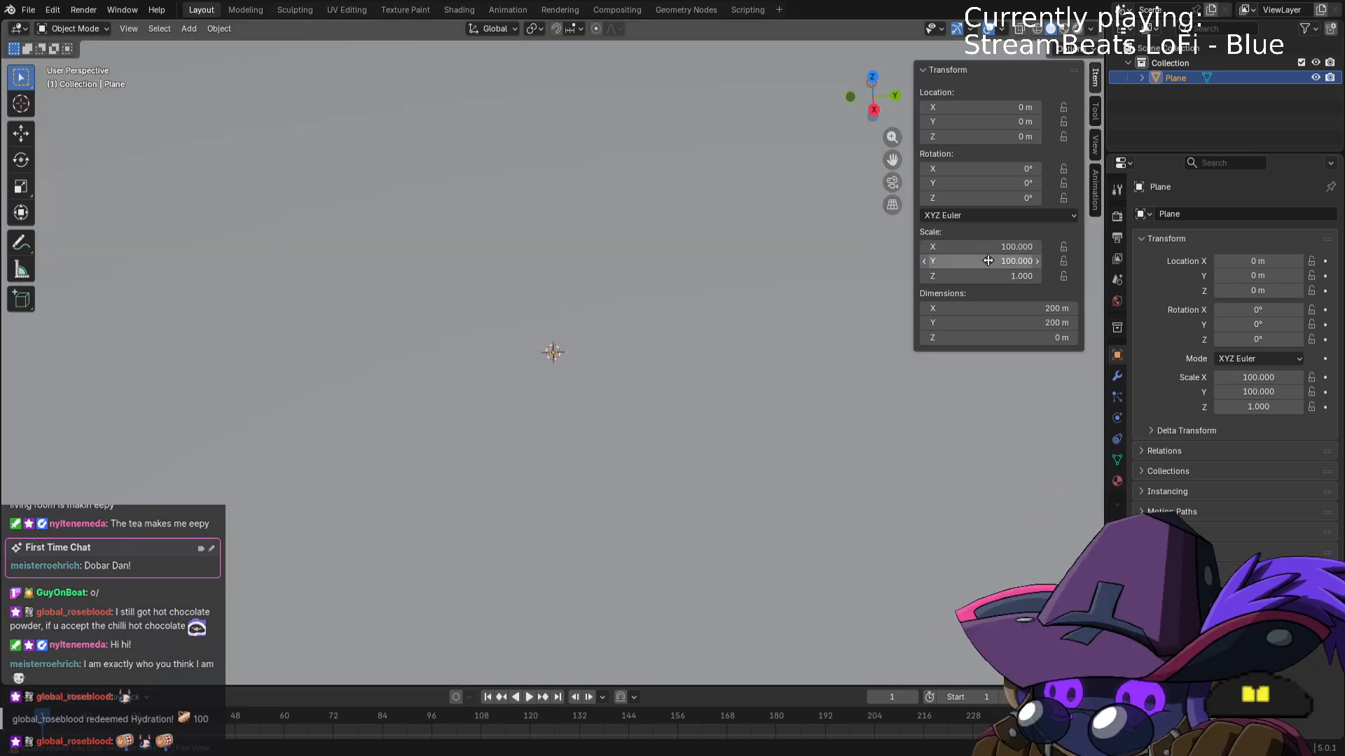
Subdivide the whole plane in Edit Mode using 10 cuts.
middle_drag(675, 364, 704, 373)
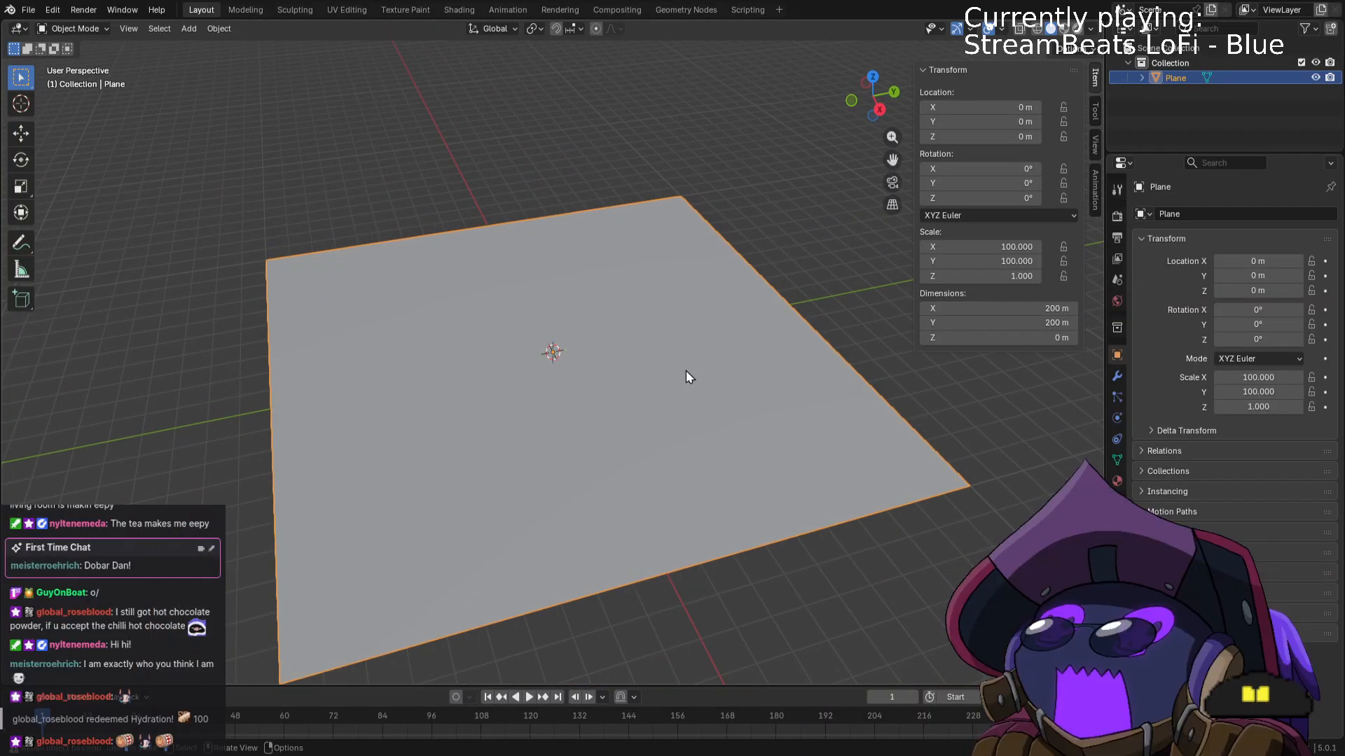
key(Tab)
key(ctrl+e)
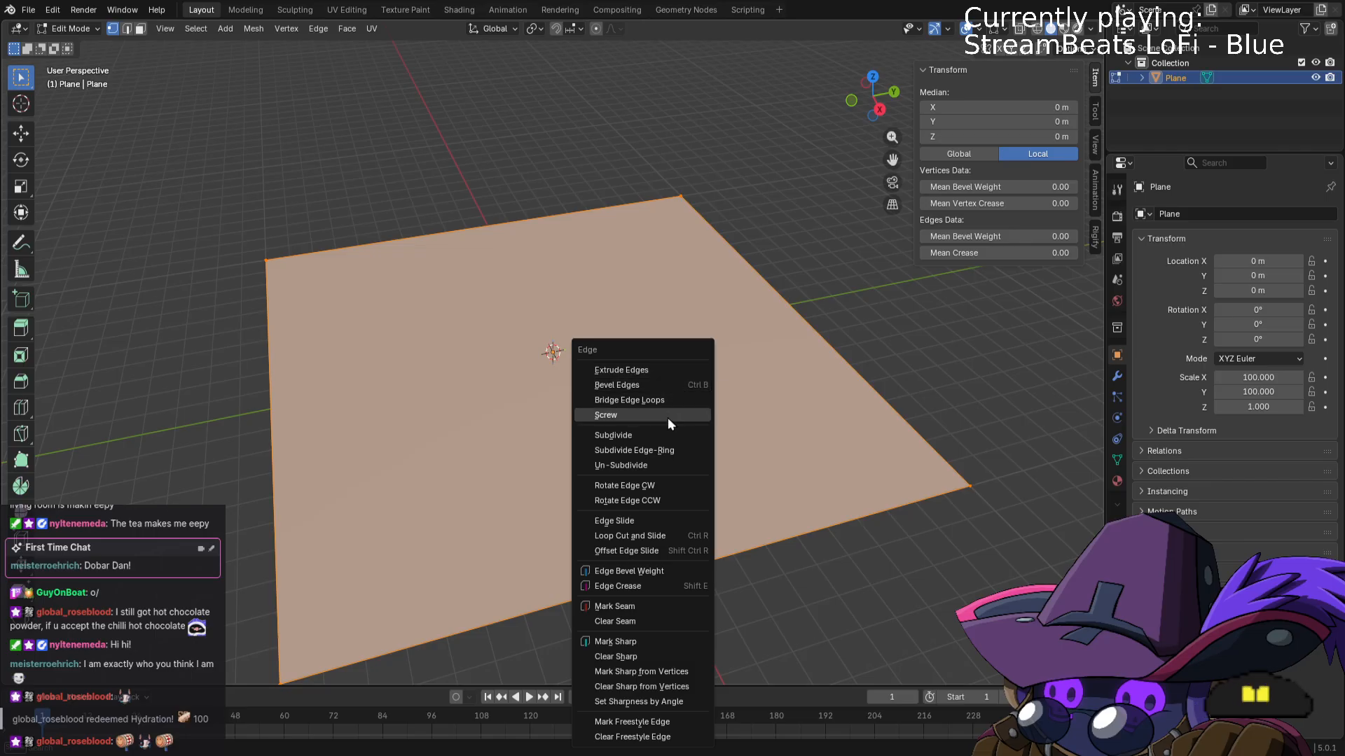
click(667, 435)
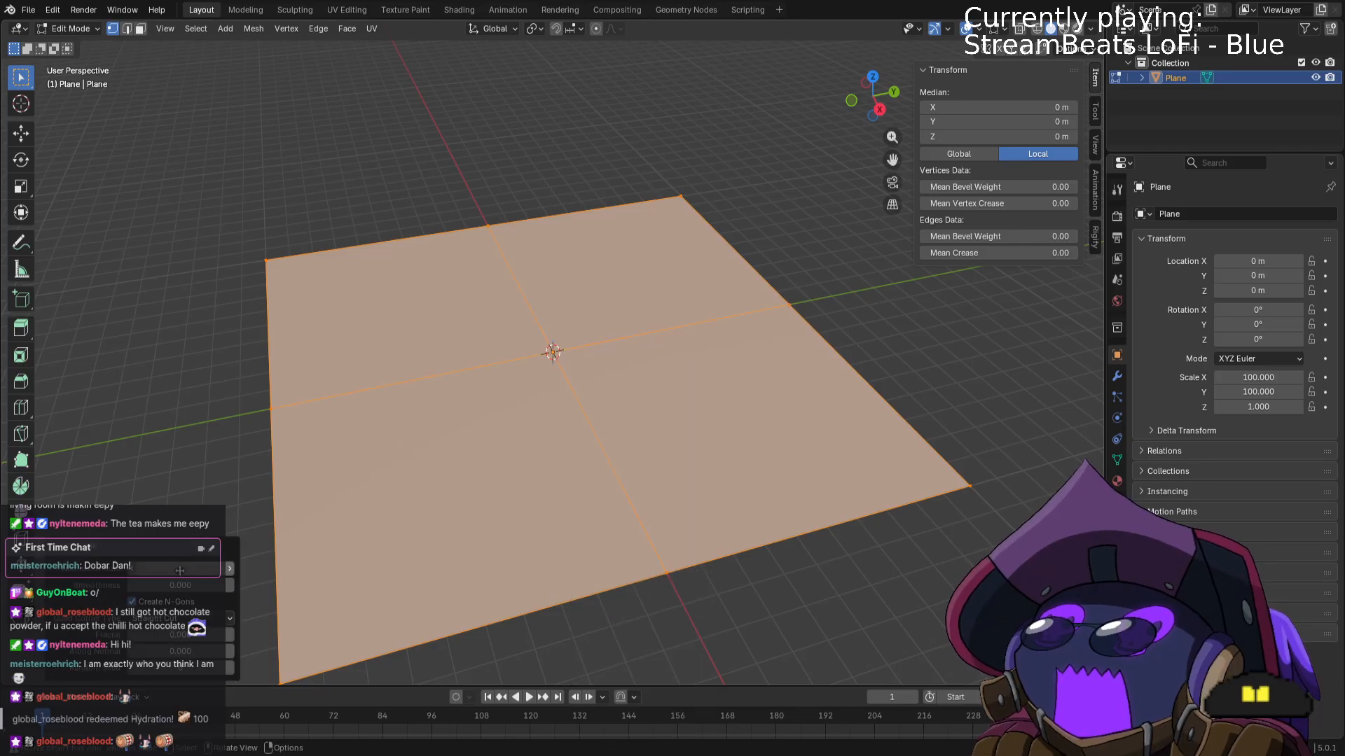
click(180, 569)
text(10)
key(Return)
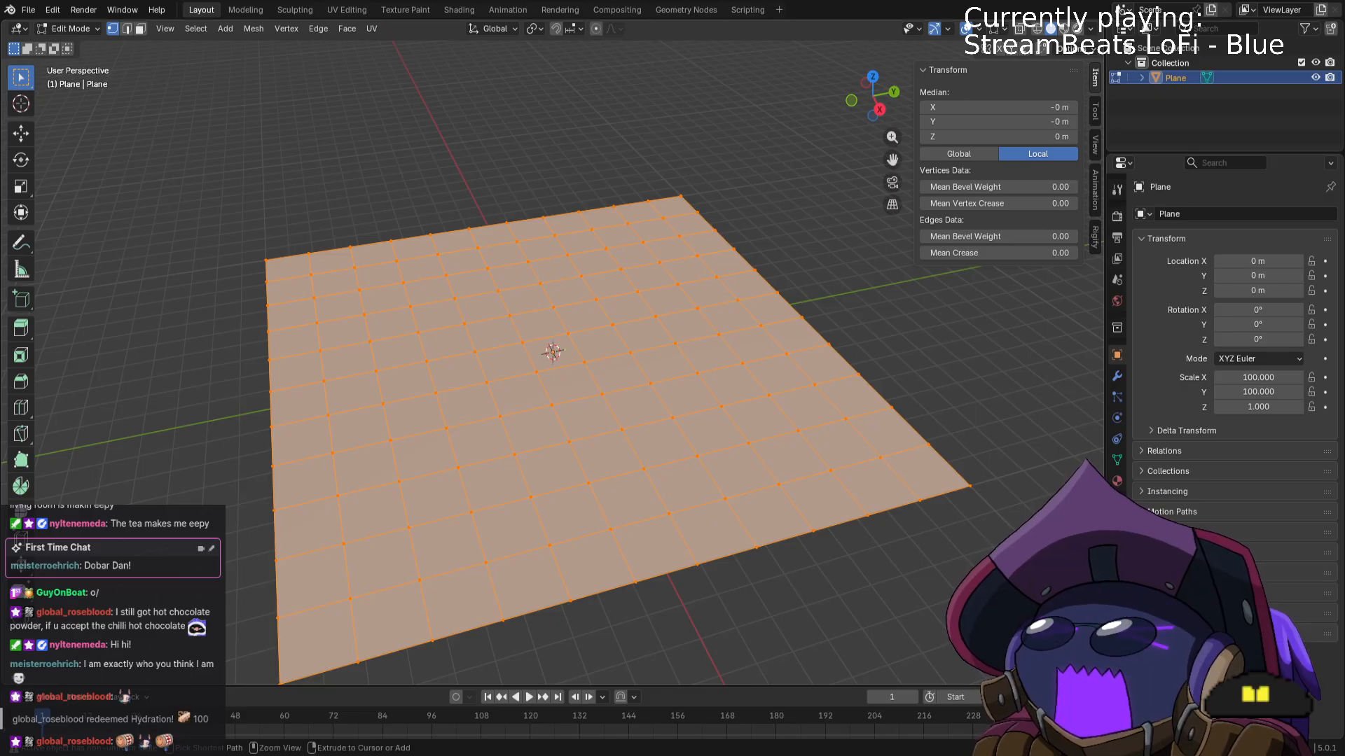
Subdivide the plane's grid again with 8 cuts and return to Object Mode.
key(ctrl+e)
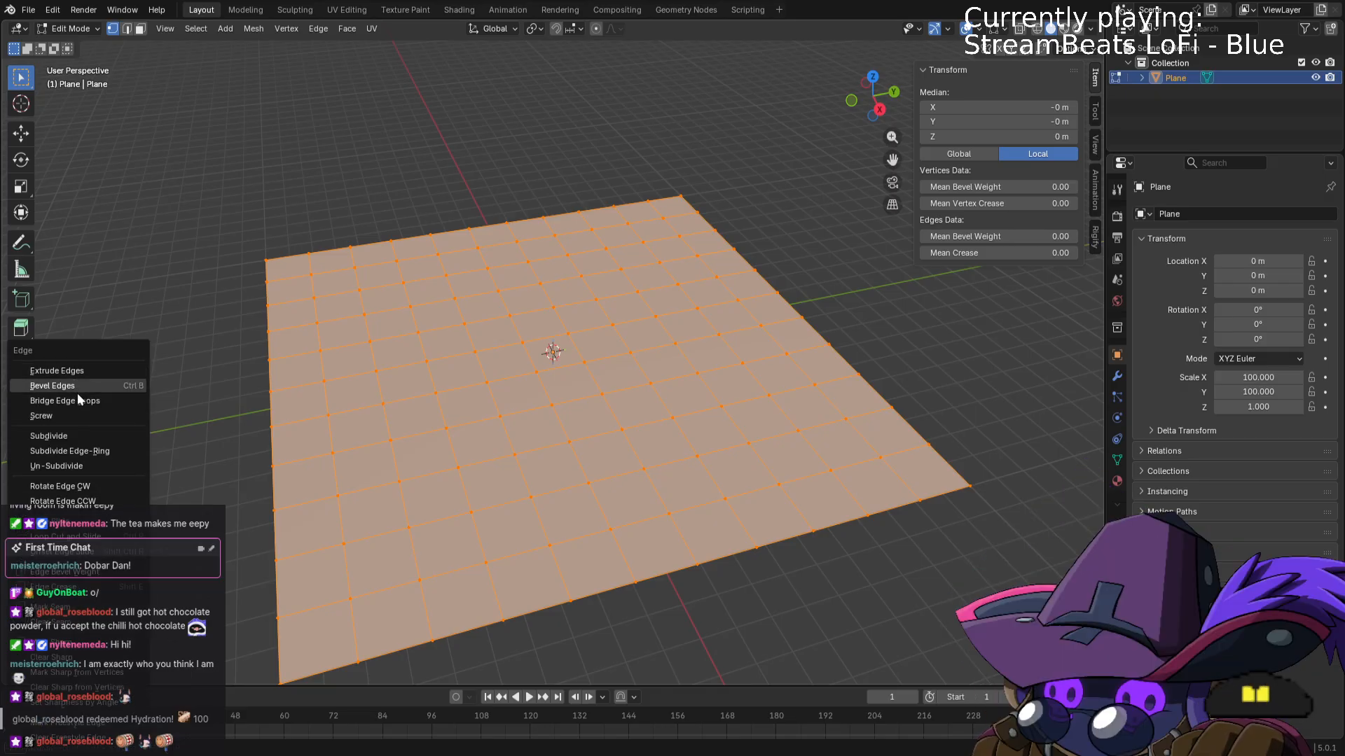
click(103, 436)
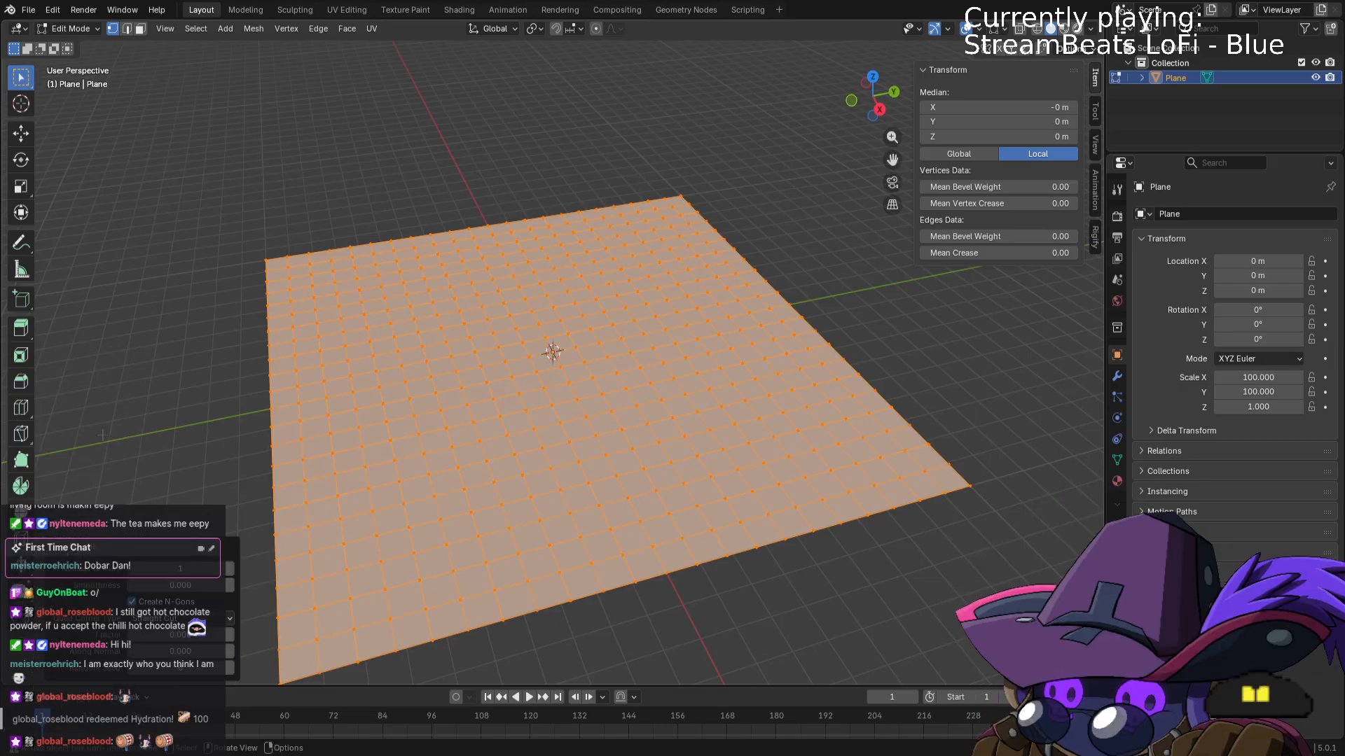
click(230, 570)
click(231, 569)
click(230, 569)
click(230, 569)
click(230, 569)
click(230, 570)
click(231, 569)
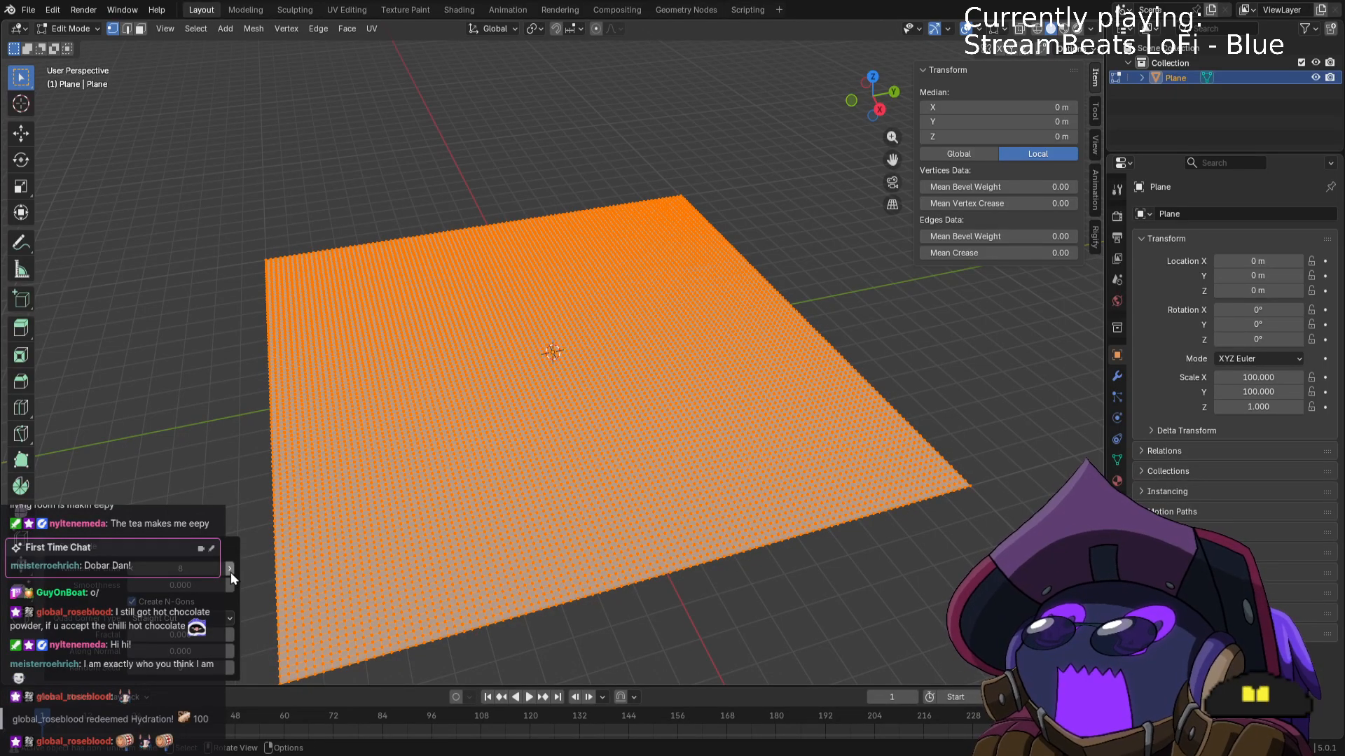
click(196, 484)
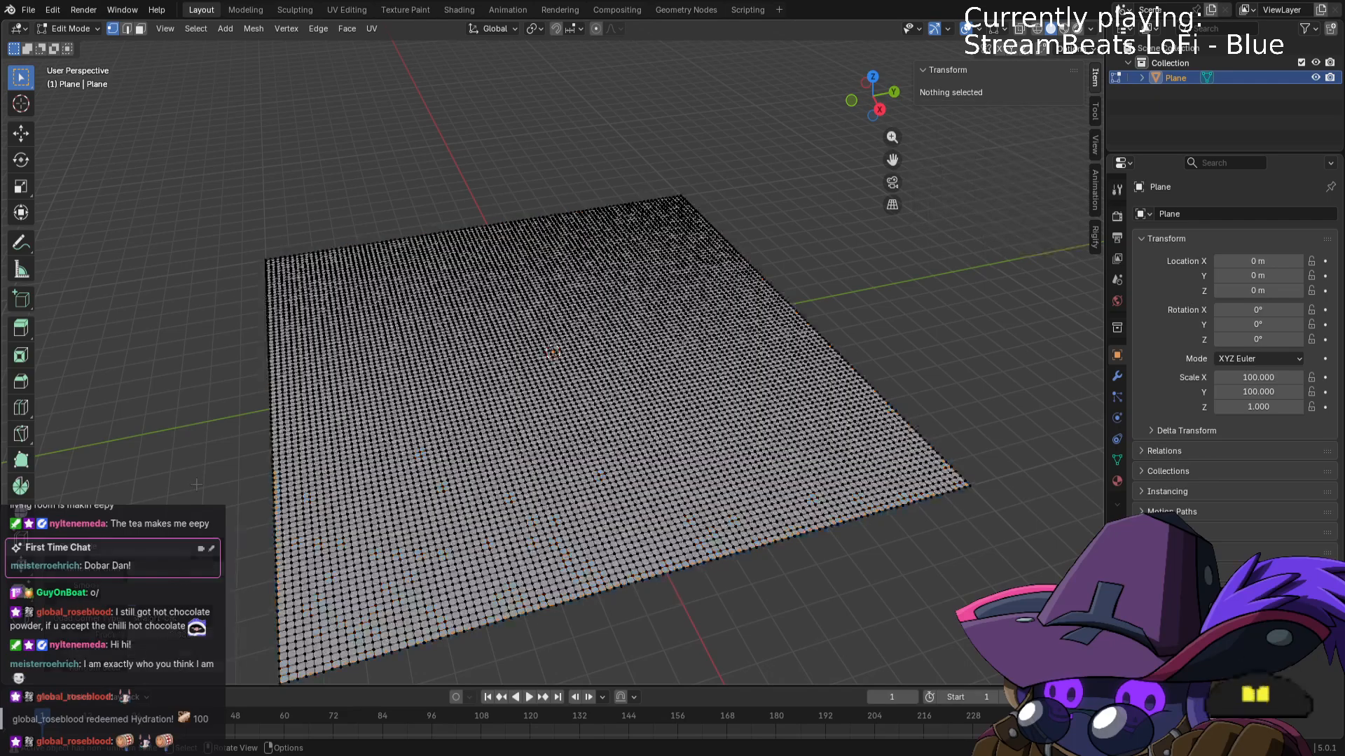
key(Tab)
Add a Displace modifier to the subdivided plane and create a new texture for it.
middle_drag(934, 566, 902, 549)
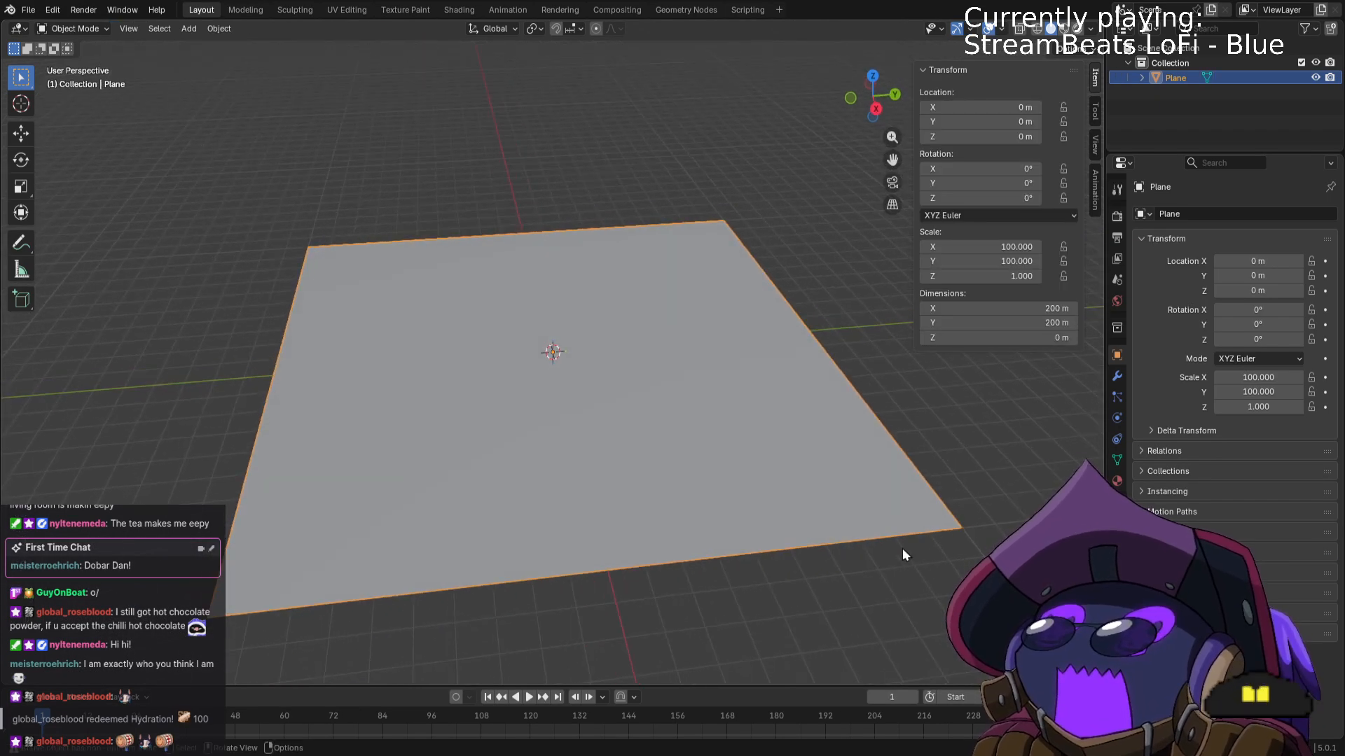
click(1116, 378)
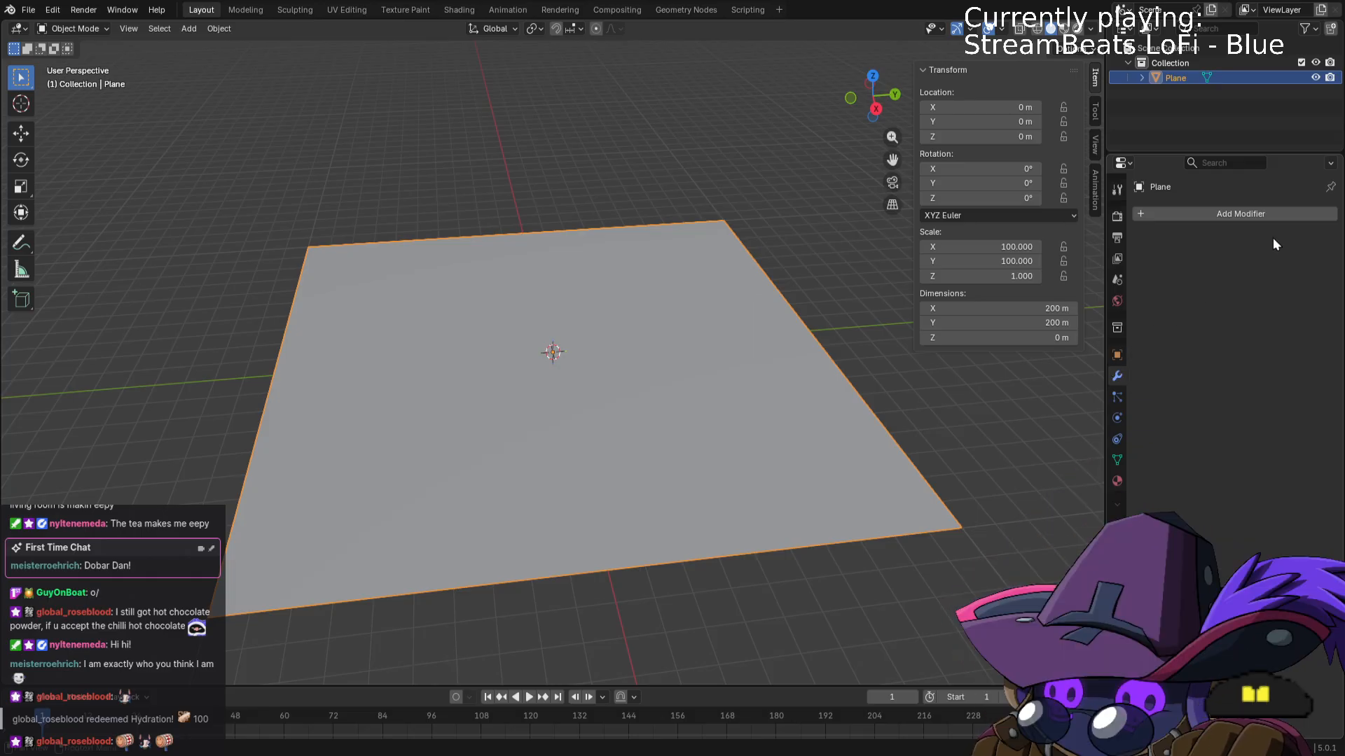
click(1233, 214)
click(1195, 219)
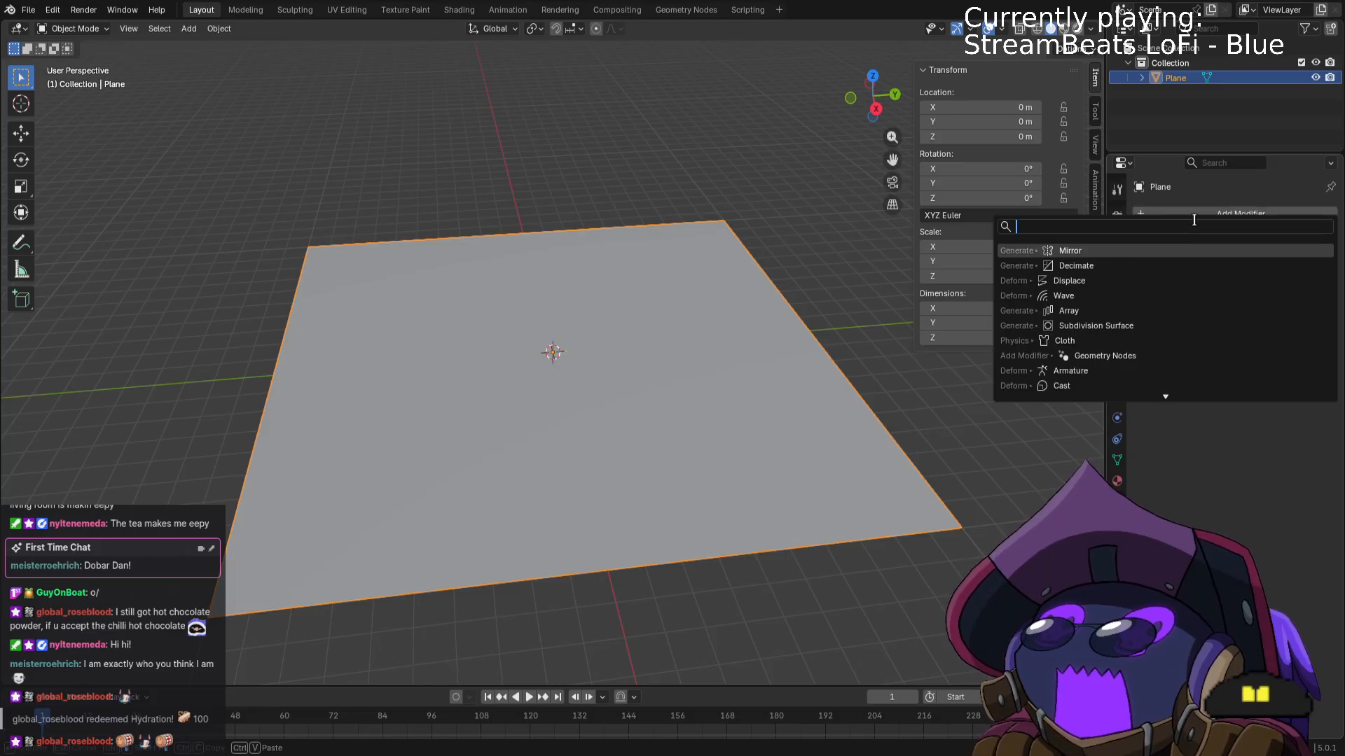
click(1124, 278)
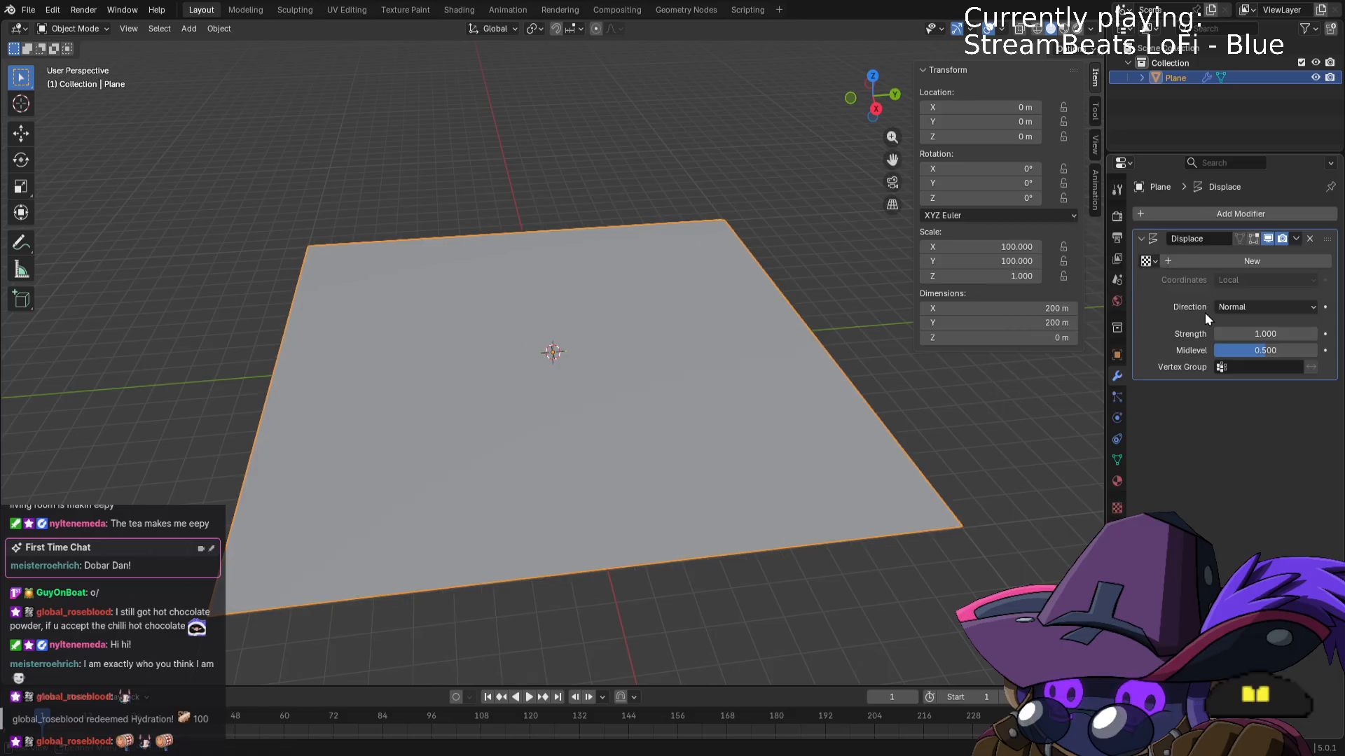
click(1244, 261)
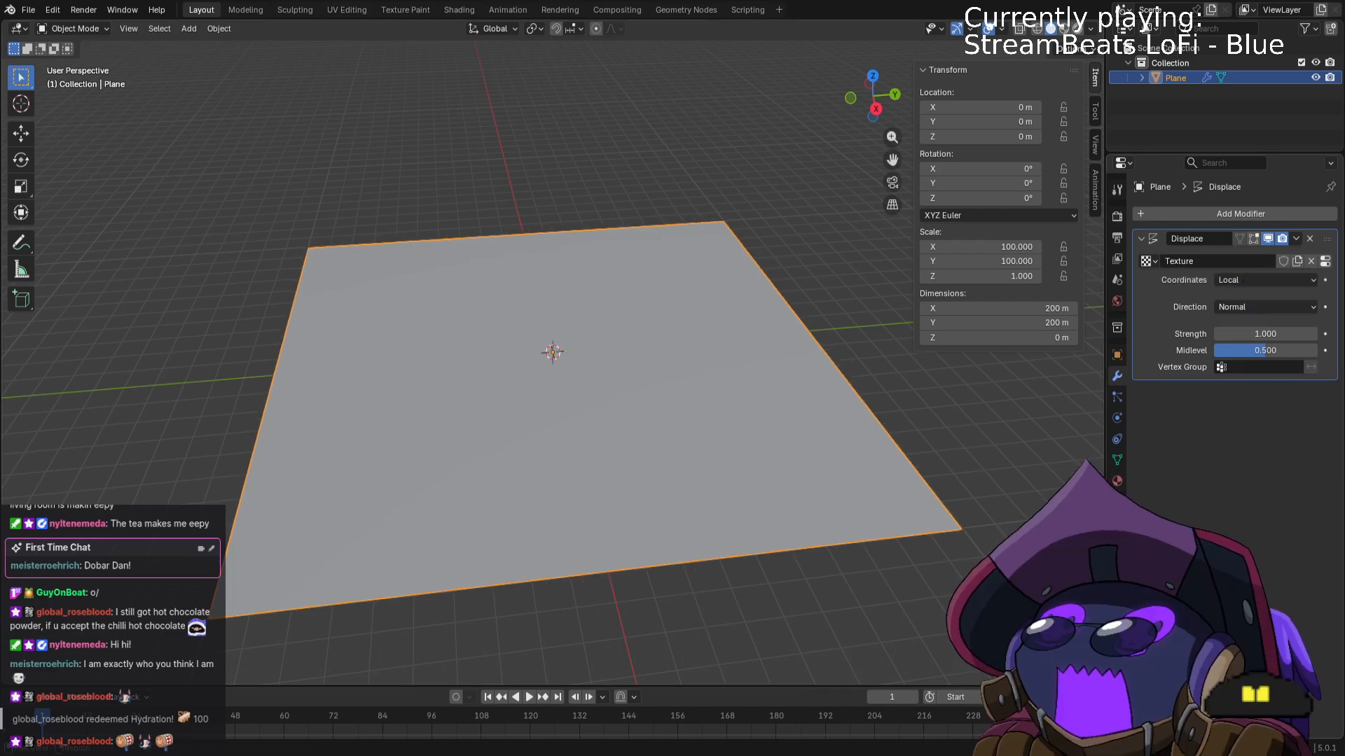
Change the displacement texture's type to Voronoi and set its intensity to 4.2.
click(1117, 508)
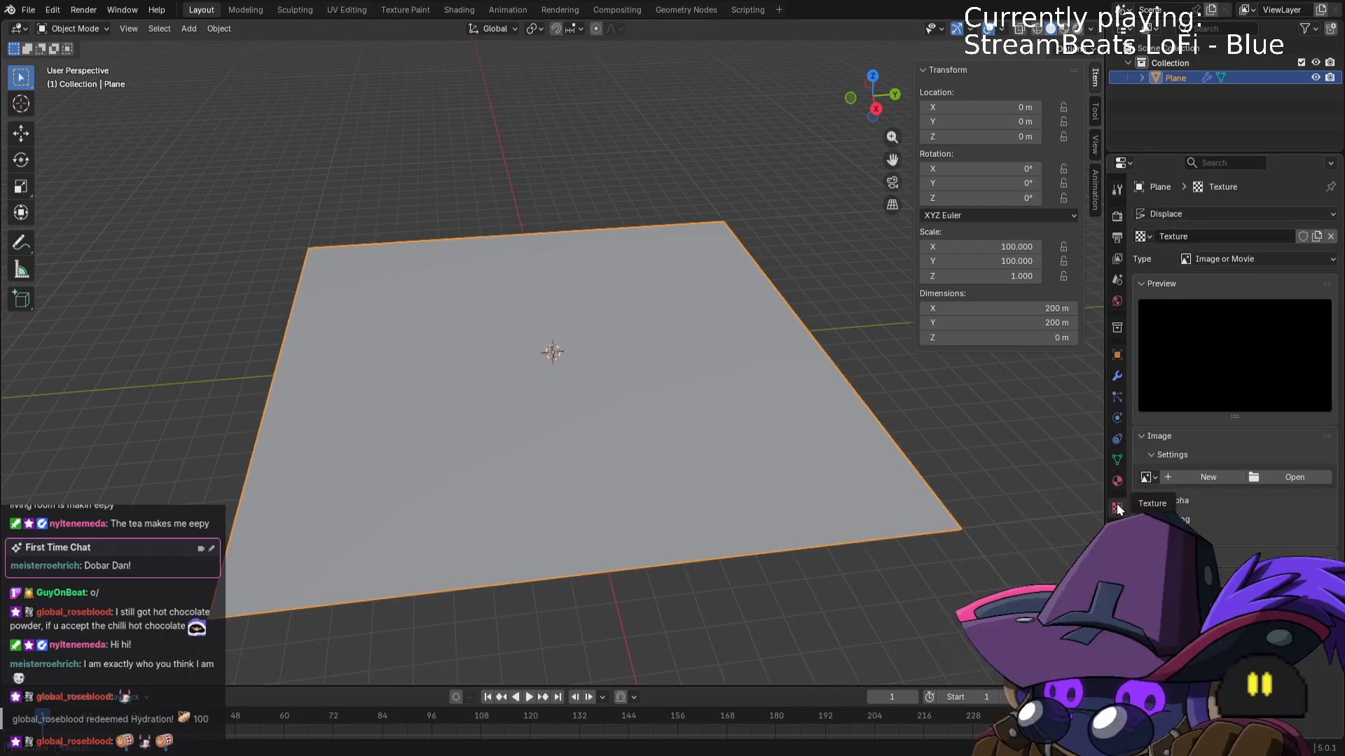
click(1254, 266)
click(1213, 439)
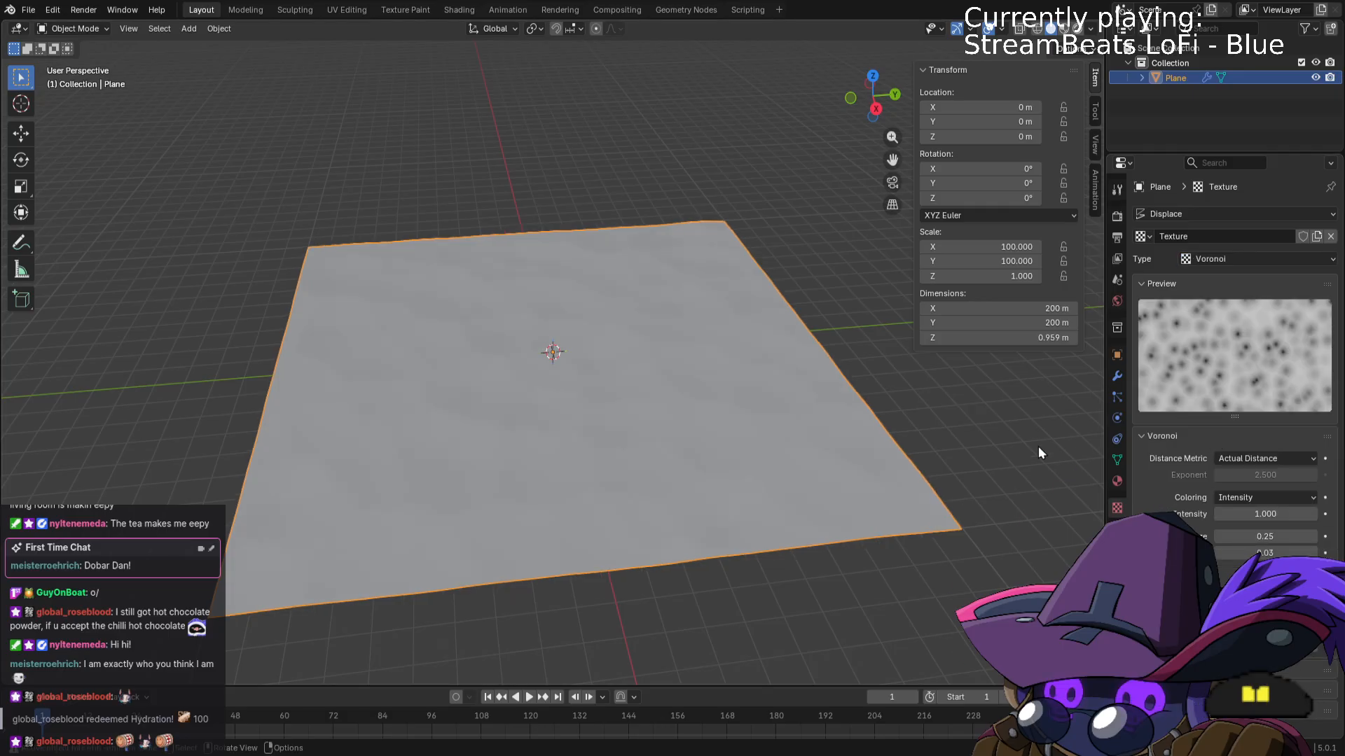
middle_drag(1038, 453, 937, 409)
scroll(908, 402, up, 5)
drag(1237, 514, 1296, 514)
scroll(876, 458, down, 5)
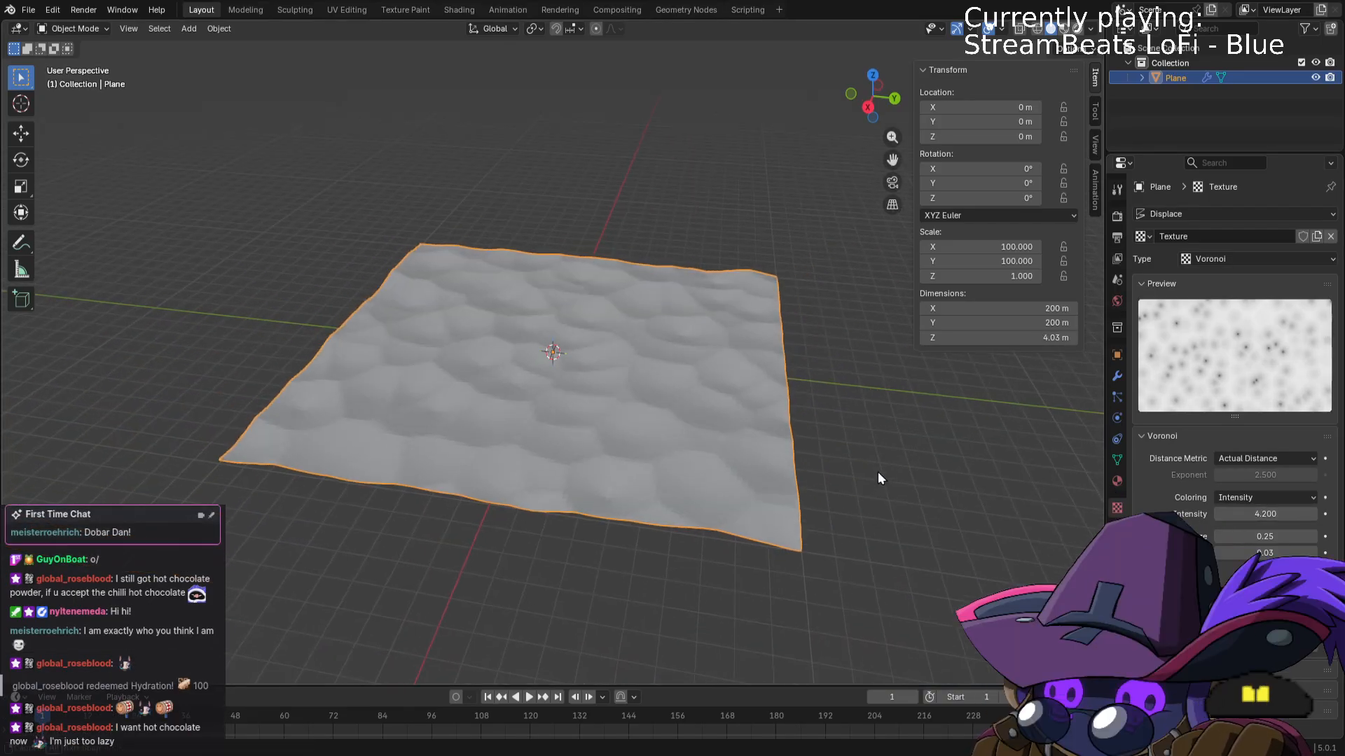
Enlarge the displaced plane by setting its X and Y scale to 150.
click(1036, 247)
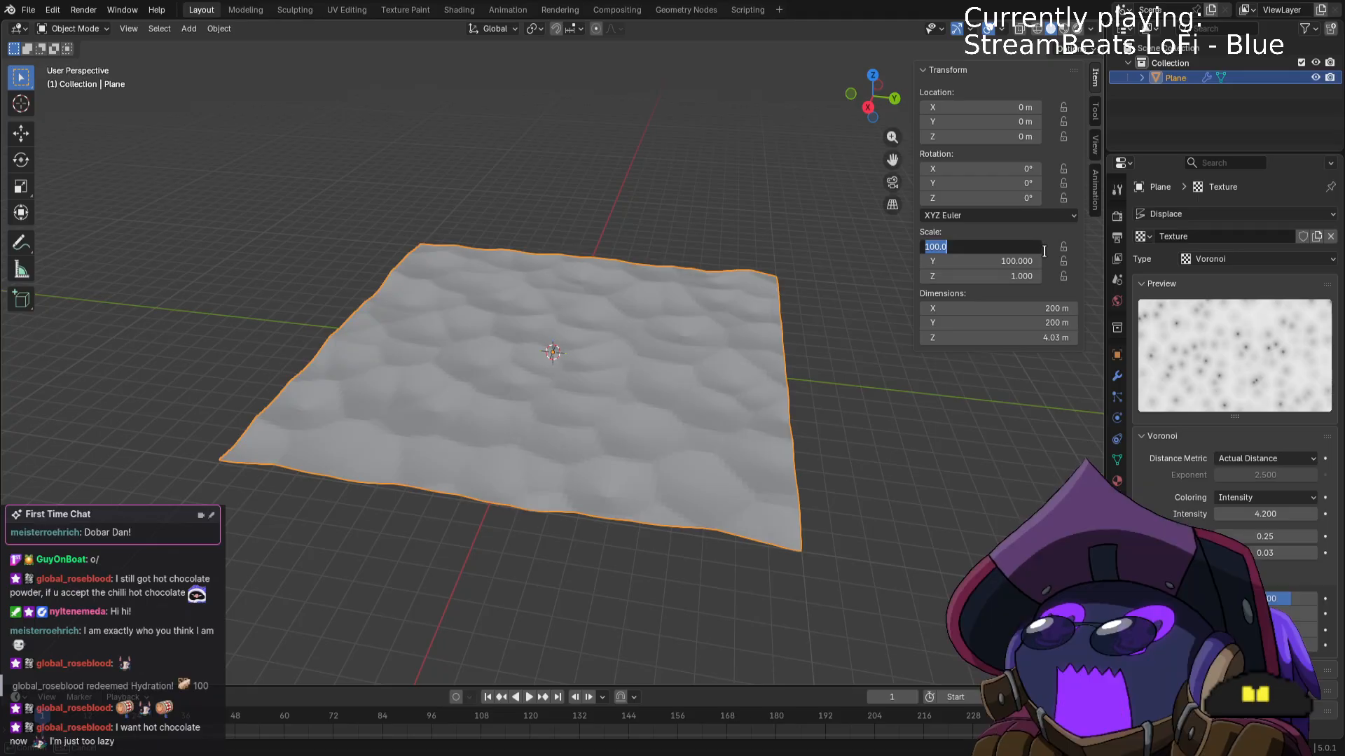
text(150)
key(Return)
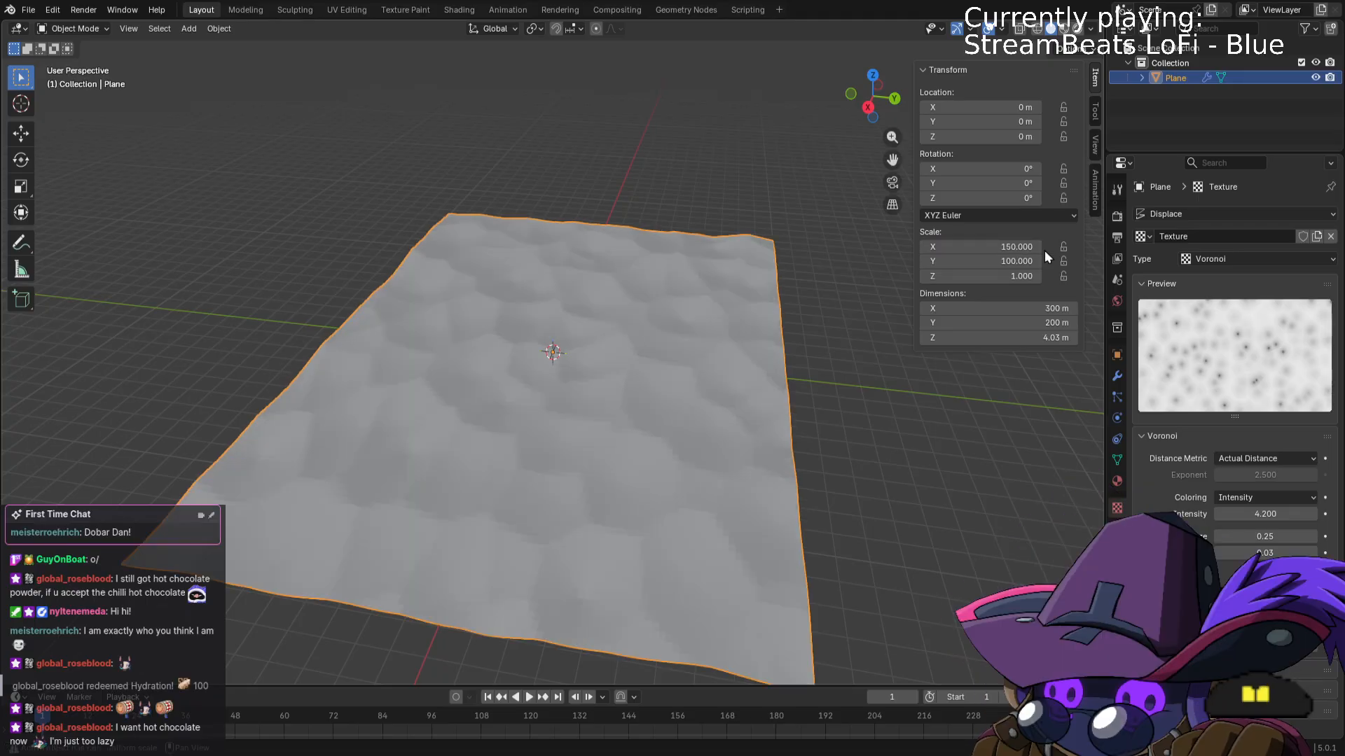
click(997, 262)
text(150)
key(Return)
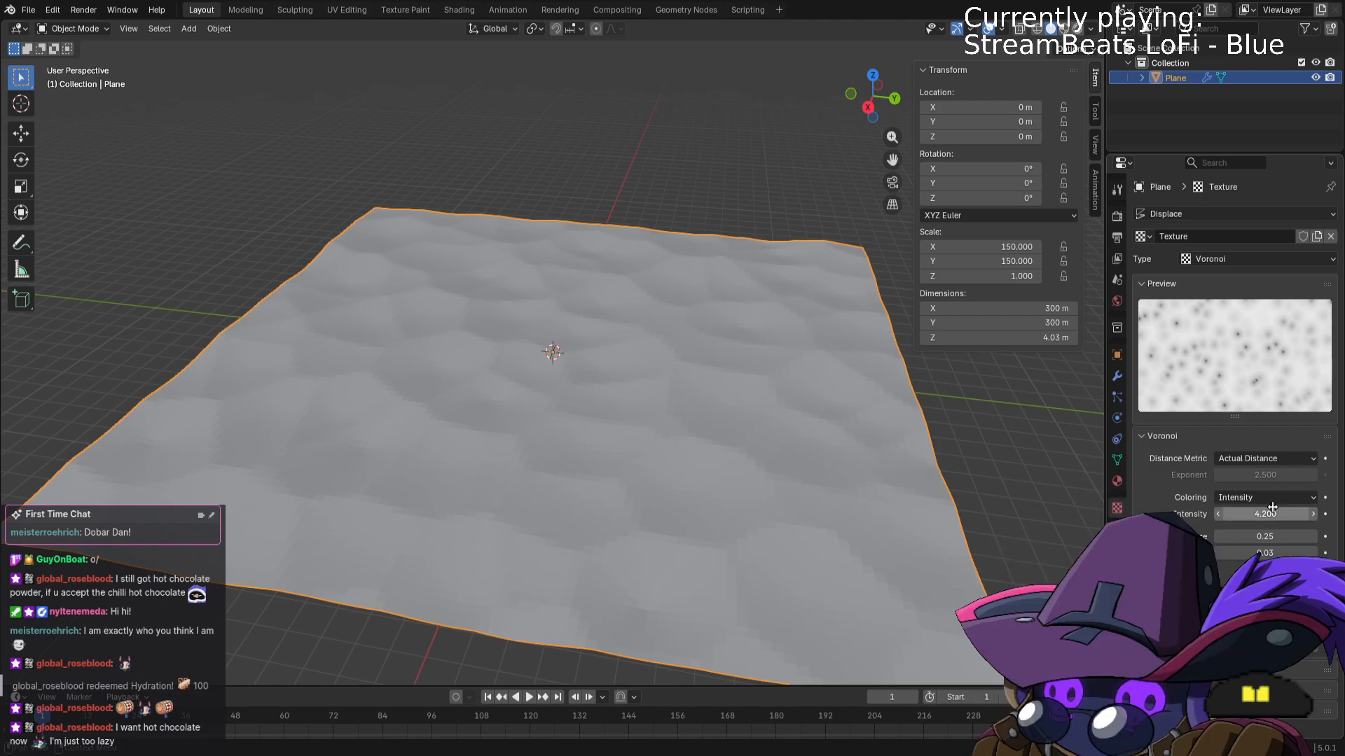
Reduce the Voronoi texture's size to 0.13 and raise its intensity to 4.3.
drag(1257, 536, 1219, 537)
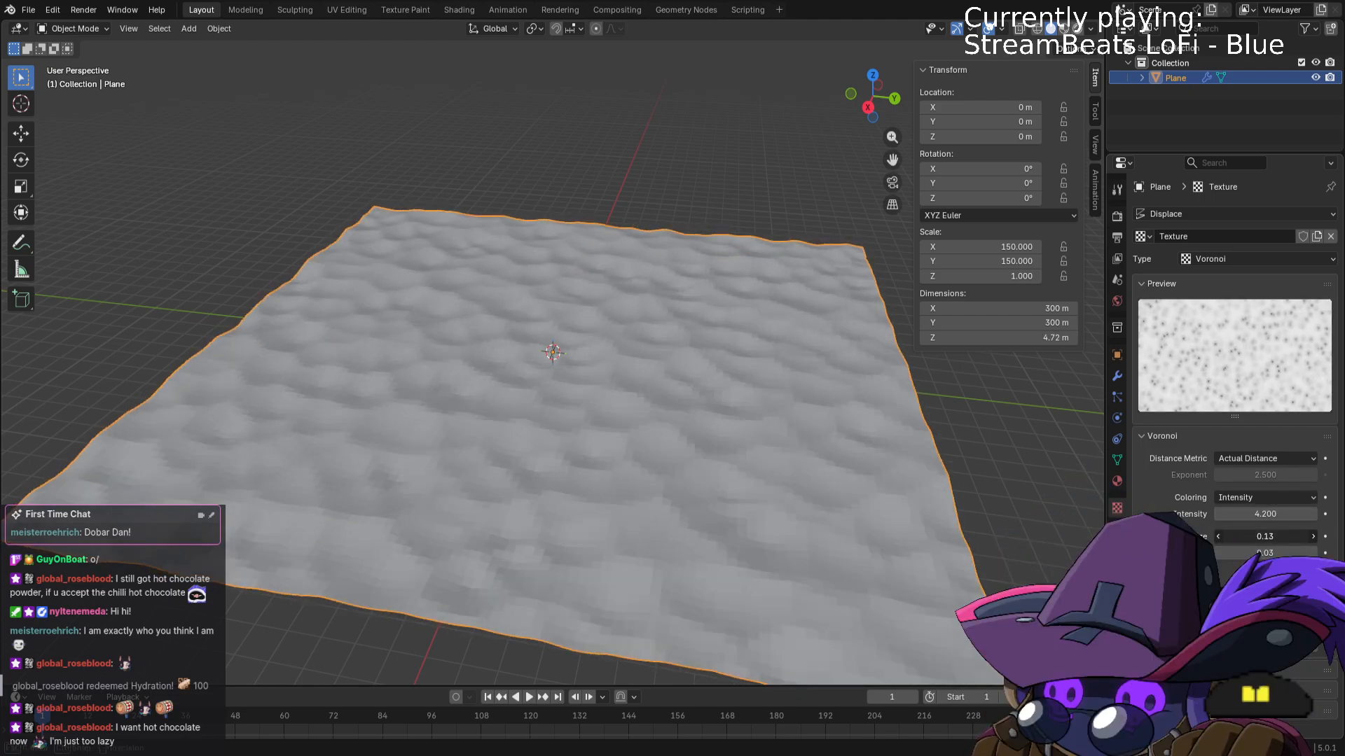
mouse_move(927, 439)
middle_down()
mouse_move(947, 447)
mouse_move(910, 427)
mouse_move(967, 477)
mouse_move(965, 459)
mouse_move(927, 437)
mouse_move(928, 451)
middle_up()
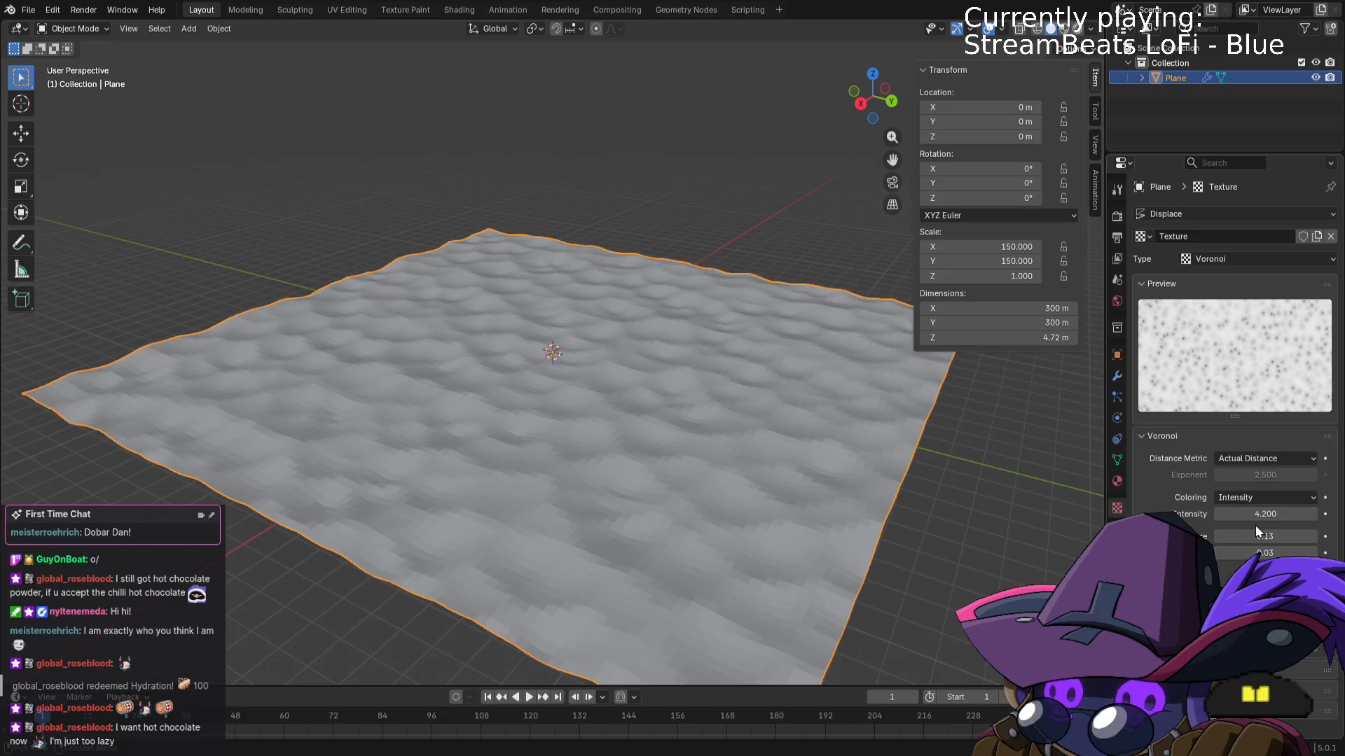
mouse_move(1264, 514)
mouse_down()
mouse_move(1331, 514)
mouse_move(1251, 514)
mouse_move(1268, 514)
mouse_up()
Set the Voronoi texture's intensity to 3.8 and its size to 0.21 for broader, softer bumps.
middle_drag(926, 515, 954, 507)
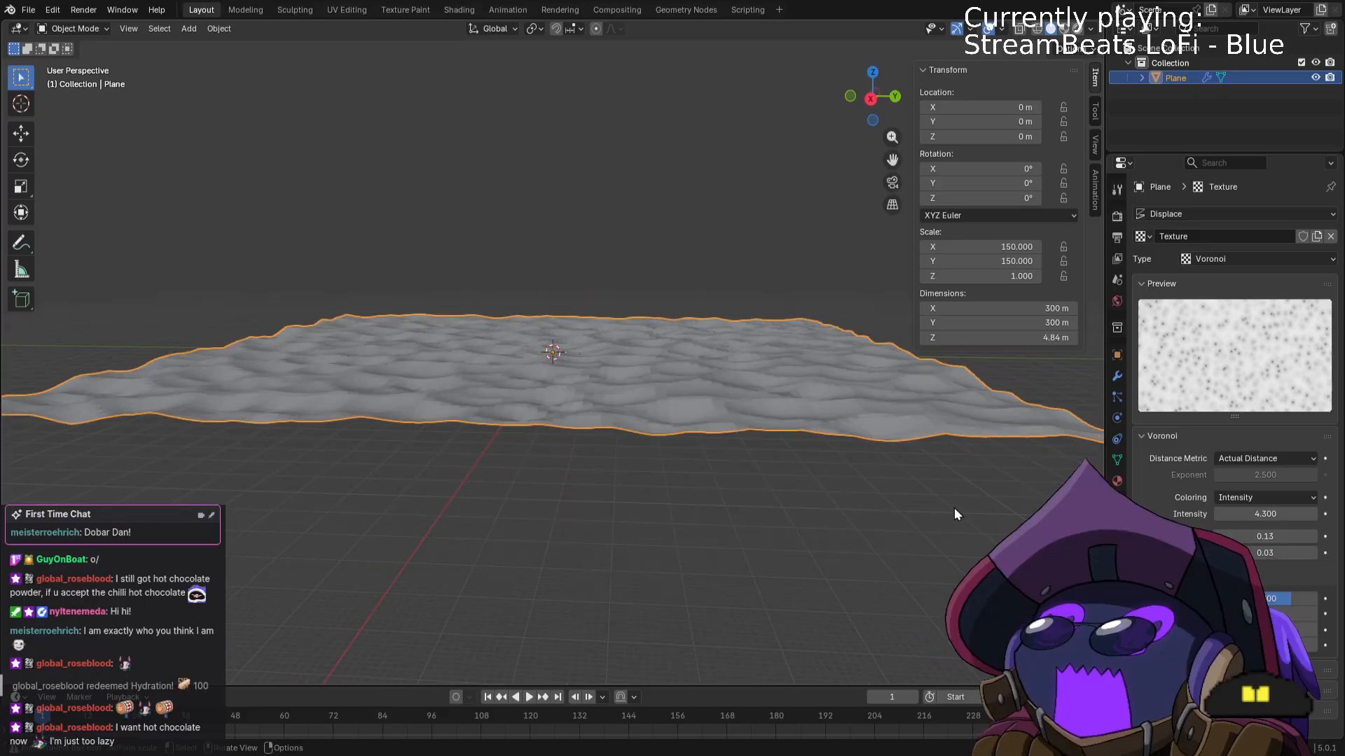
drag(1235, 514, 1298, 536)
scroll(1006, 517, up, 3)
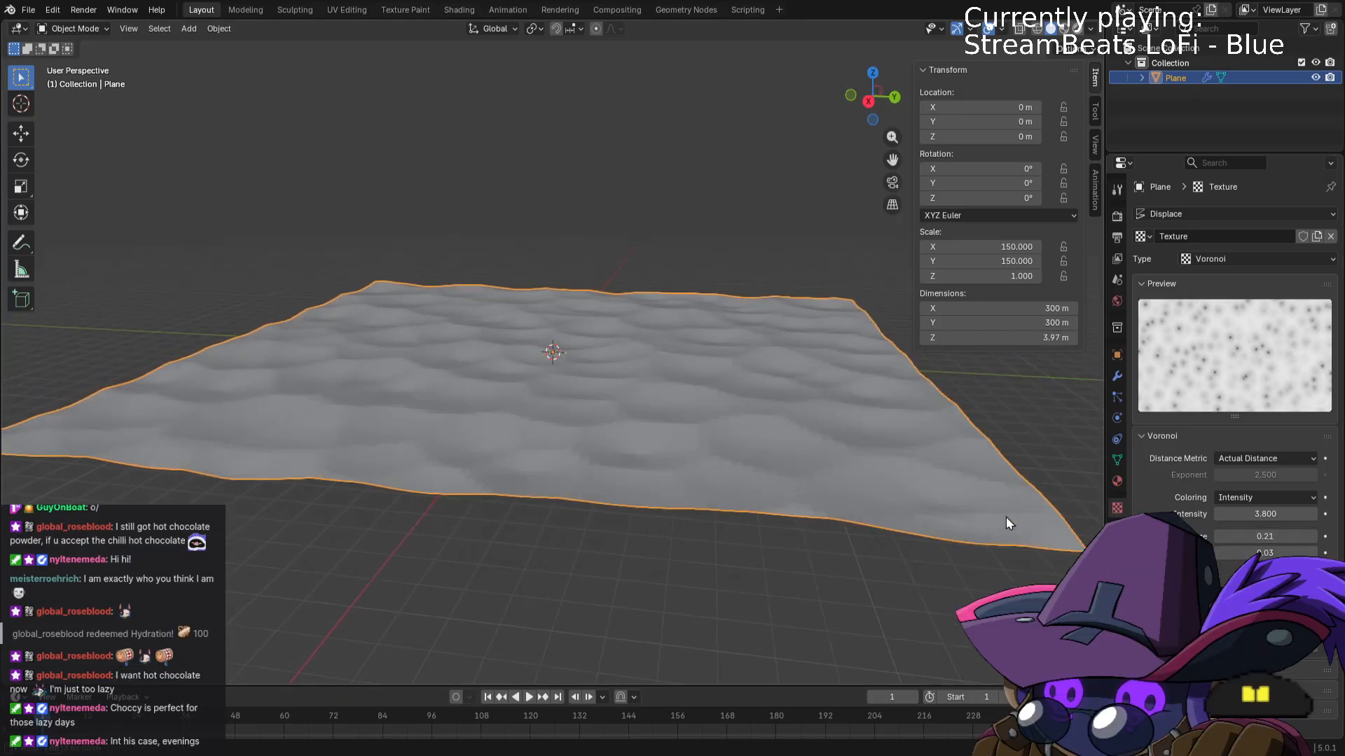
mouse_move(1006, 518)
middle_down()
mouse_move(961, 509)
mouse_move(1003, 510)
middle_up()
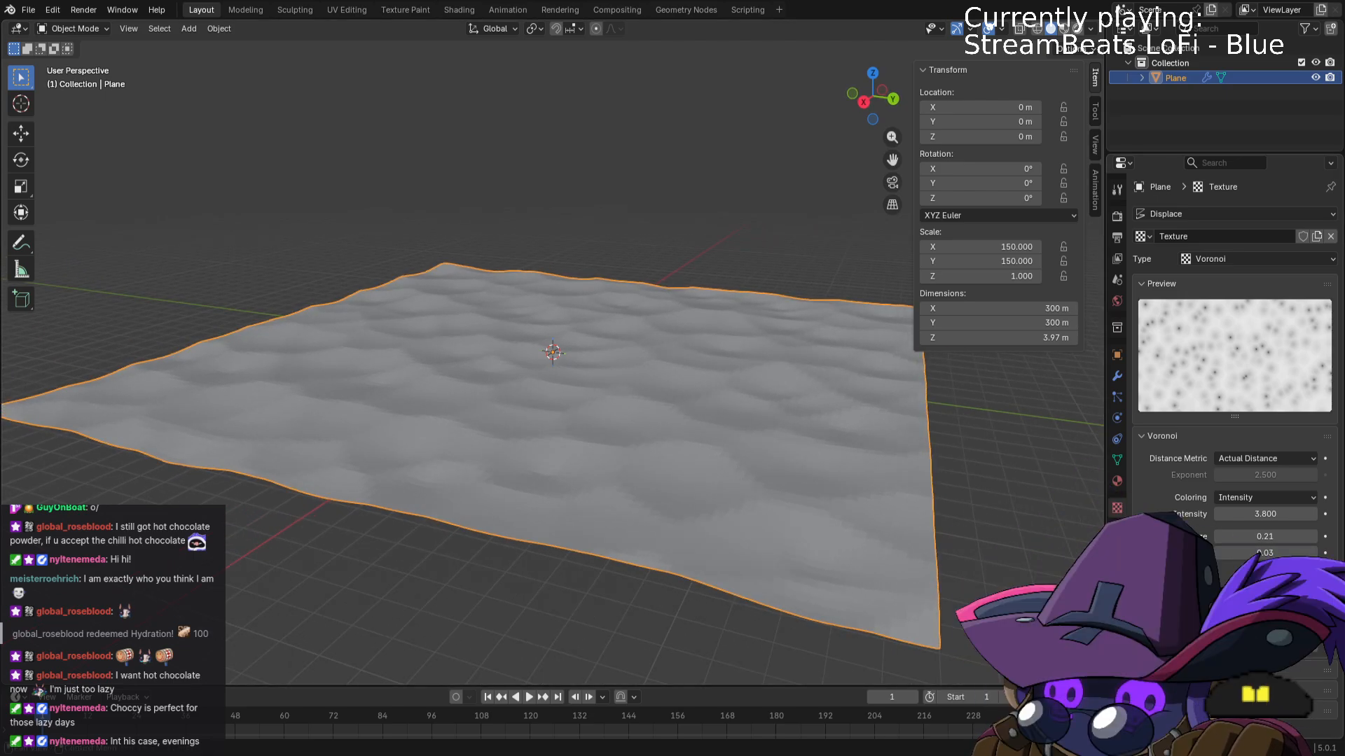
middle_drag(875, 498, 919, 510)
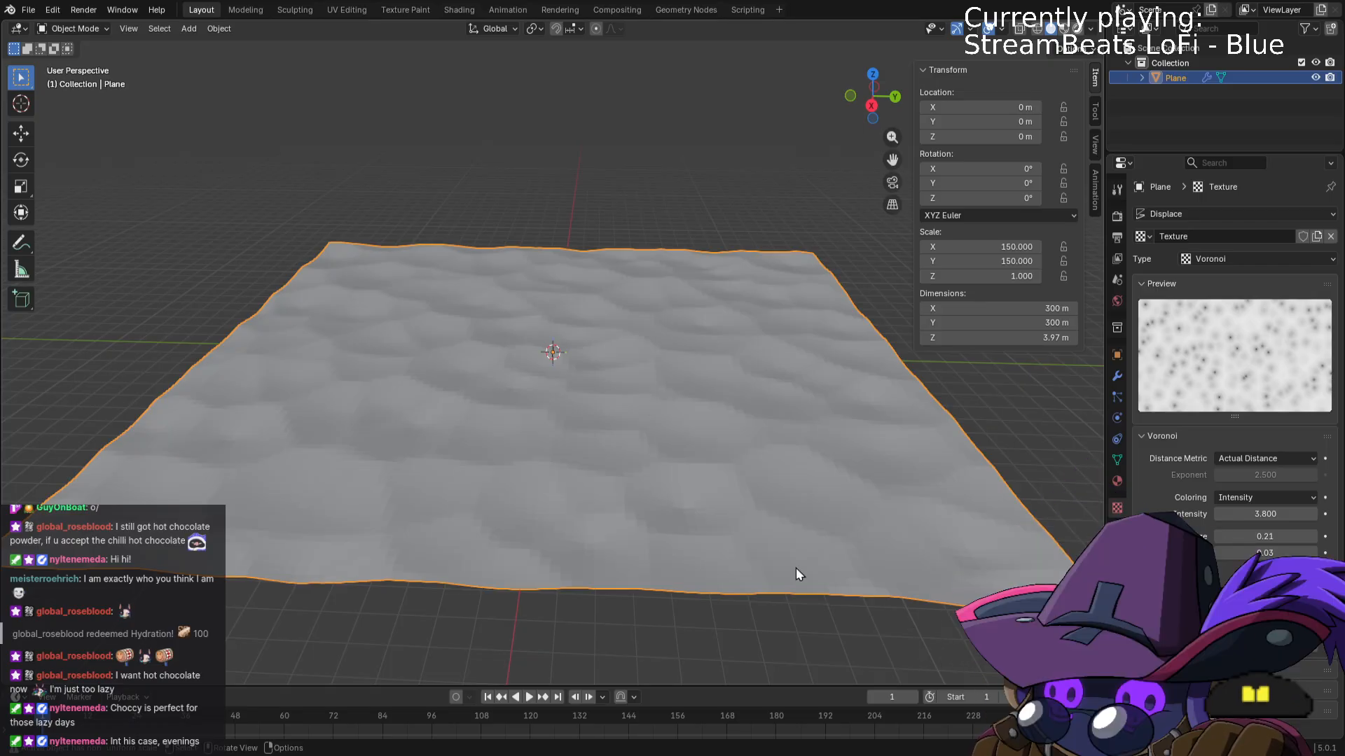
Apply the Displace modifier to the plane so the bumps become real mesh geometry.
middle_drag(823, 617, 837, 593)
middle_drag(916, 546, 923, 580)
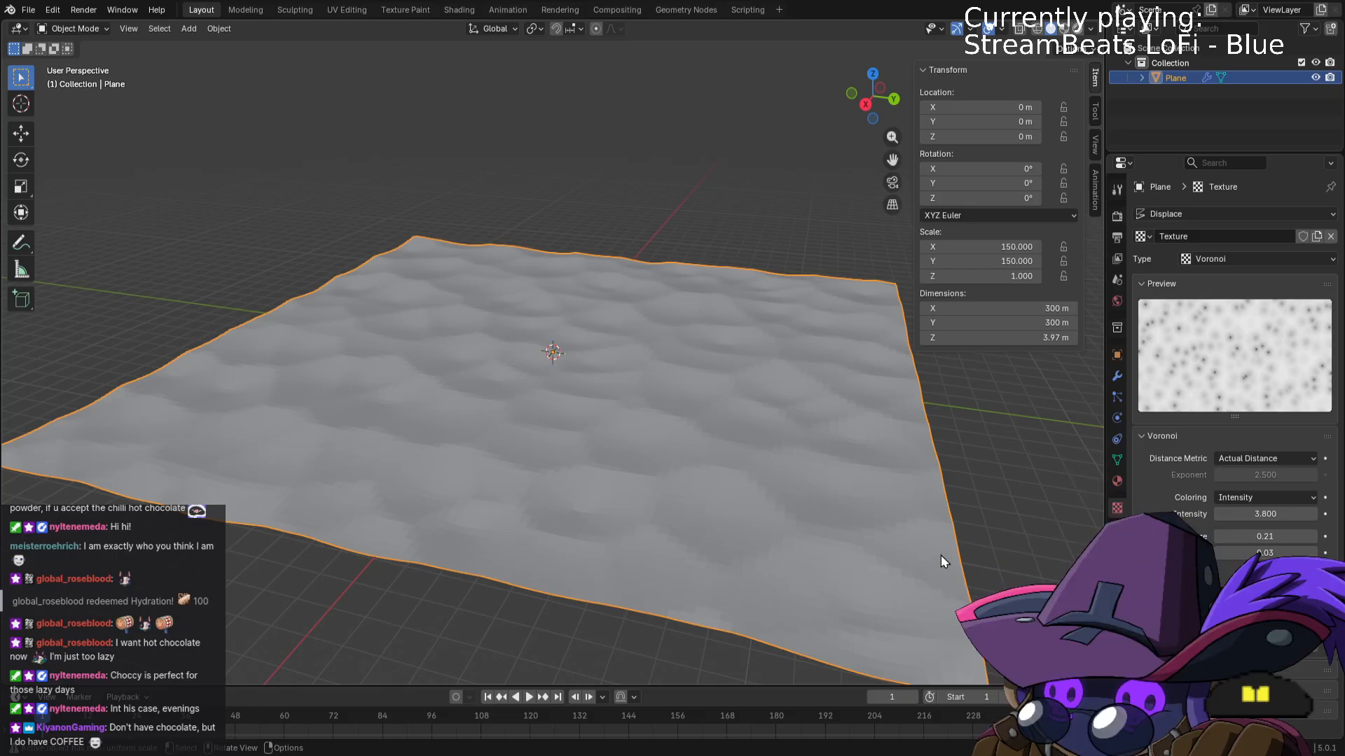
key(Tab)
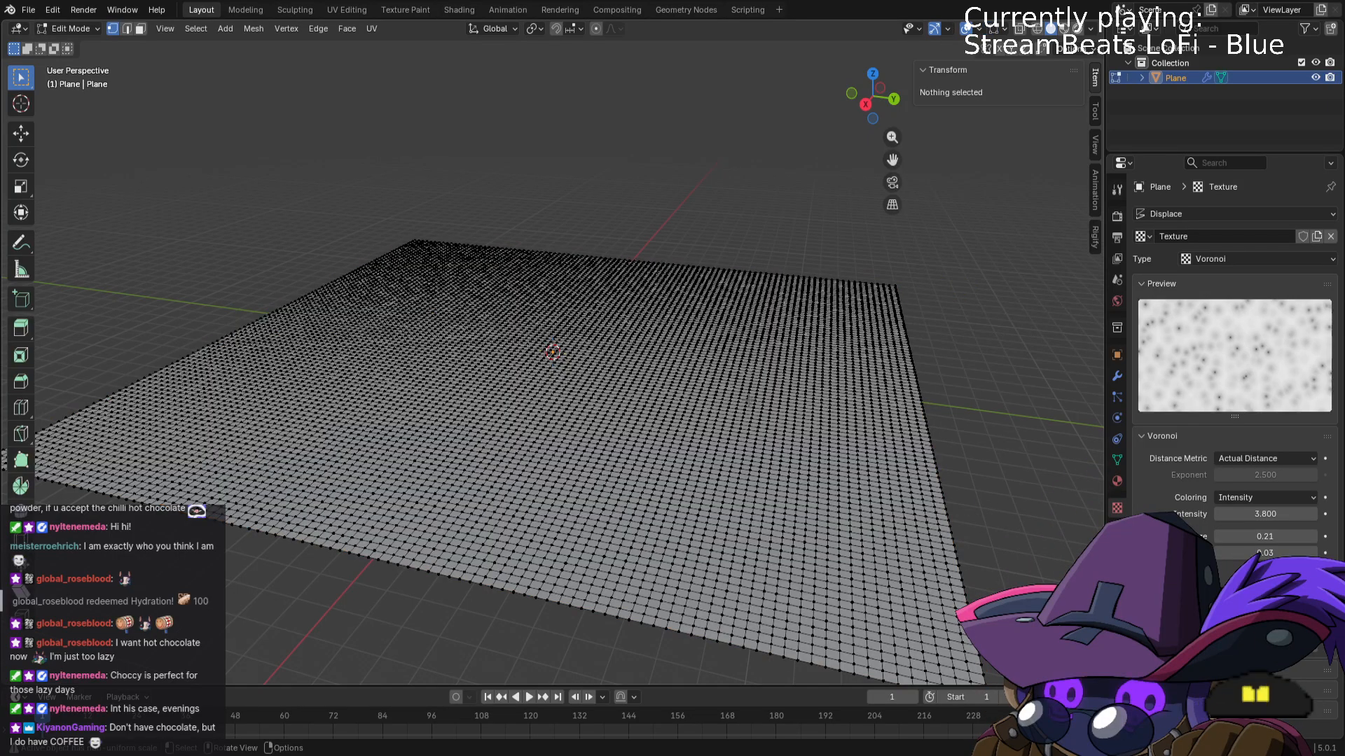
key(Tab)
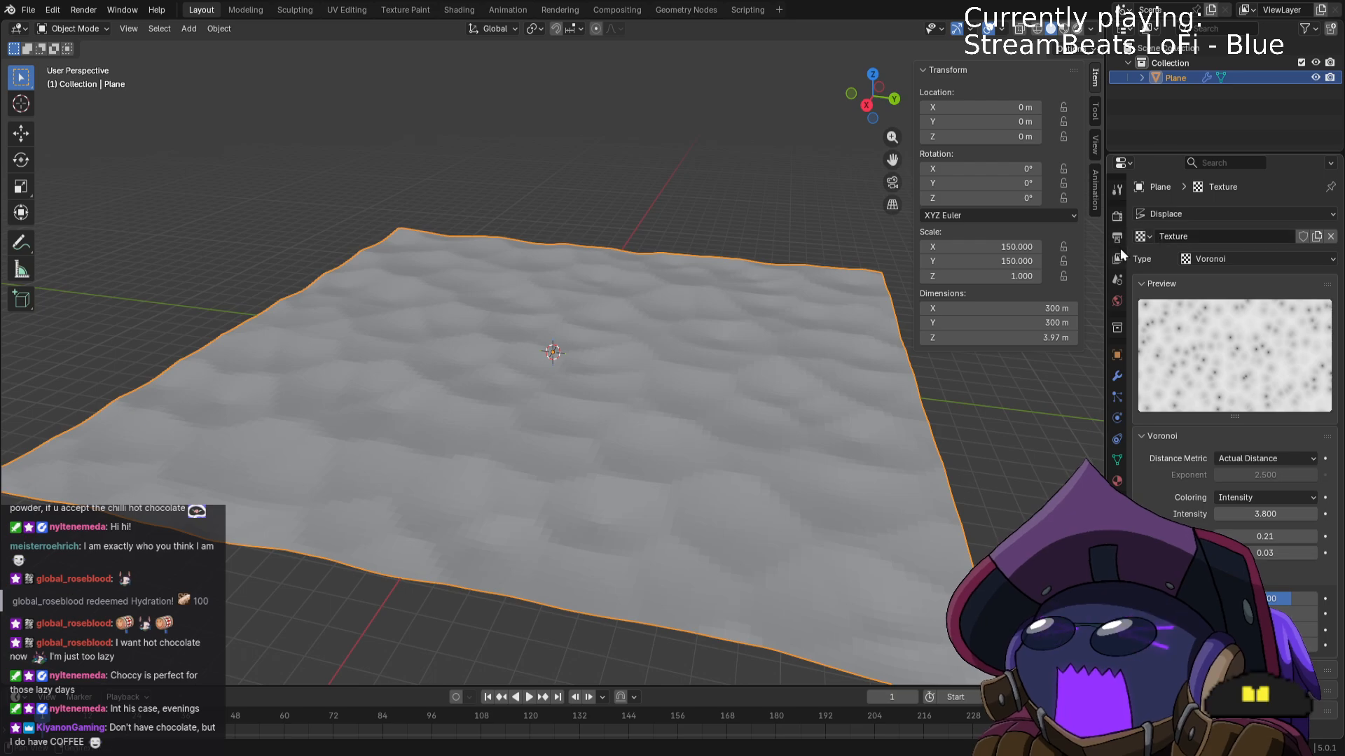
click(1116, 379)
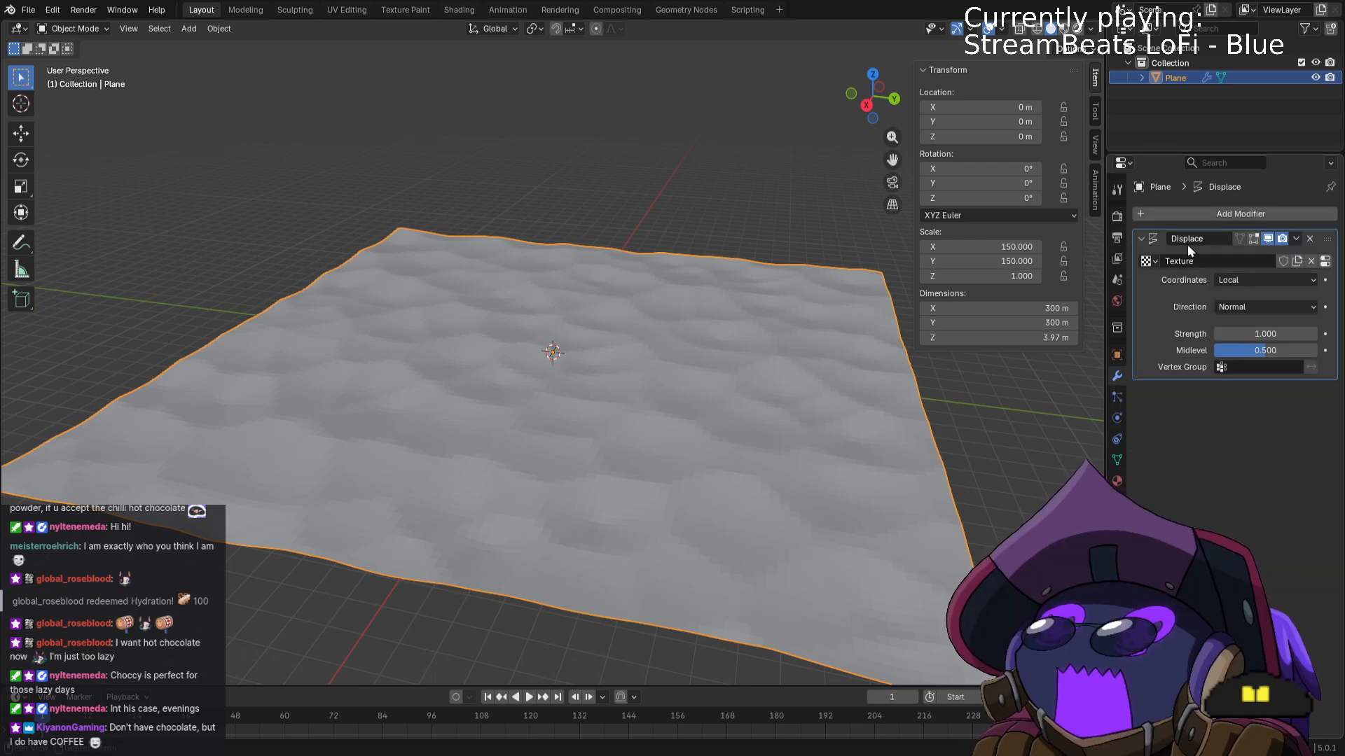
click(1297, 239)
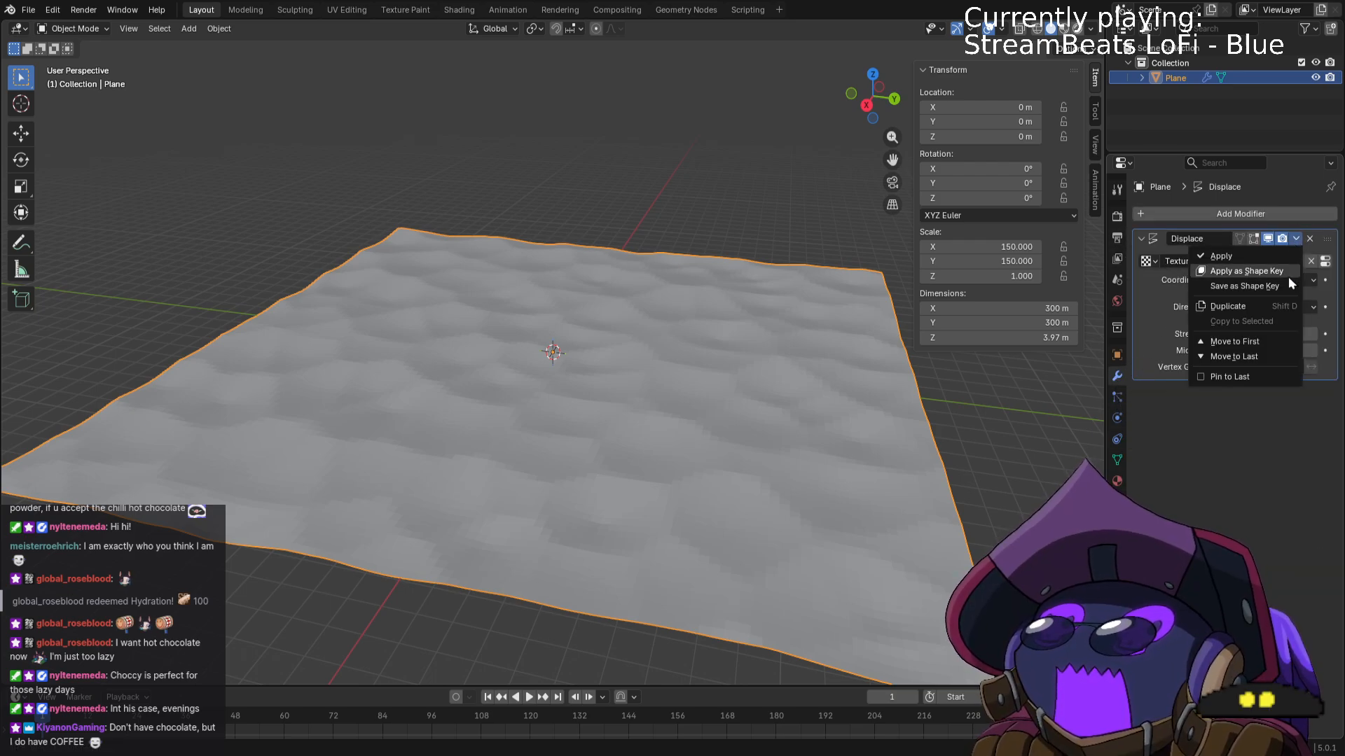
click(1246, 256)
Add a Decimate modifier to the terrain plane in Collapse mode with a ratio of 0.1867, and apply it.
middle_drag(895, 543, 872, 574)
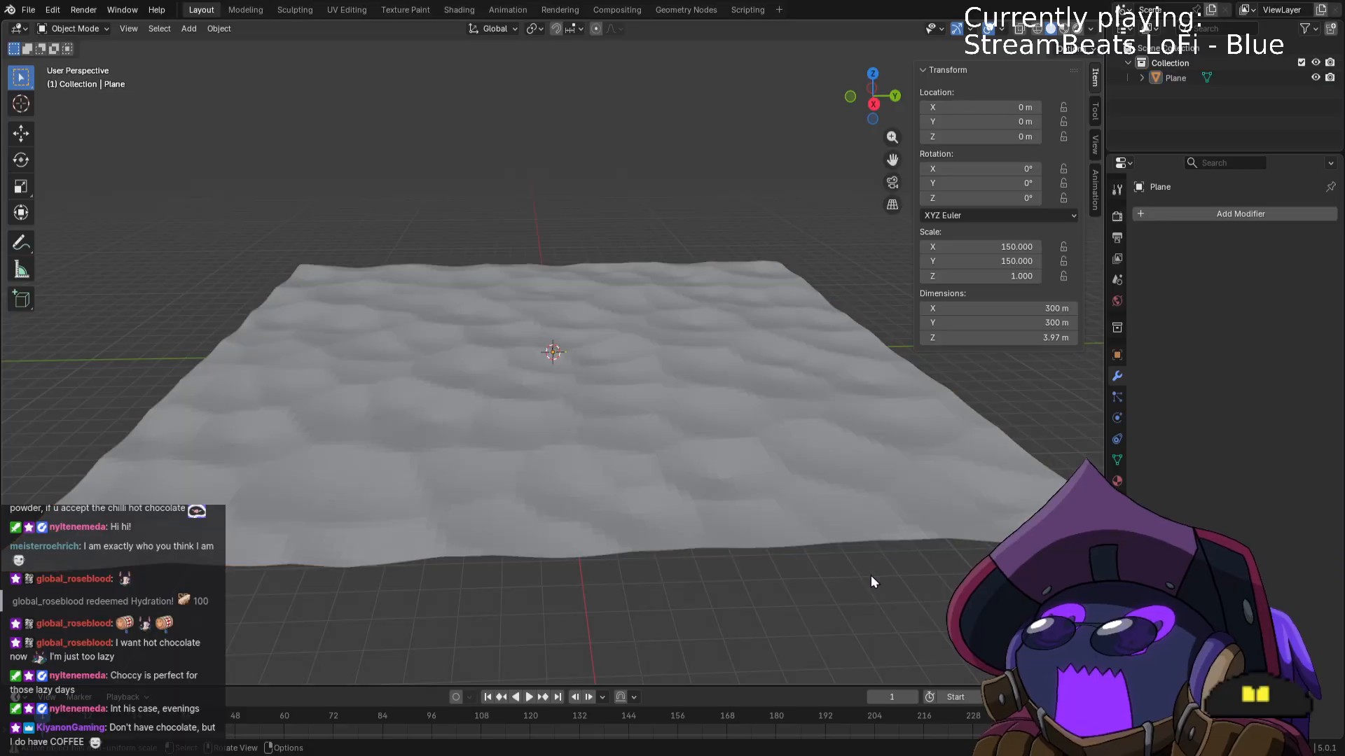
click(966, 505)
click(1183, 214)
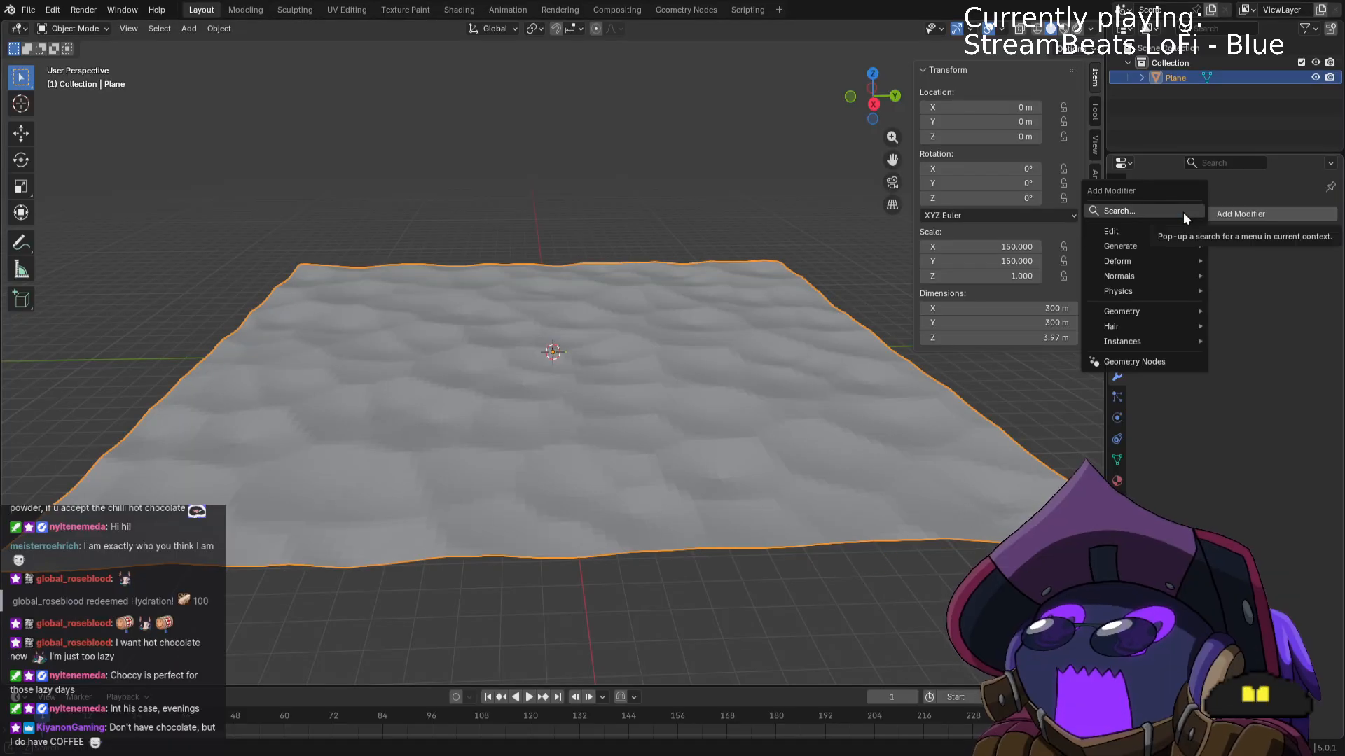
text(dec)
key(Return)
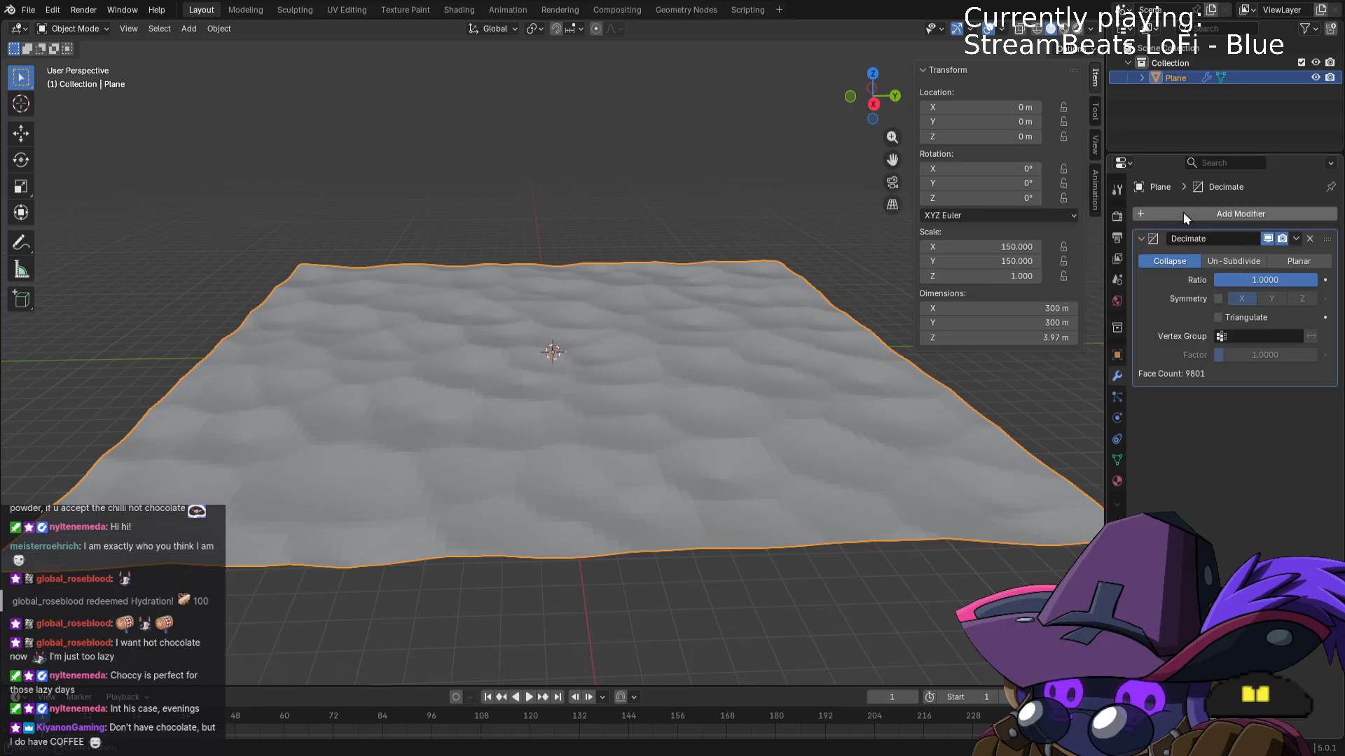
drag(1294, 277, 1230, 278)
middle_drag(977, 410, 1211, 304)
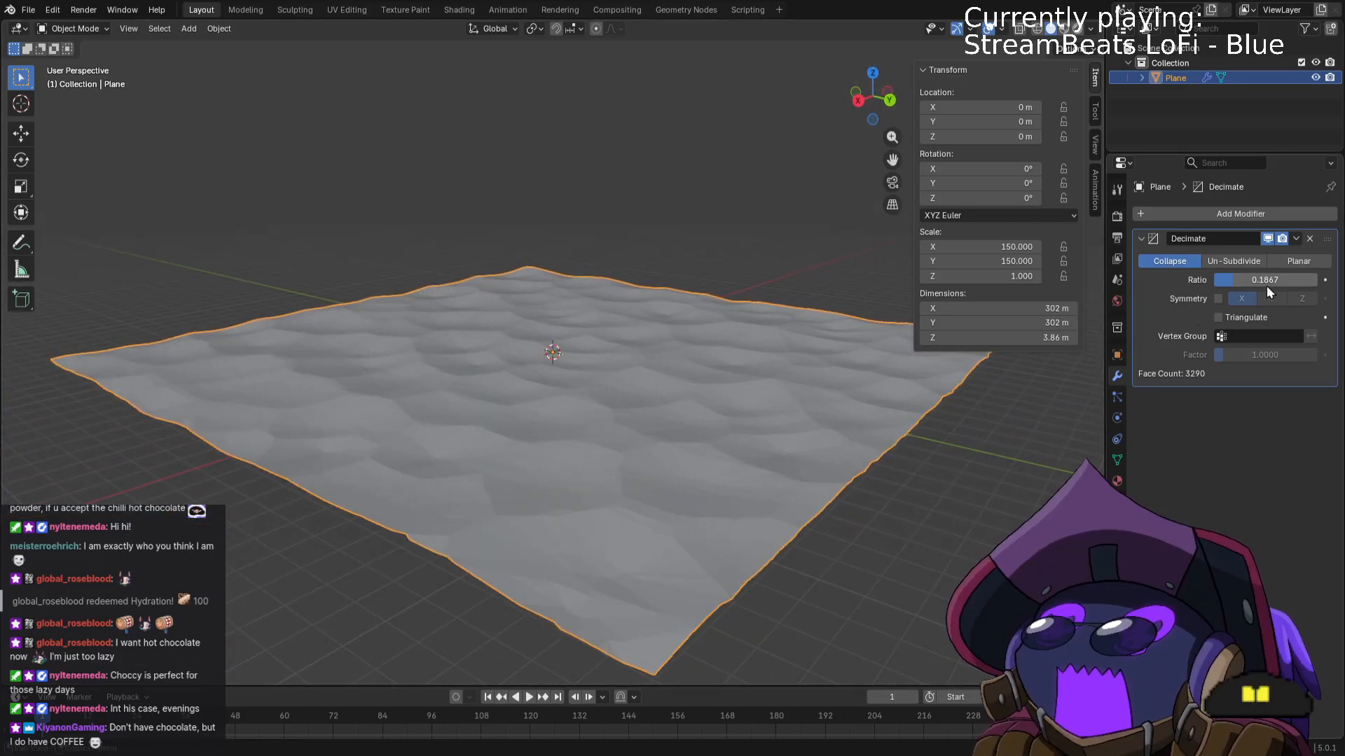
click(1297, 238)
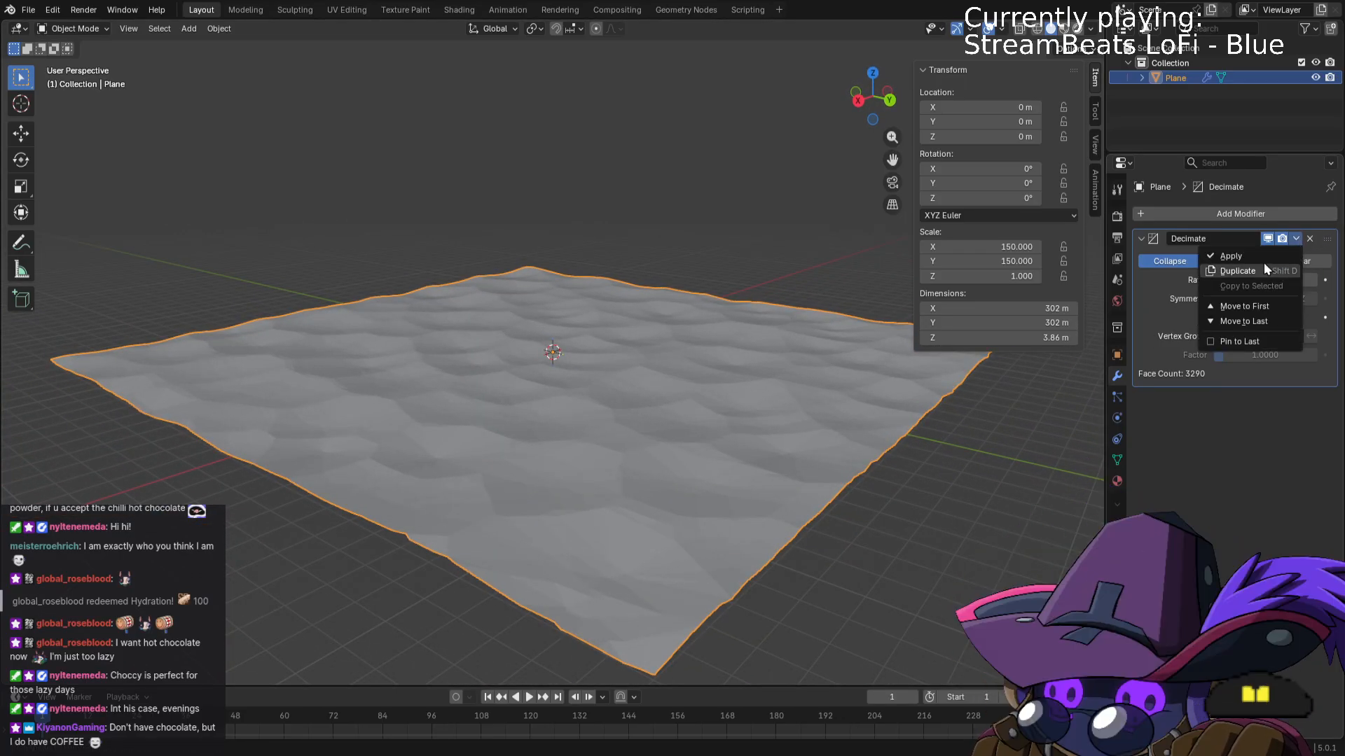
click(1262, 259)
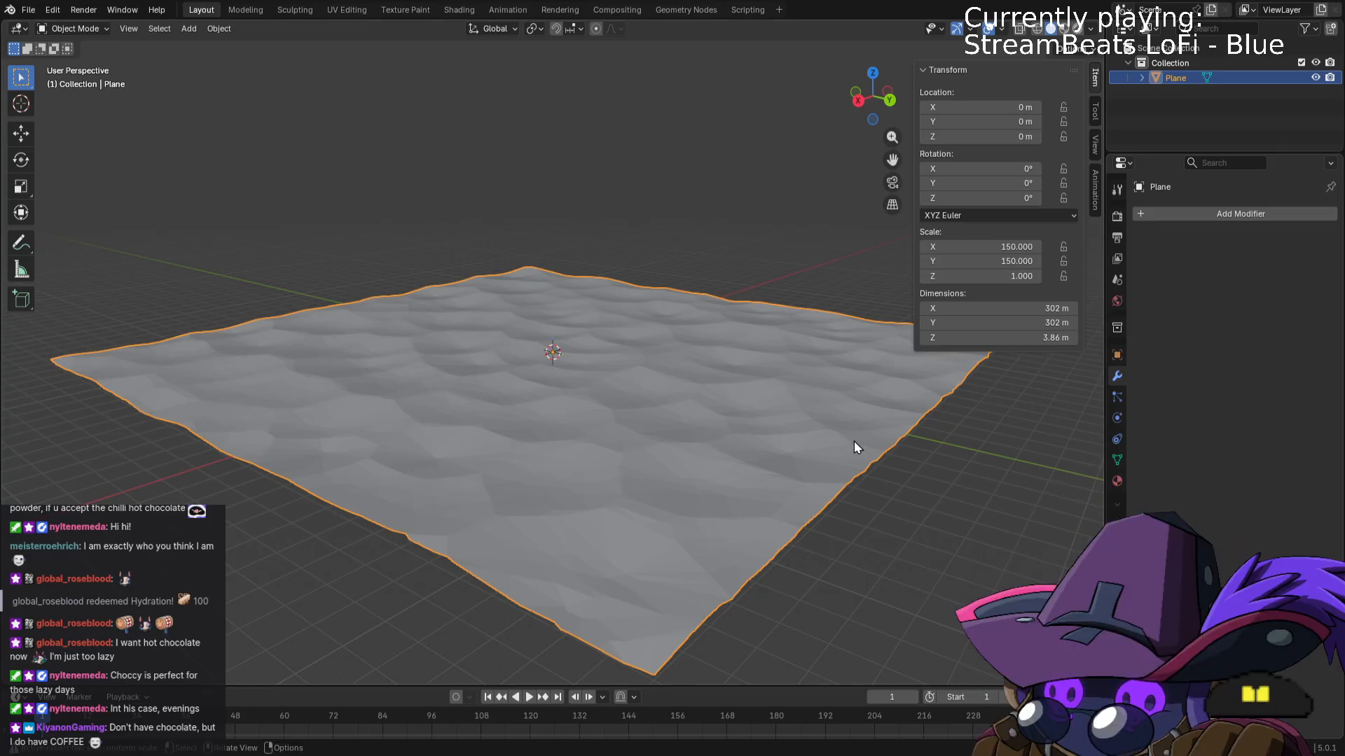
Examine the decimated terrain's surface and triangulated mesh from several angles, in both Object Mode and Edit Mode.
middle_drag(855, 440, 872, 447)
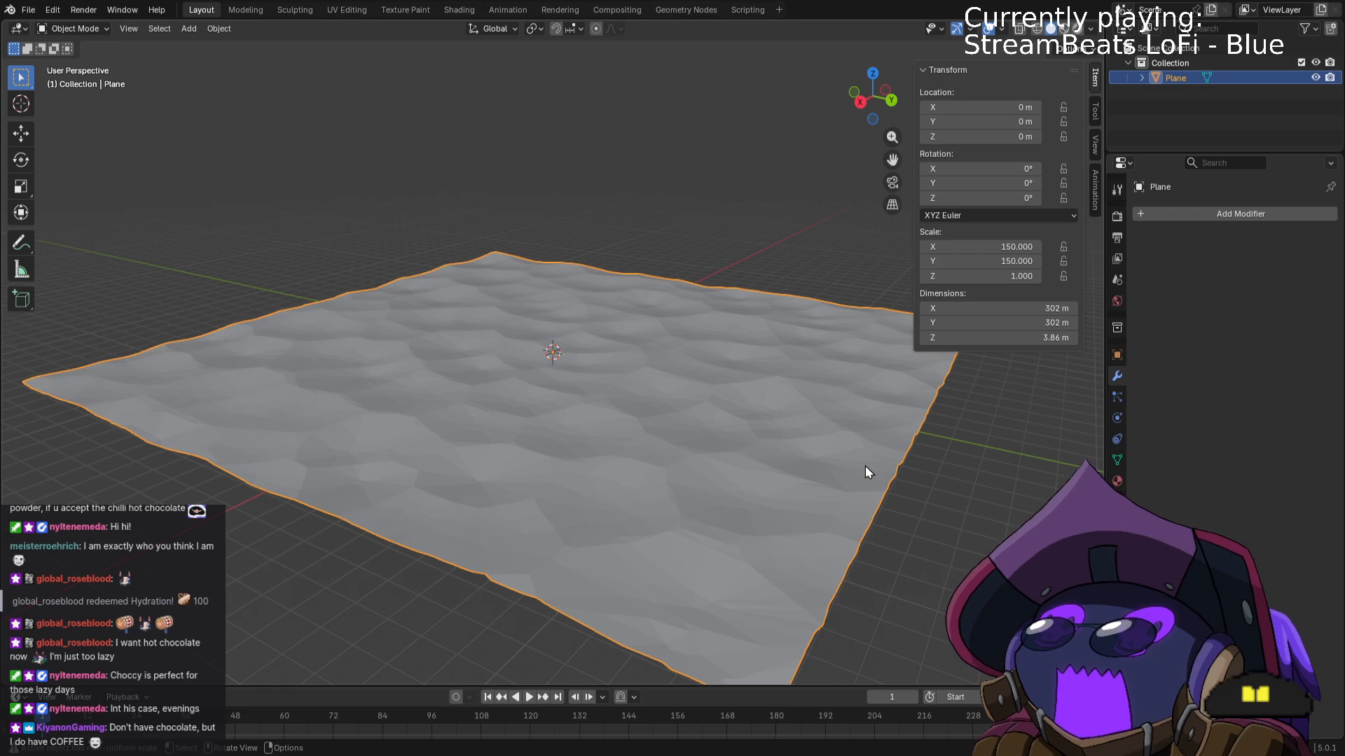
middle_drag(798, 482, 826, 510)
scroll(790, 522, up, 3)
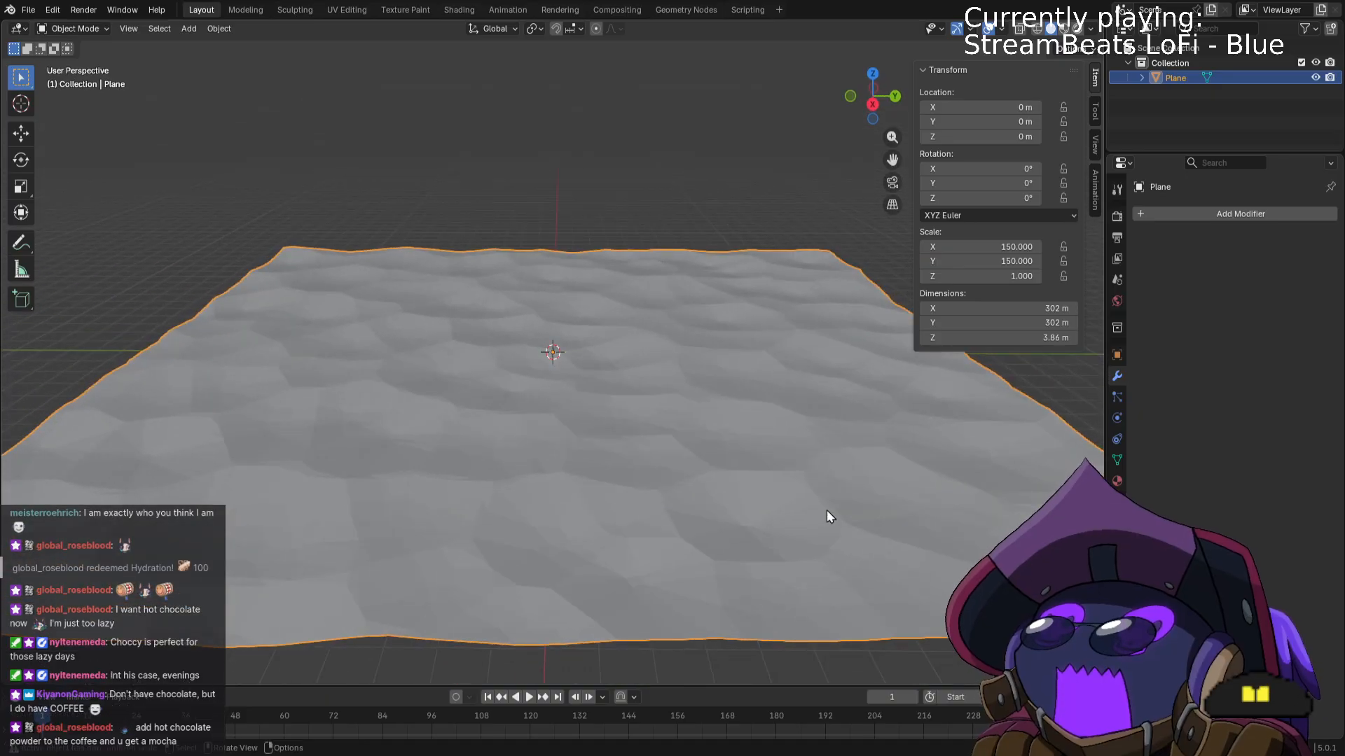
mouse_move(840, 494)
middle_down()
mouse_move(853, 482)
mouse_move(834, 457)
mouse_move(804, 490)
mouse_move(703, 521)
mouse_move(549, 456)
mouse_move(654, 531)
mouse_move(844, 497)
mouse_move(652, 418)
mouse_move(684, 423)
mouse_move(708, 463)
mouse_move(753, 487)
middle_up()
key(Tab)
middle_drag(837, 522, 754, 506)
key(Tab)
key(Tab)
scroll(556, 522, up, 4)
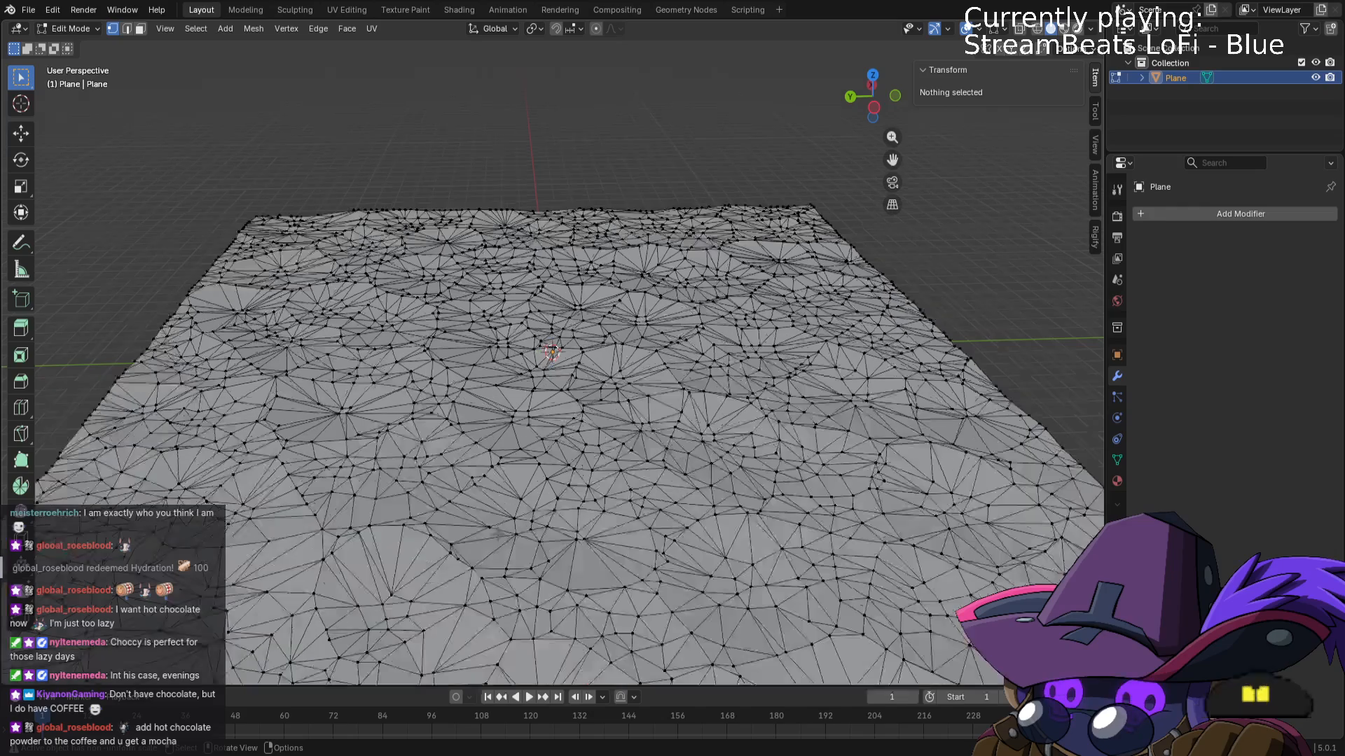
middle_drag(550, 525, 554, 445)
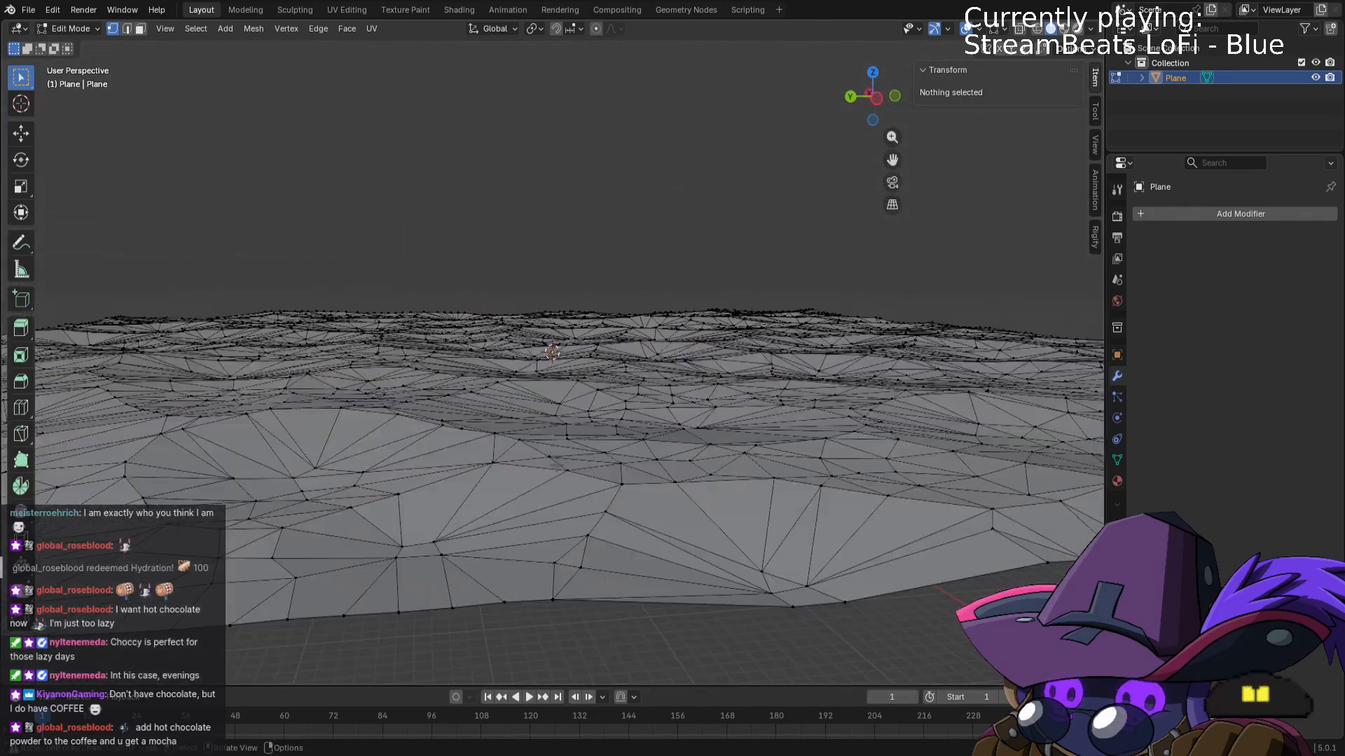
middle_drag(502, 491, 286, 554)
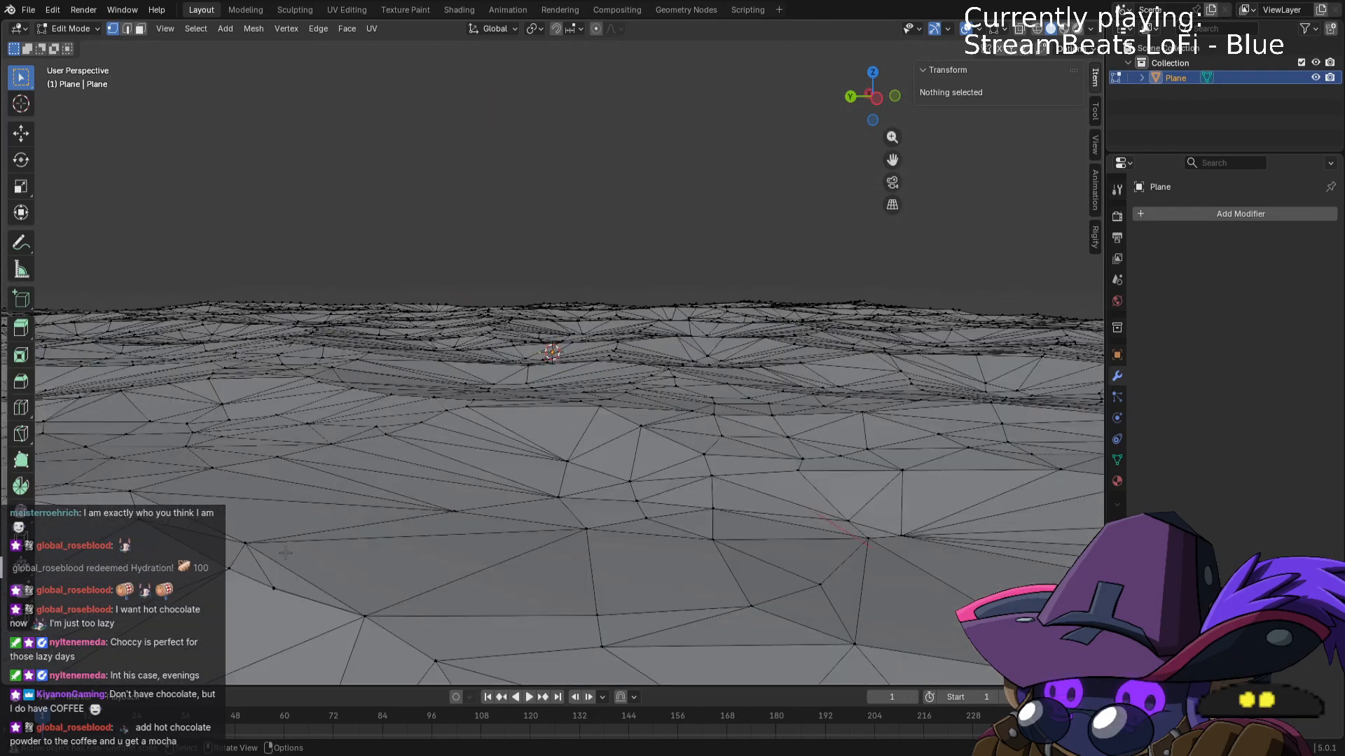
click(272, 589)
mouse_move(364, 574)
middle_down()
mouse_move(364, 459)
mouse_move(363, 599)
middle_up()
mouse_move(476, 478)
middle_down()
mouse_move(446, 503)
mouse_move(468, 502)
middle_up()
key(Tab)
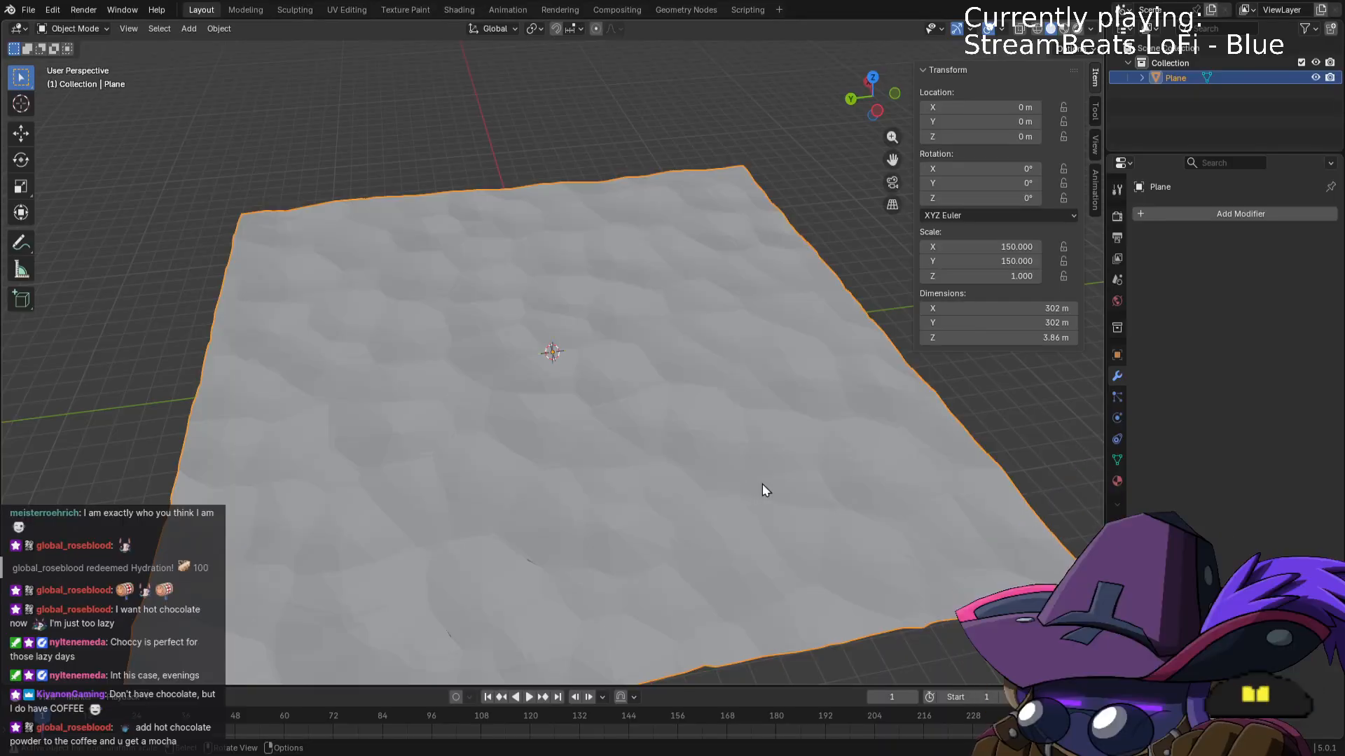
Rename the plane object as Desert.
double_click(1171, 78)
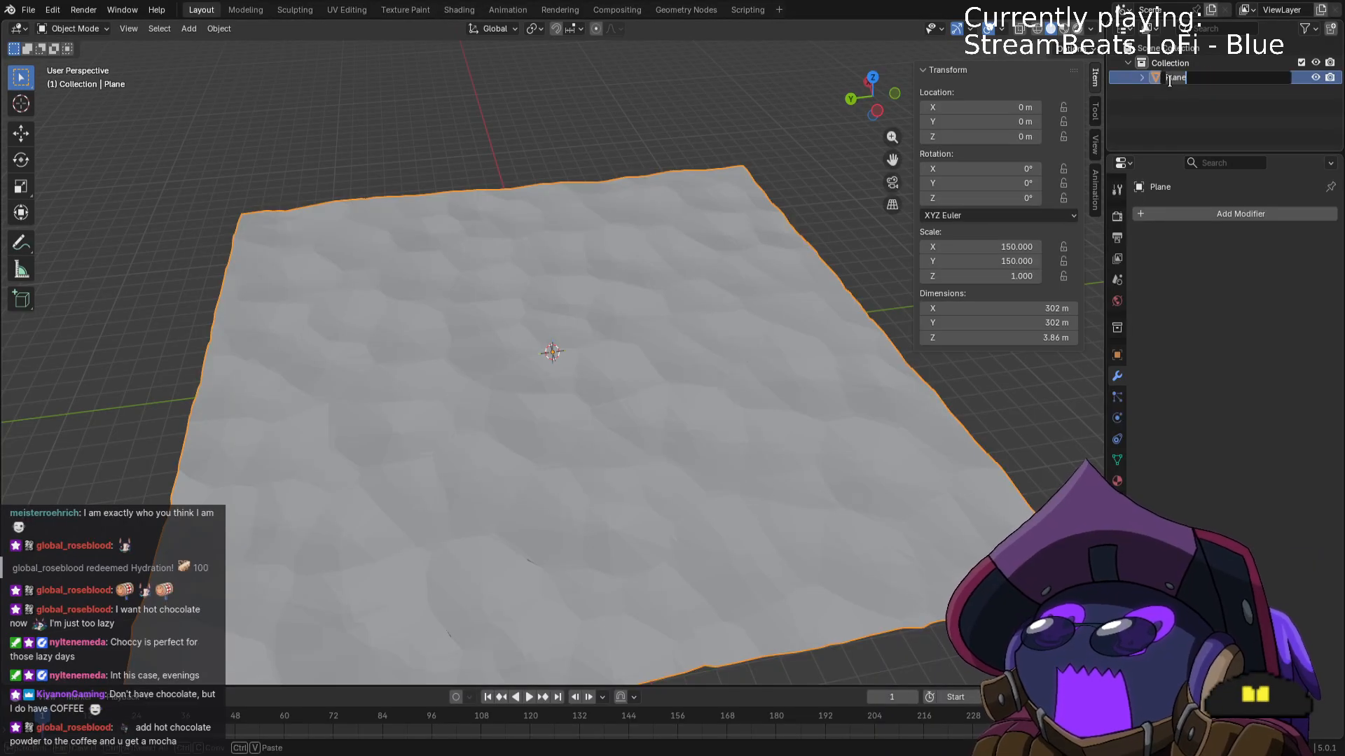
text(Desert)
key(Return)
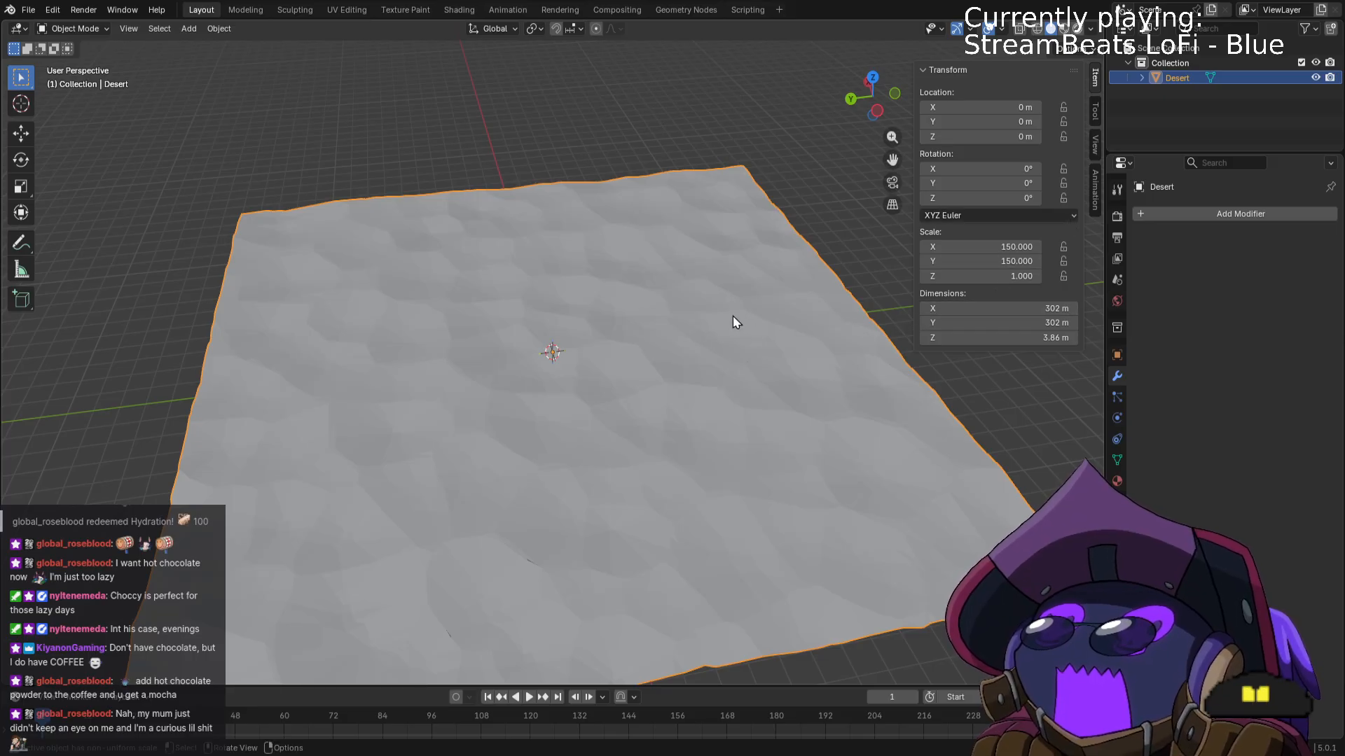
Examine the Desert terrain in top view, including the area near its negative-X edge, for shading or mesh flaws.
scroll(670, 322, up, 5)
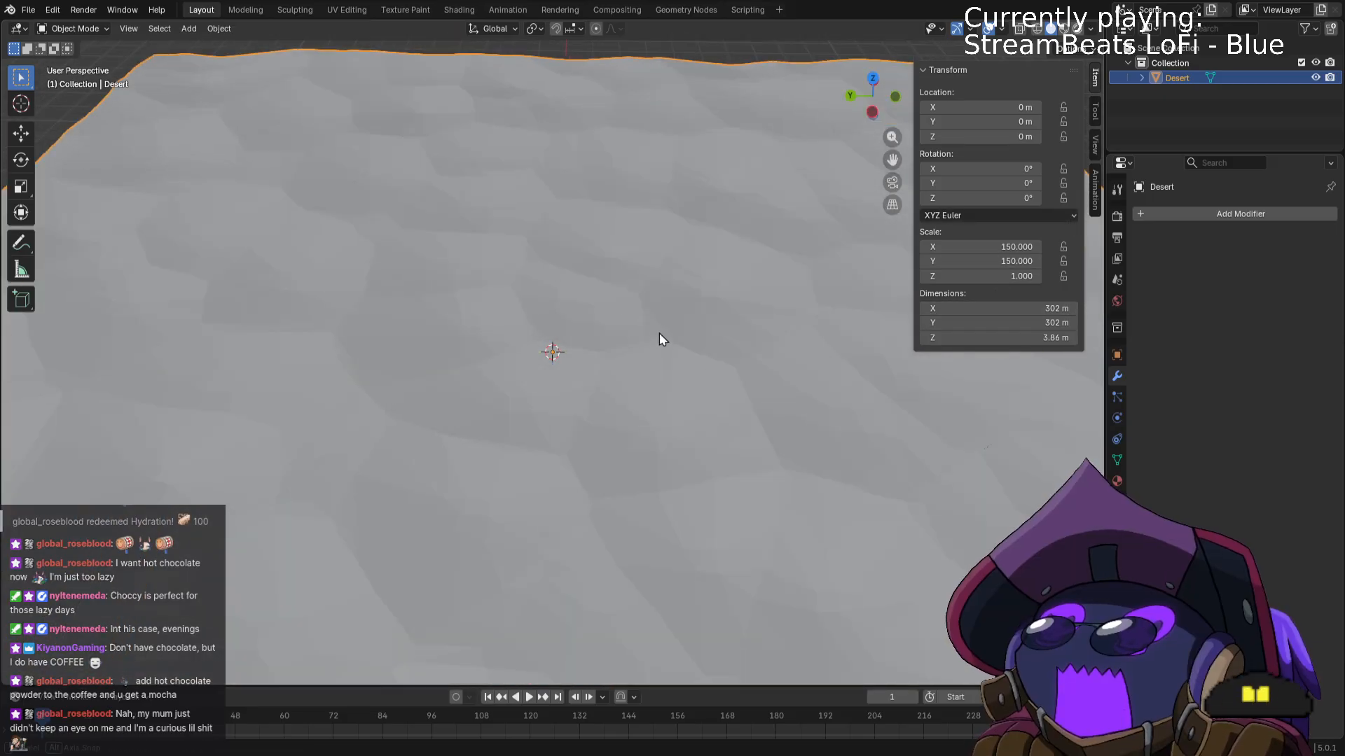
middle_drag(658, 333, 799, 364)
key(KP_7)
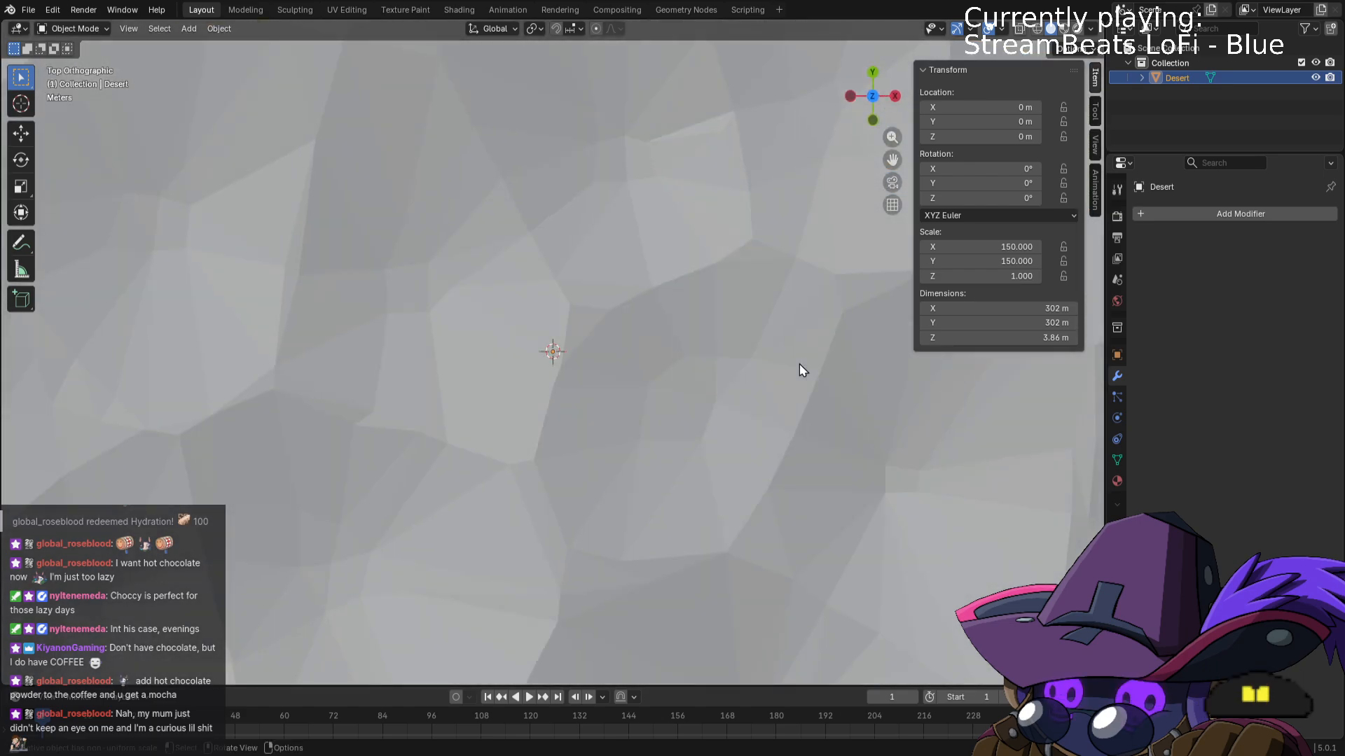
scroll(845, 326, down, 7)
scroll(680, 407, up, 1)
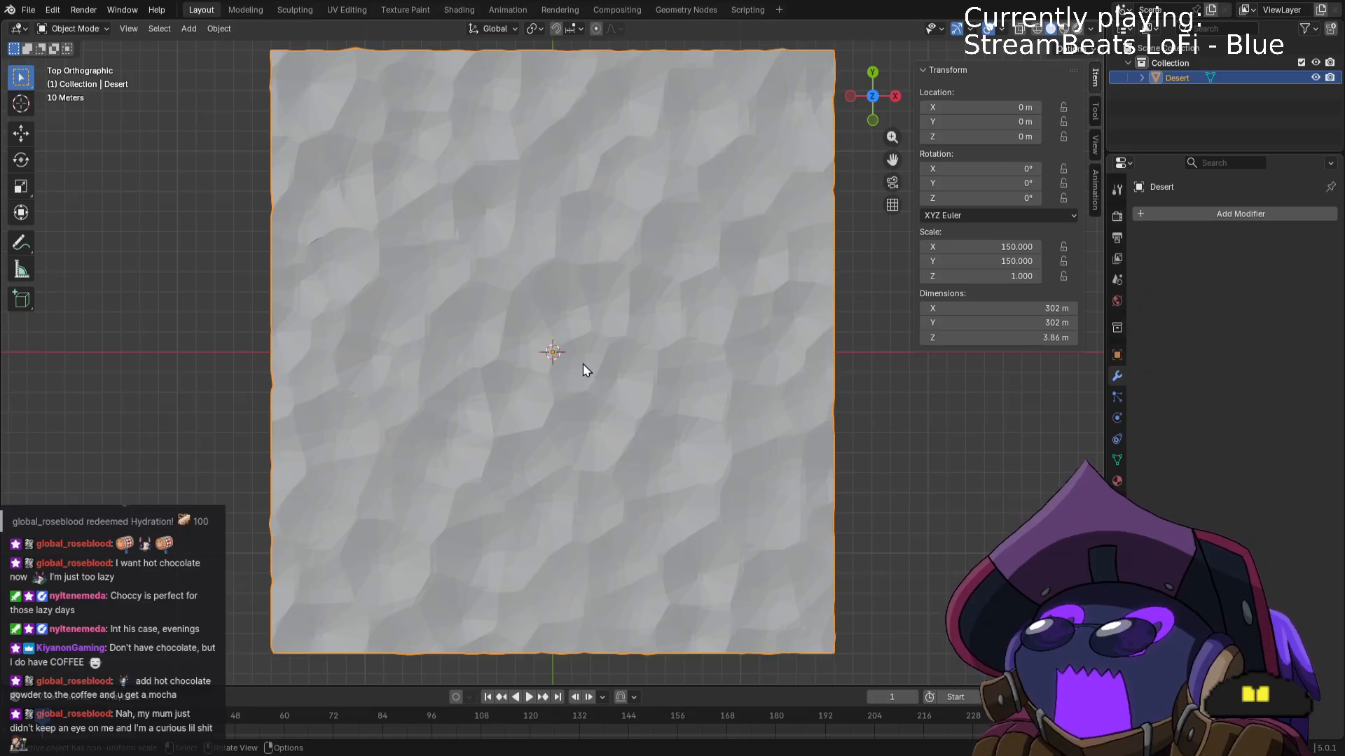
scroll(584, 364, up, 4)
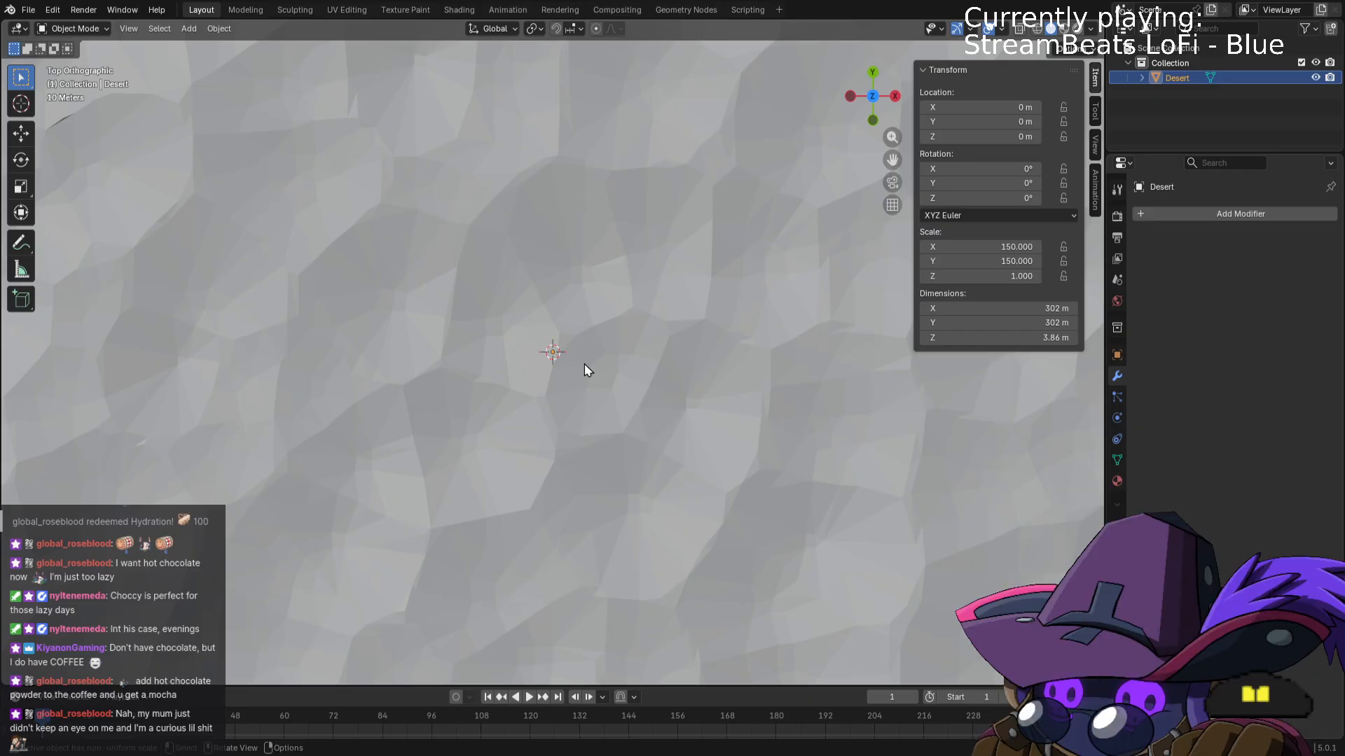
scroll(584, 363, down, 2)
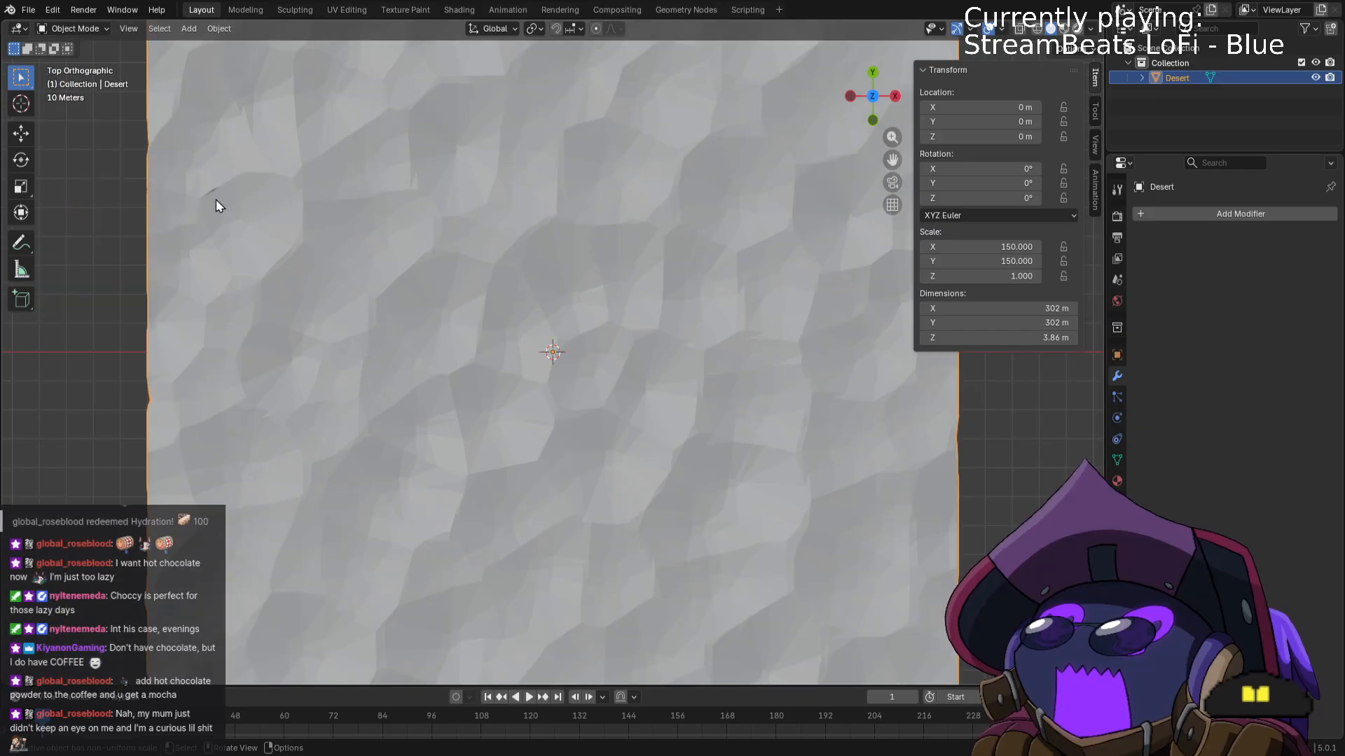
scroll(226, 199, up, 2)
shift+middle_drag(304, 240, 641, 457)
scroll(604, 435, up, 4)
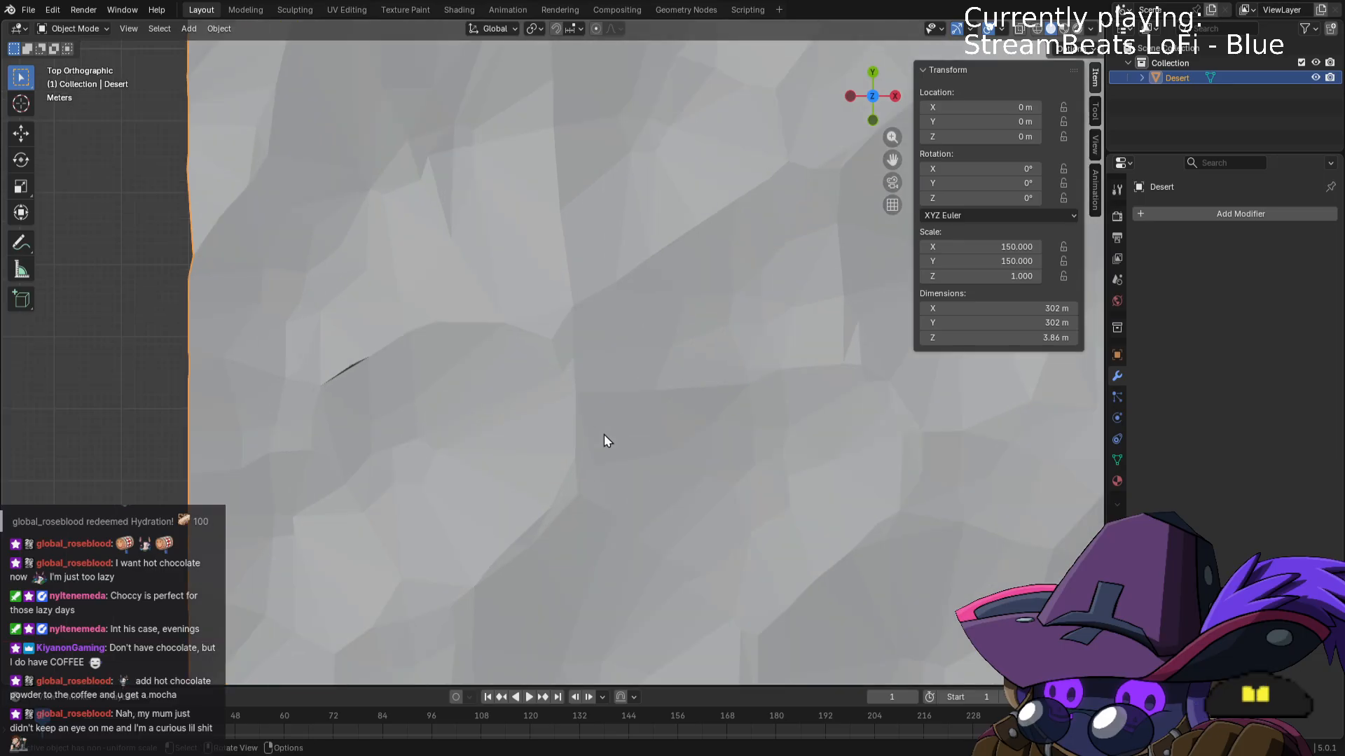
In Edit Mode, select the three vertices around the thin dark sliver near the terrain's negative-X edge.
key(Tab)
scroll(520, 429, up, 4)
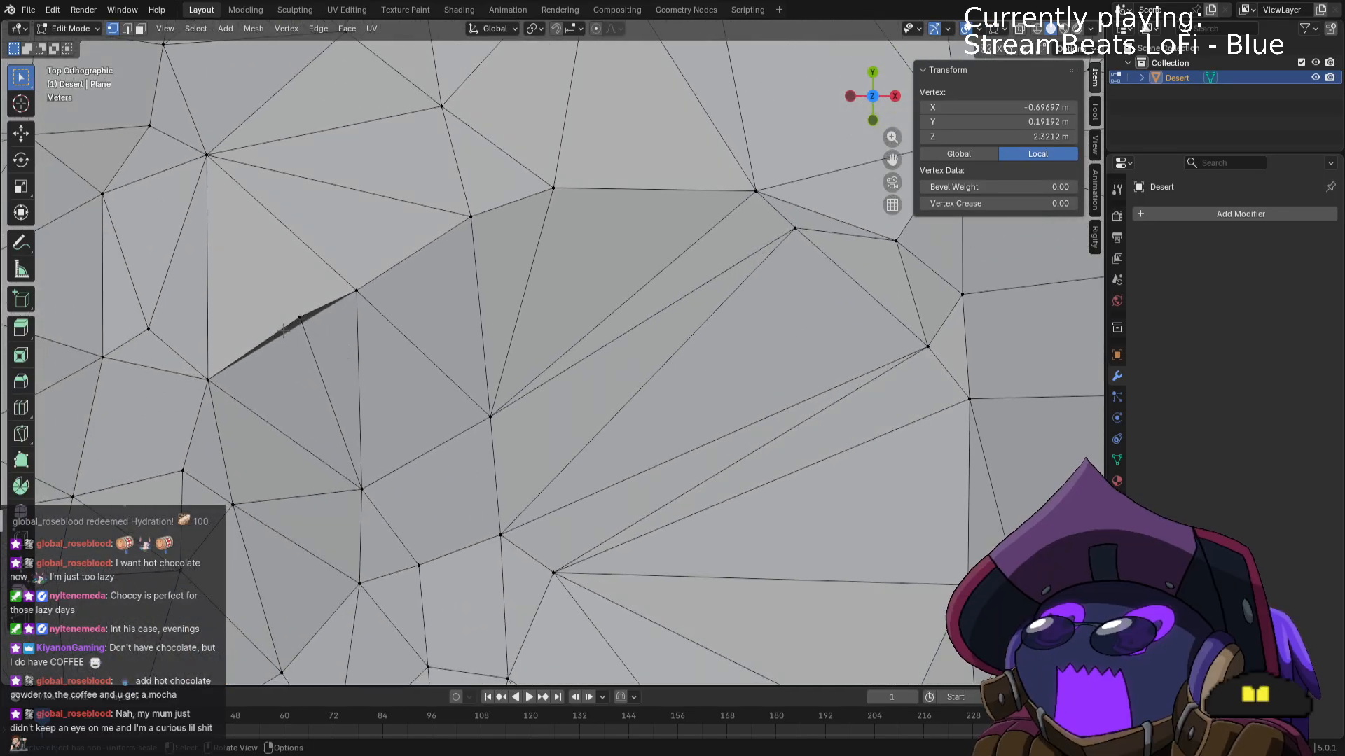
click(217, 379)
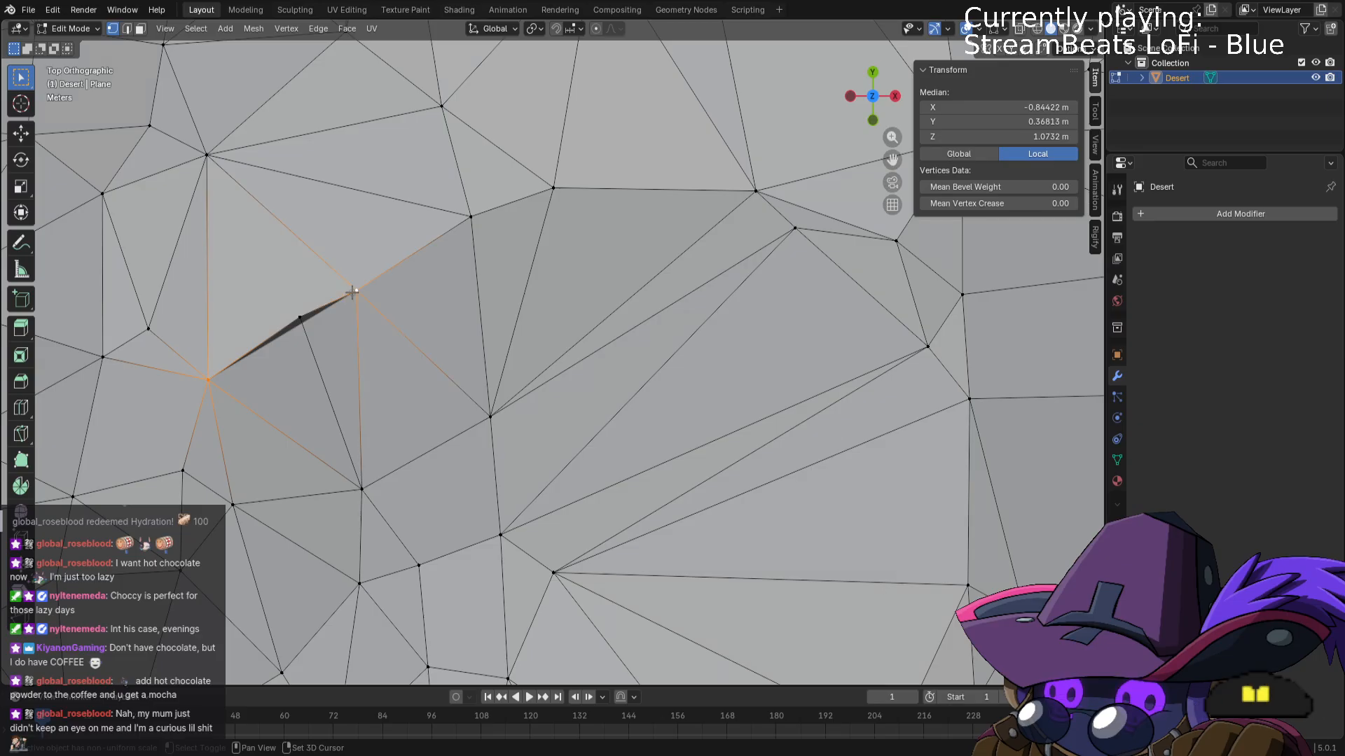
shift+click(302, 310)
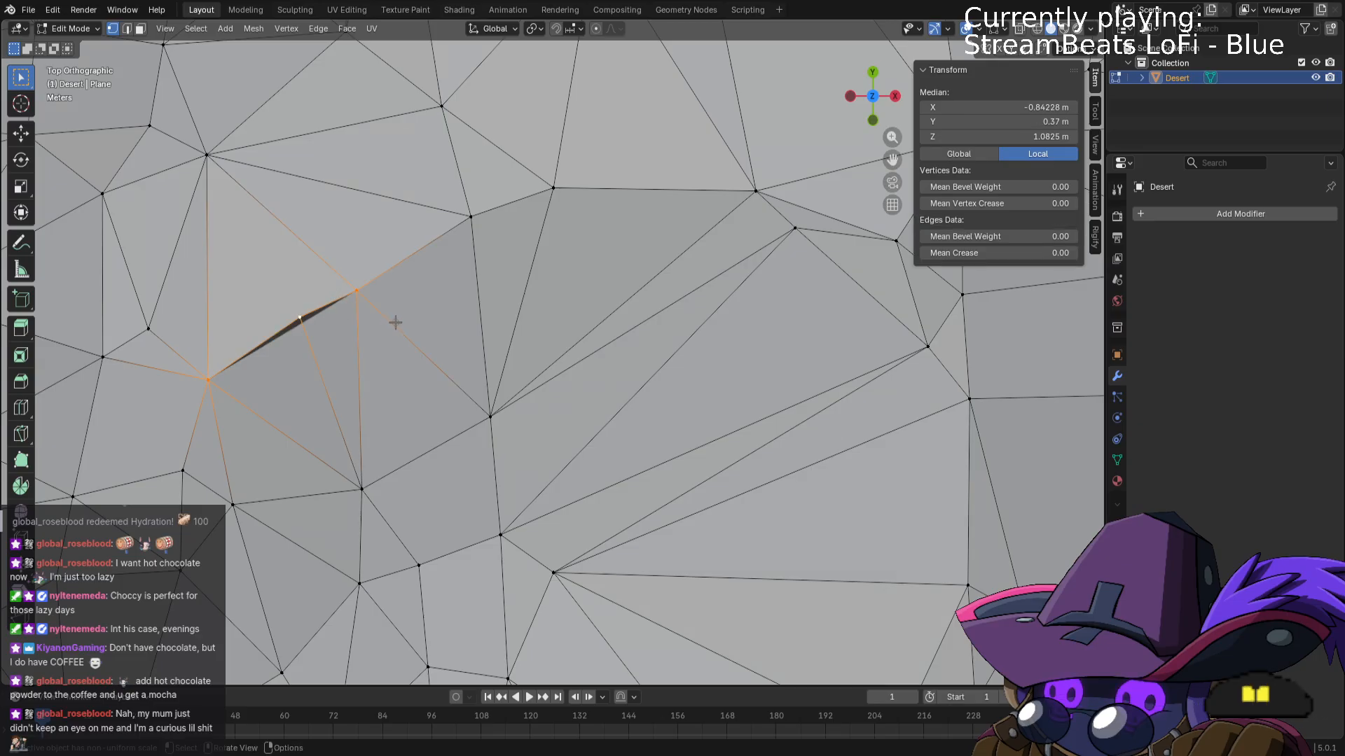
Examine the rest of the terrain mesh from above and check individual vertices along its positive-X boundary.
scroll(398, 322, down, 10)
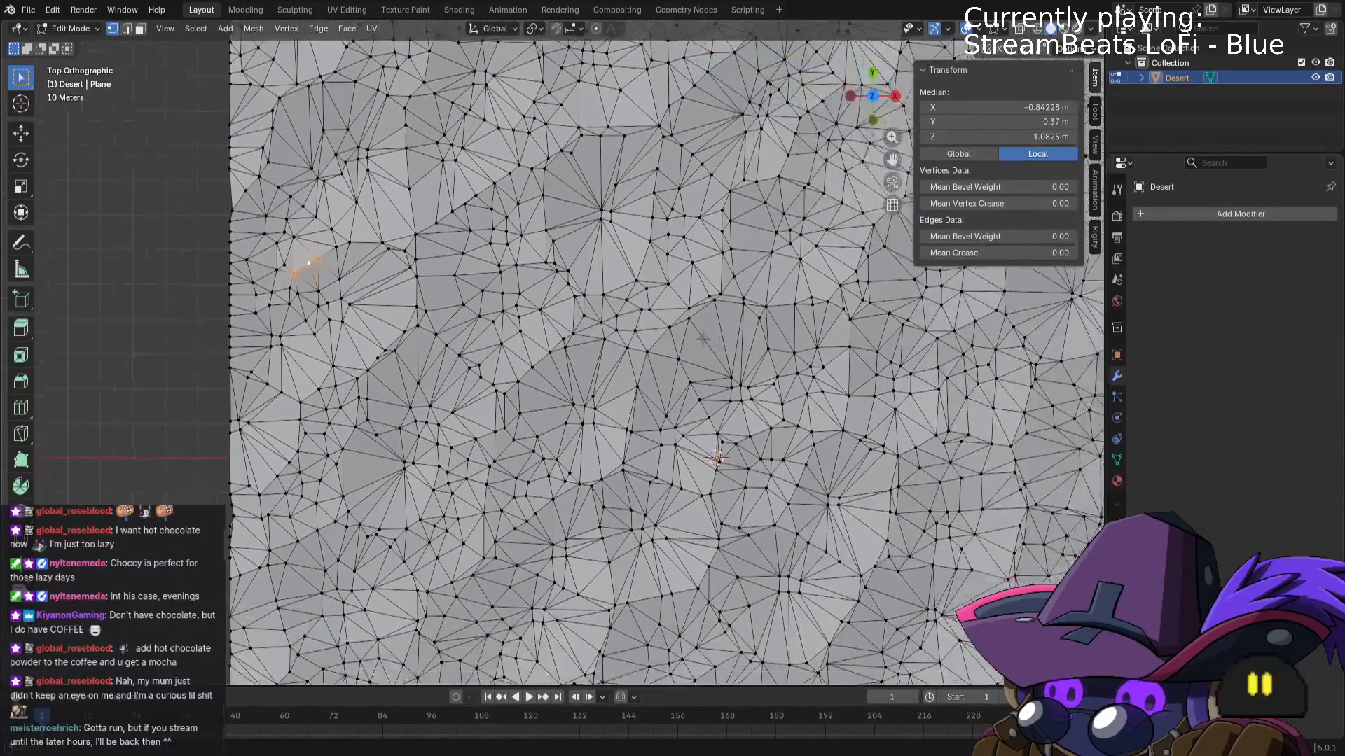
shift+middle_drag(770, 478, 587, 292)
scroll(587, 291, up, 5)
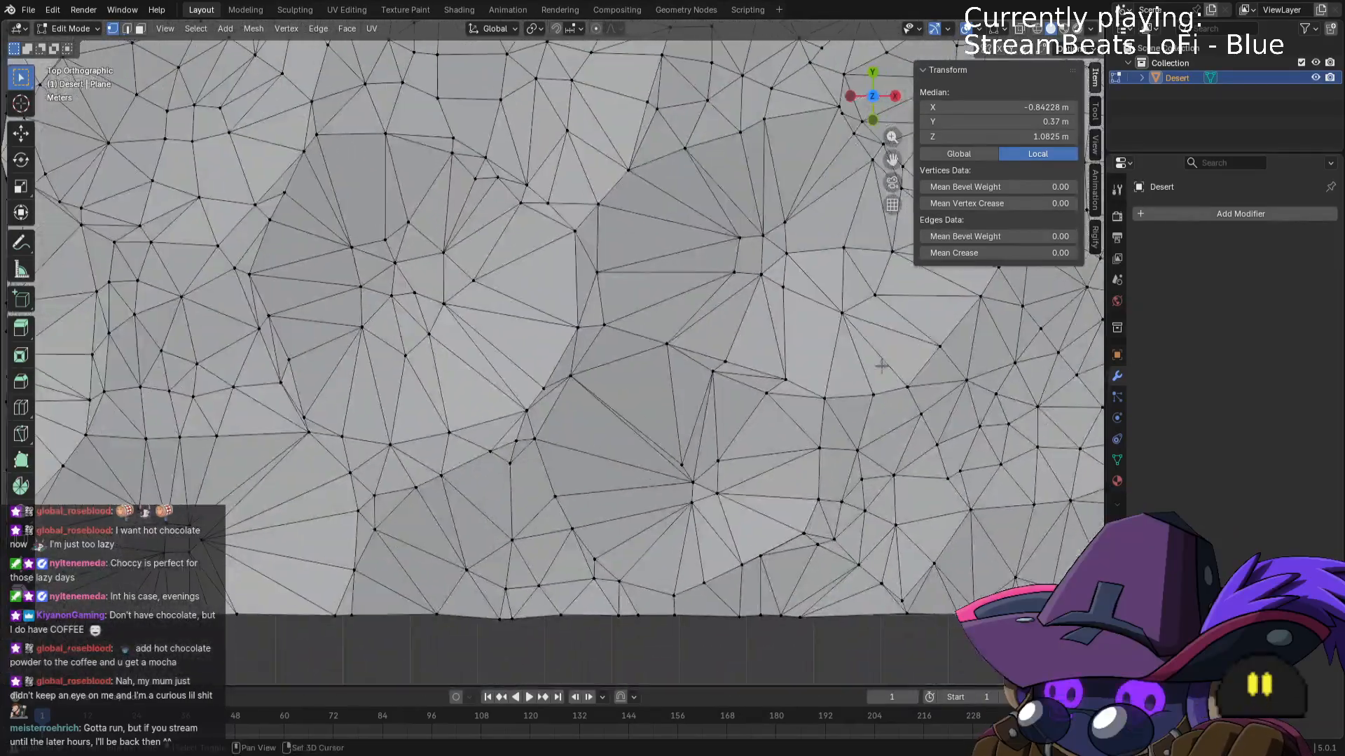
shift+middle_drag(881, 366, 602, 509)
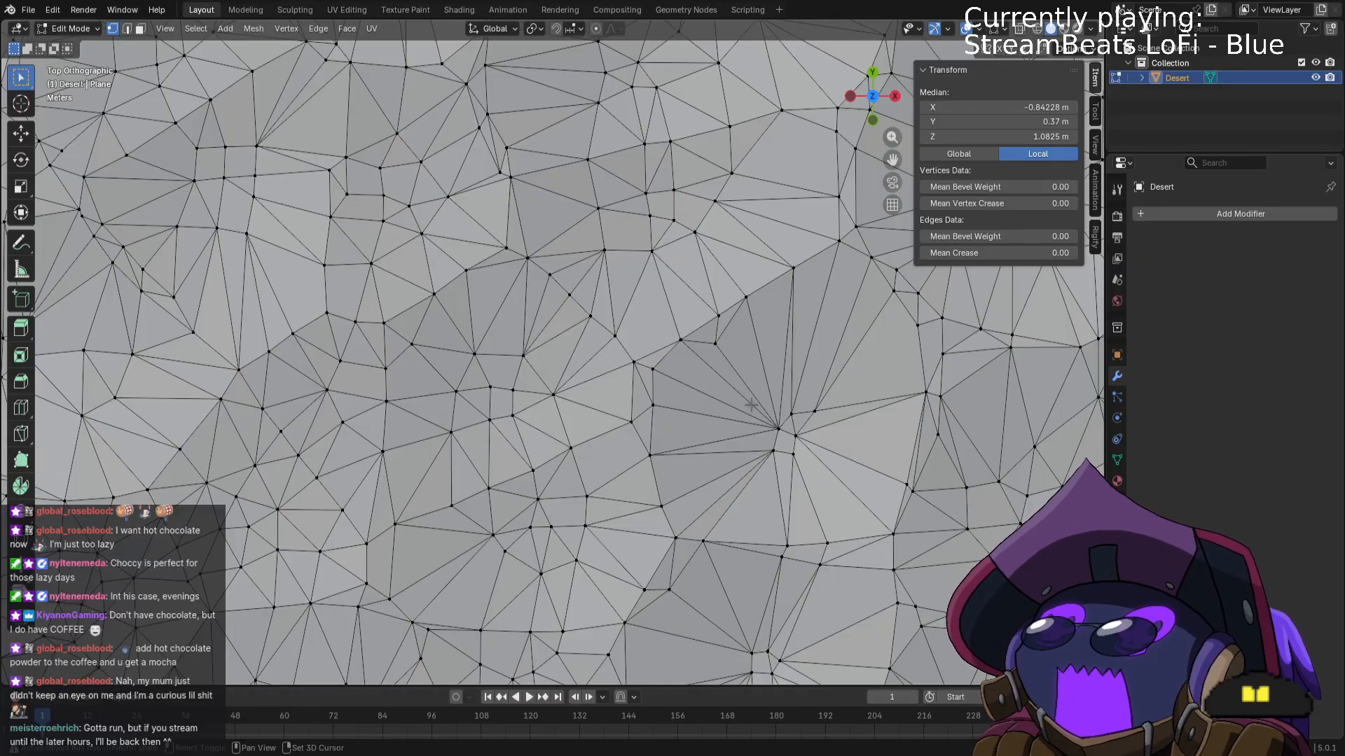
shift+middle_drag(751, 404, 762, 548)
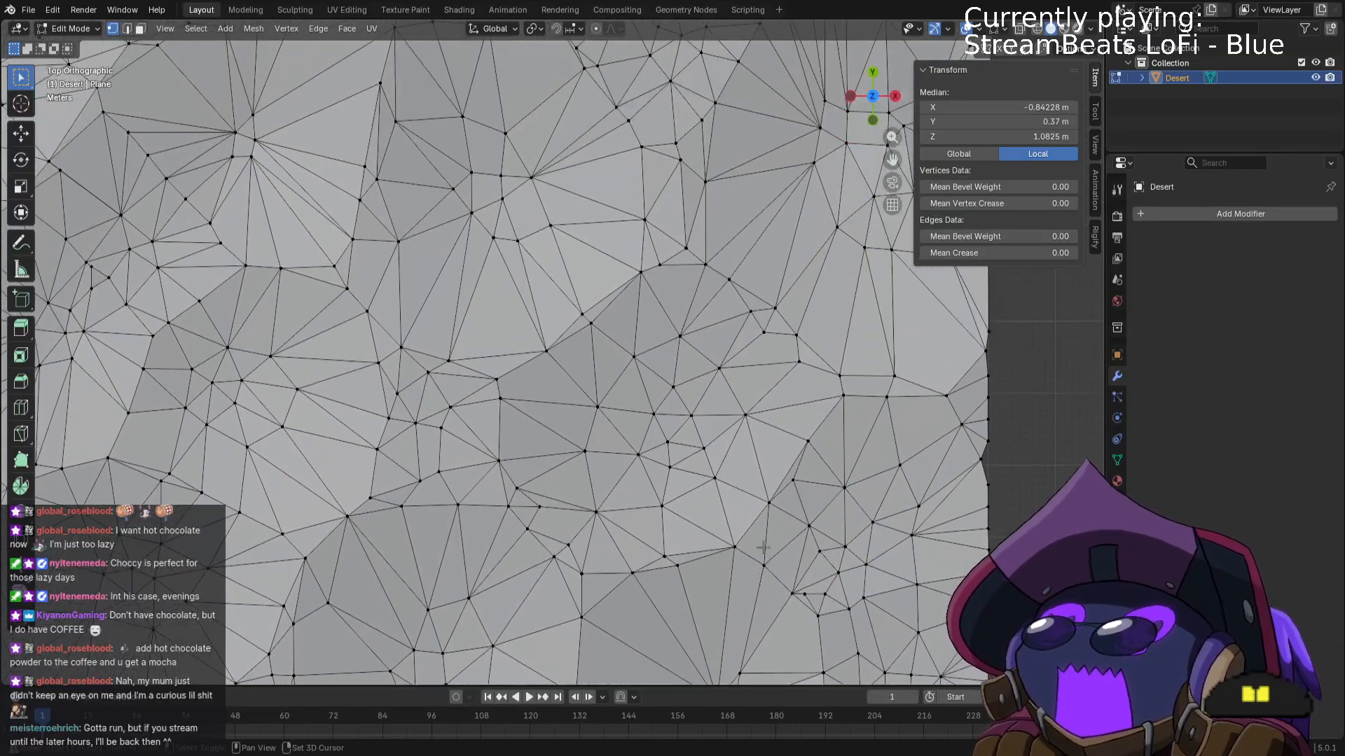
click(987, 442)
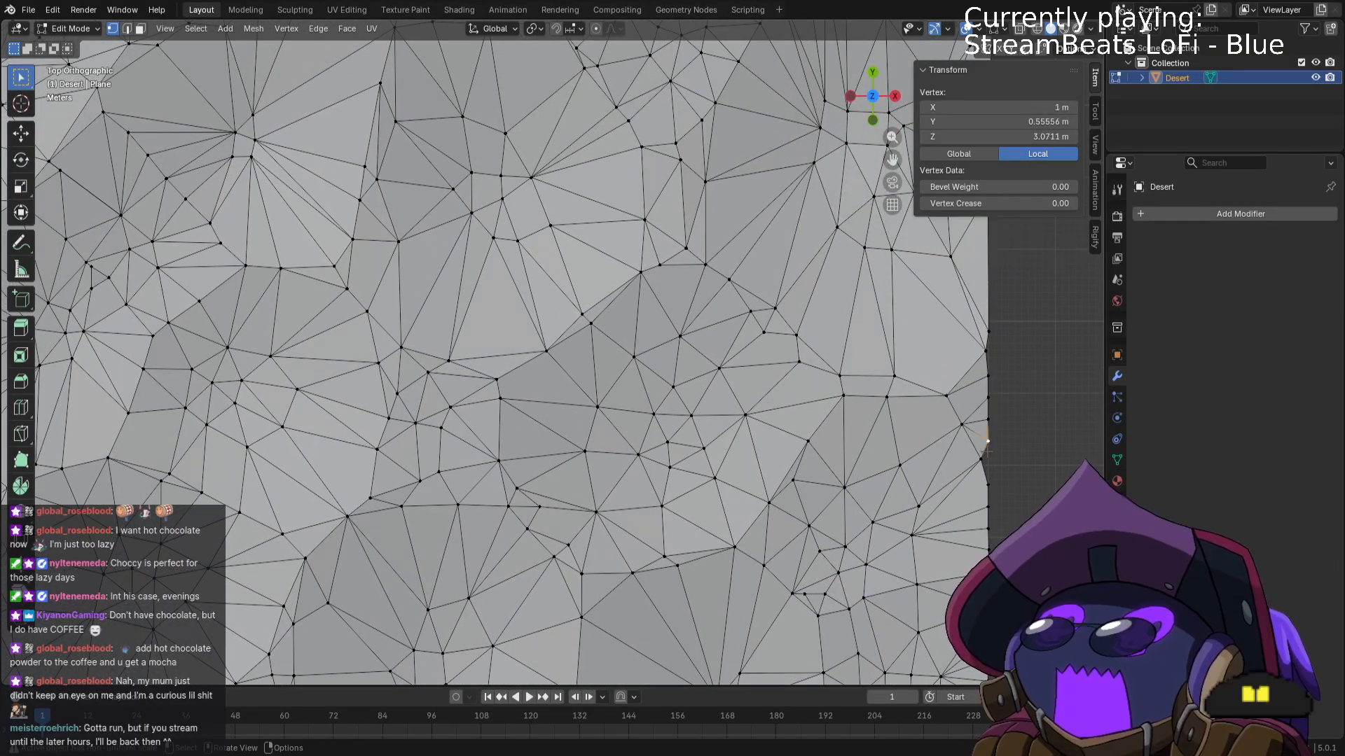
shift+click(981, 458)
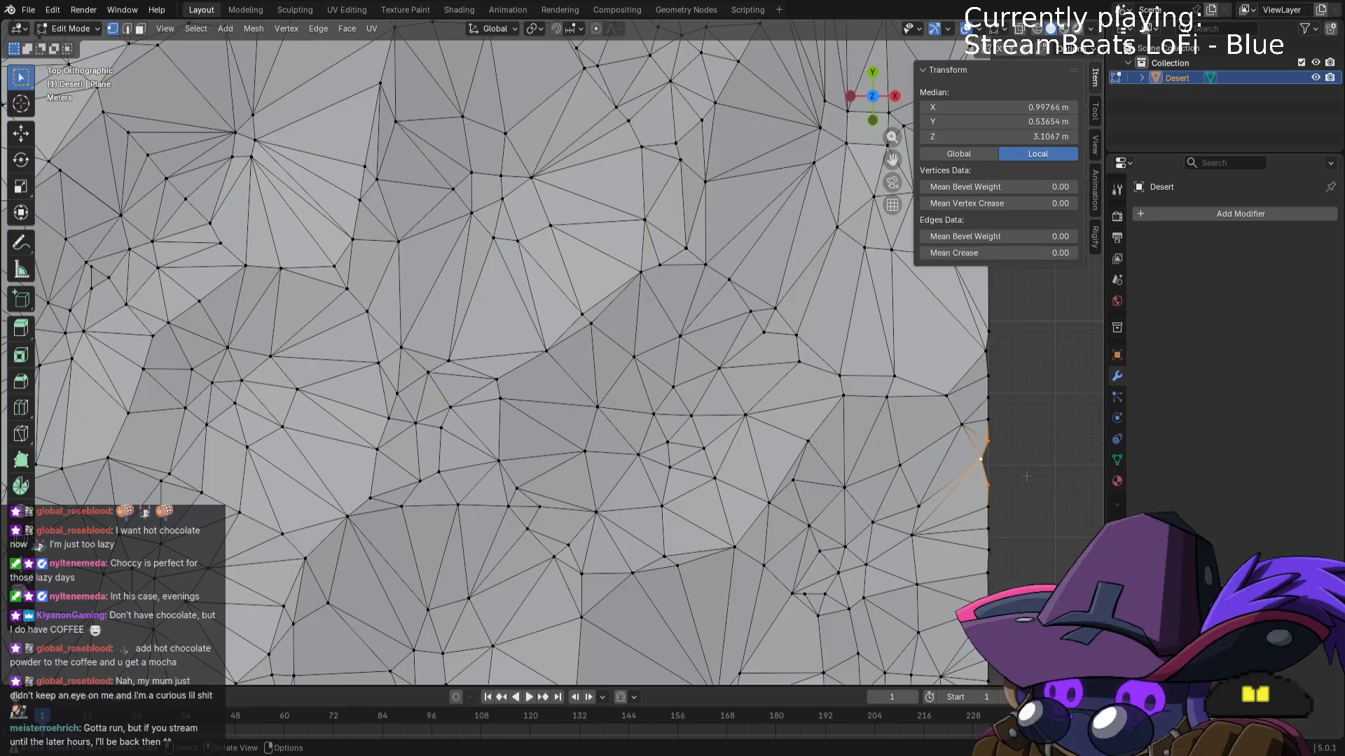
click(995, 362)
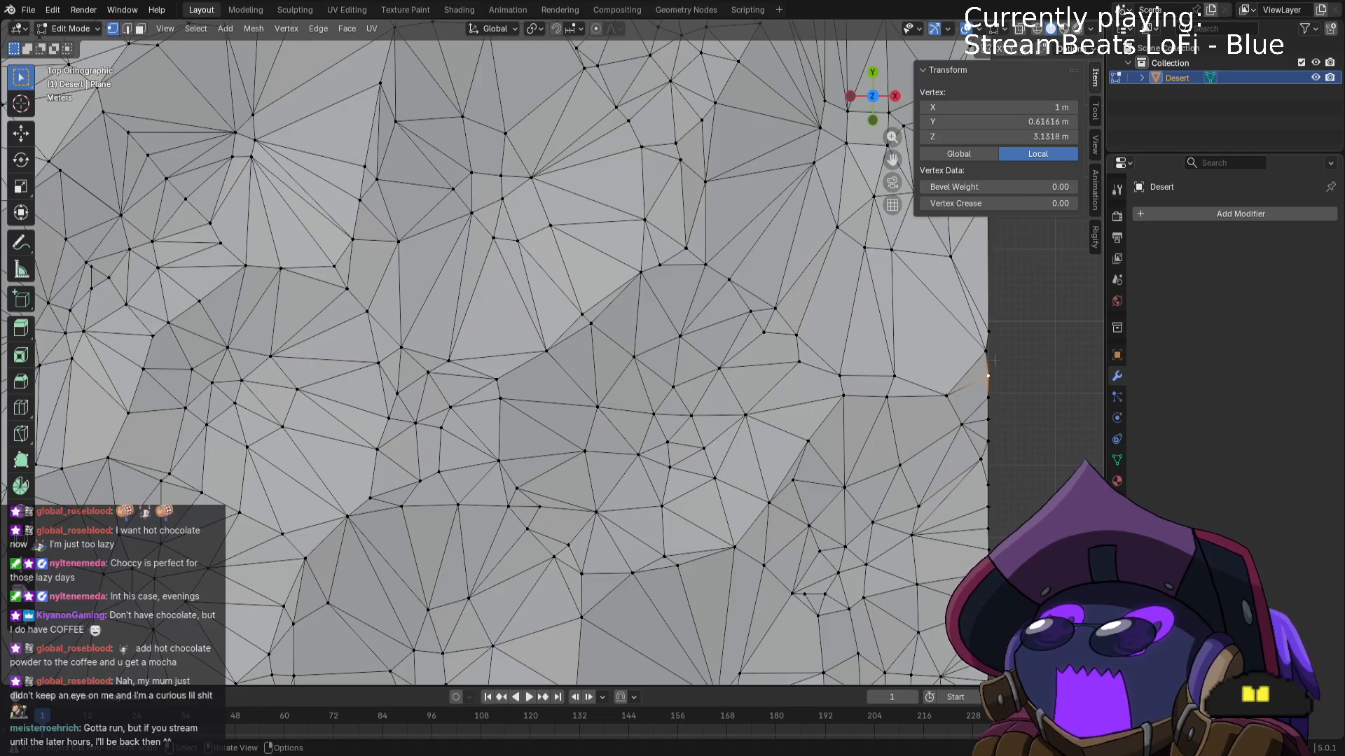
Examine the terrain from above near its positive-X boundary and across its interior, comparing the wireframe with the shaded surface for flaws.
shift+click(986, 353)
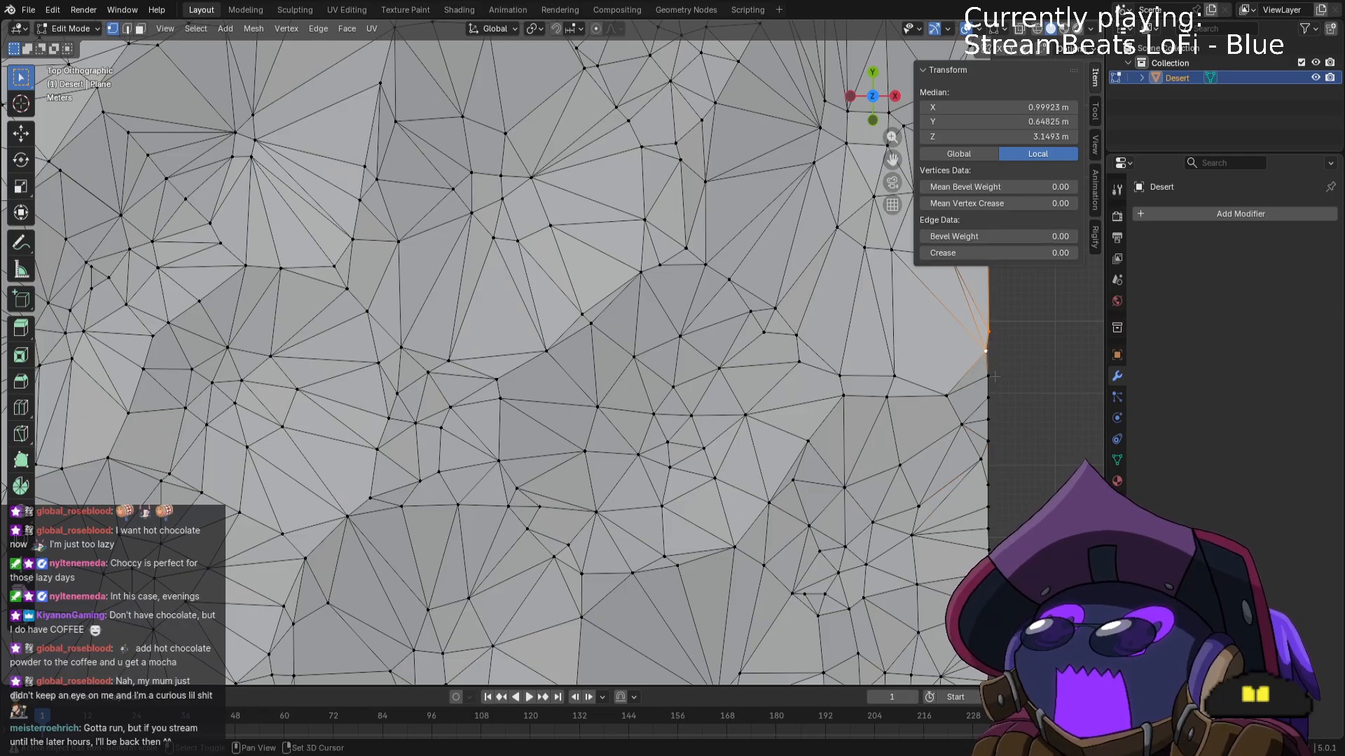
click(1020, 356)
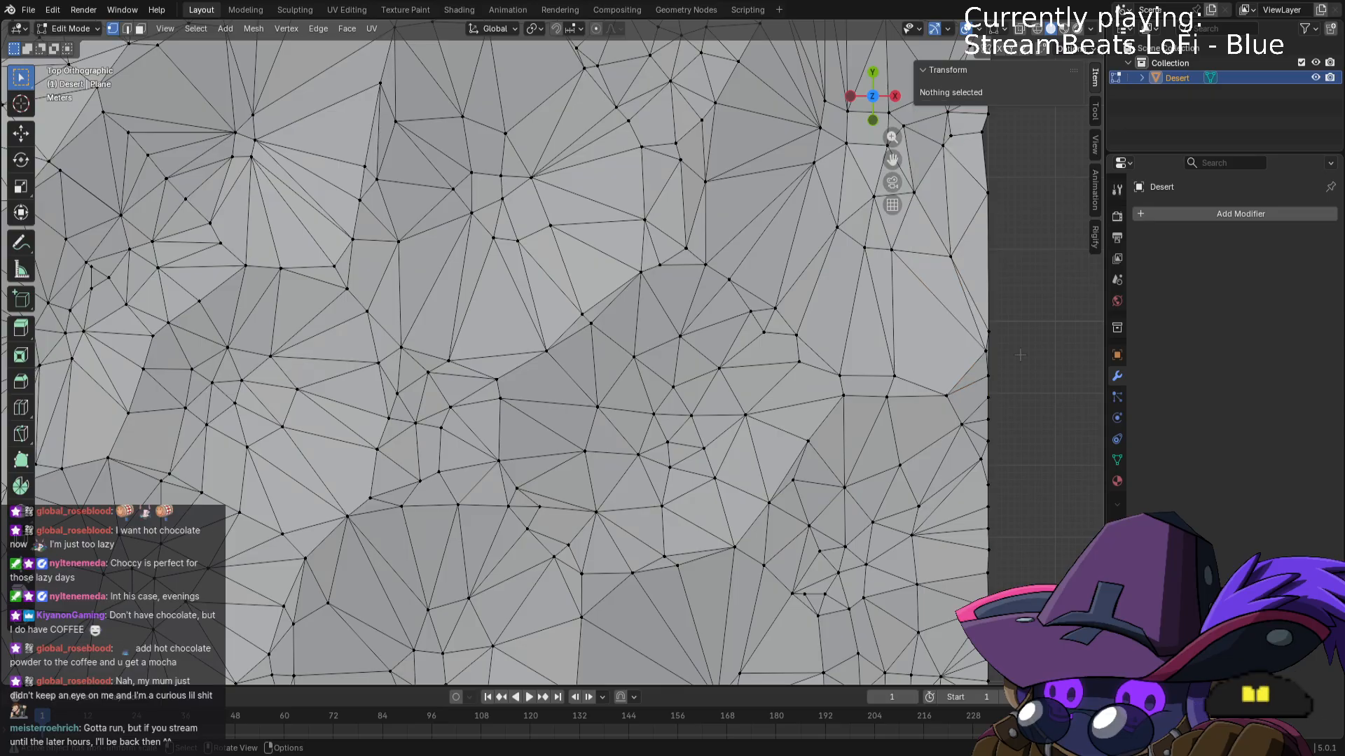
shift+middle_drag(1005, 295, 969, 553)
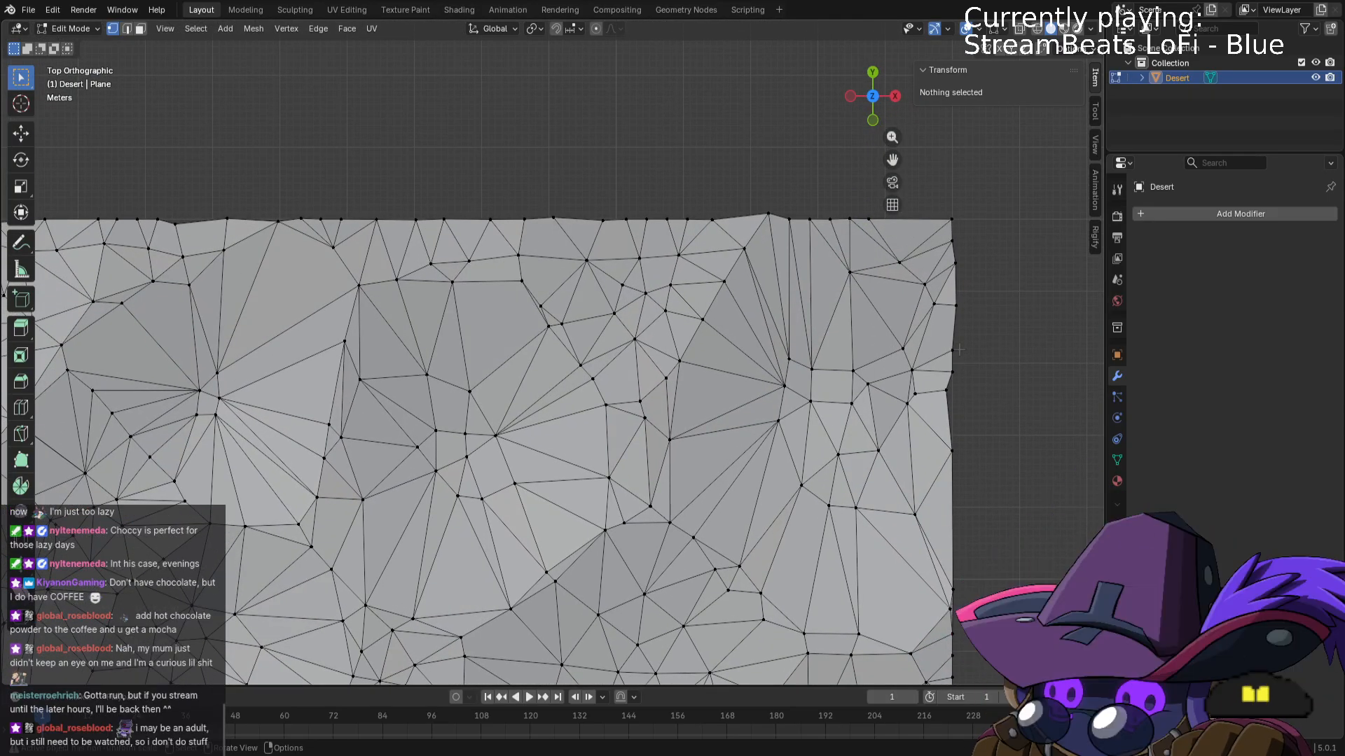
scroll(640, 464, down, 4)
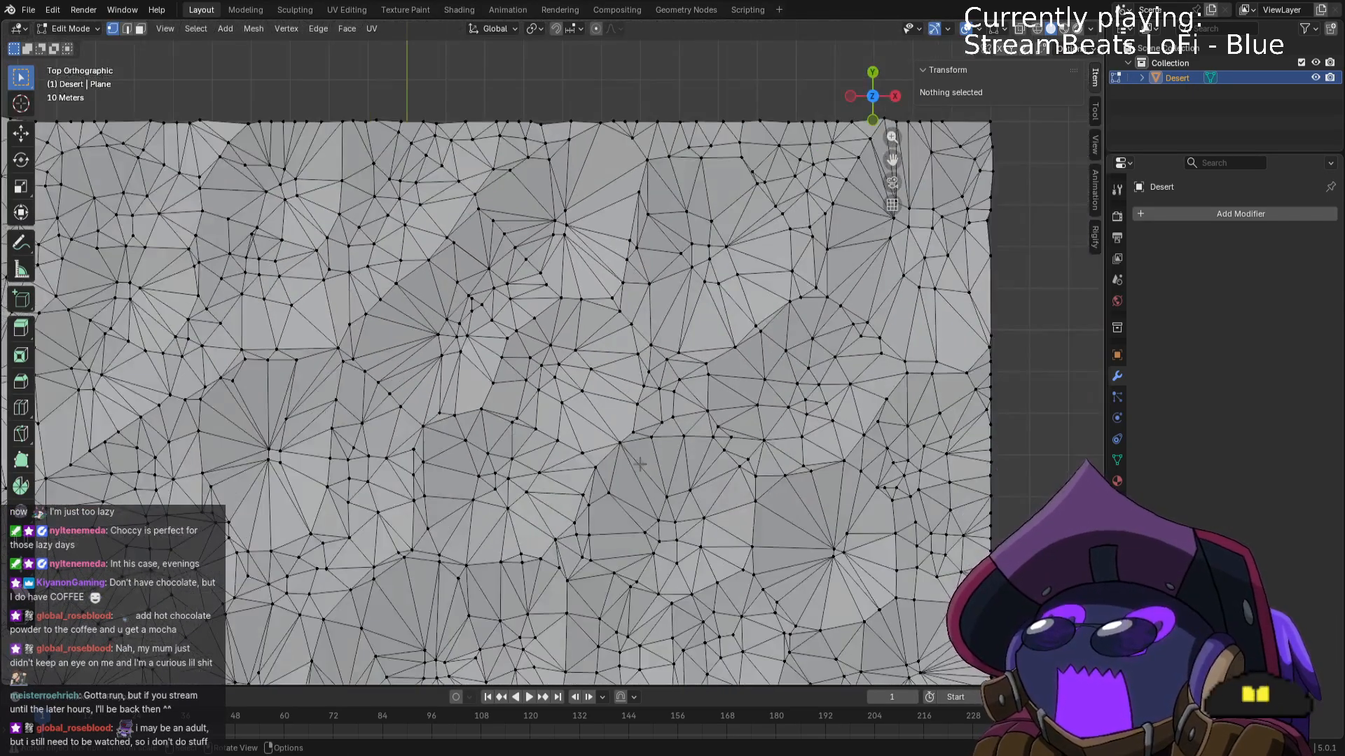
middle_drag(591, 493, 587, 461)
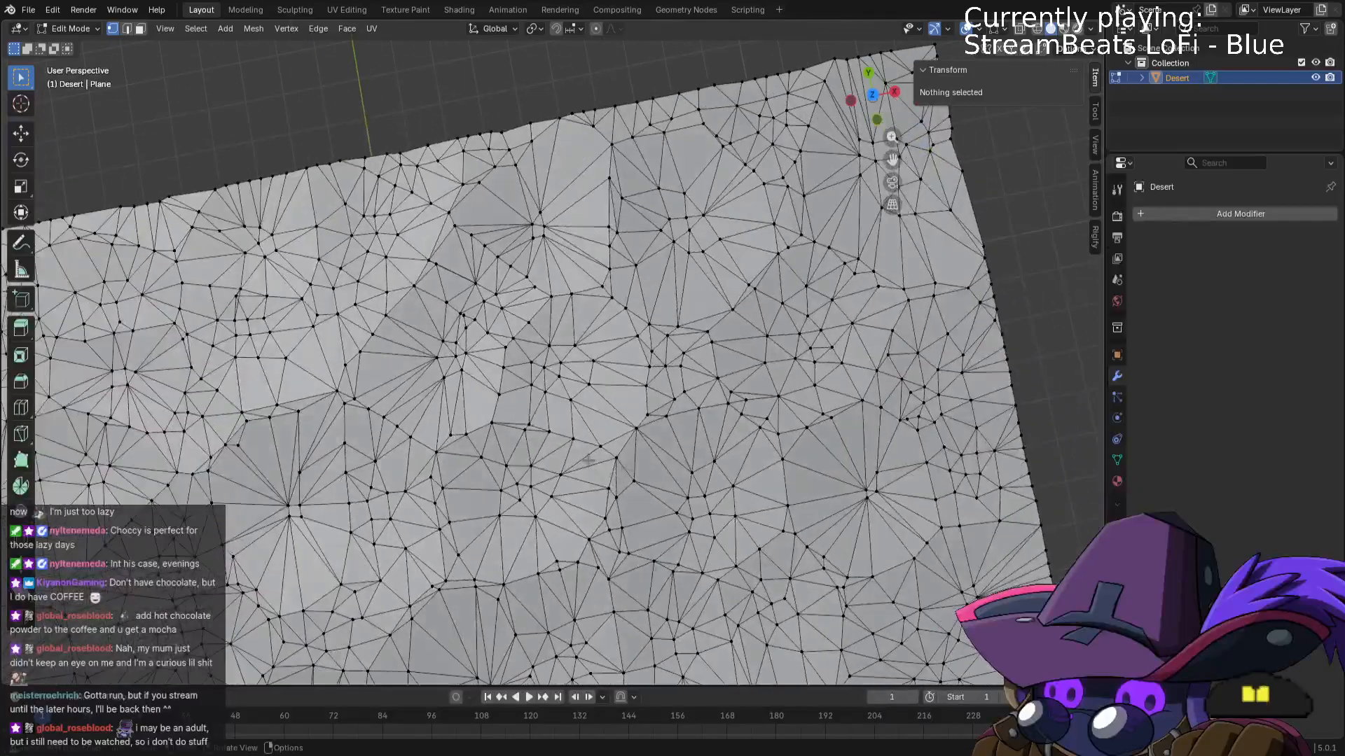
key(KP_7)
scroll(588, 461, up, 5)
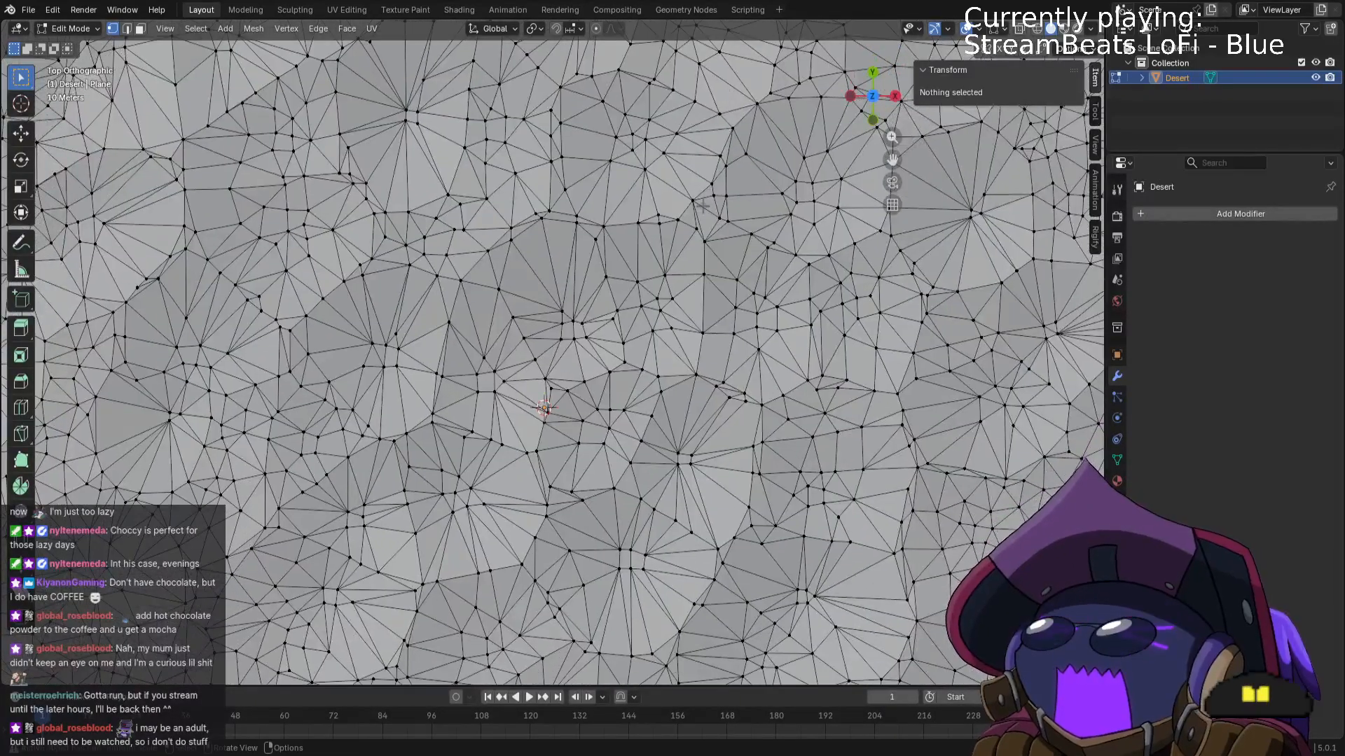
key(Tab)
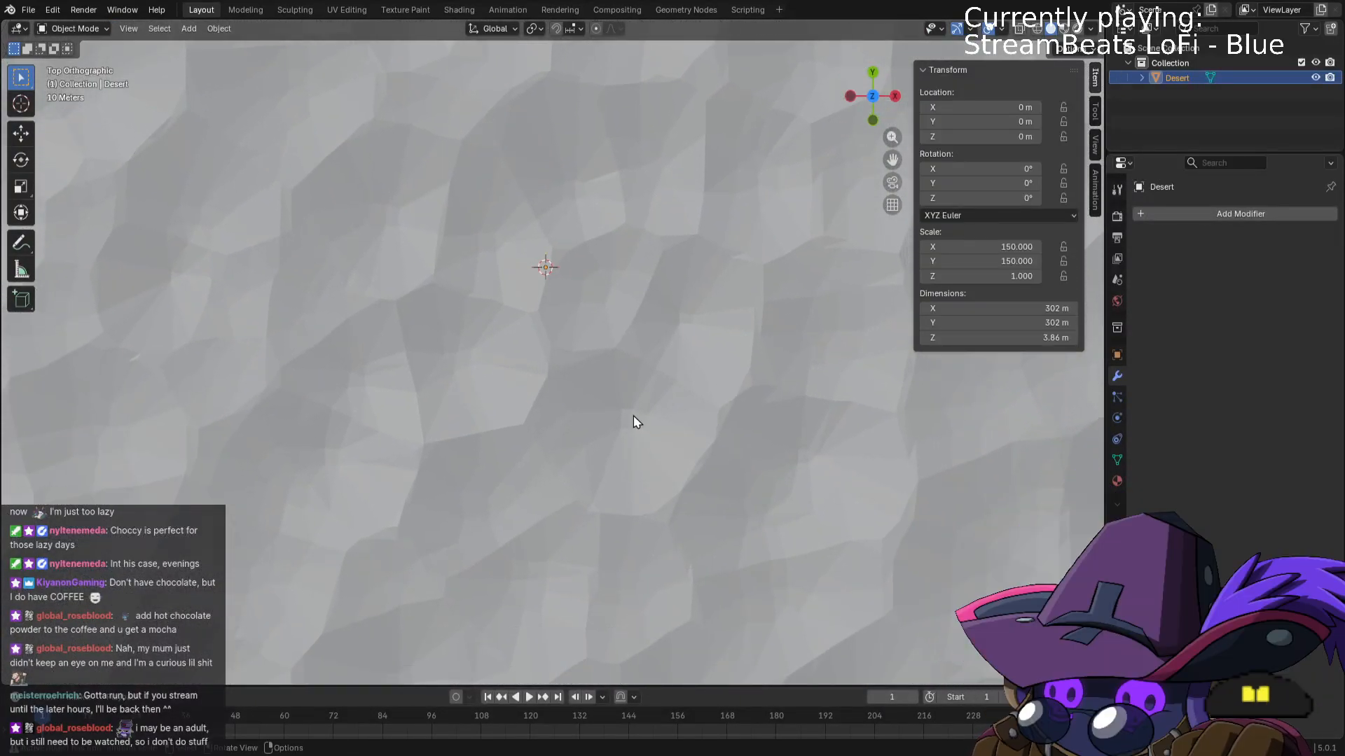
scroll(699, 473, up, 5)
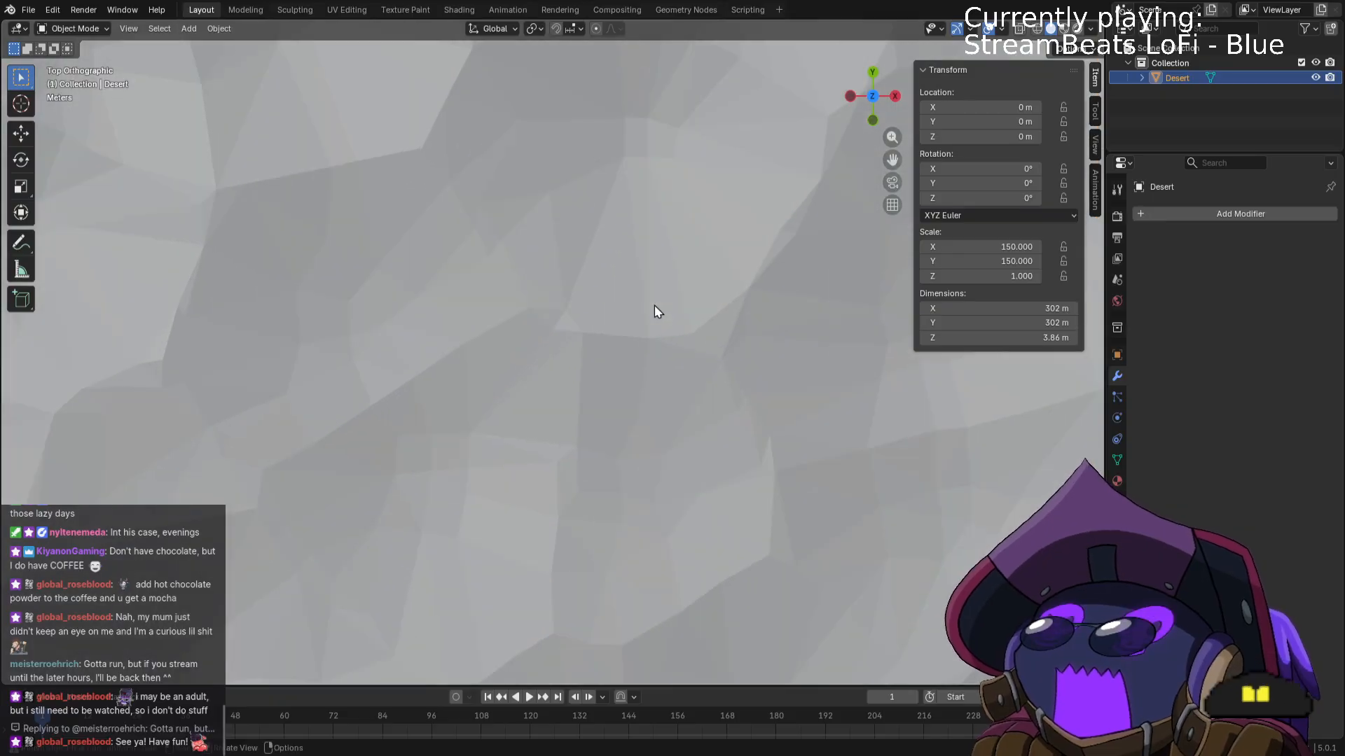
middle_drag(716, 241, 645, 450)
key(KP_7)
scroll(634, 373, down, 5)
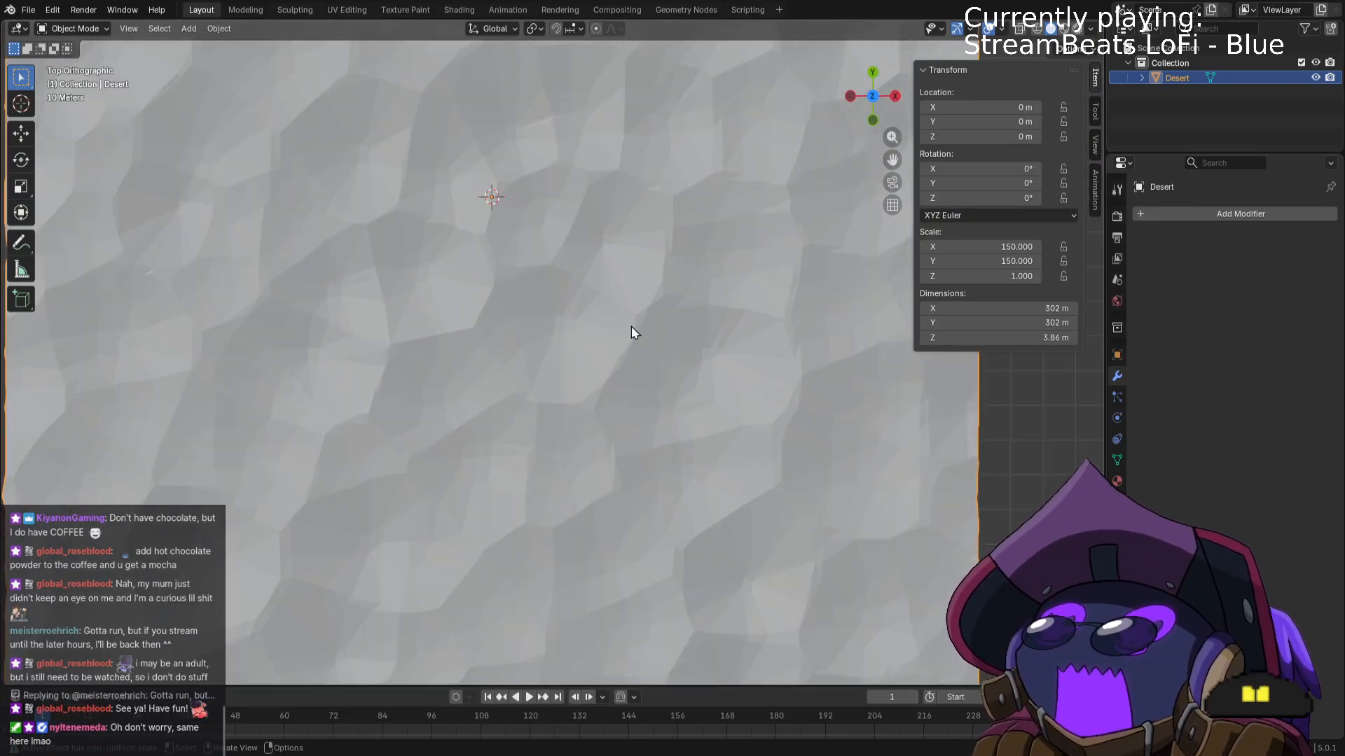
key(Tab)
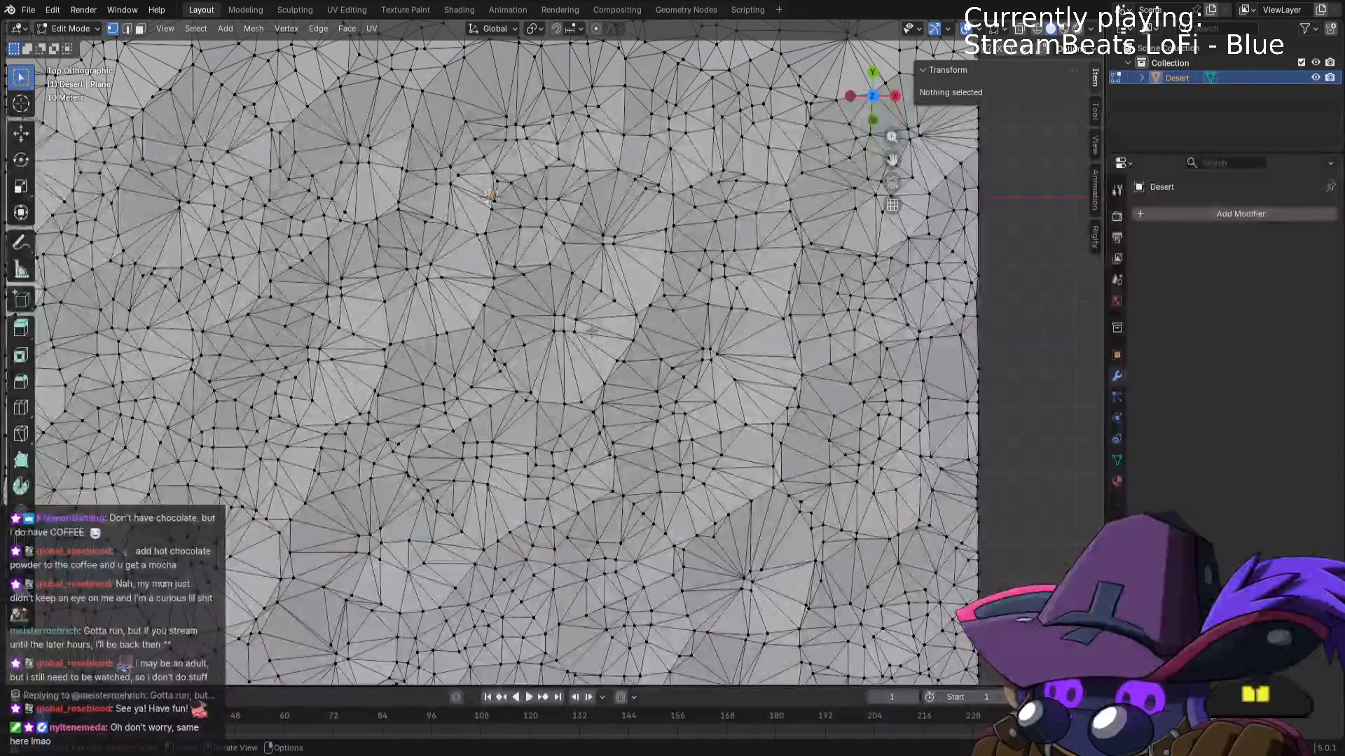
Move the entire Desert mesh in Edit Mode by about -22.89 m in X and 35.85 m in Y.
shift+middle_drag(591, 335, 679, 469)
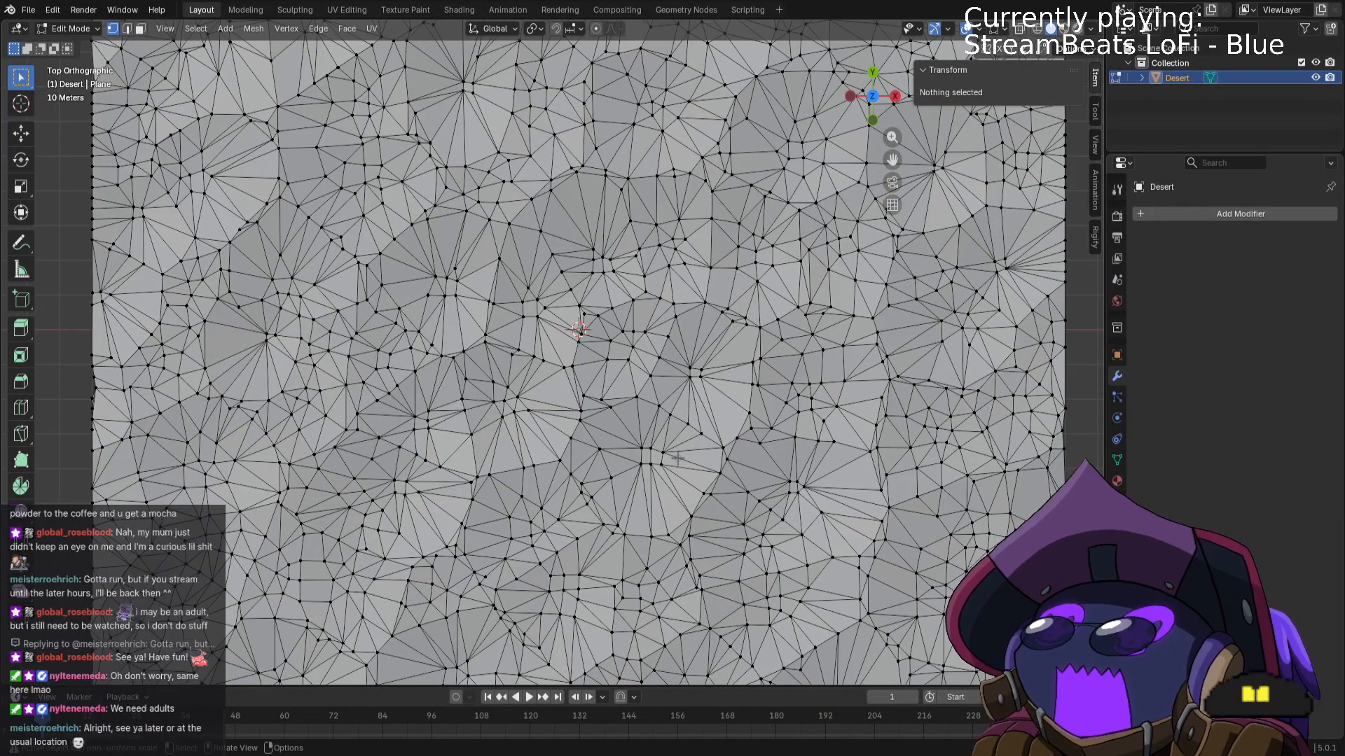
key(a)
key(g)
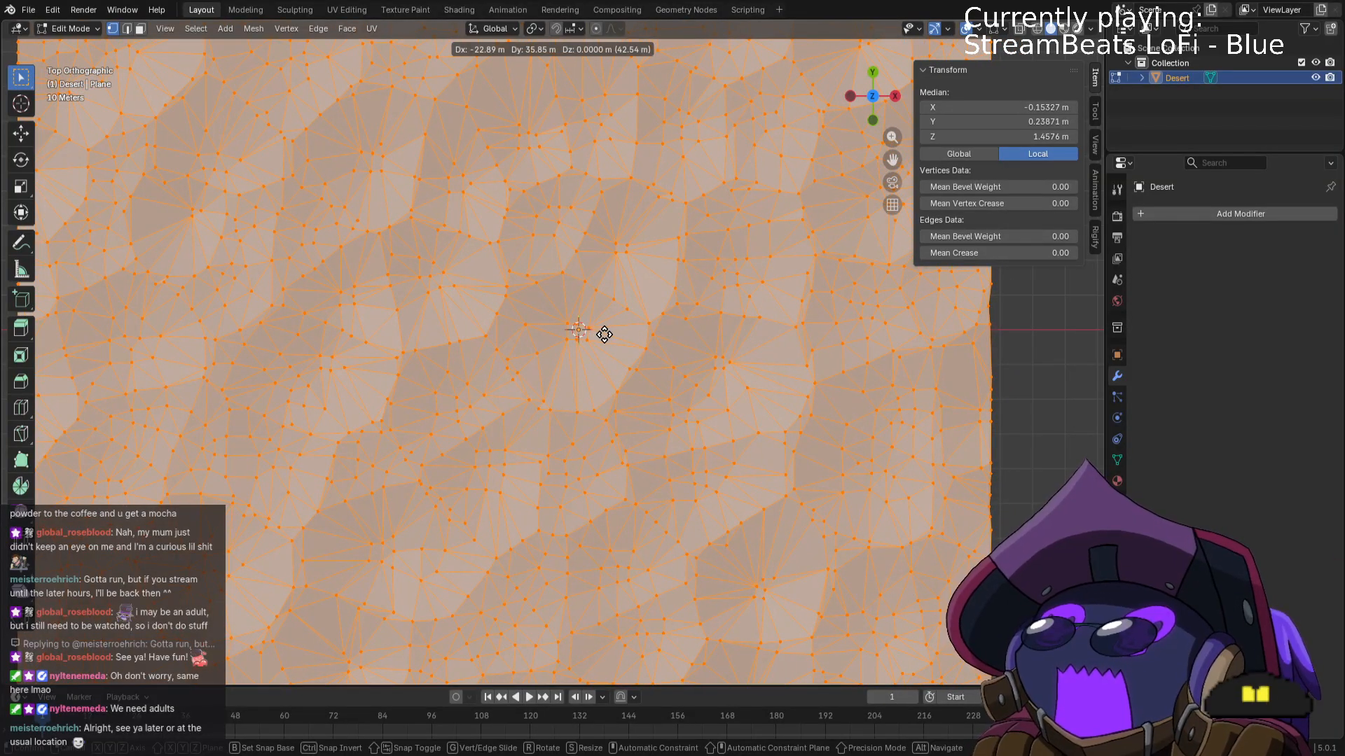
click(603, 334)
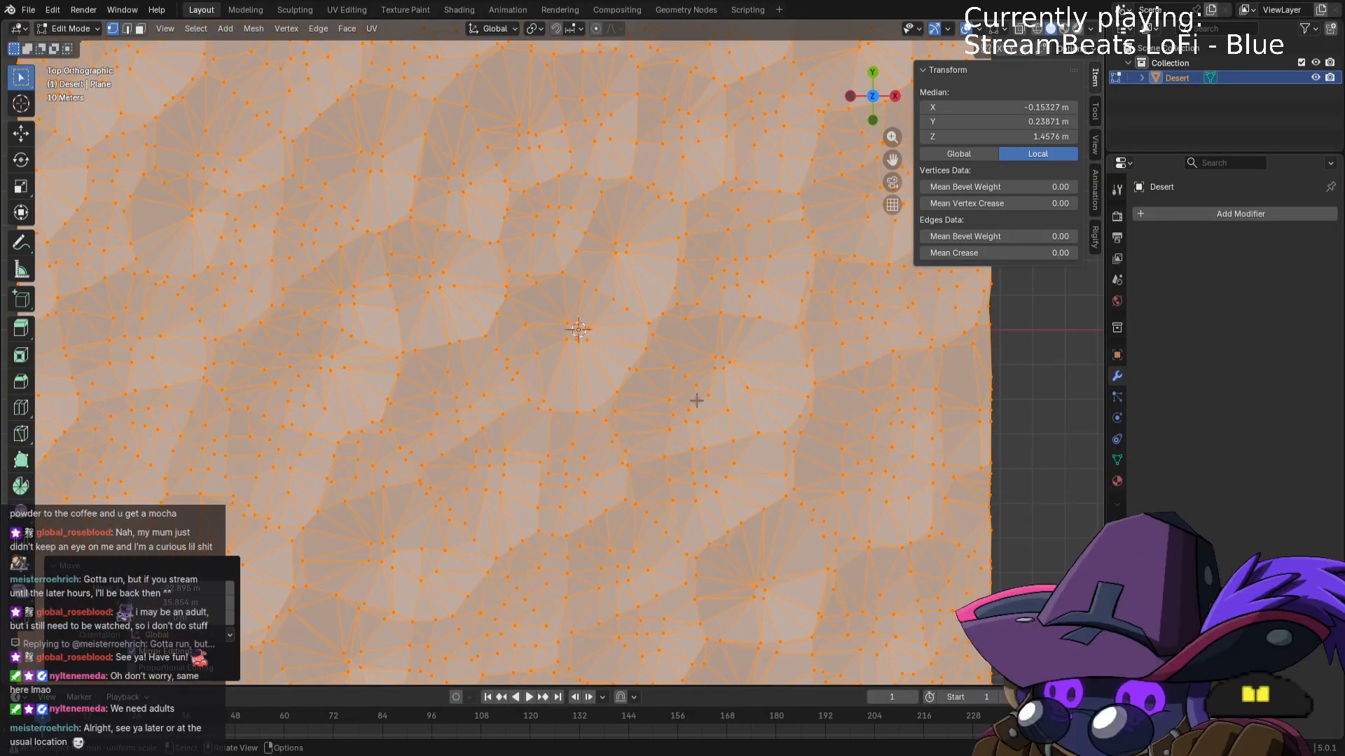
Examine the terrain around the world origin from perspective and top views, in both Object Mode and Edit Mode.
middle_drag(697, 400, 639, 318)
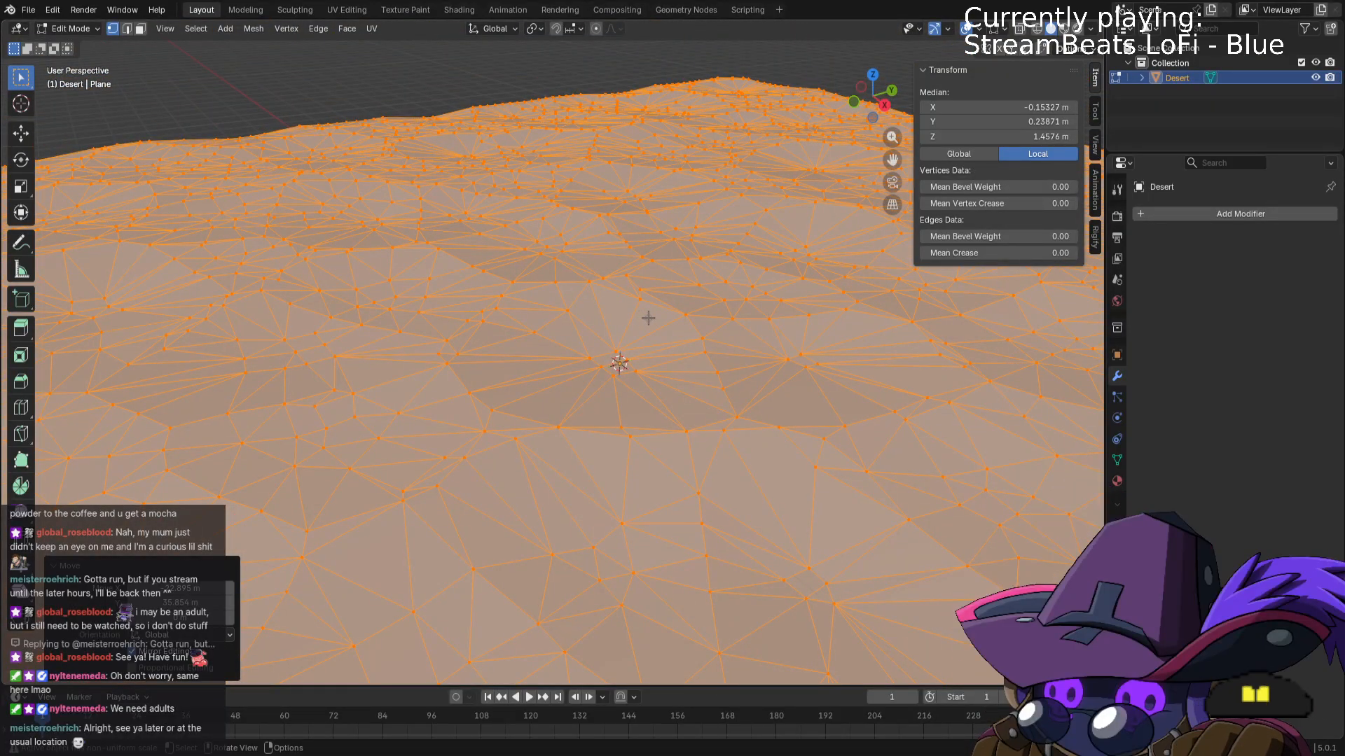
scroll(653, 318, up, 2)
mouse_move(718, 369)
middle_down()
mouse_move(732, 398)
mouse_move(889, 414)
mouse_move(897, 386)
mouse_move(805, 403)
mouse_move(642, 492)
mouse_move(666, 432)
mouse_move(708, 458)
mouse_move(597, 477)
mouse_move(588, 249)
mouse_move(607, 271)
middle_up()
key(Tab)
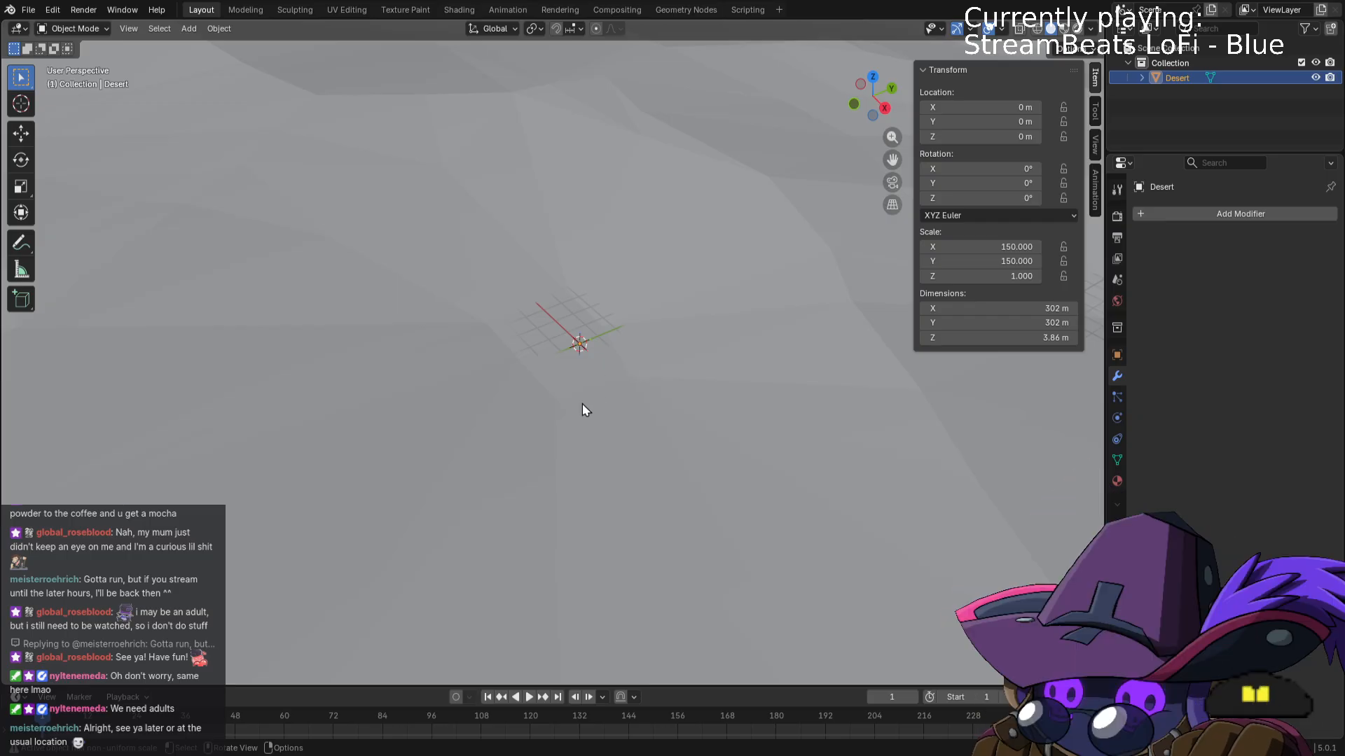
middle_drag(589, 349, 634, 339)
scroll(633, 332, up, 6)
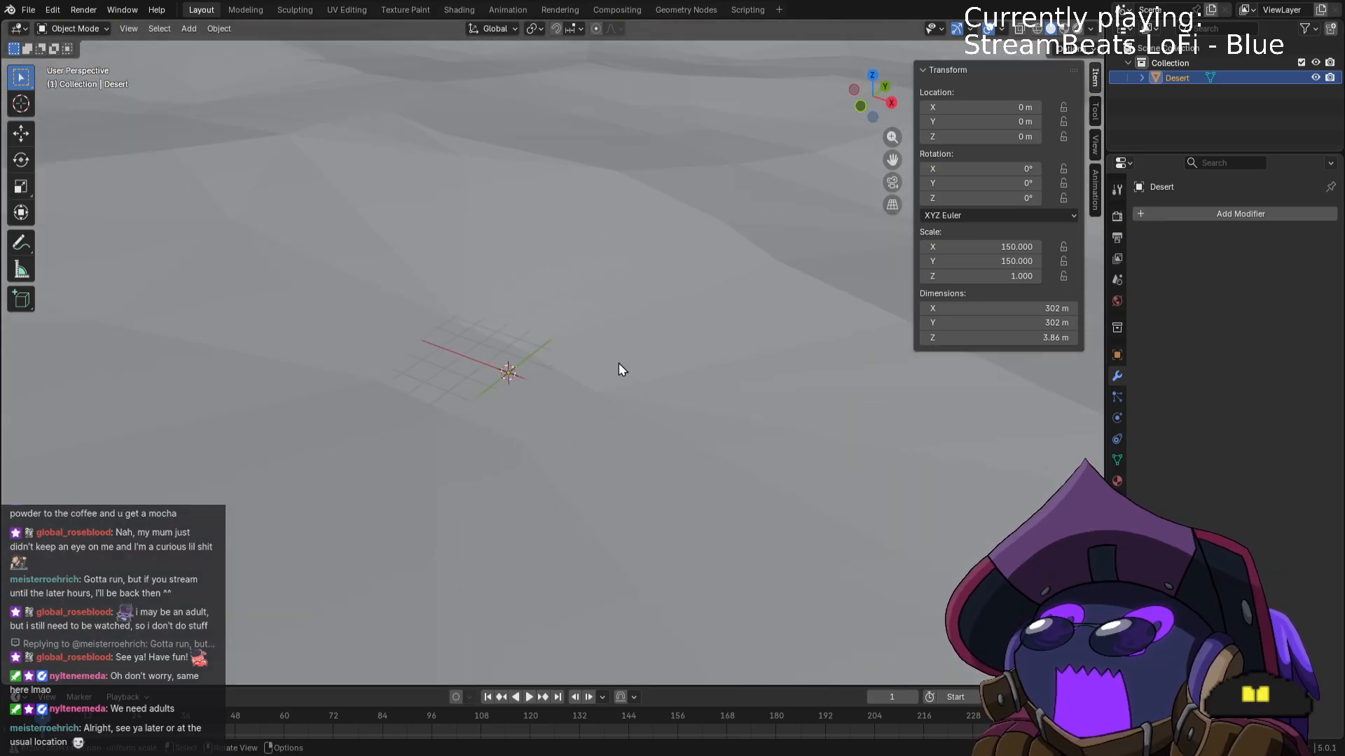
shift+middle_drag(553, 434, 615, 401)
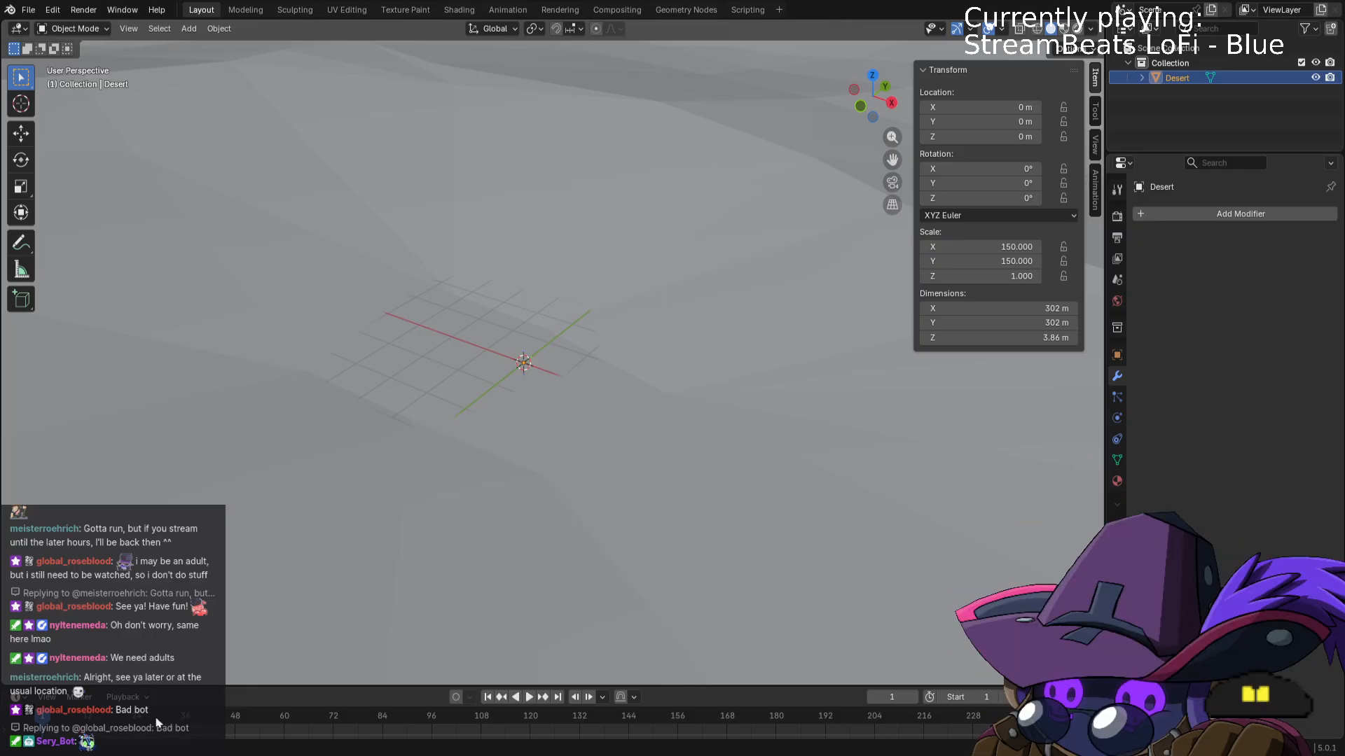
middle_drag(831, 444, 818, 455)
middle_drag(750, 375, 773, 399)
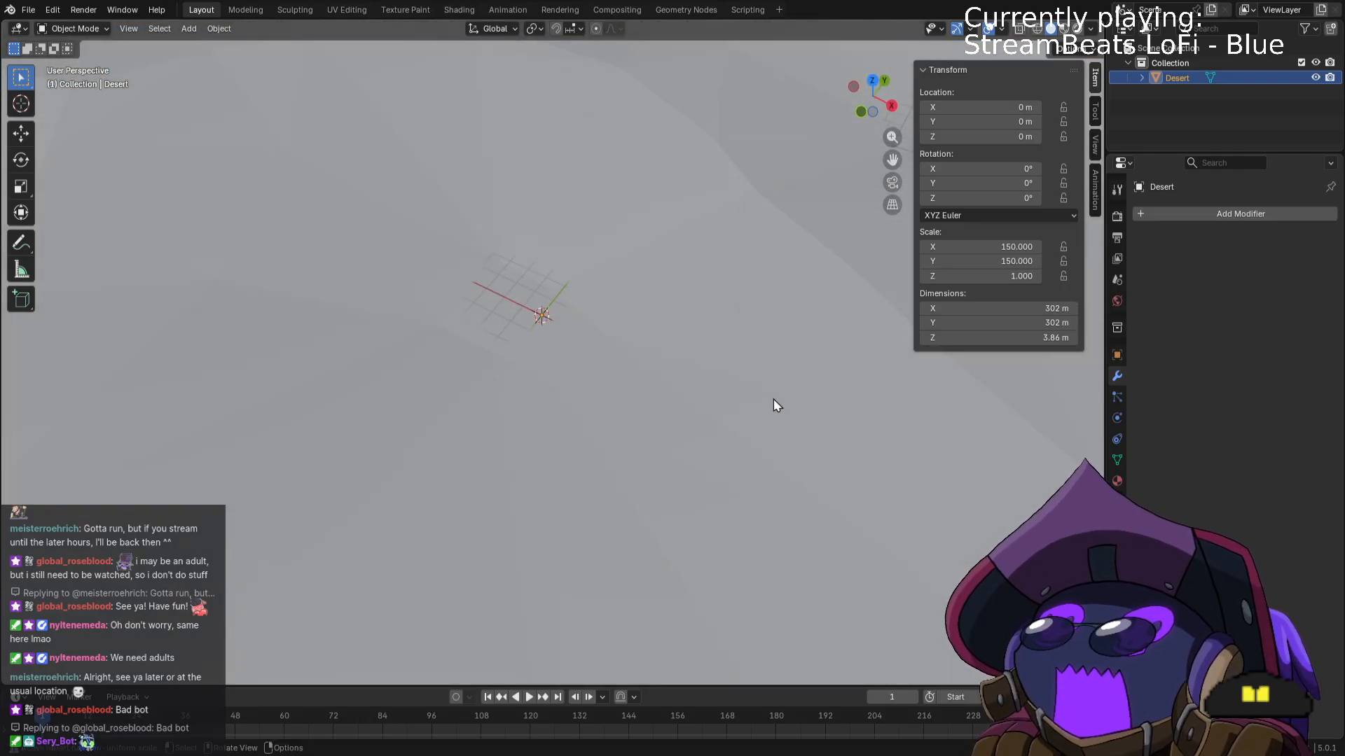
key(Tab)
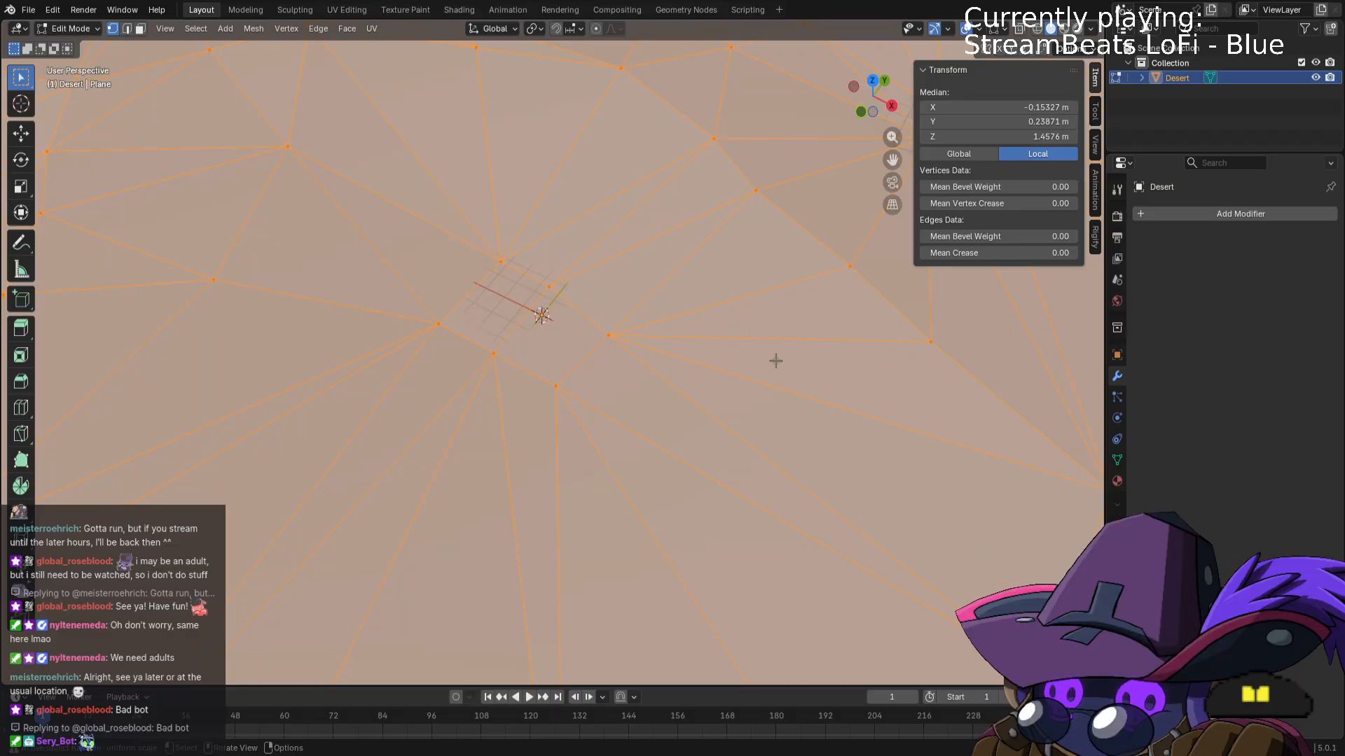
scroll(763, 340, down, 4)
key(KP_7)
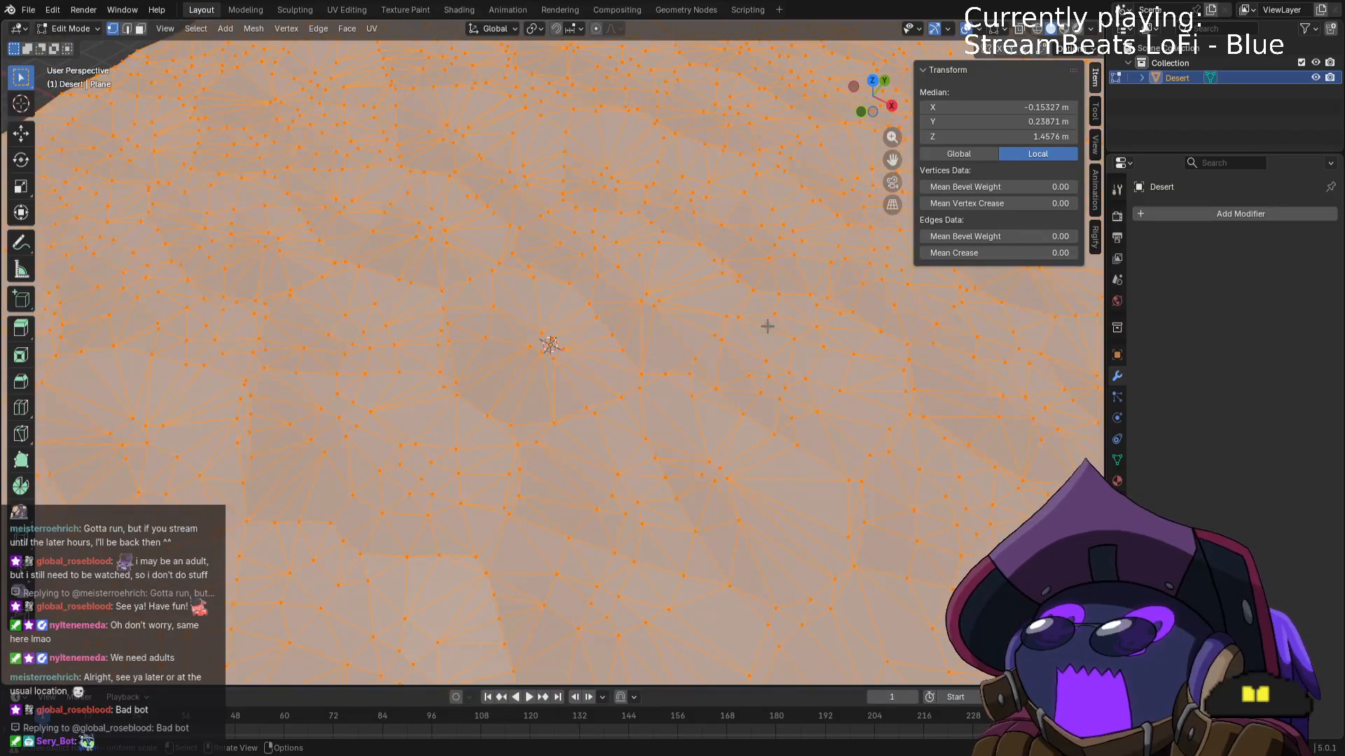
scroll(685, 341, down, 8)
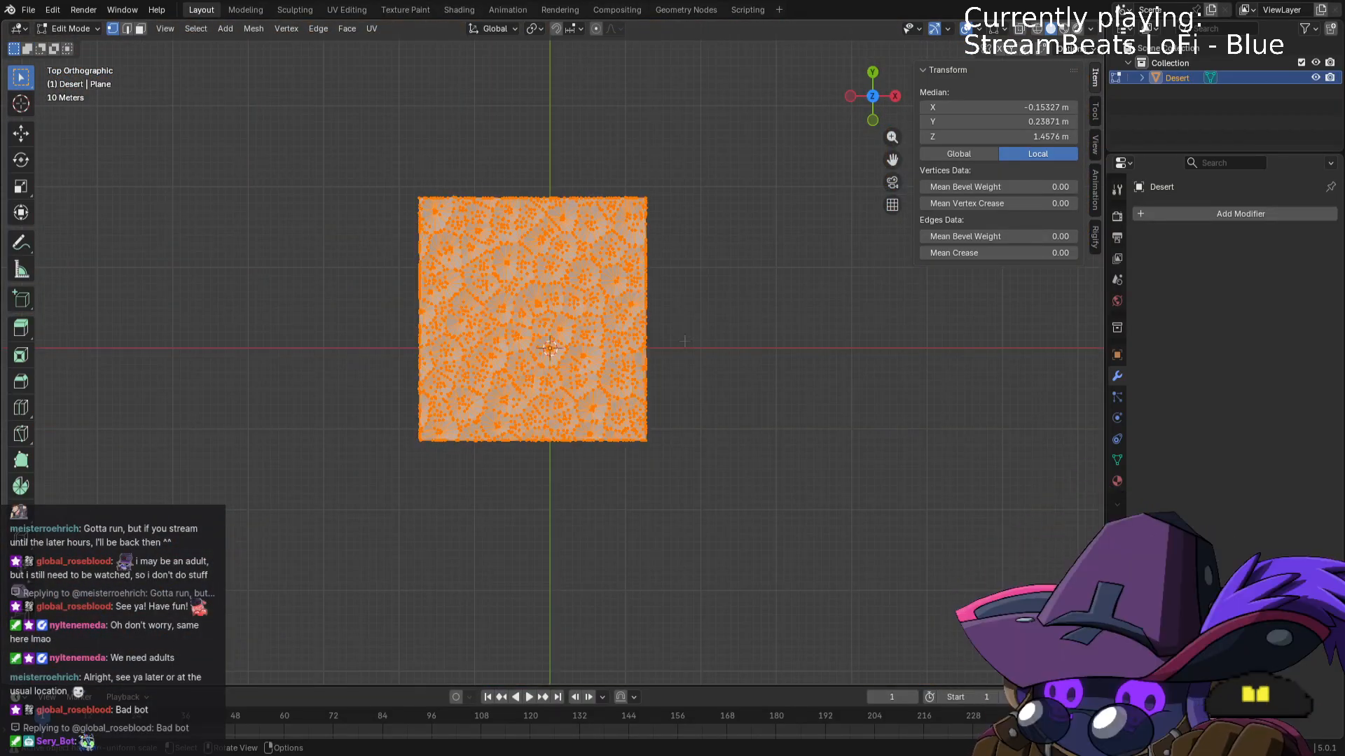
scroll(685, 341, up, 15)
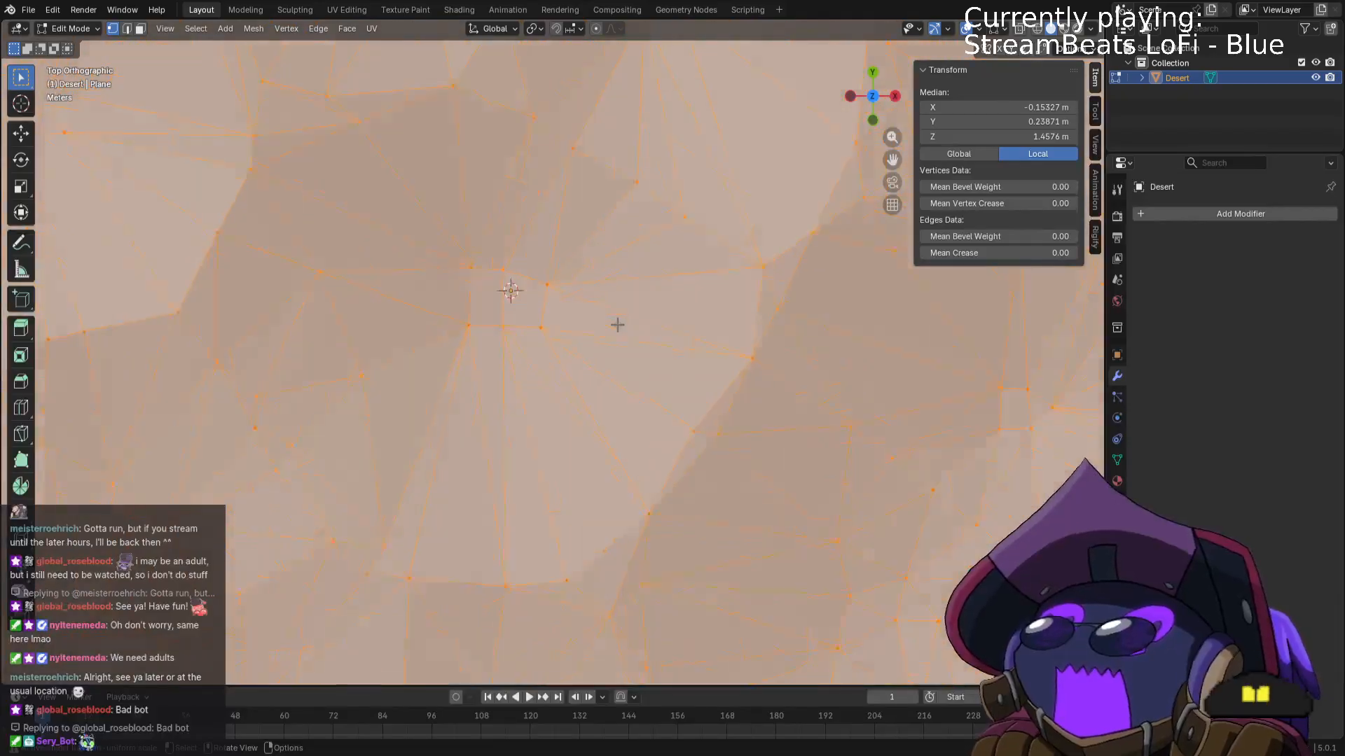
middle_drag(691, 500, 664, 375)
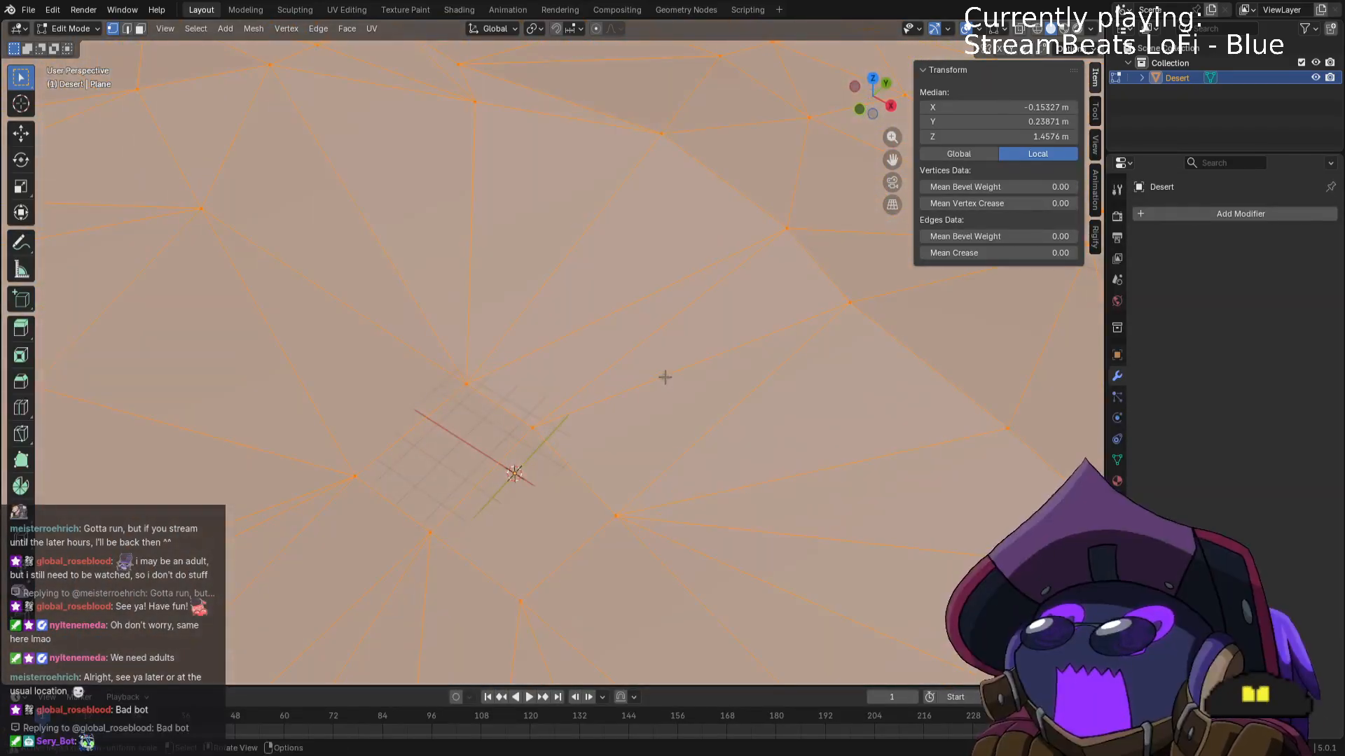
Leave Edit Mode on the terrain and add a new mesh plane at the world origin.
key(Tab)
key(shift+a)
mouse_move(566, 425)
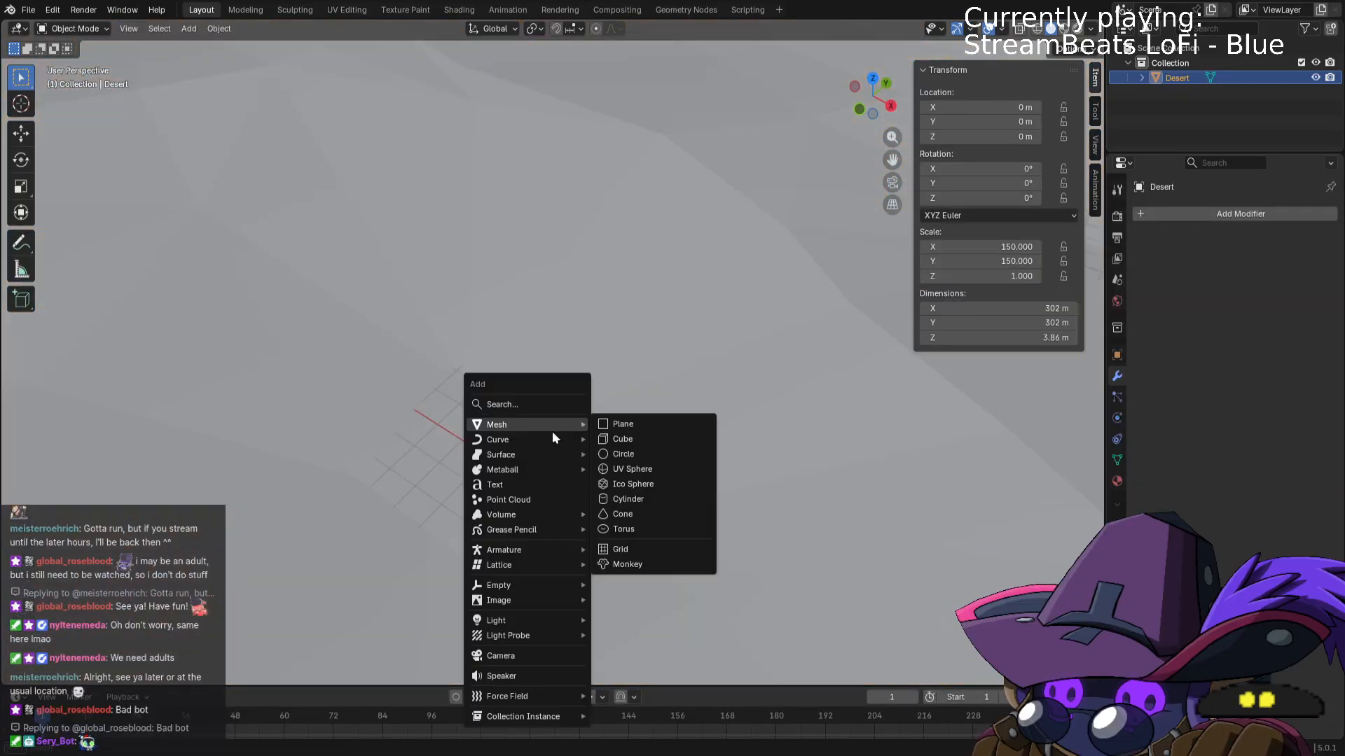
click(613, 424)
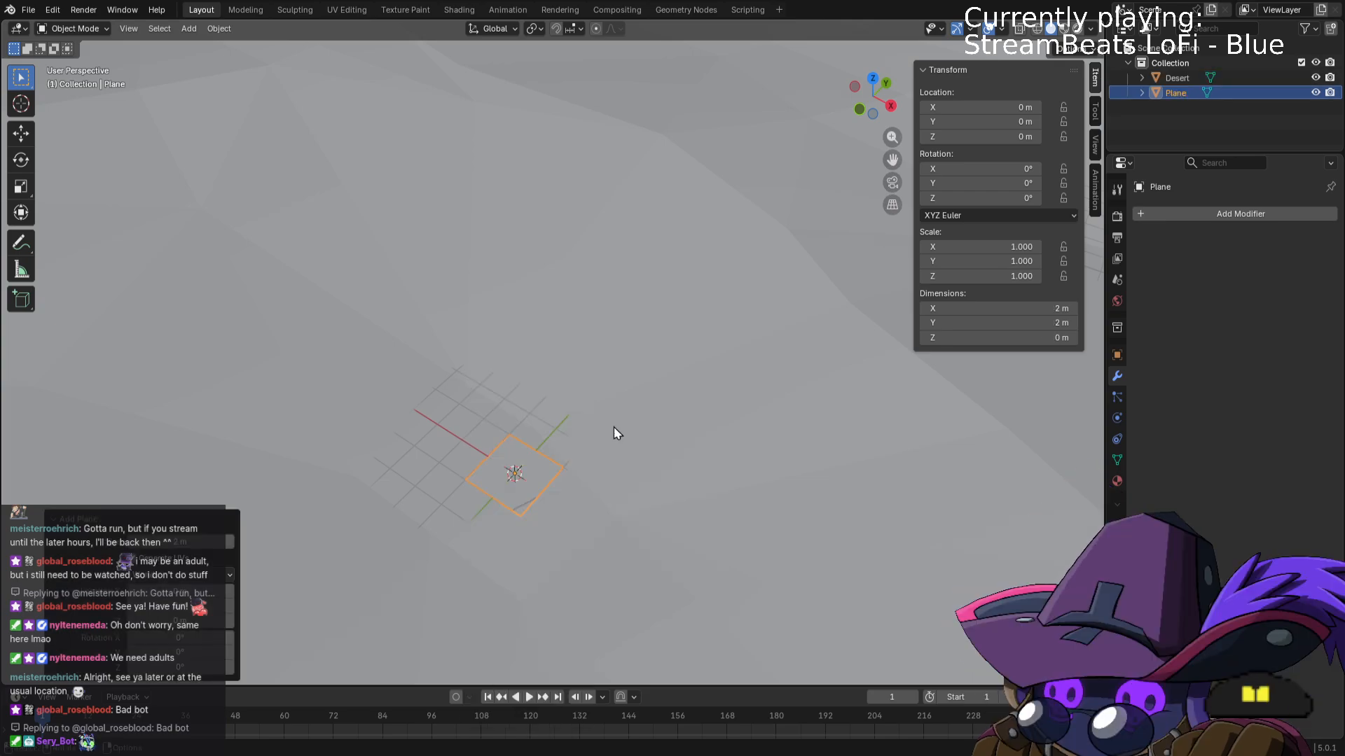
scroll(615, 486, up, 5)
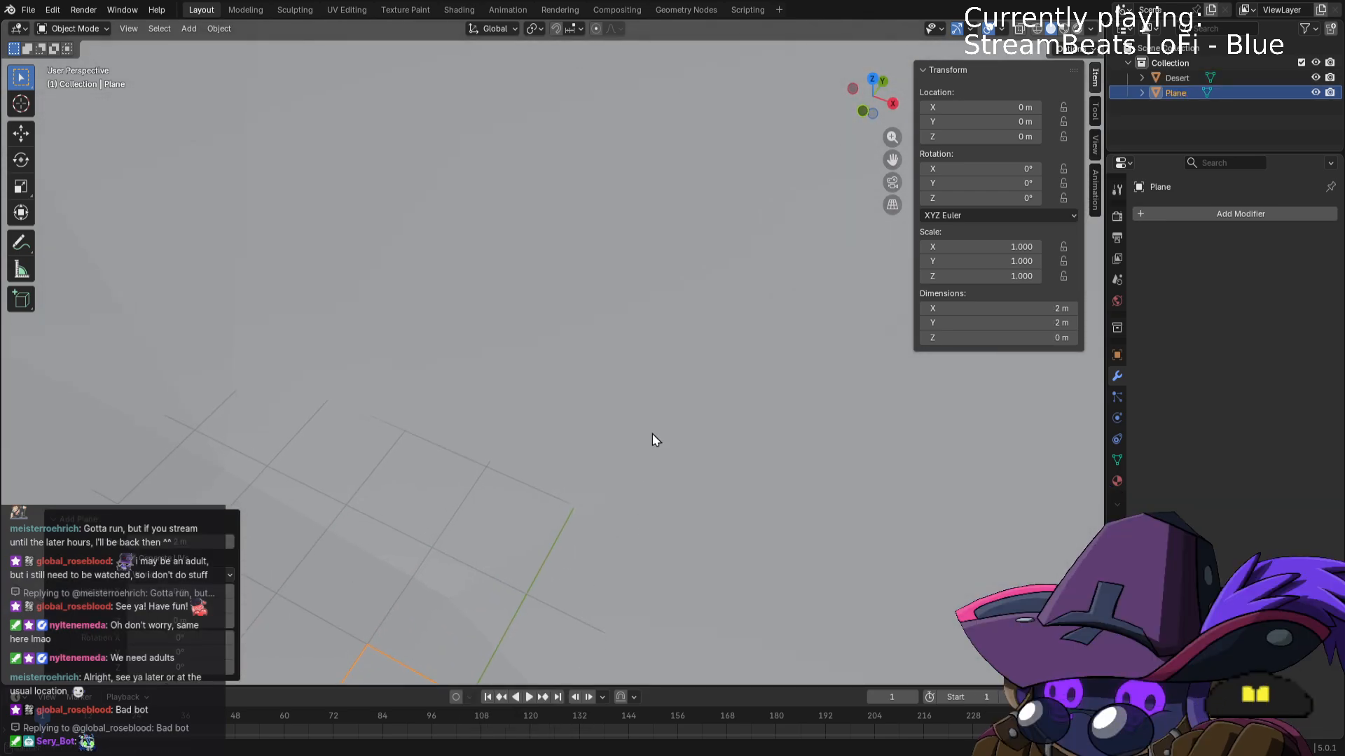
scroll(665, 392, down, 5)
middle_drag(670, 411, 695, 449)
In Edit Mode, rotate the new plane's geometry 90° about the global Y axis so it stands upright.
key(Tab)
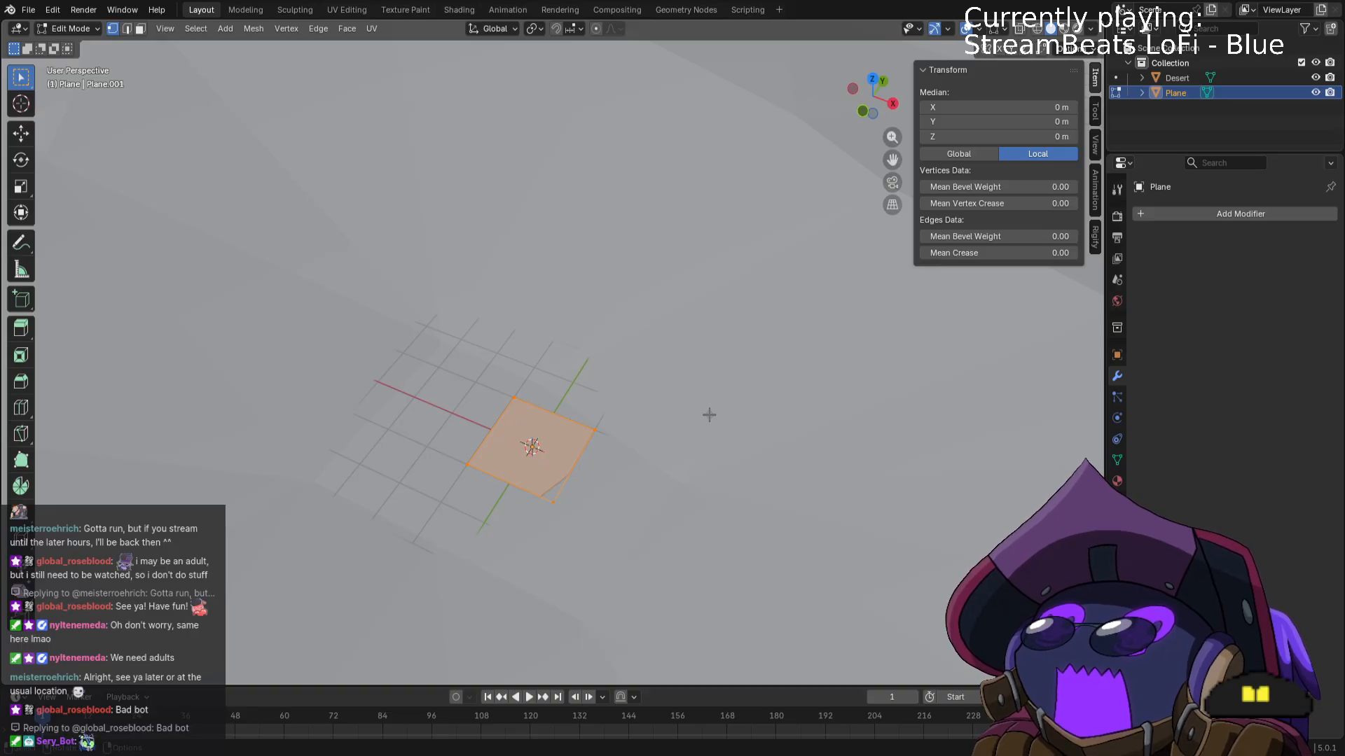
key(r)
key(x)
text(y)
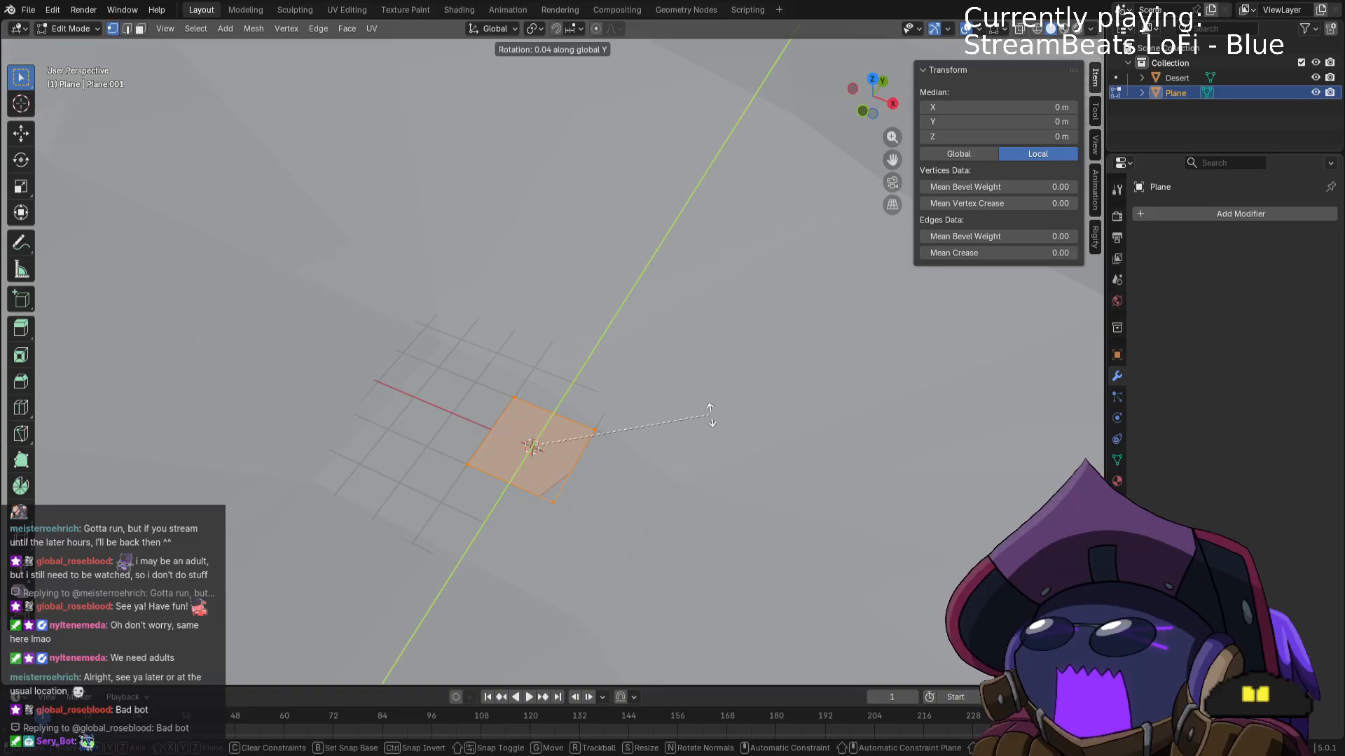
text(90)
key(Return)
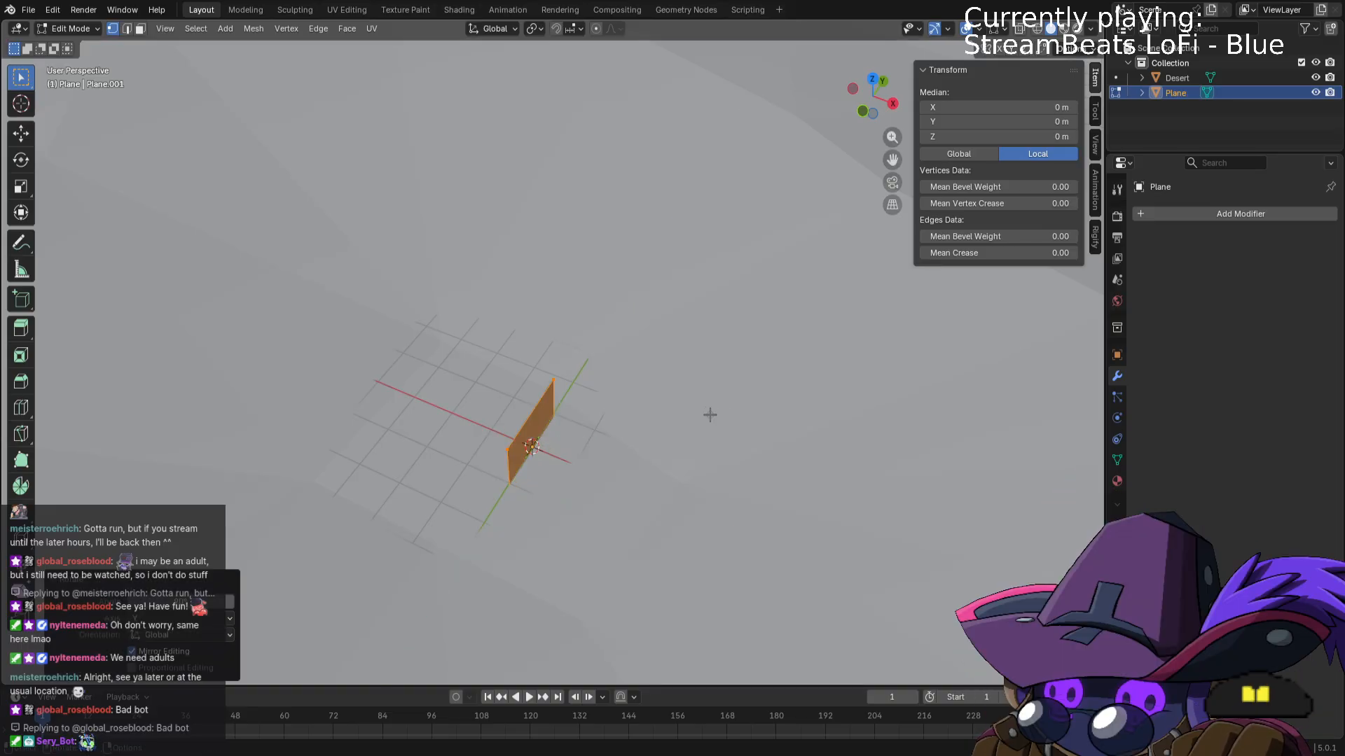
Raise the upright plane's geometry about 0.93 m along the global Z axis.
key(g)
key(z)
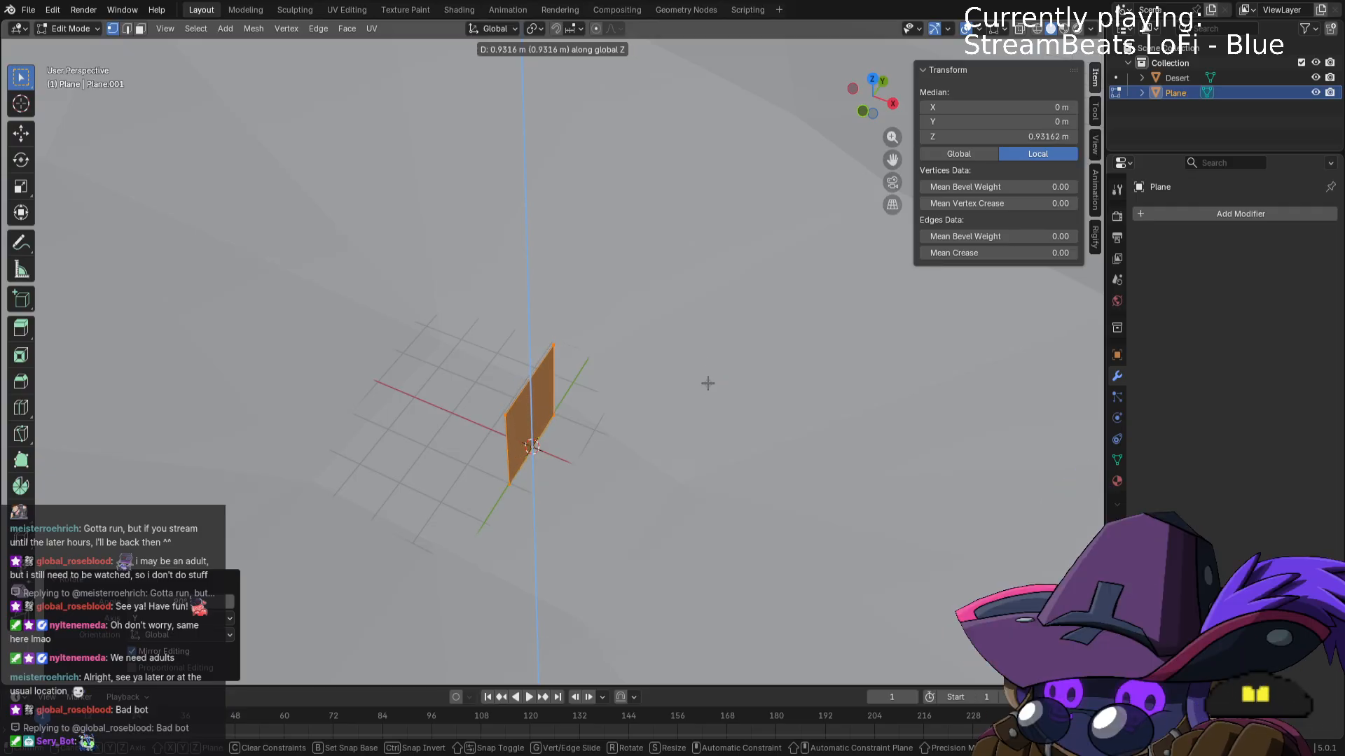
click(708, 383)
Move the plane's negative-Y vertical edge about 0.99 m along Y to the centre line, leaving a half-width panel.
middle_drag(697, 384, 546, 399)
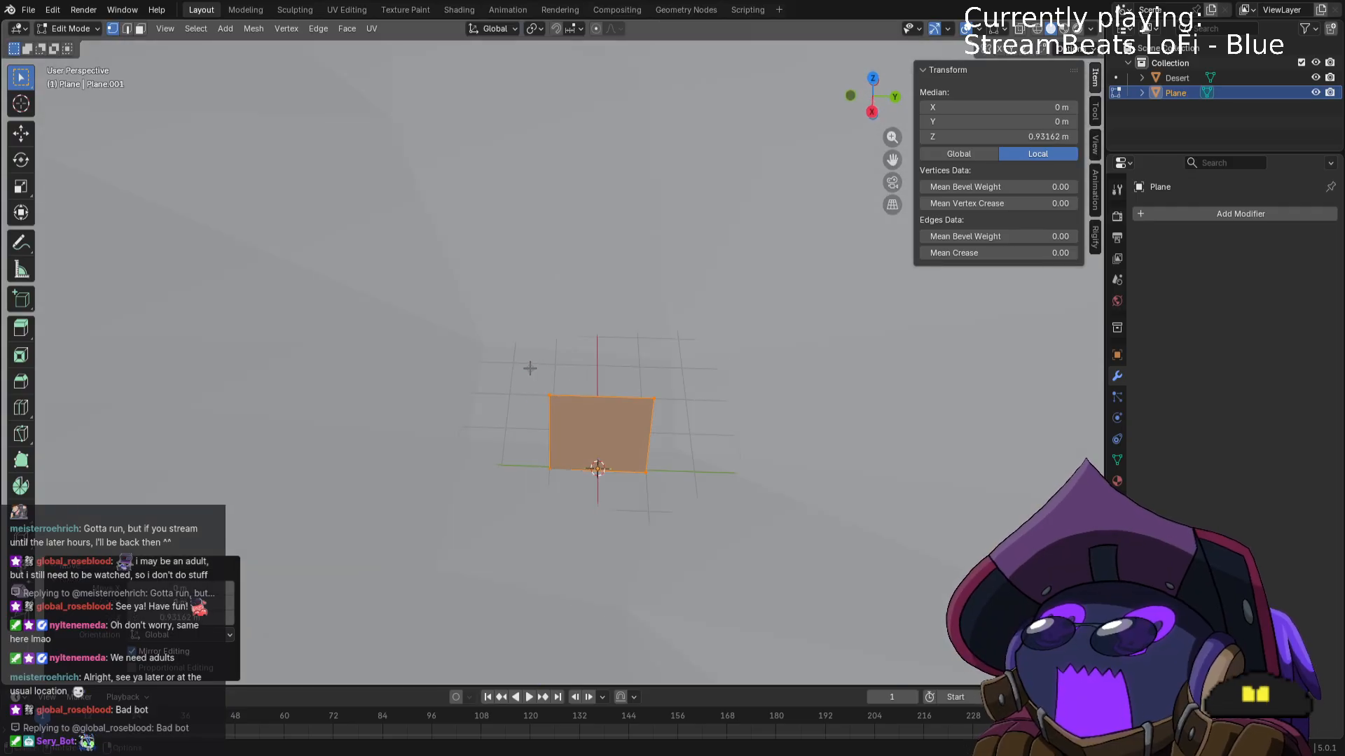
drag(530, 368, 574, 525)
key(g)
key(y)
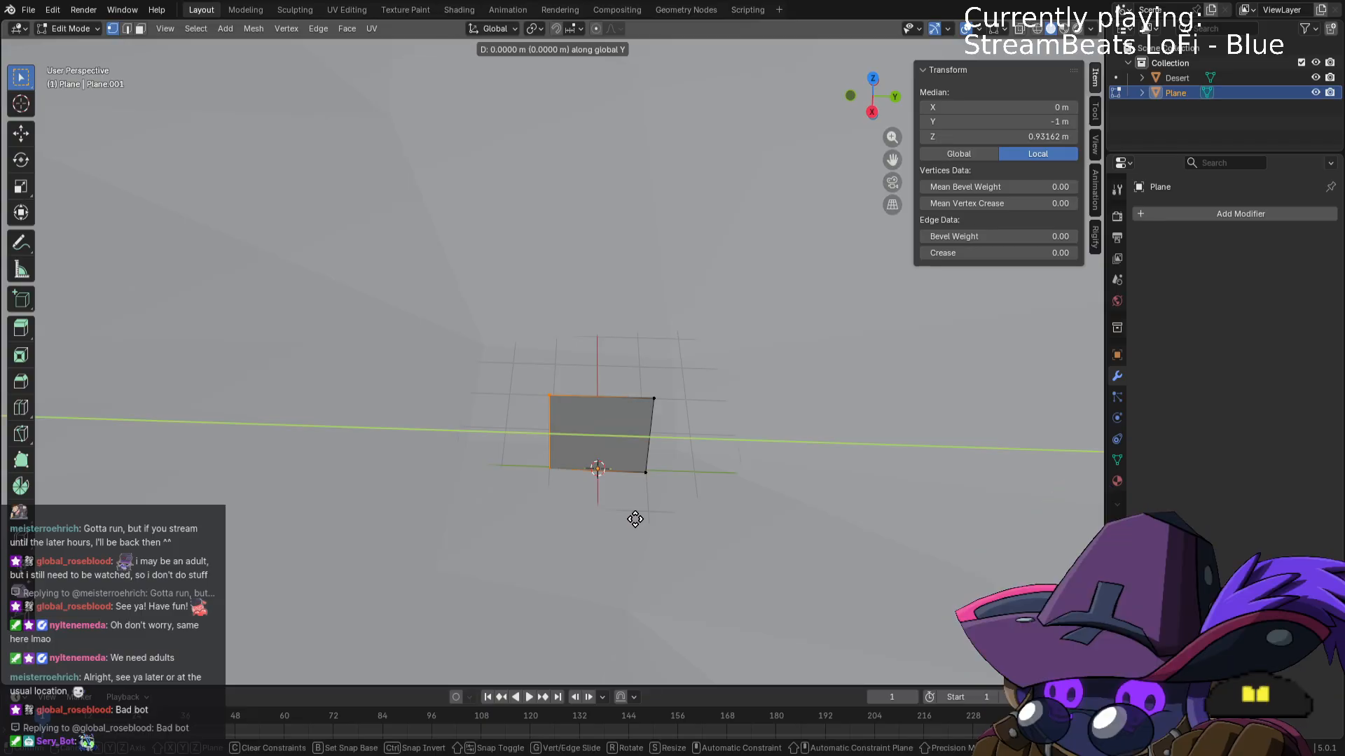
click(684, 511)
middle_drag(685, 511, 638, 399)
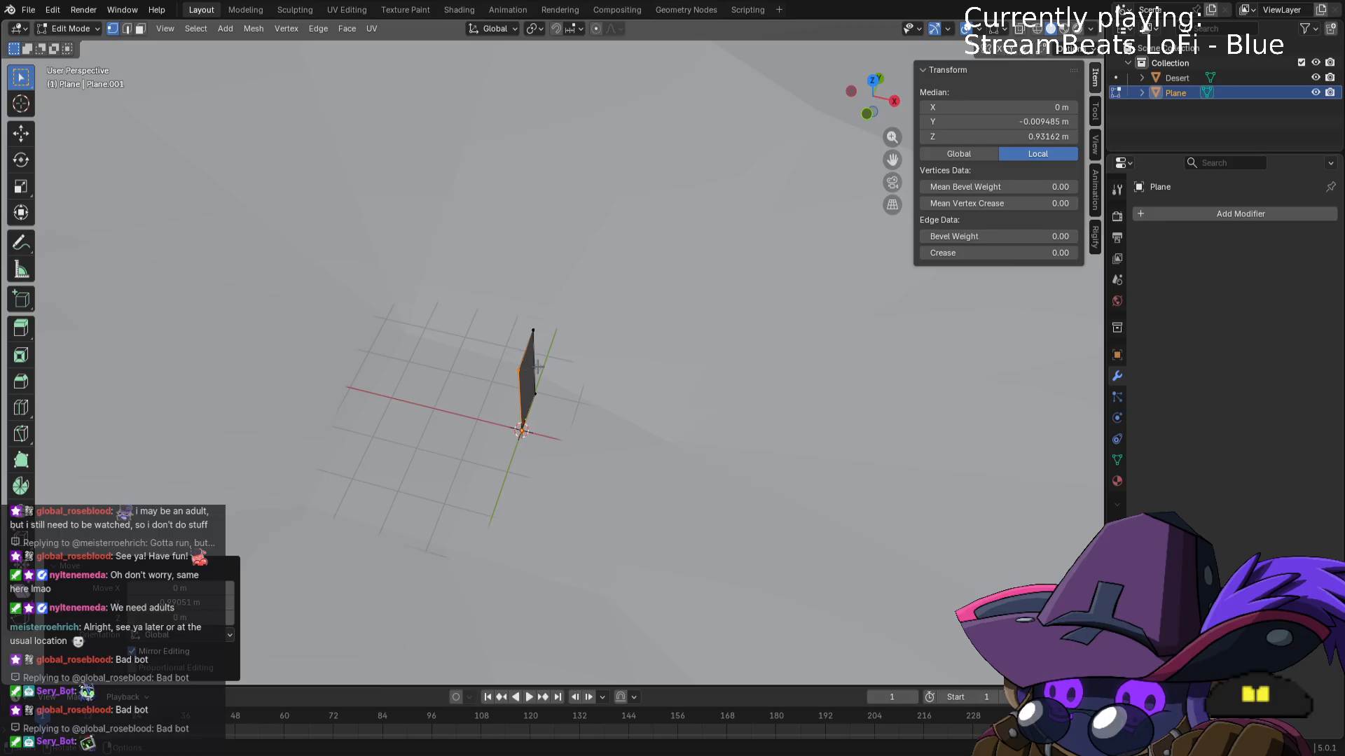
Select all of the panel's geometry, return to Object Mode and add a Wave modifier to it.
key(a)
middle_drag(720, 444, 902, 481)
key(Tab)
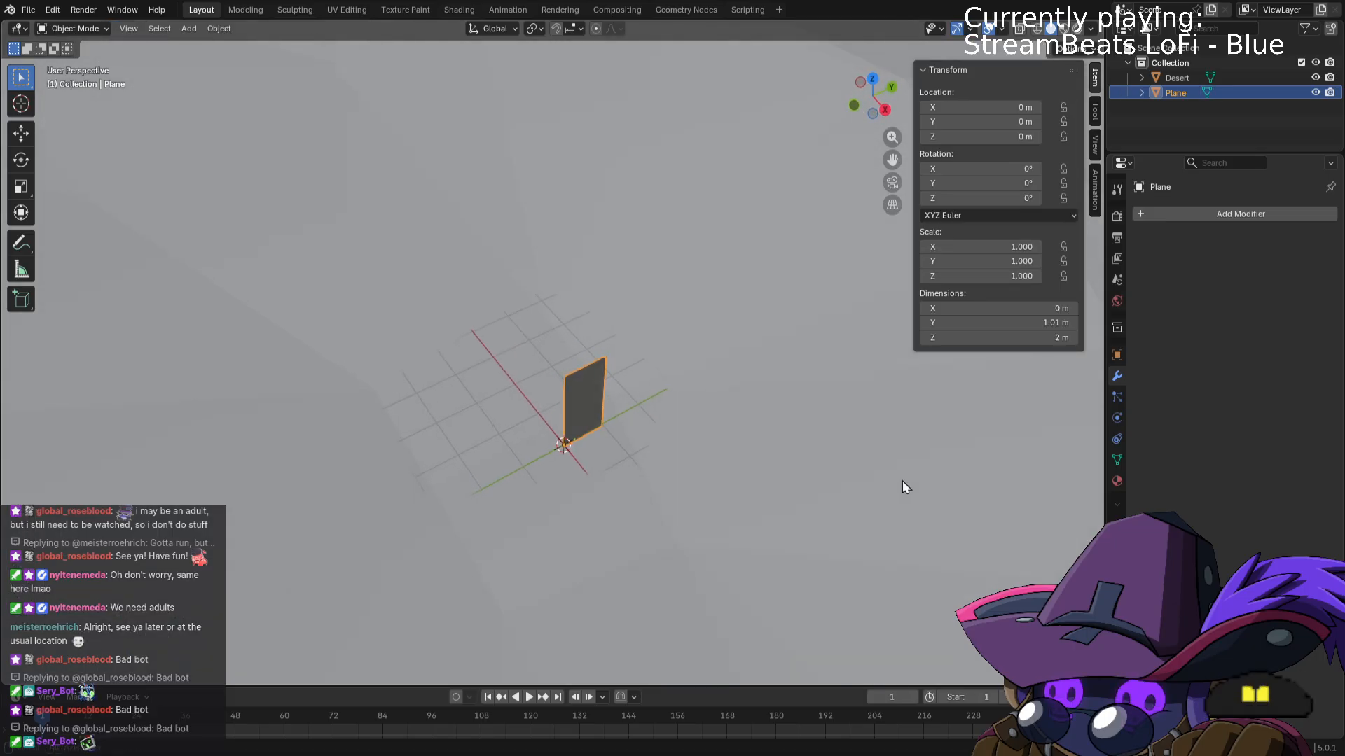
click(1192, 214)
click(1137, 219)
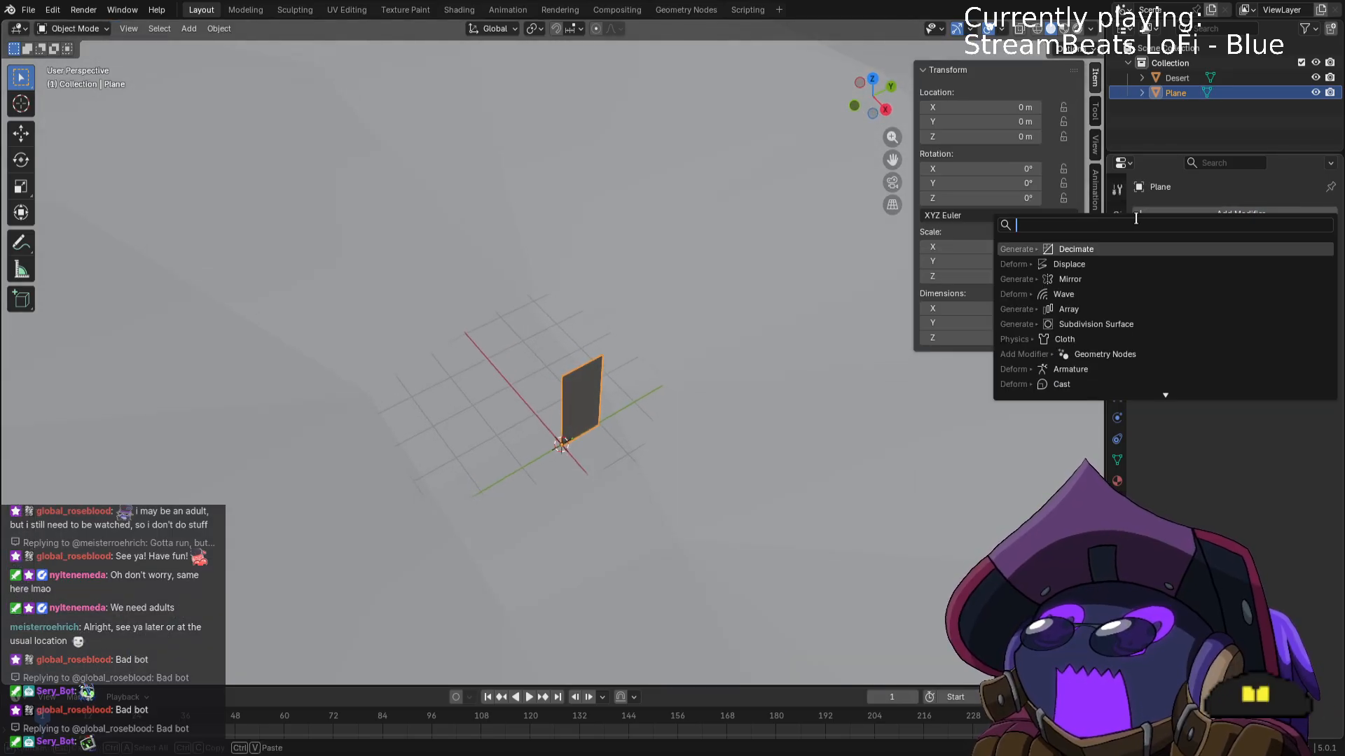
click(1065, 297)
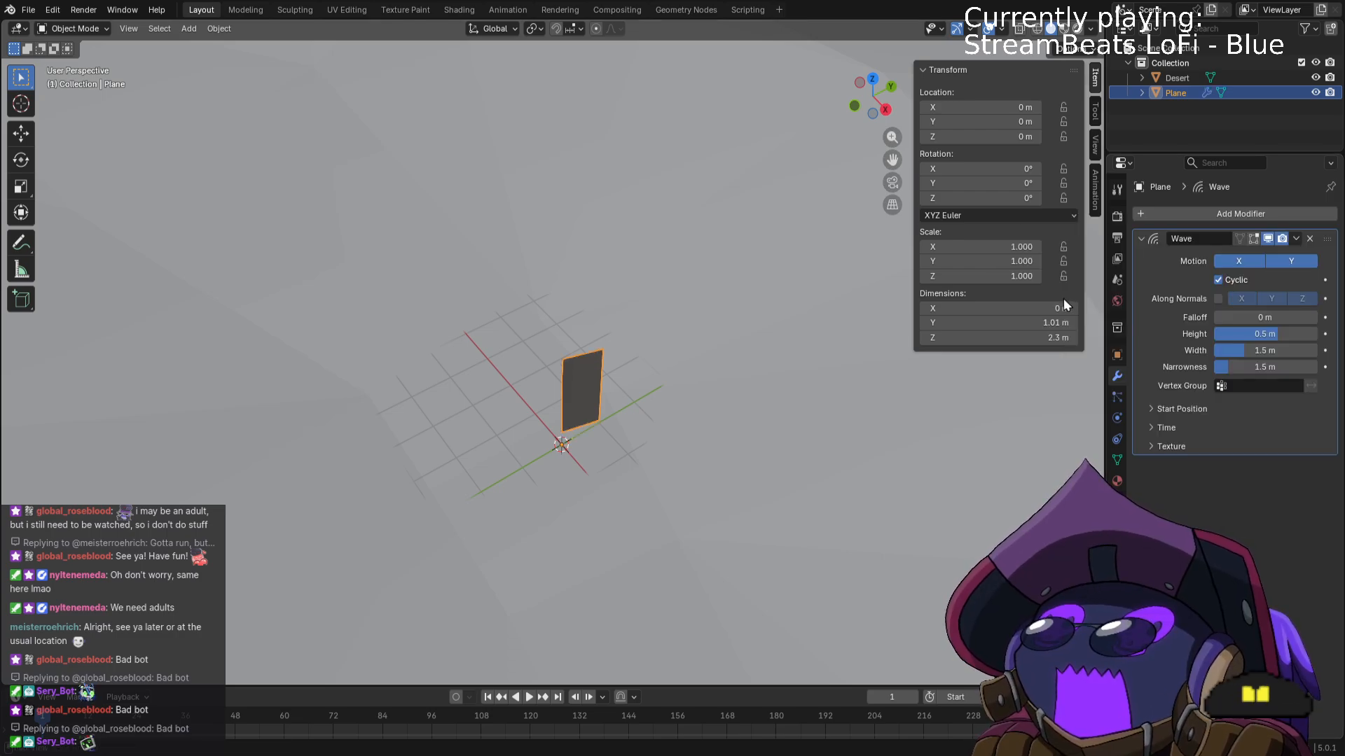
Restrict the wave motion to Y and set its height to 0.02 m, width to 1.8 m and narrowness to 5.6 m.
scroll(733, 468, up, 3)
scroll(733, 464, up, 2)
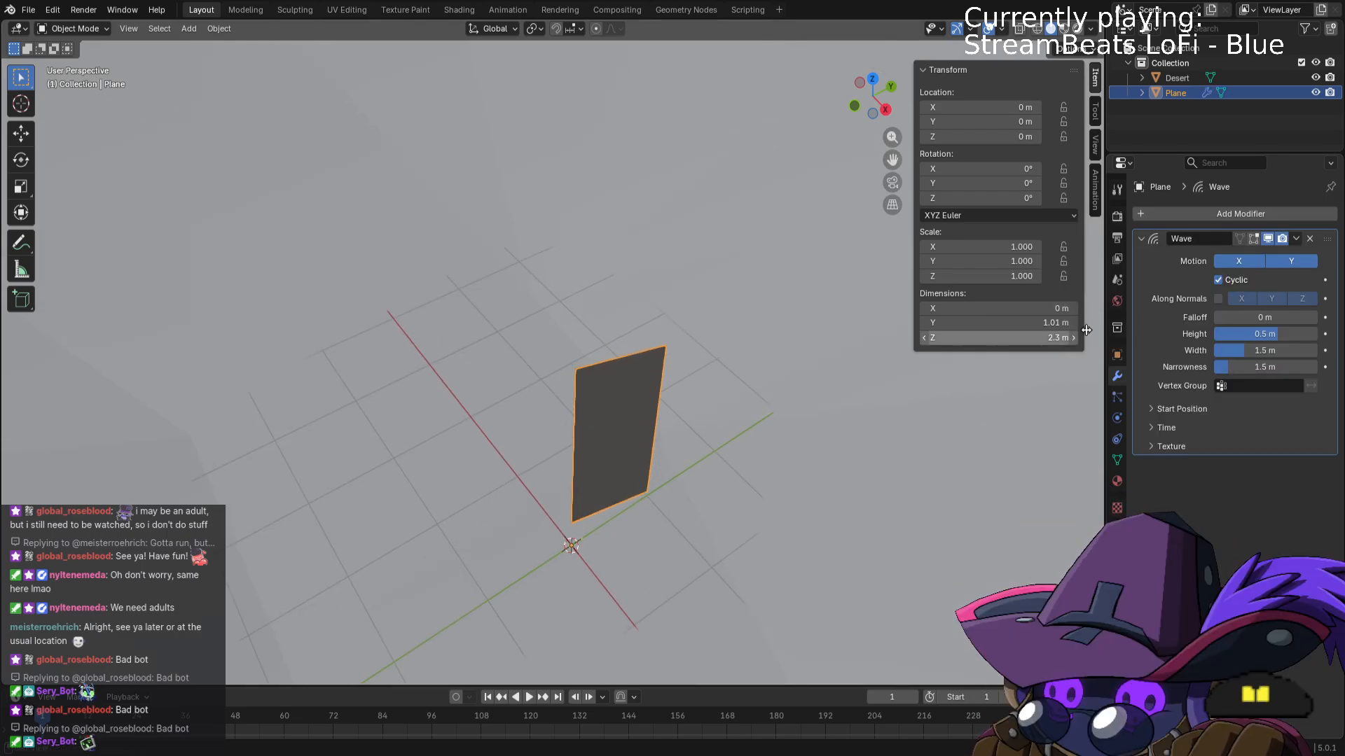
mouse_move(1246, 350)
mouse_down()
mouse_move(1282, 350)
mouse_move(1252, 367)
mouse_move(1271, 367)
mouse_move(1268, 334)
mouse_up()
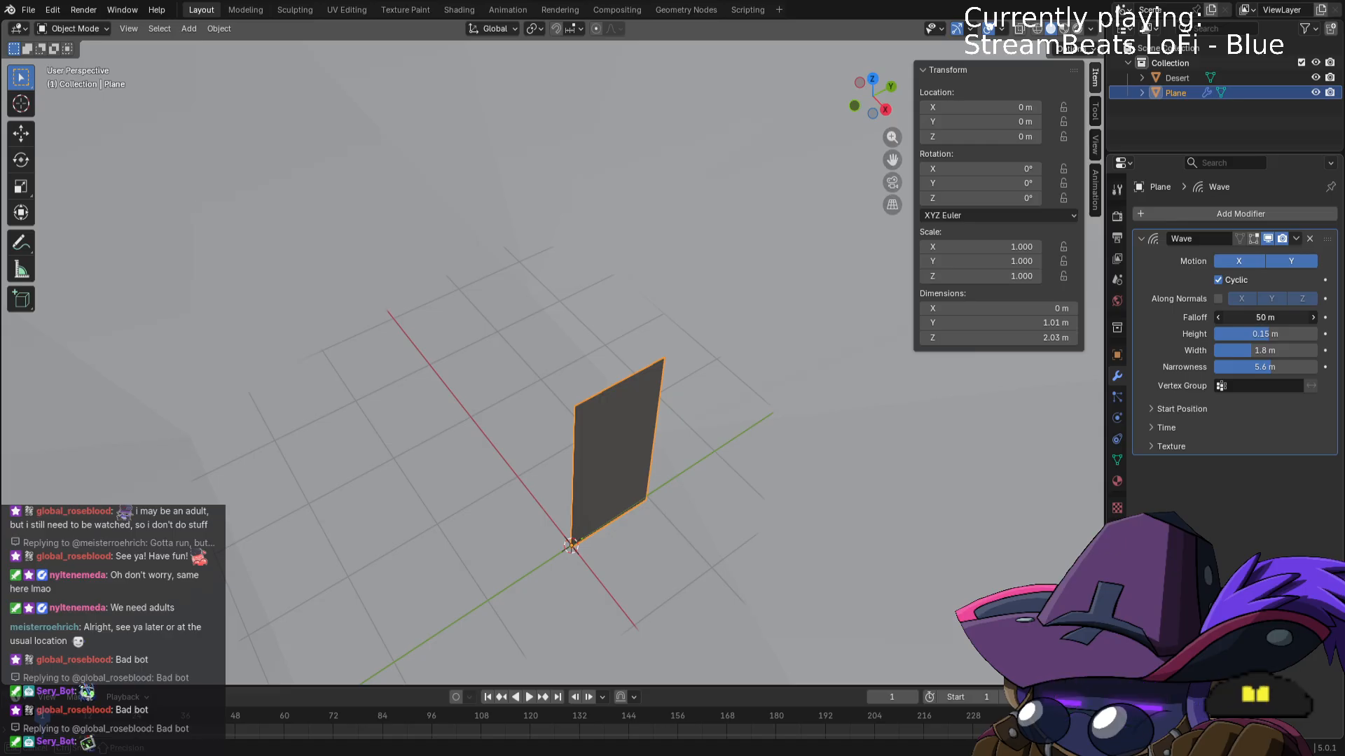
click(1240, 263)
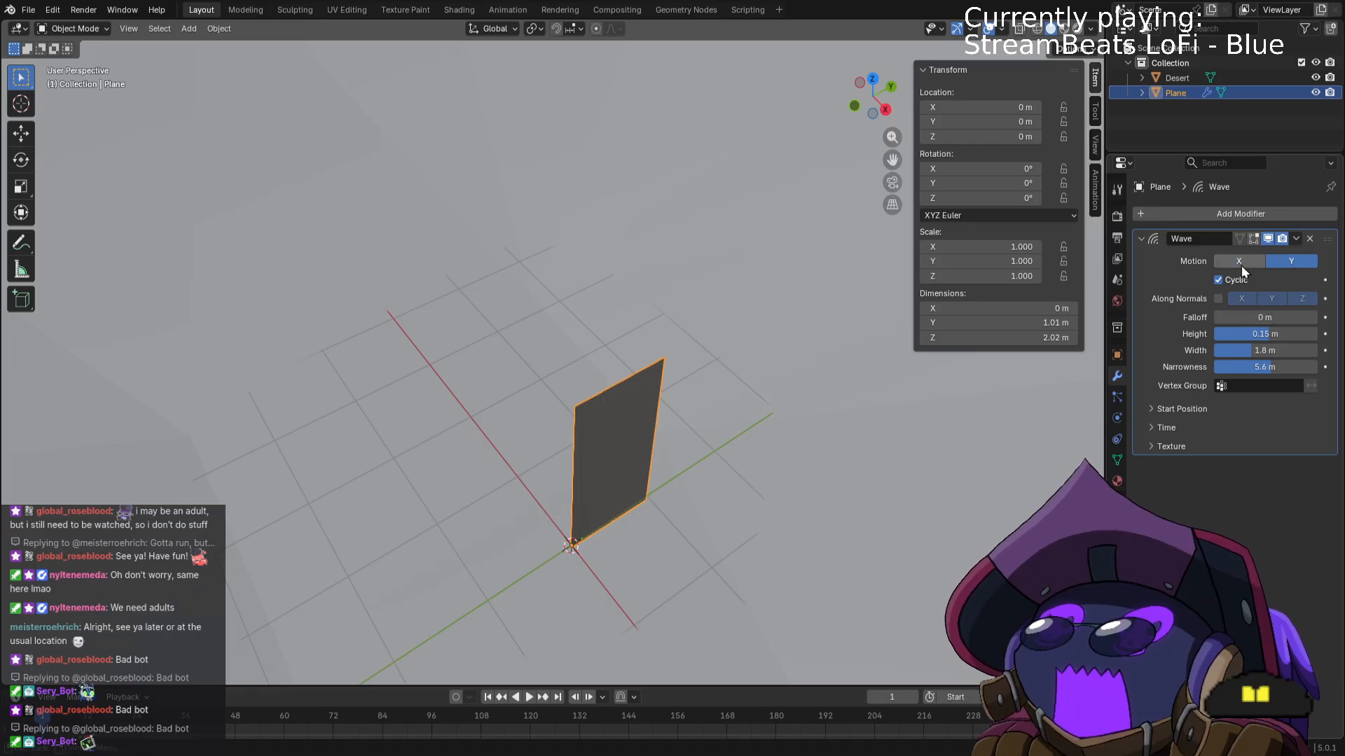
drag(1260, 320, 1266, 320)
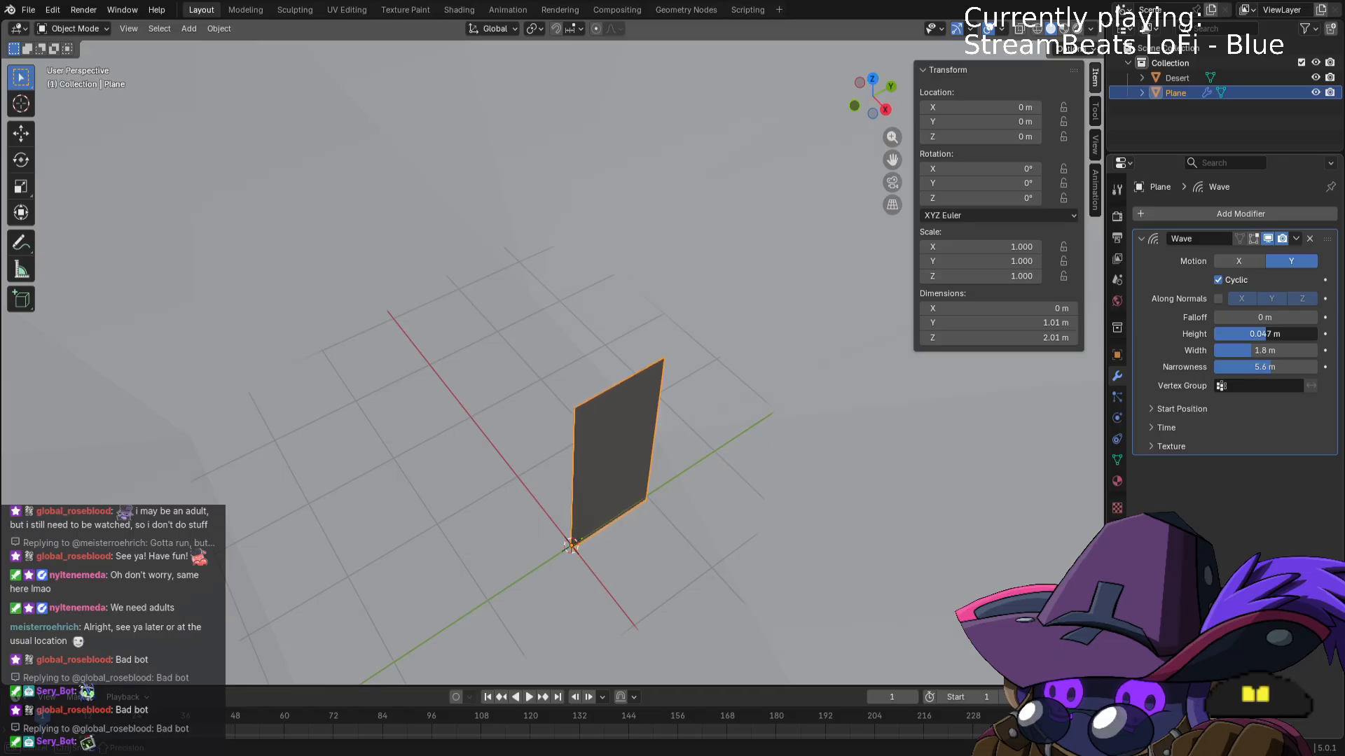
drag(1265, 334, 1260, 334)
middle_drag(822, 544, 770, 431)
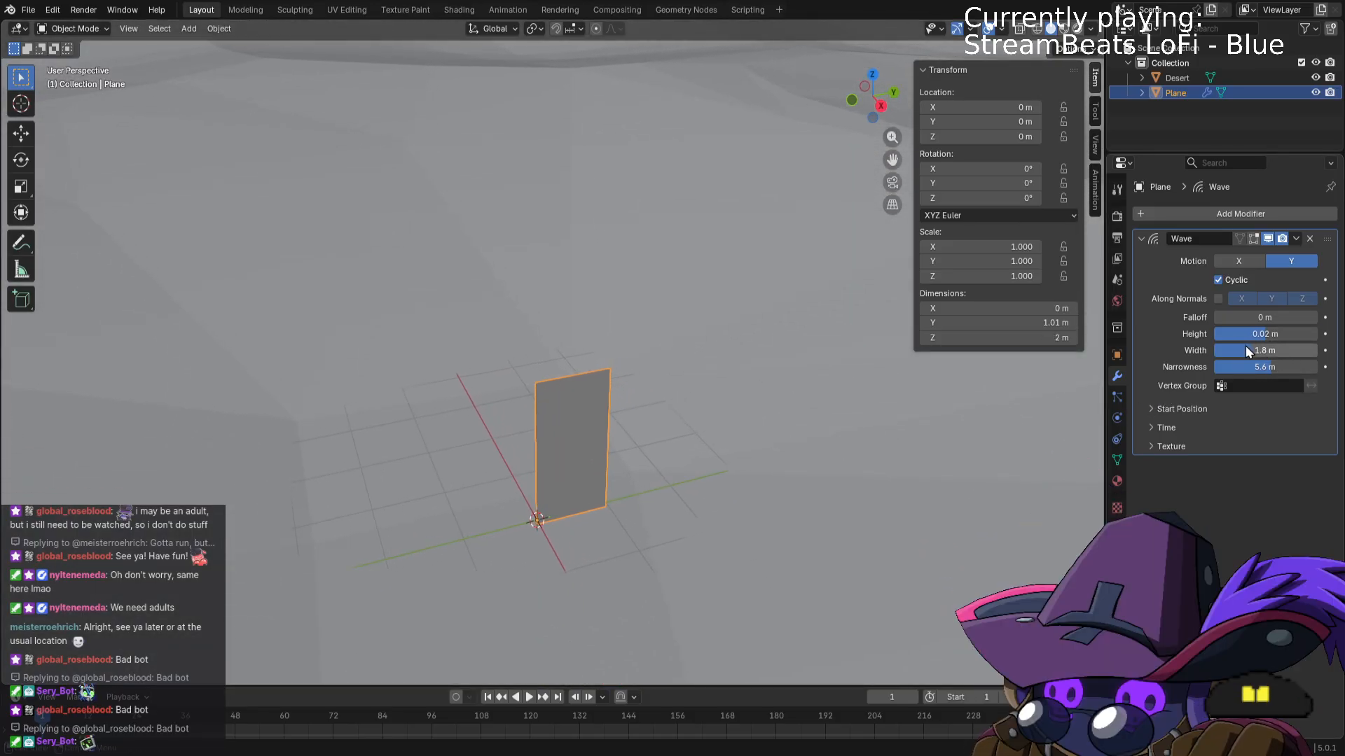
Try the wave with X motion only, width 0.5 m and narrowness 9.8 m, and test different falloff values.
mouse_move(1245, 349)
mouse_down()
mouse_move(1226, 350)
mouse_move(1261, 367)
mouse_move(1238, 367)
mouse_up()
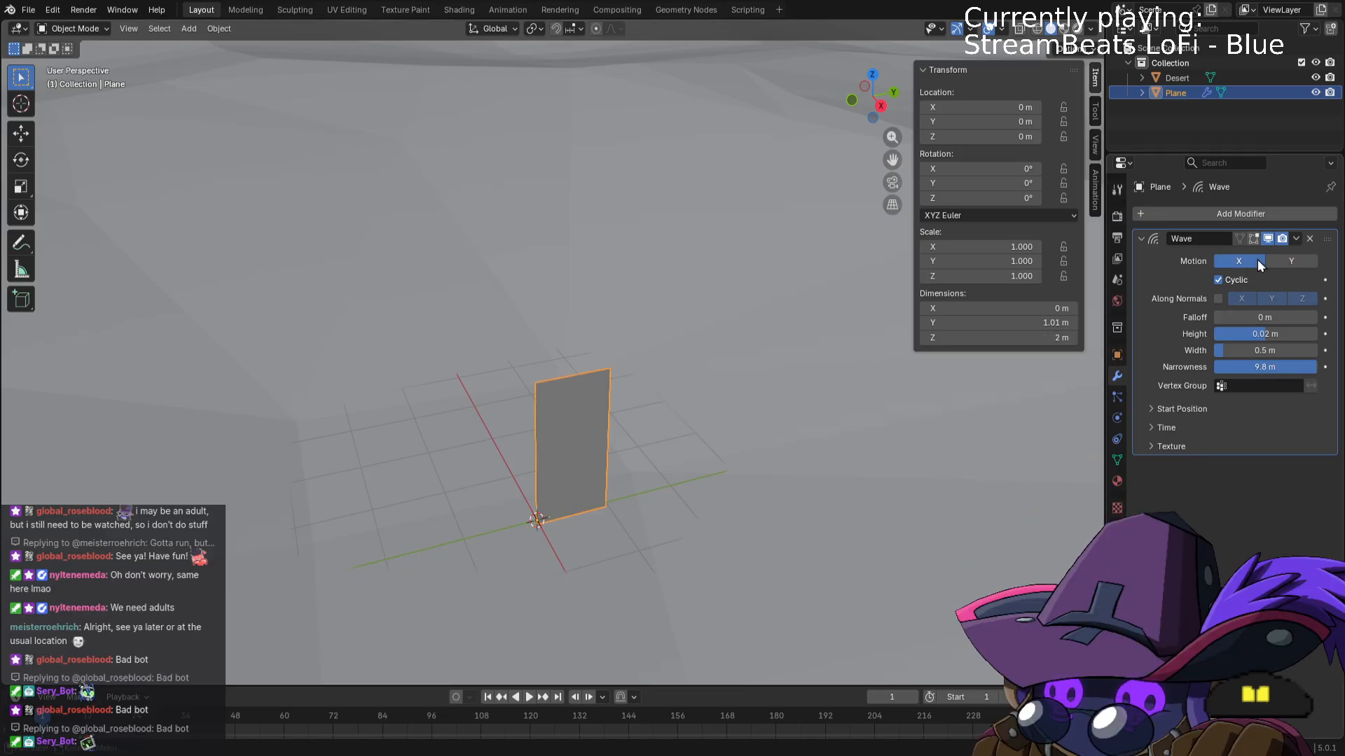
middle_drag(818, 490, 867, 482)
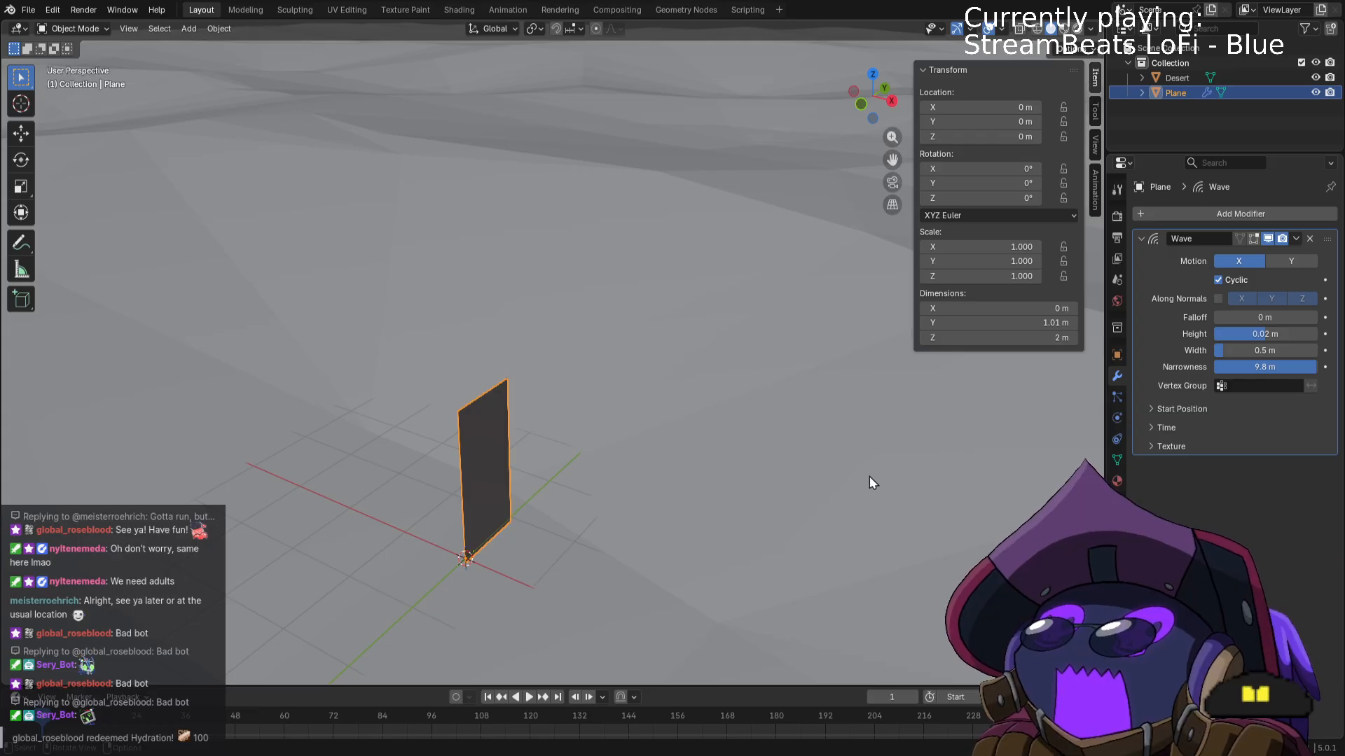
middle_drag(609, 531, 650, 552)
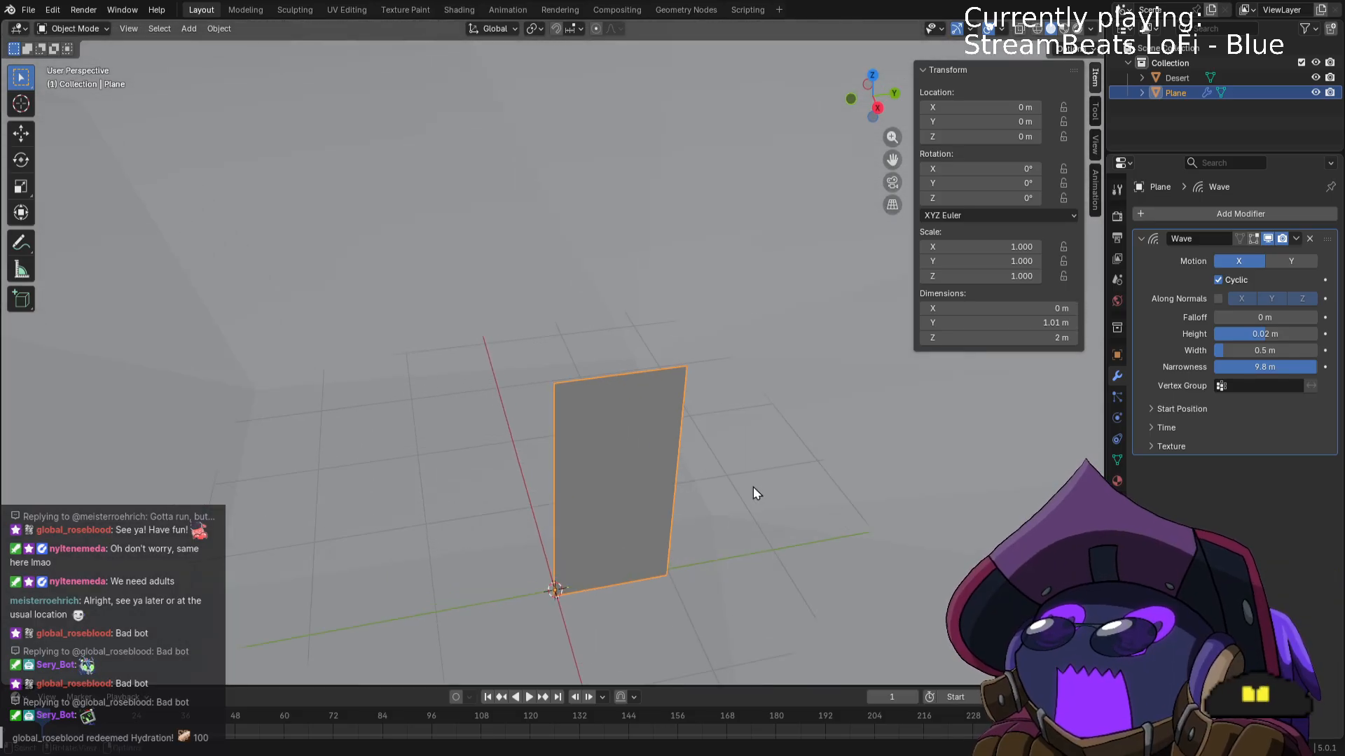
drag(1237, 314, 1282, 316)
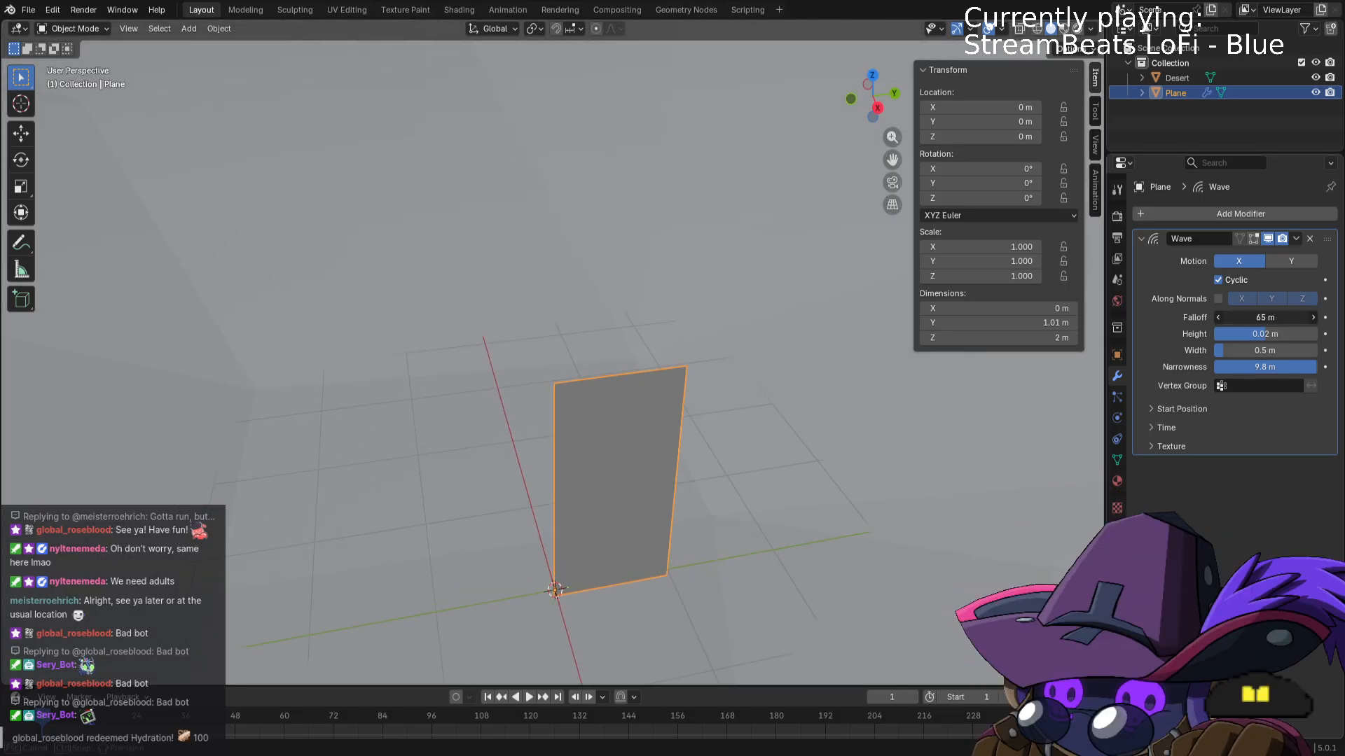
Try Y-only wave motion with falloff 37 m, height 0.02 m, width 1.9 m and narrowness 3.6 m.
click(1292, 264)
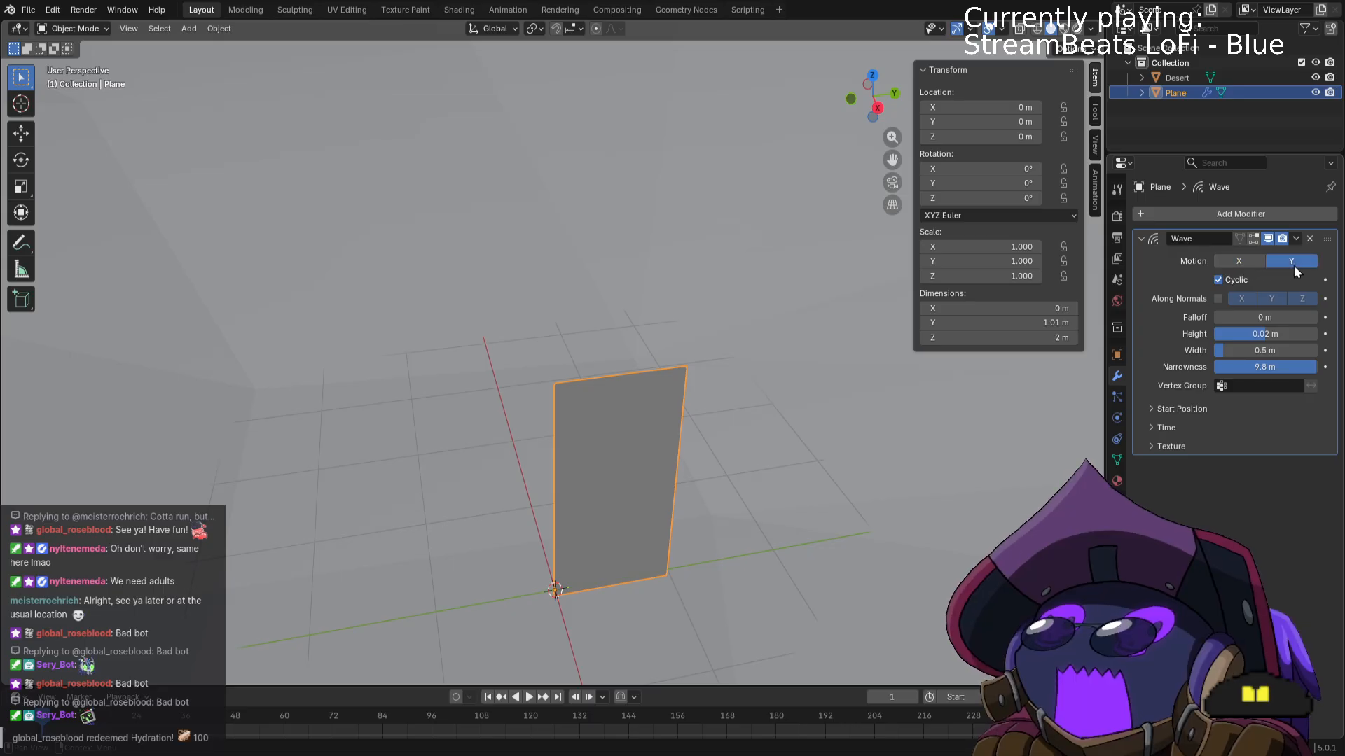
drag(1259, 317, 1275, 317)
drag(1258, 335, 1268, 367)
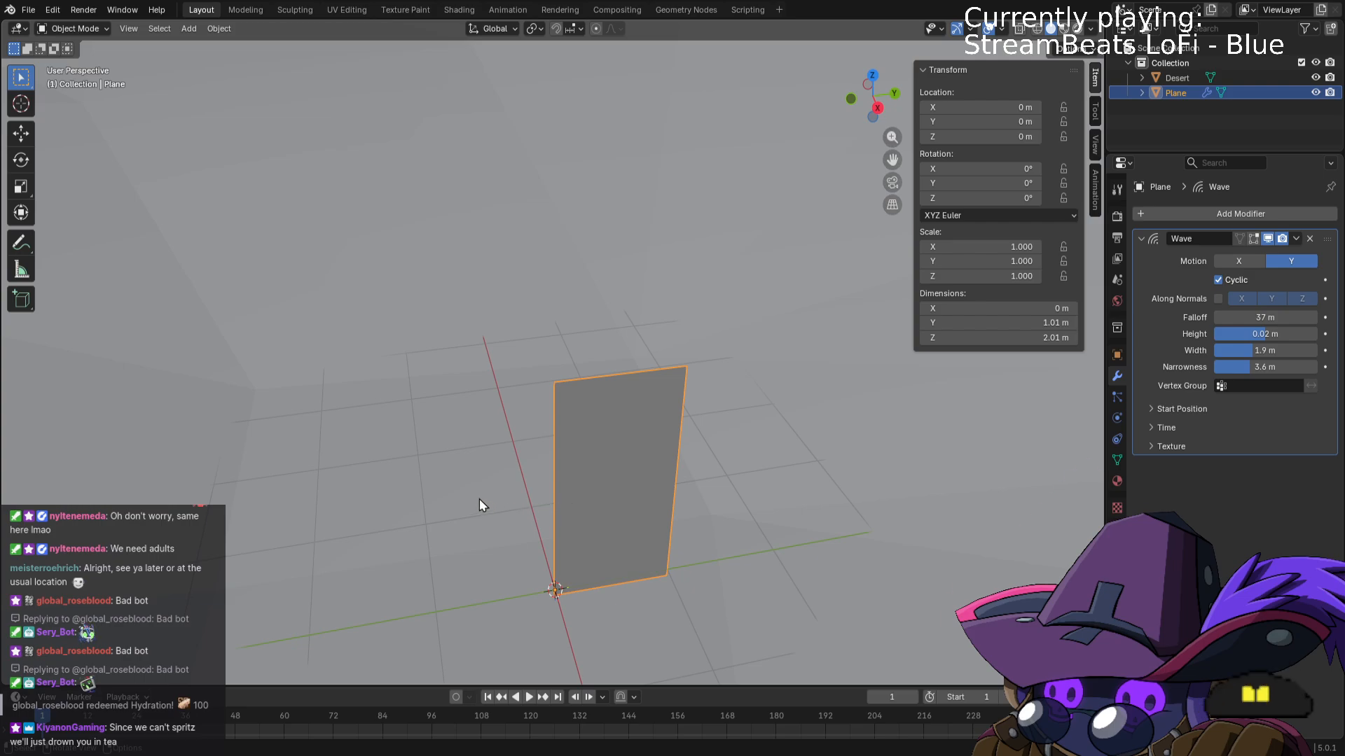
middle_drag(479, 499, 467, 459)
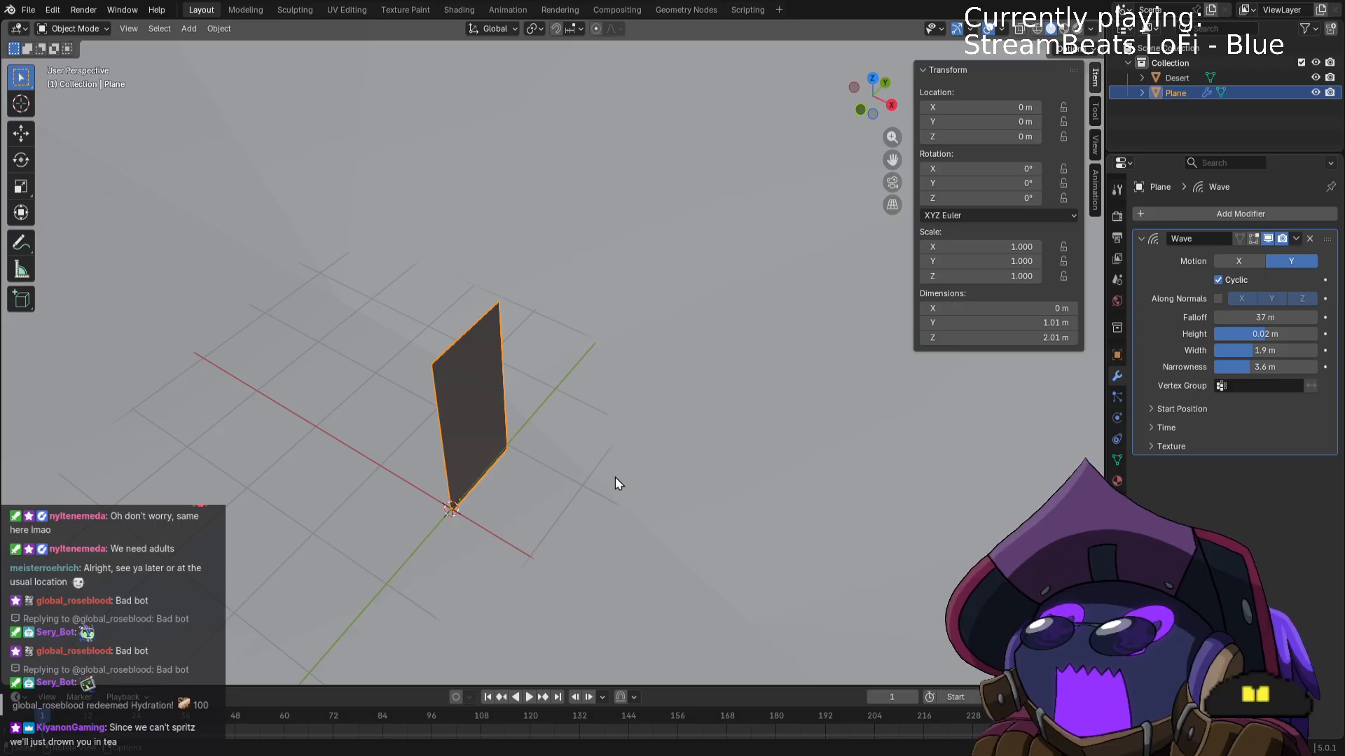
middle_drag(615, 478, 586, 481)
scroll(623, 498, down, 2)
shift+middle_drag(704, 393, 726, 323)
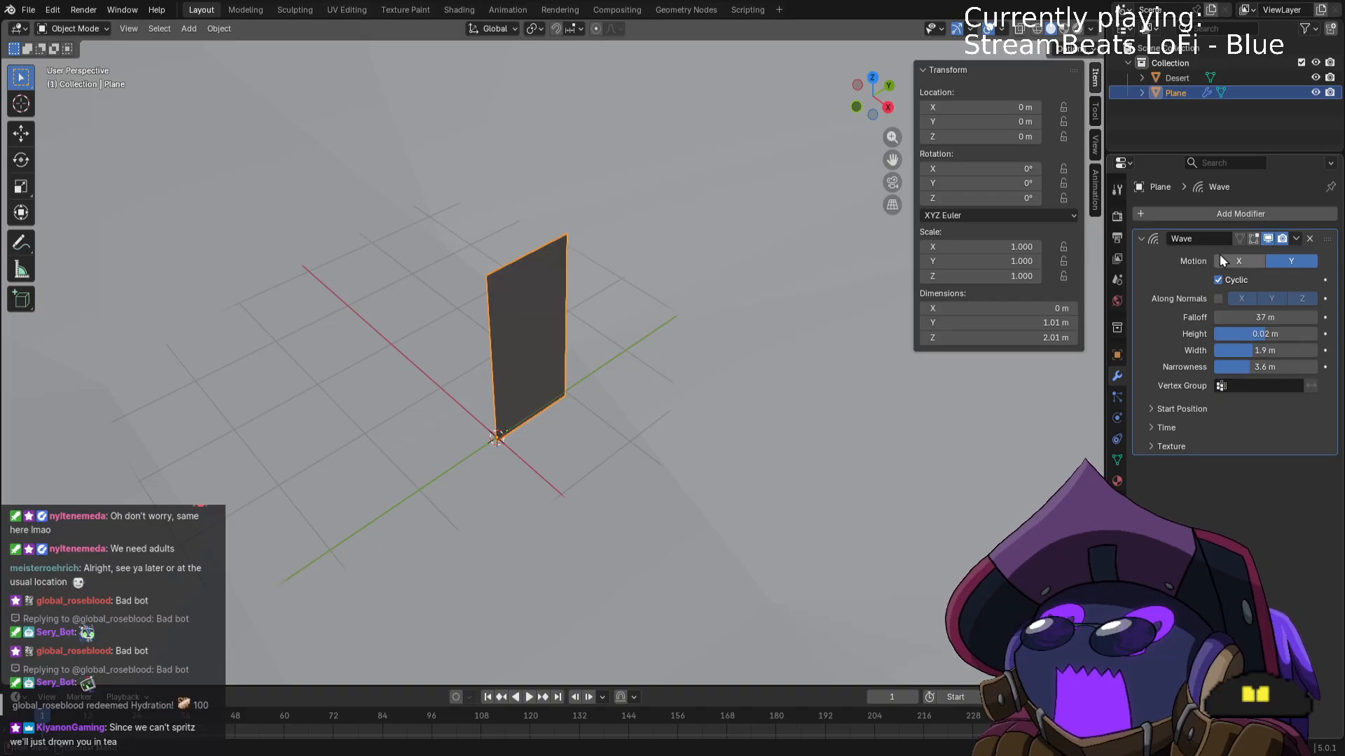
Remove the Wave modifier from the panel.
click(1309, 238)
middle_drag(779, 455, 654, 401)
key(shift+a)
mouse_move(655, 402)
key(Escape)
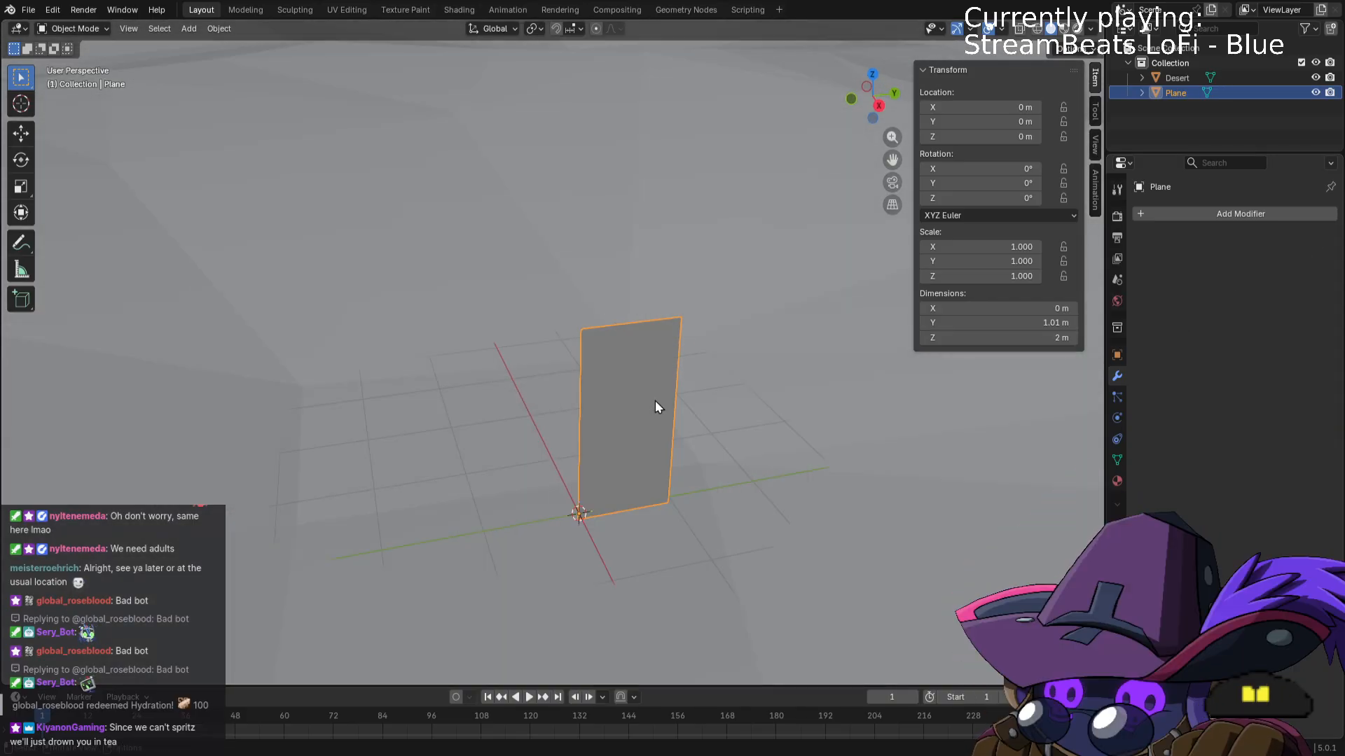
In Edit Mode, subdivide the whole panel into a dense grid of faces.
key(Tab)
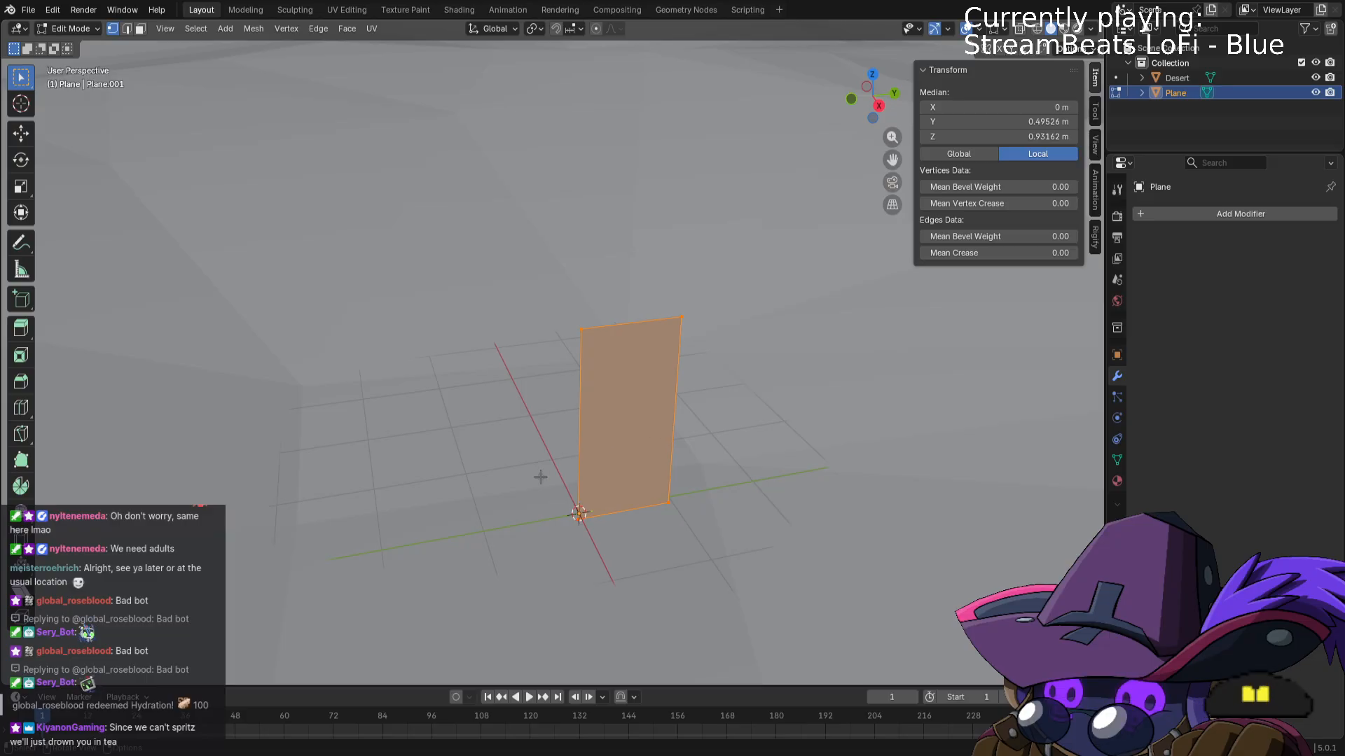
key(ctrl+e)
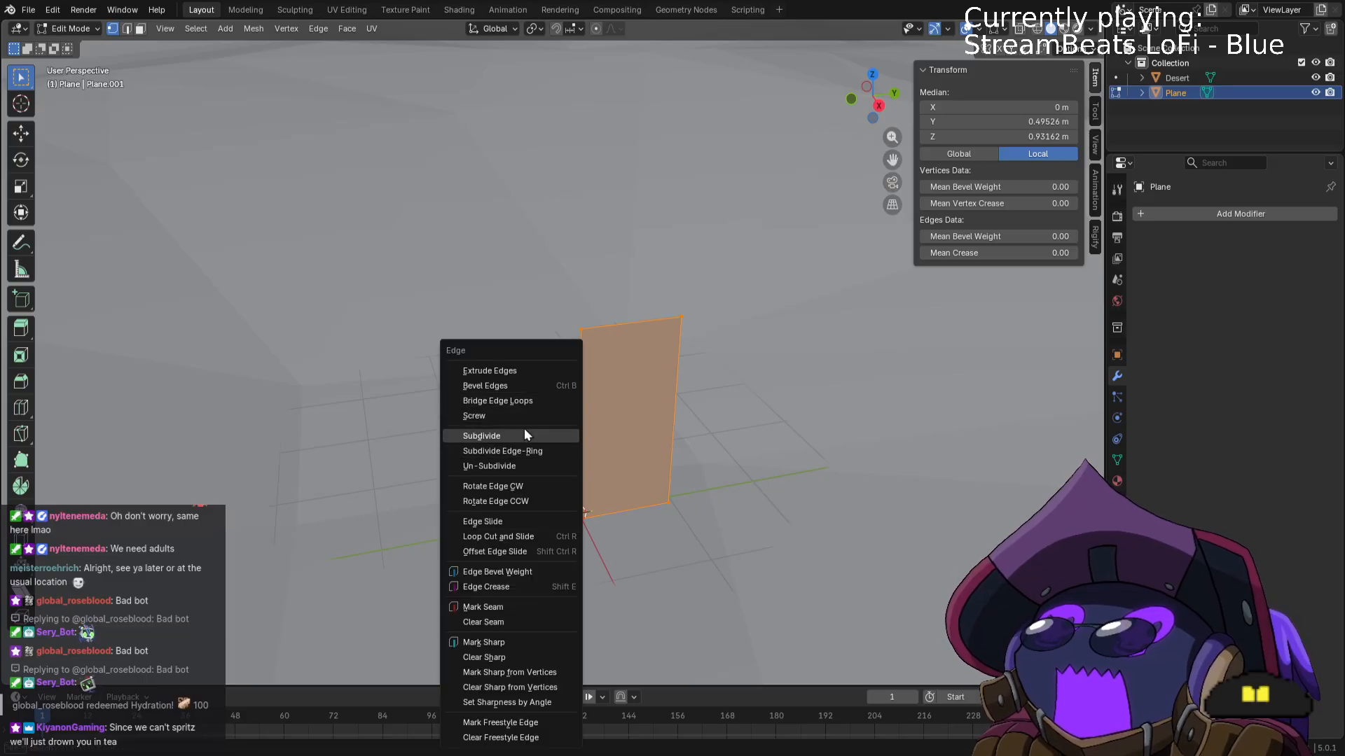
click(524, 427)
drag(175, 568, 280, 568)
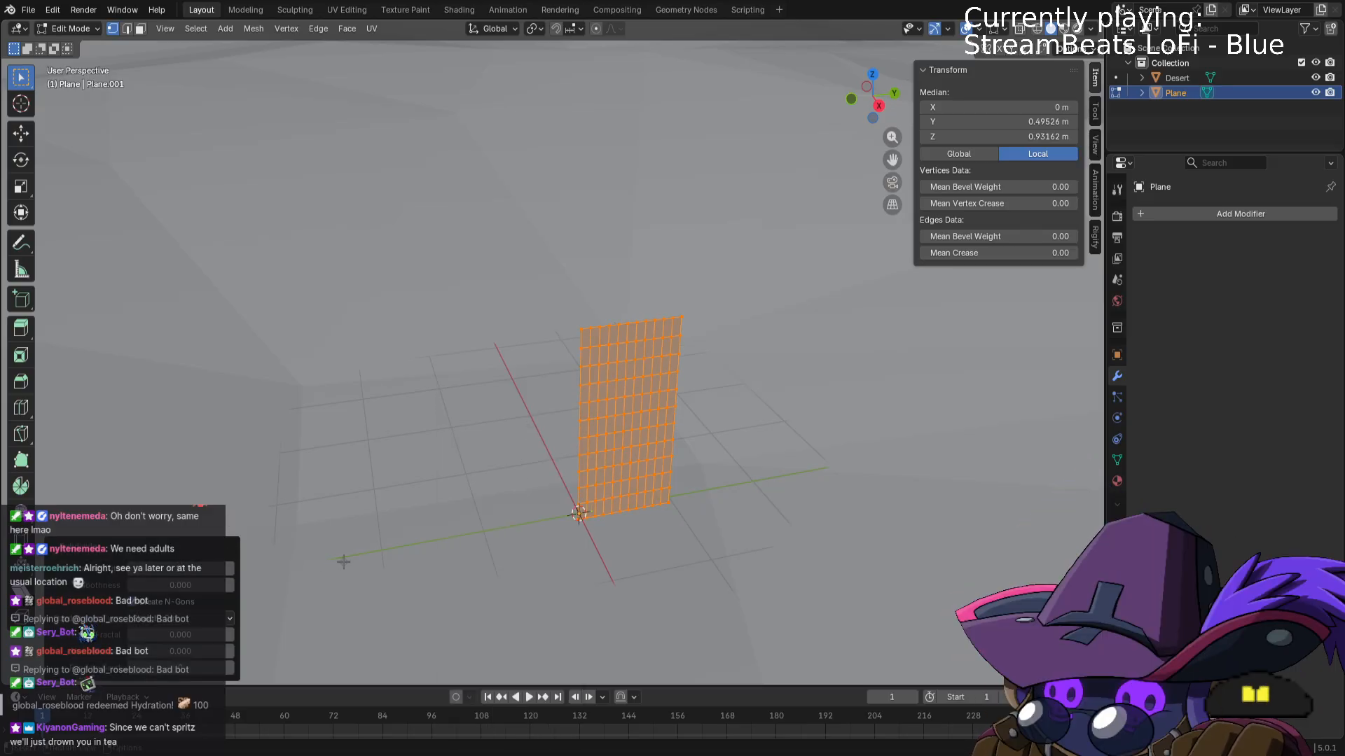
Return to Object Mode and add a Wave modifier to the subdivided panel.
key(Tab)
click(1215, 214)
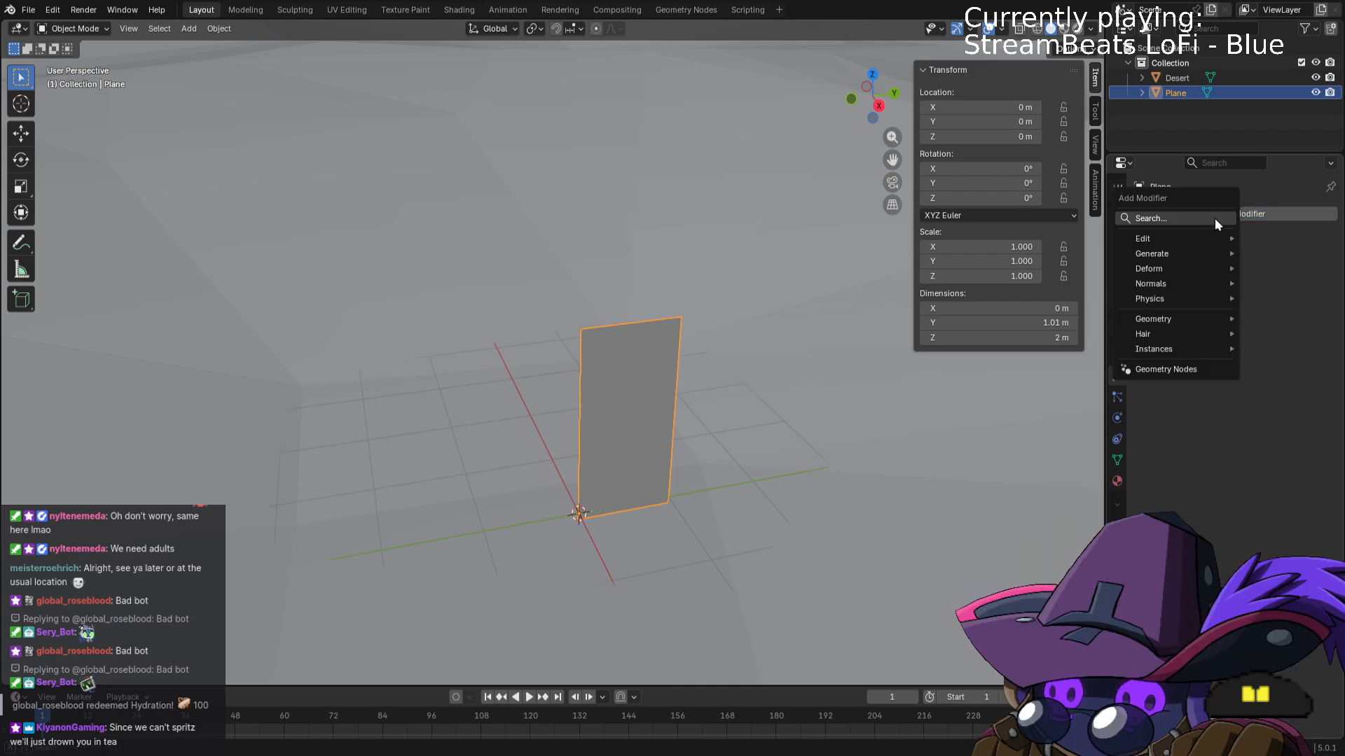
text(wave)
key(Return)
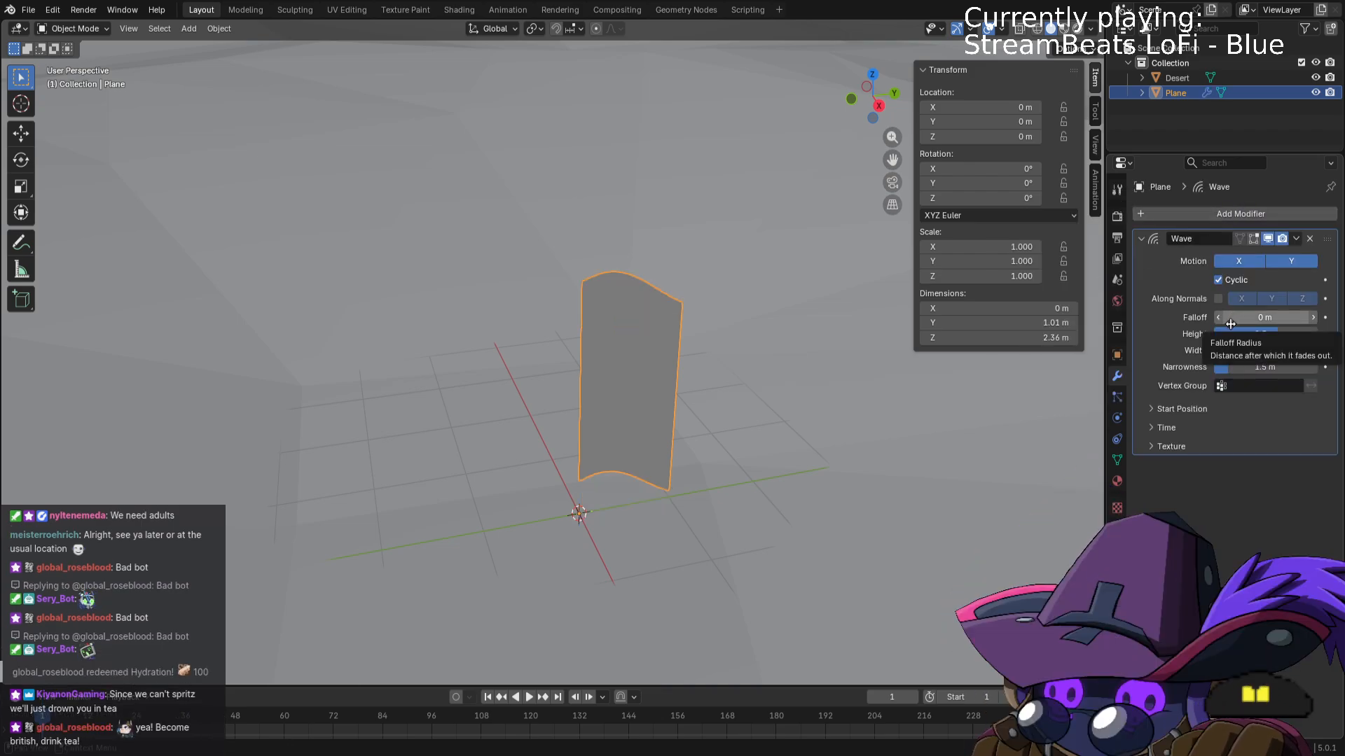
Try X-only wave motion with height 0.18 m, width 1.6 m and narrowness 2.4 m.
click(1249, 265)
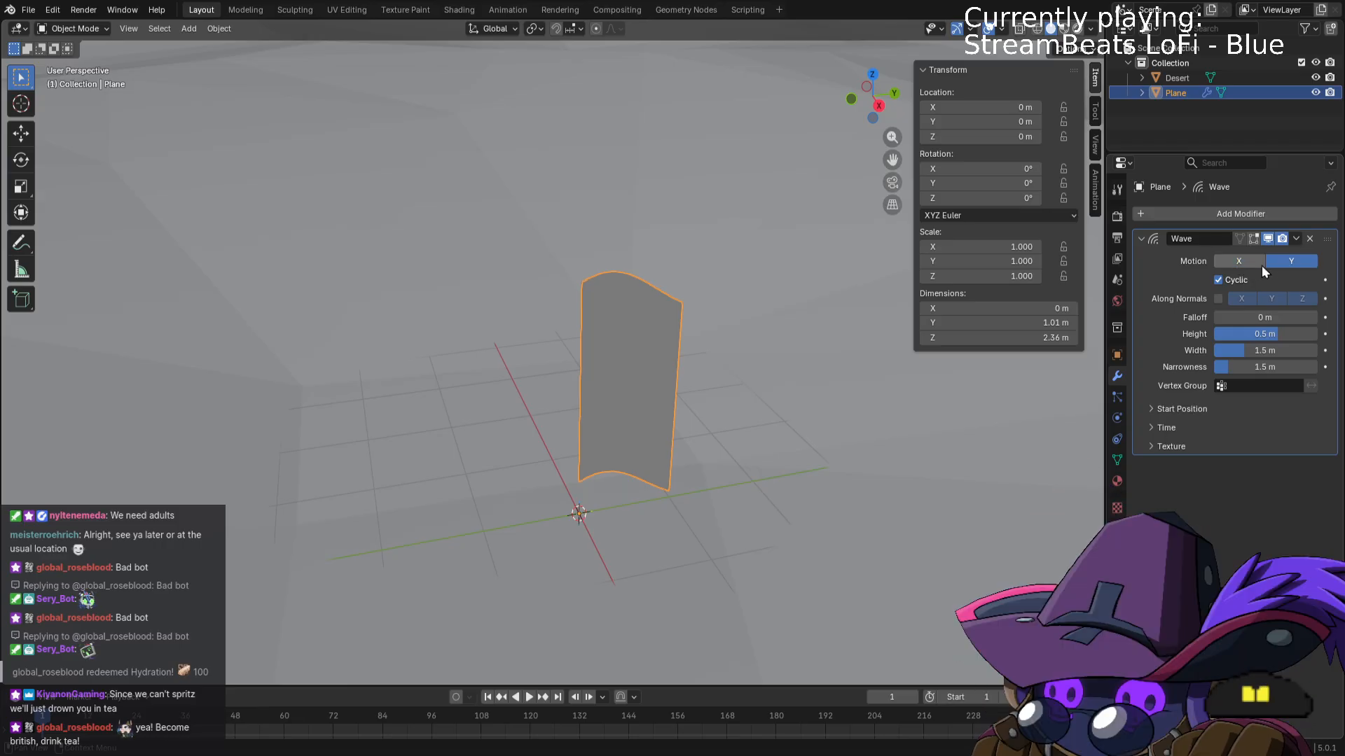
click(1279, 266)
click(1246, 266)
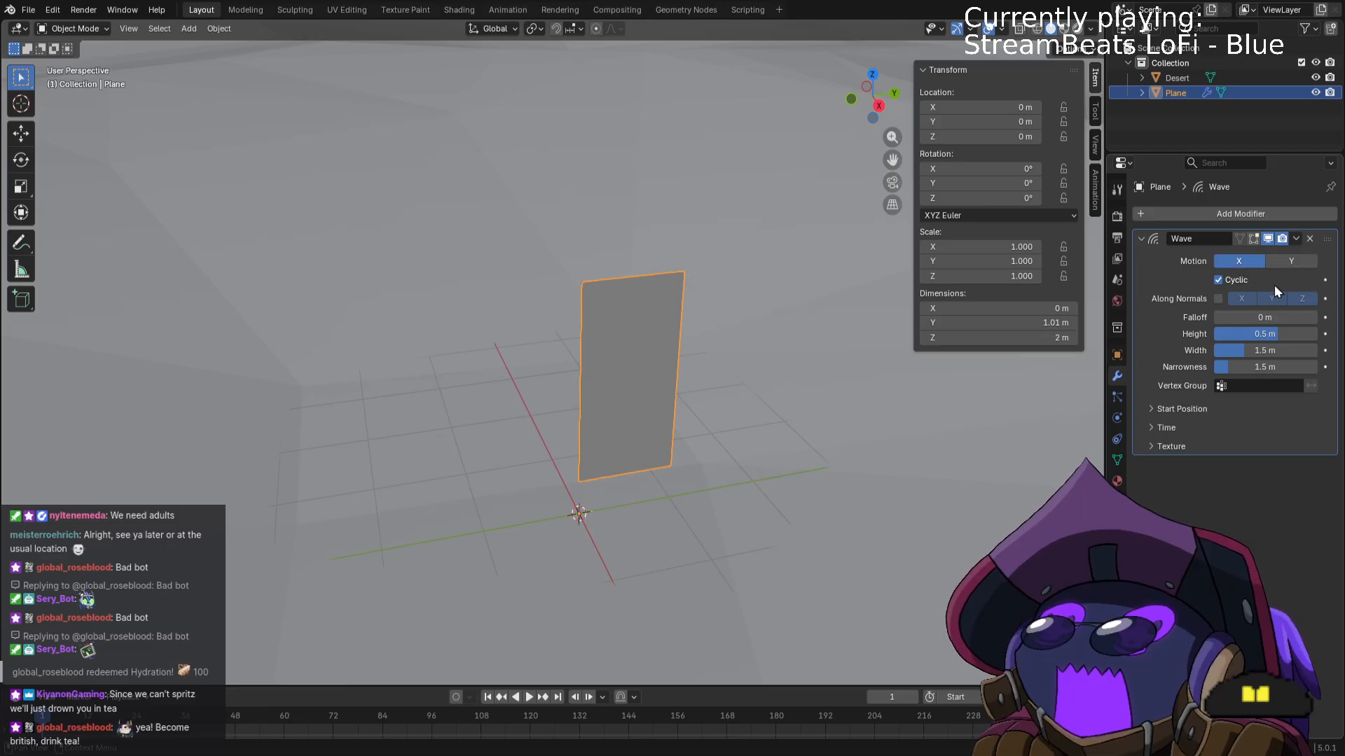
mouse_move(1255, 334)
mouse_down()
mouse_move(1224, 334)
mouse_move(1271, 347)
mouse_move(1260, 347)
mouse_up()
middle_drag(852, 404, 969, 383)
mouse_move(1254, 367)
mouse_down()
mouse_move(1288, 367)
mouse_move(1263, 367)
mouse_up()
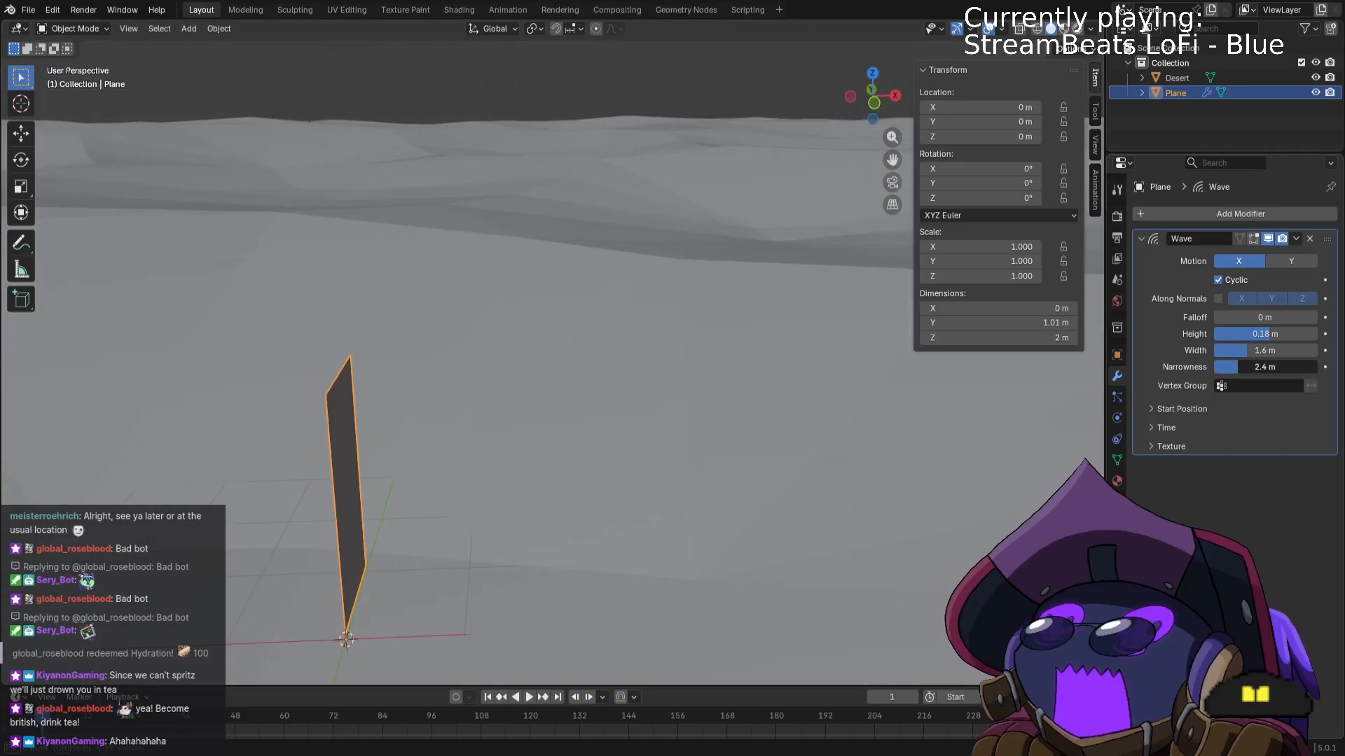
Displace the wave along normals with Y motion only, using height 0.073 m, width 2.2 m and narrowness 6.7 m.
click(1269, 262)
middle_drag(701, 410, 860, 413)
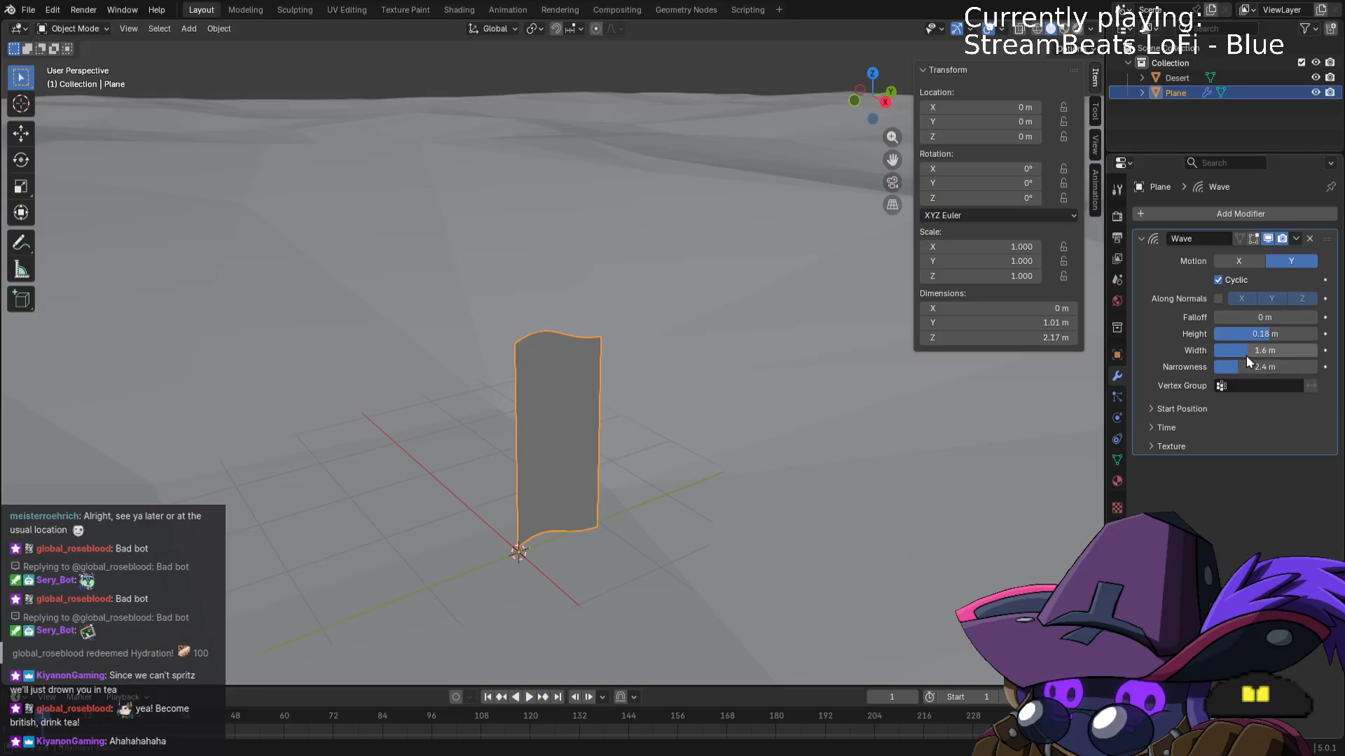
drag(1251, 370, 1271, 370)
click(1218, 298)
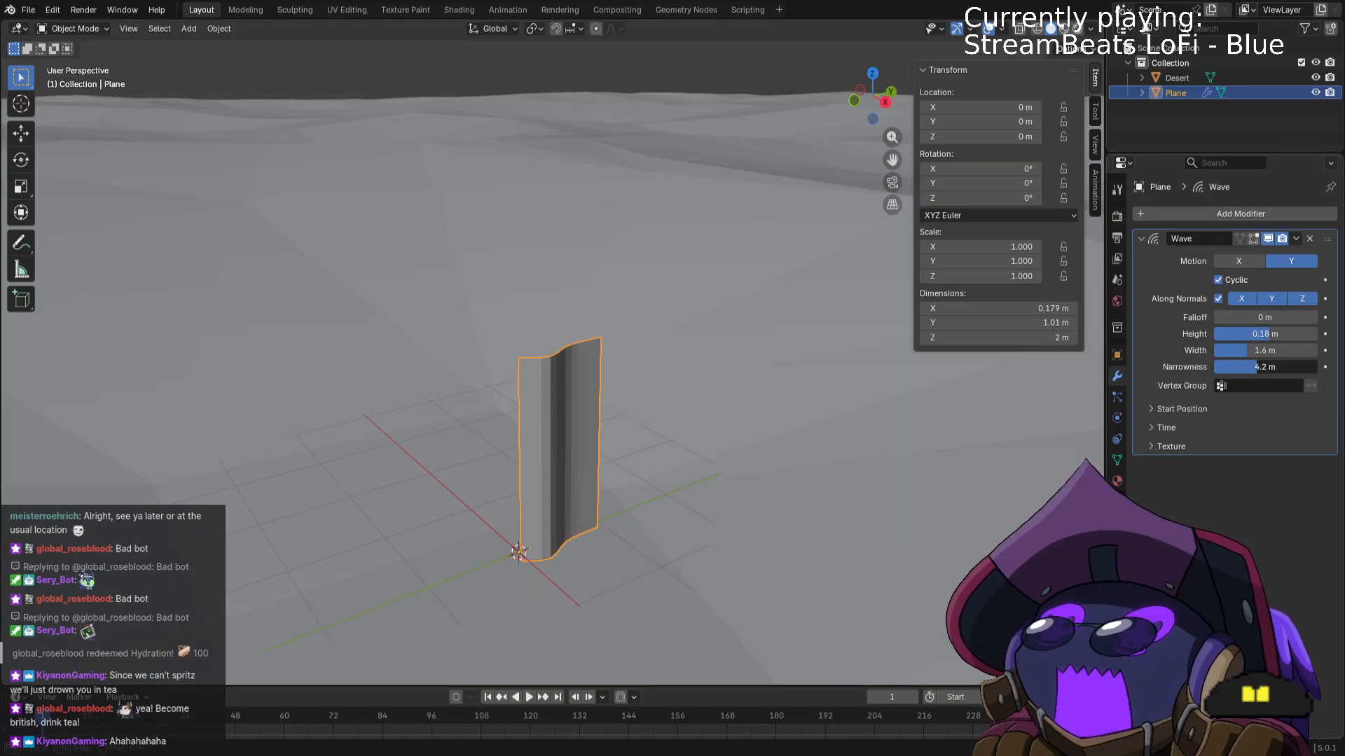
drag(1258, 367, 1260, 334)
Set the wave's Start Position X to 2 m.
click(1160, 410)
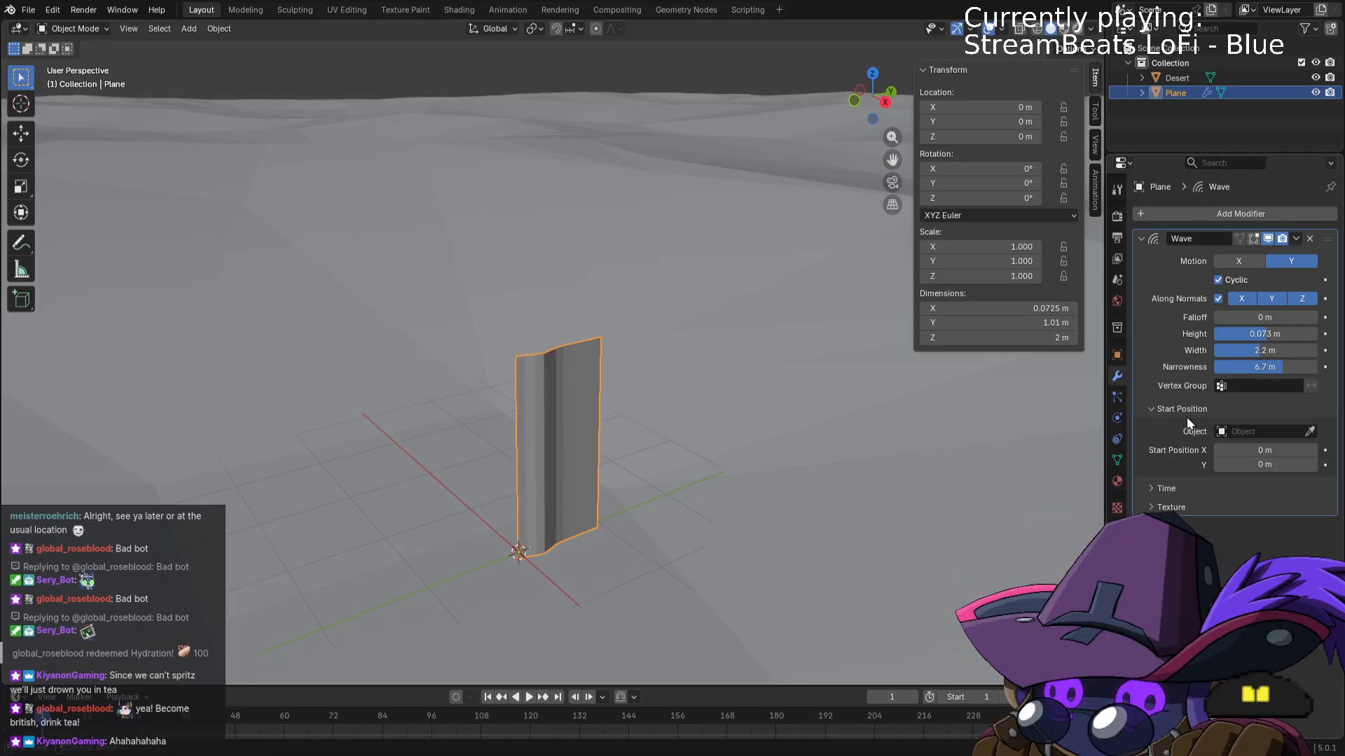
click(1219, 450)
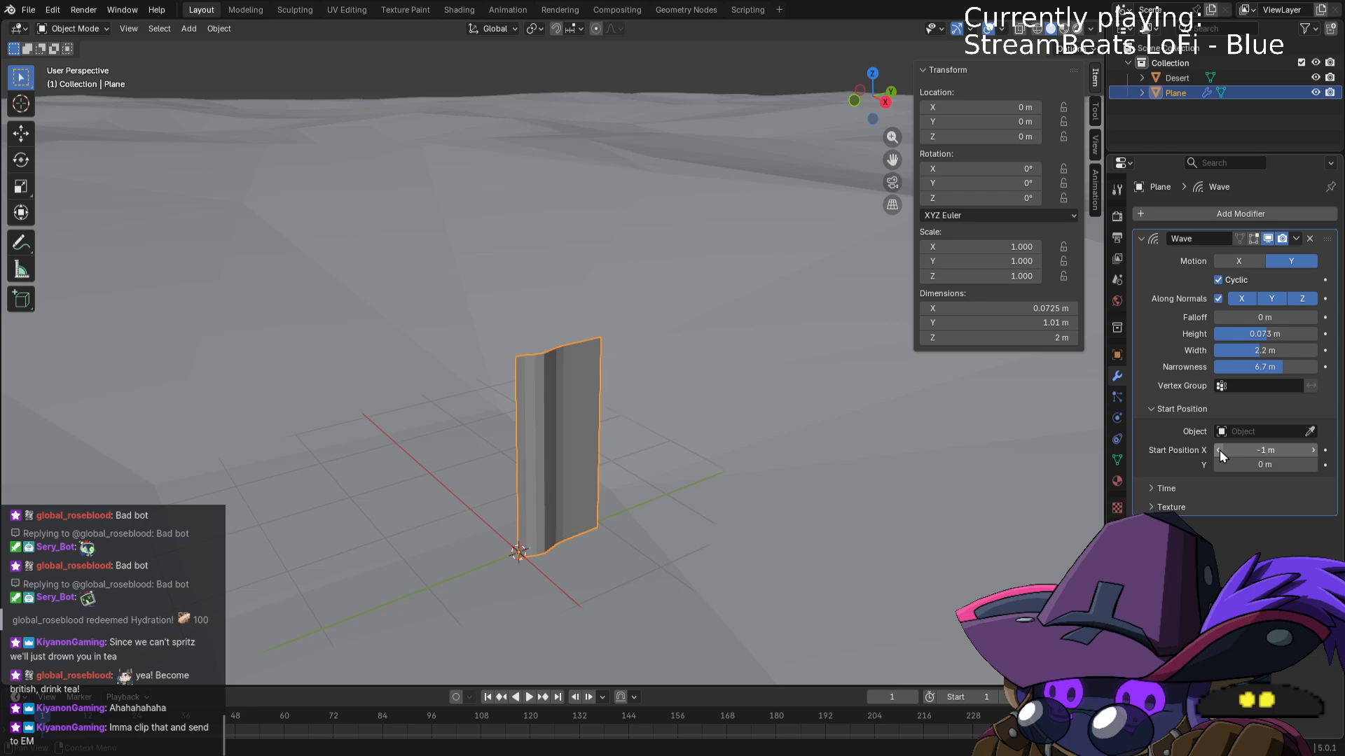
click(1313, 451)
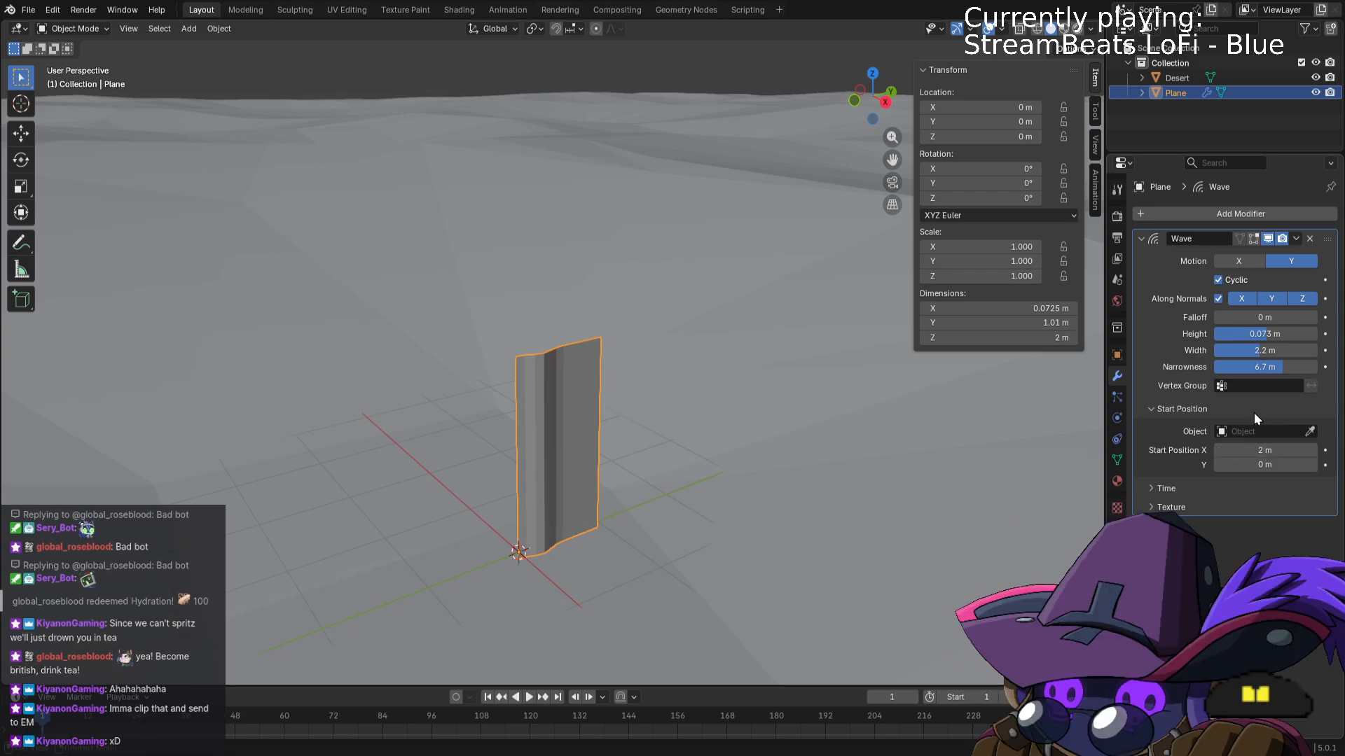
Set the wave's height to 0.1 m, width to 0.53 m and narrowness to 8.2 m, keeping Y-only motion.
mouse_move(1271, 348)
mouse_down()
mouse_move(1246, 350)
mouse_move(1266, 334)
mouse_move(1277, 350)
mouse_move(1224, 350)
mouse_move(1282, 370)
mouse_up()
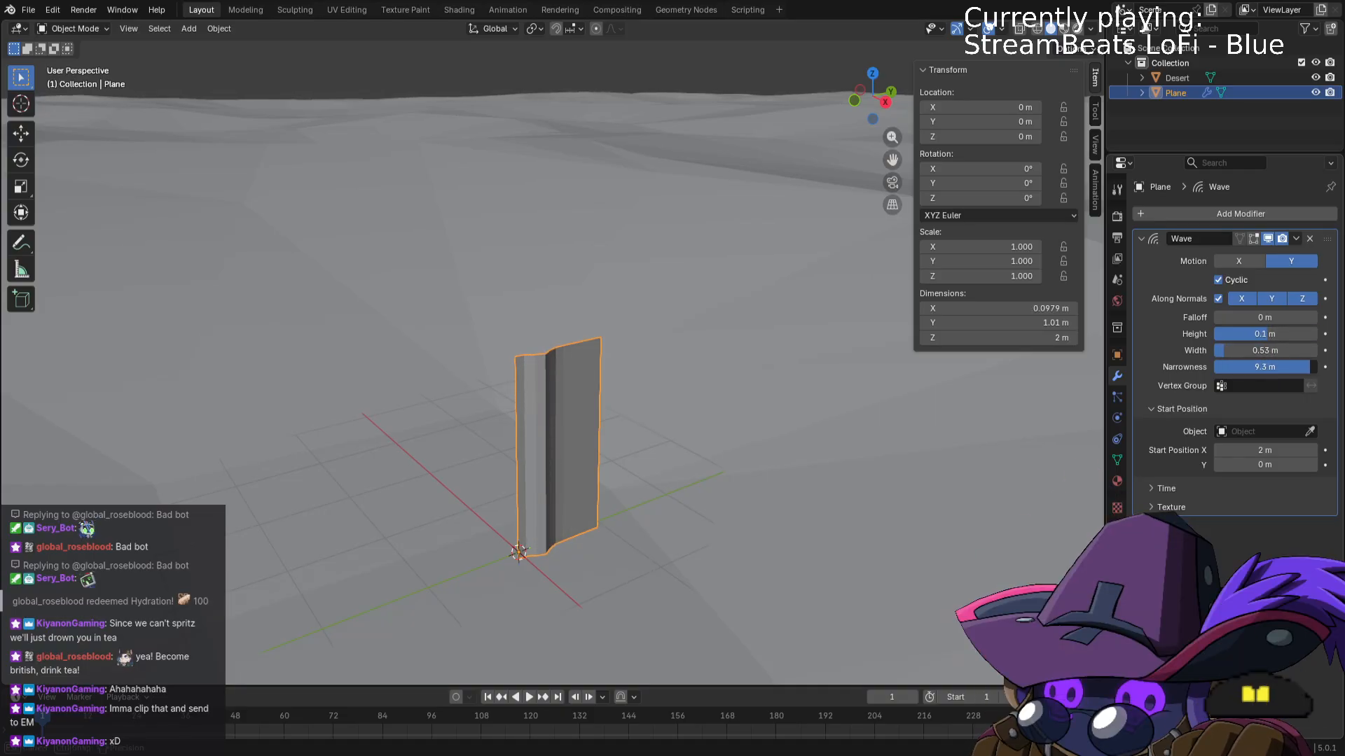
click(1244, 264)
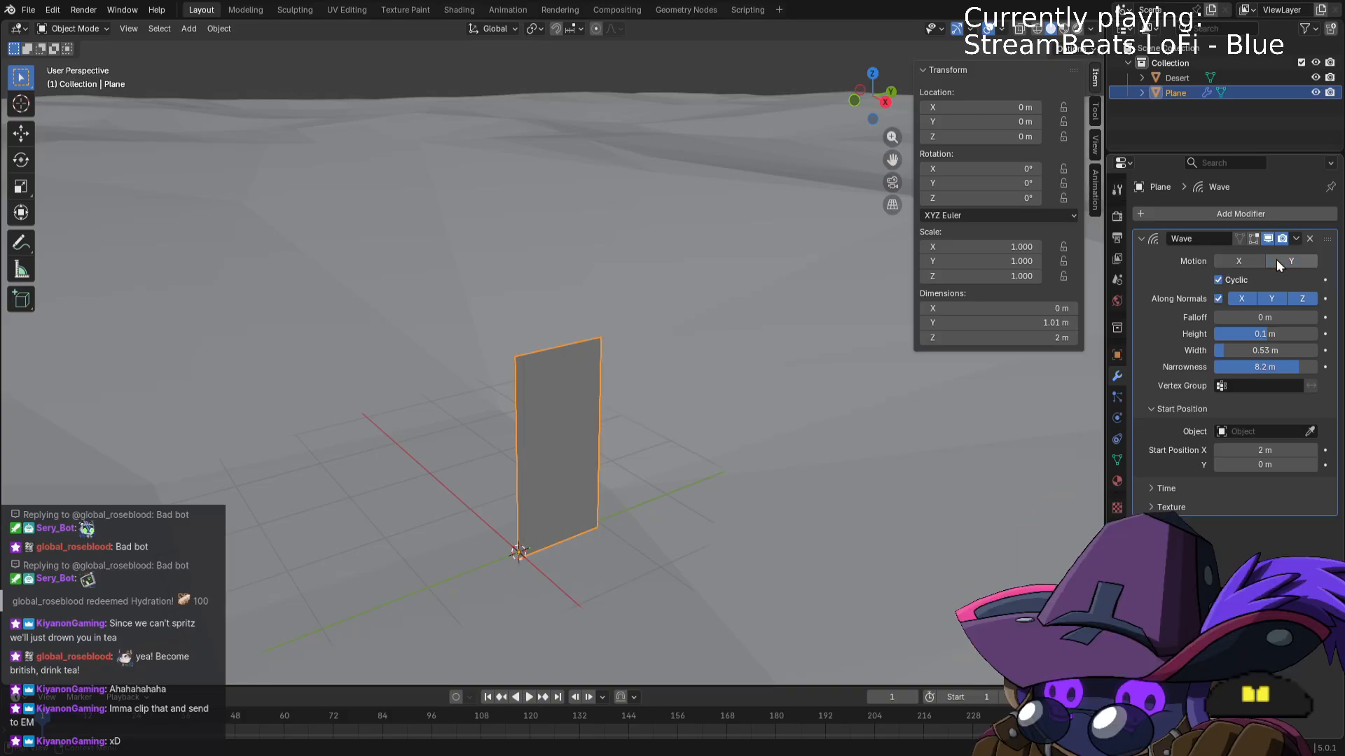
click(1267, 262)
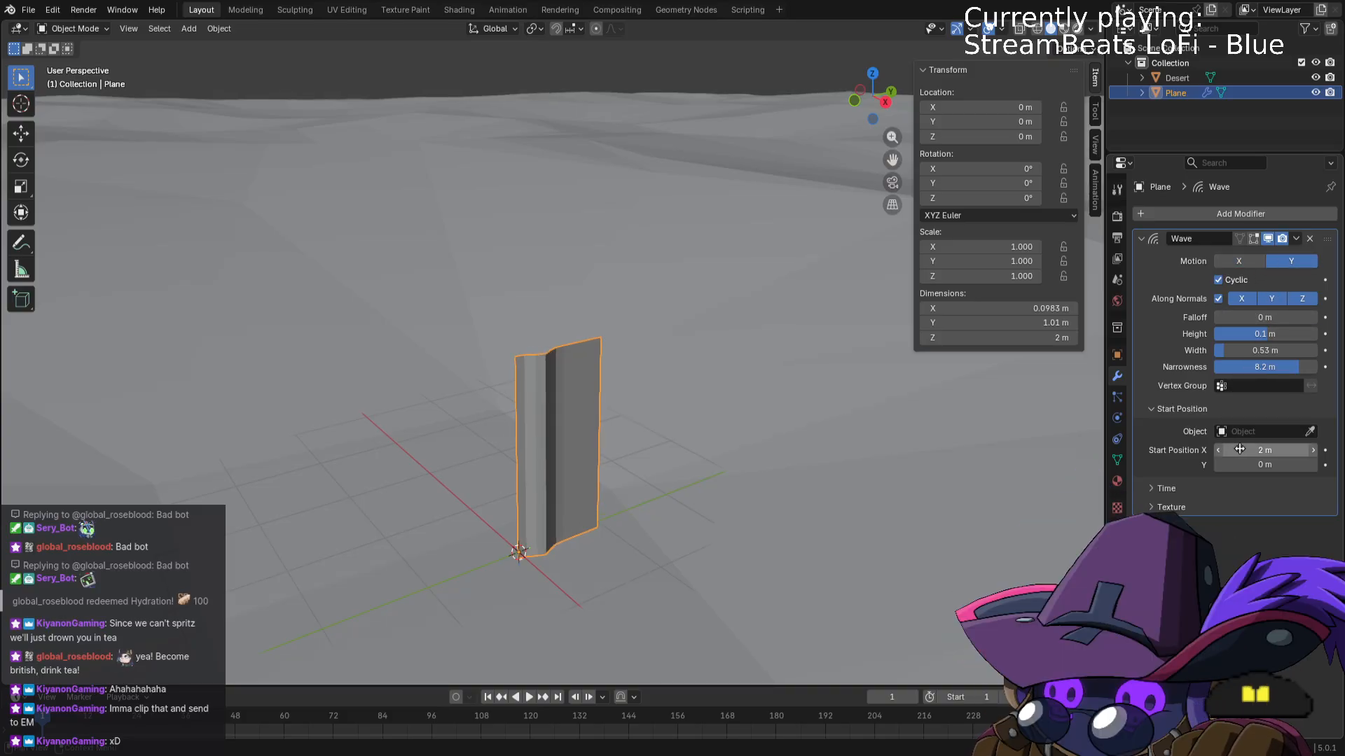
Try shifting the wave's start position along Y.
scroll(836, 439, up, 6)
shift+middle_drag(838, 459, 811, 164)
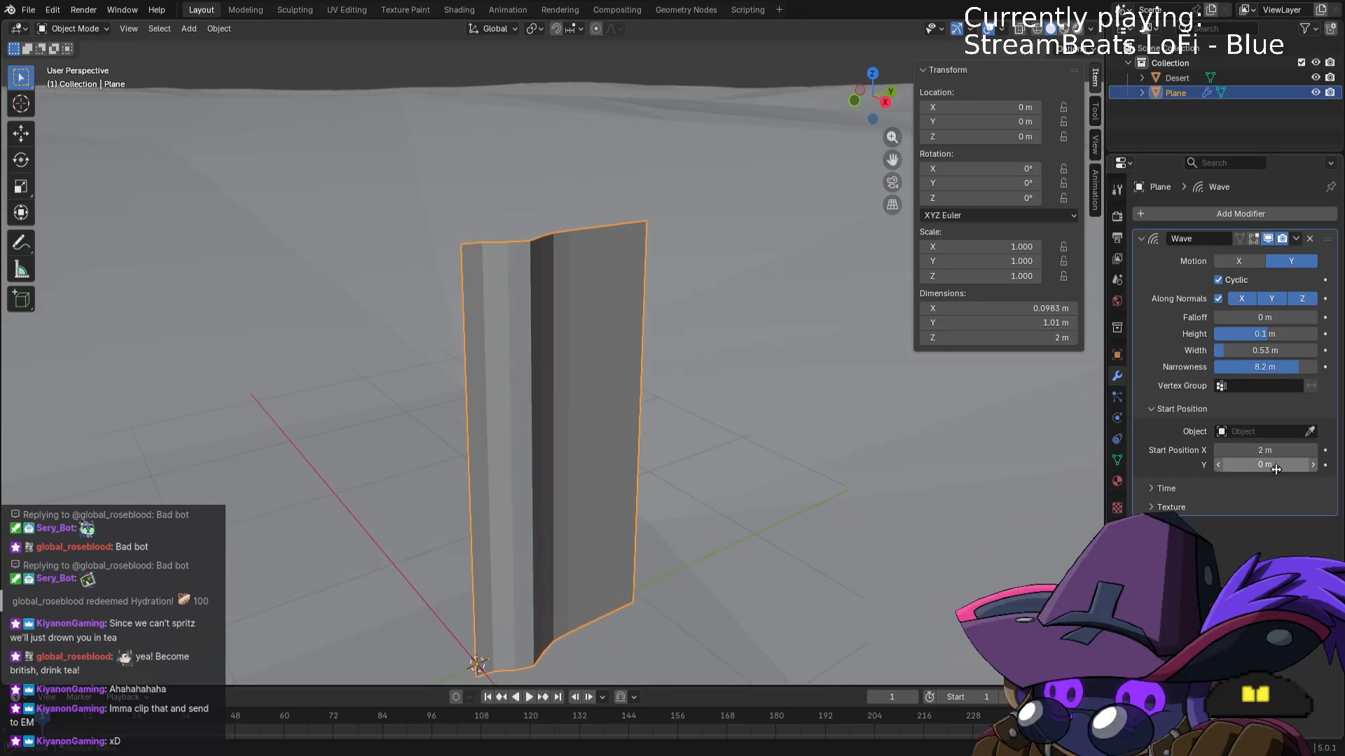
click(1315, 465)
click(1318, 480)
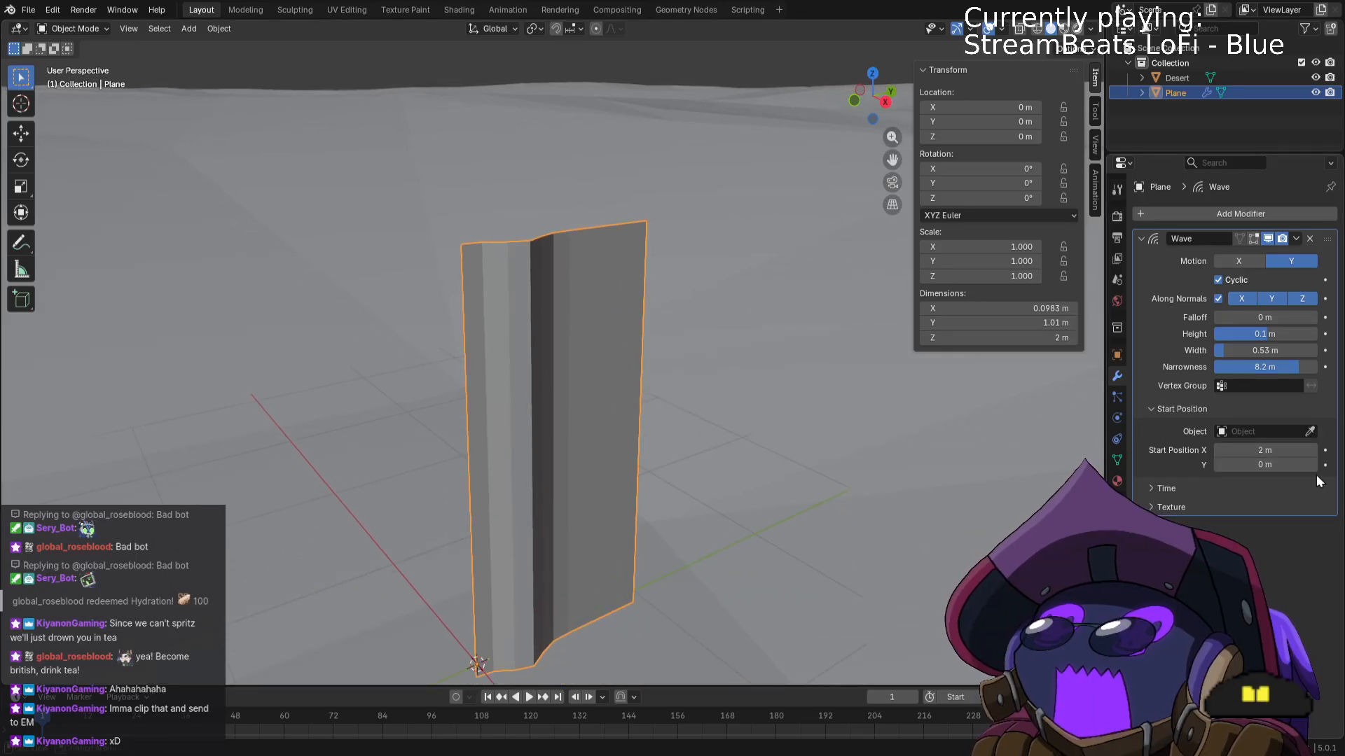
Set the wave's Start Position Y to 1 m, narrowness to 6.3 m and width to 0.17 m.
click(1313, 468)
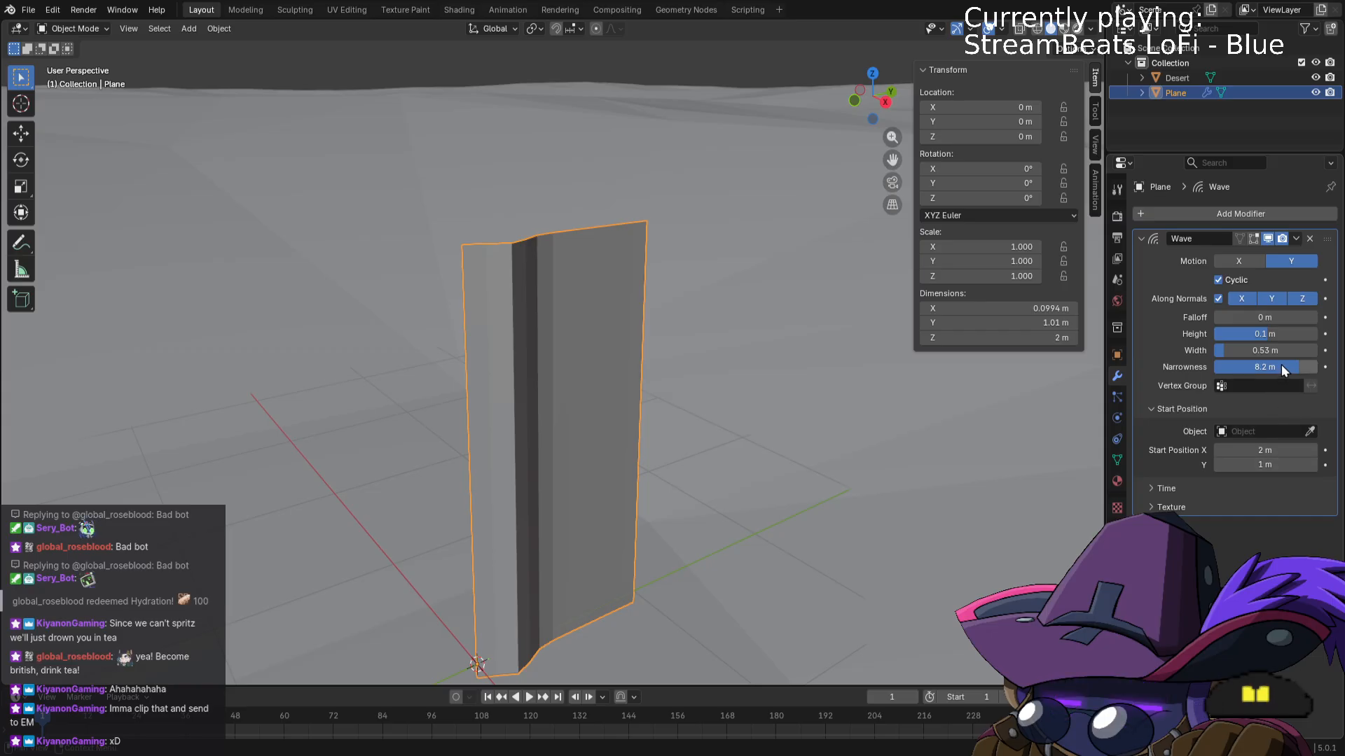
mouse_move(1288, 363)
mouse_down()
mouse_move(1317, 363)
mouse_move(1263, 363)
mouse_up()
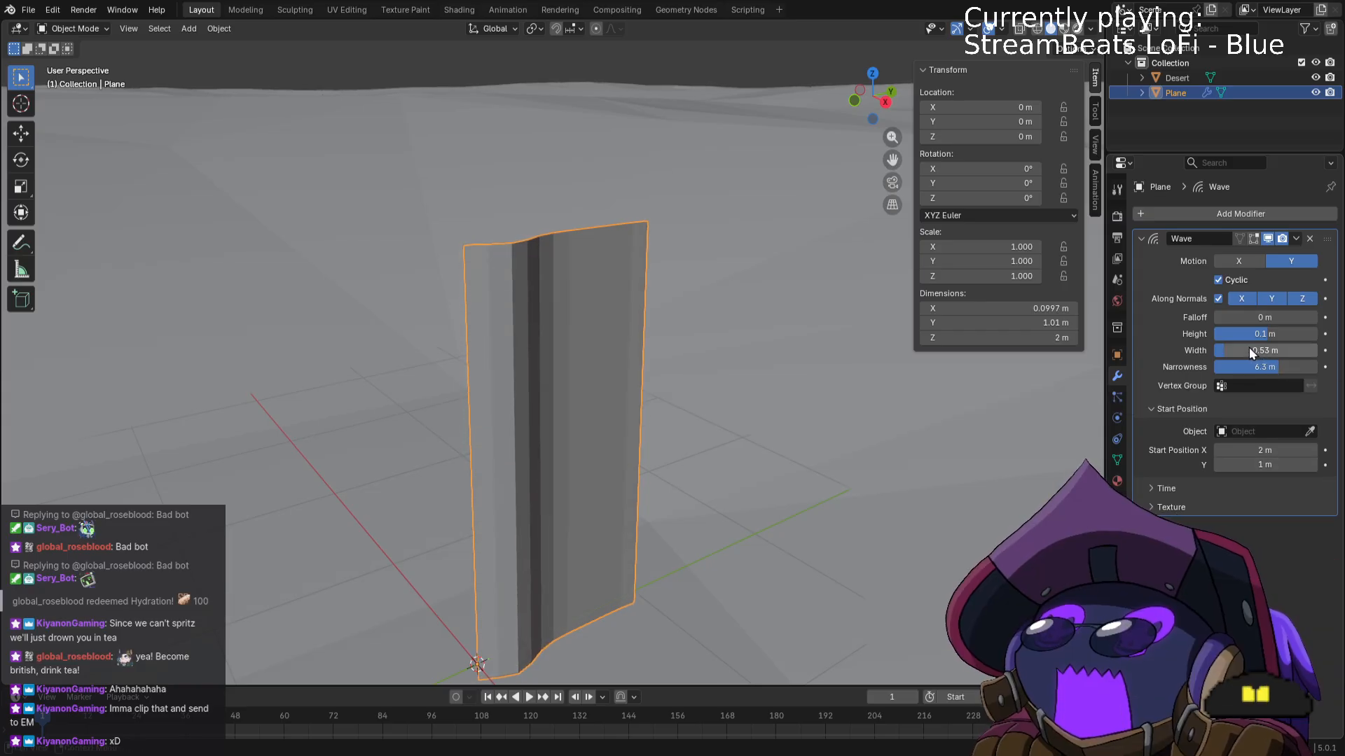
mouse_move(1244, 353)
mouse_down()
mouse_move(1259, 353)
mouse_move(1217, 353)
mouse_up()
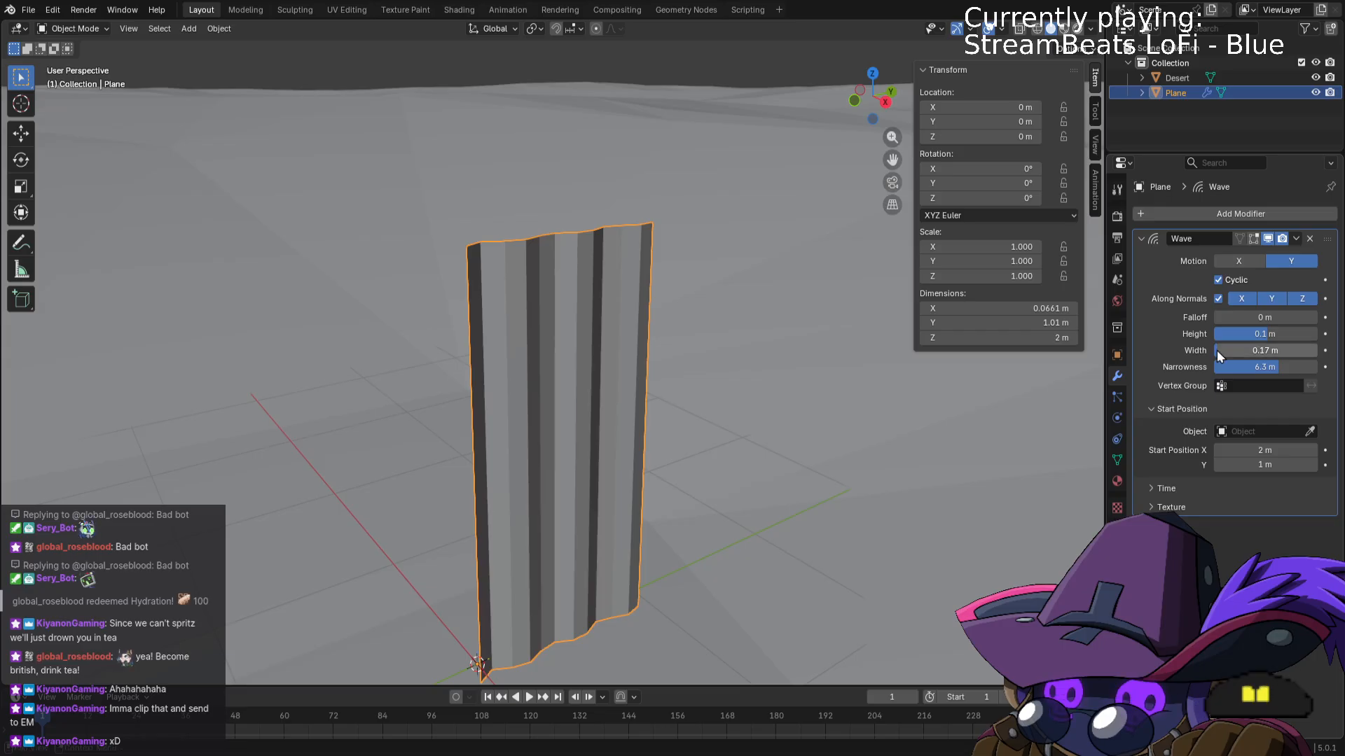
Check the corrugated panel from several angles and apply its Wave modifier.
scroll(818, 449, down, 2)
mouse_move(839, 439)
middle_down()
mouse_move(818, 450)
mouse_move(856, 458)
mouse_move(860, 444)
middle_up()
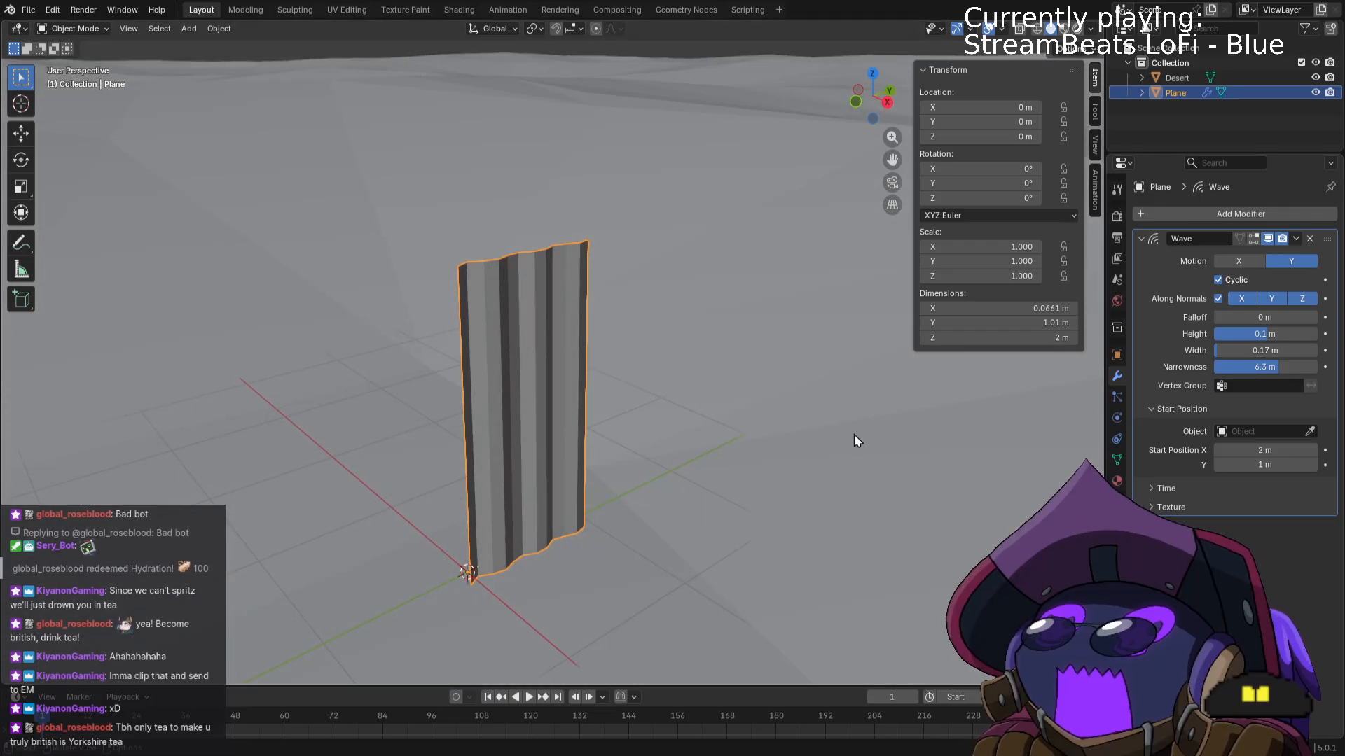
middle_drag(855, 452, 587, 456)
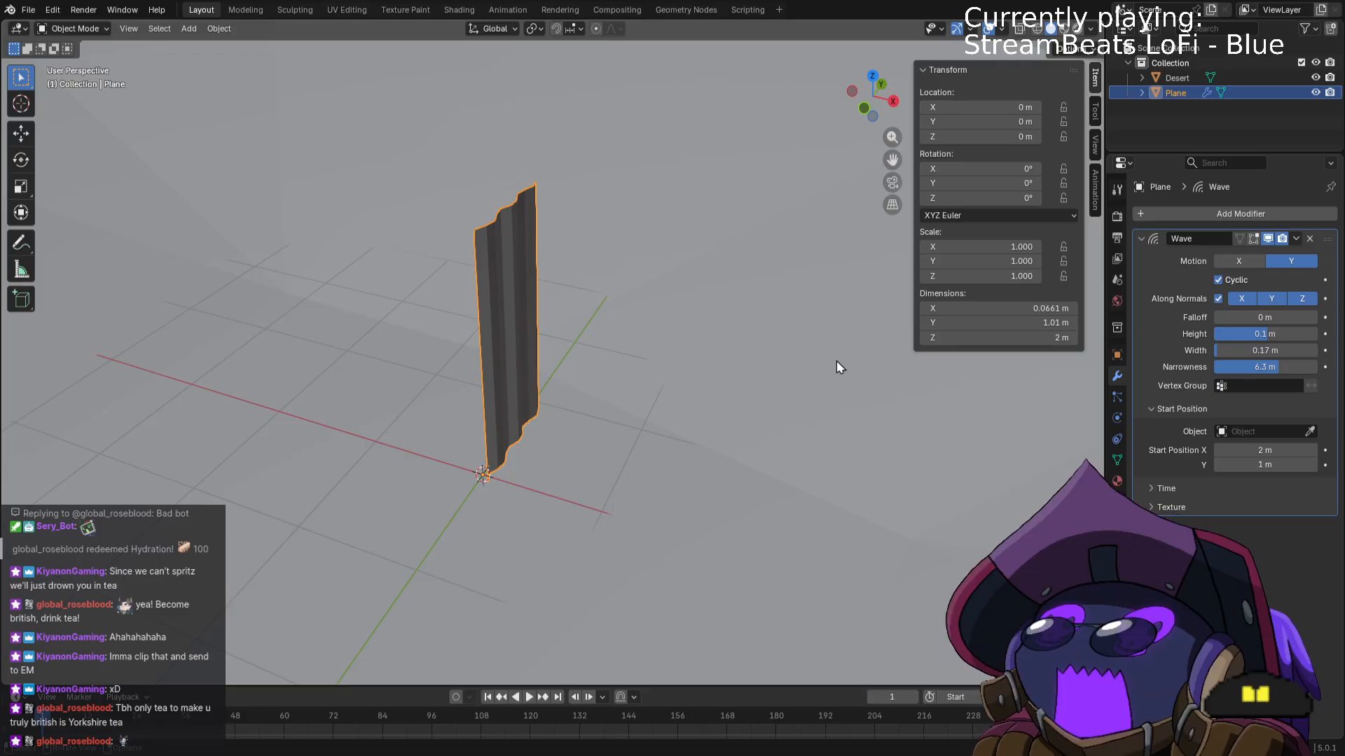
scroll(767, 402, up, 4)
middle_drag(789, 380, 744, 385)
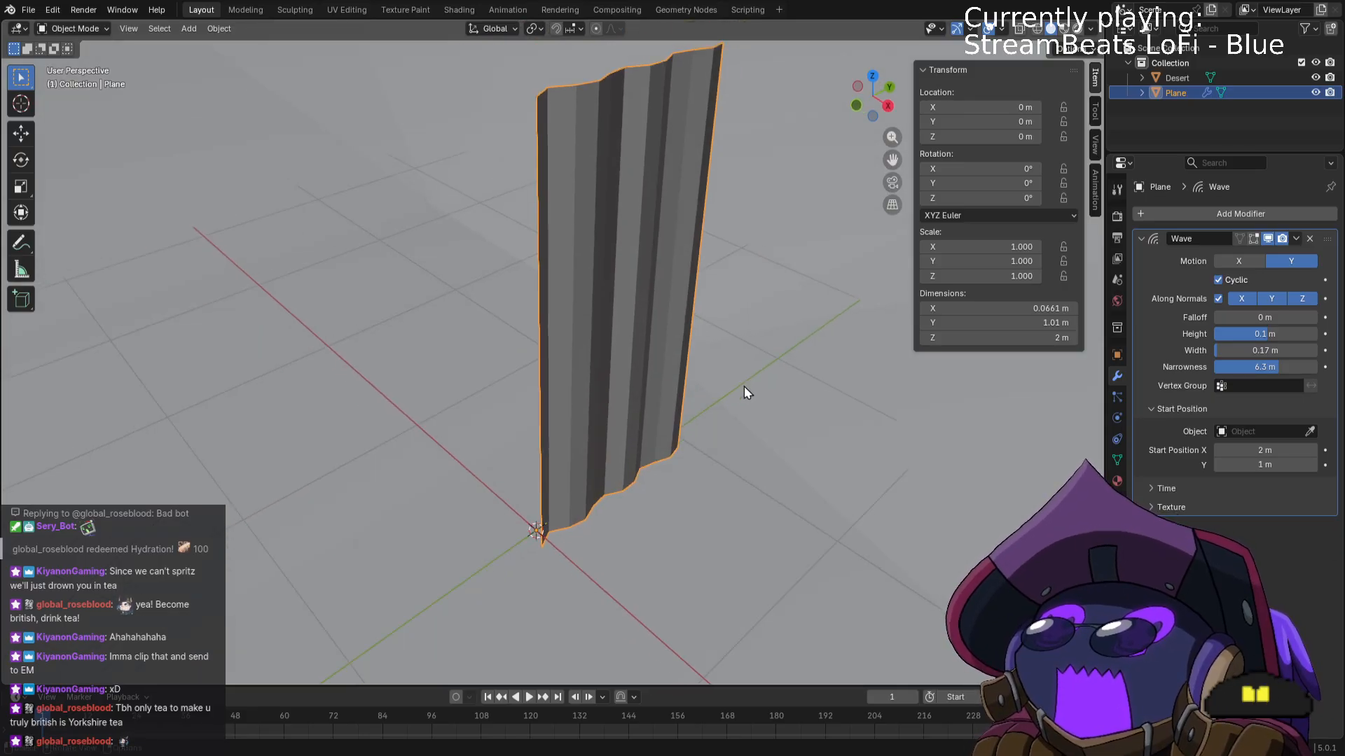
scroll(759, 392, down, 2)
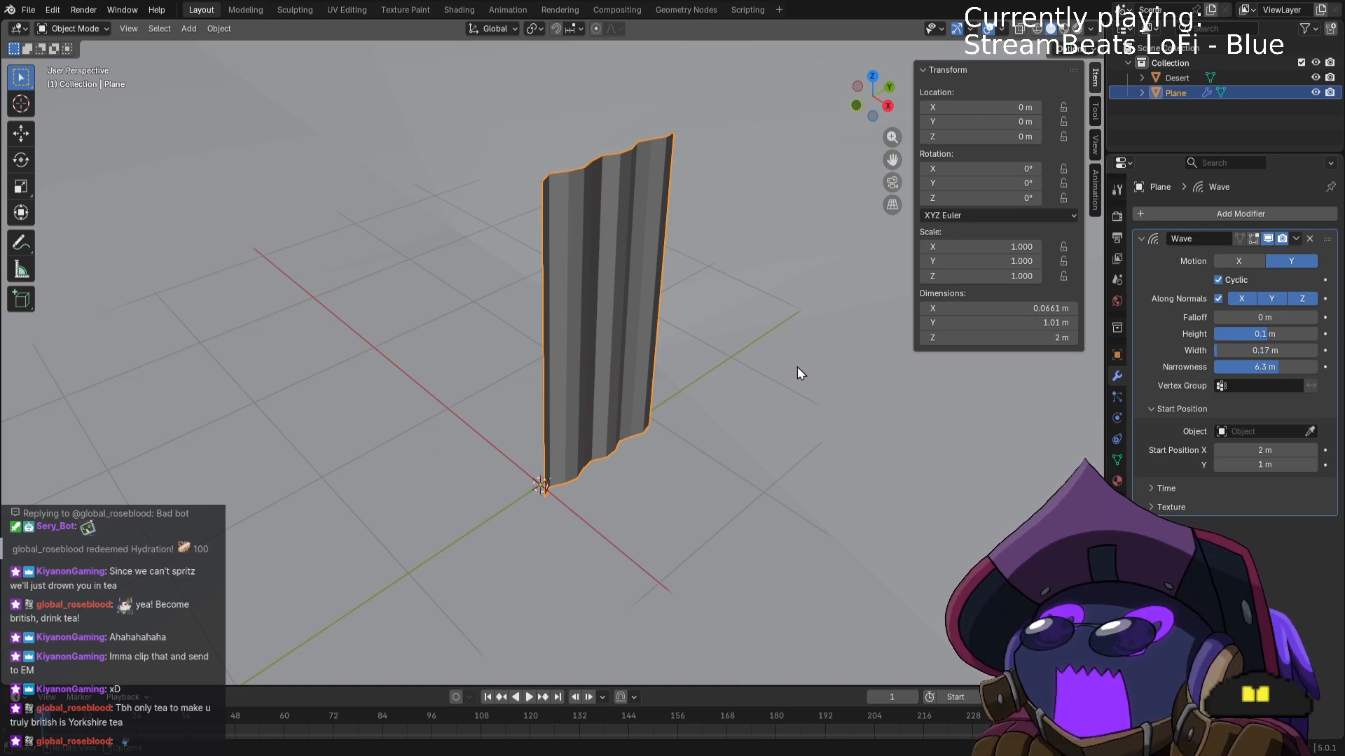
middle_drag(793, 363, 609, 420)
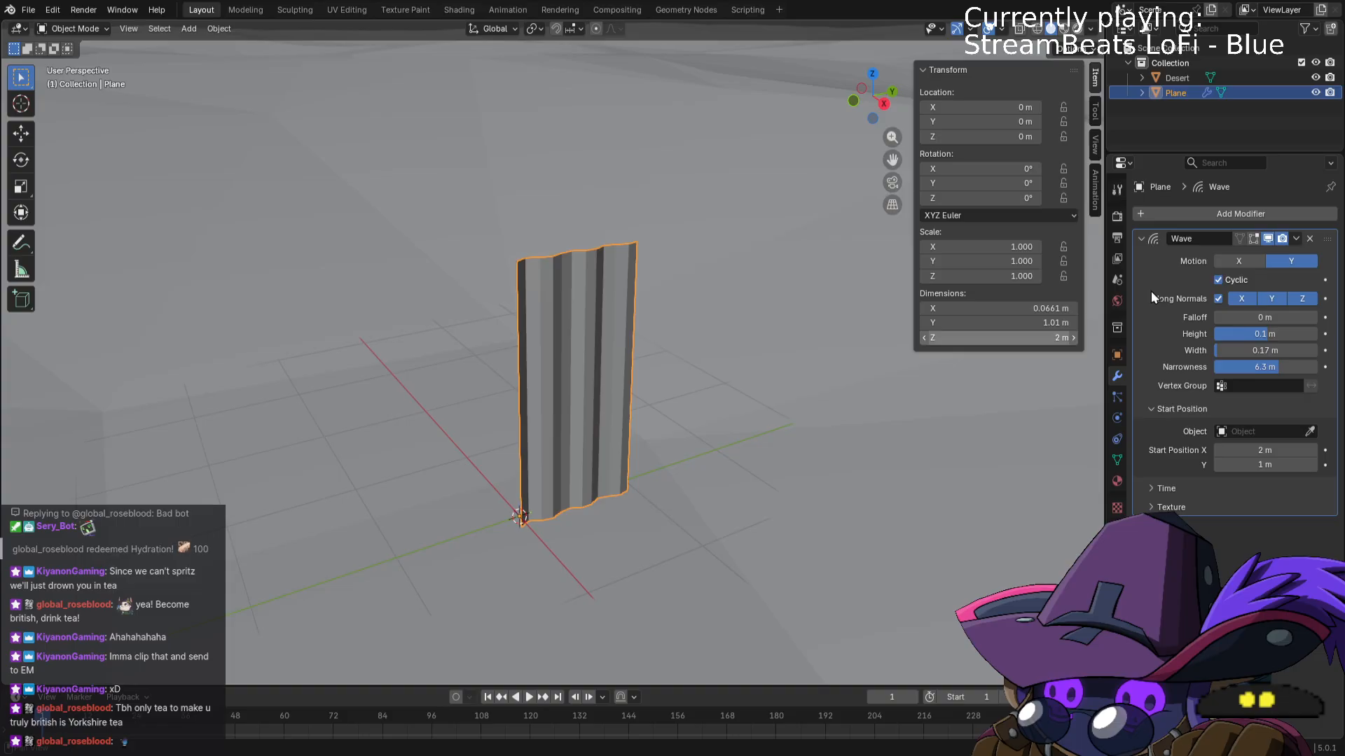
click(1297, 238)
click(1268, 256)
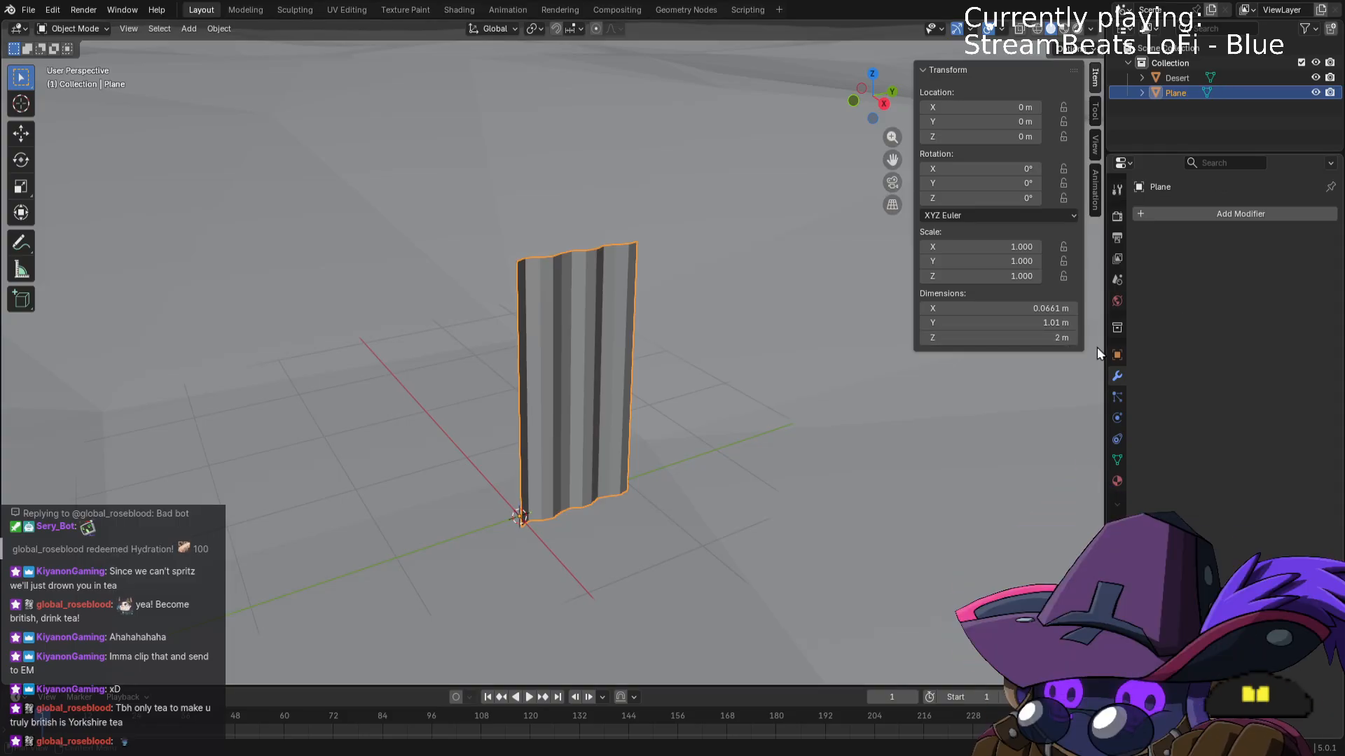
Add a Decimate modifier to the panel and set its Collapse ratio to 0.1067.
scroll(808, 448, up, 3)
key(Tab)
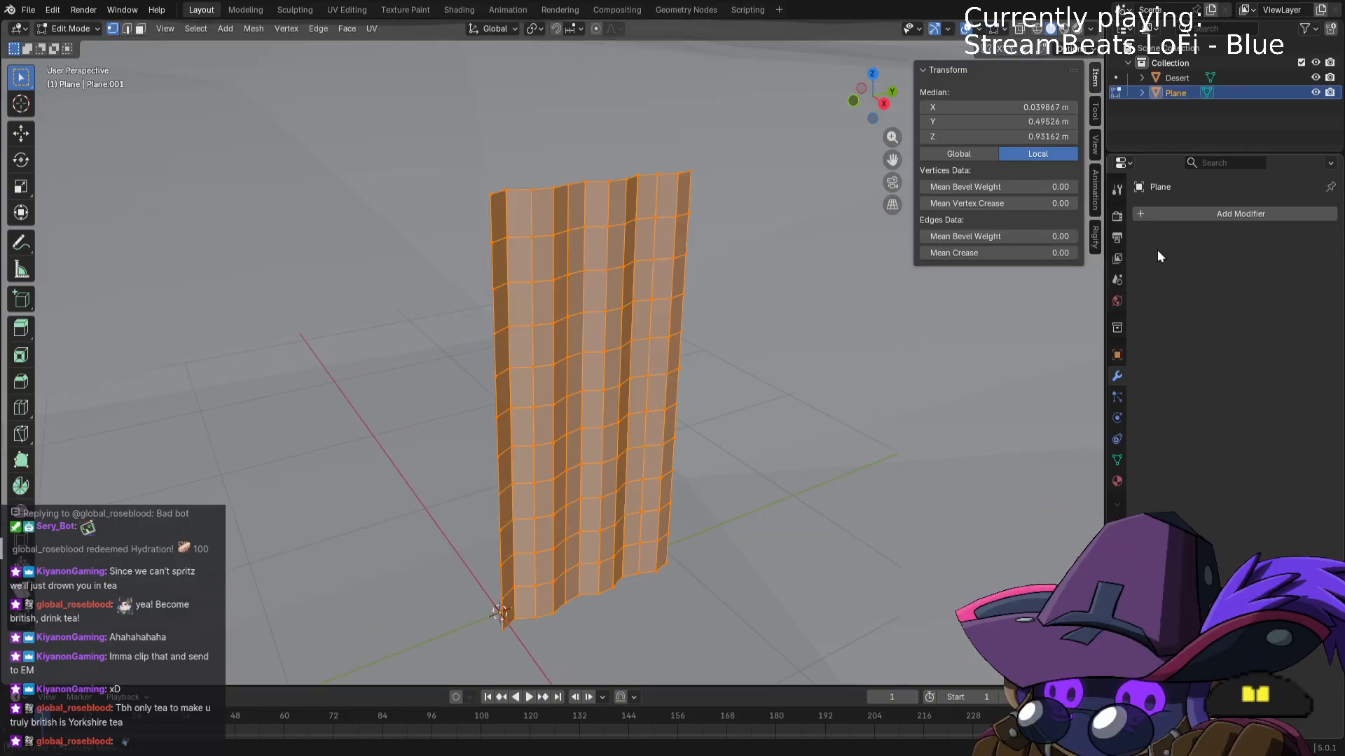
click(1221, 217)
text(de)
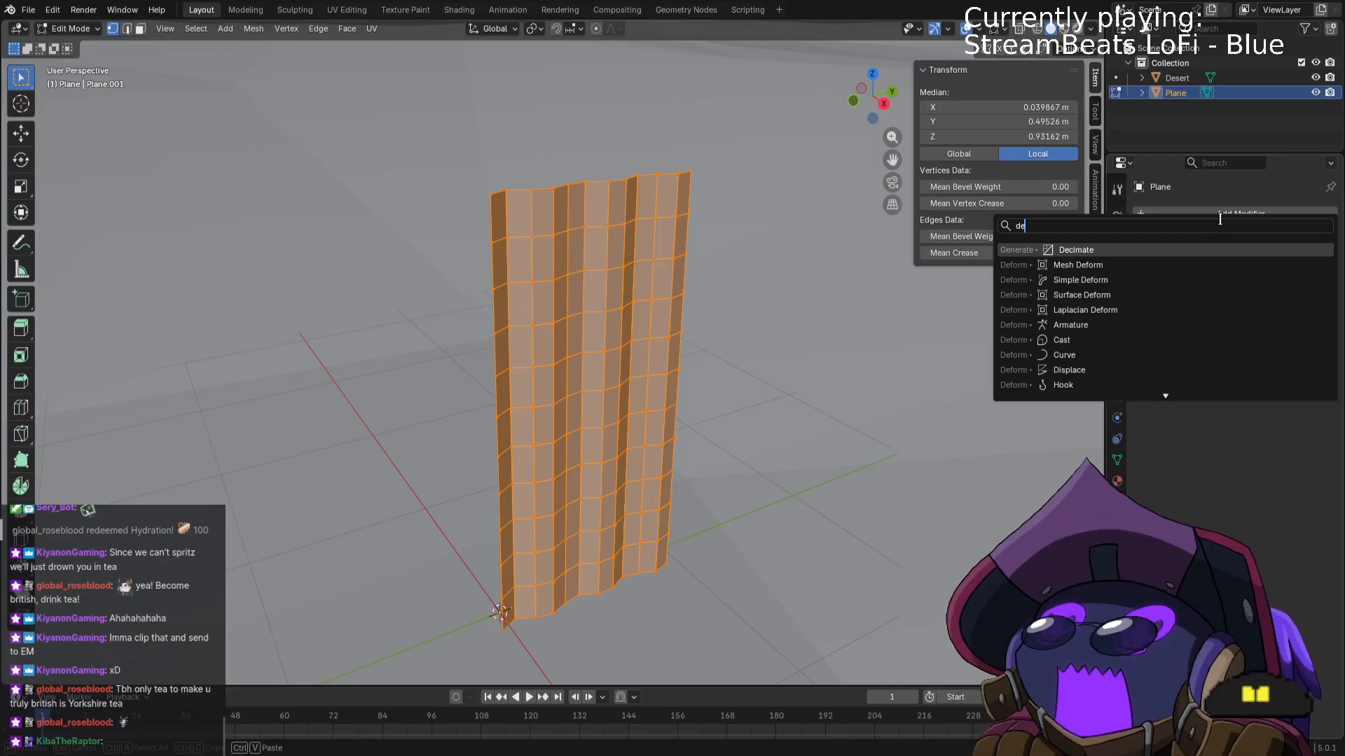
key(Return)
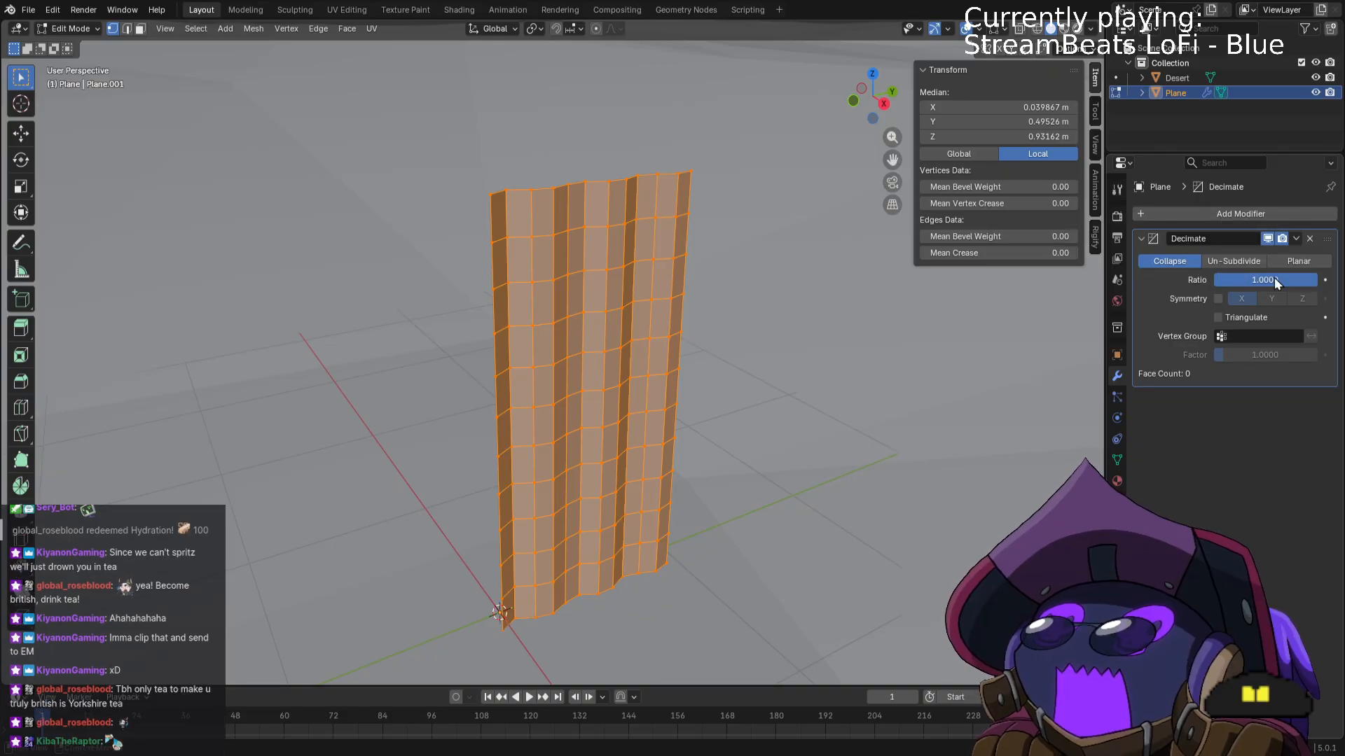
mouse_move(1275, 279)
mouse_down()
mouse_move(1230, 279)
mouse_move(1293, 279)
mouse_move(1275, 280)
mouse_up()
key(Tab)
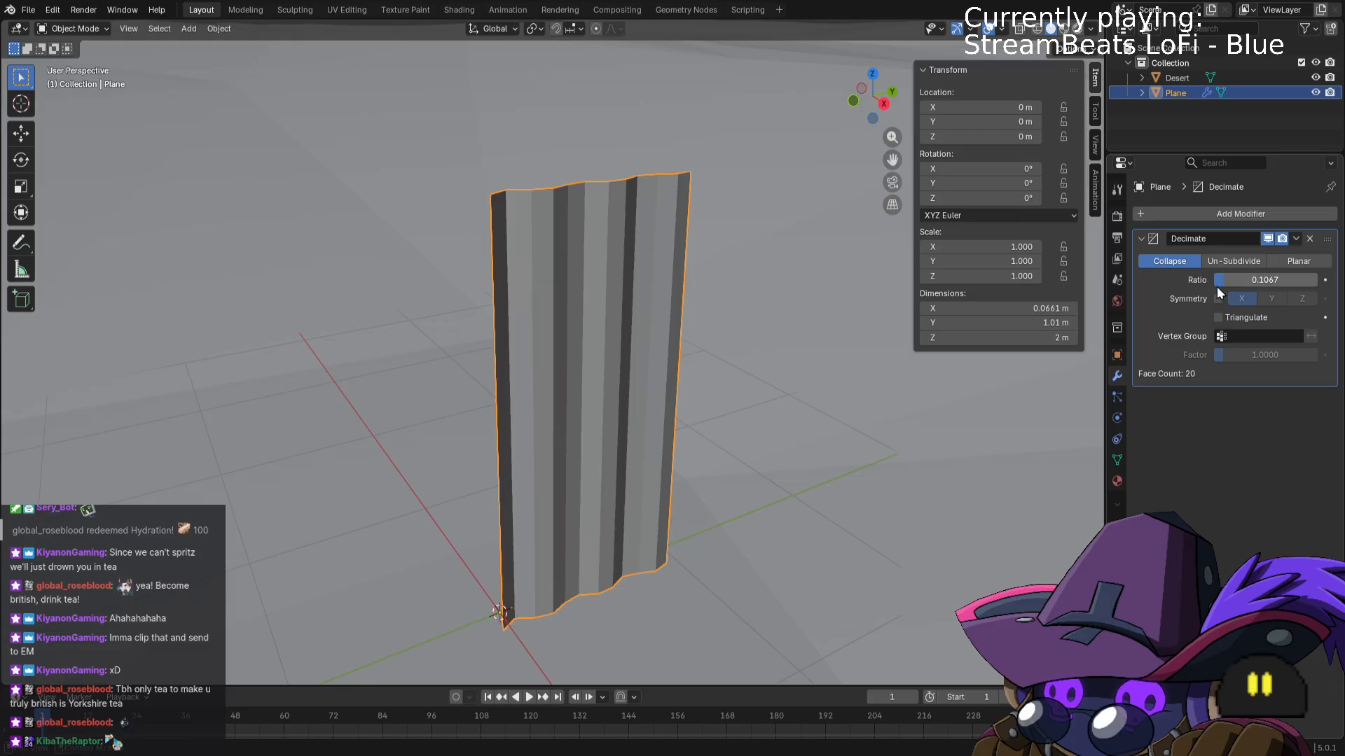
Move the whole panel mesh about 1.61 m along X in Edit Mode and rotate it 19.5° around the vertical axis.
click(820, 487)
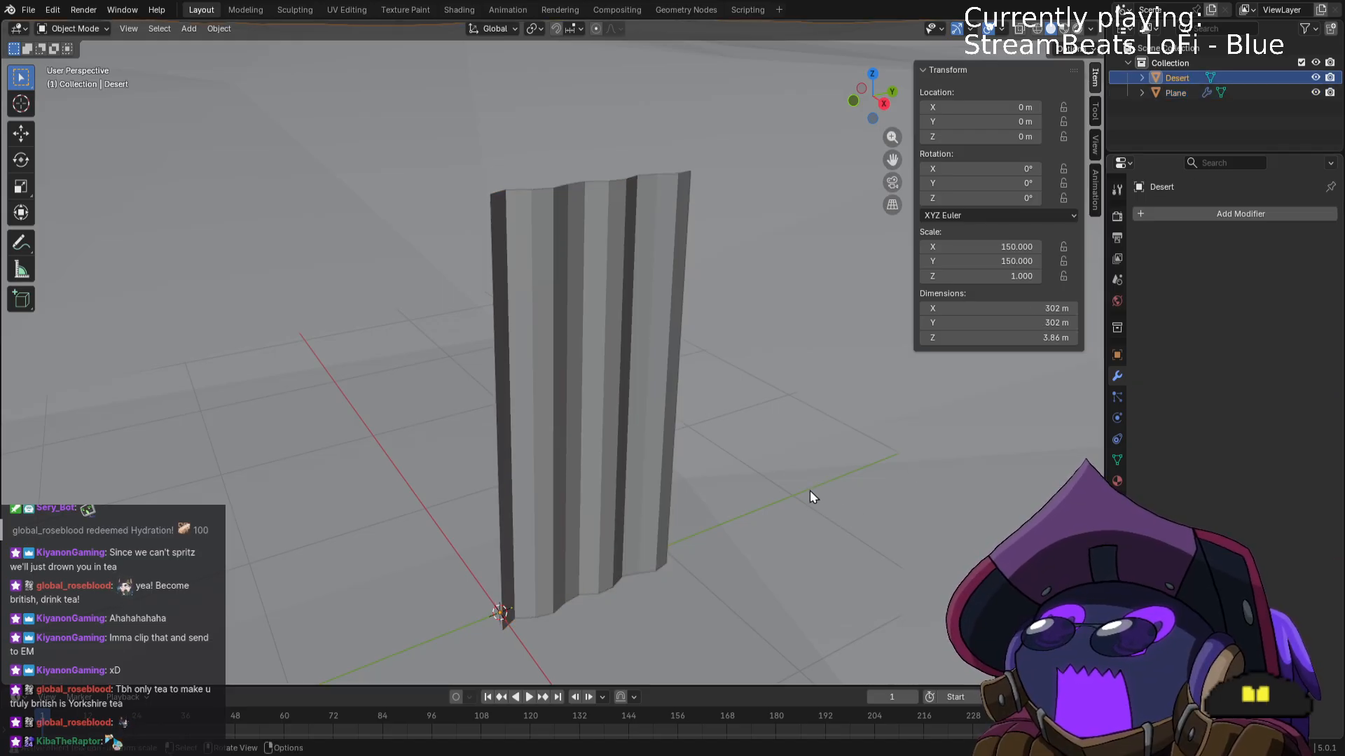
scroll(784, 490, down, 2)
scroll(763, 508, up, 2)
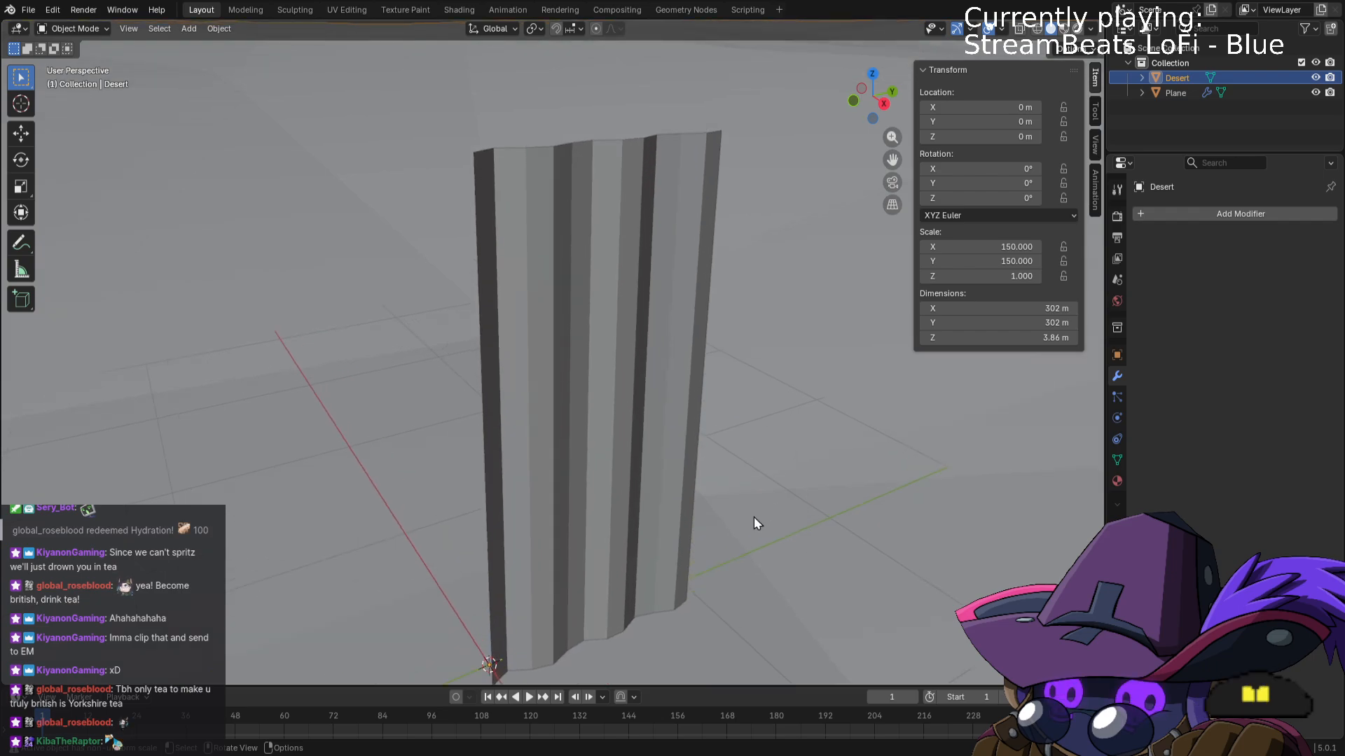
middle_drag(754, 525, 816, 538)
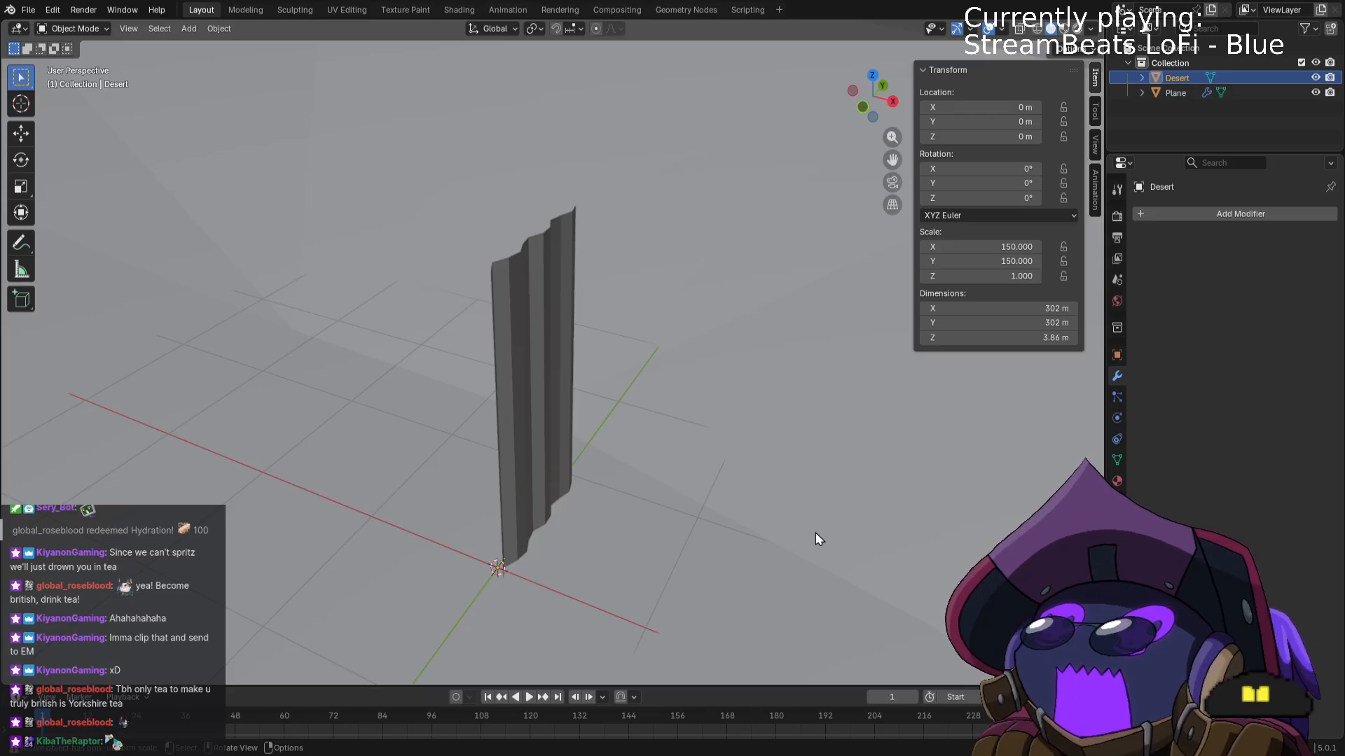
click(554, 348)
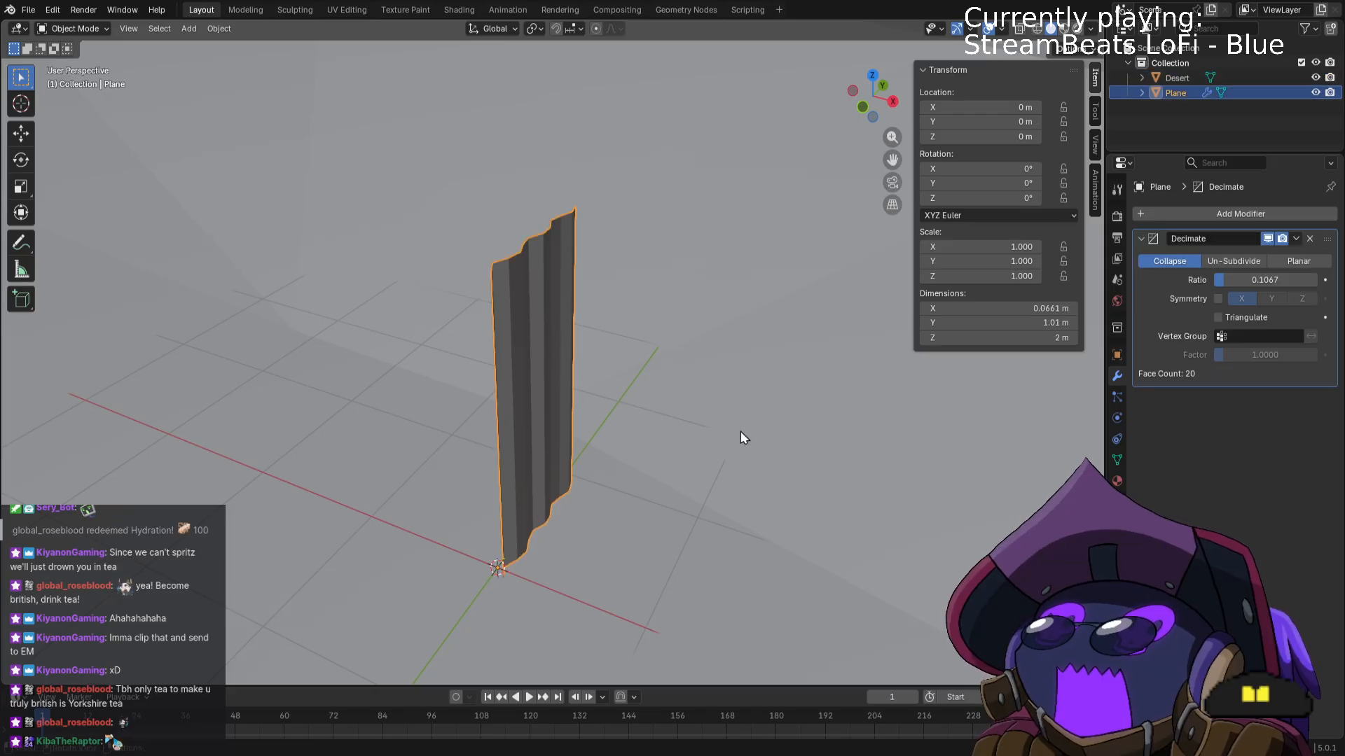
key(Tab)
key(KP_7)
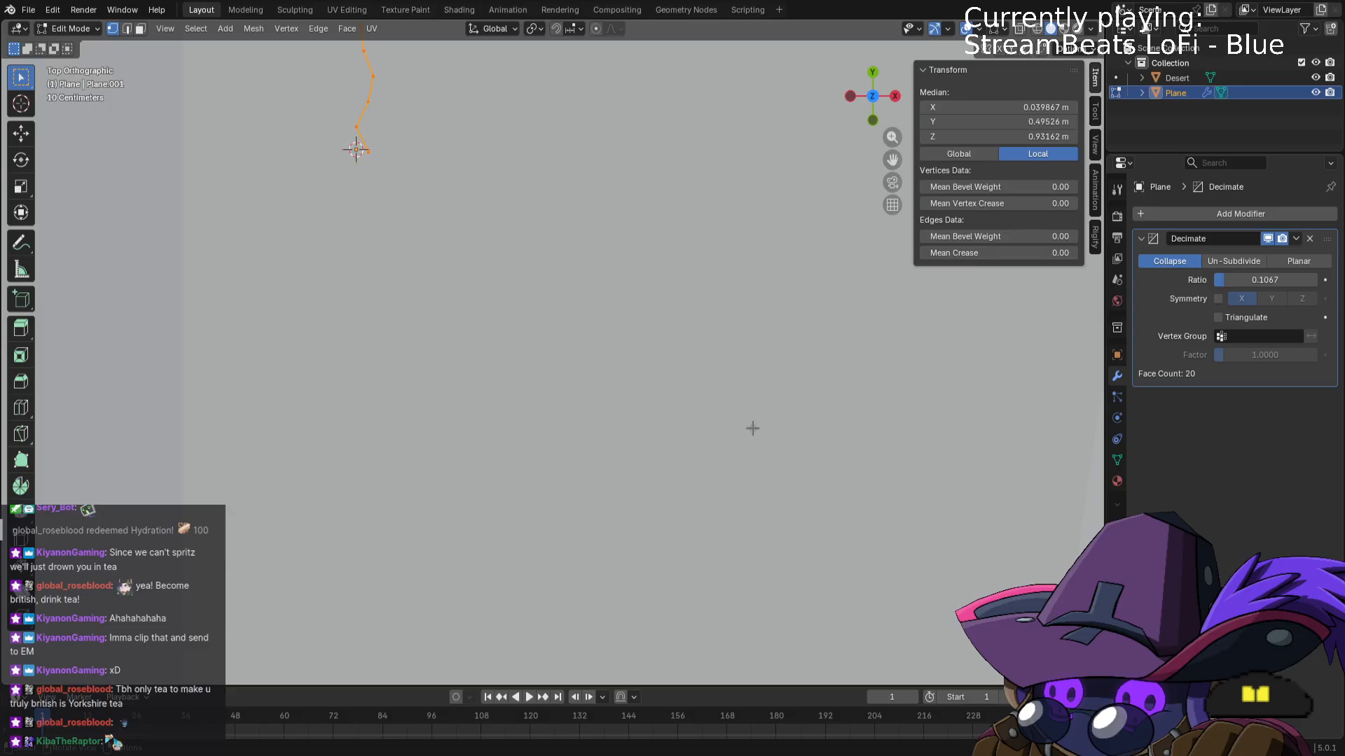
scroll(594, 255, down, 2)
shift+middle_drag(594, 255, 732, 498)
scroll(744, 501, down, 5)
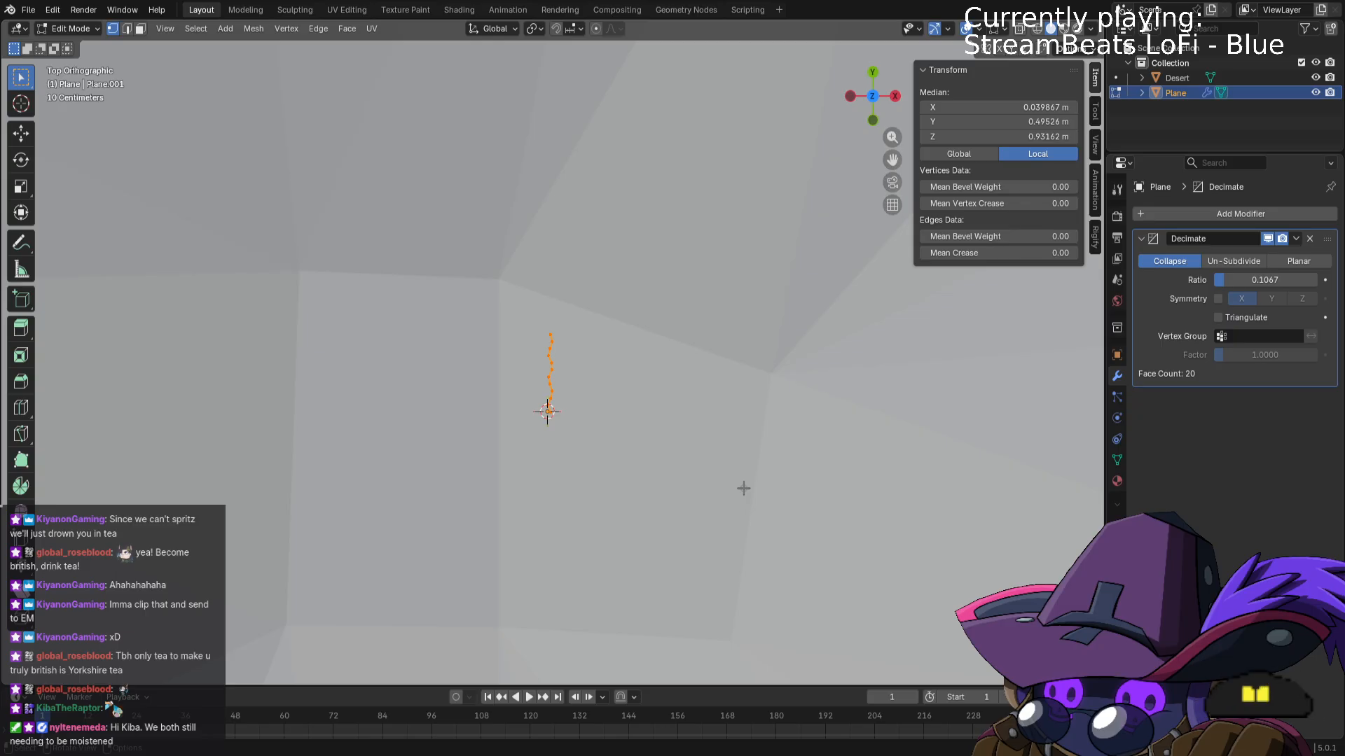
scroll(744, 488, up, 4)
key(g)
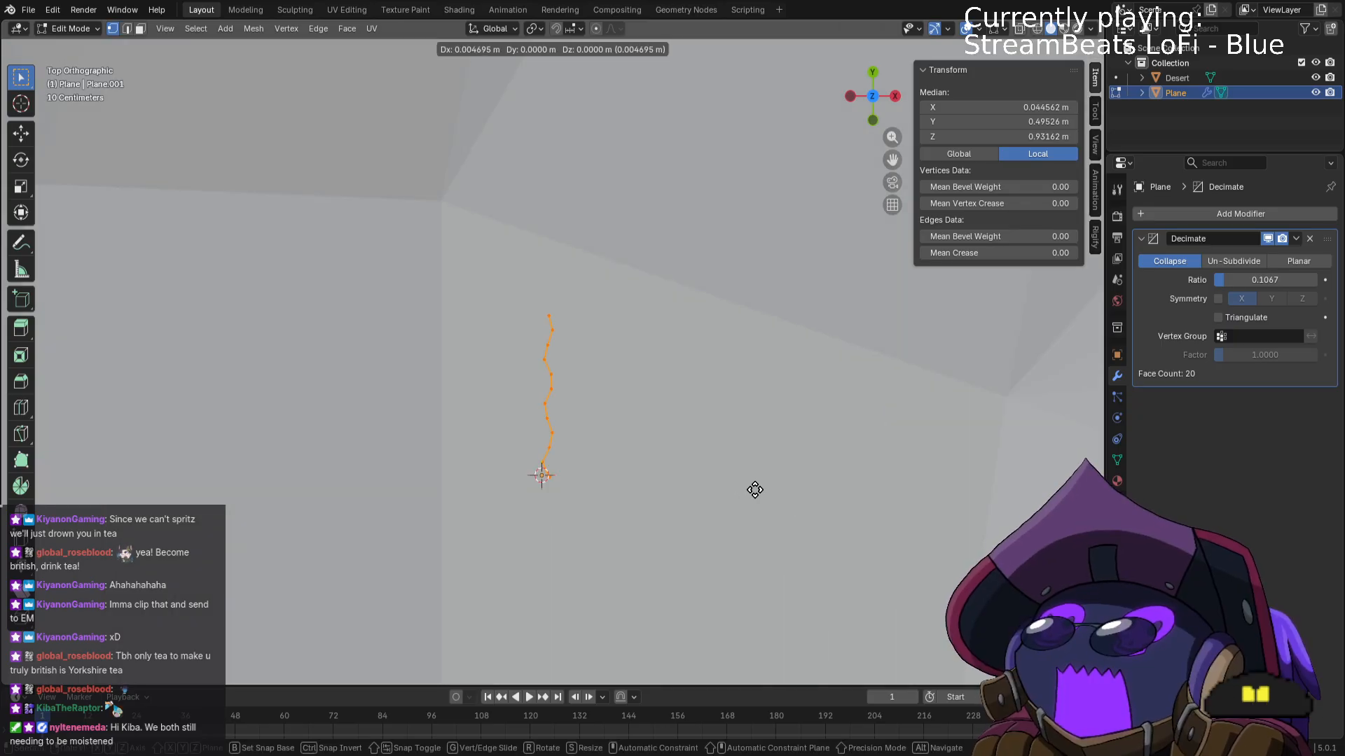
click(983, 497)
key(r)
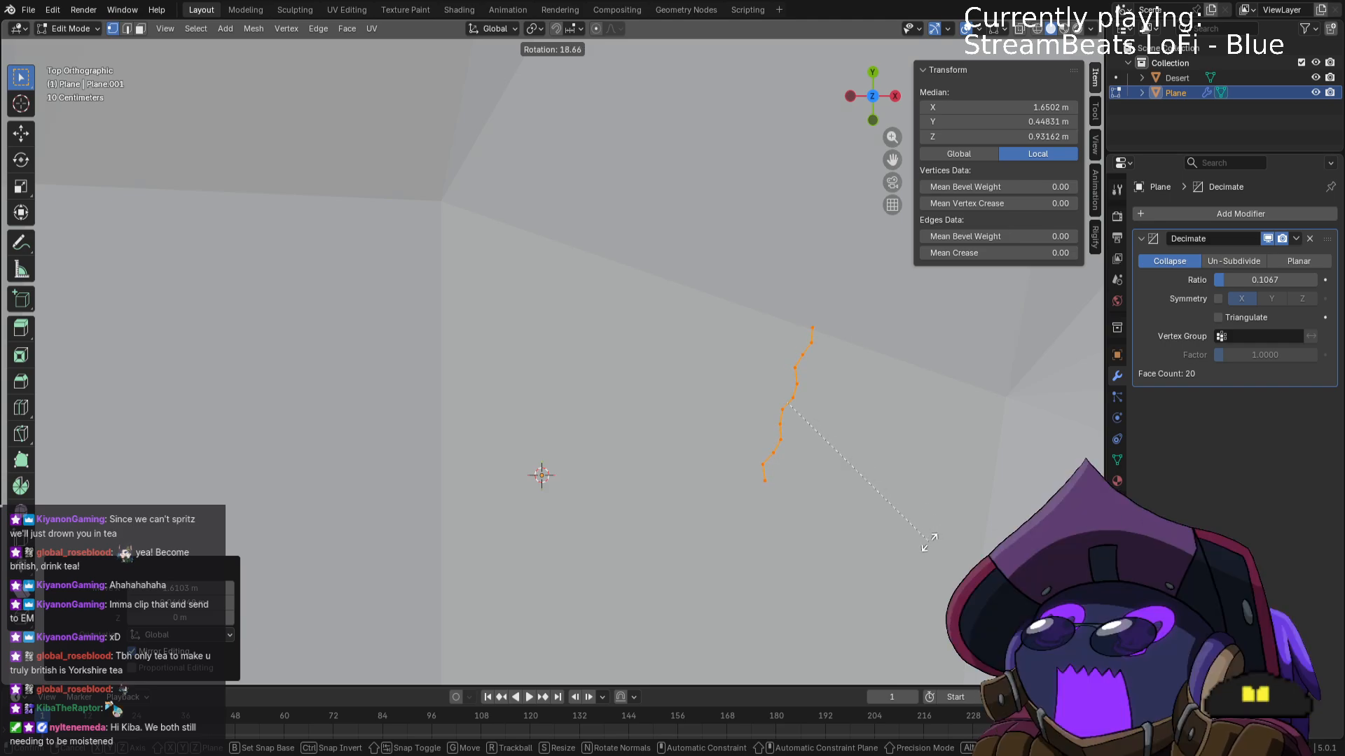
click(926, 542)
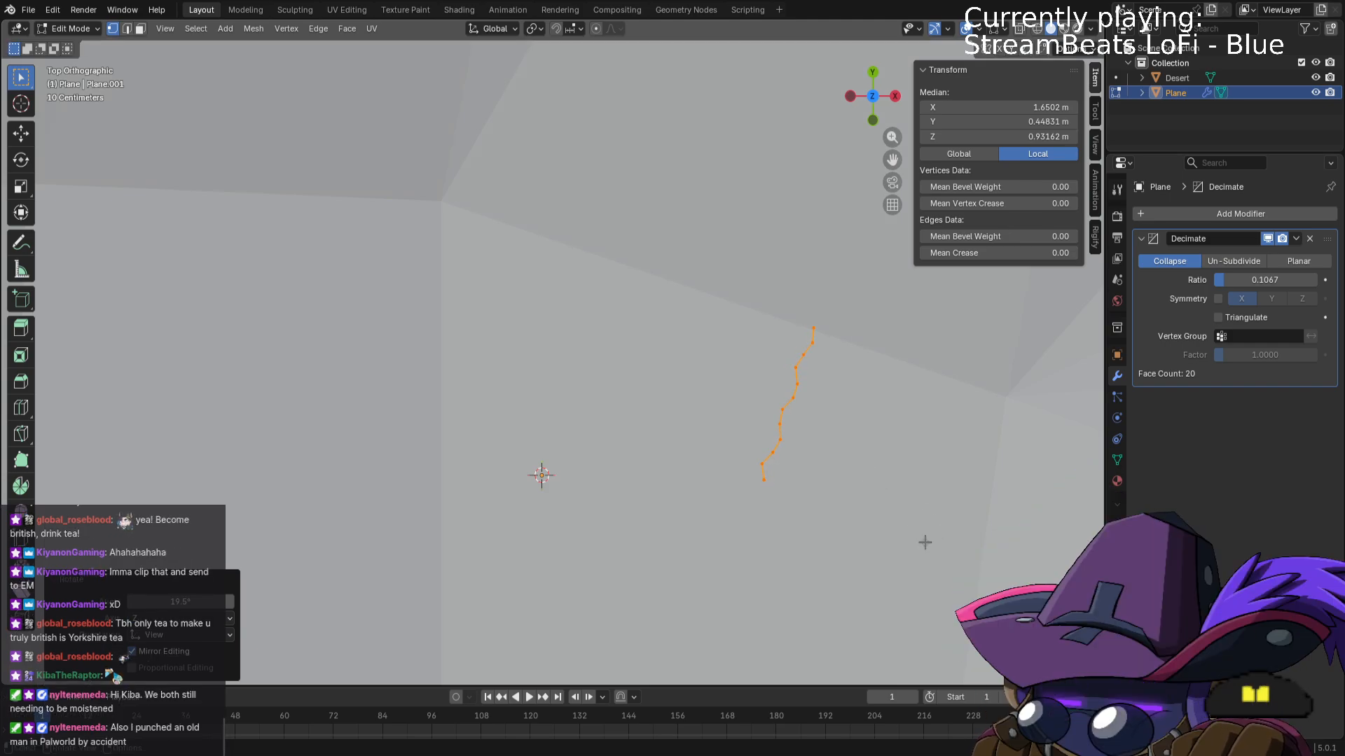
Extrude the panel slightly along its normal for thickness and duplicate it as a parallel wall, offset about -1.31 m in X and 0.42 m in Y.
key(g)
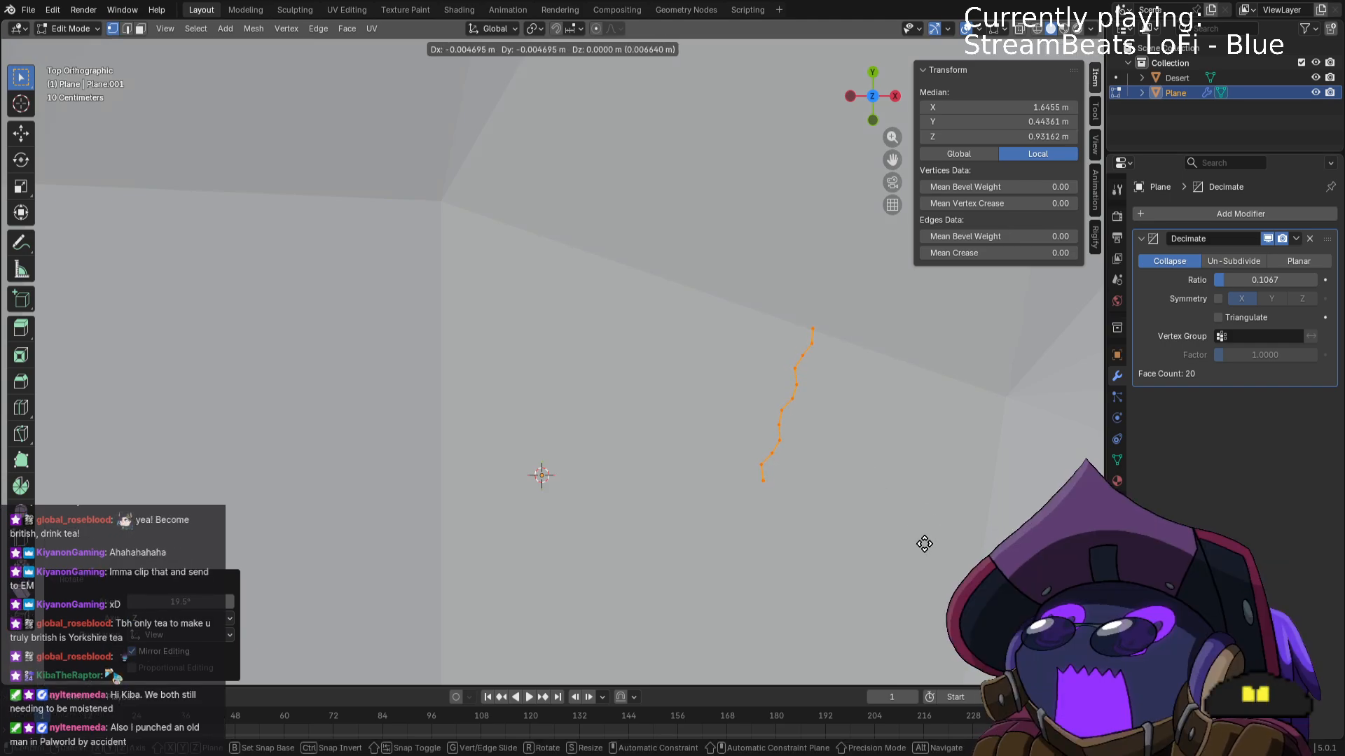
key(z)
key(z)
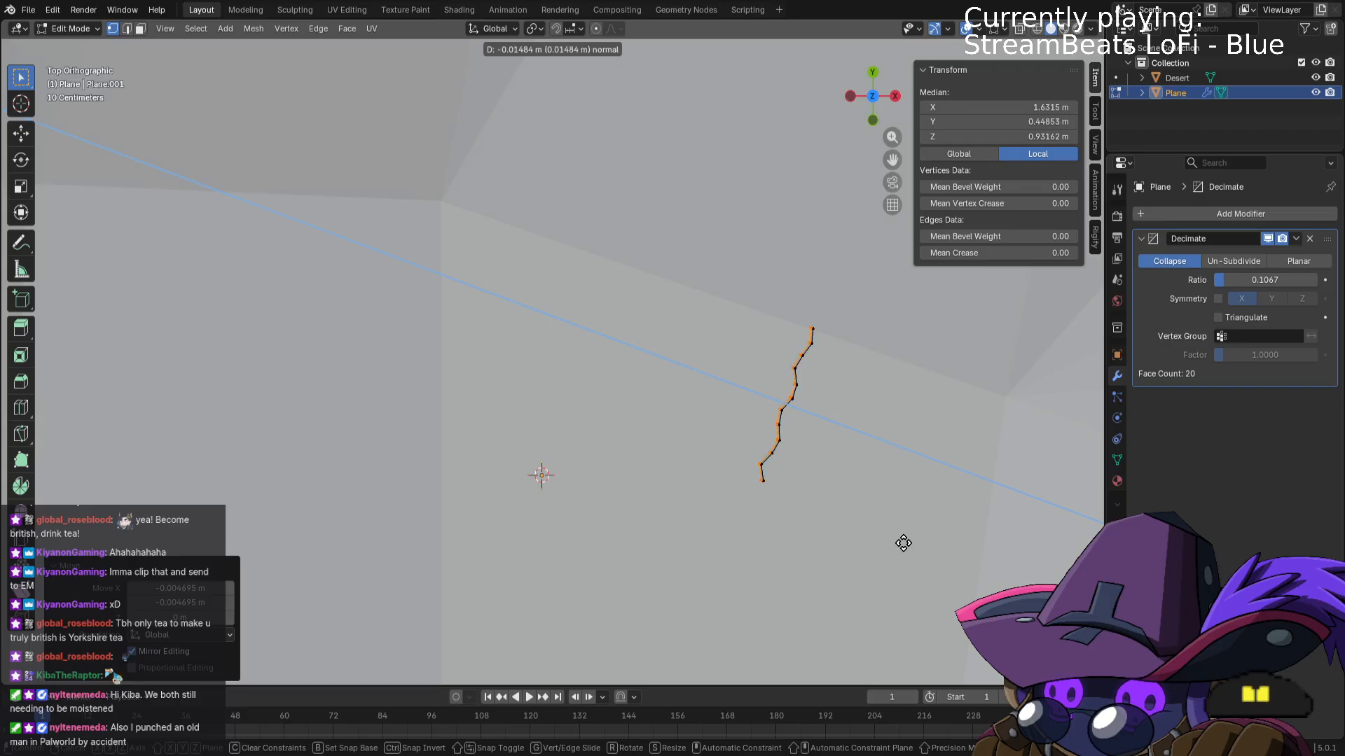
click(904, 543)
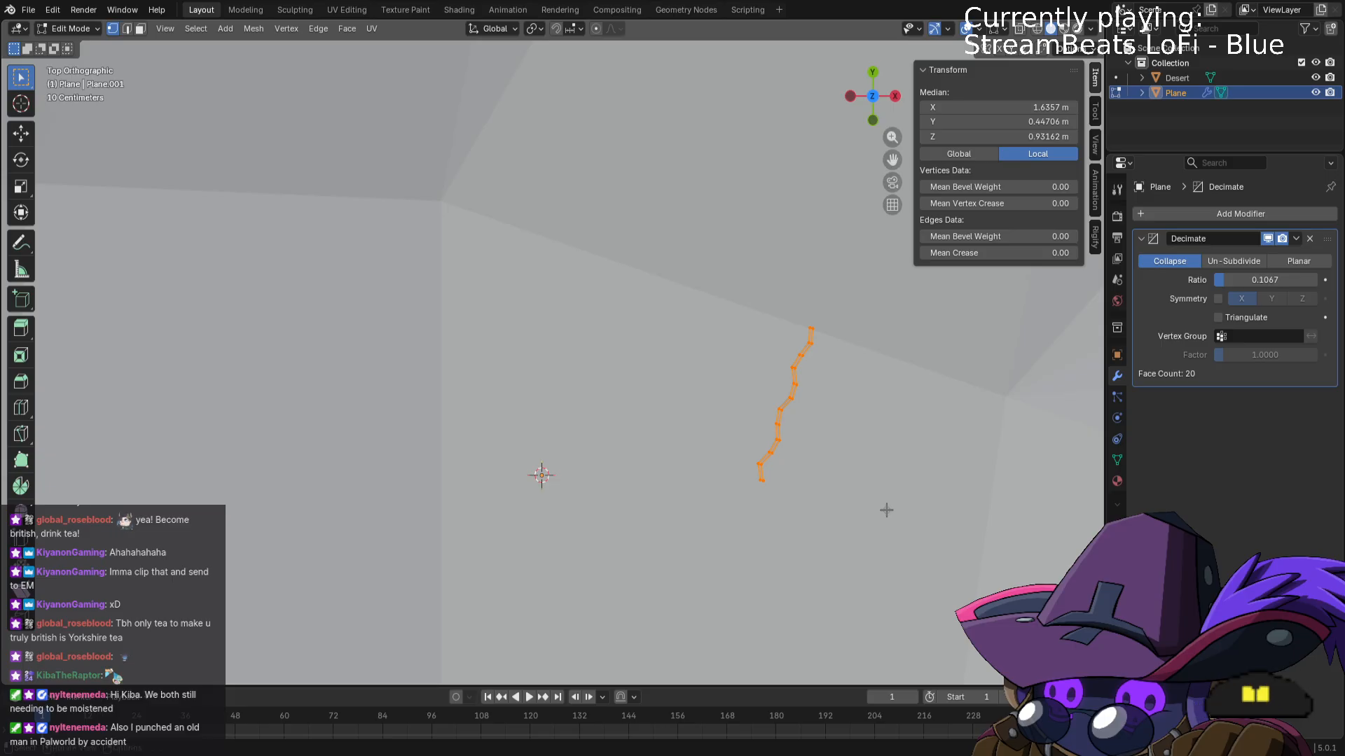
key(g)
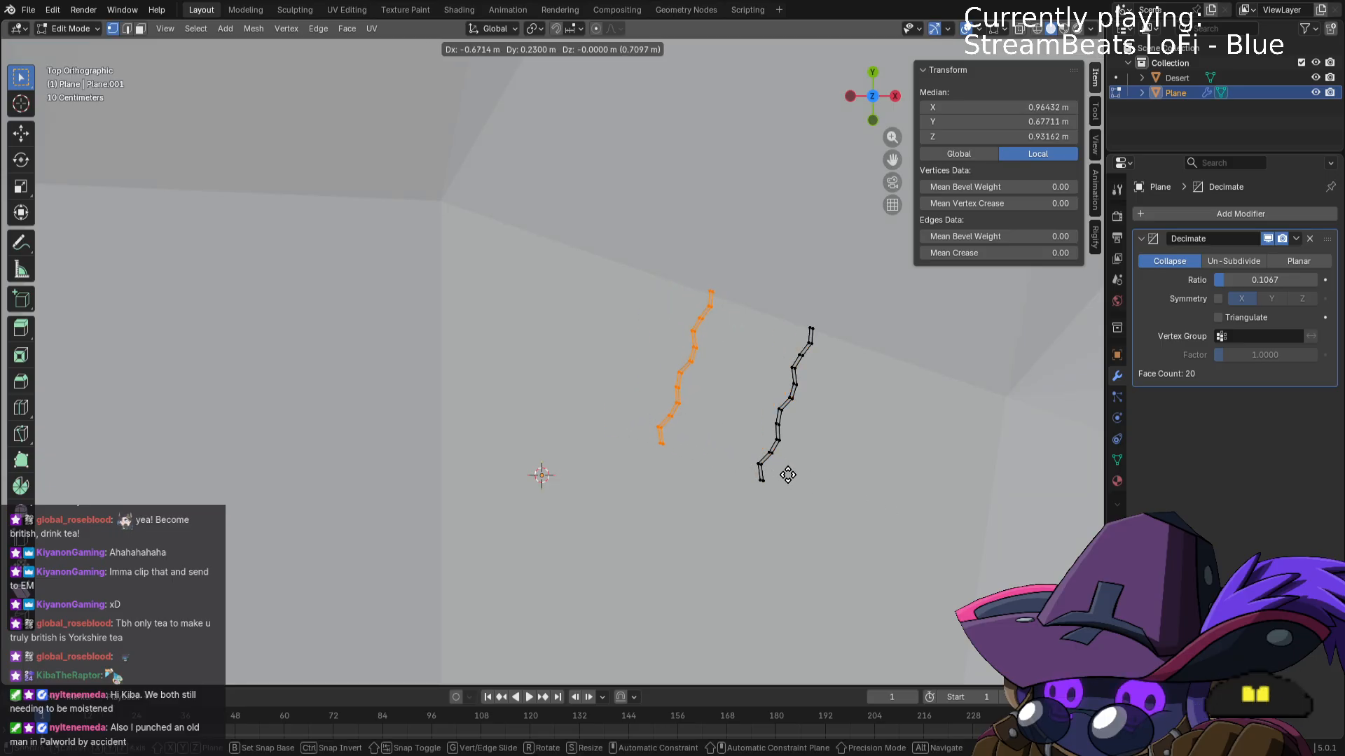
click(692, 444)
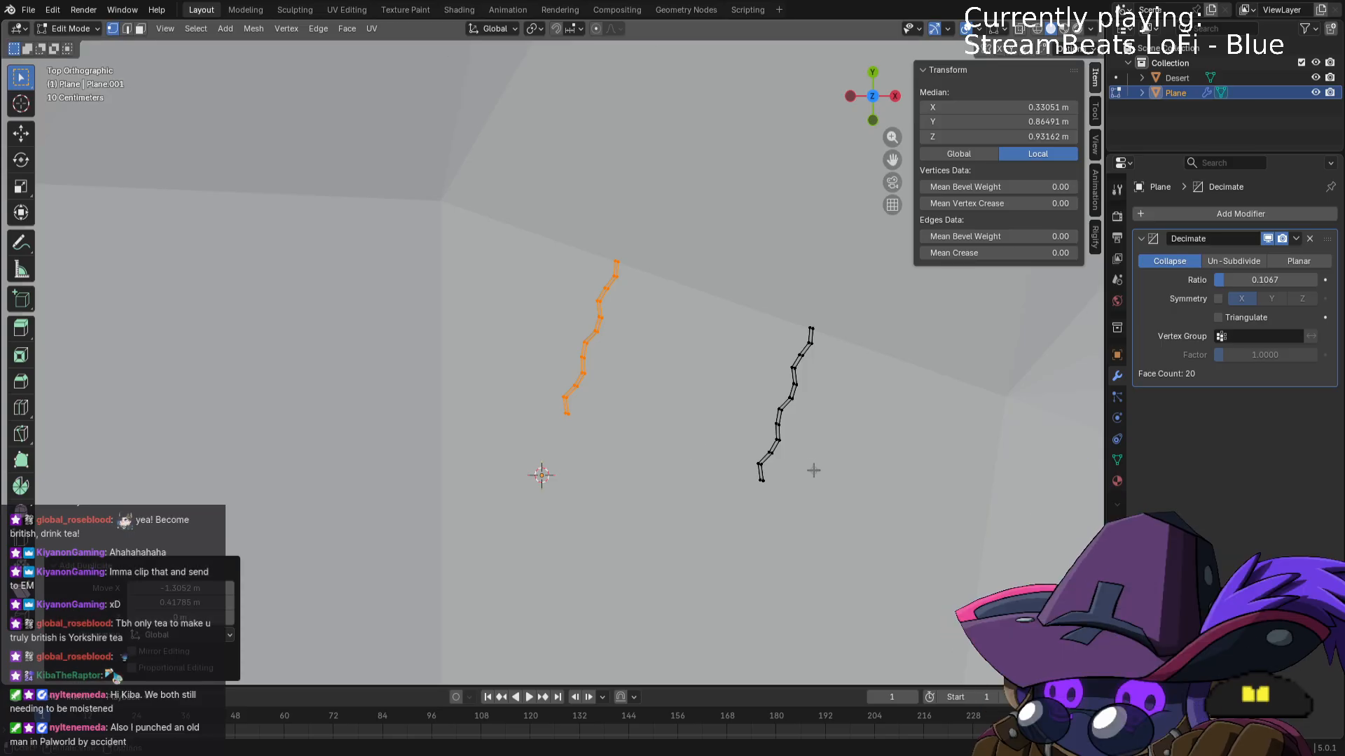
Duplicate the second wall, rotate the copy roughly perpendicular and place it as a back wall starting at that wall's far end.
key(shift+d)
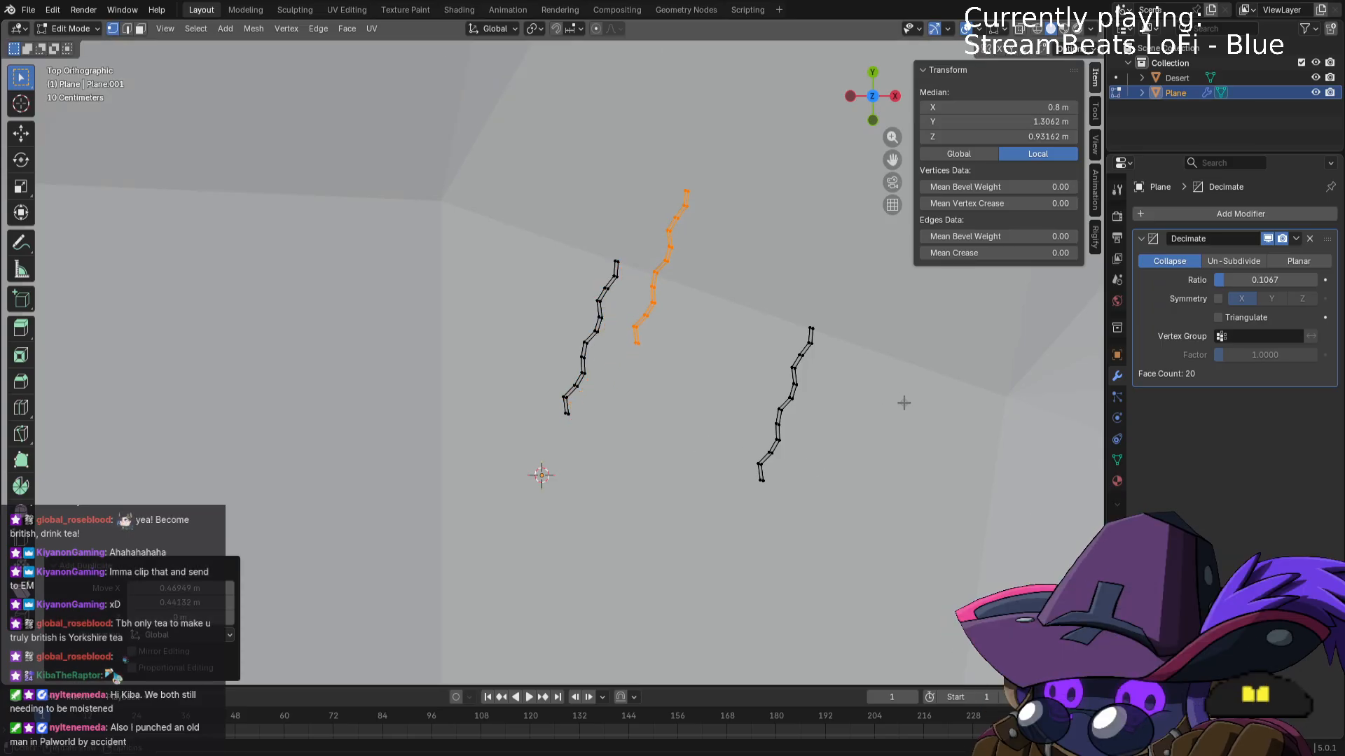
key(r)
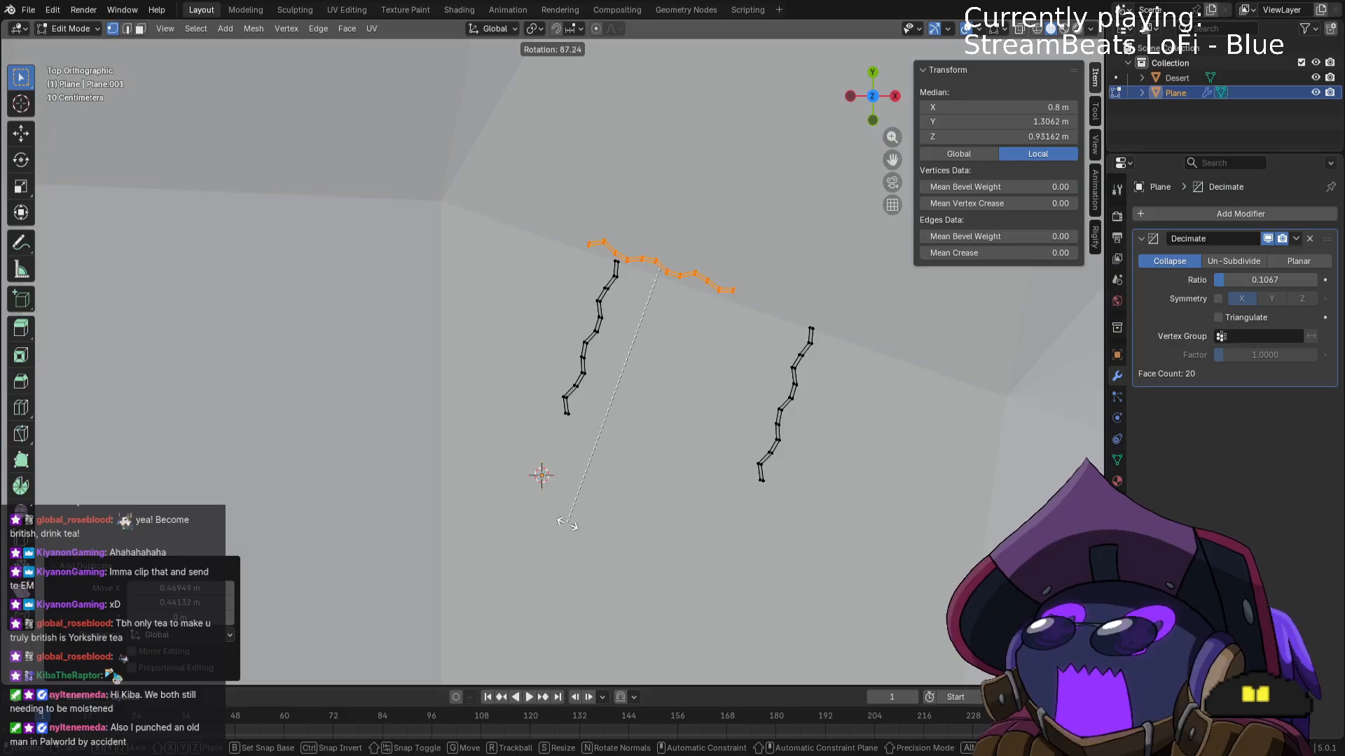
click(564, 516)
key(g)
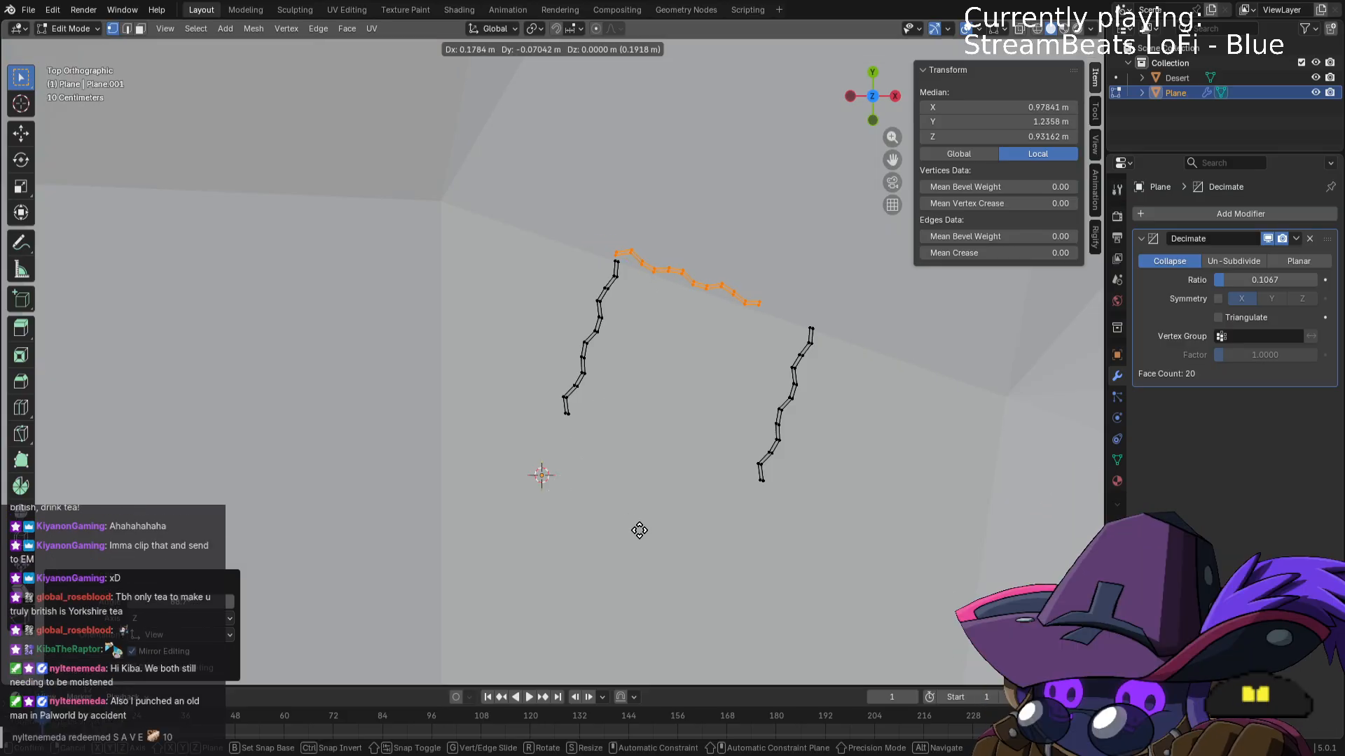
click(624, 536)
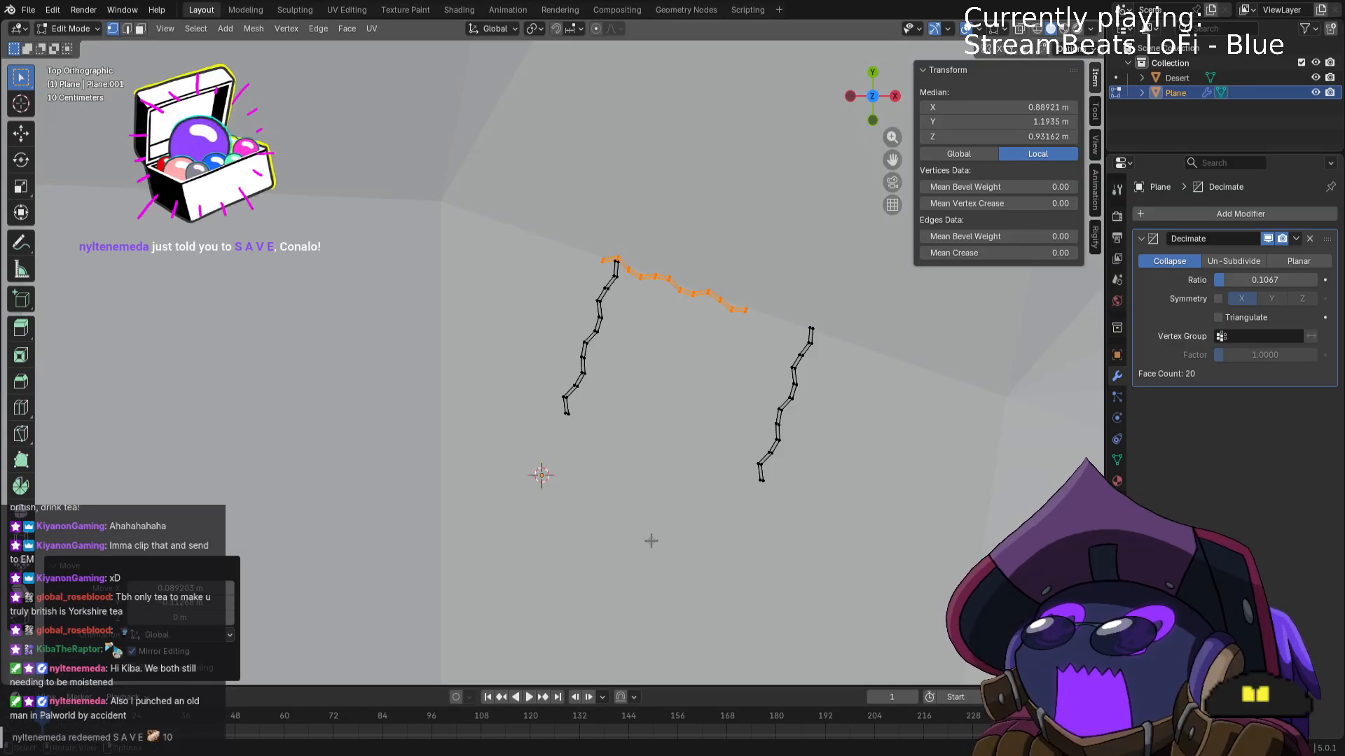
Save the project file.
click(30, 11)
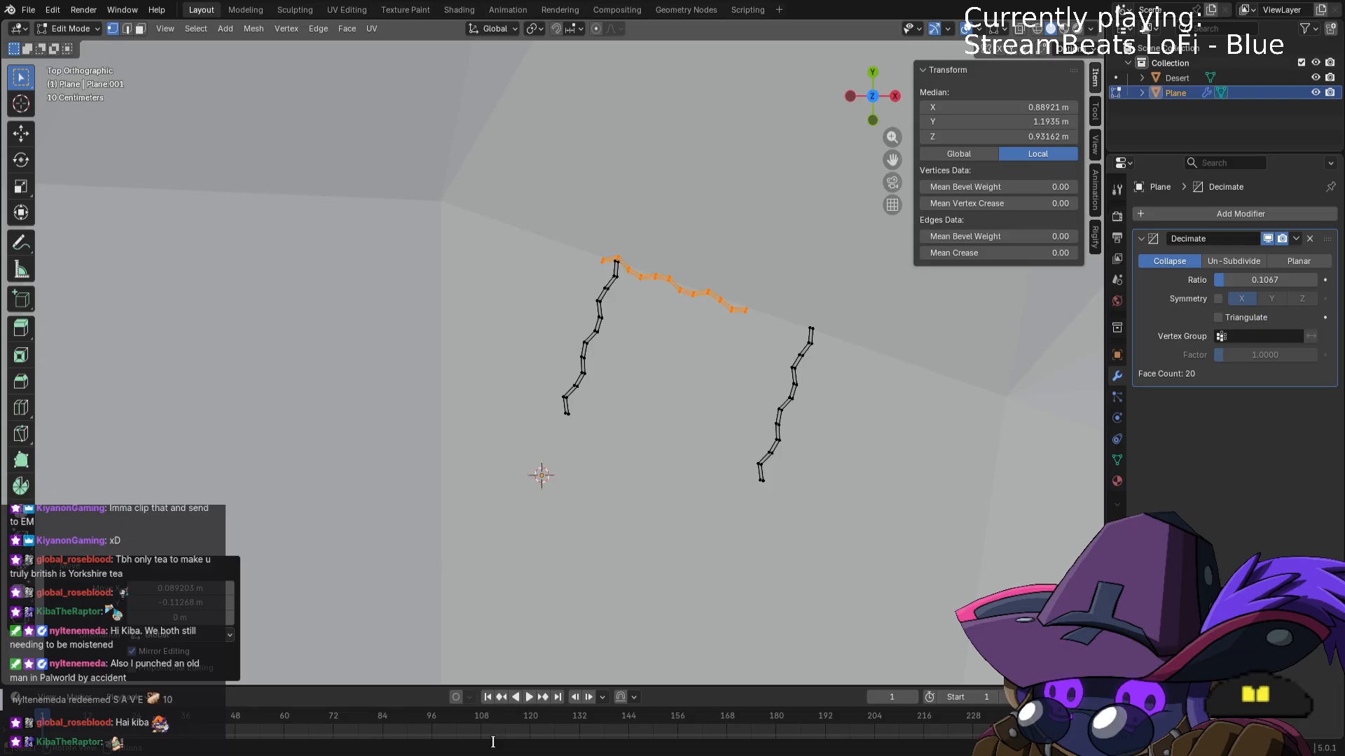
key(ctrl+s)
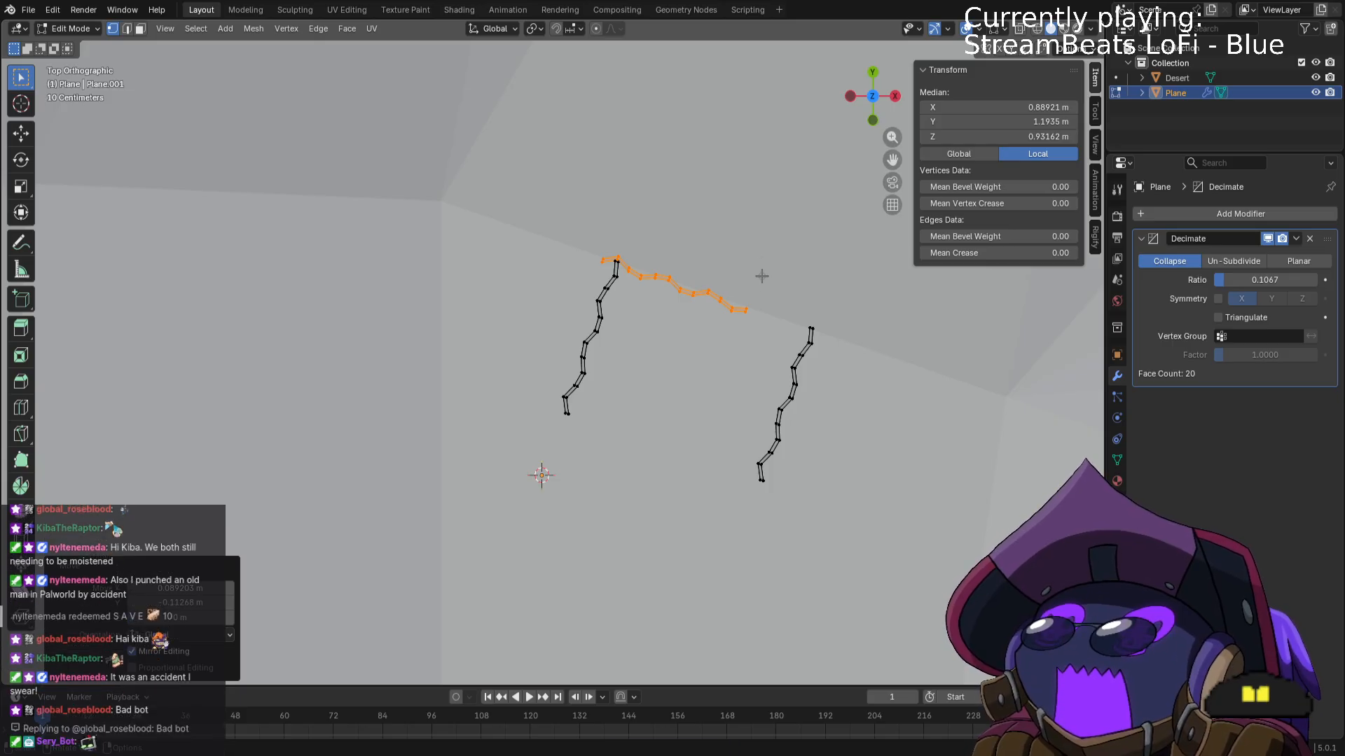
Duplicate the back wall panel and offset the copy about 0.75 m in X and -0.20 m in Y to extend the back wall.
scroll(757, 287, up, 2)
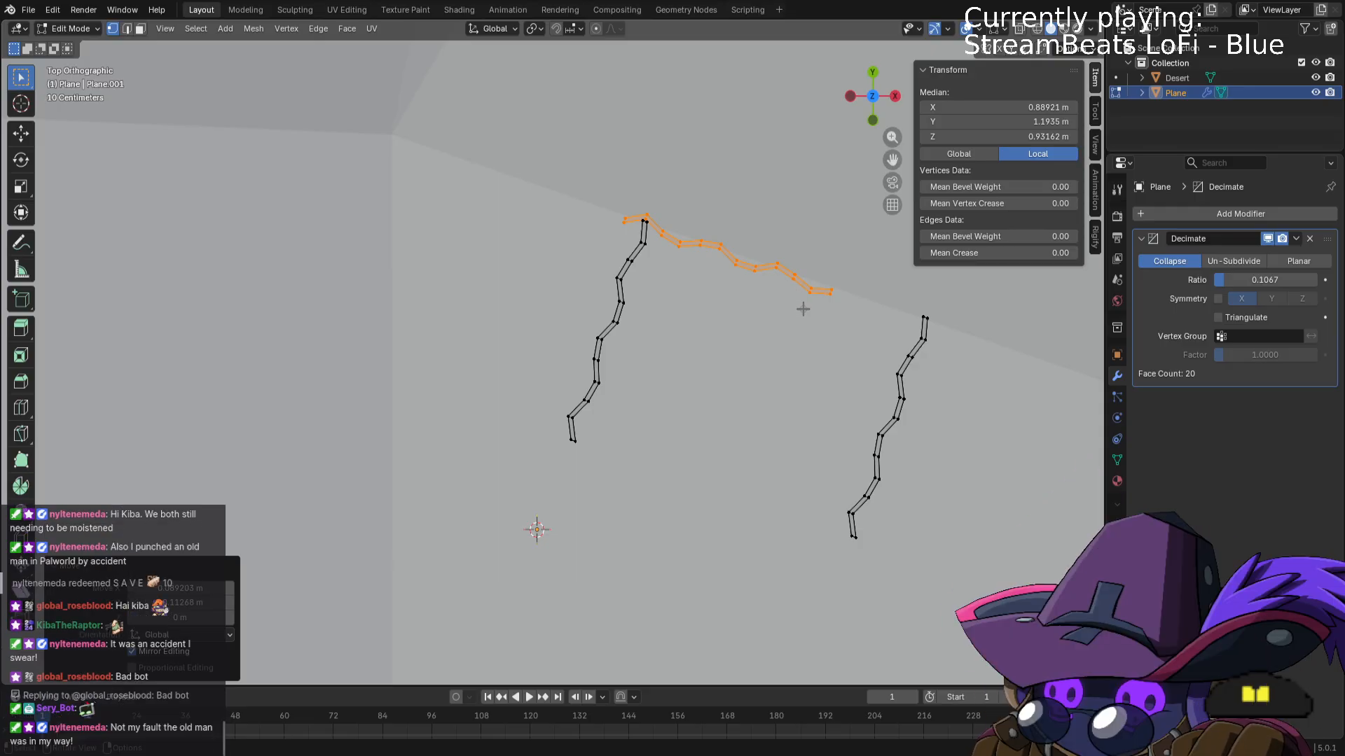
key(g)
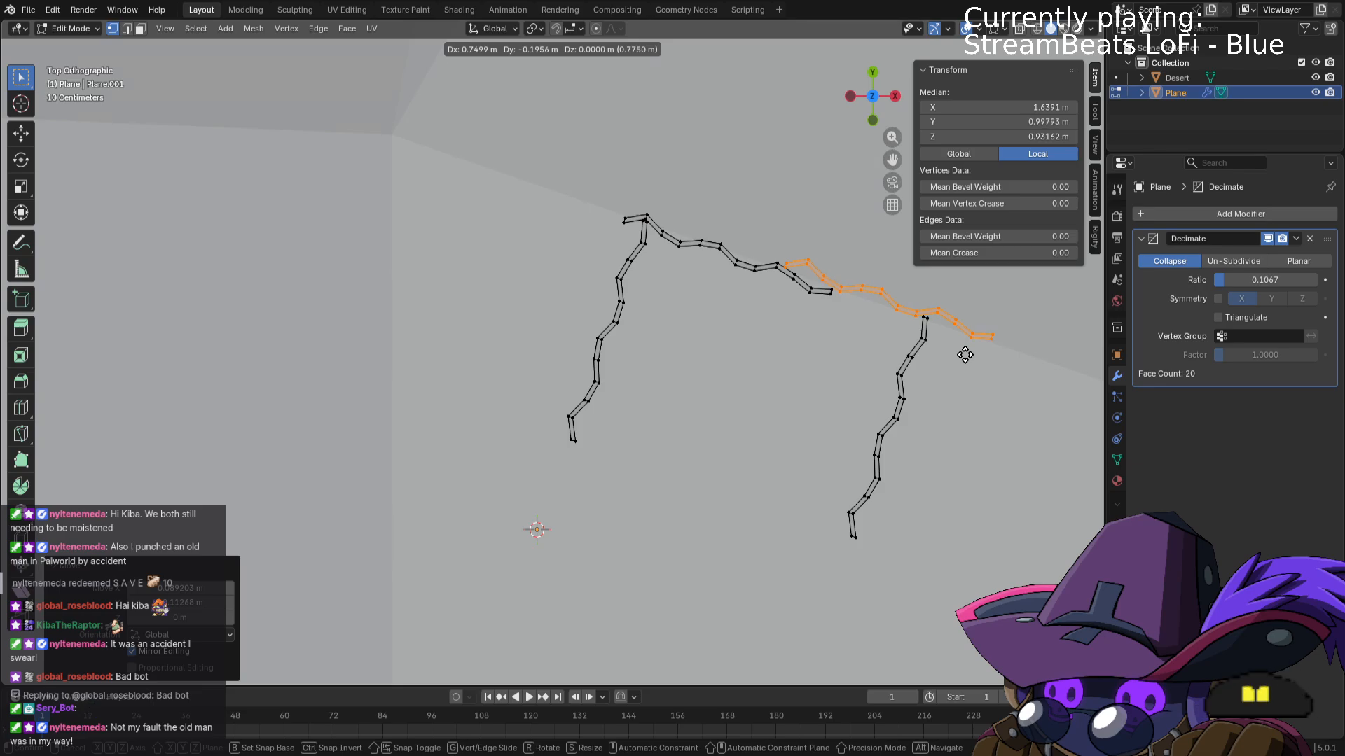
click(965, 355)
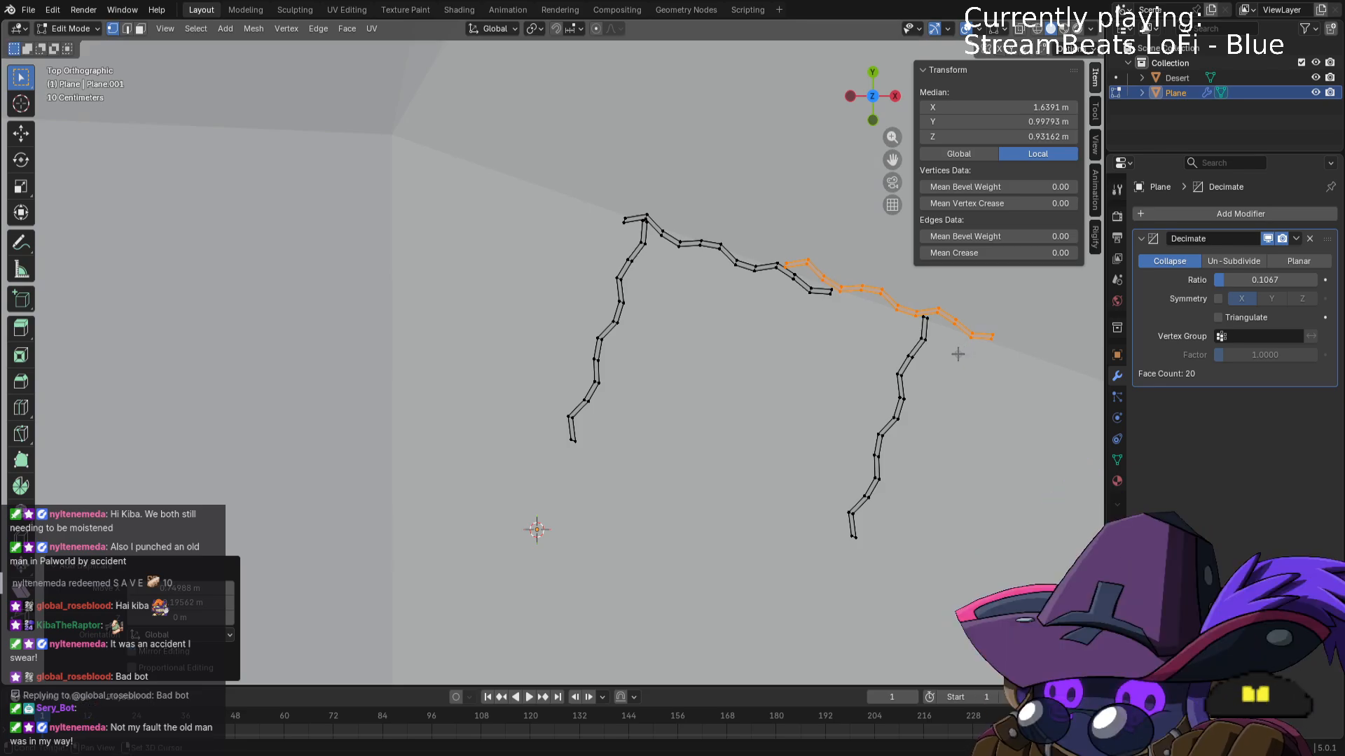
Duplicate the panel and place the copy as a front wall crossing the side wall's near end, offset about -1.25 m in X and -0.67 m in Y.
key(shift+d)
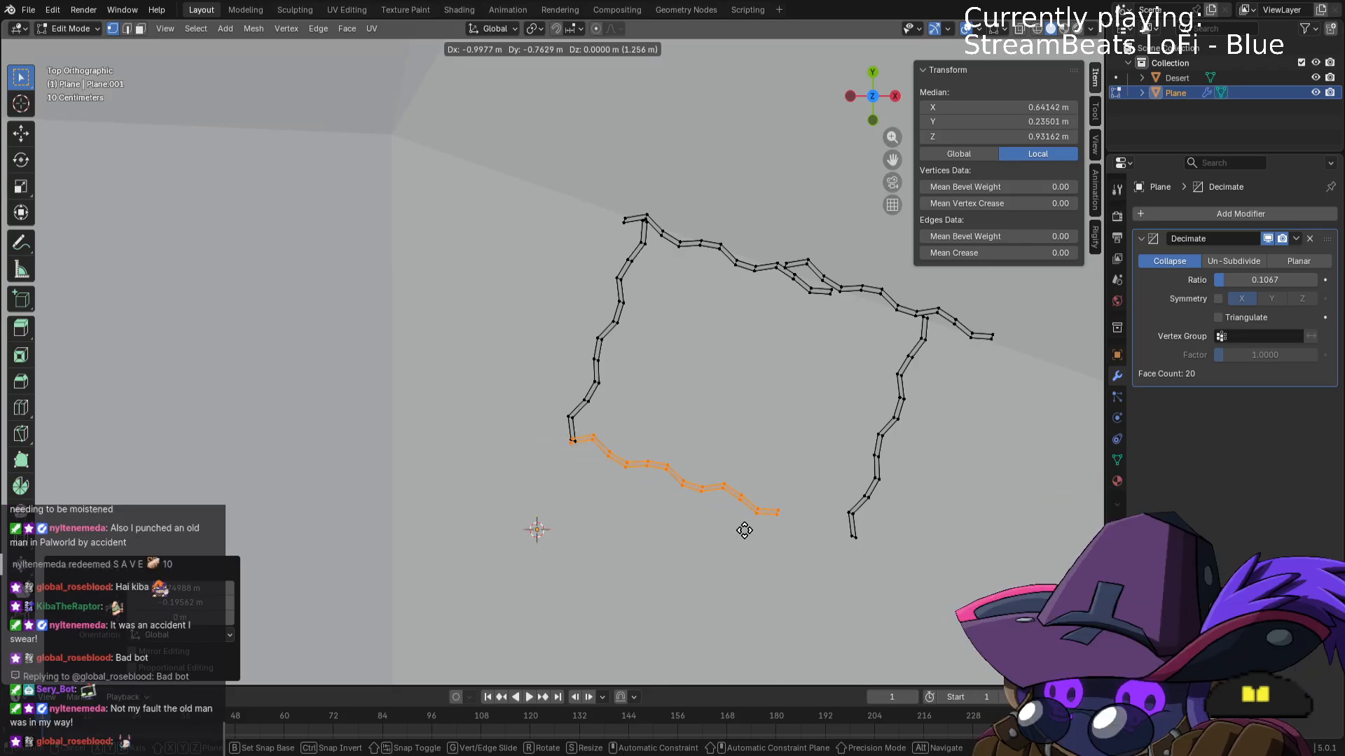
click(742, 533)
middle_drag(1025, 506, 844, 466)
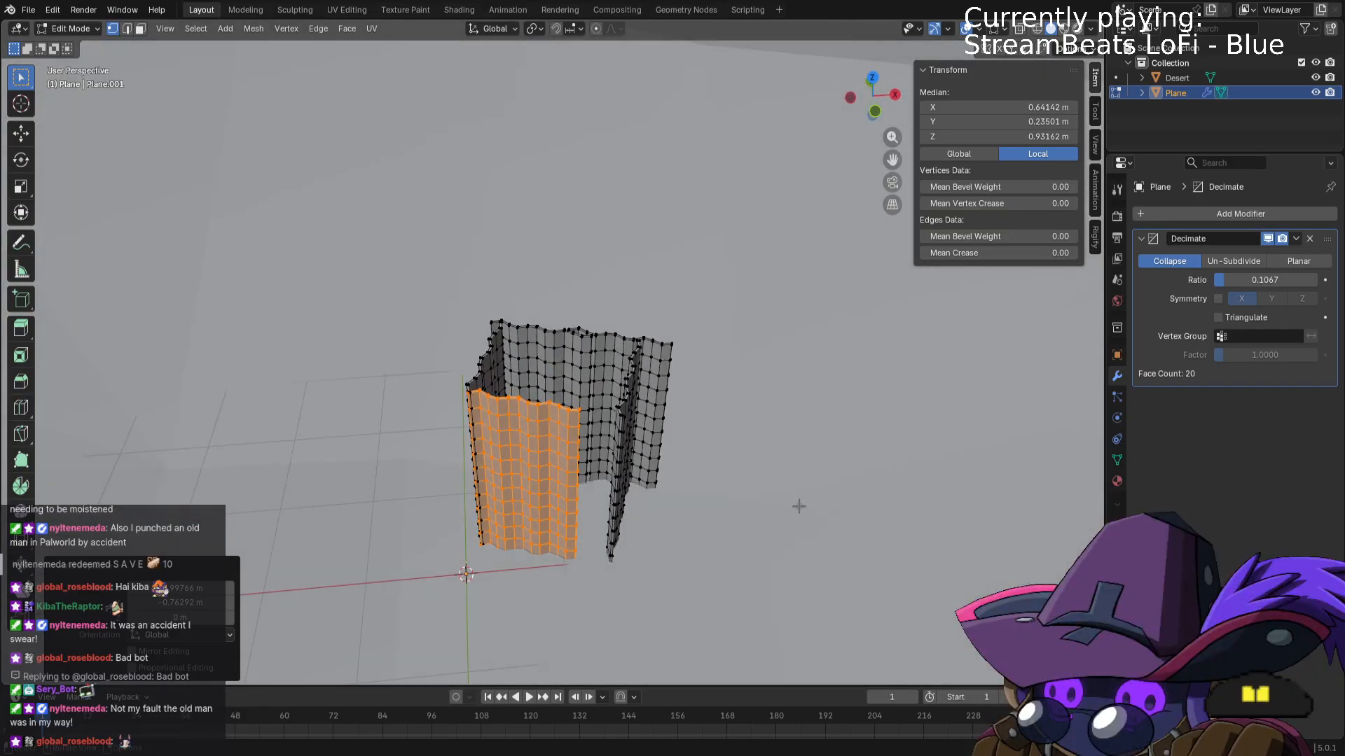
key(g)
key(y)
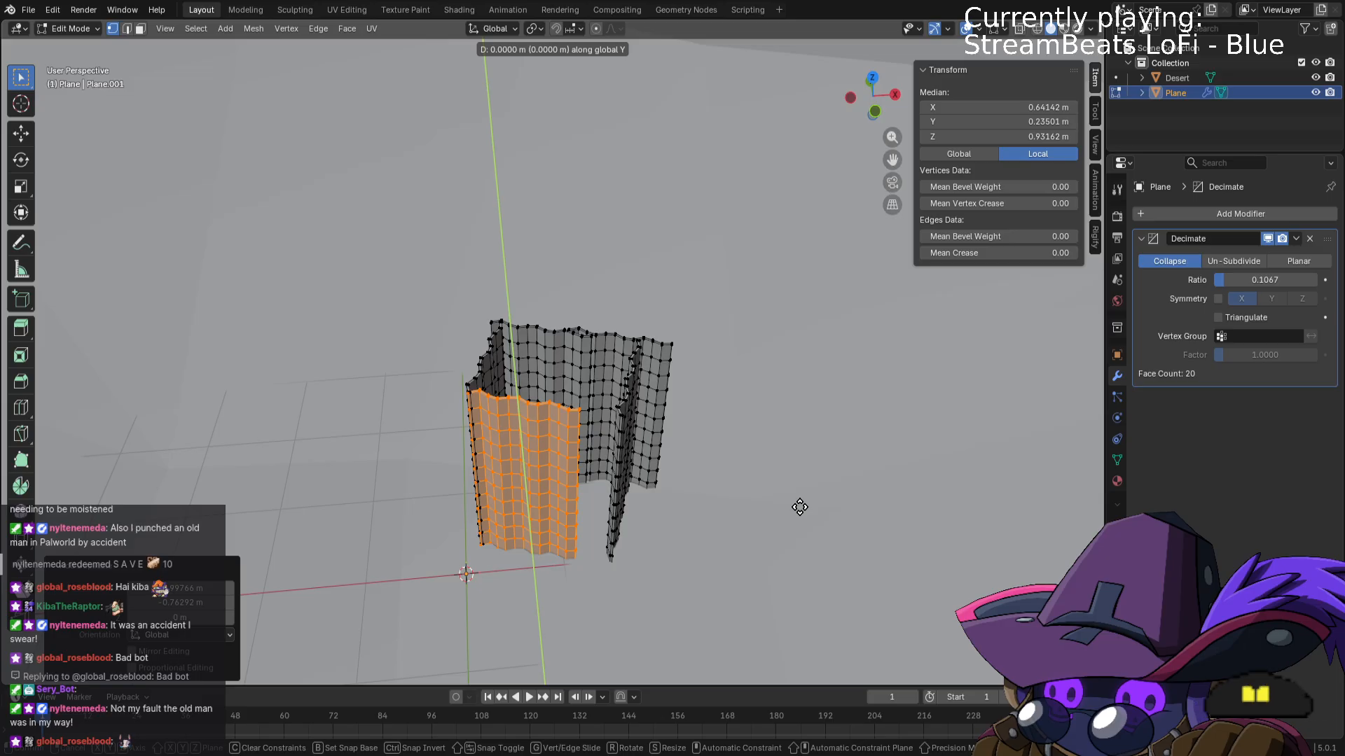
click(777, 507)
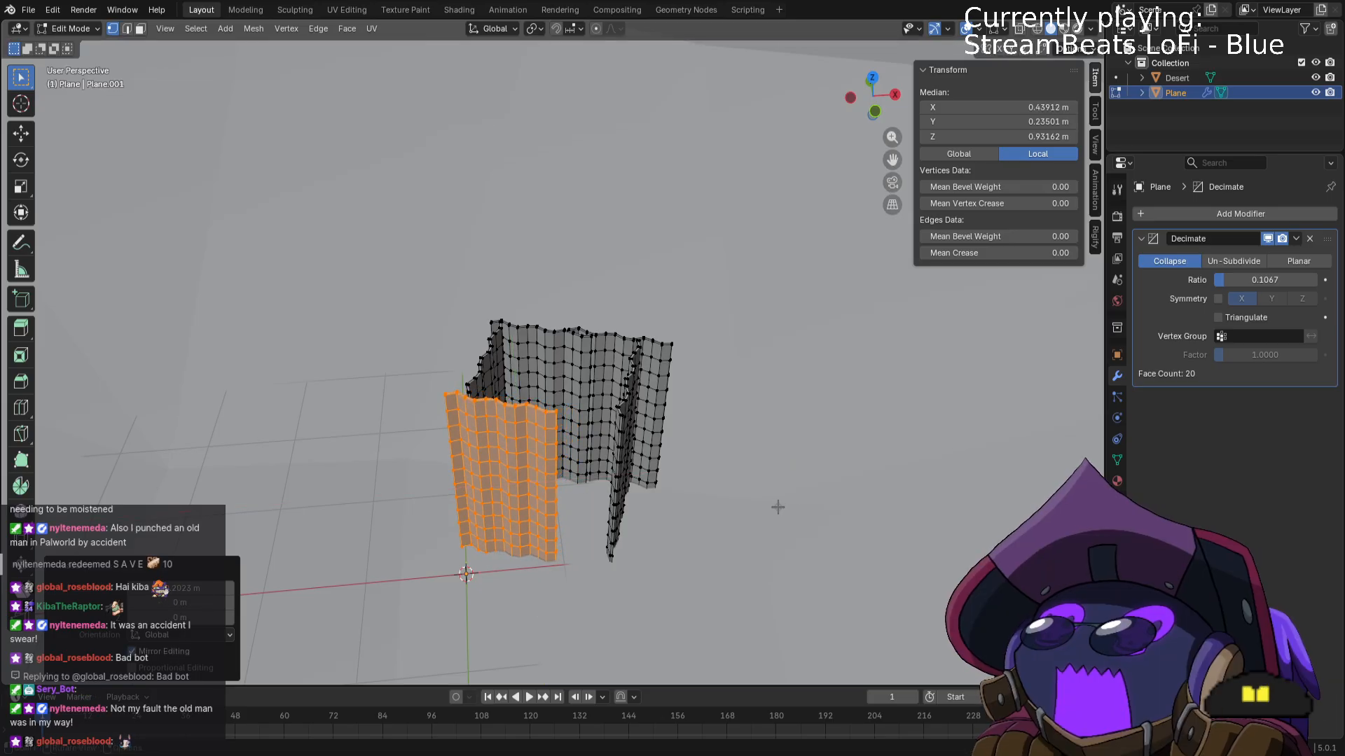
key(KP_7)
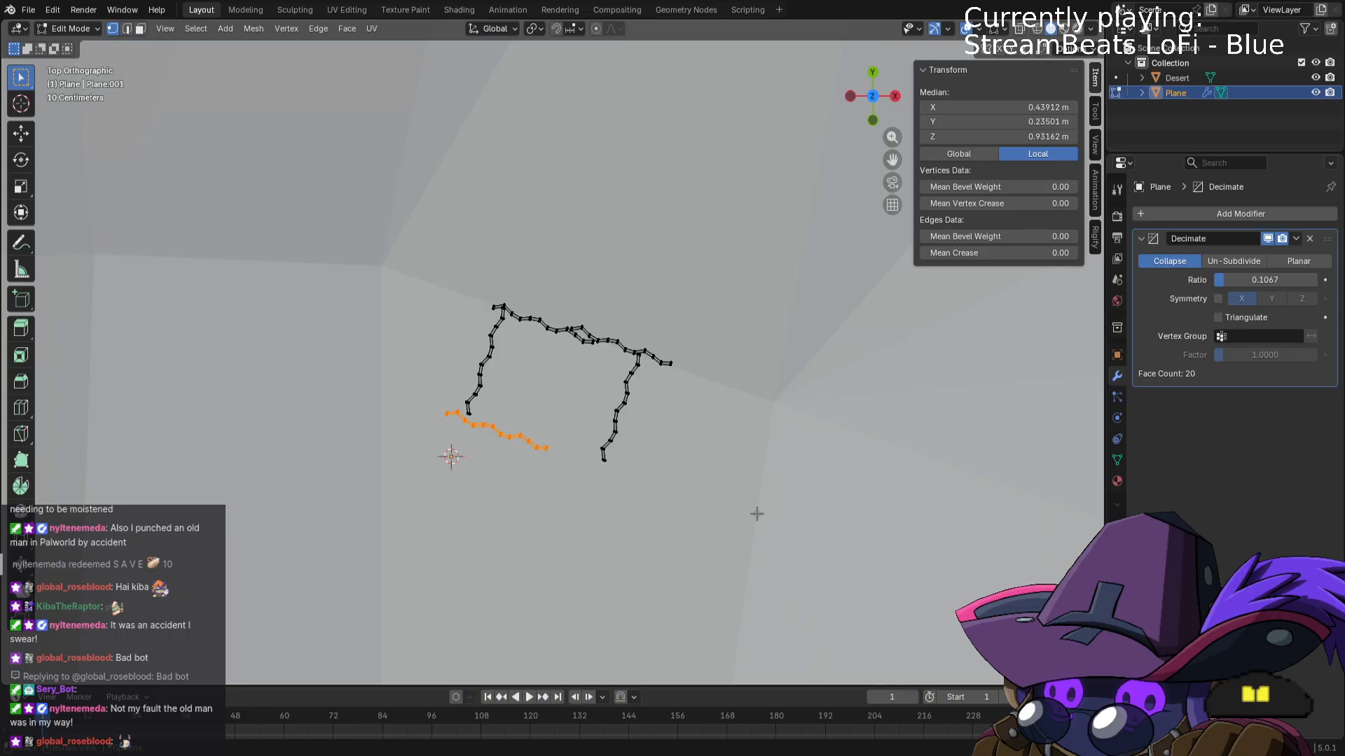
key(g)
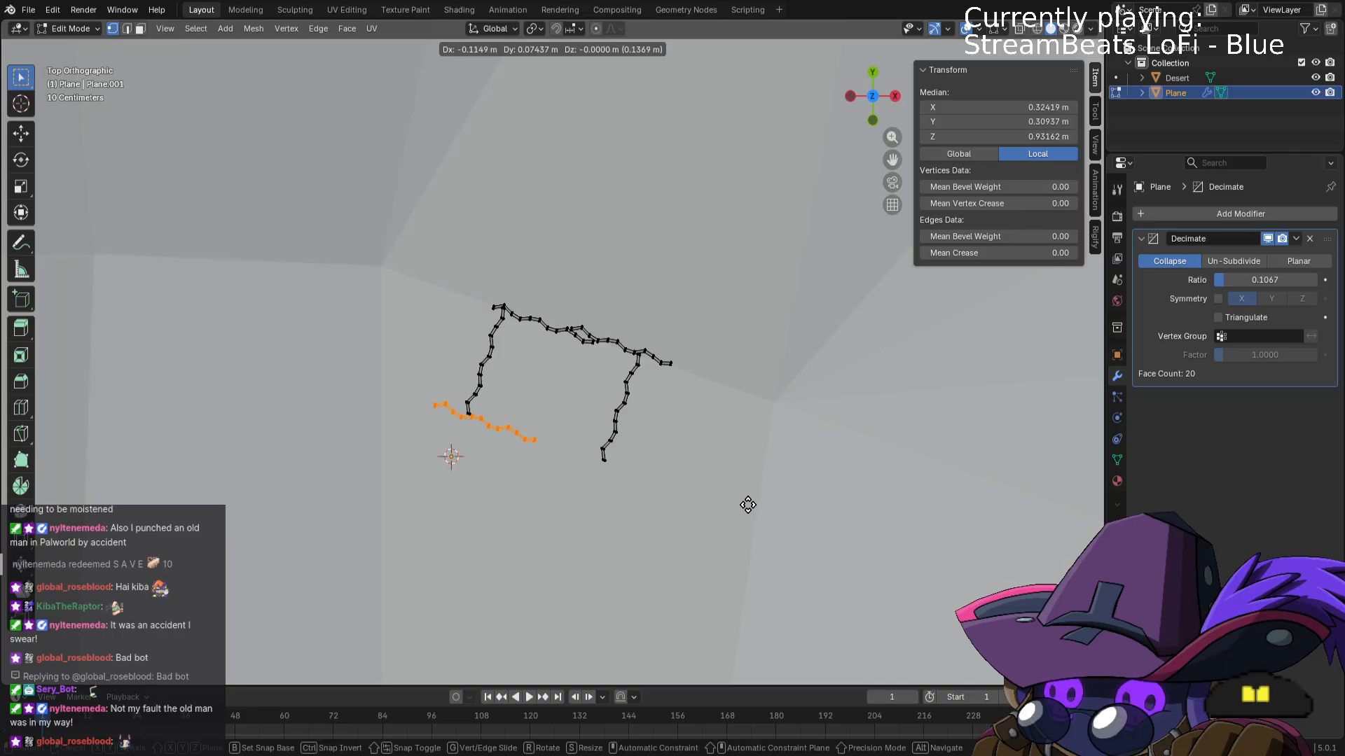
click(750, 504)
Duplicate the front wall panel and move the copy about 0.66 m along the X axis.
middle_drag(789, 502, 712, 427)
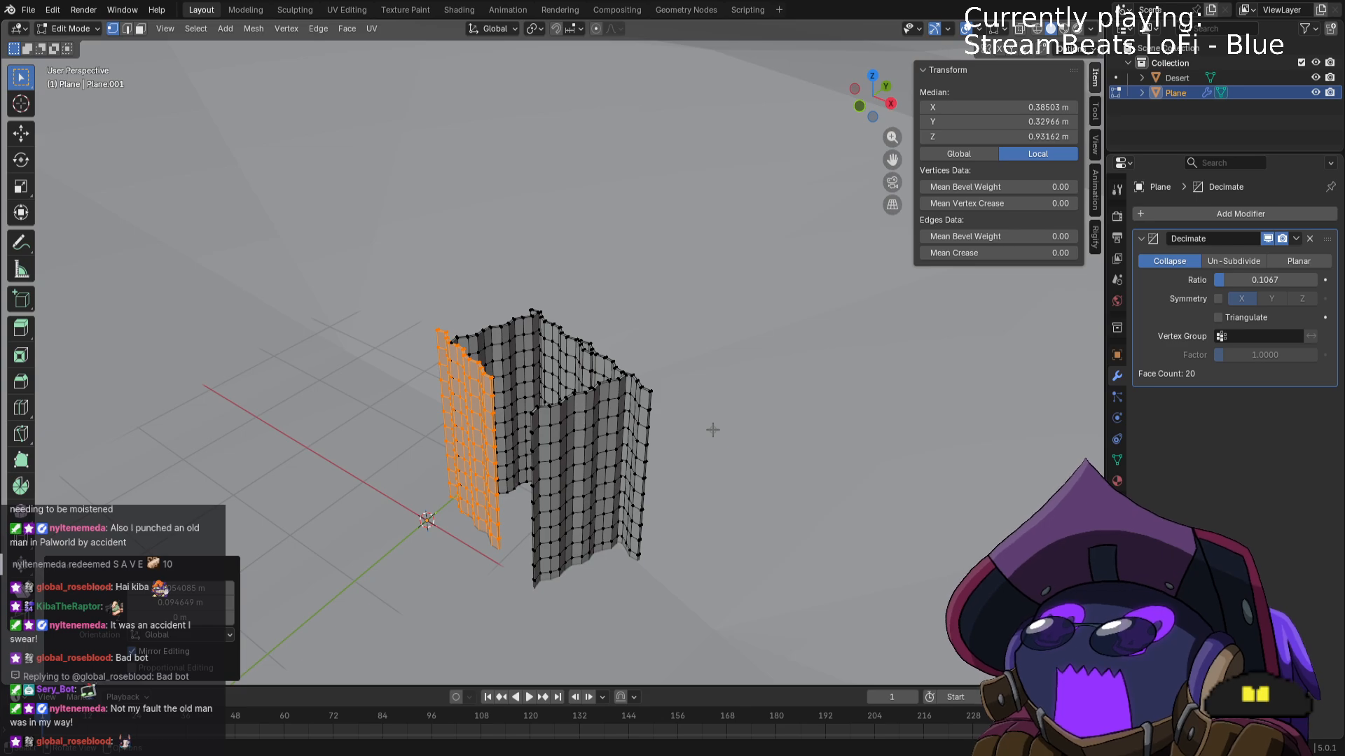
key(g)
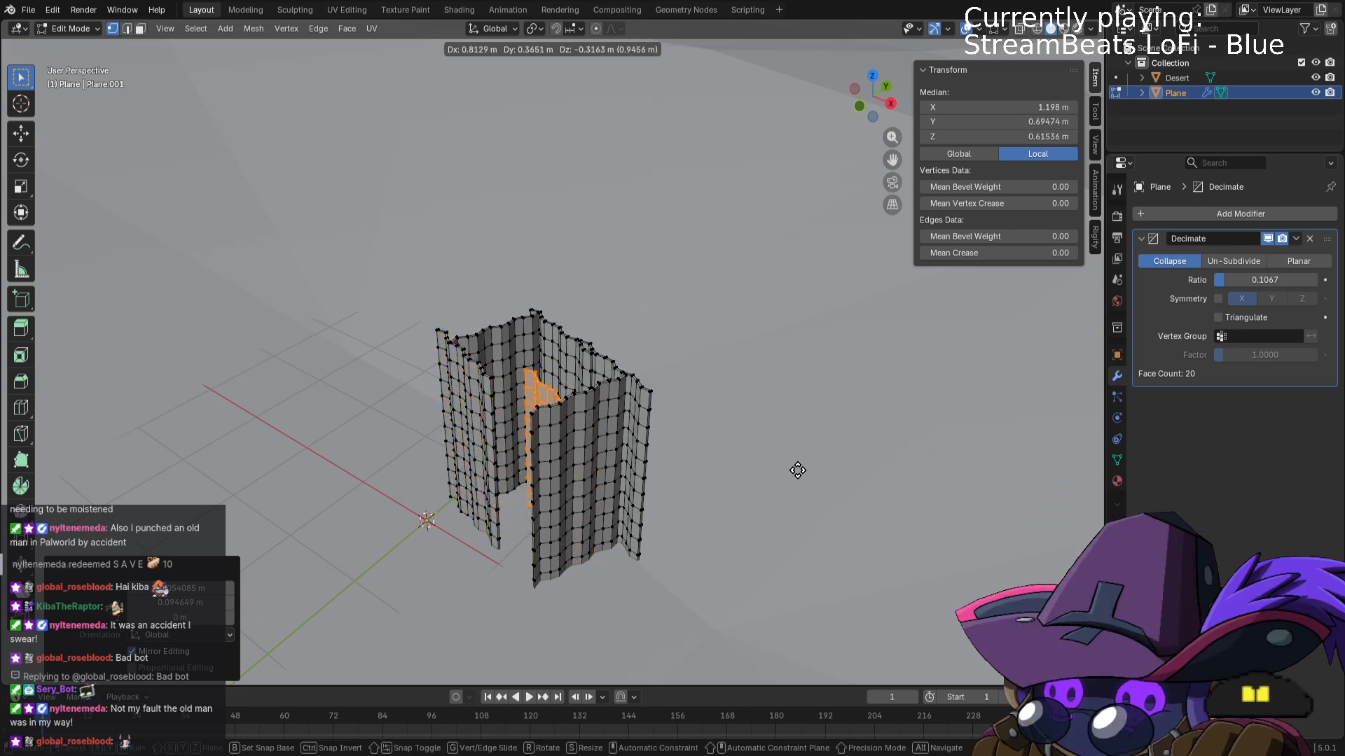
key(x)
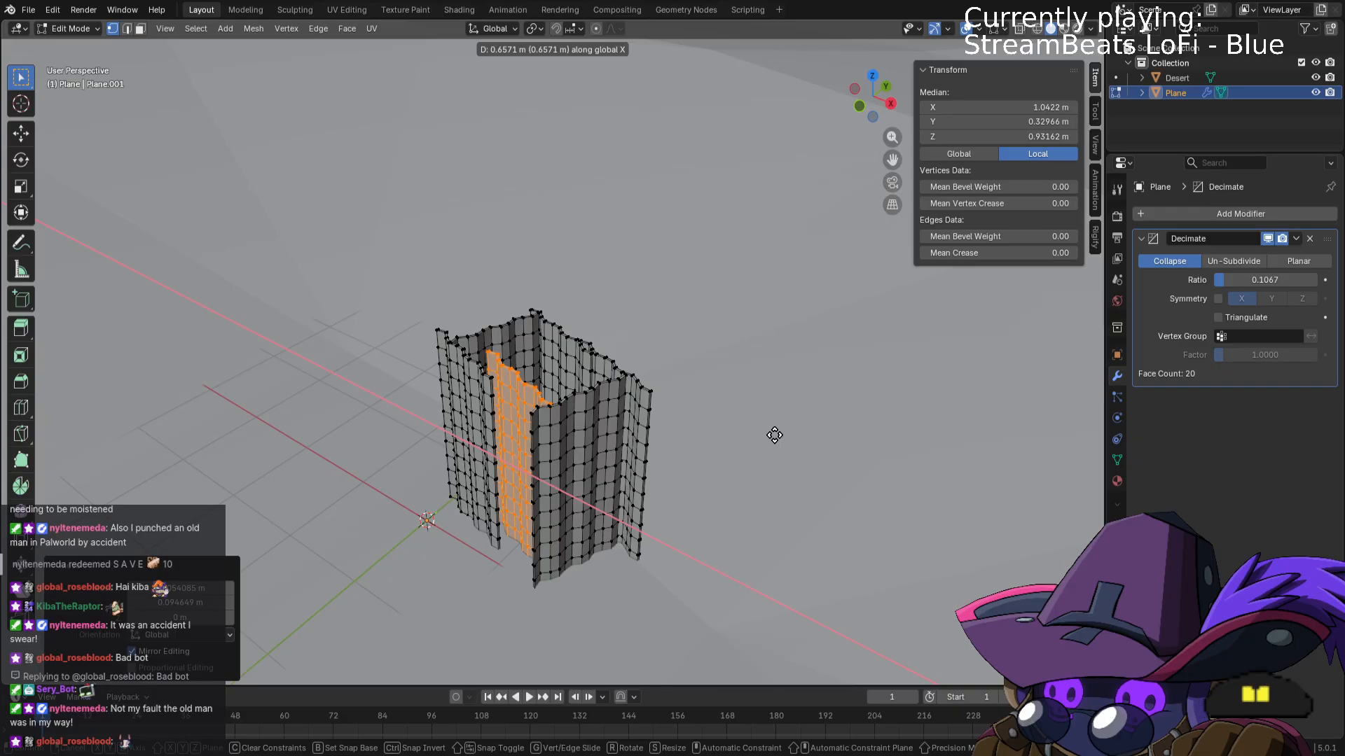
click(774, 435)
middle_drag(771, 434, 696, 465)
key(r)
key(y)
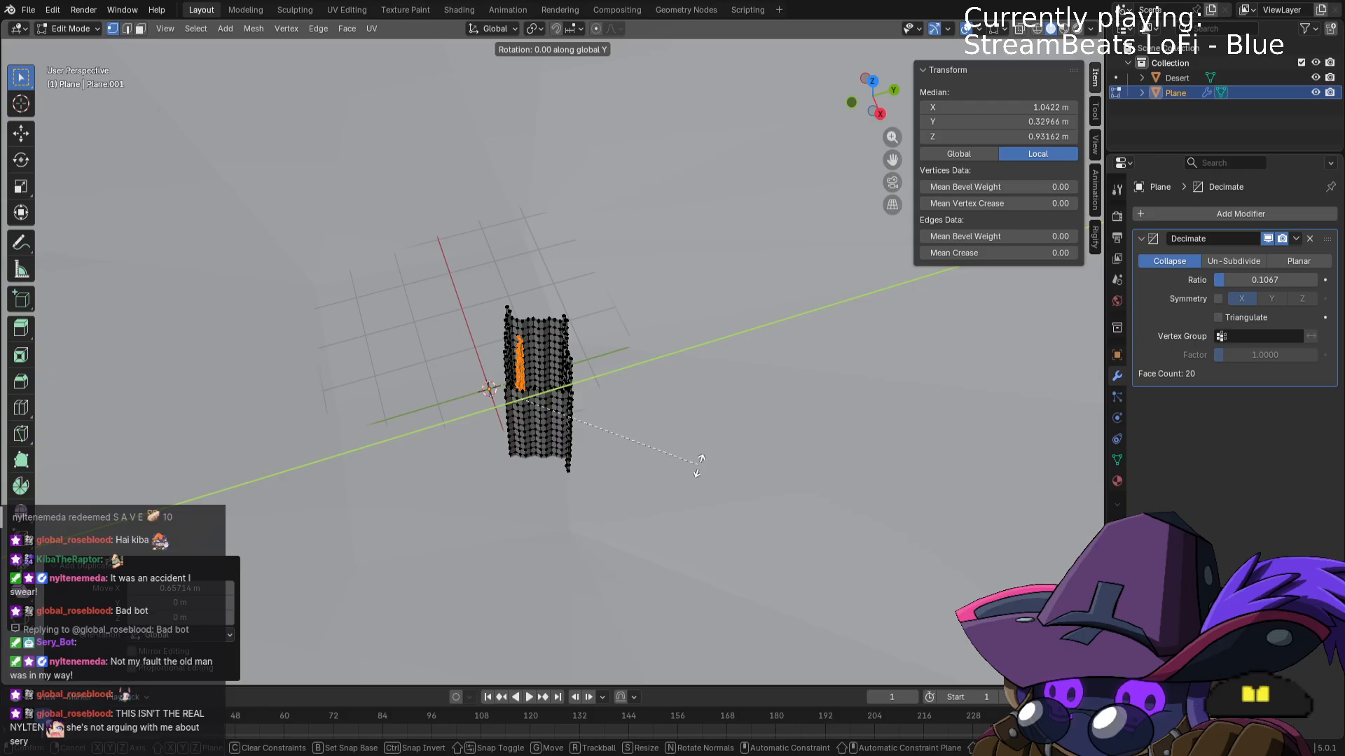
key(Escape)
Rotate the copied panel about -20.6° in top view and shift it about -0.03 m in X and 0.19 m in Y.
middle_drag(698, 465, 826, 465)
key(KP_7)
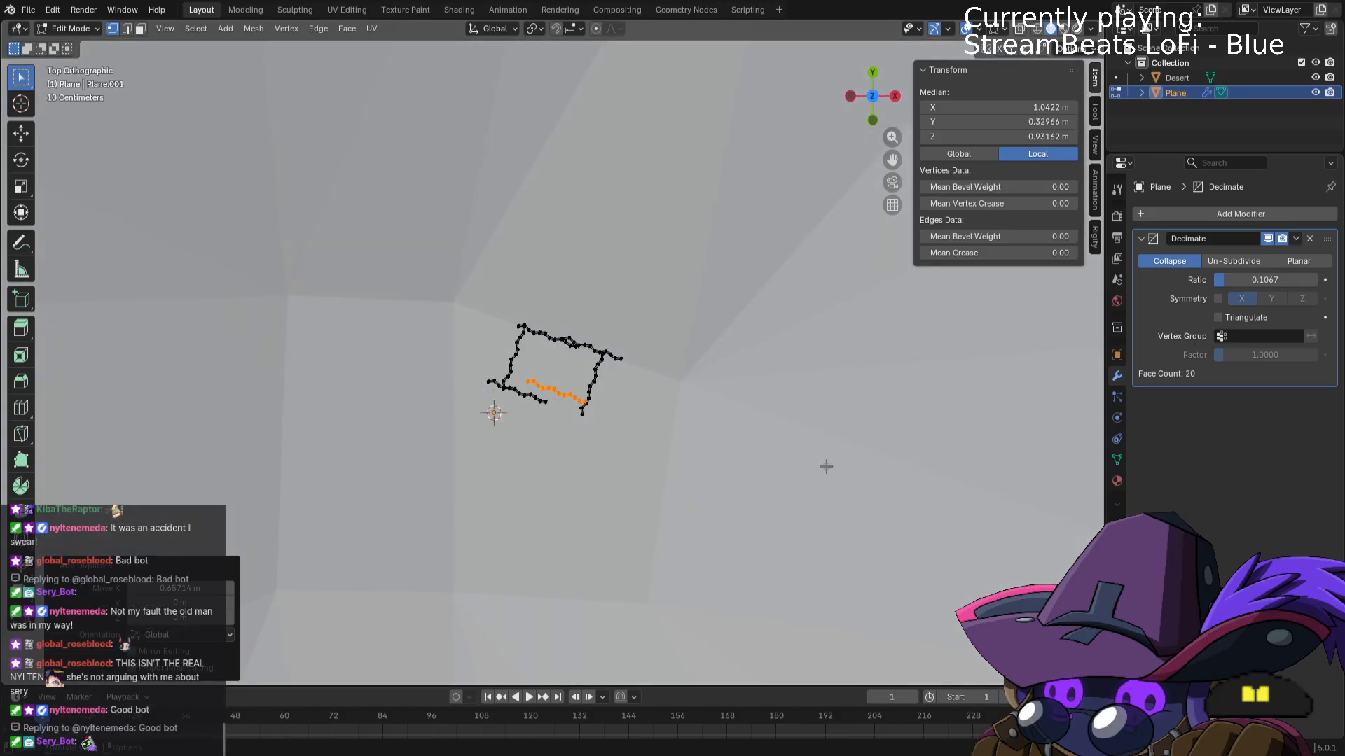
scroll(772, 502, up, 4)
key(r)
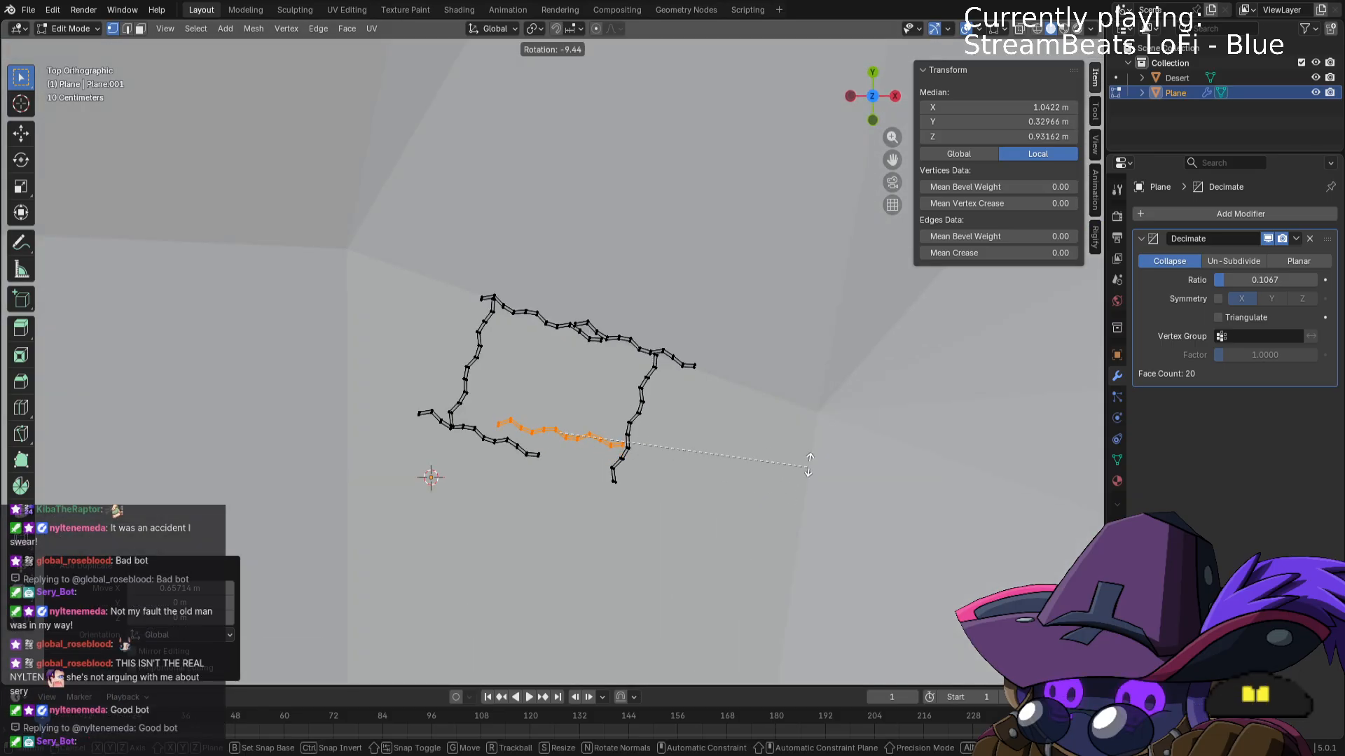
click(807, 421)
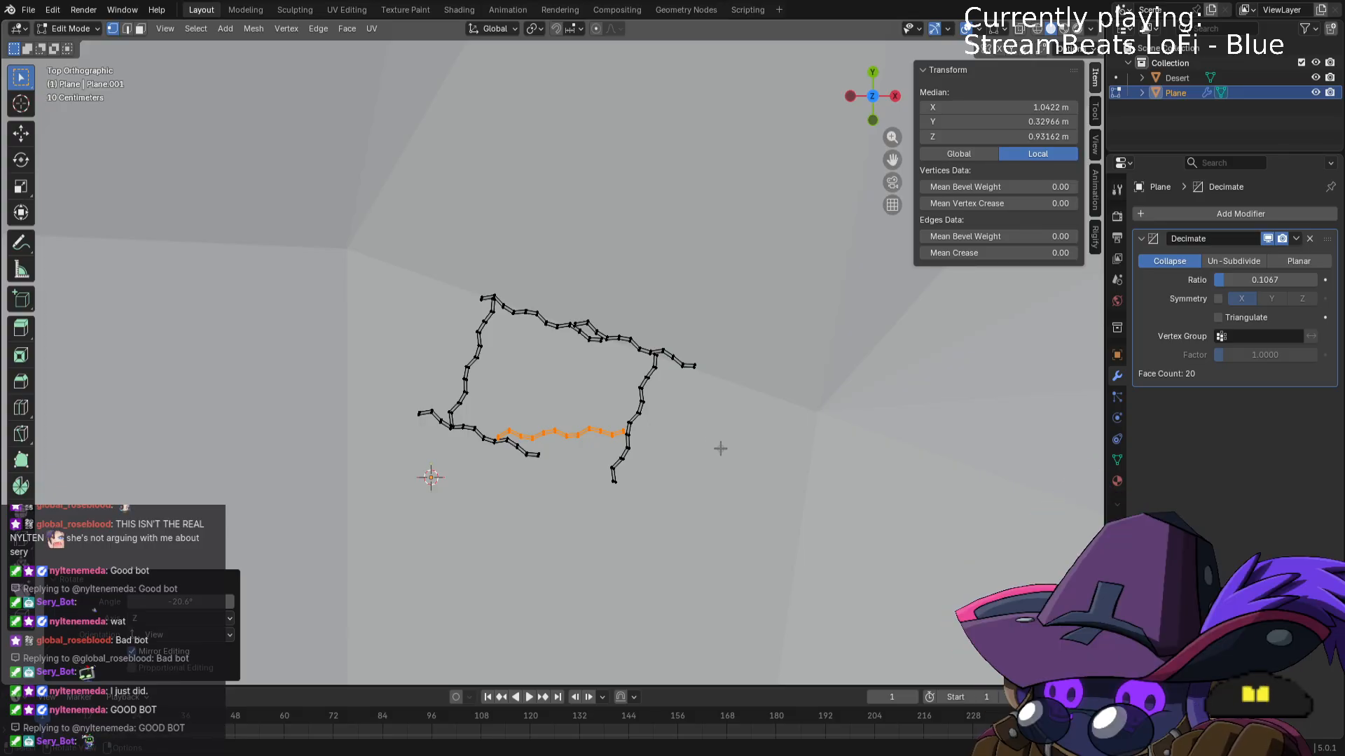
key(g)
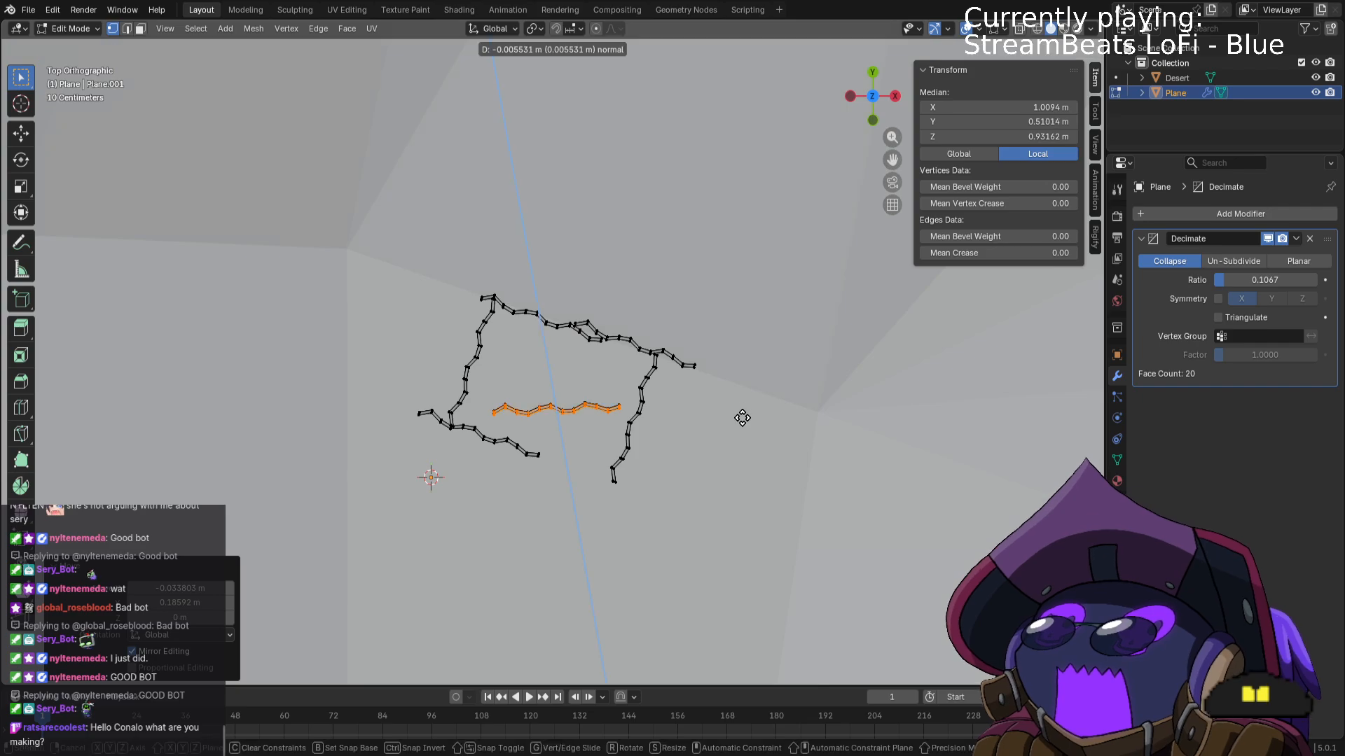
Cancel and undo the extrusion of the copied panel, and rotate it 4.76° in top view.
right_click(743, 423)
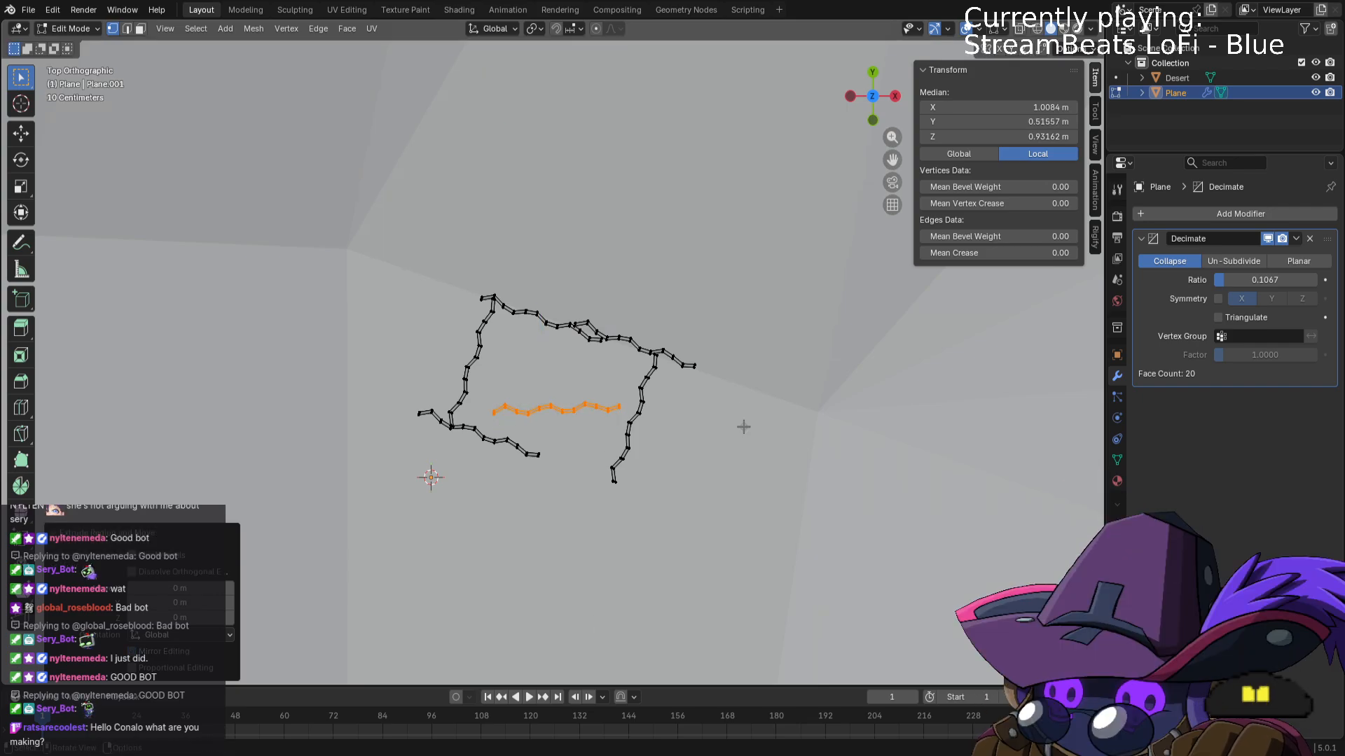
key(ctrl+z)
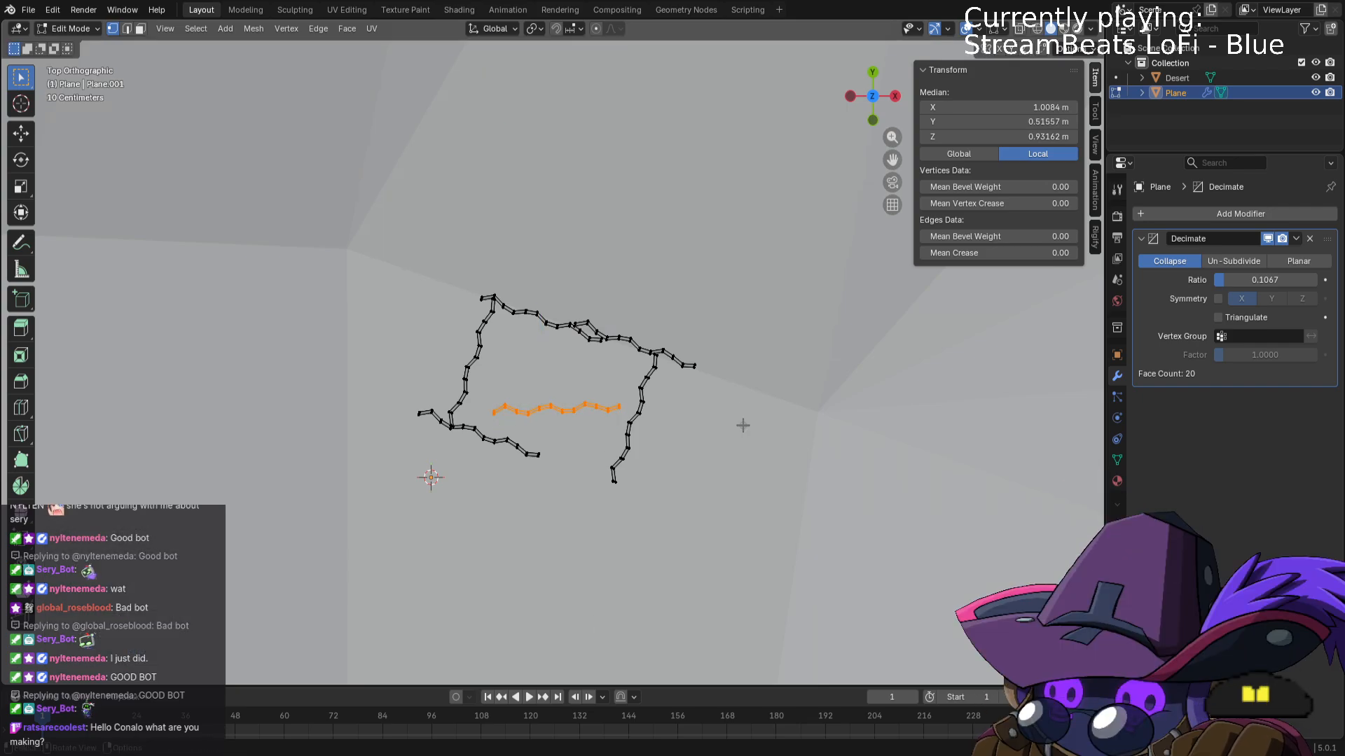
key(r)
click(736, 438)
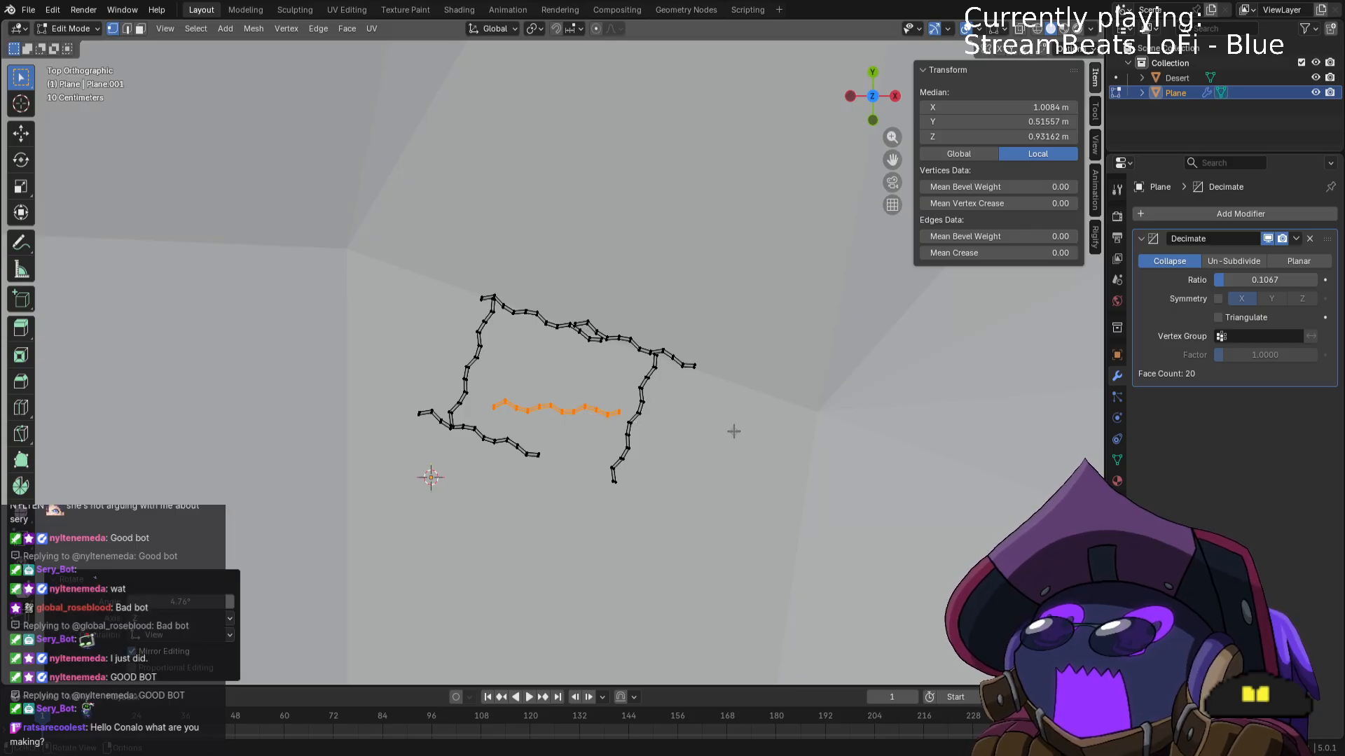
Rotate the copied panel 90° around the global X axis to lay it flat.
key(KP_1)
middle_drag(690, 431, 653, 467)
key(r)
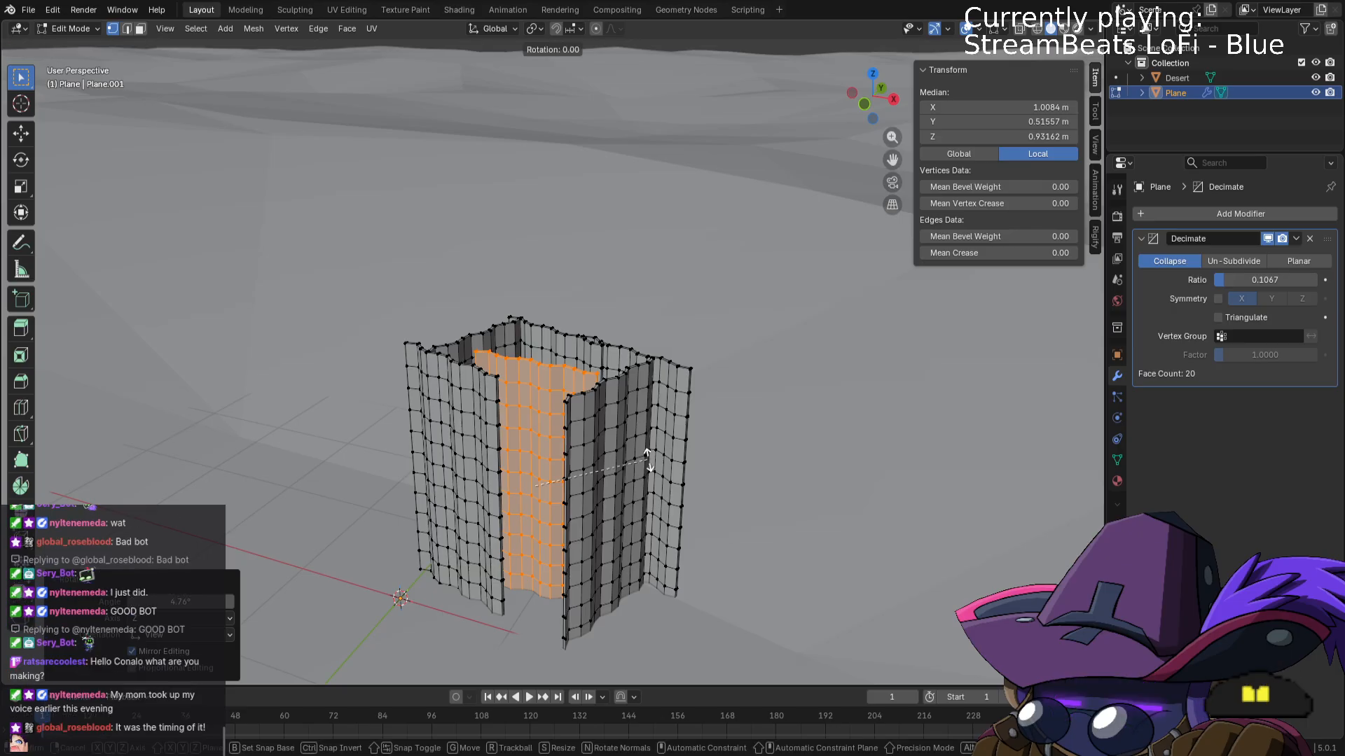
key(x)
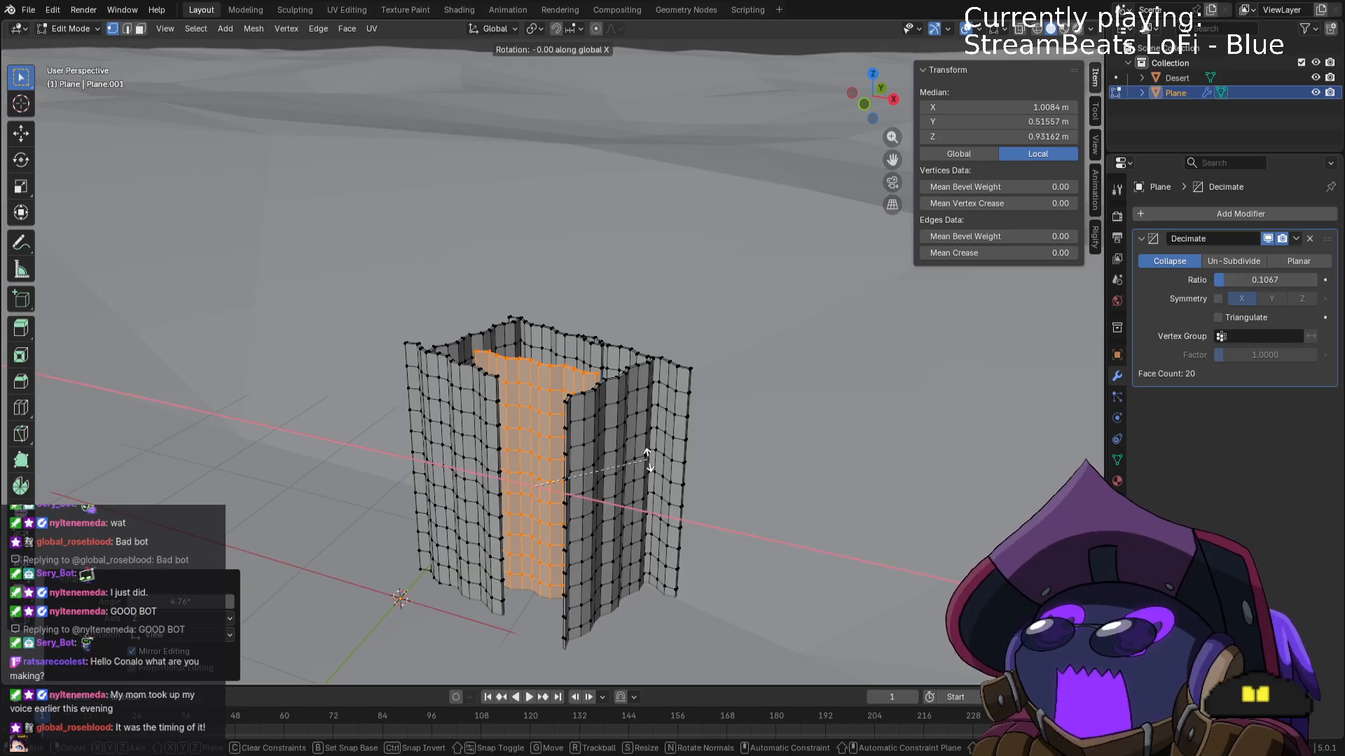
key(9)
key(0)
key(Return)
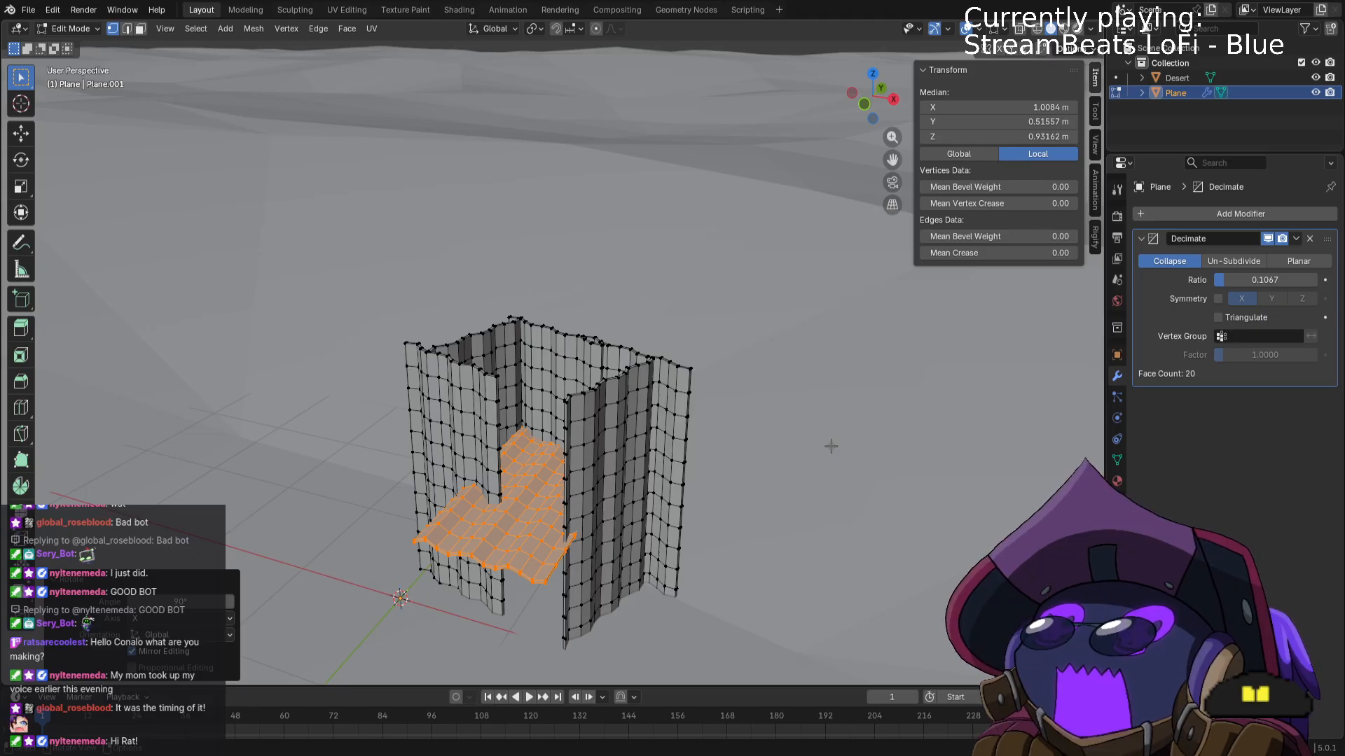
Raise the flat panel about 1.03 m along Z to sit on top of the walls as a roof.
middle_drag(807, 463, 768, 544)
key(g)
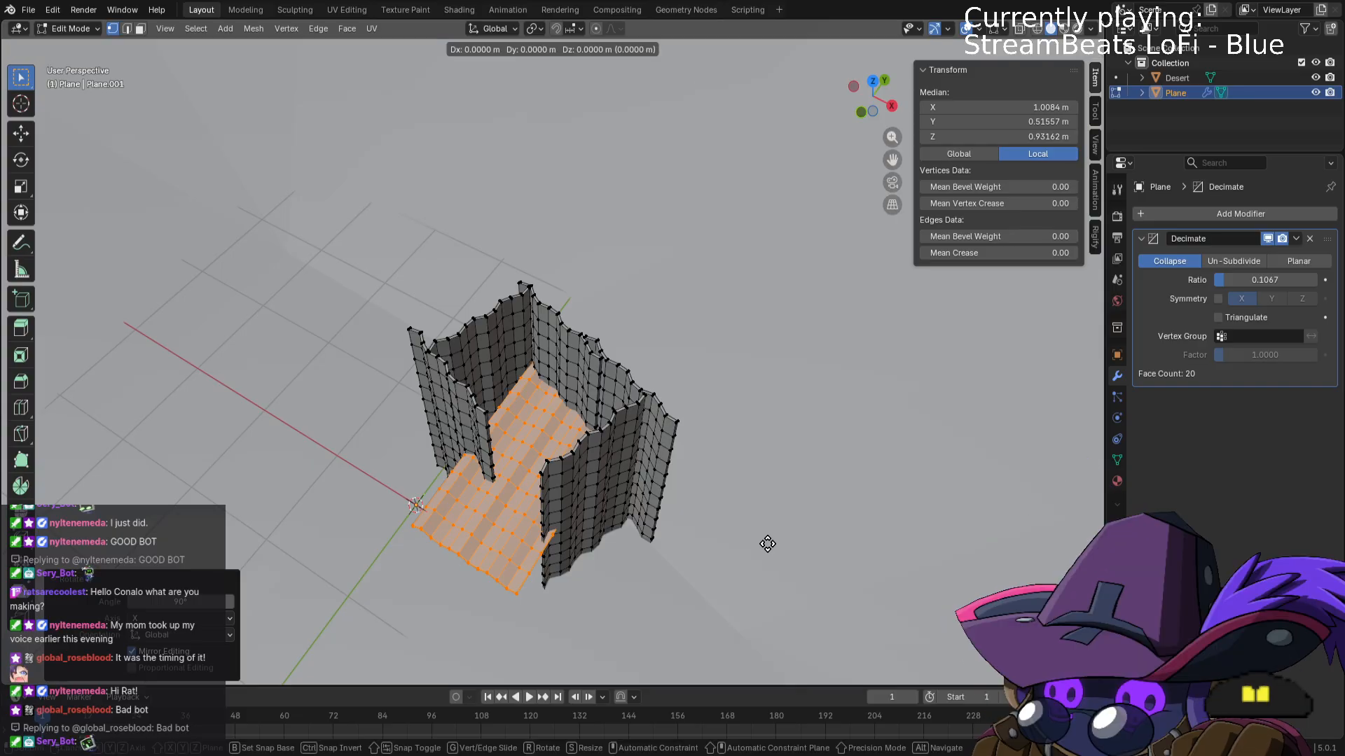
key(z)
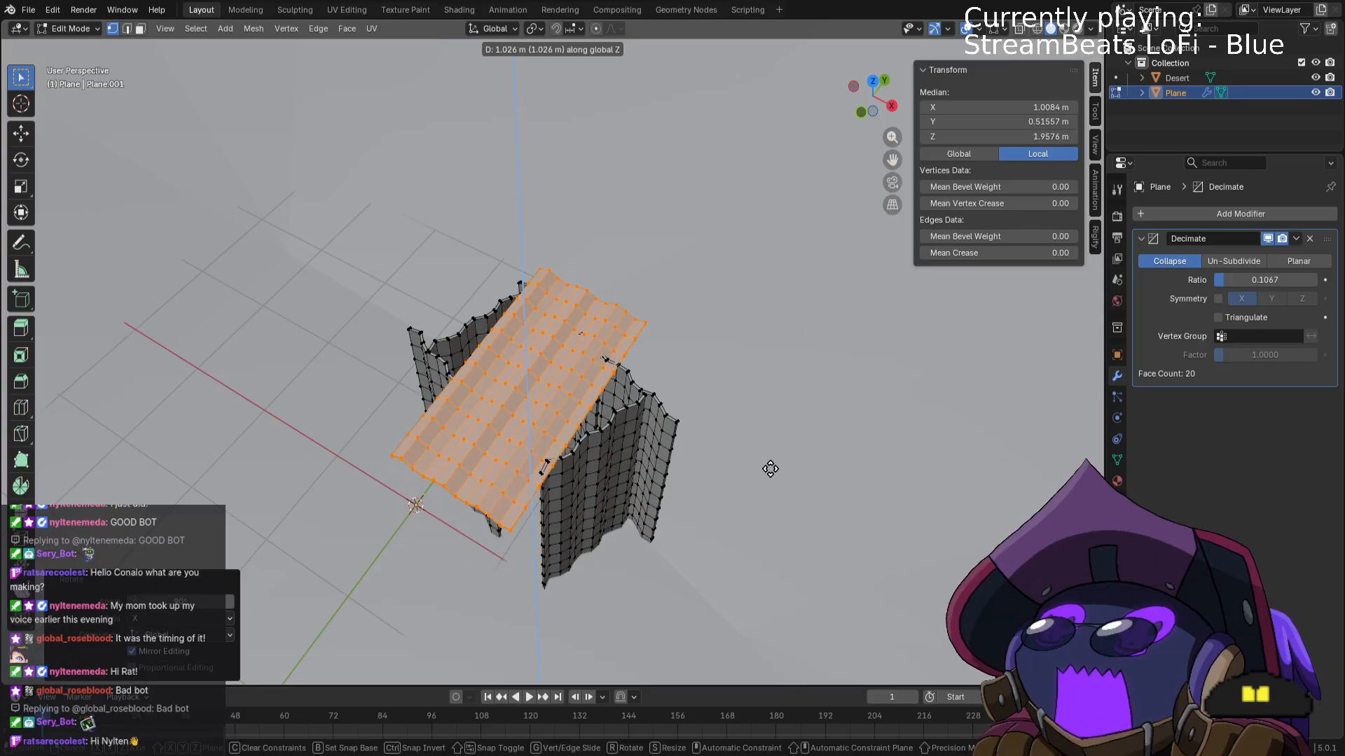
click(770, 468)
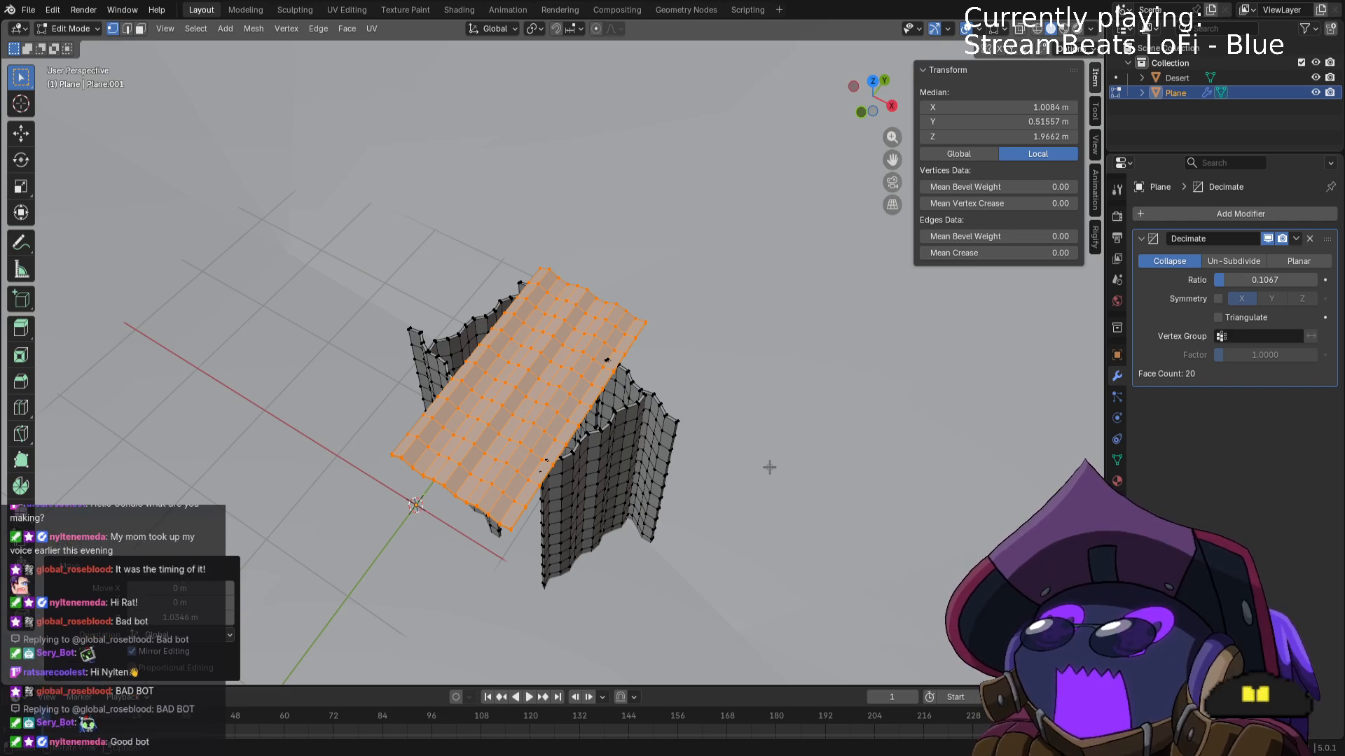
Rotate the roof panel about 107° in top view to line its length up with the back wall.
scroll(750, 501, up, 1)
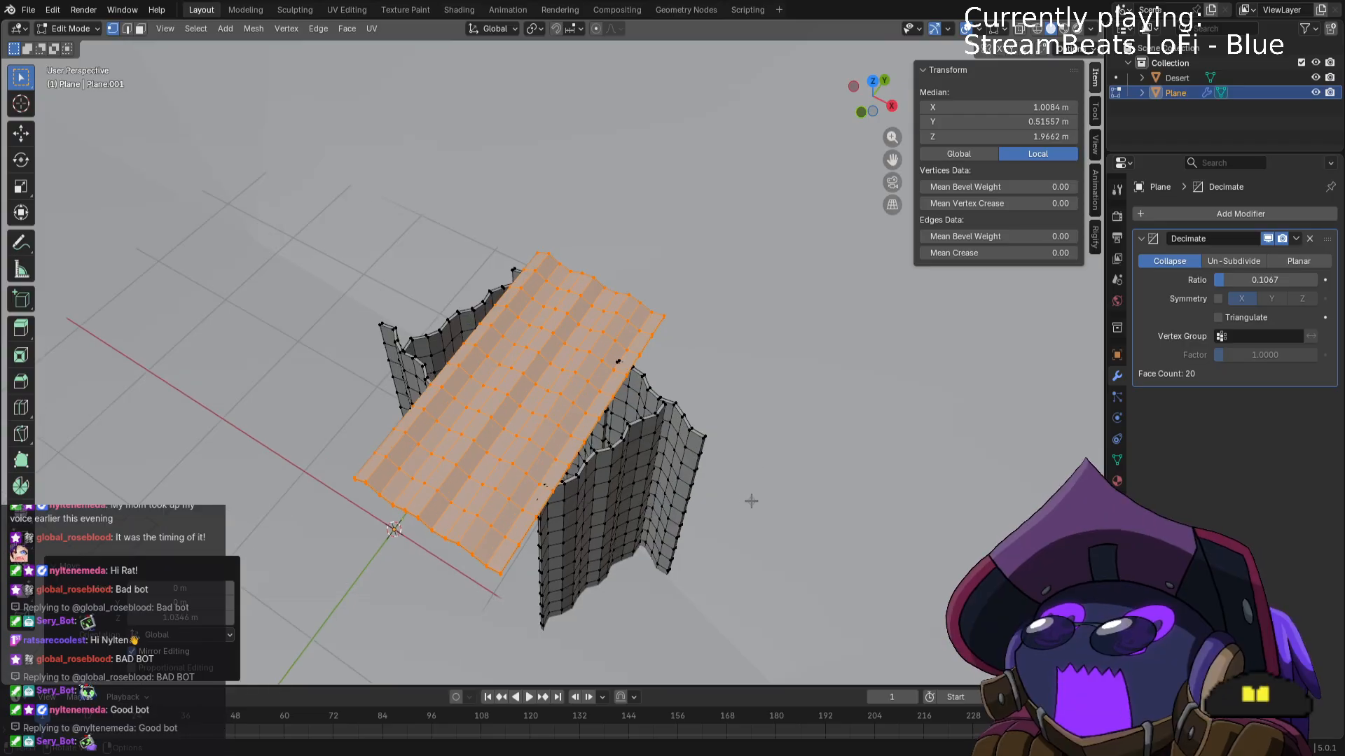
shift+middle_drag(771, 477, 860, 327)
scroll(810, 372, down, 1)
scroll(811, 373, down, 1)
key(r)
right_click(837, 362)
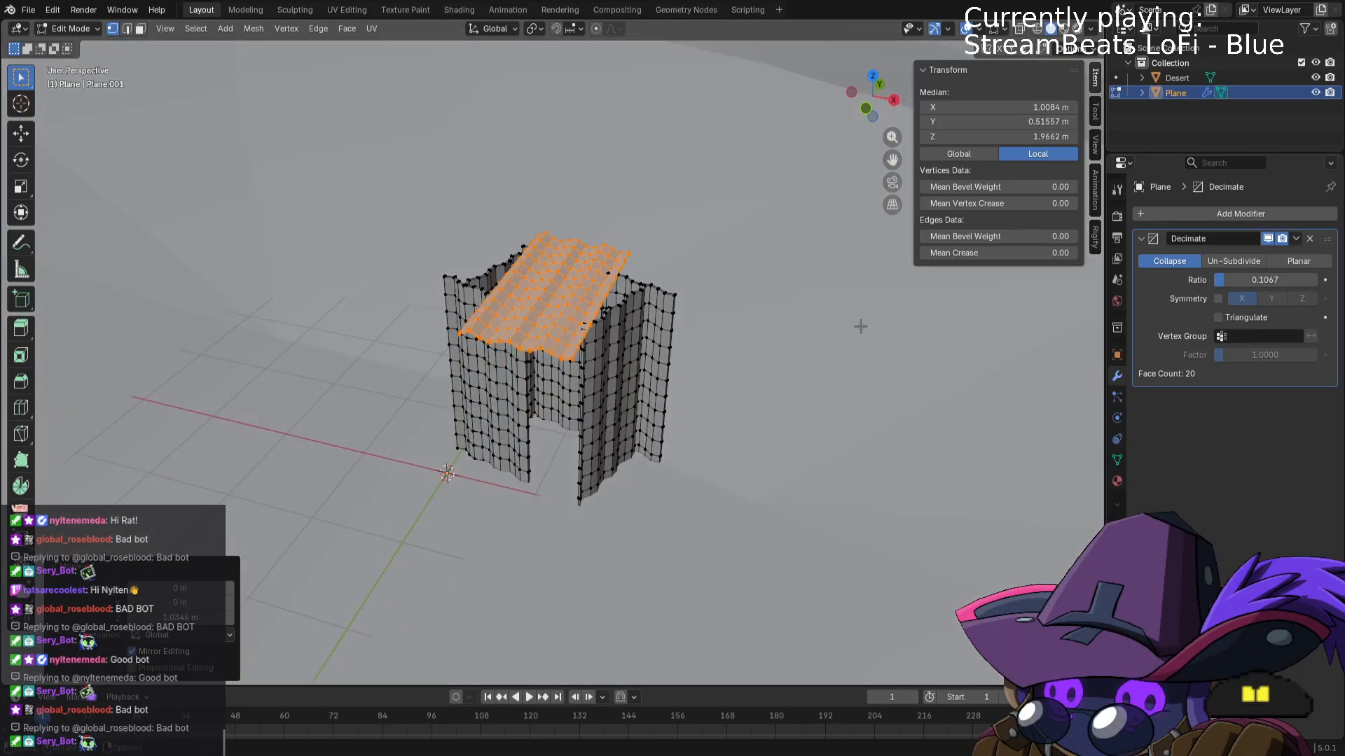
key(KP_7)
key(r)
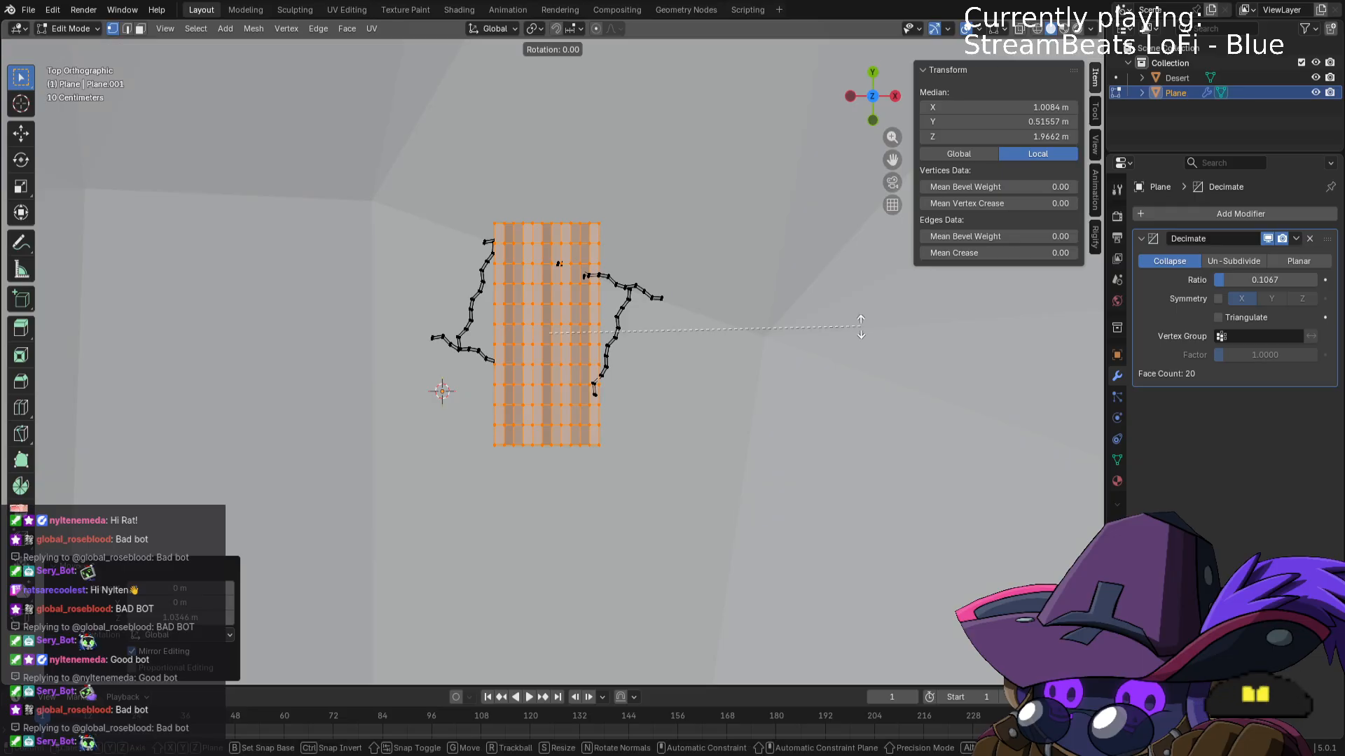
click(503, 497)
key(r)
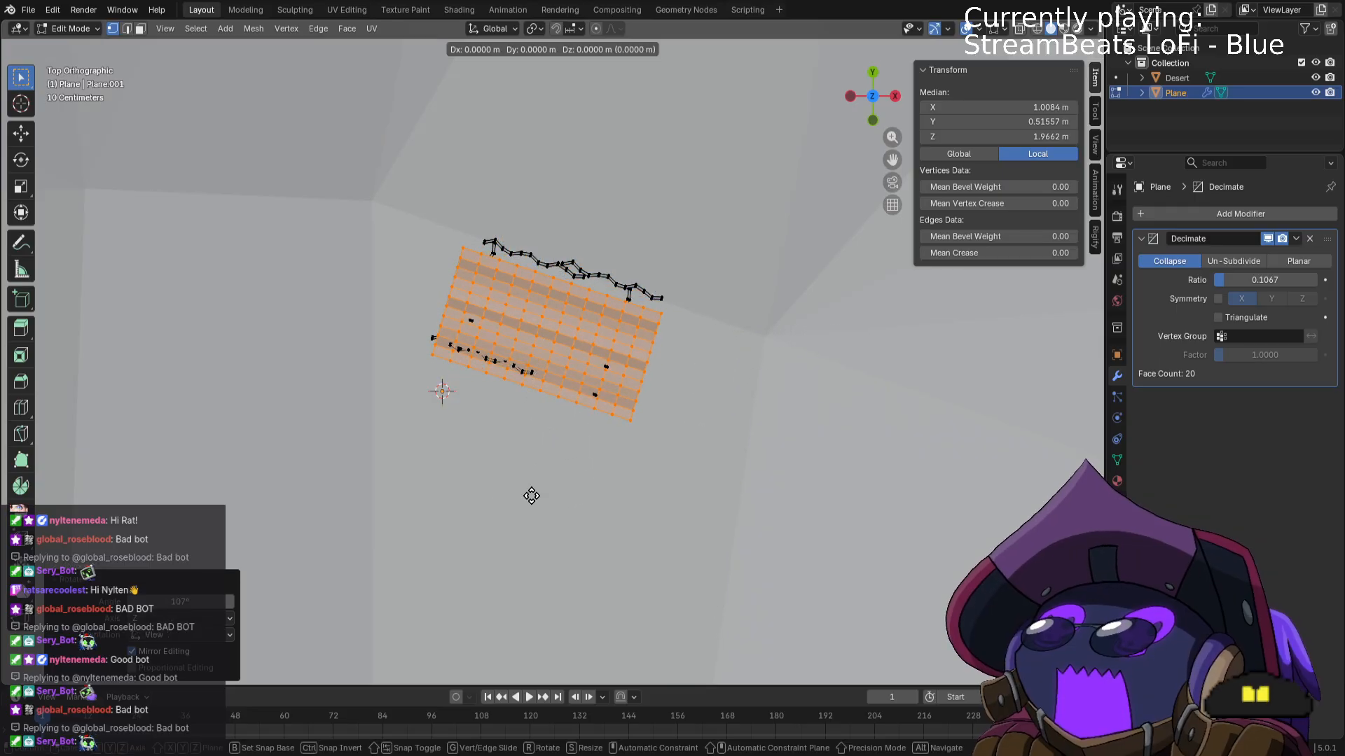
right_click(533, 484)
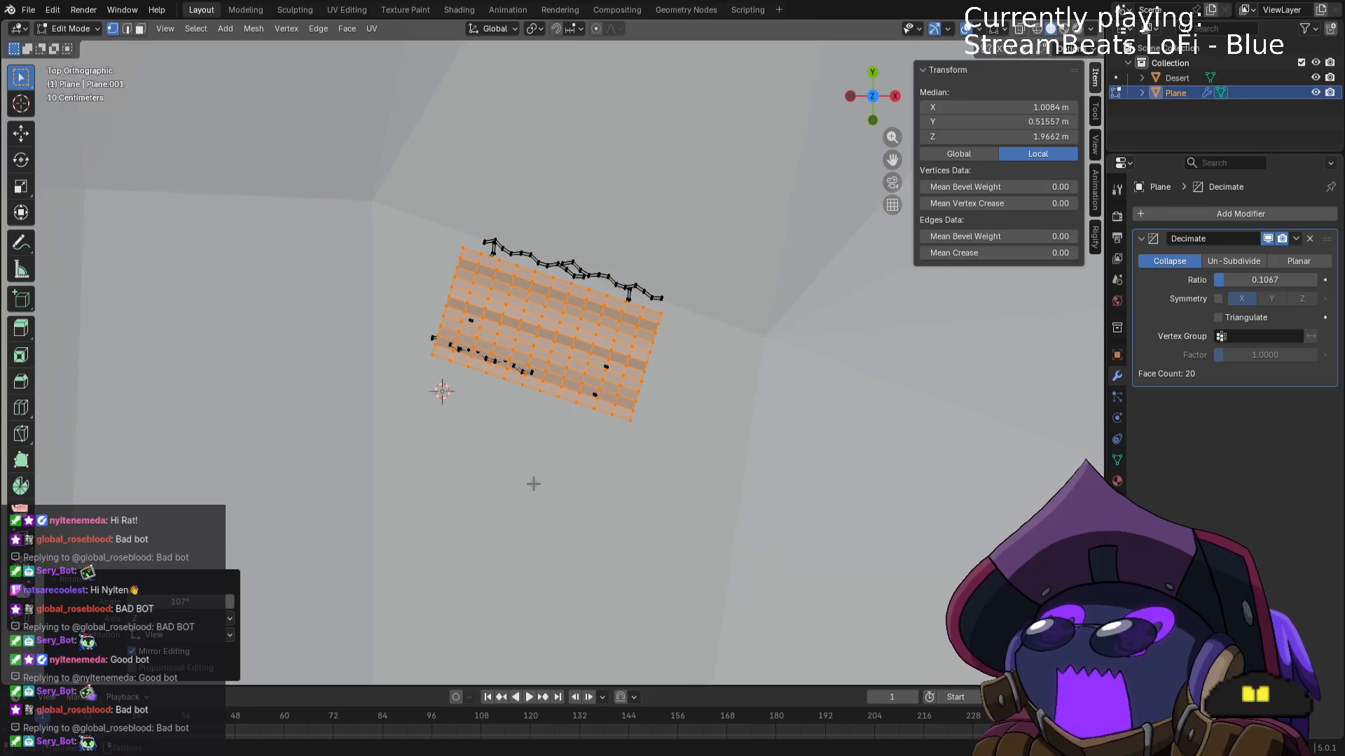
Shift the roof panel about 0.08 m in X and 0.14 m in Y, select the whole mesh and return to Object Mode.
key(g)
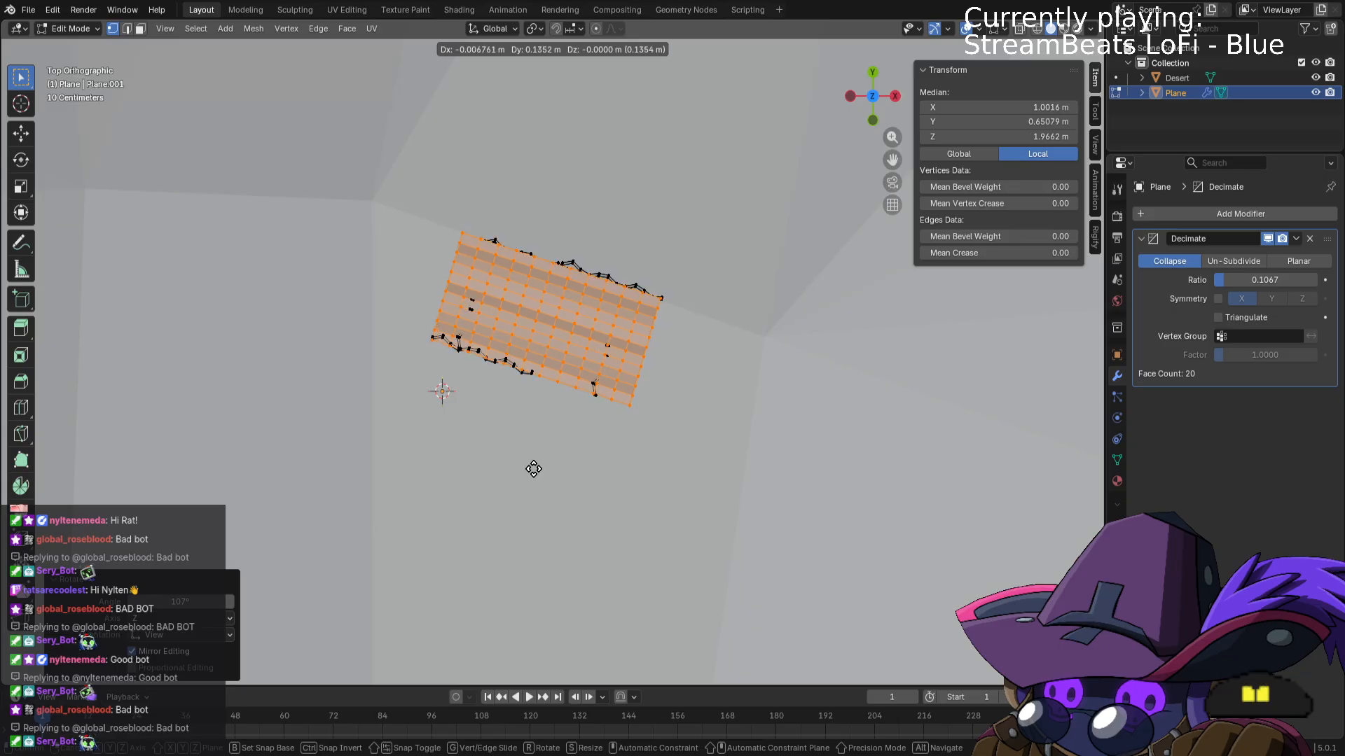
click(544, 469)
middle_drag(543, 469, 677, 271)
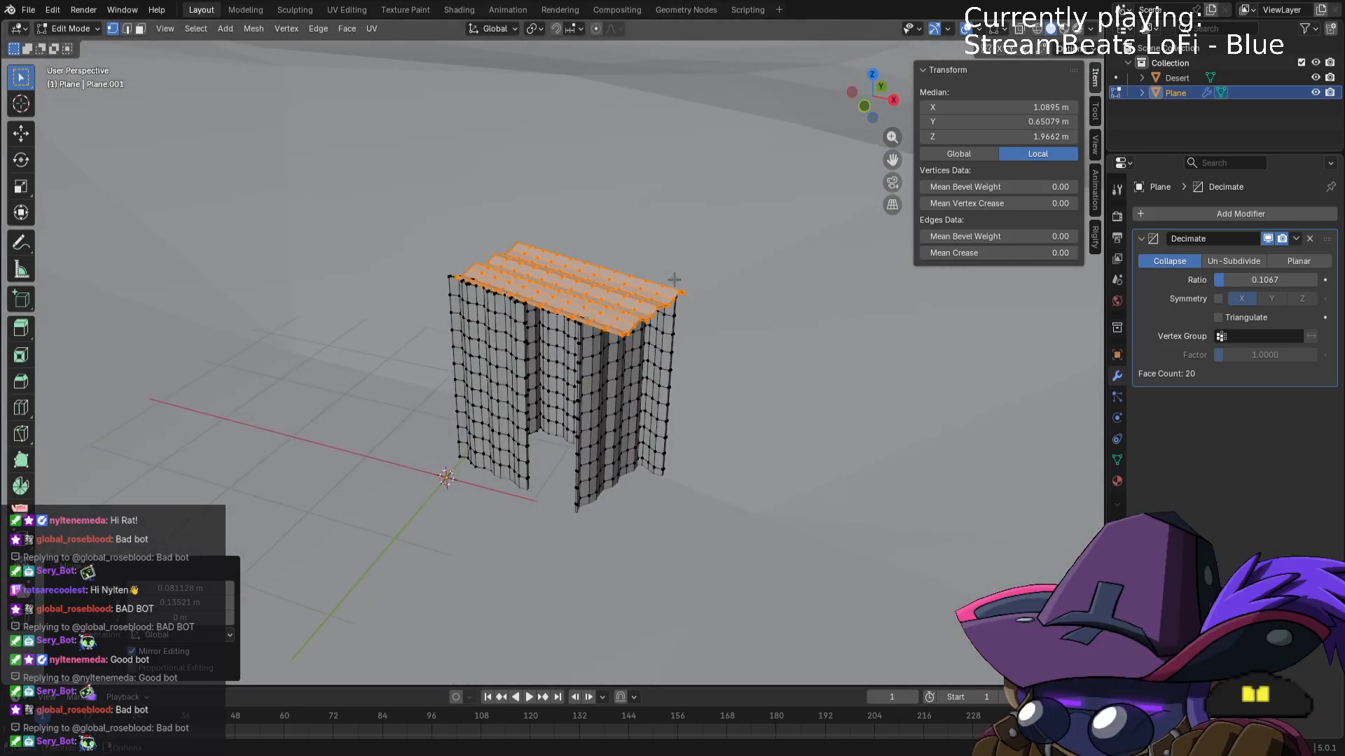
key(a)
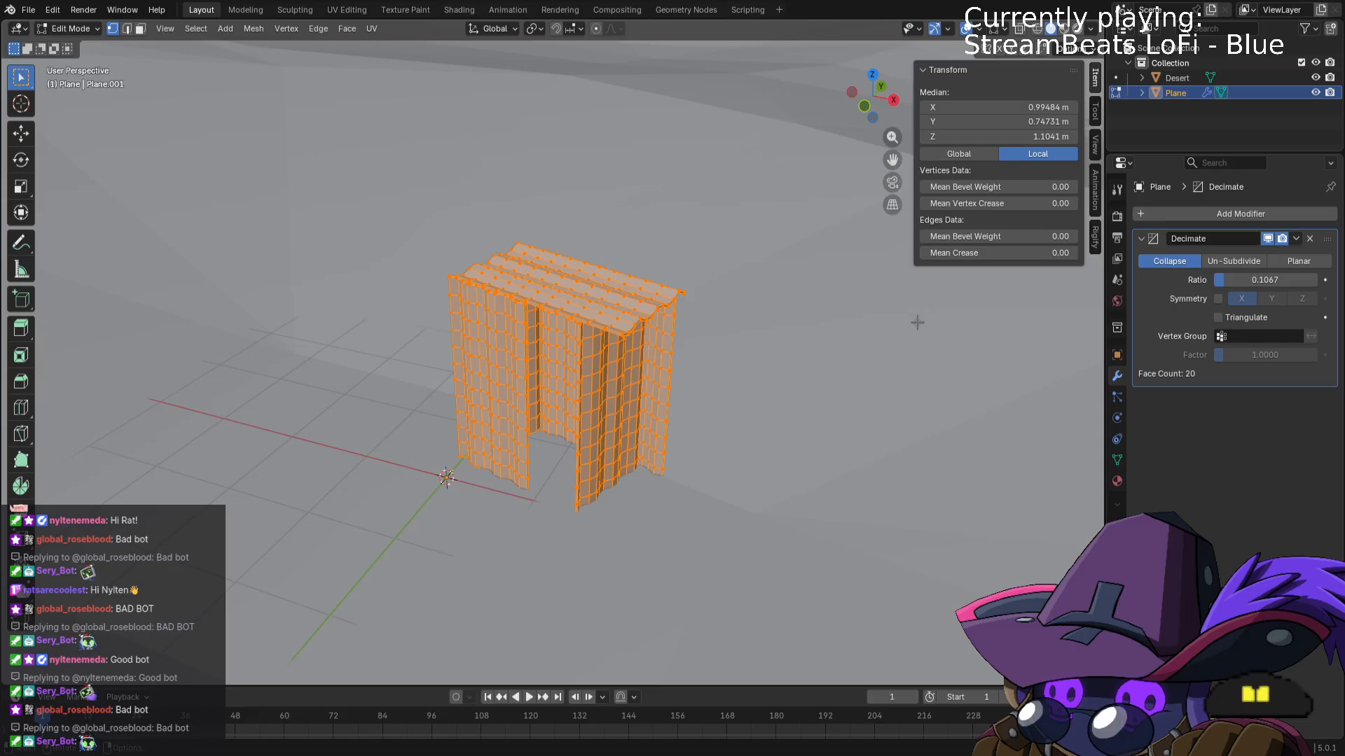
key(Tab)
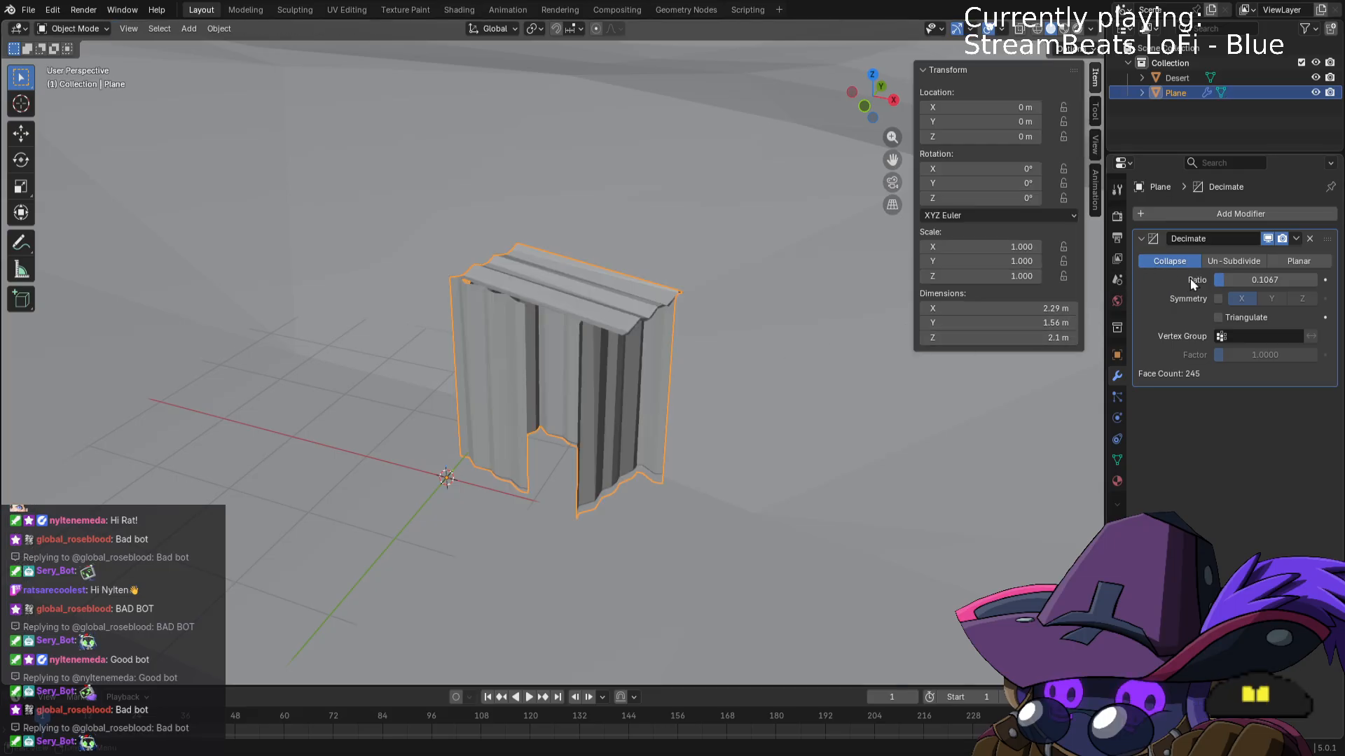
Remove the existing Decimate modifier from the shack object.
click(1295, 239)
click(1308, 241)
click(1308, 240)
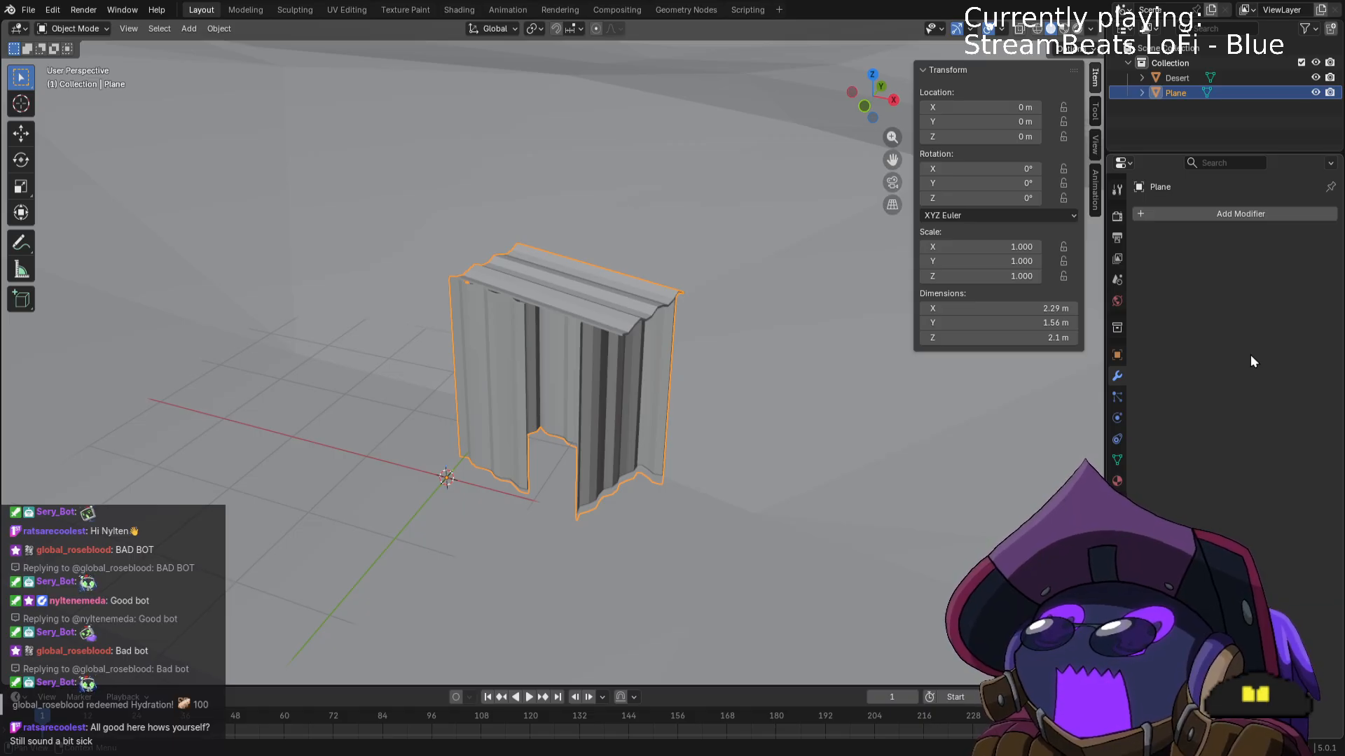
scroll(856, 417, up, 4)
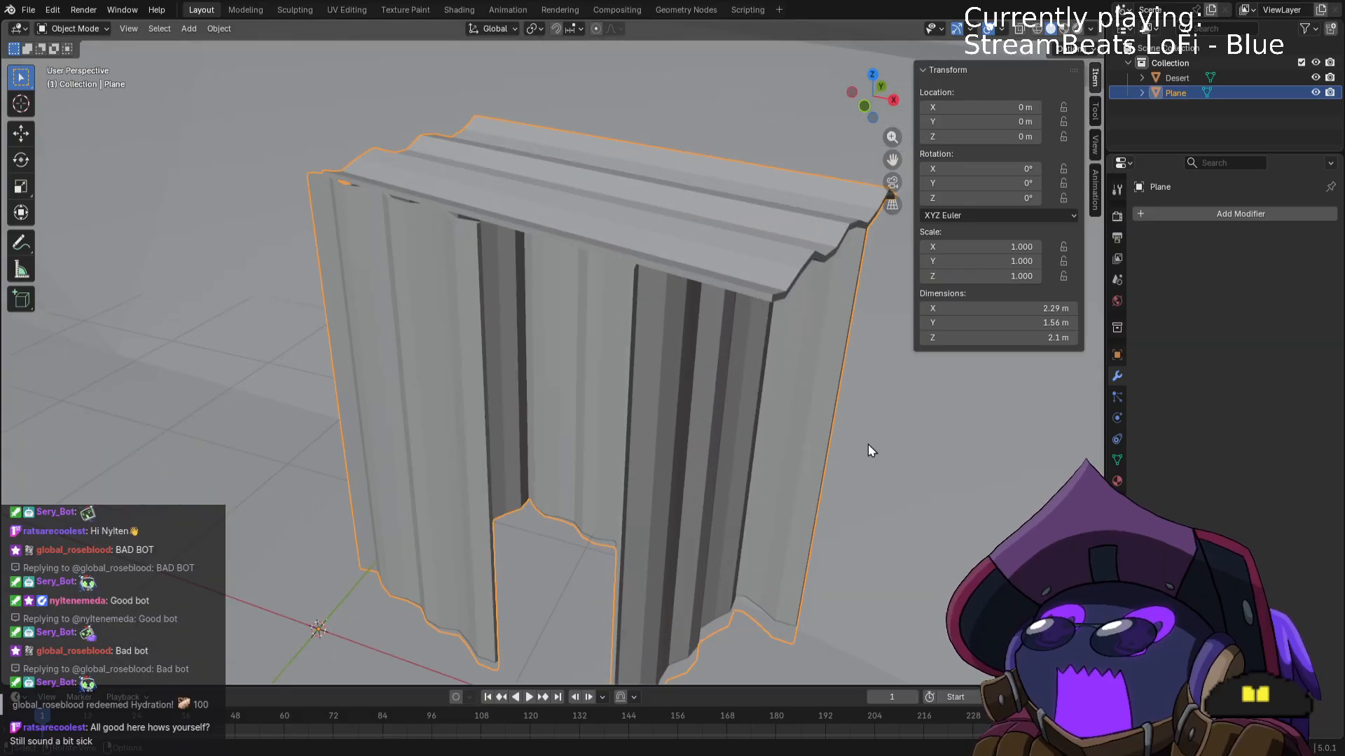
scroll(901, 427, down, 5)
middle_drag(892, 428, 952, 411)
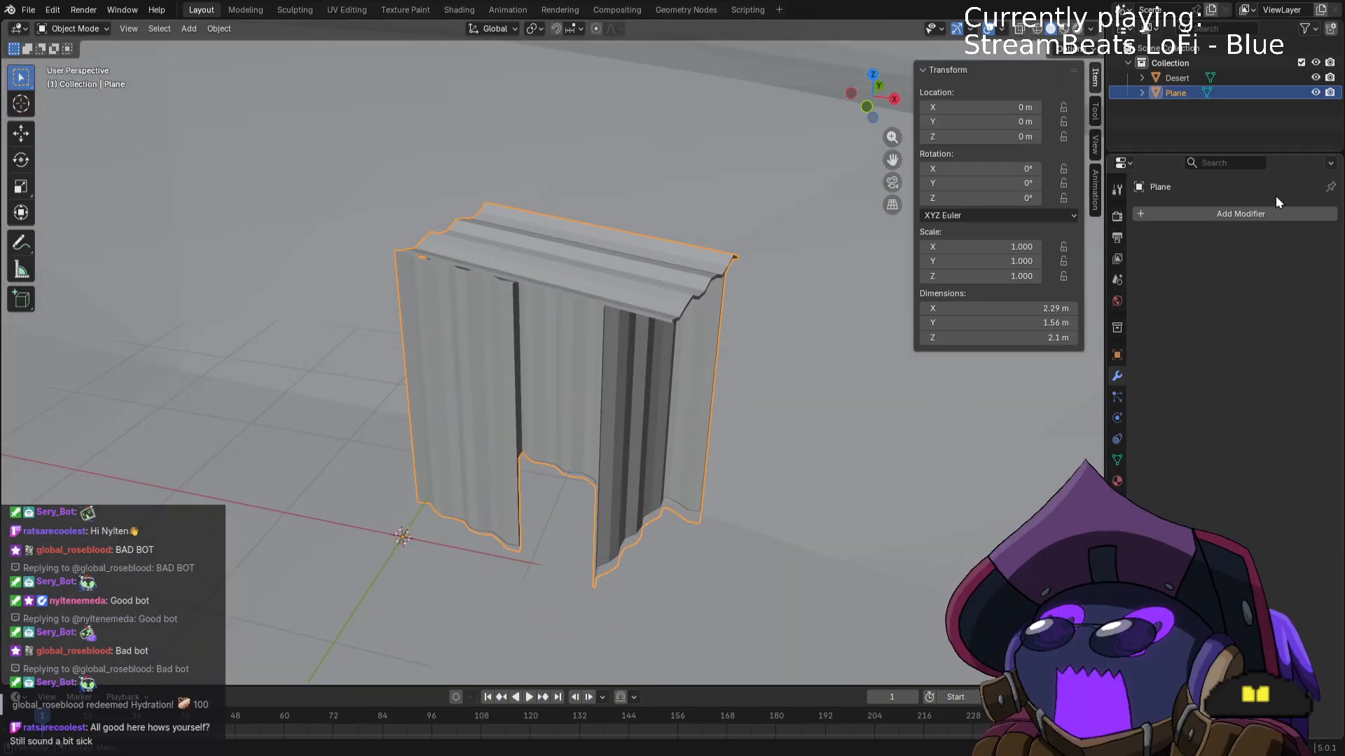
Add a fresh Decimate modifier to the shack, set its Collapse ratio to about 0.1467 and apply it.
click(1269, 213)
click(1214, 213)
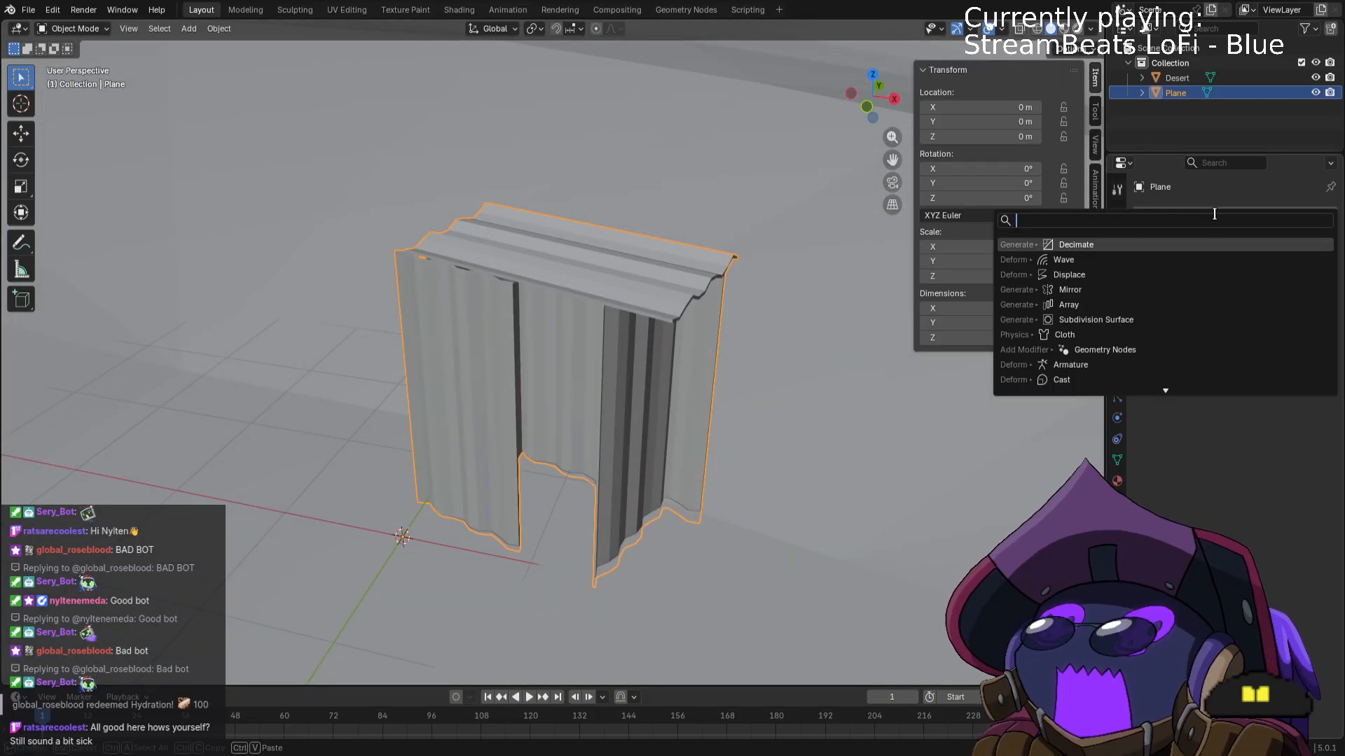
key(Return)
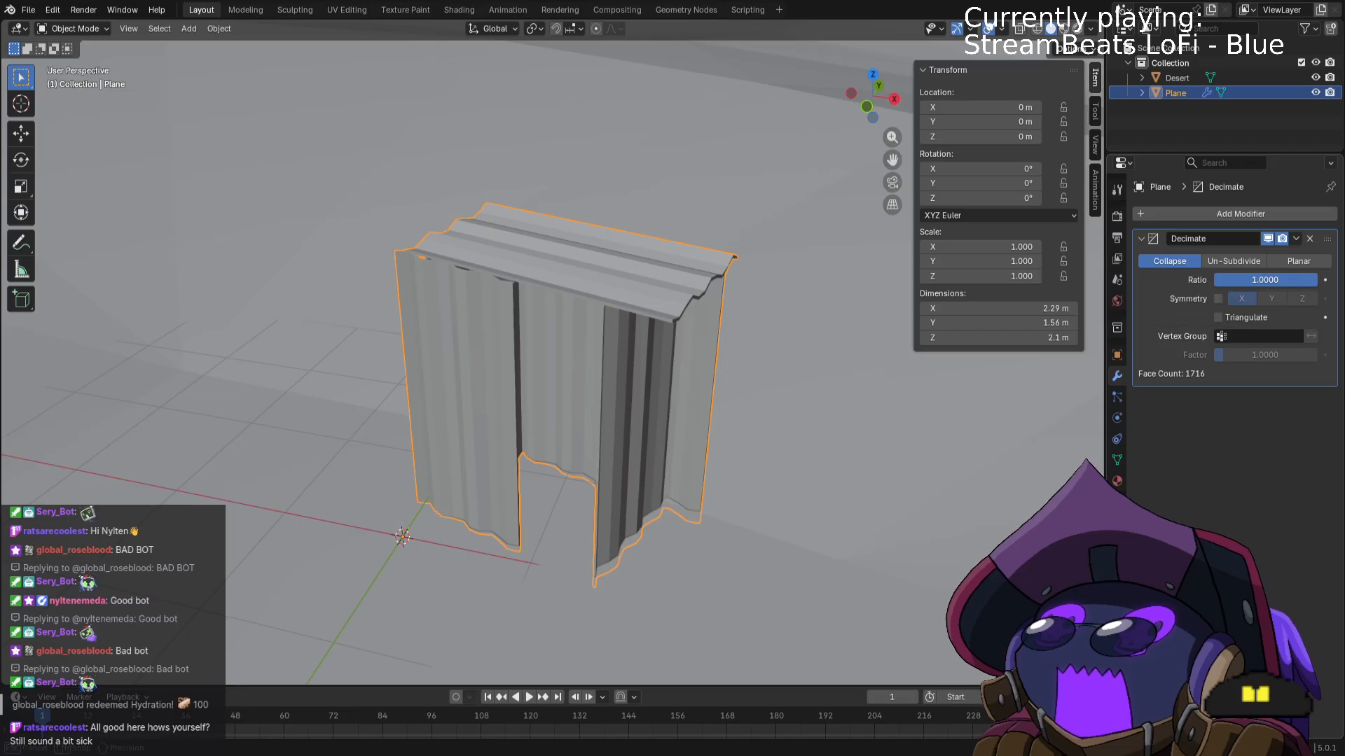
drag(1288, 279, 1206, 279)
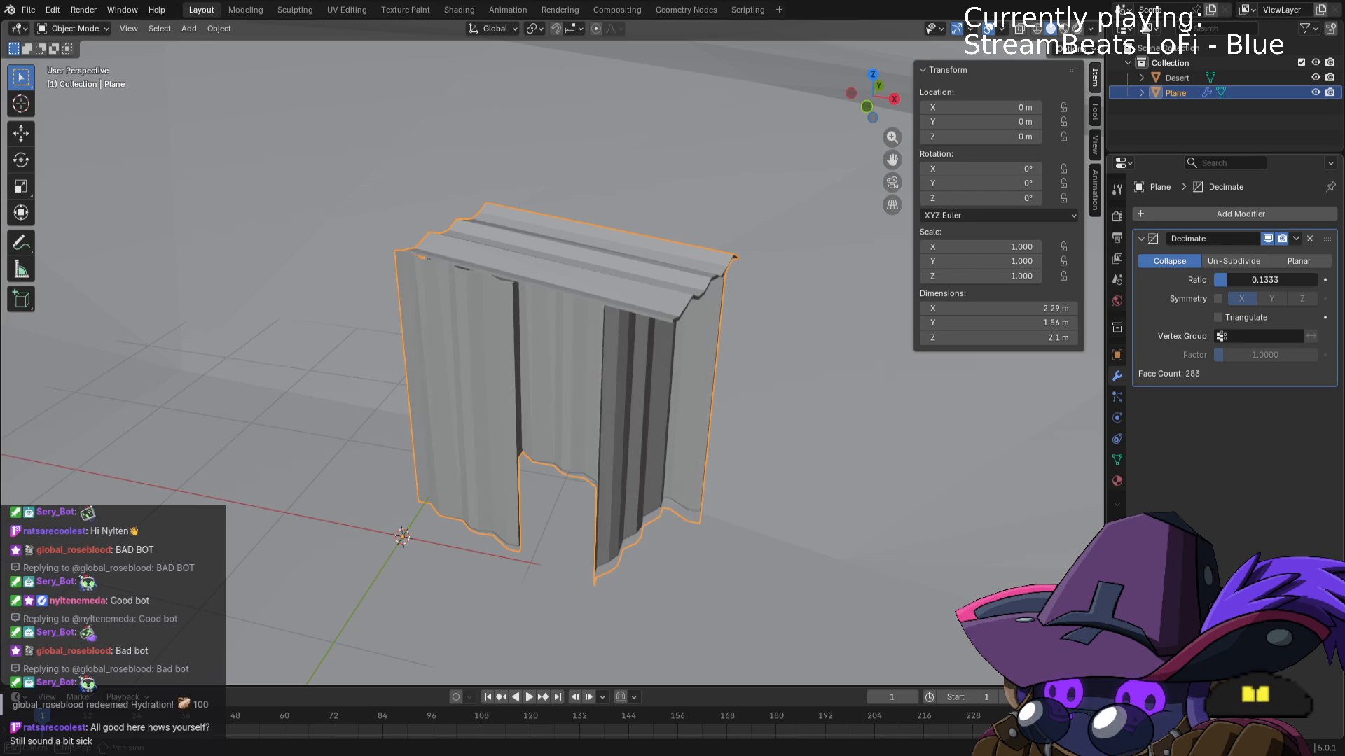
middle_drag(961, 385, 890, 388)
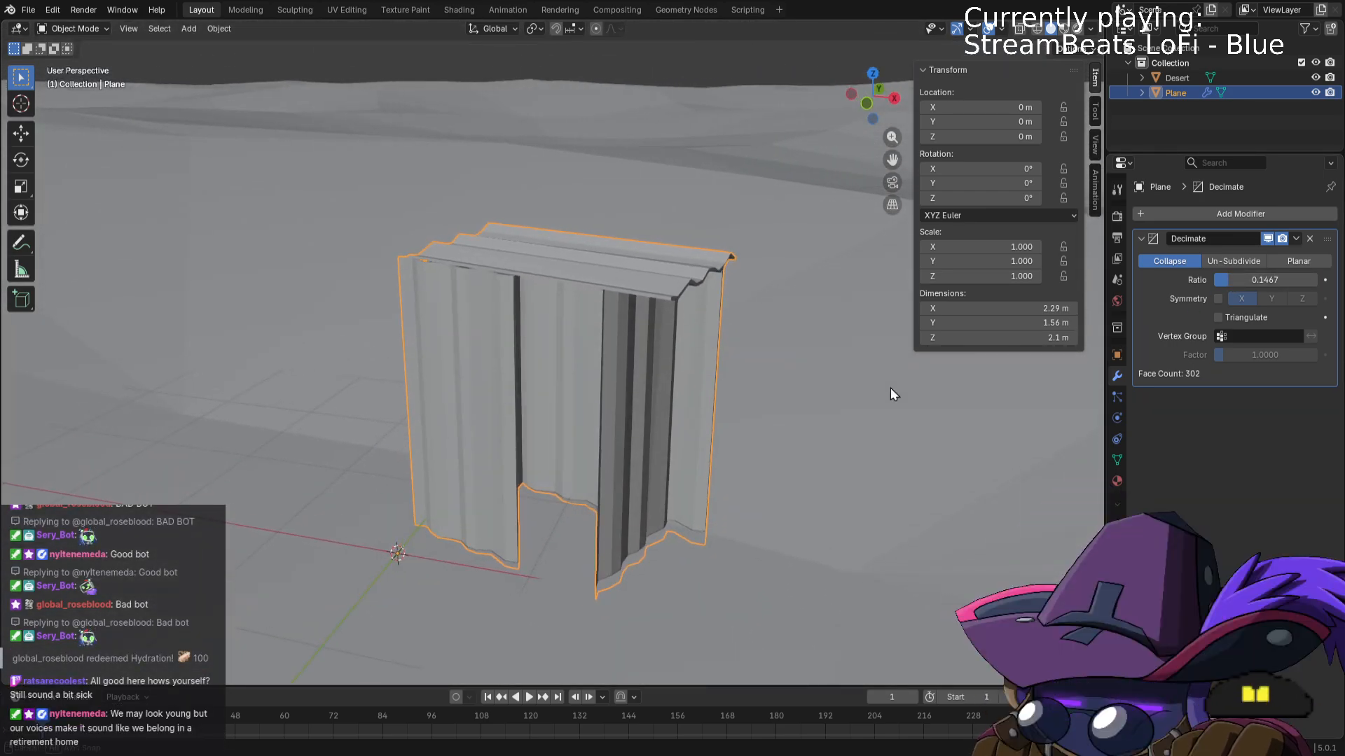
click(1297, 238)
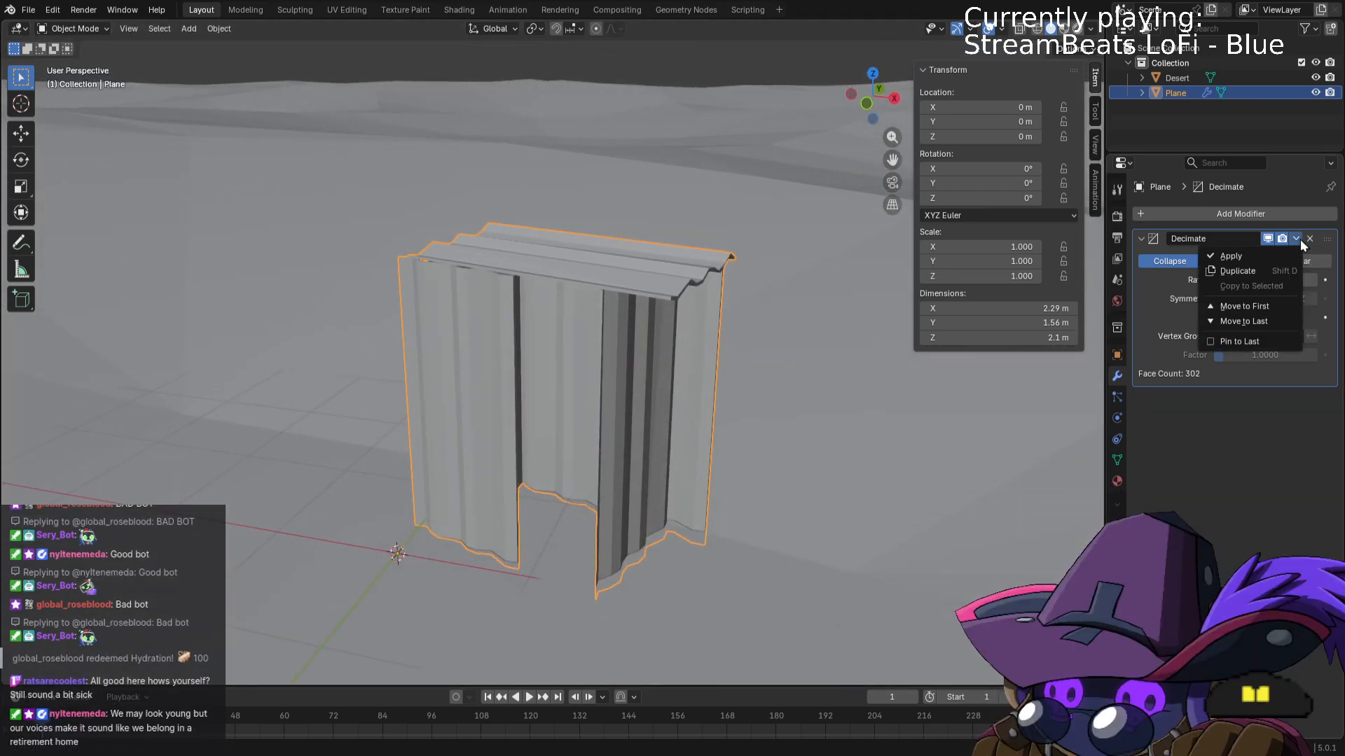
click(1255, 260)
Enter Edit Mode and lower the whole shack mesh about 0.86 m along Z into the terrain.
scroll(909, 455, down, 3)
key(Tab)
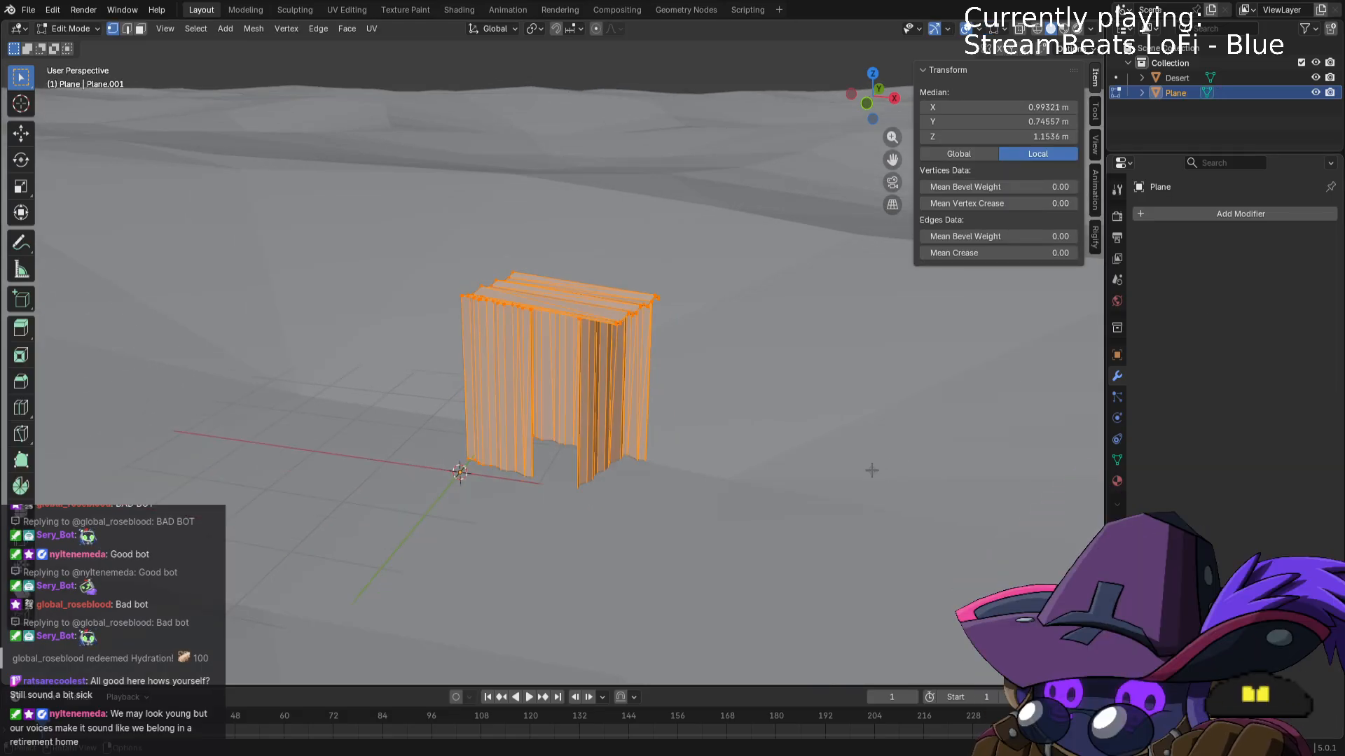
key(g)
key(z)
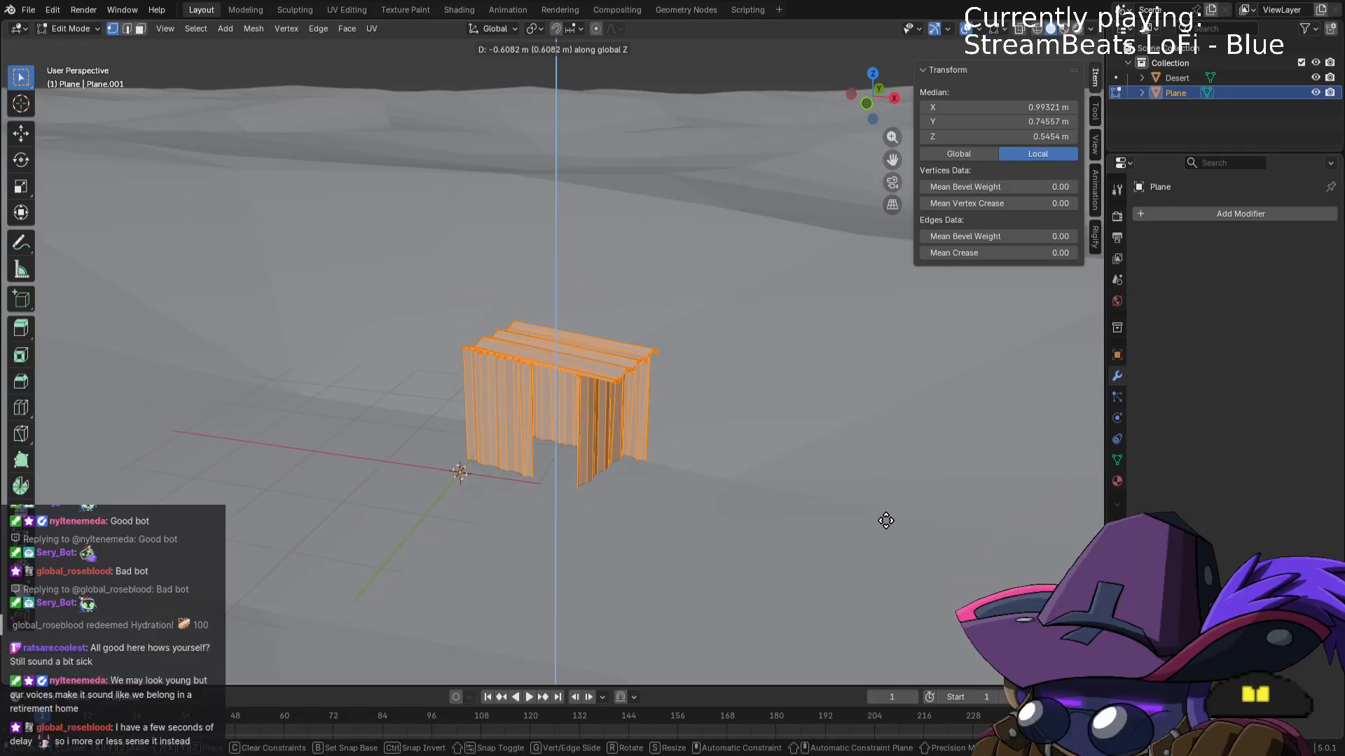
click(876, 540)
In wireframe front view, raise the walls' bottom vertices about 0.84 m along Z, then return to solid shading and deselect.
middle_drag(876, 540, 903, 483)
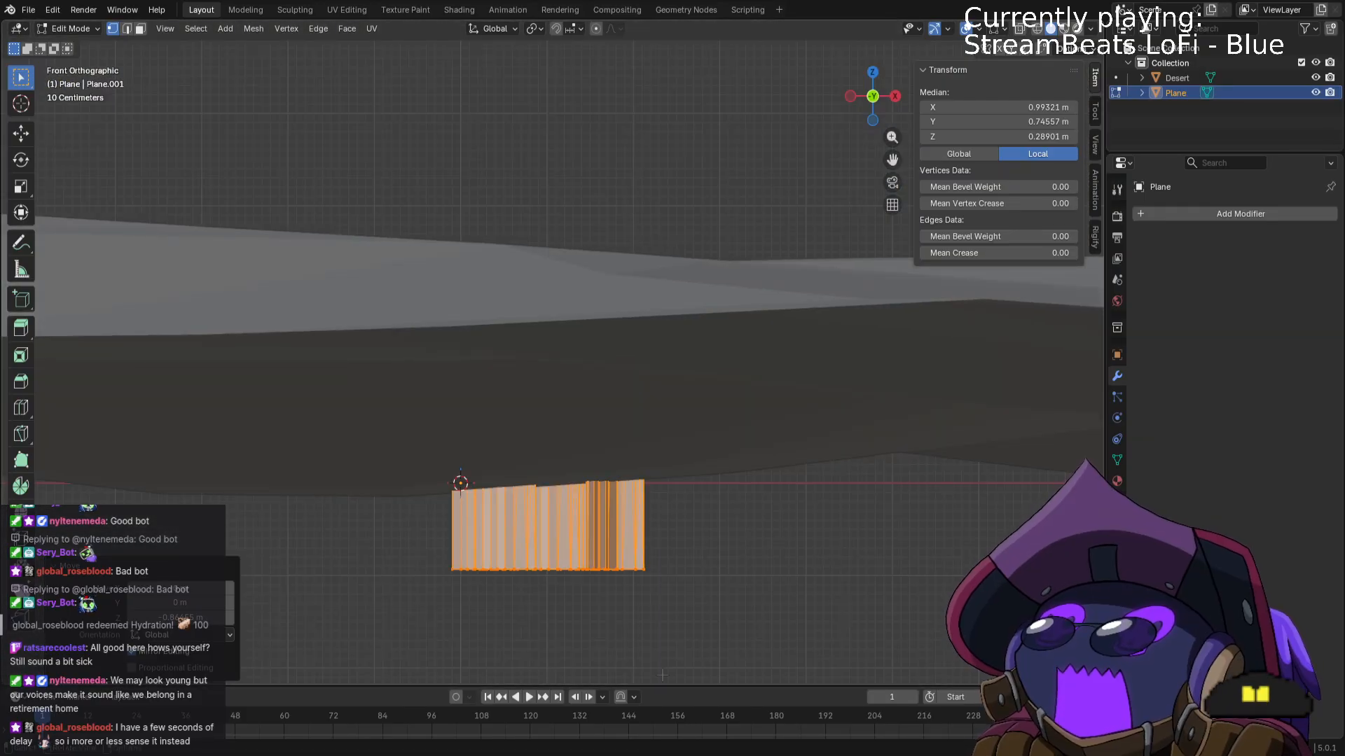
key(z)
click(595, 627)
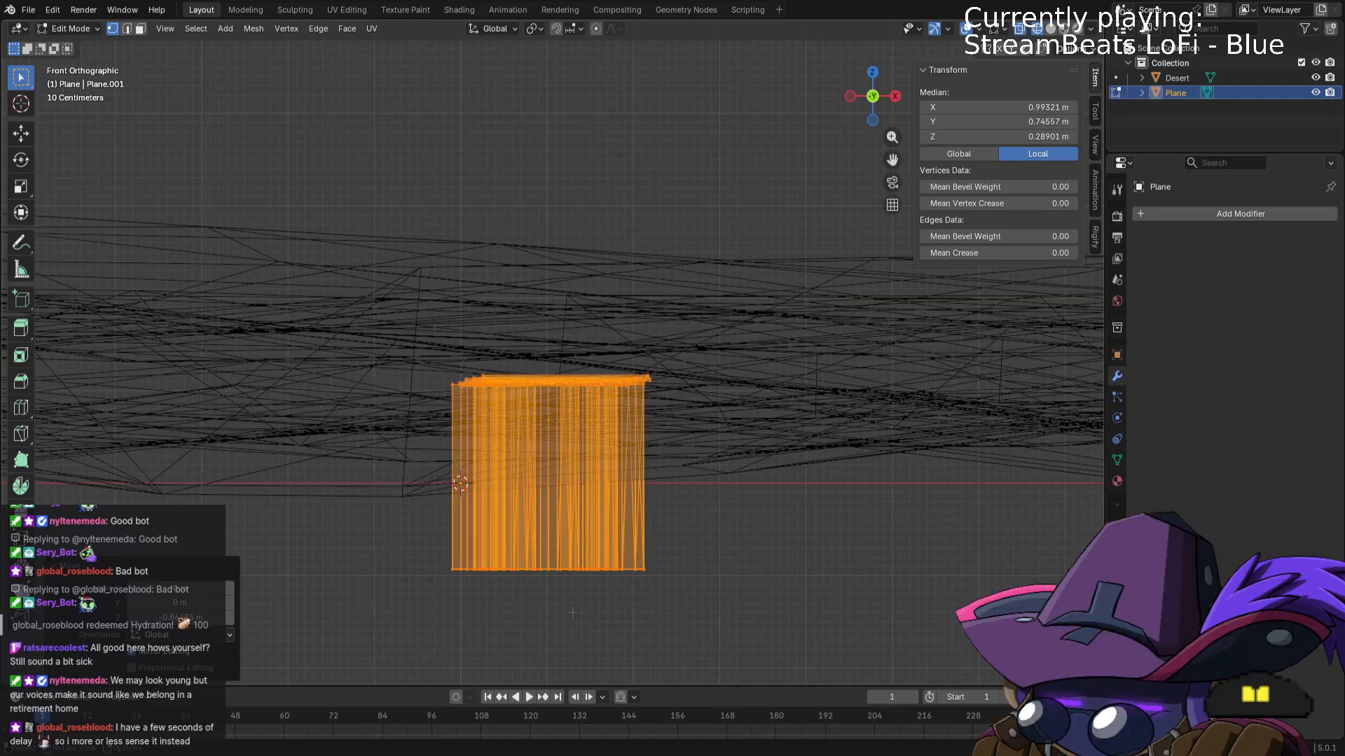
drag(435, 546, 744, 632)
key(g)
key(z)
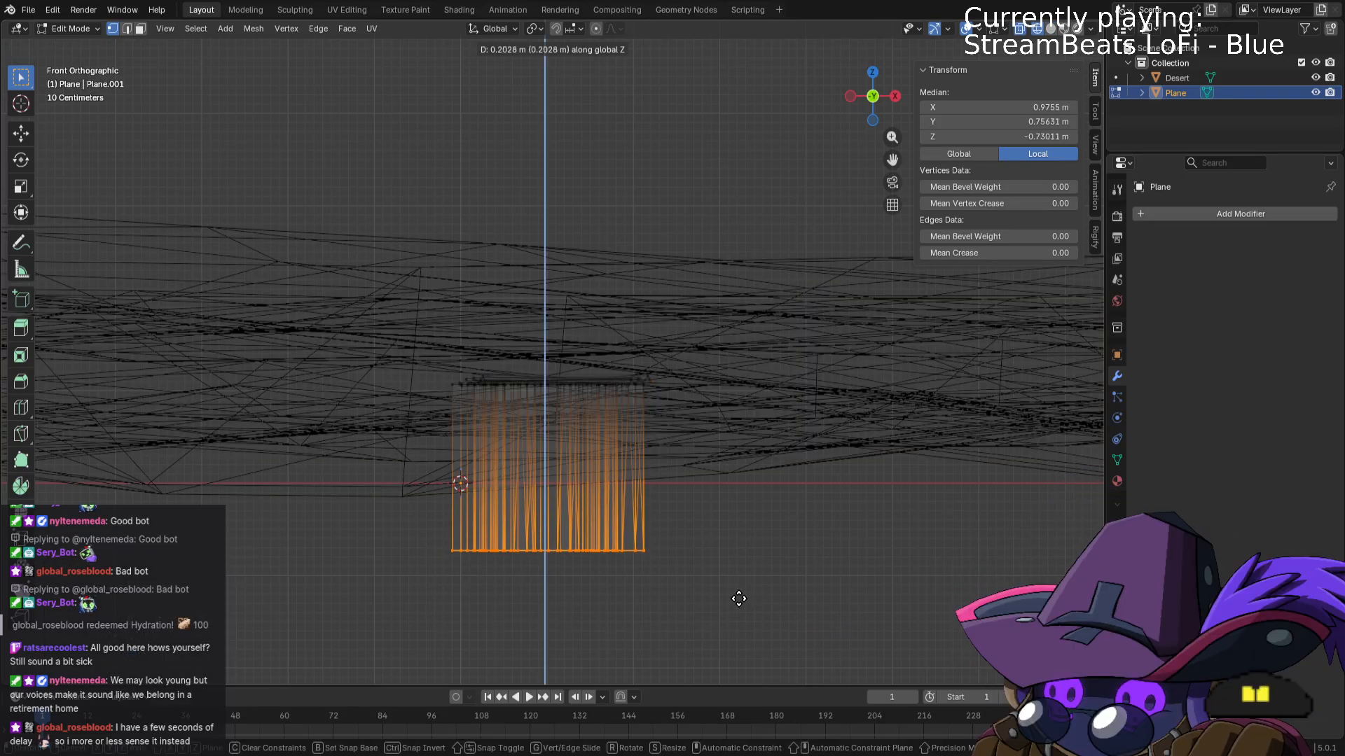
click(742, 553)
middle_drag(742, 554, 741, 425)
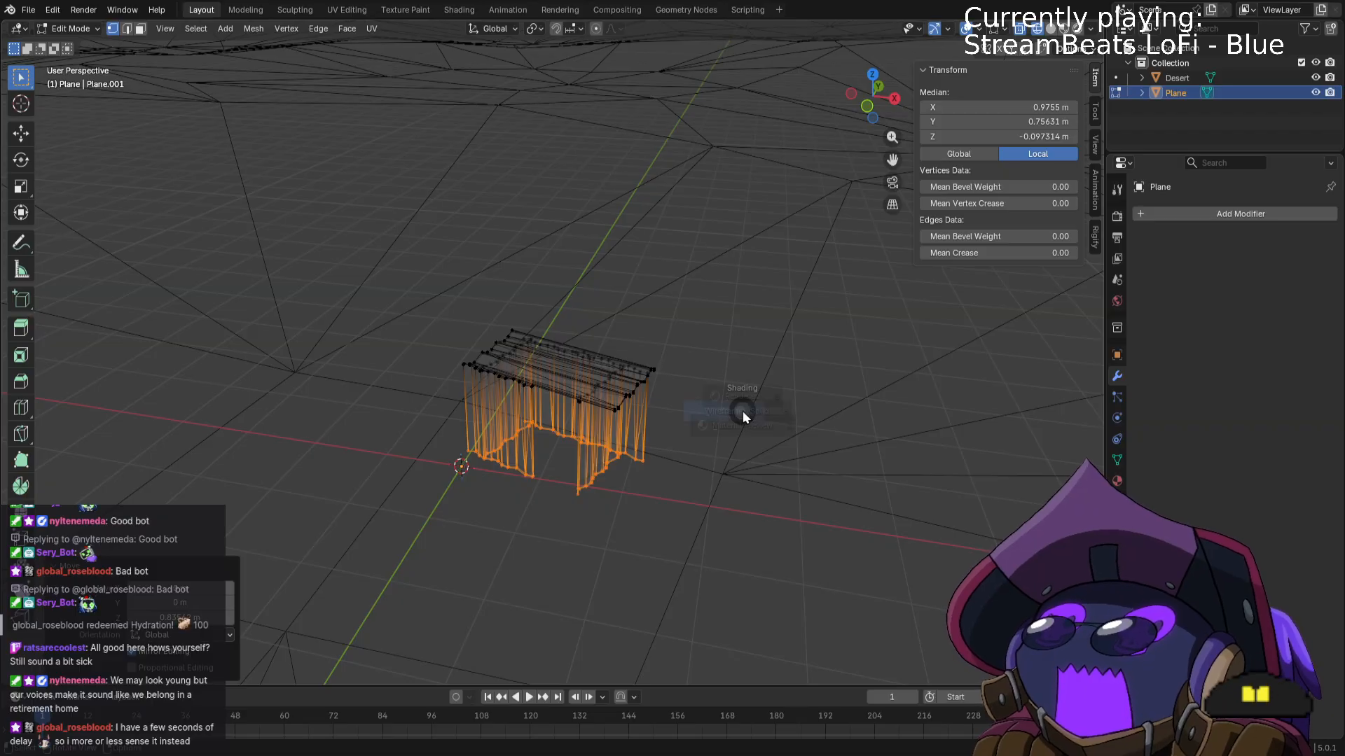
click(840, 411)
middle_drag(840, 411, 765, 527)
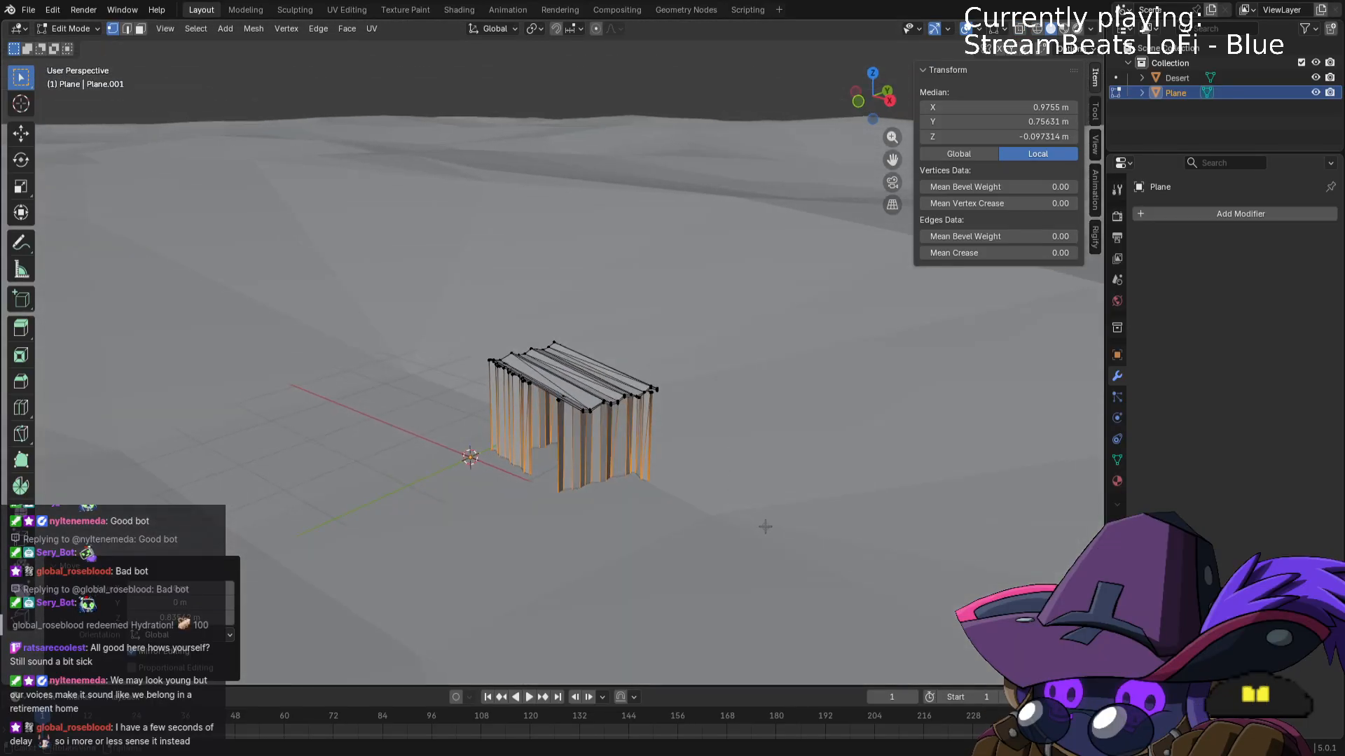
click(764, 527)
Examine the shack's size relative to the whole desert terrain from above and up close.
scroll(753, 490, down, 12)
middle_drag(765, 411, 780, 538)
scroll(776, 490, down, 5)
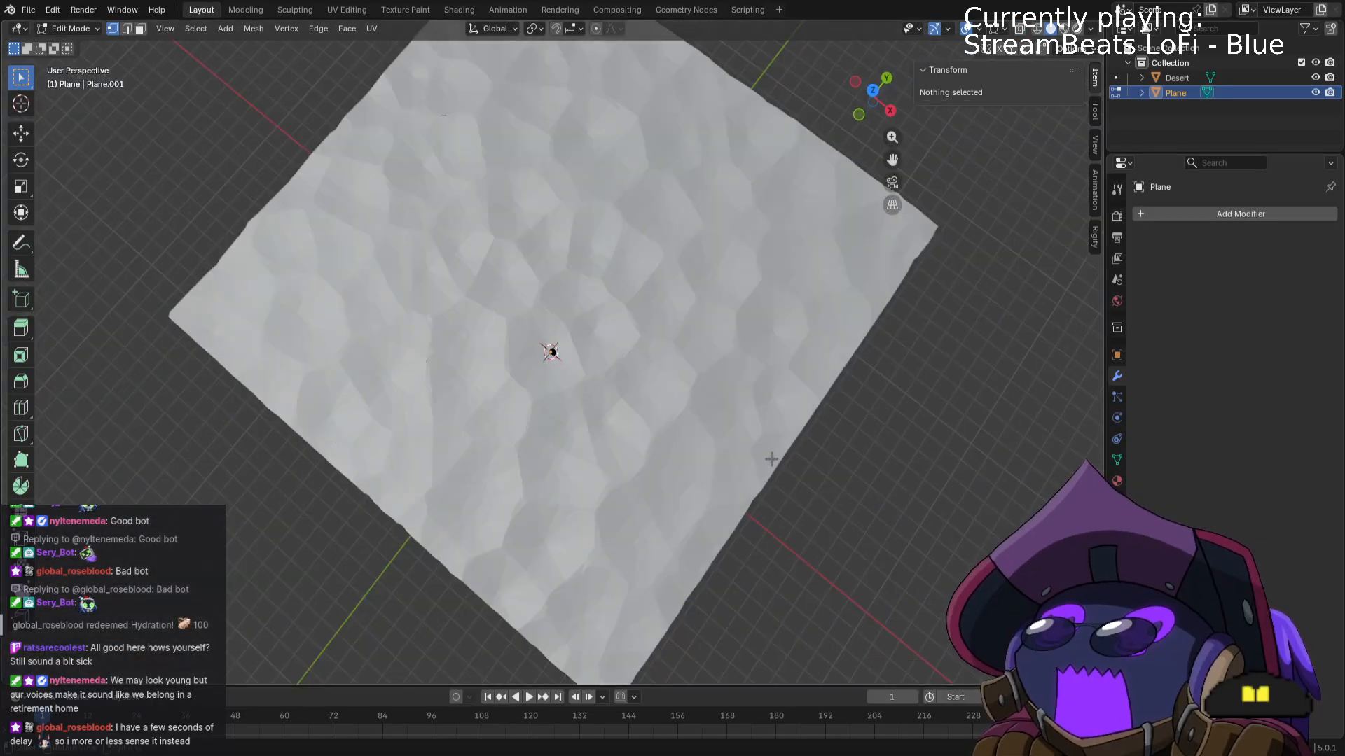
middle_drag(771, 459, 781, 408)
scroll(790, 415, up, 10)
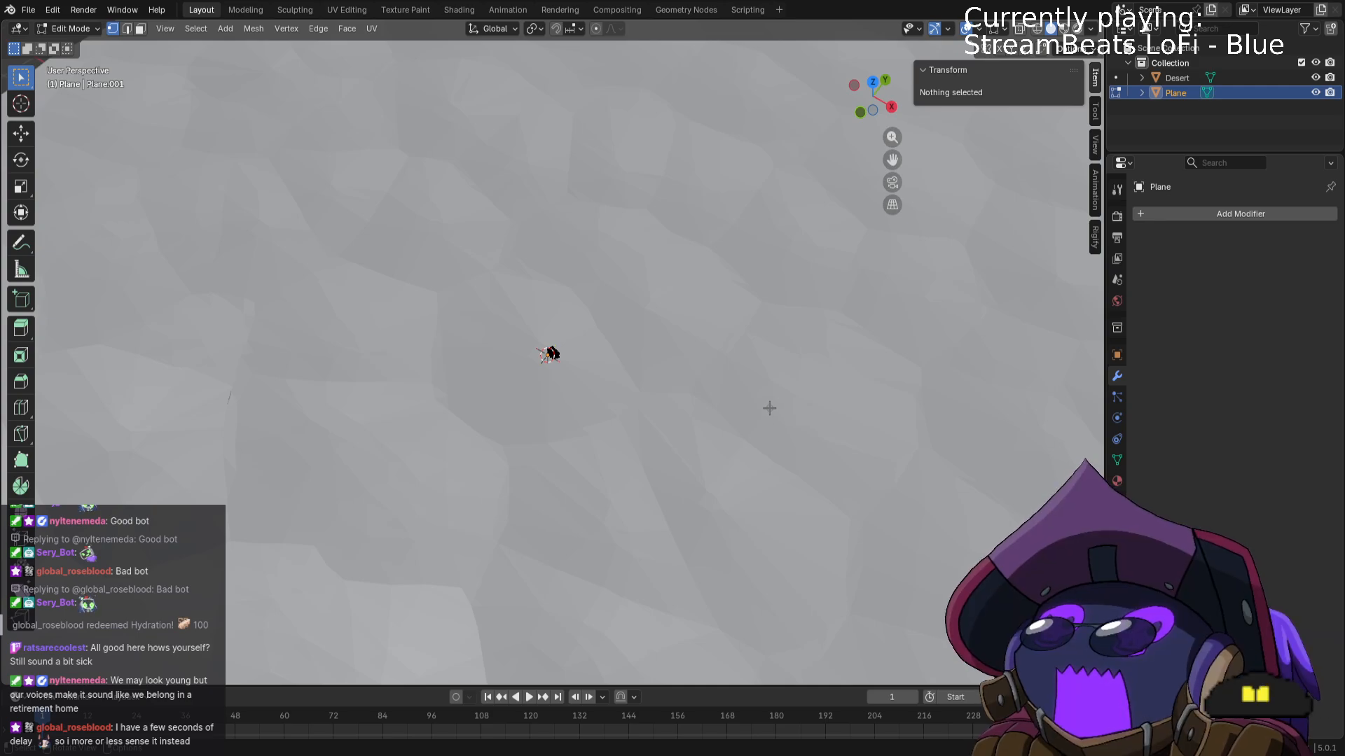
scroll(768, 407, down, 10)
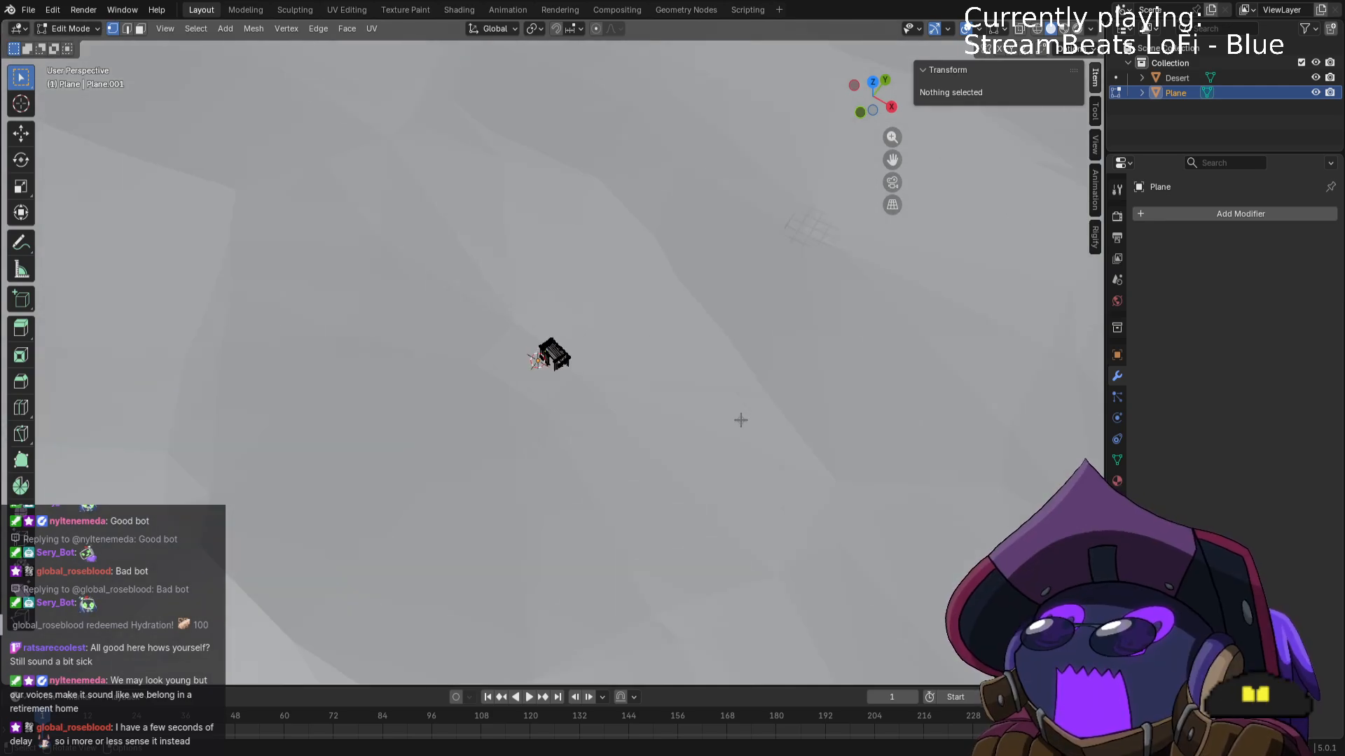
middle_drag(714, 437, 765, 354)
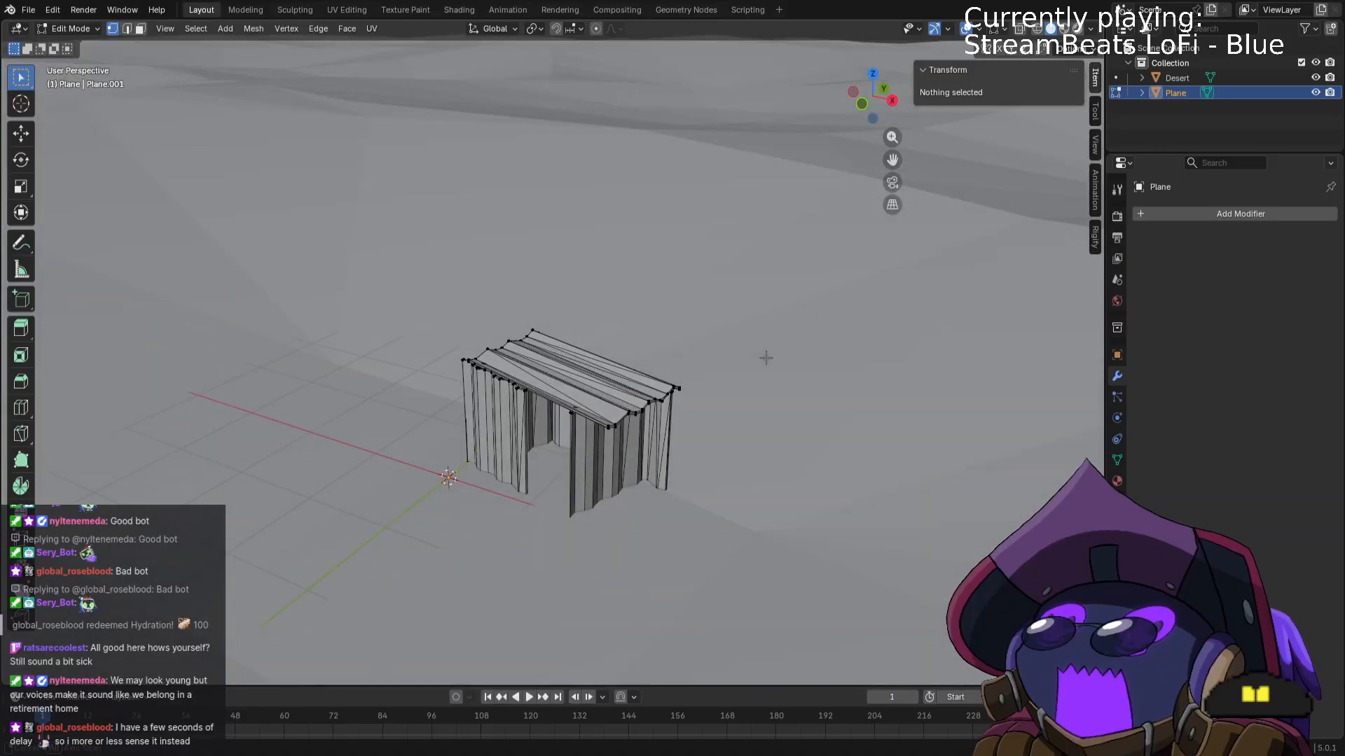
Move the entire shack mesh about 1.16 m along the global X axis.
key(a)
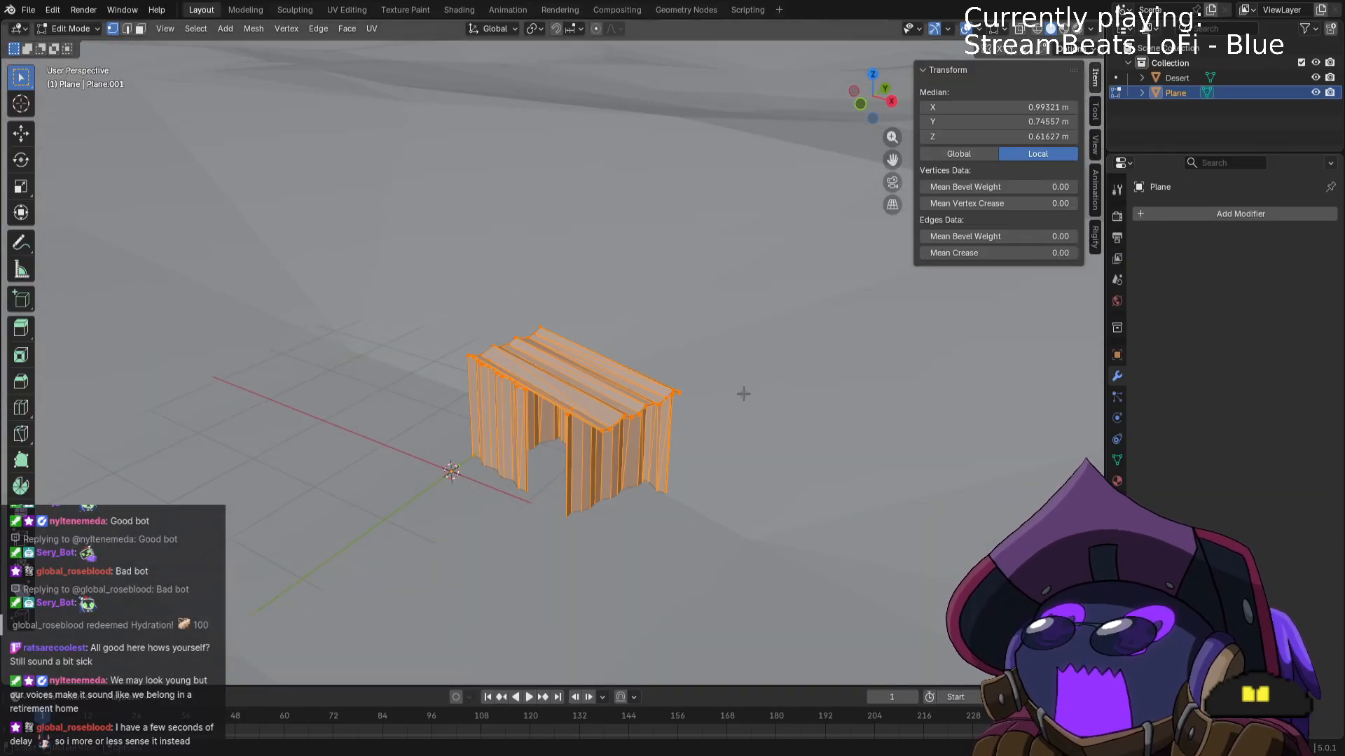
key(g)
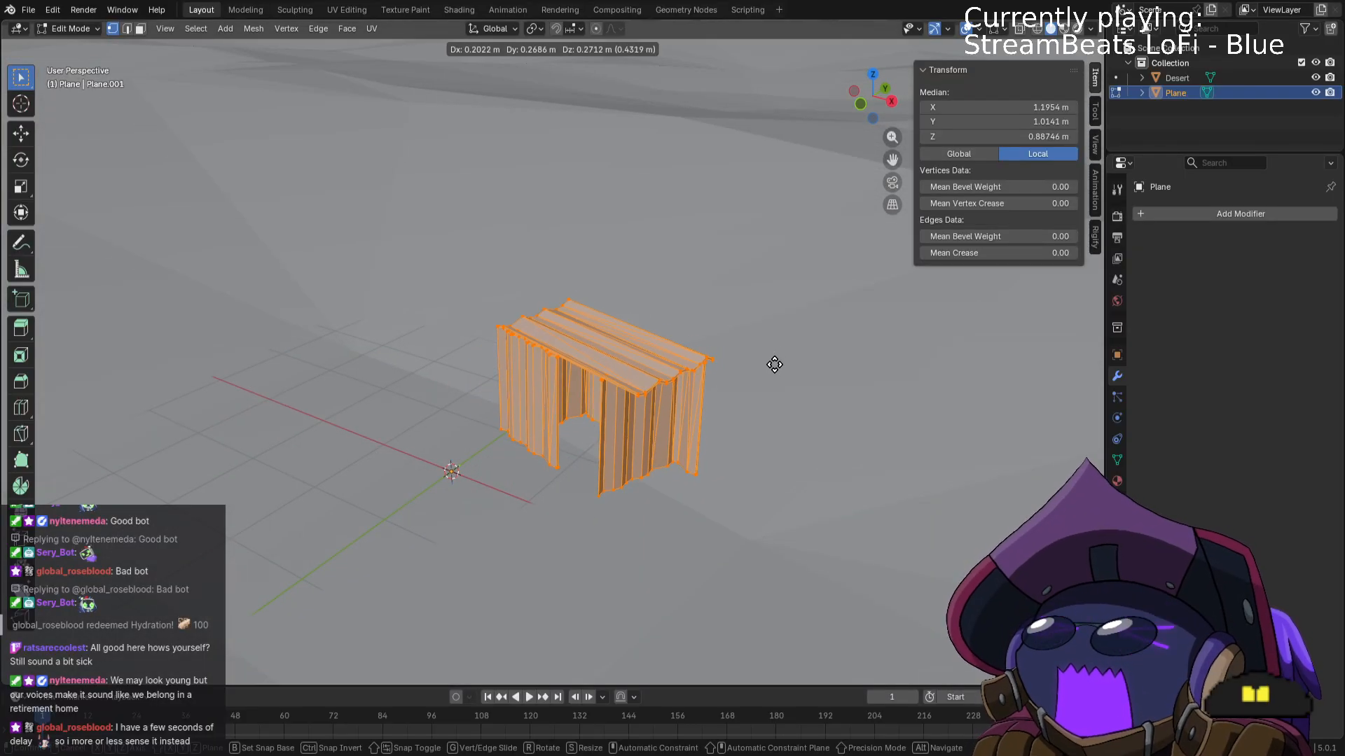
key(x)
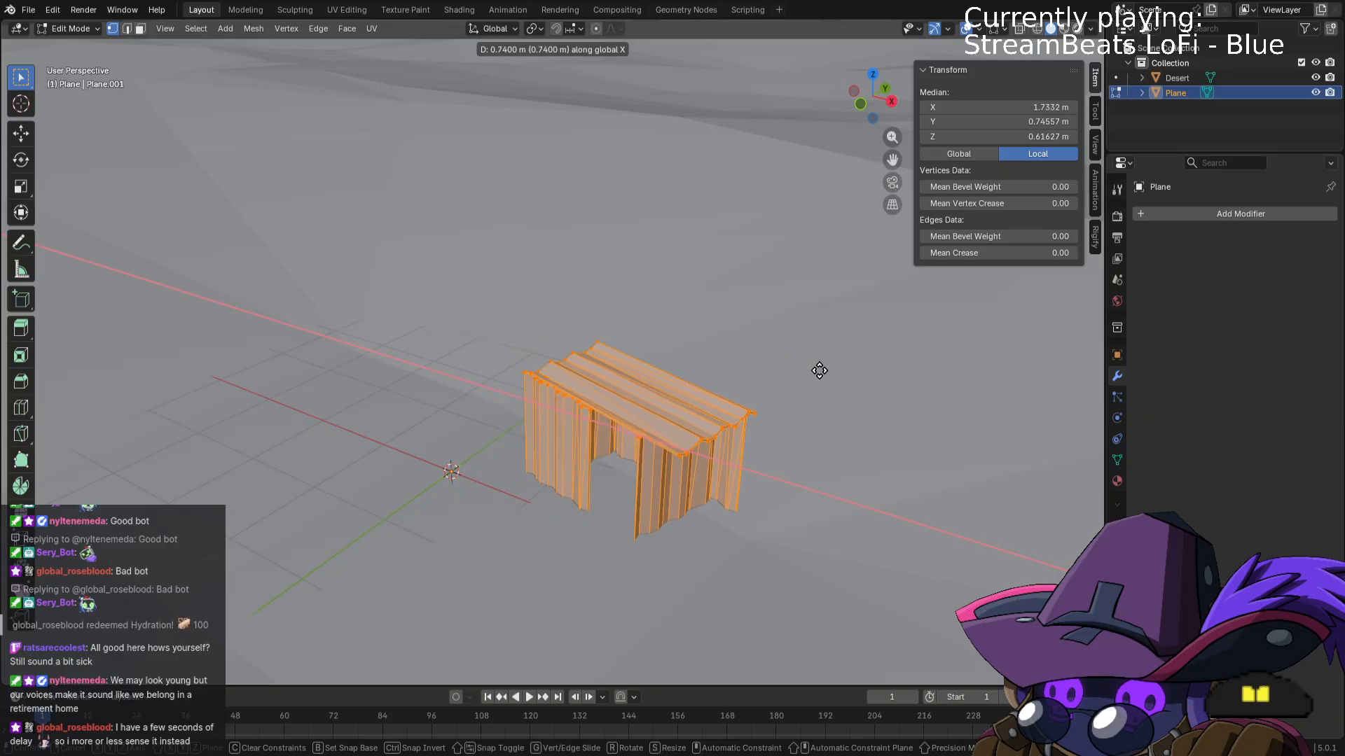
click(860, 371)
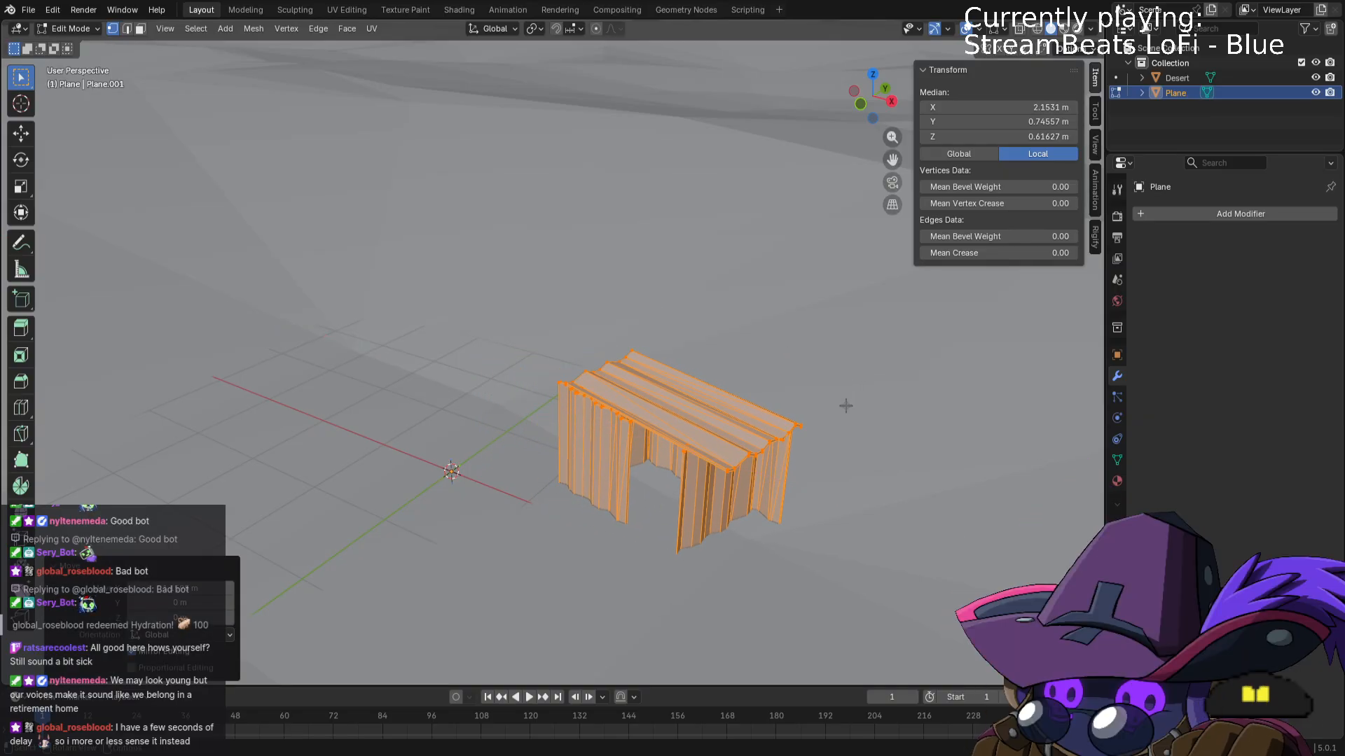
Rotate the entire shack mesh about -49° around the global Z axis.
key(r)
key(z)
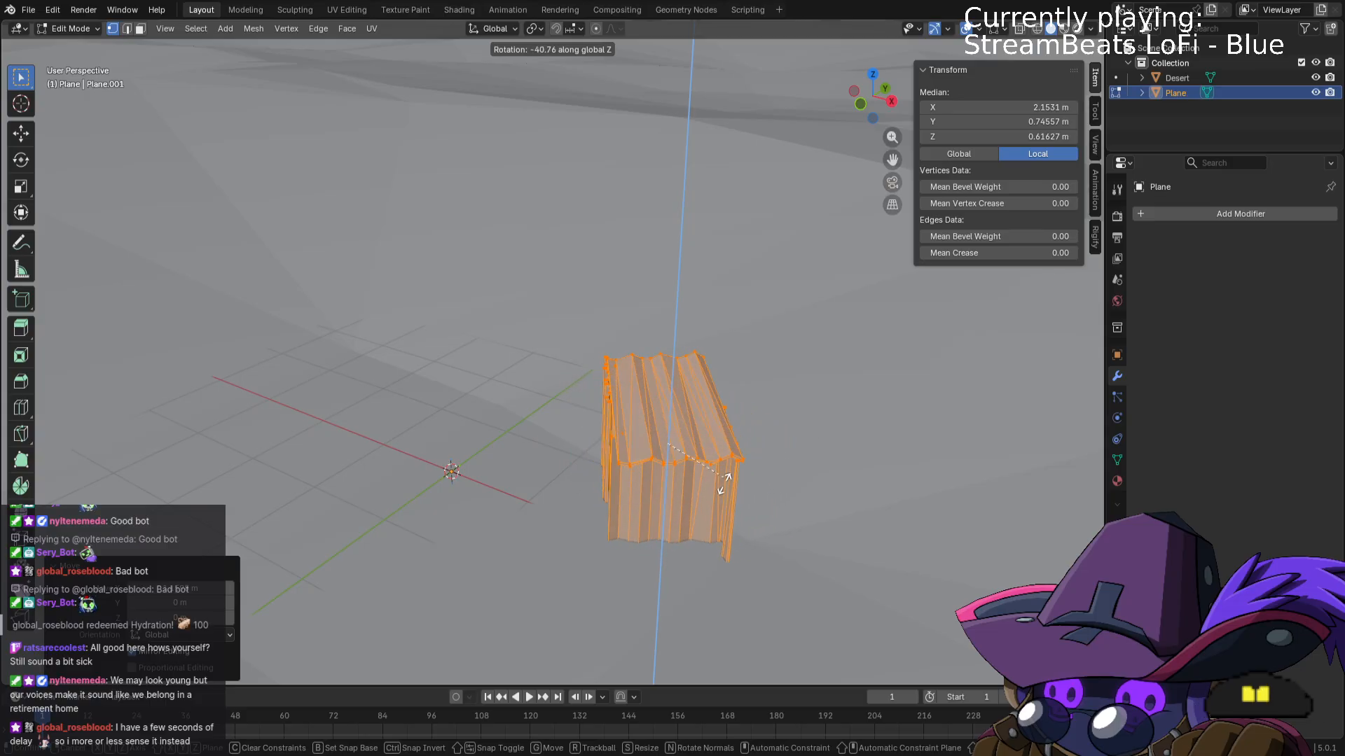
click(735, 506)
scroll(744, 456, down, 2)
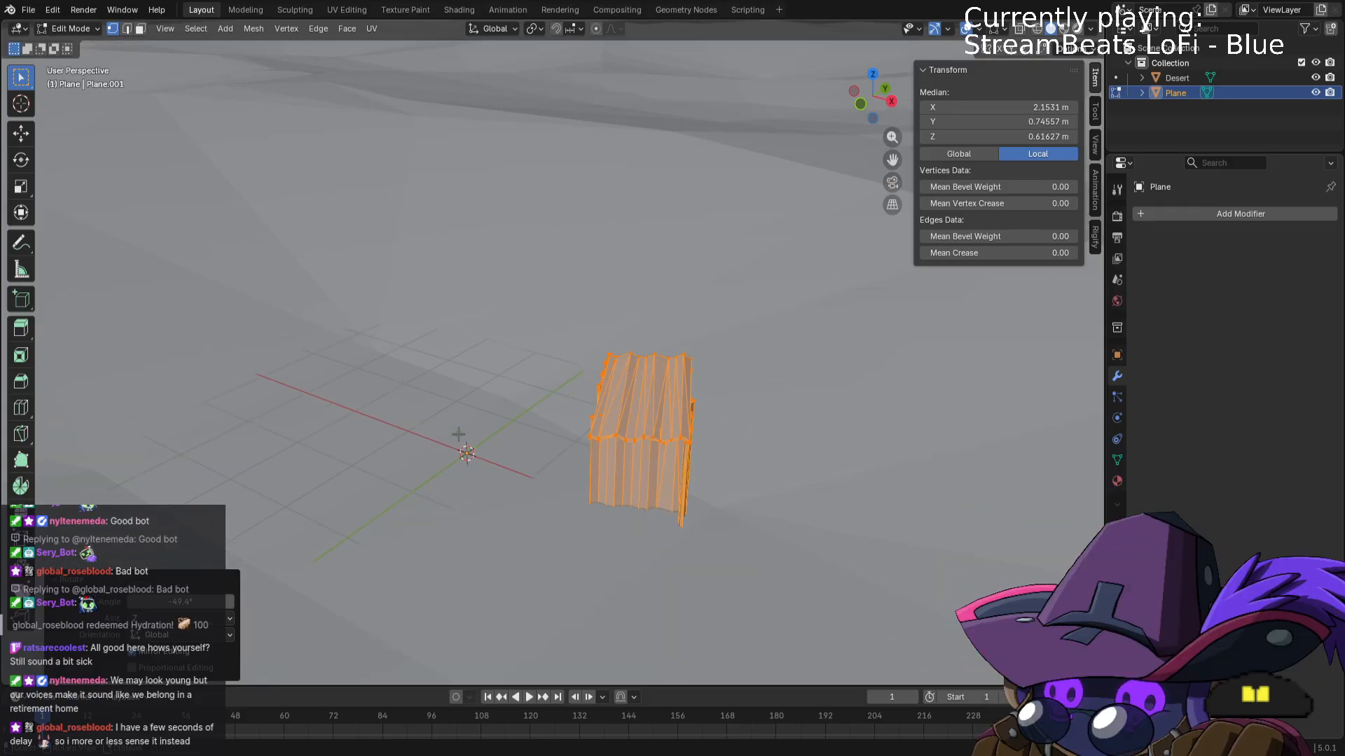
middle_drag(506, 435, 643, 441)
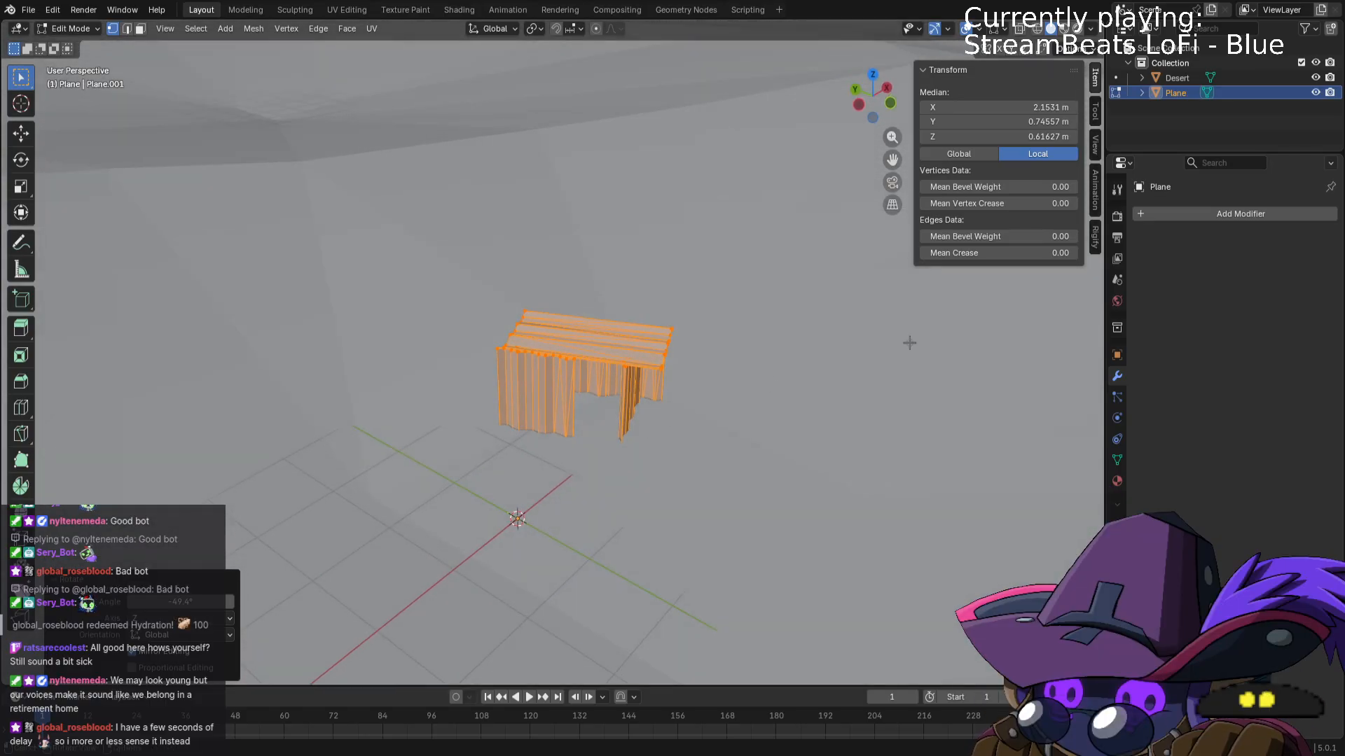
Rename the shack object to "House Sheet Metal" and return to Object Mode.
double_click(1175, 94)
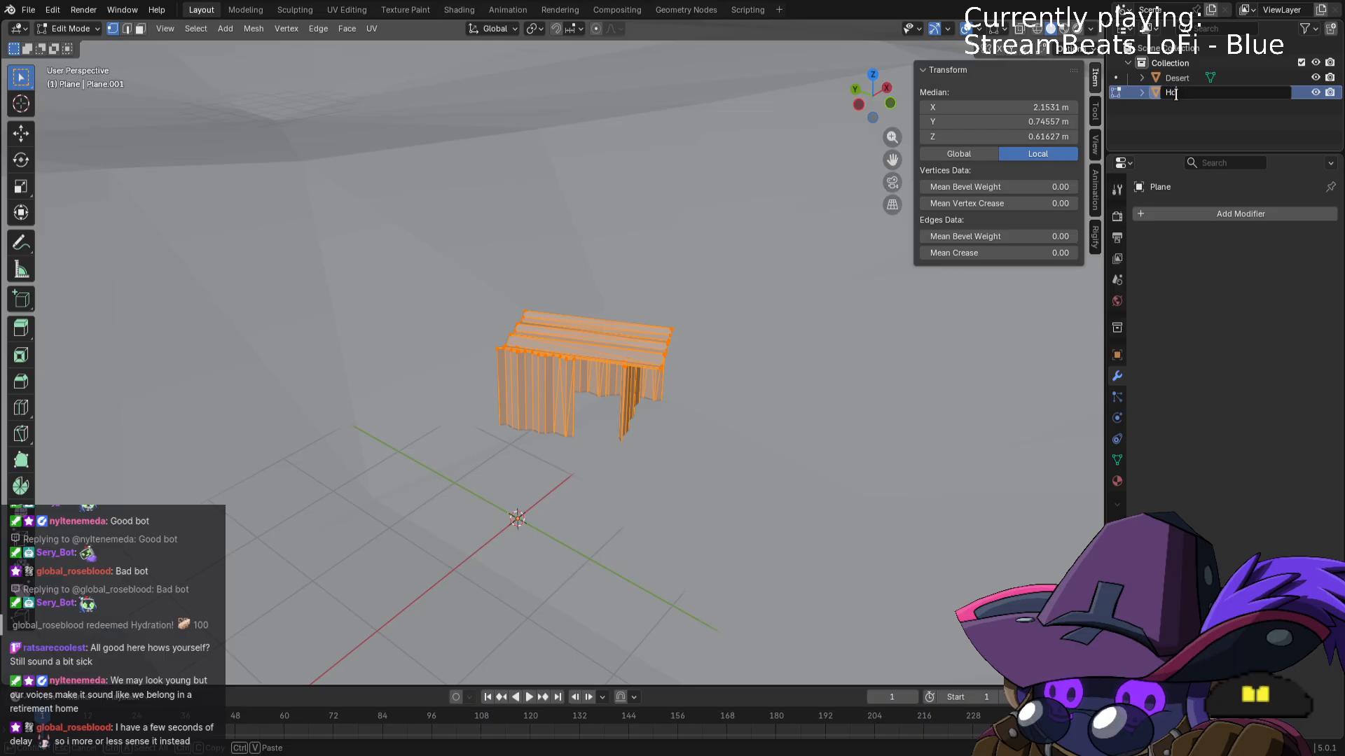
text(House Sheet Metal)
key(Return)
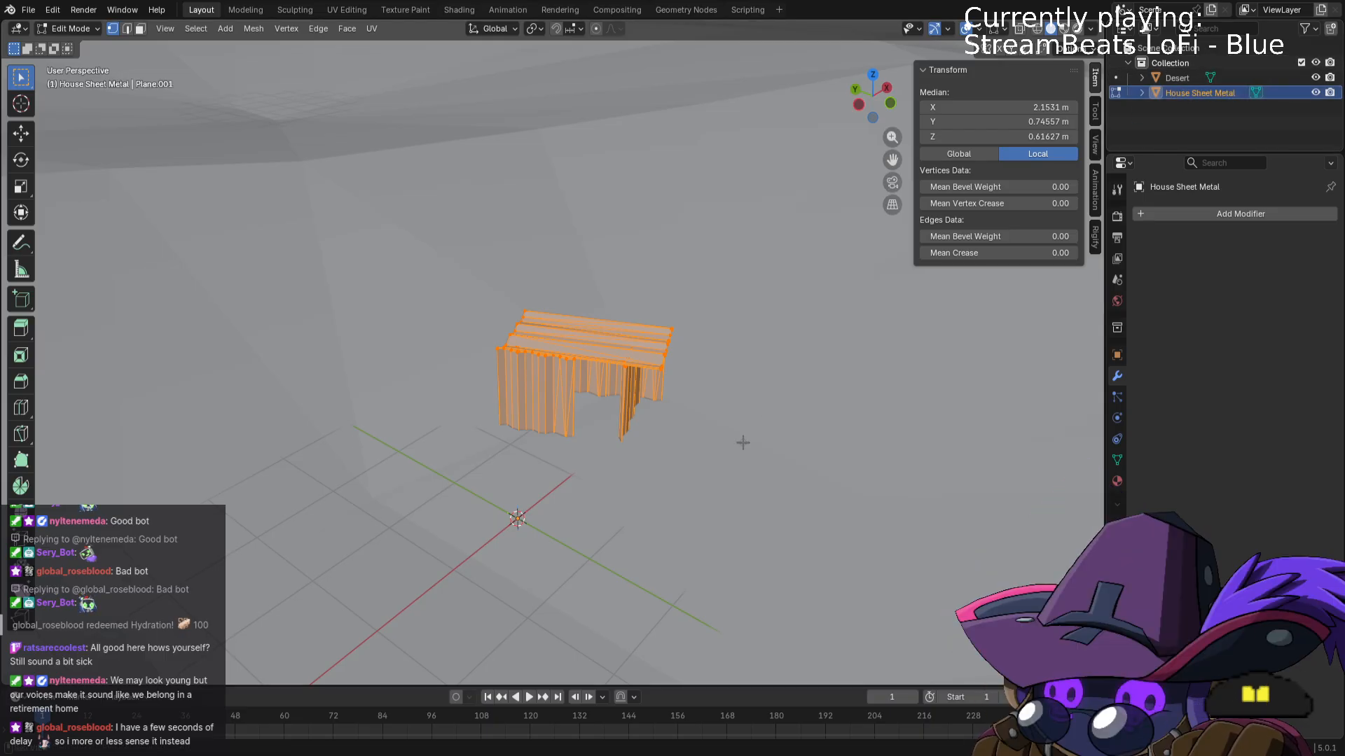
key(Tab)
Inspect the shack from several sides and make the Desert terrain the selected object.
middle_drag(785, 474, 536, 477)
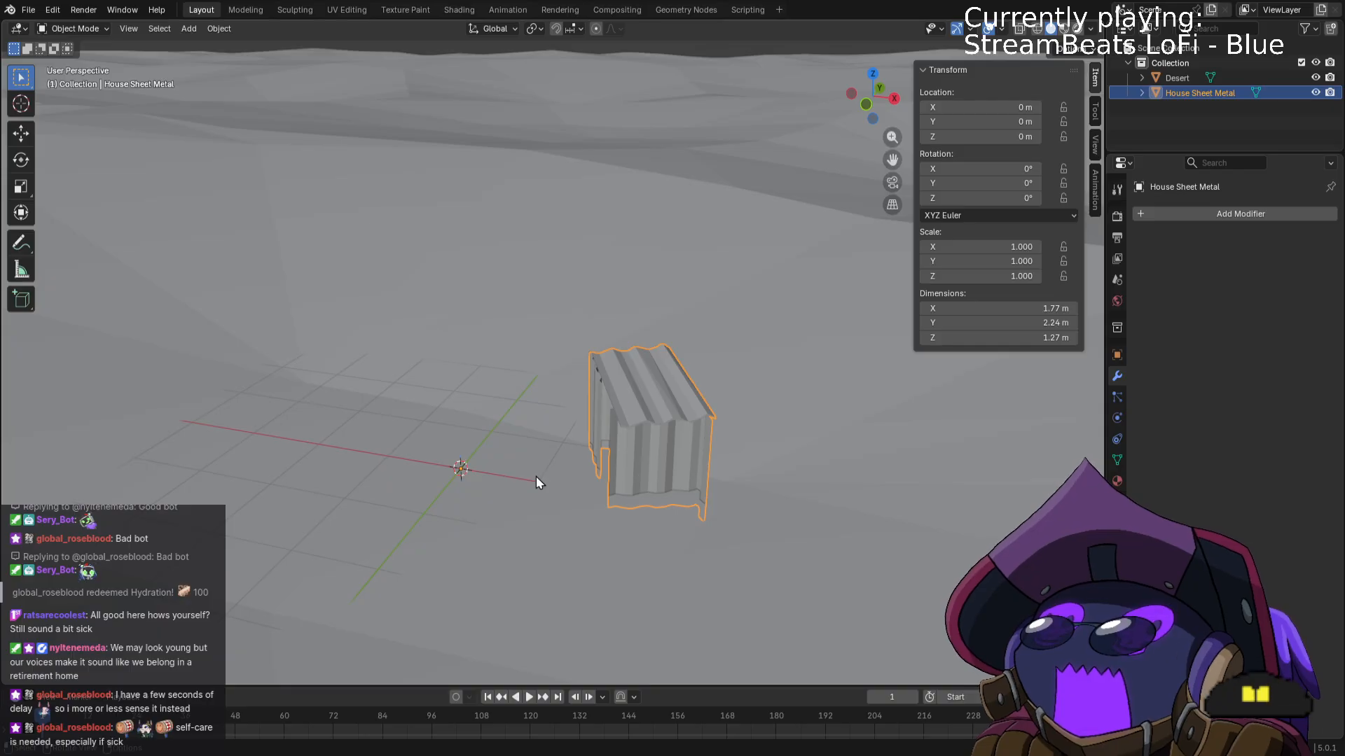
middle_drag(535, 476, 795, 344)
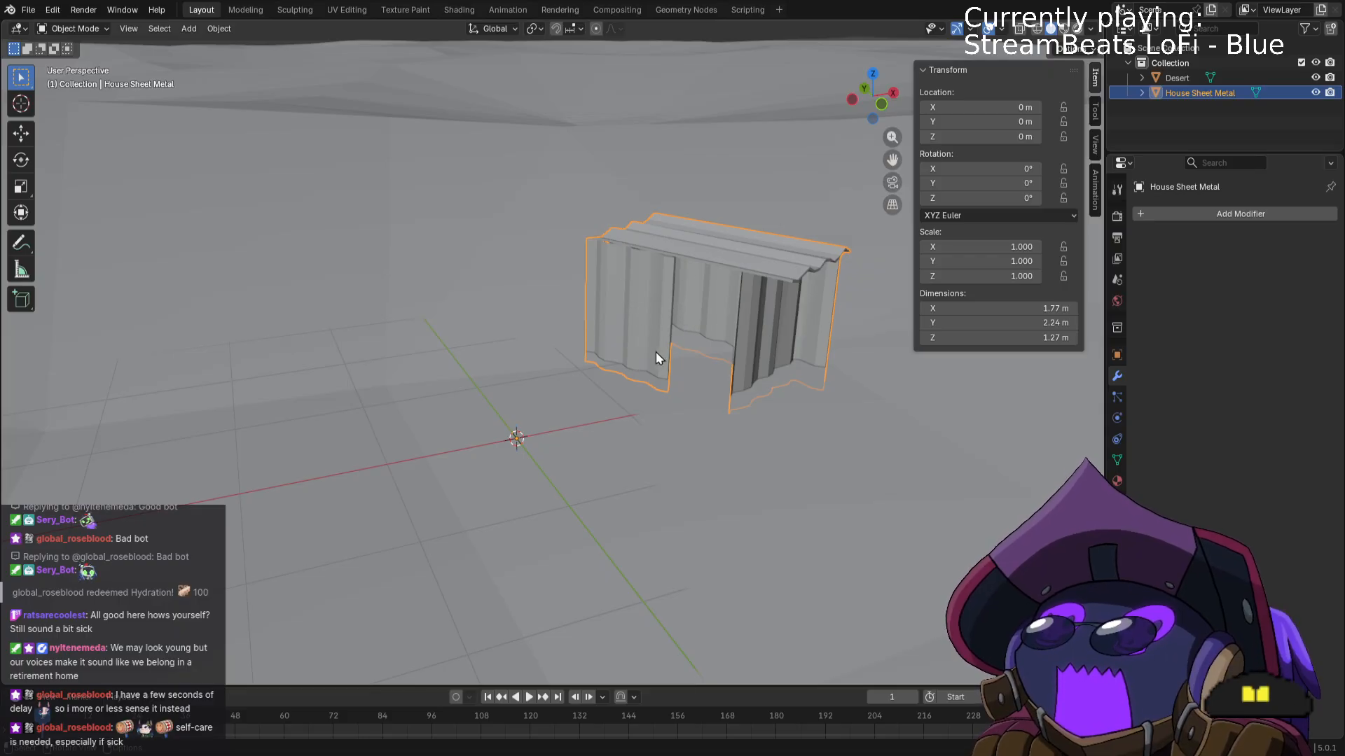
middle_drag(656, 353, 592, 403)
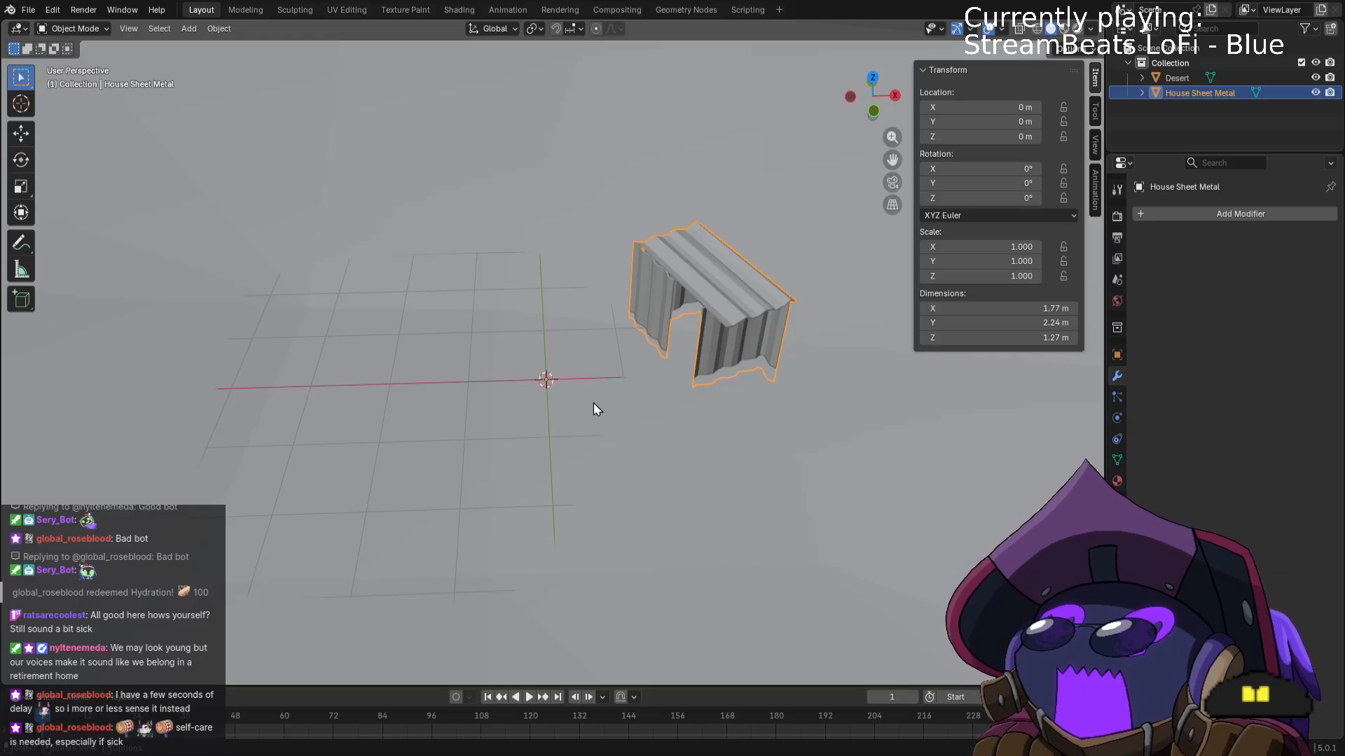
click(594, 402)
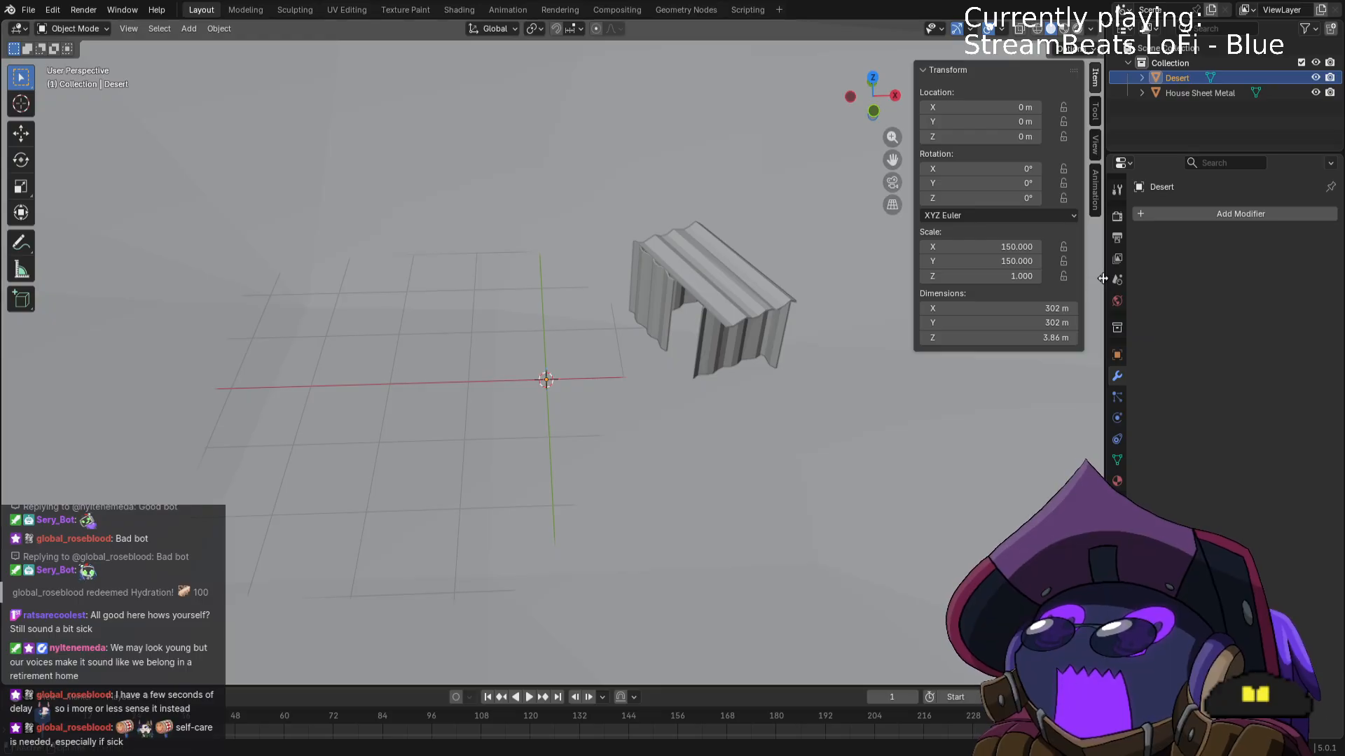
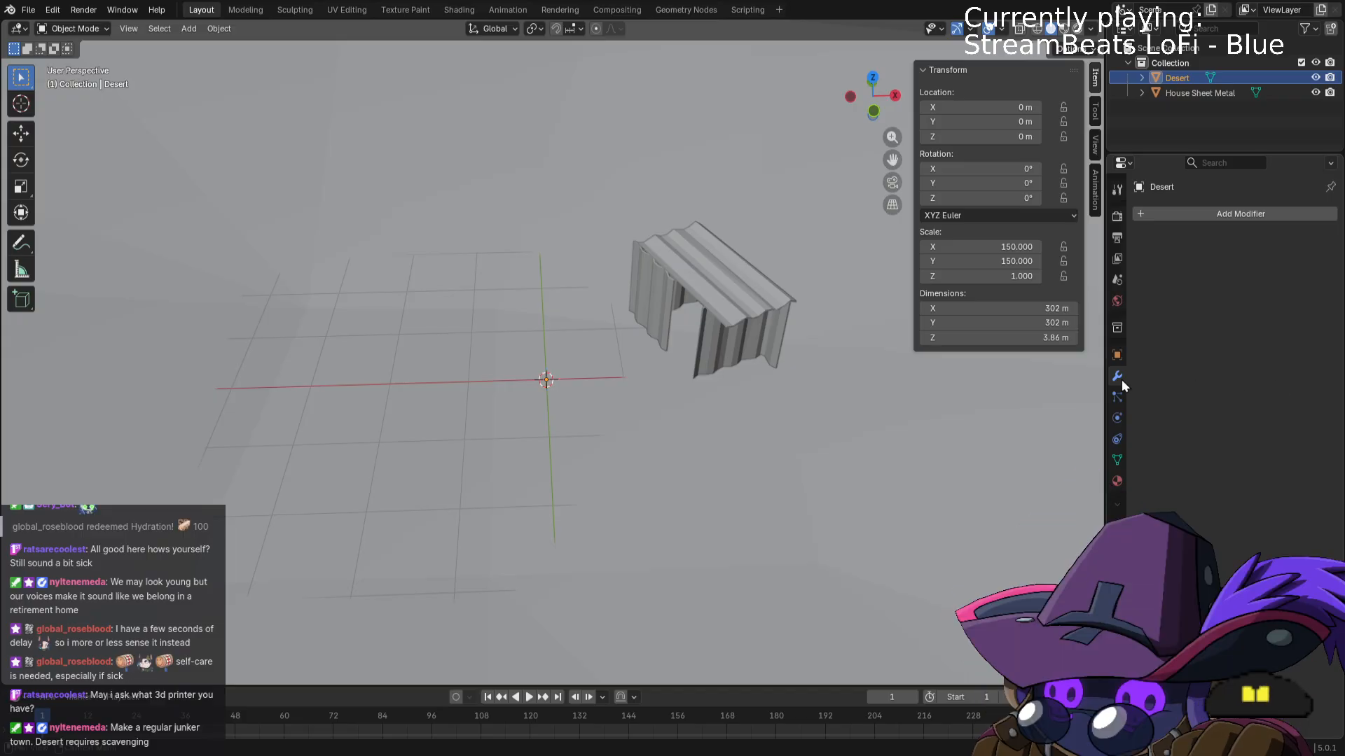
middle_drag(901, 420, 866, 381)
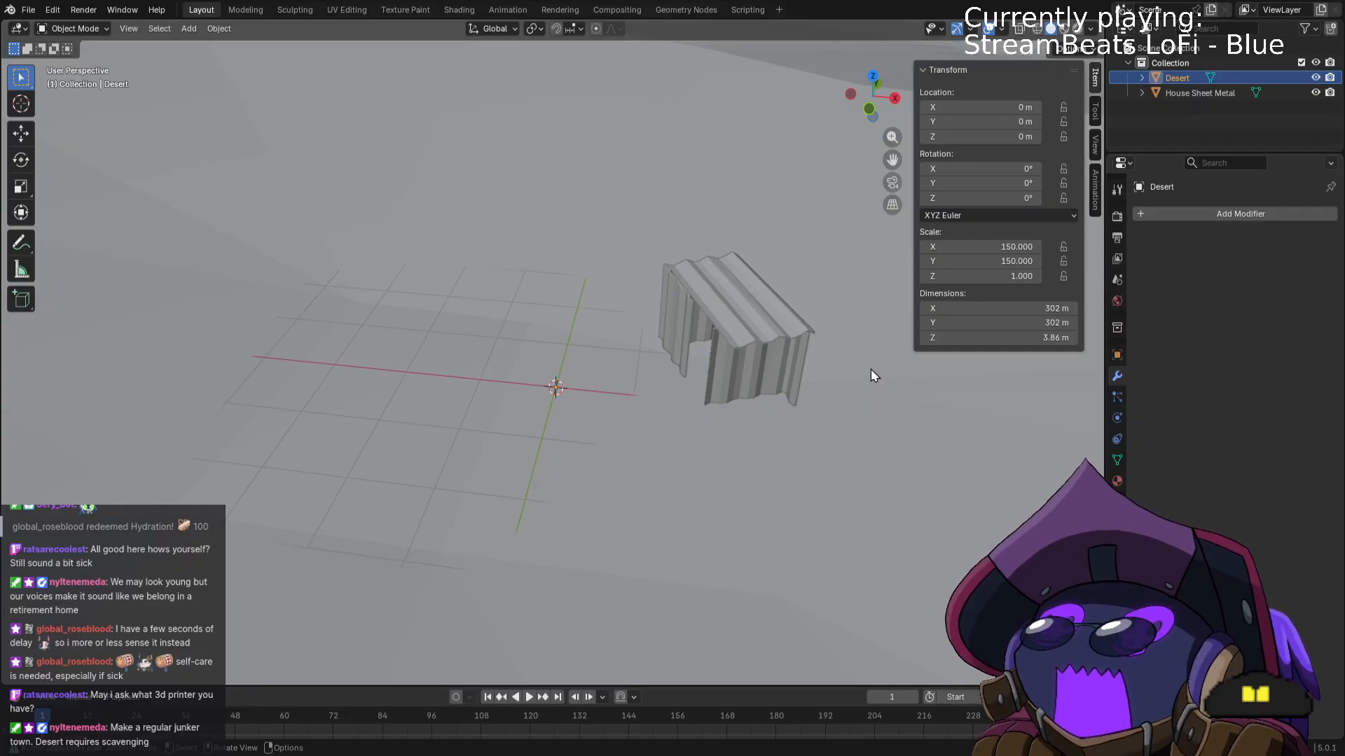
scroll(870, 369, up, 3)
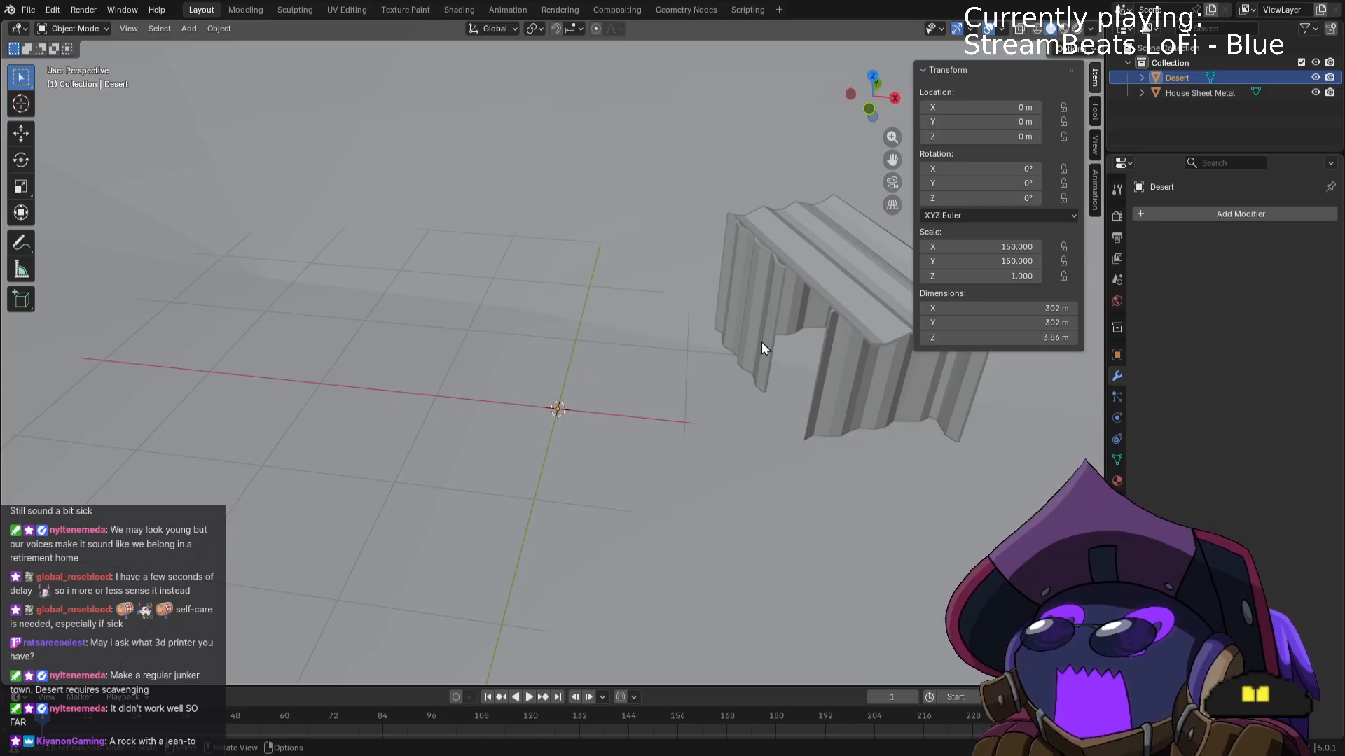
Add a cube mesh at the world origin beside the sheet-metal shack.
middle_drag(692, 275, 640, 285)
scroll(641, 286, down, 2)
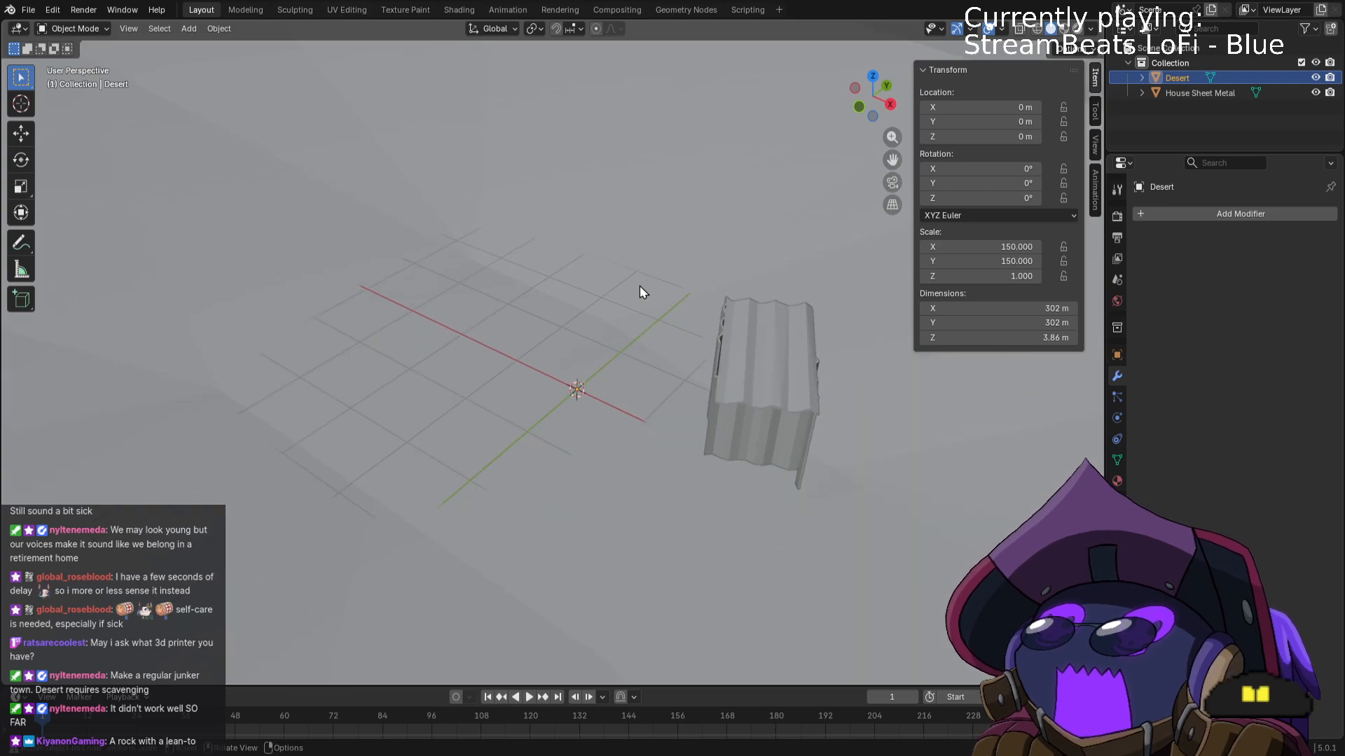
key(shift+a)
mouse_move(640, 285)
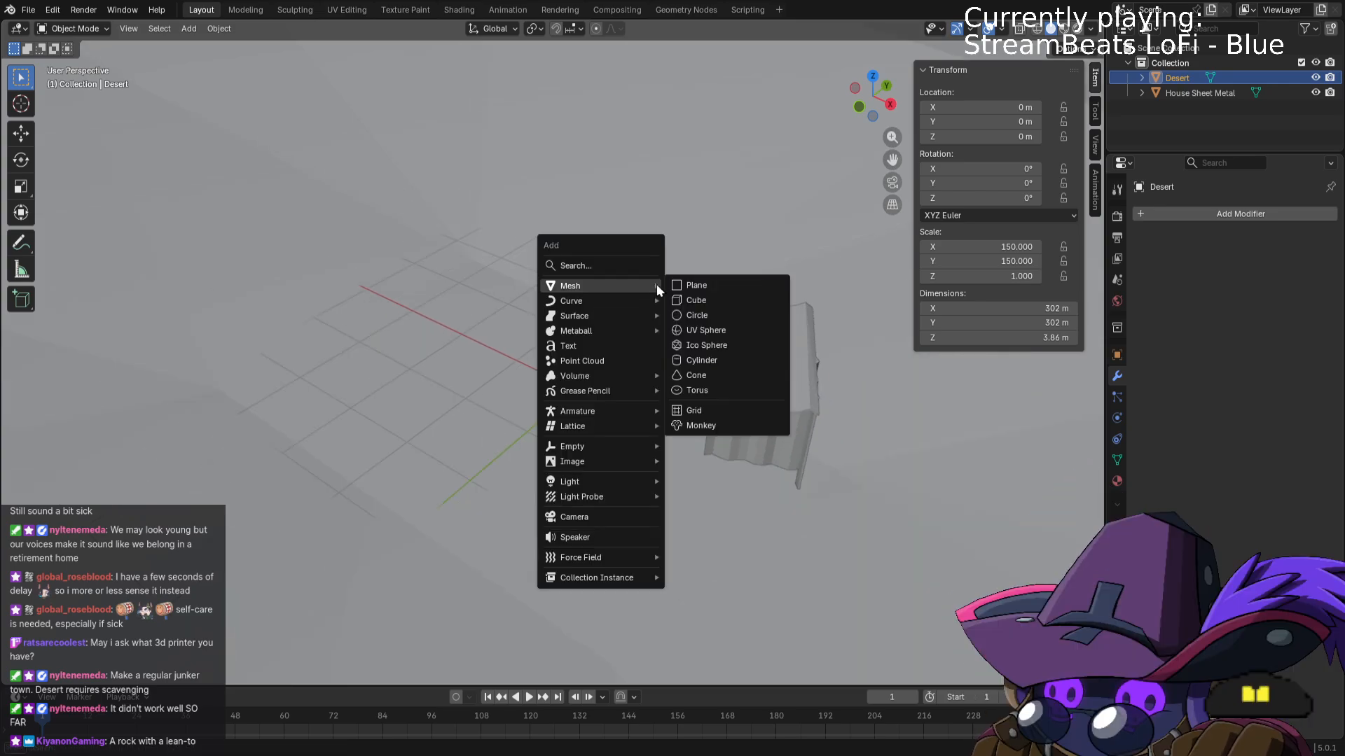
click(704, 298)
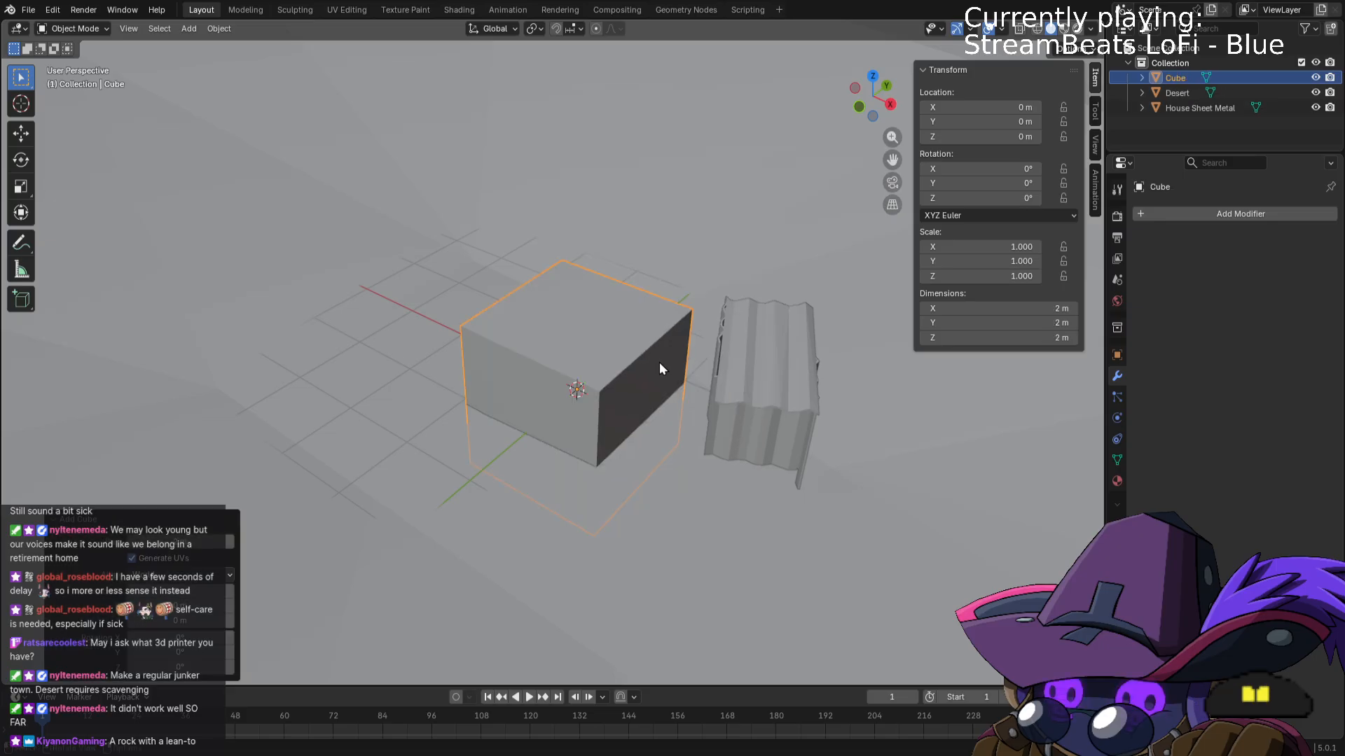
scroll(662, 364, down, 2)
scroll(662, 364, up, 2)
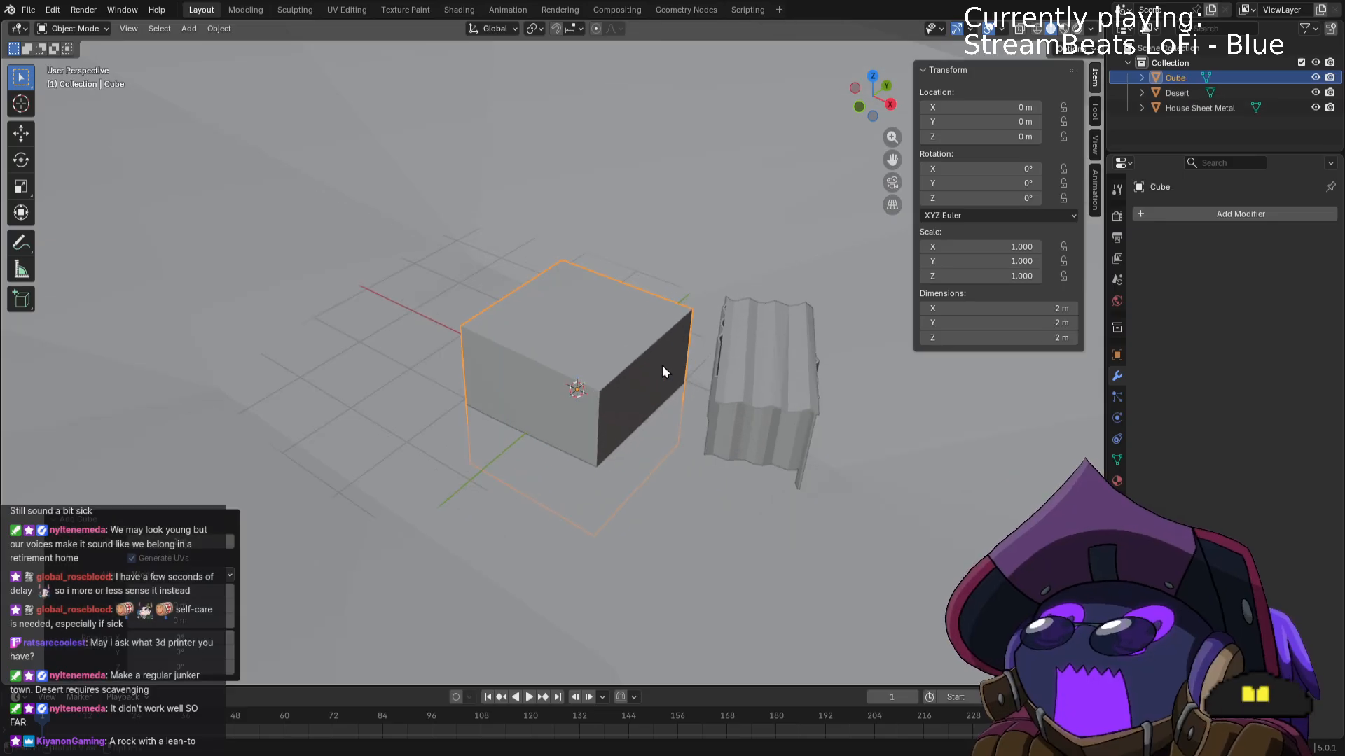
In Edit Mode, move the whole cube mesh about -0.38 m in X and 1.57 m in Y, away from the shack.
key(Tab)
key(KP_7)
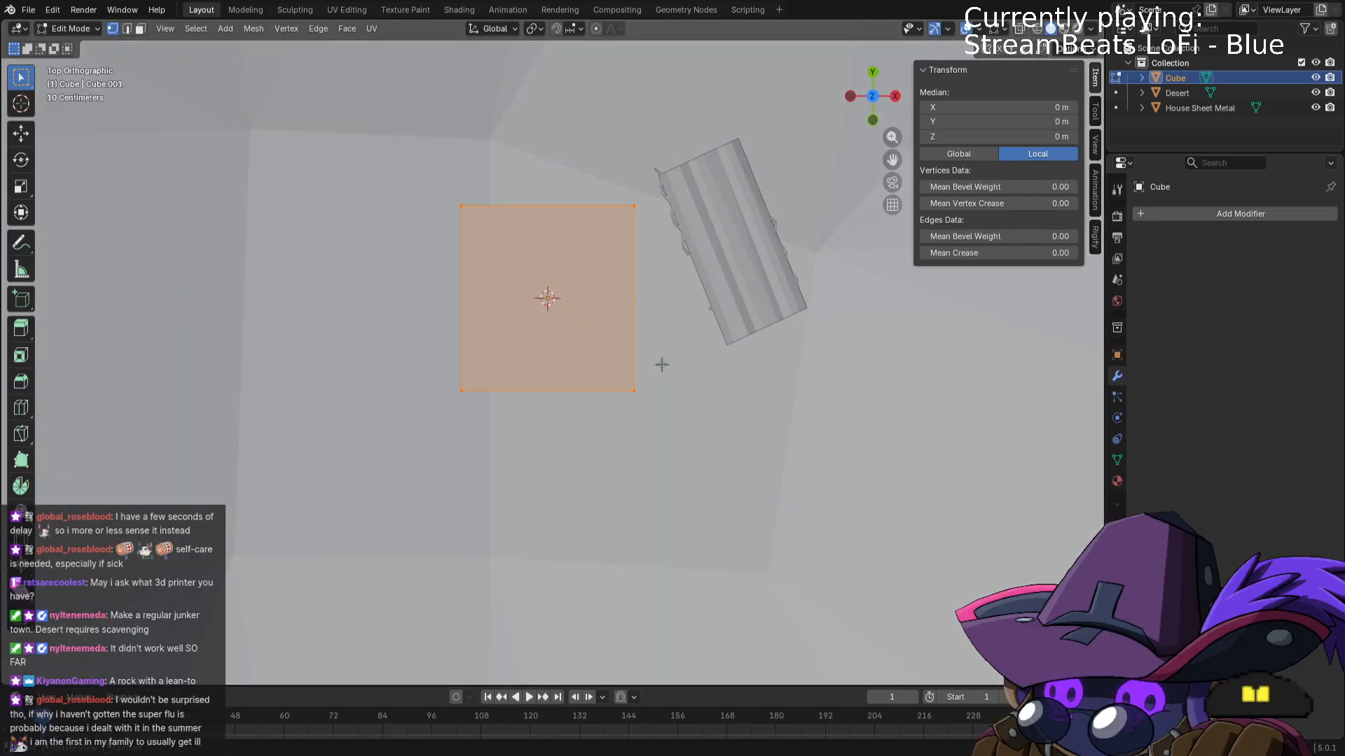
key(g)
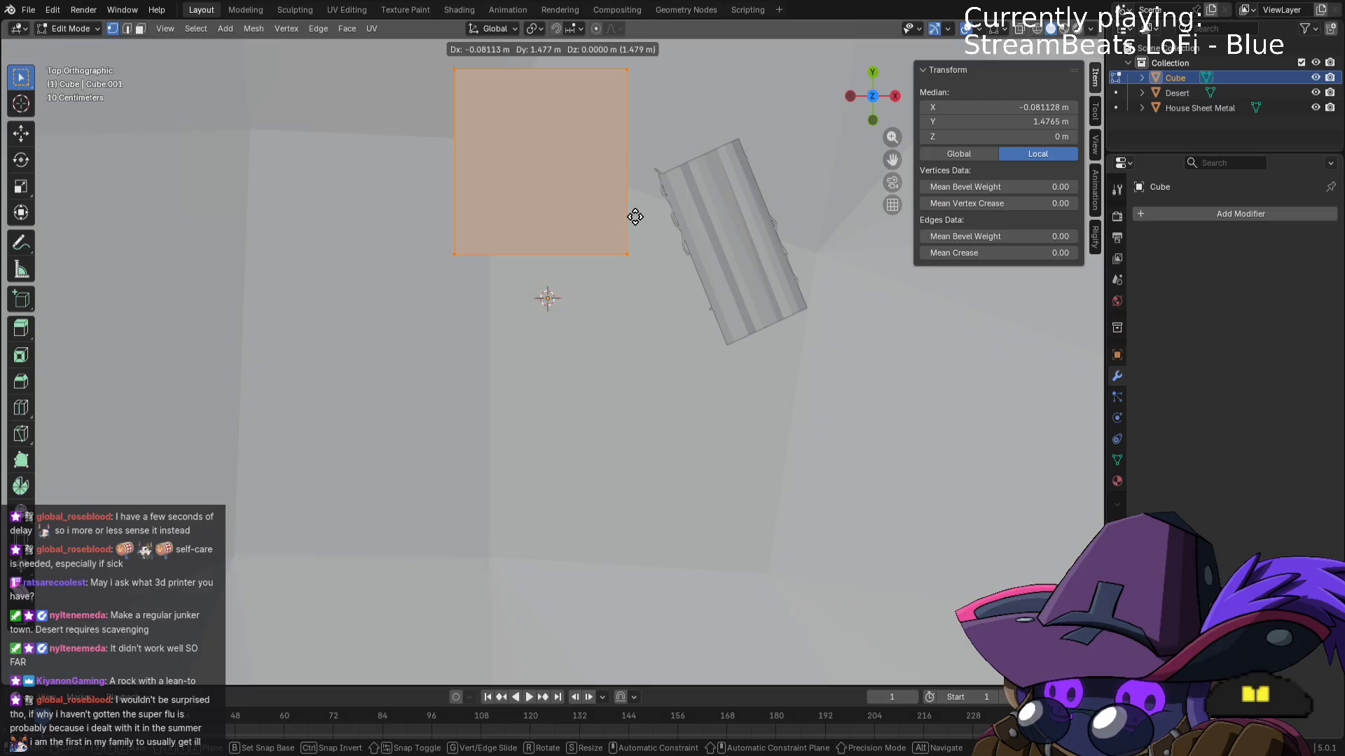
click(611, 217)
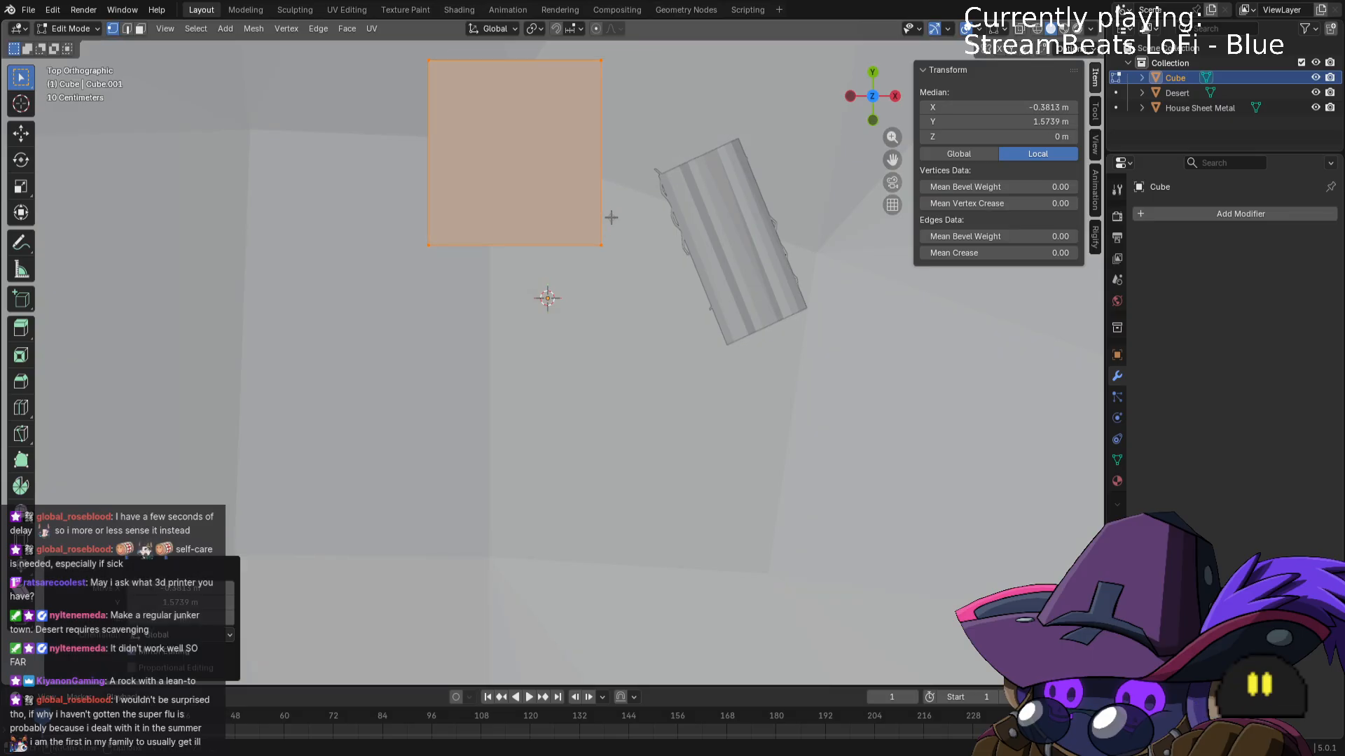
Add loop cuts that divide the cube into two segments along X and four along Y.
click(21, 407)
click(515, 245)
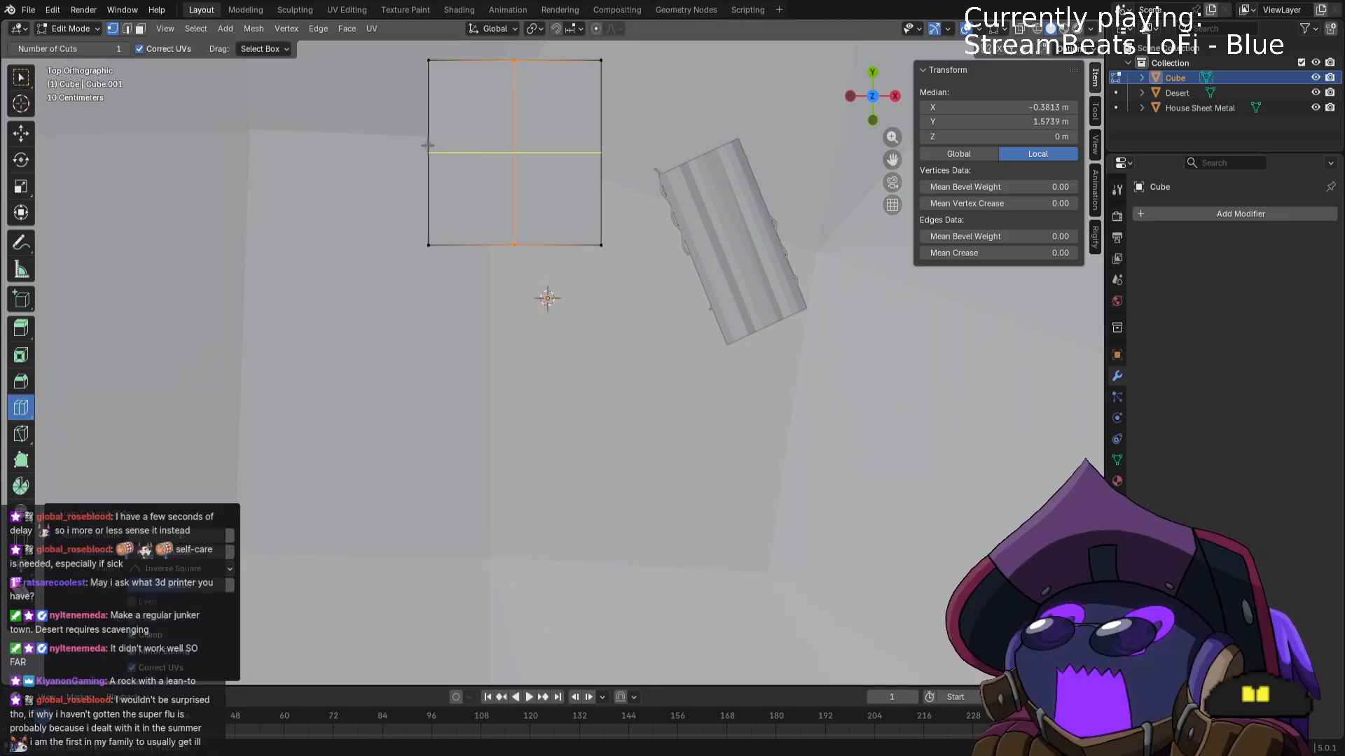
click(428, 152)
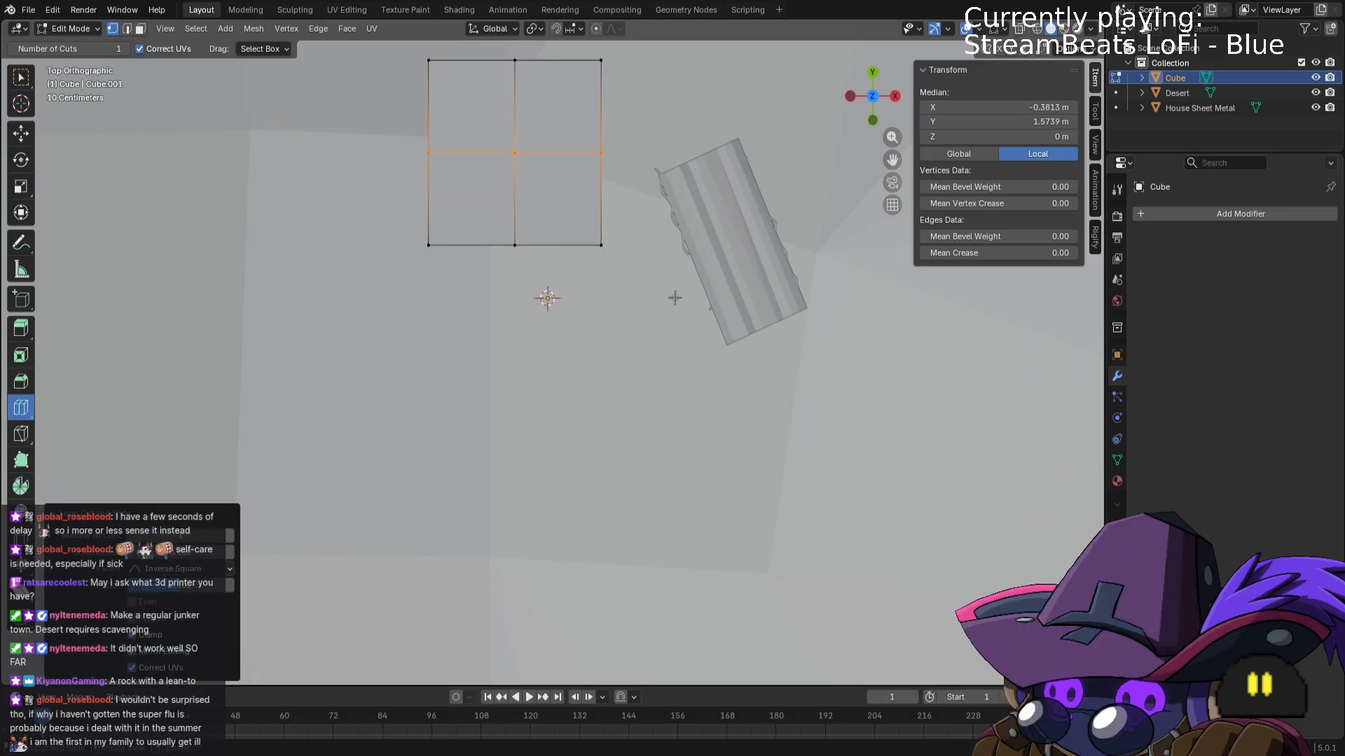
click(499, 175)
click(490, 110)
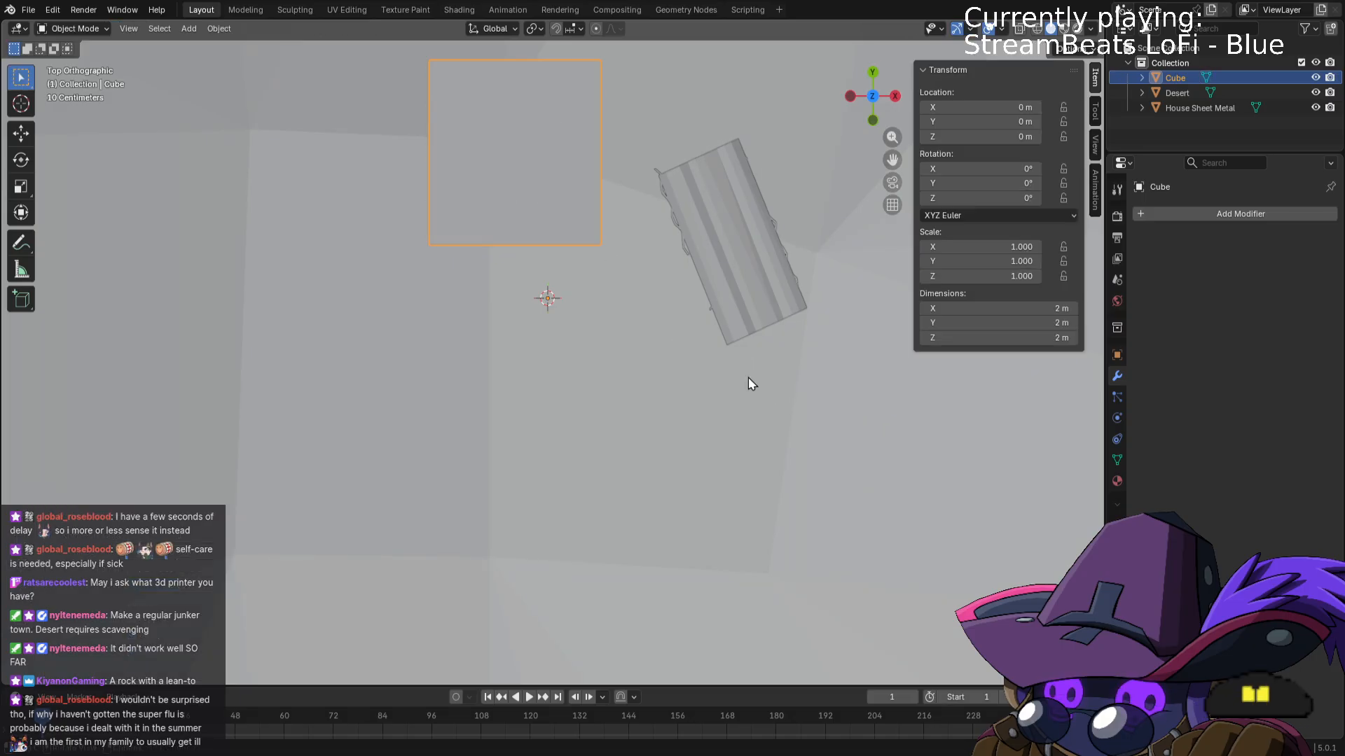
middle_drag(750, 381, 705, 348)
middle_drag(786, 312, 781, 314)
Raise the entire cube mesh about 2.03 m along the global Z axis.
key(a)
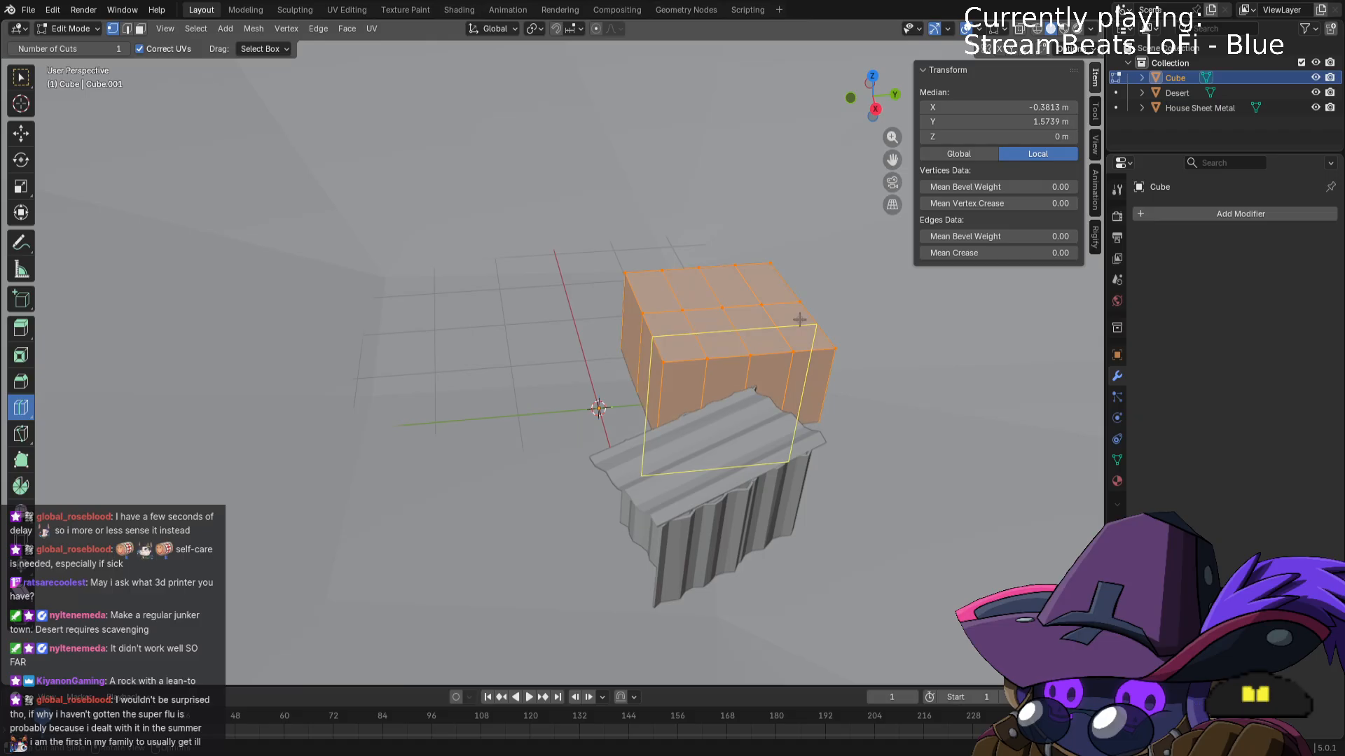
key(g)
key(z)
click(813, 238)
Add more loop cuts so the cube has four segments along Z and four along X.
middle_drag(814, 238, 832, 384)
click(764, 292)
click(764, 292)
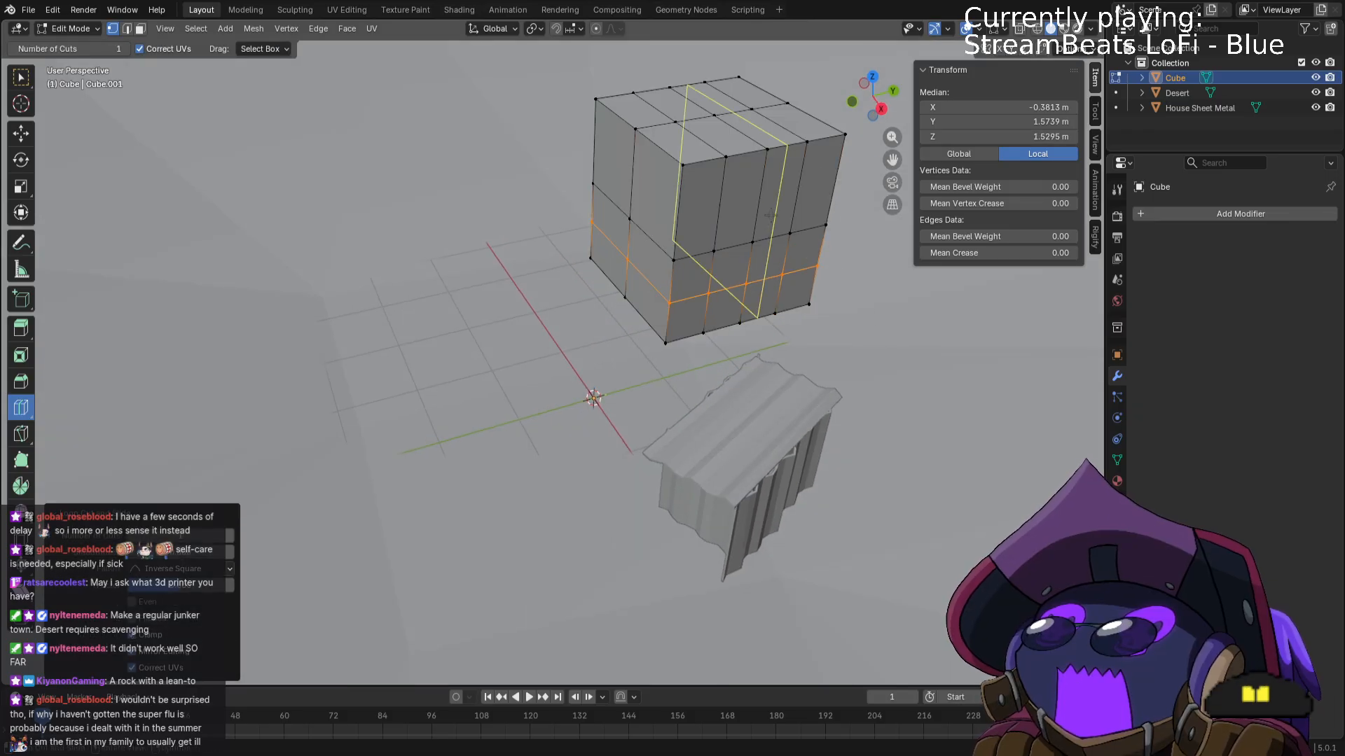
click(768, 193)
middle_drag(597, 353, 687, 324)
click(601, 172)
click(520, 160)
middle_drag(520, 161, 615, 381)
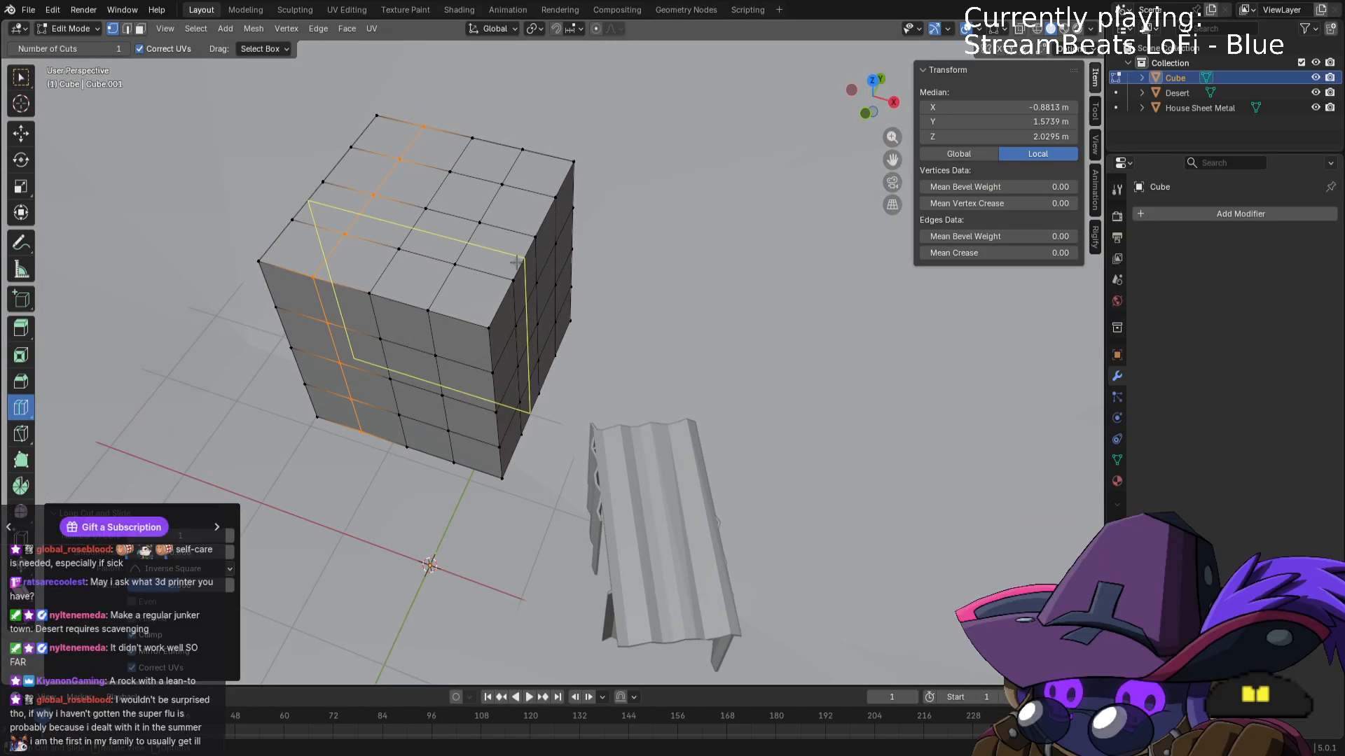
Select the whole cube mesh, subdivide it with three cuts, and return to Object Mode.
key(w)
key(a)
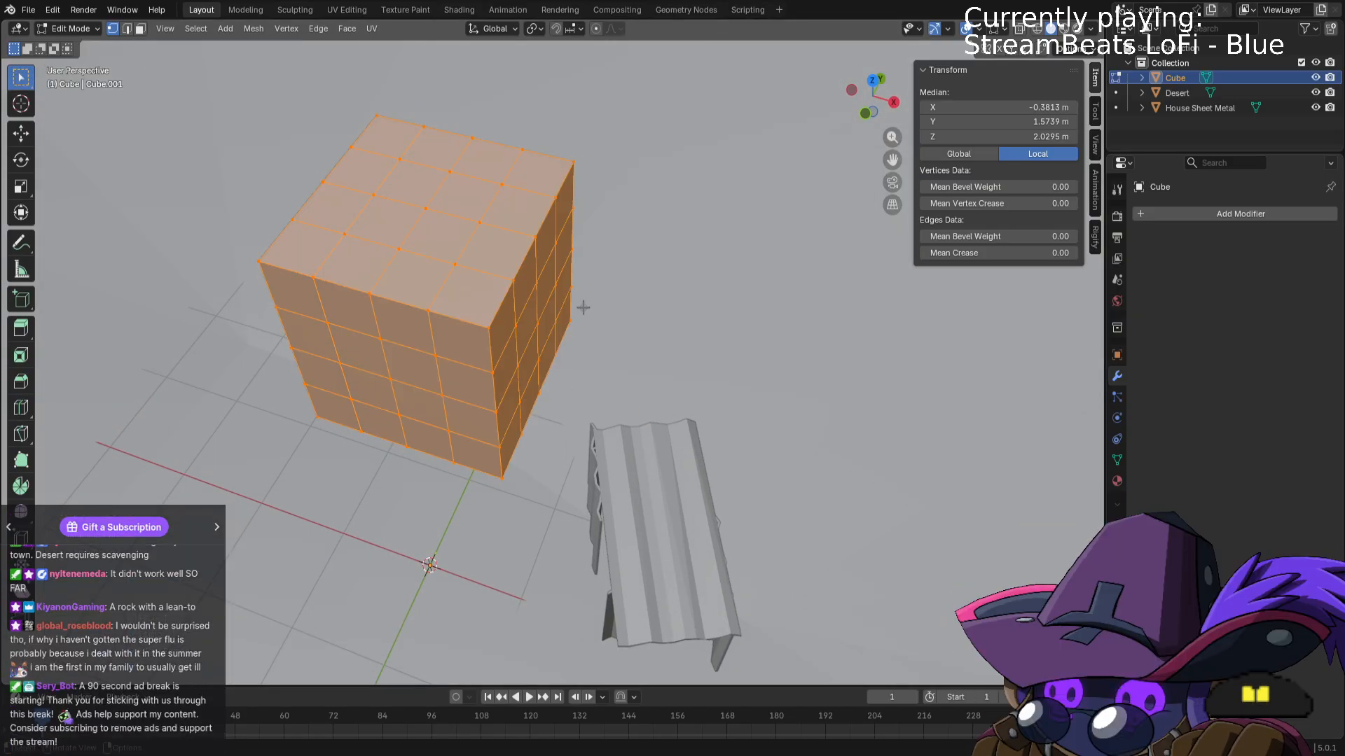
middle_drag(729, 303, 696, 286)
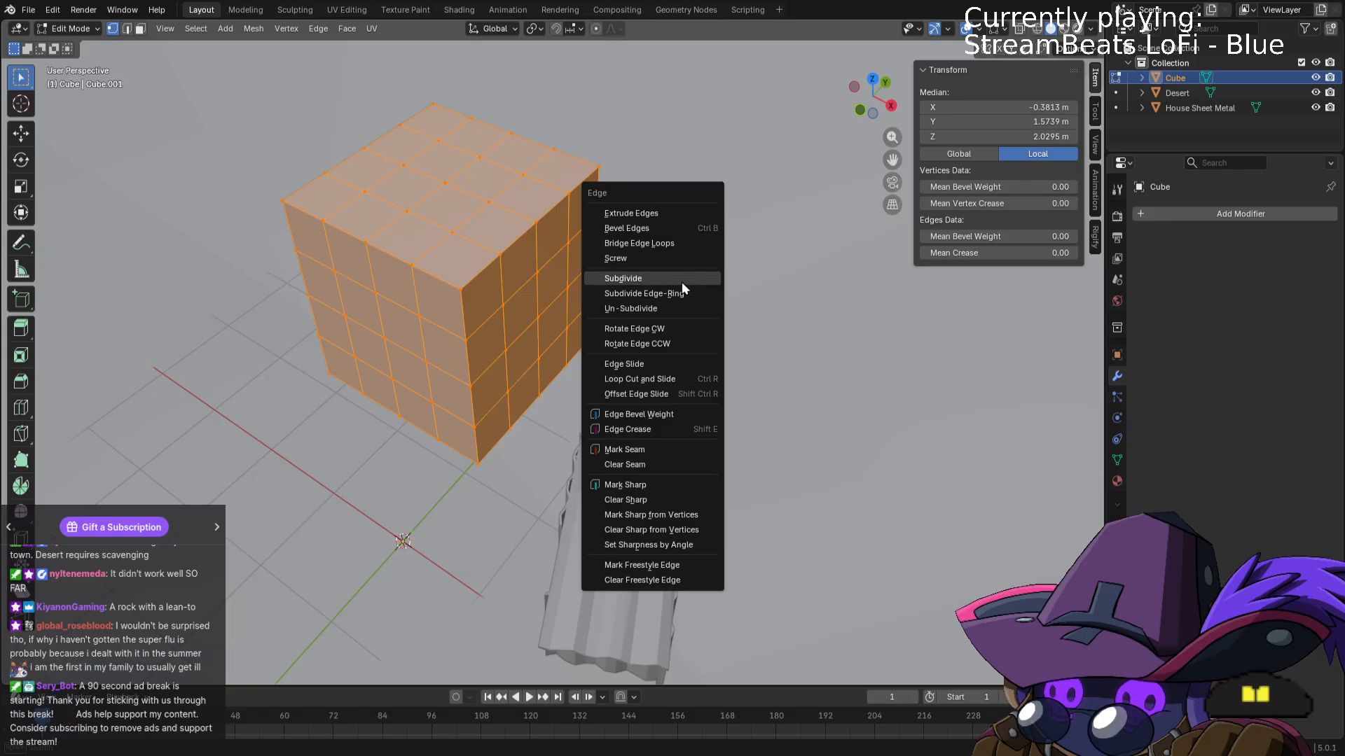
click(682, 282)
click(232, 571)
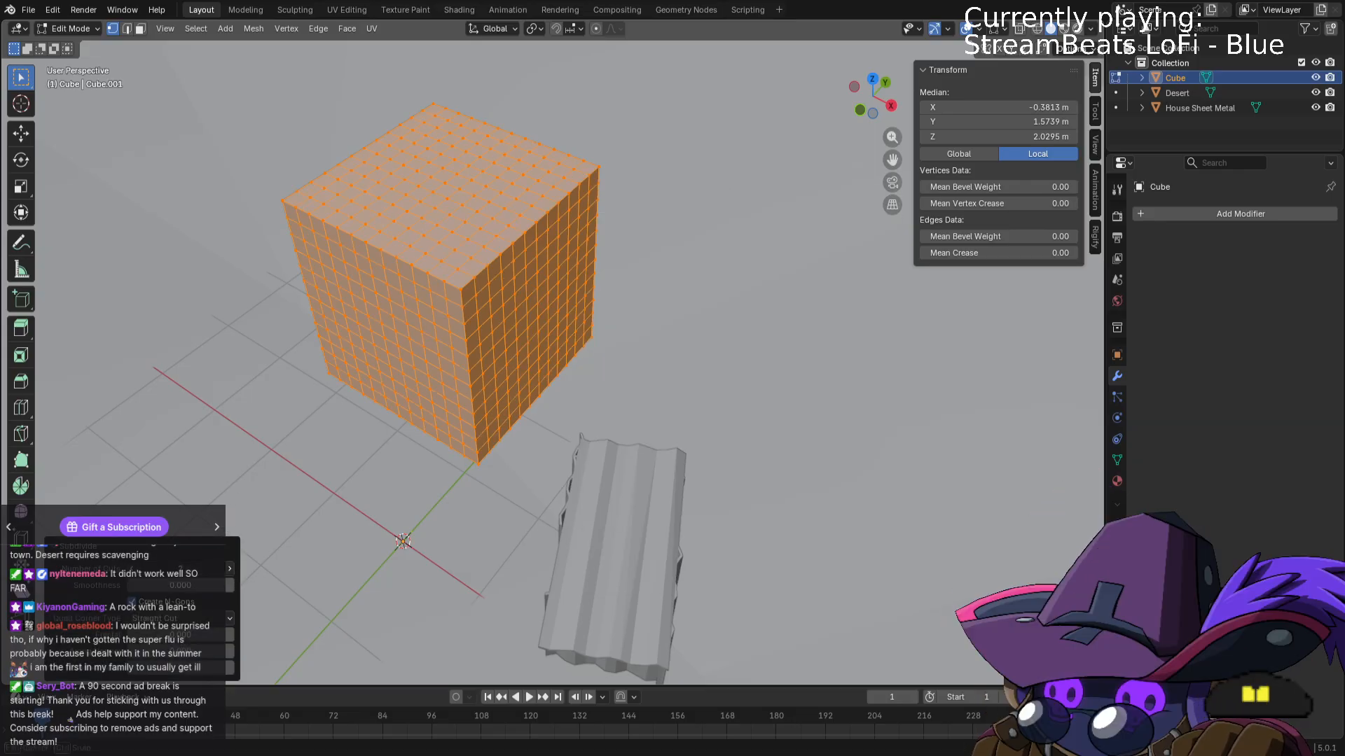
click(232, 571)
key(Tab)
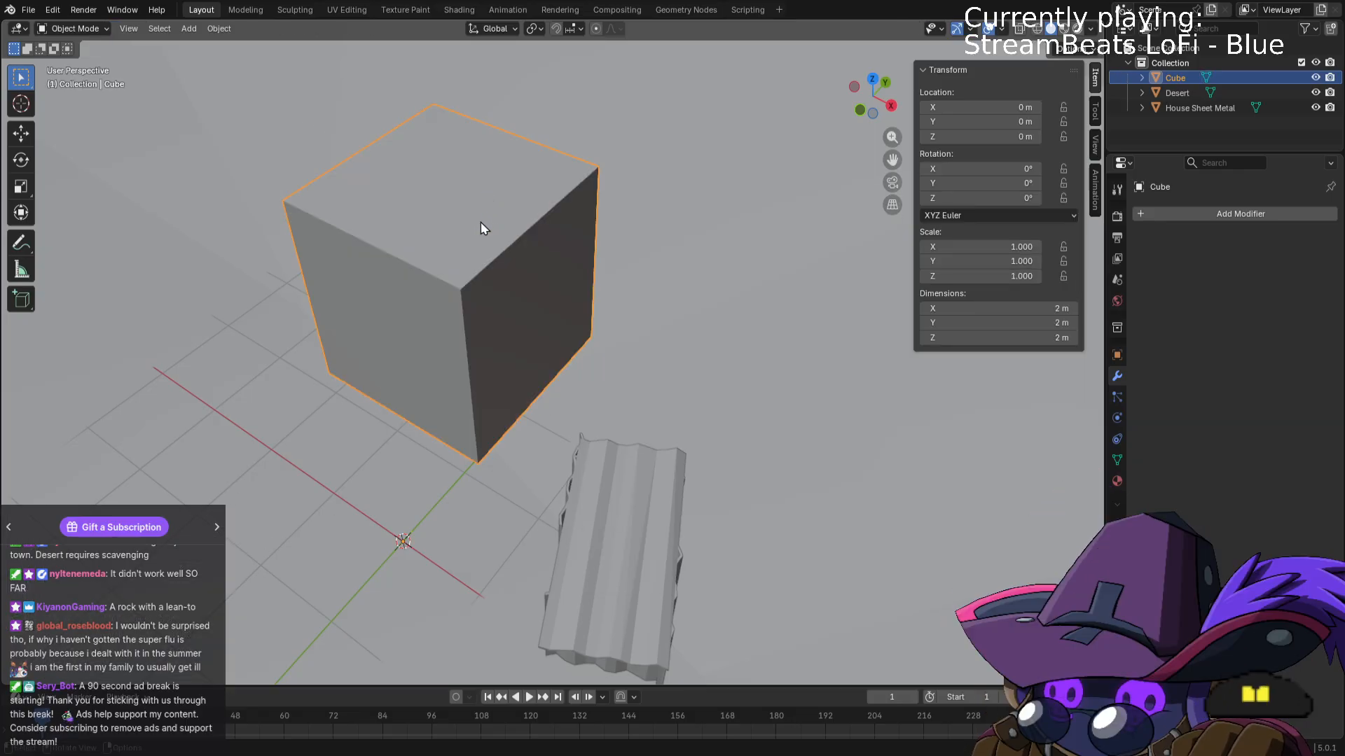
click(291, 9)
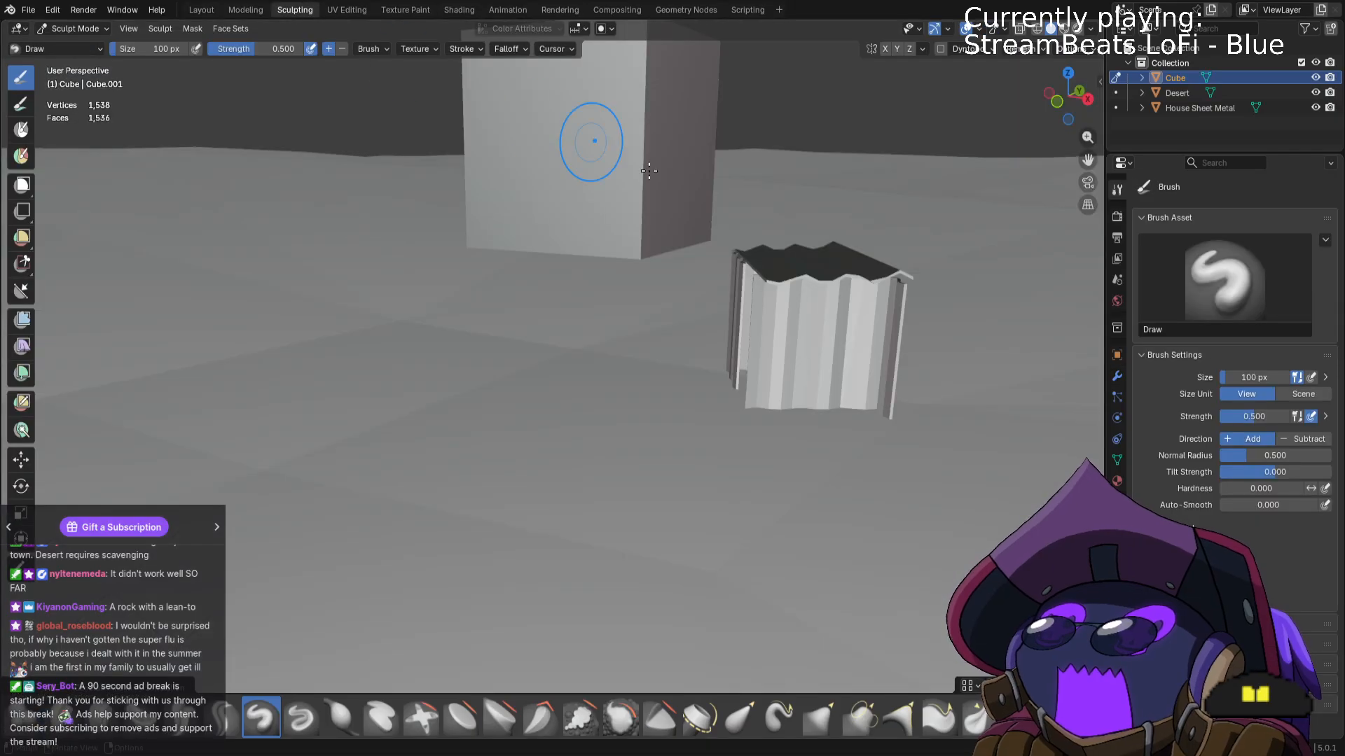
mouse_move(776, 234)
middle_down()
mouse_move(744, 399)
mouse_move(754, 444)
mouse_move(717, 460)
mouse_move(720, 555)
middle_up()
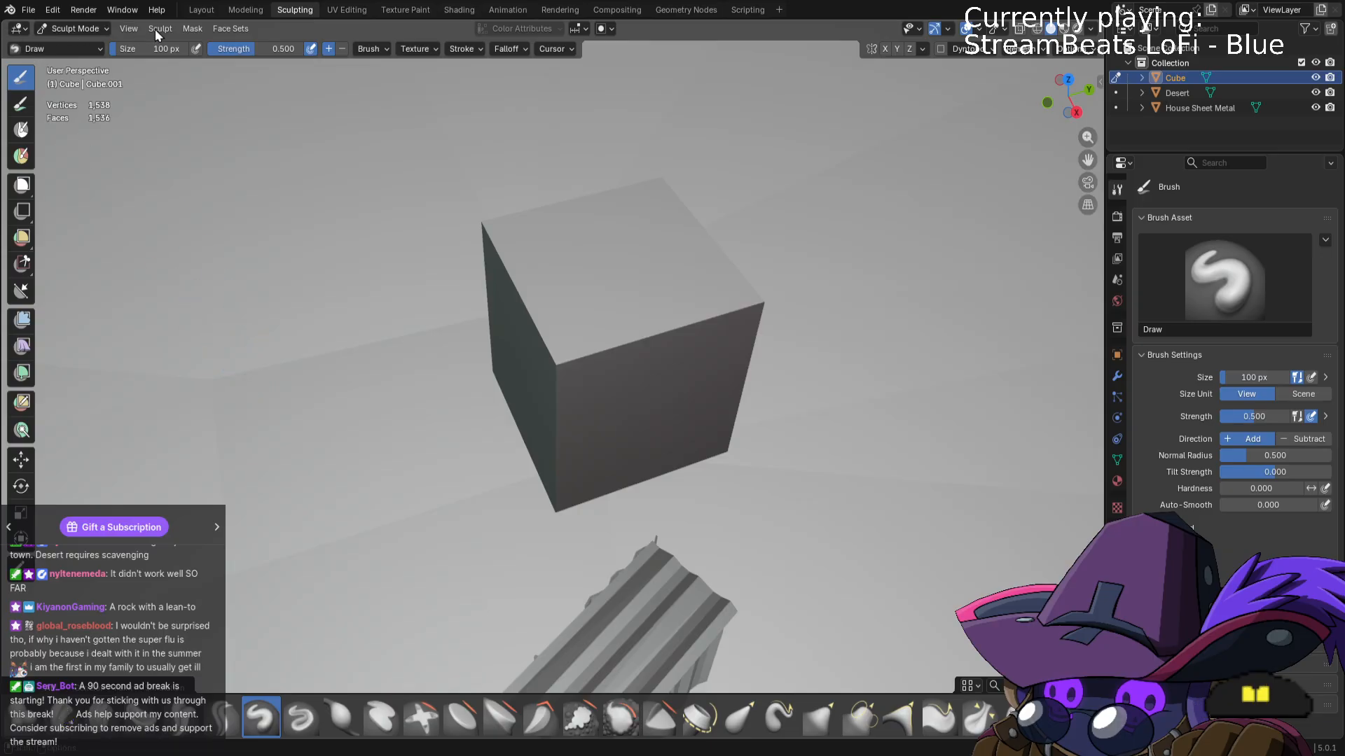
click(201, 10)
Subdivide the whole cube mesh again with two cuts and switch to the Sculpting workspace.
key(Tab)
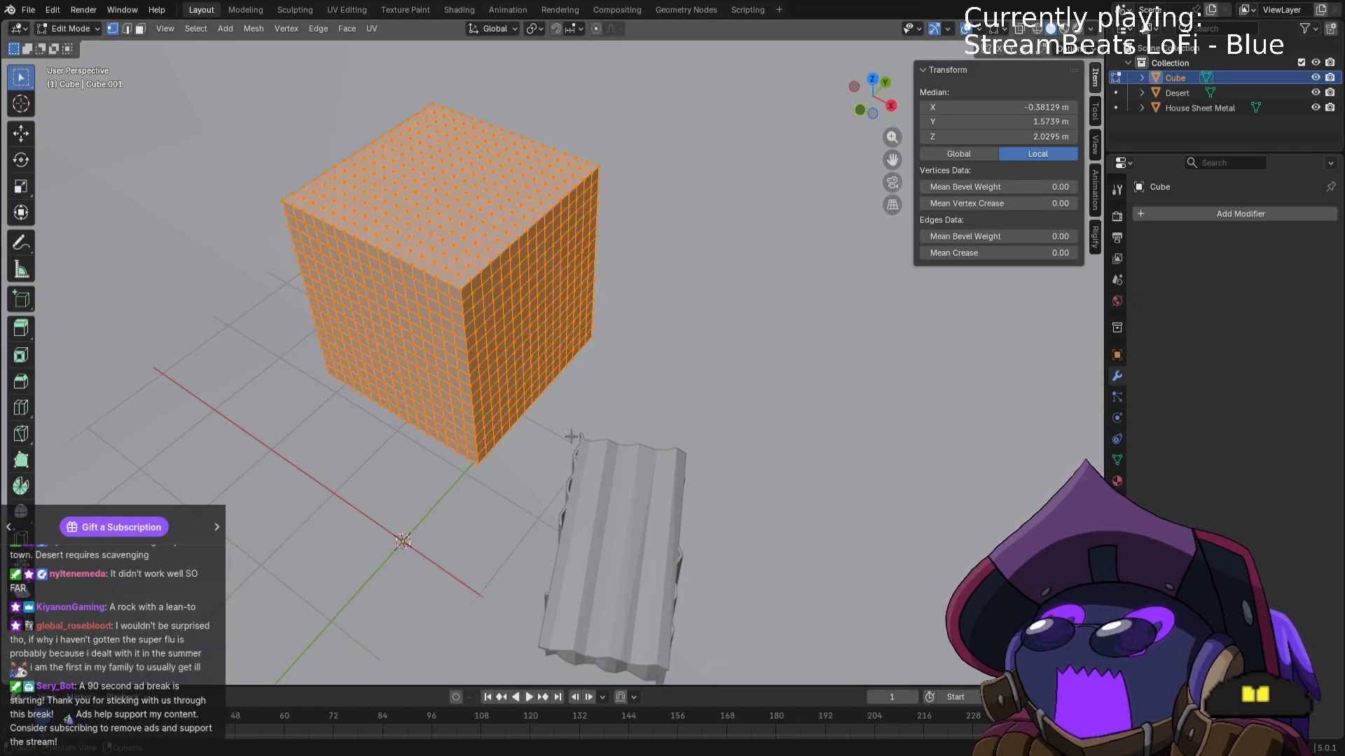
right_click(573, 437)
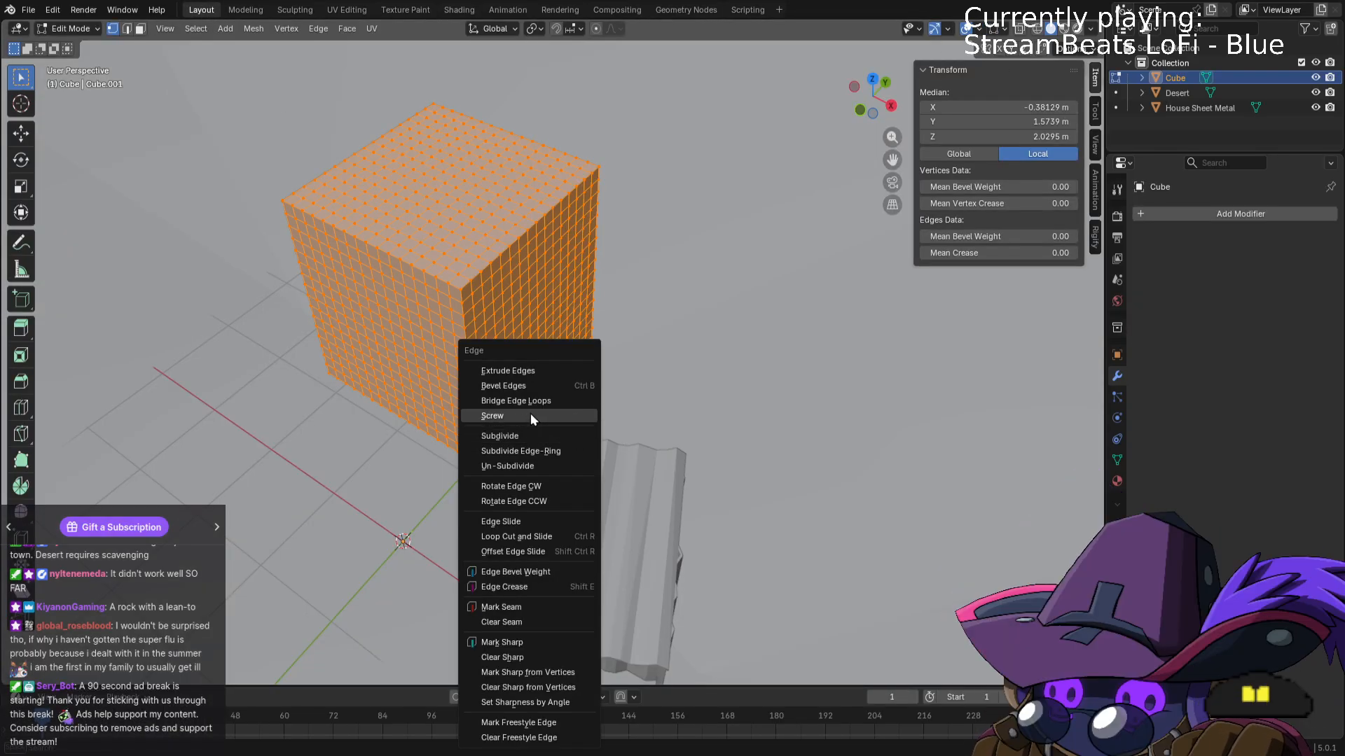
click(537, 435)
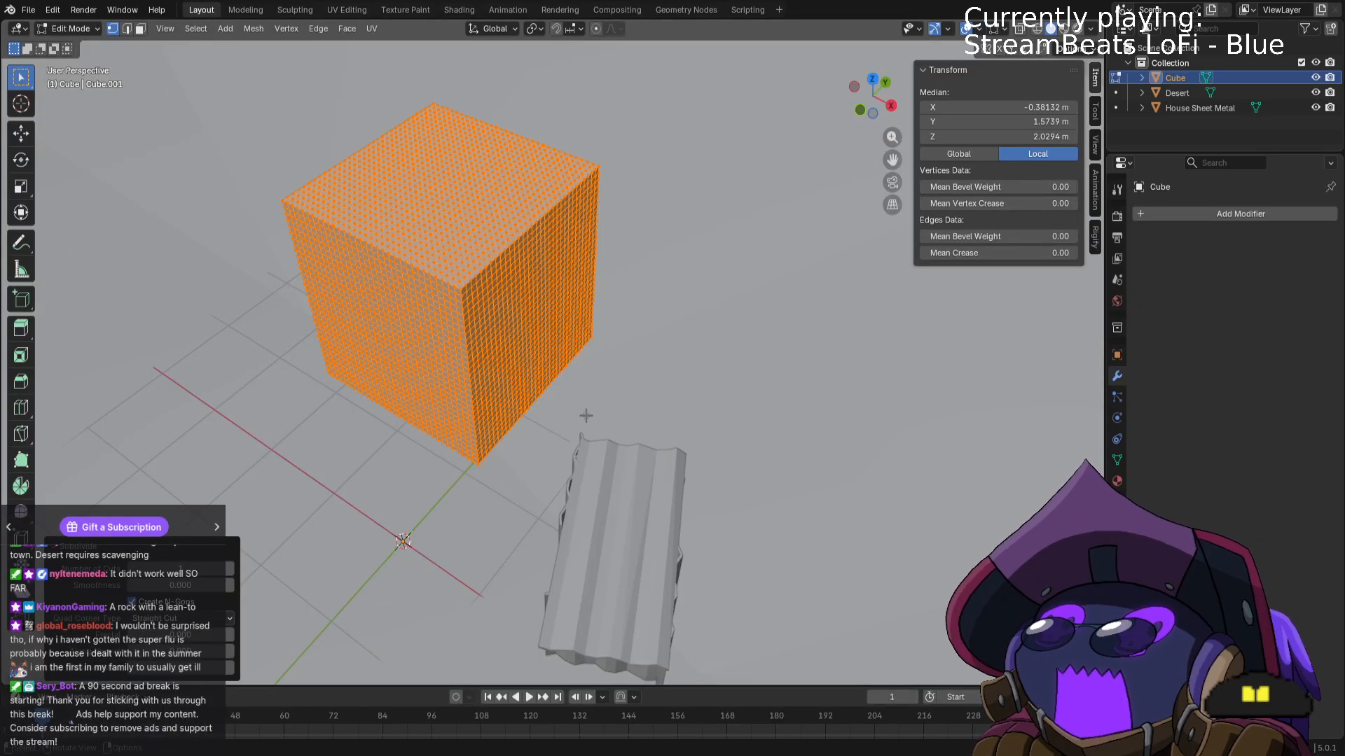
click(230, 571)
click(131, 570)
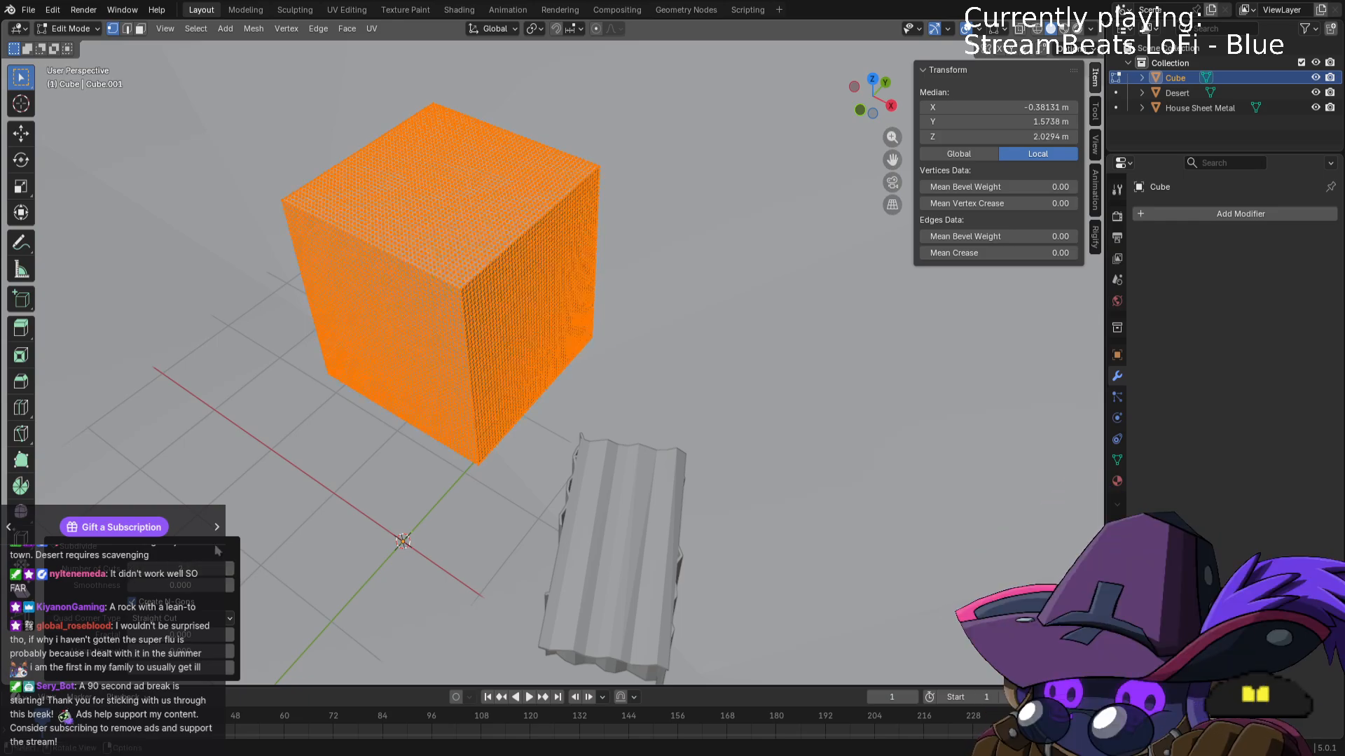
key(Tab)
click(302, 11)
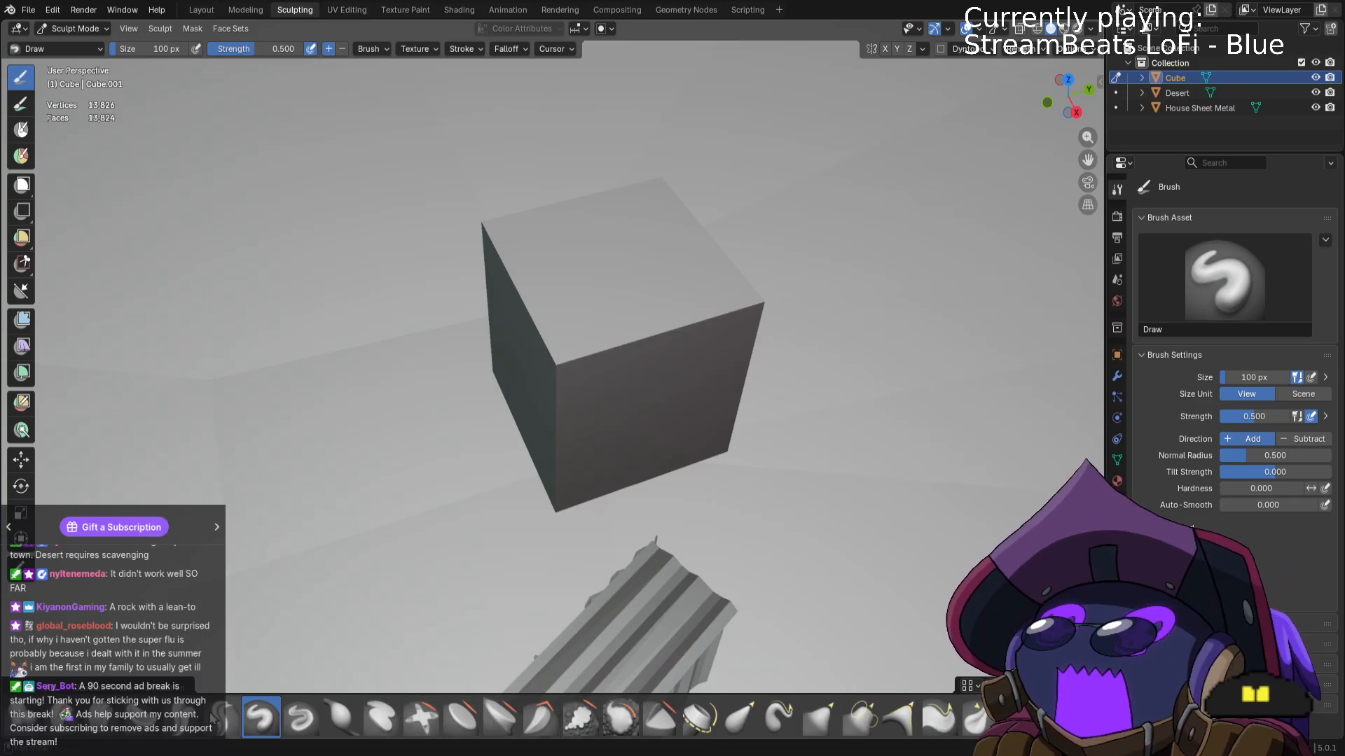
Try building up the cube's top and side with the Clay brush and undo the strokes.
click(58, 707)
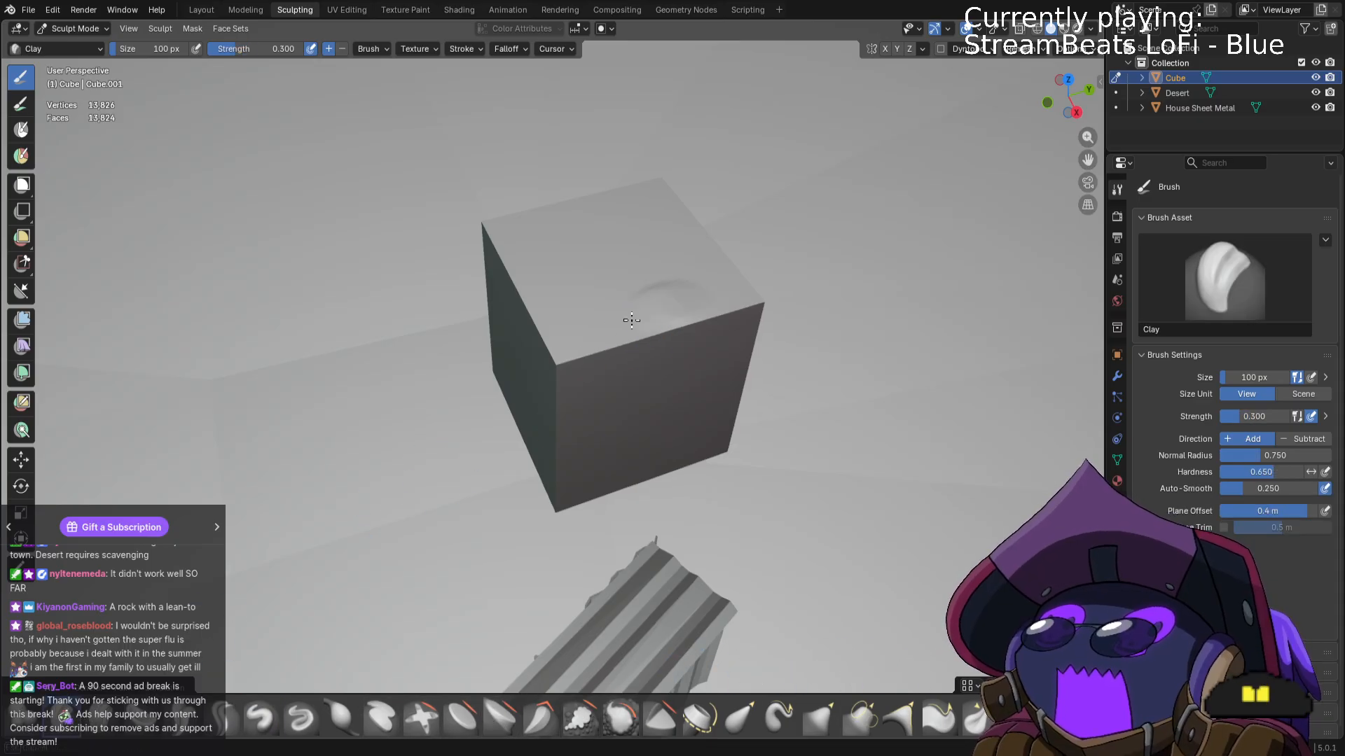
mouse_move(631, 320)
mouse_down()
mouse_move(575, 384)
mouse_move(699, 406)
mouse_move(663, 415)
mouse_up()
mouse_move(662, 415)
middle_down()
mouse_move(645, 384)
mouse_move(603, 378)
mouse_move(618, 397)
middle_up()
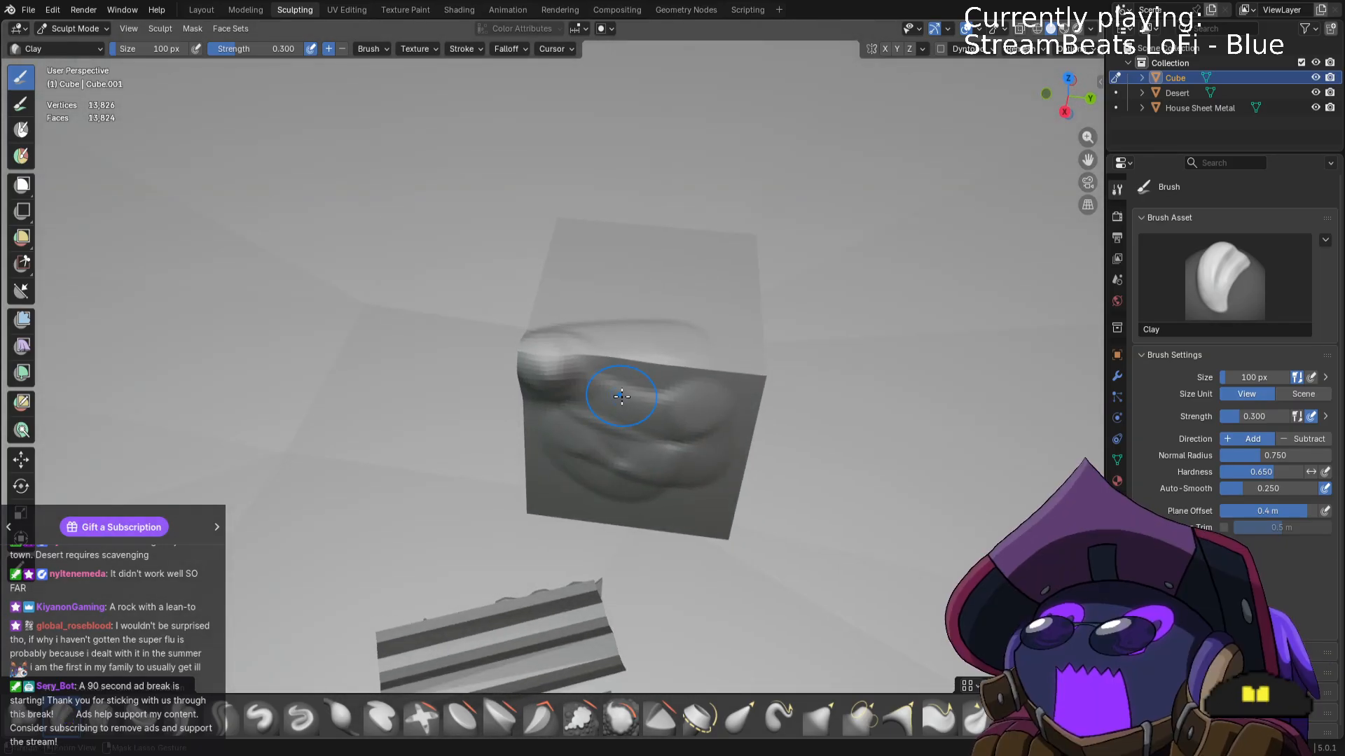
key(ctrl+z)
key(ctrl+z)
Roughen the edges around the cube's shack-facing side with the Clay Thumb brush at 100 px and strength 0.500.
click(142, 723)
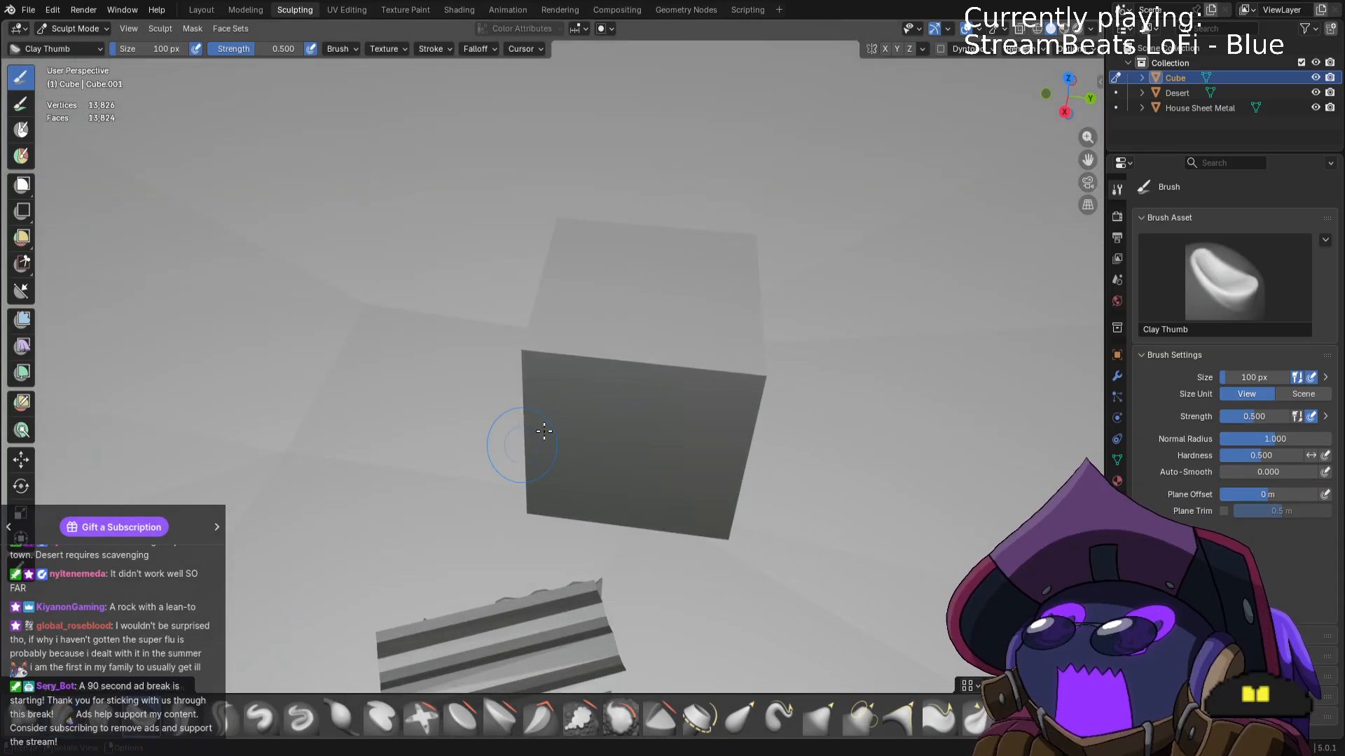
mouse_move(533, 358)
mouse_down()
mouse_move(743, 373)
mouse_move(750, 459)
mouse_up()
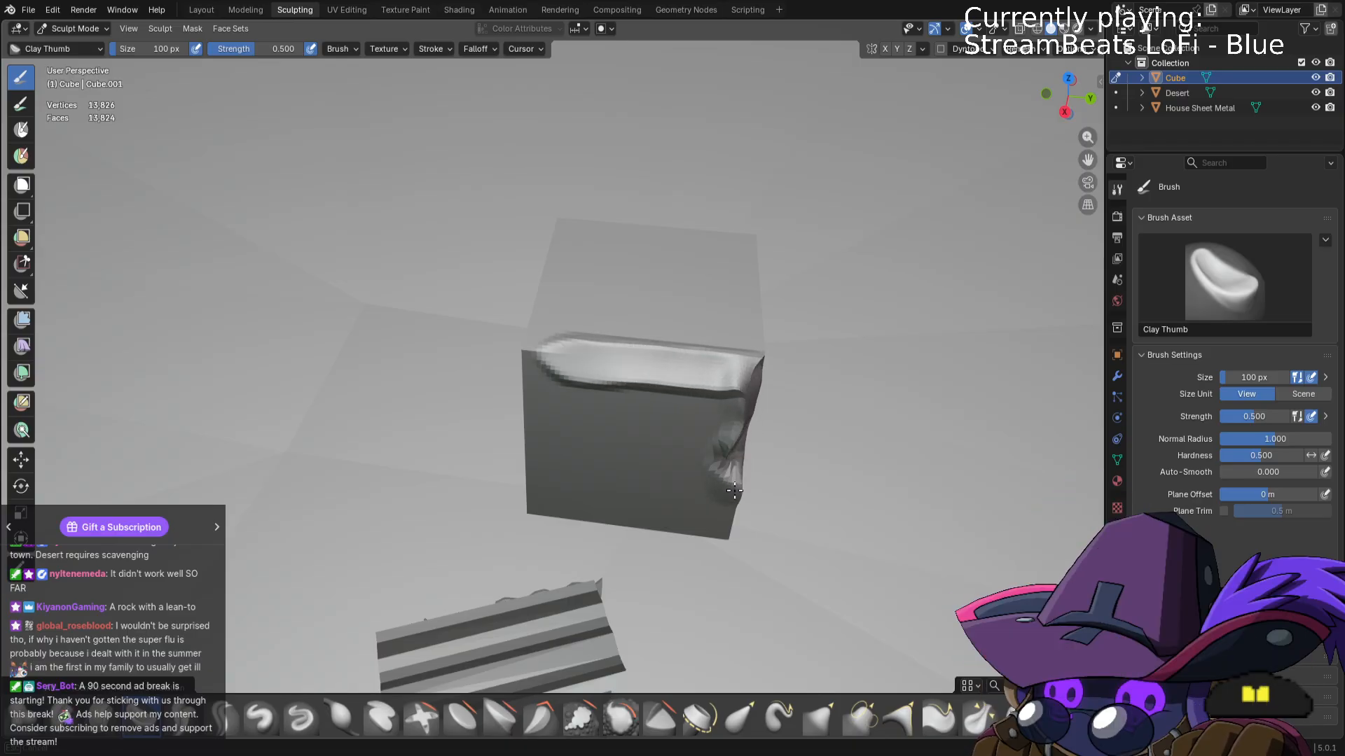
drag(709, 533, 659, 522)
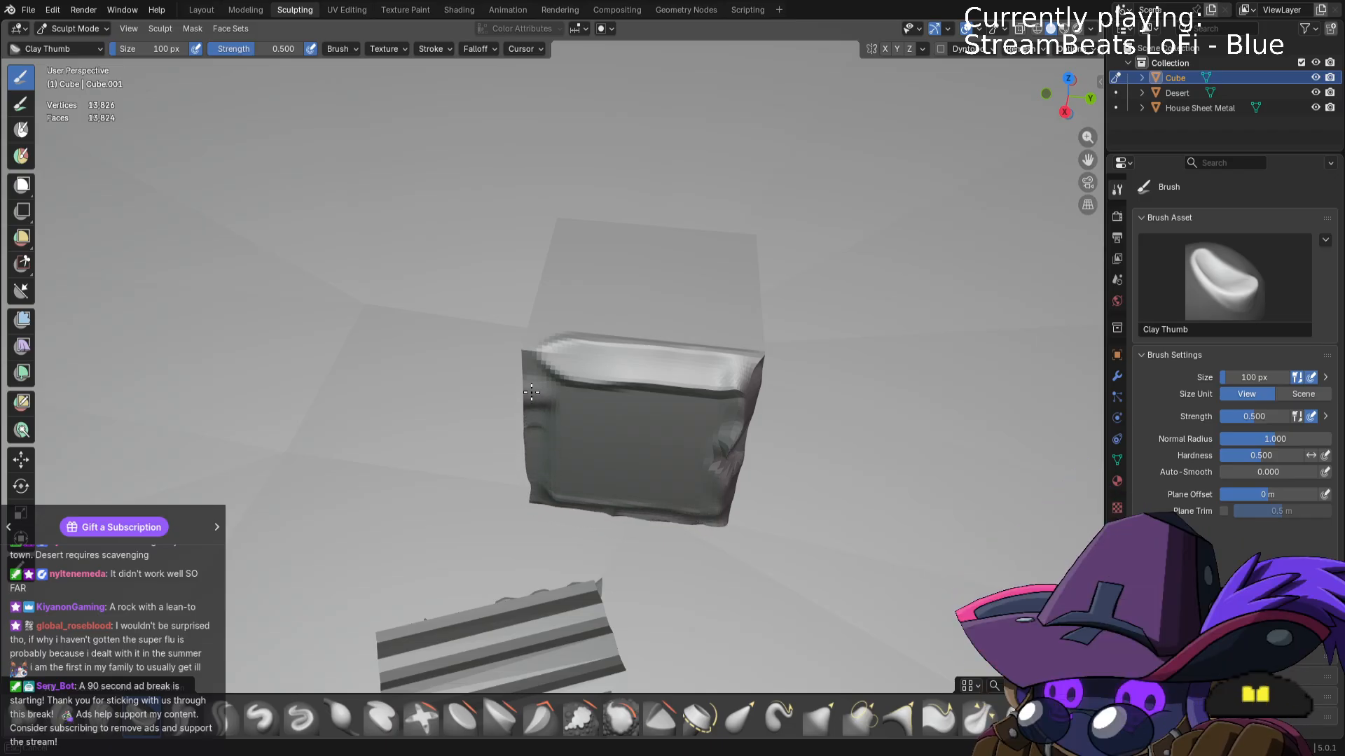
drag(527, 380, 527, 442)
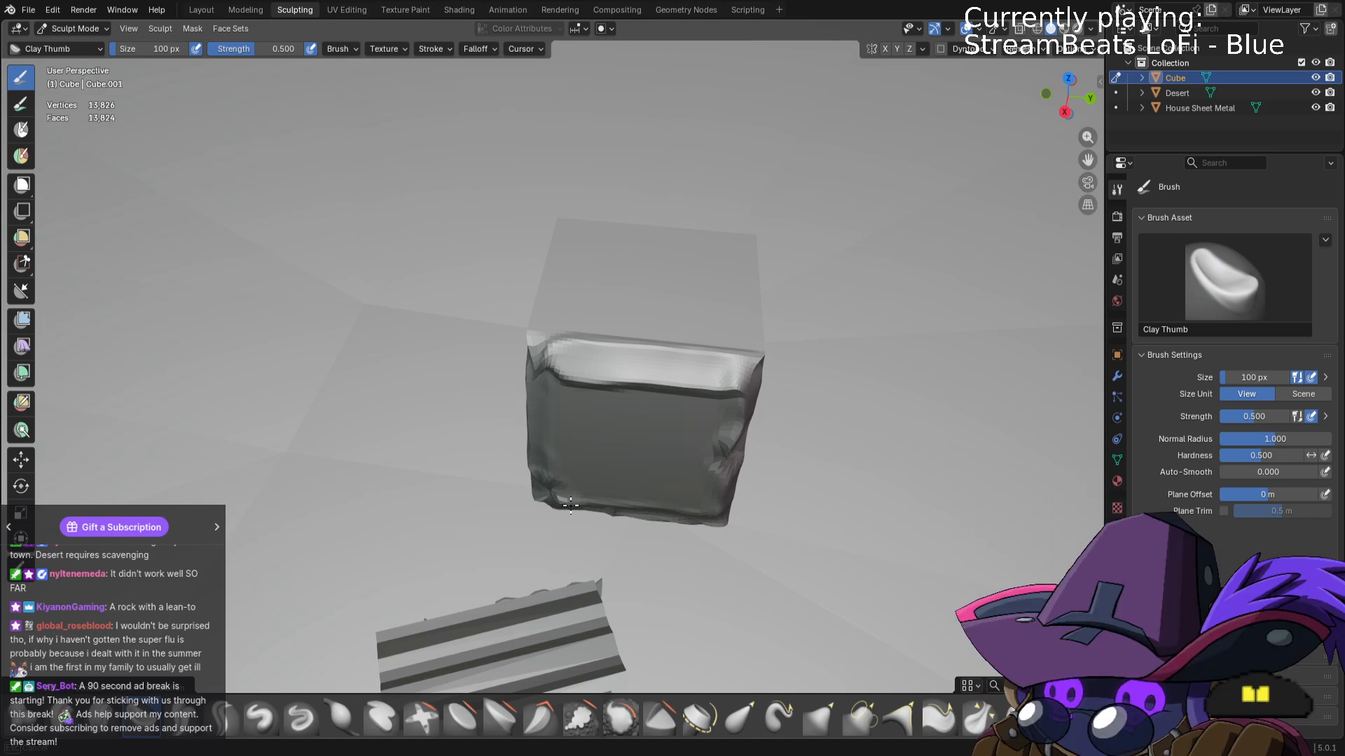
mouse_move(628, 508)
middle_down()
mouse_move(811, 465)
mouse_move(577, 398)
middle_up()
mouse_move(566, 375)
mouse_down()
mouse_move(549, 371)
mouse_move(763, 359)
mouse_move(493, 379)
mouse_move(523, 379)
mouse_up()
Wear down the cube's remaining top edges with the Clay Thumb brush and undo the last stroke.
mouse_move(728, 371)
middle_down()
mouse_move(655, 399)
mouse_move(584, 379)
middle_up()
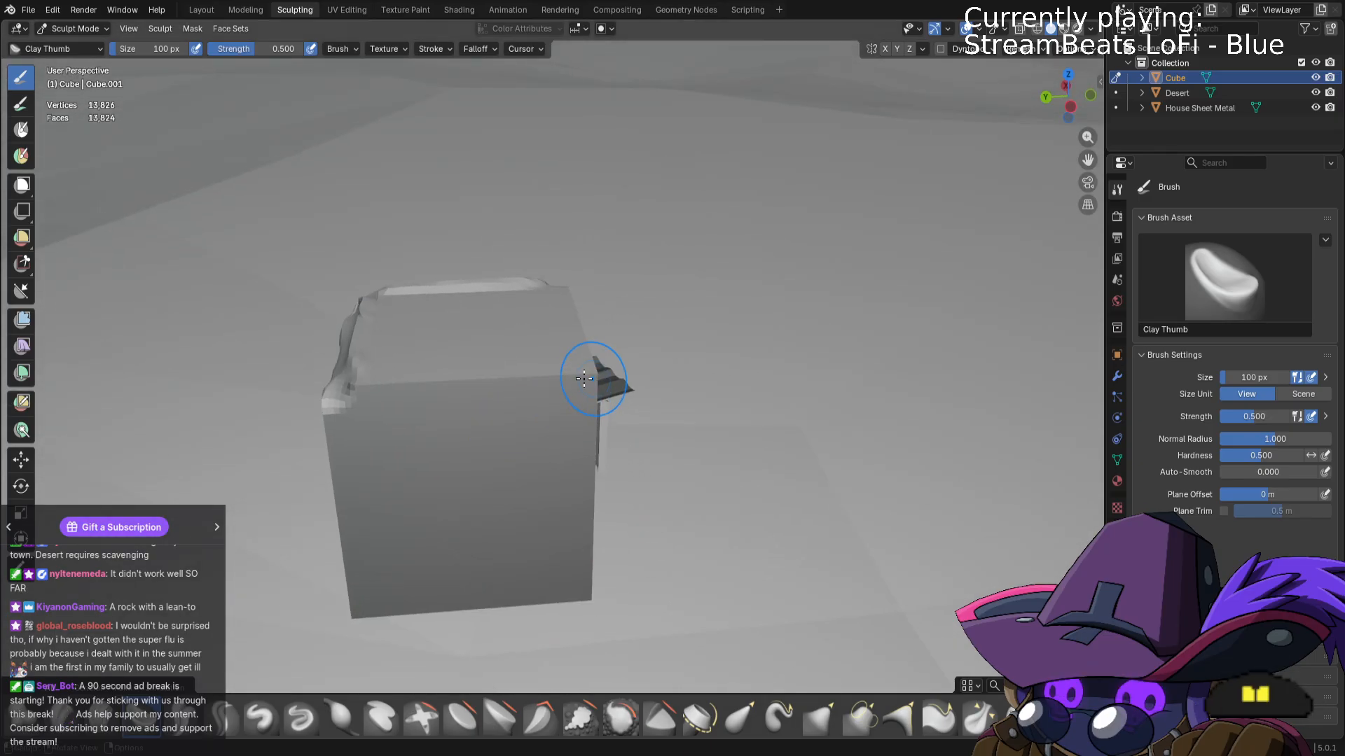
mouse_move(526, 384)
mouse_down()
mouse_move(392, 384)
mouse_move(590, 374)
mouse_move(357, 385)
mouse_up()
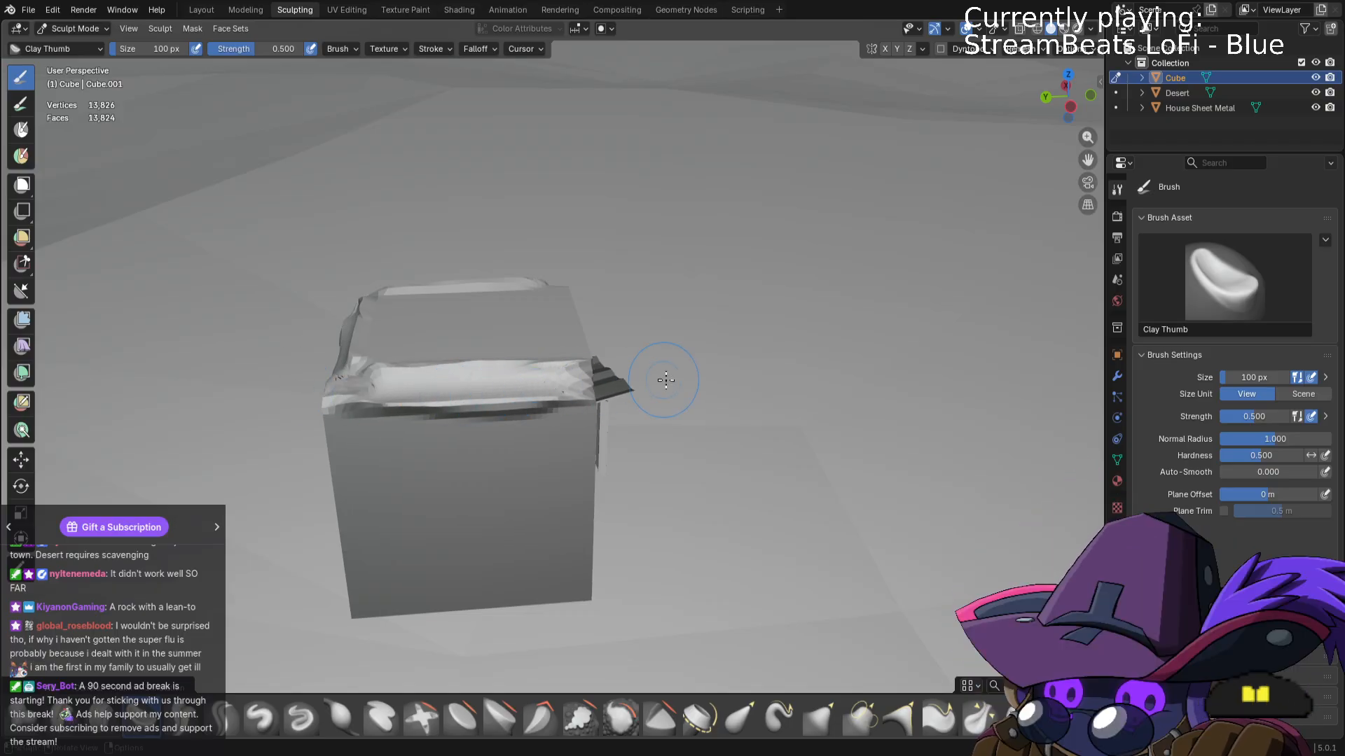
mouse_move(661, 380)
middle_down()
mouse_move(588, 379)
mouse_move(606, 359)
middle_up()
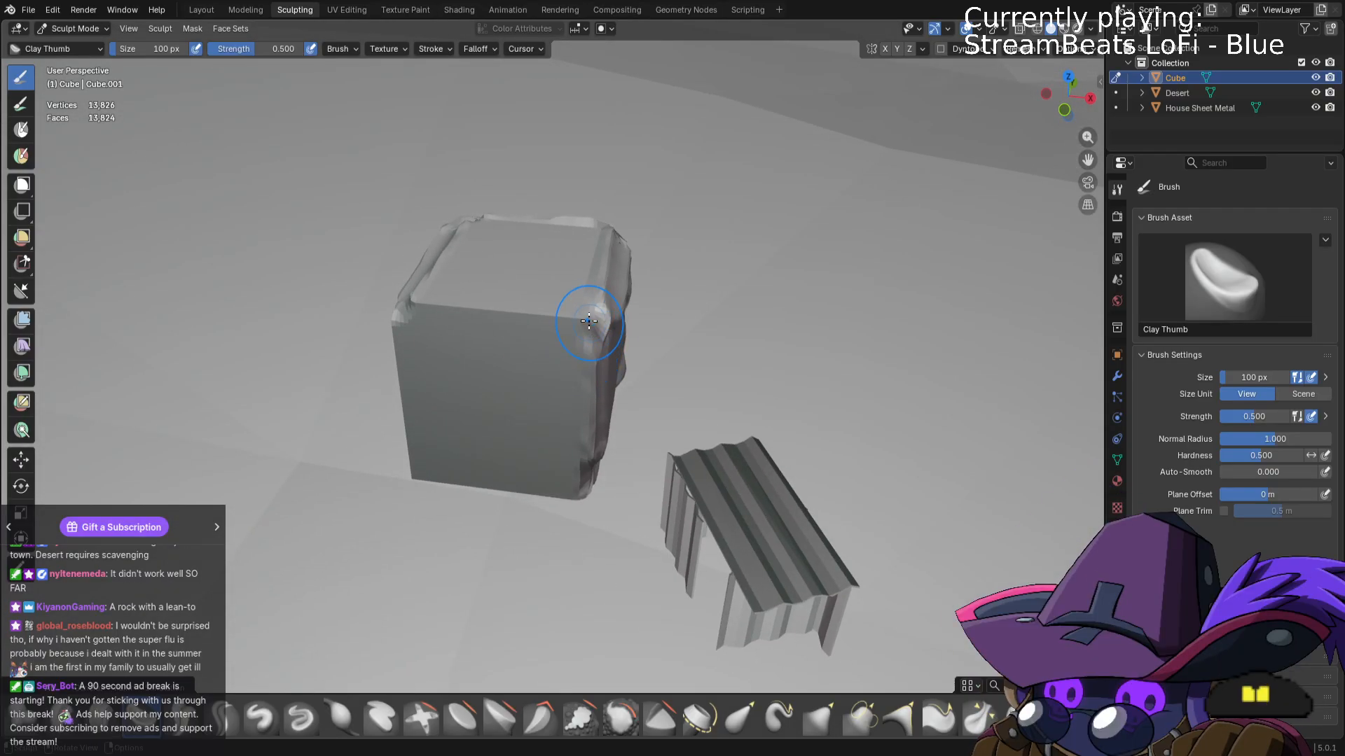
mouse_move(589, 320)
mouse_down()
mouse_move(431, 316)
mouse_move(545, 308)
mouse_move(438, 301)
mouse_move(546, 273)
mouse_move(490, 231)
mouse_move(573, 262)
mouse_move(458, 283)
mouse_move(501, 259)
mouse_move(452, 261)
mouse_move(534, 308)
mouse_move(522, 324)
mouse_move(427, 313)
mouse_move(582, 322)
mouse_move(429, 301)
mouse_move(500, 290)
mouse_move(582, 309)
mouse_up()
key(ctrl+z)
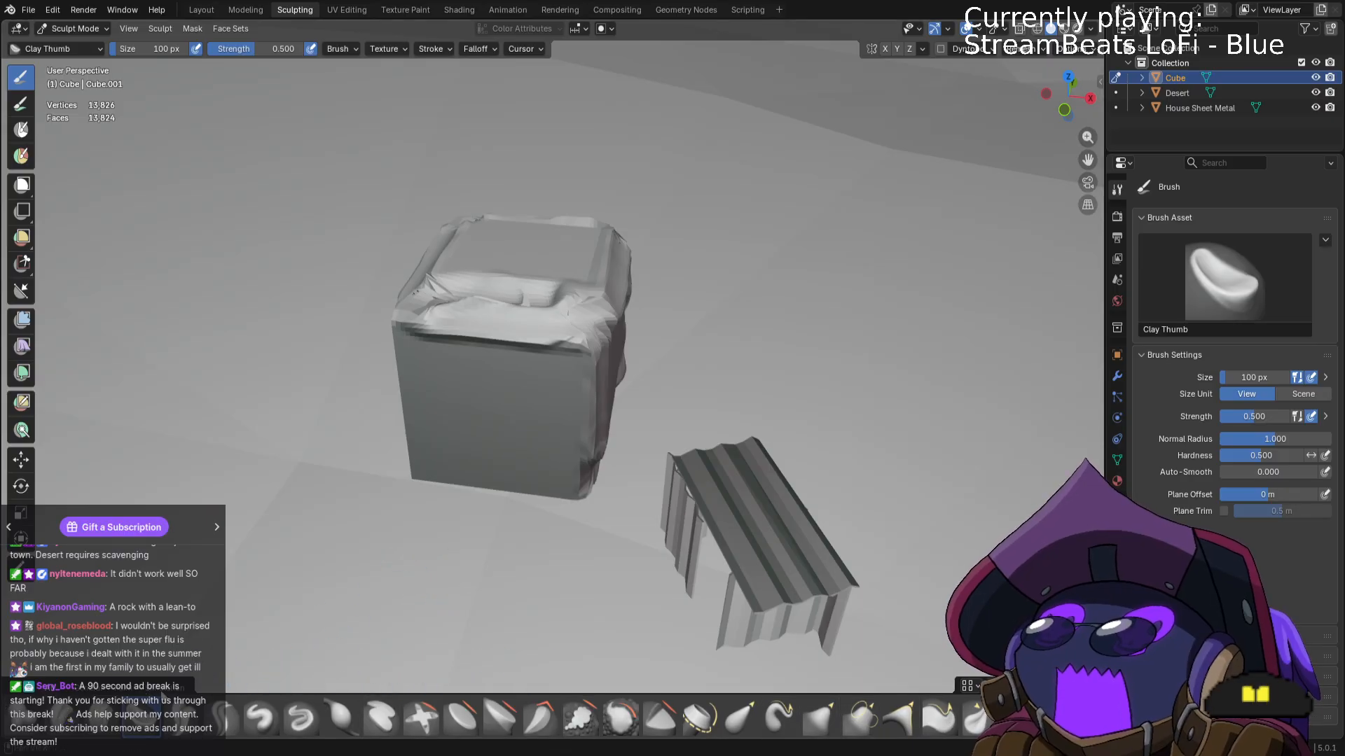
click(165, 691)
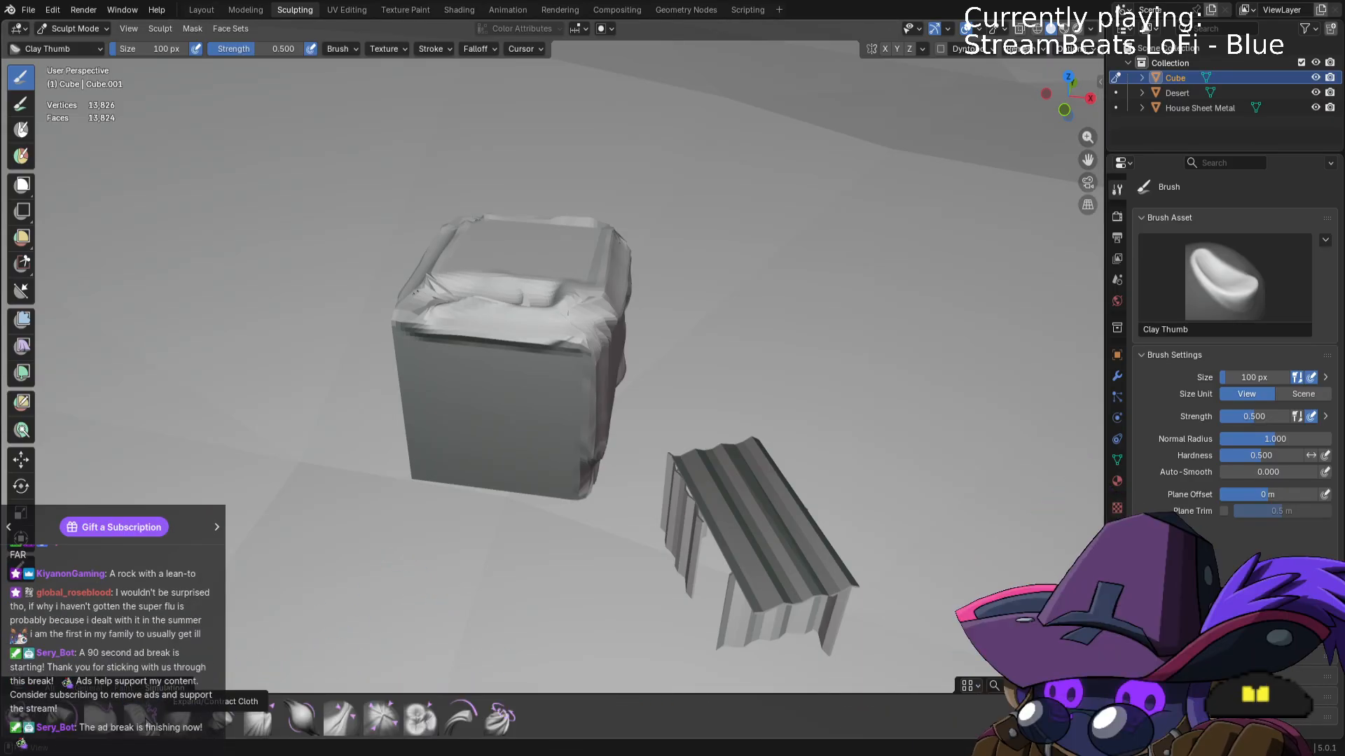
Try the Expand/Contract Cloth brush at 100 px and strength 0.600 on the cube's side, and undo the sculpting strokes back to the plain cube.
click(144, 715)
mouse_move(455, 400)
mouse_down()
mouse_move(477, 392)
mouse_move(560, 423)
mouse_move(492, 478)
mouse_up()
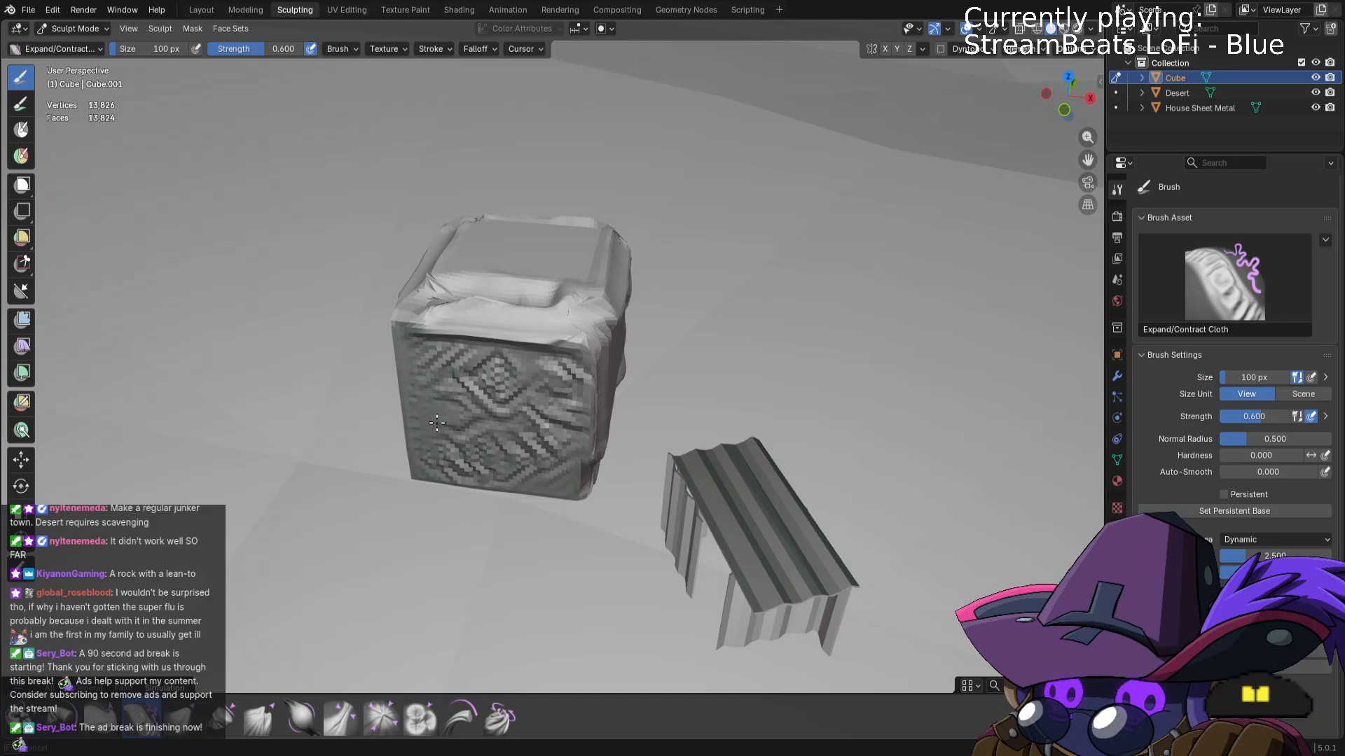
middle_drag(437, 423, 685, 426)
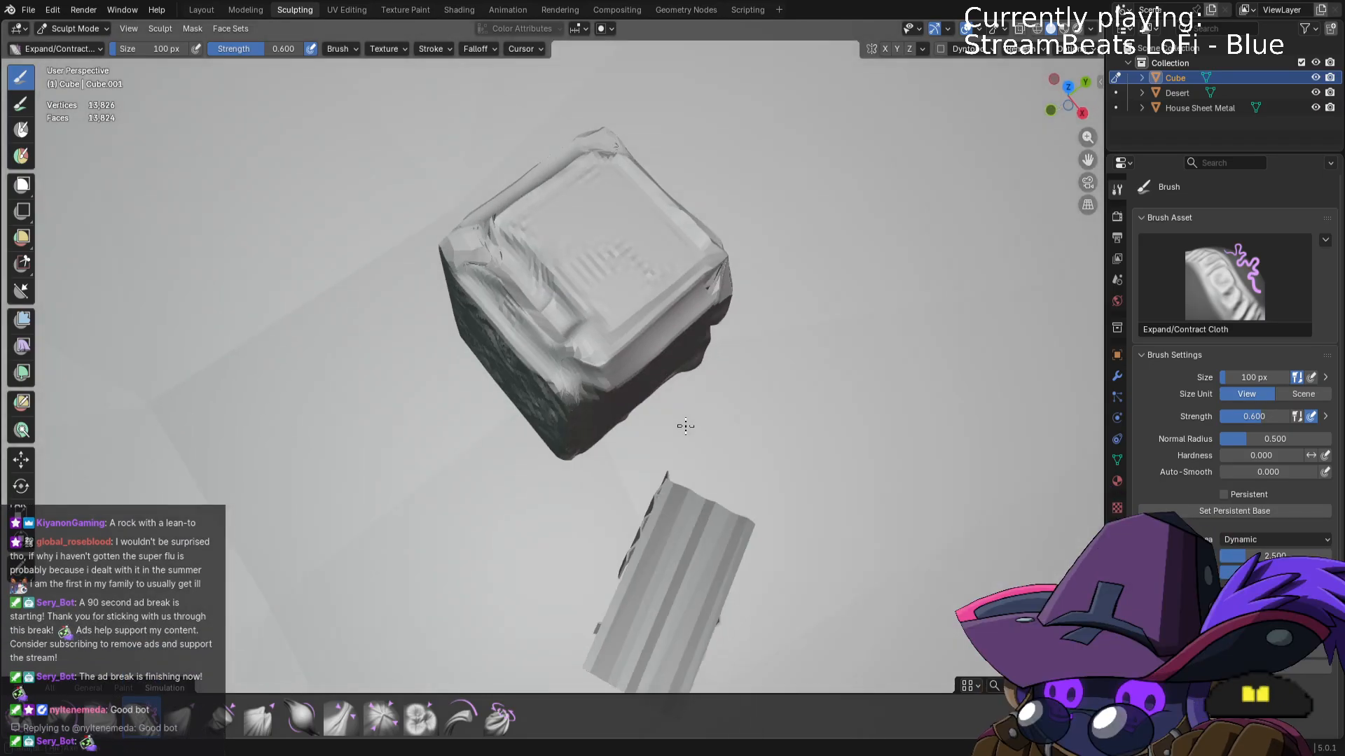
middle_drag(584, 409, 690, 291)
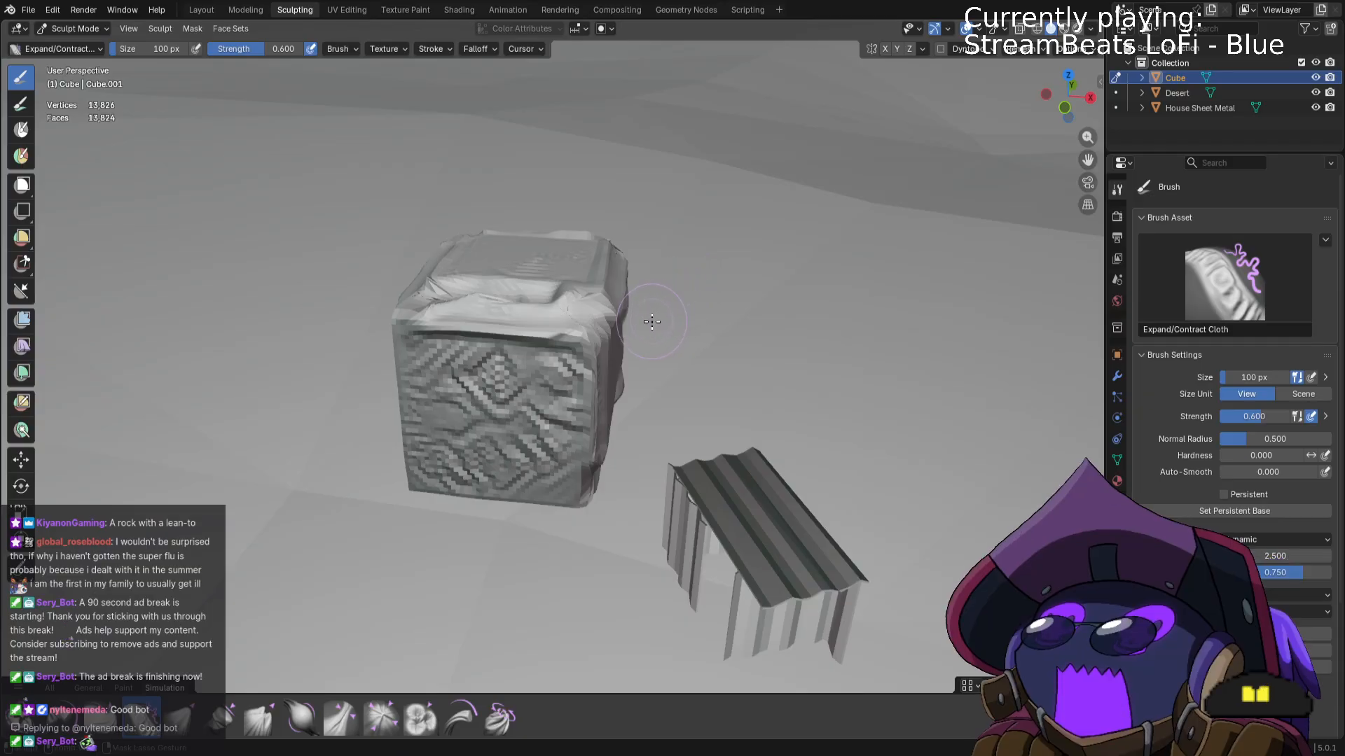
key(ctrl+z)
key(ctrl+z)
key(Tab)
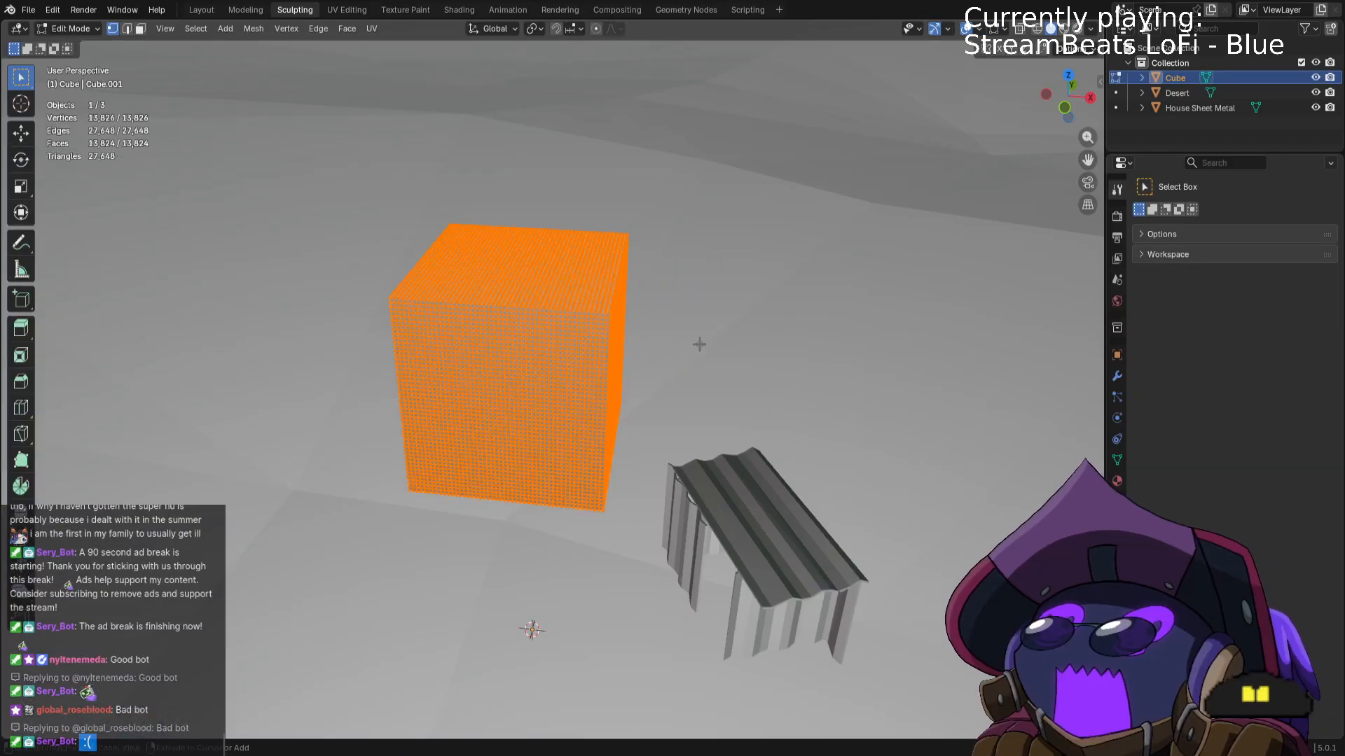
middle_drag(711, 336, 581, 289)
middle_drag(431, 155, 445, 216)
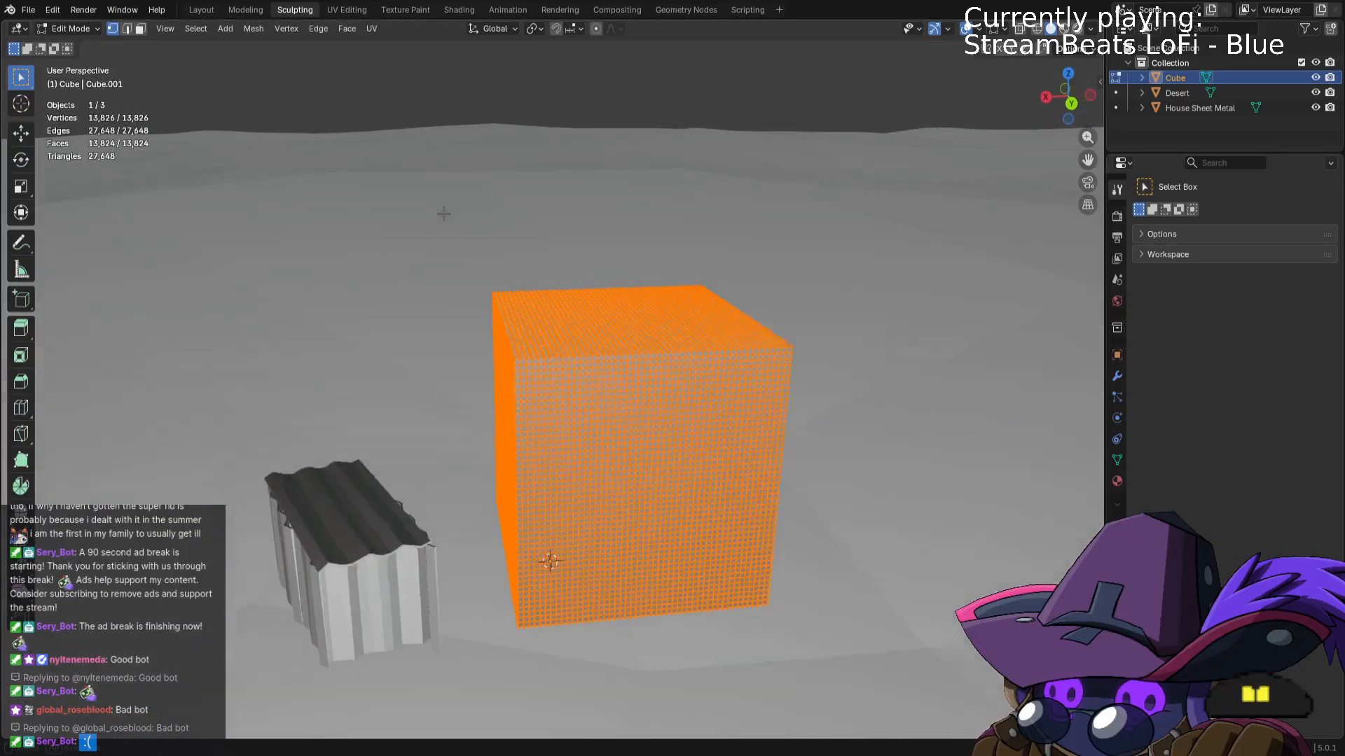
key(Tab)
middle_drag(461, 361, 436, 182)
click(295, 10)
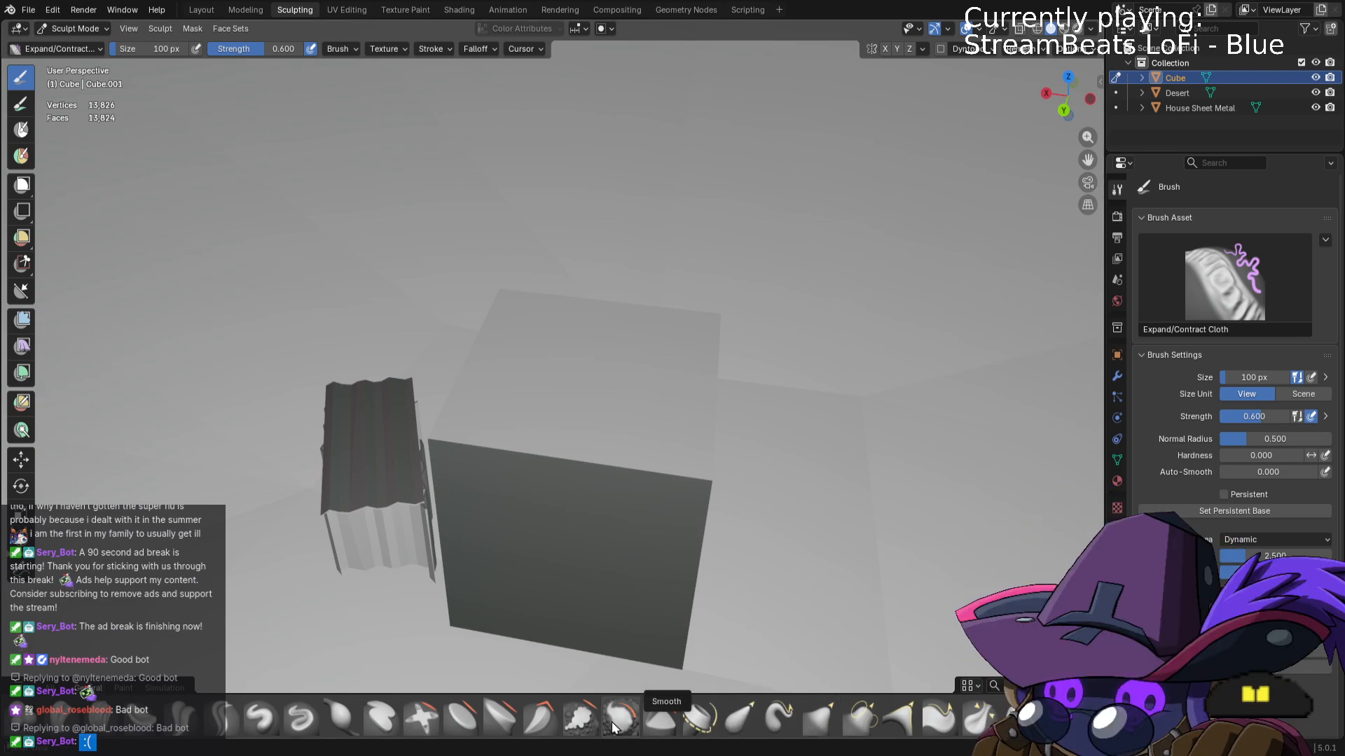
mouse_move(817, 570)
middle_down()
mouse_move(751, 561)
mouse_move(668, 586)
middle_up()
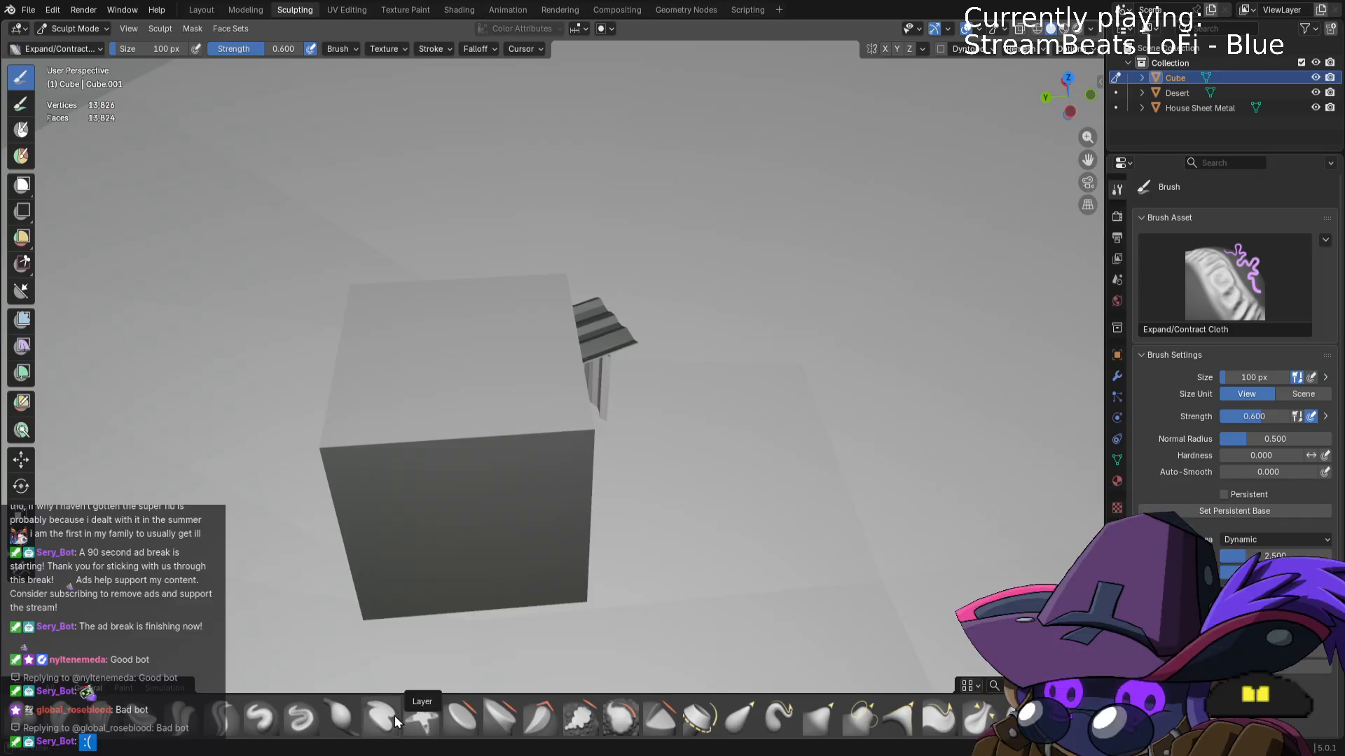
Try inflating one top edge of the cube with the Inflate/Deflate brush at 100 px and strength 0.500, and undo the strokes.
click(351, 716)
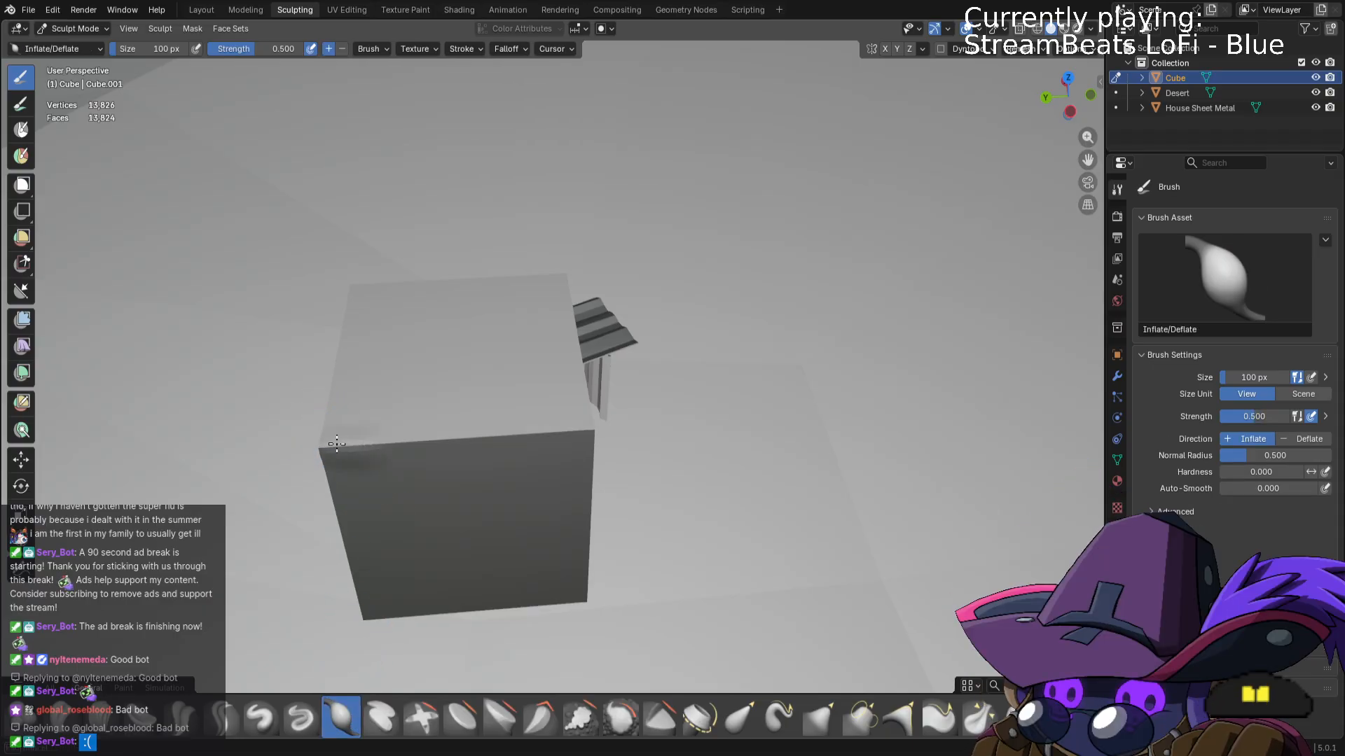
drag(341, 451, 384, 450)
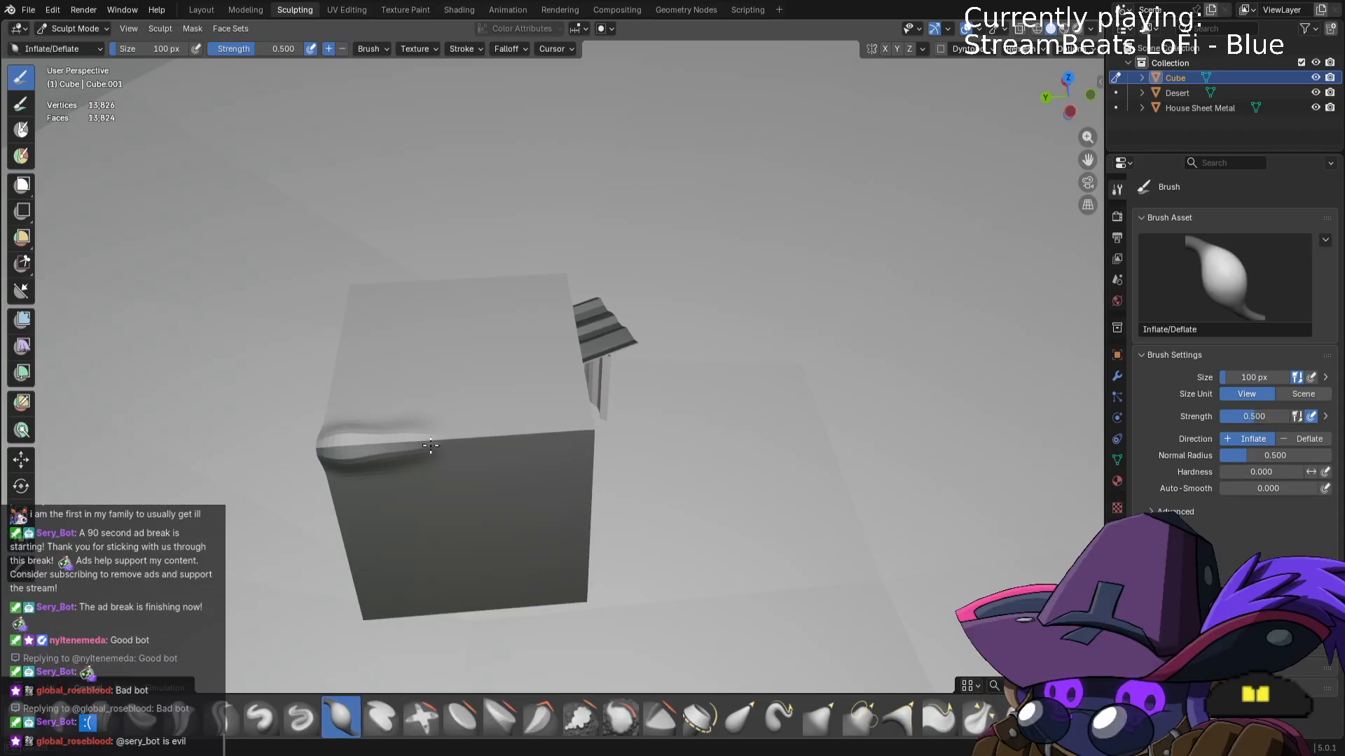
drag(483, 439, 477, 433)
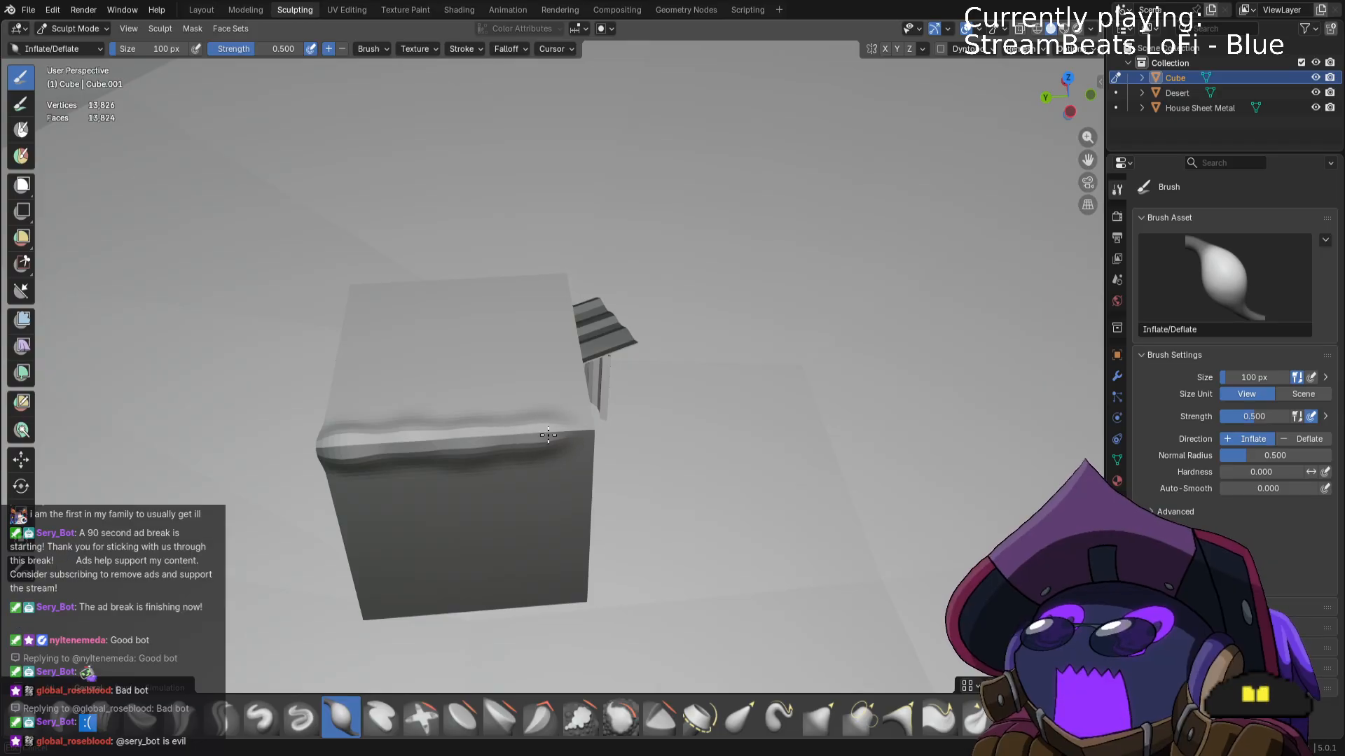
middle_drag(561, 442, 533, 435)
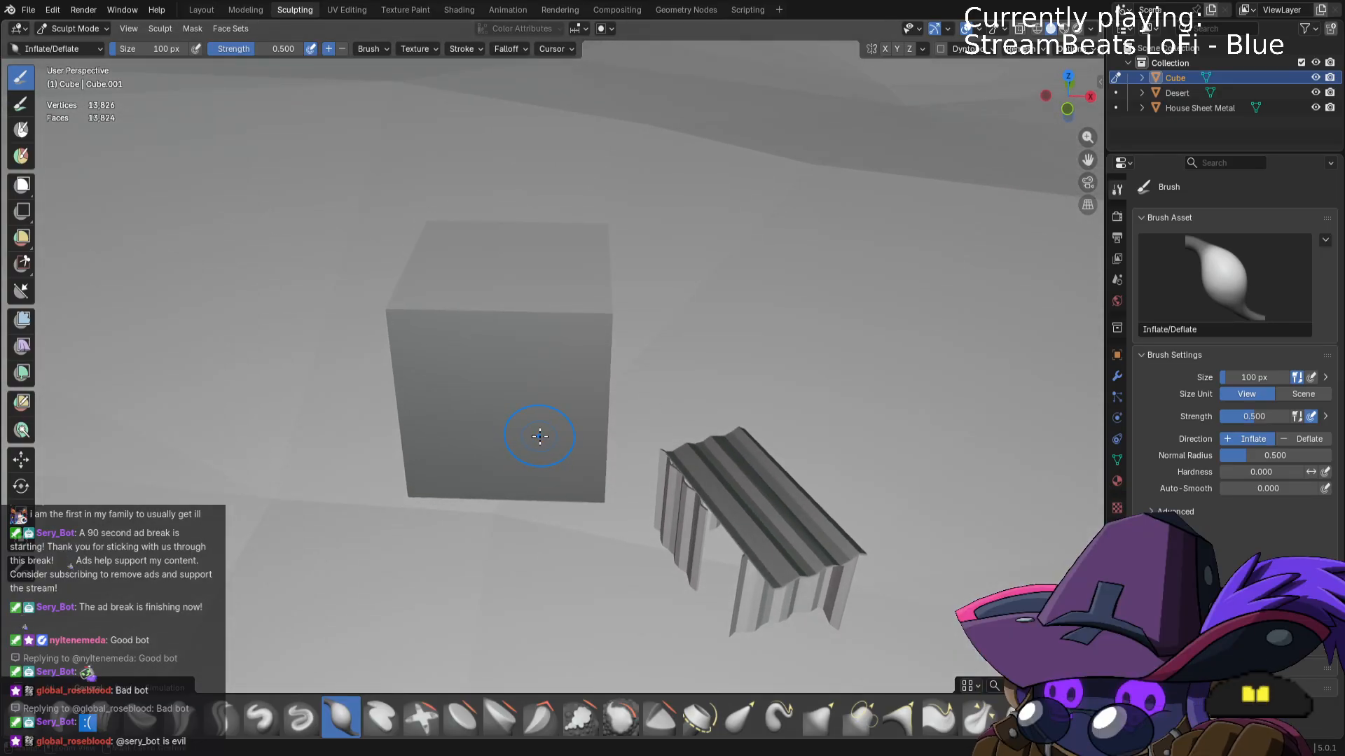
middle_drag(535, 297, 554, 272)
Switch the cube to Edit Mode and isolate it in local view from the front.
key(Tab)
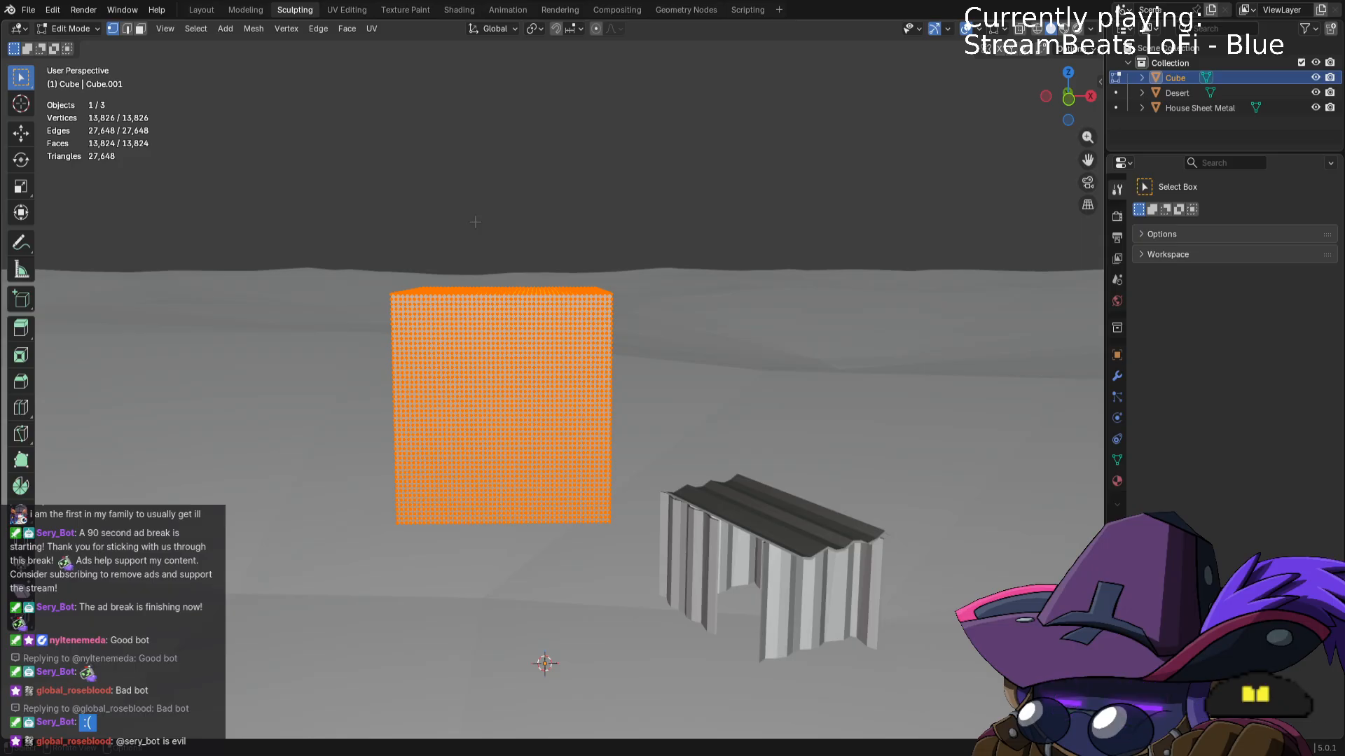
key(KP_1)
scroll(364, 303, up, 6)
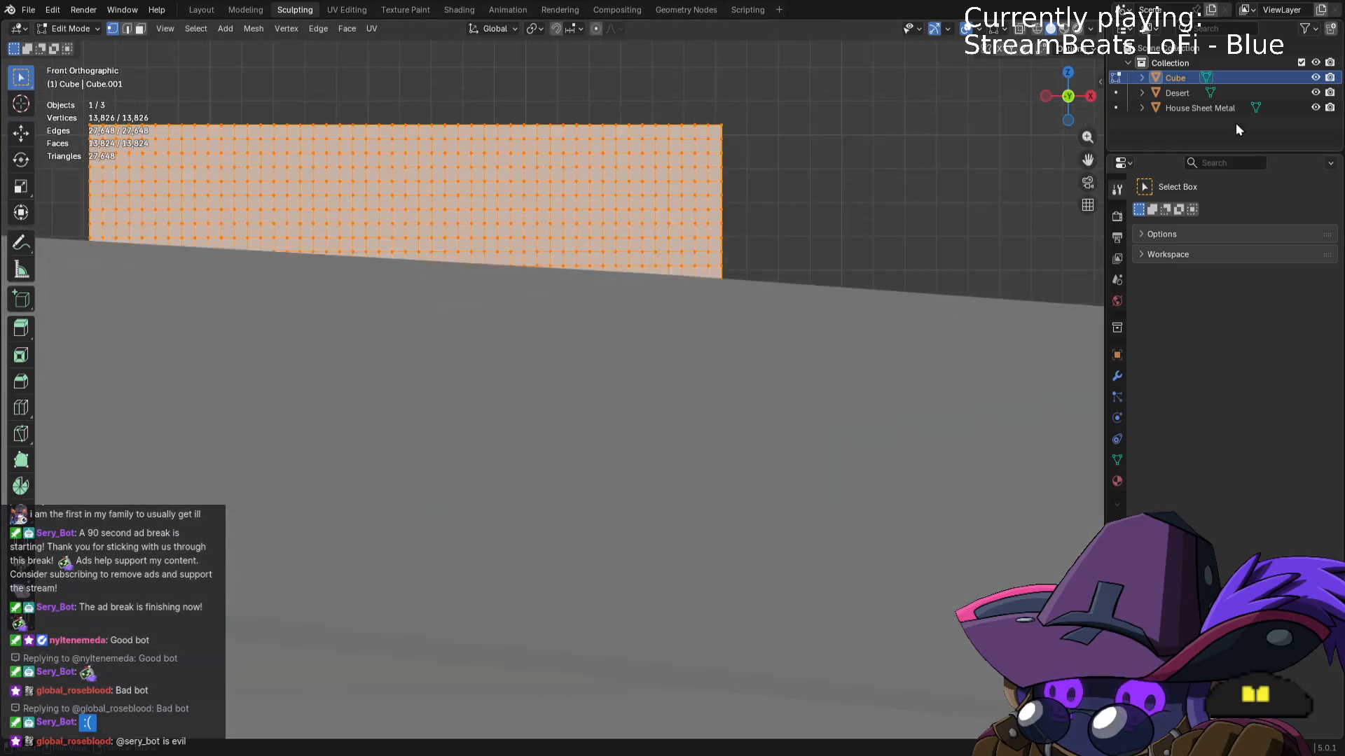
key(KP_Divide)
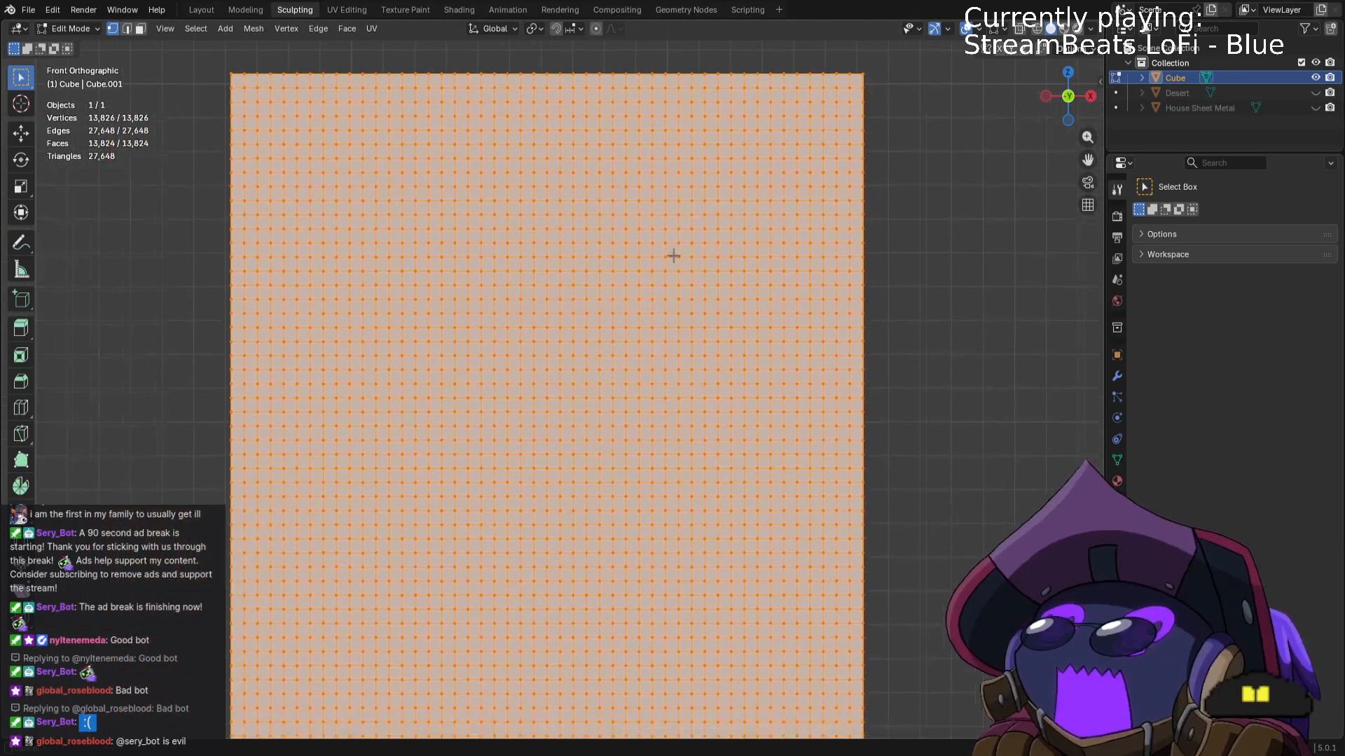
scroll(673, 255, down, 4)
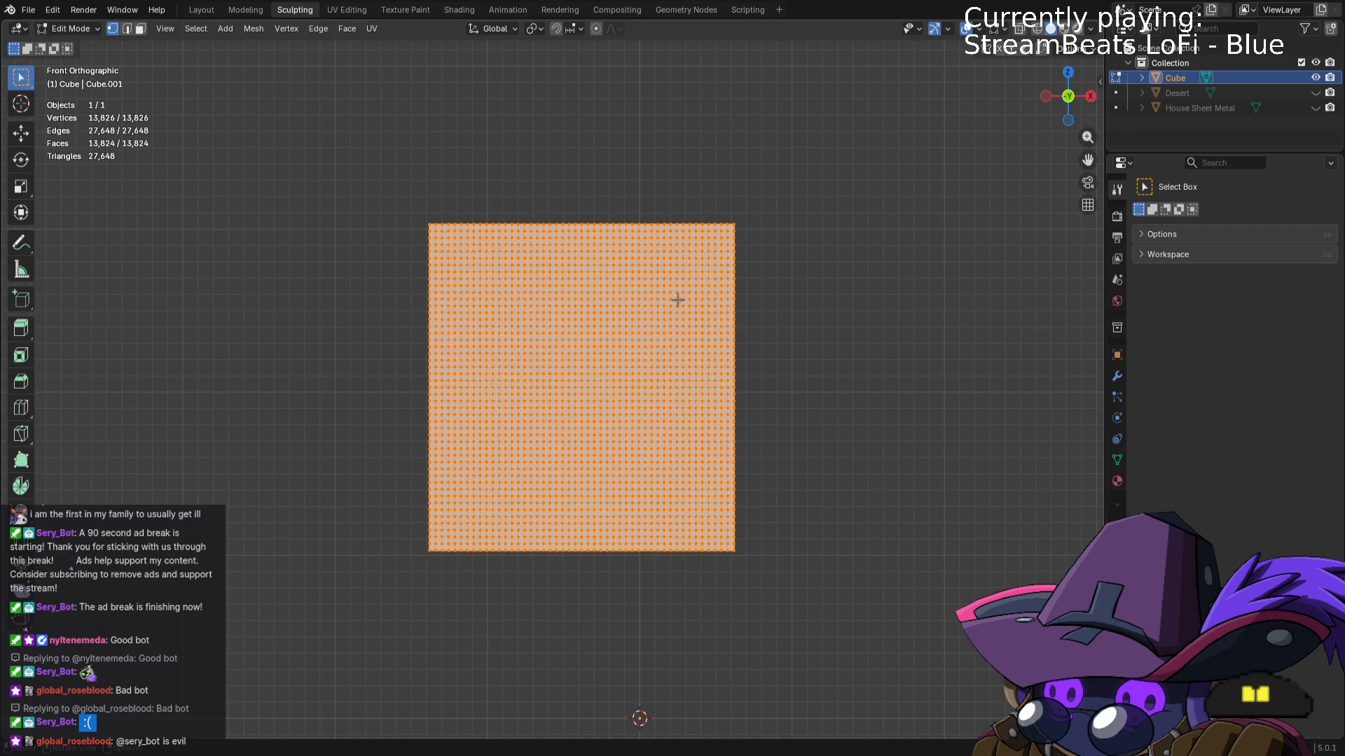
Delete the vertices of the dense cube's upper-left quarter through its full depth, using wireframe shading in front view.
key(z)
click(561, 300)
mouse_move(369, 155)
mouse_down()
mouse_move(597, 407)
mouse_move(592, 394)
mouse_move(605, 399)
mouse_move(586, 391)
mouse_up()
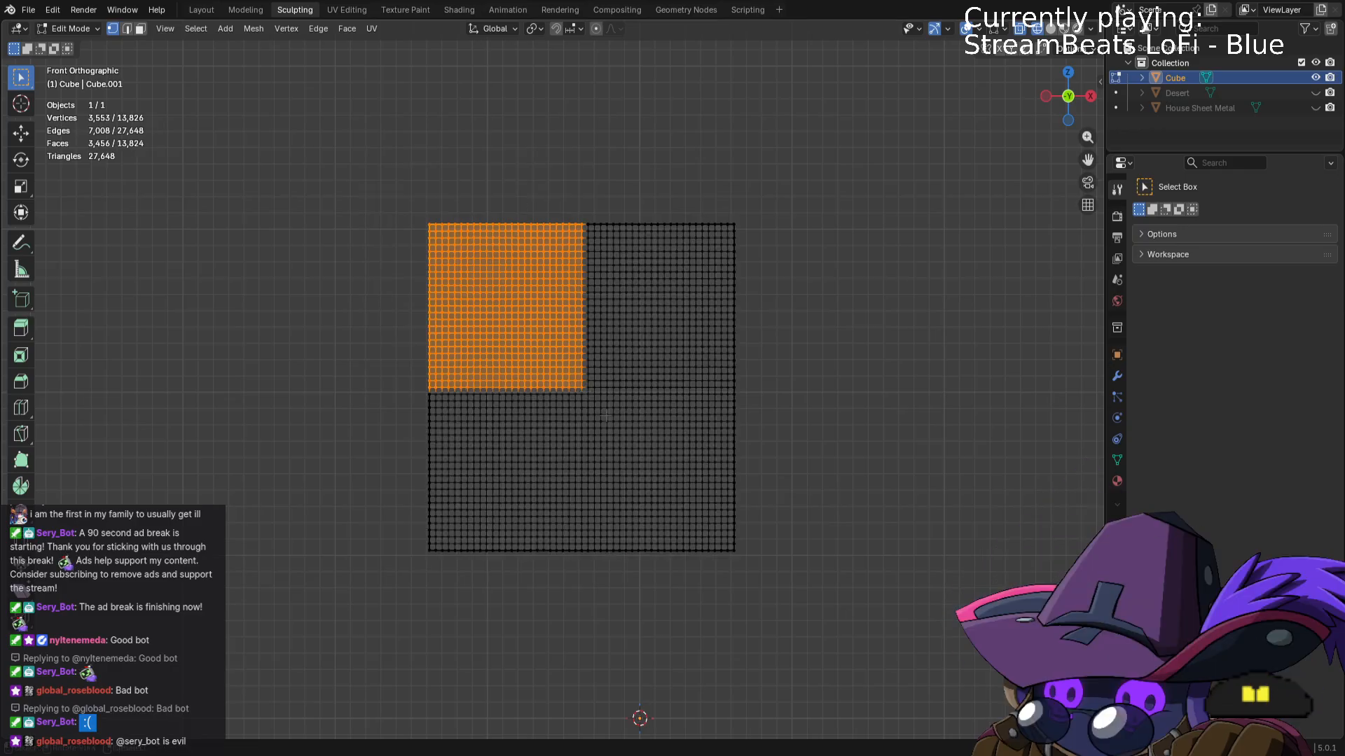
key(x)
click(569, 402)
middle_drag(568, 402, 616, 372)
middle_drag(524, 377, 521, 376)
key(KP_1)
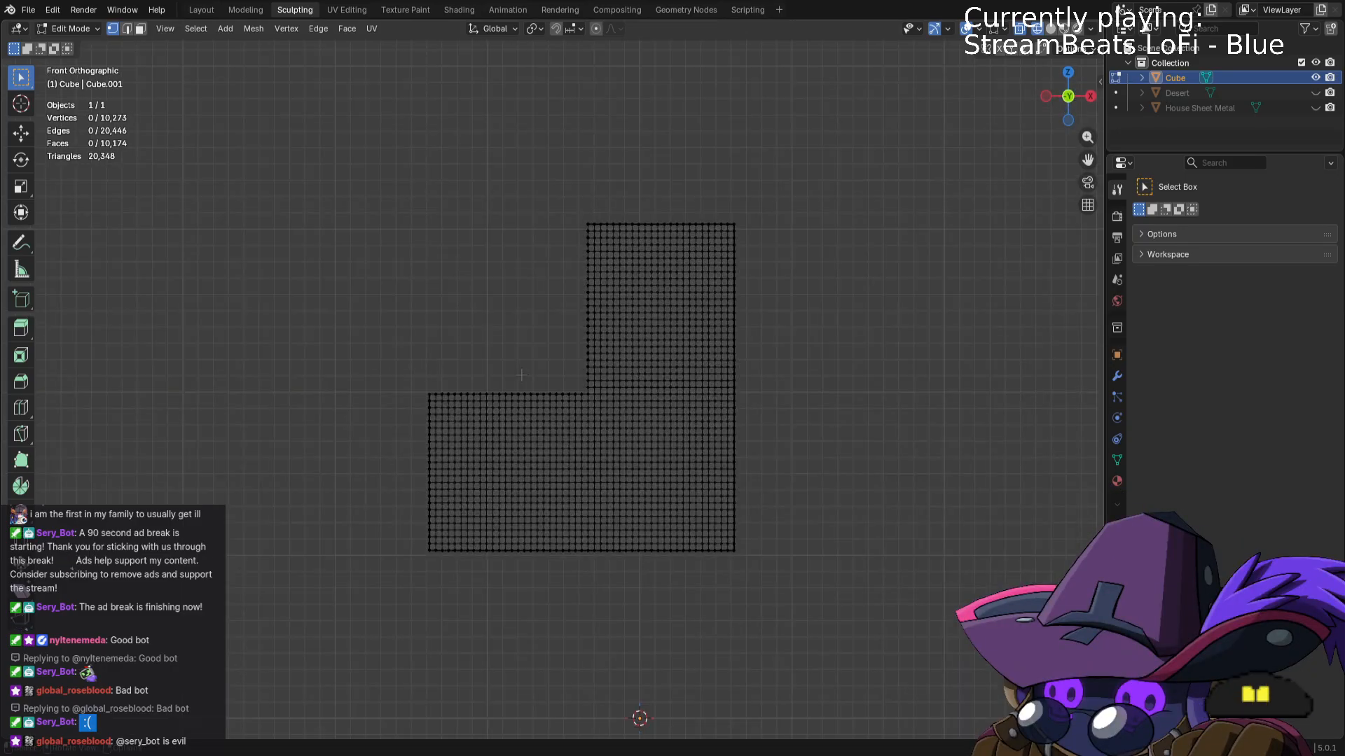
Fill the open vertical and horizontal sides of the dense cube's notch with single faces.
scroll(521, 376, up, 5)
scroll(633, 421, down, 1)
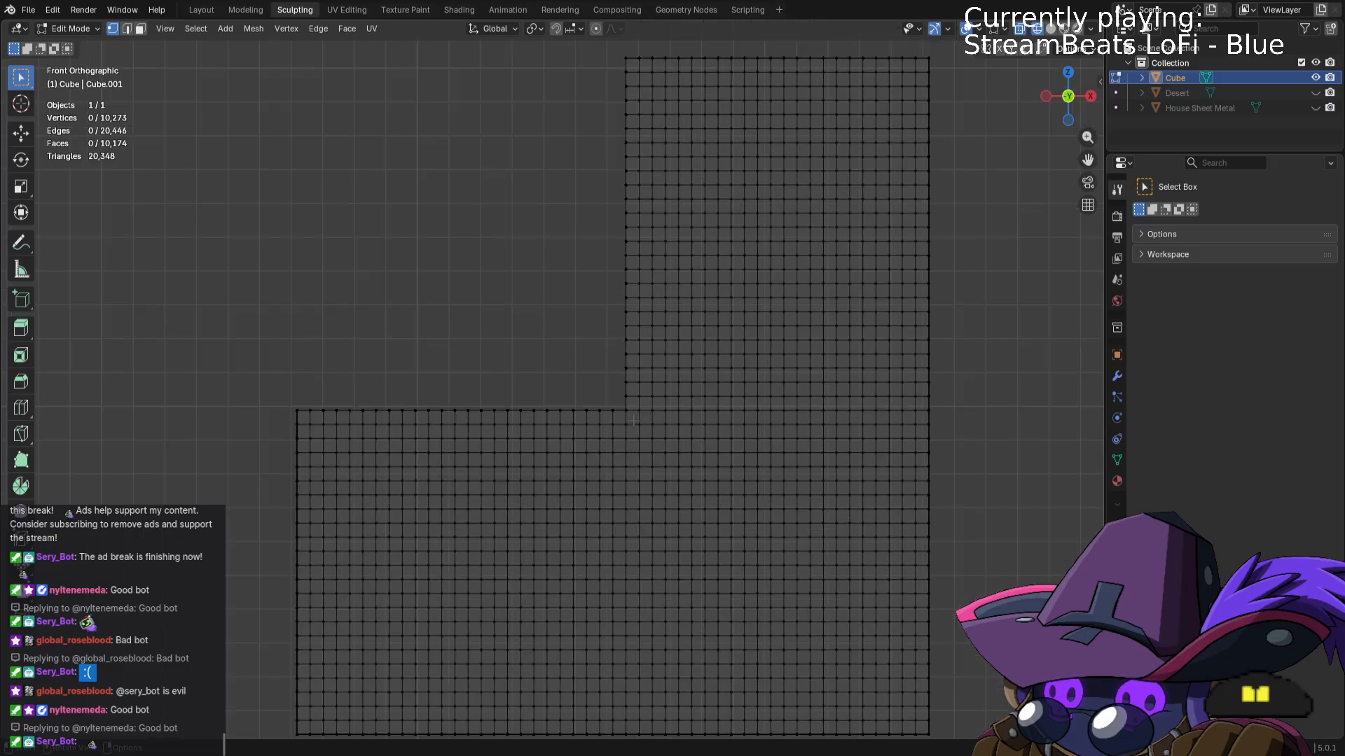
drag(629, 413, 618, 51)
middle_drag(566, 148, 562, 154)
key(KP_7)
key(KP_1)
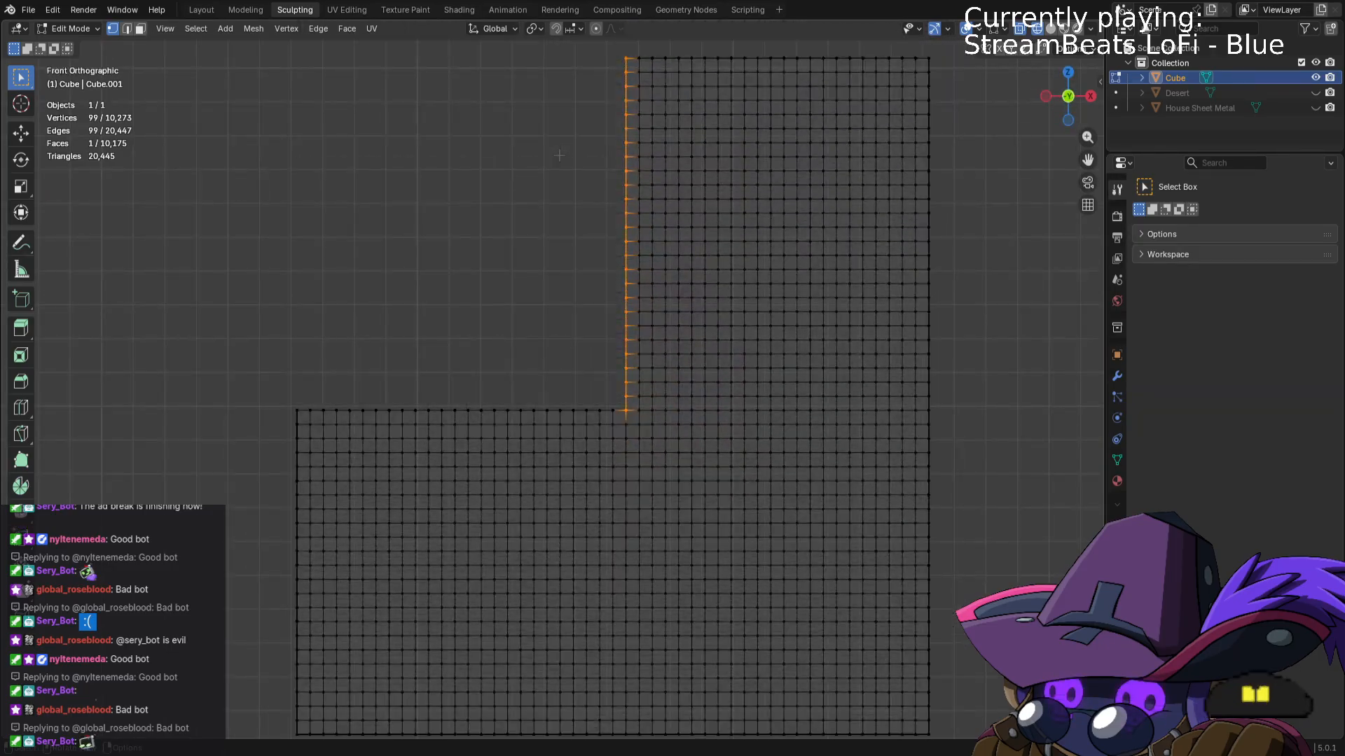
drag(283, 390, 629, 415)
Delete all vertices of the dense cube mesh and leave Edit Mode.
key(a)
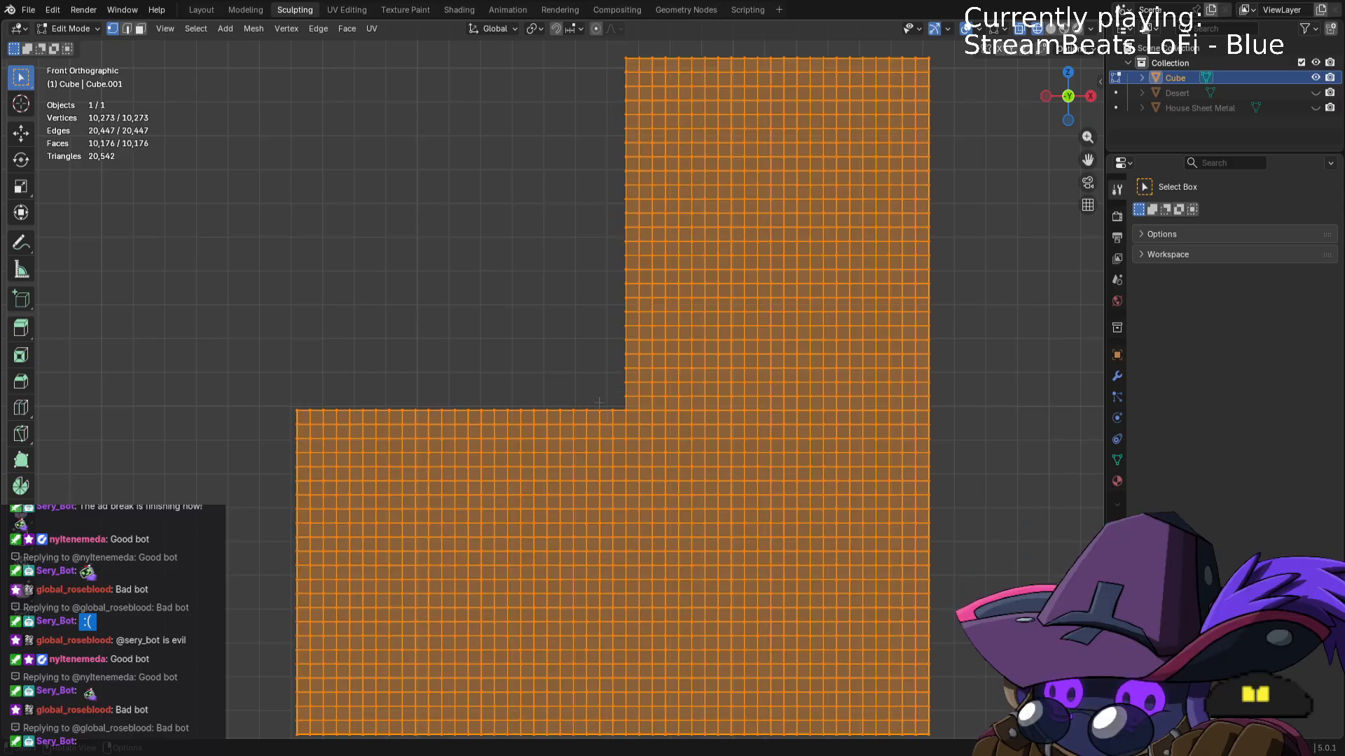
key(x)
click(600, 404)
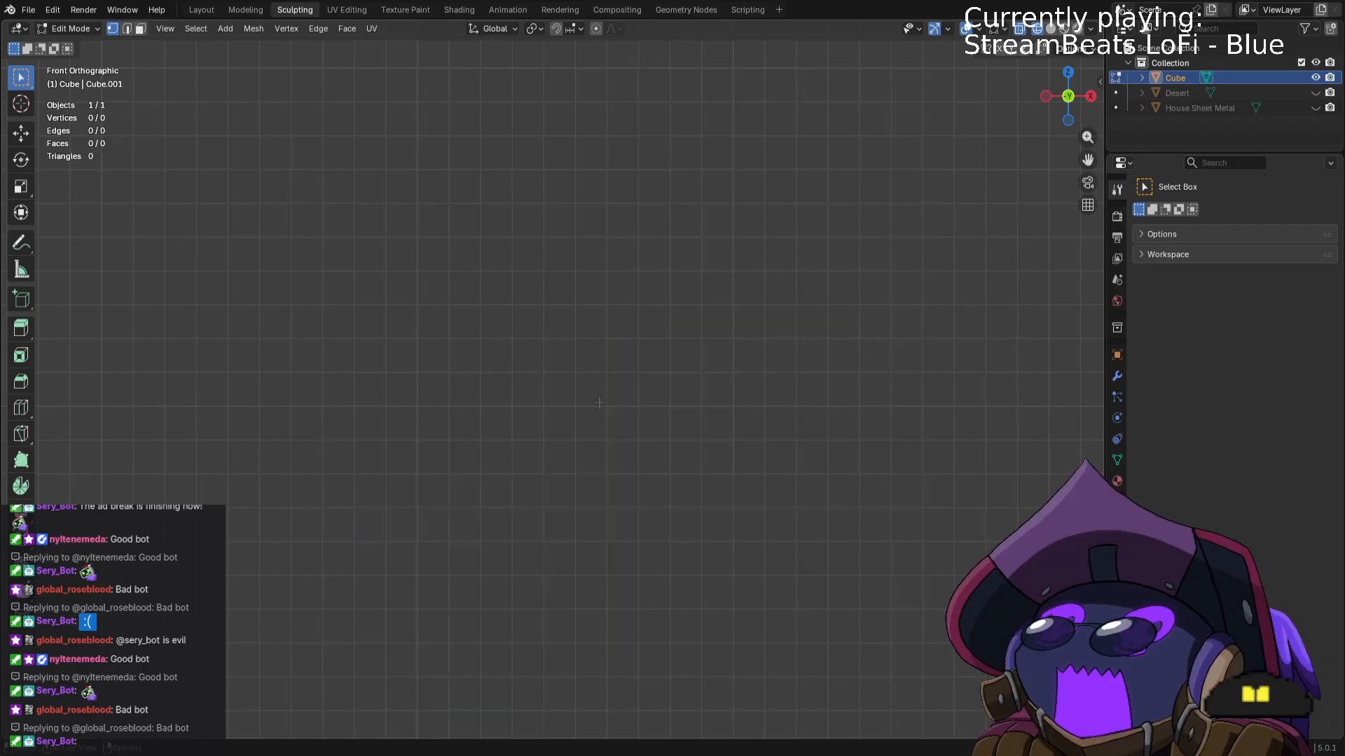
key(Tab)
middle_drag(588, 361, 600, 386)
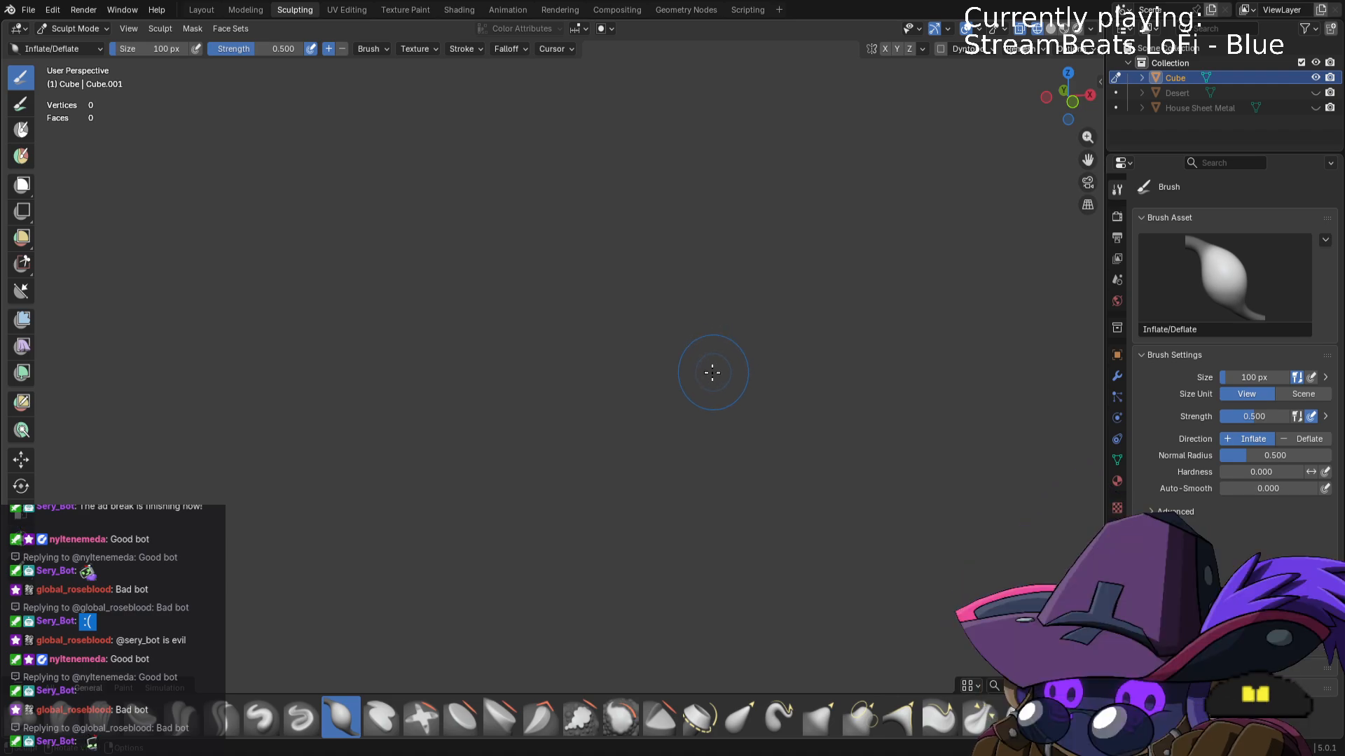
Add a new cube in the Layout workspace and open its mesh in Edit Mode.
click(200, 11)
mouse_move(473, 335)
middle_down()
mouse_move(520, 393)
mouse_move(509, 416)
middle_up()
key(shift+a)
mouse_move(471, 430)
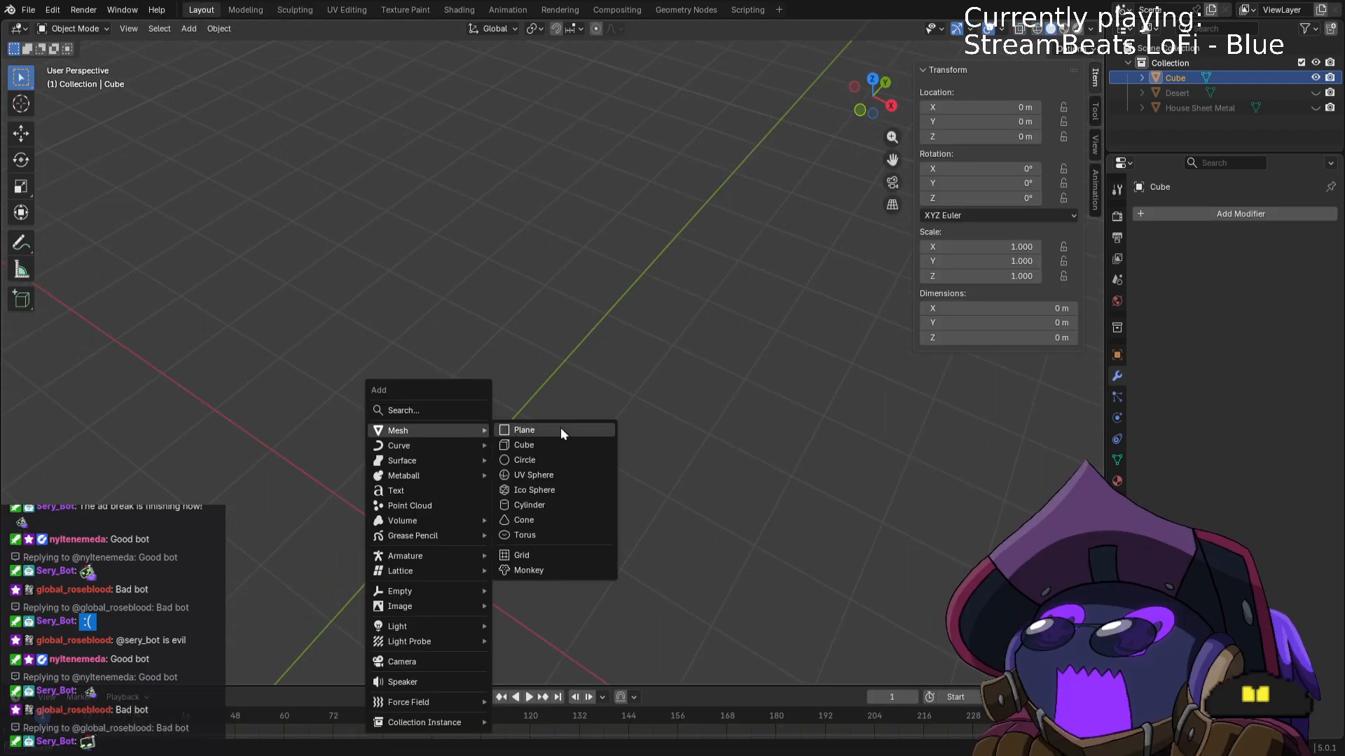
click(559, 447)
middle_drag(686, 506, 566, 424)
key(Tab)
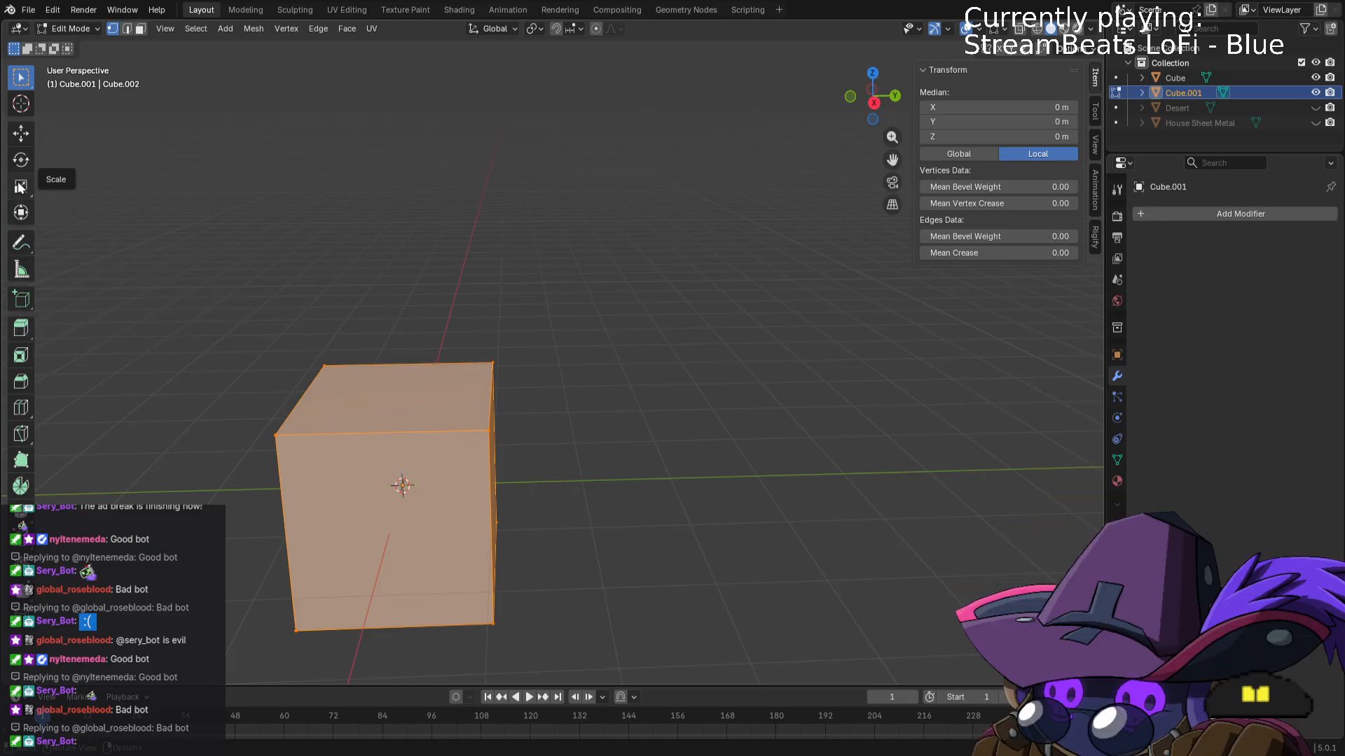
Add one vertical and one horizontal loop cut through the middle of the new cube.
click(27, 403)
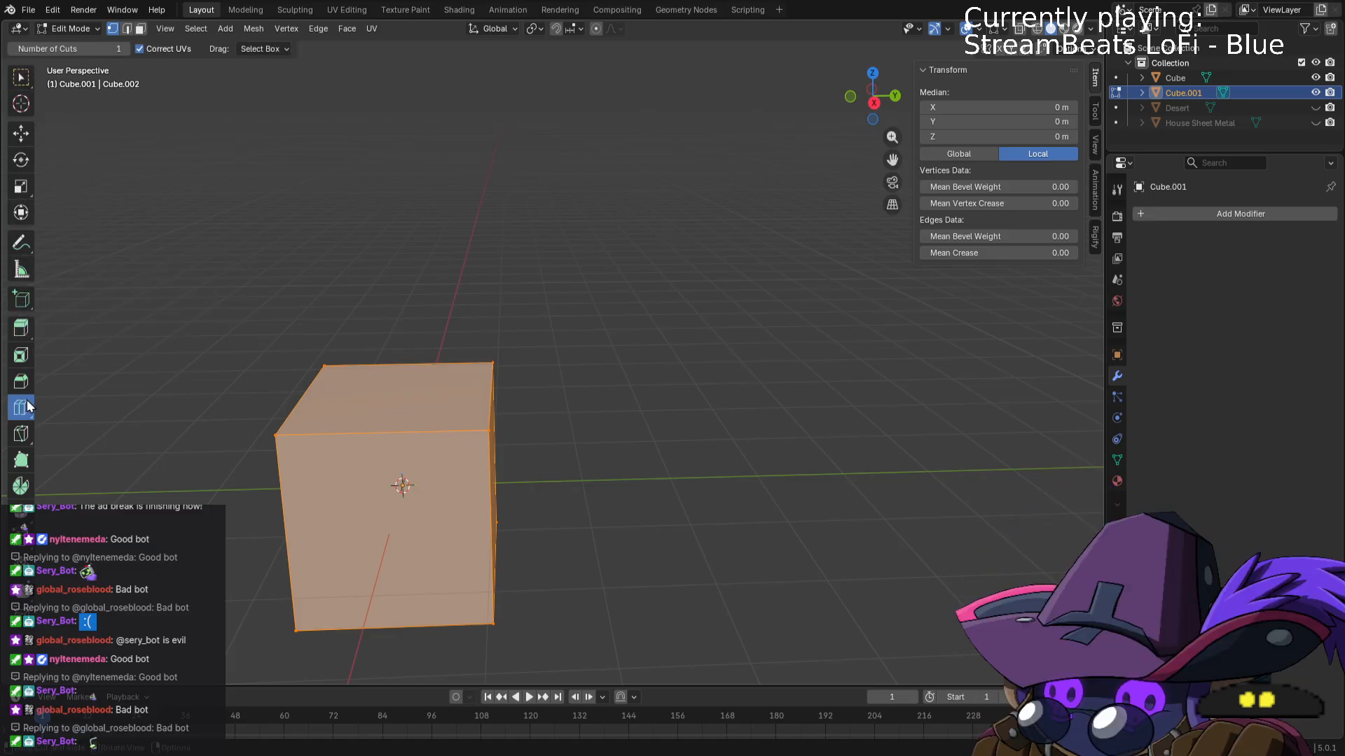
click(380, 408)
click(372, 498)
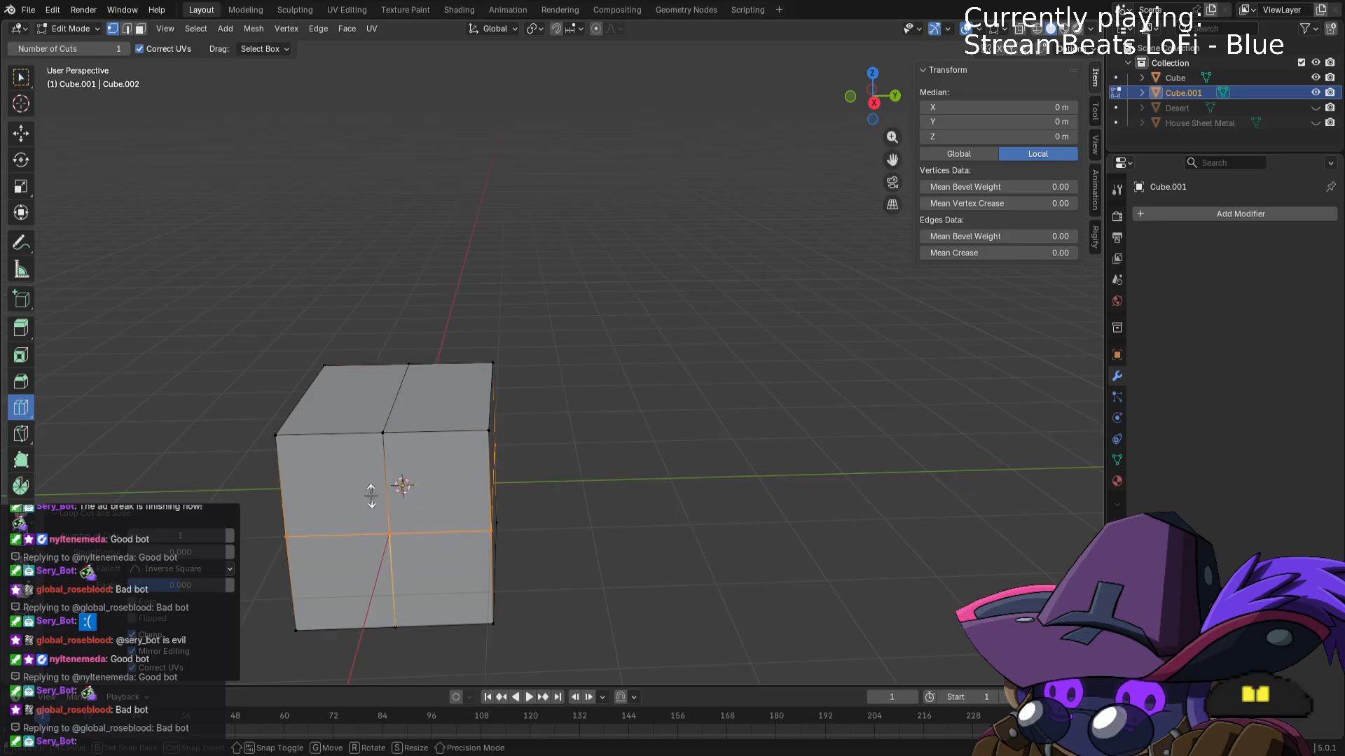
middle_drag(472, 415, 295, 271)
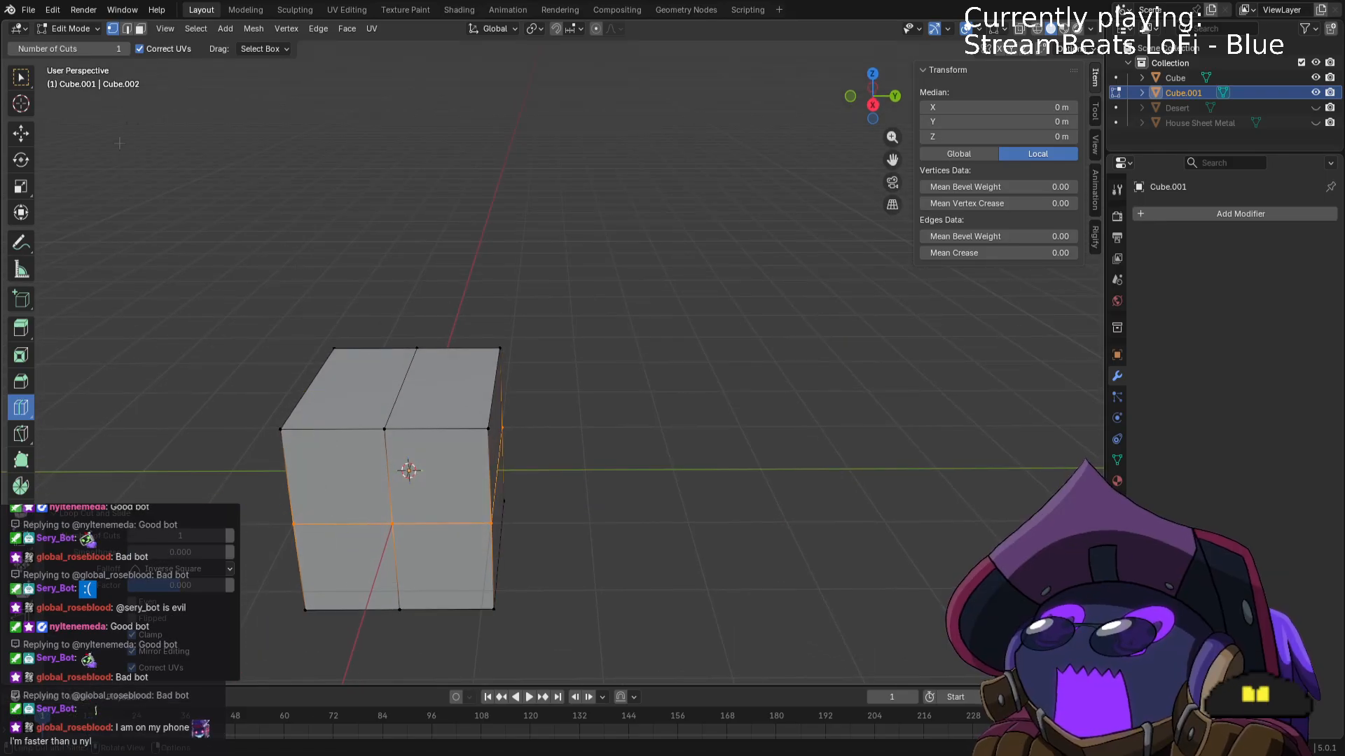
middle_drag(218, 387, 279, 405)
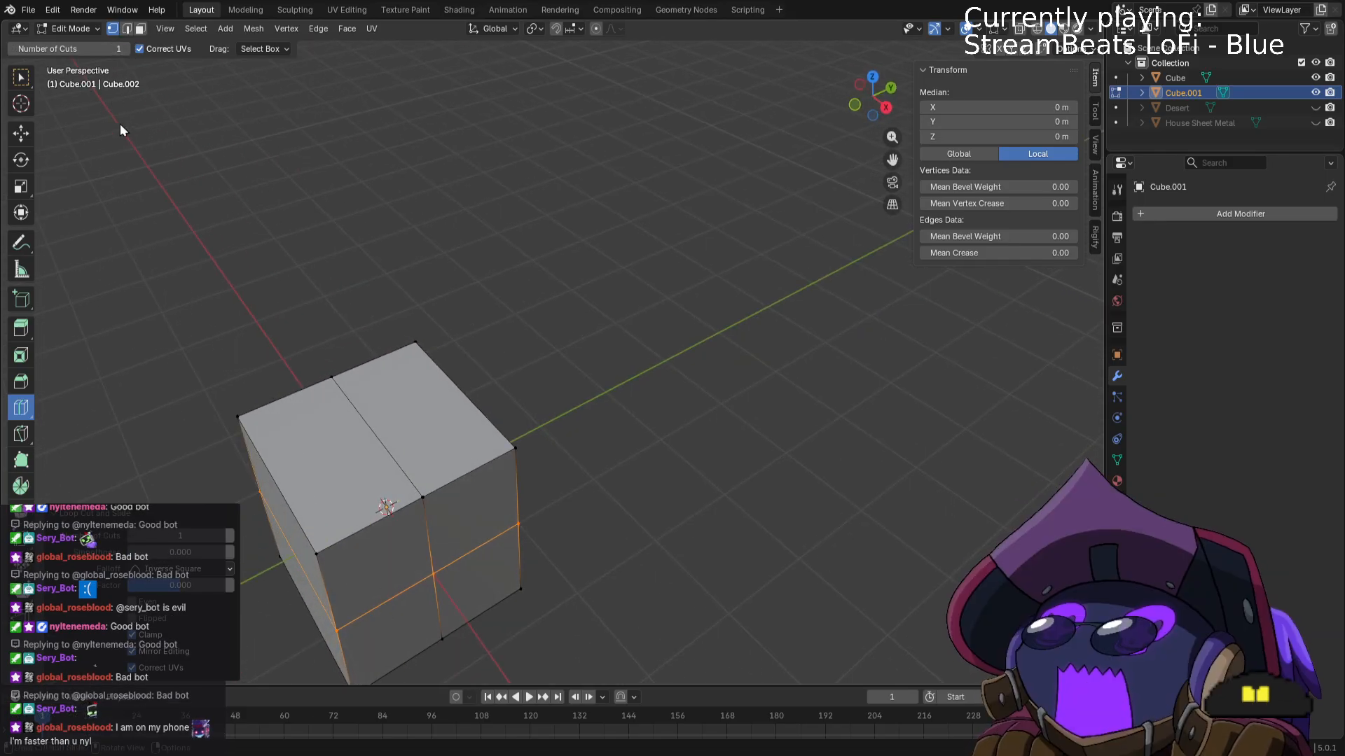
Delete the two vertices of the new cube's top edge at Y -1 m to cut away that upper quarter.
click(22, 78)
click(241, 422)
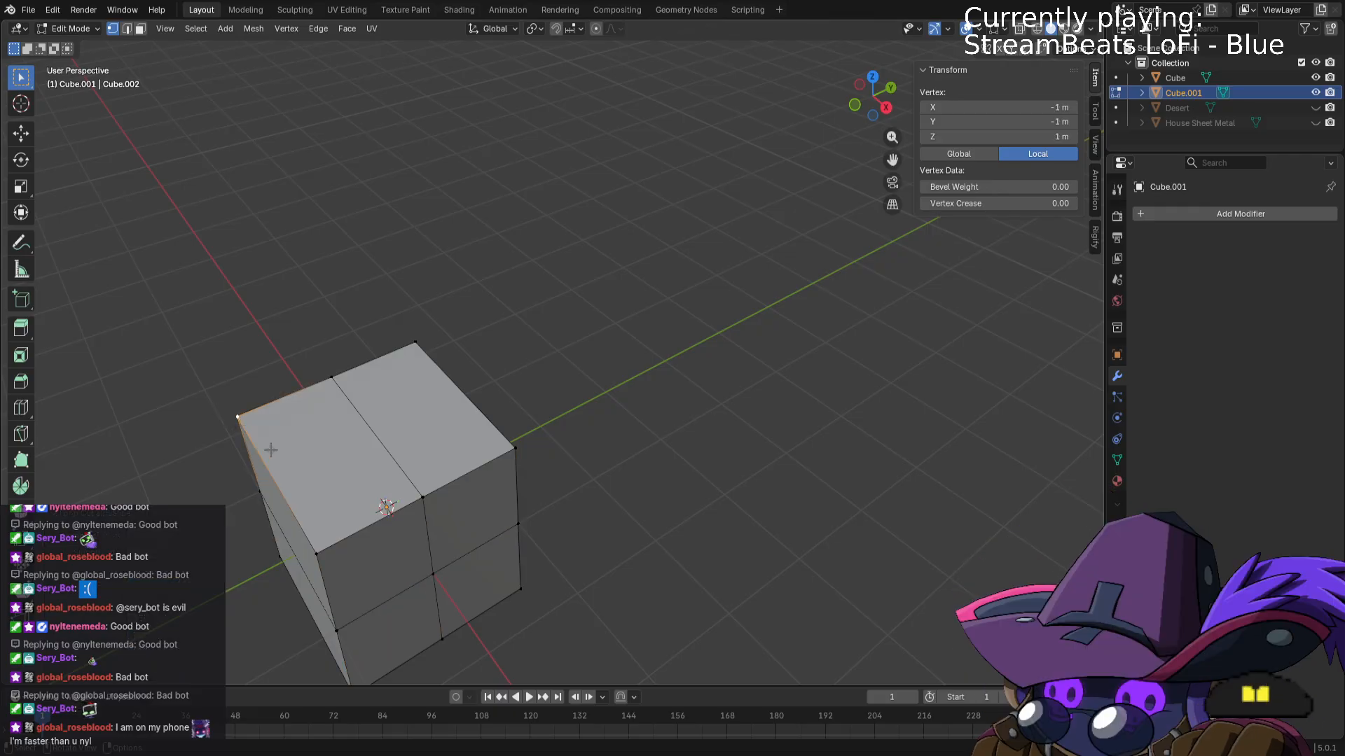
shift+click(324, 551)
key(x)
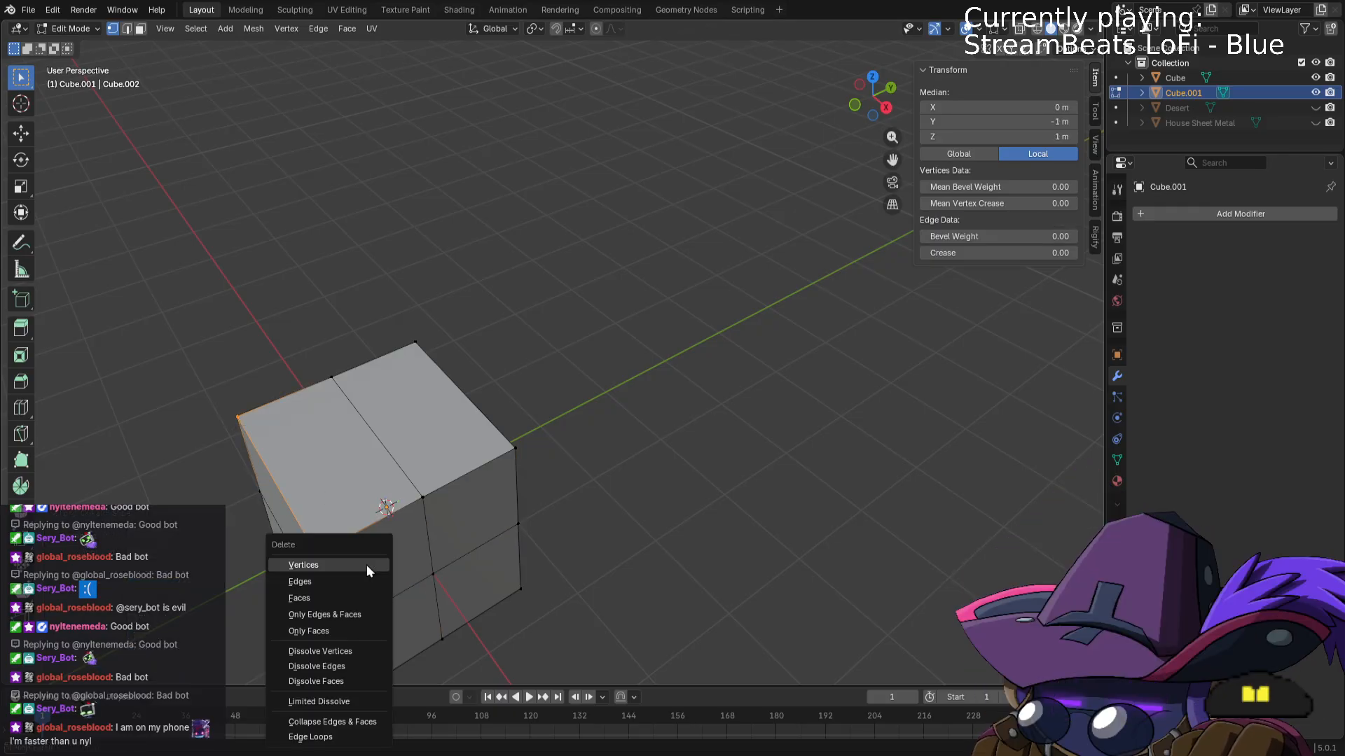
click(365, 564)
mouse_move(378, 561)
middle_down()
mouse_move(370, 462)
mouse_move(378, 549)
mouse_move(403, 553)
middle_up()
Fill the vertical and horizontal openings of the stepped cube's notch with one face each.
click(405, 554)
shift+click(376, 502)
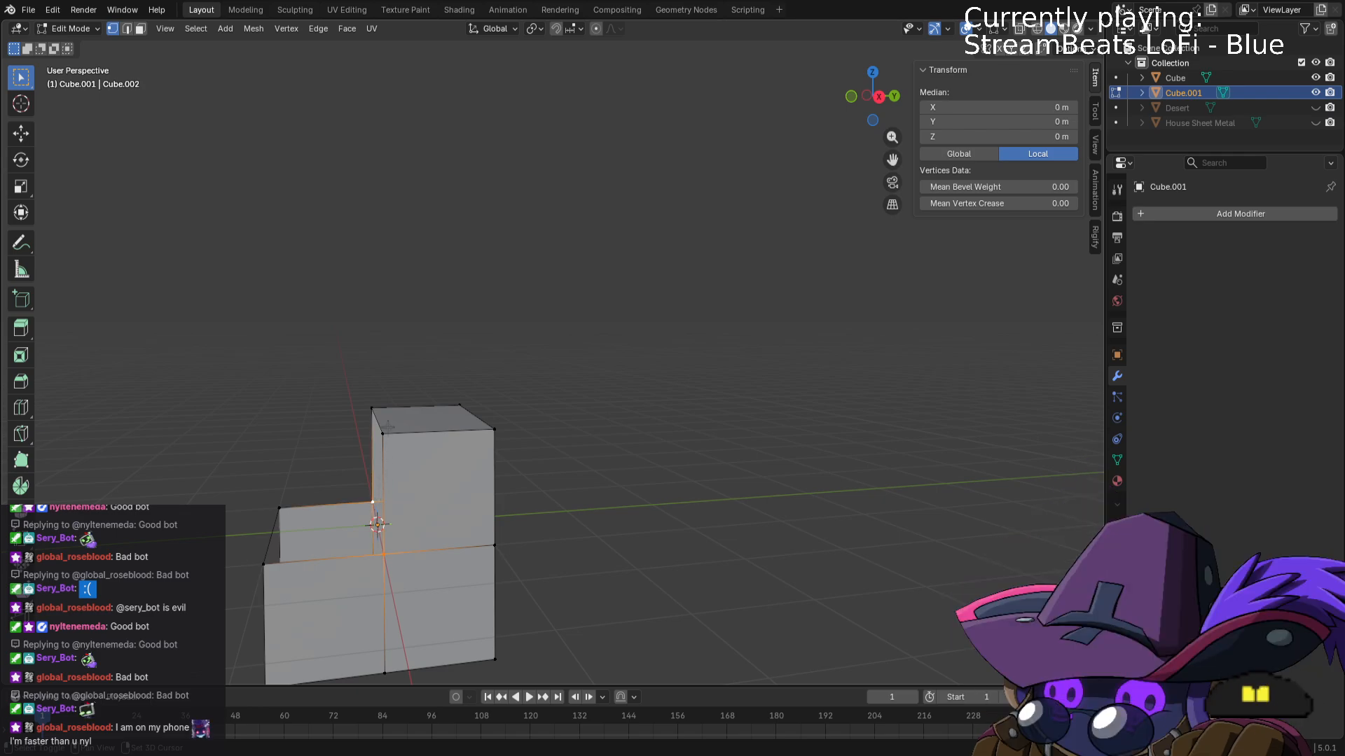
shift+click(382, 435)
middle_drag(409, 443, 409, 442)
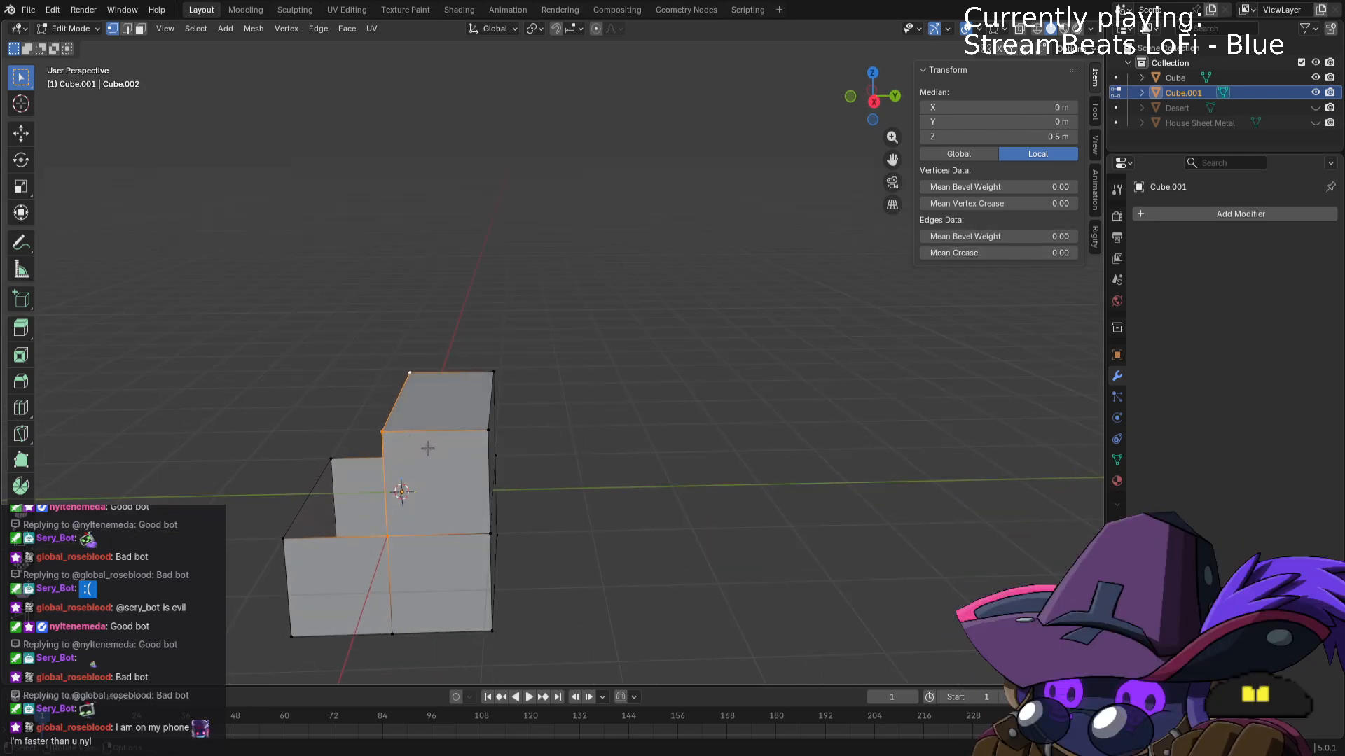
middle_drag(346, 467, 425, 473)
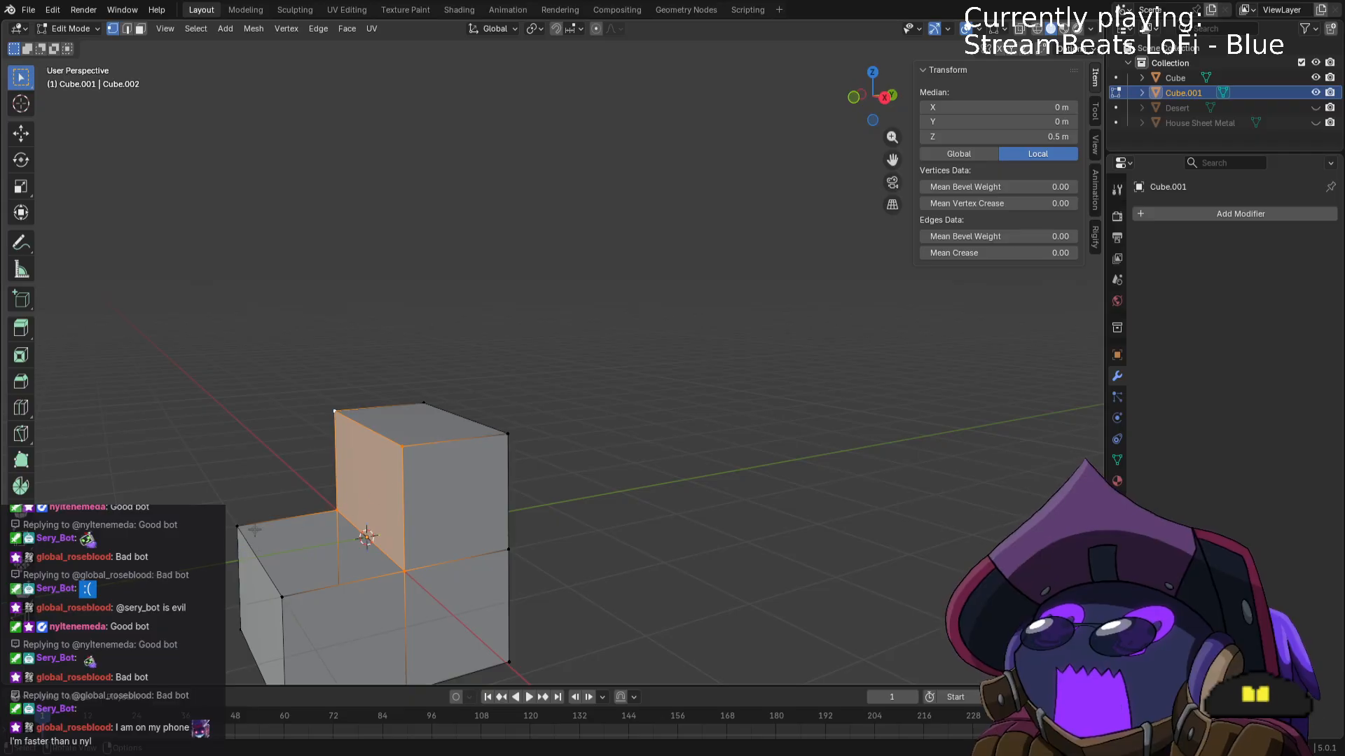
click(313, 519)
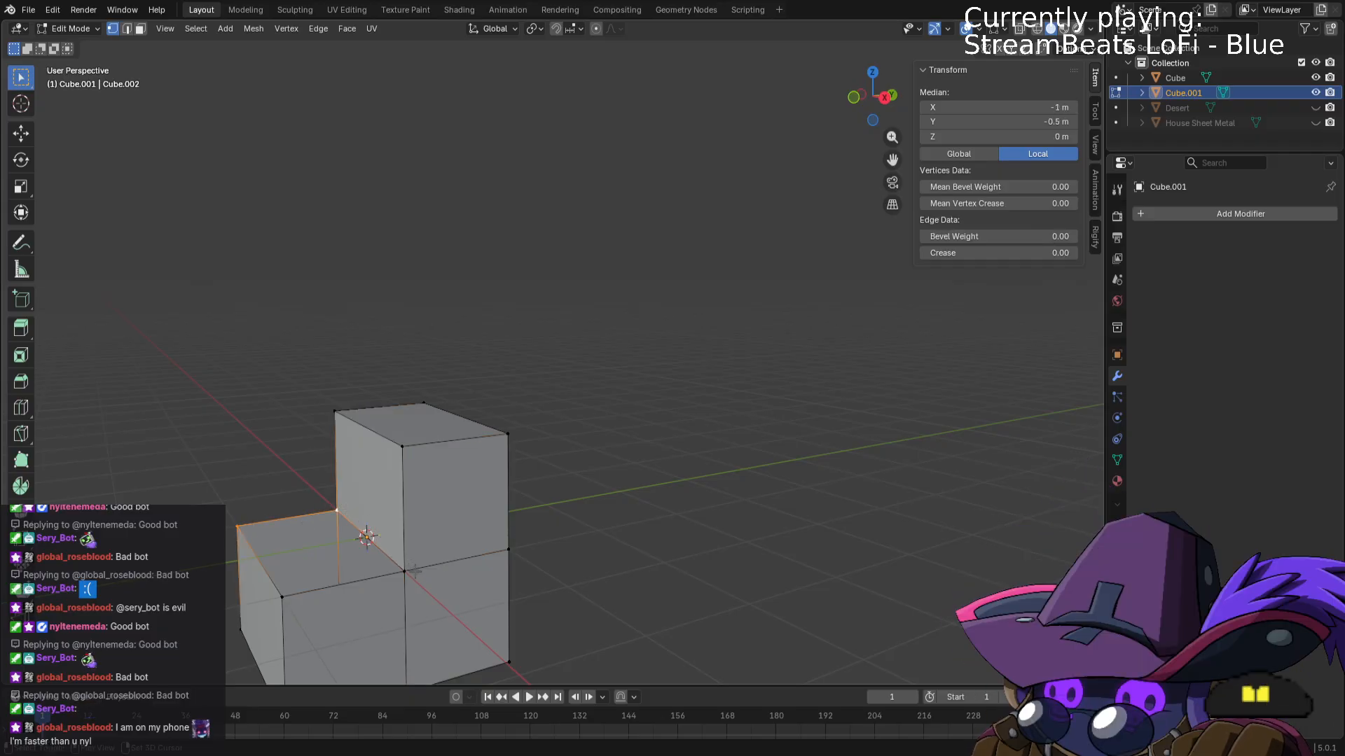
middle_drag(482, 606, 465, 568)
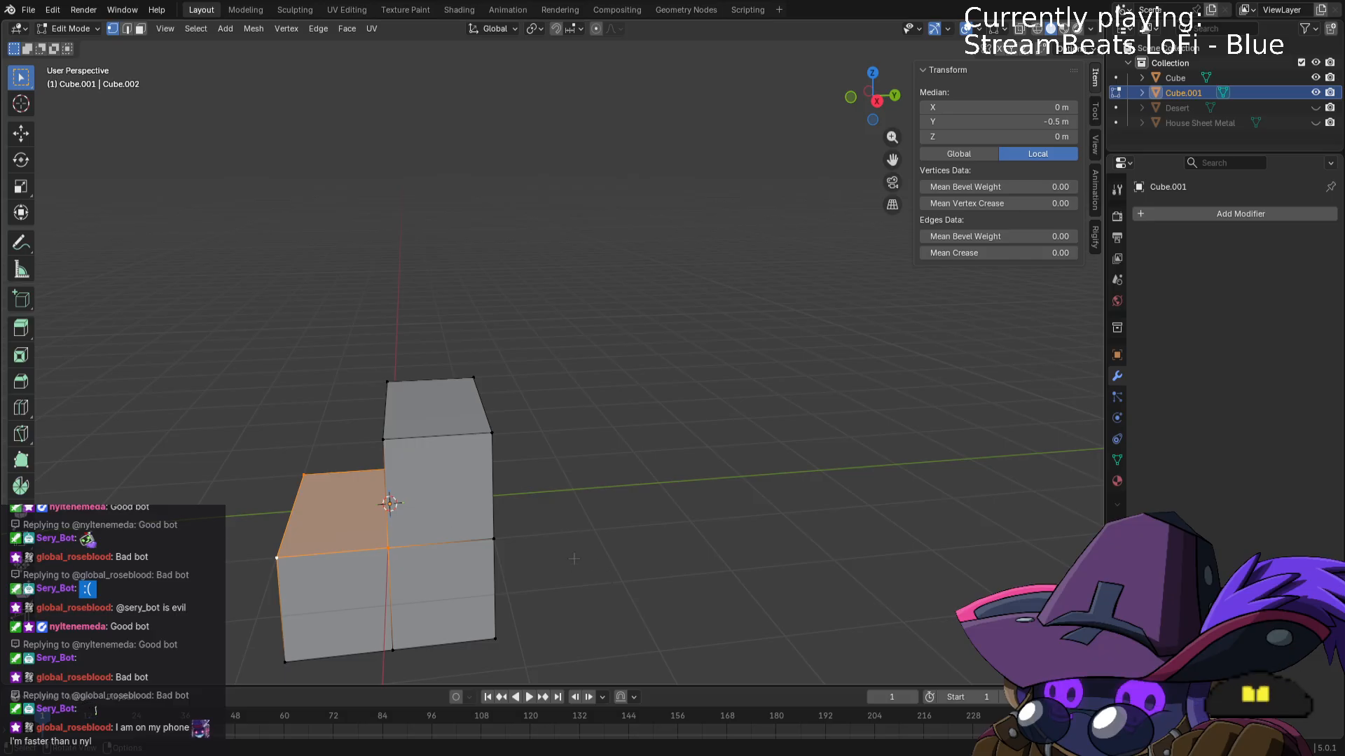
Lower the top face of the stepped cube's taller part by about 0.64 m along Z.
drag(354, 301, 543, 441)
click(334, 314)
drag(334, 314, 591, 459)
key(g)
key(z)
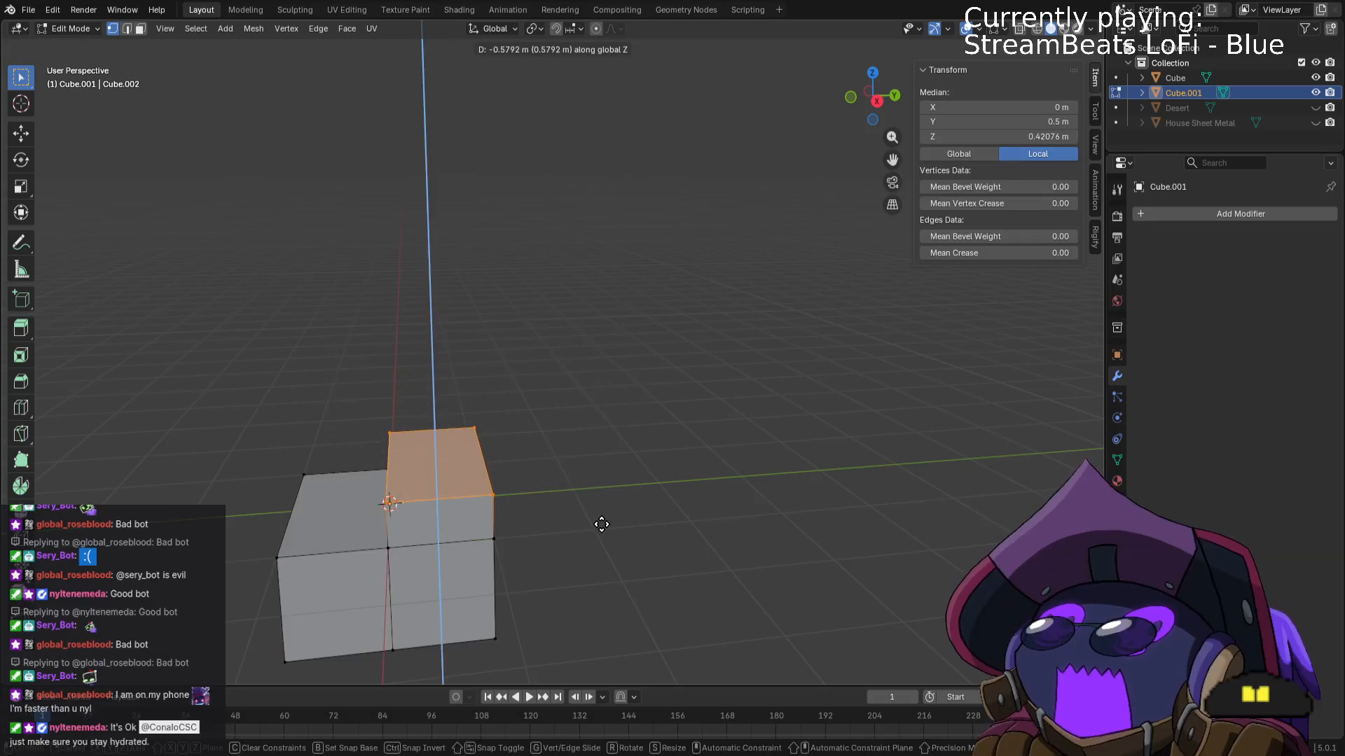
click(533, 642)
Raise the whole bottom of the stepped cube by about 0.67 m along Z.
middle_drag(533, 642, 472, 462)
drag(286, 391, 641, 532)
key(g)
key(z)
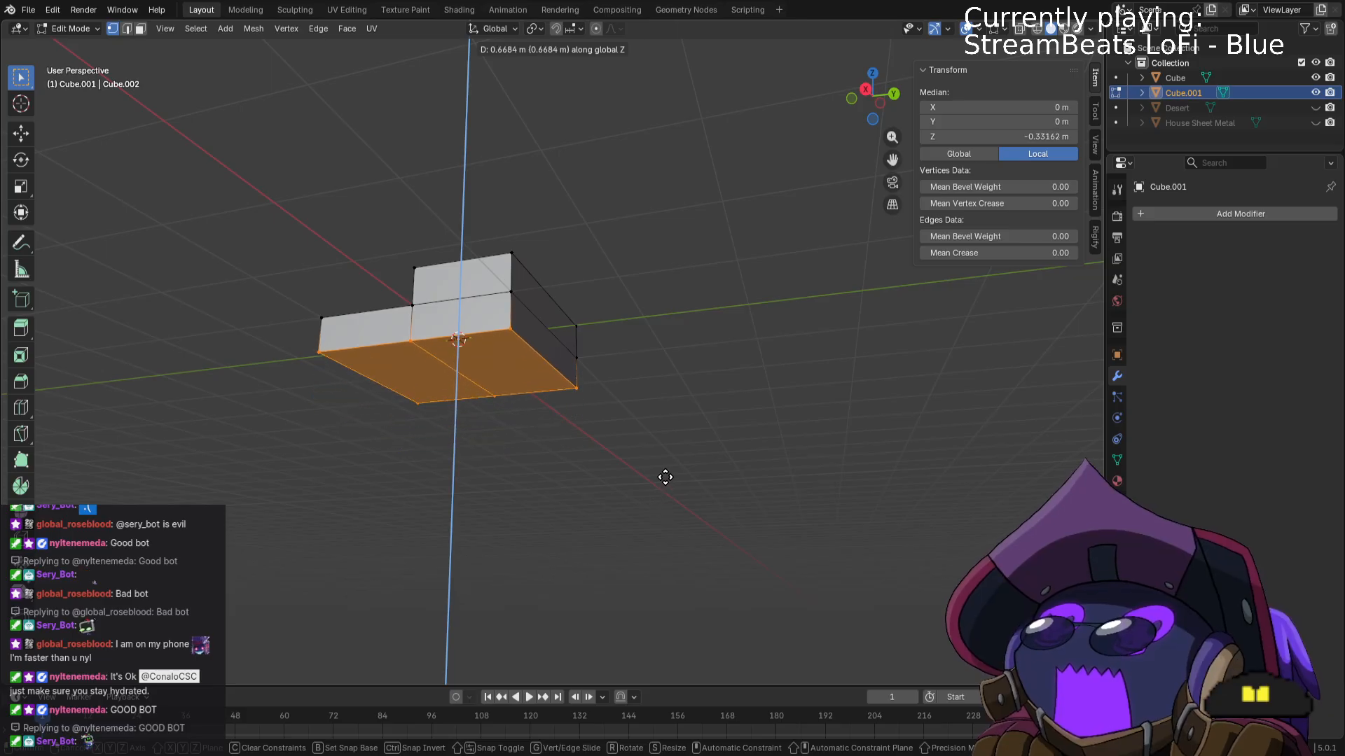
click(662, 482)
Move the stepped mesh's side at X 1 m inward by about 1.12 m along X to narrow the block.
middle_drag(662, 482, 594, 545)
drag(359, 236, 513, 415)
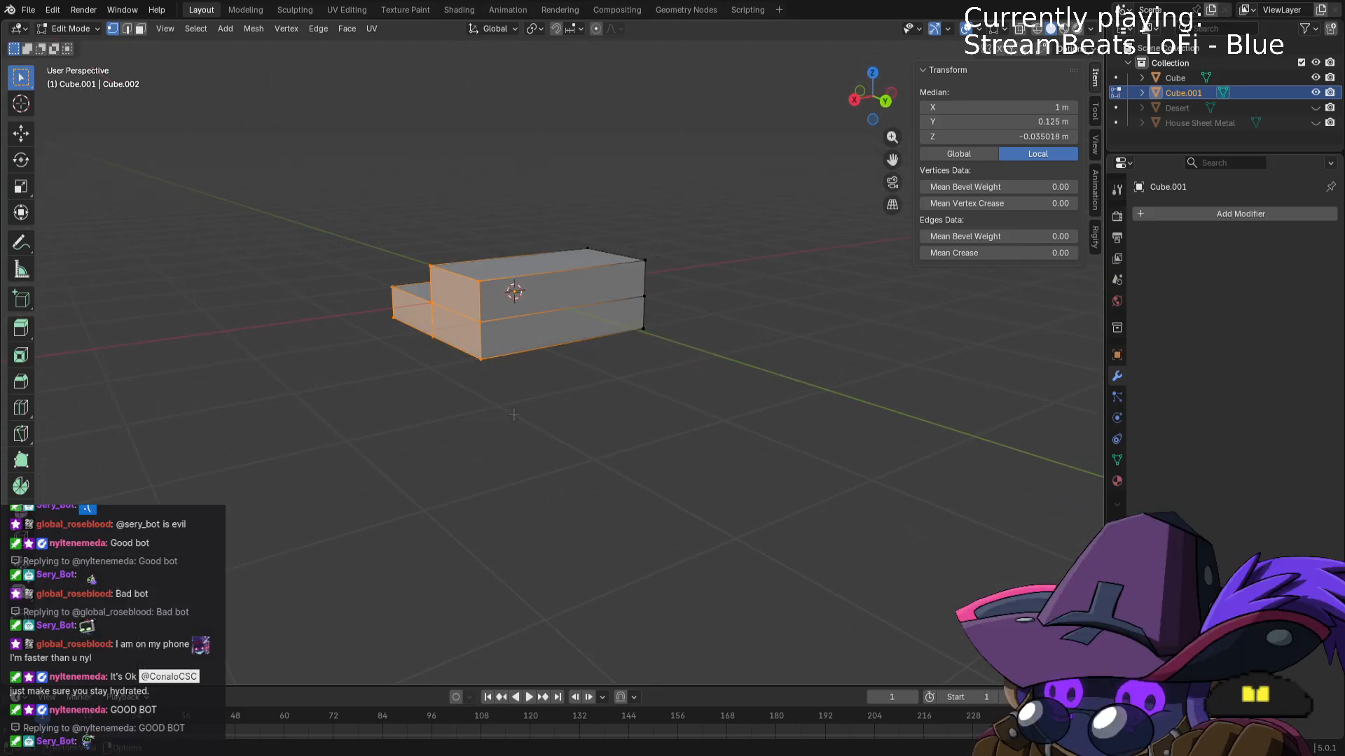
key(g)
key(y)
key(x)
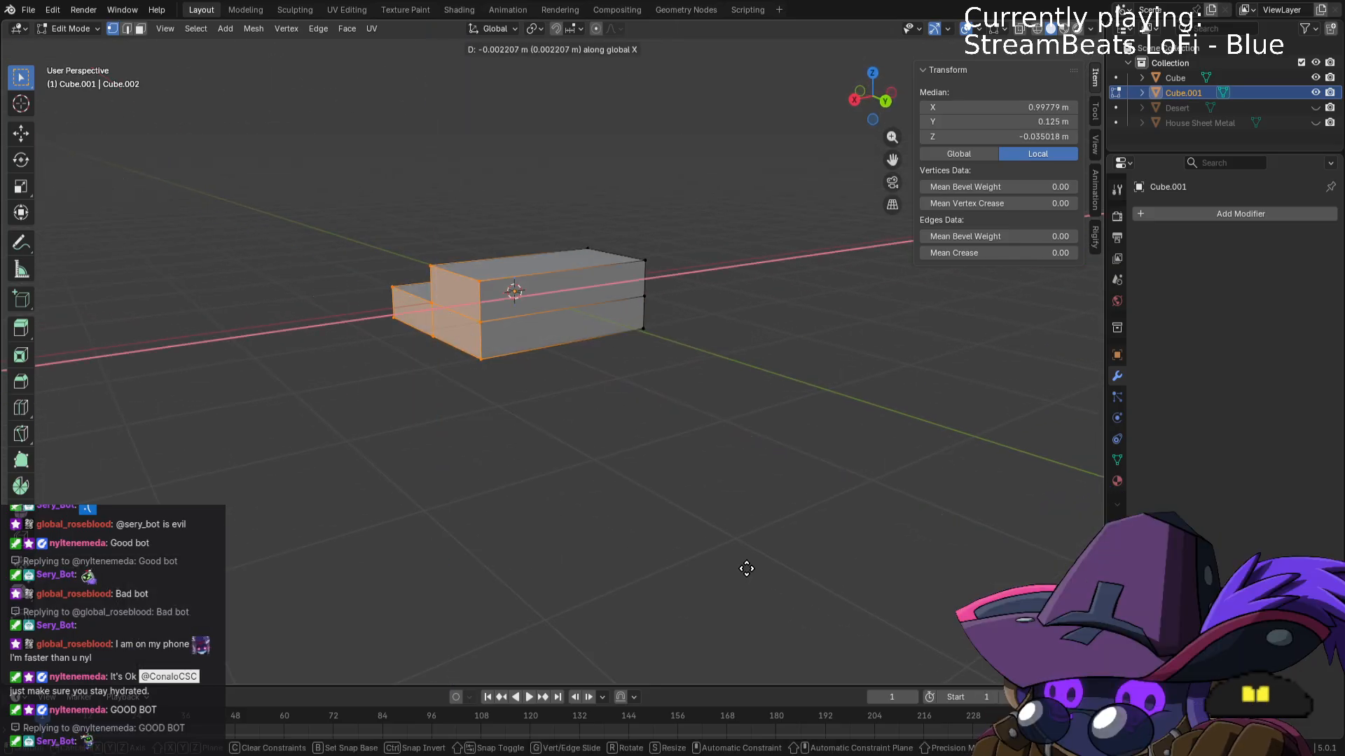
click(833, 540)
Move the taller part's end face at Y 1 m inward by about 0.27 m along Y.
middle_drag(834, 540, 560, 231)
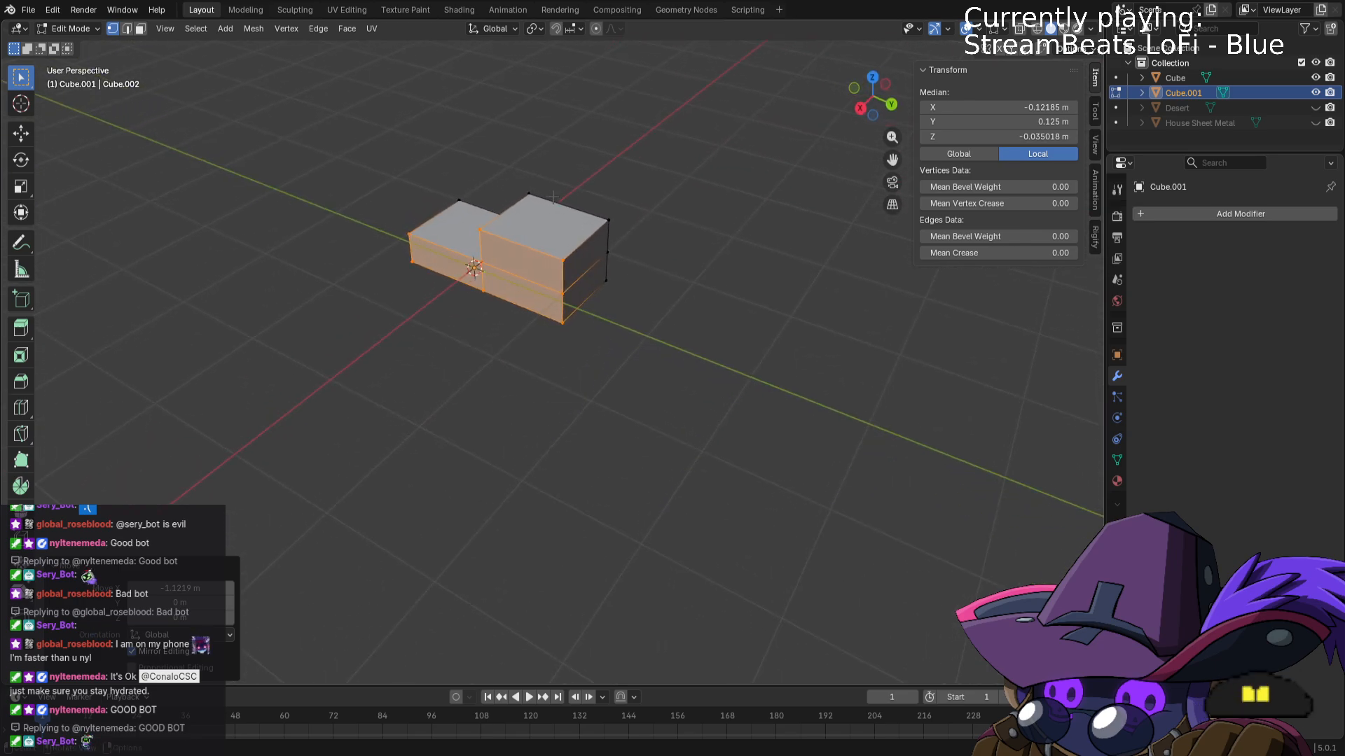
drag(544, 188, 727, 414)
key(g)
key(z)
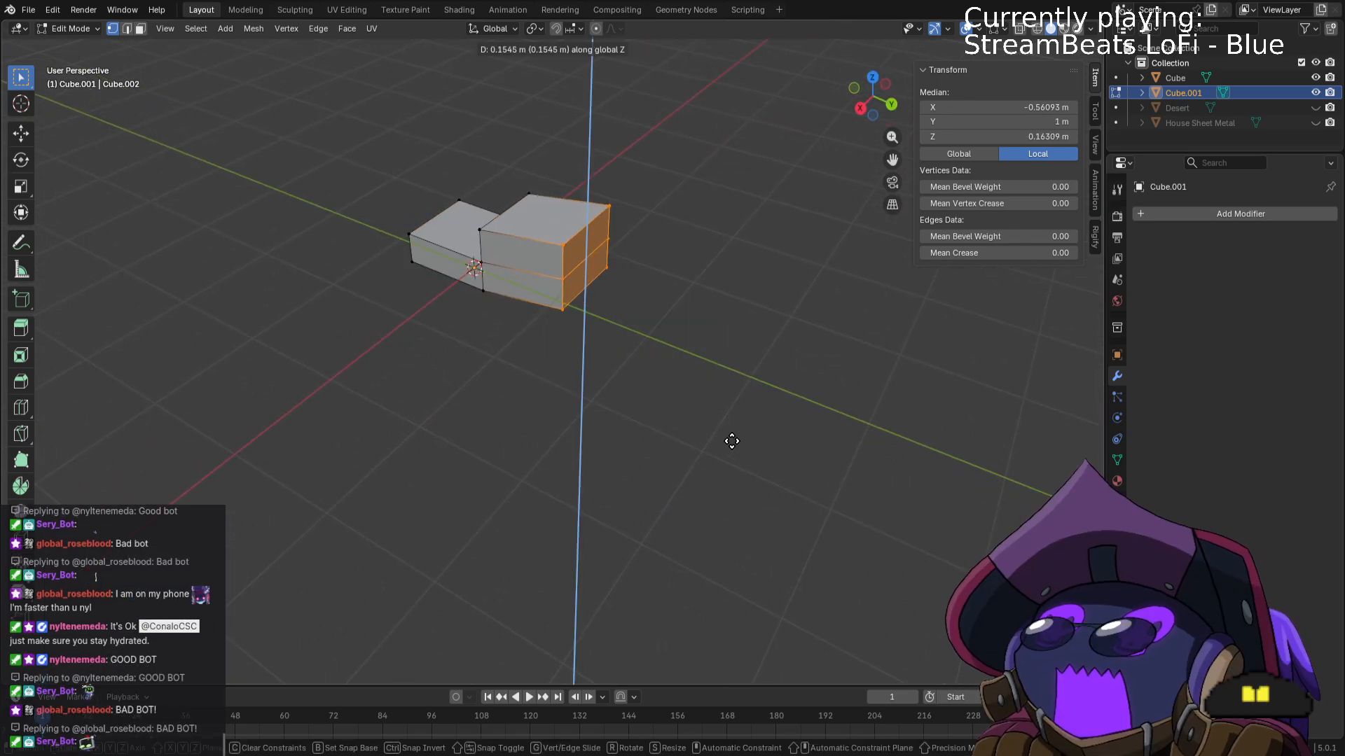
key(x)
key(y)
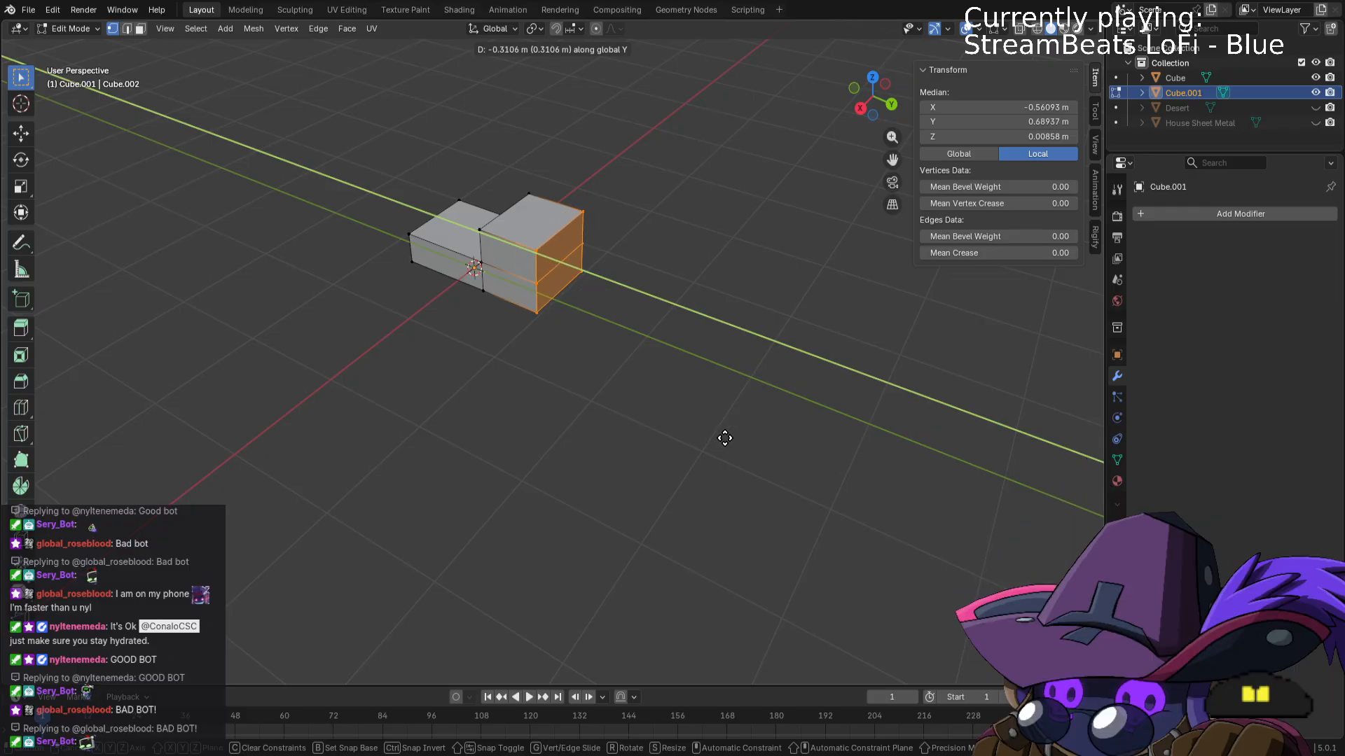
click(724, 441)
Subdivide the whole stepped mesh with multiple cuts into a dense grid, clear the selection and return to Object Mode.
middle_drag(723, 442, 640, 436)
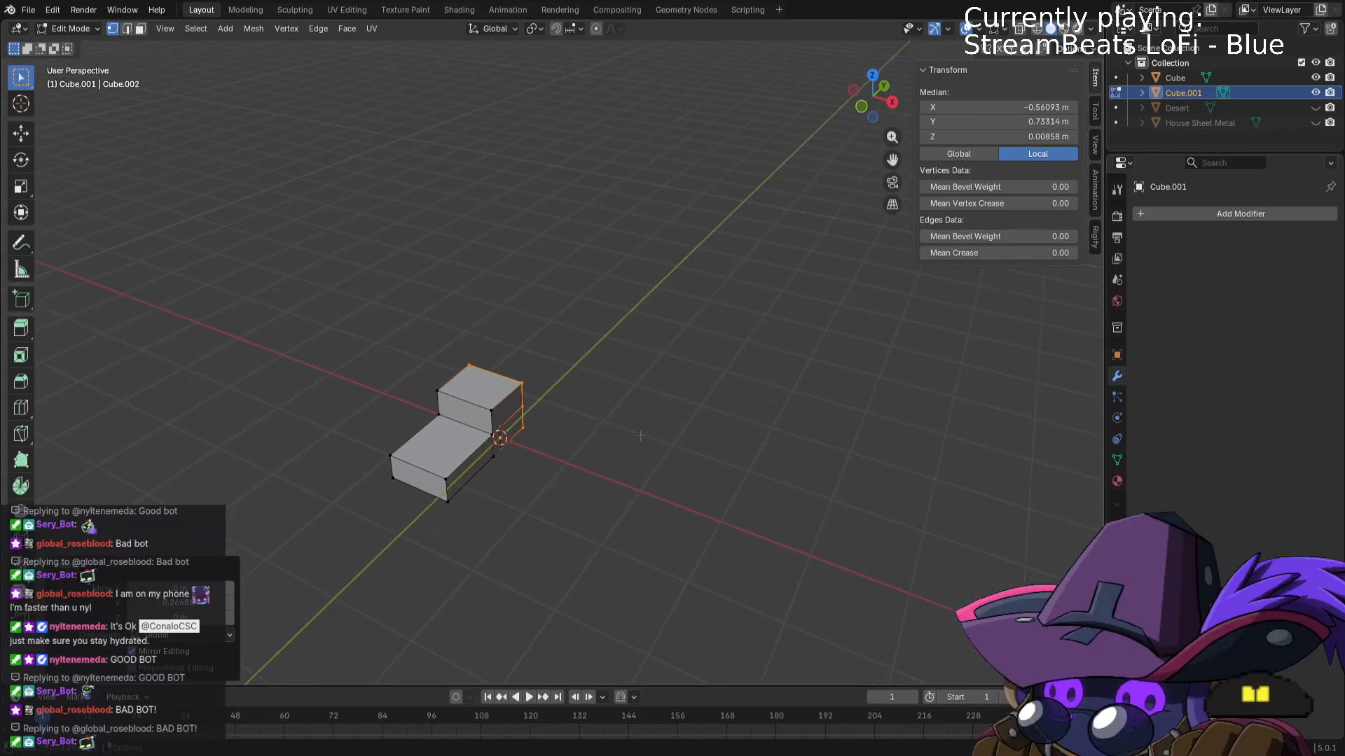
click(1236, 214)
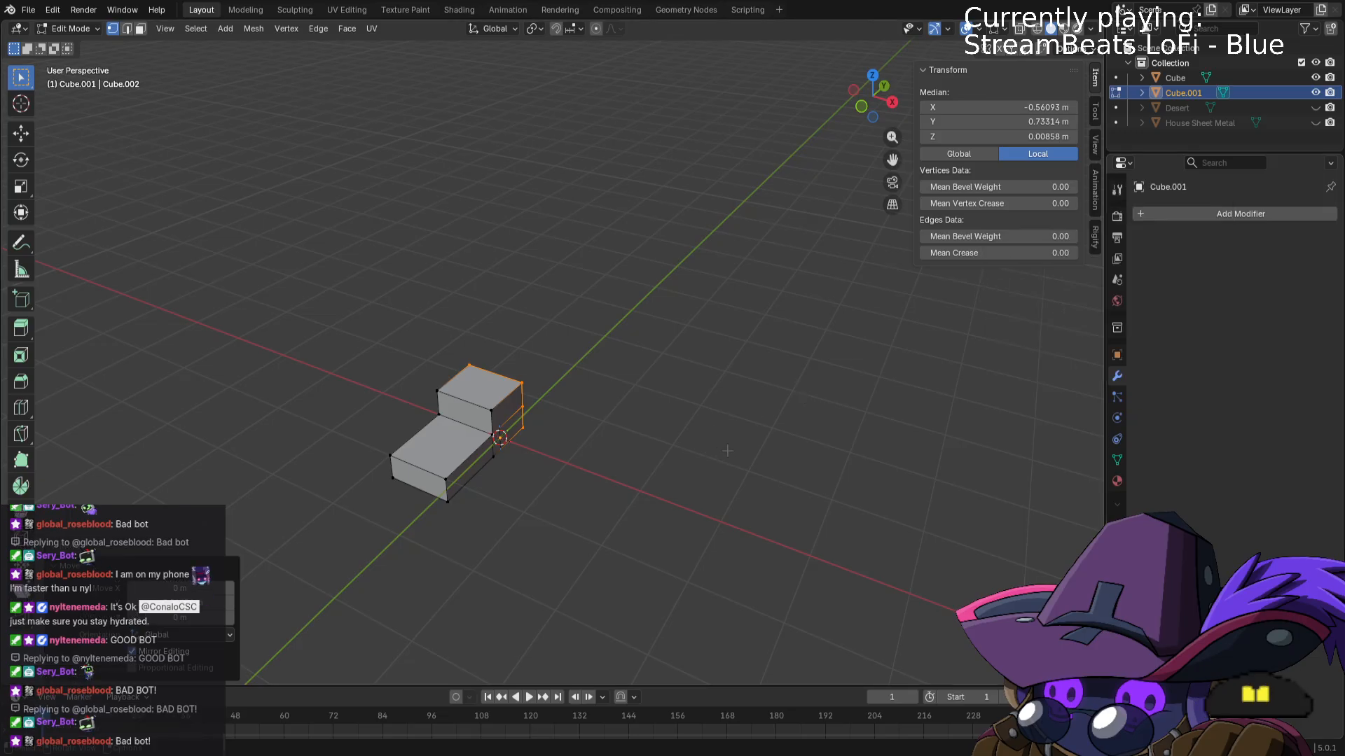
middle_drag(771, 420, 702, 474)
key(a)
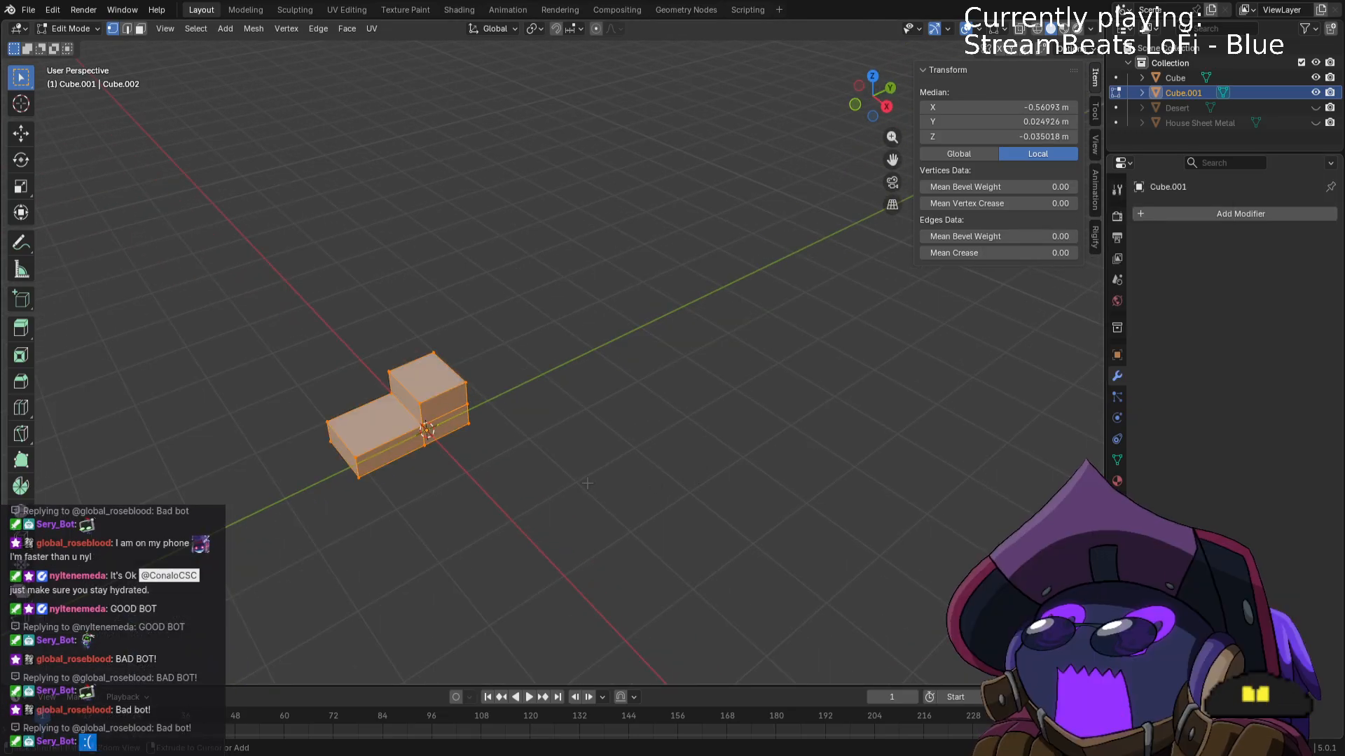
key(ctrl+e)
click(581, 439)
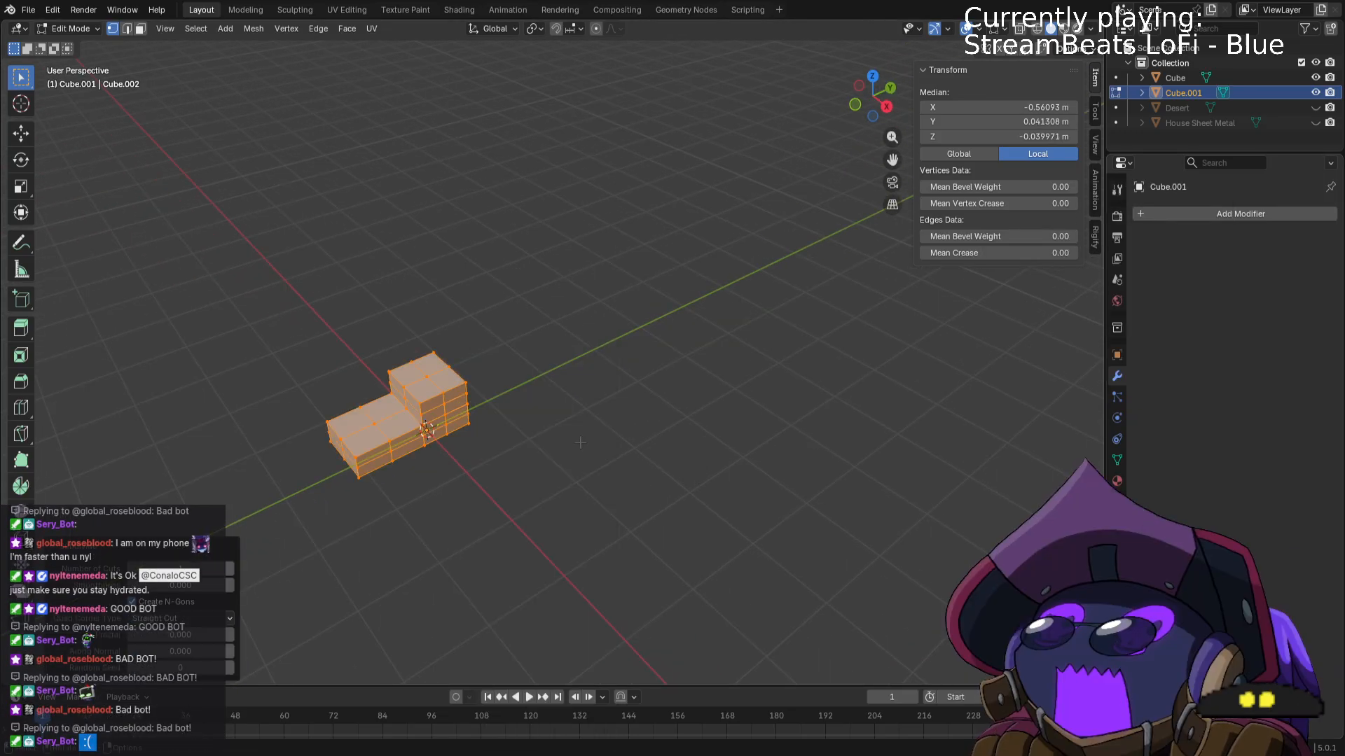
click(230, 568)
click(230, 569)
click(230, 569)
click(230, 568)
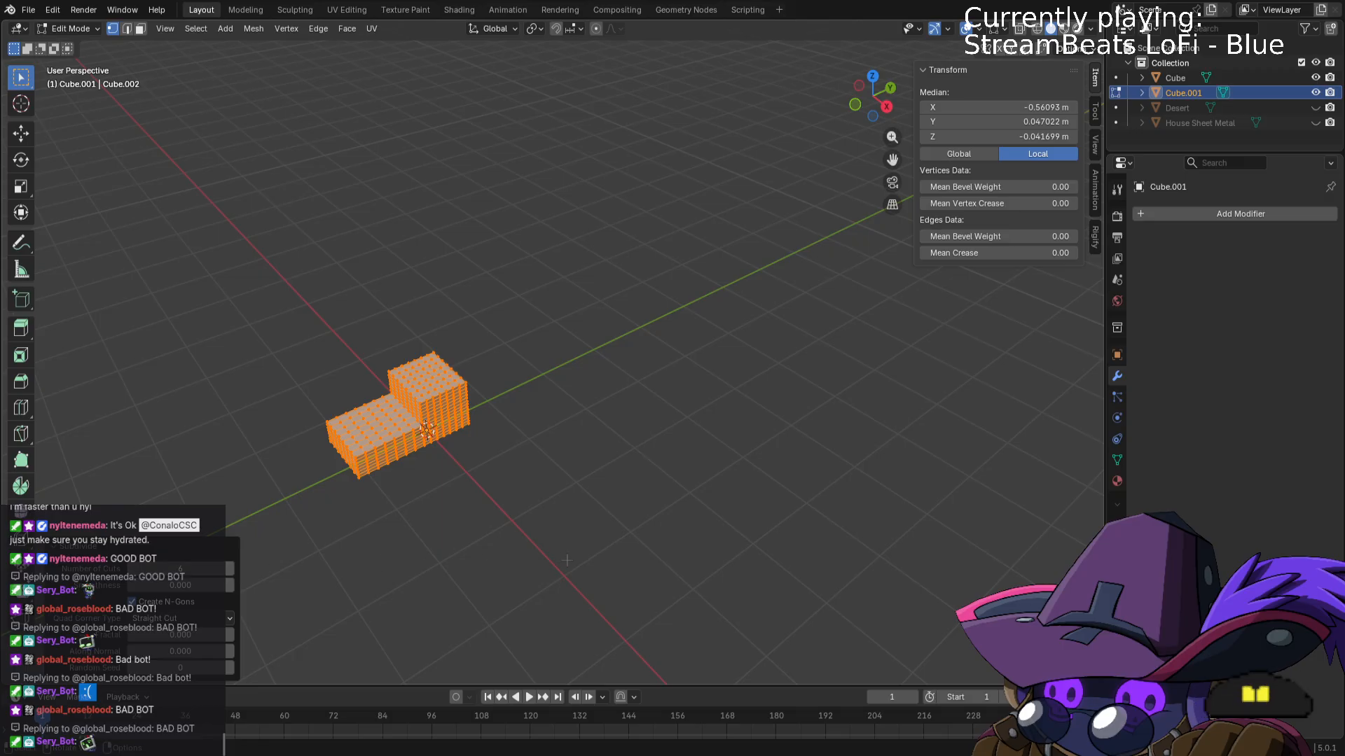
key(alt+a)
middle_drag(567, 560, 516, 530)
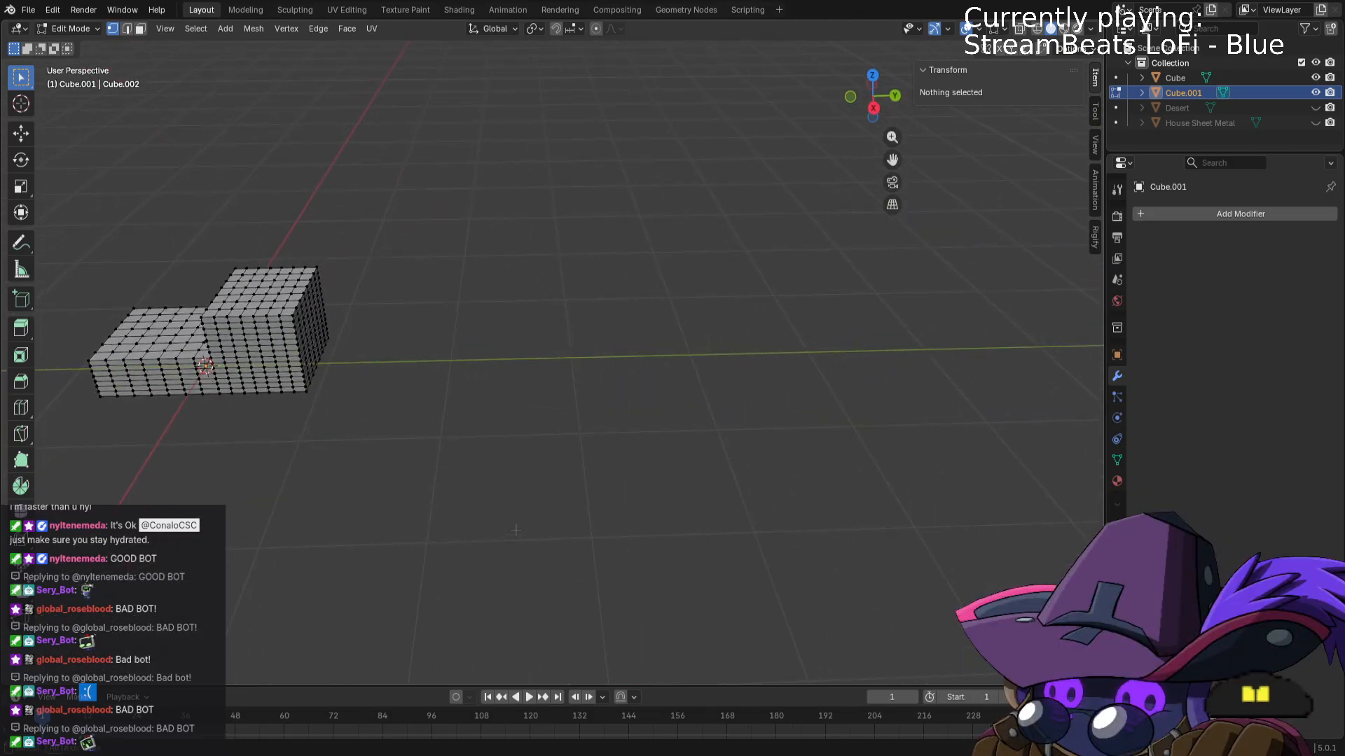
key(Tab)
Unhide the Desert and House Sheet Metal objects in the viewport.
shift+middle_drag(634, 458, 926, 396)
scroll(881, 430, down, 4)
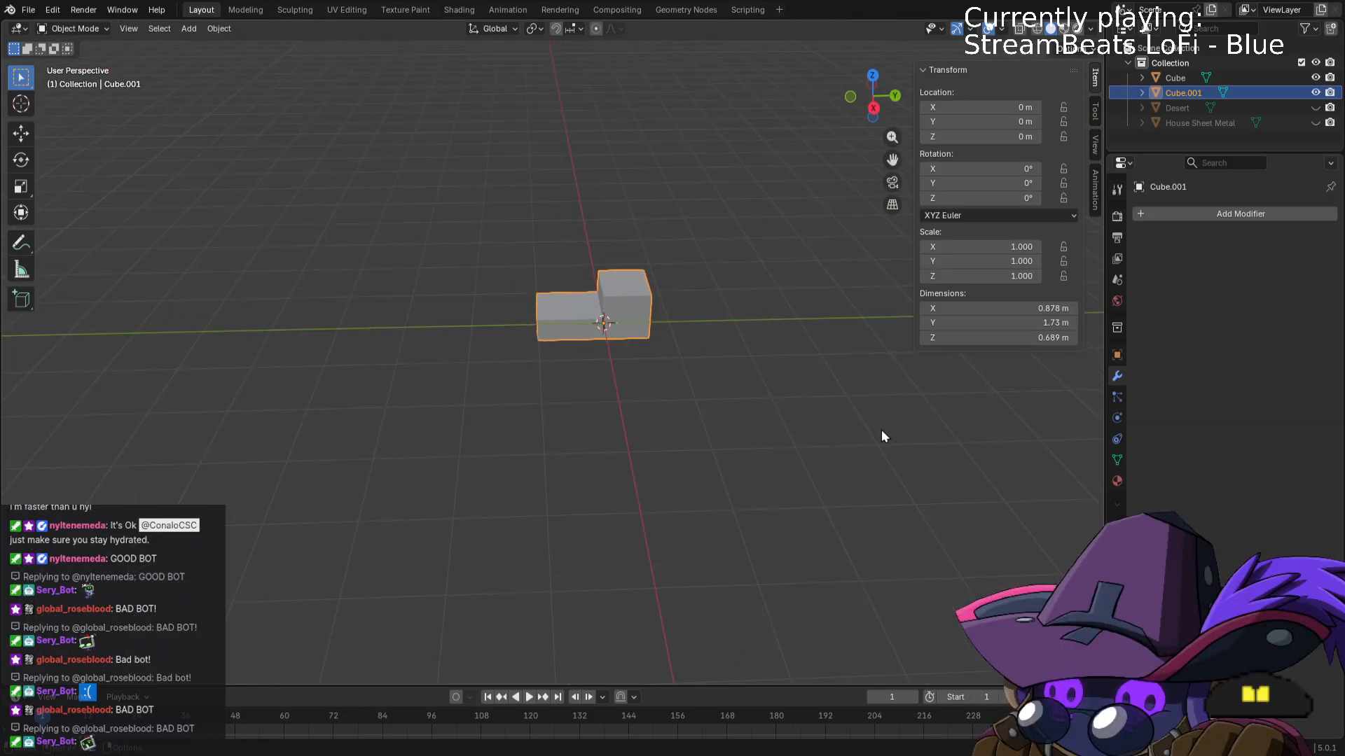
scroll(876, 381, up, 1)
scroll(875, 381, up, 1)
click(1142, 108)
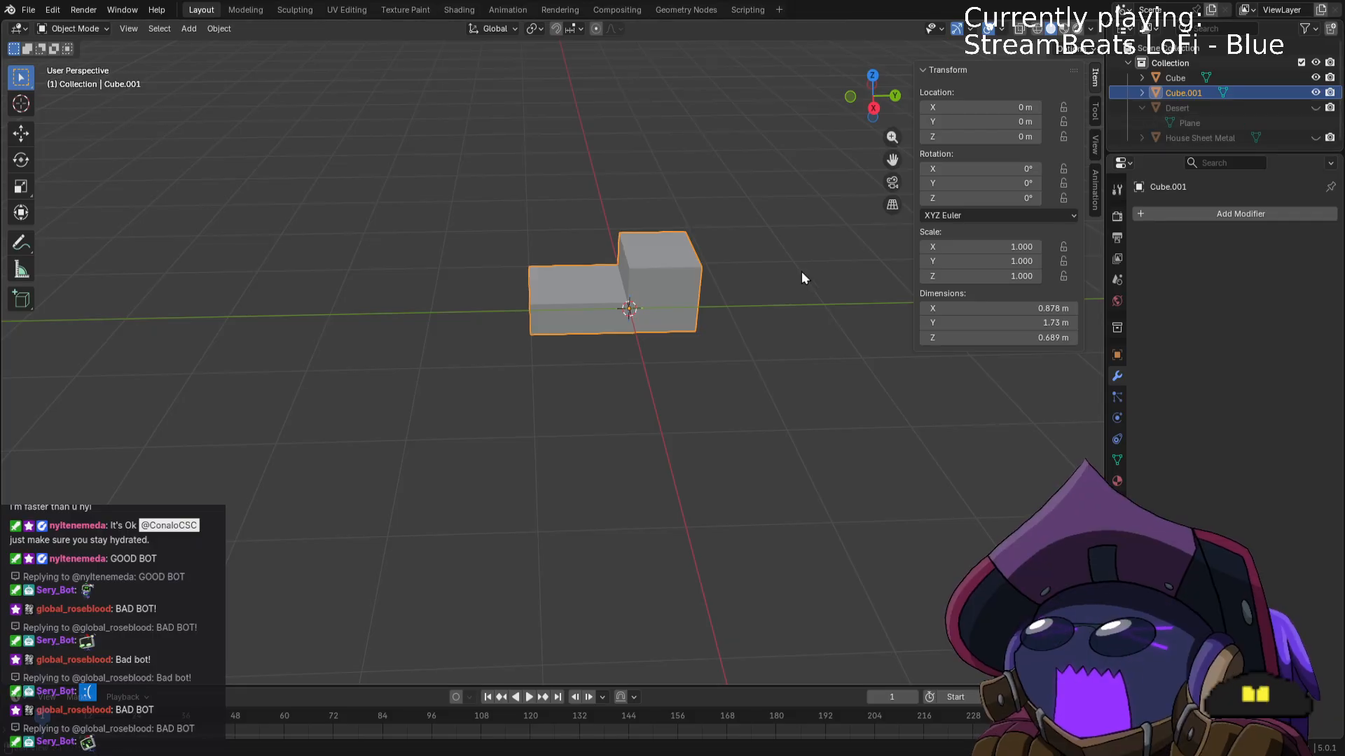
click(1143, 108)
click(1315, 107)
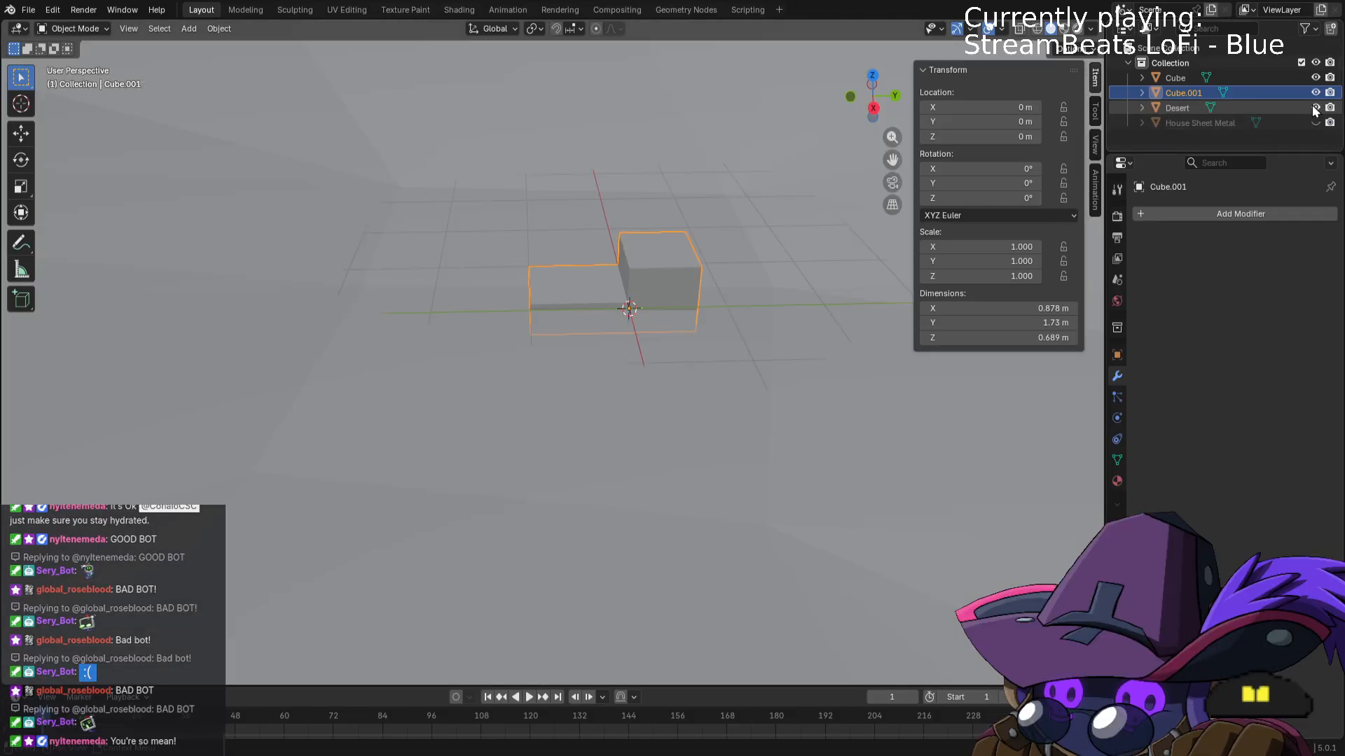
middle_drag(835, 288, 877, 224)
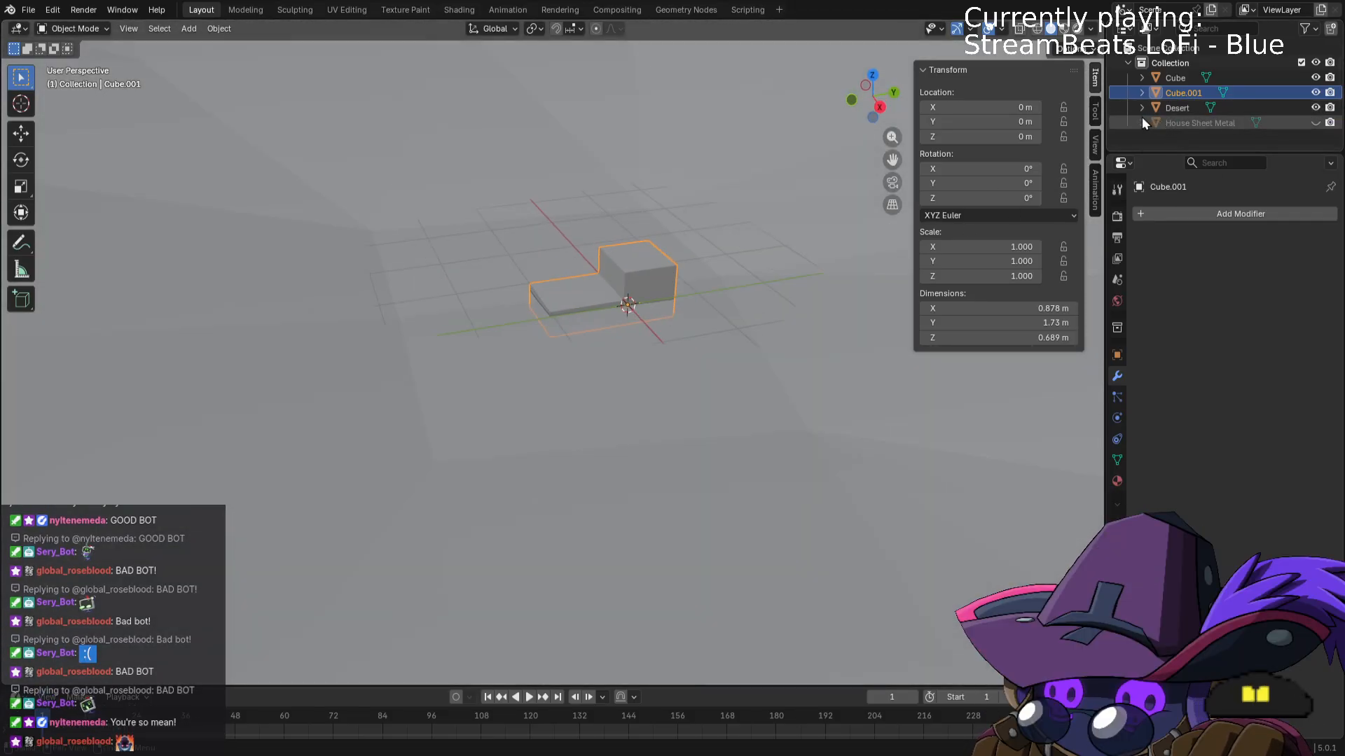
click(1315, 123)
middle_drag(813, 315, 825, 481)
Move the stepped block to about X -2.04 m and Y 3.13 m, beside the sheet-metal shack.
key(g)
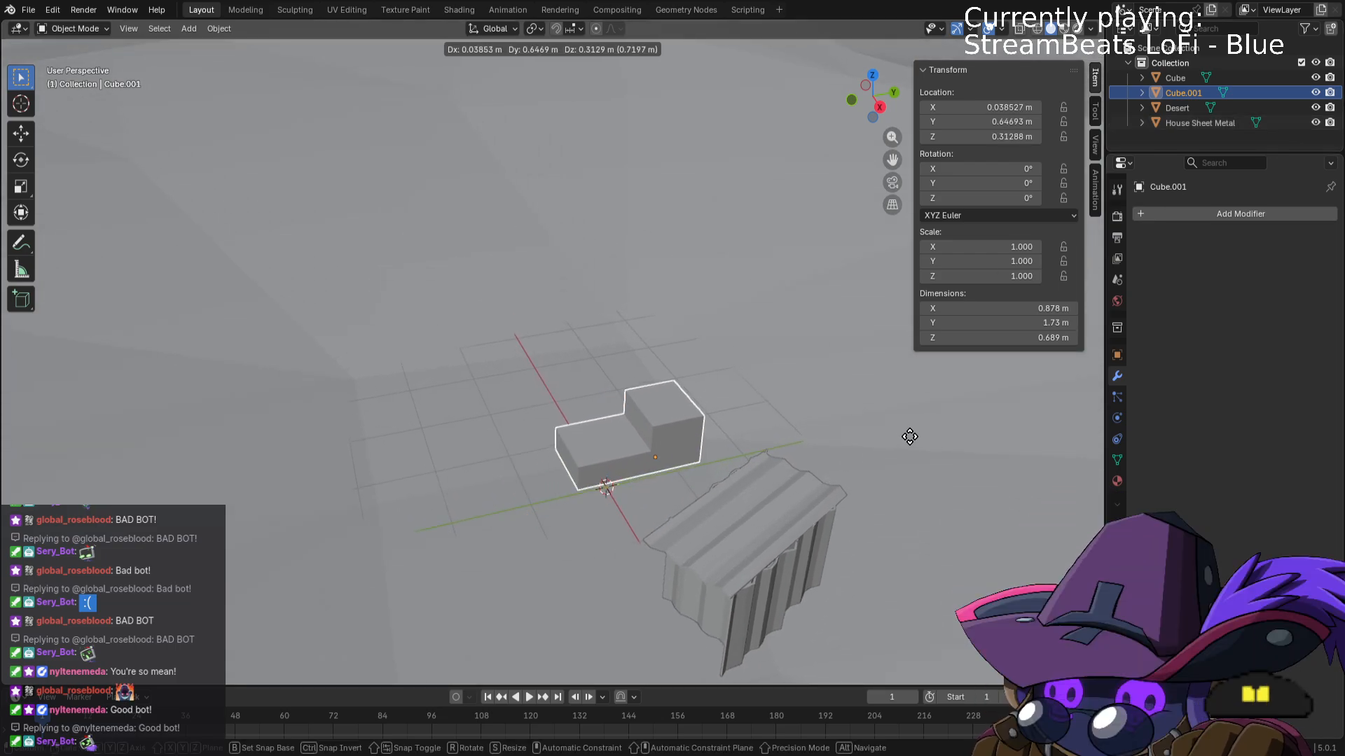
key(x)
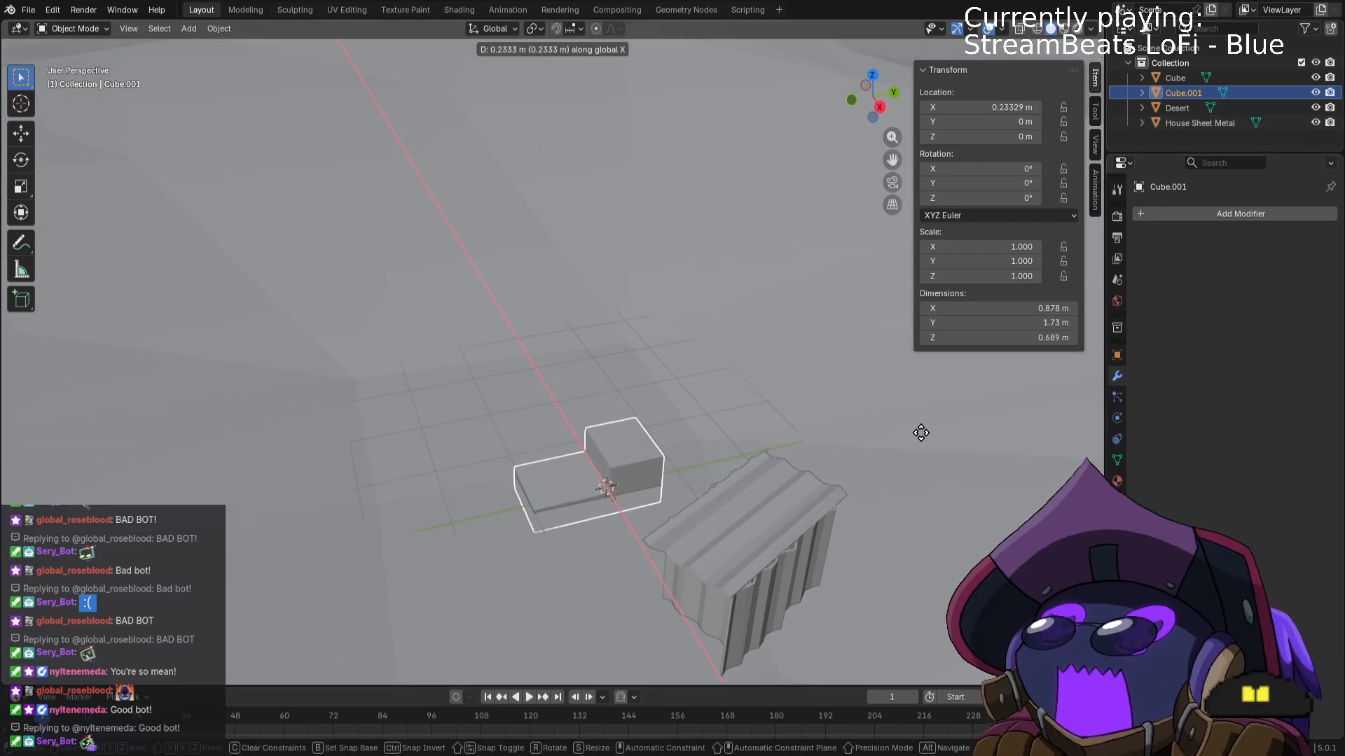
click(845, 346)
key(g)
key(y)
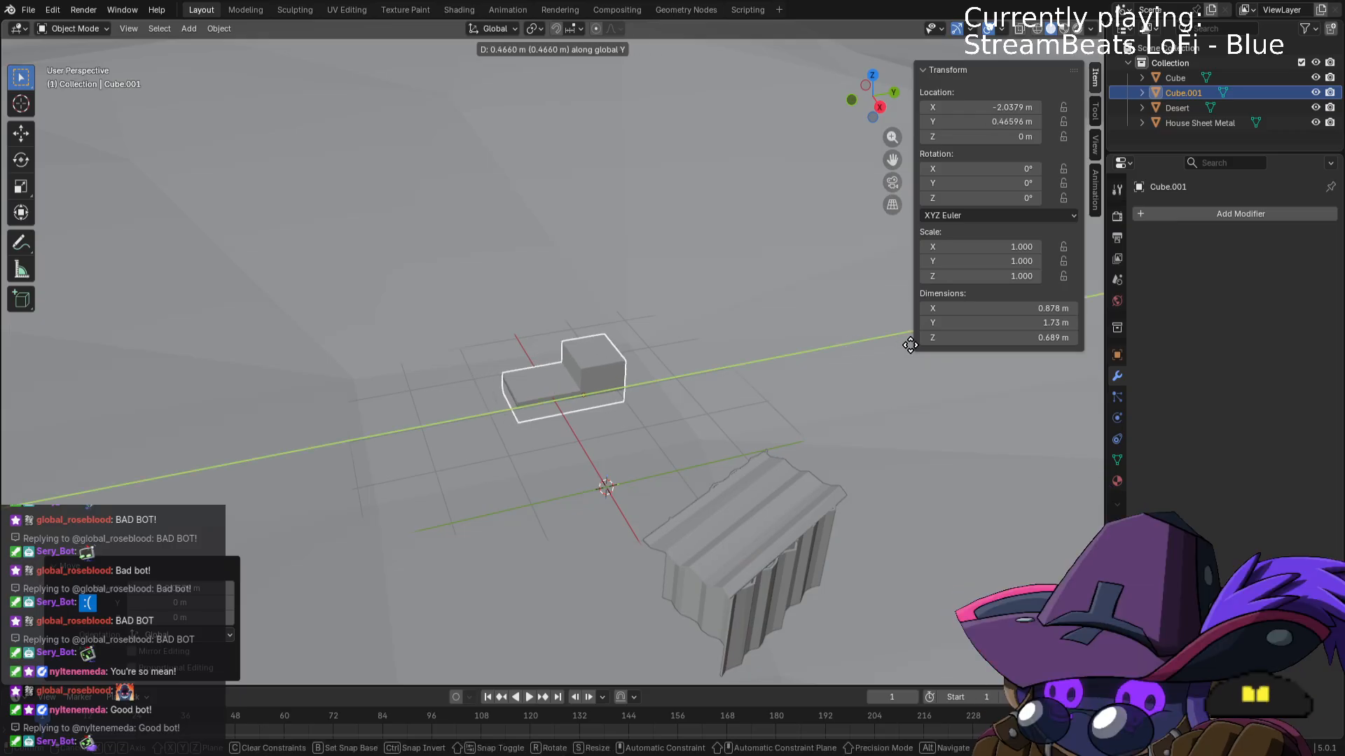
click(1031, 340)
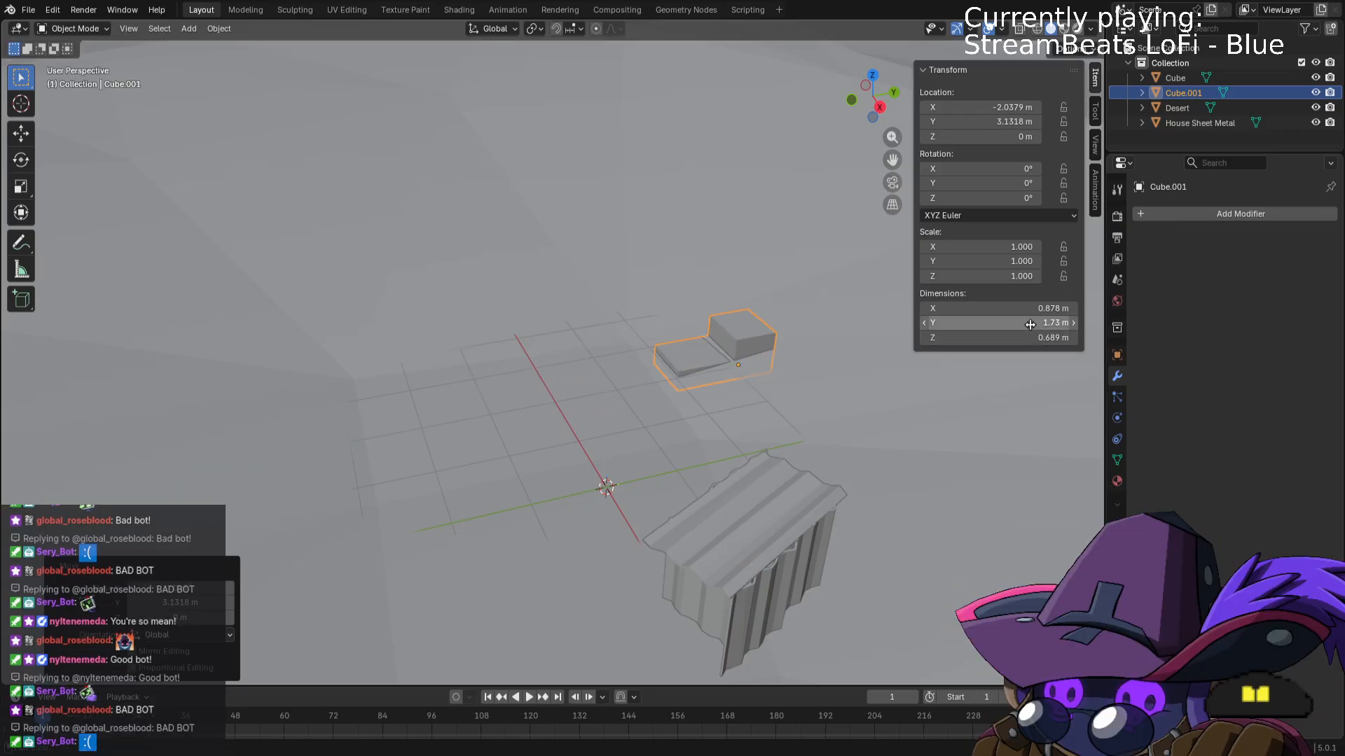
Raise the stepped block by about 0.33 m along Z and tilt it about 8° around the X axis.
key(g)
key(z)
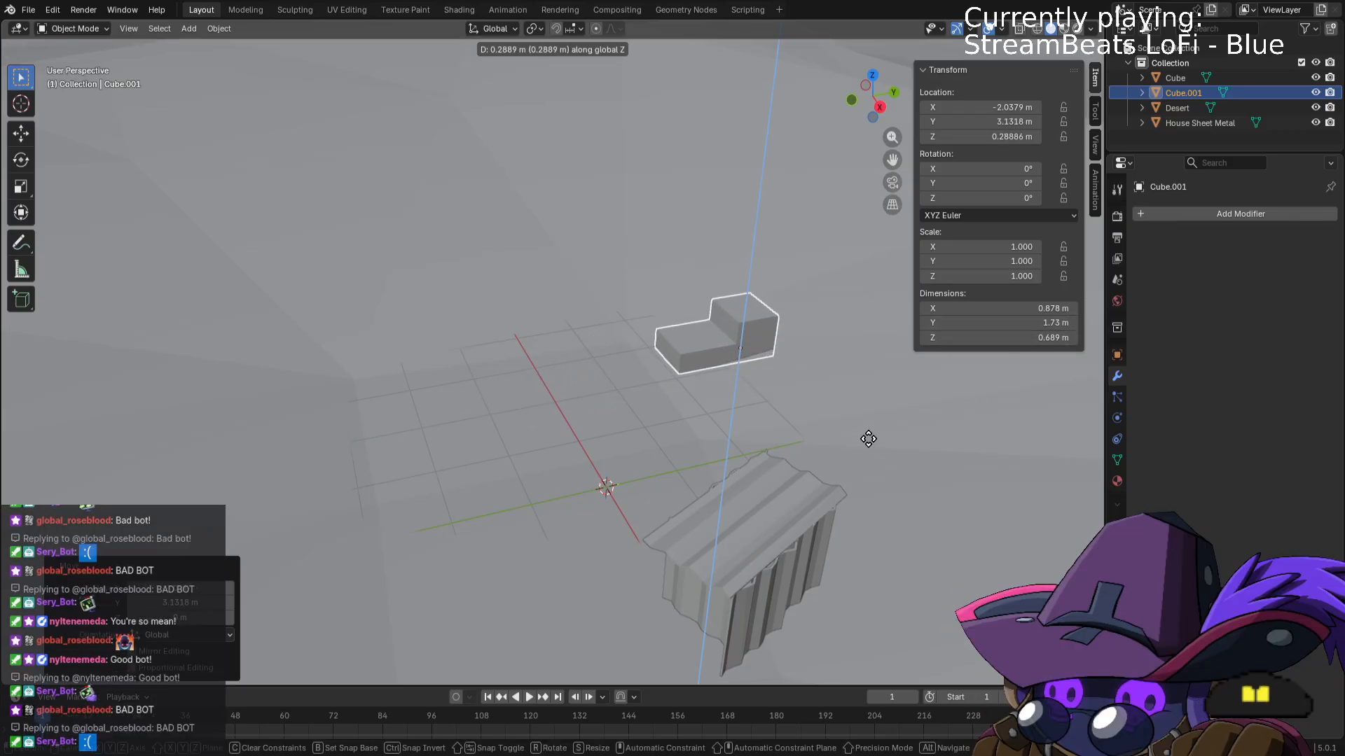
click(869, 442)
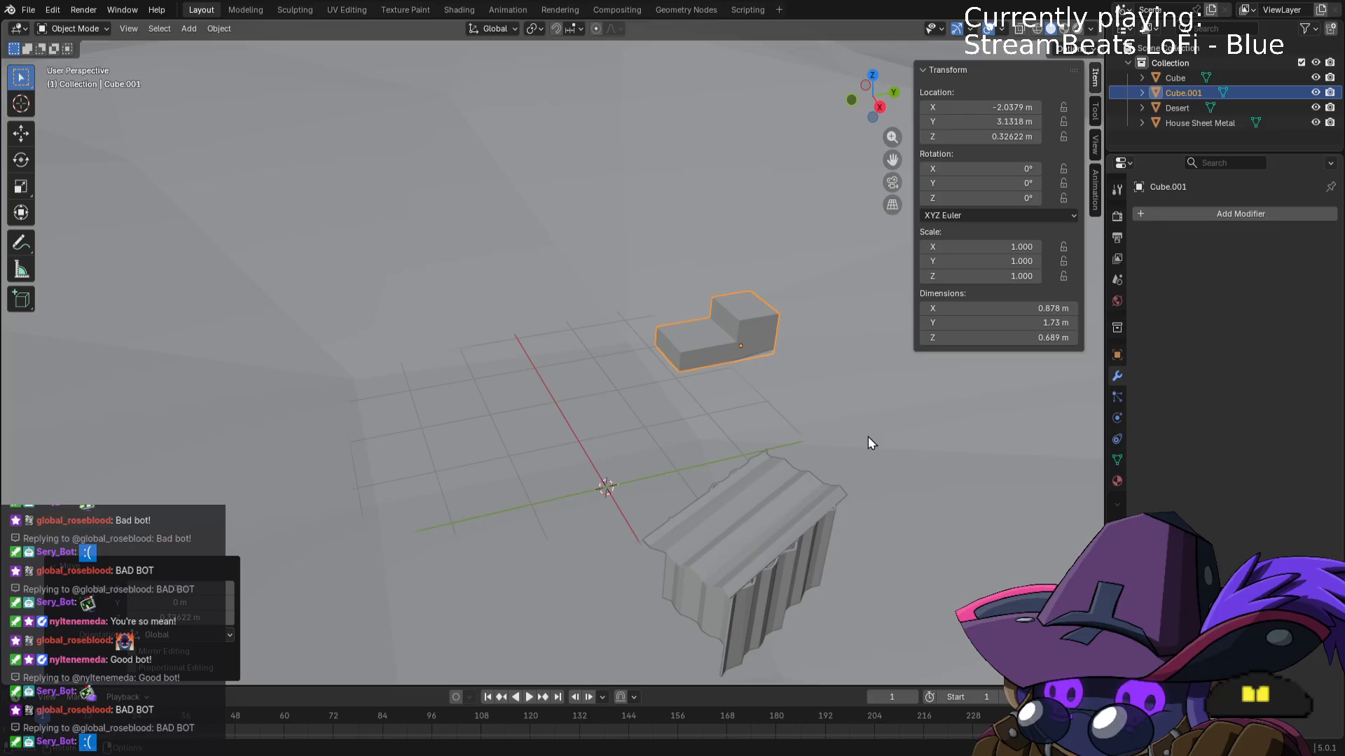
key(r)
key(y)
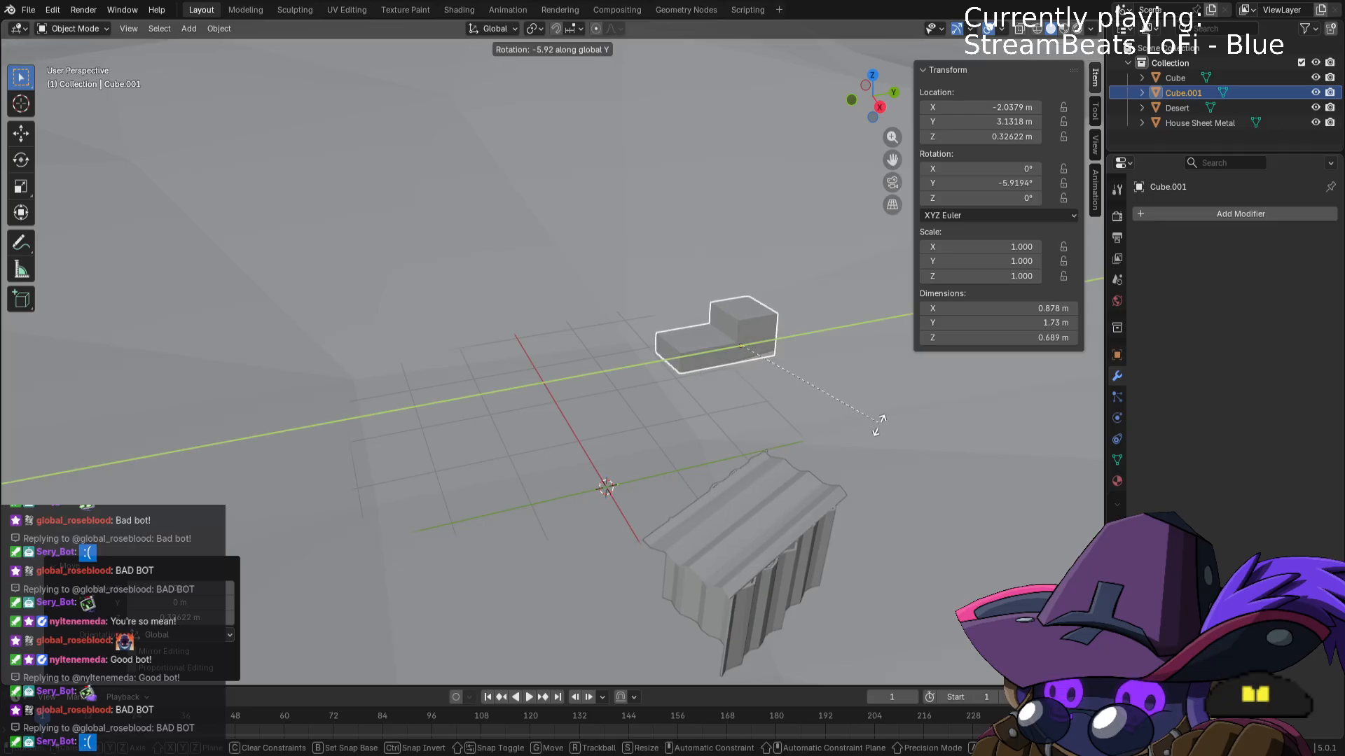
key(x)
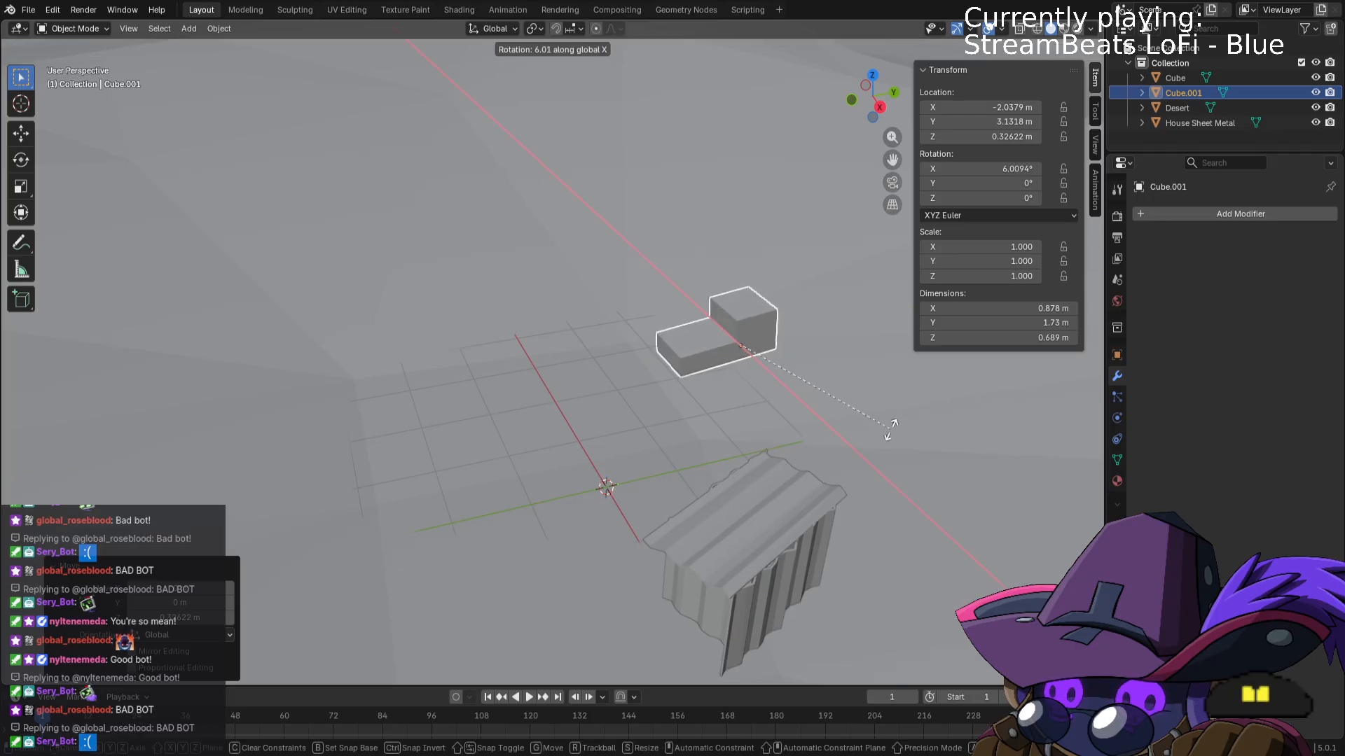
click(912, 430)
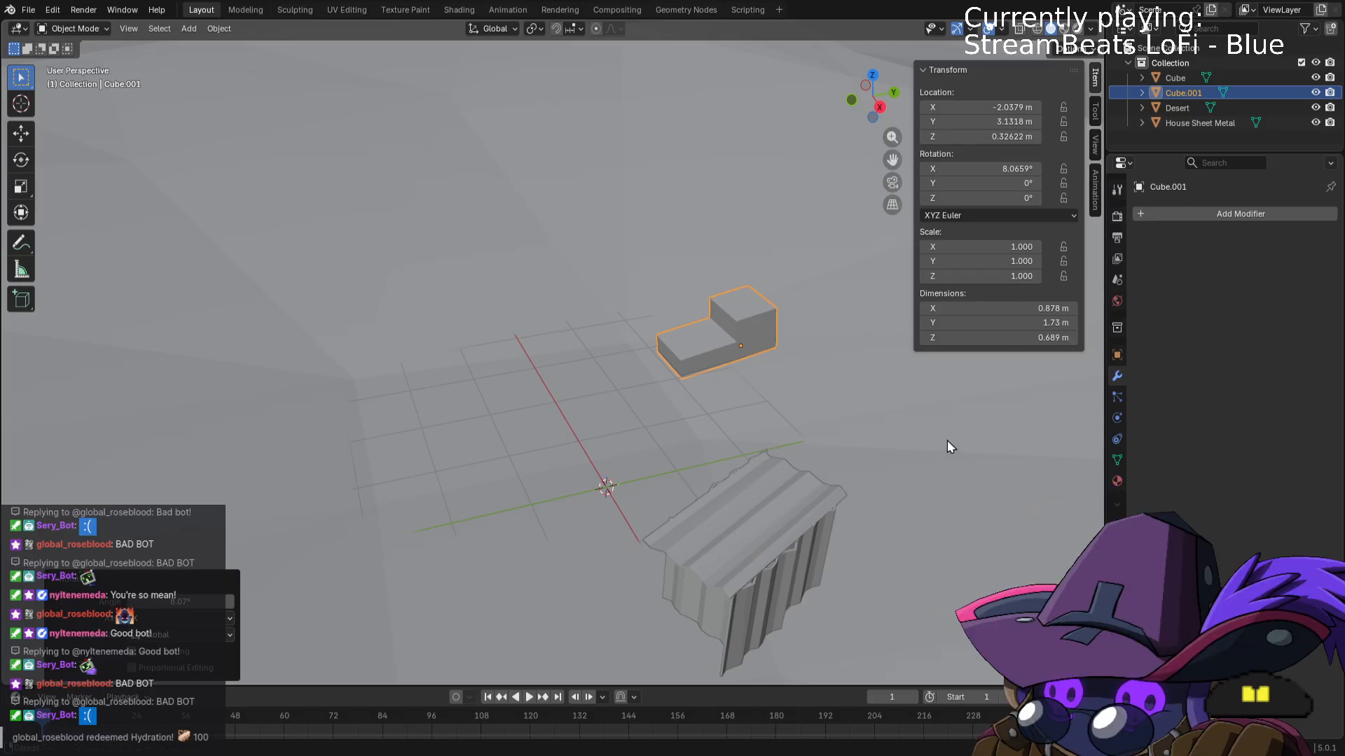
Select the stepped block's entire mesh in Edit Mode and lower it by about 0.12 m along Z.
shift+middle_drag(947, 440, 753, 468)
key(Tab)
key(a)
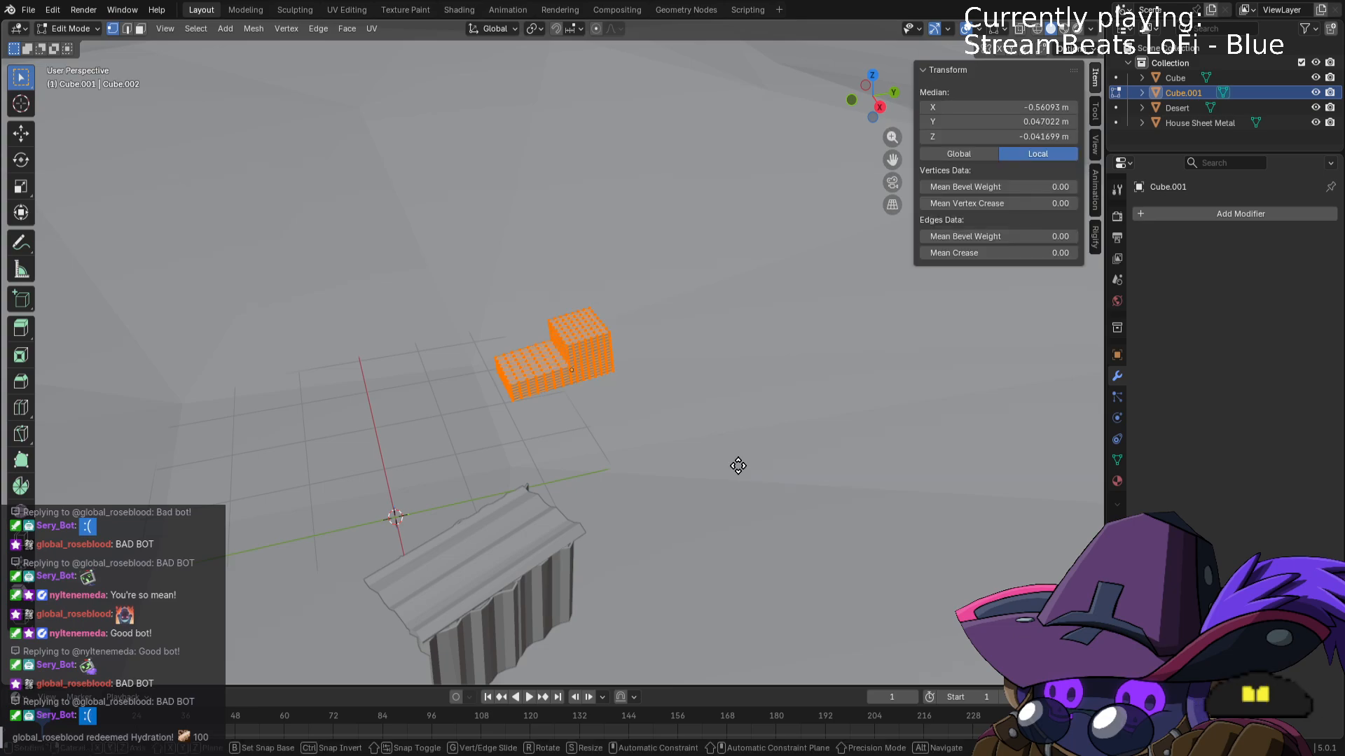
key(g)
key(z)
click(745, 472)
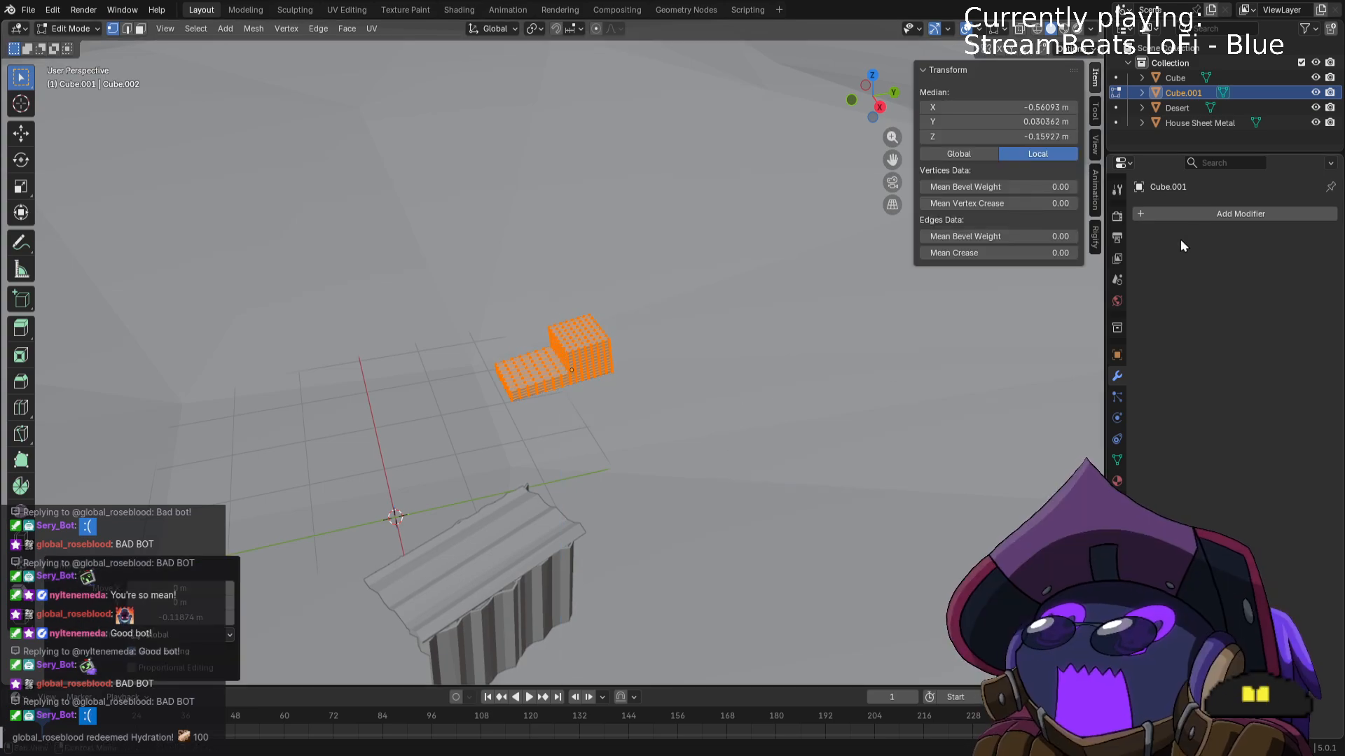
Add a Subdivision Surface modifier to the stepped block and frame the block closely in the view.
click(1192, 214)
click(1136, 217)
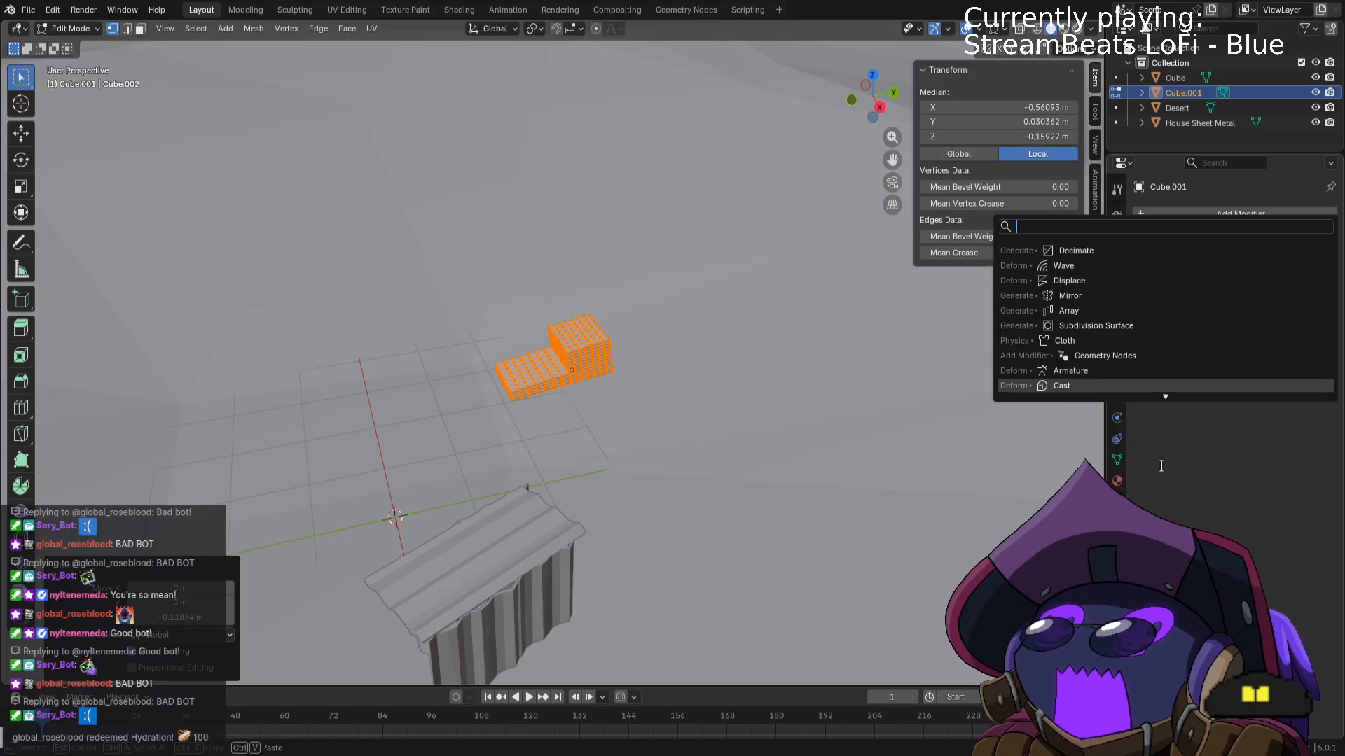
click(1113, 326)
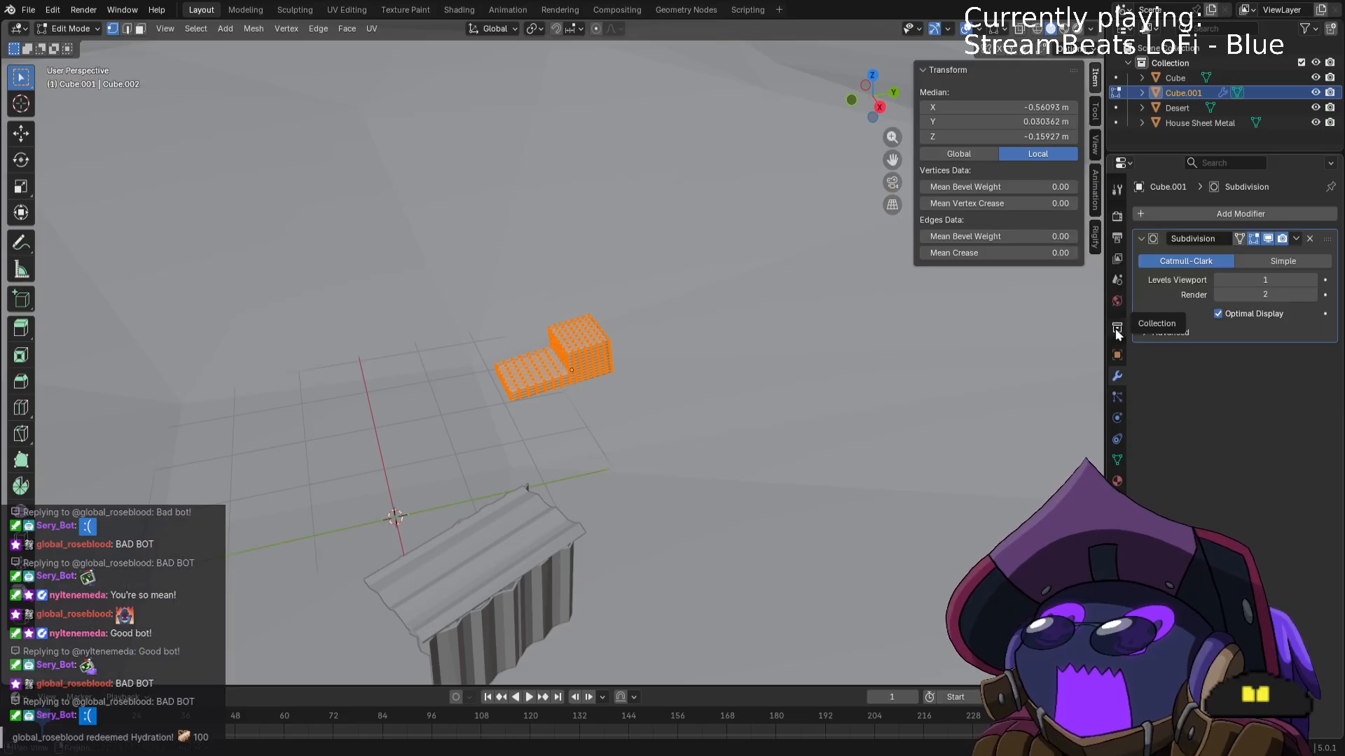
key(KP_Decimal)
scroll(661, 387, up, 2)
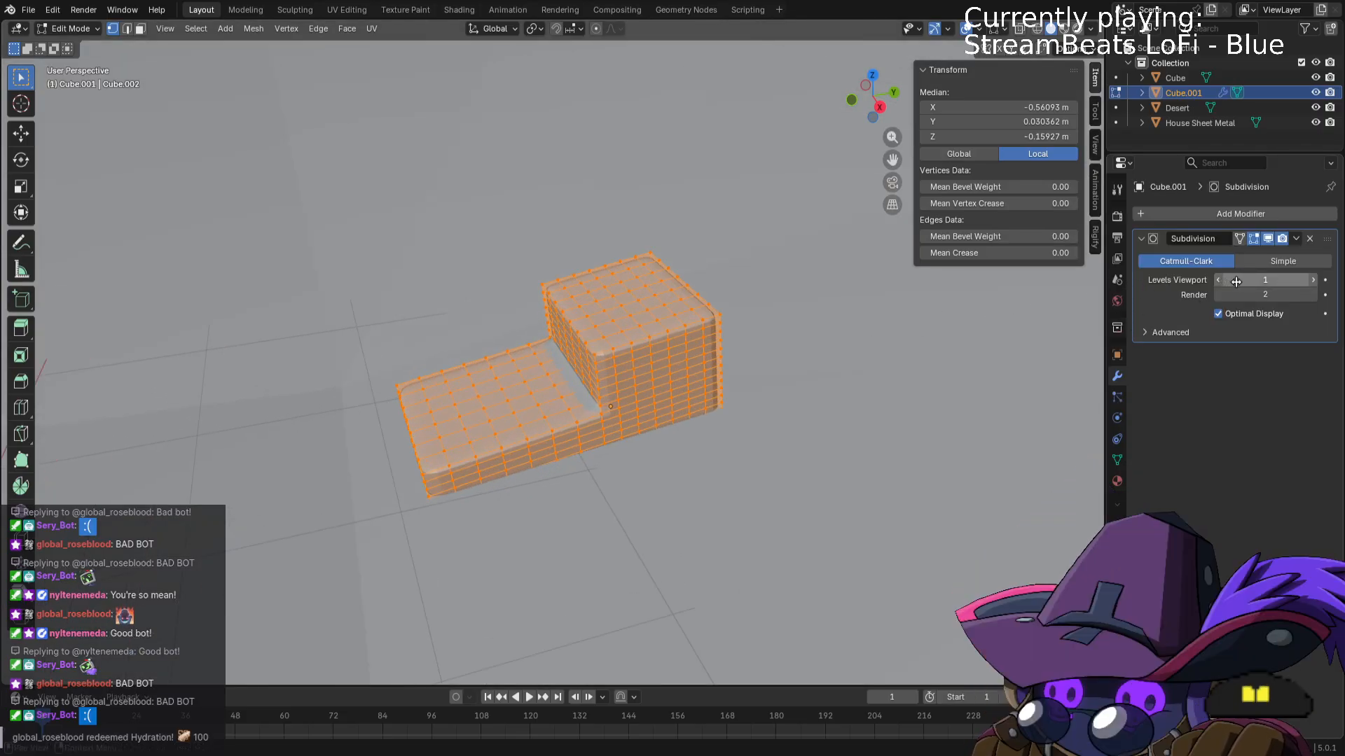
Set the Catmull-Clark subdivision levels to 6 for the viewport and 4 for render, and expand the modifier's advanced settings.
click(1313, 295)
click(1314, 295)
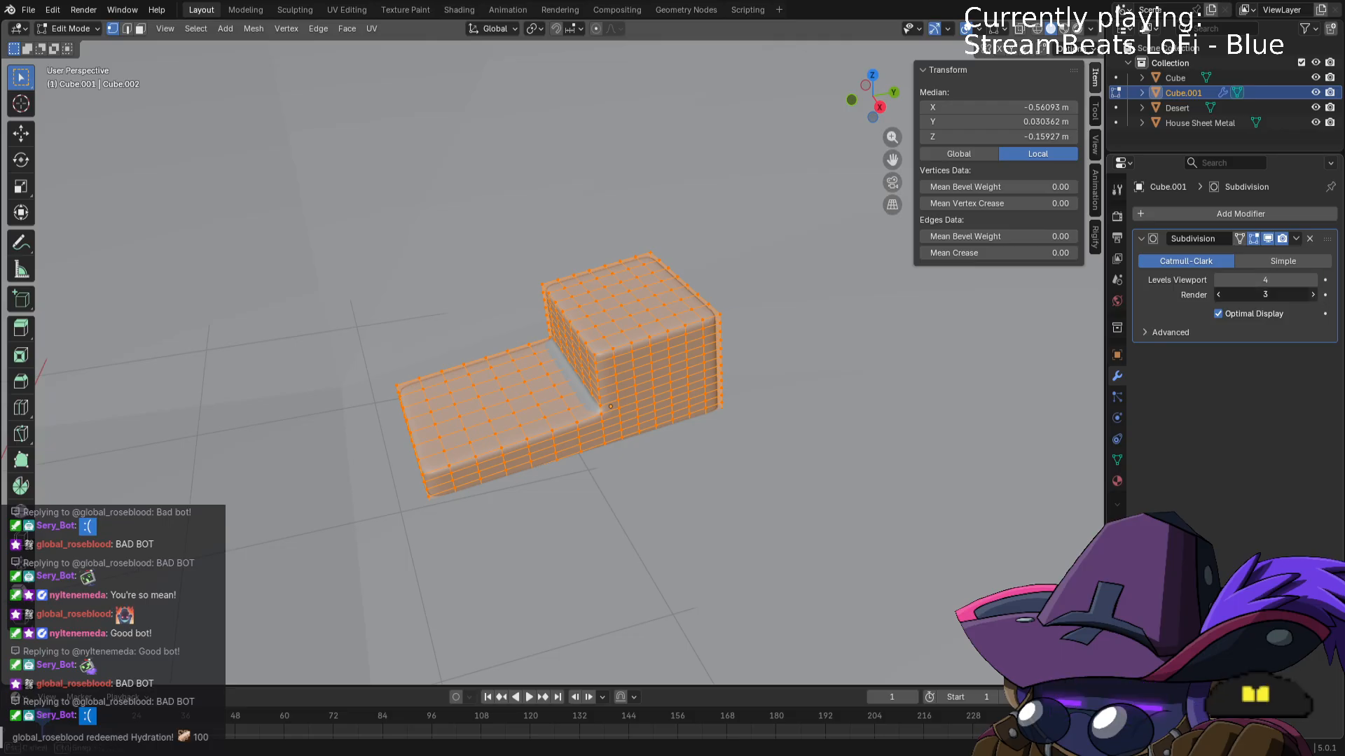
click(1275, 259)
click(1202, 262)
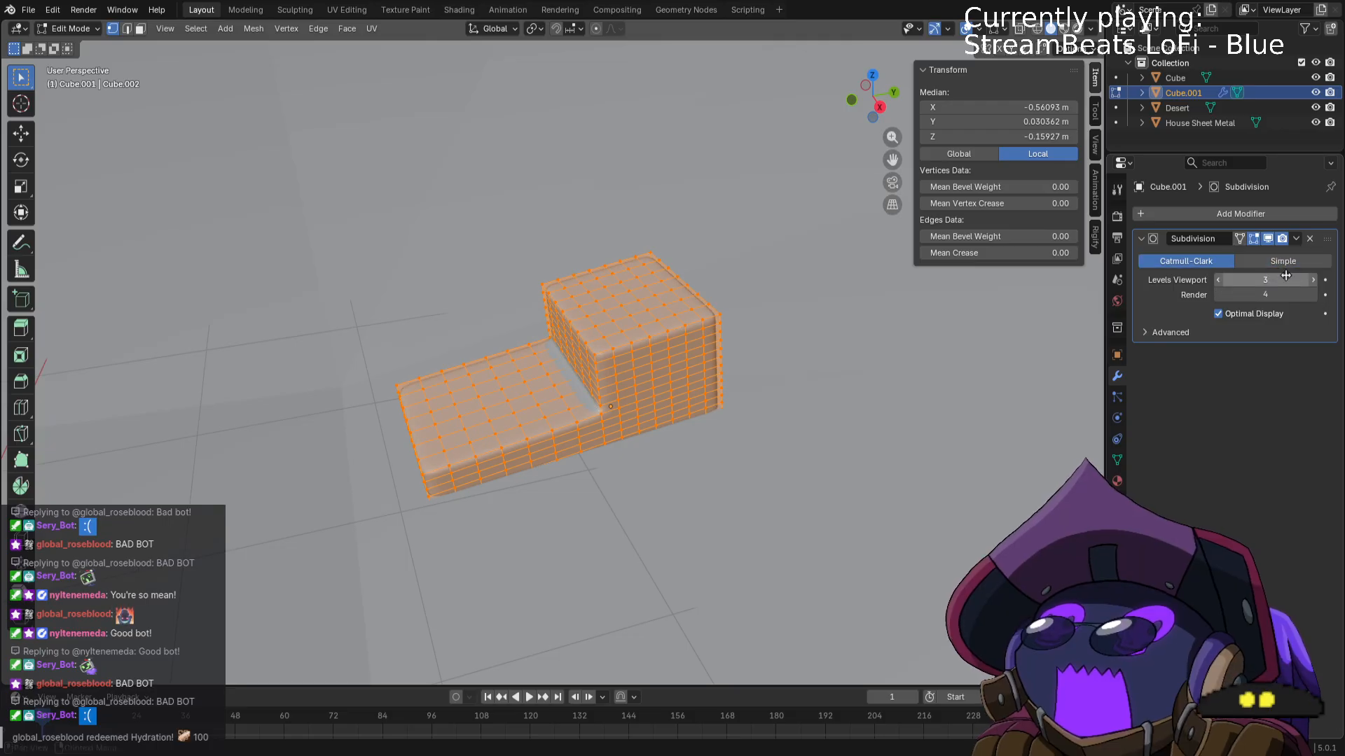
click(1321, 281)
click(1321, 282)
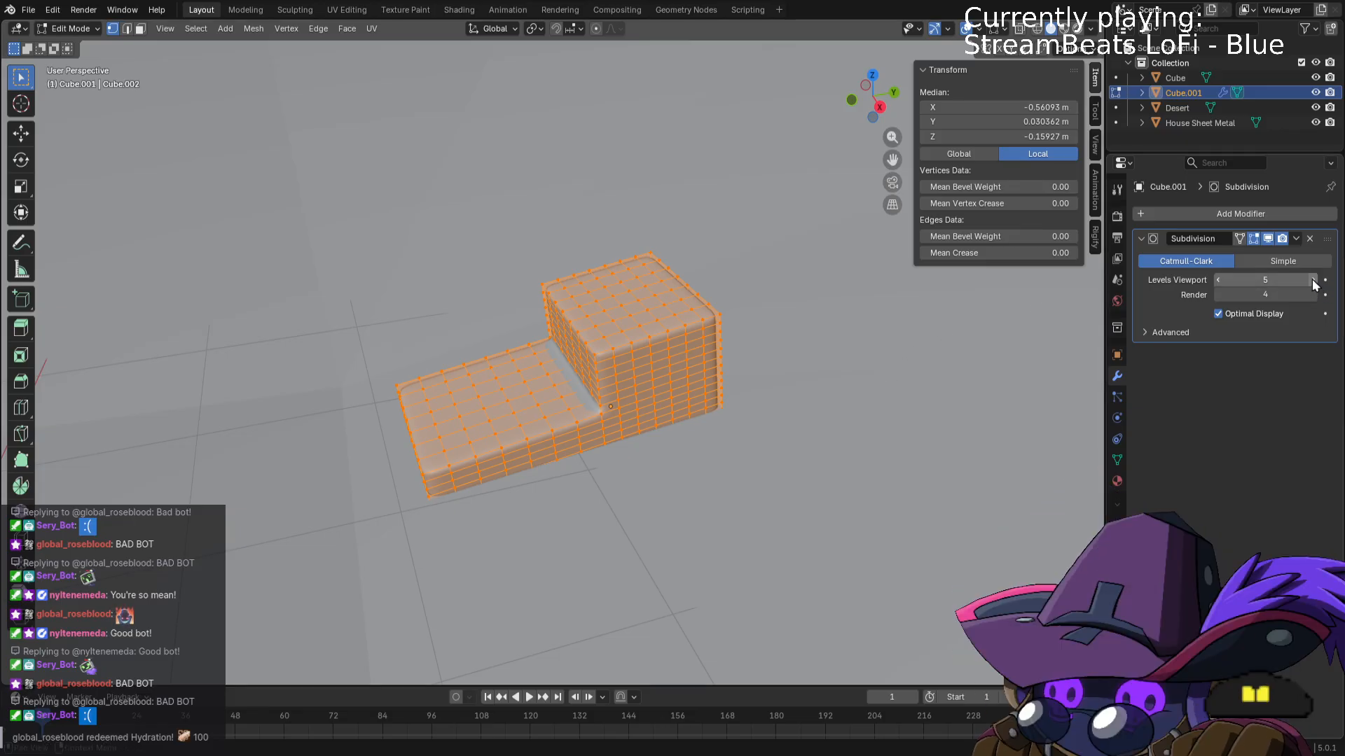
click(1170, 331)
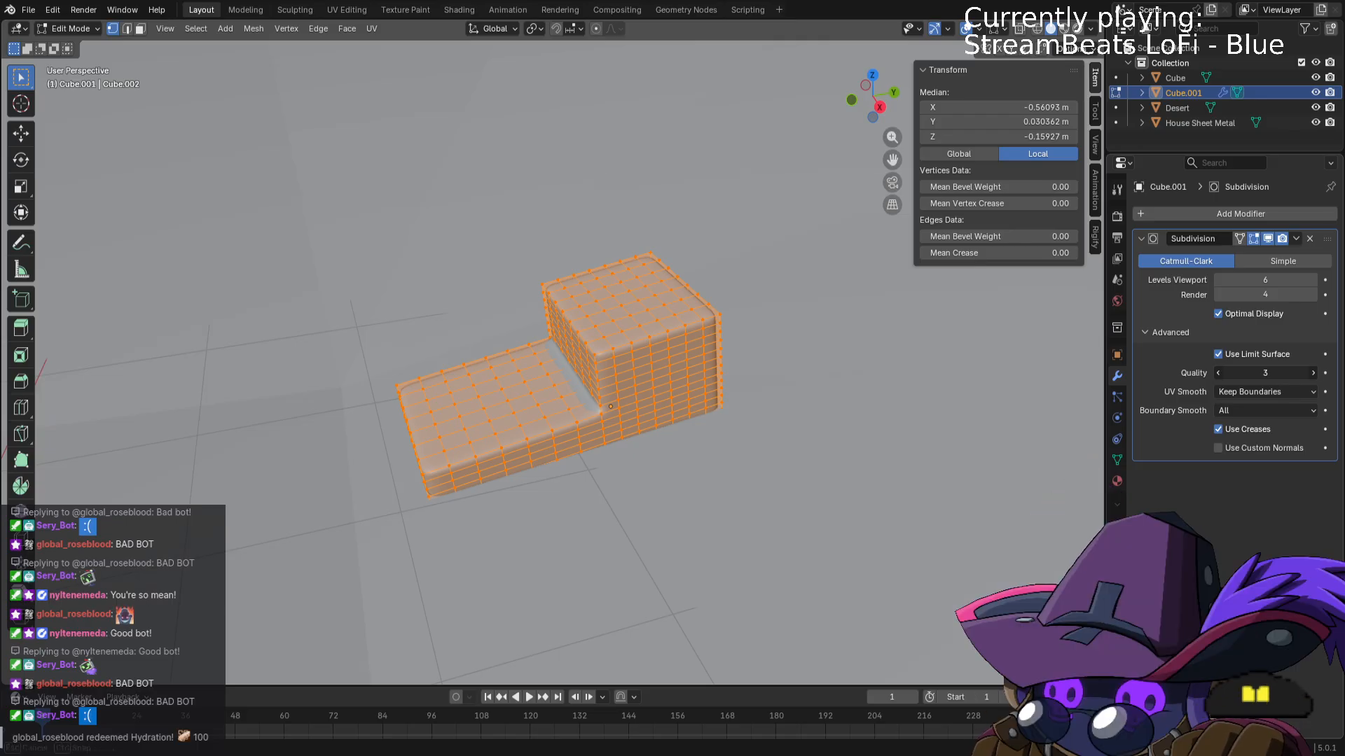
Undo the stepped block's recent edits, including the Subdivision Surface modifier, the vertical mesh shift and the tilt around X.
click(976, 524)
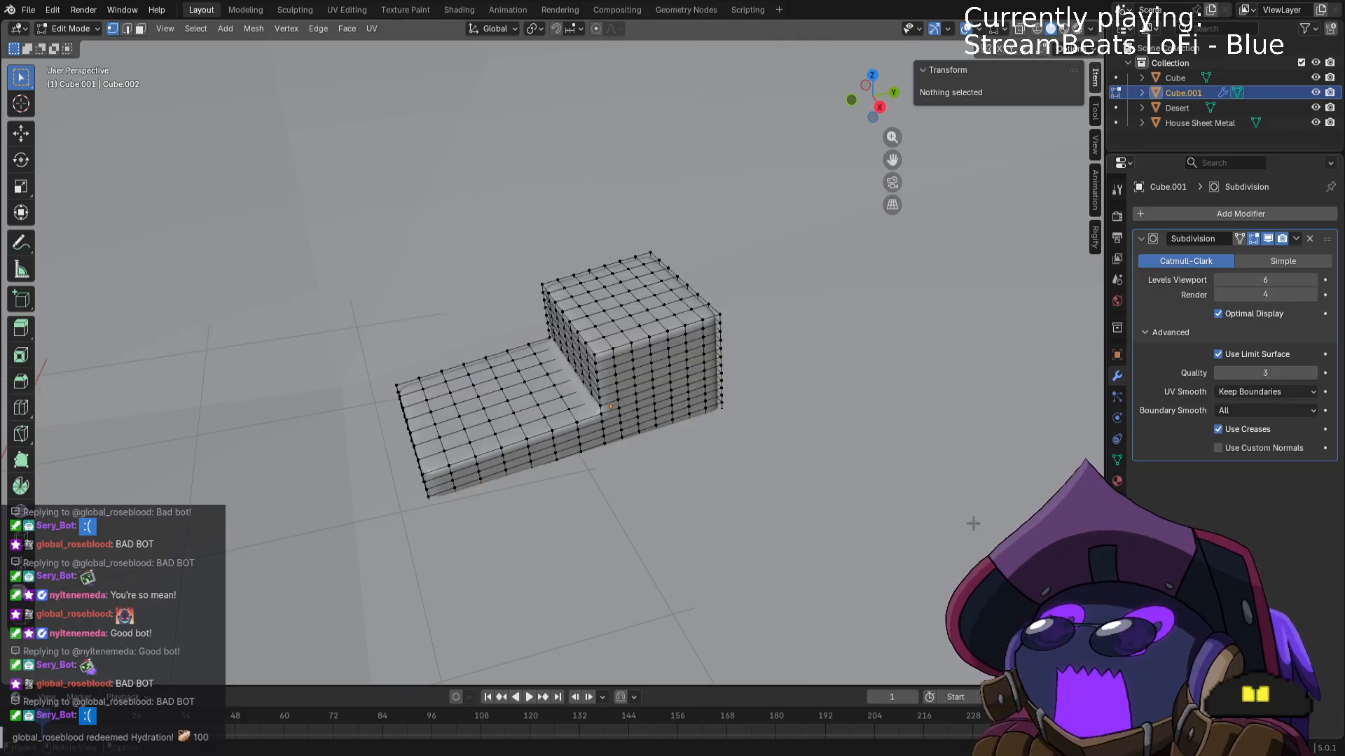
mouse_move(805, 423)
middle_down()
mouse_move(900, 424)
mouse_move(823, 432)
middle_up()
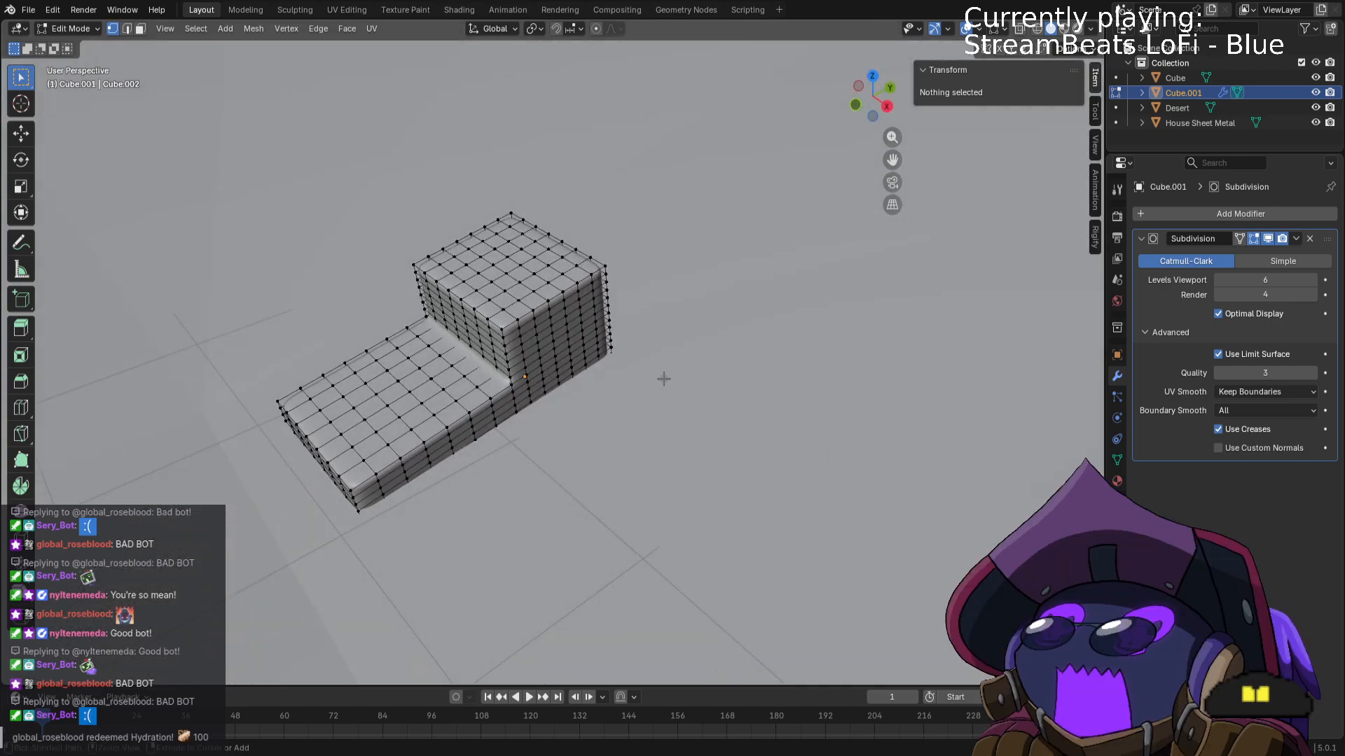
key(ctrl+z)
key(ctrl+z)
key(ctrl+z)
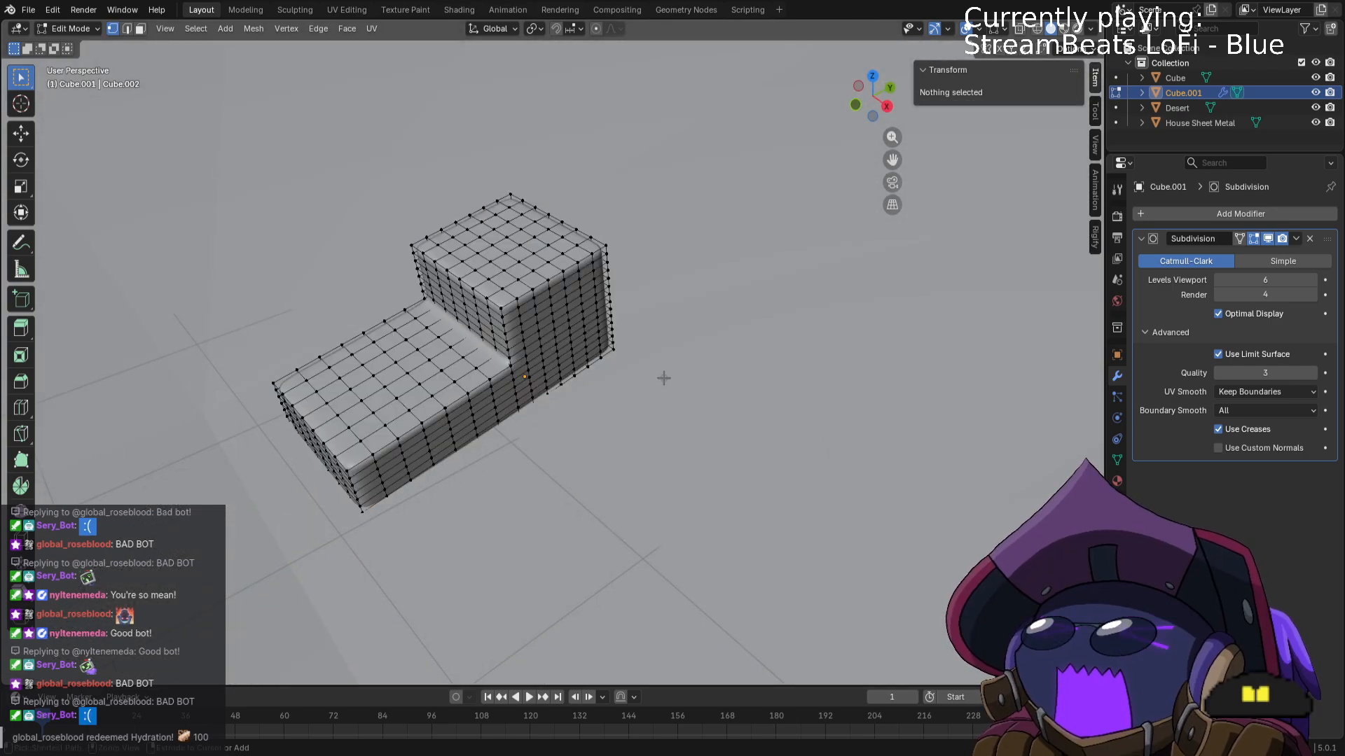
key(Tab)
key(ctrl+z)
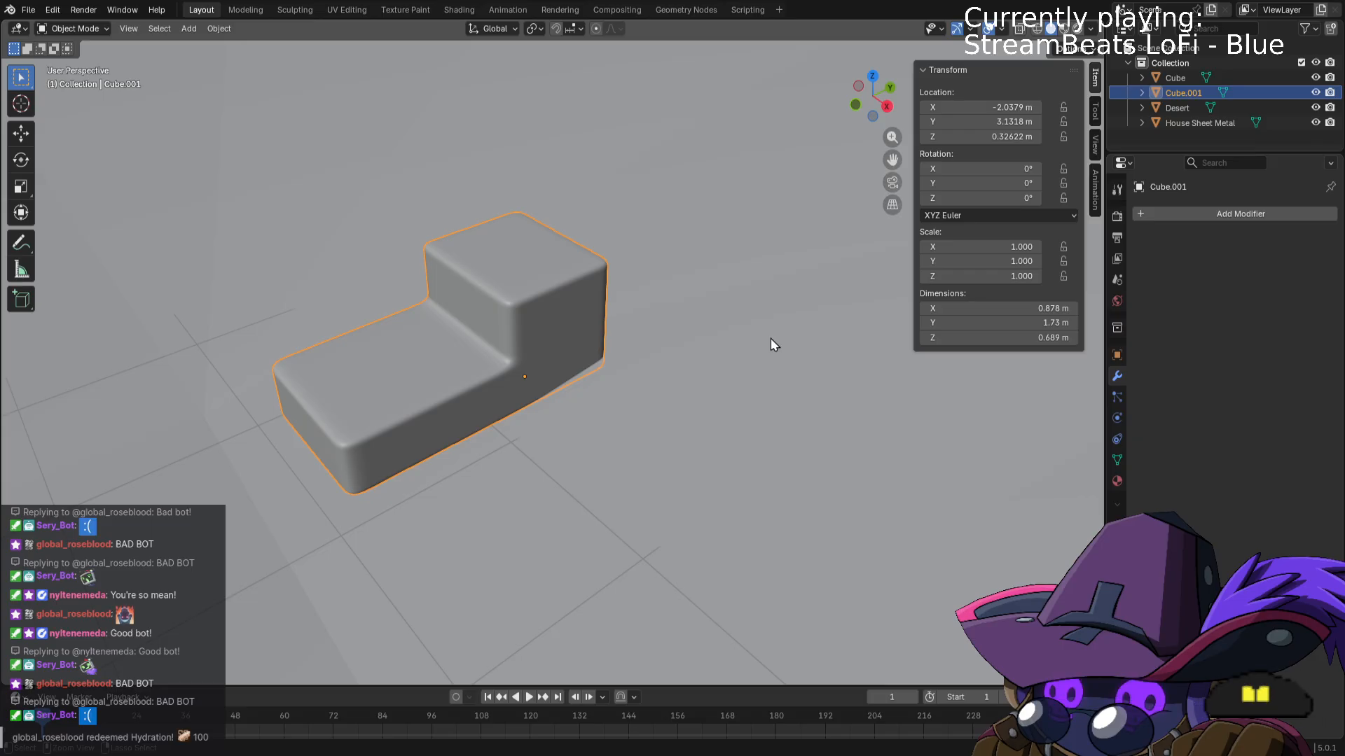
Undo further to the sharp-edged stepped block at the world origin with Desert and House Sheet Metal hidden.
key(ctrl+z)
key(ctrl+z)
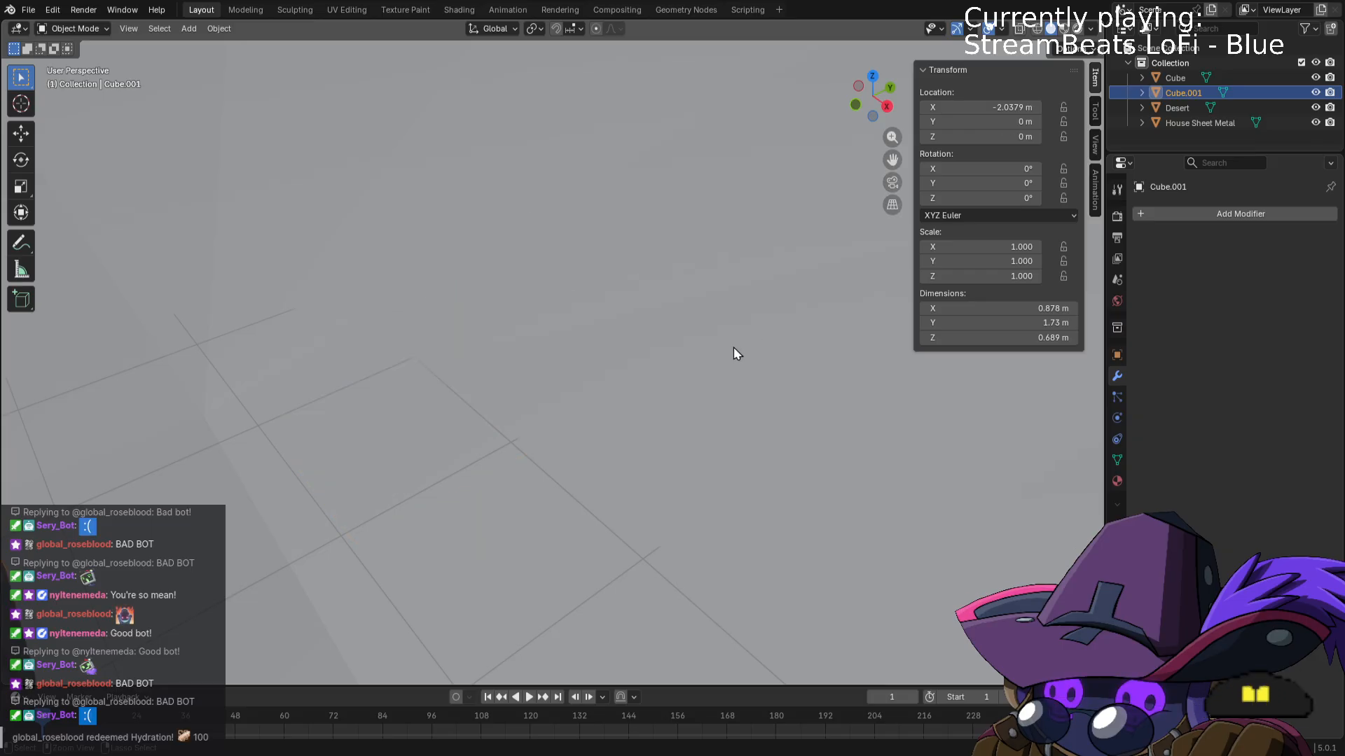
middle_drag(733, 347, 840, 465)
key(Tab)
key(Tab)
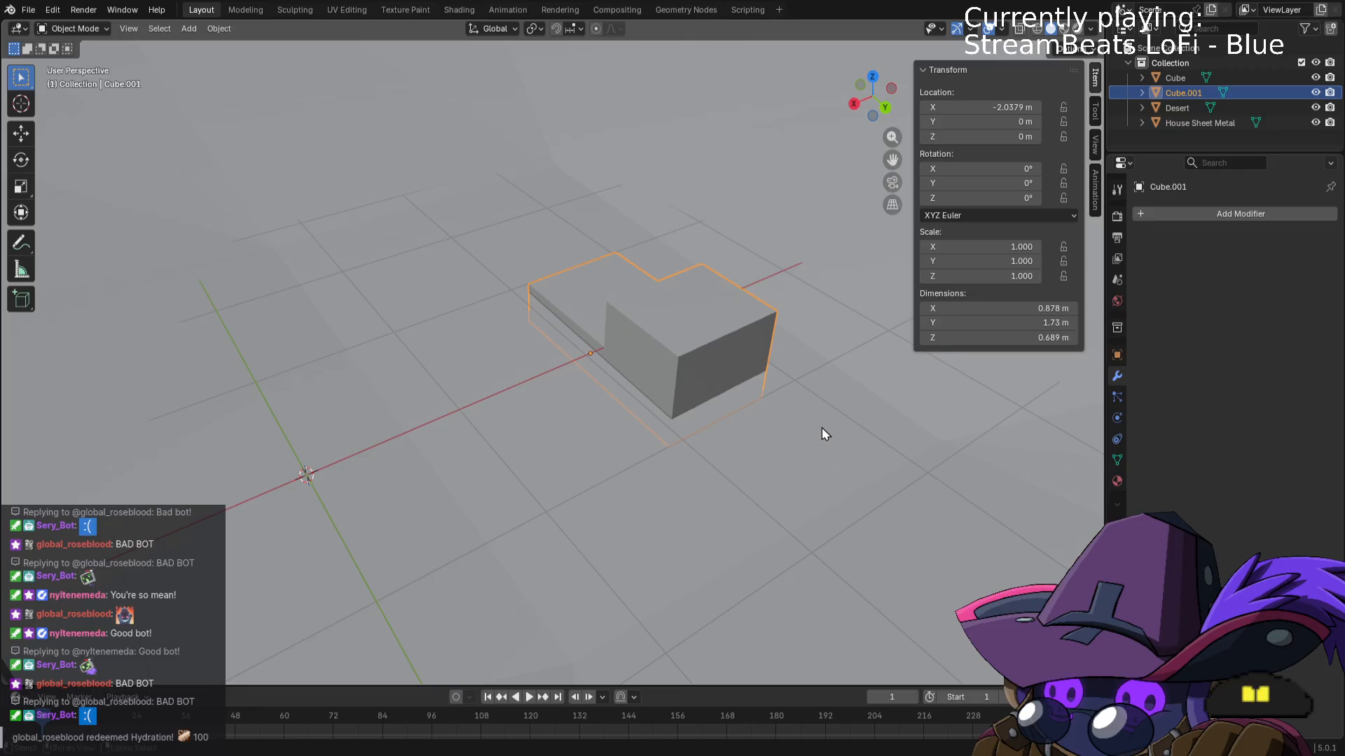
key(alt+g)
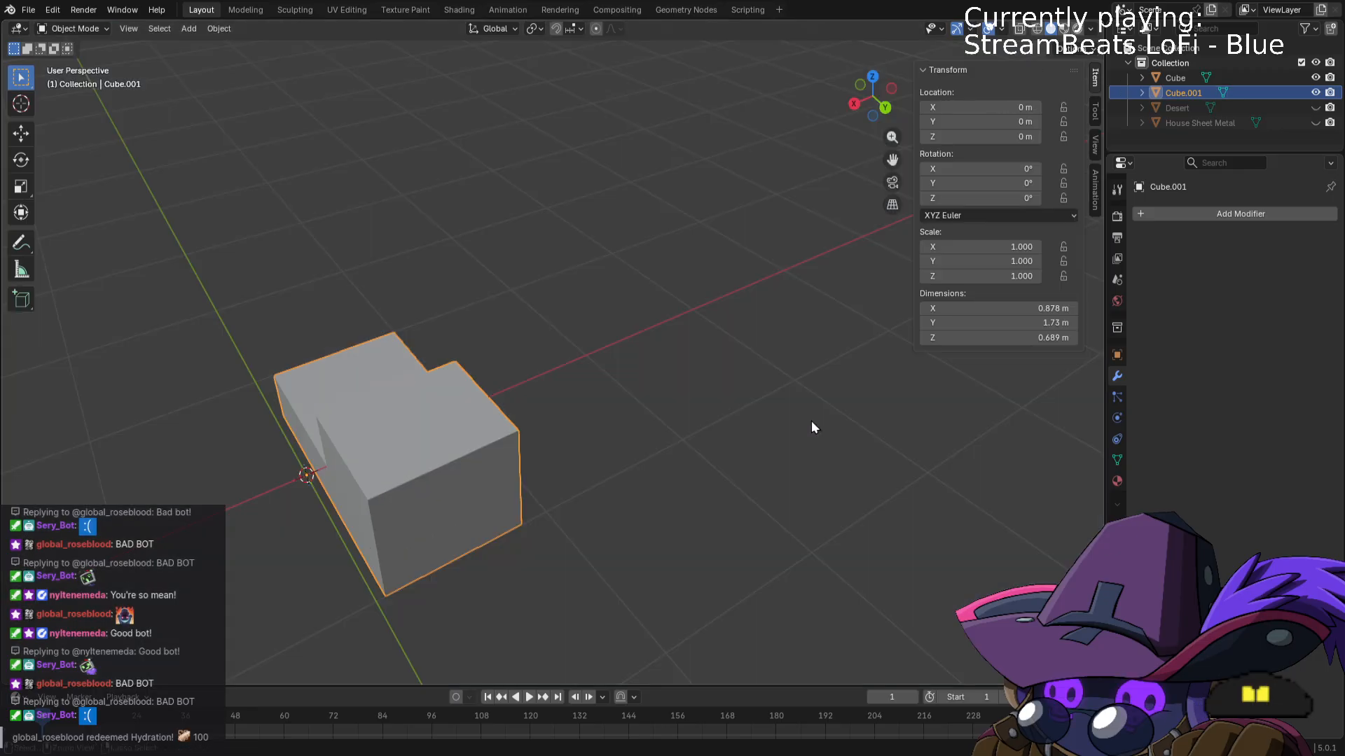
Inspect the sharp-edged stepped block's geometry in Edit Mode and in wireframe shading.
key(Tab)
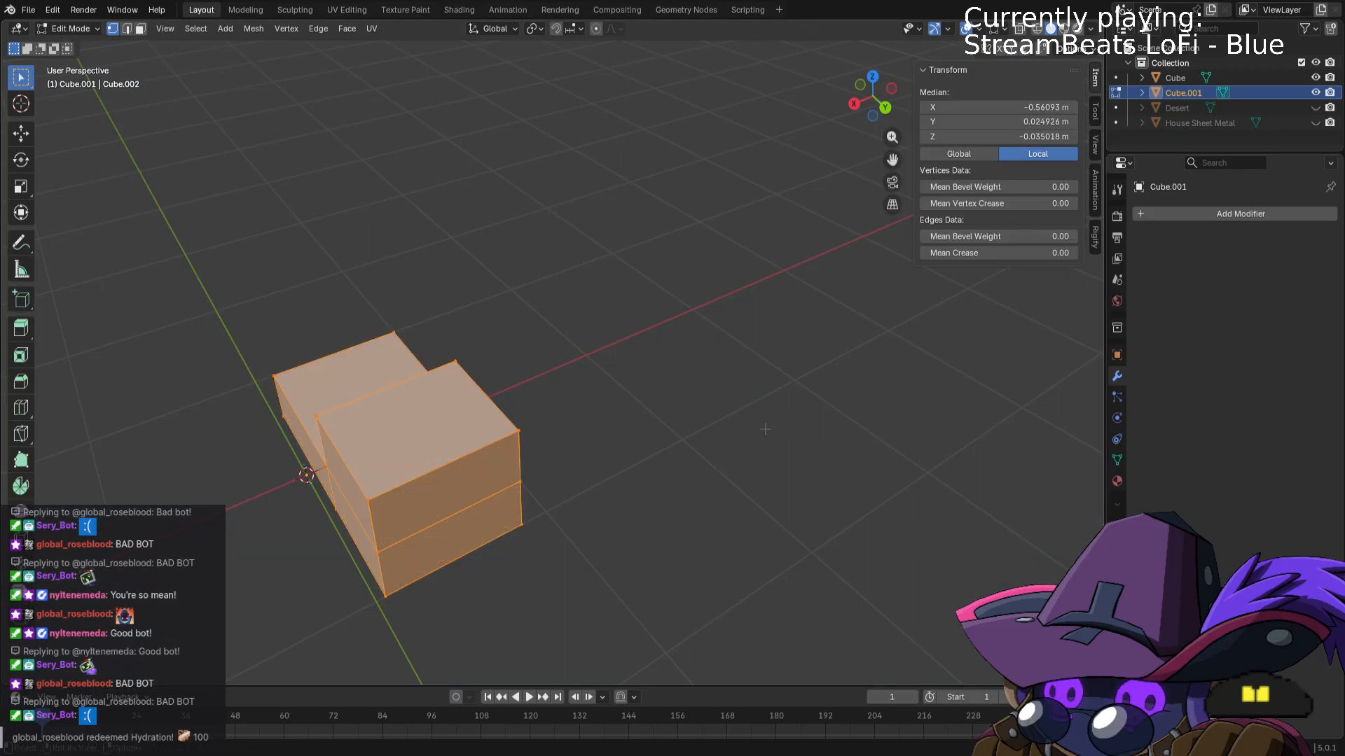
key(ctrl+Tab)
click(605, 535)
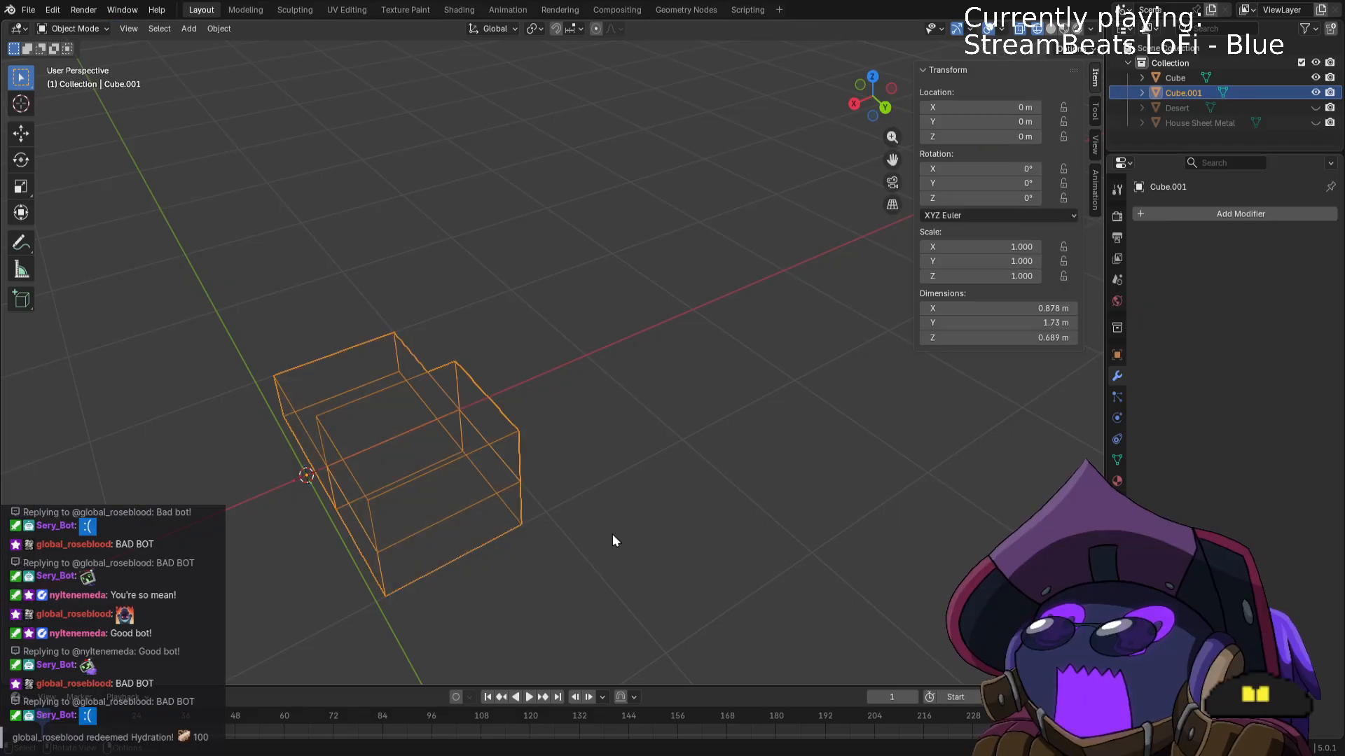
key(z)
click(739, 459)
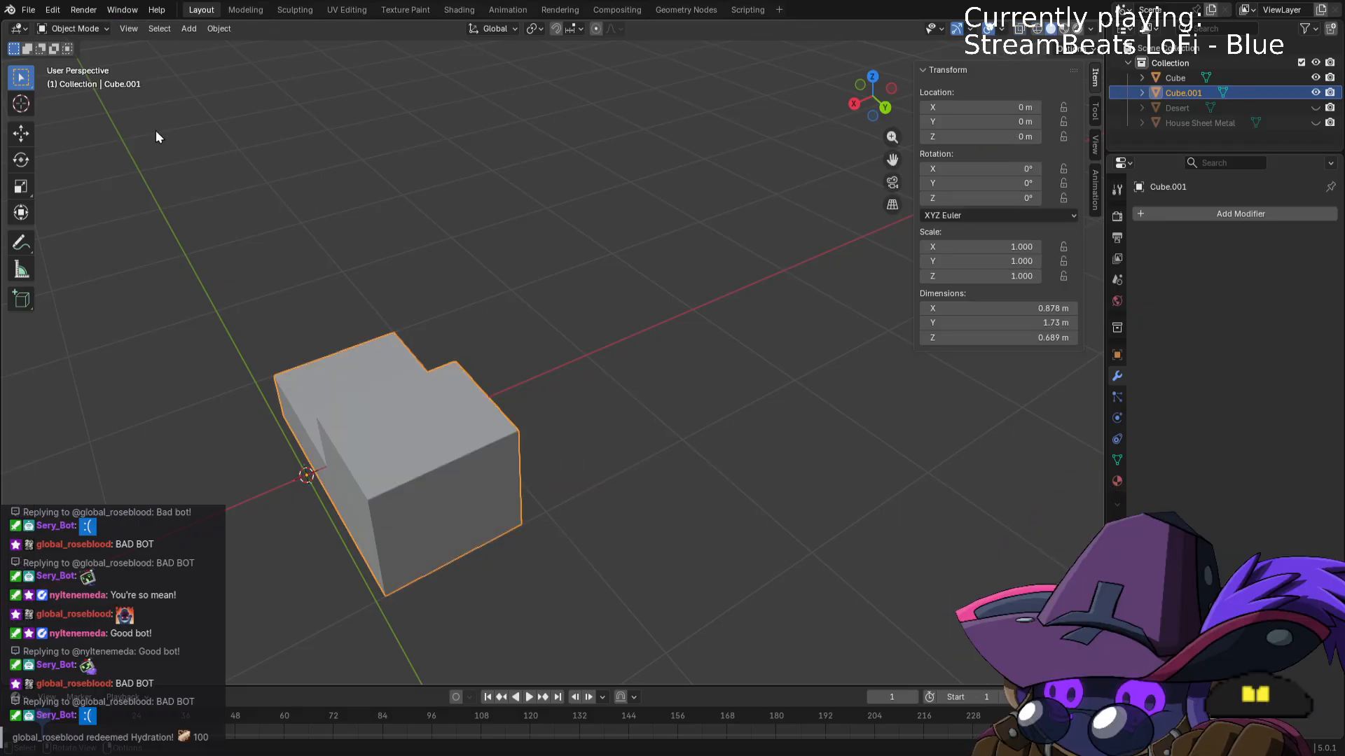
key(Tab)
key(Tab)
key(Tab)
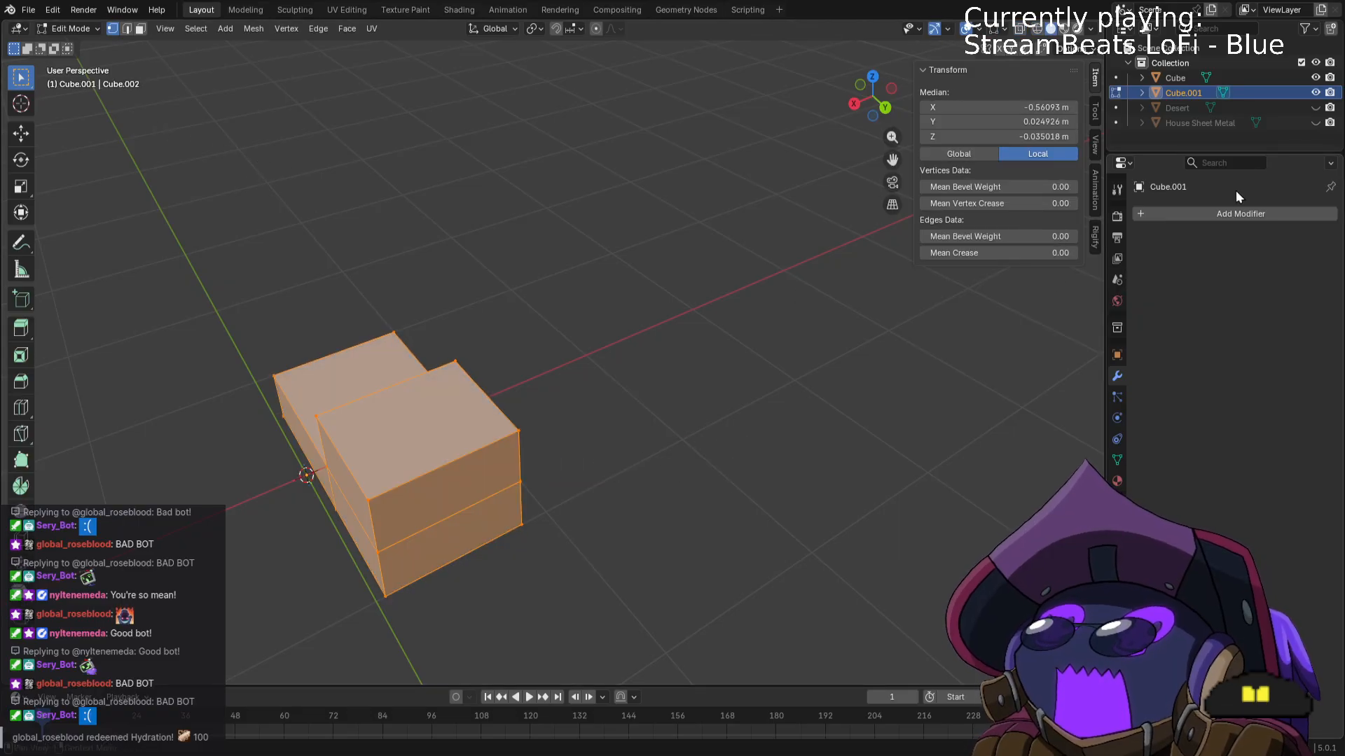
Add a Subdivision Surface modifier to the stepped block, try viewport level 2, and set it back to 1.
key(Tab)
click(1176, 216)
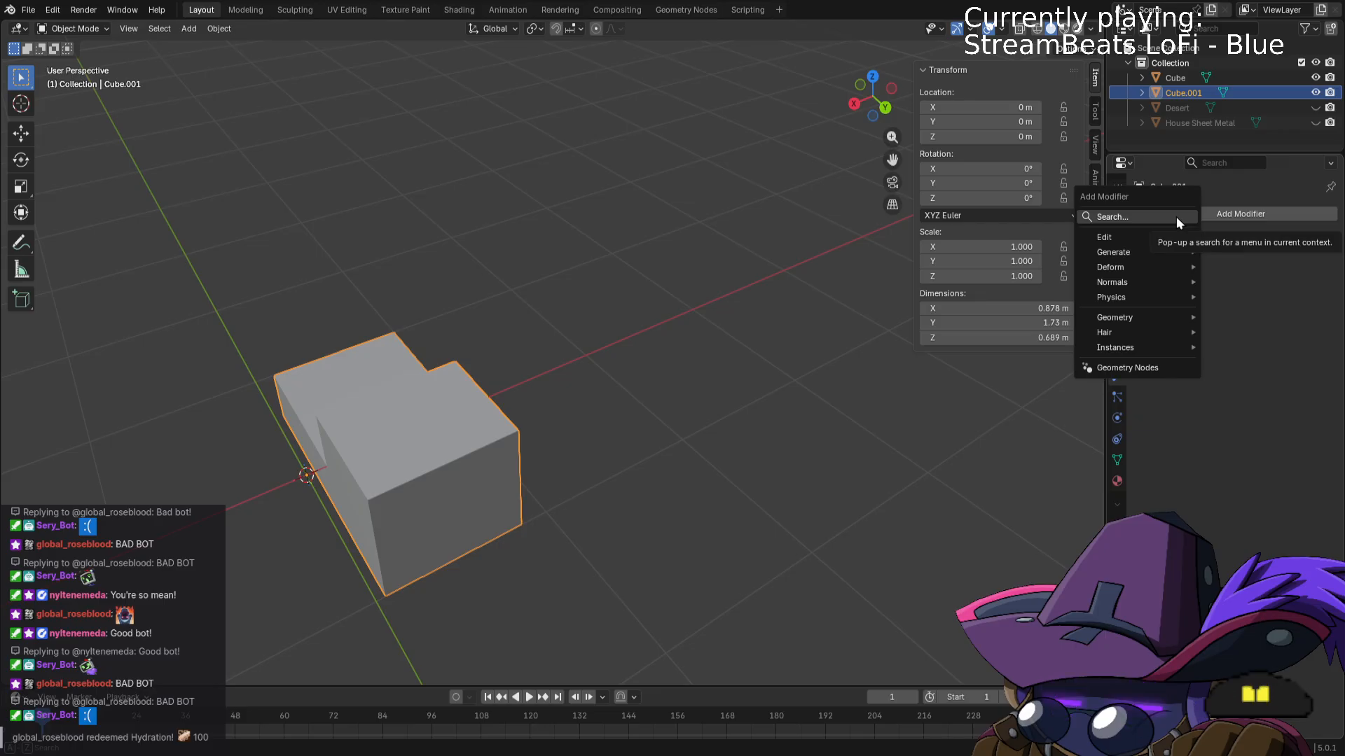
text(surfa)
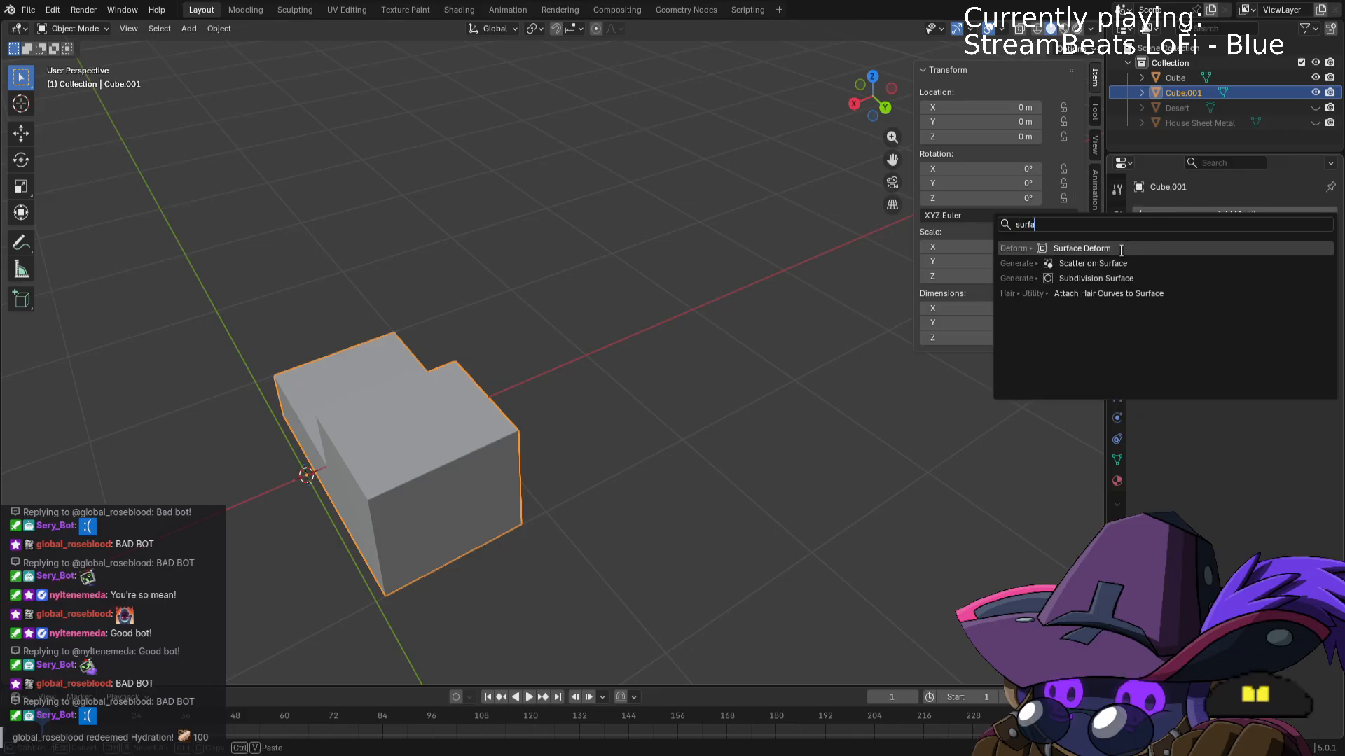
click(1111, 275)
middle_drag(784, 444, 835, 478)
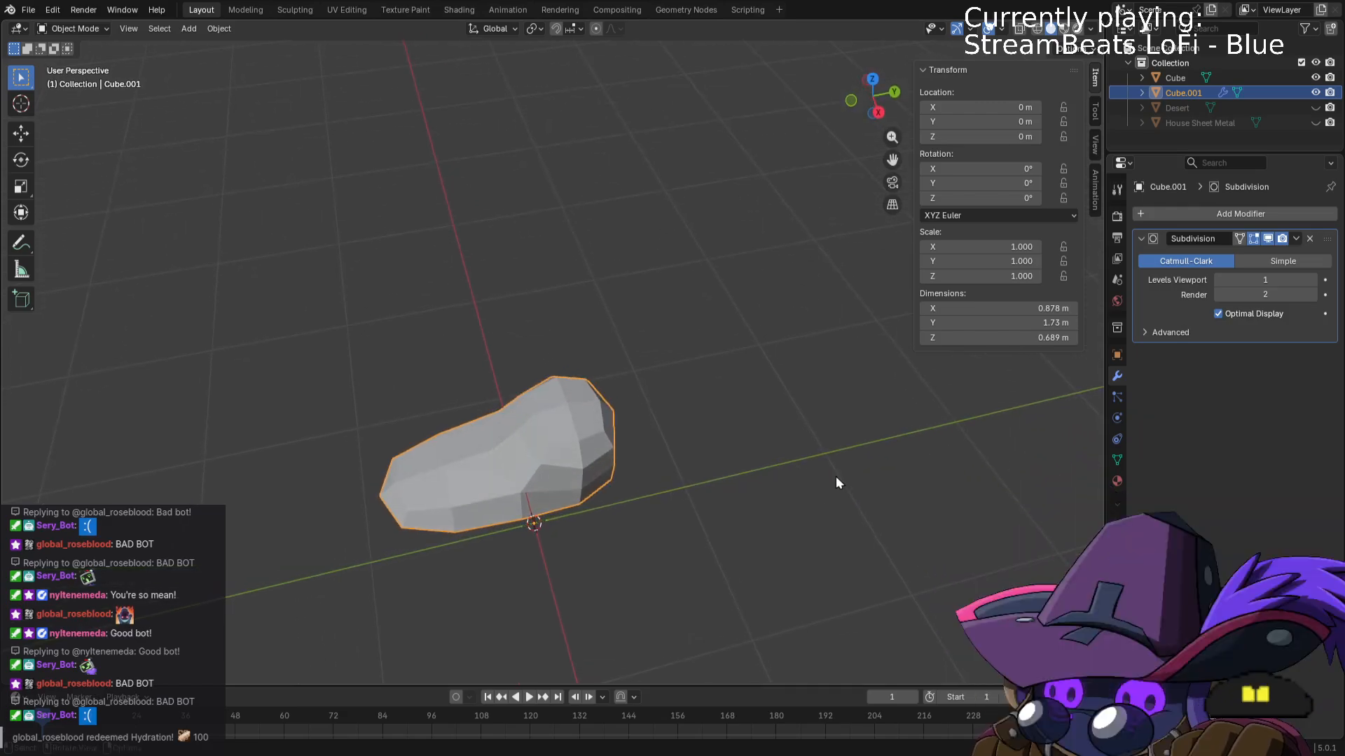
click(1313, 280)
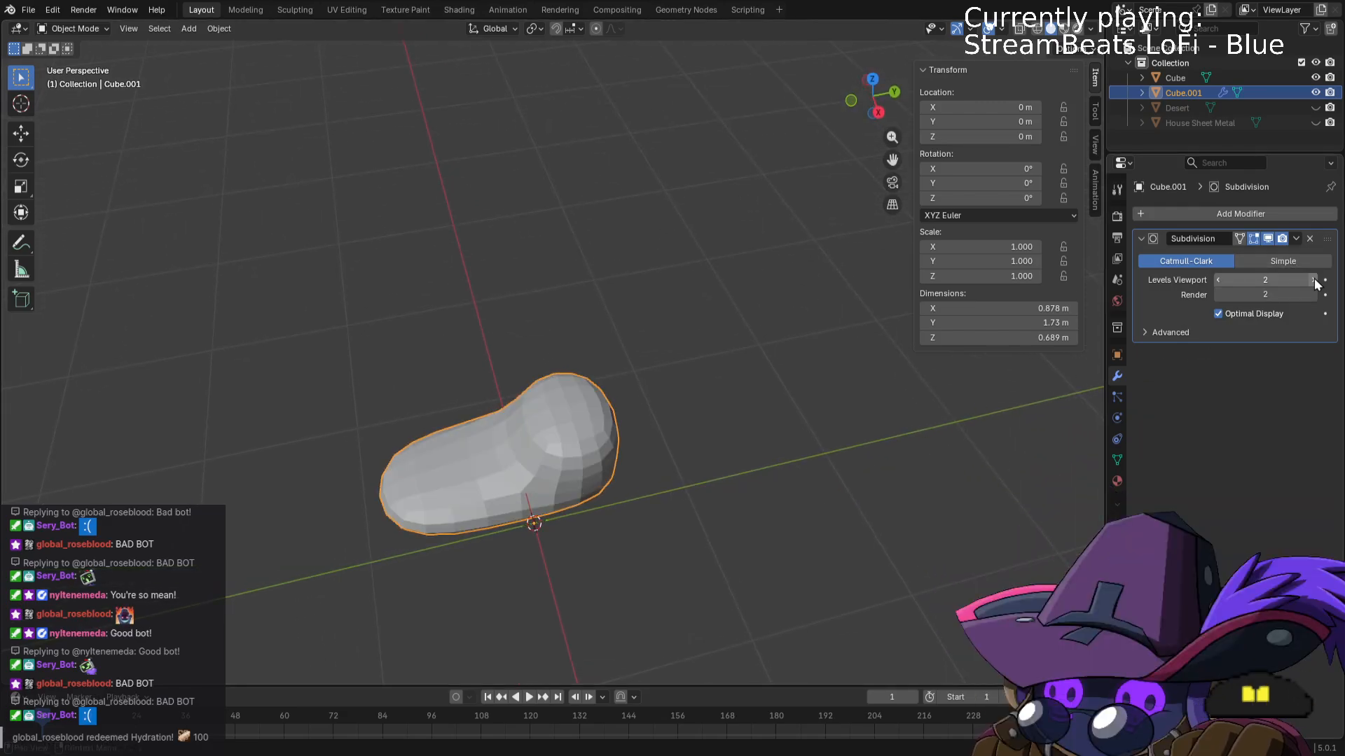
click(1220, 280)
click(1219, 280)
Unhide Desert and House Sheet Metal, and raise the block's entire mesh about 0.08 m along Z in Edit Mode.
key(Tab)
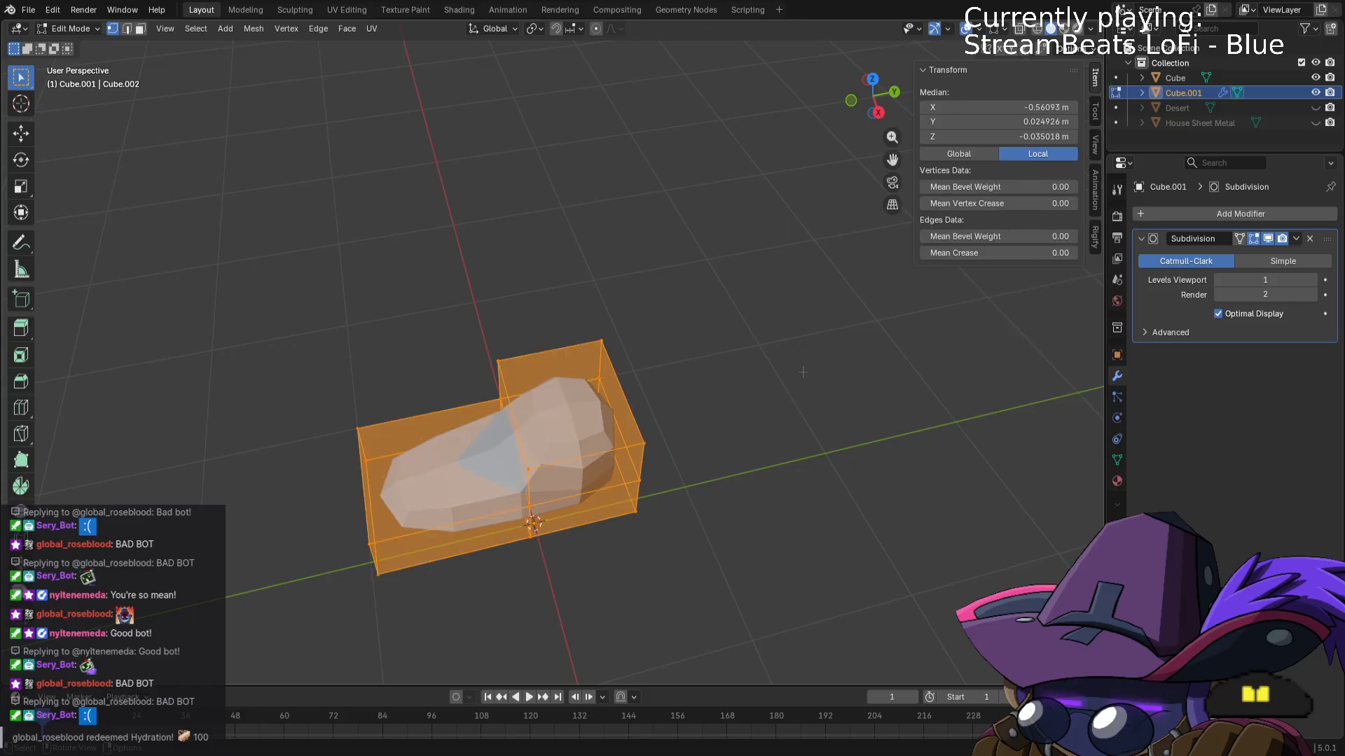
click(1315, 107)
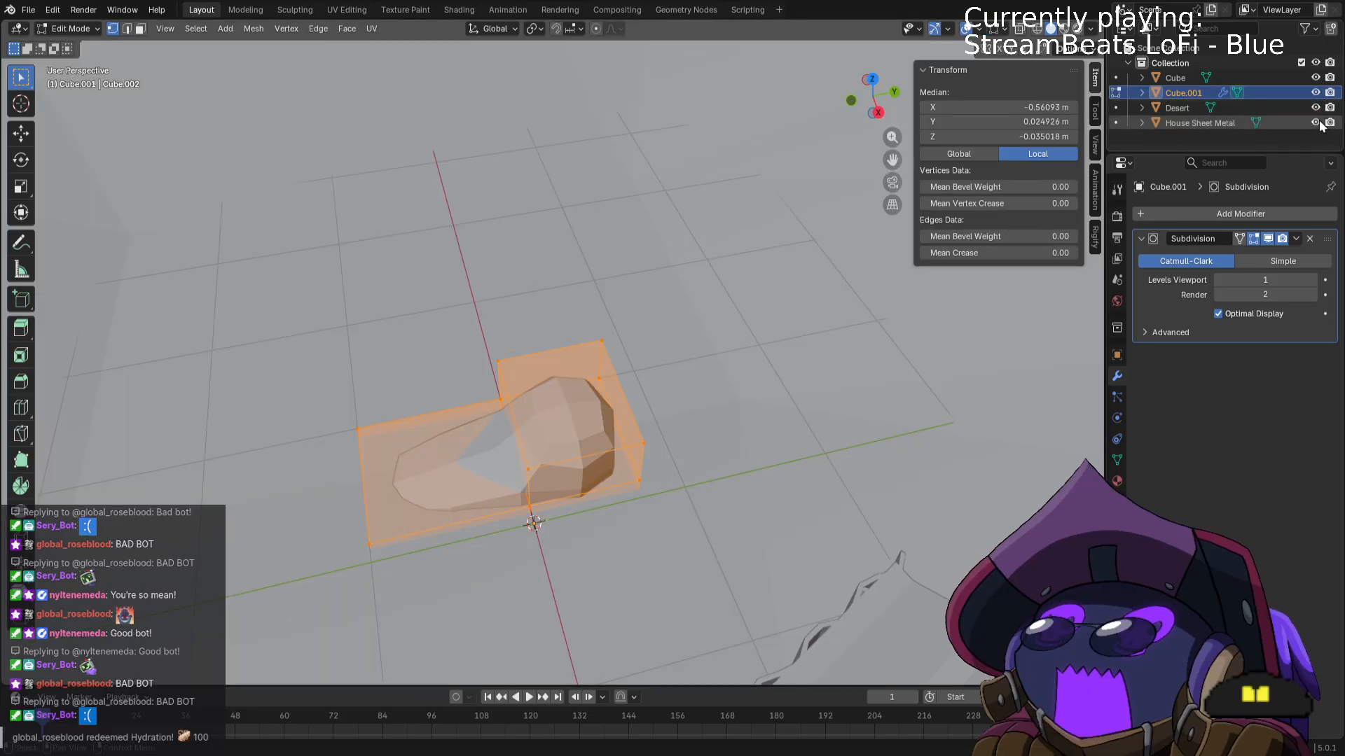
middle_drag(828, 287, 909, 348)
key(g)
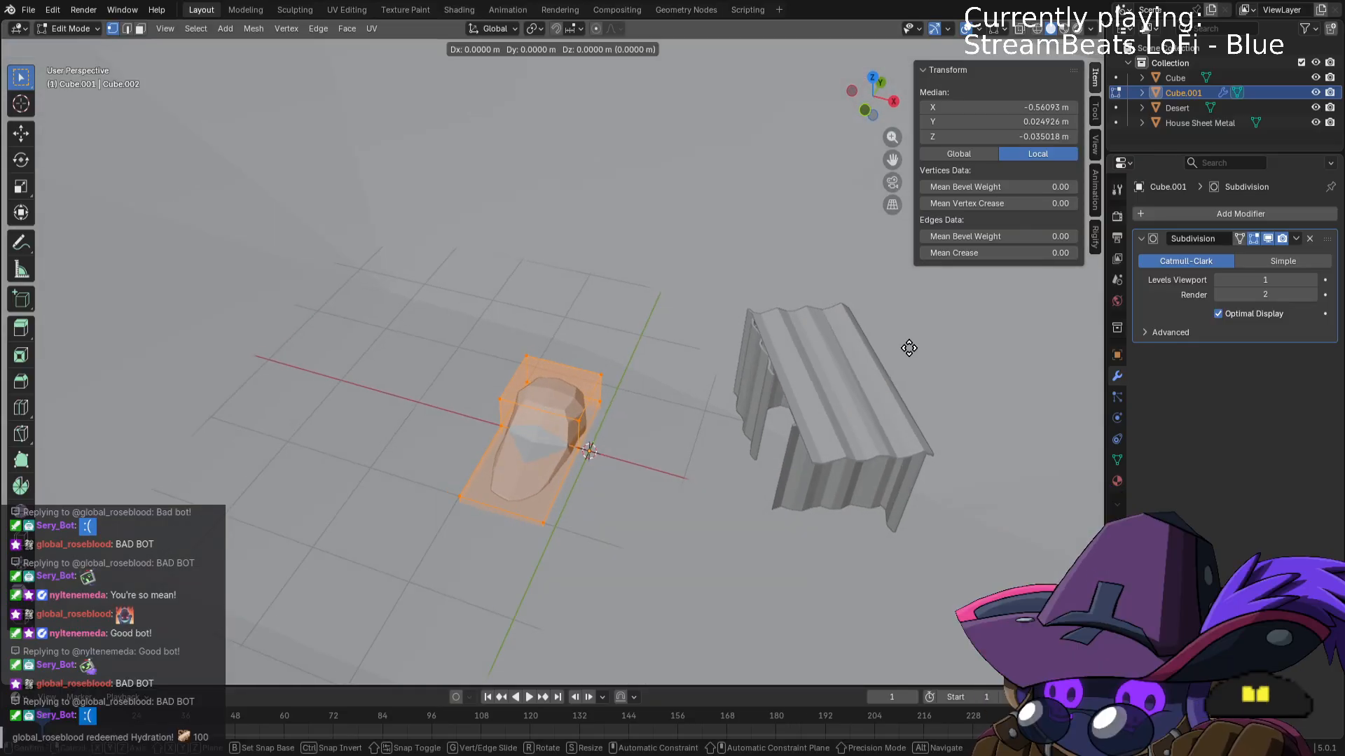
key(z)
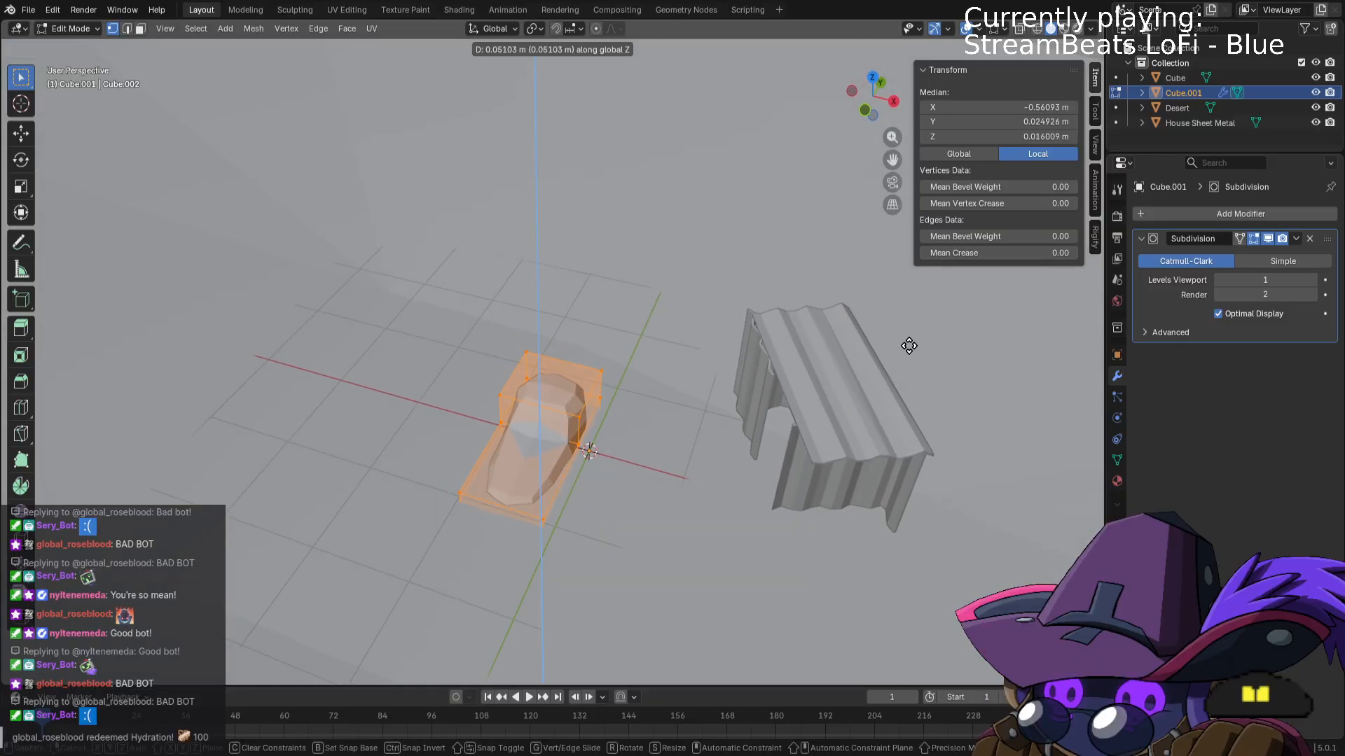
click(909, 341)
middle_drag(879, 360, 750, 309)
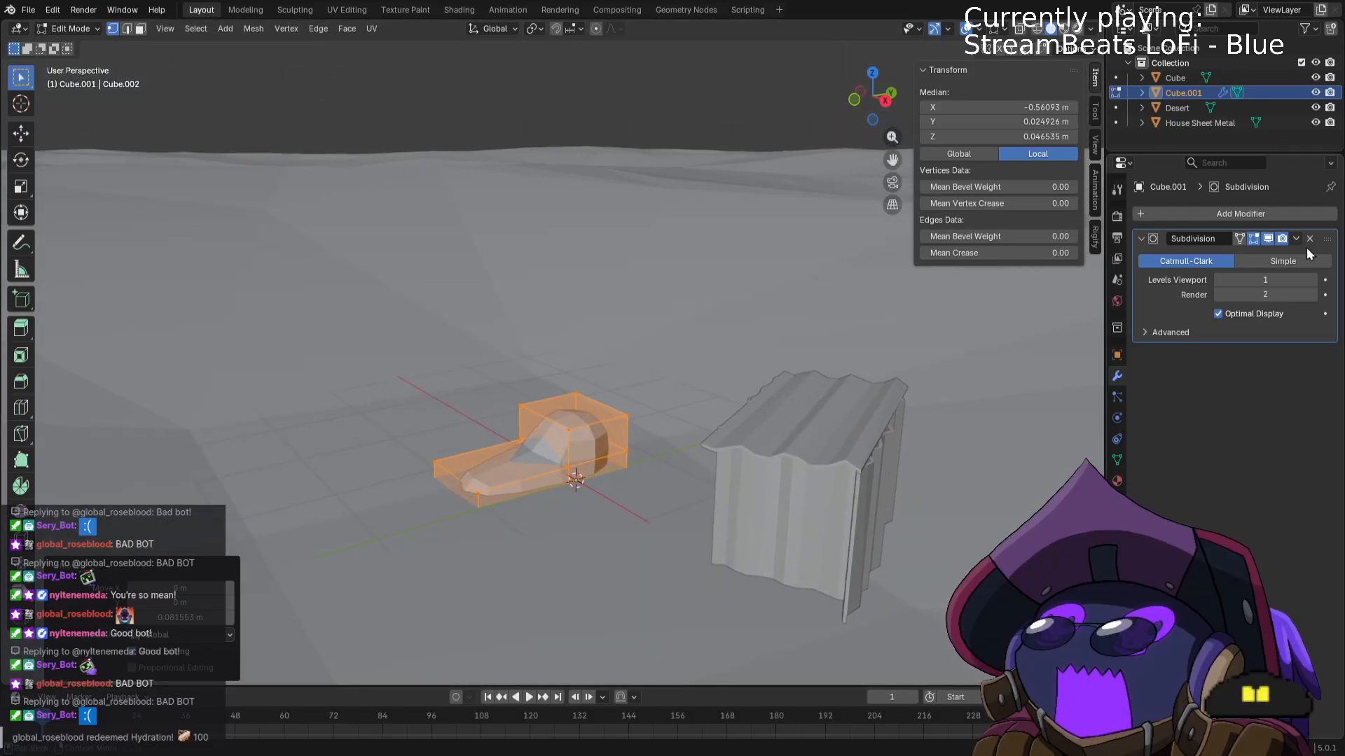
Apply the block's Subdivision modifier and show its mesh in Edit Mode from the top orthographic view.
key(Tab)
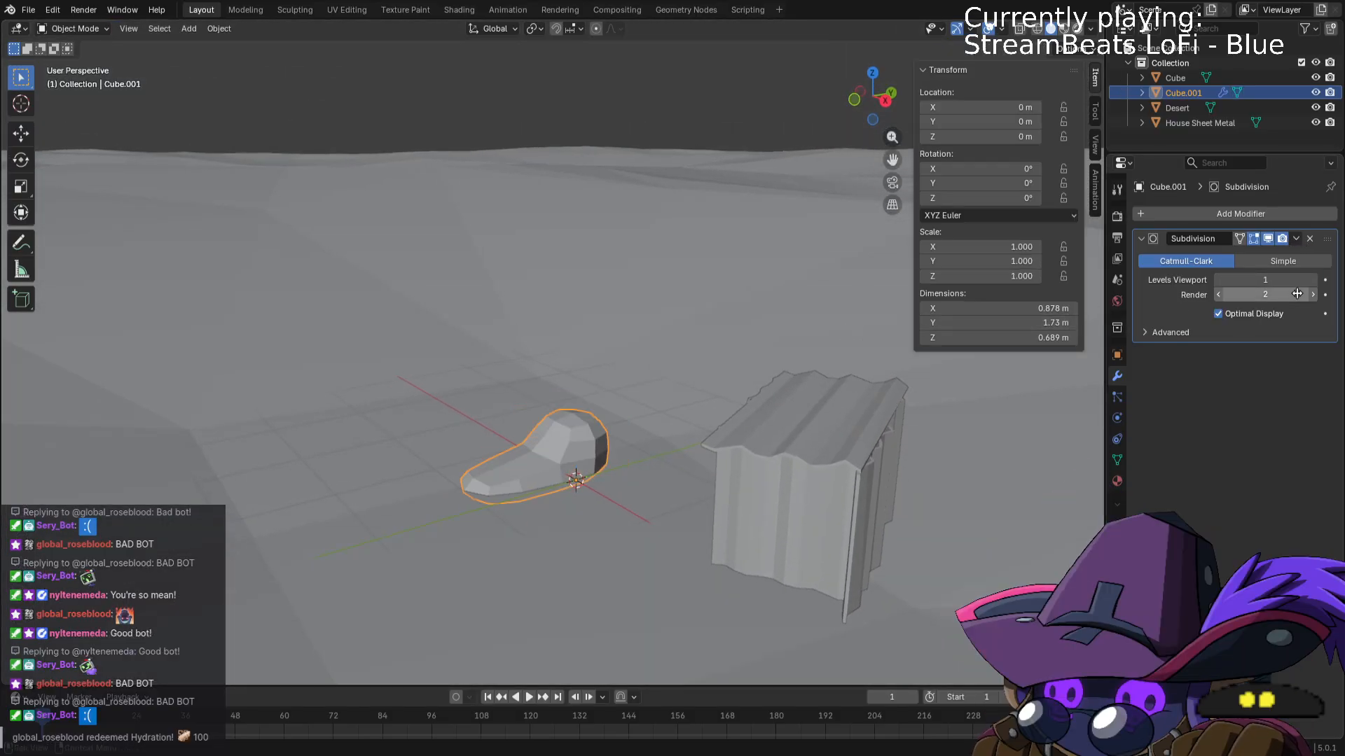
click(1297, 238)
click(1246, 258)
key(Tab)
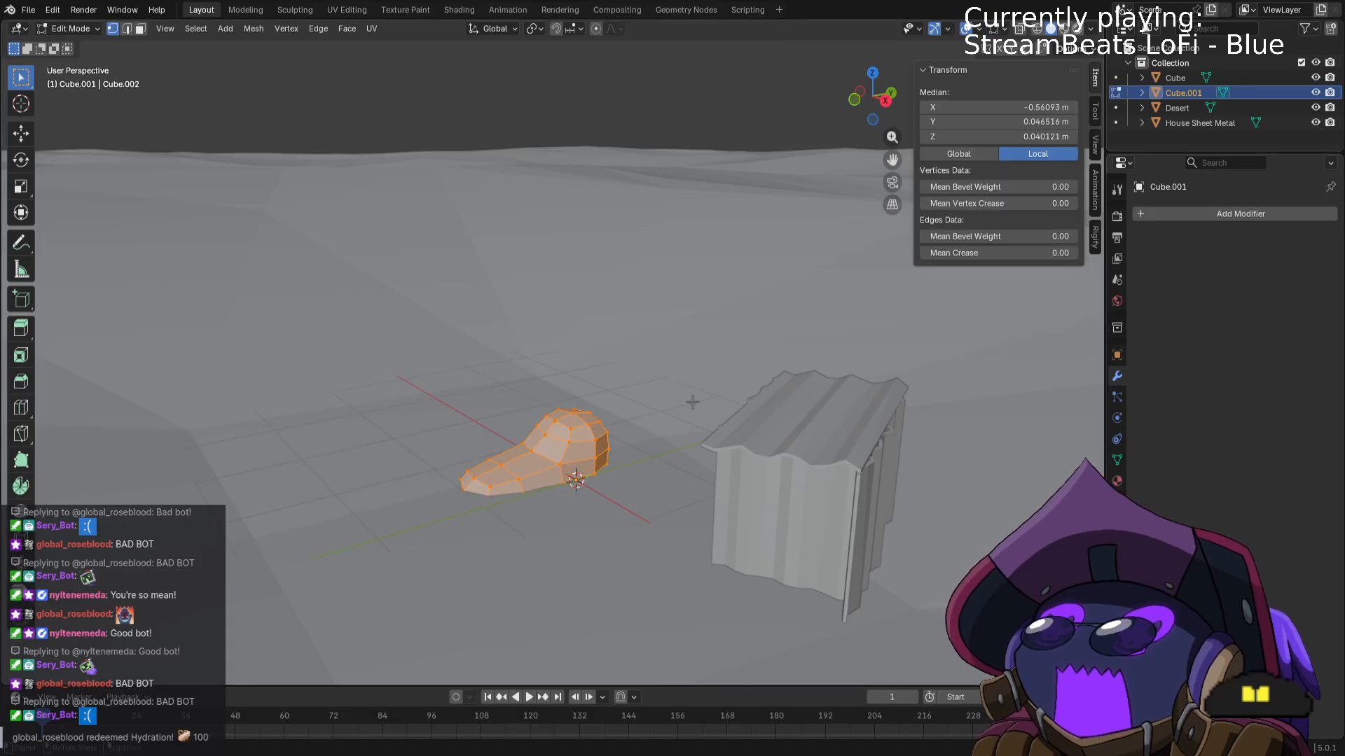
middle_drag(692, 401, 678, 445)
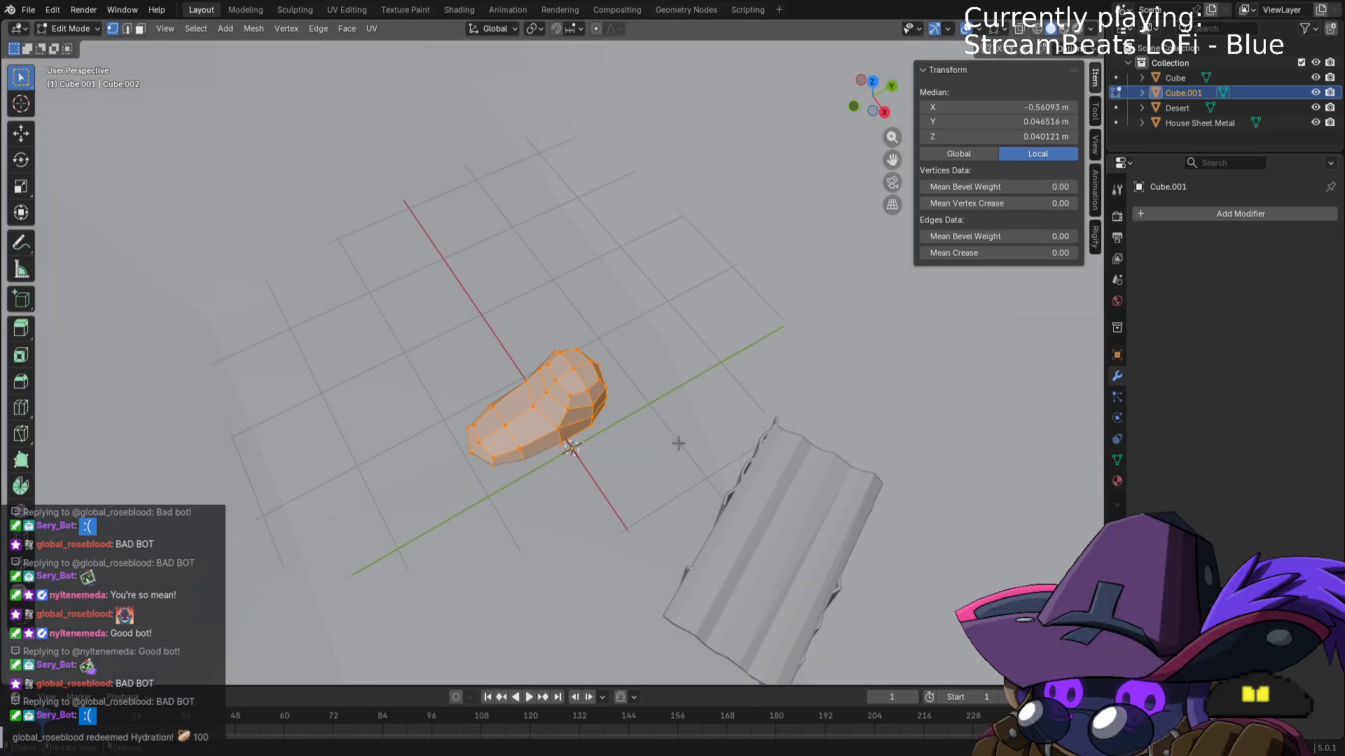
key(KP_7)
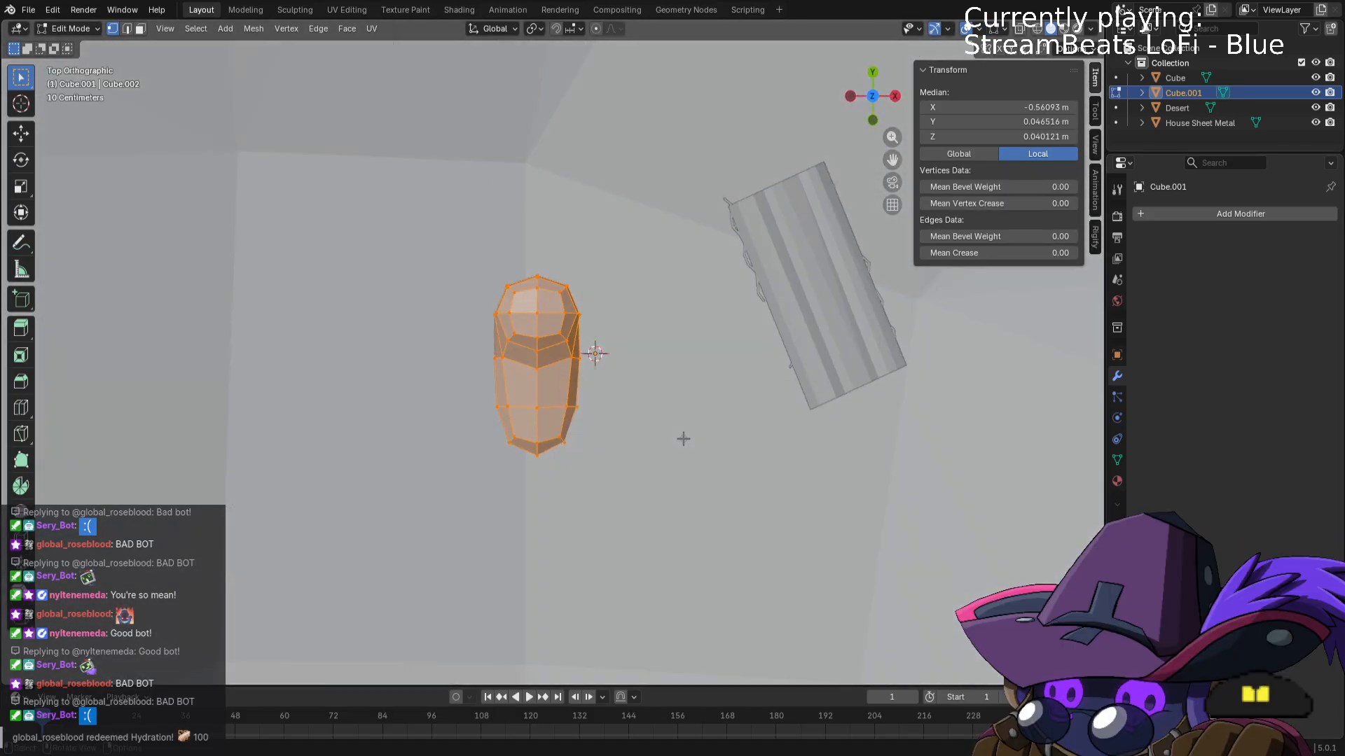
Move the selected rock mesh about 3 m along X and -1.29 m along Y, beside the shed, and turn it about the Z axis.
key(g)
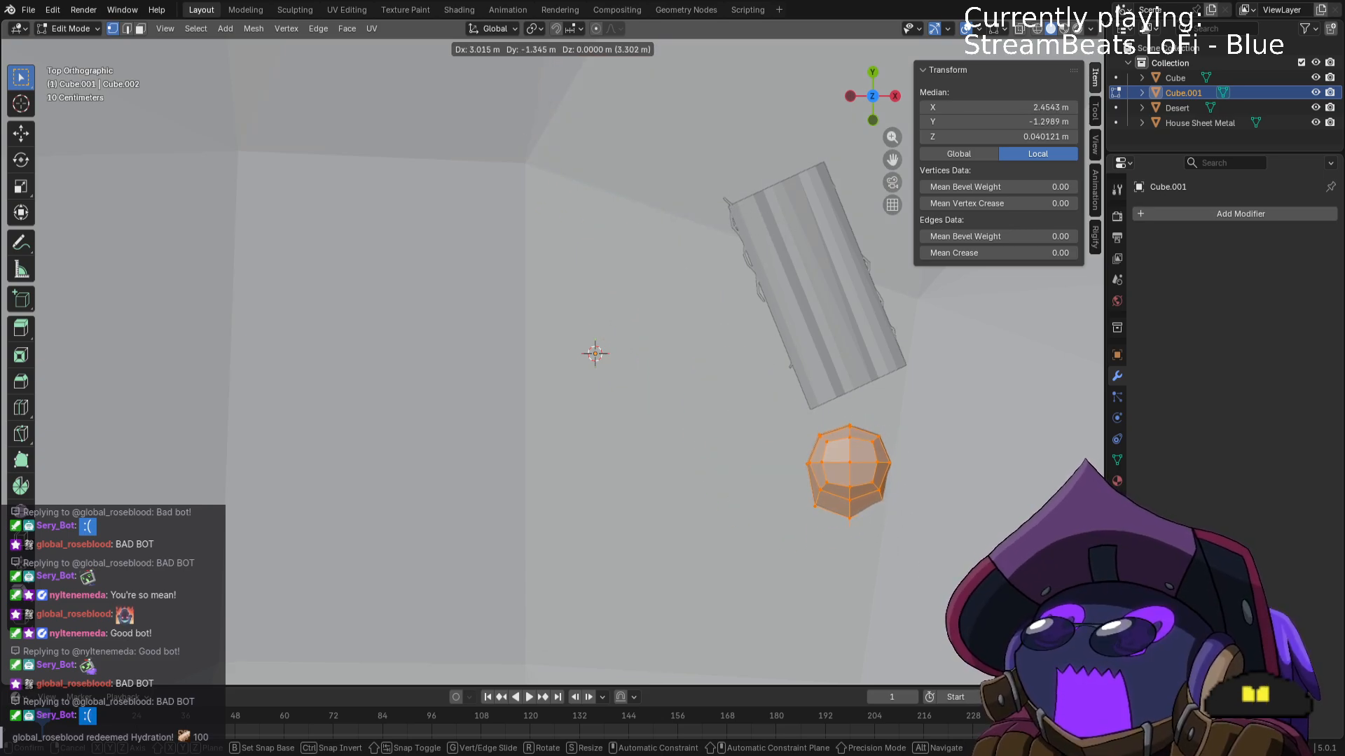
key(Return)
middle_drag(995, 539, 1032, 478)
key(r)
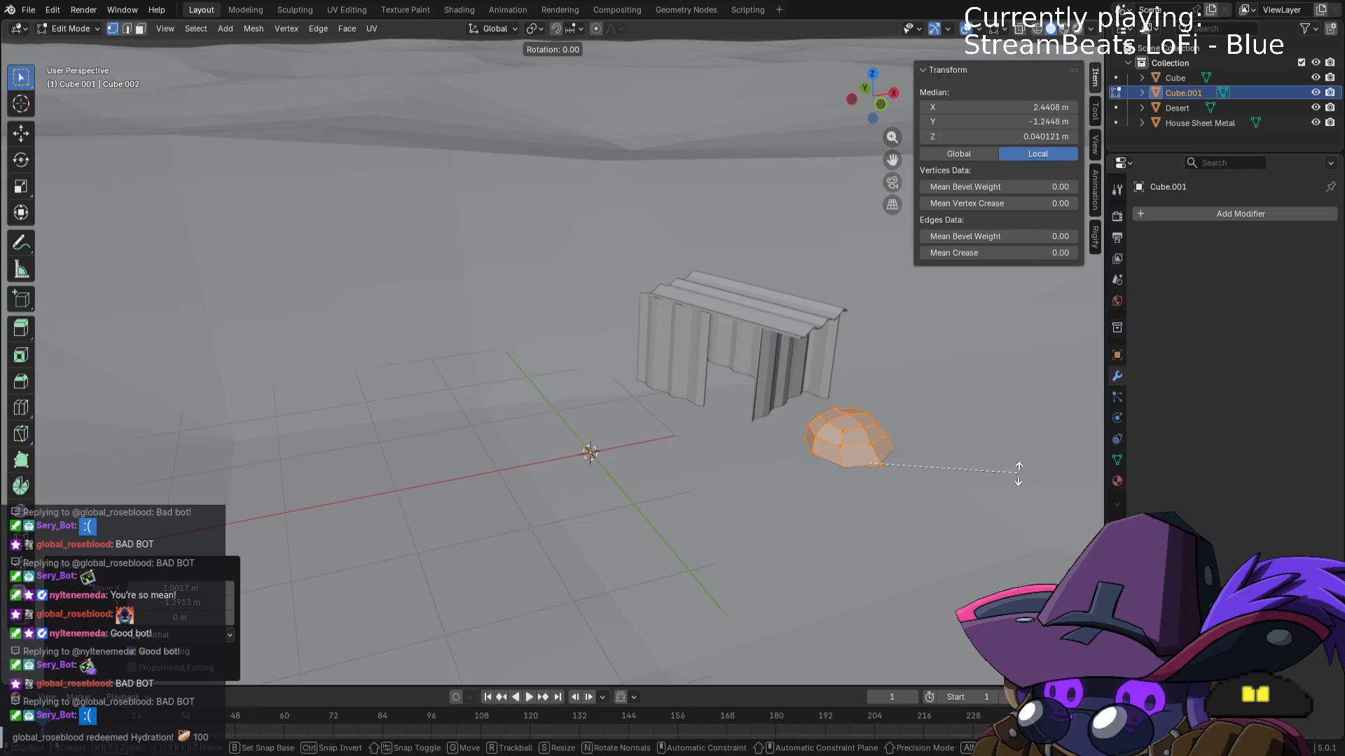
key(z)
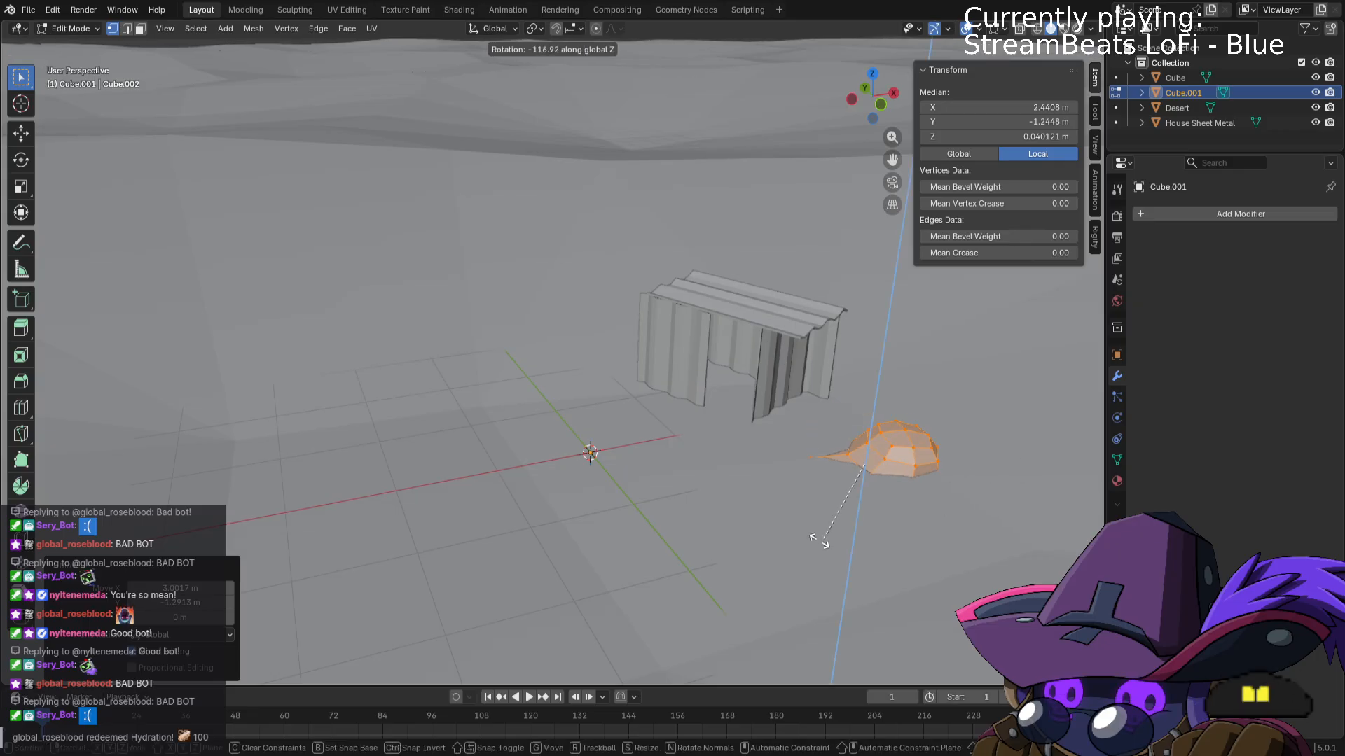
click(872, 553)
Raise the rock about 0.43 m along Z and tilt it slightly in the negative direction about the Y axis.
key(g)
key(z)
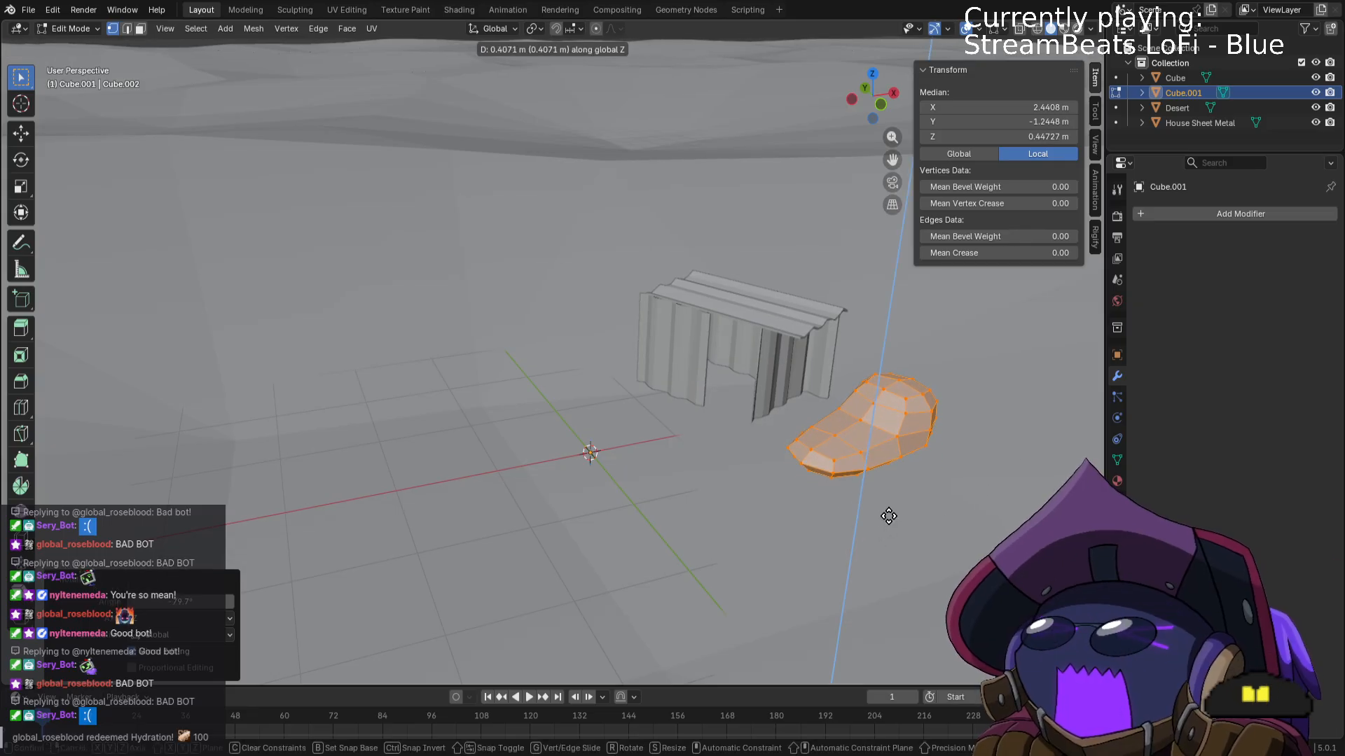
click(885, 512)
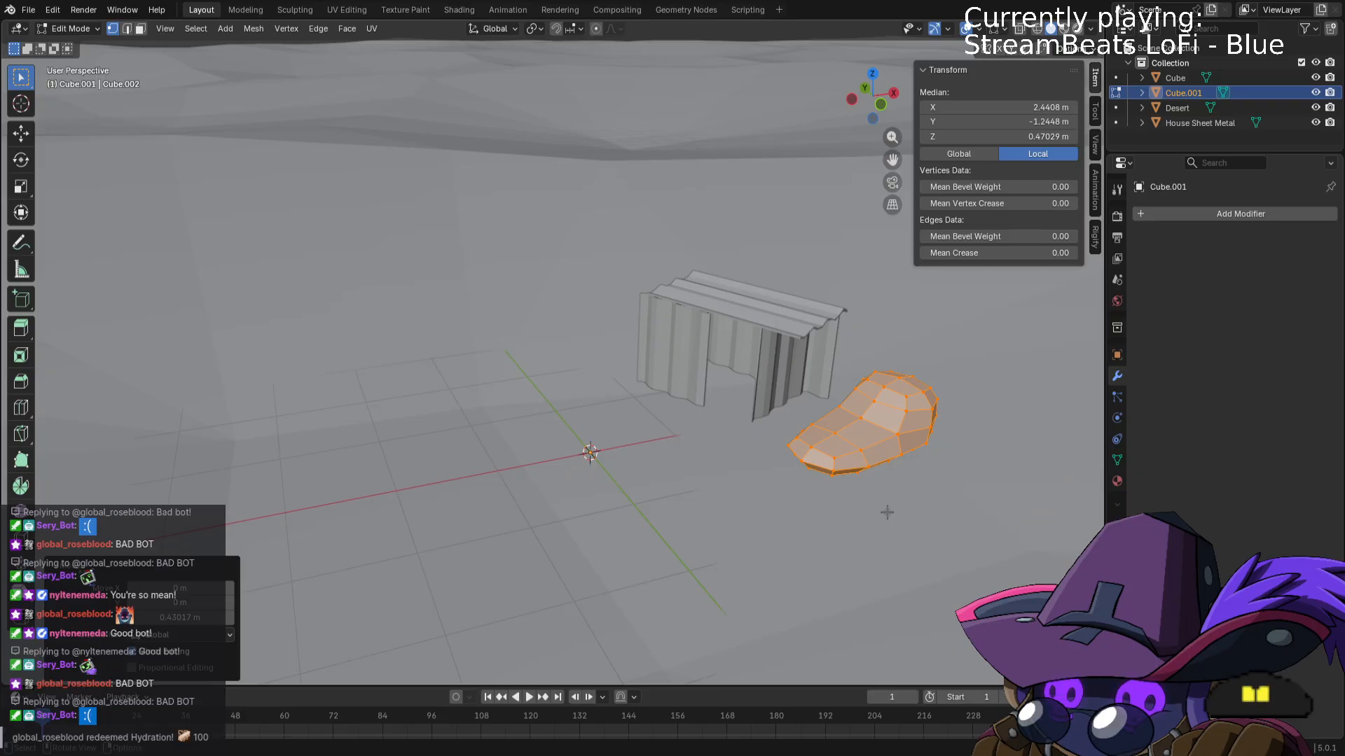
key(r)
key(y)
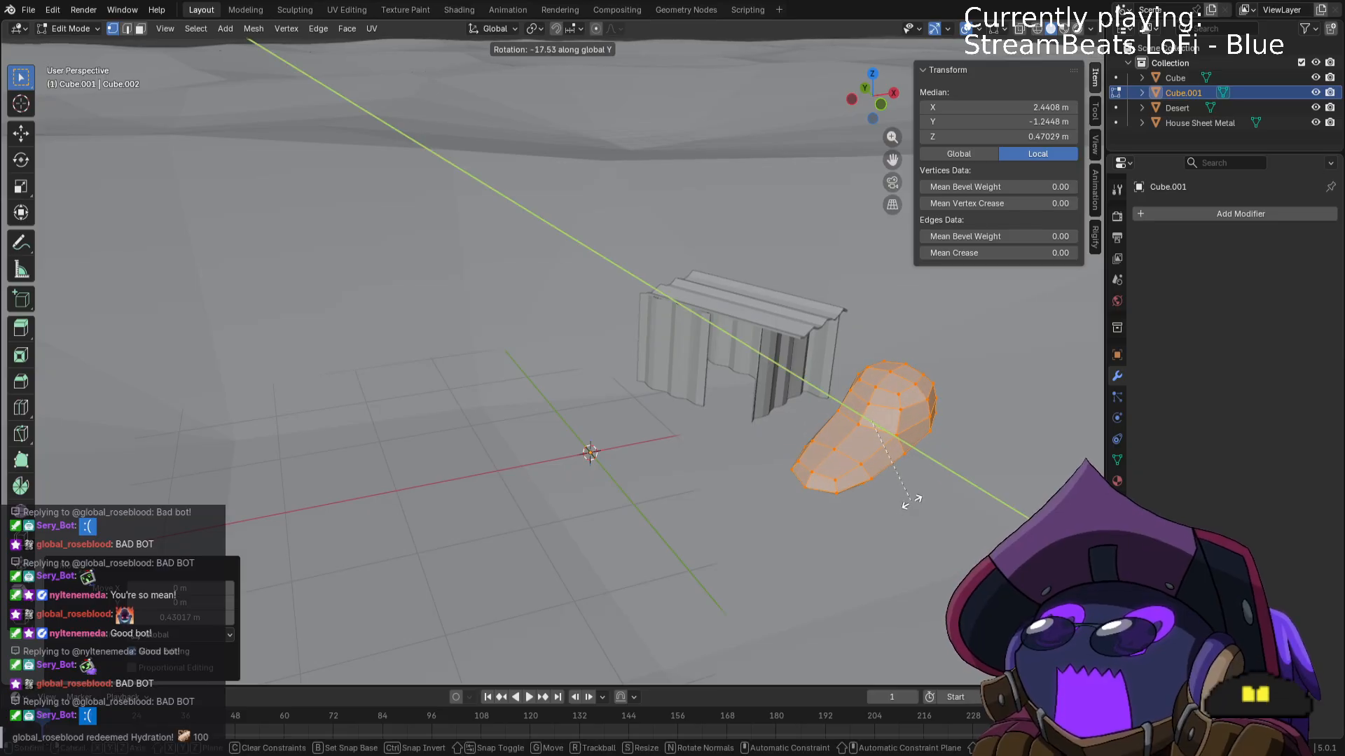
click(909, 508)
Shift the rock about -0.63 m along the Y axis, away from the shed.
middle_drag(958, 484, 873, 520)
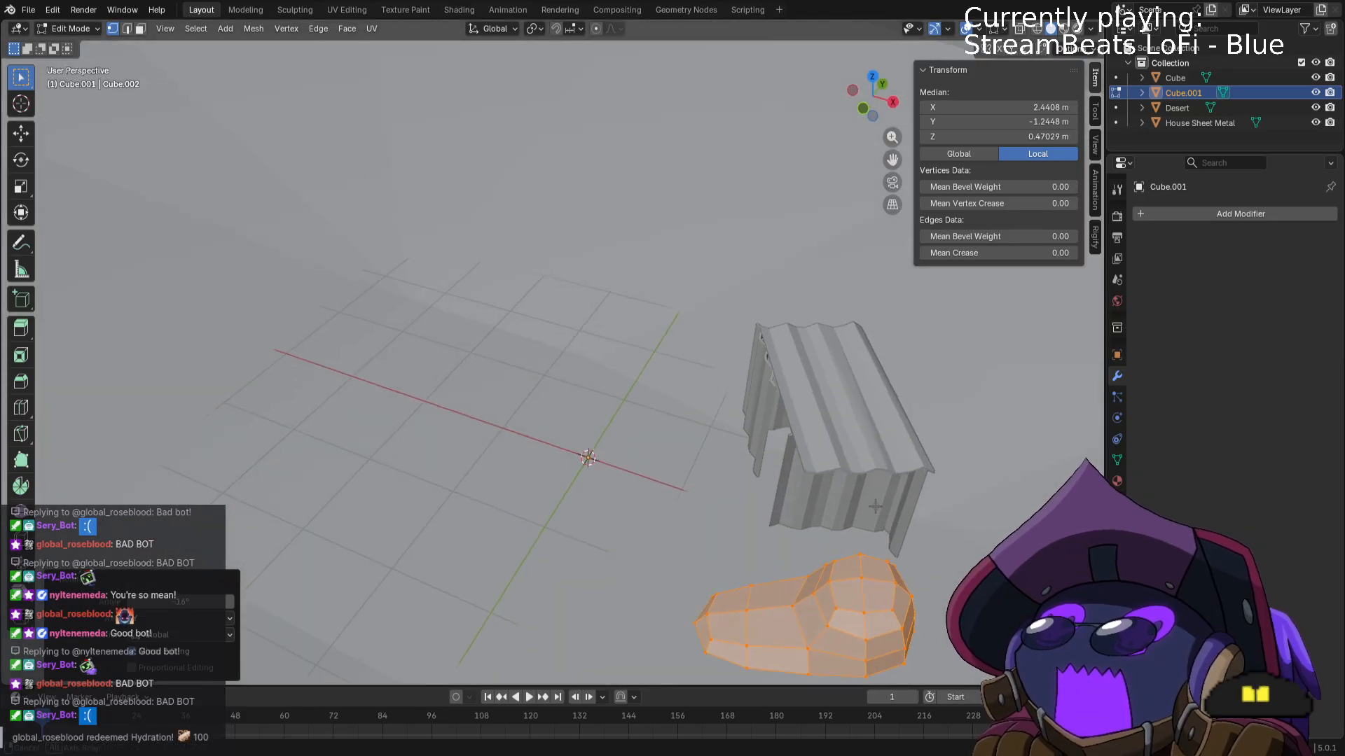
scroll(897, 453, down, 3)
middle_drag(897, 453, 783, 424)
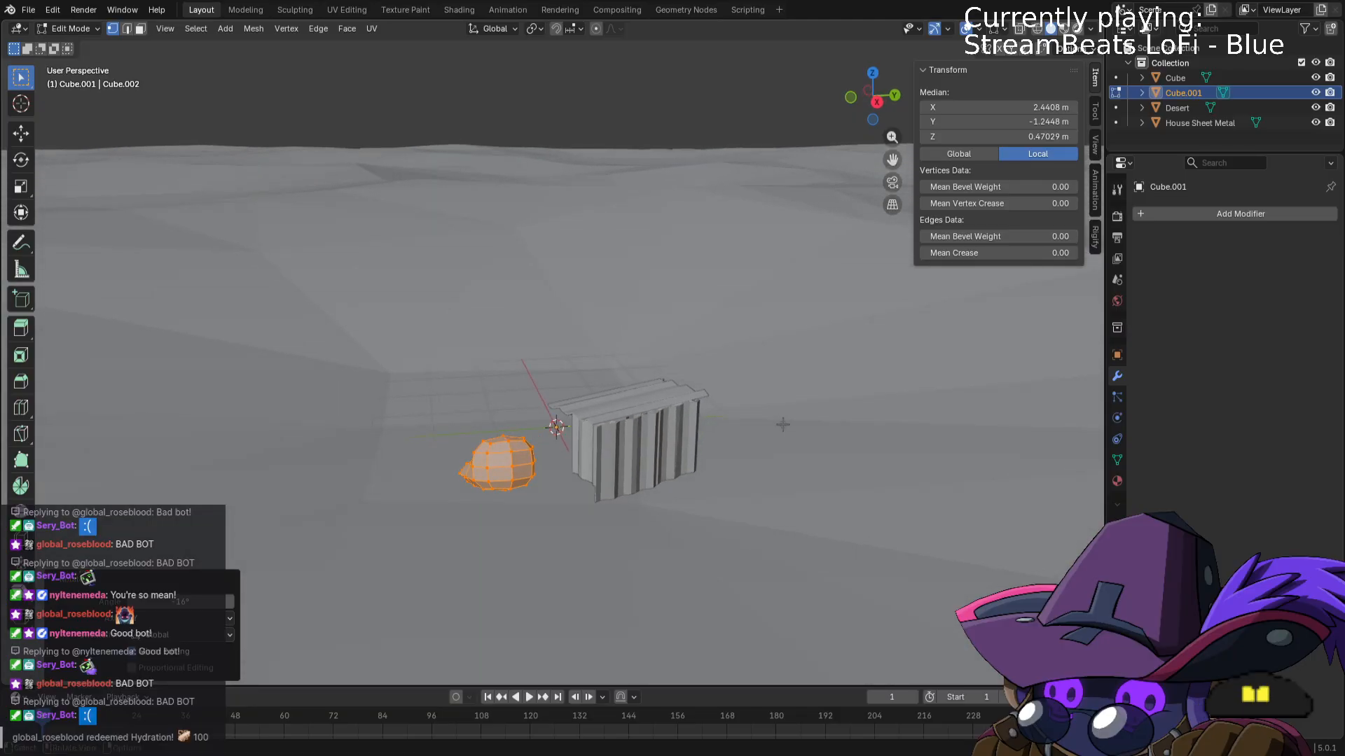
middle_drag(743, 465, 727, 484)
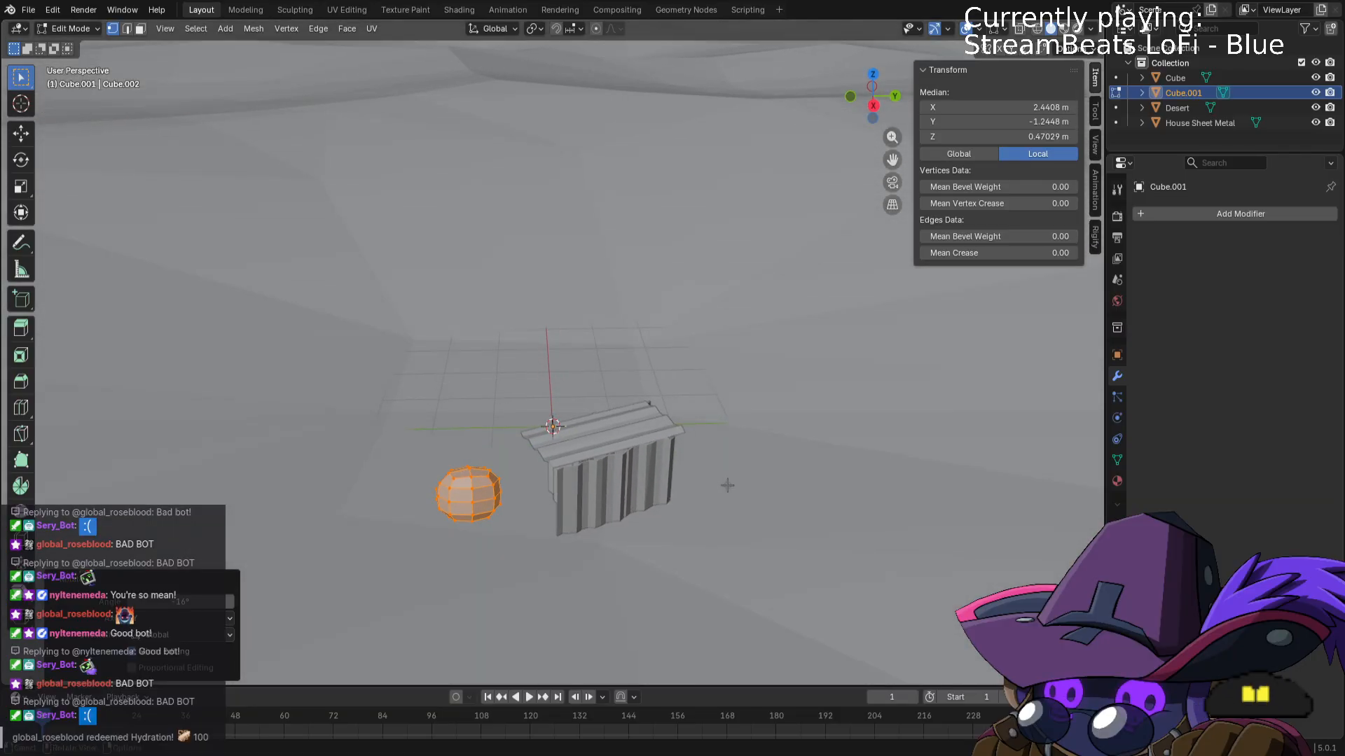
key(g)
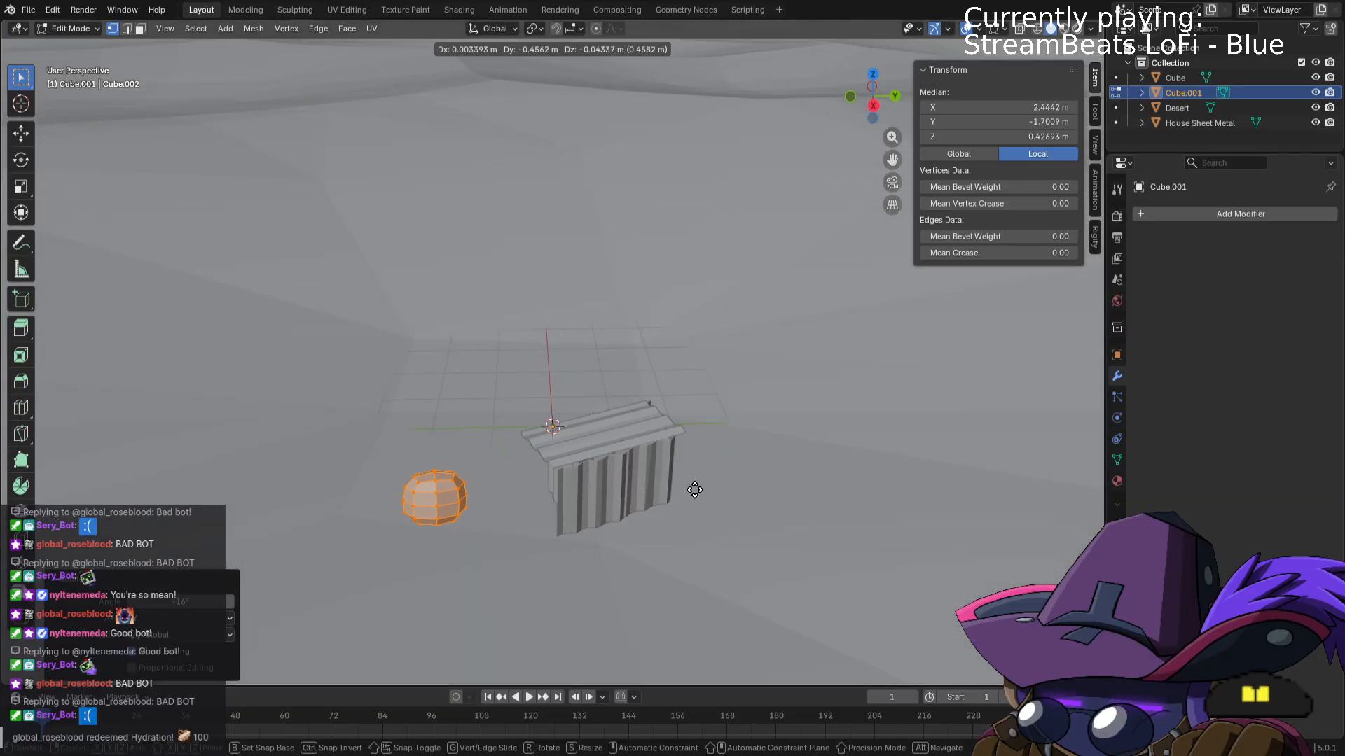
key(x)
key(y)
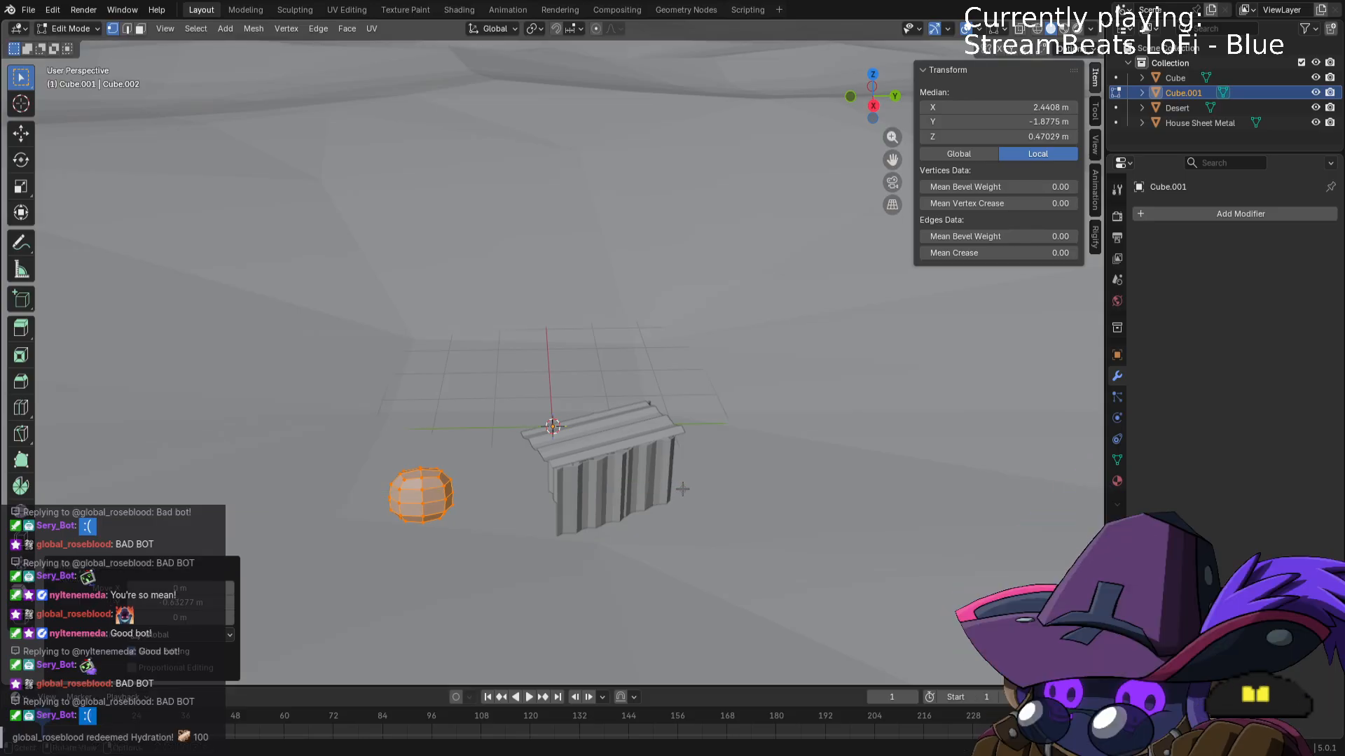
Rotate the rock about -12.5° around the Z axis and tilt it about 11° around the Y axis.
key(r)
key(z)
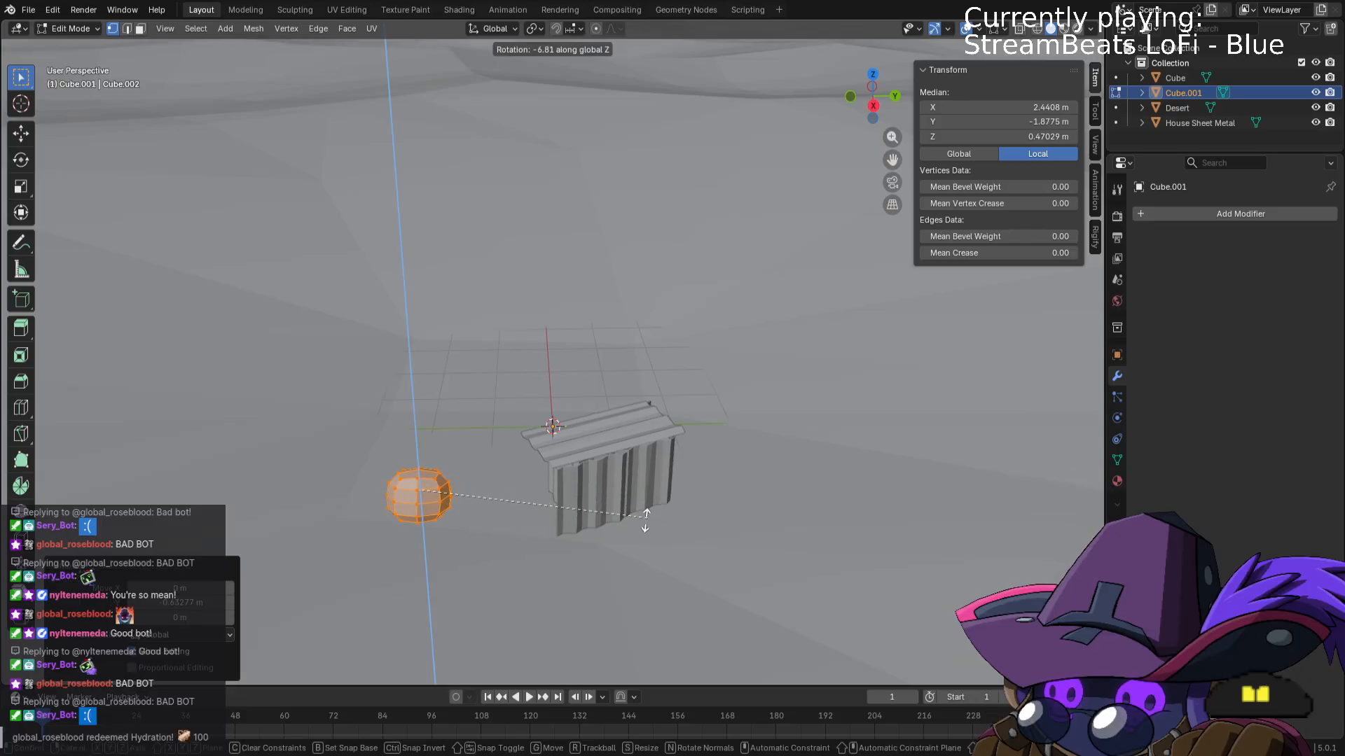
click(608, 532)
key(g)
key(y)
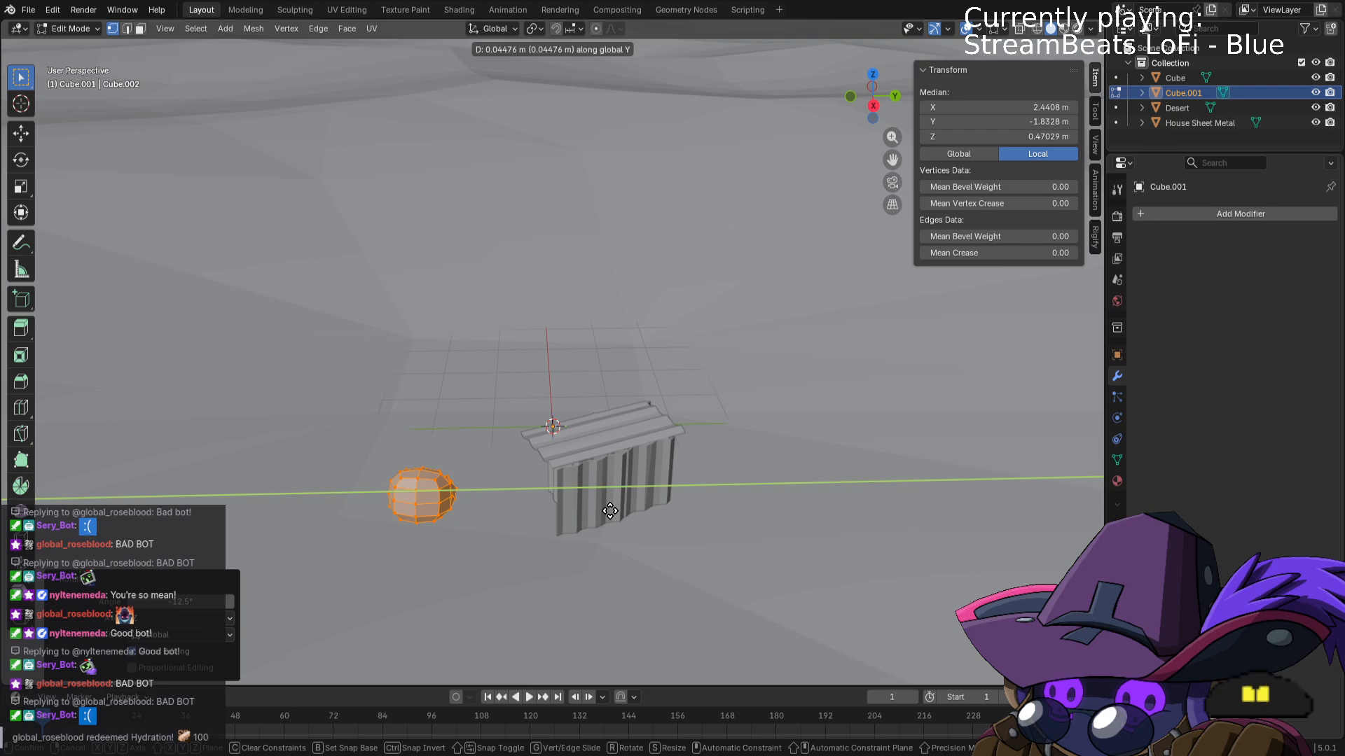
key(r)
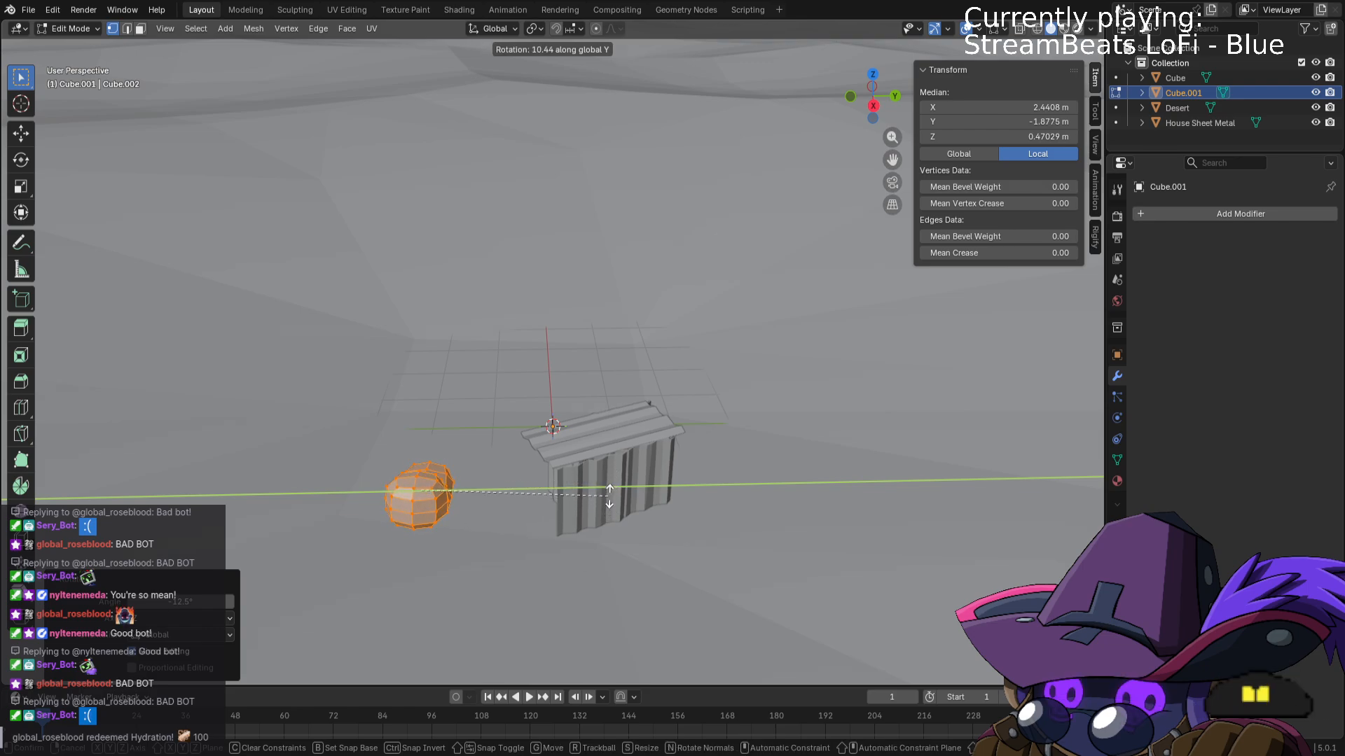
click(609, 495)
Lower the rock about 0.15 m along the Z axis into the desert ground.
middle_drag(609, 495, 591, 471)
key(g)
key(z)
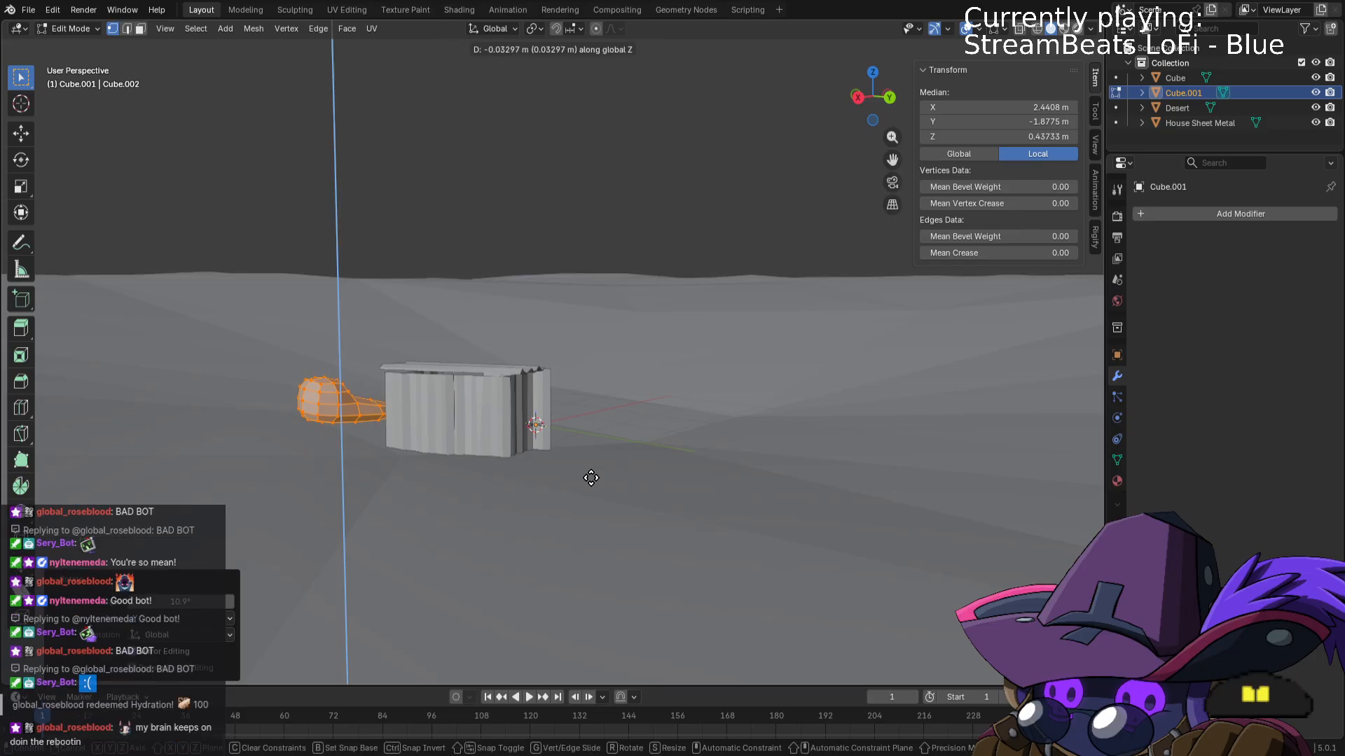
click(592, 485)
middle_drag(592, 484, 596, 387)
Try a Decimate modifier on the rock with the collapse ratio lowered to 0.0133, and remove the modifier.
click(1254, 214)
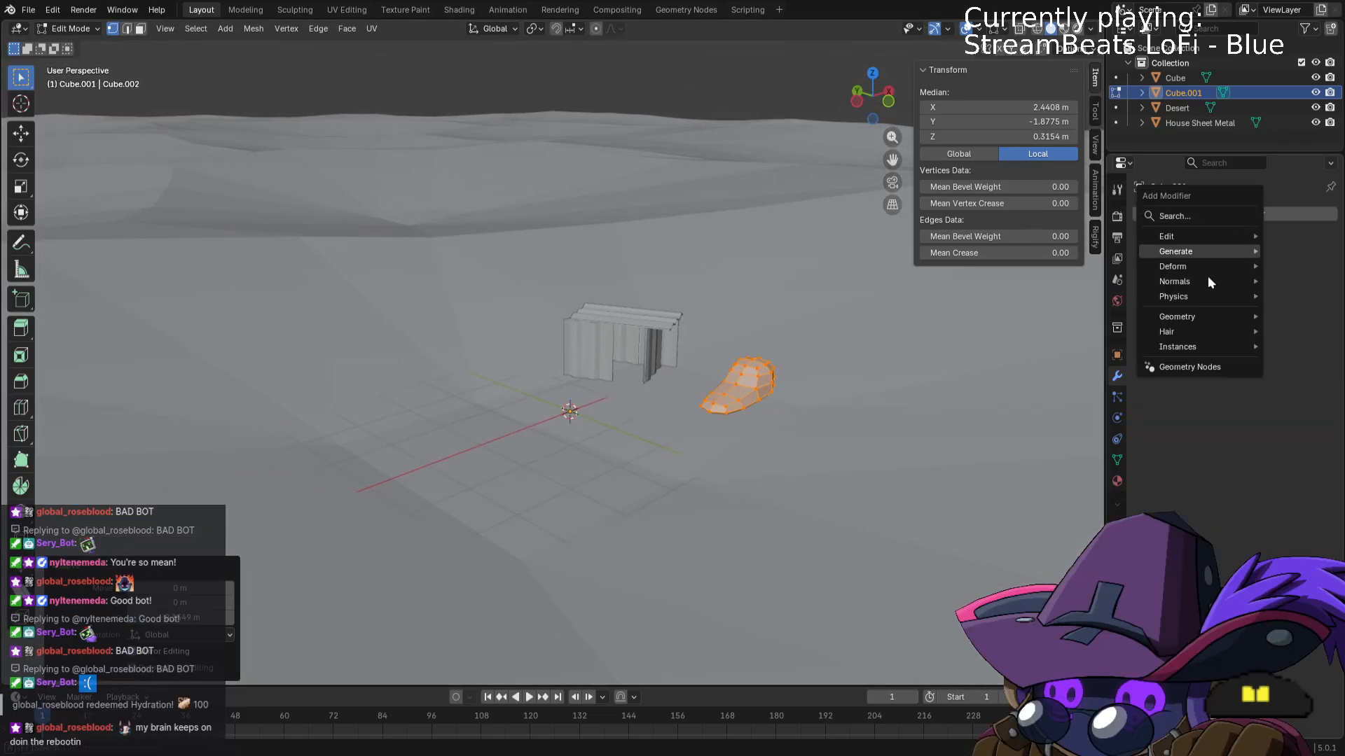
click(1190, 214)
text(dev)
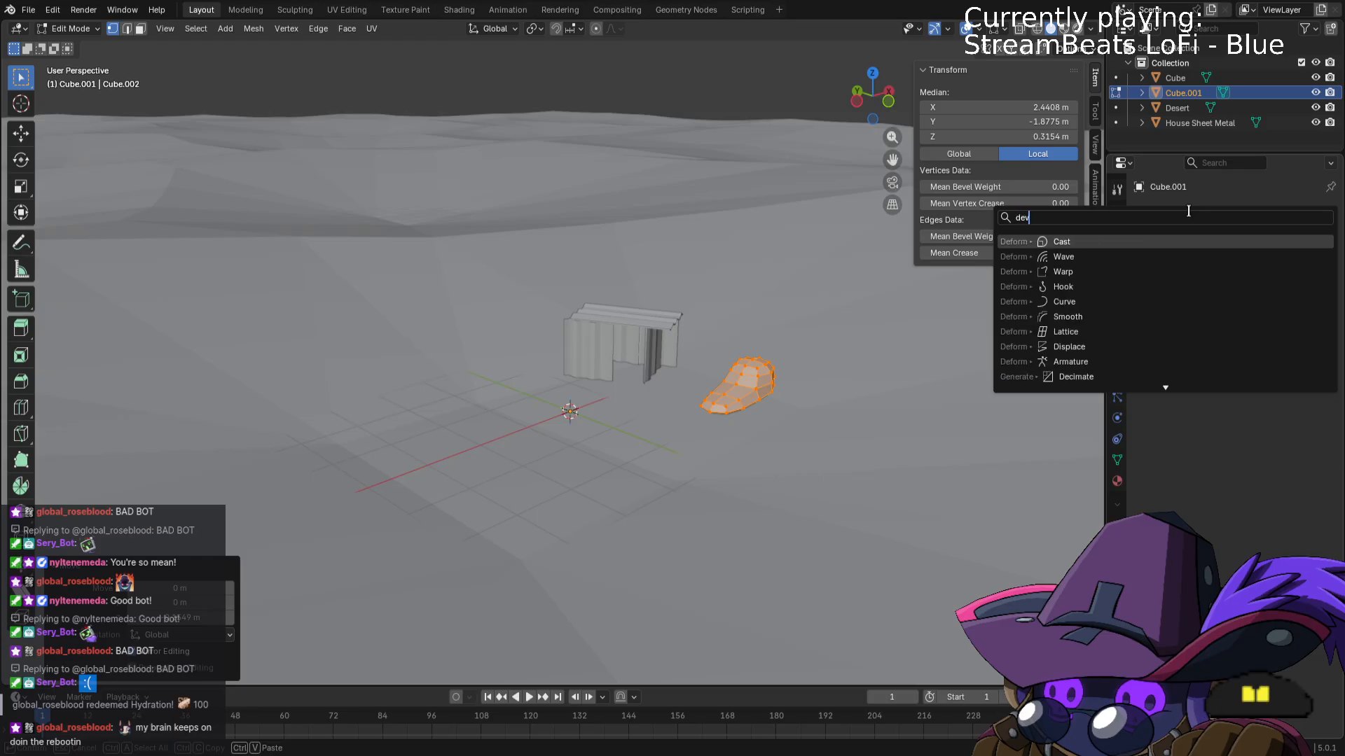
key(BackSpace)
key(Return)
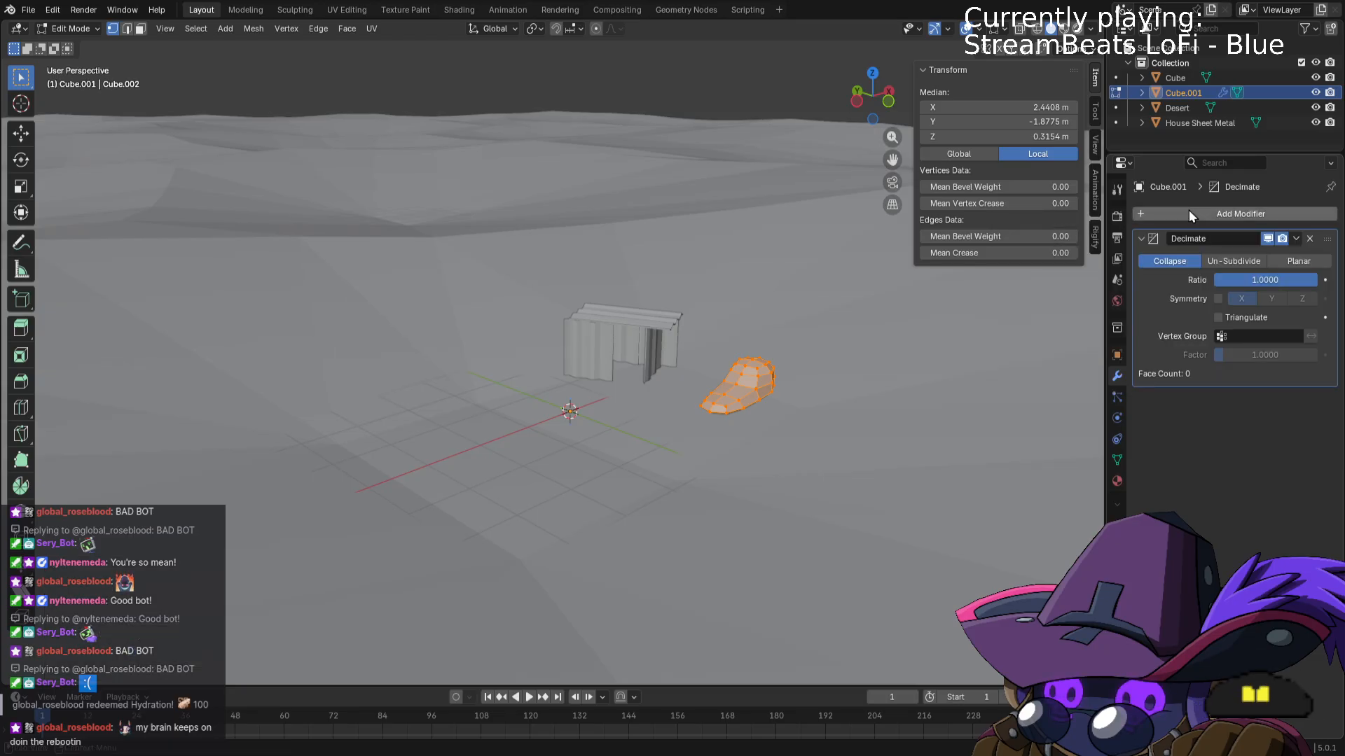
drag(1301, 277, 1294, 277)
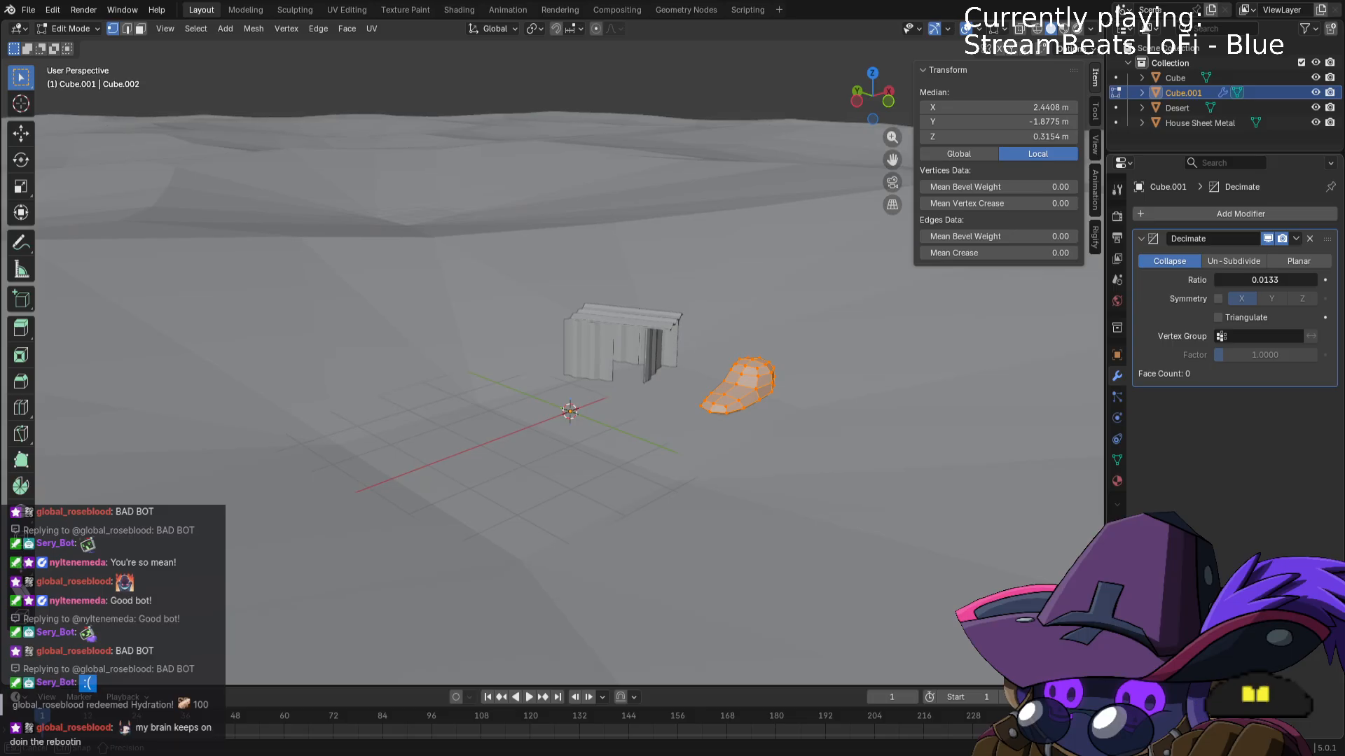
click(1310, 238)
Move the rock about 0.5 m along the Y axis, back toward the shed.
scroll(846, 408, up, 6)
middle_drag(922, 441, 997, 444)
scroll(996, 444, down, 5)
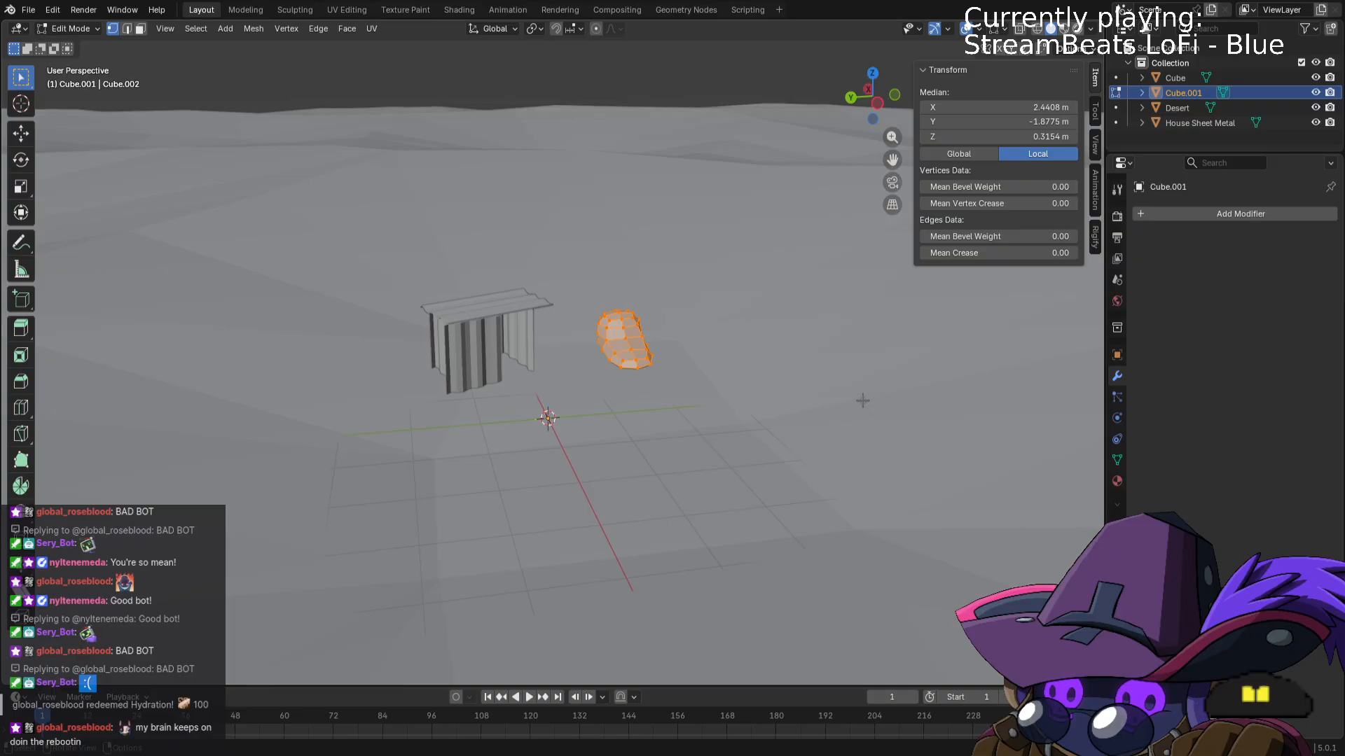
scroll(863, 400, up, 3)
middle_drag(889, 390, 690, 517)
key(g)
key(y)
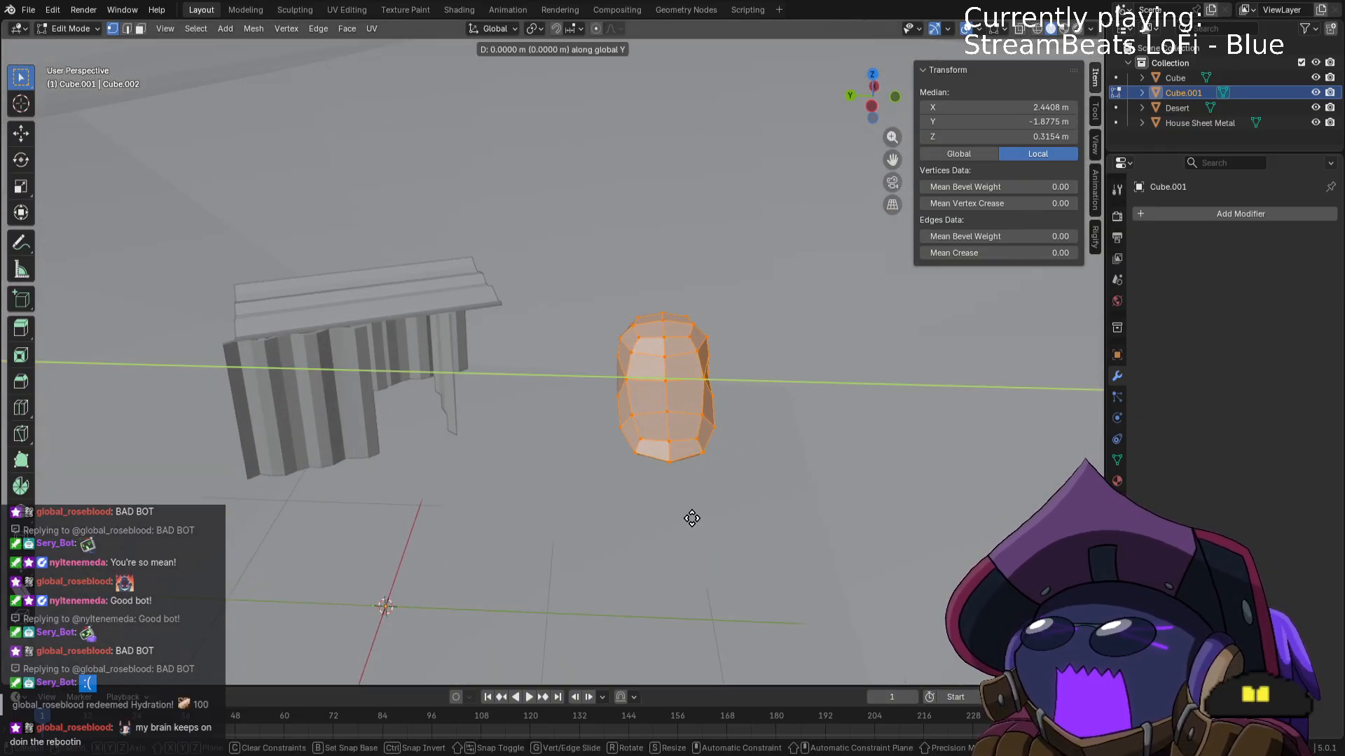
click(634, 498)
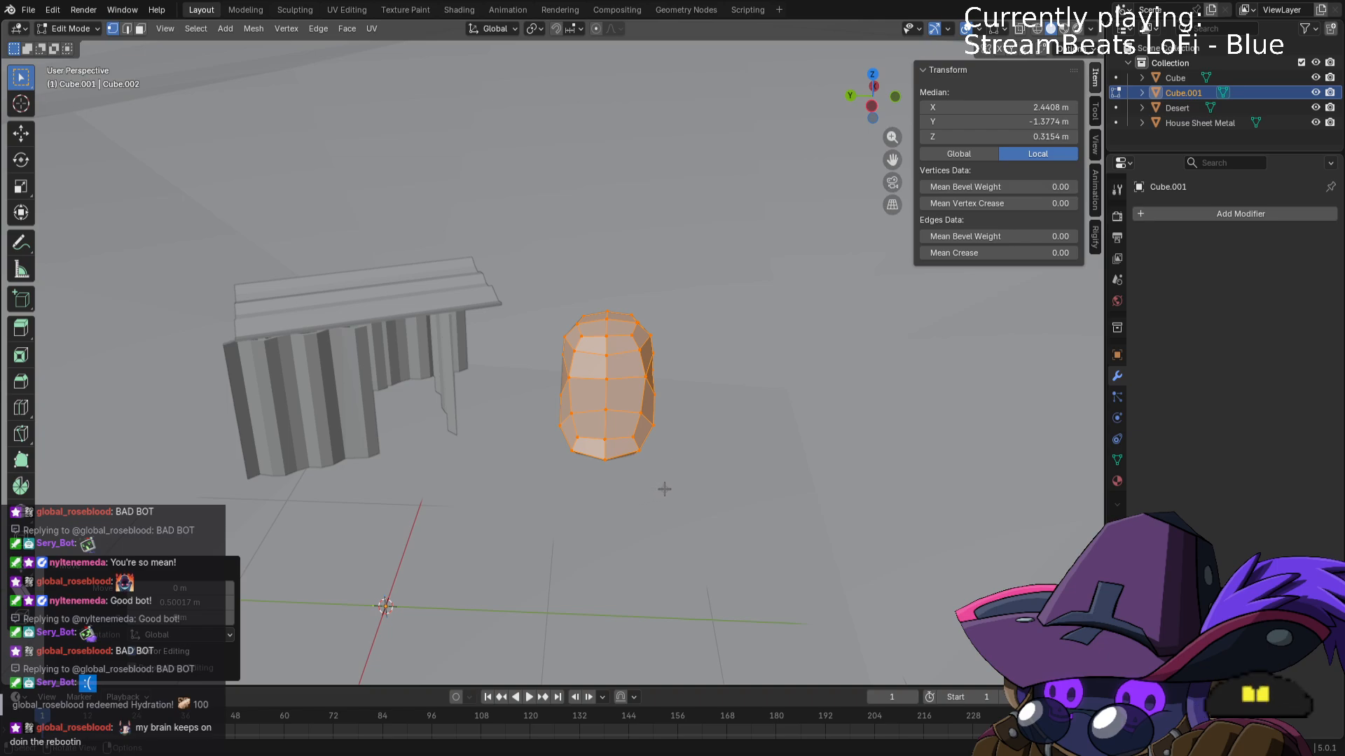
Rotate the rock about -32.7° around the Z axis and tilt it a few degrees in the negative direction around X.
key(r)
key(z)
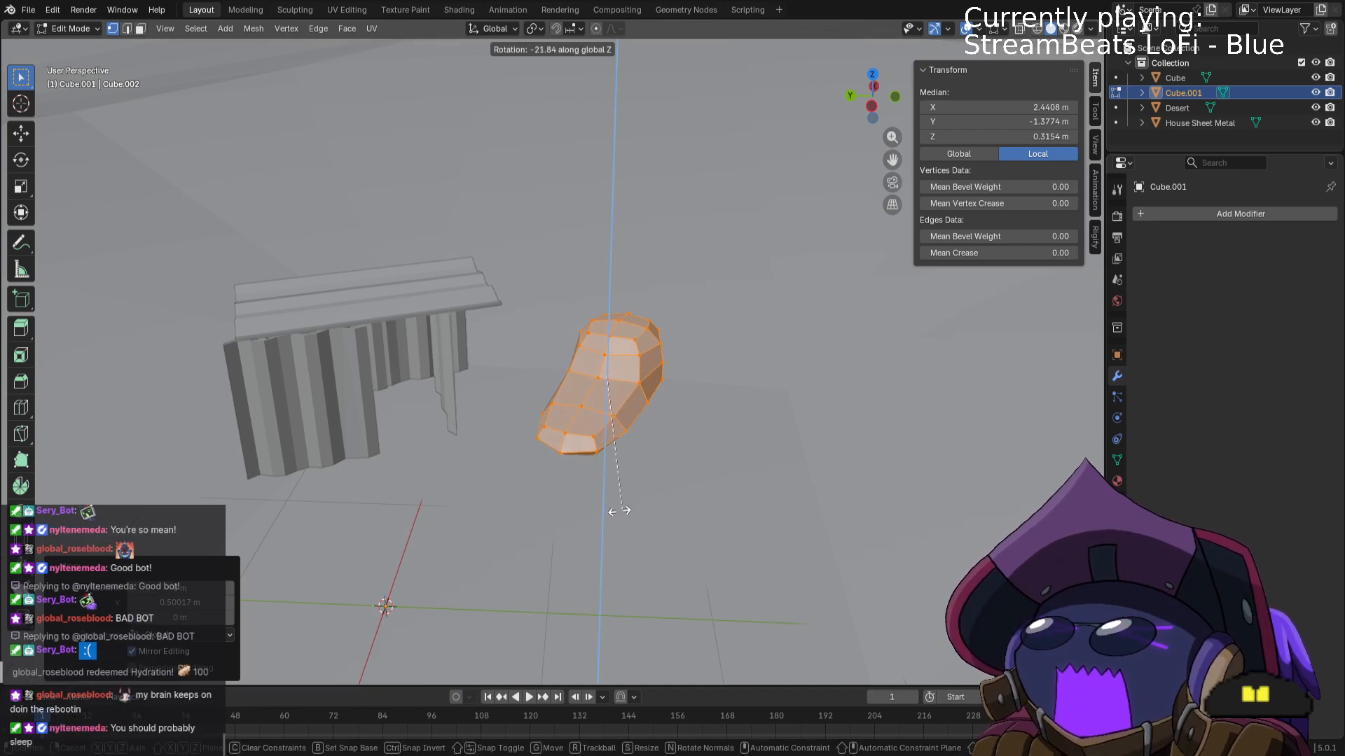
click(598, 510)
key(g)
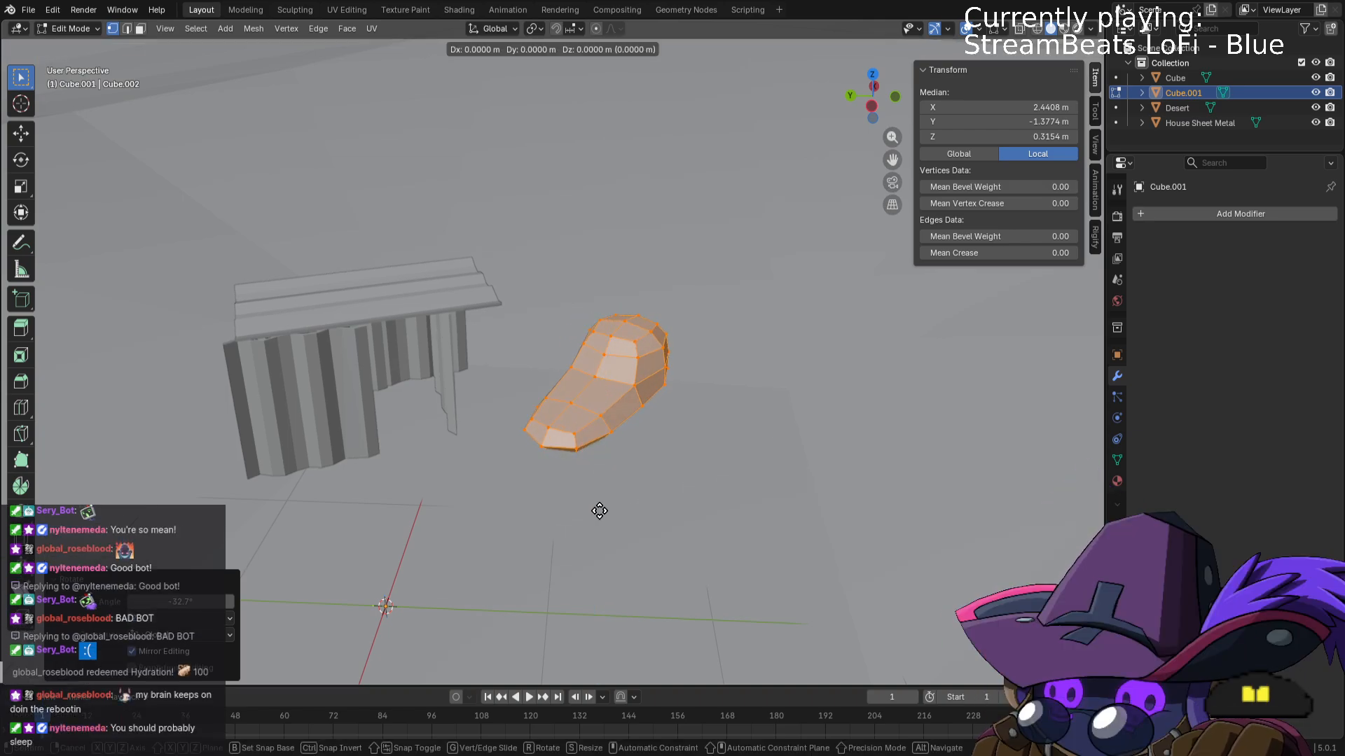
key(x)
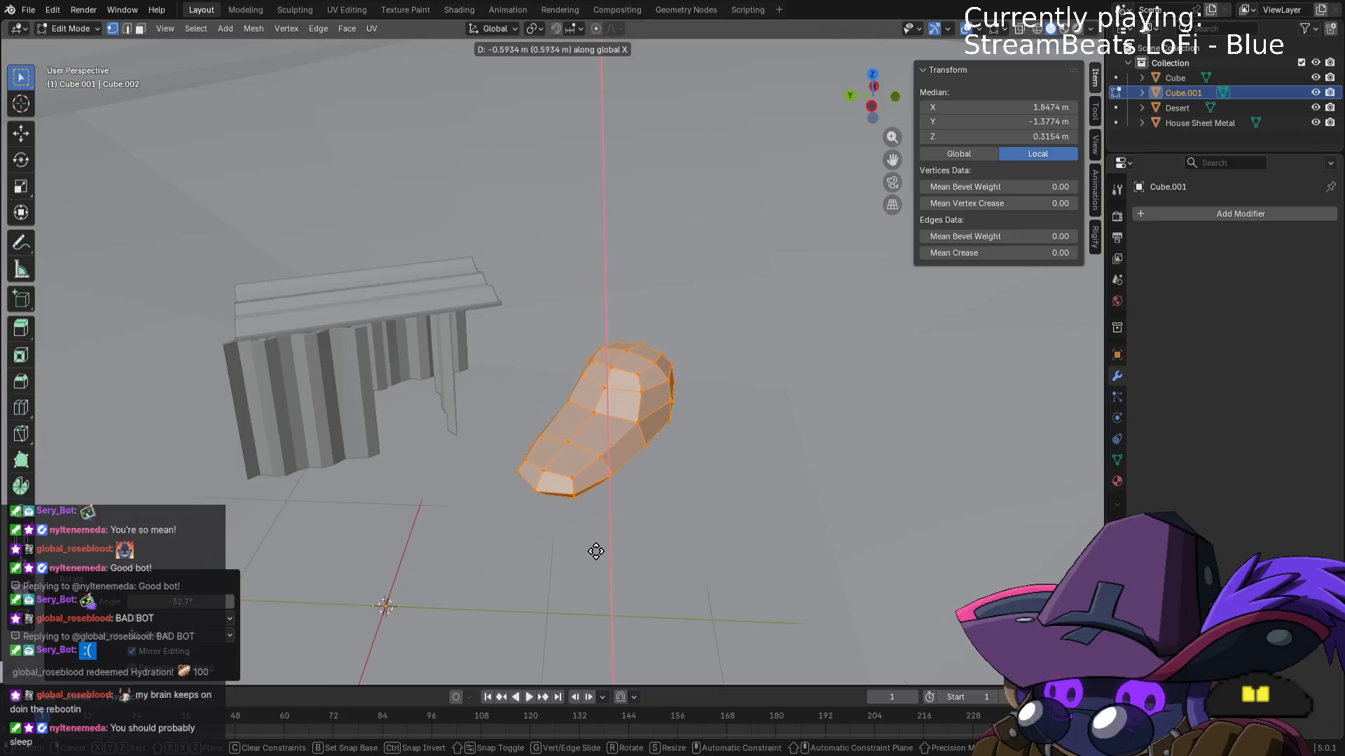
key(r)
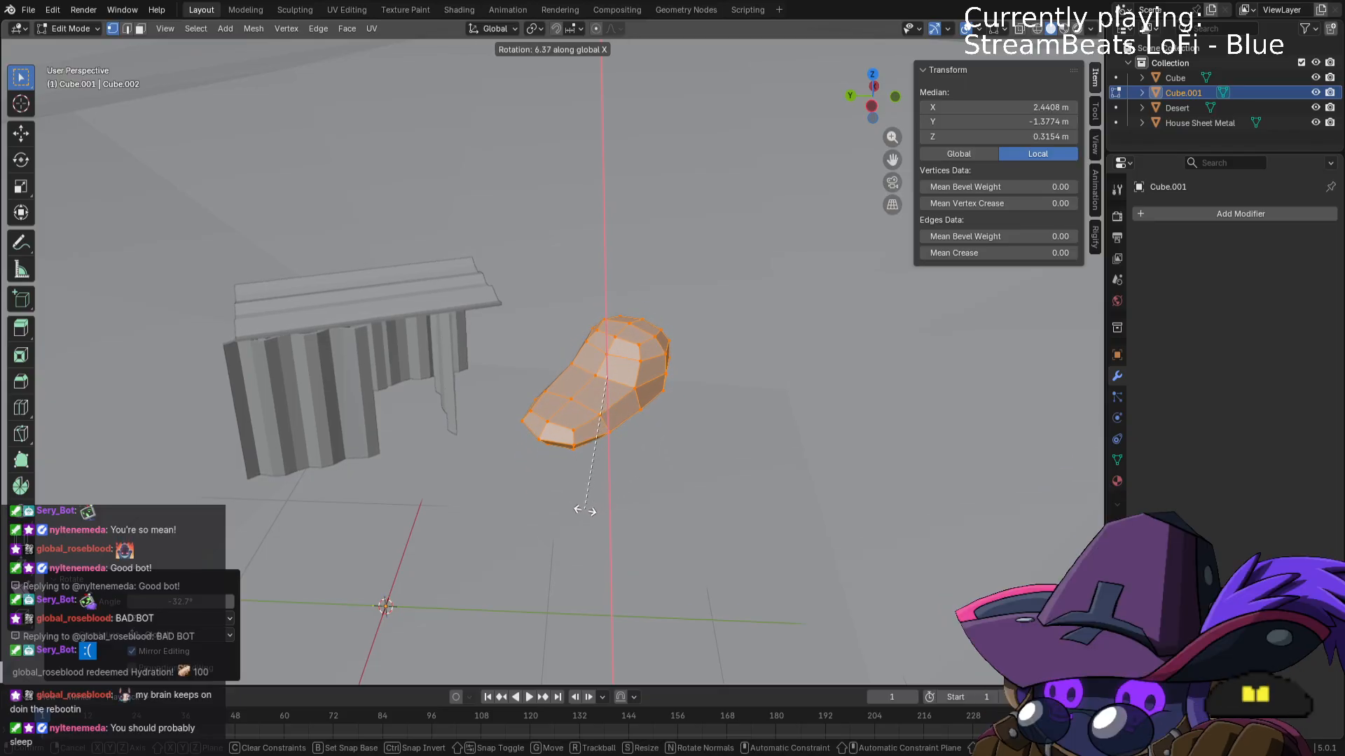
click(694, 501)
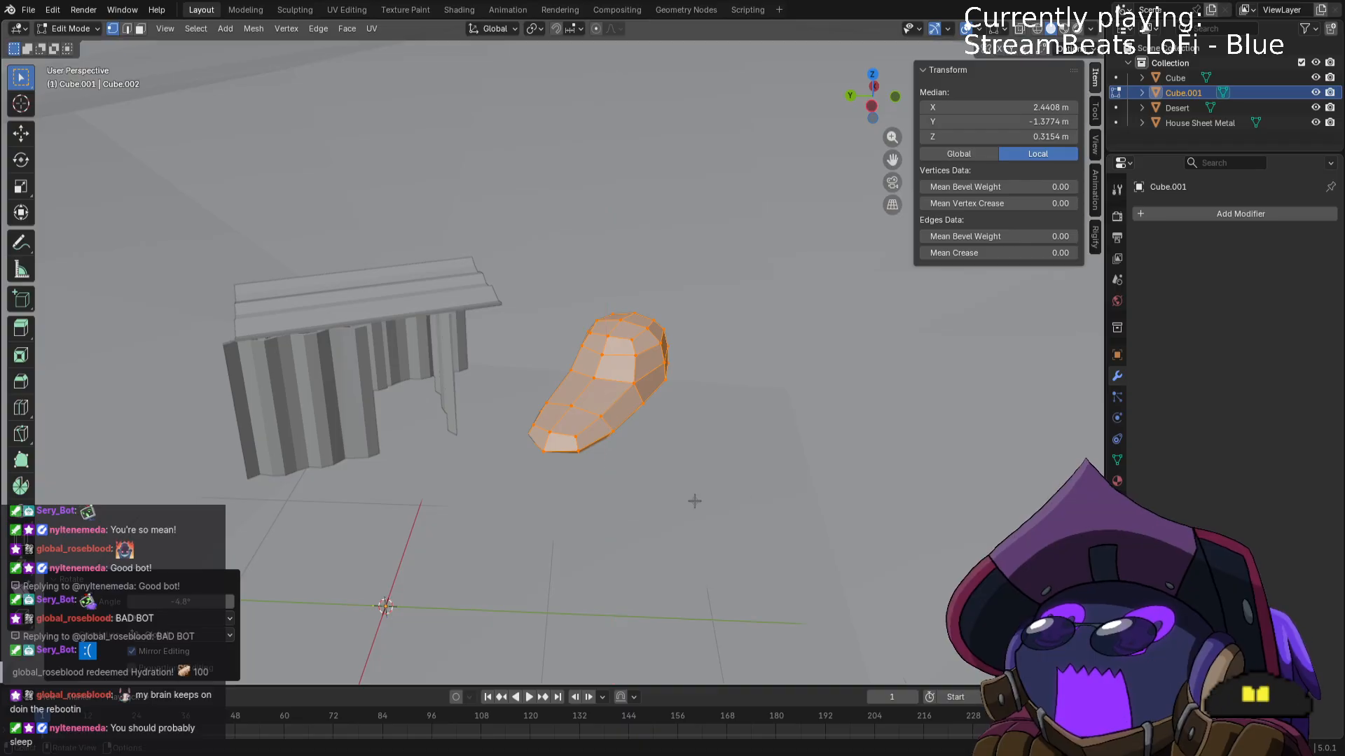
middle_drag(747, 492, 684, 506)
Return to Object Mode and rename the rock object Cube.001 as "rock lay".
key(Tab)
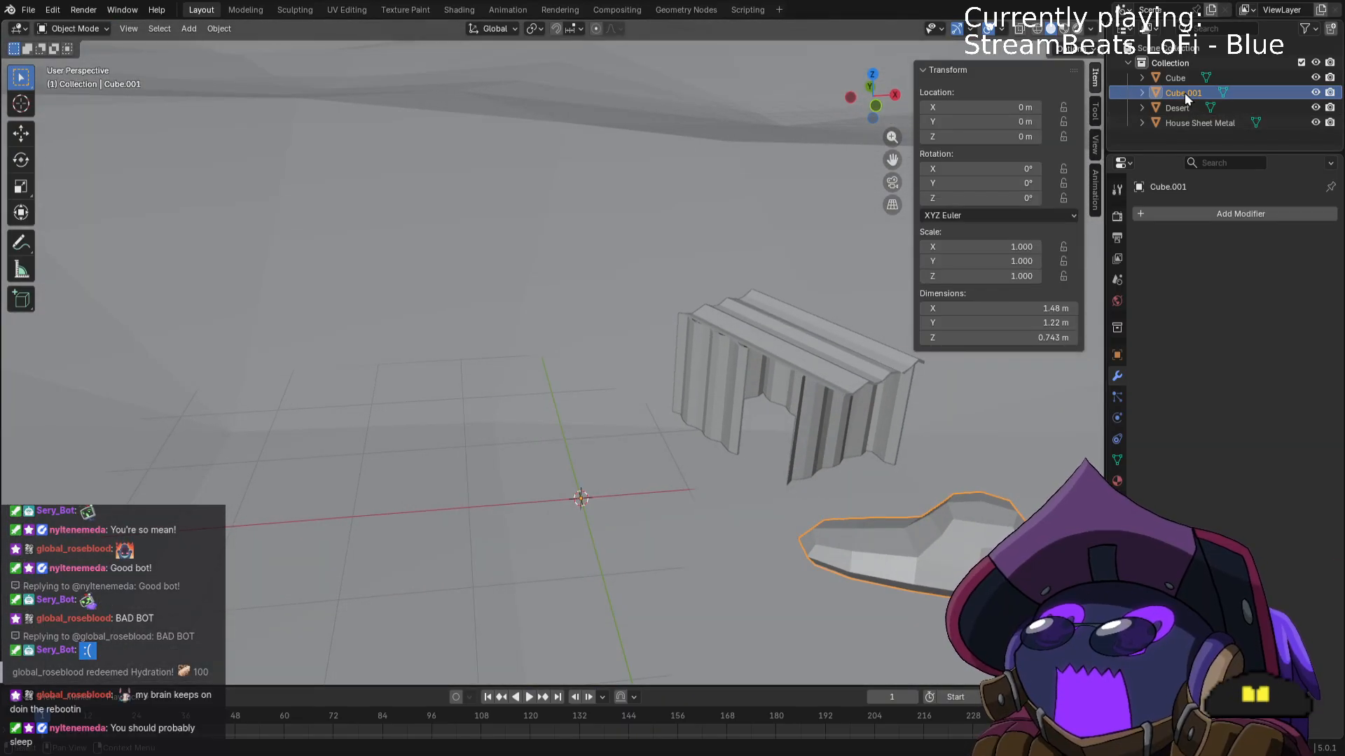
double_click(1183, 92)
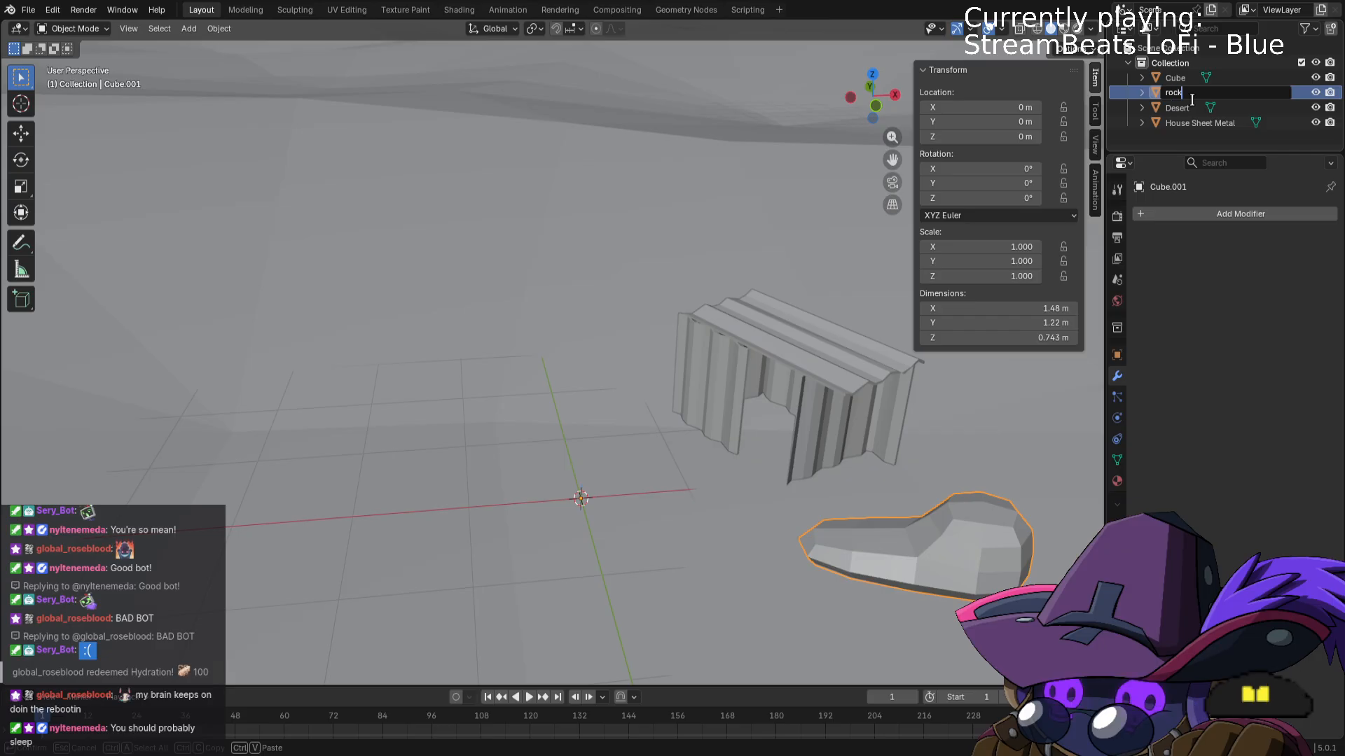
text(rock lay)
key(Return)
Delete the empty Cube object from the scene collection.
click(1186, 77)
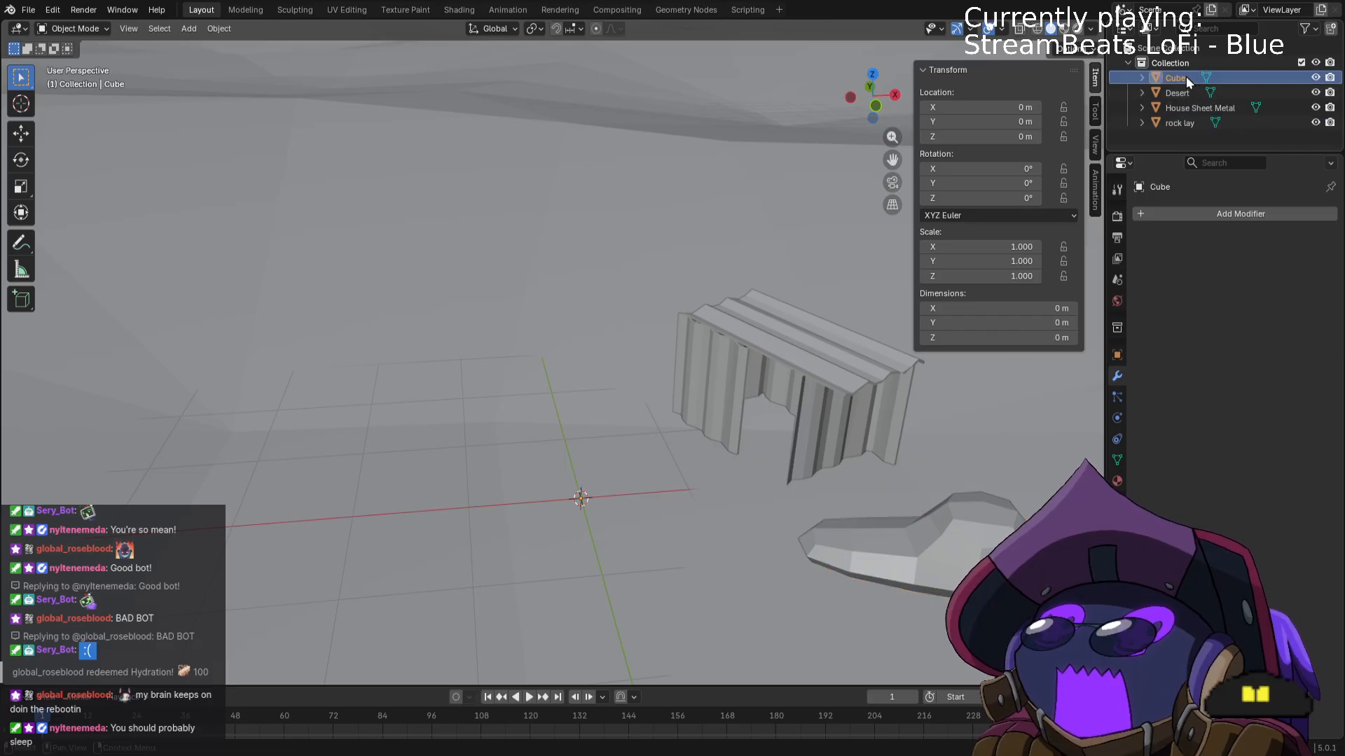
key(Delete)
scroll(700, 381, down, 4)
scroll(707, 381, up, 3)
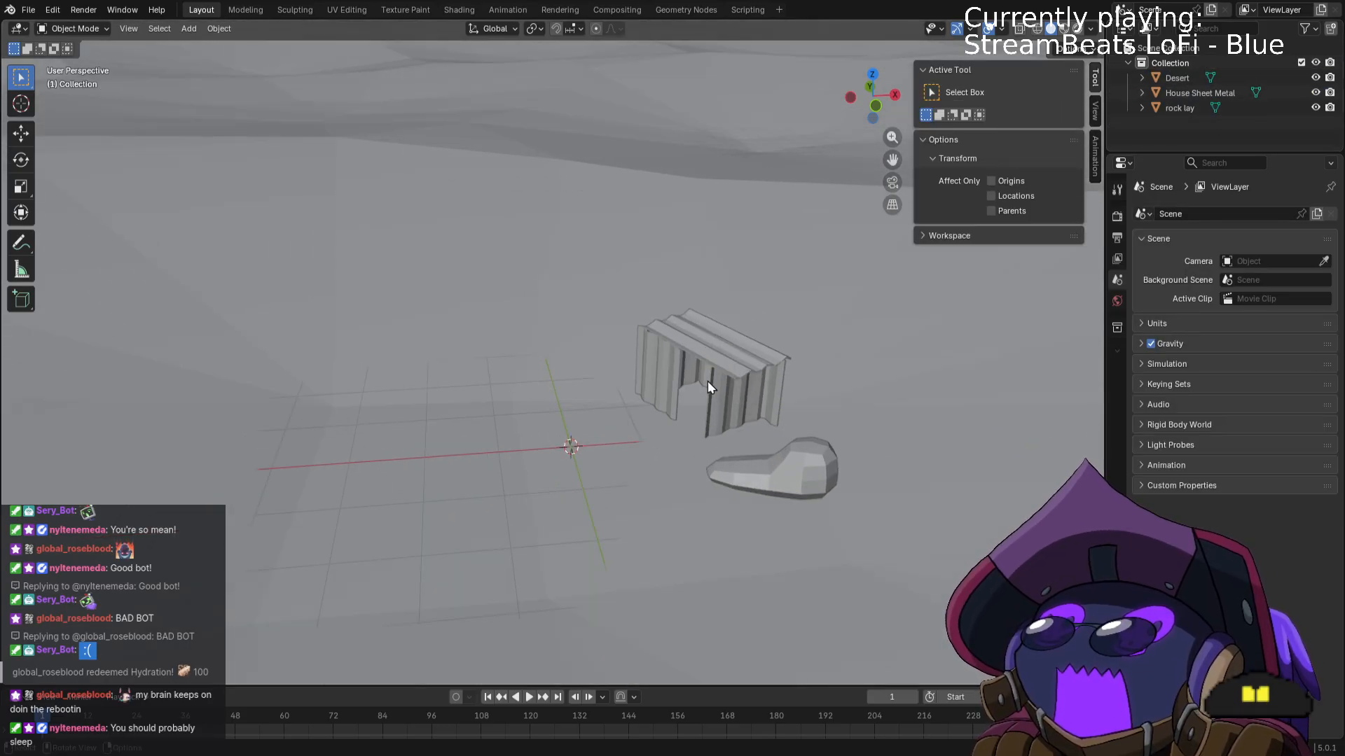
Select the House Sheet Metal object and frame it together with the rock.
middle_drag(723, 409, 703, 342)
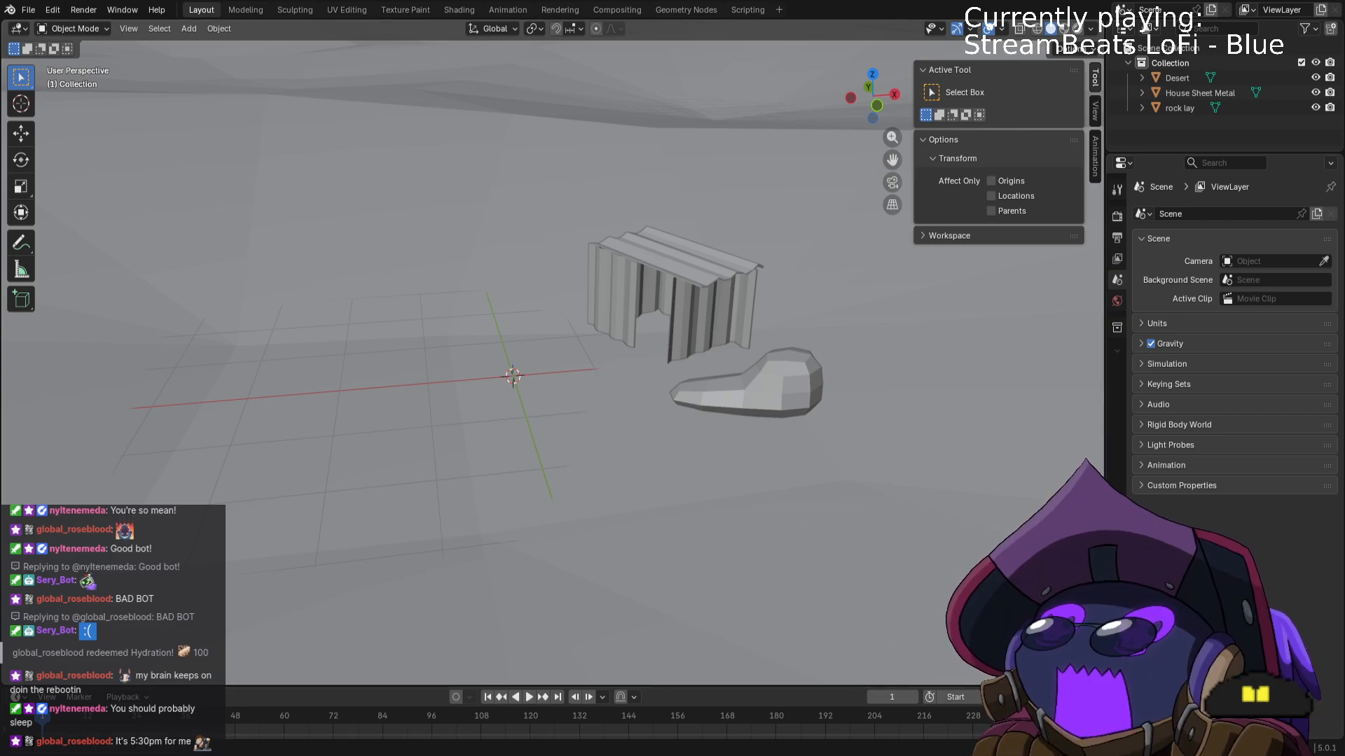
scroll(739, 451, up, 3)
click(899, 428)
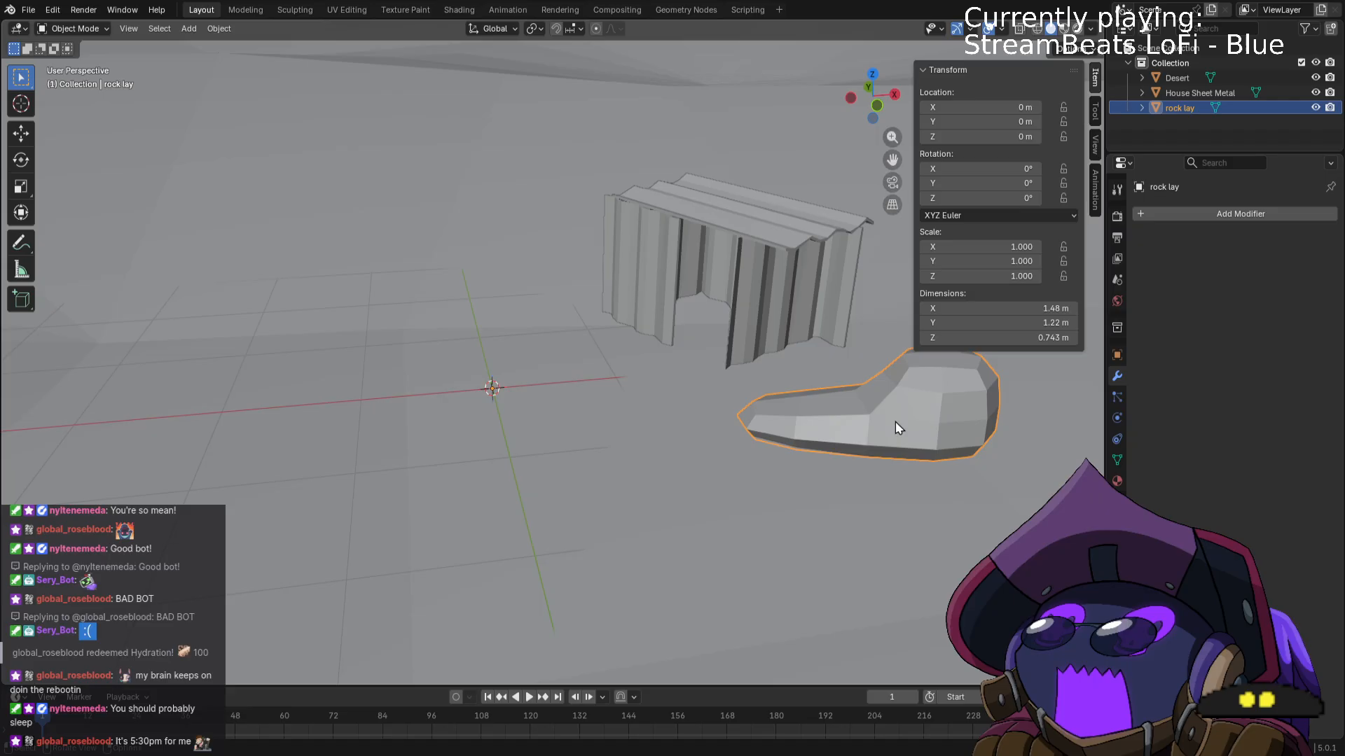
click(762, 273)
scroll(666, 351, down, 3)
scroll(678, 359, up, 2)
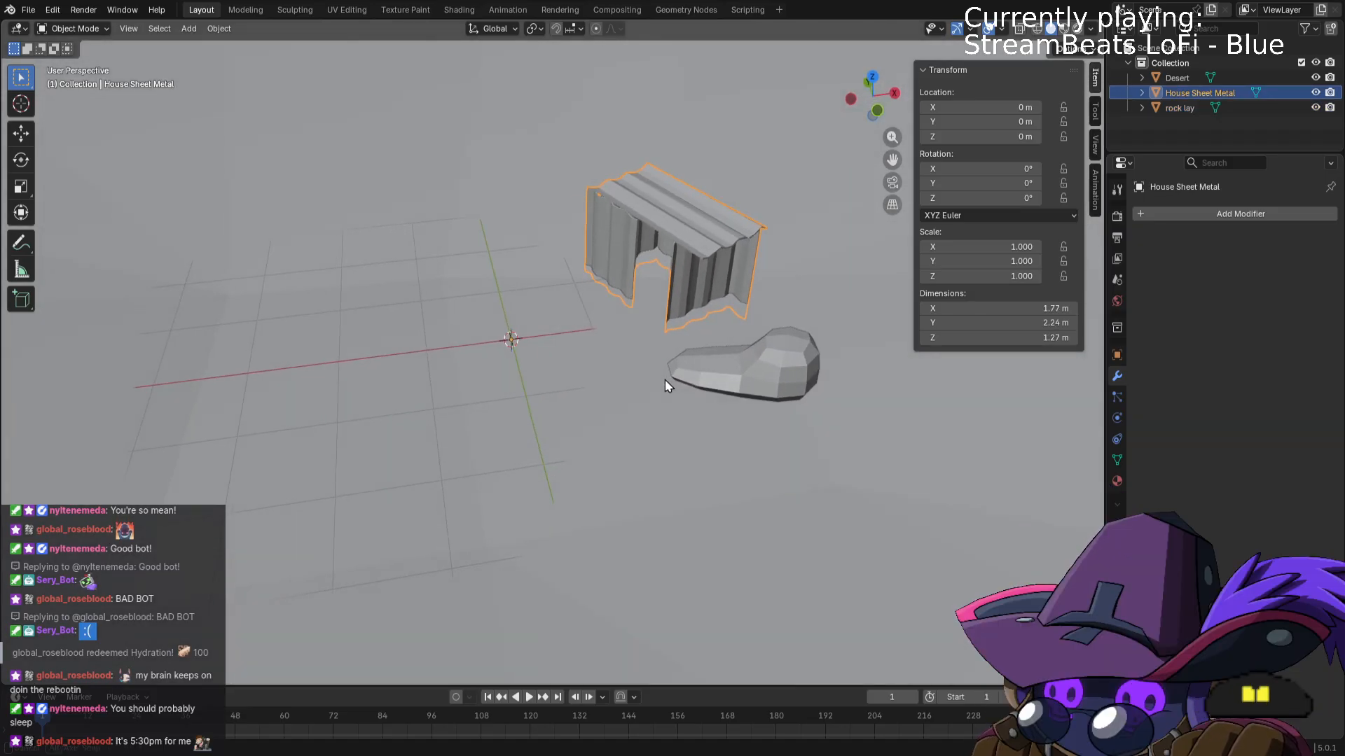
shift+middle_drag(665, 379, 708, 423)
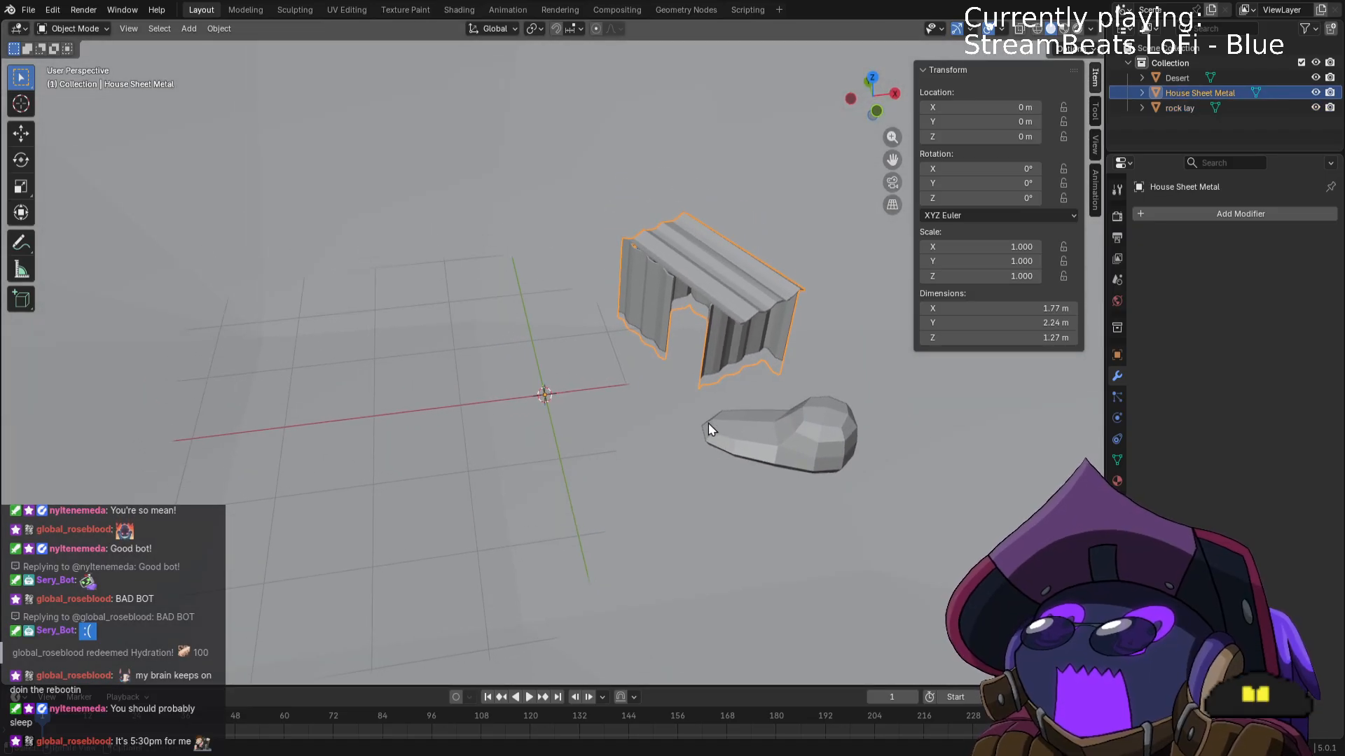
scroll(666, 429, up, 2)
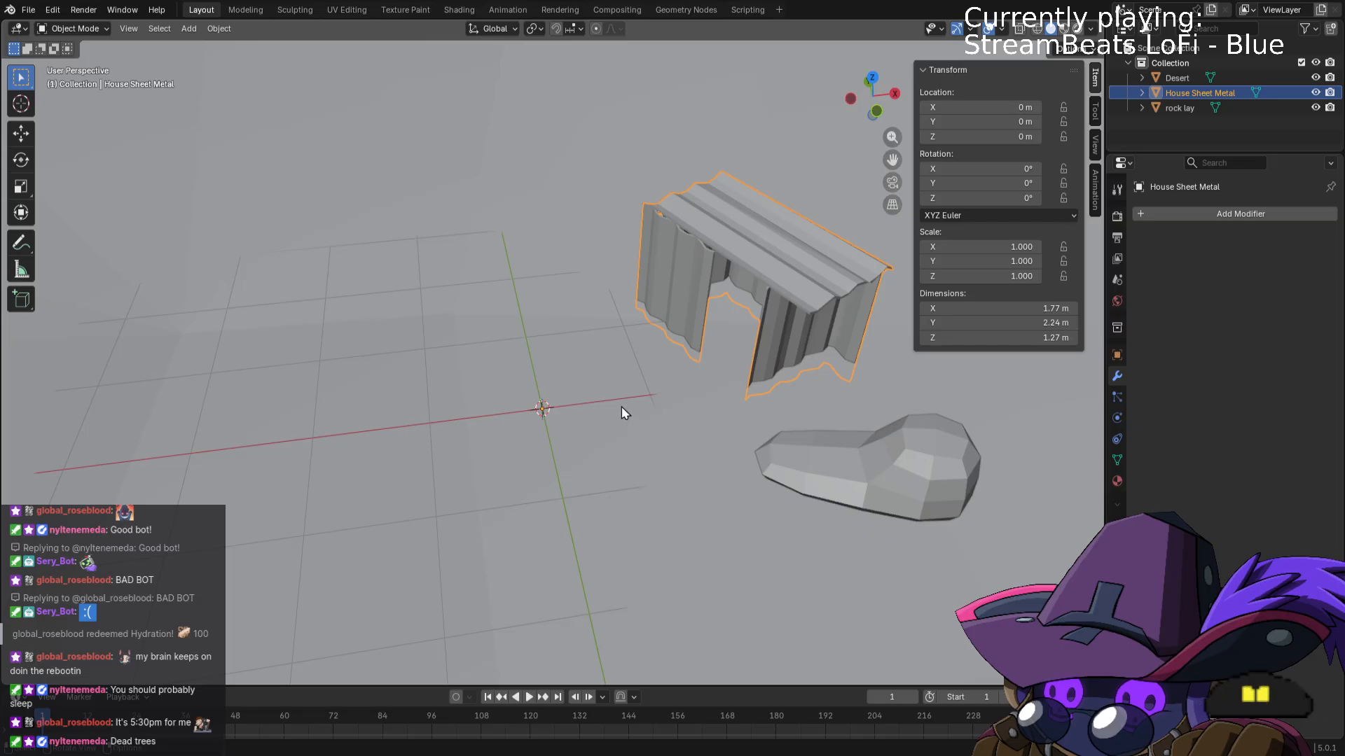
scroll(622, 407, down, 2)
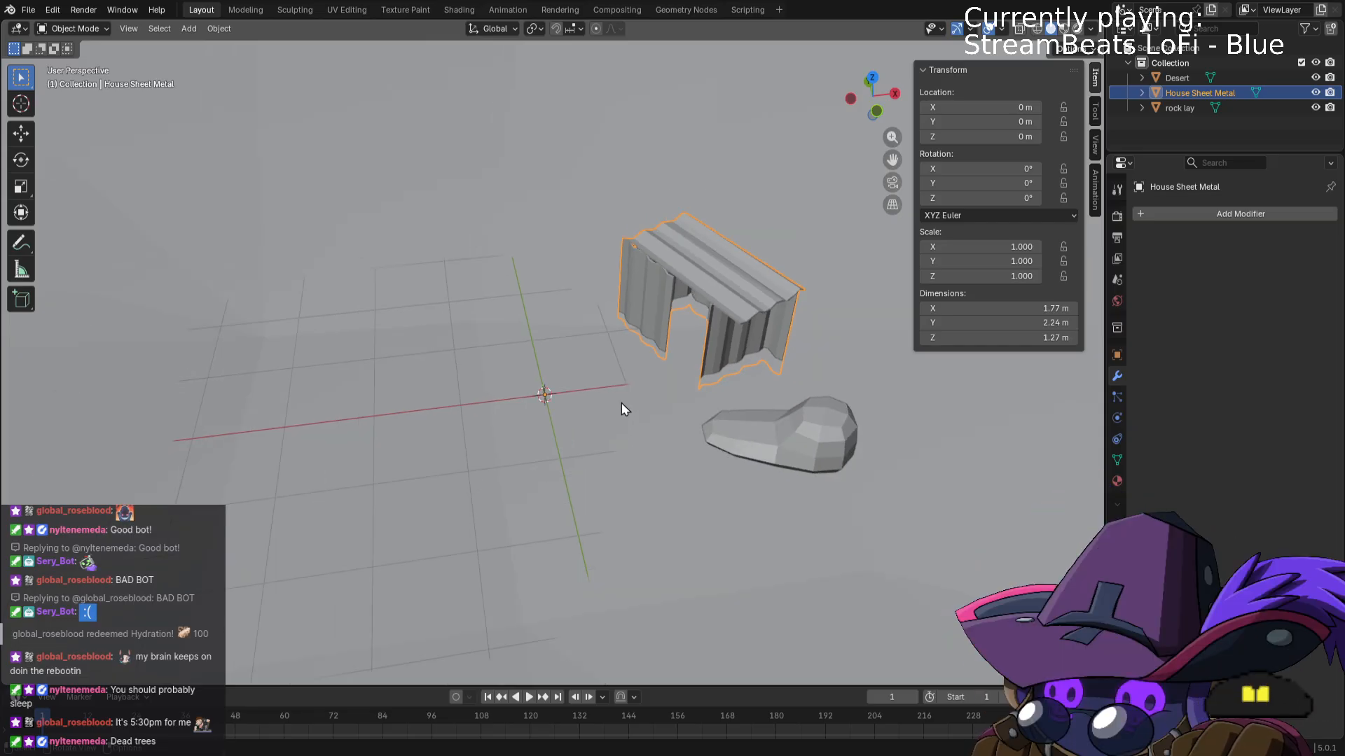
scroll(620, 402, up, 2)
click(625, 417)
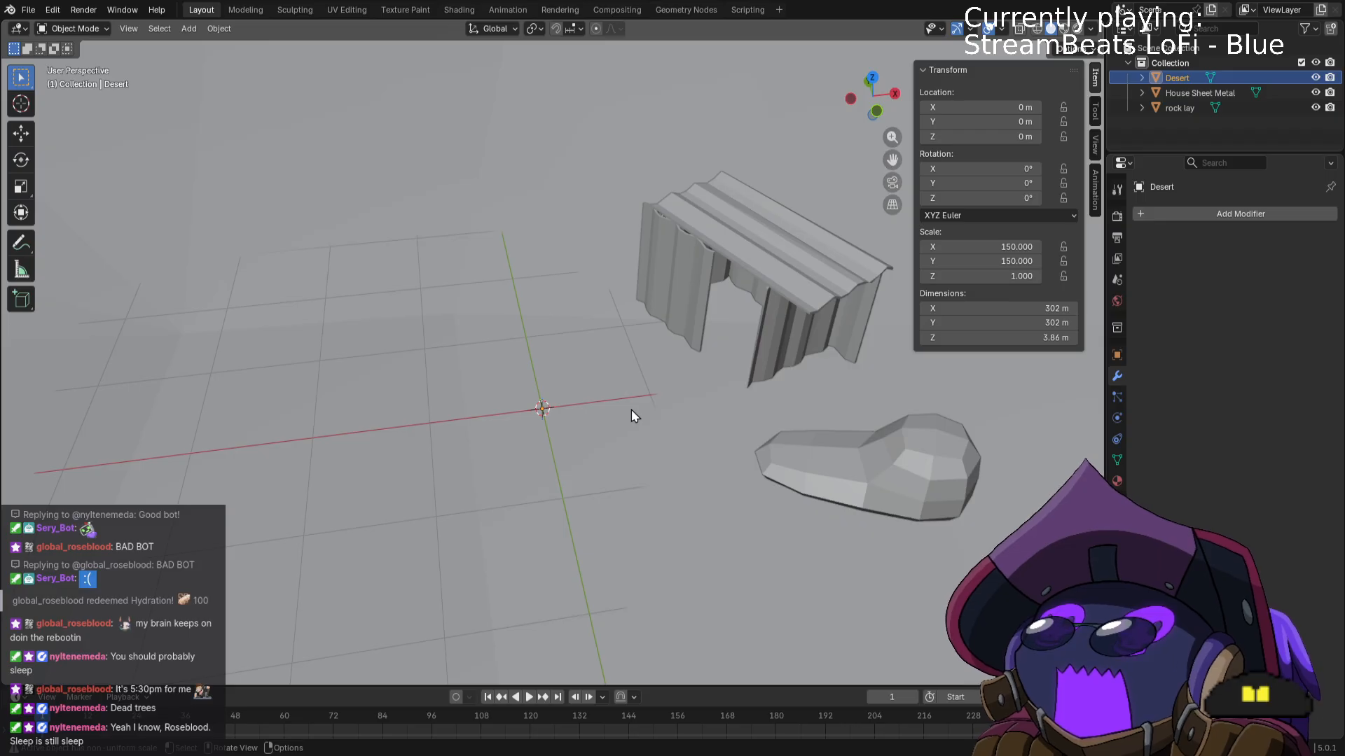
scroll(631, 410, up, 2)
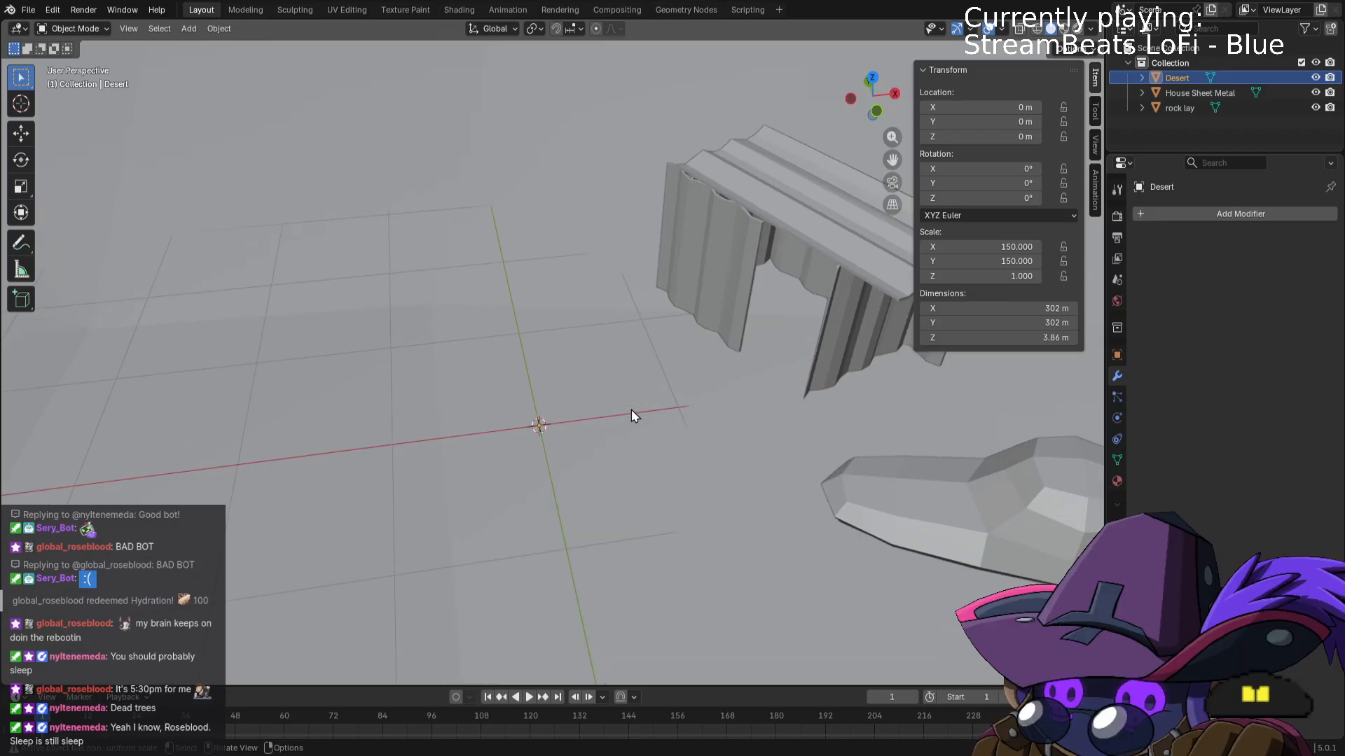
key(Tab)
key(Tab)
Add a mesh circle with 6 vertices at the world origin and enter Edit Mode on it.
key(shift+a)
mouse_move(632, 385)
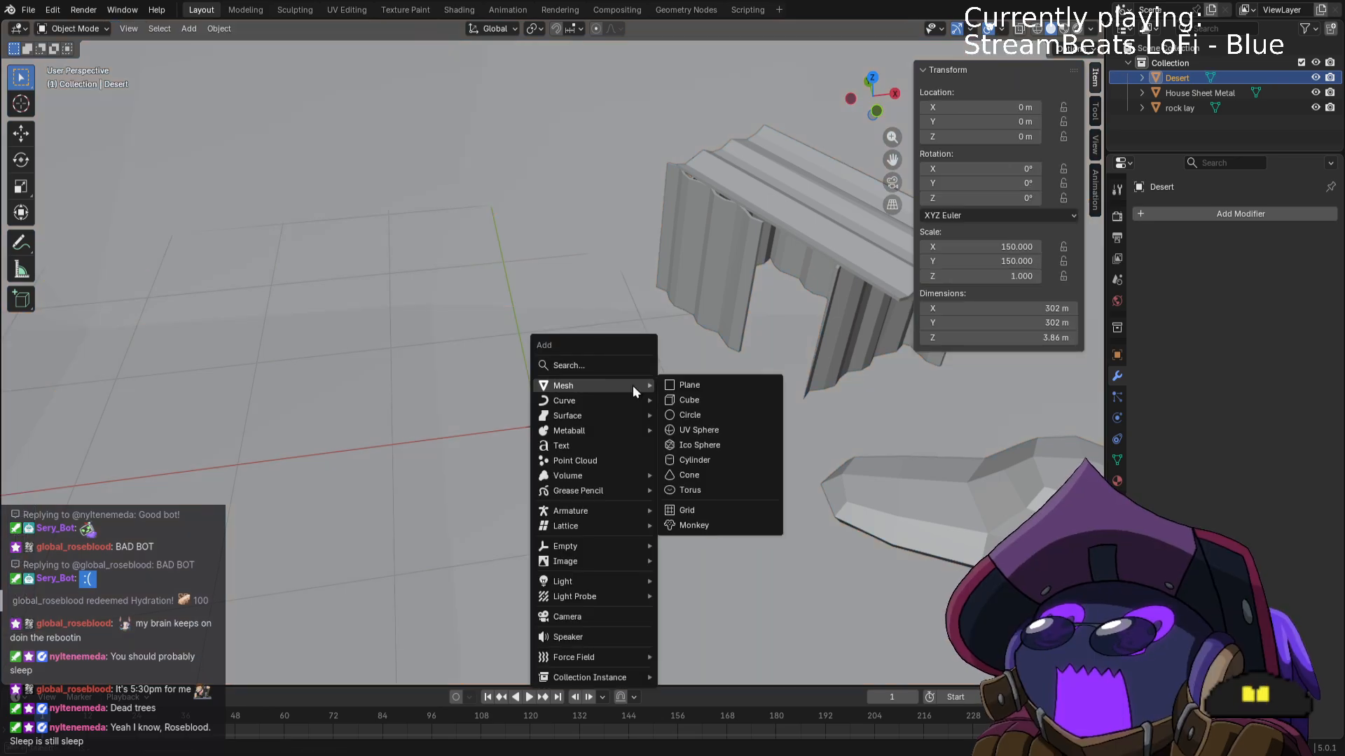
click(706, 413)
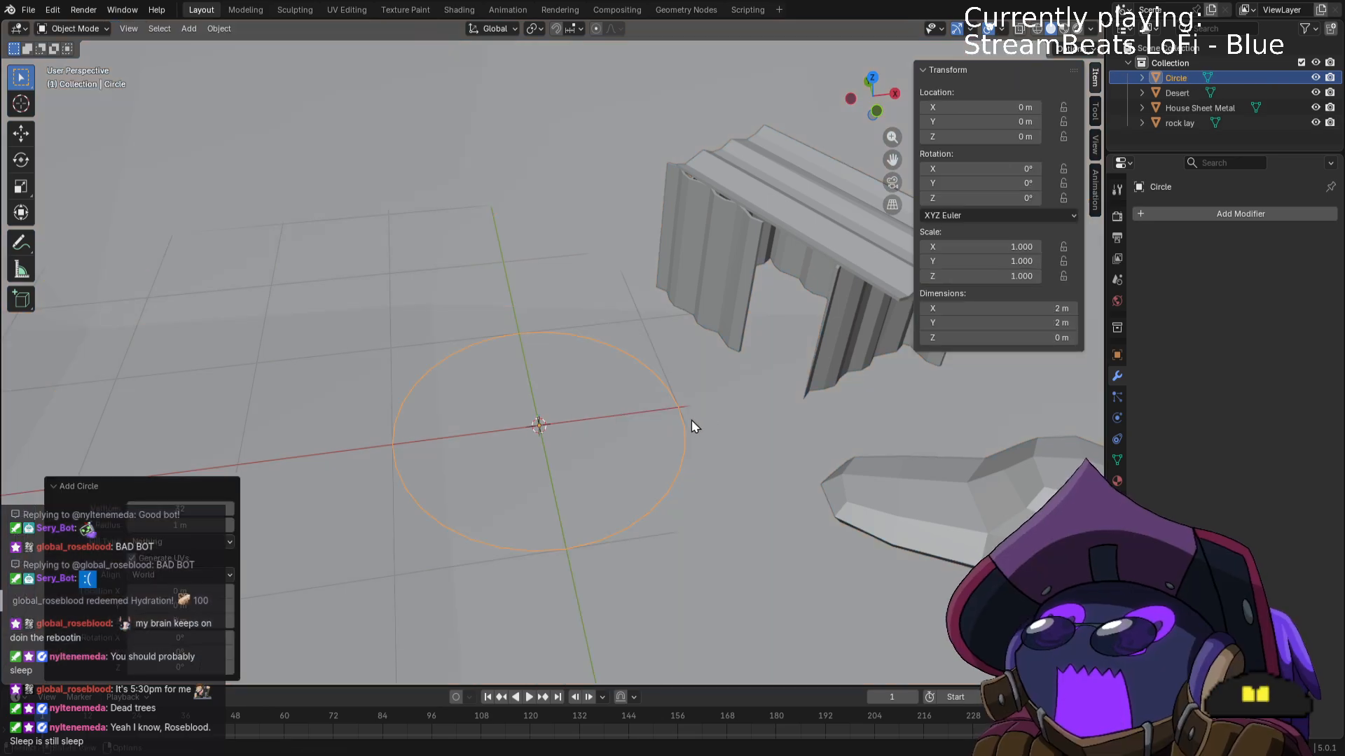
click(175, 506)
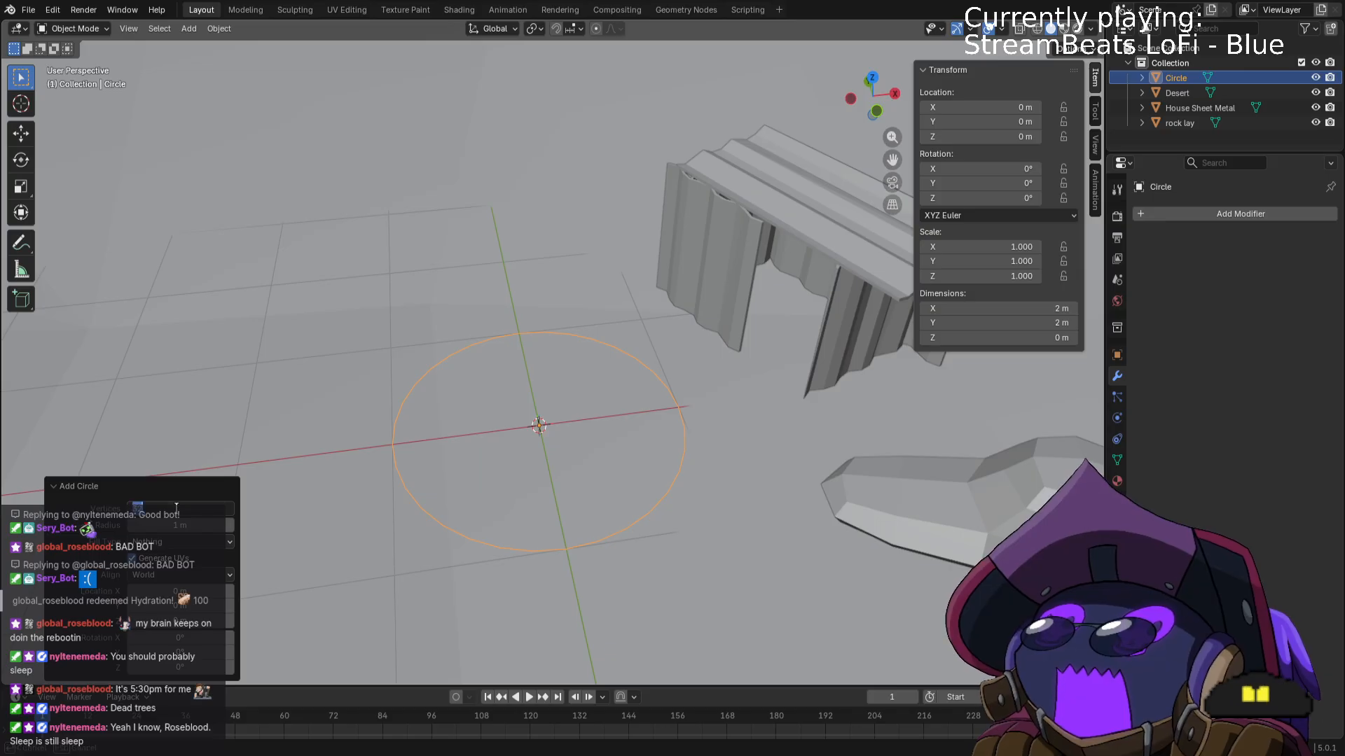
text(6)
key(Return)
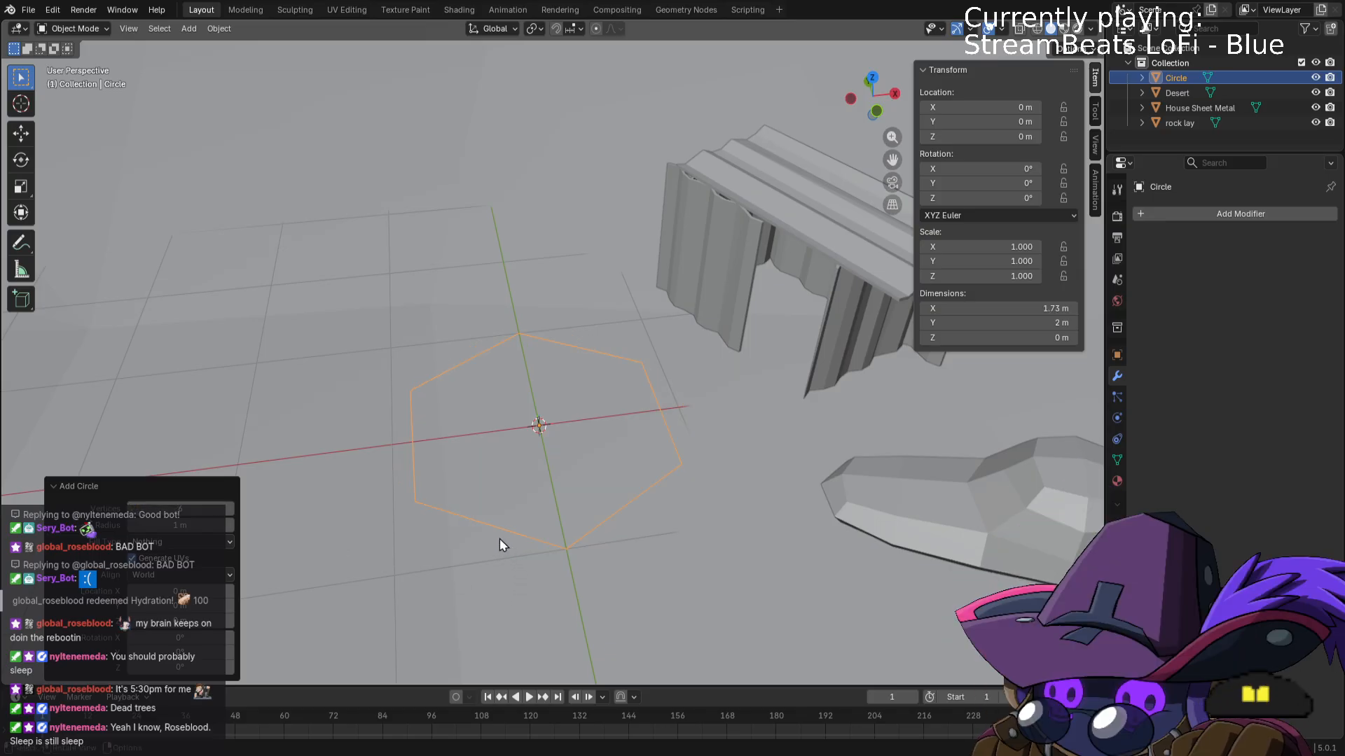
key(Tab)
key(g)
key(x)
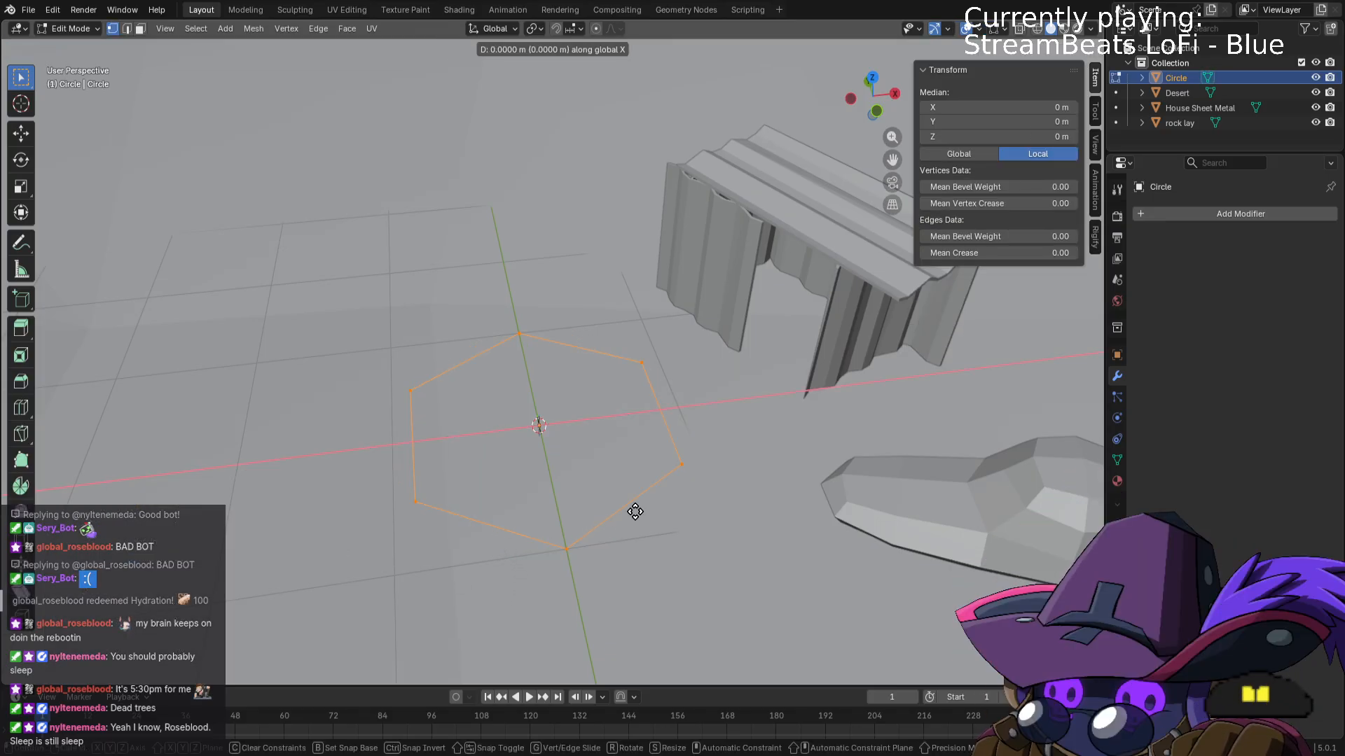
key(y)
key(Escape)
Scale the hexagon down to about 0.1 of its size and duplicate it about 2.03 m up along Z.
key(s)
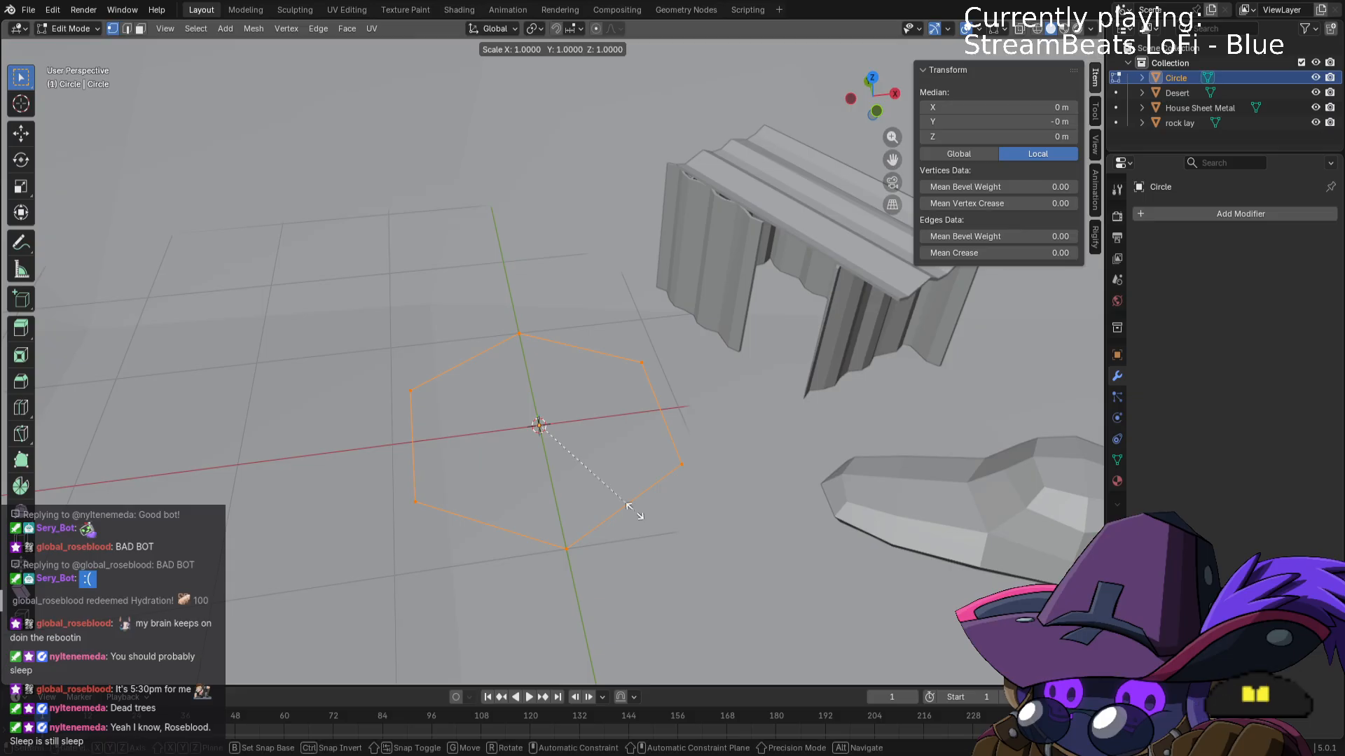
click(550, 436)
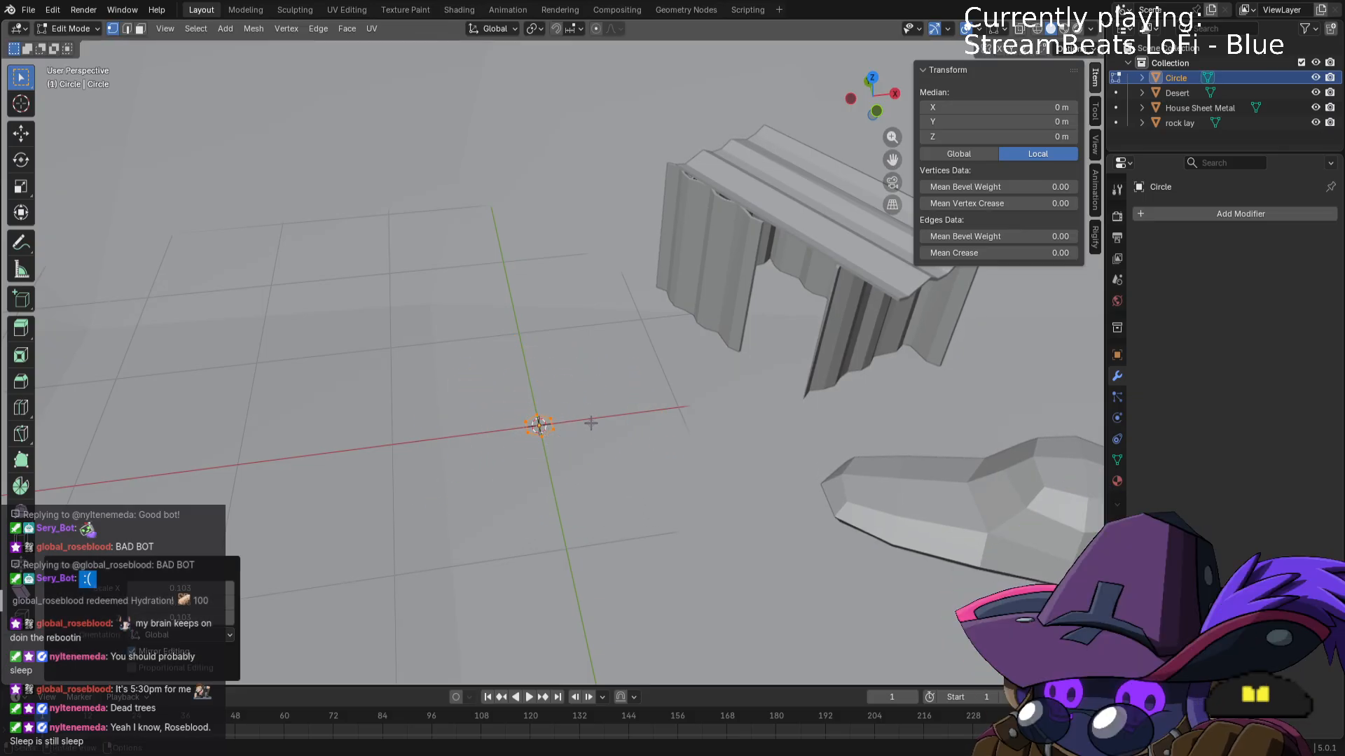
mouse_move(590, 423)
middle_down()
mouse_move(570, 382)
mouse_move(574, 403)
middle_up()
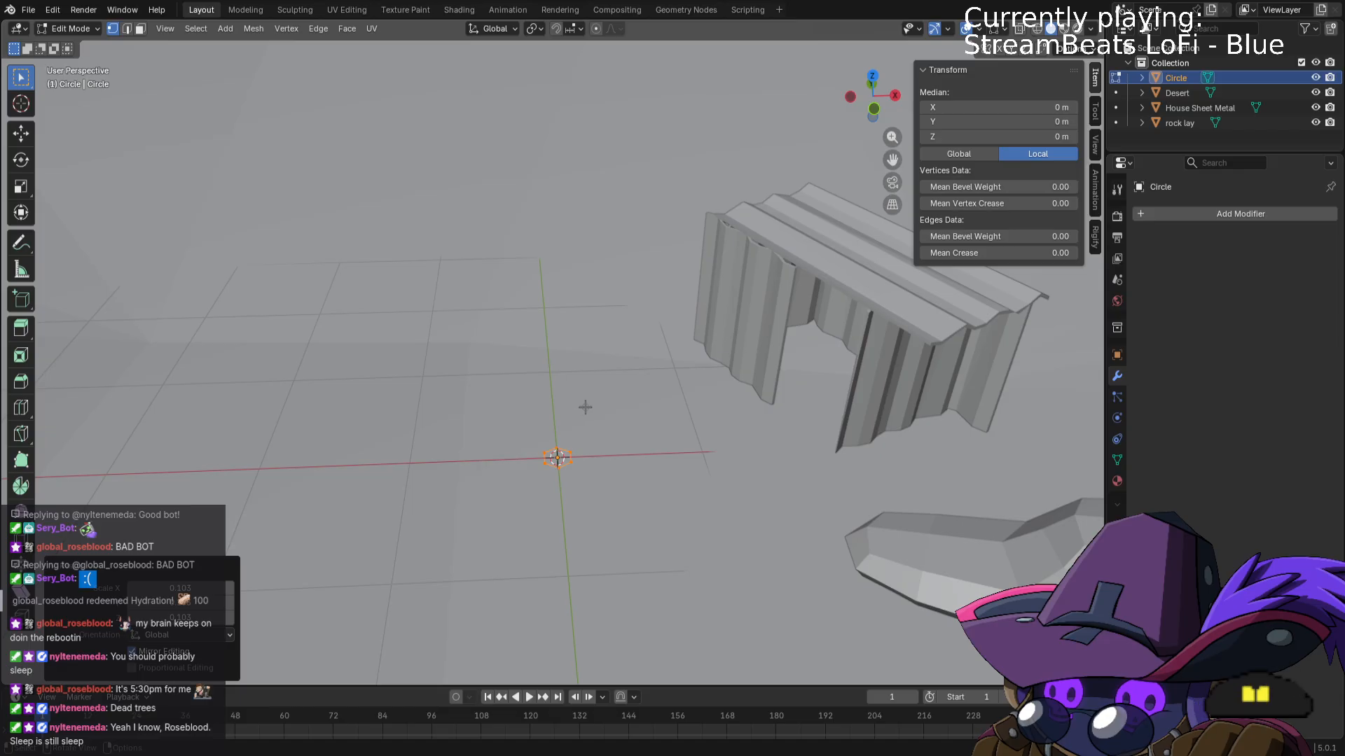
key(shift+d)
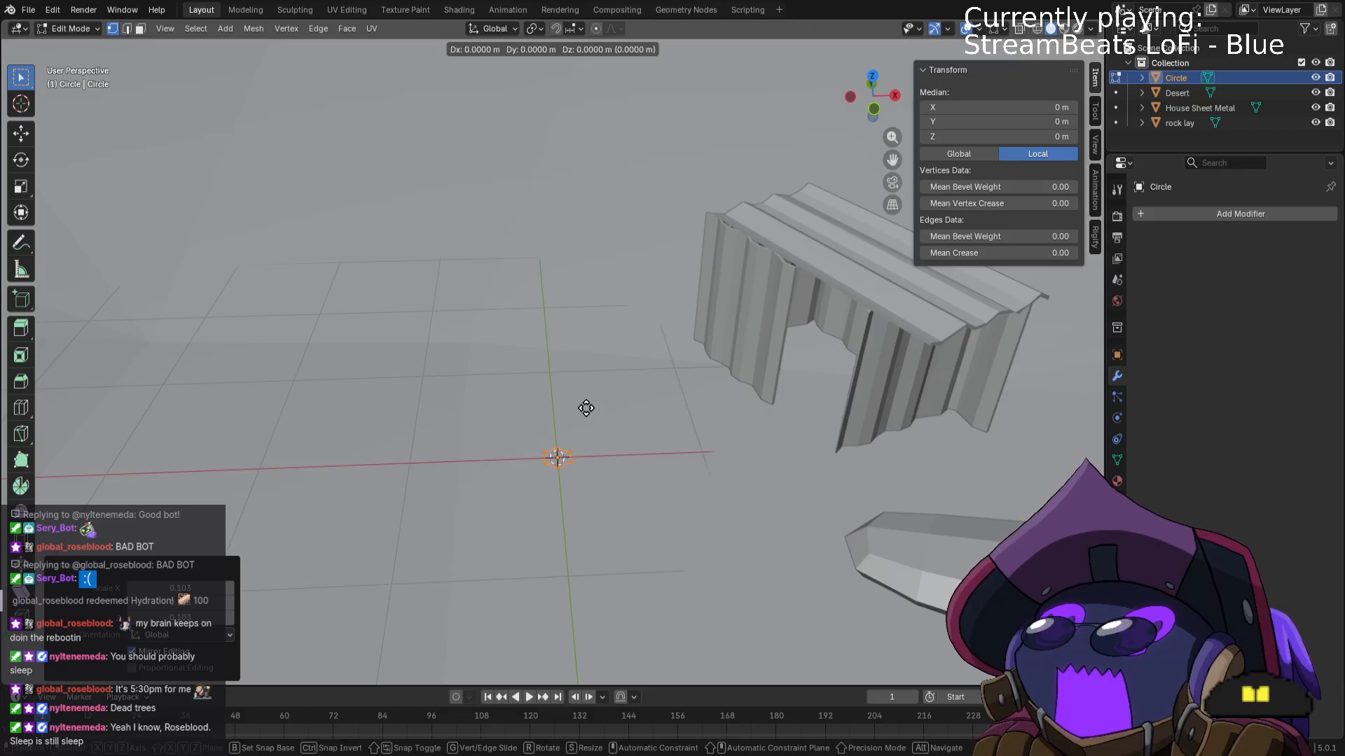
key(z)
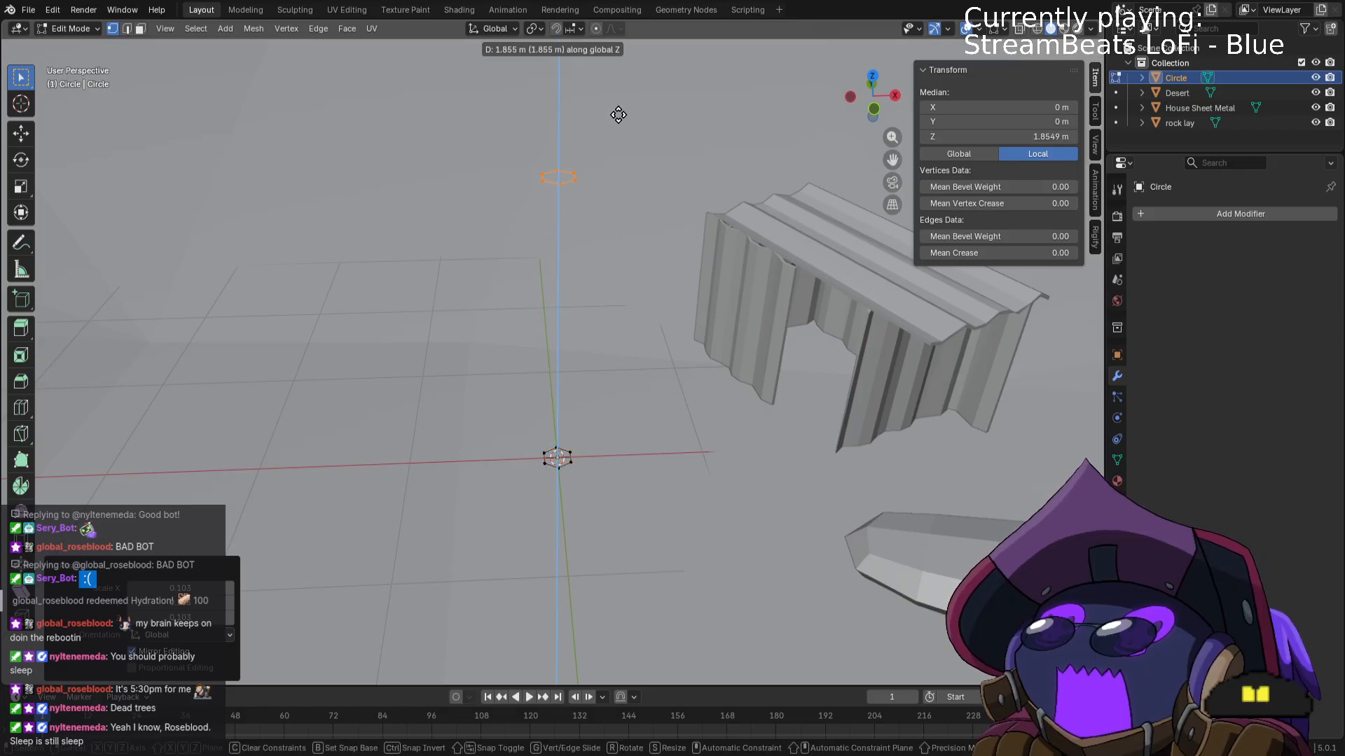
click(629, 98)
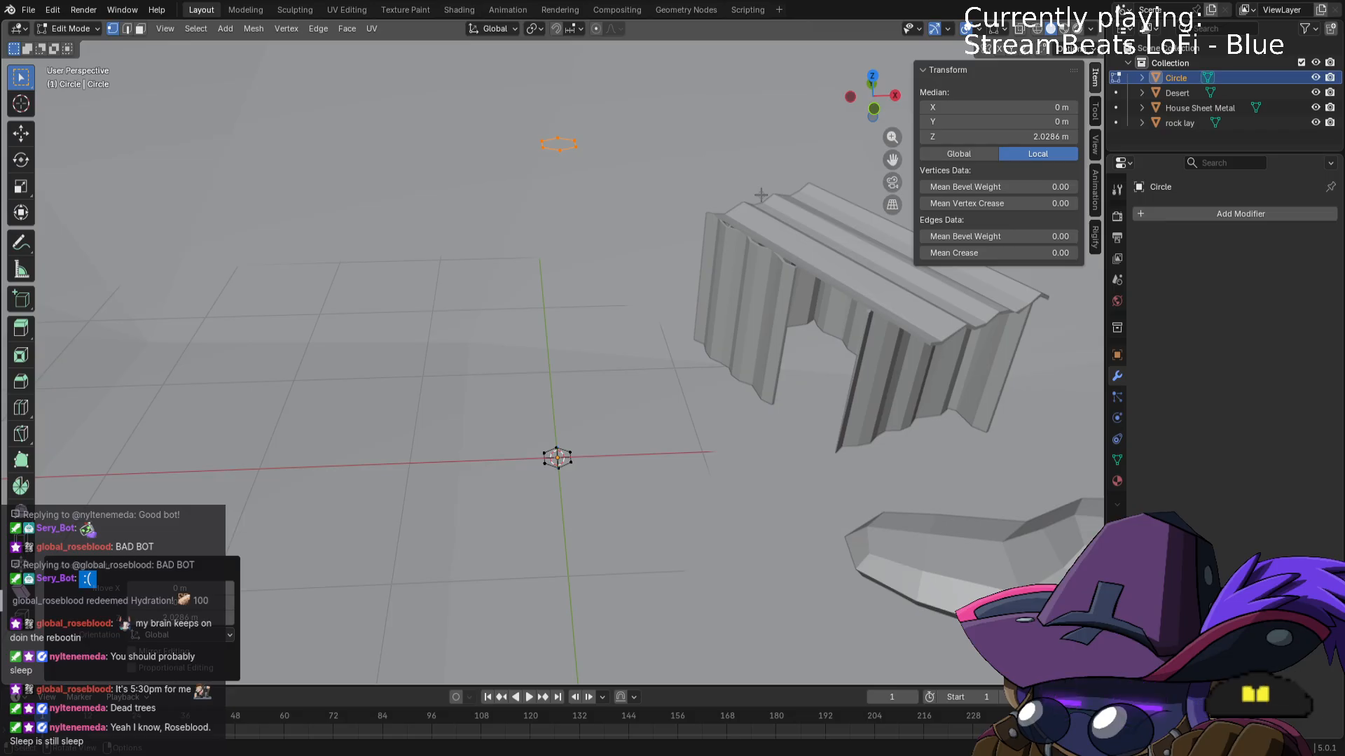
Scale the upper hexagon to about 0.28 and move it to about X -0.09 m, Y 0.05 m, Z 2.1 m.
key(s)
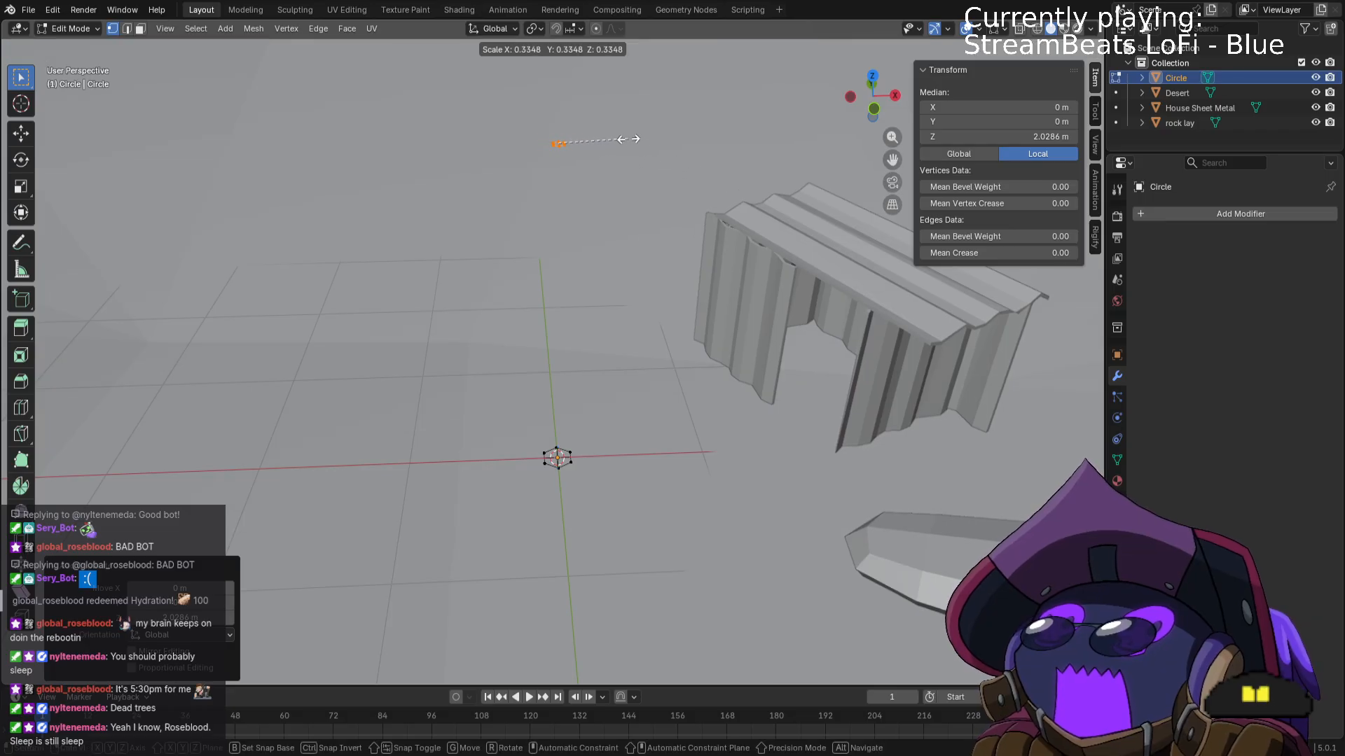
click(617, 137)
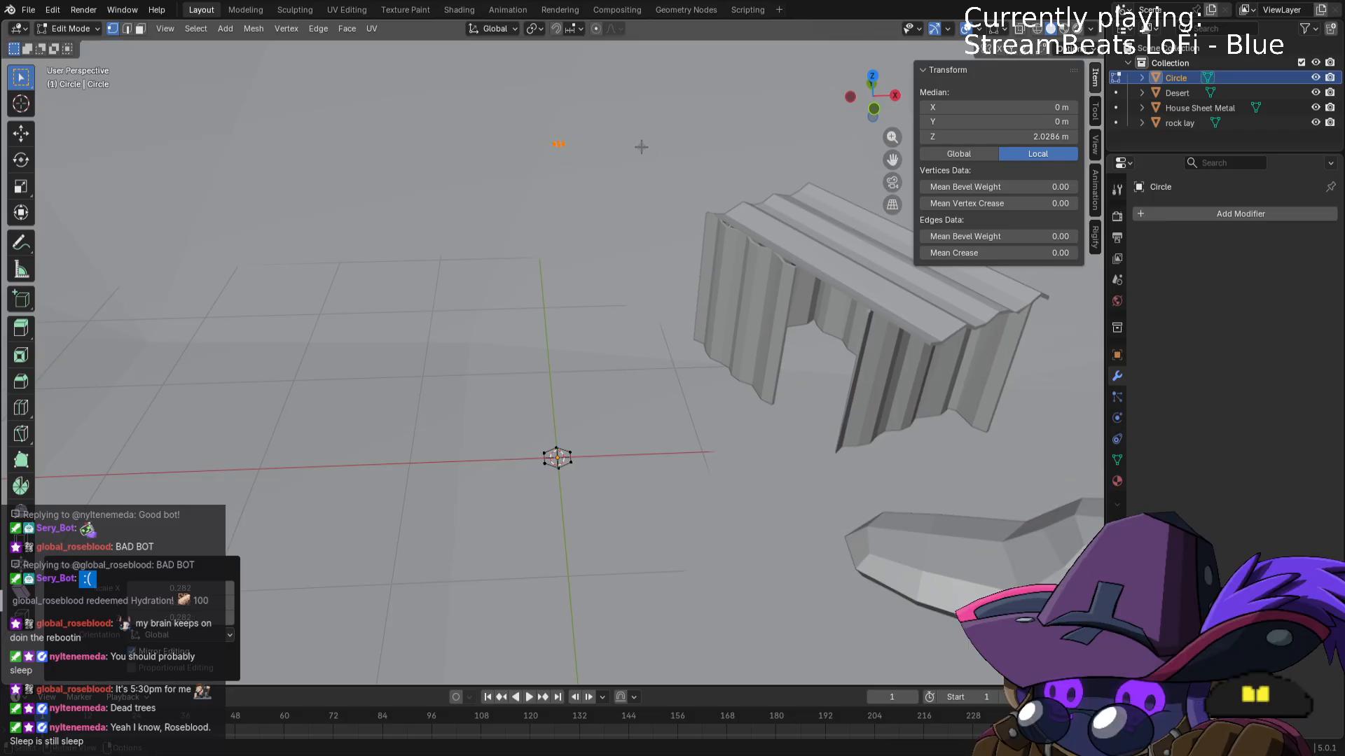
key(g)
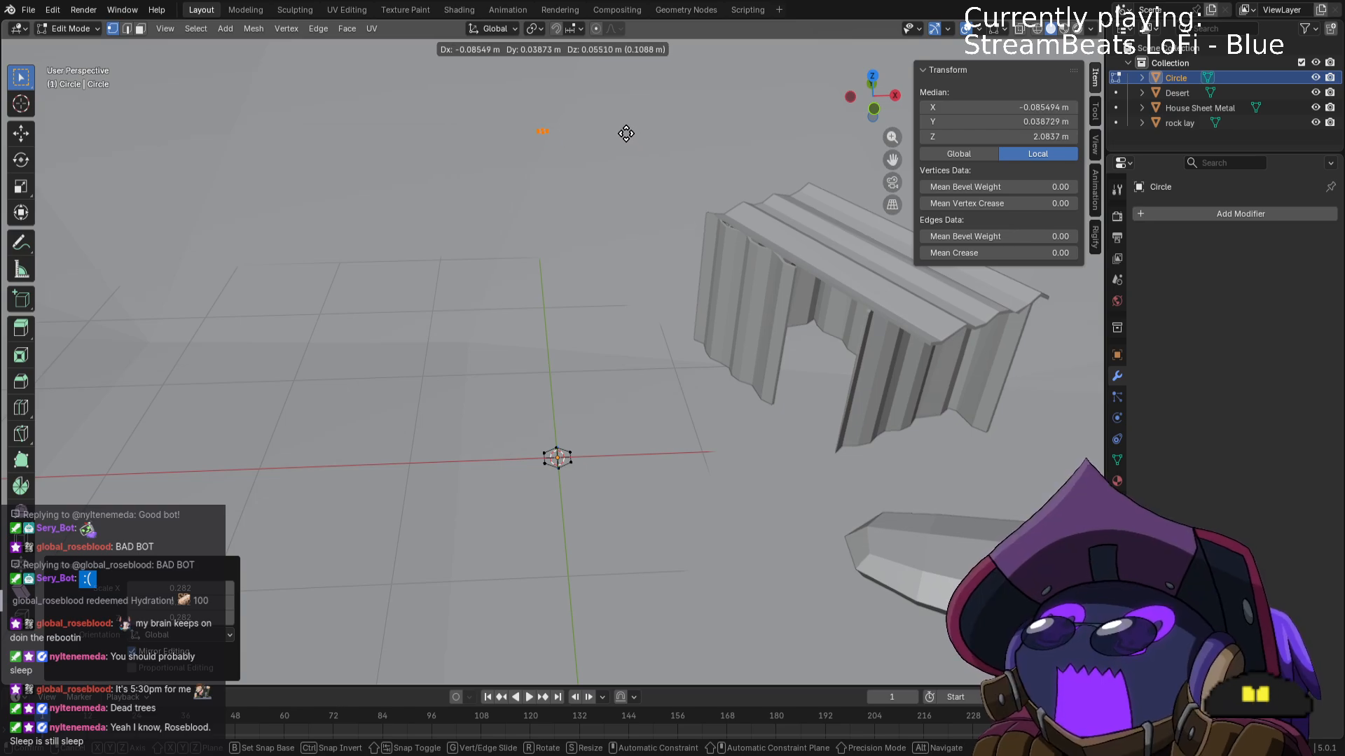
click(627, 132)
In top orthographic view, tilt the small upper hexagon around the global Y axis.
middle_drag(627, 132, 441, 255)
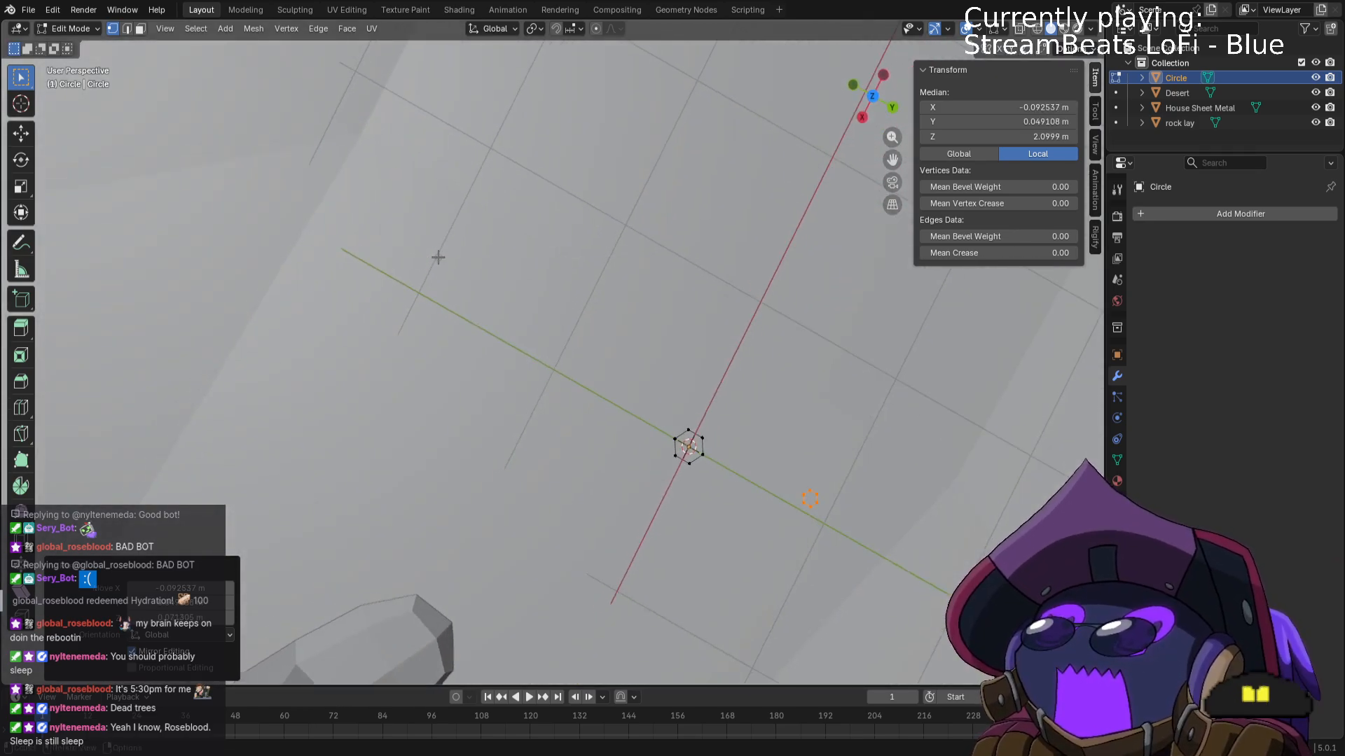
key(KP_7)
shift+middle_drag(661, 222, 695, 346)
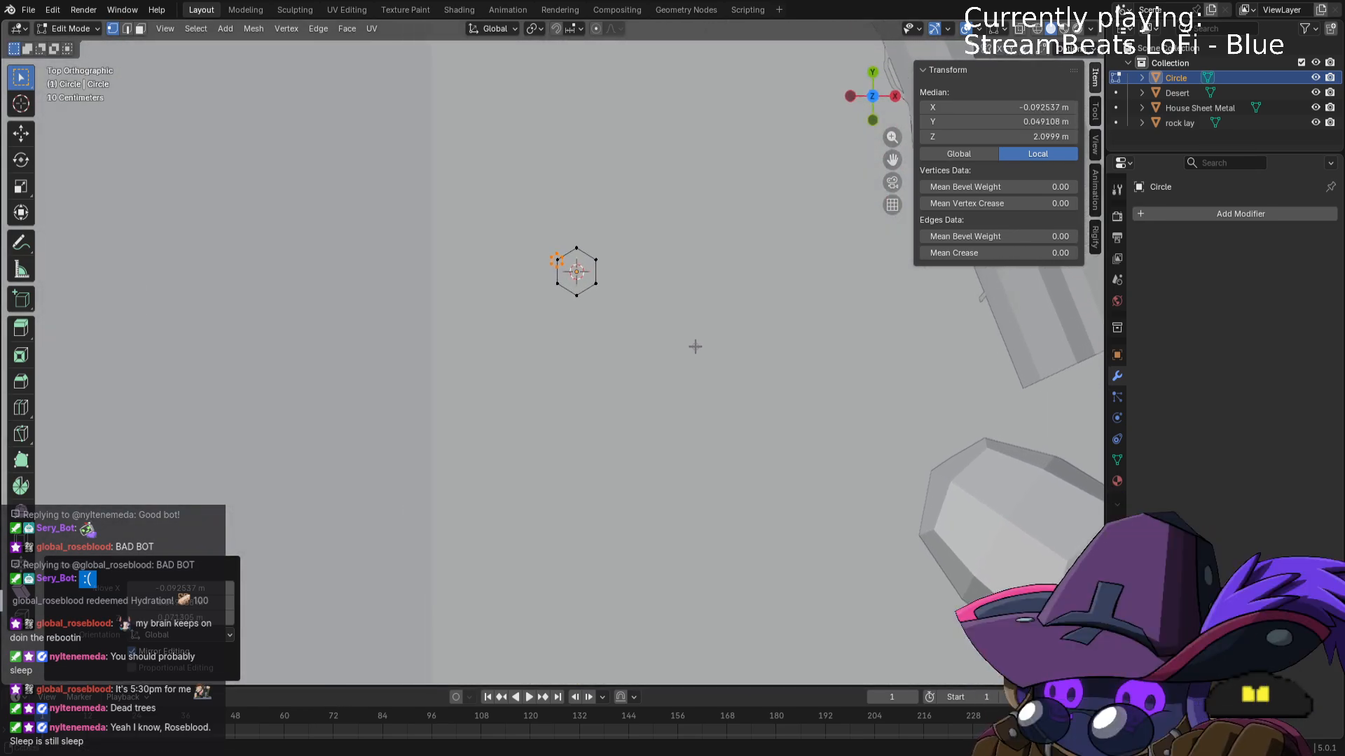
key(r)
key(y)
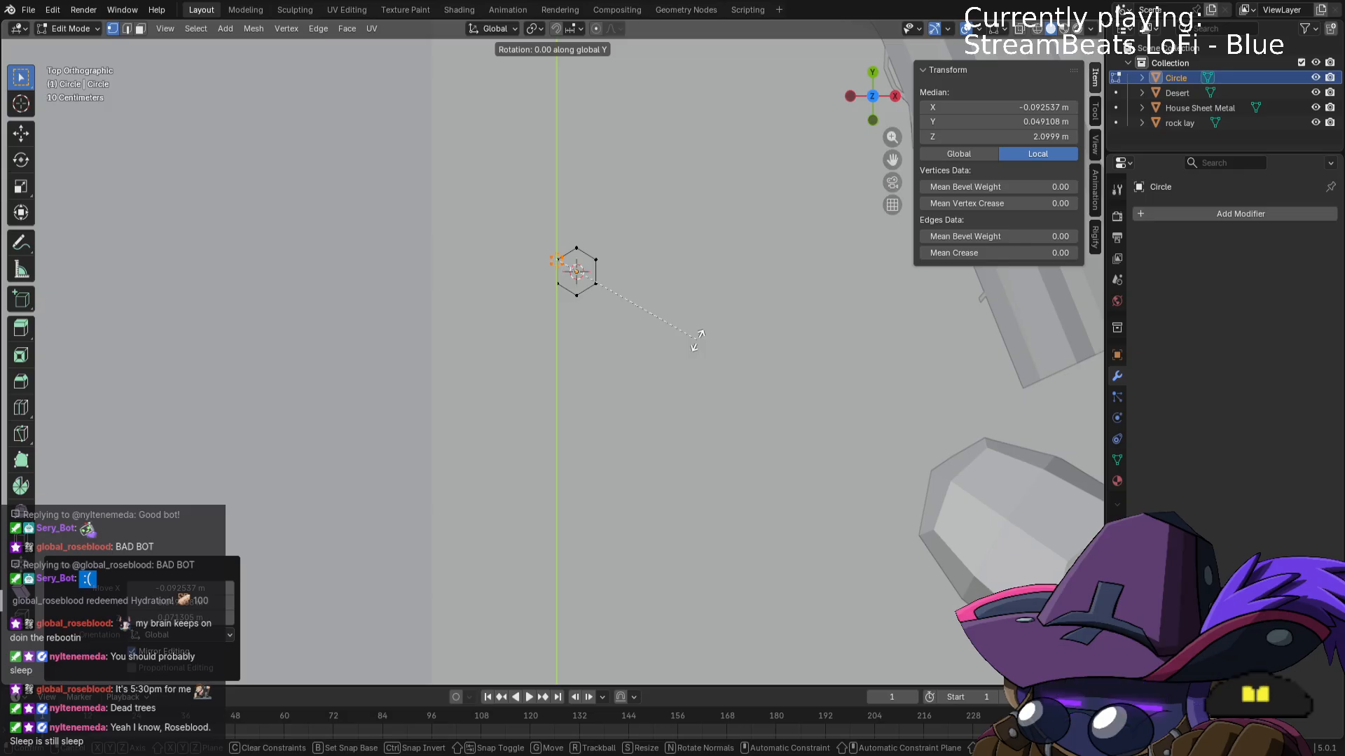
click(592, 222)
Select both the upper and lower hexagons and connect them with Bridge Edge Loops.
middle_drag(612, 231, 664, 160)
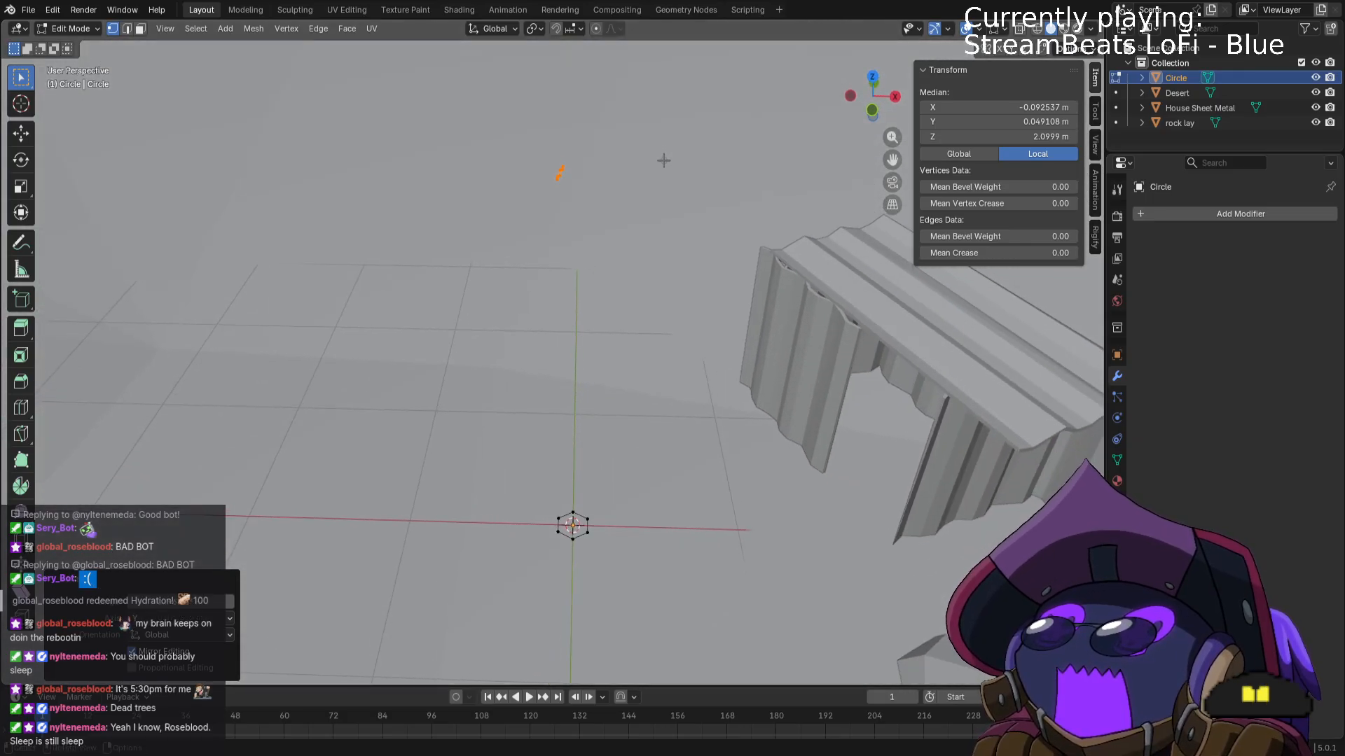
drag(537, 142, 642, 512)
drag(626, 581, 626, 582)
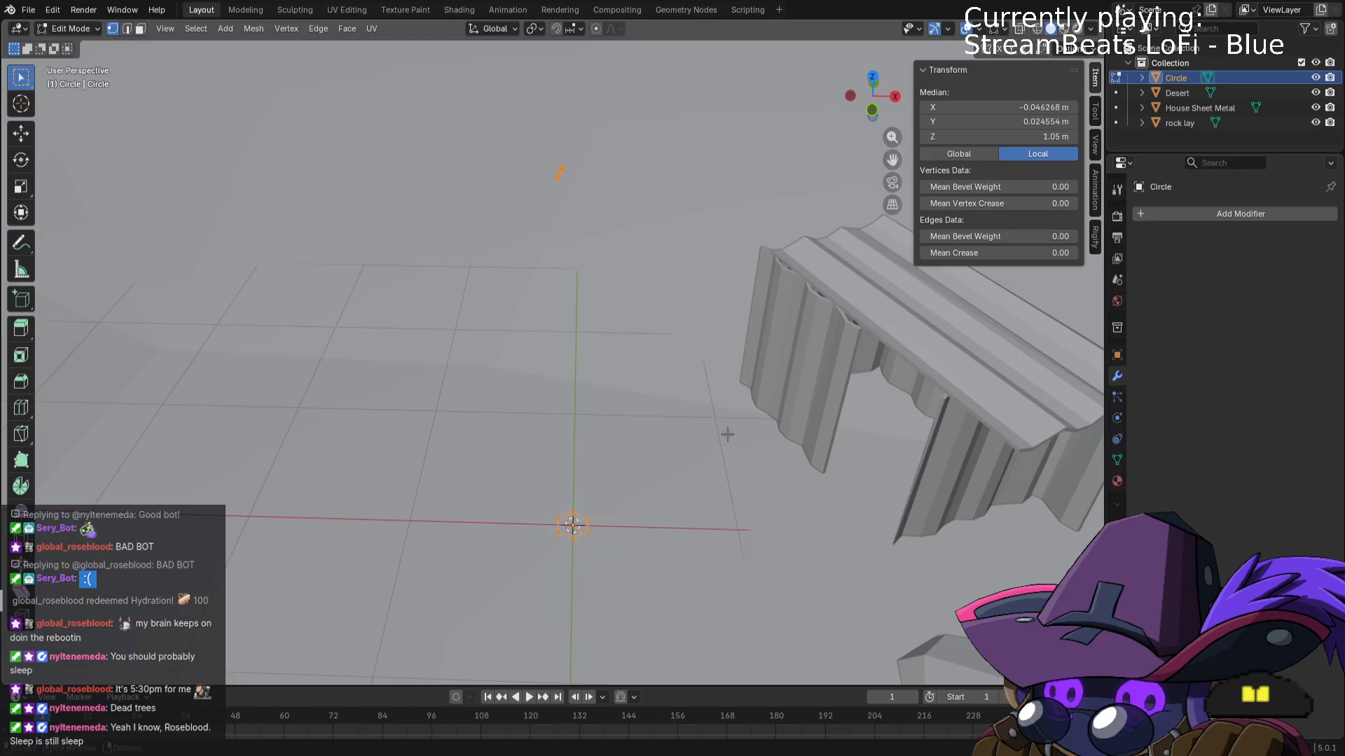
key(ctrl+e)
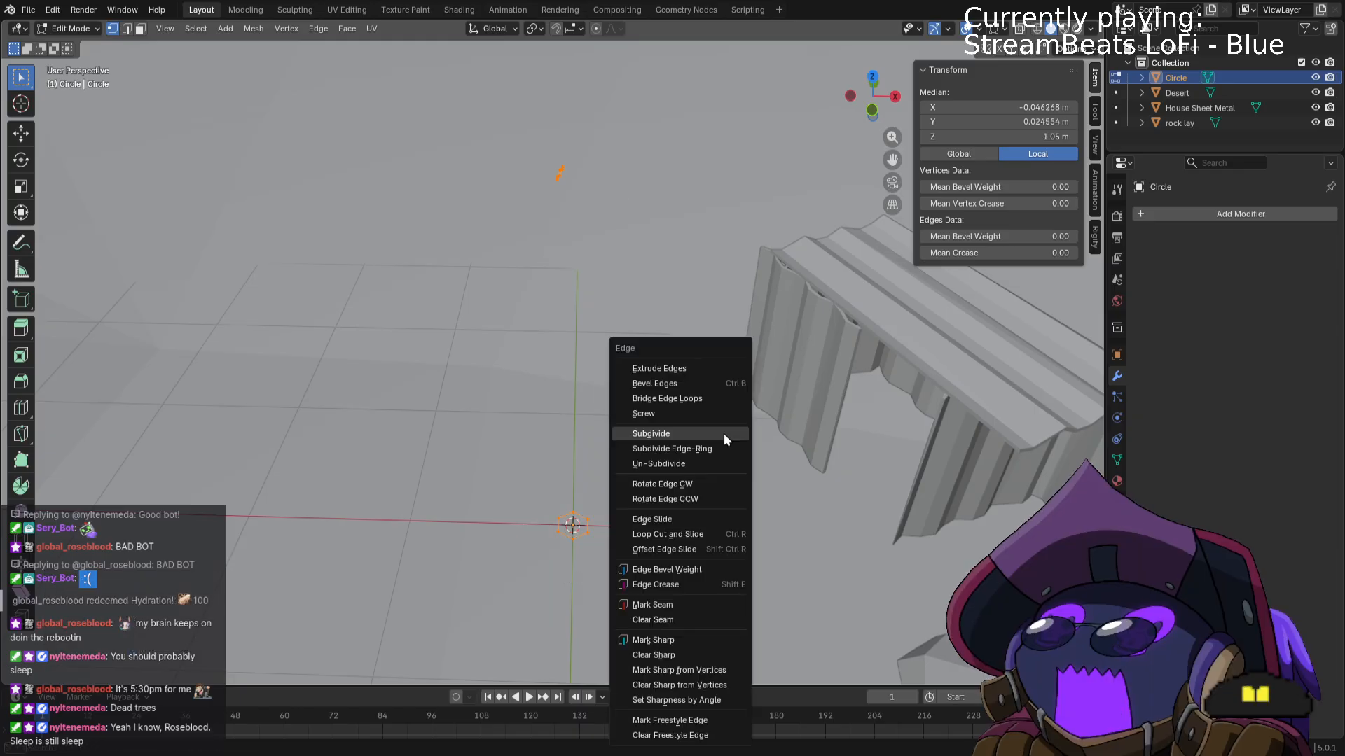
click(716, 395)
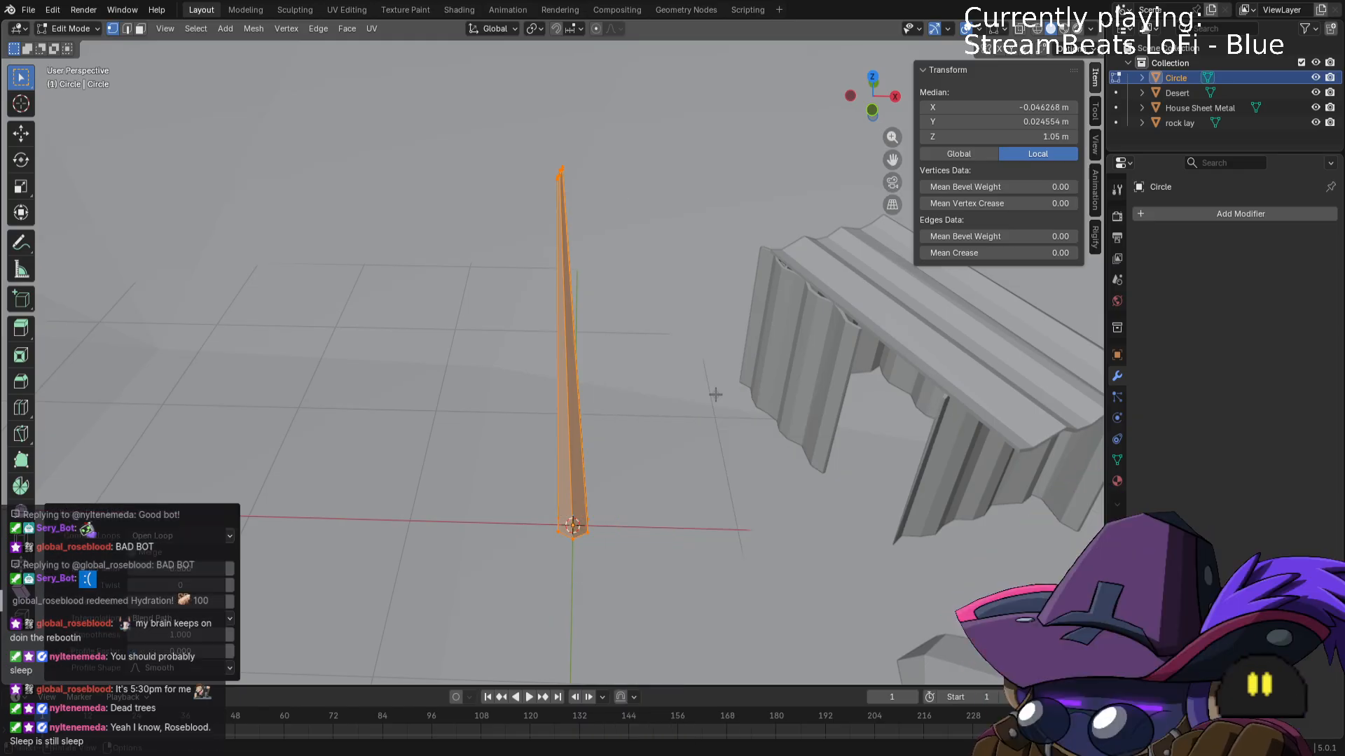
Give the bridge between the hexagons six cuts, keep its twist at 0, and deselect the mesh.
click(229, 600)
click(229, 600)
click(229, 601)
click(229, 600)
click(229, 600)
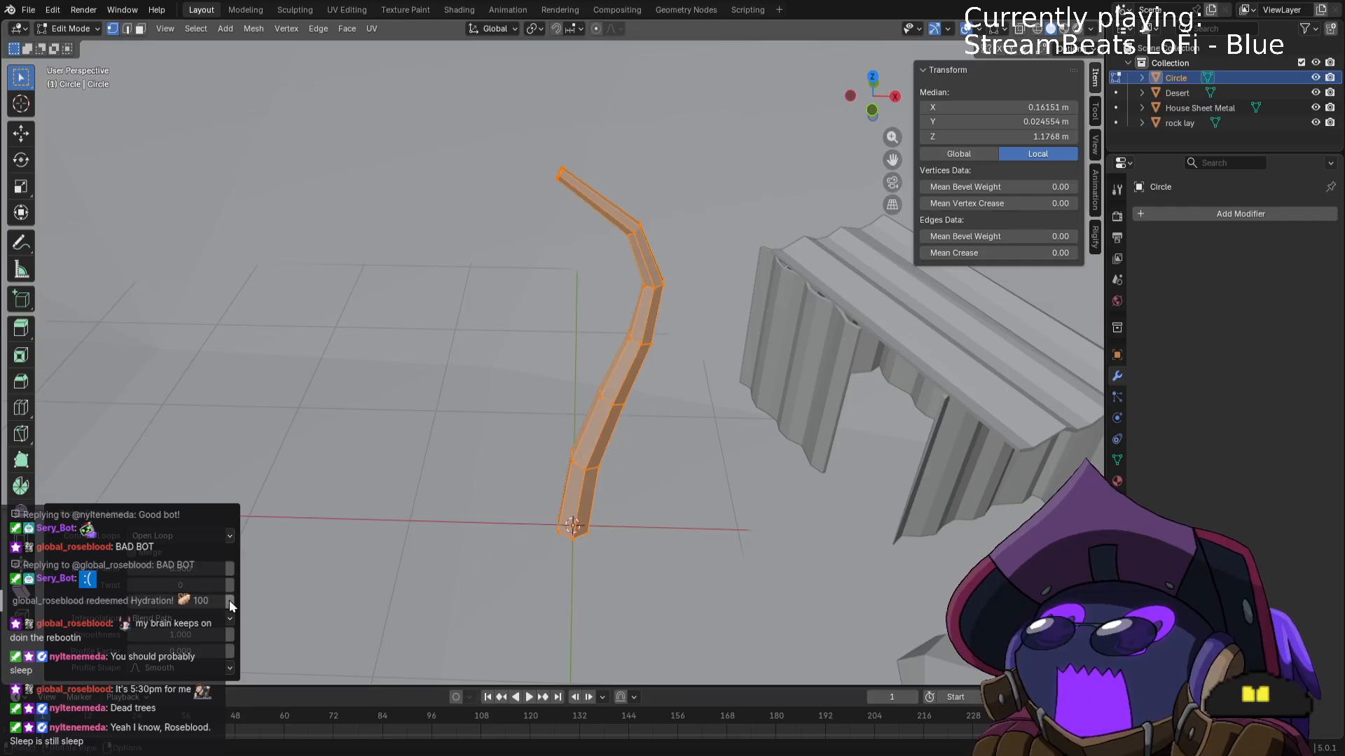
click(229, 600)
click(229, 583)
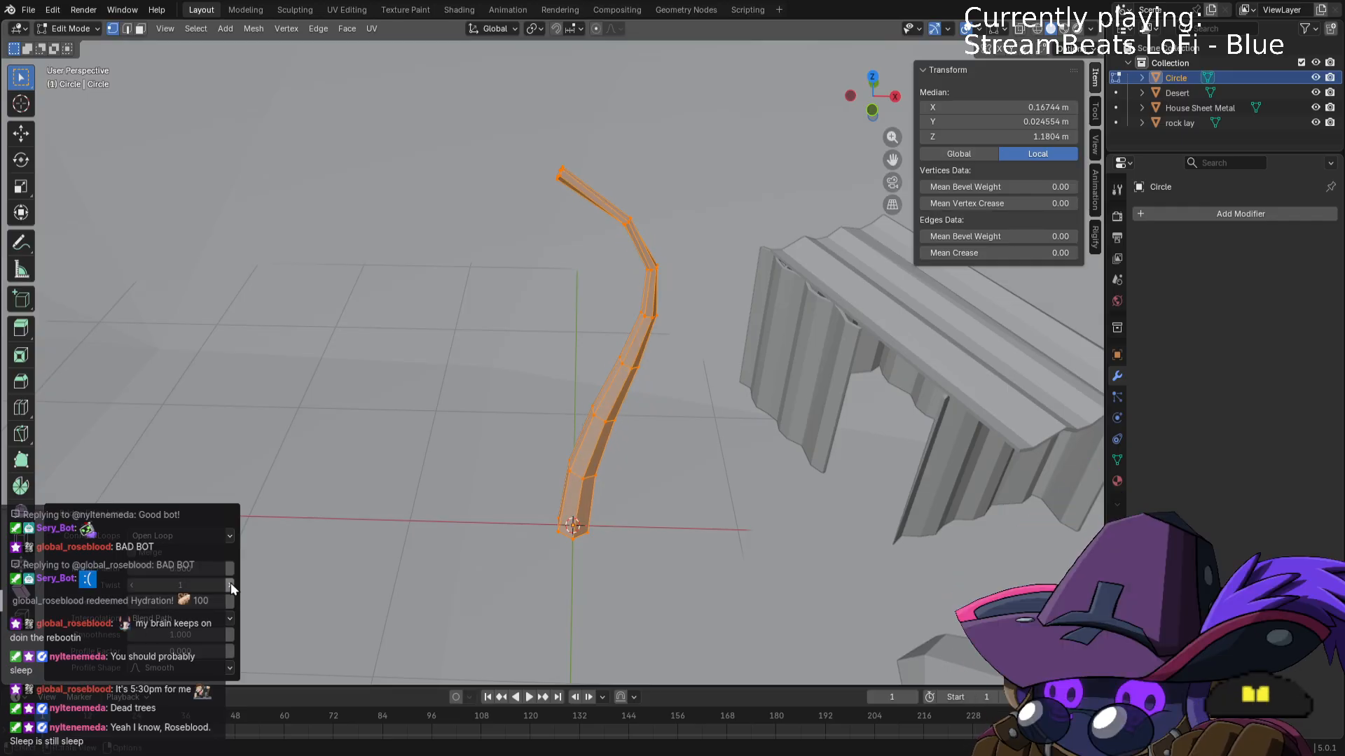
click(132, 586)
click(645, 196)
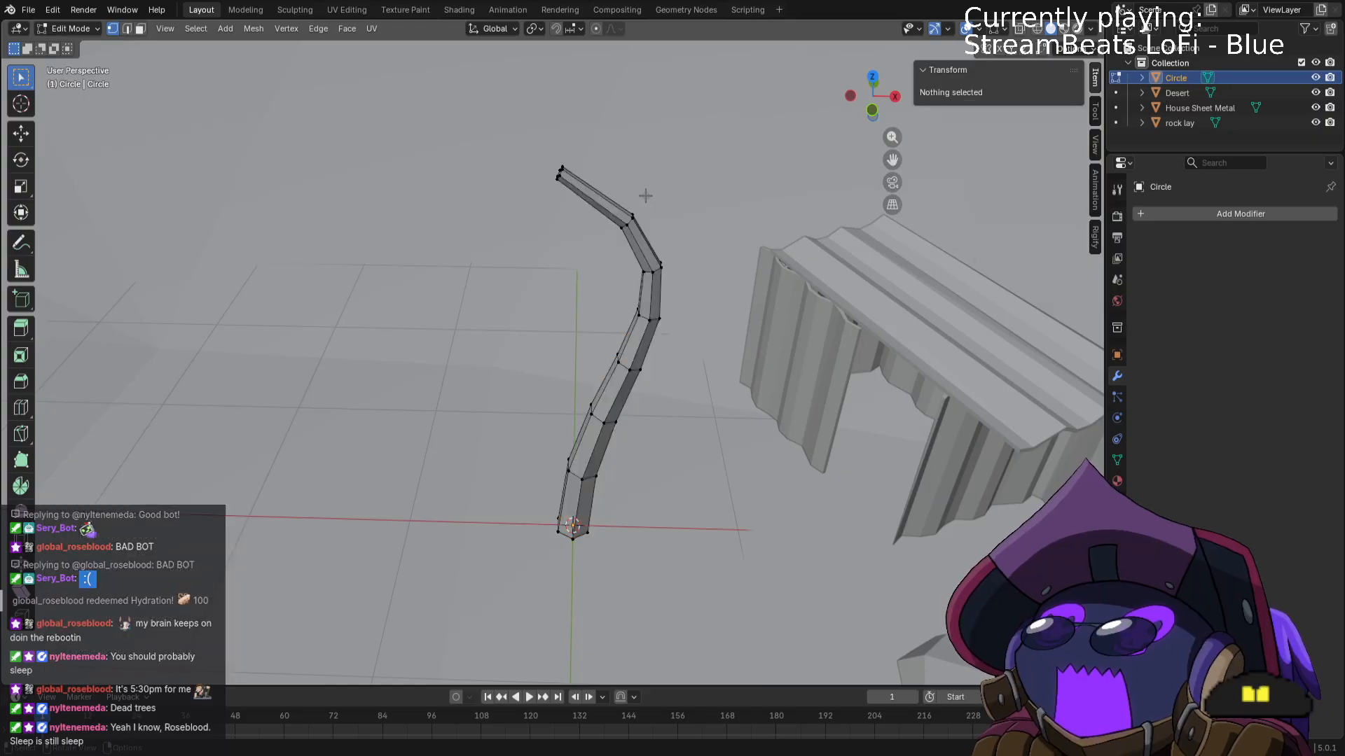
Try to move the edge loop just below the trunk's tip about -0.43 m along the X axis.
alt+click(653, 243)
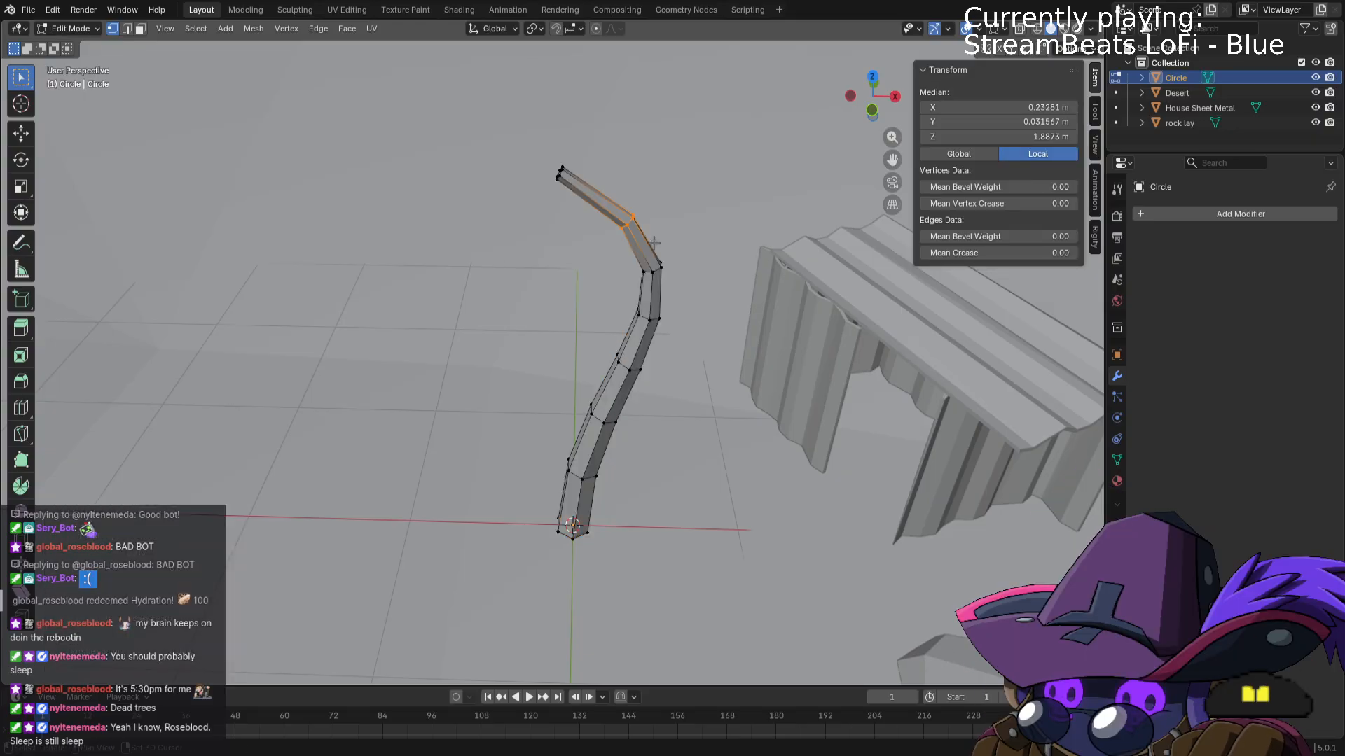
alt+click(654, 243)
key(g)
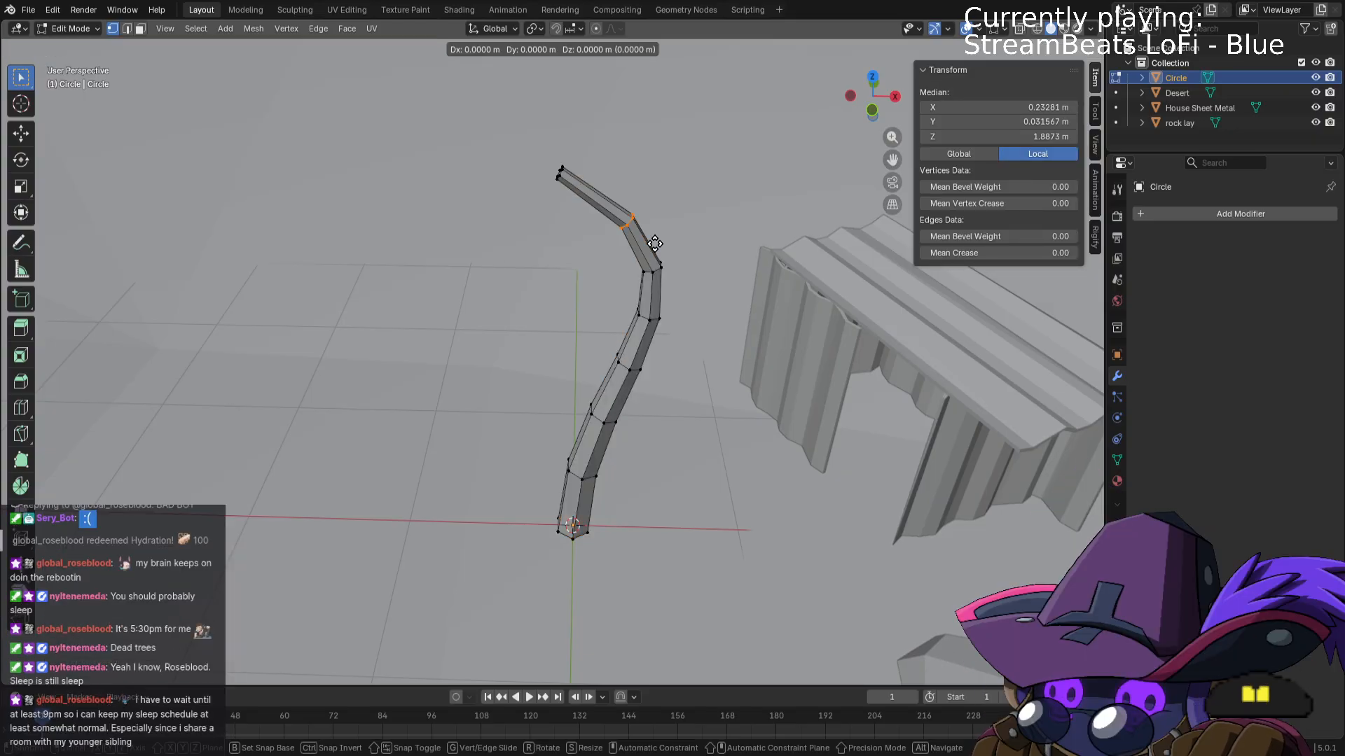
key(x)
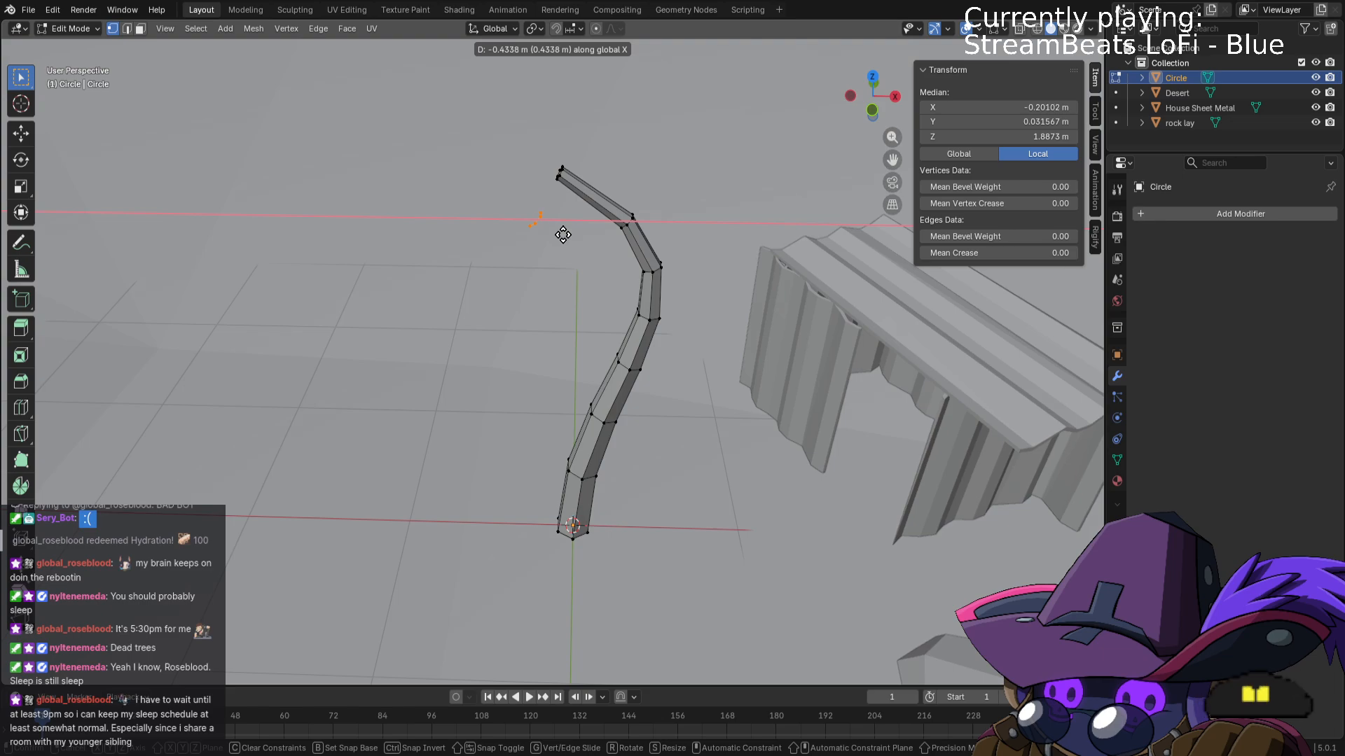
click(563, 235)
key(ctrl+z)
key(ctrl+z)
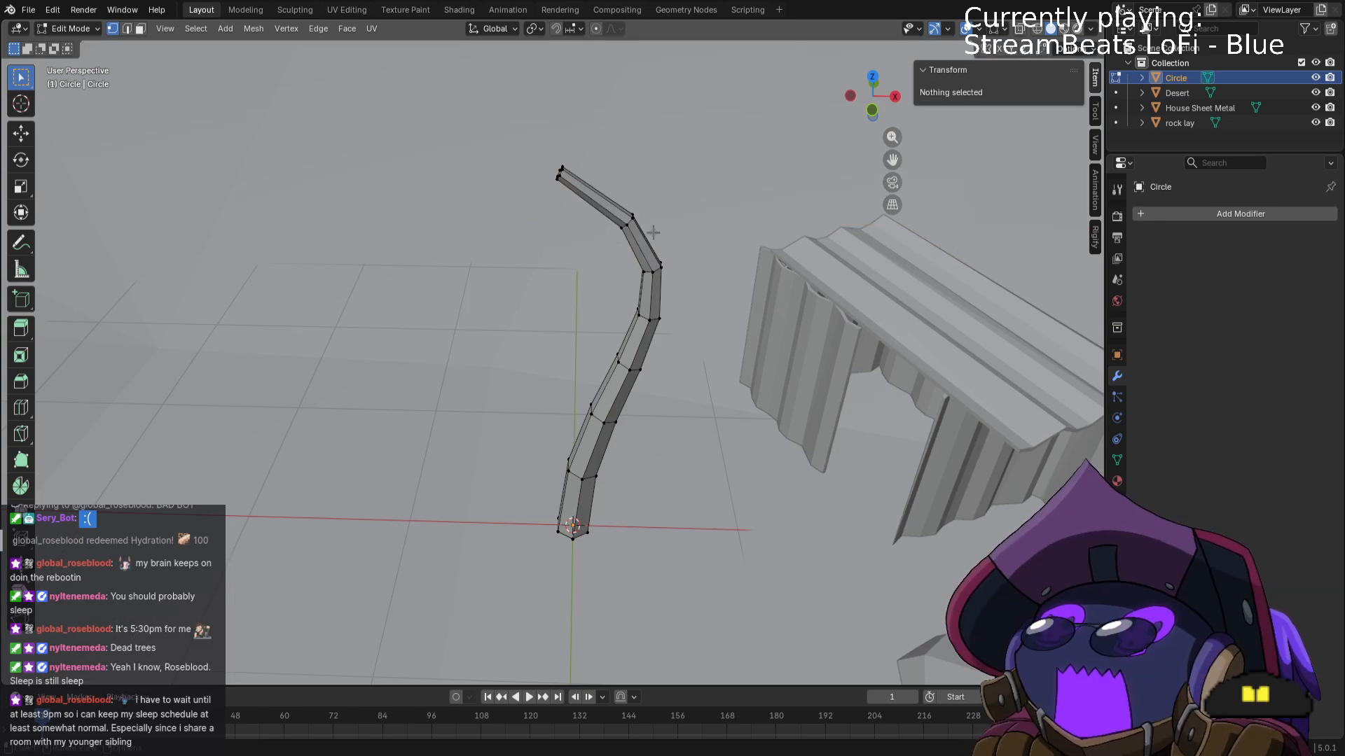
In wireframe shading, duplicate the edge loop just below the trunk's tip and place the copy at about X -0.26 m, Y -0.25 m, Z 1.49 m.
key(t)
key(z)
click(583, 234)
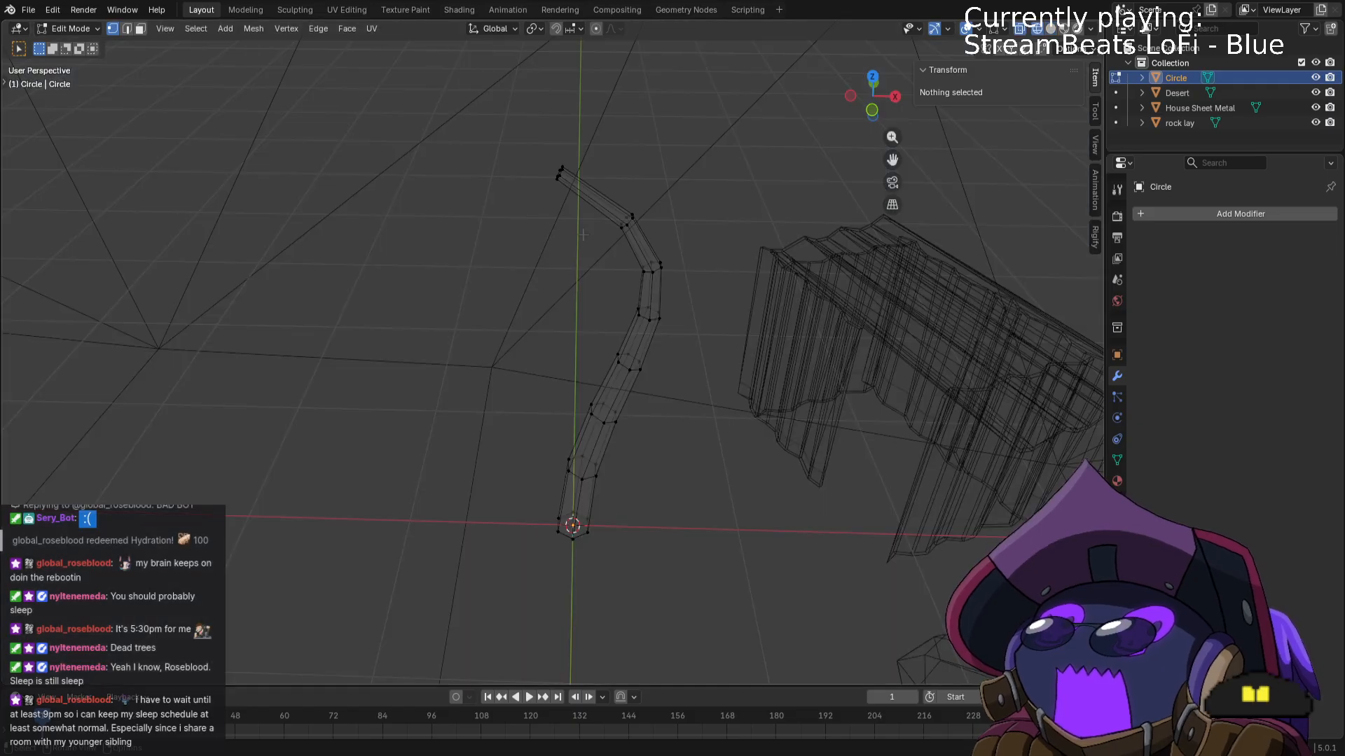
drag(615, 203, 643, 240)
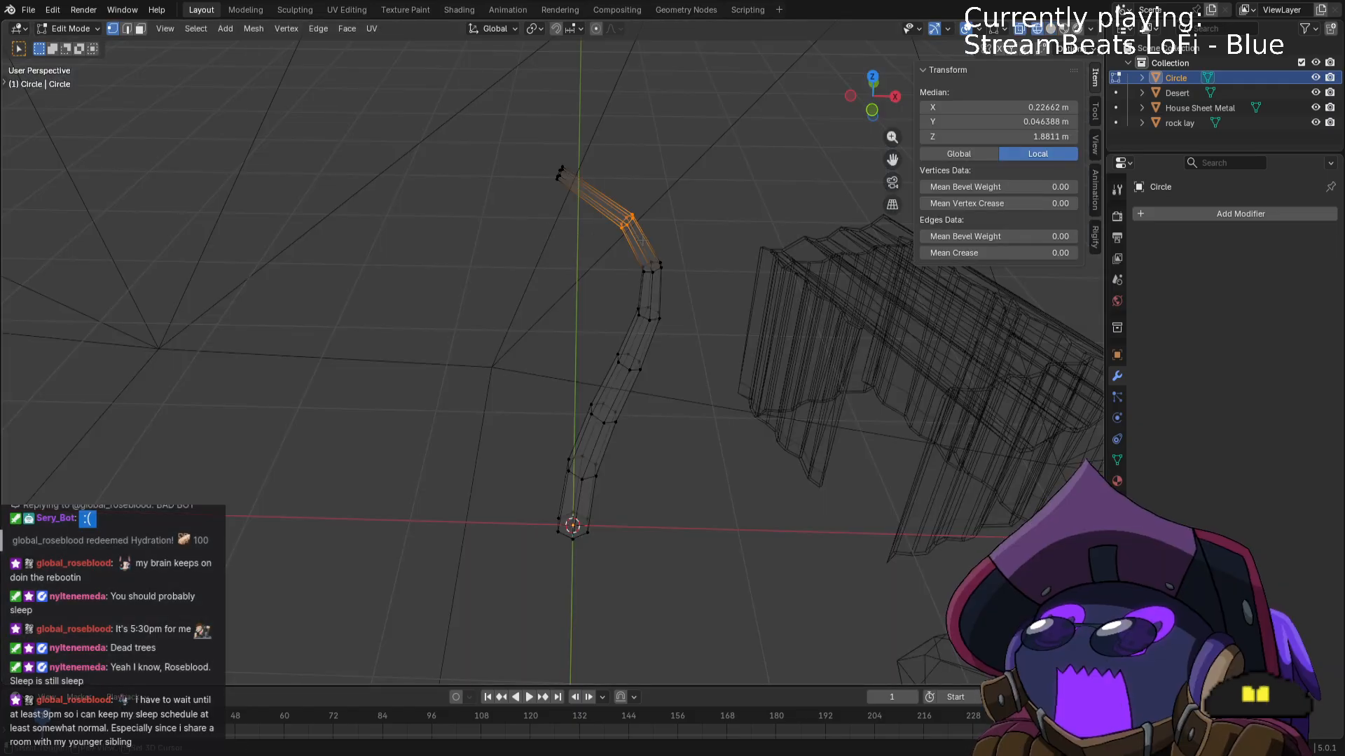
key(g)
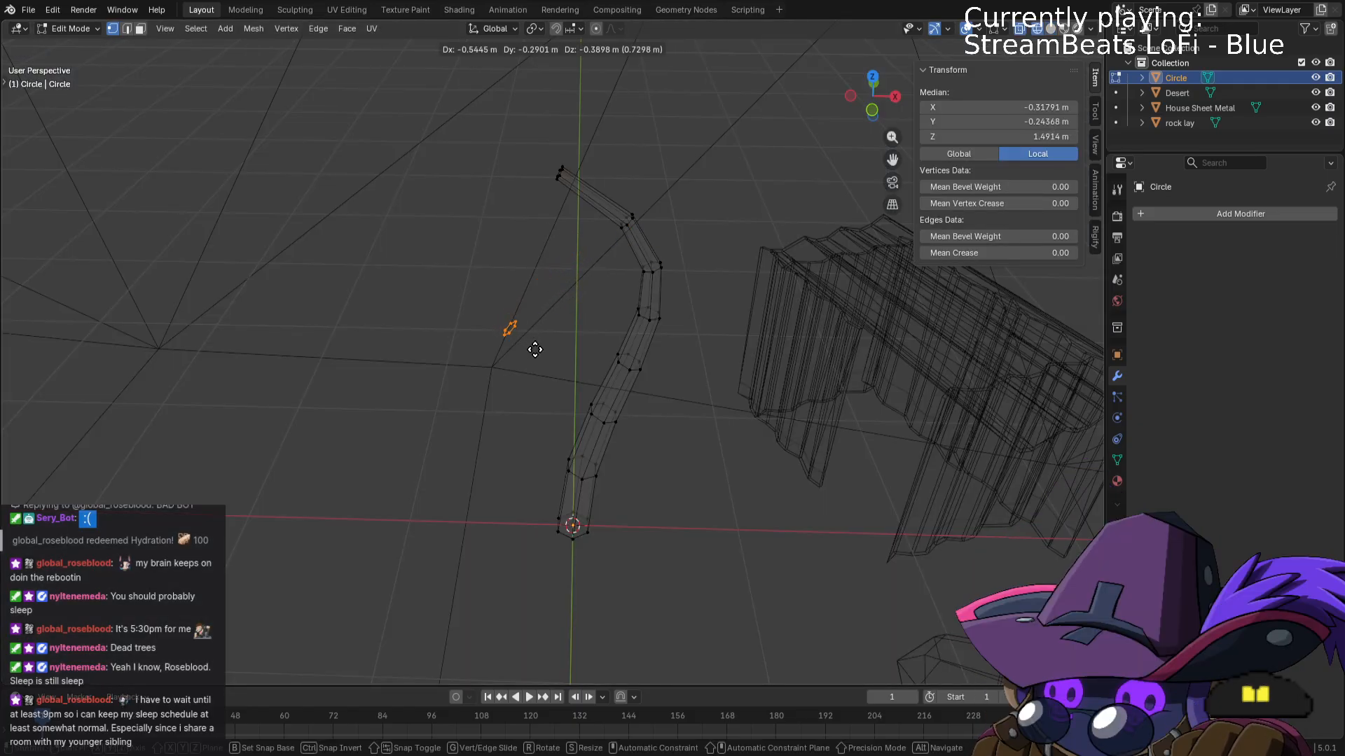
click(538, 347)
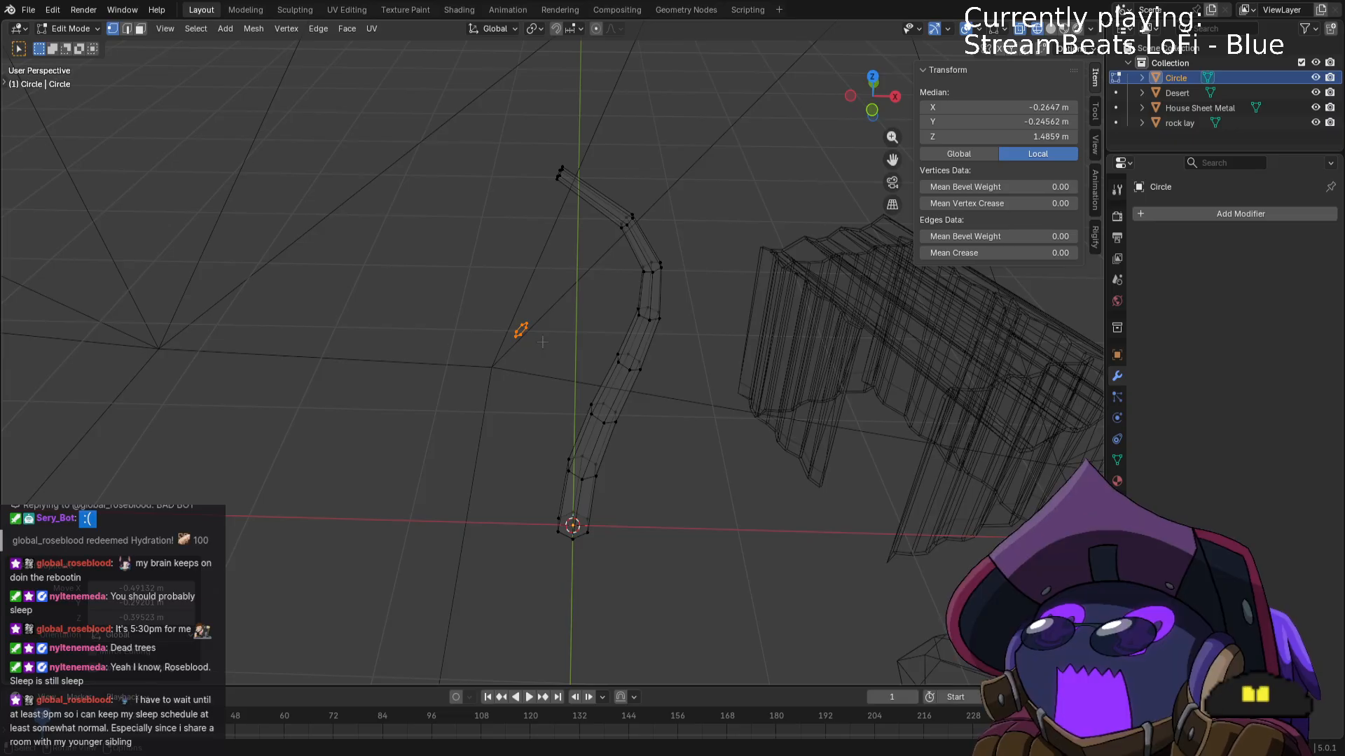
Rotate the copied hexagon in top orthographic view to angle it as a branch end.
key(KP_7)
key(r)
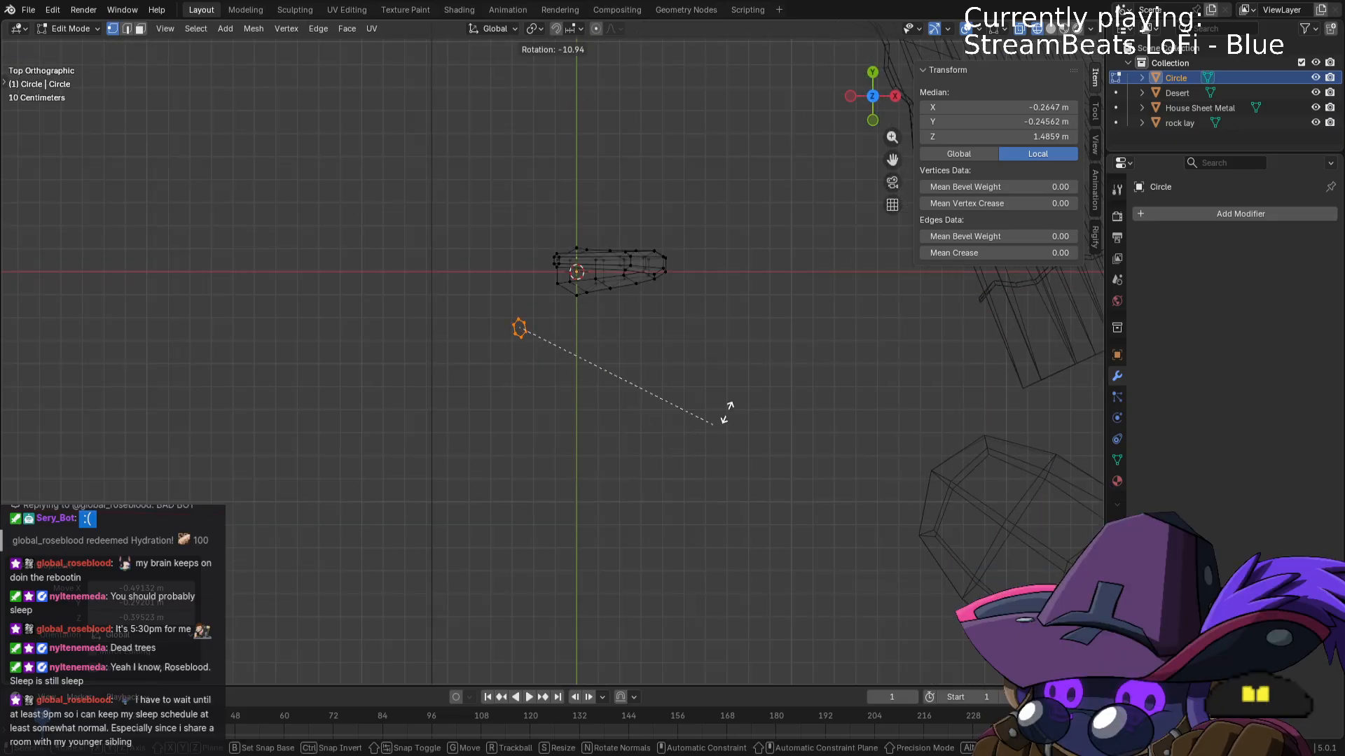
click(792, 201)
Try to bridge the trunk loop below the tip to the copied hexagon with several cuts, and undo the bridge.
middle_drag(792, 201, 648, 224)
drag(690, 262, 690, 263)
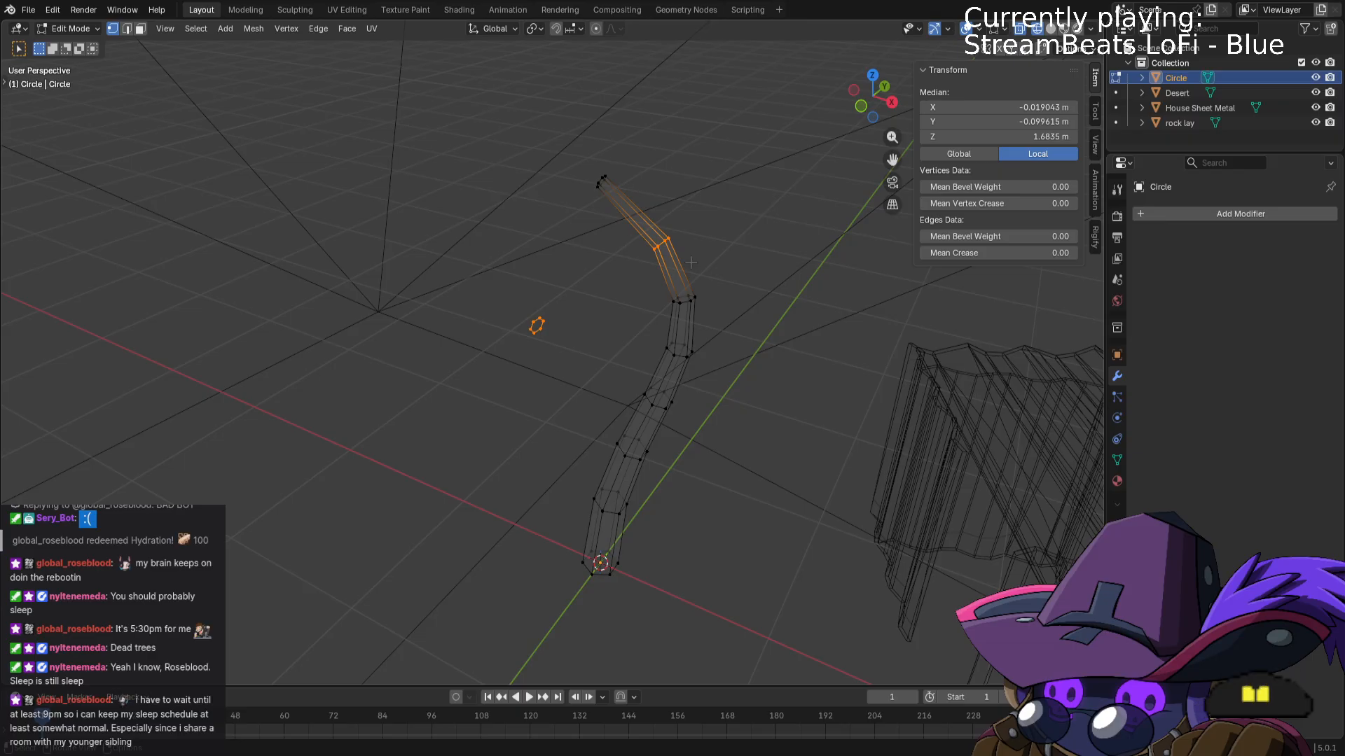
right_click(692, 263)
click(691, 263)
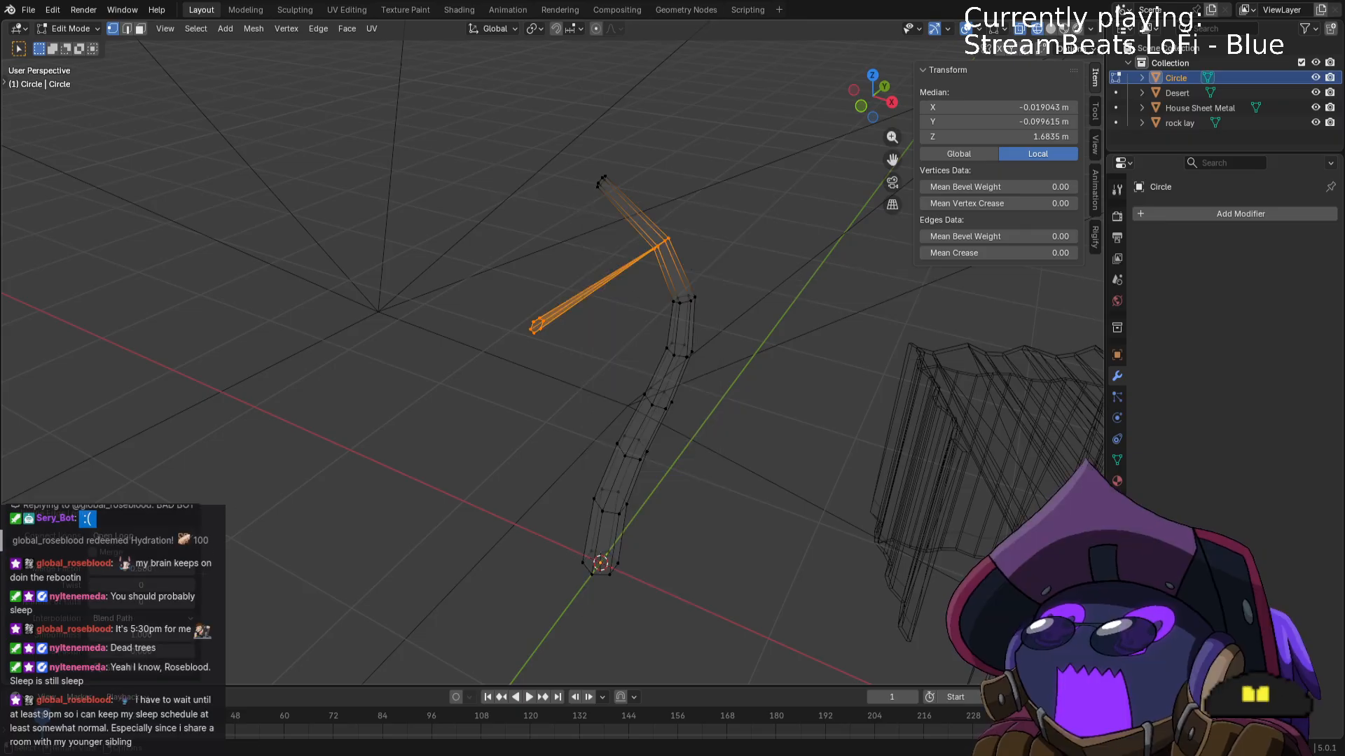
click(189, 604)
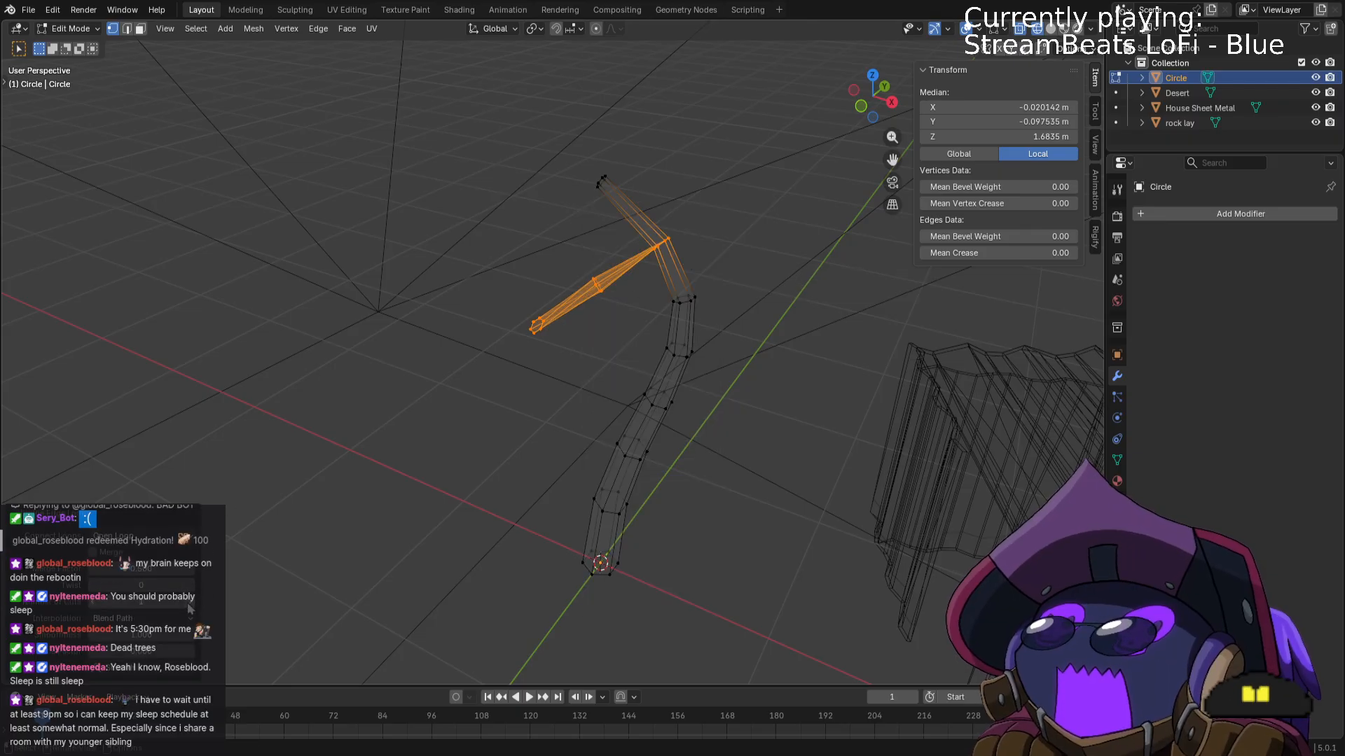
click(190, 608)
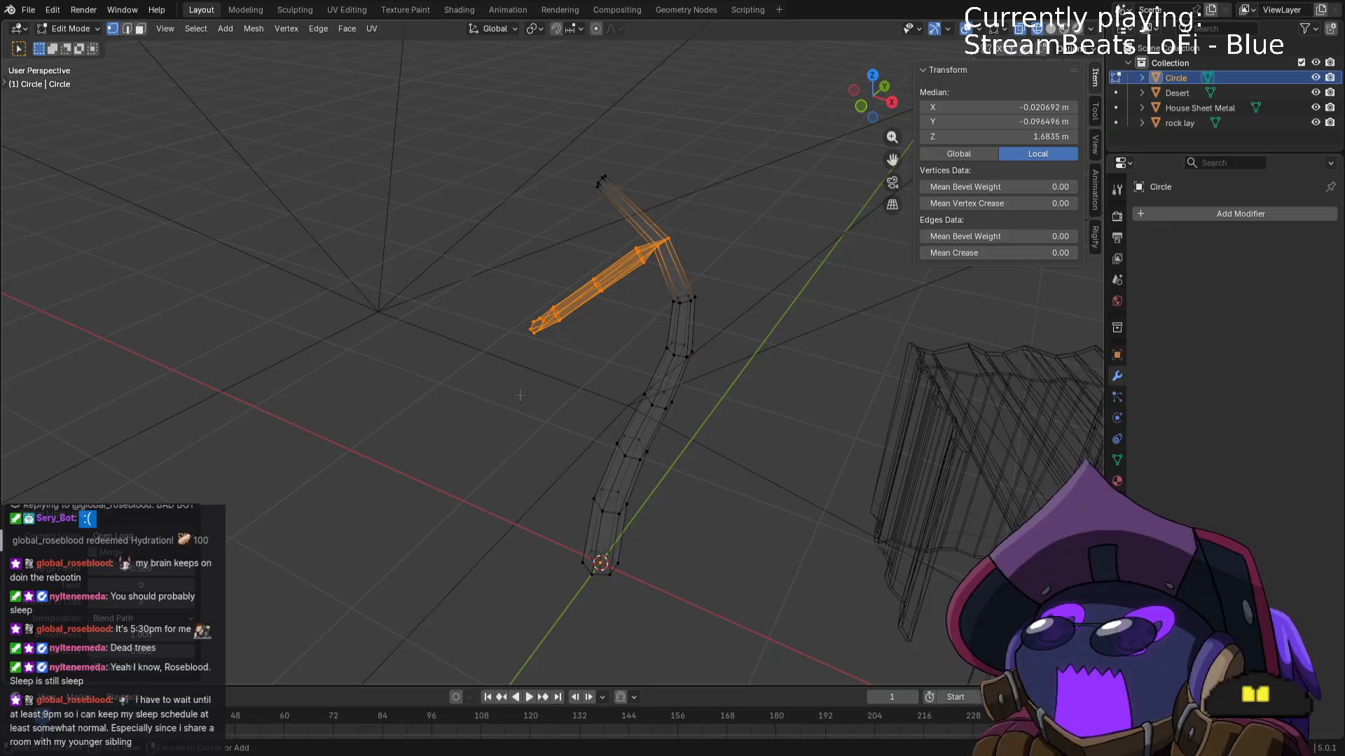
key(ctrl+z)
key(g)
key(z)
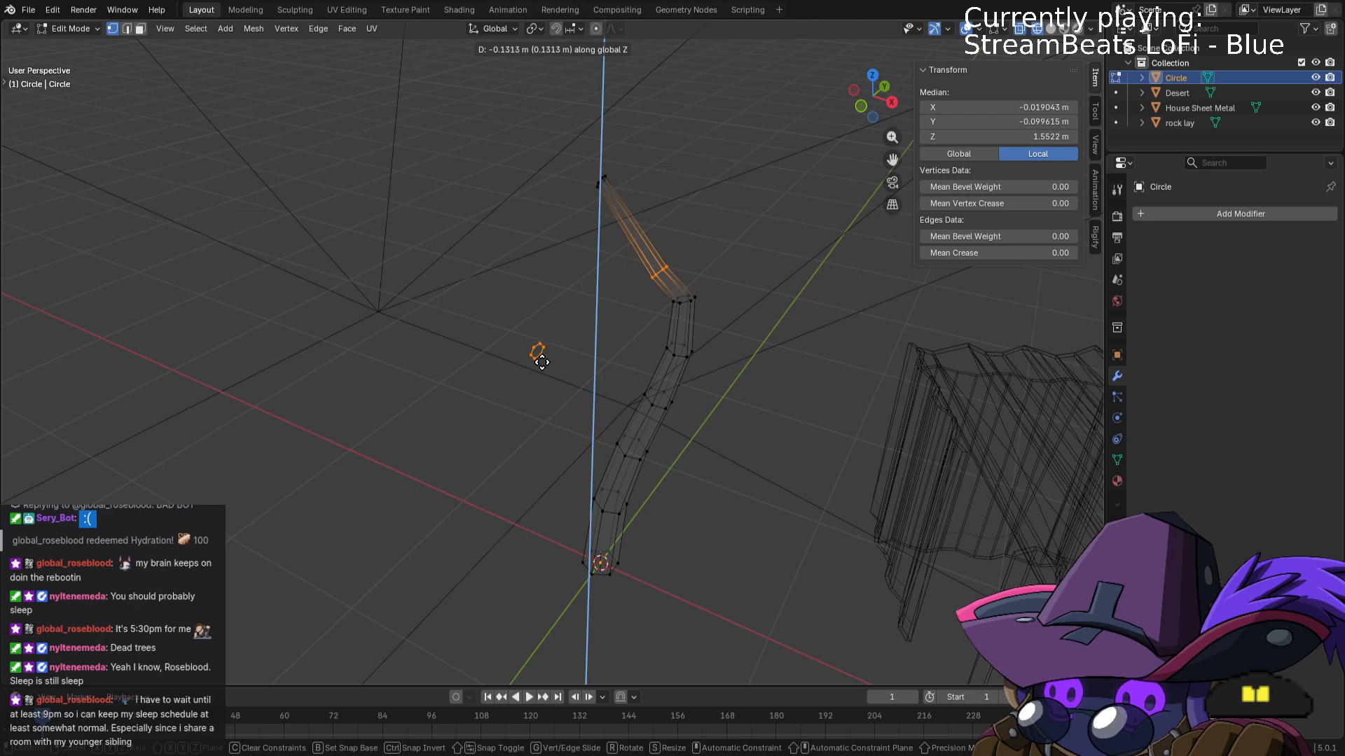
key(Escape)
Select only the copied hexagon and lower it along the global Z axis to a median height of about 1.07 m.
drag(509, 293, 568, 364)
key(g)
key(z)
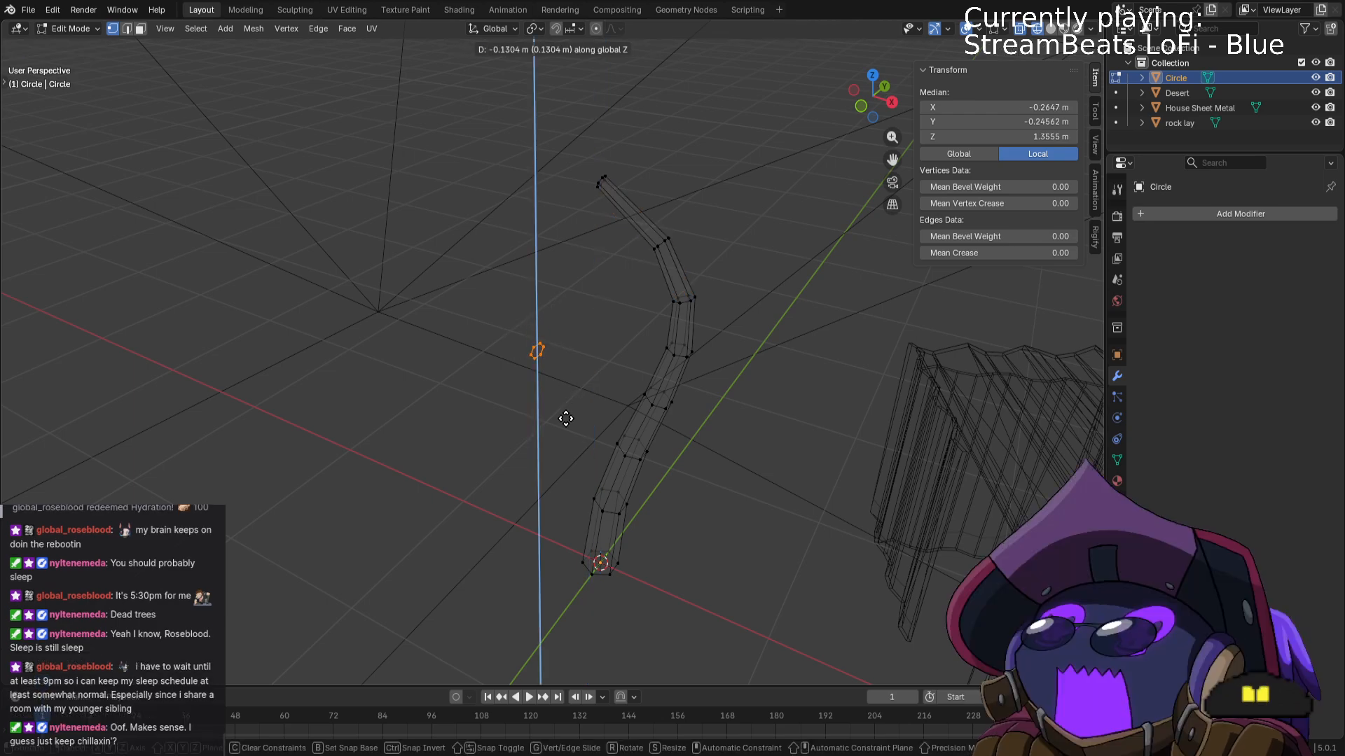
click(614, 405)
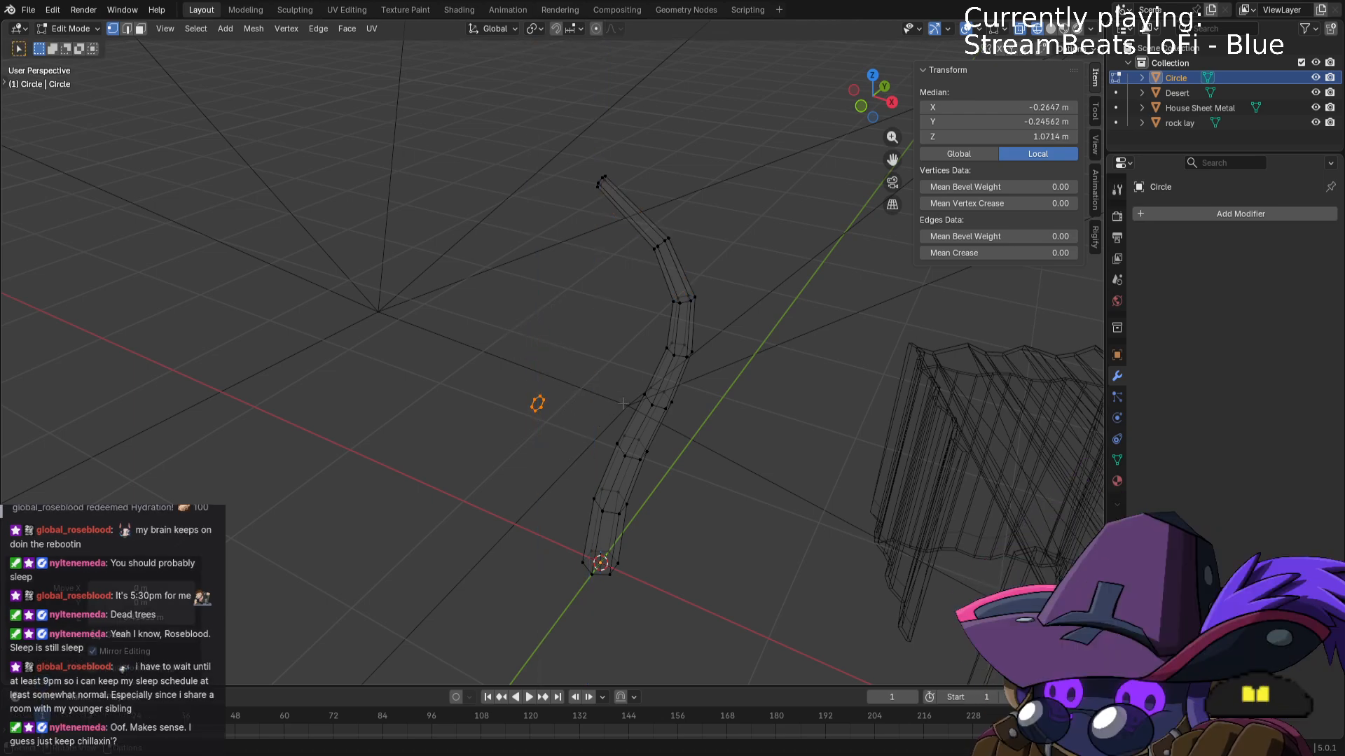
Bridge the trunk loop below the tip to the lowered hexagon with Bridge Edge Loops using three cuts, and deselect the mesh.
drag(669, 288, 731, 340)
shift+drag(687, 243, 736, 325)
drag(633, 226, 702, 254)
drag(497, 375, 560, 429)
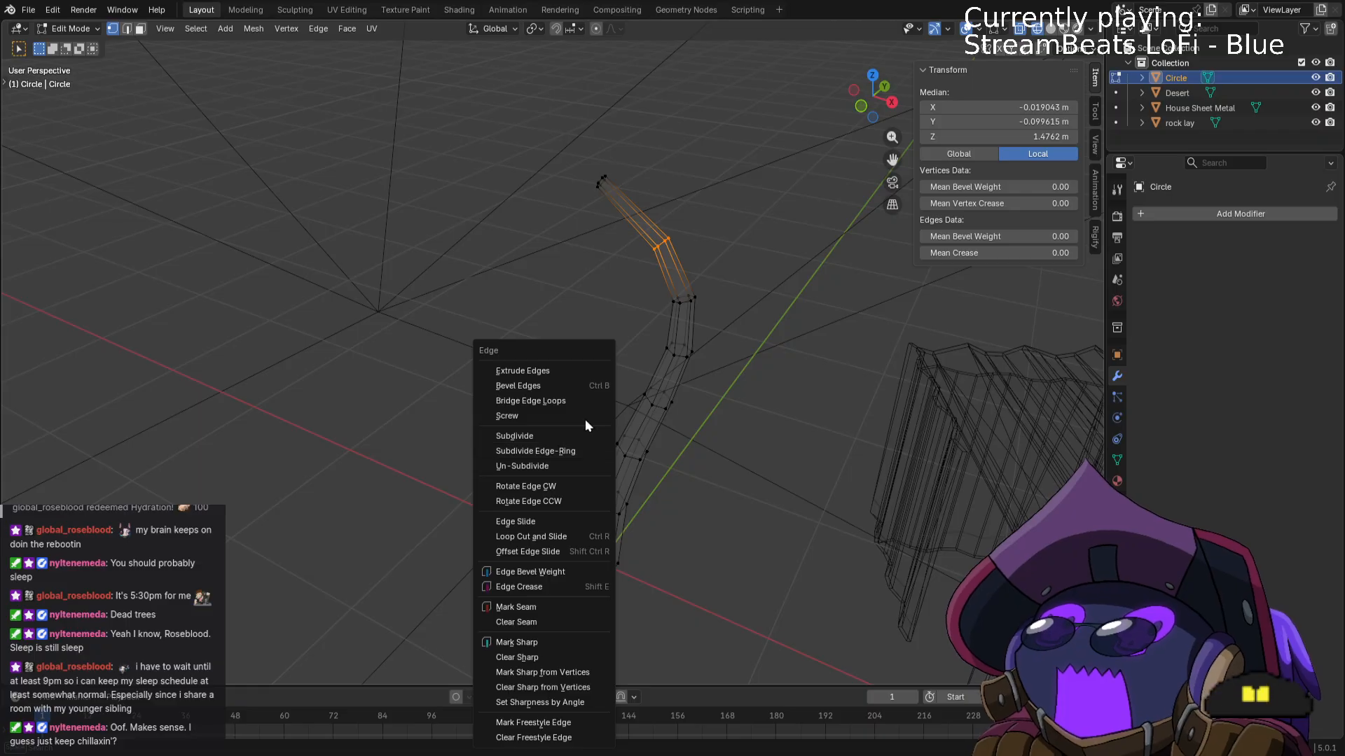
click(586, 397)
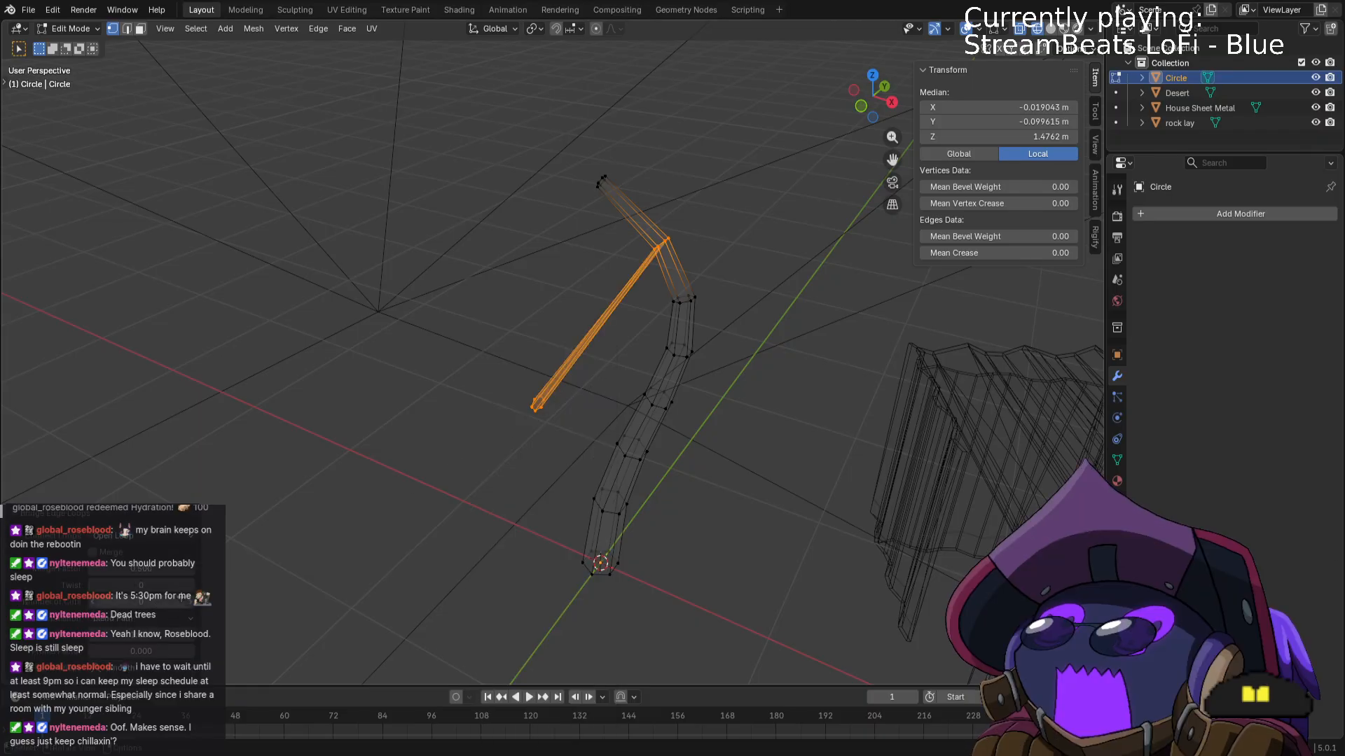
click(189, 602)
click(190, 602)
click(190, 602)
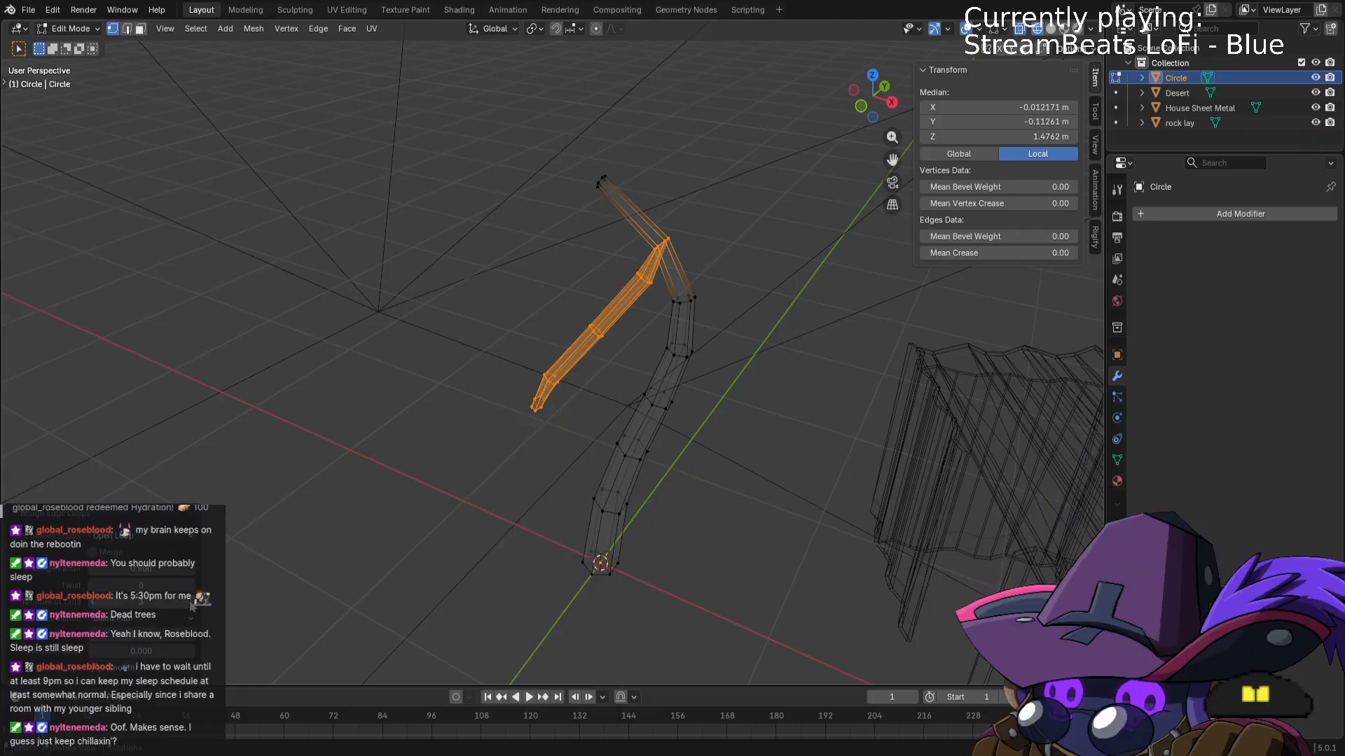
middle_drag(595, 483, 886, 459)
key(alt+a)
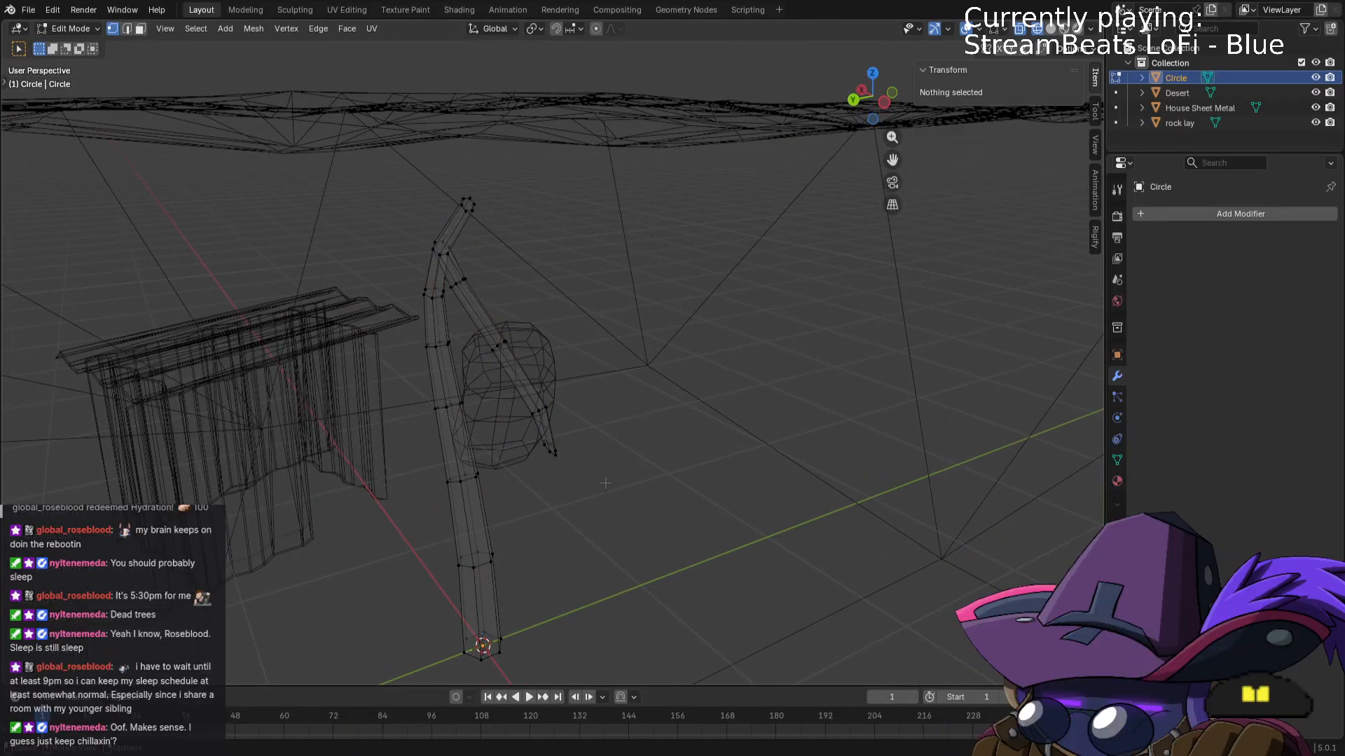
In front orthographic view, duplicate the trunk loop just above the base and place the copy at about X -0.23 m, Z 1.38 m.
mouse_move(640, 493)
middle_down()
mouse_move(625, 496)
mouse_move(659, 508)
middle_up()
drag(535, 428, 618, 462)
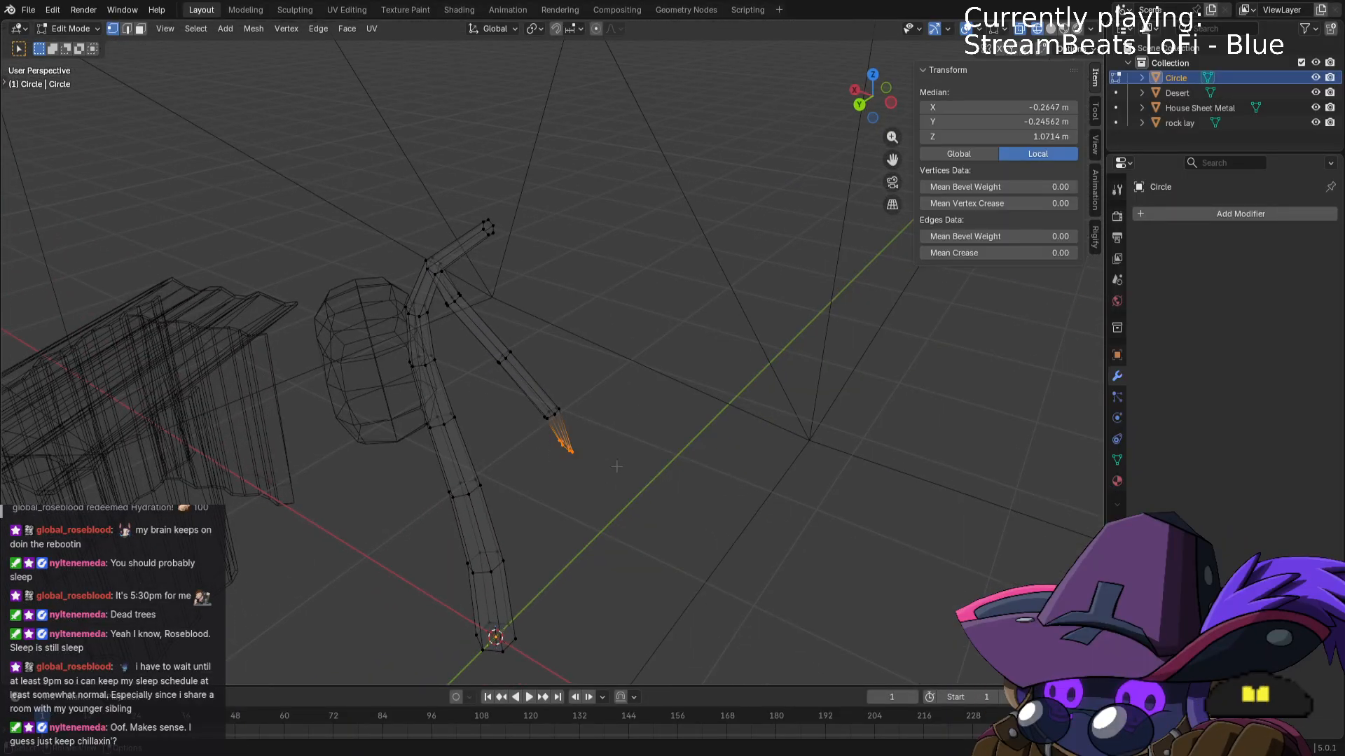
drag(469, 201, 541, 267)
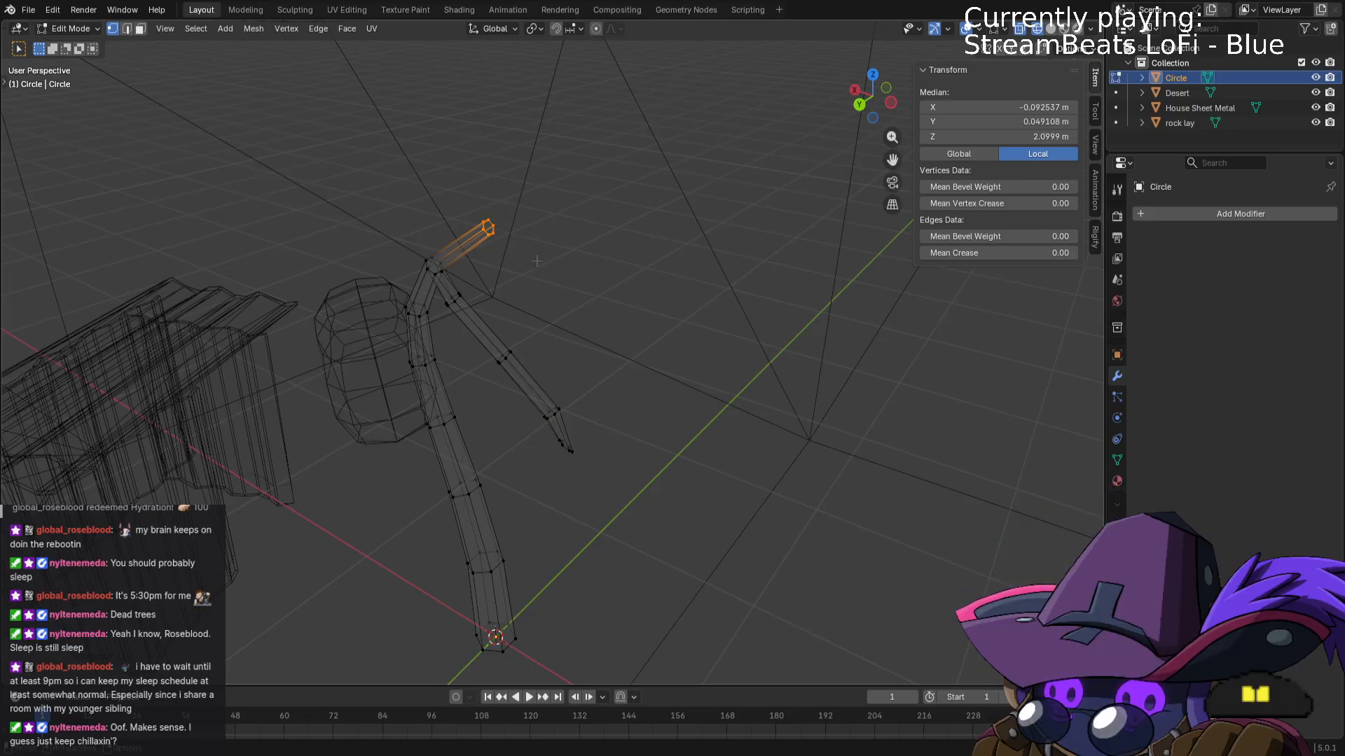
drag(464, 603, 542, 645)
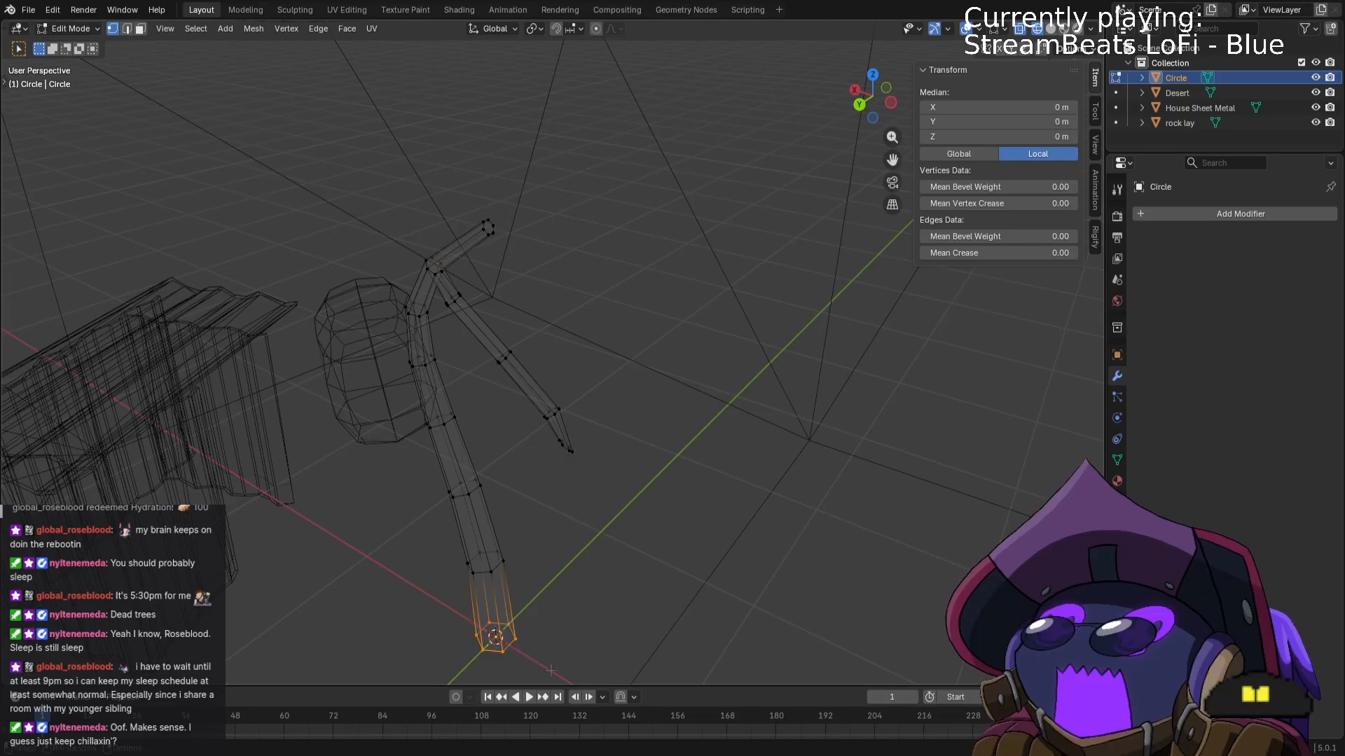
drag(450, 541, 544, 580)
key(KP_7)
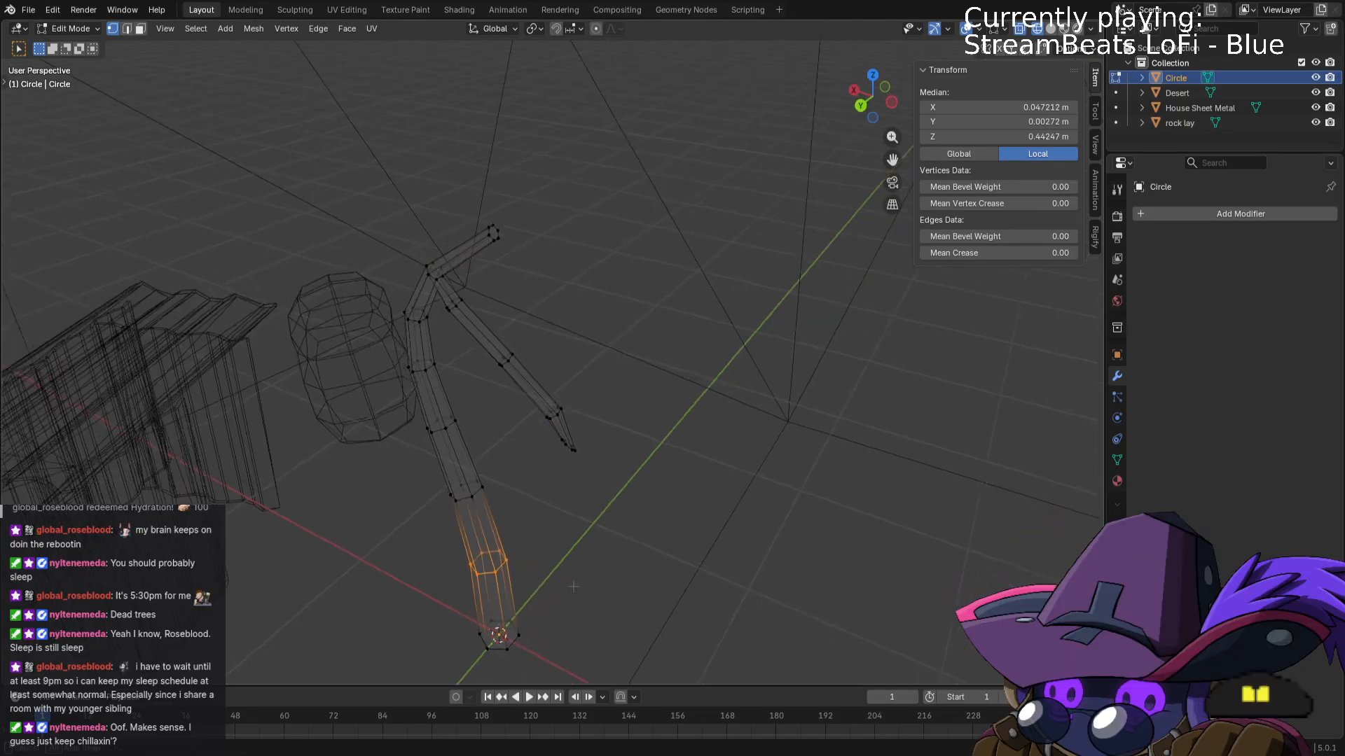
key(KP_1)
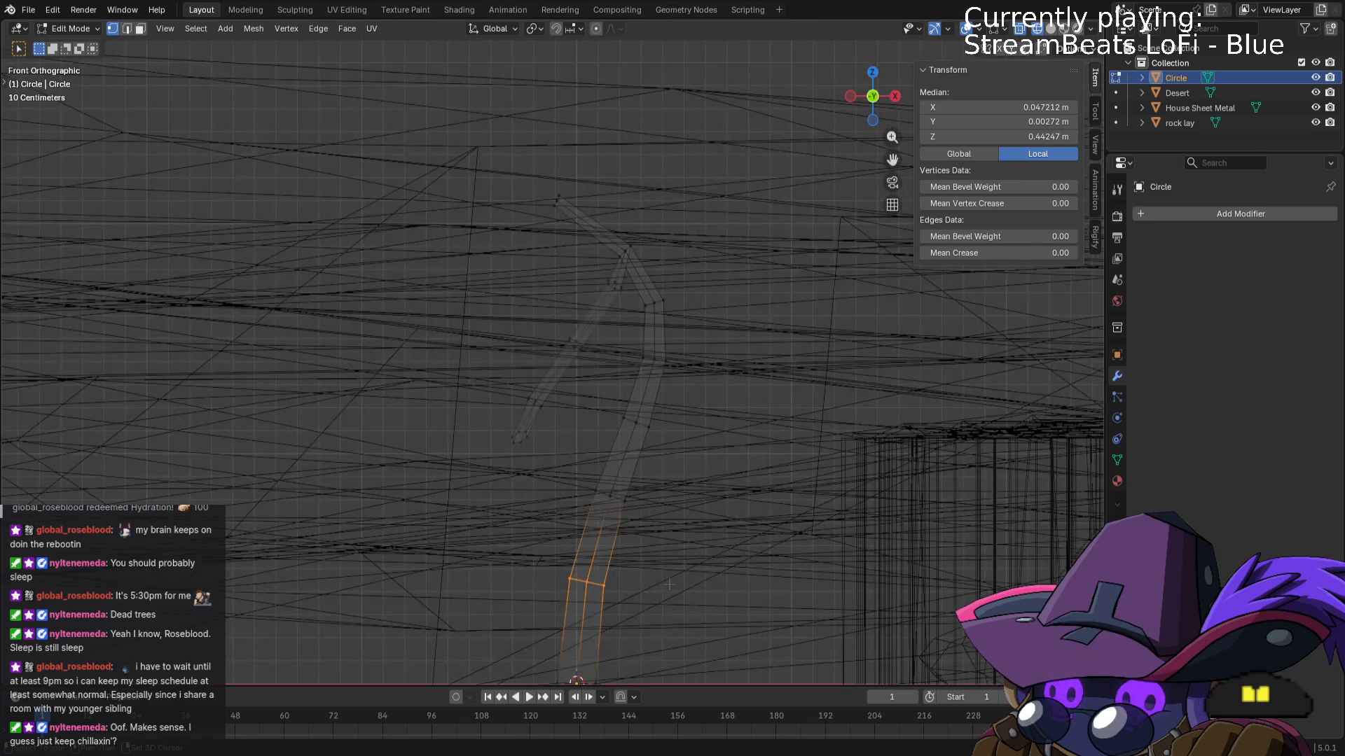
key(g)
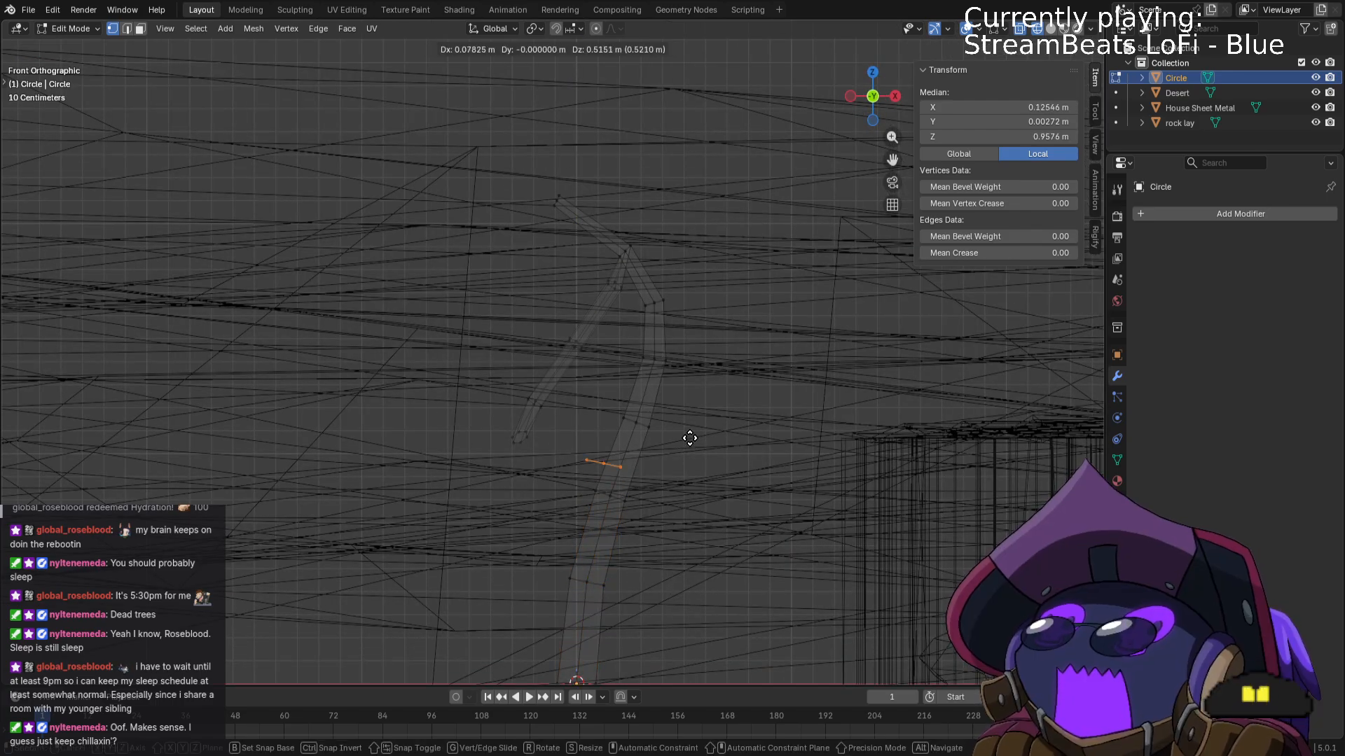
Rotate the copied hexagon and scale it down strongly to form a thin branch tip.
key(r)
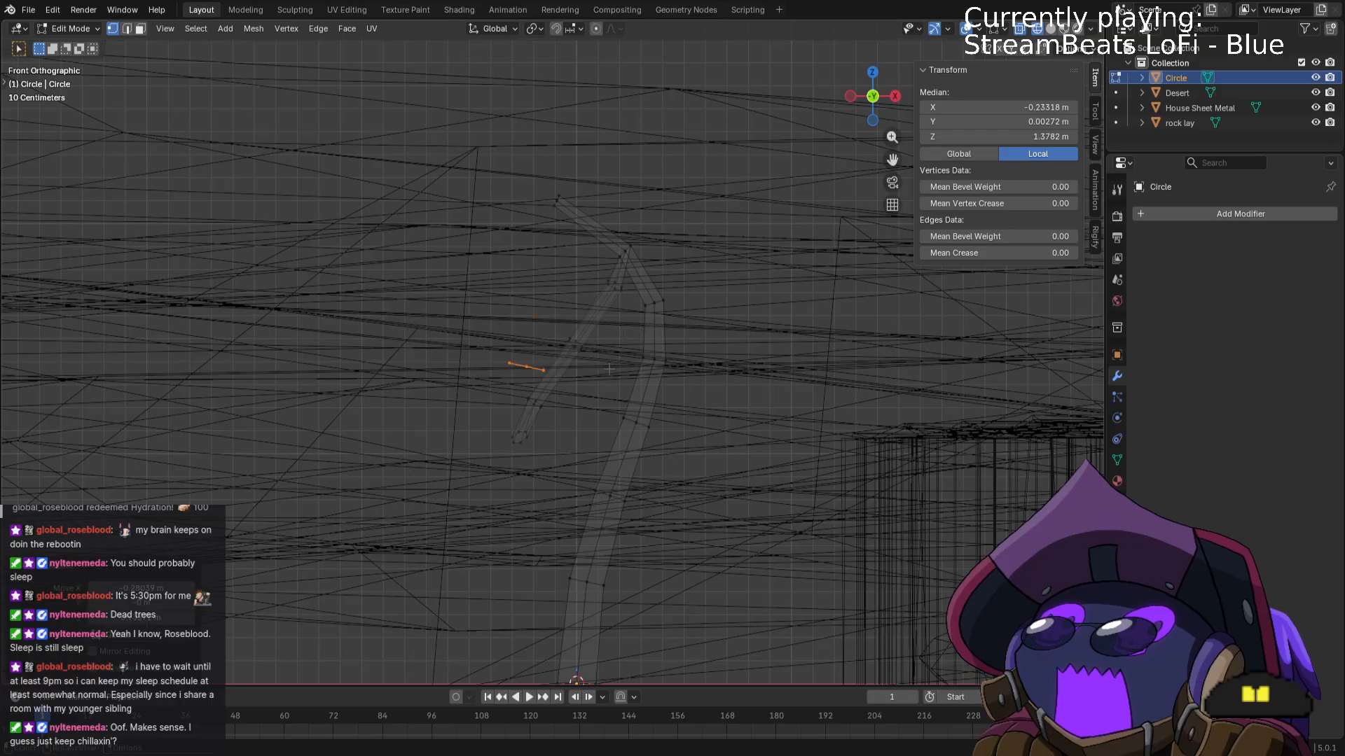
click(644, 225)
middle_drag(674, 338, 742, 407)
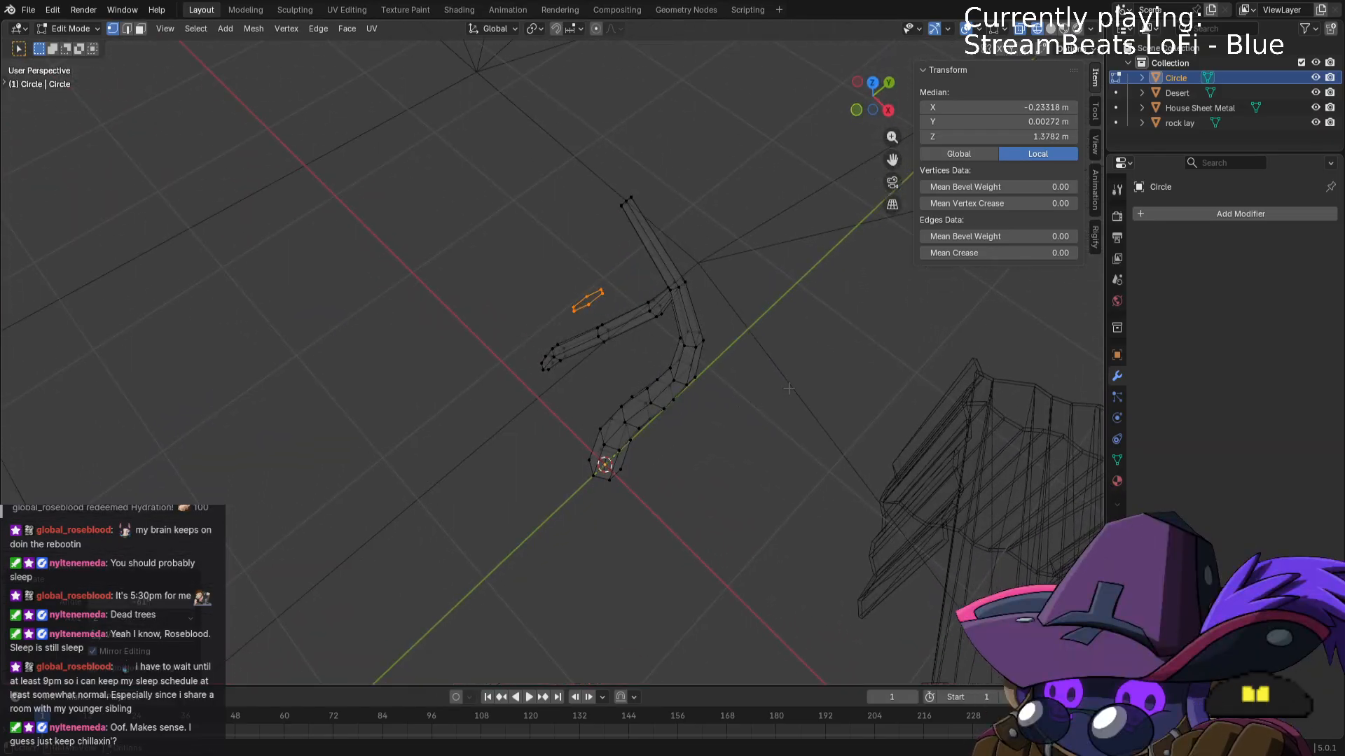
key(r)
click(669, 454)
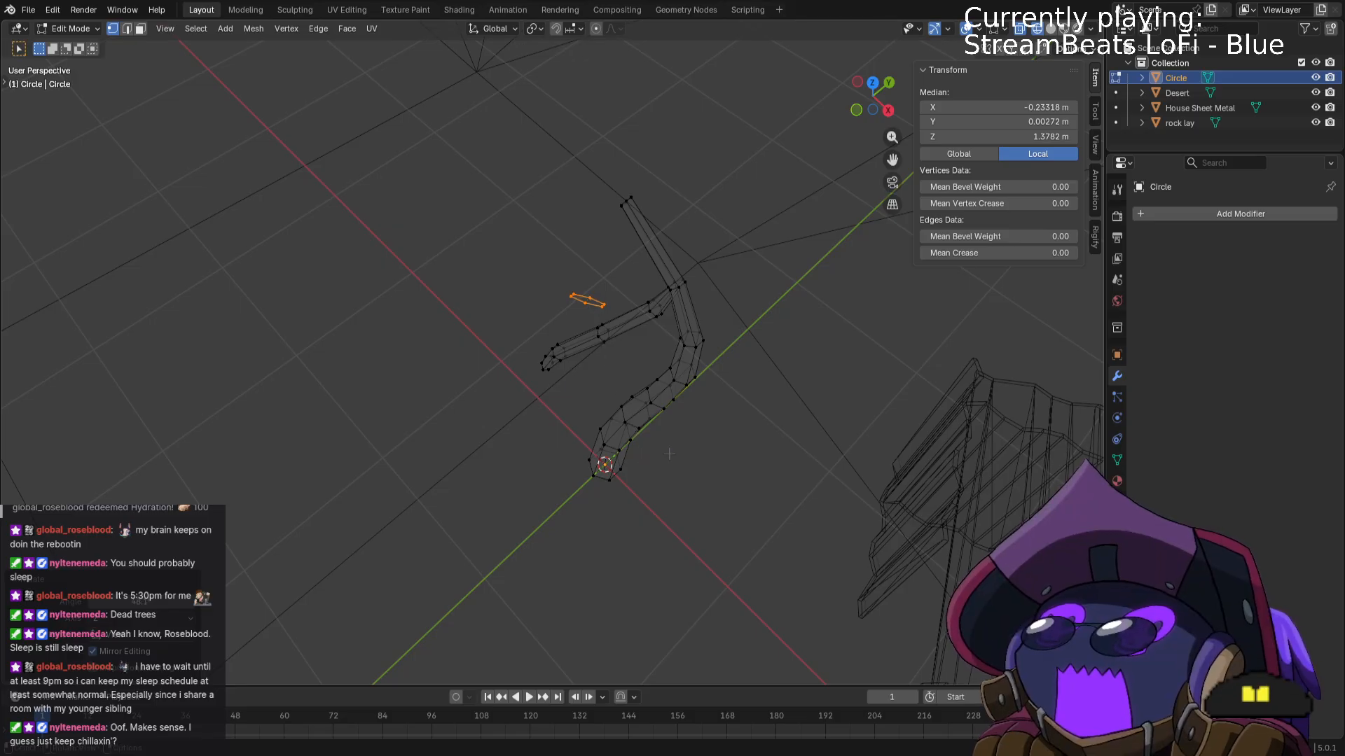
key(s)
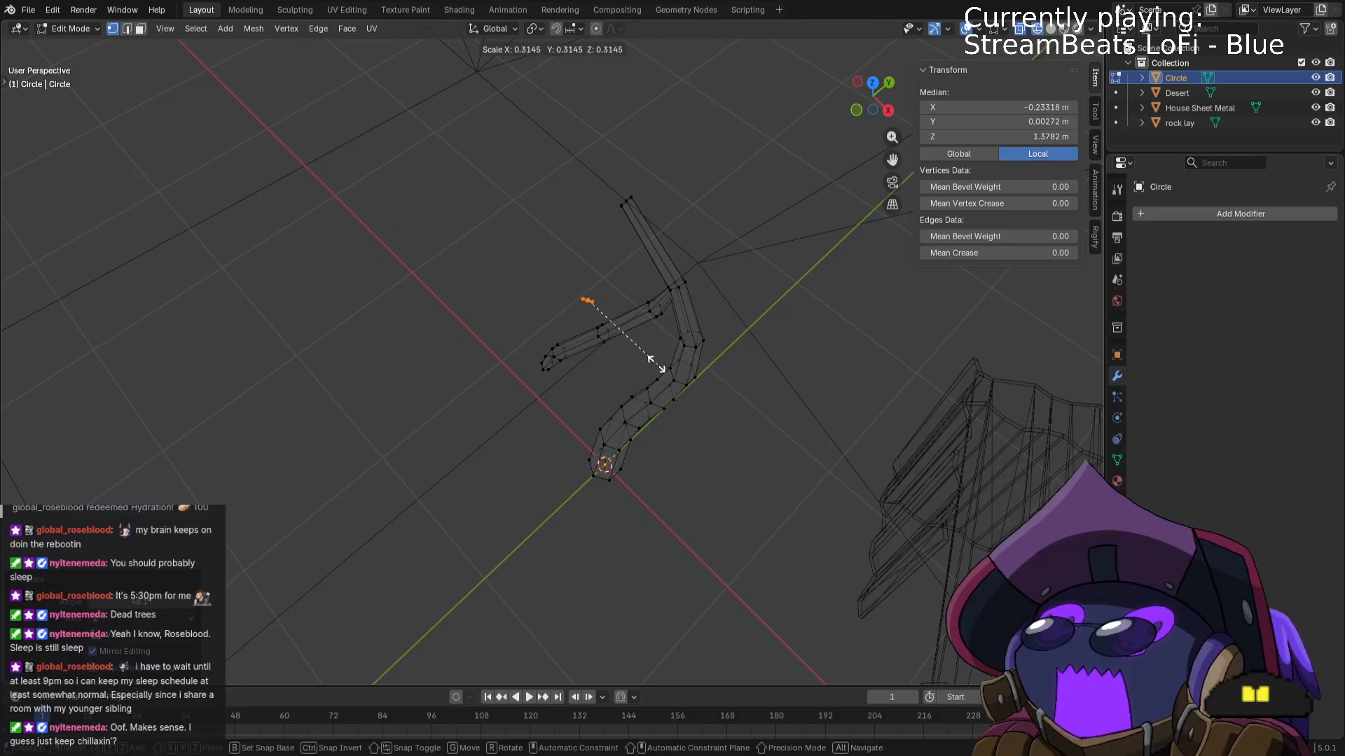
click(608, 315)
Bridge the trunk loop just above the base to the small hexagon using four cuts and a twist of 1.
middle_drag(608, 315, 694, 435)
drag(577, 491, 667, 553)
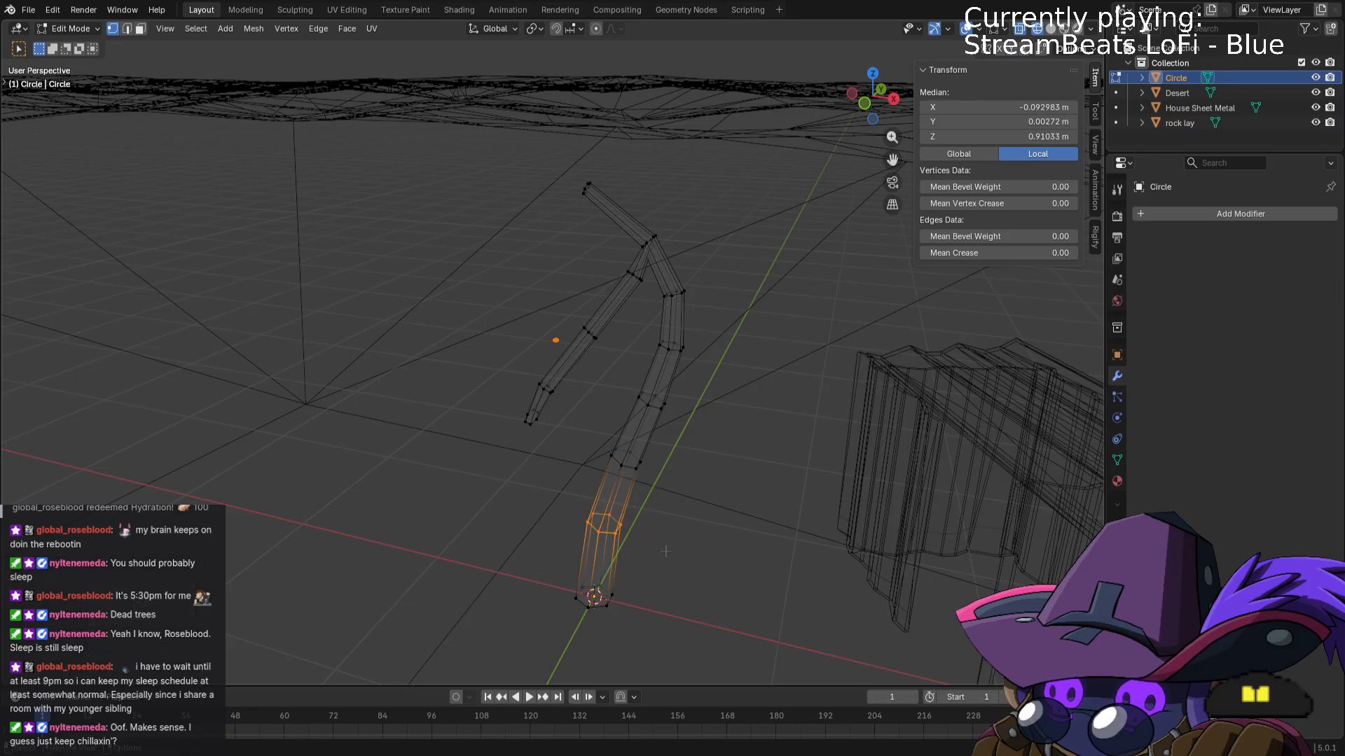
key(ctrl+e)
click(654, 401)
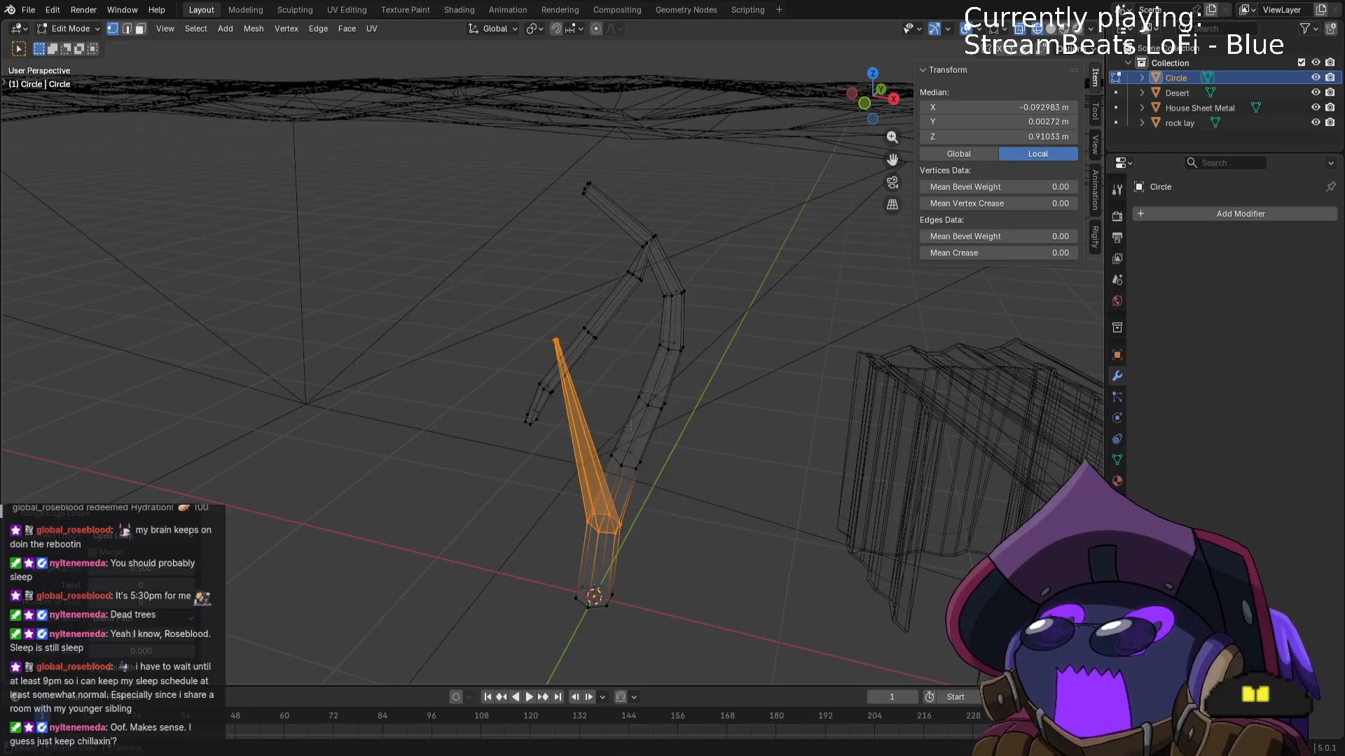
click(192, 604)
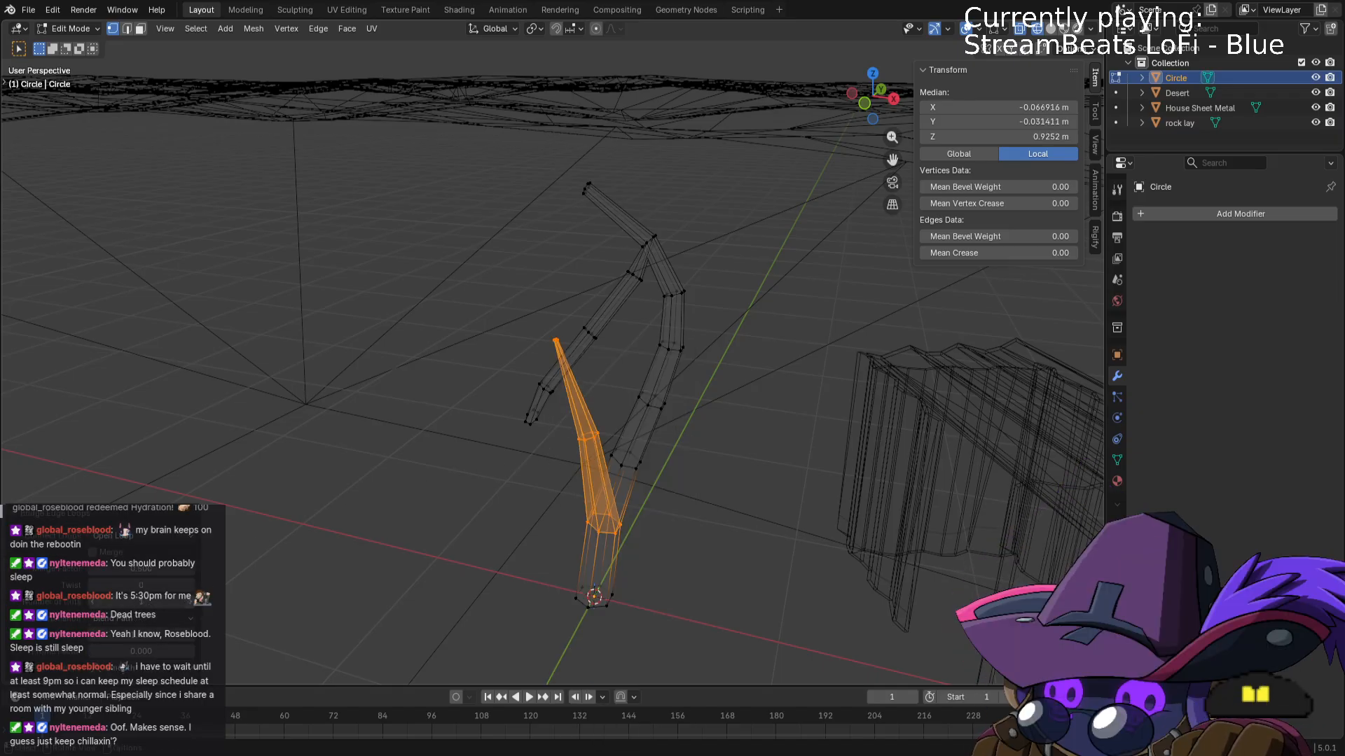
click(192, 604)
click(192, 604)
click(192, 603)
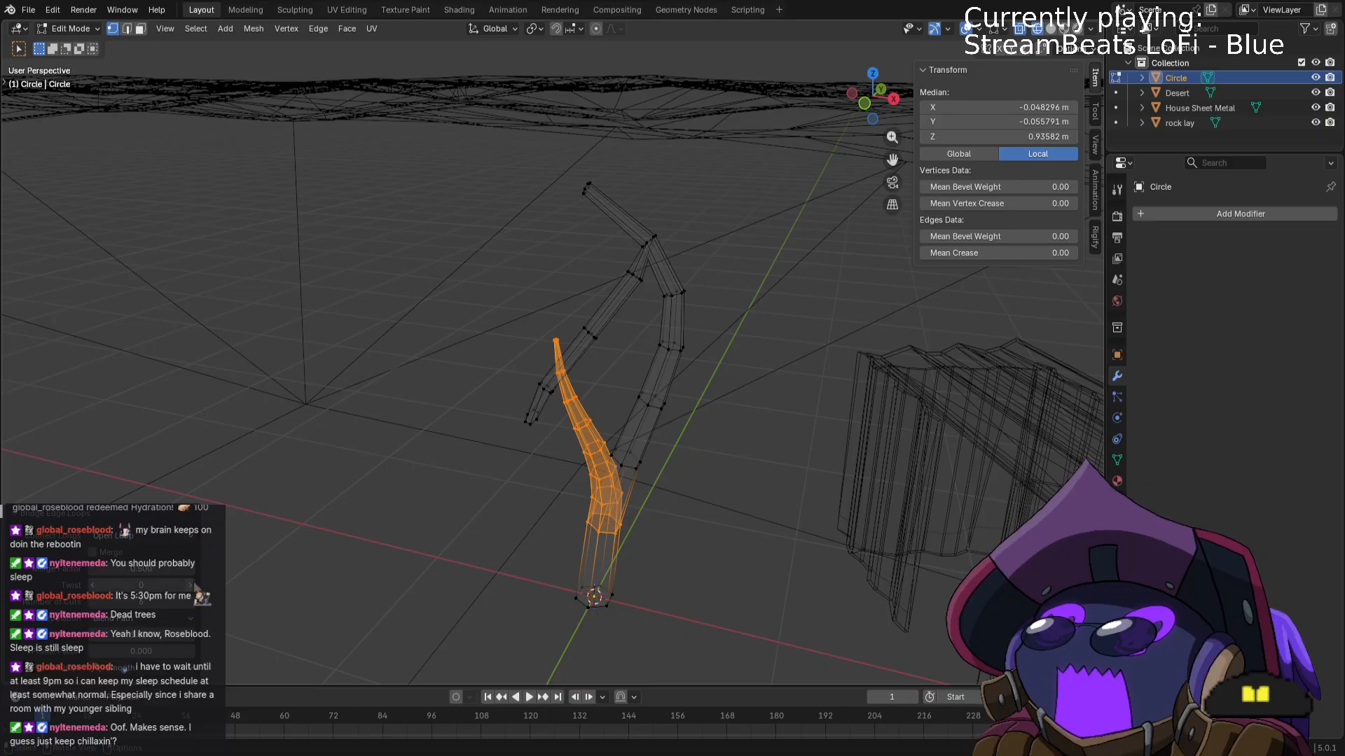
click(191, 585)
Rotate the new lower branch clockwise around the global Z axis, deselect it and return to solid shading.
middle_drag(774, 568, 637, 488)
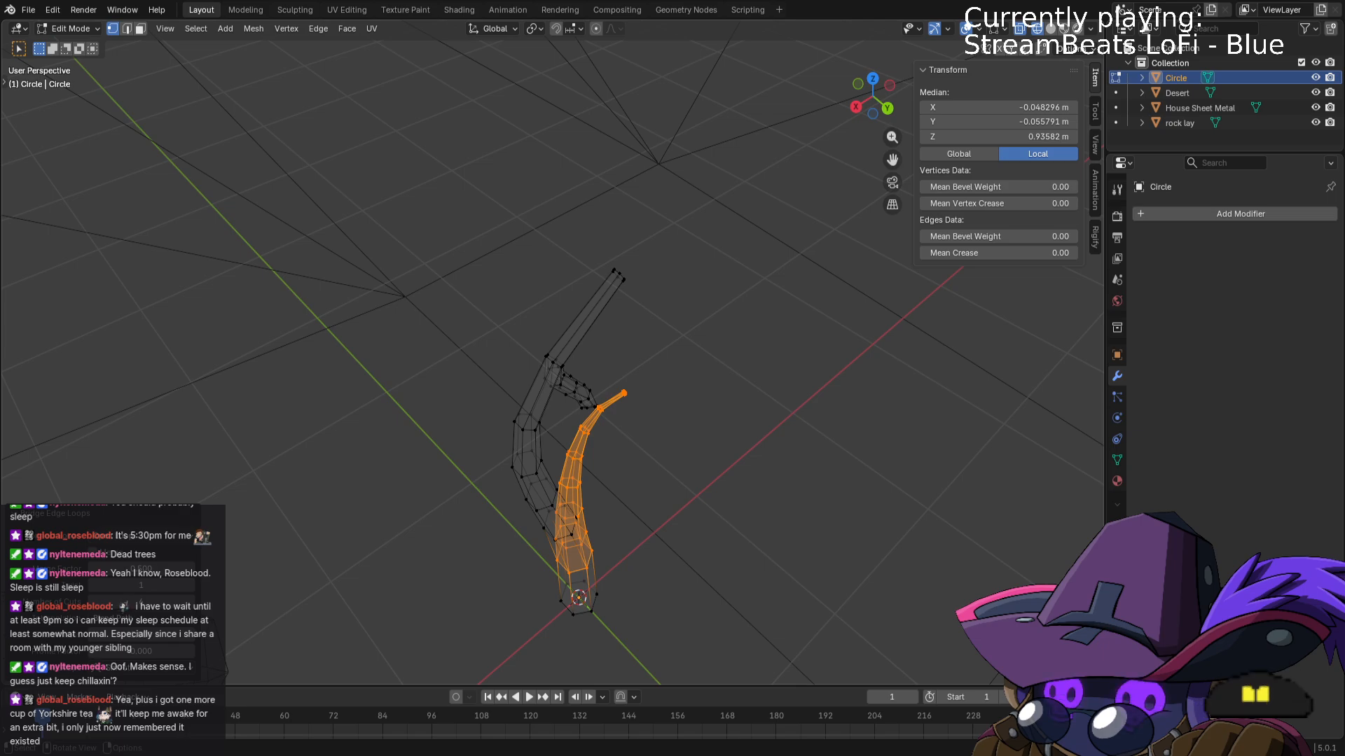
key(r)
key(z)
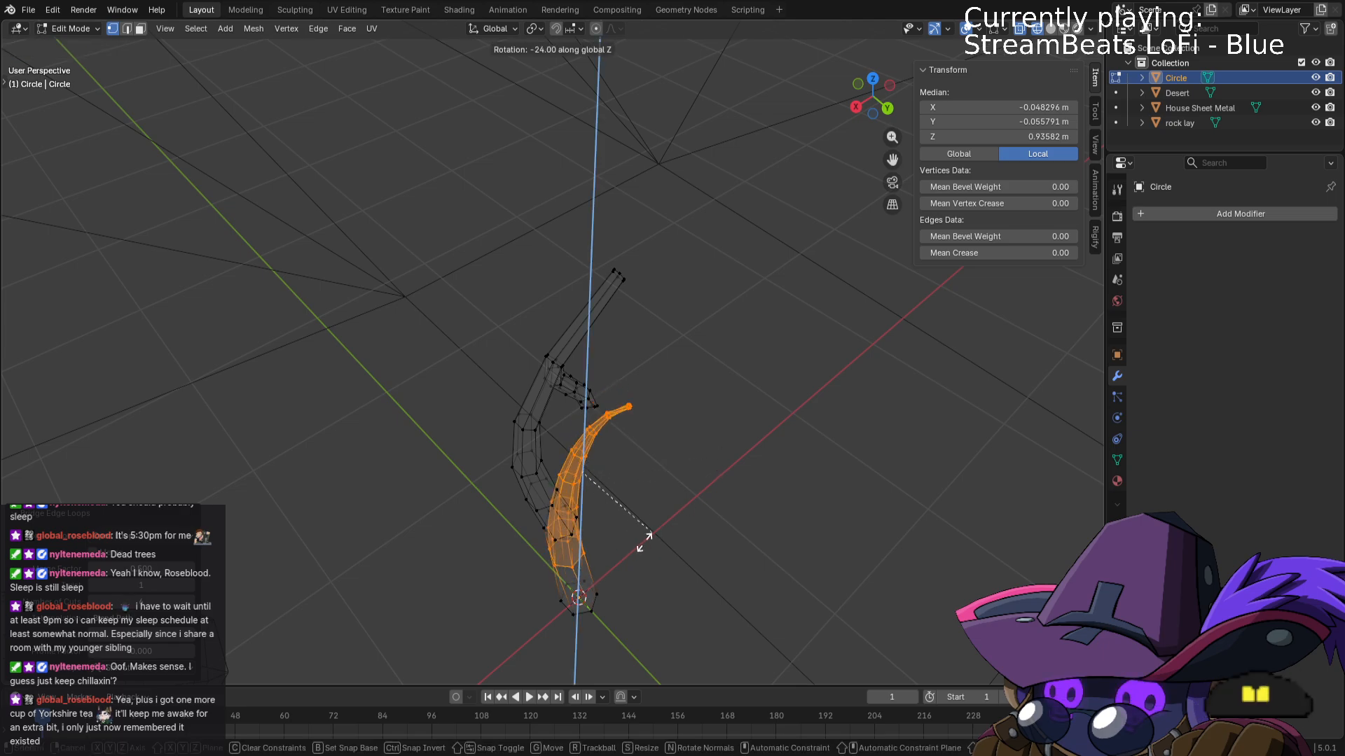
click(616, 569)
mouse_move(616, 569)
middle_down()
mouse_move(826, 512)
mouse_move(693, 559)
mouse_move(721, 592)
middle_up()
key(alt+a)
key(z)
click(817, 522)
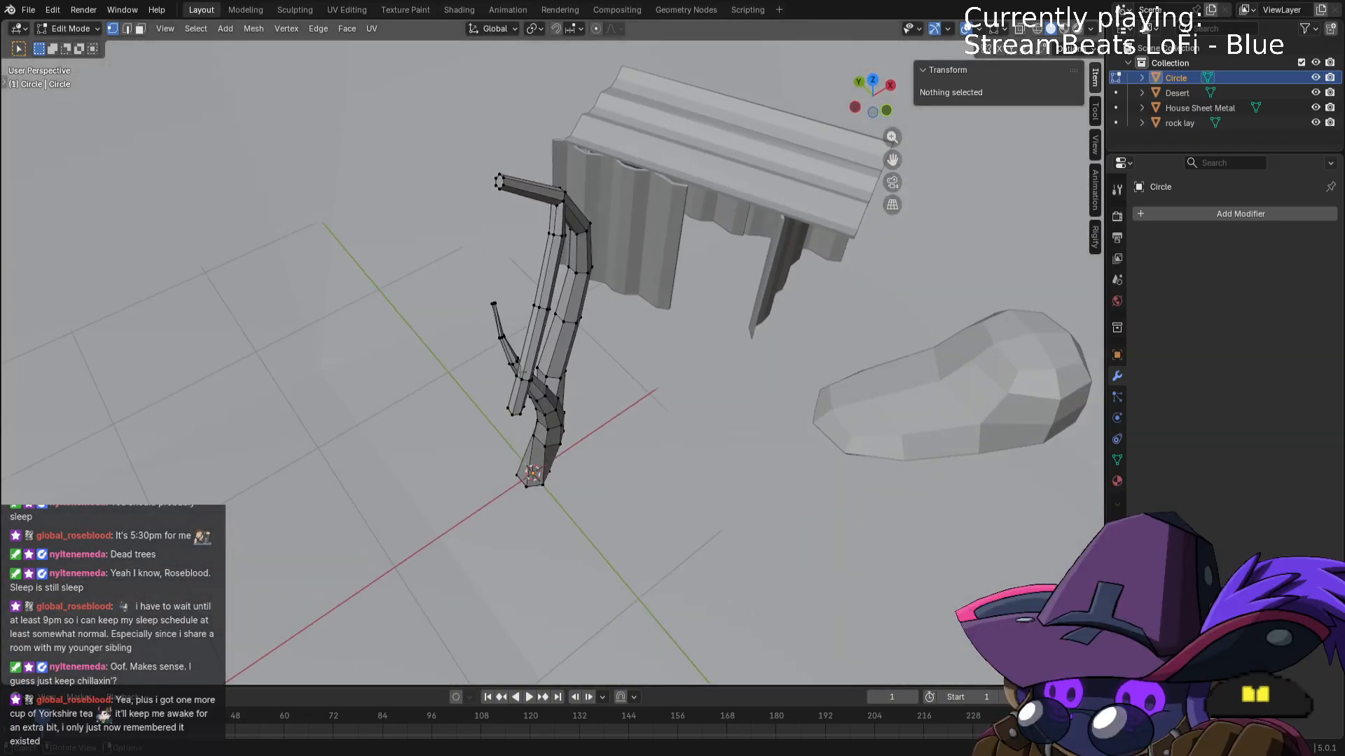
click(476, 289)
middle_drag(474, 289, 447, 389)
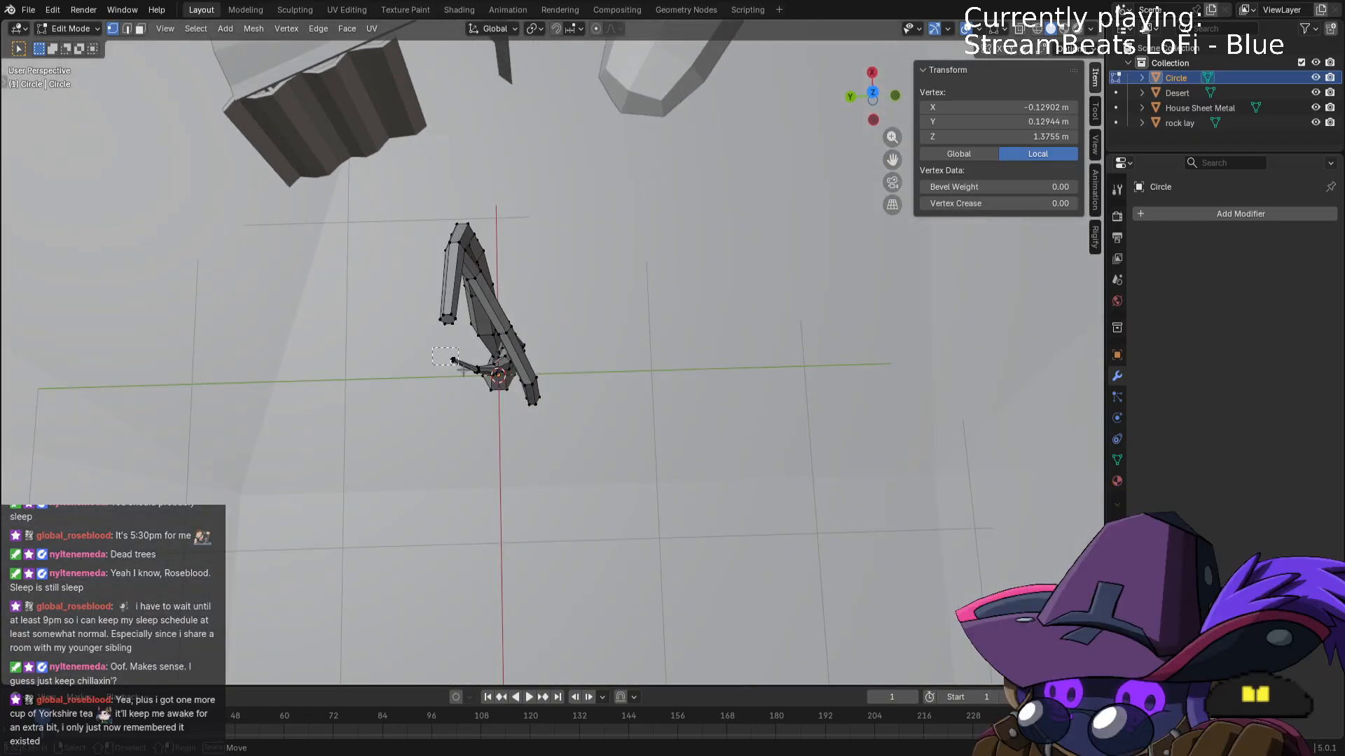
drag(459, 365, 459, 366)
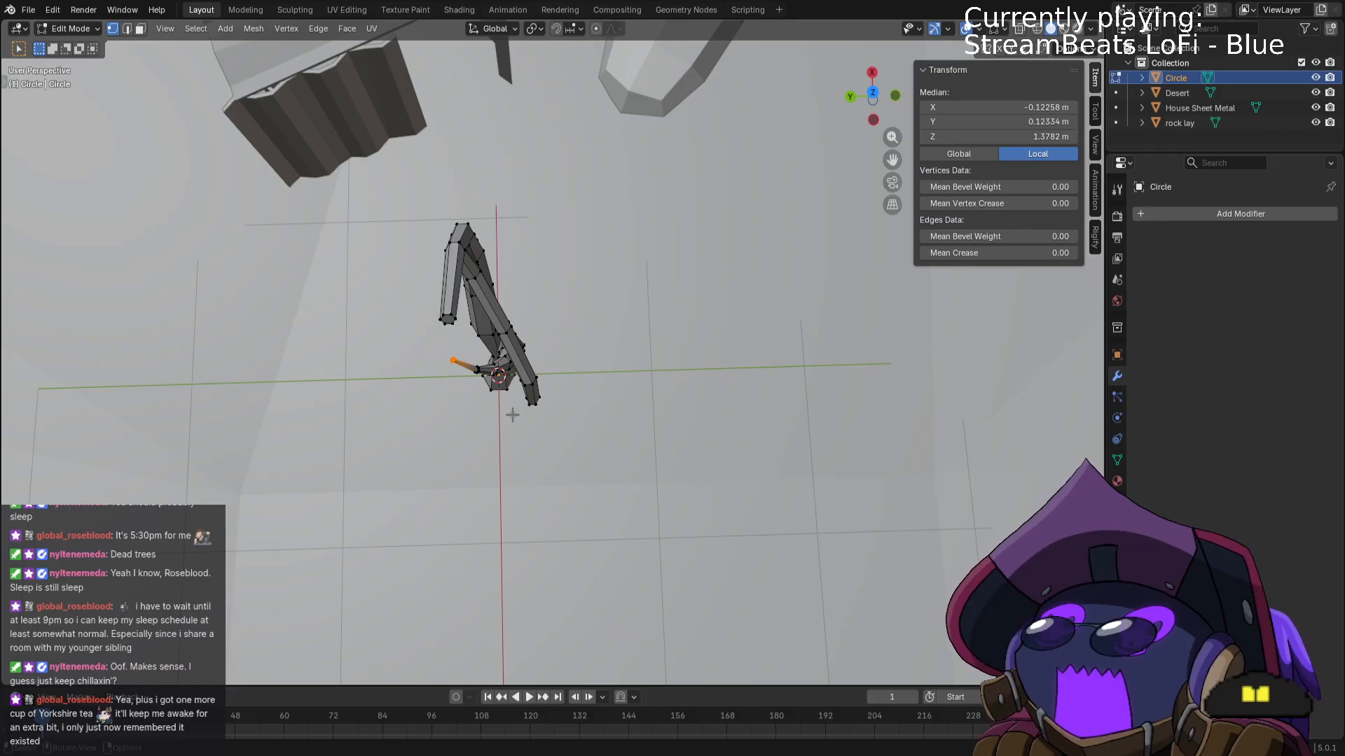
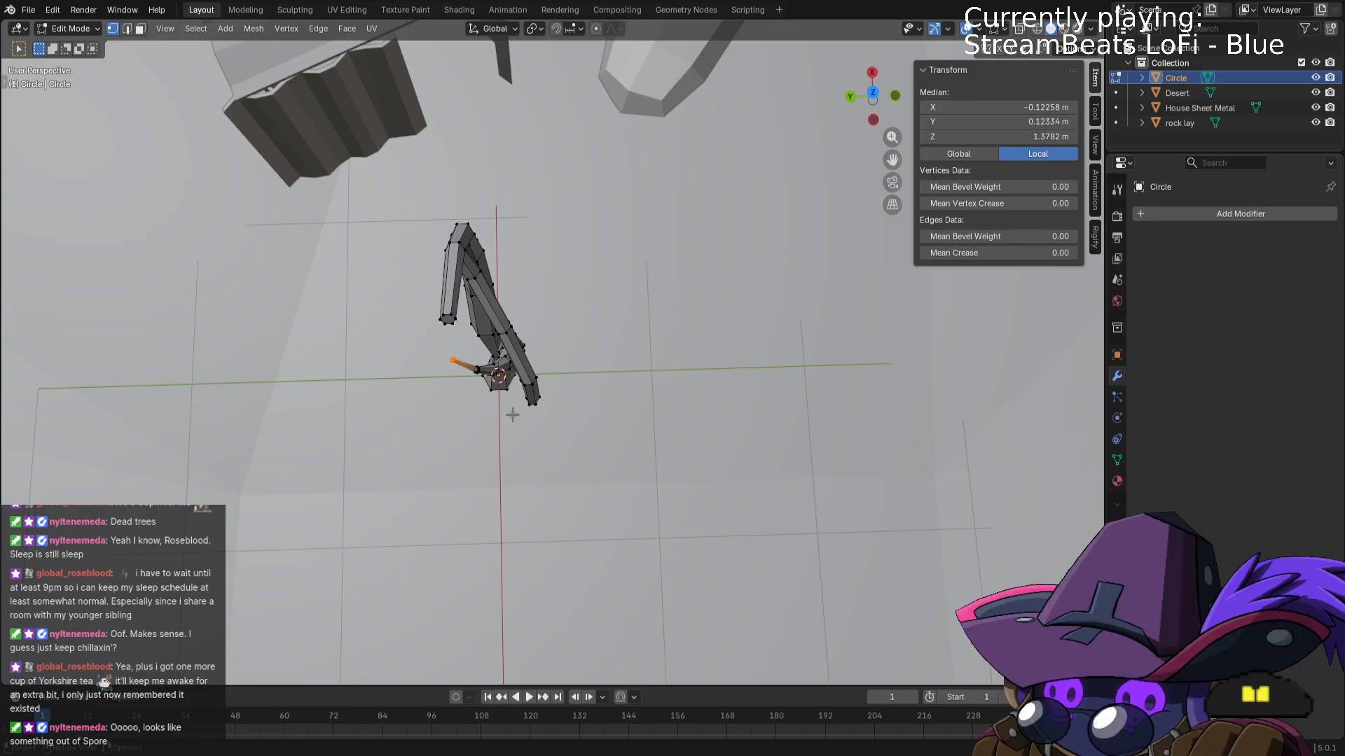
middle_drag(674, 398, 511, 300)
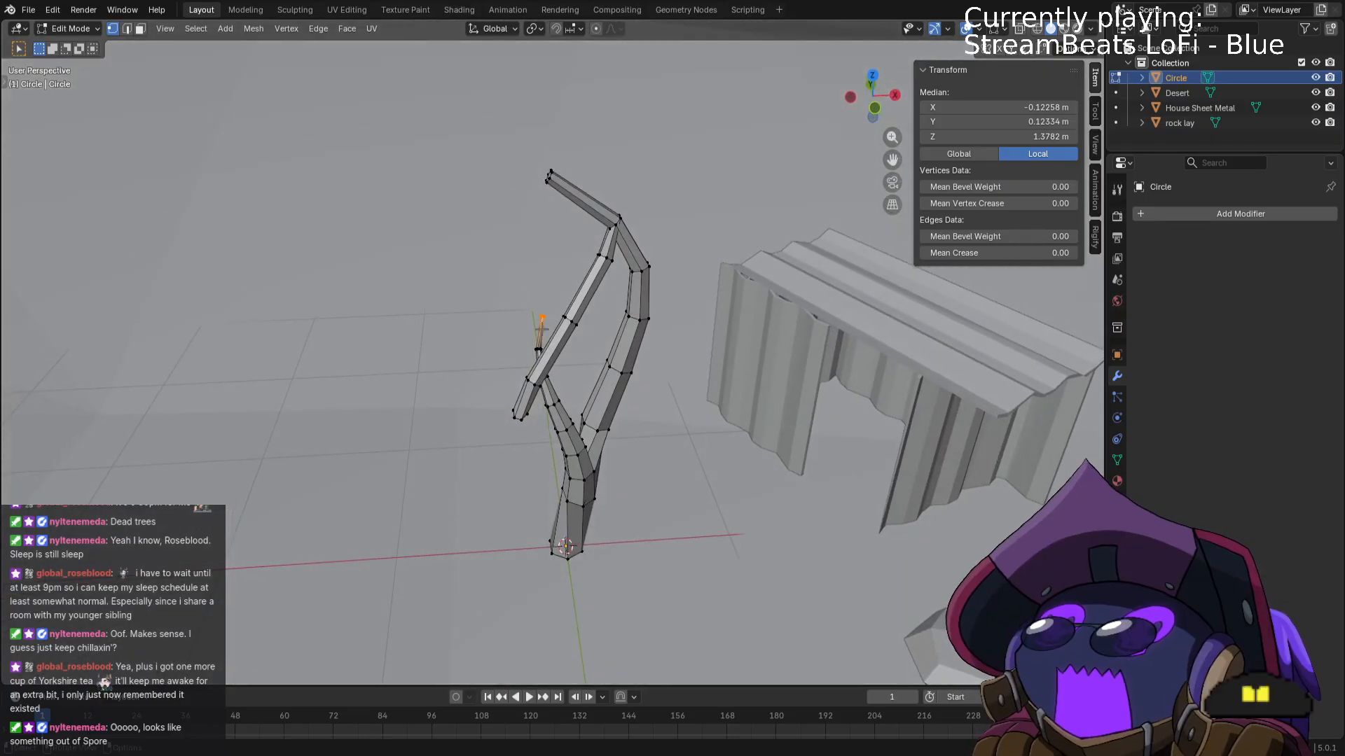
scroll(658, 446, up, 2)
mouse_move(657, 445)
middle_down()
mouse_move(784, 451)
mouse_move(771, 452)
middle_up()
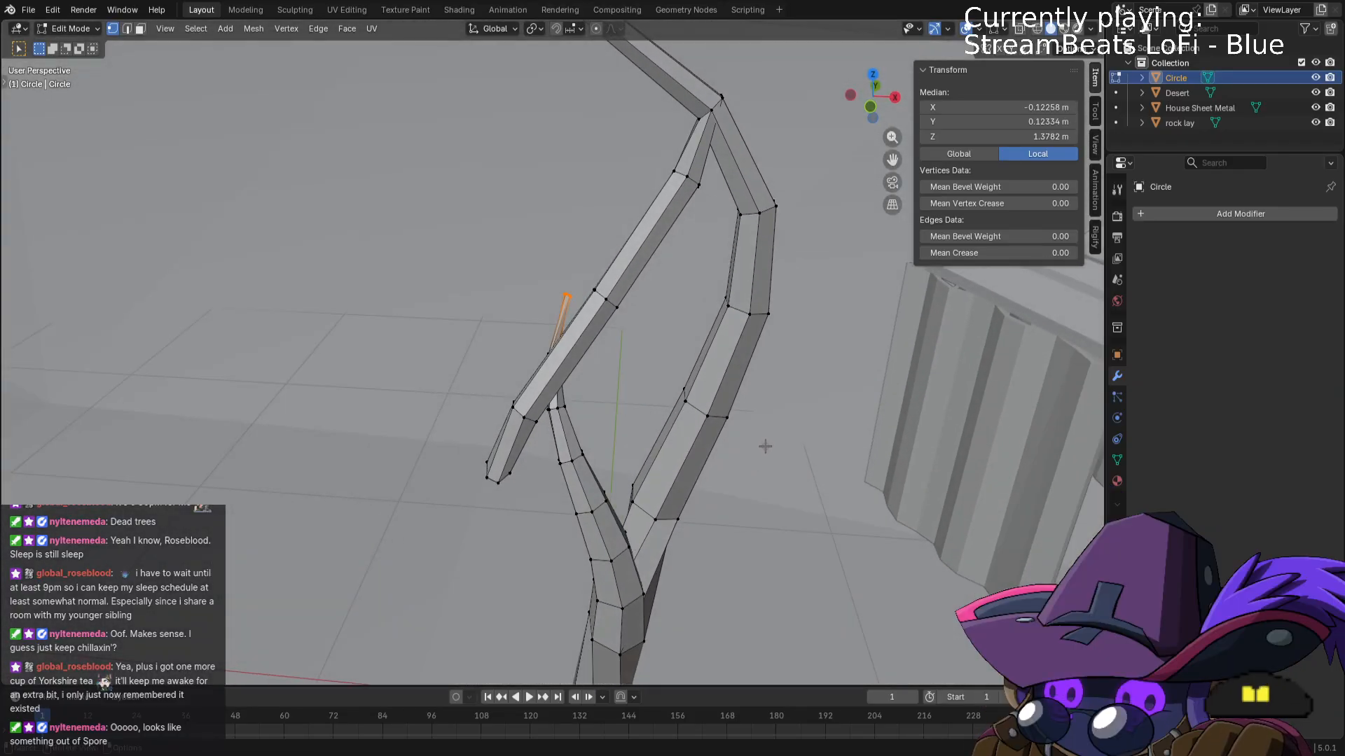
In wireframe shading, duplicate the trunk loop midway up and place the copy beside the trunk at about X 0.77 m, Z 0.52 m.
key(z)
click(685, 446)
drag(674, 369, 764, 443)
middle_drag(880, 470, 689, 470)
key(g)
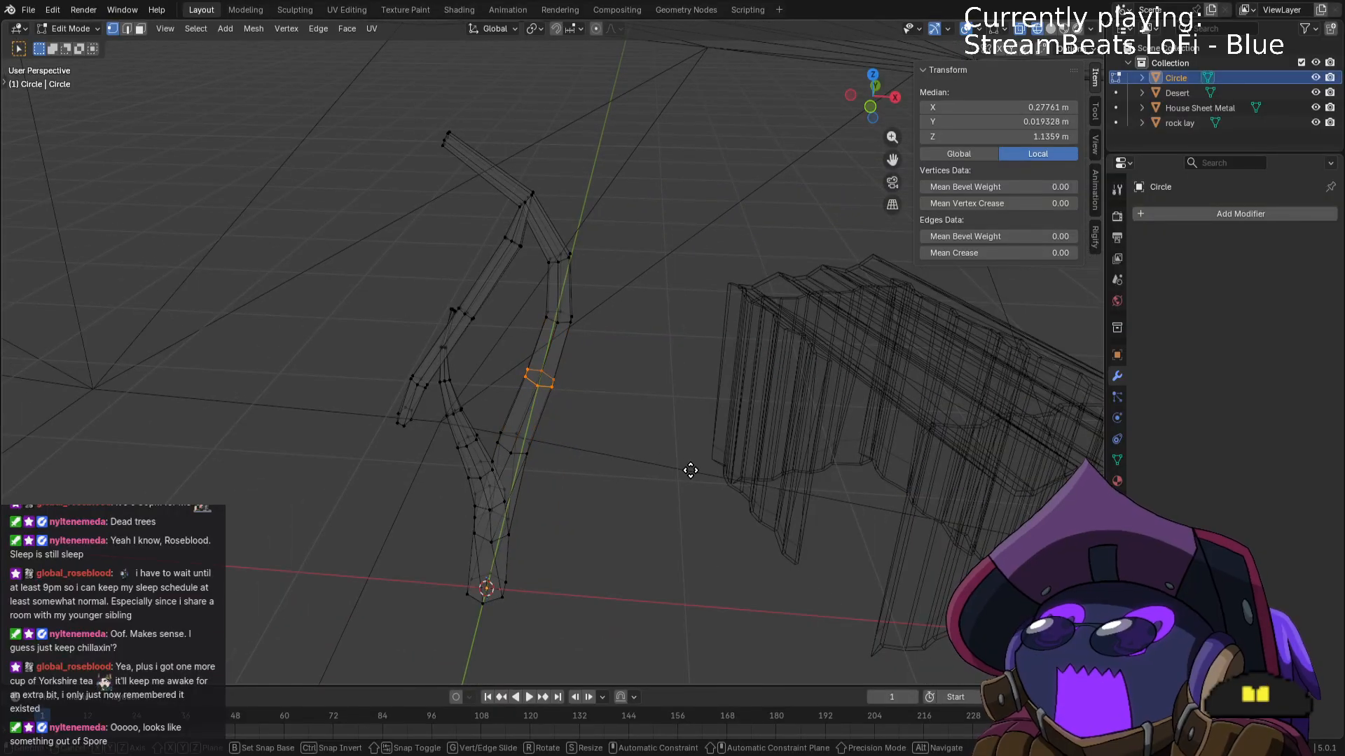
key(x)
click(804, 456)
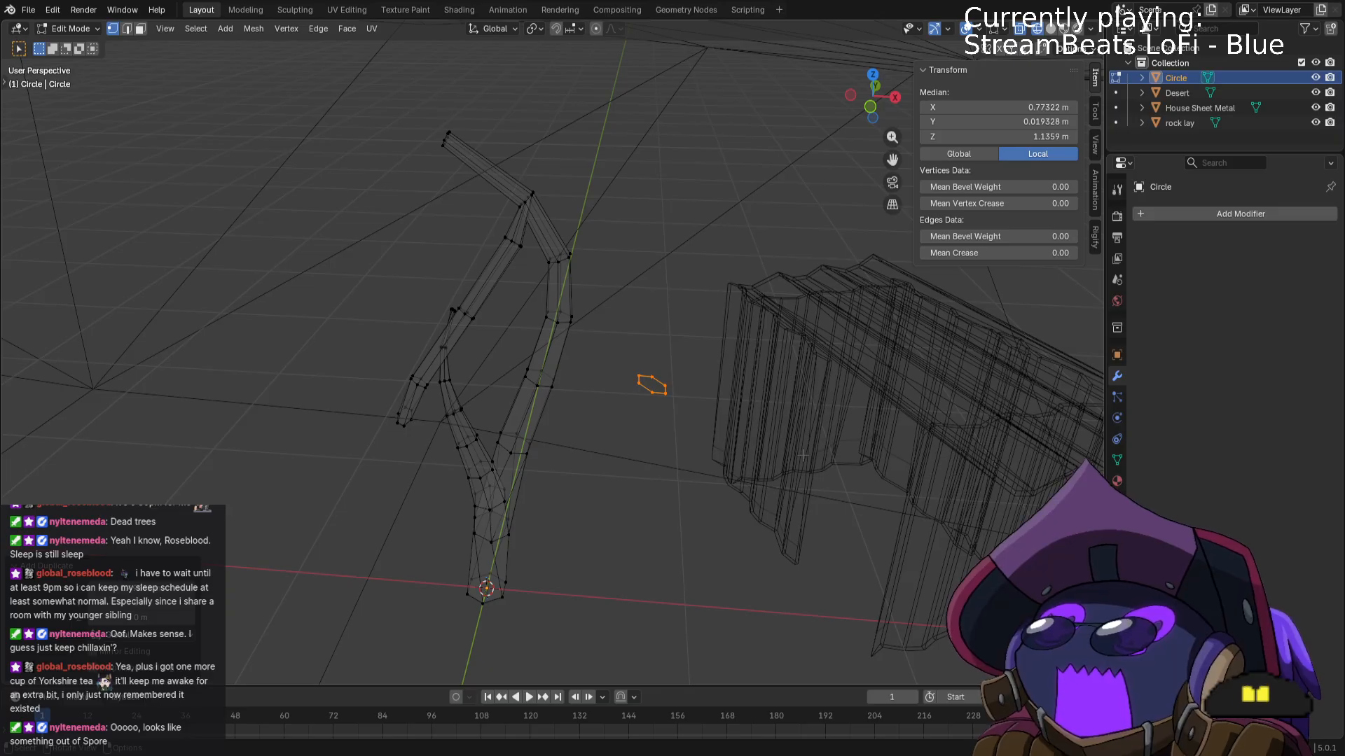
key(g)
key(z)
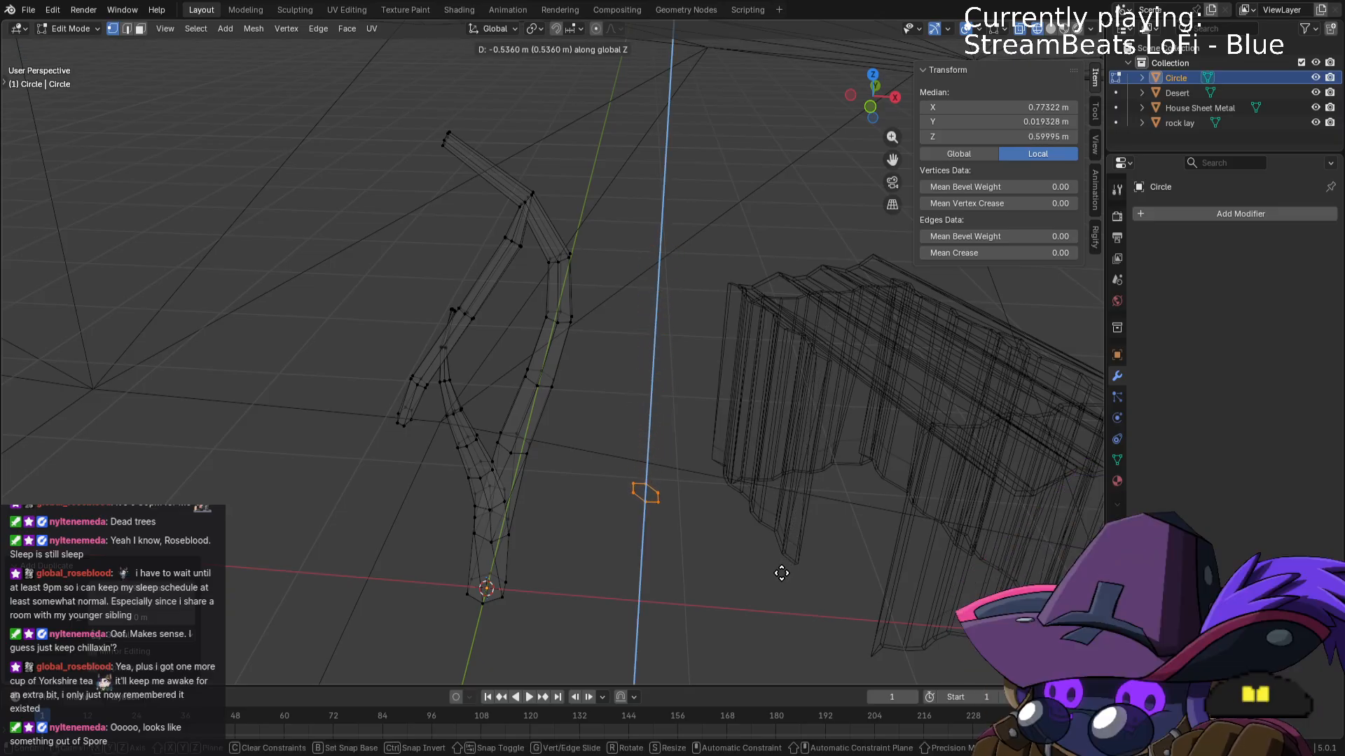
click(811, 580)
Scale the copied hexagon down strongly and, in top orthographic view, move it towards negative X and negative Y.
key(s)
click(684, 508)
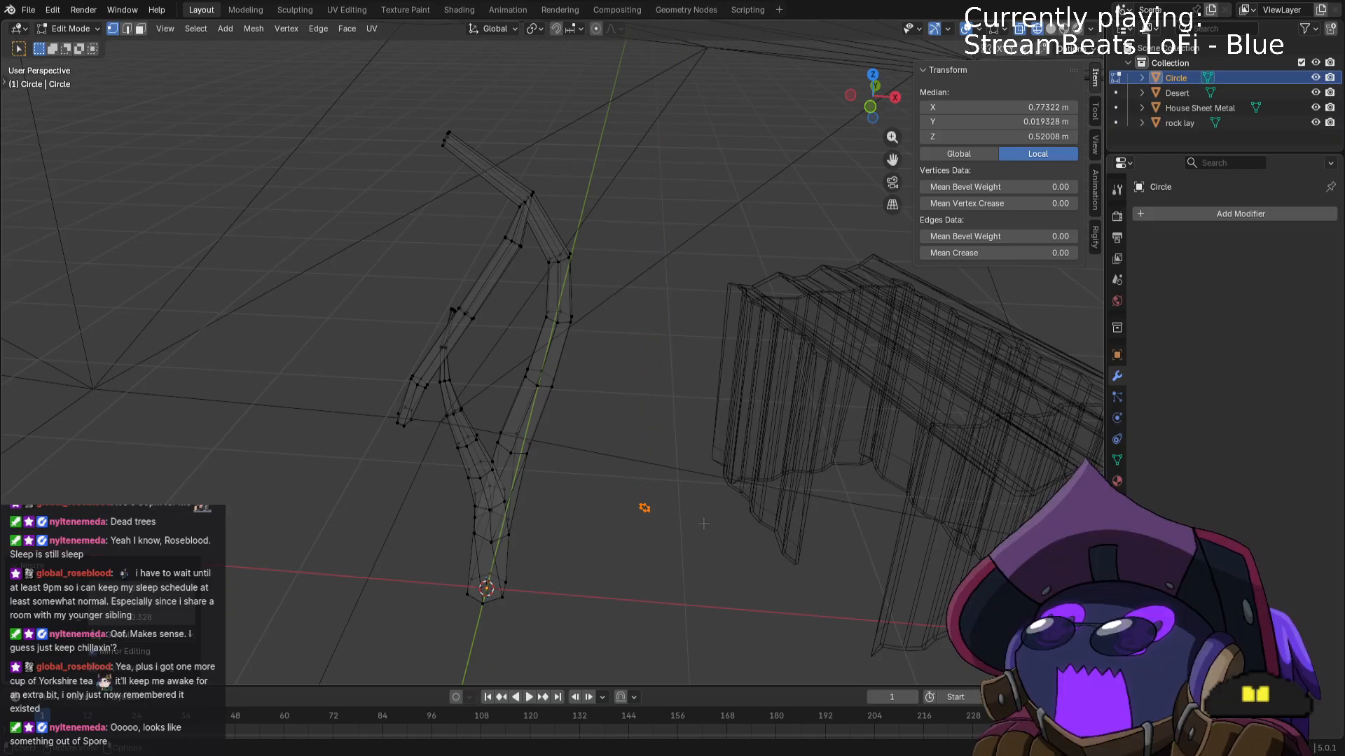
key(g)
right_click(703, 523)
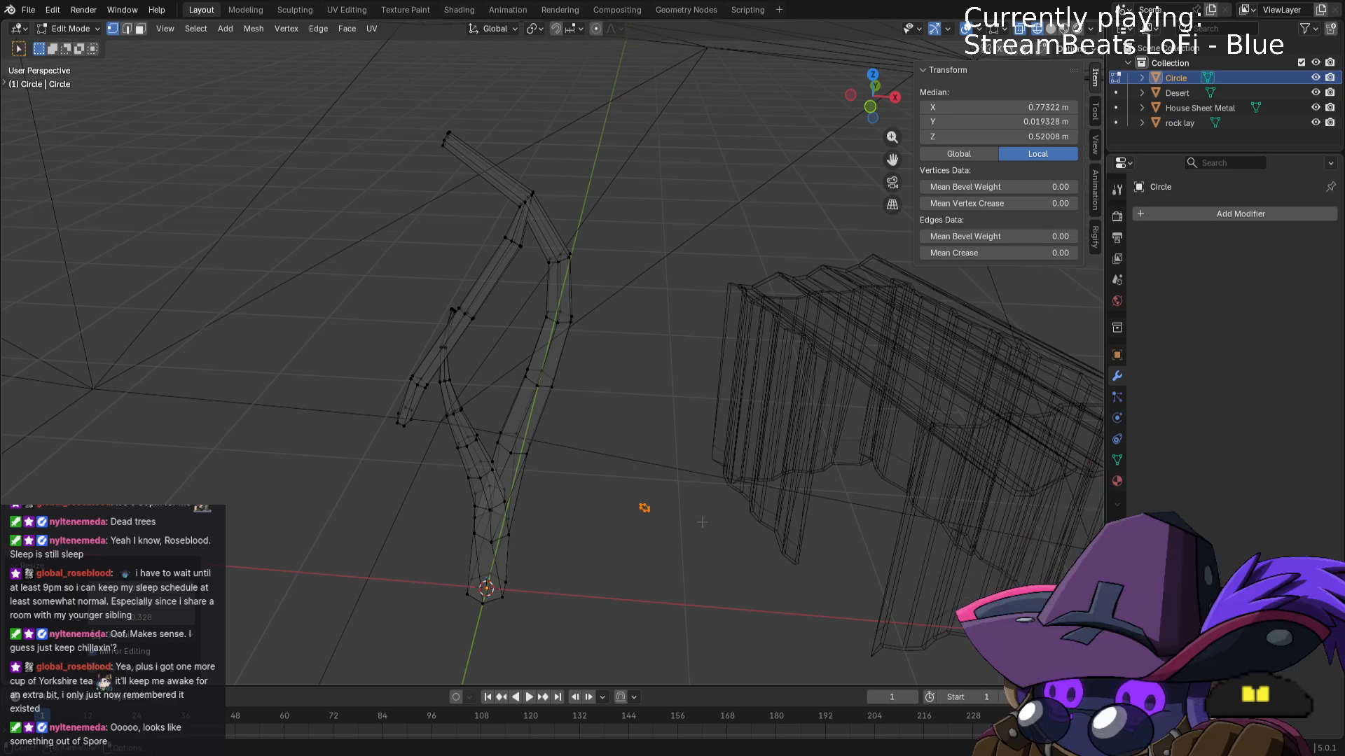
key(KP_7)
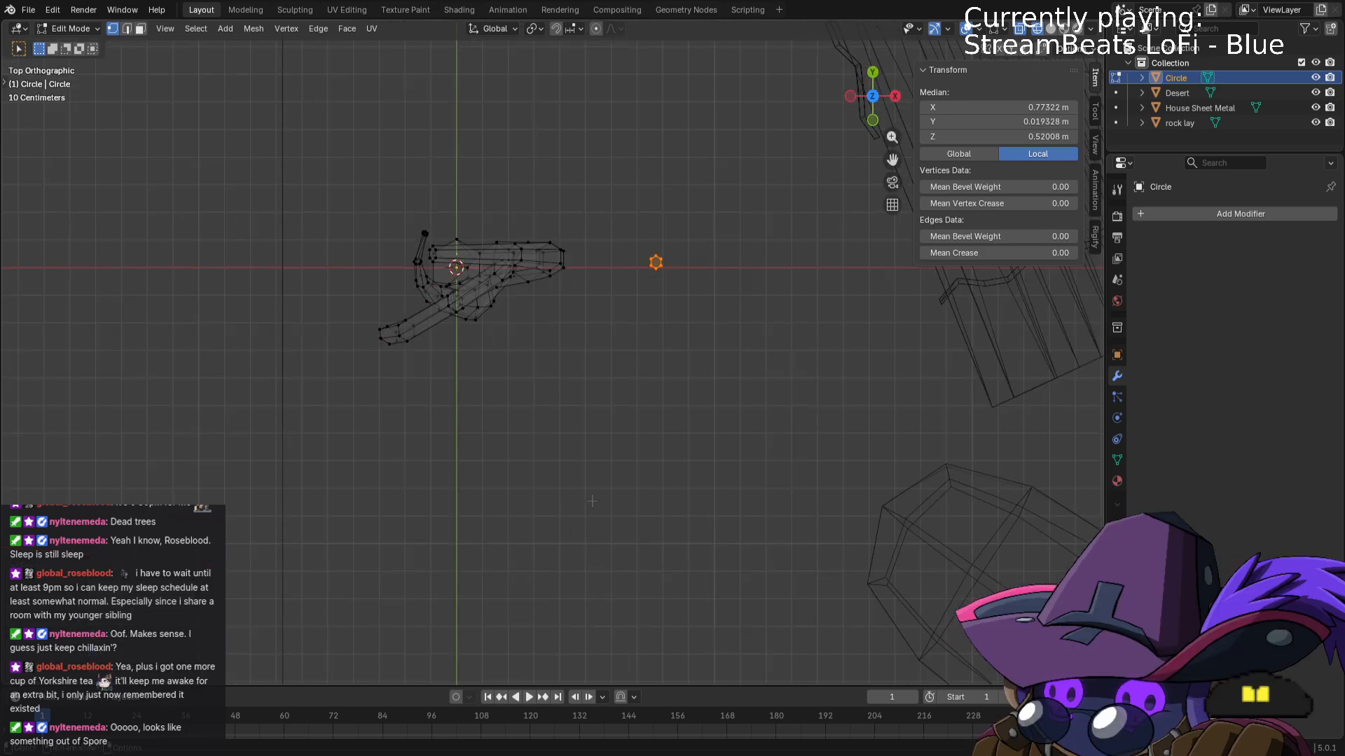
key(g)
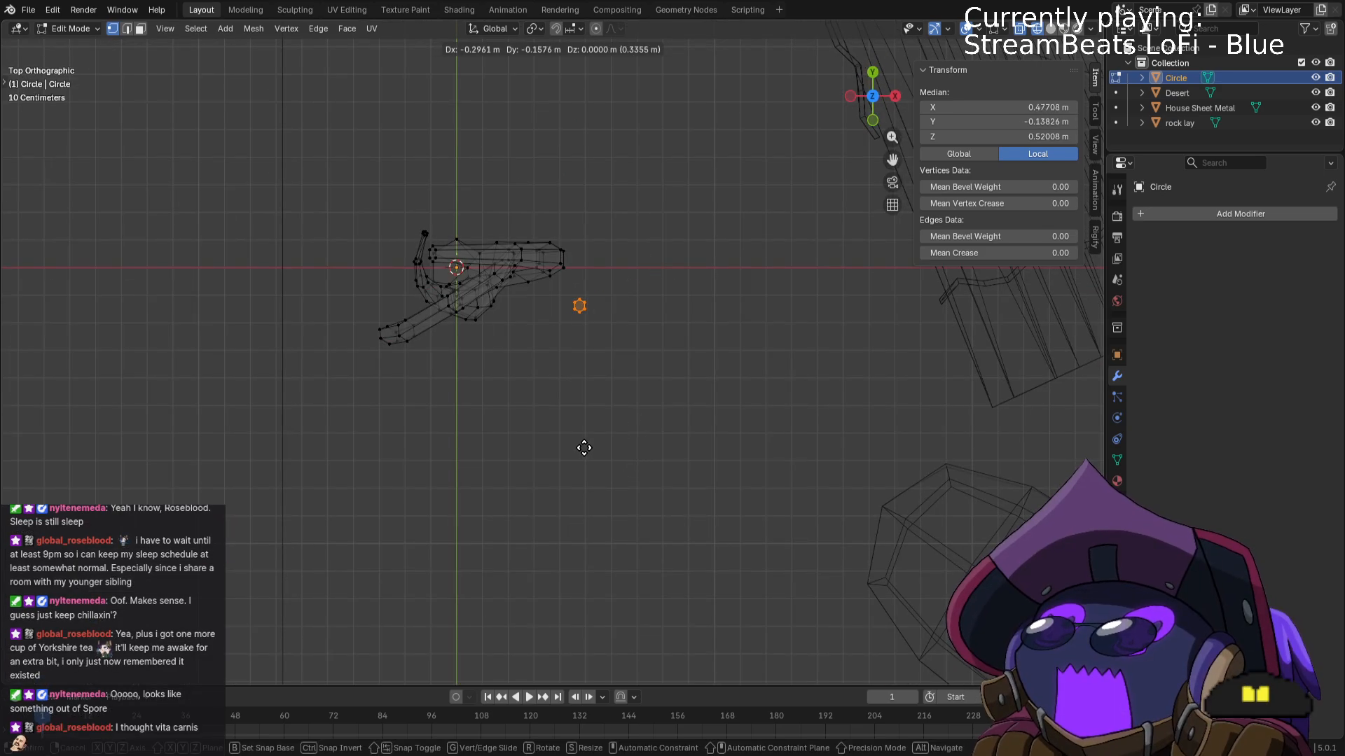
click(569, 525)
middle_drag(569, 525, 618, 284)
Bridge the mid-height trunk loop to the small hexagon with several cuts, forming a drooping branch.
drag(547, 357, 613, 402)
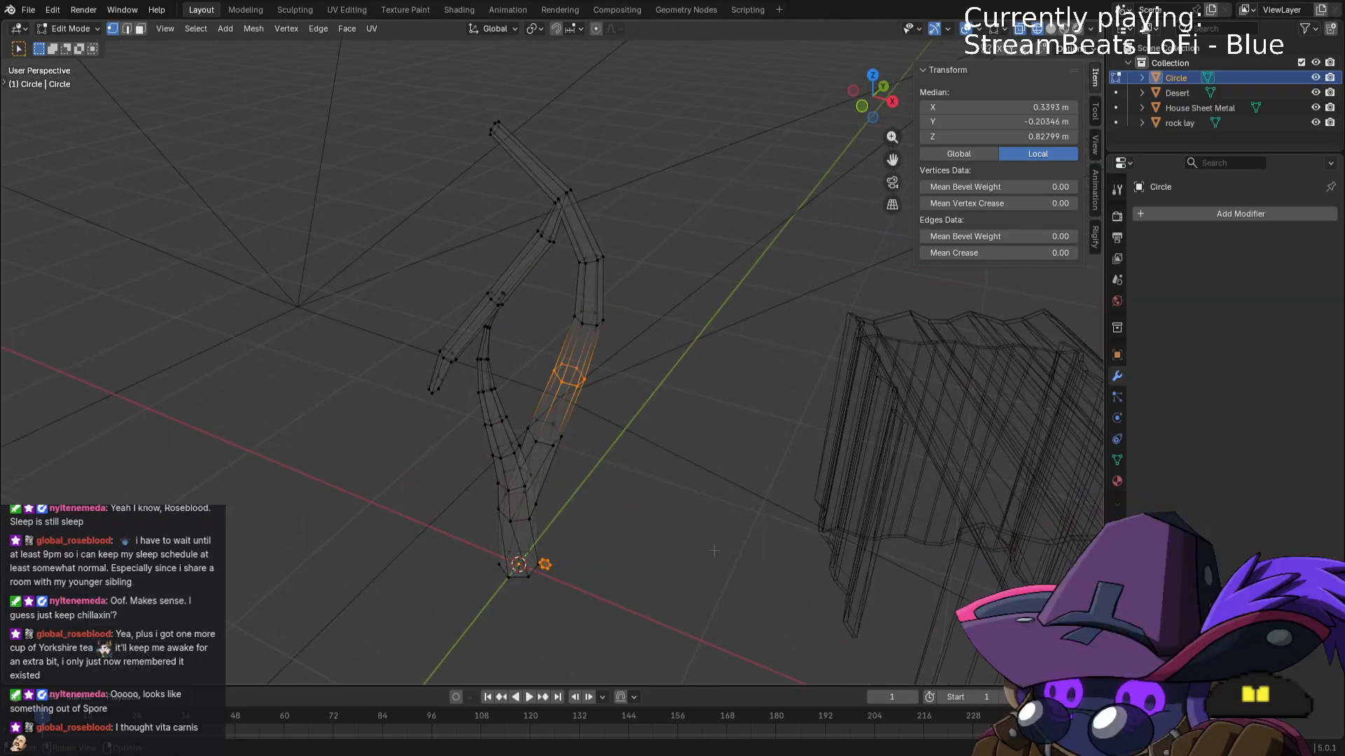
key(ctrl+e)
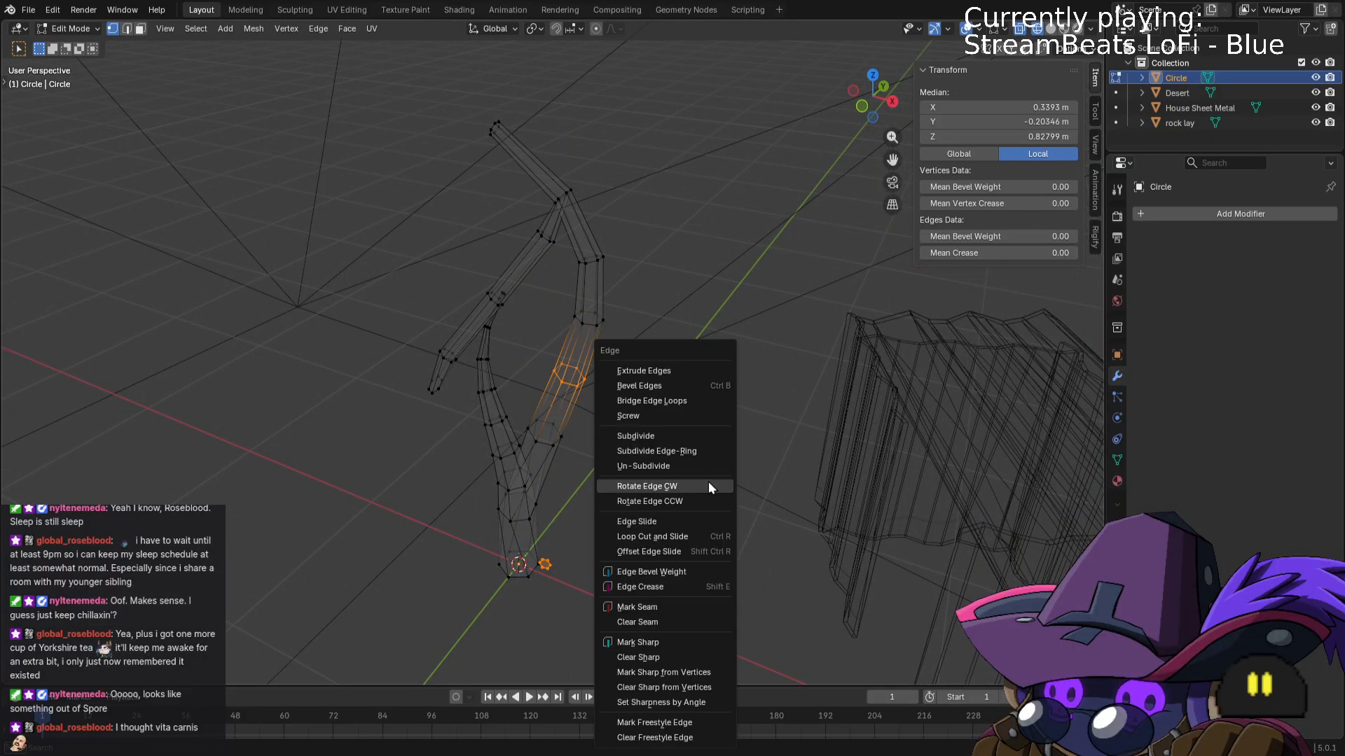
click(712, 400)
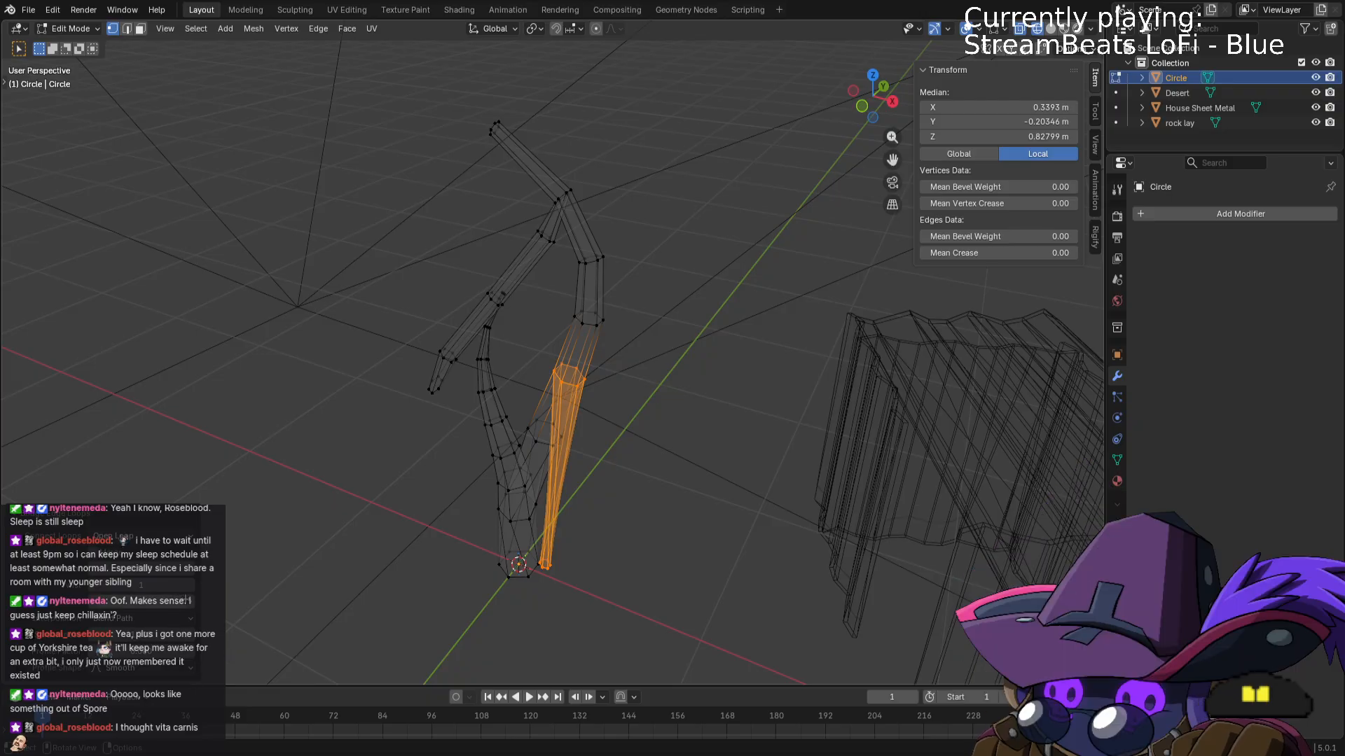
drag(191, 604, 245, 604)
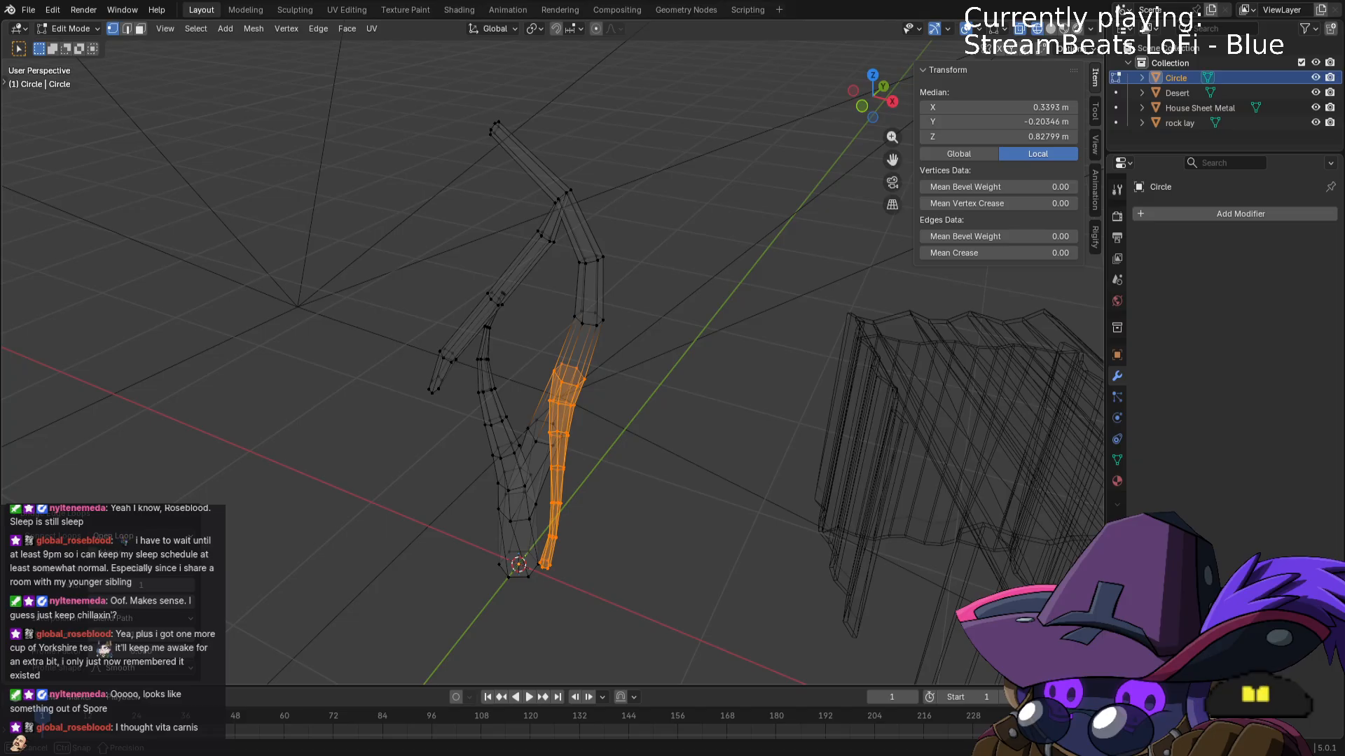
click(187, 563)
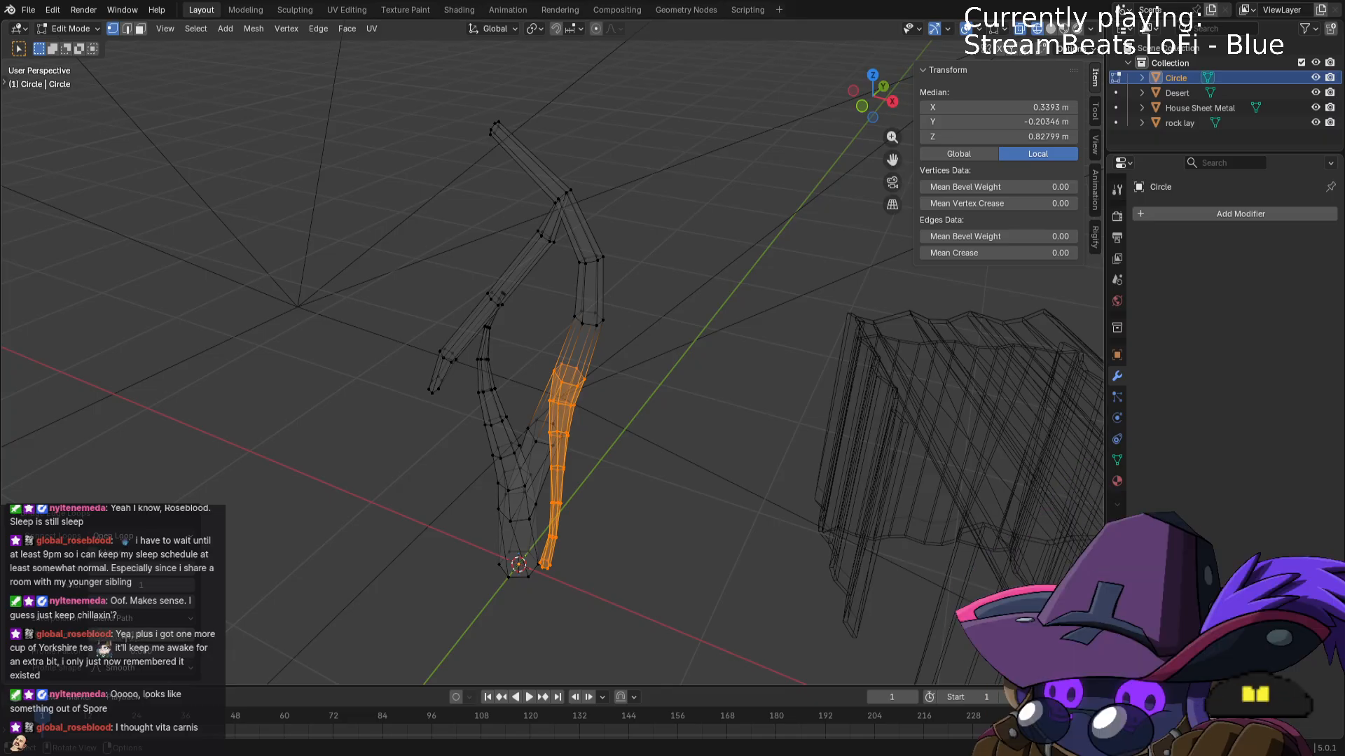
Adjust the bridge's smoothness and change its profile shape to thicken the drooping branch near the trunk.
mouse_move(140, 635)
mouse_down()
mouse_move(171, 635)
mouse_move(153, 634)
mouse_up()
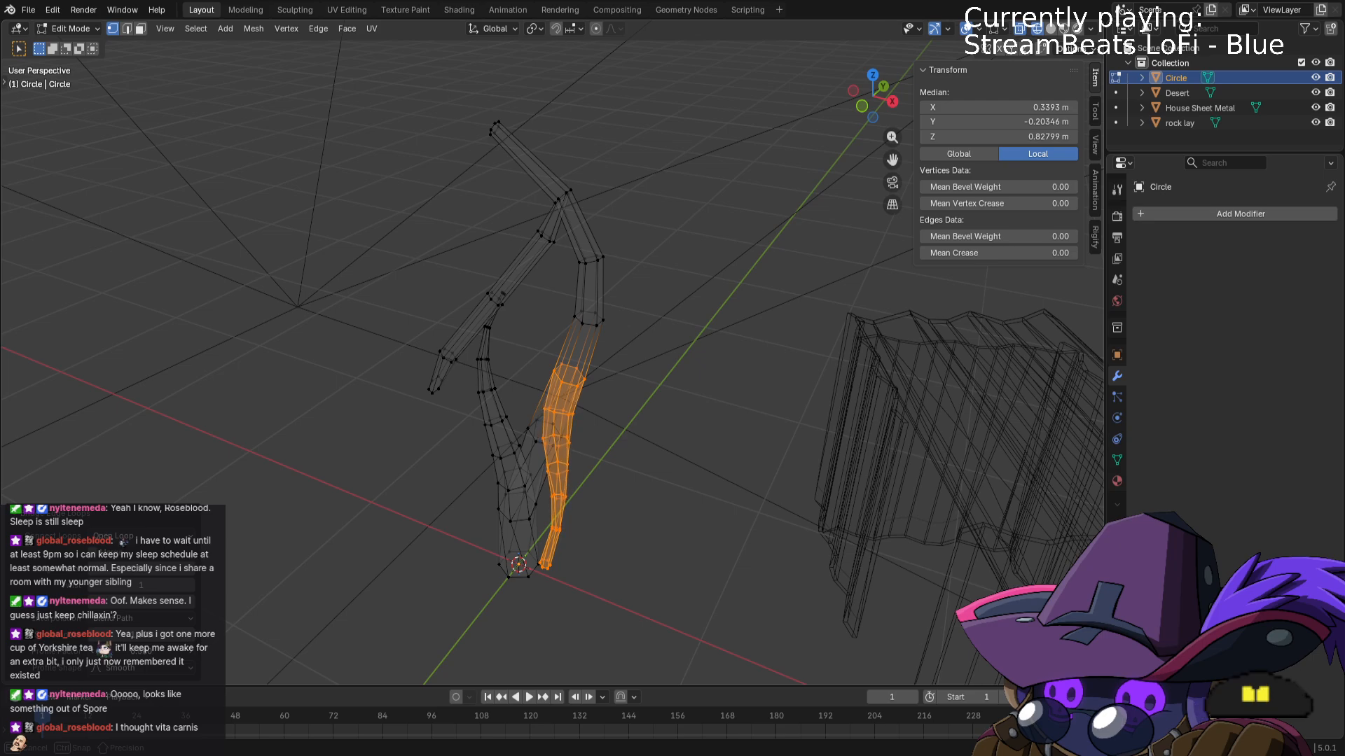
click(188, 671)
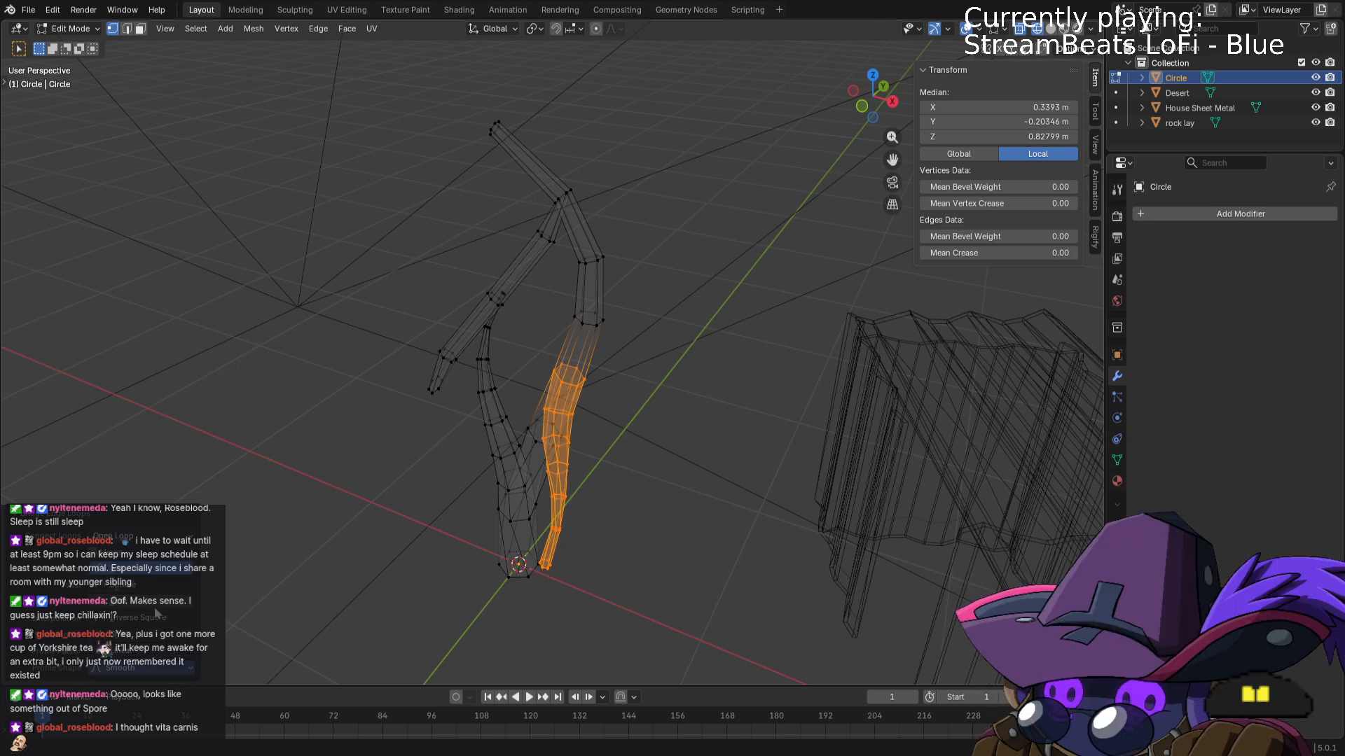
click(155, 603)
click(172, 667)
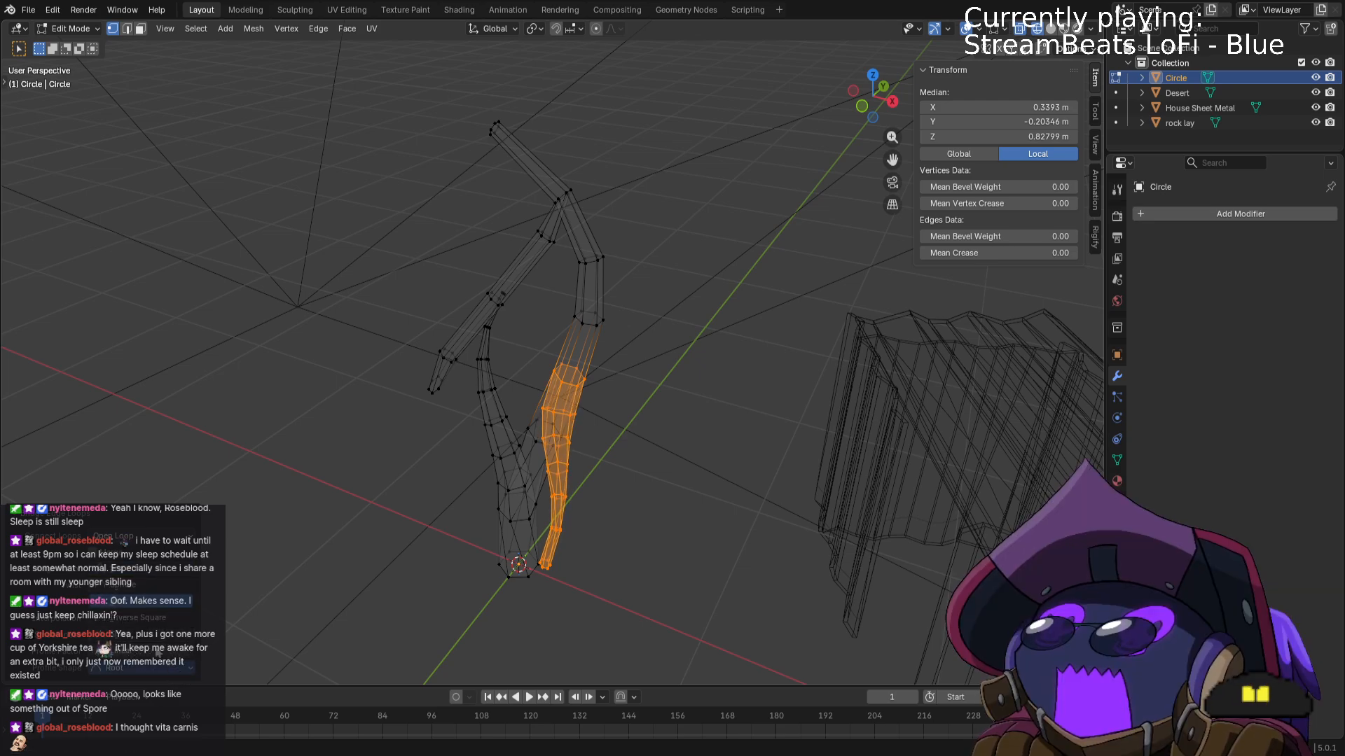
click(158, 650)
click(159, 668)
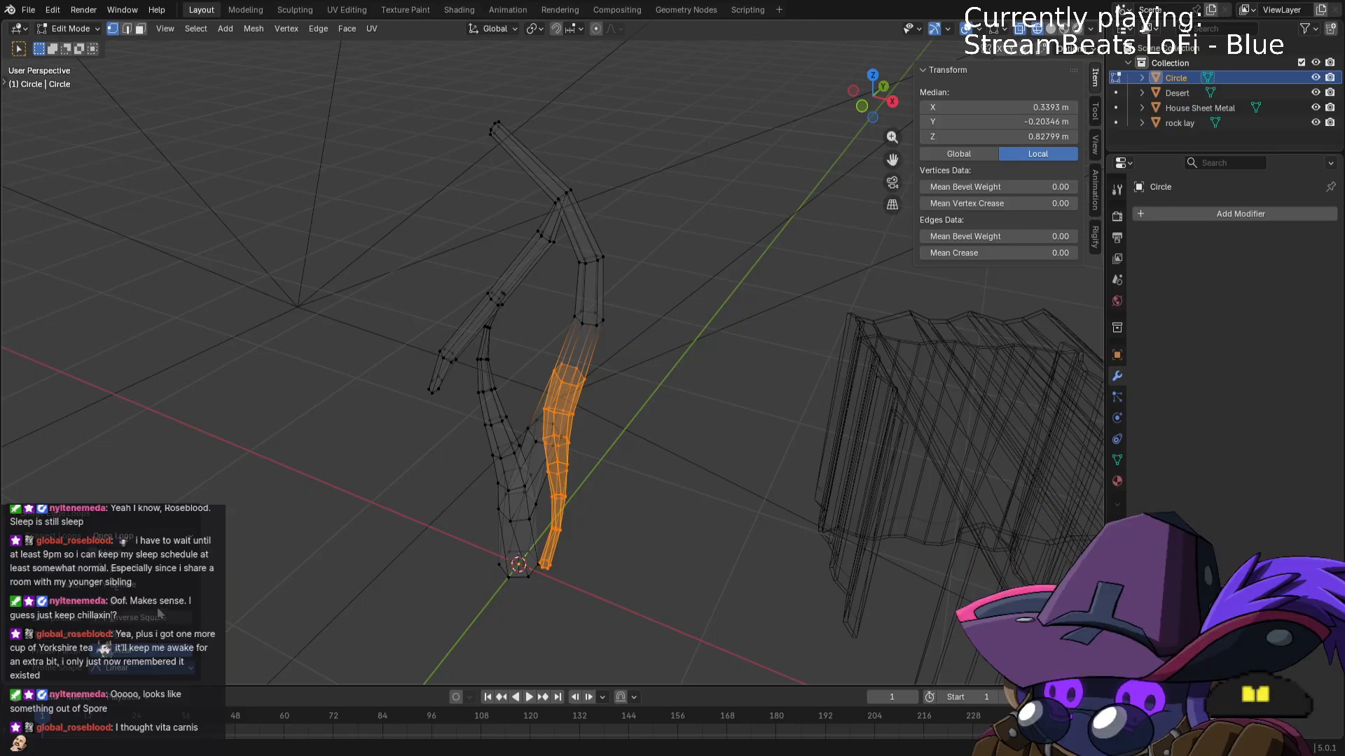
click(156, 592)
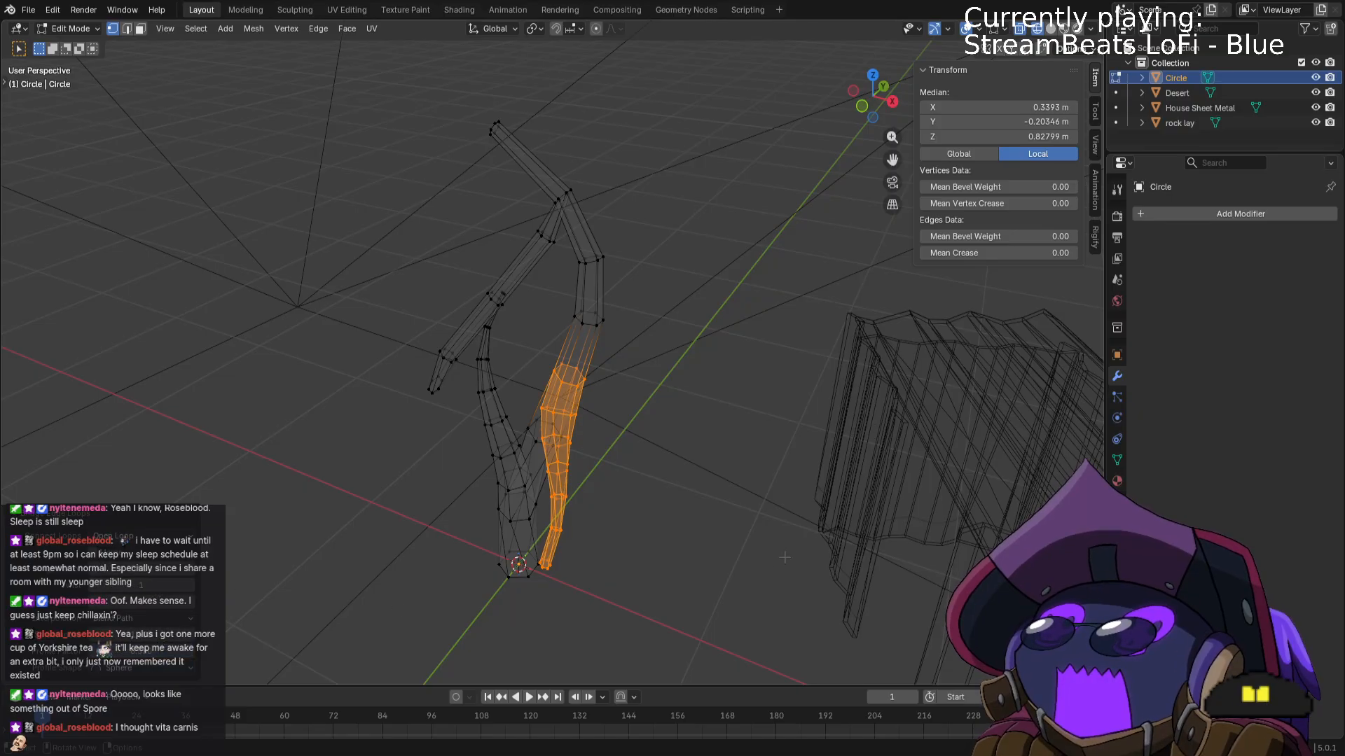
Duplicate the next higher trunk loop and place the copy beside the trunk at about X 0.67 m, Z 1.43 m.
middle_drag(612, 582, 693, 463)
key(alt+a)
drag(561, 349, 625, 385)
middle_drag(759, 427, 724, 450)
key(g)
key(z)
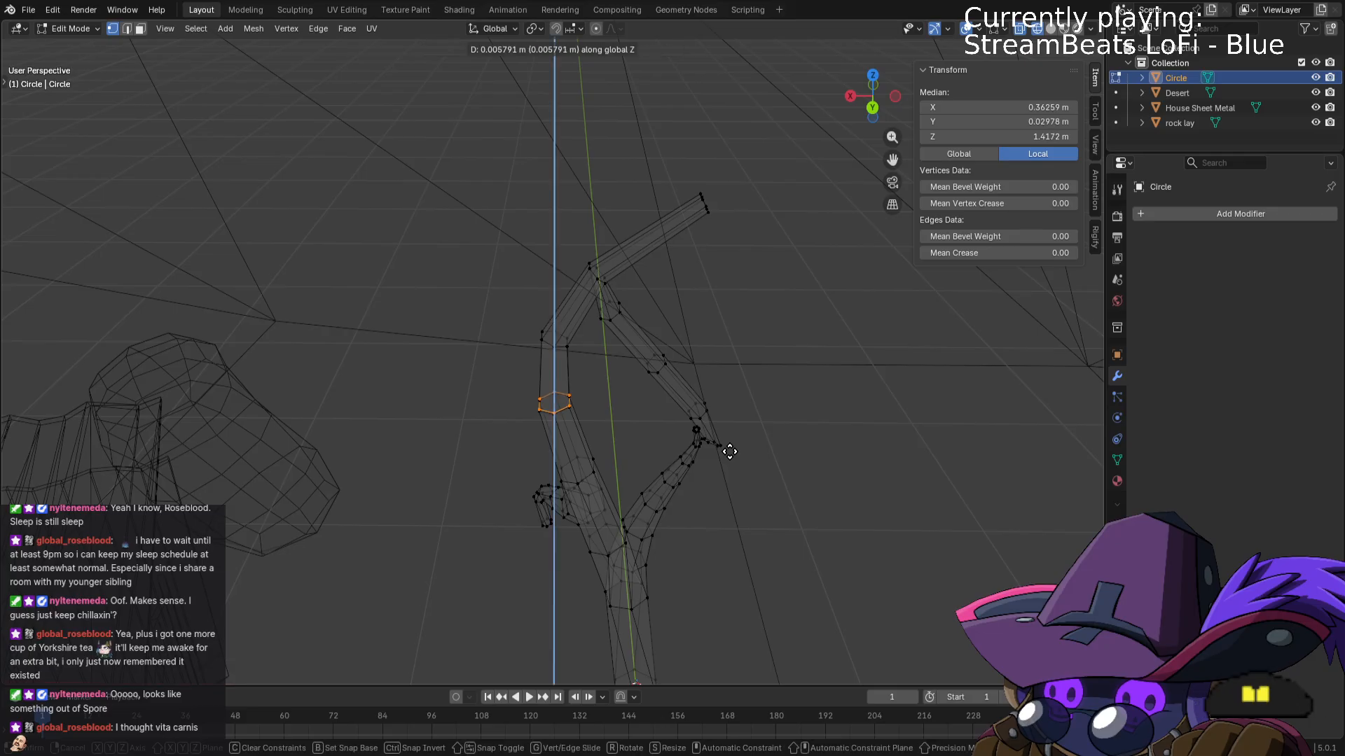
click(740, 293)
key(g)
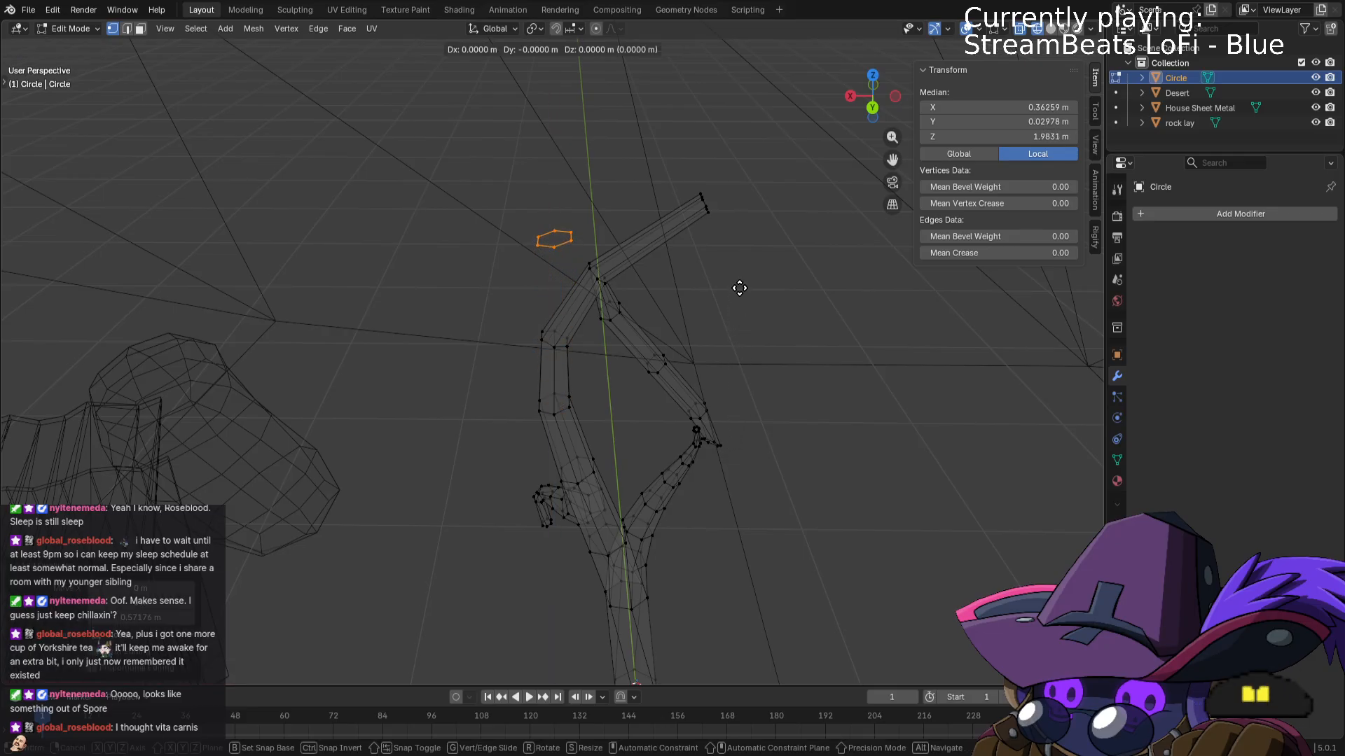
key(x)
click(634, 284)
key(g)
key(z)
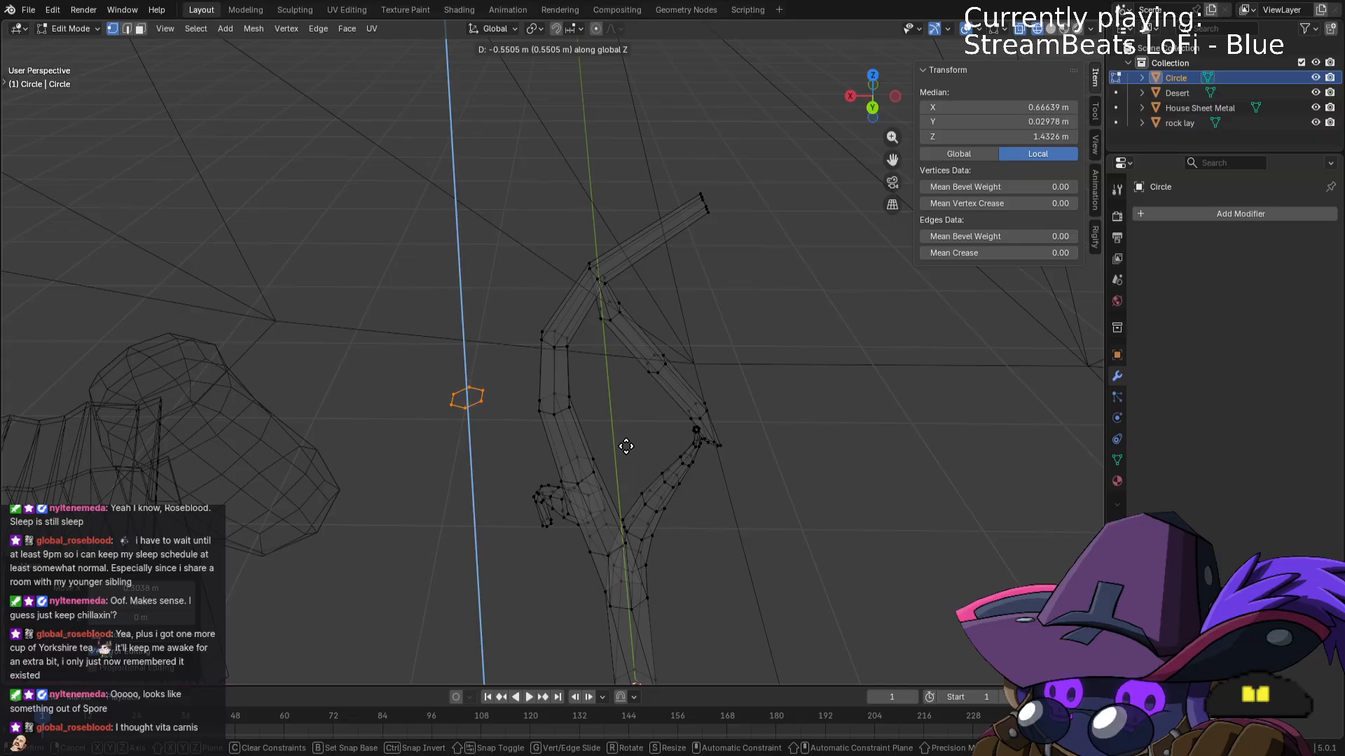
click(600, 430)
Scale the new hexagon down to a thin tip and bridge it to the trunk loop next to it.
drag(536, 389, 592, 433)
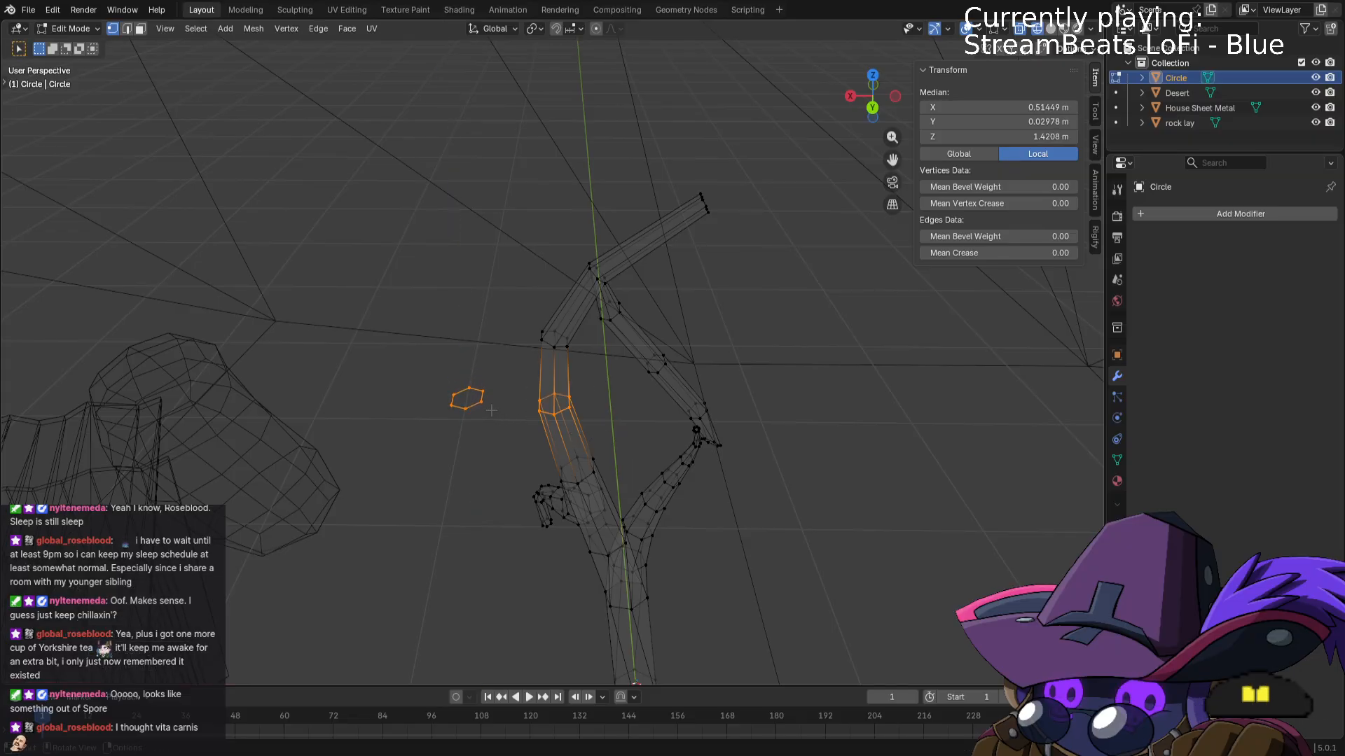
drag(430, 354, 600, 433)
key(s)
click(547, 420)
key(ctrl+e)
click(542, 401)
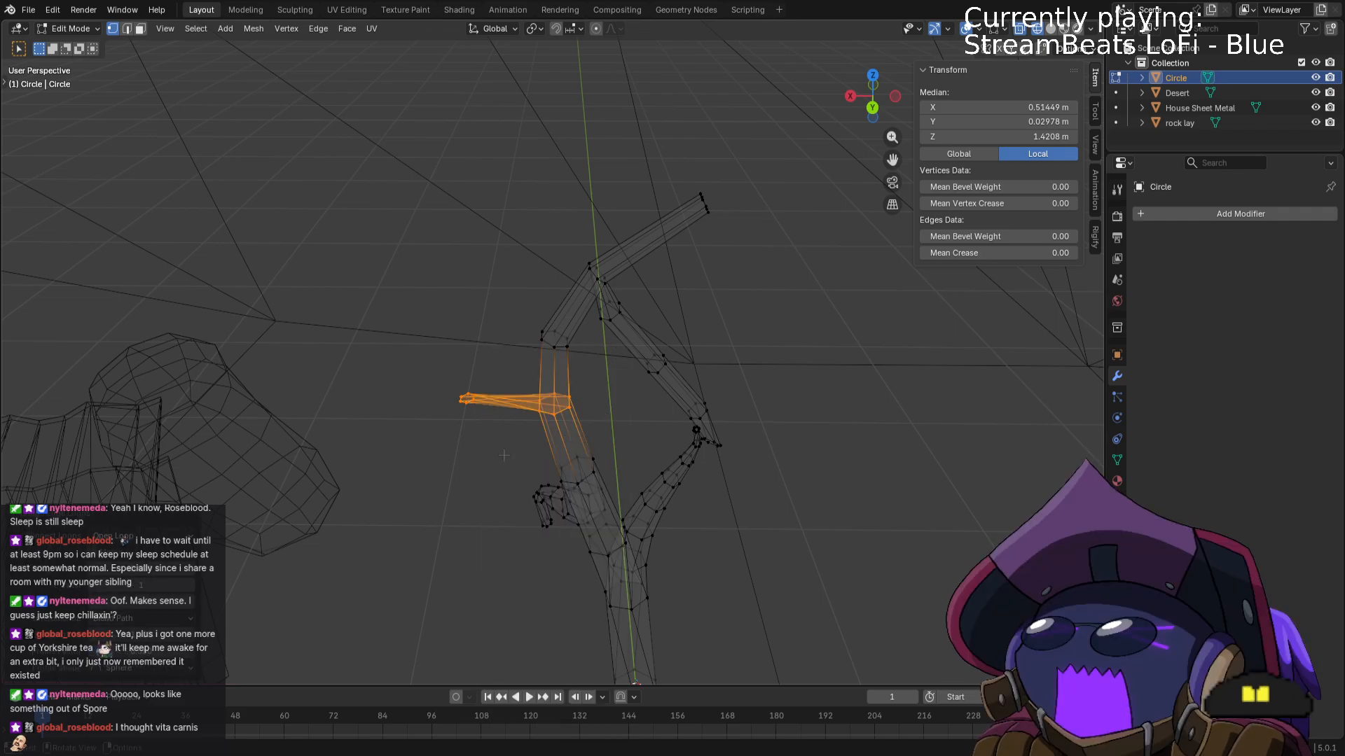
Increase the bridge's number of cuts so the short upper branch curves, and deselect the mesh.
click(195, 599)
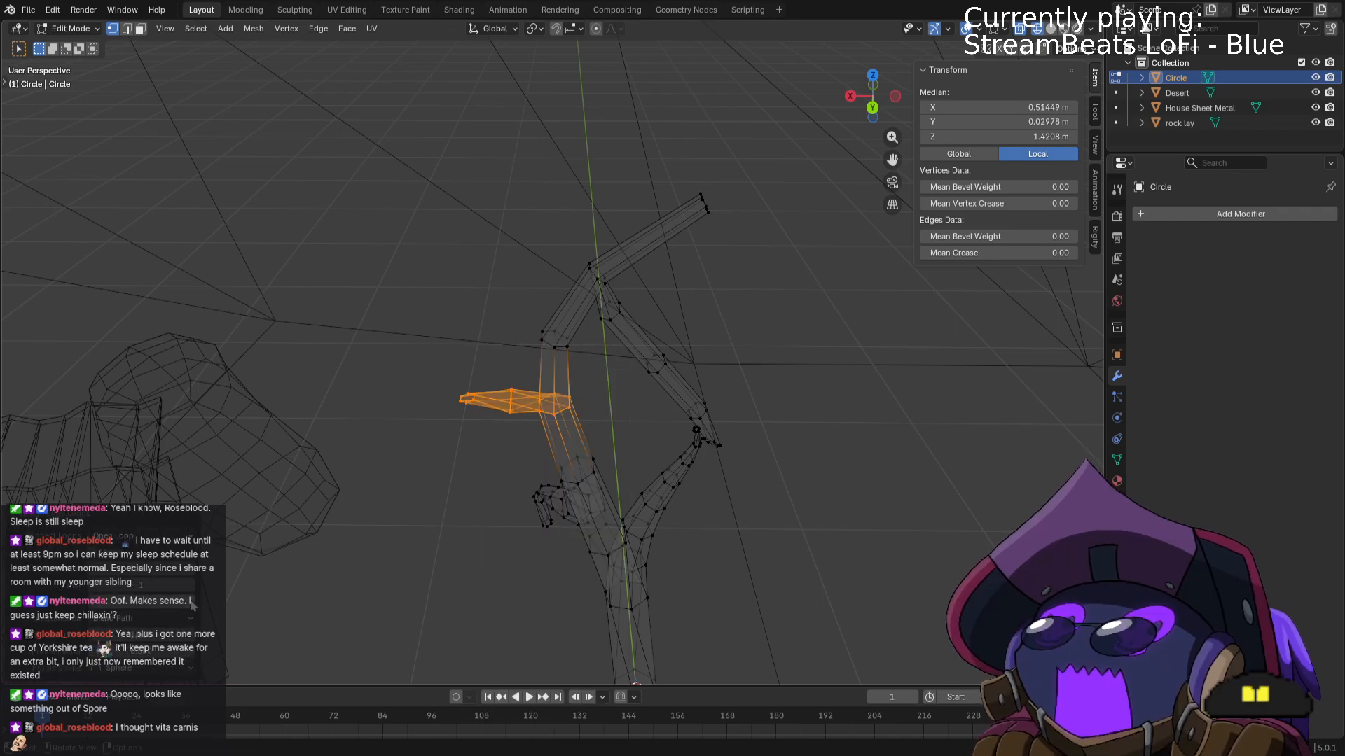
click(192, 600)
click(192, 600)
click(192, 599)
click(190, 600)
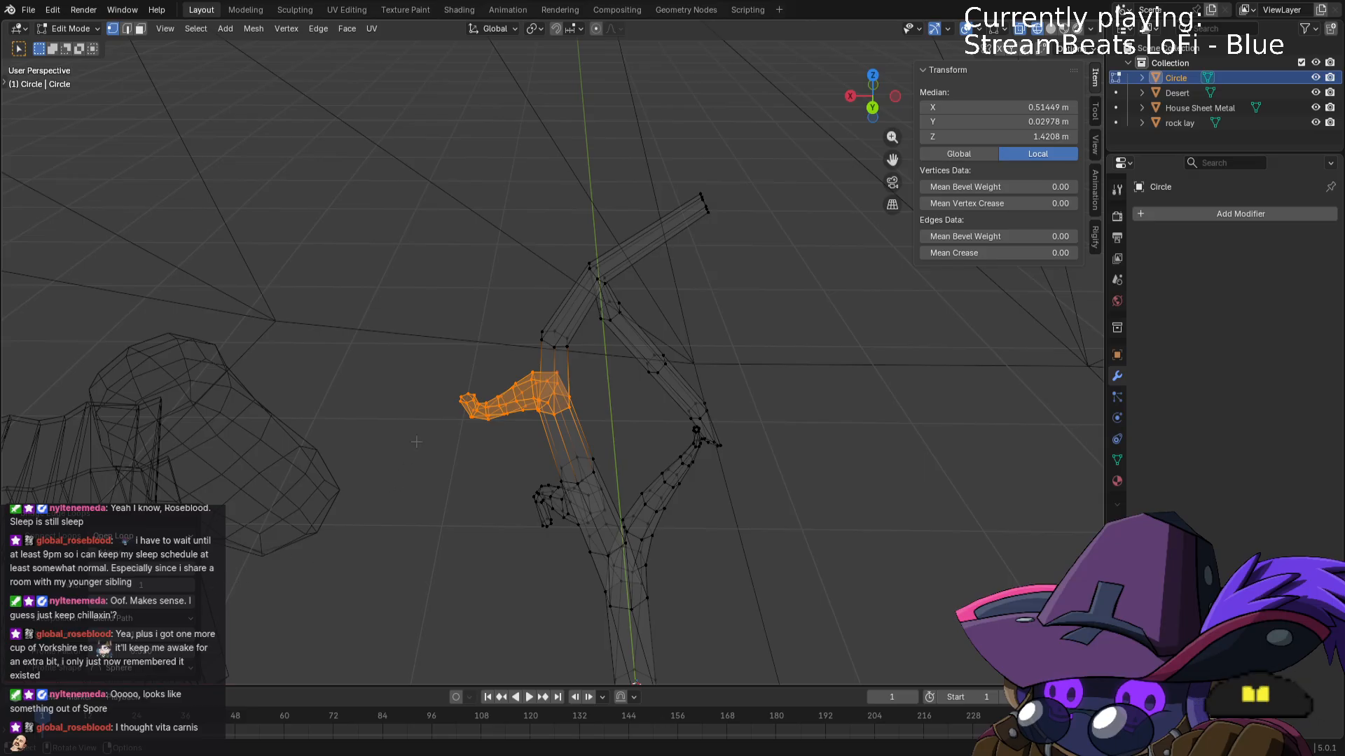
key(alt+a)
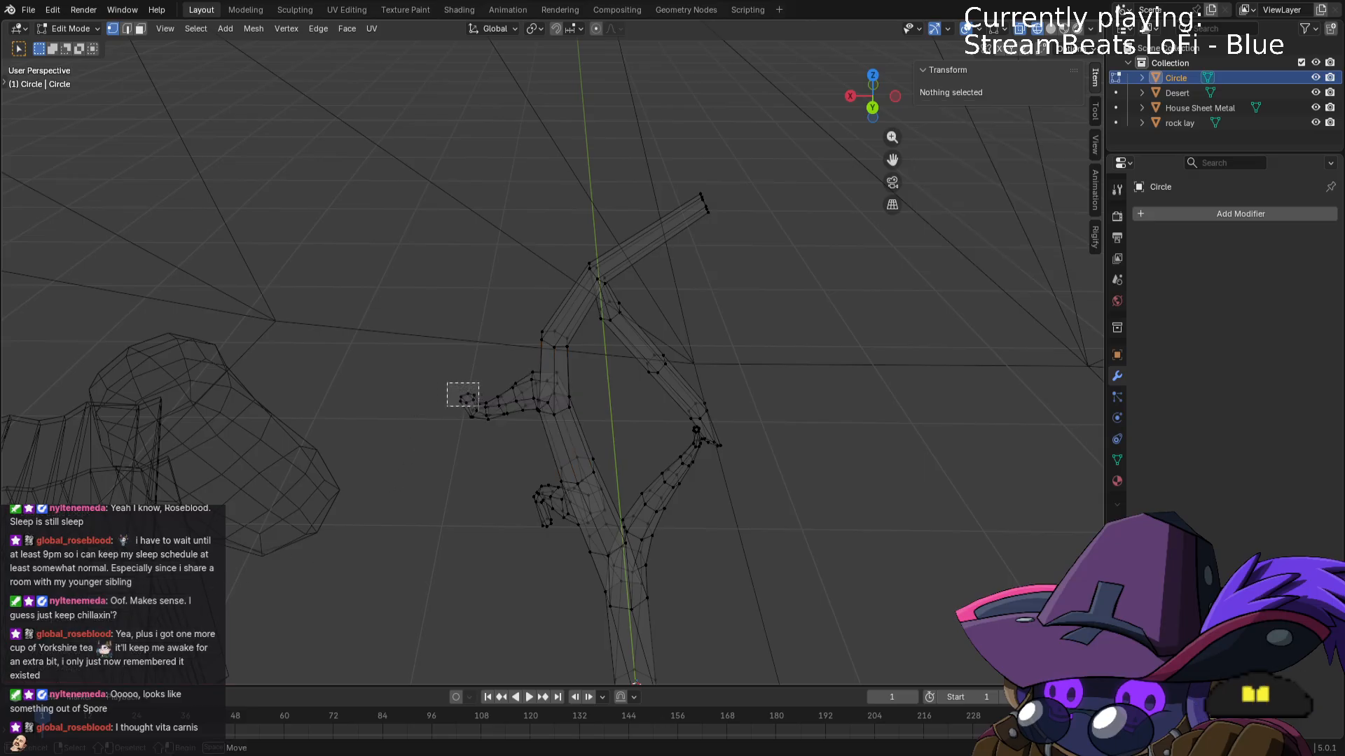
drag(447, 382, 479, 407)
key(alt+a)
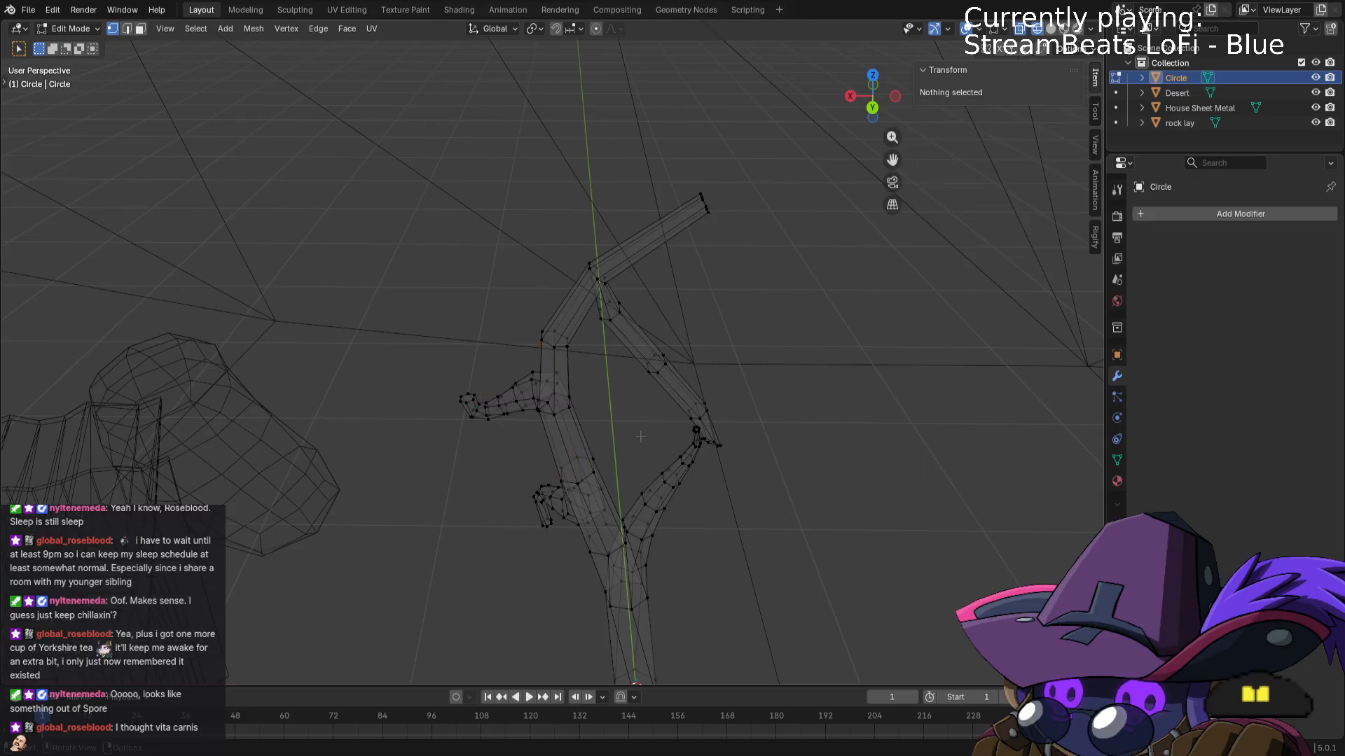
Return to Object Mode with solid shading and view the tree with the shed and rock in top orthographic view.
middle_drag(510, 467, 902, 437)
key(Tab)
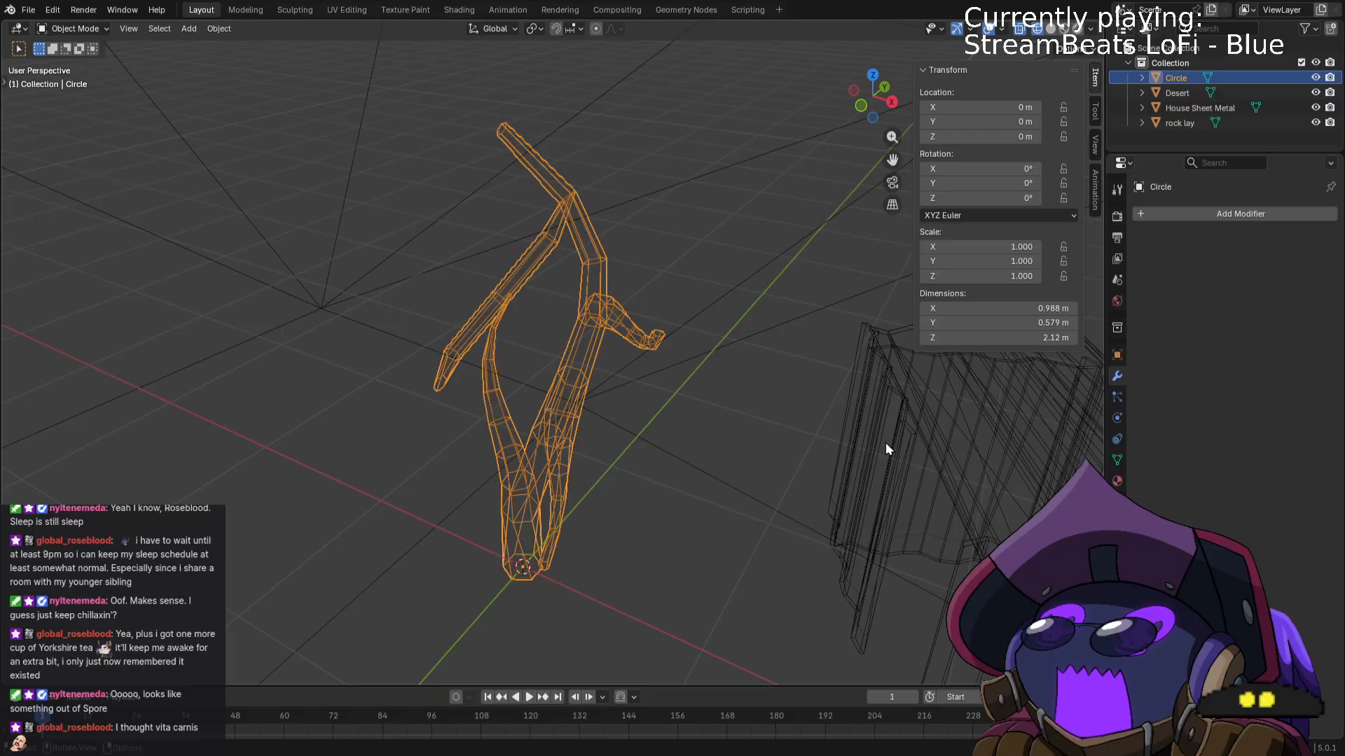
key(z)
click(834, 485)
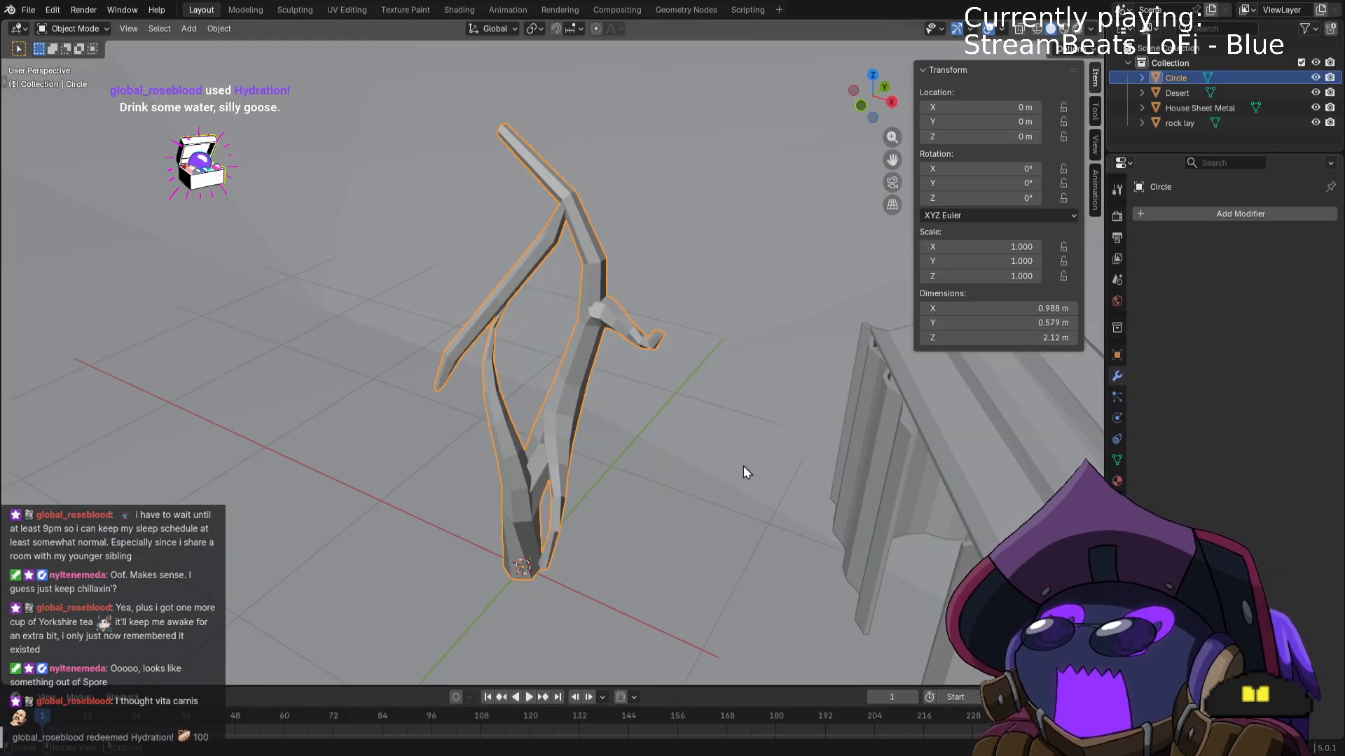
mouse_move(744, 467)
middle_down()
mouse_move(711, 396)
mouse_move(812, 444)
mouse_move(765, 480)
middle_up()
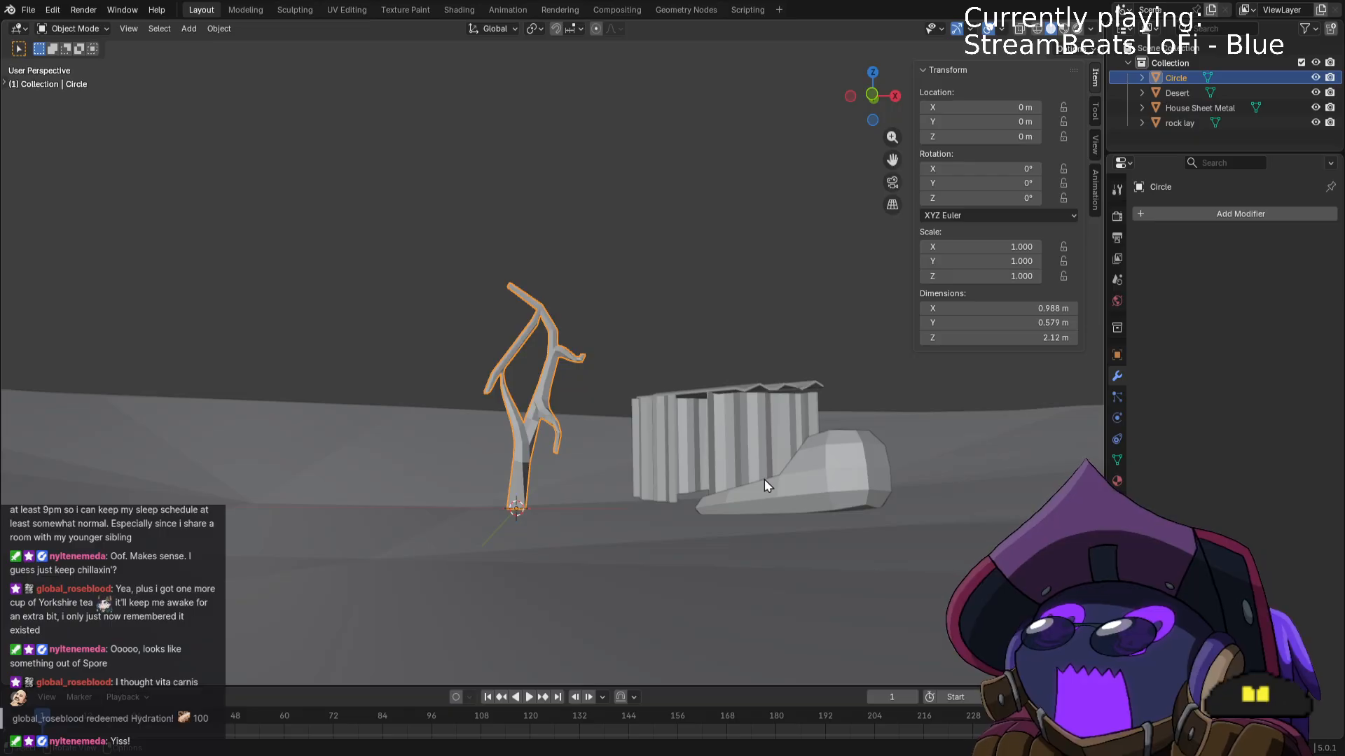
middle_drag(696, 430, 669, 552)
key(KP_7)
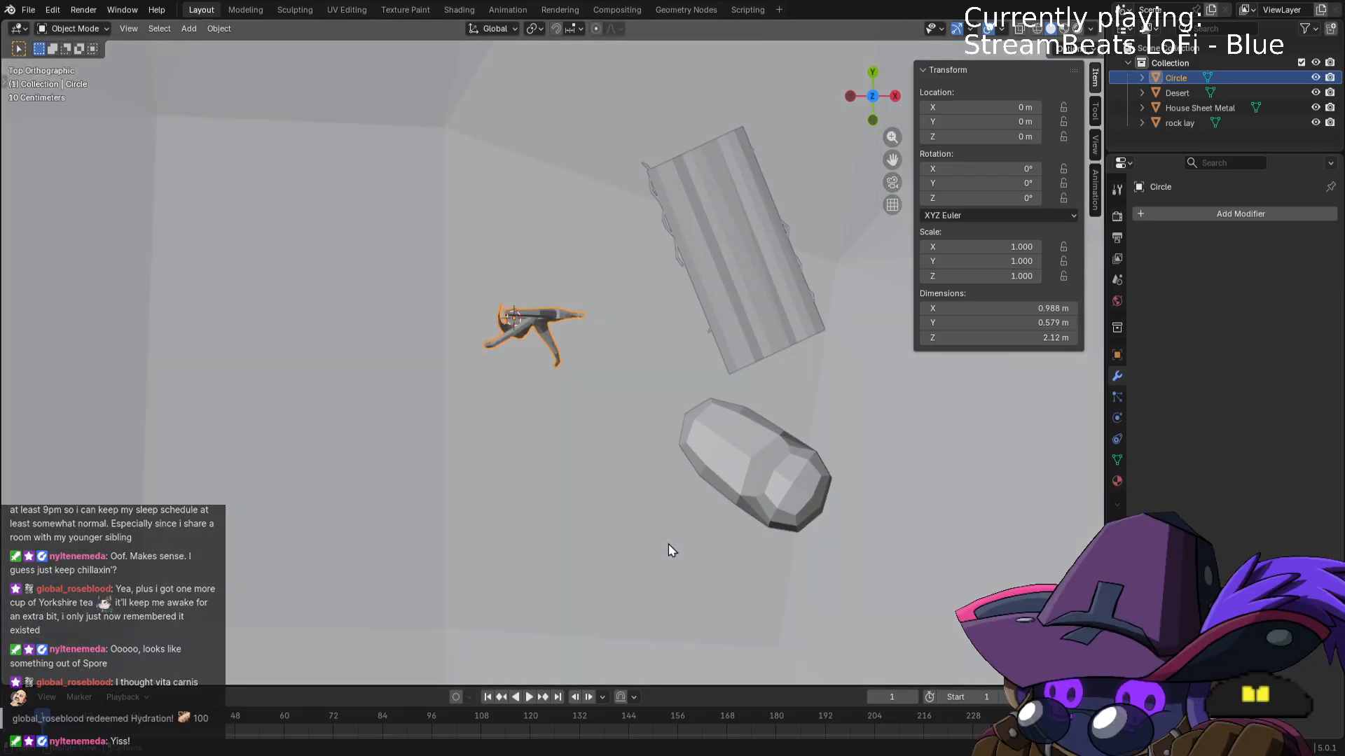
scroll(734, 396, down, 3)
shift+middle_drag(720, 396, 728, 427)
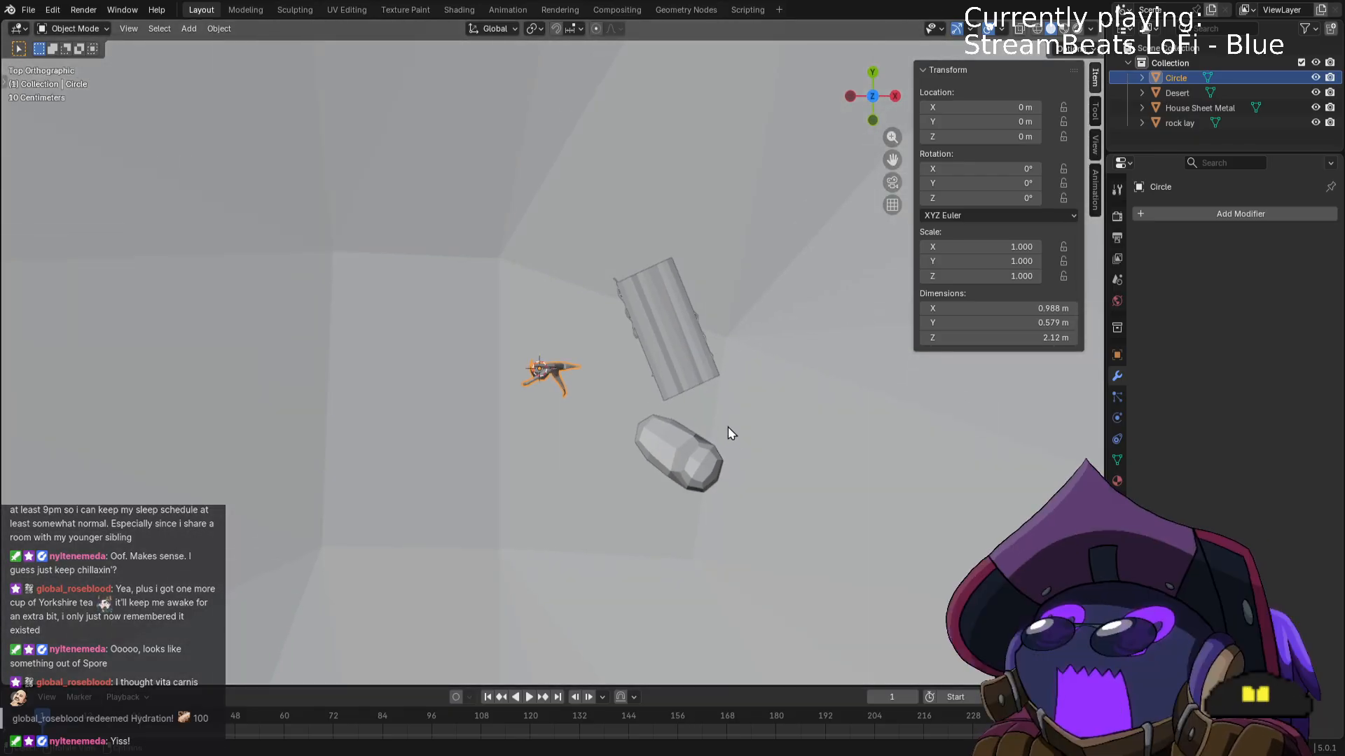
key(r)
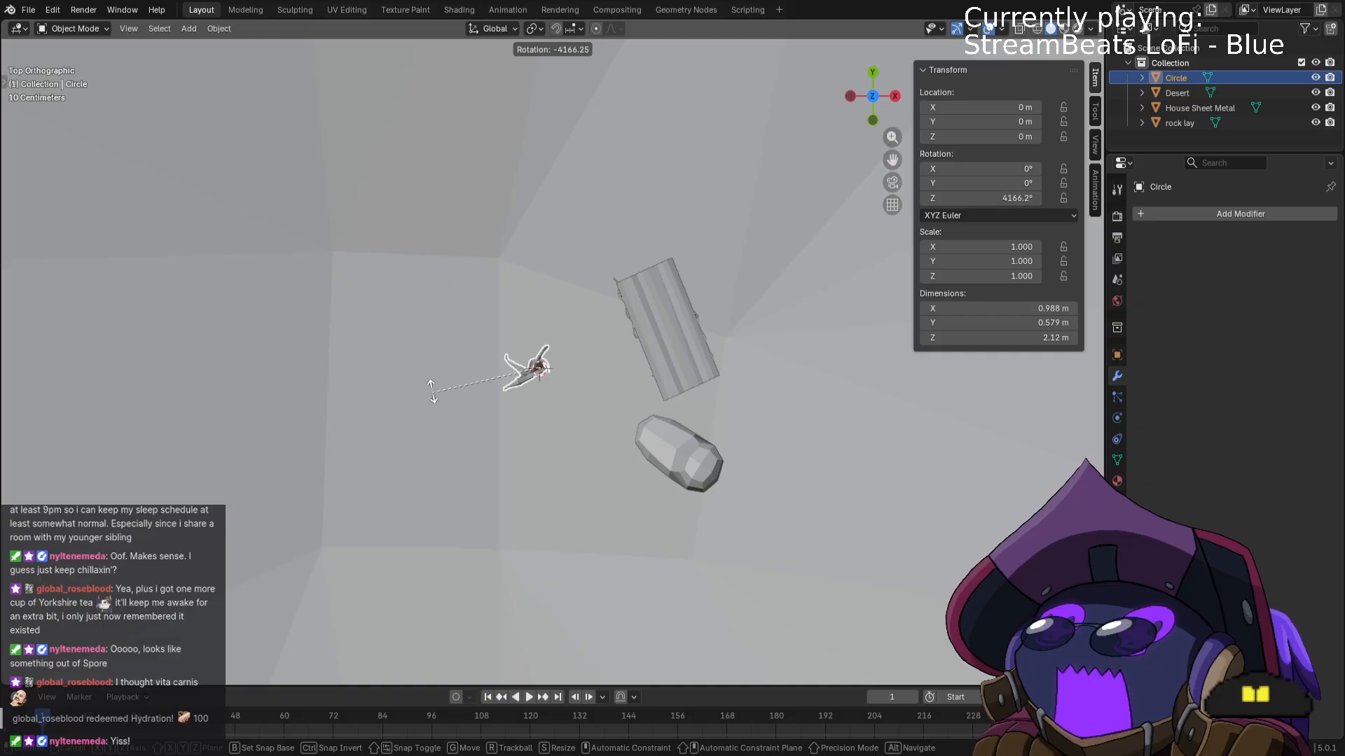
key(Escape)
scroll(777, 425, up, 3)
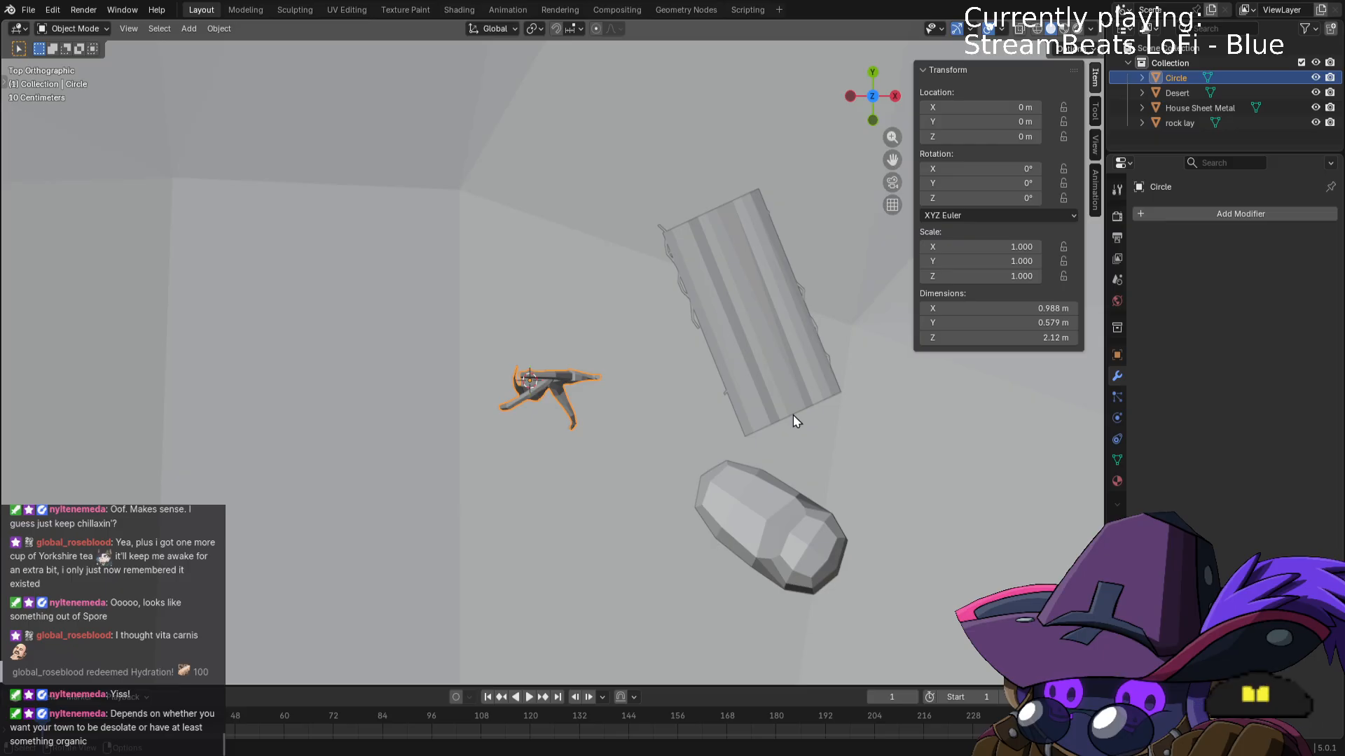
Move the whole tree mesh in Edit Mode away from the shed to about X -3.4 m, Y 1.8 m in top view.
scroll(793, 414, down, 1)
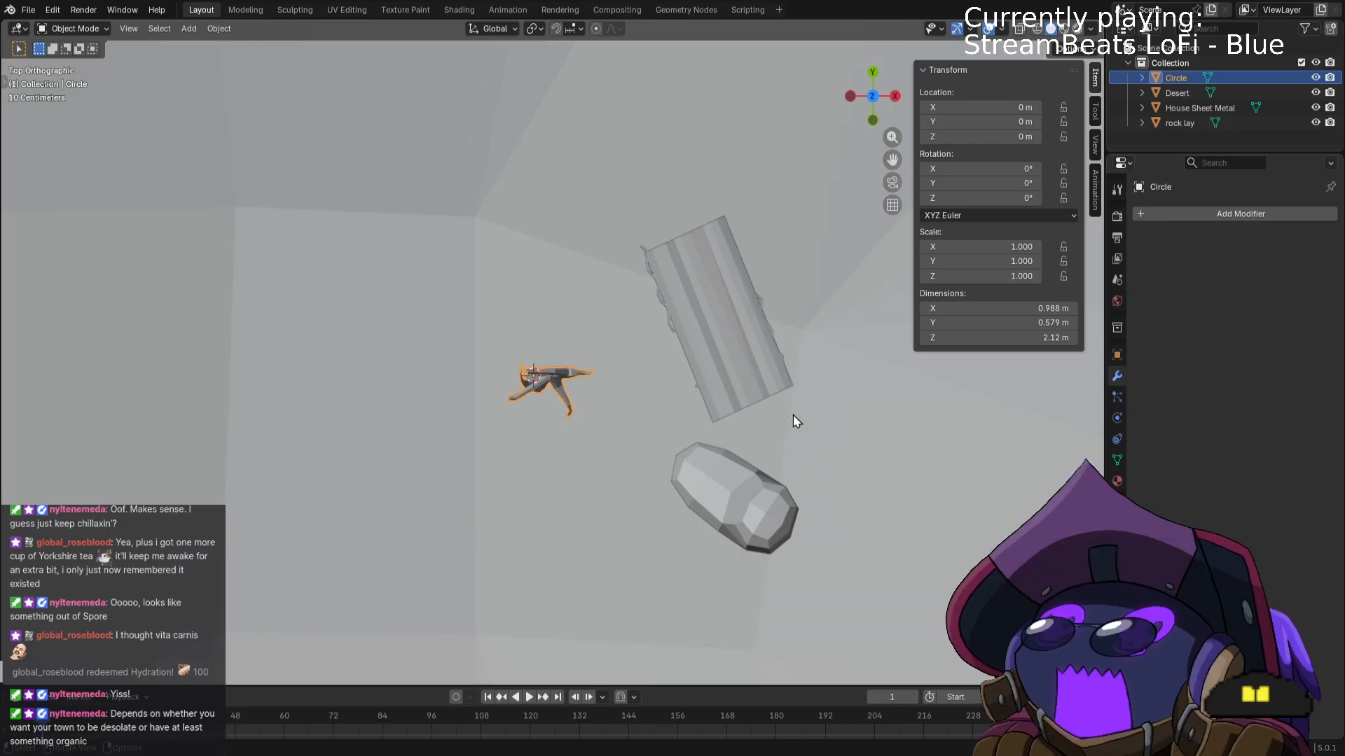
scroll(793, 414, down, 2)
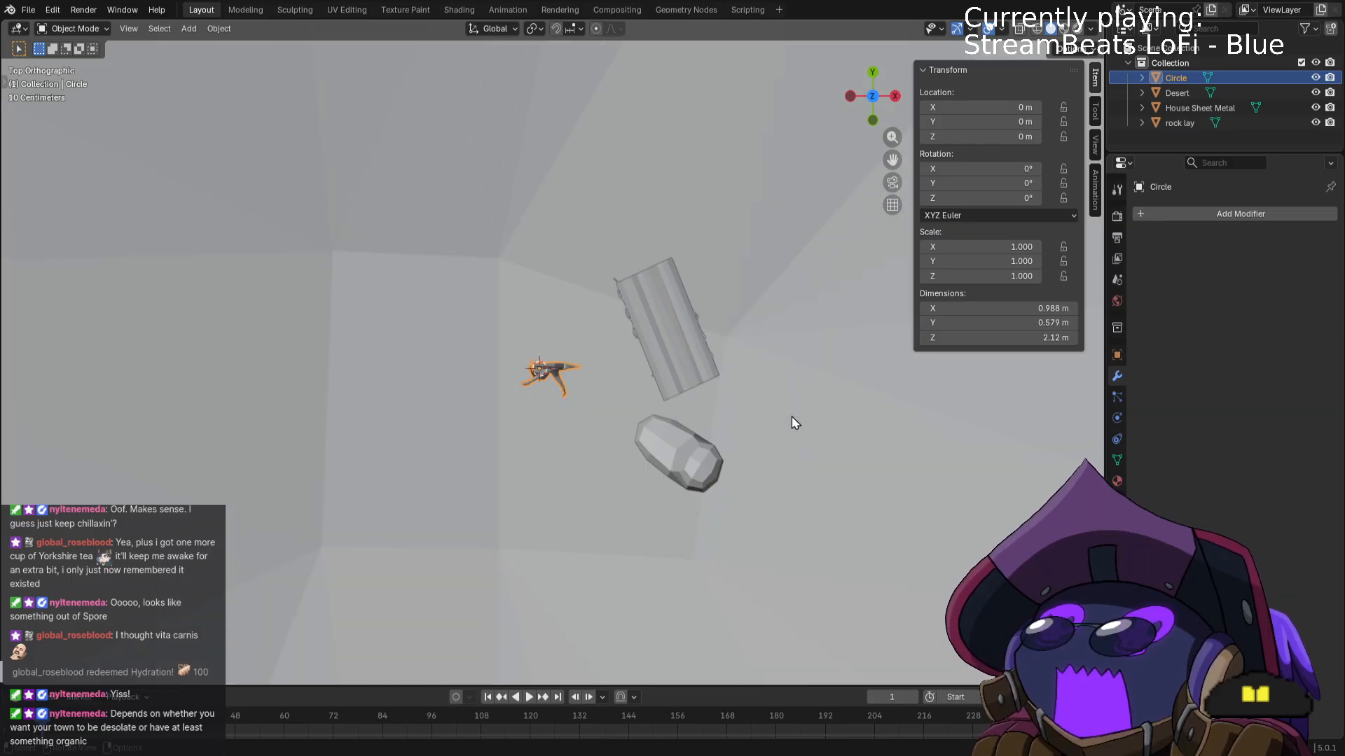
key(Tab)
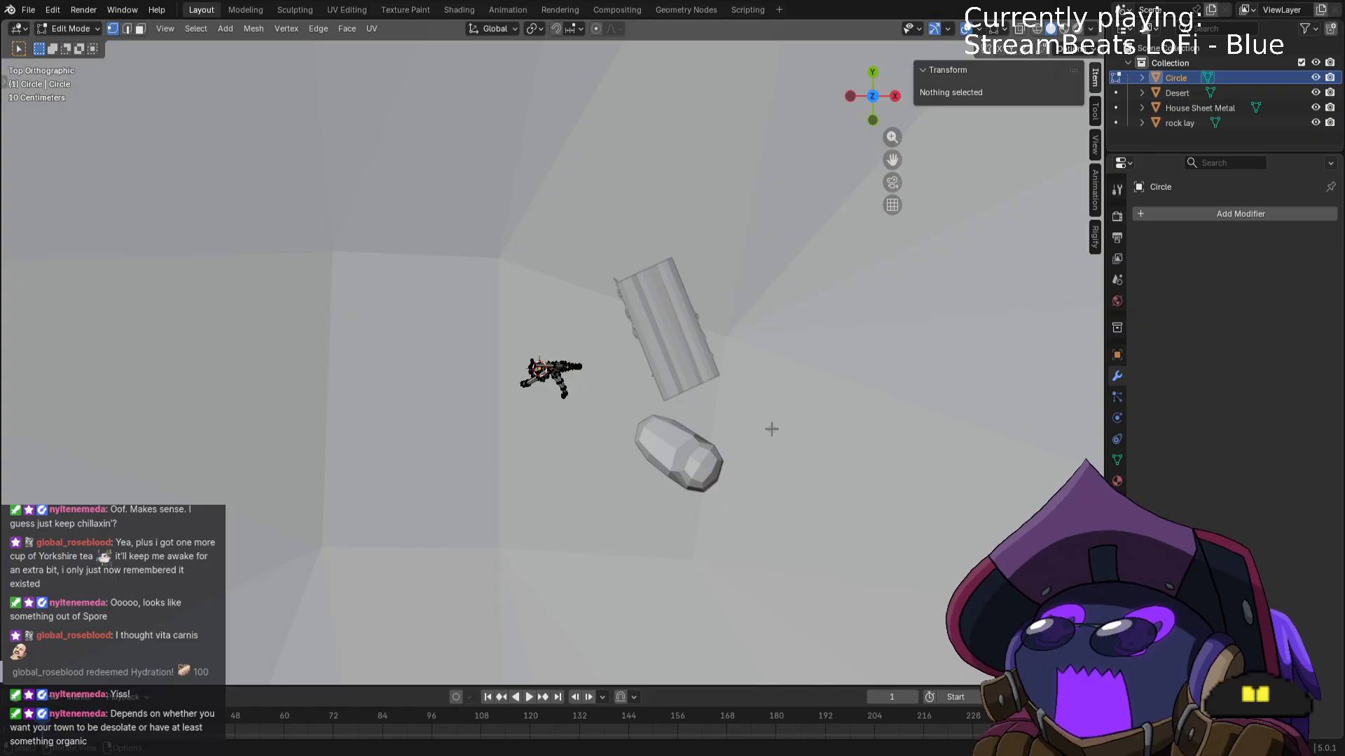
key(a)
key(g)
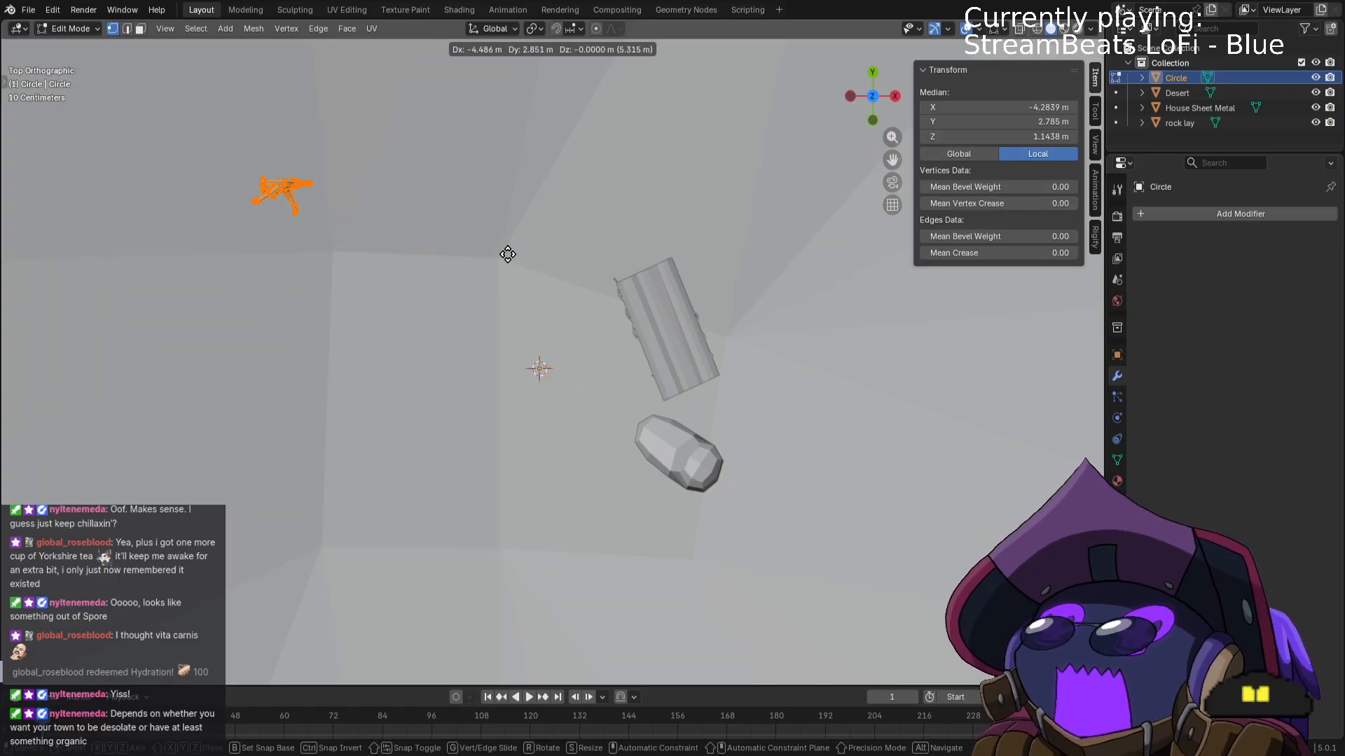
click(556, 306)
middle_drag(557, 306, 527, 238)
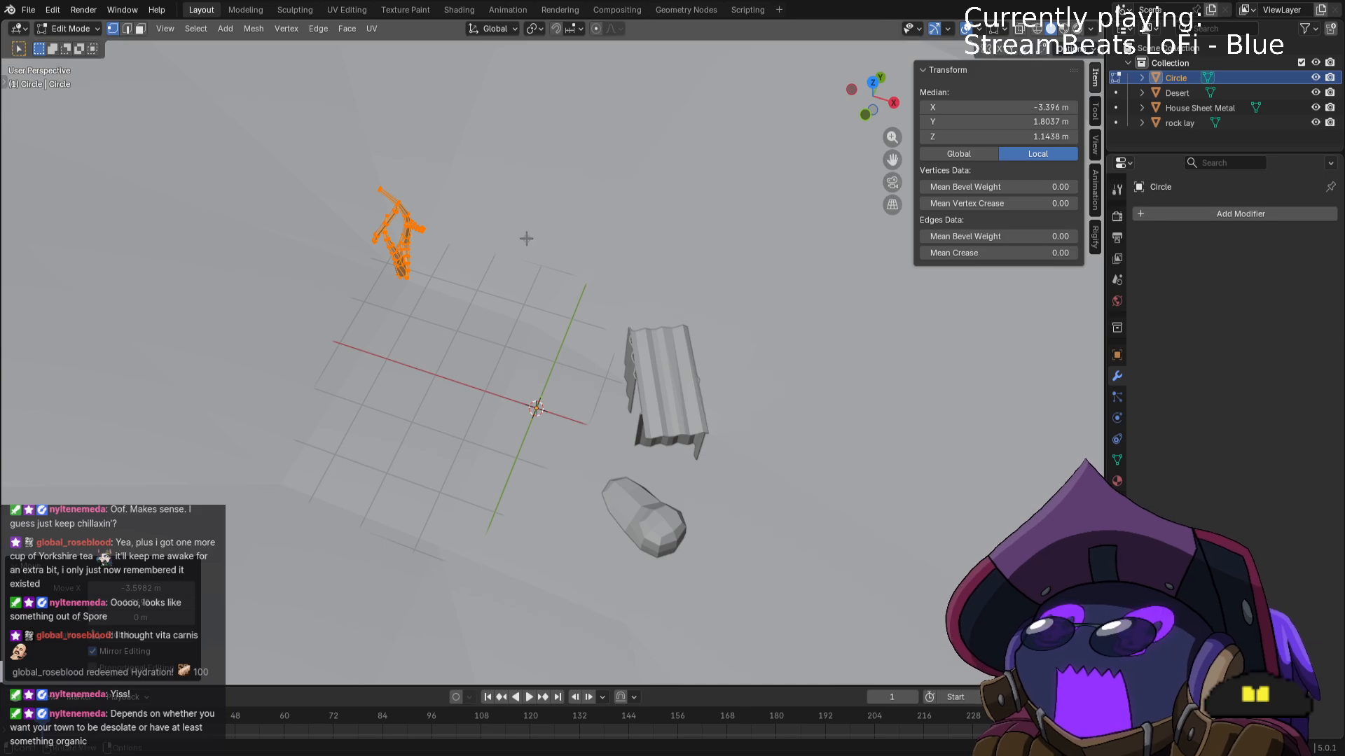
key(KP_7)
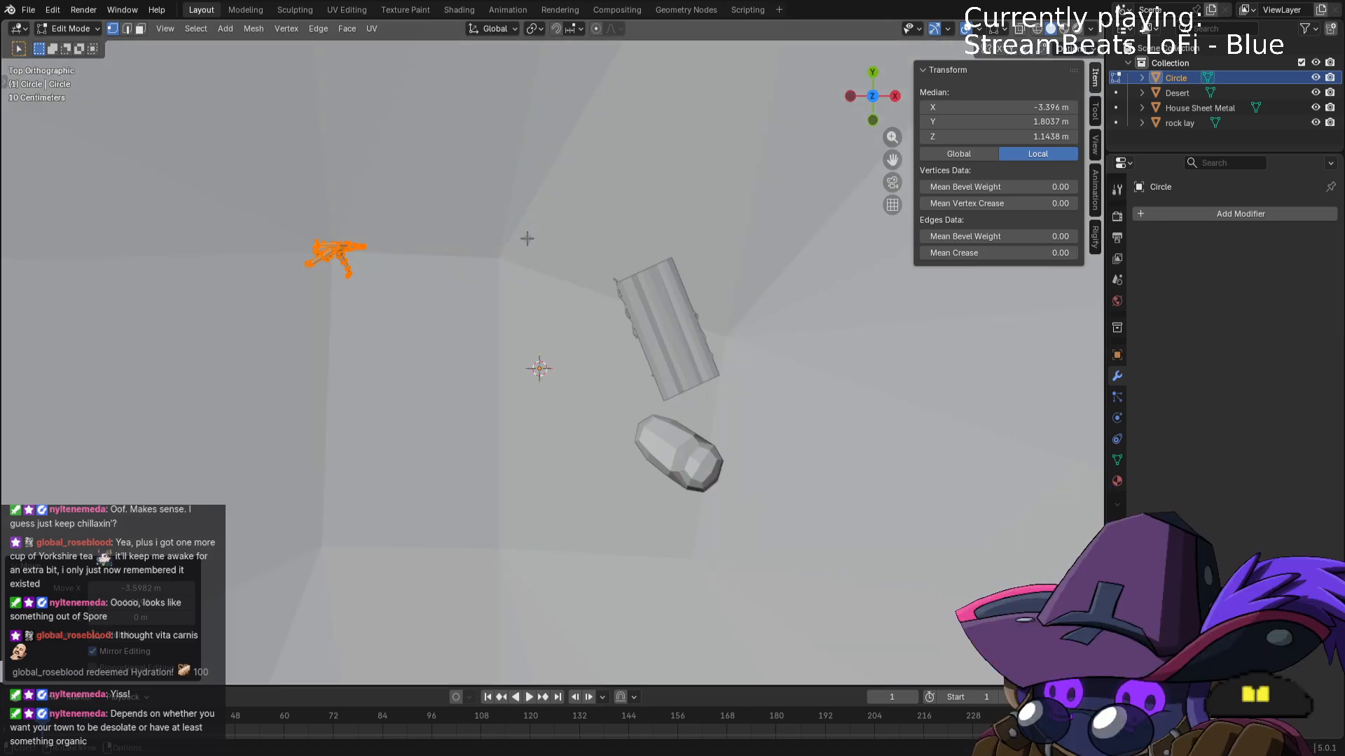
Rotate the whole tree mesh about 124° in top view and deselect it.
key(r)
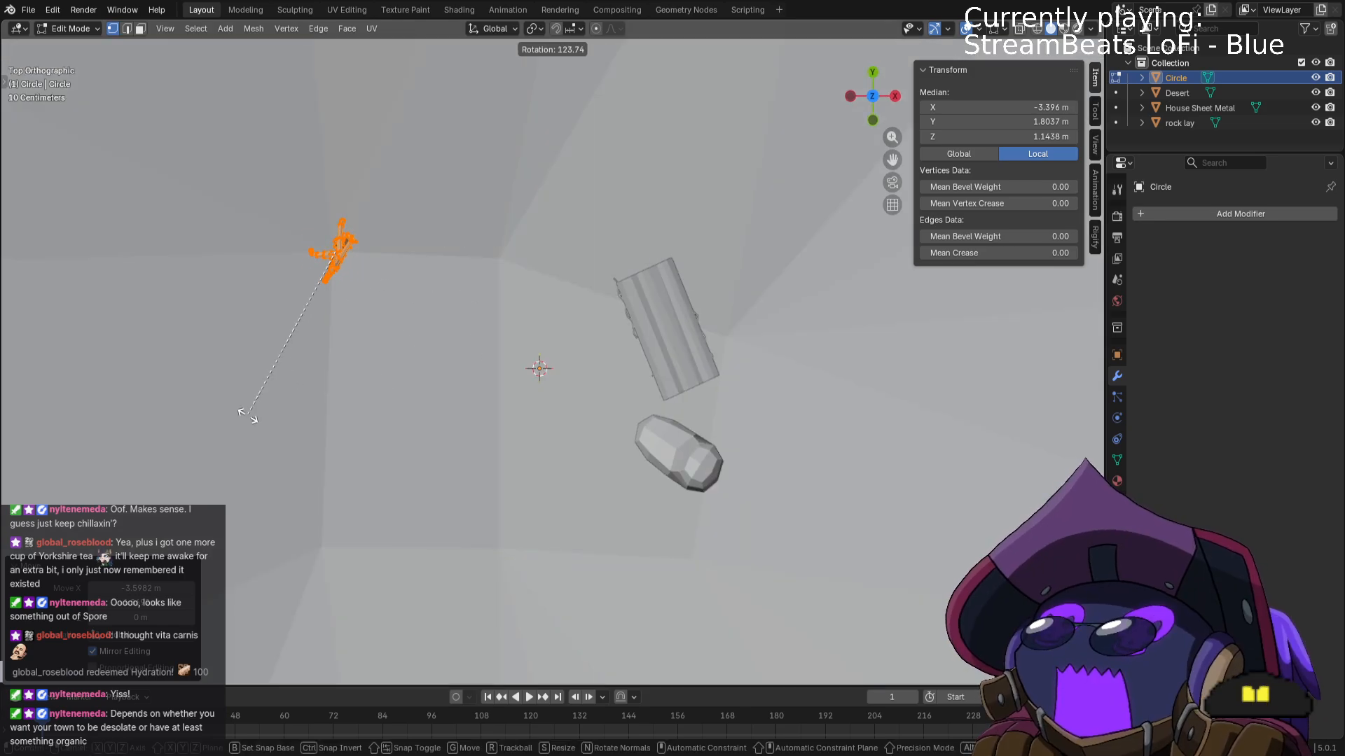
click(247, 416)
middle_drag(496, 368, 526, 312)
click(515, 385)
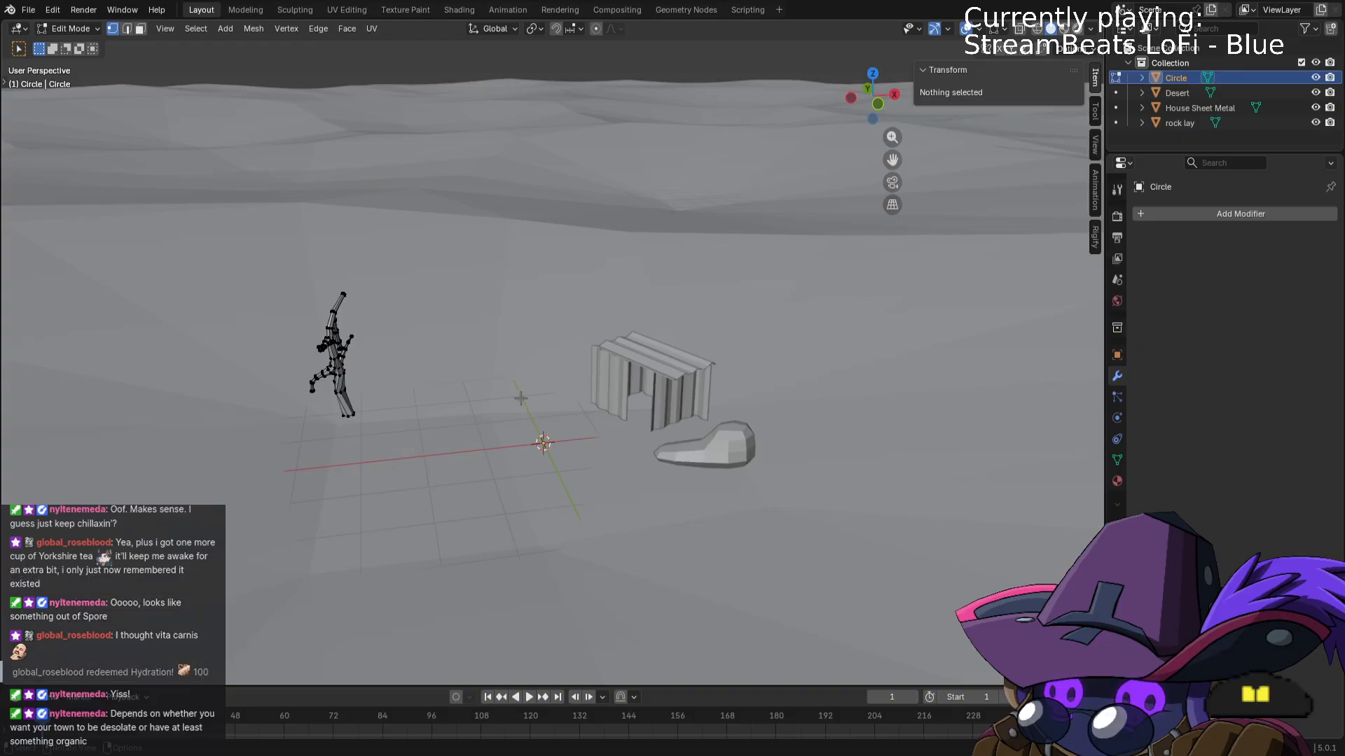
Return to Object Mode and save the file with the tree, shed and rock in view.
key(Tab)
middle_drag(522, 399, 603, 374)
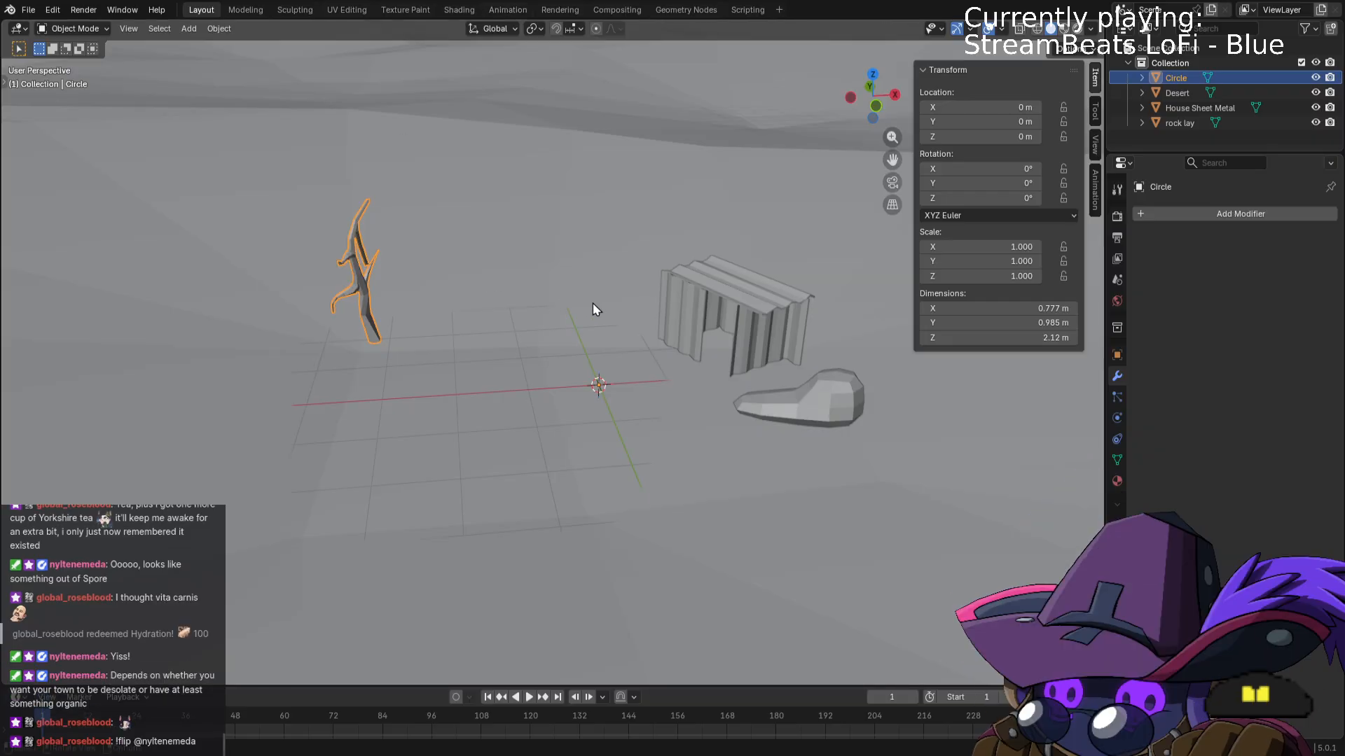
key(ctrl+s)
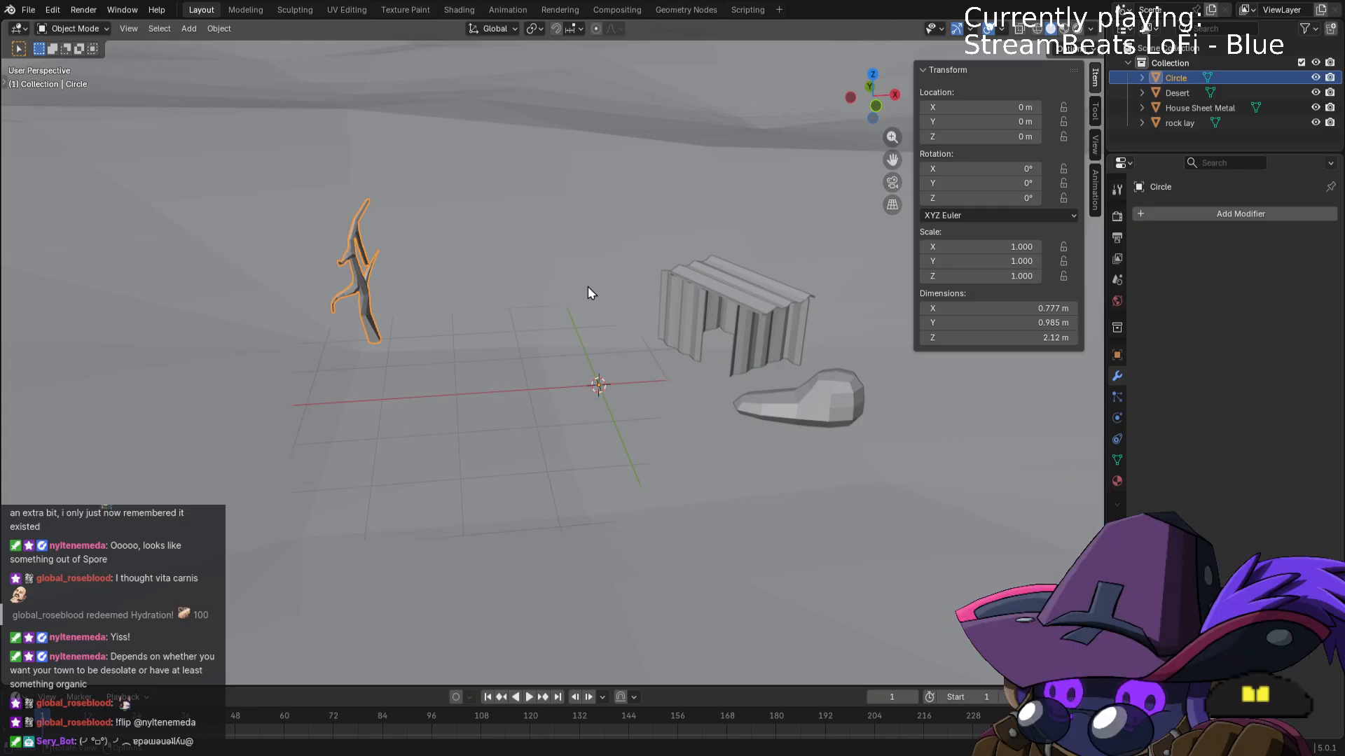
Examine how the tree, shed, rock and desert ground sit together, selecting objects in turn and ending on the tree.
scroll(591, 295, up, 3)
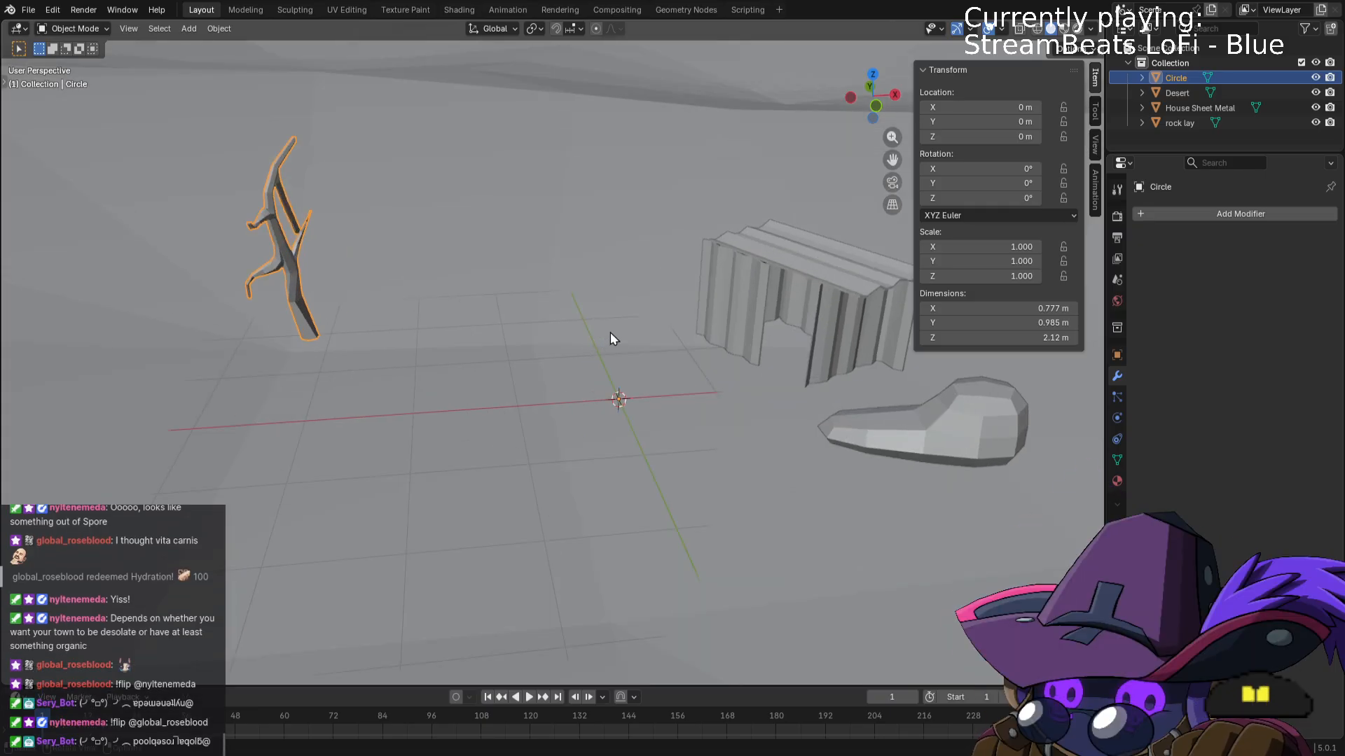
scroll(610, 332, up, 2)
scroll(610, 331, down, 2)
click(609, 335)
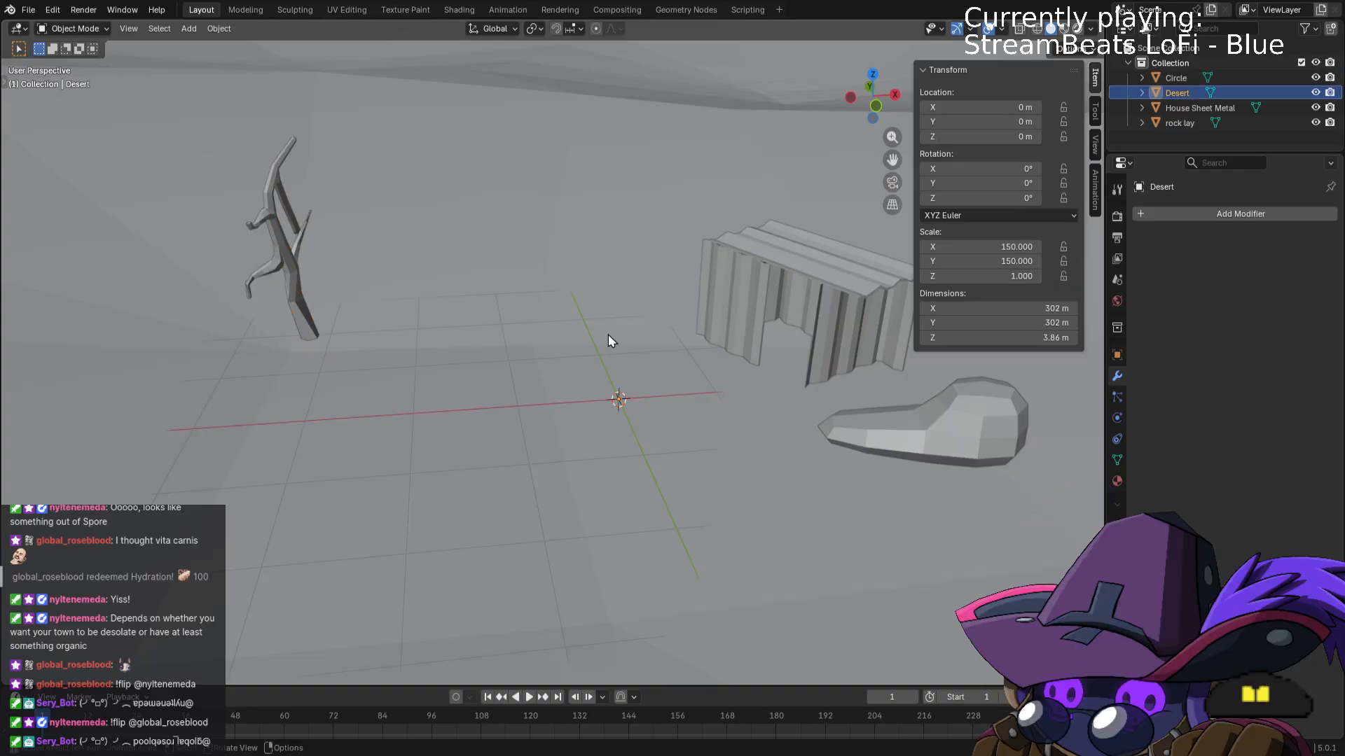
scroll(624, 334, down, 3)
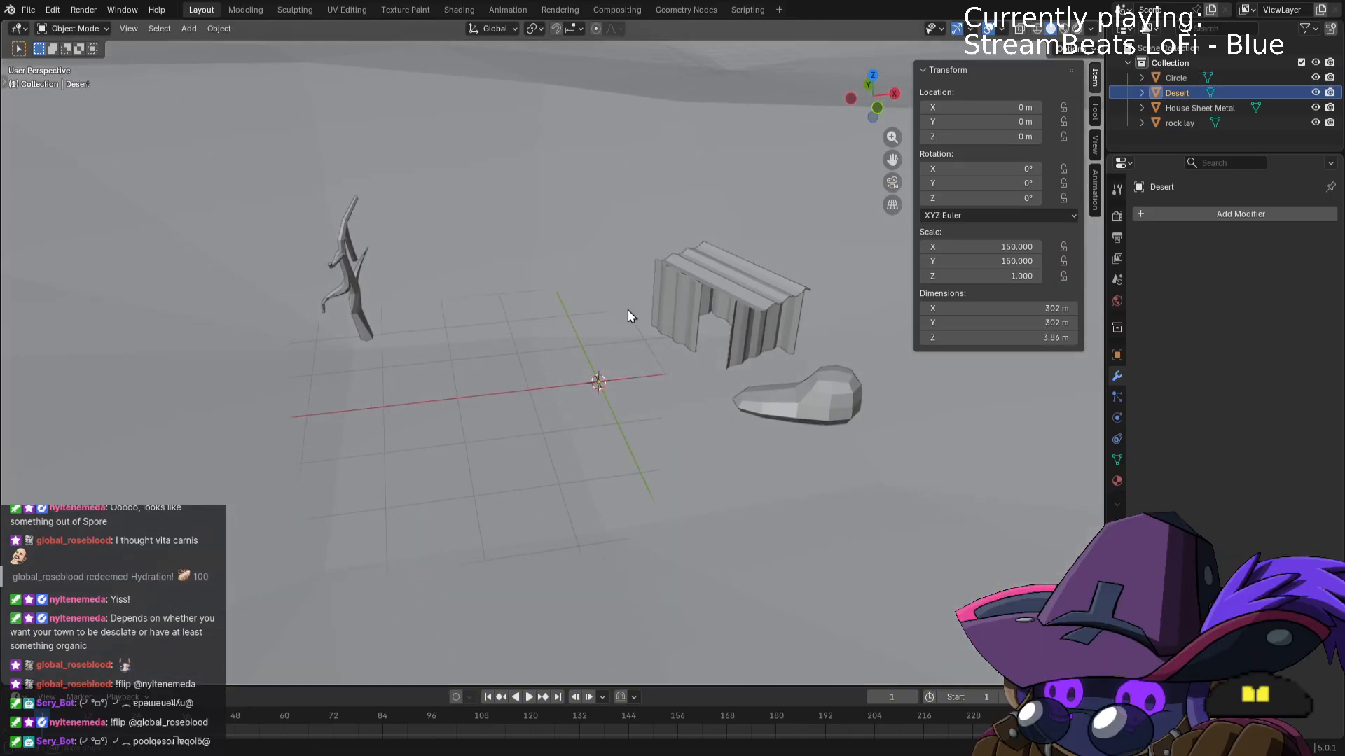
click(822, 388)
click(760, 293)
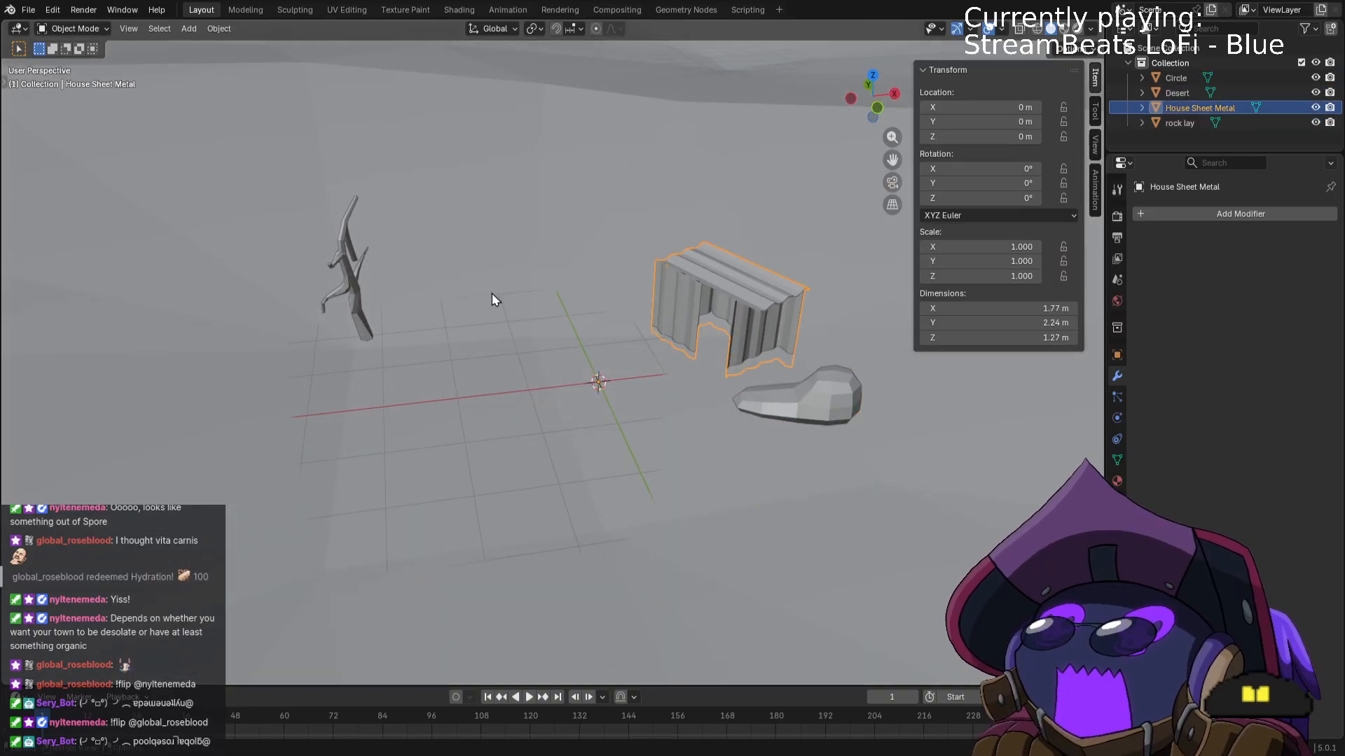
click(357, 283)
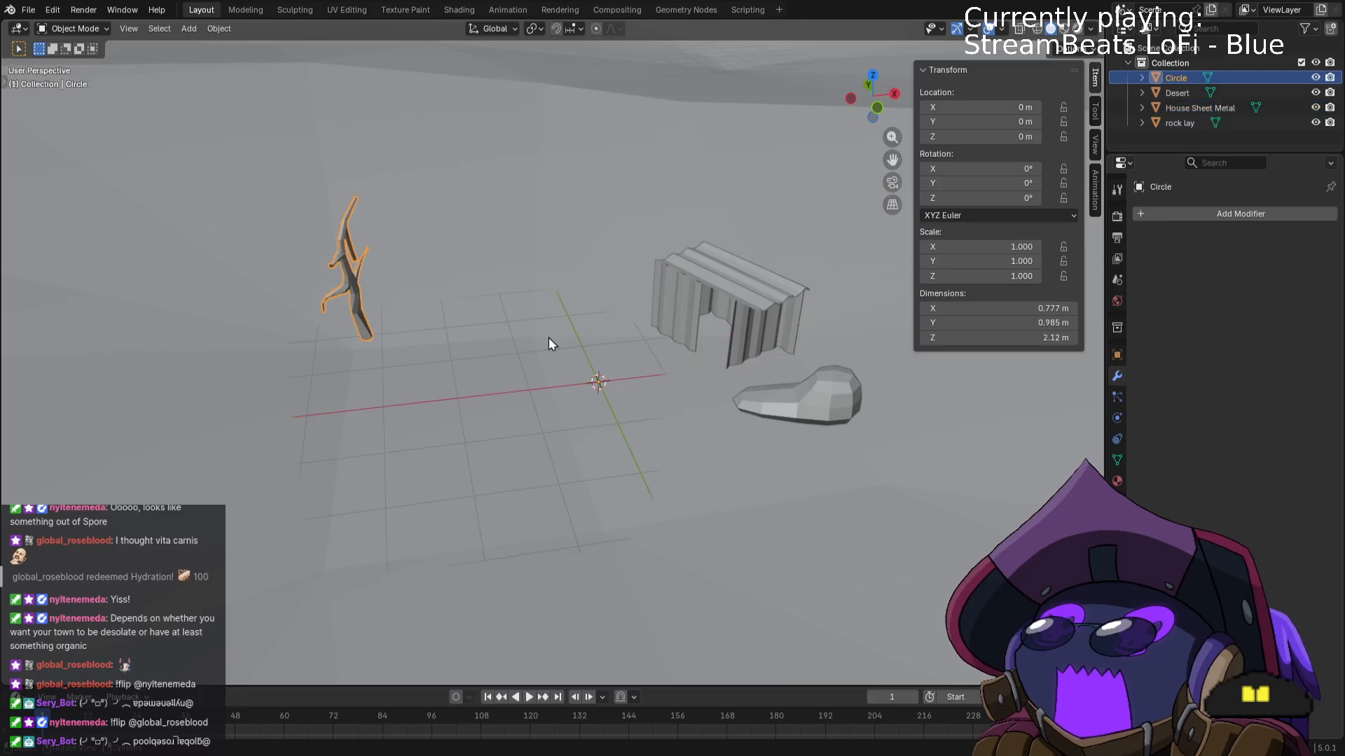
scroll(613, 364, up, 1)
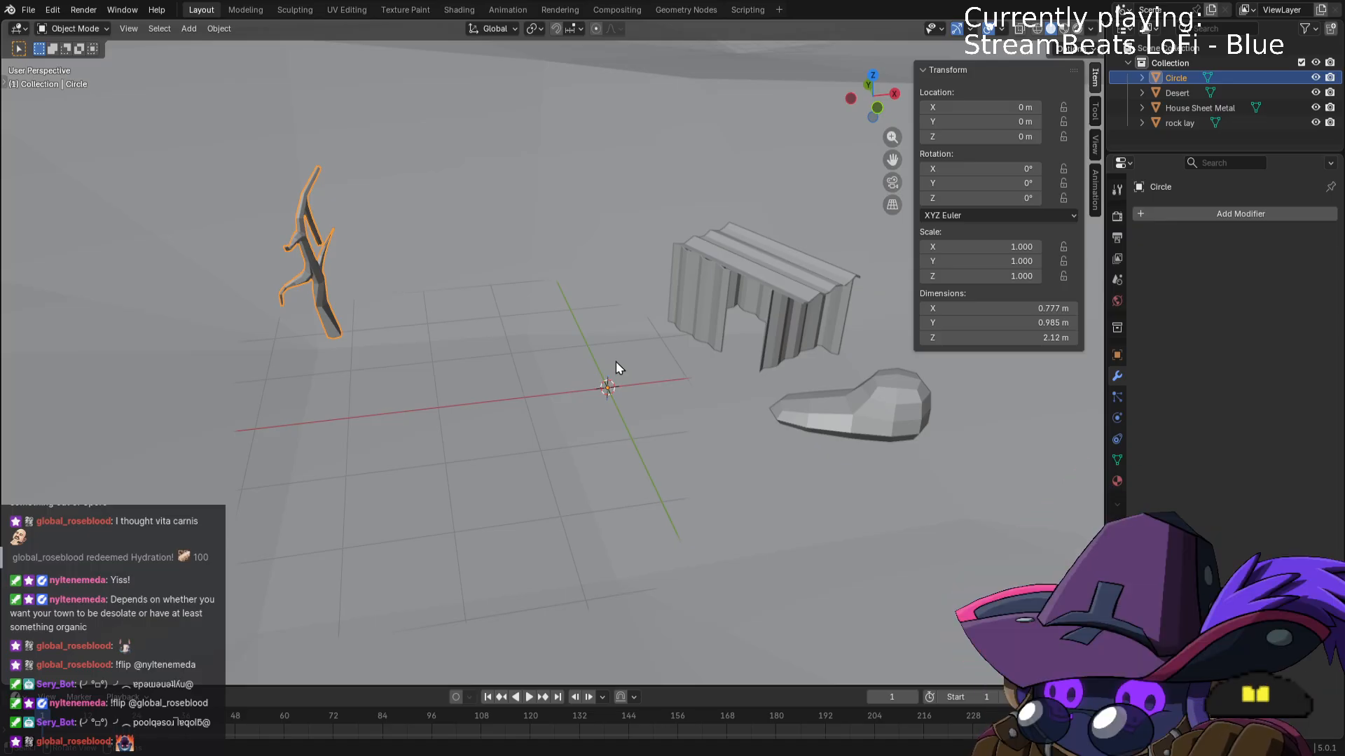
middle_drag(616, 362, 587, 373)
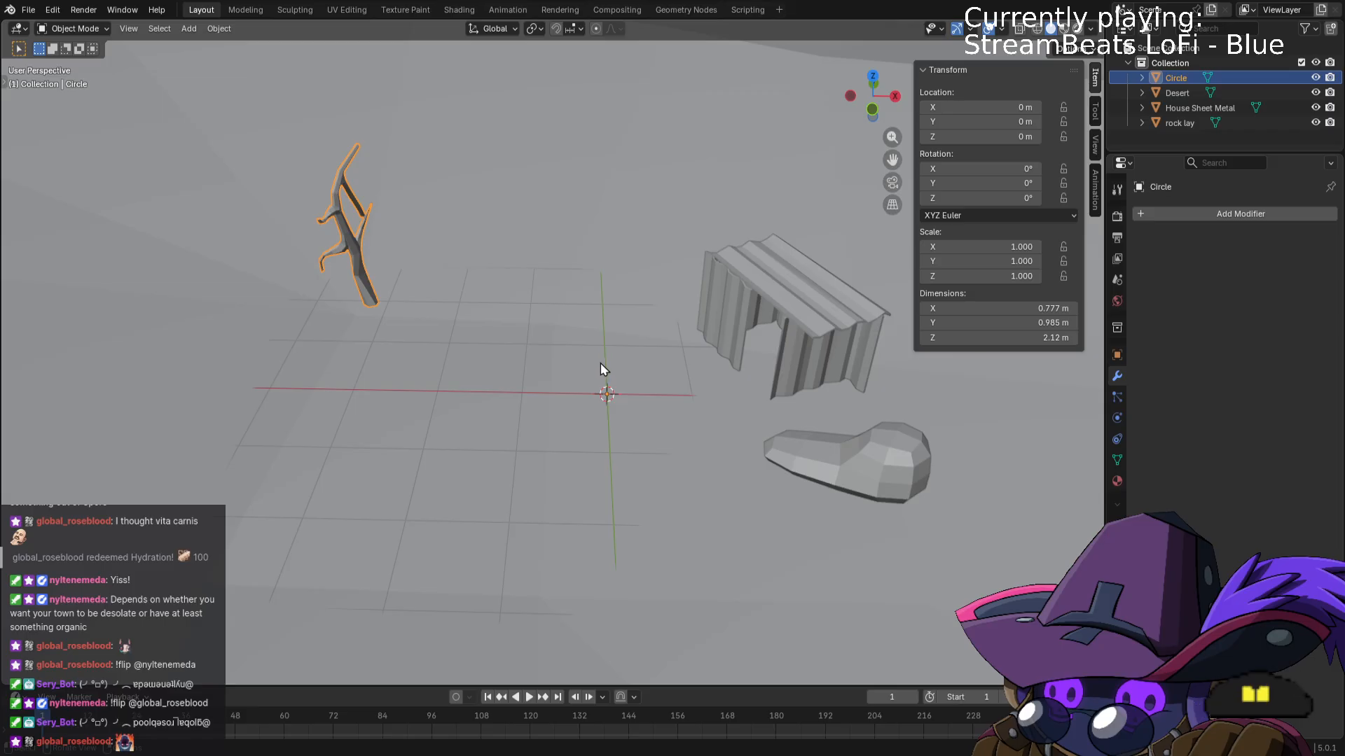
Add a 2 m plane mesh at the world origin and enter Edit Mode on it.
key(ctrl+a)
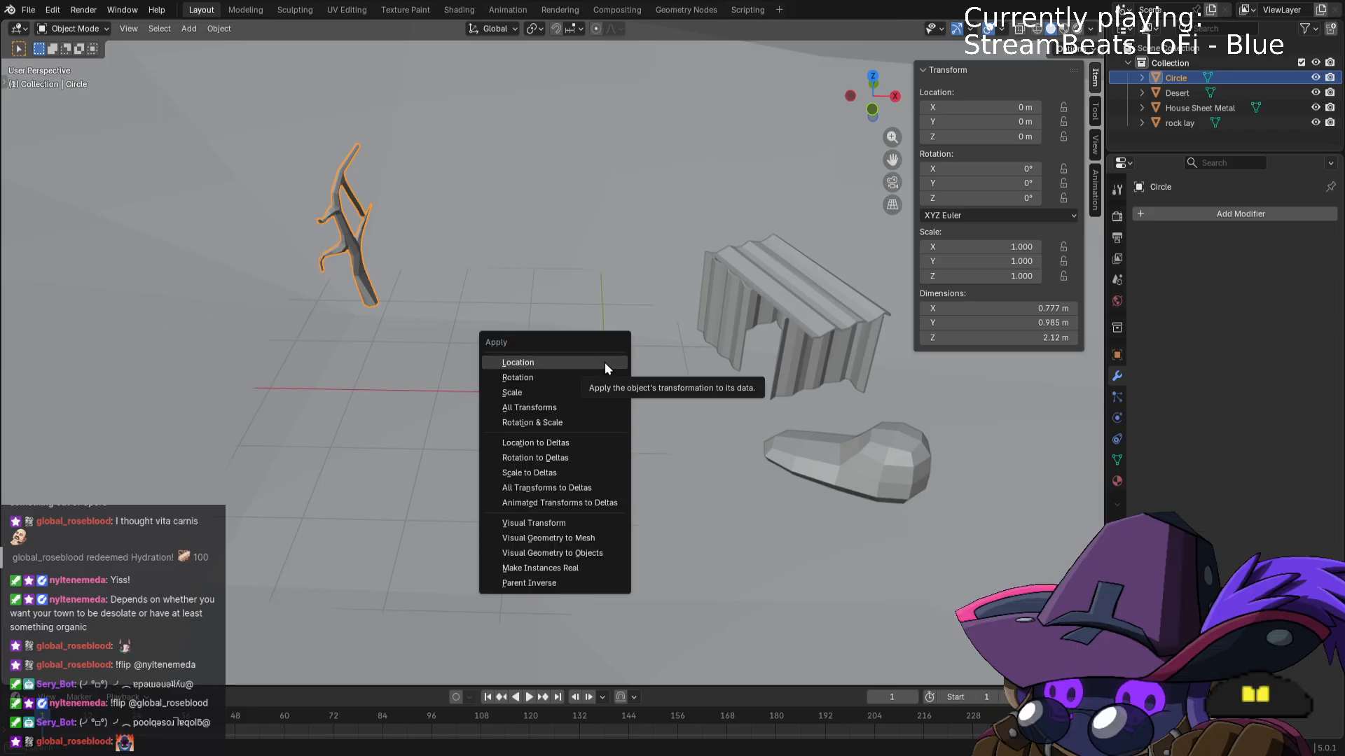
key(Escape)
key(shift+a)
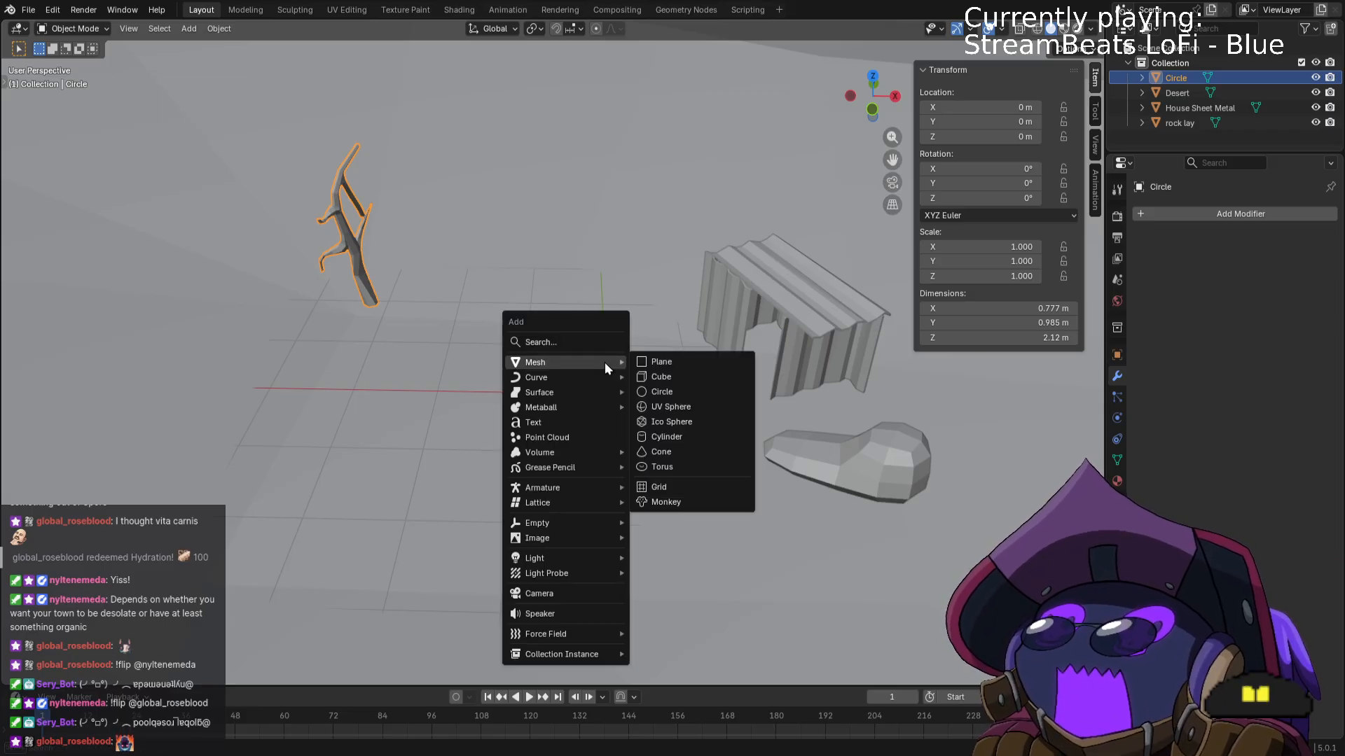
click(680, 363)
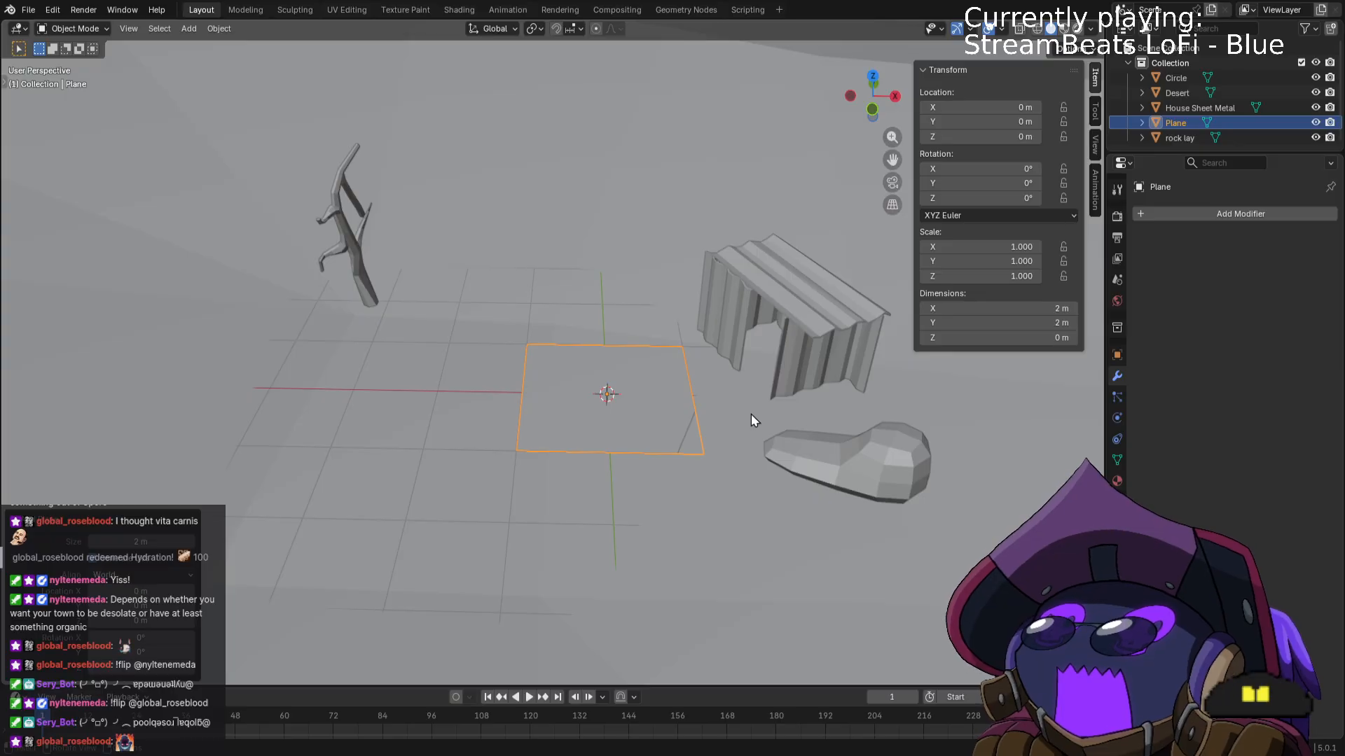
key(Tab)
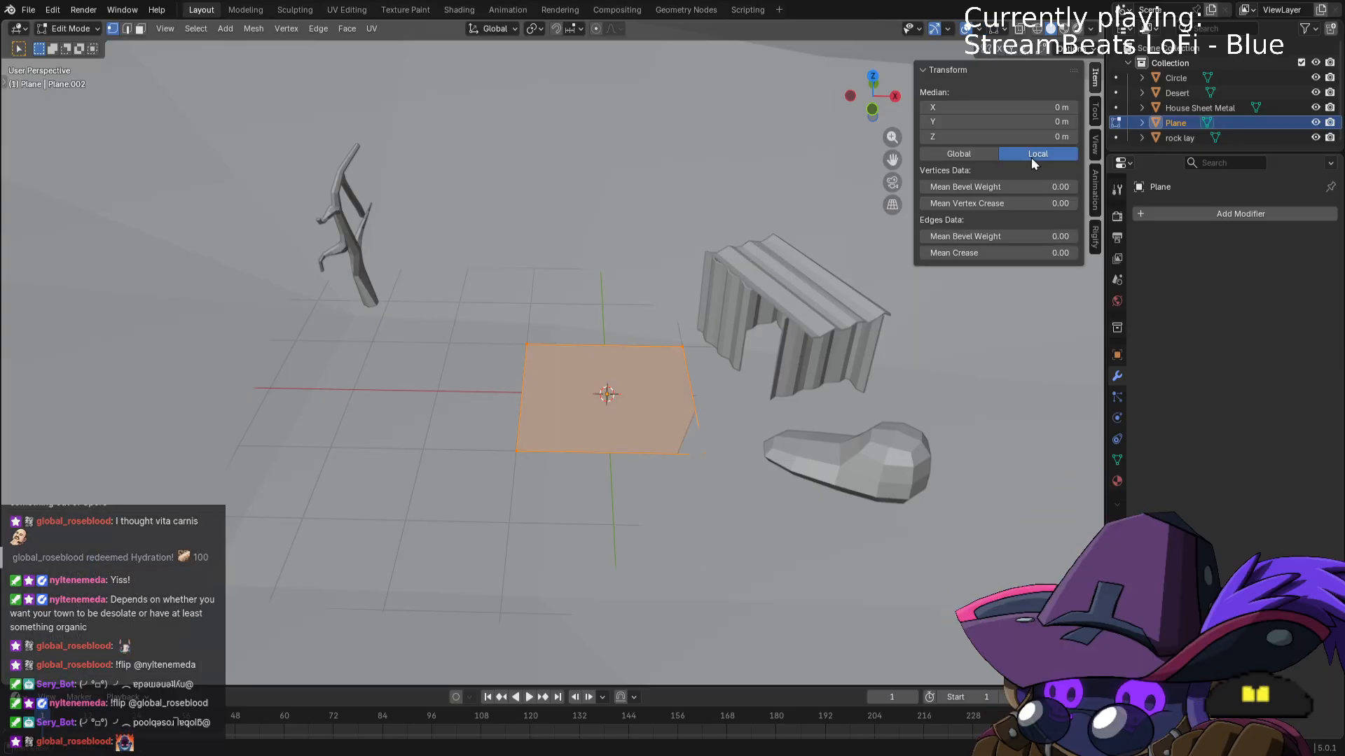
Hide the rock lay object and rename the tree object from Circle to Dead Tree1.
click(1315, 138)
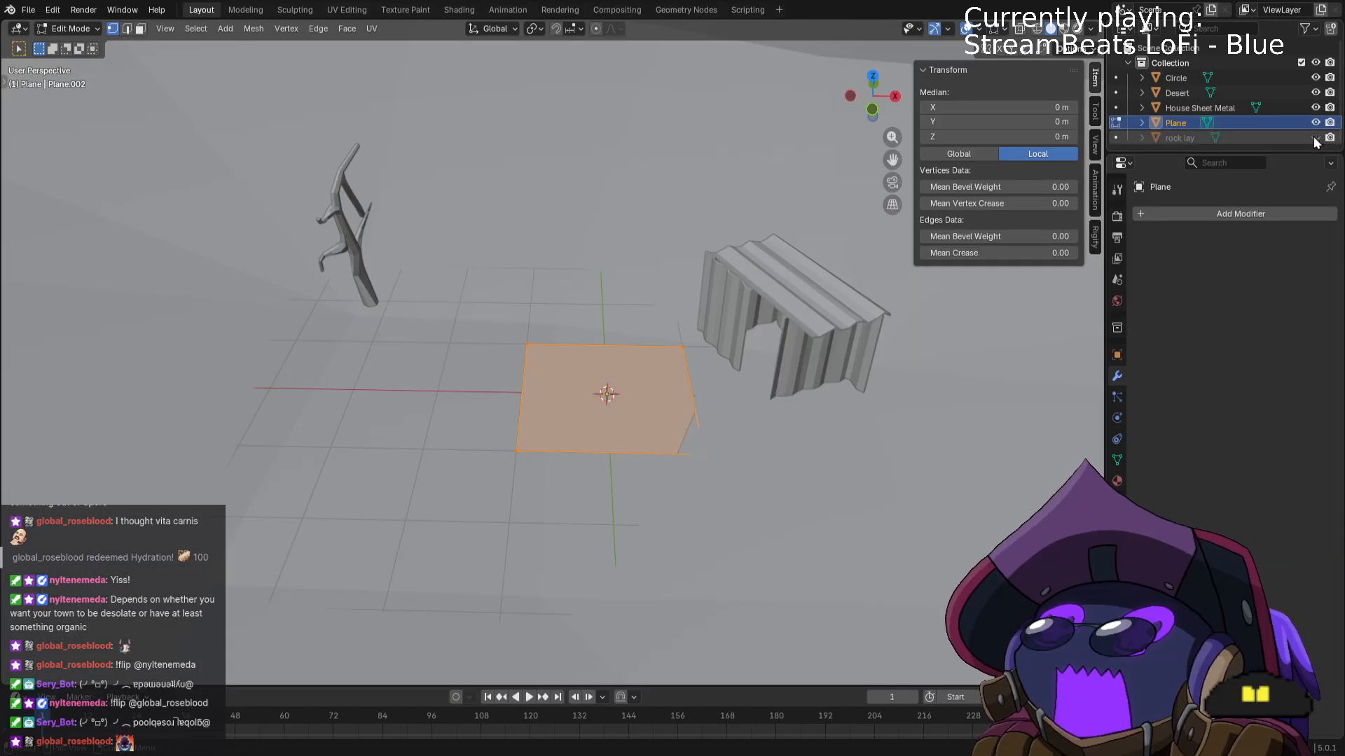
click(1184, 78)
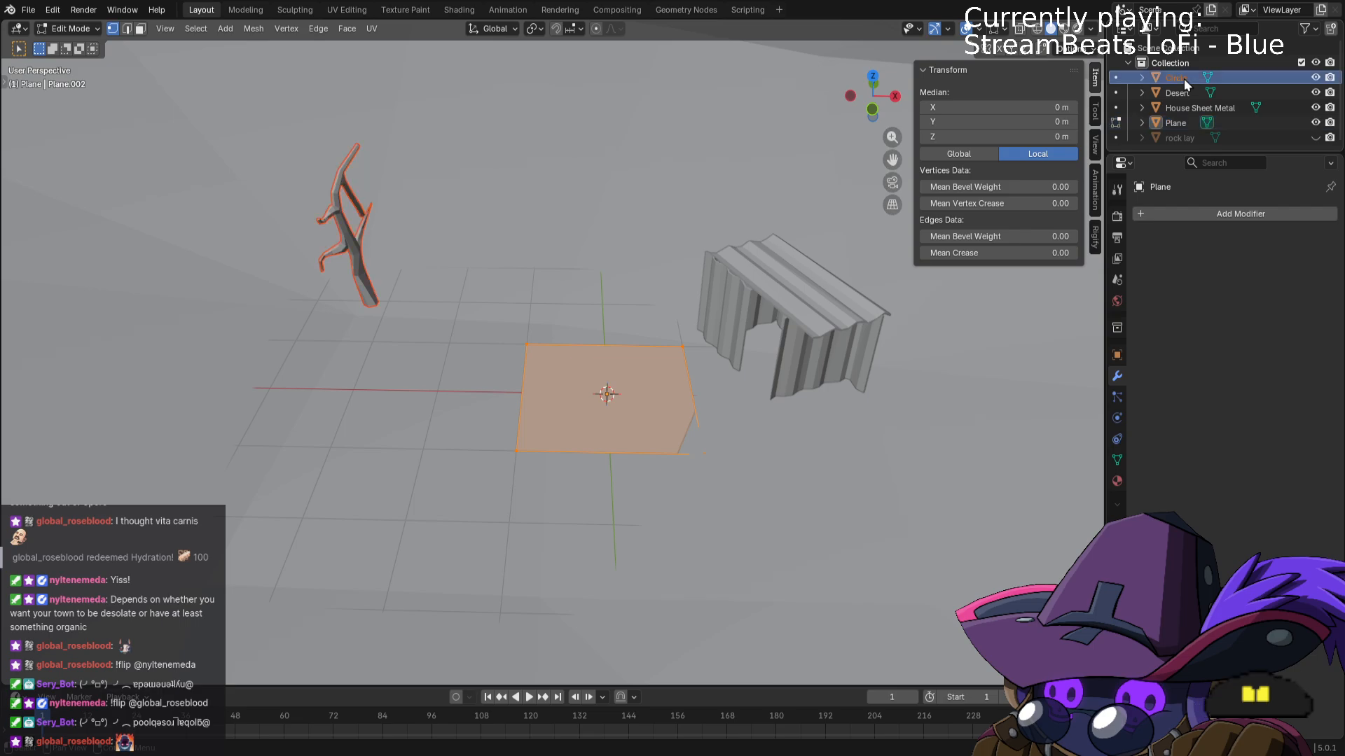
double_click(1184, 78)
text(D)
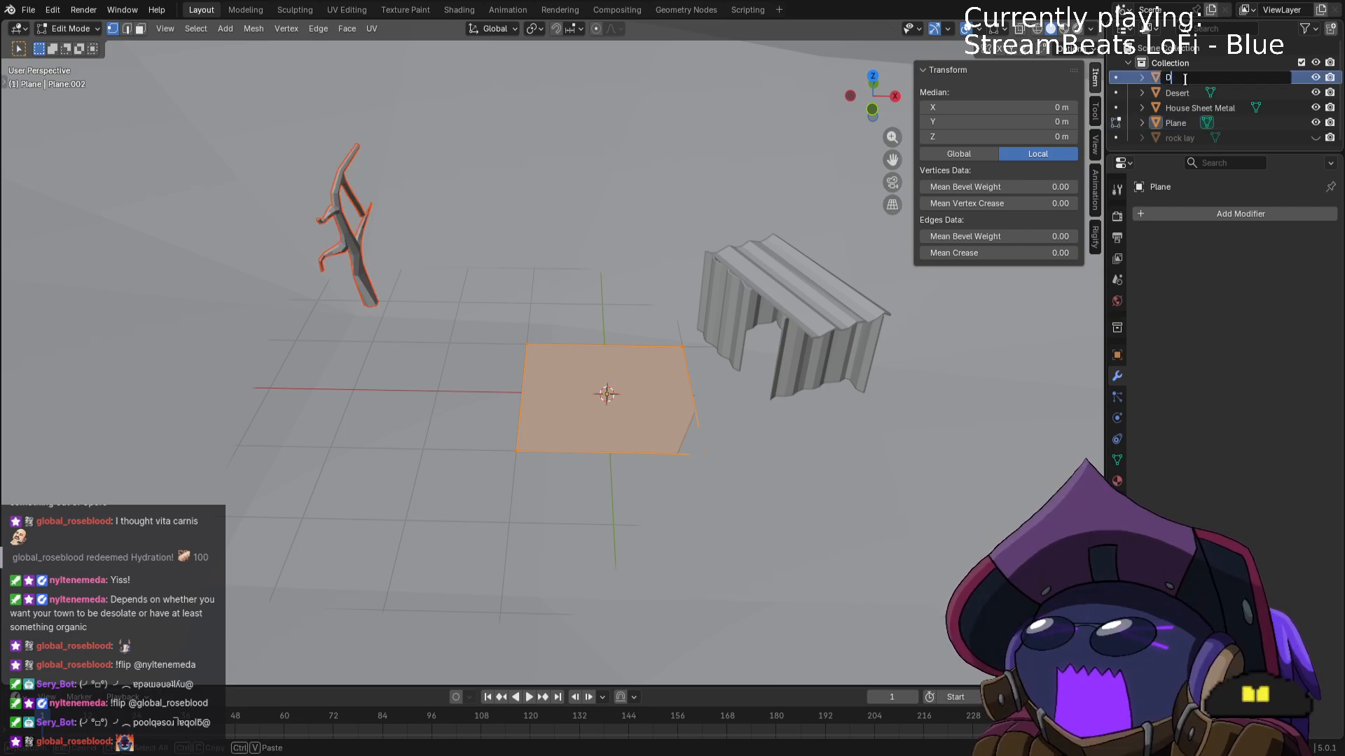
text(ead Tree)
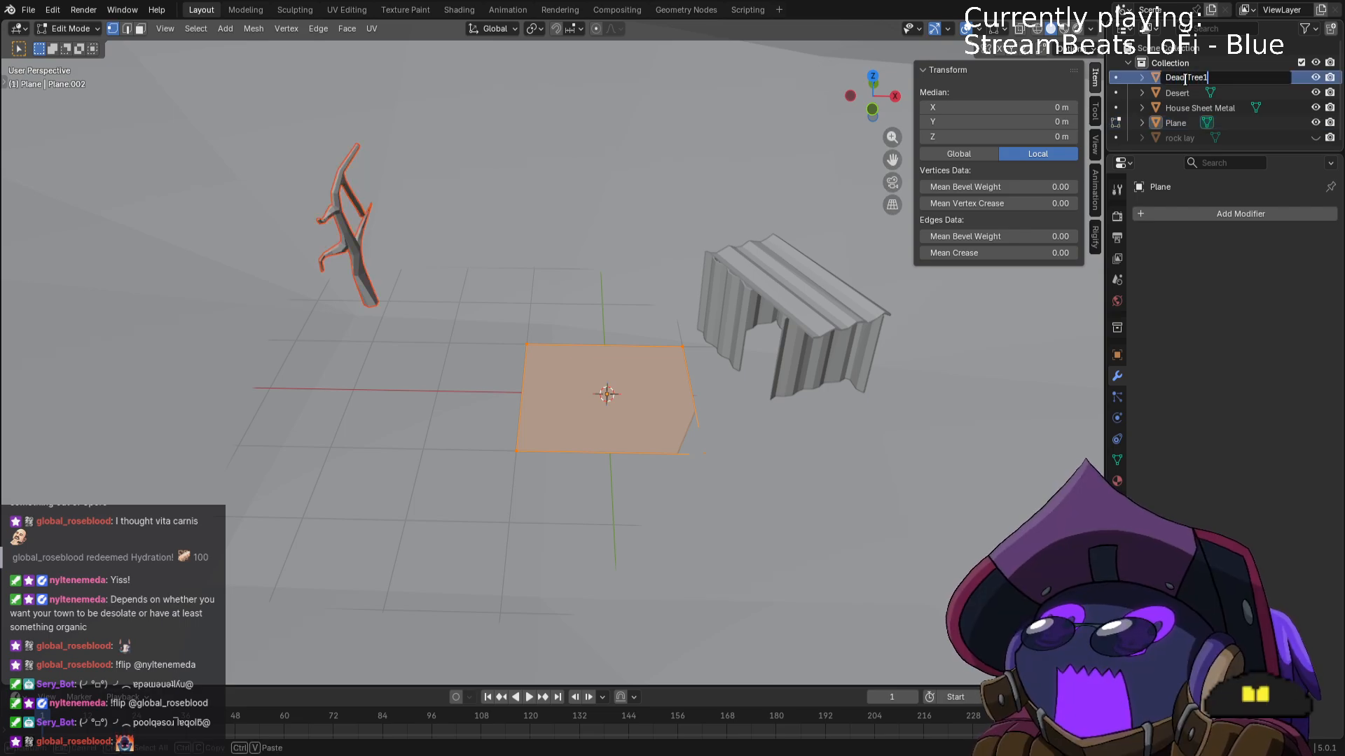
text(1)
key(Return)
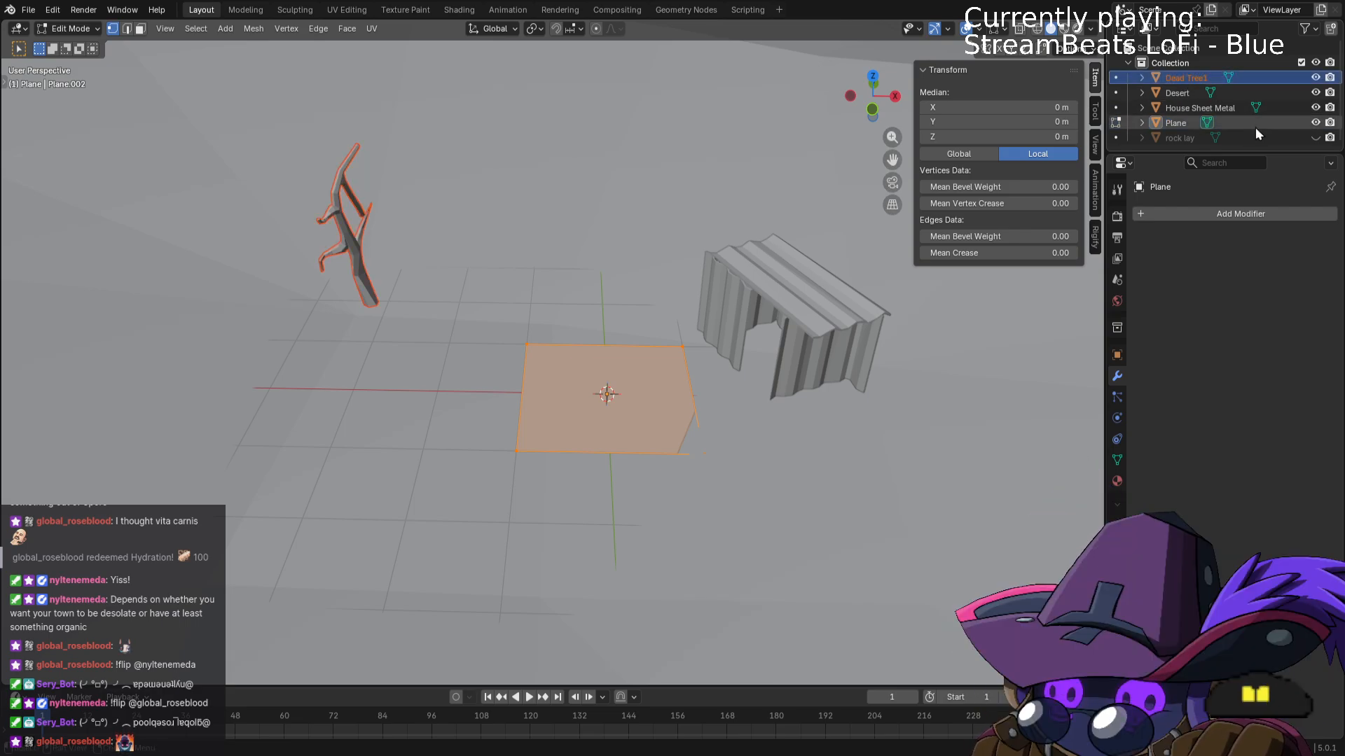
Hide the House Sheet Metal, Desert and Dead Tree1 objects so only the plane is left in view.
click(1315, 107)
click(1315, 107)
click(1315, 107)
click(1316, 92)
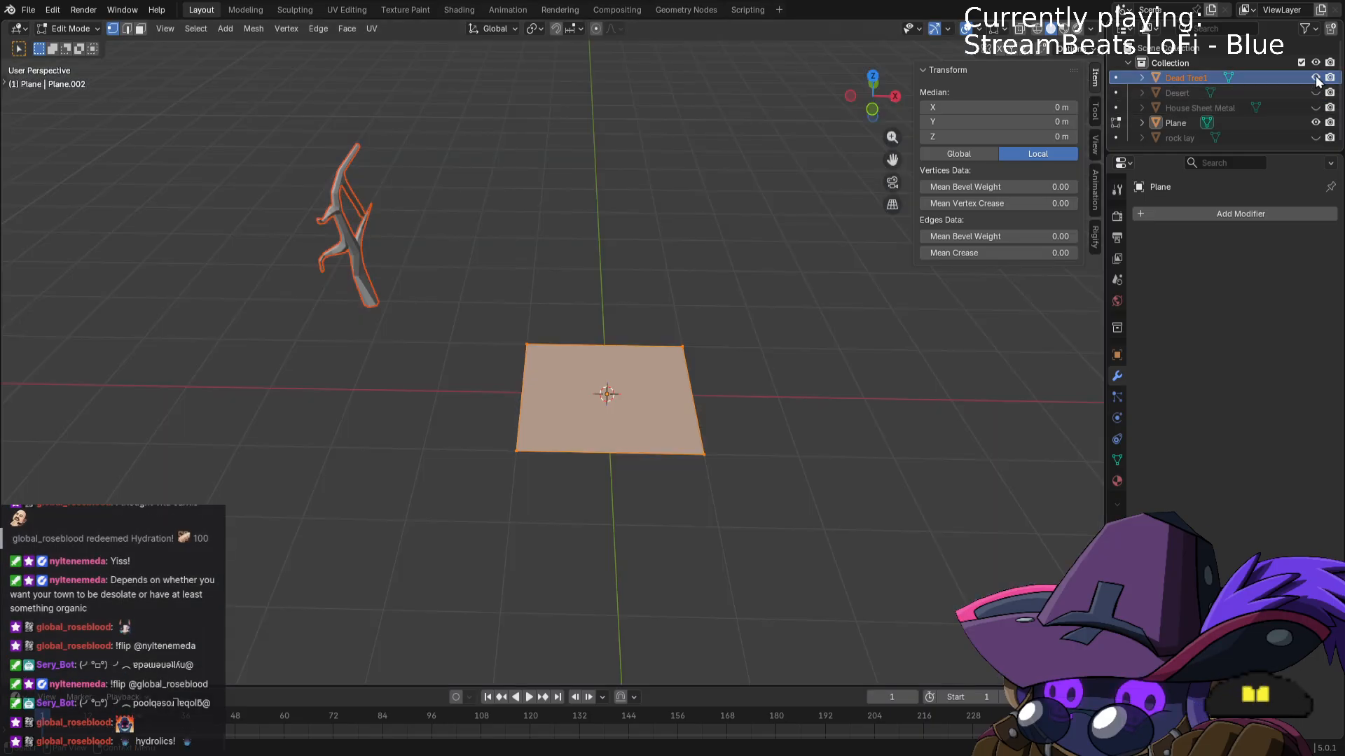
click(1315, 77)
Scale the plane along the Y axis to about 0.2 in top view, making a narrow strip.
scroll(900, 338, up, 3)
scroll(899, 338, down, 3)
shift+middle_drag(899, 338, 831, 367)
key(KP_7)
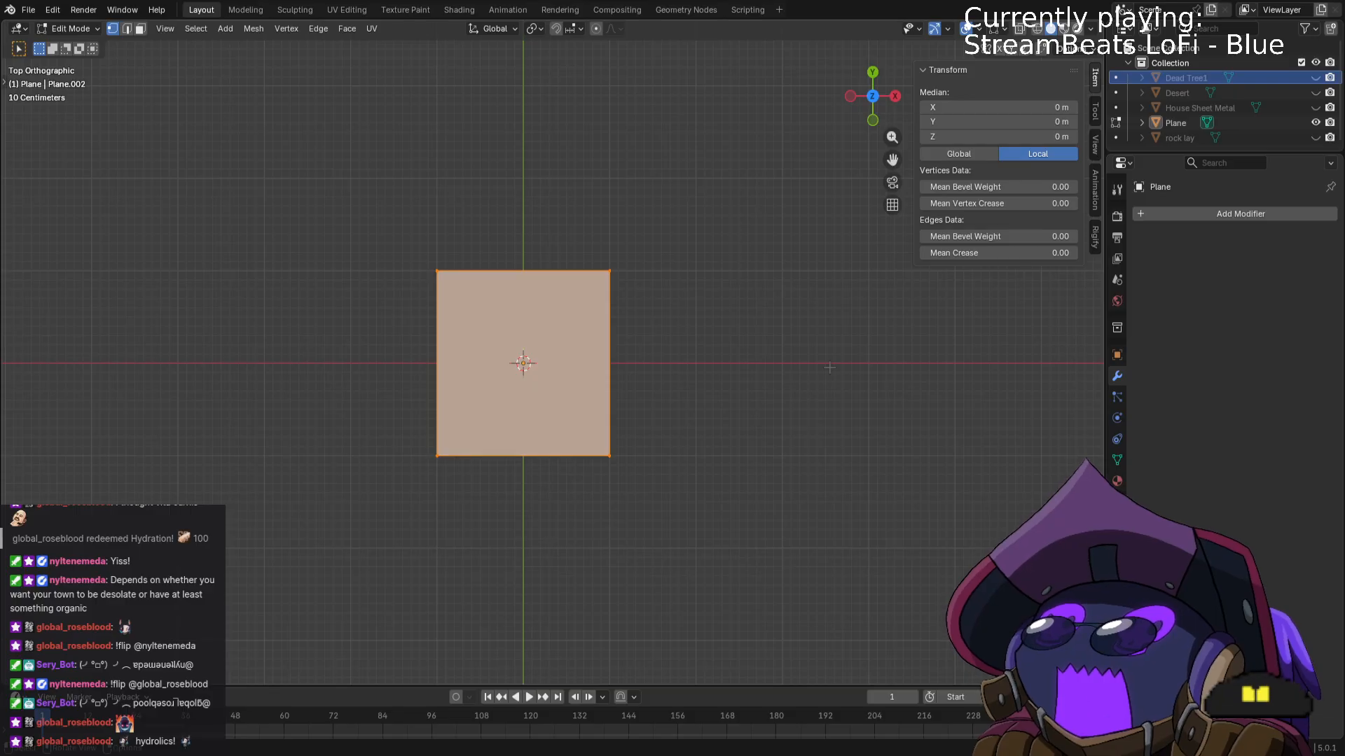
scroll(830, 367, up, 4)
key(g)
key(y)
key(s)
key(x)
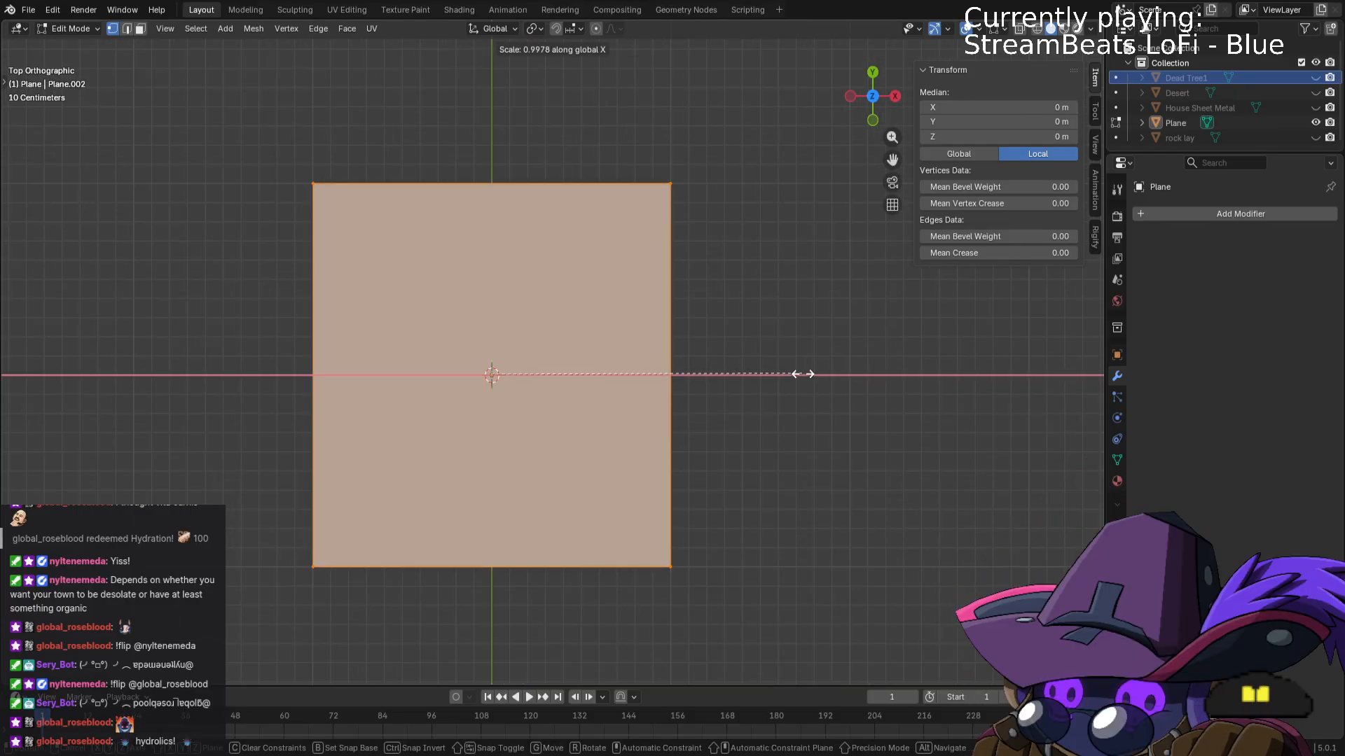
key(y)
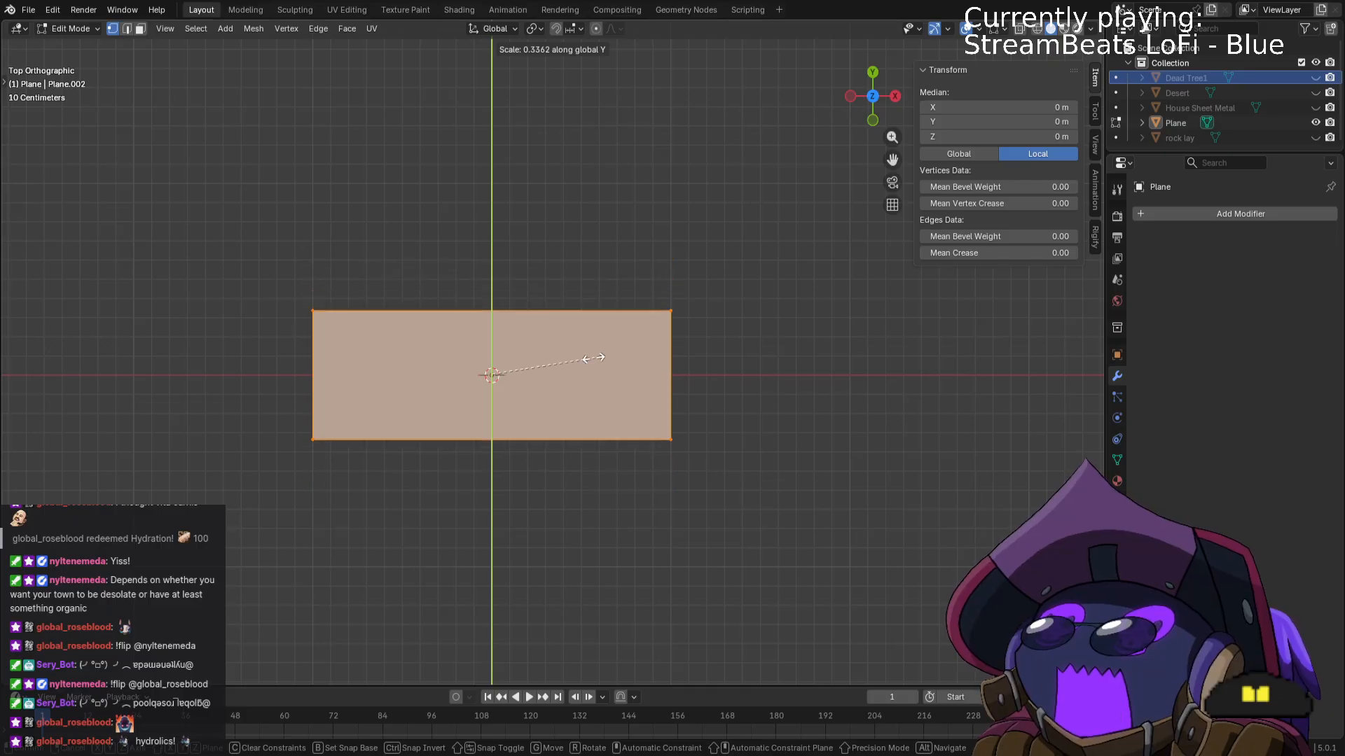
click(557, 356)
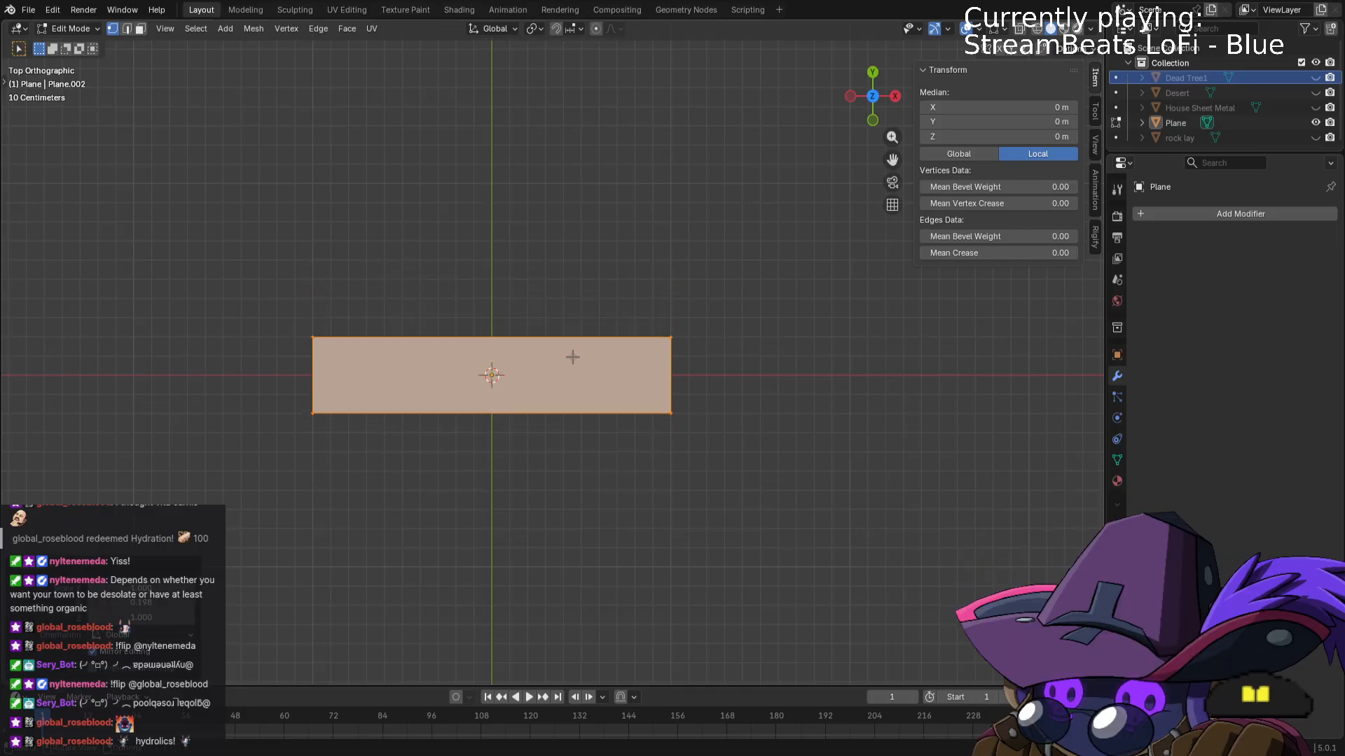
Scale the plane along the X axis to about 0.24 and shrink it uniformly to about 0.54.
key(s)
key(y)
key(x)
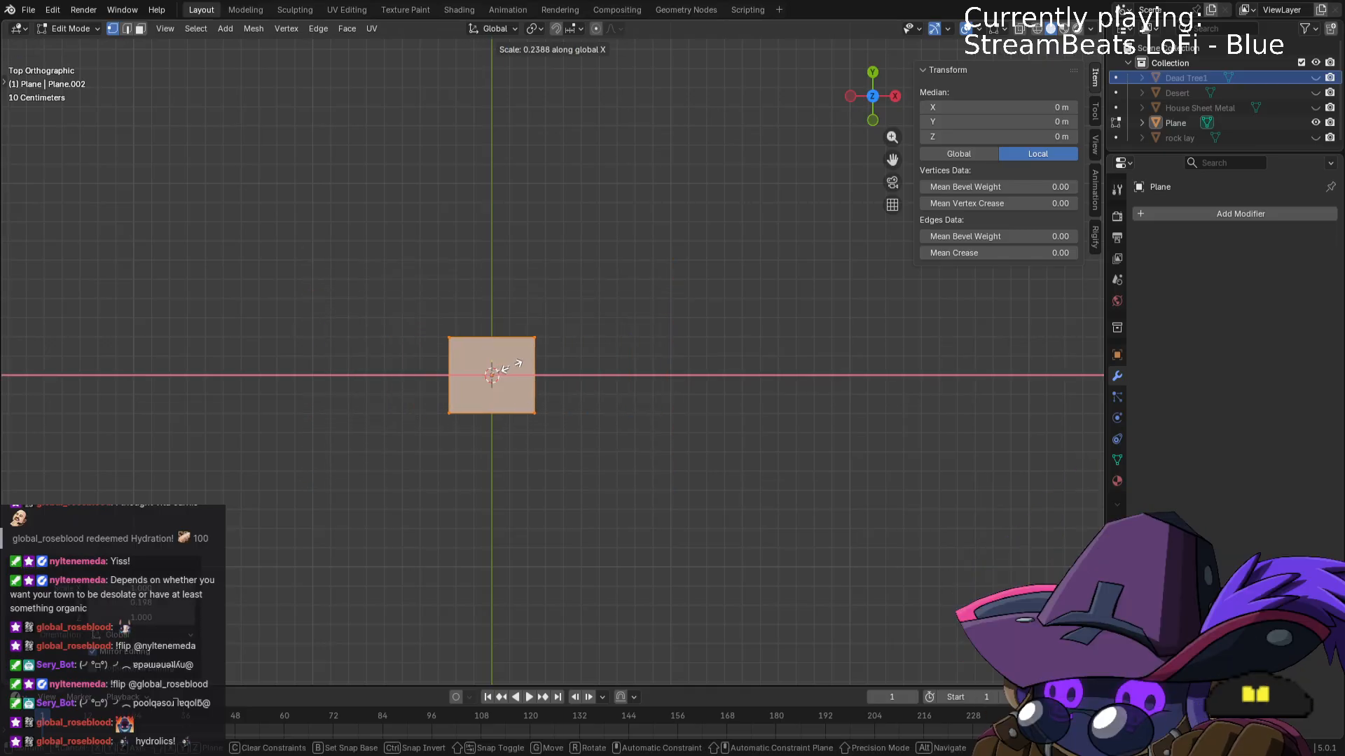
click(526, 365)
middle_drag(705, 395, 702, 315)
scroll(691, 337, up, 1)
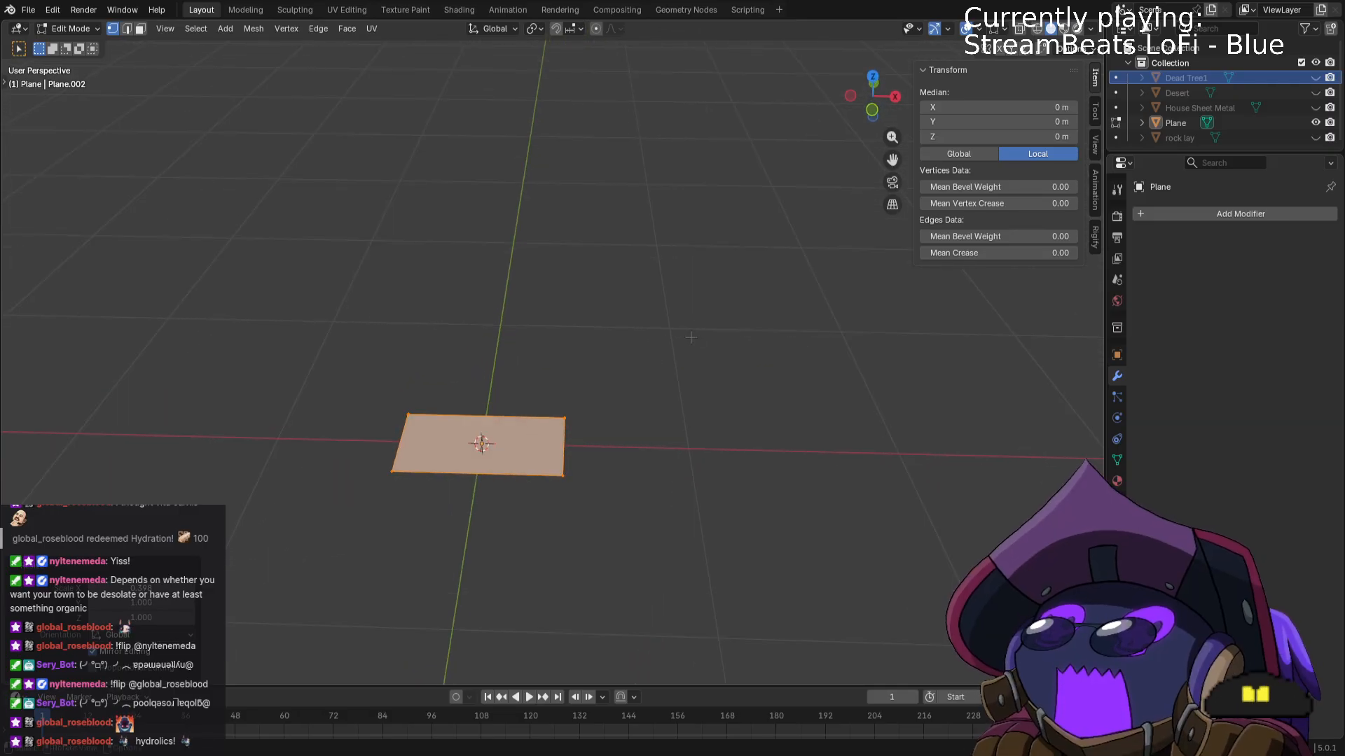
key(s)
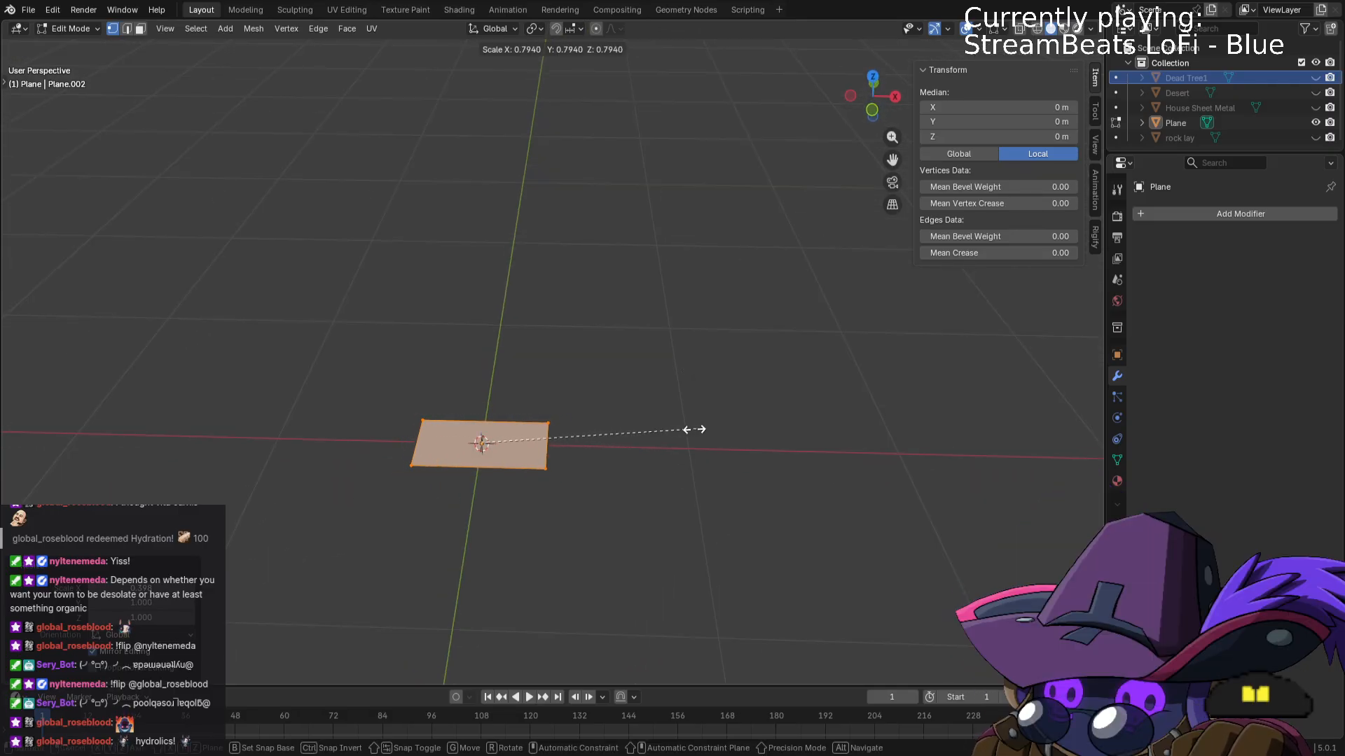
click(648, 435)
middle_drag(648, 435, 643, 400)
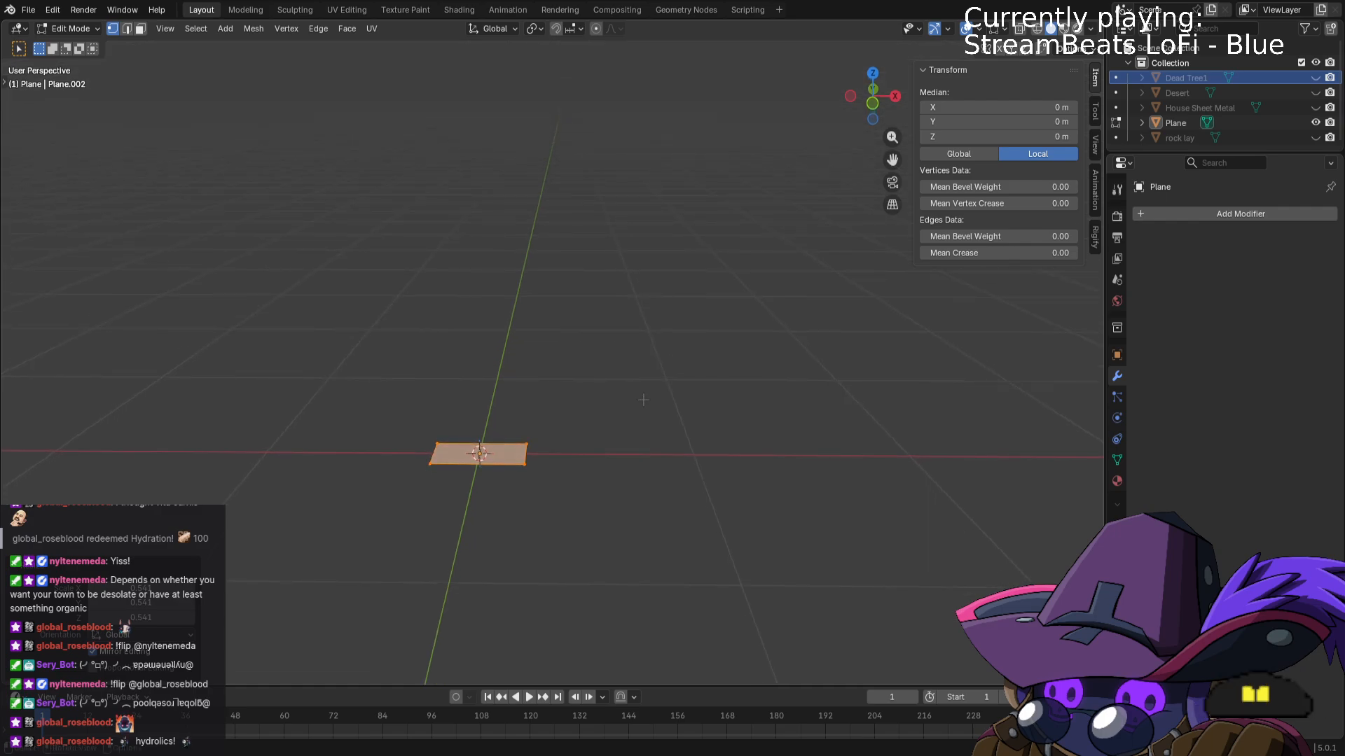
Extrude the plane upward about 0.53 m in front view to form a box.
key(KP_1)
key(g)
key(z)
key(z)
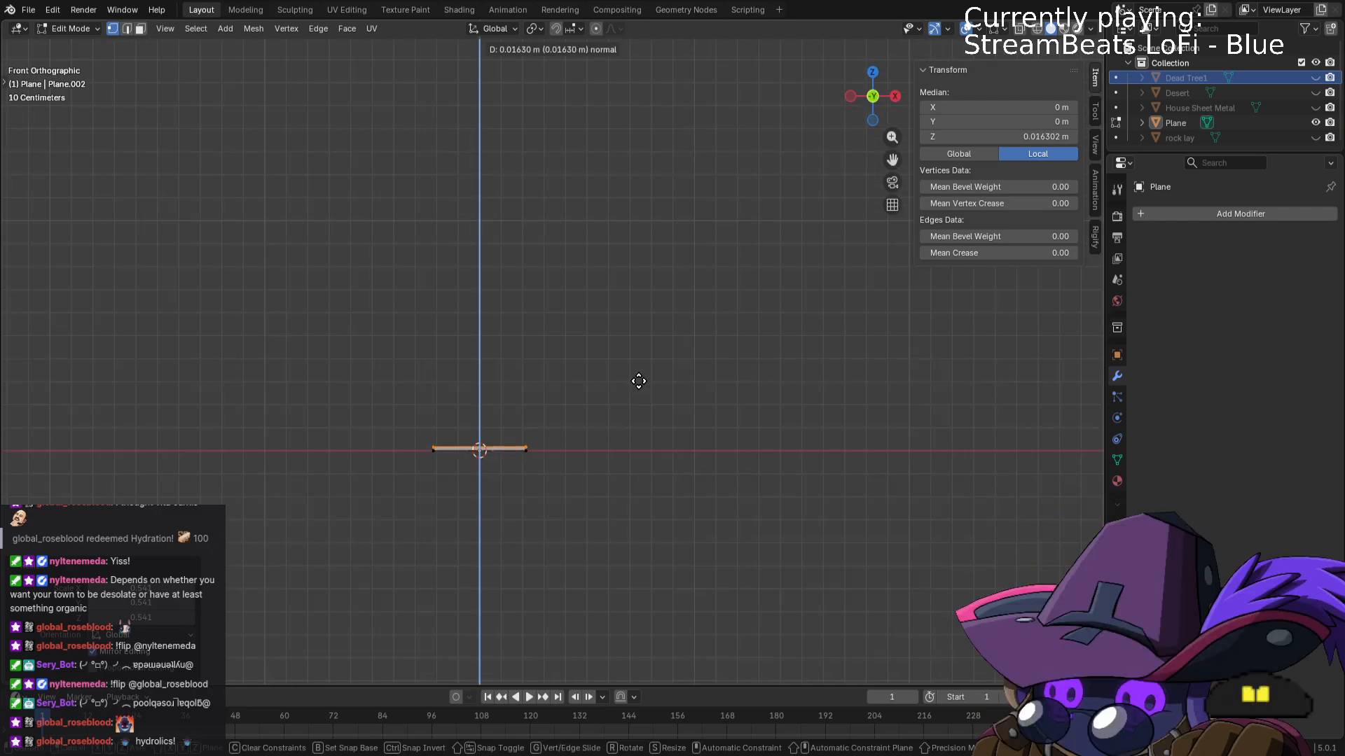
click(630, 287)
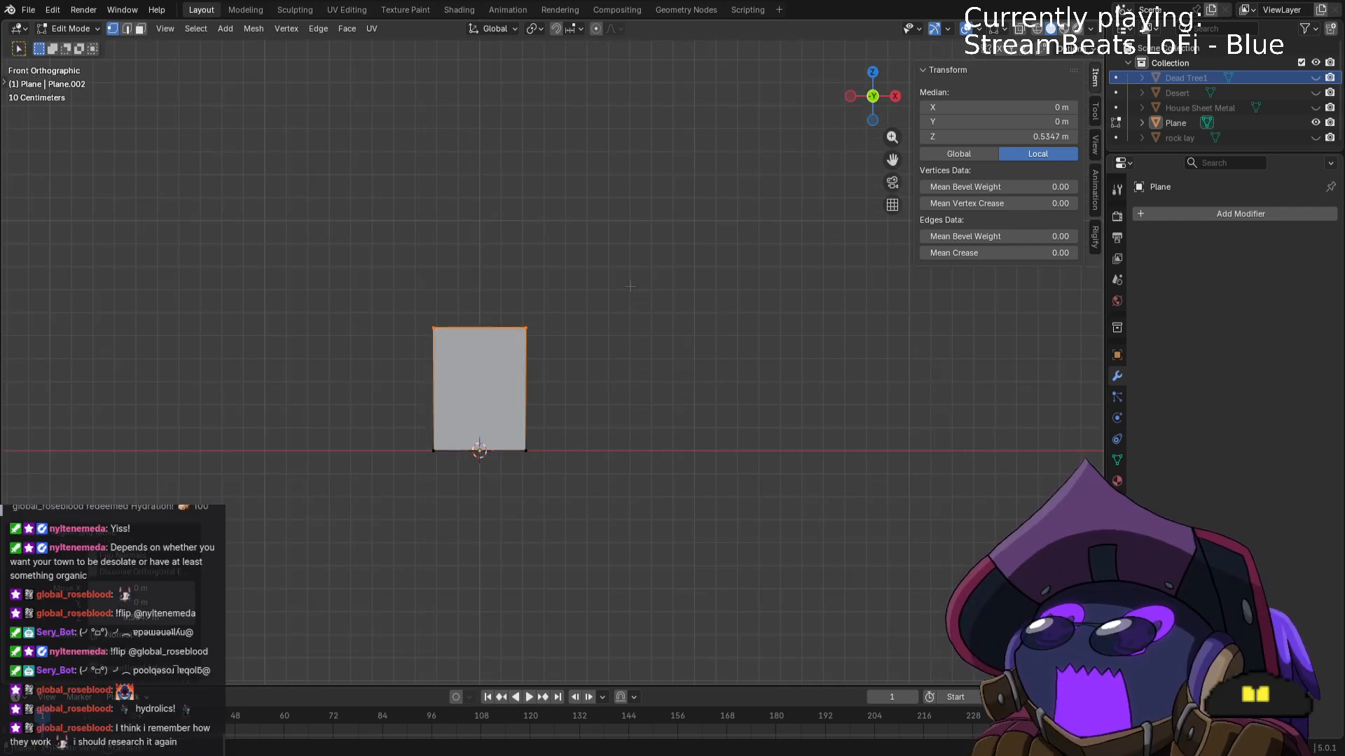
middle_drag(631, 287, 624, 331)
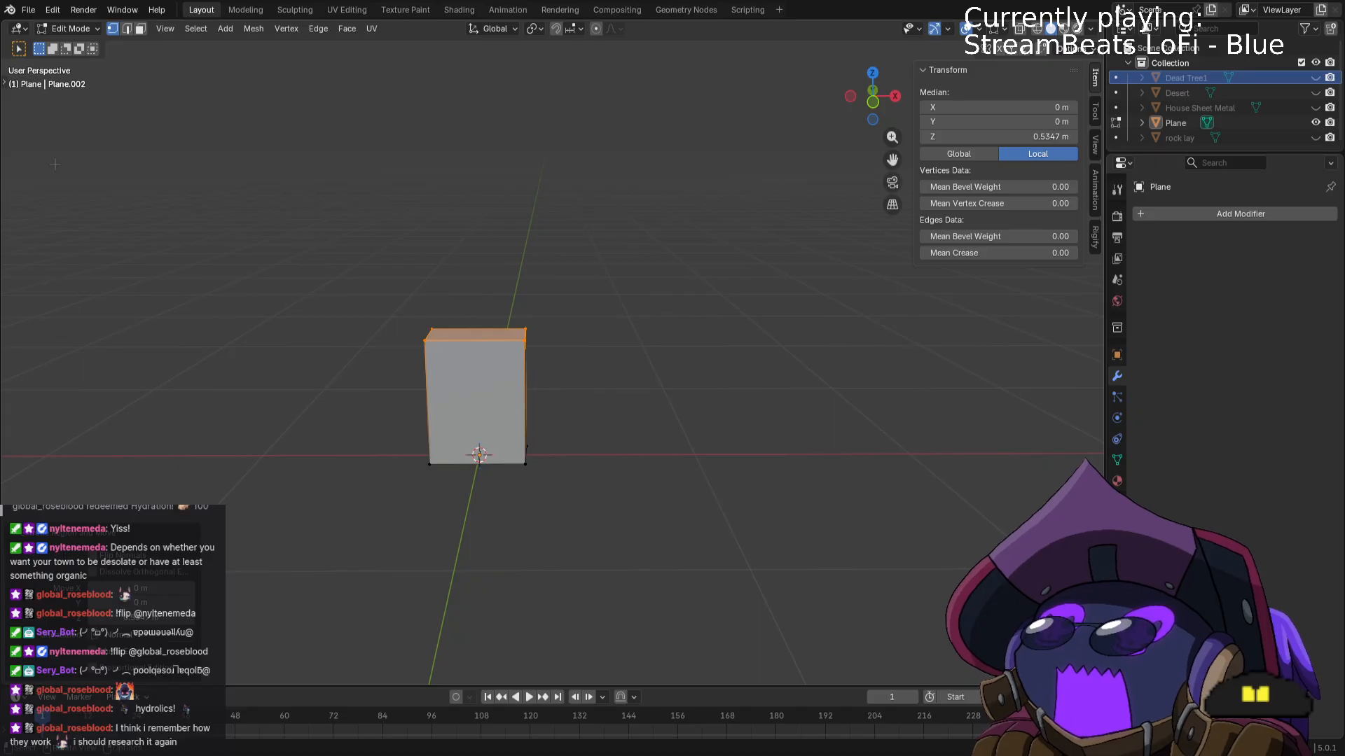
middle_drag(245, 263, 265, 272)
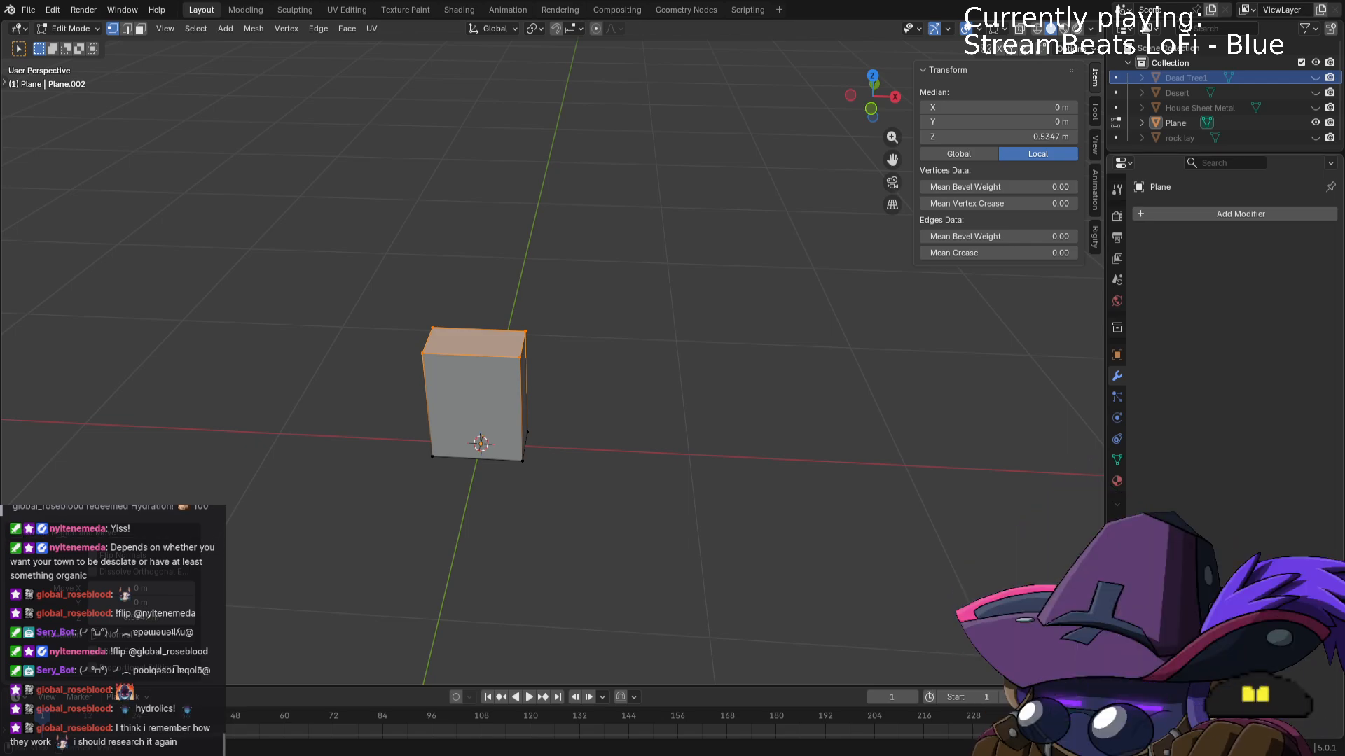
Select the whole box mesh and delete all its vertices.
click(736, 505)
key(a)
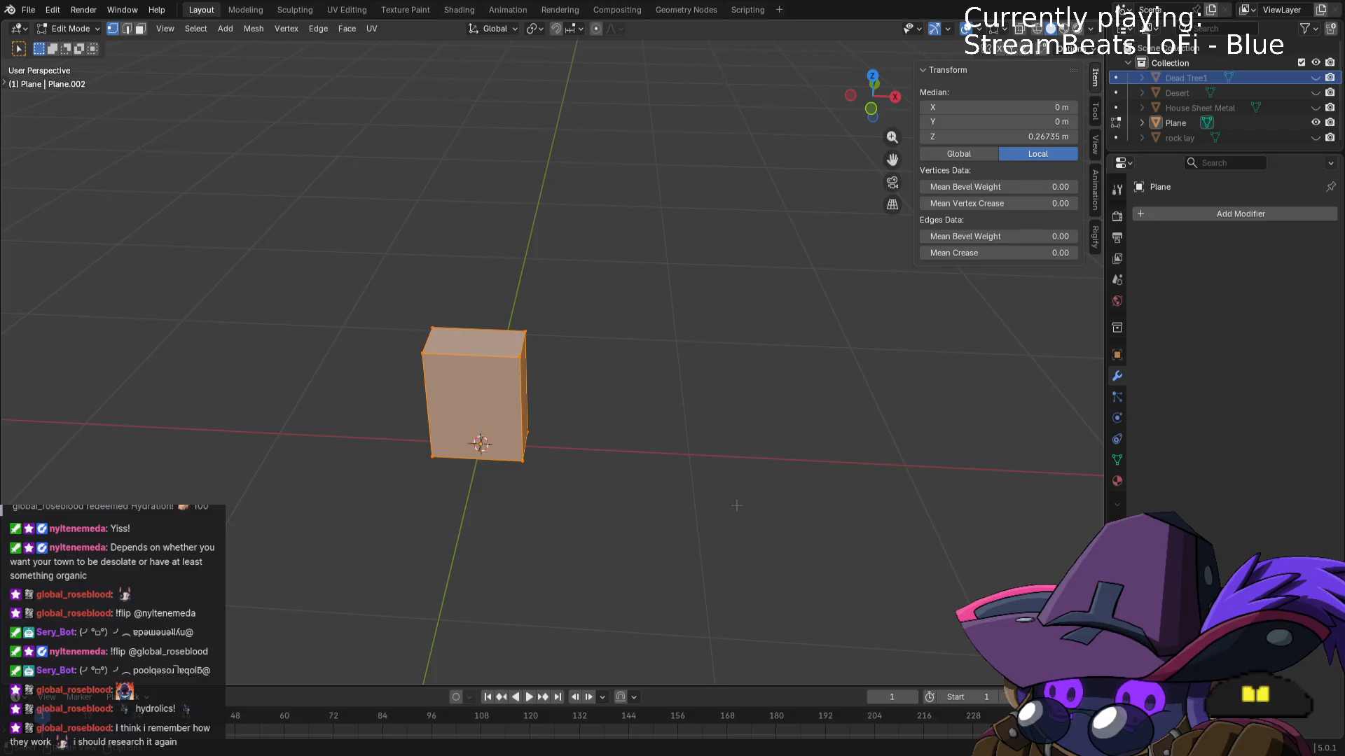
key(x)
click(736, 507)
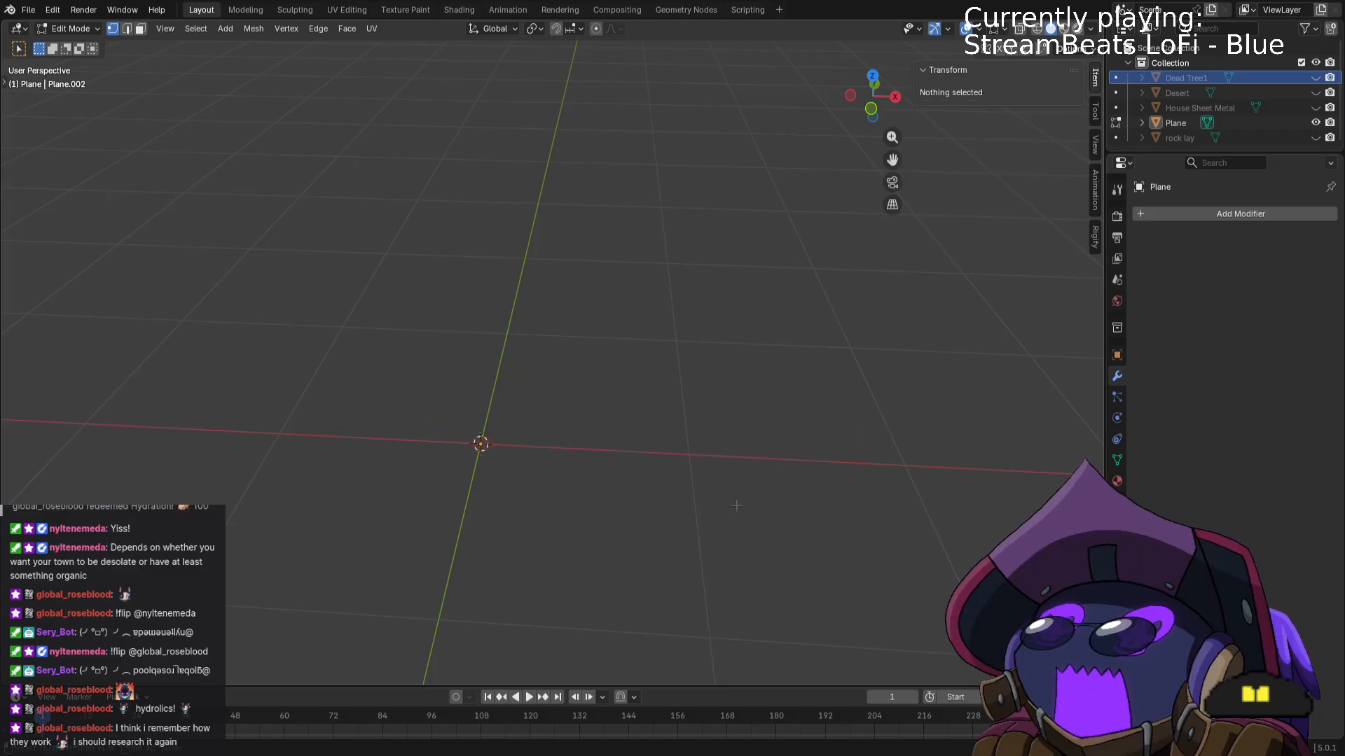
Add a six-sided mesh circle at the origin and scale it down to about 0.12.
key(shift+a)
click(703, 532)
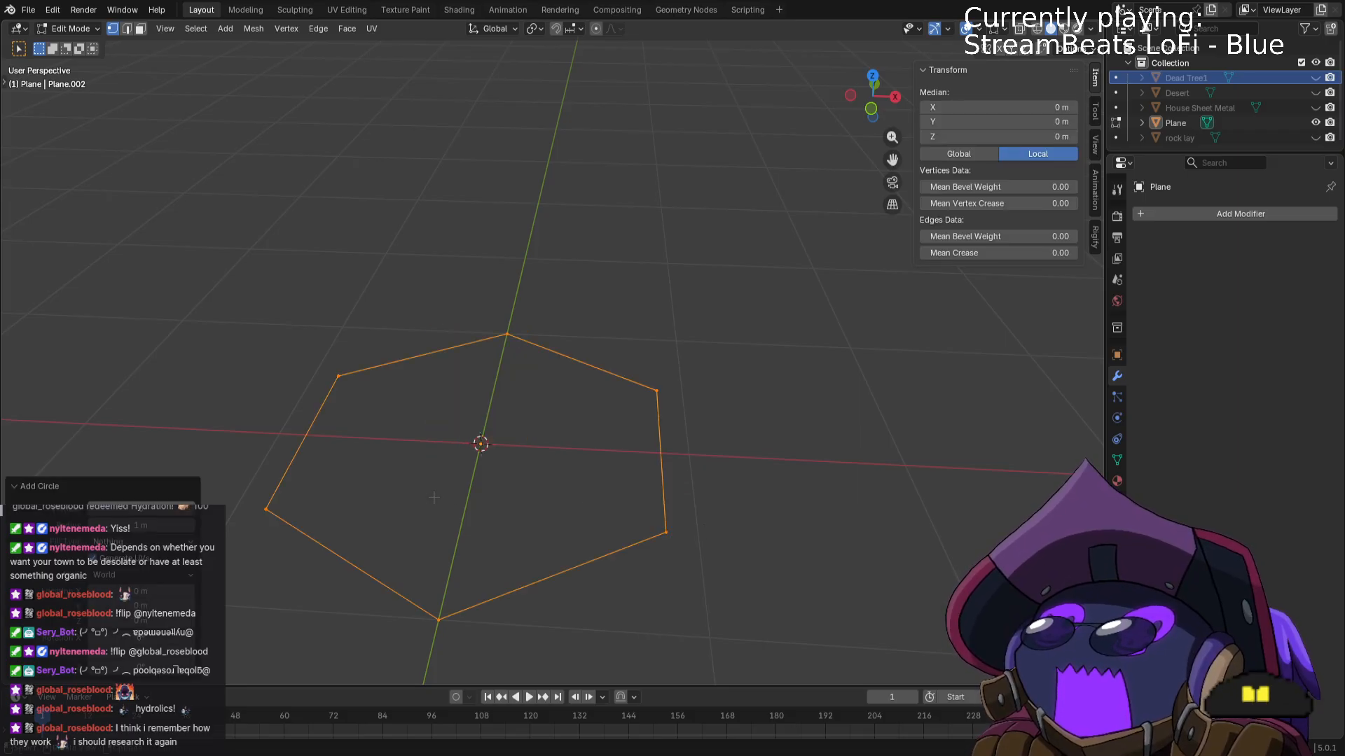
key(s)
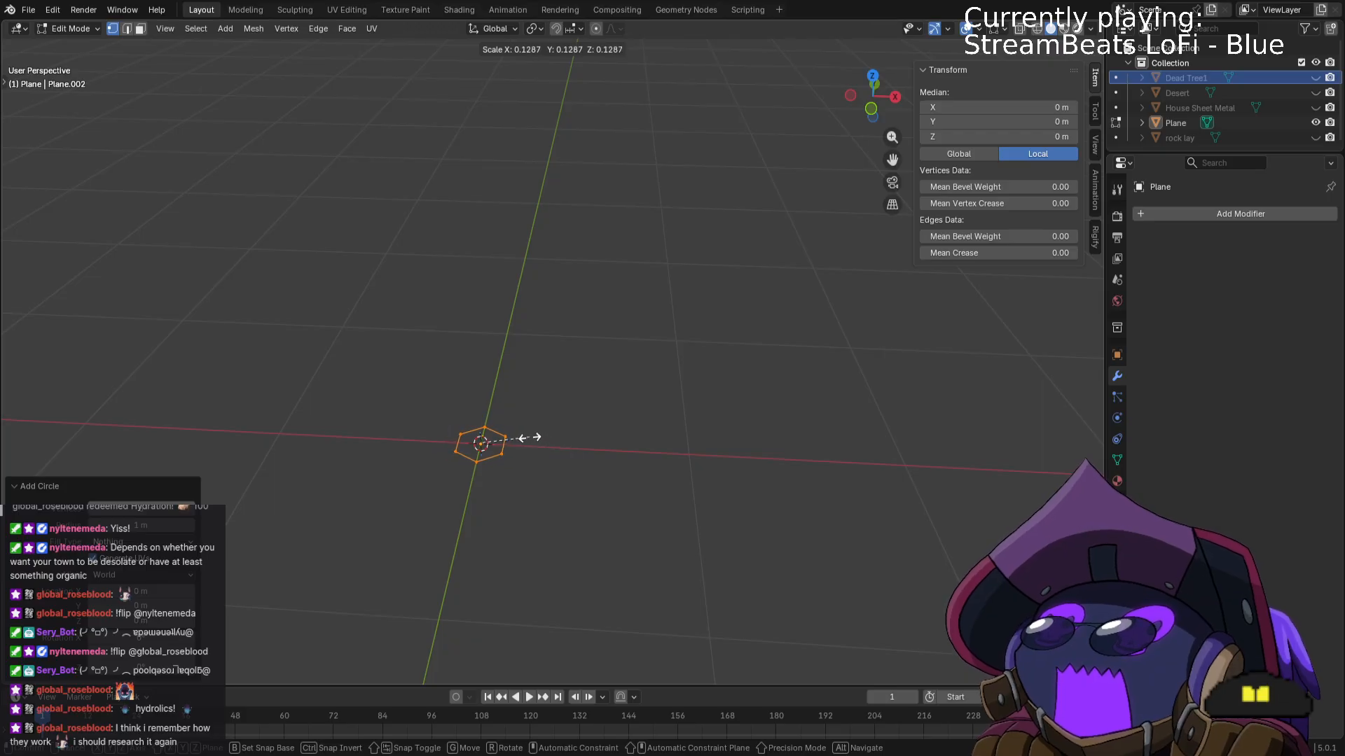
click(526, 438)
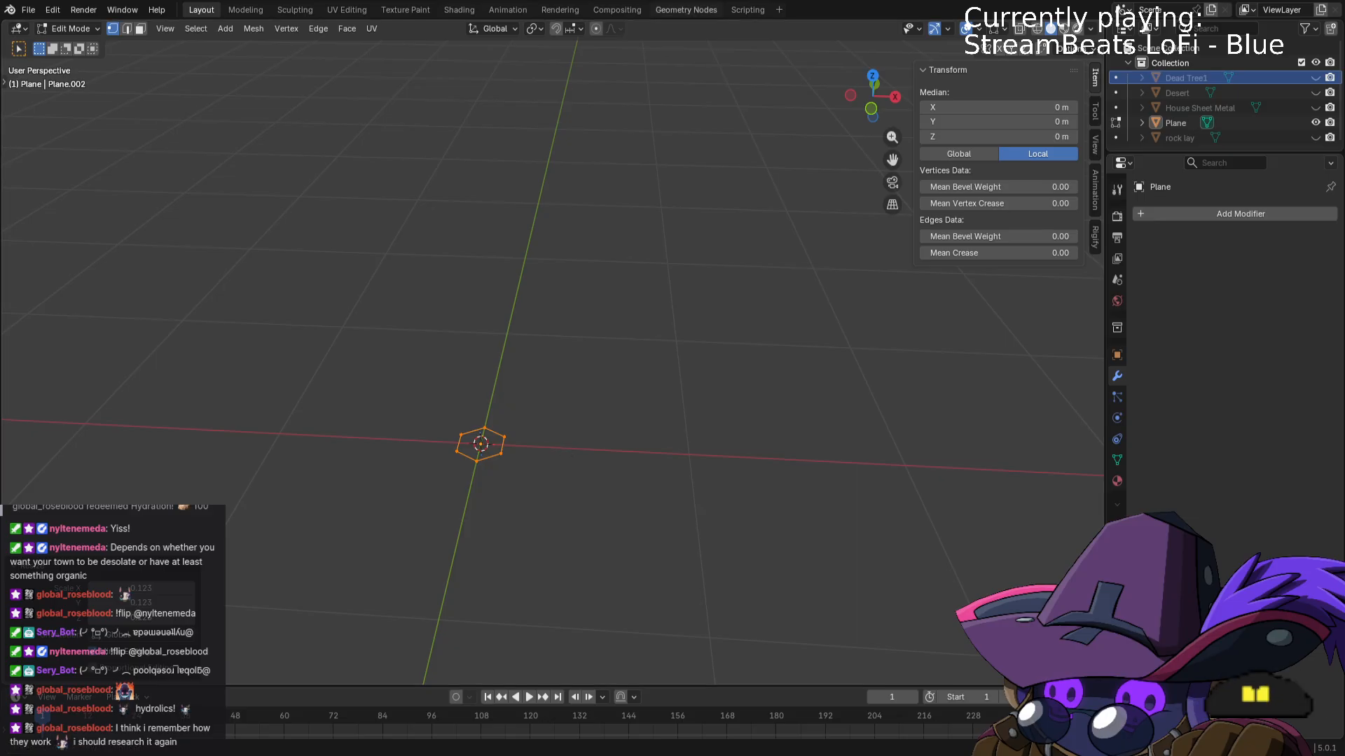
Fill the hexagon and extrude it upward about 1.08 m to form a post.
middle_drag(645, 402, 656, 382)
key(e)
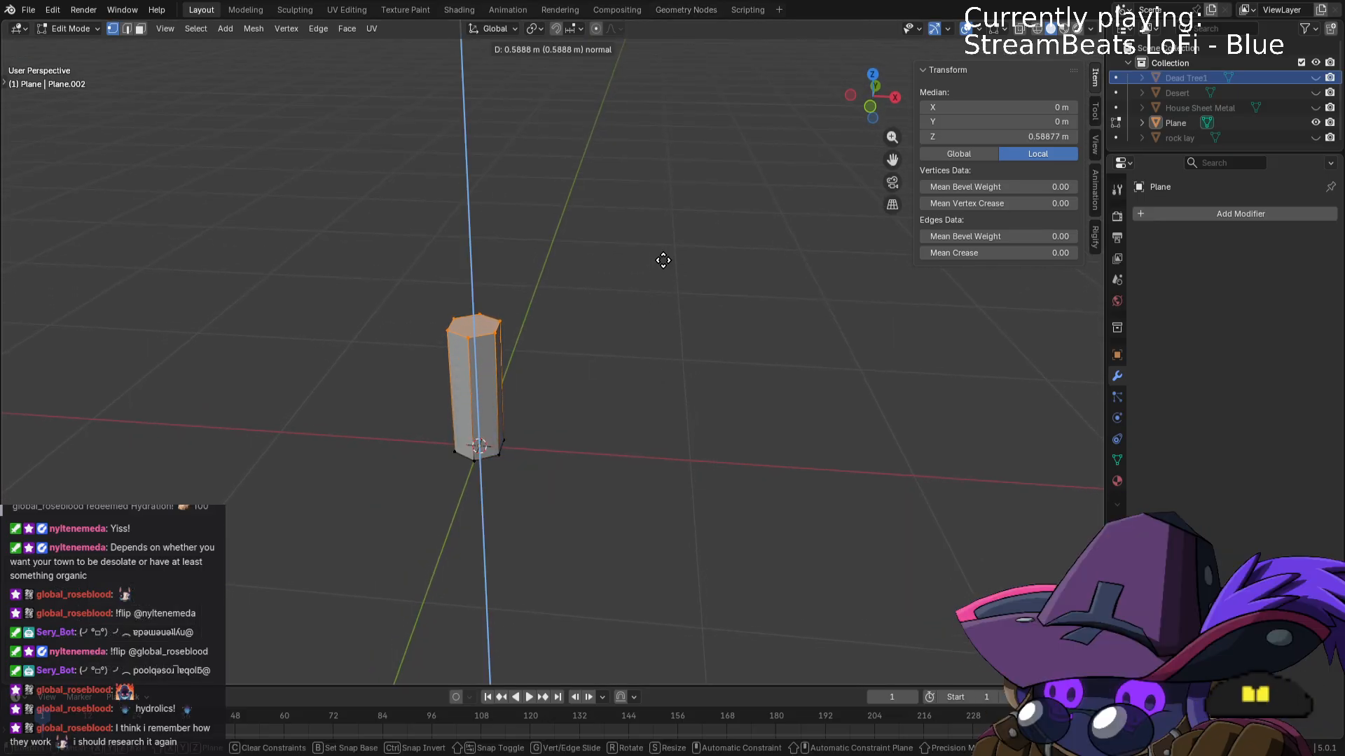
click(652, 146)
Extrude the post's top face in place, scale it to about 1.98 and raise it about 0.01 m.
key(e)
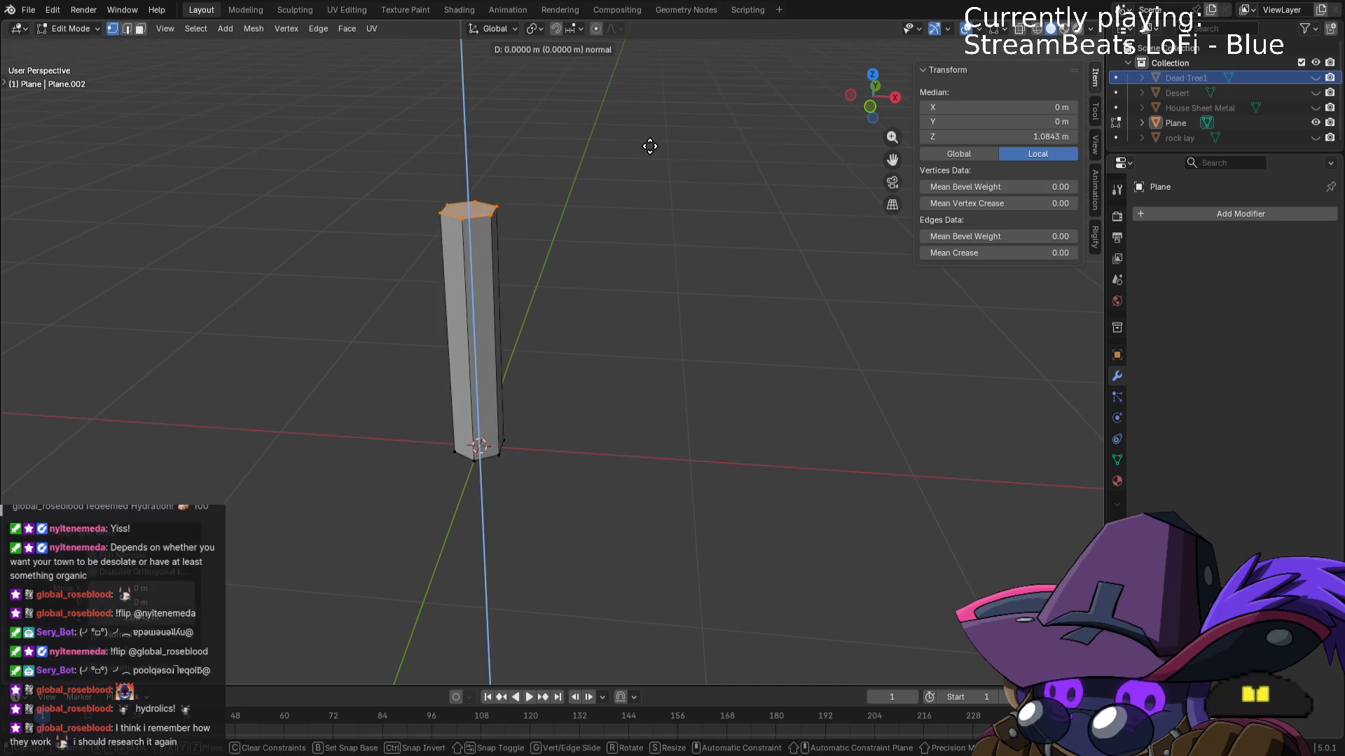
right_click(649, 146)
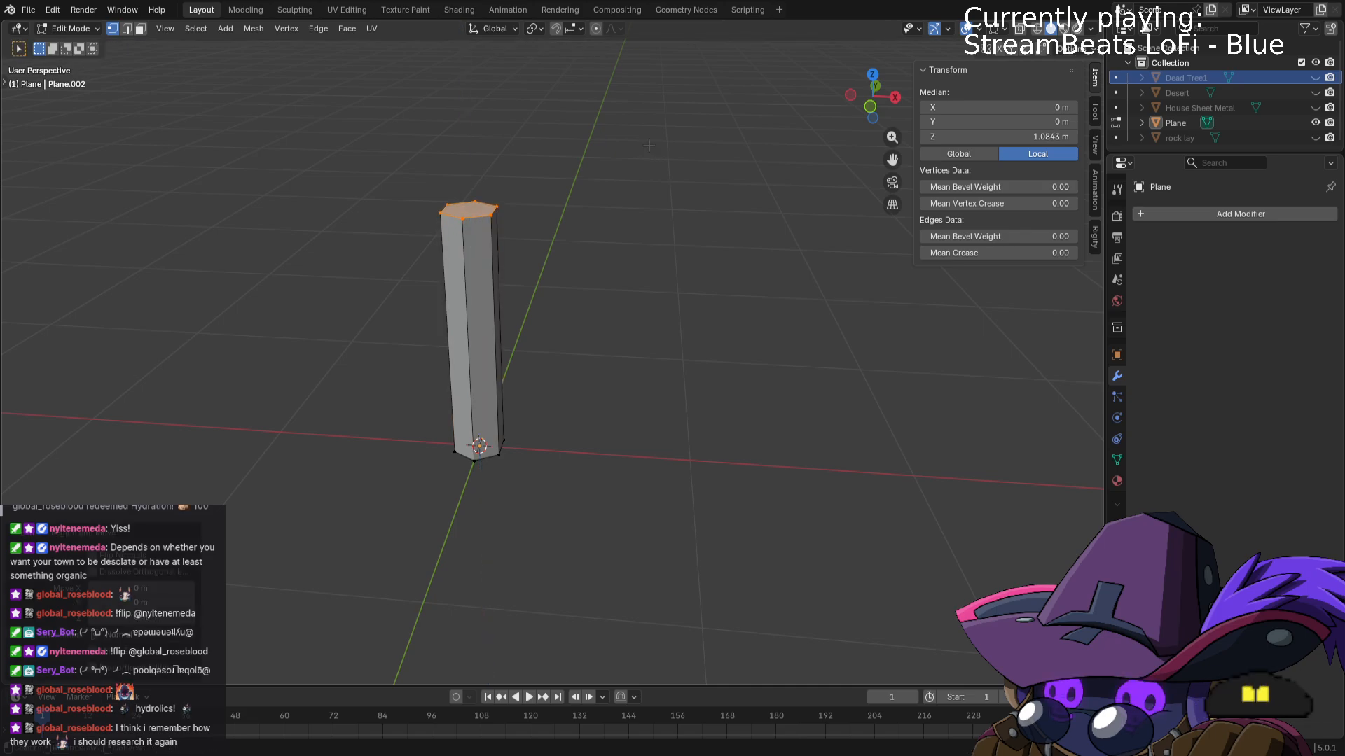
key(s)
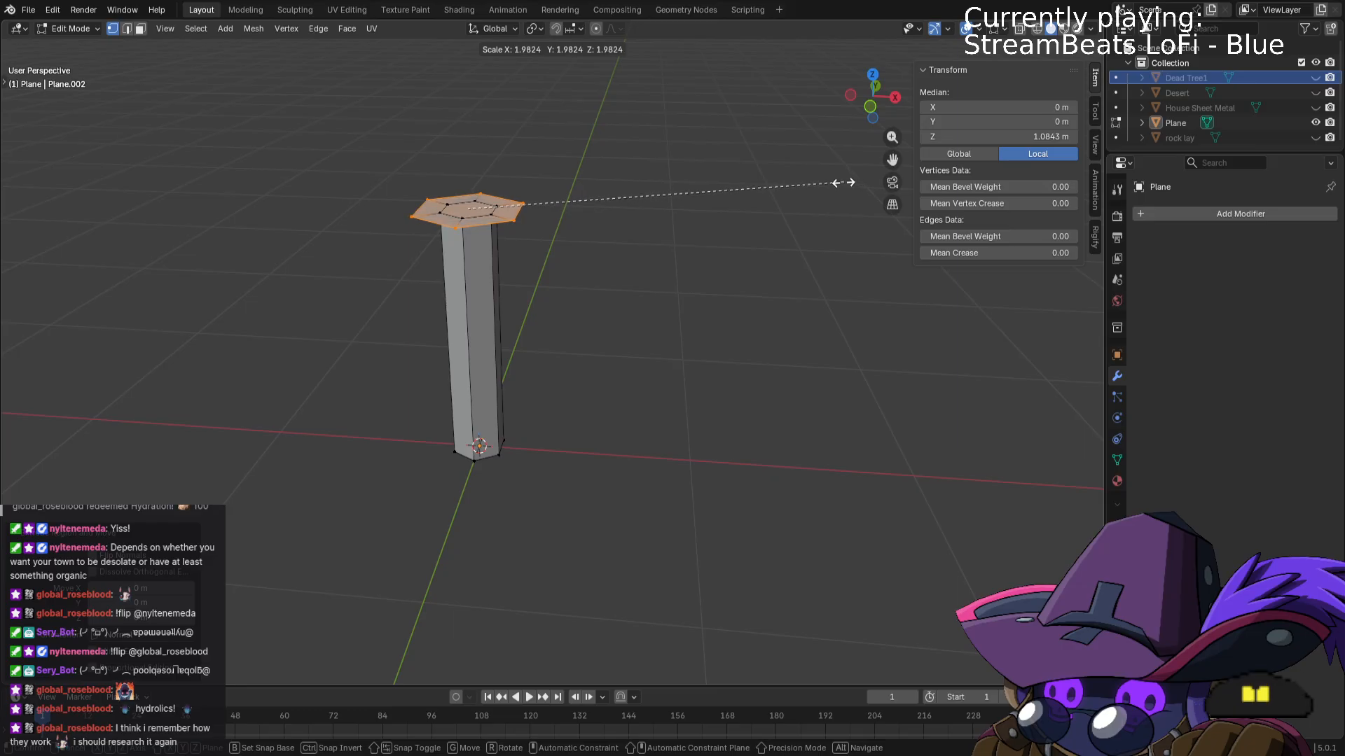
click(839, 182)
key(g)
key(z)
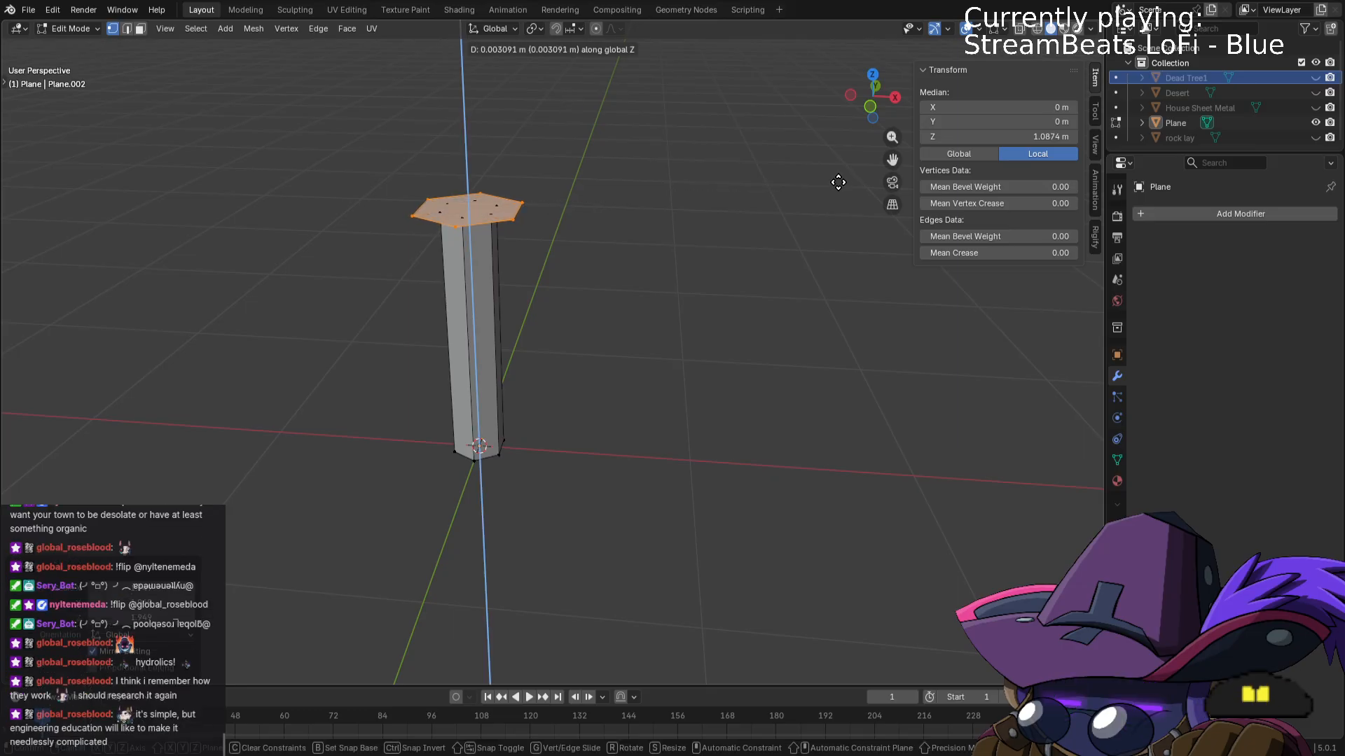
click(838, 180)
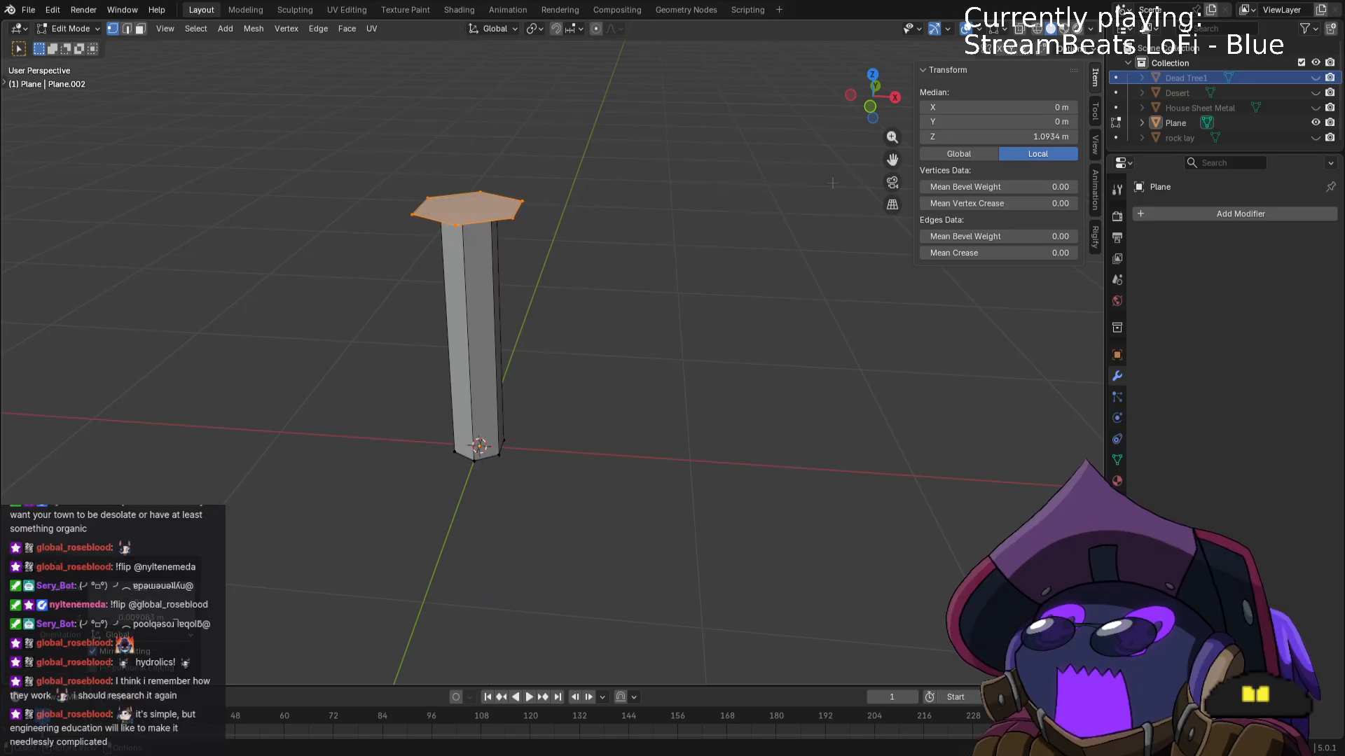
Extrude the widened top hexagon upward about 0.06 m to thicken the cap.
scroll(825, 186, up, 2)
shift+middle_drag(825, 185, 828, 276)
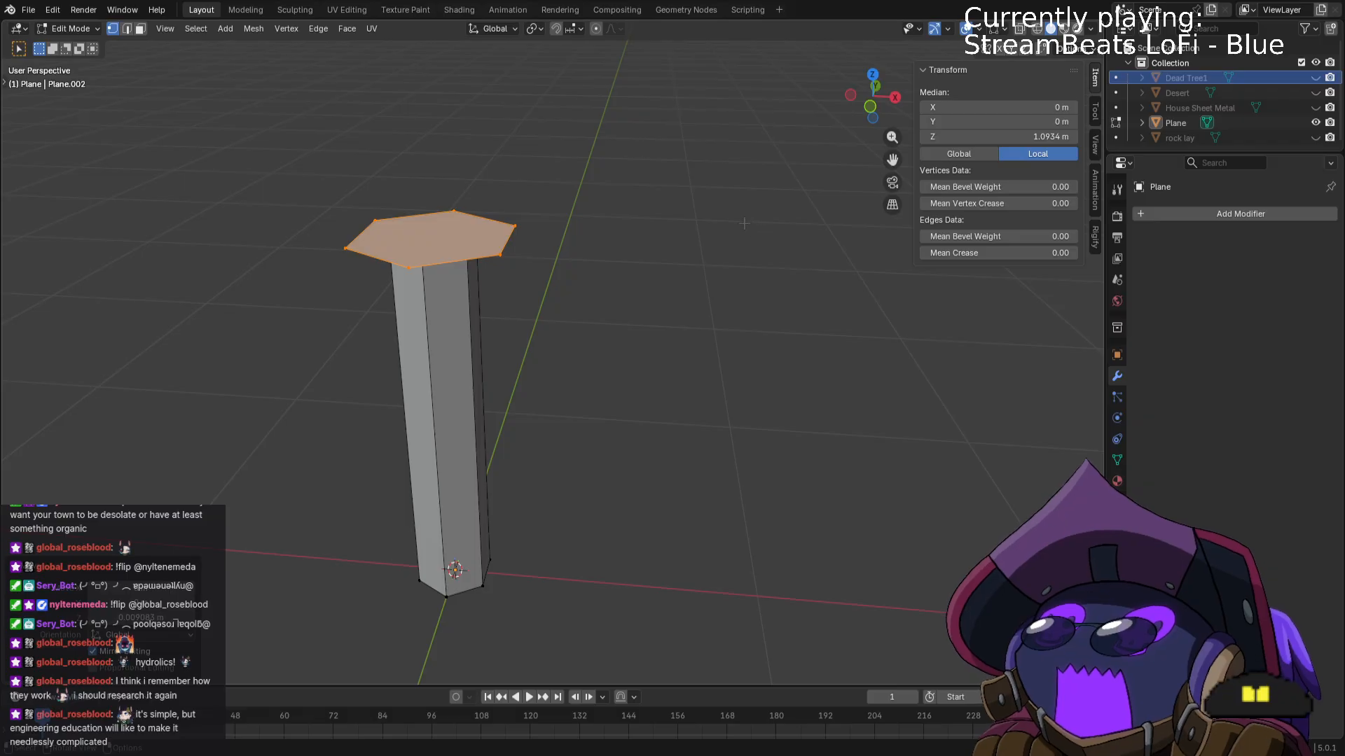
key(e)
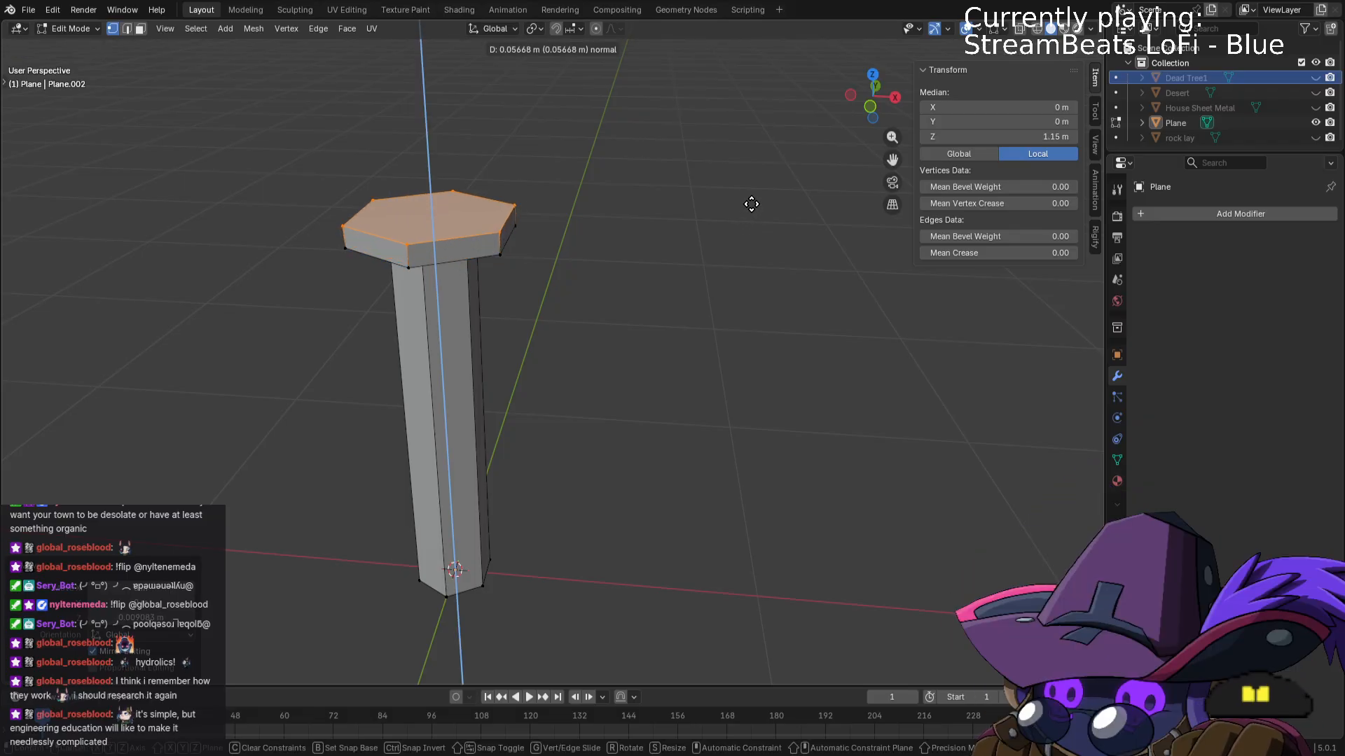
click(752, 204)
Select the four vertices of the cap's two opposite X-side top edges and extrude them upward about 0.11 m as a rectangular block.
middle_drag(751, 204, 509, 142)
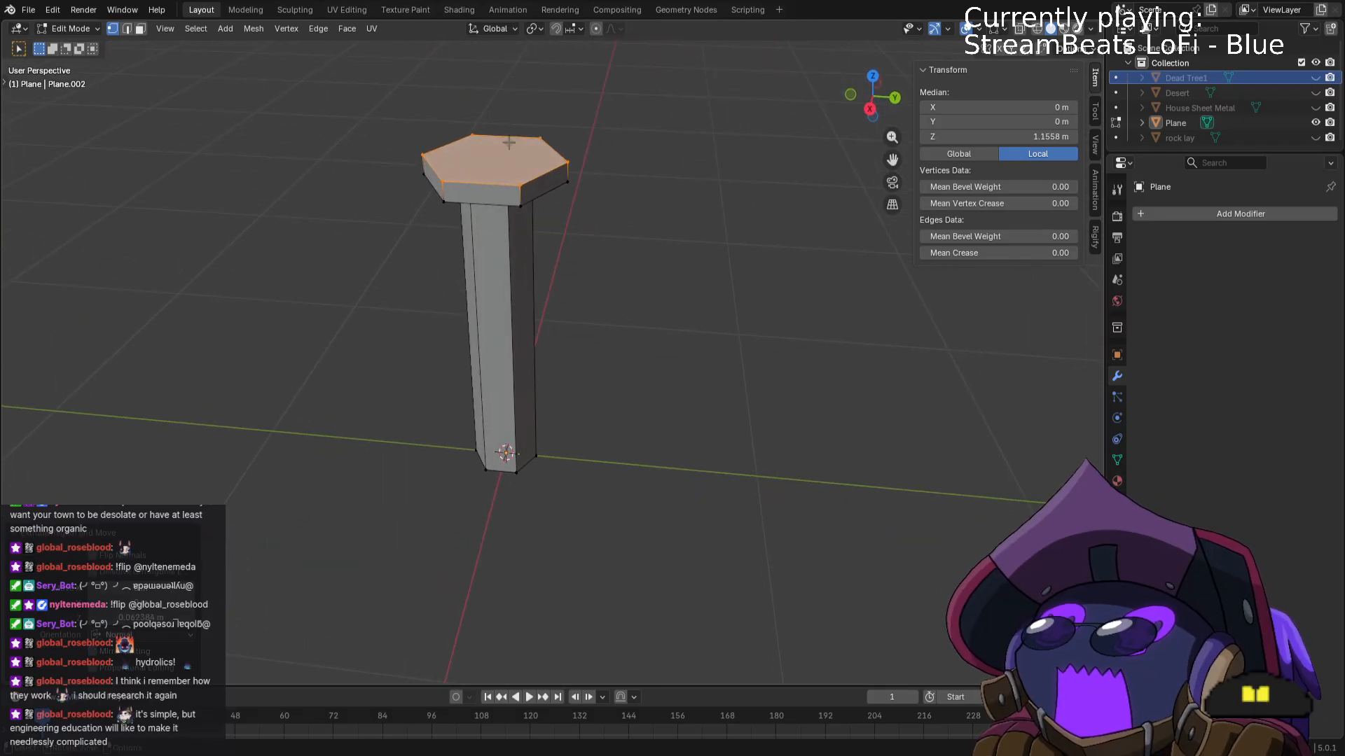
click(473, 135)
shift+click(538, 138)
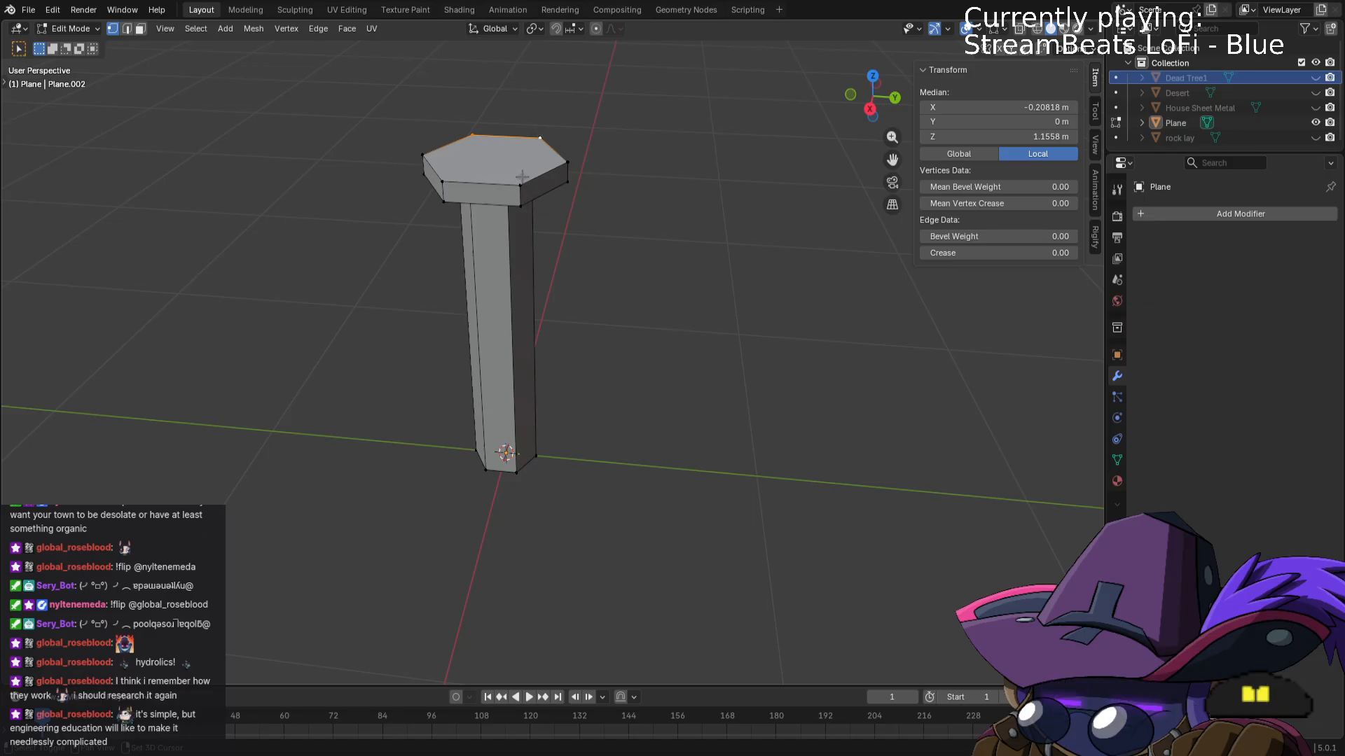
shift+click(448, 180)
middle_drag(448, 179, 763, 216)
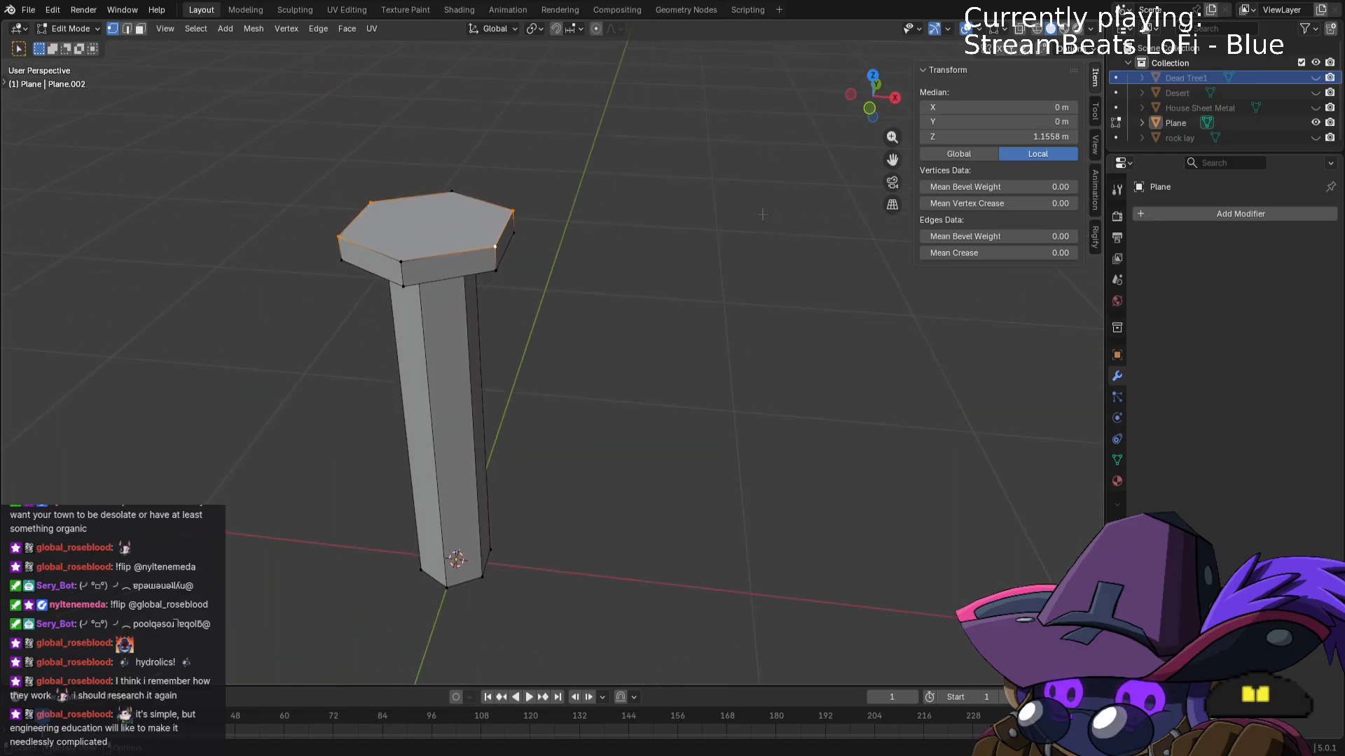
key(e)
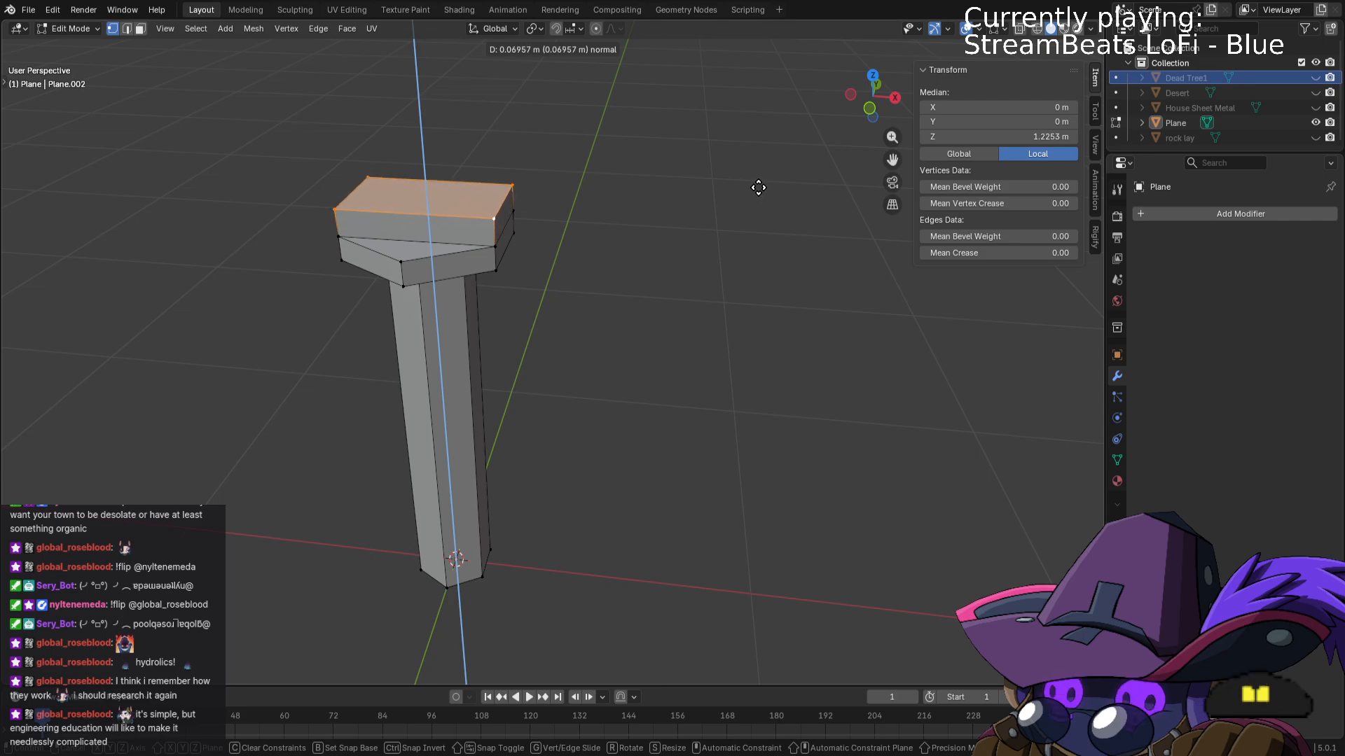
click(759, 172)
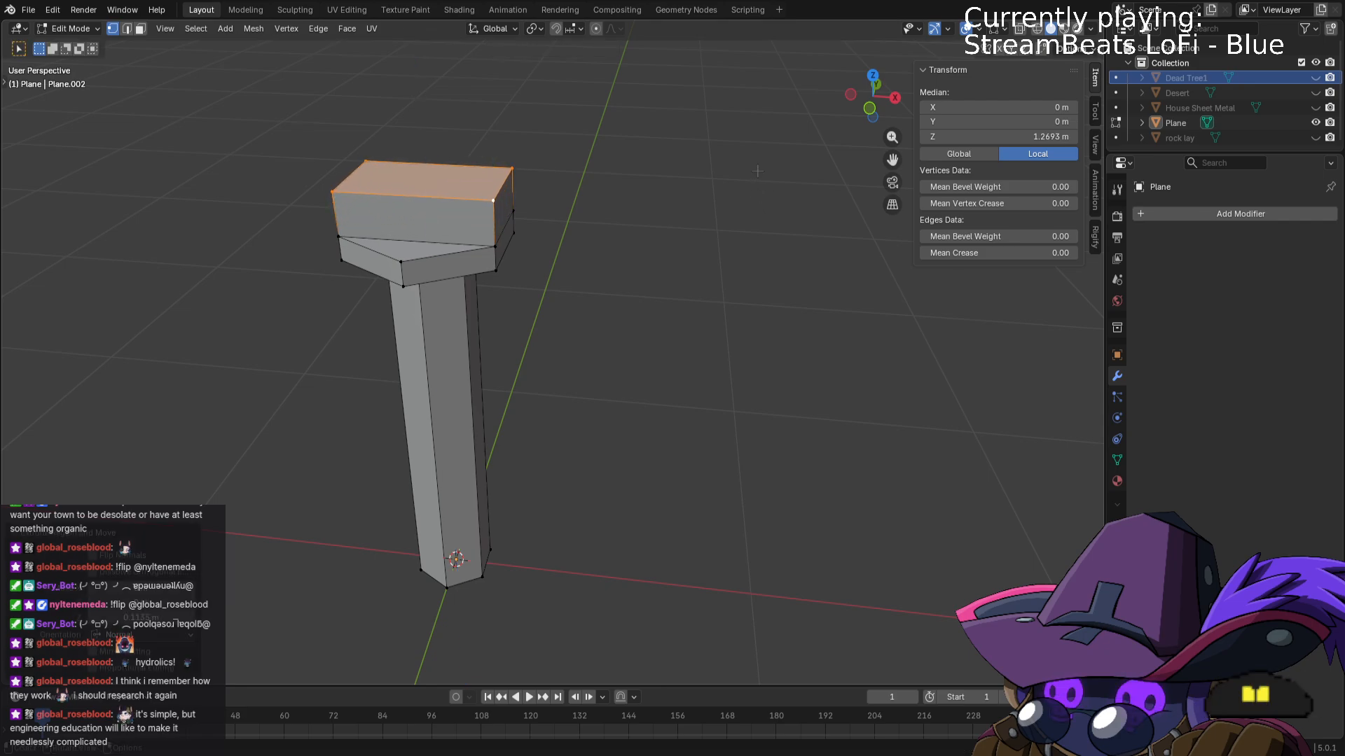
Add two evenly spaced loop cuts across the rectangular block, parallel to the Y axis.
key(KP_7)
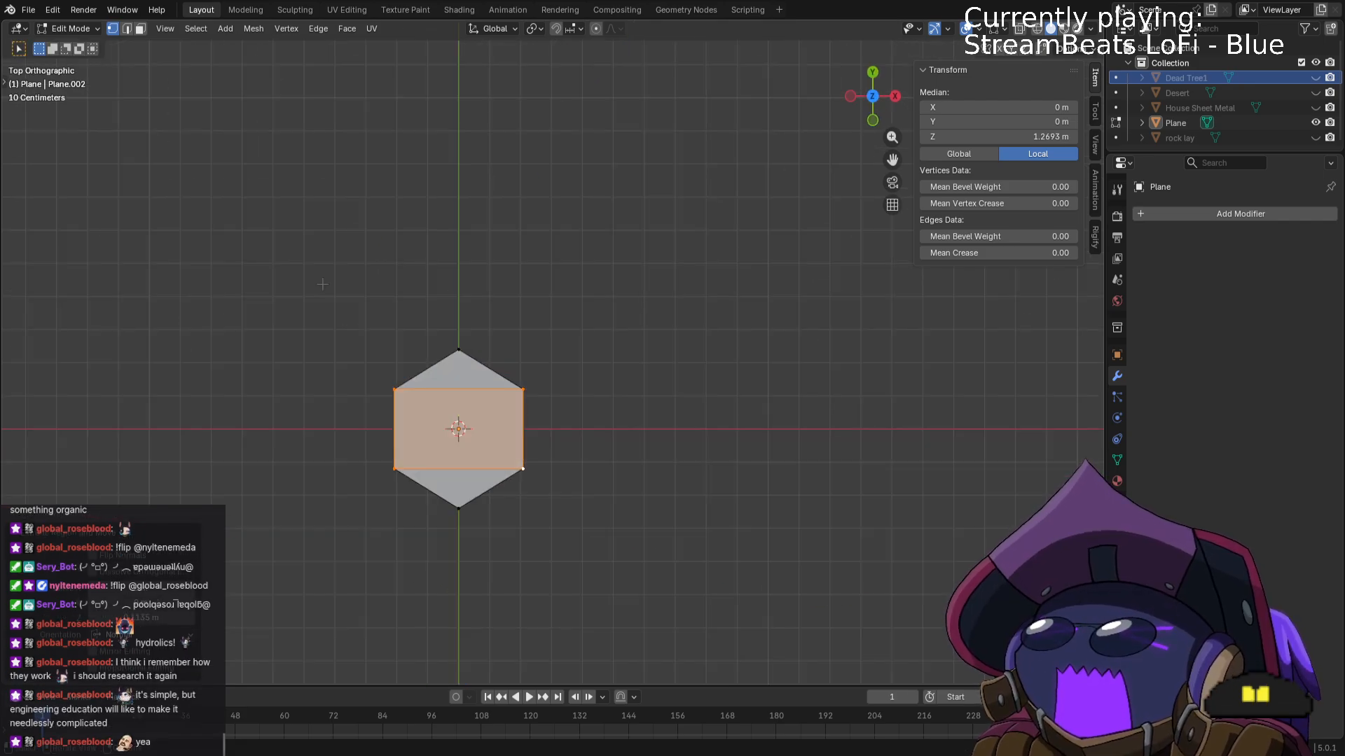
scroll(322, 284, up, 3)
shift+middle_drag(727, 474, 838, 185)
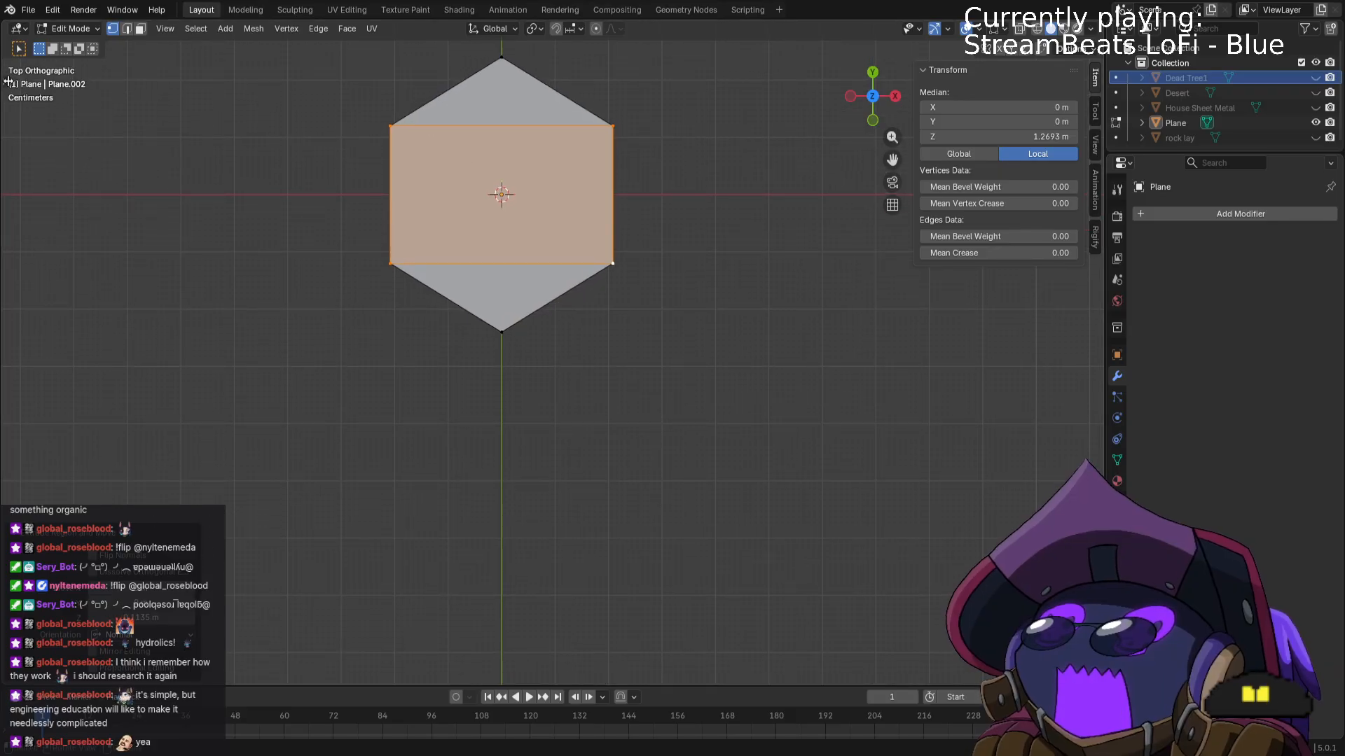
shift+middle_drag(1, 72, 66, 144)
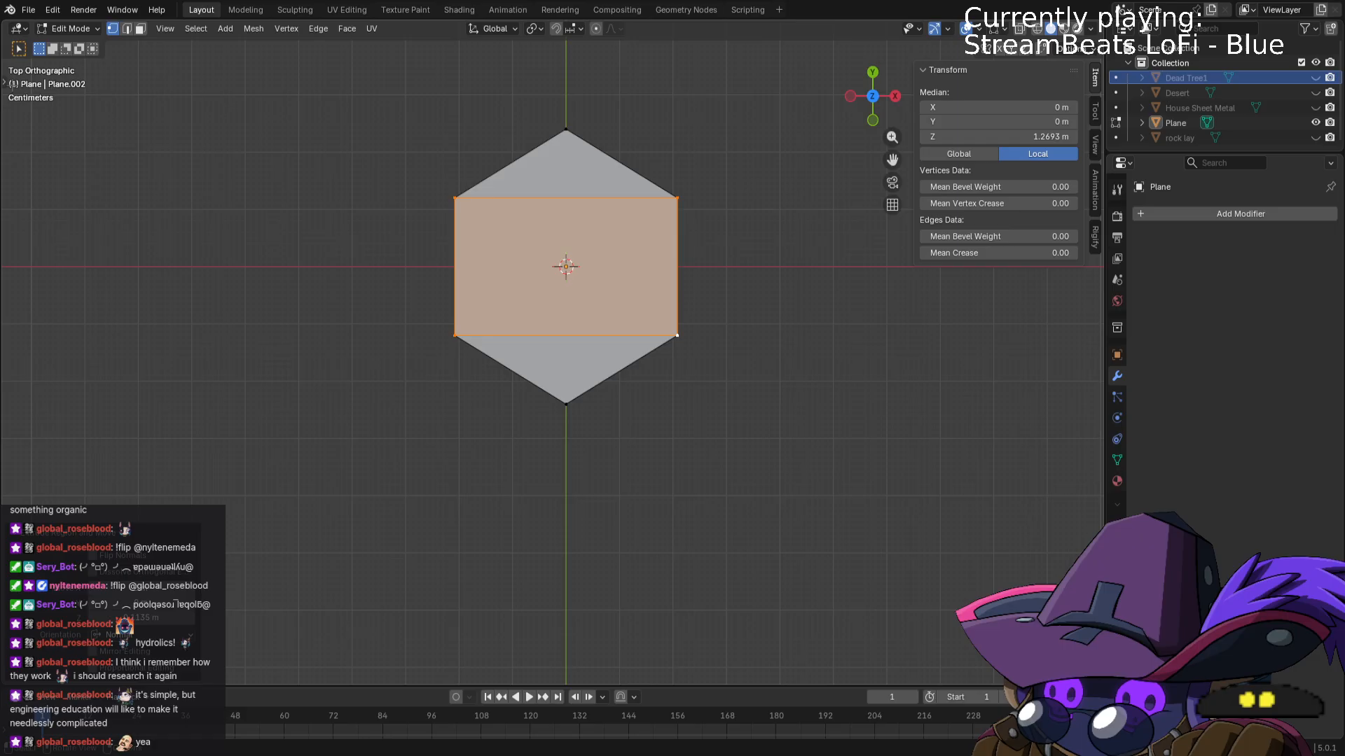
click(6, 82)
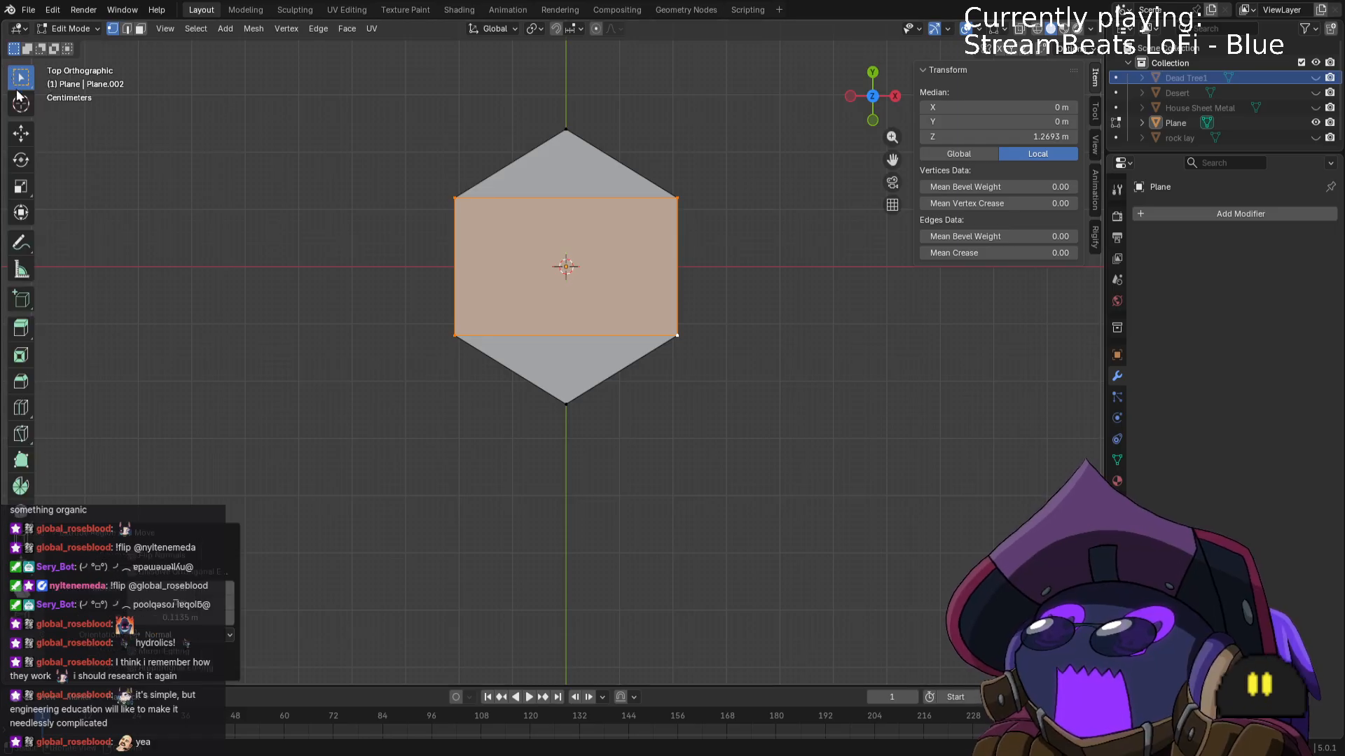
click(21, 407)
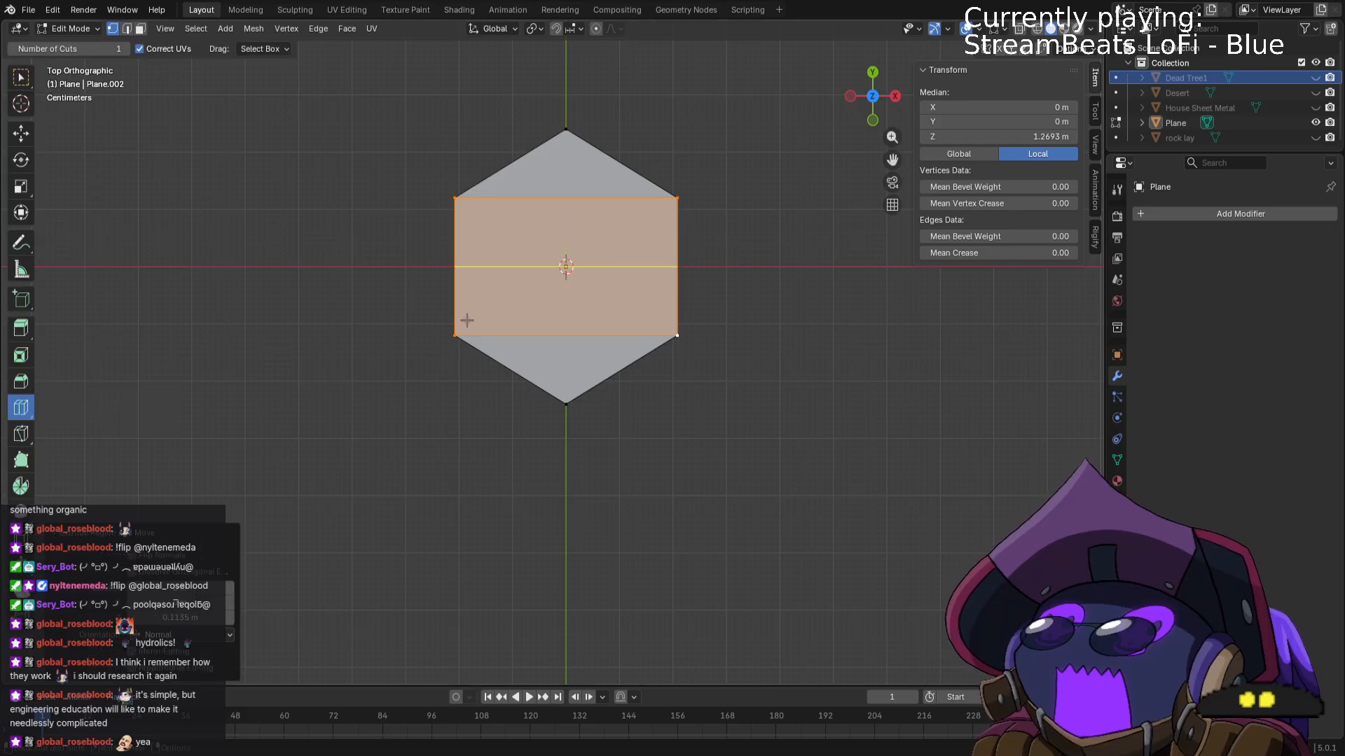
click(535, 204)
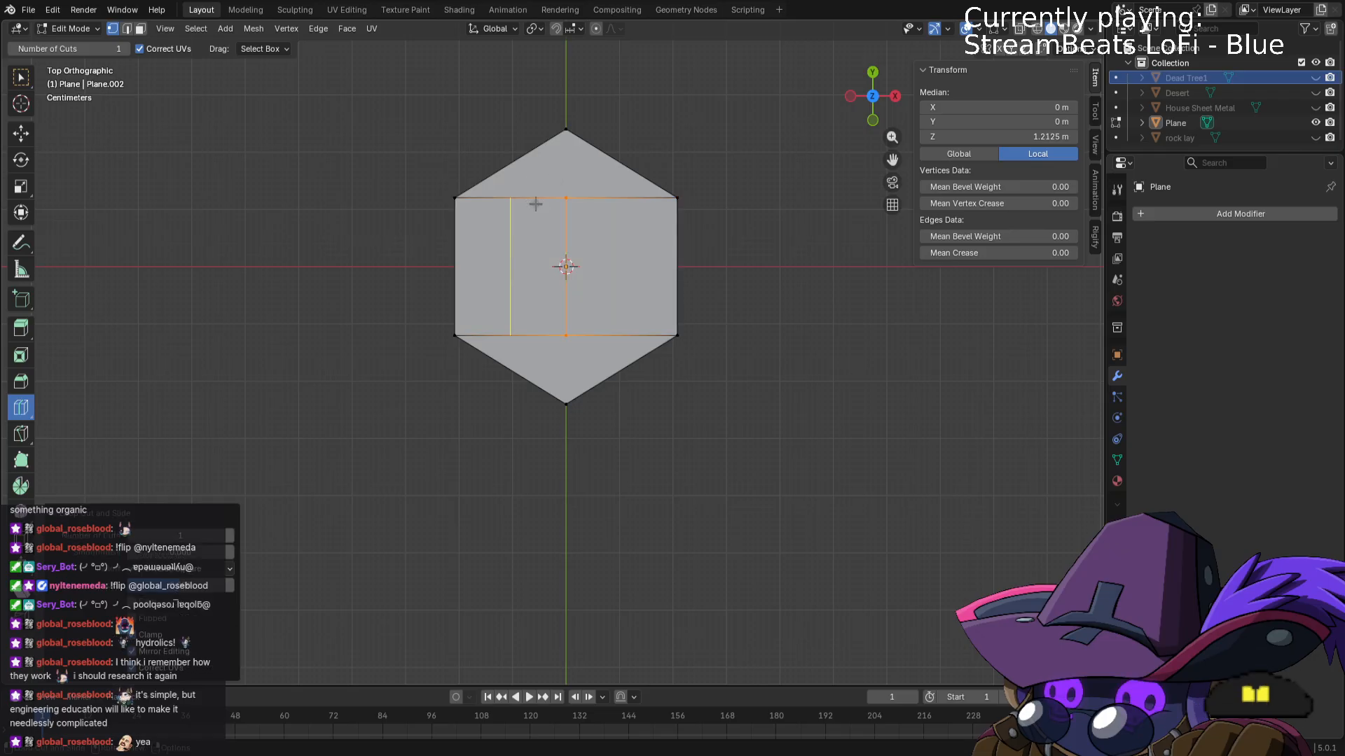
click(232, 537)
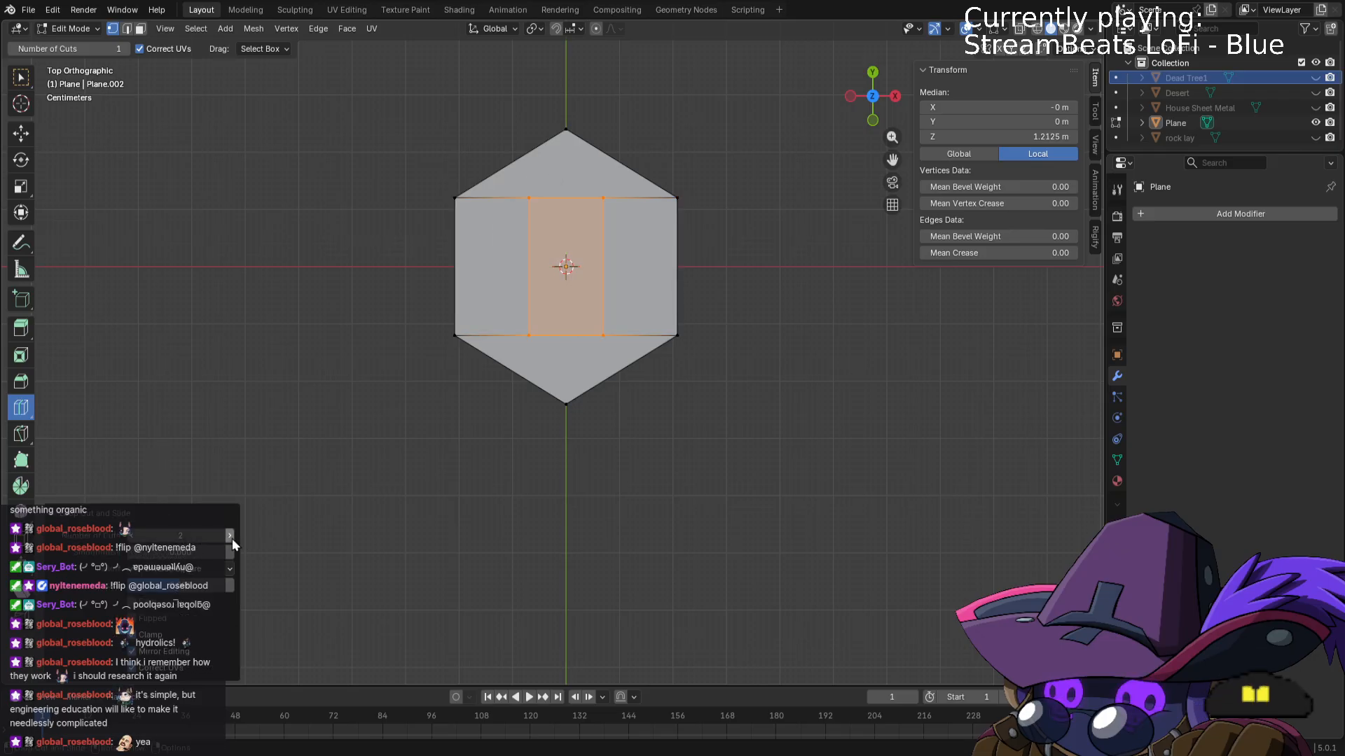
Select the four inner vertices on the rectangular block's top and scale them along X to about 2.1.
click(21, 79)
click(529, 201)
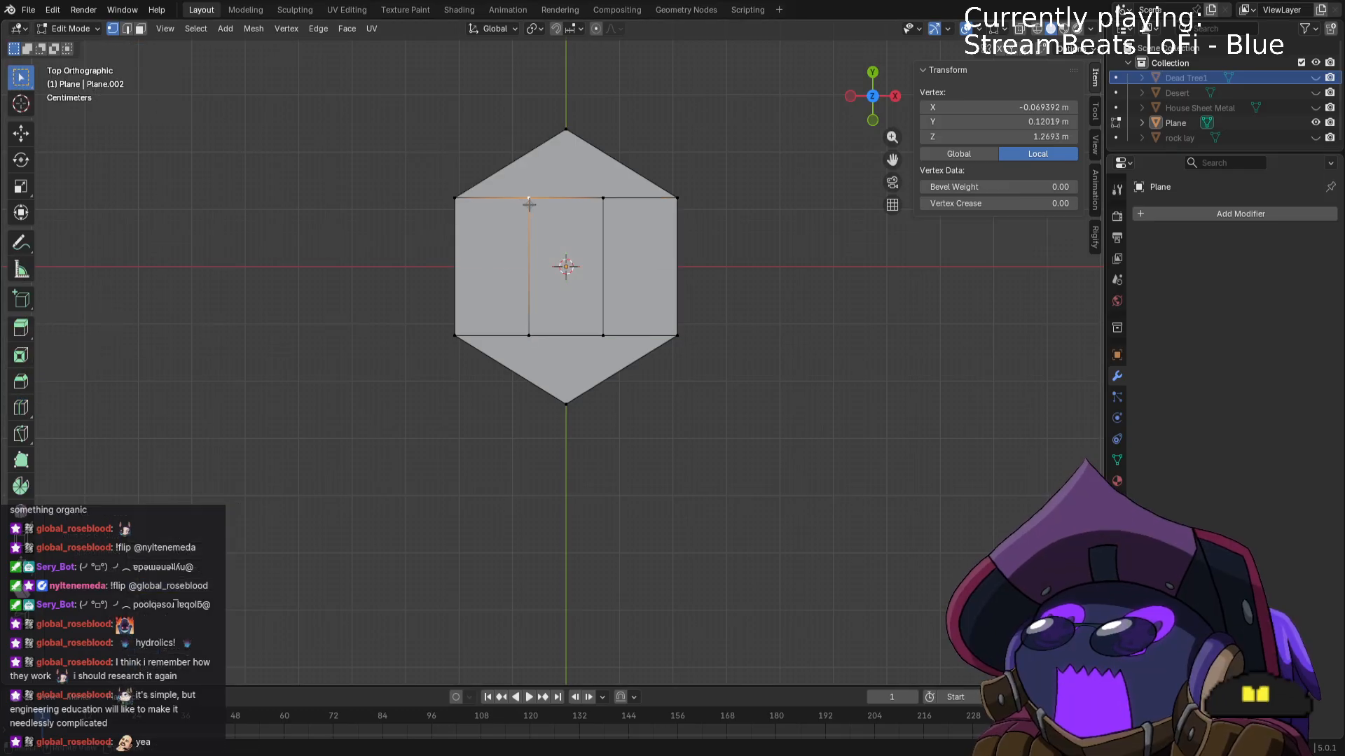
shift+click(529, 331)
shift+click(605, 196)
shift+click(600, 330)
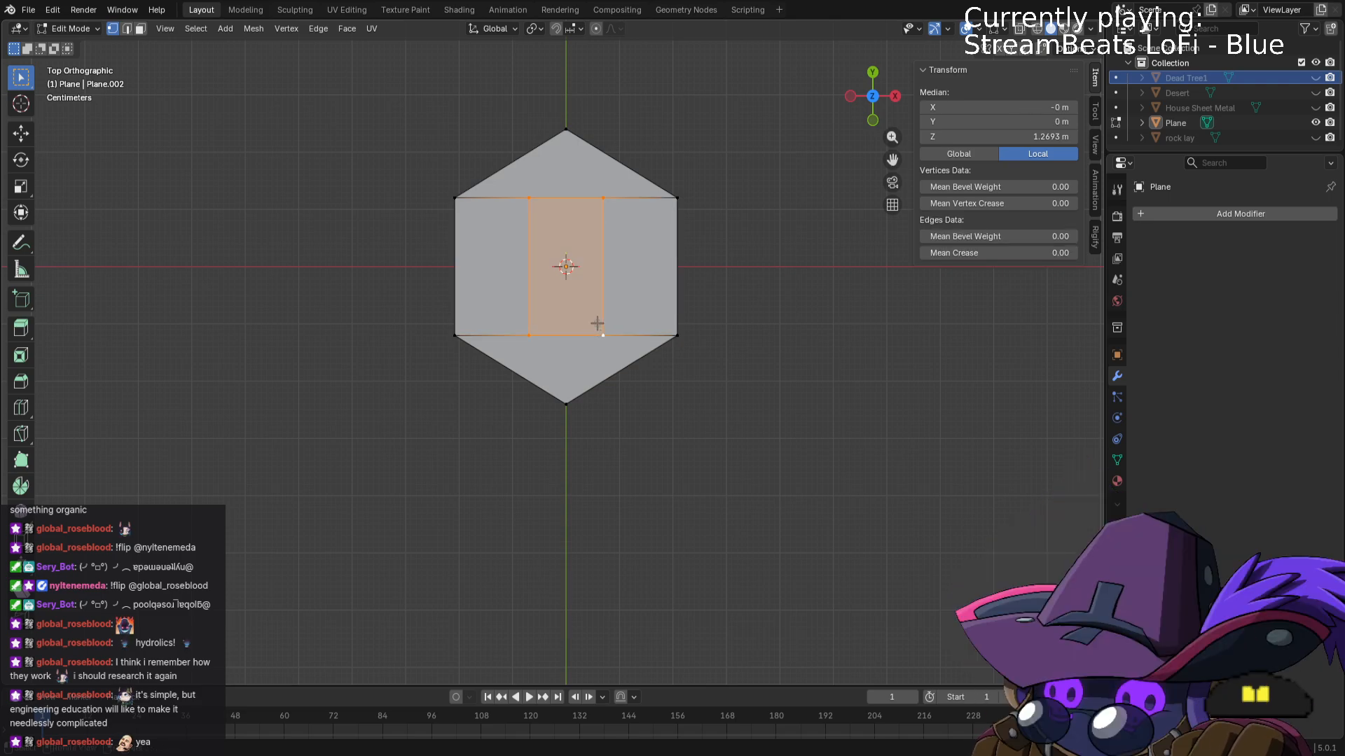
key(s)
key(x)
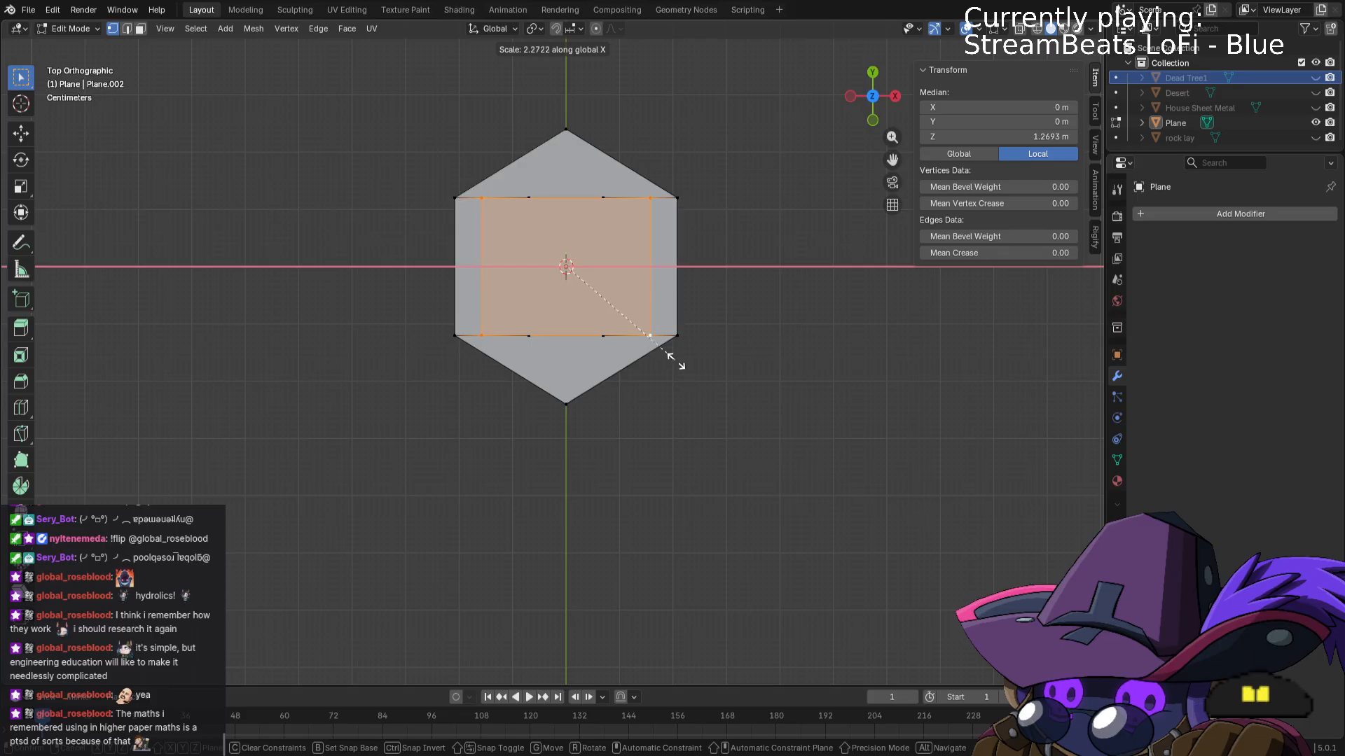
click(665, 354)
Select the two narrow end faces on the top of the rectangular block in face mode.
middle_drag(516, 250, 504, 210)
click(502, 211)
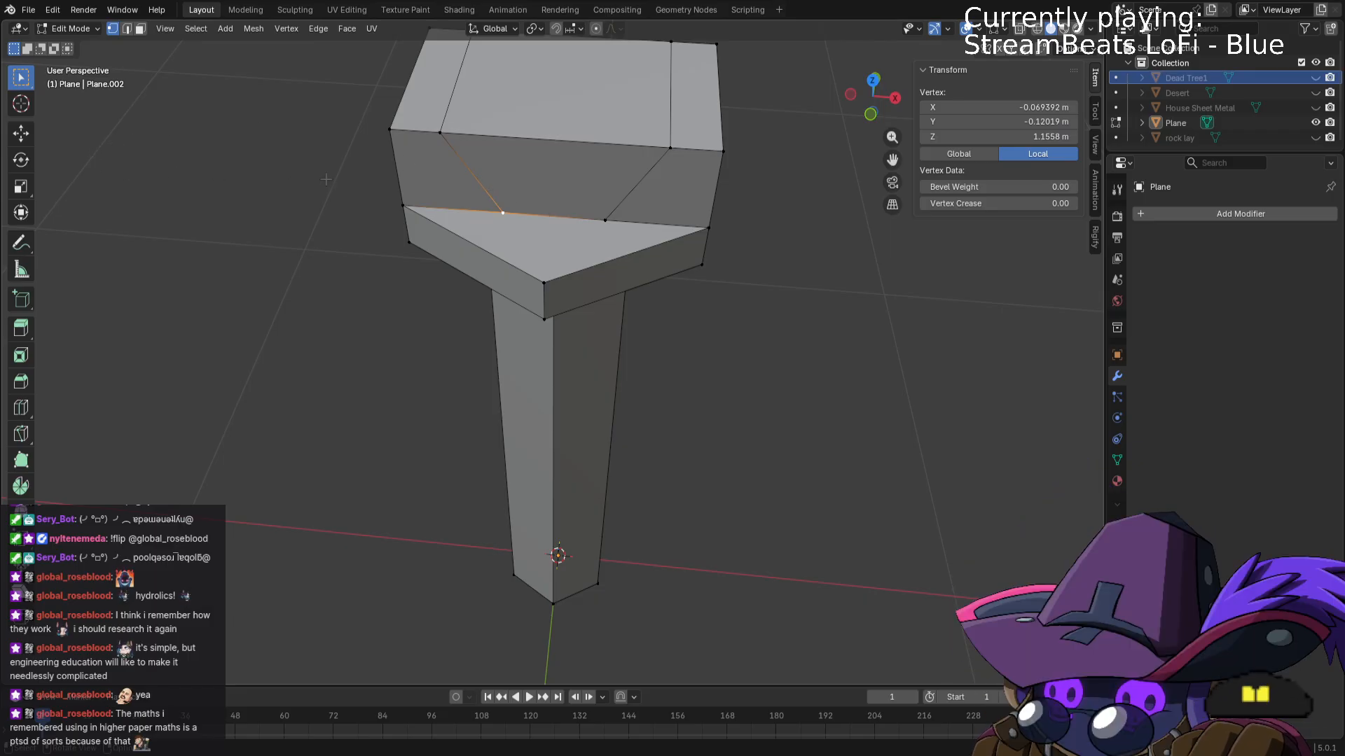
shift+middle_drag(325, 180, 327, 346)
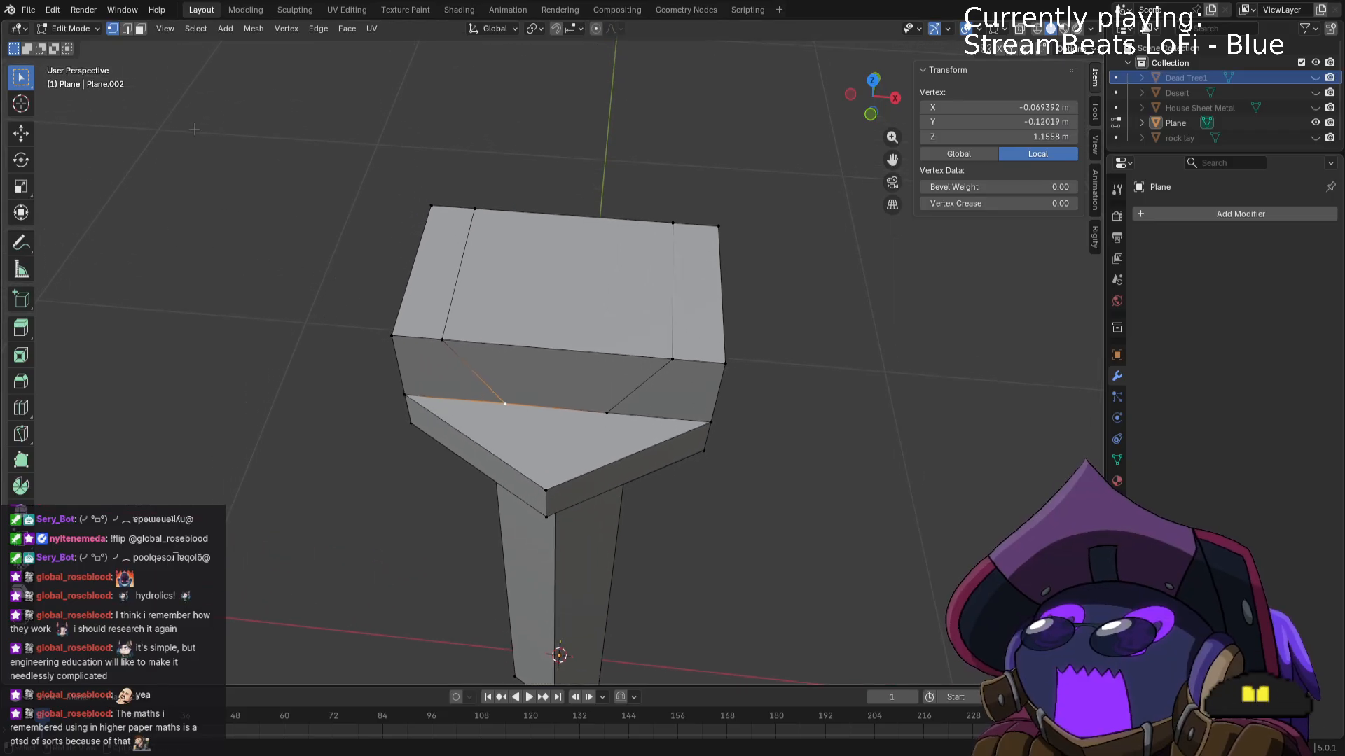
key(3)
click(448, 279)
shift+click(695, 280)
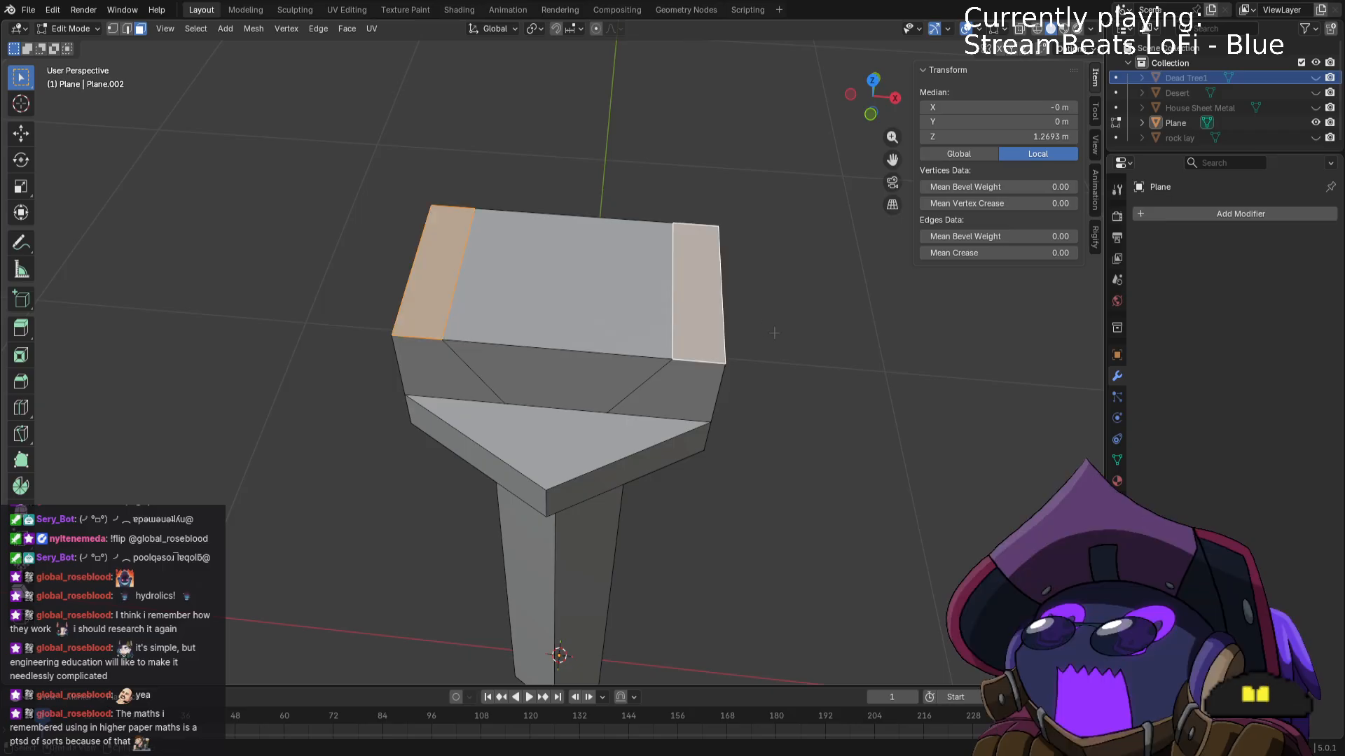
Try bridging the two end faces into an arch with several cuts, and undo the bridge.
middle_drag(696, 279, 775, 271)
key(ctrl+e)
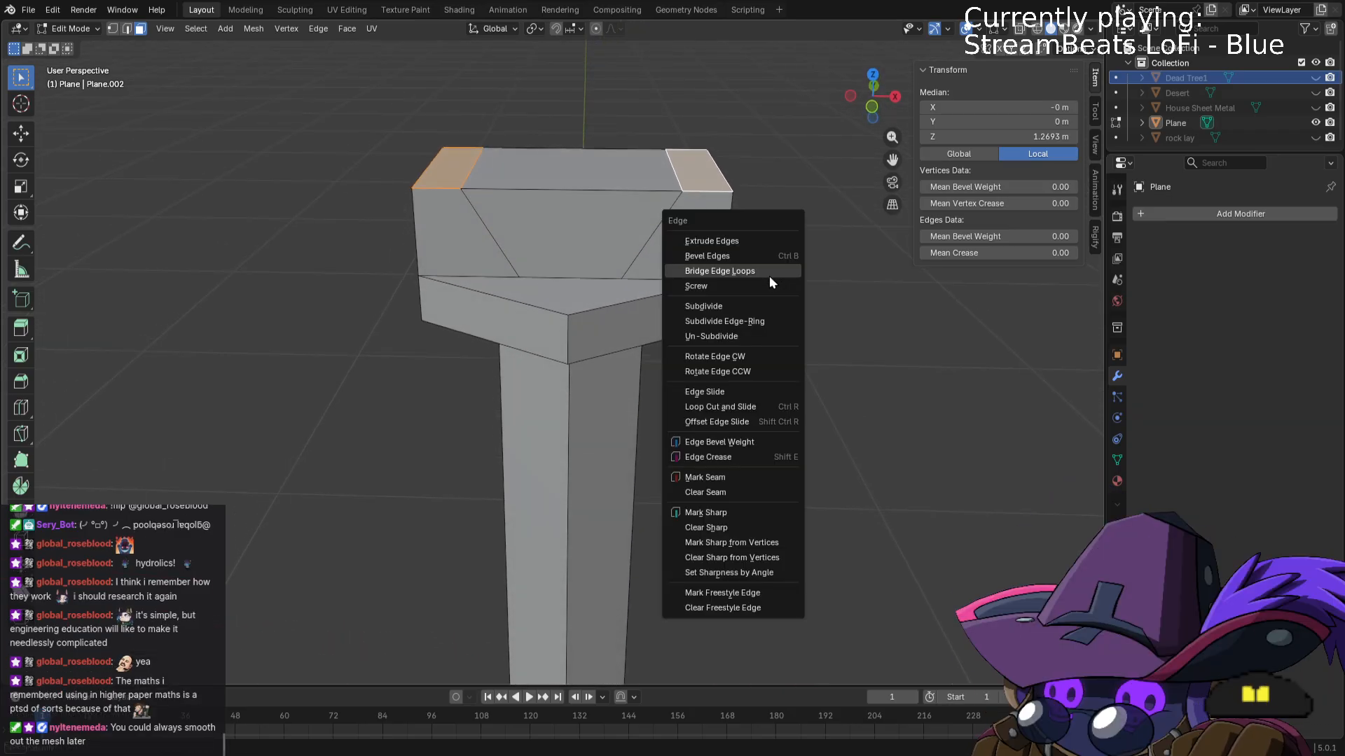
click(770, 278)
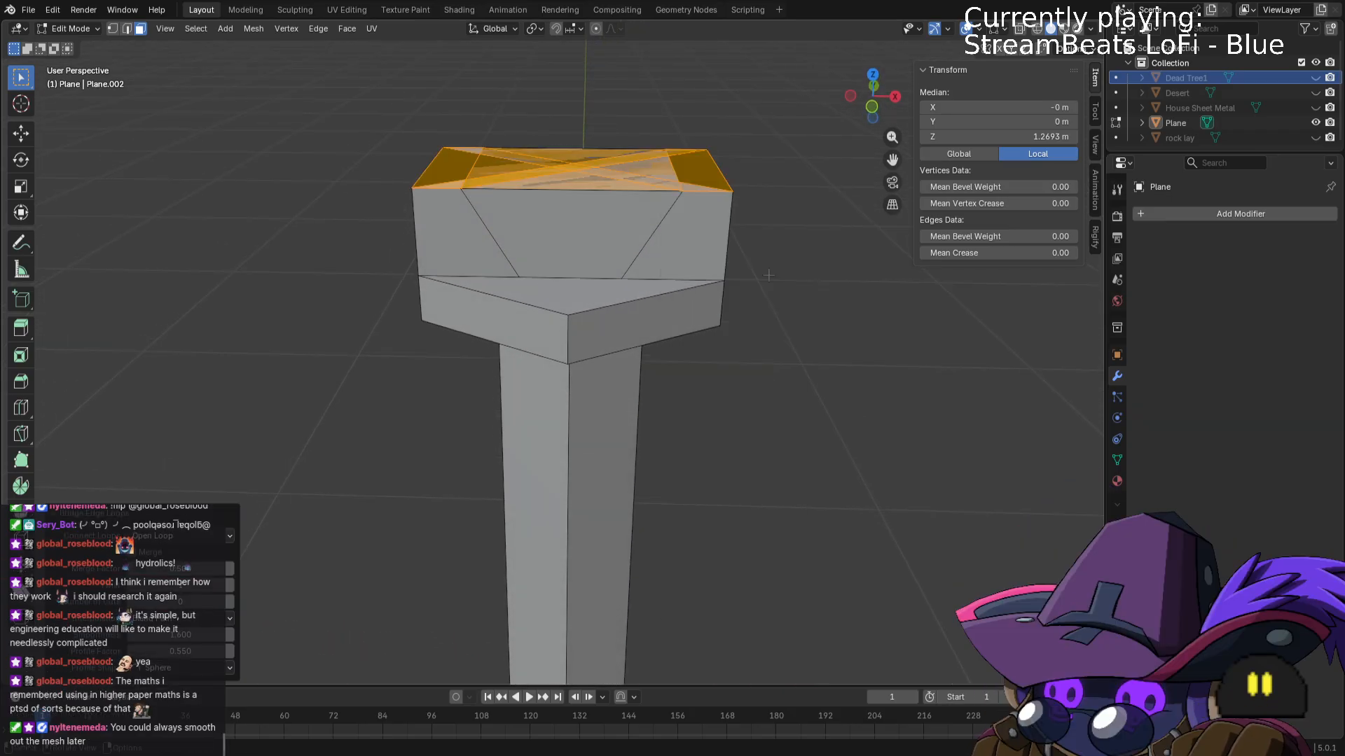
click(230, 600)
click(230, 599)
click(229, 599)
click(230, 599)
click(229, 600)
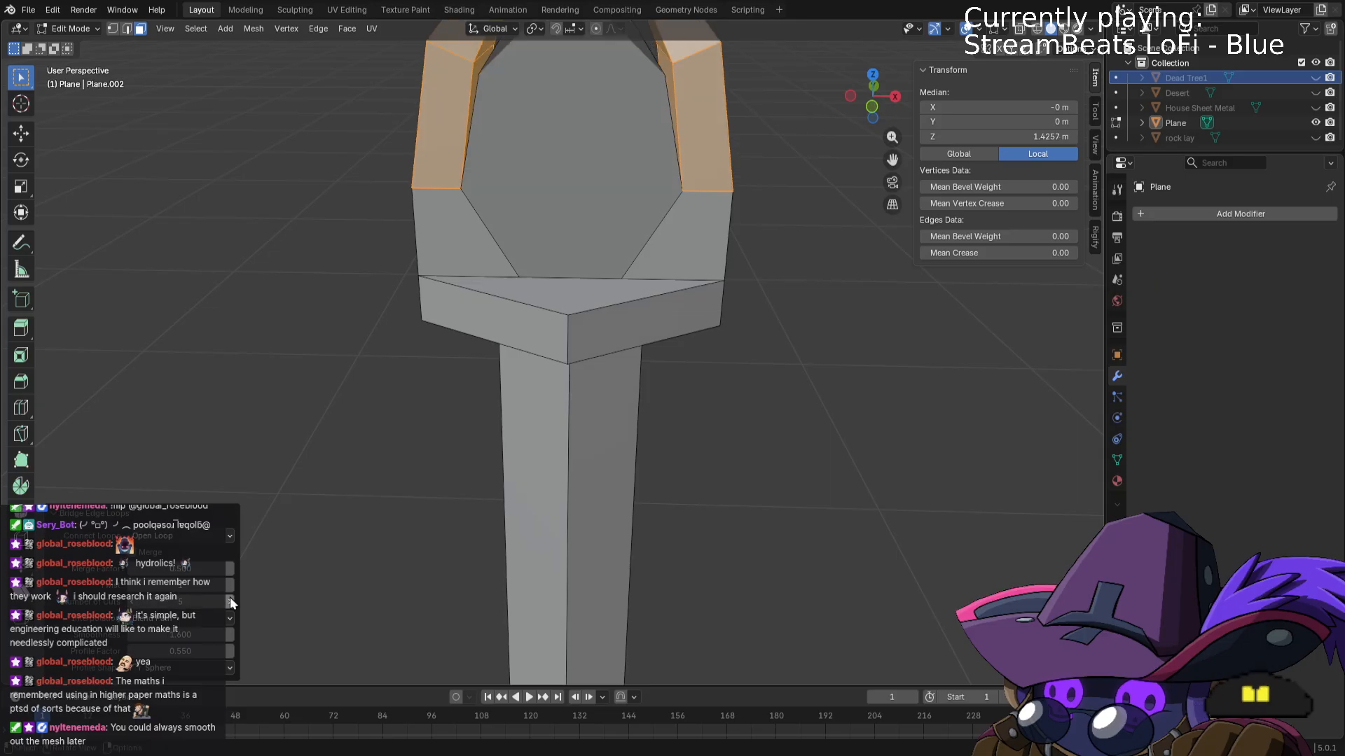
click(229, 599)
ctrl+middle_drag(781, 171, 769, 235)
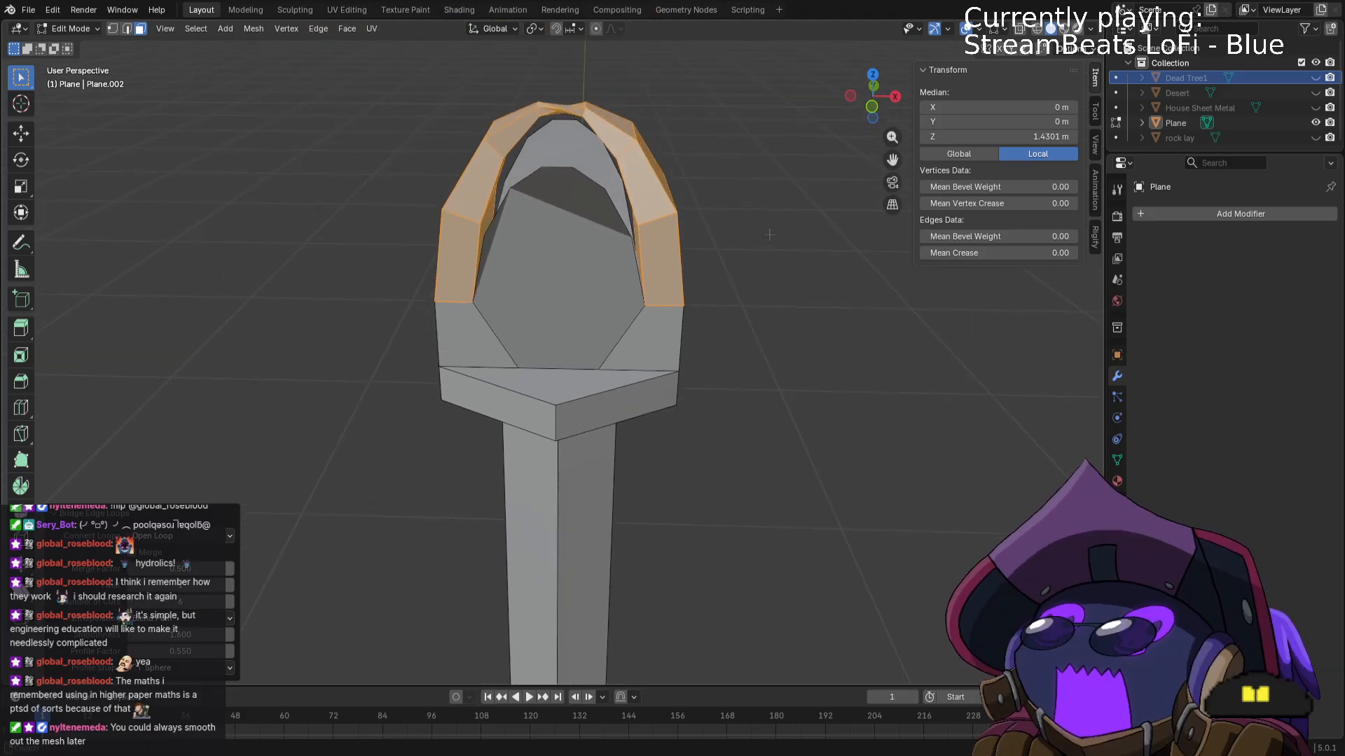
key(ctrl+z)
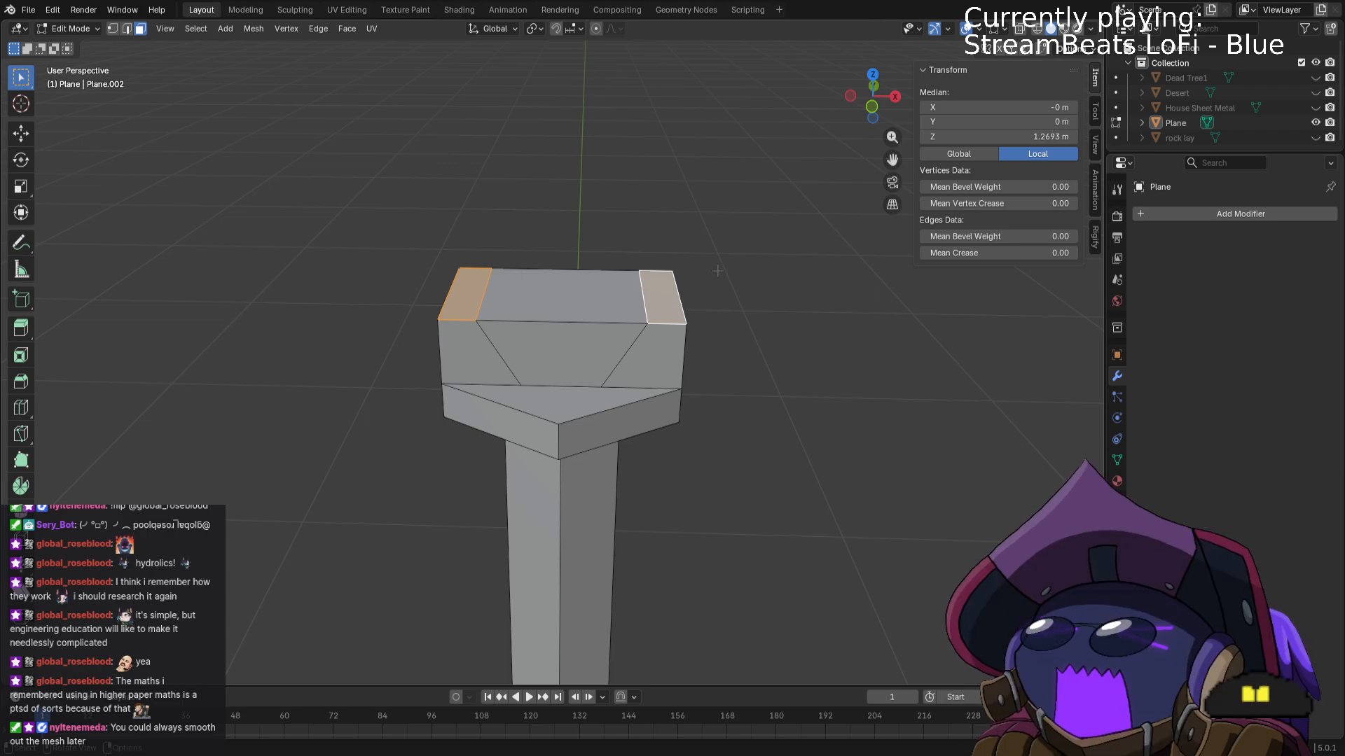
Extrude the two end faces upward about 0.014 m as low raised strips.
key(e)
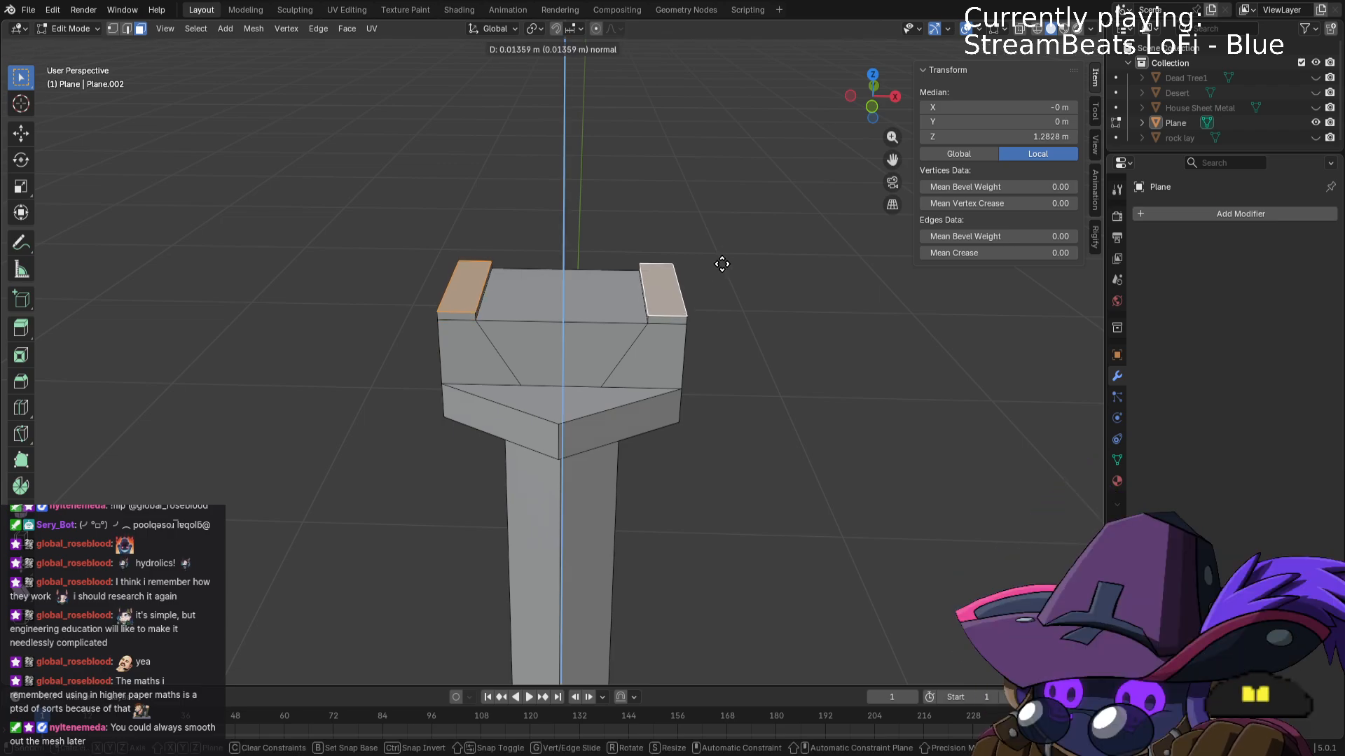
click(705, 272)
Try bridging the two raised strips' top faces with extra cuts and a changed twist, and undo the bridge.
right_click(689, 284)
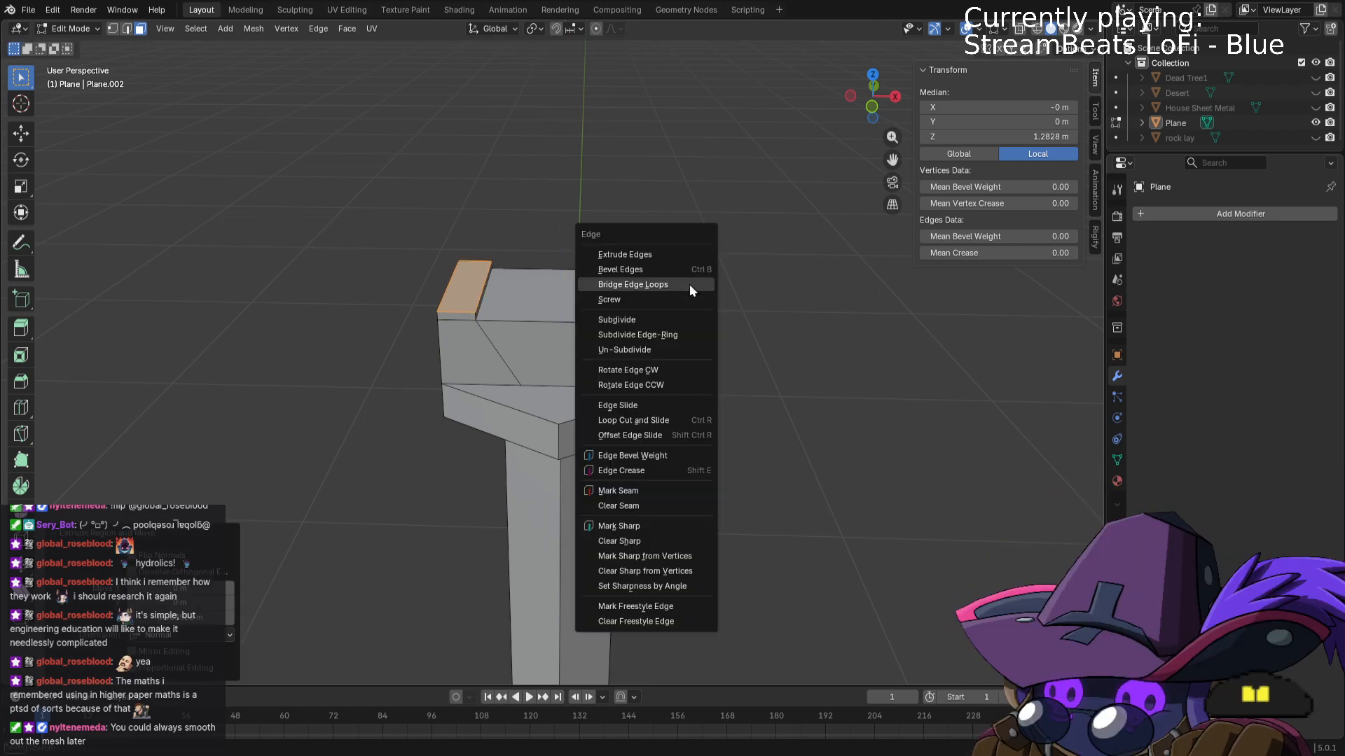
click(689, 283)
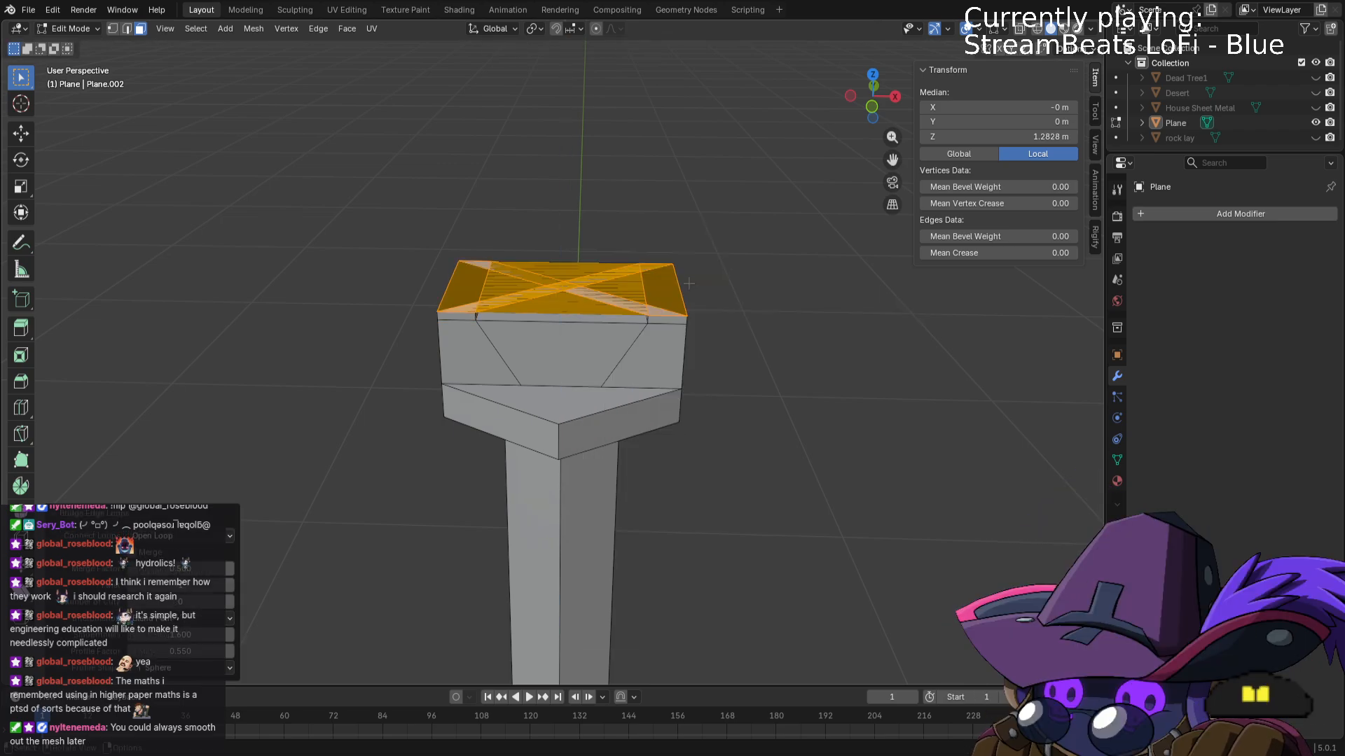
click(230, 601)
click(230, 601)
click(229, 602)
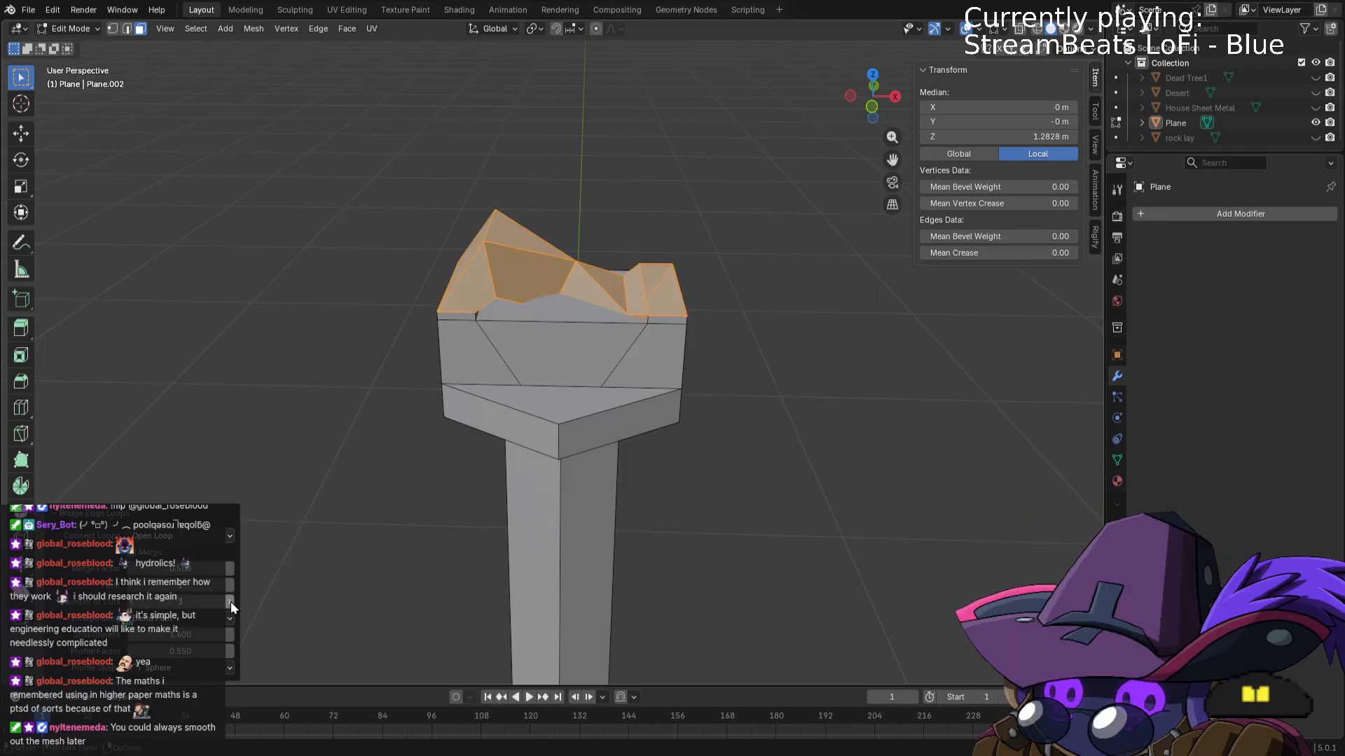
click(230, 602)
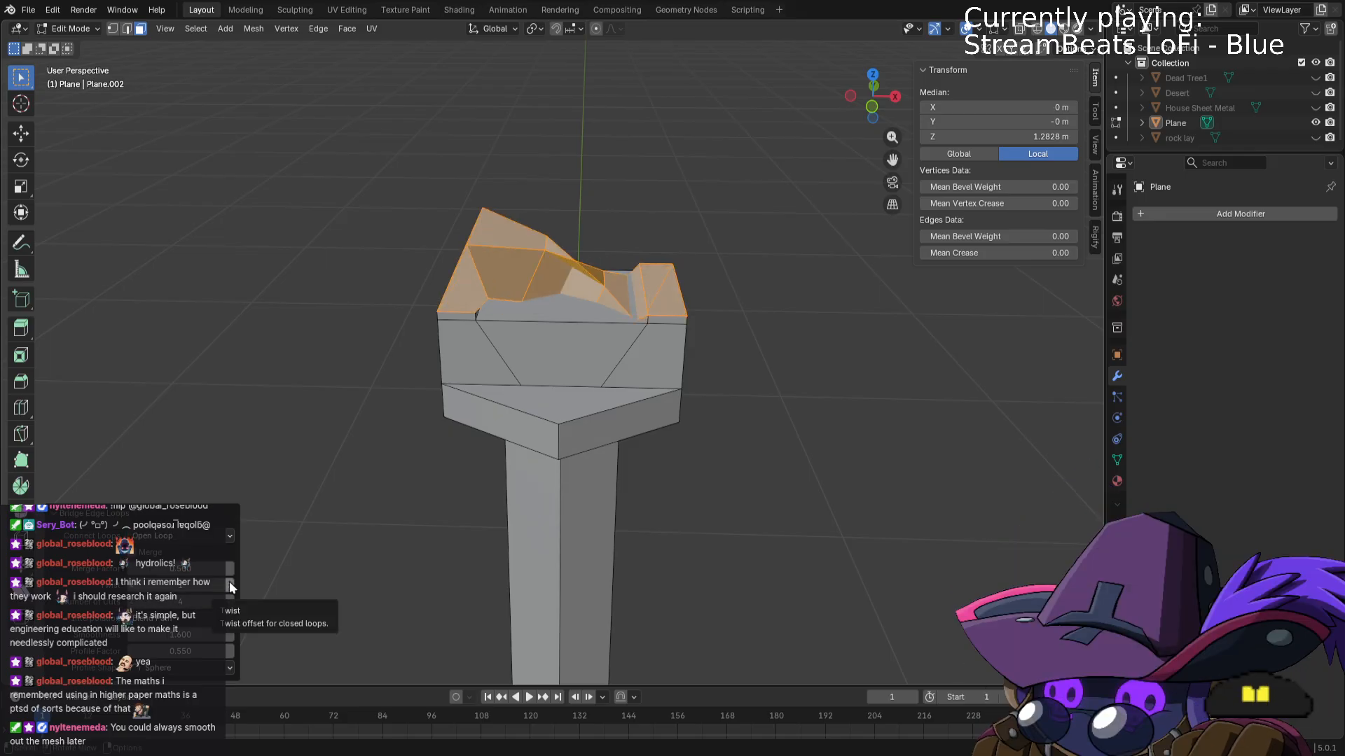
click(130, 586)
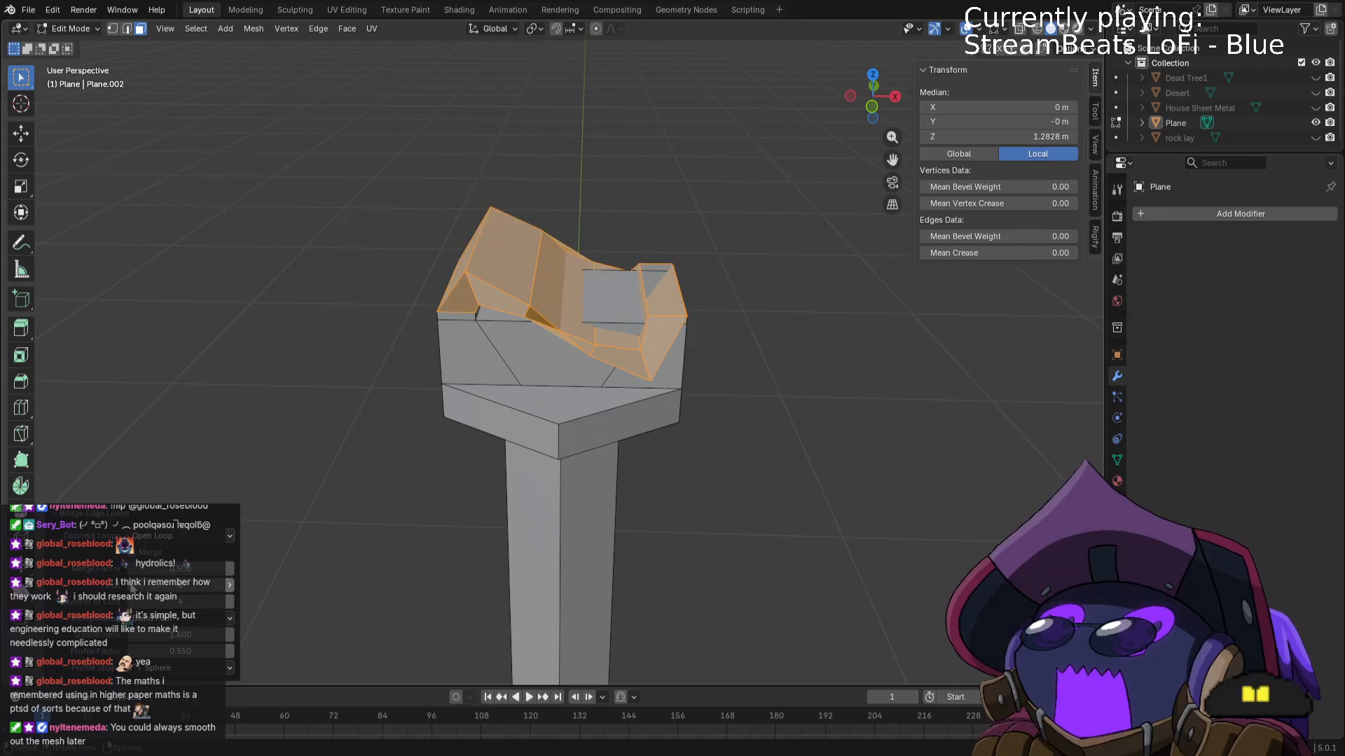
click(230, 603)
click(230, 603)
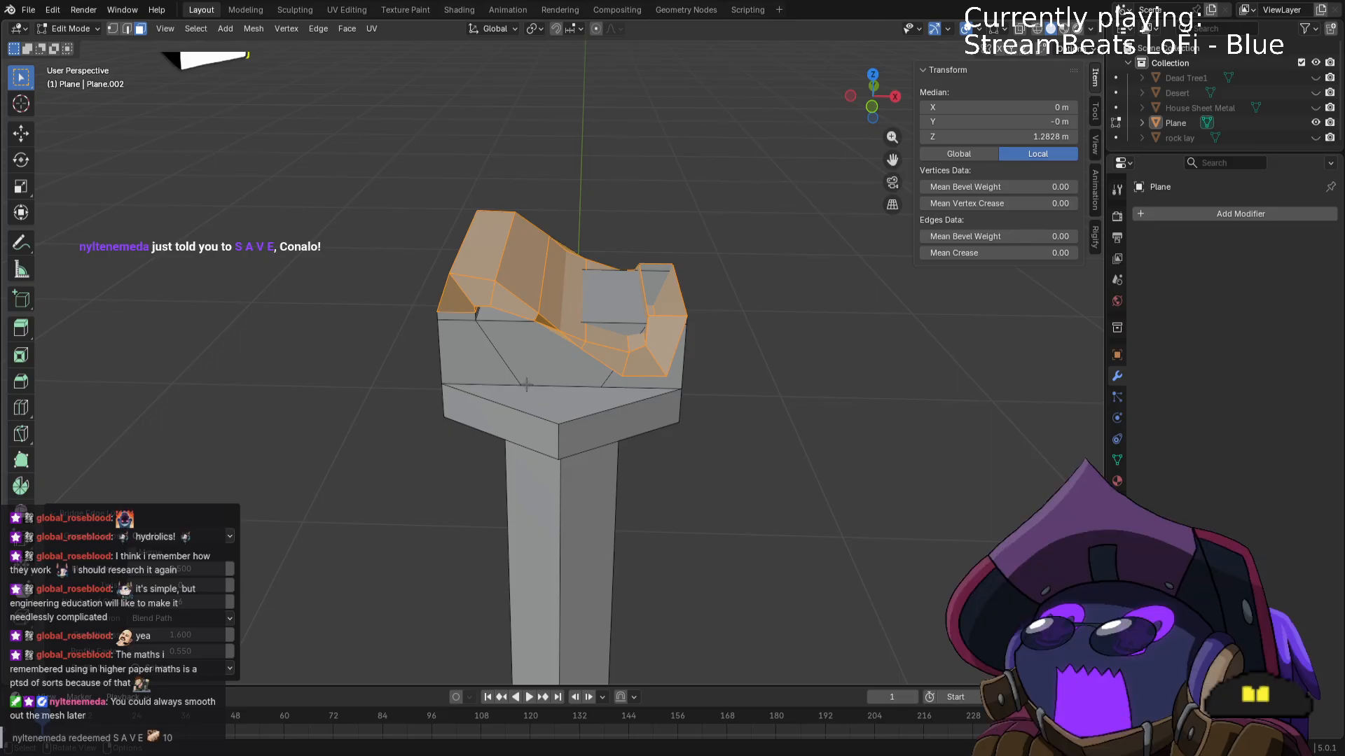
key(ctrl+z)
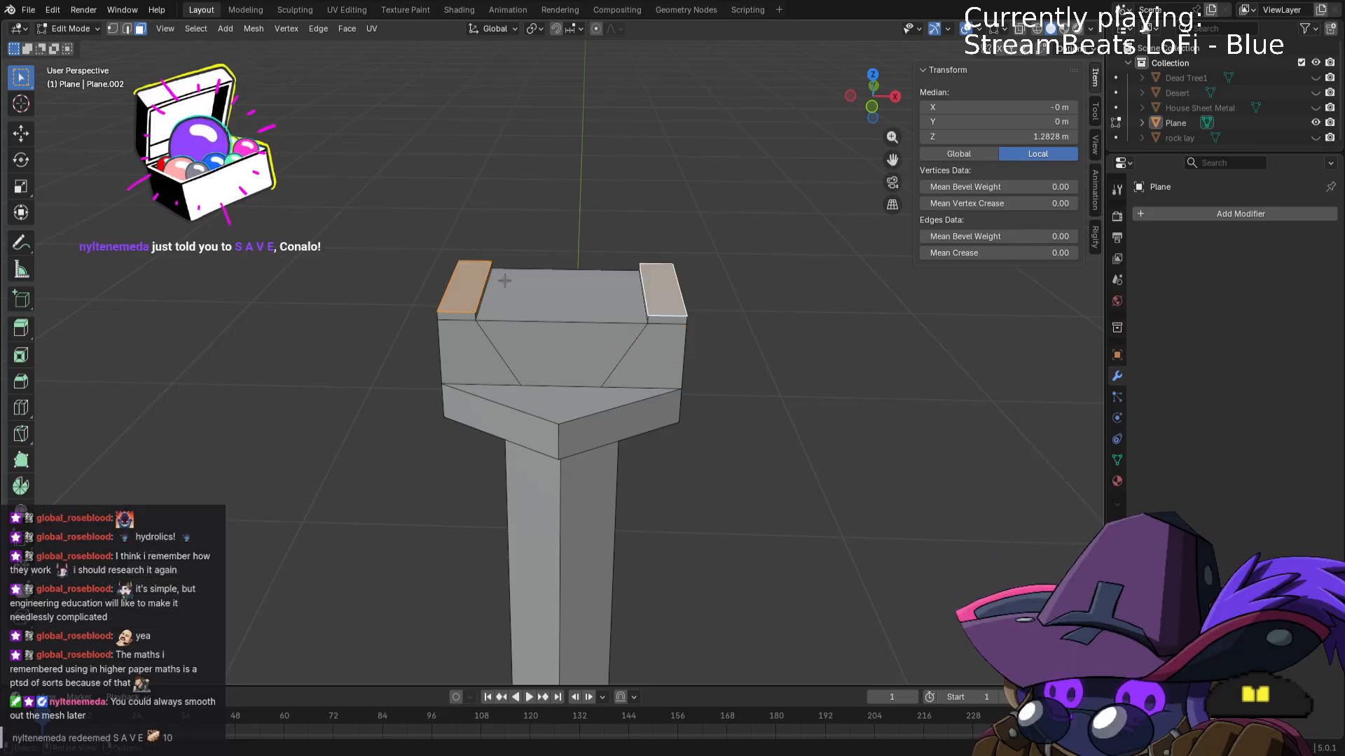
Reselect both raised strips' top faces, try Bridge Edge Loops with several cuts again, and undo it.
shift+click(657, 271)
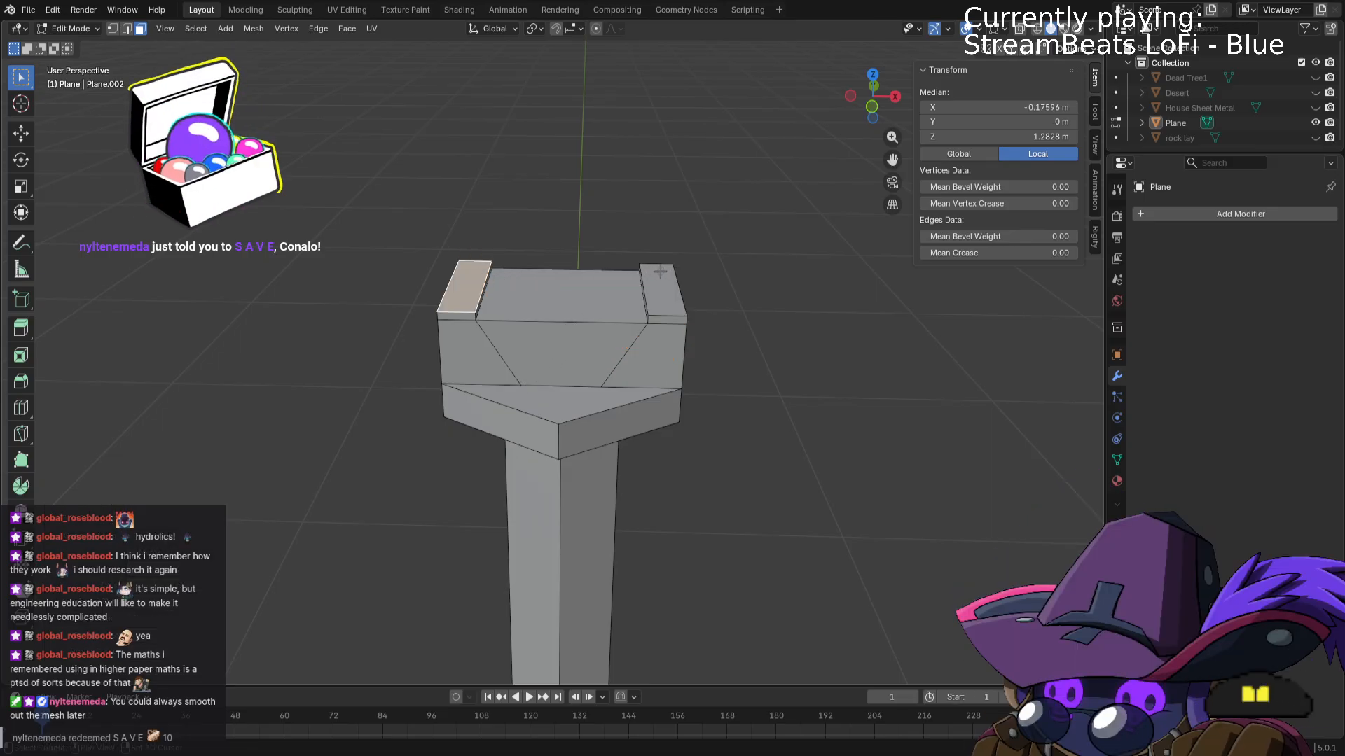
shift+click(659, 279)
key(ctrl+e)
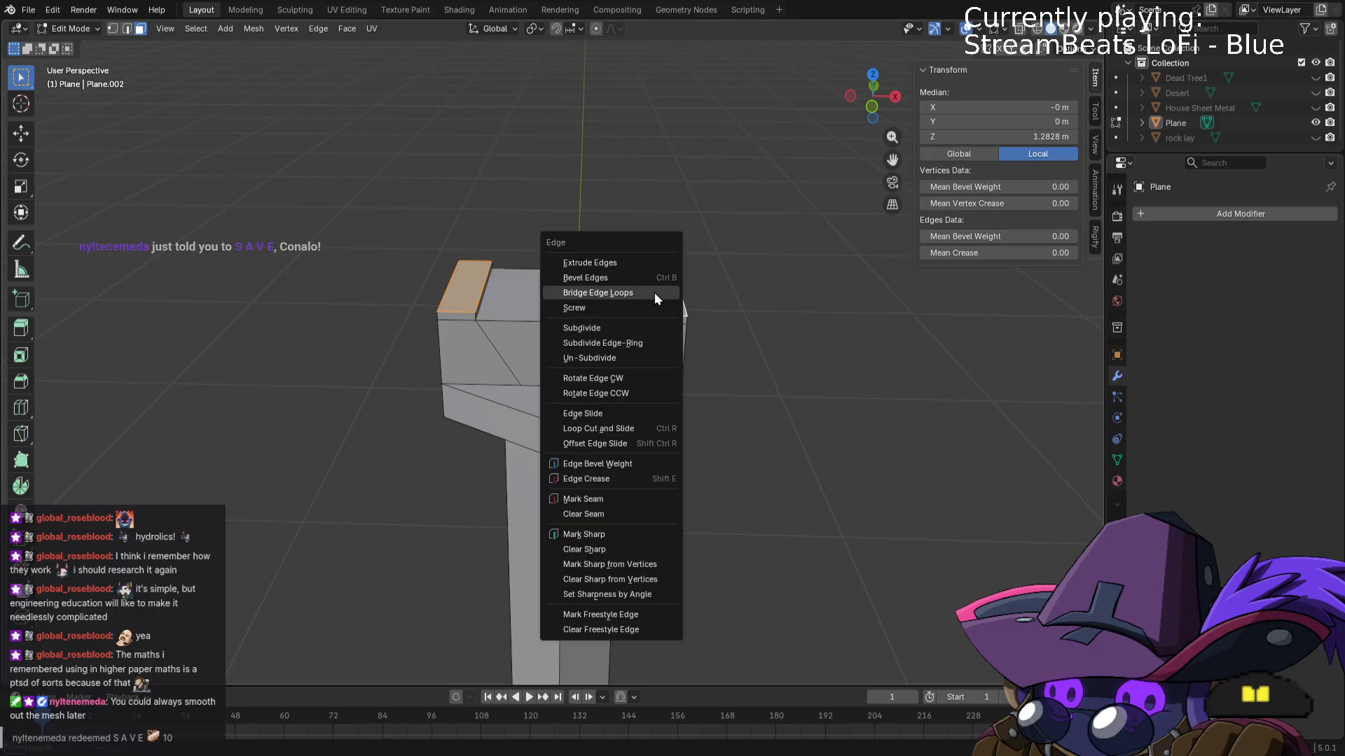
click(658, 294)
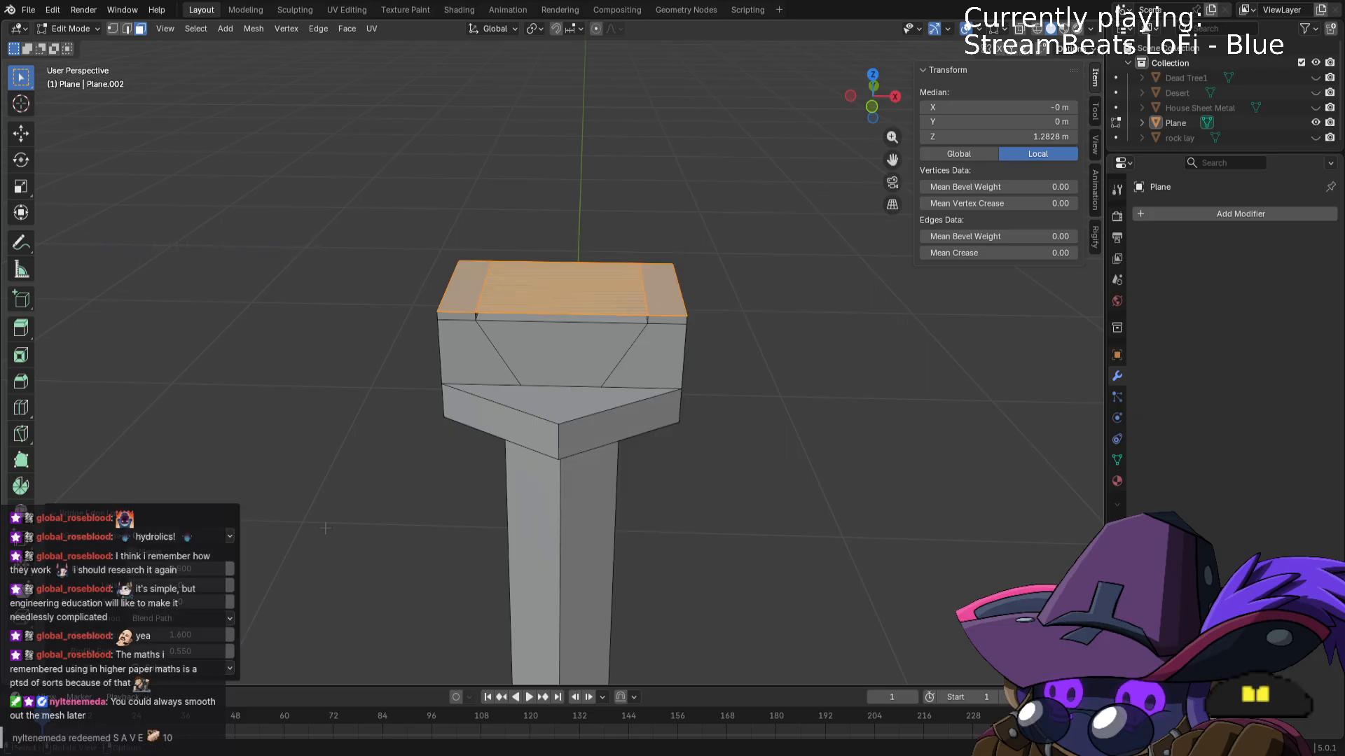
click(232, 603)
click(232, 603)
click(232, 604)
click(232, 603)
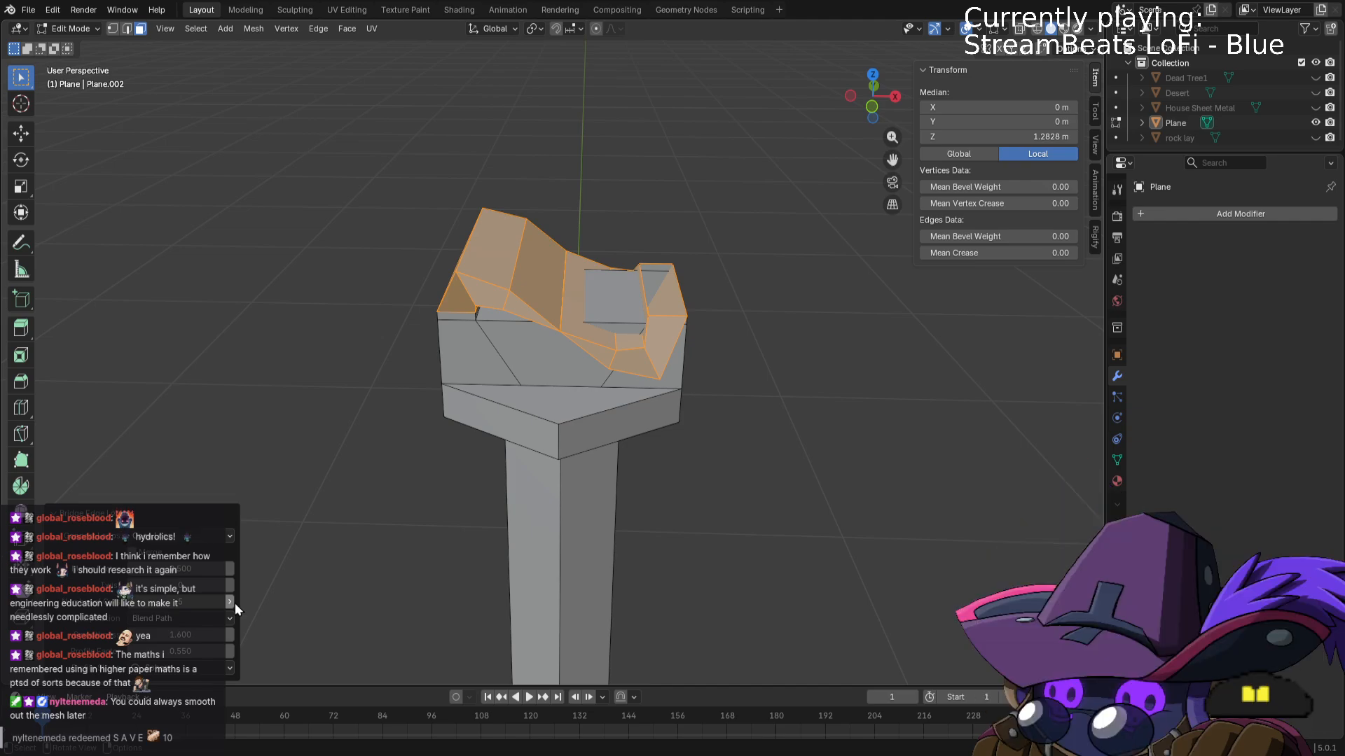
key(ctrl+z)
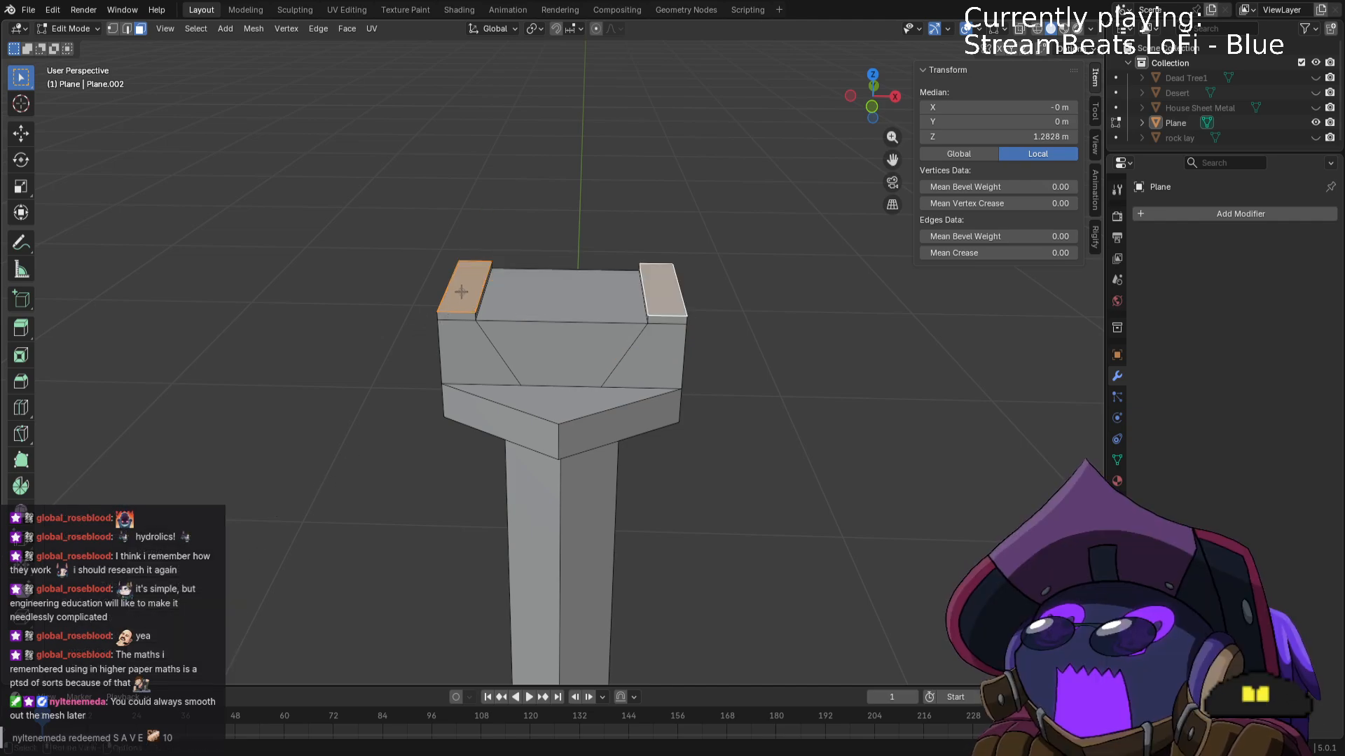
key(KP_1)
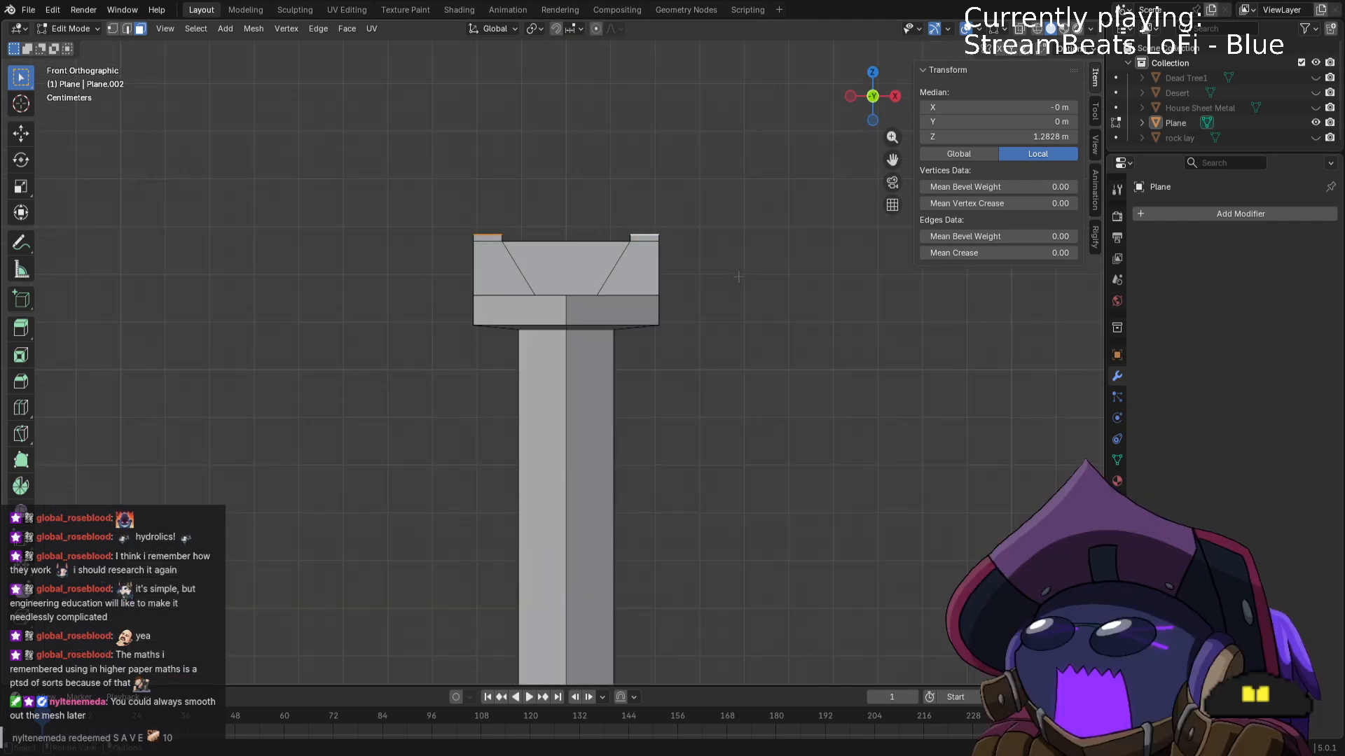
scroll(770, 266, up, 3)
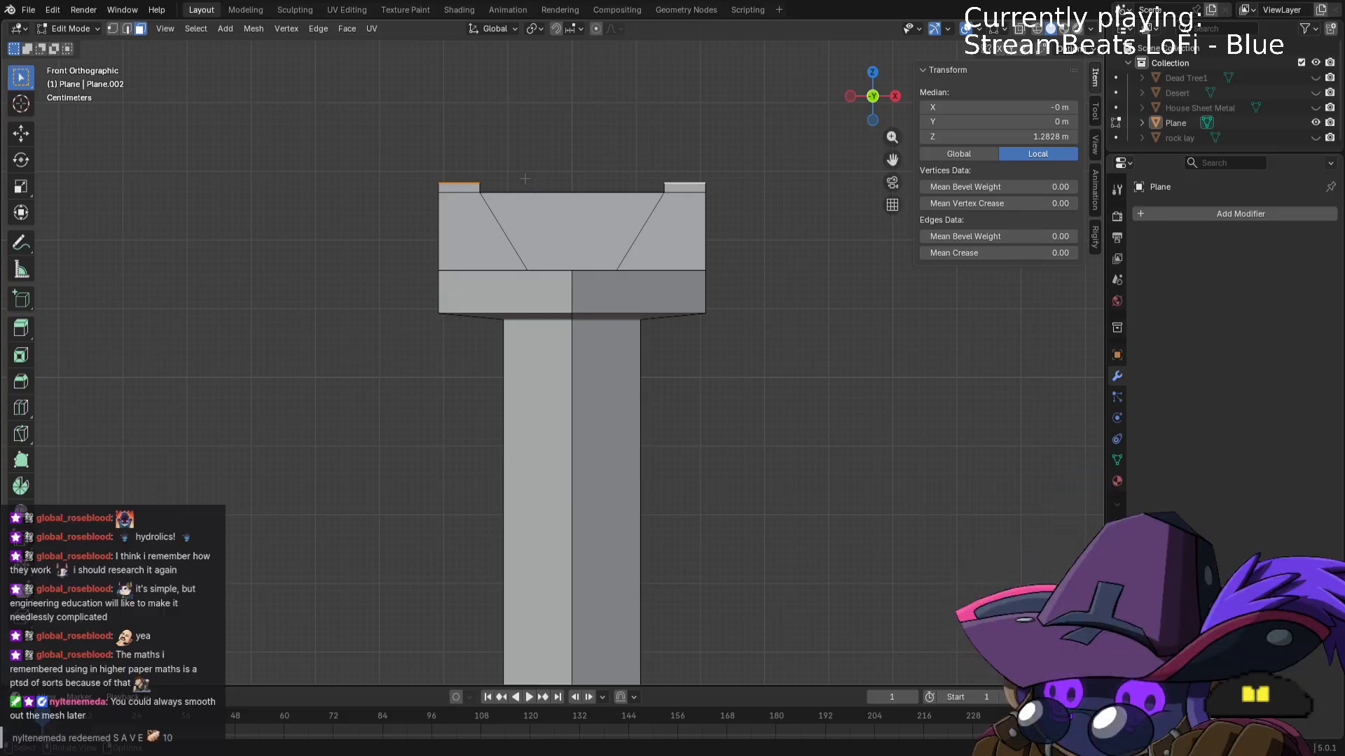
middle_drag(795, 257, 841, 258)
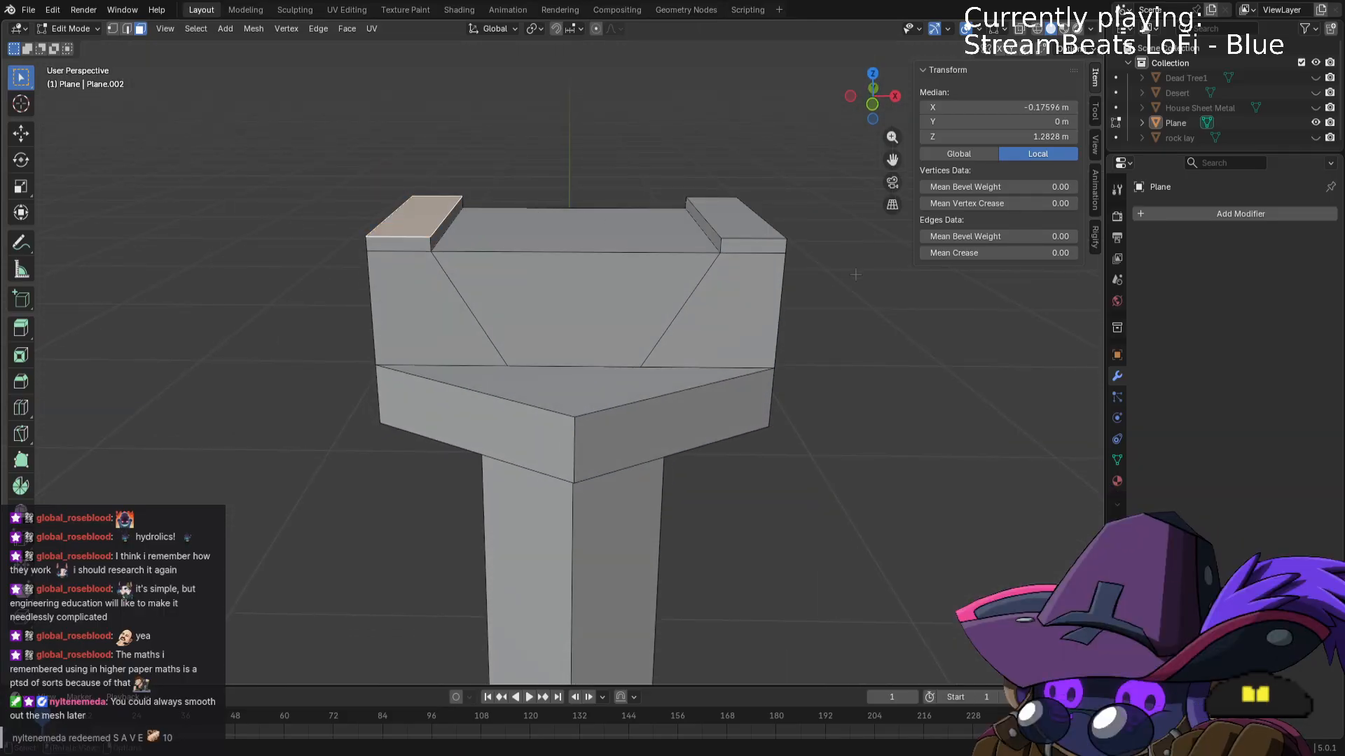
key(KP_7)
key(KP_1)
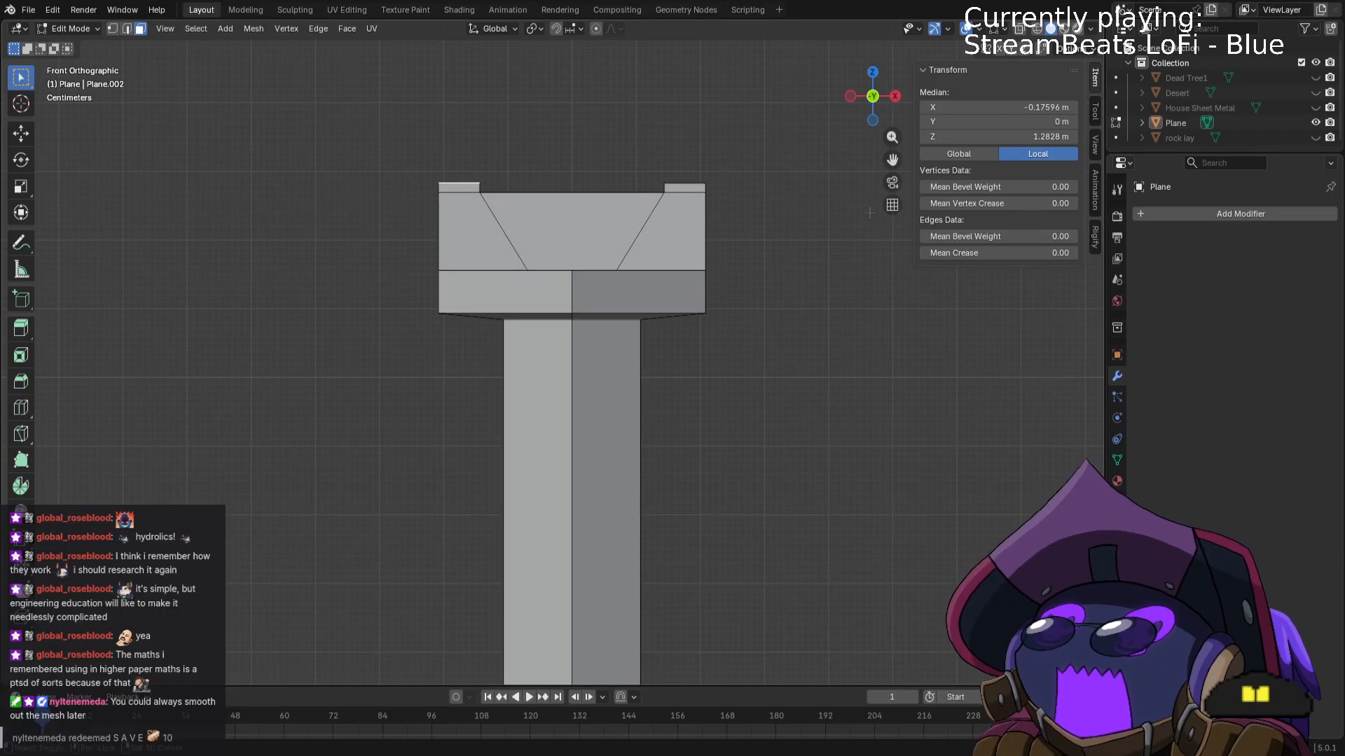
shift+middle_drag(869, 213, 852, 303)
key(e)
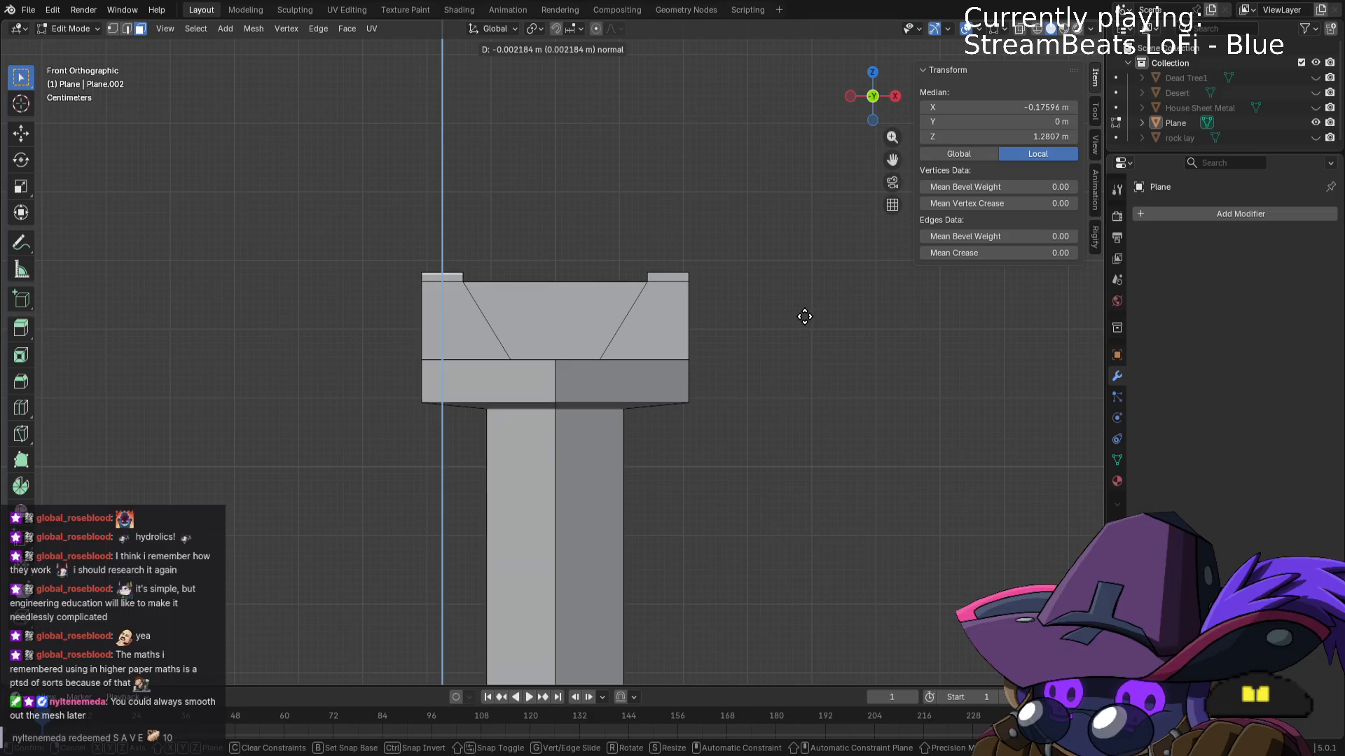
key(Escape)
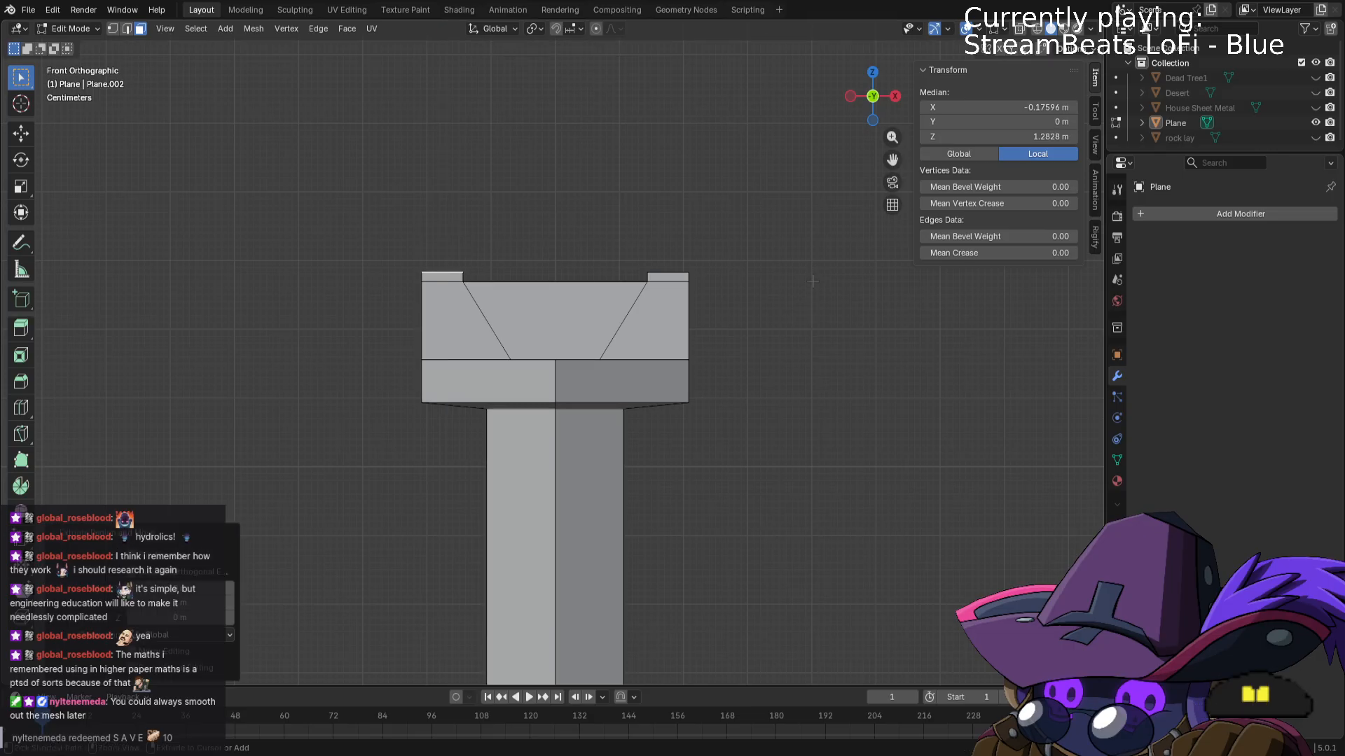
click(811, 283)
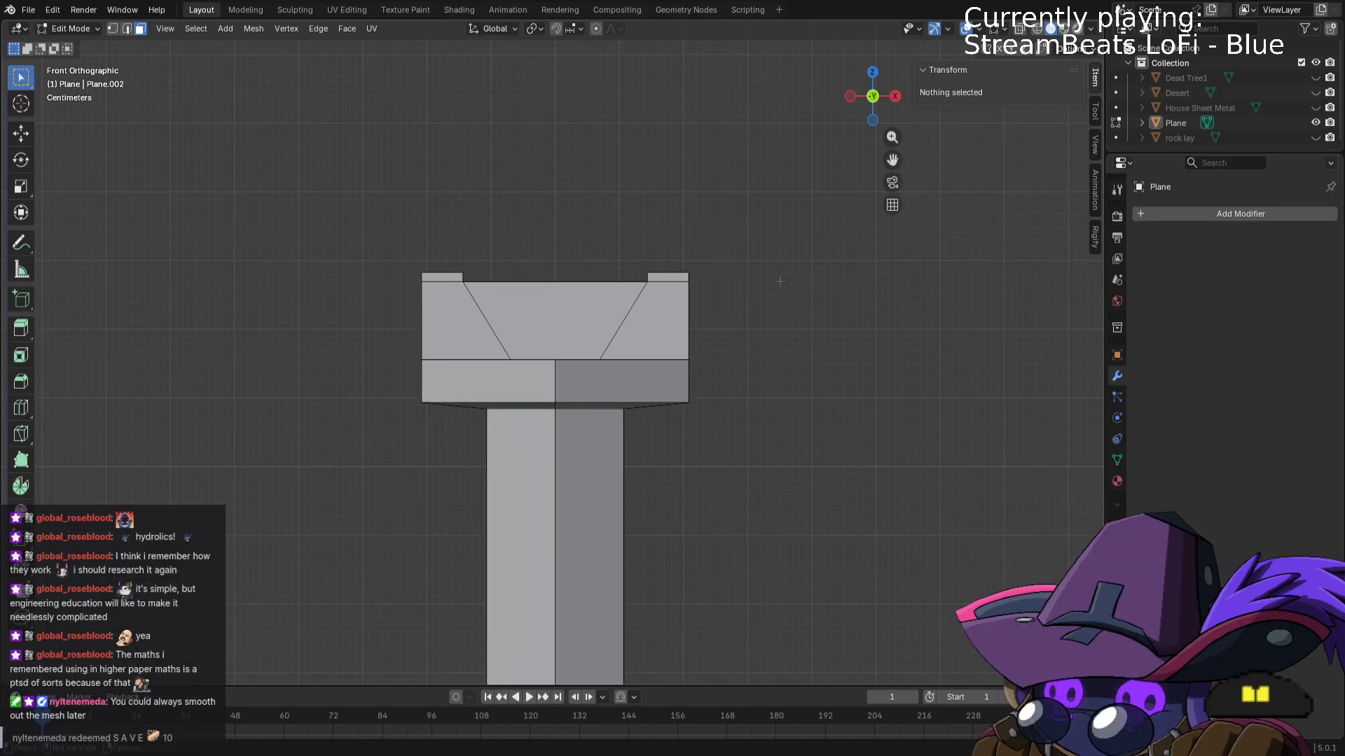
Rotate the top face of the raised strip on the negative X side slightly about the Y axis, sloping it down toward the centre.
middle_drag(812, 284, 779, 297)
click(432, 283)
key(KP_1)
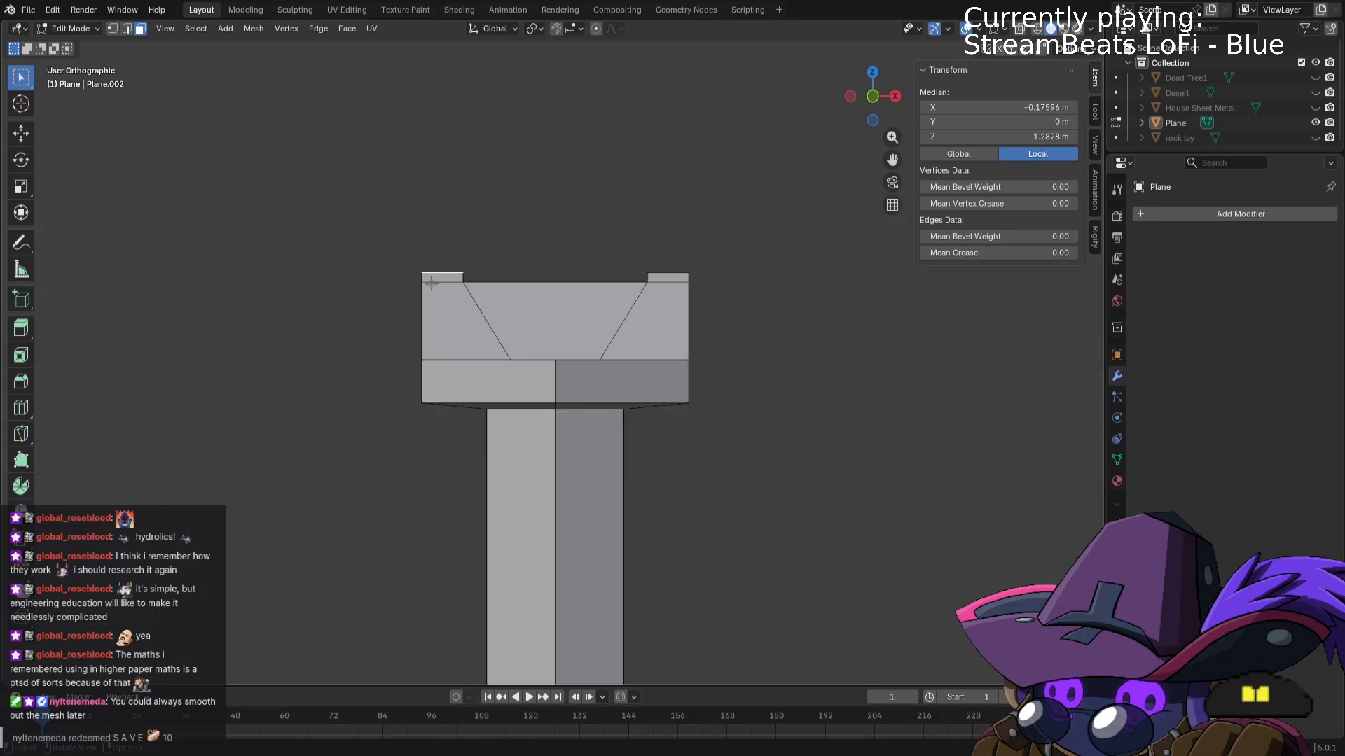
key(r)
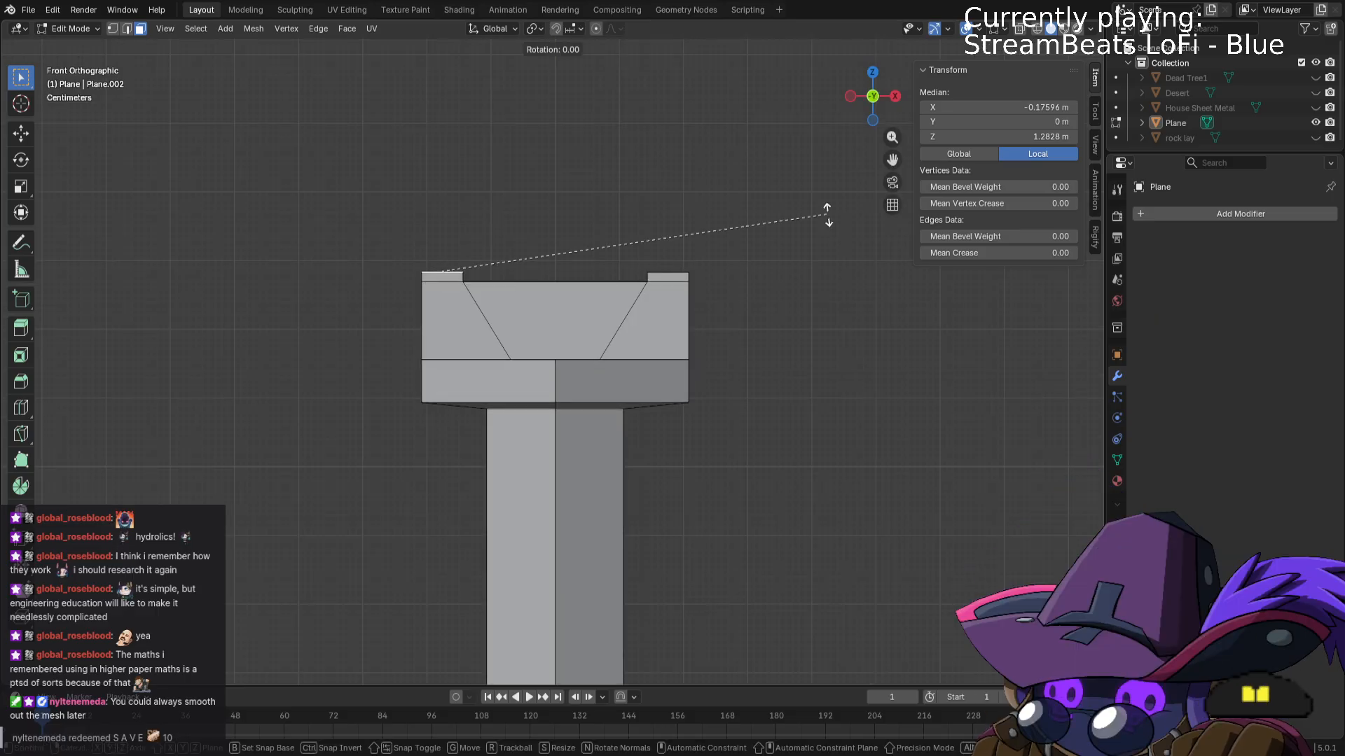
click(829, 235)
middle_drag(829, 235, 834, 257)
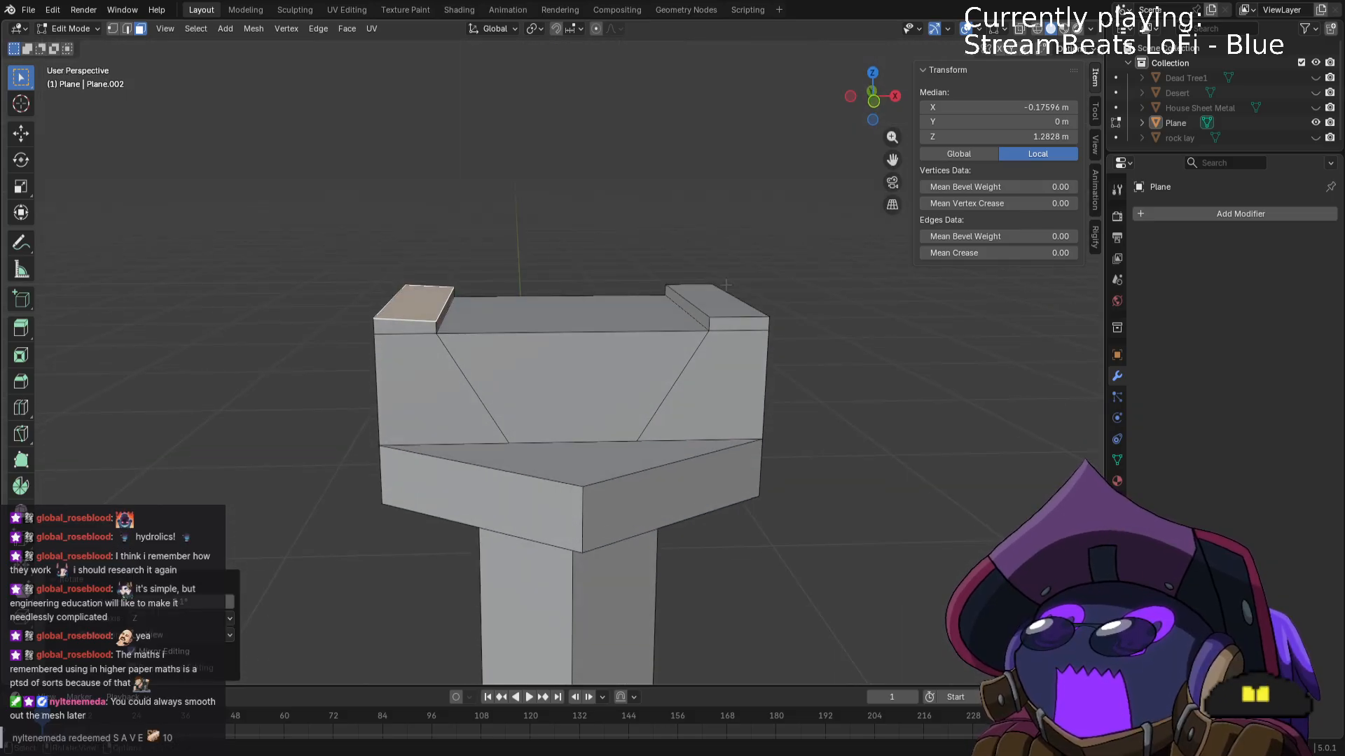
Rotate the top face of the raised strip on the positive X side slightly about the Y axis, sloping it down toward the centre.
click(718, 301)
key(KP_1)
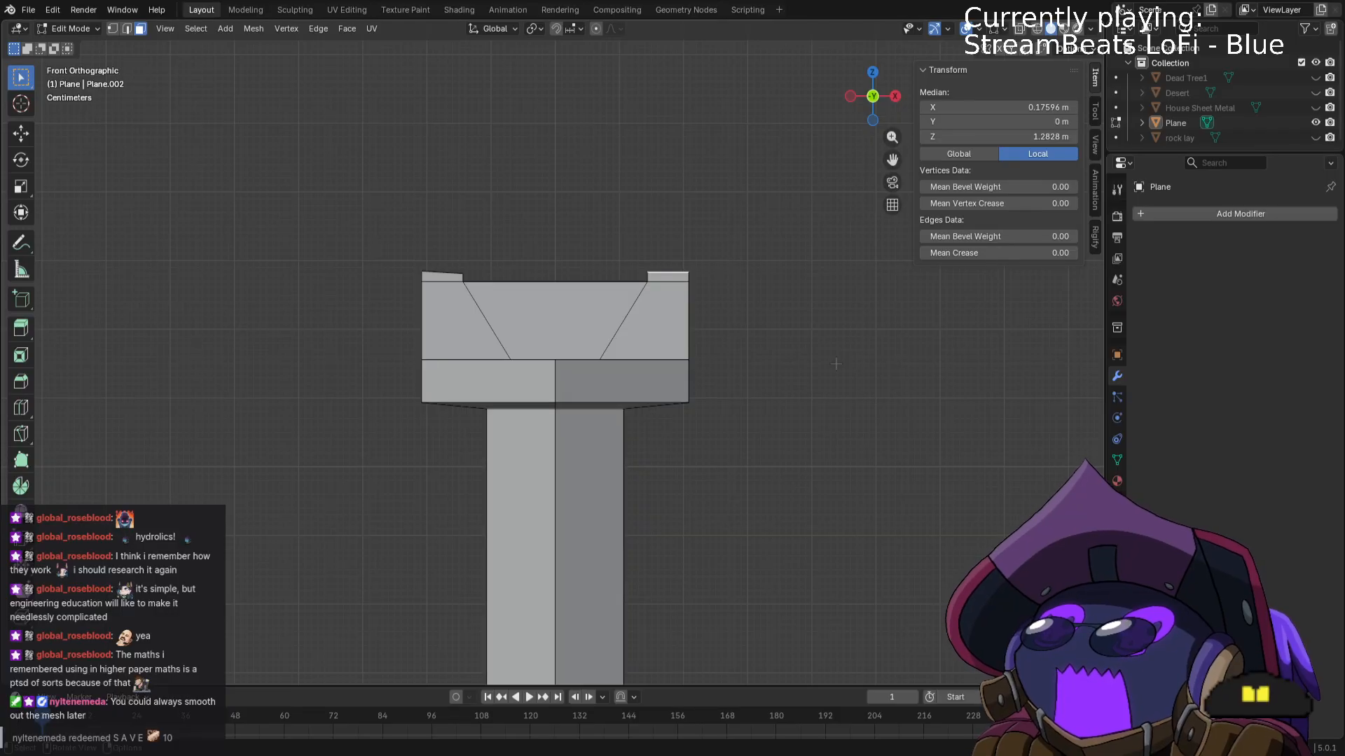
key(r)
click(846, 350)
middle_drag(456, 330, 449, 350)
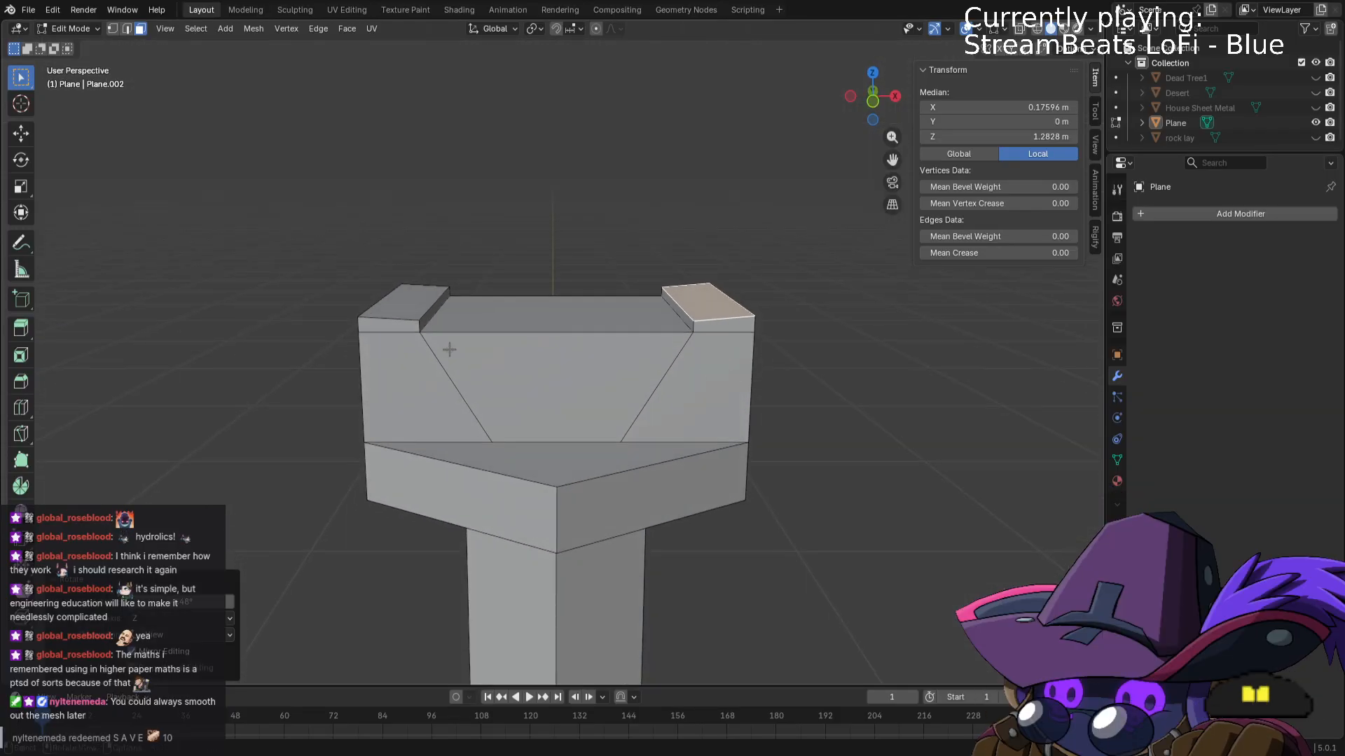
Bridge the top faces of both raised strips with Bridge Edge Loops and several cuts, forming a rounded arch.
shift+click(401, 311)
key(ctrl+e)
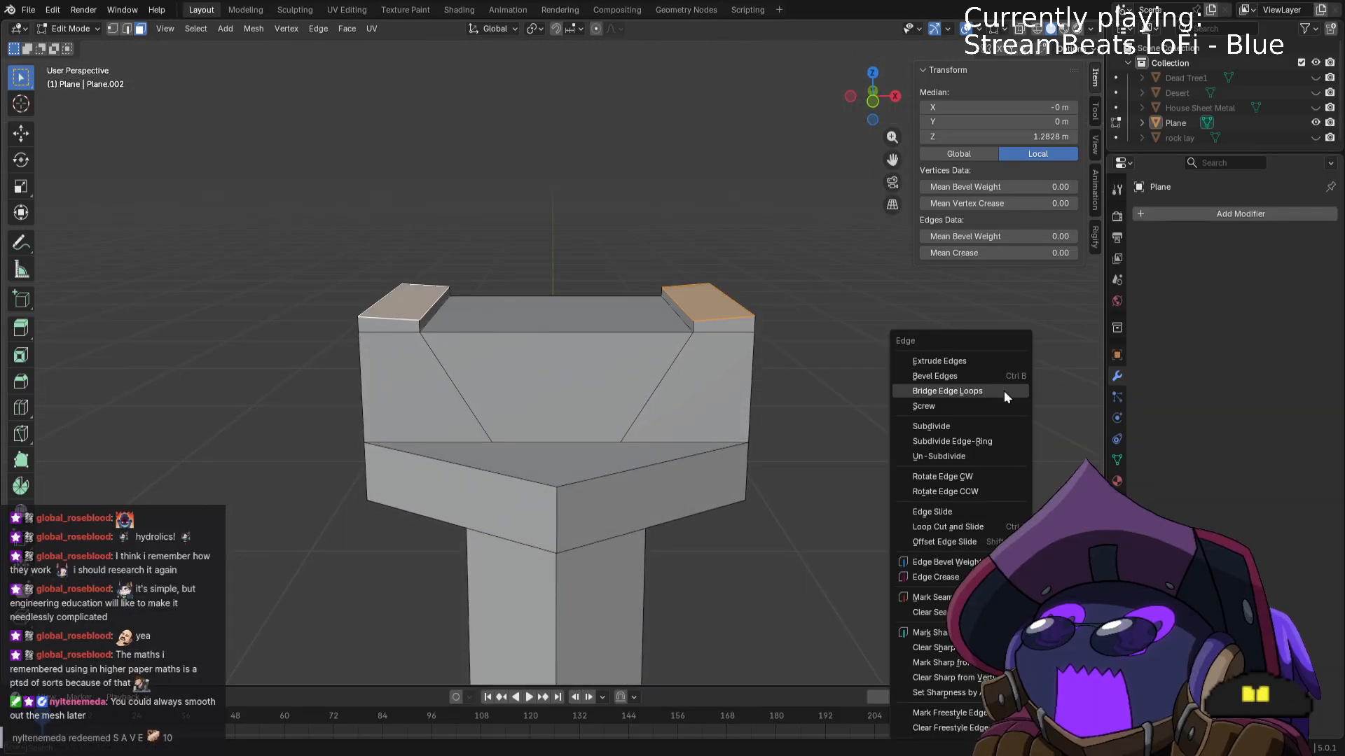
click(947, 391)
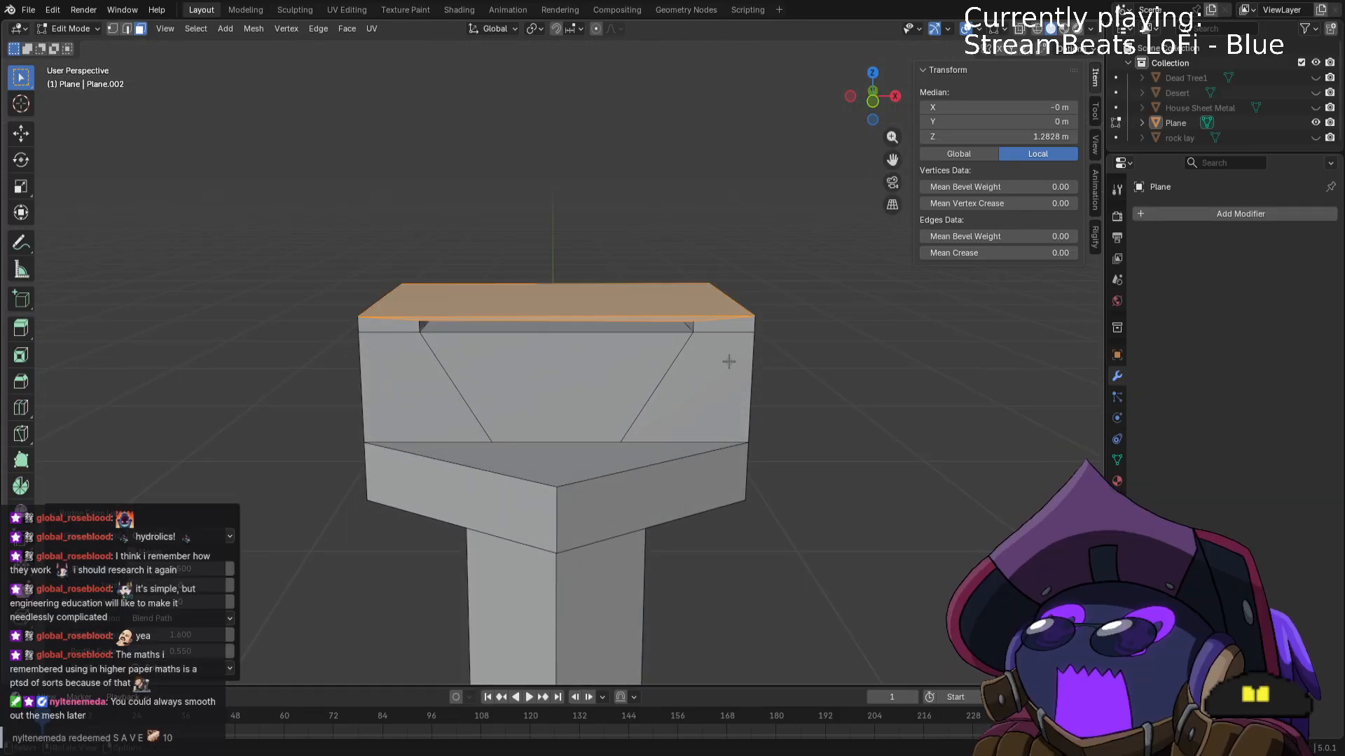
click(229, 603)
click(229, 604)
click(229, 604)
click(229, 604)
click(230, 603)
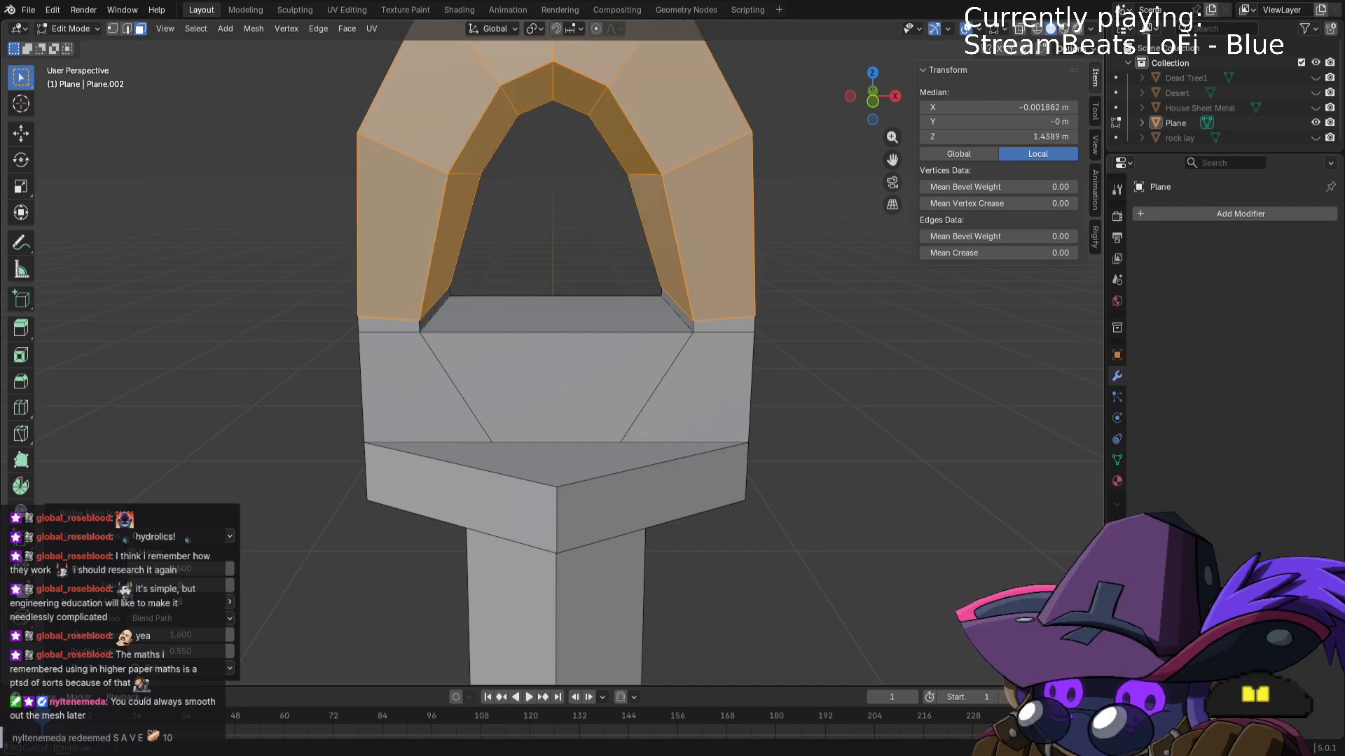
click(229, 604)
click(229, 604)
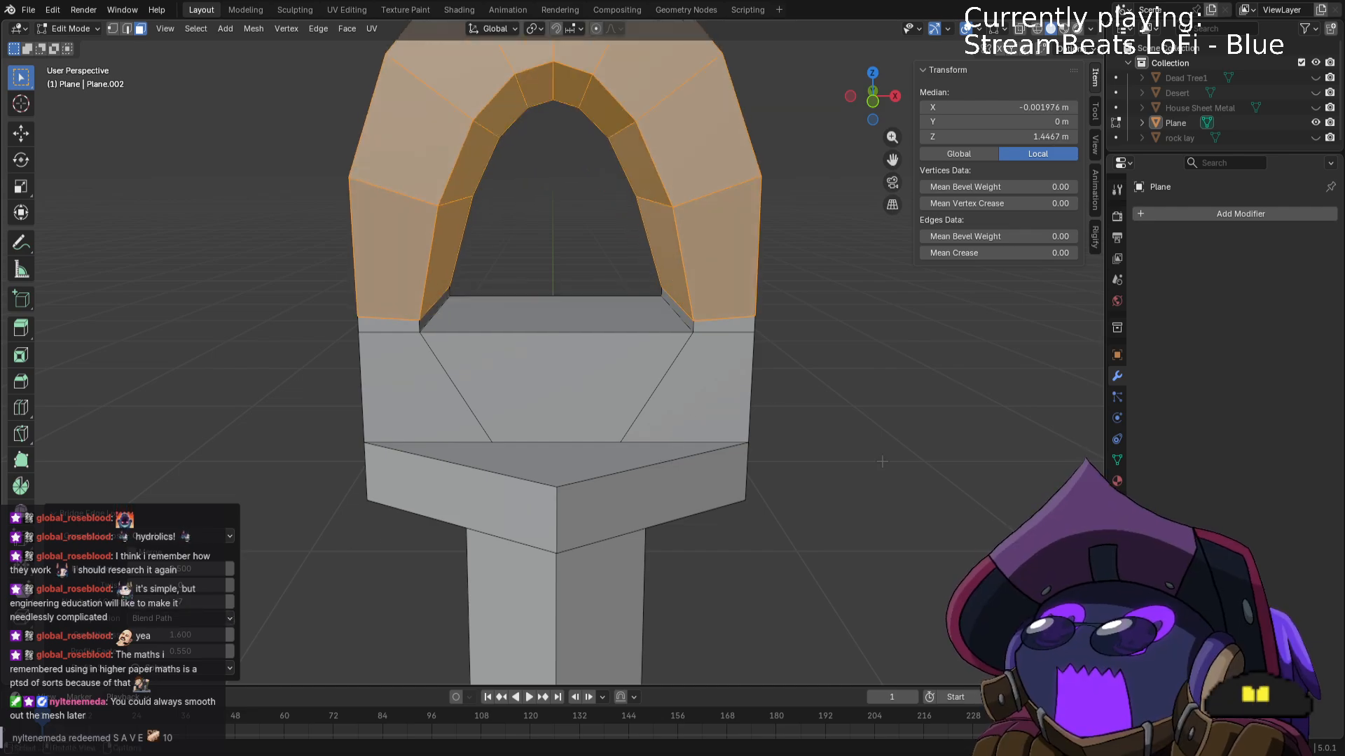
Inspect the bridged arch's profile in the front and right views, and switch to vertex selection.
scroll(882, 462, down, 8)
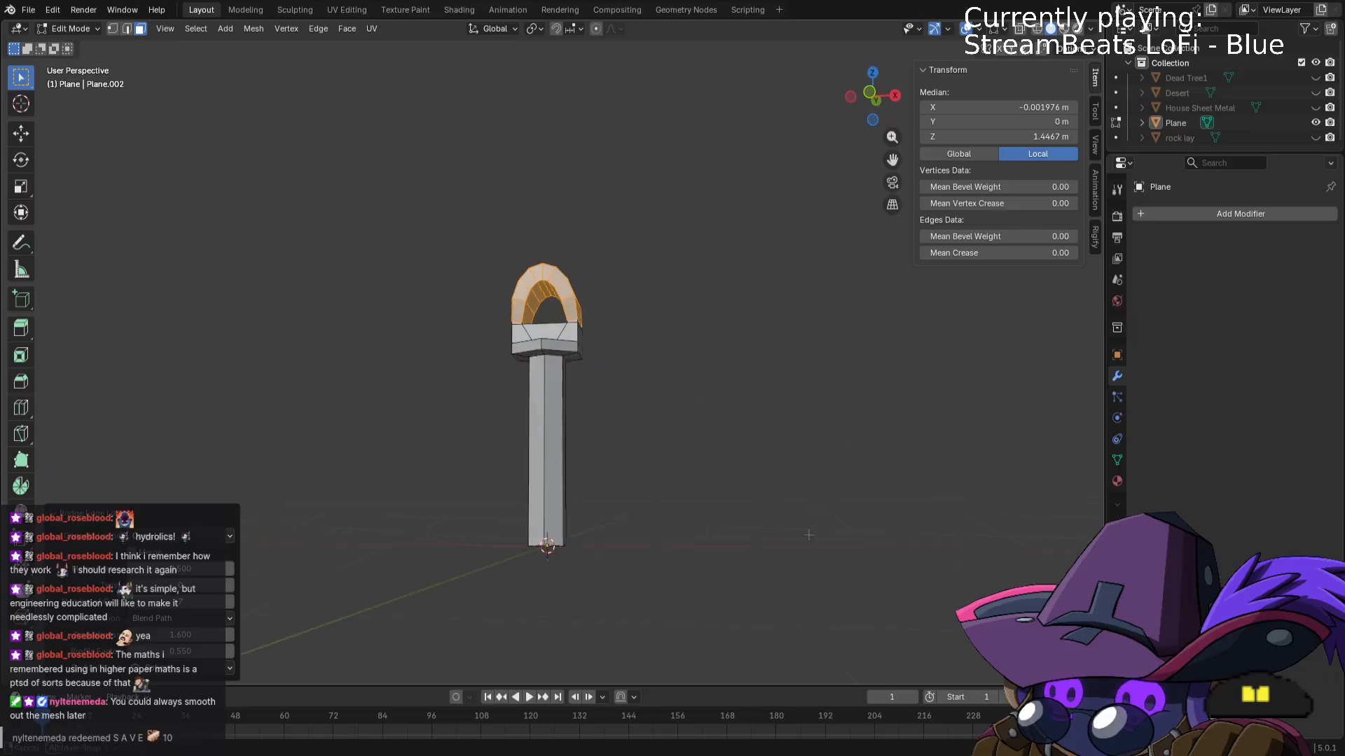
middle_drag(809, 535, 643, 512)
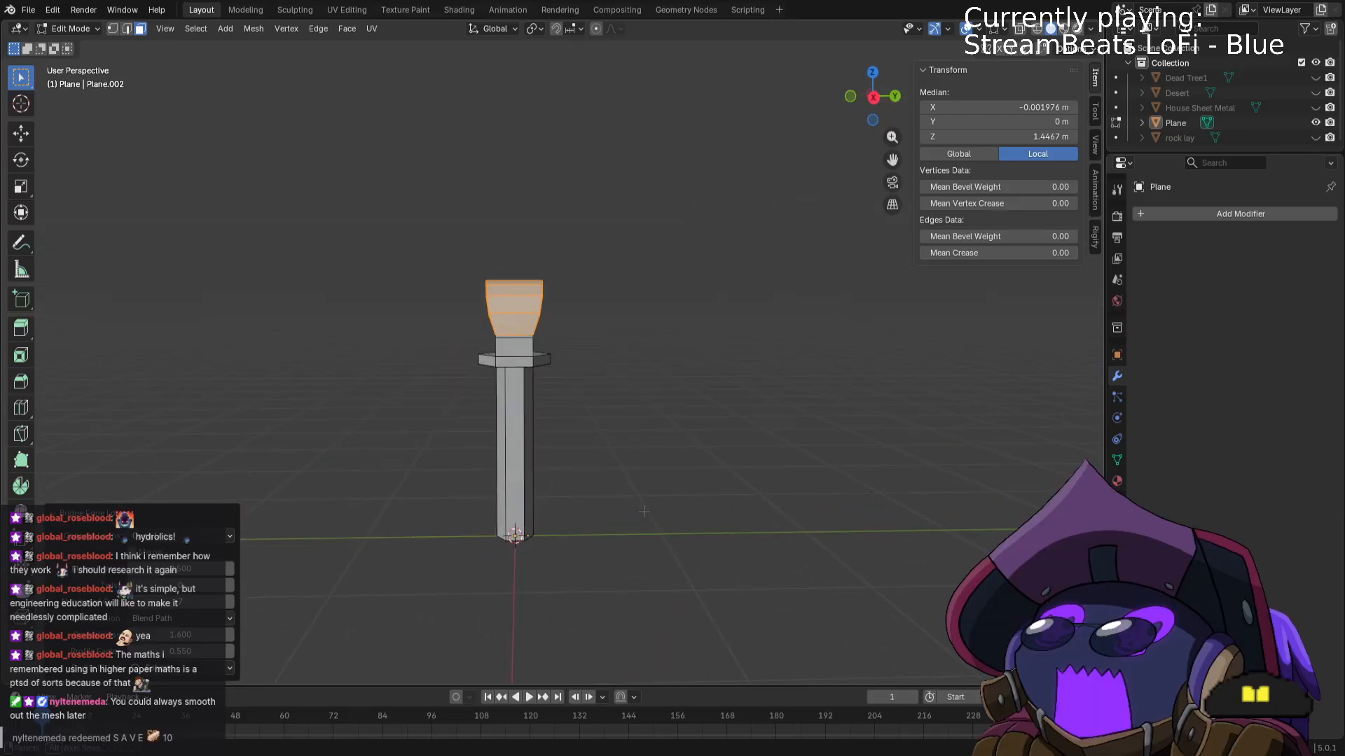
key(KP_7)
key(KP_1)
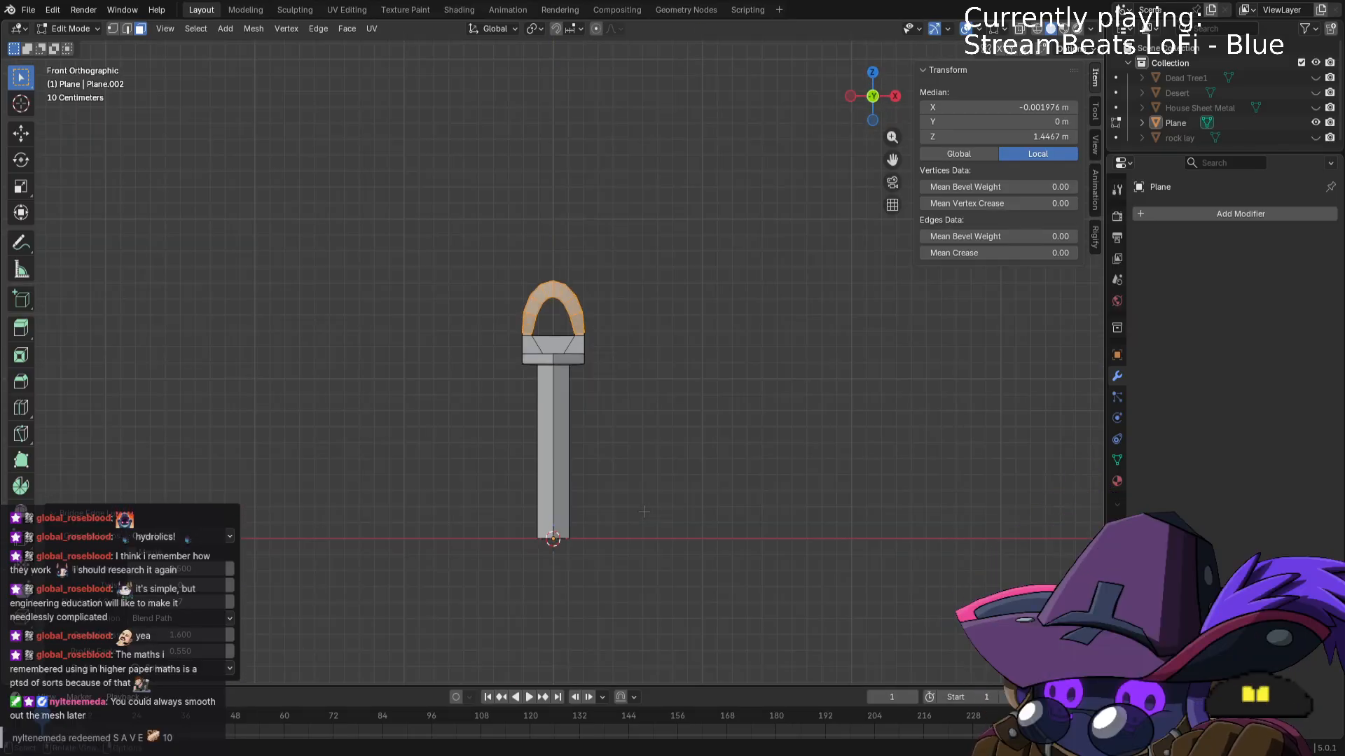
key(KP_7)
key(KP_1)
key(KP_3)
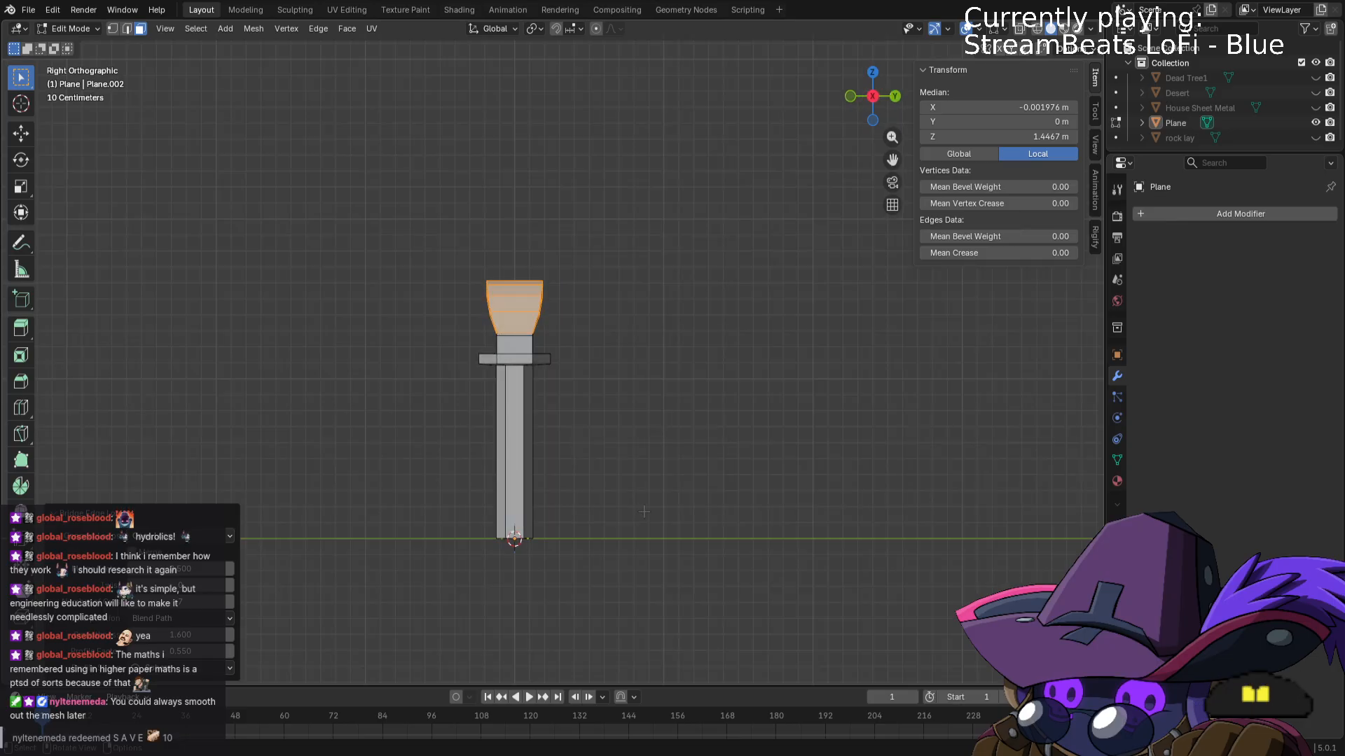
scroll(631, 381, up, 5)
shift+middle_drag(631, 381, 681, 460)
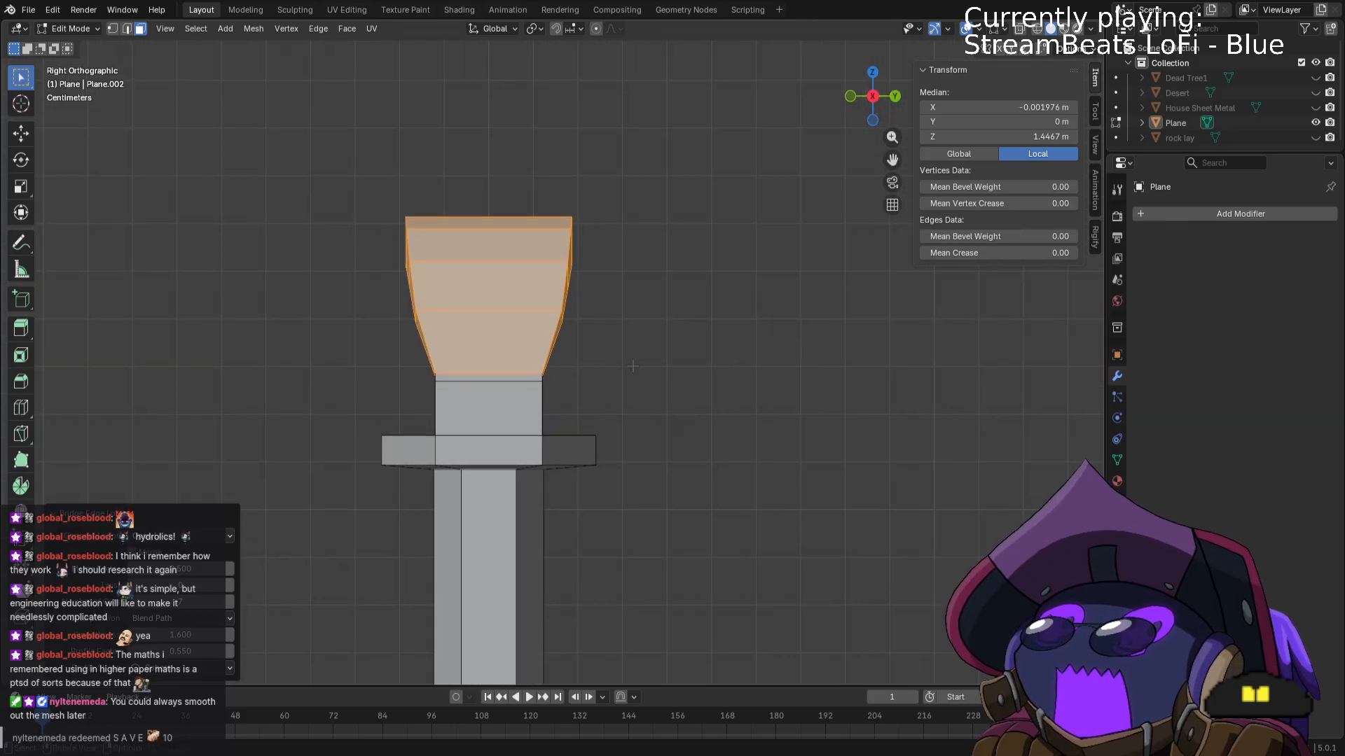
key(1)
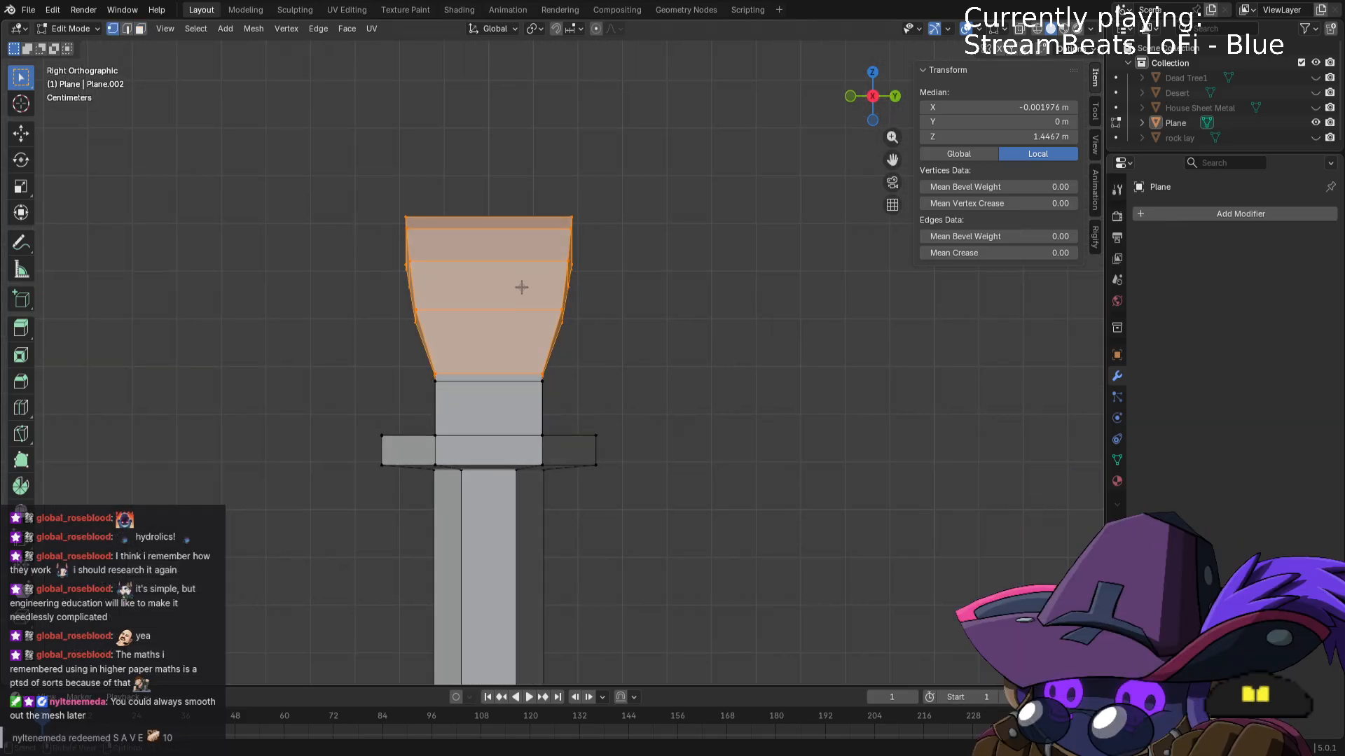
key(s)
key(y)
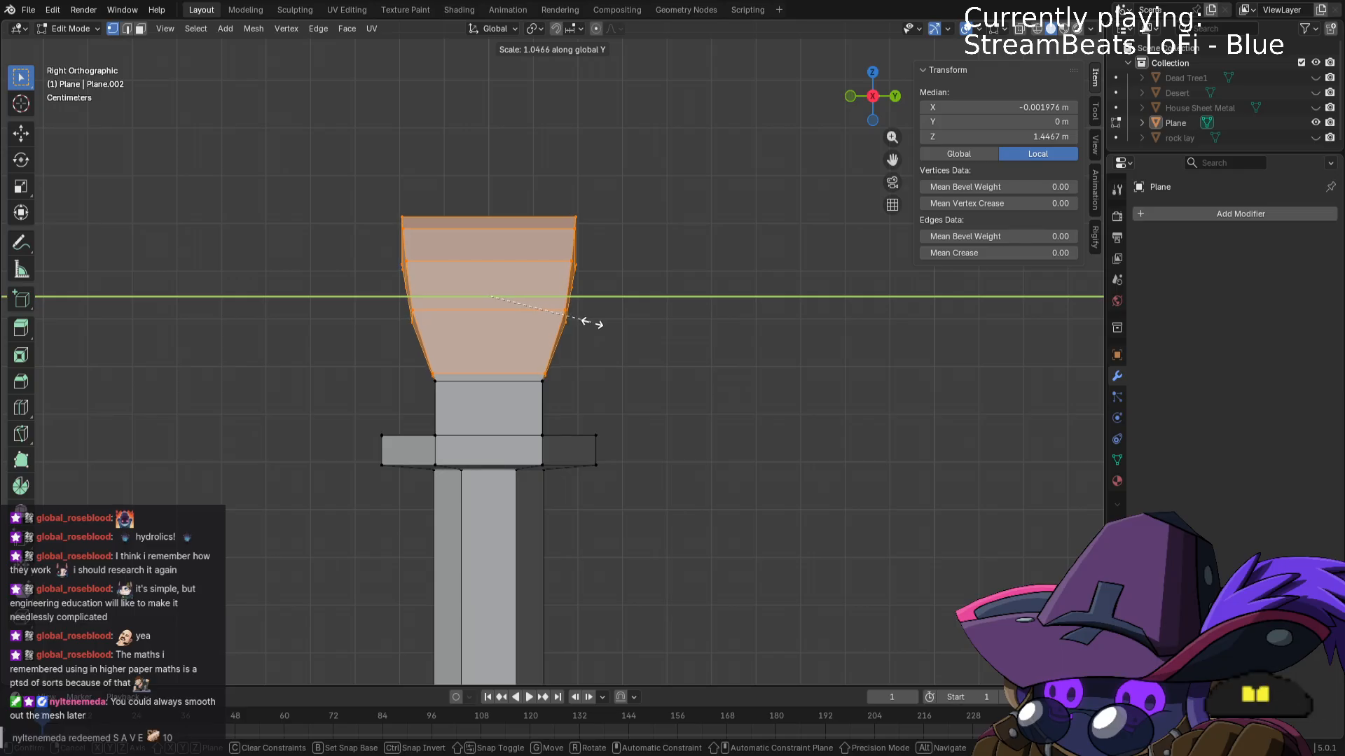
click(582, 308)
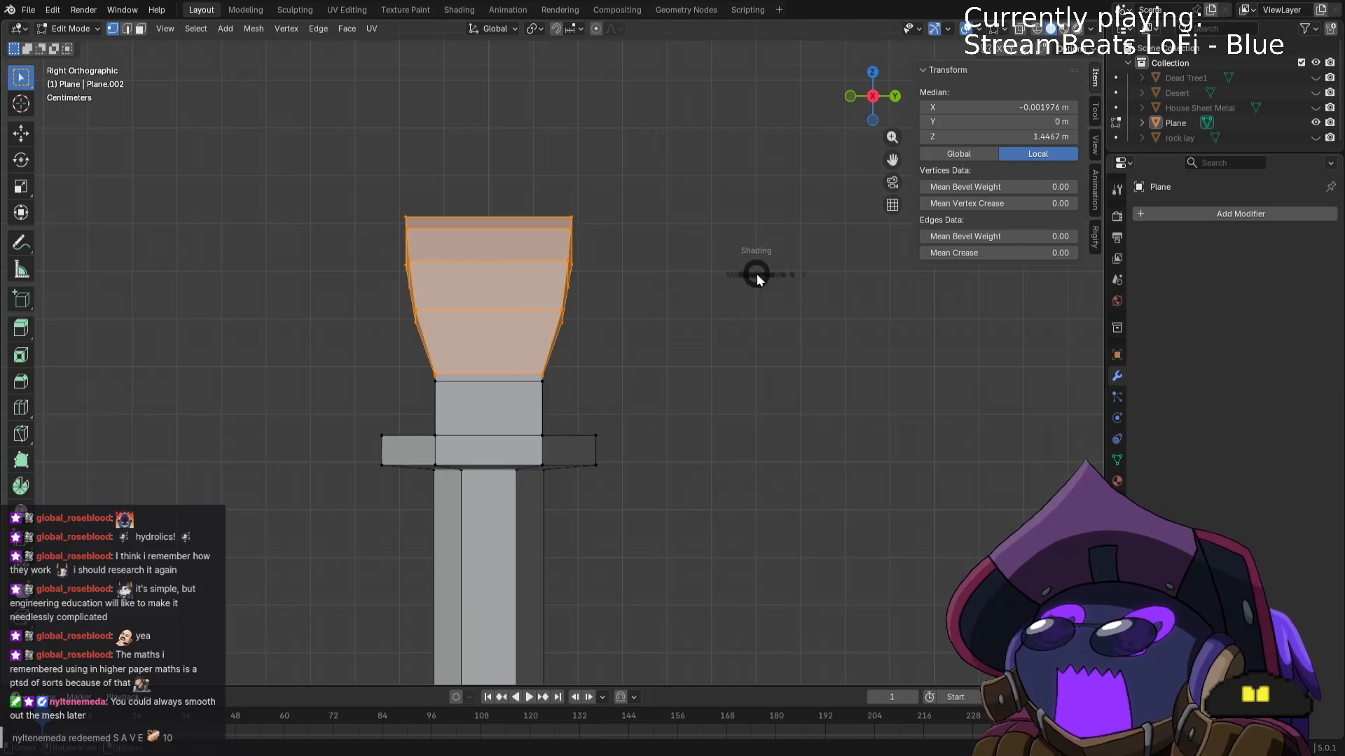
In wireframe shading, move the arch vertices on the positive Y side inward about 0.039 m along Y.
click(640, 274)
drag(557, 189, 600, 386)
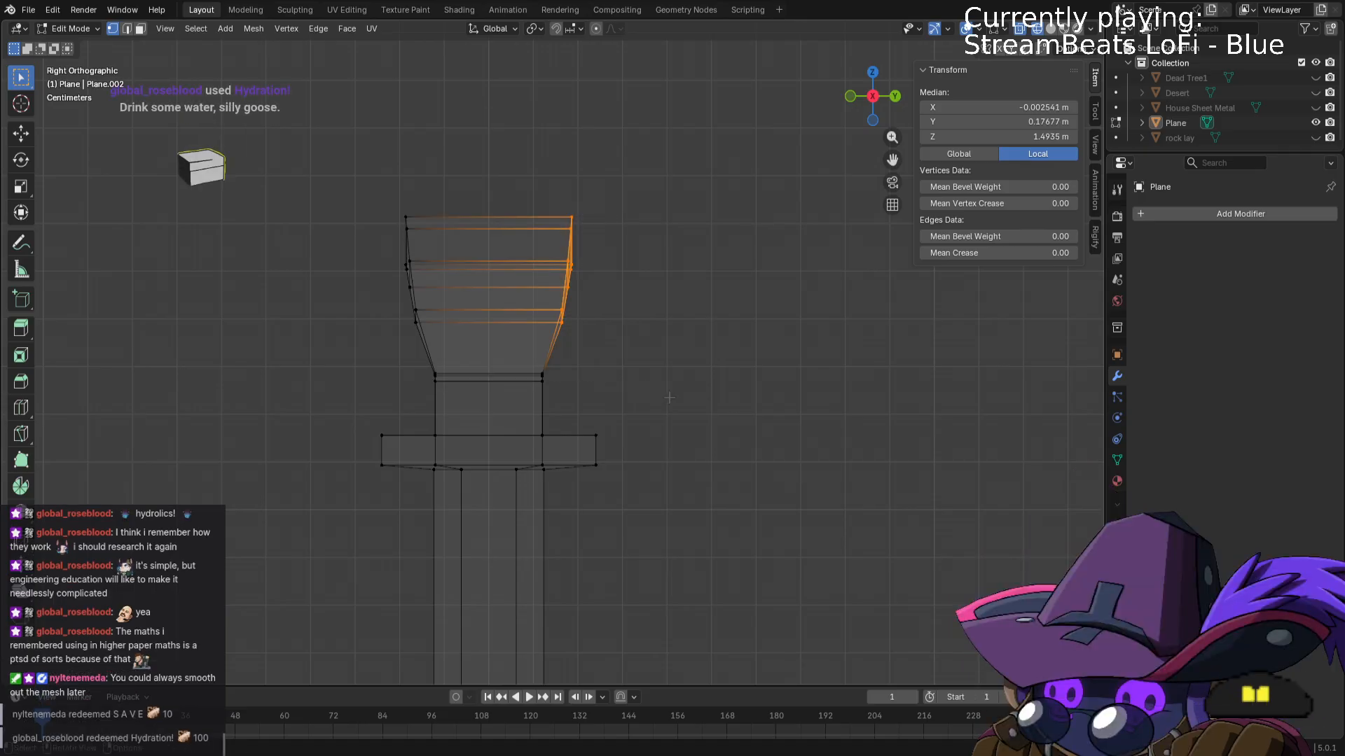
key(g)
key(z)
key(y)
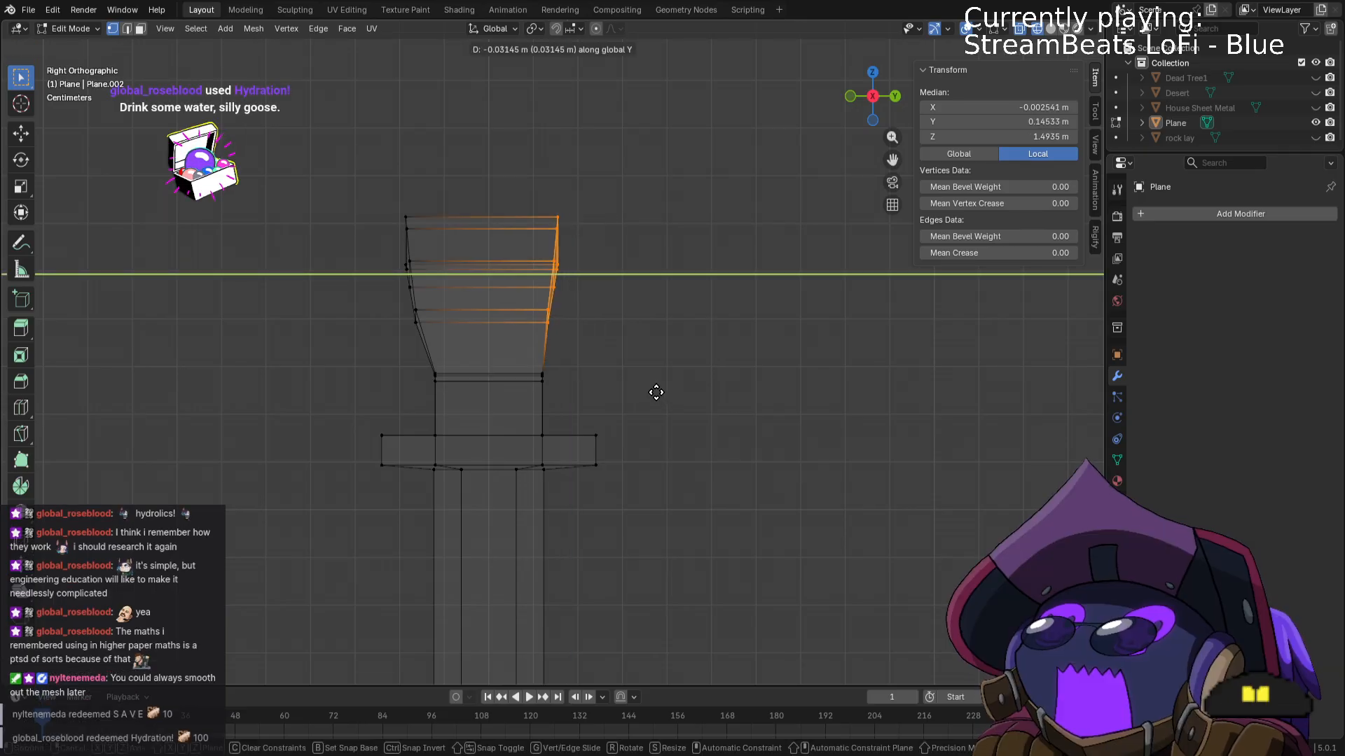
click(652, 390)
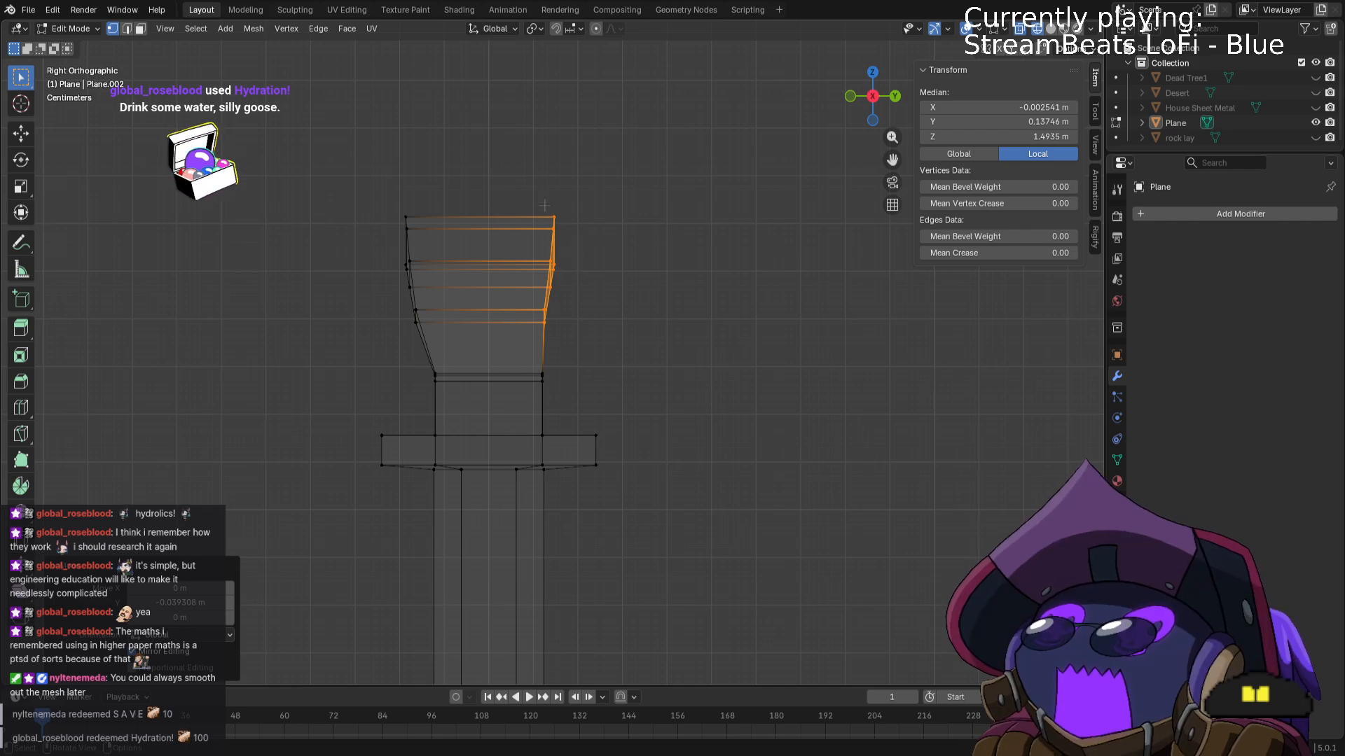
Move only the upper arch vertices on the positive Y side about 0.014 m further inward along Y.
drag(545, 203, 580, 318)
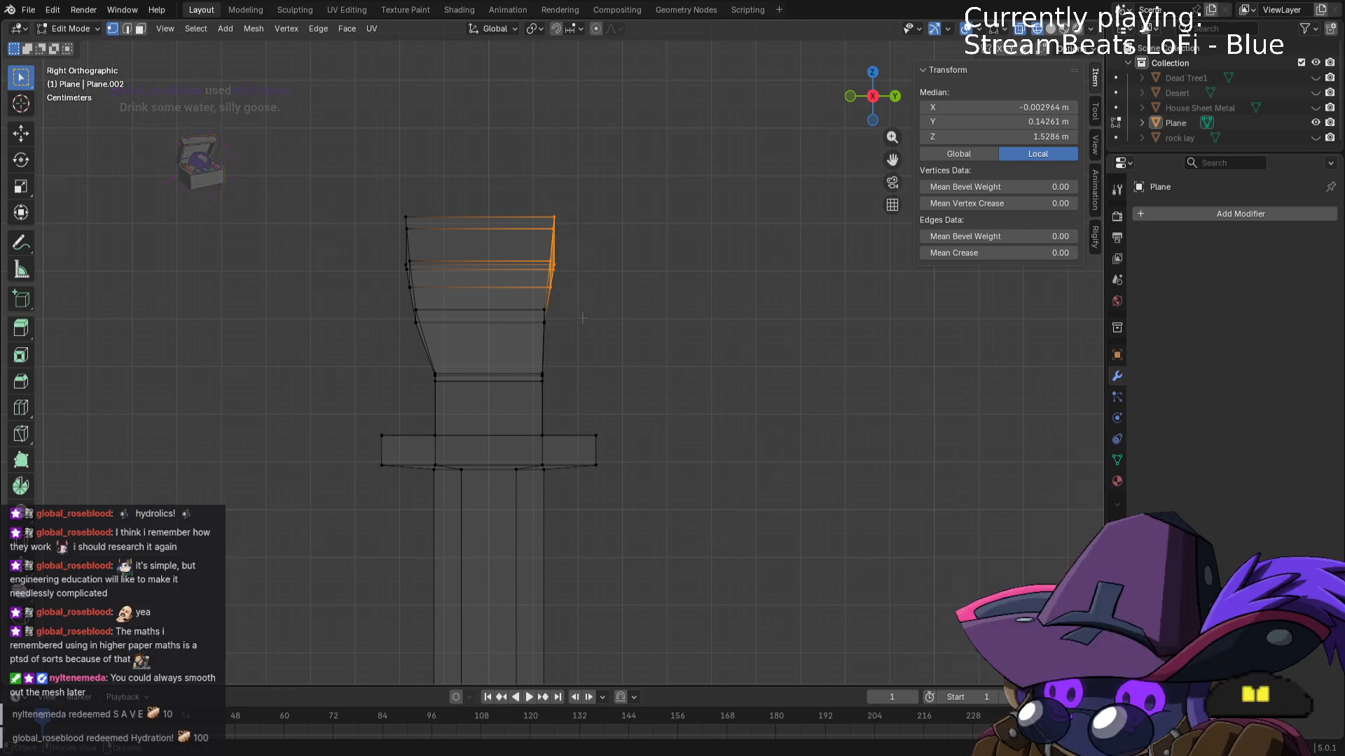
key(g)
key(y)
click(577, 316)
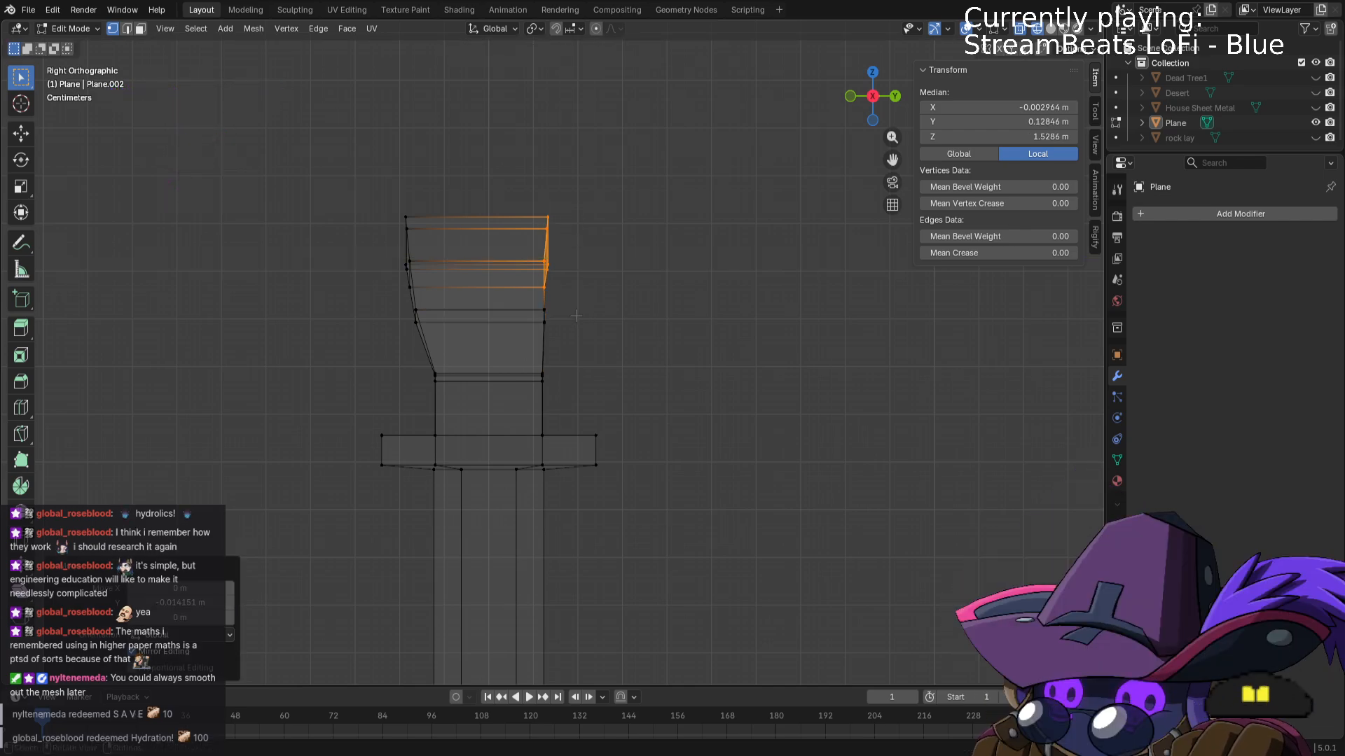
Save the file and move the upper arch vertices on the negative Y side inward about 0.013 m along Y.
drag(410, 294, 412, 294)
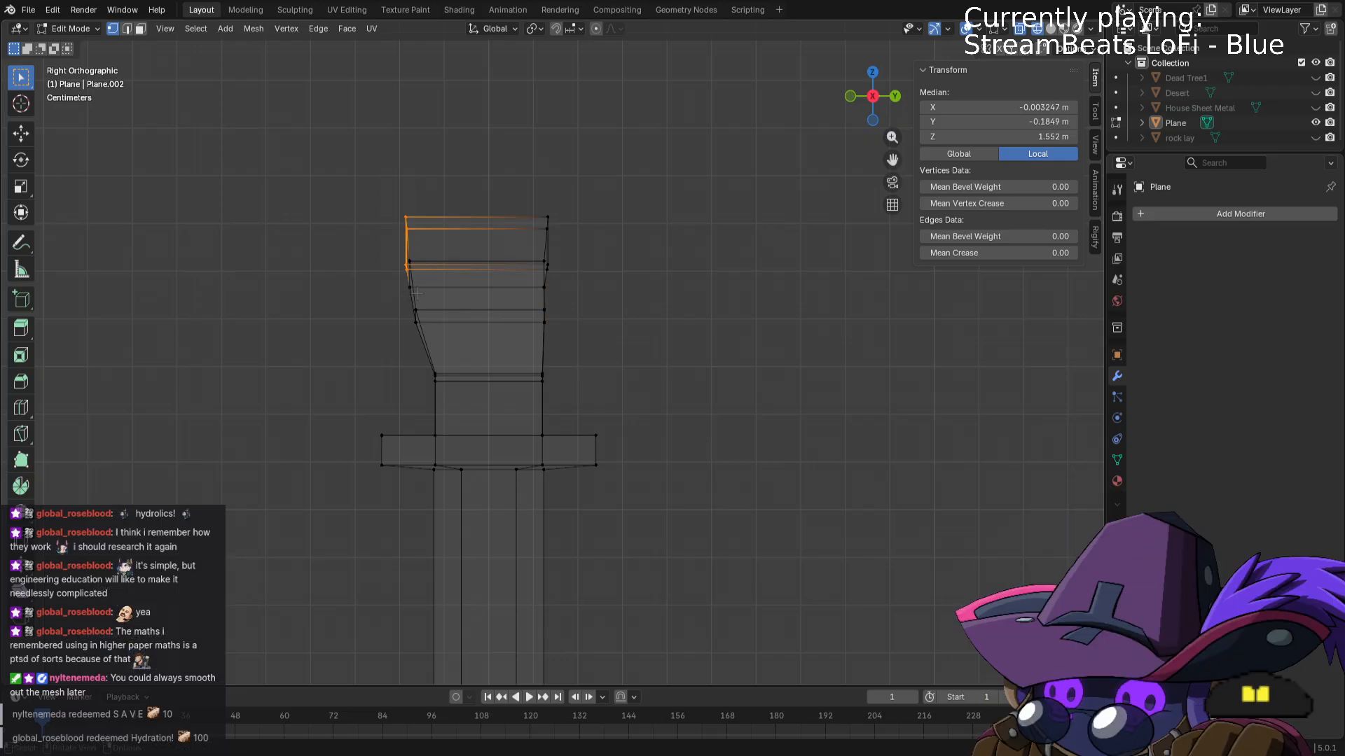
key(ctrl+s)
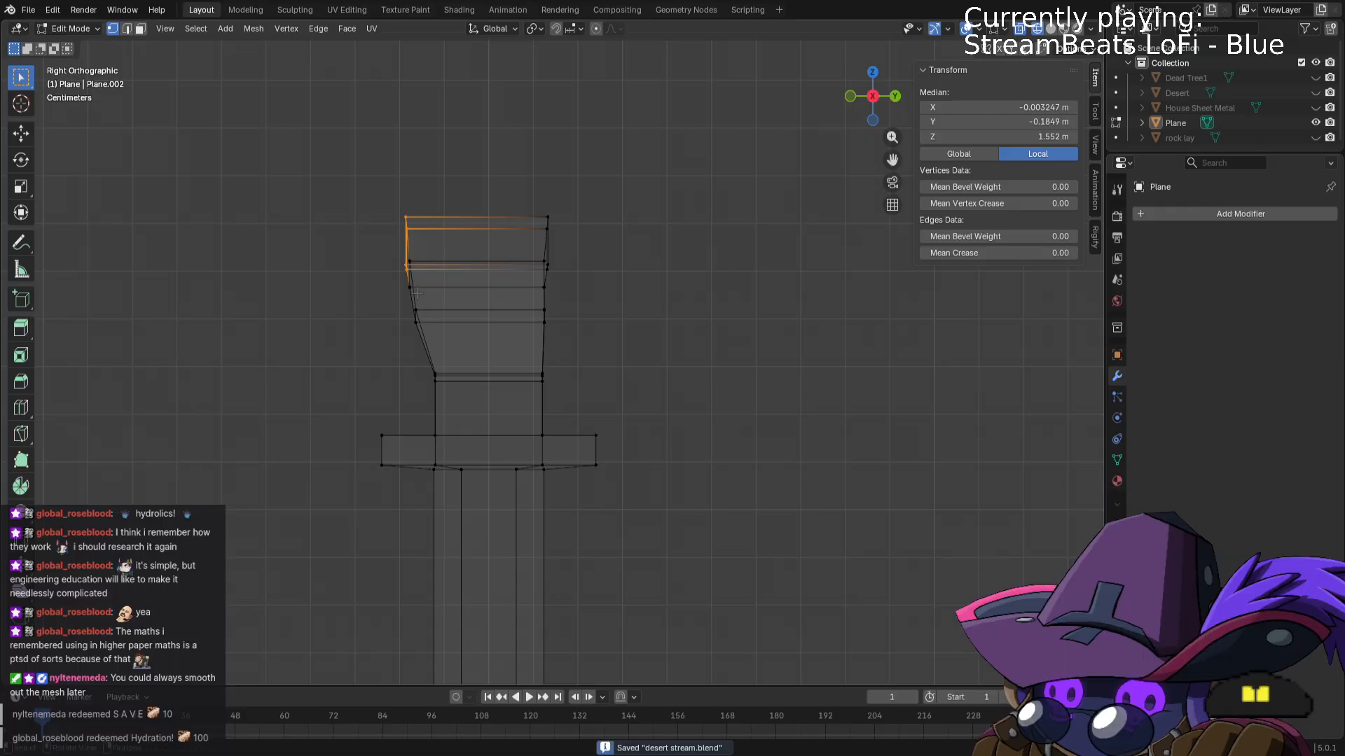
drag(393, 184, 429, 301)
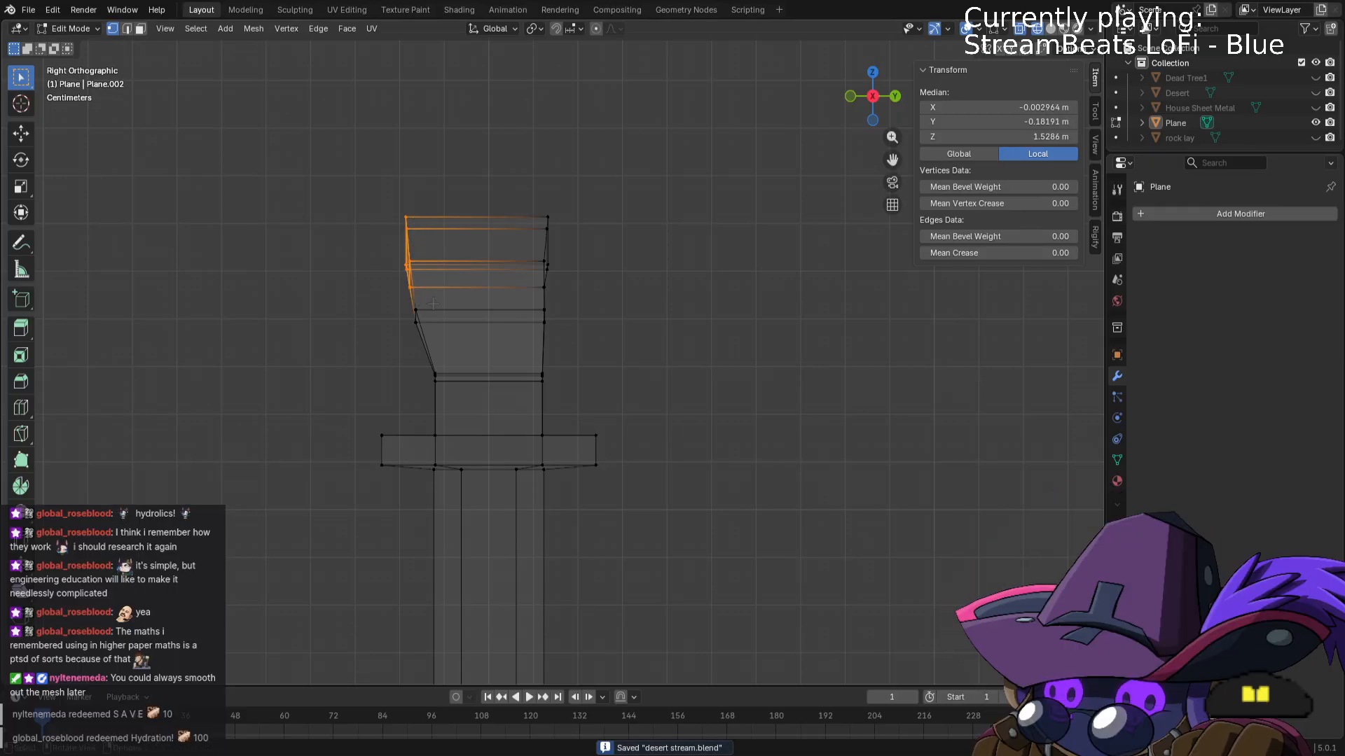
key(g)
key(y)
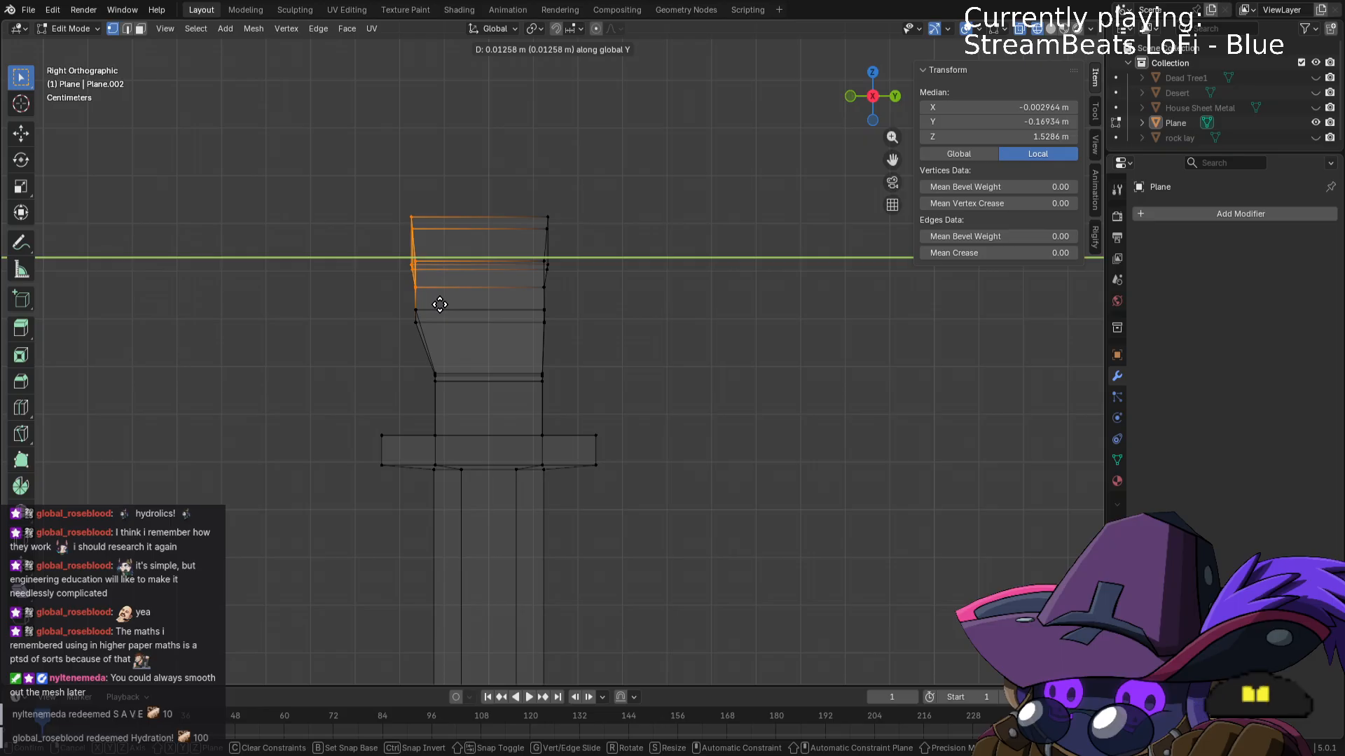
click(440, 304)
Move all flared arch vertices on the negative Y side inward about 0.047 m along Y, in line with the block below.
drag(397, 168, 423, 369)
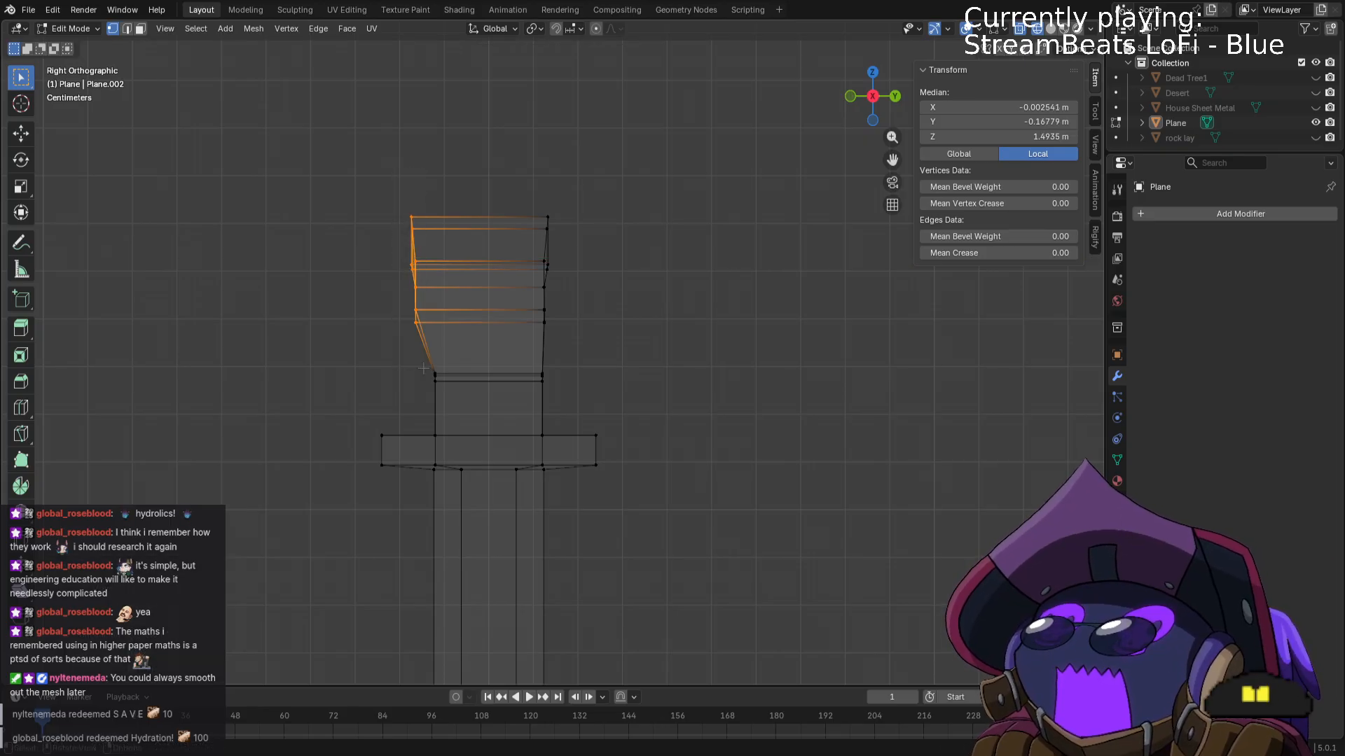
key(g)
key(y)
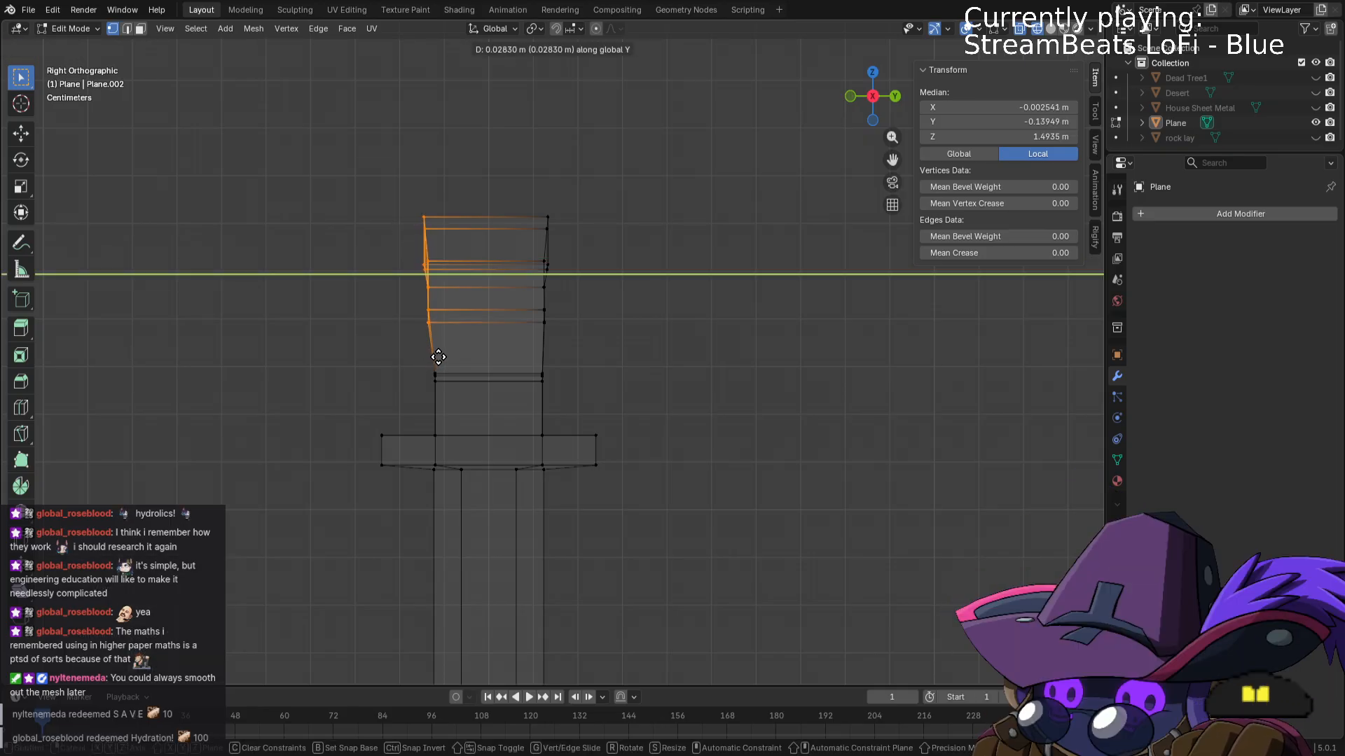
click(446, 359)
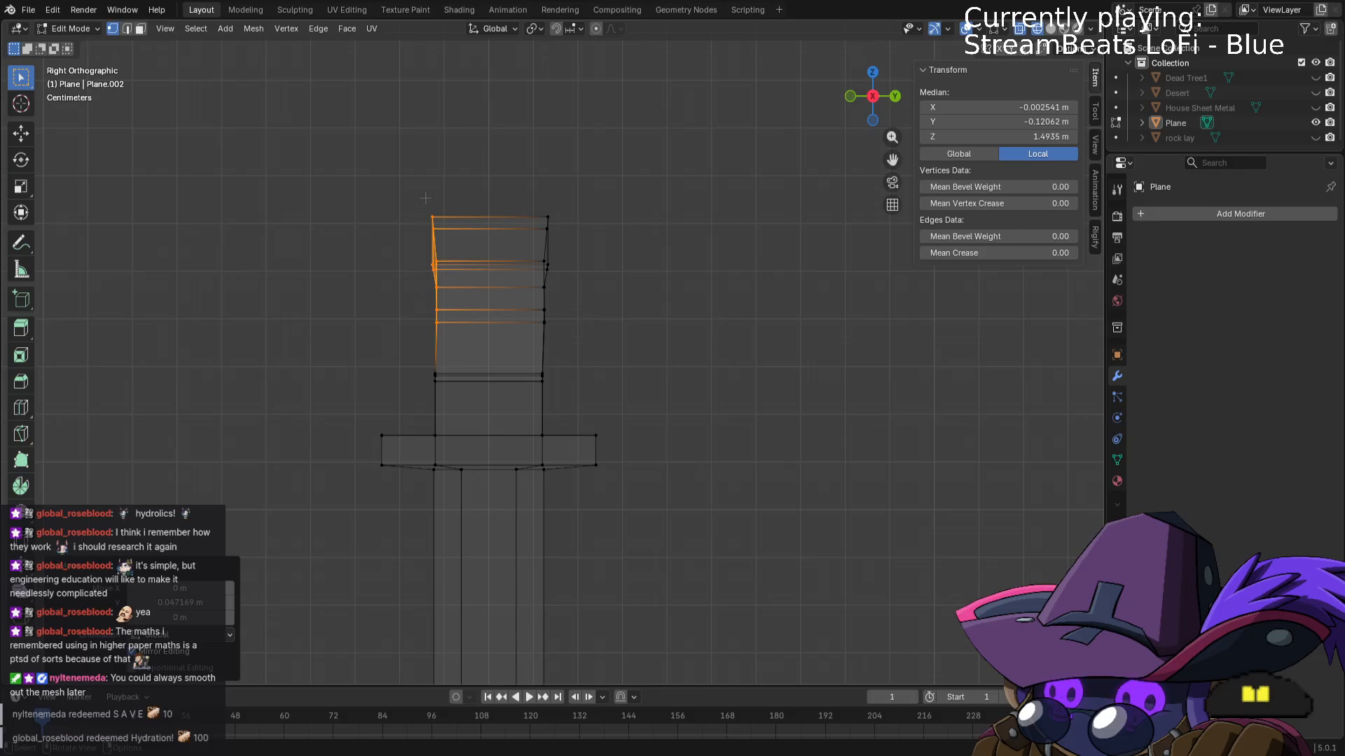
Move the topmost arch vertices on the negative Y side about 0.008 m further inward along Y.
drag(434, 287, 434, 287)
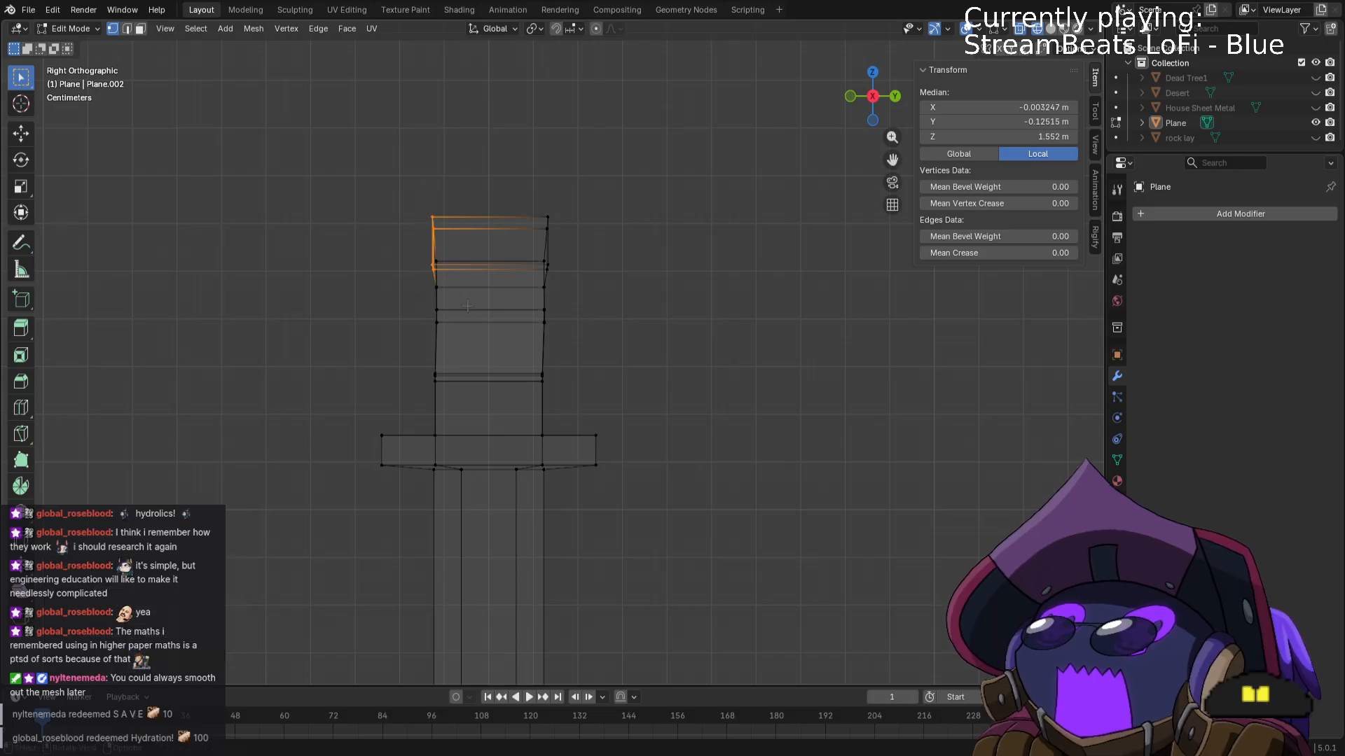
key(g)
key(y)
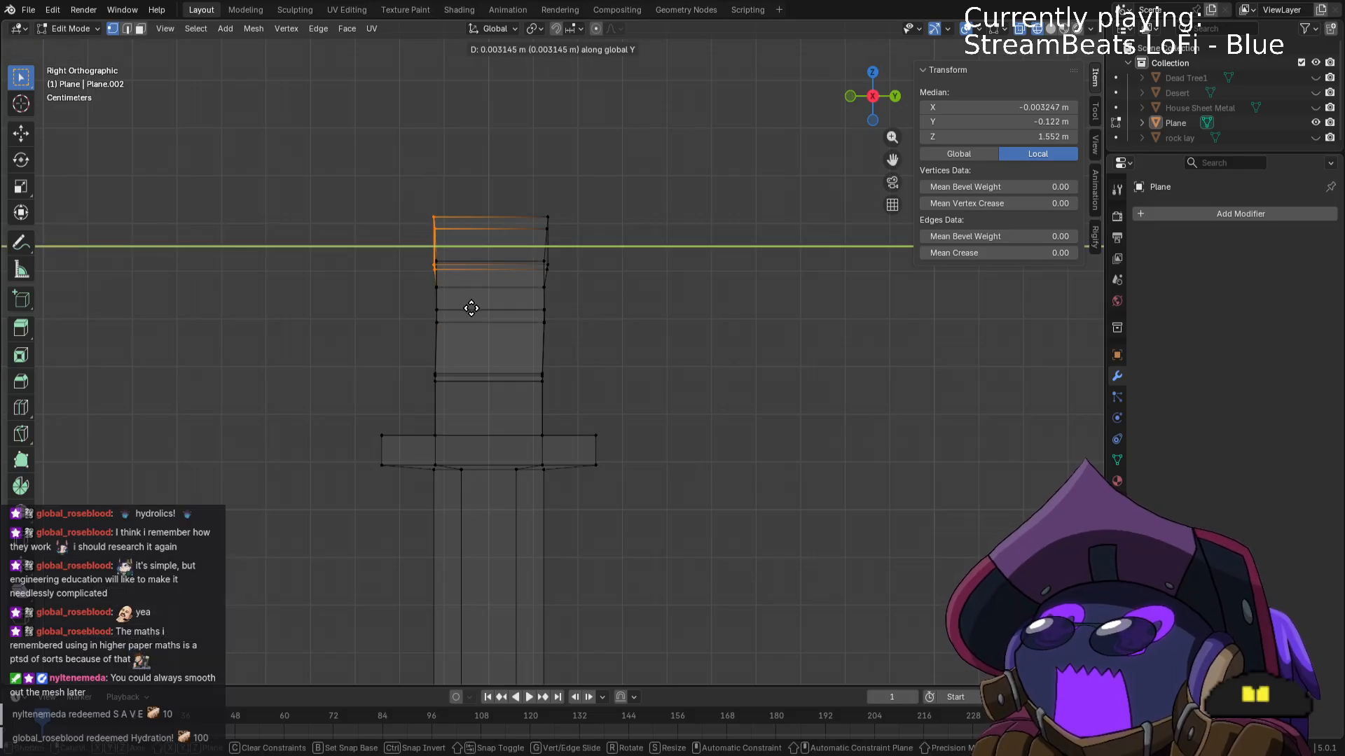
click(472, 308)
Deselect the vertices, return to Object Mode and show the finished arched post in solid shading.
scroll(630, 393, down, 2)
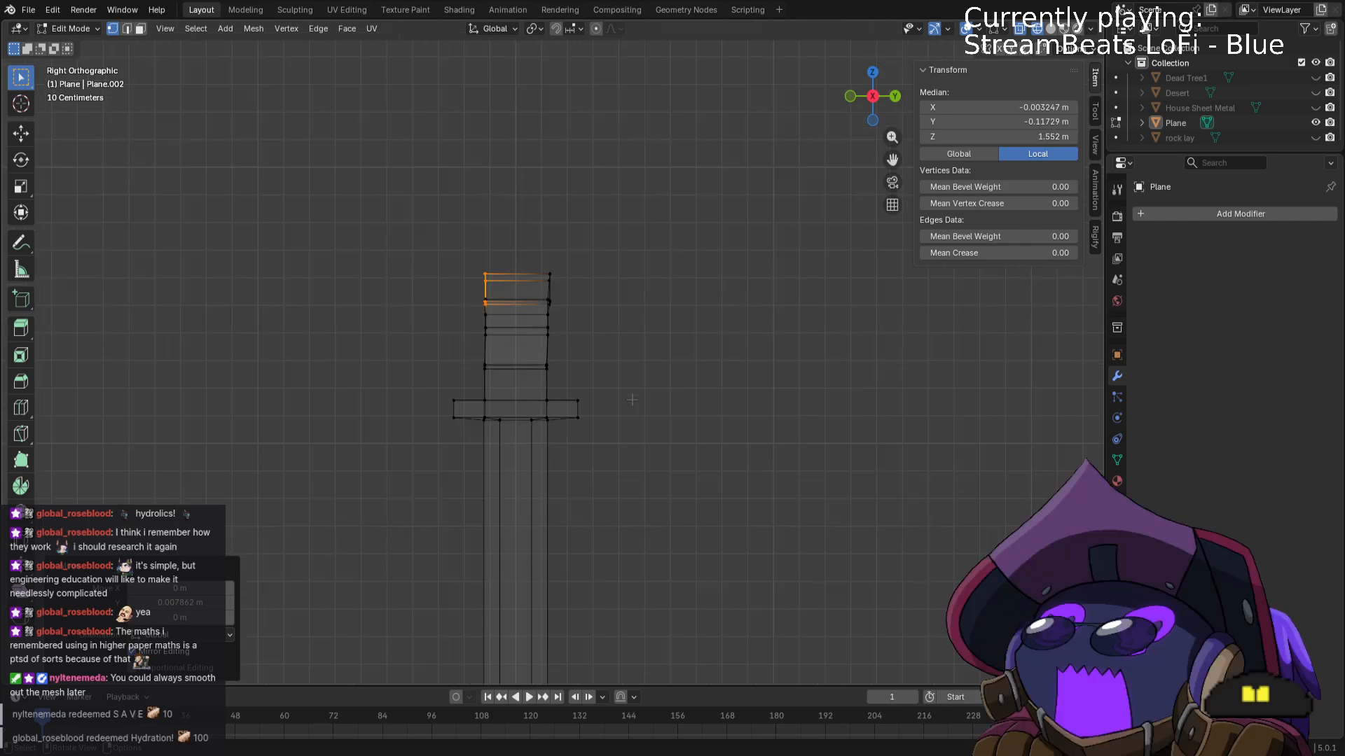
middle_drag(630, 393, 735, 423)
click(790, 437)
scroll(789, 437, down, 4)
scroll(736, 424, up, 5)
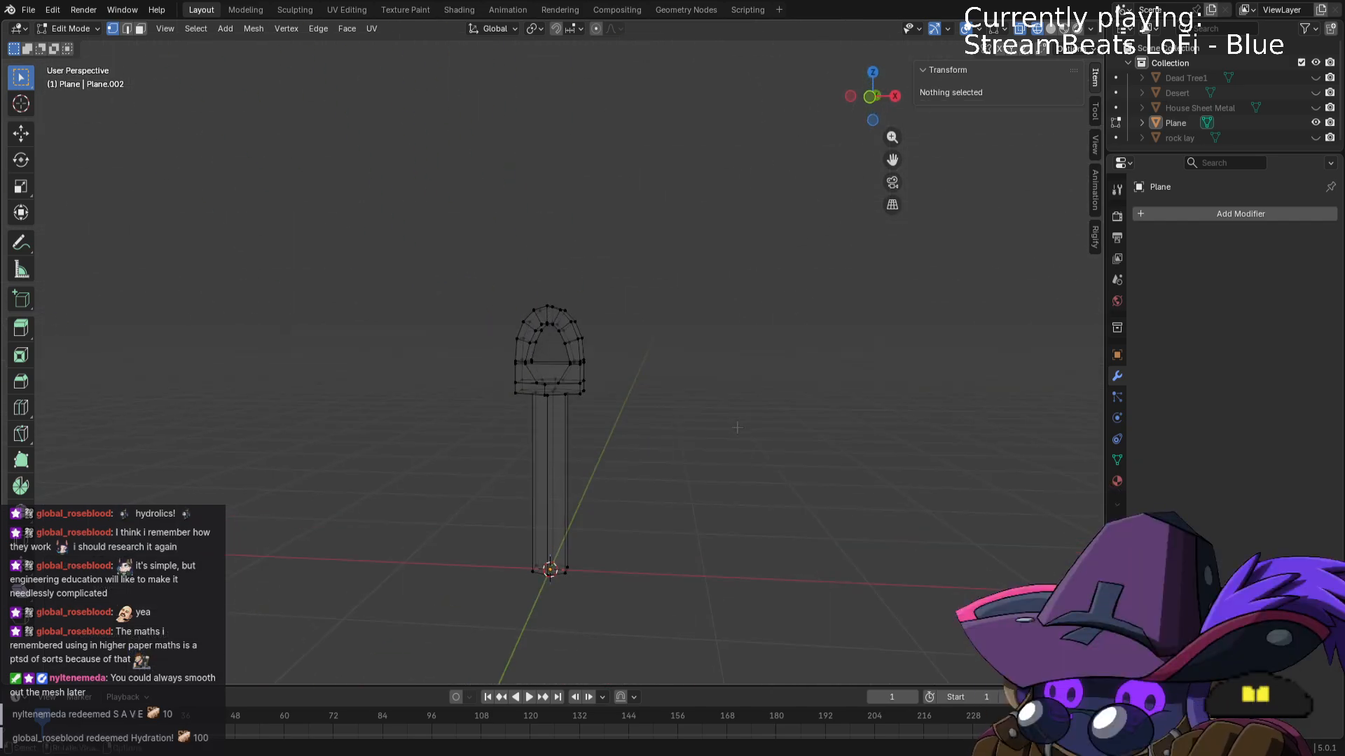
middle_drag(804, 491, 741, 505)
key(Tab)
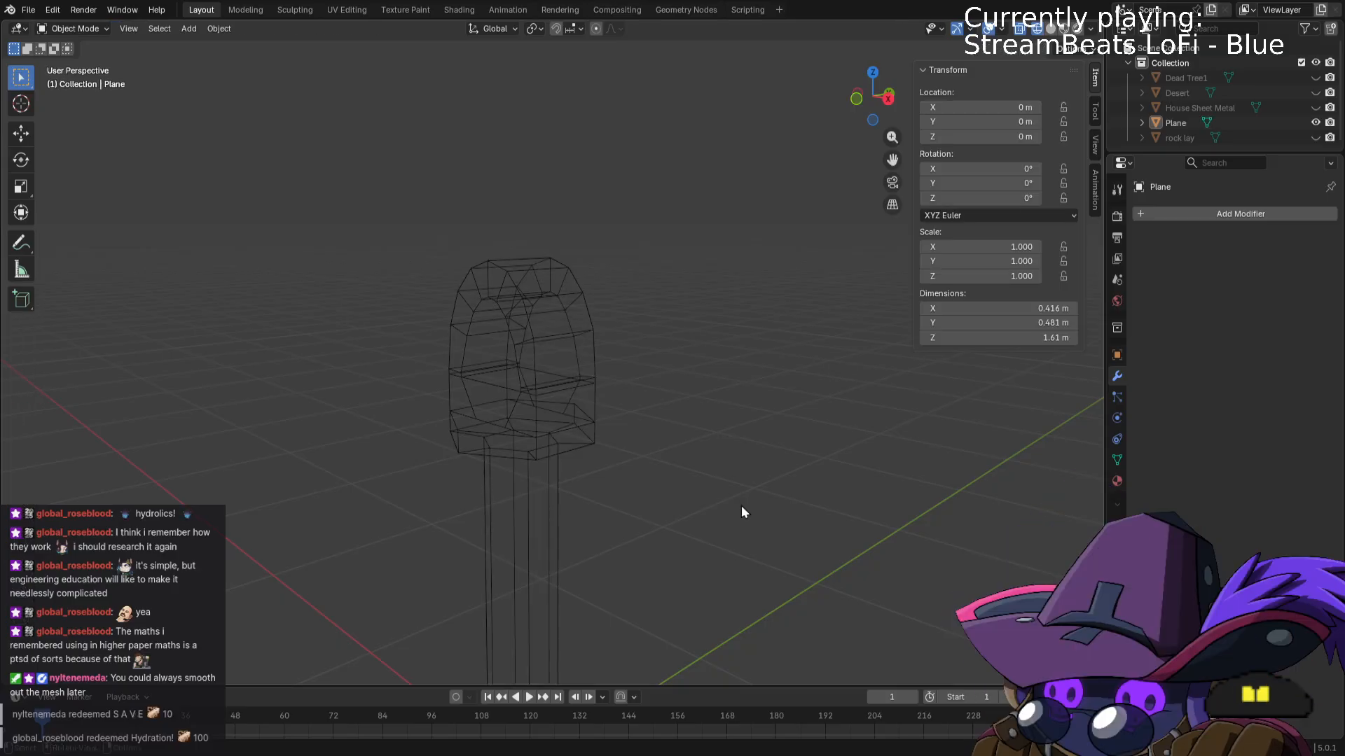
scroll(741, 505, down, 2)
key(z)
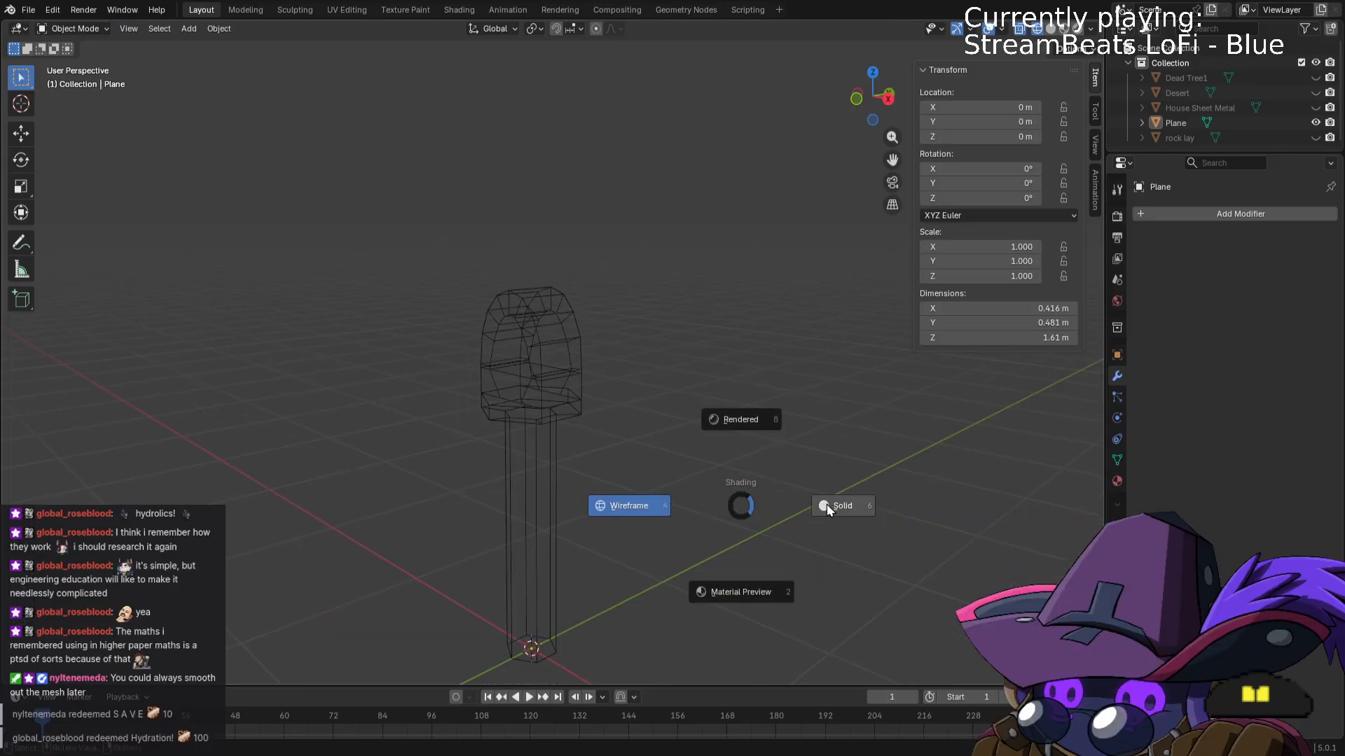
click(827, 504)
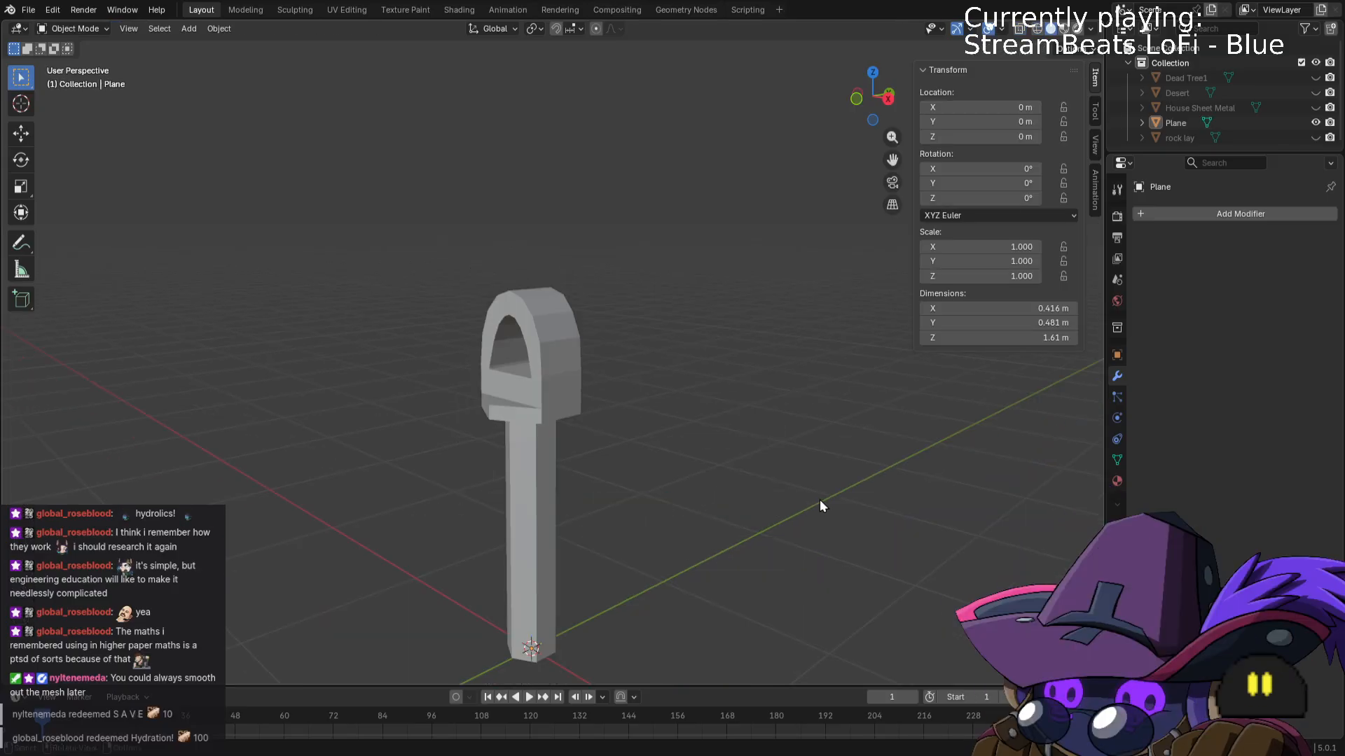
Unhide Desert, House Sheet Metal, rock lay and Dead Tree1 to view the post within the scene.
click(1315, 93)
click(1316, 107)
click(1315, 138)
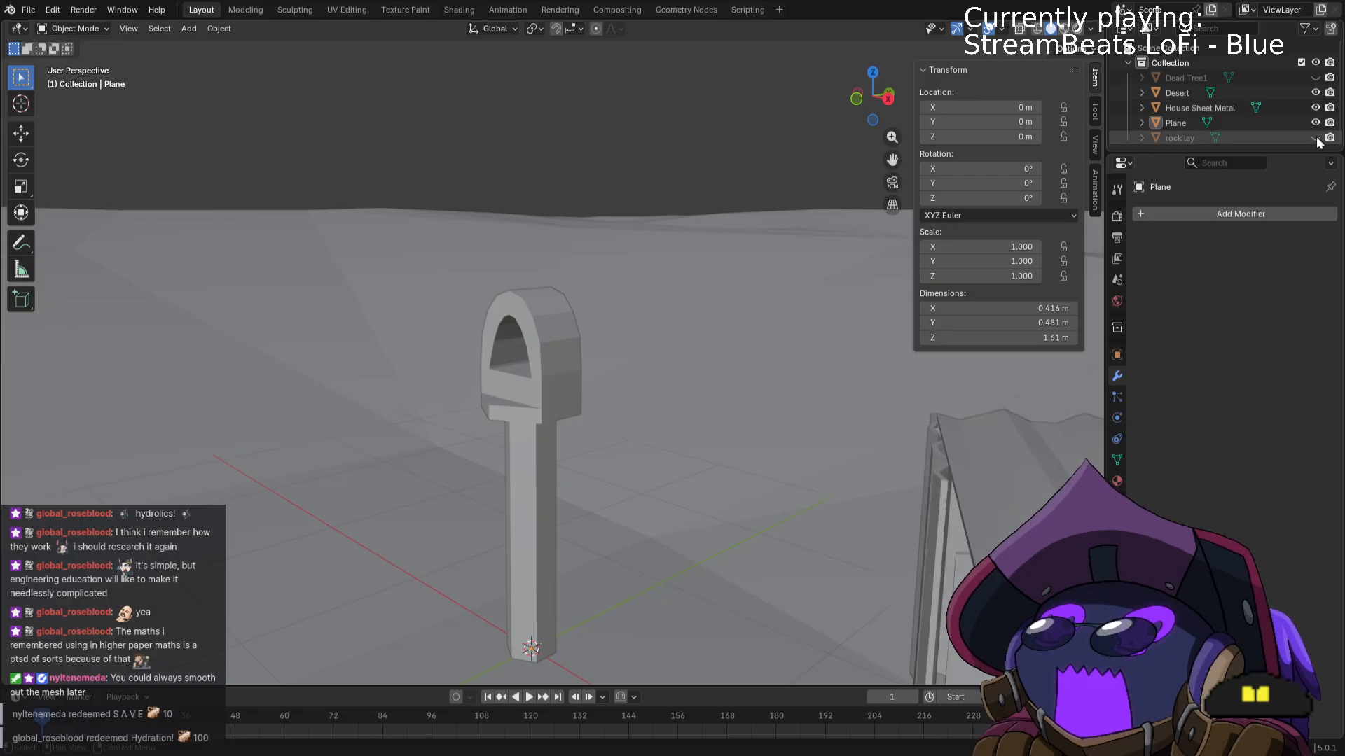
click(1315, 78)
middle_drag(700, 392, 486, 416)
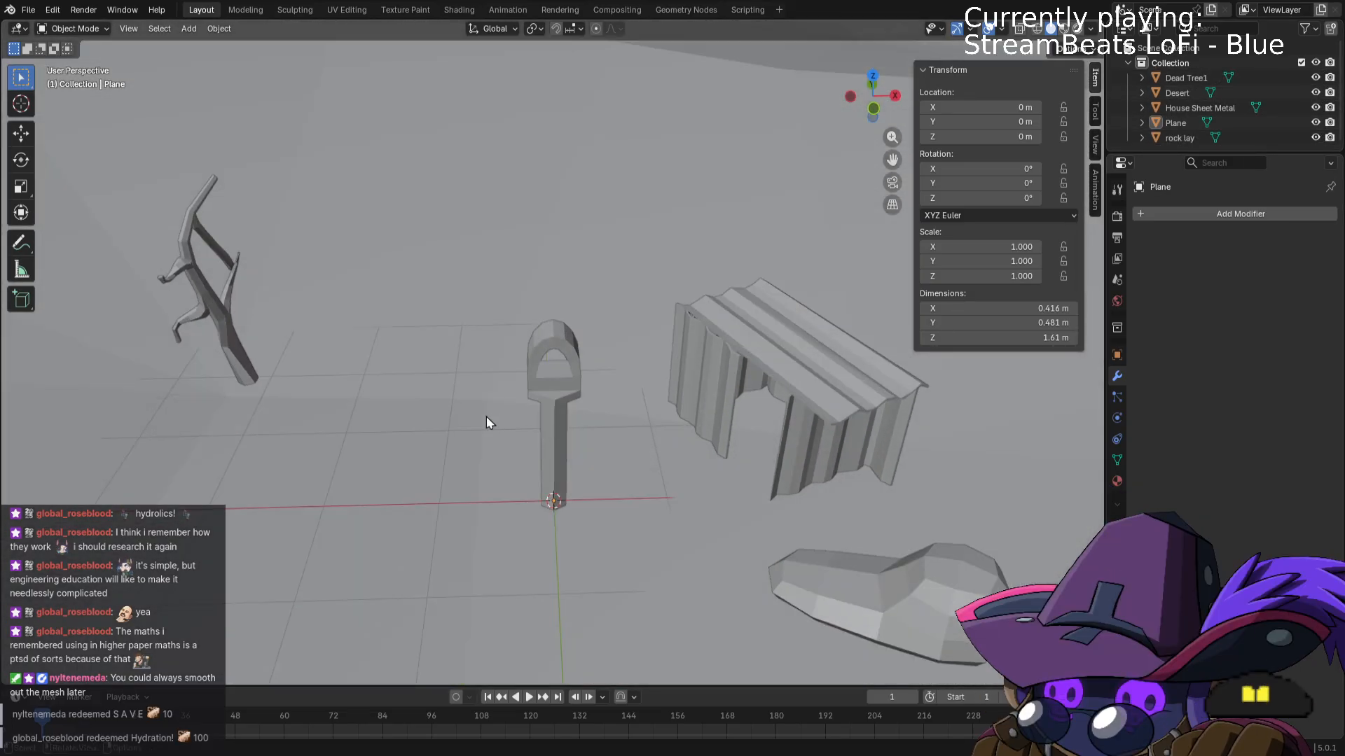
Move all of the arched post's geometry about -1.09 m along X and -0.78 m along Y.
click(557, 429)
key(Tab)
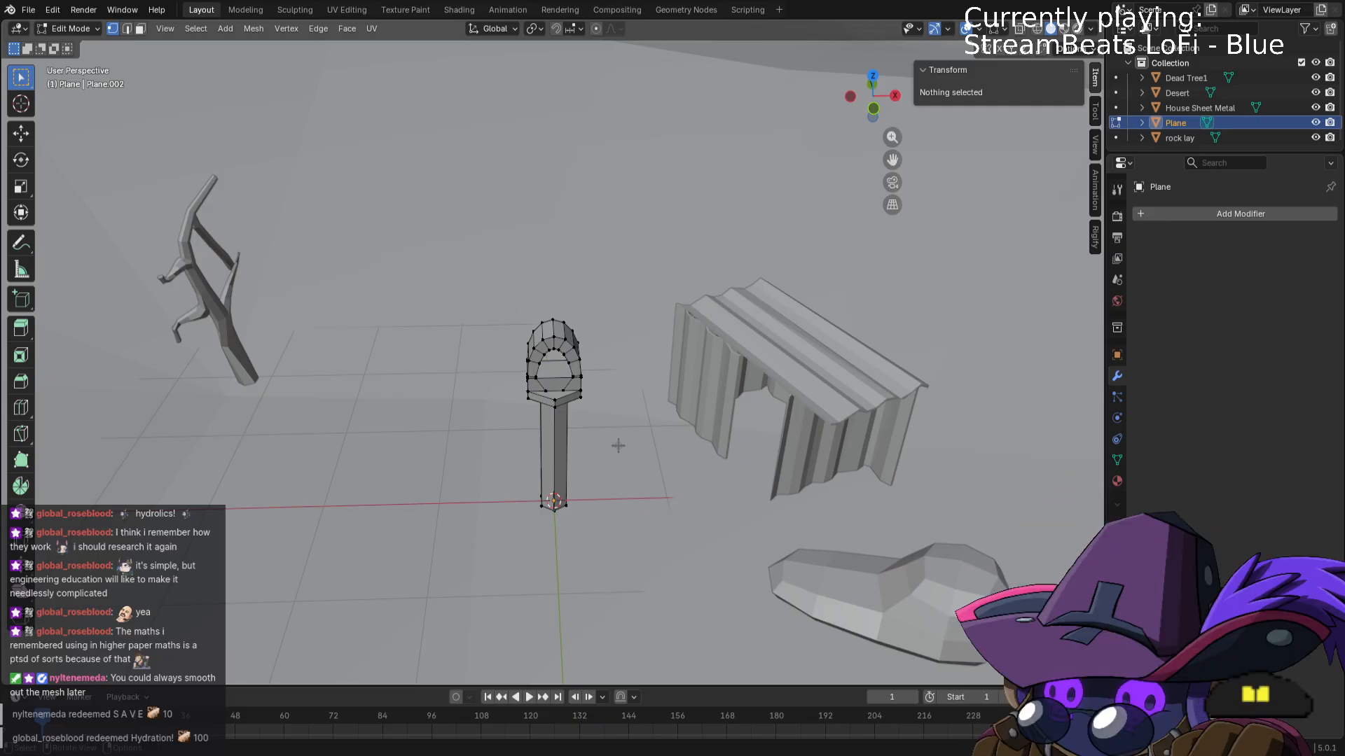
key(KP_7)
key(a)
key(g)
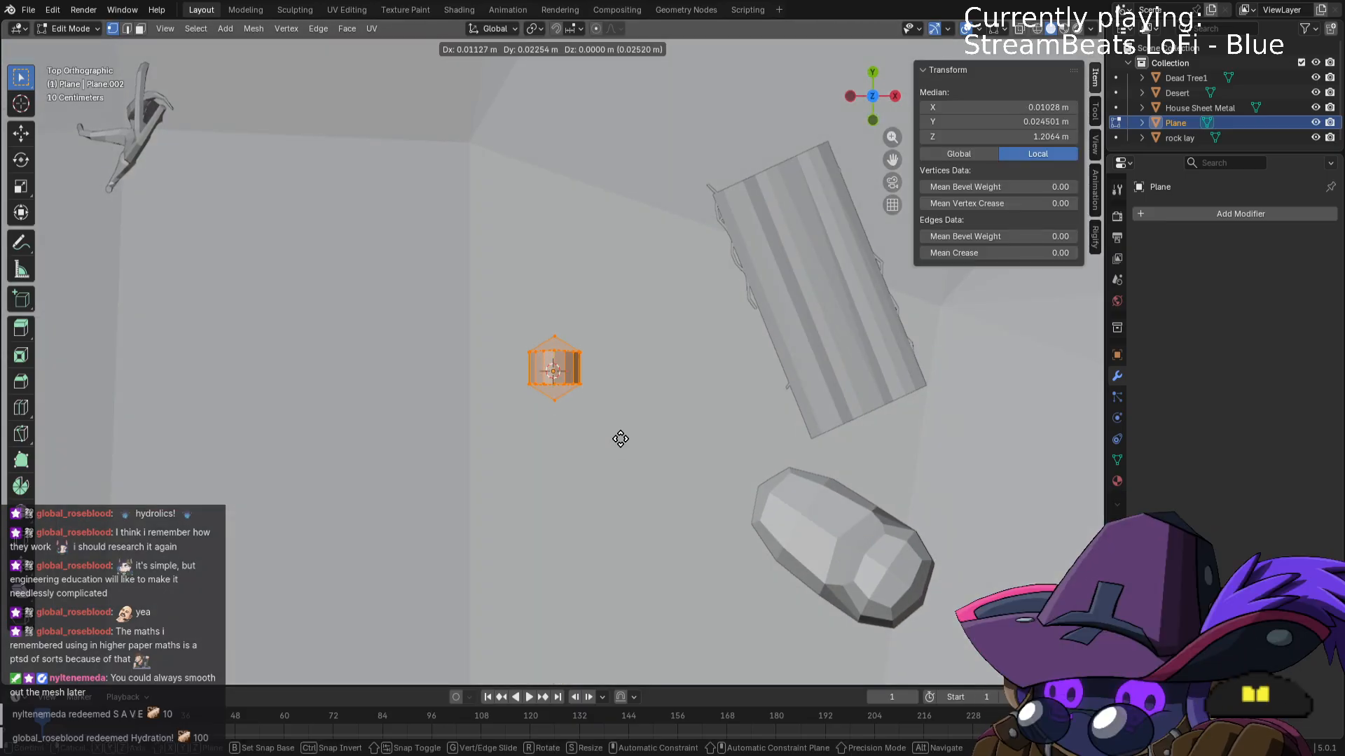
click(480, 549)
middle_drag(481, 549, 601, 416)
Hide Desert and tilt the post's geometry about 21.7° in the front view.
key(KP_7)
key(KP_1)
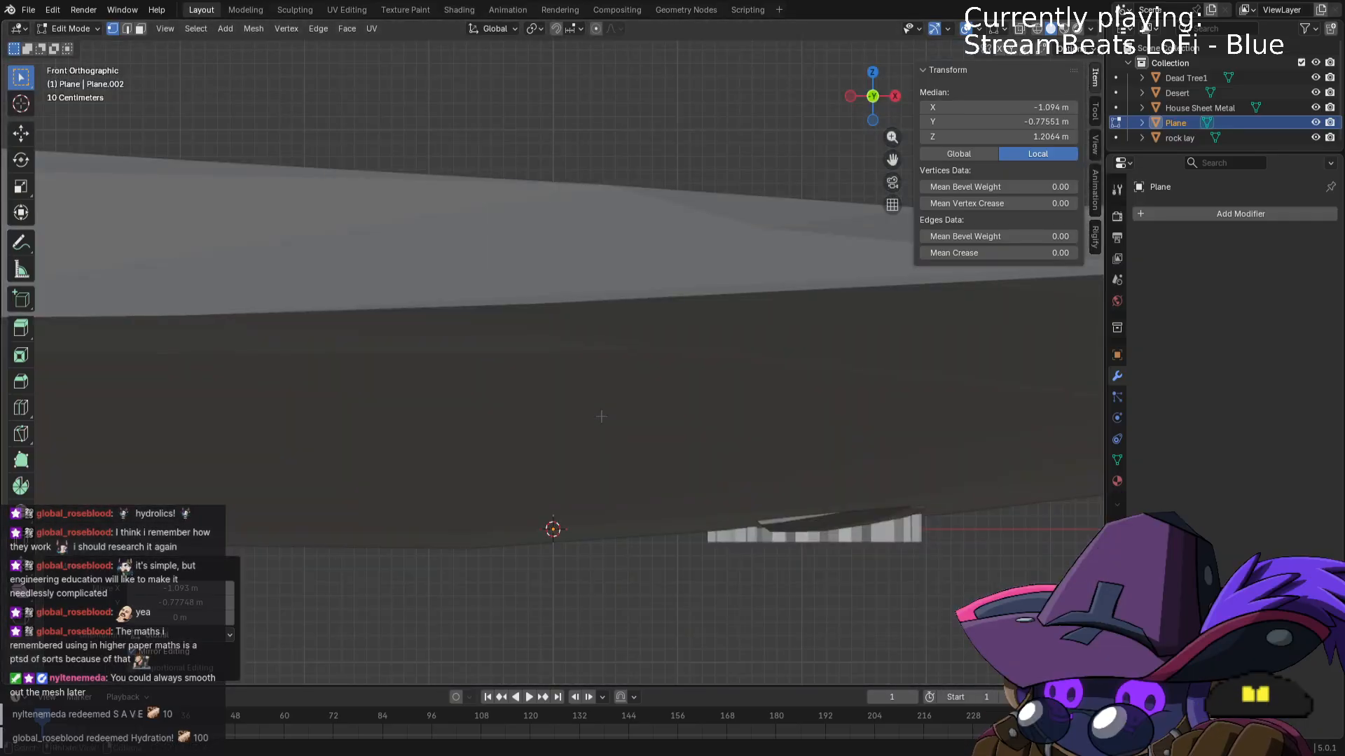
click(1315, 93)
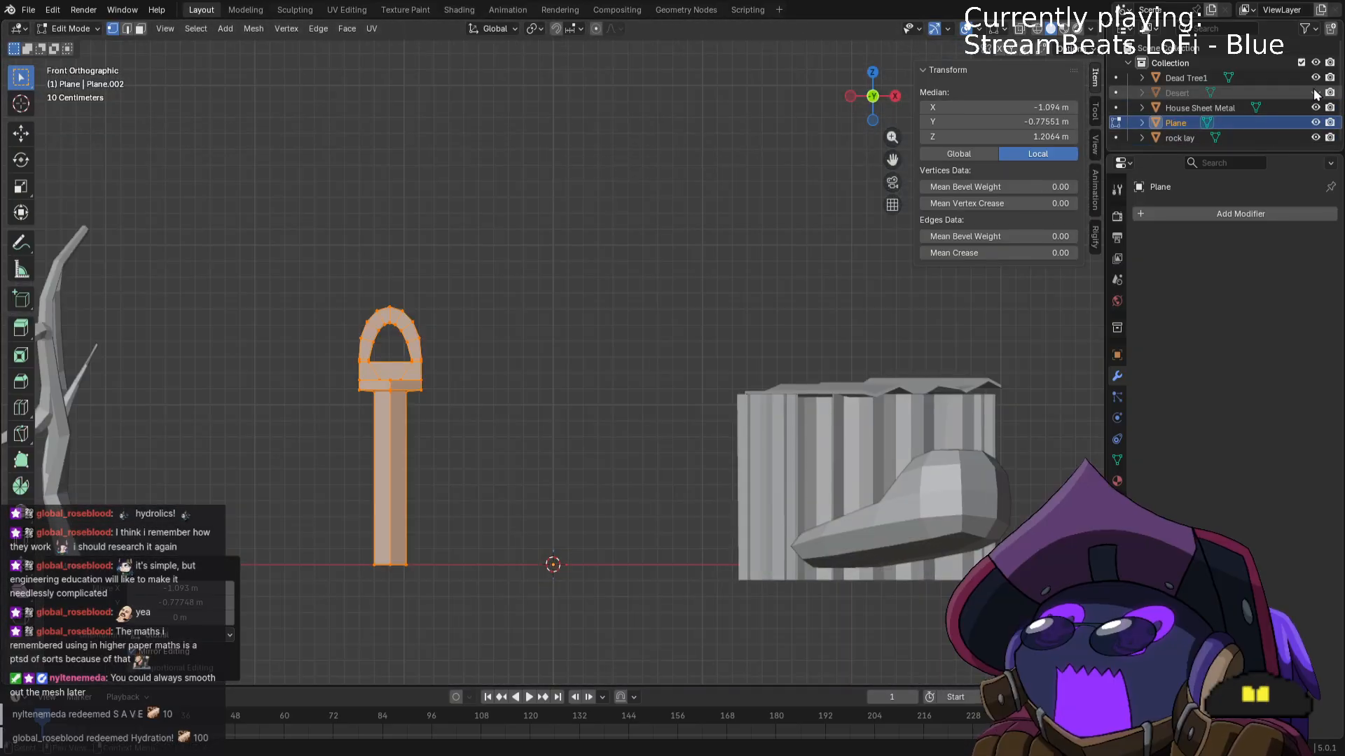
key(r)
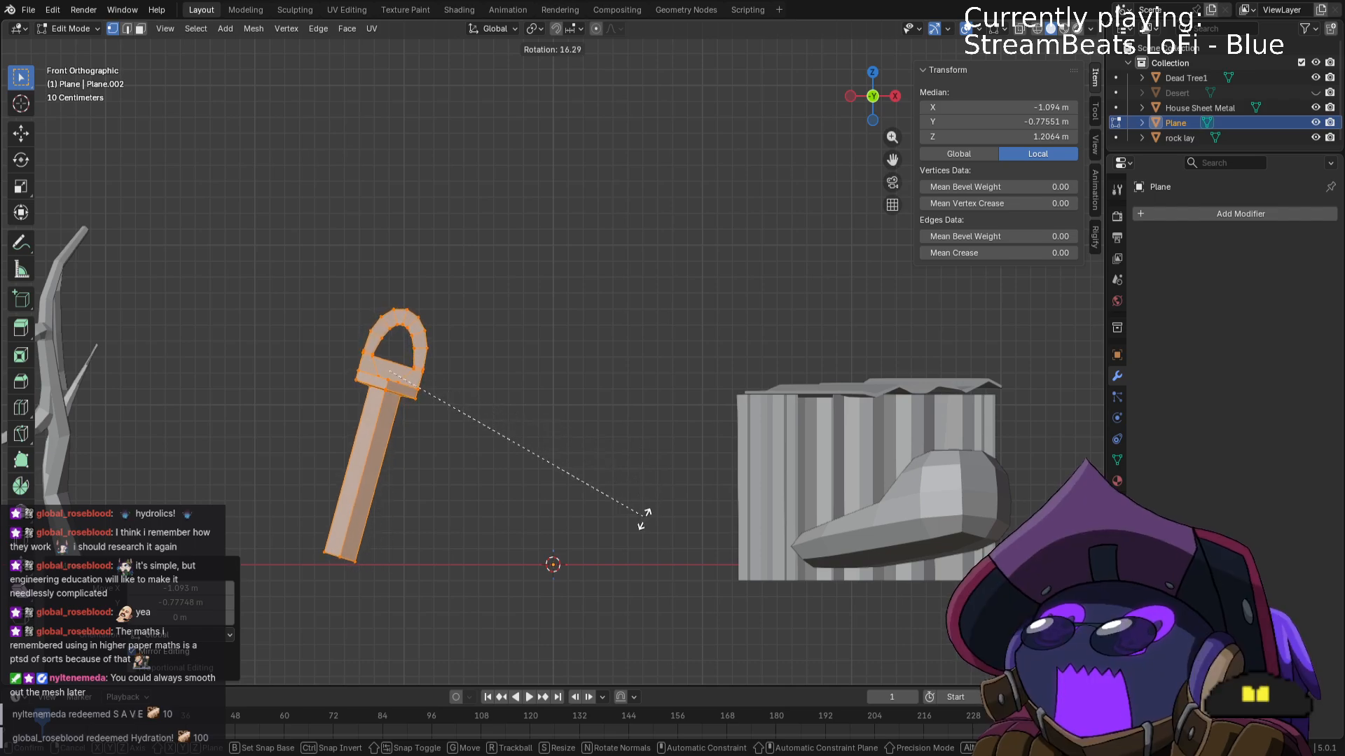
click(627, 540)
Lower the tilted post about 0.54 m along Z so its base sinks below ground level.
key(g)
key(z)
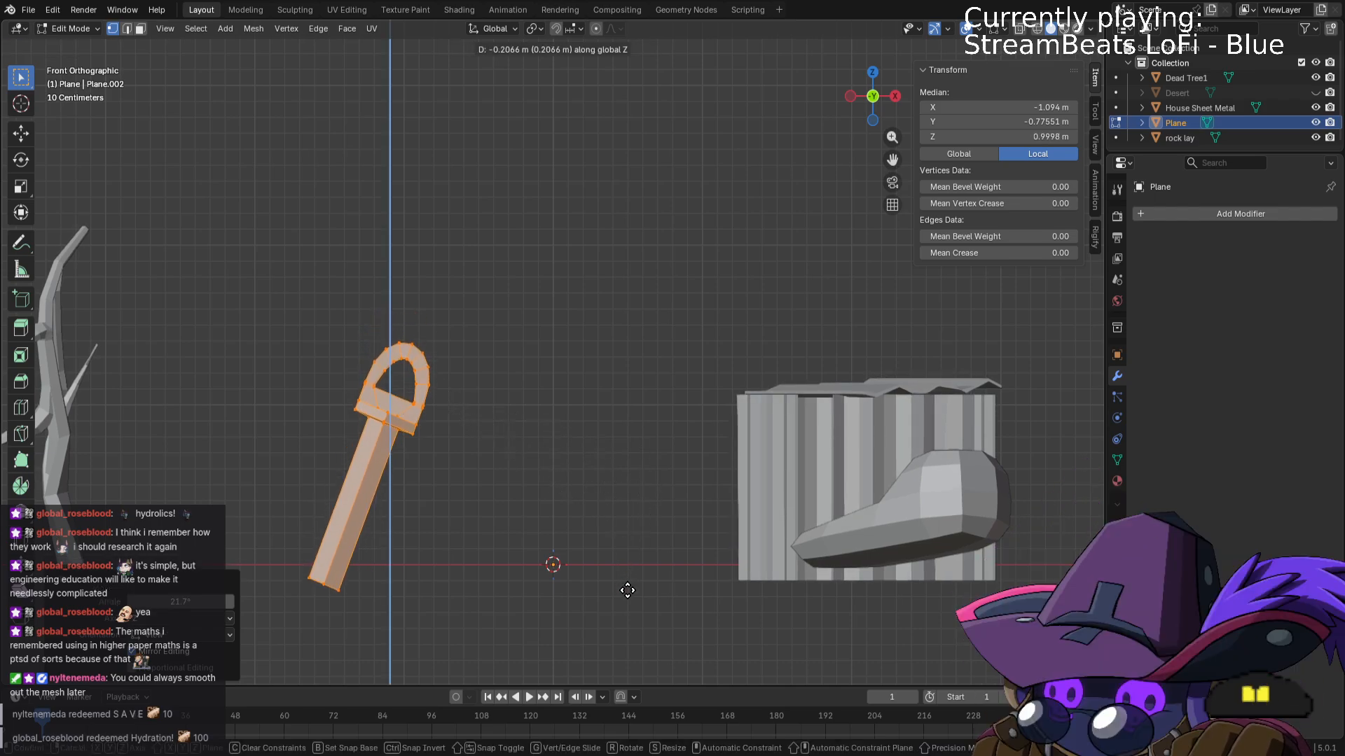
click(615, 620)
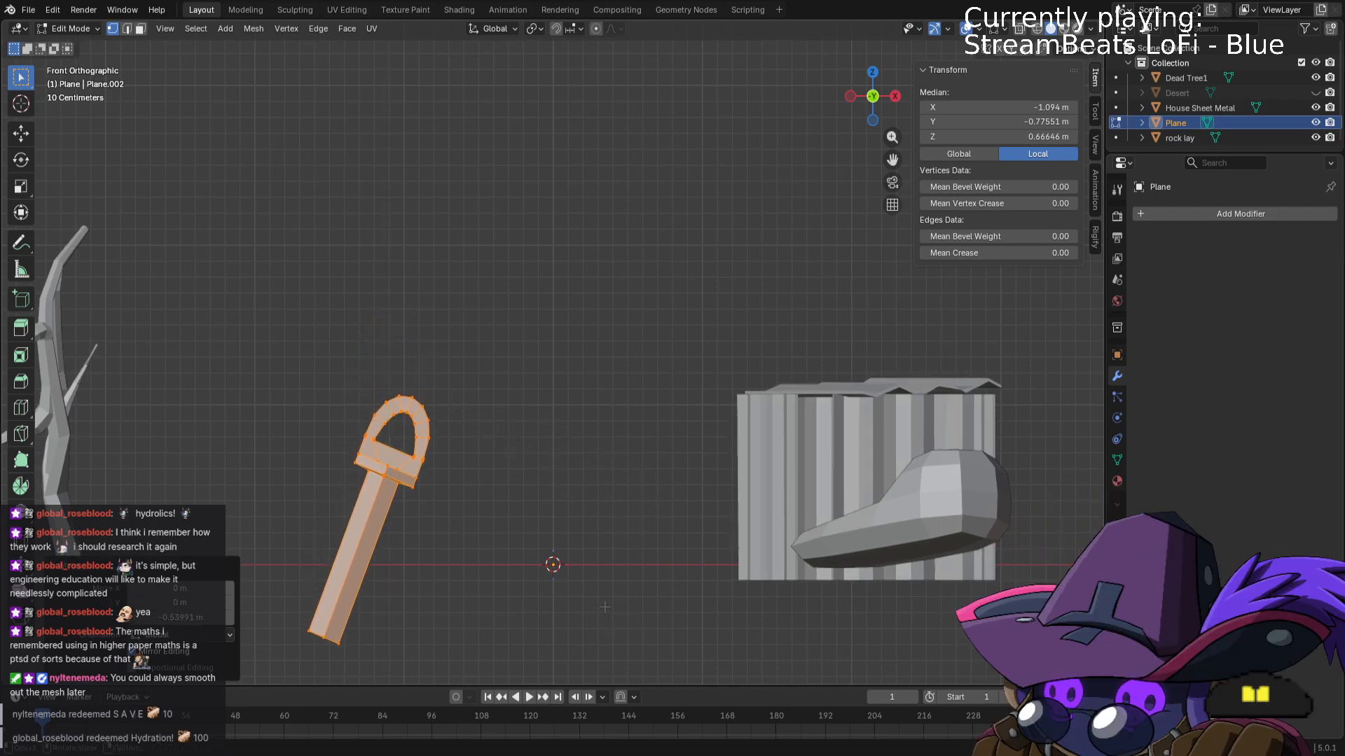
Rotate the post about -28.3° from a side perspective so it also leans in a second direction.
middle_drag(605, 608, 741, 589)
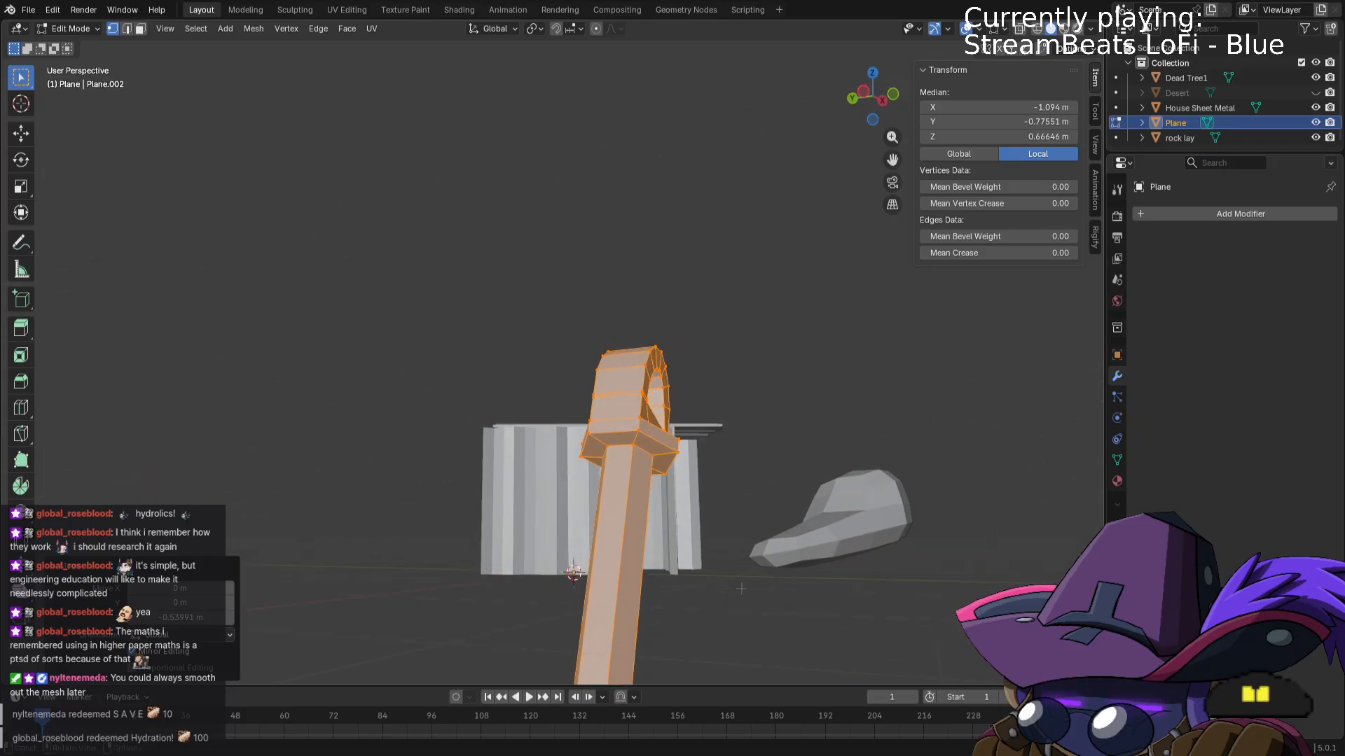
key(r)
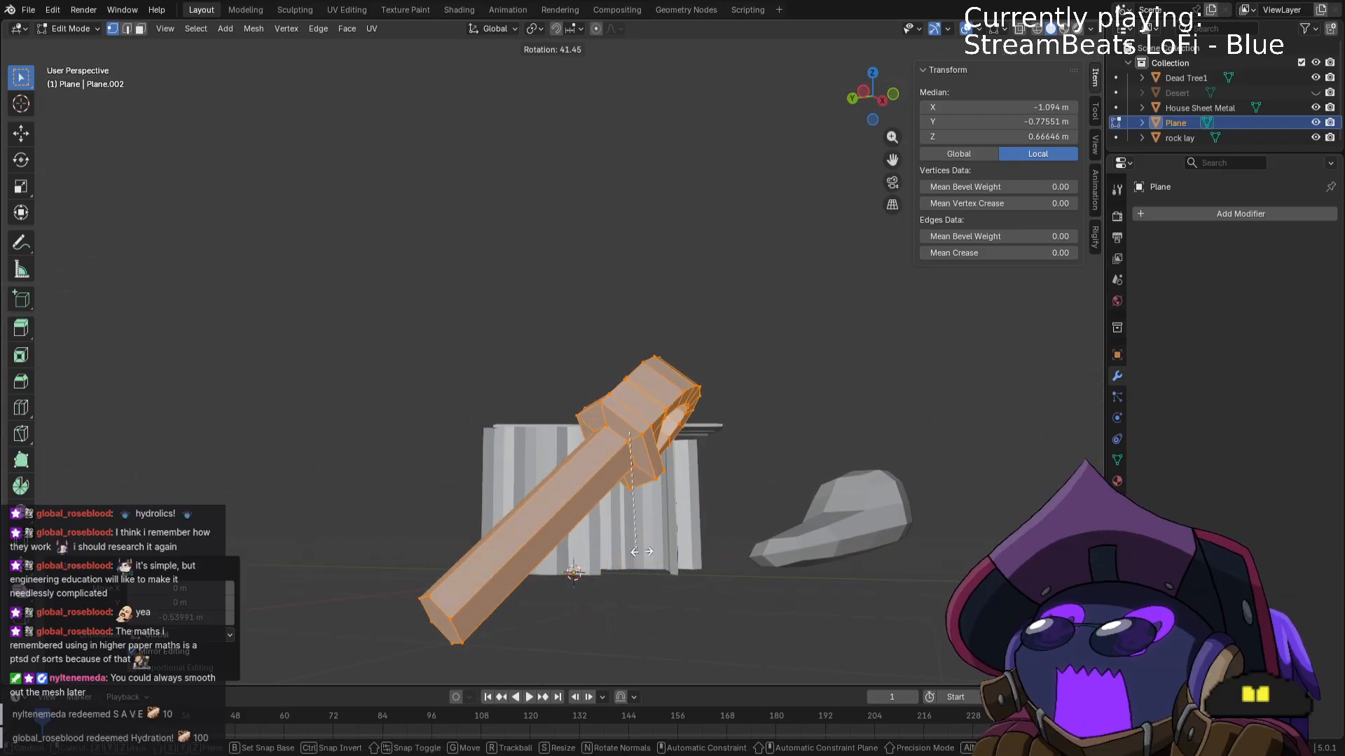
click(847, 506)
middle_drag(854, 508, 616, 609)
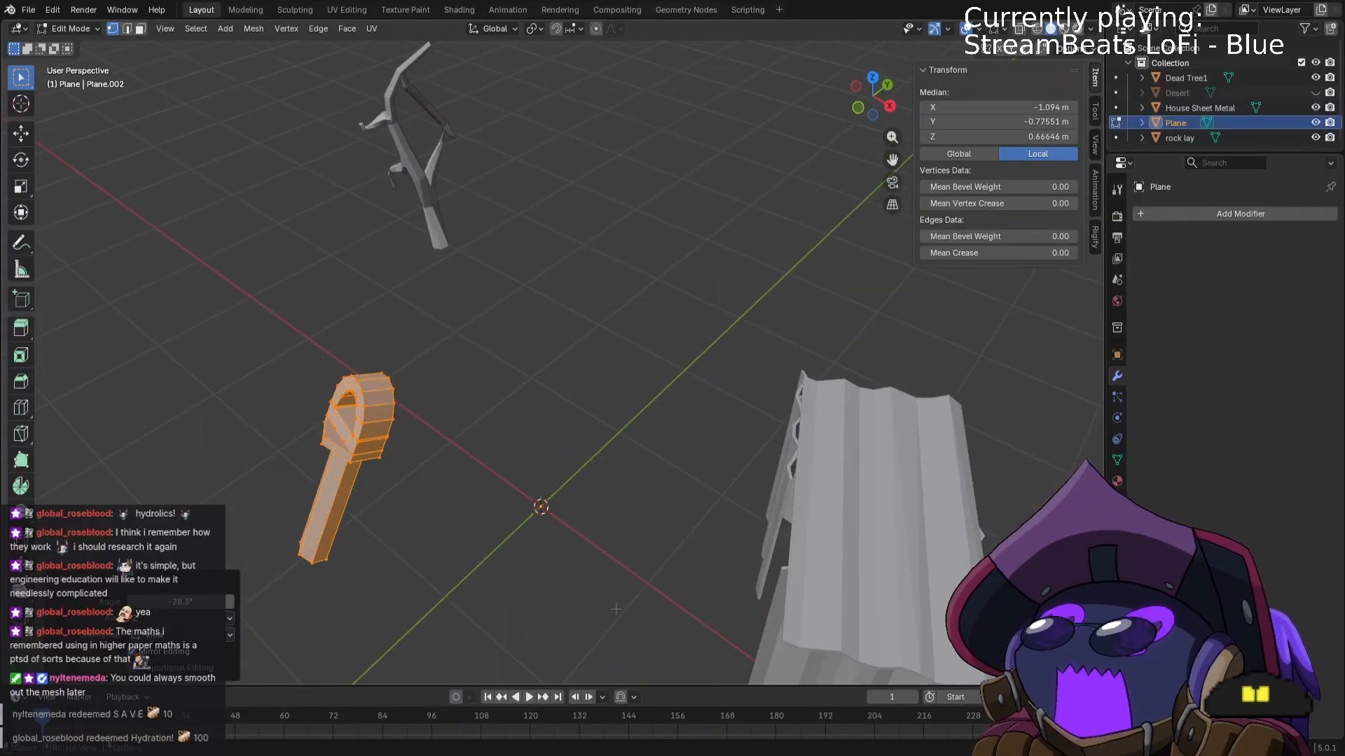
Unhide Desert and move the leaning post farther from the origin toward negative X and Y in the top view.
click(1316, 92)
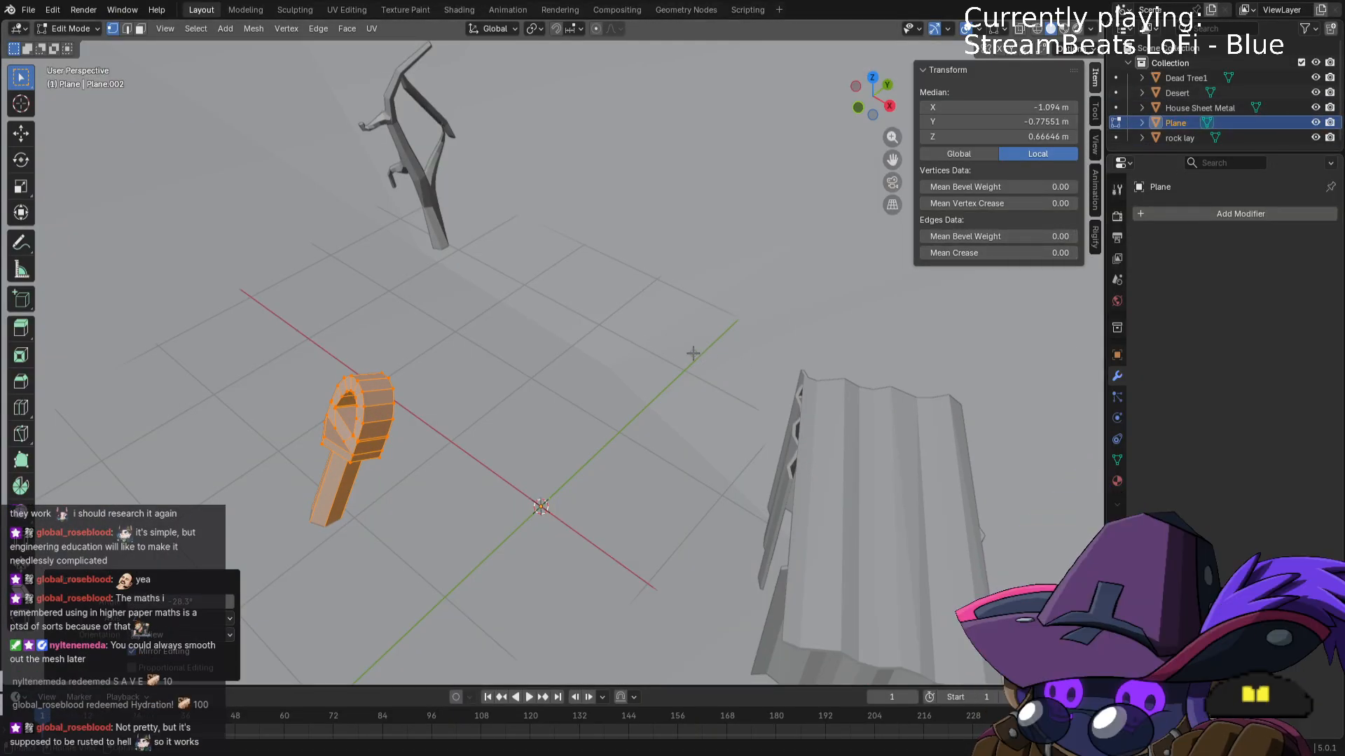
key(KP_7)
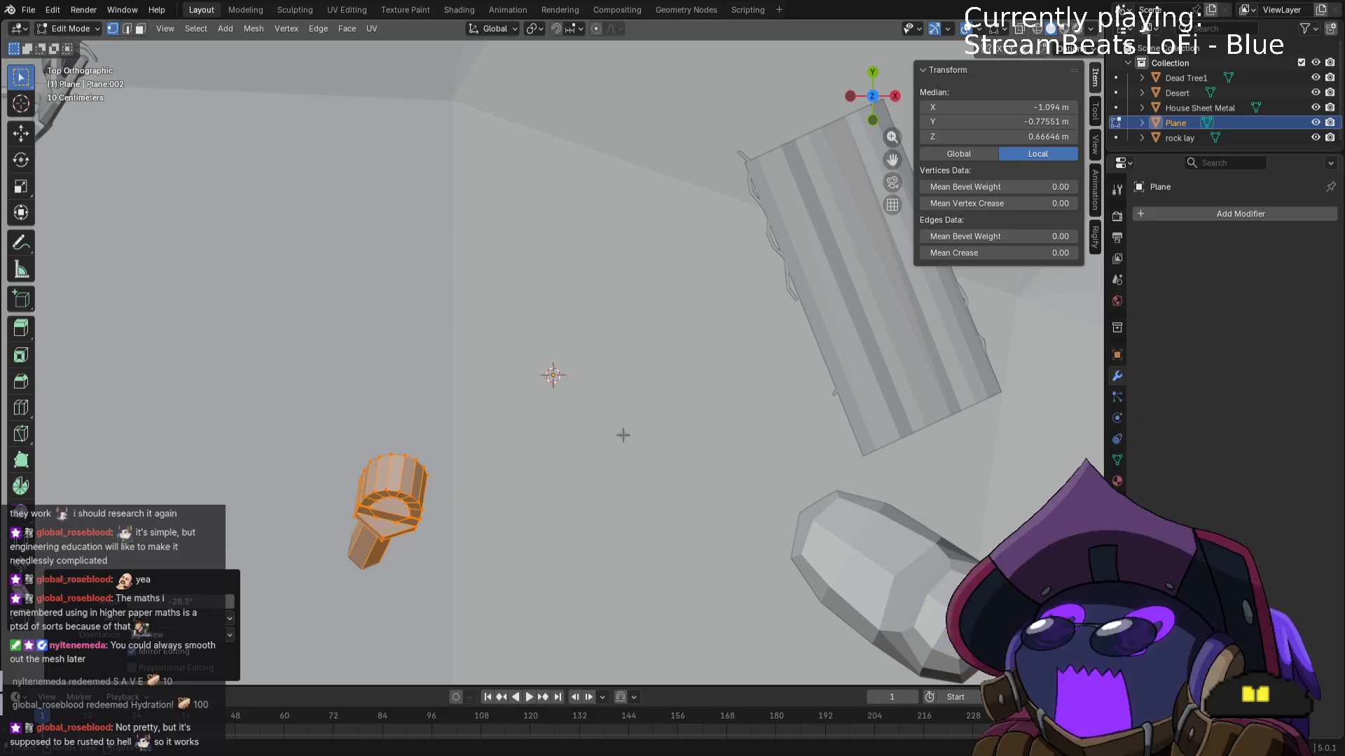
key(ctrl+z)
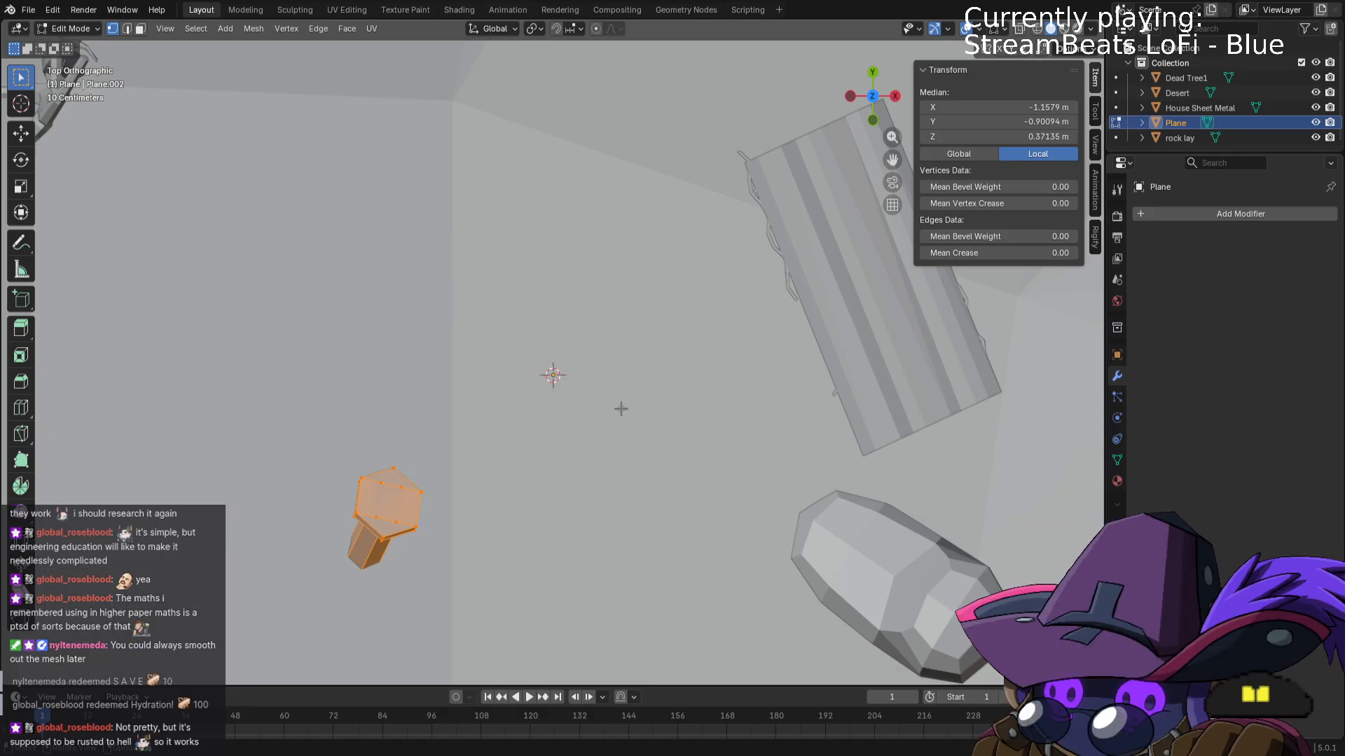
key(ctrl+shift+z)
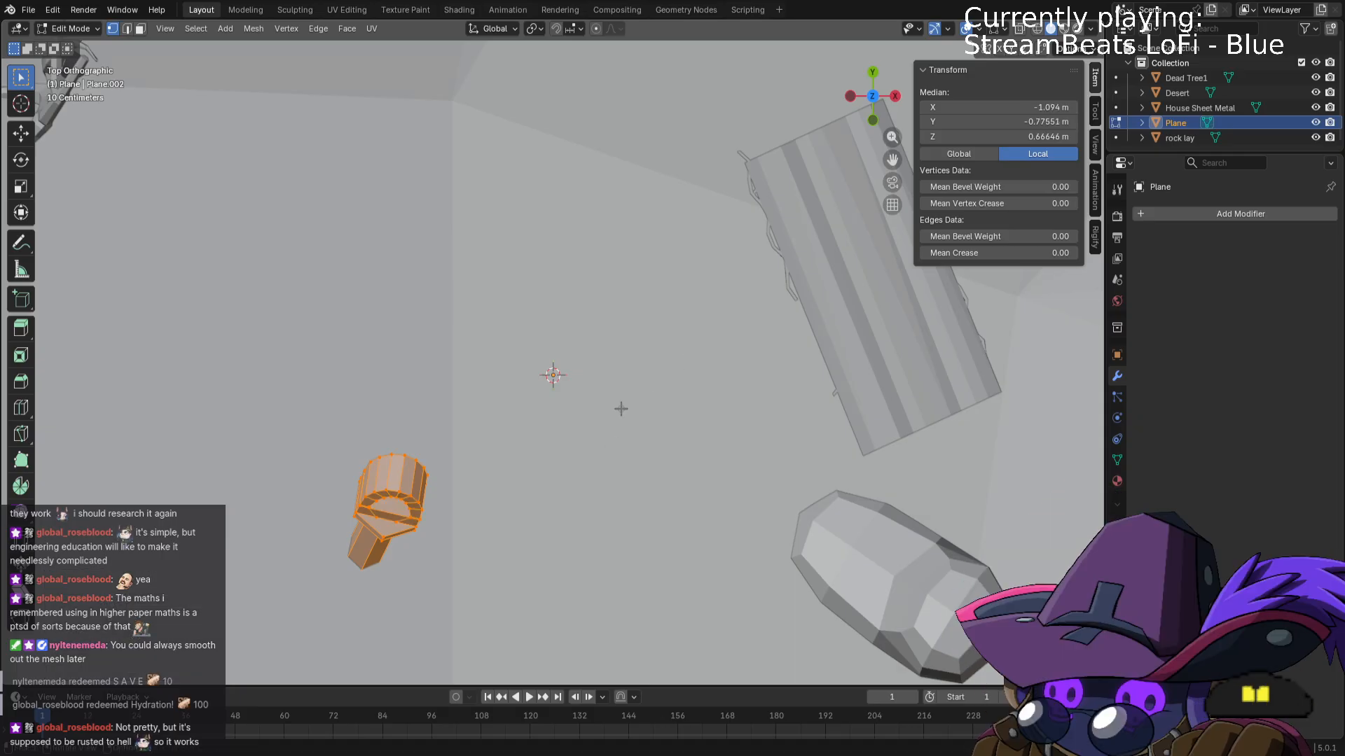
key(g)
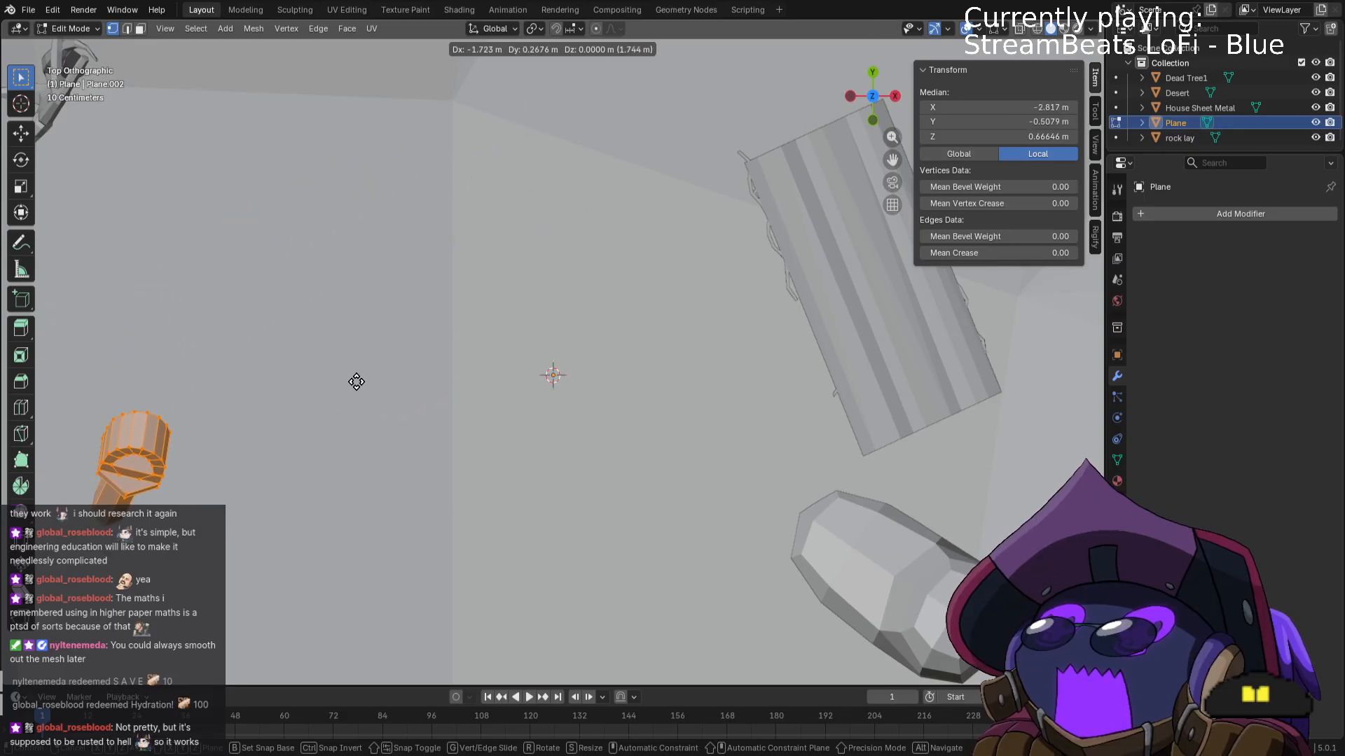
click(376, 491)
middle_drag(377, 491, 562, 316)
Return to Object Mode, select the desert ground and preview the whole scene in the Shading workspace.
key(Tab)
scroll(406, 361, down, 4)
scroll(502, 229, up, 4)
click(517, 237)
scroll(516, 234, down, 3)
click(458, 10)
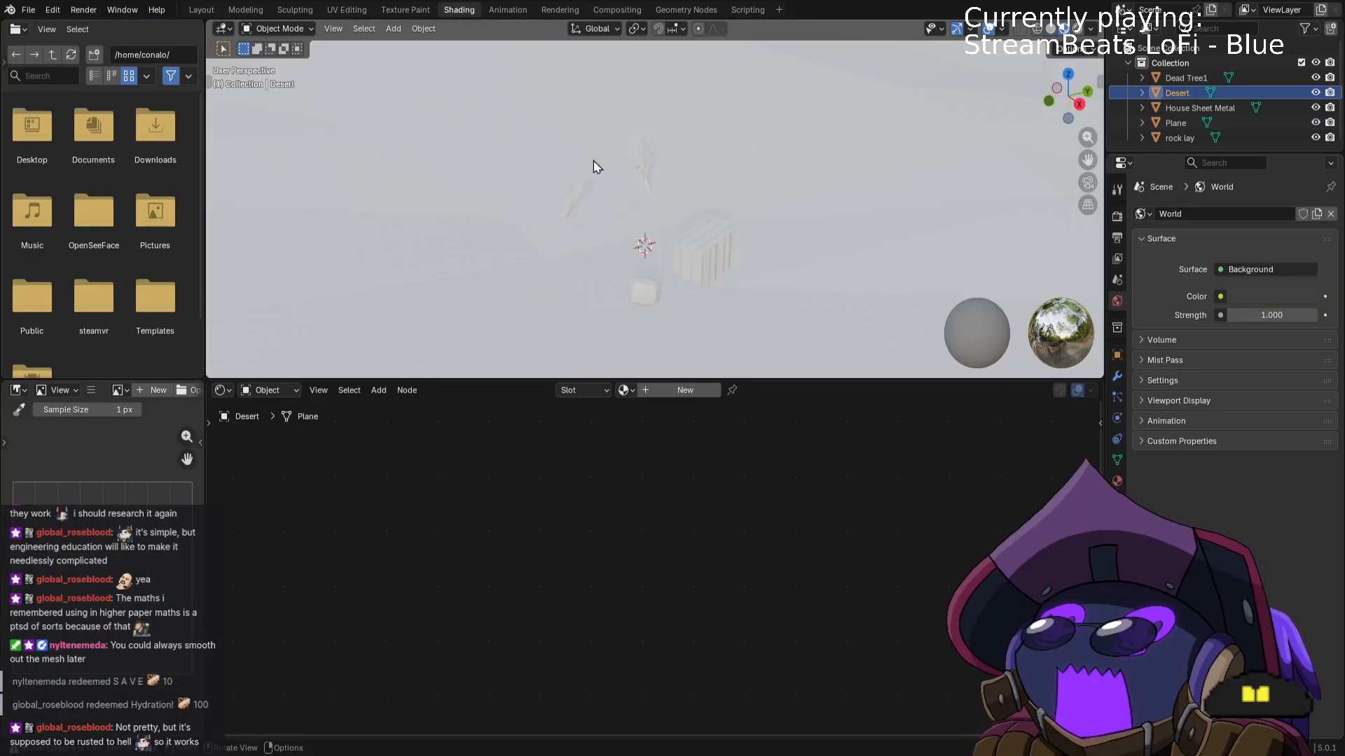
middle_drag(676, 240, 711, 222)
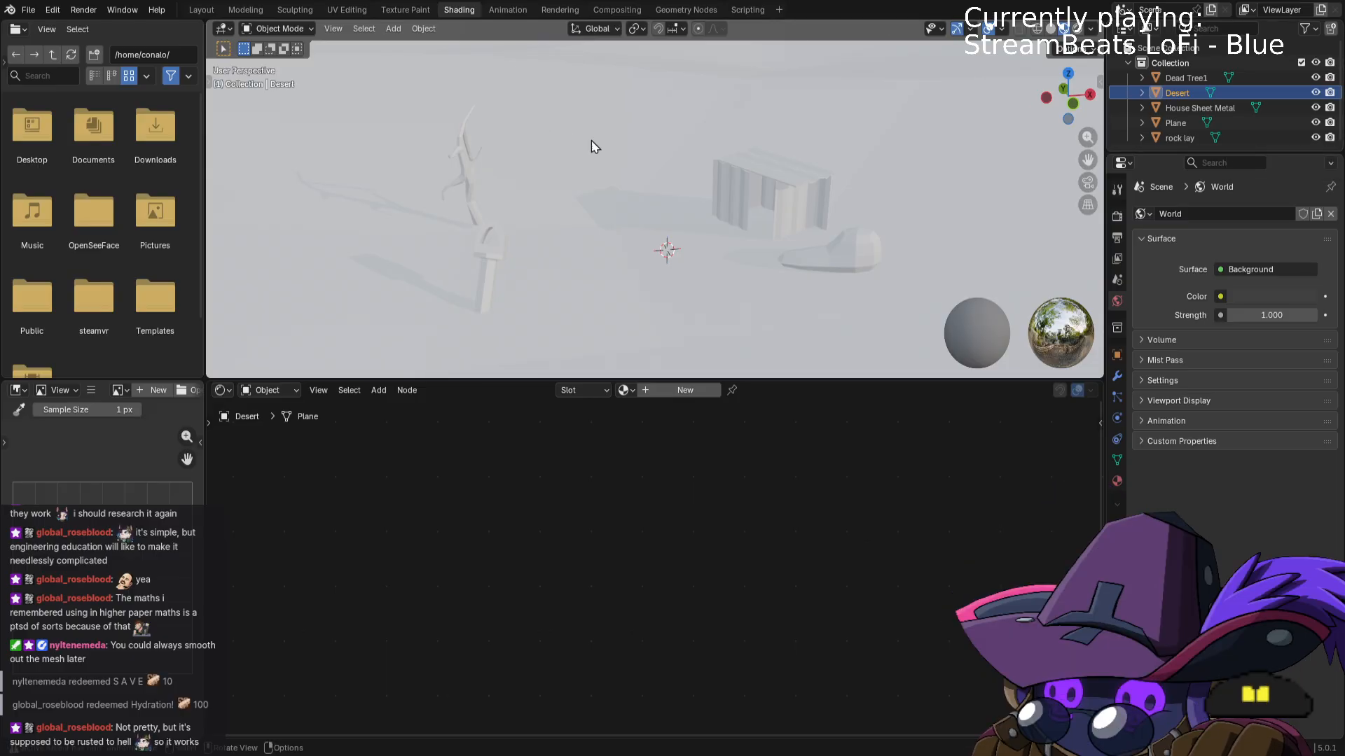
Save the file, inspect the props from above and switch back to the Layout workspace.
key(ctrl+s)
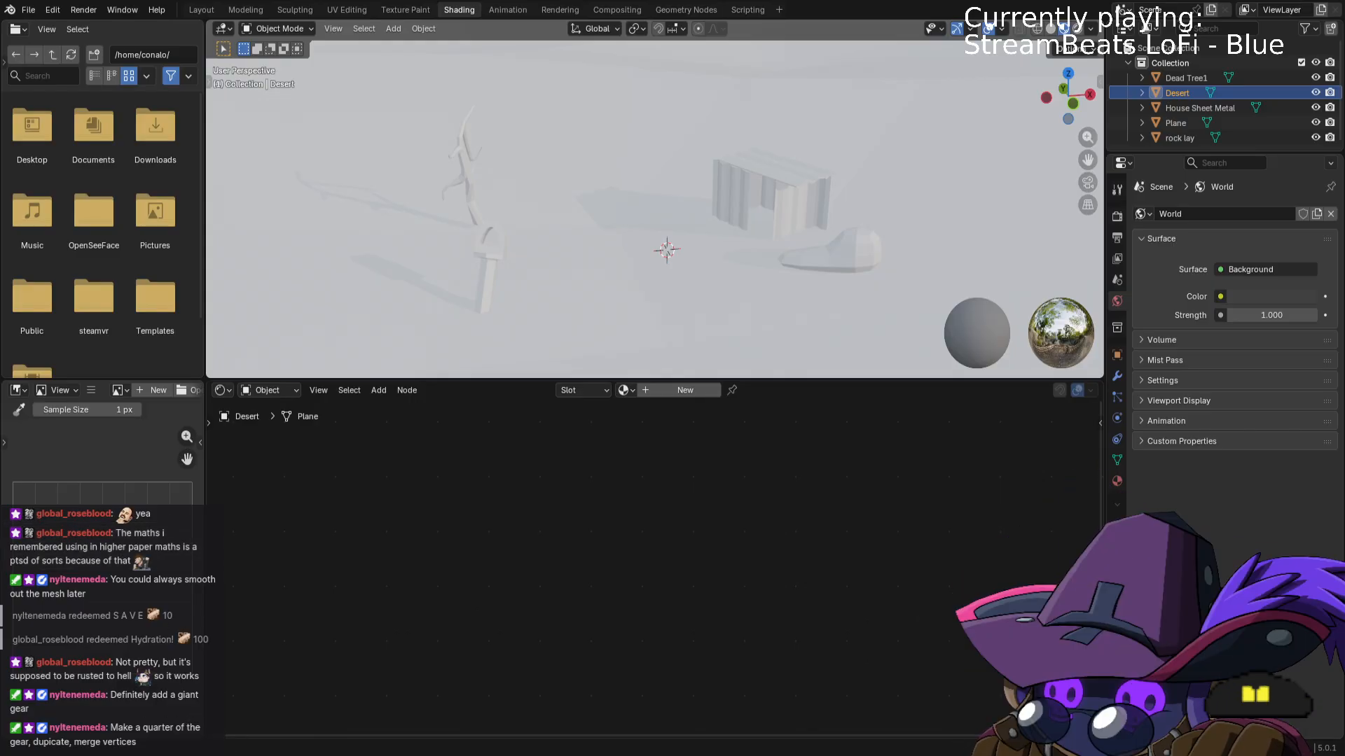
middle_drag(738, 380, 689, 342)
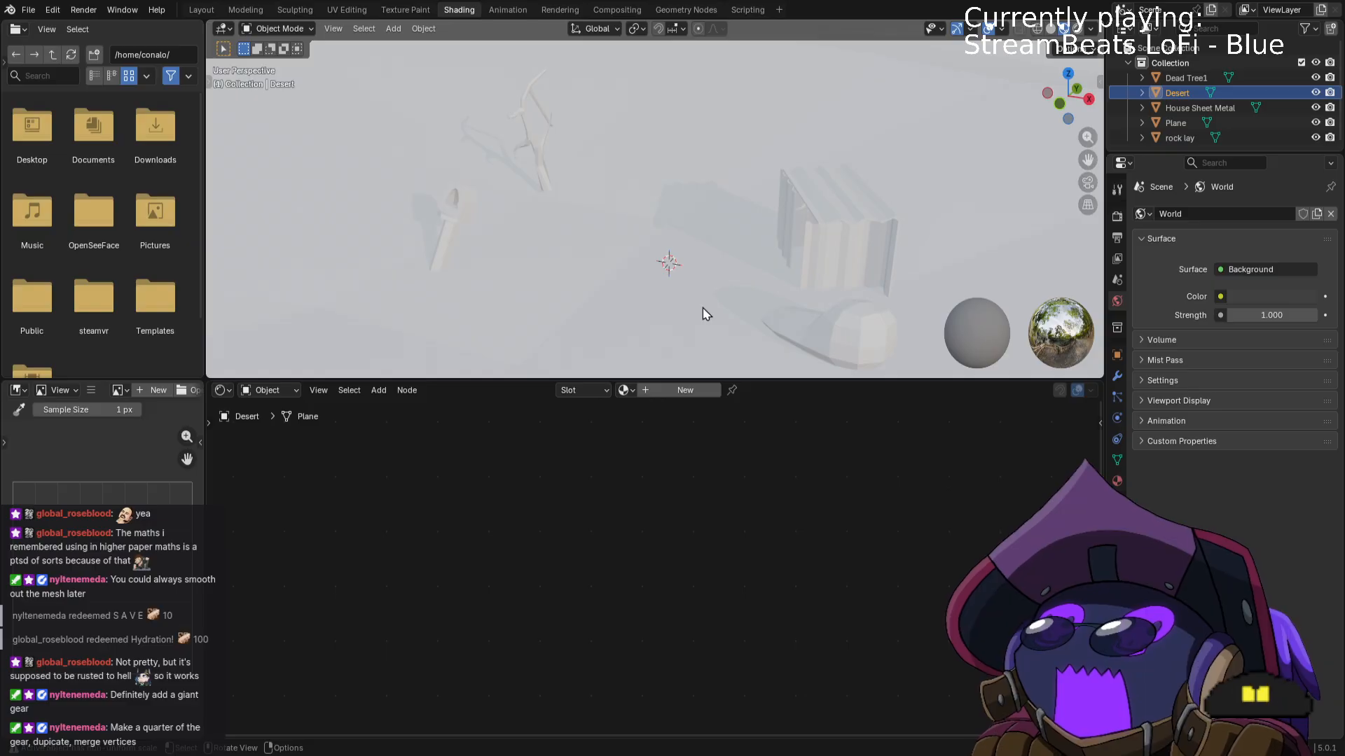
mouse_move(705, 314)
middle_down()
mouse_move(690, 249)
mouse_move(665, 254)
middle_up()
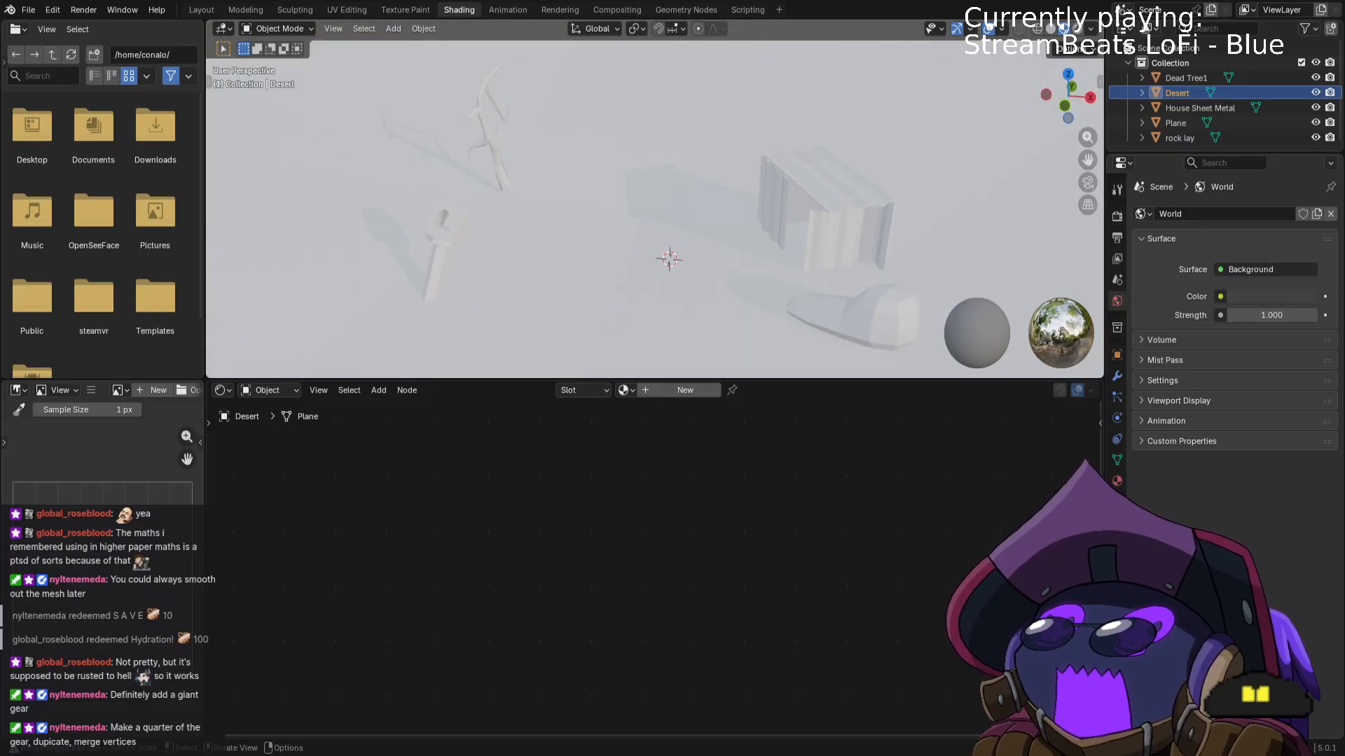
click(201, 9)
scroll(654, 301, up, 4)
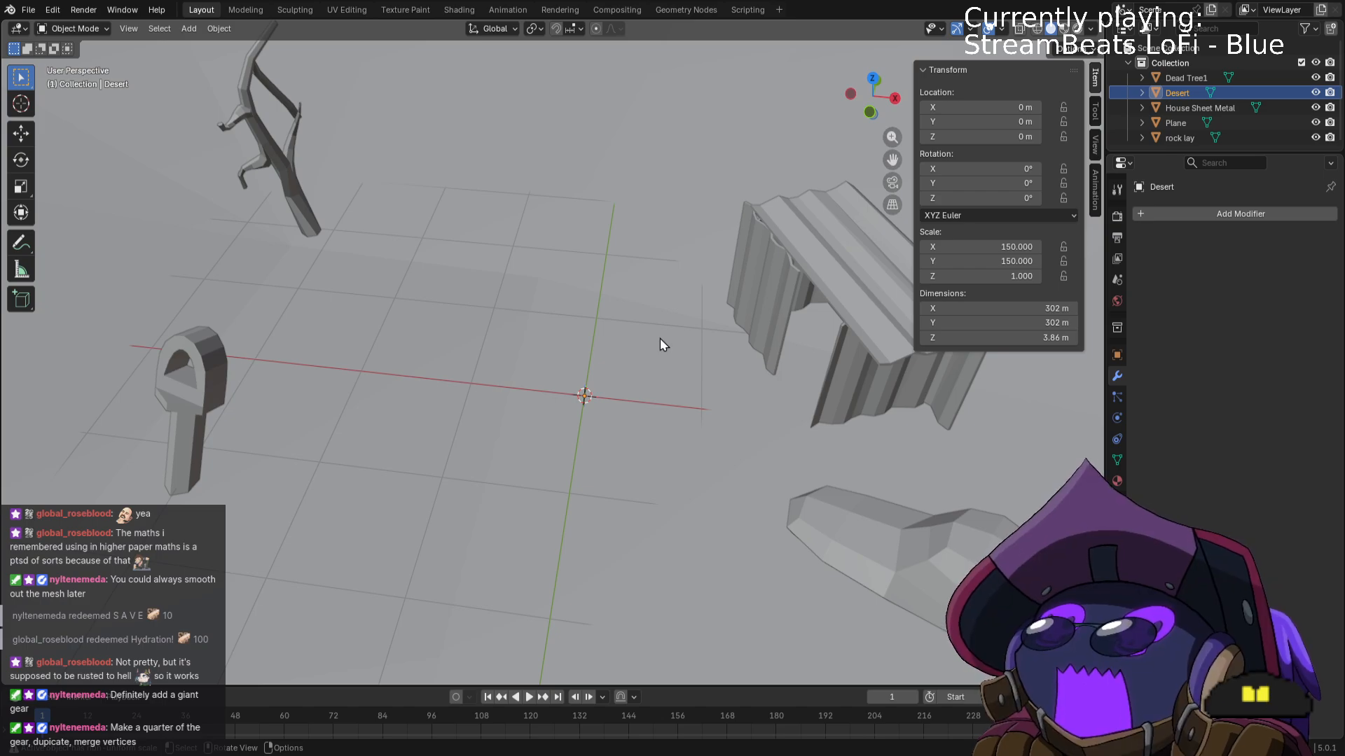
Rename the Plane object to "Hydraulic thingy".
click(1179, 132)
click(1177, 123)
double_click(1176, 123)
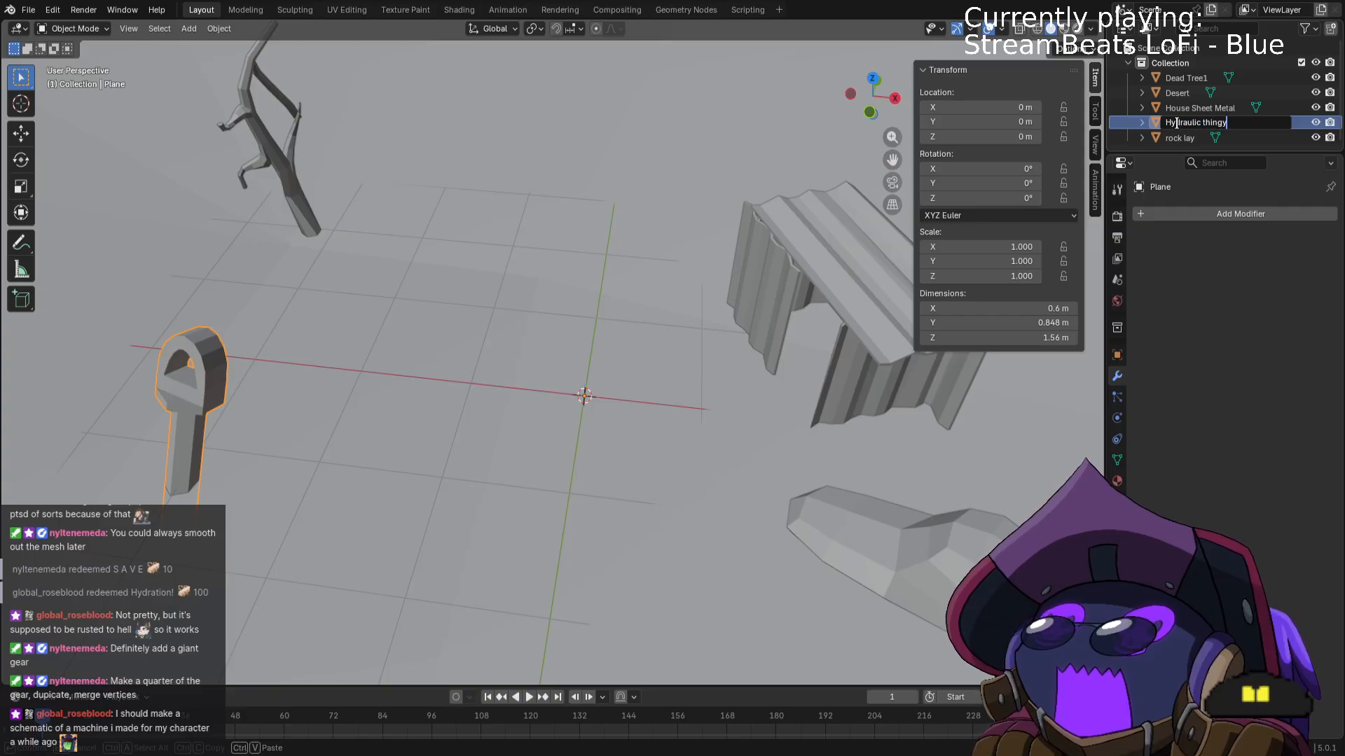
text(Hydraulic thingy)
key(Return)
Add a mesh circle with 16 vertices at the origin.
middle_drag(699, 339, 631, 309)
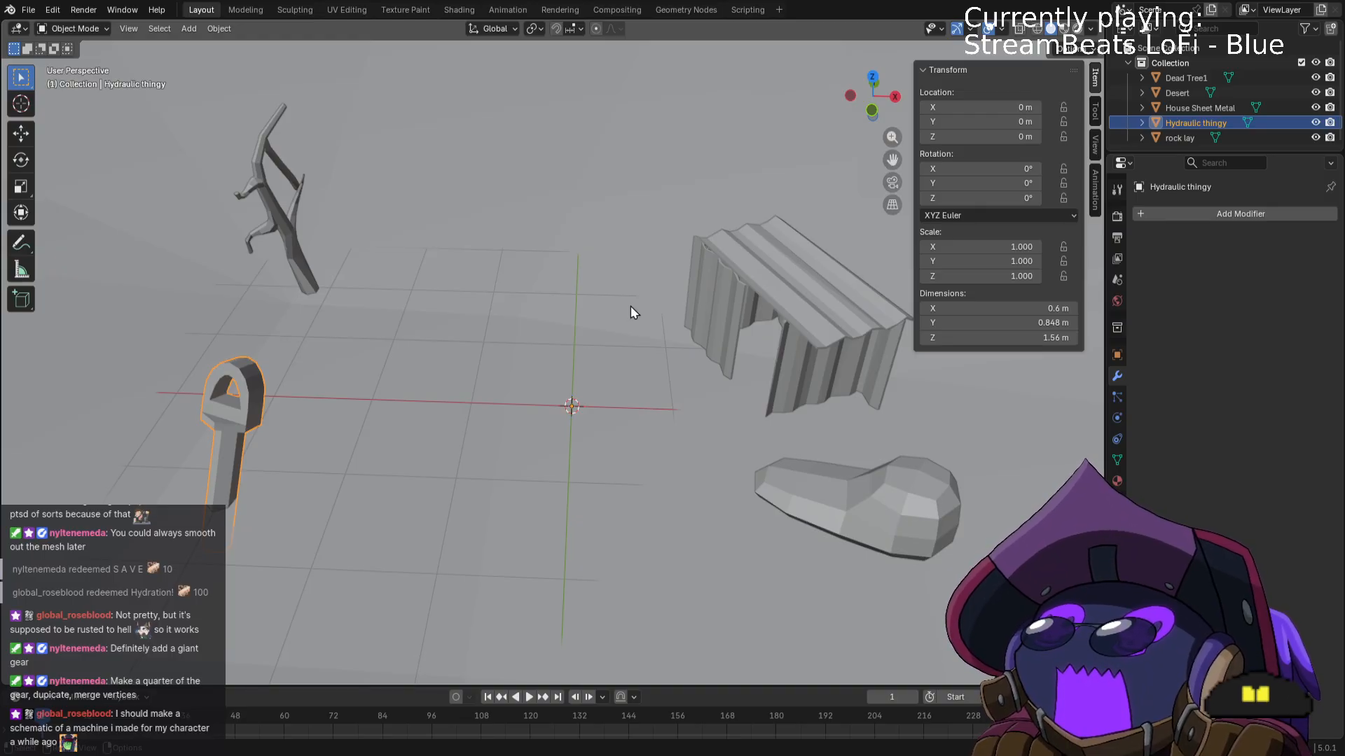
key(shift+a)
mouse_move(631, 305)
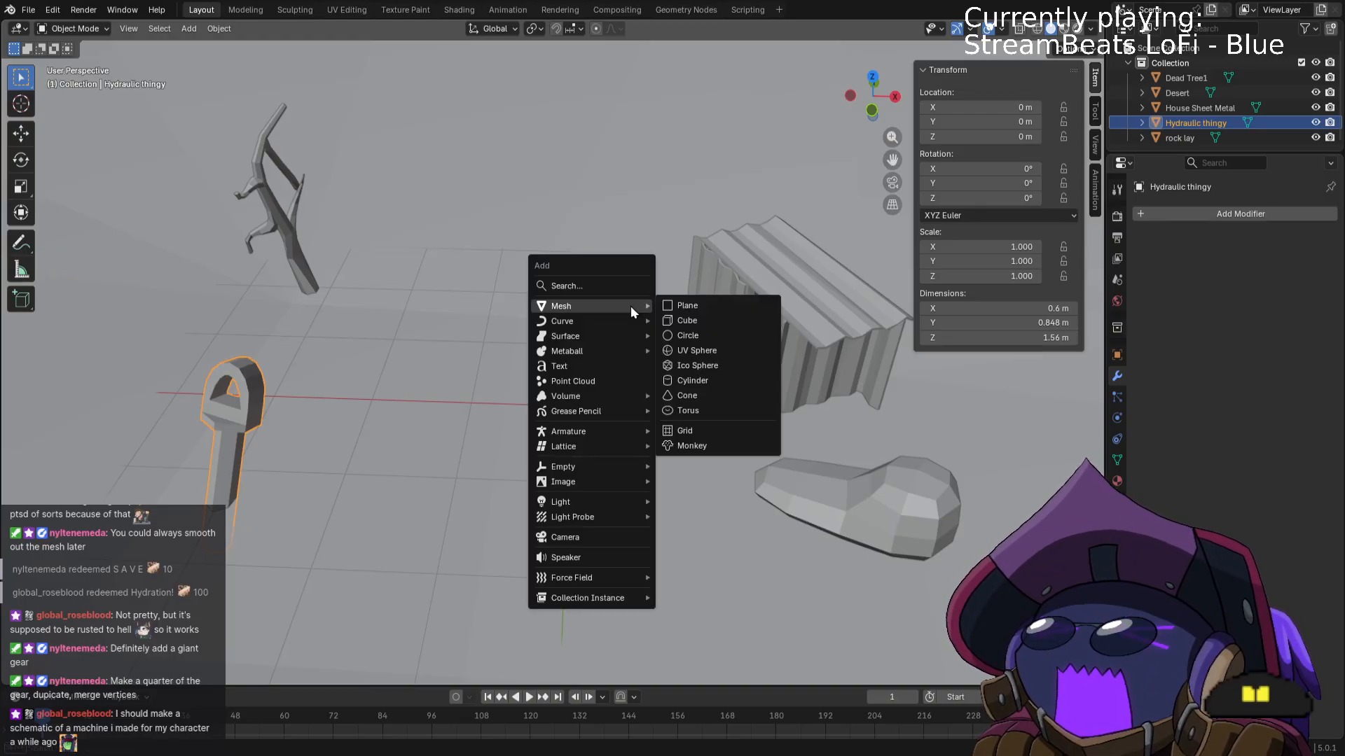
click(704, 332)
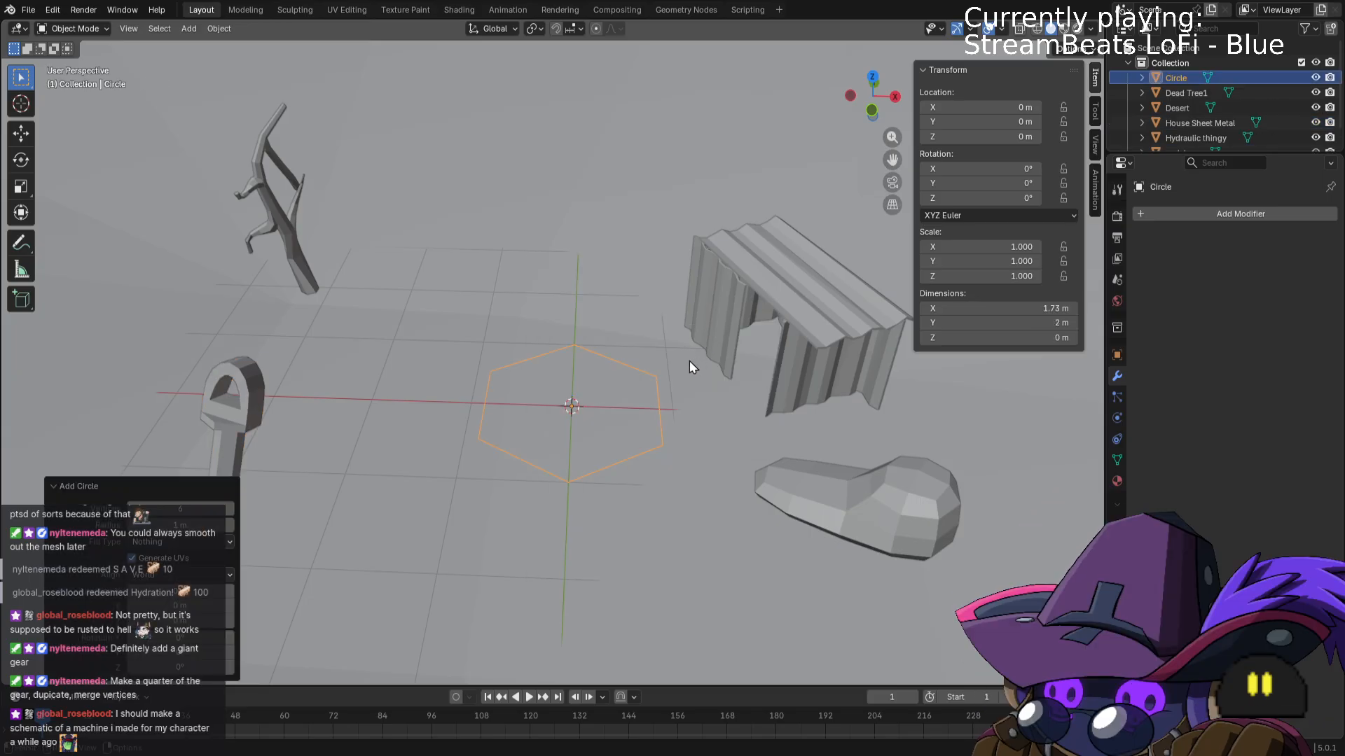
click(187, 510)
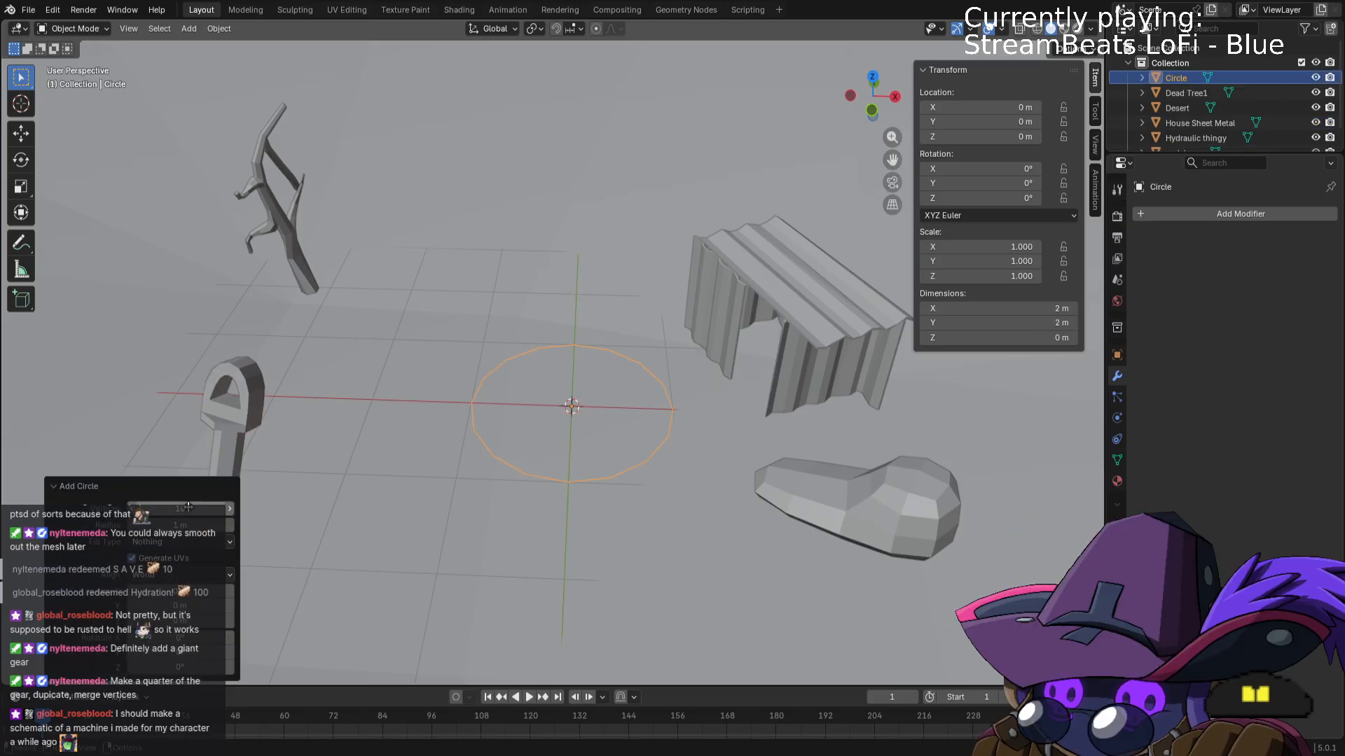
Enter Edit Mode on the circle and hide Dead Tree1, Desert, House Sheet Metal, Hydraulic thingy and rock lay.
middle_drag(594, 332, 591, 363)
key(KP_7)
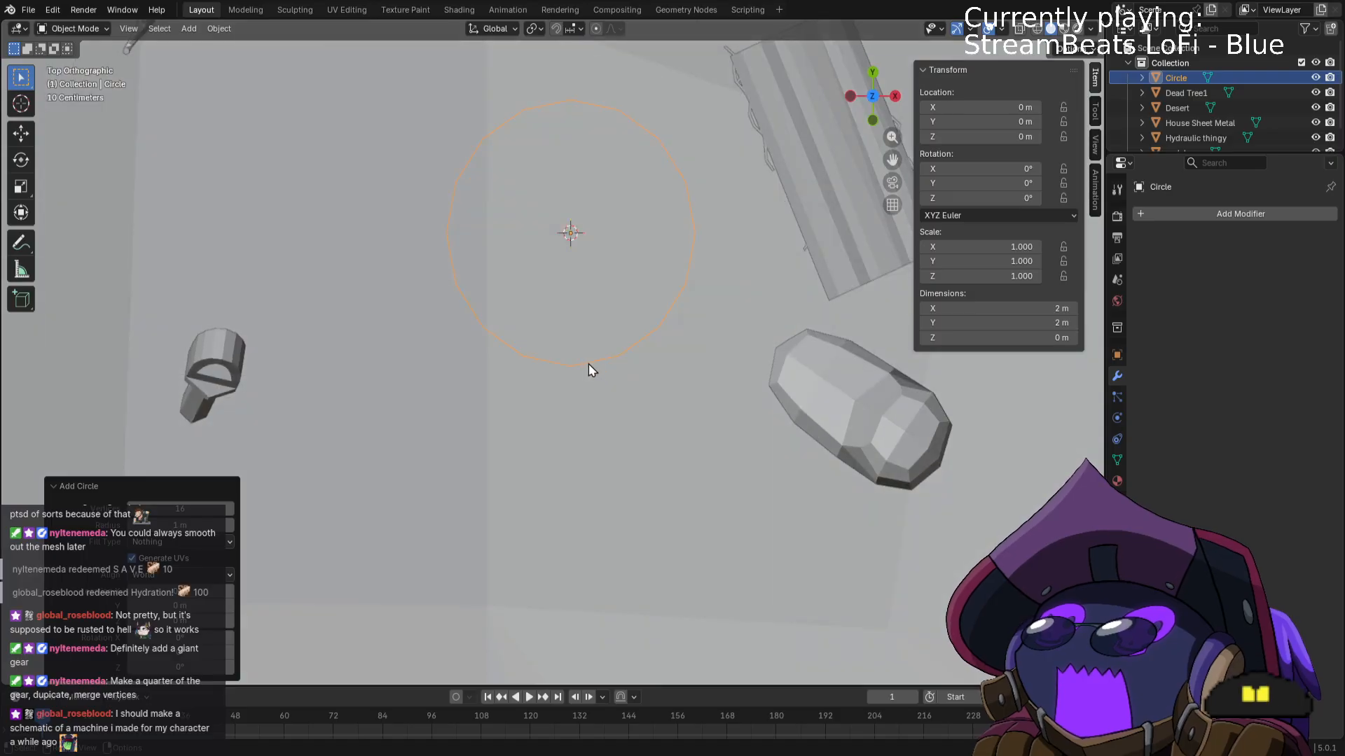
scroll(588, 364, up, 3)
shift+middle_drag(615, 114, 591, 386)
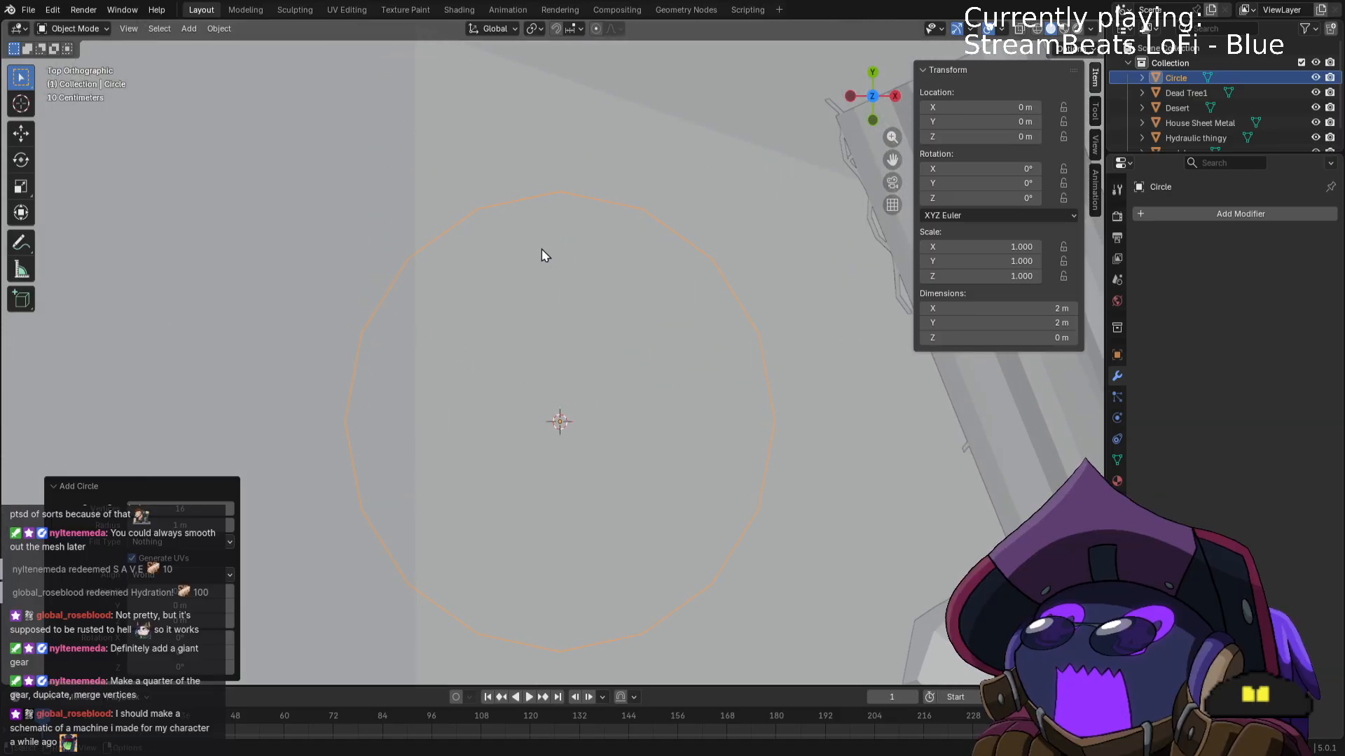
mouse_move(542, 250)
middle_down()
mouse_move(528, 234)
mouse_move(534, 273)
middle_up()
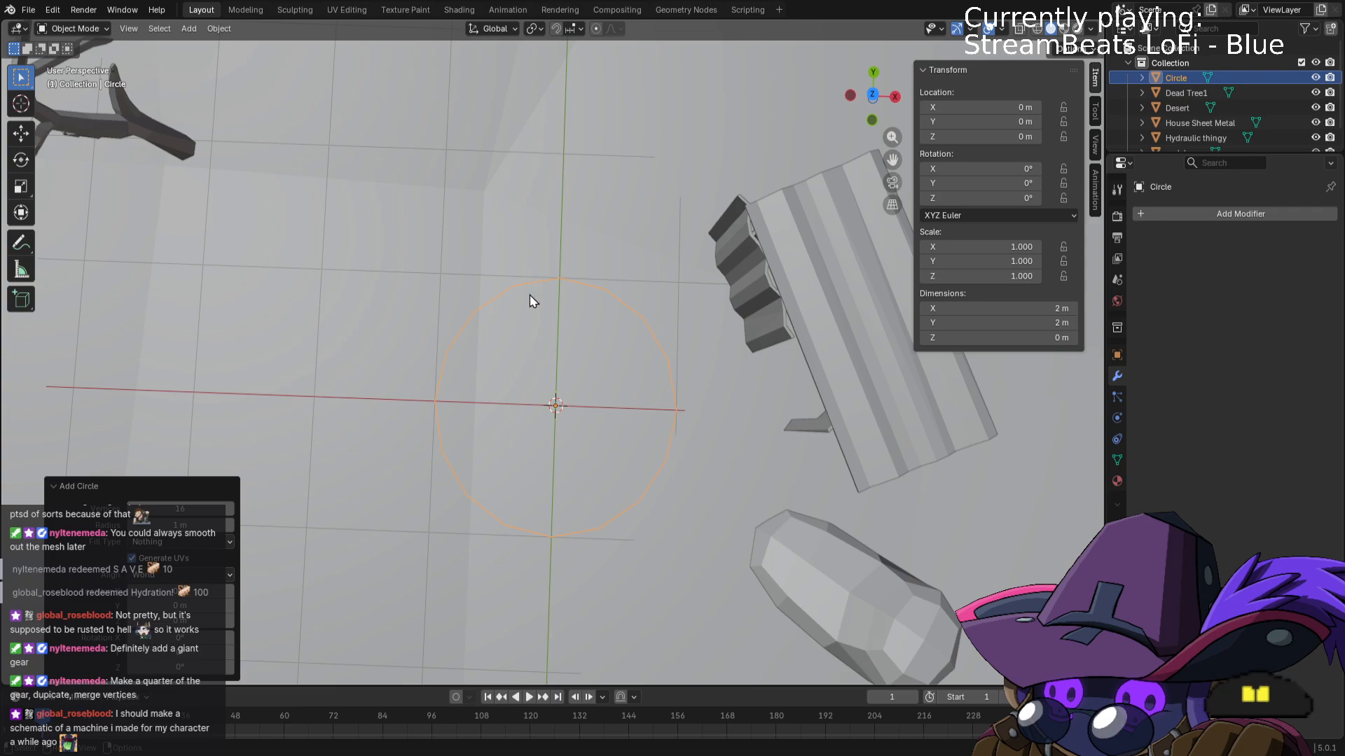
scroll(539, 331, down, 2)
scroll(556, 361, up, 2)
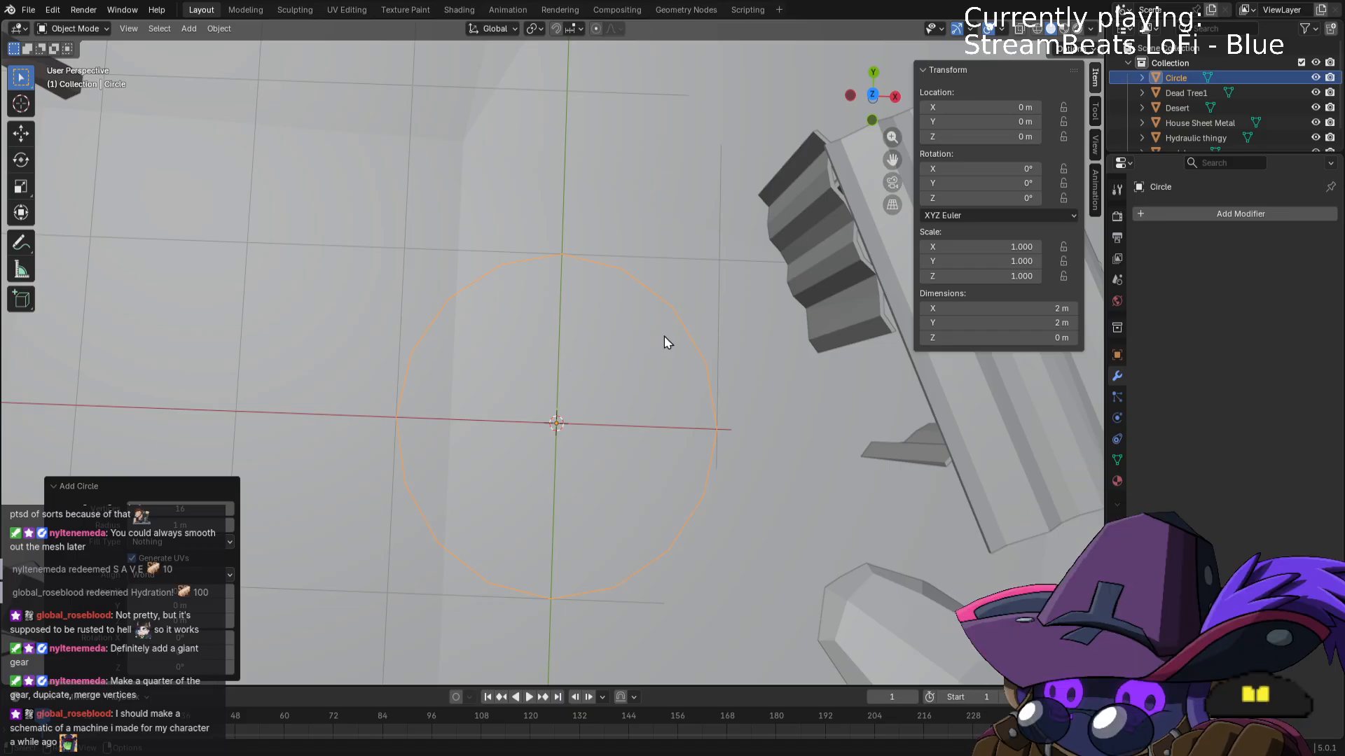
key(Tab)
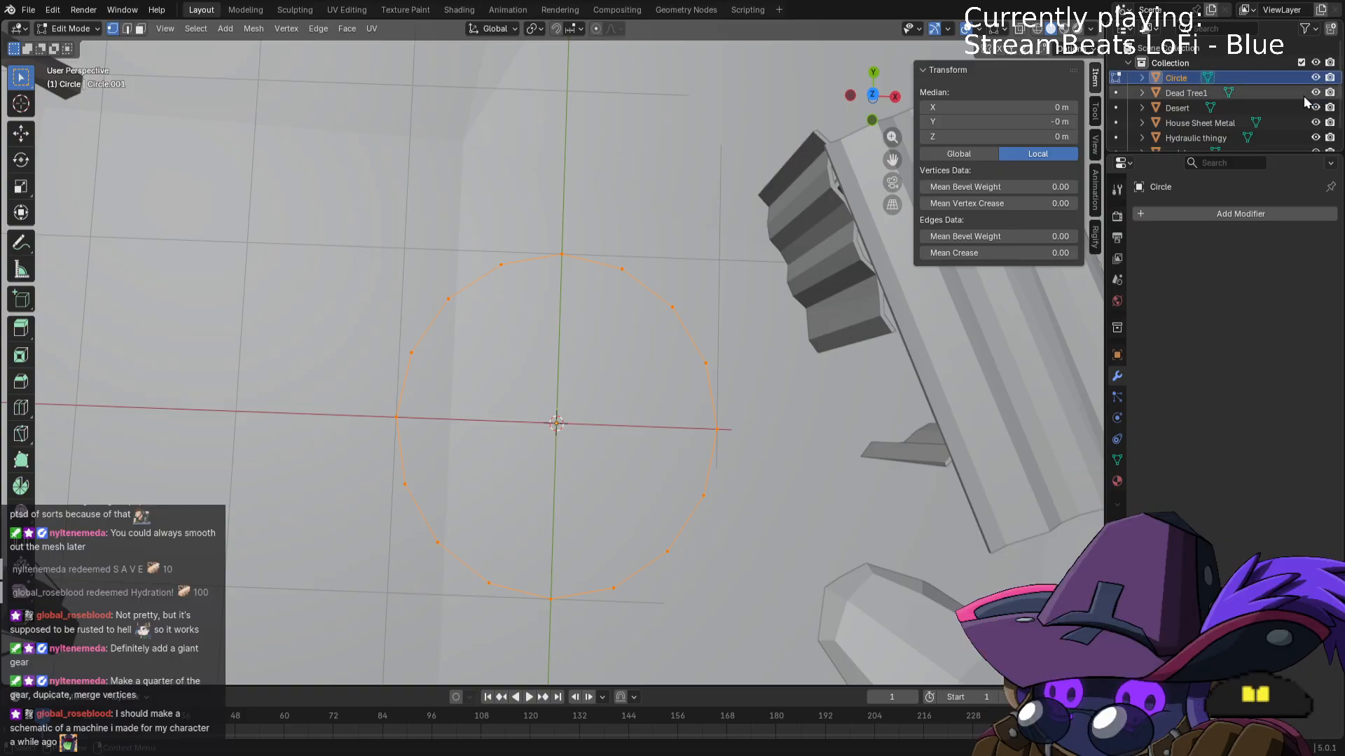
drag(1315, 104, 1317, 144)
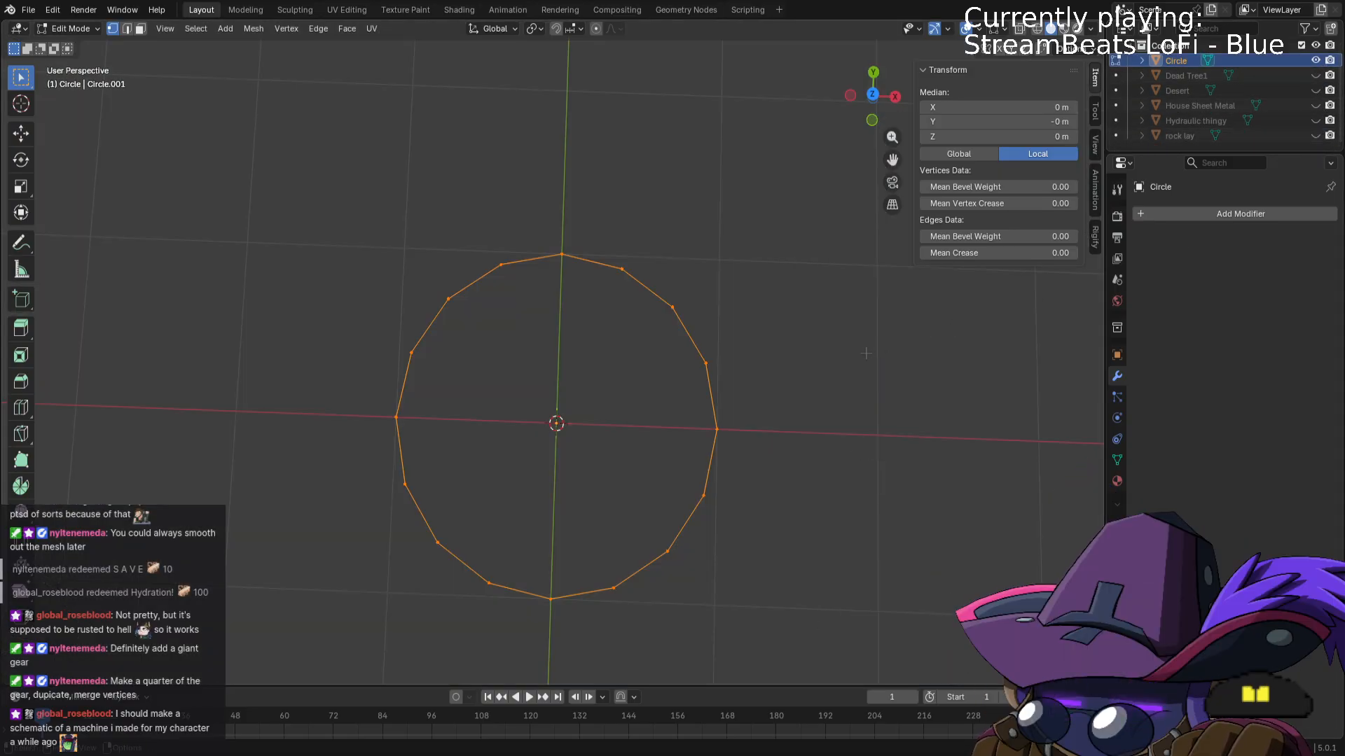
View the circle from the top, switch to face selection mode and select the whole mesh.
key(KP_7)
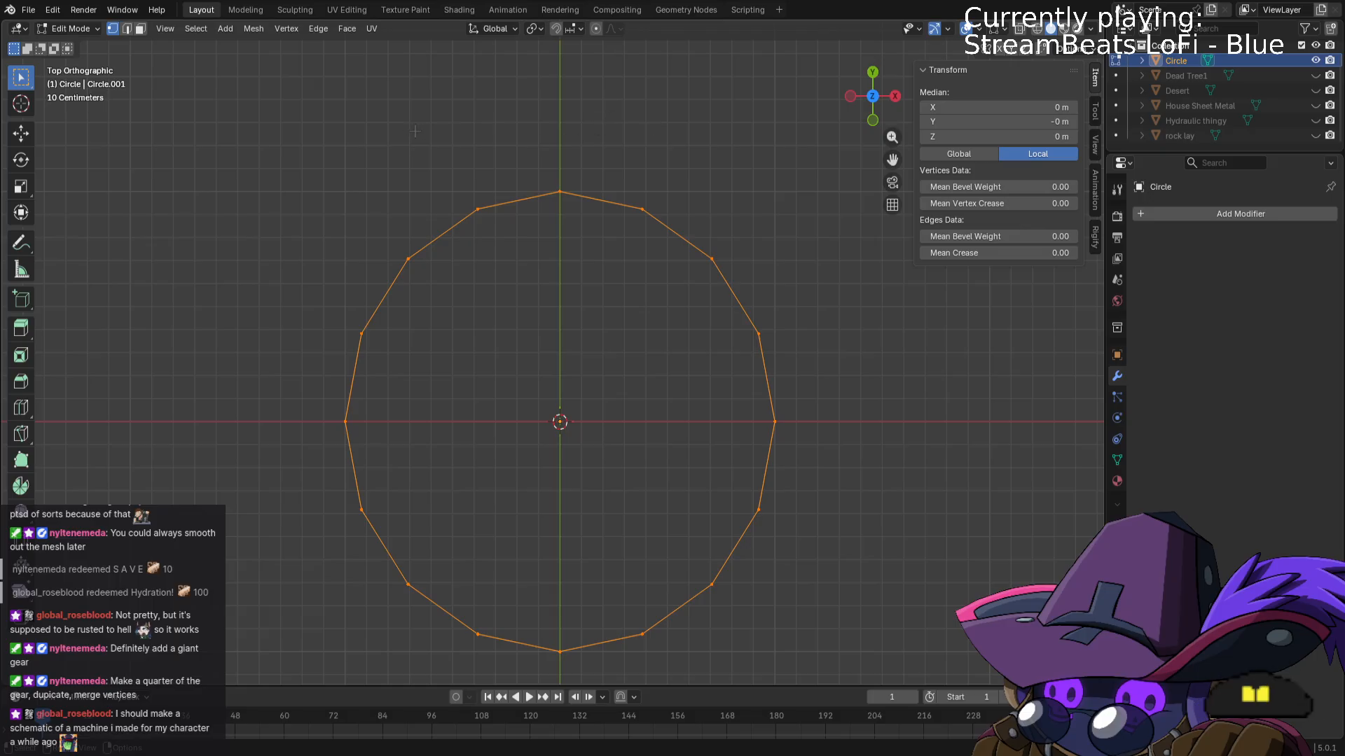
key(3)
key(a)
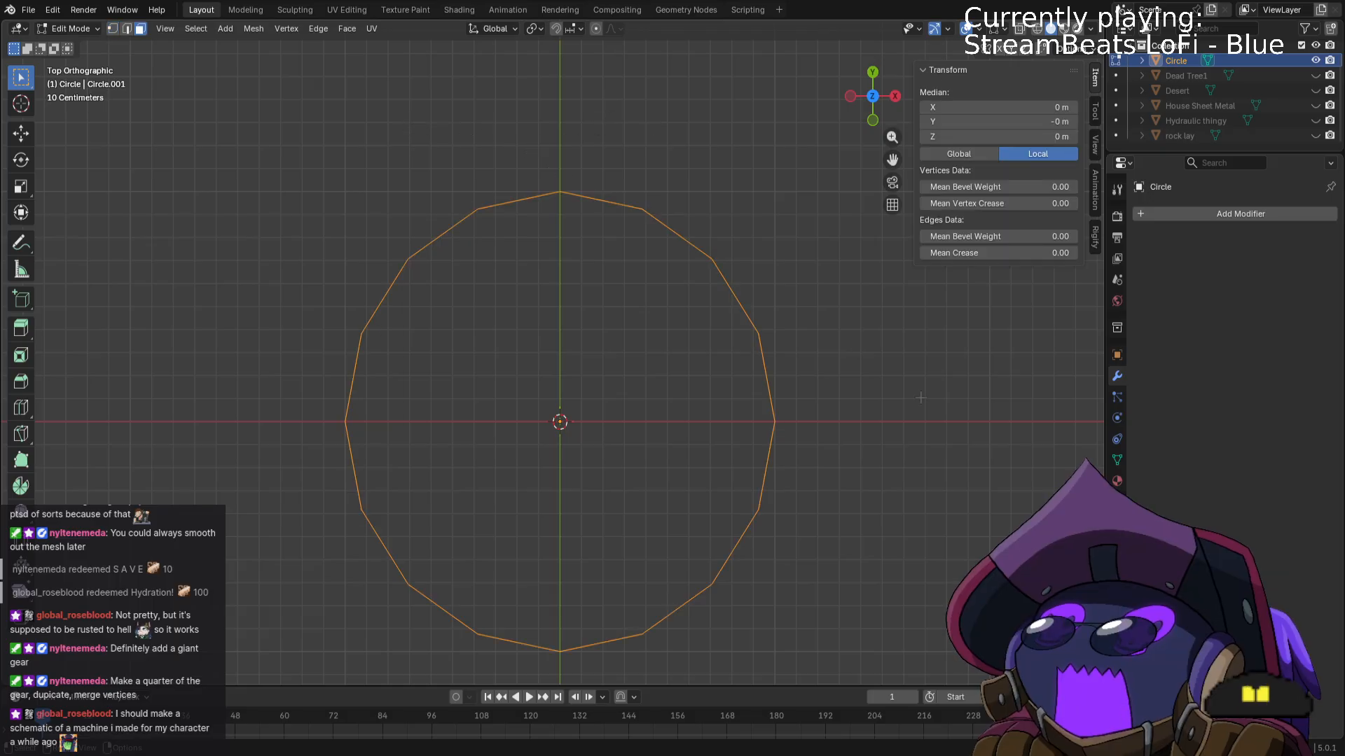
scroll(921, 434, down, 2)
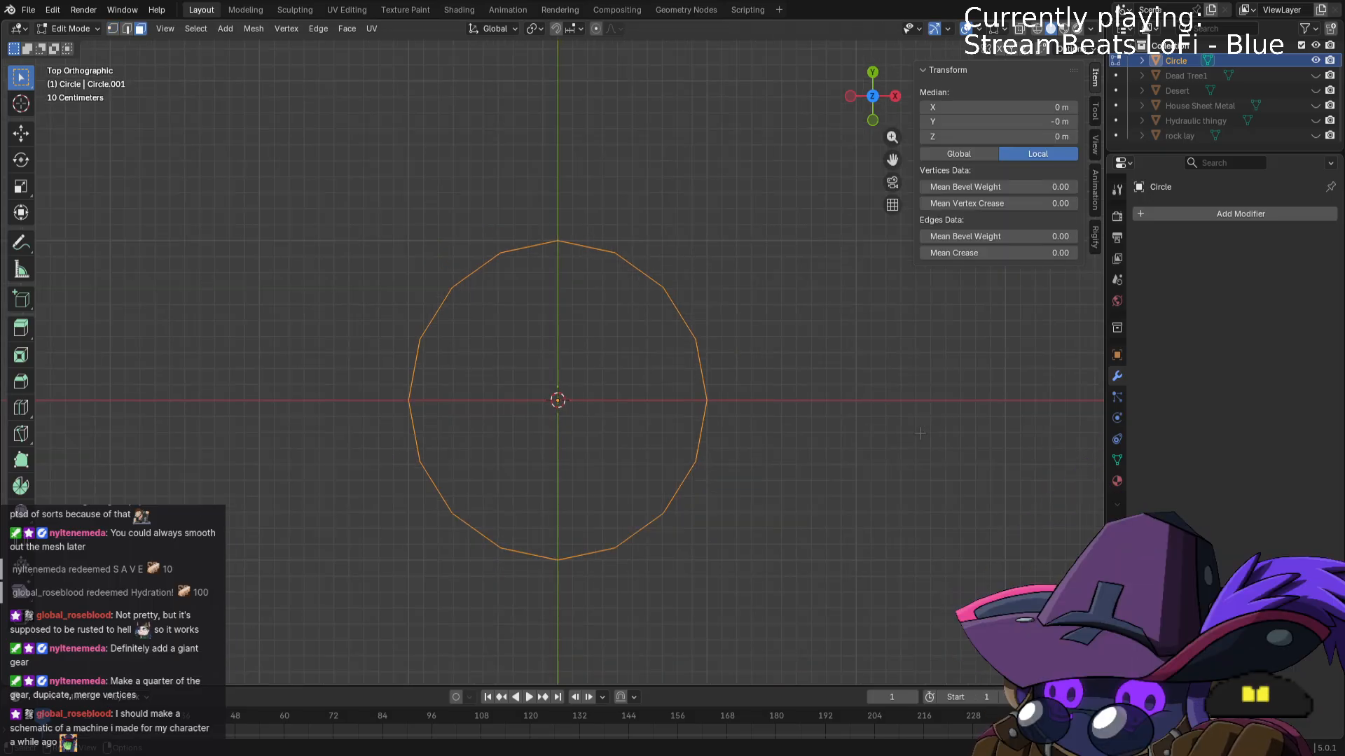
key(g)
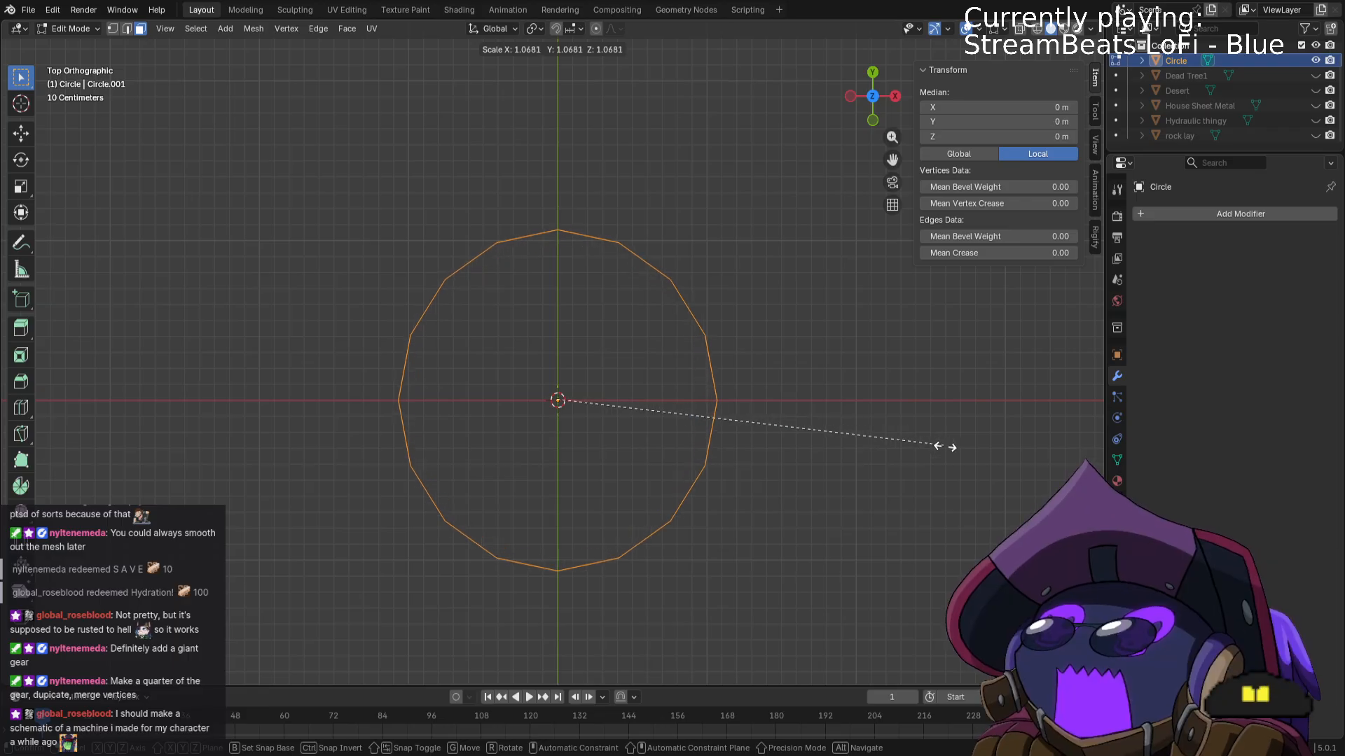
click(947, 445)
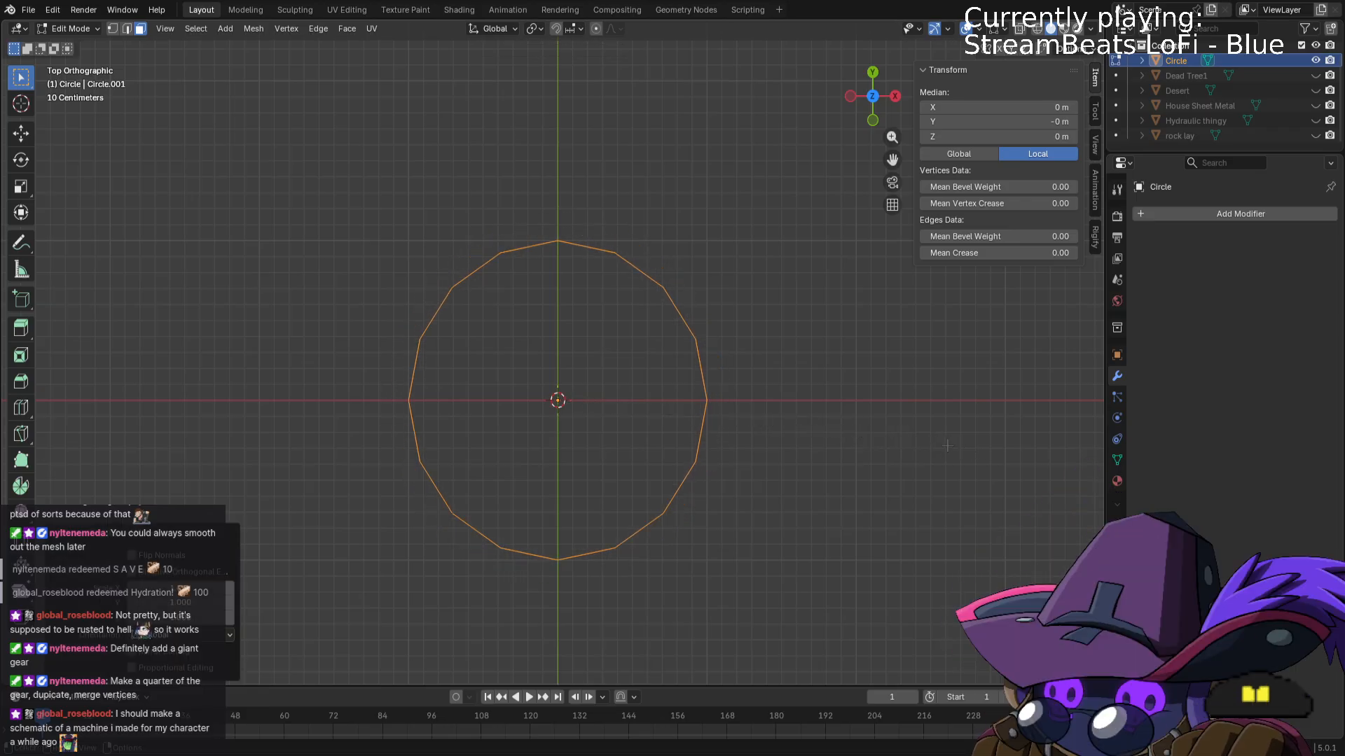
key(g)
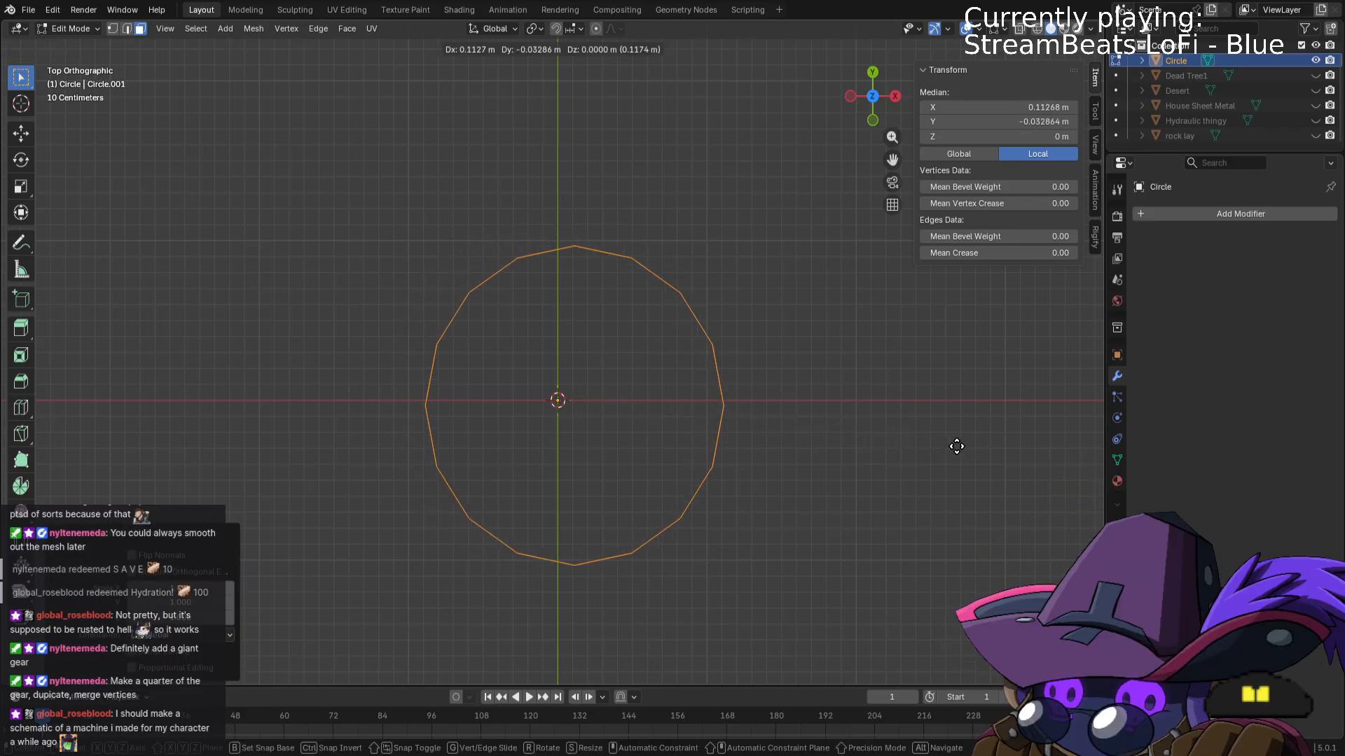
right_click(937, 430)
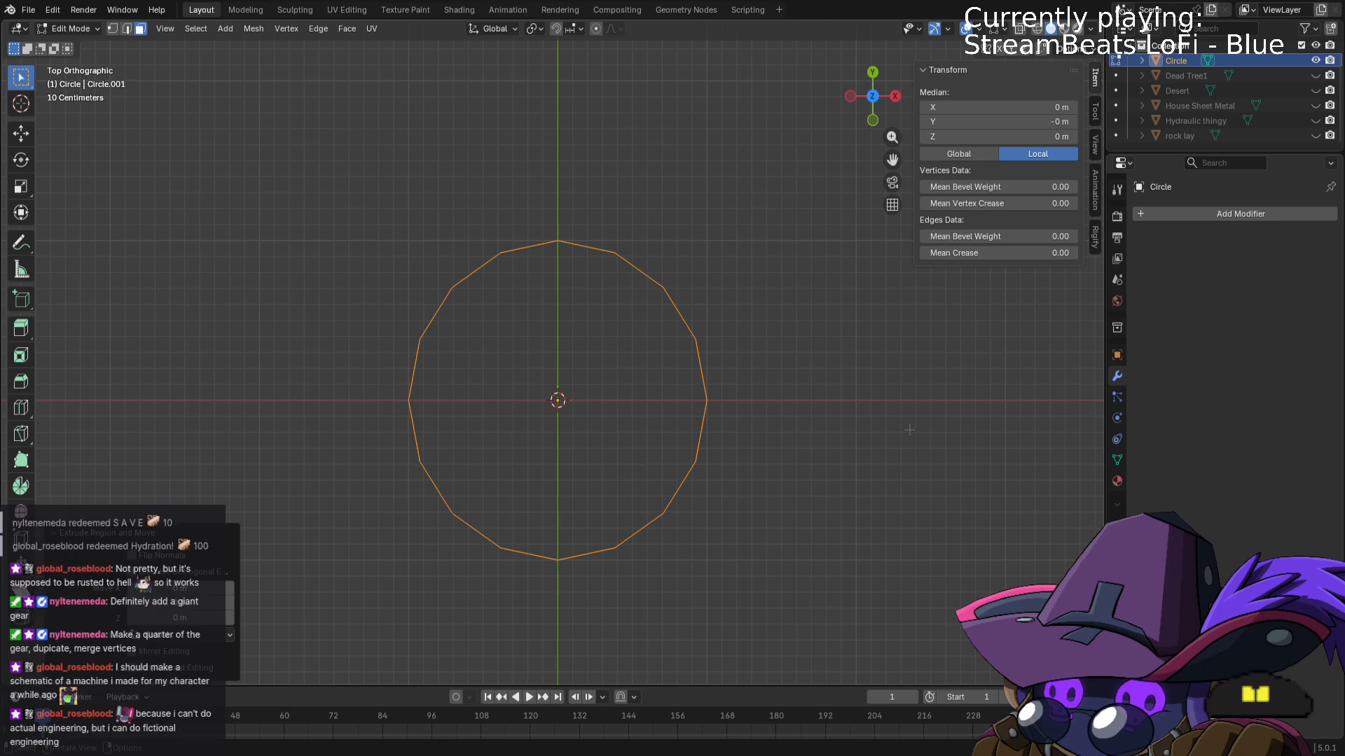
Fill the selected circle outline with a single face.
scroll(912, 429, down, 1)
scroll(909, 430, up, 2)
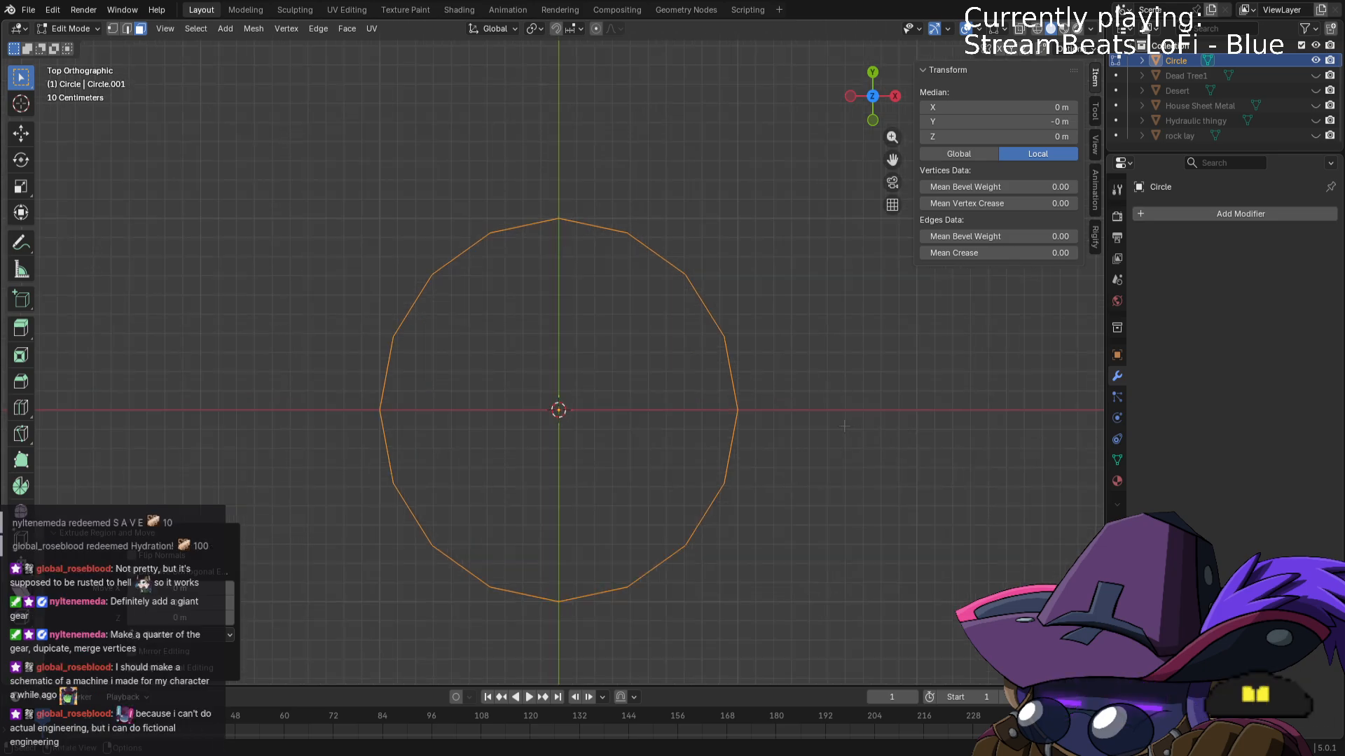
key(f)
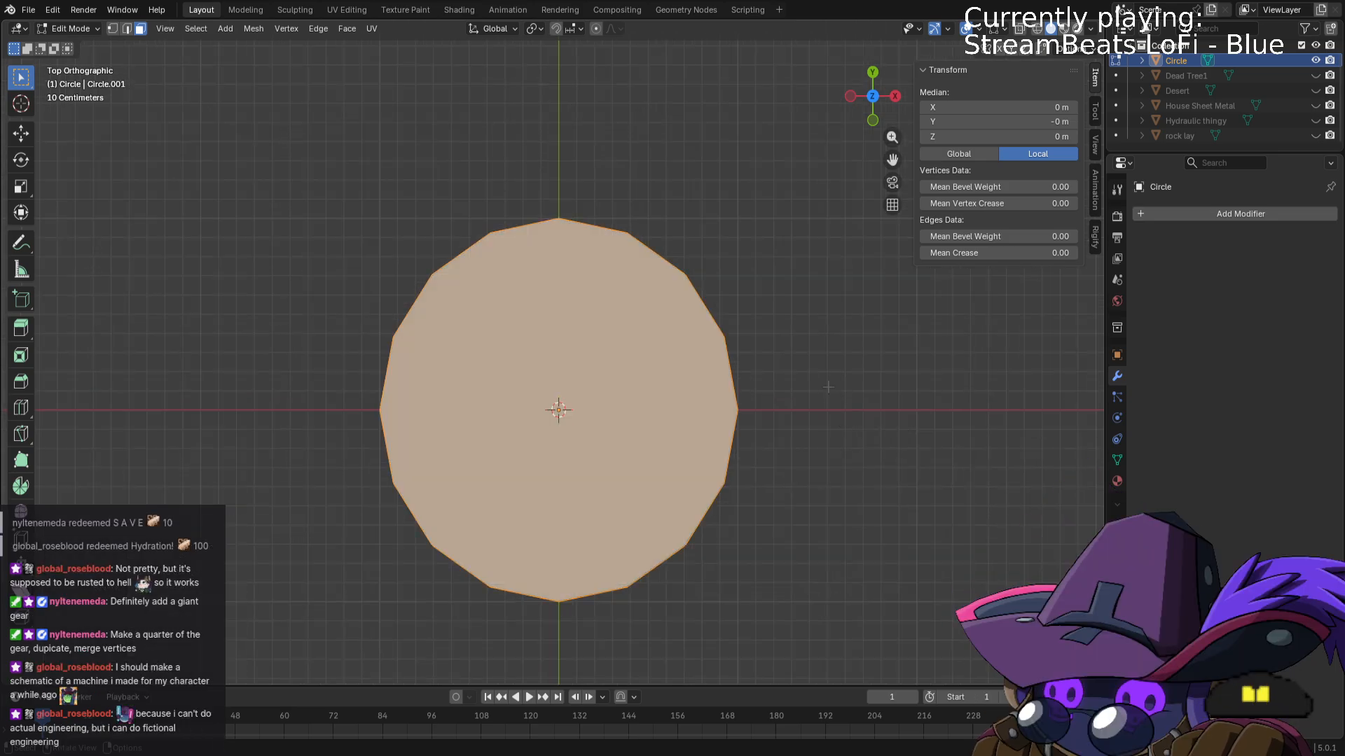
Switch to edge selection and select every second edge around the rim of the filled circle.
scroll(596, 241, up, 2)
click(126, 28)
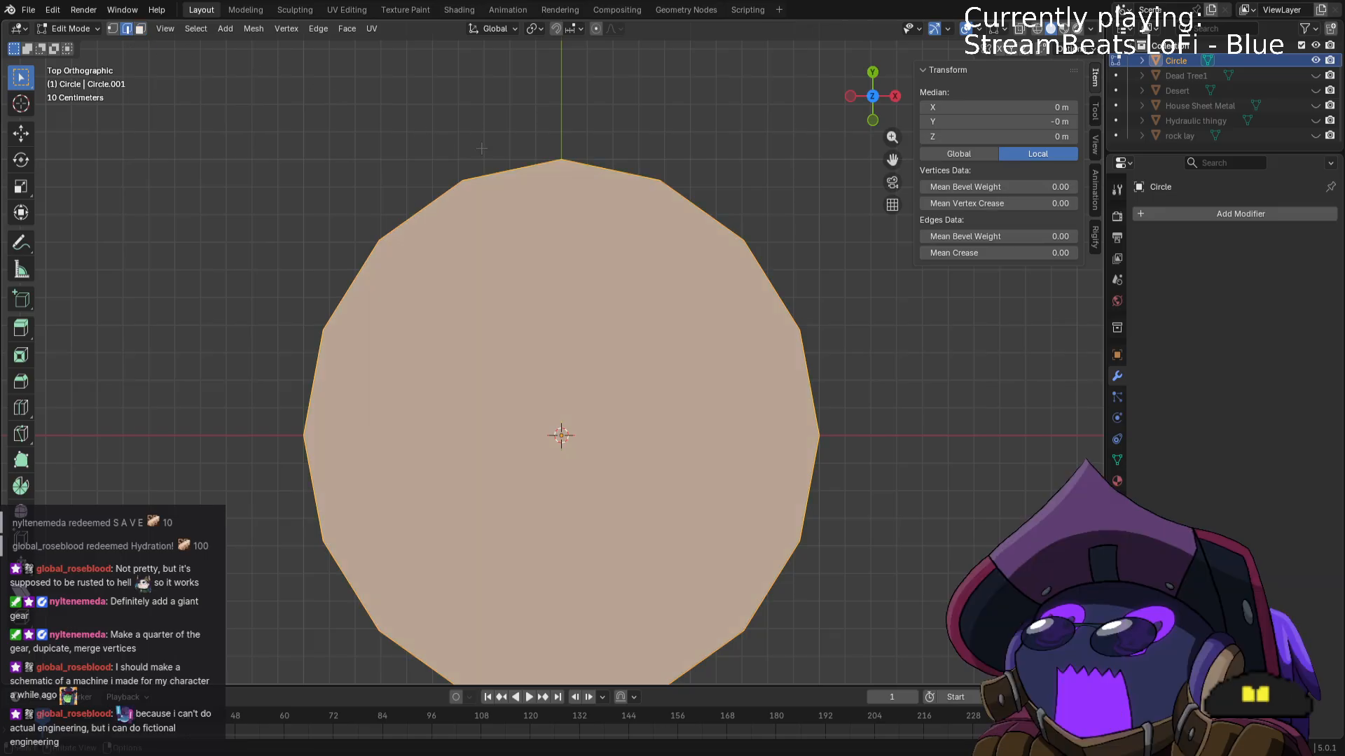
click(512, 170)
shift+click(701, 210)
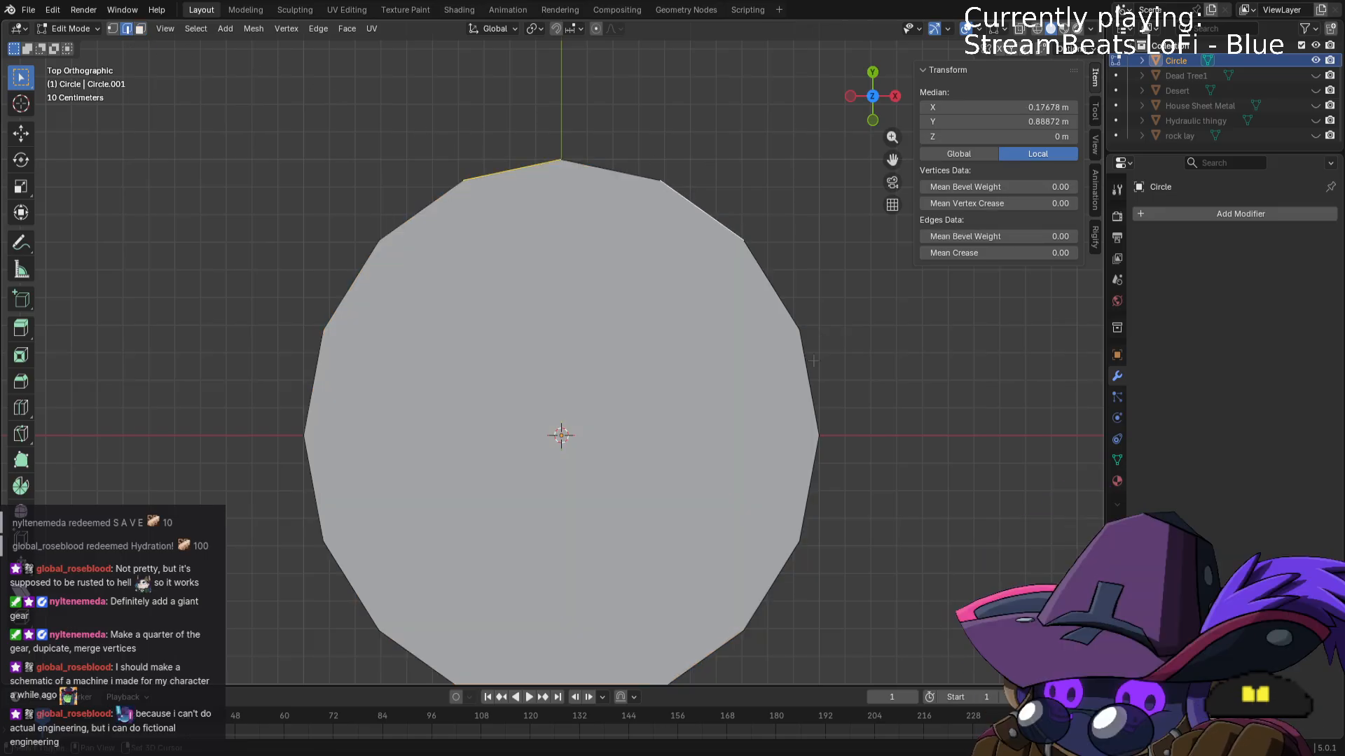
shift+click(810, 382)
shift+click(786, 576)
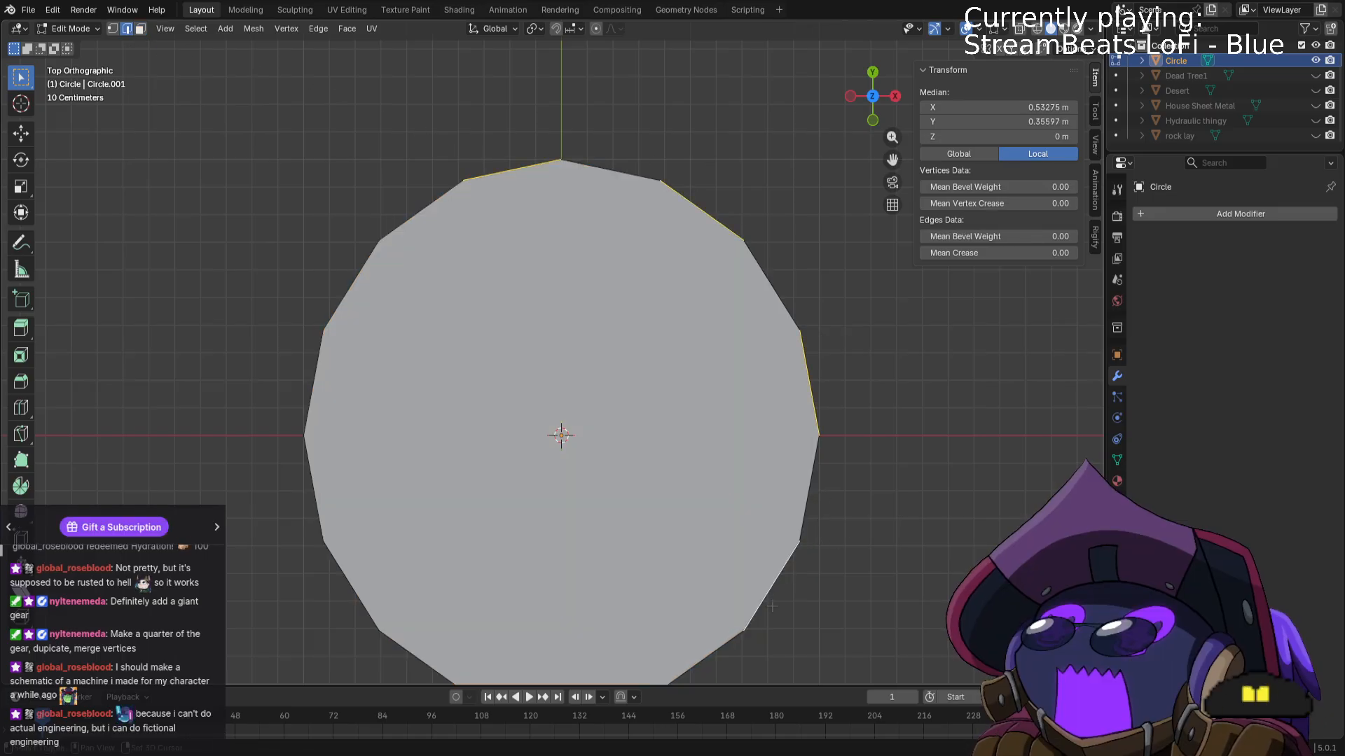
shift+middle_drag(778, 582, 810, 496)
shift+click(650, 618)
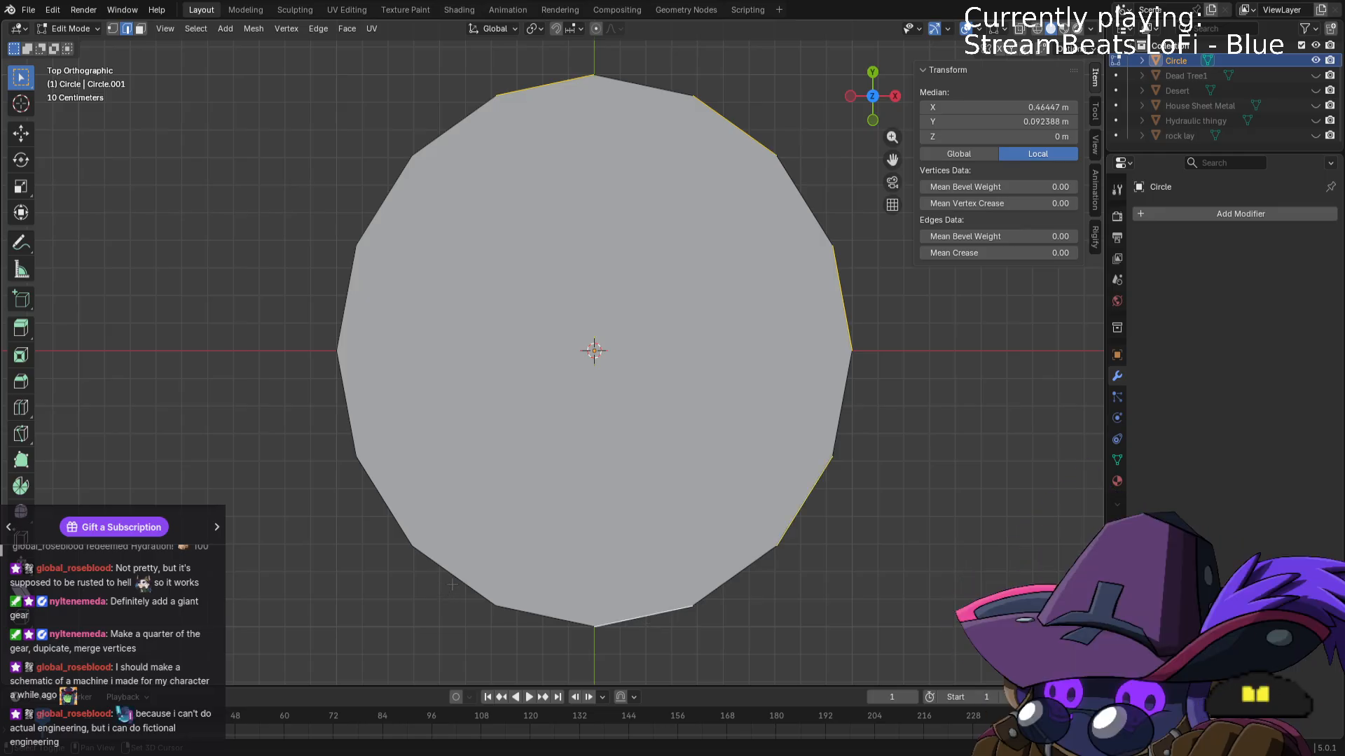
shift+click(454, 576)
shift+click(381, 196)
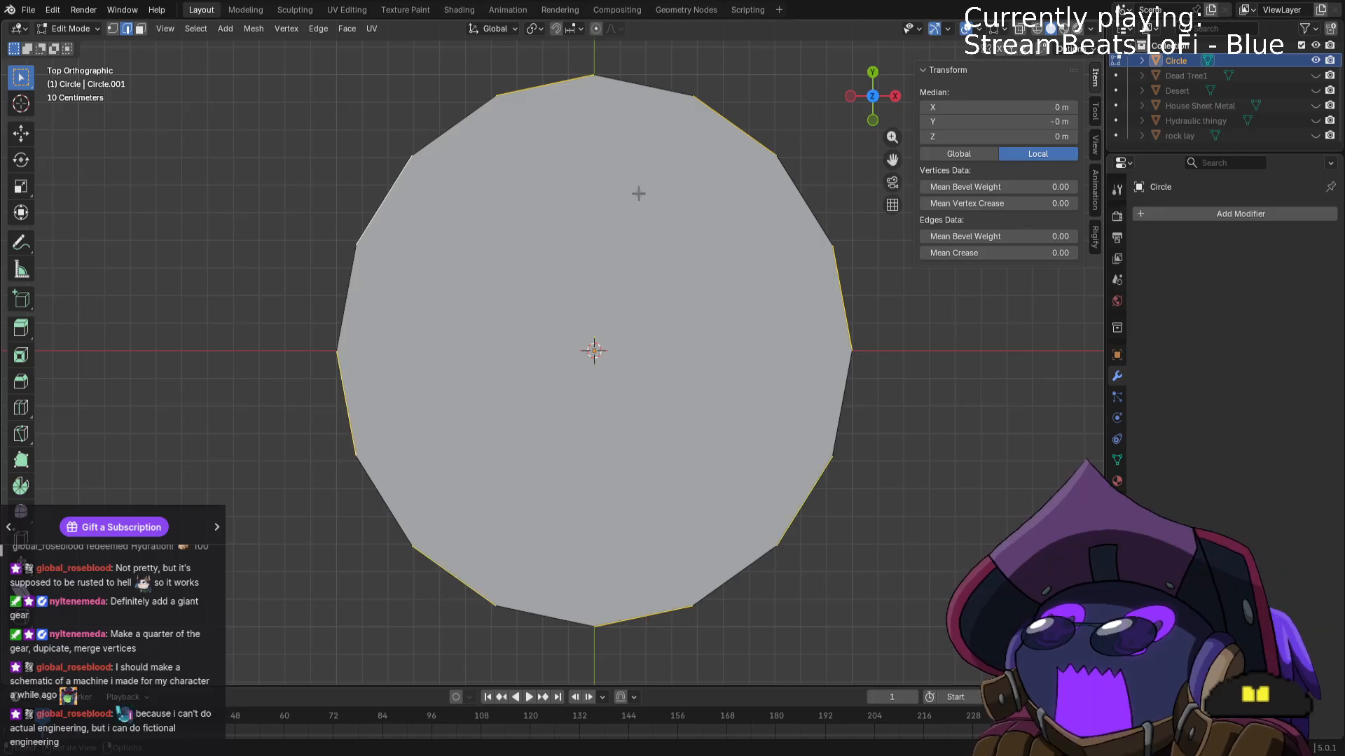
Extrude the eight selected rim edges and scale them outward by about 1.27 to form gear teeth.
scroll(639, 192, down, 2)
shift+middle_drag(765, 210, 730, 288)
key(g)
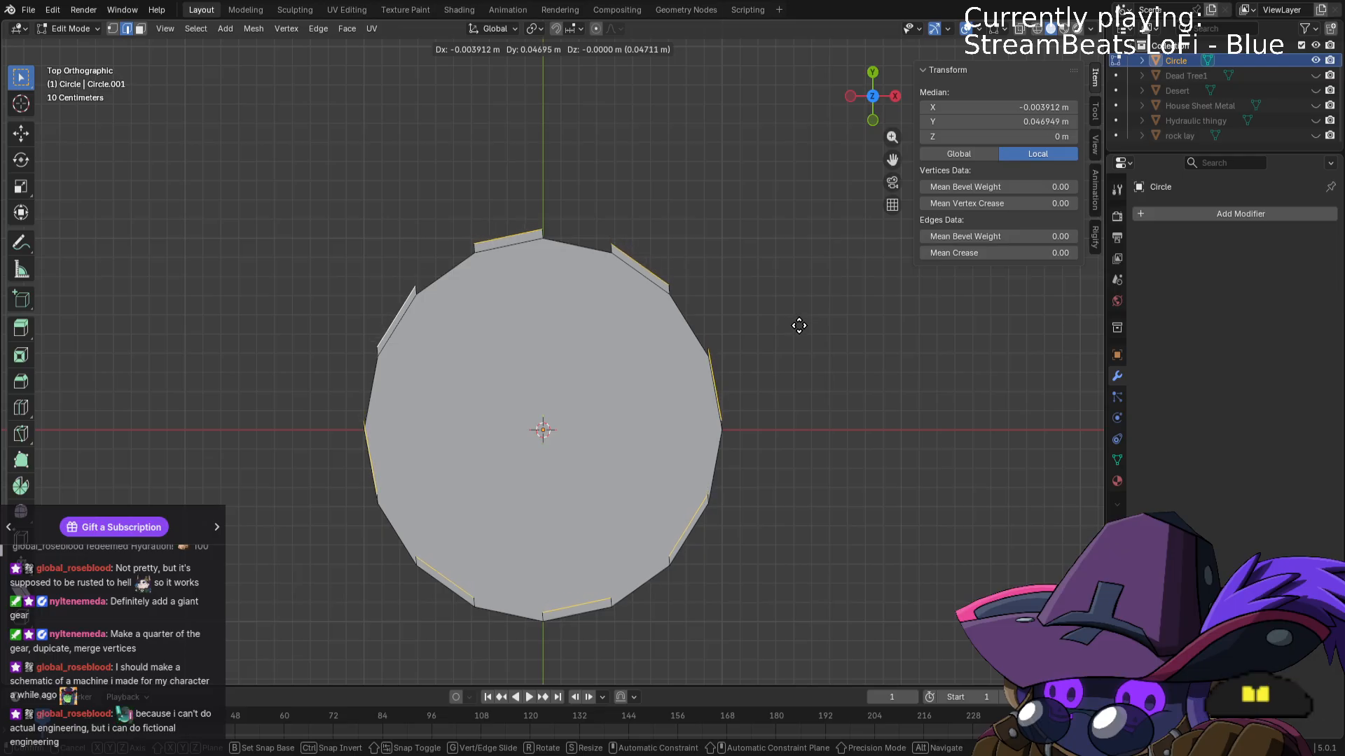
key(s)
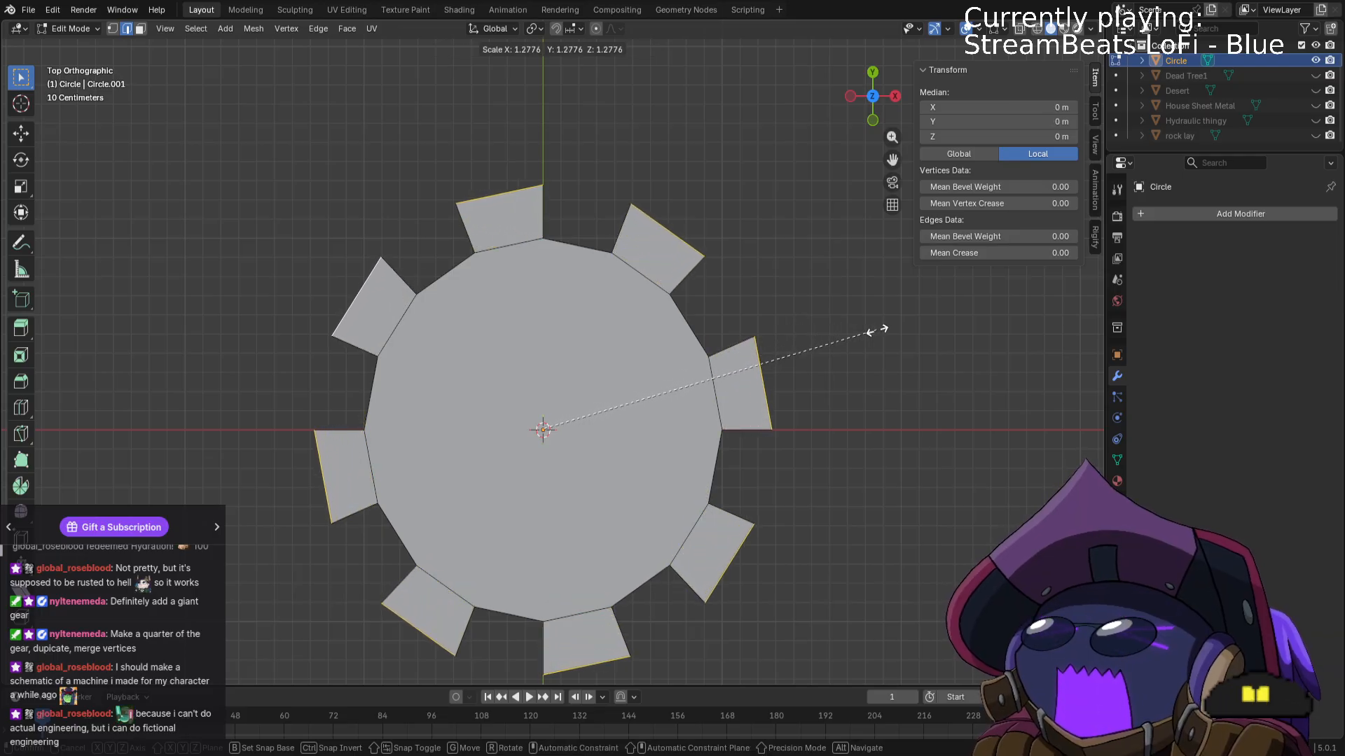
click(873, 330)
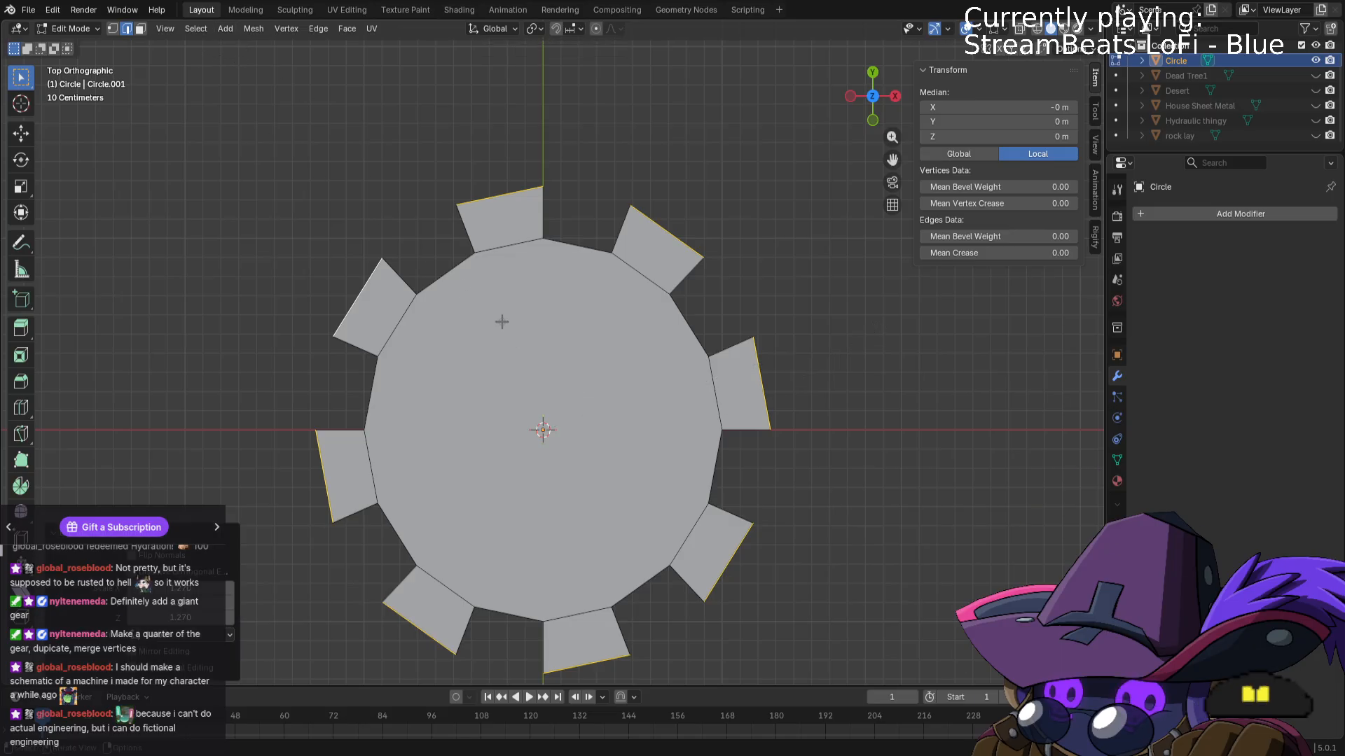
Select the central disc face in face selection mode and apply Poke Faces to it.
key(3)
click(556, 377)
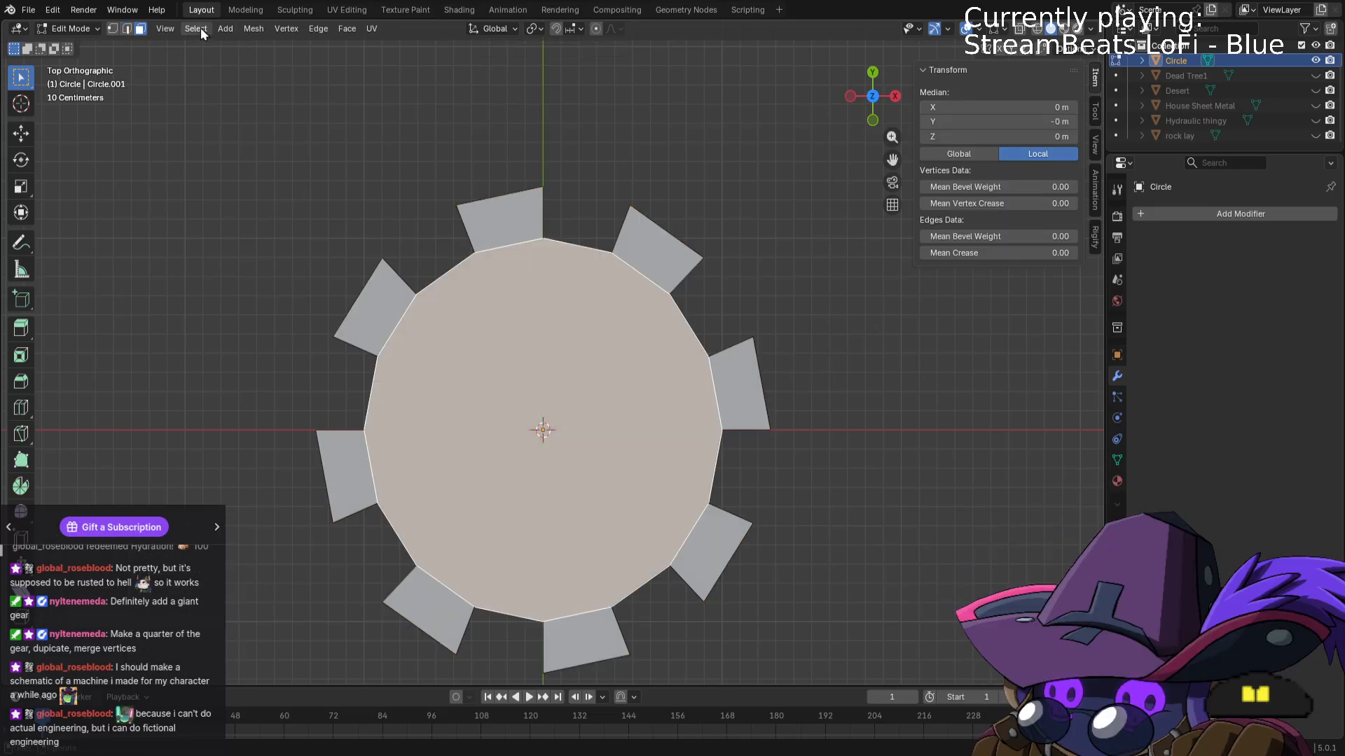
click(243, 28)
mouse_move(335, 28)
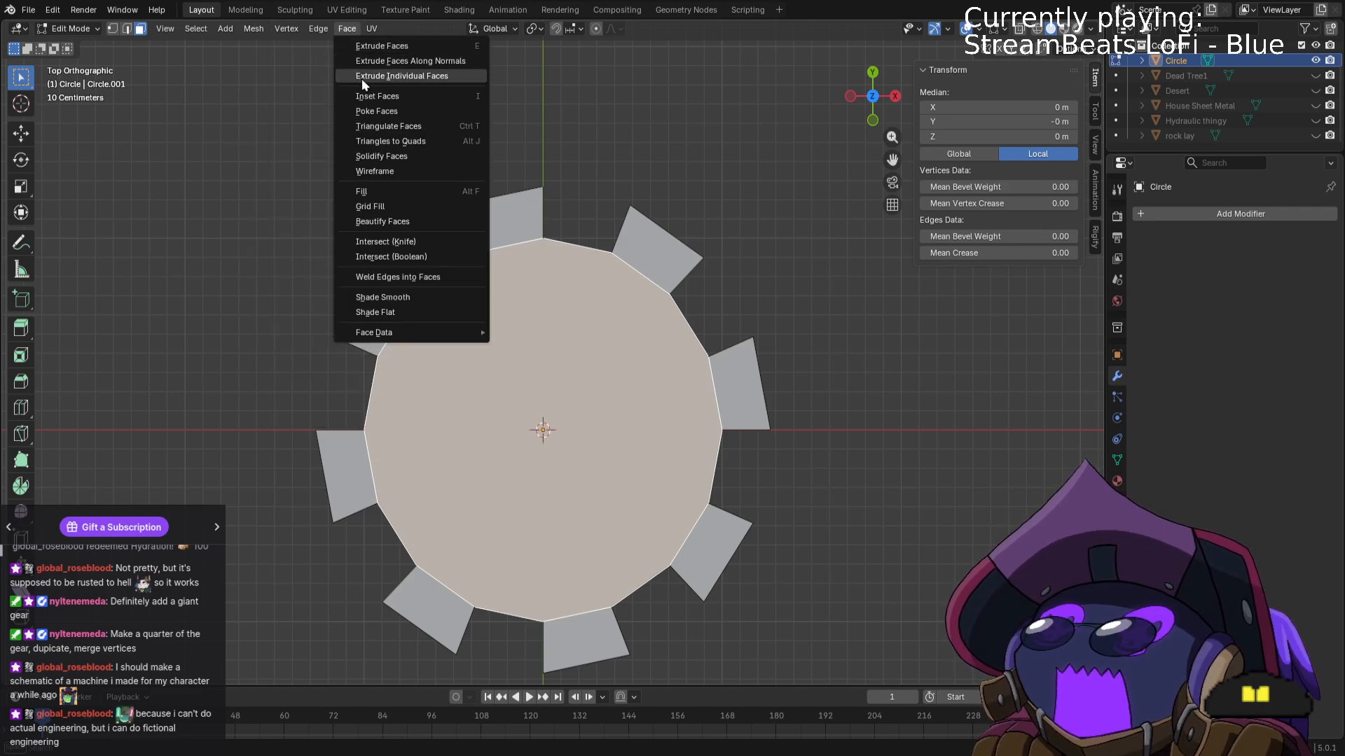
click(381, 115)
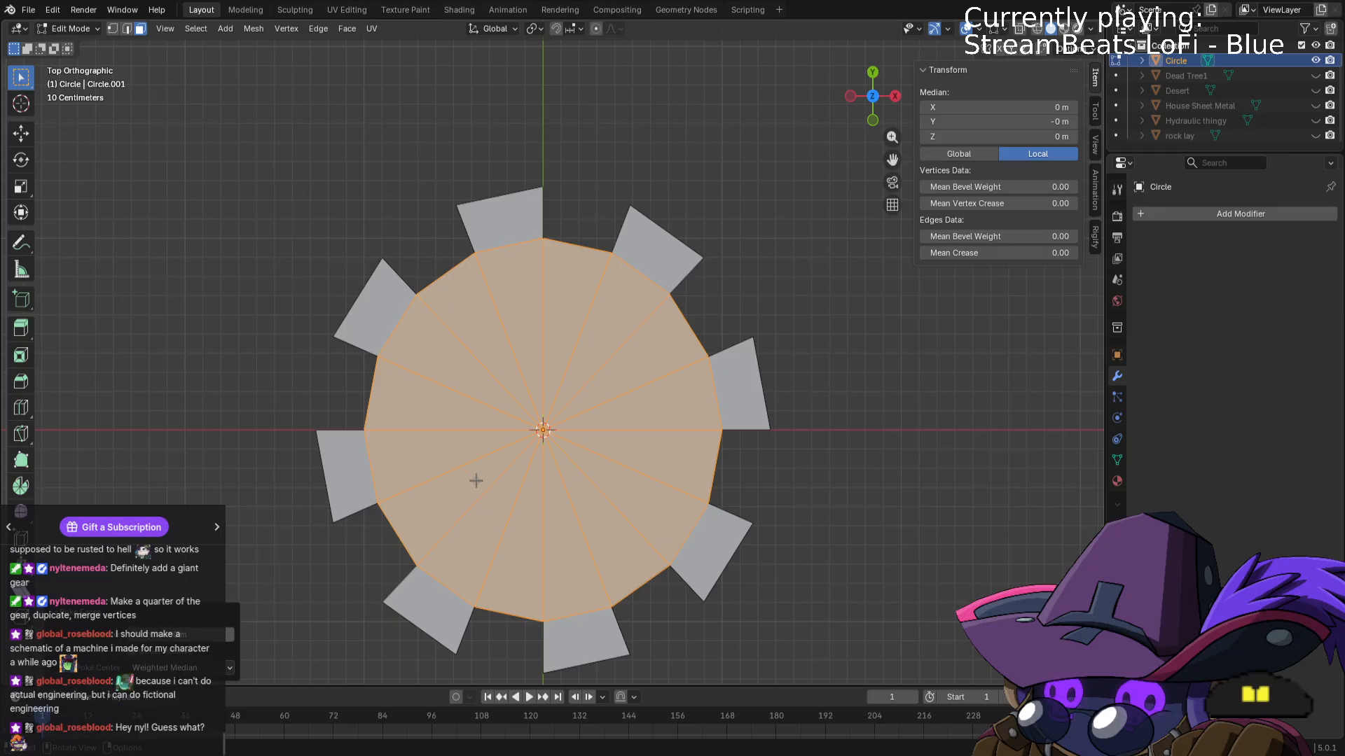
Try a bevel on the poked disc faces, cancel it, and scale those faces by about 1.008.
key(ctrl+b)
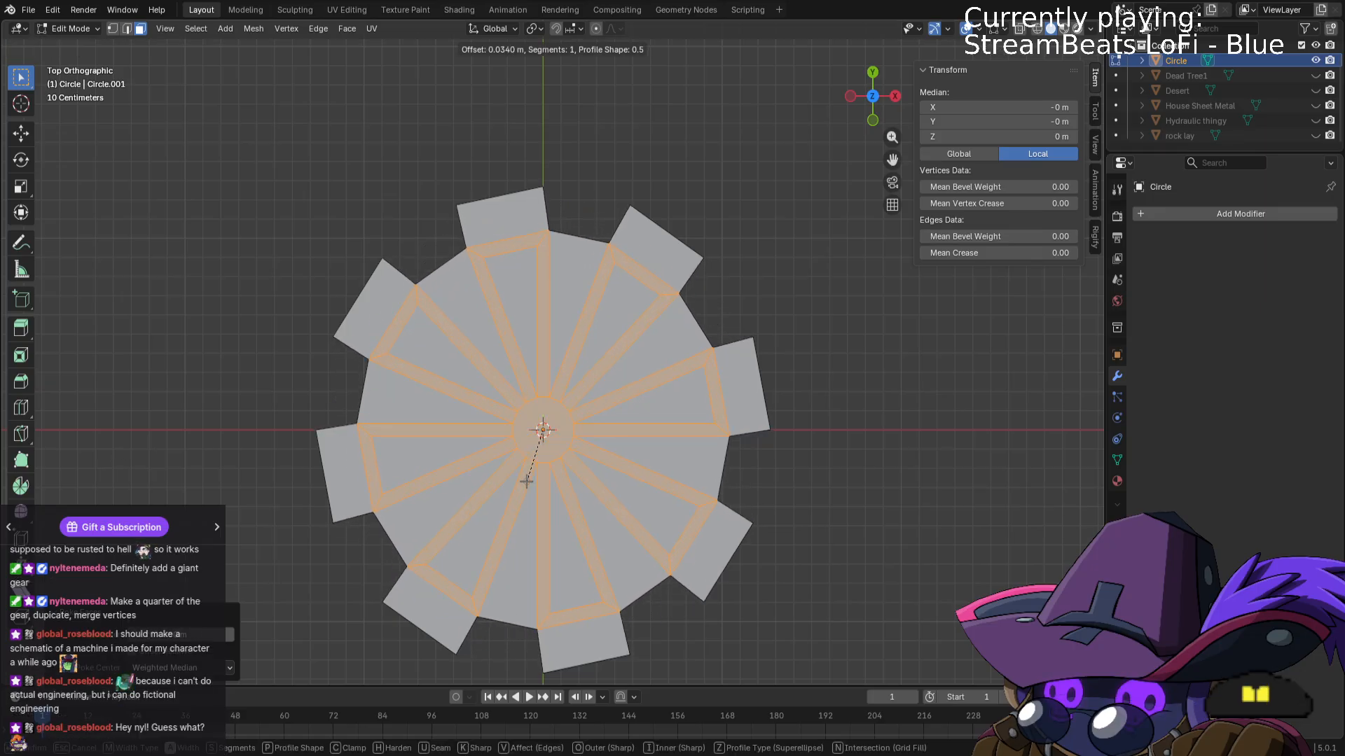
key(Escape)
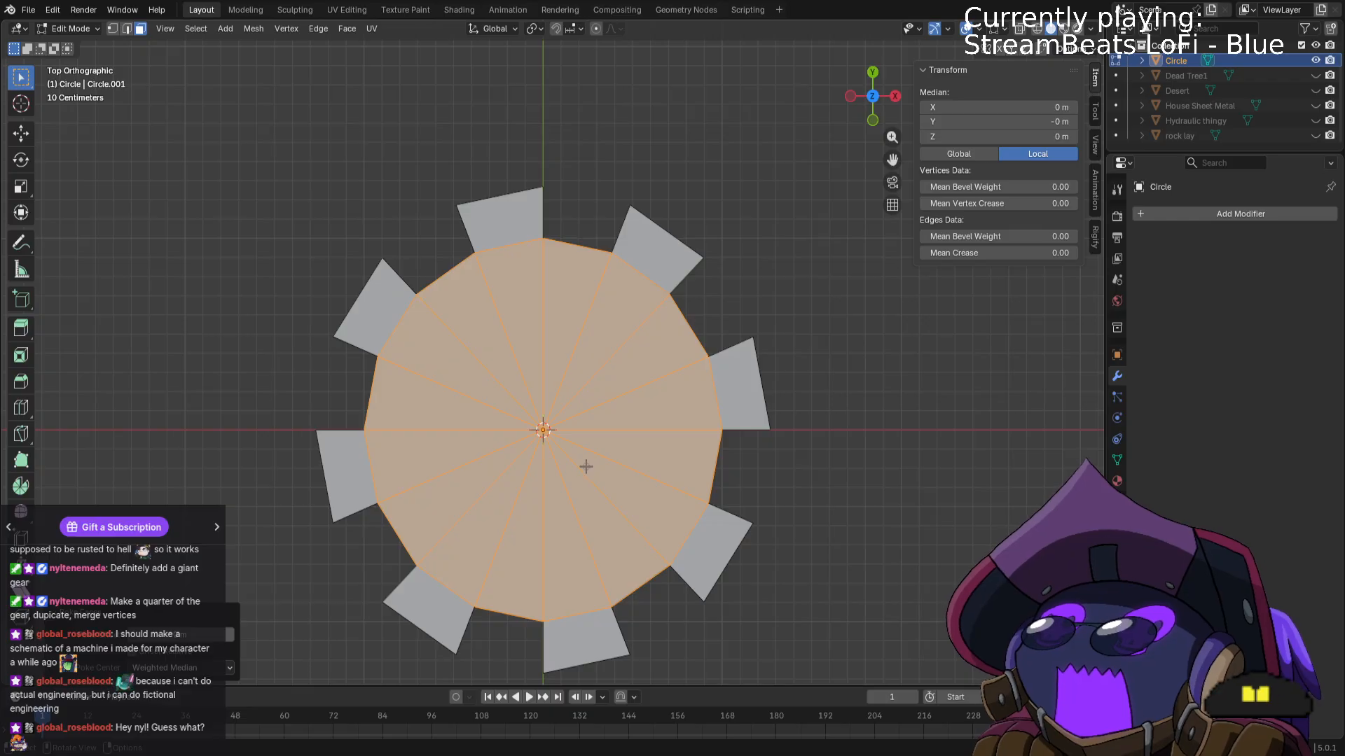
key(s)
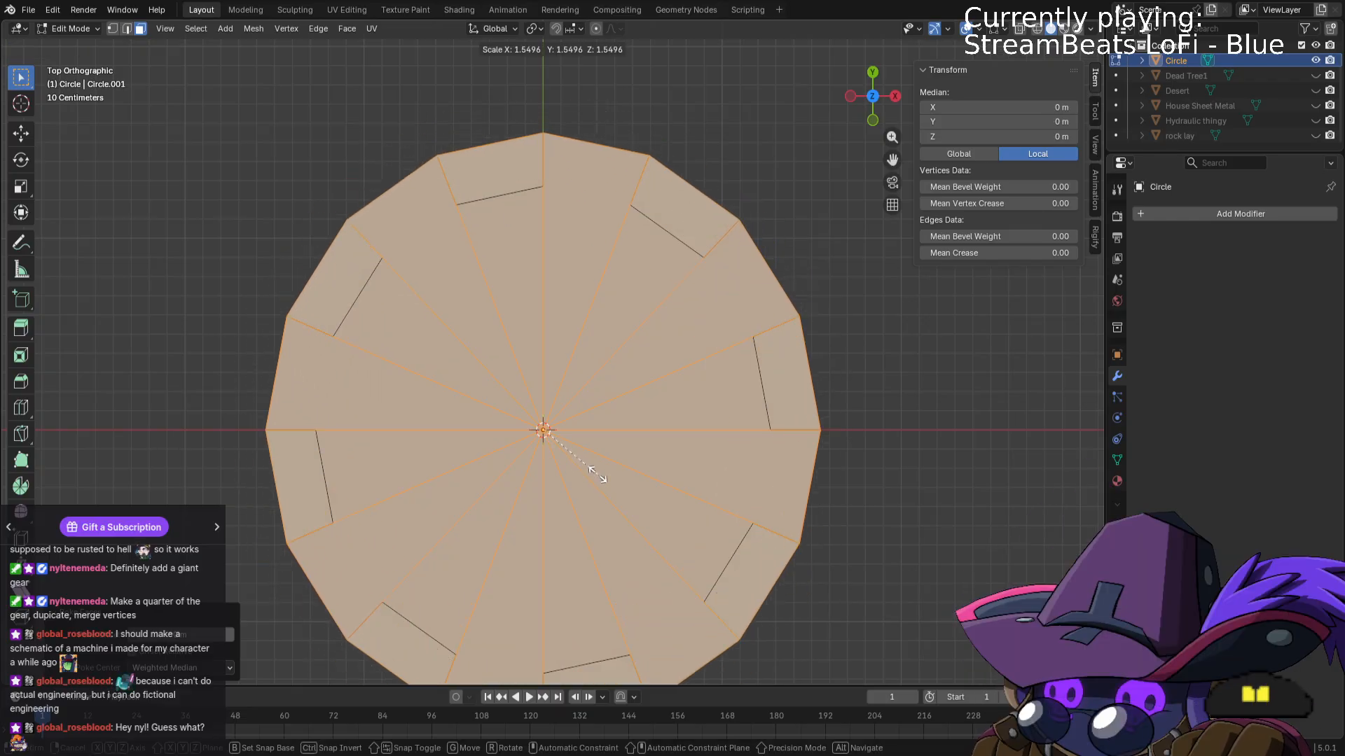
click(576, 460)
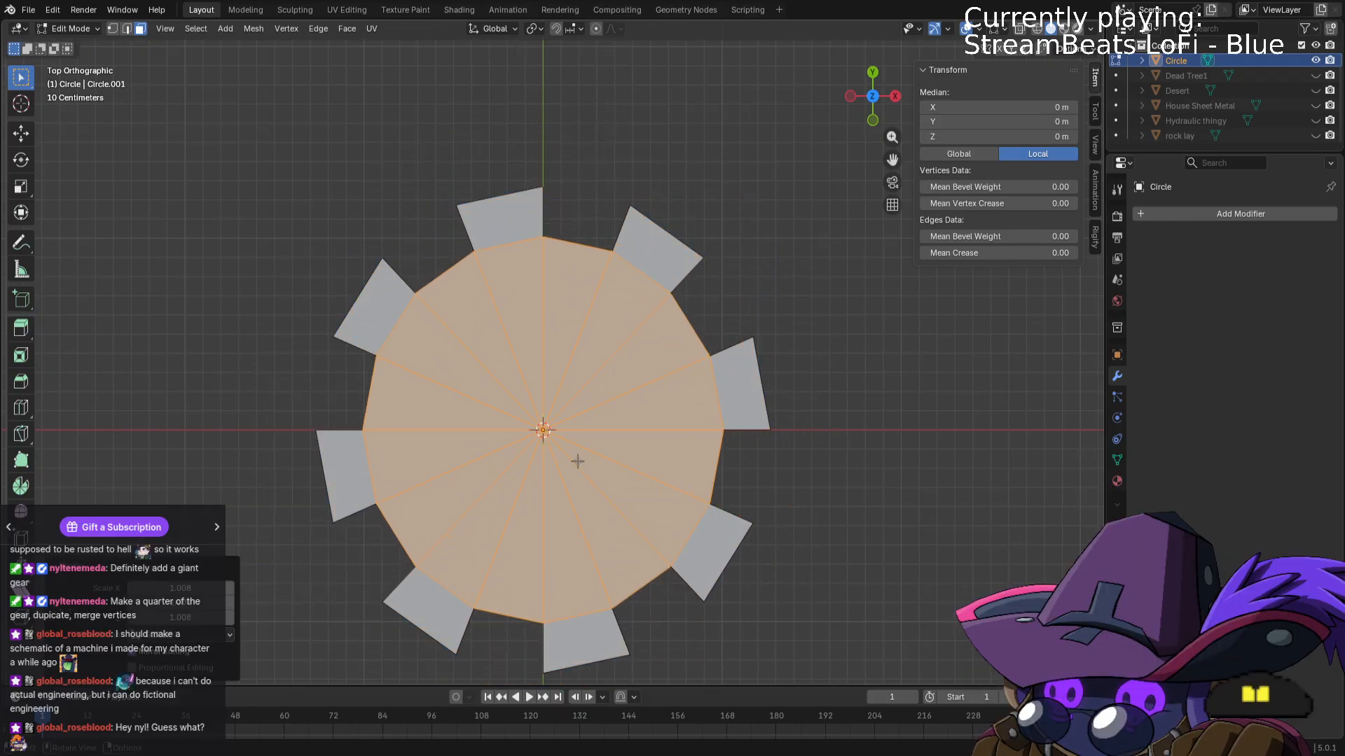
Select the whole gear mesh and extrude it about 0.219 m upward in front view.
middle_drag(577, 459, 801, 401)
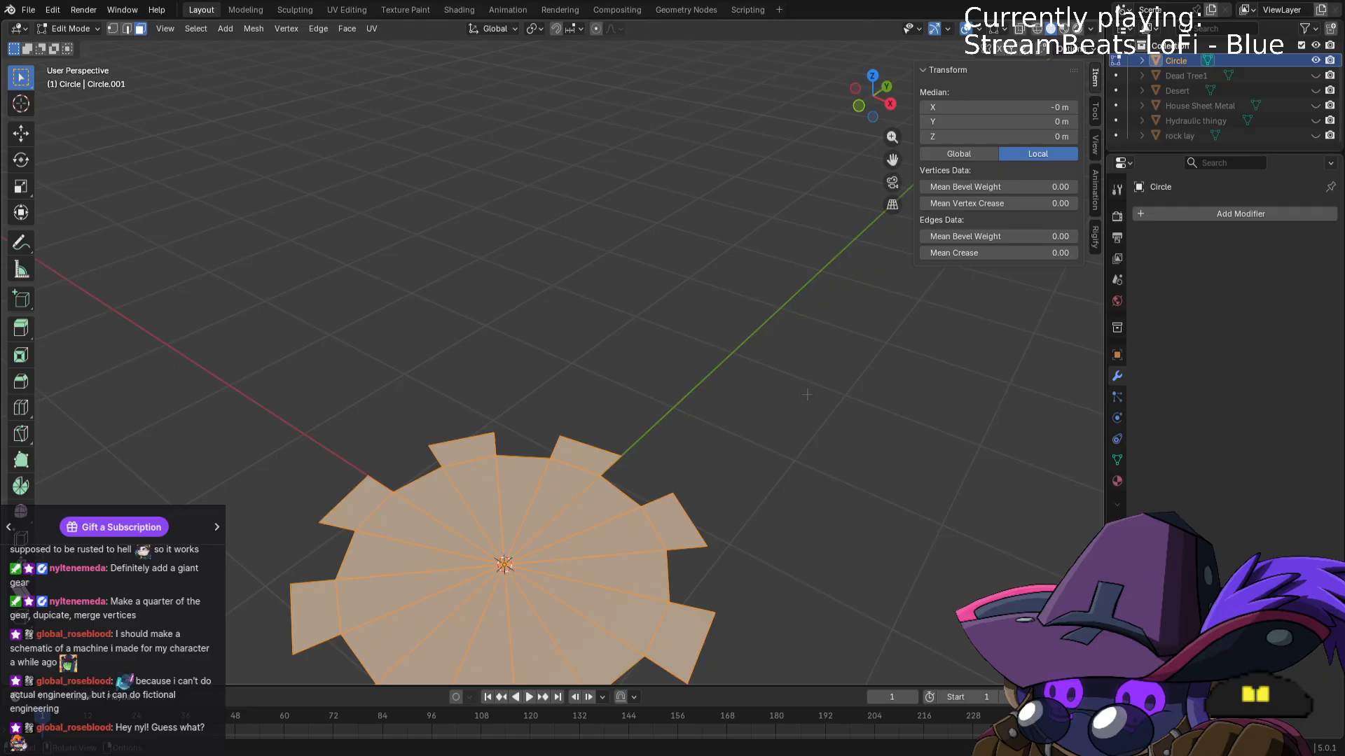
key(KP_1)
key(g)
key(z)
key(z)
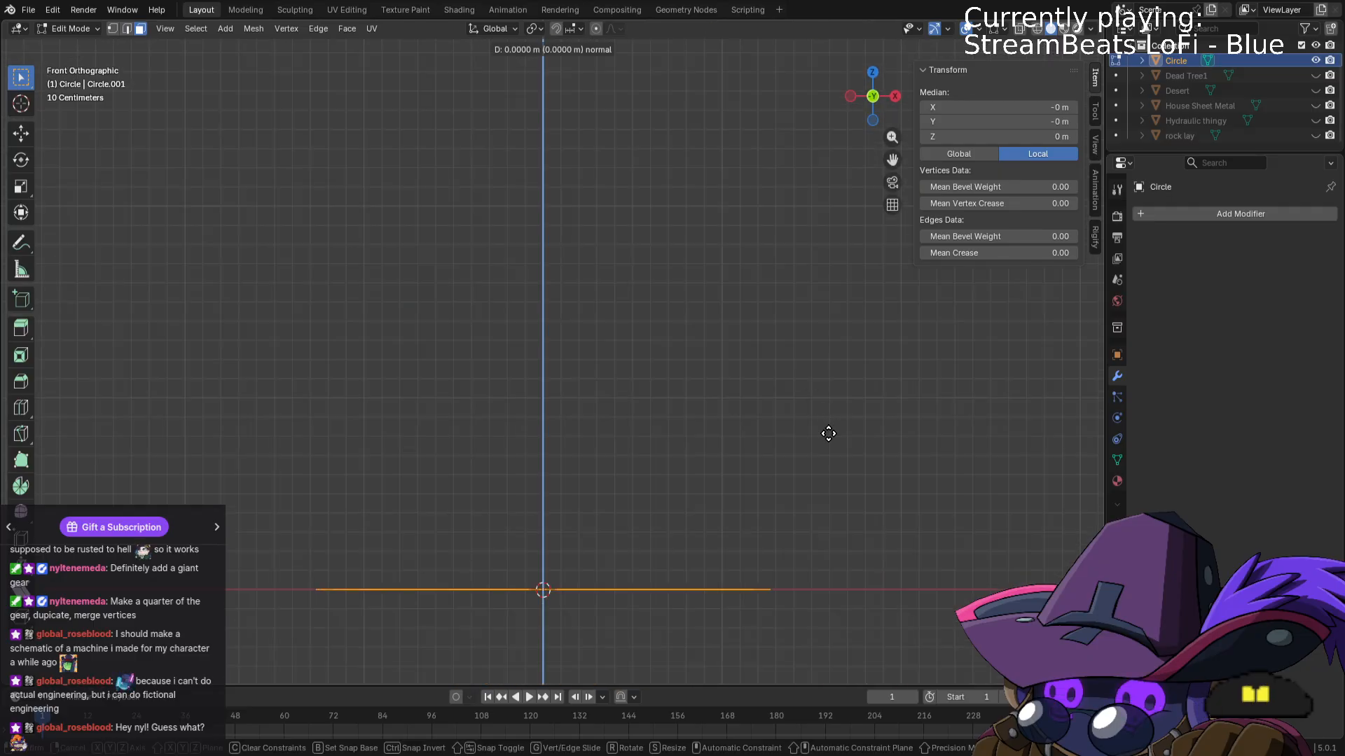
click(835, 389)
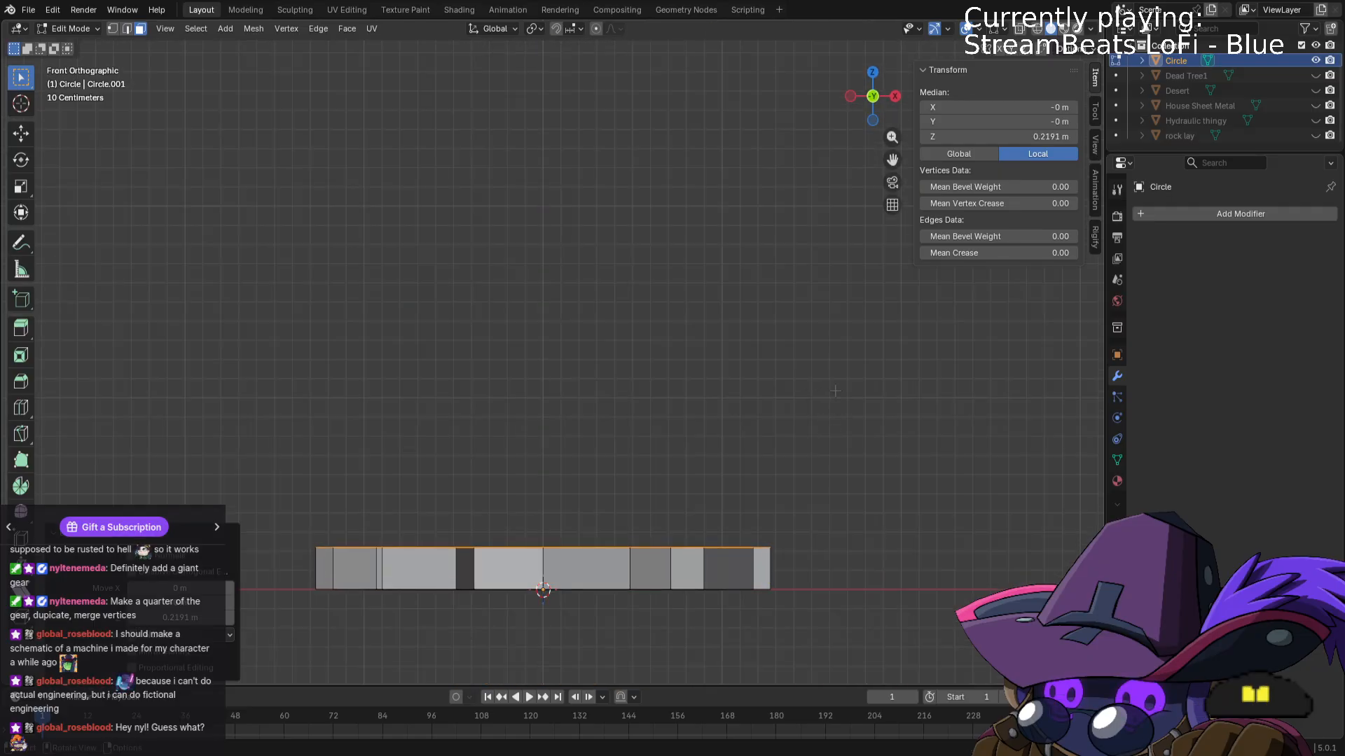
Try deleting the triangular disc faces on top of the gear, leaving the teeth in place.
middle_drag(835, 389, 820, 509)
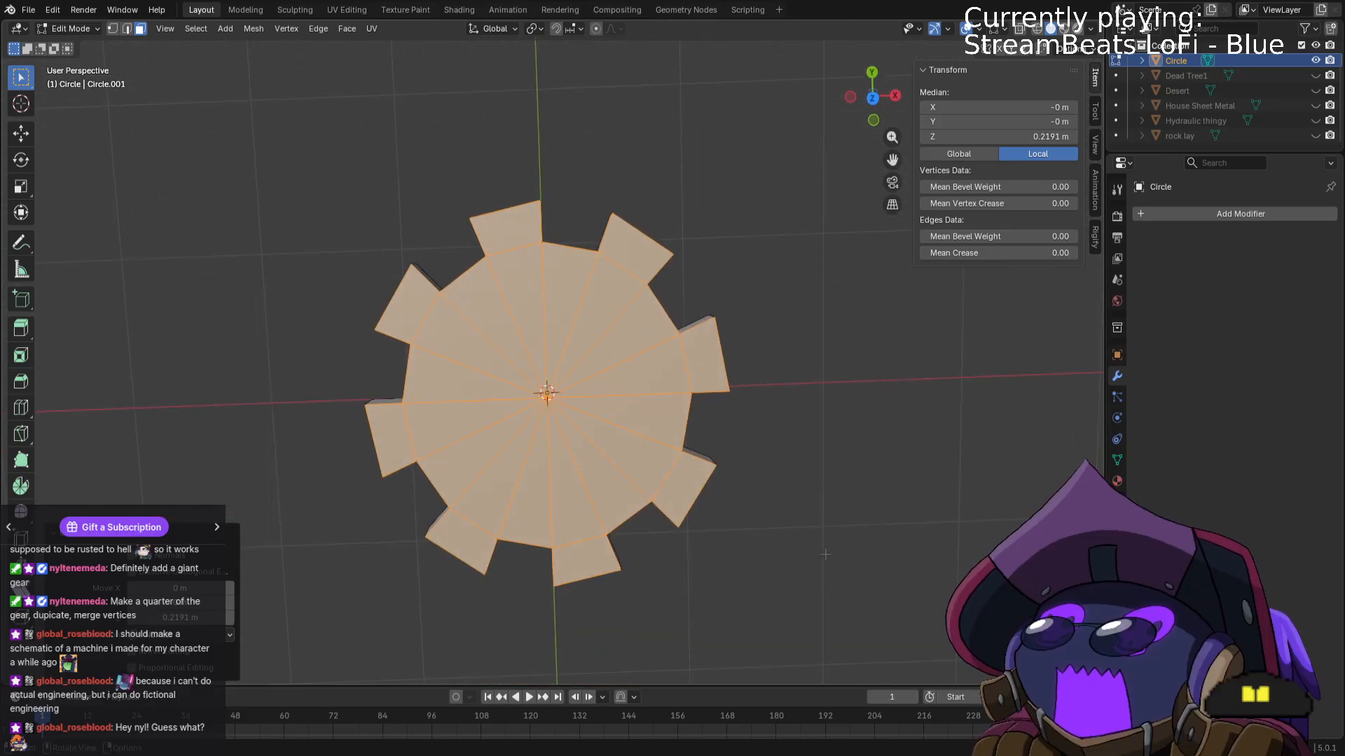
scroll(821, 508, up, 2)
middle_drag(781, 439, 823, 414)
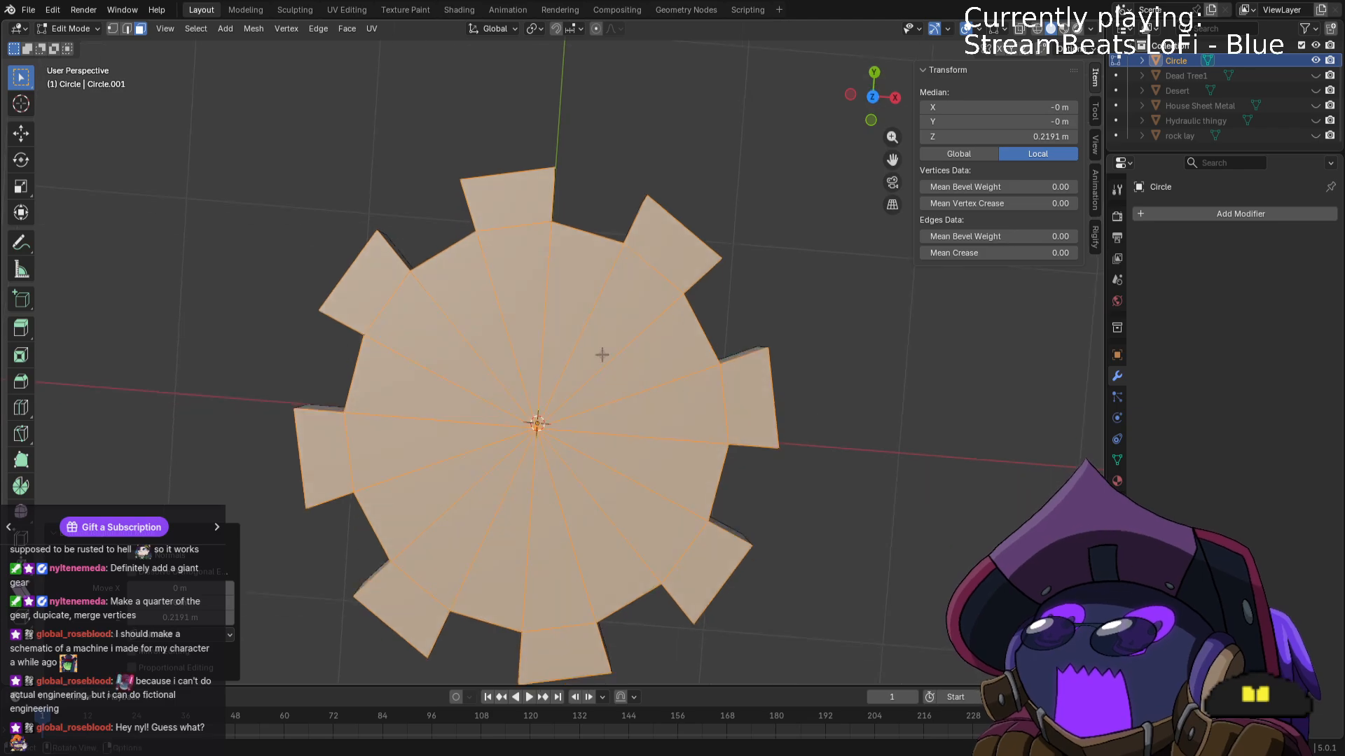
click(601, 355)
key(ctrl+i)
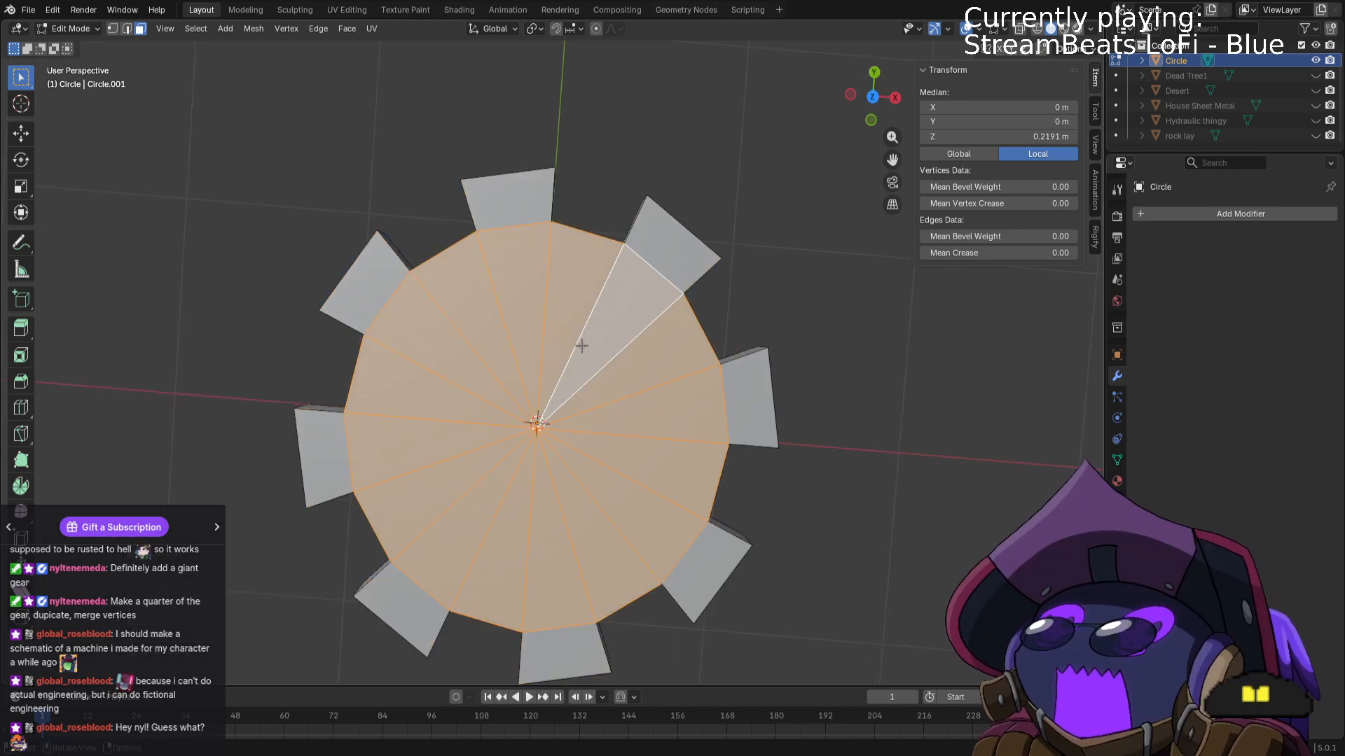
key(x)
click(561, 379)
middle_drag(561, 379, 731, 343)
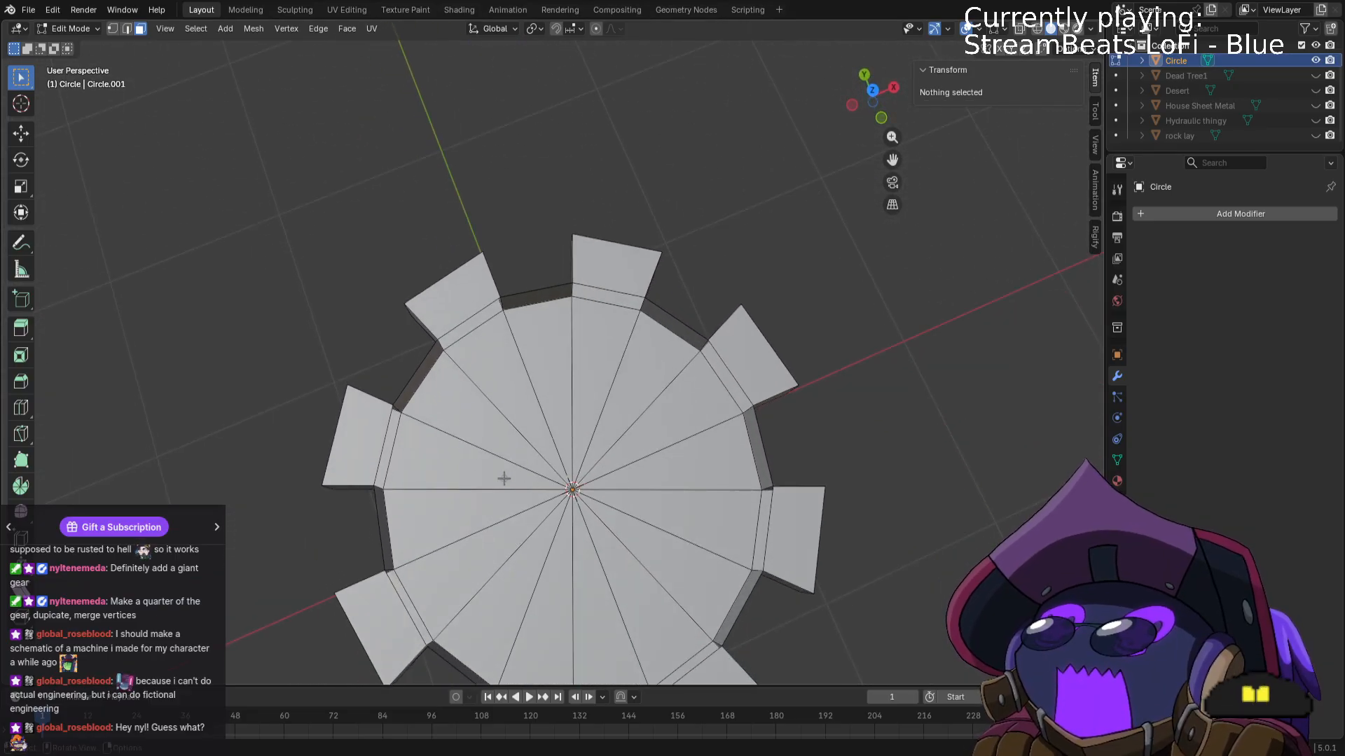
Select the linked lower disc faces, clear the selection and undo the deletion of the gear's top disc.
key(l)
middle_drag(762, 498, 741, 465)
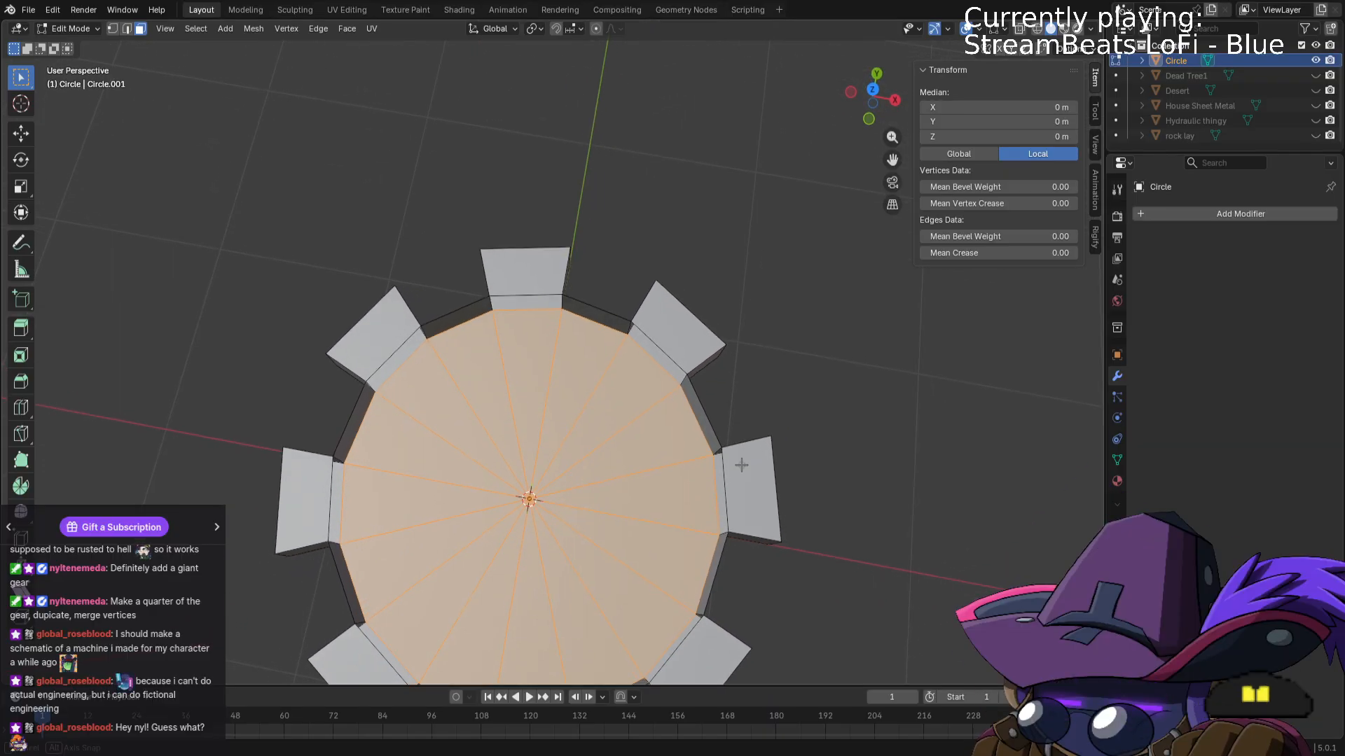
key(alt+a)
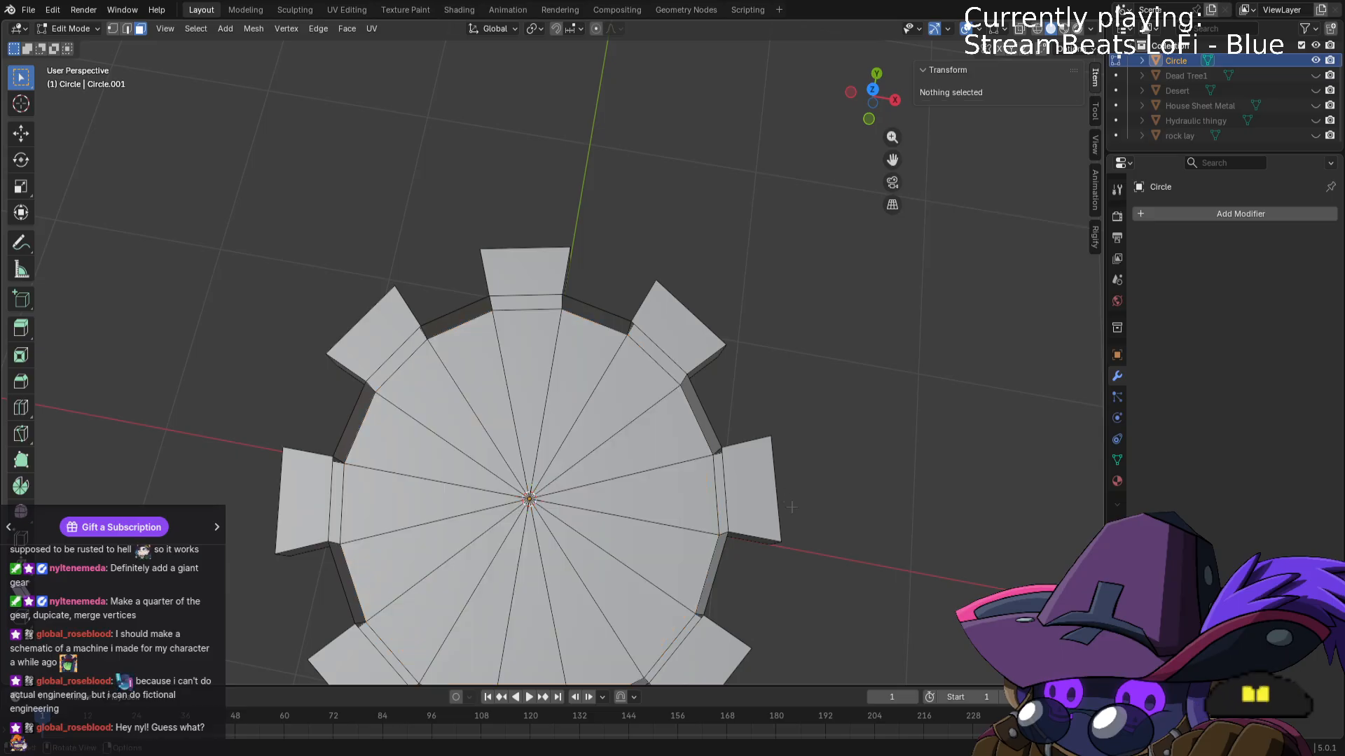
key(ctrl+z)
Return to Object Mode and examine the gear's shape from several angles, ending in top view.
middle_drag(871, 528, 850, 454)
key(Tab)
scroll(856, 470, down, 4)
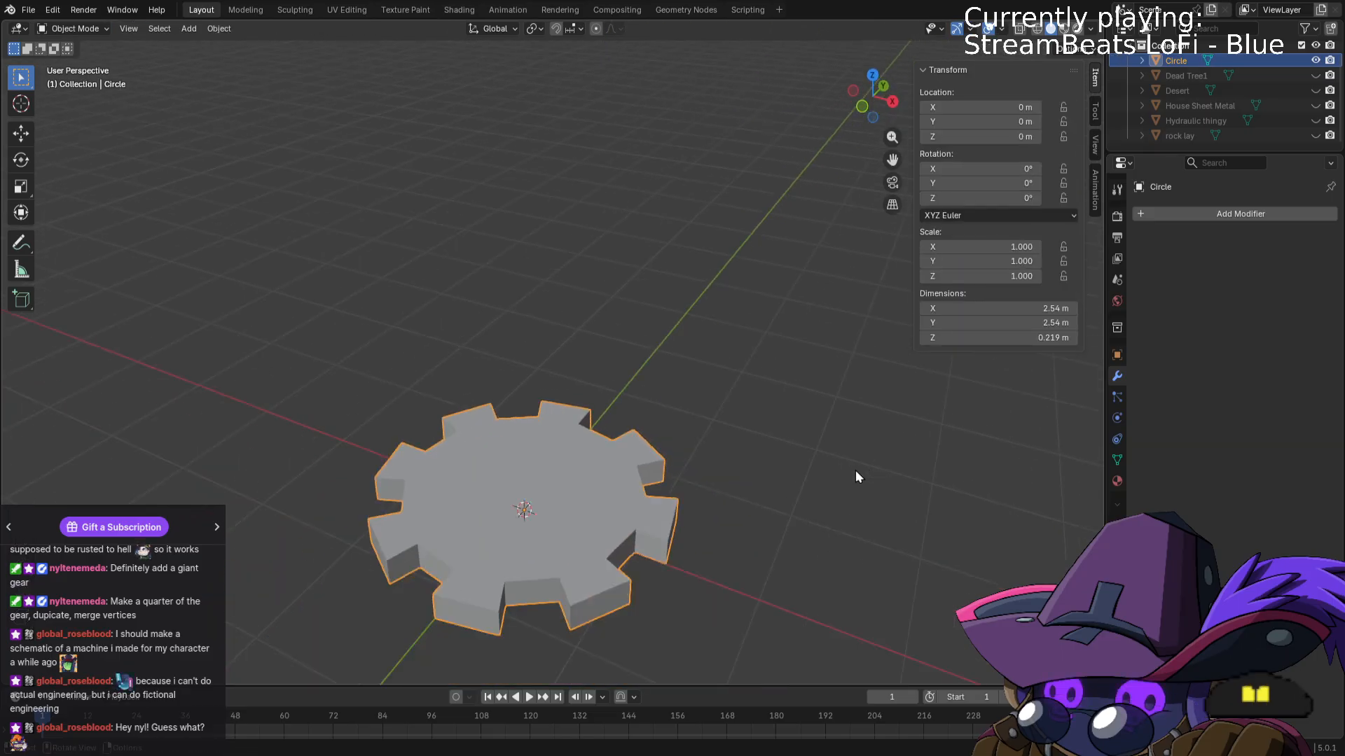
middle_drag(784, 498, 708, 549)
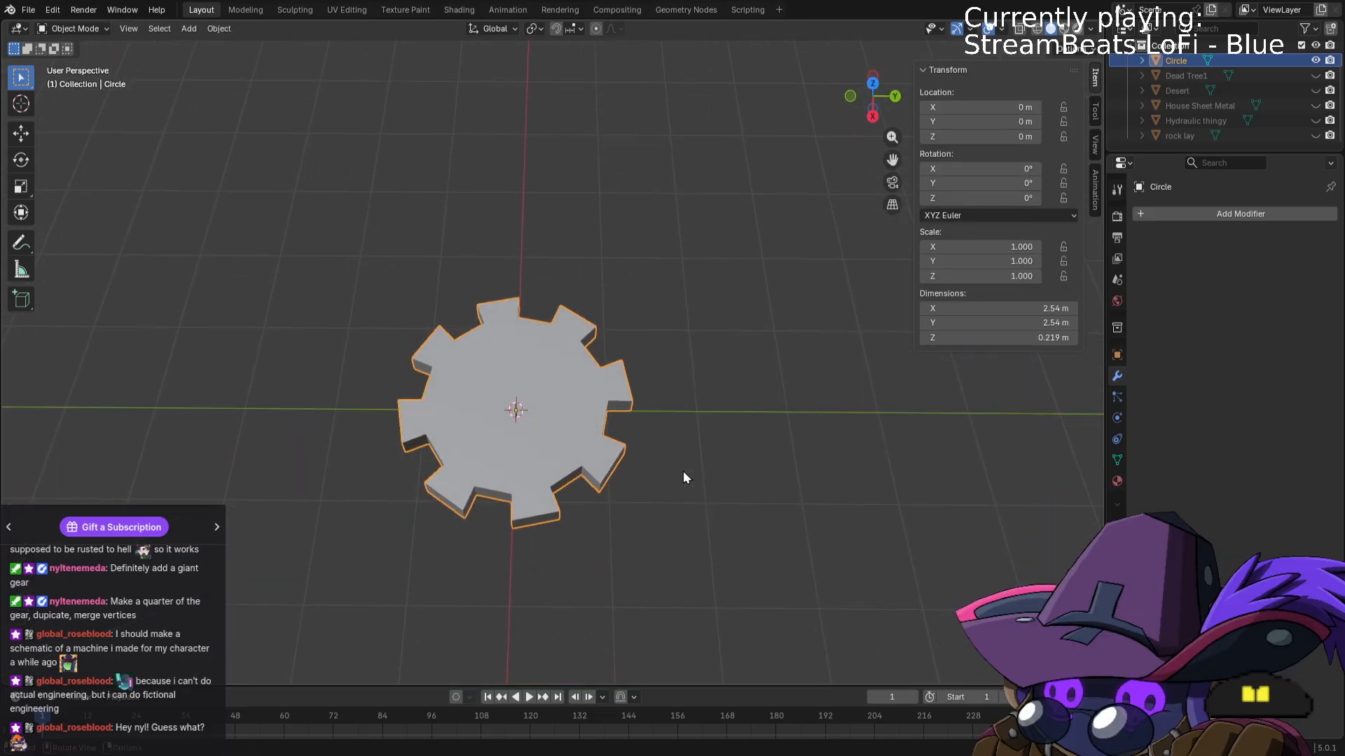
middle_drag(688, 469, 746, 476)
key(KP_1)
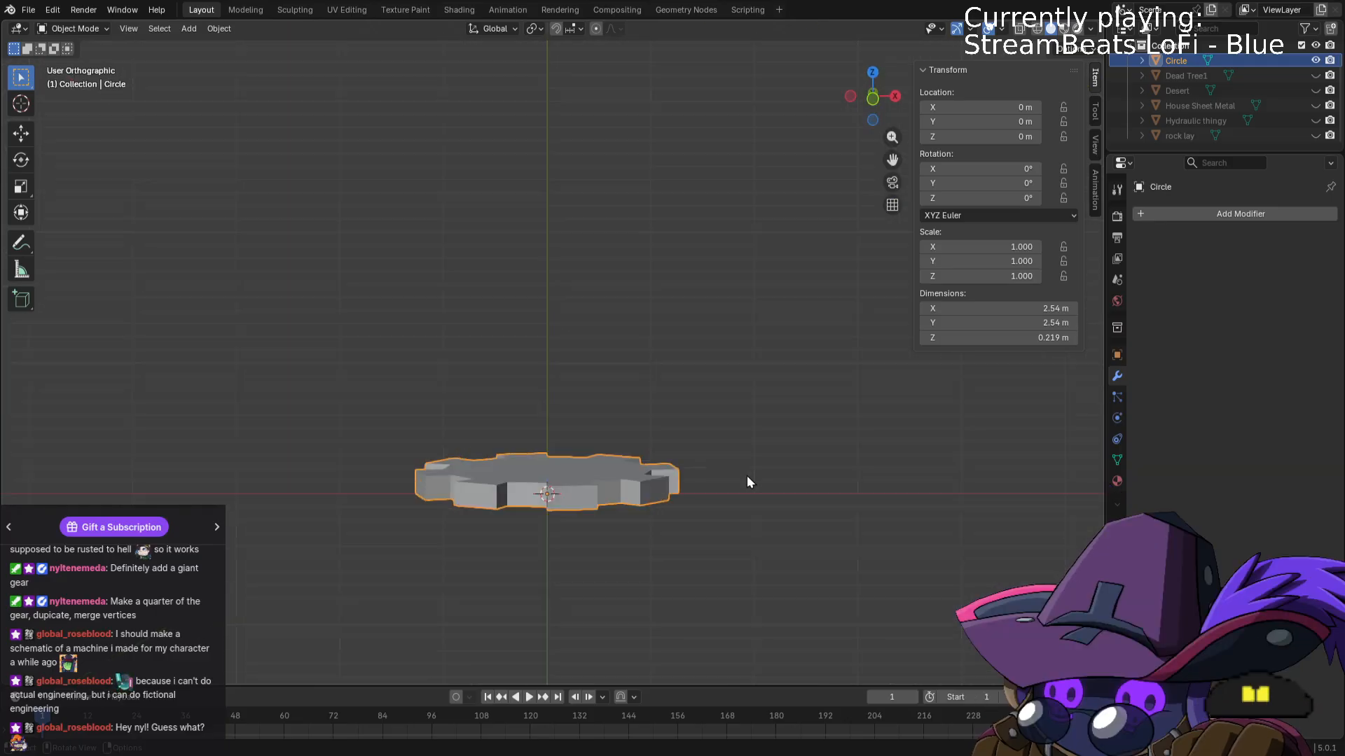
key(KP_7)
scroll(747, 481, up, 4)
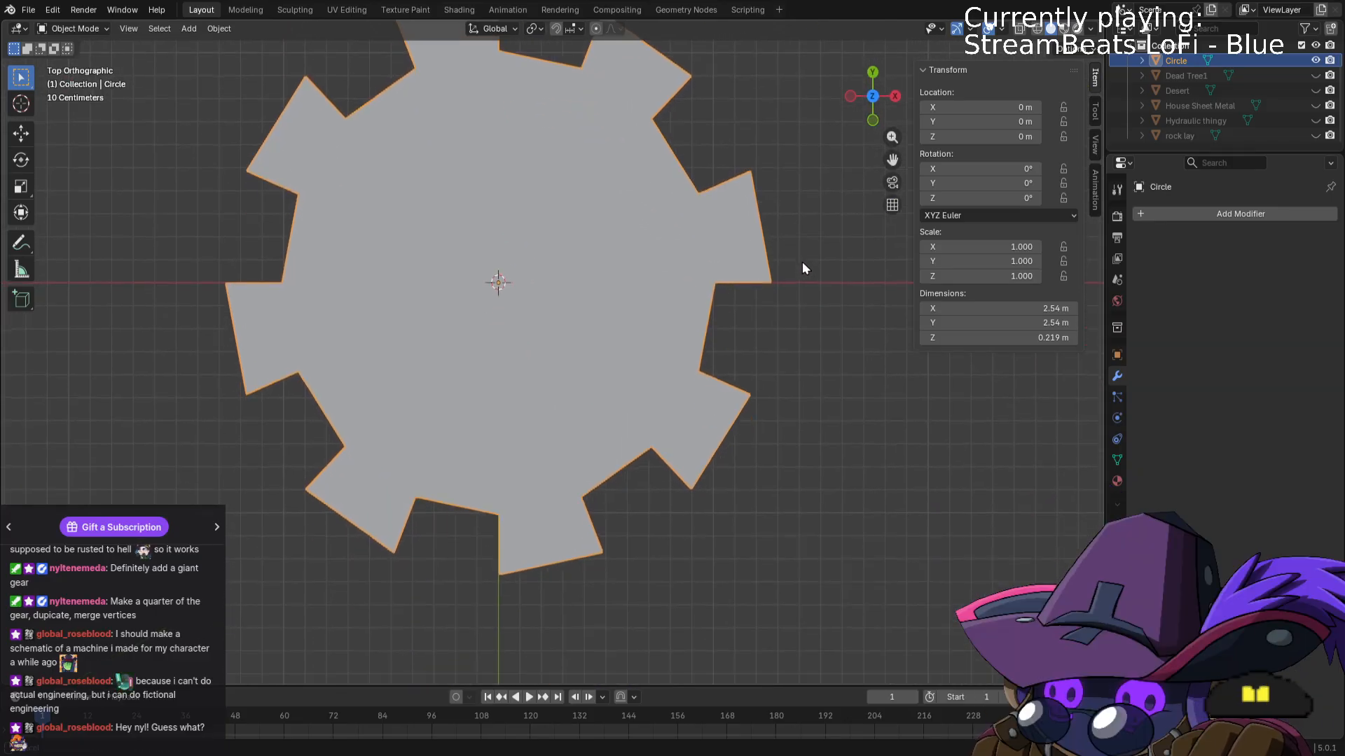
scroll(834, 367, down, 1)
shift+middle_drag(832, 388, 828, 461)
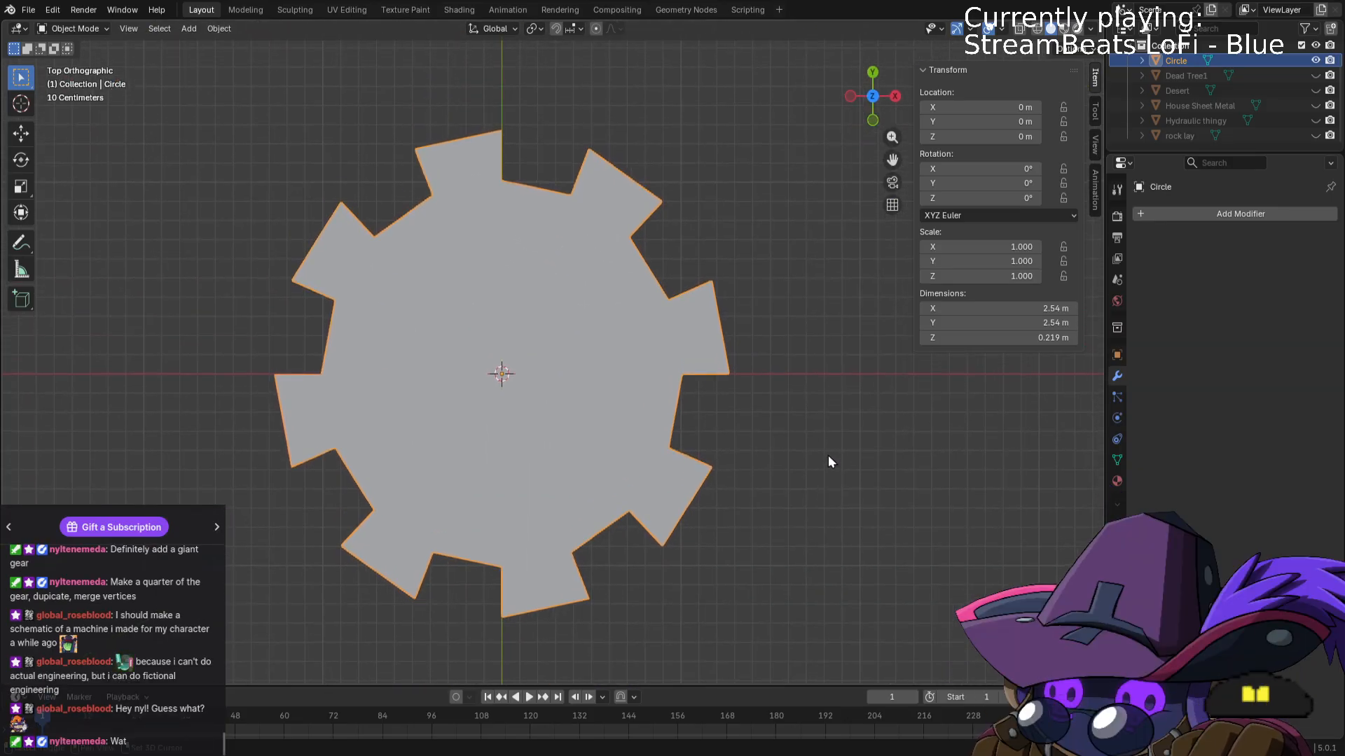
Make the Dead Tree1, Desert, House Sheet Metal, Hydraulic thingy and rock lay objects visible around the gear.
scroll(825, 410, down, 2)
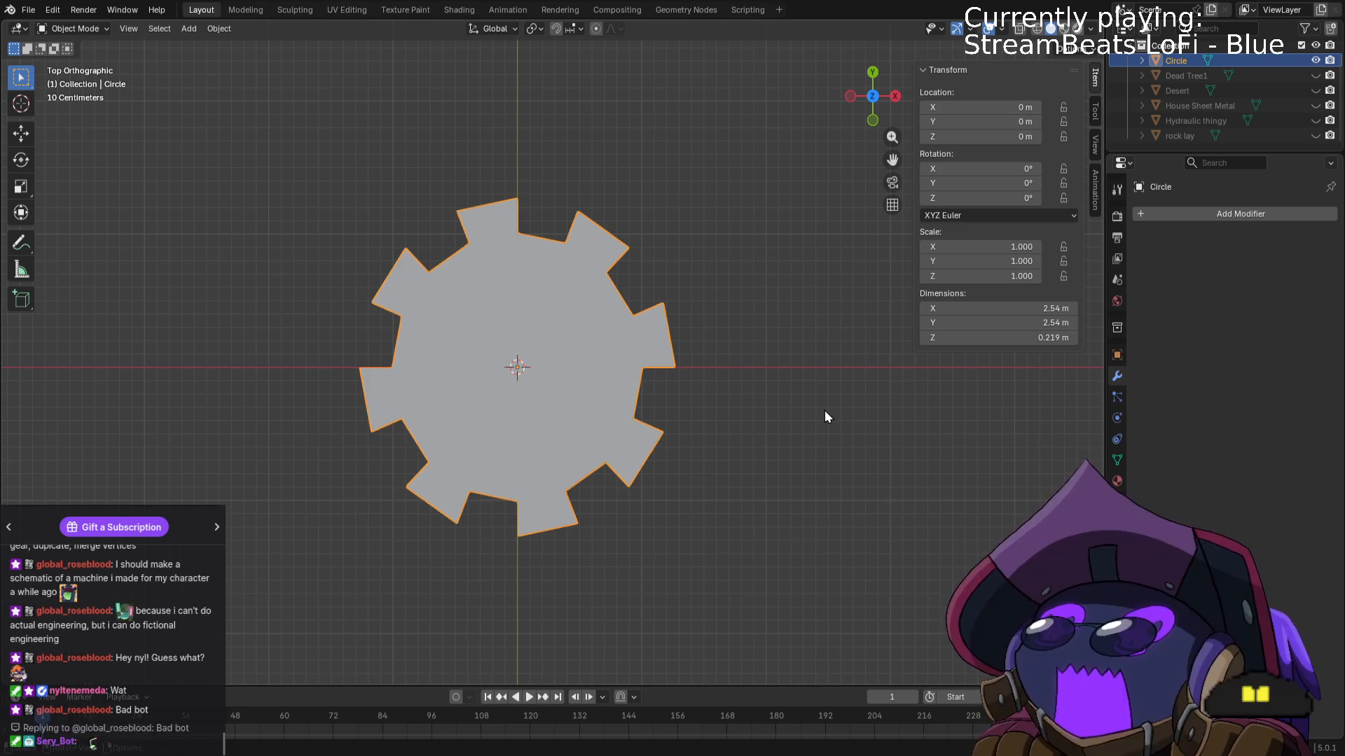
click(1316, 91)
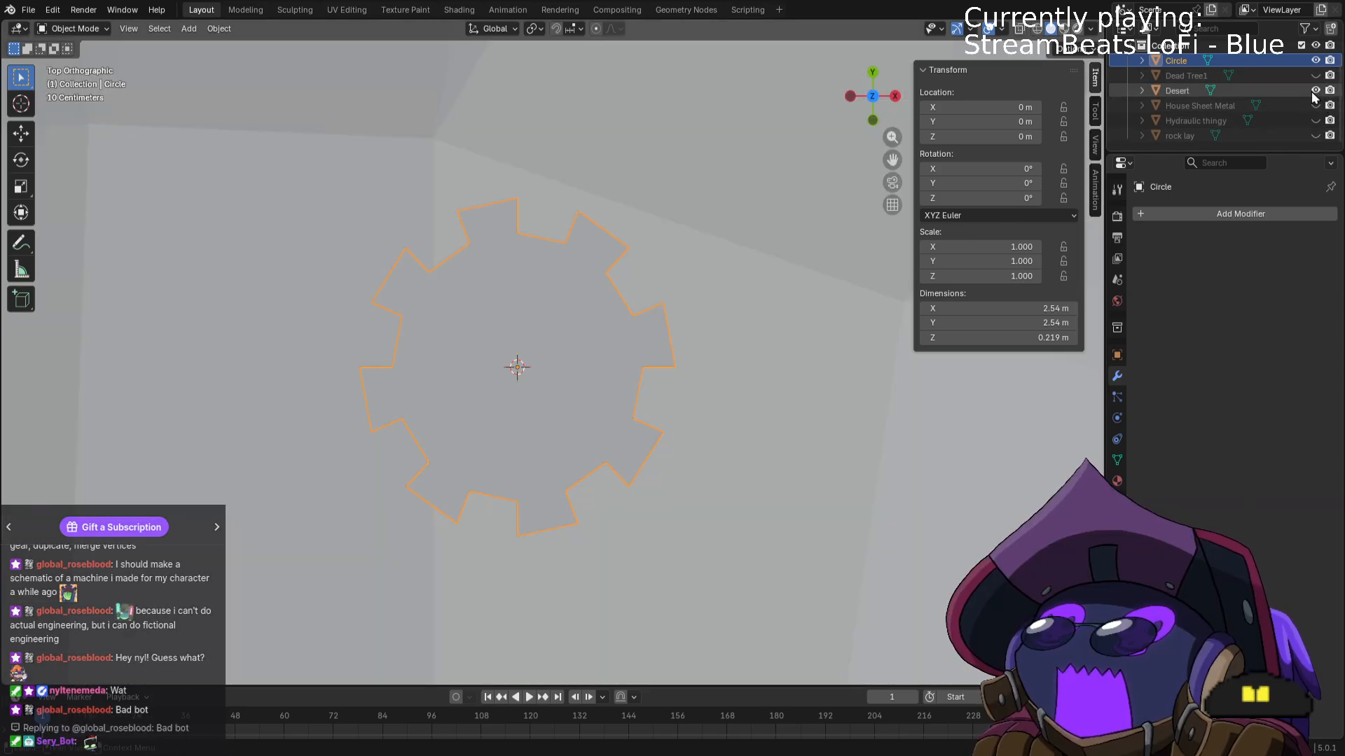
drag(1316, 76, 1316, 120)
click(1315, 139)
middle_drag(885, 501, 696, 300)
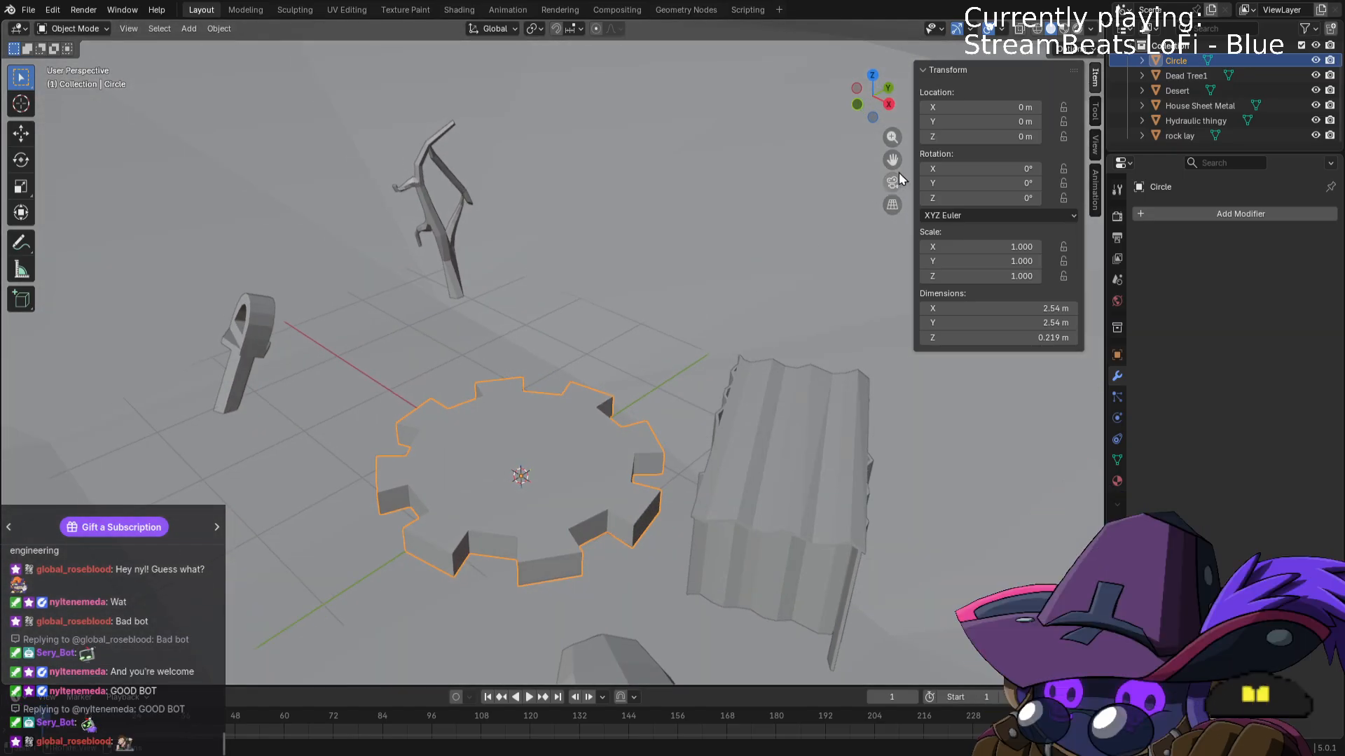
Hide the Desert object and stand the gear up in right view by rotating it to about 113° around X.
click(1314, 91)
key(KP_1)
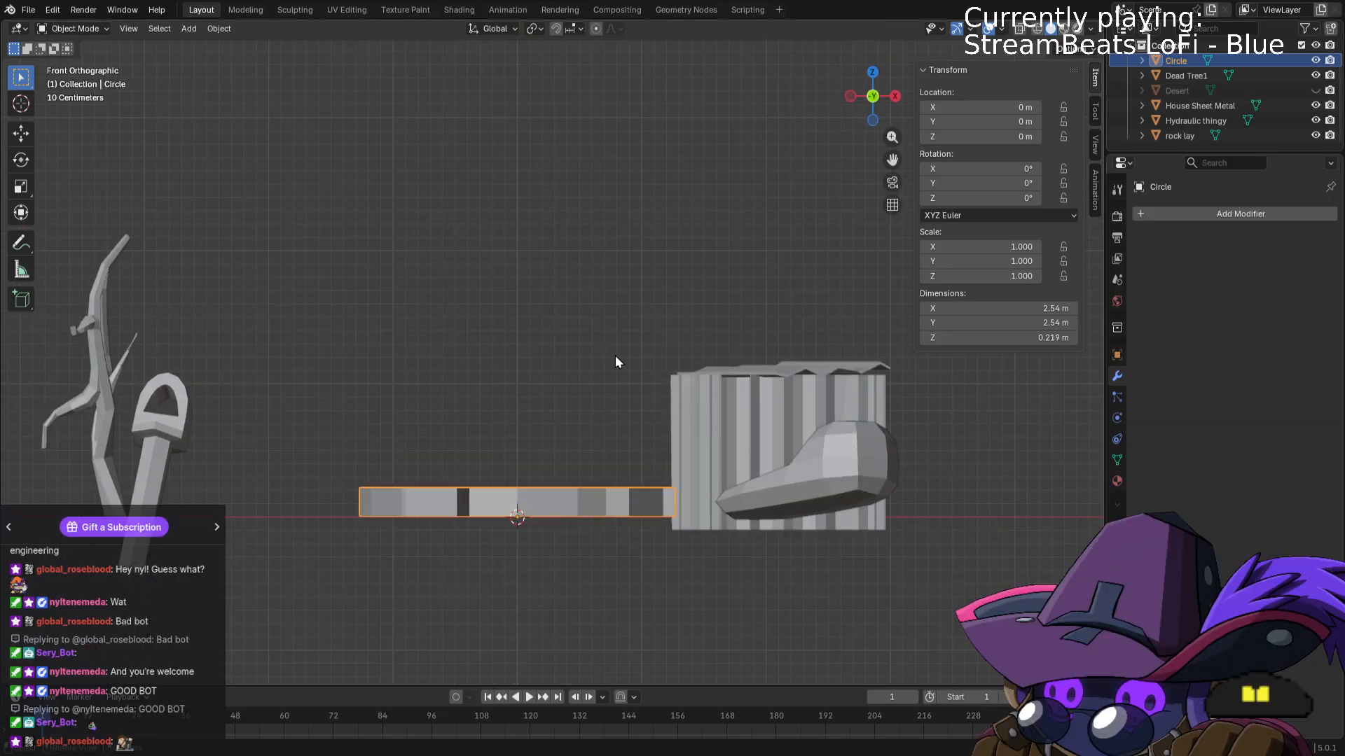
key(KP_3)
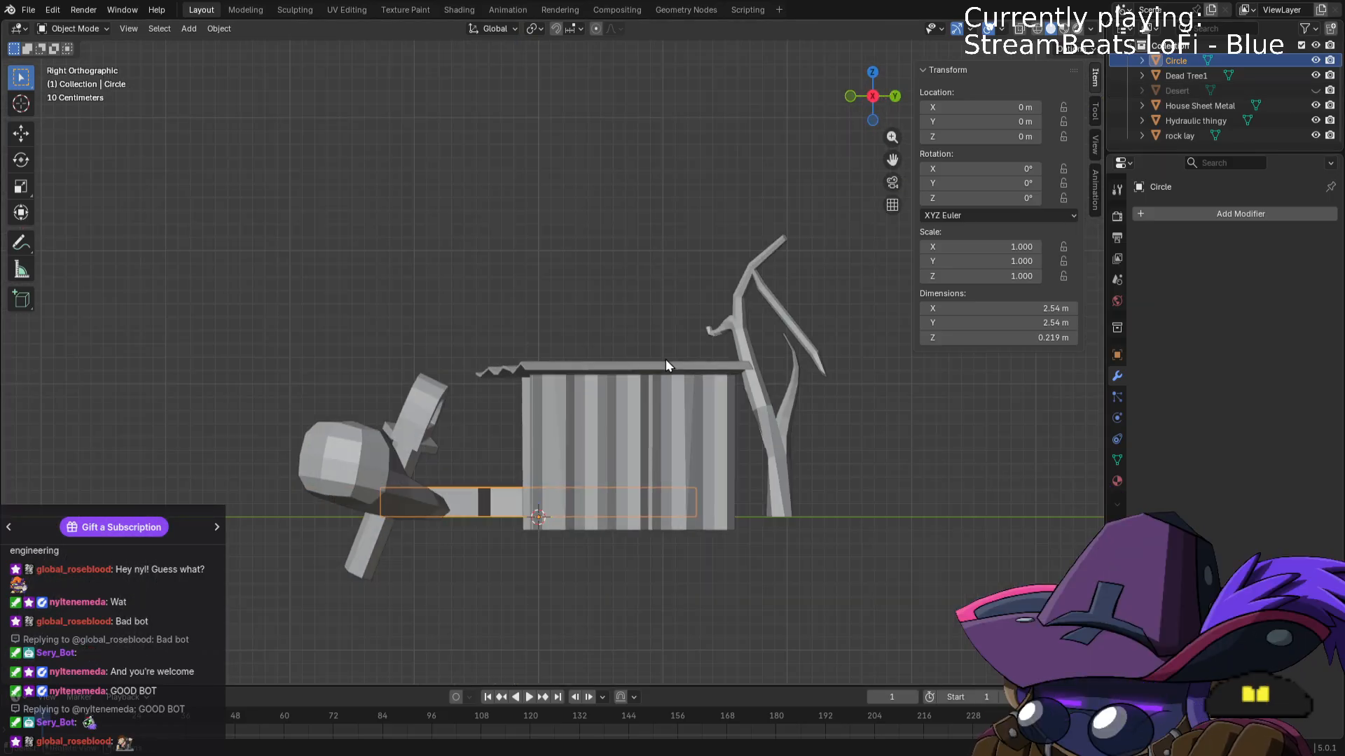
key(r)
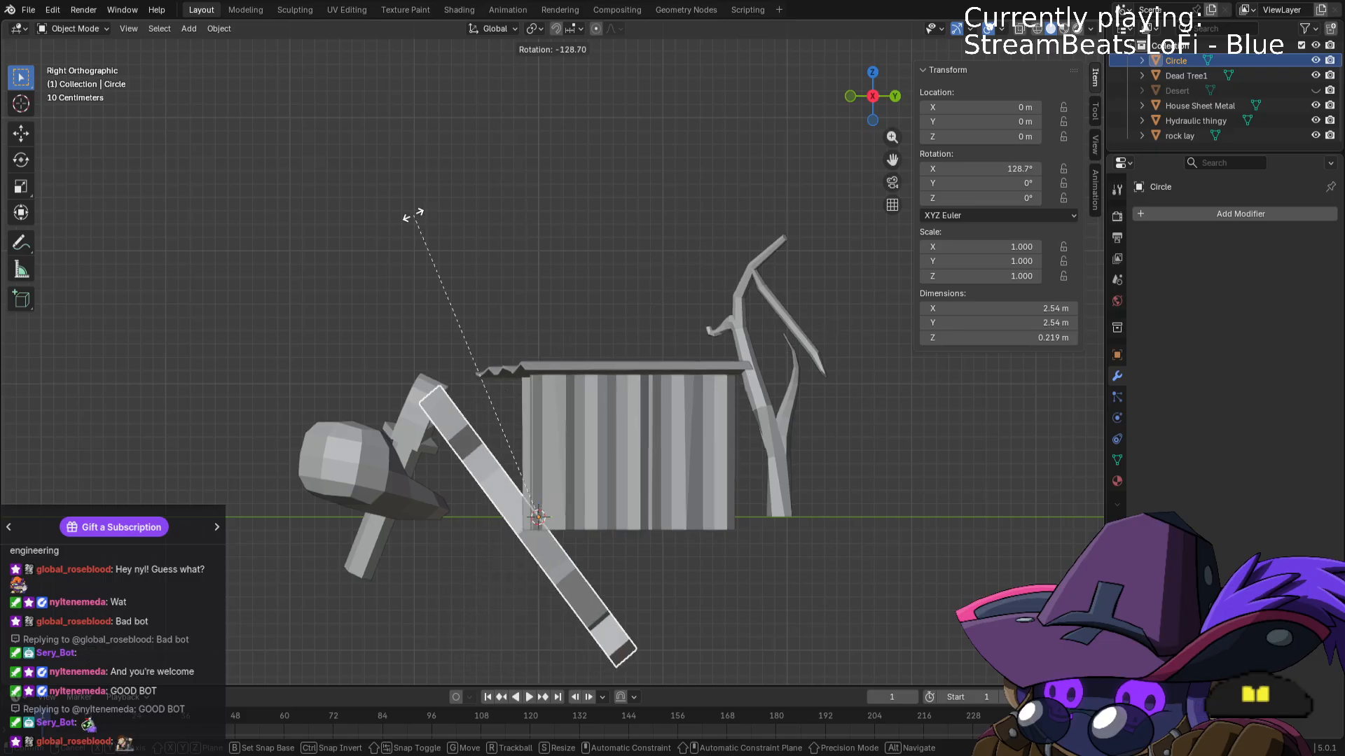
click(506, 245)
shift+middle_drag(627, 302, 739, 276)
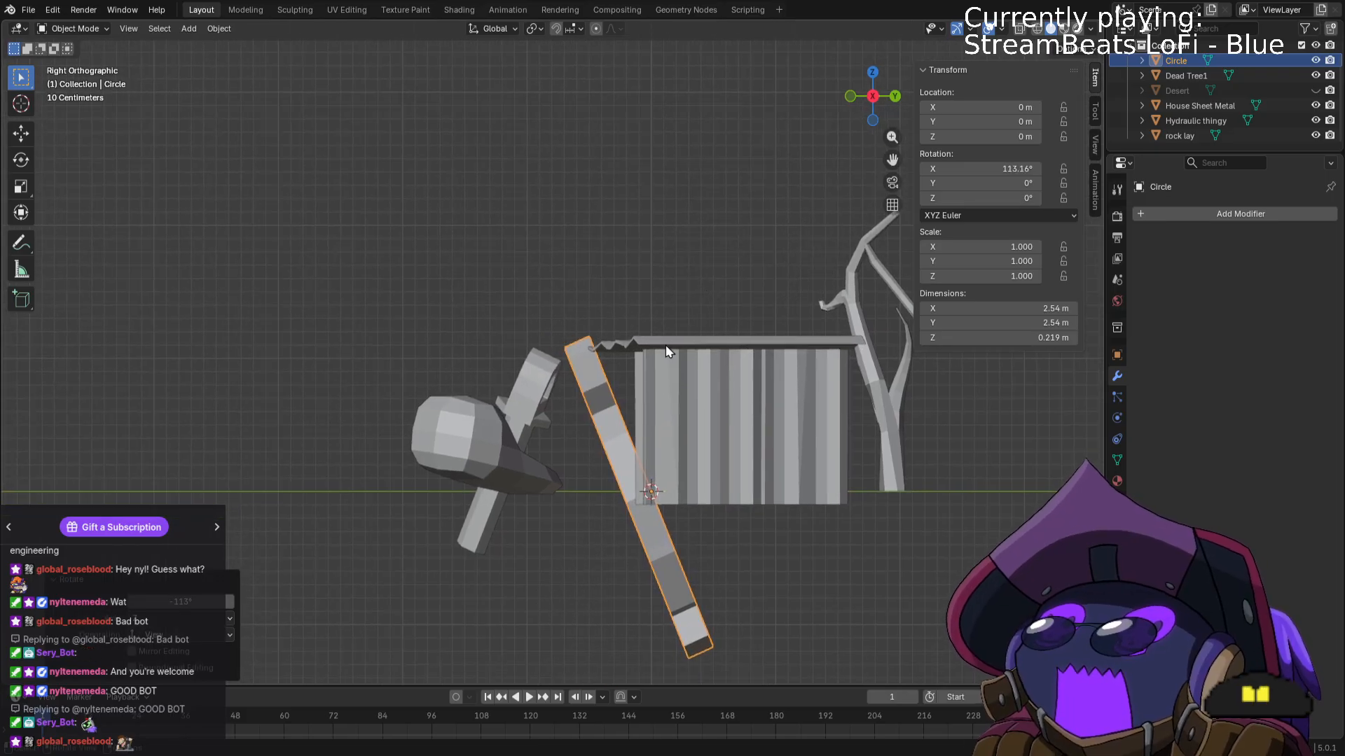
Move the gear about -1.43 m along X and about 1.03 m along Y.
key(KP_1)
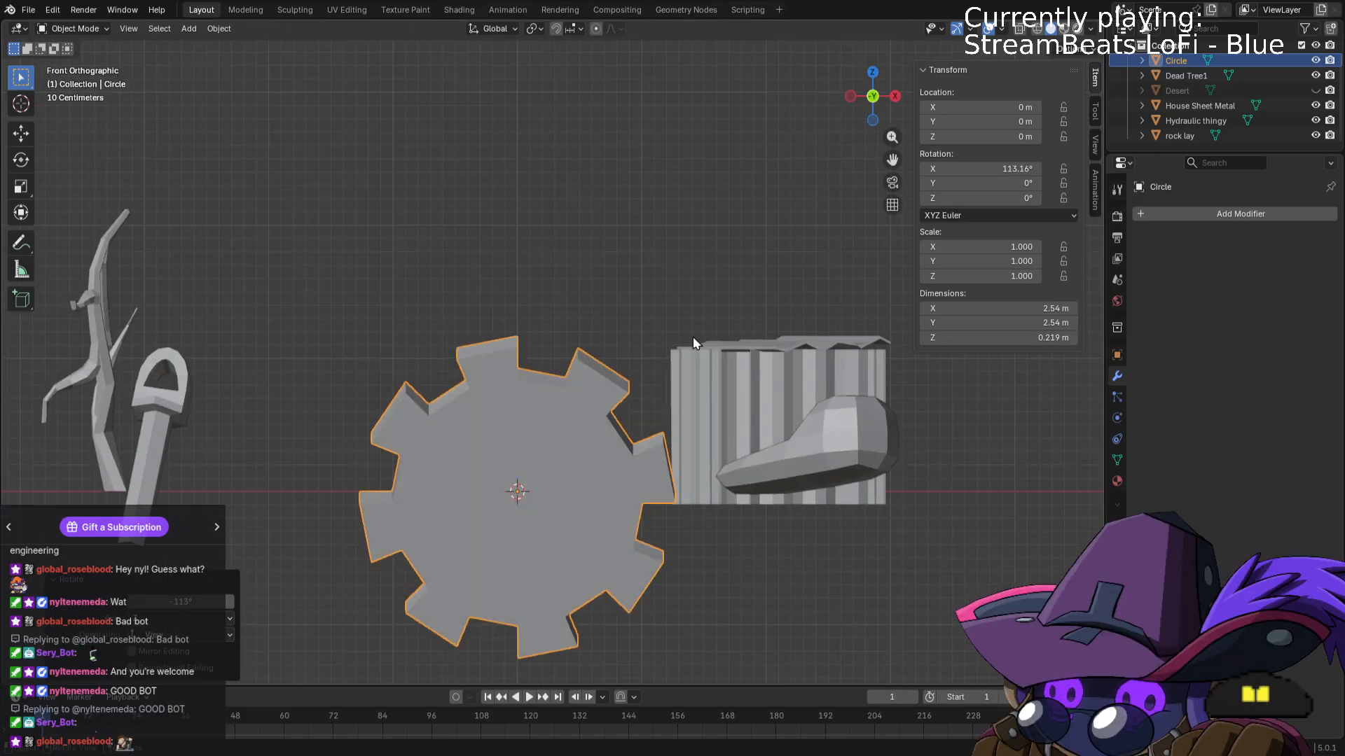
key(g)
key(y)
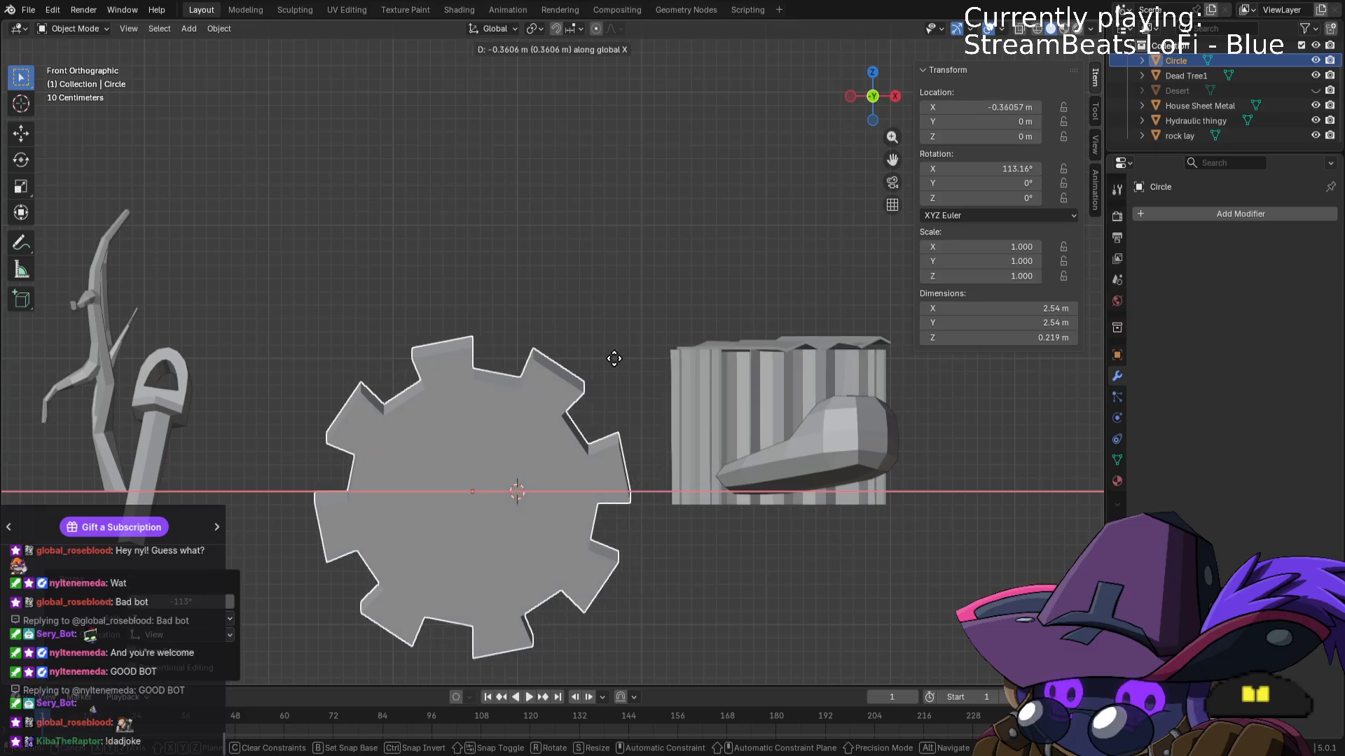
click(511, 360)
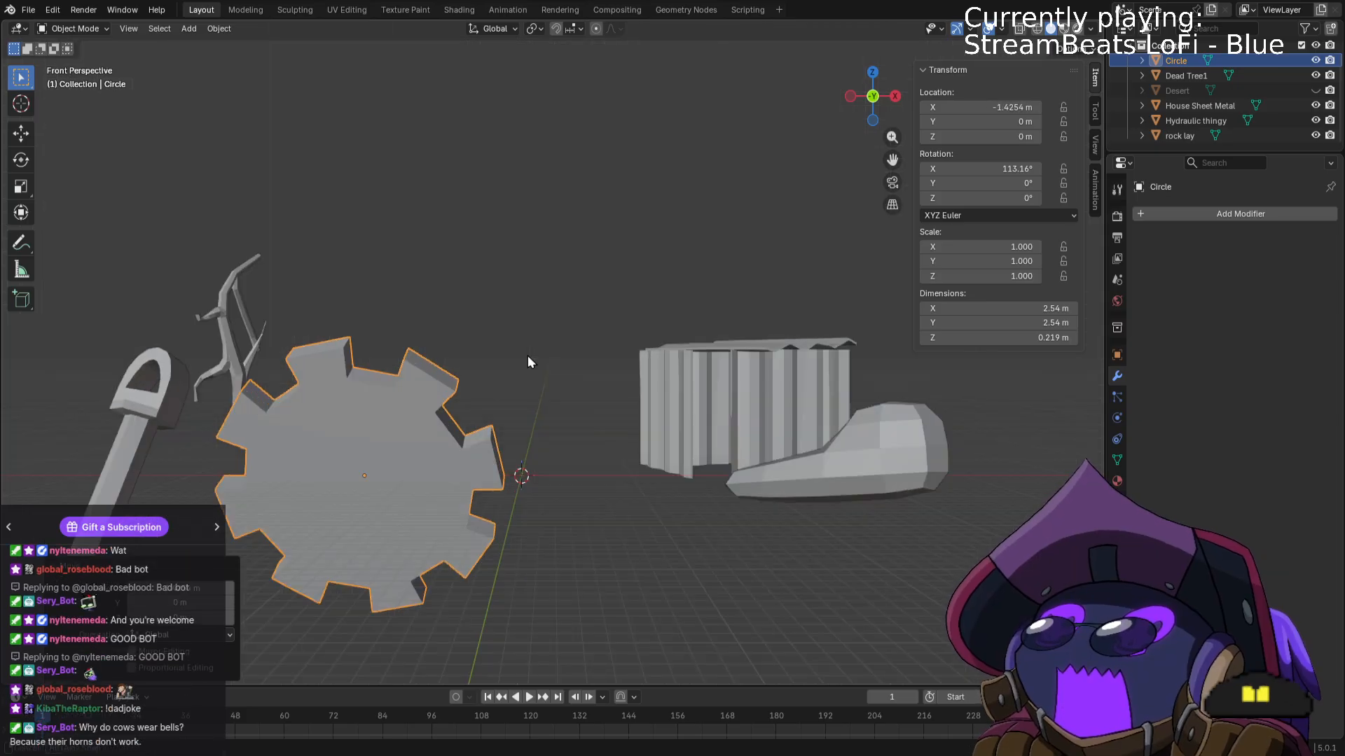
middle_drag(528, 355, 368, 426)
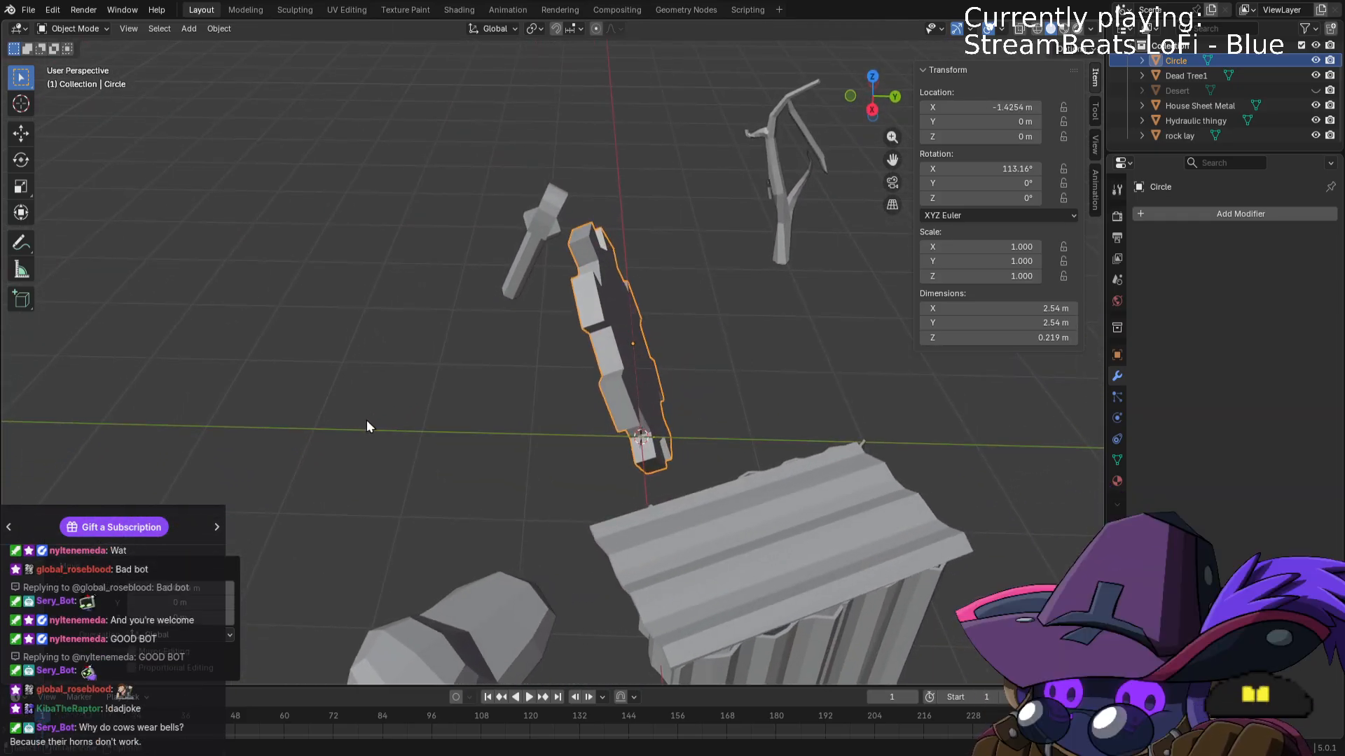
key(g)
key(y)
click(464, 410)
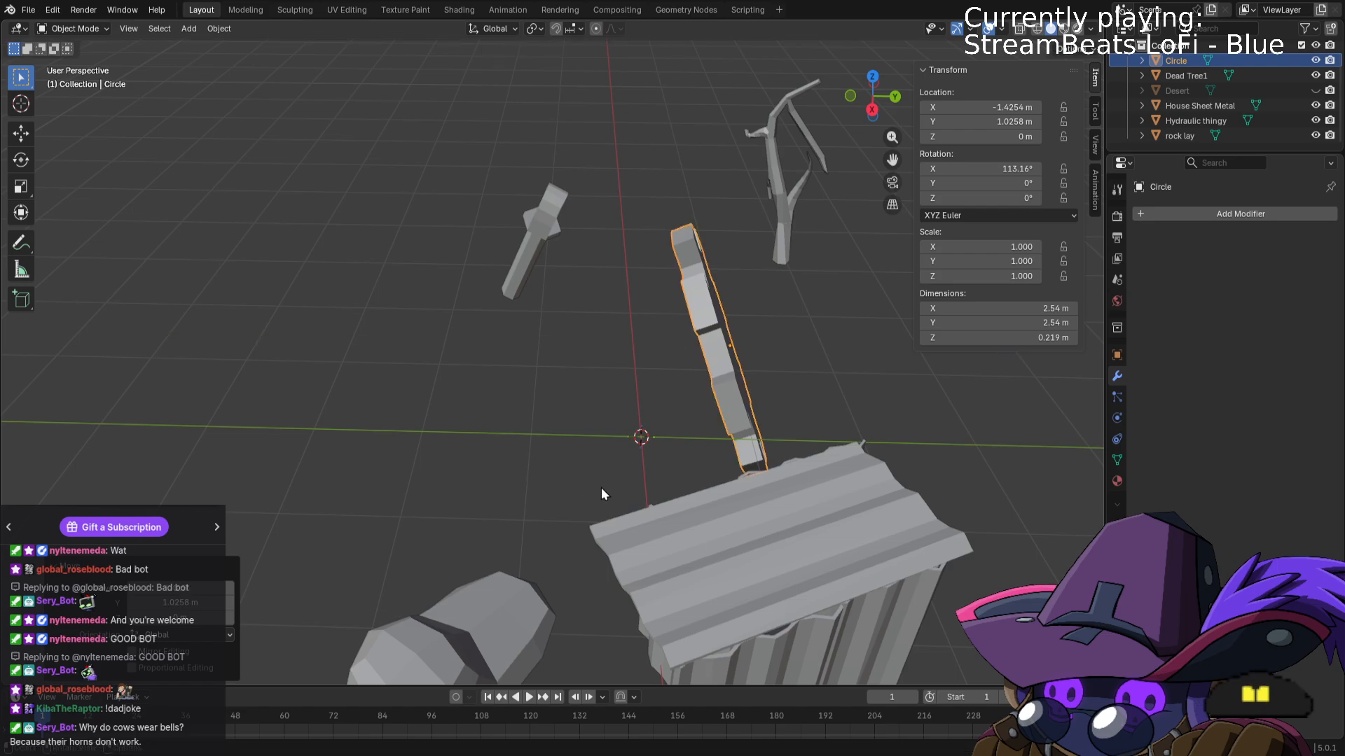
Rotate the gear freely by about -68° in the angled view and by about 97.7° around the global Y axis.
key(r)
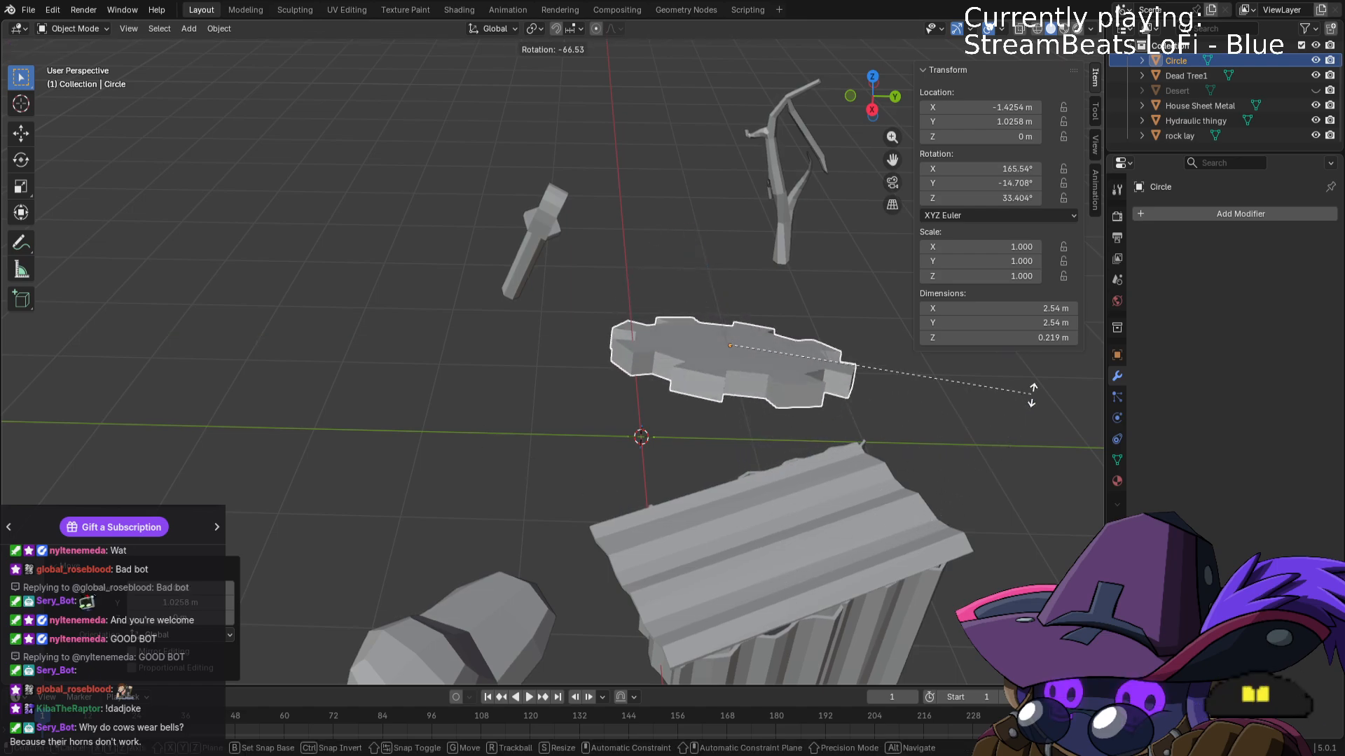
click(1037, 386)
key(g)
key(z)
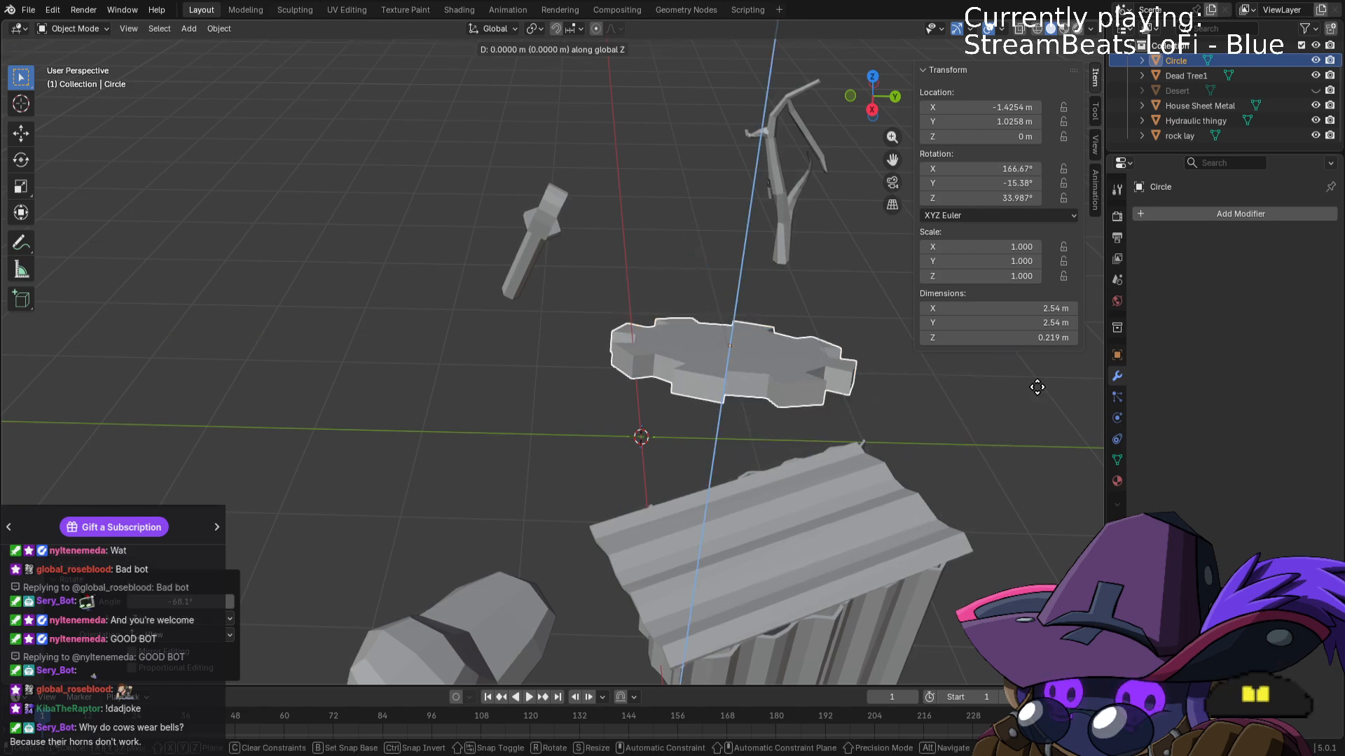
key(y)
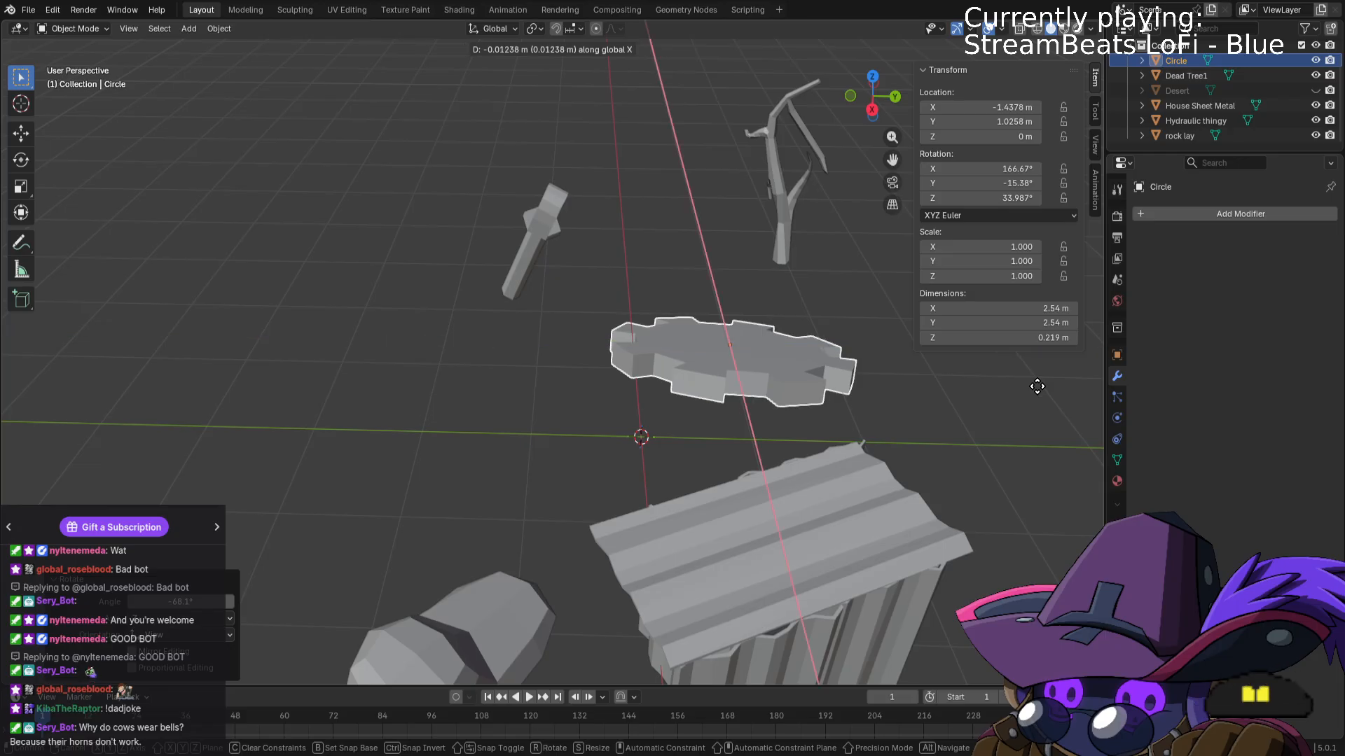
key(r)
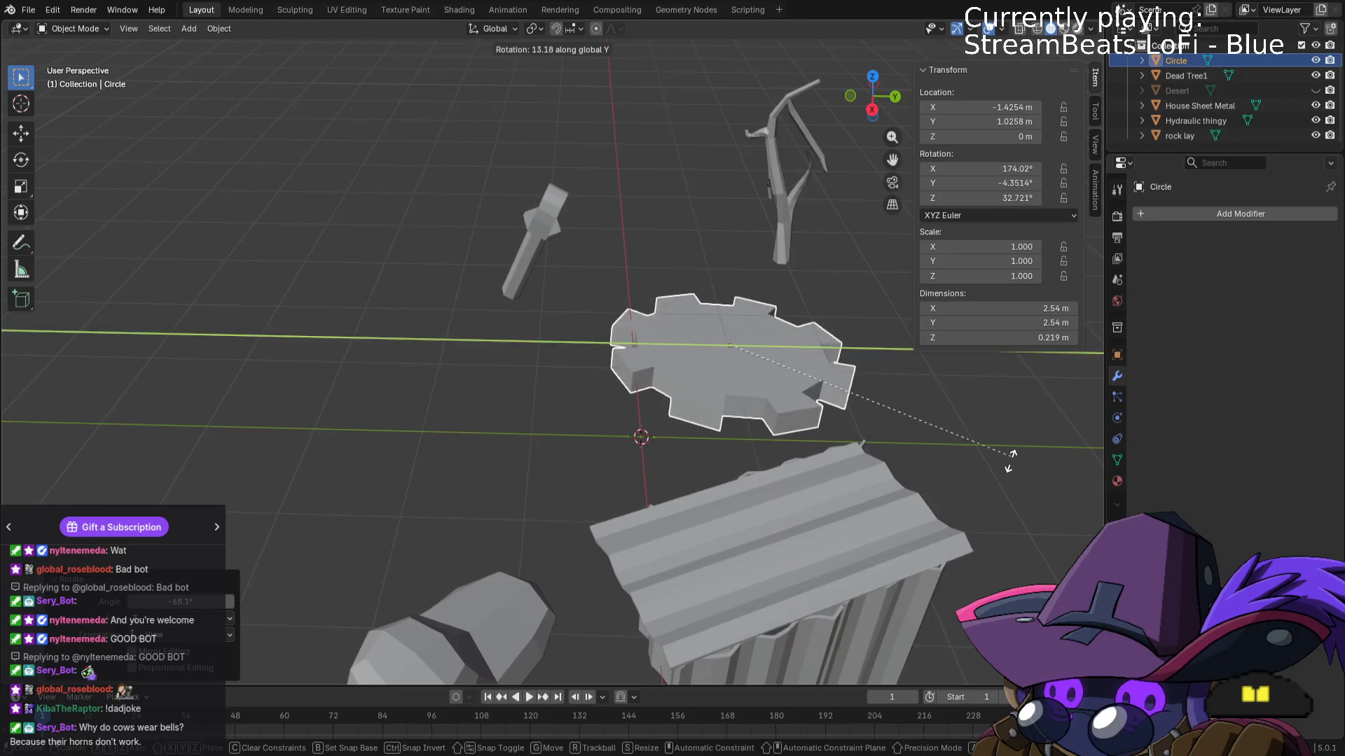
click(645, 514)
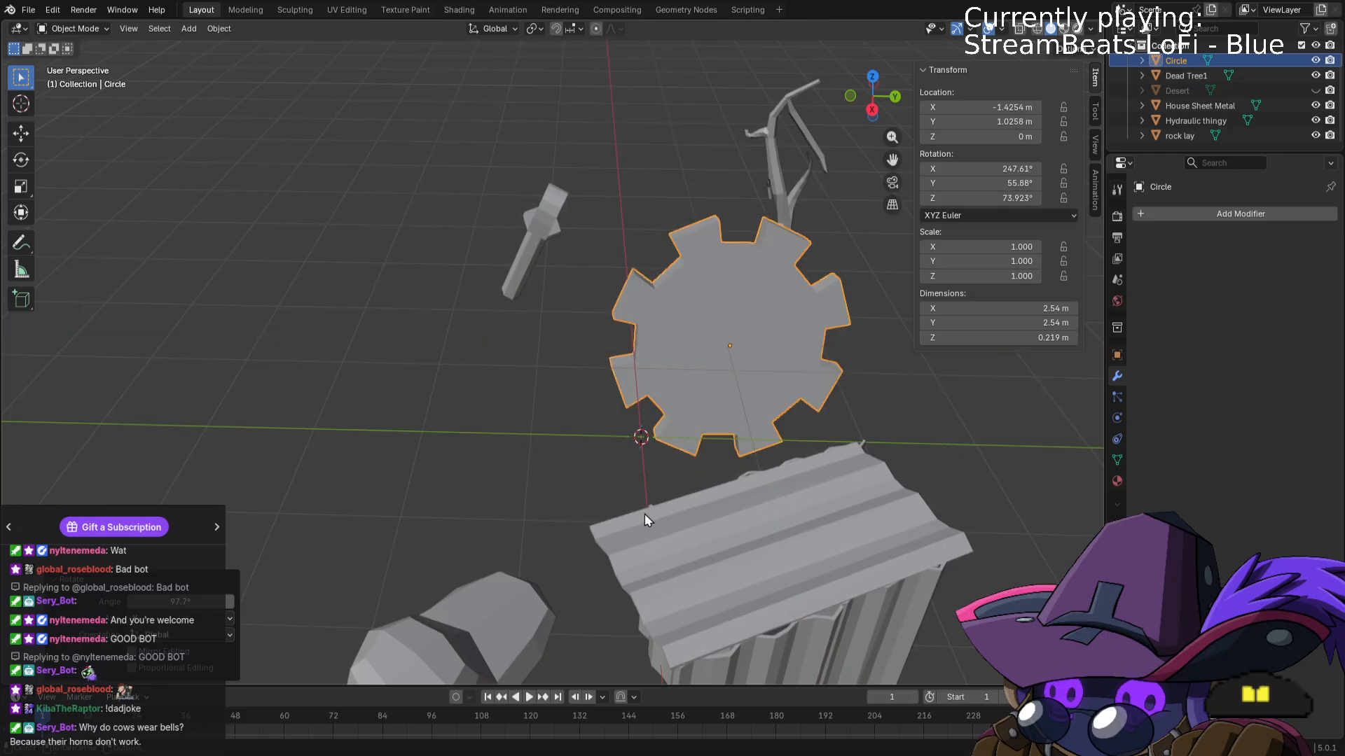
In top view, rotate the gear about 127° clockwise and move it to about X -1.63 m, Y -1.15 m.
middle_drag(645, 514, 795, 466)
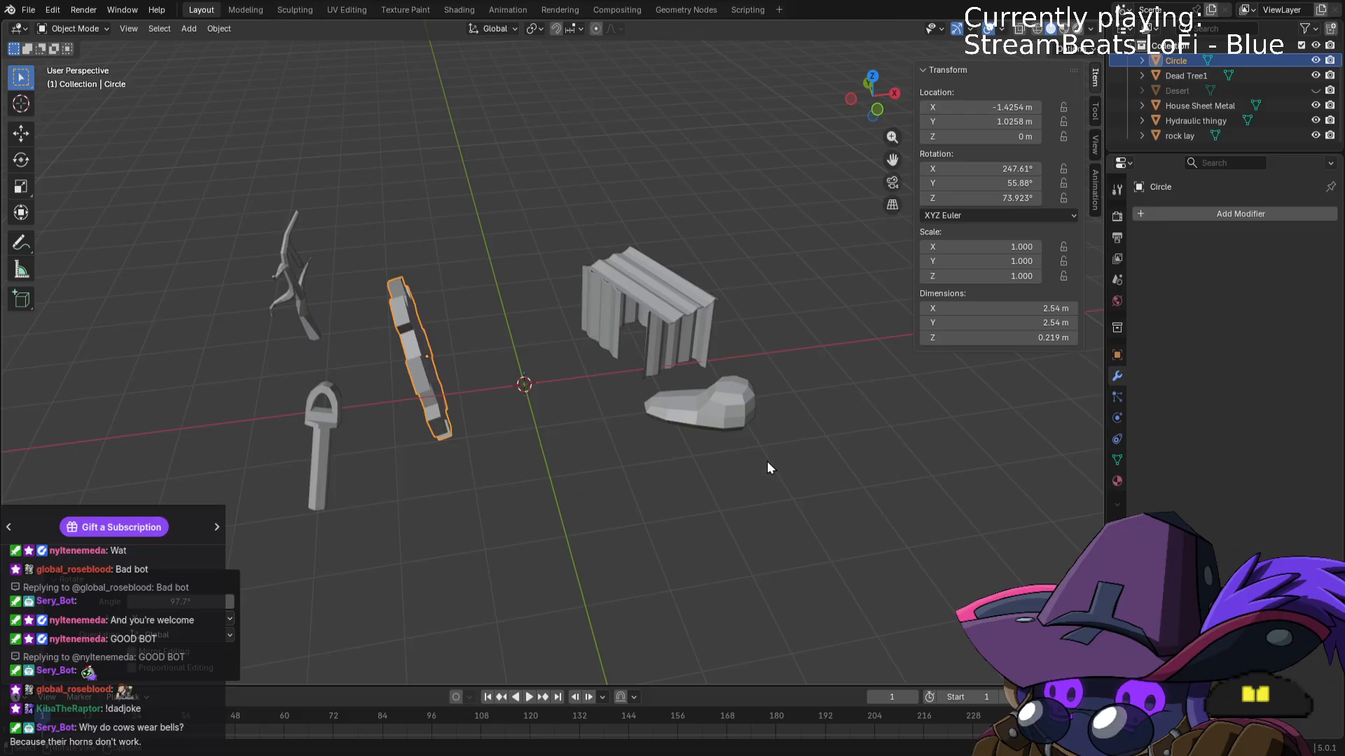
key(KP_7)
key(r)
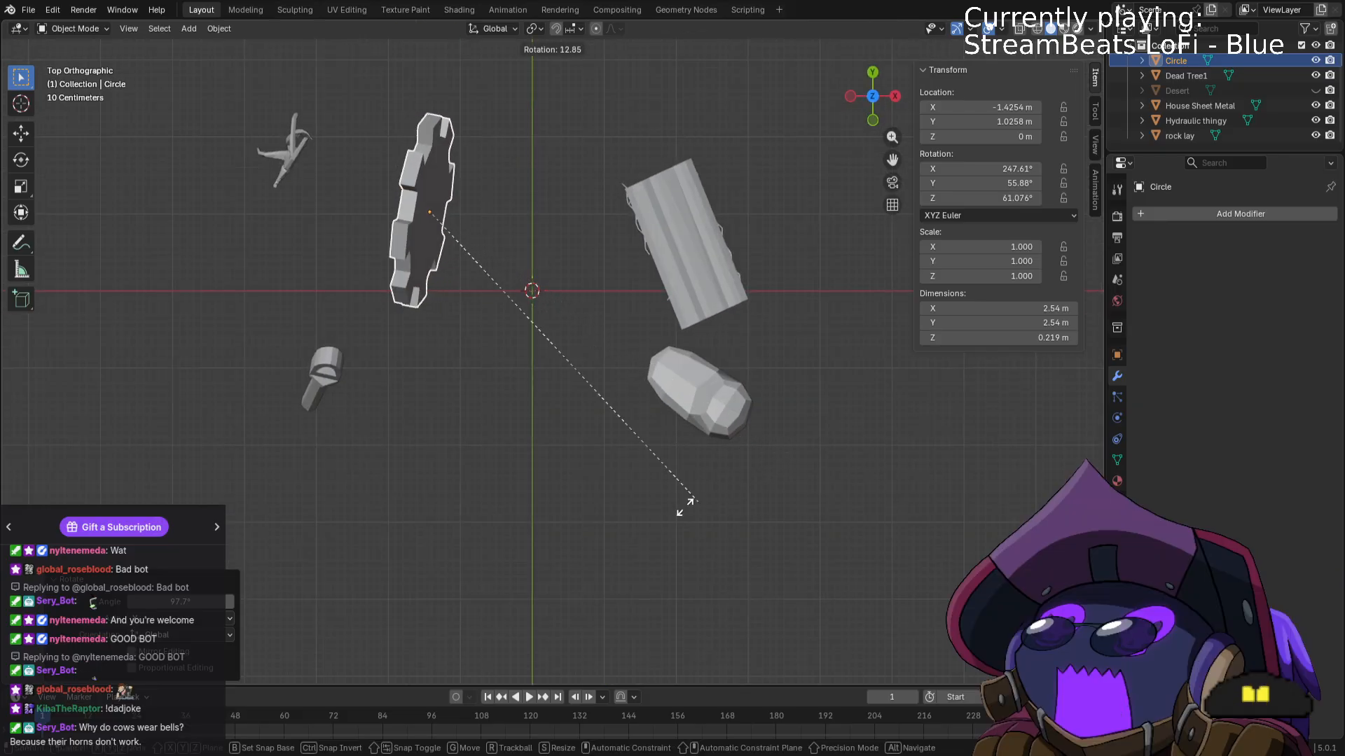
click(128, 337)
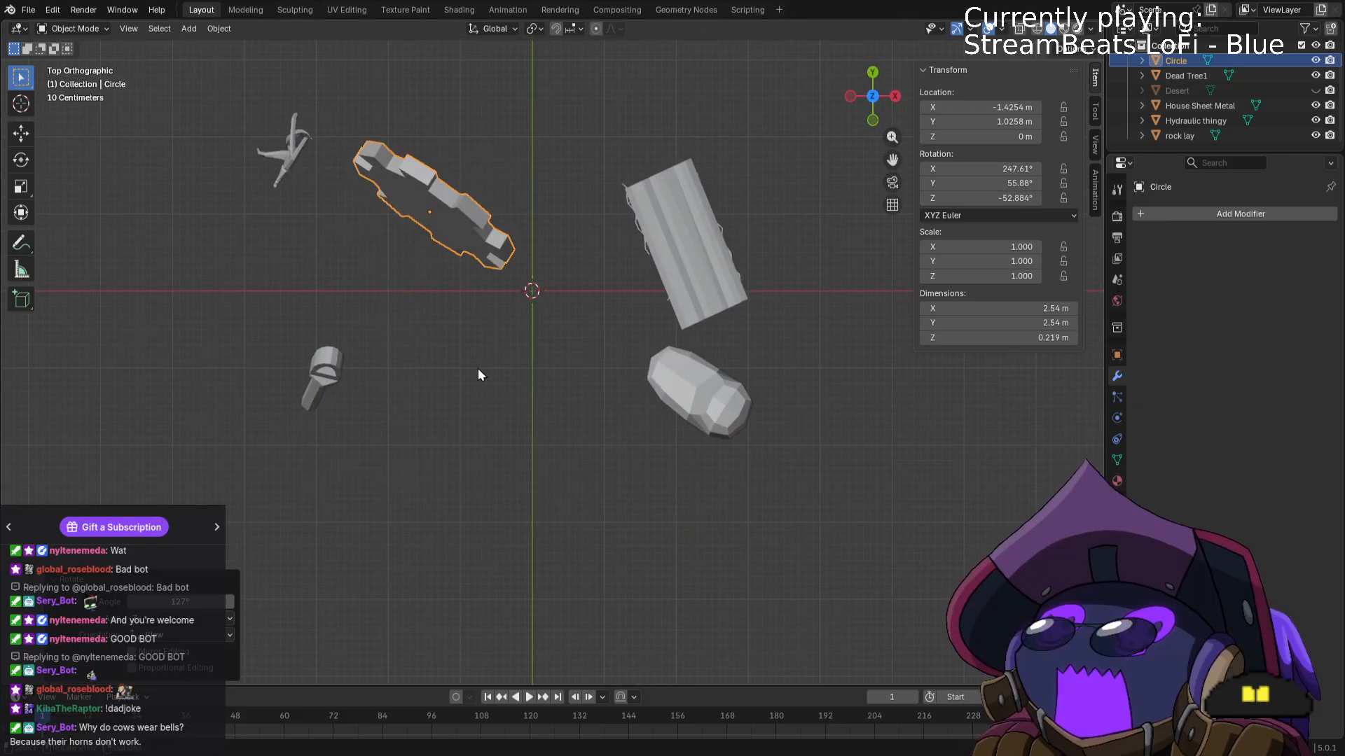
key(g)
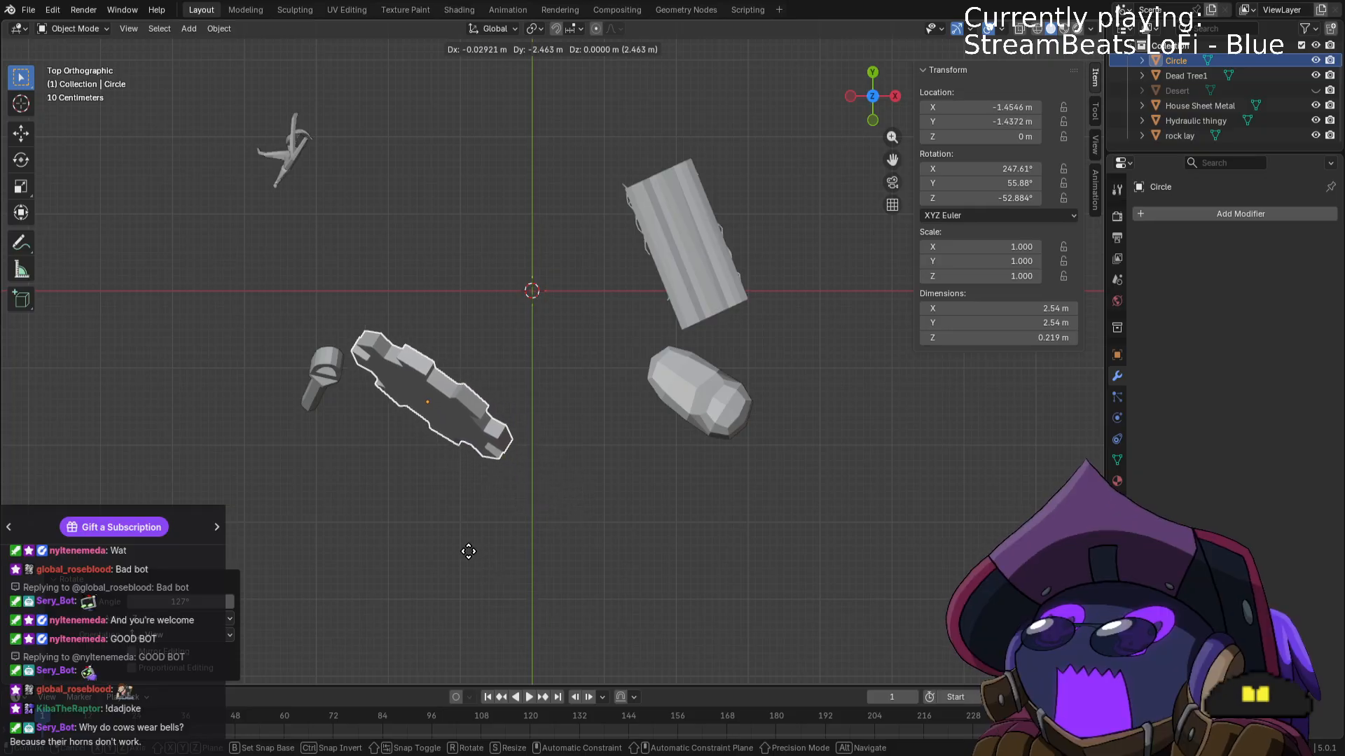
click(458, 531)
middle_drag(620, 490, 608, 397)
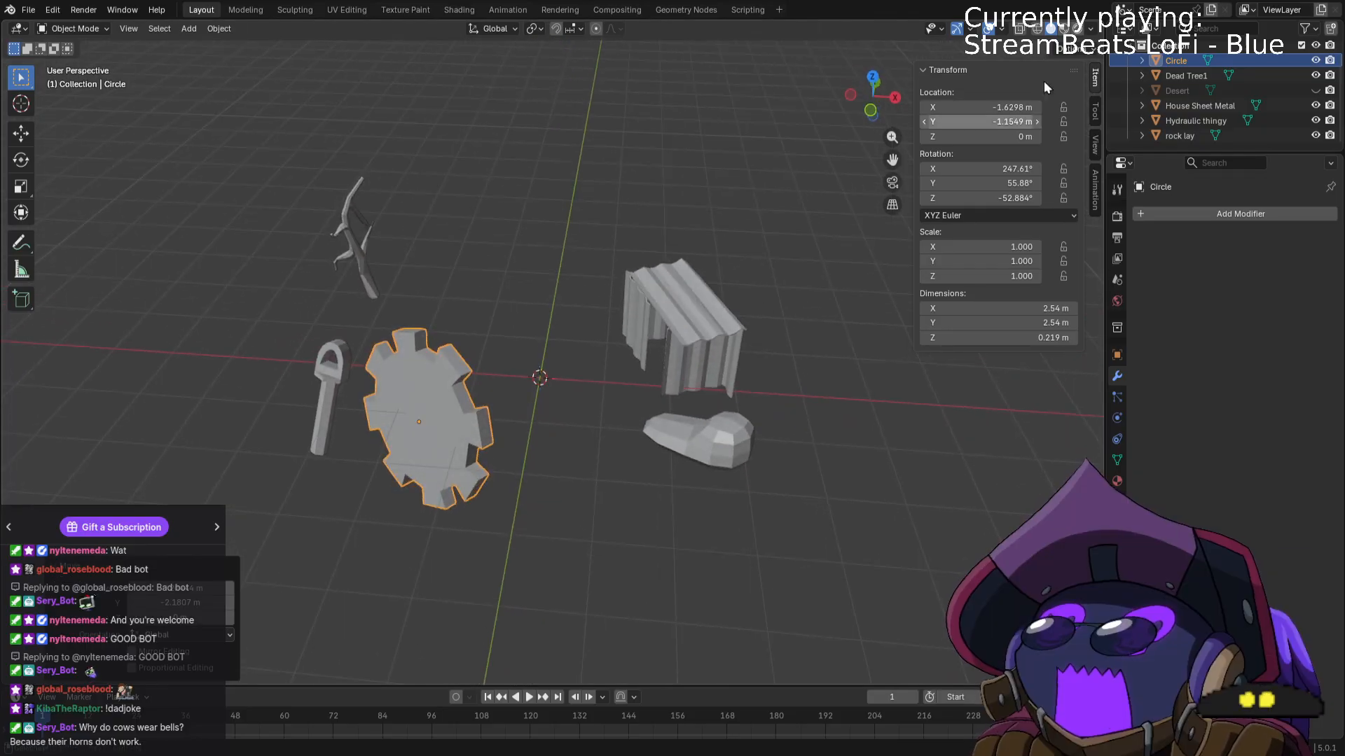
Show the Desert ground again and select it in the viewport.
click(1315, 90)
middle_drag(806, 344, 766, 306)
click(658, 198)
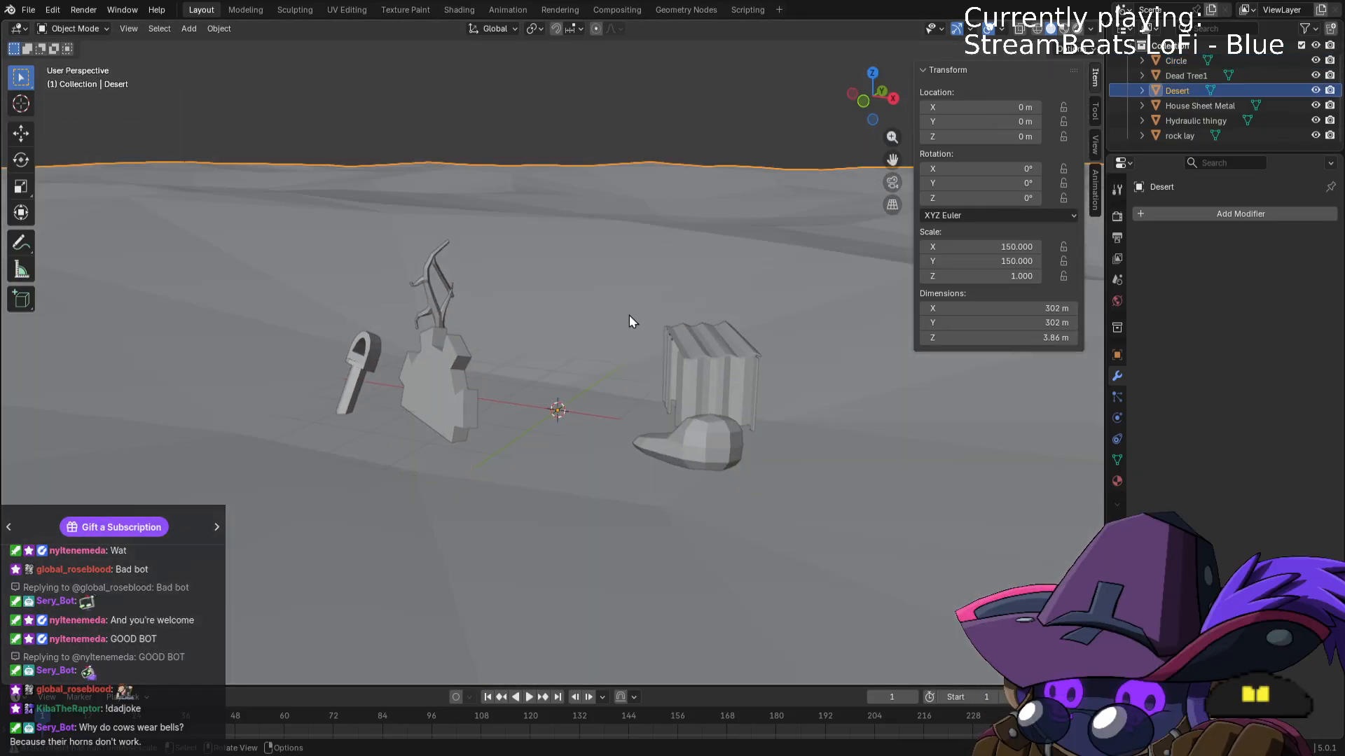
key(h)
middle_drag(629, 315, 649, 335)
Select the gear and move it in top view to about X -2.92 m, Y -2.22 m, near the hydraulic prop.
click(445, 389)
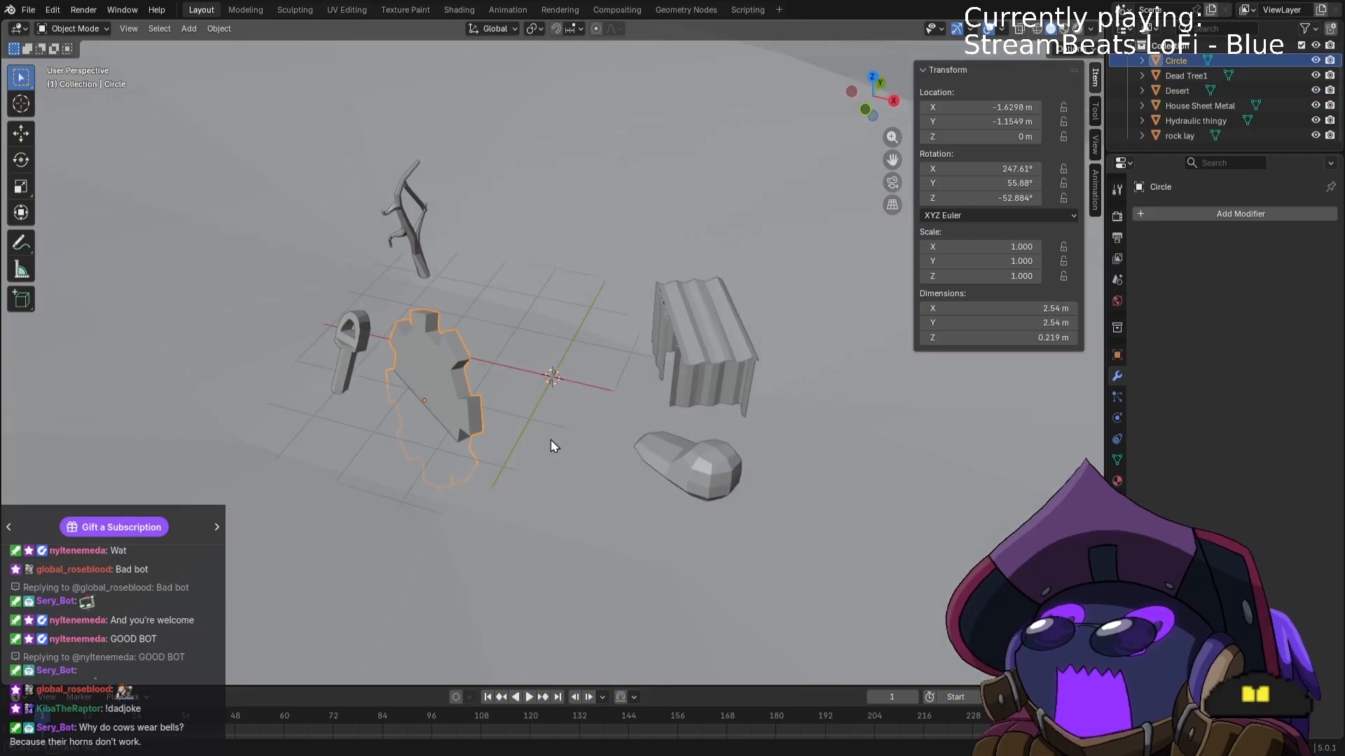
middle_drag(551, 439, 566, 467)
key(KP_7)
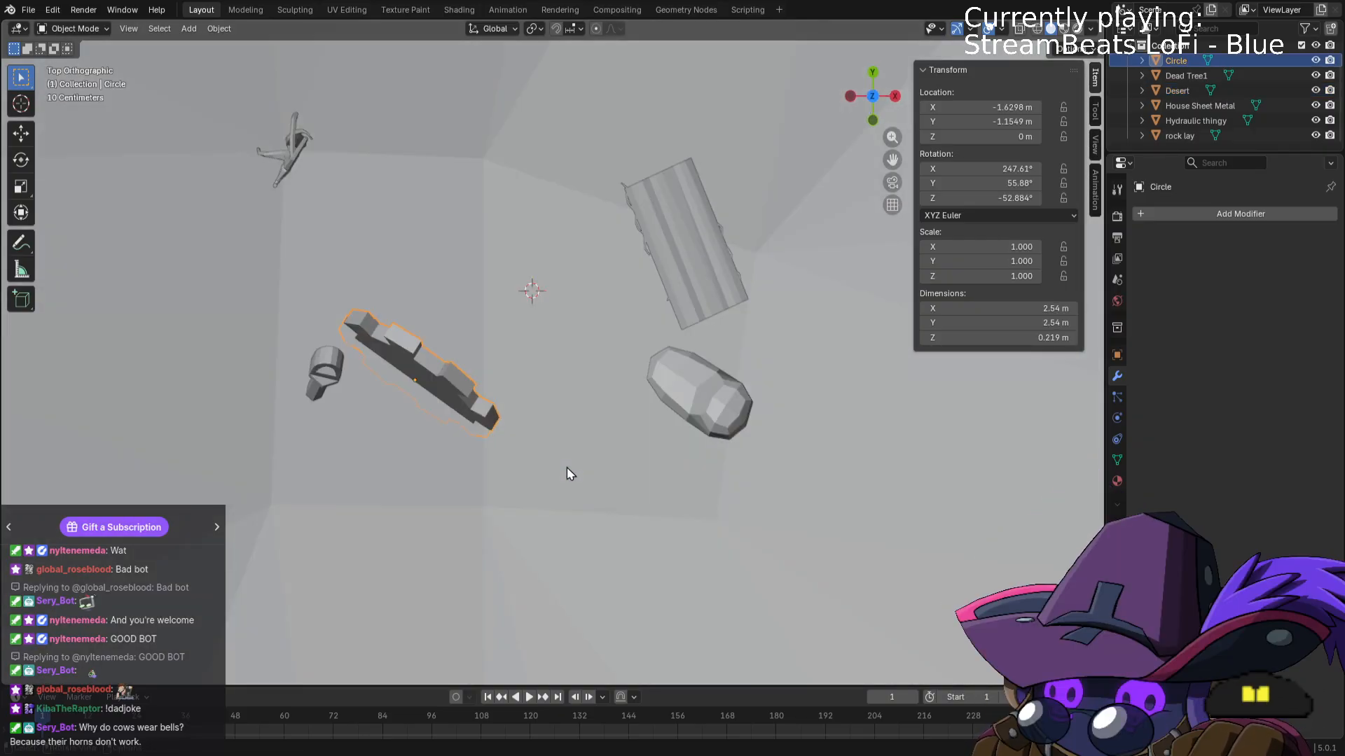
key(g)
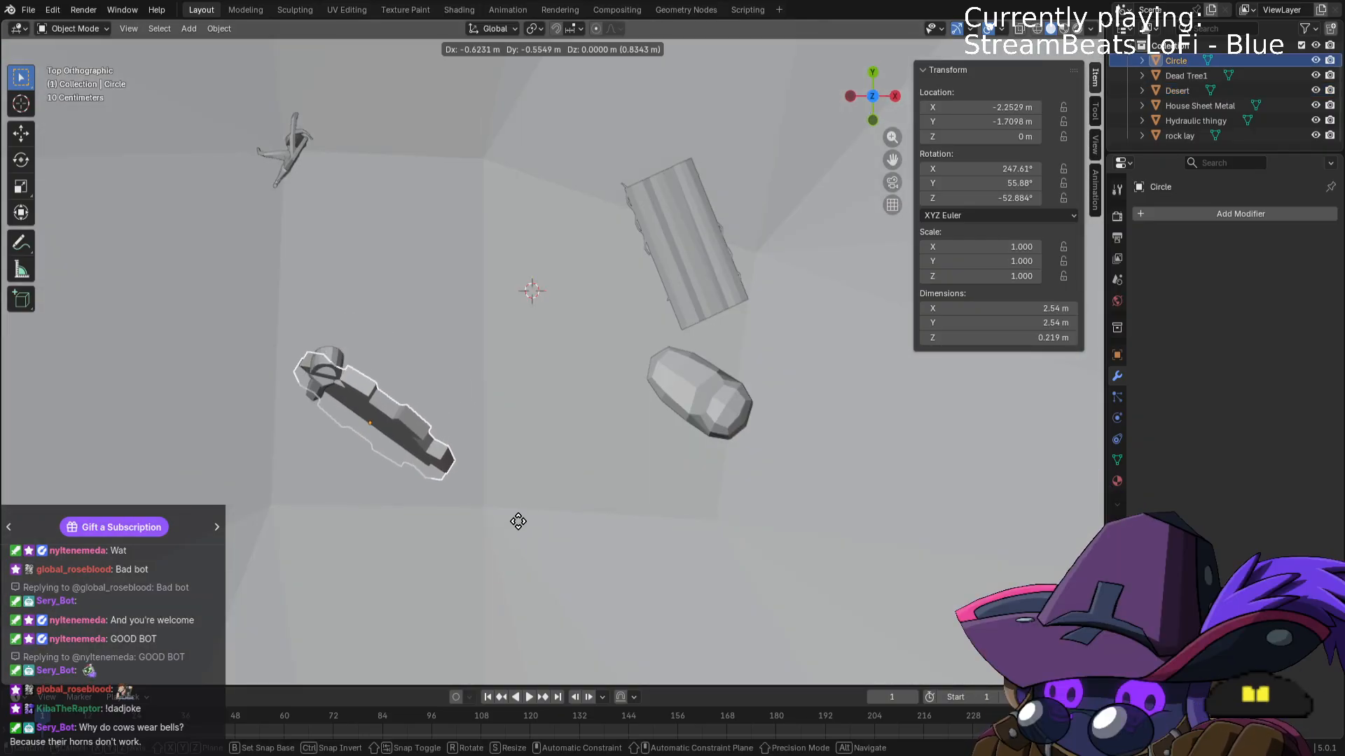
click(474, 549)
Raise the gear about 0.637 m along the Z axis above the desert ground.
key(g)
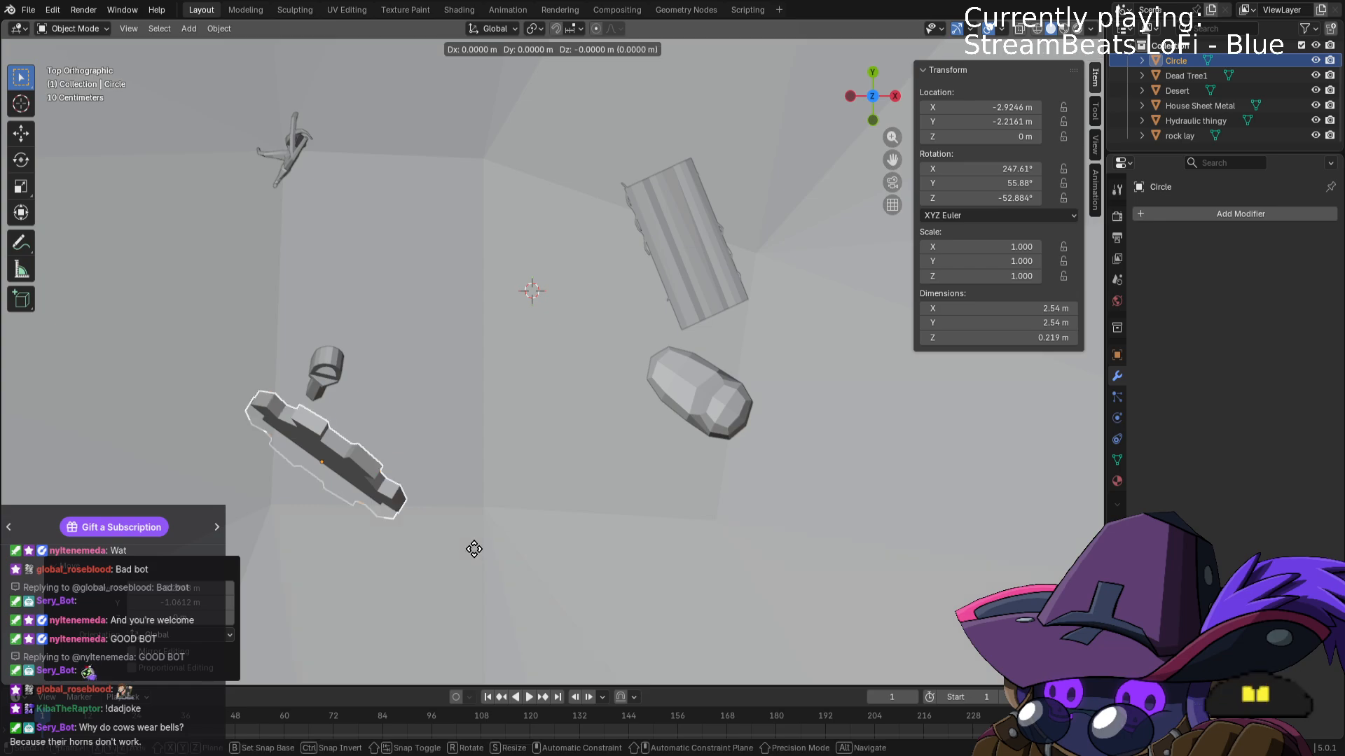
key(z)
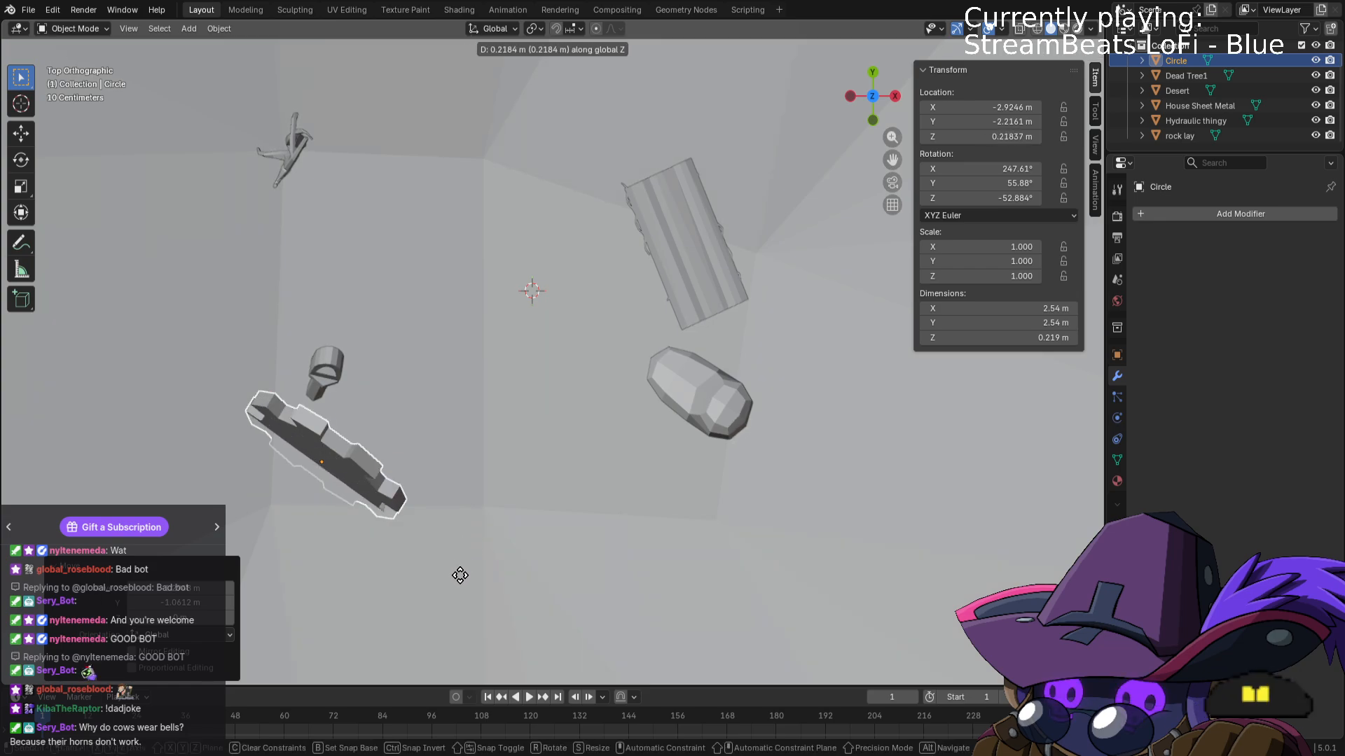
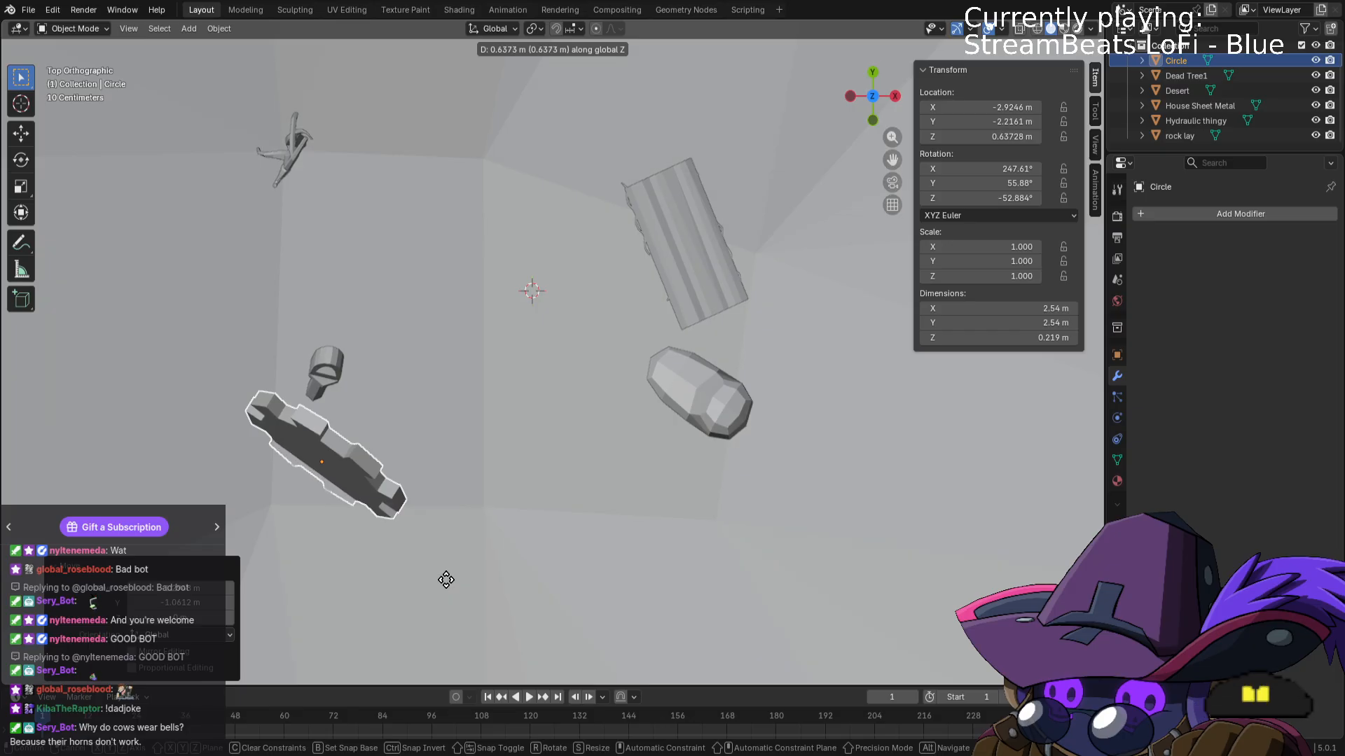
click(446, 580)
middle_drag(446, 580, 464, 411)
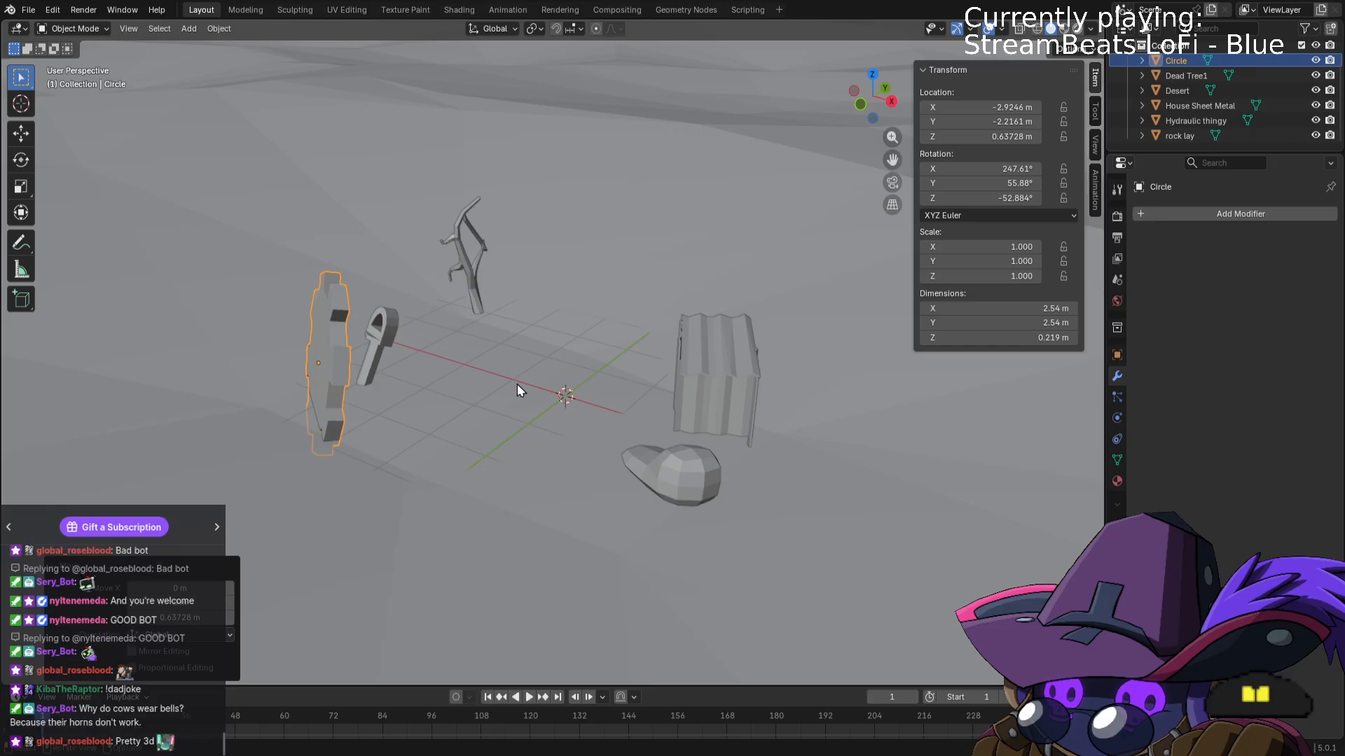
Rename the gear-shaped Circle object as "BIG gear".
middle_drag(532, 367, 504, 396)
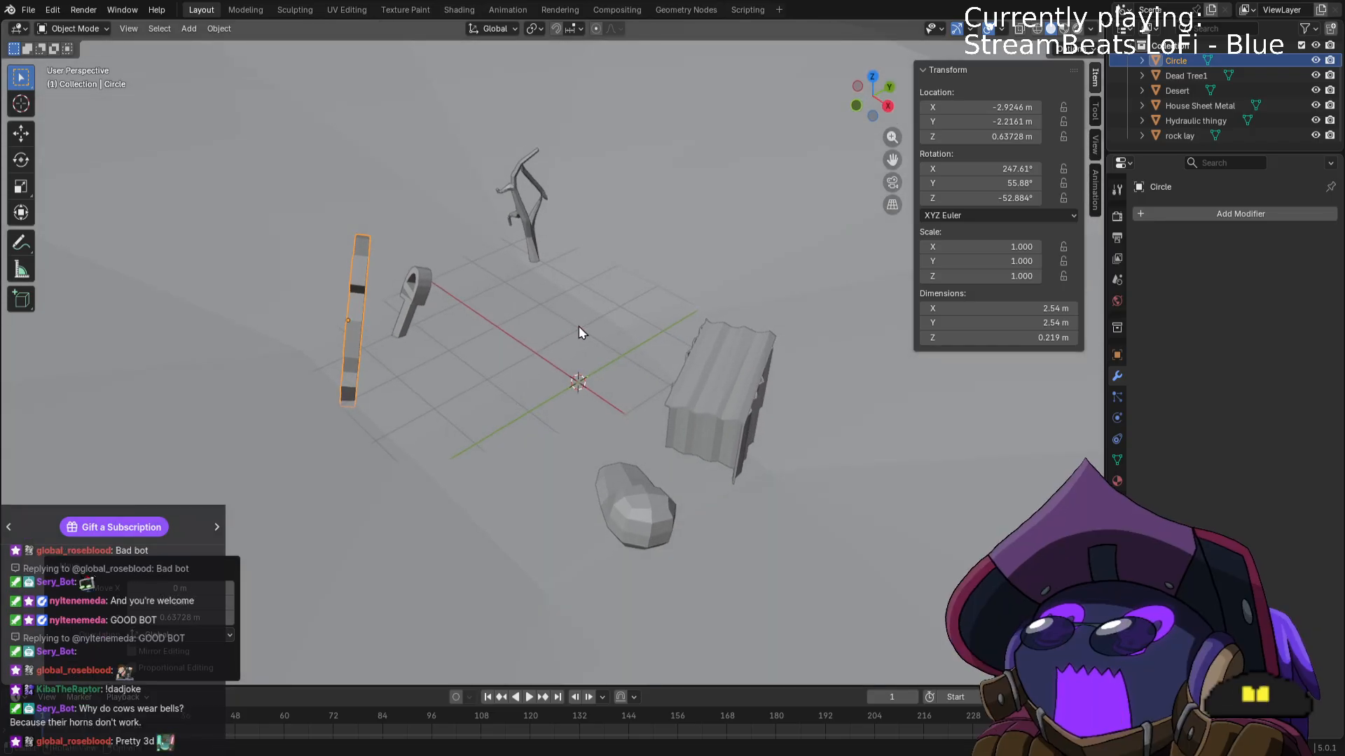
middle_drag(580, 326, 634, 314)
double_click(1175, 60)
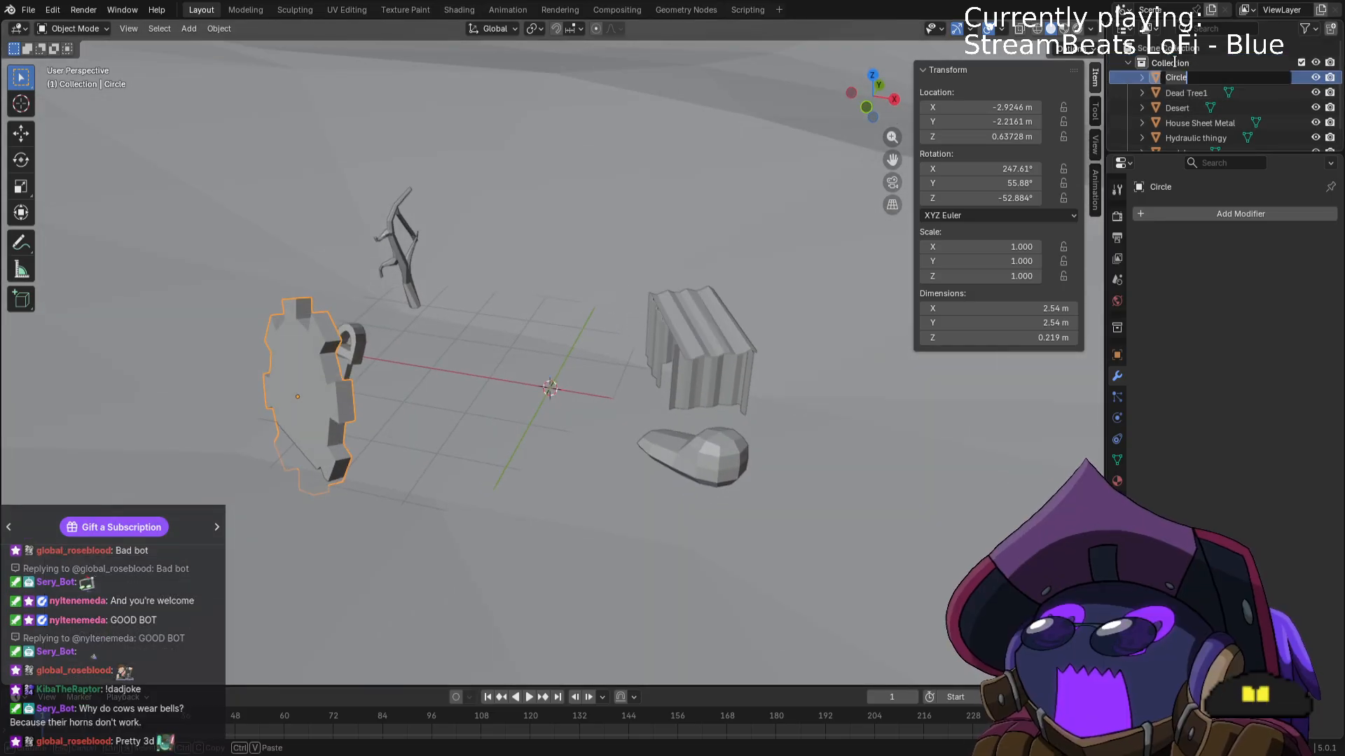
text(BIG gear)
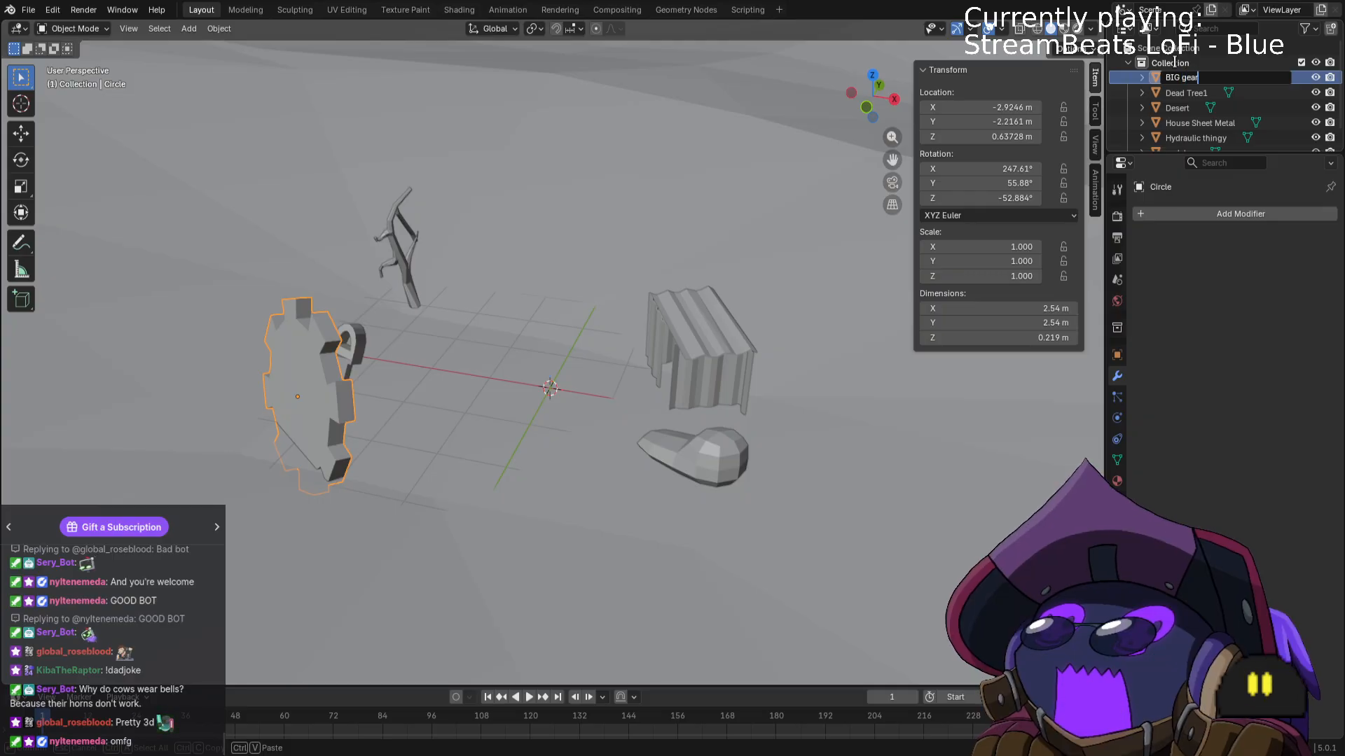
key(Return)
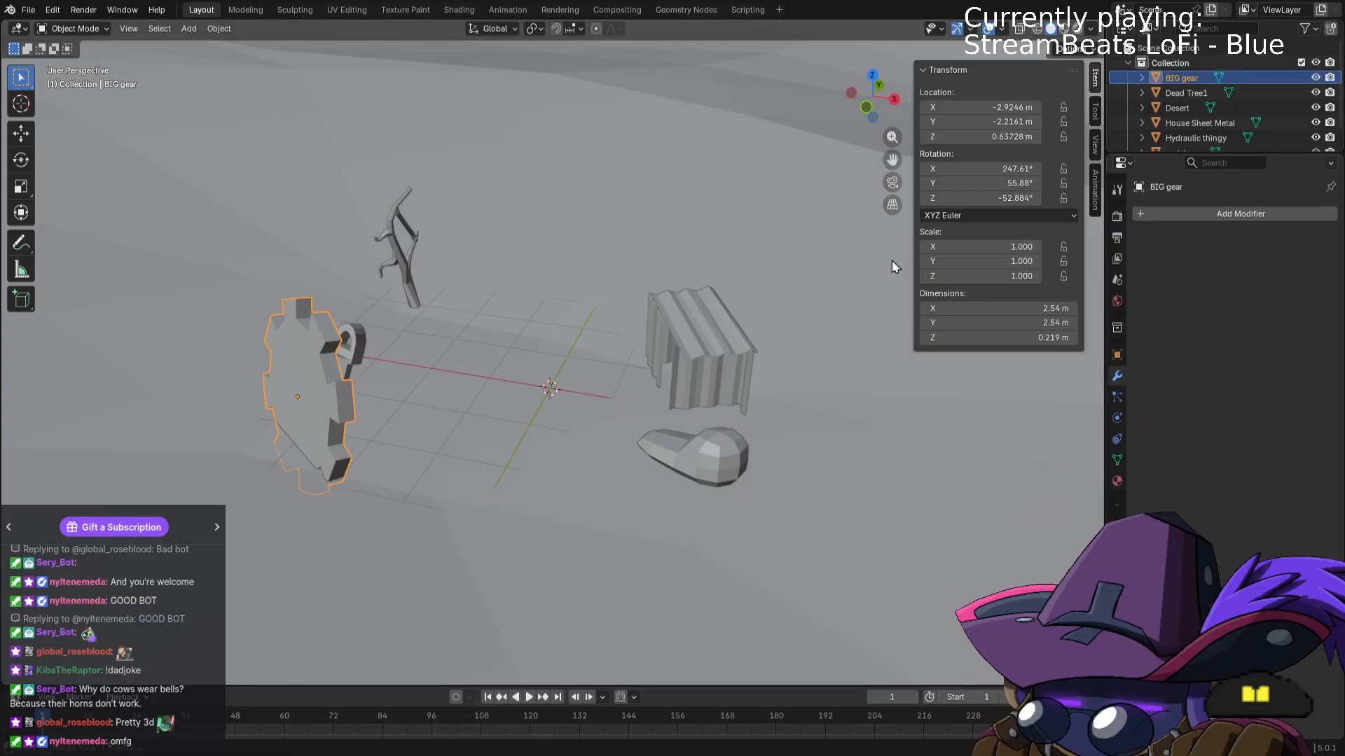
Rotate the big gear in top view by about 84°, to a Z rotation of about -136.6°.
middle_drag(596, 353, 521, 365)
middle_drag(522, 366, 617, 319)
scroll(607, 331, up, 3)
middle_drag(552, 372, 792, 137)
key(KP_7)
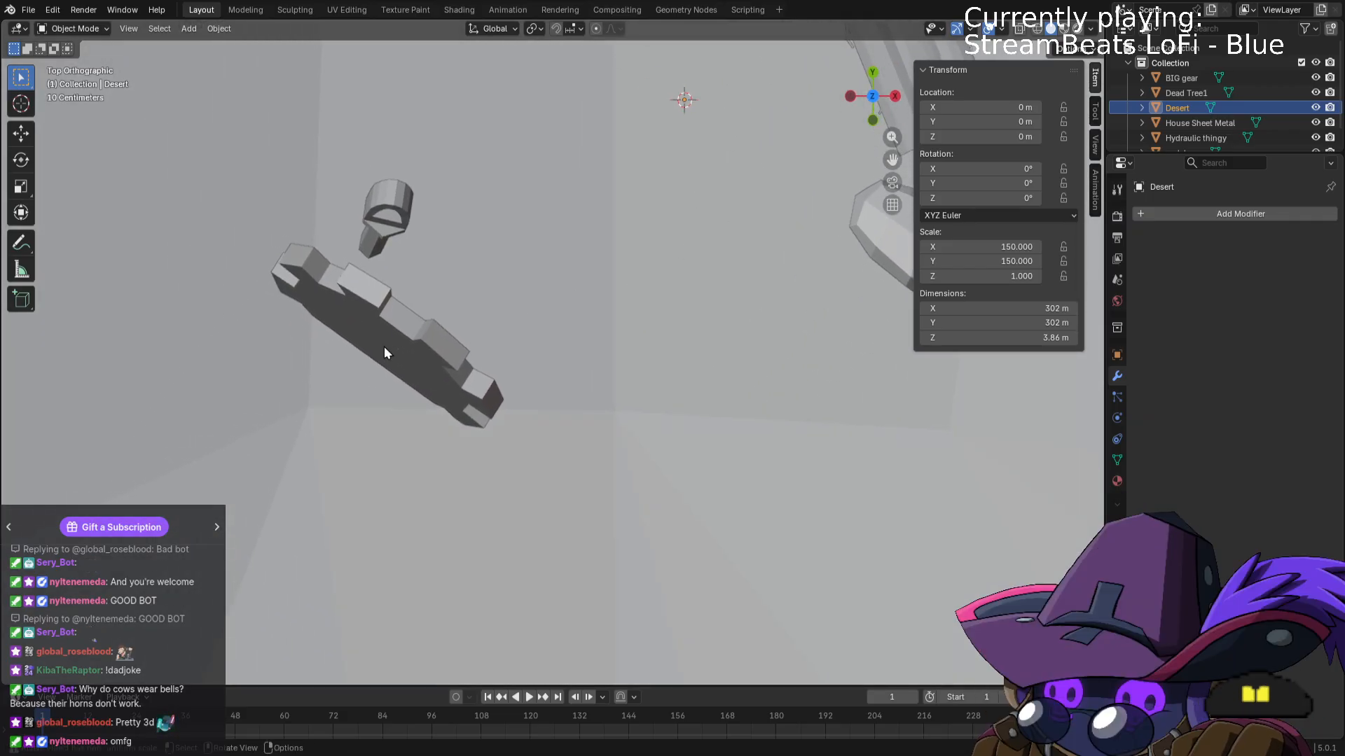
click(415, 332)
key(r)
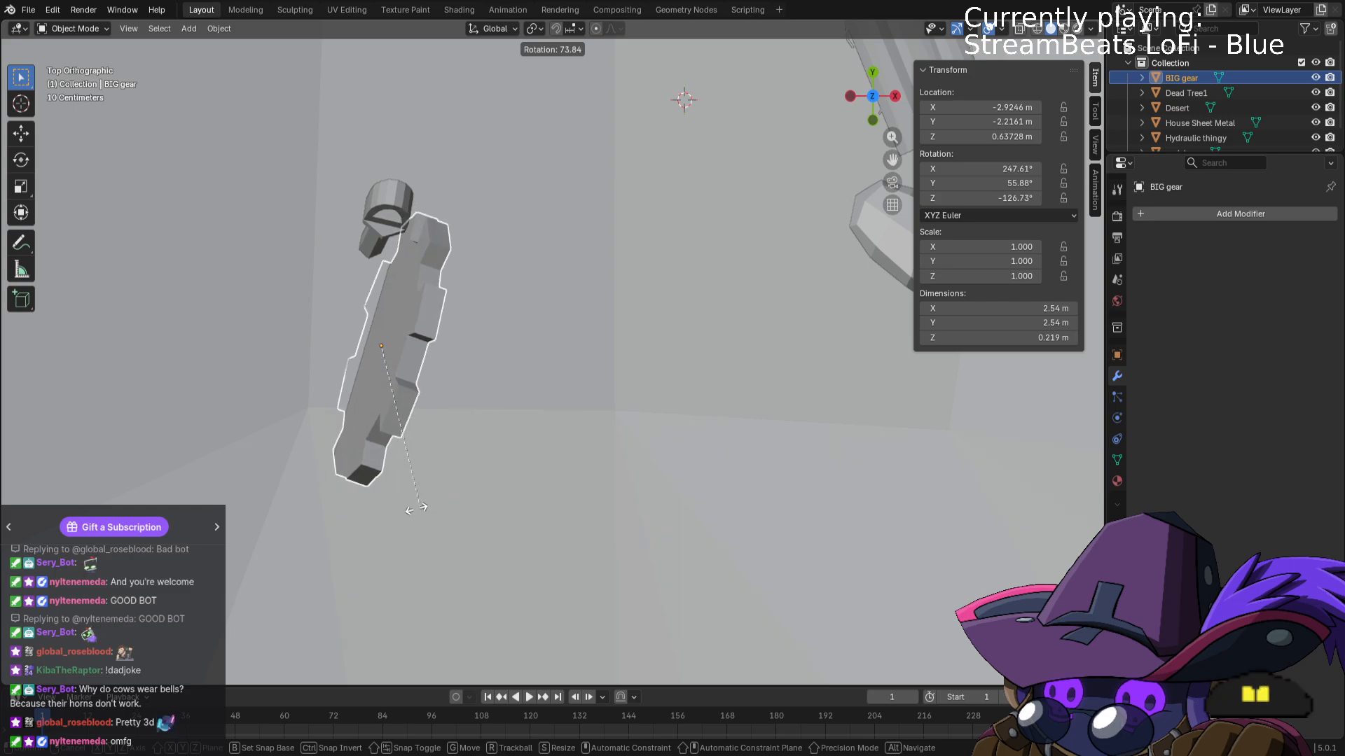
click(418, 486)
middle_drag(418, 486, 598, 338)
Scale the big gear's entire mesh down uniformly in Edit Mode to about 0.41 of its size.
key(Tab)
key(s)
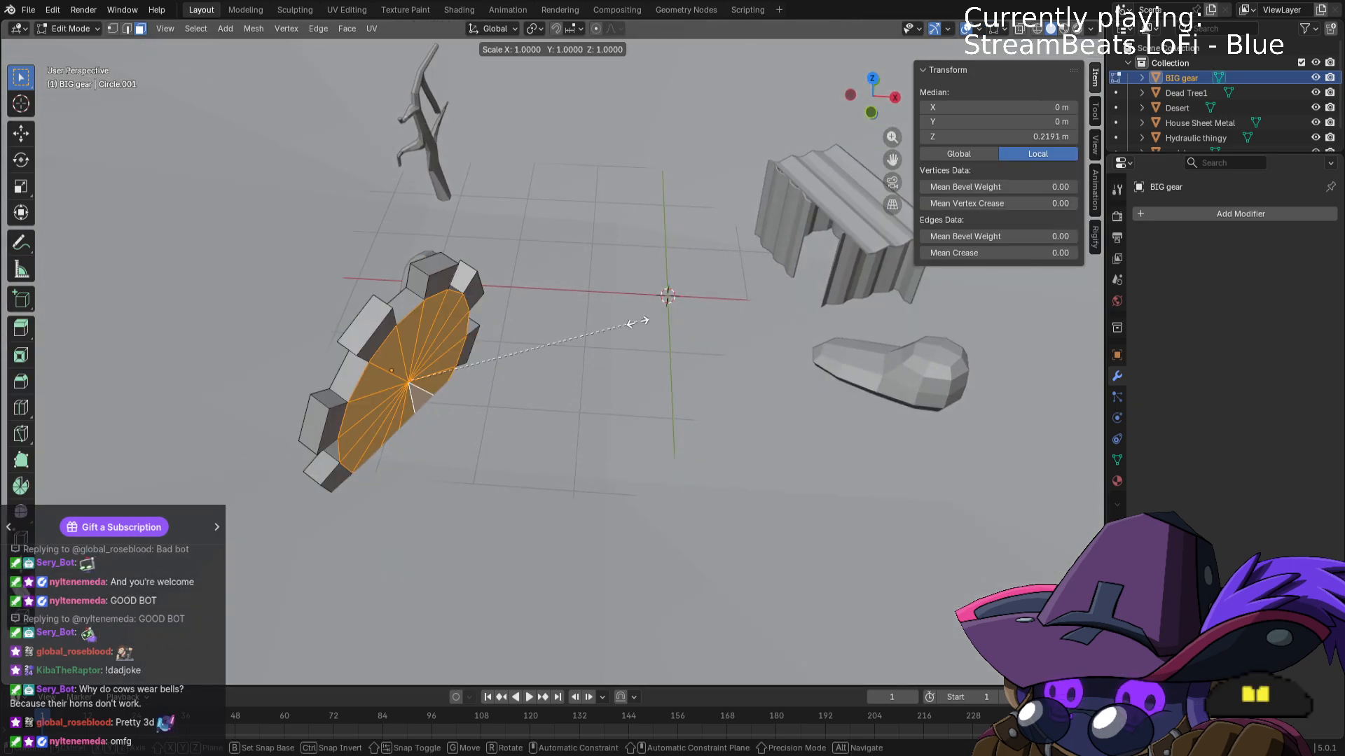
key(Escape)
key(a)
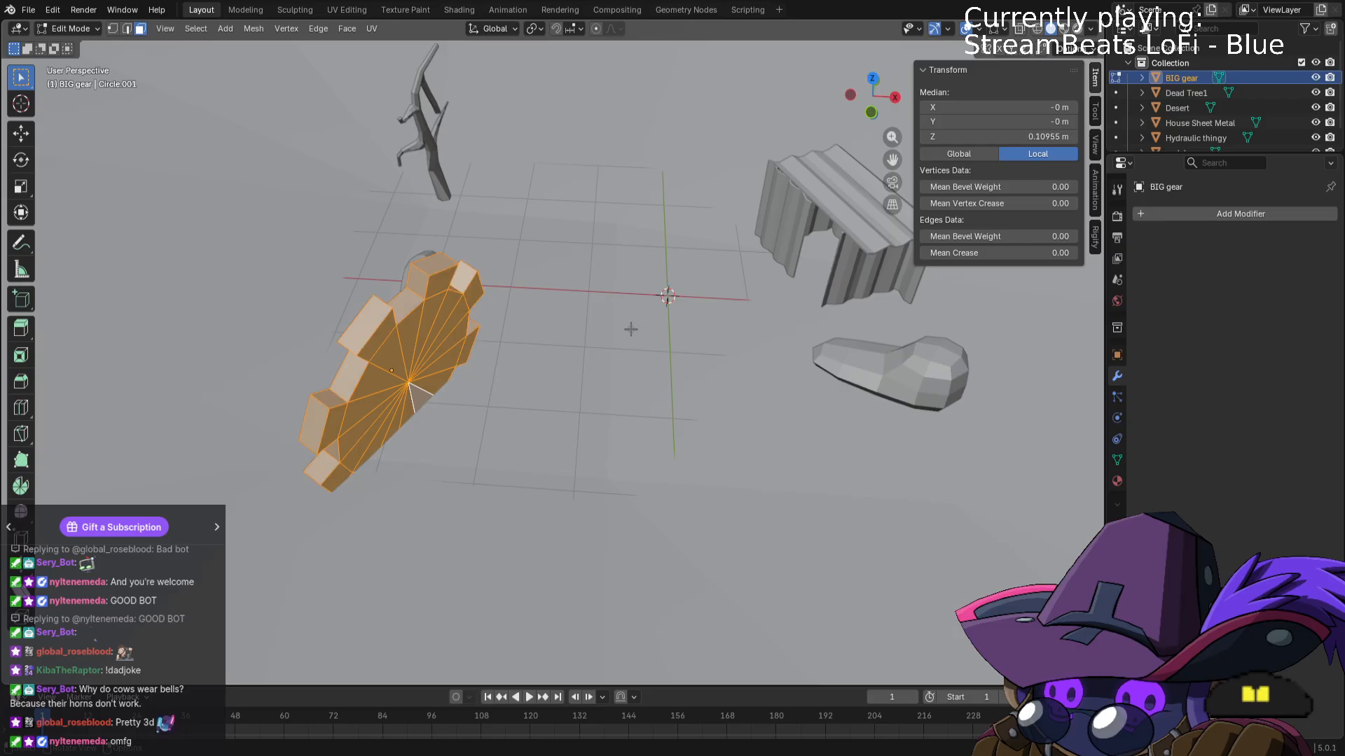
key(s)
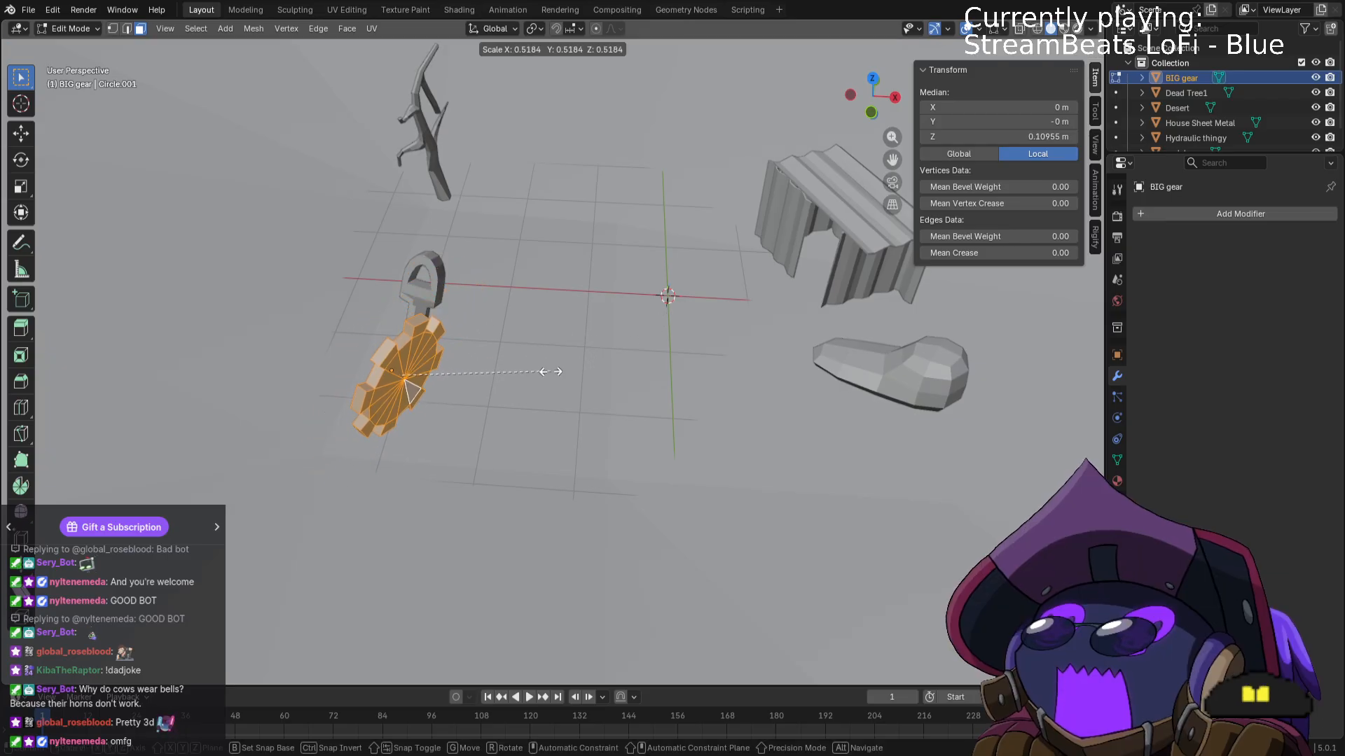
click(518, 379)
Lower the big gear's mesh about 0.39 m along the global Z axis and return to Object Mode.
key(g)
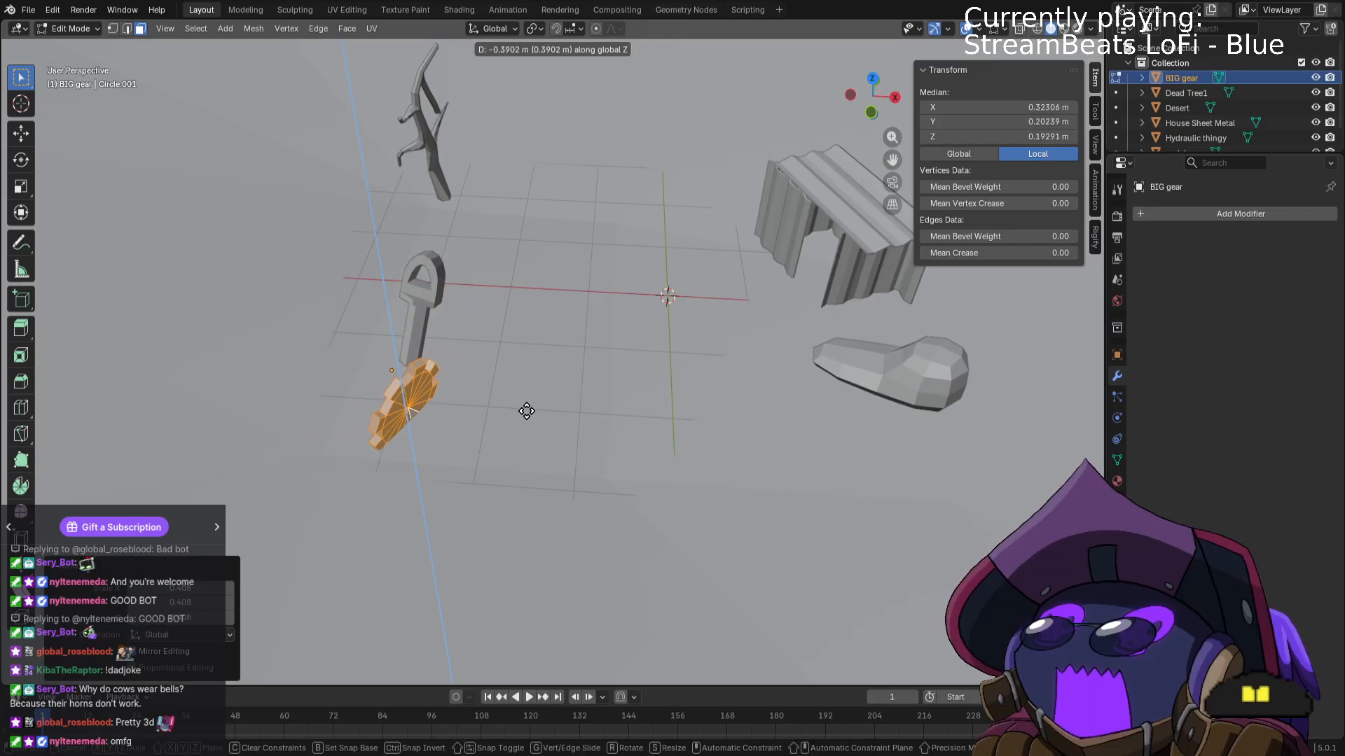
click(527, 413)
middle_drag(617, 439, 674, 165)
key(Tab)
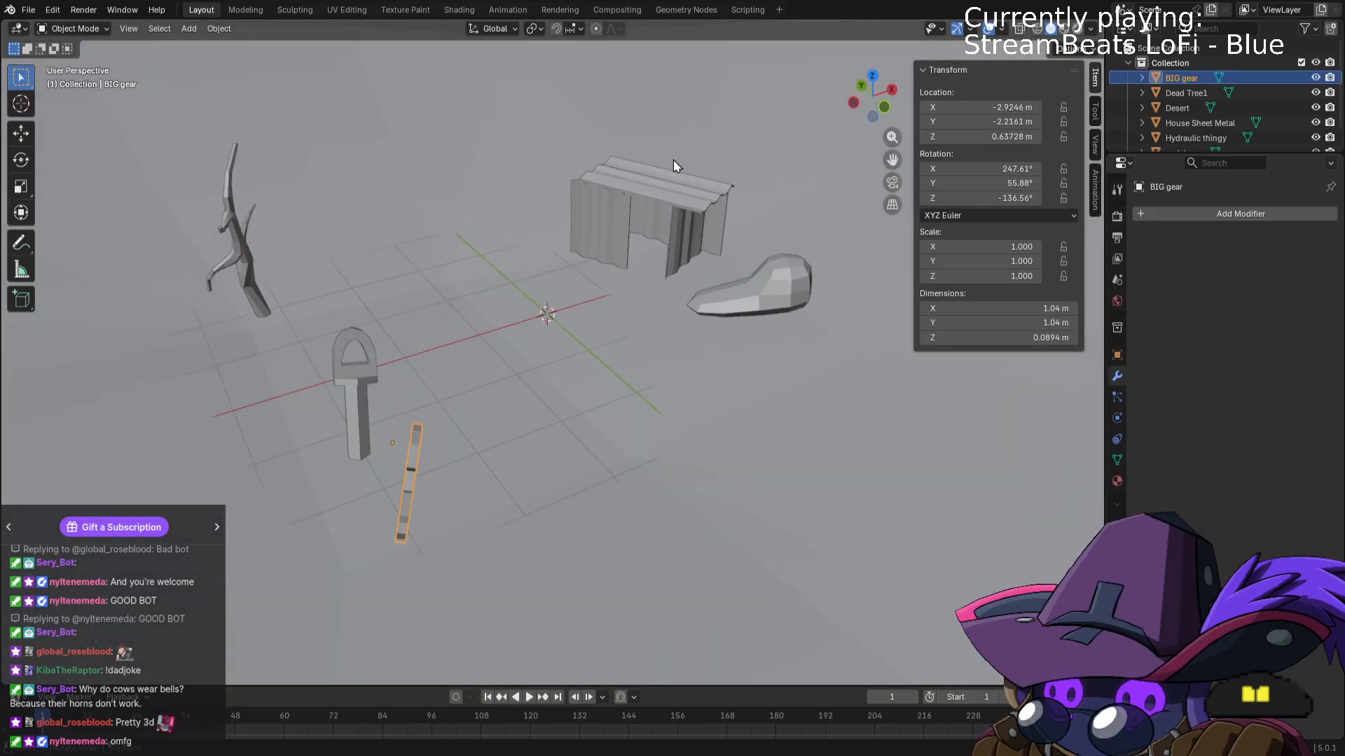
Examine the scene's objects and ground in the Shading workspace, and return to the Layout workspace.
click(461, 9)
click(512, 9)
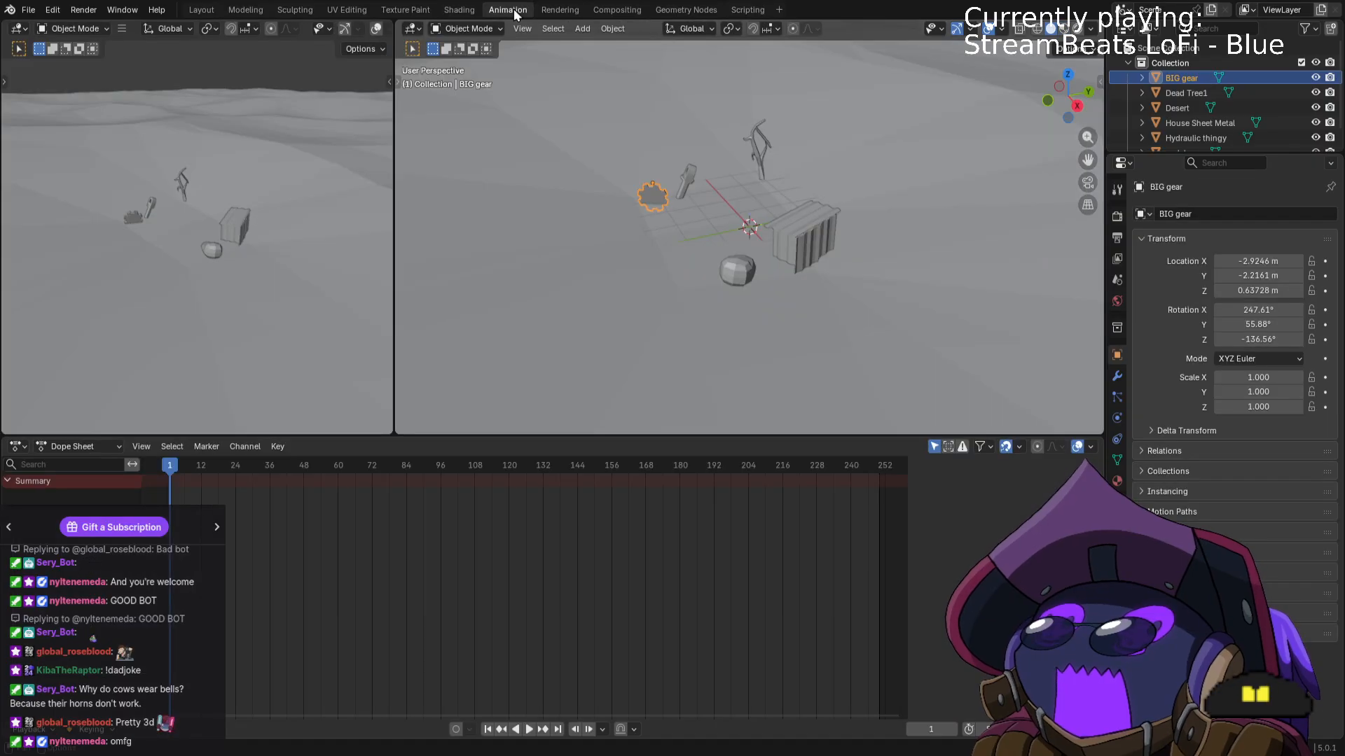
click(467, 11)
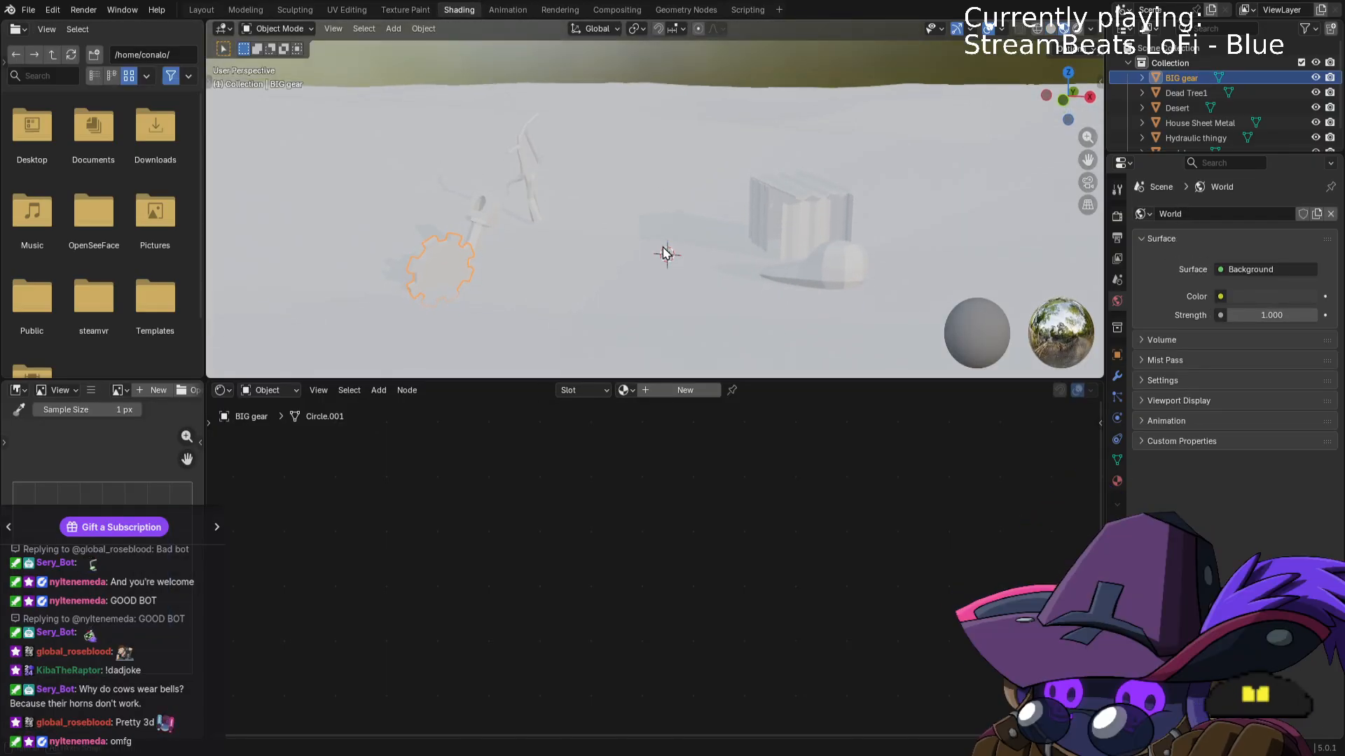
click(658, 269)
middle_drag(658, 270, 726, 301)
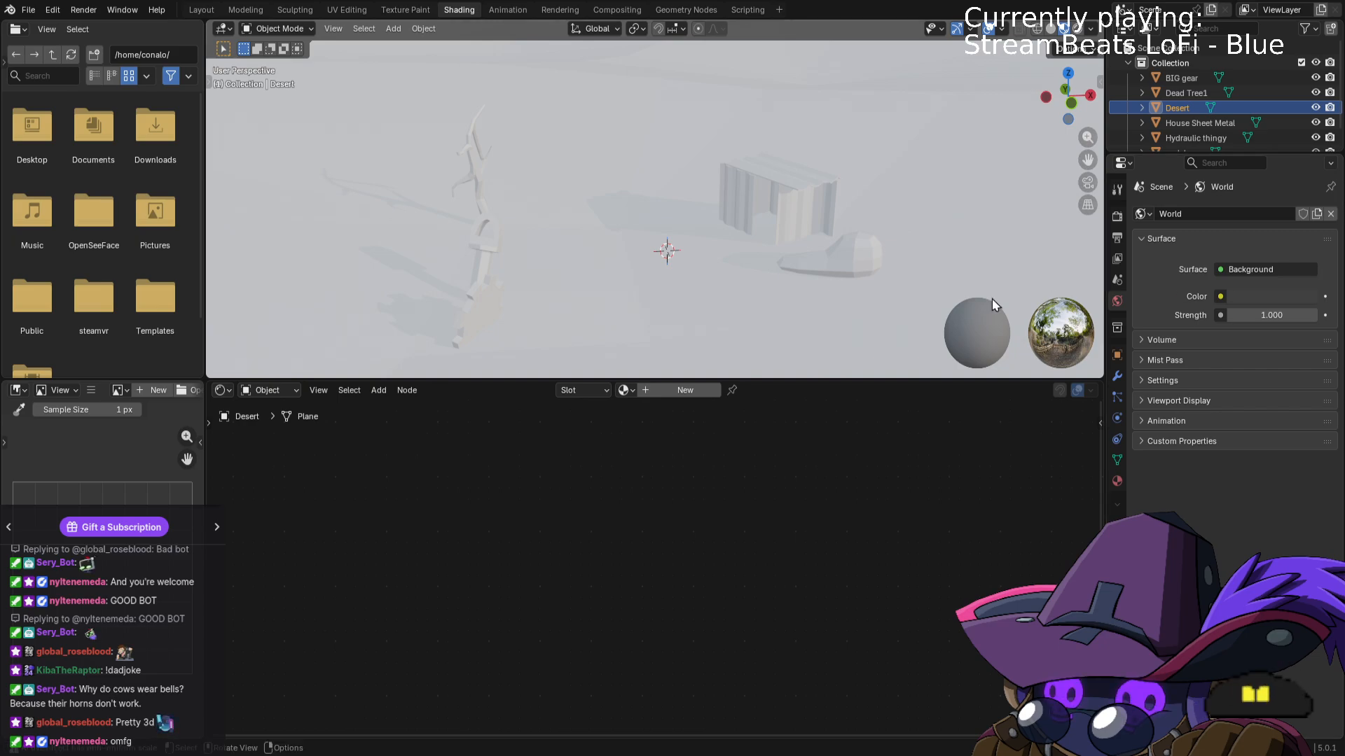
mouse_move(701, 245)
middle_down()
mouse_move(664, 243)
mouse_move(706, 255)
middle_up()
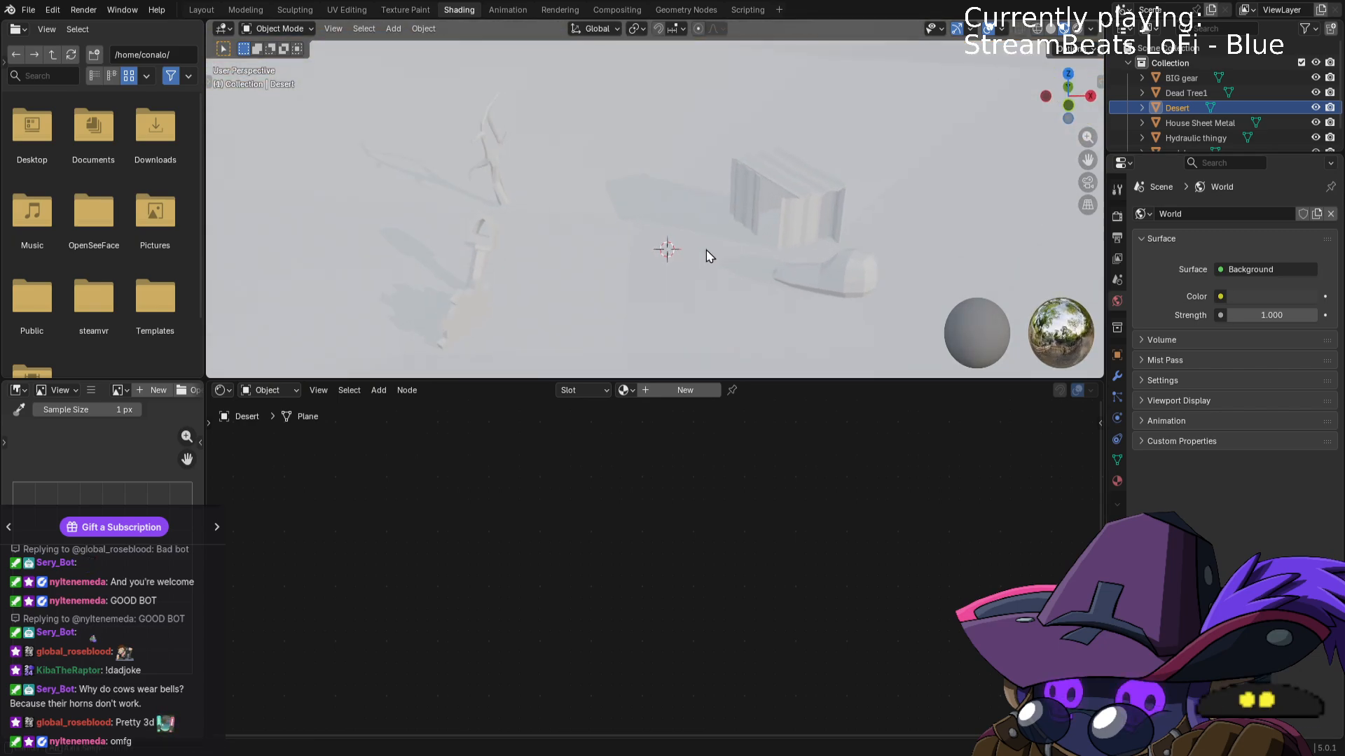
click(793, 182)
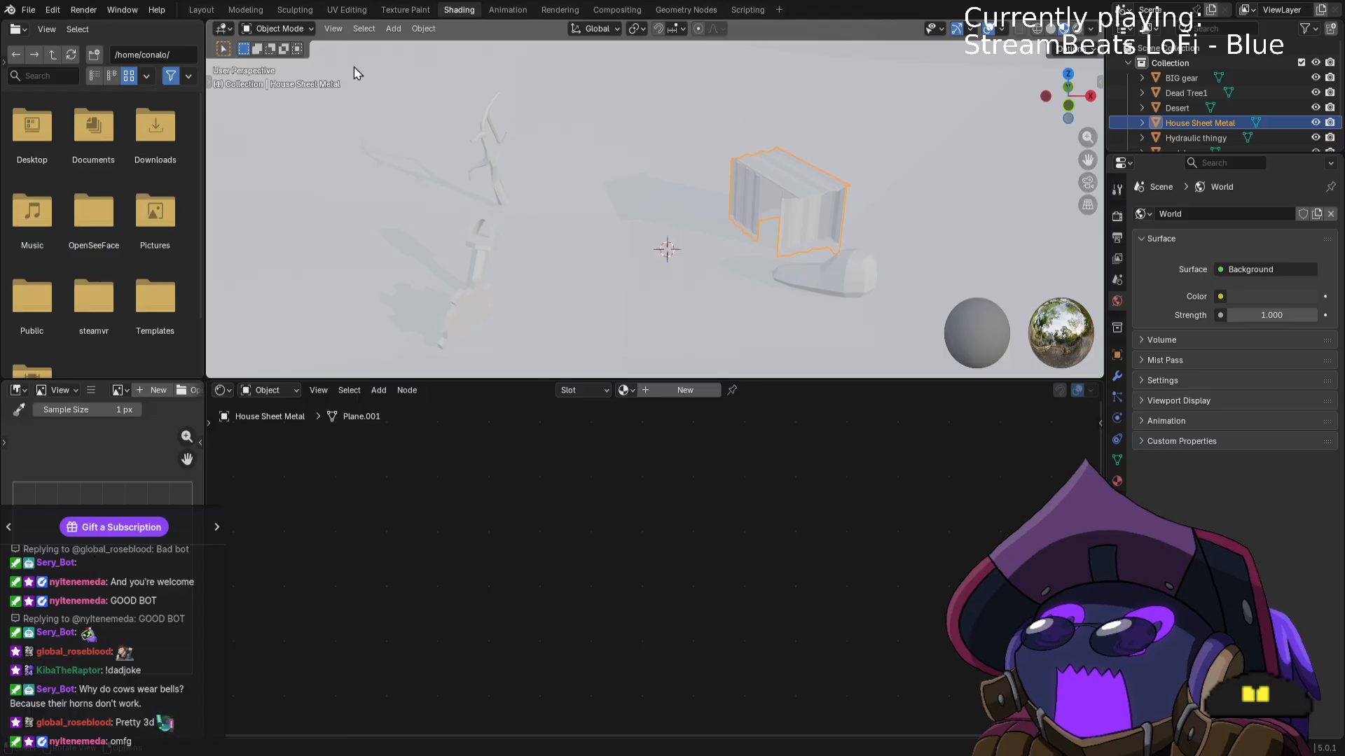
click(201, 9)
Unwrap the whole Desert mesh with Smart UV Project using an island margin of 0.050.
mouse_move(700, 231)
middle_down()
mouse_move(764, 242)
mouse_move(709, 258)
middle_up()
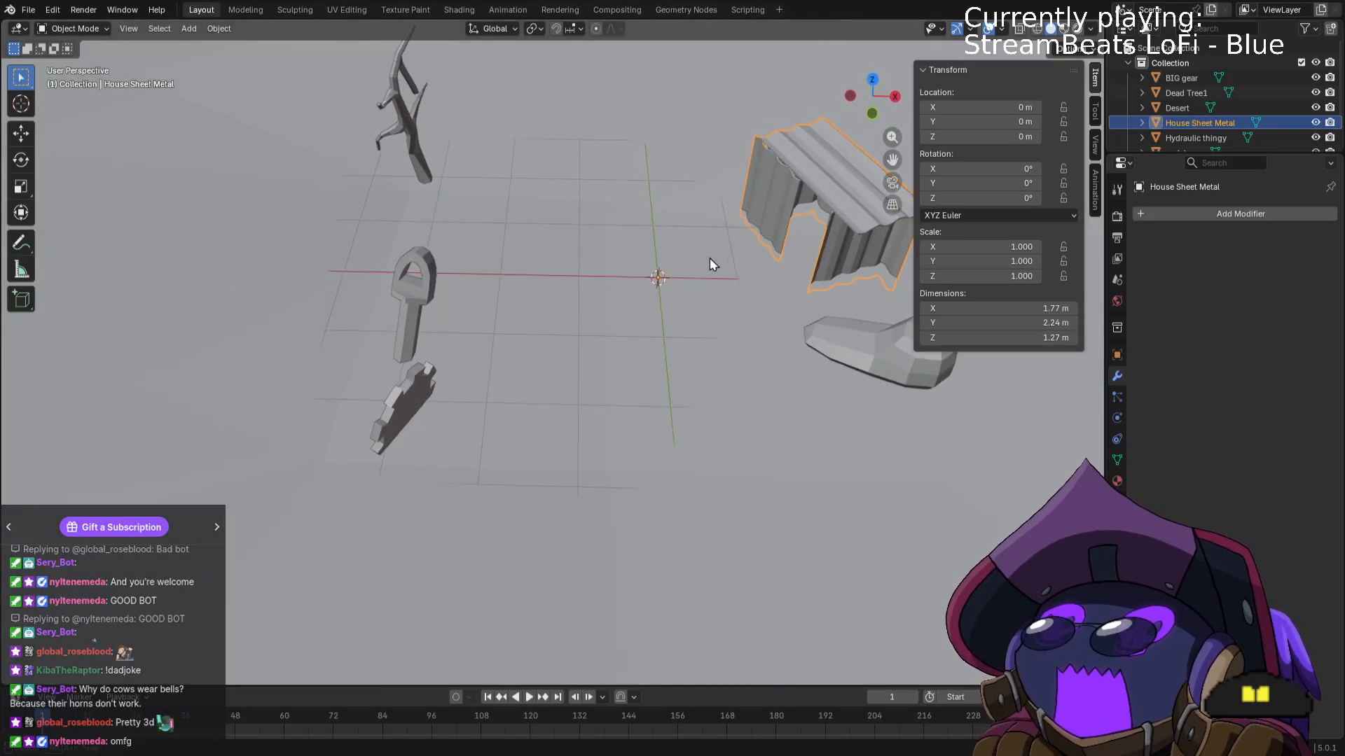
scroll(710, 259, down, 3)
click(702, 445)
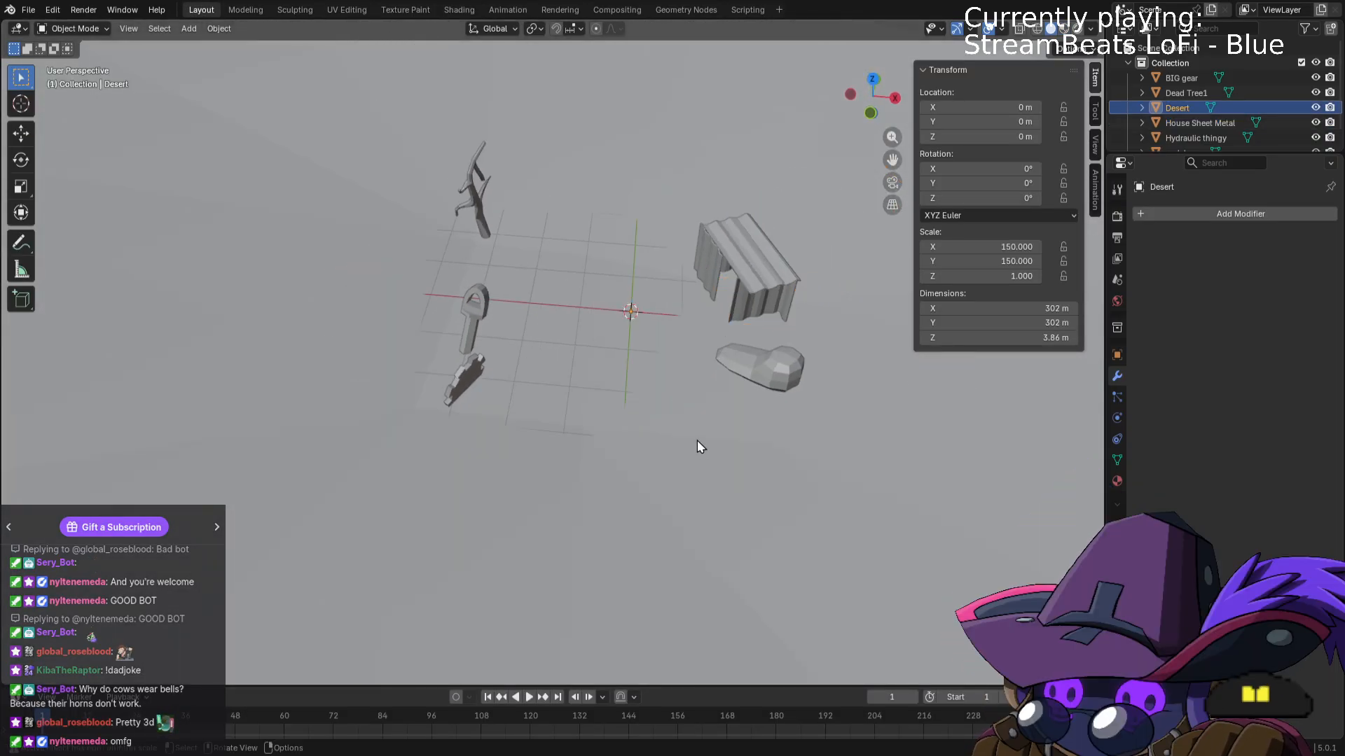
key(Tab)
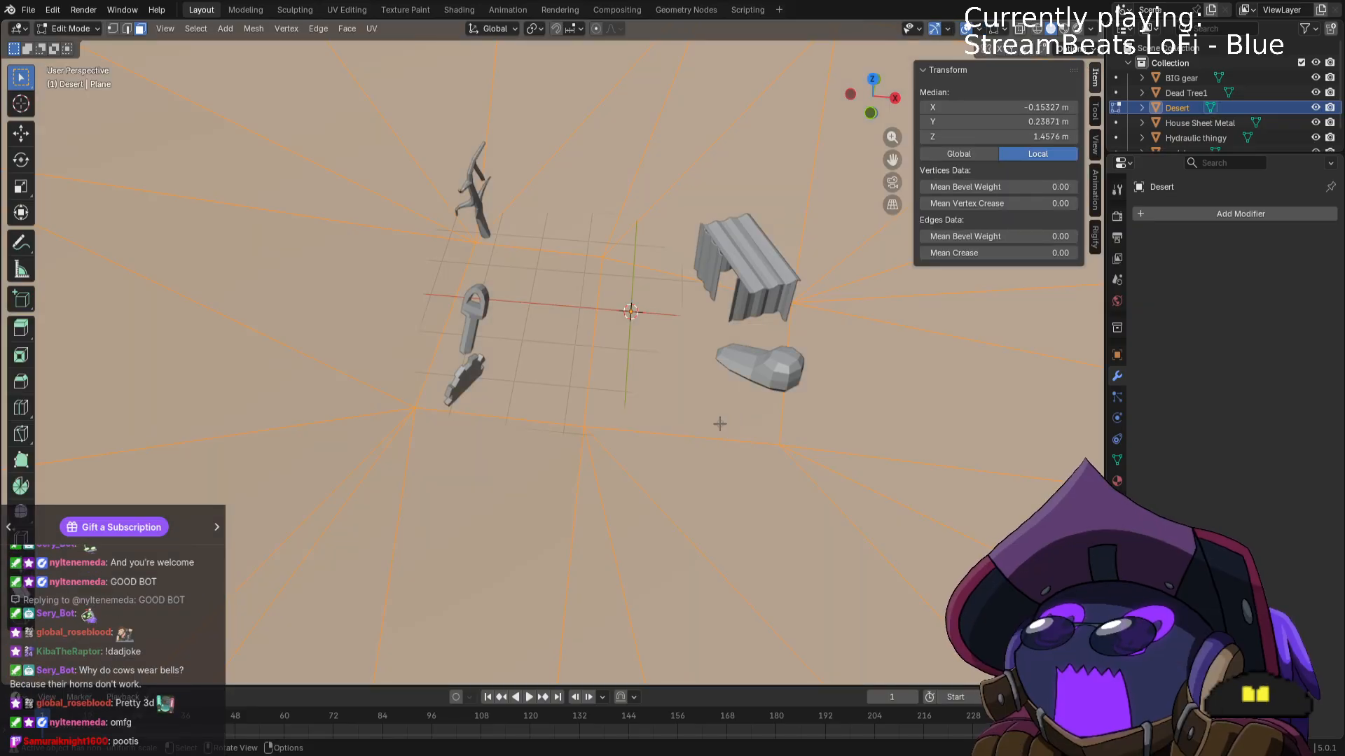
key(u)
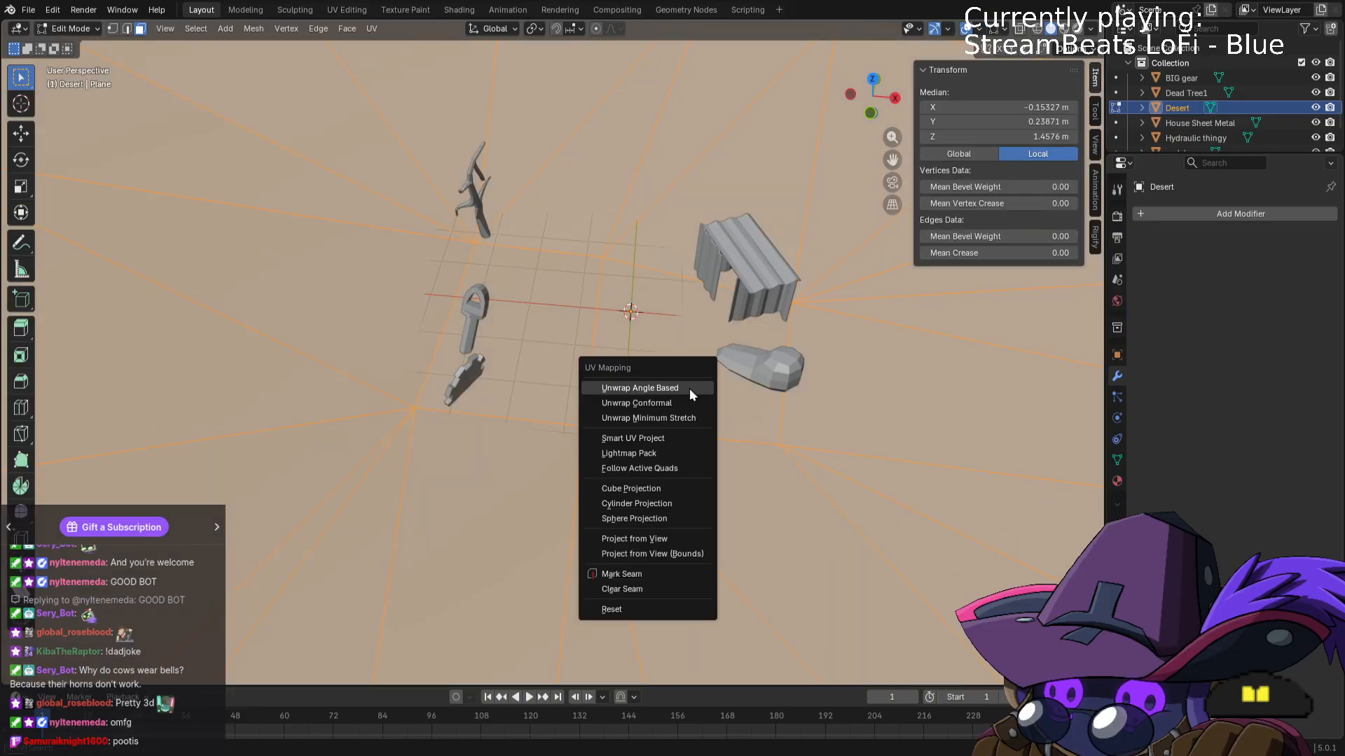
click(682, 439)
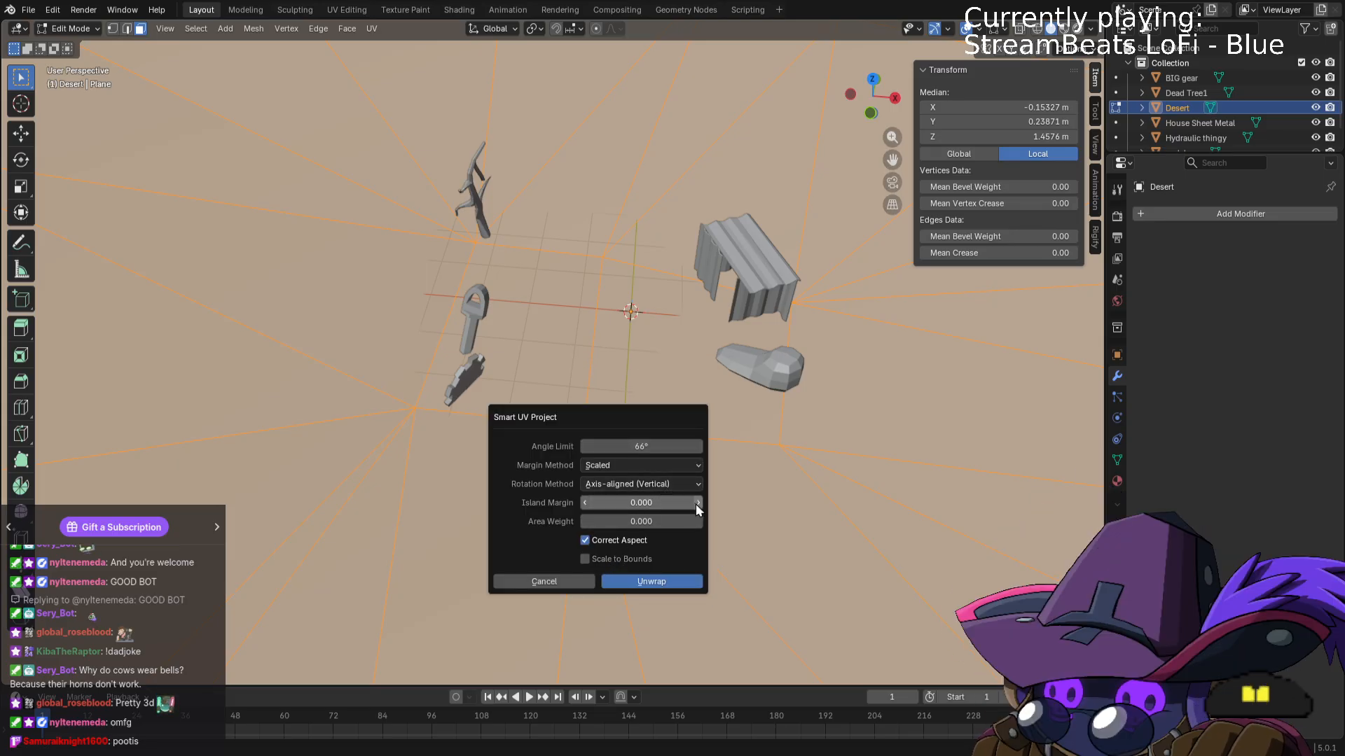
mouse_move(696, 503)
mouse_down()
mouse_move(707, 503)
mouse_move(698, 507)
mouse_up()
click(656, 582)
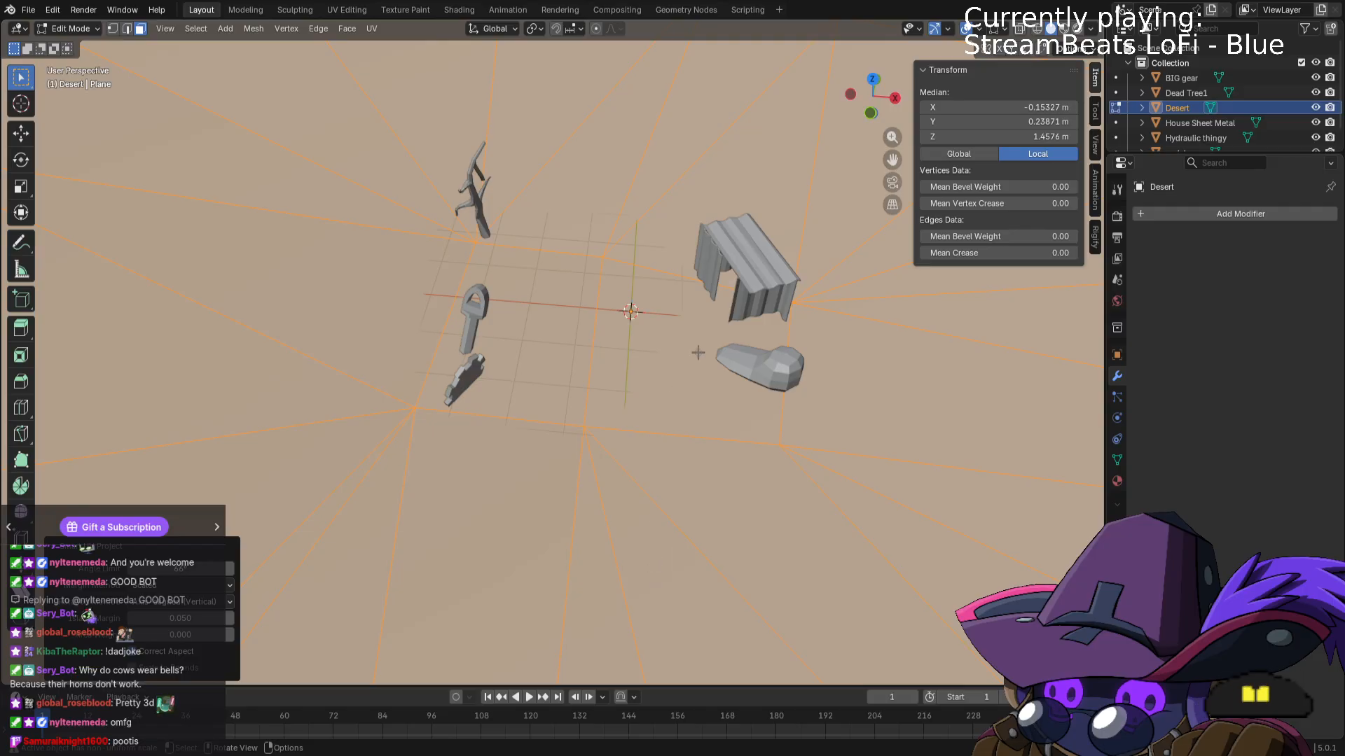
key(Tab)
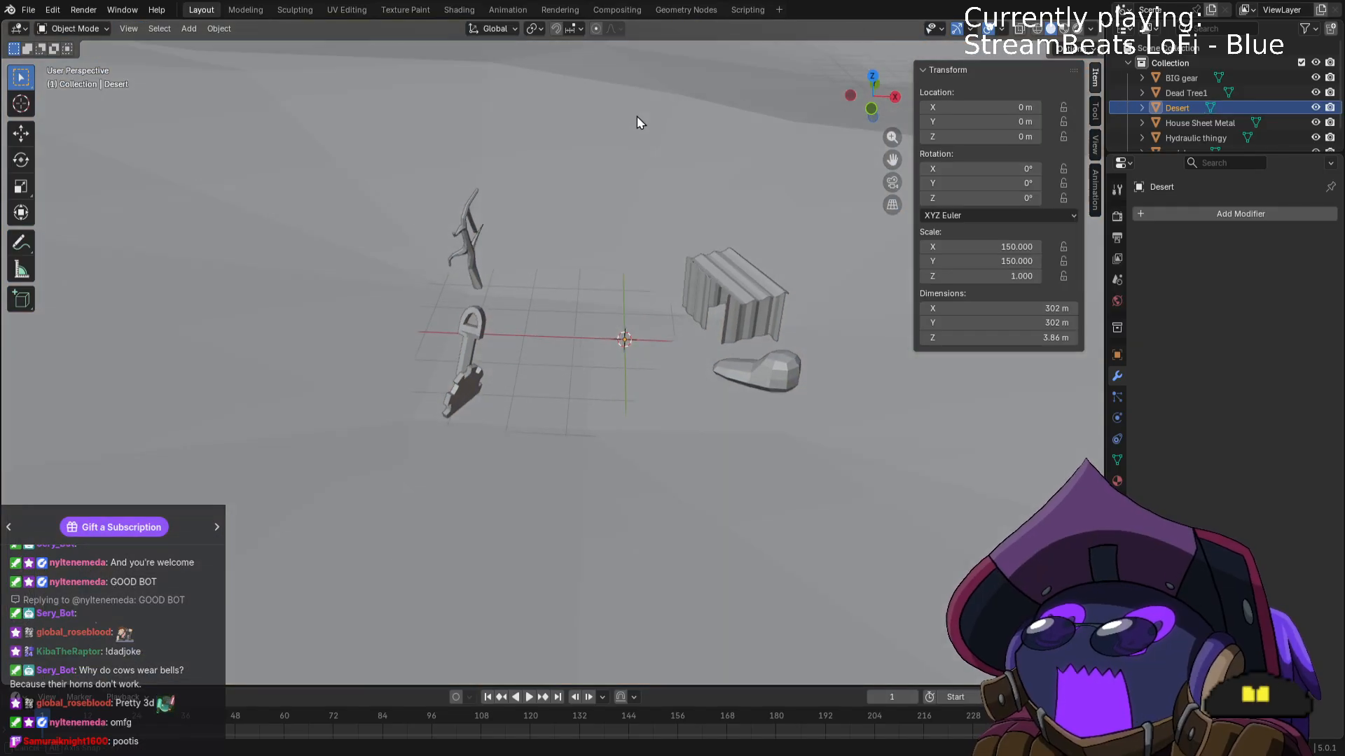
Add a 1024 × 1024 px Base Color paint slot named "Desert Base Color" to the Desert in the Texture Paint workspace.
click(405, 10)
scroll(830, 312, down, 2)
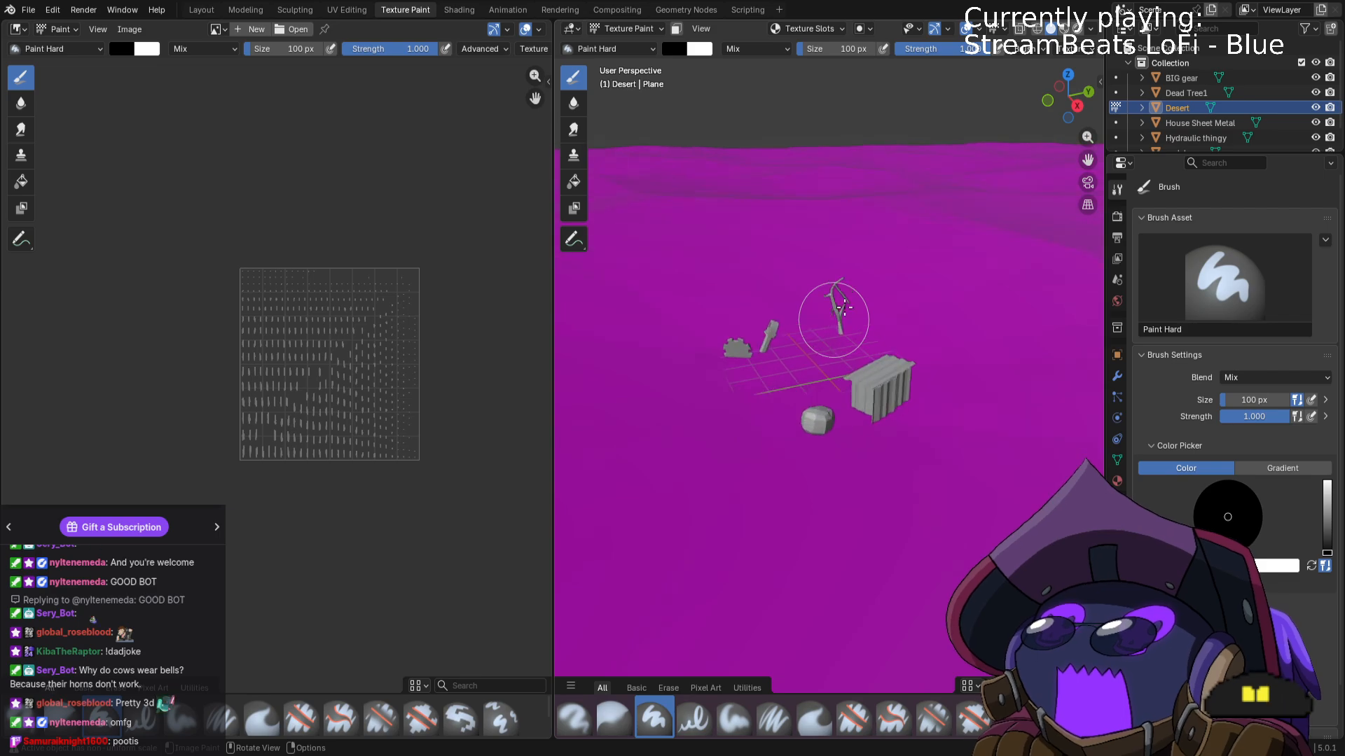
scroll(448, 308, up, 8)
scroll(428, 322, down, 3)
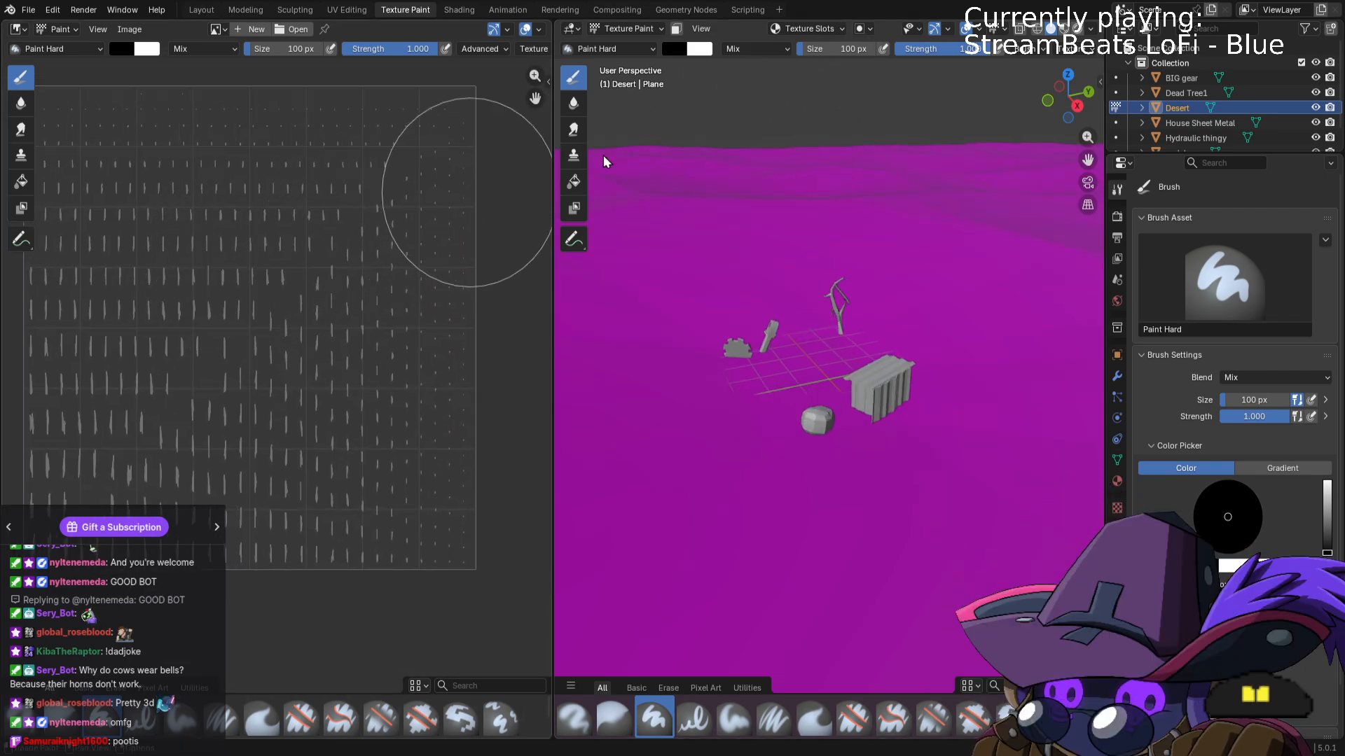
click(838, 29)
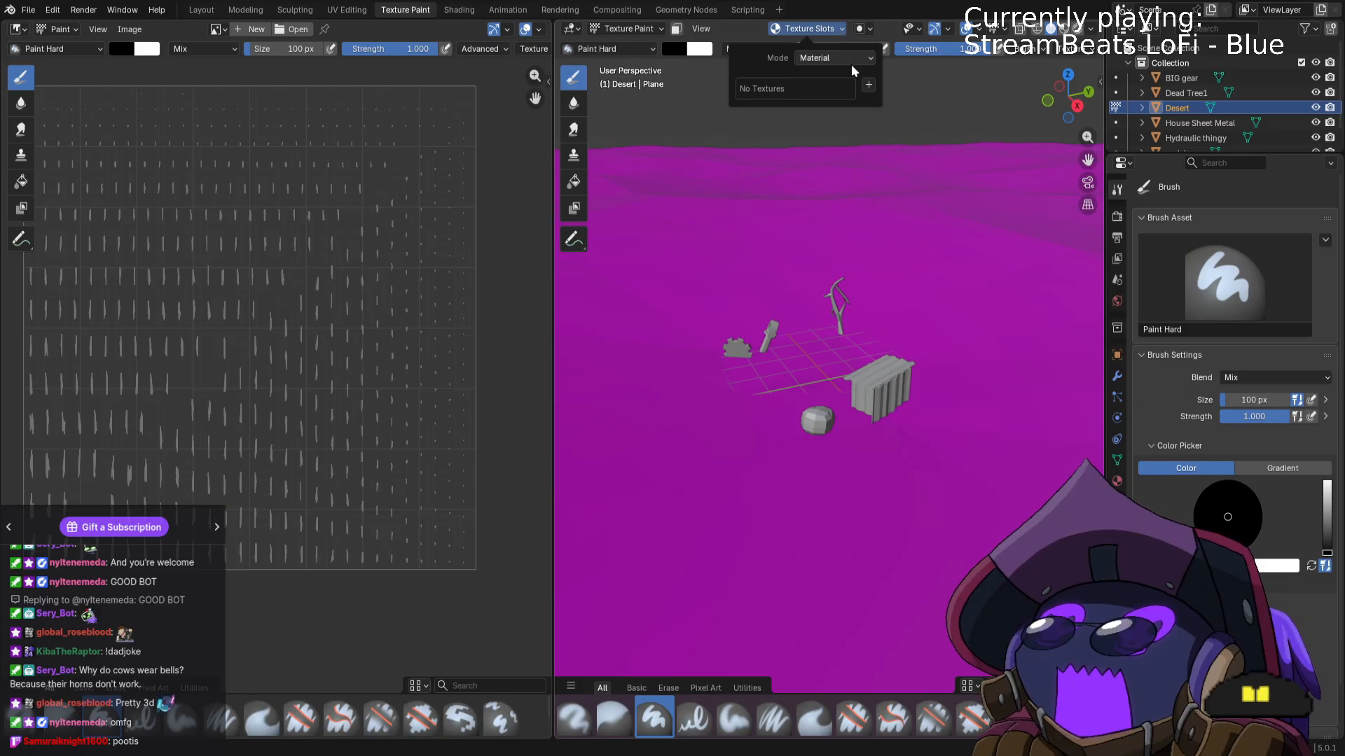
click(866, 86)
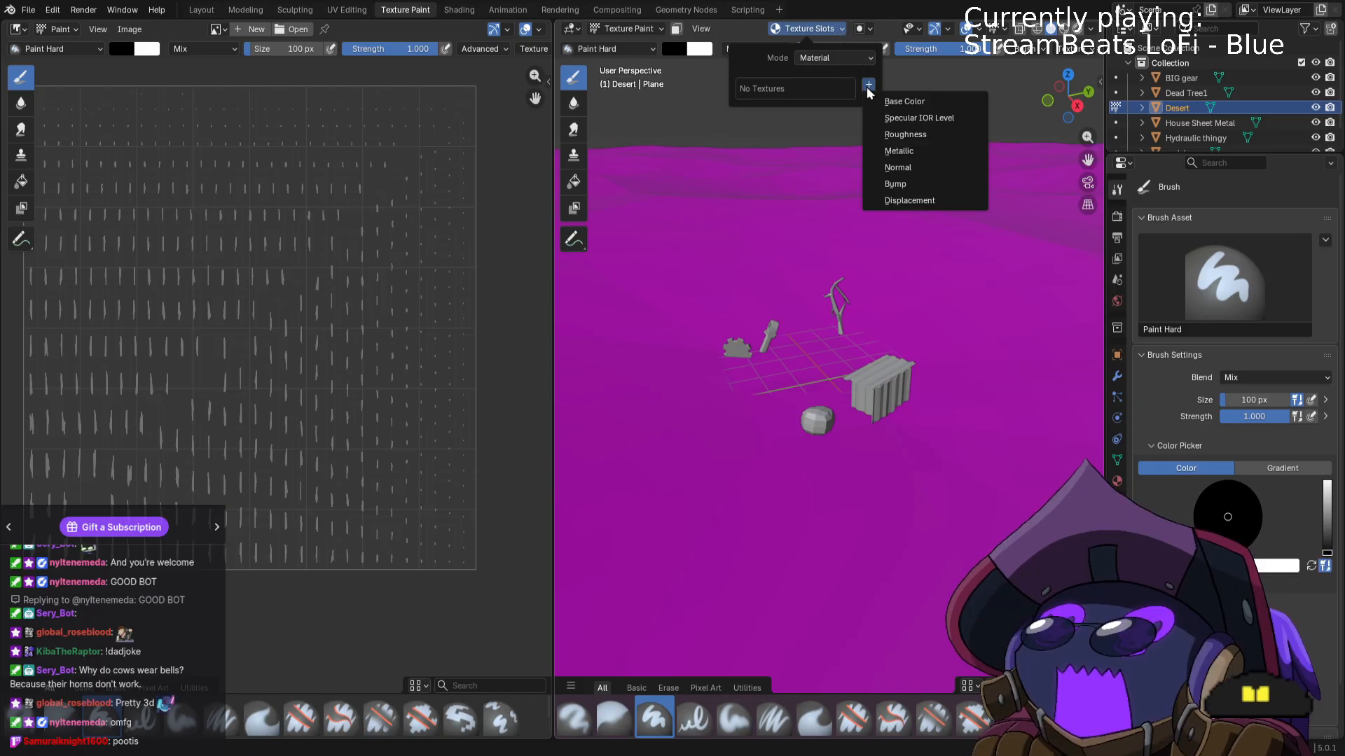
click(901, 105)
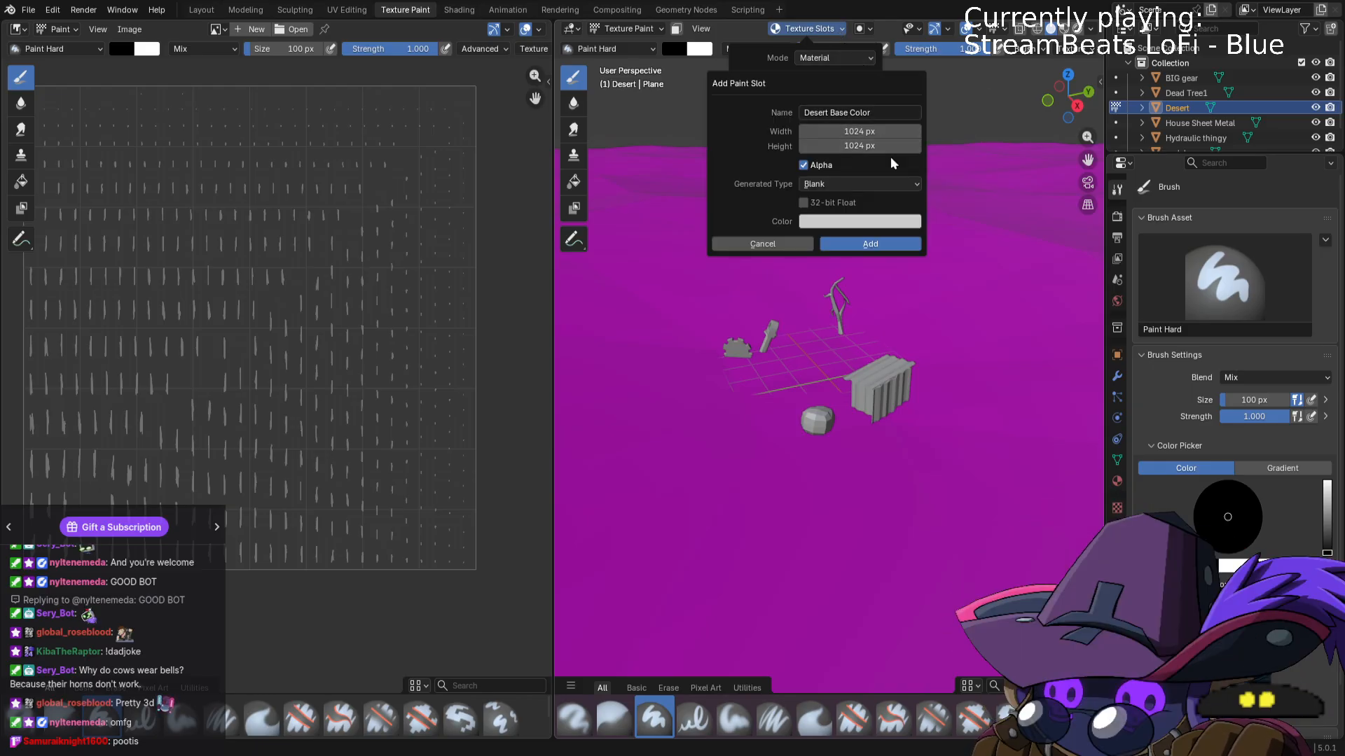
click(875, 243)
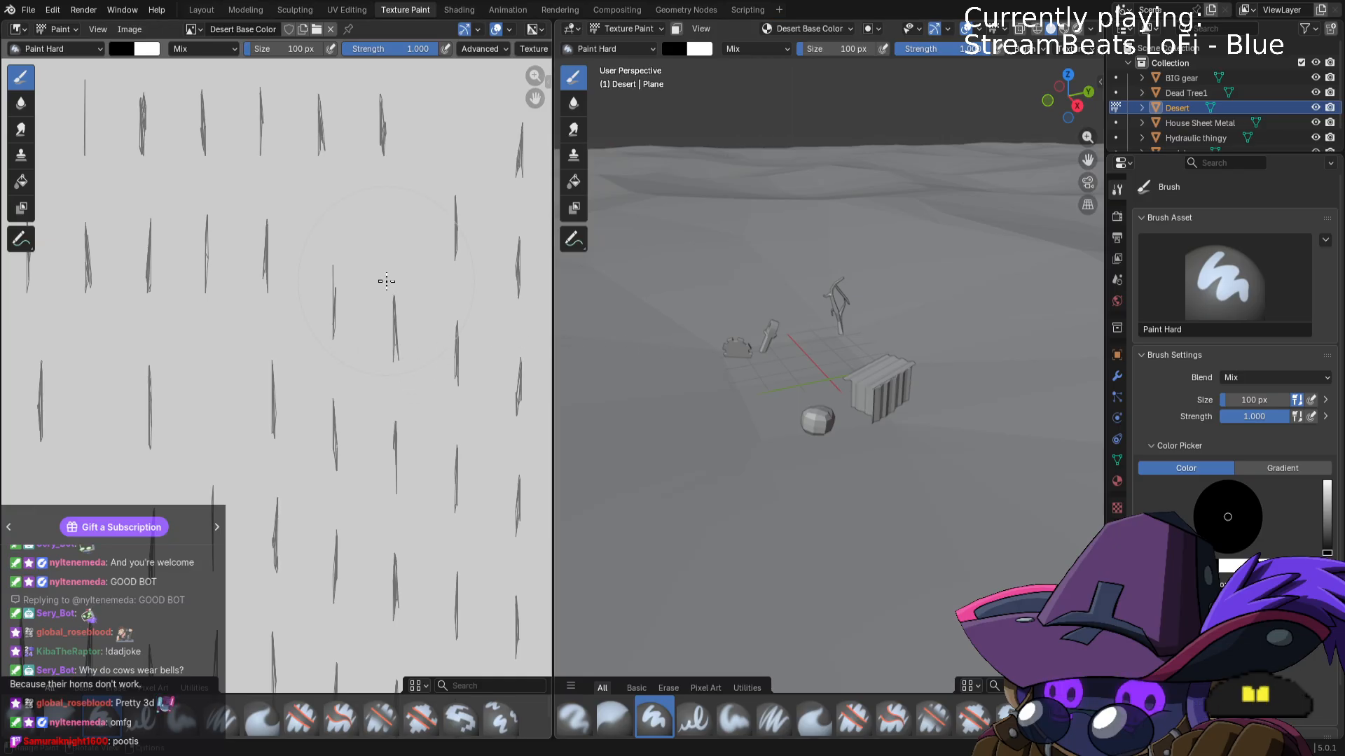
Set the paint brush's secondary colour to a warm yellow.
scroll(387, 281, down, 4)
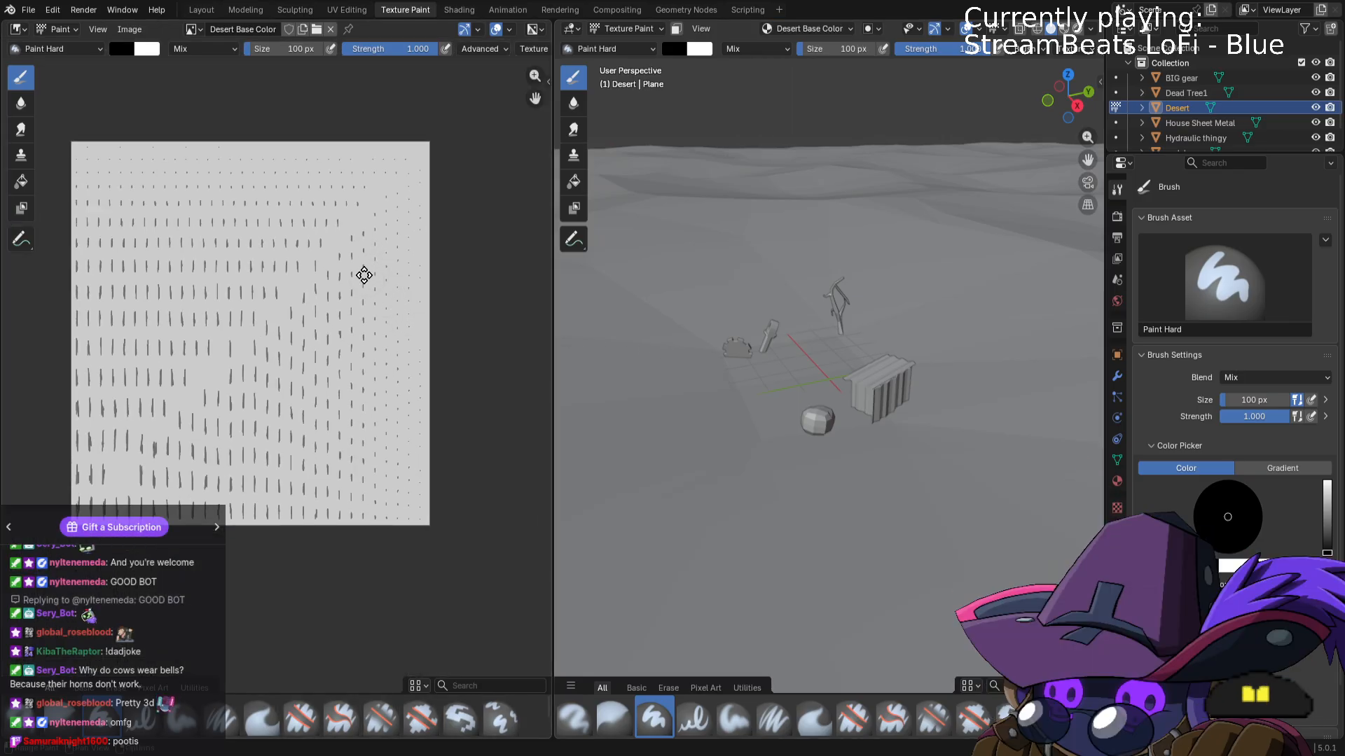
mouse_move(482, 368)
middle_down()
mouse_move(468, 357)
mouse_move(483, 363)
middle_up()
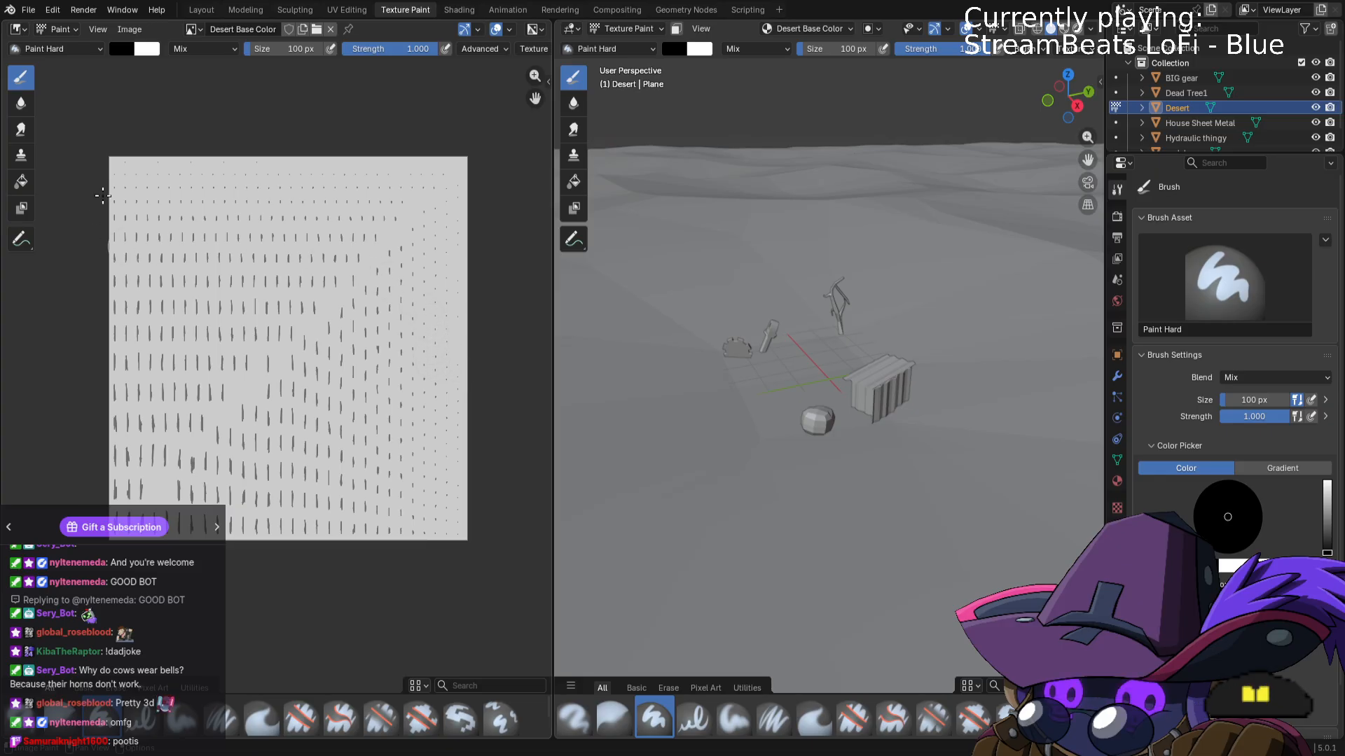
click(156, 52)
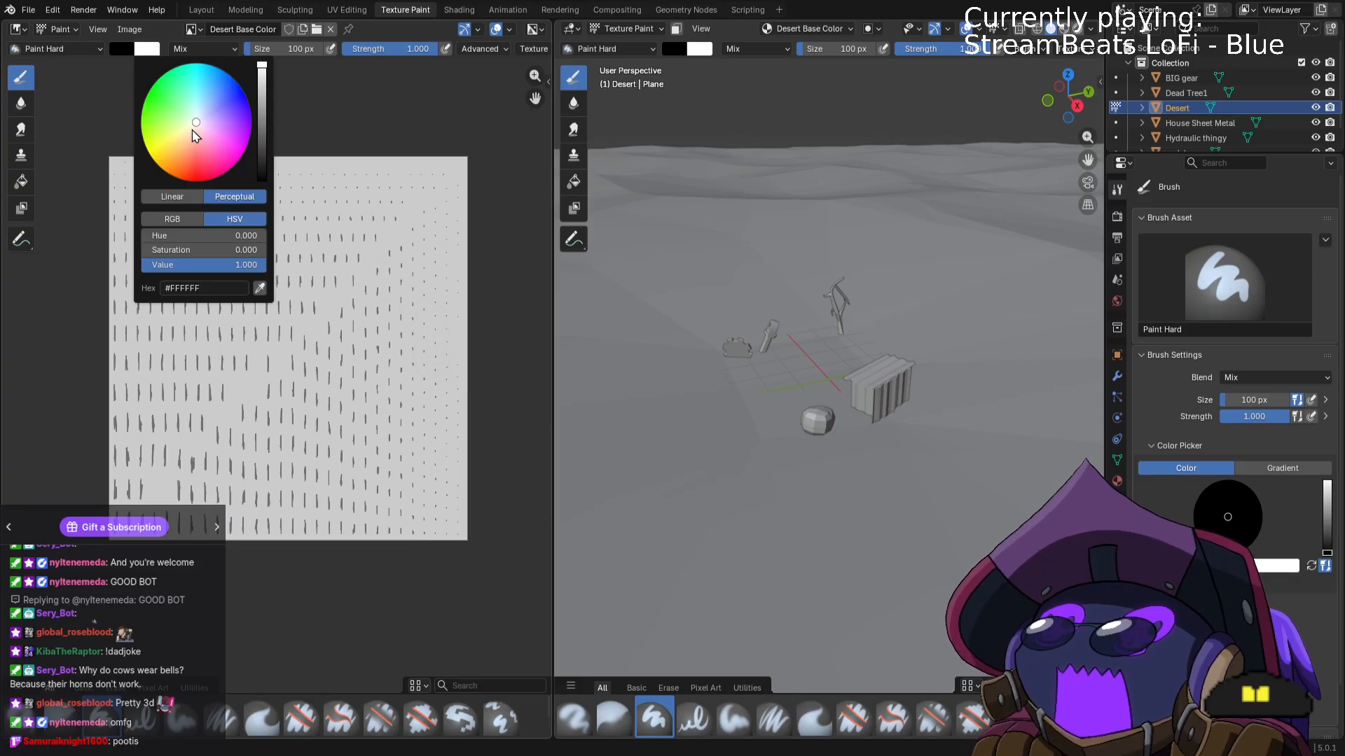
drag(194, 136, 178, 142)
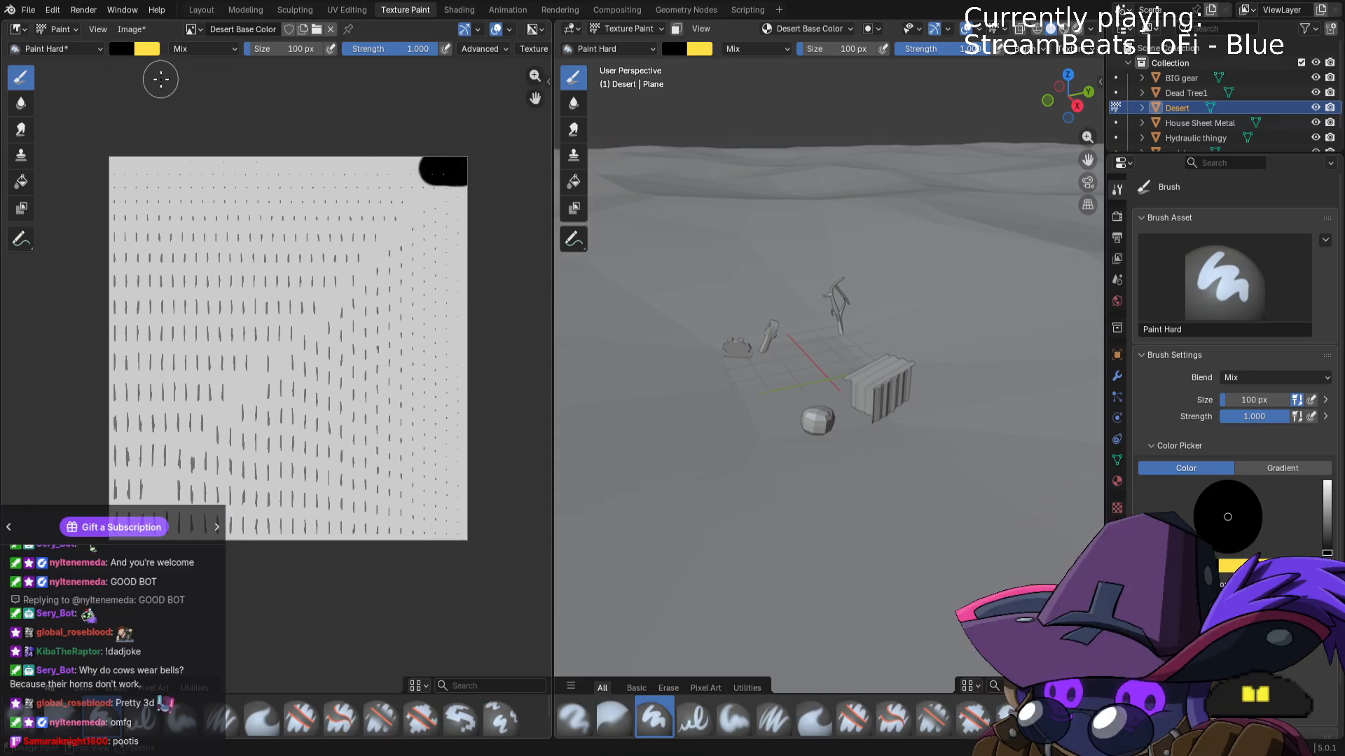
Undo the black stroke on the desert texture and set the brush's primary colour to a light sandy yellow.
key(ctrl+z)
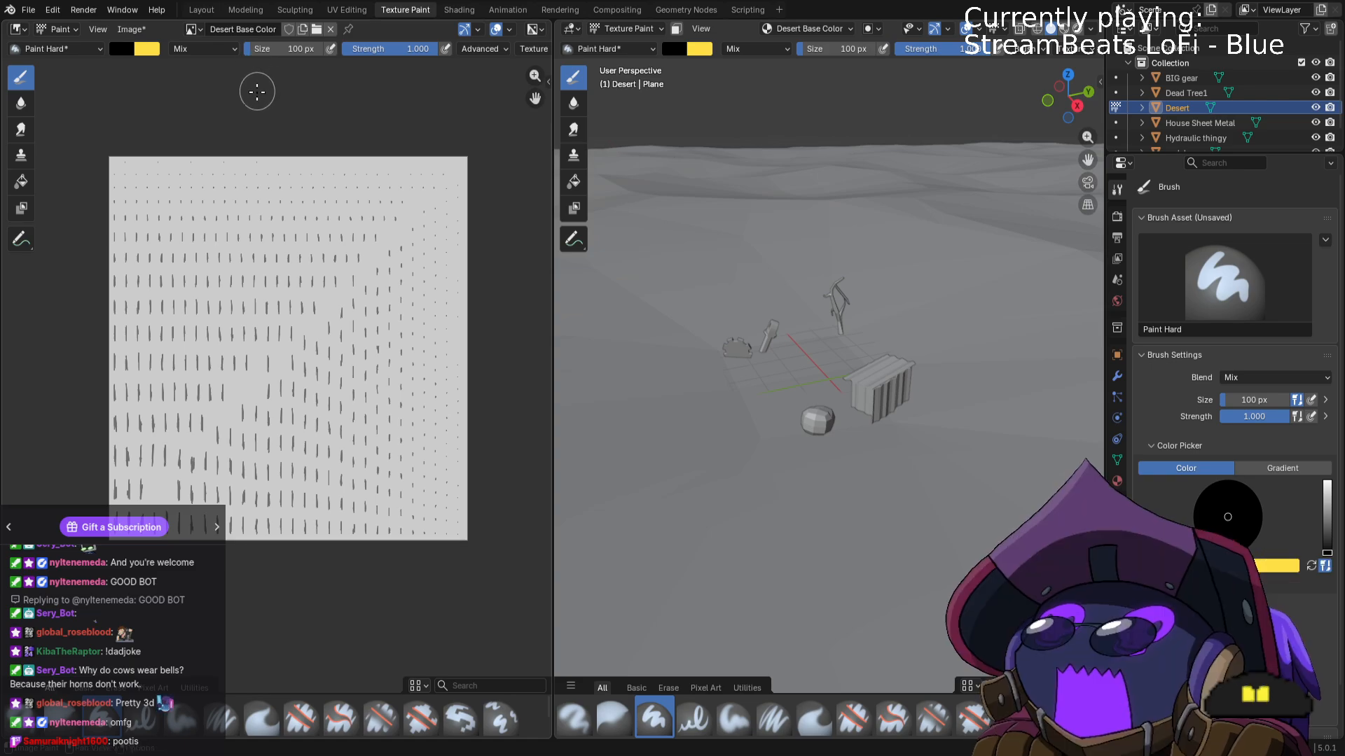
click(125, 50)
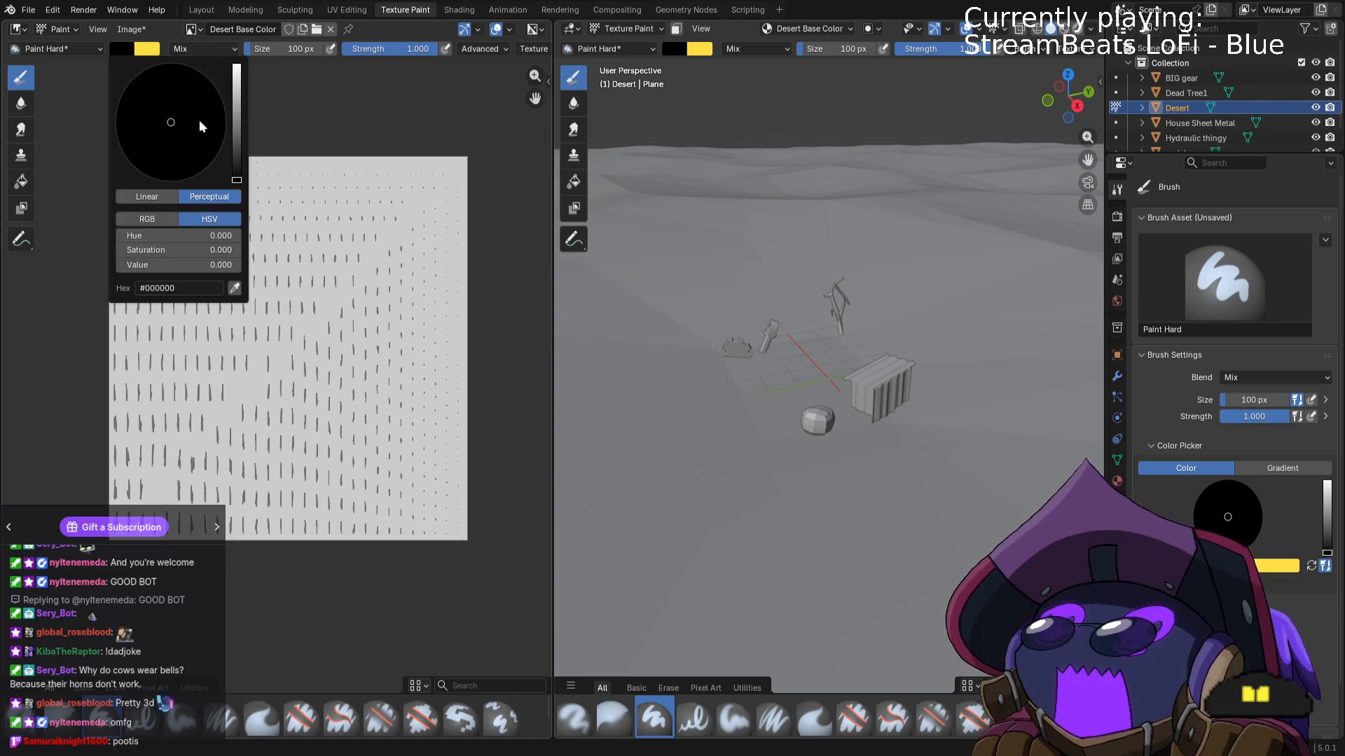
drag(238, 132, 237, 63)
drag(181, 154, 144, 160)
drag(236, 75, 237, 98)
drag(144, 160, 133, 150)
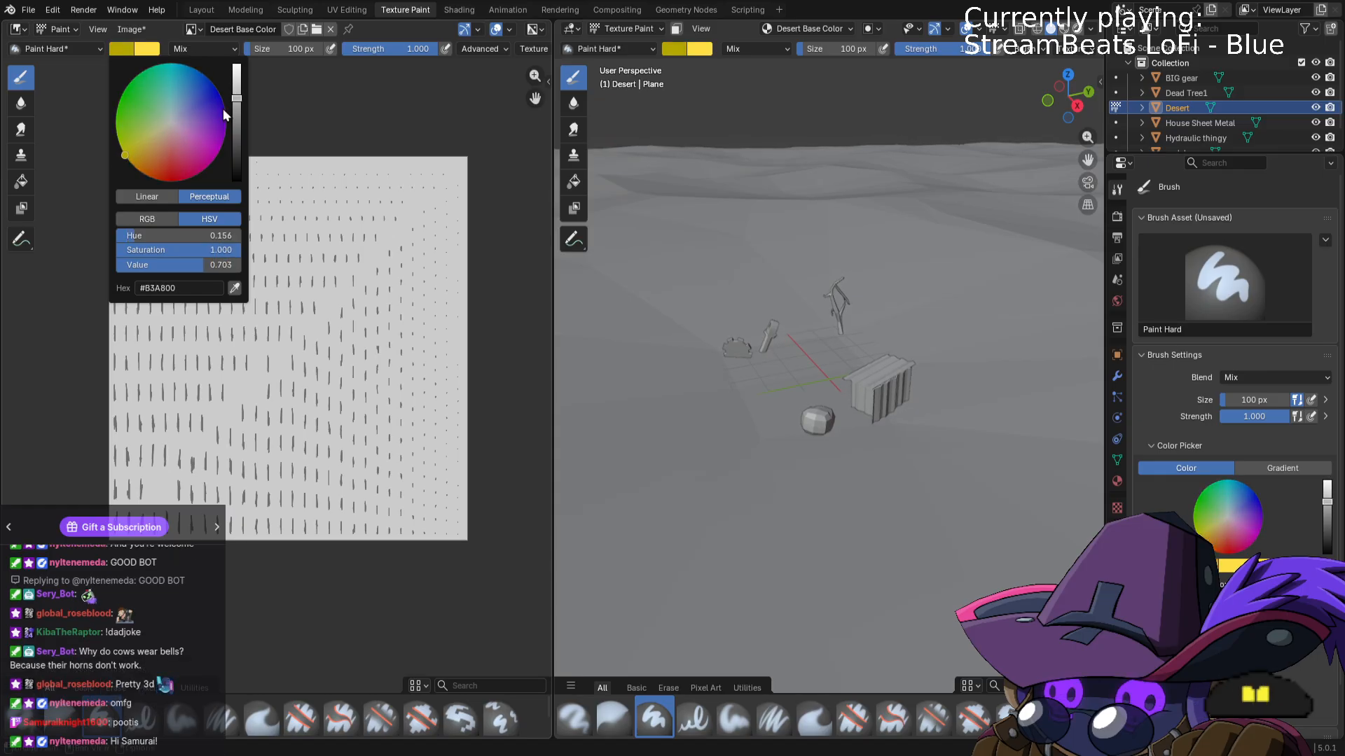
drag(237, 100, 237, 67)
drag(136, 145, 151, 143)
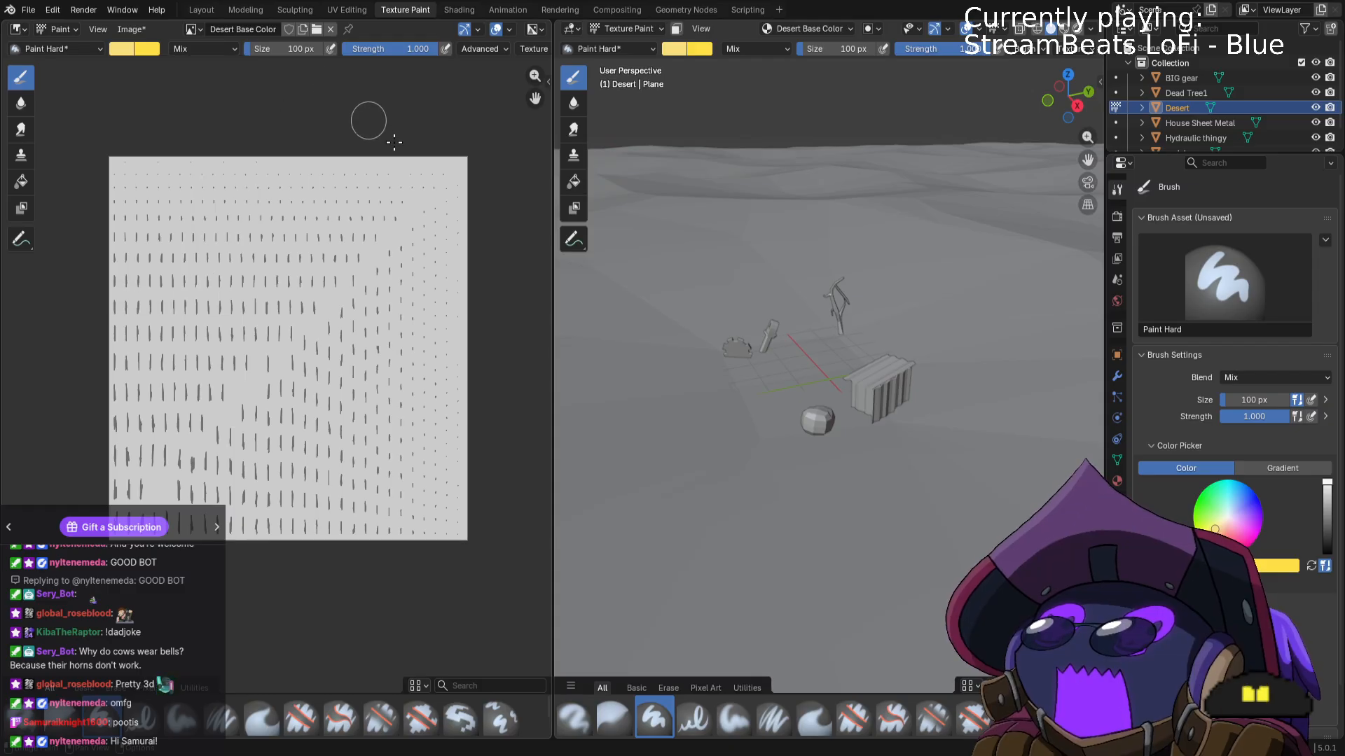
Paint the entire Desert Base Color texture light yellow with a 517 px brush.
mouse_move(455, 168)
mouse_down()
mouse_move(210, 168)
mouse_move(324, 225)
mouse_move(180, 301)
mouse_move(407, 307)
mouse_move(175, 421)
mouse_move(393, 498)
mouse_move(291, 546)
mouse_move(125, 508)
mouse_move(148, 517)
mouse_up()
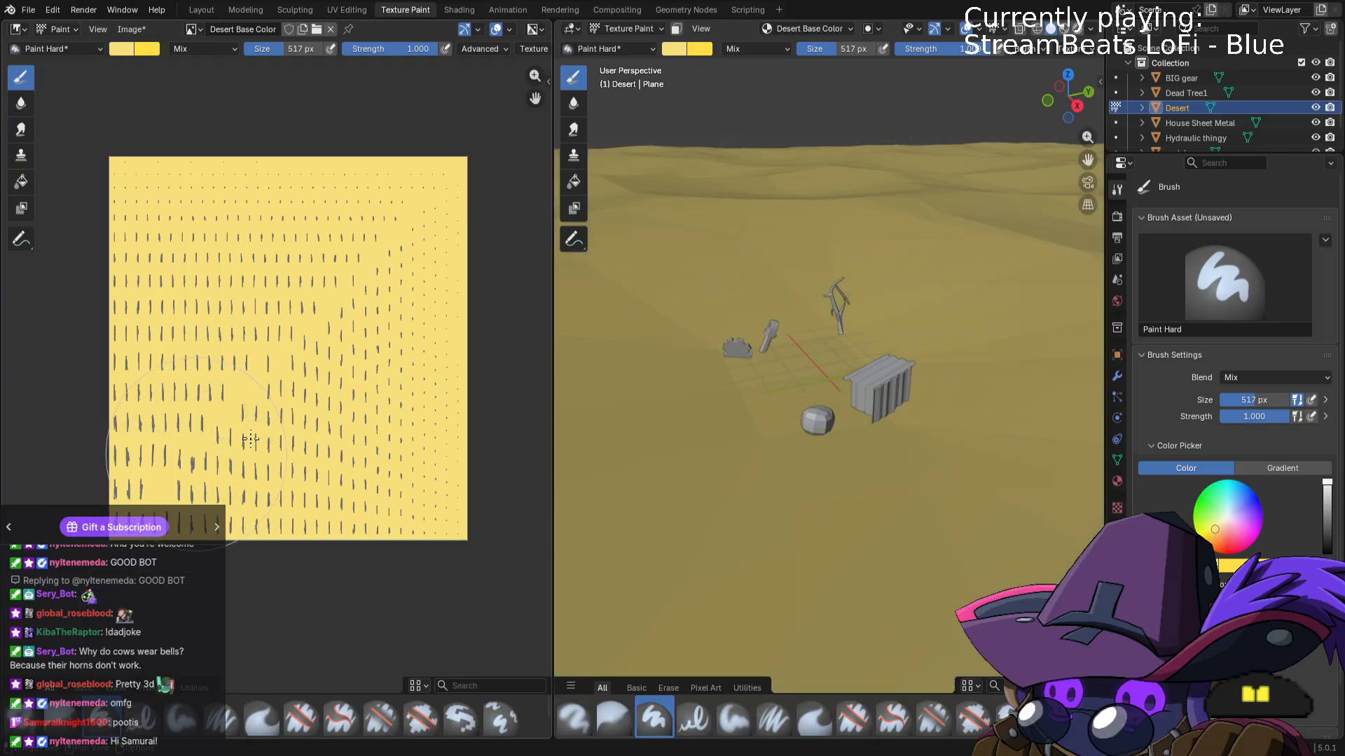
mouse_move(314, 435)
middle_down()
mouse_move(339, 420)
mouse_move(231, 421)
middle_up()
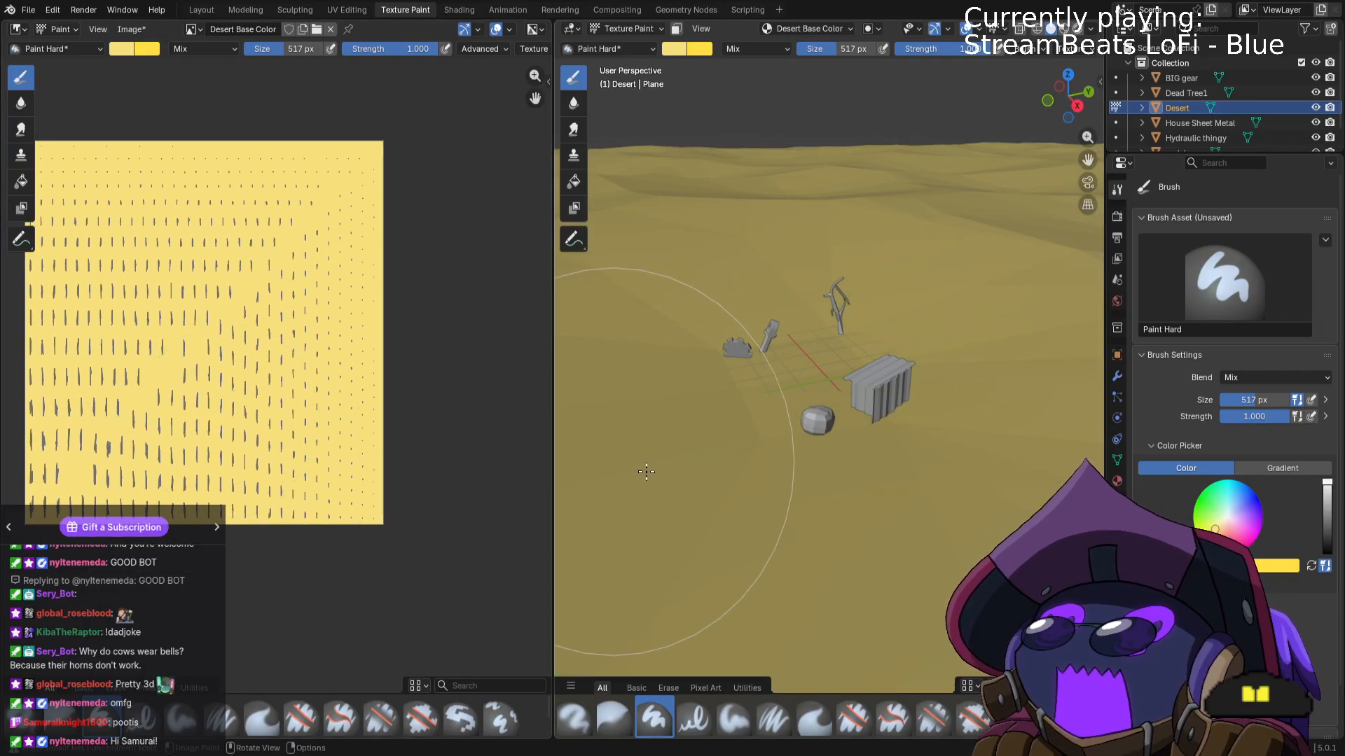
middle_drag(645, 471, 718, 482)
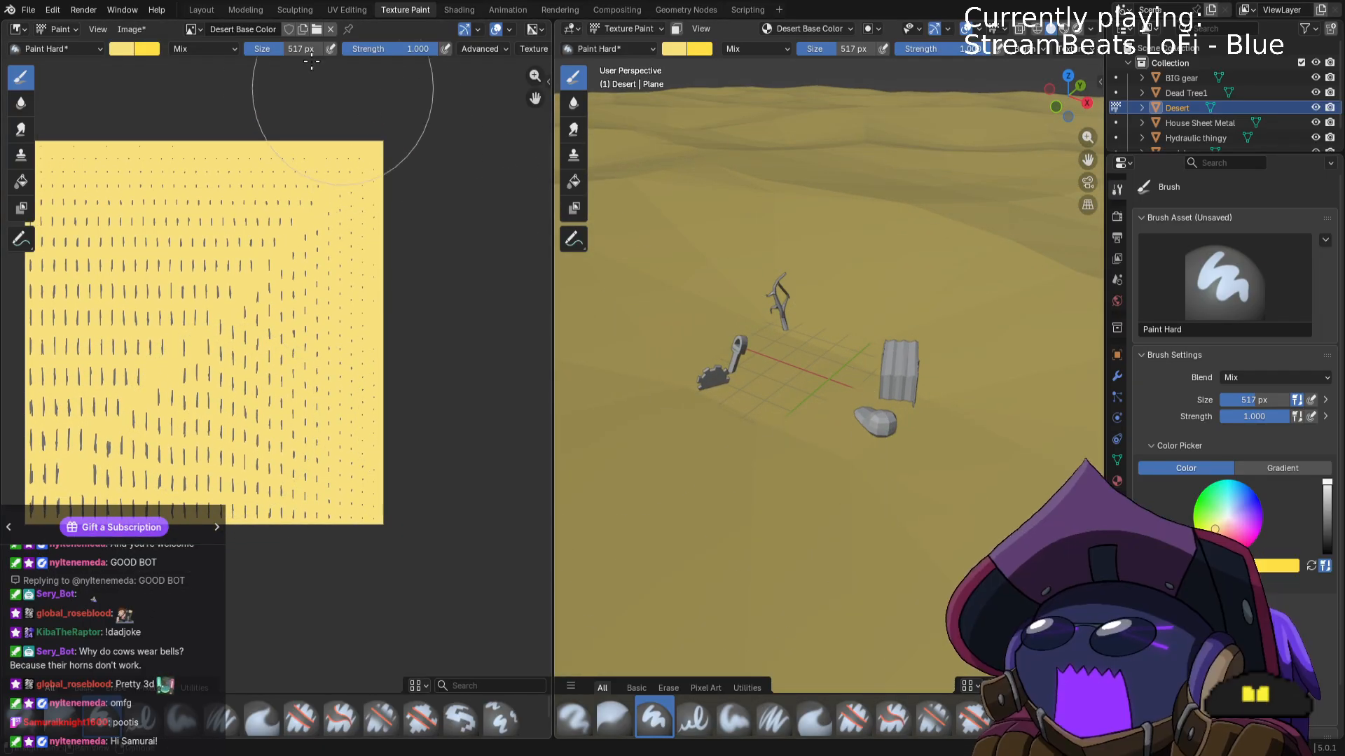
Remove the Desert Base Color image and set the image editor back to Paint mode.
click(328, 28)
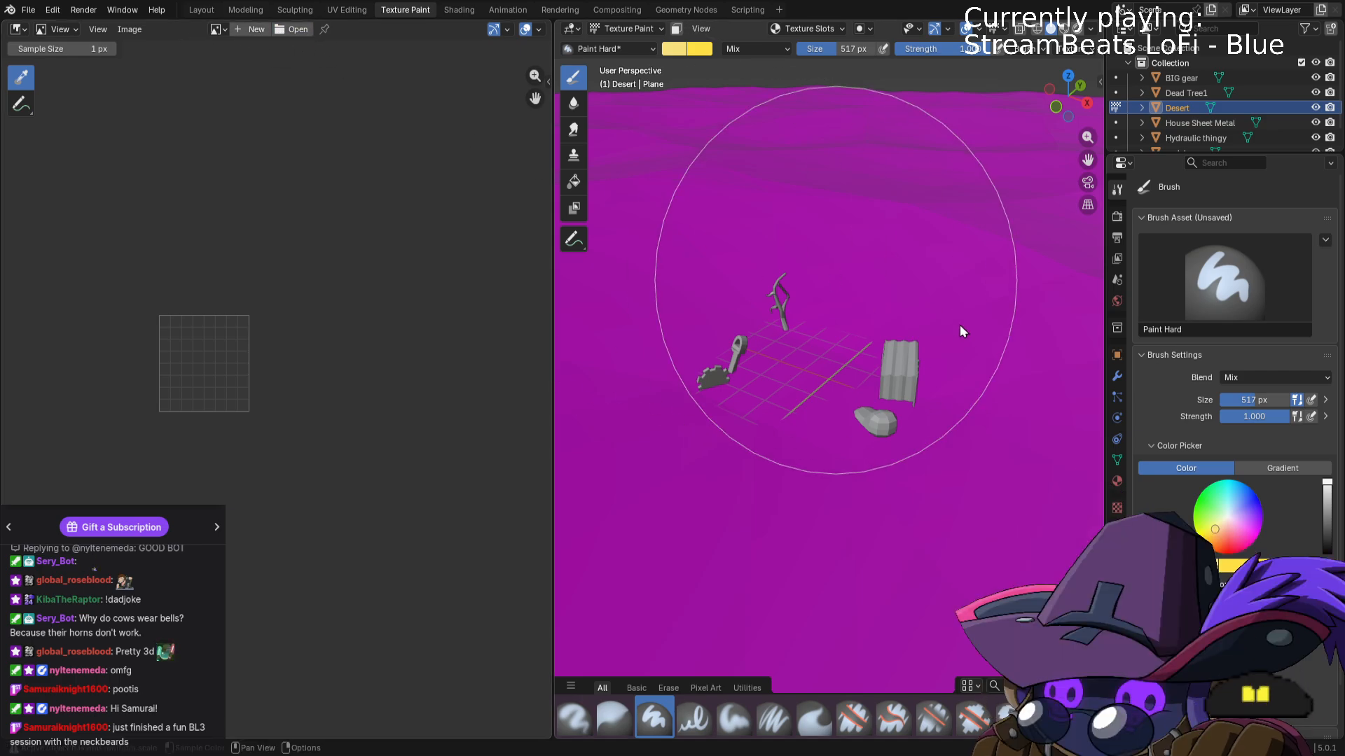
click(59, 28)
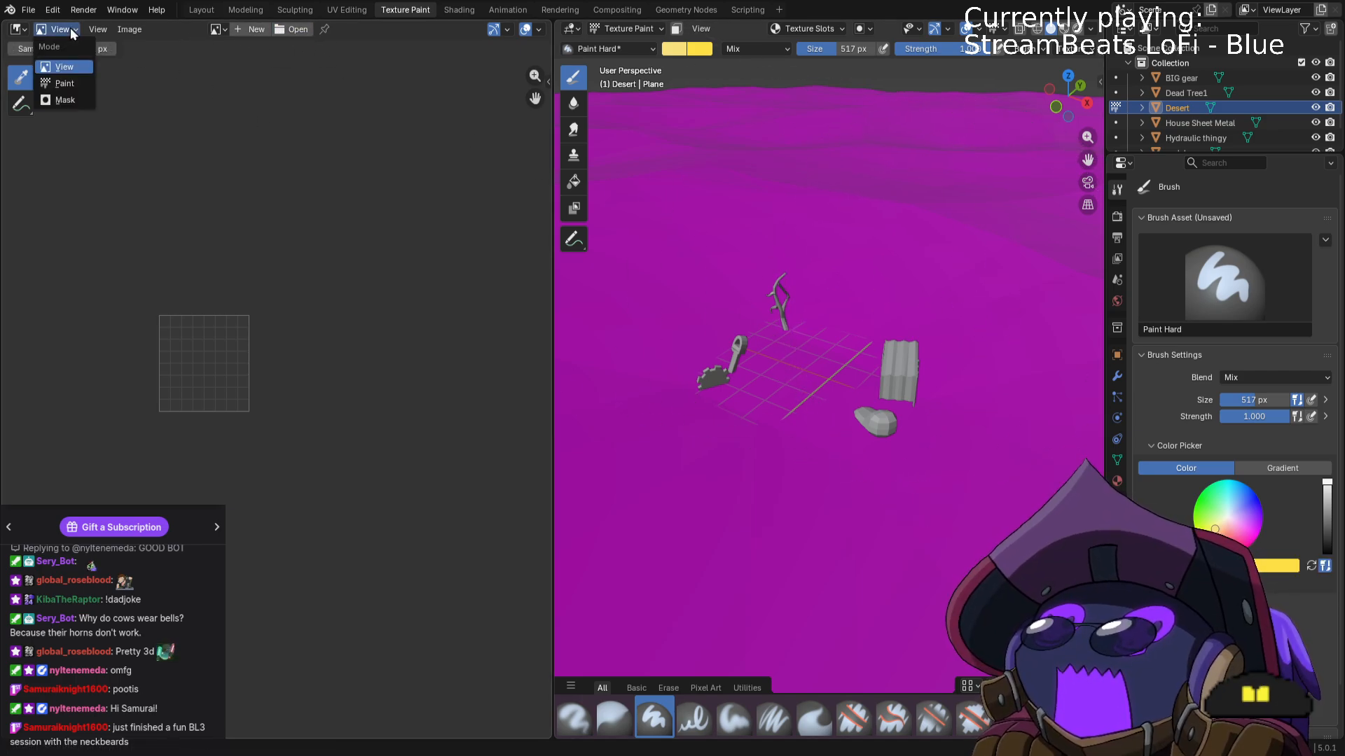
click(65, 82)
scroll(185, 215, up, 4)
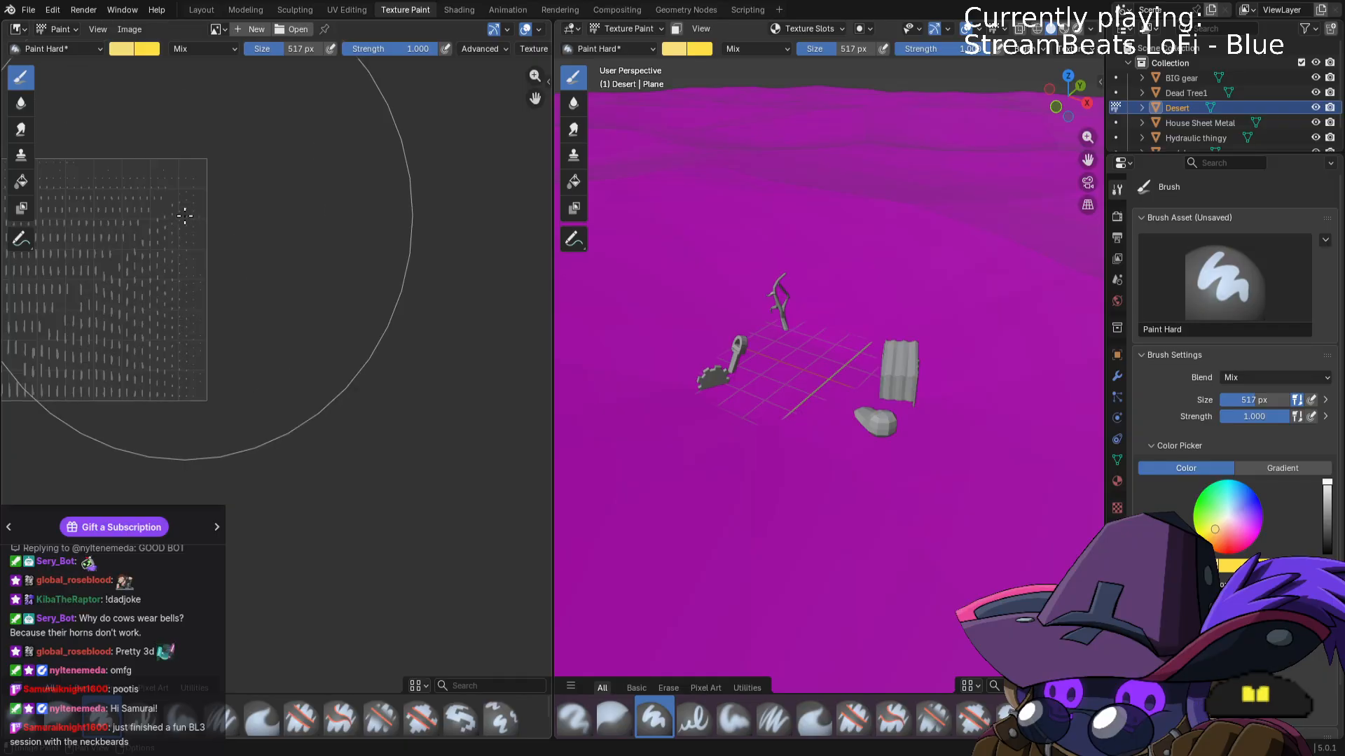
middle_drag(234, 238, 409, 356)
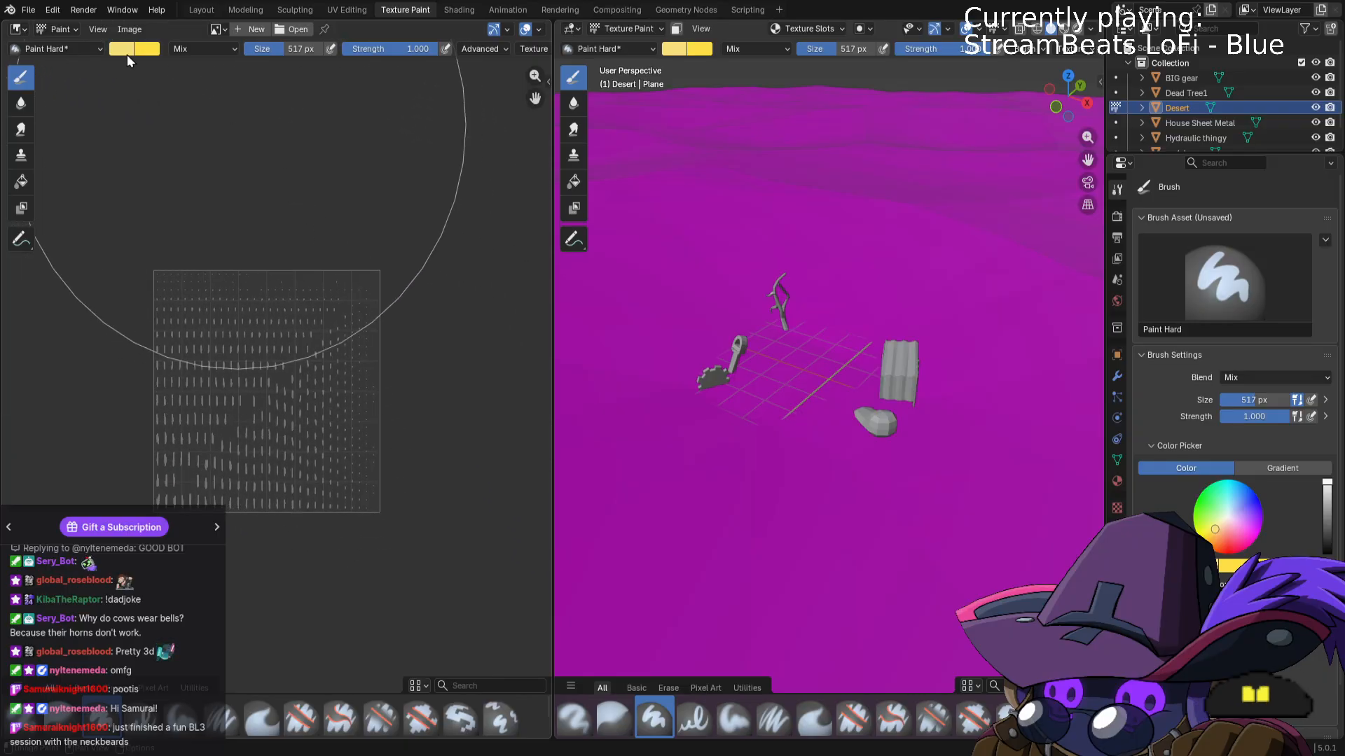
Bring back the desert's yellow painted texture by stepping through the undo history.
click(53, 10)
click(63, 39)
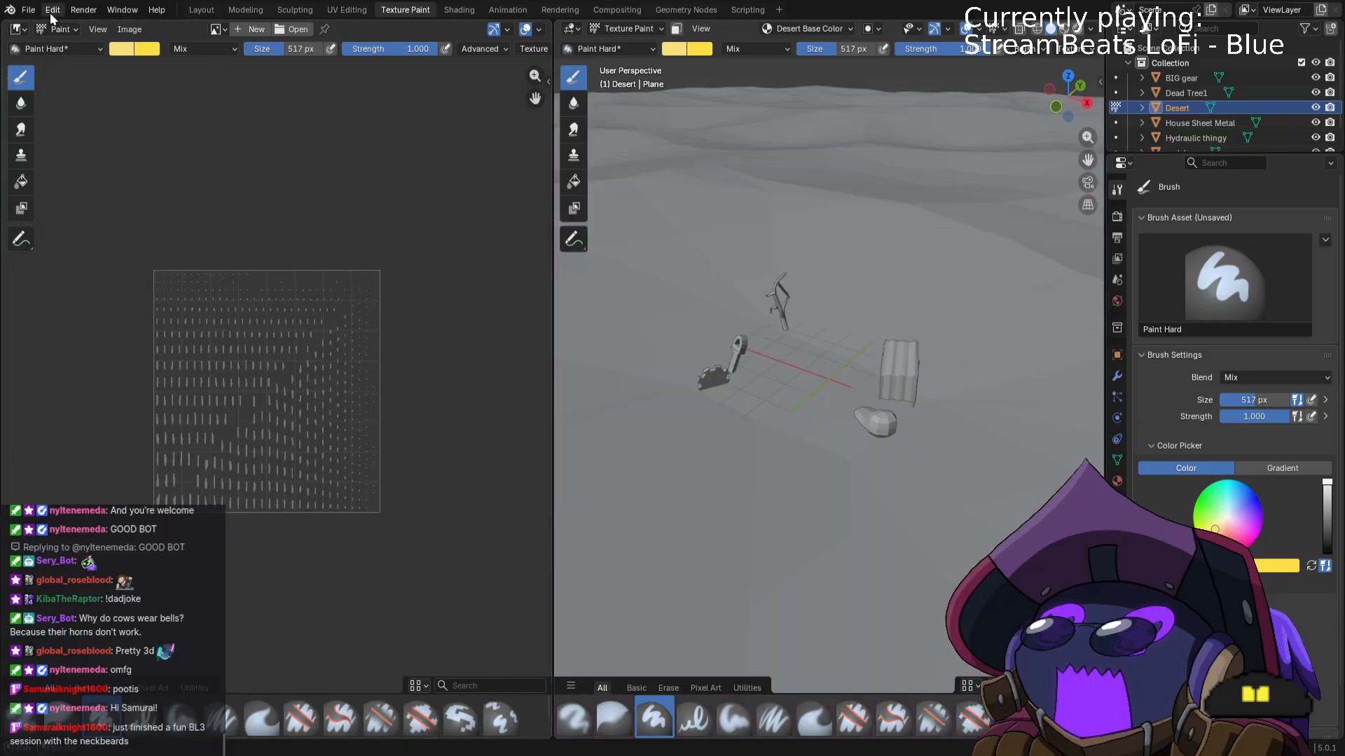
click(53, 10)
click(62, 44)
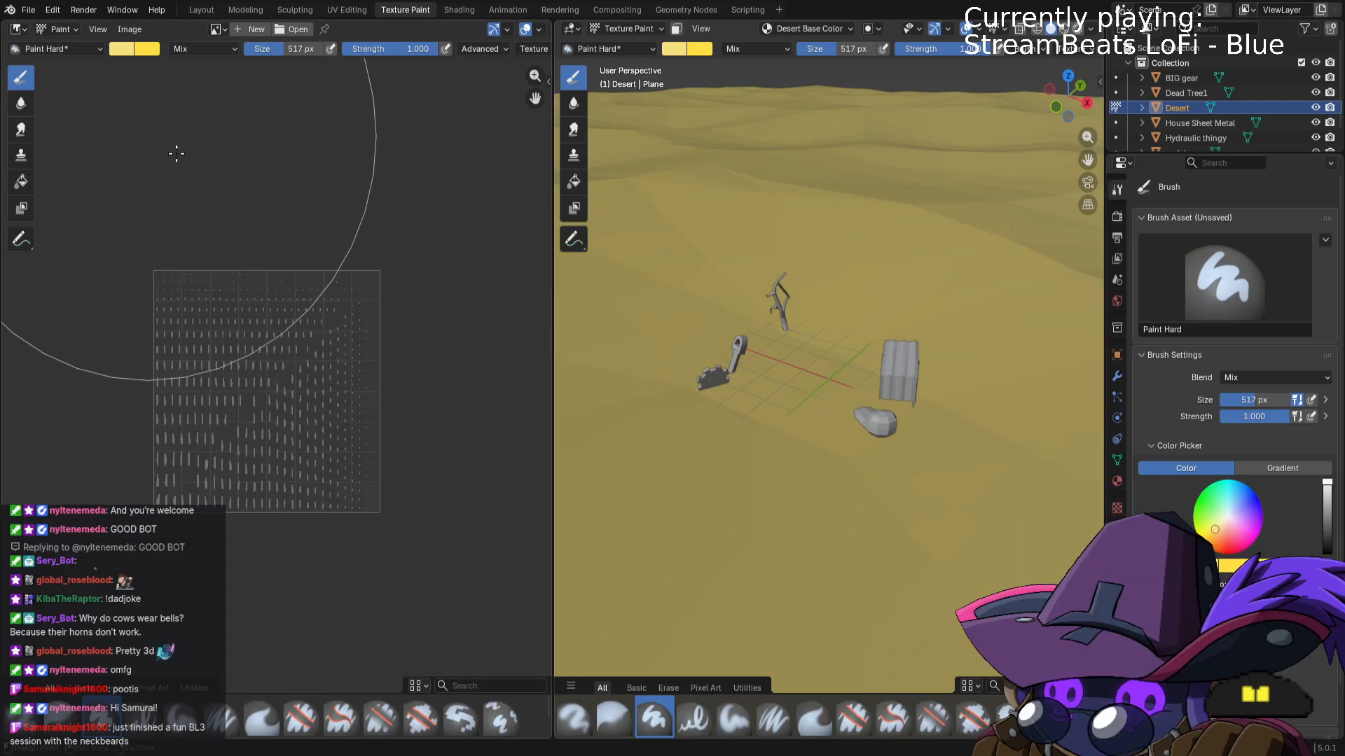
Display the Desert Base Color image in the image editor again and save the file.
click(216, 30)
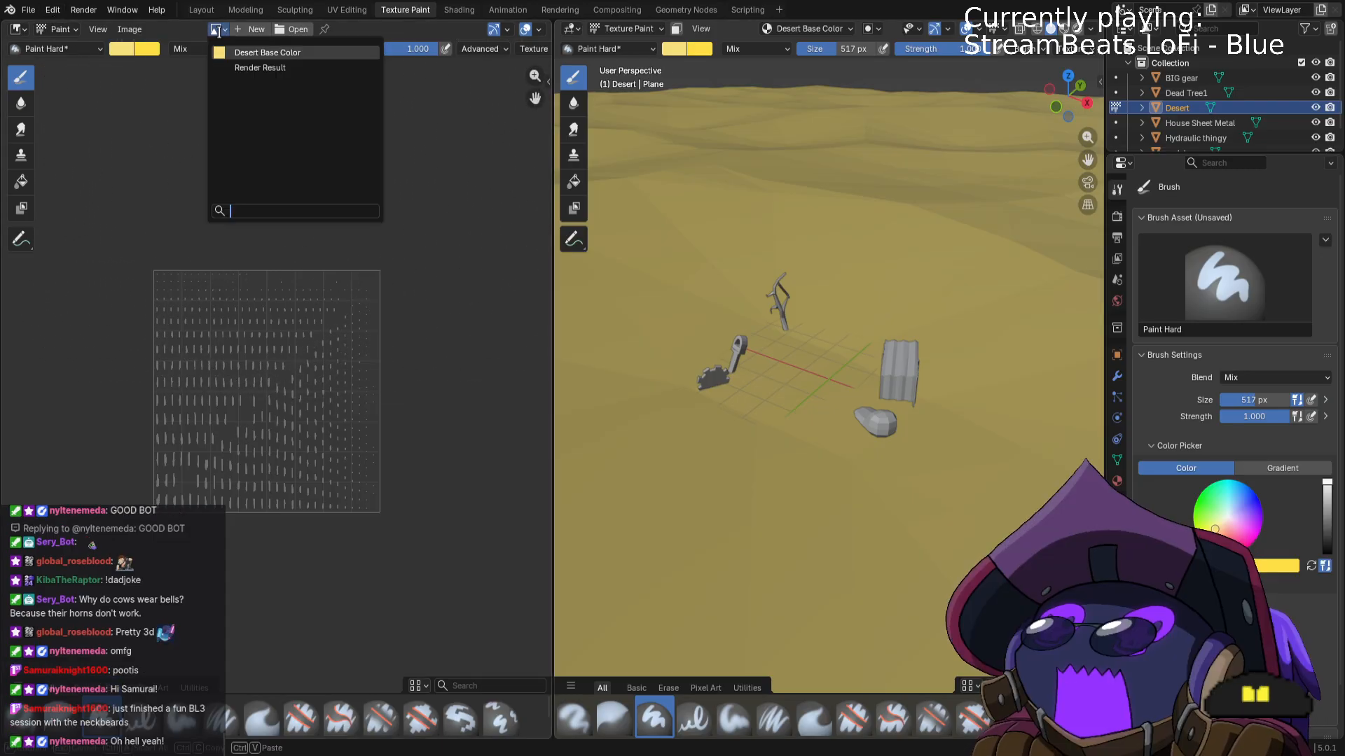
click(254, 54)
scroll(294, 180, down, 5)
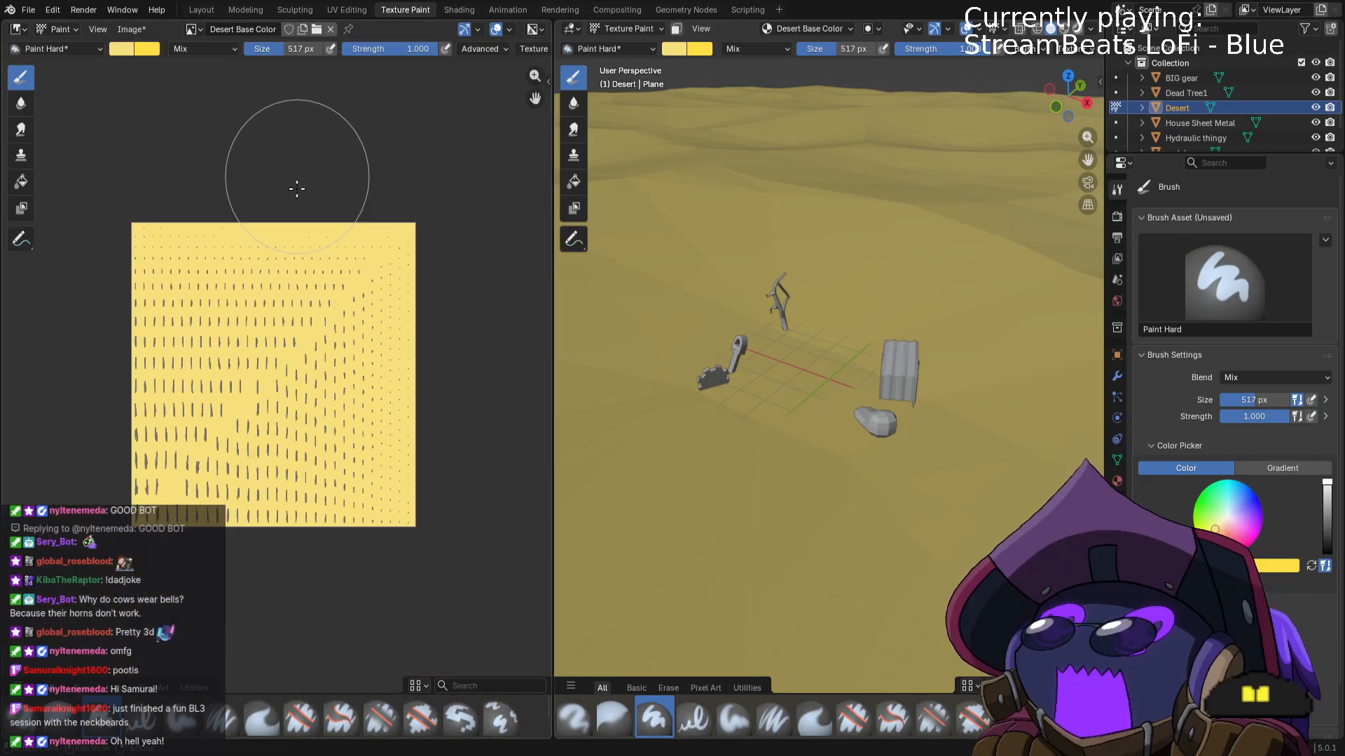
middle_drag(444, 210, 384, 217)
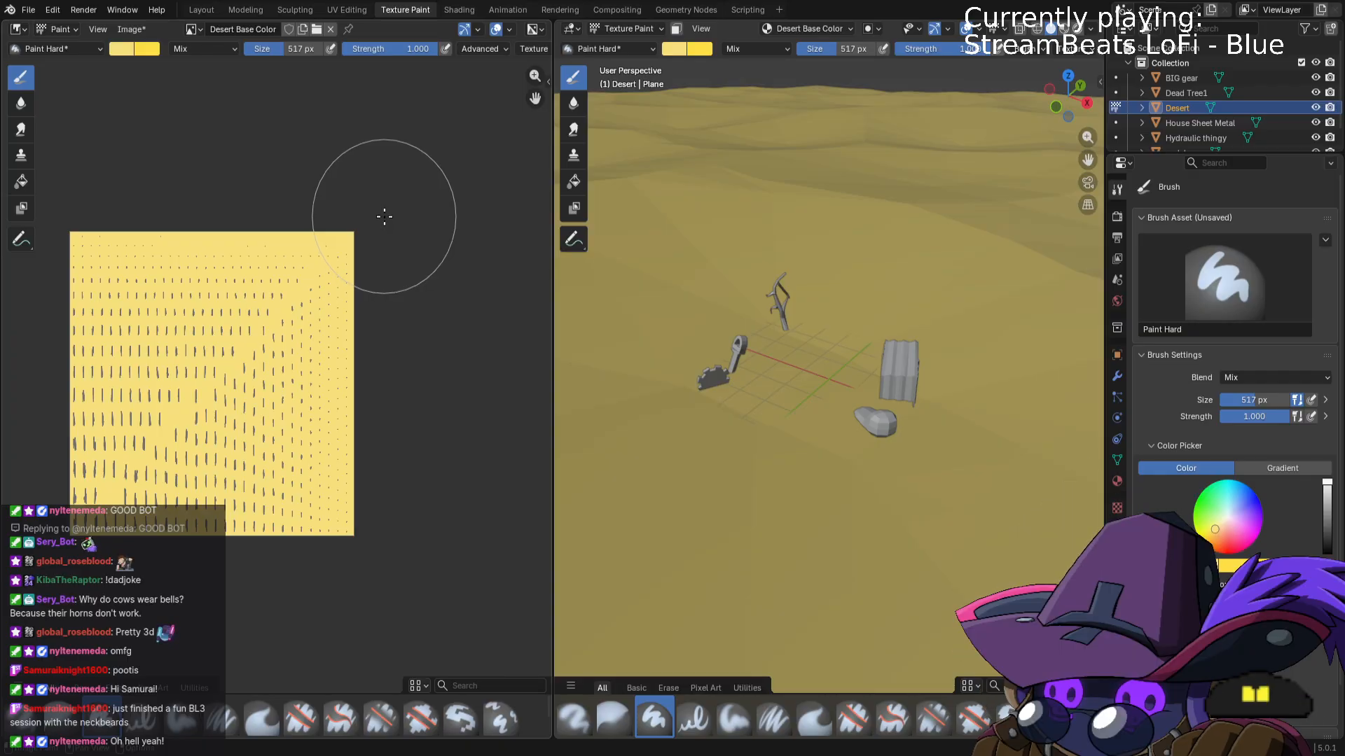
key(ctrl+s)
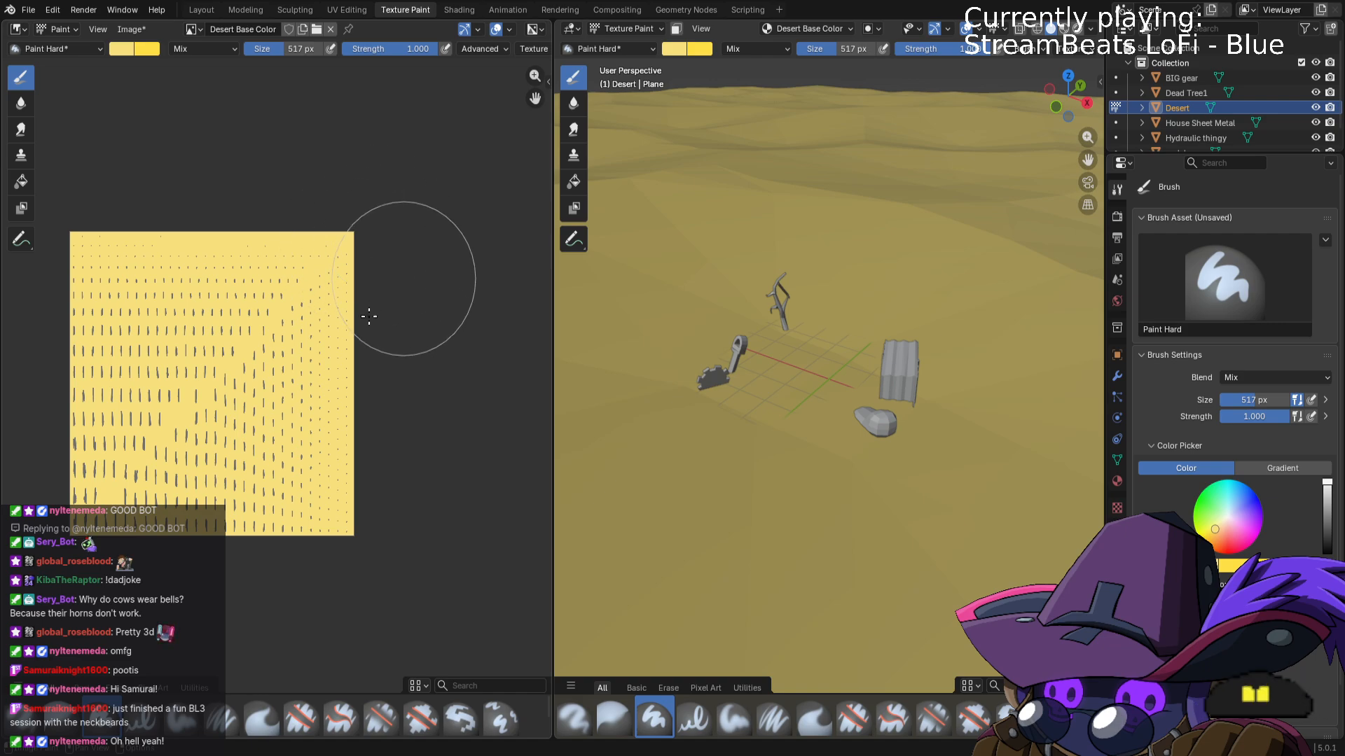
middle_drag(363, 360, 405, 306)
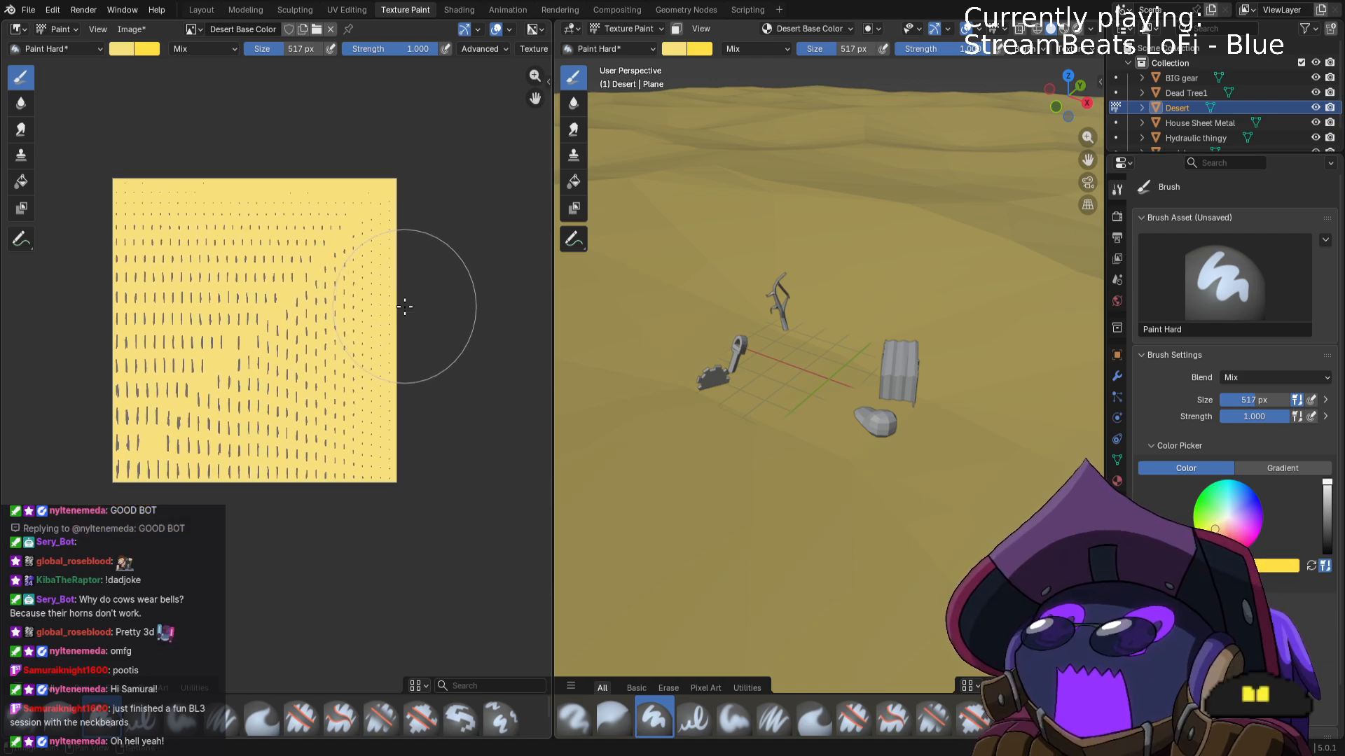
In the Layout workspace, unwrap the whole Dead Tree1 mesh with Smart UV Project using an island margin of 0.010.
click(203, 9)
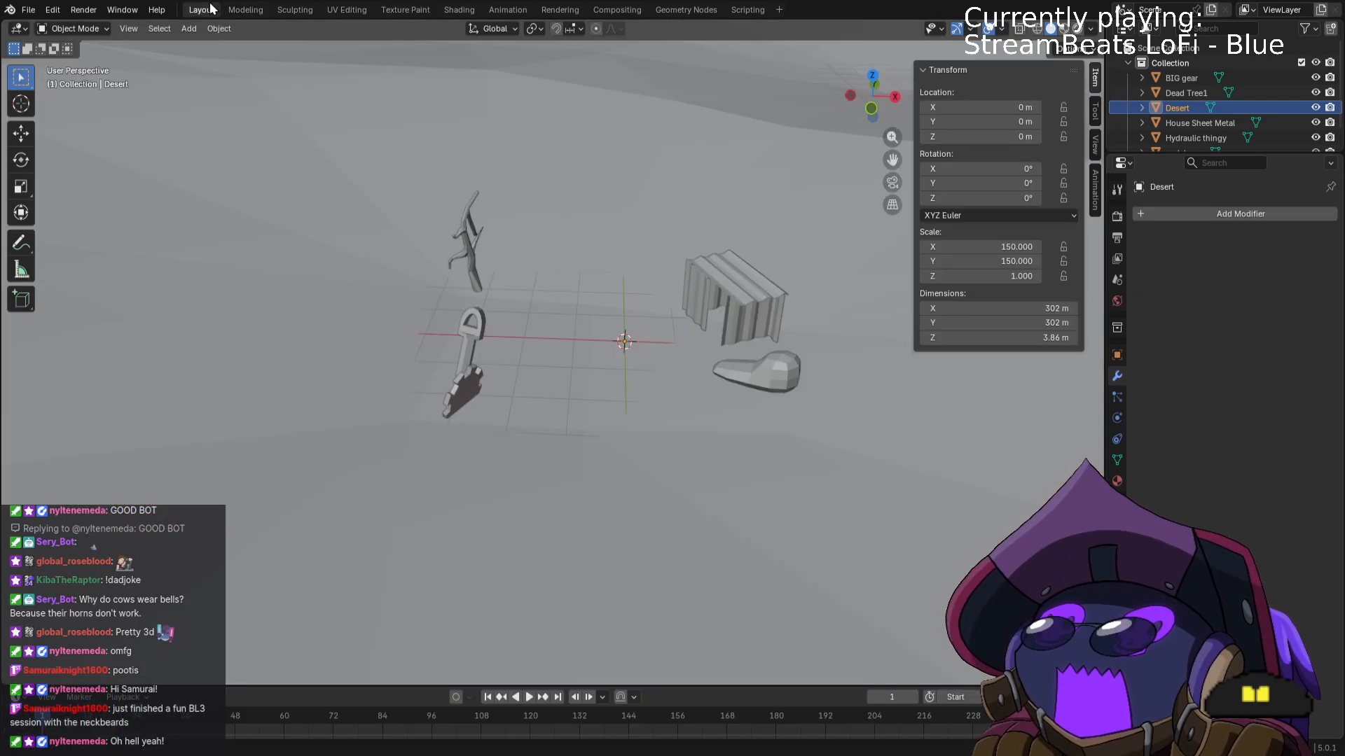
scroll(368, 194, up, 2)
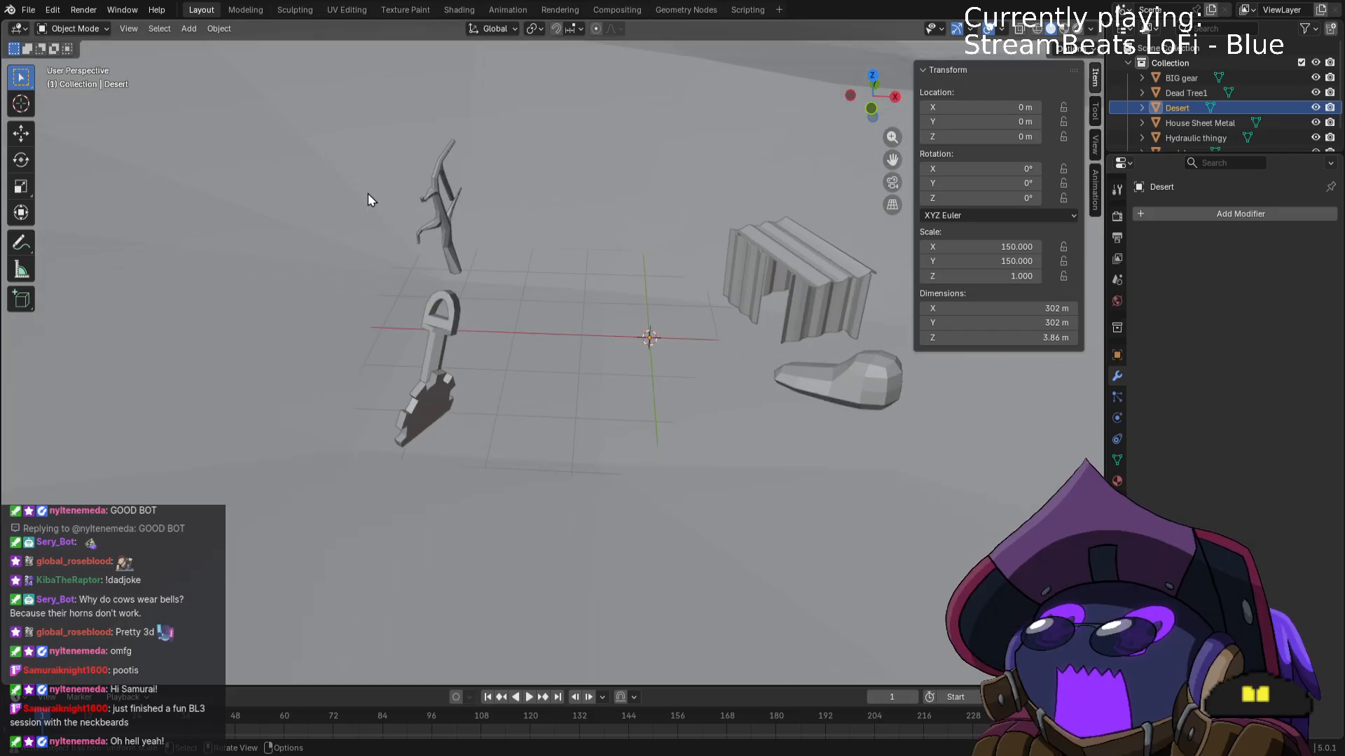
click(435, 216)
key(Tab)
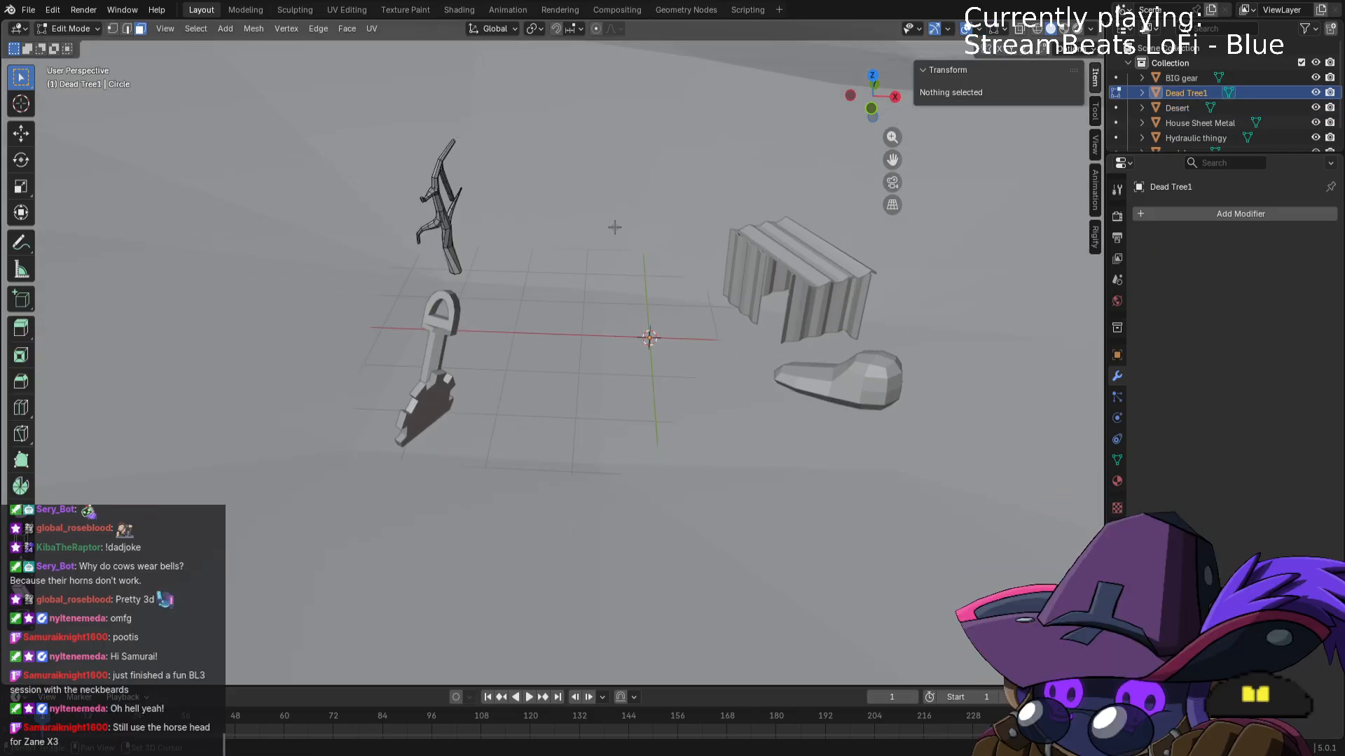
shift+middle_drag(616, 225, 590, 324)
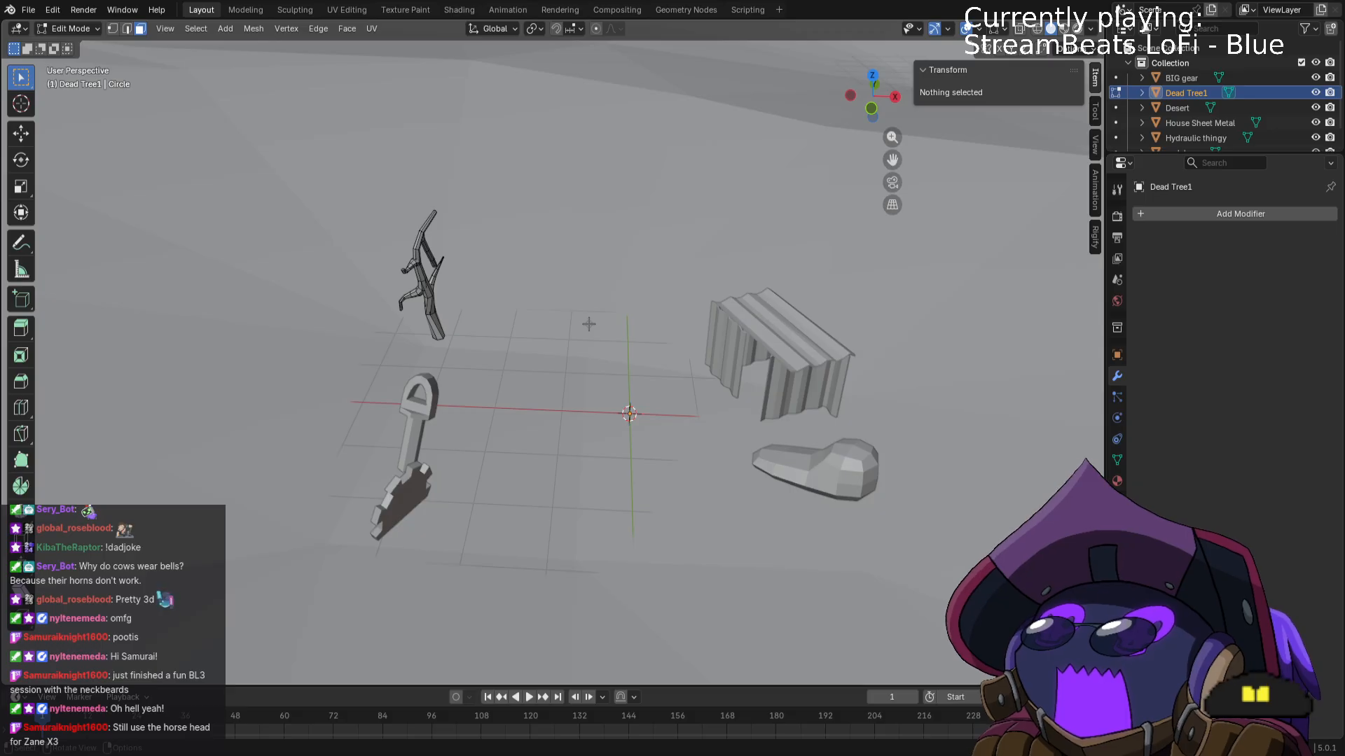
key(a)
key(u)
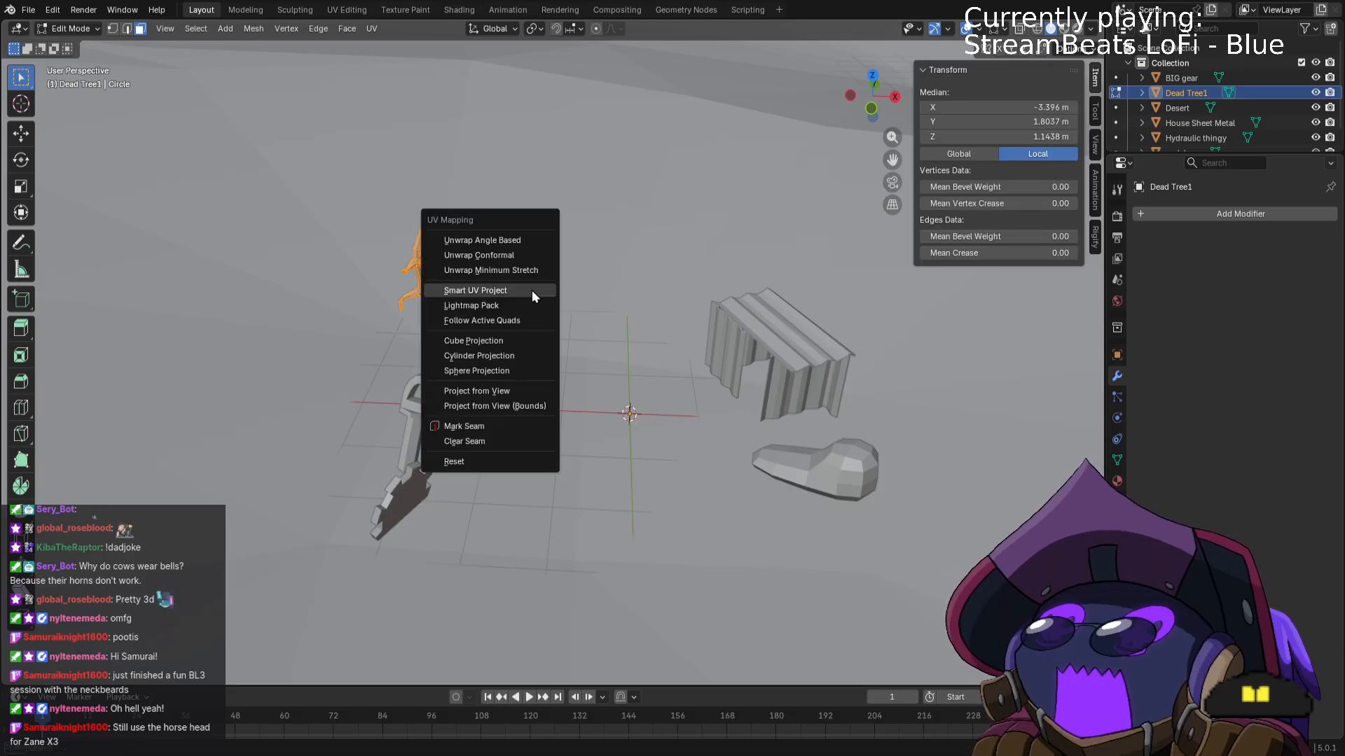
click(531, 290)
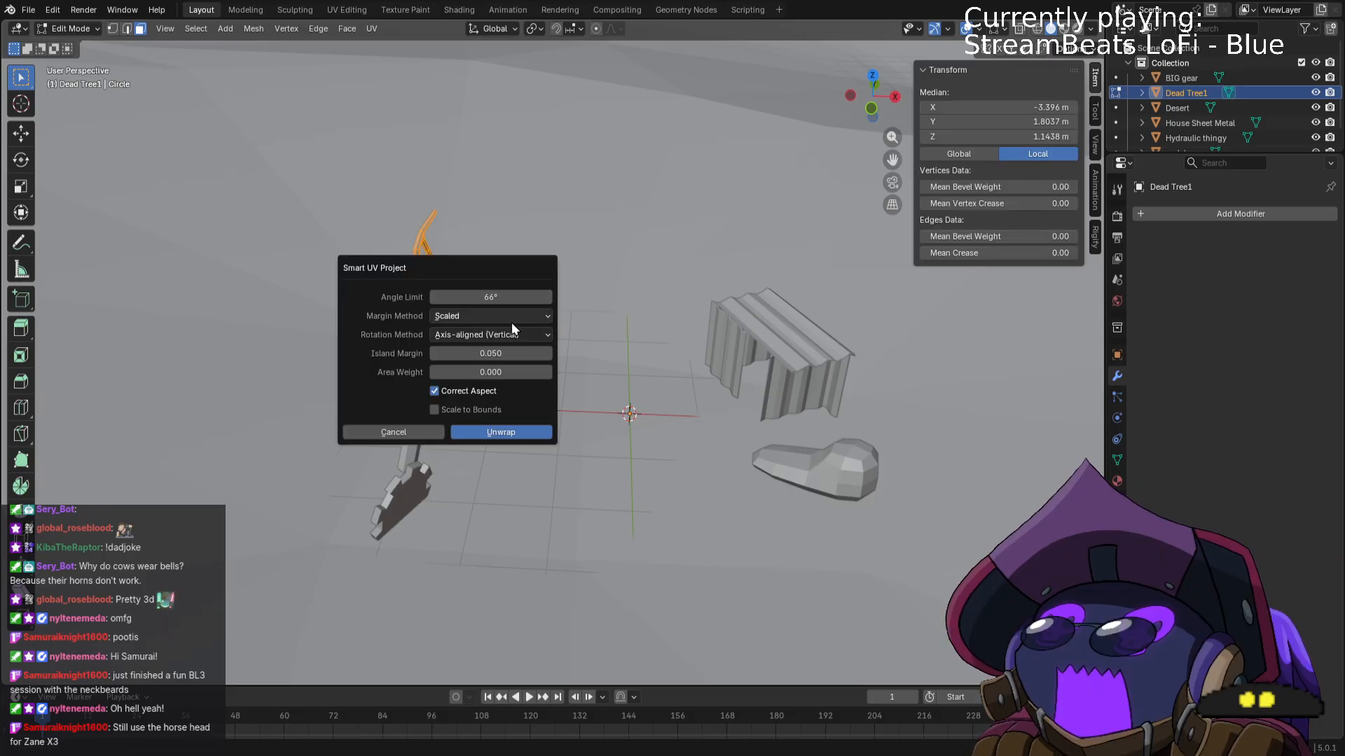
click(434, 354)
click(434, 353)
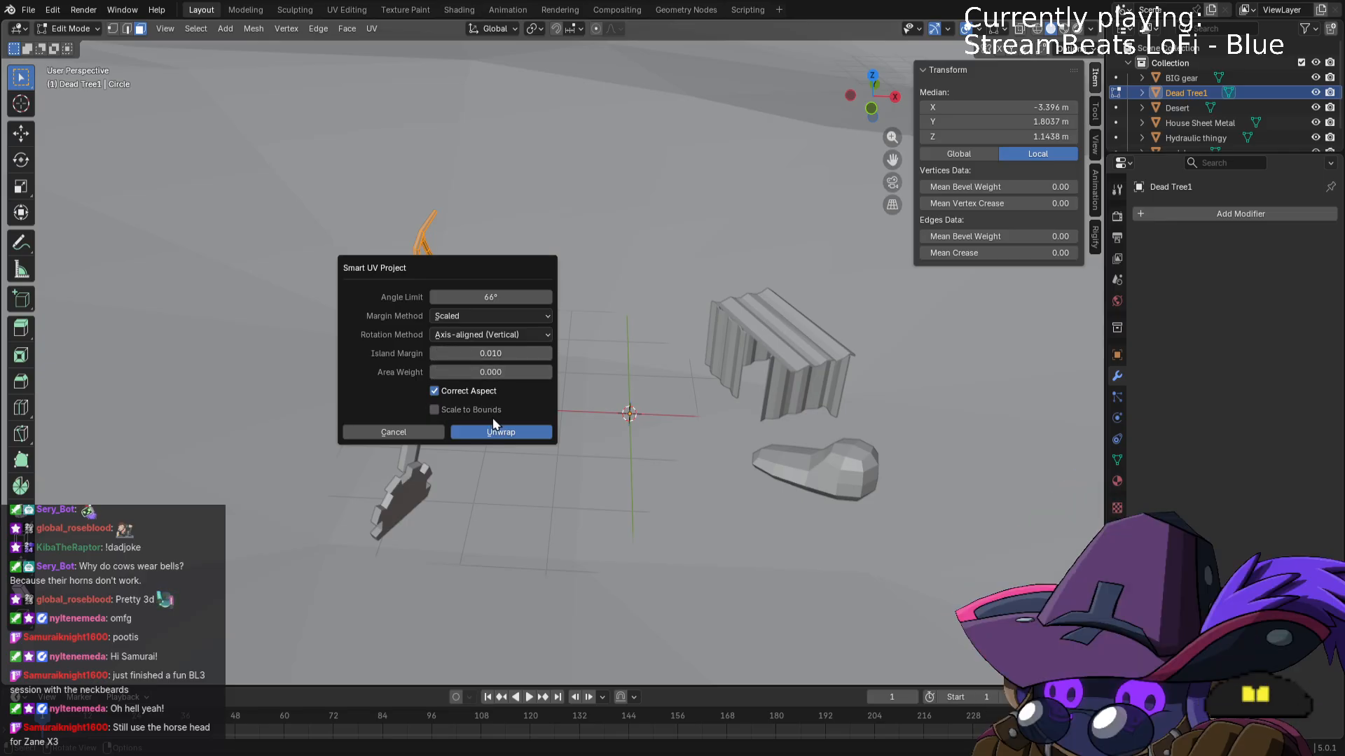
click(495, 432)
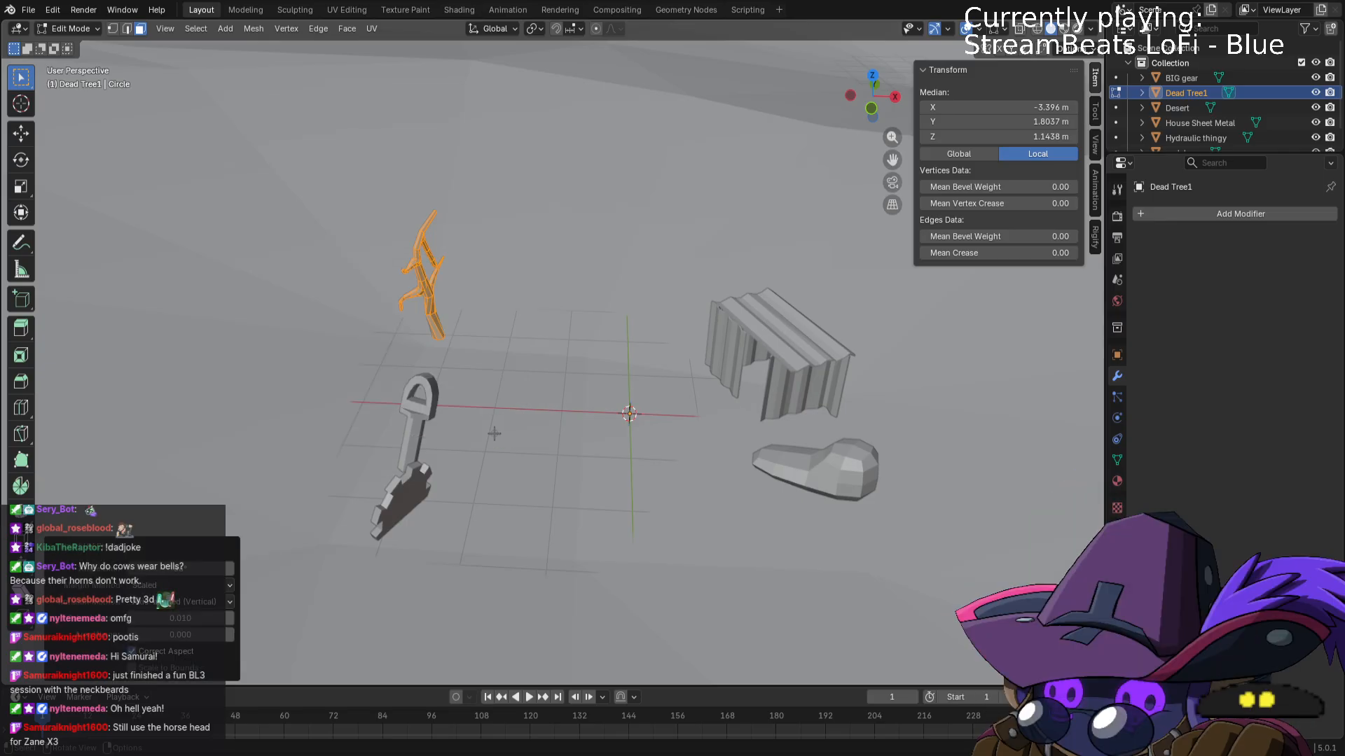
Add a Base Color paint slot named "Dead Tree1 Base Color" to the dead tree in the Texture Paint workspace.
click(392, 10)
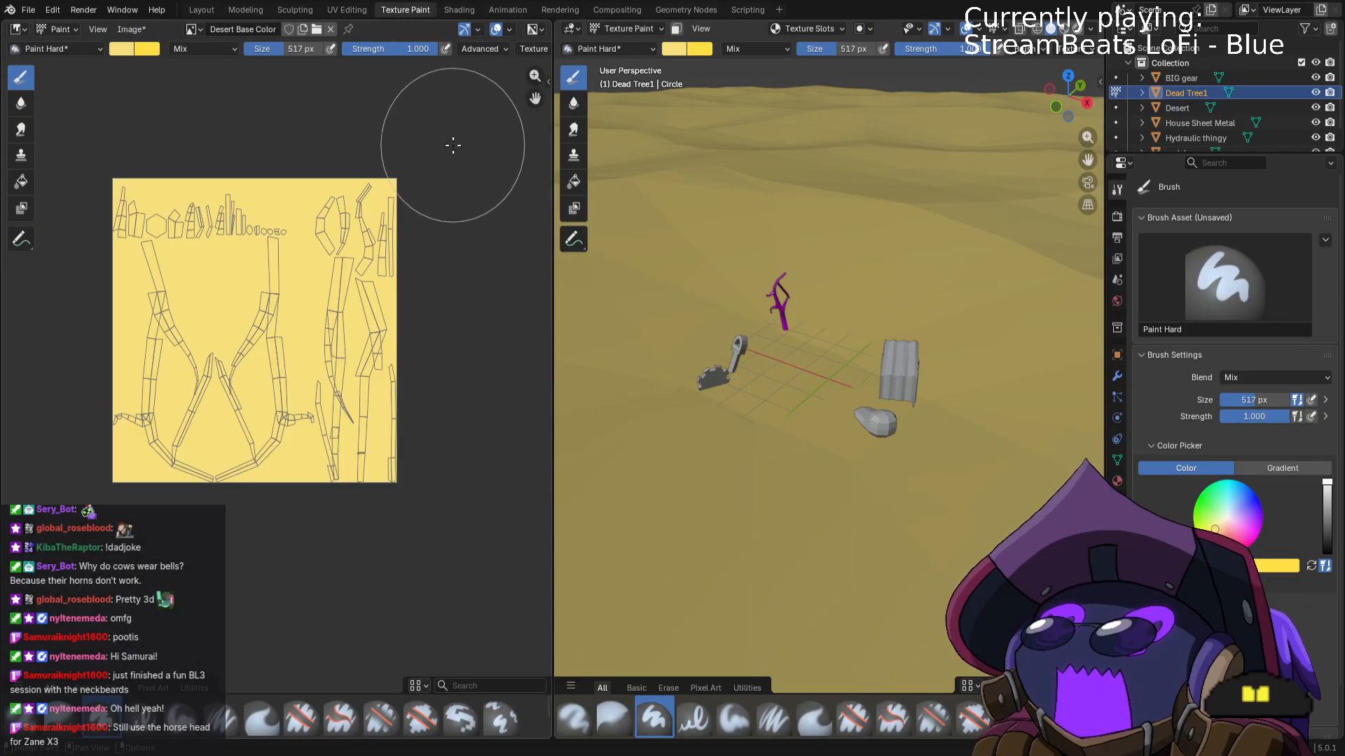
click(827, 31)
click(869, 85)
click(880, 102)
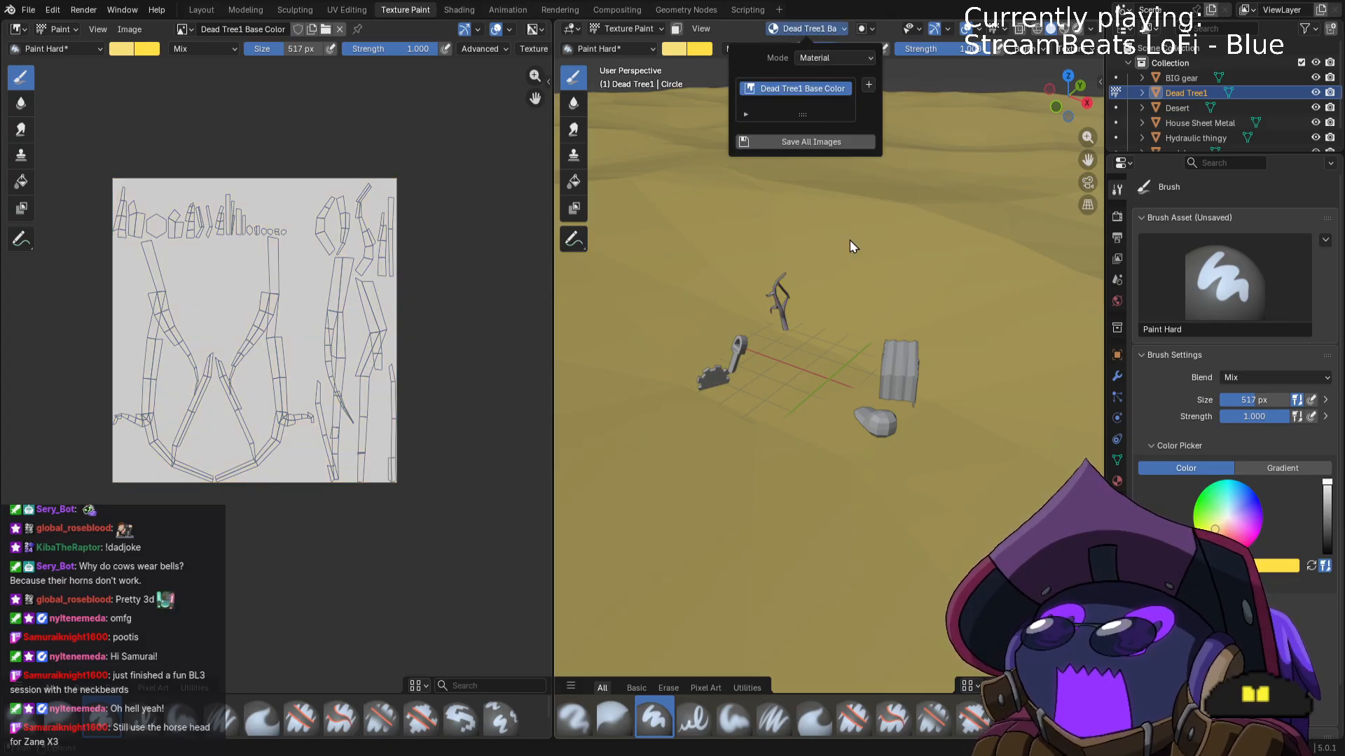
click(851, 239)
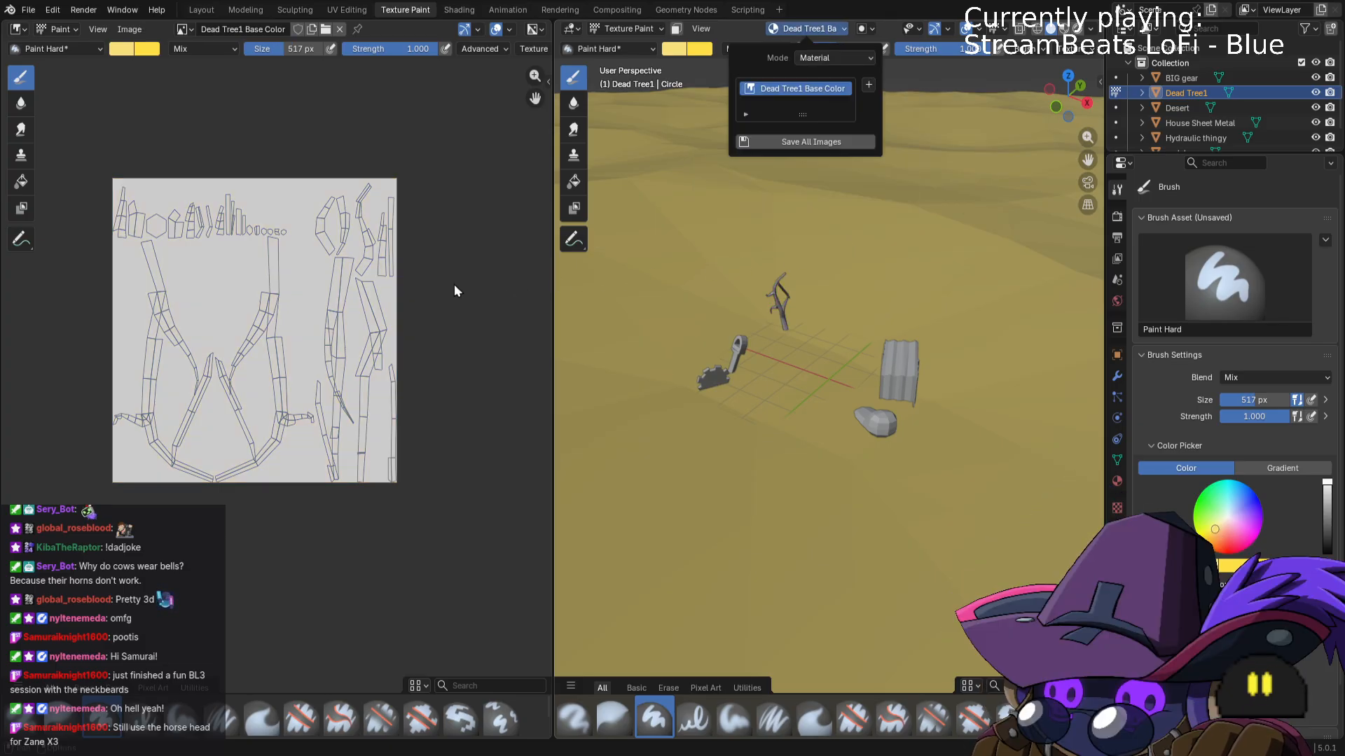
Set the paint brush's primary colour to a dark reddish brown.
click(121, 49)
drag(180, 148, 148, 175)
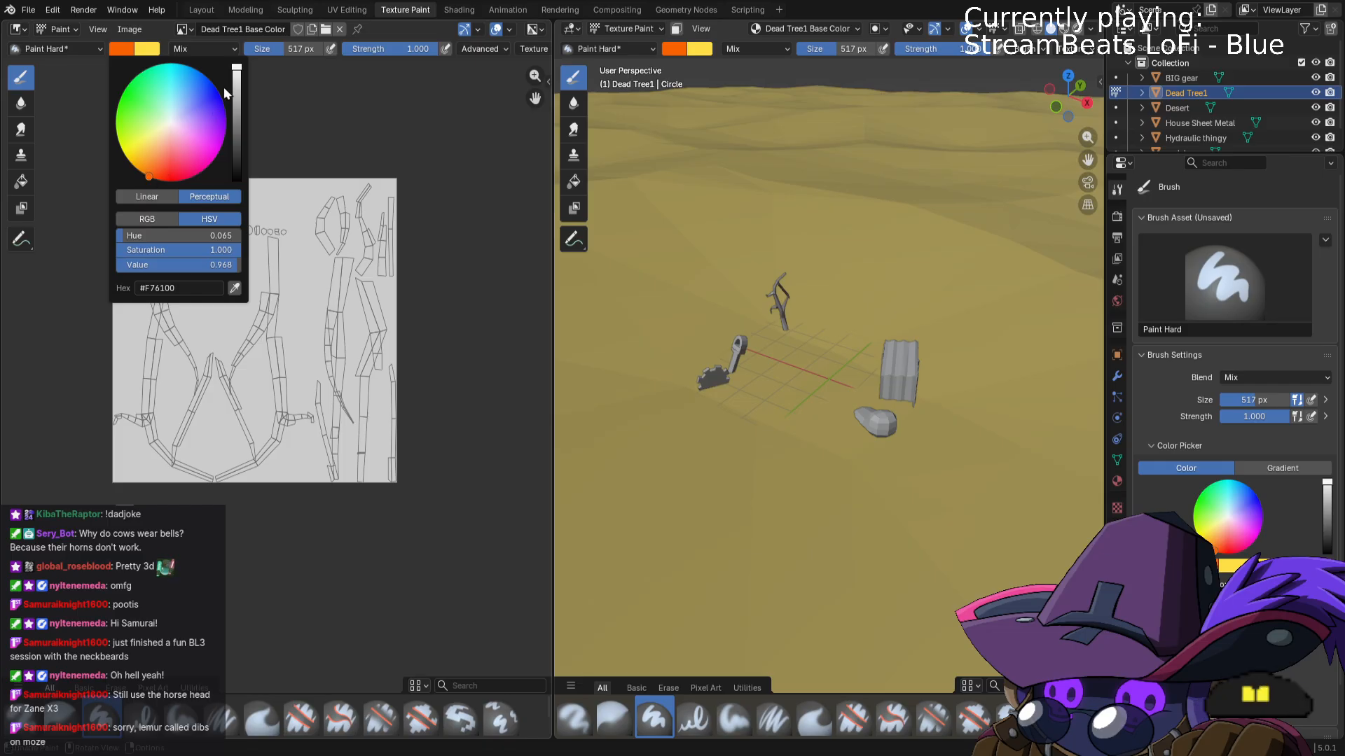
drag(236, 93, 236, 127)
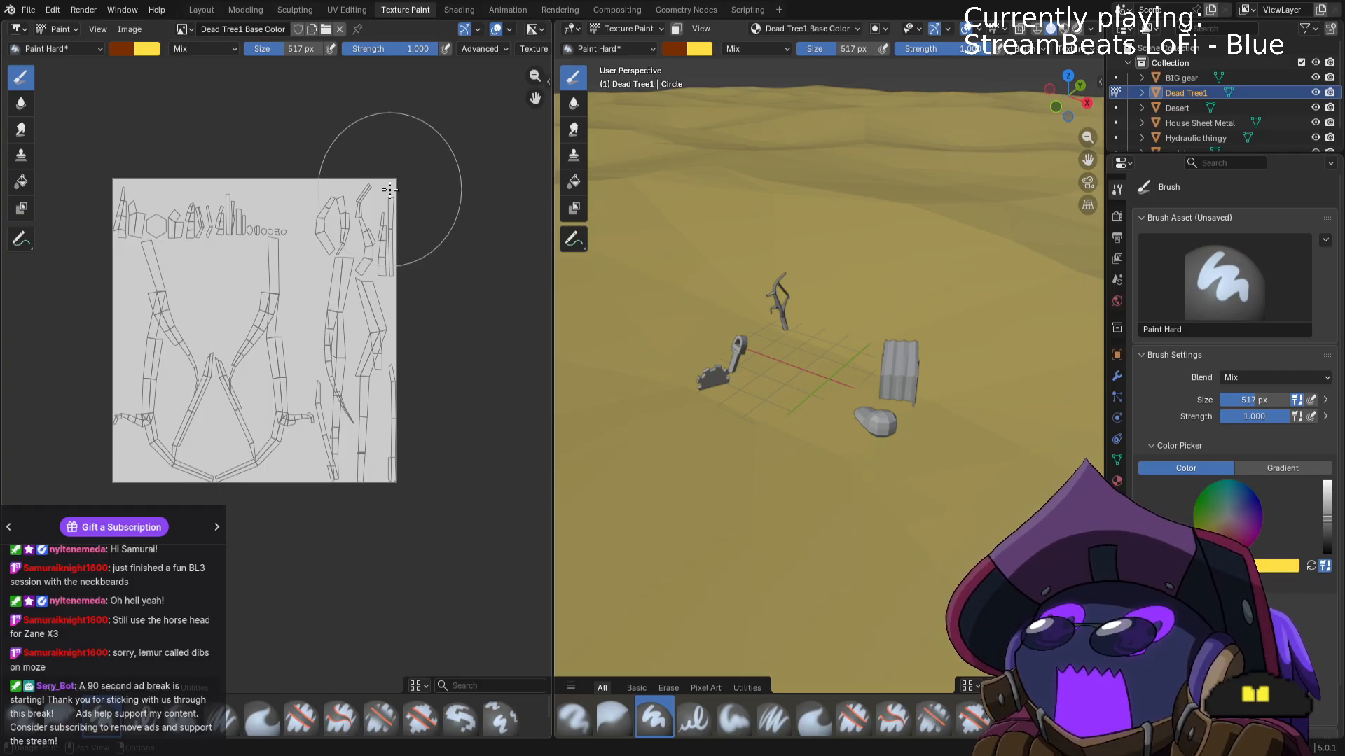
Cover the entire Dead Tree1 Base Color texture with the brown using the 517 px brush.
mouse_move(390, 189)
mouse_down()
mouse_move(366, 330)
mouse_move(345, 276)
mouse_up()
mouse_move(344, 200)
mouse_down()
mouse_move(246, 420)
mouse_move(180, 242)
mouse_move(140, 409)
mouse_move(429, 278)
mouse_up()
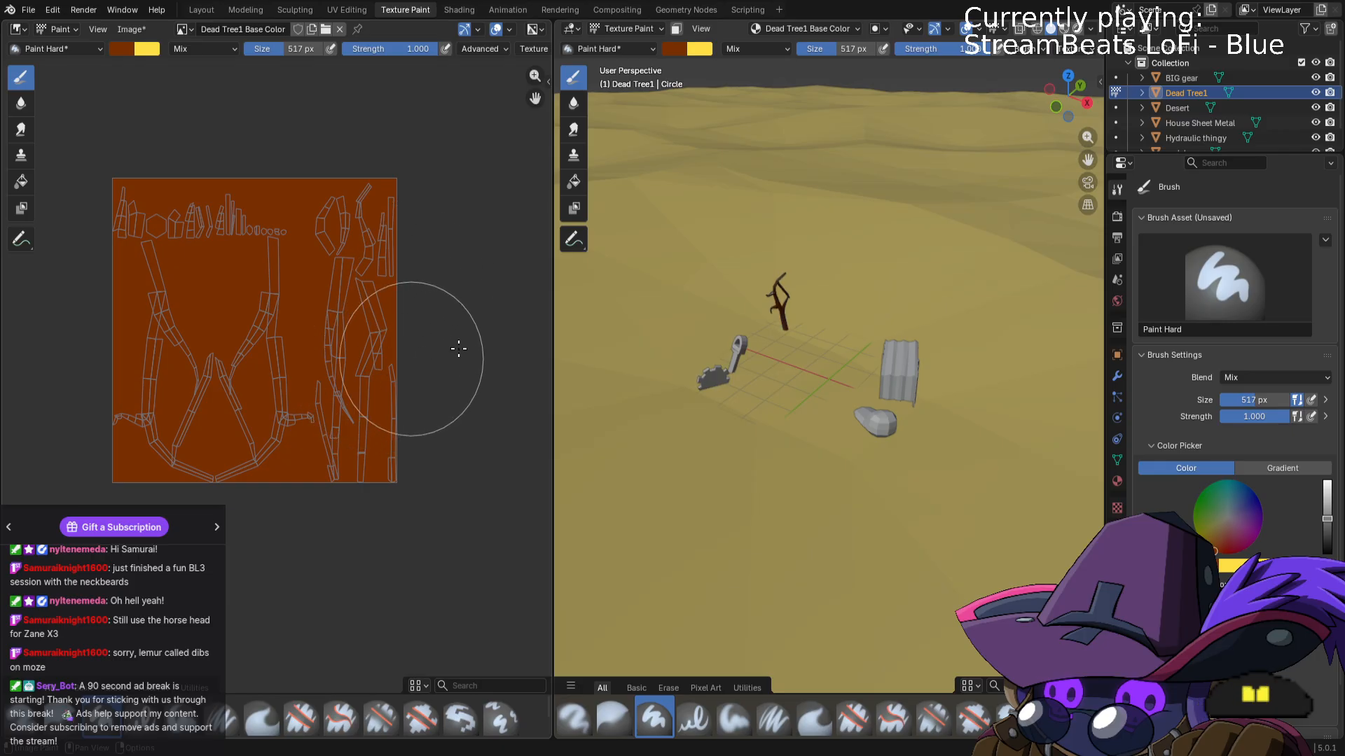
scroll(855, 353, up, 5)
middle_drag(870, 353, 851, 438)
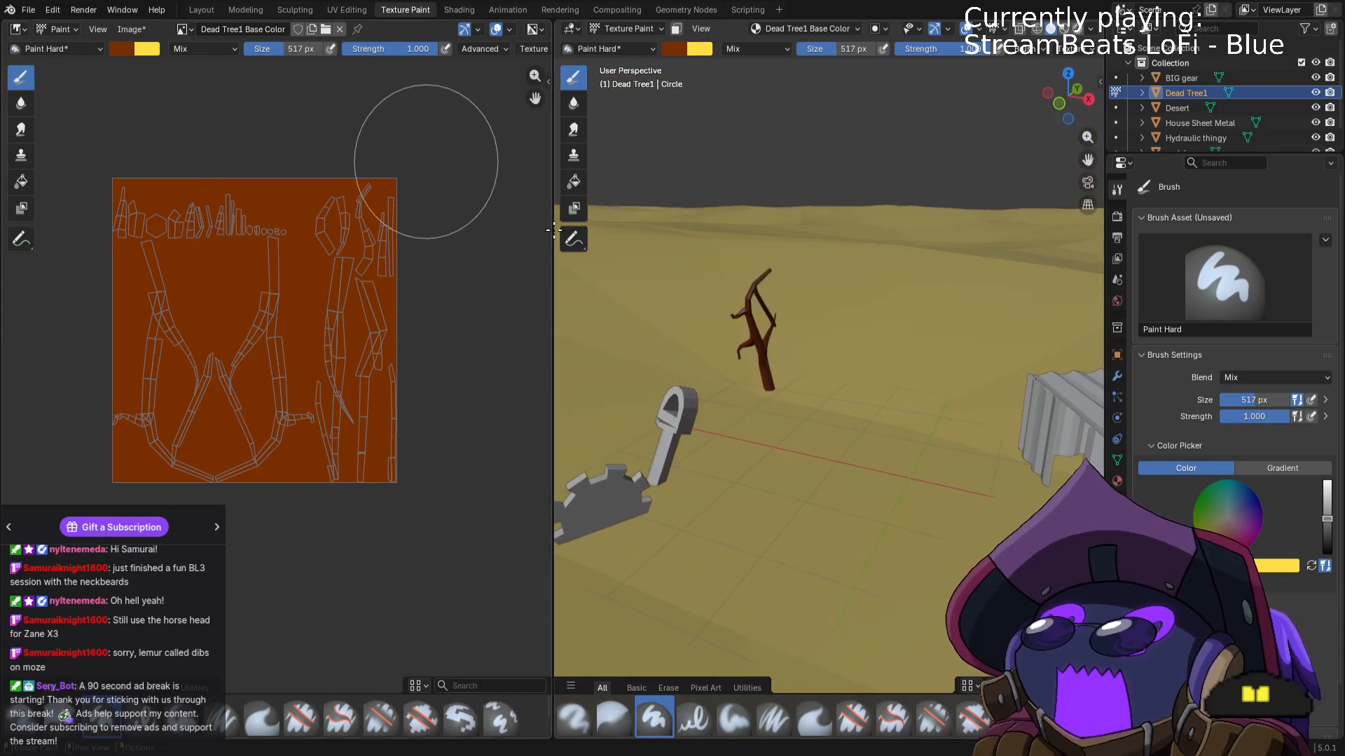
In the Layout workspace, unwrap the whole House Sheet Metal mesh with Smart UV Project using an island margin of 0.010.
click(676, 29)
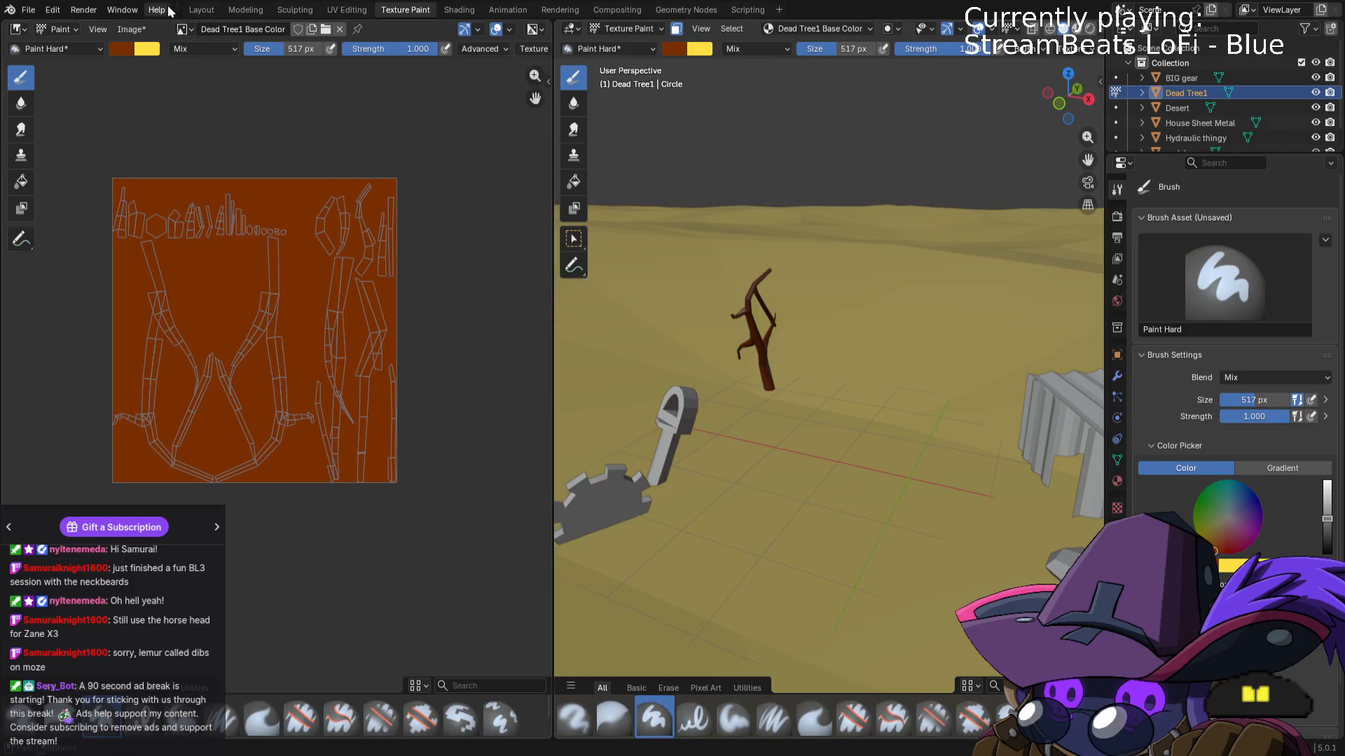
click(214, 9)
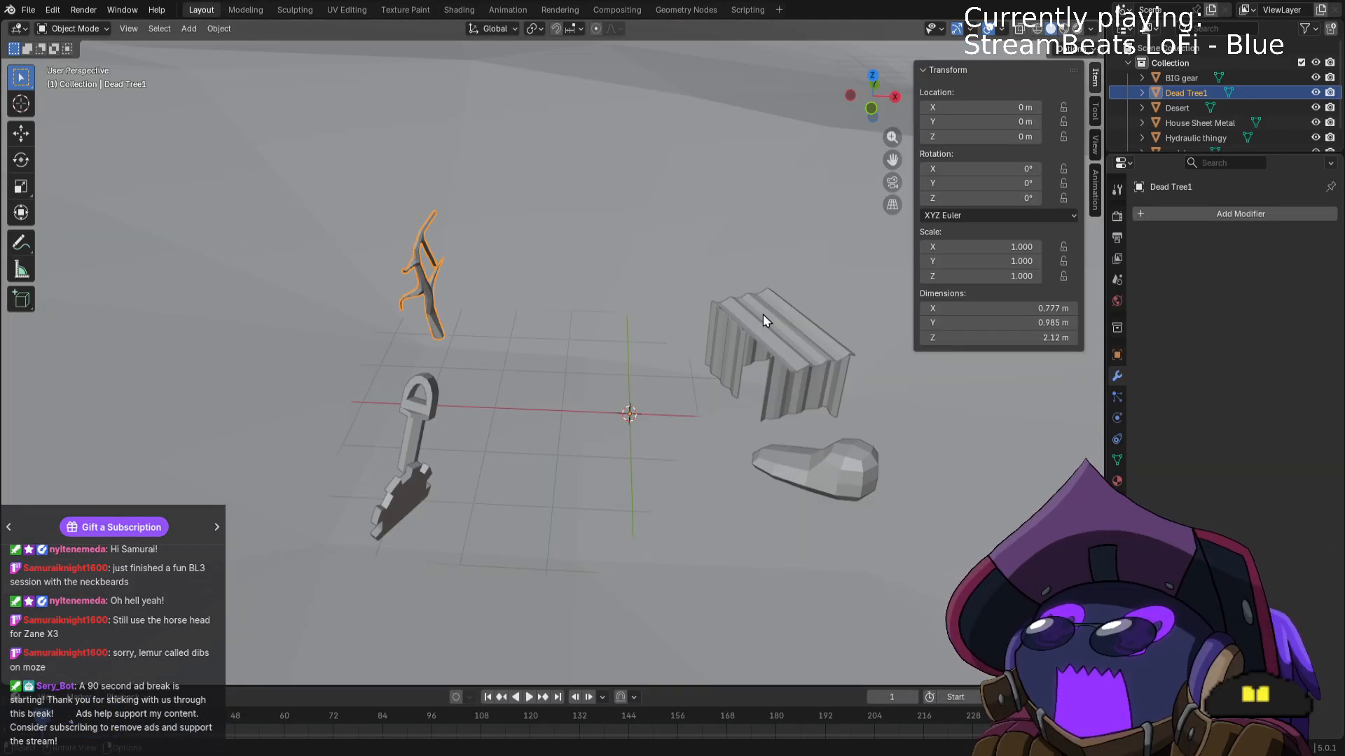
click(785, 329)
key(Tab)
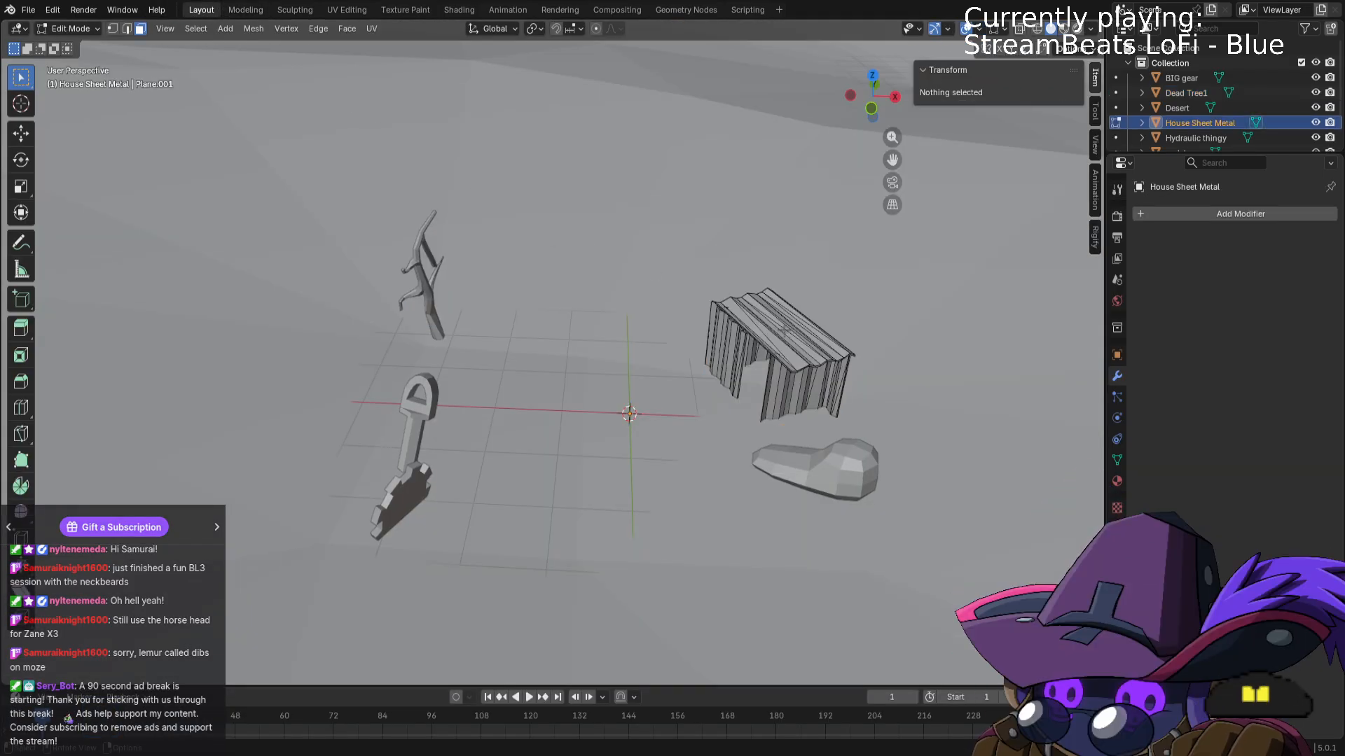
key(a)
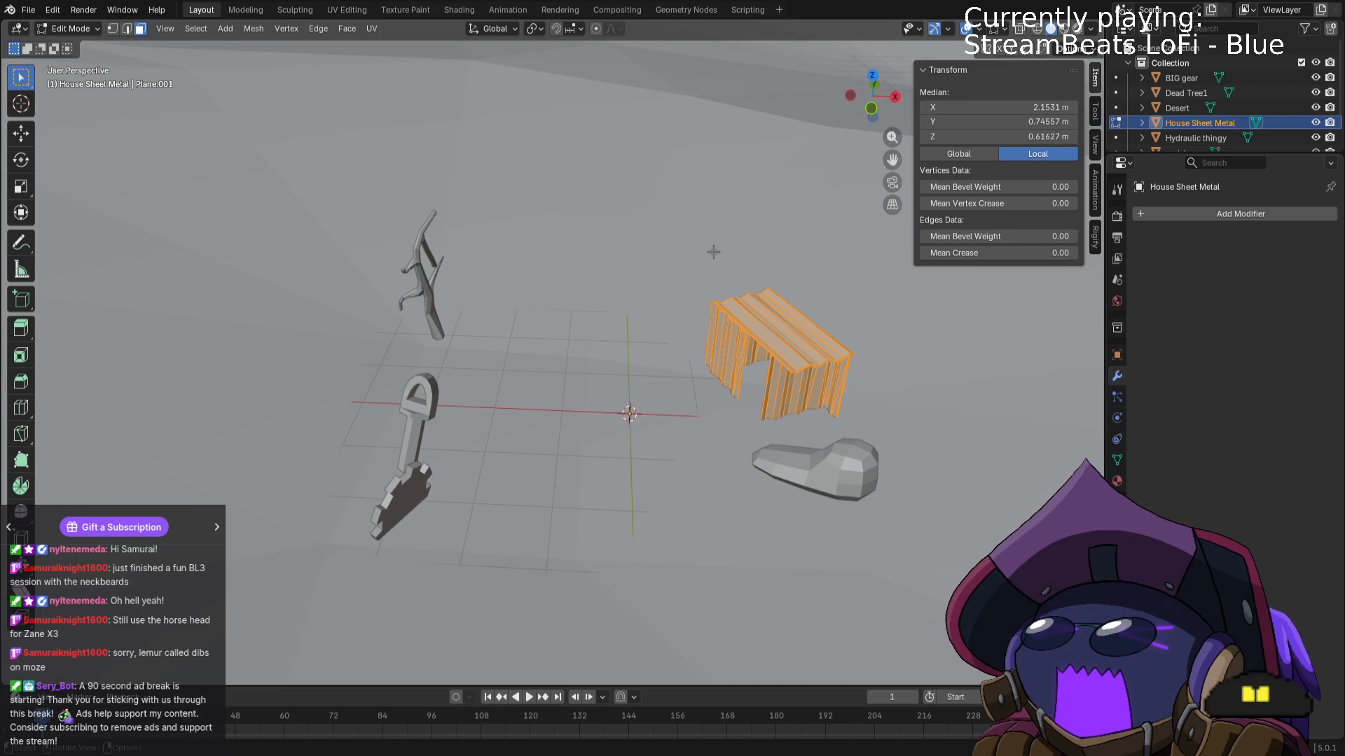
key(u)
click(714, 252)
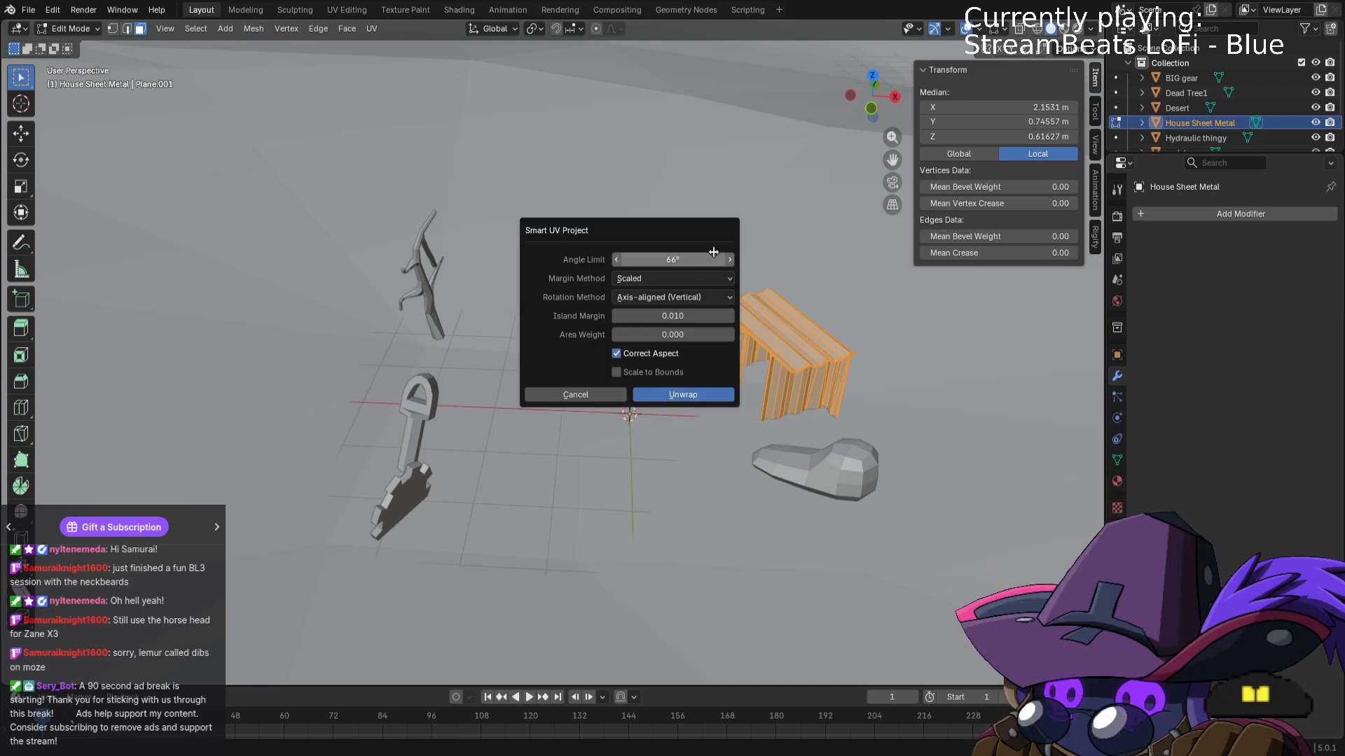
click(687, 396)
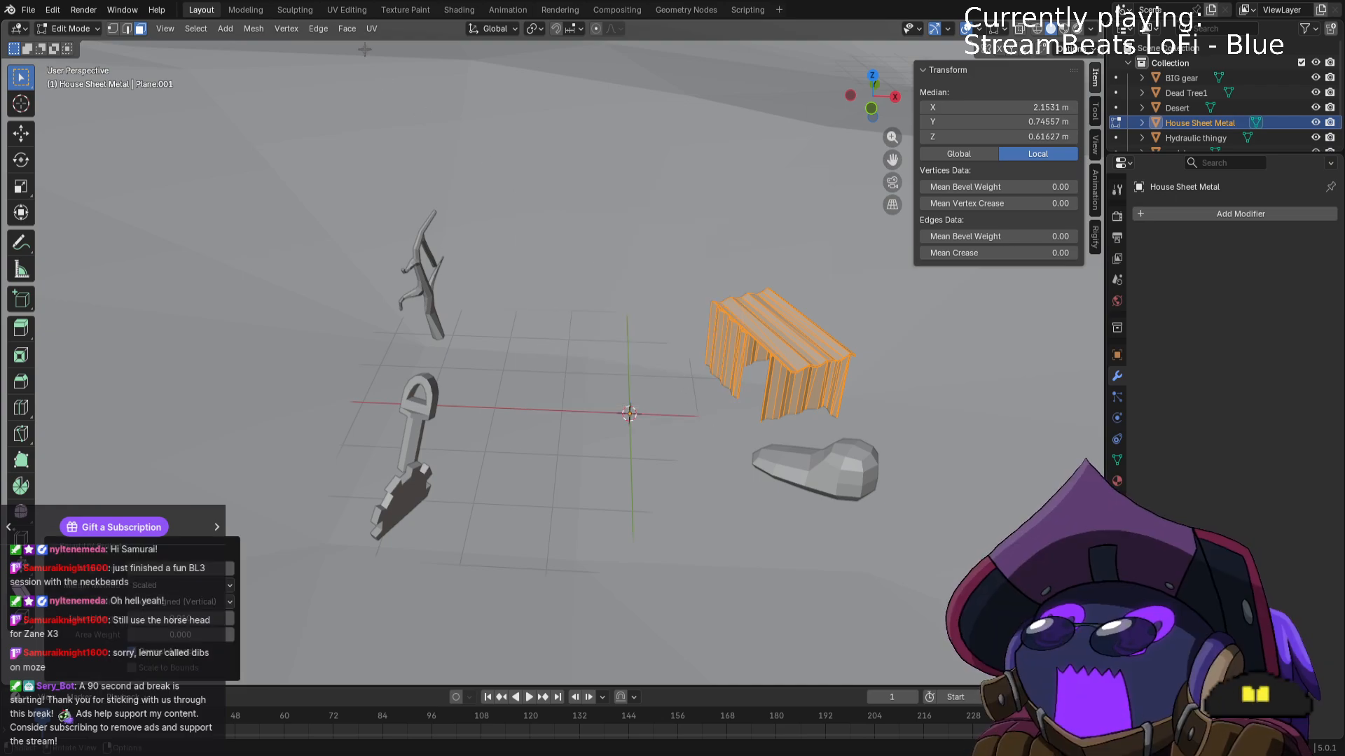
Examine the House Sheet Metal's unwrapped UV islands in the UV Editing workspace.
click(360, 13)
scroll(392, 292, up, 4)
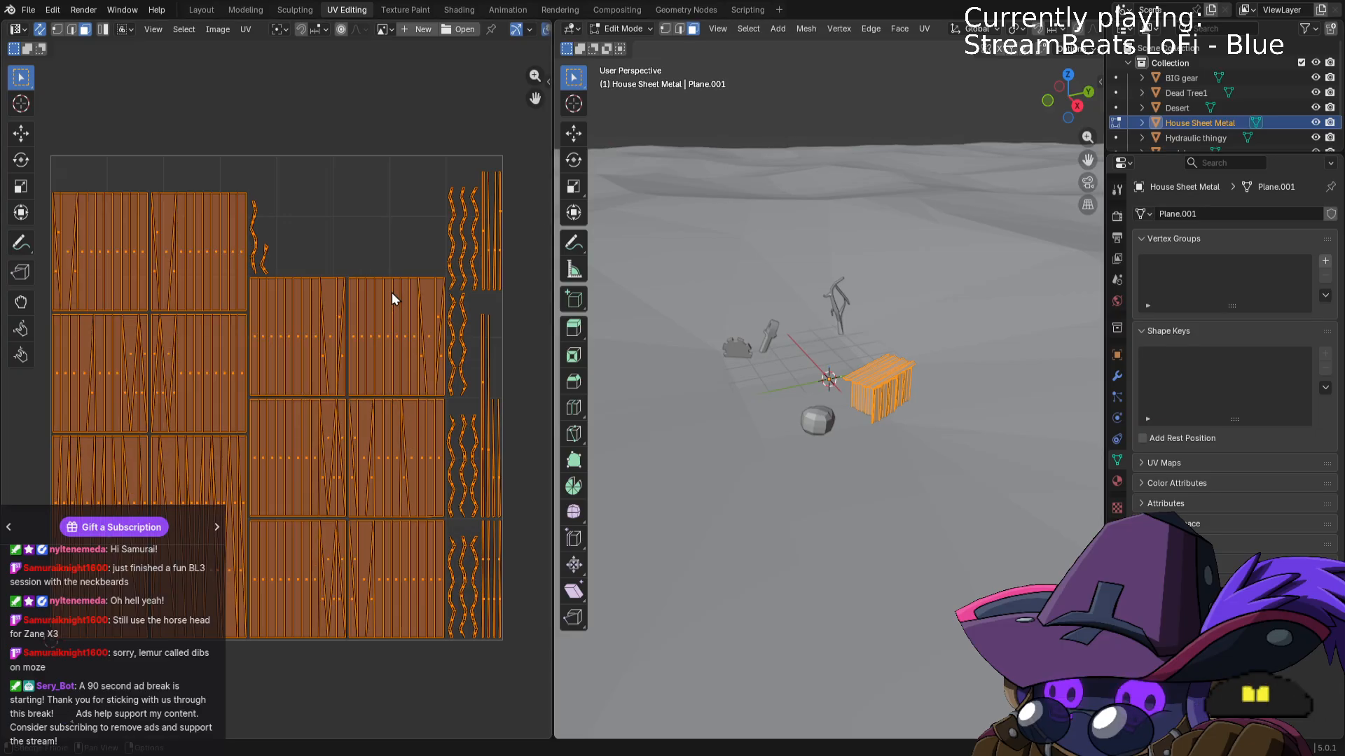
scroll(401, 298, down, 1)
scroll(408, 321, up, 3)
middle_drag(445, 301, 420, 231)
scroll(419, 234, down, 2)
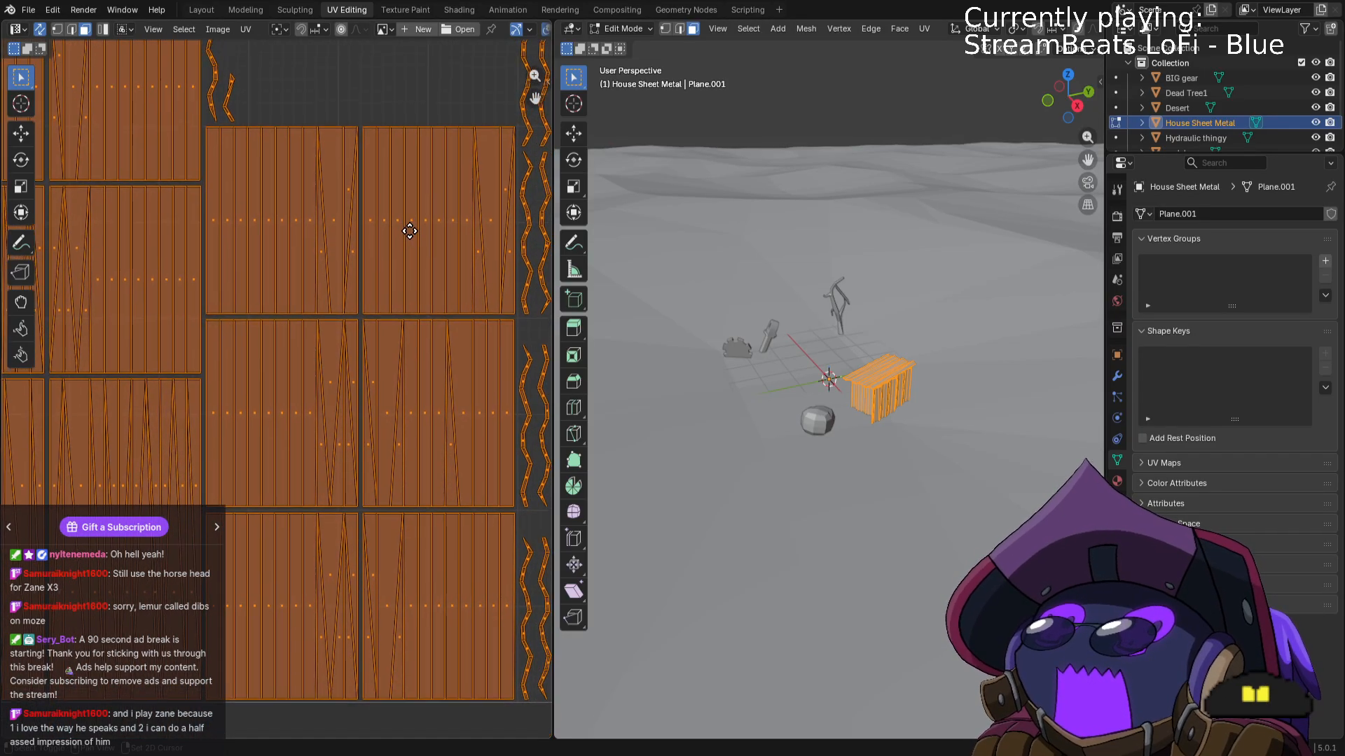
scroll(370, 315, down, 2)
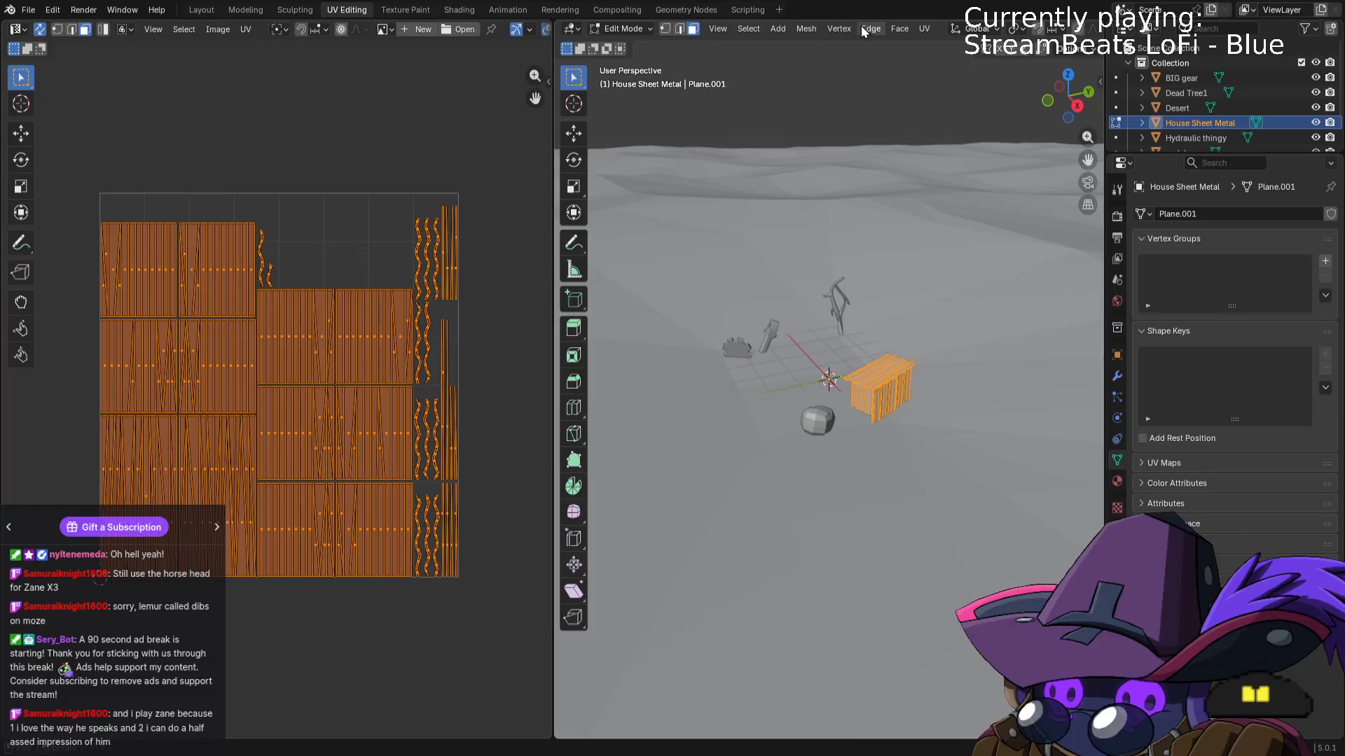
Switch House Sheet Metal to Texture Paint mode and add a Base Color paint slot named "House Sheet Metal Base Color".
click(632, 33)
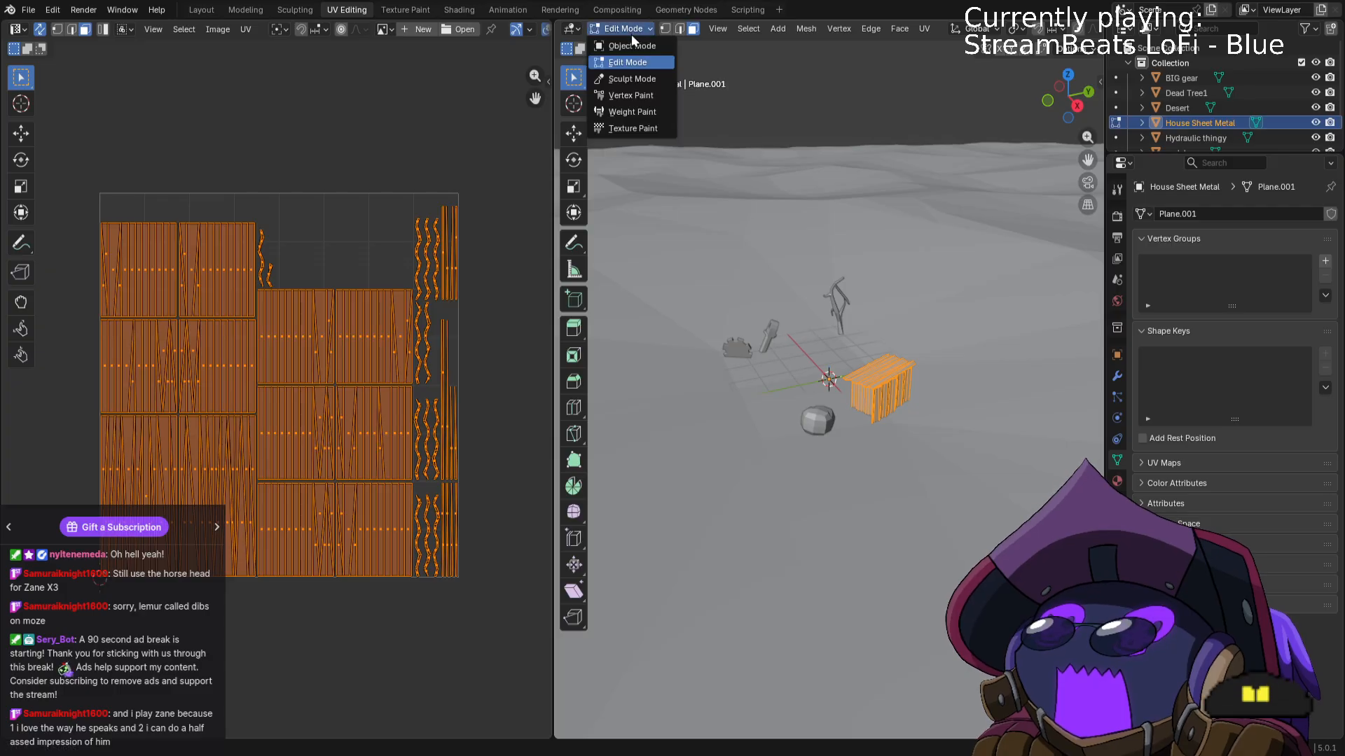
click(630, 128)
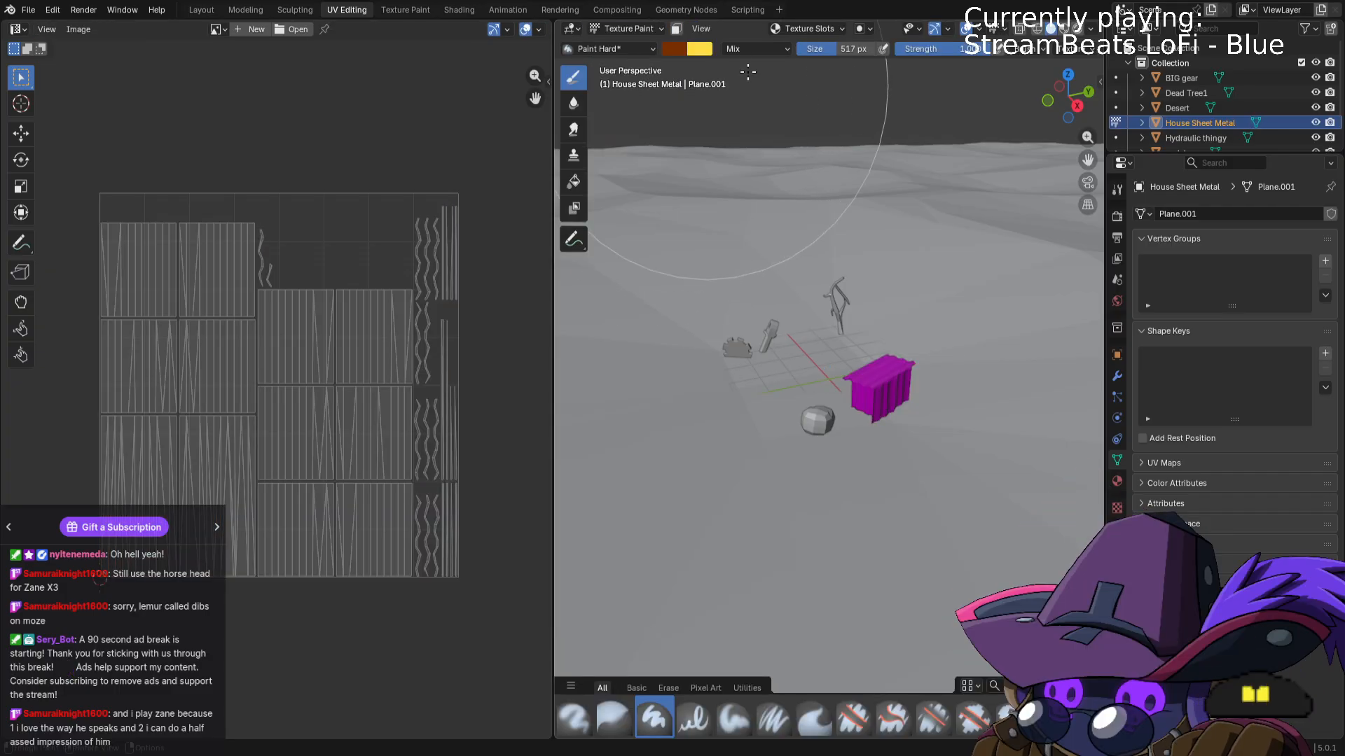
click(830, 31)
click(868, 85)
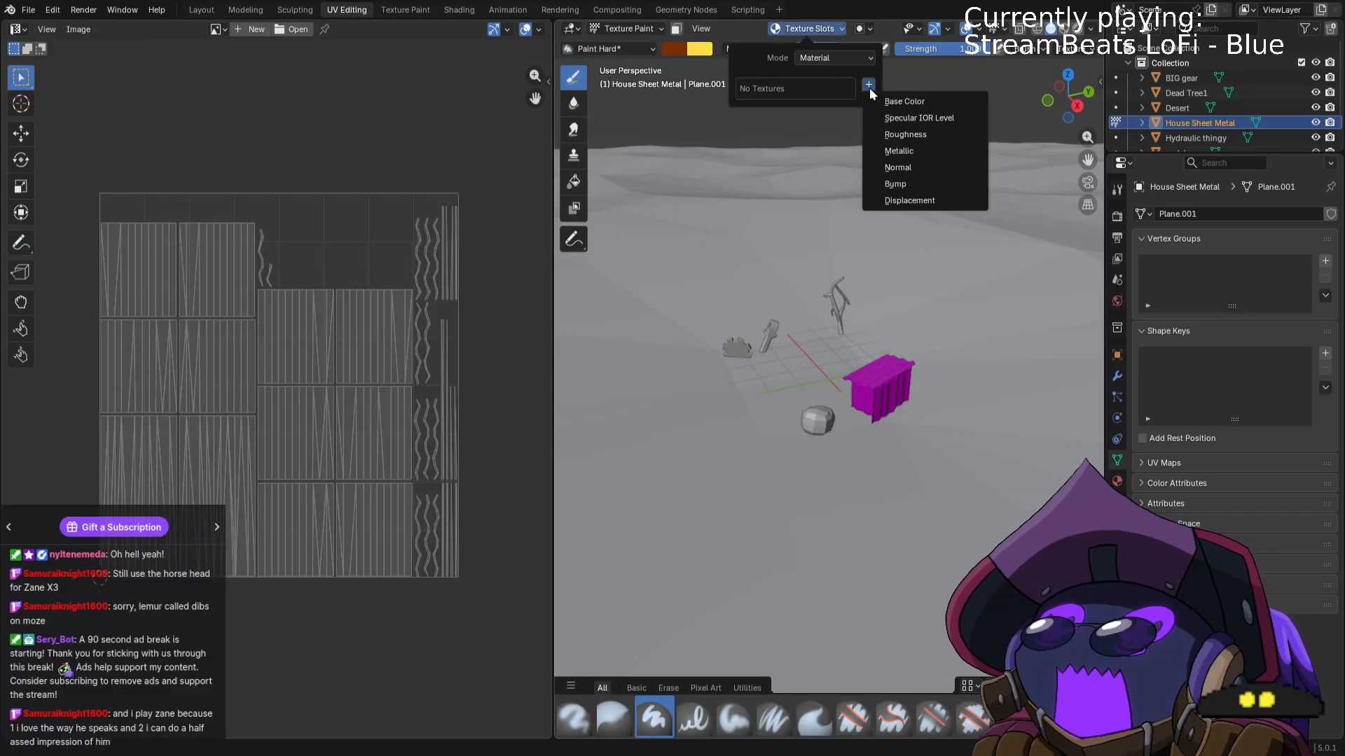
click(920, 104)
click(875, 243)
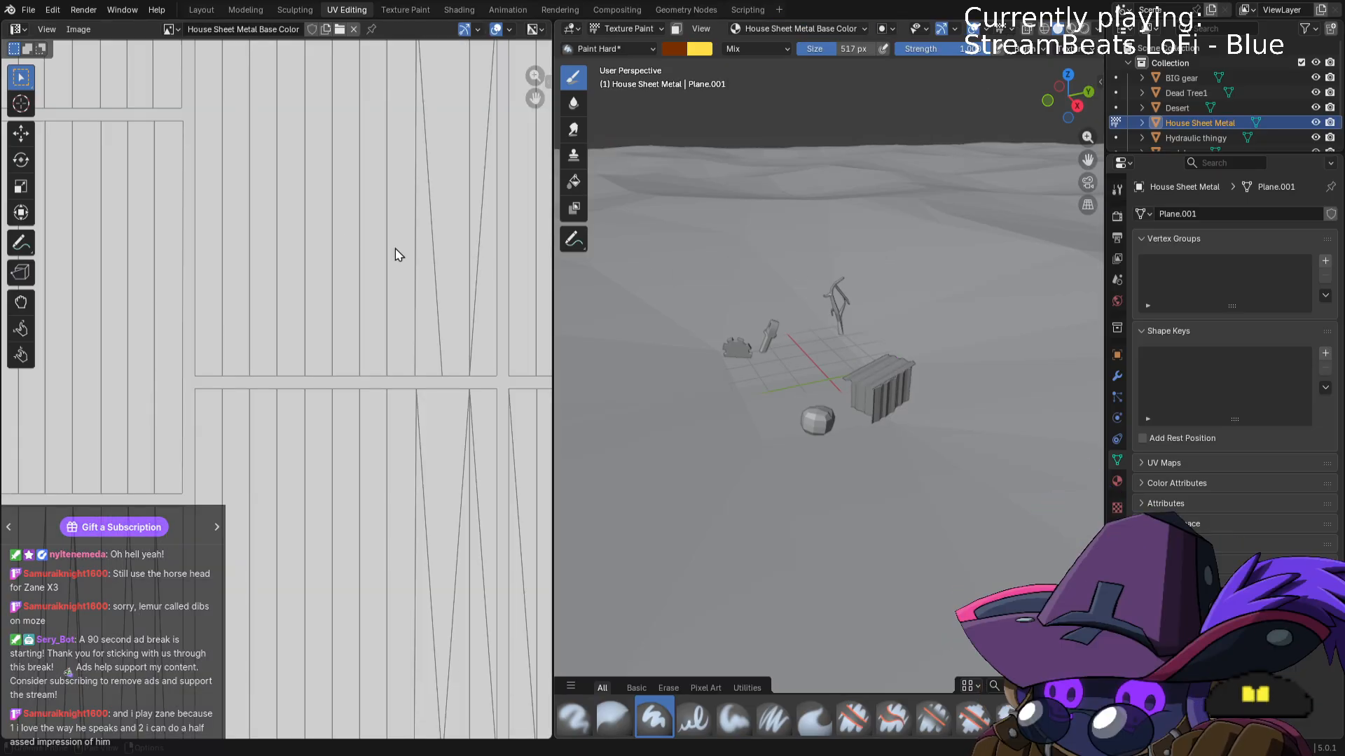
scroll(382, 251, down, 3)
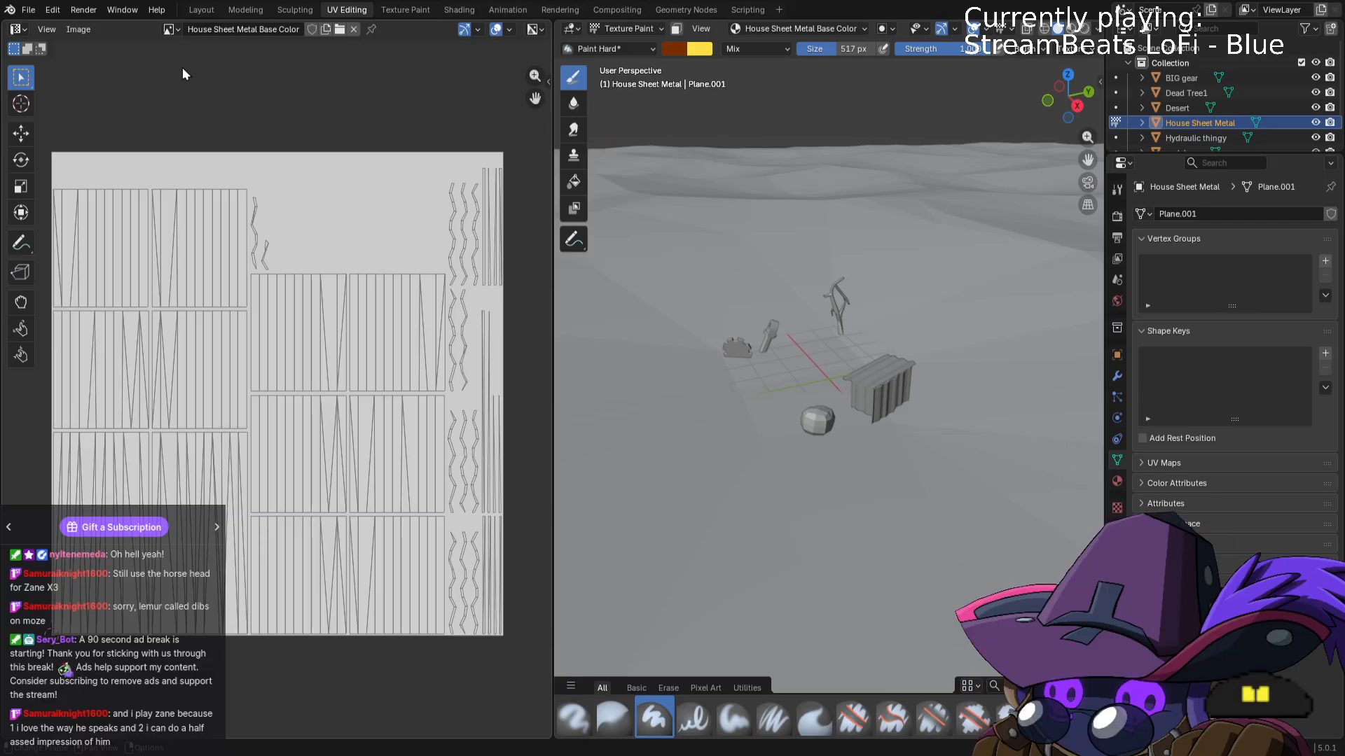
Display Render Result in the UV editor and switch back to the House Sheet Metal Base Color image.
click(18, 29)
click(42, 29)
click(42, 29)
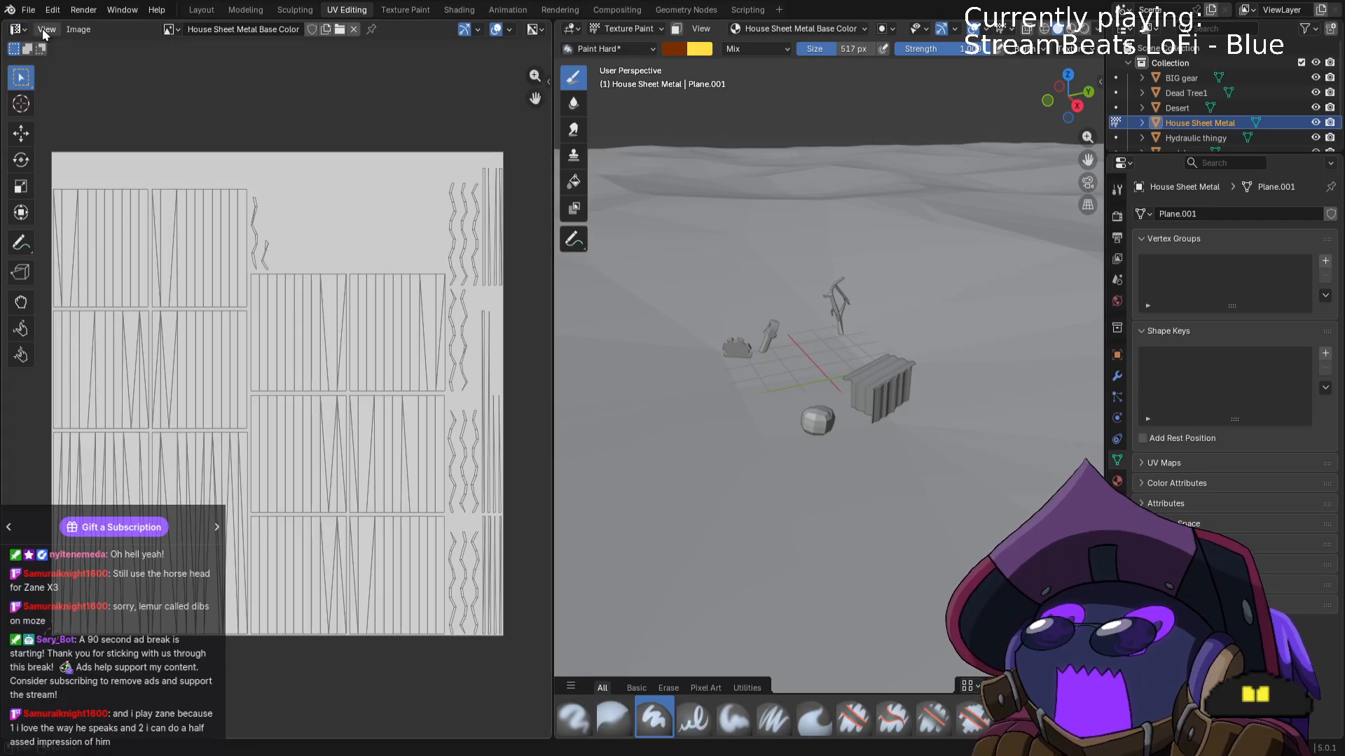
click(171, 29)
click(215, 97)
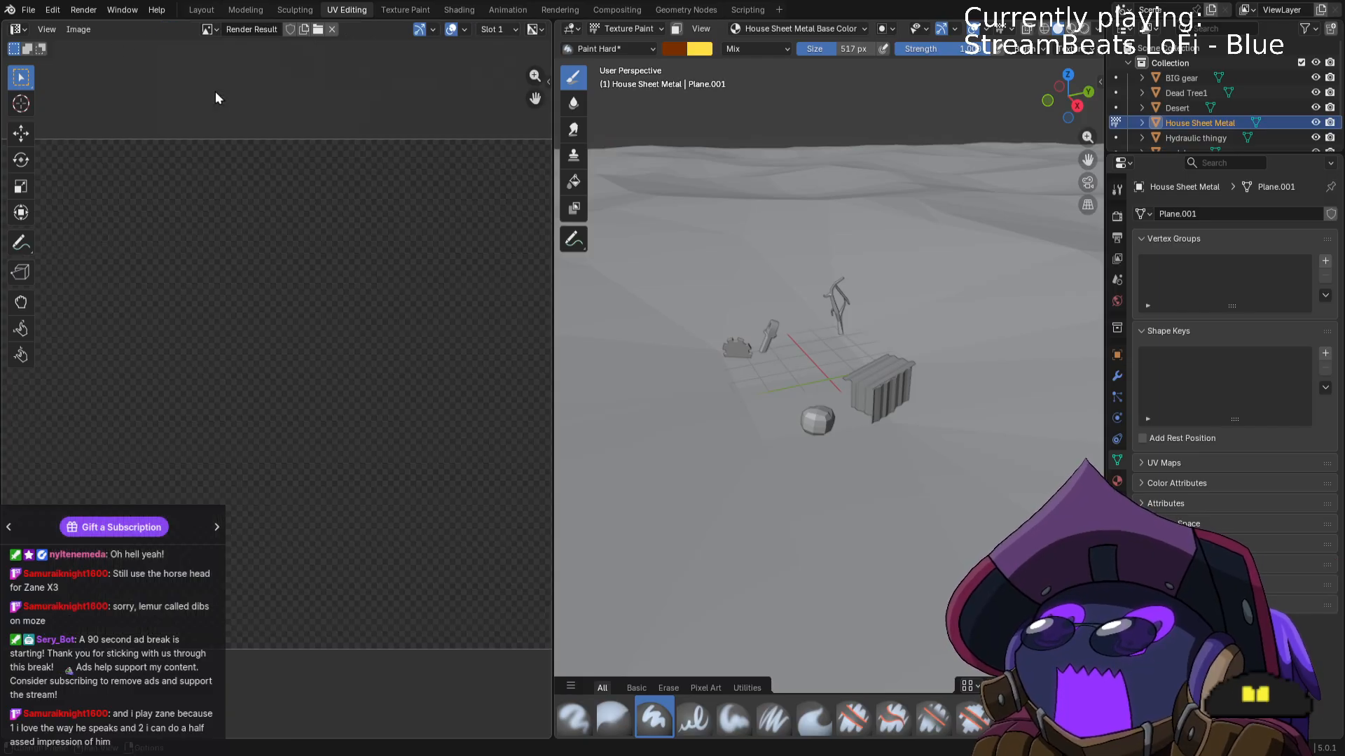
click(208, 31)
click(238, 83)
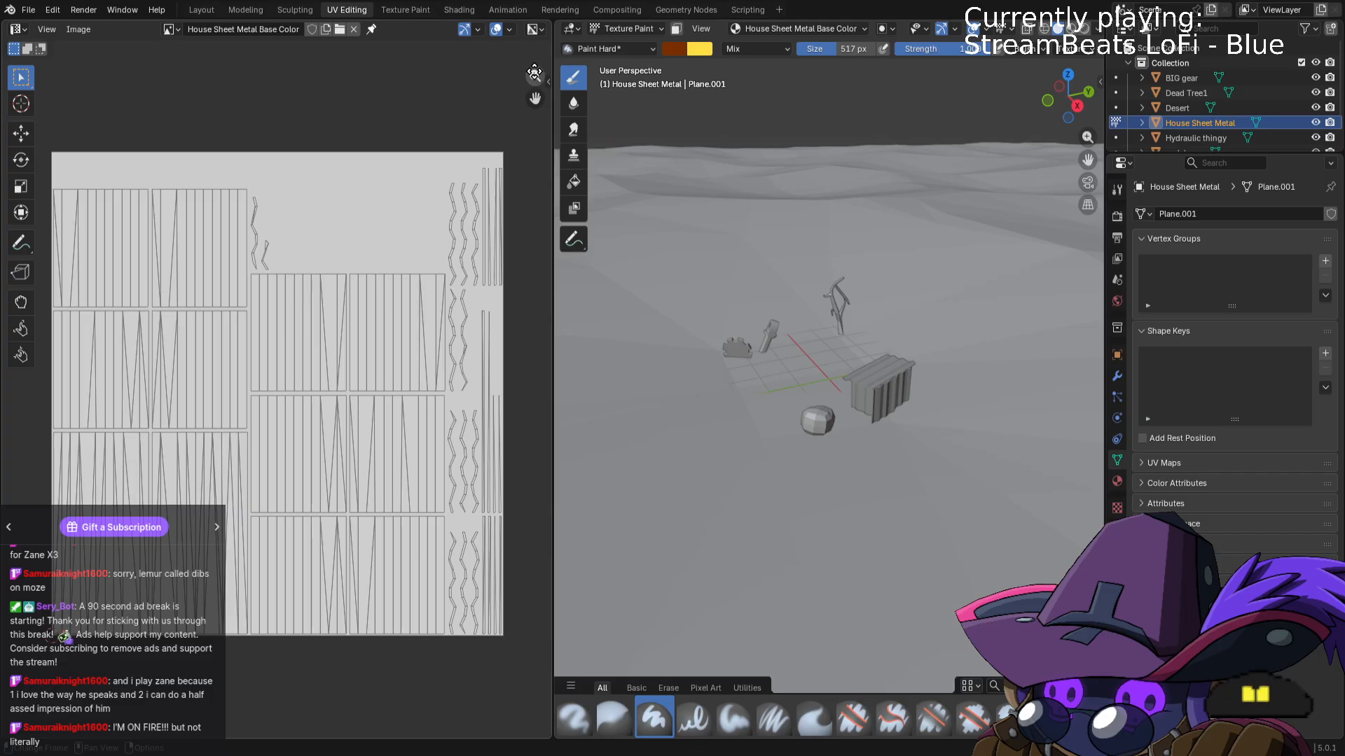
Toggle House Sheet Metal between Texture Paint and Edit Mode, reselecting UV Editor as the image area's editor type.
click(852, 28)
key(Tab)
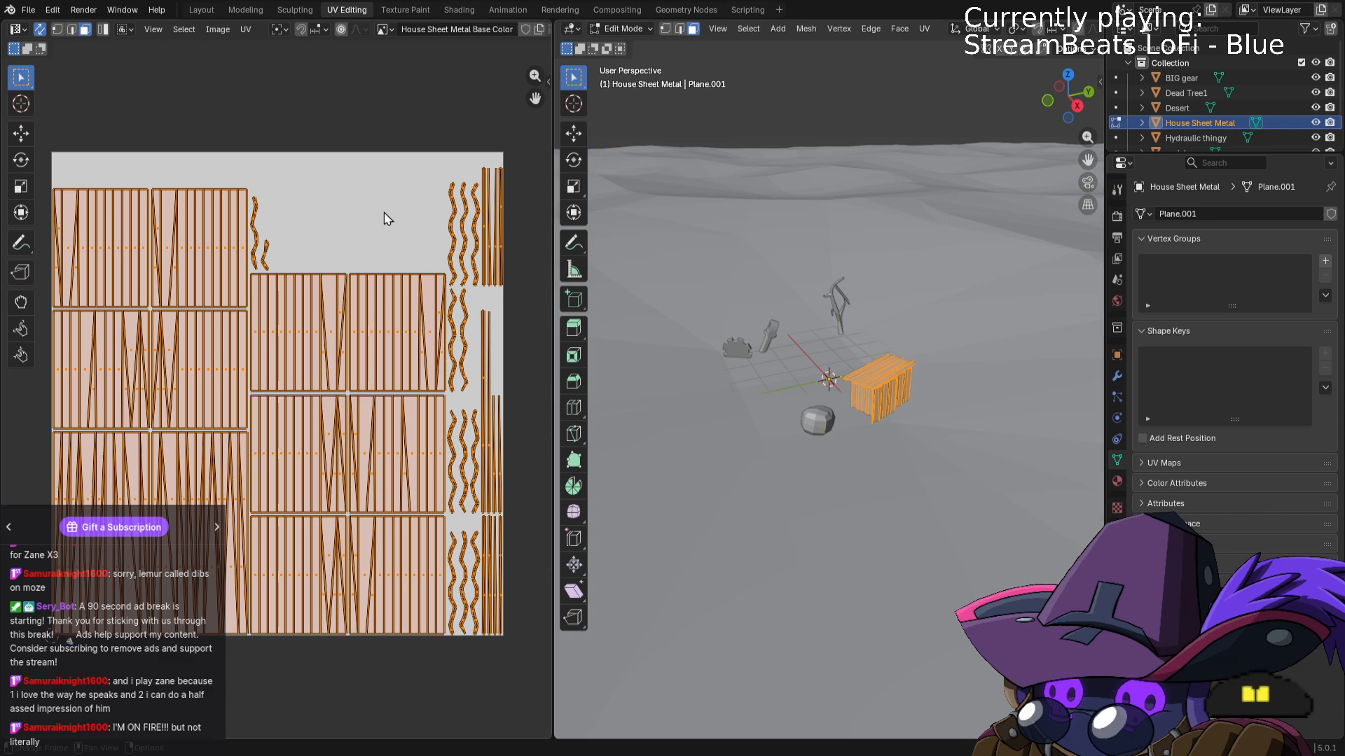
key(Tab)
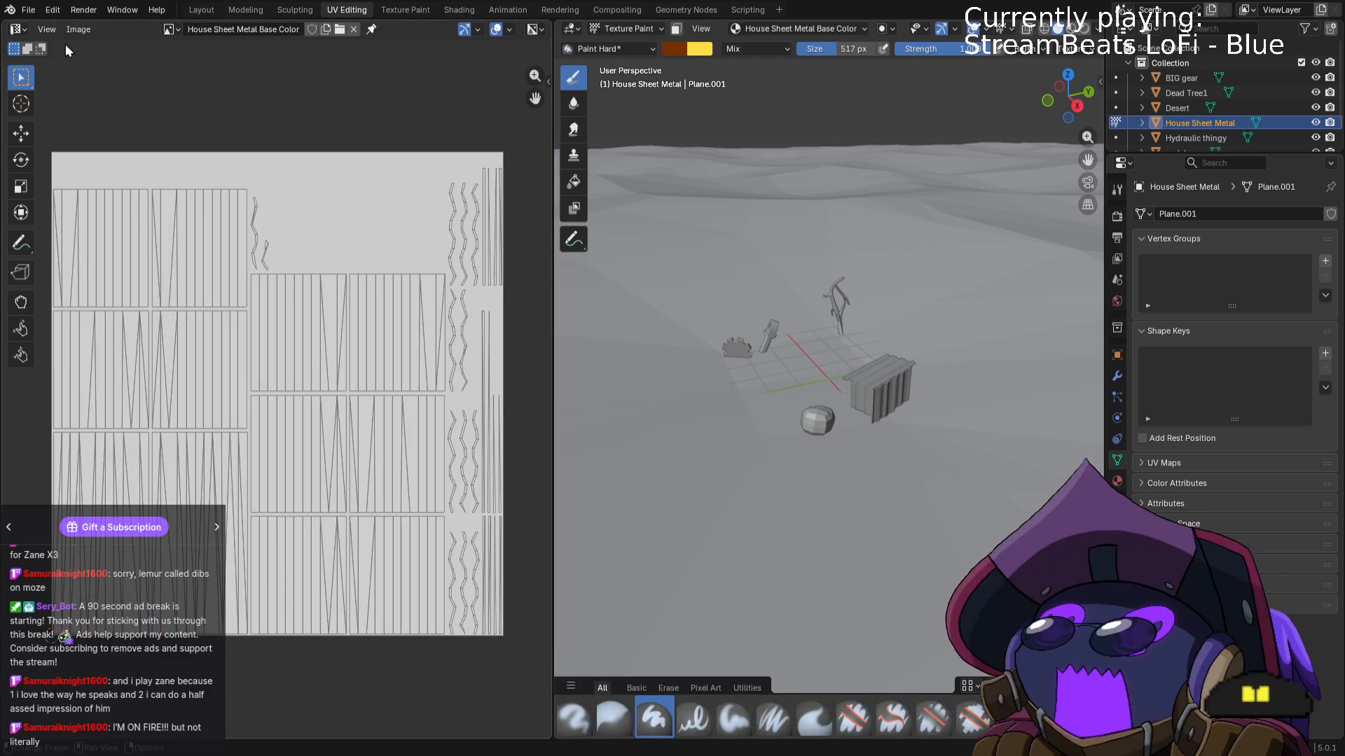
click(27, 31)
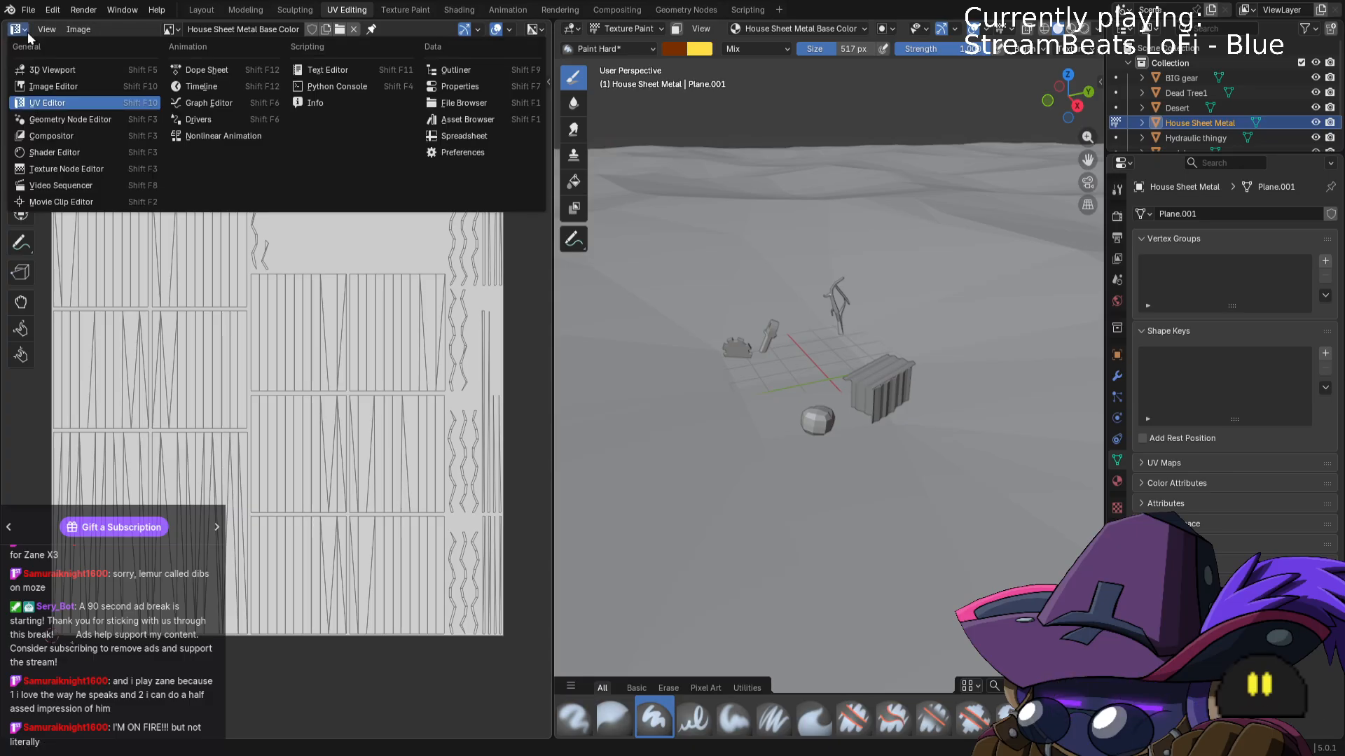
click(56, 104)
key(Tab)
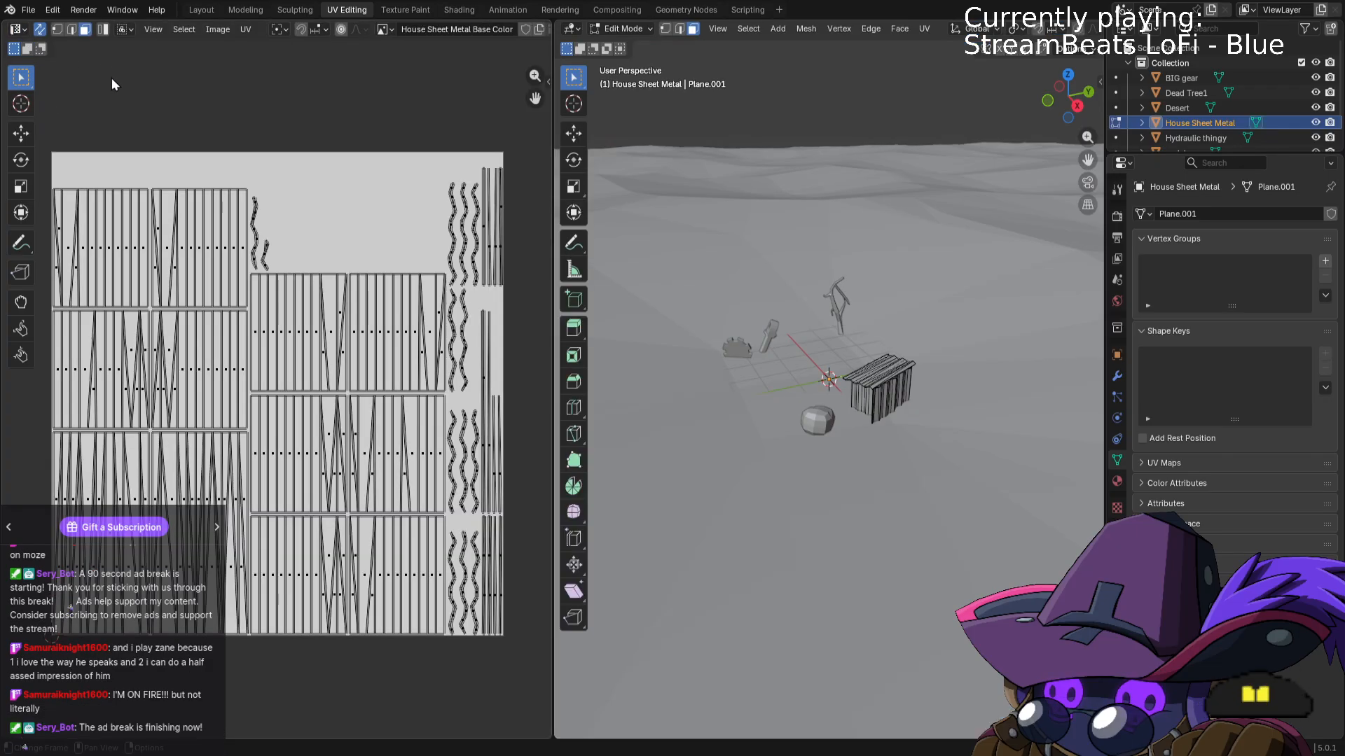
key(Tab)
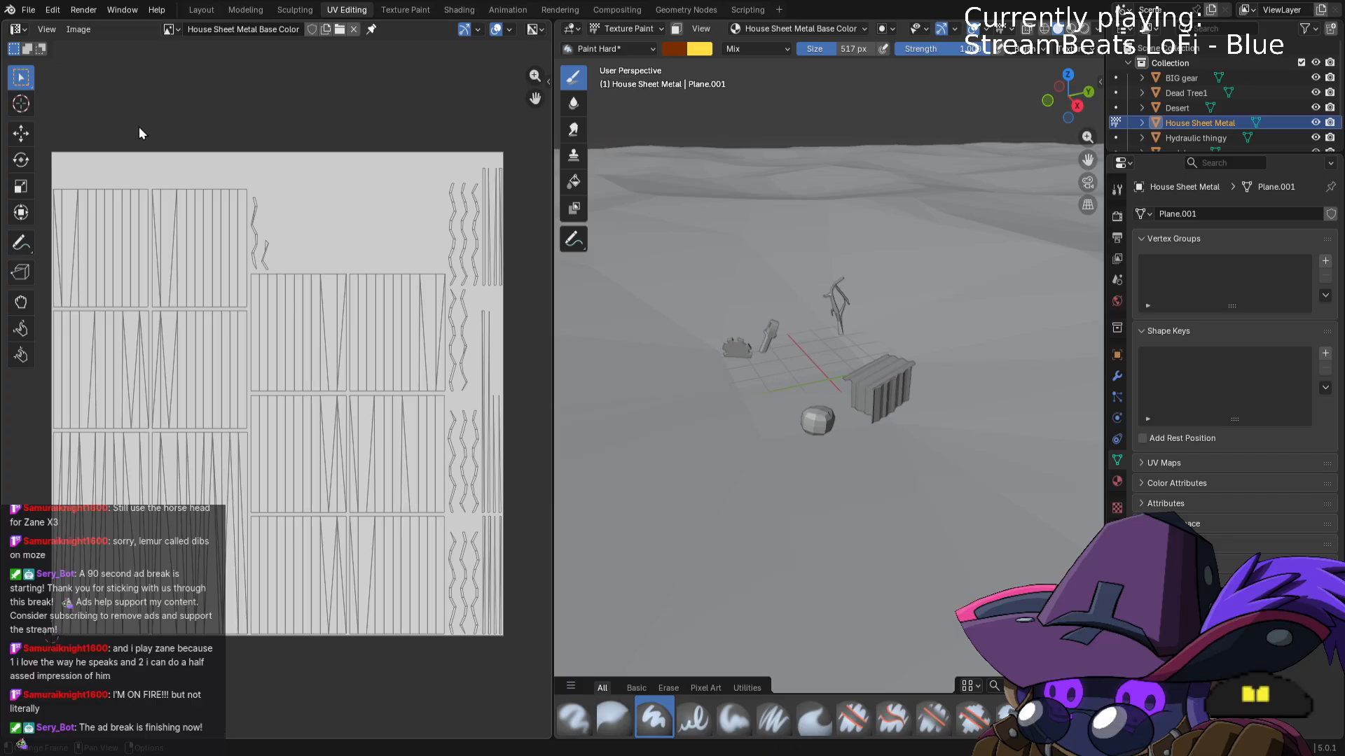
key(Tab)
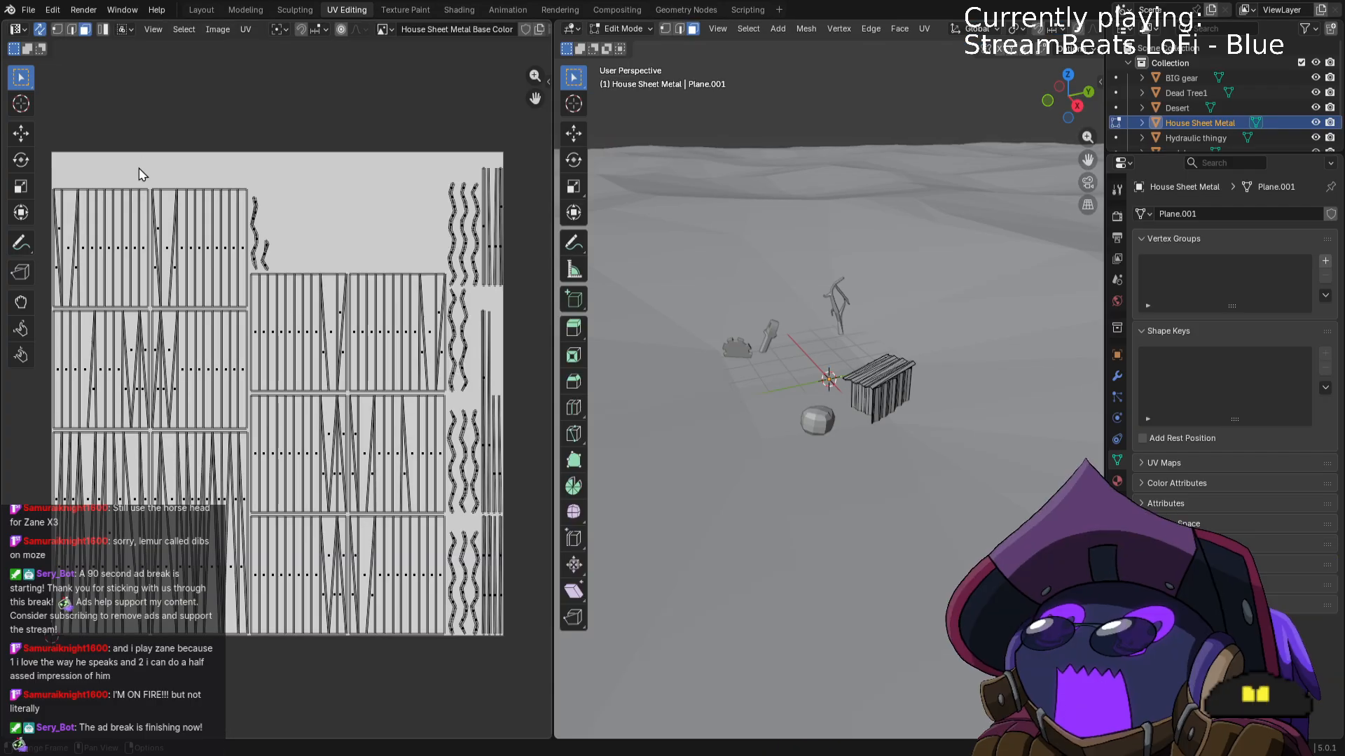
key(Tab)
Display the Desert Base Color image in the UV editor and return to House Sheet Metal Base Color.
click(167, 31)
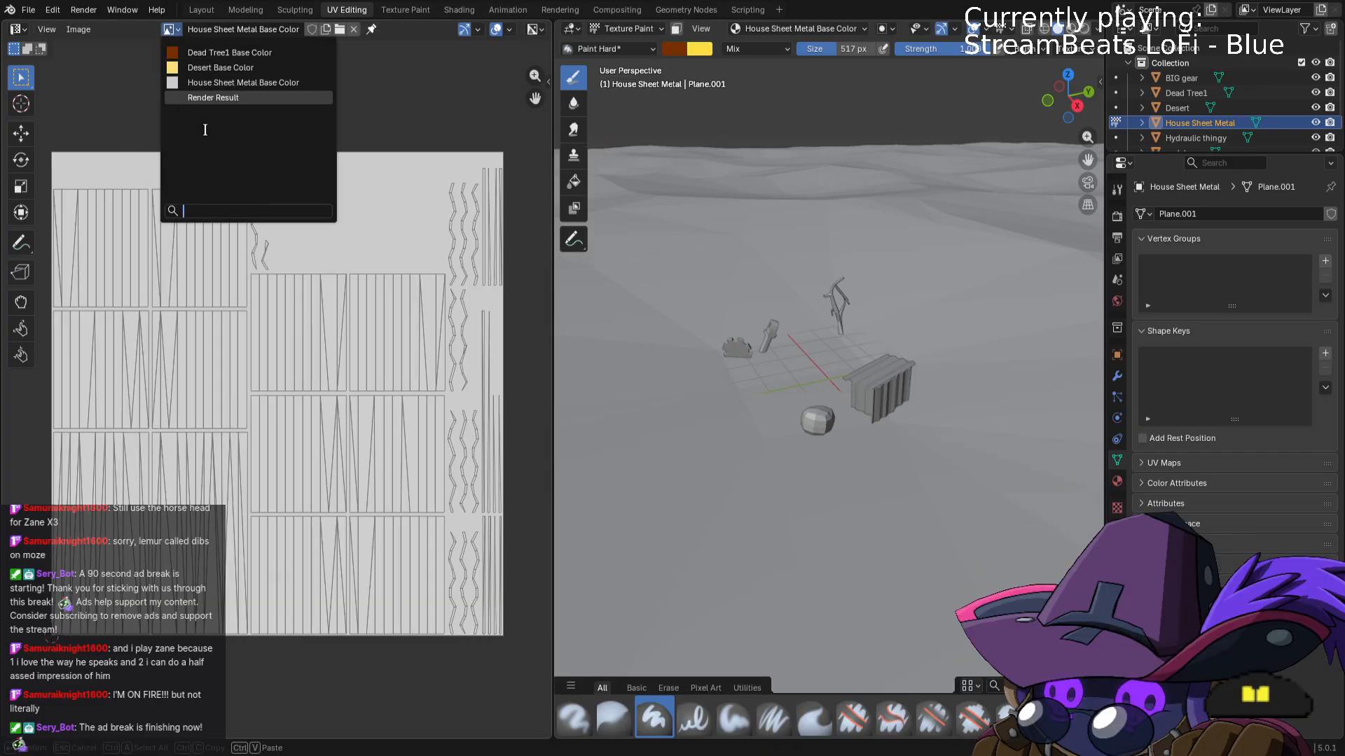
click(220, 72)
click(191, 29)
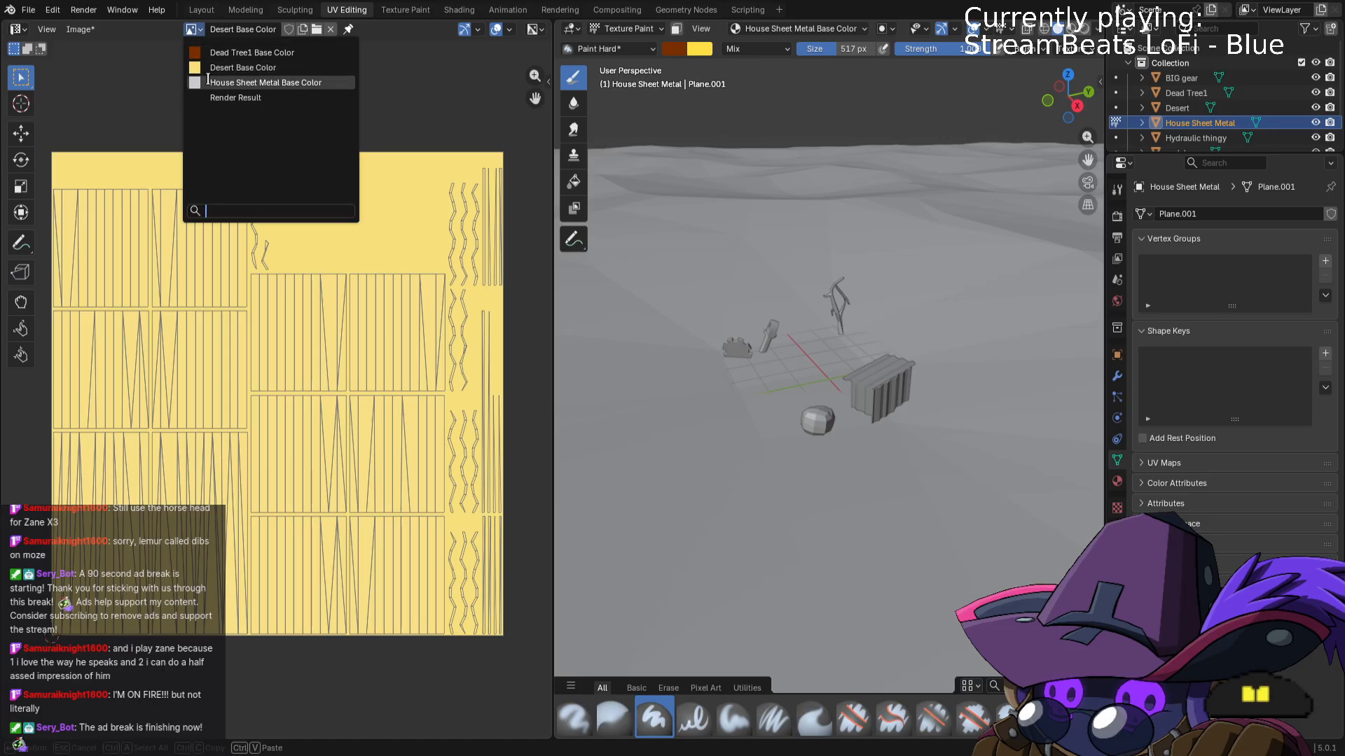
click(213, 84)
Select all of House Sheet Metal's geometry in Edit Mode and return the object to Texture Paint mode.
key(Tab)
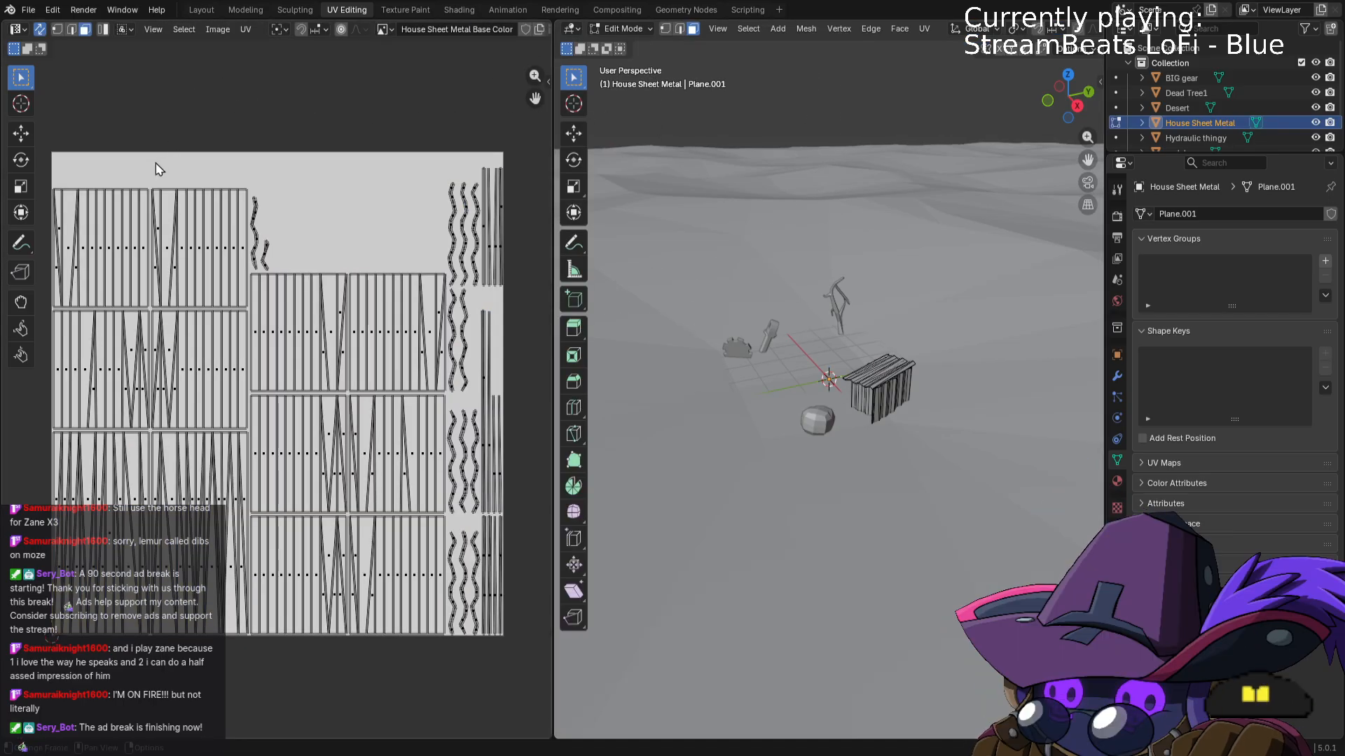
key(a)
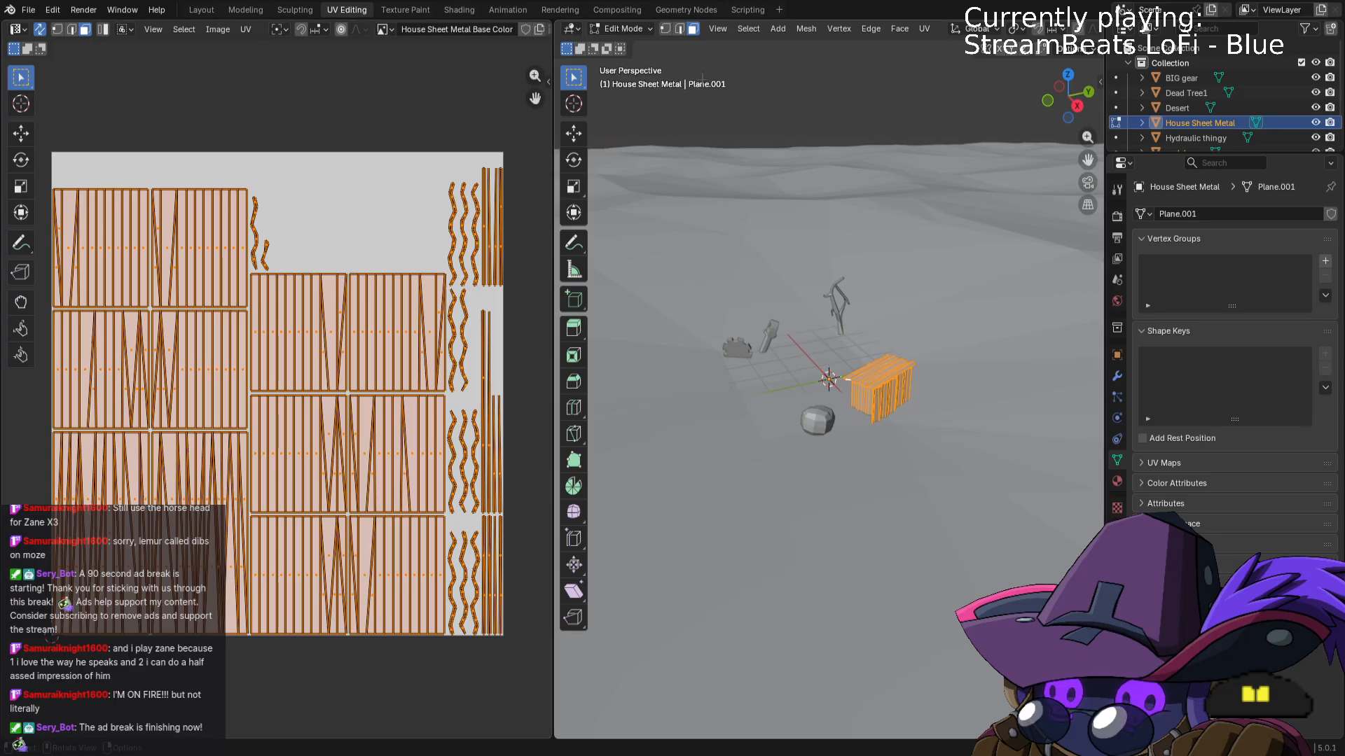
click(636, 29)
click(632, 129)
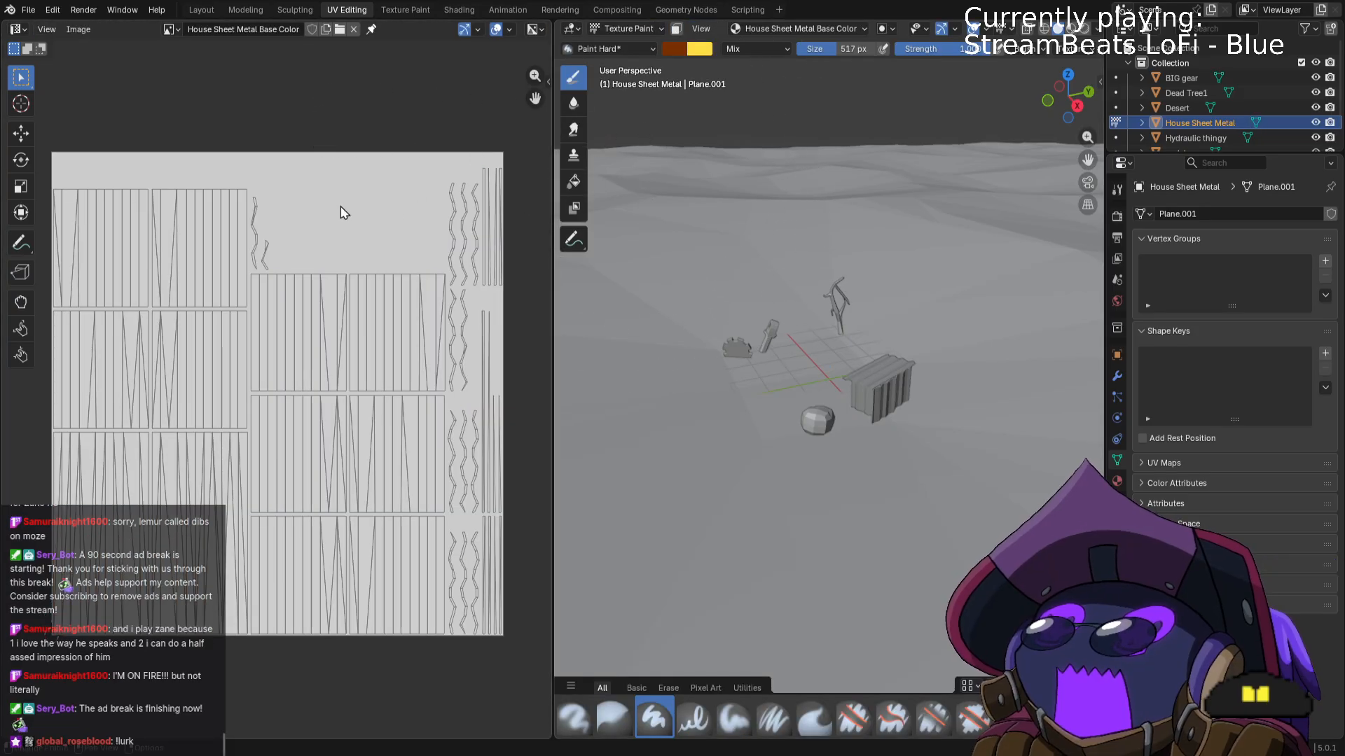
Show the UV editor's sidebar and hide it again.
click(47, 31)
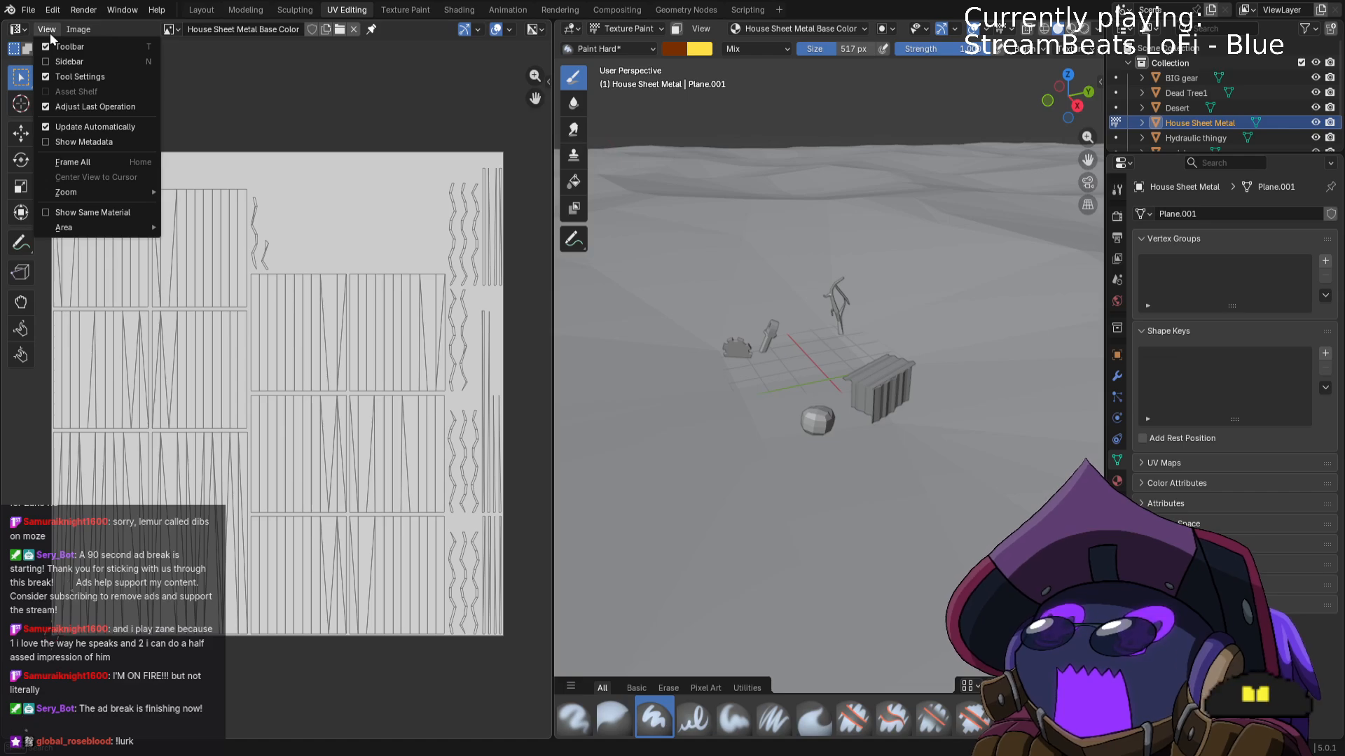
click(59, 61)
click(46, 30)
click(61, 61)
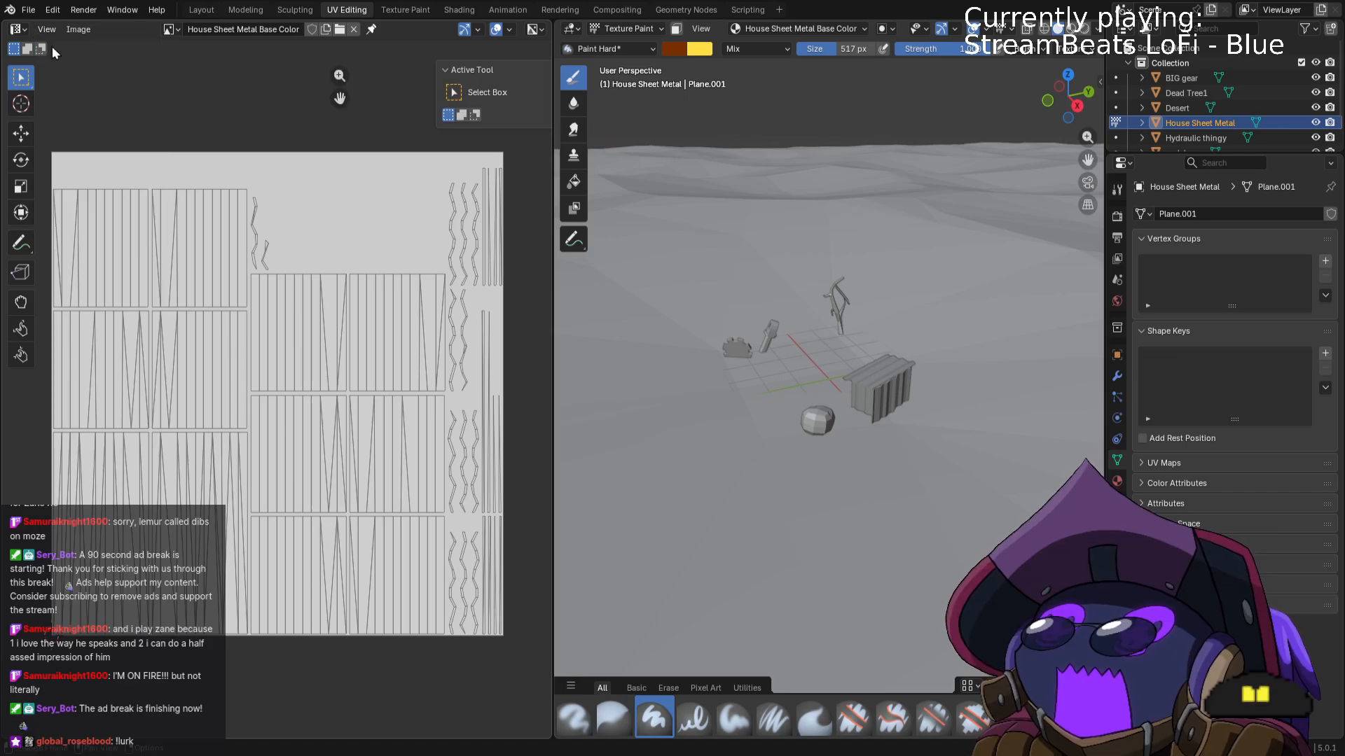
click(49, 28)
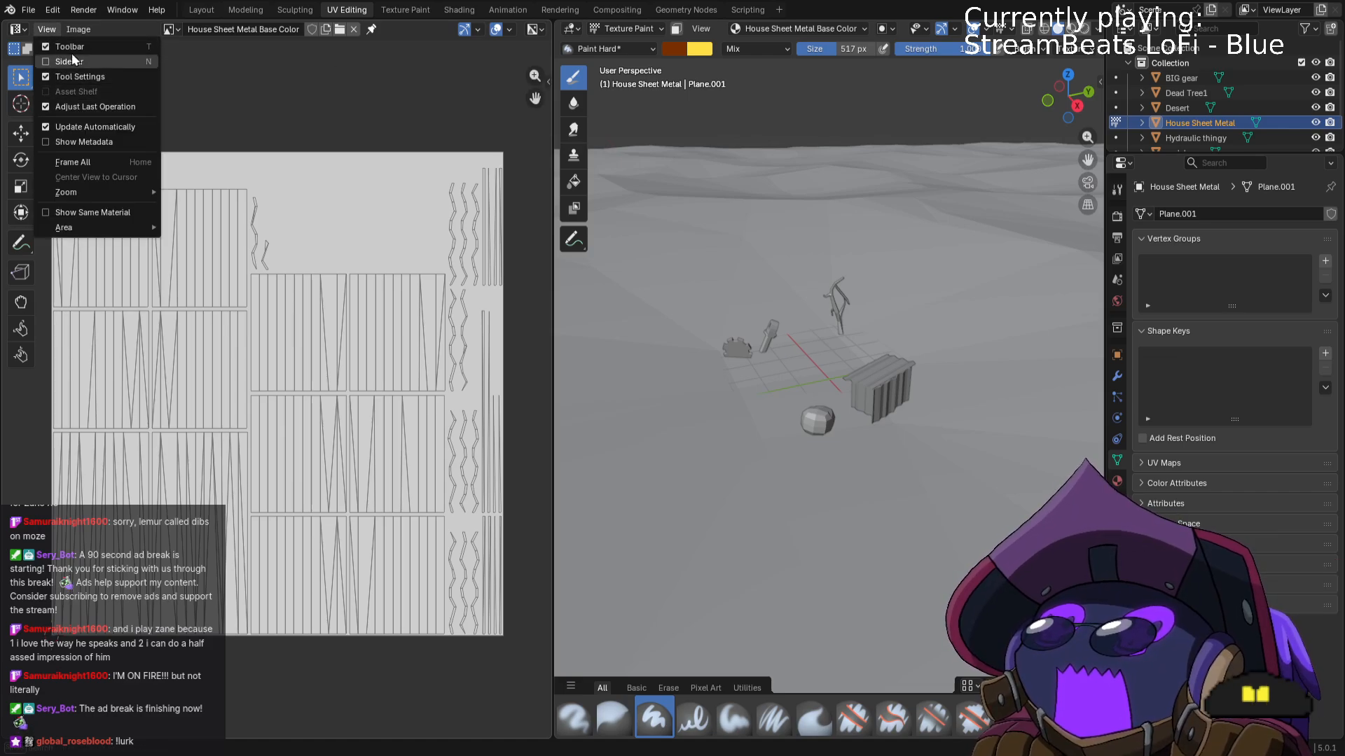
click(77, 31)
Unlink the displayed image from the UV editor and reassign House Sheet Metal Base Color.
scroll(321, 75, up, 2)
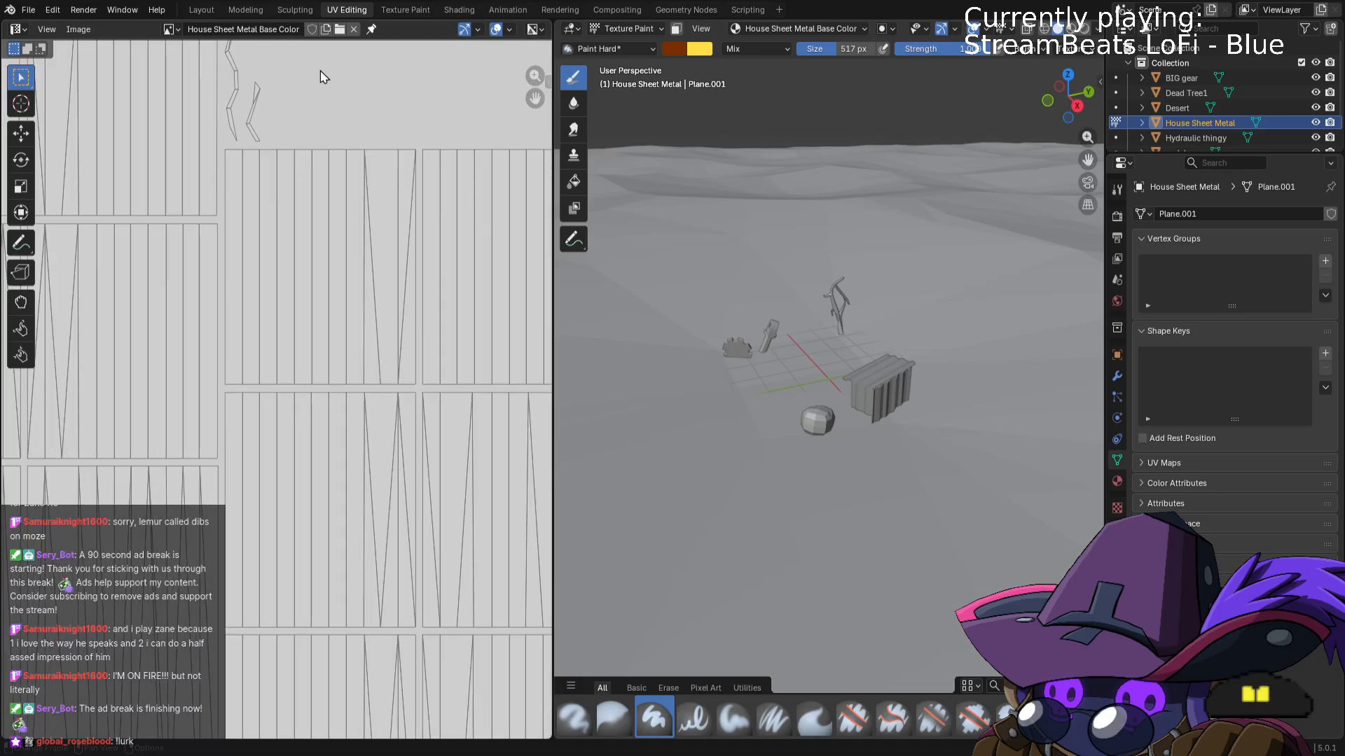
scroll(324, 67, down, 2)
click(353, 28)
scroll(269, 51, up, 4)
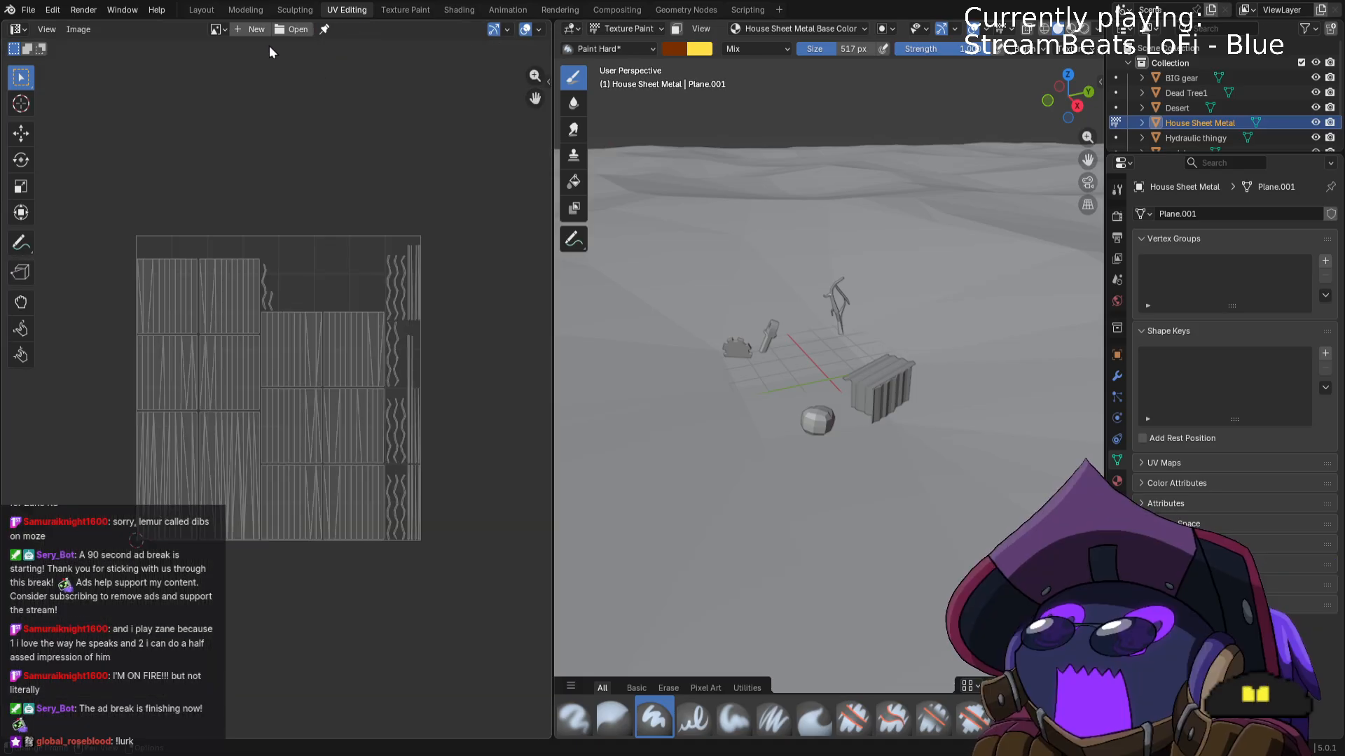
click(224, 29)
click(254, 83)
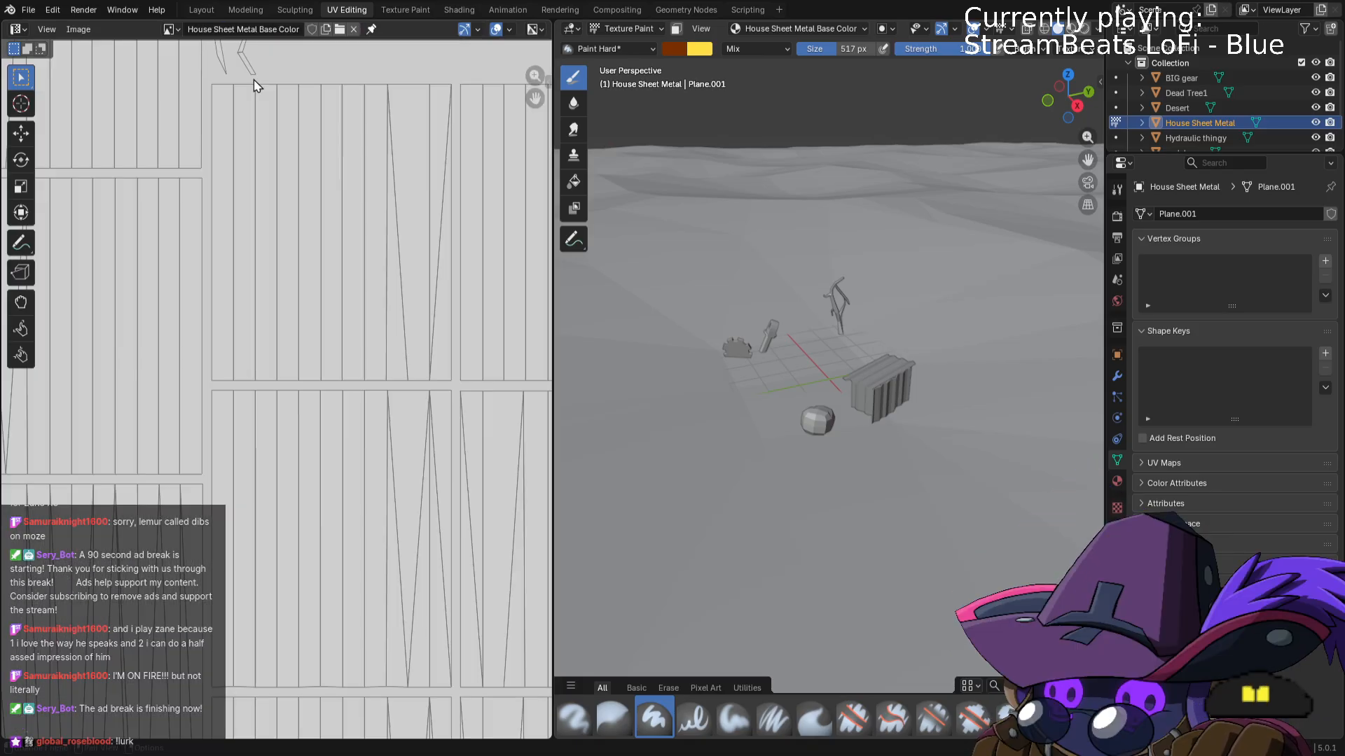
scroll(254, 95, down, 4)
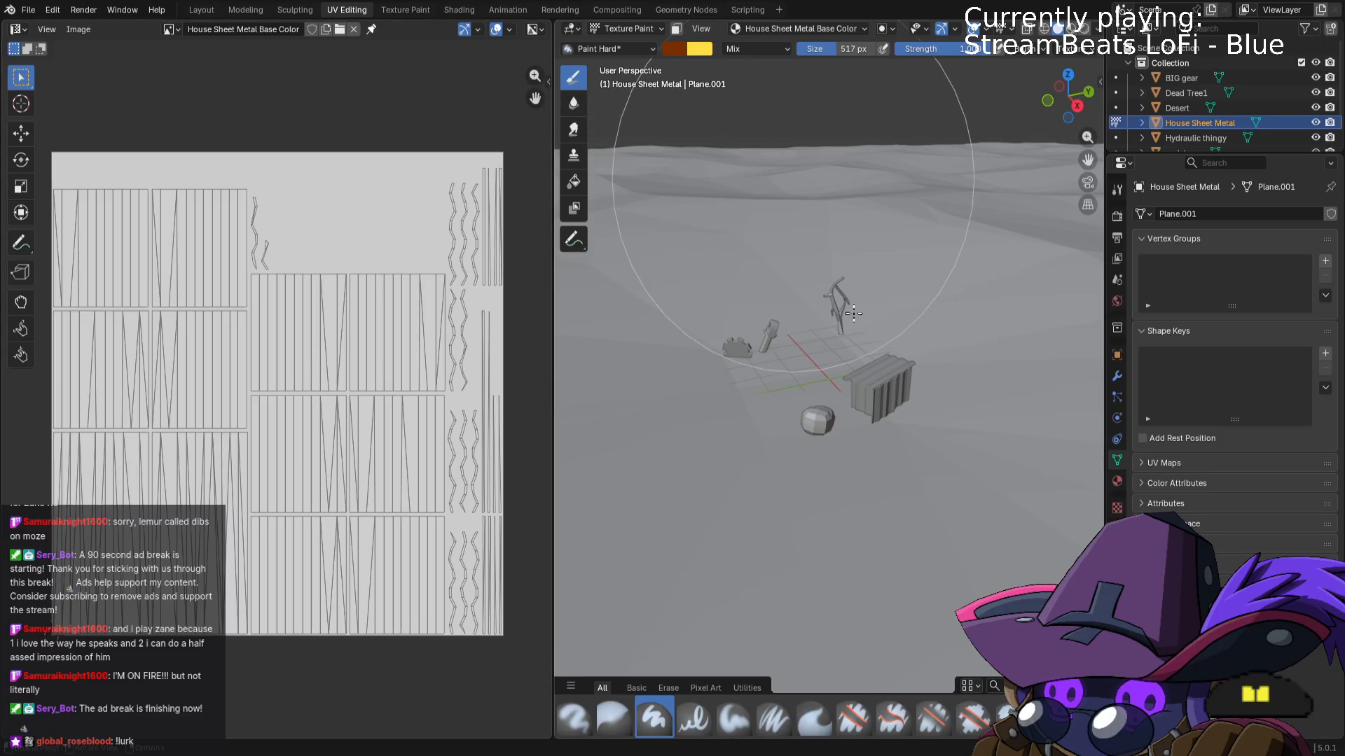
Turn on the face selection paint mask for House Sheet Metal and brush the model with the dark orange colour.
key(Tab)
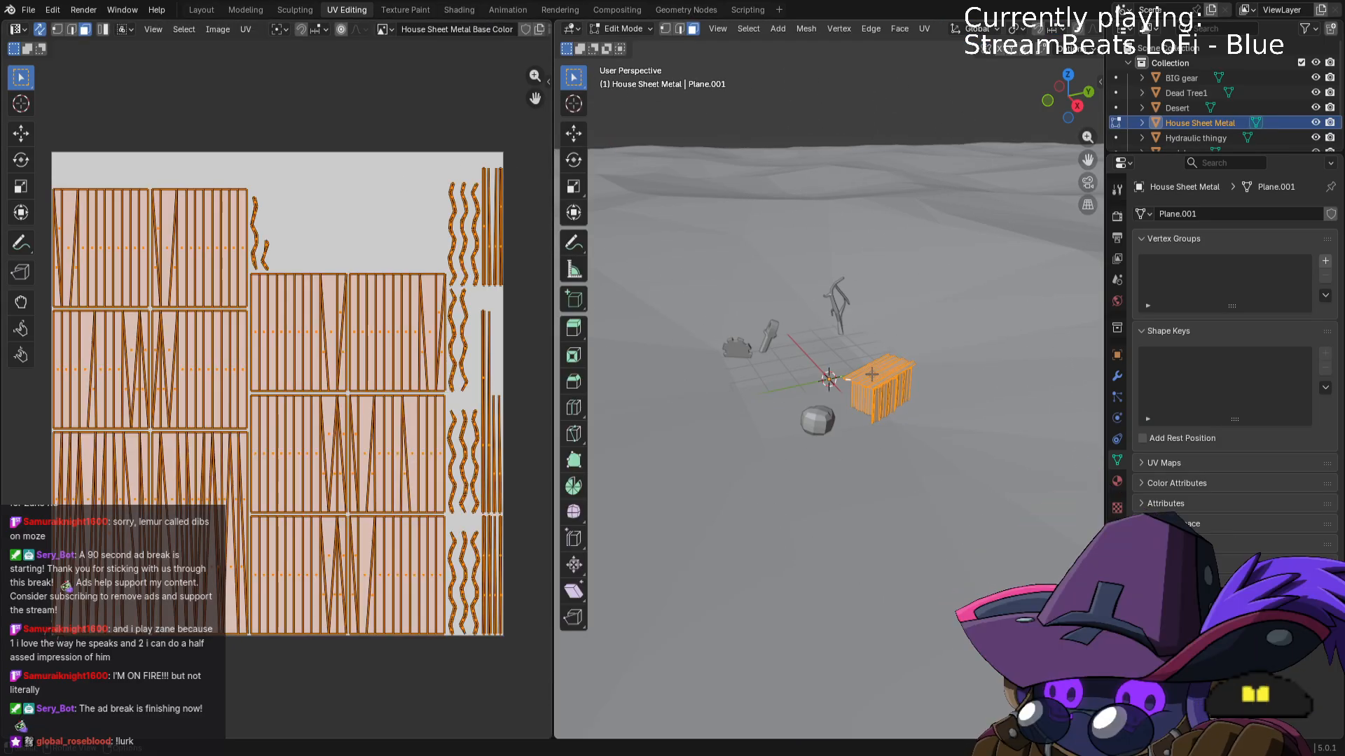
key(Tab)
click(675, 29)
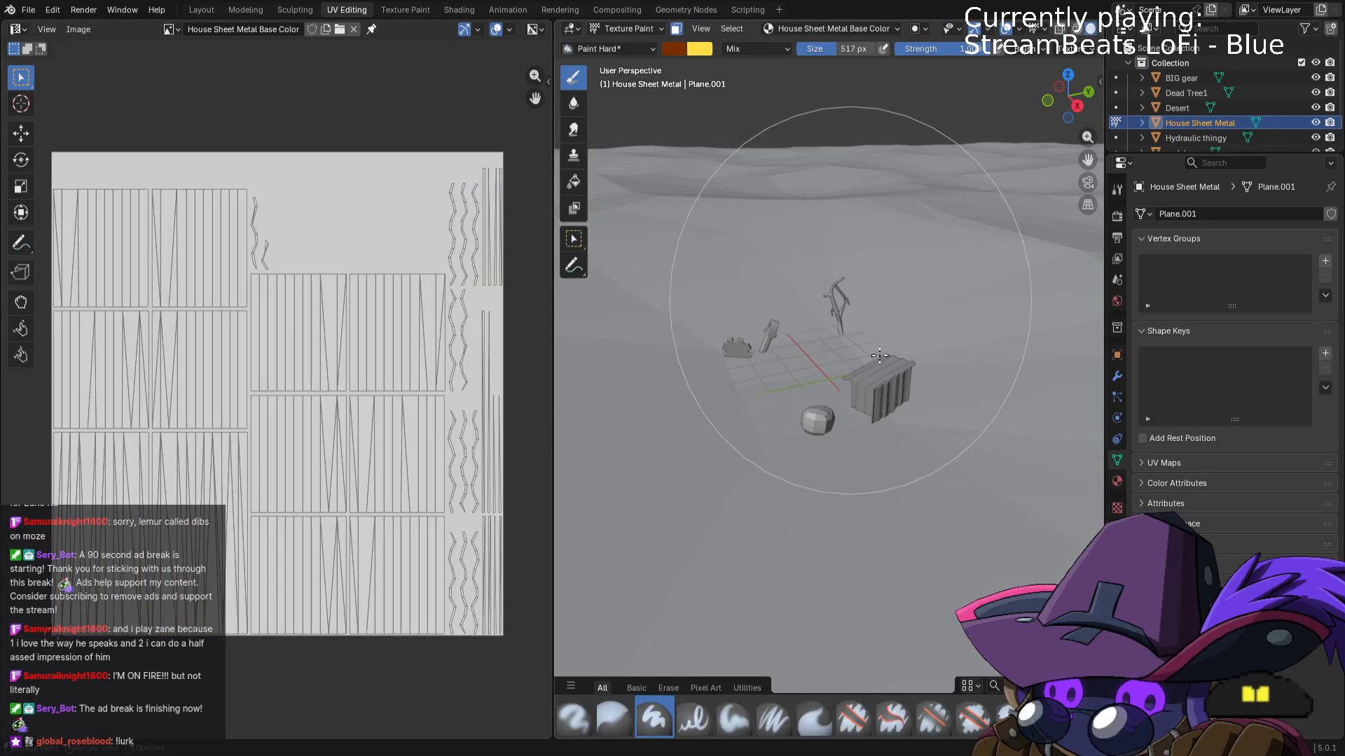
click(791, 367)
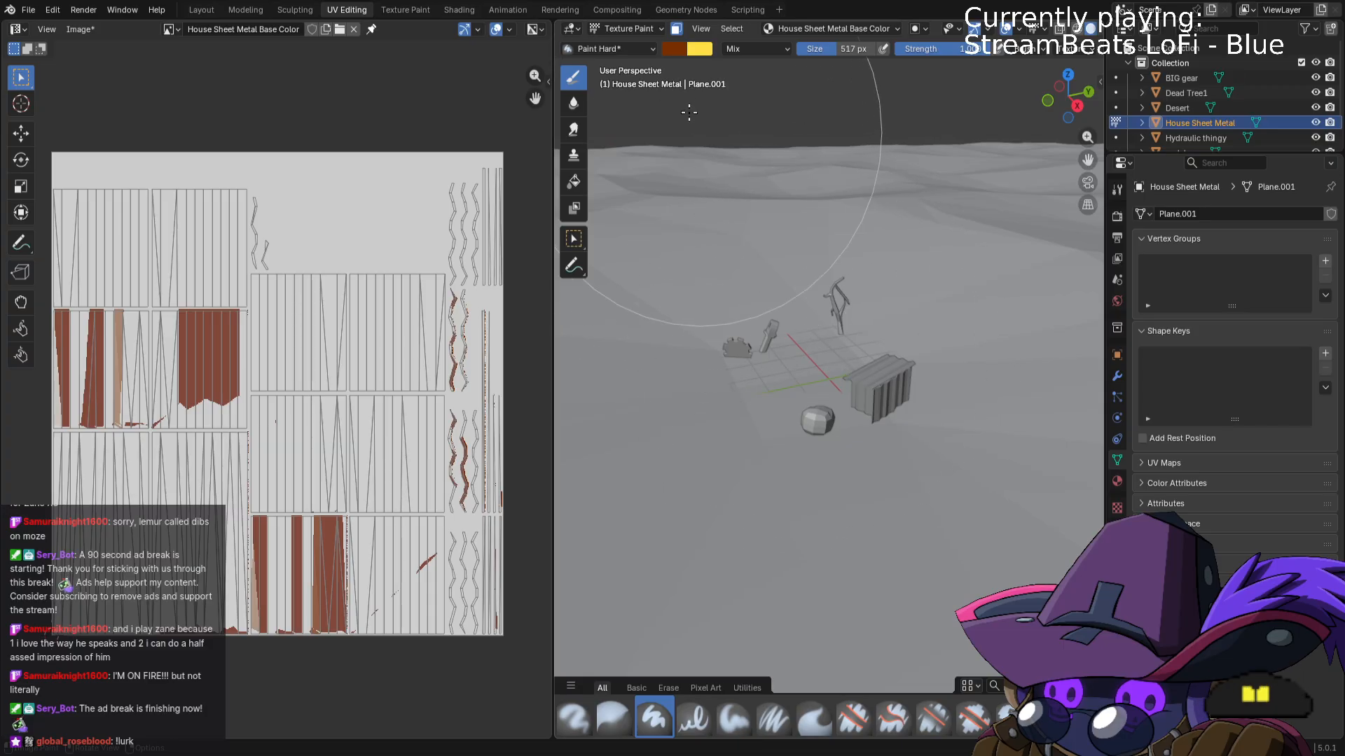
Set the brush colour to dark teal and paint House Sheet Metal's roof and walls from several sides, including from below.
click(673, 49)
drag(737, 100, 736, 65)
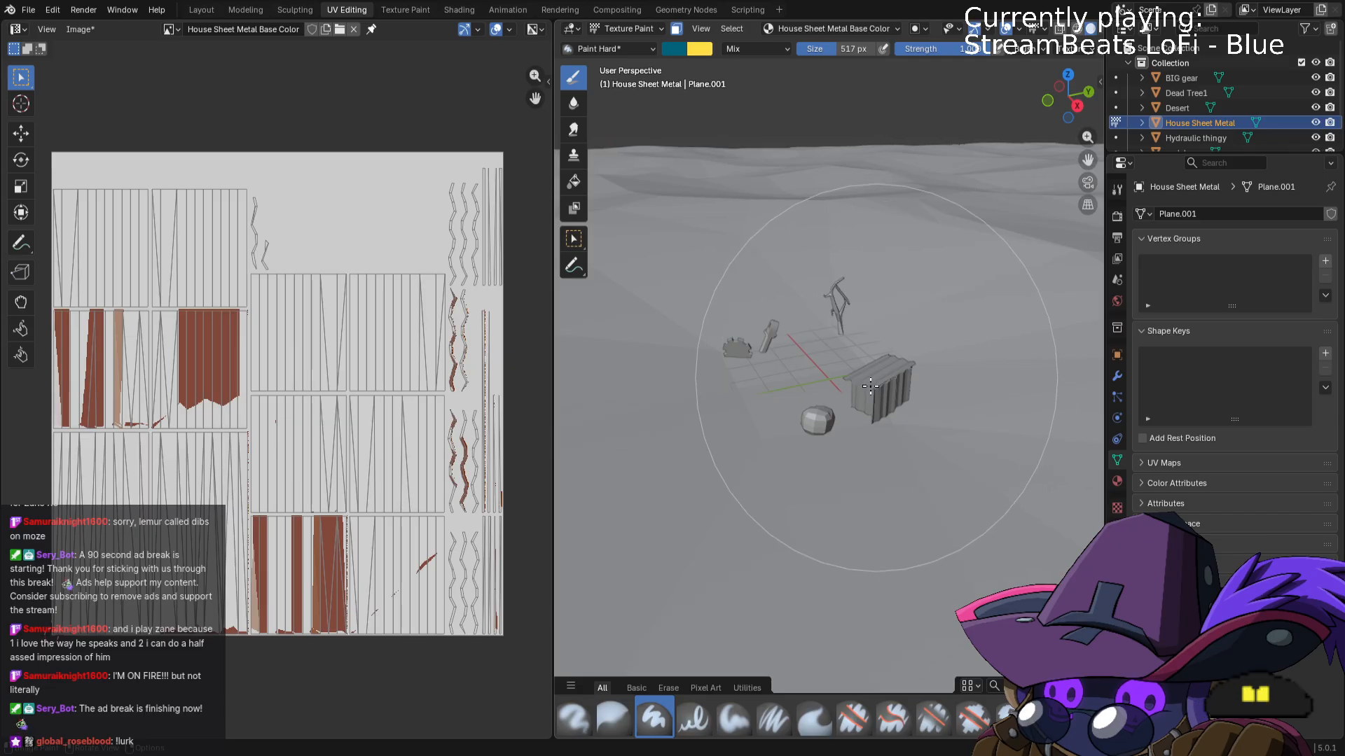
click(875, 364)
middle_drag(932, 396, 855, 374)
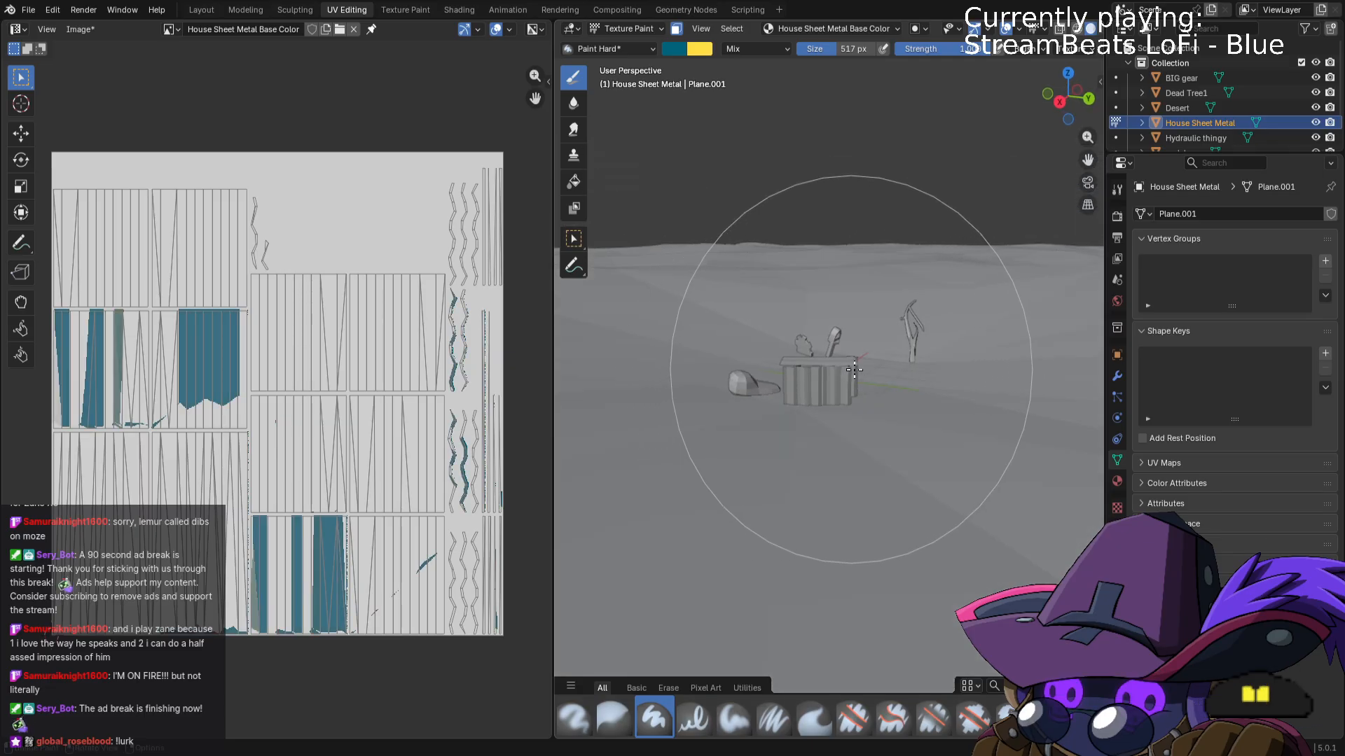
click(770, 430)
mouse_move(771, 430)
middle_down()
mouse_move(759, 342)
mouse_move(816, 319)
mouse_move(834, 279)
mouse_move(905, 415)
mouse_move(915, 322)
mouse_move(901, 375)
mouse_move(883, 382)
mouse_move(850, 300)
mouse_move(872, 310)
mouse_move(819, 339)
mouse_move(894, 343)
middle_up()
click(758, 341)
click(820, 317)
click(833, 278)
click(907, 419)
click(891, 343)
click(872, 310)
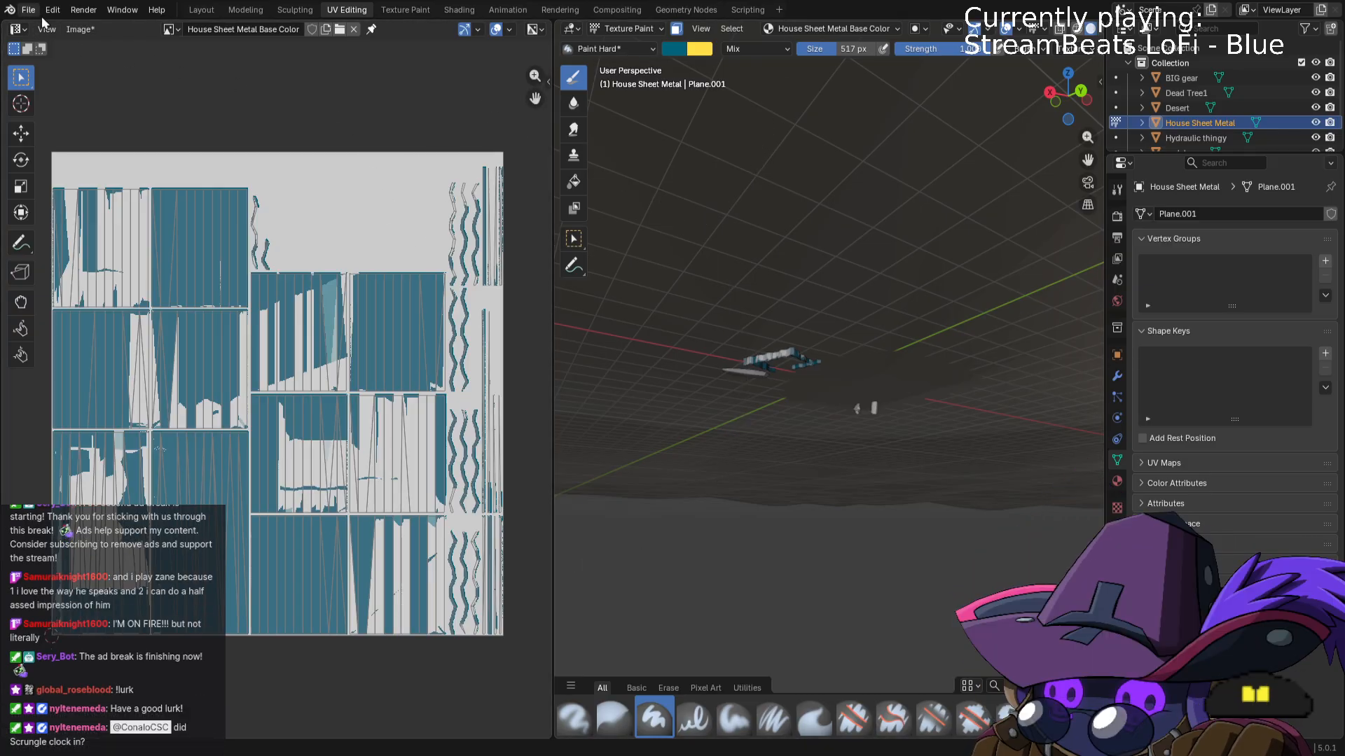
Change the UV editor area to the Image Editor, trying the Texture Node Editor in between.
click(79, 29)
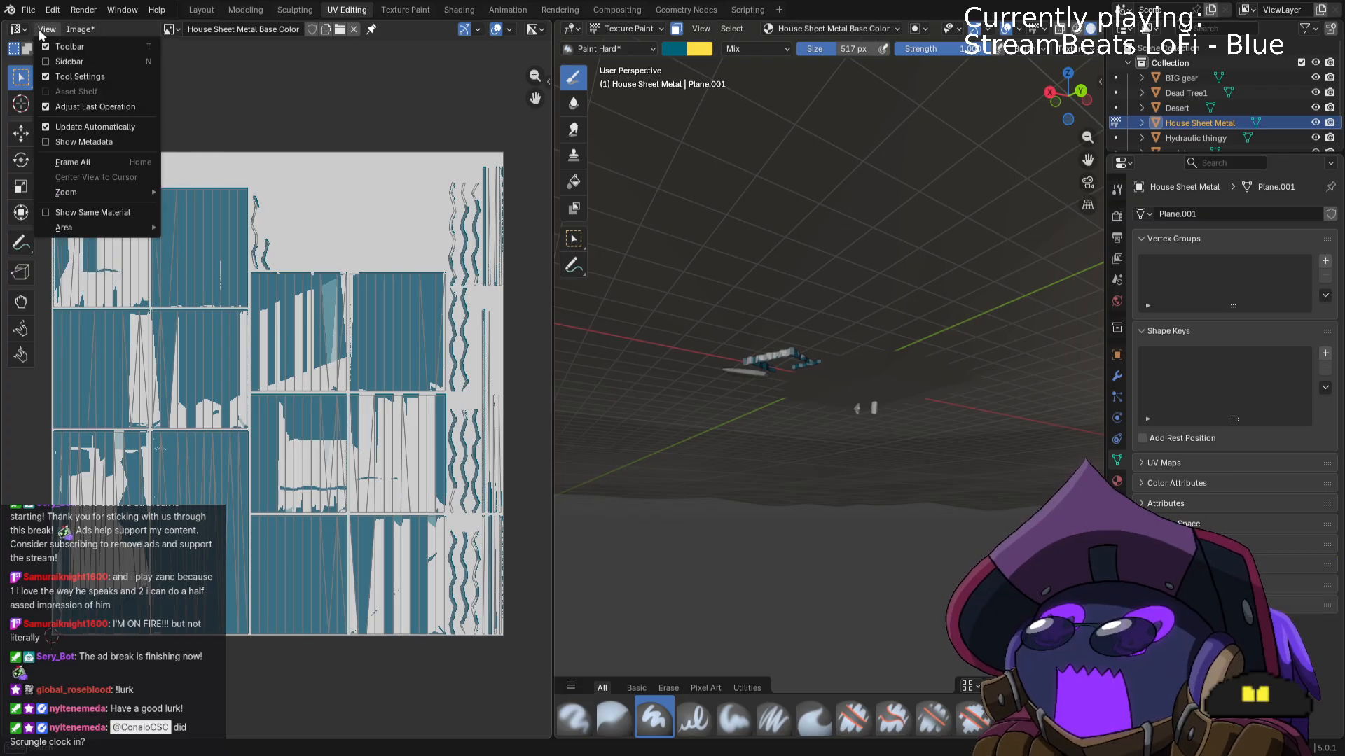
click(19, 29)
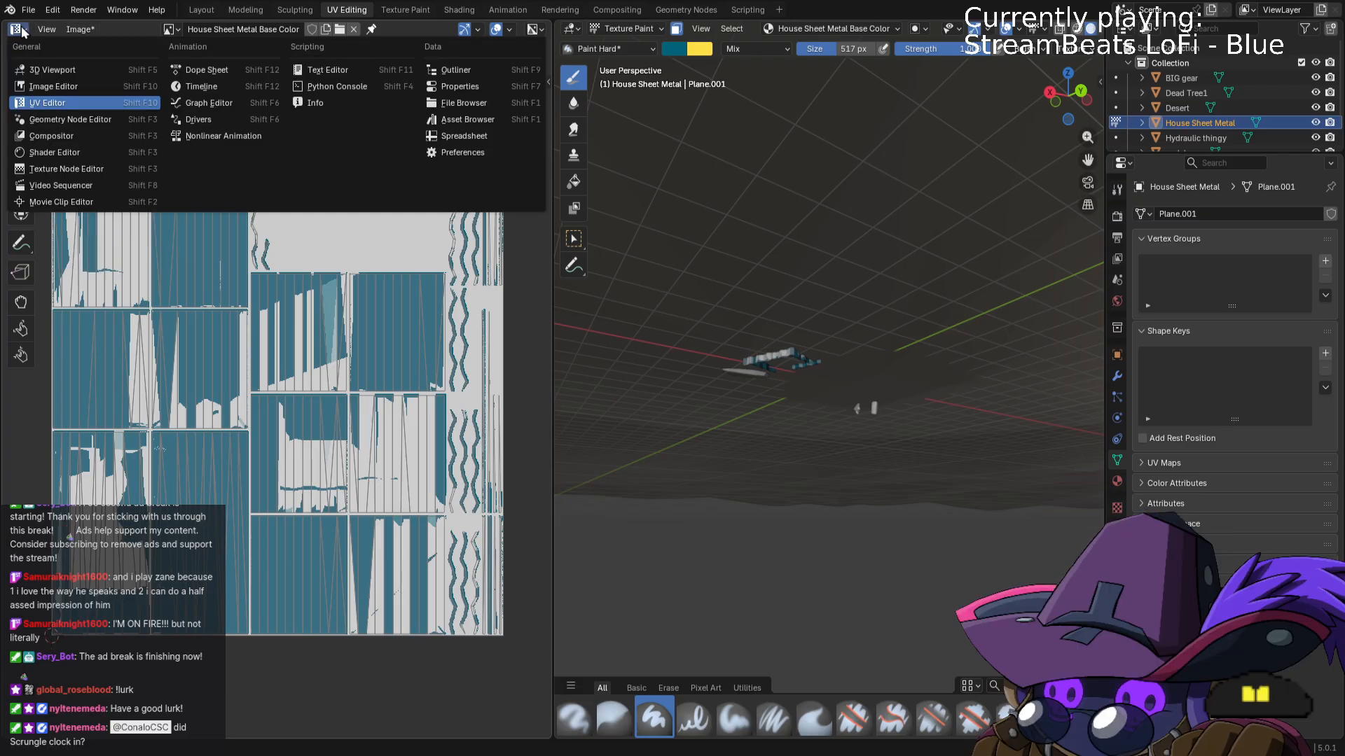
click(49, 86)
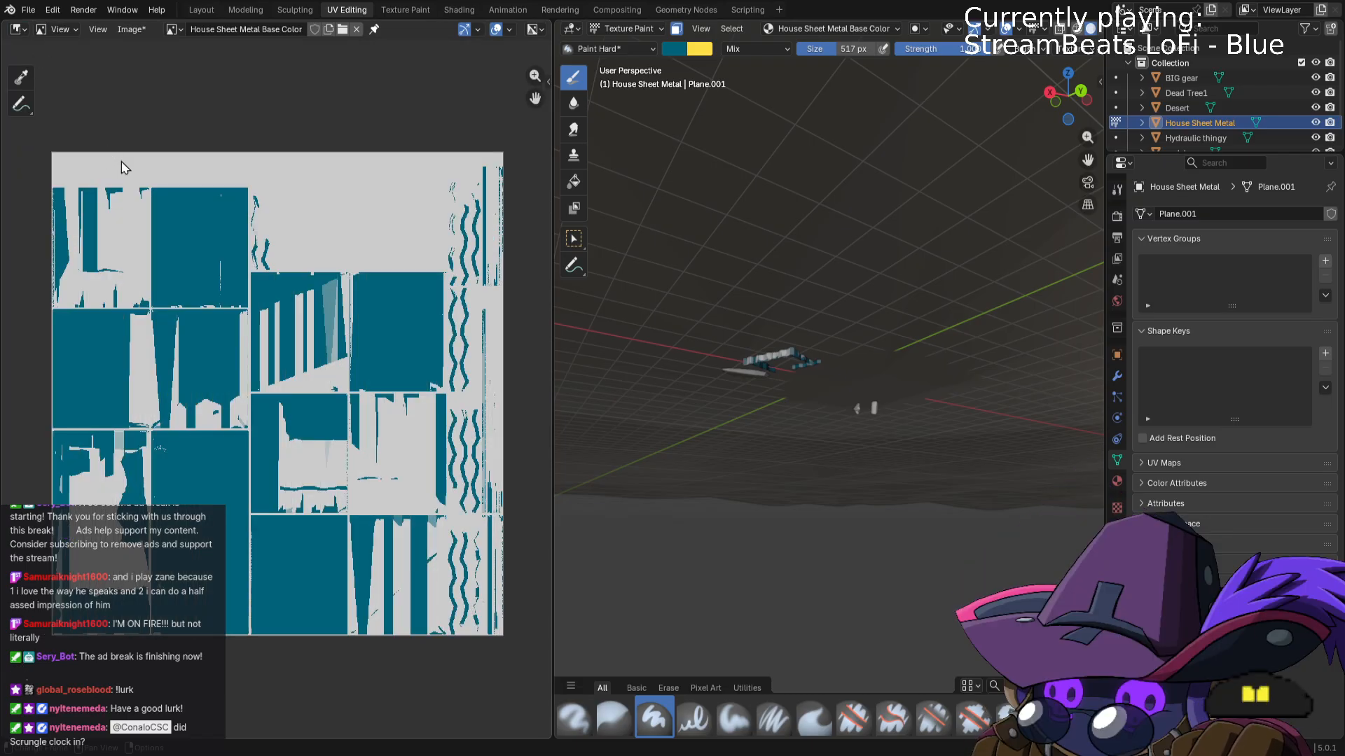
click(18, 29)
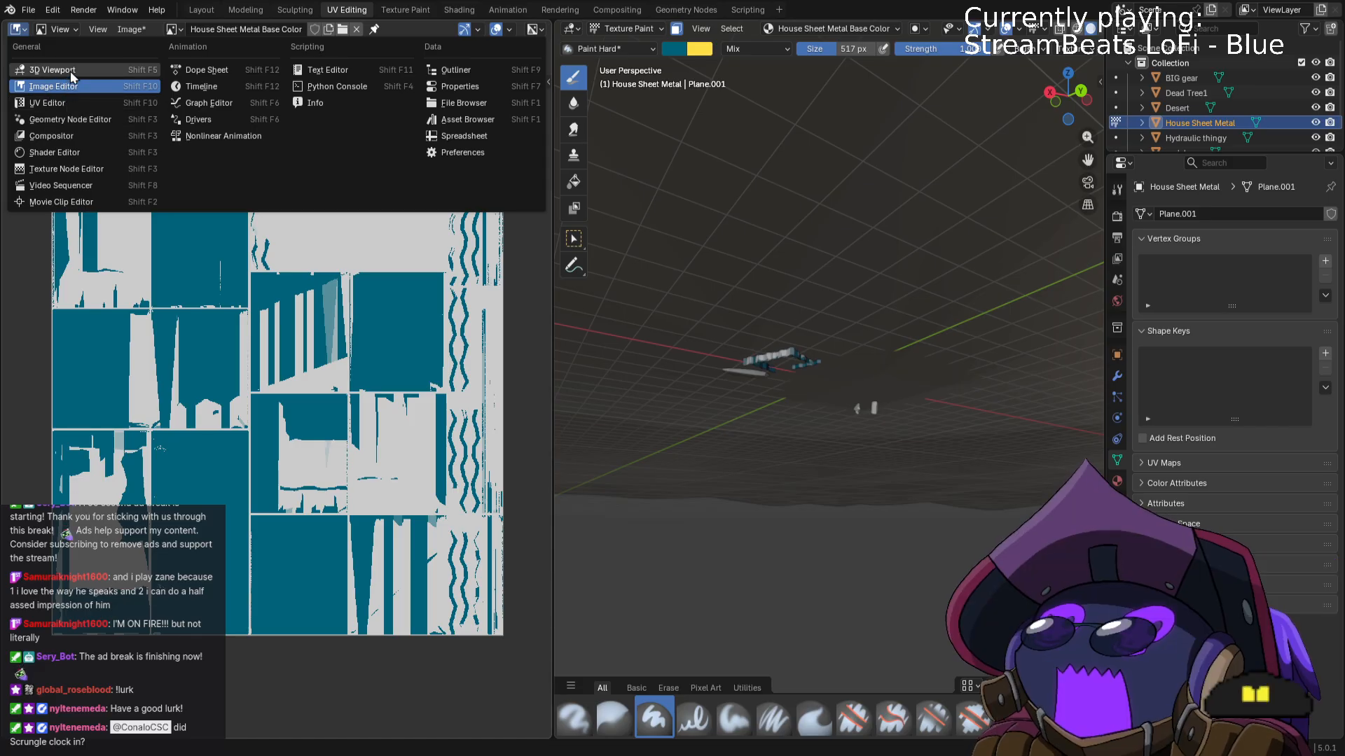
click(67, 173)
click(21, 28)
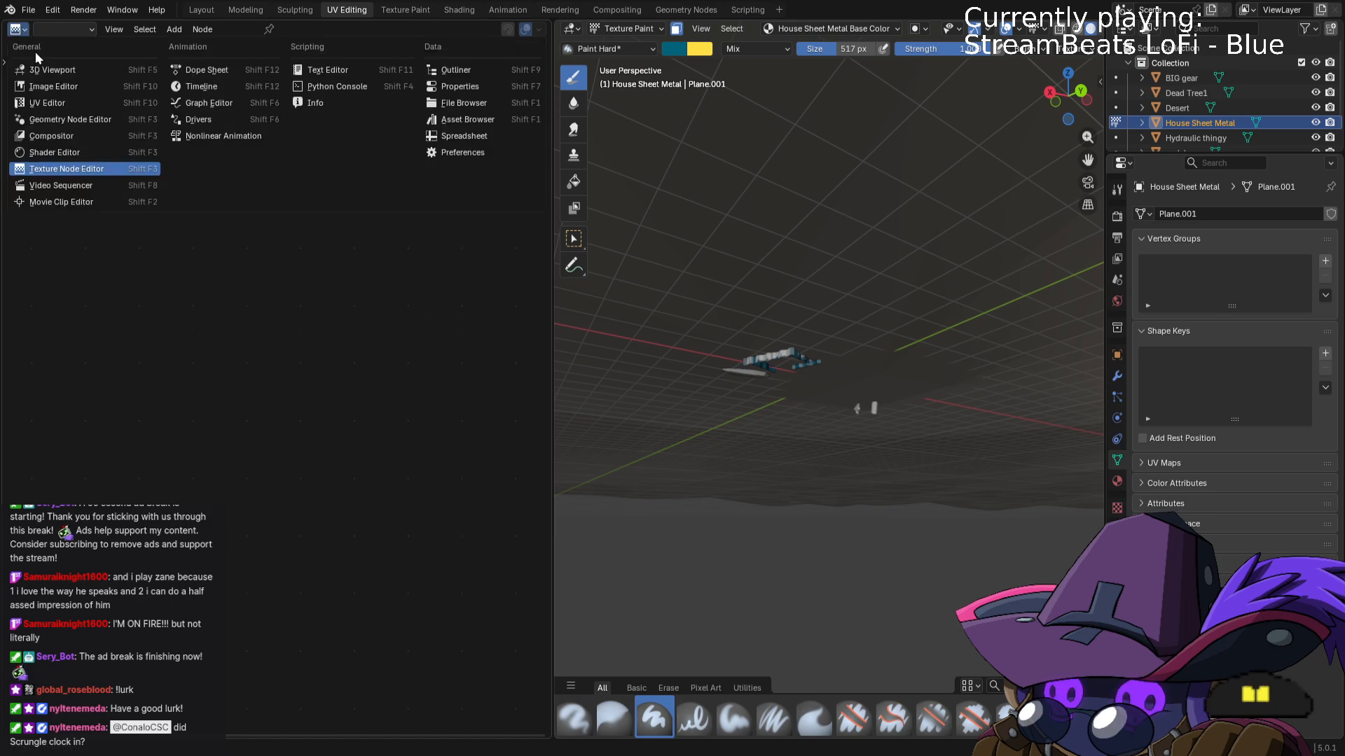
click(60, 88)
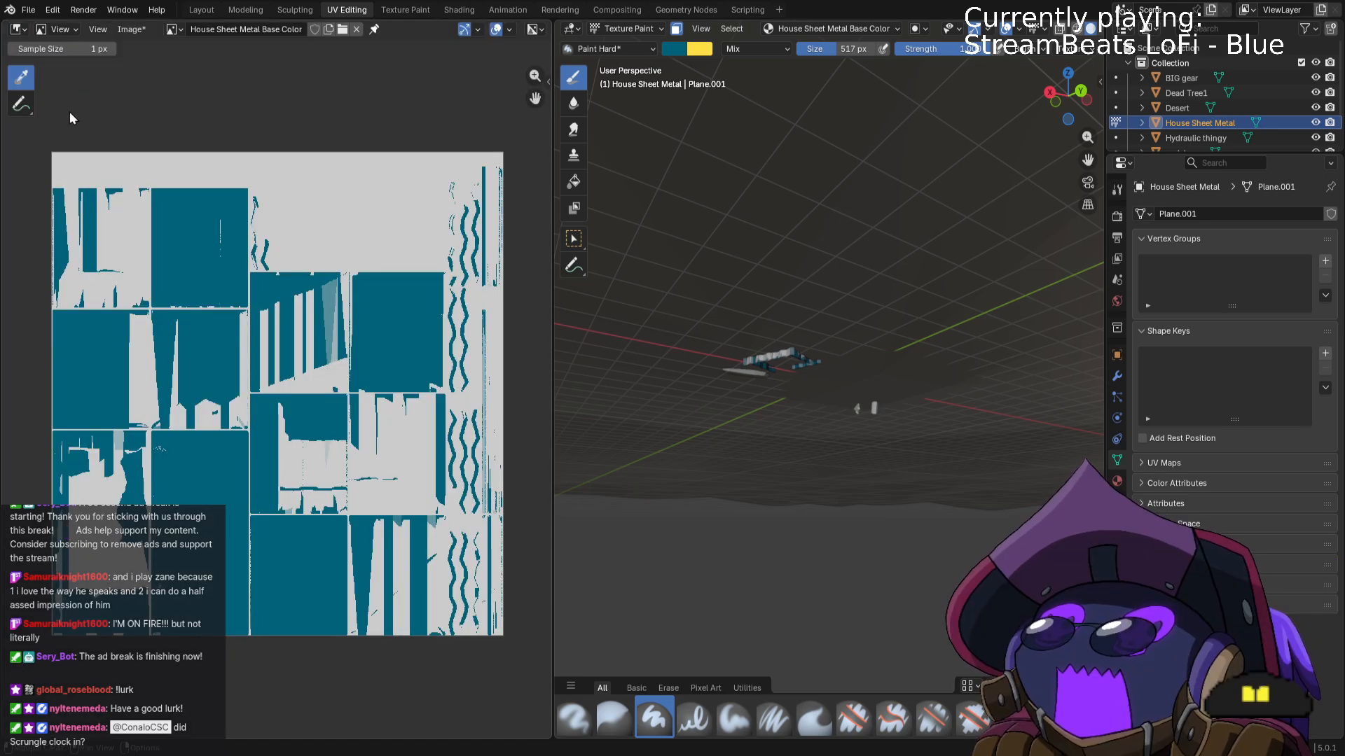
Activate the Annotate tool in the Image Editor and switch the area back to the UV Editor.
click(21, 104)
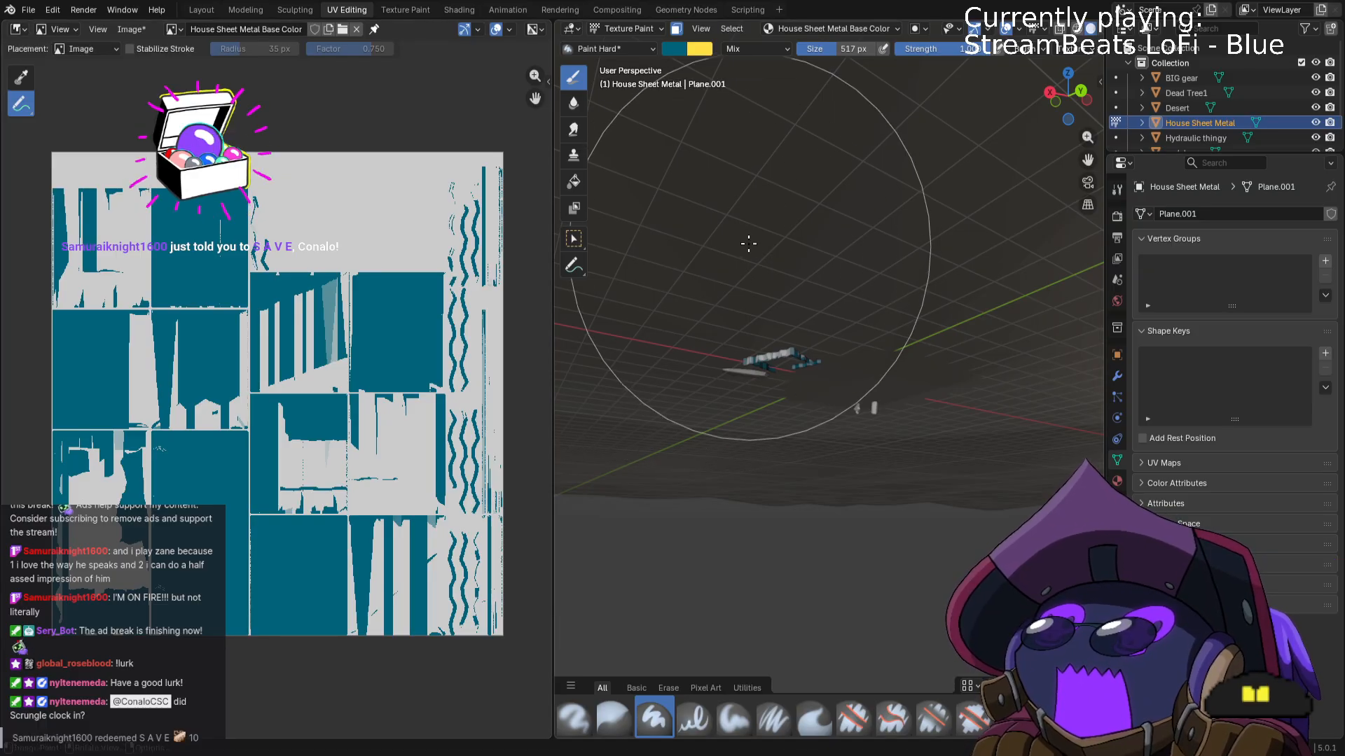
middle_drag(751, 251, 845, 331)
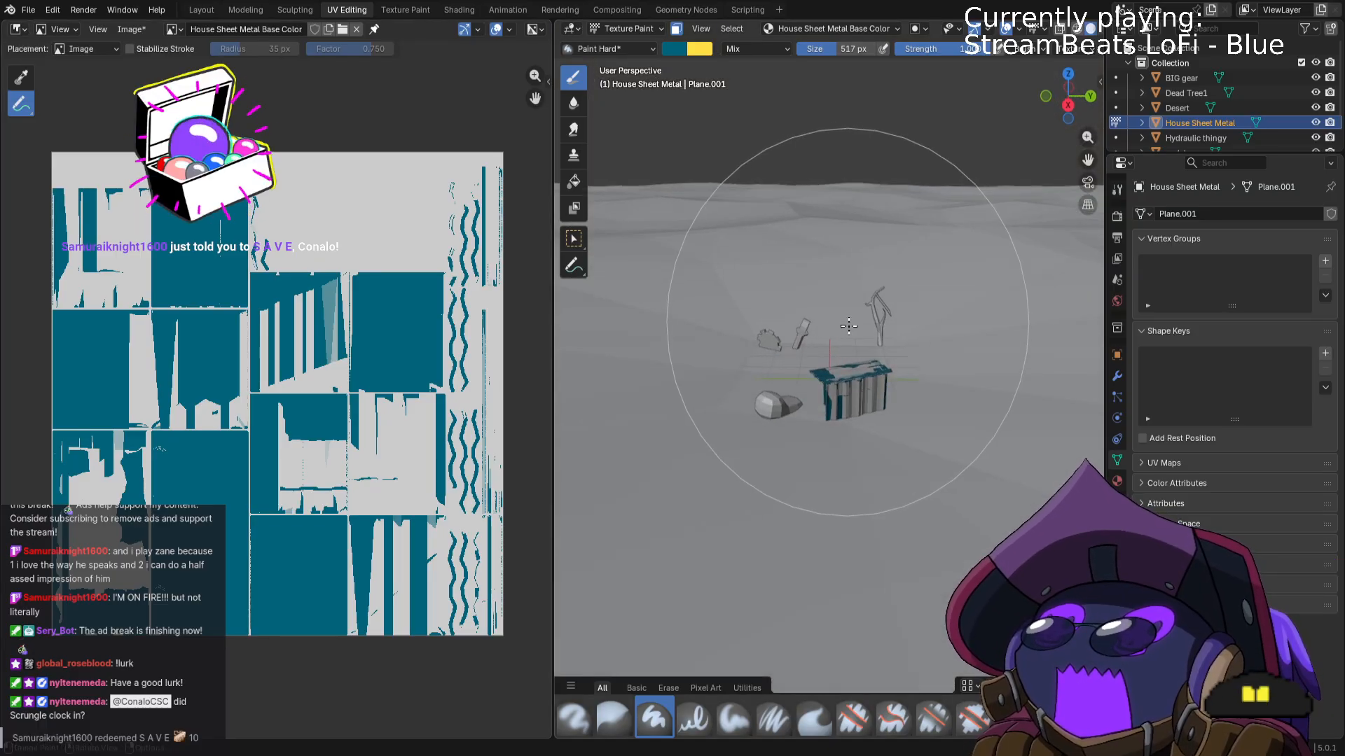
click(24, 32)
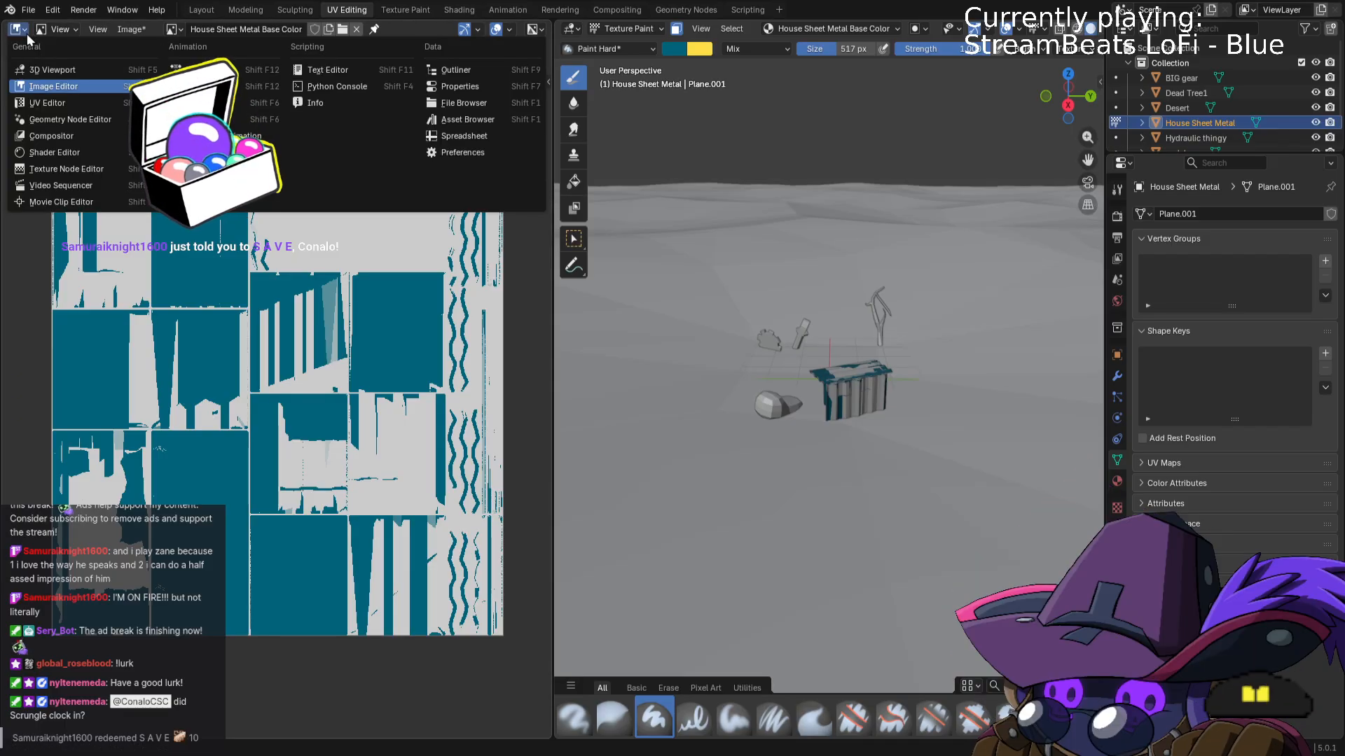
click(49, 103)
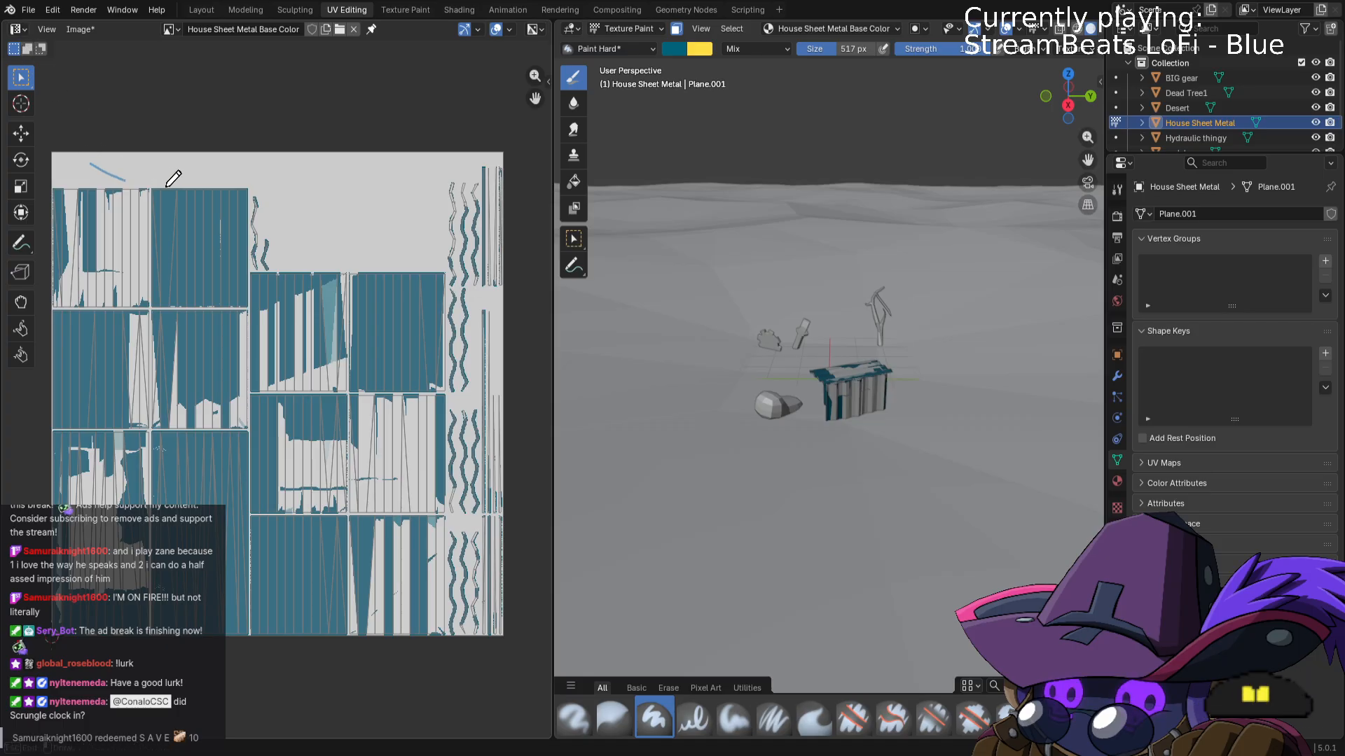
Try to cover the unpainted parts of the UV layout with freehand annotation strokes and undo them.
drag(188, 172, 256, 167)
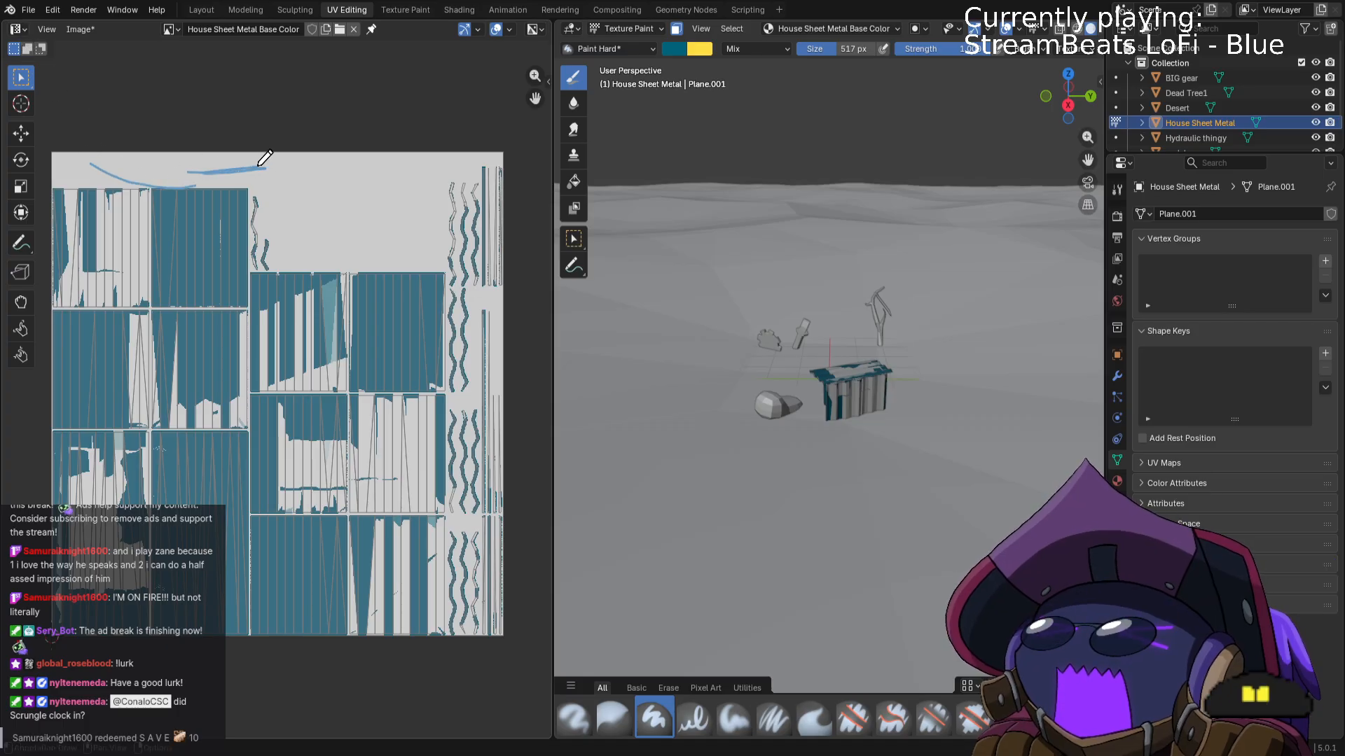
mouse_move(220, 209)
mouse_down()
mouse_move(225, 357)
mouse_move(339, 472)
mouse_move(403, 499)
mouse_up()
middle_drag(869, 413, 828, 398)
scroll(828, 398, up, 8)
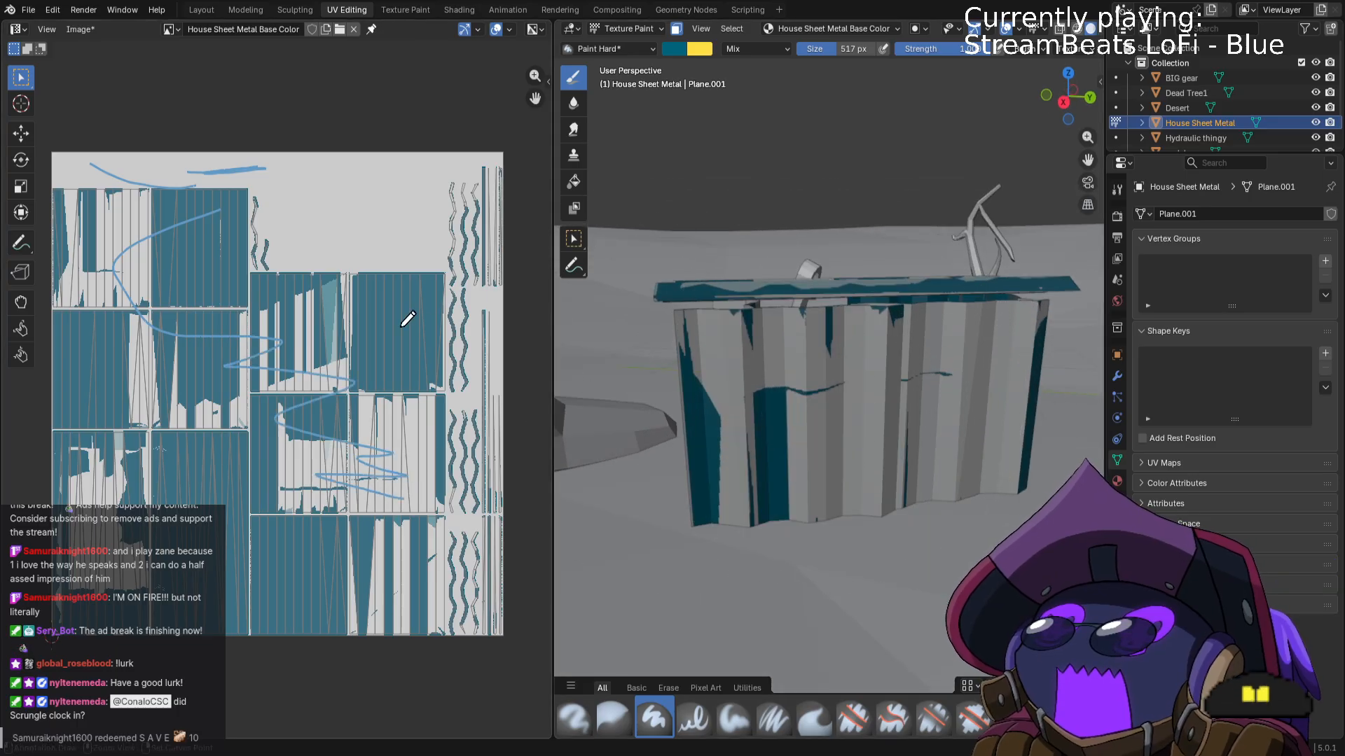
key(ctrl+z)
key(ctrl+z)
key(ctrl+z)
key(ctrl+z)
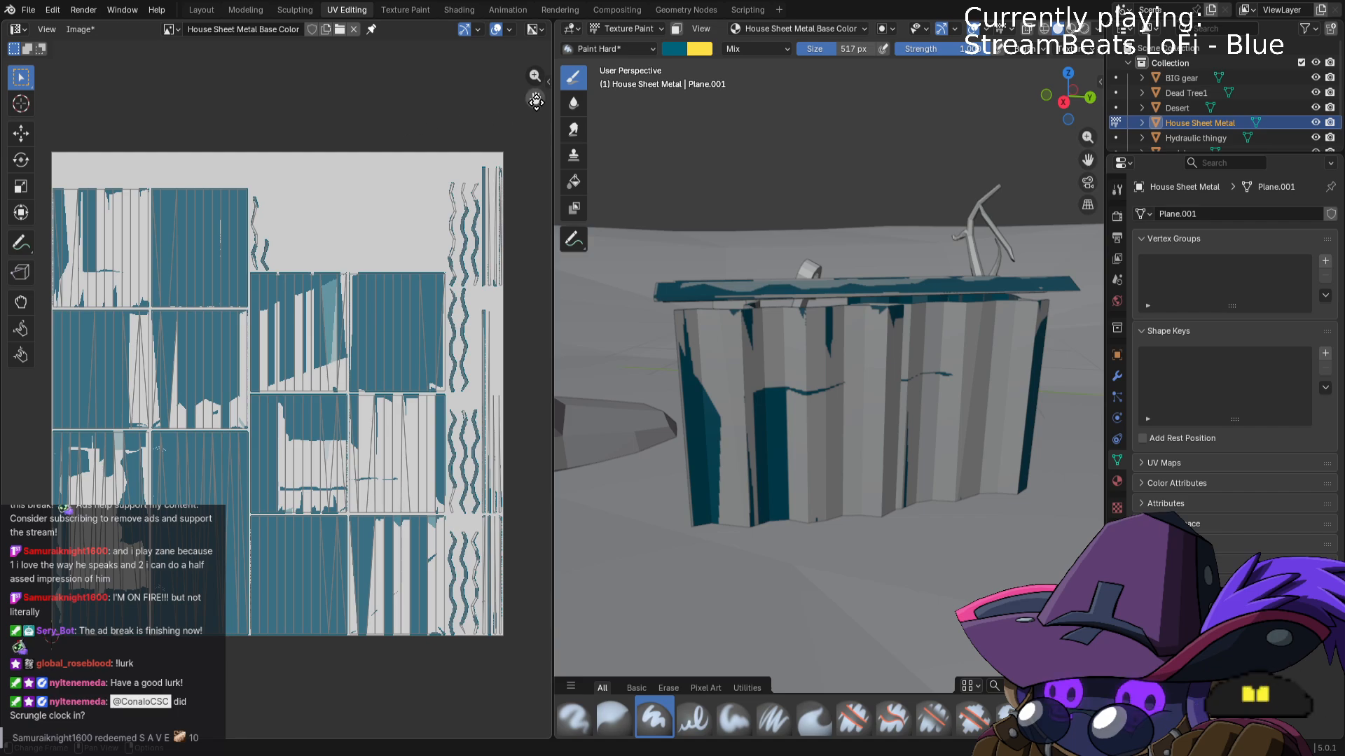
Switch to the Texture Paint workspace without changing the UV editor's type.
click(24, 29)
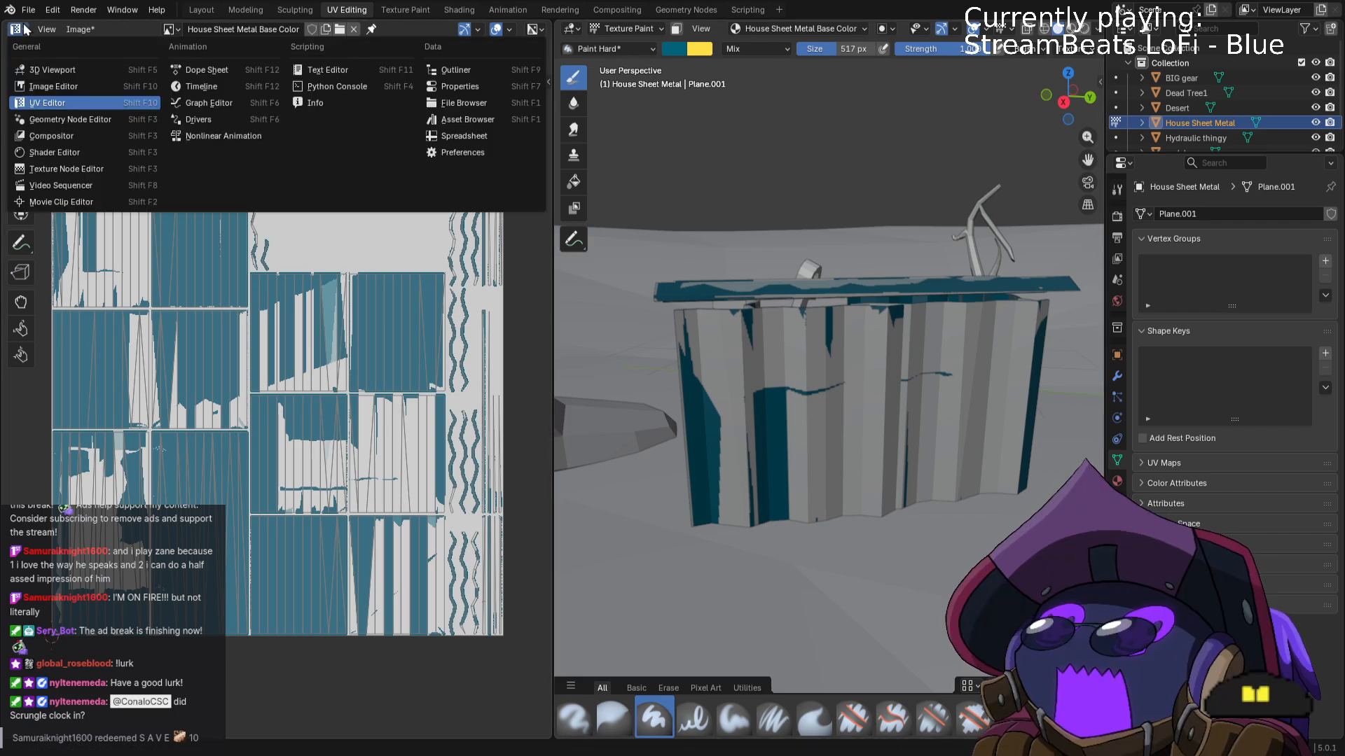
key(Escape)
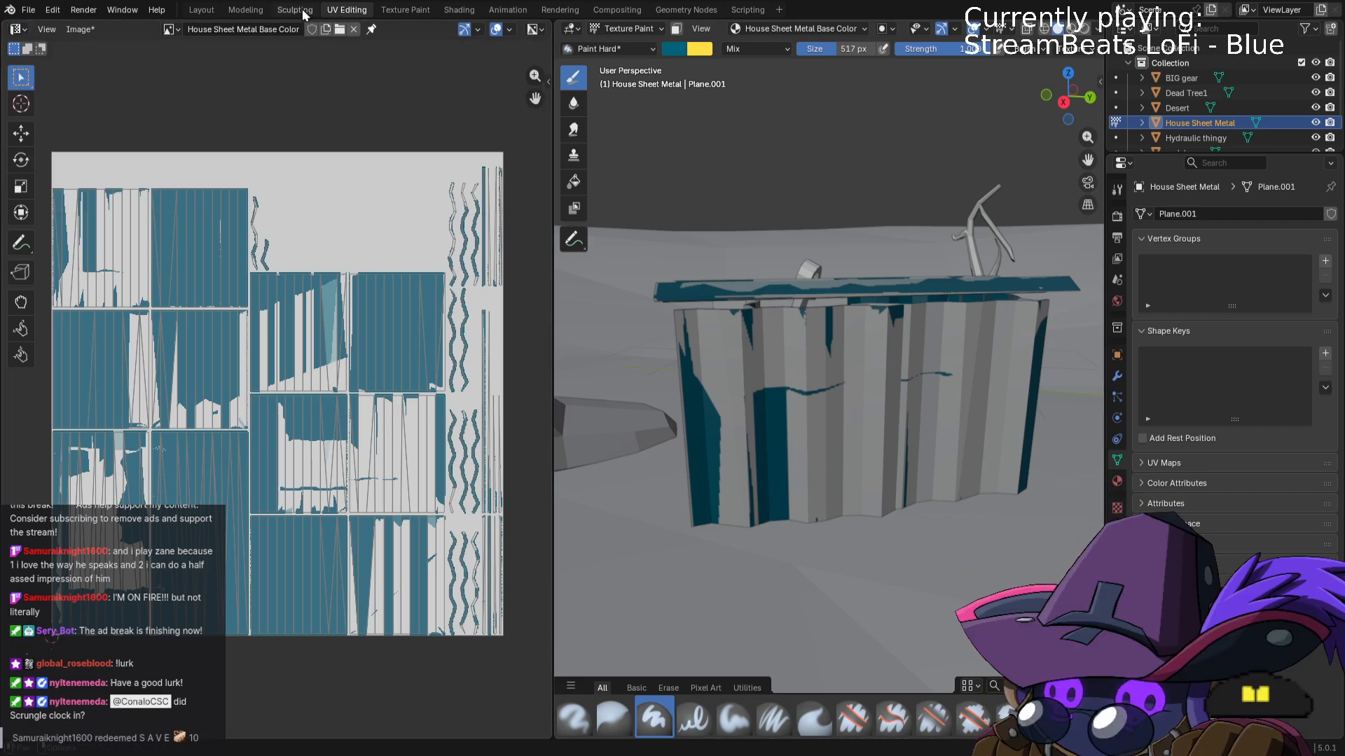
click(404, 10)
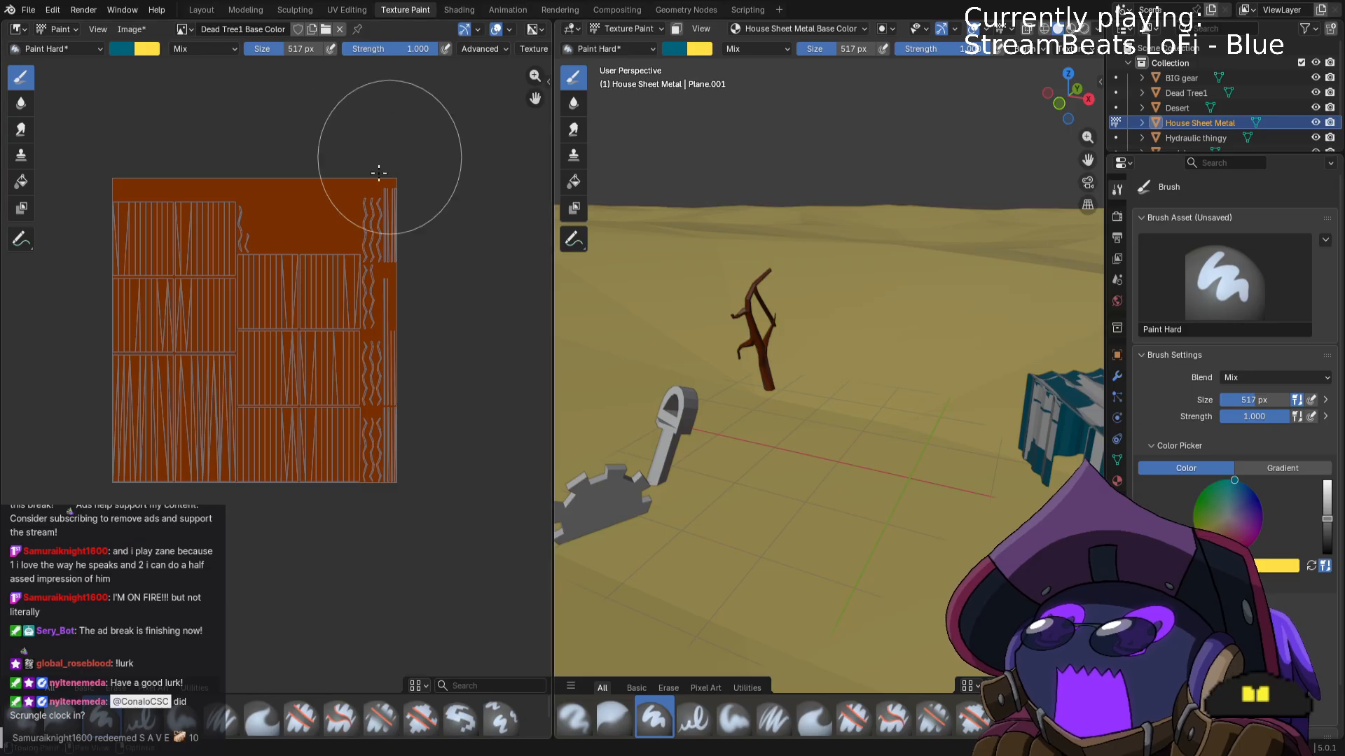
Try painting the displayed Dead Tree1 Base Color image teal and undo the stroke.
mouse_move(135, 186)
mouse_down()
mouse_move(423, 186)
mouse_move(150, 237)
mouse_move(418, 252)
mouse_move(75, 285)
mouse_move(390, 372)
mouse_move(84, 426)
mouse_move(435, 450)
mouse_up()
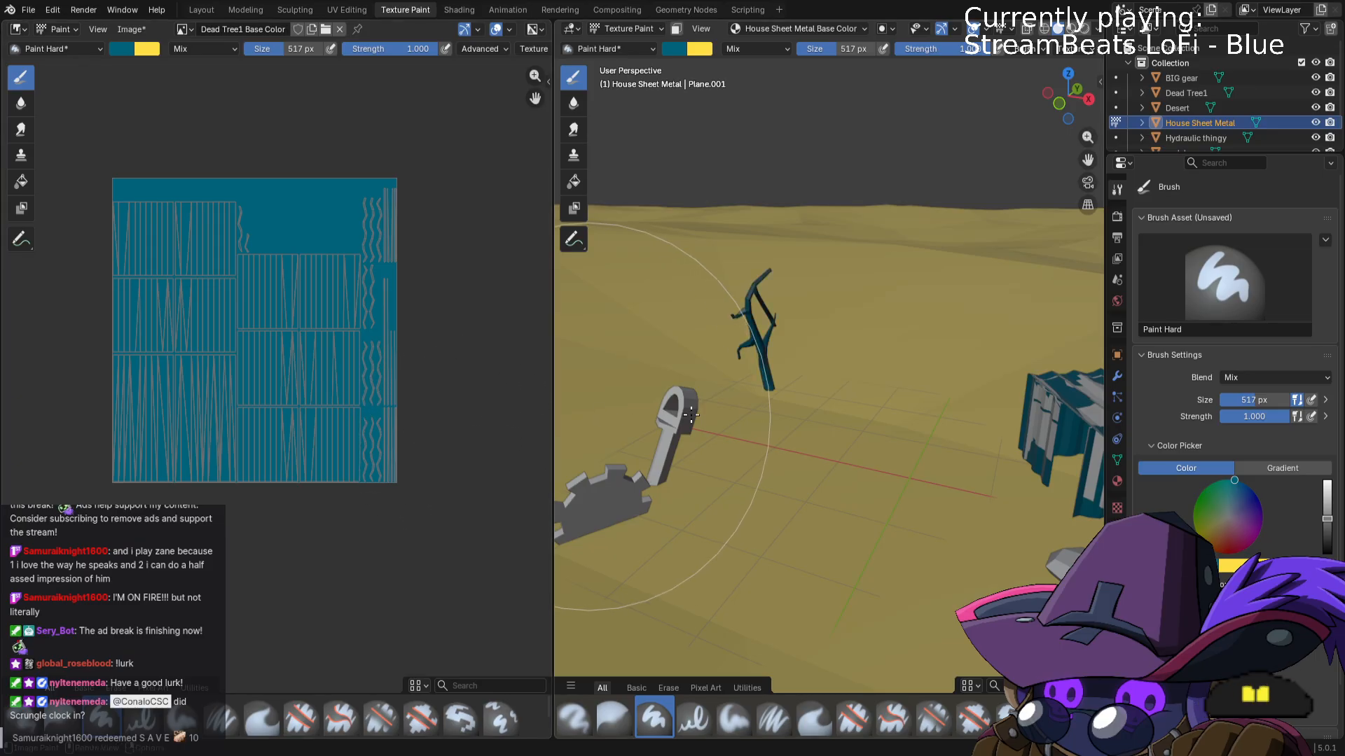
key(ctrl+z)
middle_drag(467, 341, 439, 354)
middle_drag(798, 382, 889, 382)
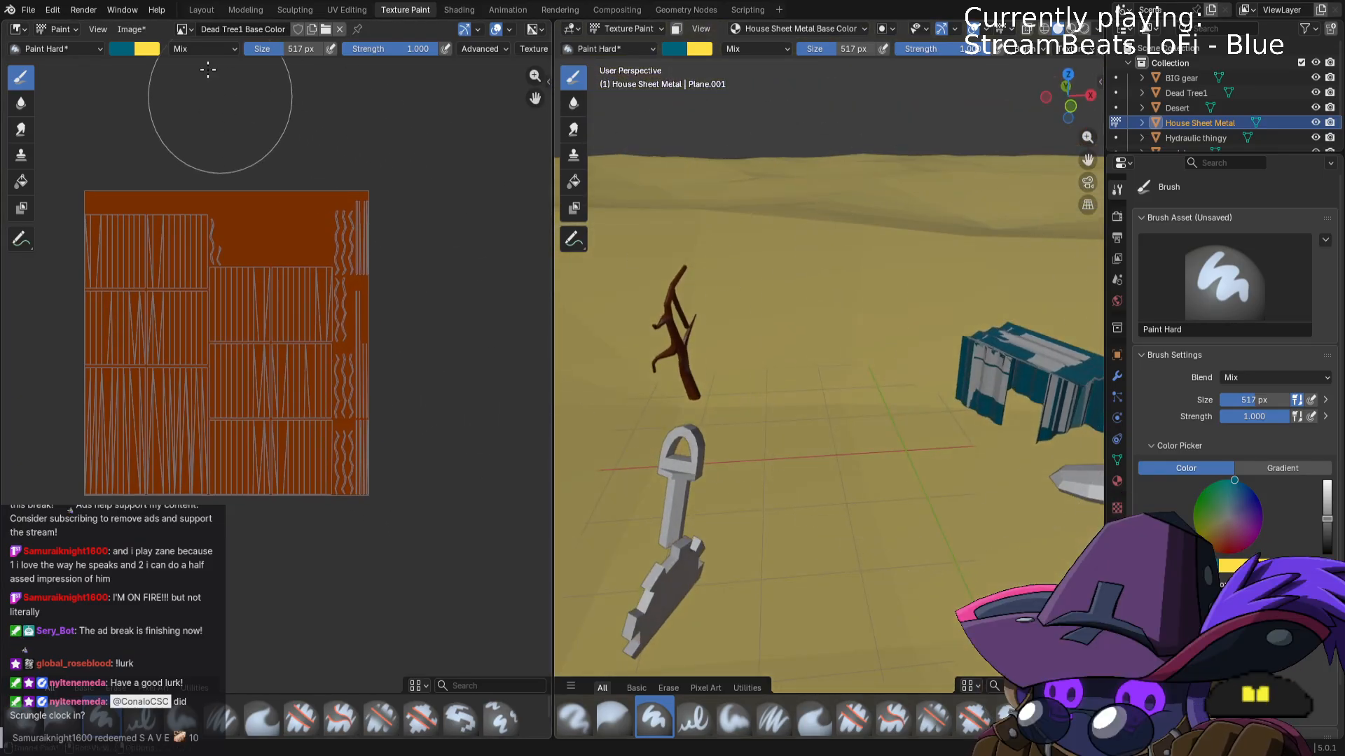
Display House Sheet Metal Base Color in the image editor and paint the whole image dark teal.
click(182, 29)
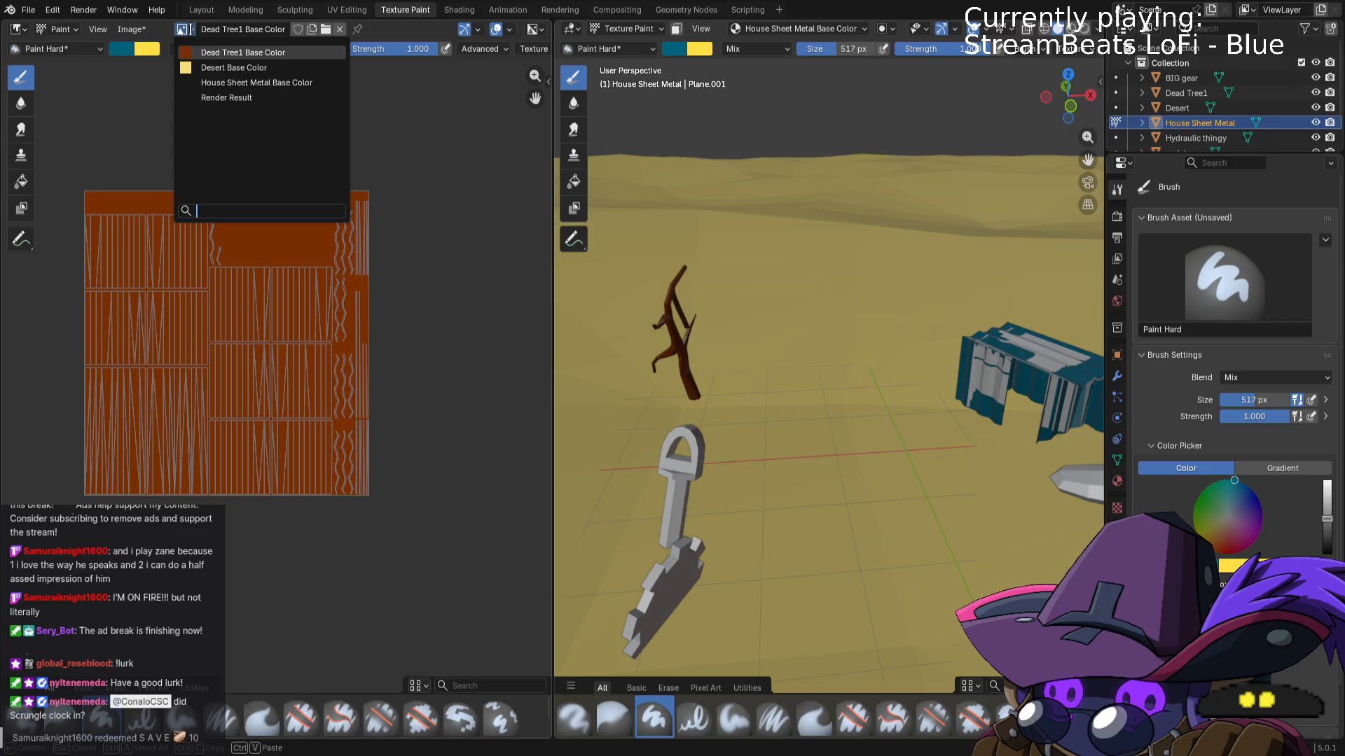
click(217, 82)
mouse_move(365, 239)
mouse_down()
mouse_move(60, 255)
mouse_move(384, 264)
mouse_move(406, 367)
mouse_move(343, 416)
mouse_move(177, 454)
mouse_move(414, 474)
mouse_up()
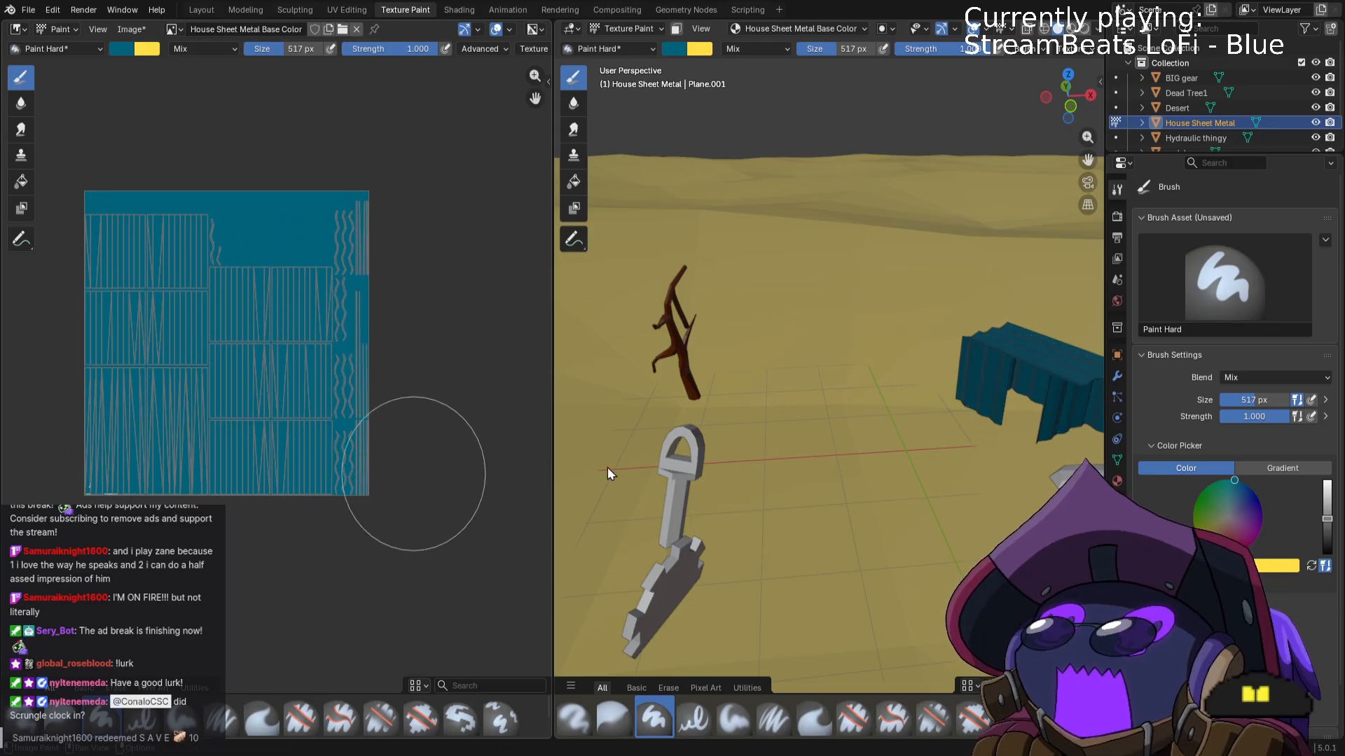
mouse_move(946, 454)
middle_down()
mouse_move(928, 455)
mouse_move(1004, 467)
mouse_move(844, 422)
middle_up()
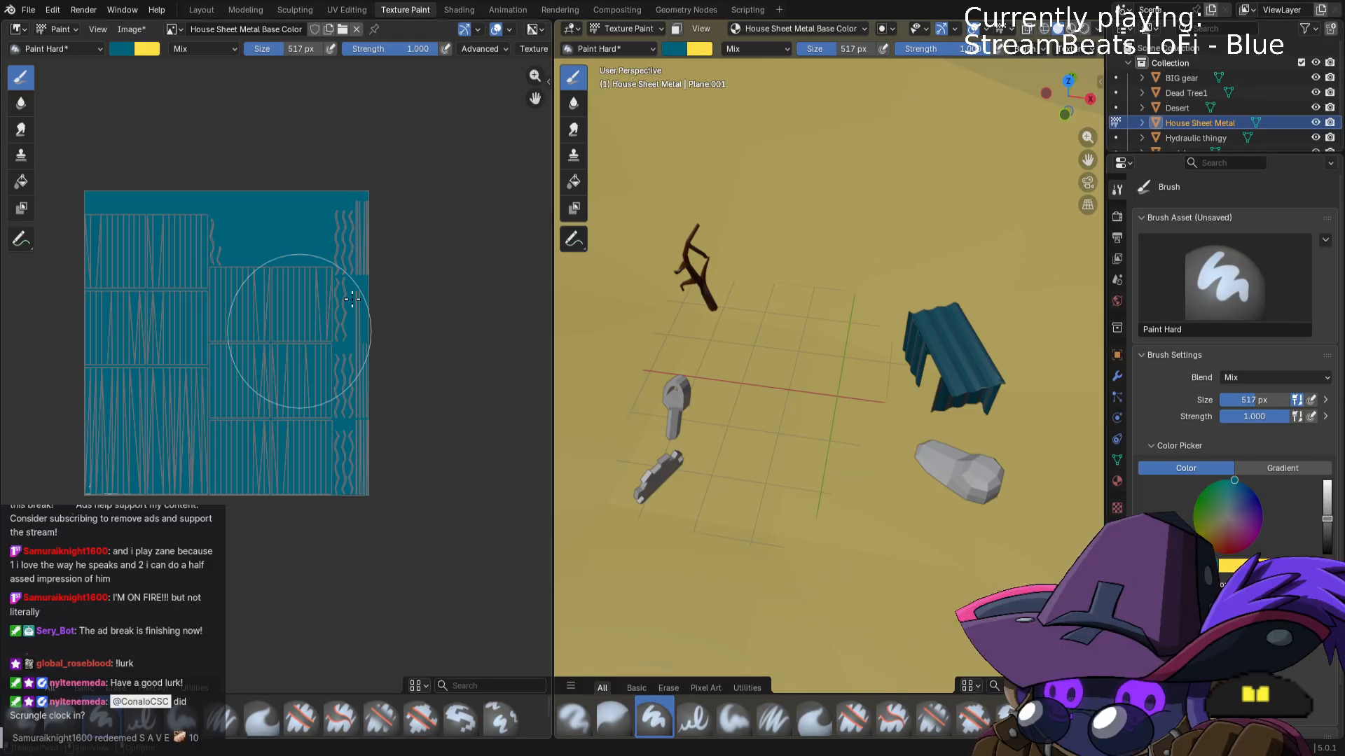
mouse_move(423, 296)
middle_down()
mouse_move(412, 285)
mouse_move(419, 315)
middle_up()
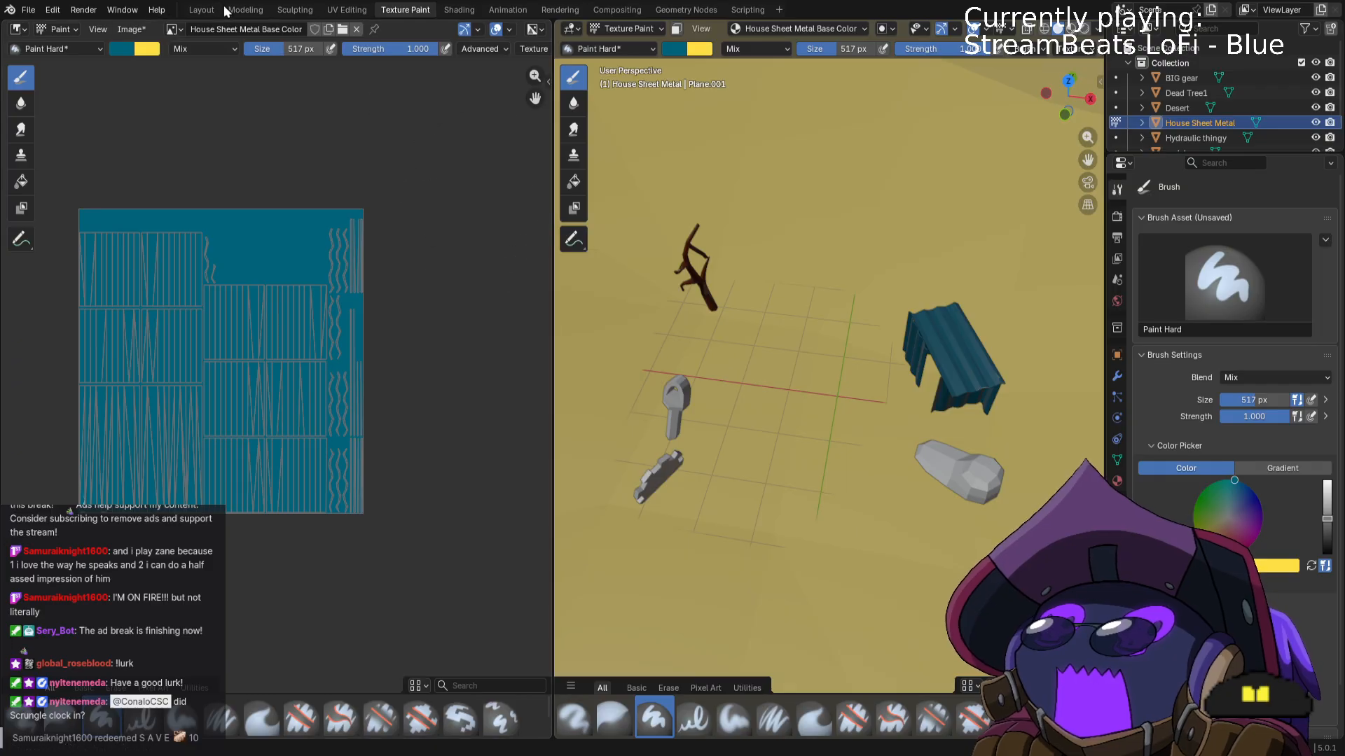
Return to the Layout workspace, select the rock lay object and save the file.
click(202, 10)
click(858, 459)
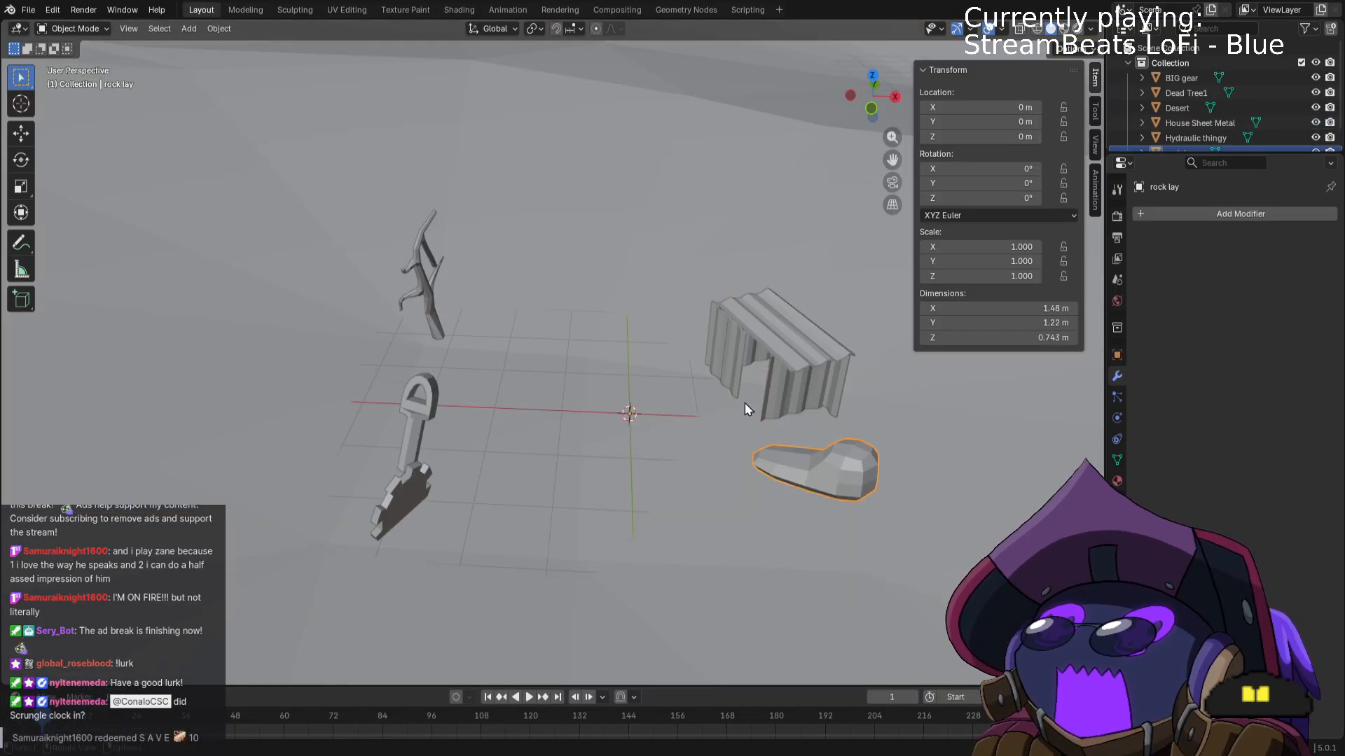
scroll(756, 409, up, 1)
key(ctrl+s)
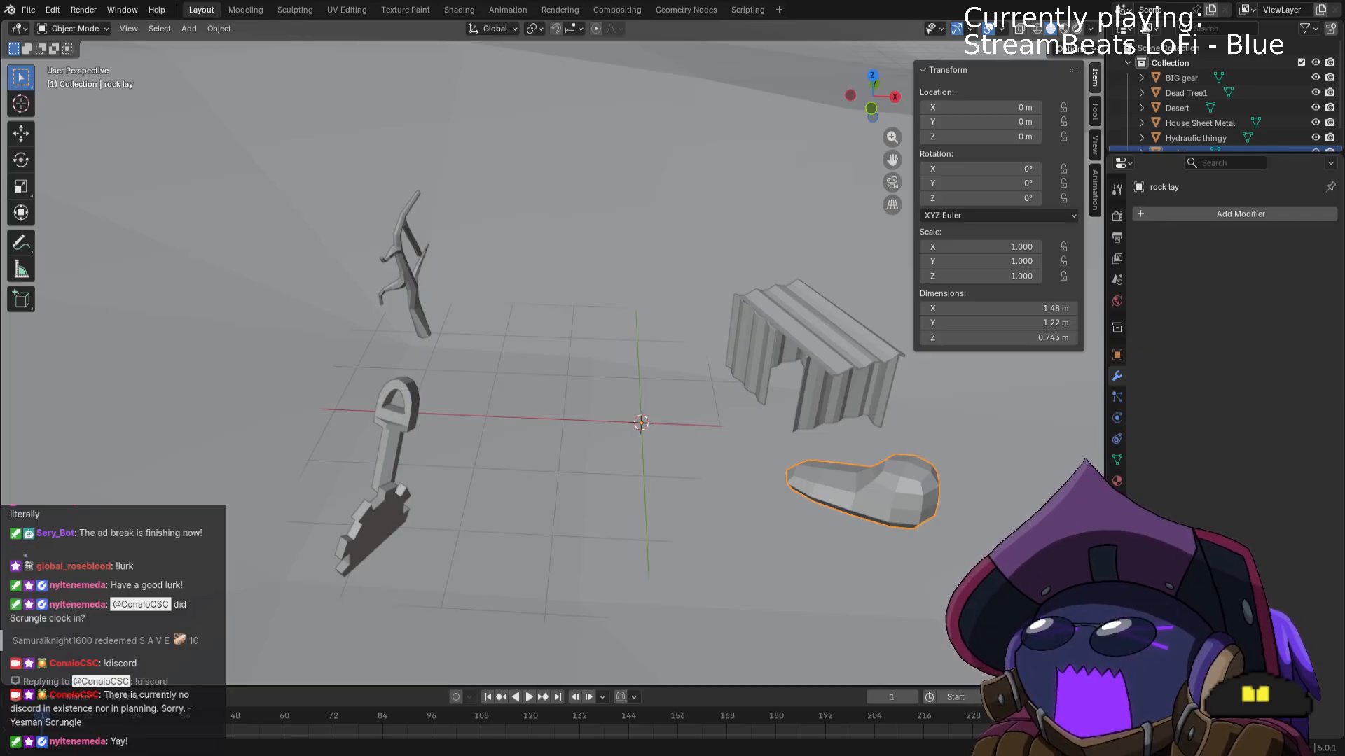
Unwrap the rock's whole mesh in Edit Mode using Smart UV Project with its default settings.
key(Tab)
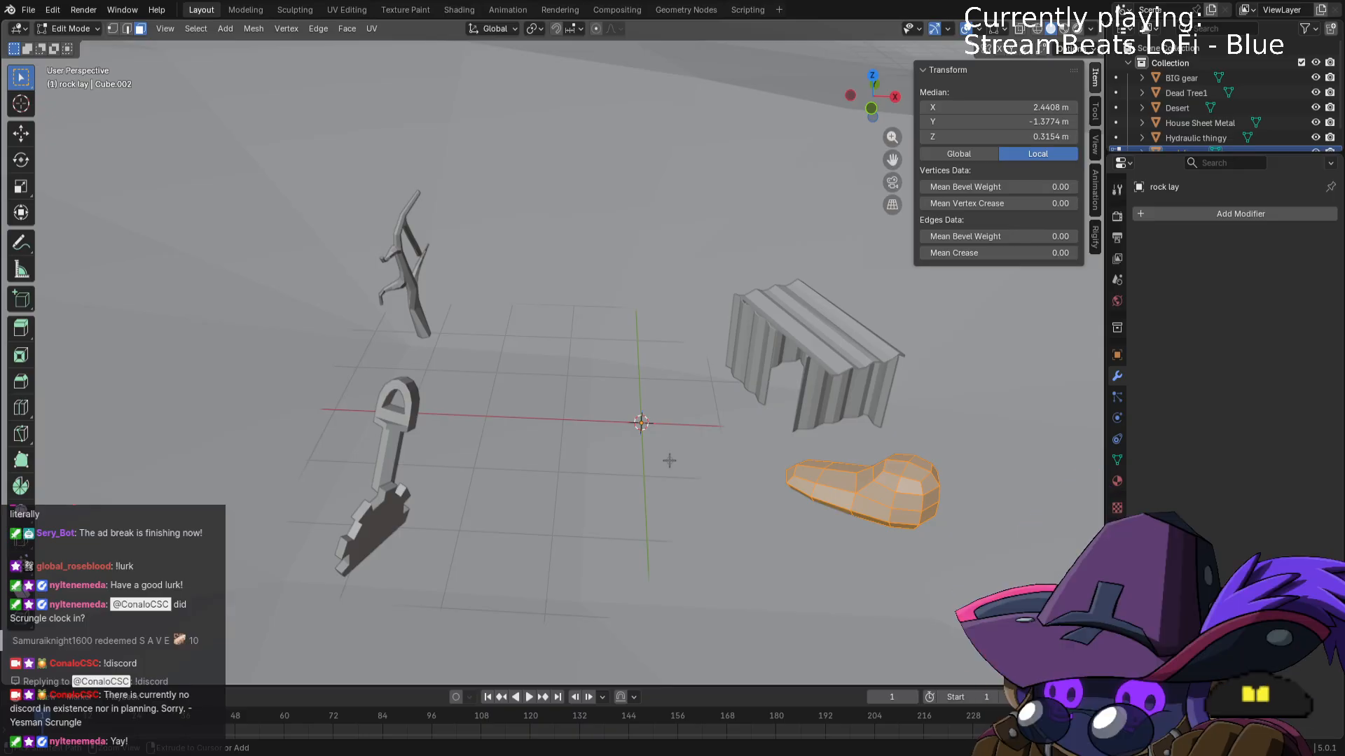
key(u)
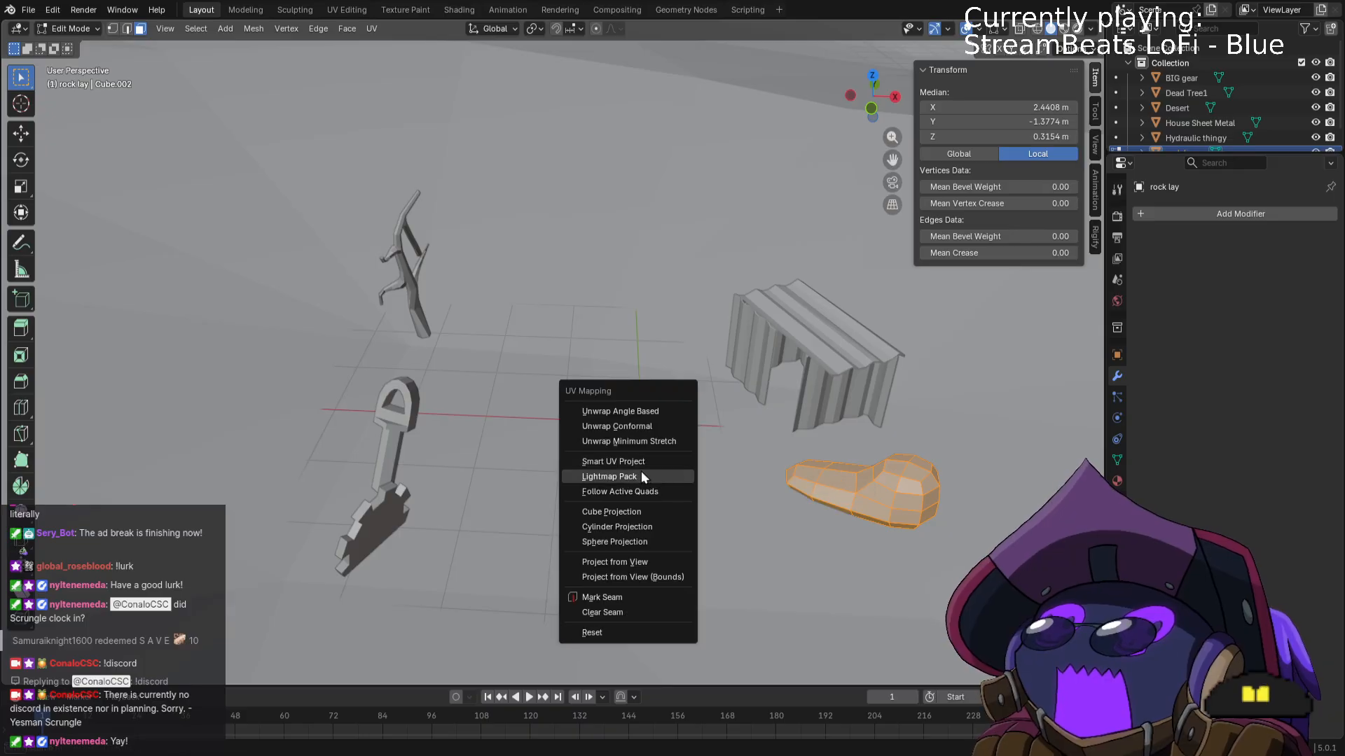
click(641, 461)
click(620, 602)
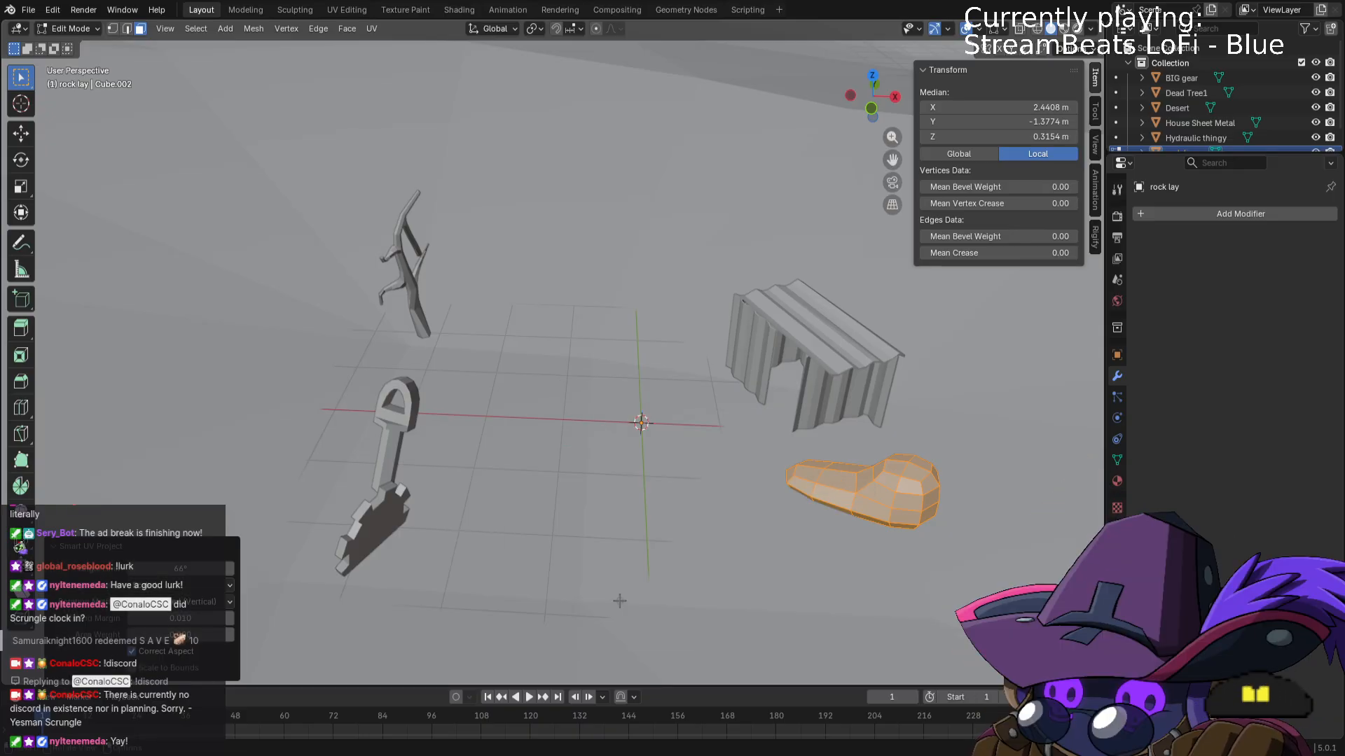
Add a Base Color paint texture to the rock in the Texture Paint workspace with the default image settings.
click(413, 10)
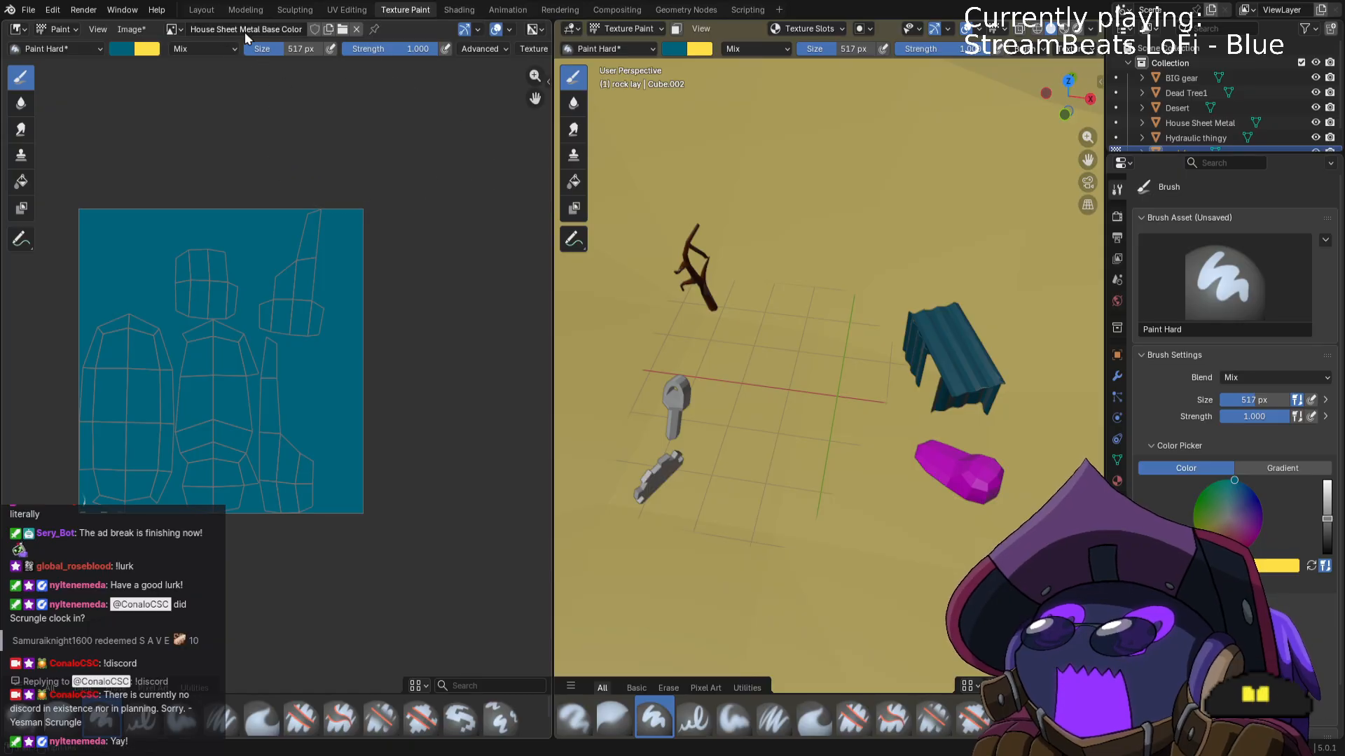
click(812, 28)
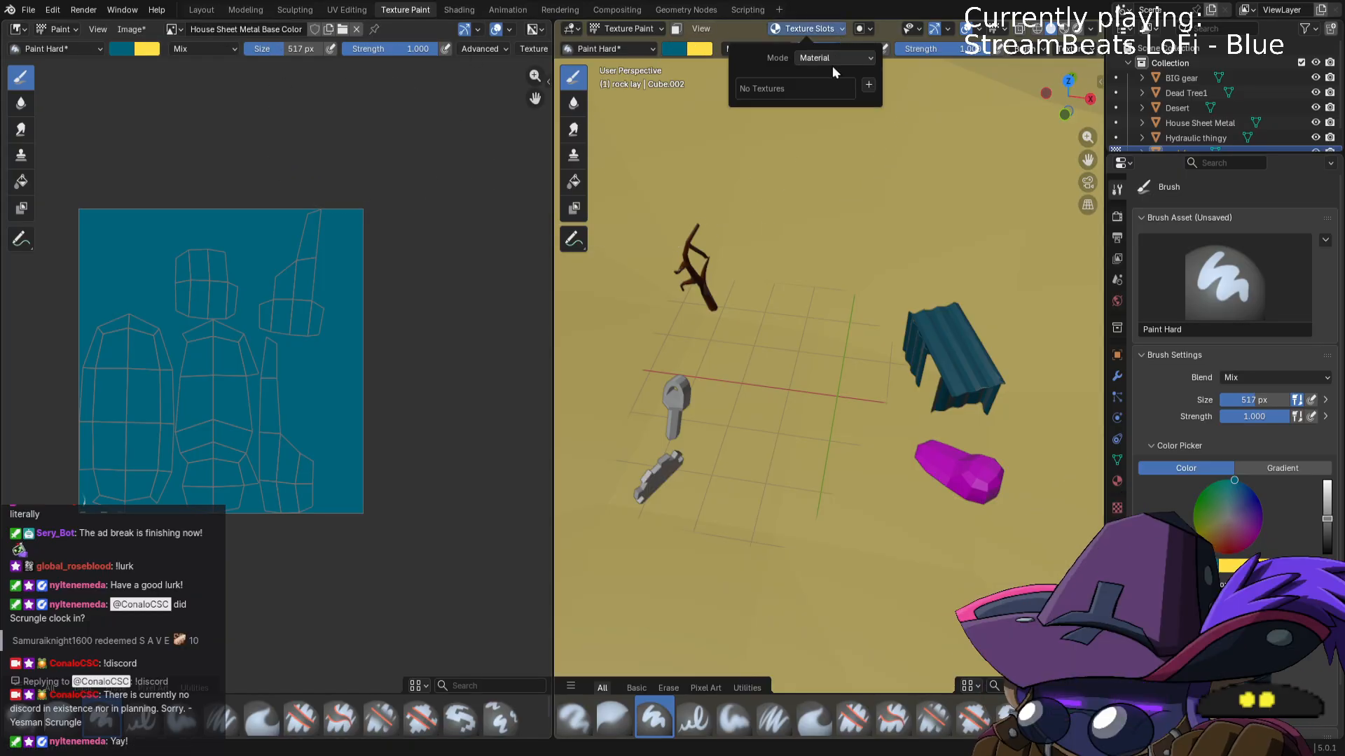
click(868, 87)
click(885, 103)
click(856, 239)
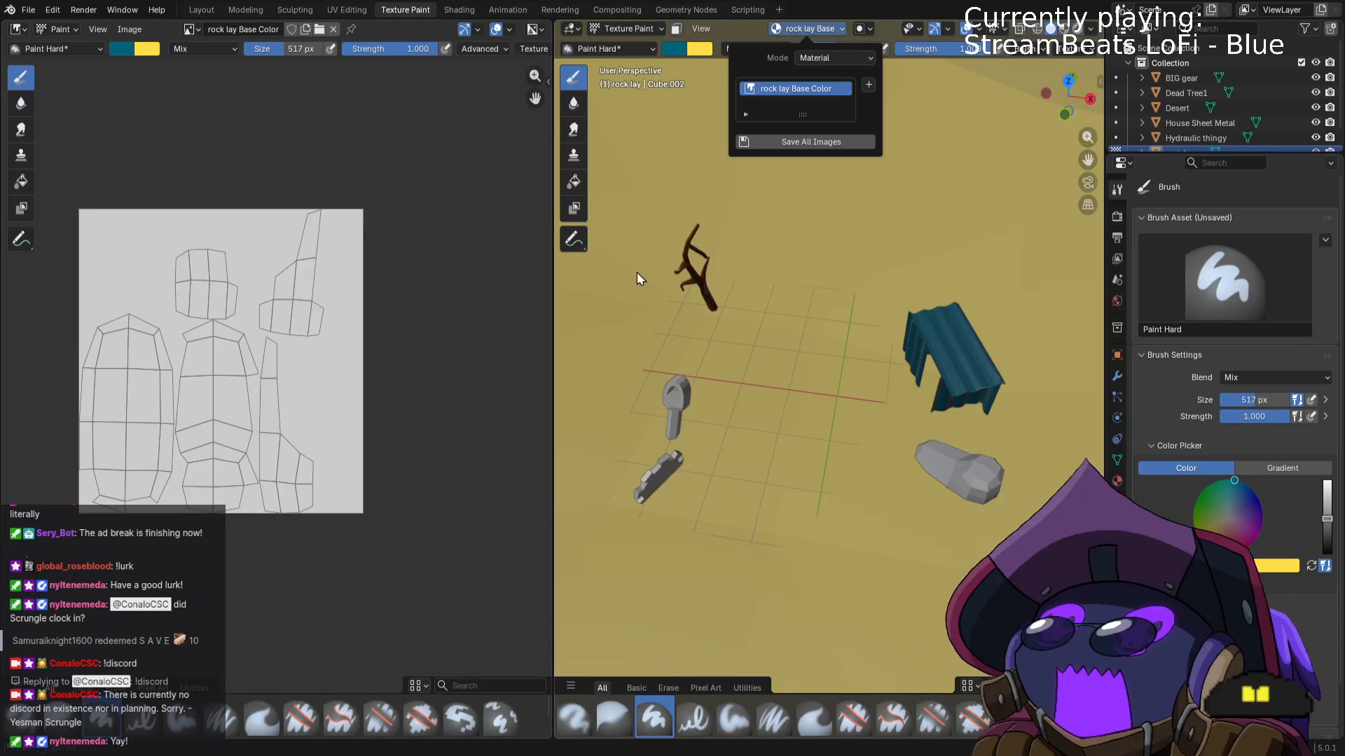
Set the brush colour to grey #848985 and paint the rock's whole base colour image with it.
click(126, 50)
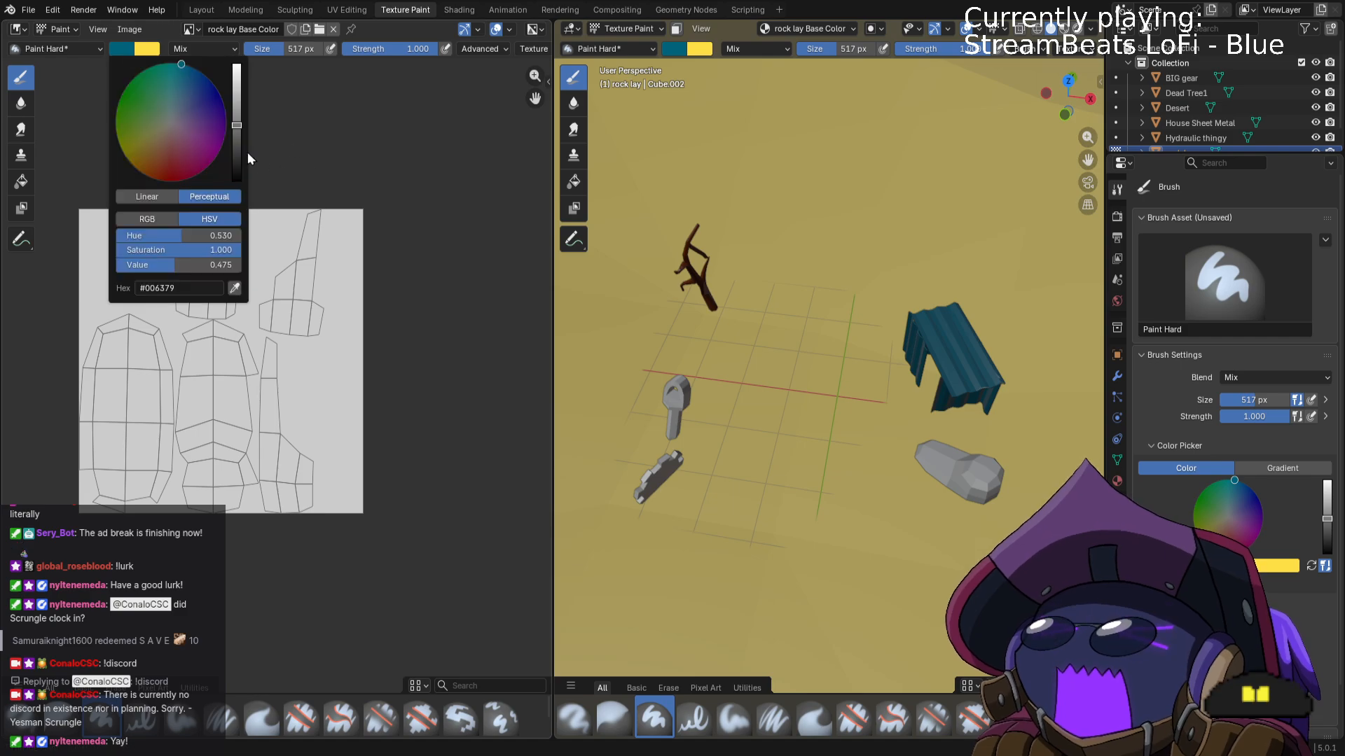
click(169, 121)
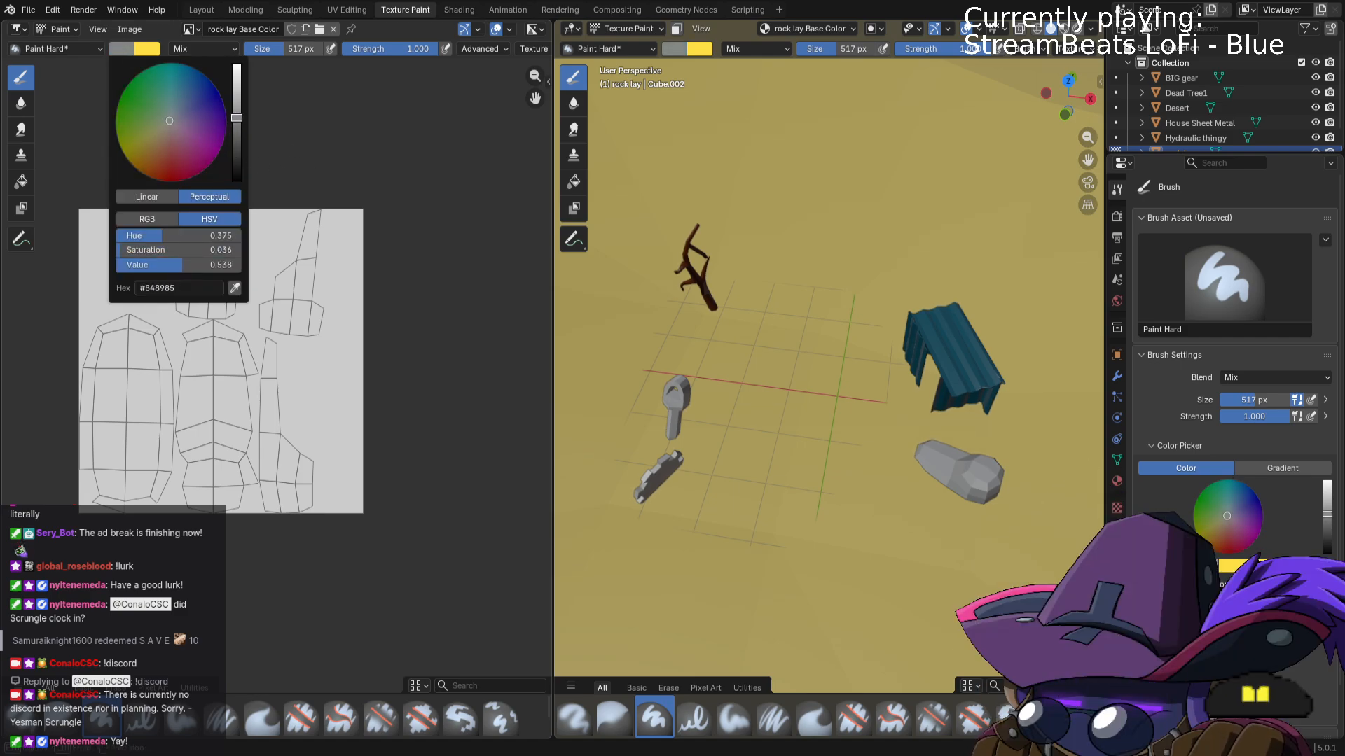
mouse_move(364, 215)
mouse_down()
mouse_move(252, 245)
mouse_move(140, 364)
mouse_move(215, 393)
mouse_move(56, 420)
mouse_move(280, 491)
mouse_move(129, 186)
mouse_up()
drag(90, 297, 265, 304)
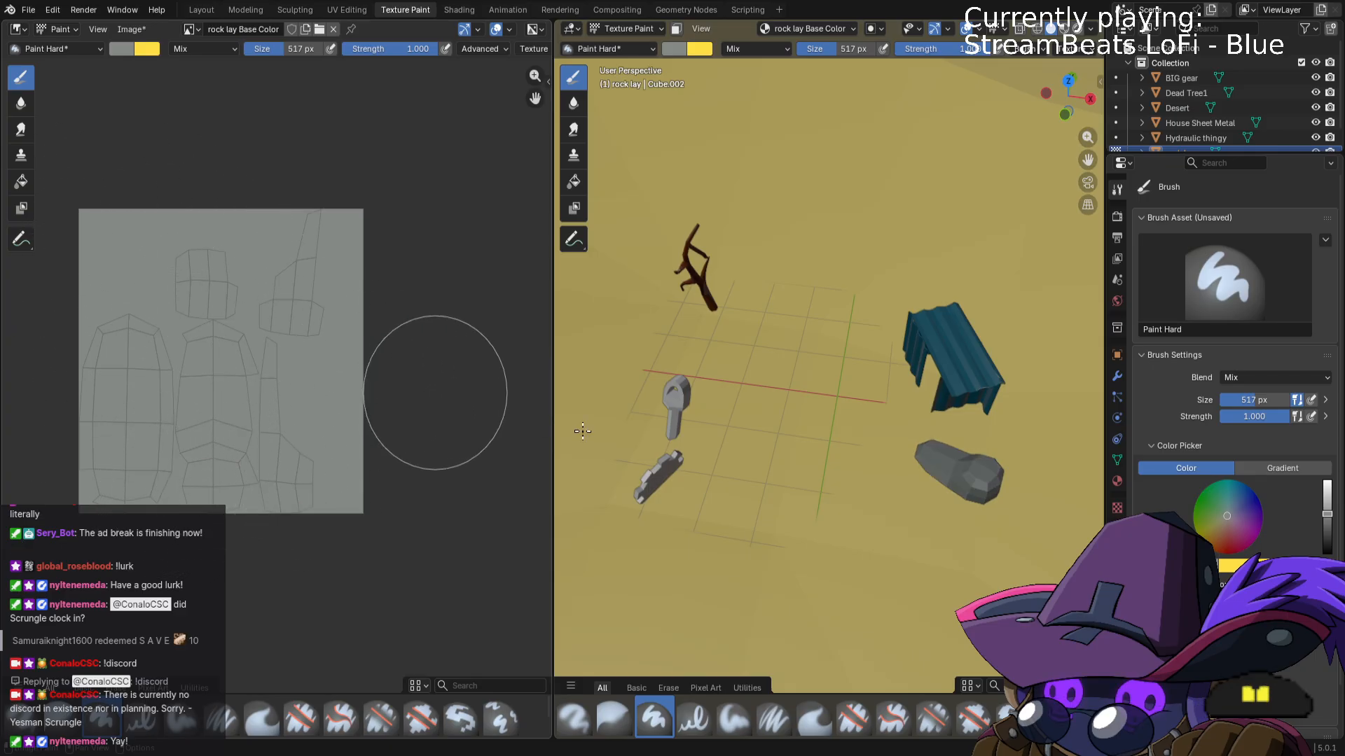
mouse_move(923, 553)
middle_down()
mouse_move(964, 481)
mouse_move(930, 483)
middle_up()
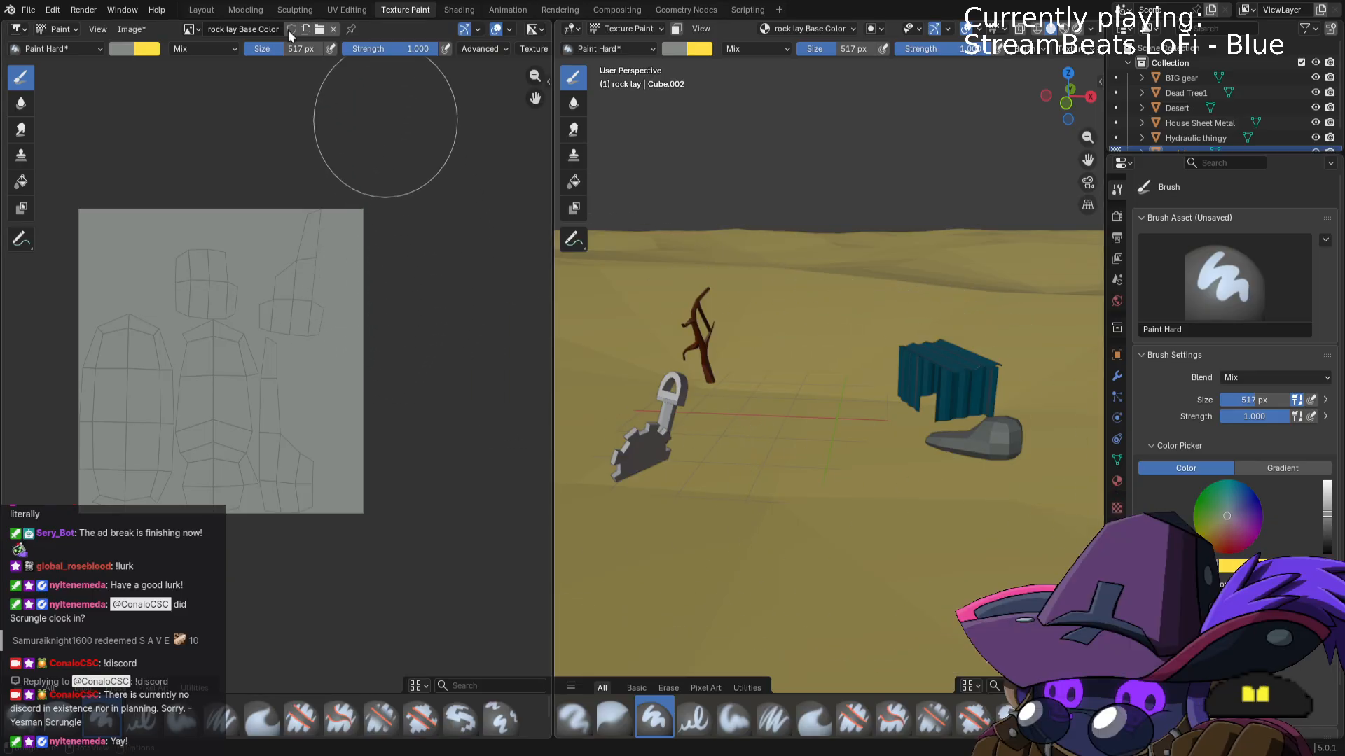
Return to the Layout workspace and unwrap the Hydraulic thingy's whole mesh using Smart UV Project with its default settings.
click(201, 10)
click(391, 435)
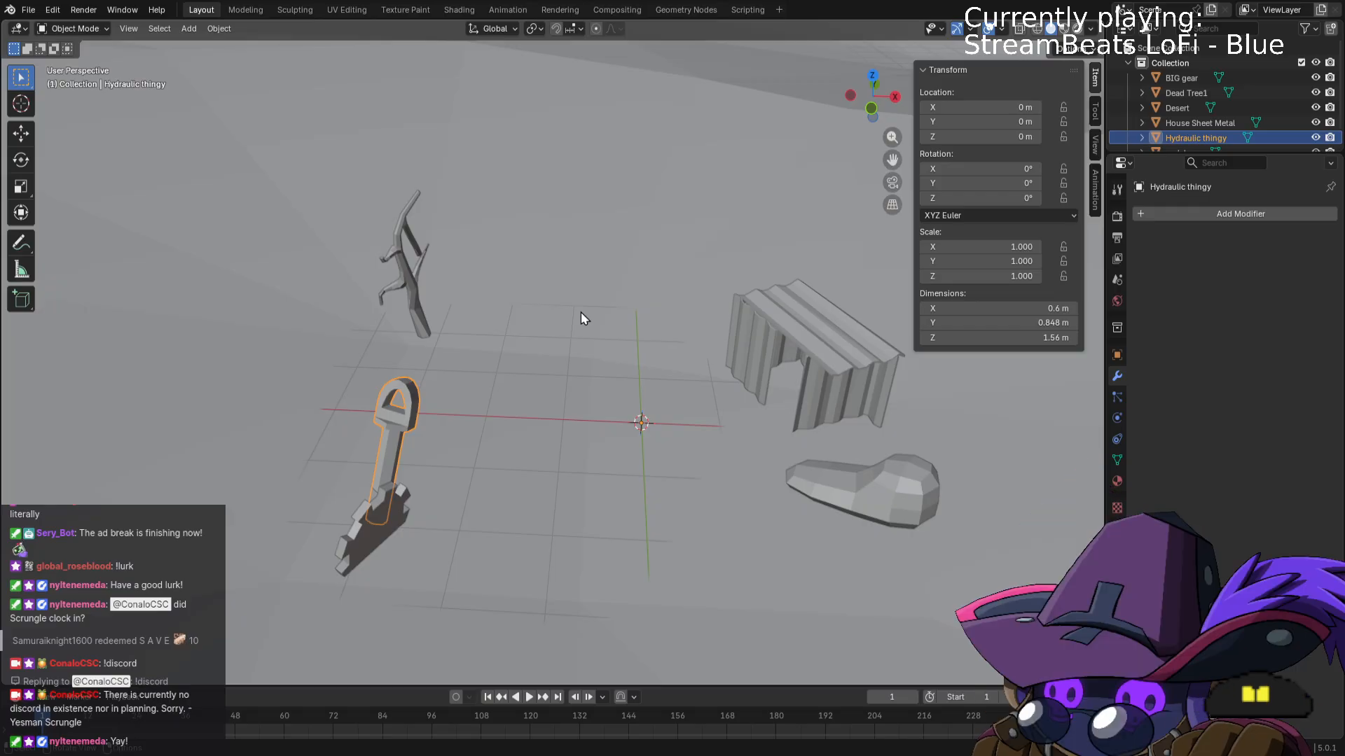
key(Tab)
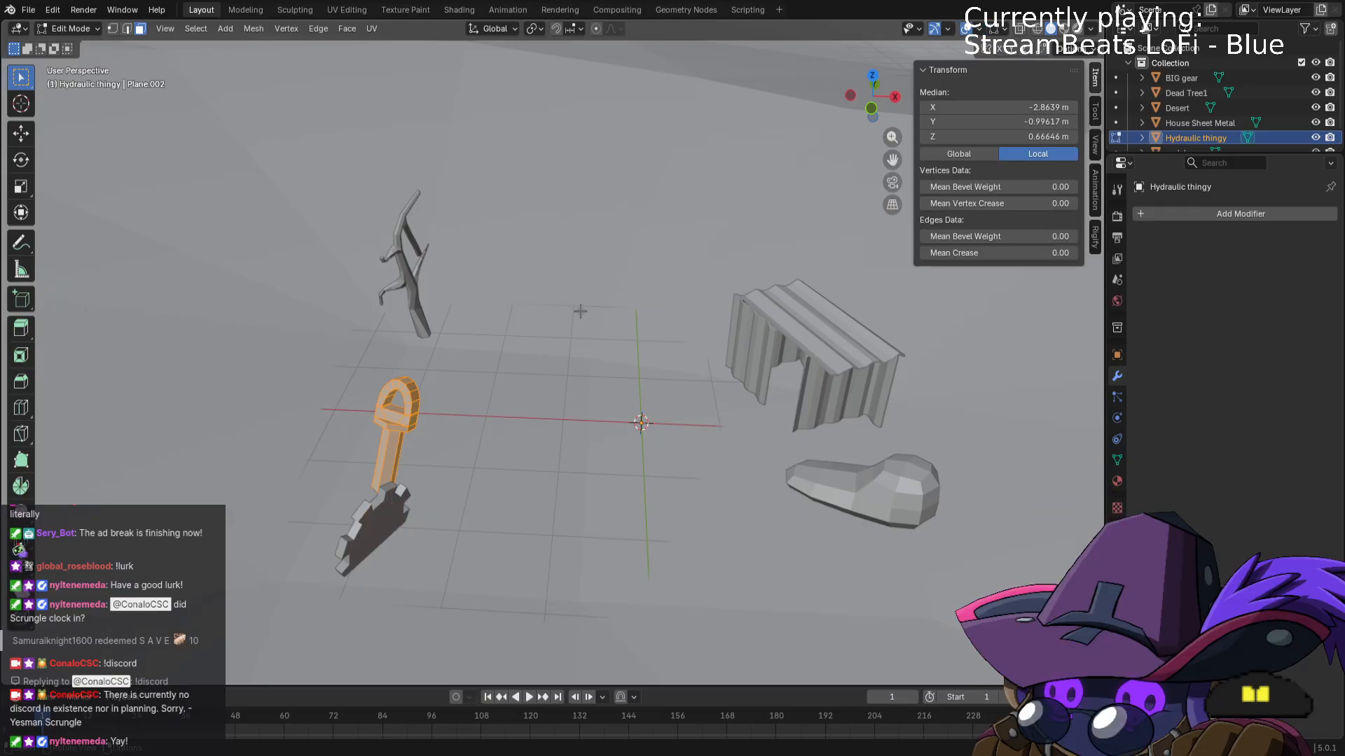
key(u)
click(578, 313)
click(560, 450)
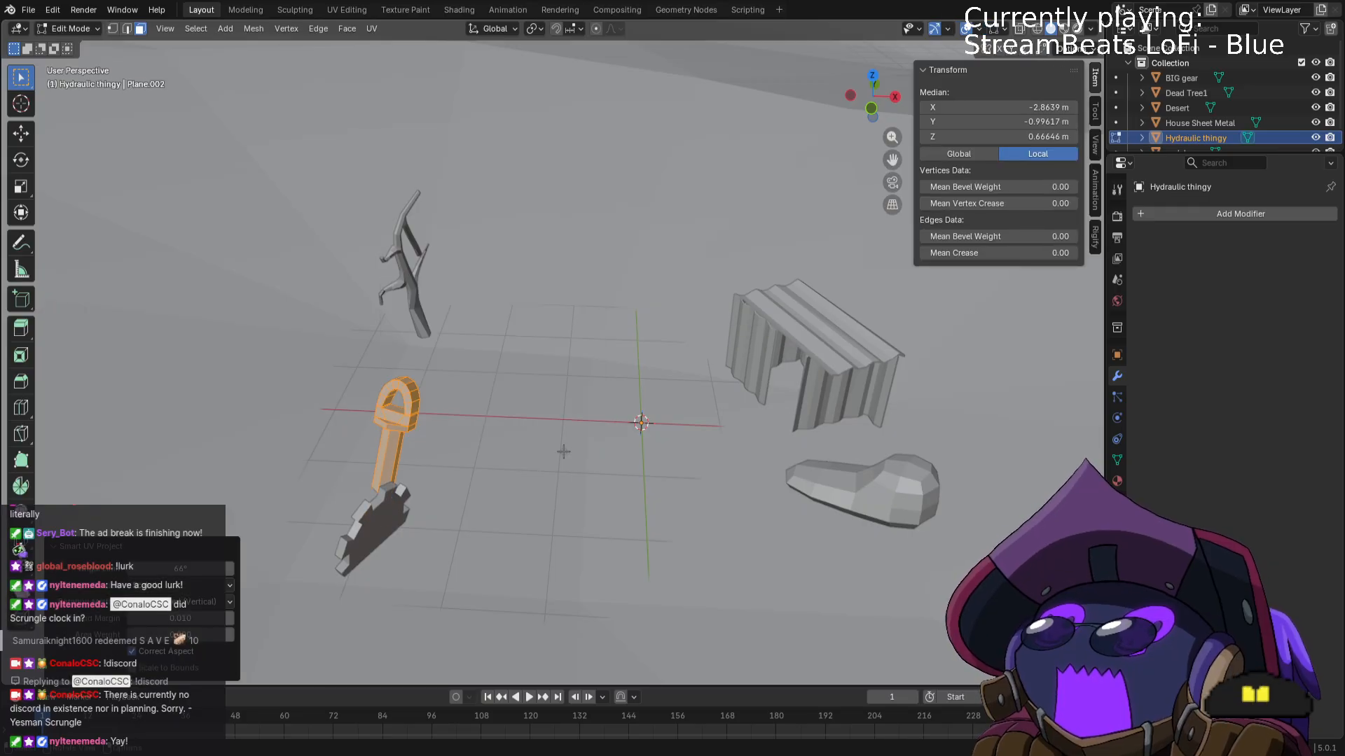
Add a Base Color paint texture to the Hydraulic thingy in the Texture Paint workspace with the default image settings.
click(405, 10)
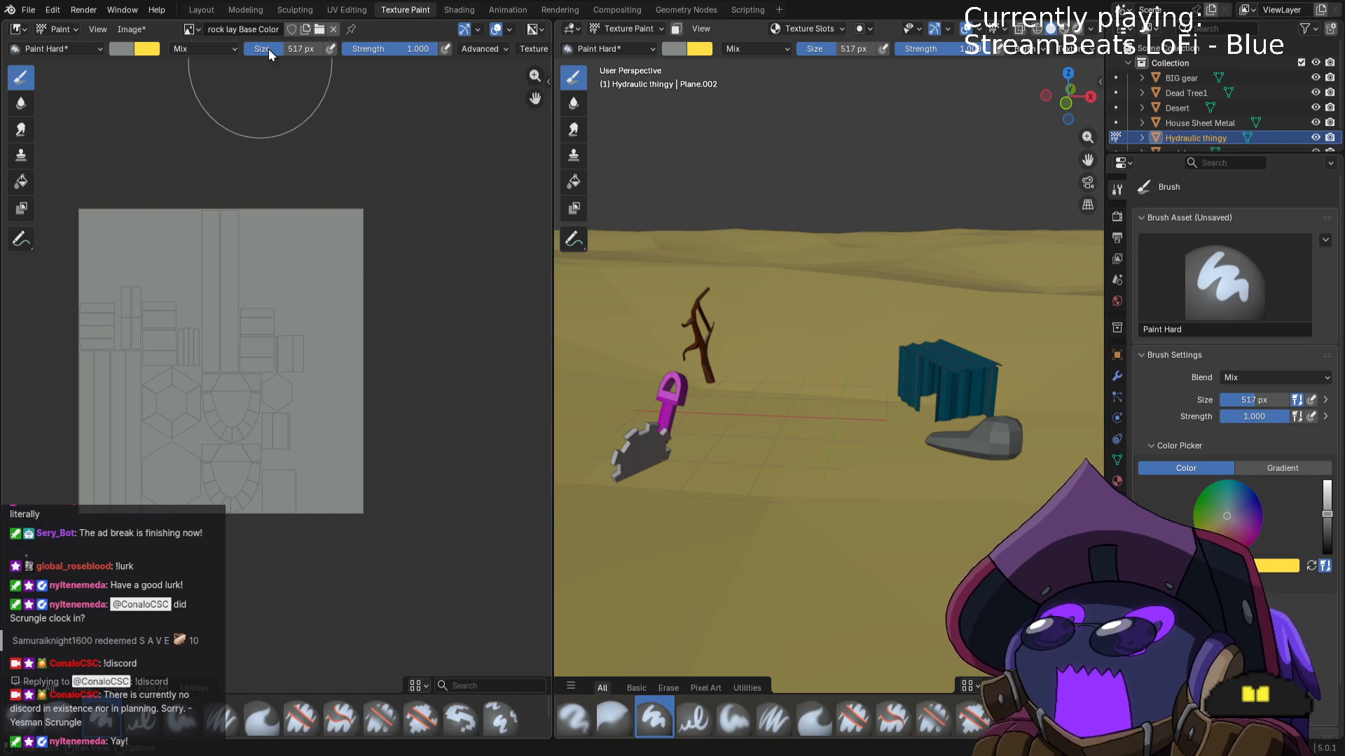
click(809, 28)
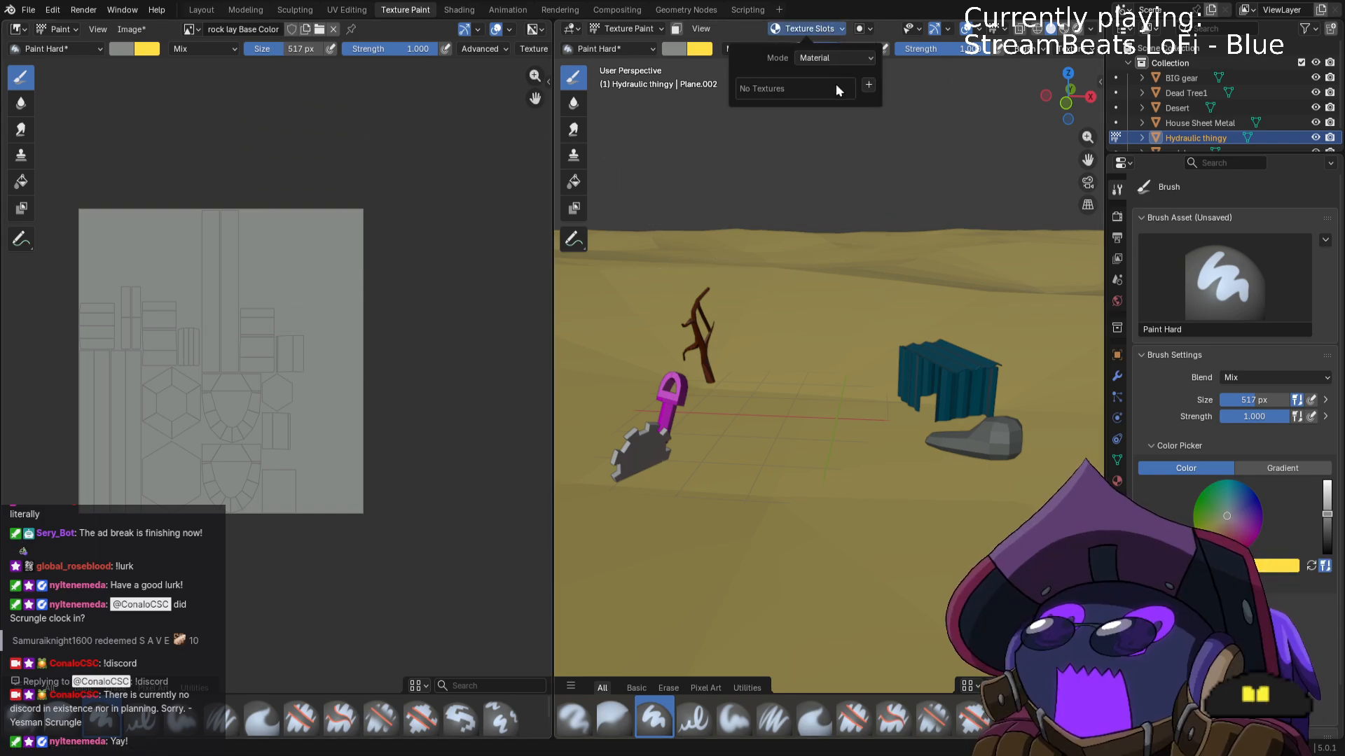
click(874, 86)
click(881, 102)
click(868, 243)
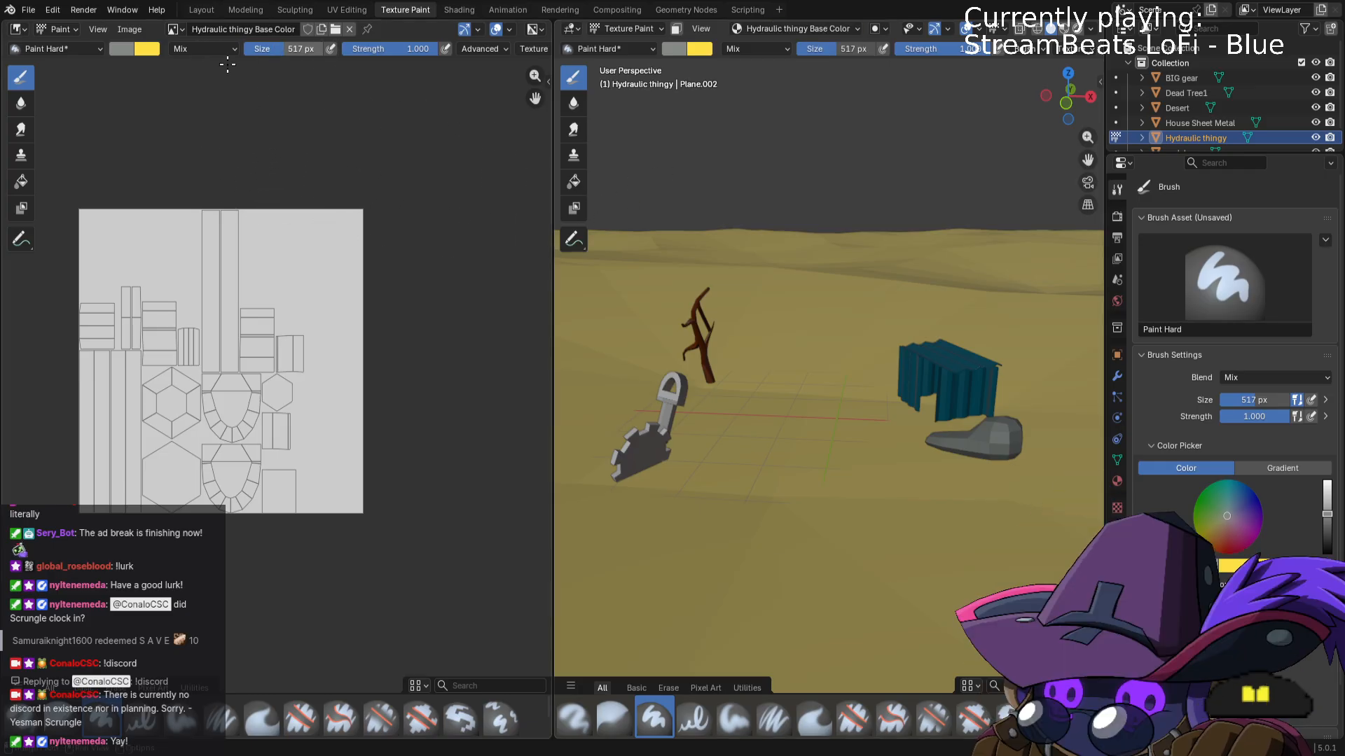
Set the brush colour to greyish blue #576F89 and paint the Hydraulic thingy's whole base colour image with it.
click(122, 49)
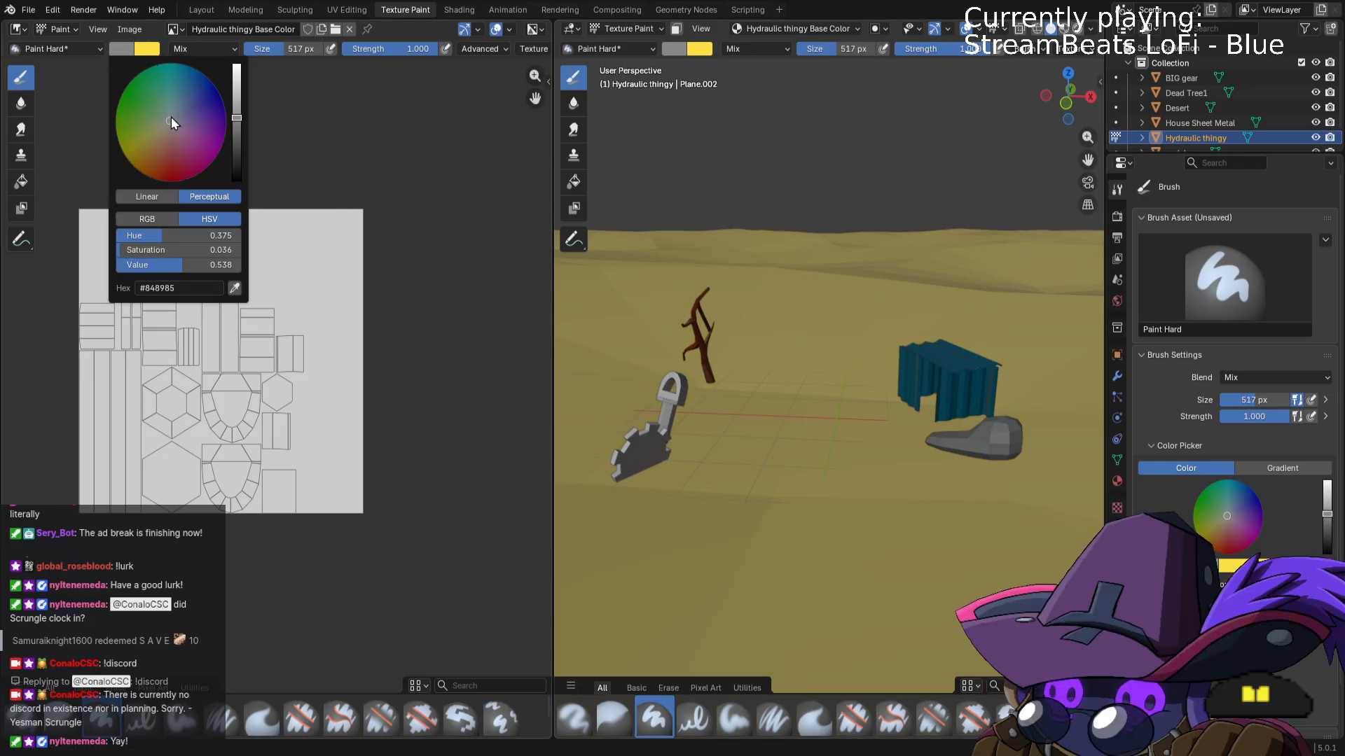
drag(173, 123, 182, 102)
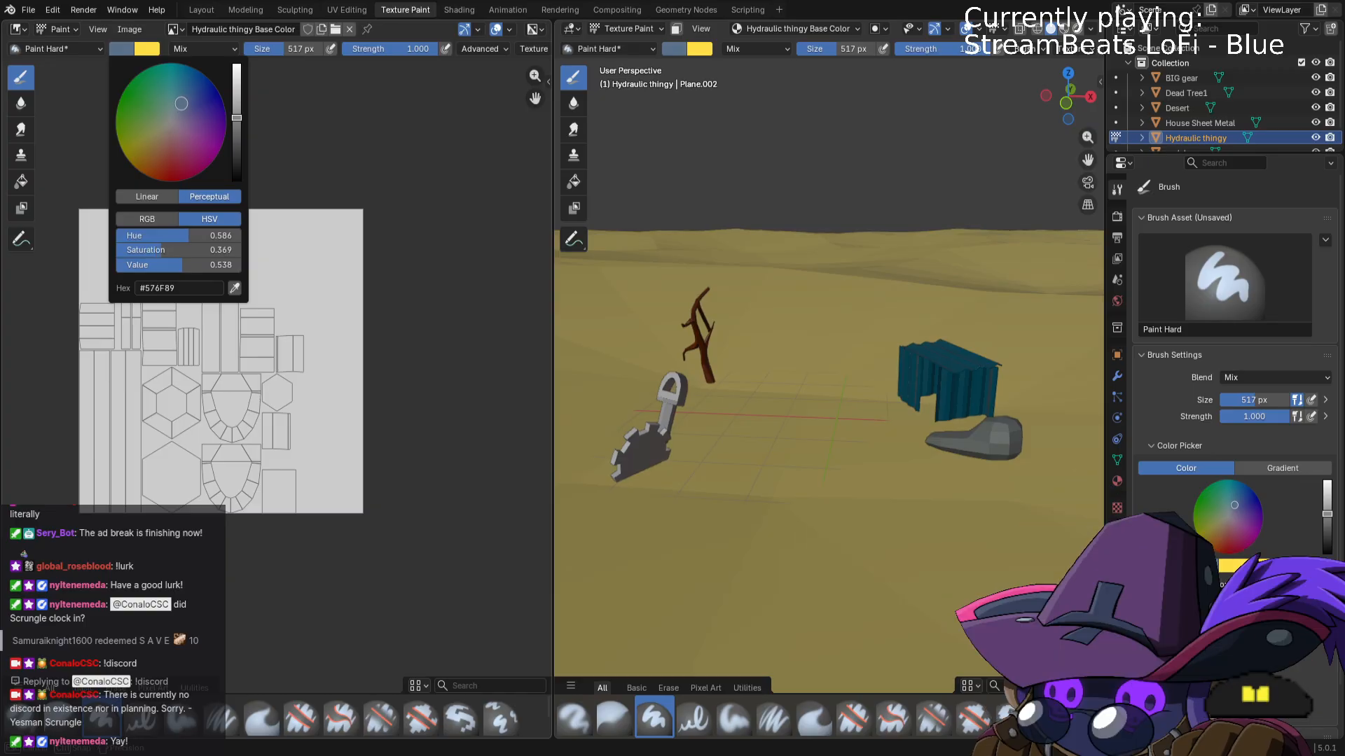
mouse_move(223, 189)
mouse_down()
mouse_move(199, 242)
mouse_move(105, 284)
mouse_move(114, 490)
mouse_move(224, 257)
mouse_move(213, 240)
mouse_move(330, 294)
mouse_move(363, 426)
mouse_move(407, 465)
mouse_up()
mouse_move(761, 436)
middle_down()
mouse_move(877, 431)
mouse_move(875, 379)
mouse_move(825, 391)
mouse_move(753, 447)
middle_up()
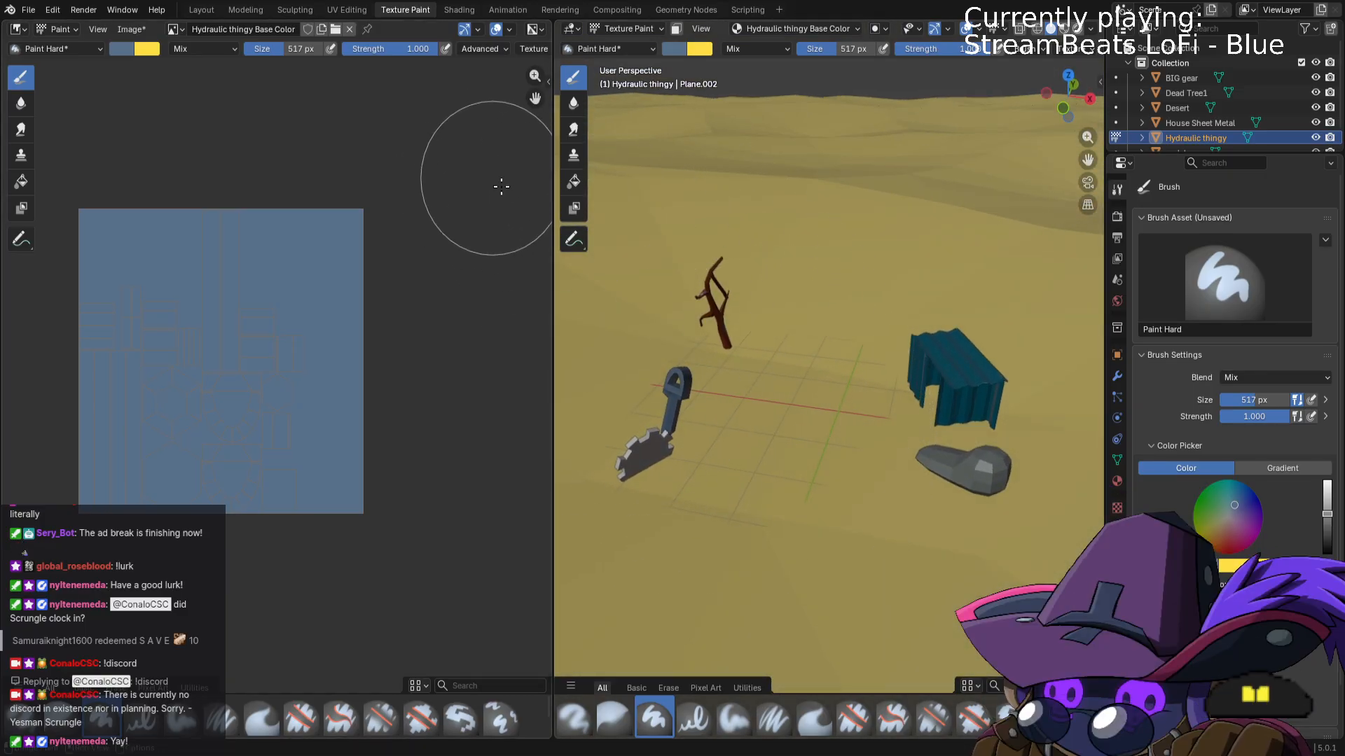
Switch to Object Mode, select the BIG gear and unwrap its whole mesh using Smart UV Project with the default settings.
key(Tab)
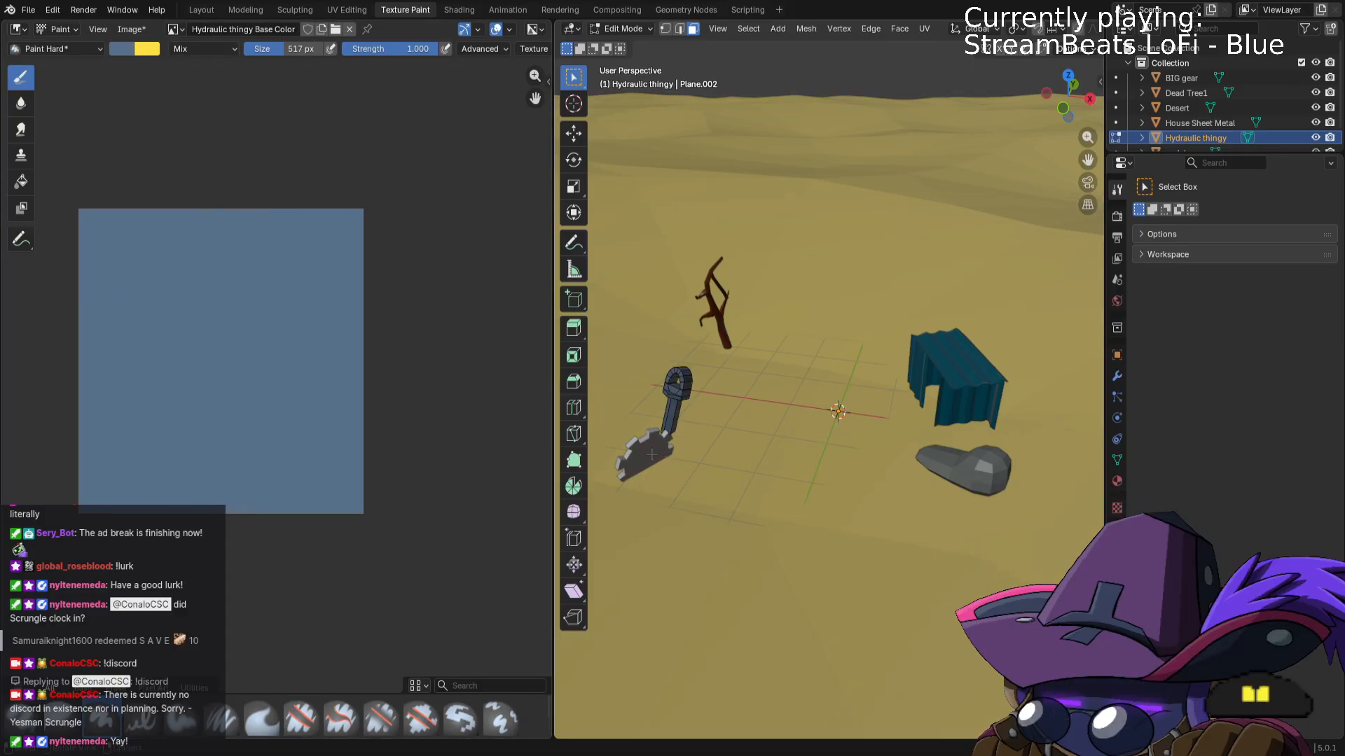
click(620, 29)
click(627, 45)
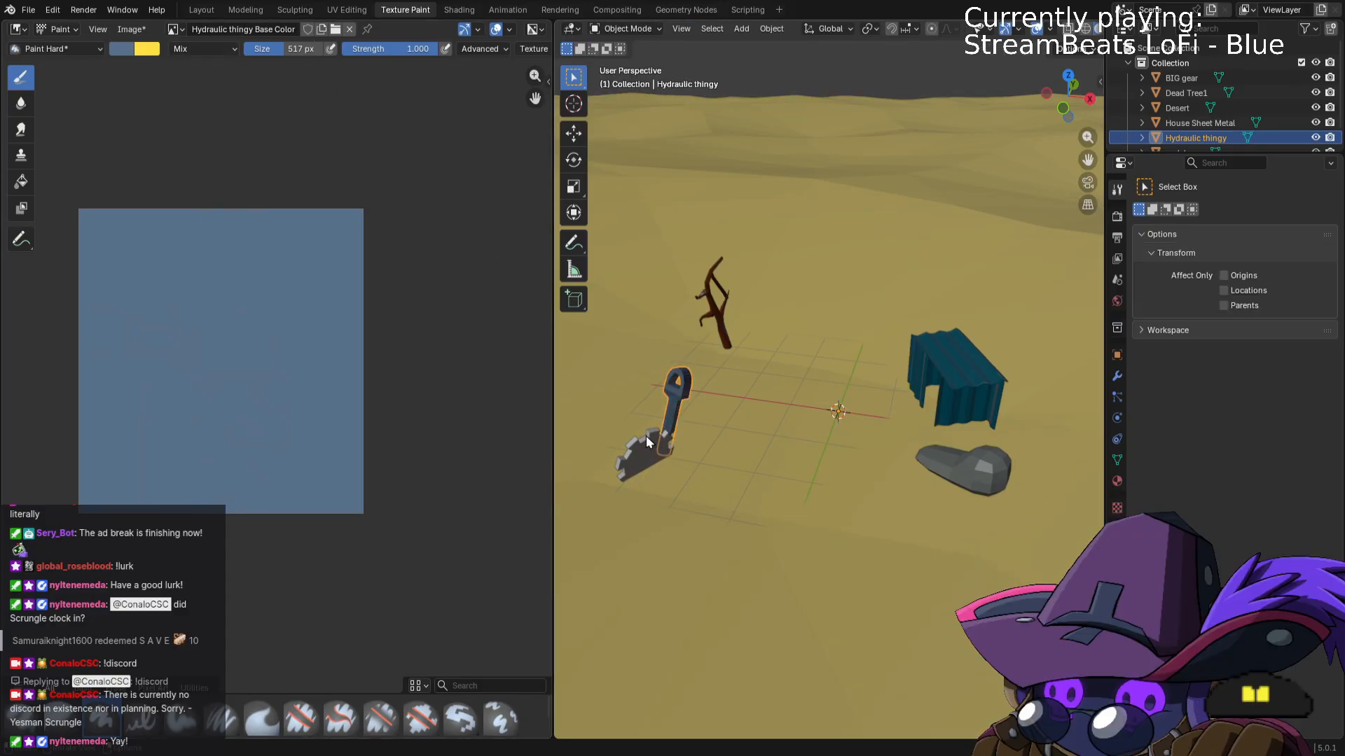
click(644, 438)
key(Tab)
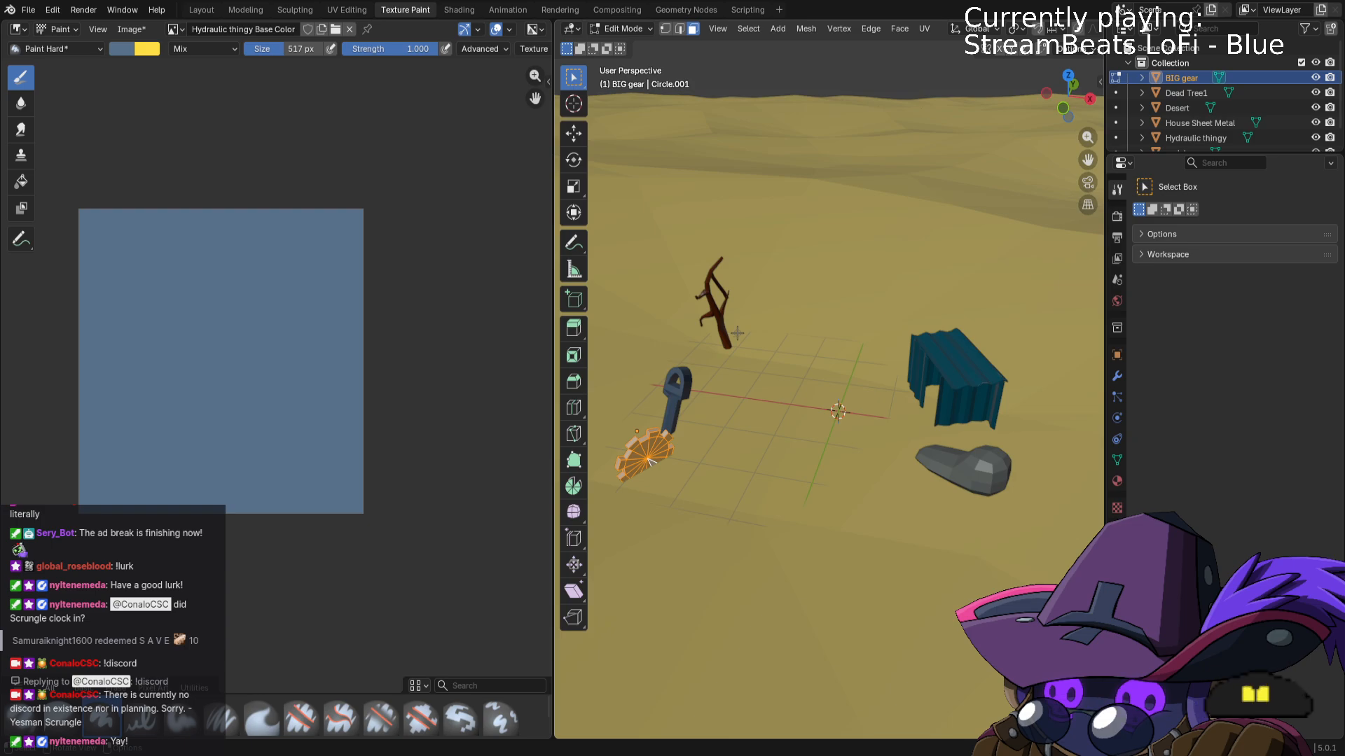
key(u)
click(711, 334)
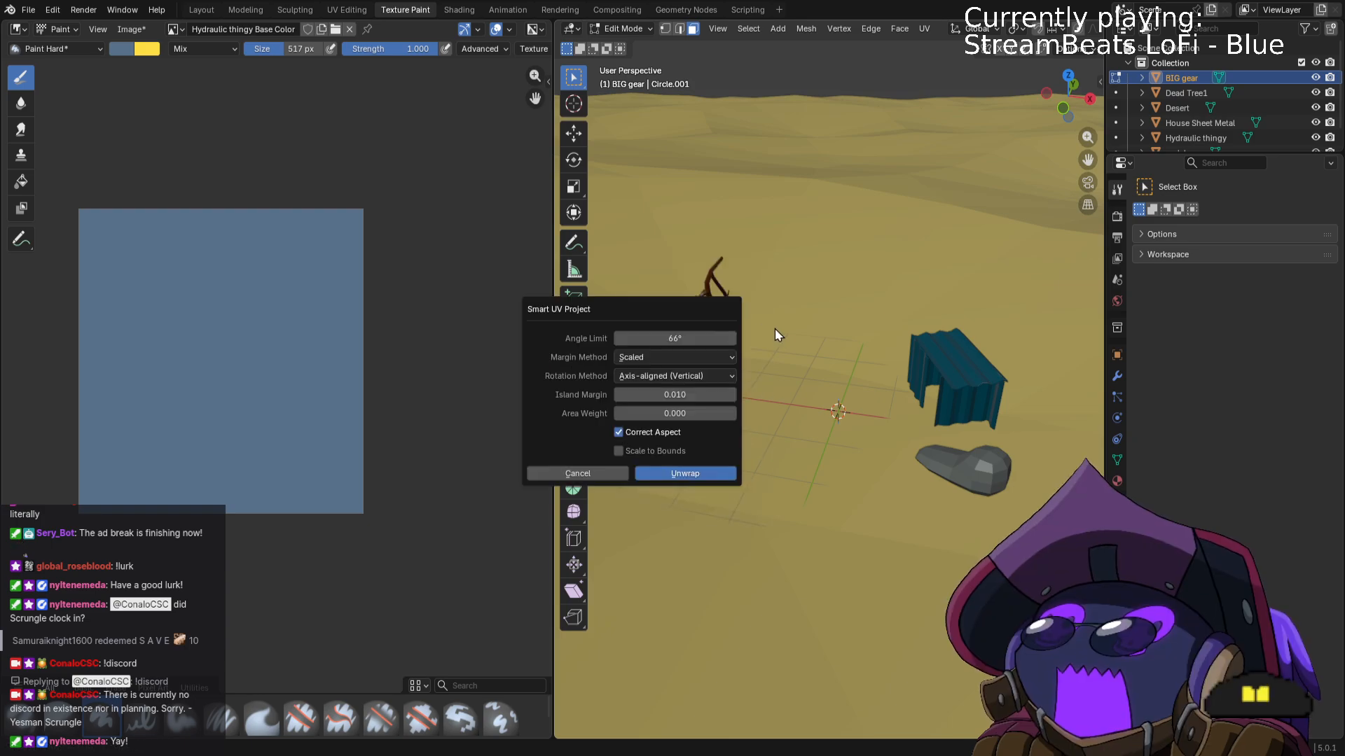
click(704, 473)
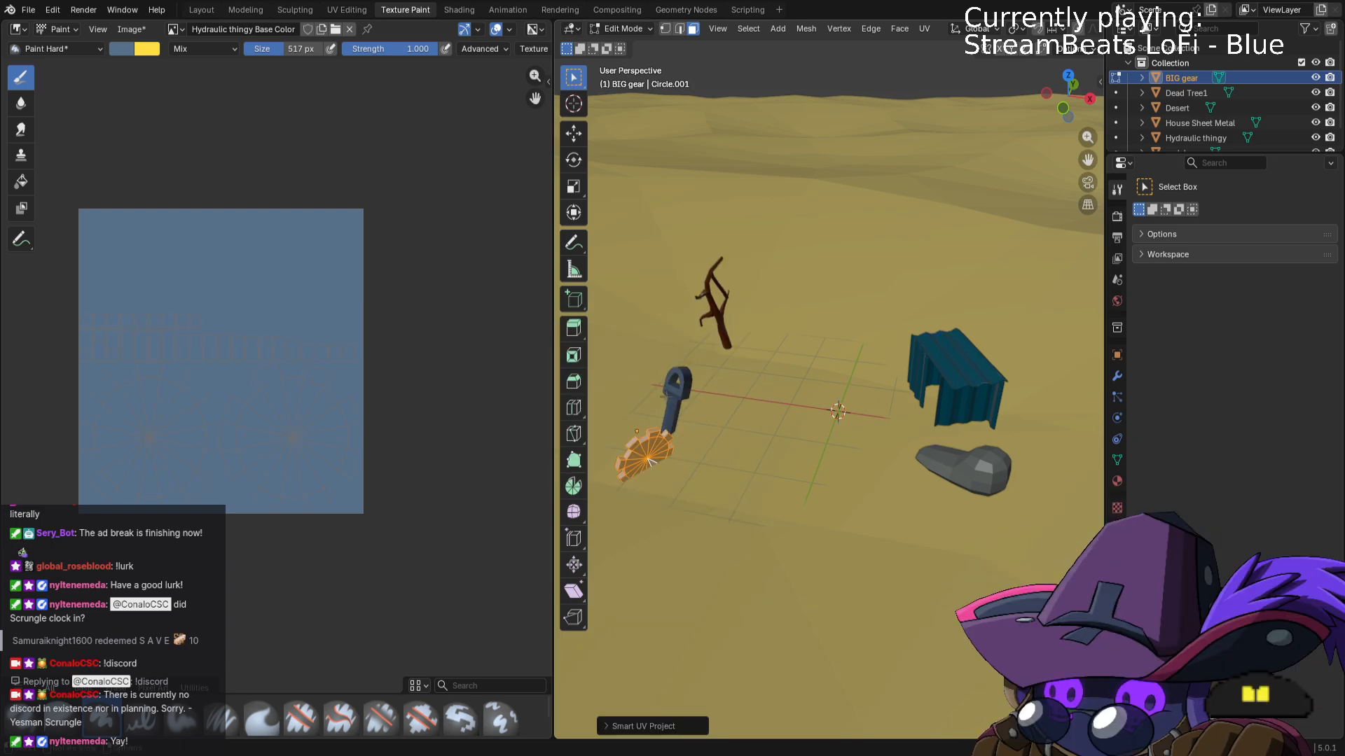
Put the BIG gear in Texture Paint mode and add a Base Color paint texture with the default image settings.
click(644, 27)
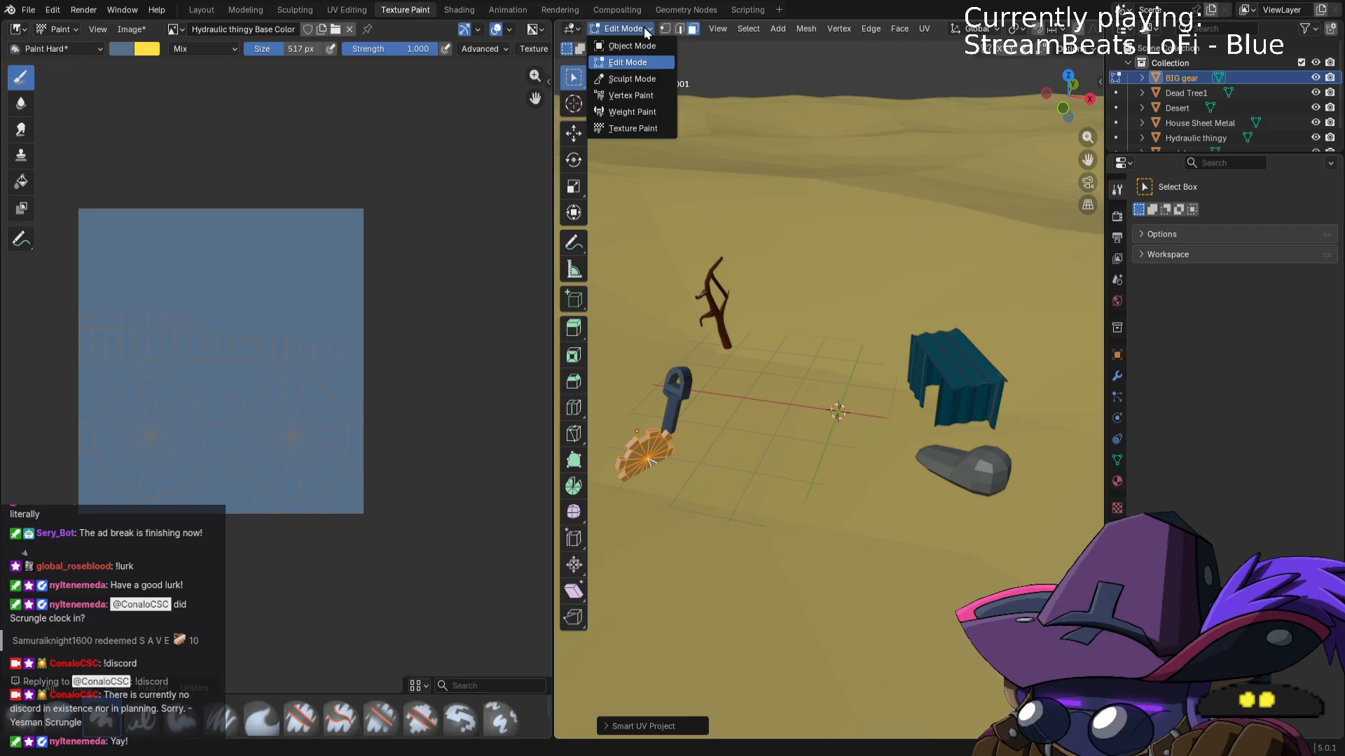
click(649, 129)
click(822, 31)
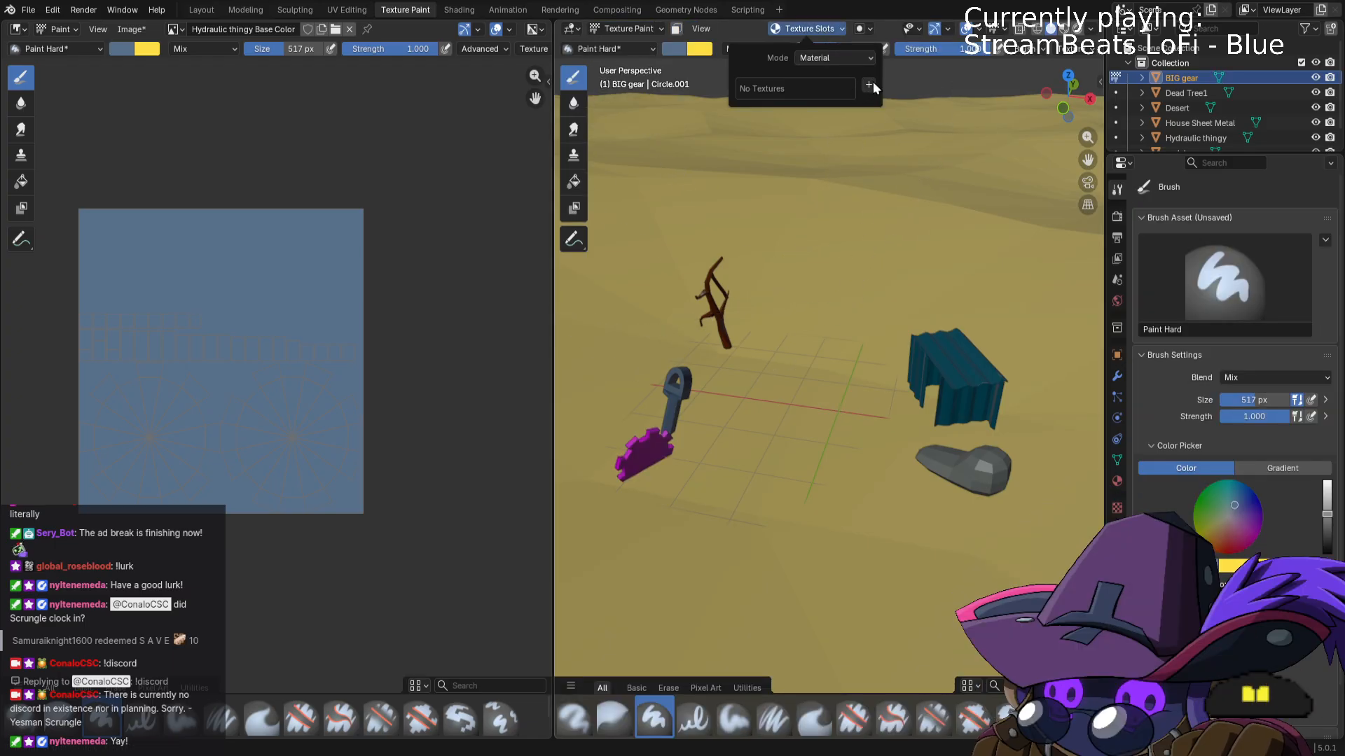
click(868, 84)
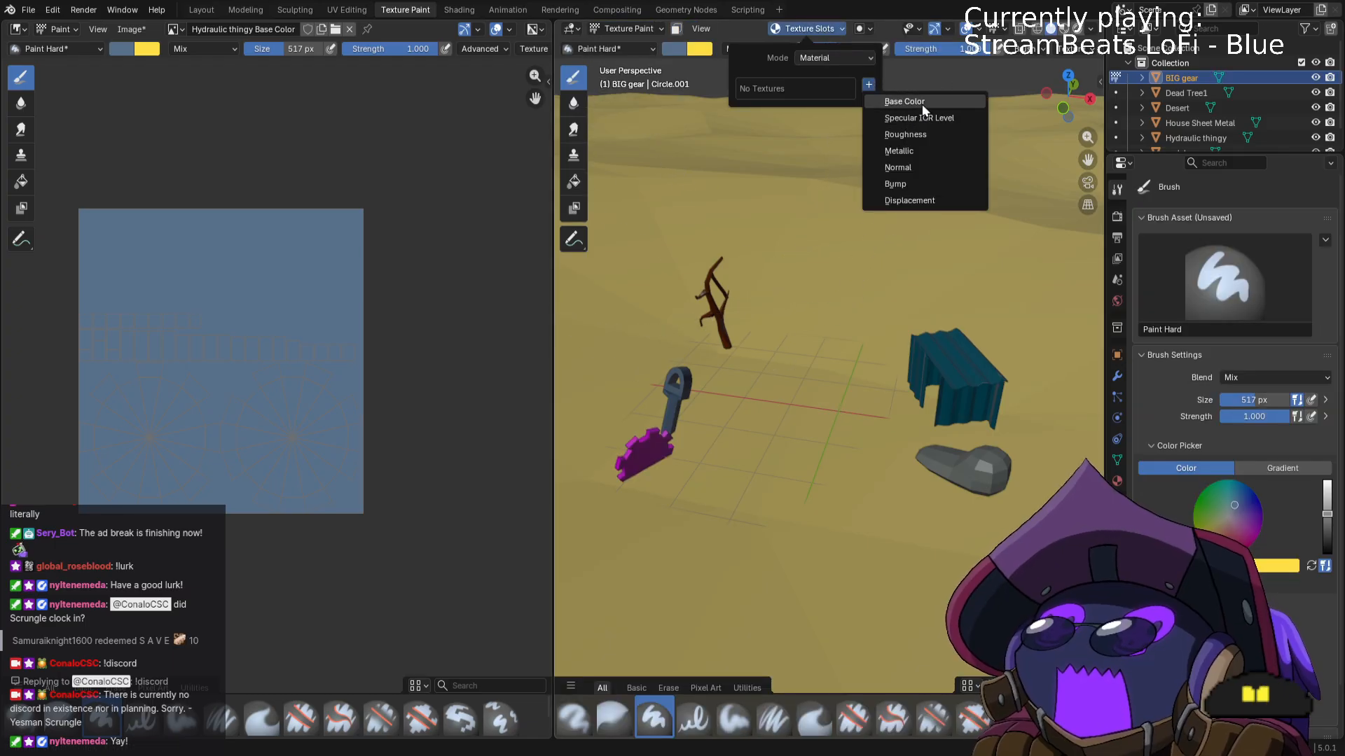
click(922, 104)
click(877, 241)
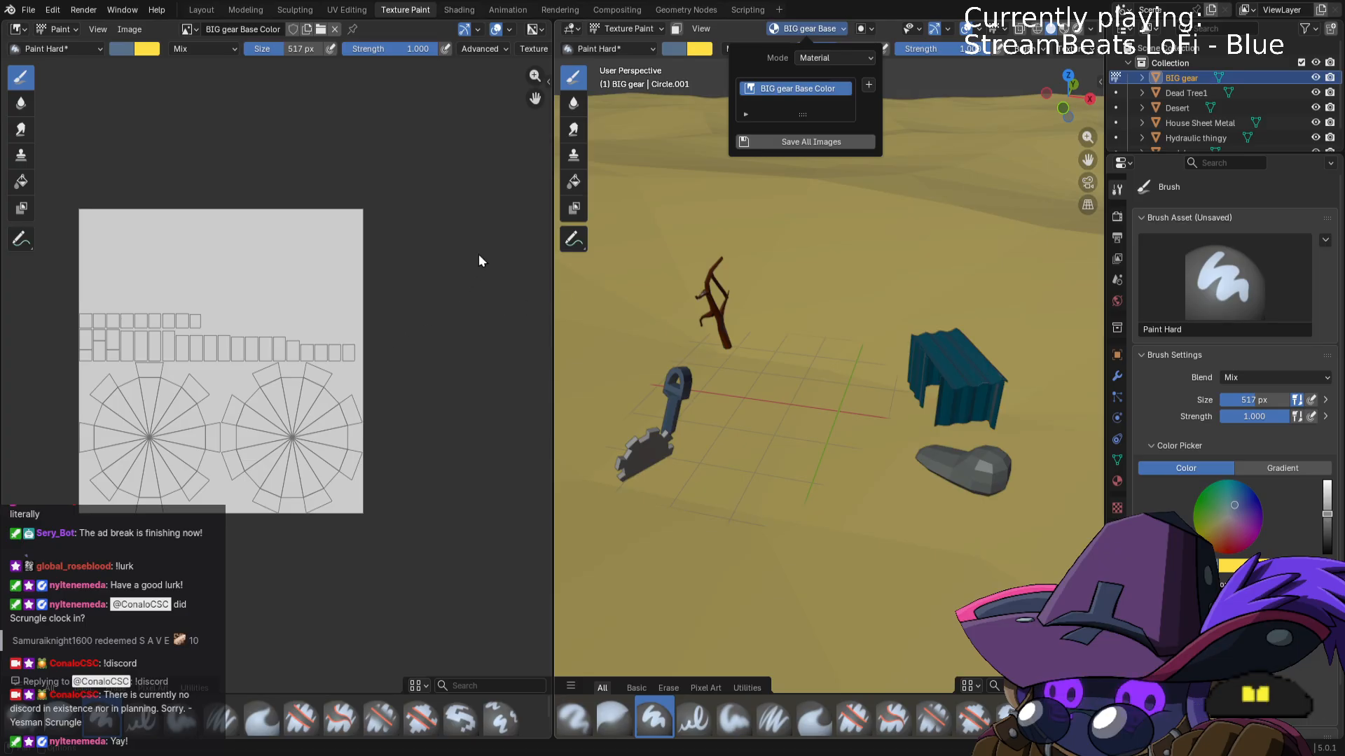
Choose a dusty reddish-brown brush colour and paint the BIG gear's whole base colour image with it.
click(121, 49)
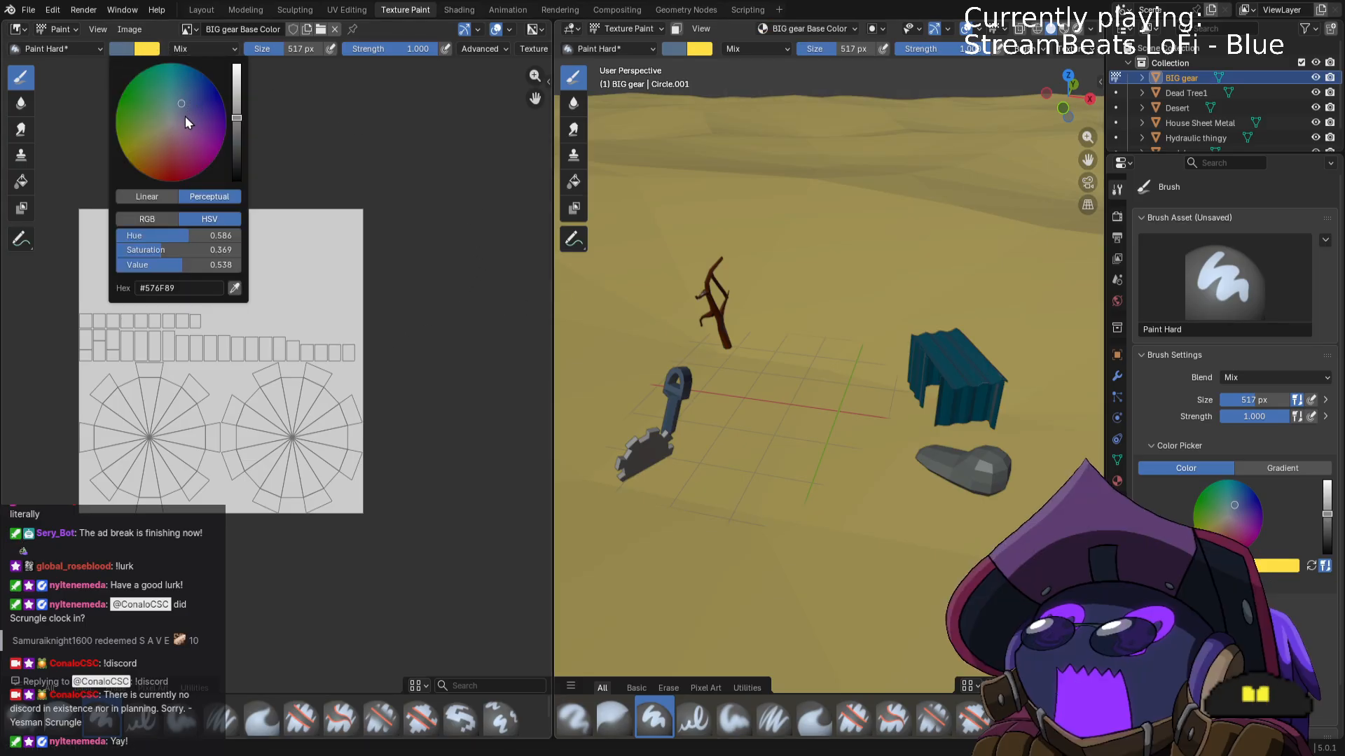
drag(174, 104, 169, 141)
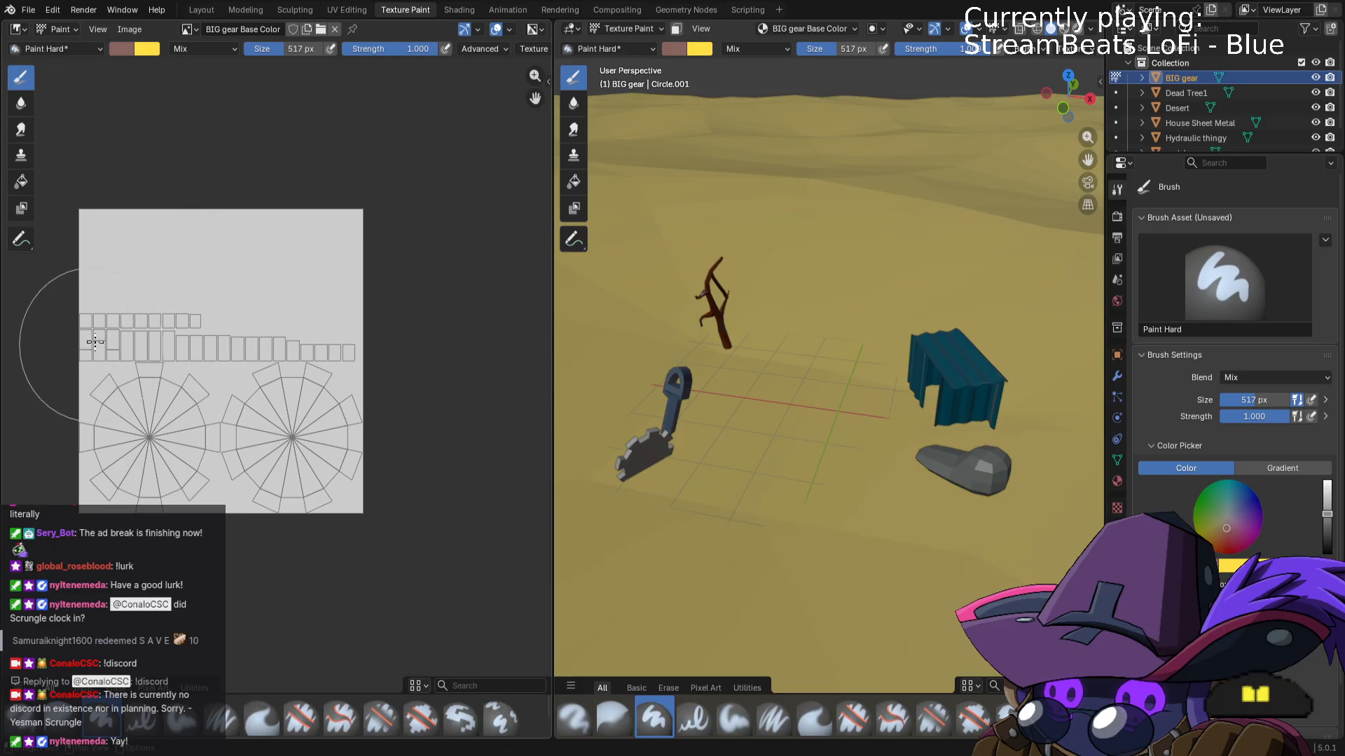
mouse_move(95, 341)
mouse_down()
mouse_move(285, 339)
mouse_move(198, 376)
mouse_move(322, 417)
mouse_move(96, 452)
mouse_move(105, 224)
mouse_move(372, 250)
mouse_up()
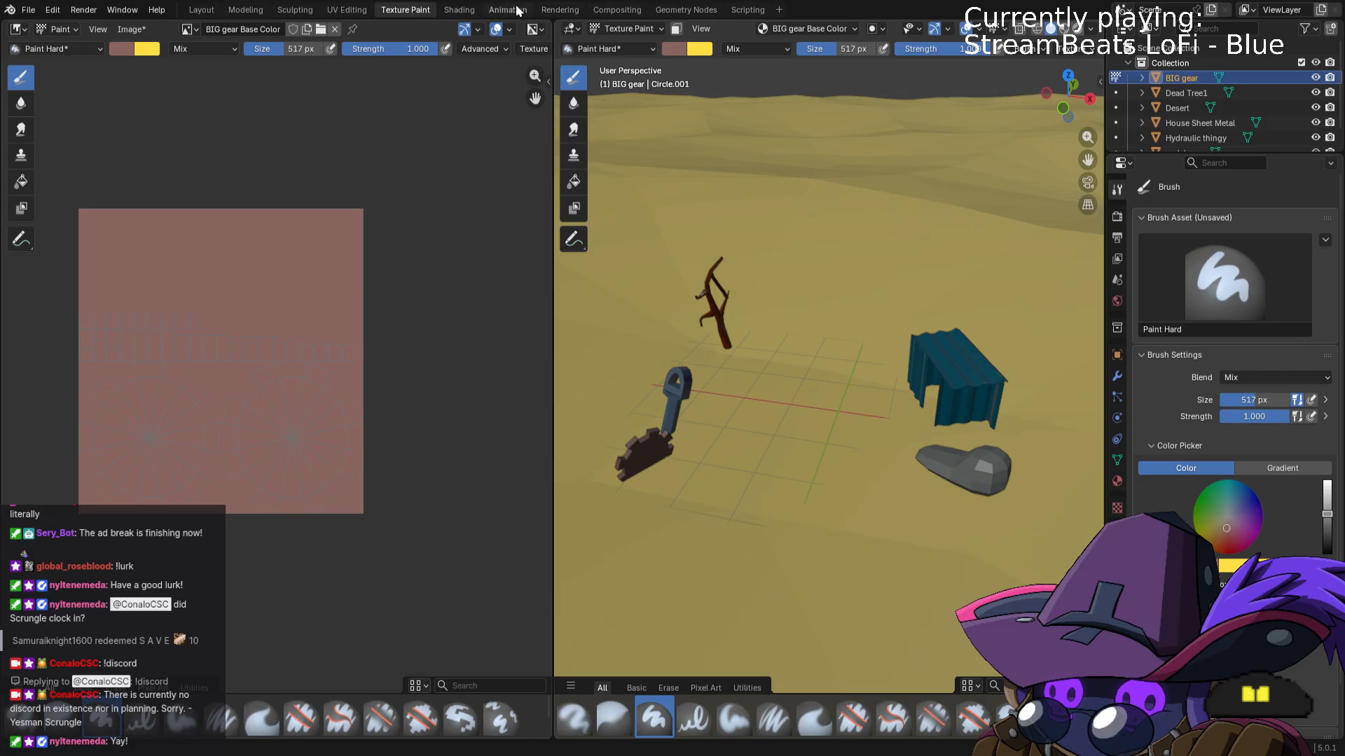
Switch to the Shading workspace, select the desert ground and examine the painted props in the material preview.
click(465, 11)
mouse_move(611, 226)
middle_down()
mouse_move(653, 215)
mouse_move(640, 196)
mouse_move(640, 217)
mouse_move(607, 224)
middle_up()
click(634, 203)
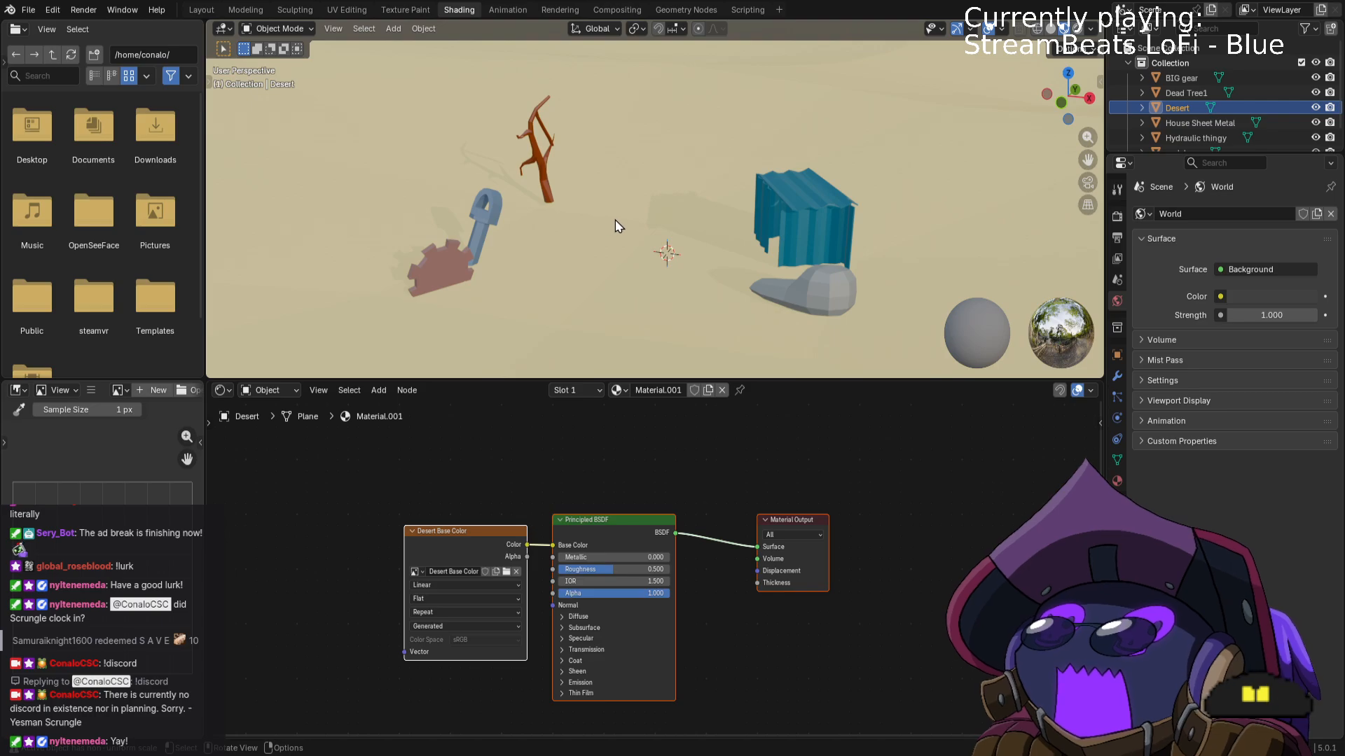
scroll(615, 226, up, 2)
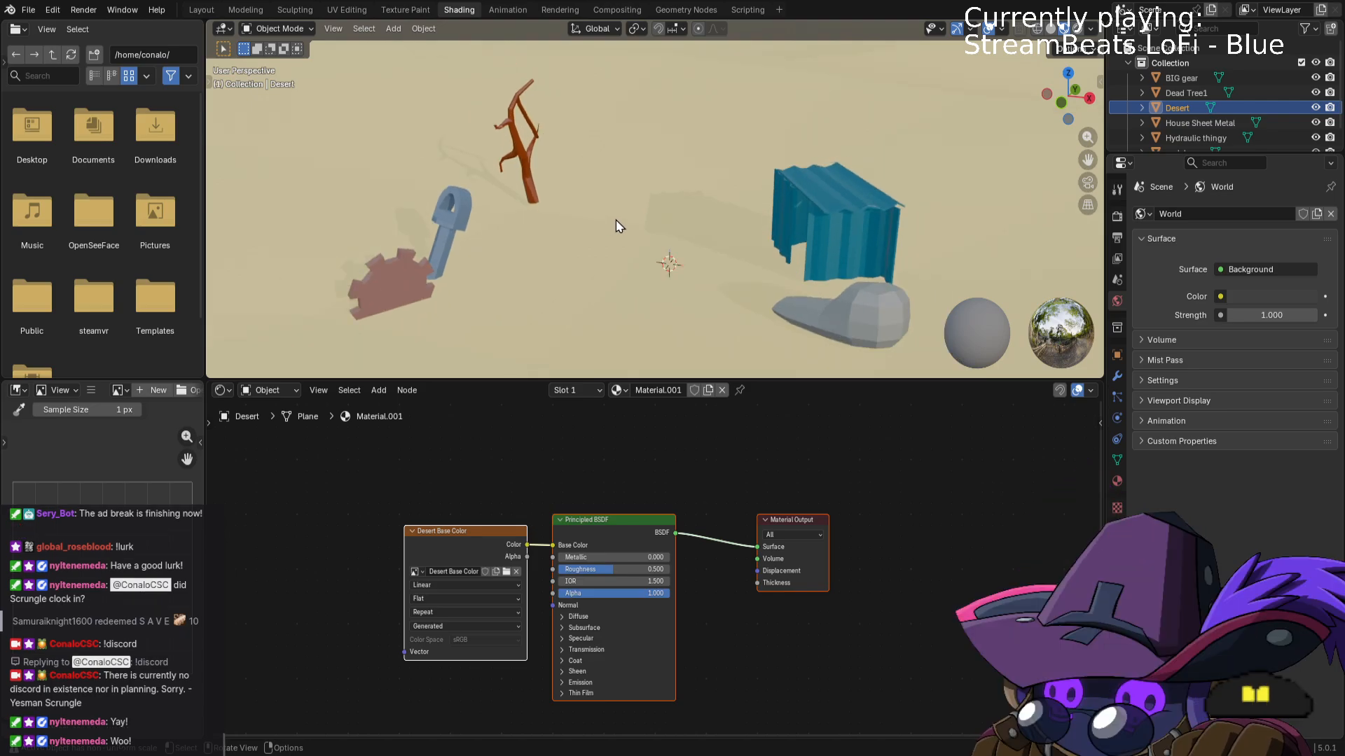
mouse_move(616, 226)
middle_down()
mouse_move(594, 217)
mouse_move(630, 232)
mouse_move(662, 223)
mouse_move(588, 224)
mouse_move(677, 253)
mouse_move(642, 227)
middle_up()
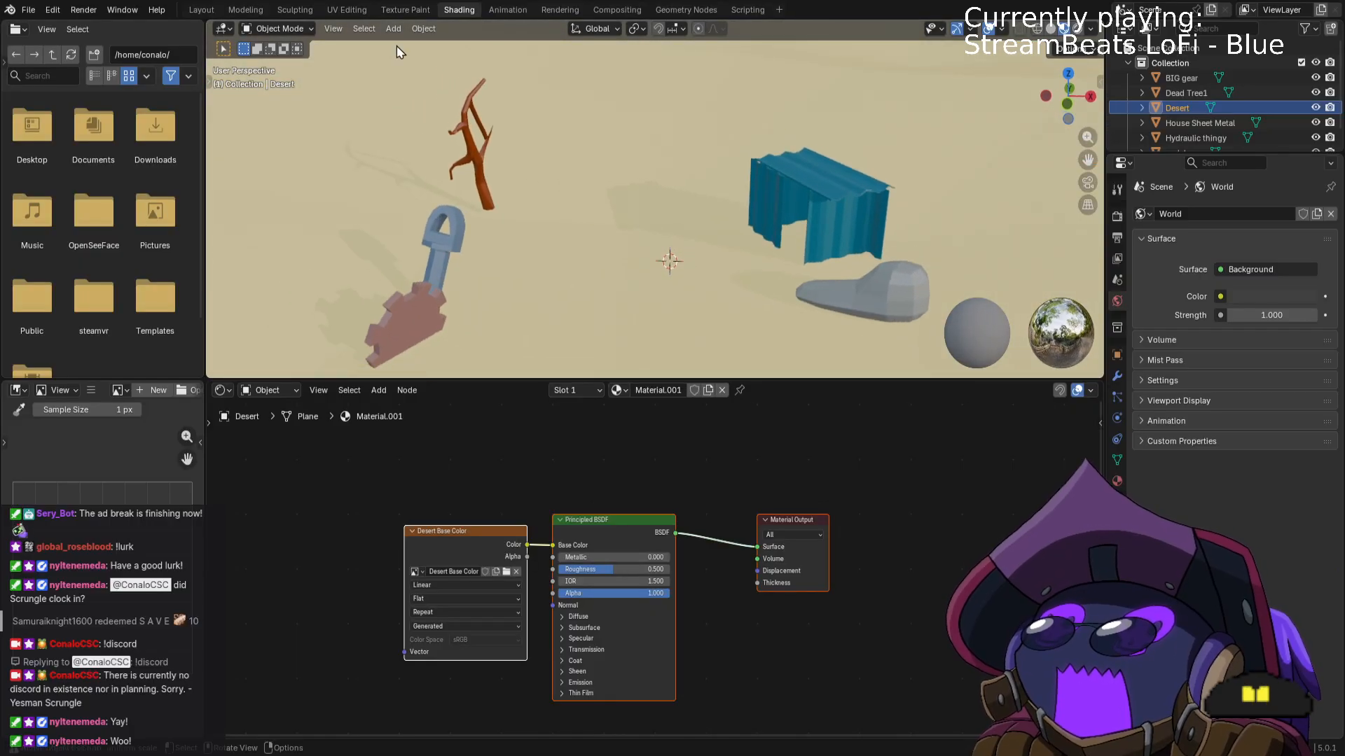
Return to the Texture Paint workspace, select the House Sheet Metal object and put it in Texture Paint mode.
click(406, 9)
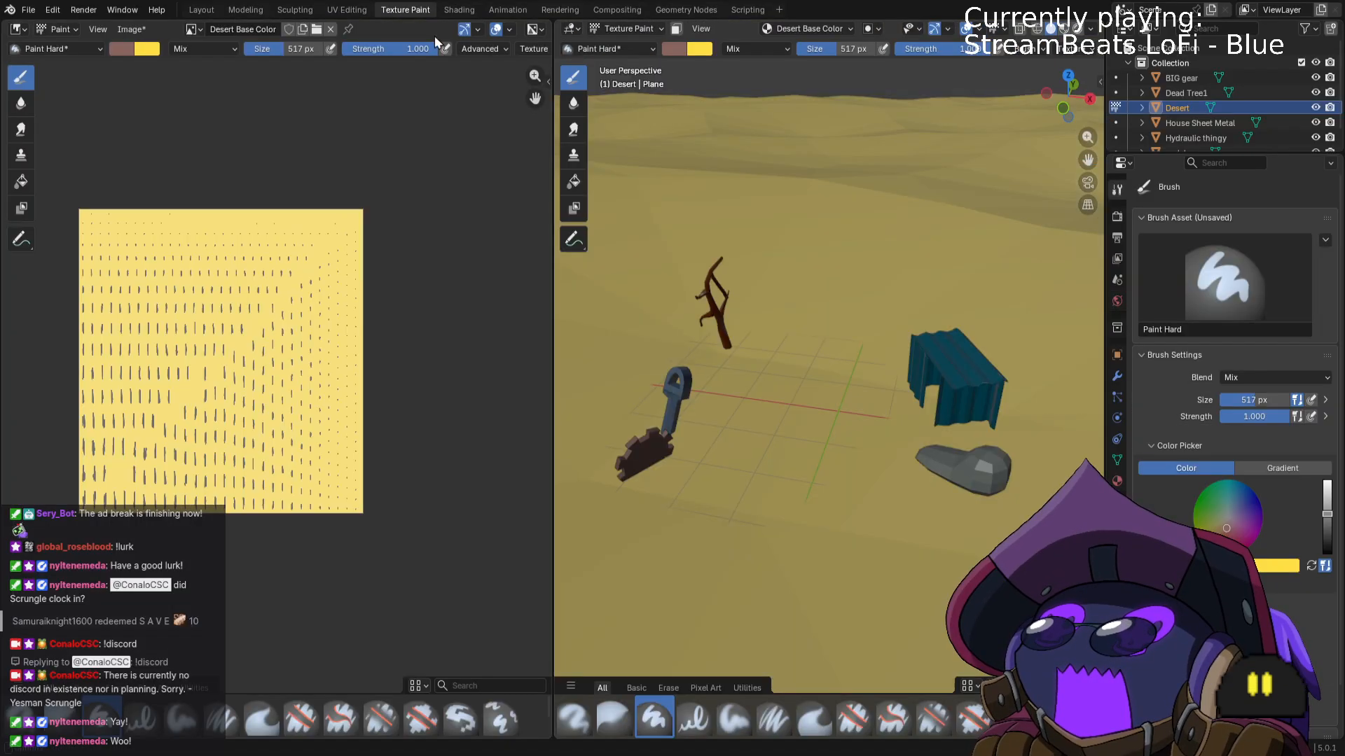
click(628, 28)
click(635, 45)
click(940, 352)
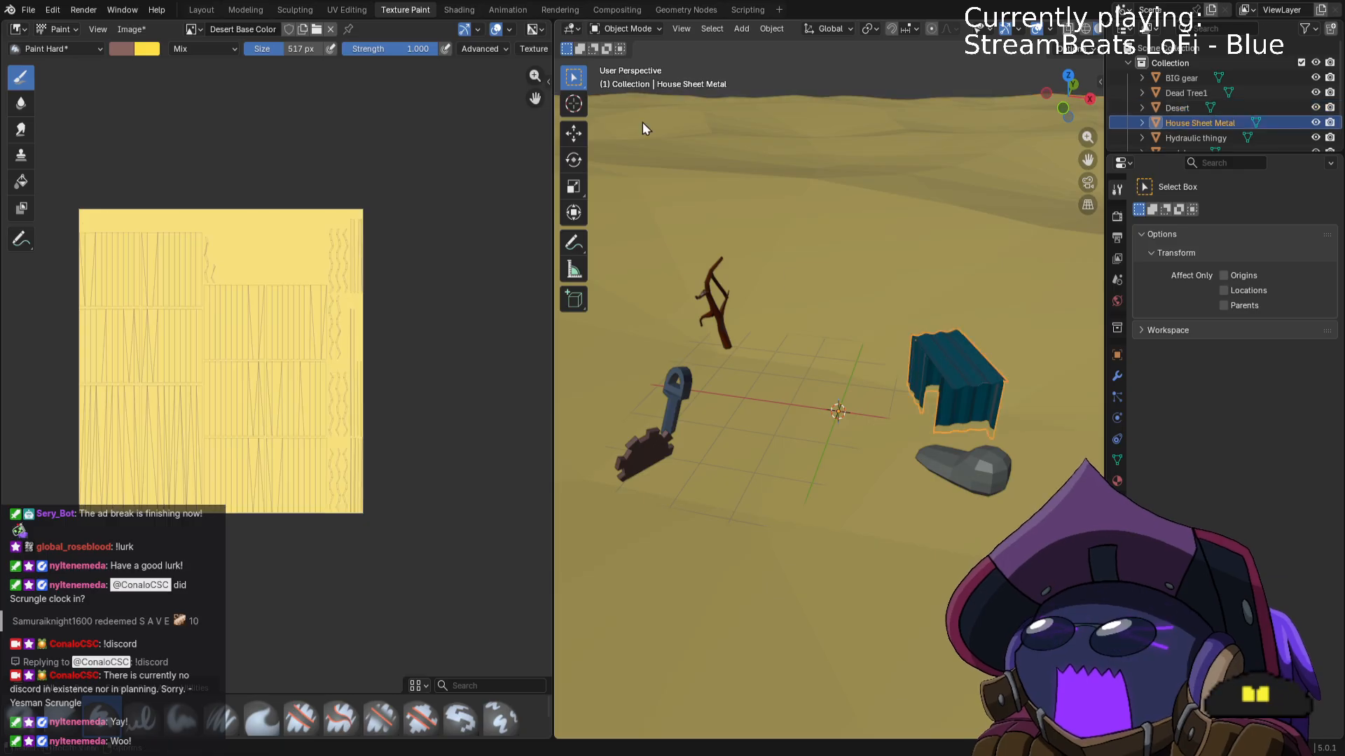
click(636, 28)
click(628, 62)
click(626, 27)
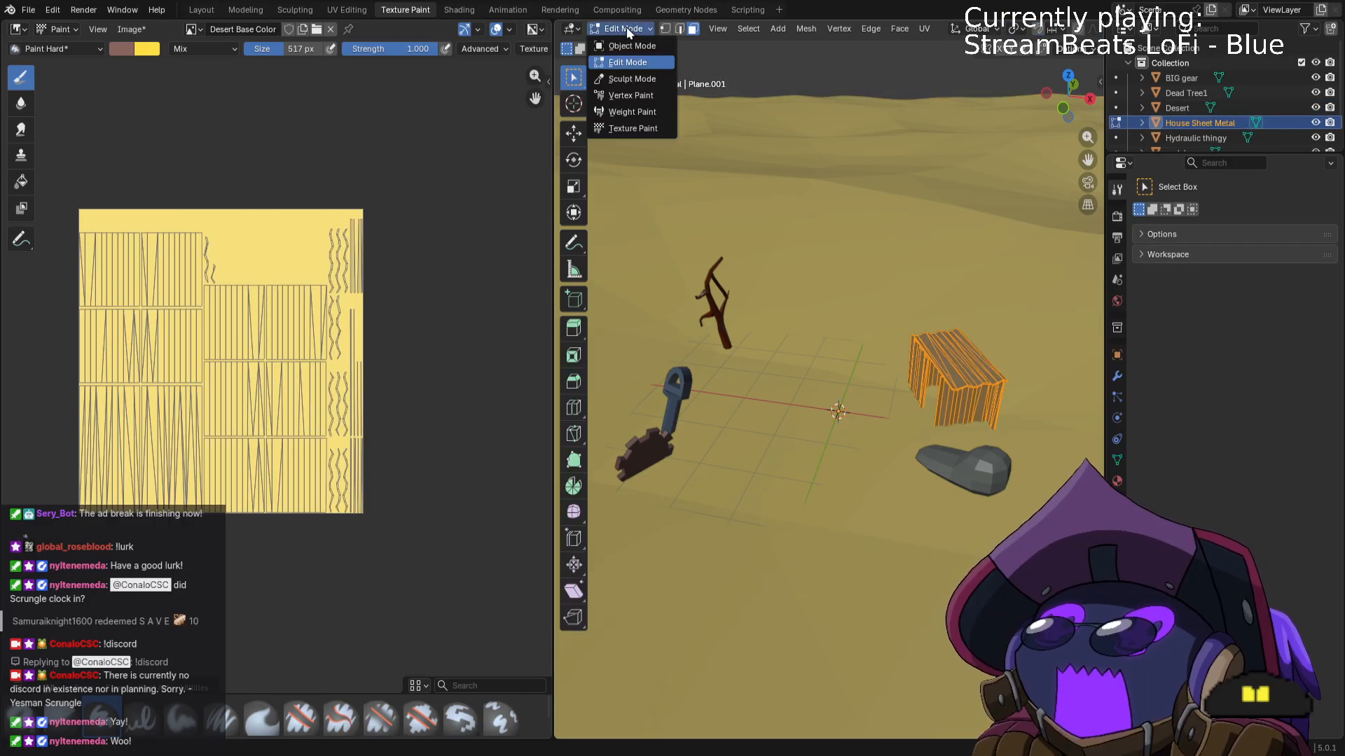
click(644, 131)
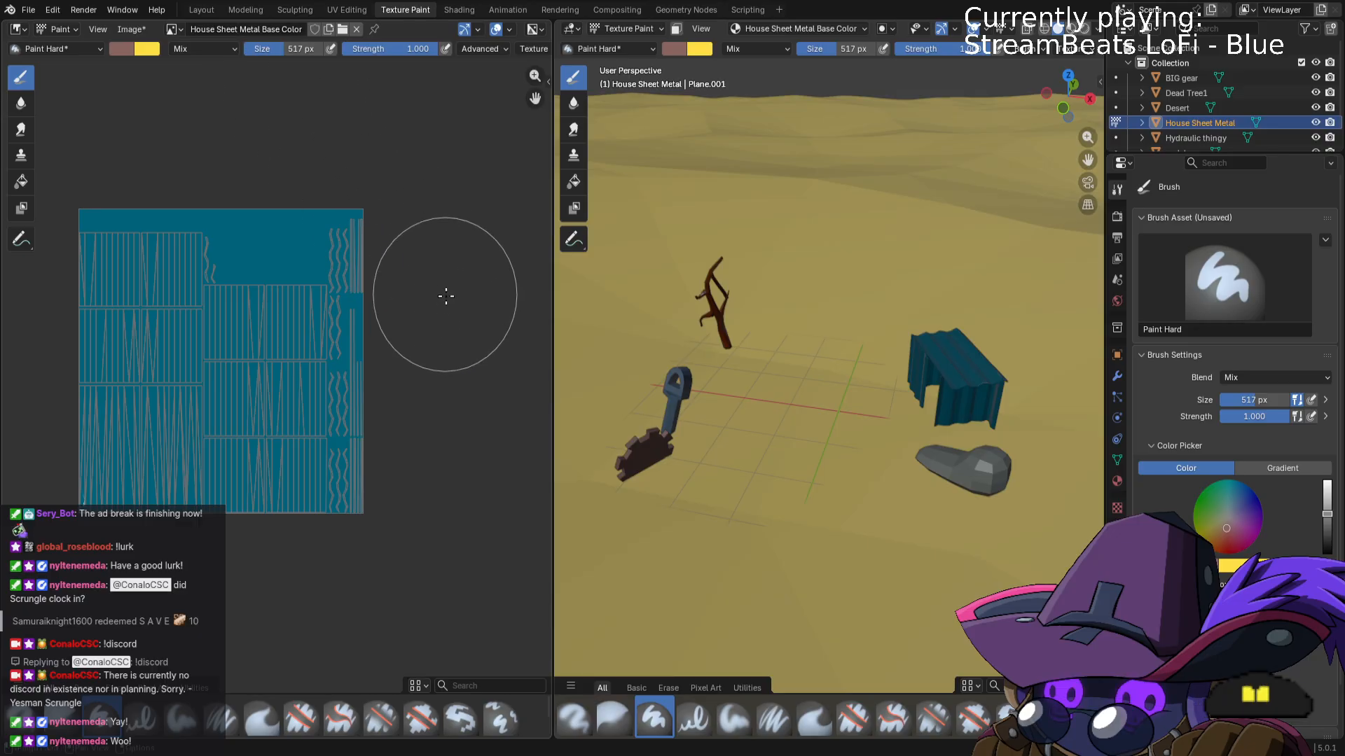
Set the paint brush to size 204 px, strength 0.101 and a saturated rust-red colour for the House Sheet Metal object.
scroll(448, 291, up, 4)
scroll(796, 292, up, 5)
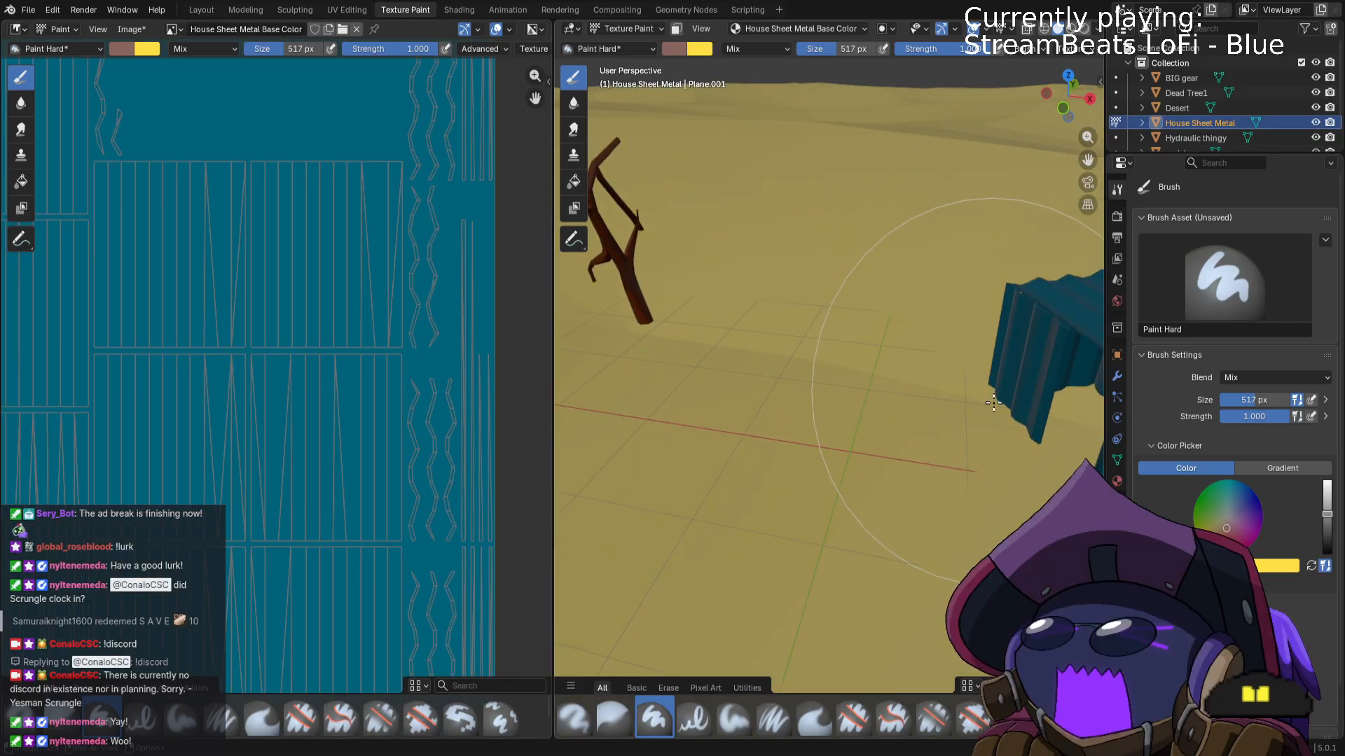
middle_drag(658, 411, 647, 412)
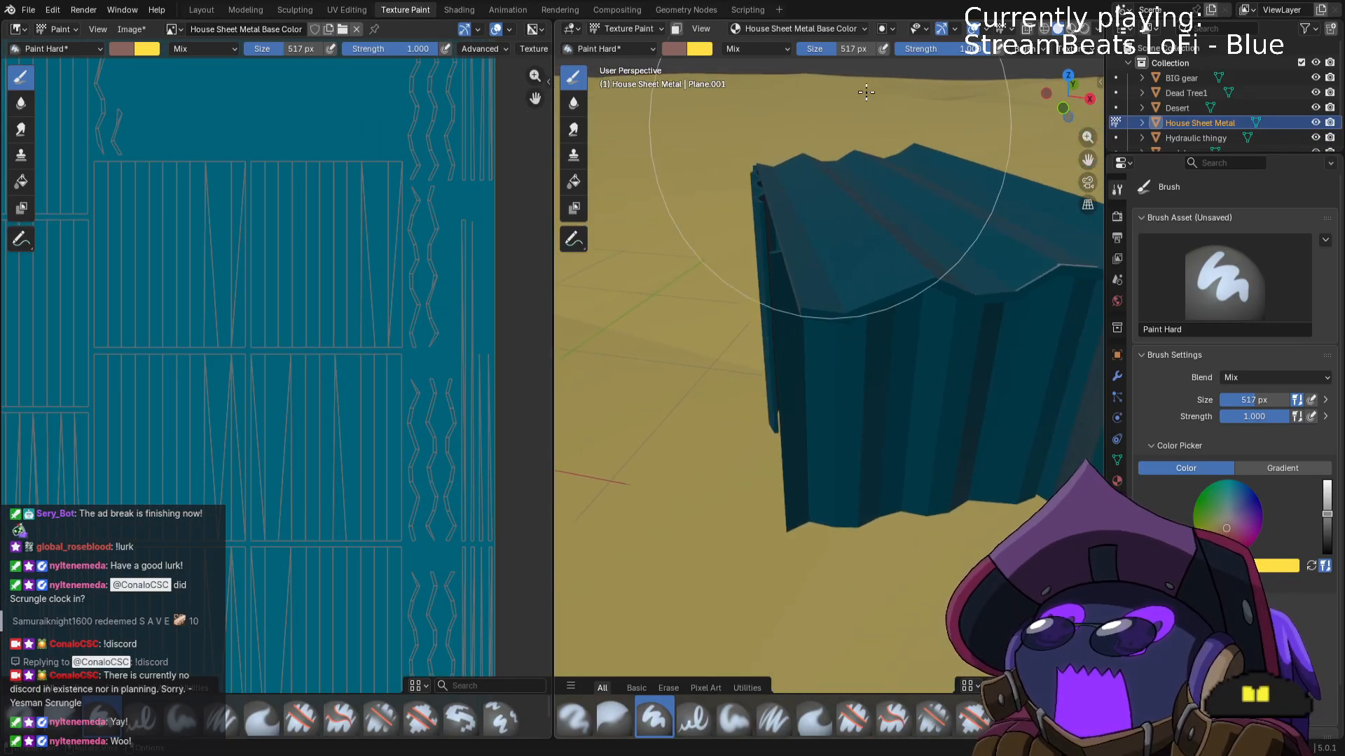
drag(846, 48, 816, 48)
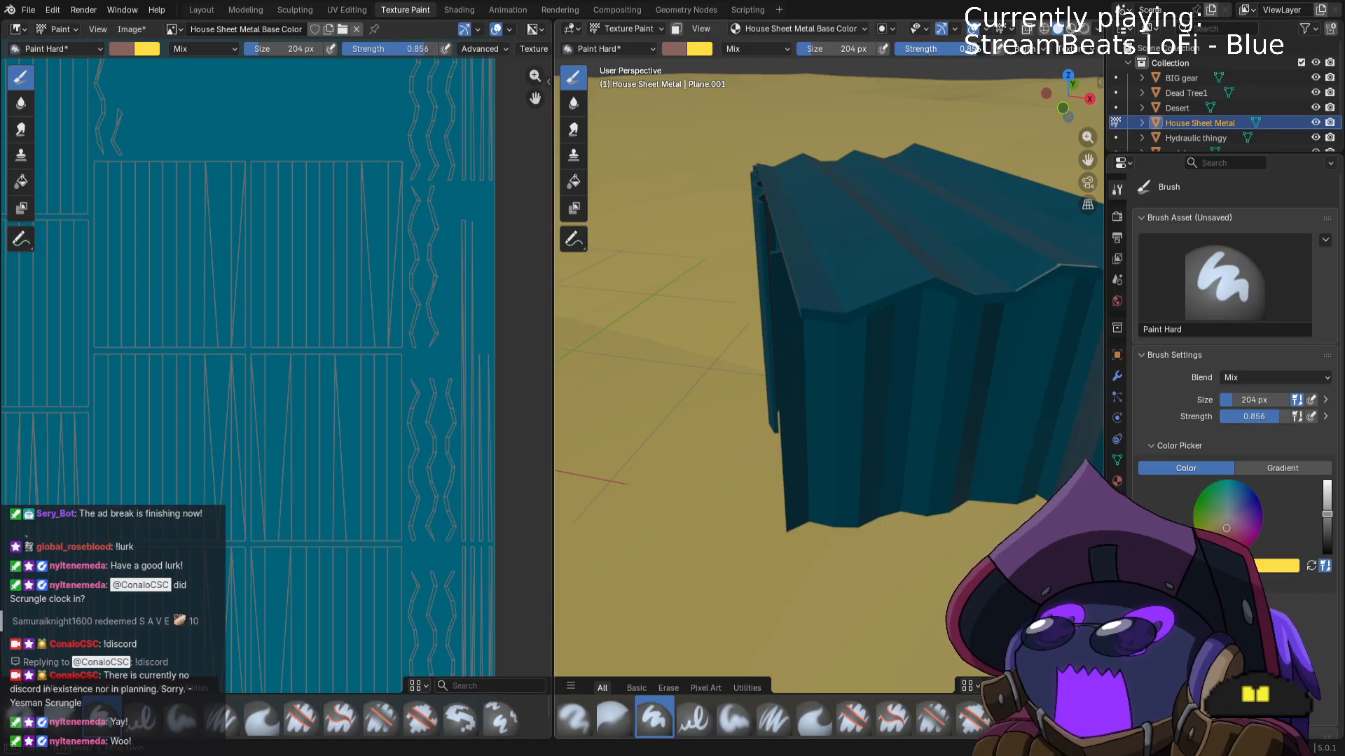
drag(973, 49, 910, 48)
click(676, 49)
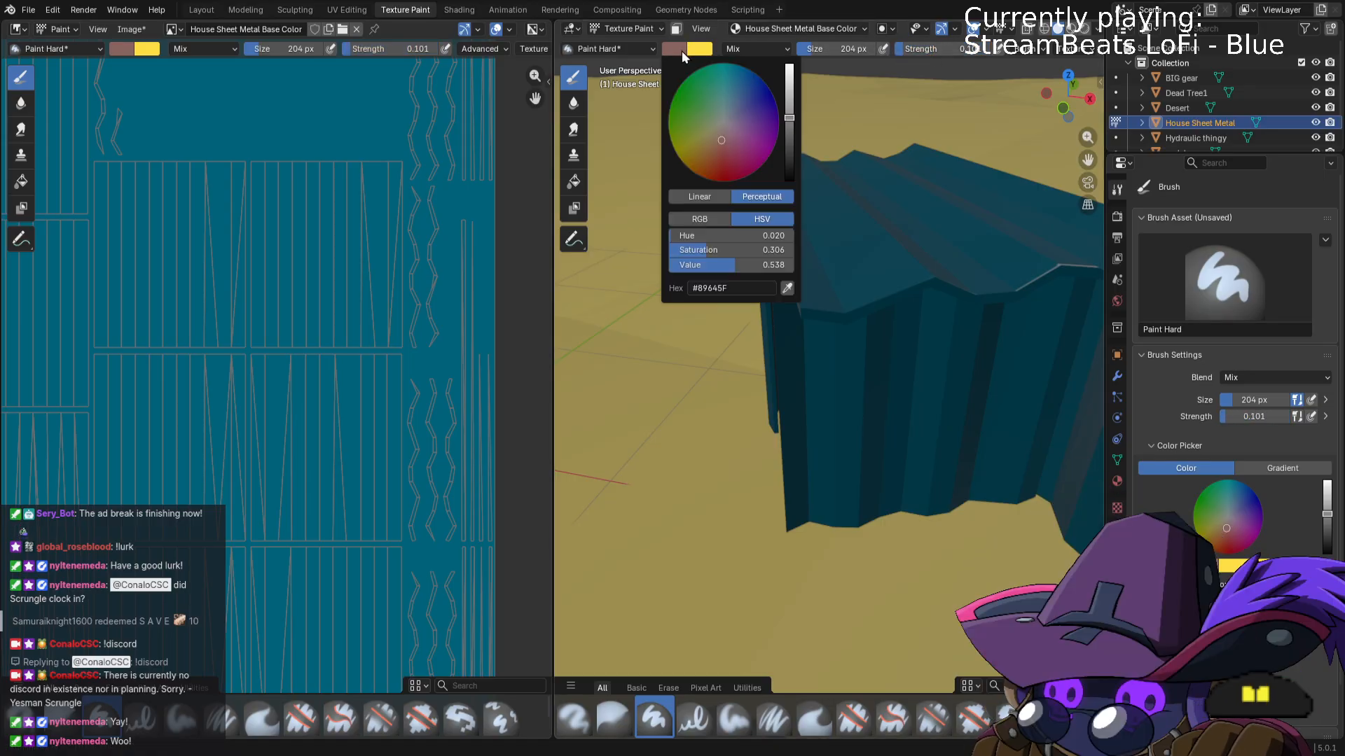
drag(734, 149, 713, 157)
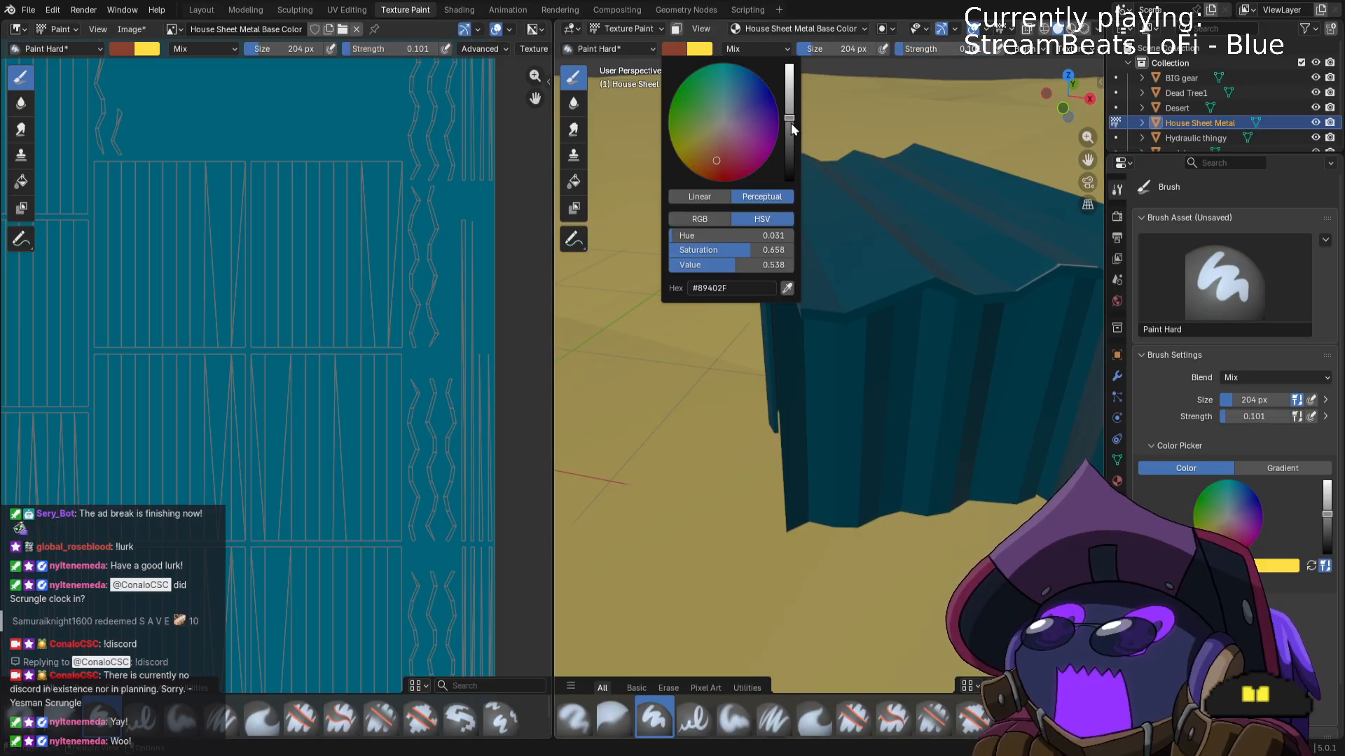
drag(791, 119, 789, 109)
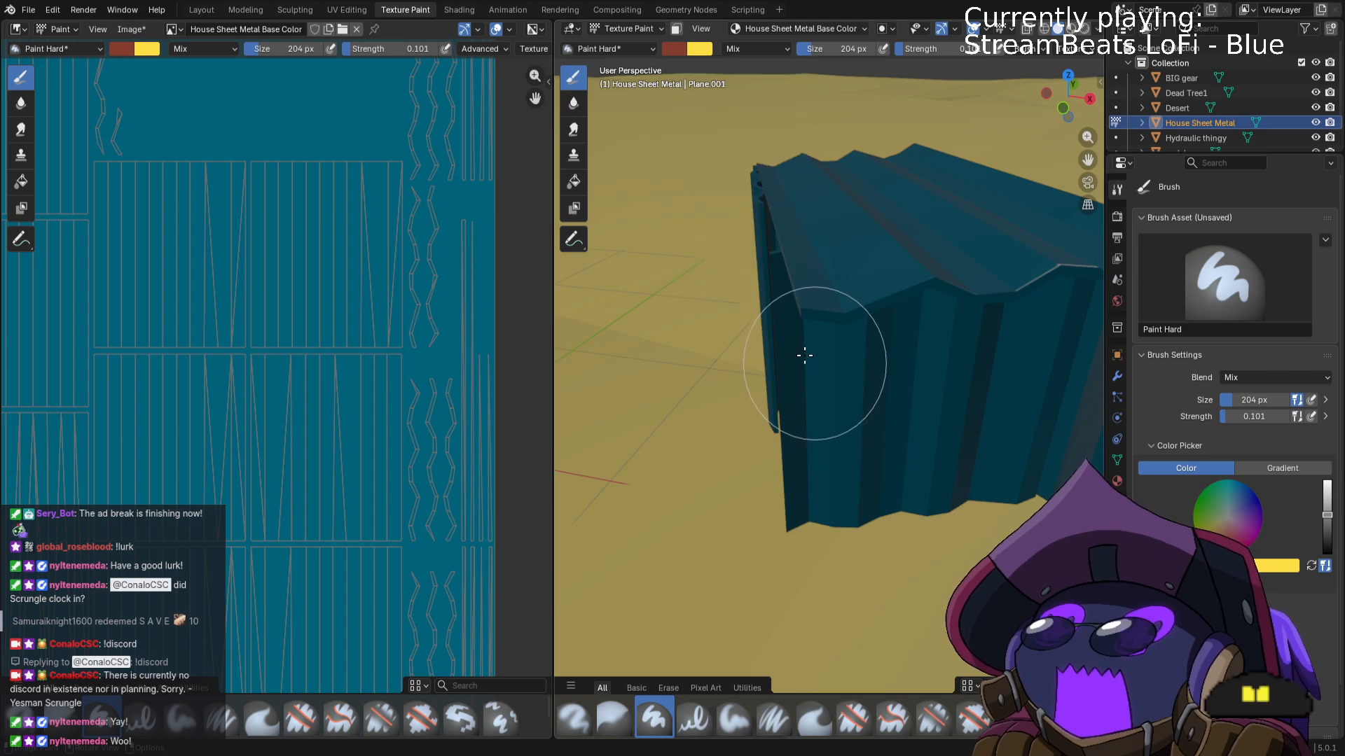
Paint faint rust patches on the corrugated walls, raising the brush strength to 0.194, and widen the 3D viewport.
middle_drag(787, 414, 803, 325)
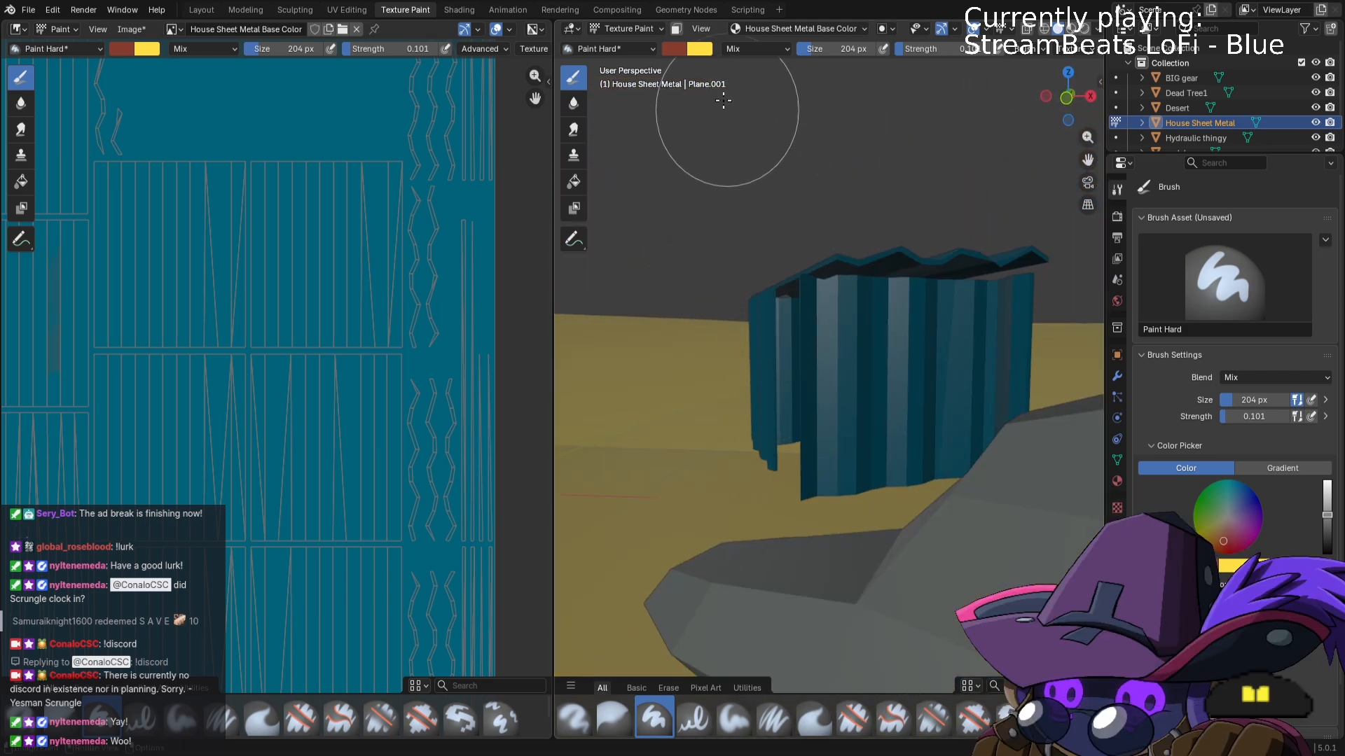
drag(920, 56, 930, 56)
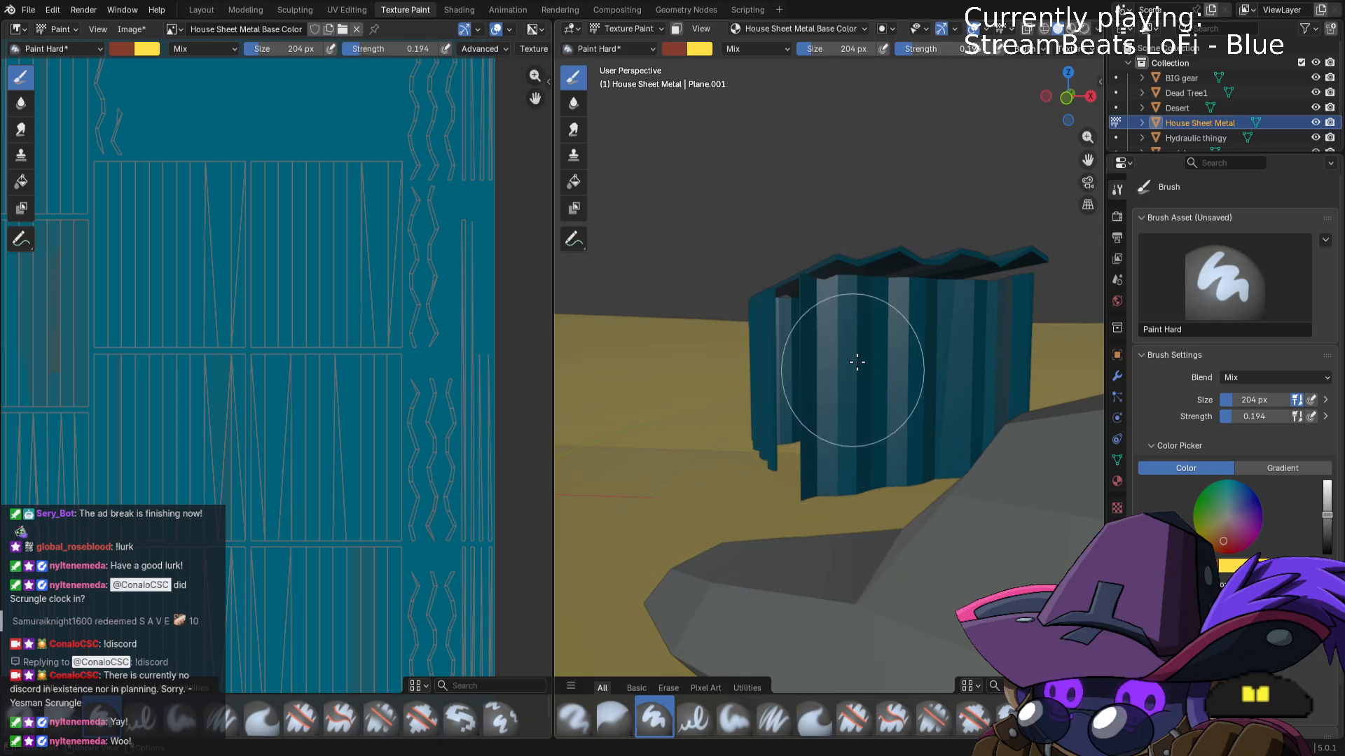
middle_drag(855, 285, 805, 351)
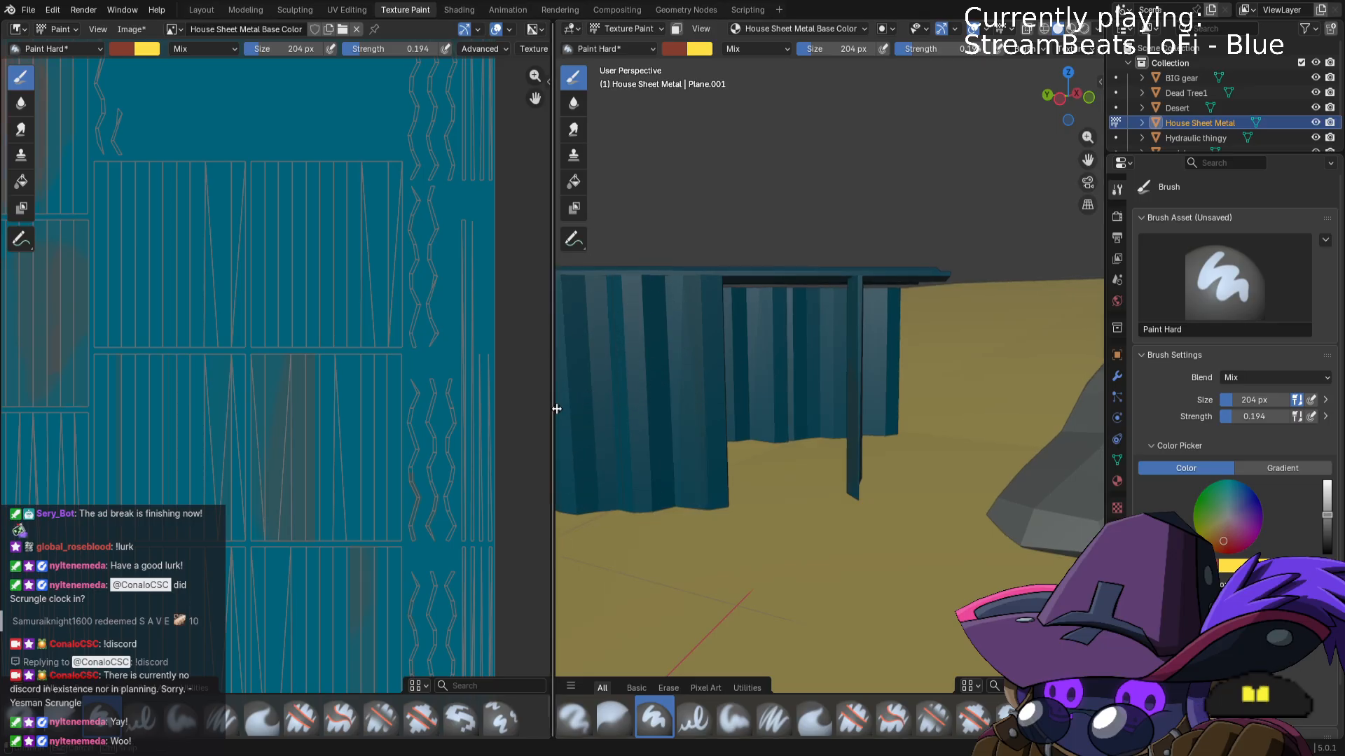
middle_drag(651, 390, 574, 405)
drag(555, 396, 304, 396)
mouse_move(480, 393)
middle_down()
mouse_move(660, 390)
mouse_move(624, 375)
mouse_move(637, 371)
middle_up()
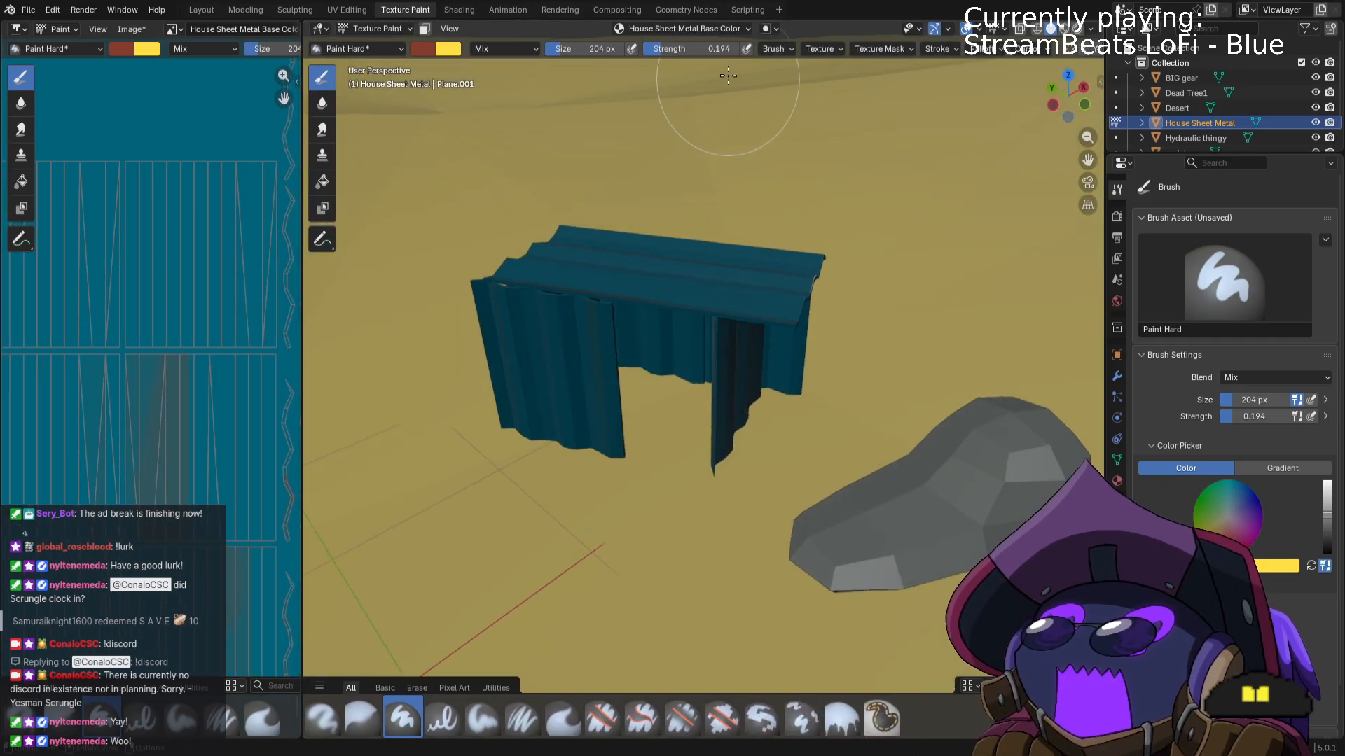
Set the brush strength to 0.439 and size to 126 px, and paint rust streaks along the sheet metal walls.
click(783, 52)
click(788, 51)
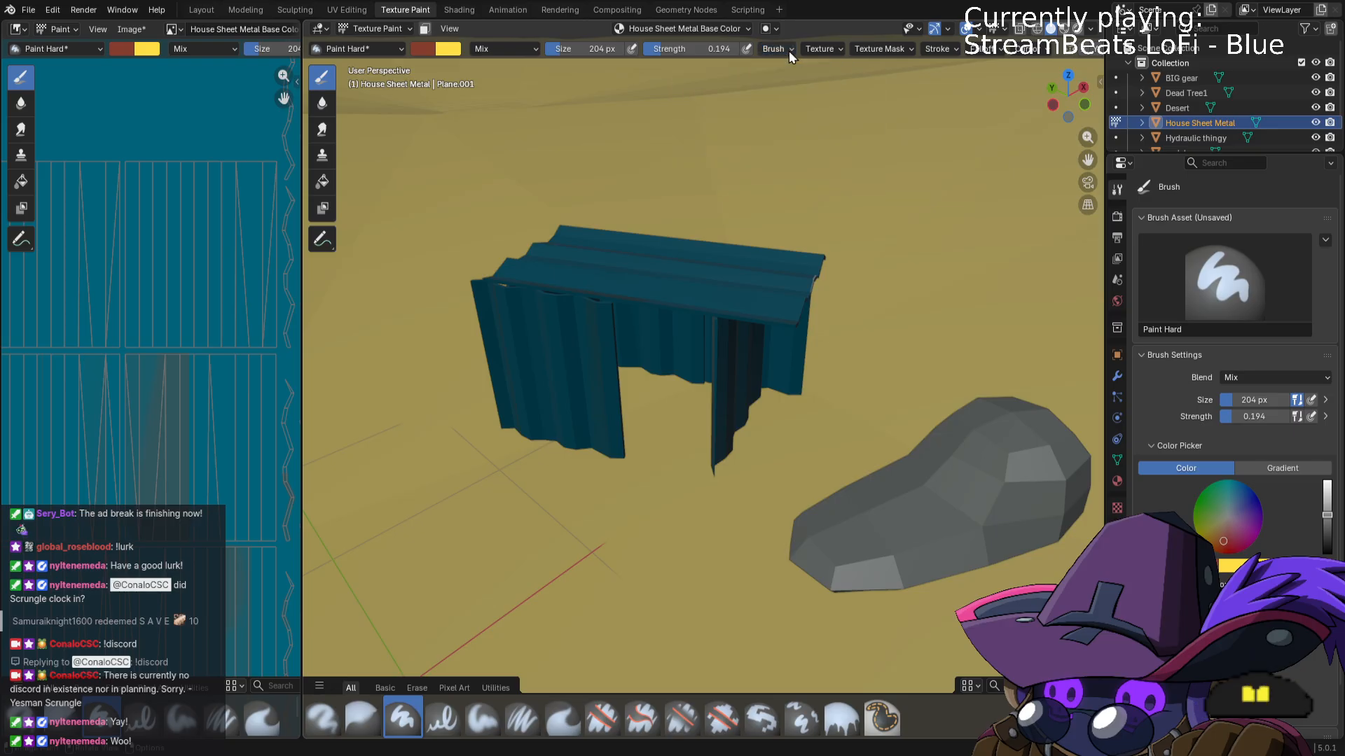
click(828, 51)
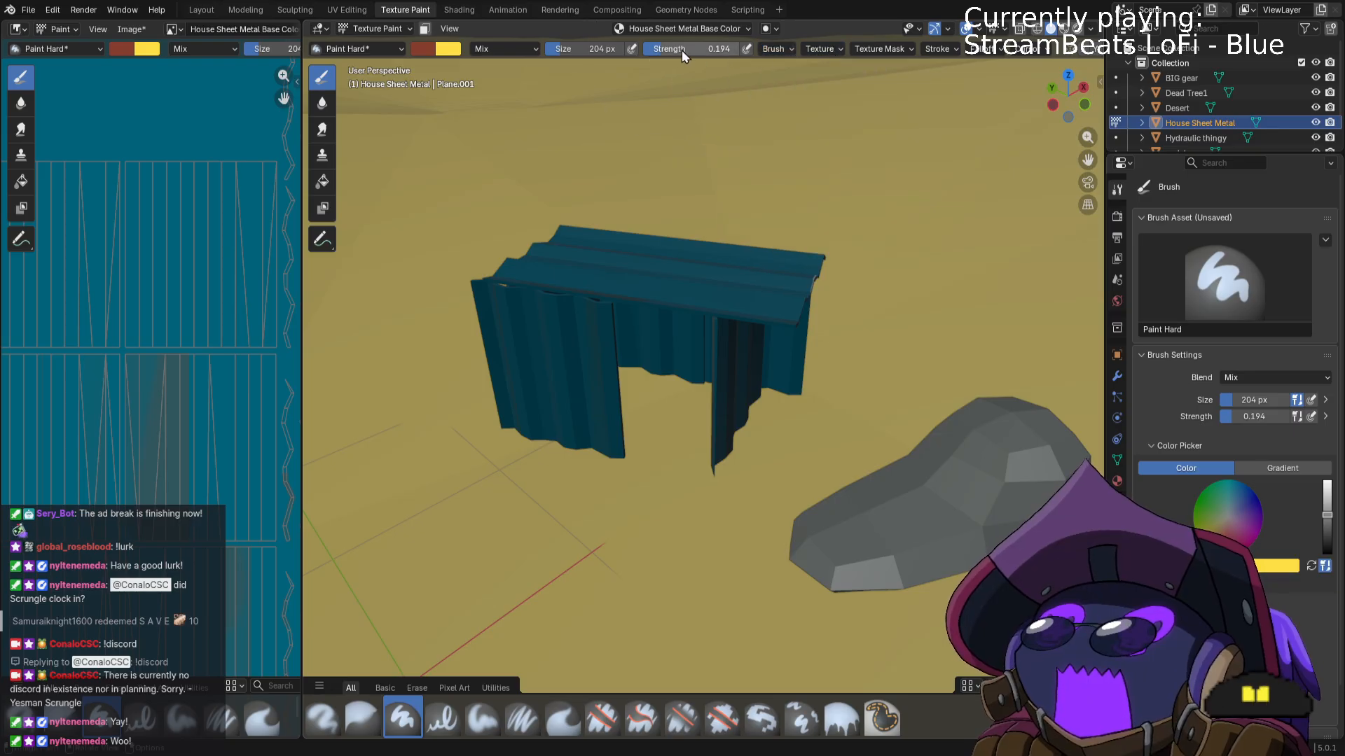
drag(682, 49, 707, 49)
mouse_move(576, 49)
mouse_down()
mouse_move(546, 49)
mouse_move(563, 49)
mouse_up()
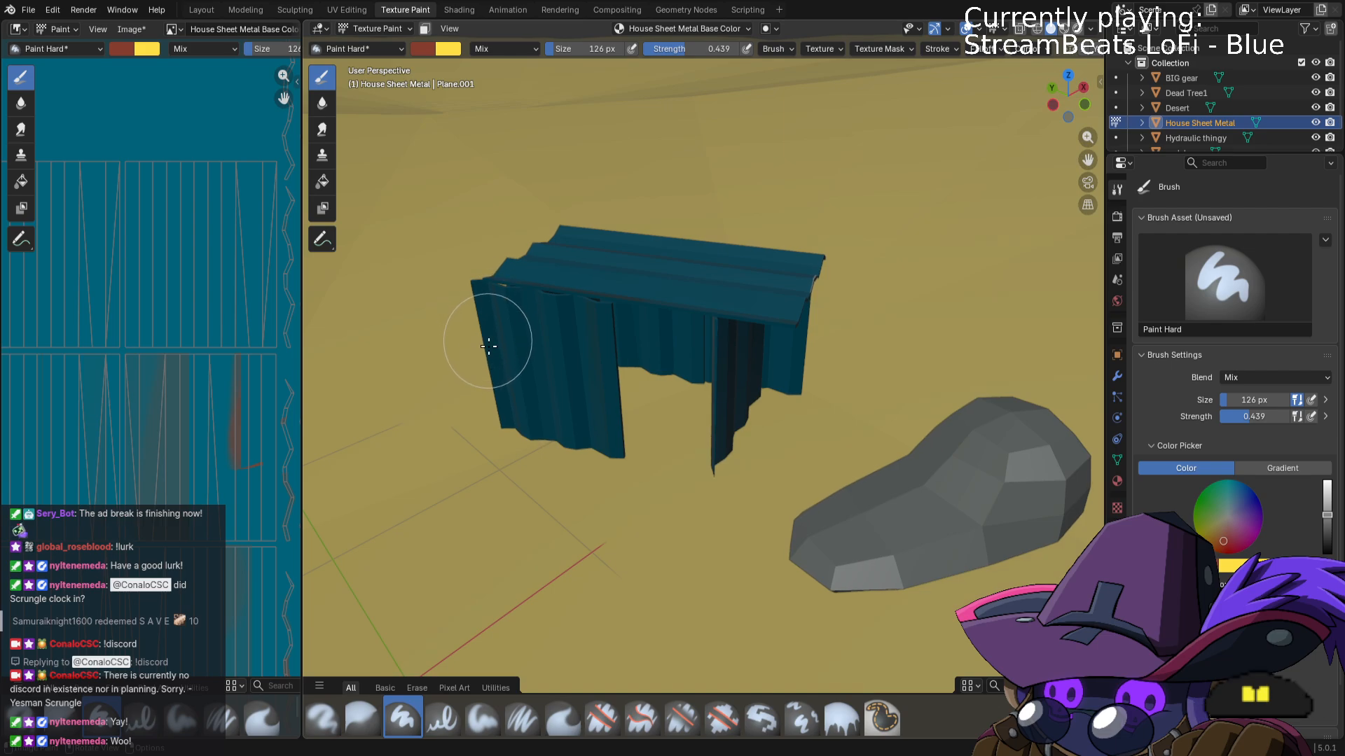
mouse_move(495, 405)
middle_down()
mouse_move(639, 367)
mouse_move(594, 367)
mouse_move(728, 365)
mouse_move(921, 309)
mouse_move(901, 444)
mouse_move(867, 420)
middle_up()
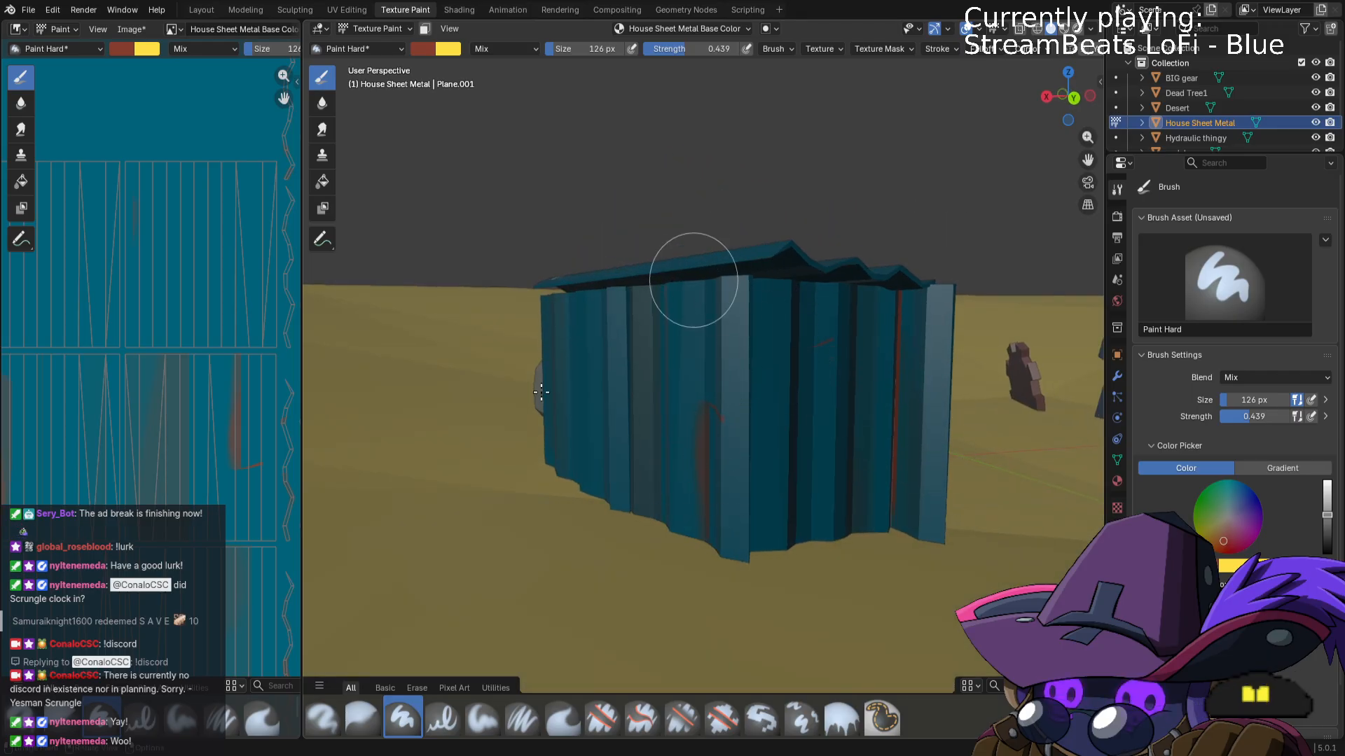
middle_drag(699, 418, 820, 484)
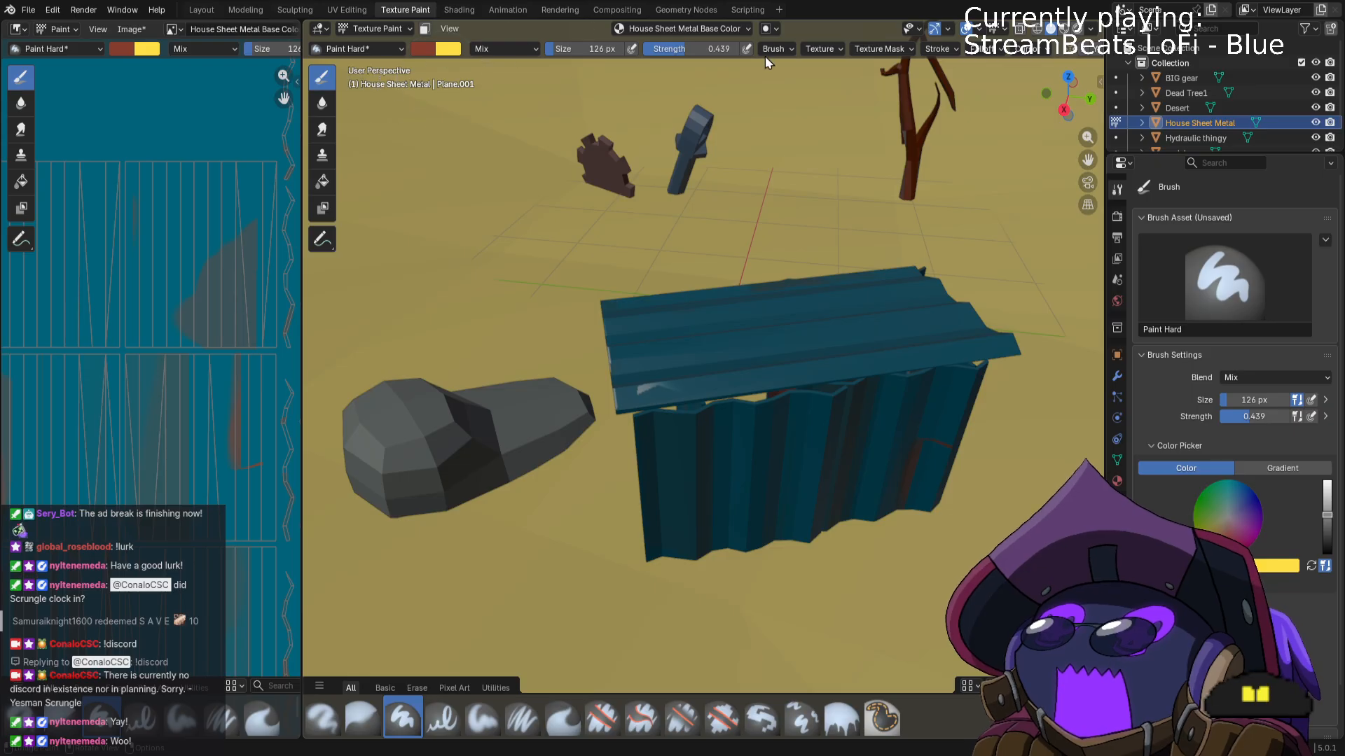
Set the brush strength to 0.763 and paint the column of wavy and thin edge islands in the House Sheet Metal image rust red.
drag(685, 49, 721, 49)
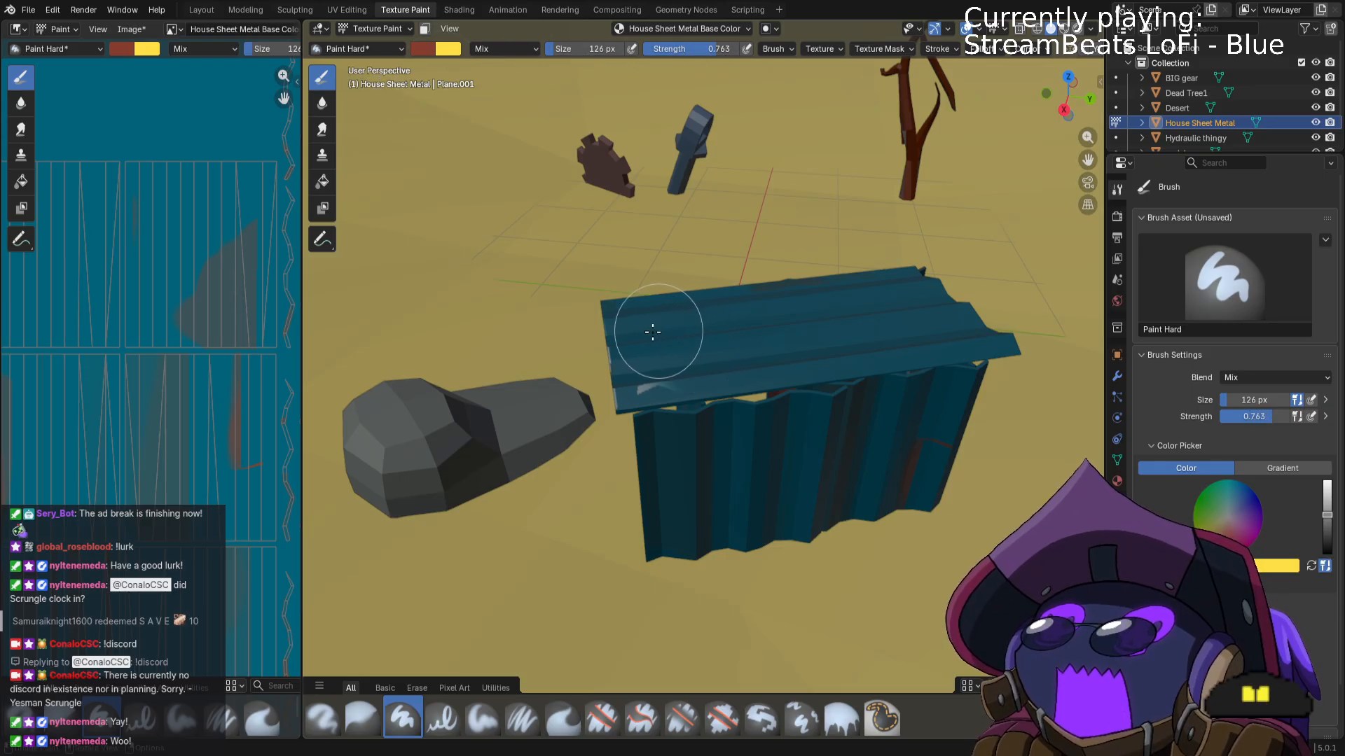
scroll(581, 334, down, 2)
scroll(181, 311, down, 3)
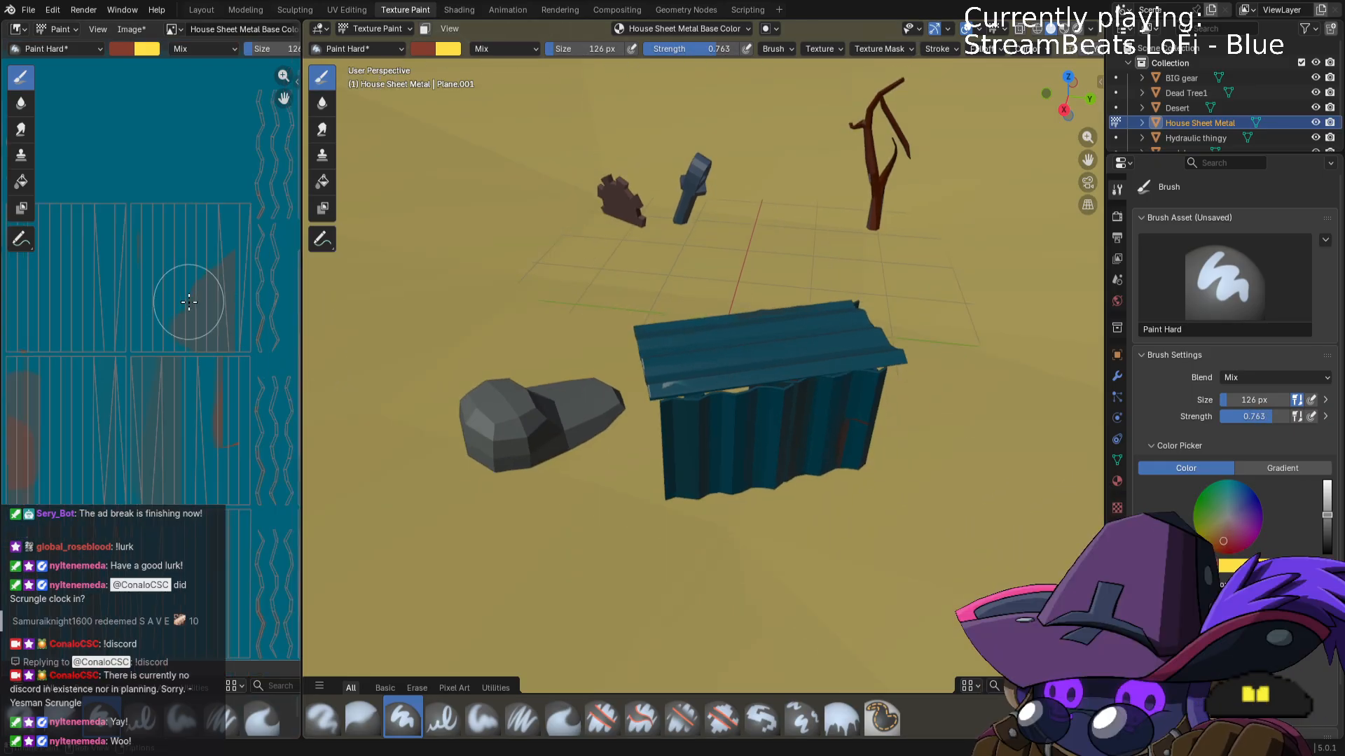
middle_drag(239, 281, 273, 280)
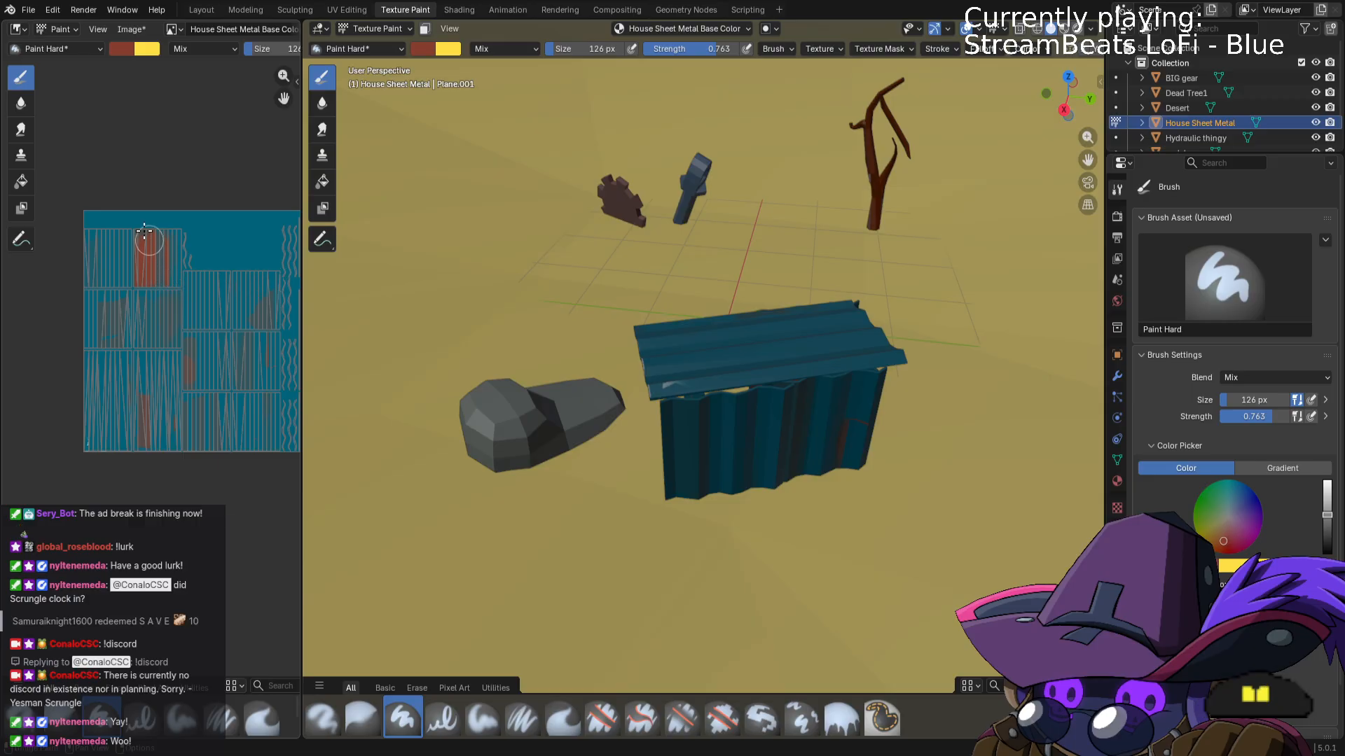
scroll(203, 301, up, 6)
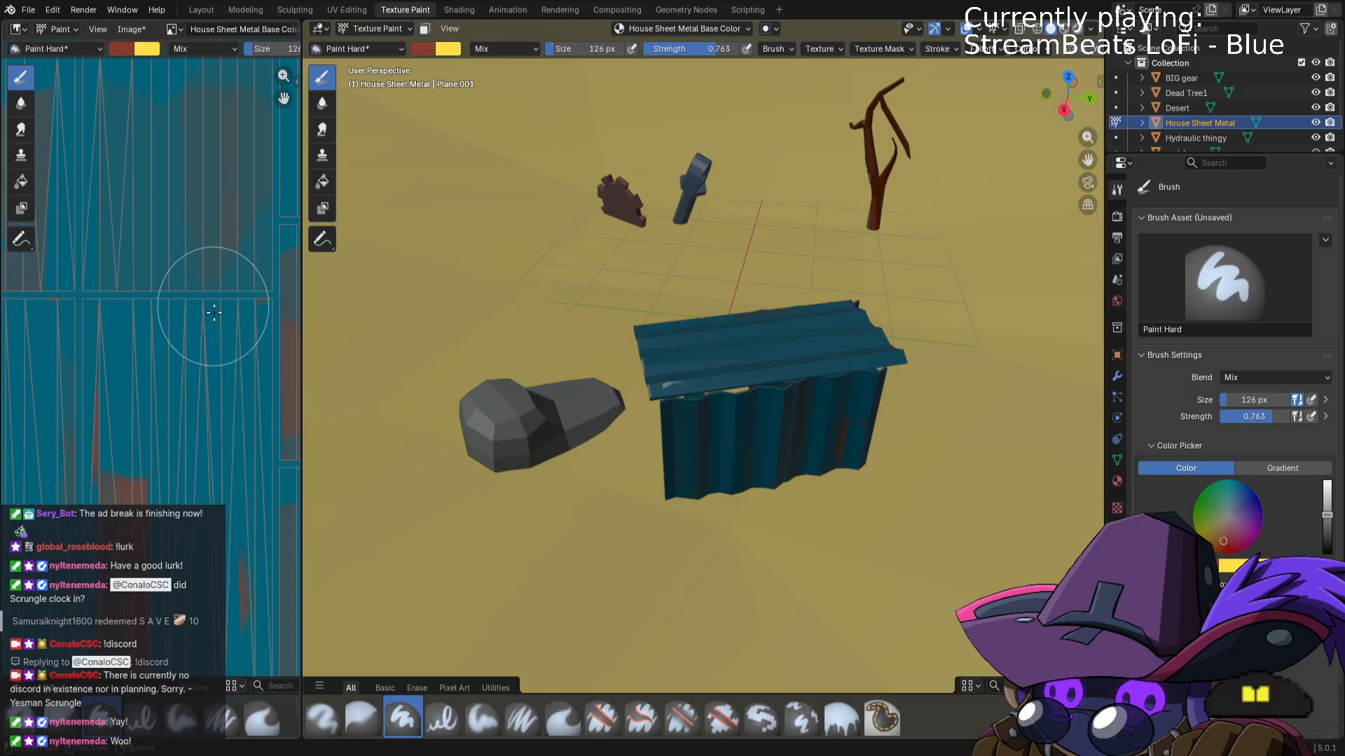
middle_drag(213, 313, 35, 291)
middle_drag(294, 321, 2, 312)
scroll(266, 273, down, 2)
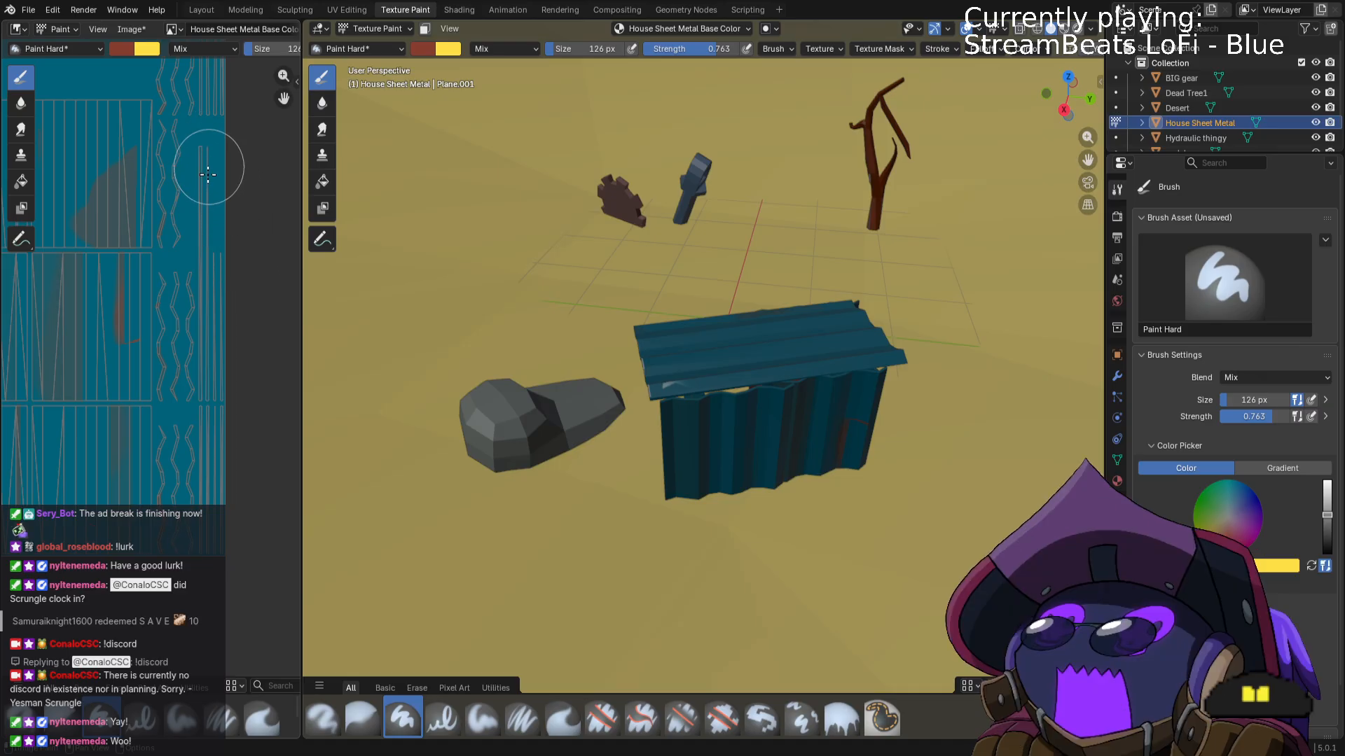
middle_drag(217, 220, 218, 345)
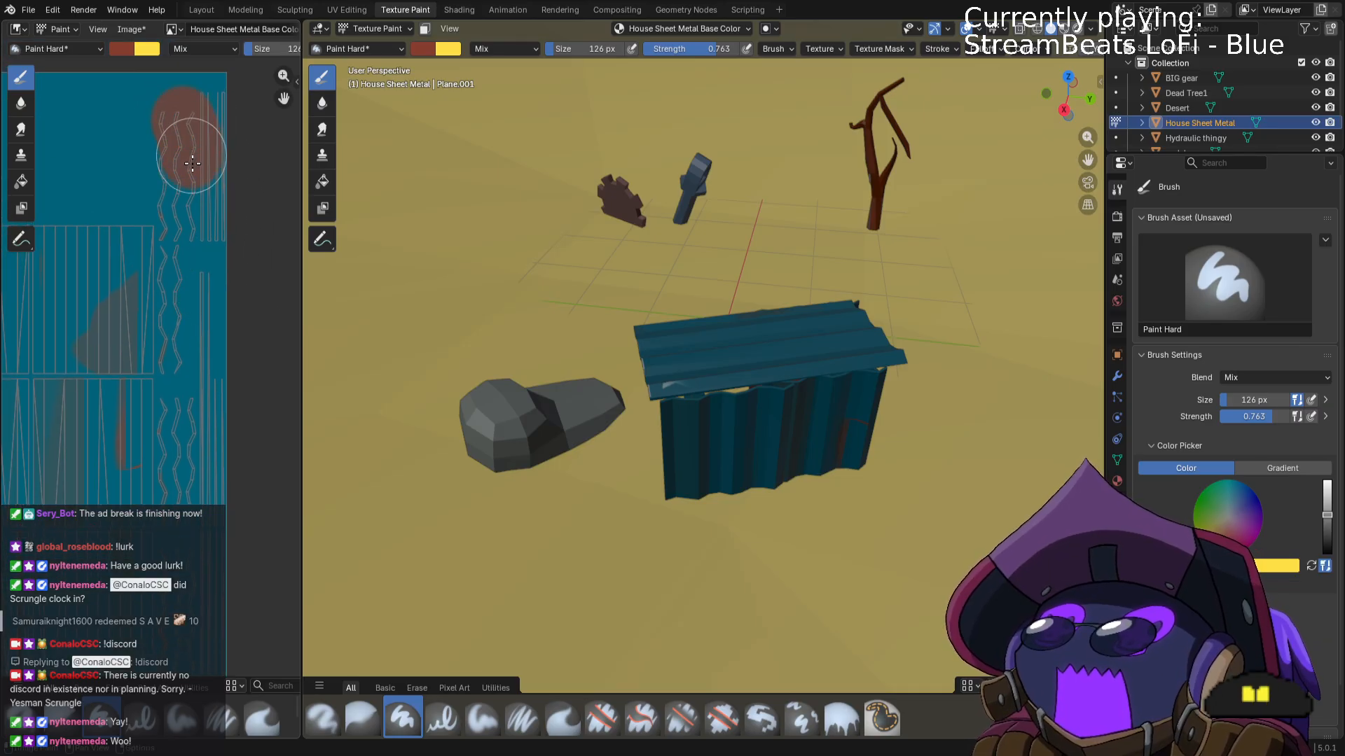
drag(191, 163, 186, 292)
drag(186, 346, 184, 574)
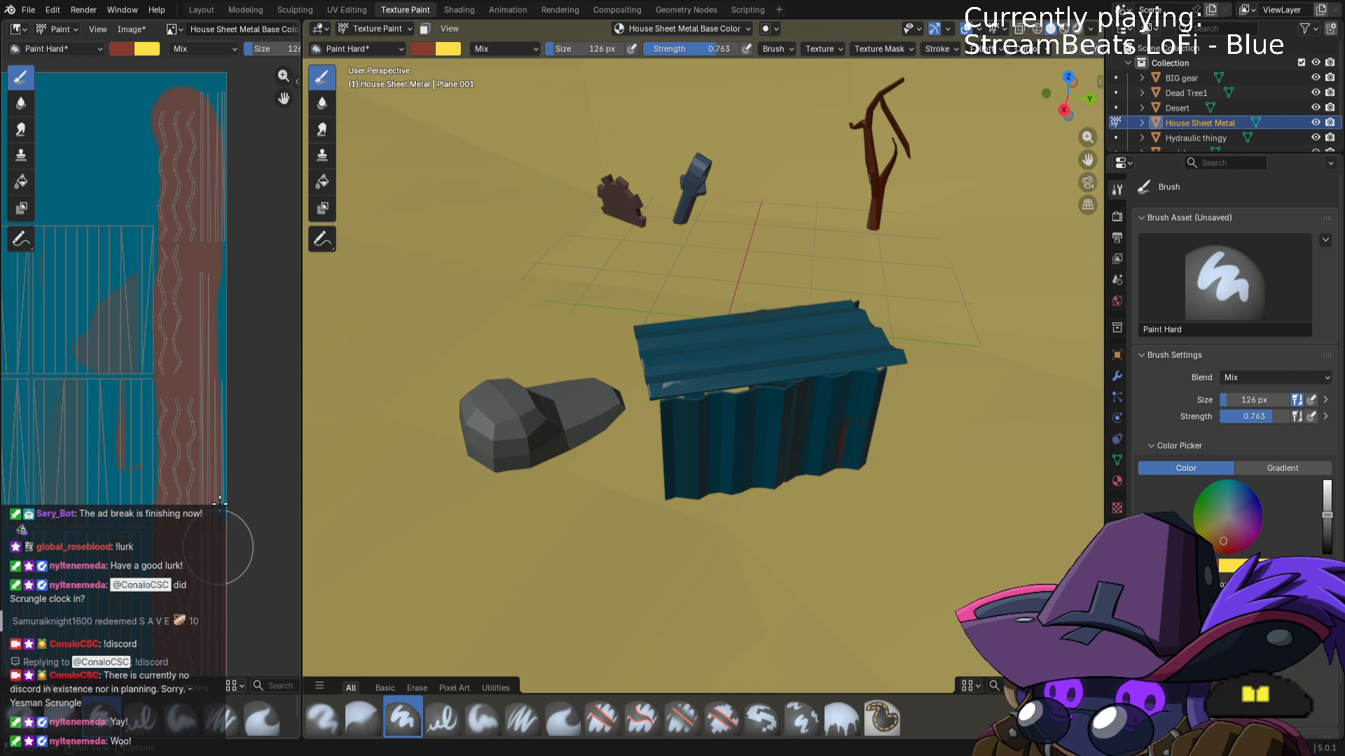
Examine the rust painted on the shelter's walls and roof edges from several sides.
middle_drag(961, 392, 760, 335)
scroll(807, 351, up, 4)
middle_drag(856, 350, 795, 311)
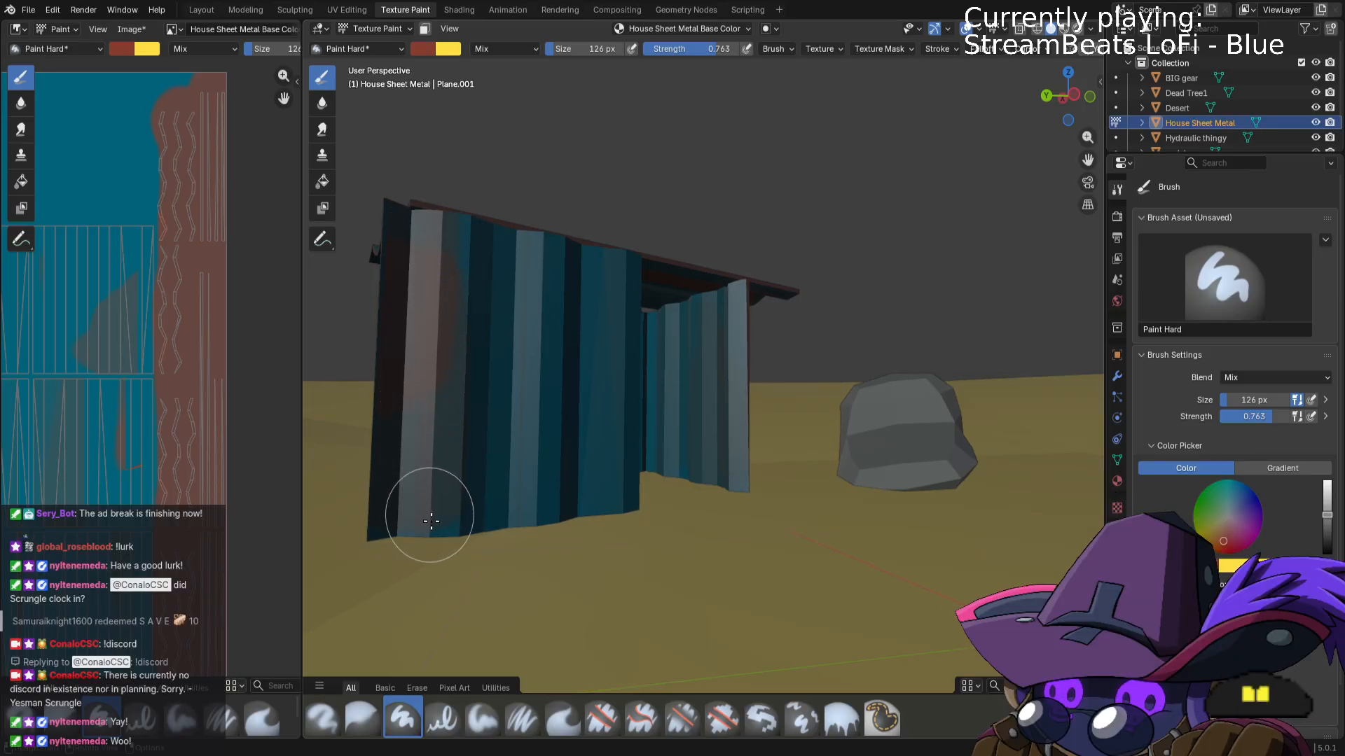
middle_drag(739, 483, 603, 516)
scroll(603, 516, down, 5)
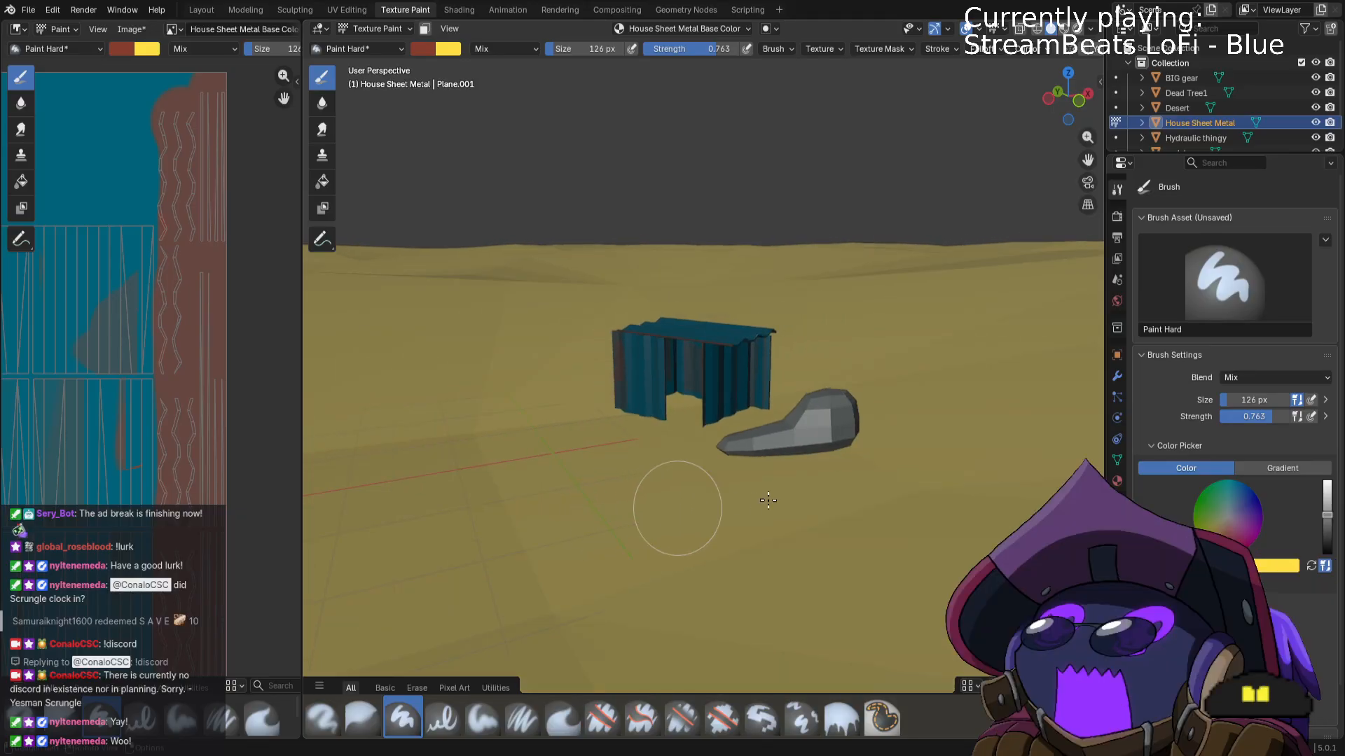
scroll(679, 511, up, 2)
scroll(606, 470, down, 2)
Leave painting the sheet metal, select the Hydraulic thingy object and put it in Texture Paint mode.
middle_drag(696, 450, 516, 507)
shift+middle_drag(631, 456, 811, 420)
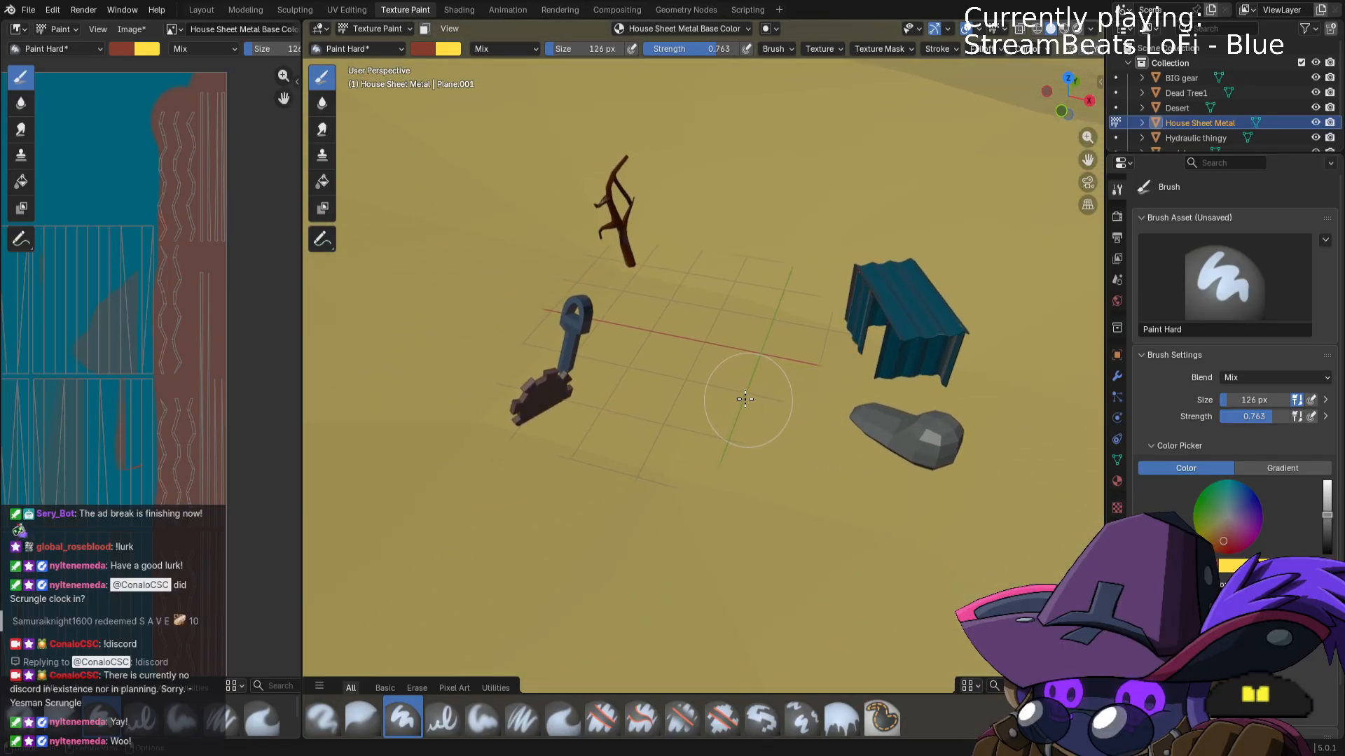
scroll(528, 320, up, 4)
key(Tab)
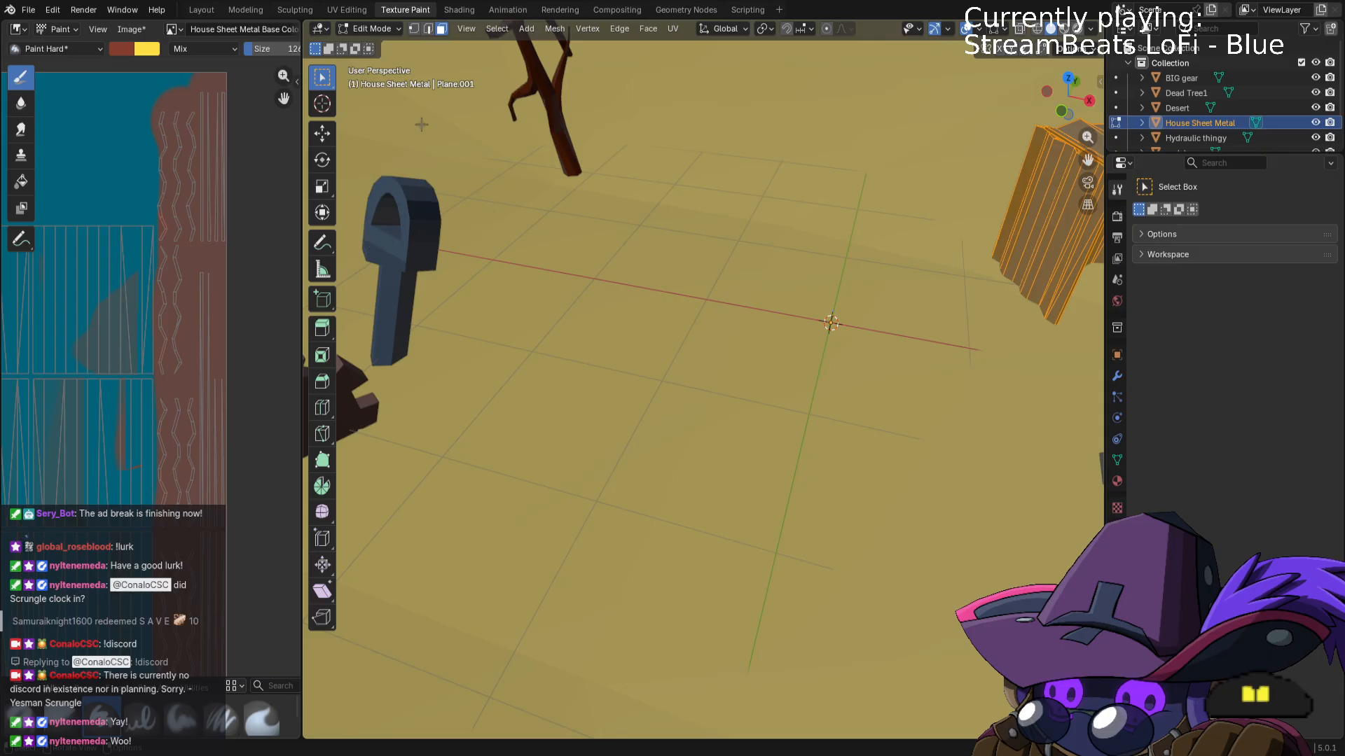
click(380, 31)
click(389, 49)
click(430, 229)
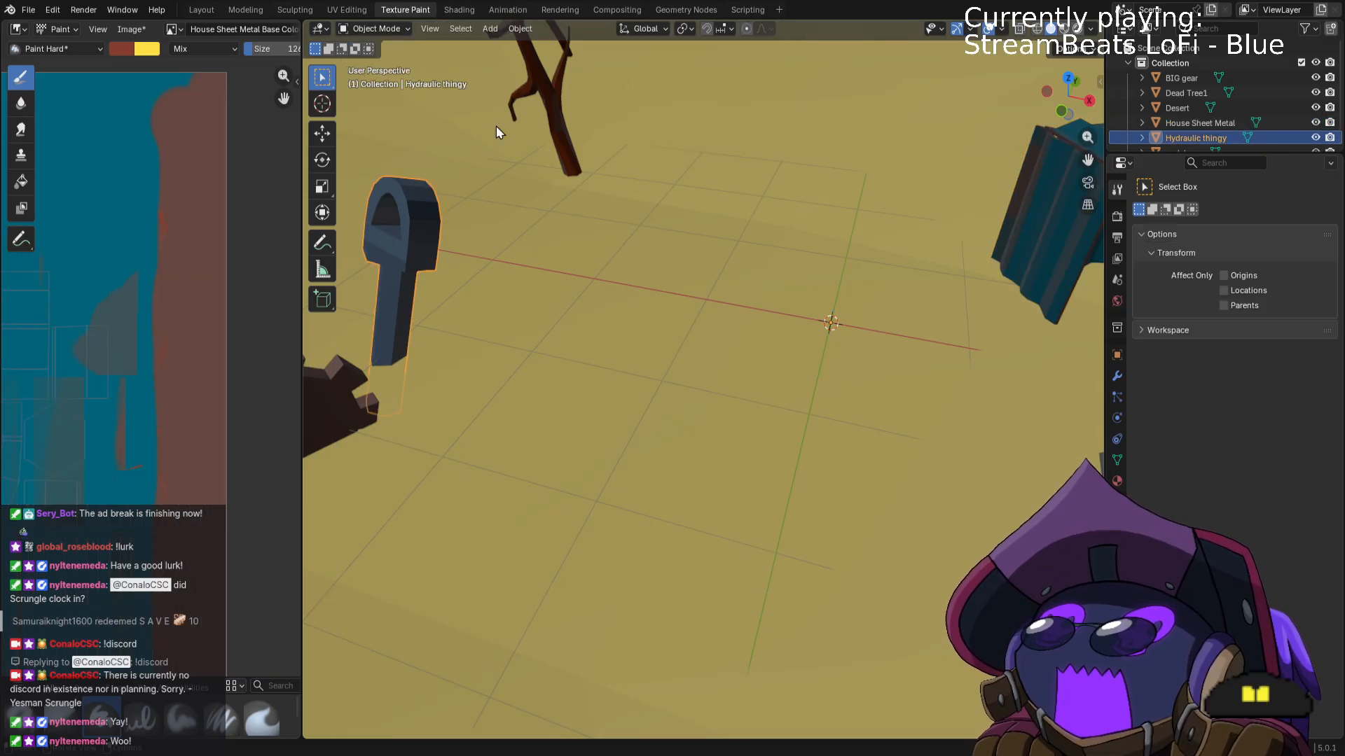
click(389, 30)
click(393, 64)
key(Tab)
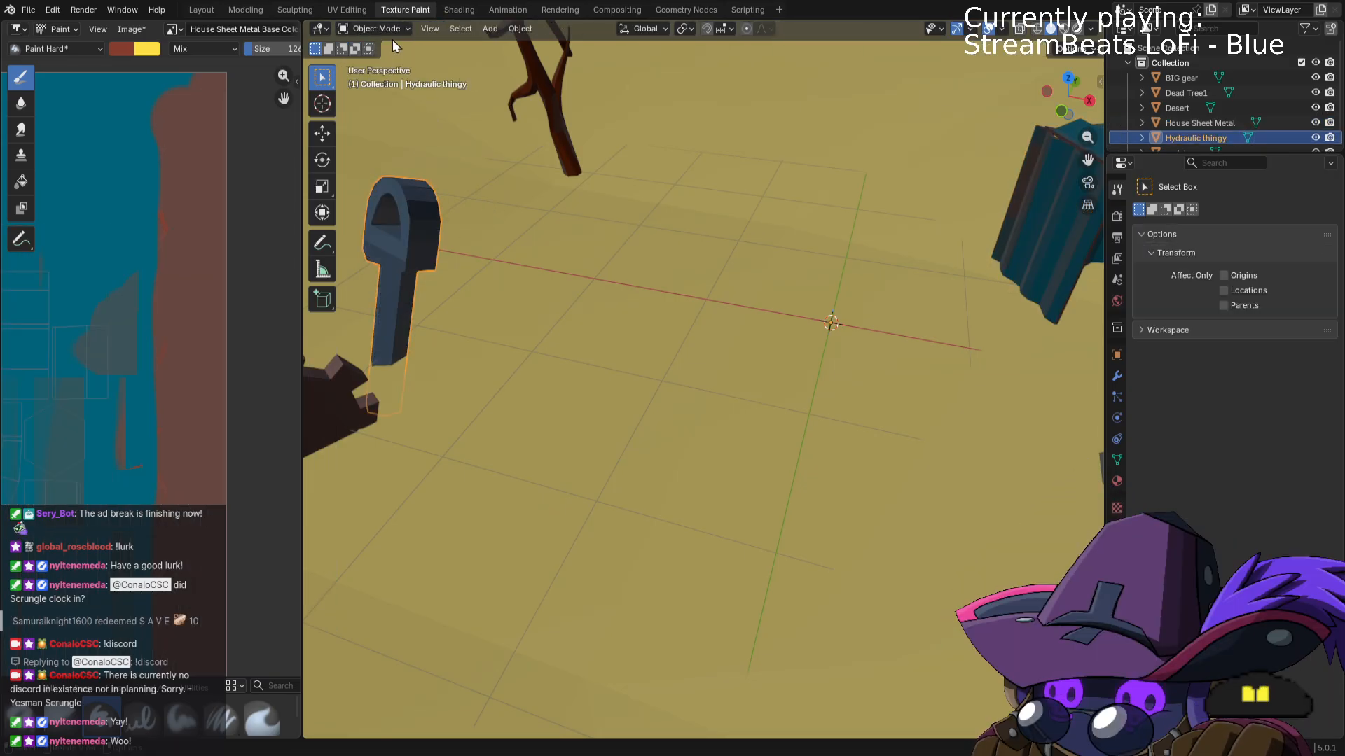
click(388, 29)
click(366, 129)
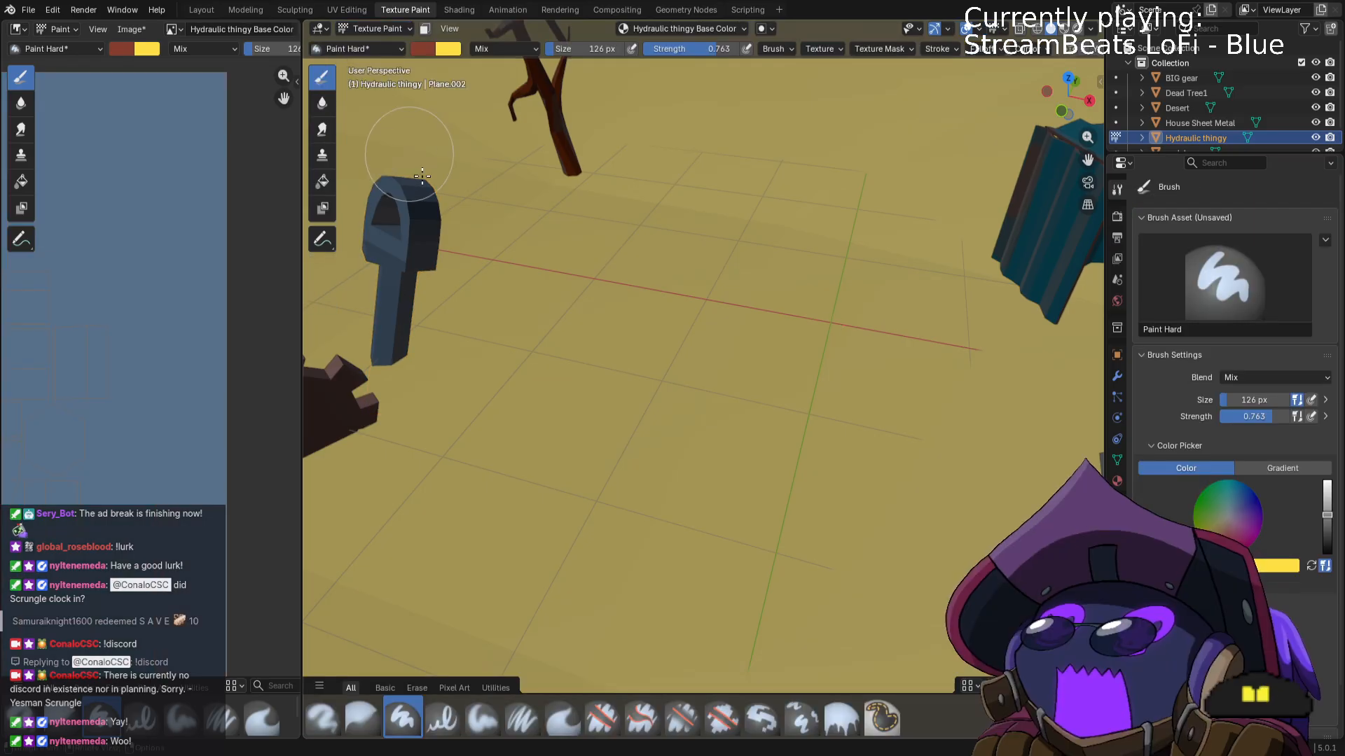
Enable face selection masking for the Hydraulic thingy, select all its faces in Edit Mode and return to Texture Paint mode.
middle_drag(417, 120, 565, 228)
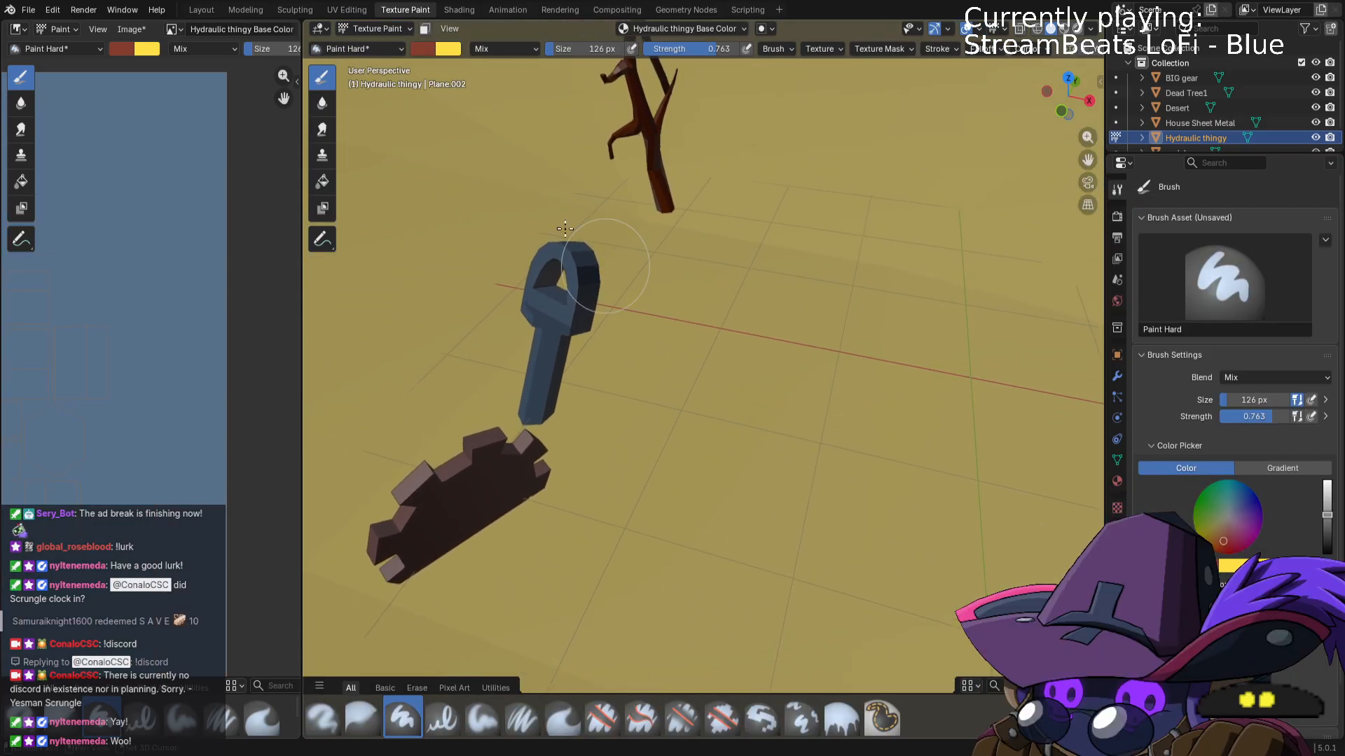
click(424, 29)
scroll(624, 281, up, 4)
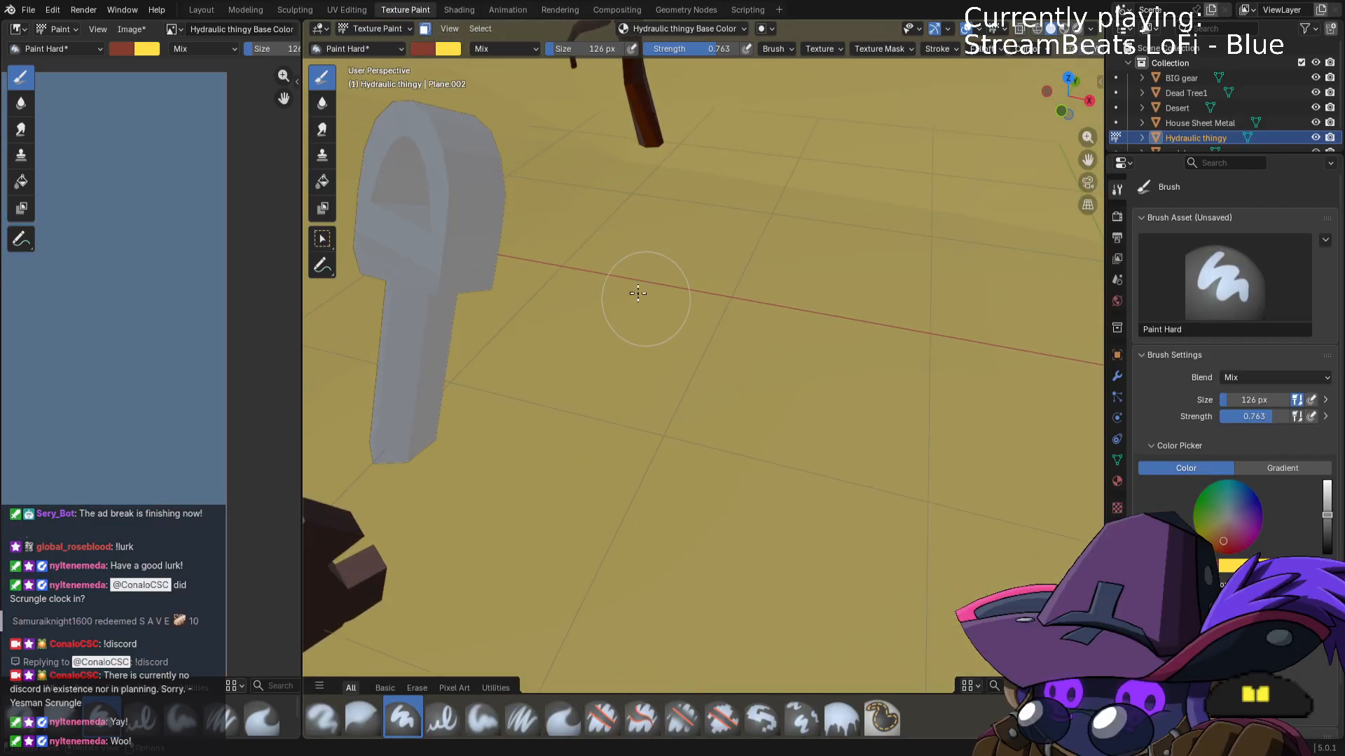
scroll(638, 295, down, 2)
click(380, 29)
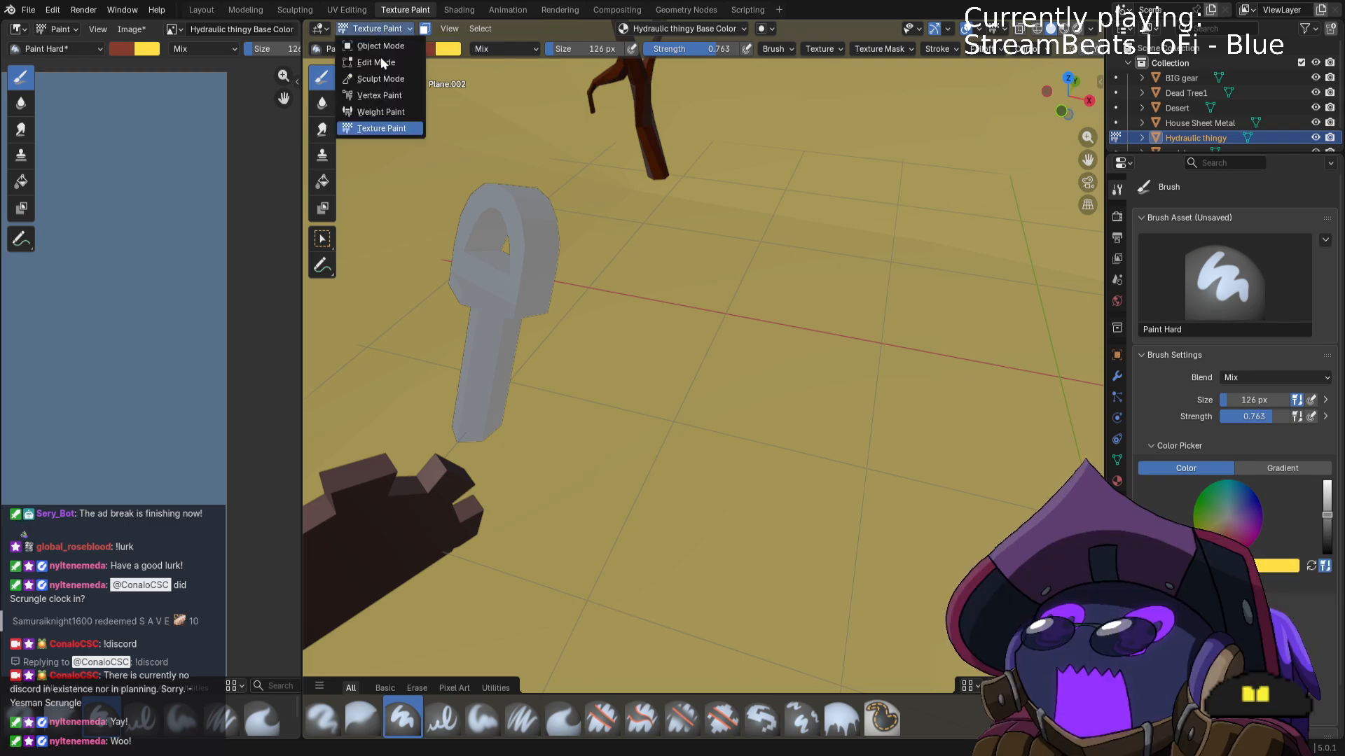
click(380, 57)
click(382, 29)
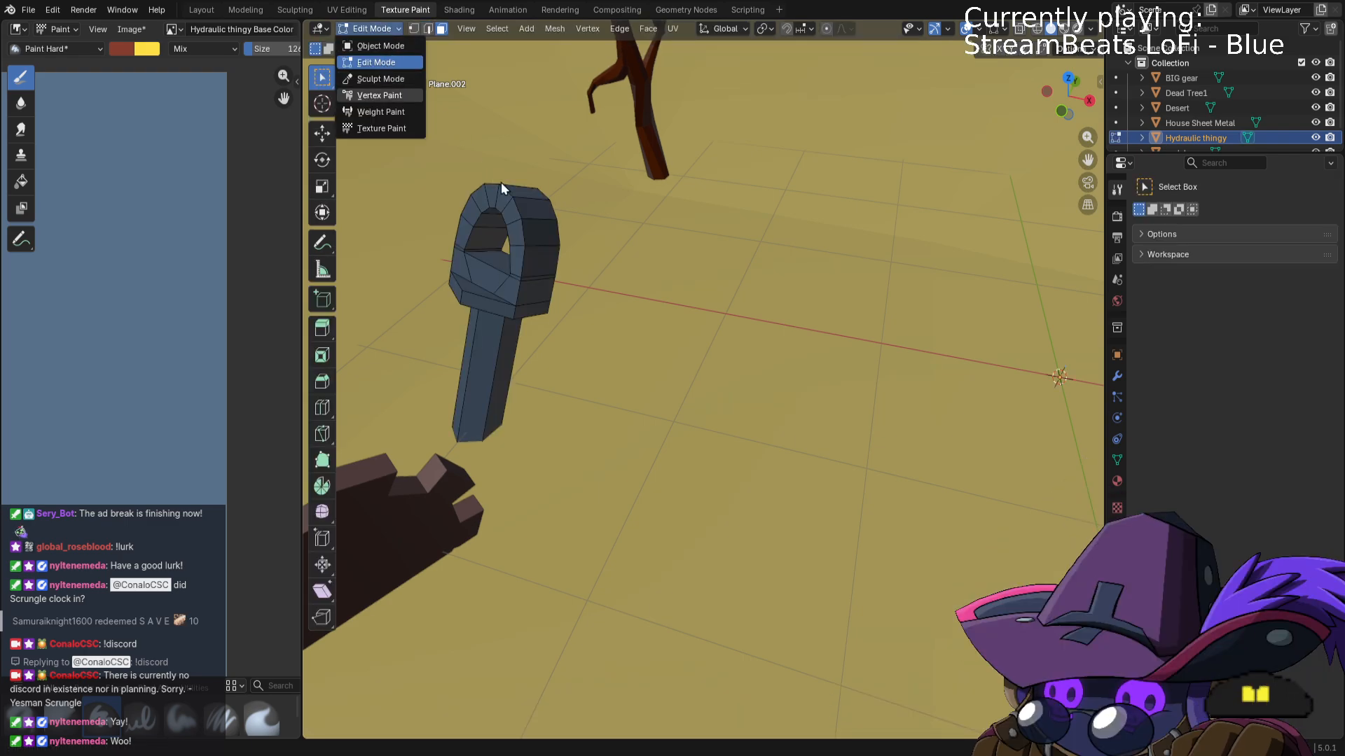
key(a)
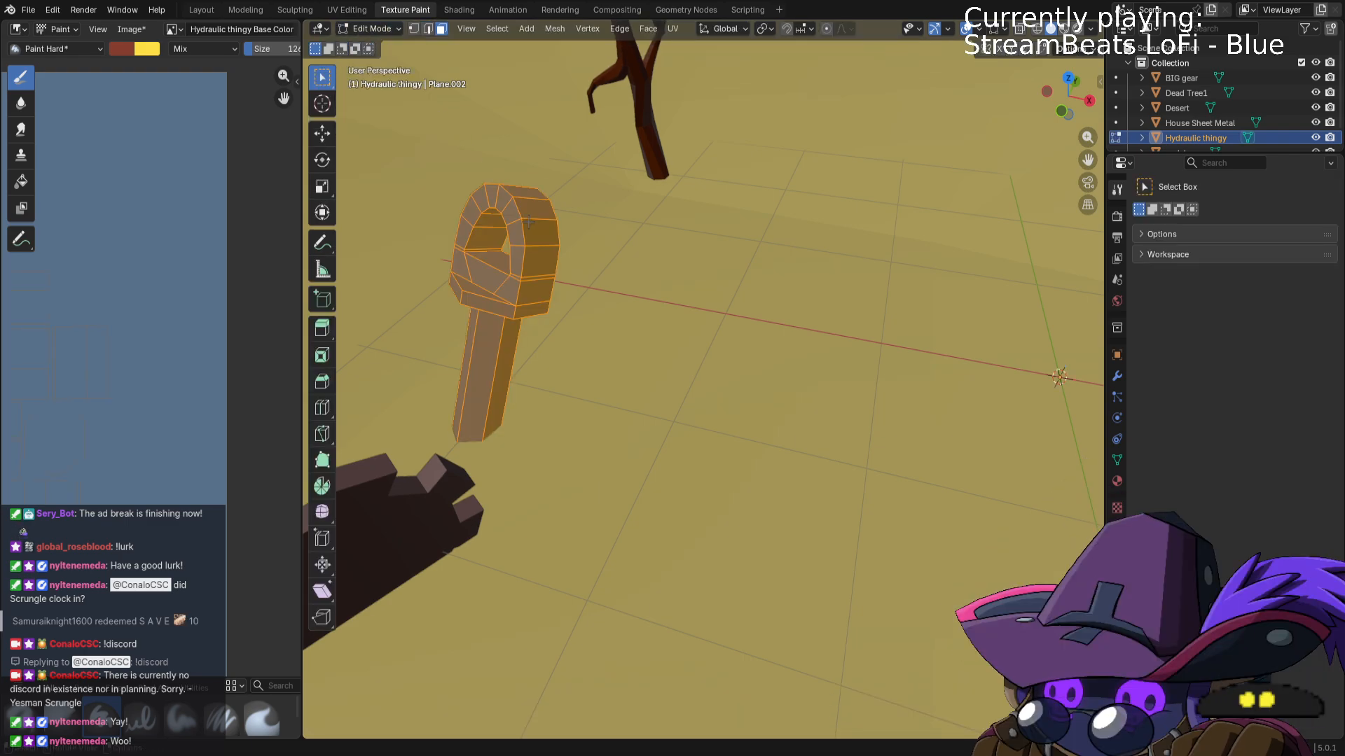
click(387, 30)
click(387, 128)
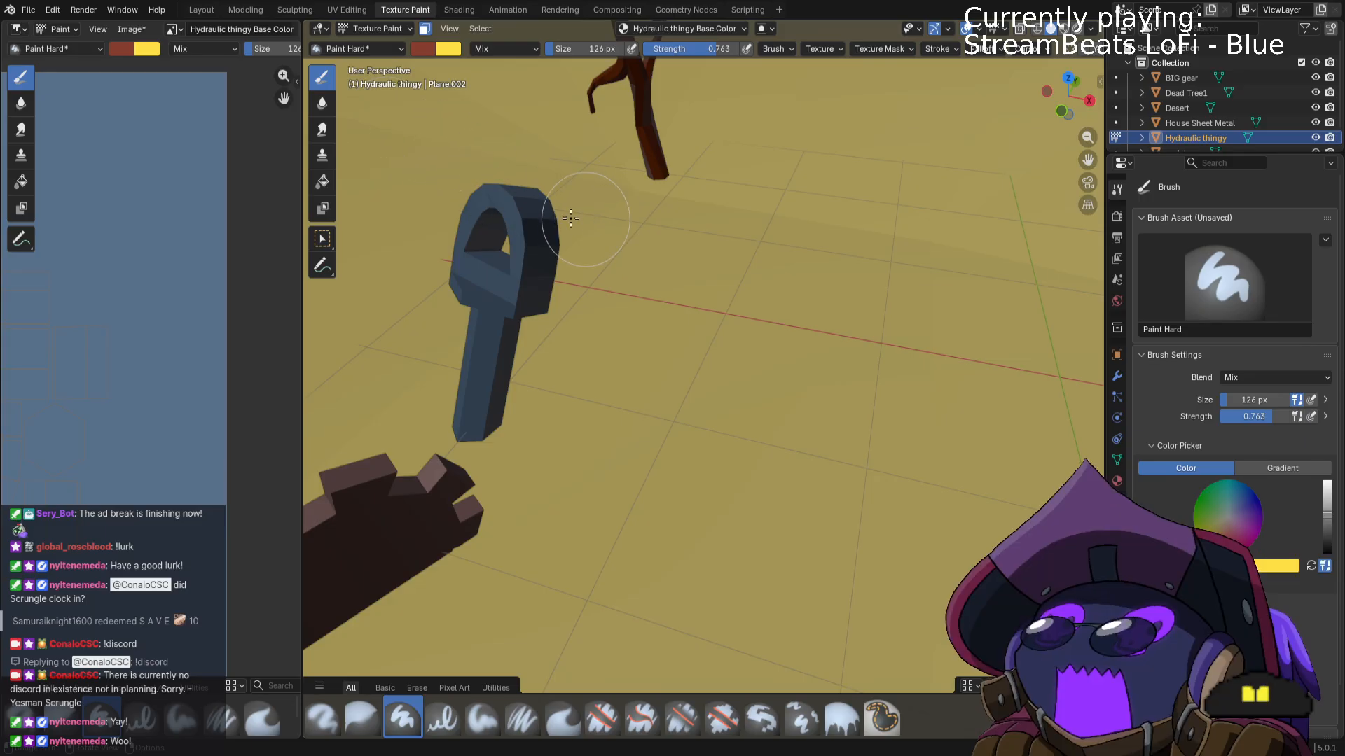
click(522, 223)
drag(522, 223, 519, 358)
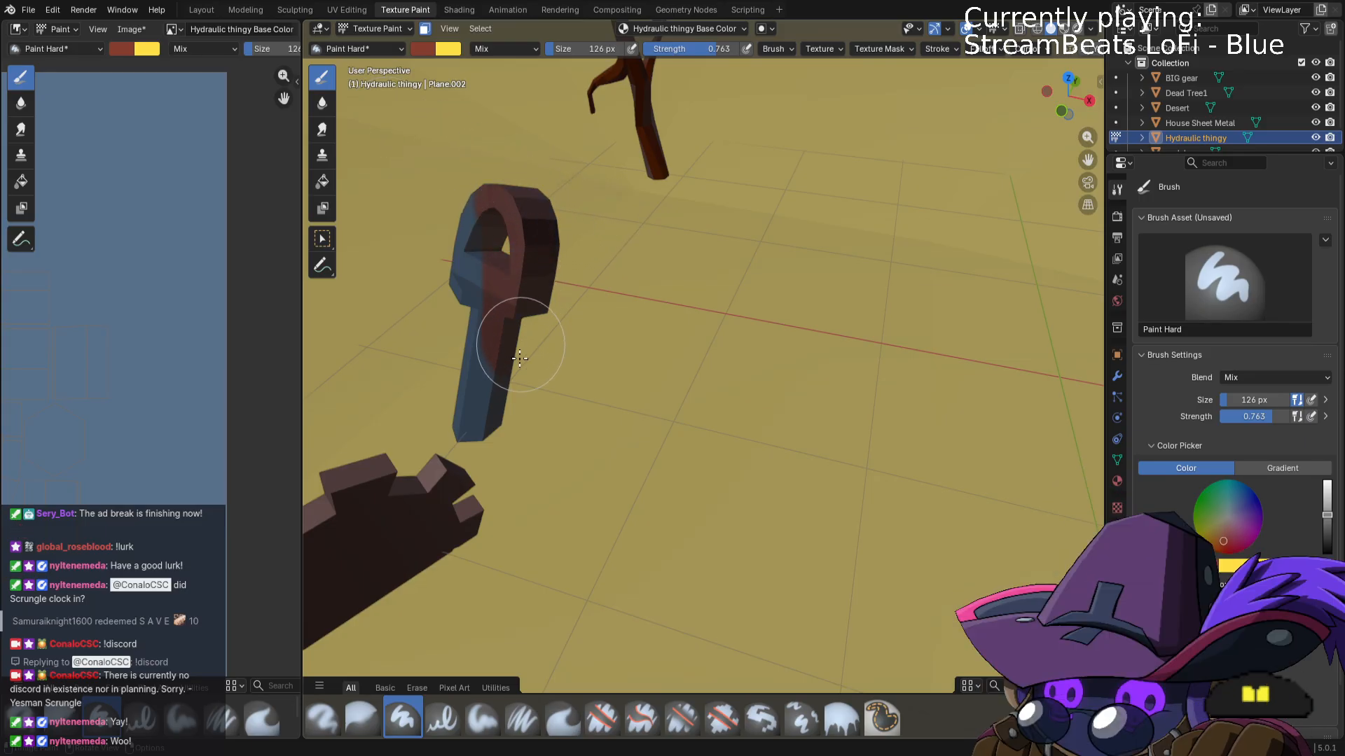
drag(527, 426, 546, 425)
scroll(582, 418, down, 3)
scroll(172, 387, down, 4)
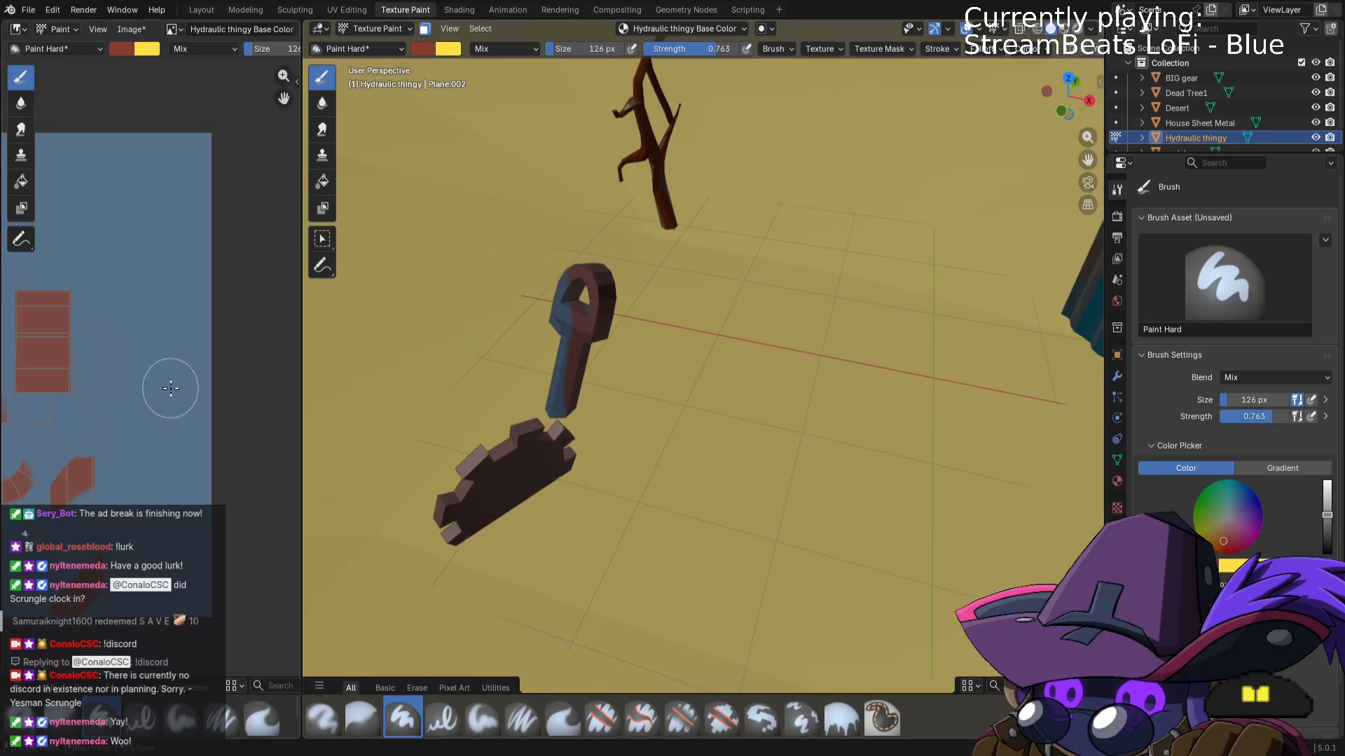
middle_drag(117, 386, 201, 379)
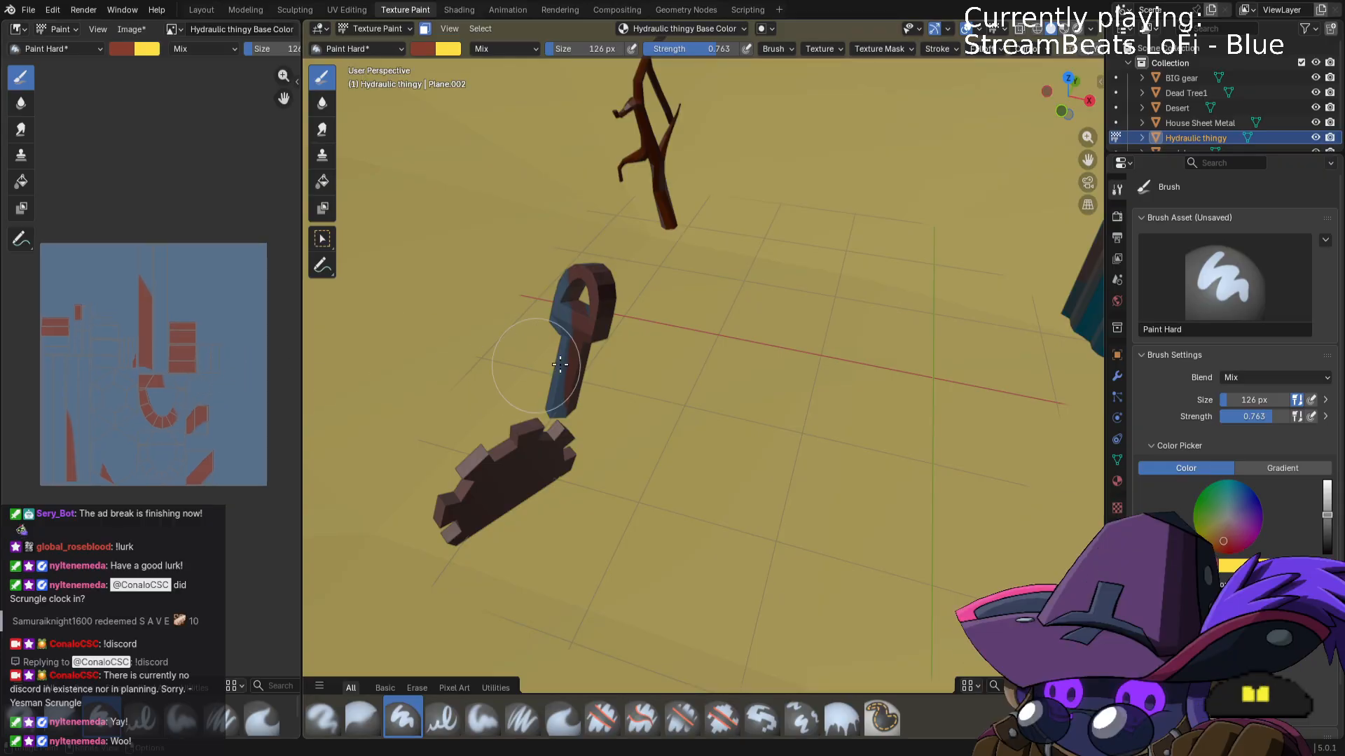
key(ctrl+z)
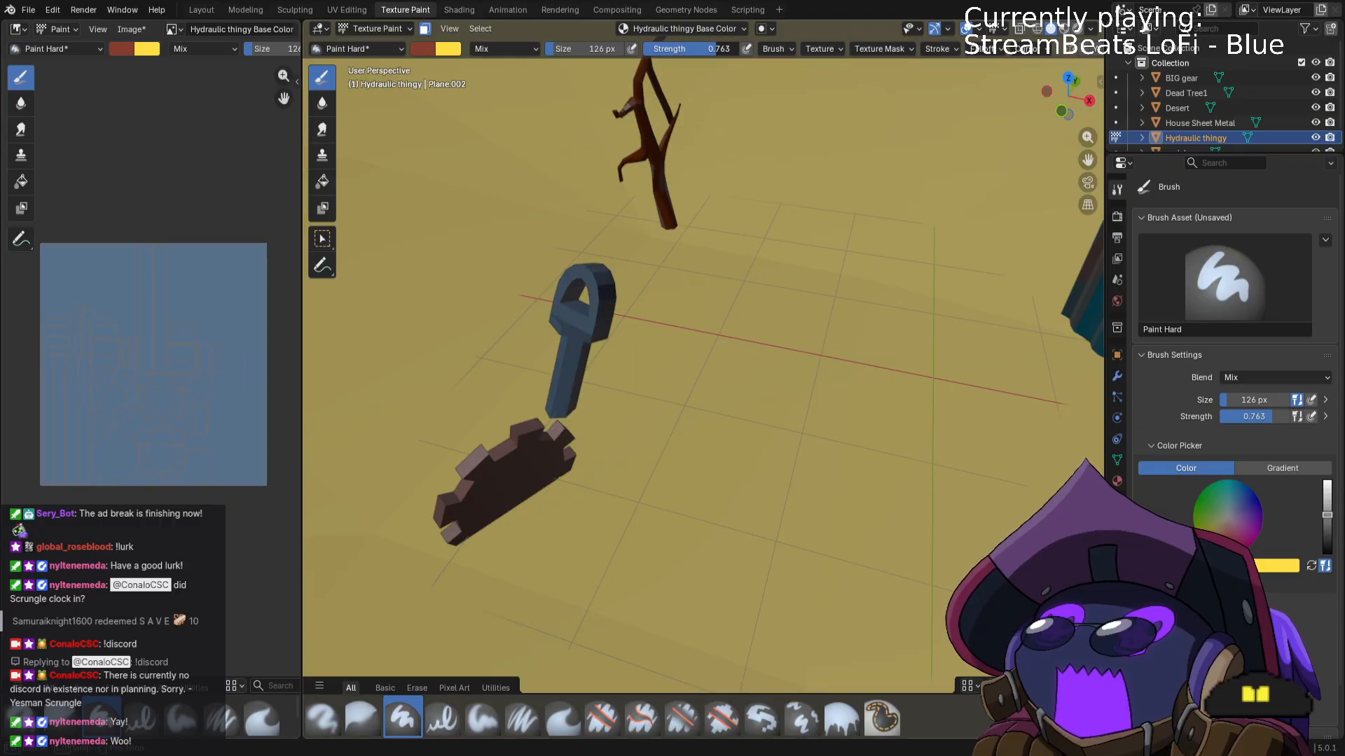
drag(584, 272, 596, 324)
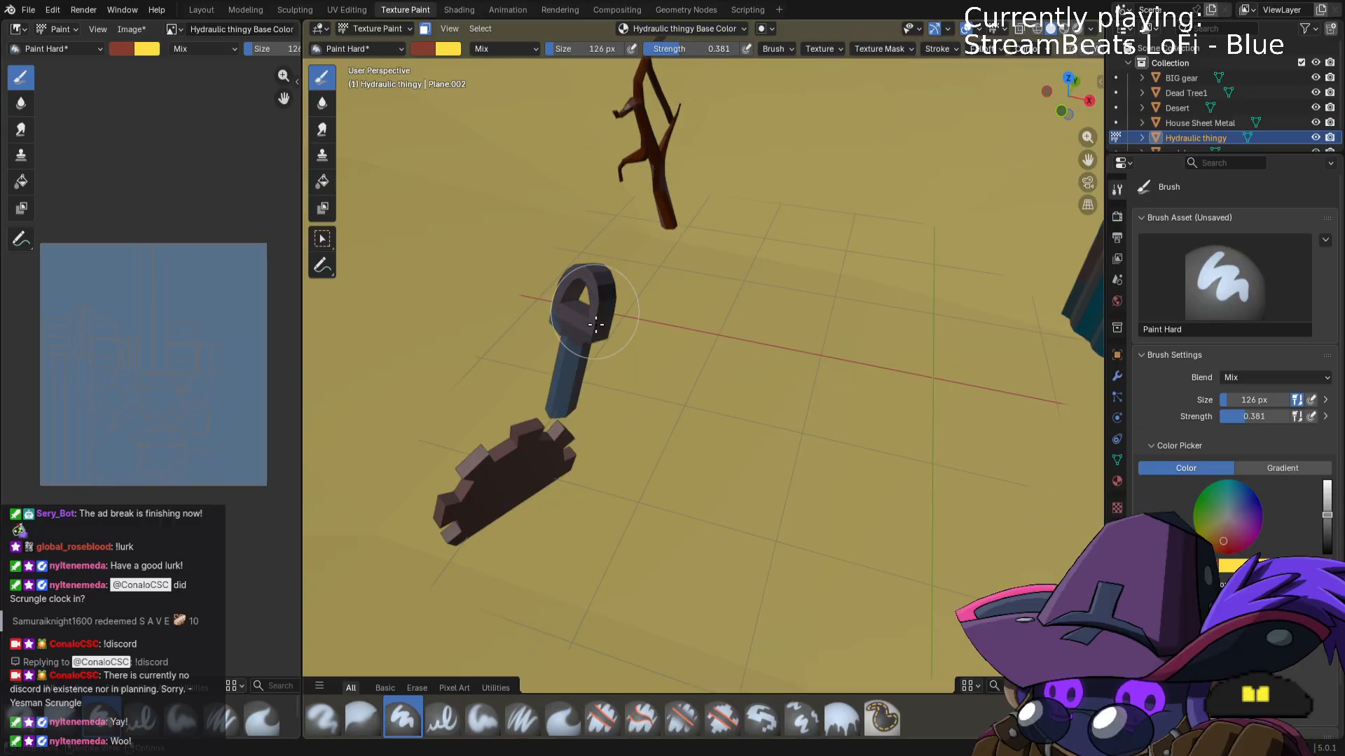
scroll(658, 418, up, 4)
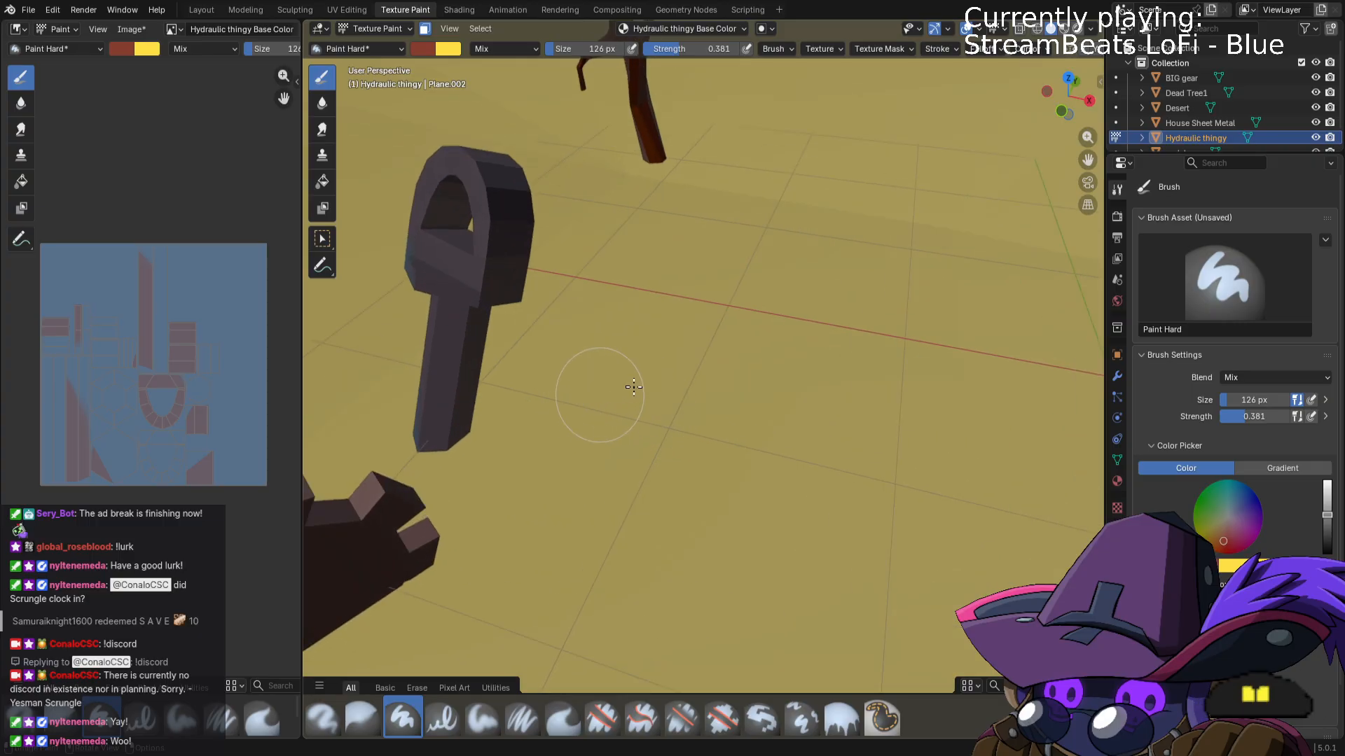
mouse_move(630, 387)
middle_down()
mouse_move(721, 357)
mouse_move(569, 341)
middle_up()
Set the brush strength to 0.201 and size to 39 px, and paint faint rust along the Hydraulic thingy's head edges.
drag(674, 49, 657, 49)
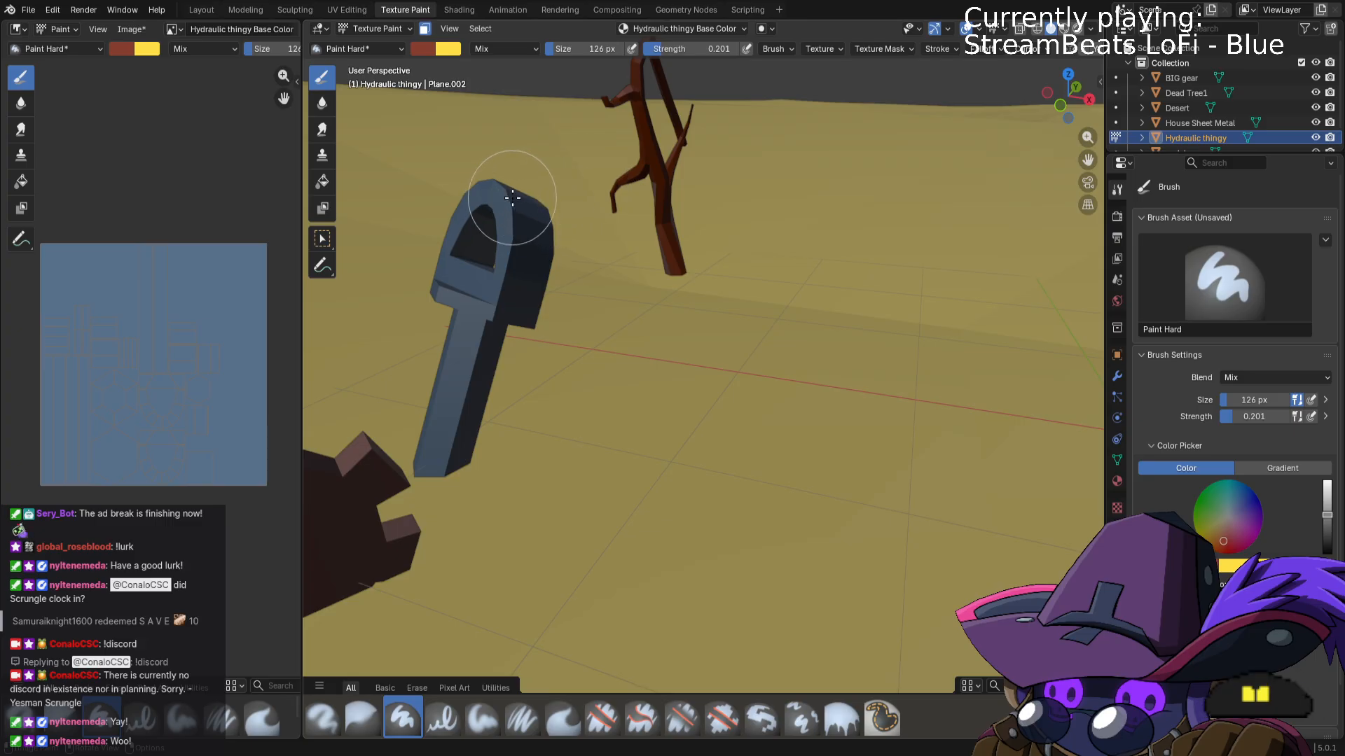
scroll(568, 228, up, 2)
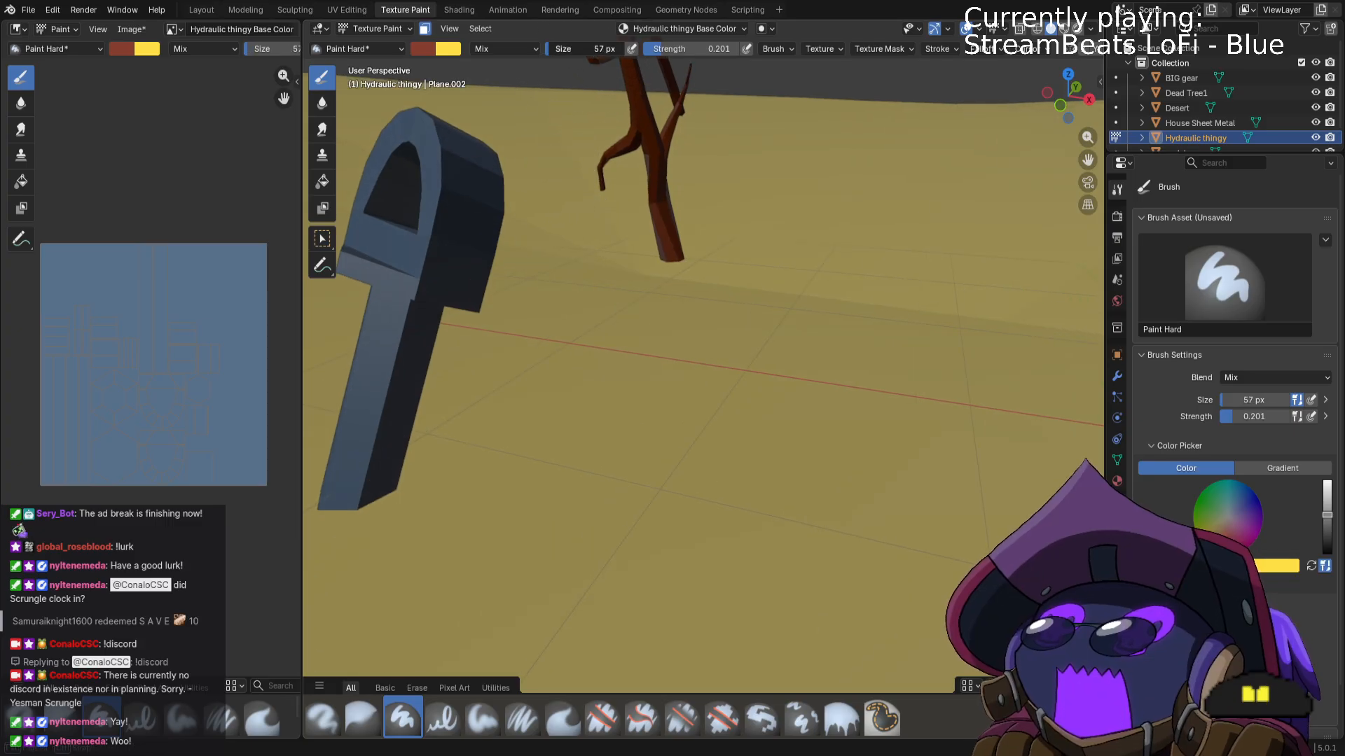
drag(585, 49, 573, 49)
drag(426, 124, 443, 141)
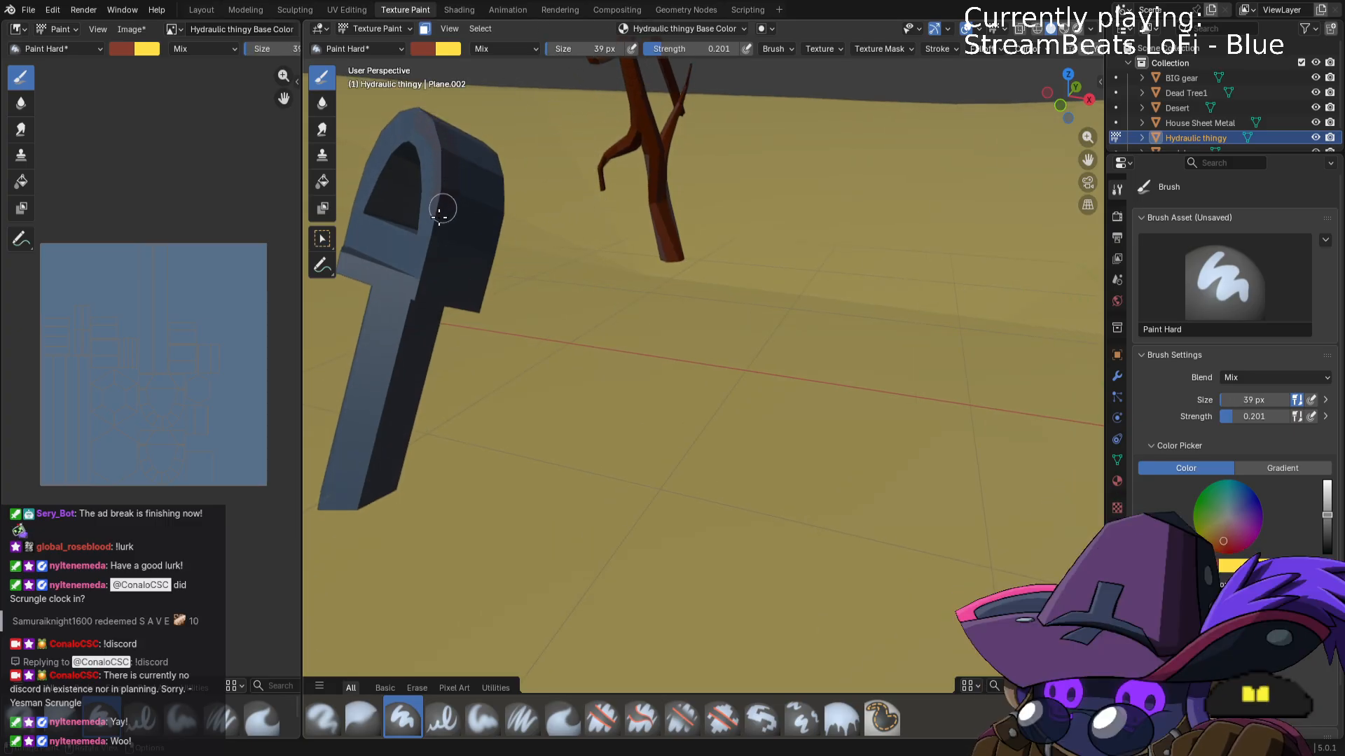
middle_drag(501, 336, 438, 356)
drag(419, 384, 468, 445)
middle_drag(468, 444, 704, 497)
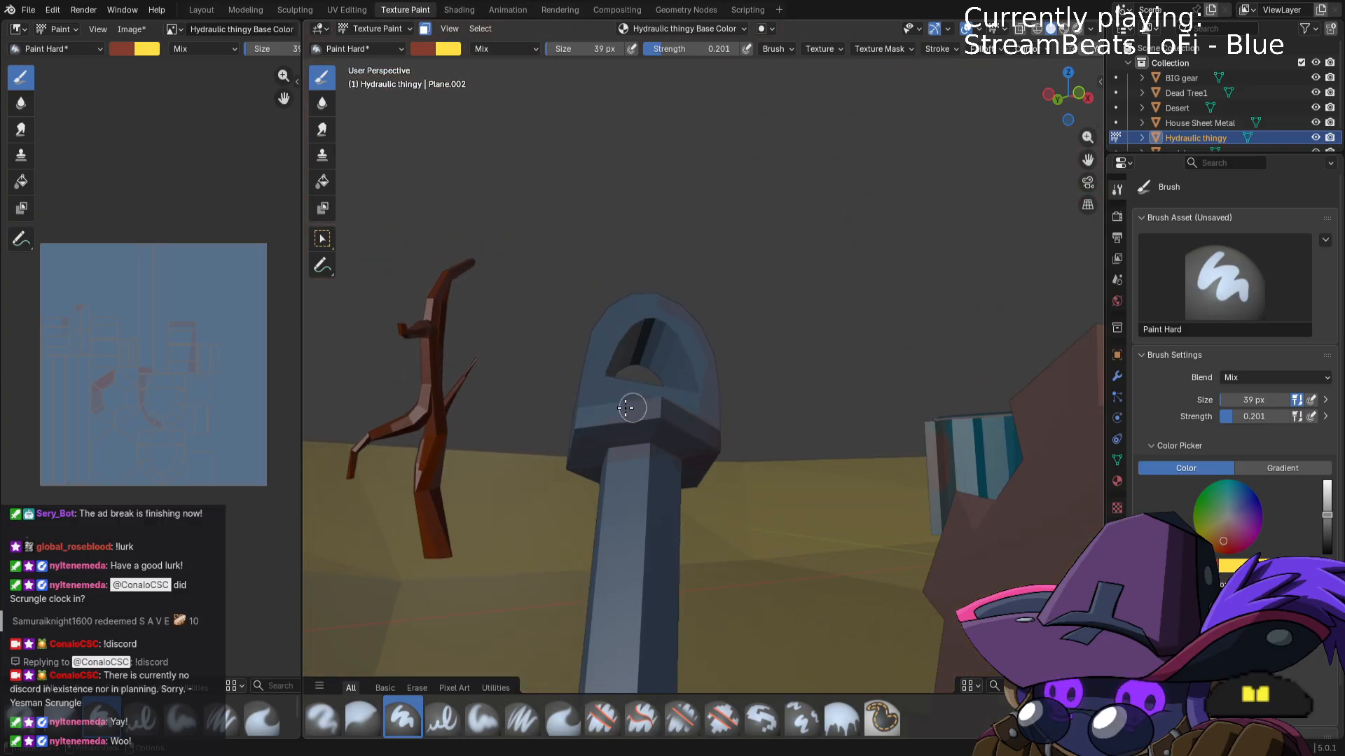
Paint faint rust on the remaining sides of the Hydraulic thingy's ring and collar and along its shaft.
middle_drag(568, 459, 658, 461)
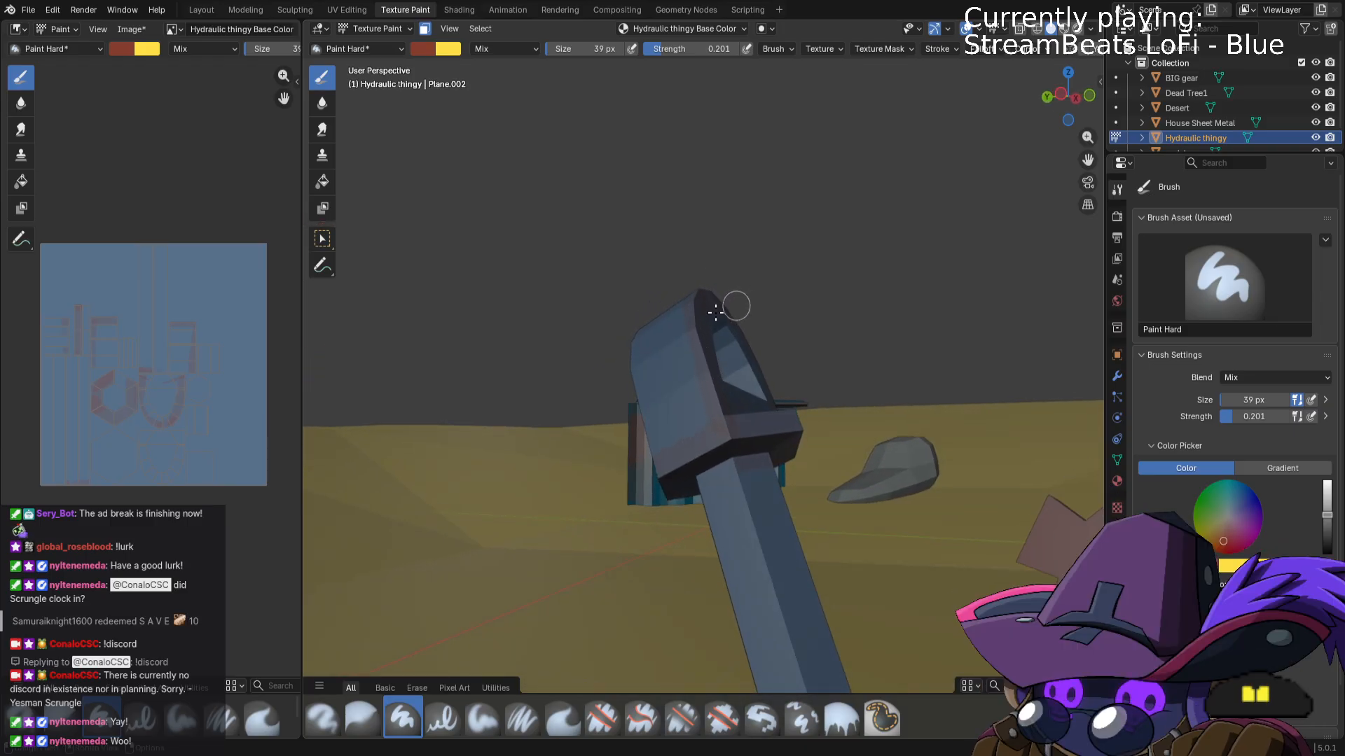
middle_drag(715, 312, 648, 337)
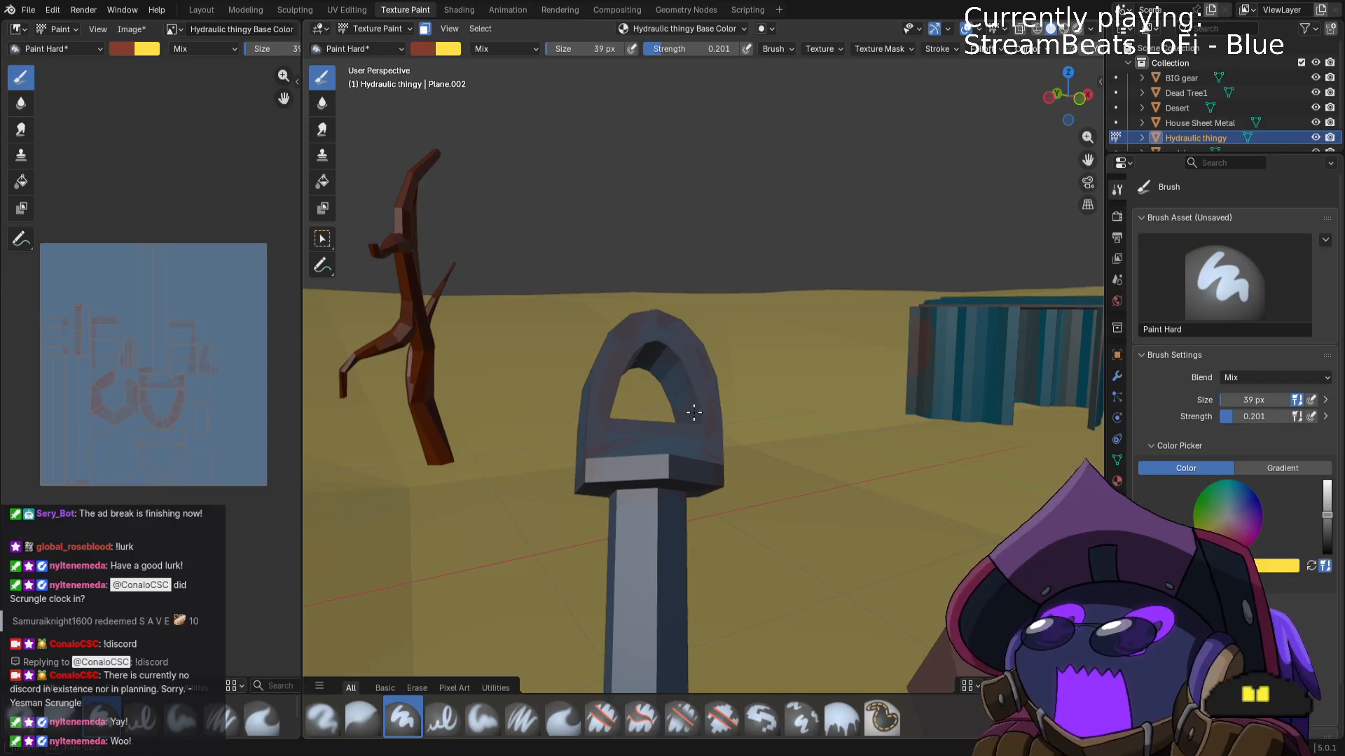
middle_drag(696, 408, 711, 378)
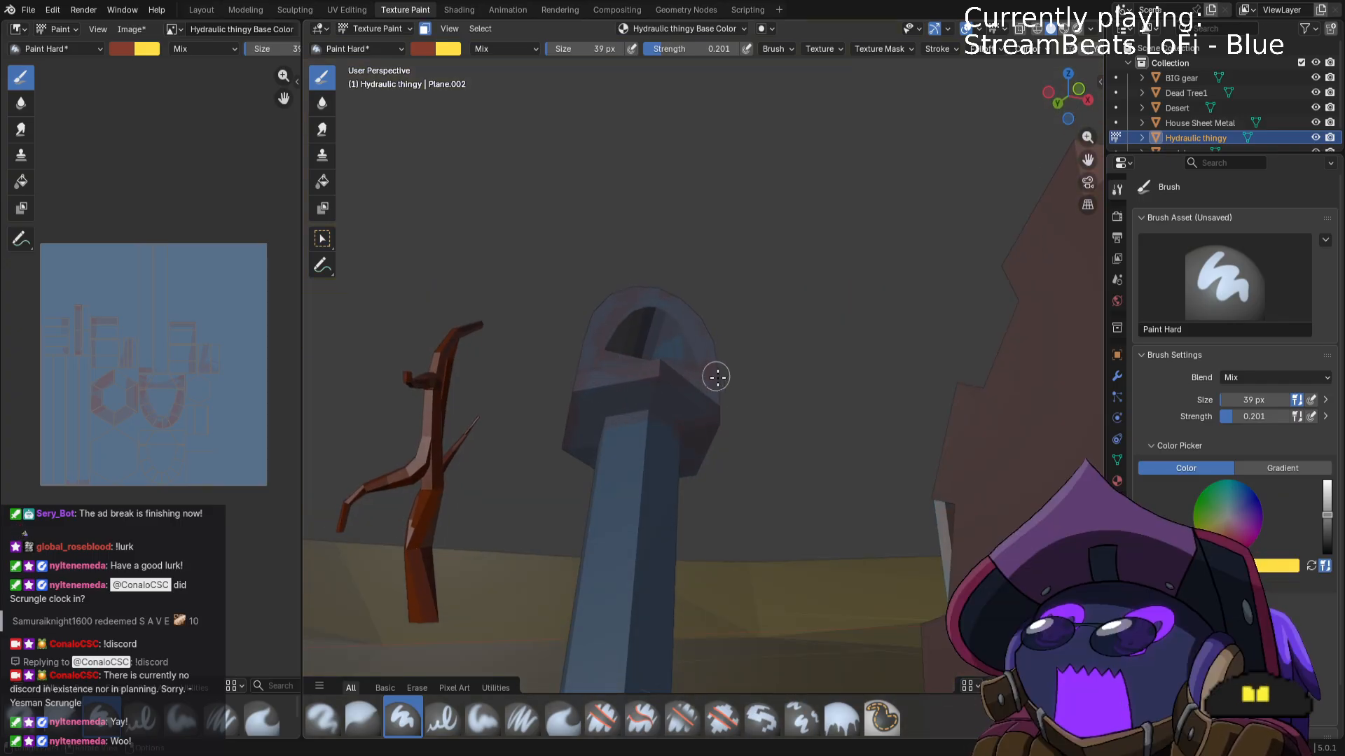
middle_drag(645, 546, 648, 529)
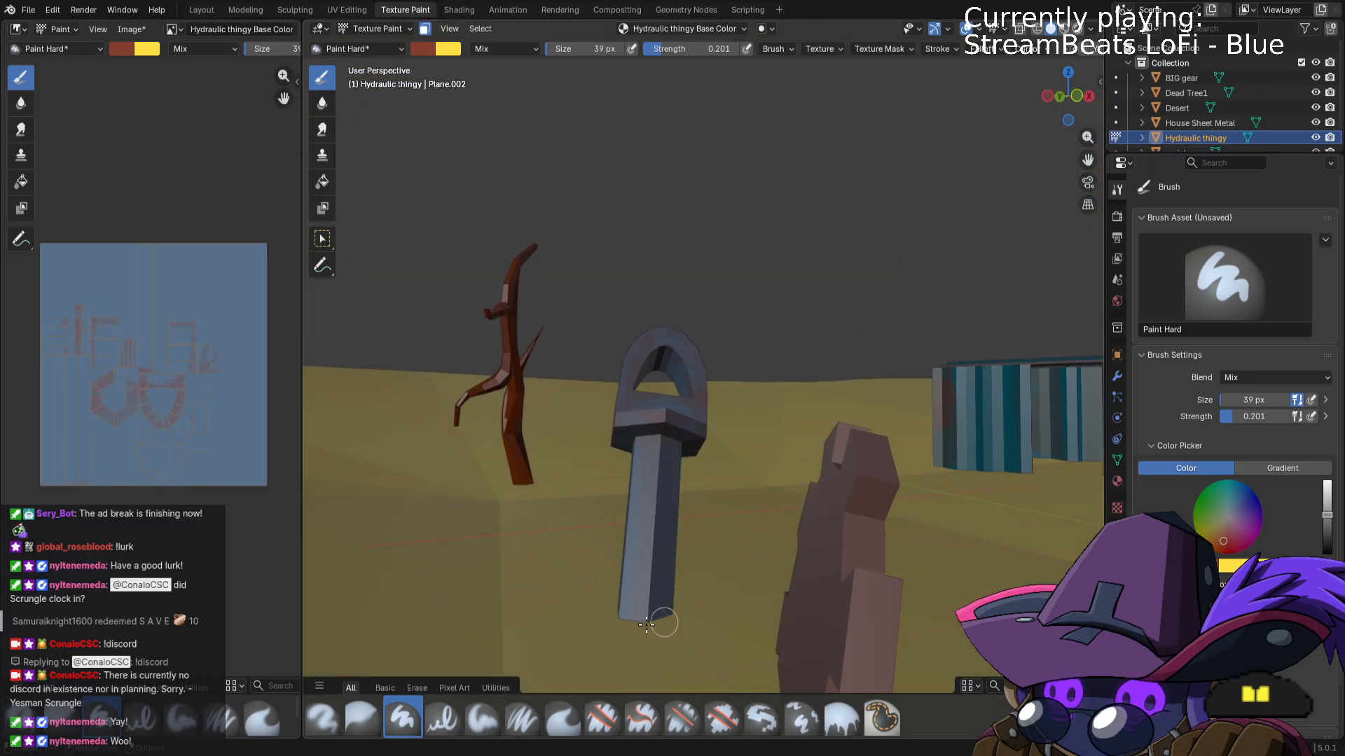
middle_drag(868, 398, 635, 404)
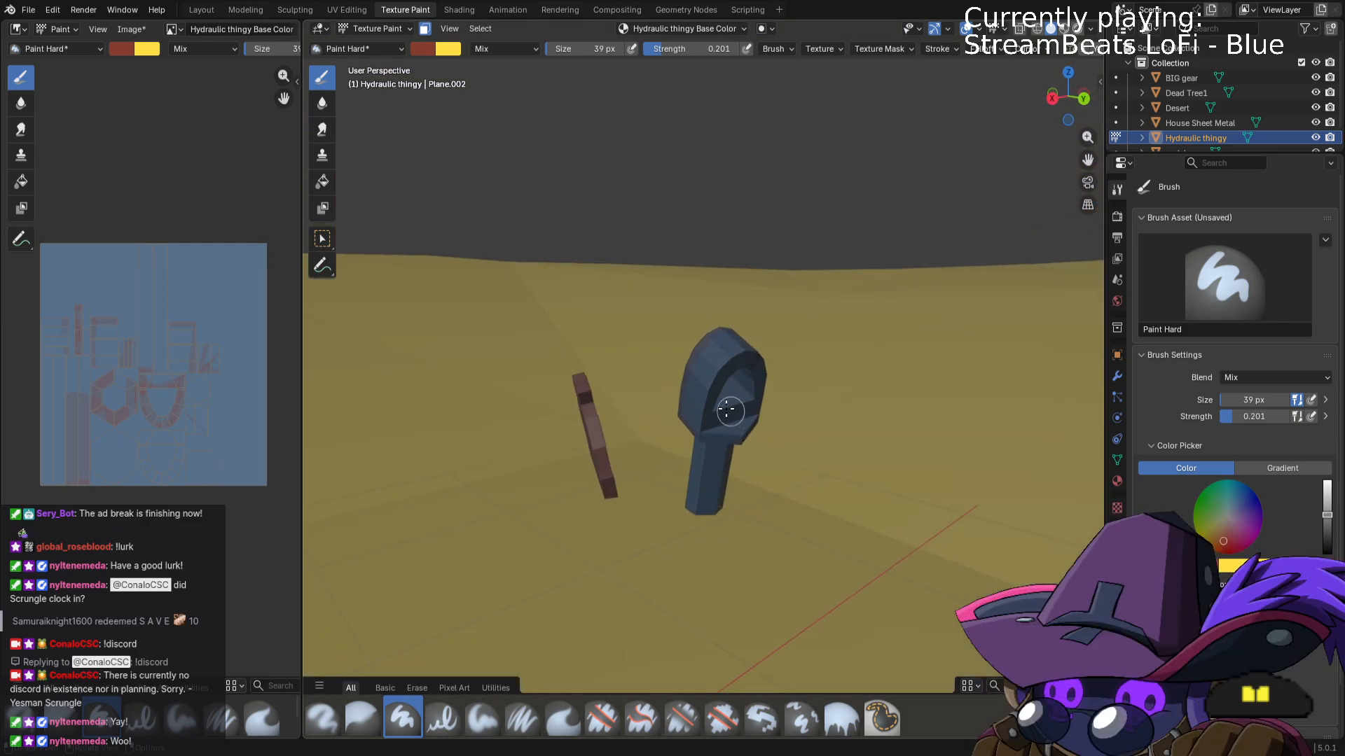
middle_drag(739, 400, 704, 395)
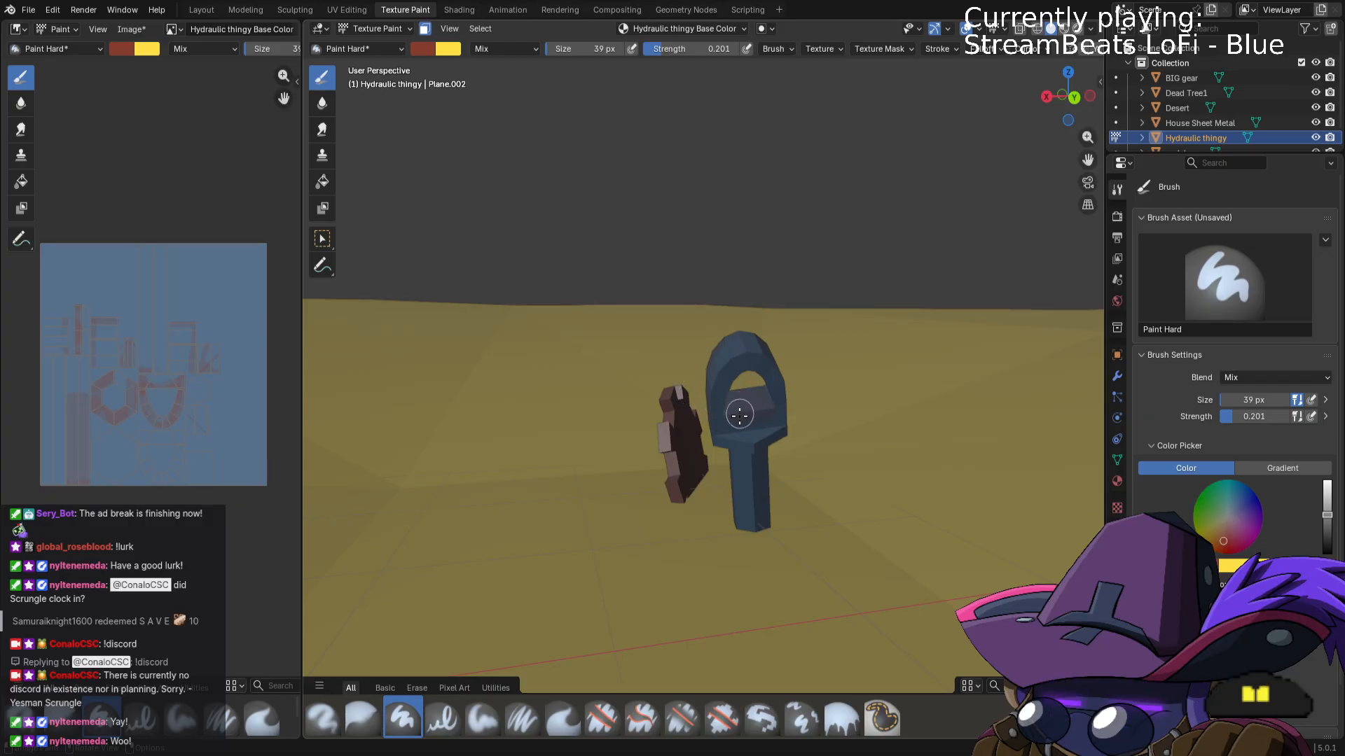
middle_drag(758, 481, 978, 423)
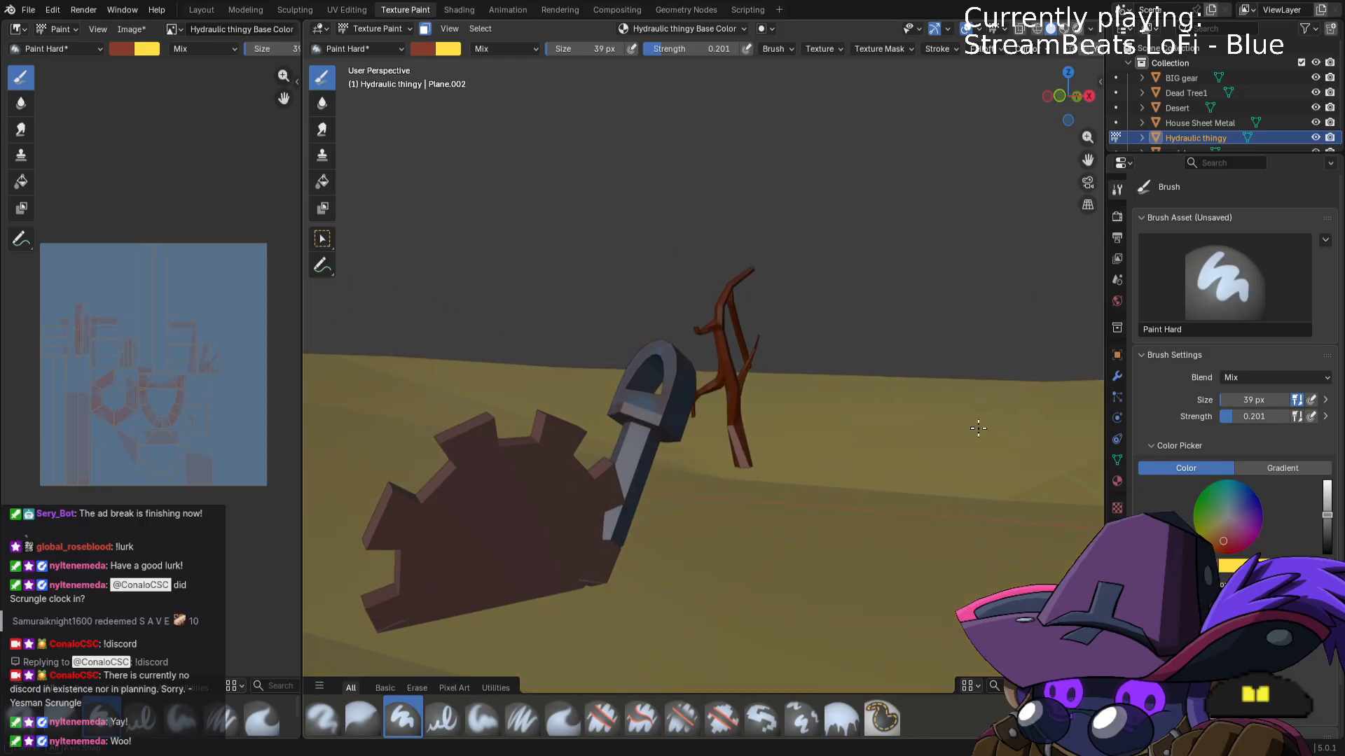
Paint light rust around the ring's arch and on the sloped face below its opening, and save the file.
scroll(968, 425, down, 3)
middle_drag(889, 448, 946, 491)
scroll(870, 456, up, 5)
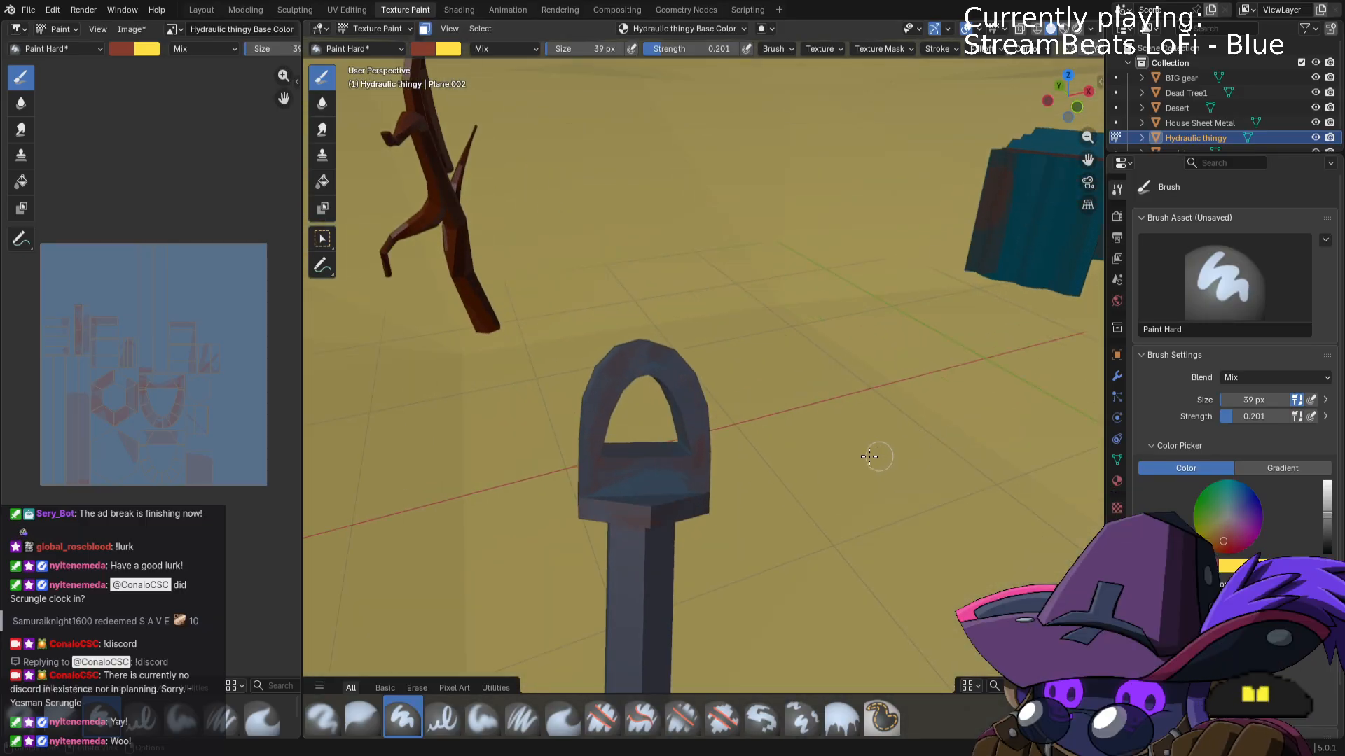
mouse_move(606, 360)
mouse_down()
mouse_move(661, 389)
mouse_move(669, 368)
mouse_up()
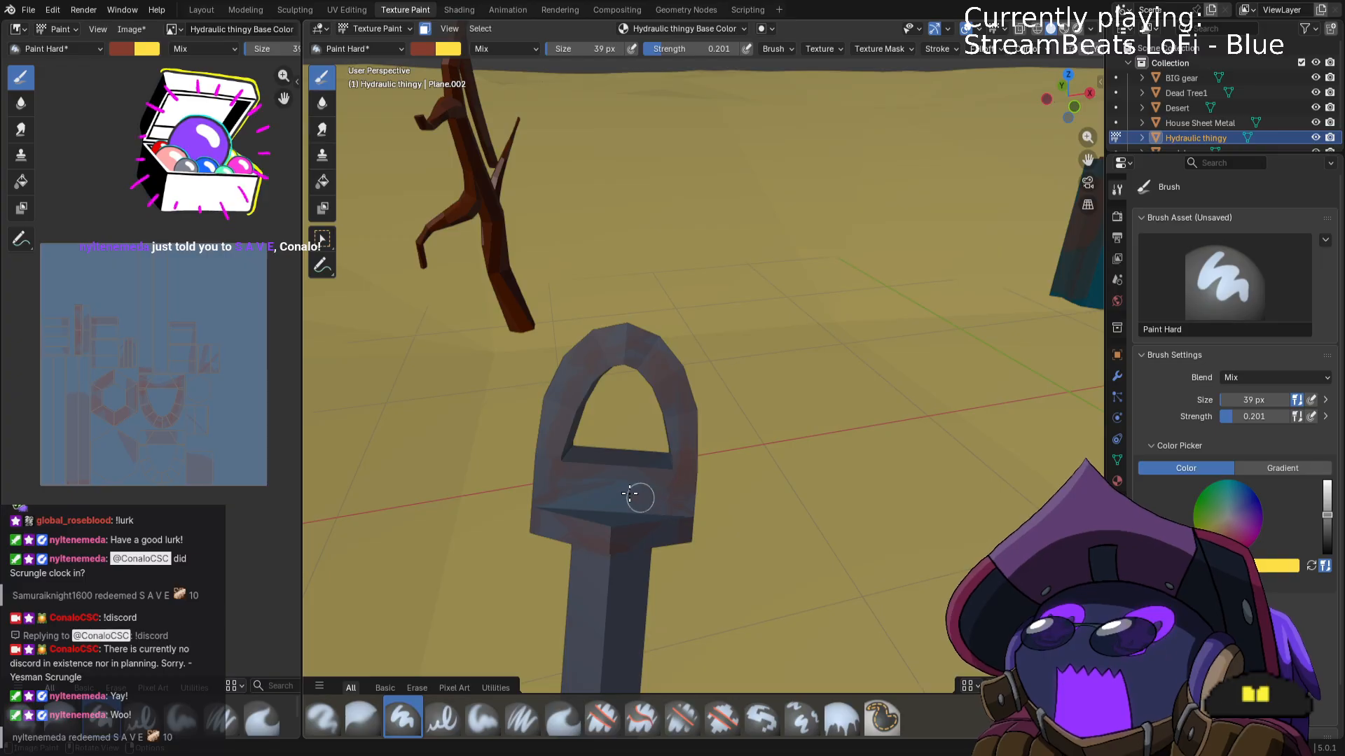
mouse_move(629, 494)
mouse_down()
mouse_move(570, 492)
mouse_move(672, 498)
mouse_move(675, 451)
mouse_up()
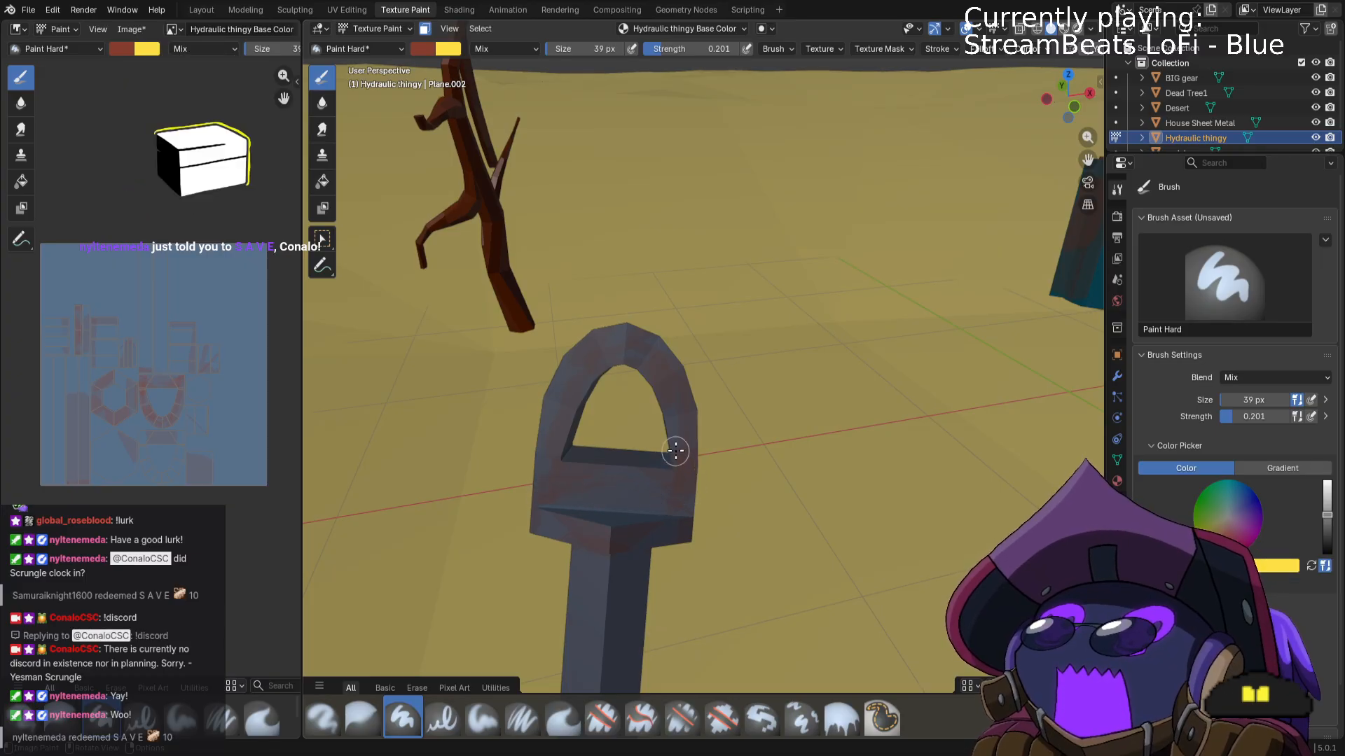
key(ctrl+s)
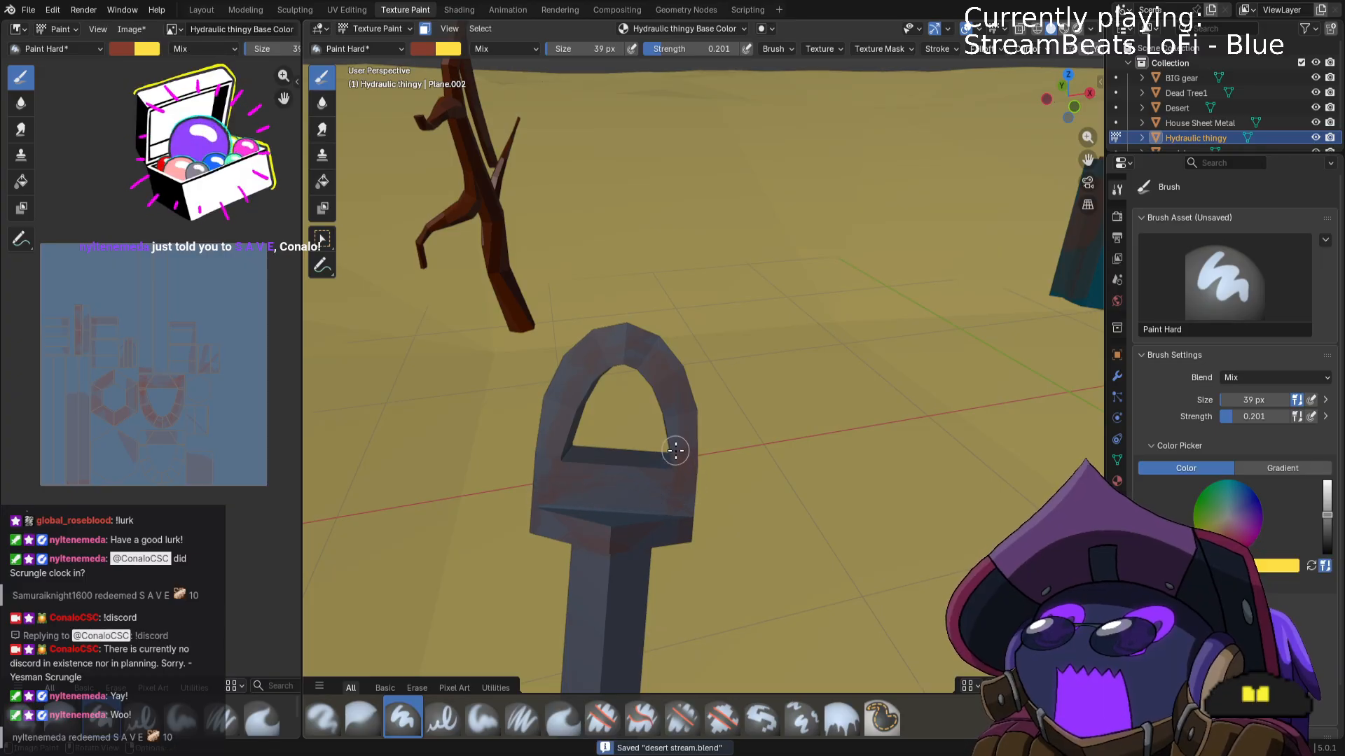
Examine the painted props and the desert ground in the Shading workspace from near and far.
scroll(660, 439, down, 5)
shift+middle_drag(819, 490, 588, 359)
scroll(661, 356, up, 2)
shift+middle_drag(762, 343, 619, 417)
click(463, 11)
scroll(735, 216, up, 3)
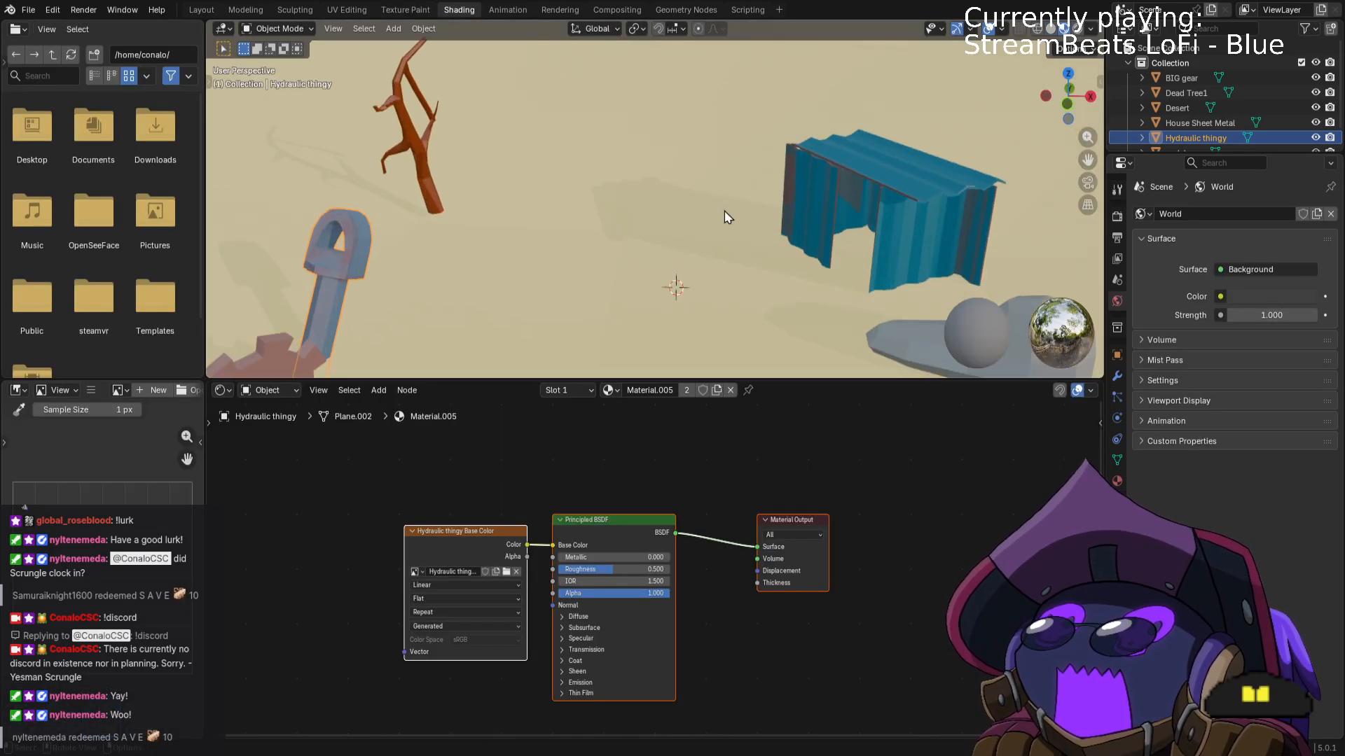
scroll(715, 225, down, 3)
mouse_move(705, 233)
middle_down()
mouse_move(775, 204)
mouse_move(726, 204)
mouse_move(695, 238)
middle_up()
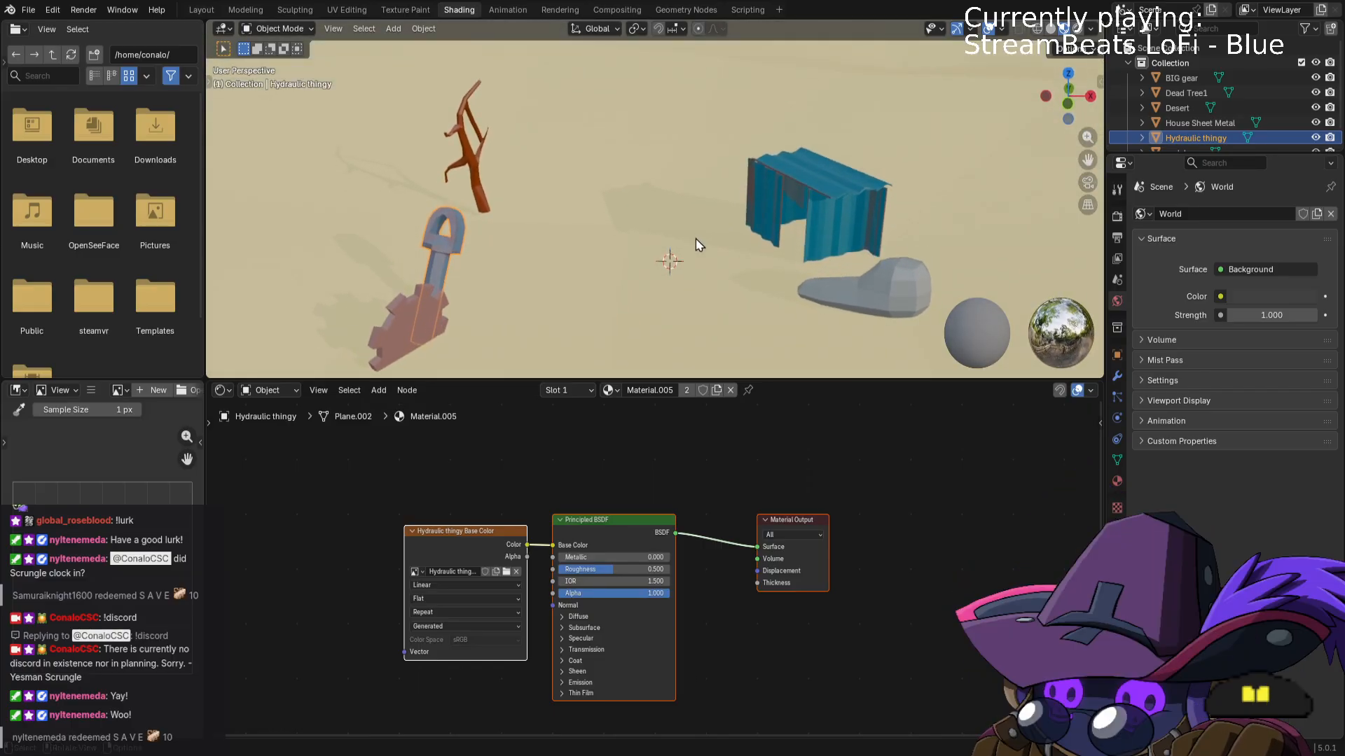
scroll(614, 147, down, 2)
scroll(613, 150, down, 3)
scroll(613, 148, up, 5)
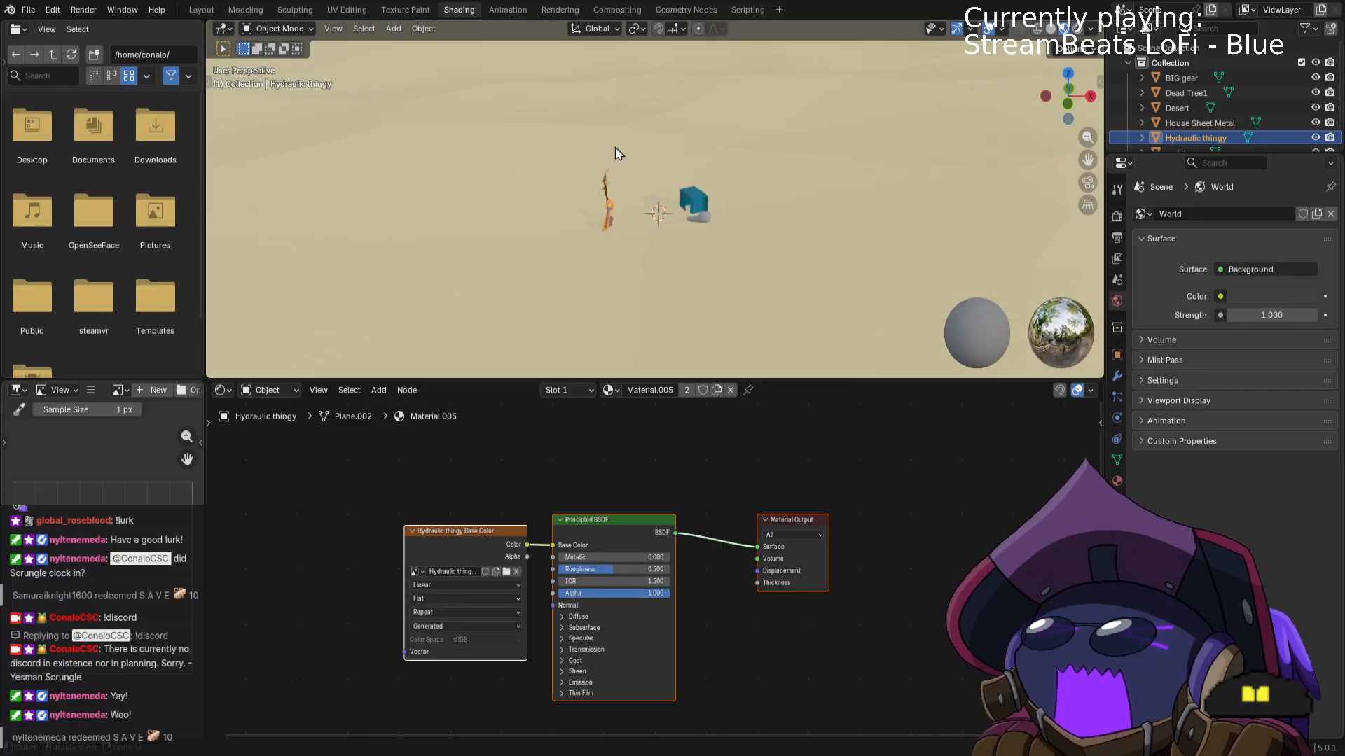
Return to the Layout workspace and add a Sun light to the scene.
scroll(523, 212, down, 5)
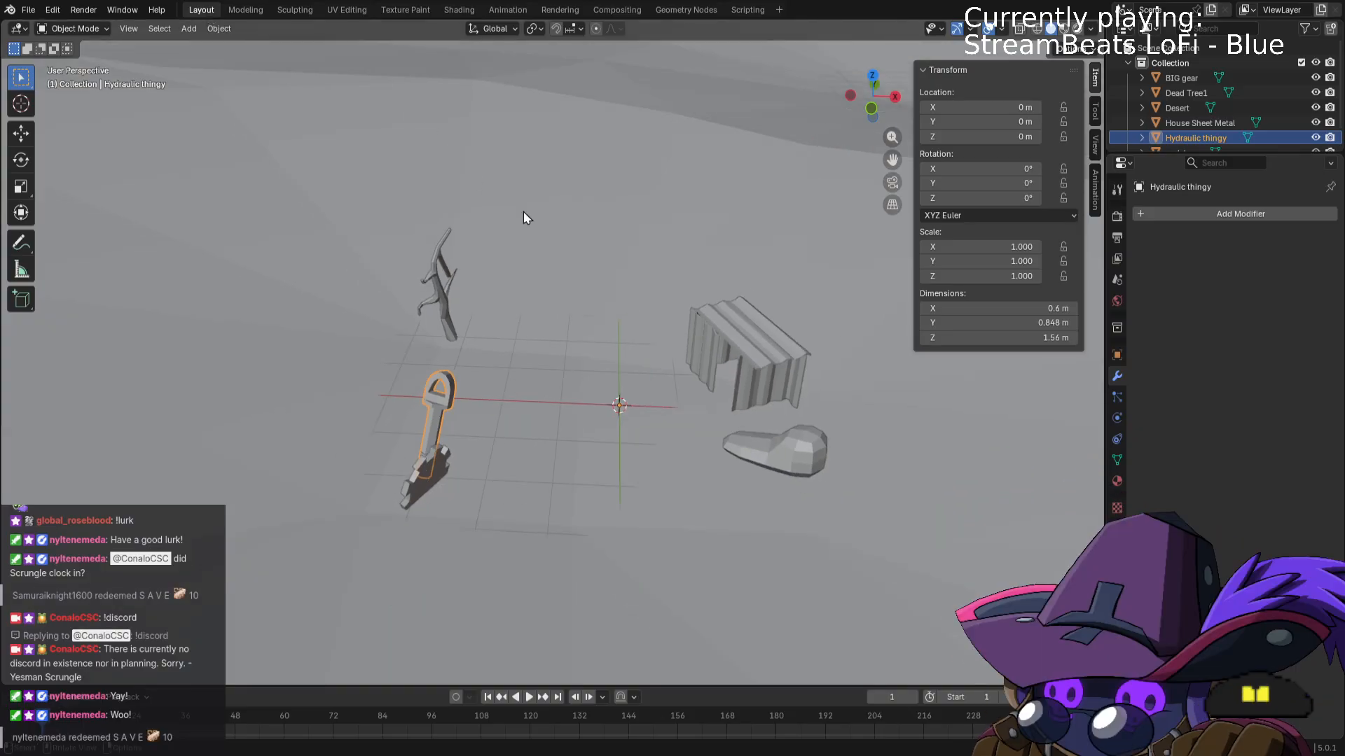
middle_drag(569, 249, 624, 259)
key(shift+a)
mouse_move(624, 259)
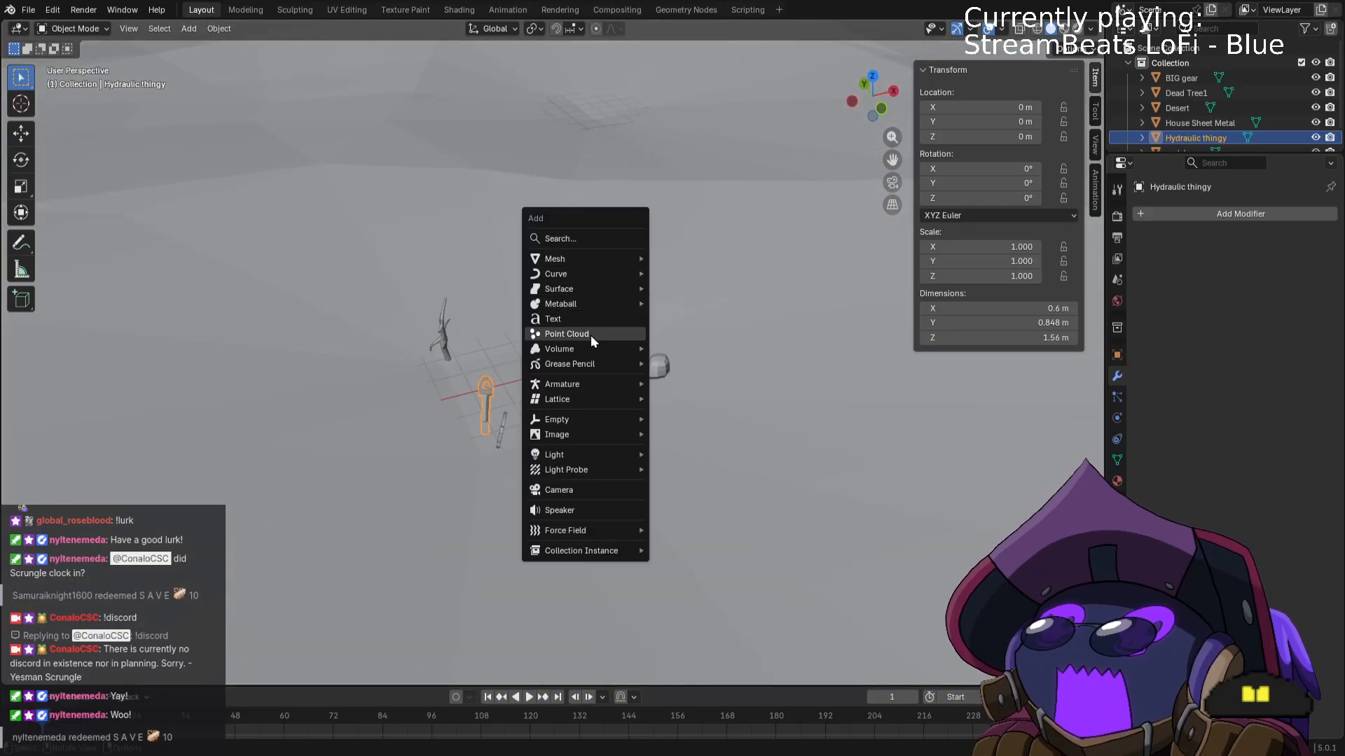
mouse_move(592, 349)
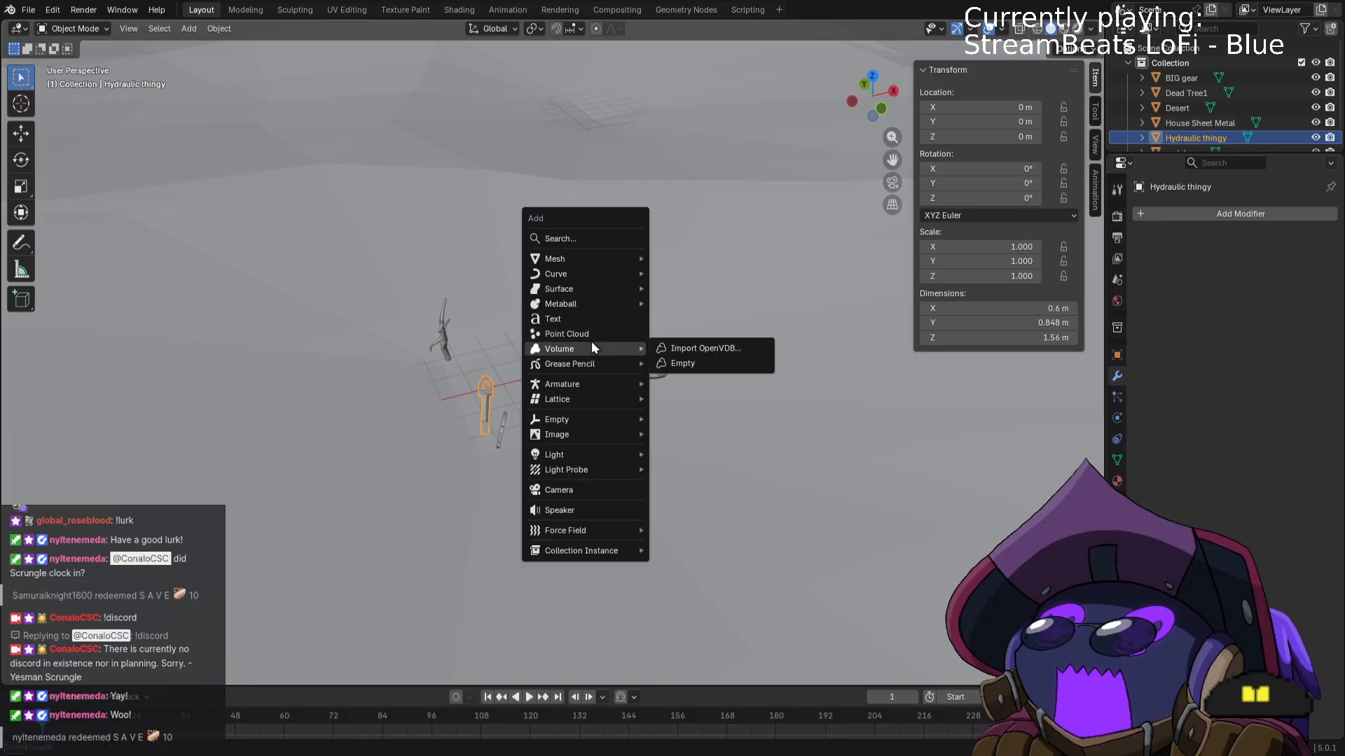
mouse_move(590, 453)
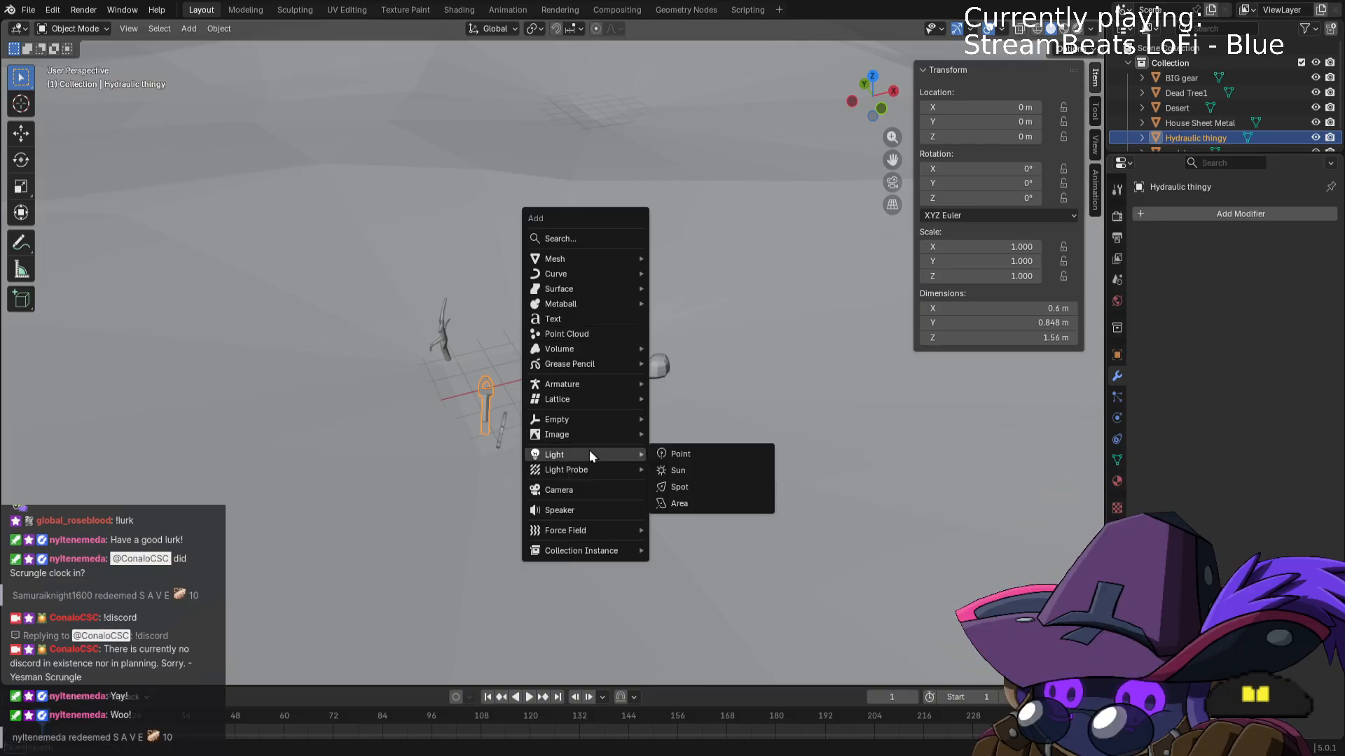
click(678, 468)
Move the Sun light straight up along the global Z axis to a height of 5.185 m.
scroll(669, 401, down, 3)
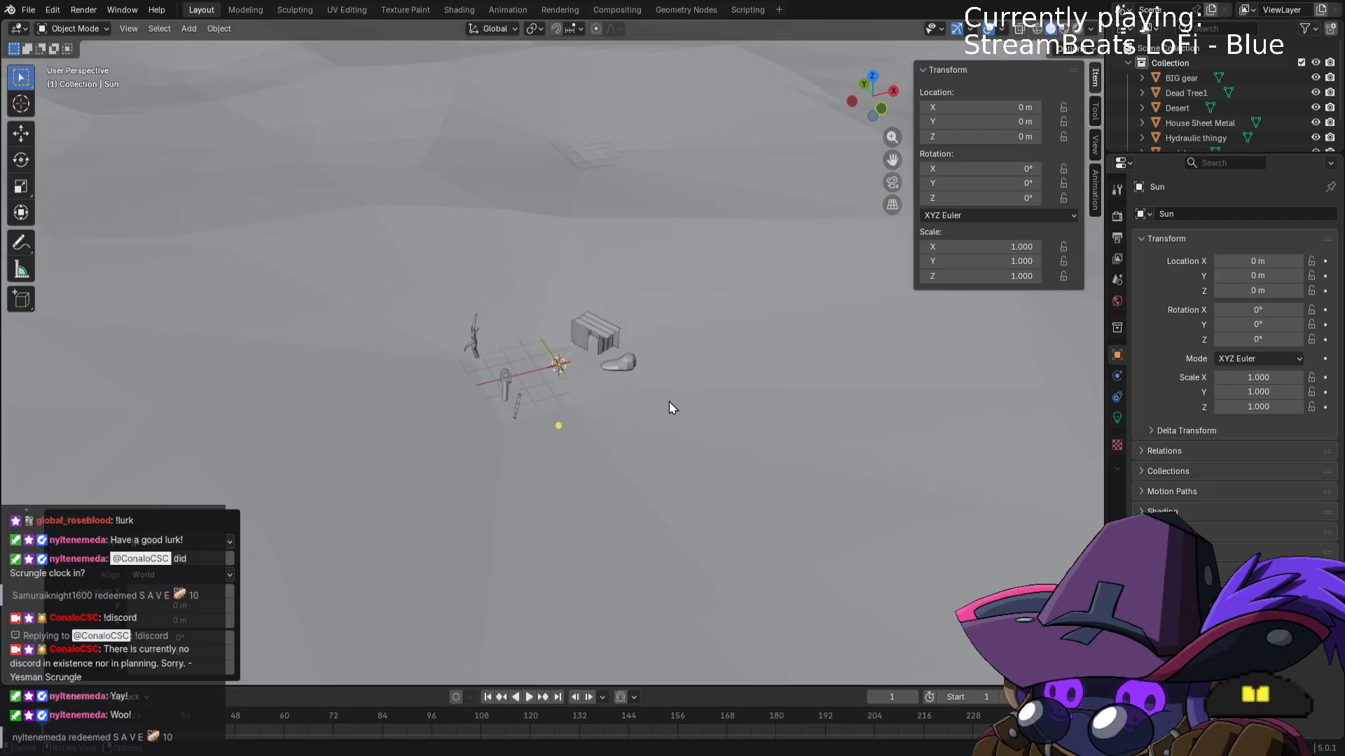
middle_drag(656, 389, 750, 359)
scroll(749, 359, up, 3)
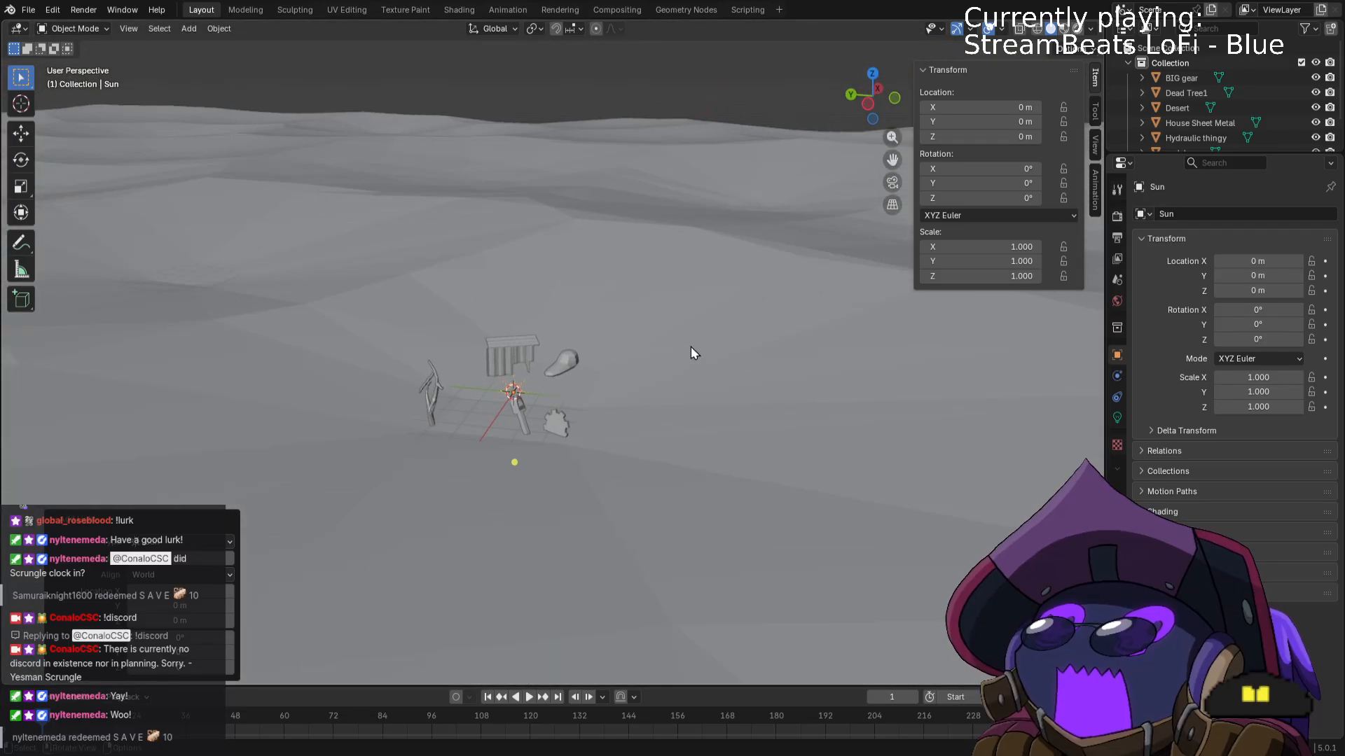
scroll(624, 376, down, 2)
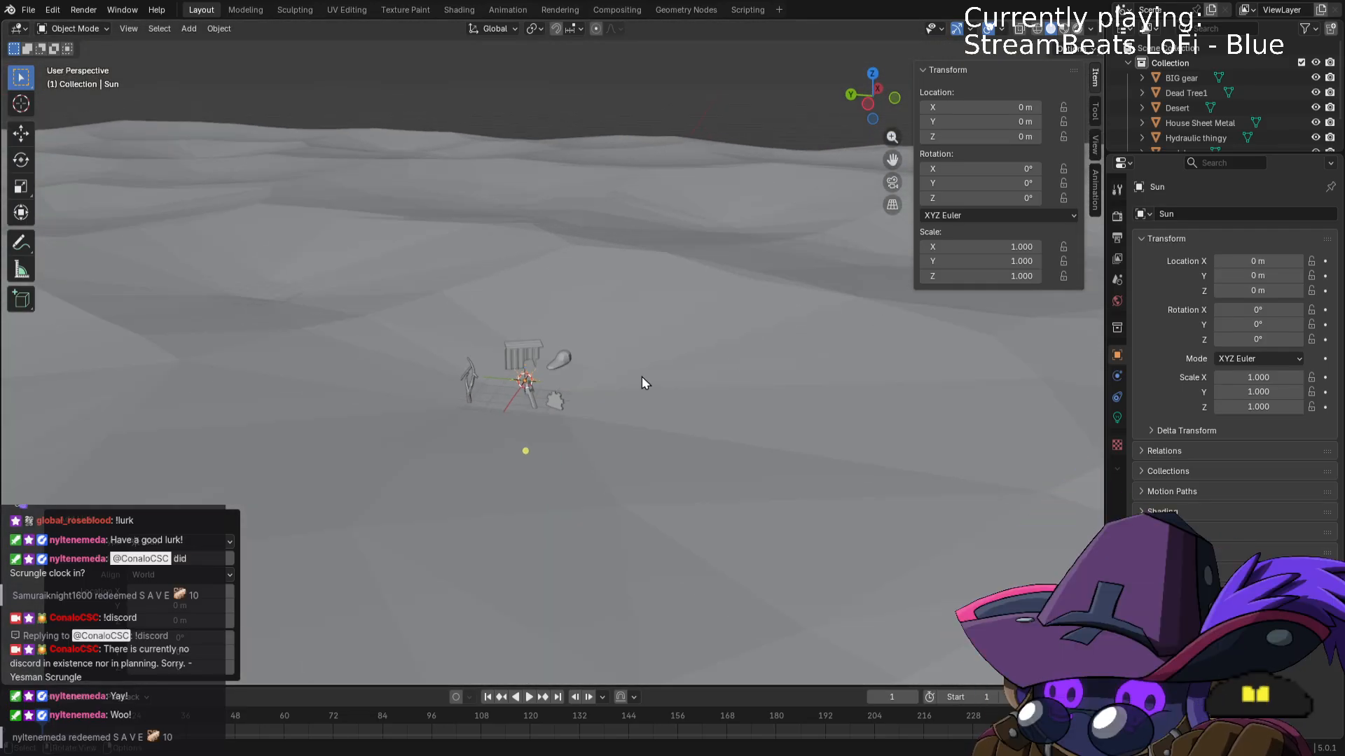
scroll(644, 373, up, 2)
key(g)
key(z)
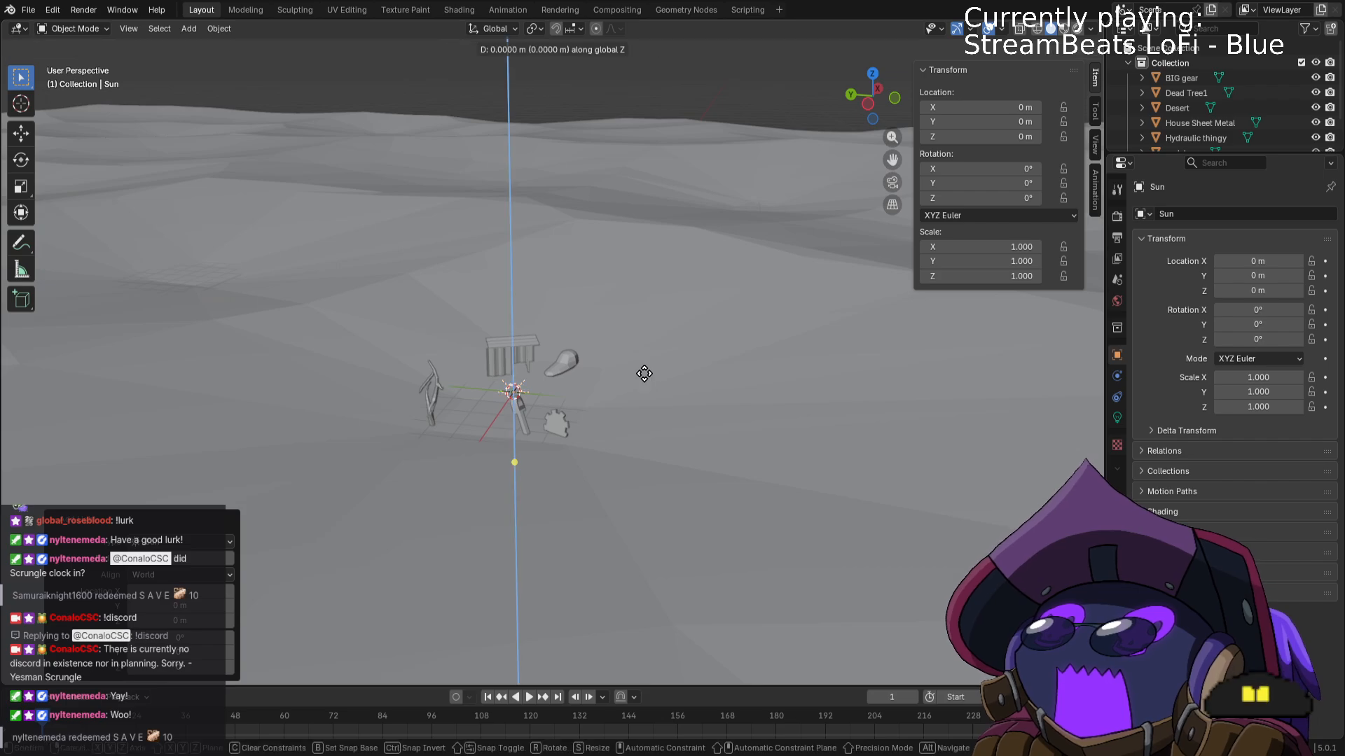
click(640, 226)
Switch the viewport to Rendered shading and inspect how the Sun lights the desert scene.
key(z)
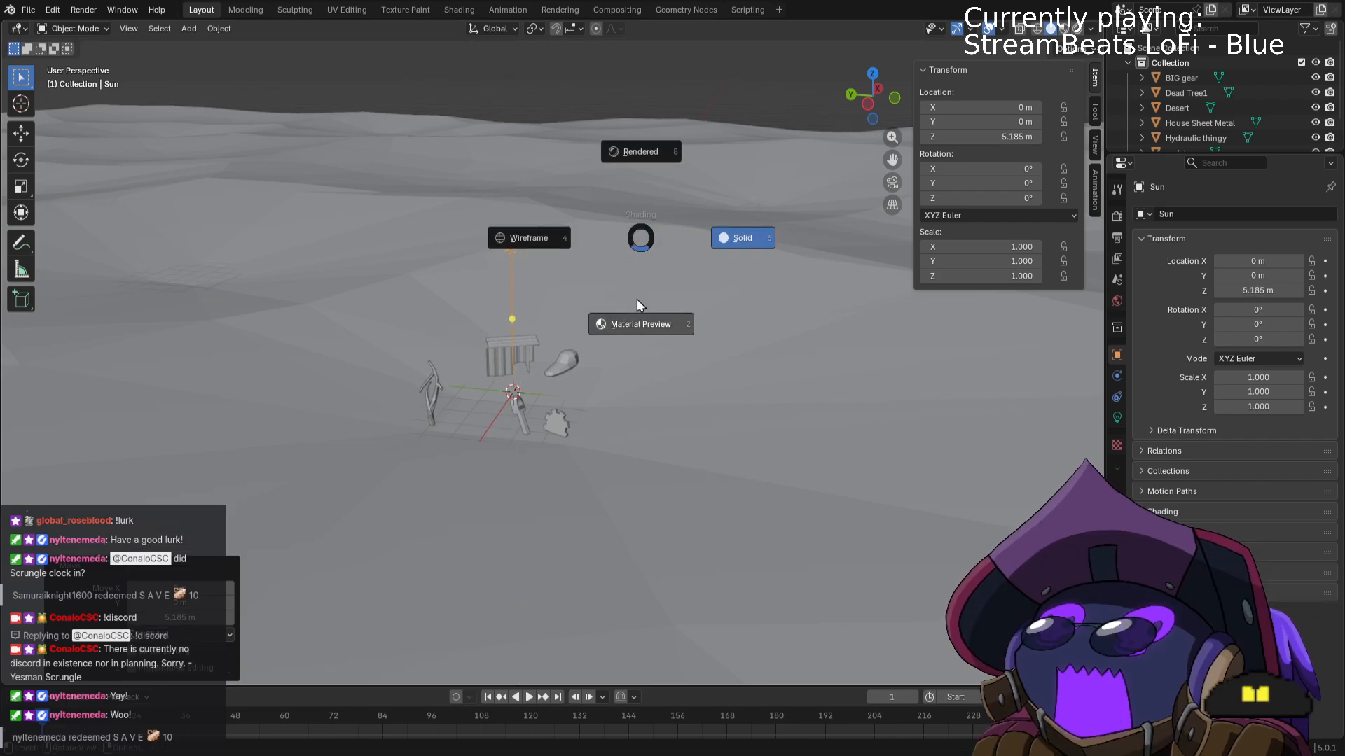
click(637, 187)
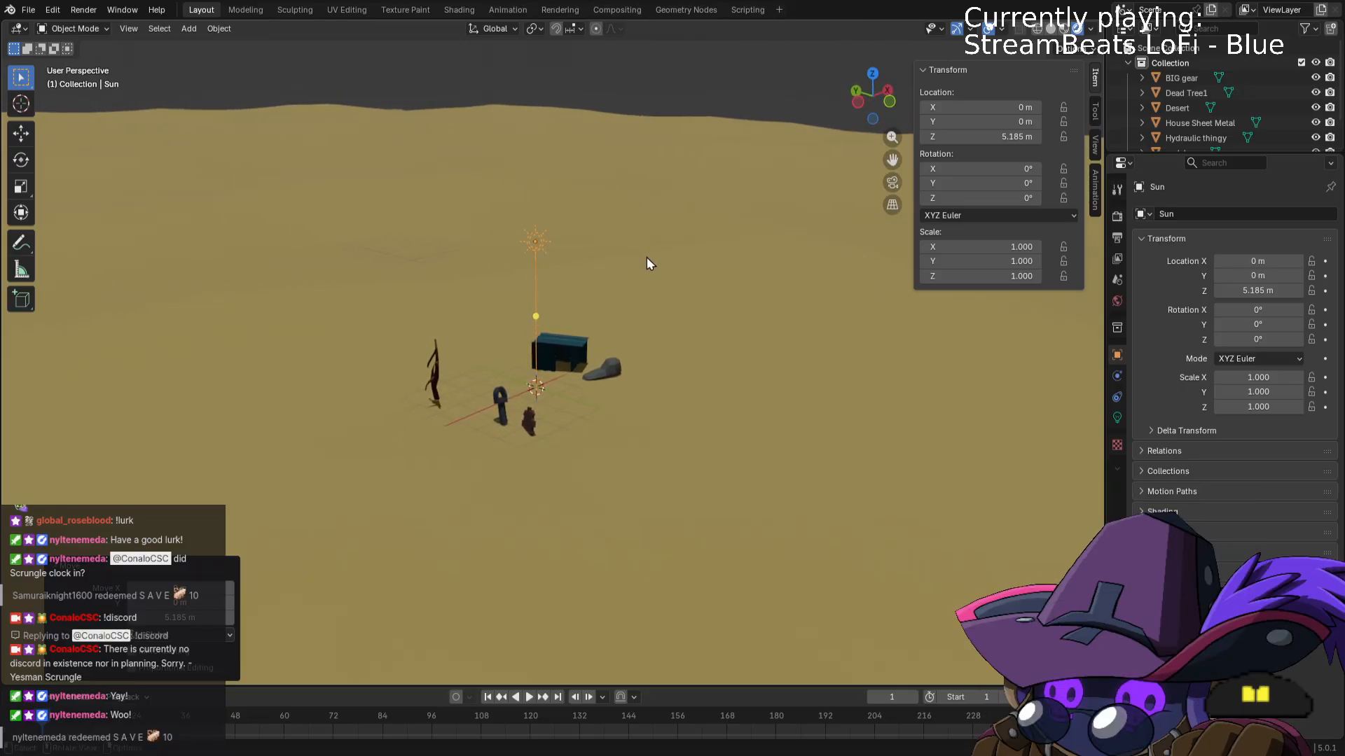
middle_drag(630, 264, 526, 271)
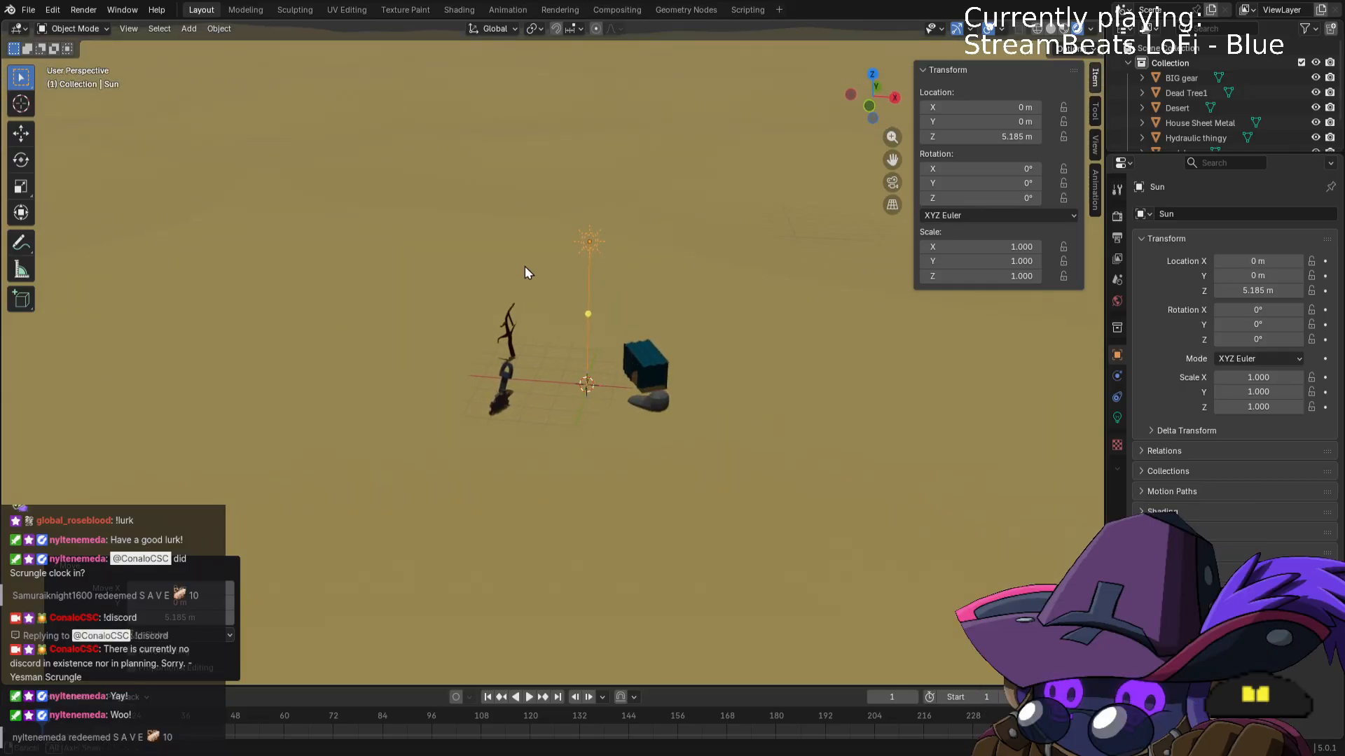
Raise the Sun light along the global Z axis to a height of about 8.95 m above the desert.
scroll(526, 272, down, 5)
key(g)
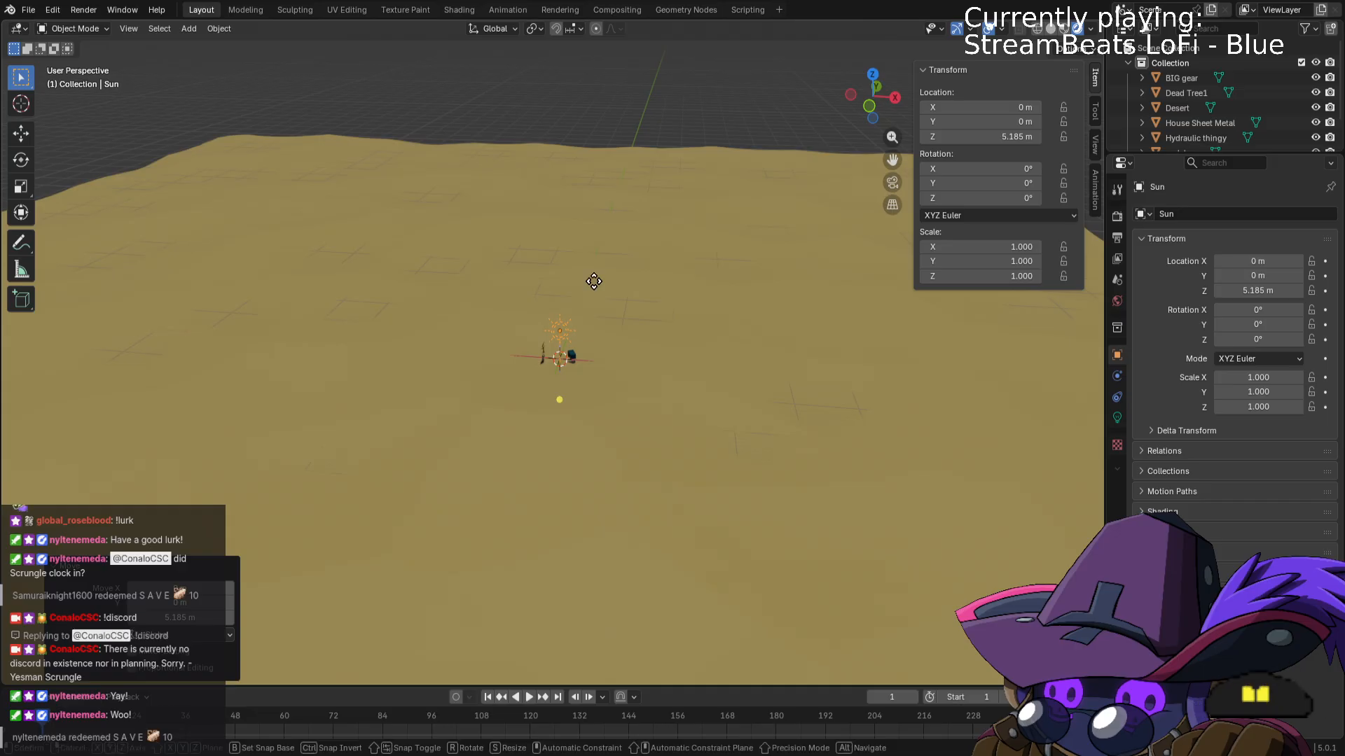
key(z)
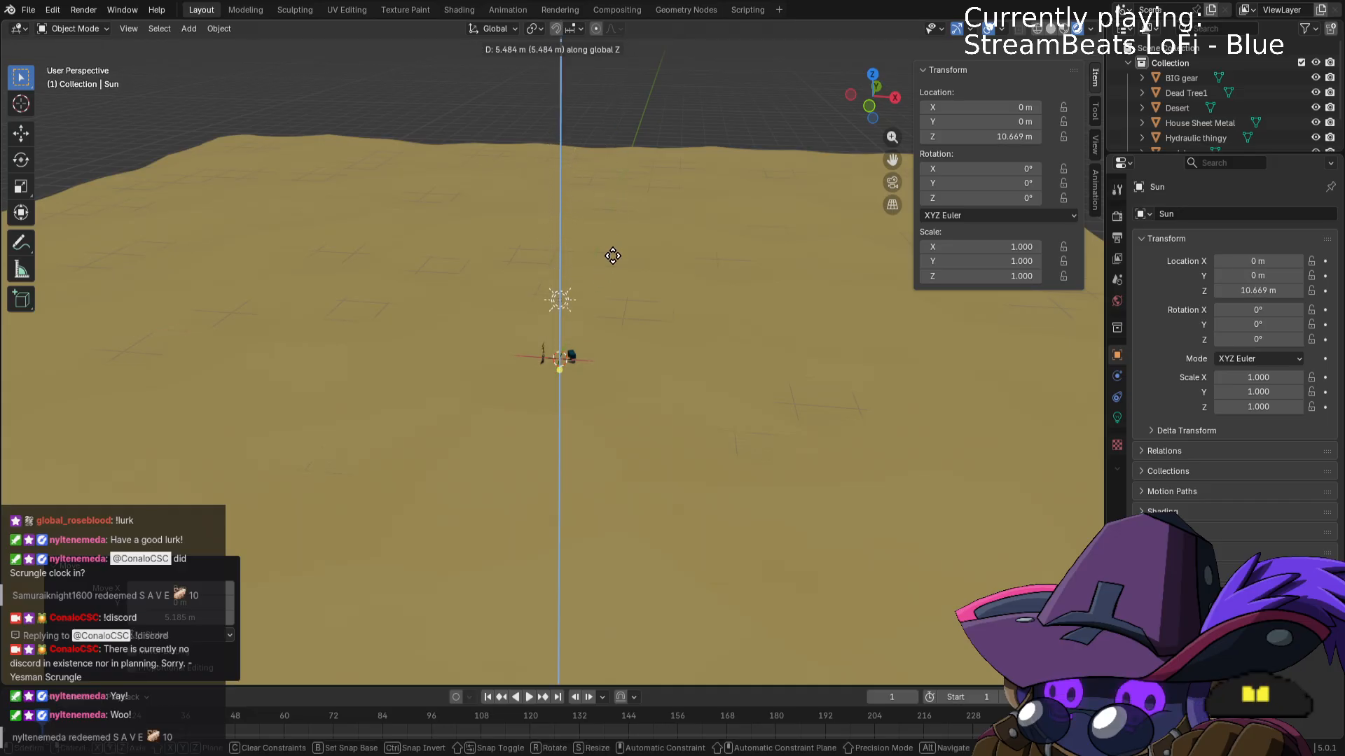
click(613, 258)
scroll(628, 305, up, 6)
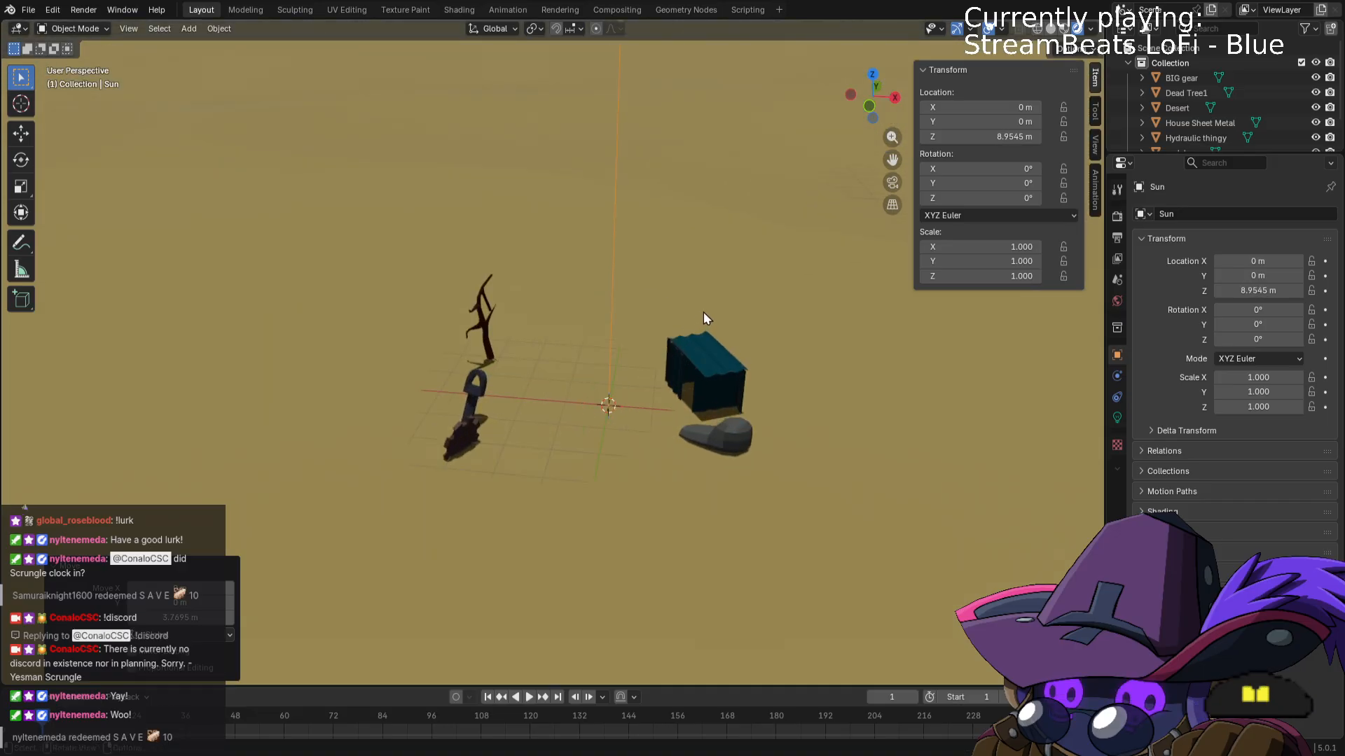
scroll(712, 307, down, 2)
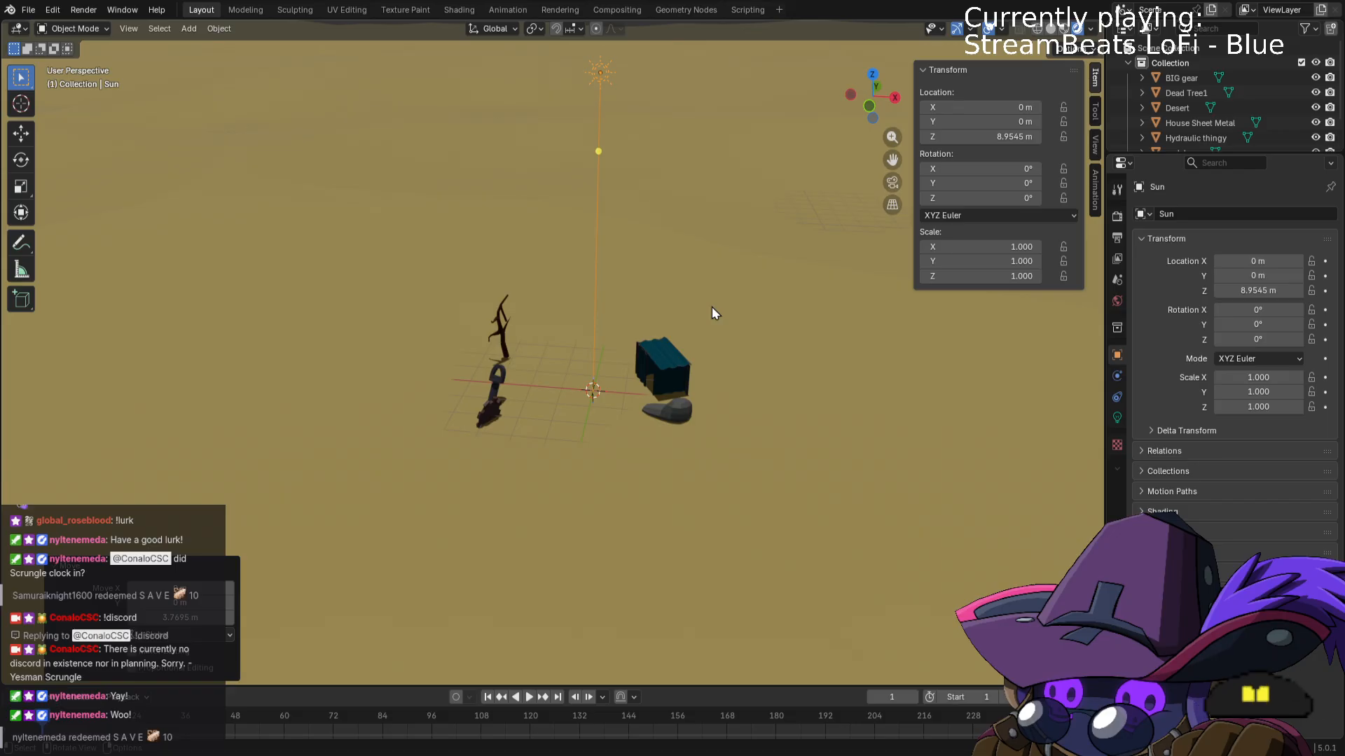
Shift the Sun light horizontally along the global axes to about Y 0.456 m and X -3.44 m.
key(g)
key(y)
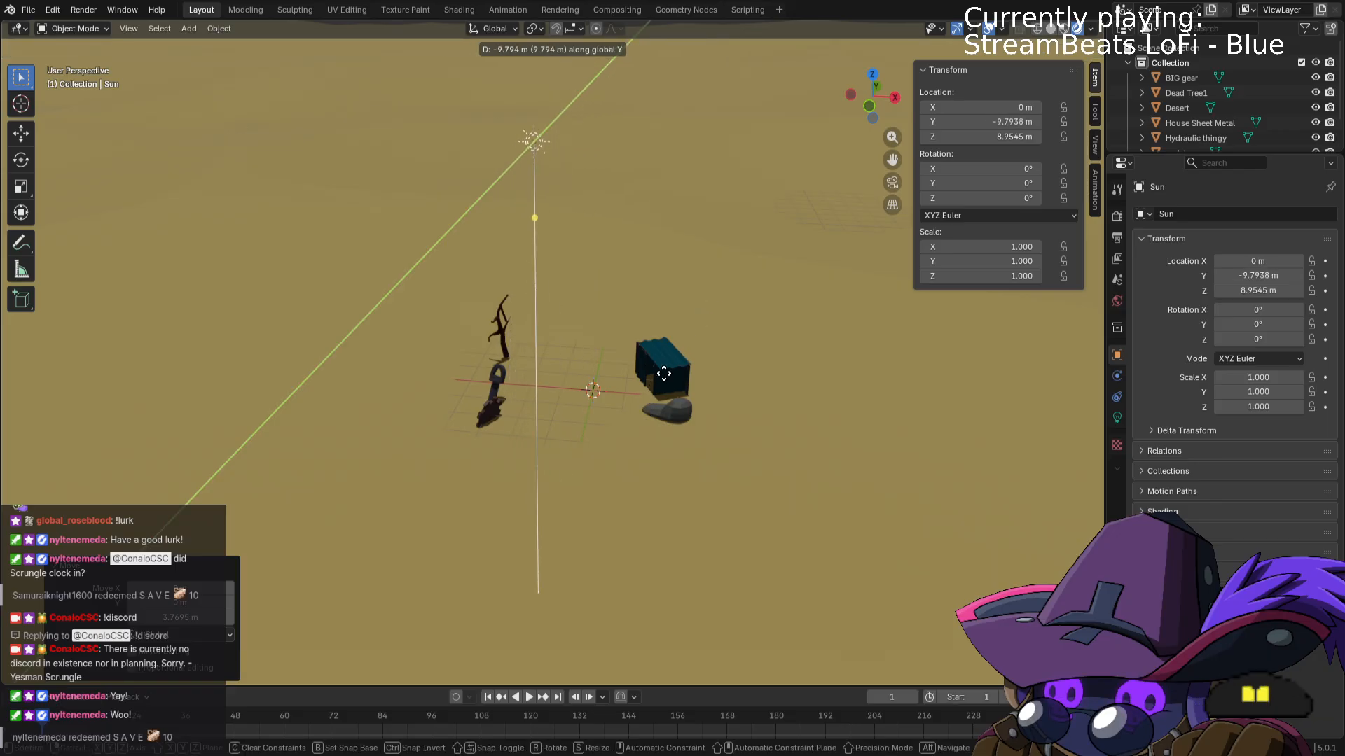
click(703, 292)
key(g)
key(y)
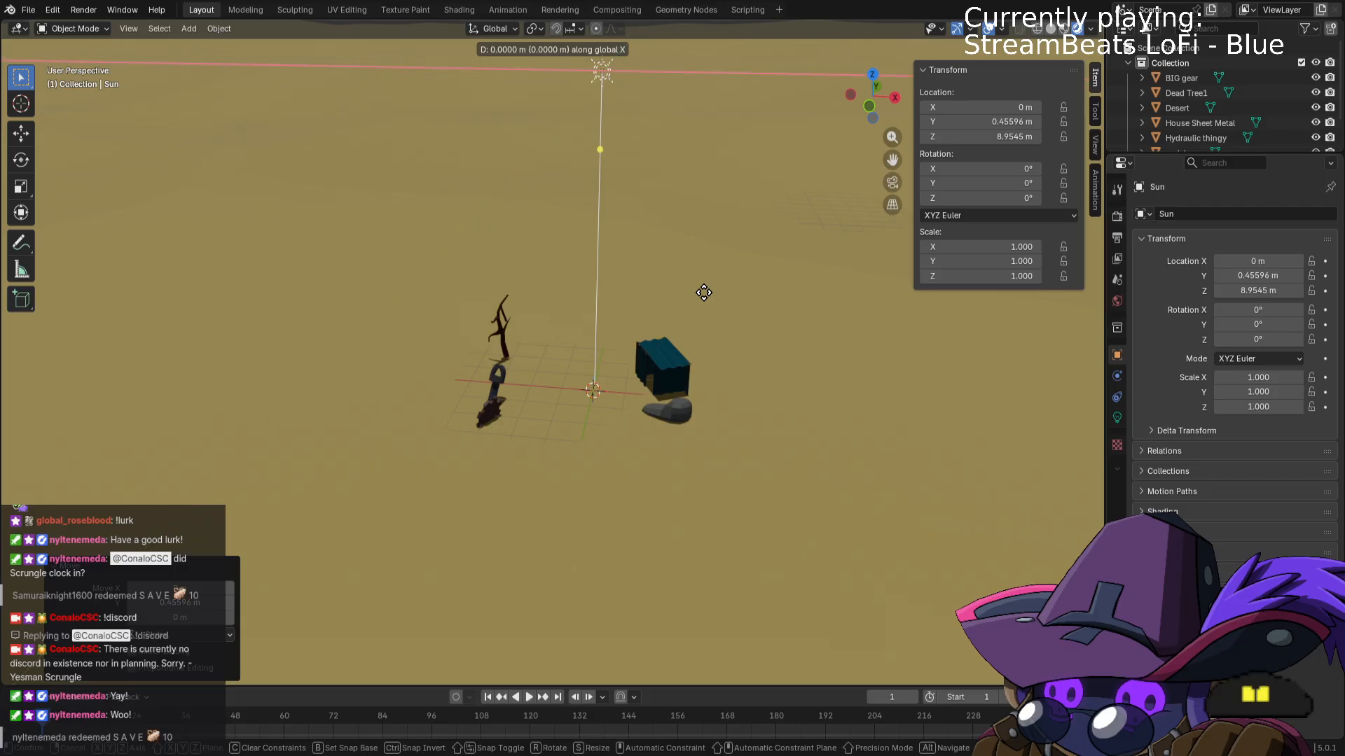
click(580, 272)
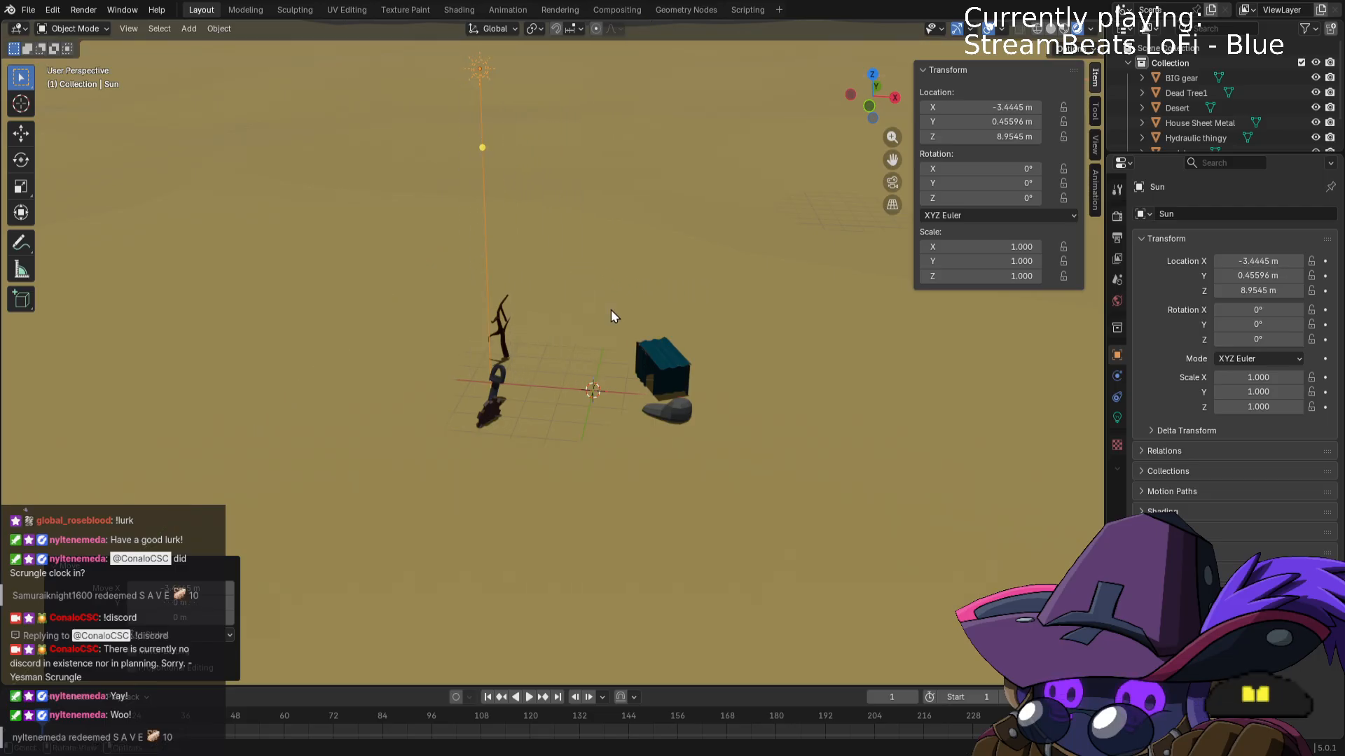
Tilt the Sun light about the global Y axis to about -60.1° so it shines across the props.
key(r)
key(y)
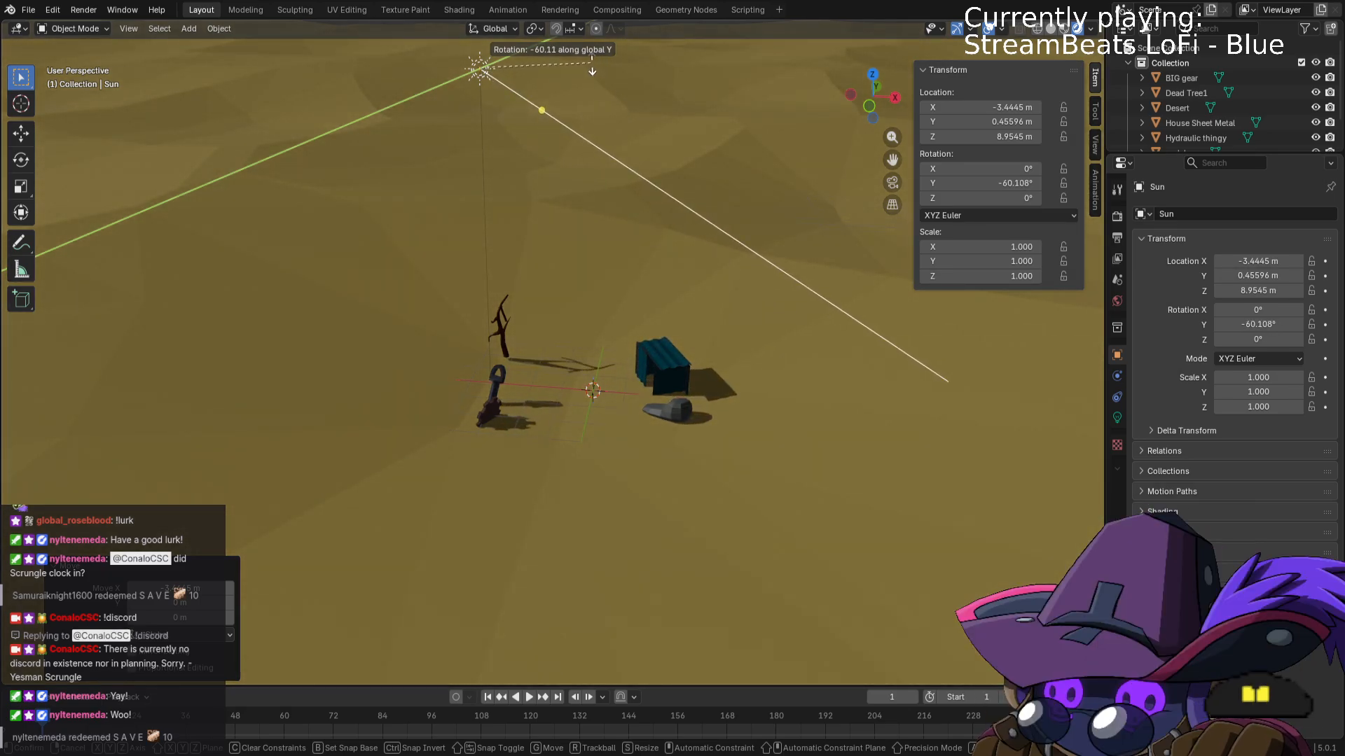
click(592, 71)
Rotate the Sun light in the top view to a Z rotation of about 388.3°.
middle_drag(598, 208, 718, 363)
scroll(654, 295, up, 4)
key(KP_7)
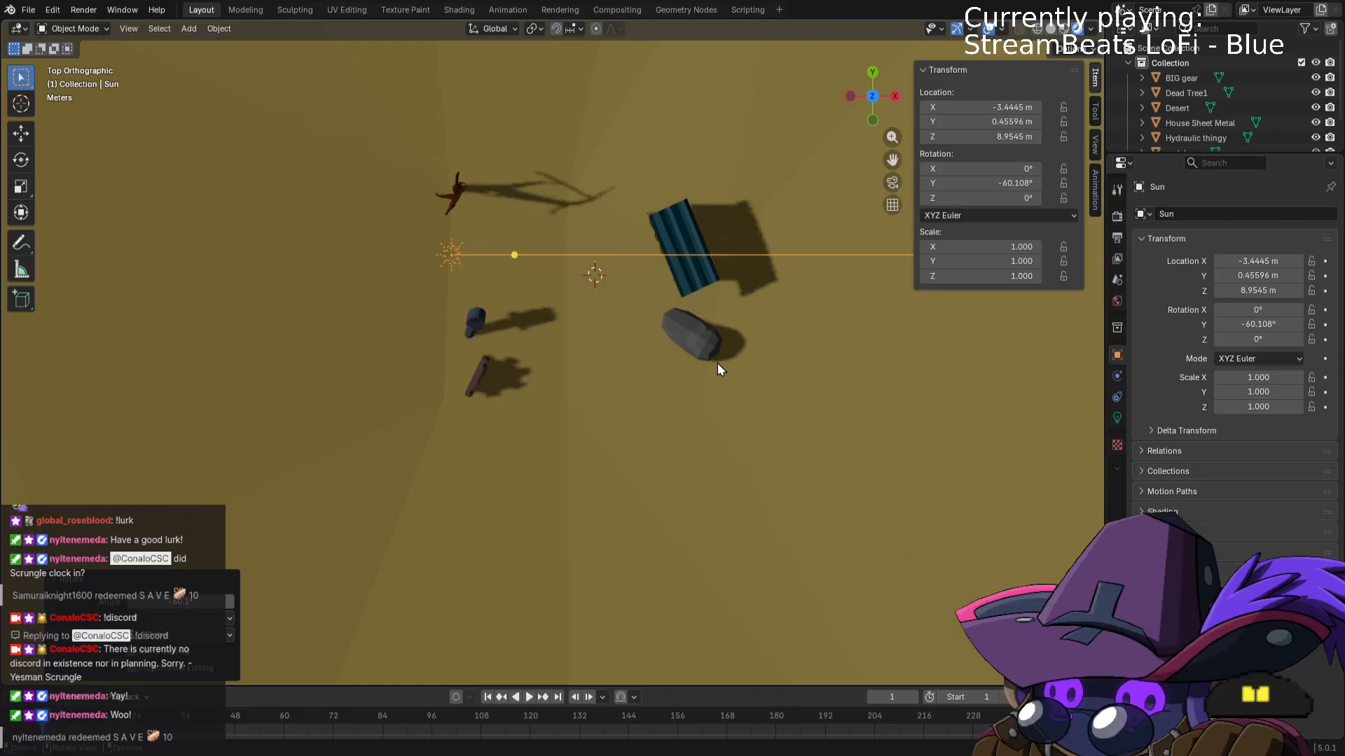
key(r)
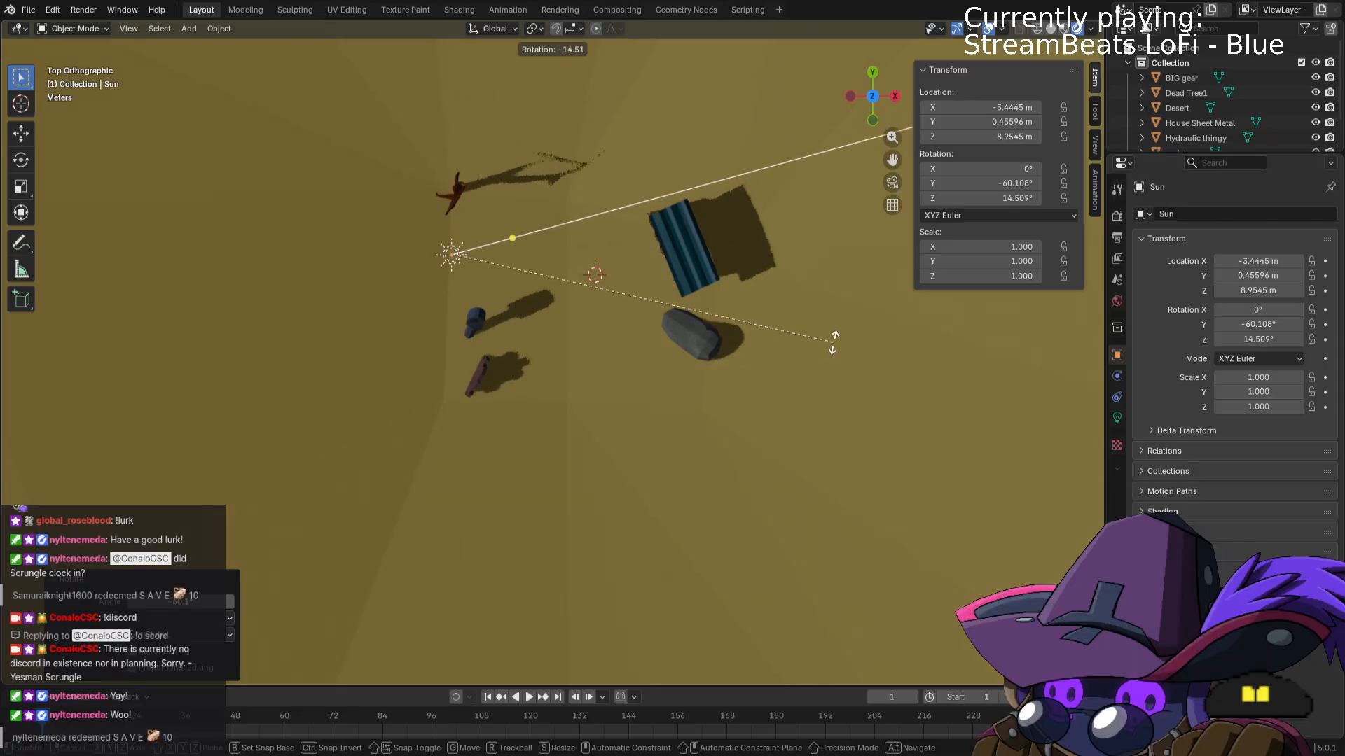
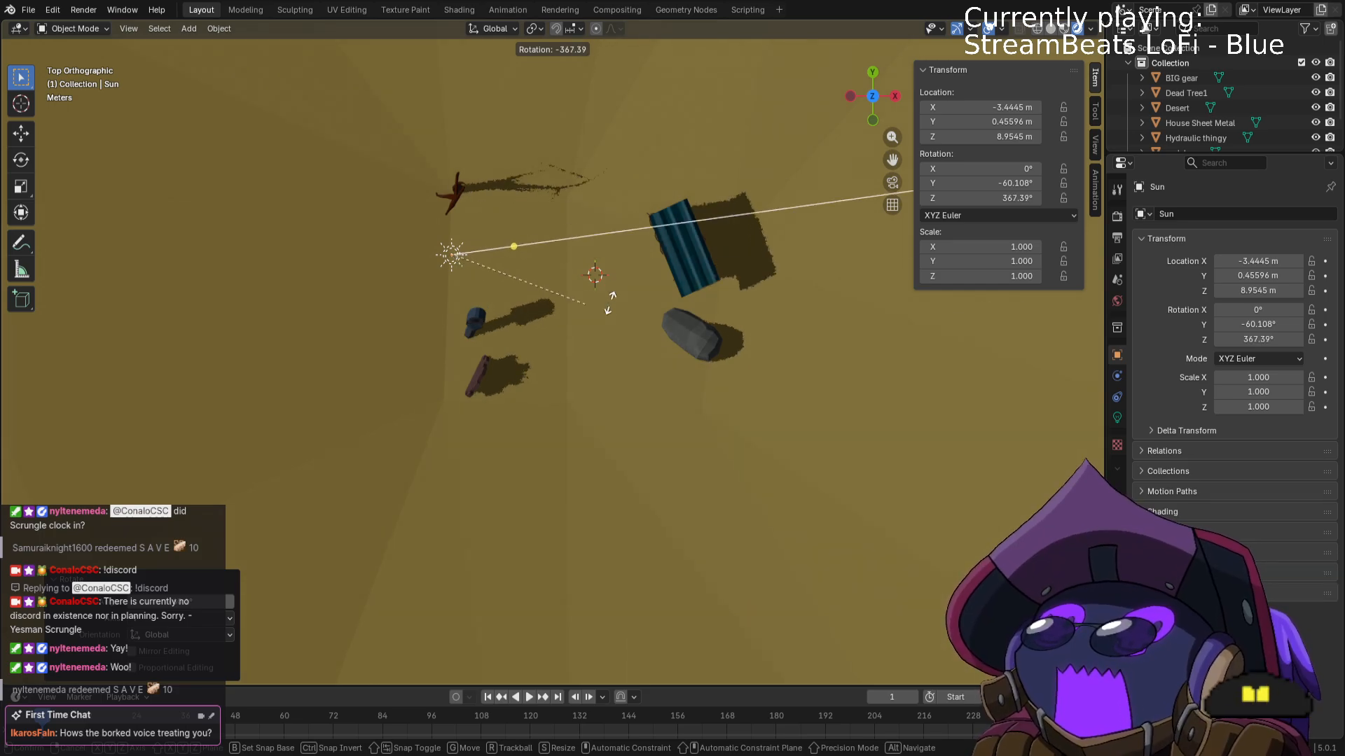
click(674, 249)
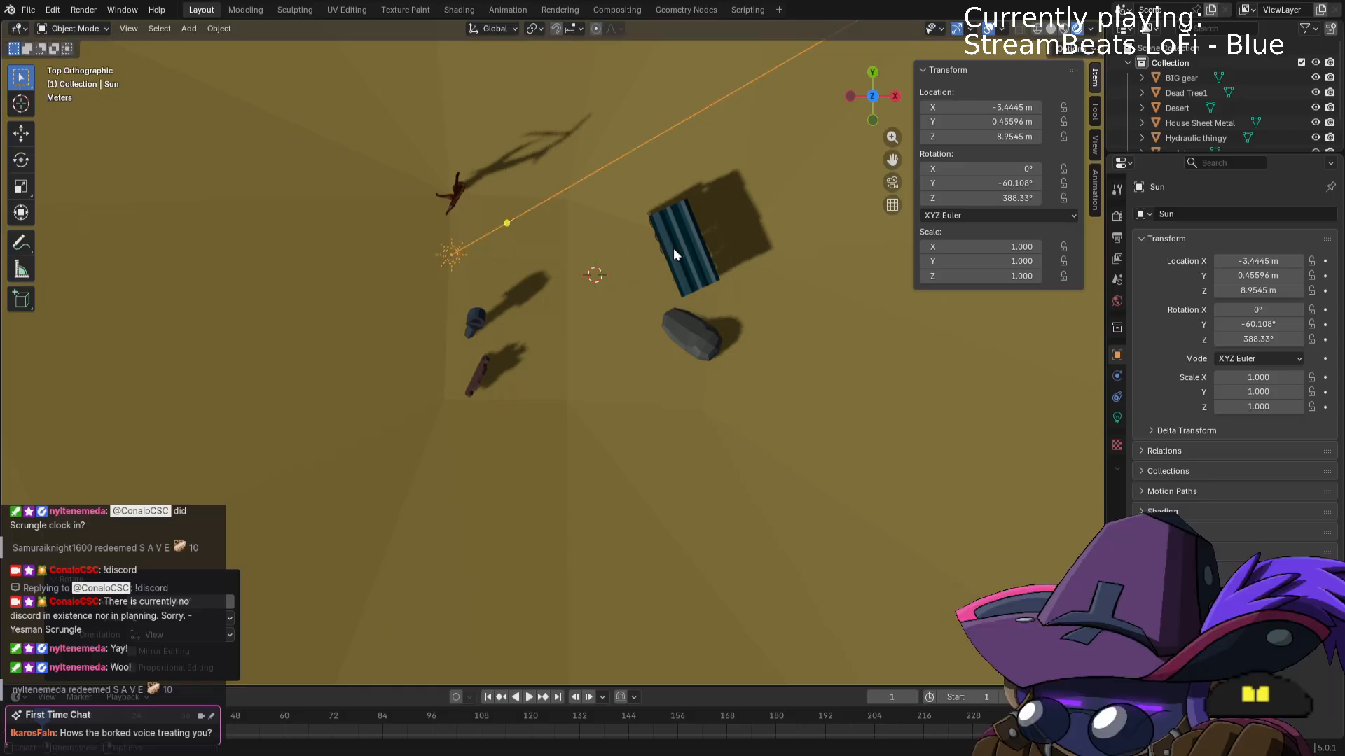
Move the Sun light in the top view along the global axes to about Y -3.03 m and X -5.85 m.
key(g)
key(x)
key(y)
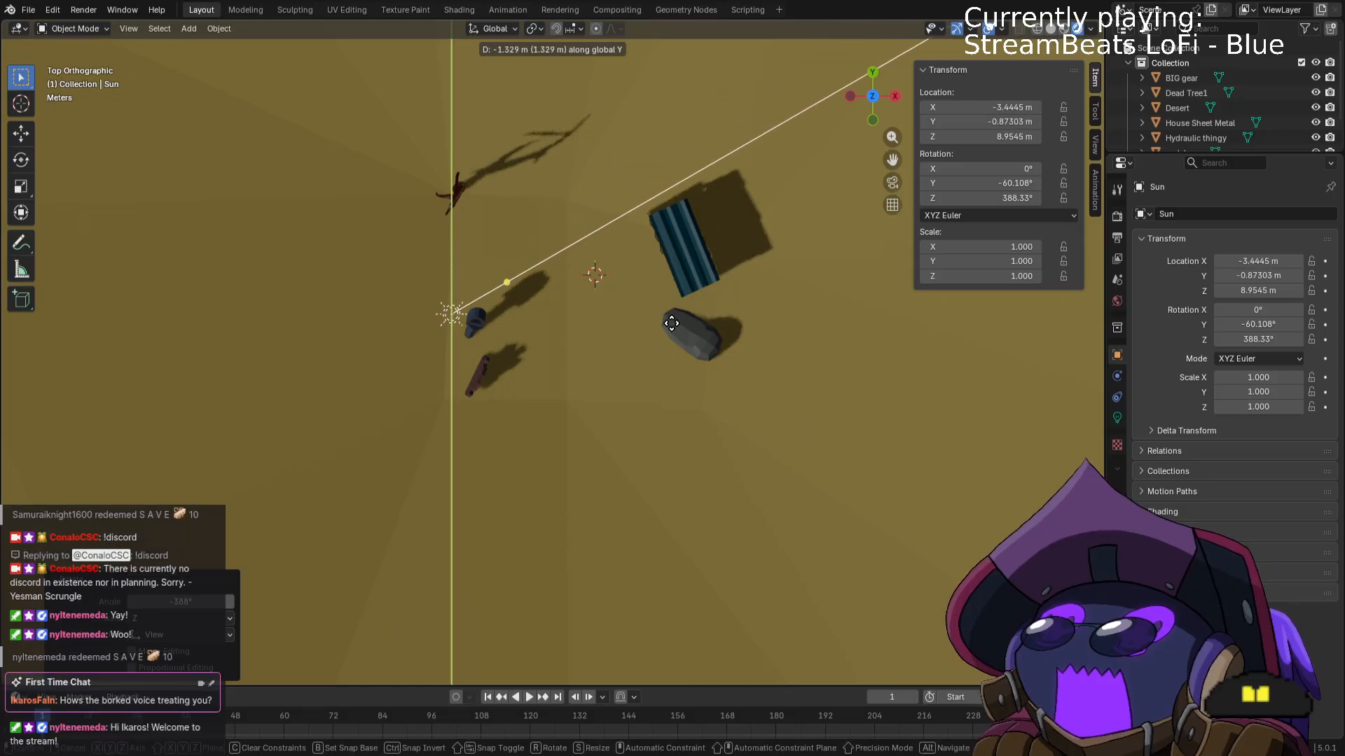
click(670, 405)
key(g)
key(y)
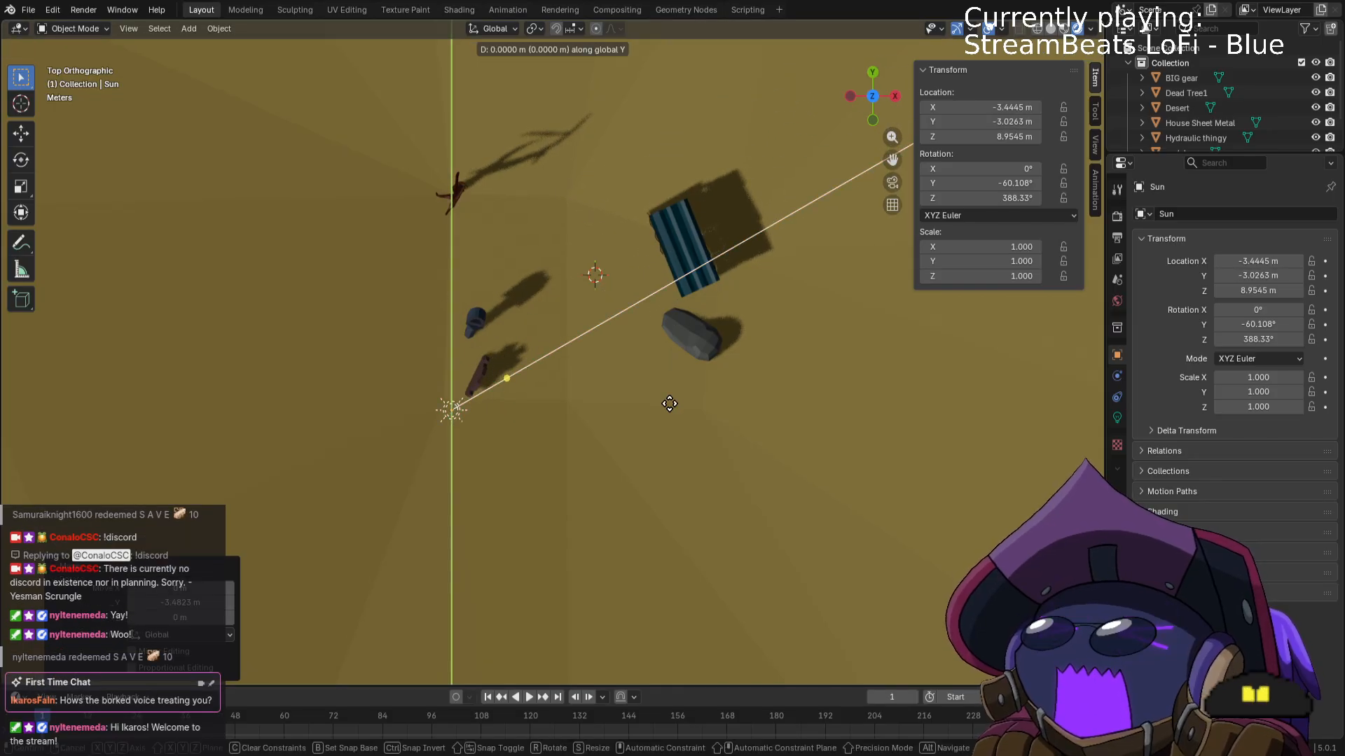
key(x)
click(569, 384)
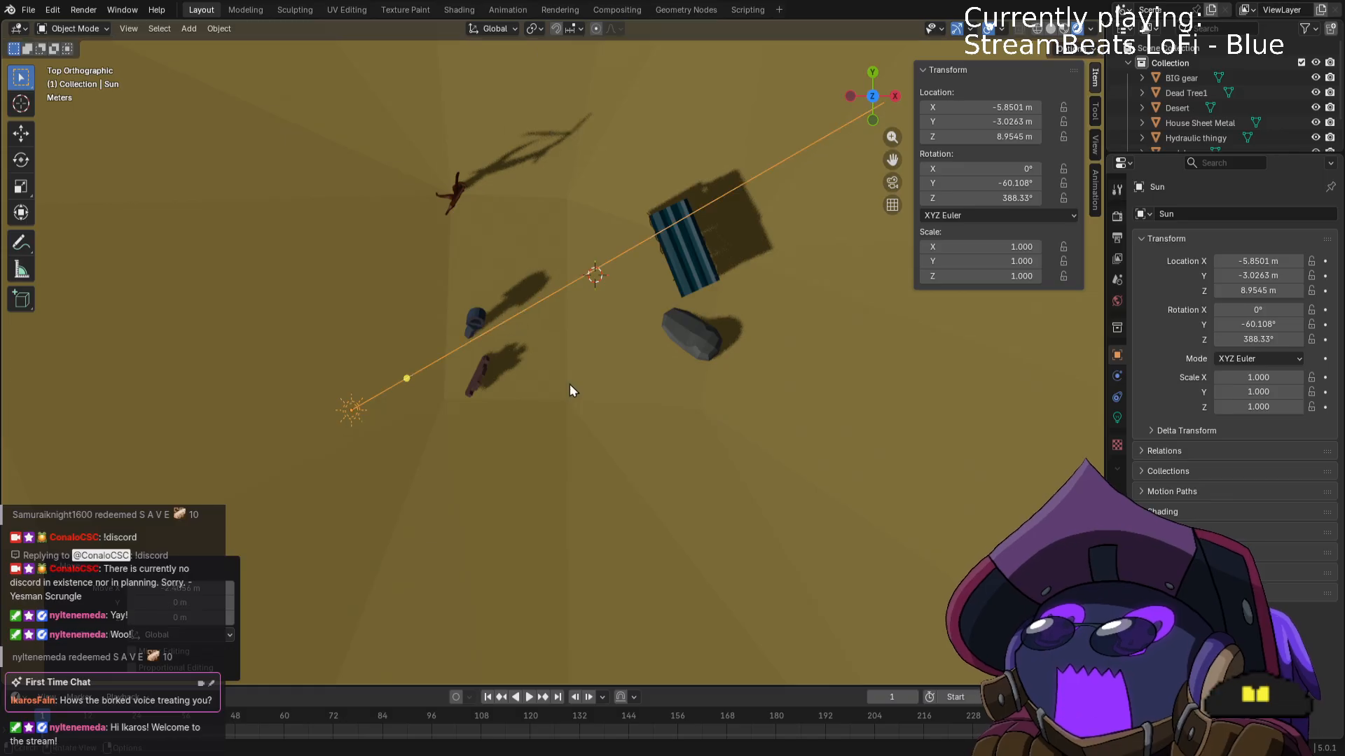
Fine-tune the Sun's rotation from the top and front views to about X 4.65°, Y -53.08° and Z 378.09°.
key(r)
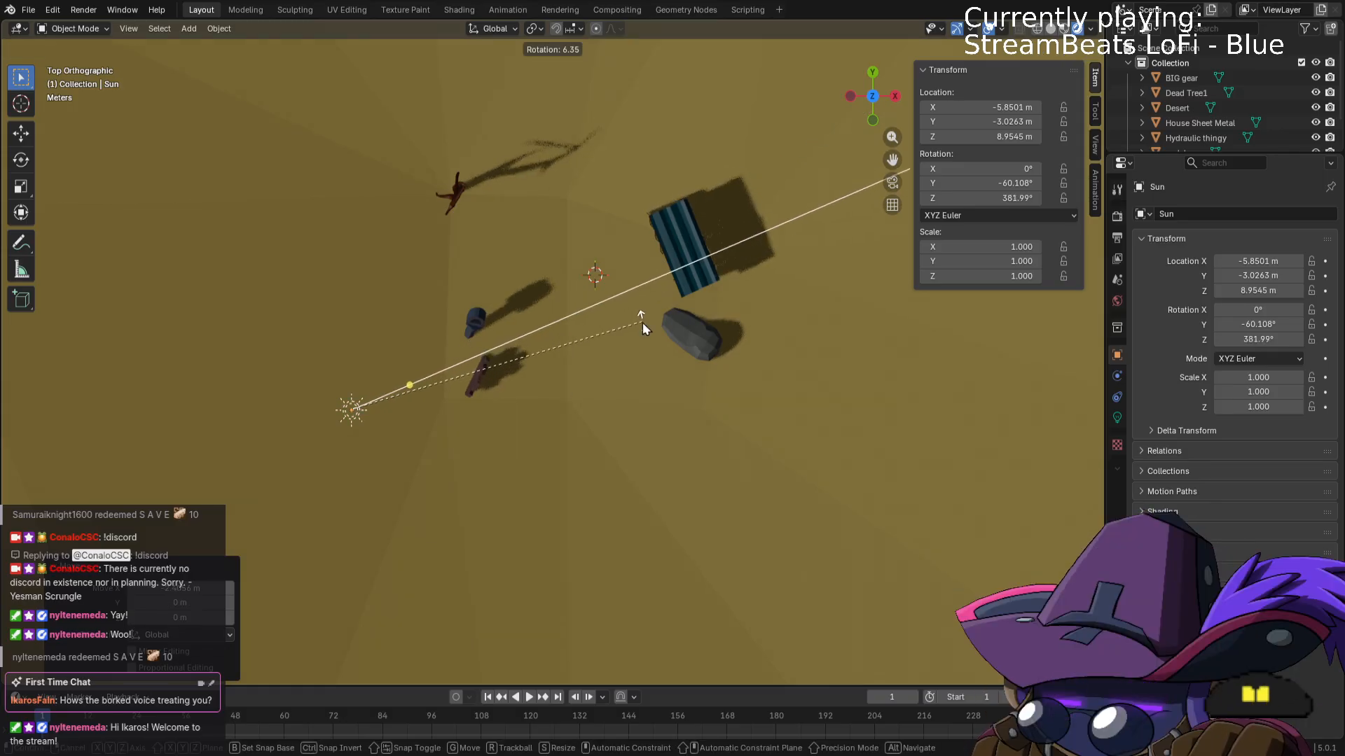
click(641, 322)
middle_drag(642, 322, 649, 211)
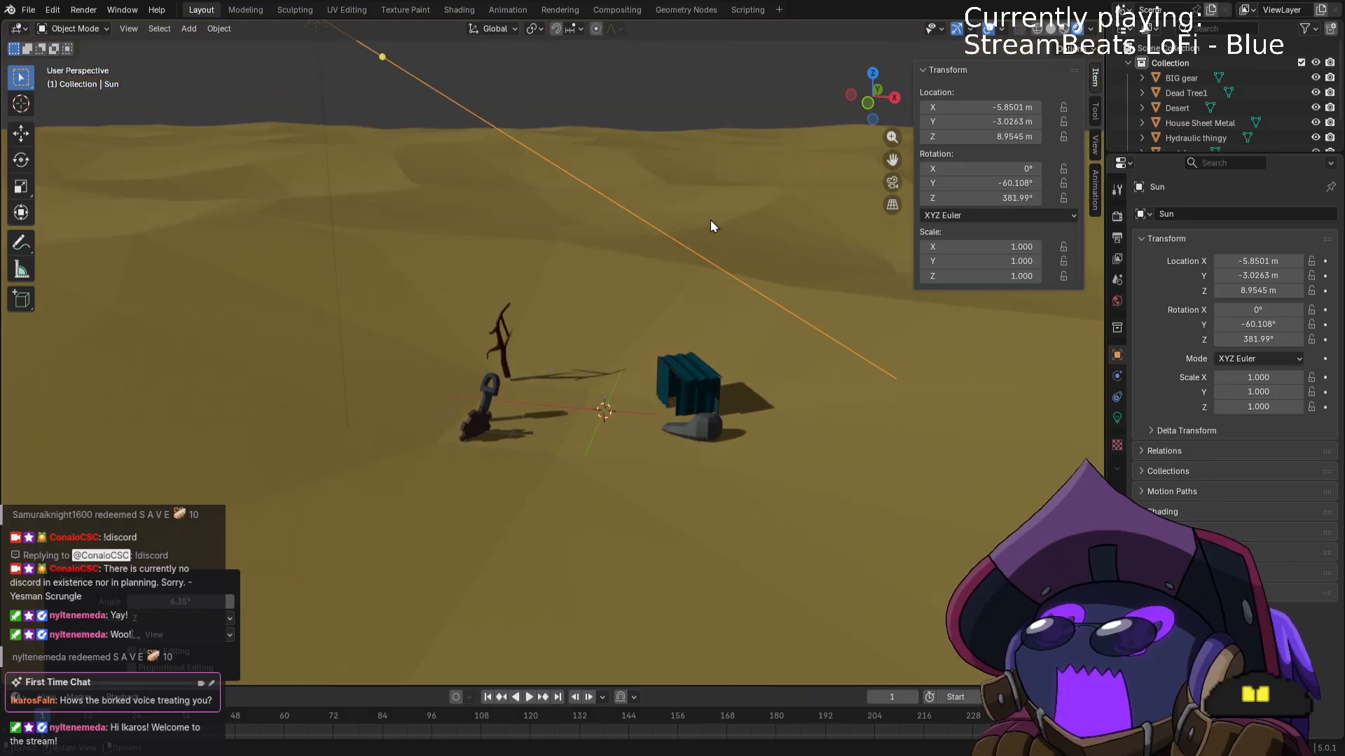
key(KP_1)
key(r)
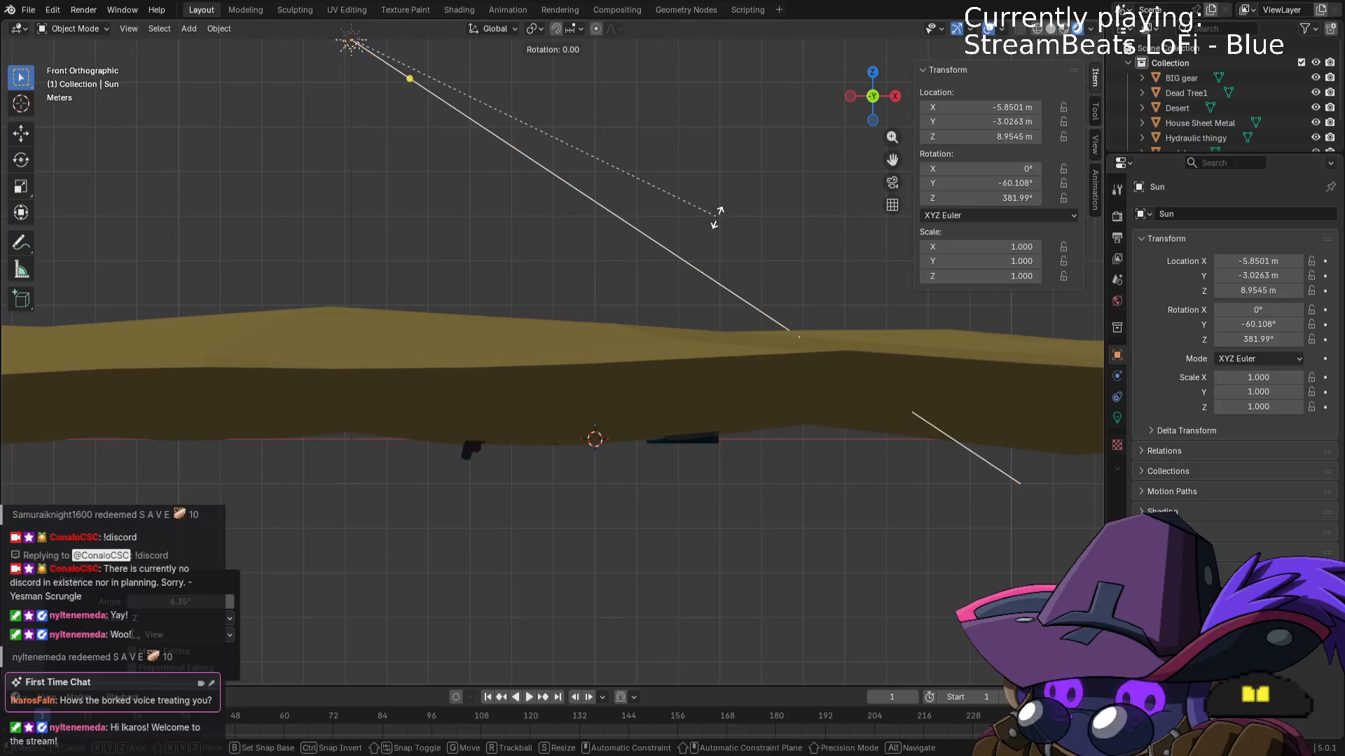
click(699, 276)
Change the Sun light's colour from white to a light peach orange in its light settings.
middle_drag(699, 276, 736, 339)
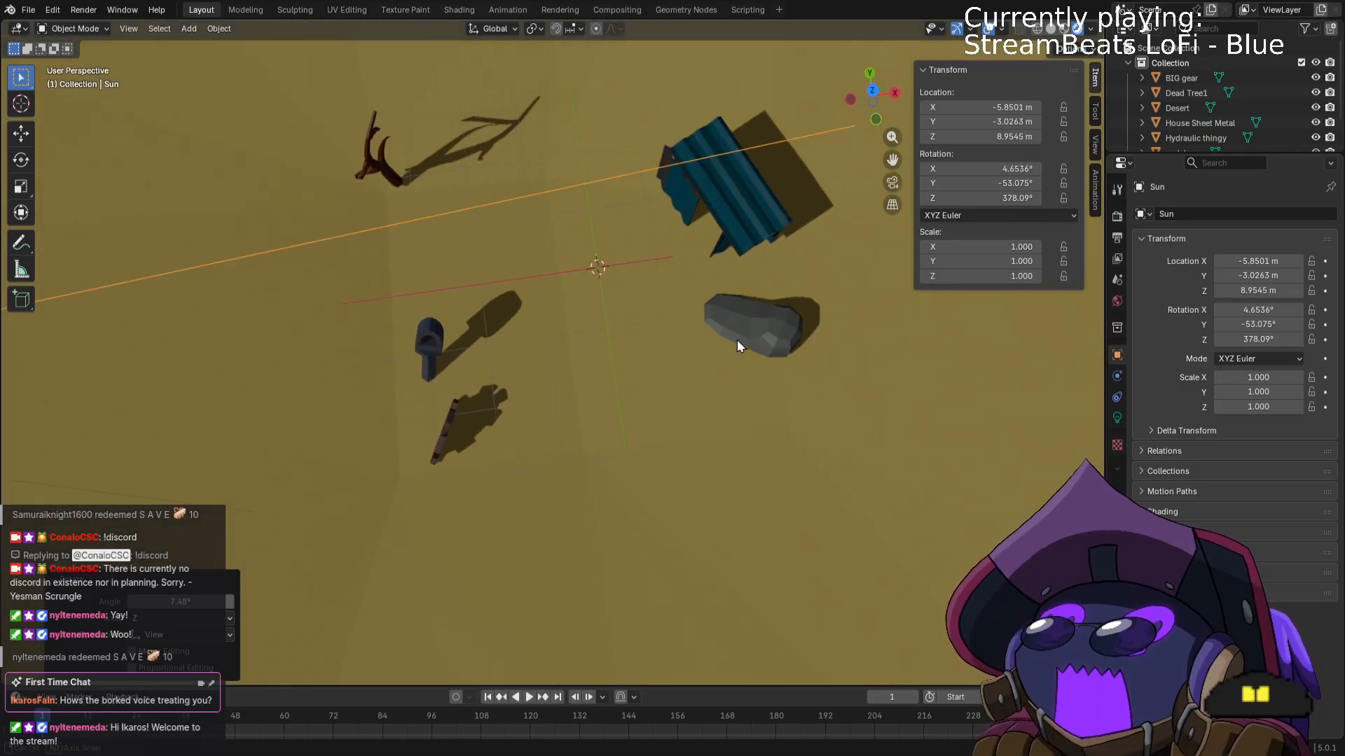
scroll(729, 326, down, 3)
middle_drag(669, 306, 633, 293)
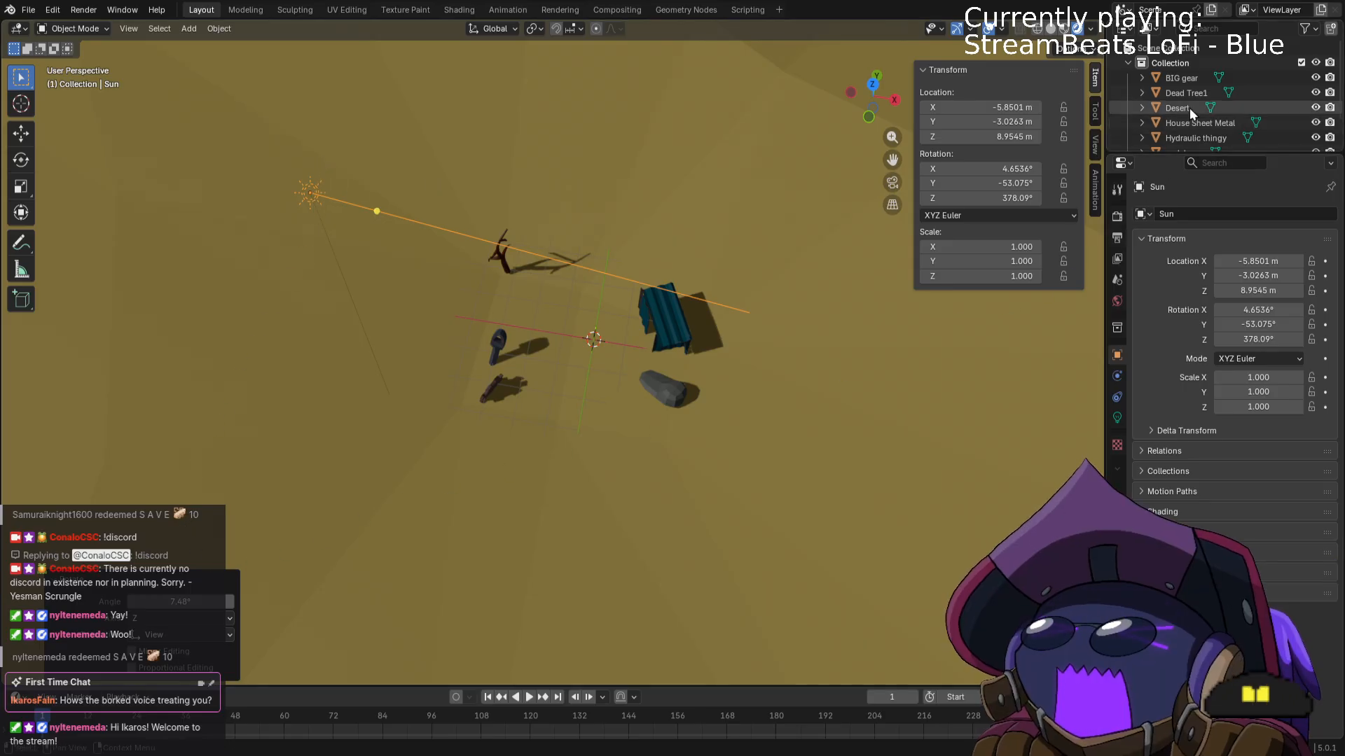
scroll(1190, 108, down, 2)
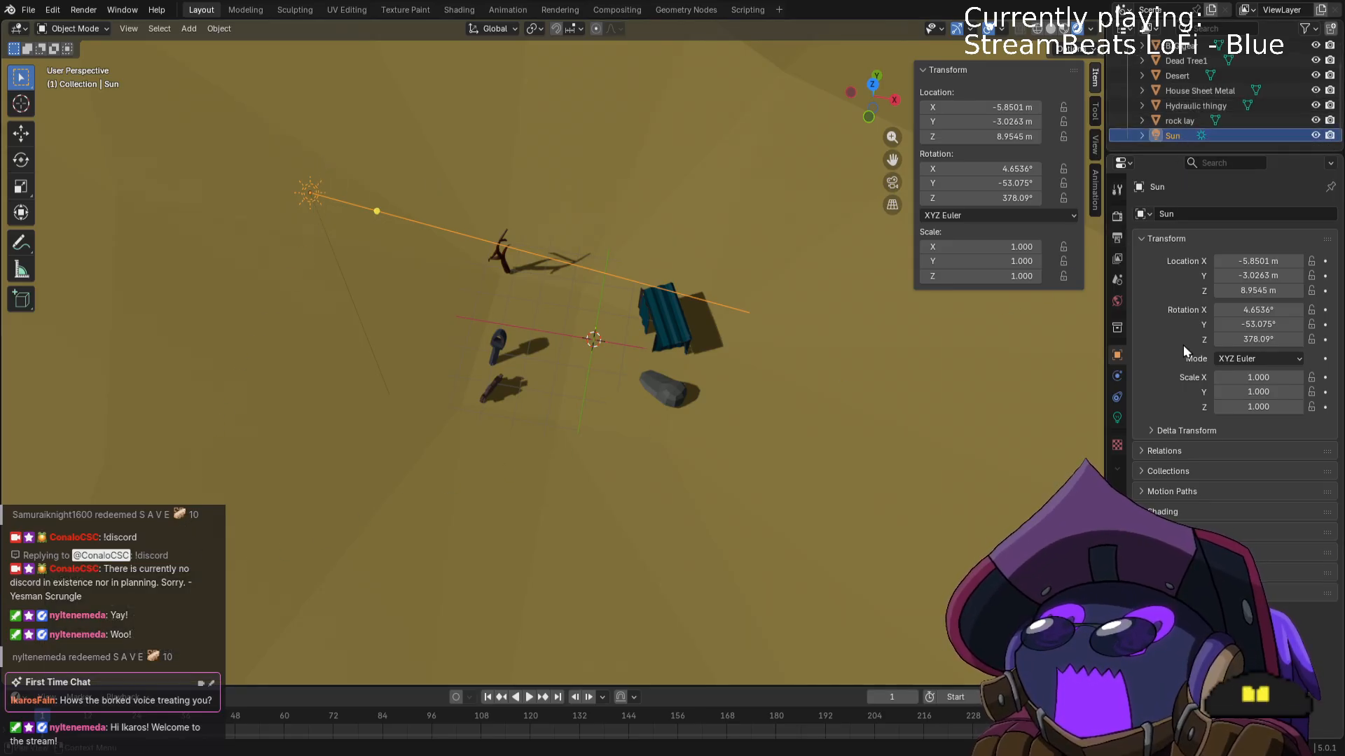
click(1120, 425)
click(1237, 322)
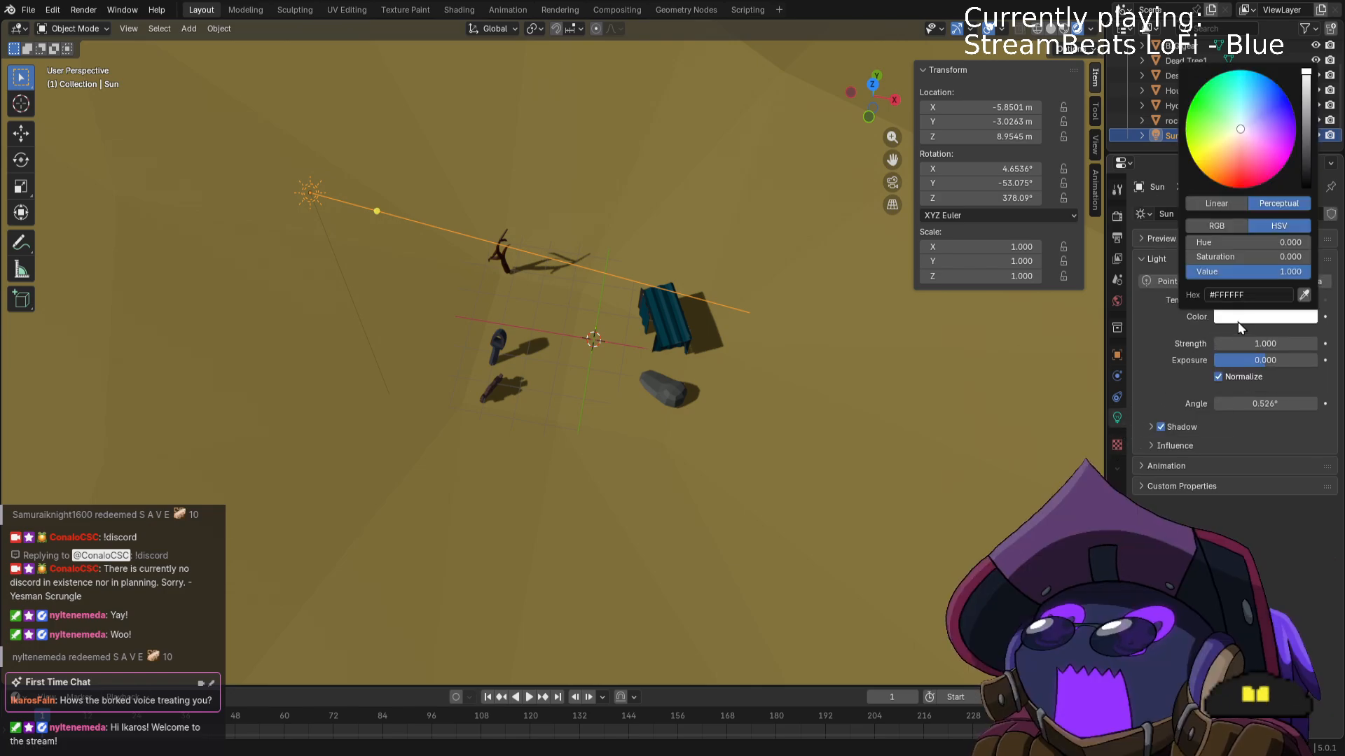
click(1235, 148)
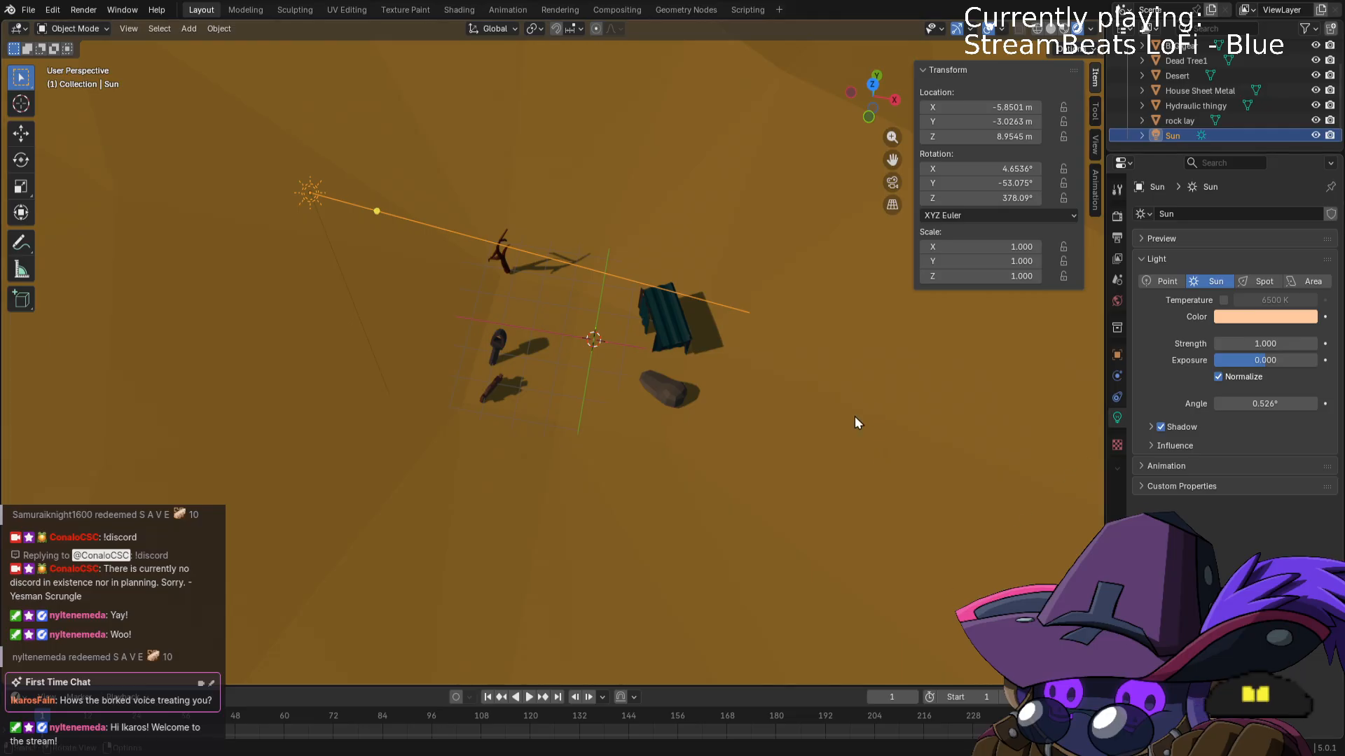
Look at the scene in the Shading workspace and at the Rendering workspace, and return to Layout.
middle_drag(854, 417, 867, 342)
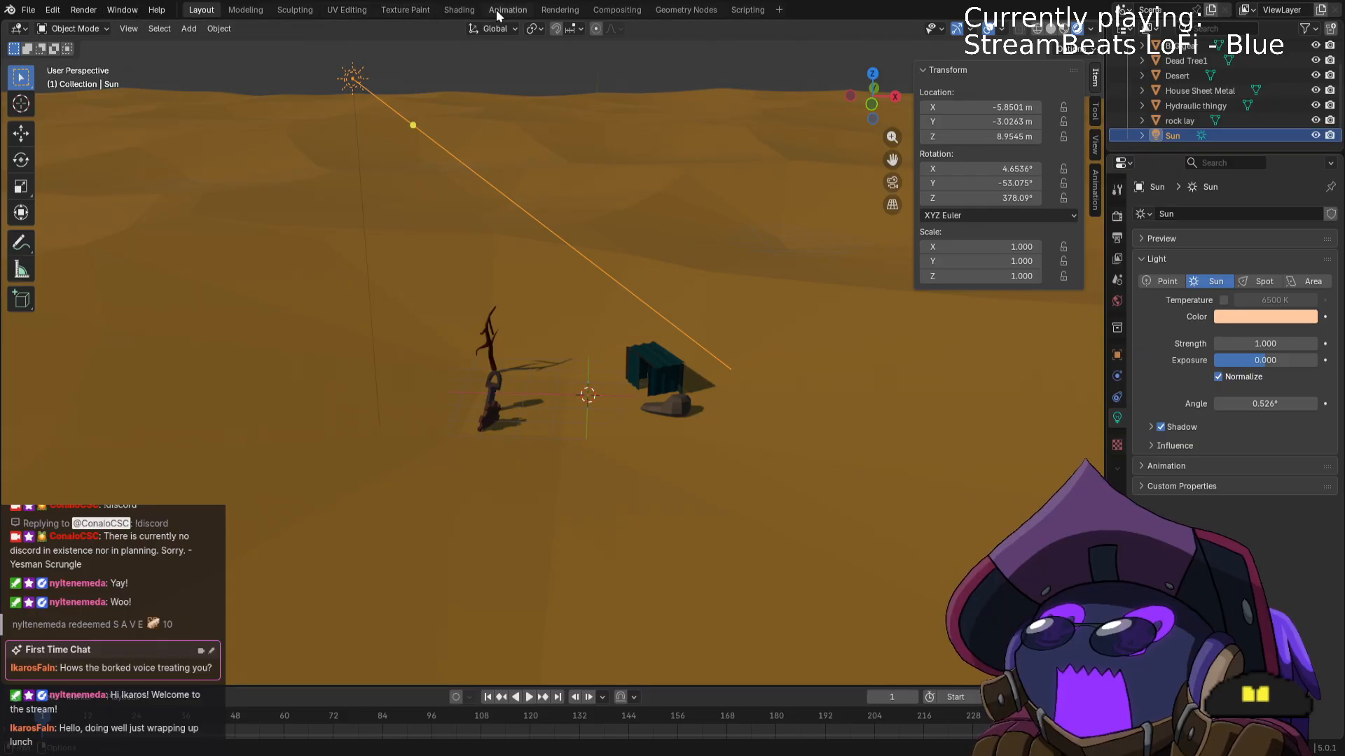
click(460, 10)
scroll(726, 207, down, 4)
mouse_move(726, 207)
middle_down()
mouse_move(718, 166)
mouse_move(682, 186)
mouse_move(691, 150)
mouse_move(662, 273)
mouse_move(615, 182)
middle_up()
click(564, 10)
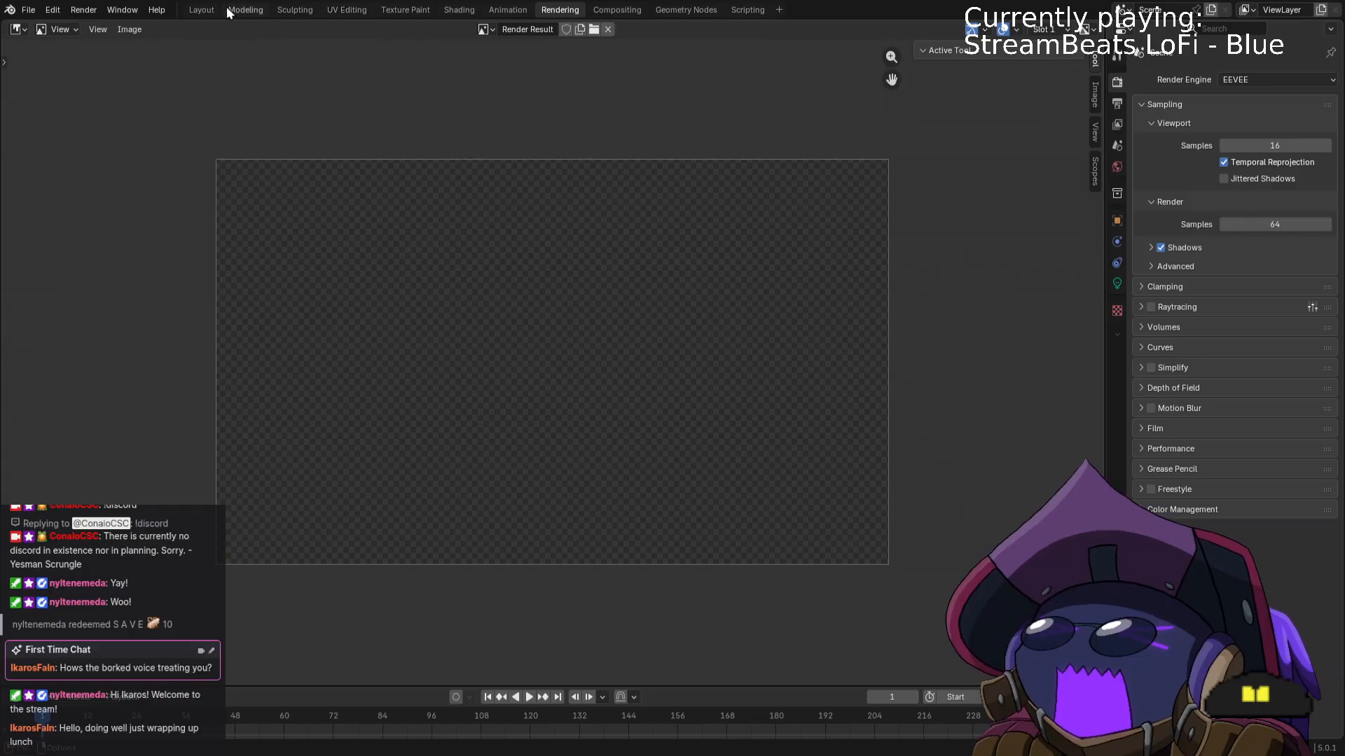
click(205, 9)
right_click(647, 271)
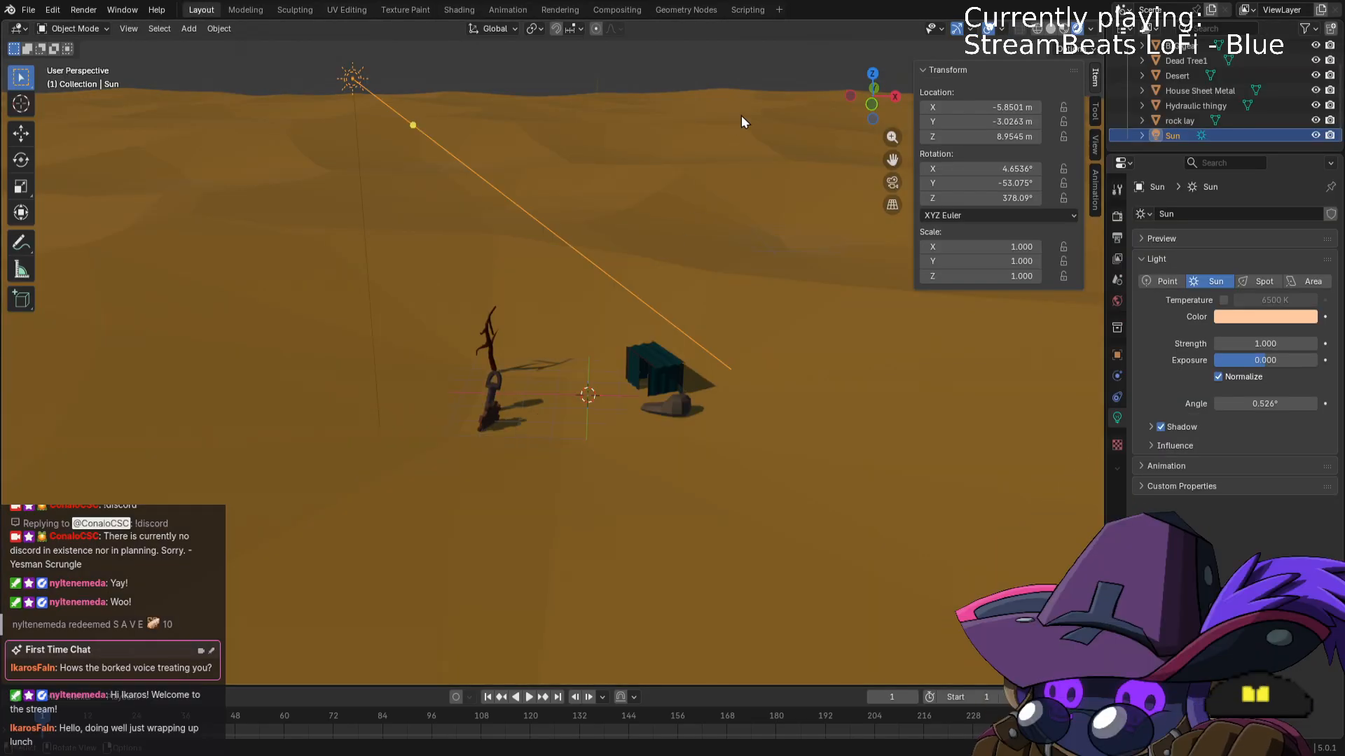
Examine the sunlit tree, gear, hydraulic part, shack and rock and their shadows from several angles.
middle_drag(741, 119, 734, 291)
scroll(734, 291, up, 4)
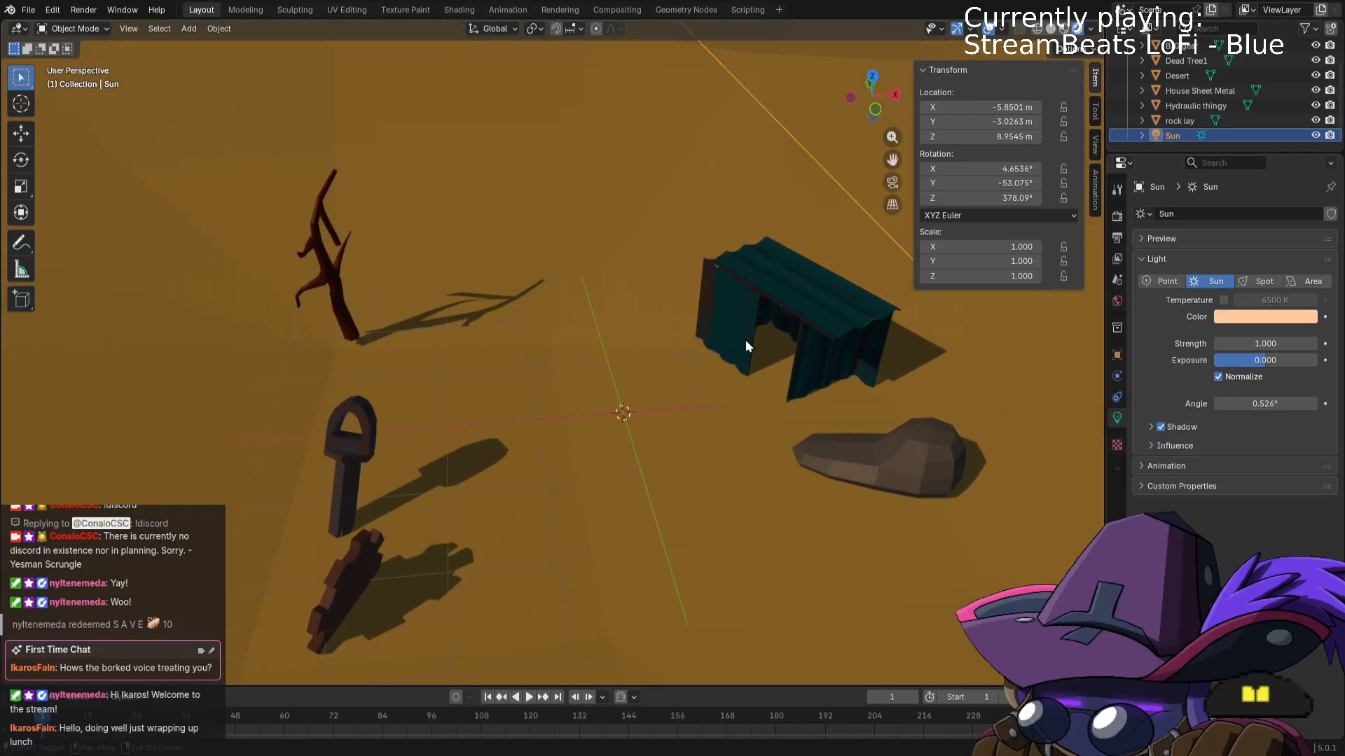
middle_drag(746, 339, 706, 167)
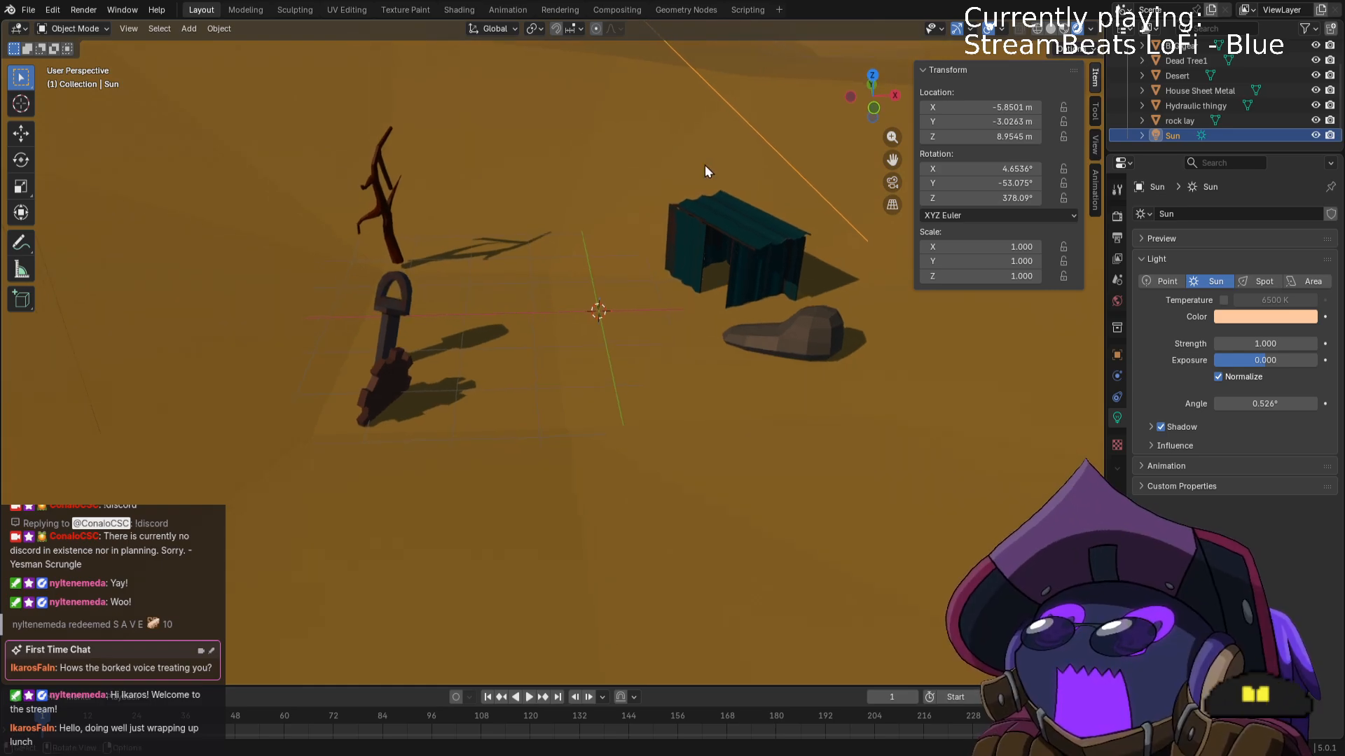
middle_drag(704, 166, 600, 269)
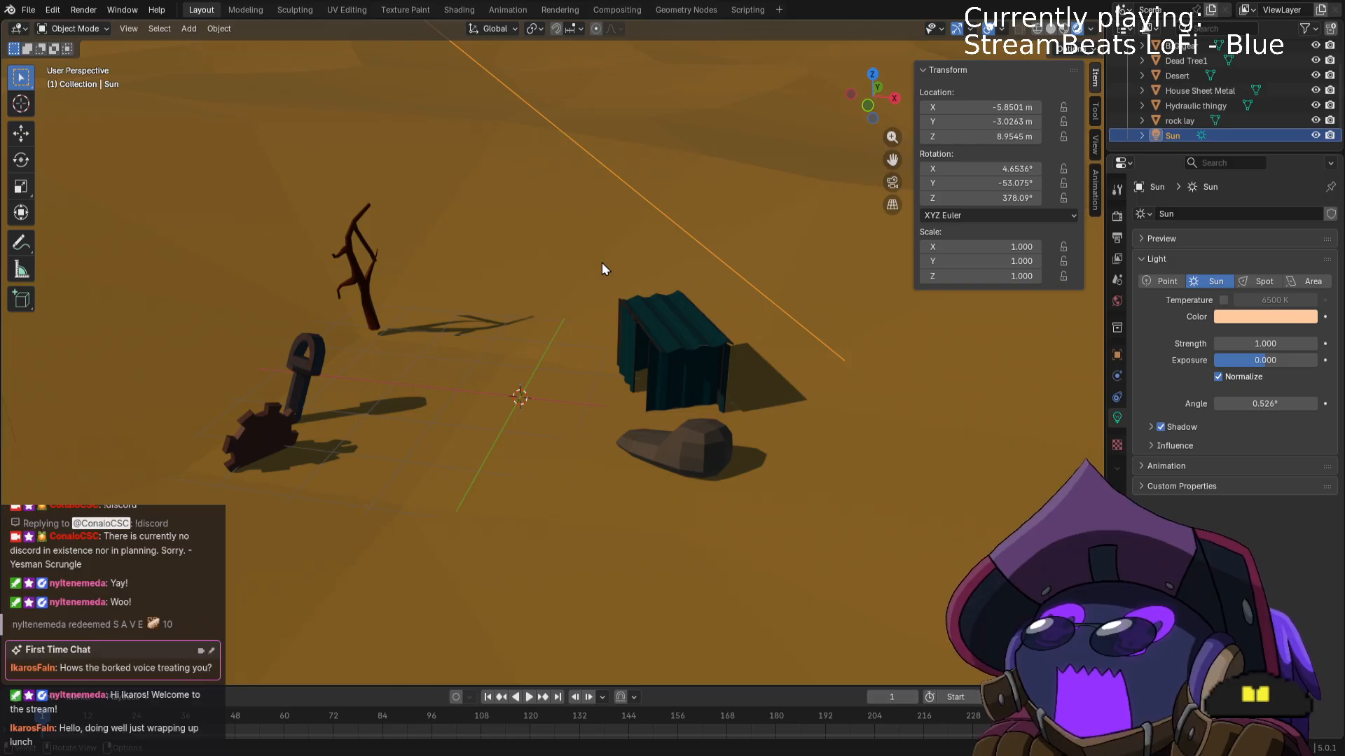
scroll(499, 321, up, 3)
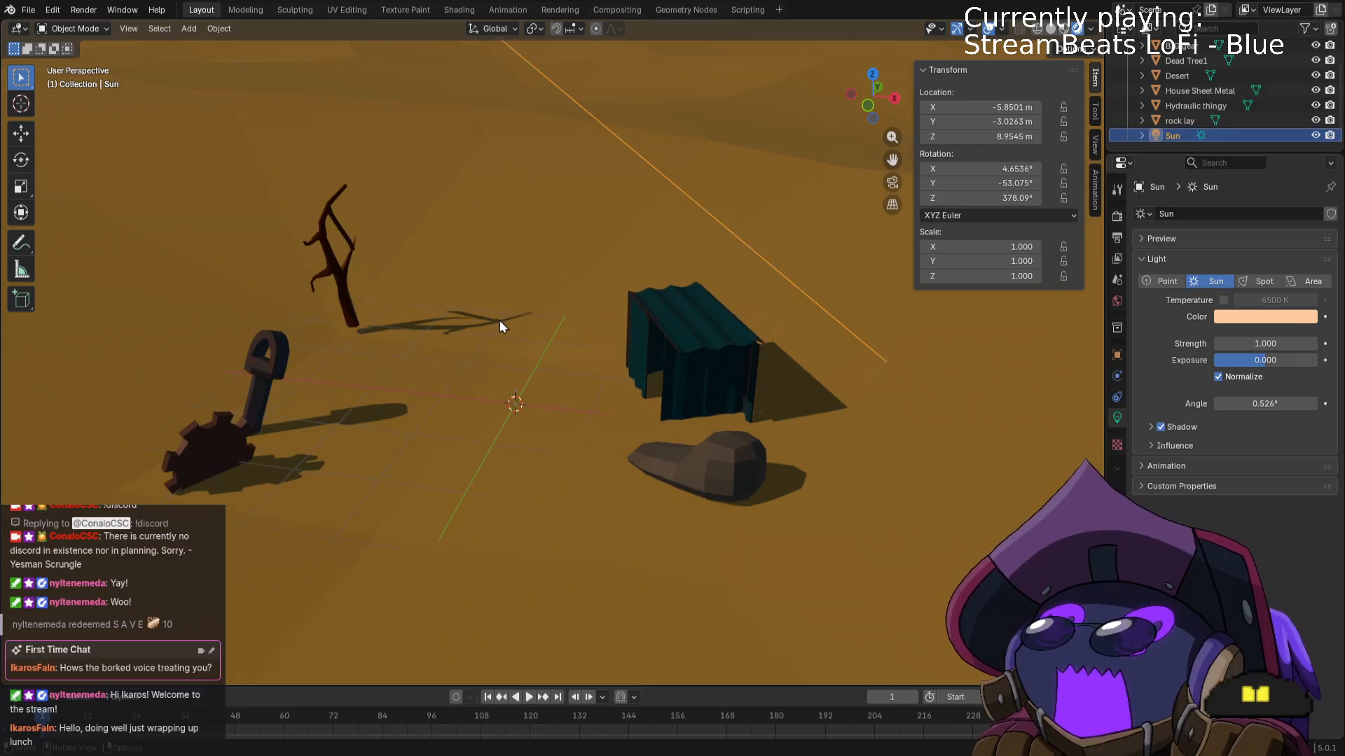
shift+middle_drag(543, 306, 617, 312)
scroll(611, 320, down, 2)
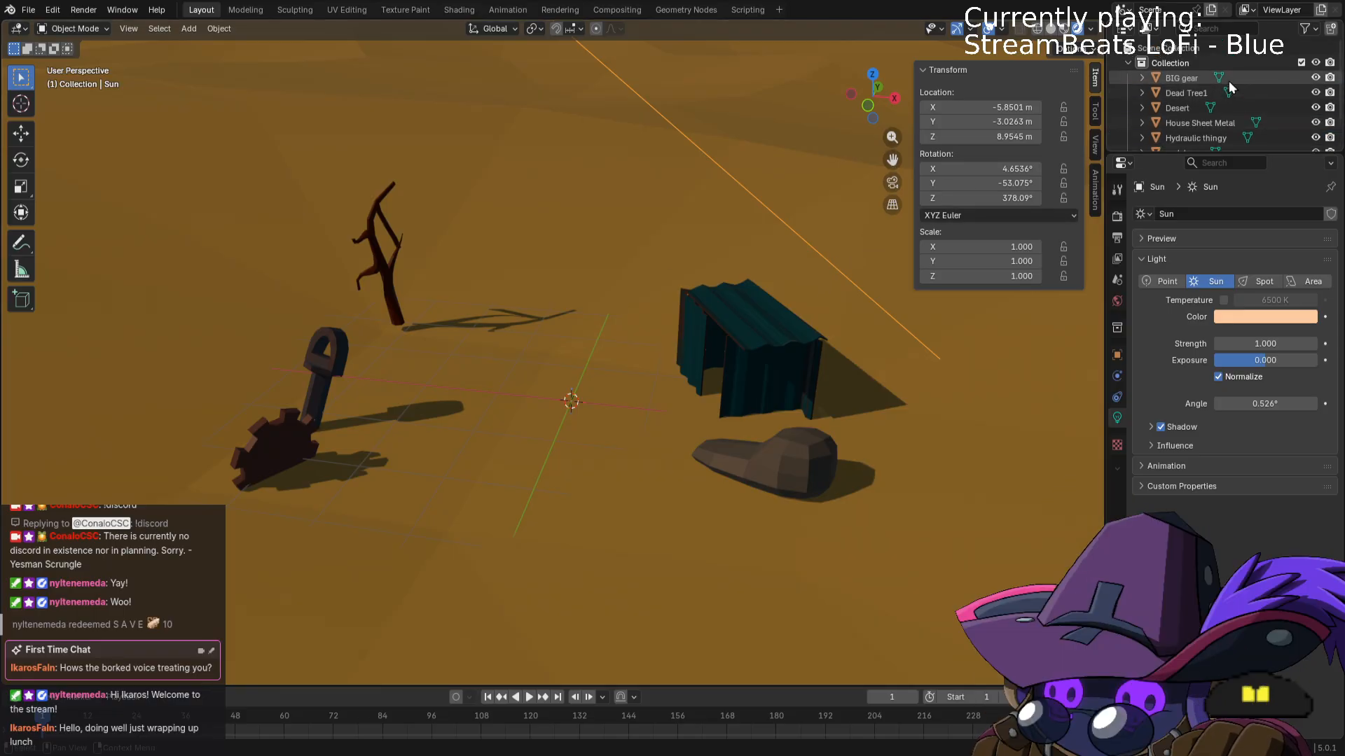
Add a camera to the desert scene at the world origin.
middle_drag(573, 357, 596, 358)
key(shift+a)
mouse_move(597, 356)
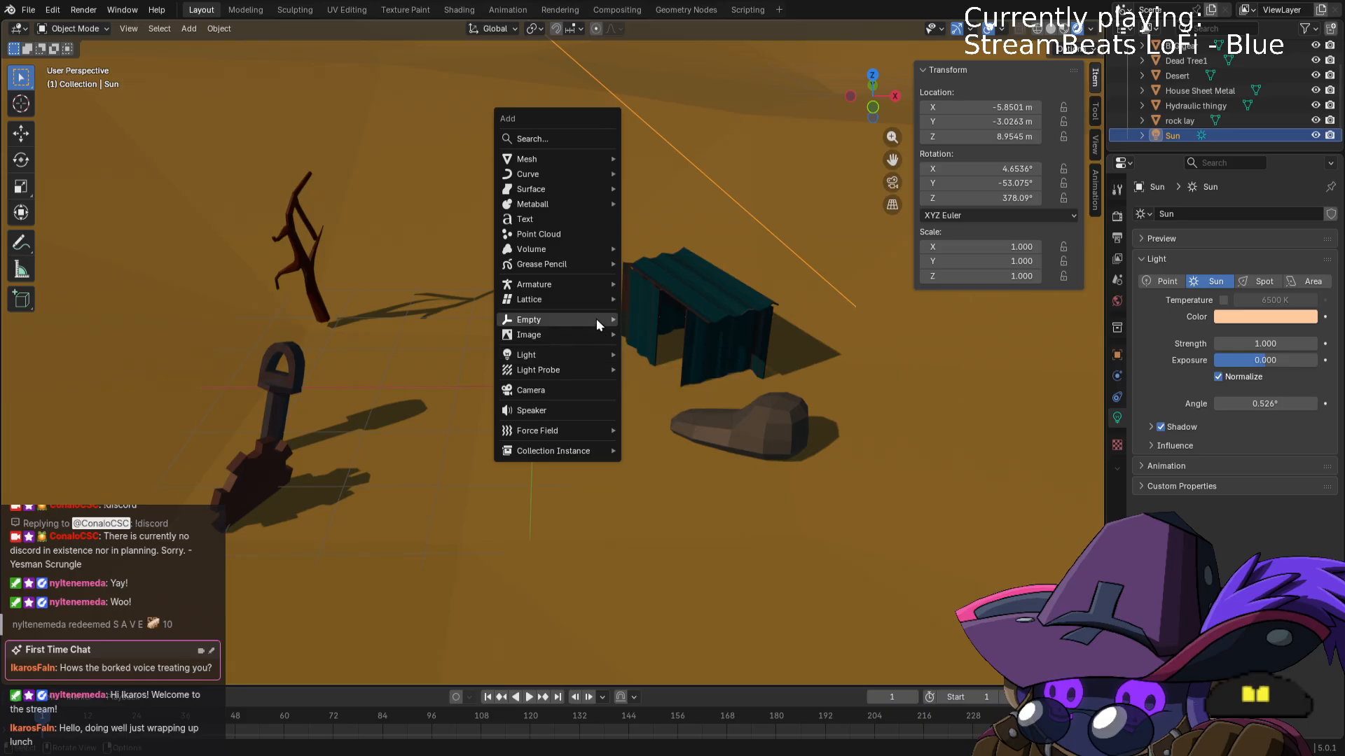
mouse_move(595, 289)
click(585, 388)
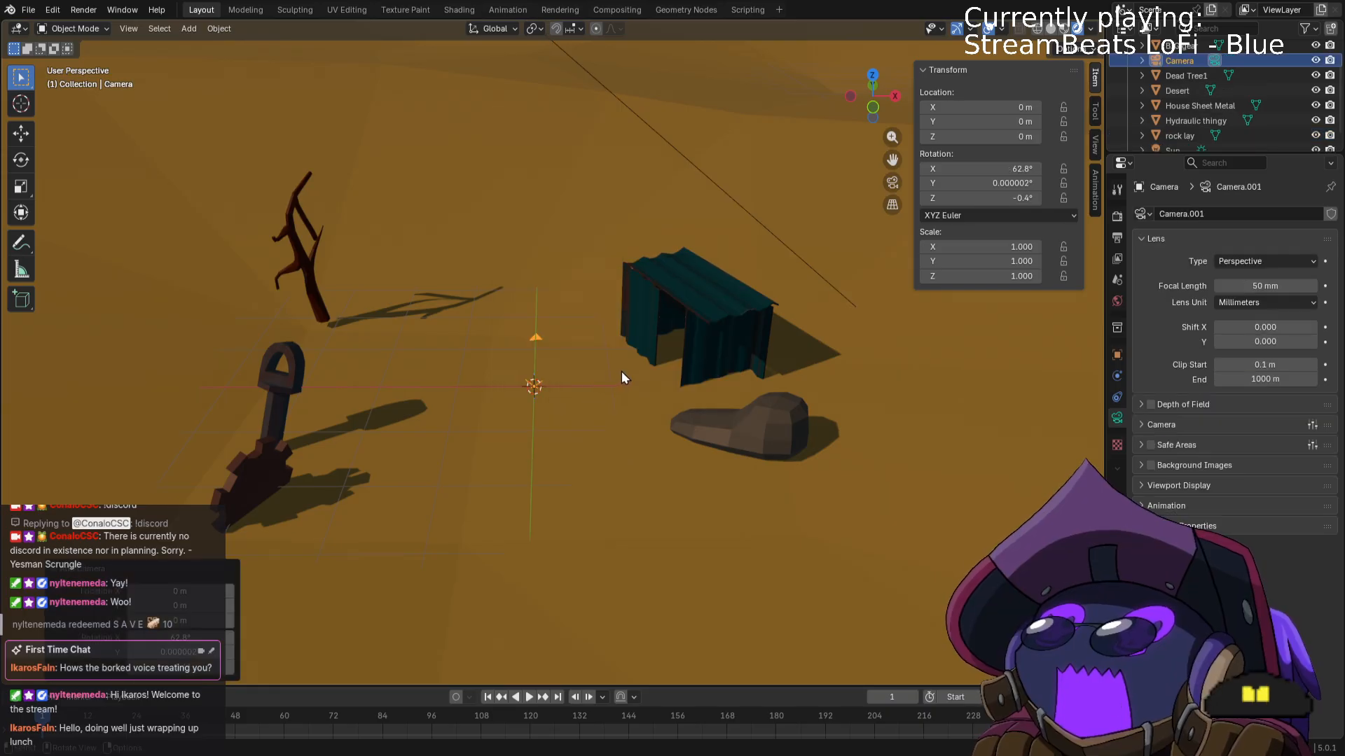
Raise the camera to about 2.31 m in Z and move it along Y to about -4.14 m.
middle_drag(620, 373, 689, 393)
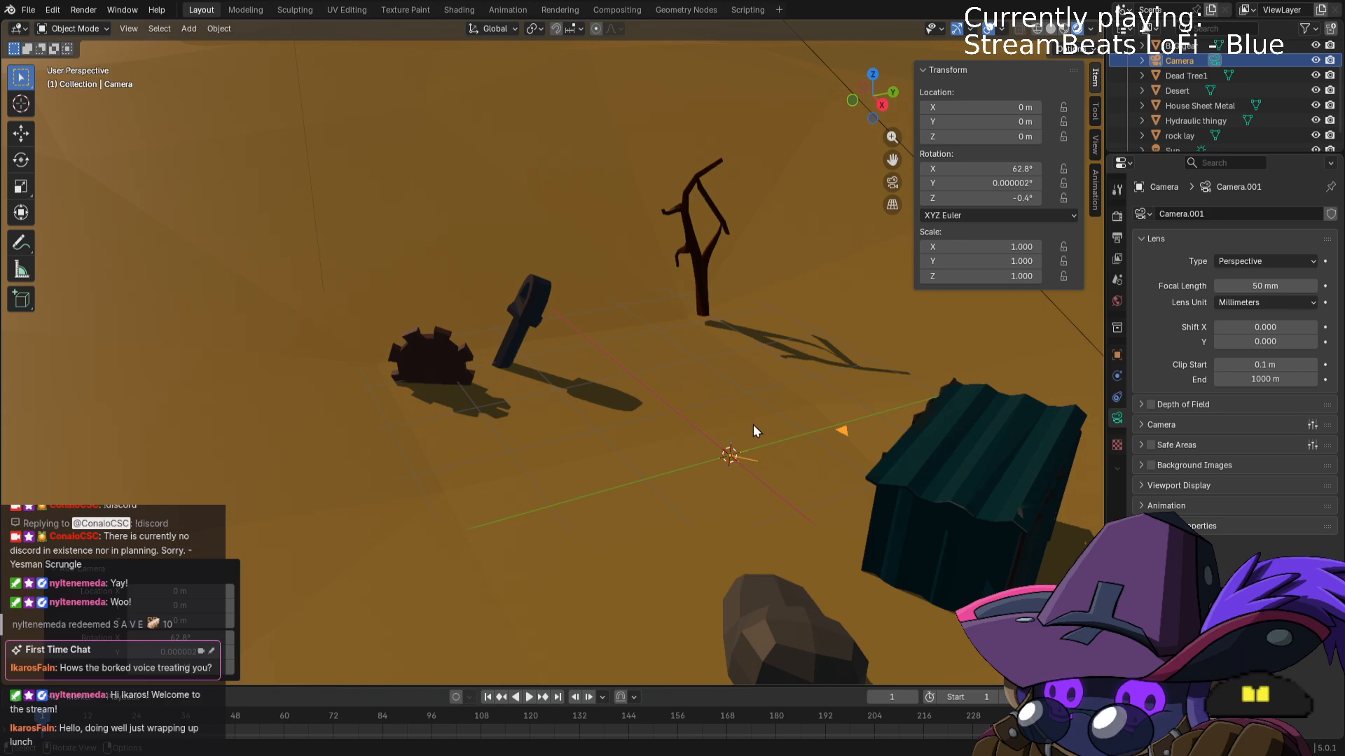
key(g)
key(z)
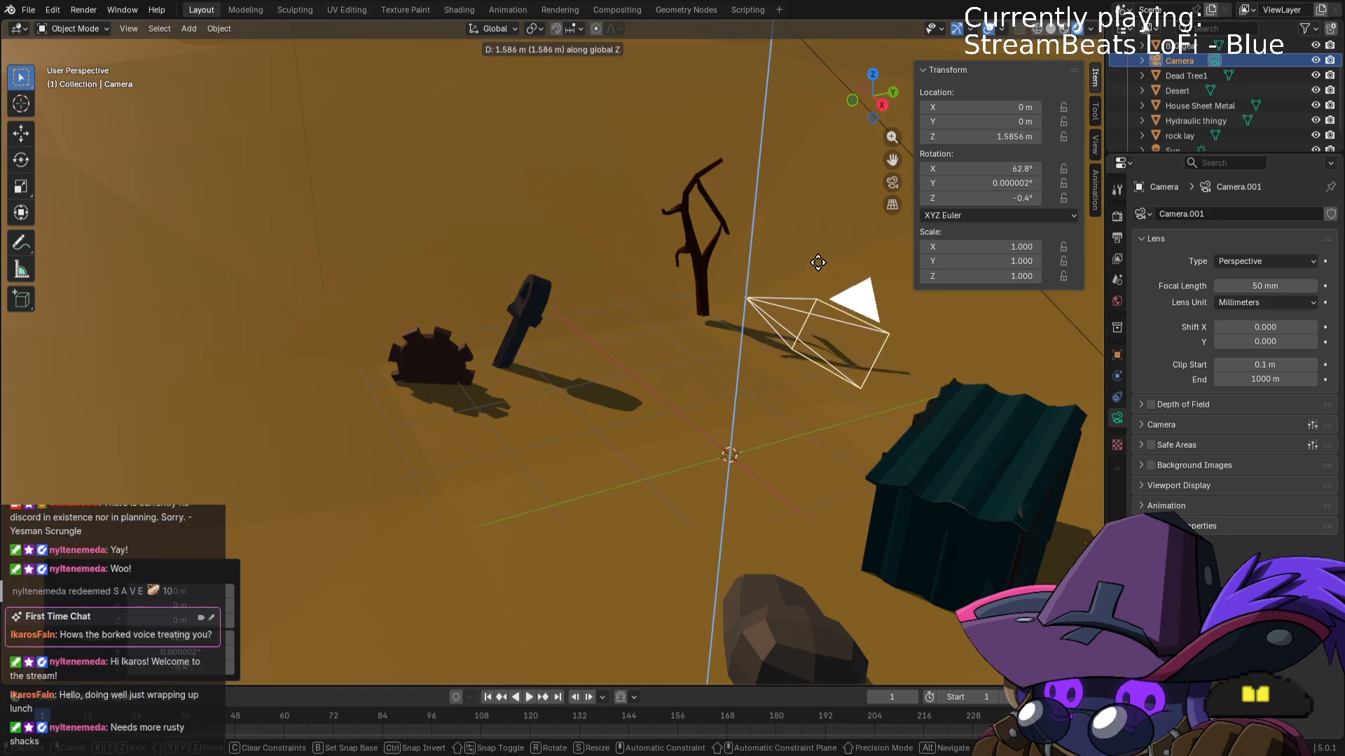
click(830, 187)
key(g)
key(x)
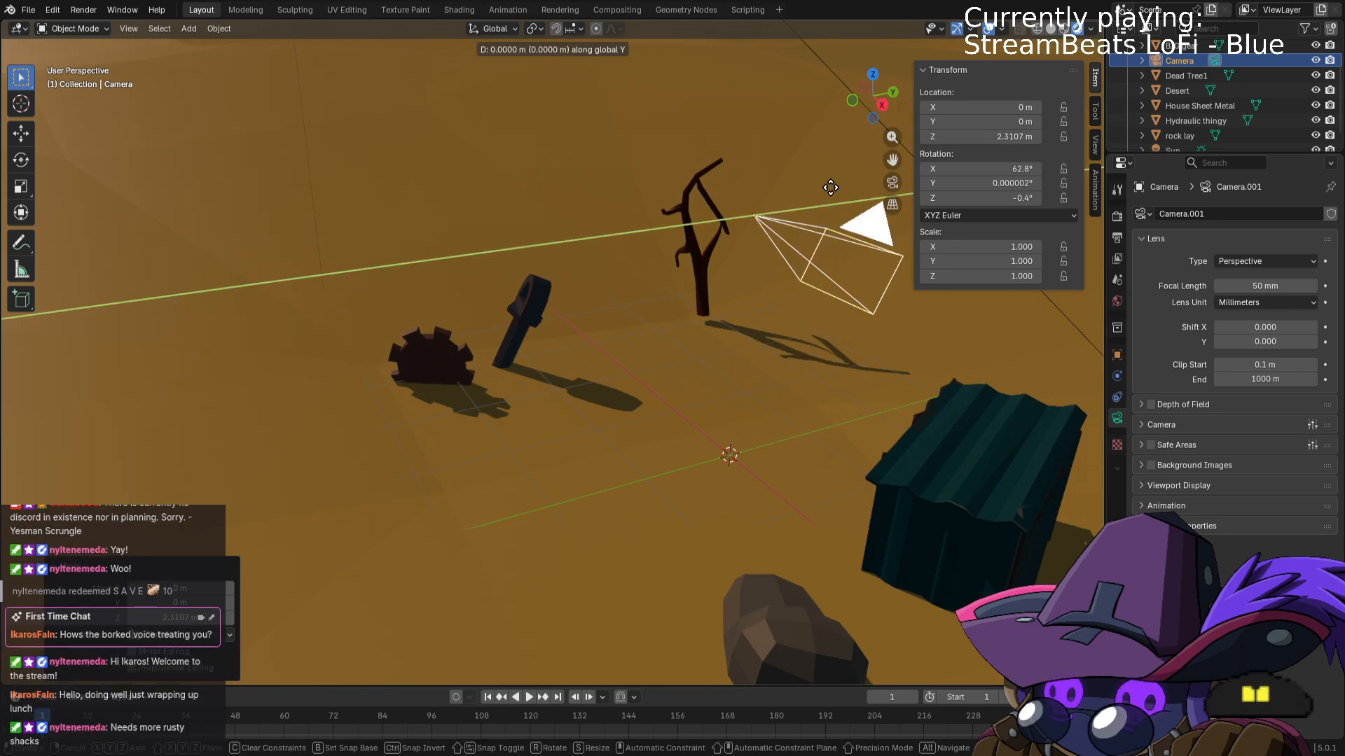
key(y)
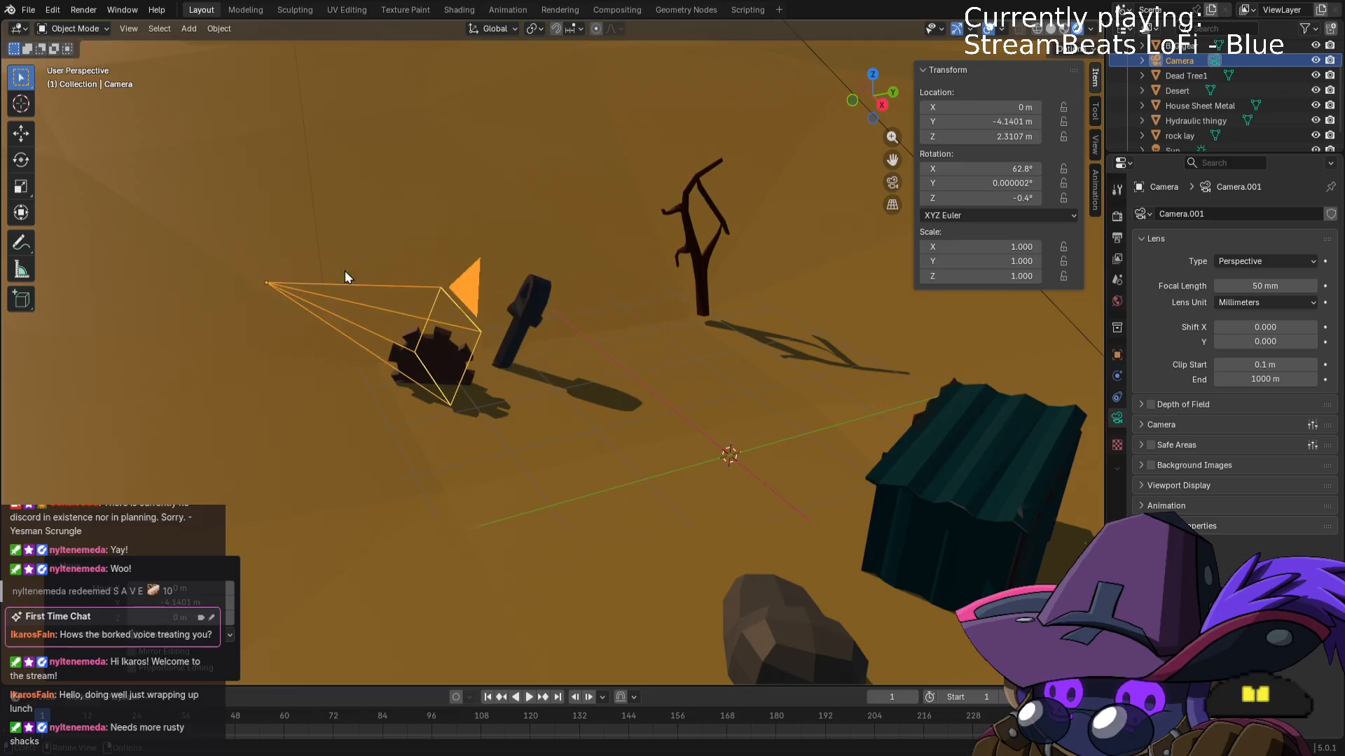
click(345, 276)
middle_drag(345, 276, 475, 333)
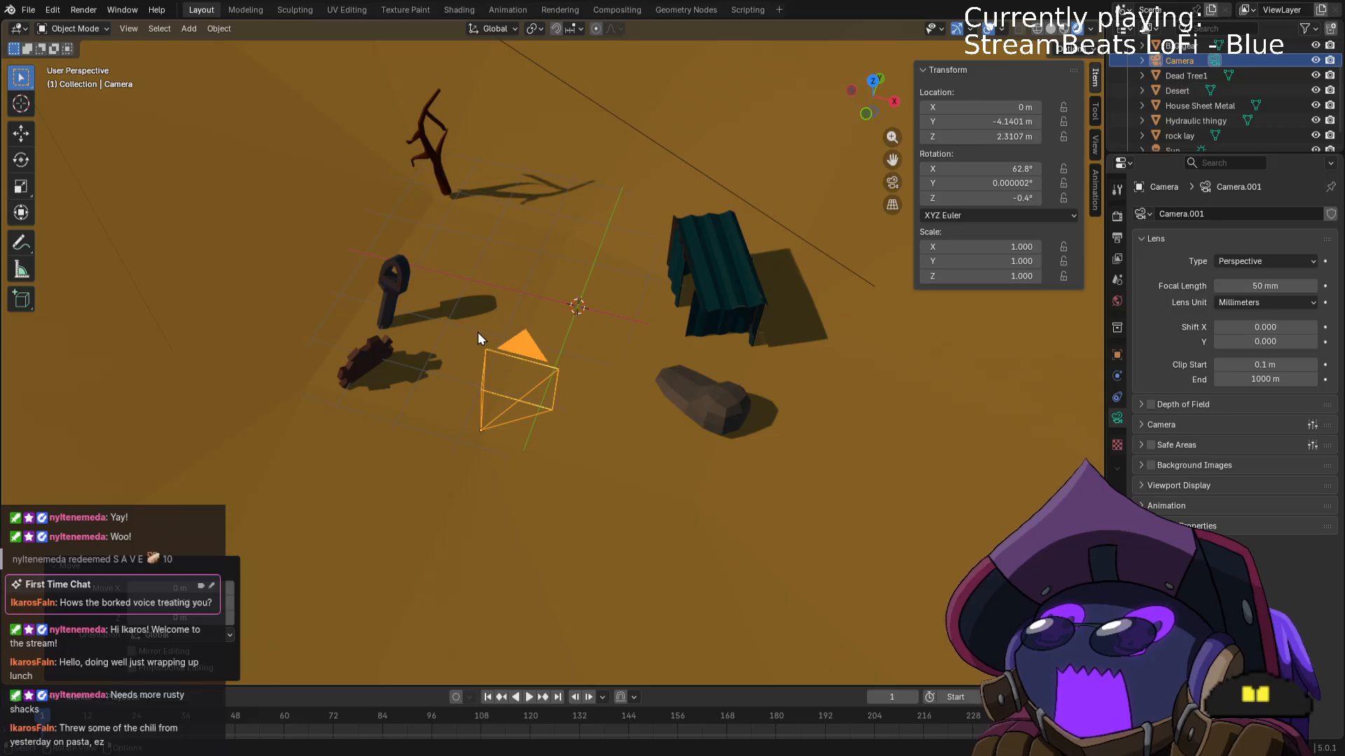
Create a blank 1024 × 1024 px image in the Rendering workspace's image editor and return to the Layout workspace.
click(560, 11)
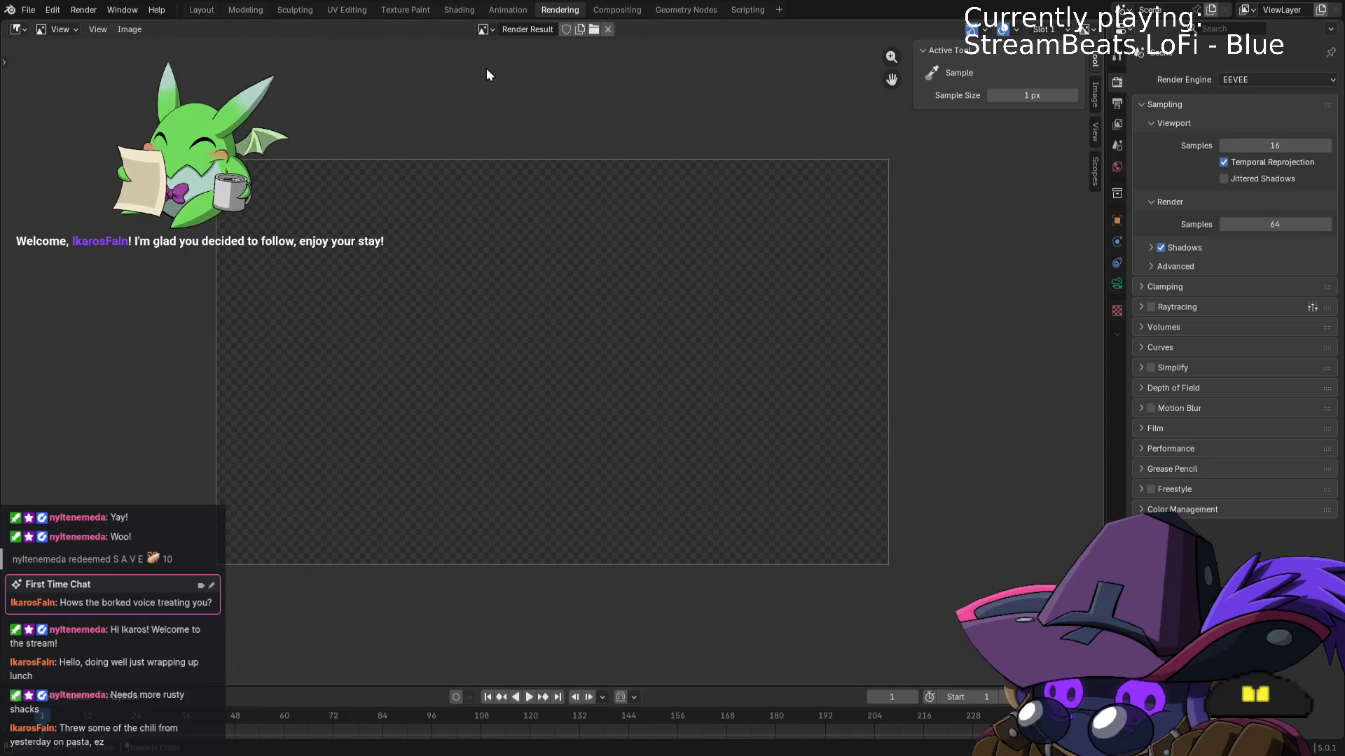
click(123, 29)
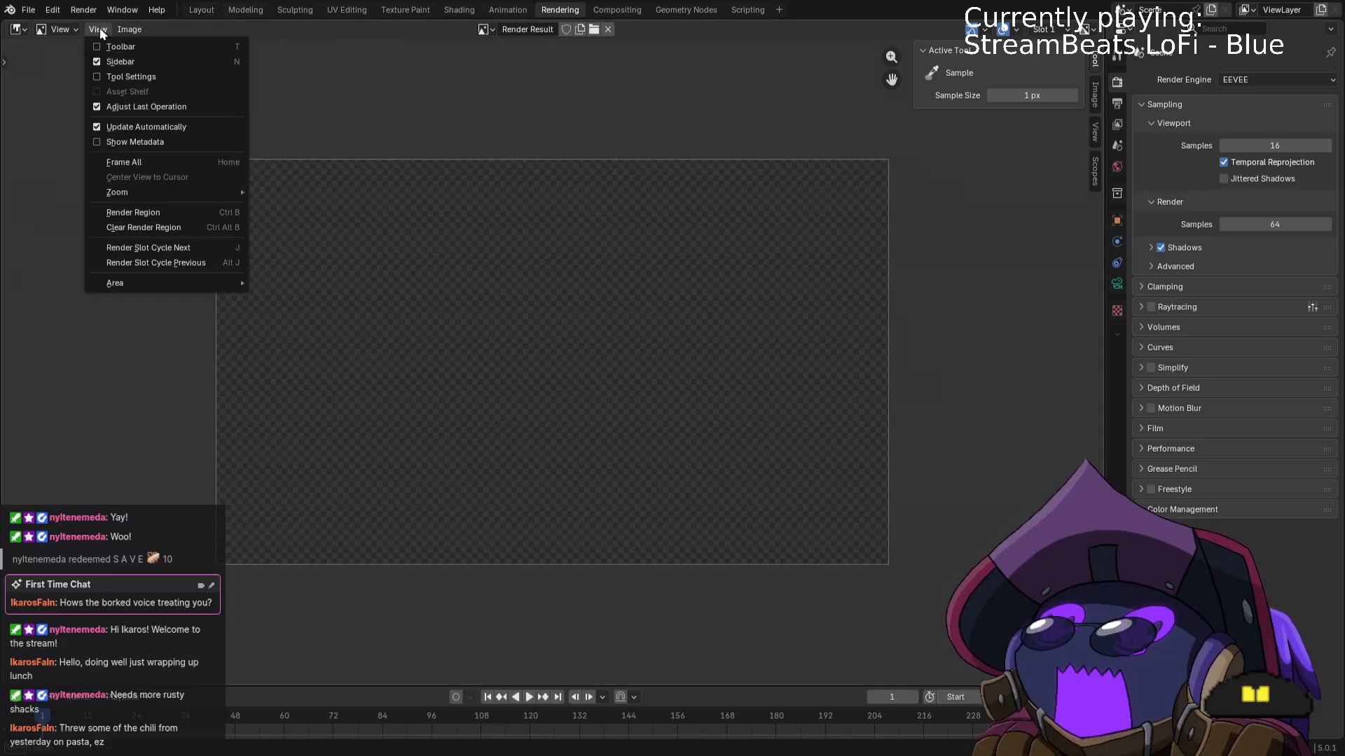
click(143, 46)
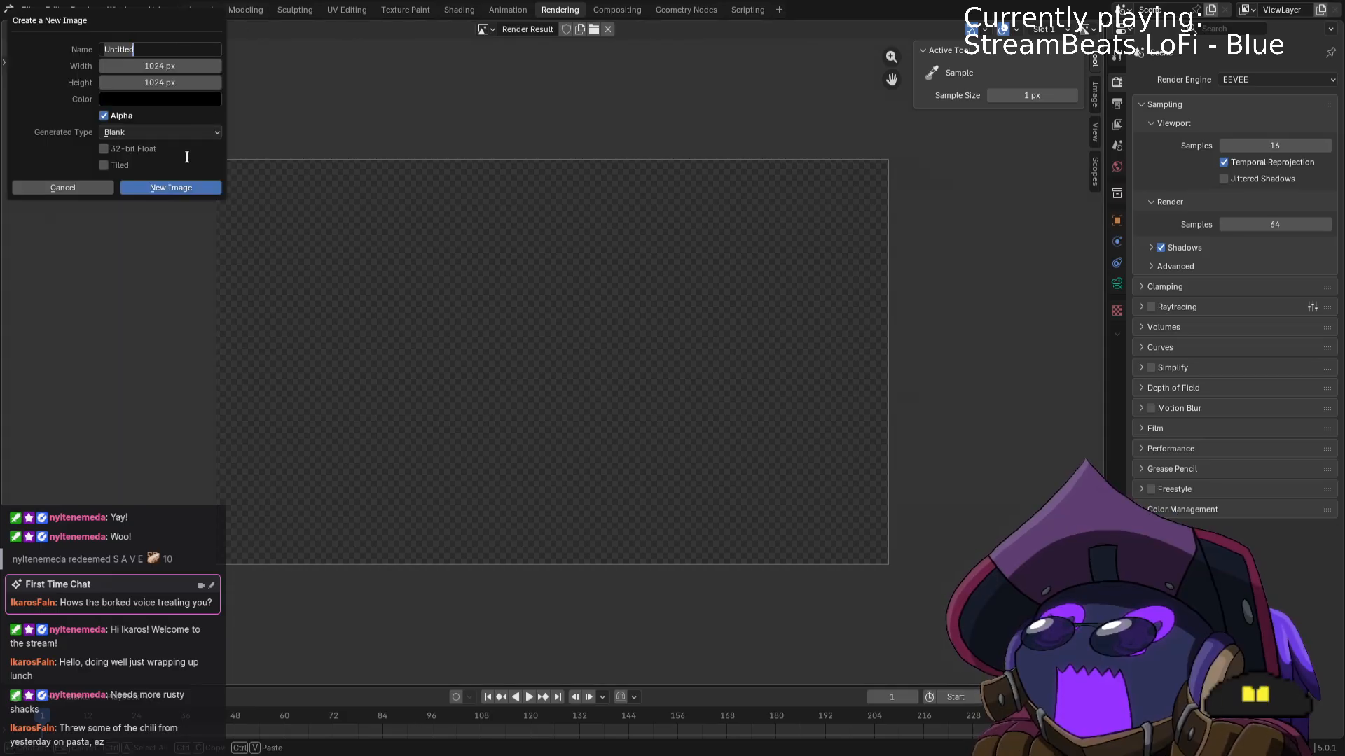
click(187, 187)
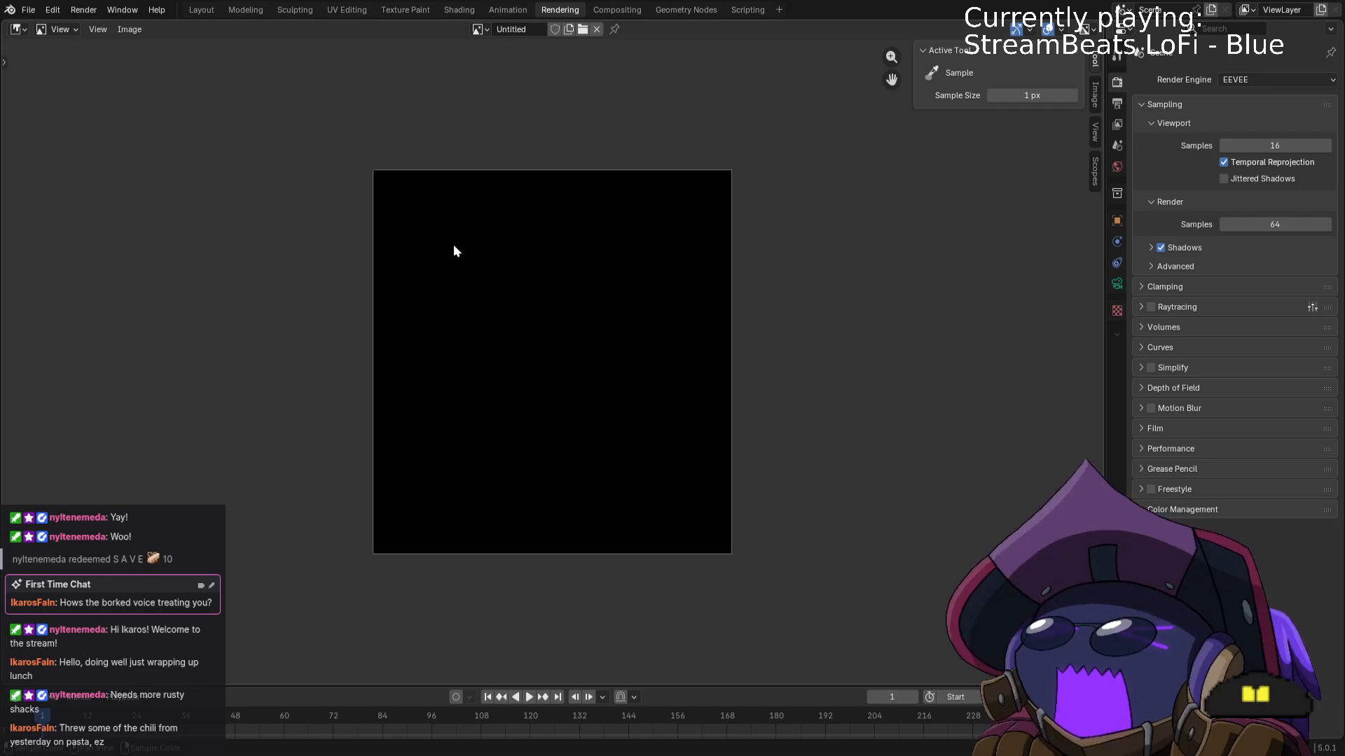
click(103, 28)
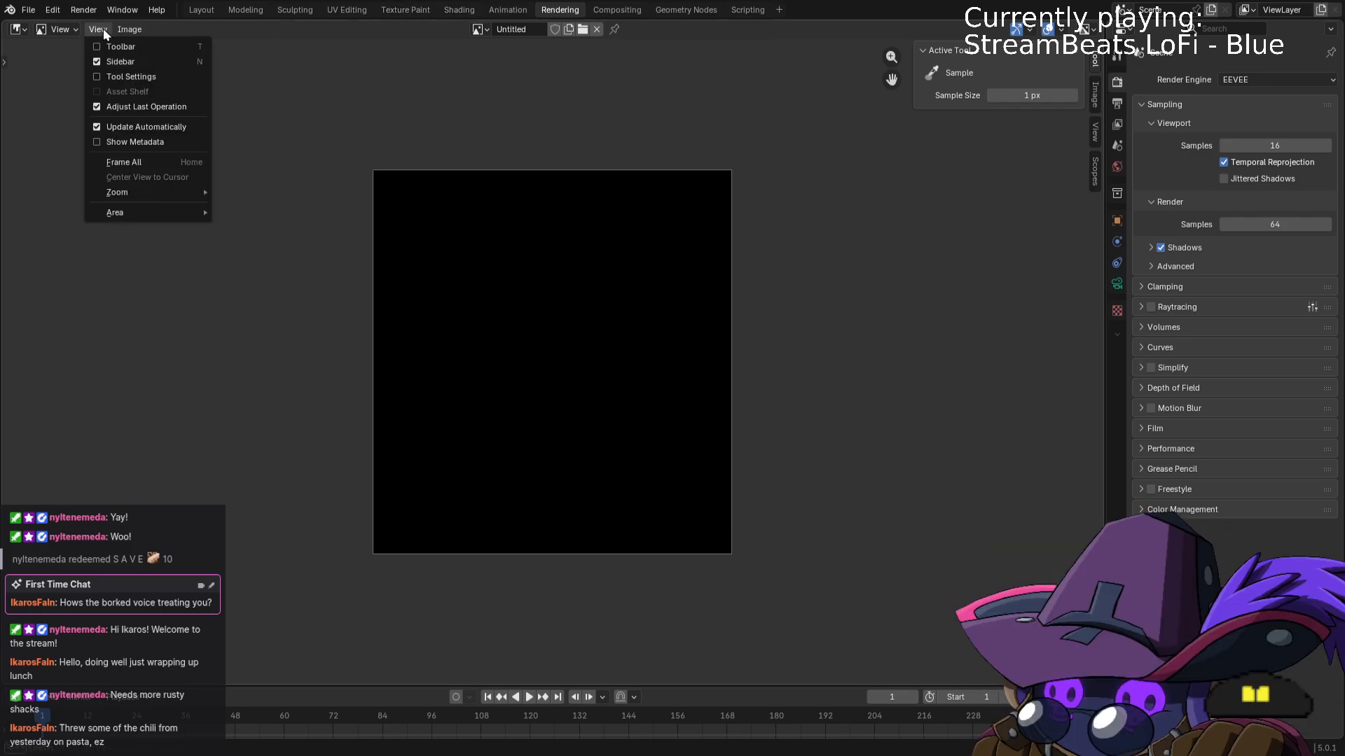
click(102, 28)
click(203, 14)
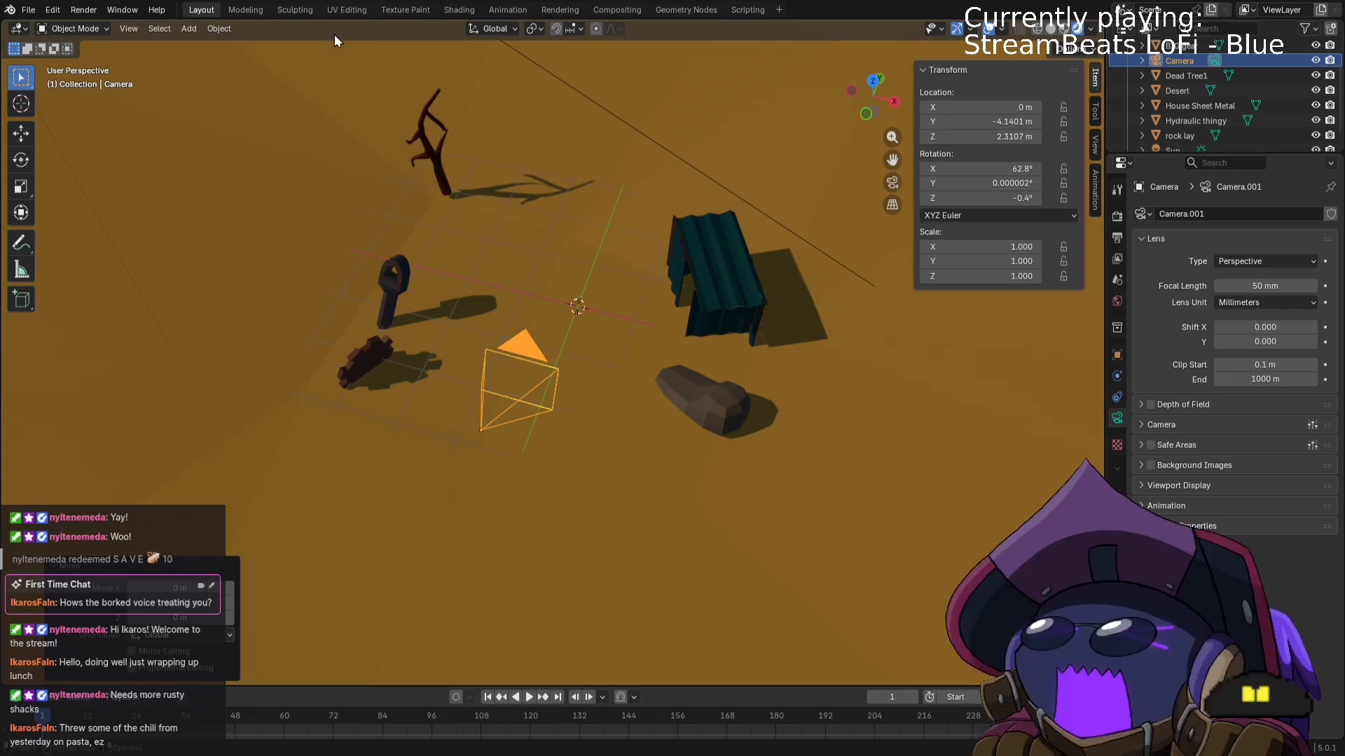
Scale the camera object up uniformly to about 2.39.
middle_drag(587, 325, 372, 262)
key(s)
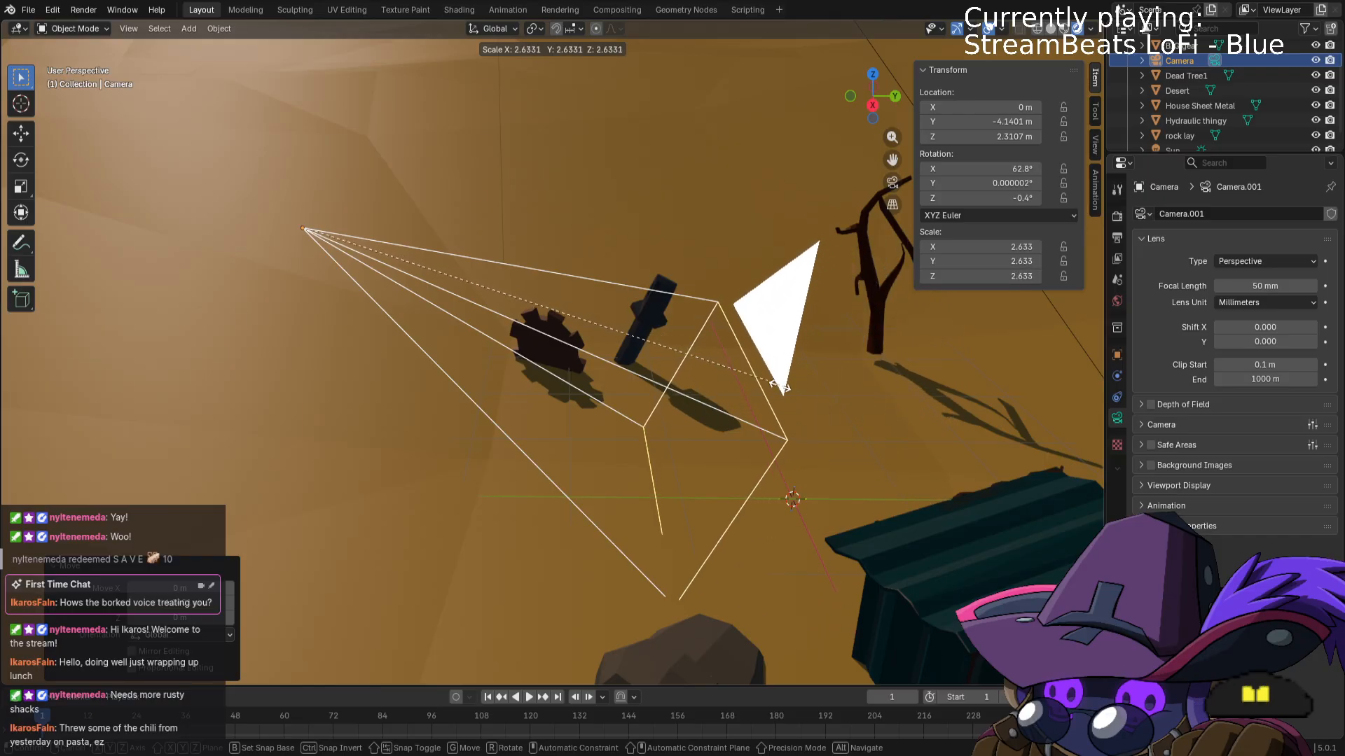
click(738, 376)
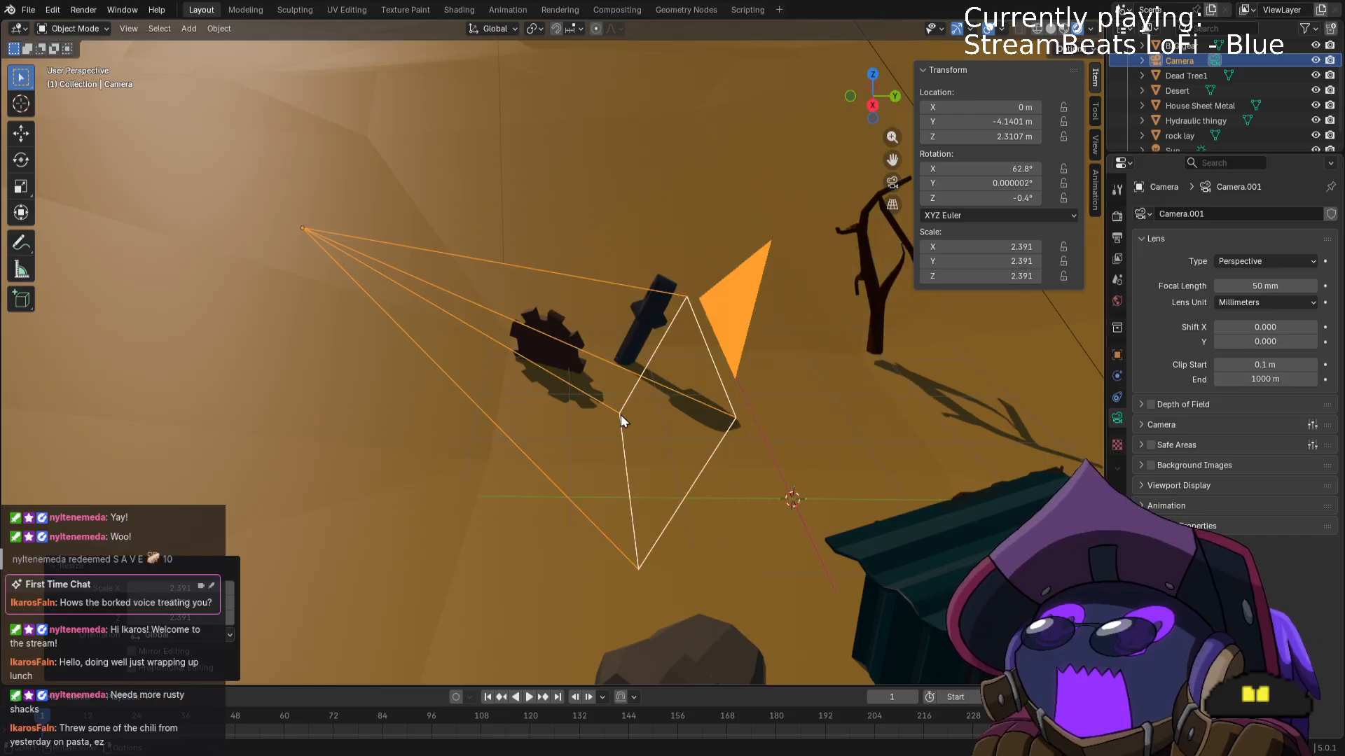
middle_drag(483, 407, 640, 422)
scroll(640, 422, down, 3)
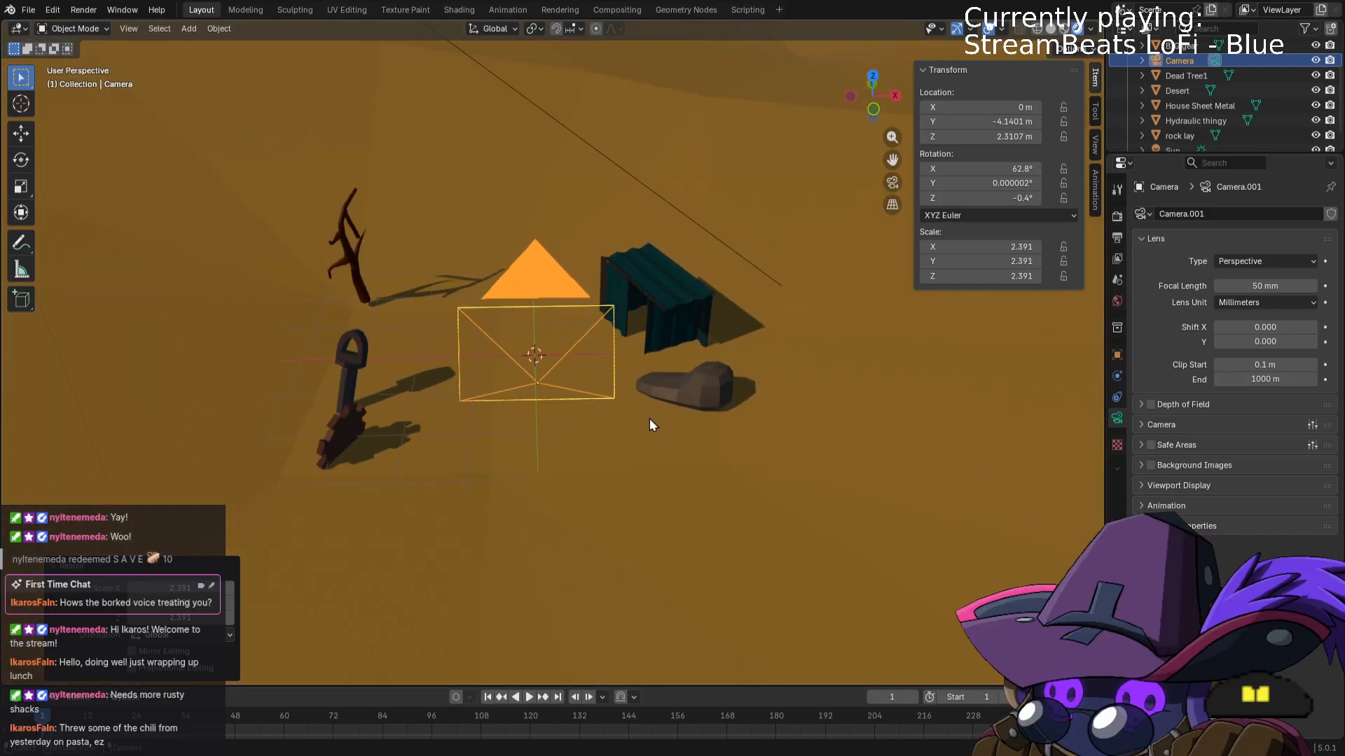
Move the camera in top view to about X 1.27 m, Y -5.38 m, in front of the rock.
key(KP_7)
shift+middle_drag(689, 240, 700, 378)
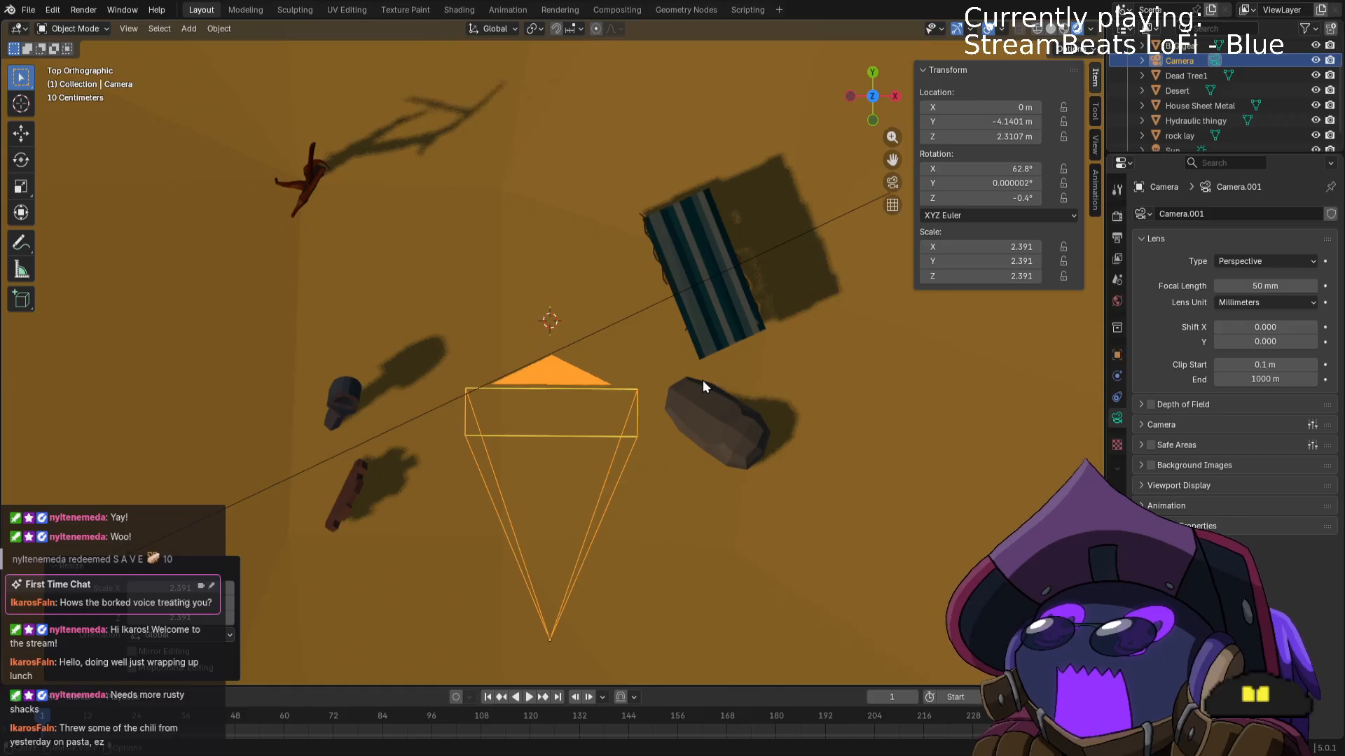
key(g)
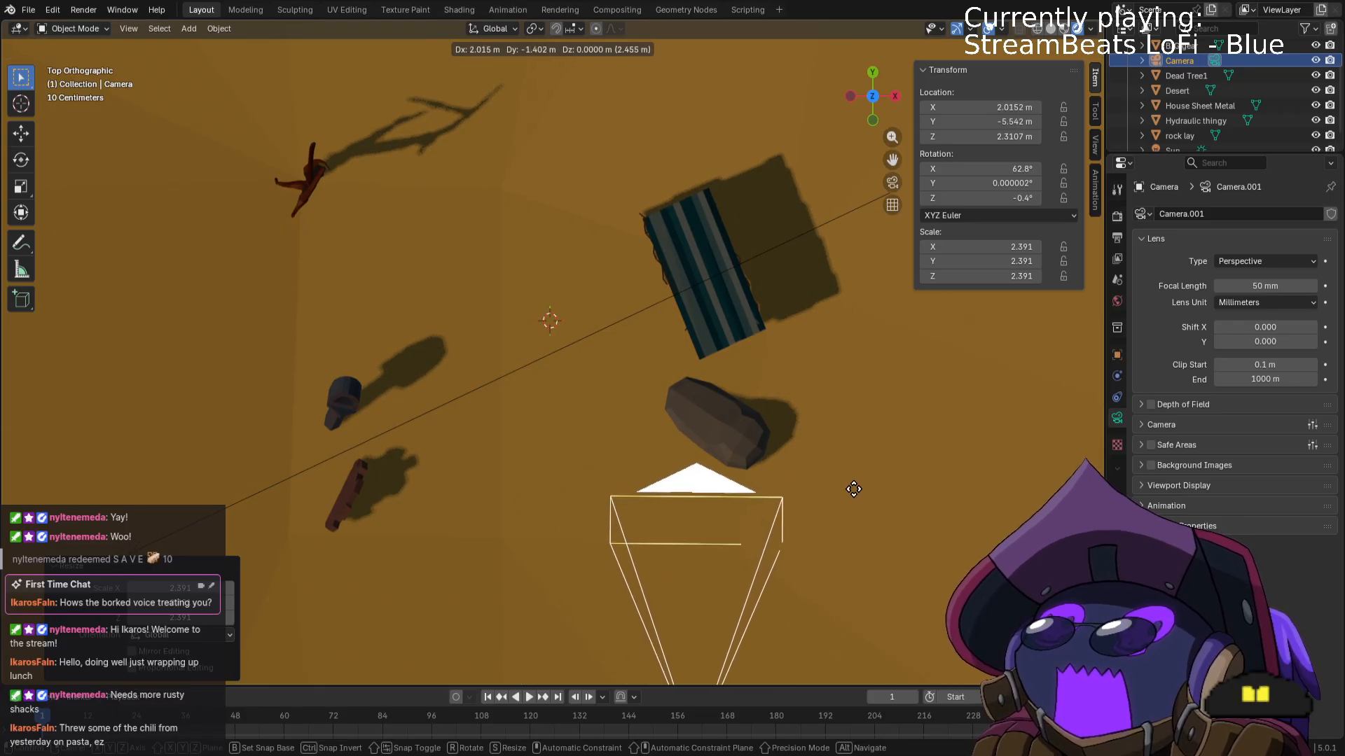
click(793, 477)
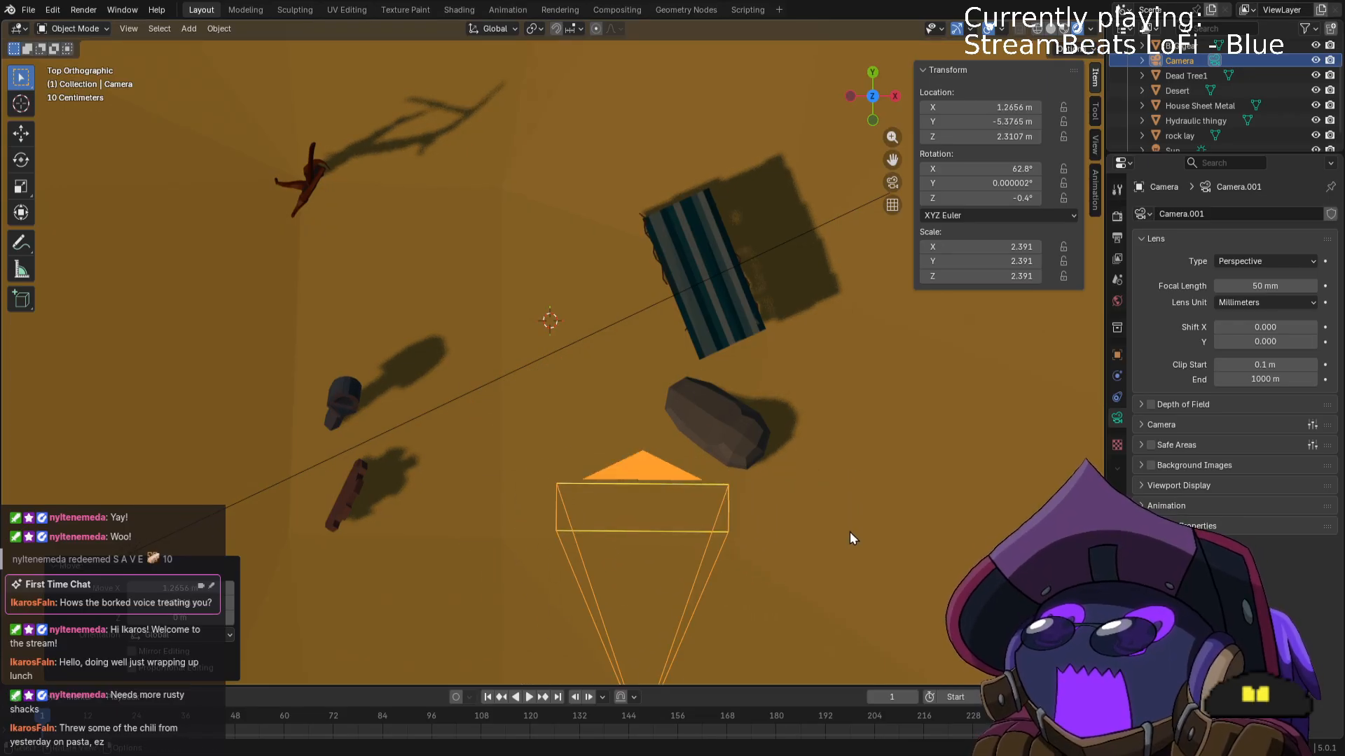
Rotate the camera in top view to a Z rotation of about 21°, facing the gear and hydraulic part.
shift+middle_drag(850, 532, 825, 359)
key(r)
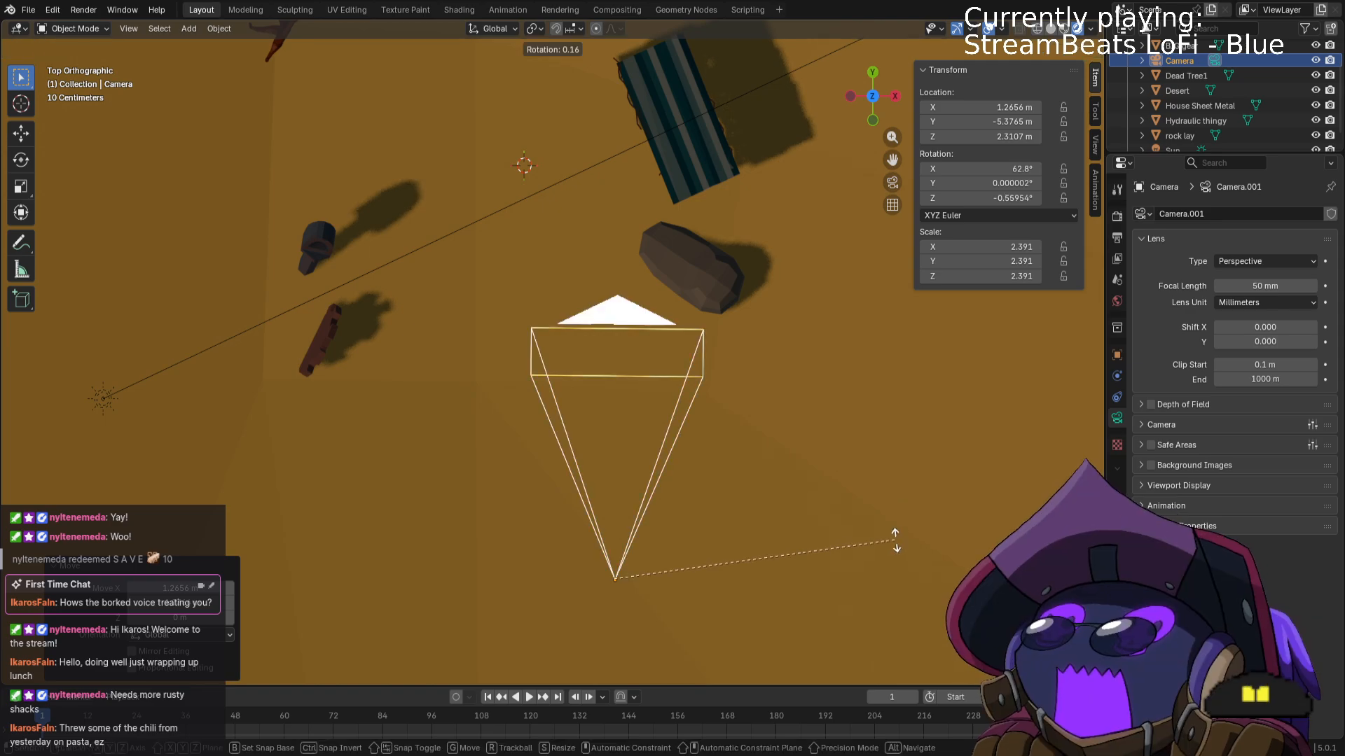
click(958, 369)
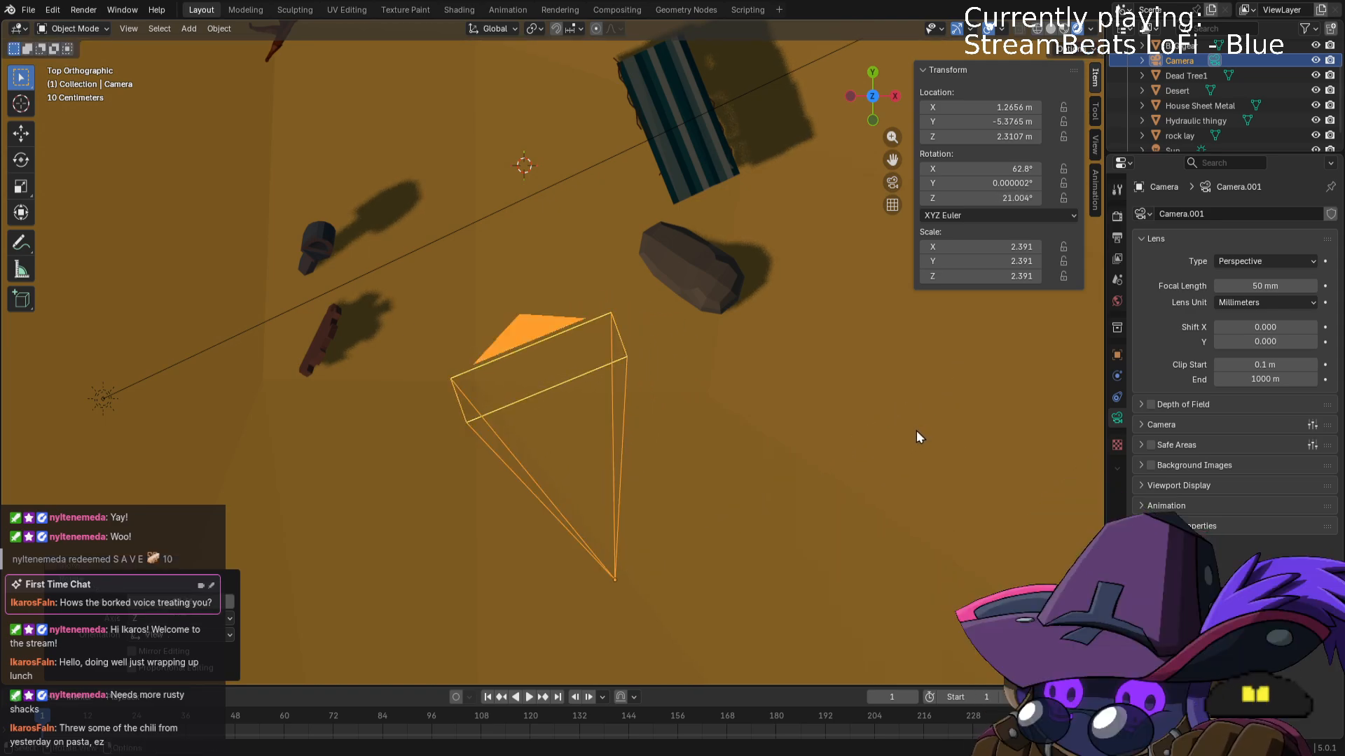
middle_drag(916, 430, 746, 384)
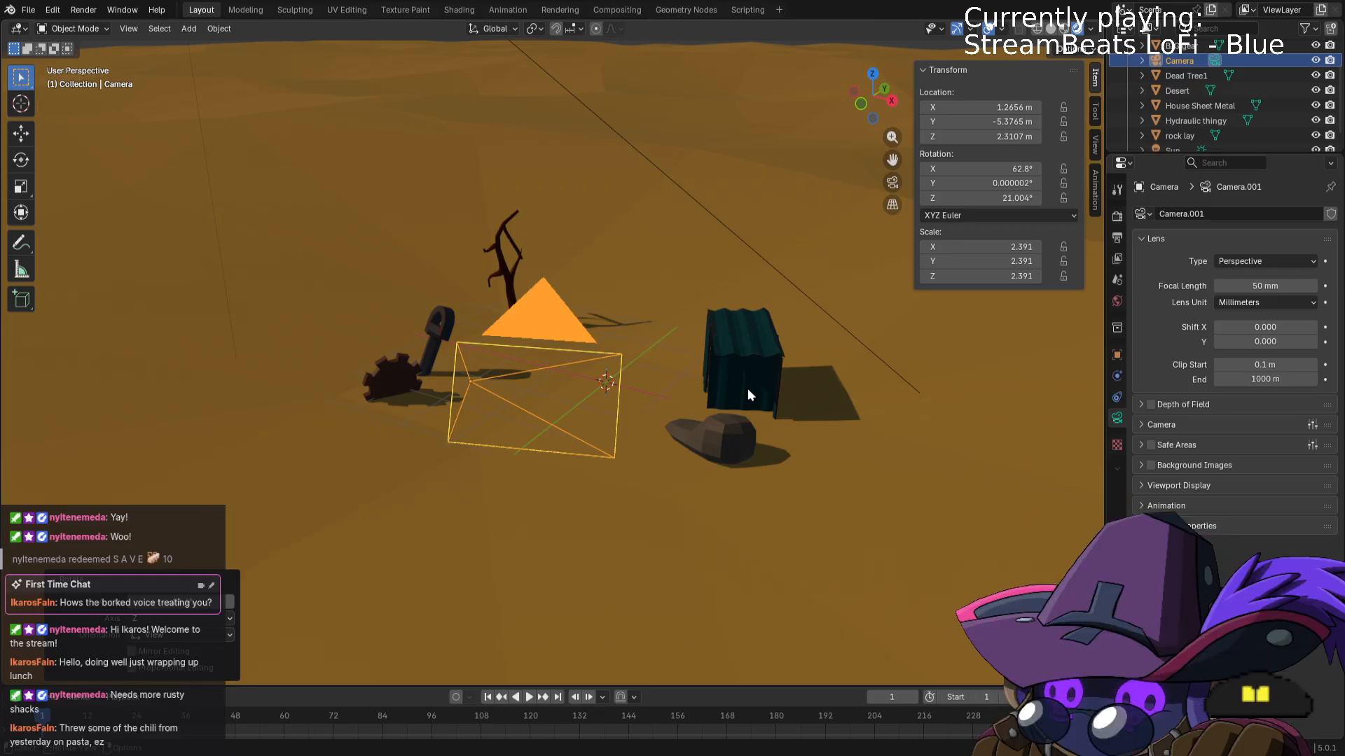
scroll(746, 388, up, 4)
middle_drag(738, 426, 963, 324)
key(KP_7)
scroll(847, 460, down, 3)
key(r)
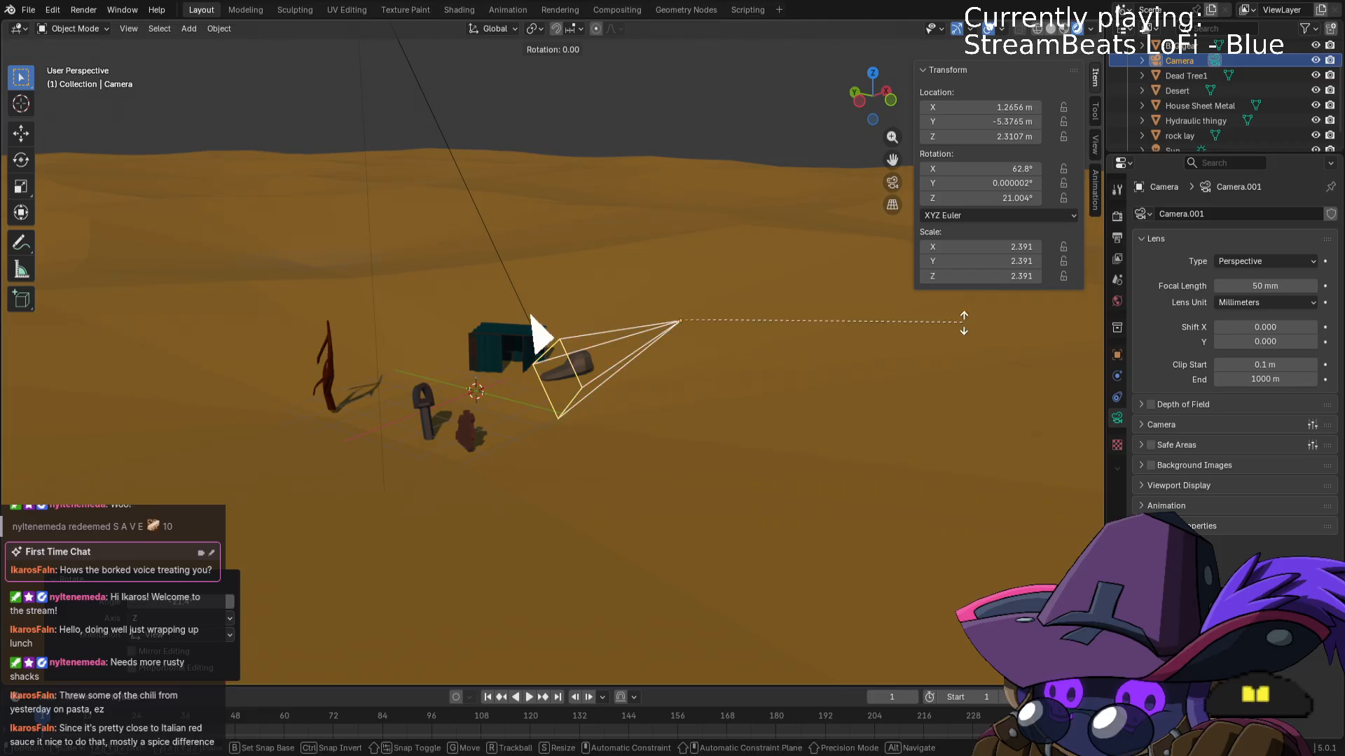
key(y)
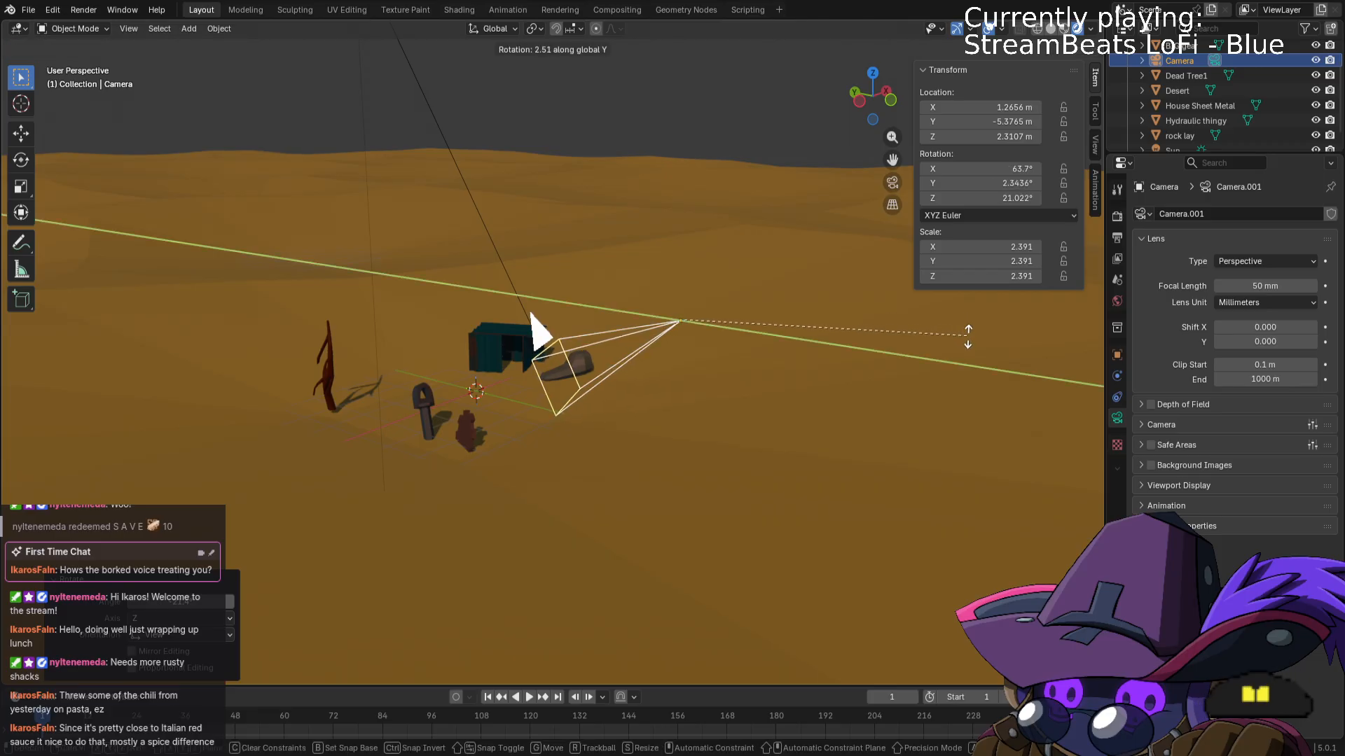
key(Escape)
Rotate the camera in top view to a Z rotation of about -0.6°, facing straight along Y.
middle_drag(913, 321, 788, 342)
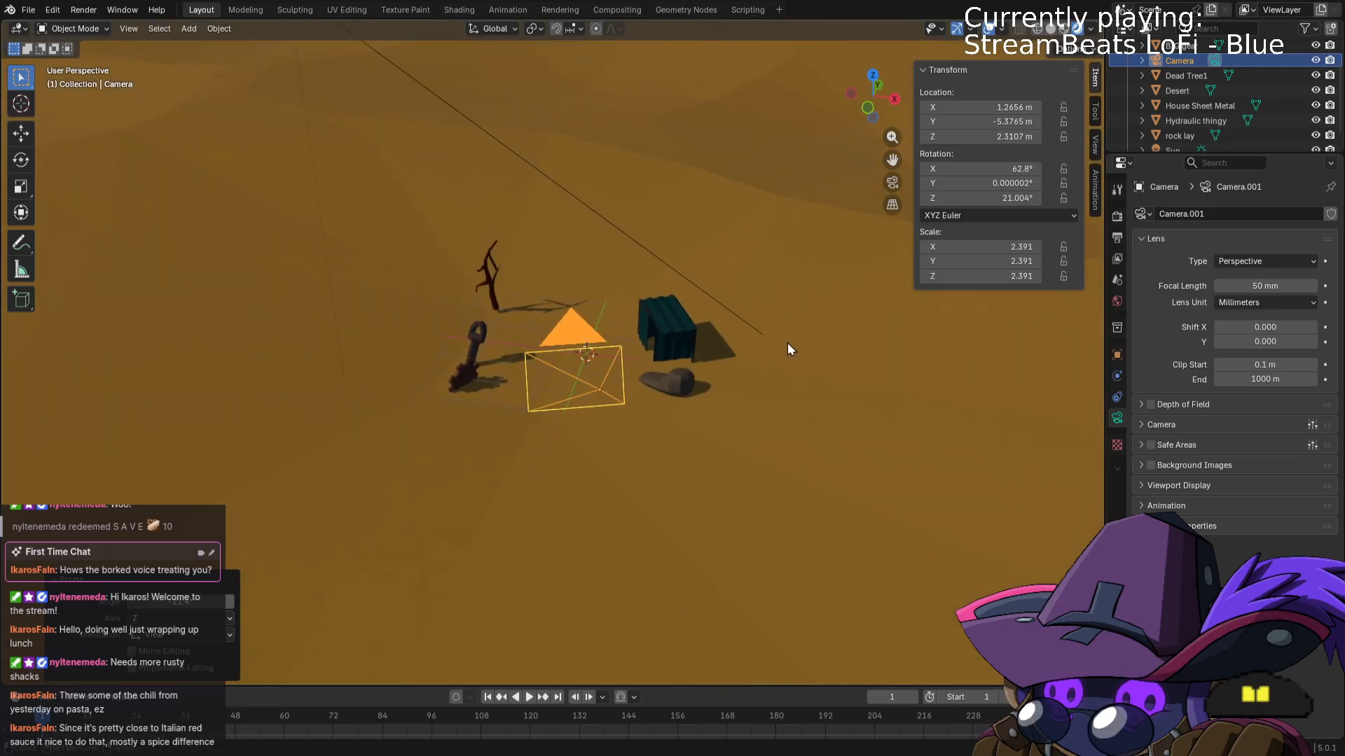
key(KP_7)
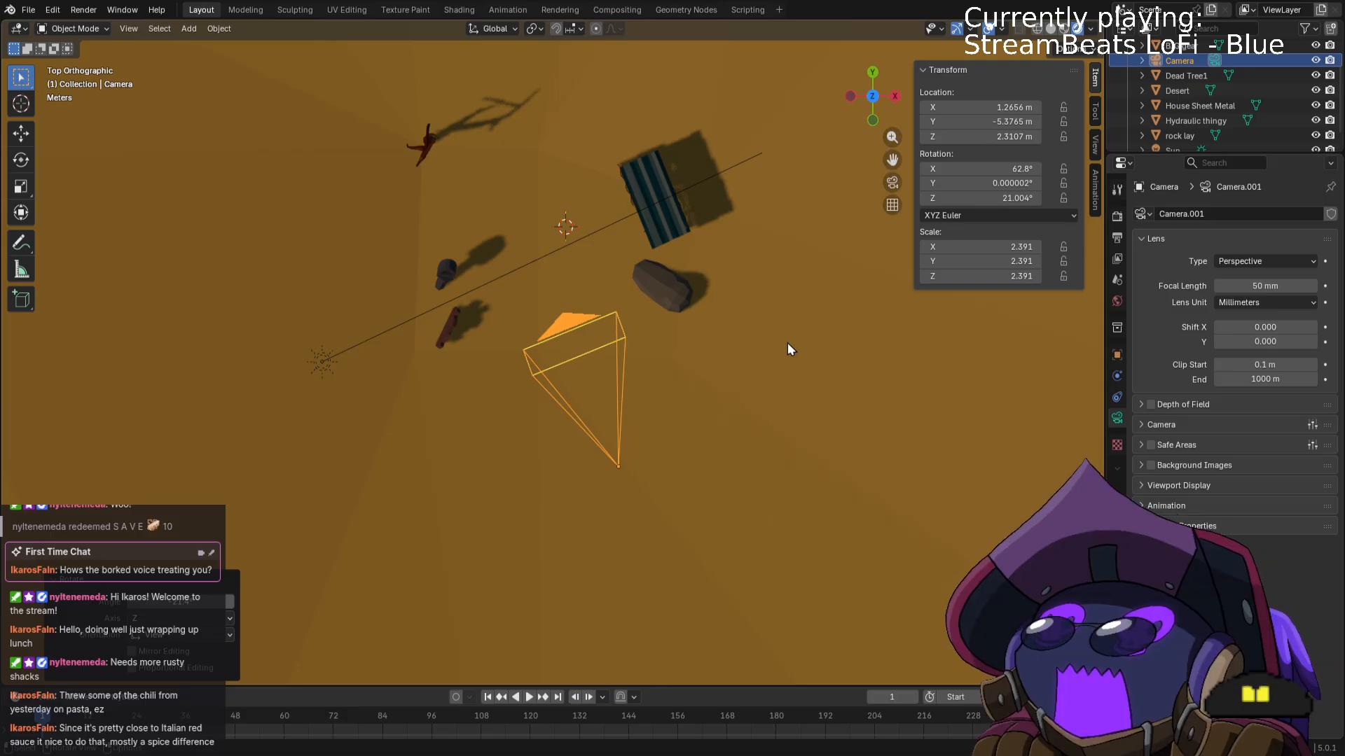
key(r)
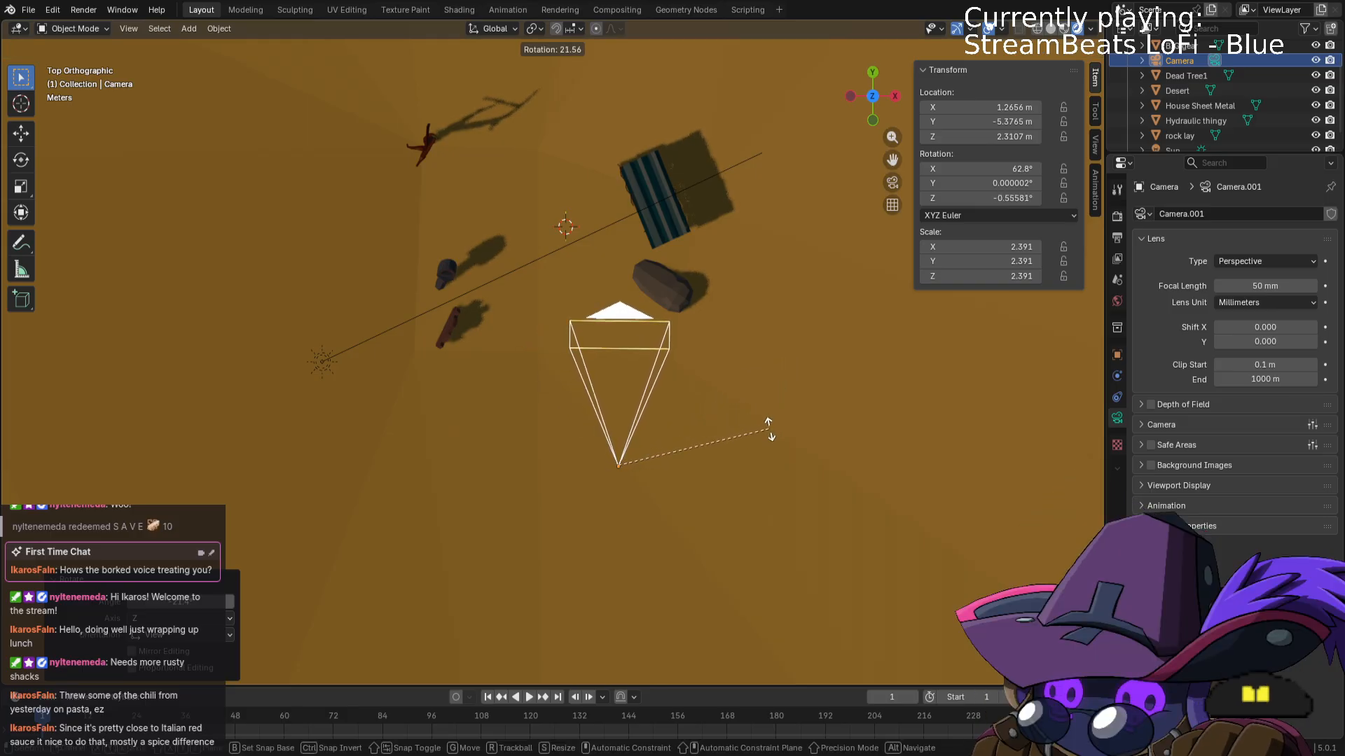
click(772, 437)
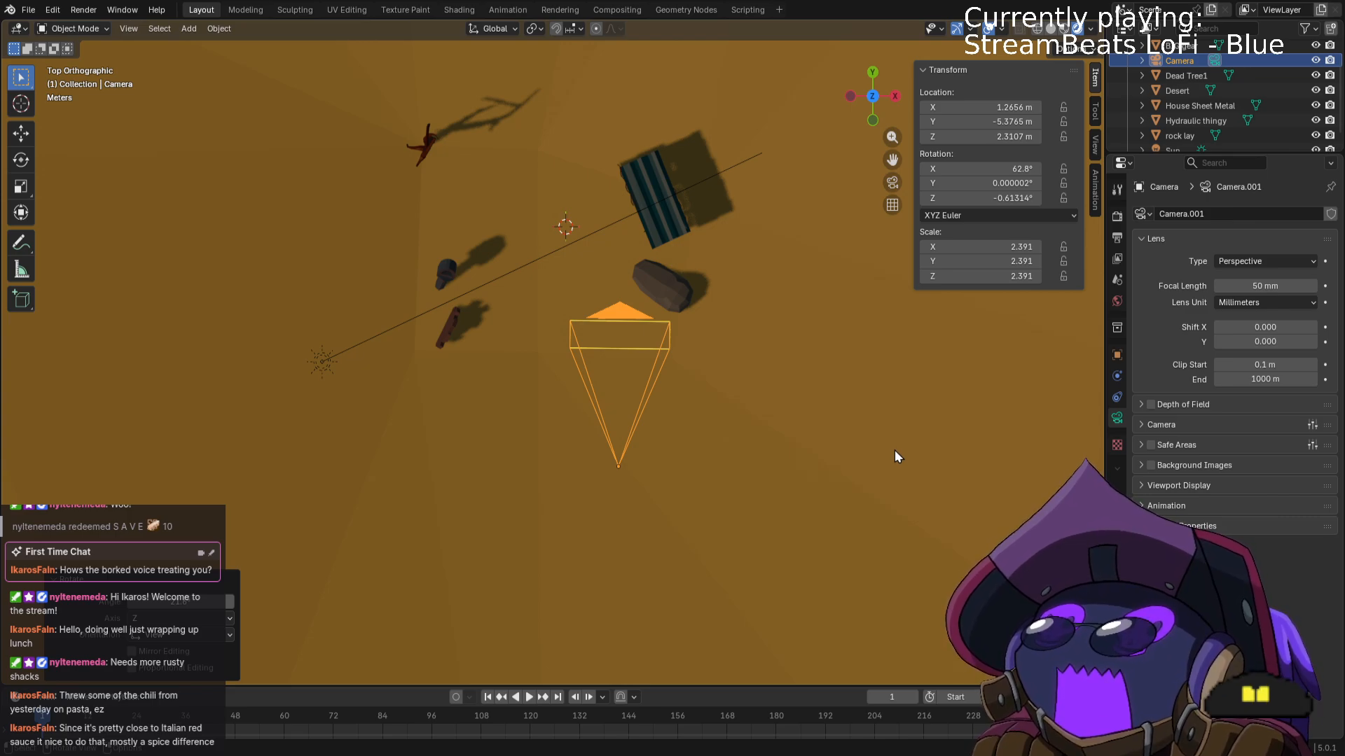
Tilt the camera upward from a side view to an X rotation of about 74°.
shift+middle_drag(910, 423, 535, 329)
key(r)
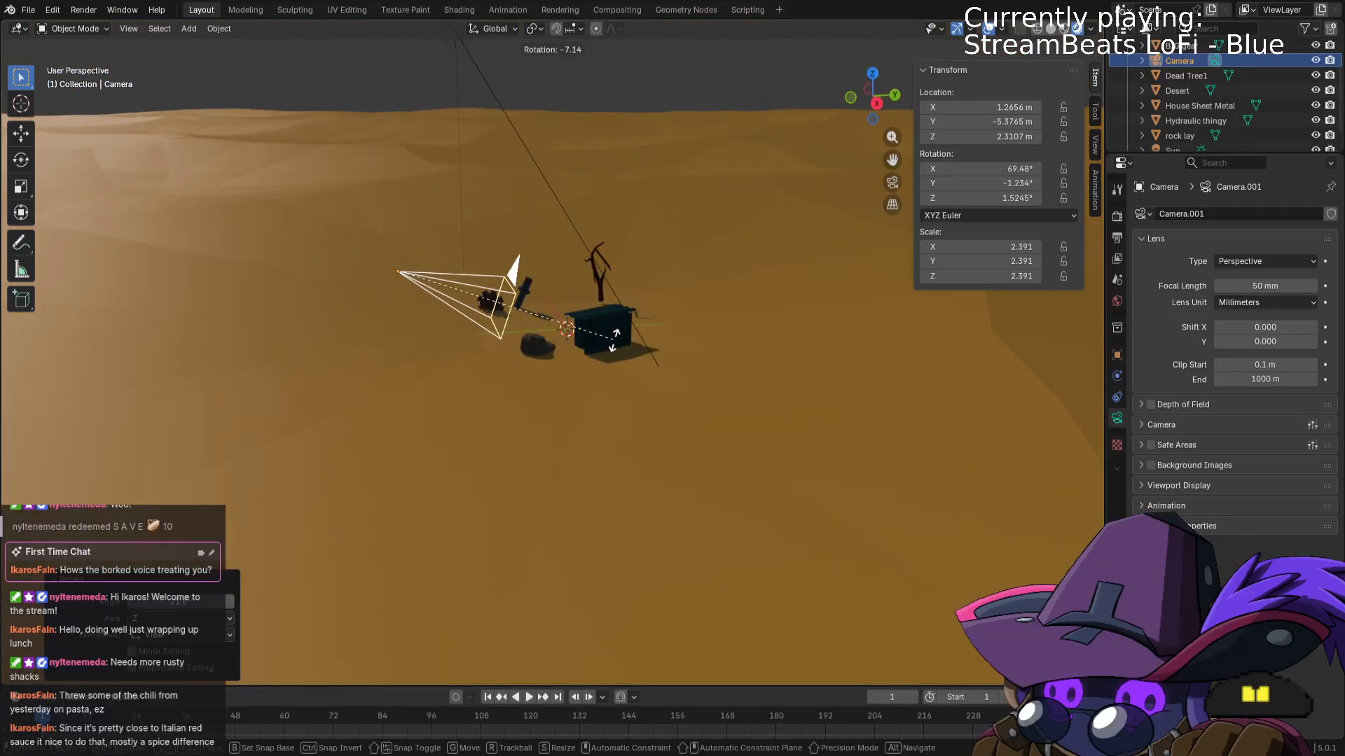
click(624, 322)
middle_drag(603, 310, 860, 422)
Move the camera in top view to about X 3.77 m, Y -6.08 m and turn it to about 33.7° in Z.
key(KP_7)
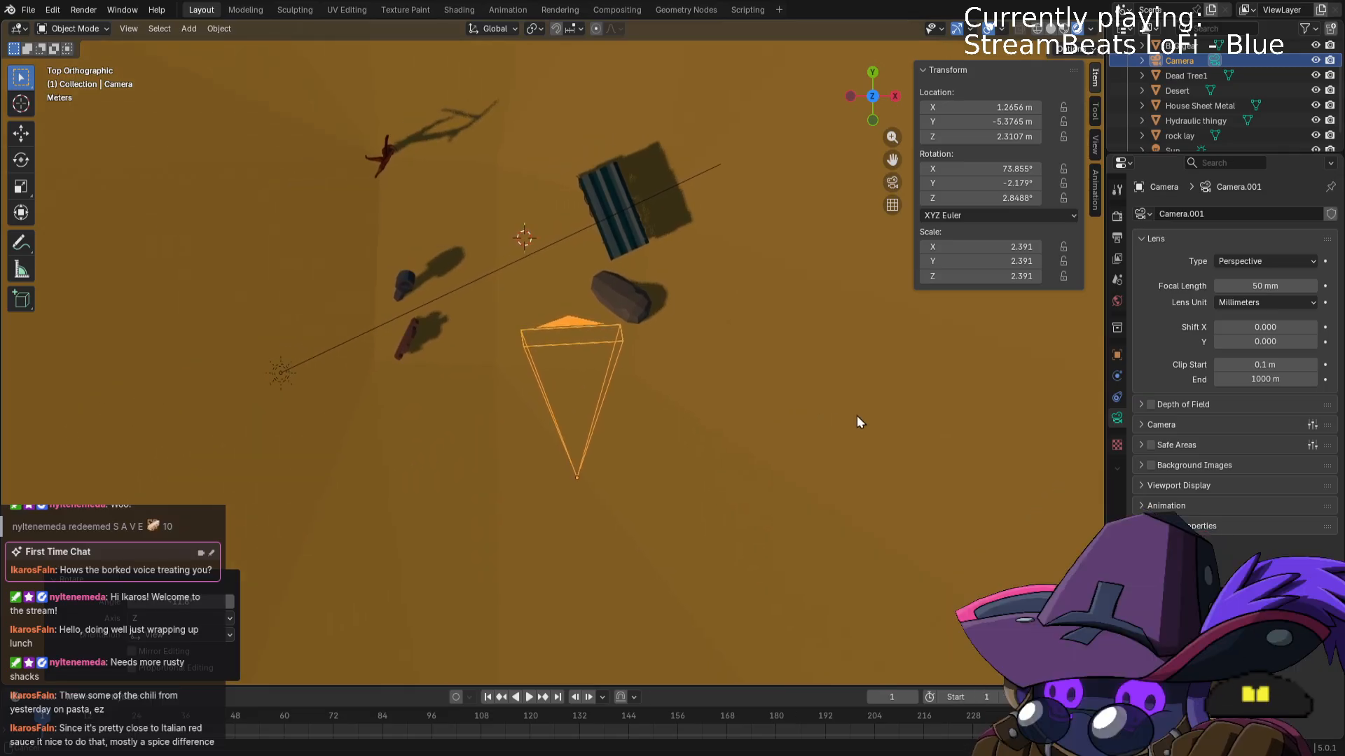
key(g)
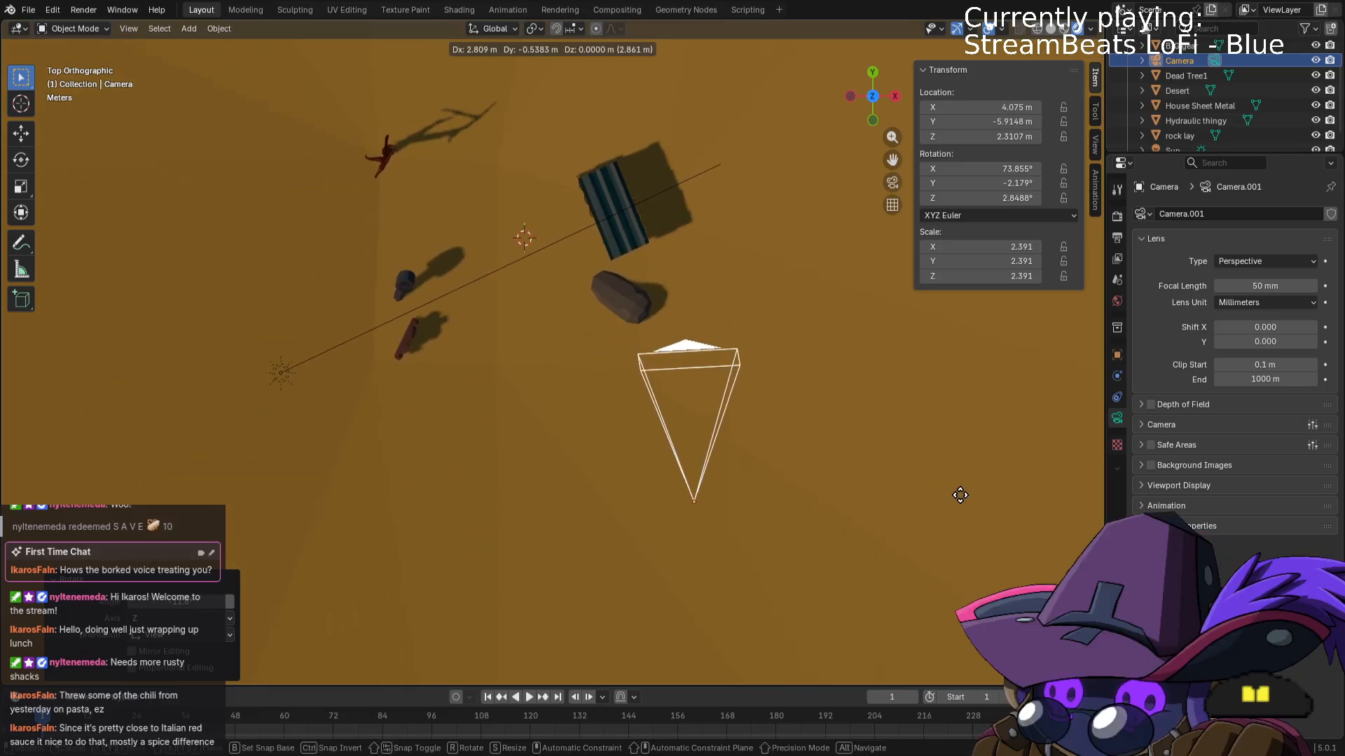
click(931, 518)
key(r)
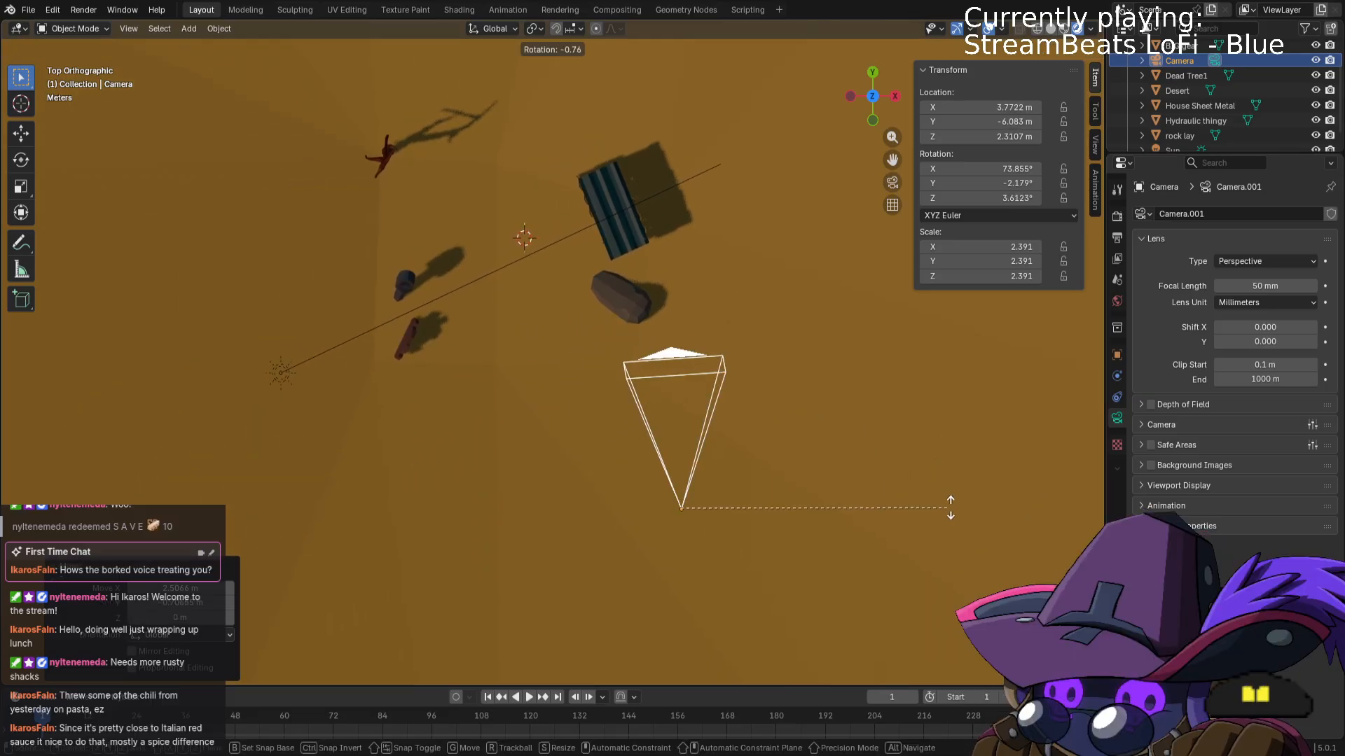
click(1002, 309)
middle_drag(914, 429, 876, 363)
Move the camera farther from the props in top view, to about X 5.77 m, Y -7.88 m.
key(KP_7)
key(g)
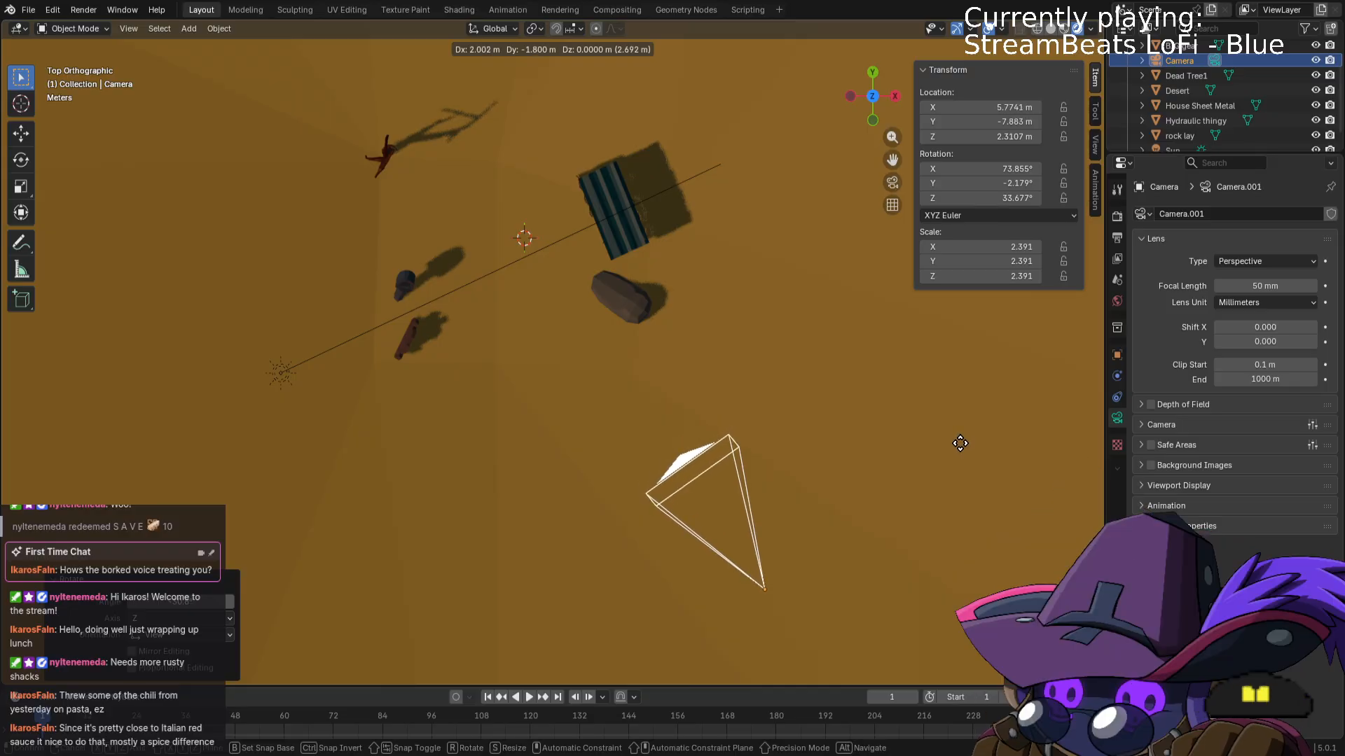
click(939, 432)
middle_drag(938, 433, 758, 364)
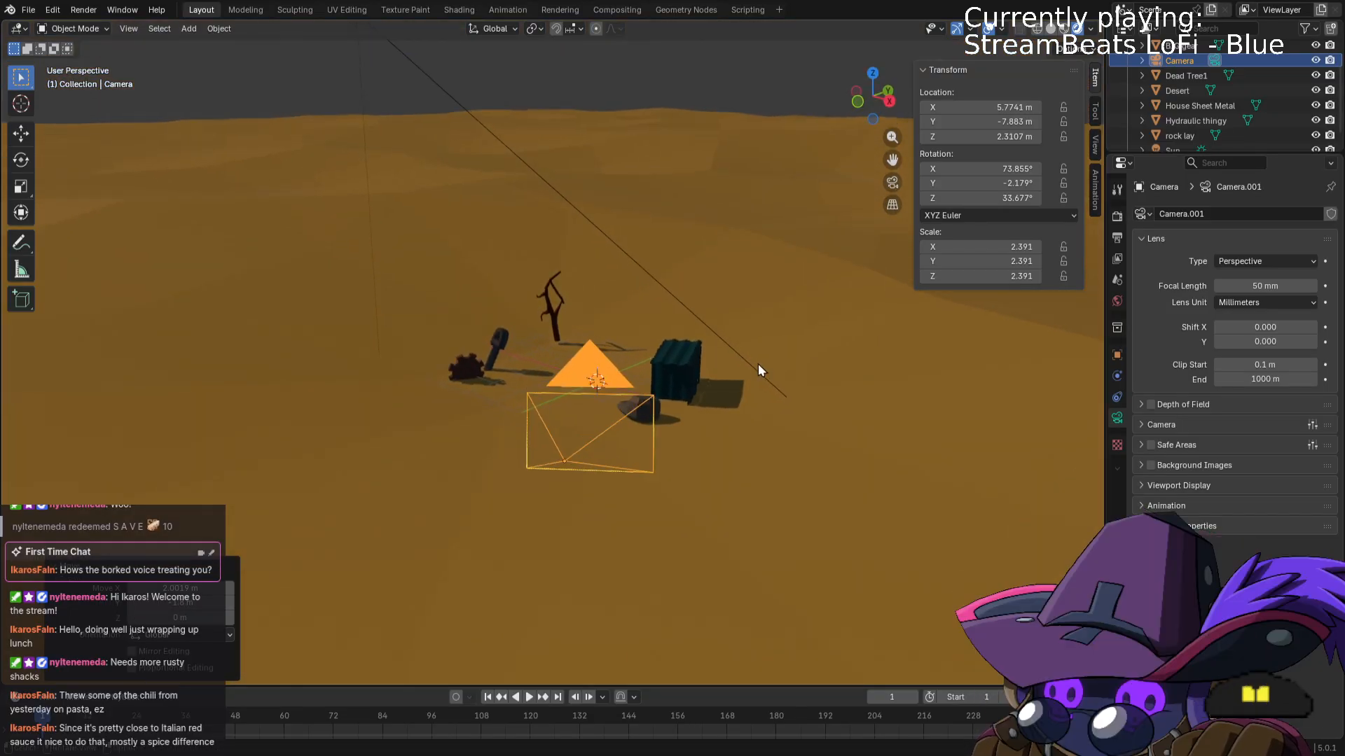
Look at the scene in the Shading workspace, and return to Layout to examine the camera frame around the props up close.
click(475, 10)
mouse_move(798, 238)
middle_down()
mouse_move(852, 318)
mouse_move(935, 269)
mouse_move(794, 191)
mouse_move(767, 190)
middle_up()
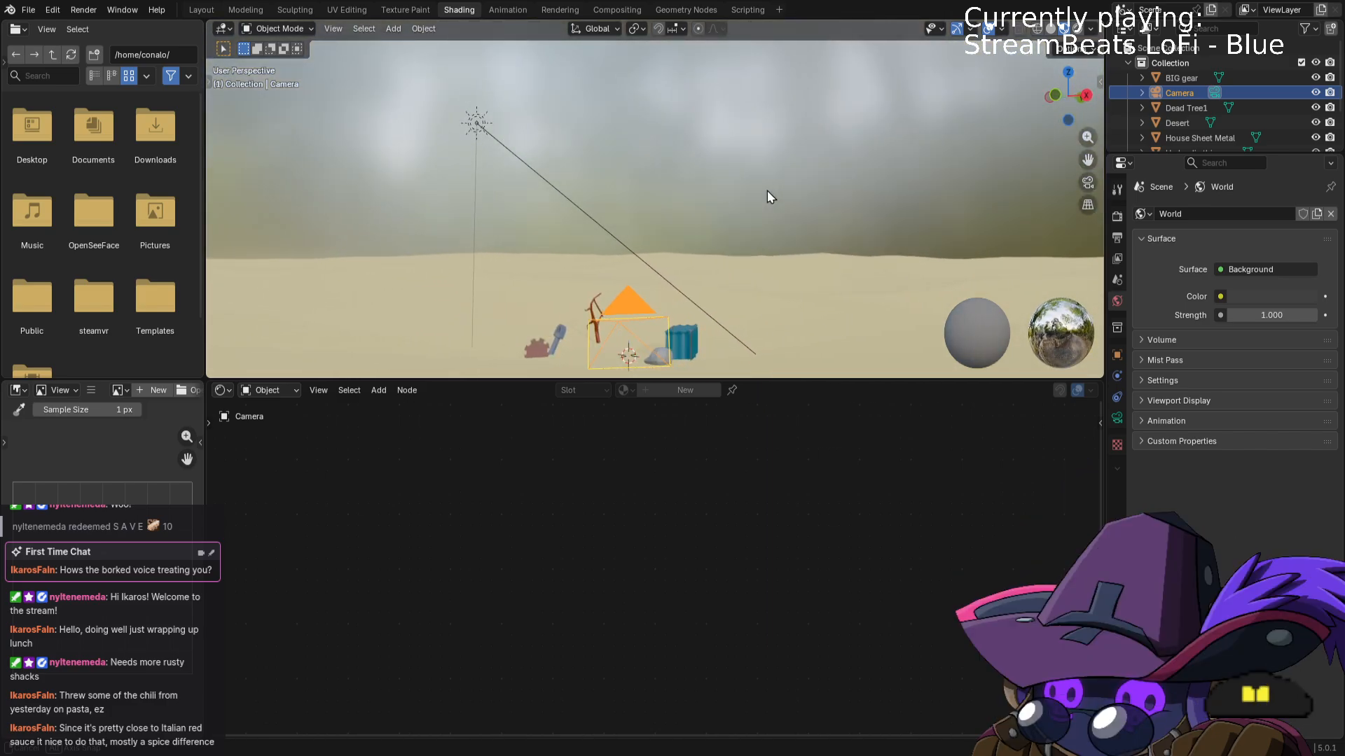
click(203, 10)
scroll(692, 427, up, 4)
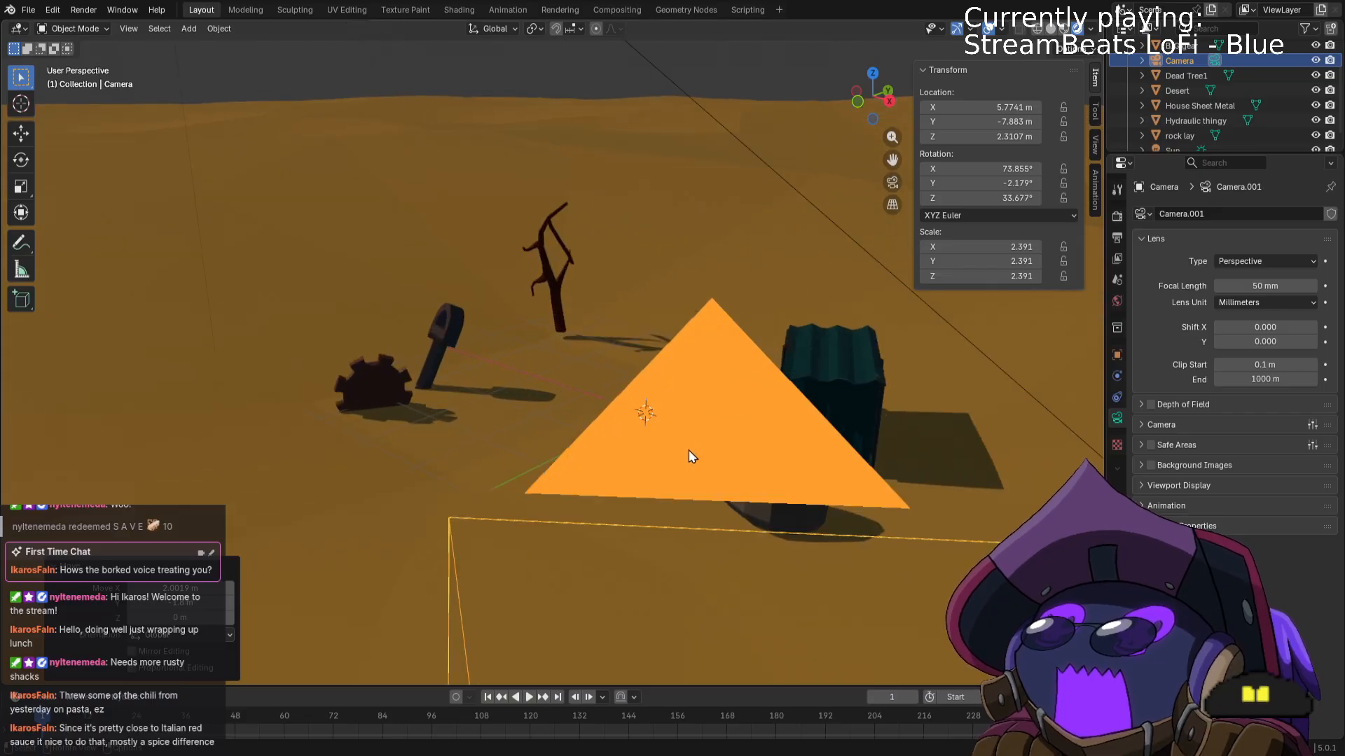
shift+middle_drag(688, 450, 718, 301)
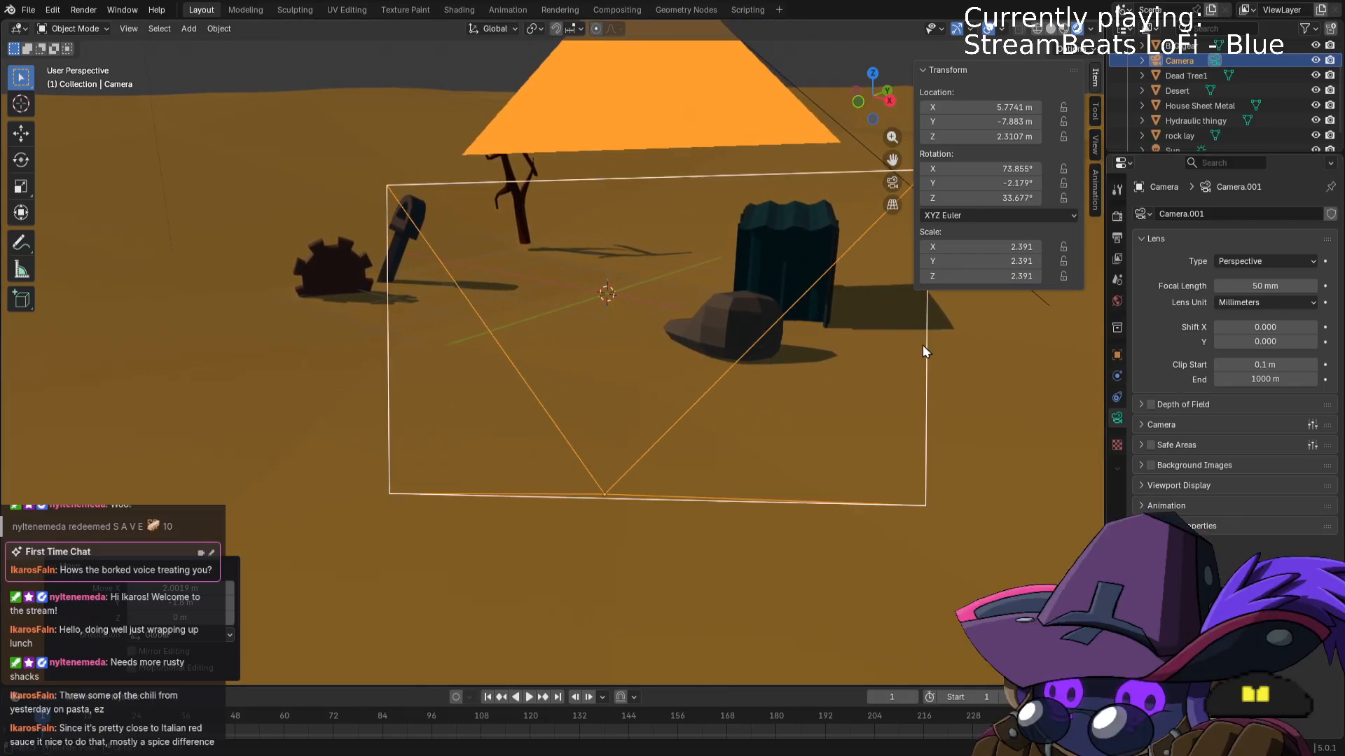
Rotate the camera about the global Z axis to about 40° in Z.
key(r)
key(y)
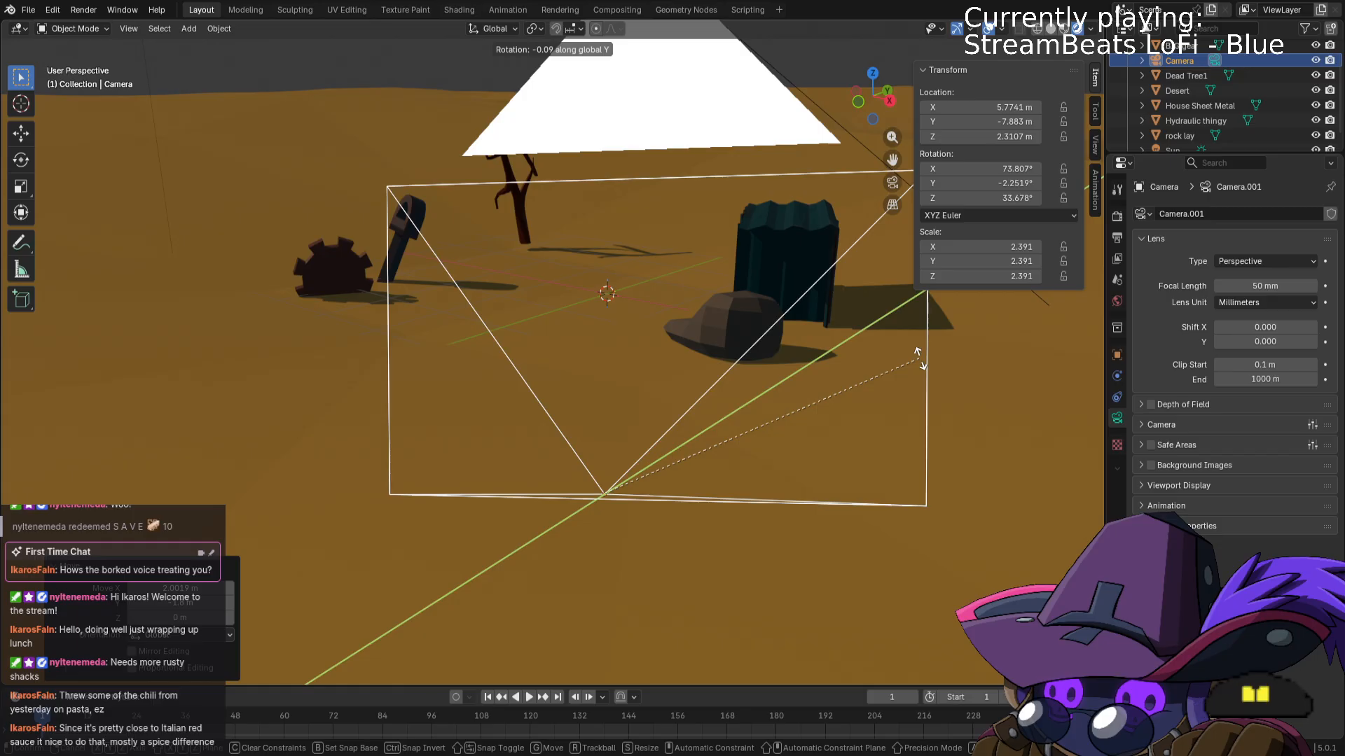
key(z)
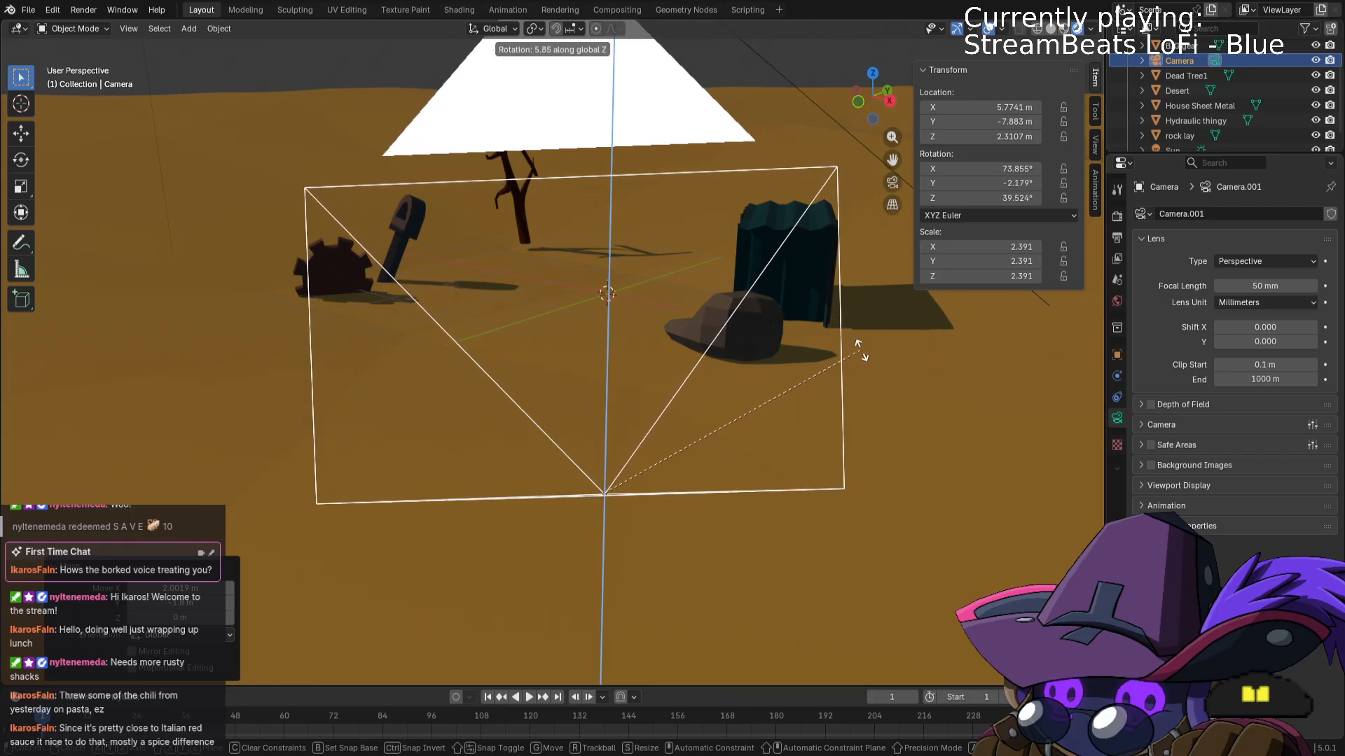
click(859, 350)
key(z)
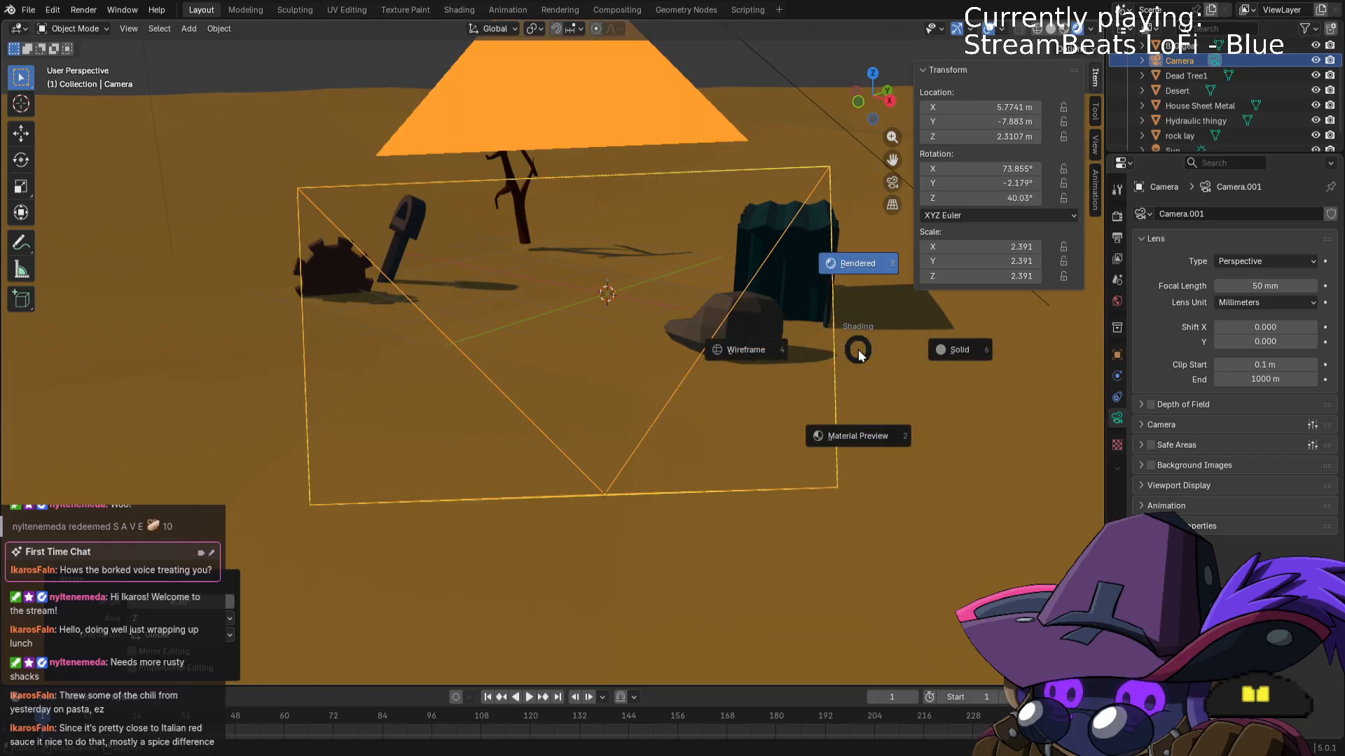
key(Escape)
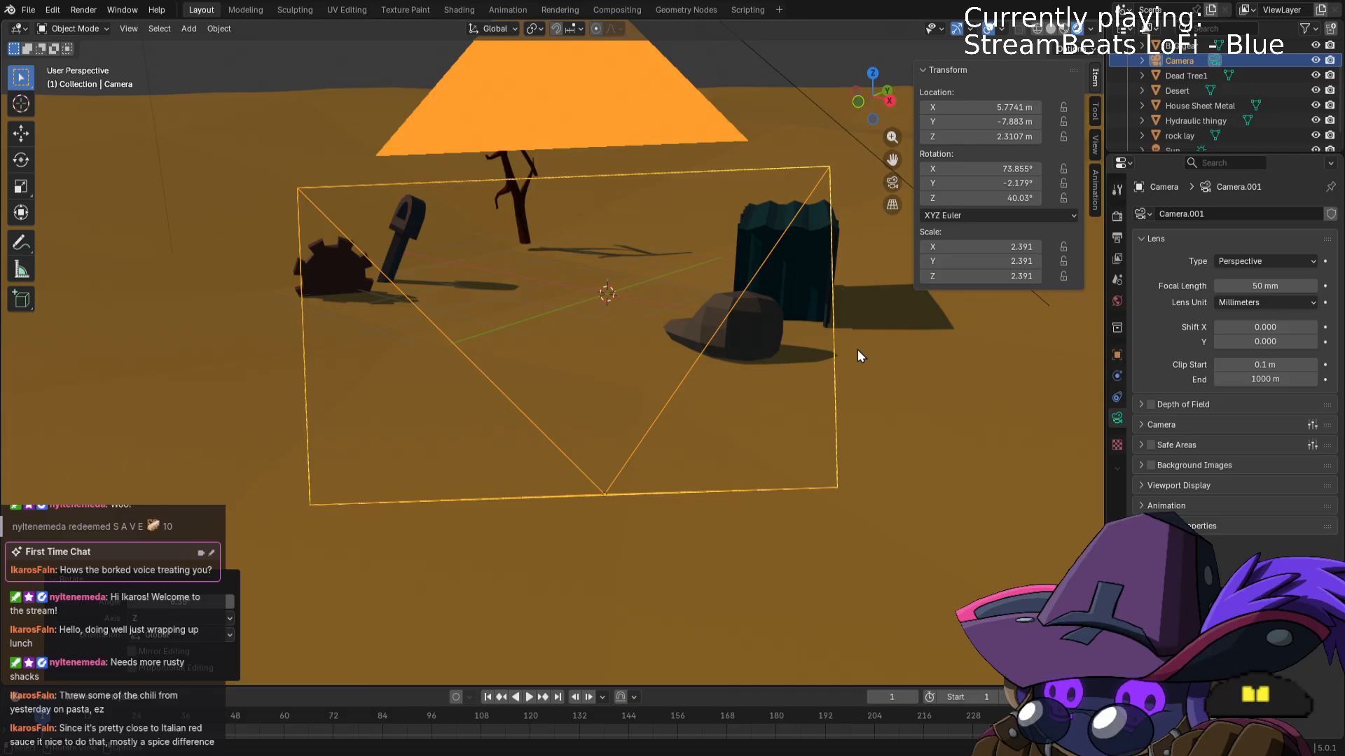
Rotate the camera about the global Y axis until its rotation is about 76.5° in X and 1° in Y.
key(r)
key(y)
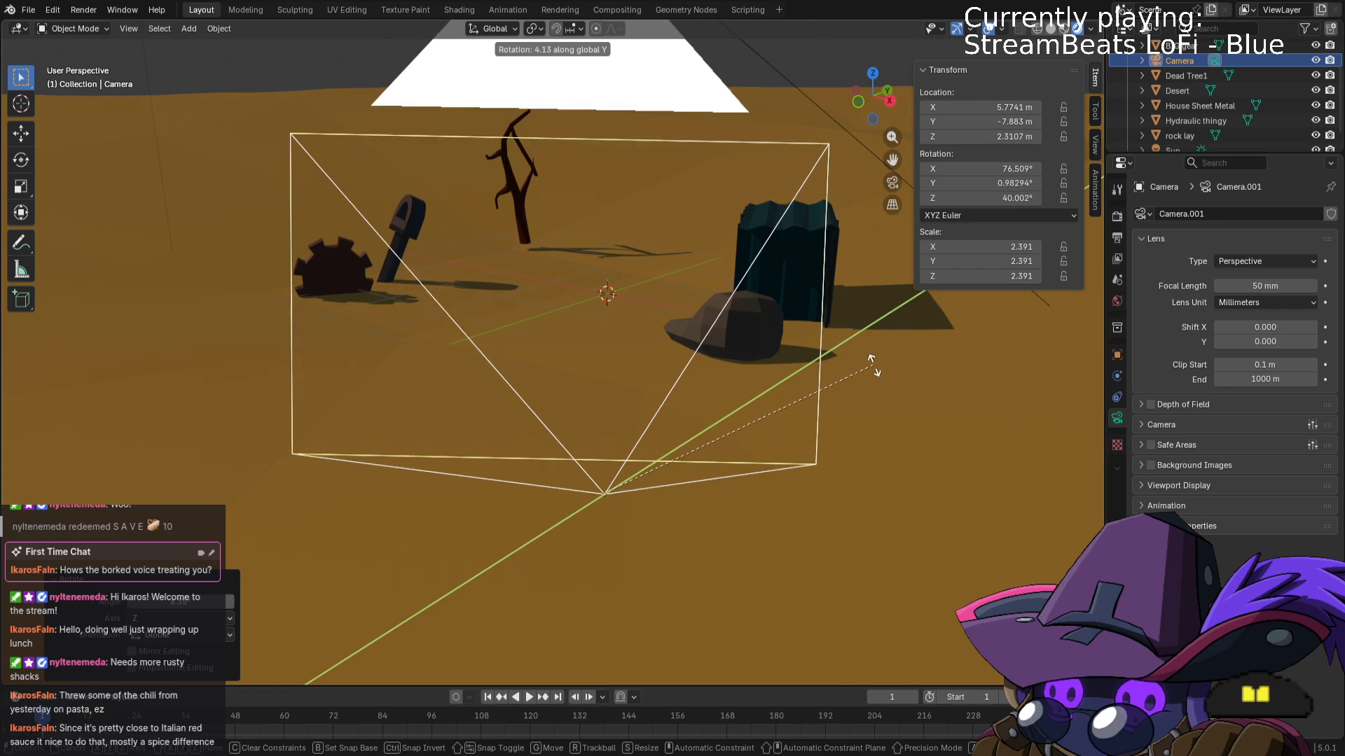
click(884, 373)
middle_drag(897, 384, 825, 377)
Examine the camera's sensor fit options and look at the scene's Animation and Compositing workspaces.
click(1143, 424)
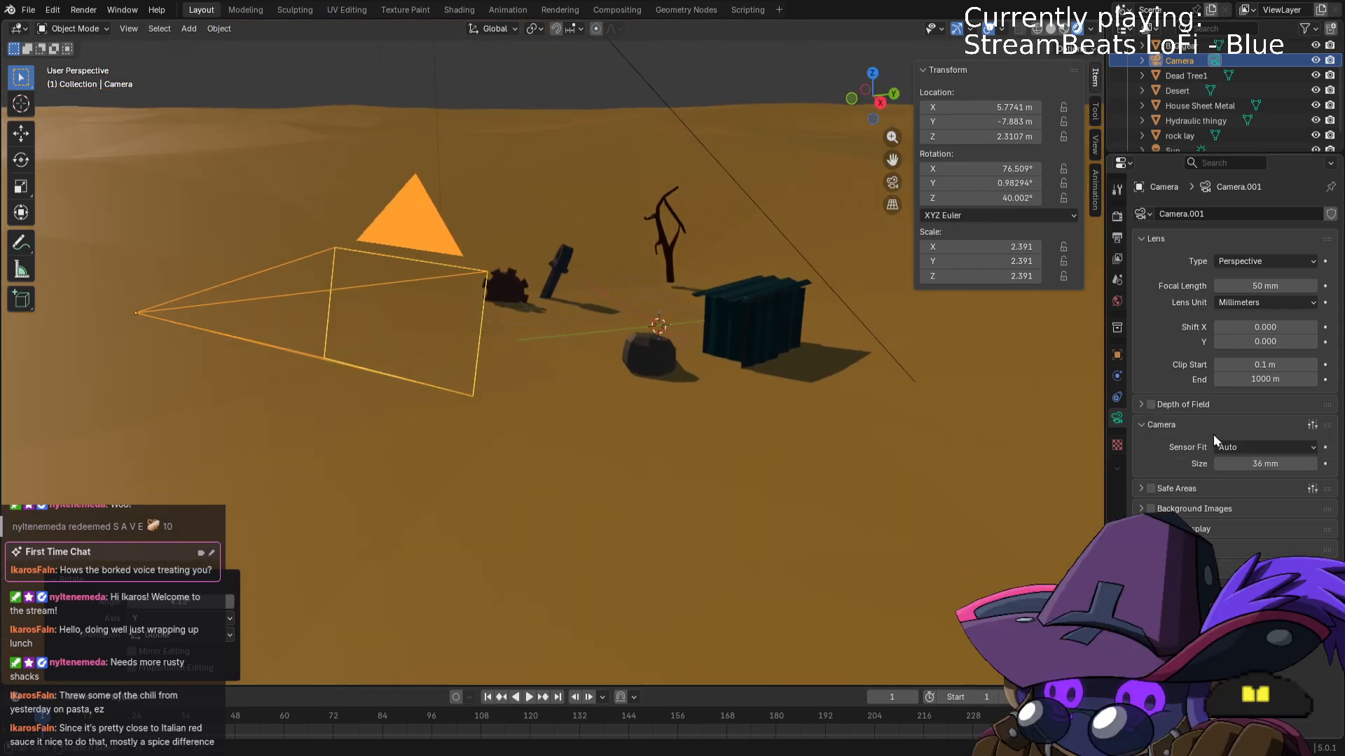
click(1262, 446)
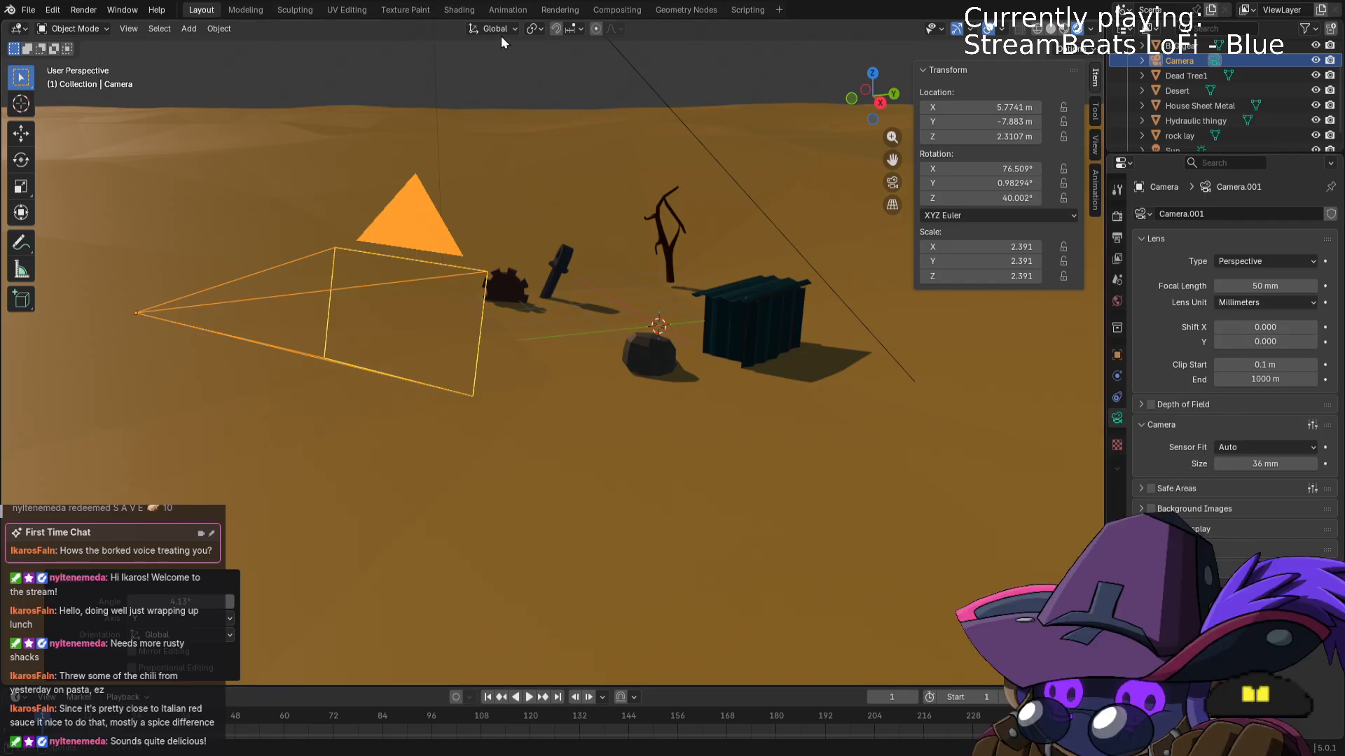
click(506, 10)
middle_drag(637, 252, 577, 225)
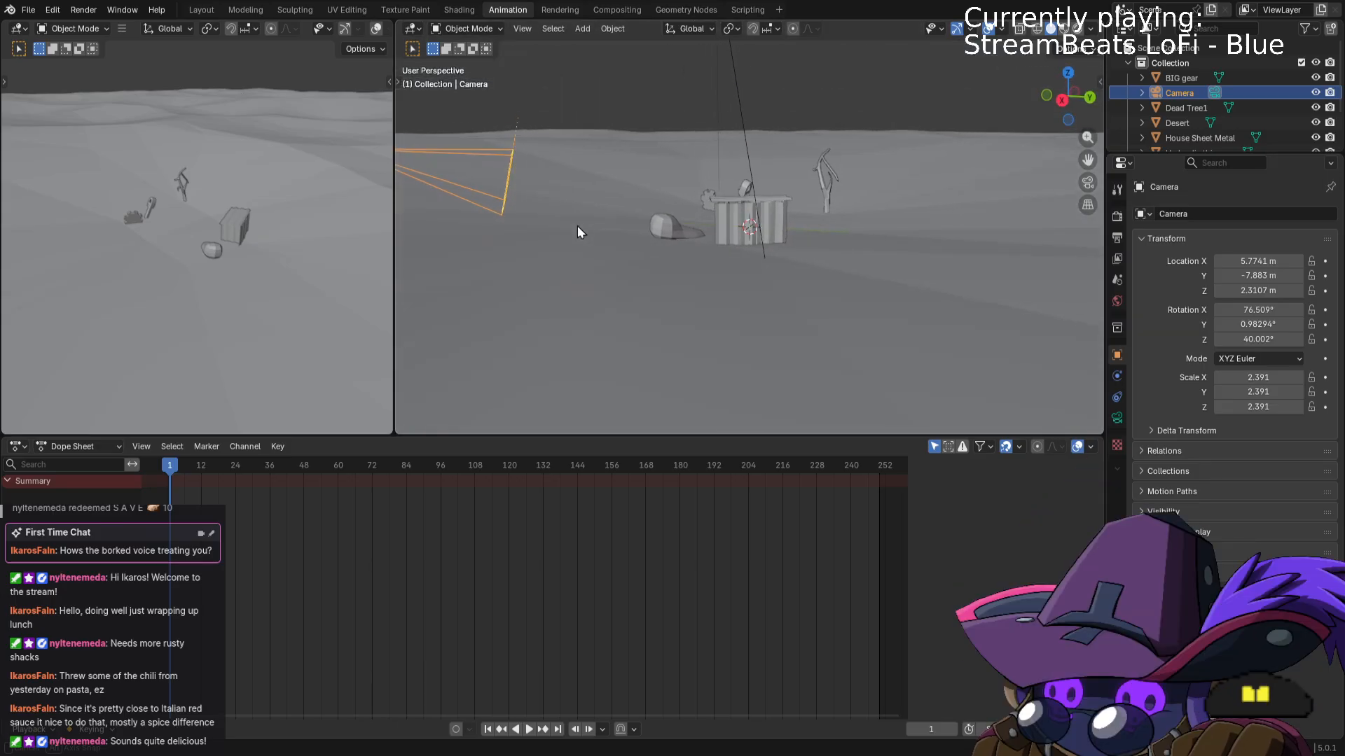
click(616, 11)
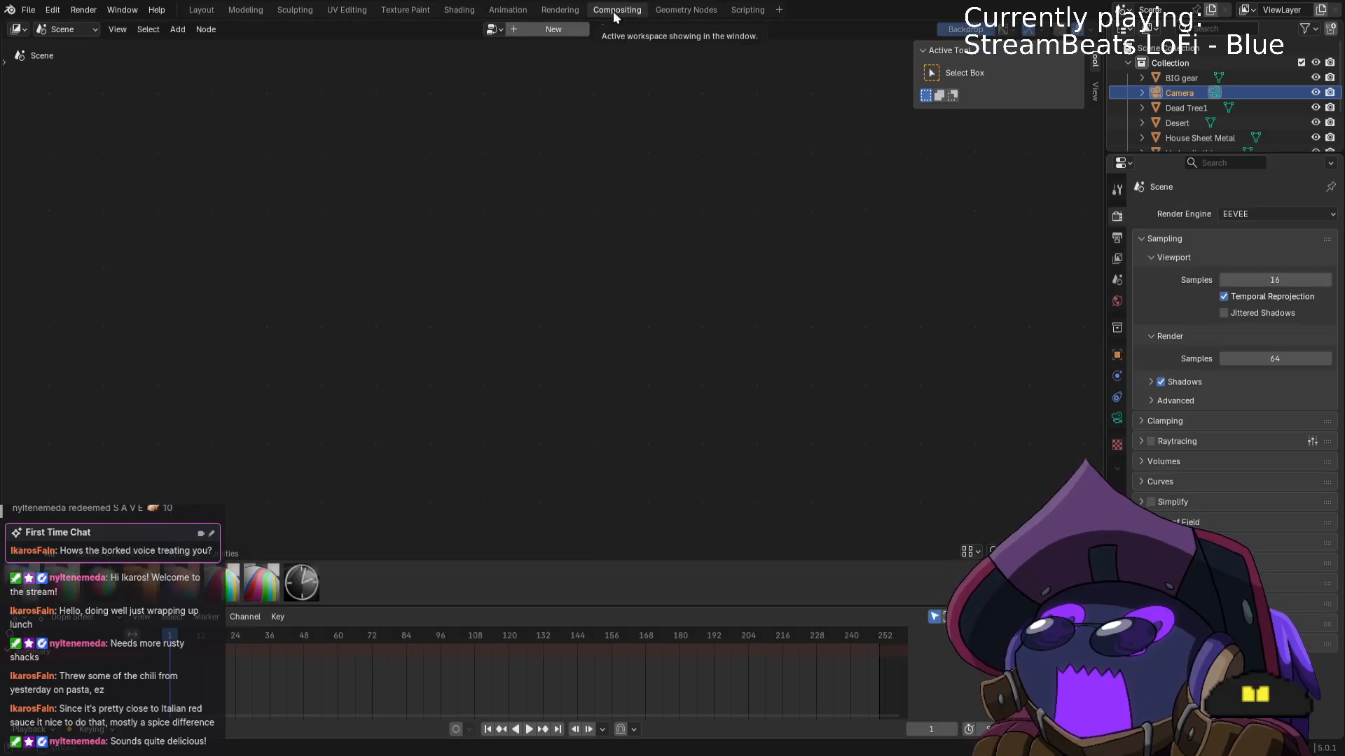
Unlink the Untitled image from the image editor in the Rendering workspace.
click(582, 10)
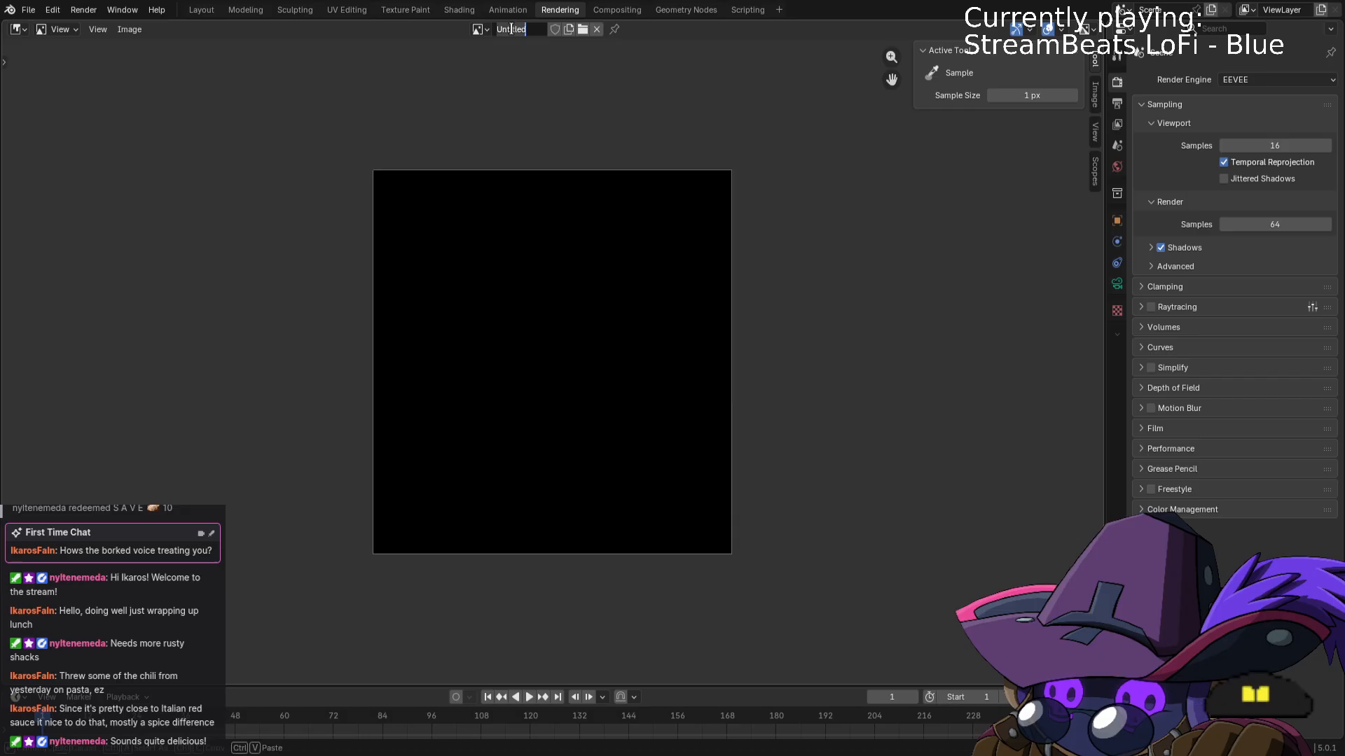
click(116, 33)
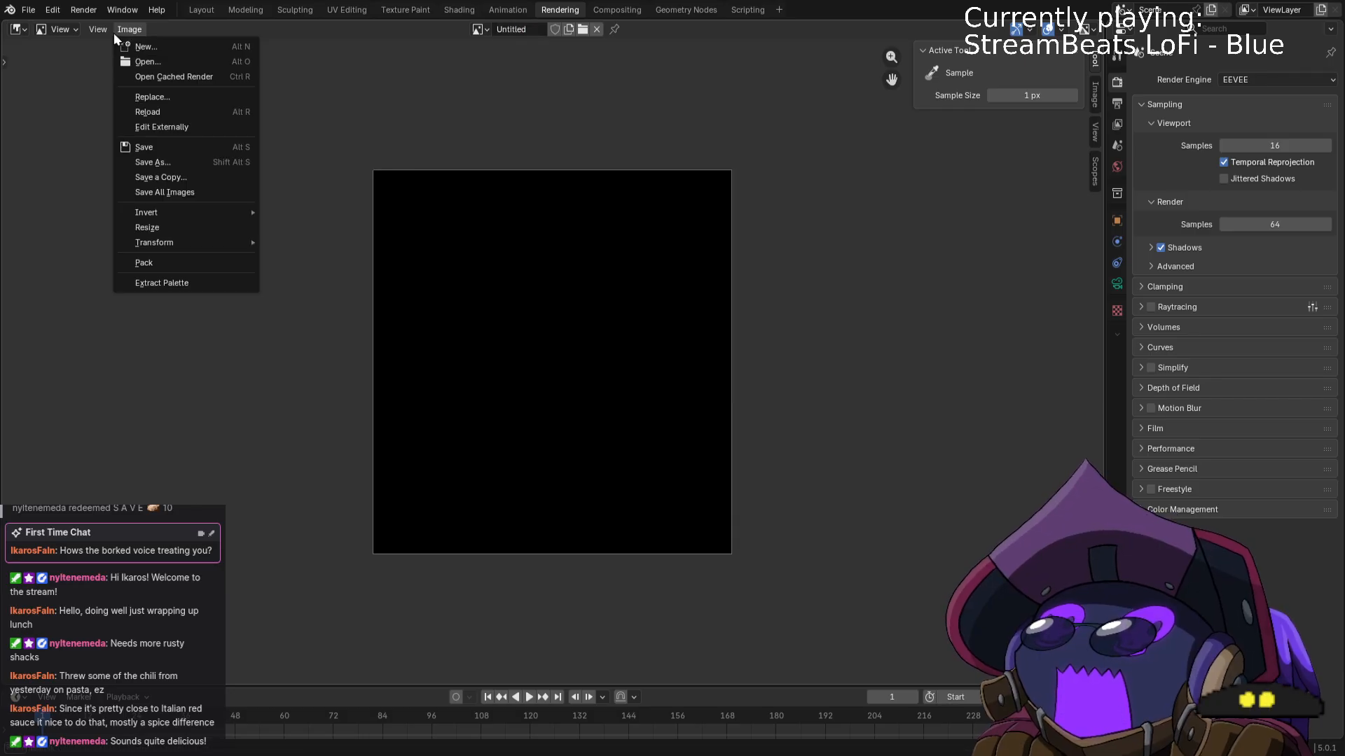
click(74, 28)
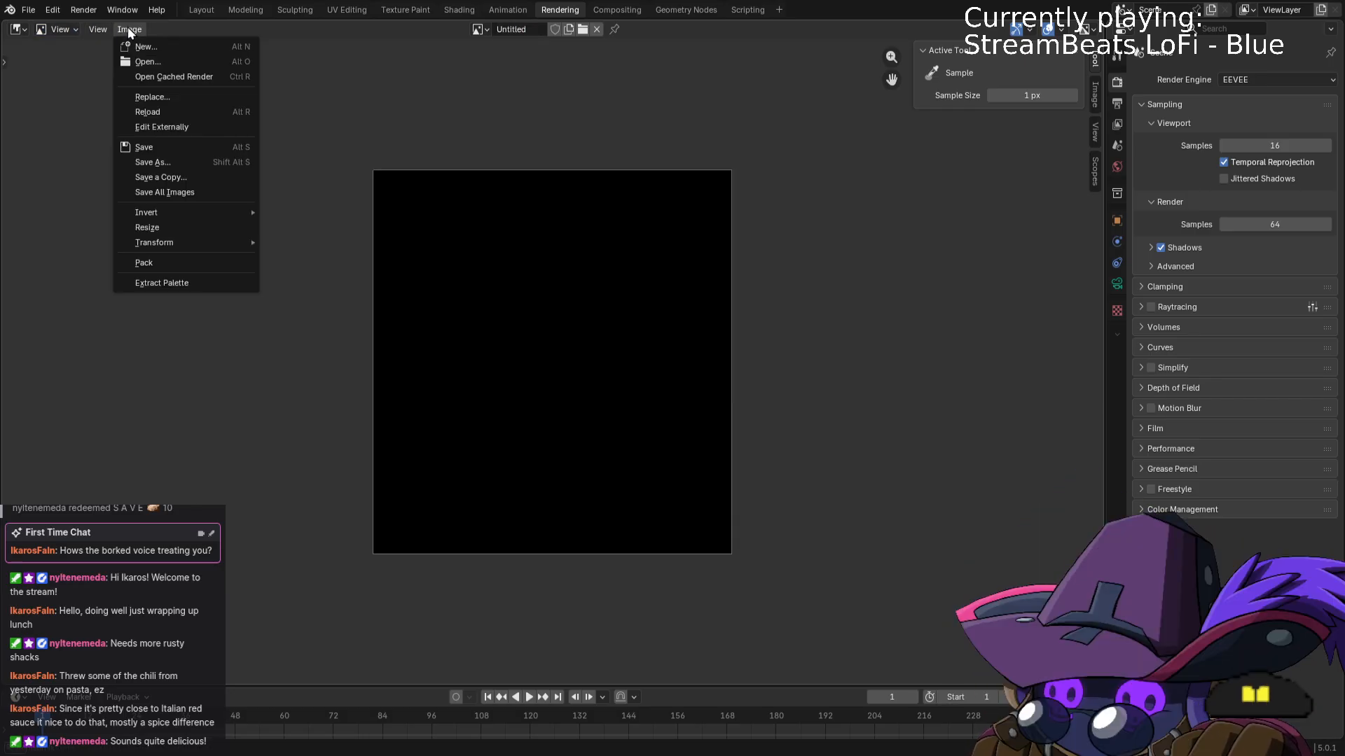
click(482, 30)
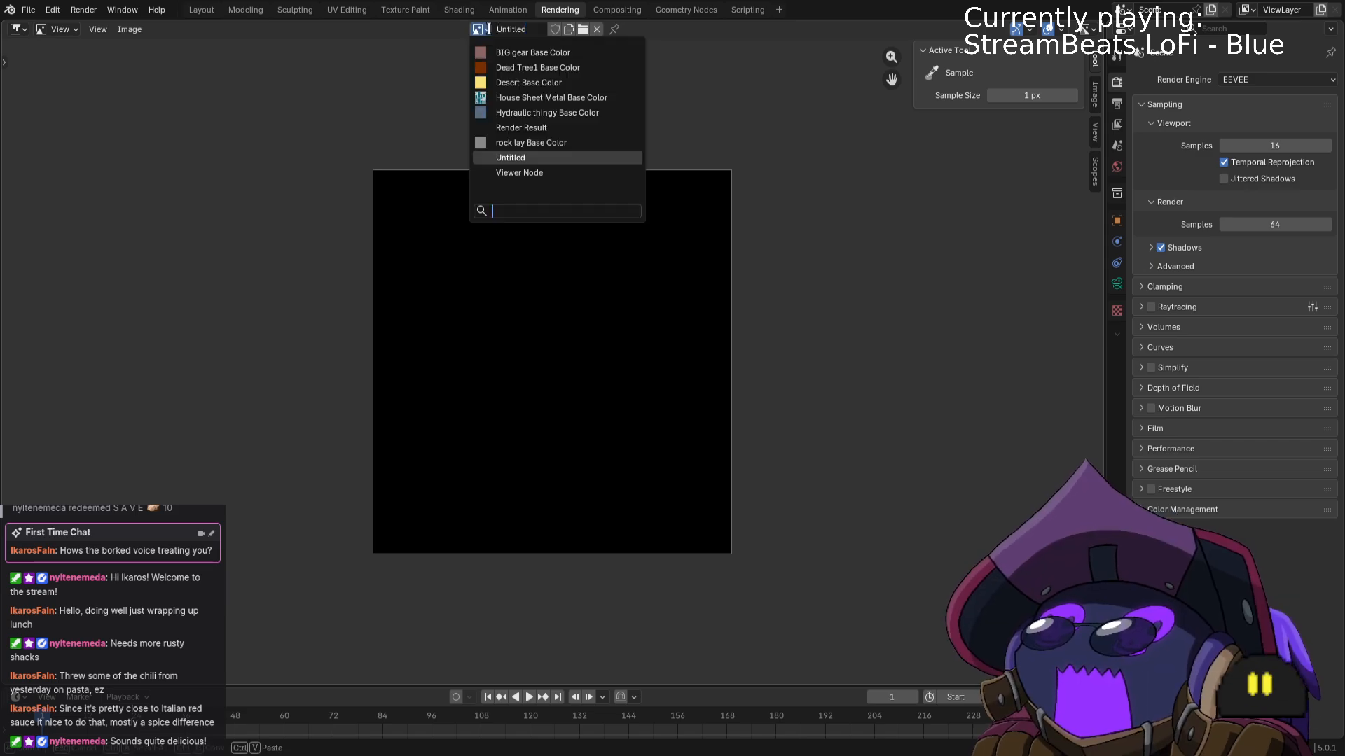
click(516, 158)
click(597, 29)
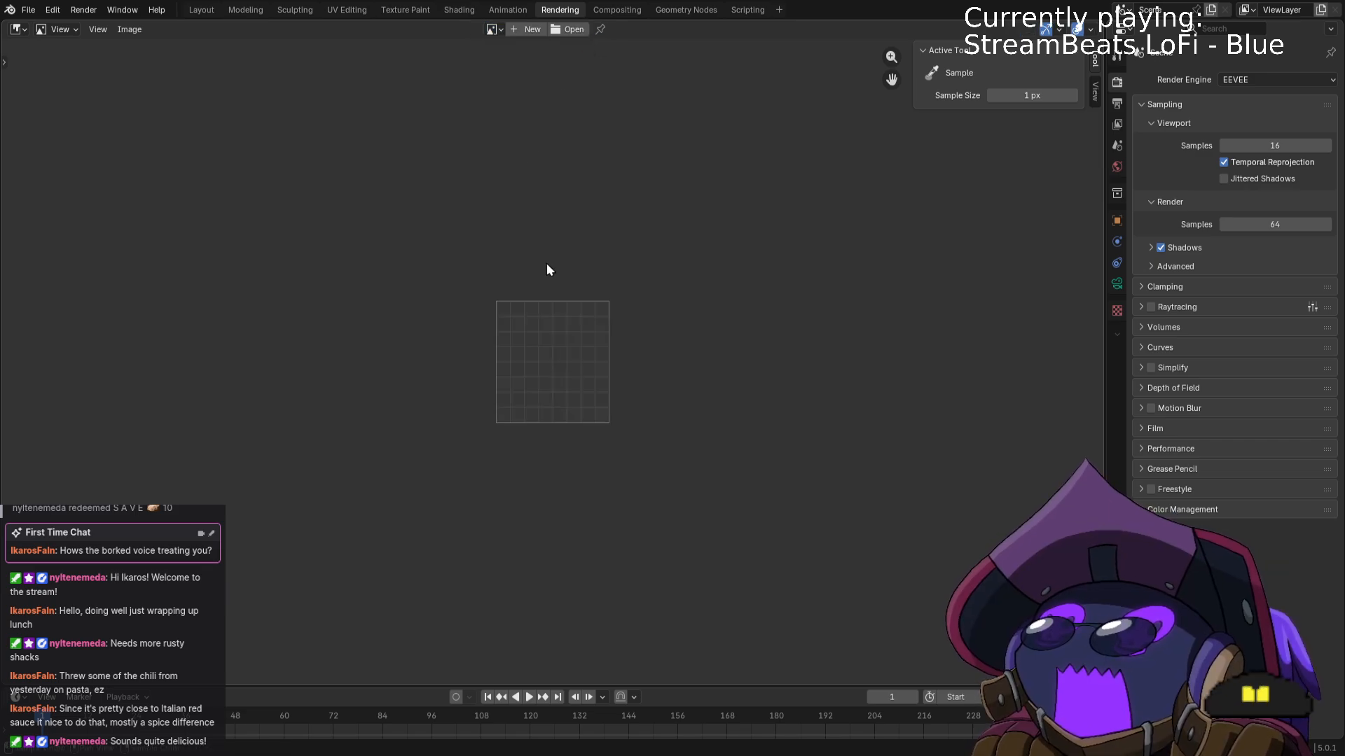
scroll(547, 264, up, 5)
middle_drag(632, 219, 533, 217)
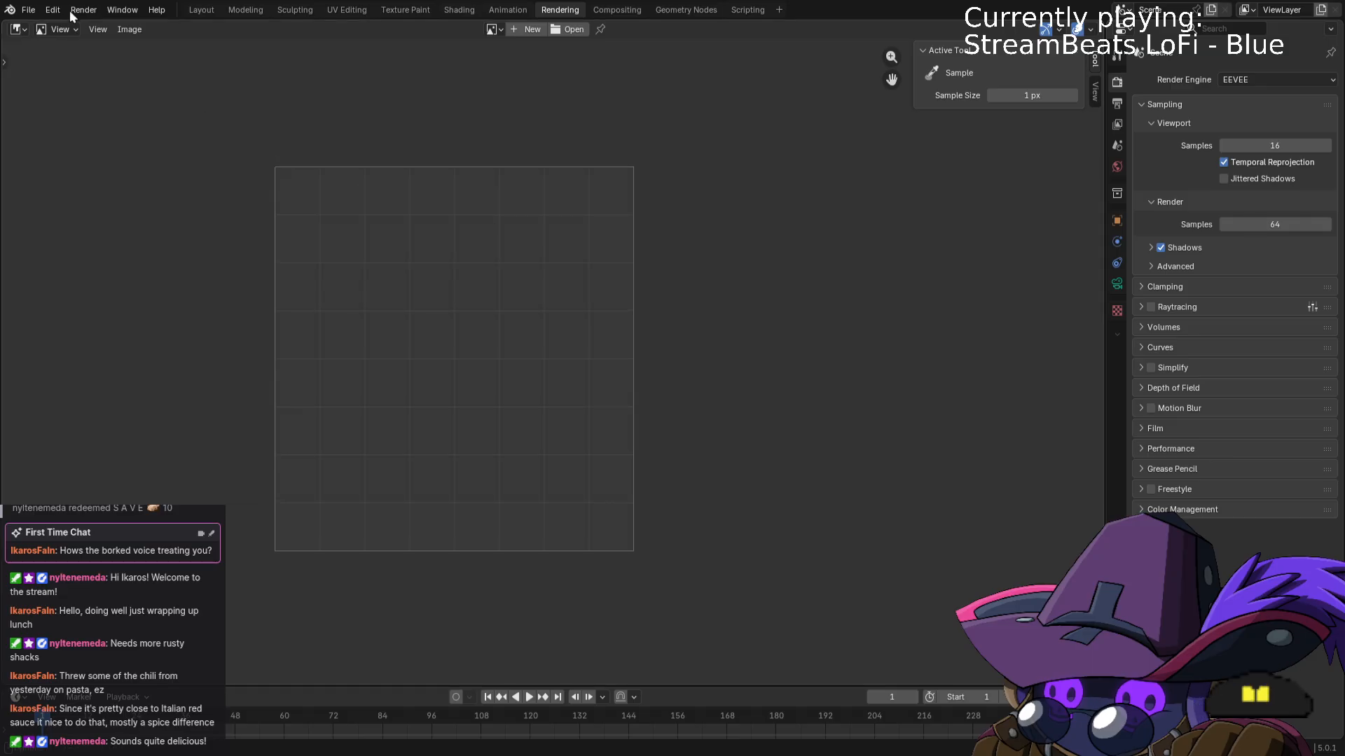
Return to the Layout workspace and render an image of the scene through the camera.
click(28, 10)
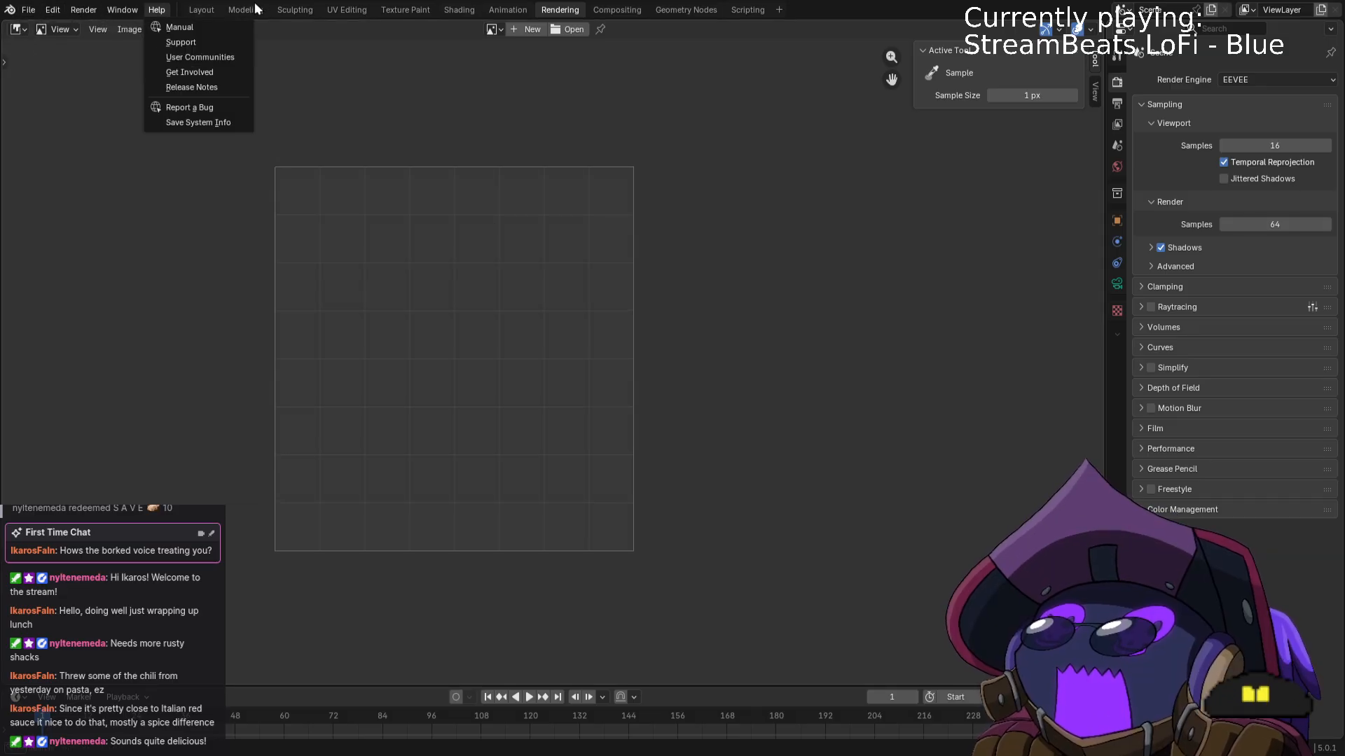
click(294, 10)
click(202, 9)
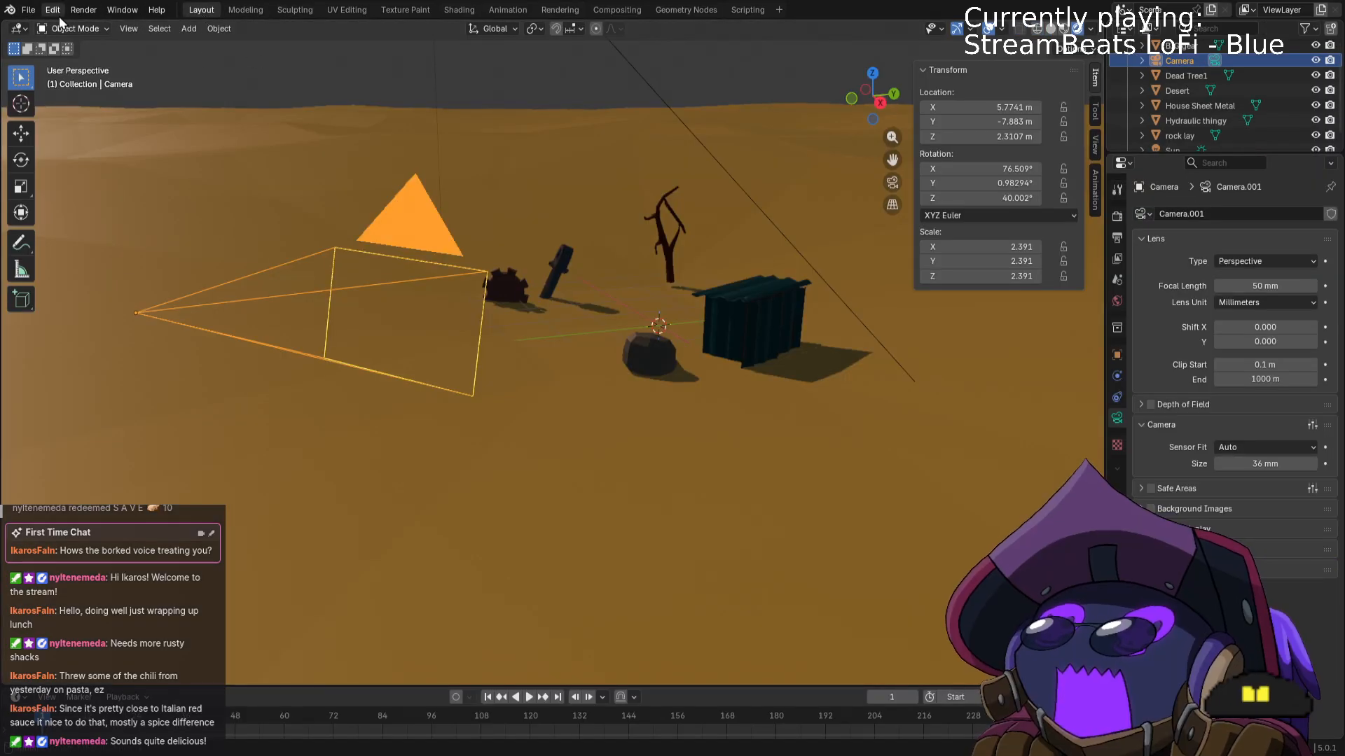
click(85, 10)
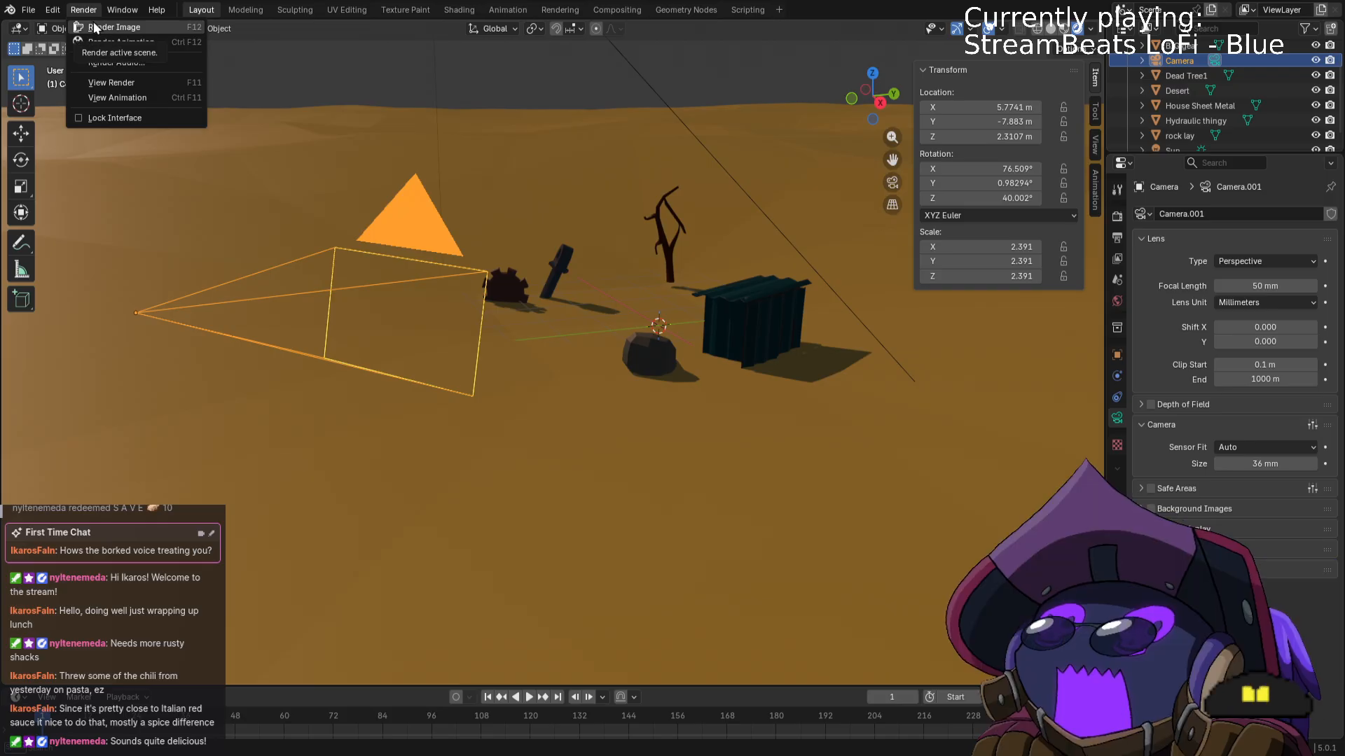
click(94, 23)
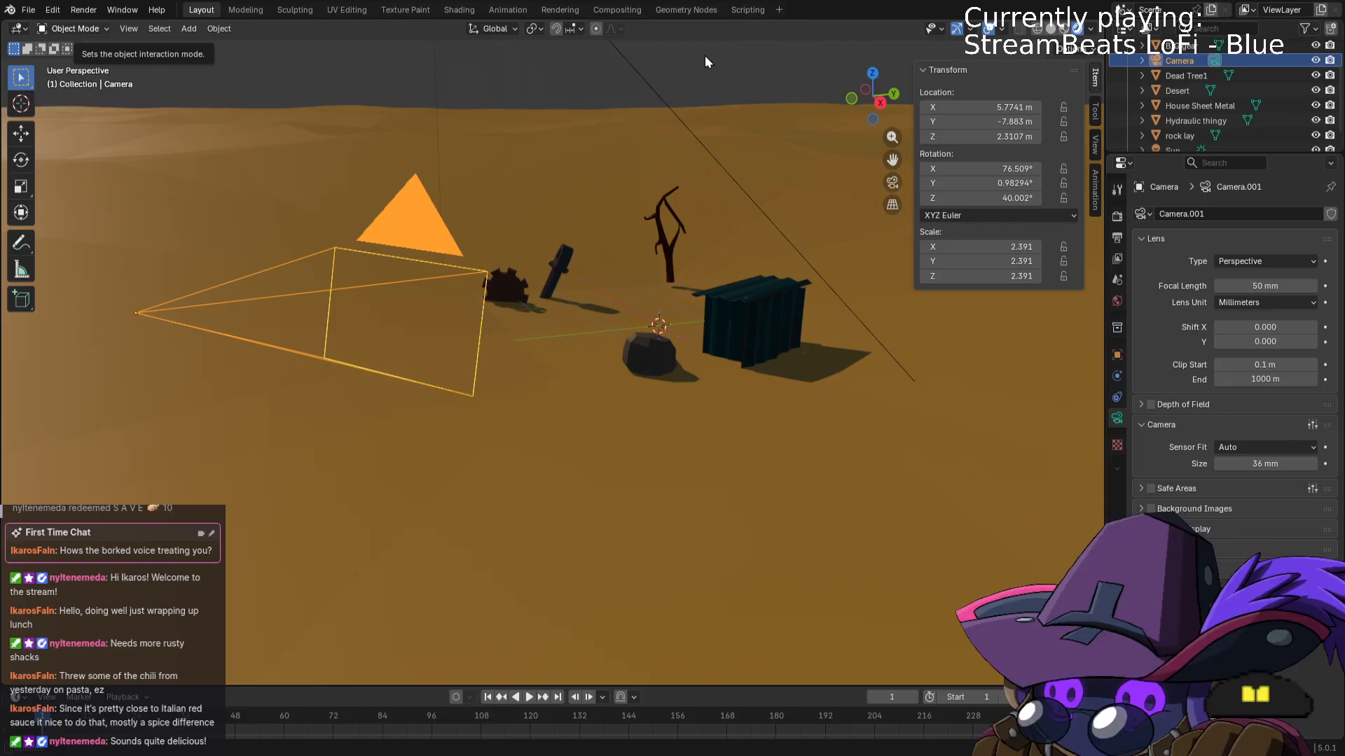
Turn the camera in top view to 35.1° in Z and move it back to about X 7.49 m, Y -9.63 m.
middle_drag(389, 115, 489, 181)
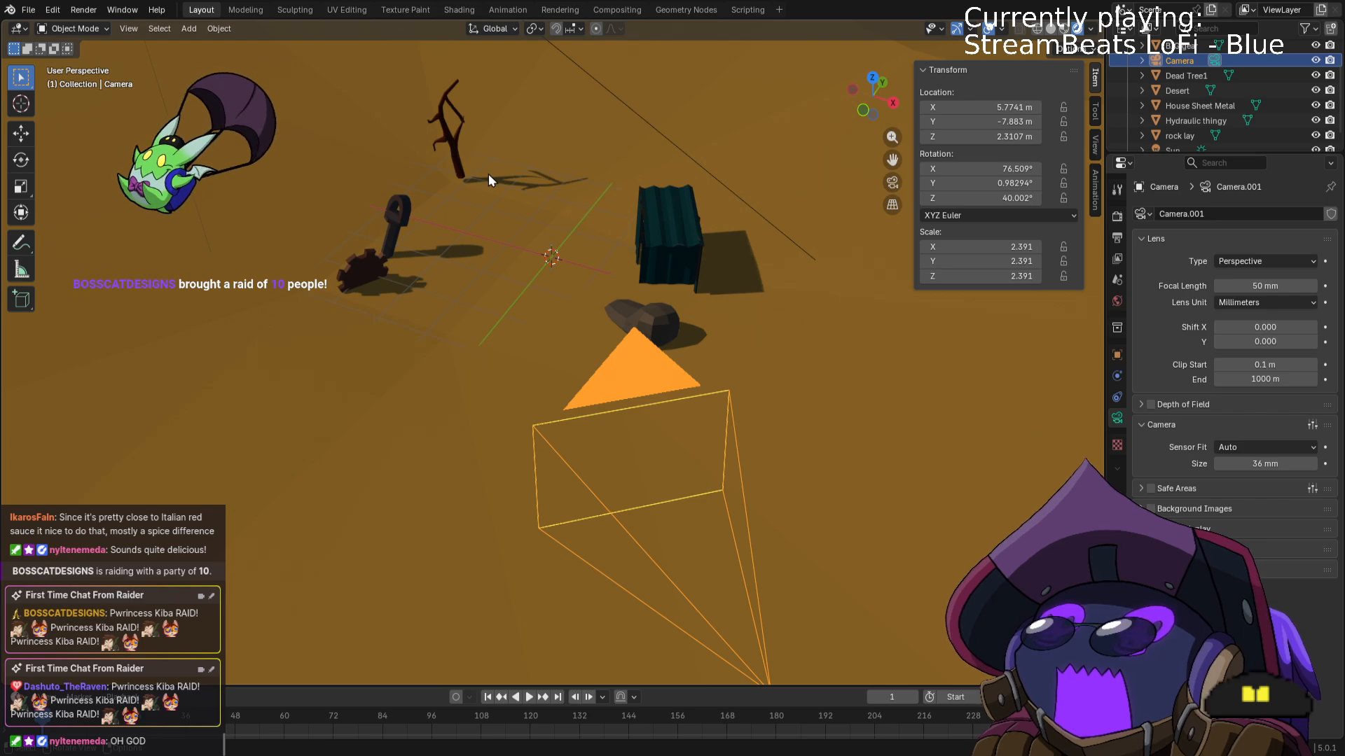
key(KP_7)
scroll(490, 175, down, 4)
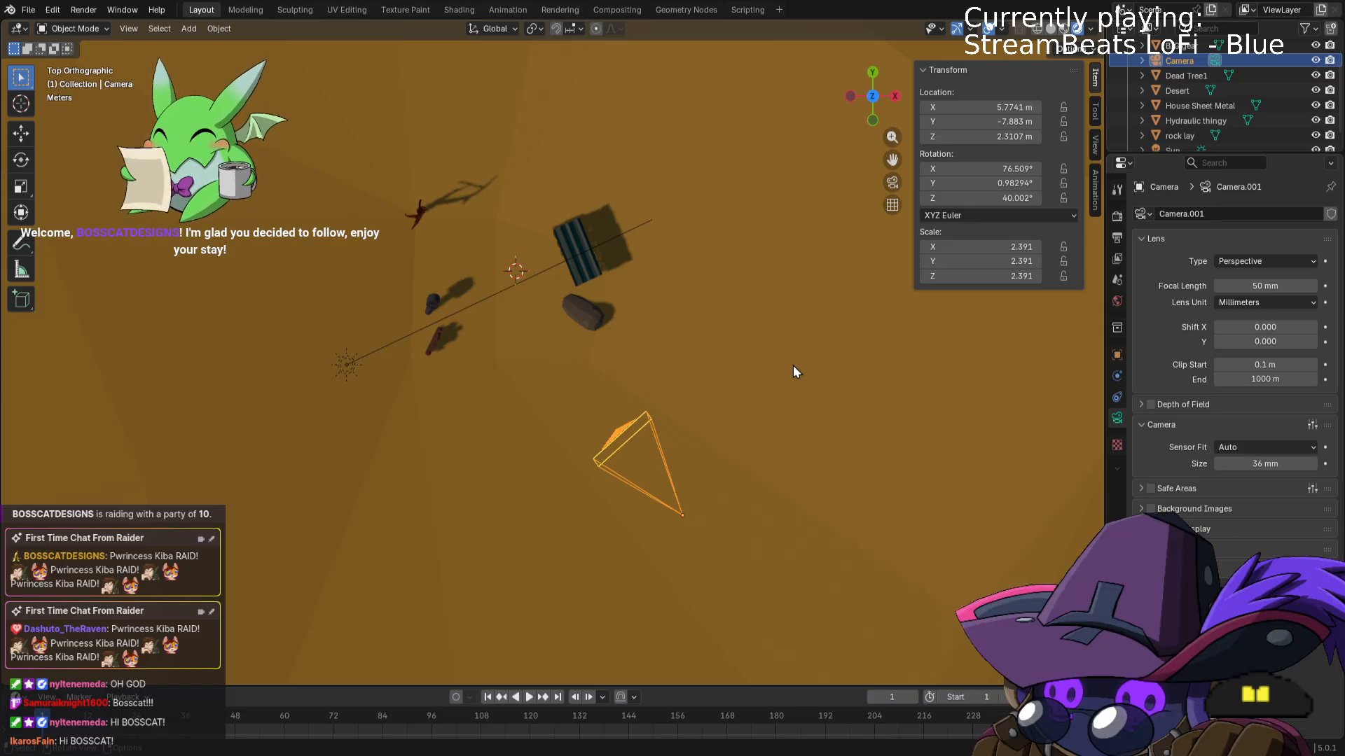
key(r)
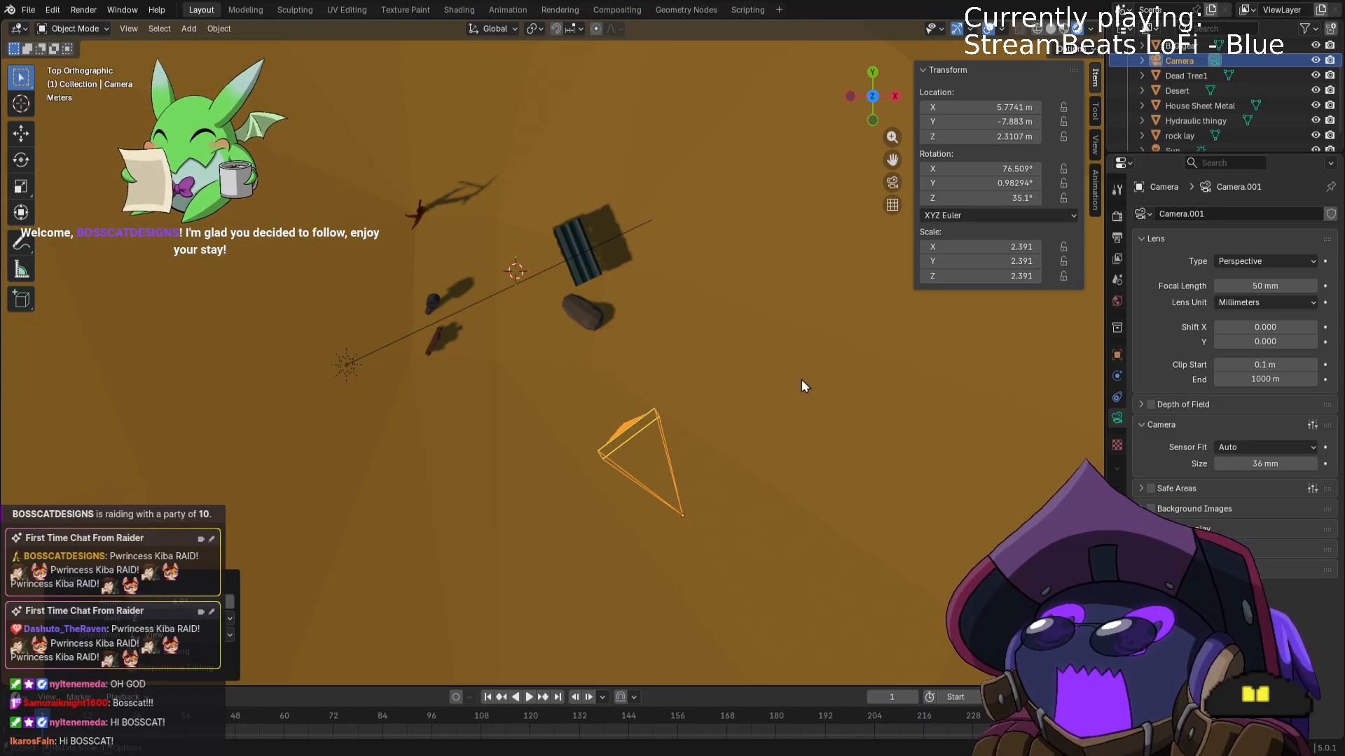
key(g)
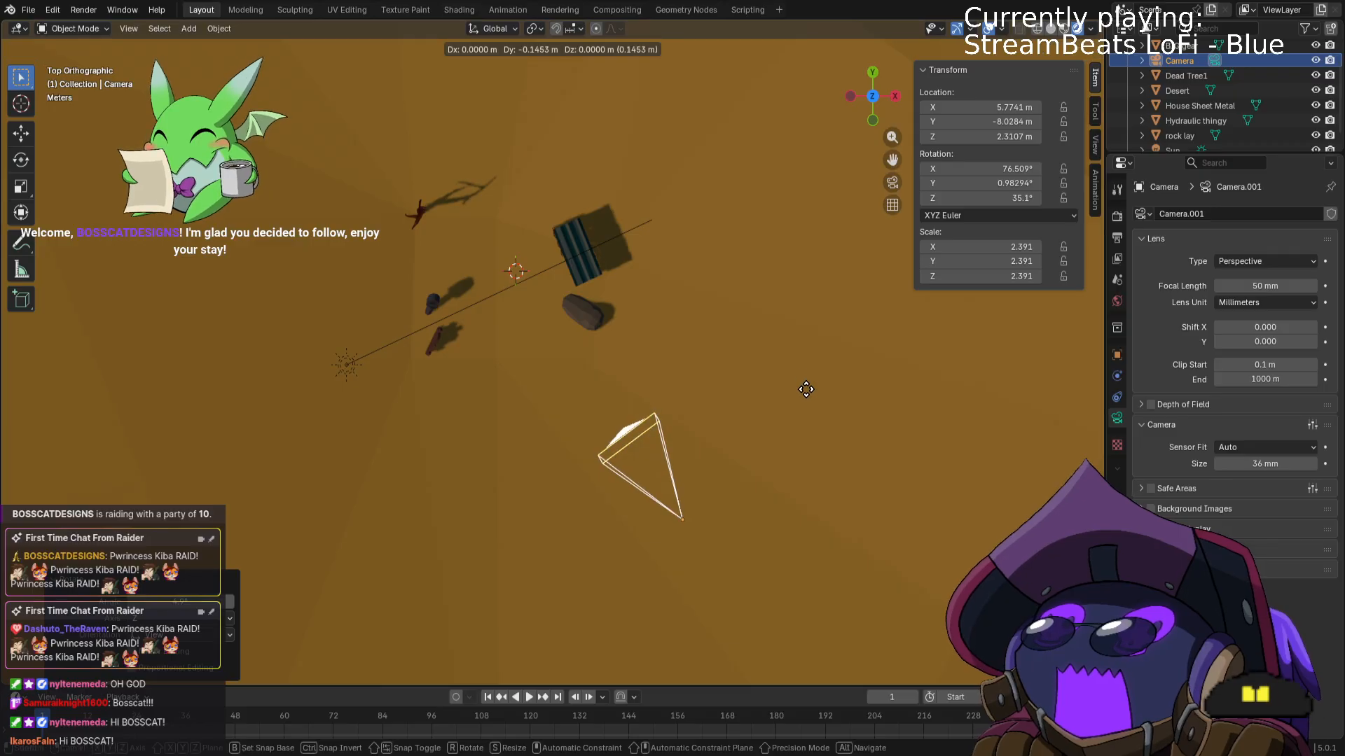
click(851, 434)
middle_drag(851, 435, 811, 325)
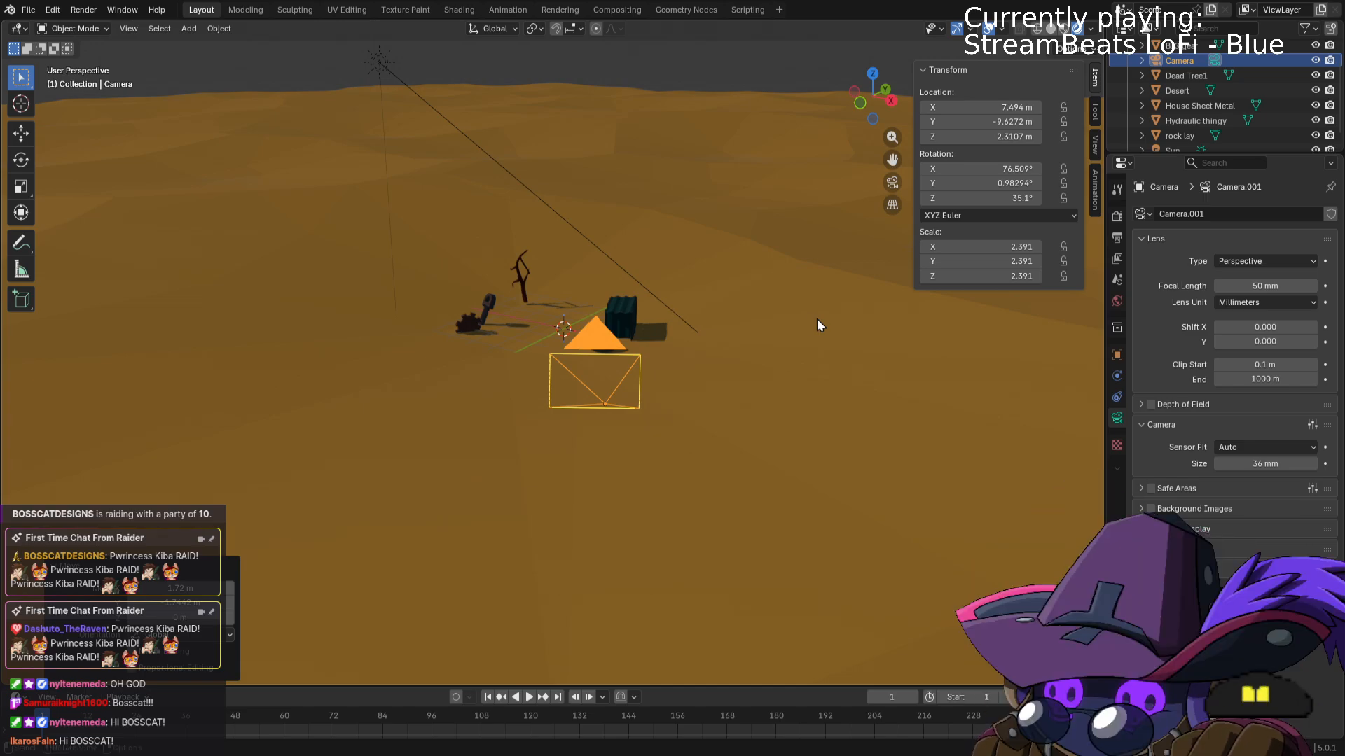
Turn the camera in top view toward the props, to about 43.6° in Z.
key(KP_7)
key(r)
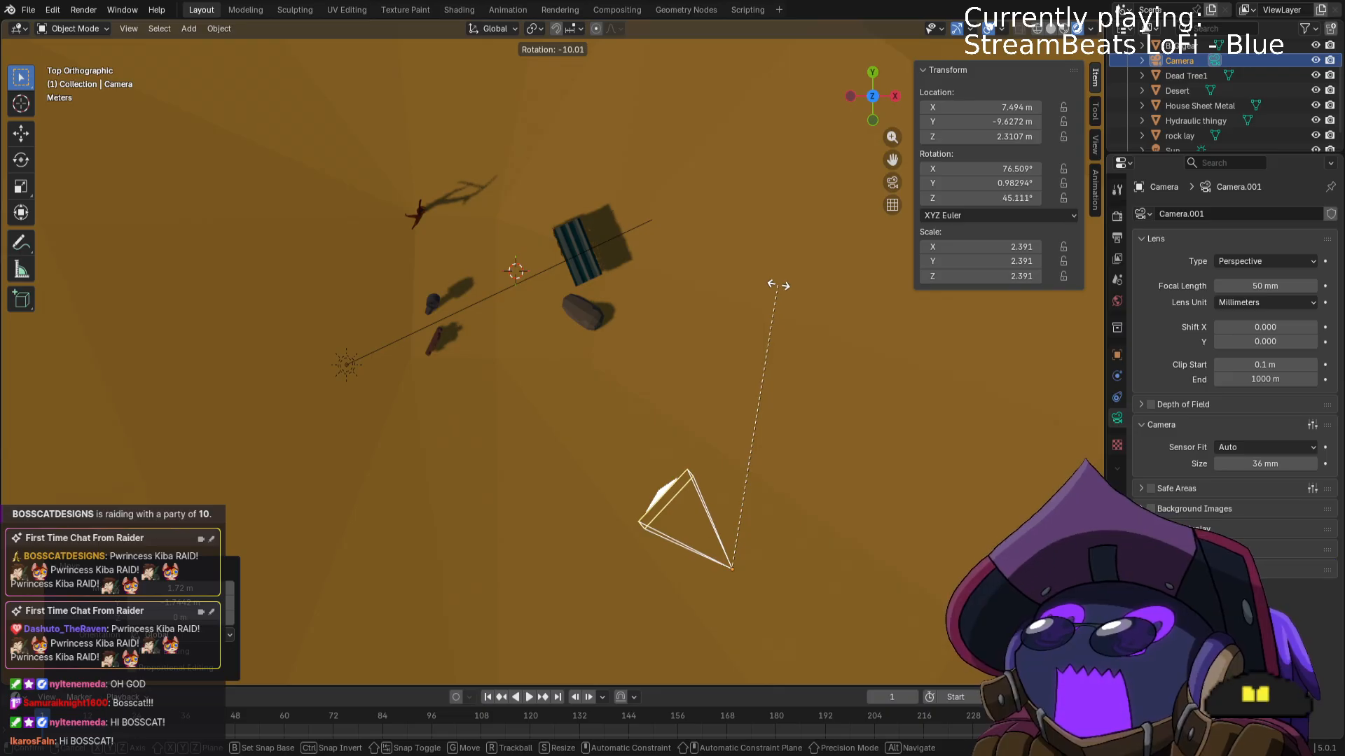
click(778, 286)
middle_drag(821, 419, 618, 262)
Tilt the camera upward from a side view to about 79.3° in X and render the scene again.
key(r)
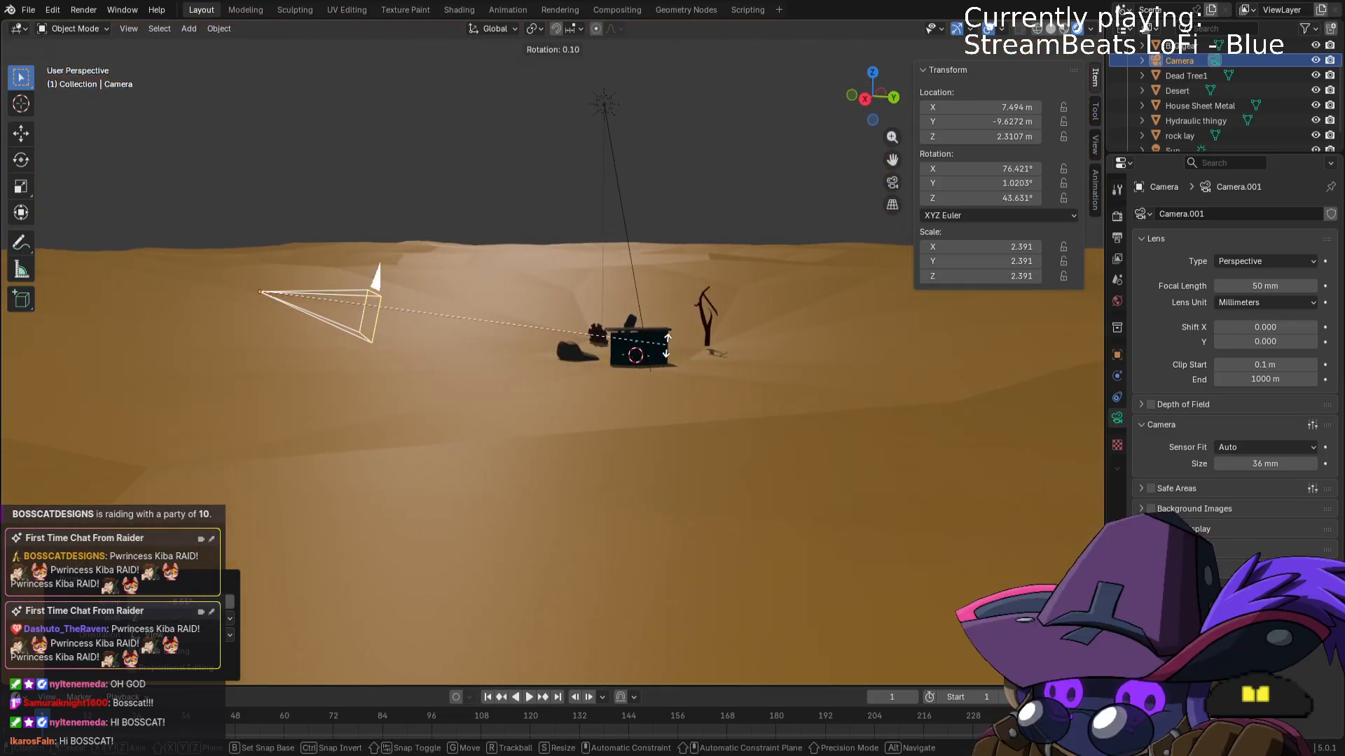
click(675, 323)
middle_drag(674, 322, 856, 386)
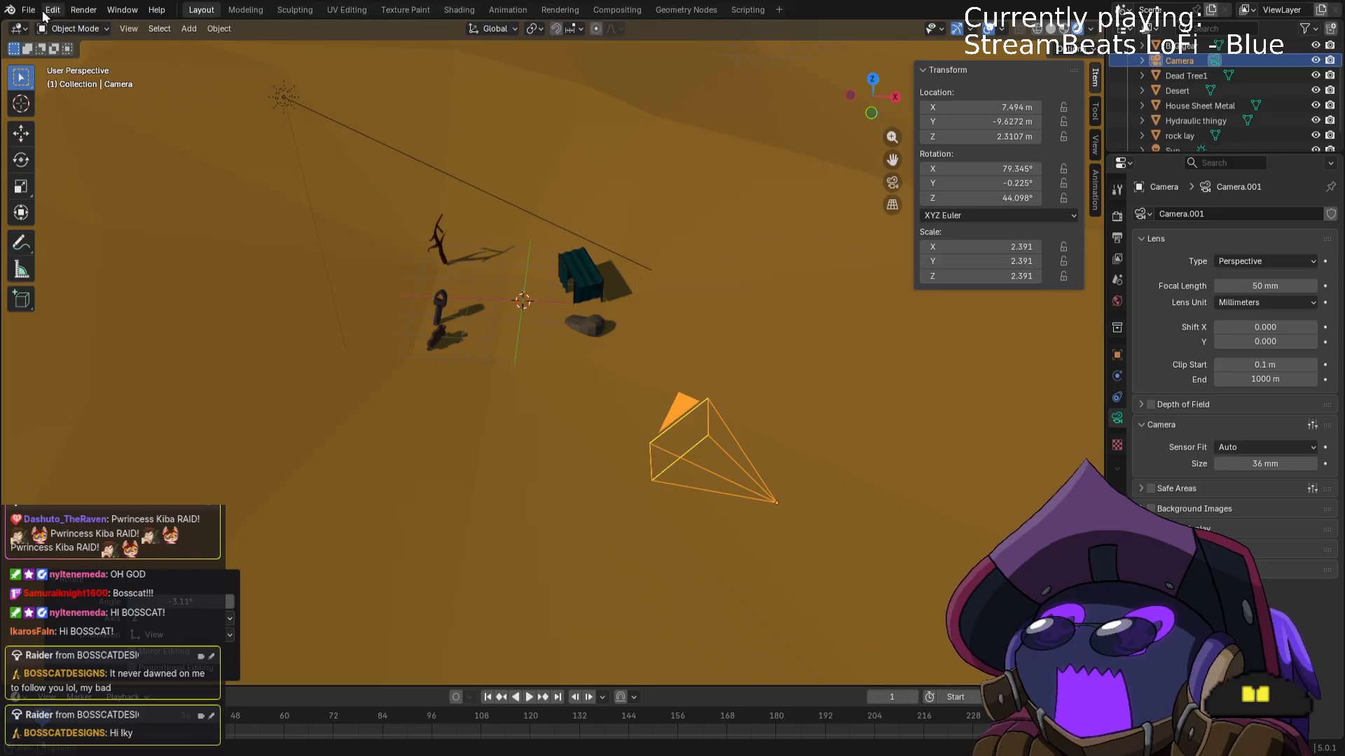
click(83, 10)
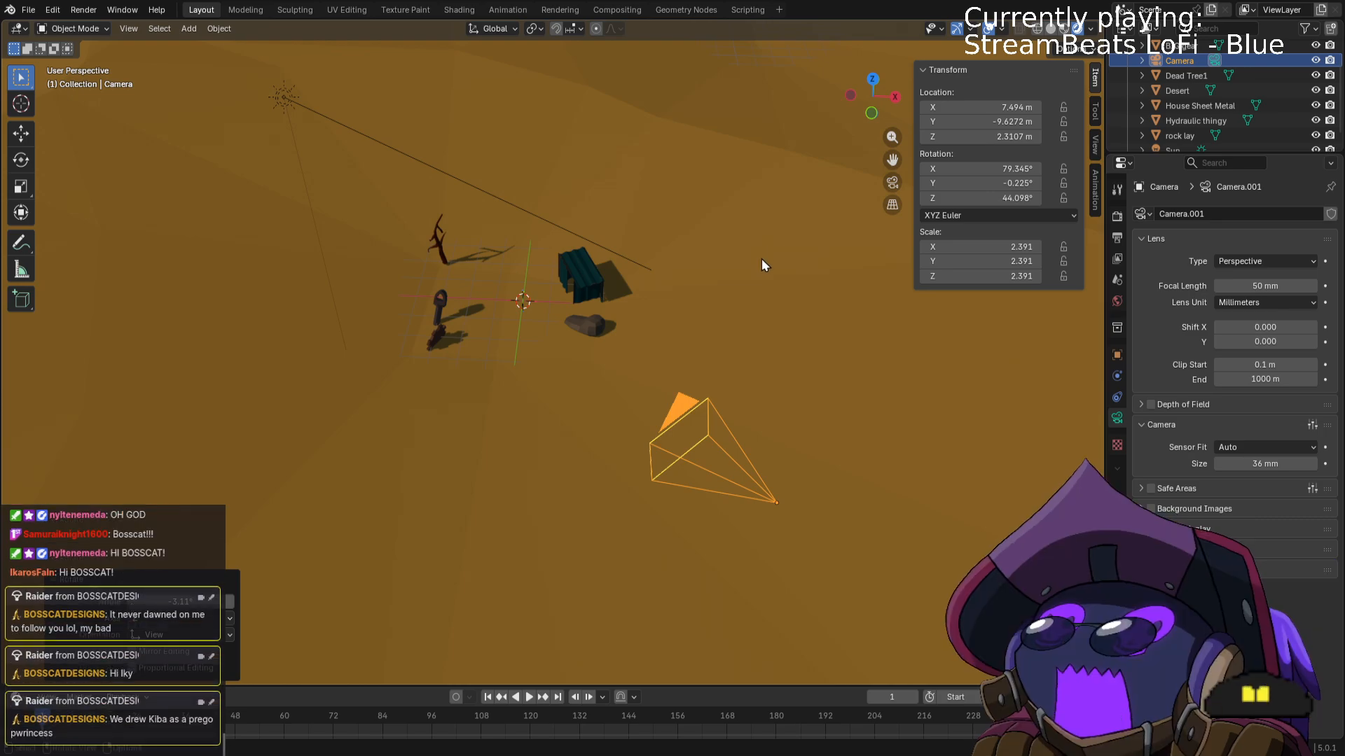
Turn the camera in top view to about 41.1° in Z and render the view to check the framing.
key(KP_7)
key(r)
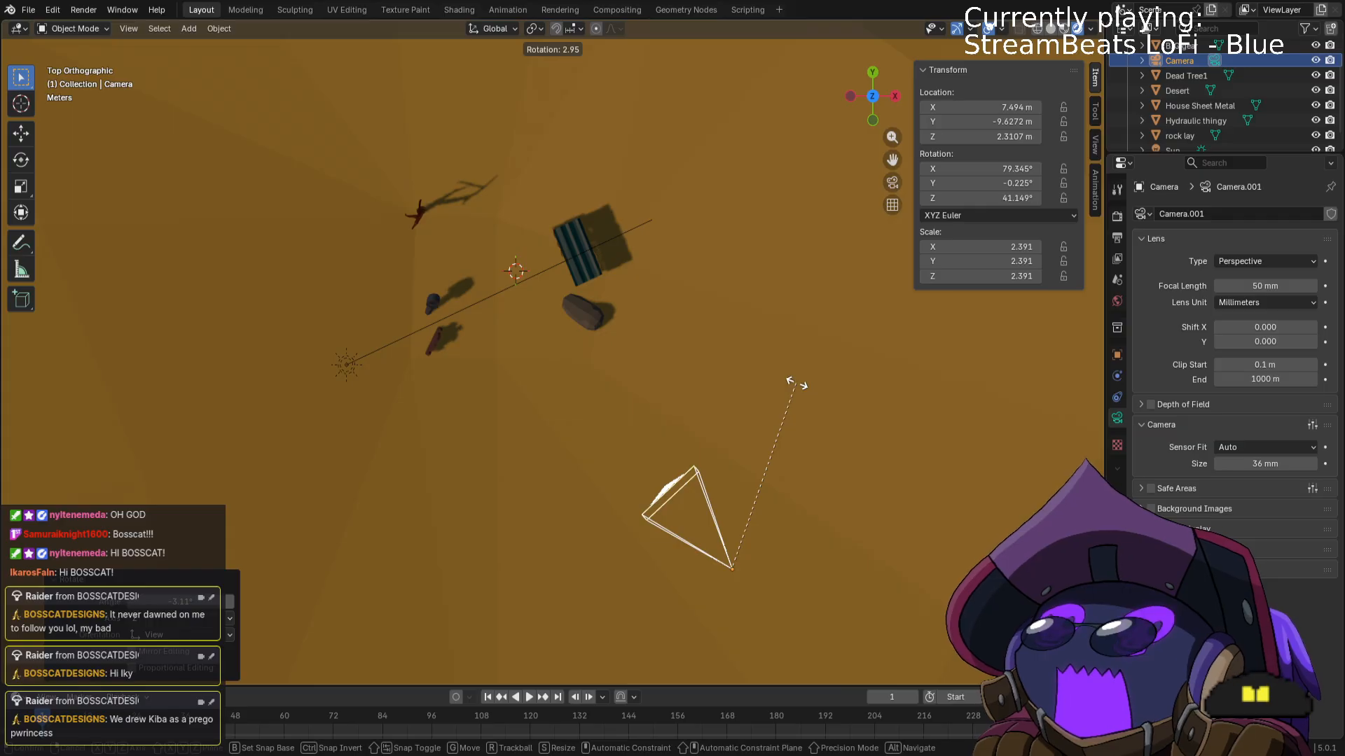
click(796, 384)
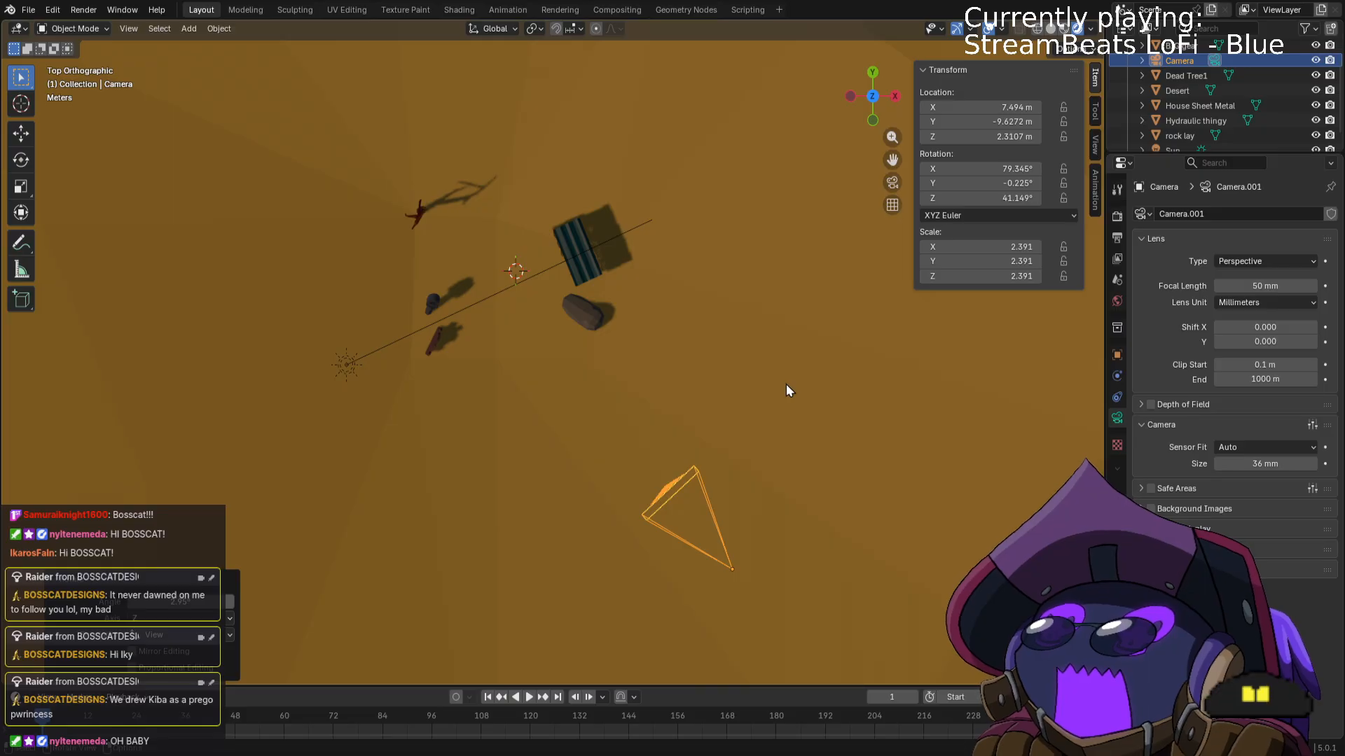
click(103, 14)
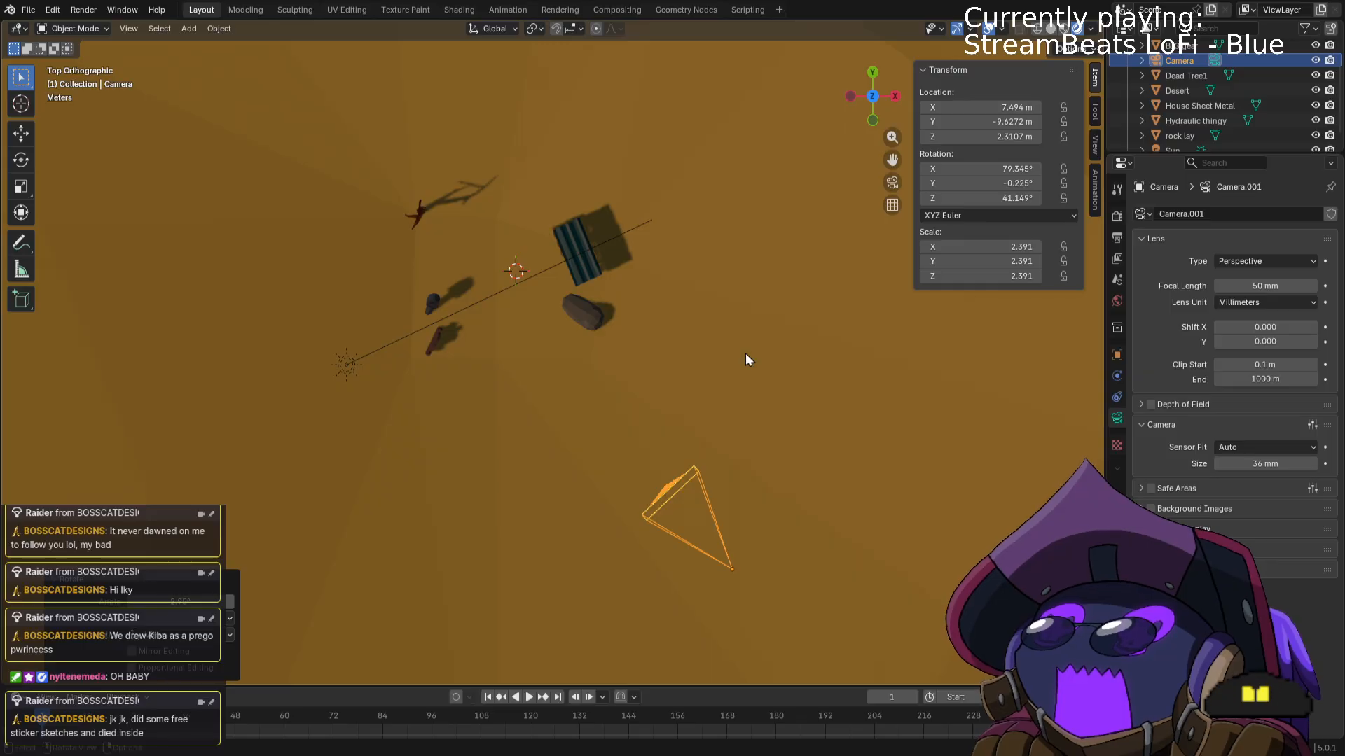
Turn the camera in top view to about 38.1° in Z and tilt it upward from a side view to about 80.5° in X.
key(r)
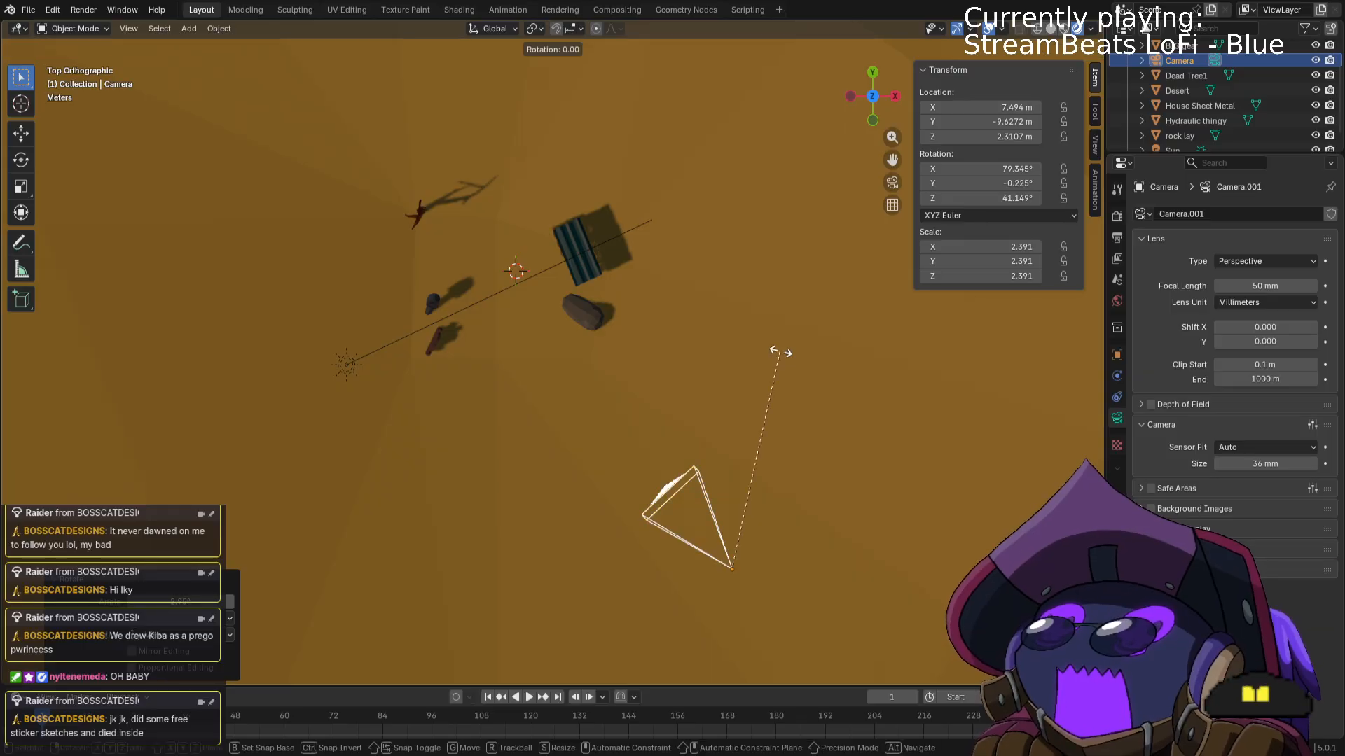
click(791, 362)
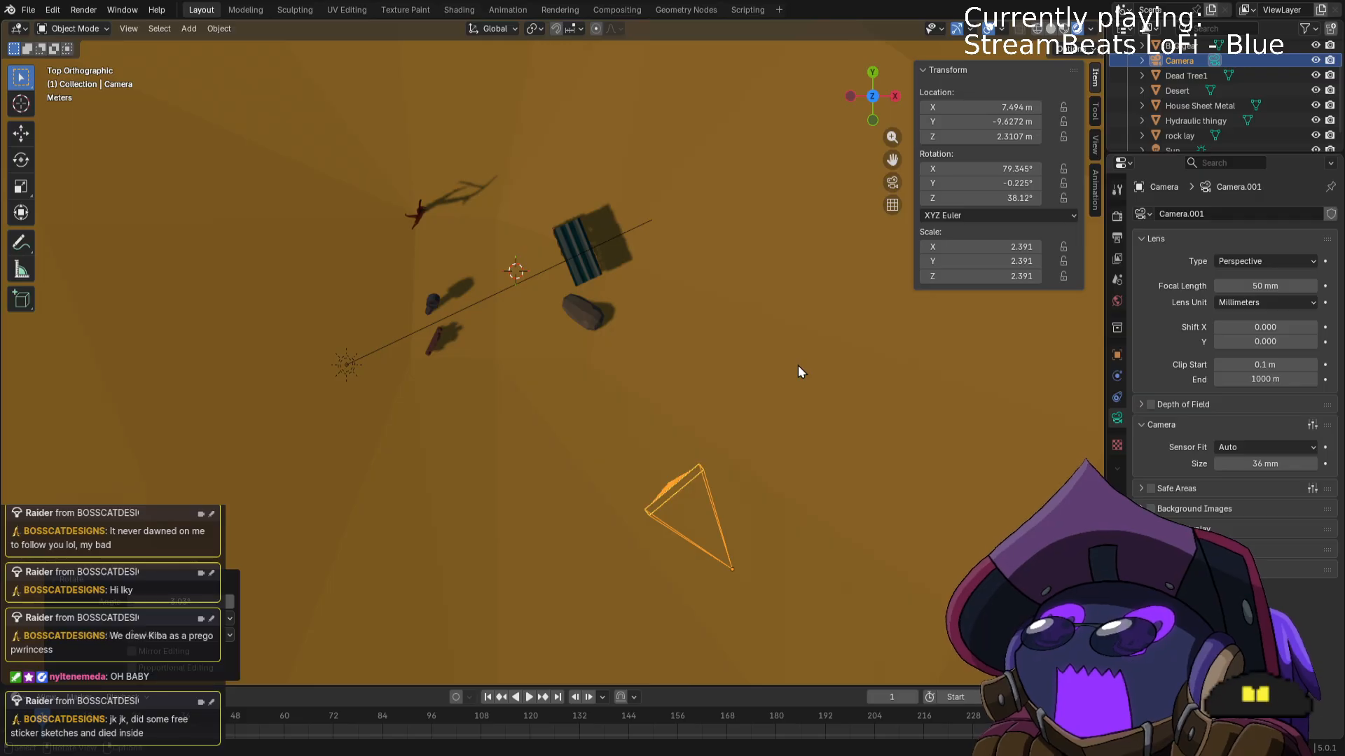
middle_drag(783, 342, 594, 198)
key(r)
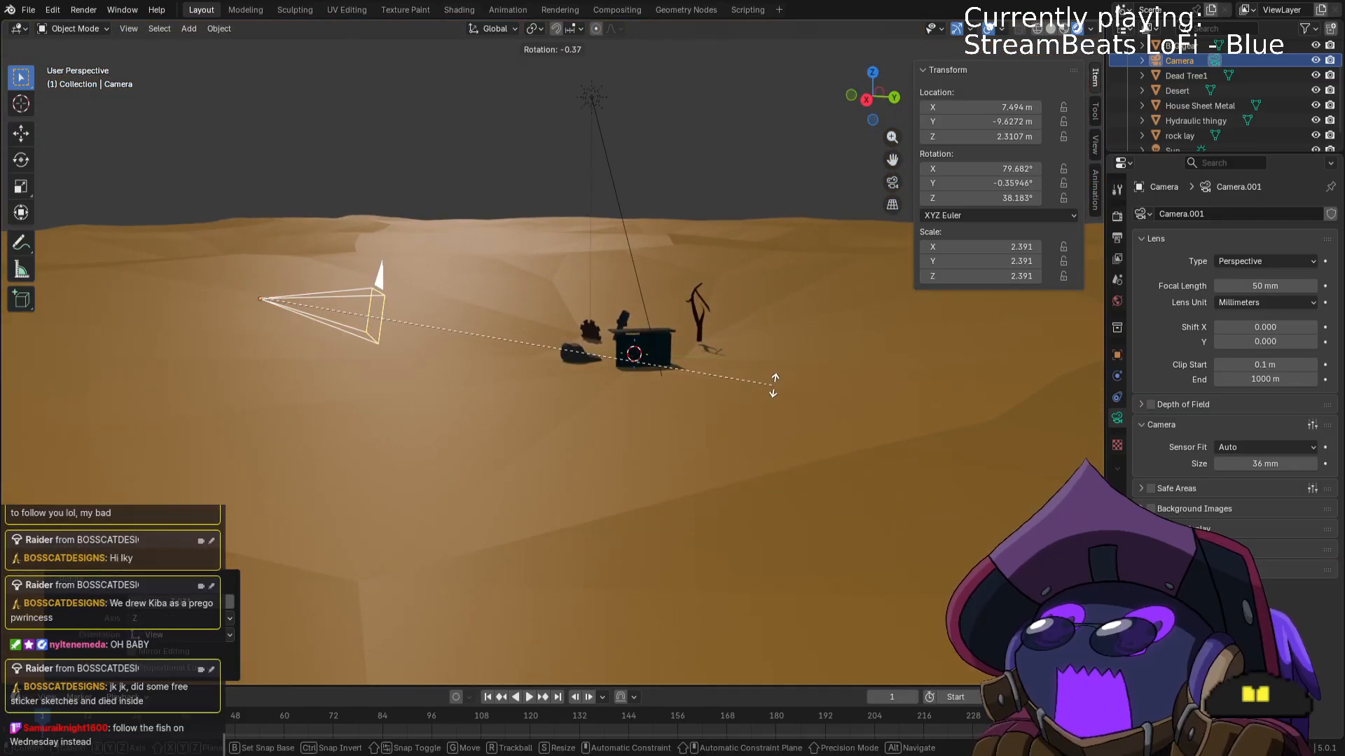
click(779, 377)
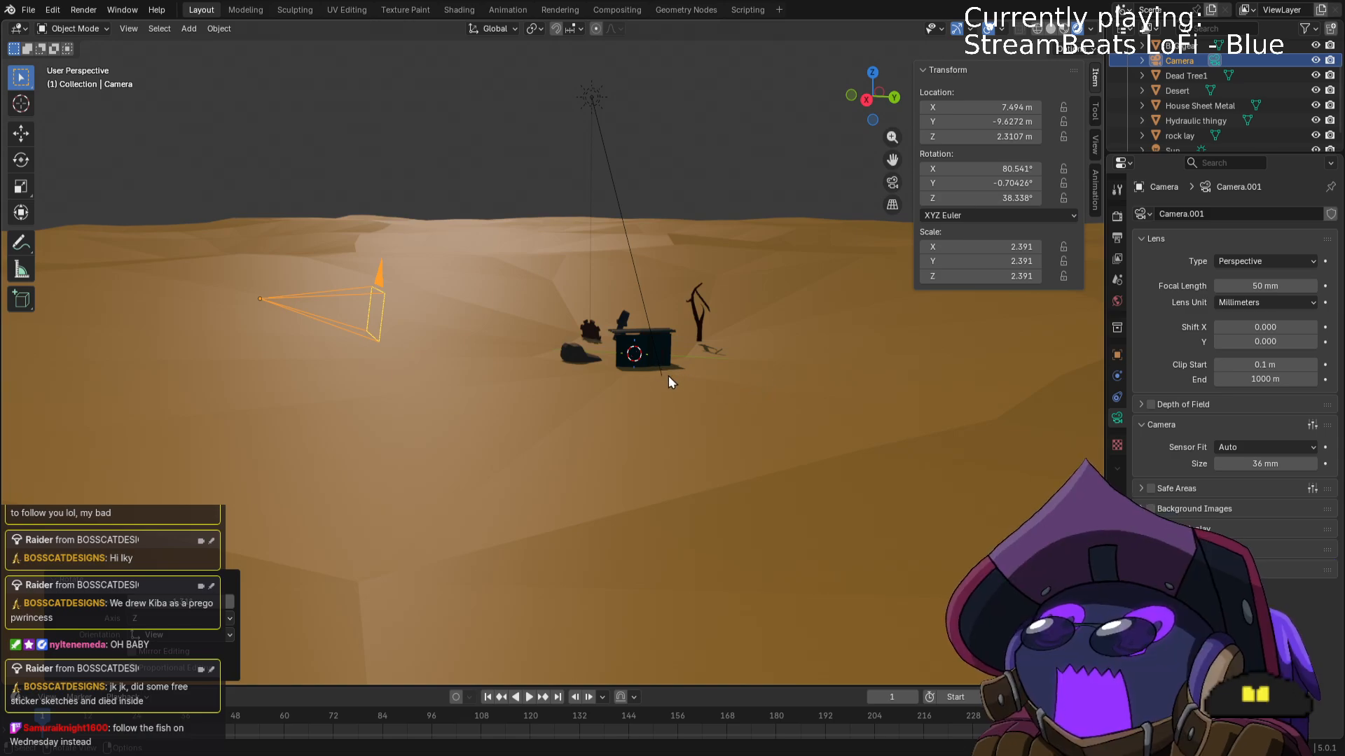
Add a mesh circle with 128 vertices at the world origin among the desert props.
middle_drag(668, 375, 780, 460)
key(KP_7)
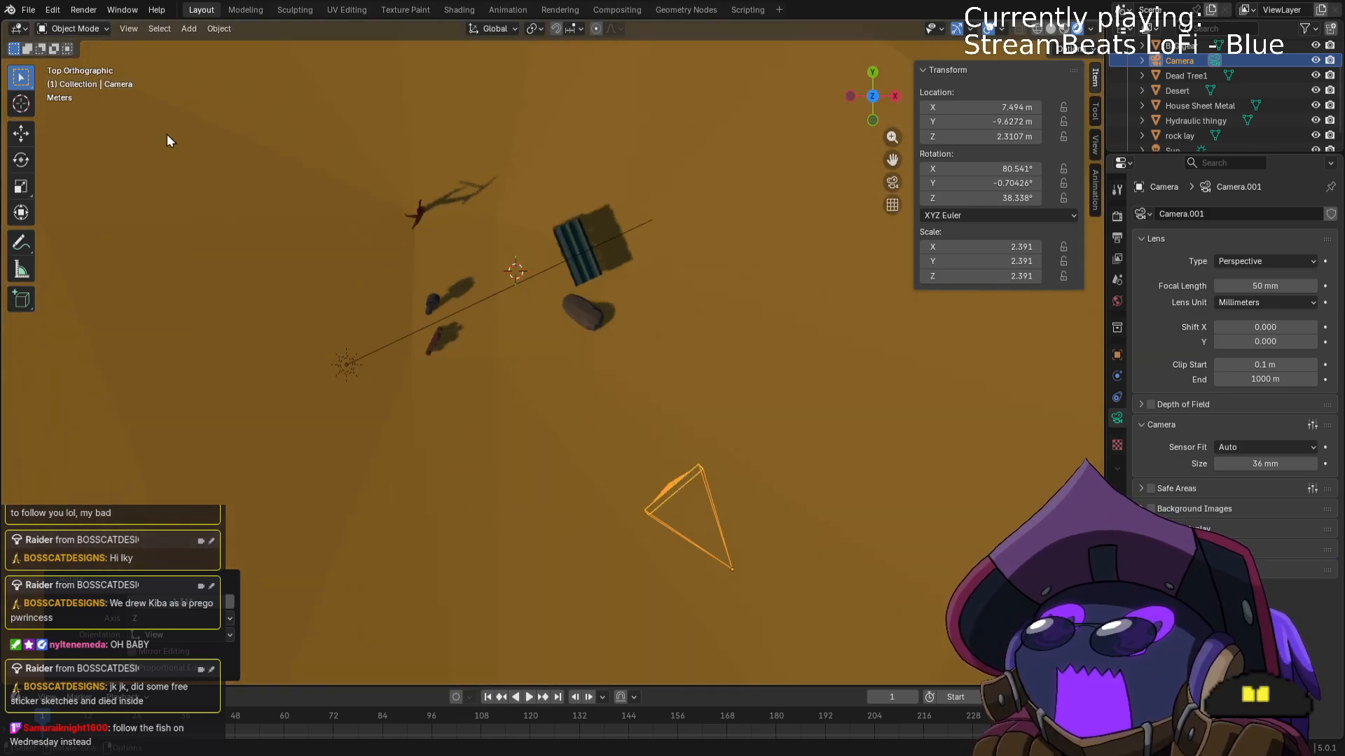
click(94, 31)
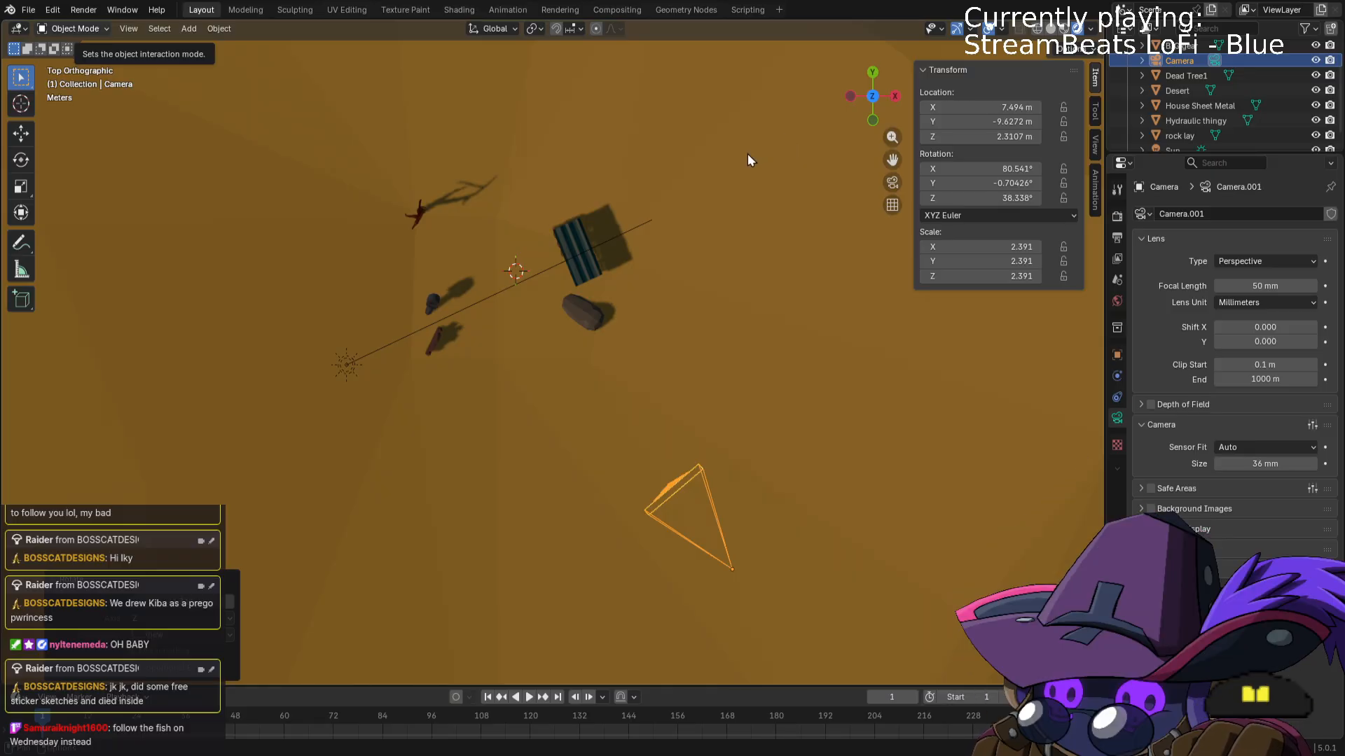
scroll(677, 203, down, 10)
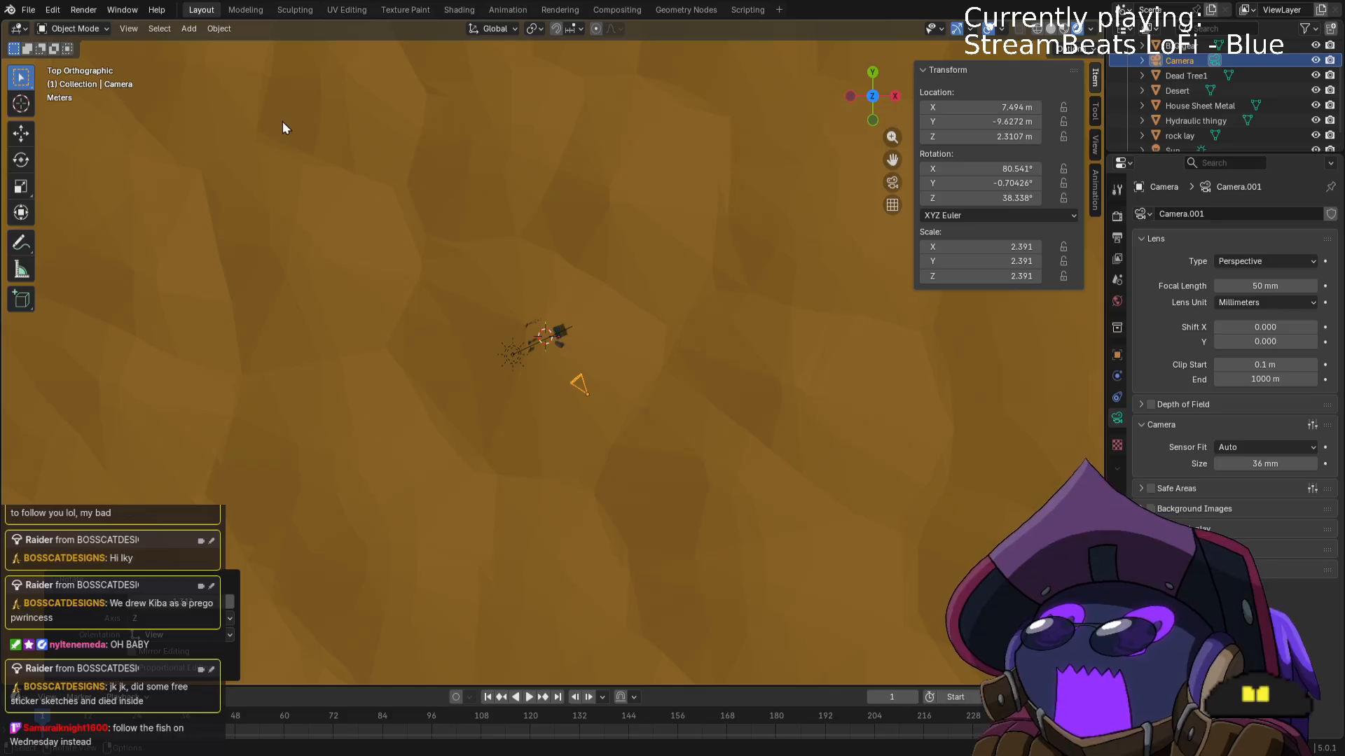
scroll(583, 308, up, 3)
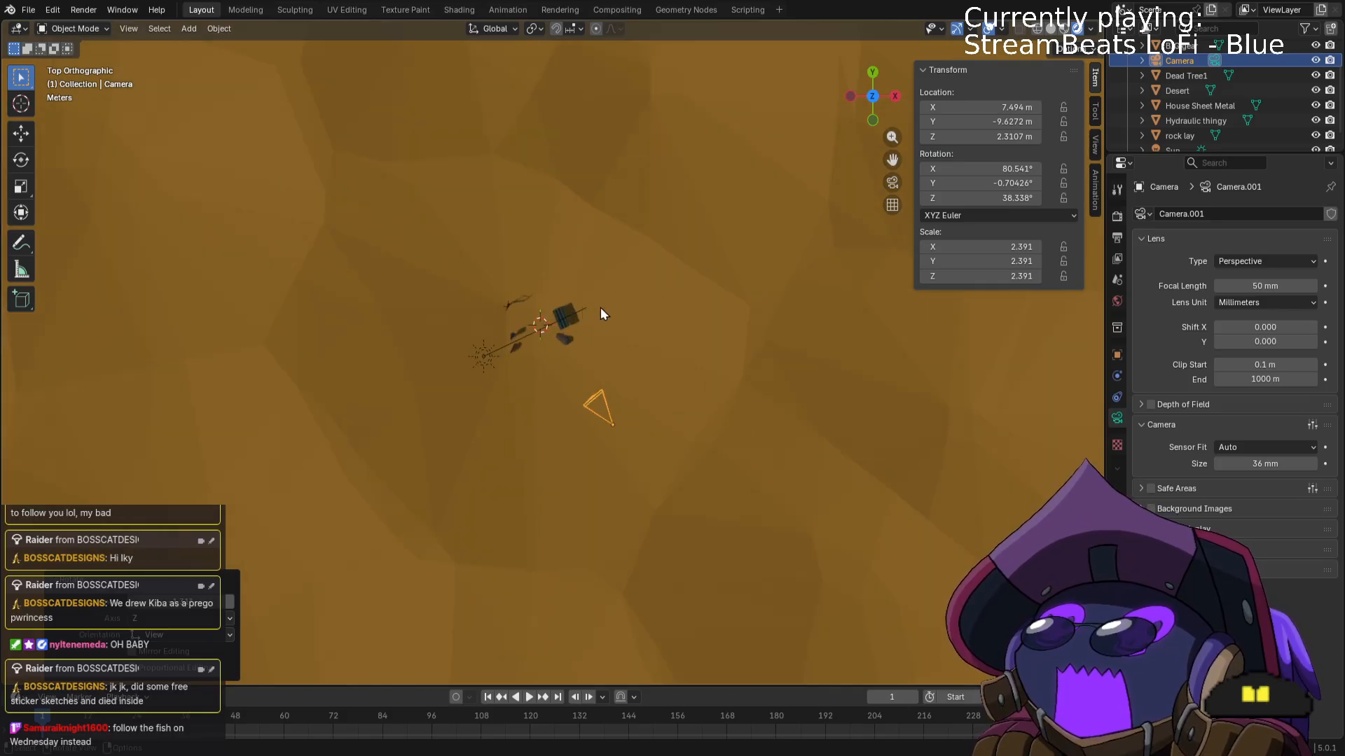
scroll(586, 318, up, 3)
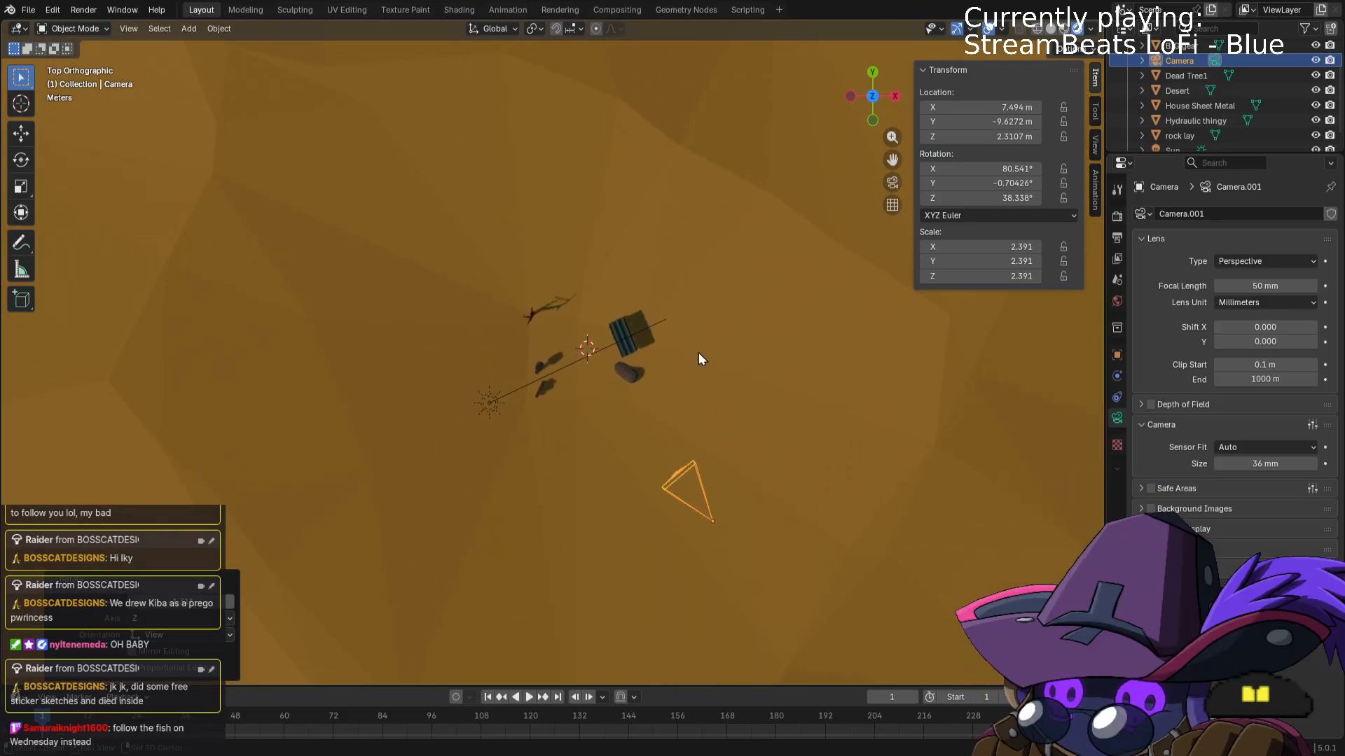
key(shift+a)
mouse_move(705, 135)
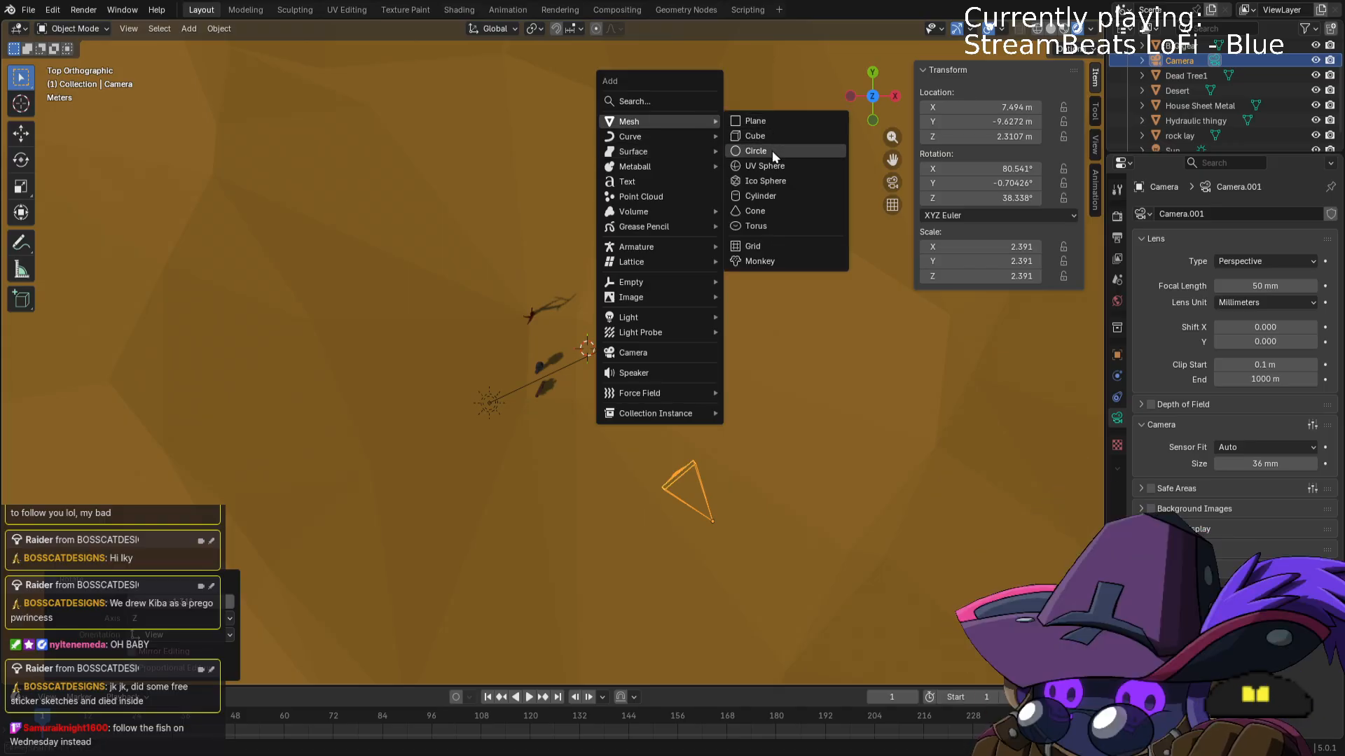
click(755, 150)
click(204, 508)
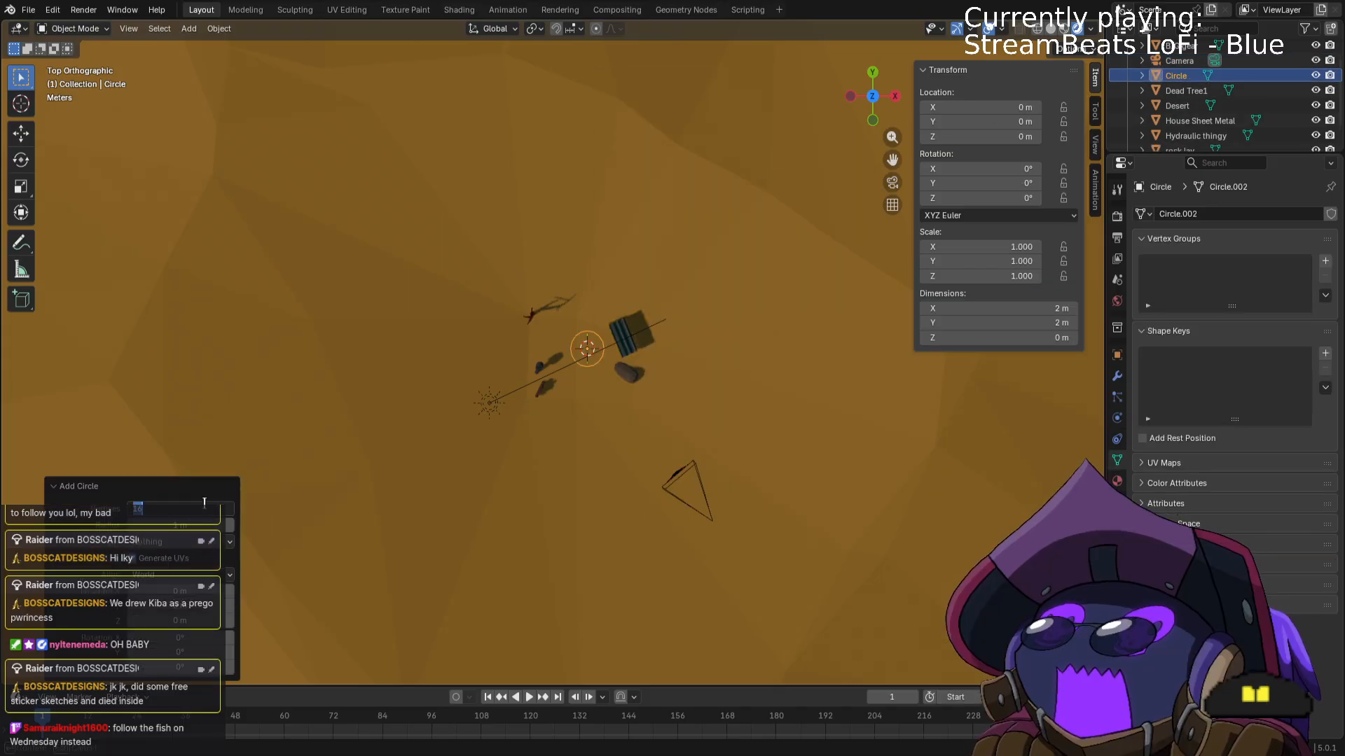
text(128)
key(Return)
Scale the circle's mesh up about 86.7 times in edit mode so it rings the desert scene.
scroll(393, 477, down, 10)
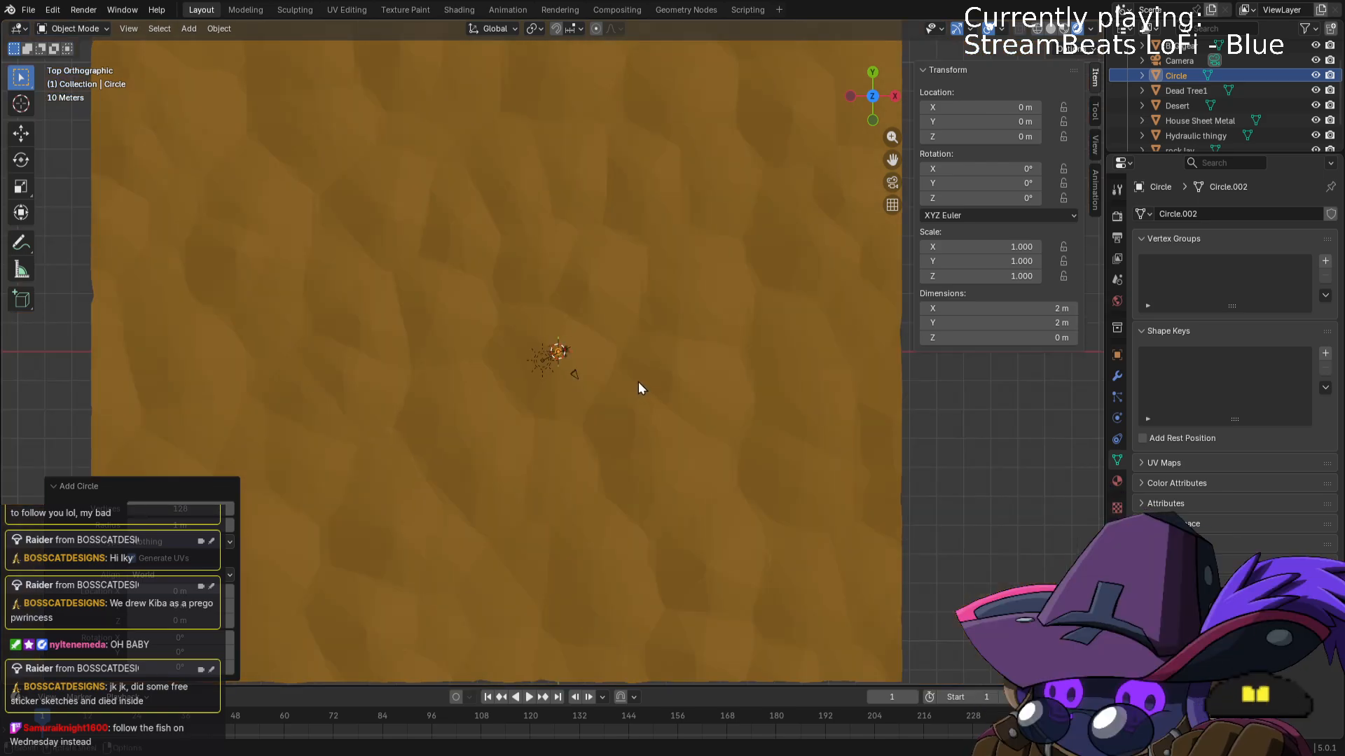
key(Tab)
key(s)
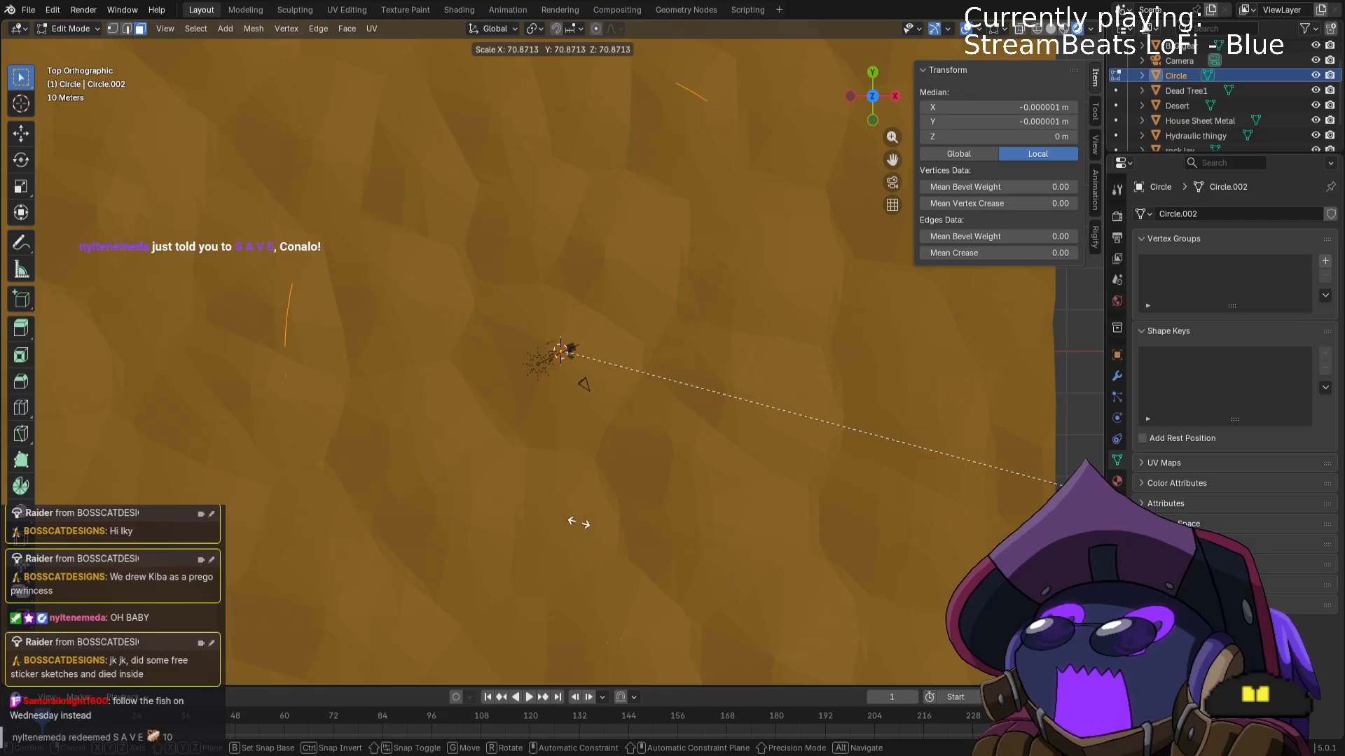
click(662, 327)
scroll(592, 205, up, 4)
middle_drag(592, 205, 573, 123)
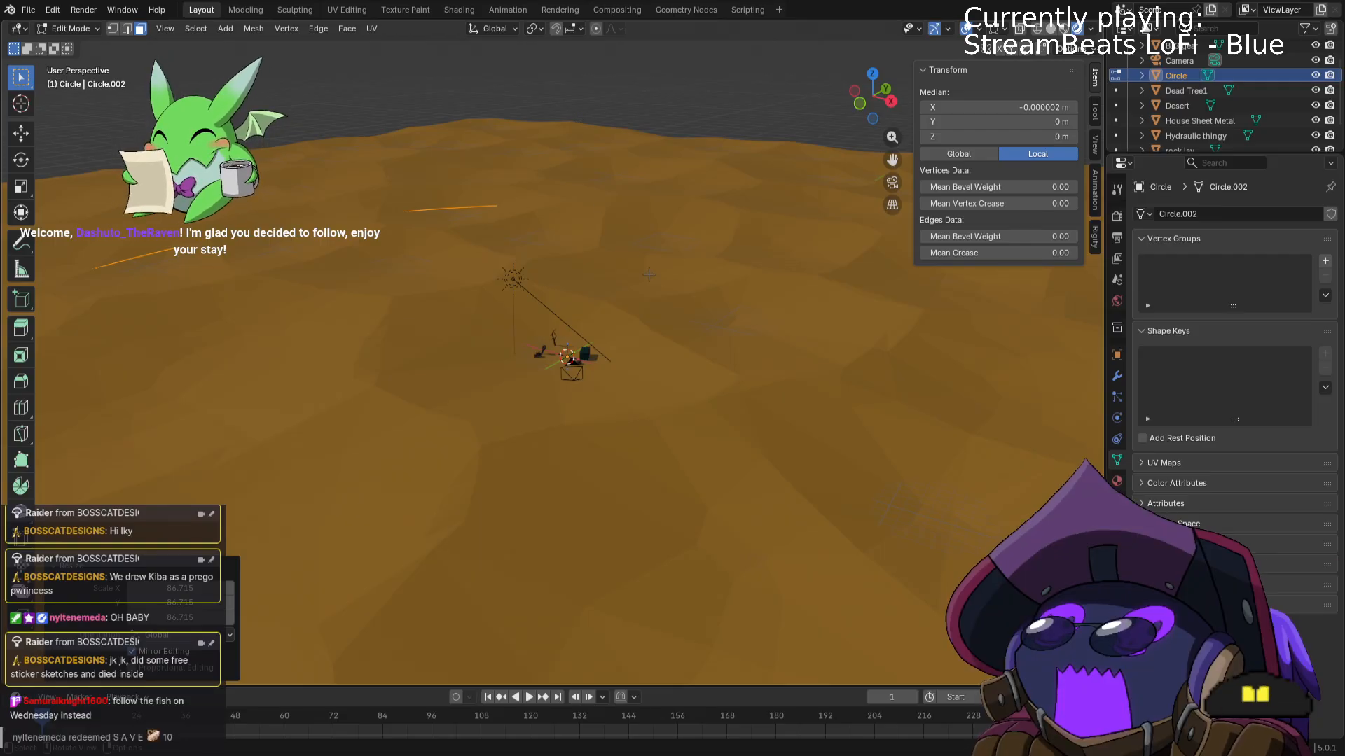
Move the circle's mesh freely, lowering it about 1.4 m, and try rescaling it.
key(g)
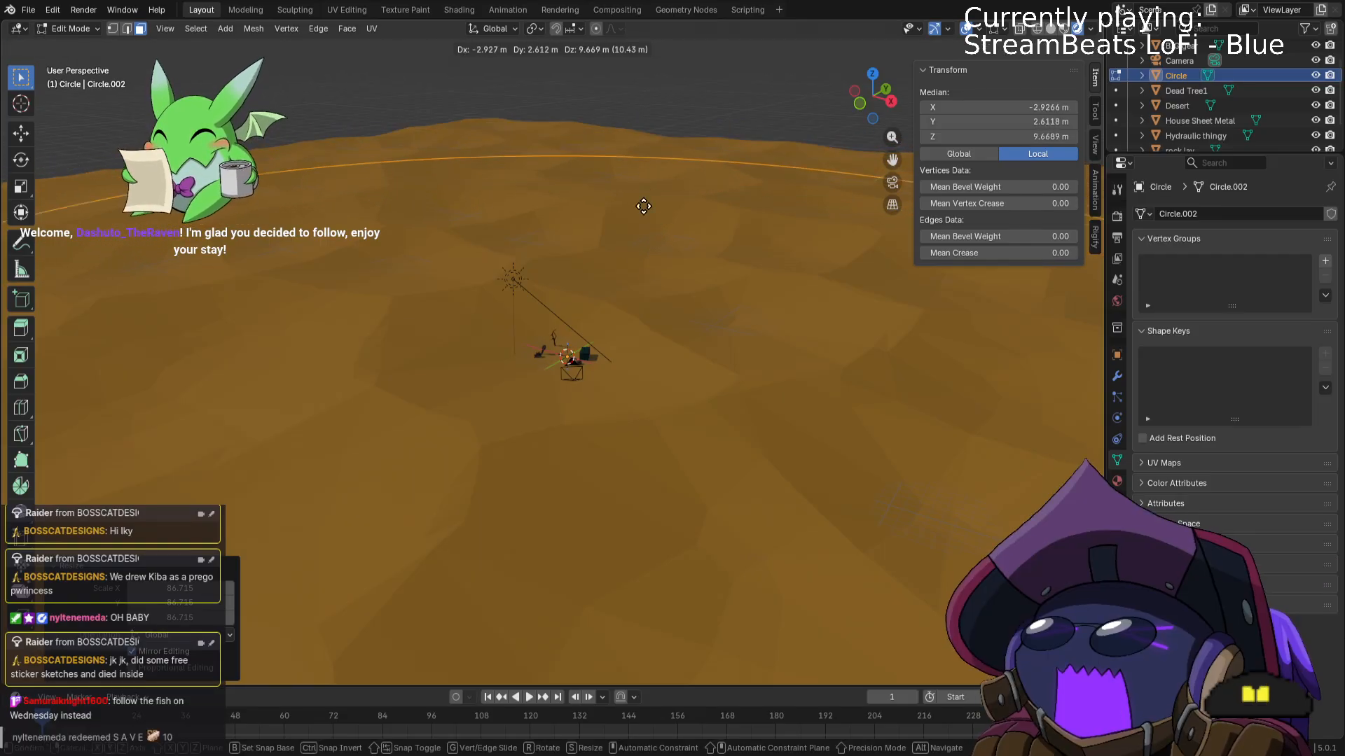
click(643, 288)
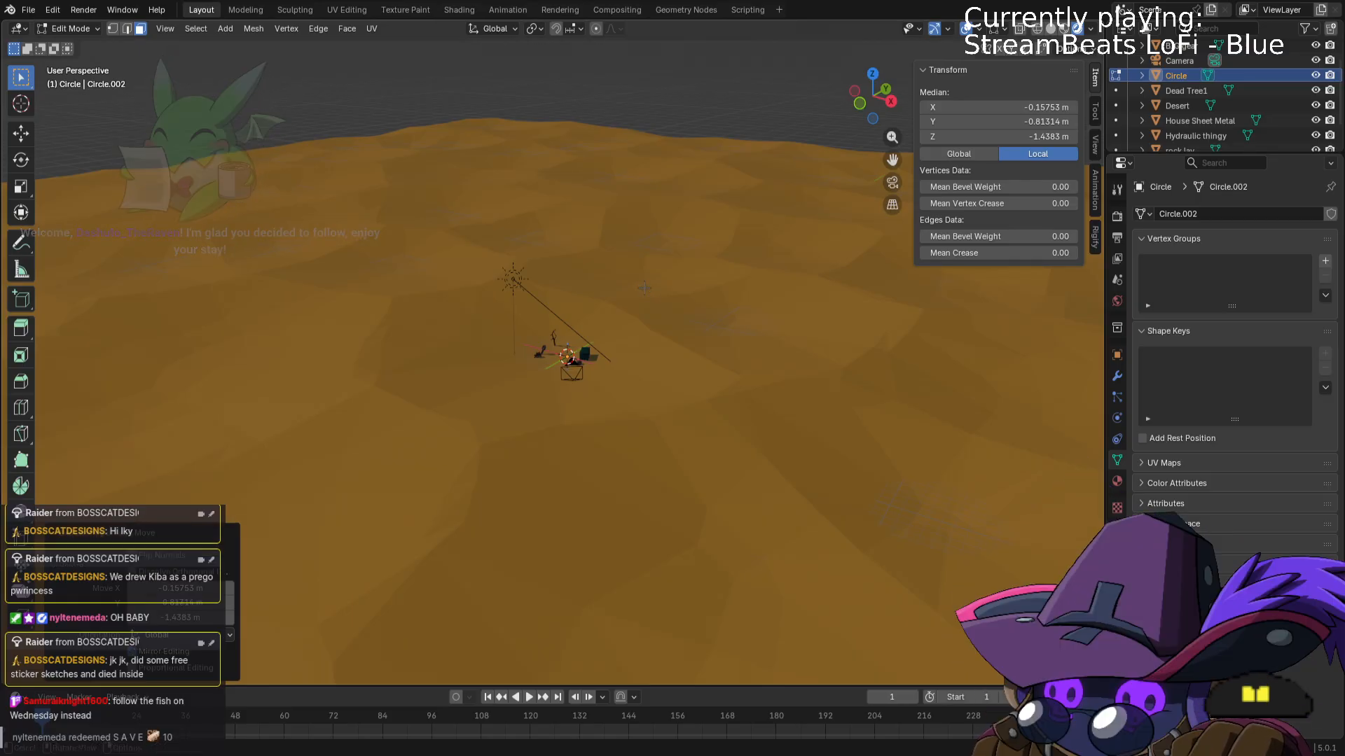
key(g)
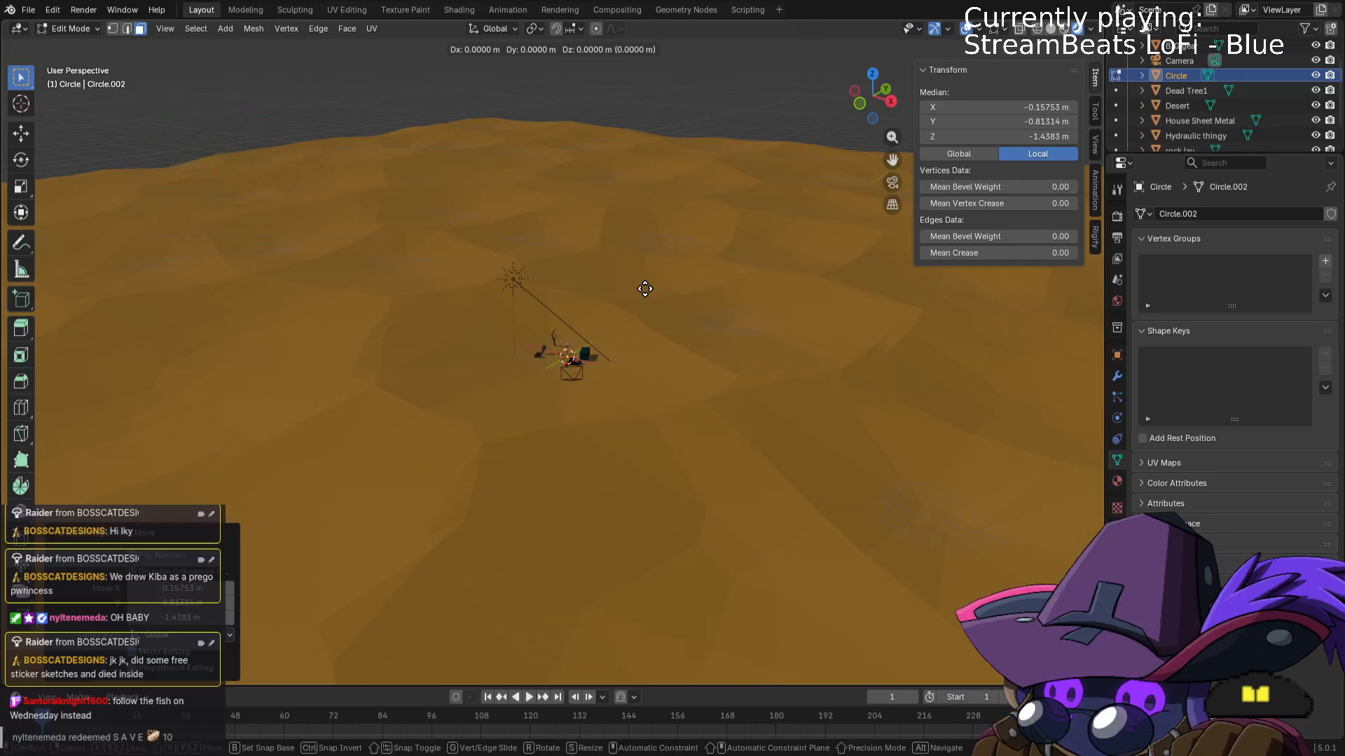
key(s)
click(719, 320)
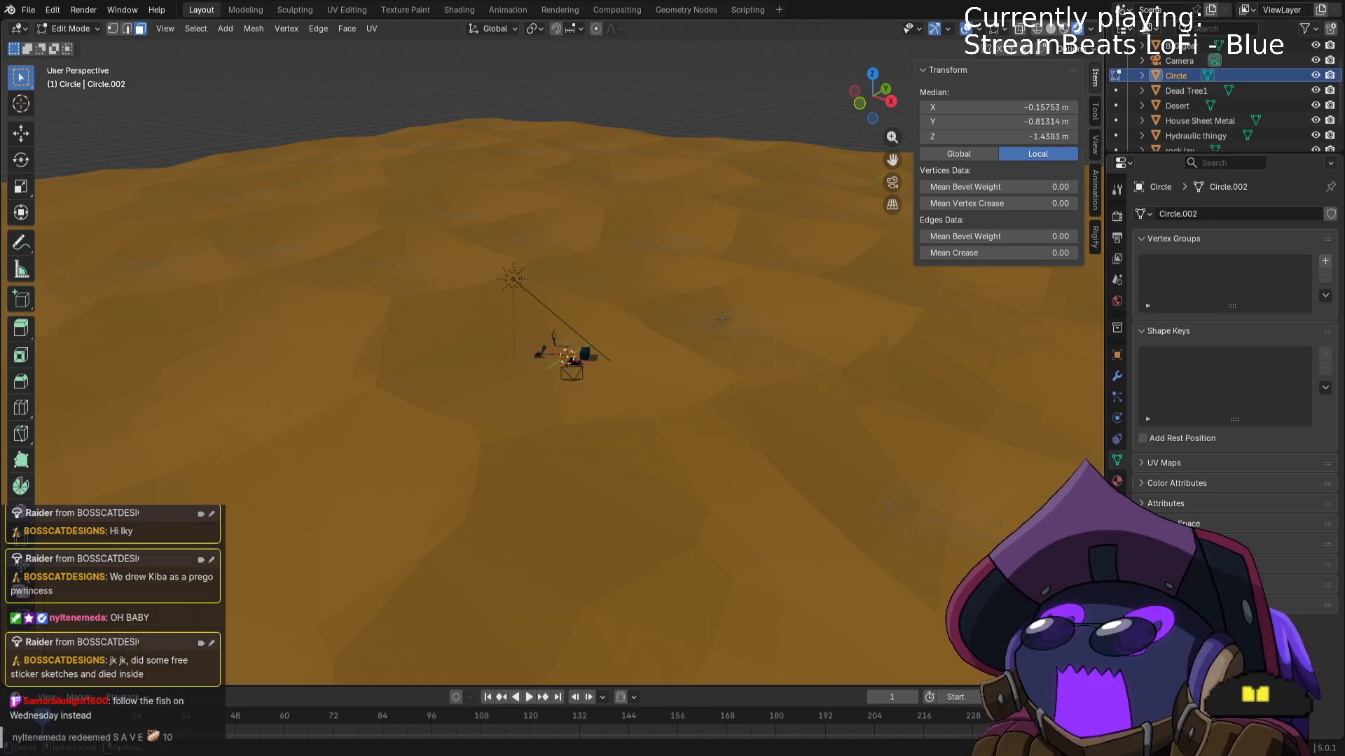
Raise the circle's mesh about 30.3 m along the global Z axis above the desert ground.
key(g)
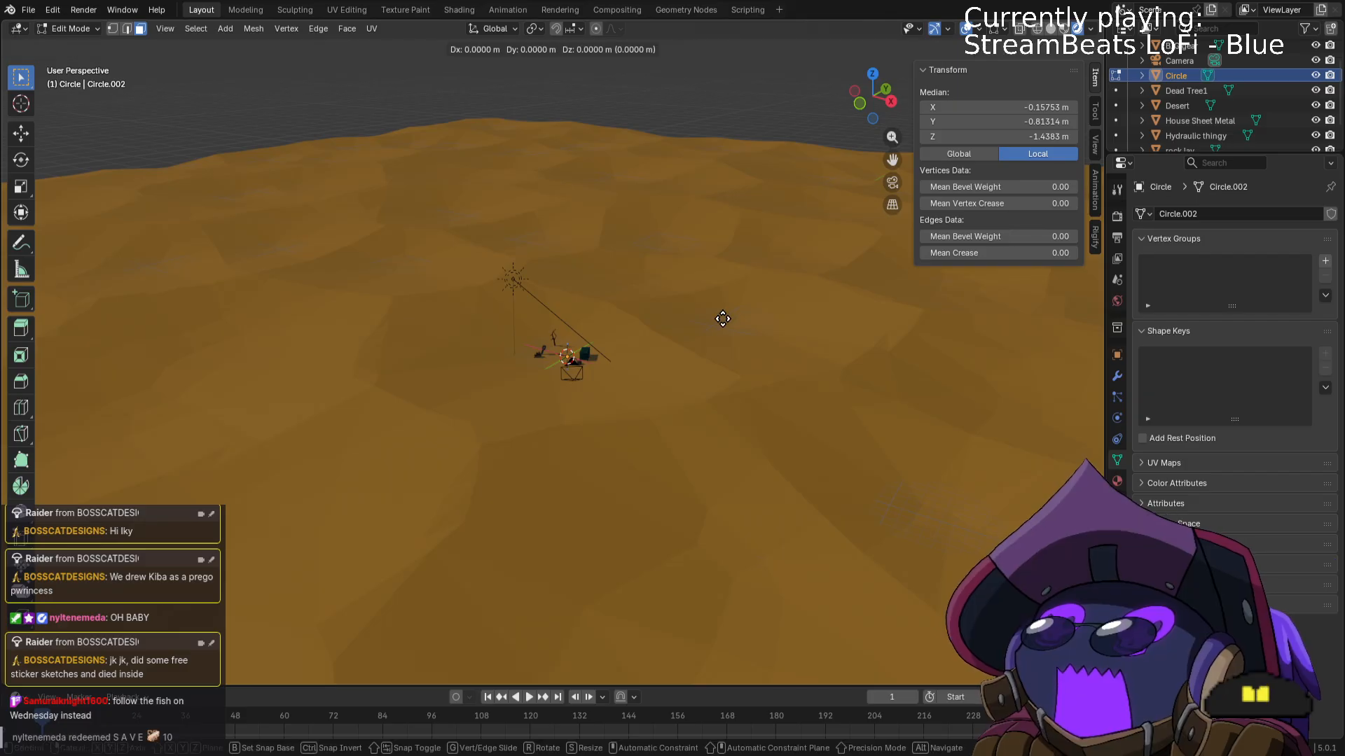
key(z)
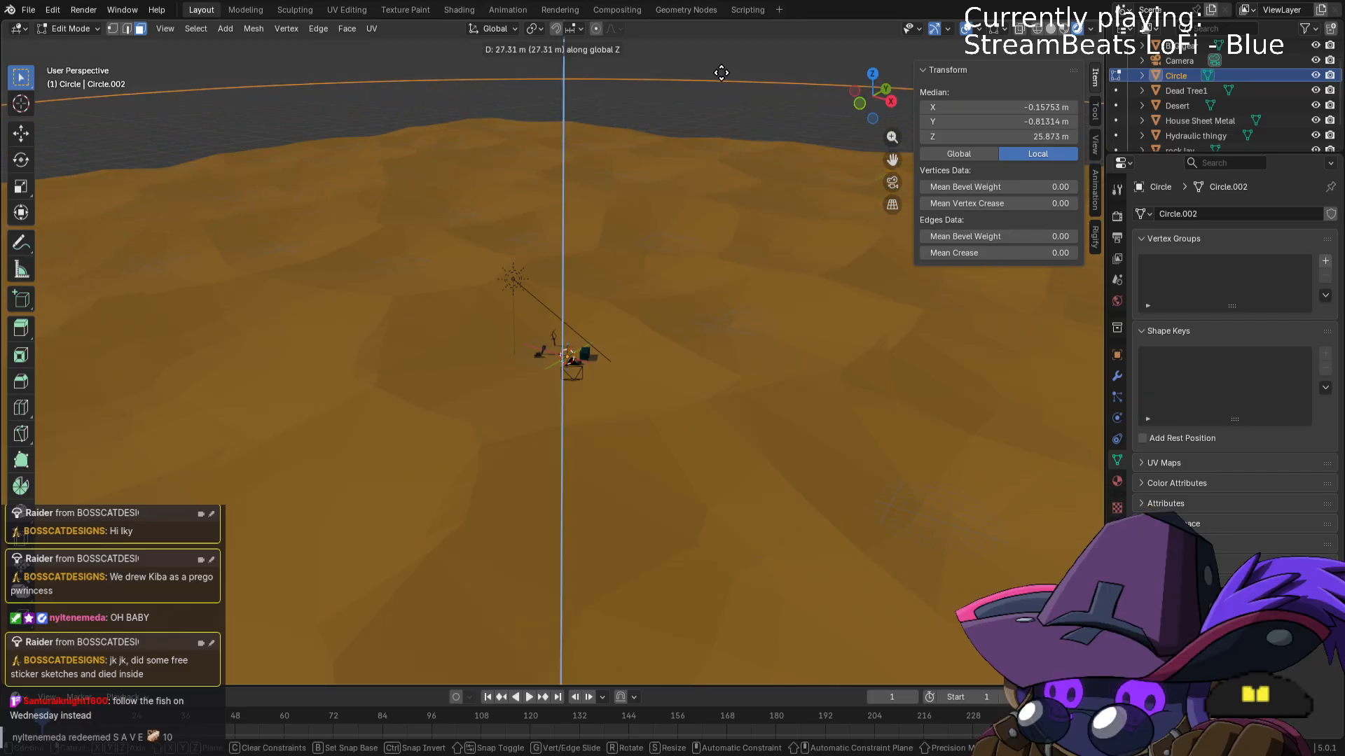
click(718, 44)
scroll(729, 110, down, 3)
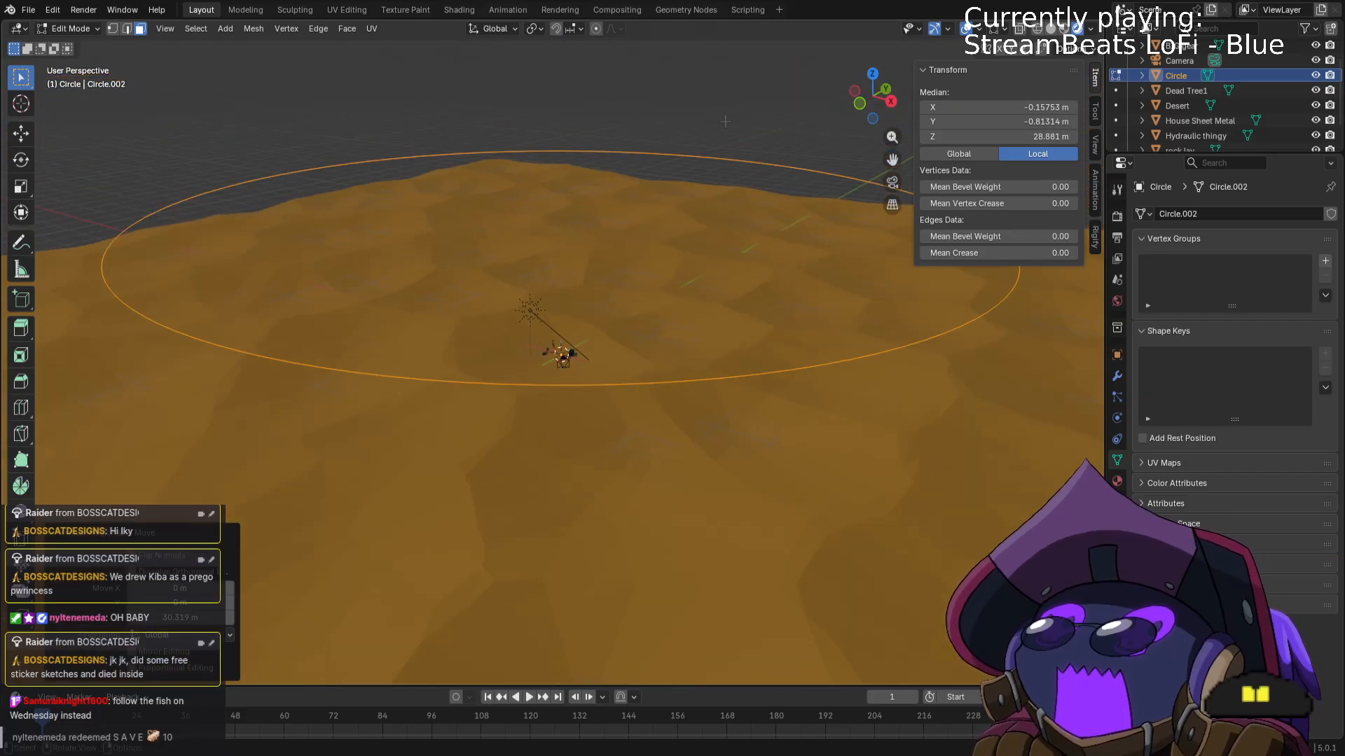
middle_drag(730, 124, 760, 242)
scroll(747, 196, down, 3)
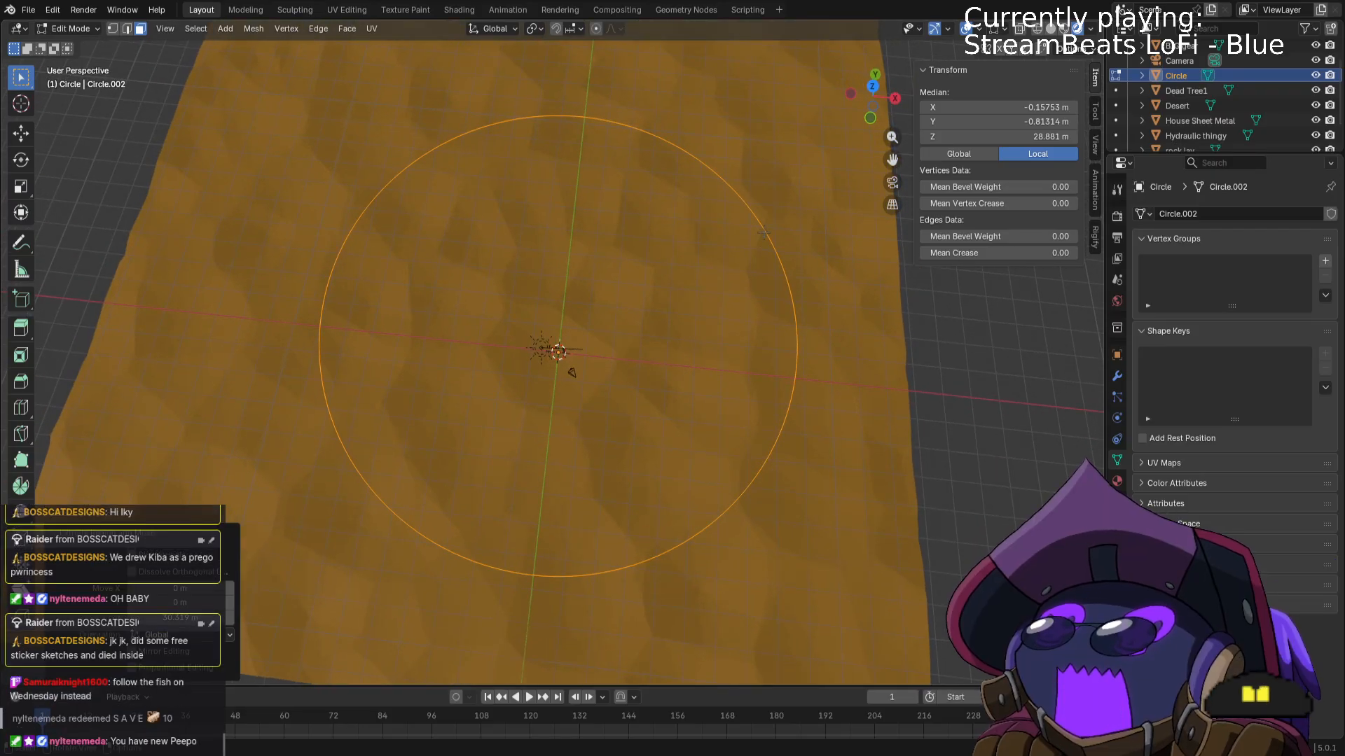
Delete the large circle object from the scene.
key(x)
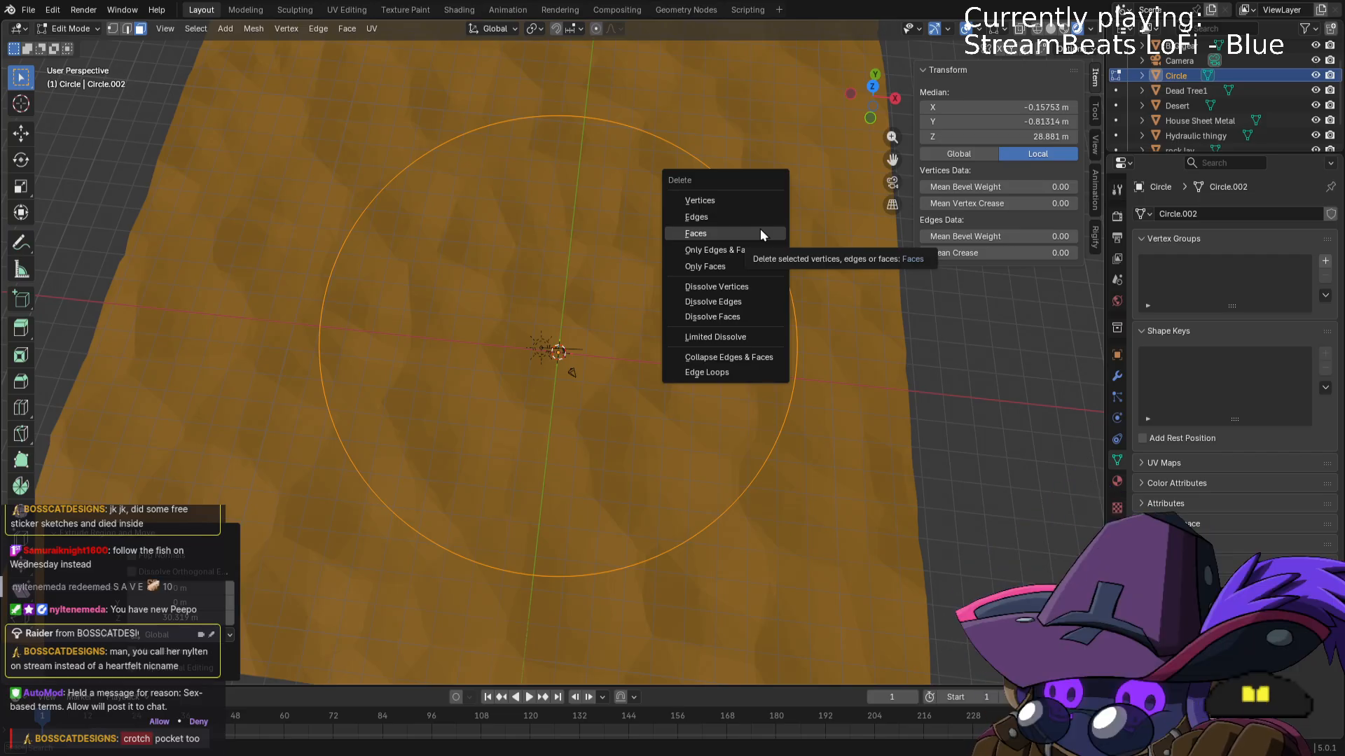
click(160, 722)
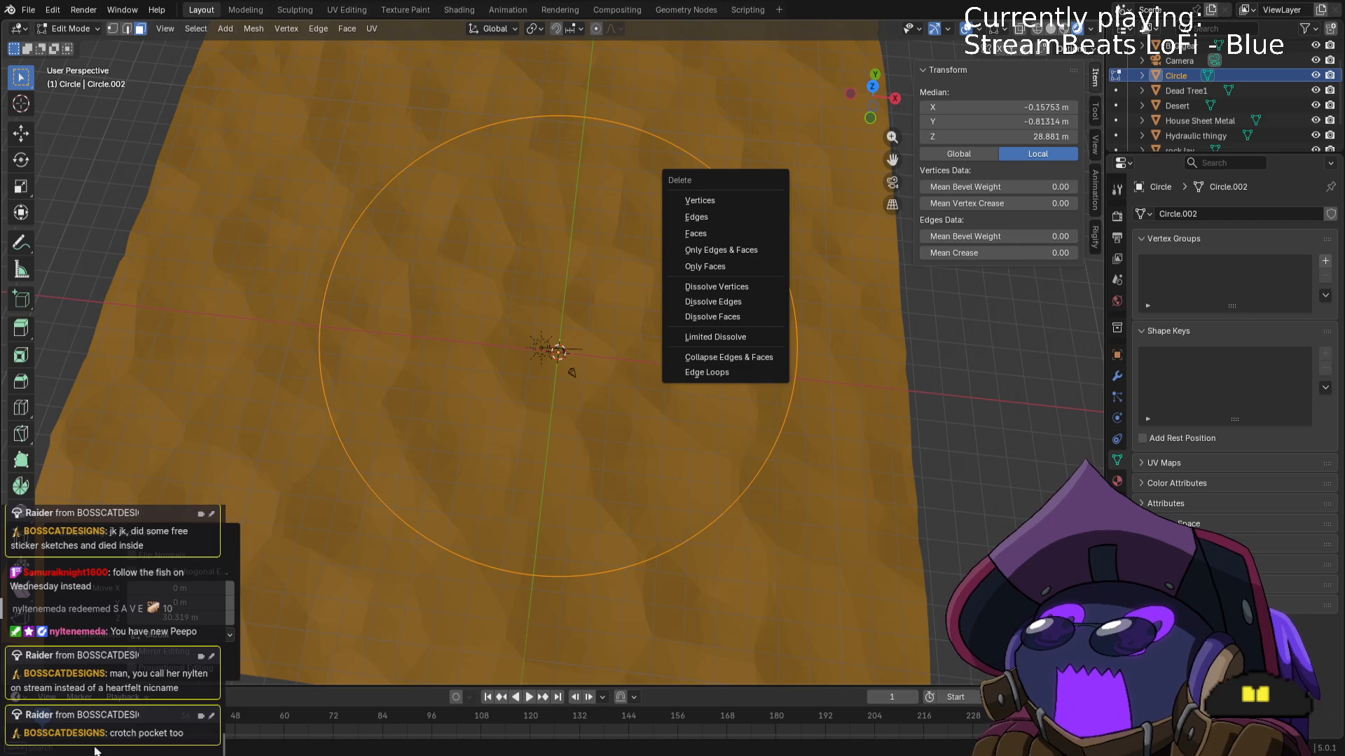
click(839, 606)
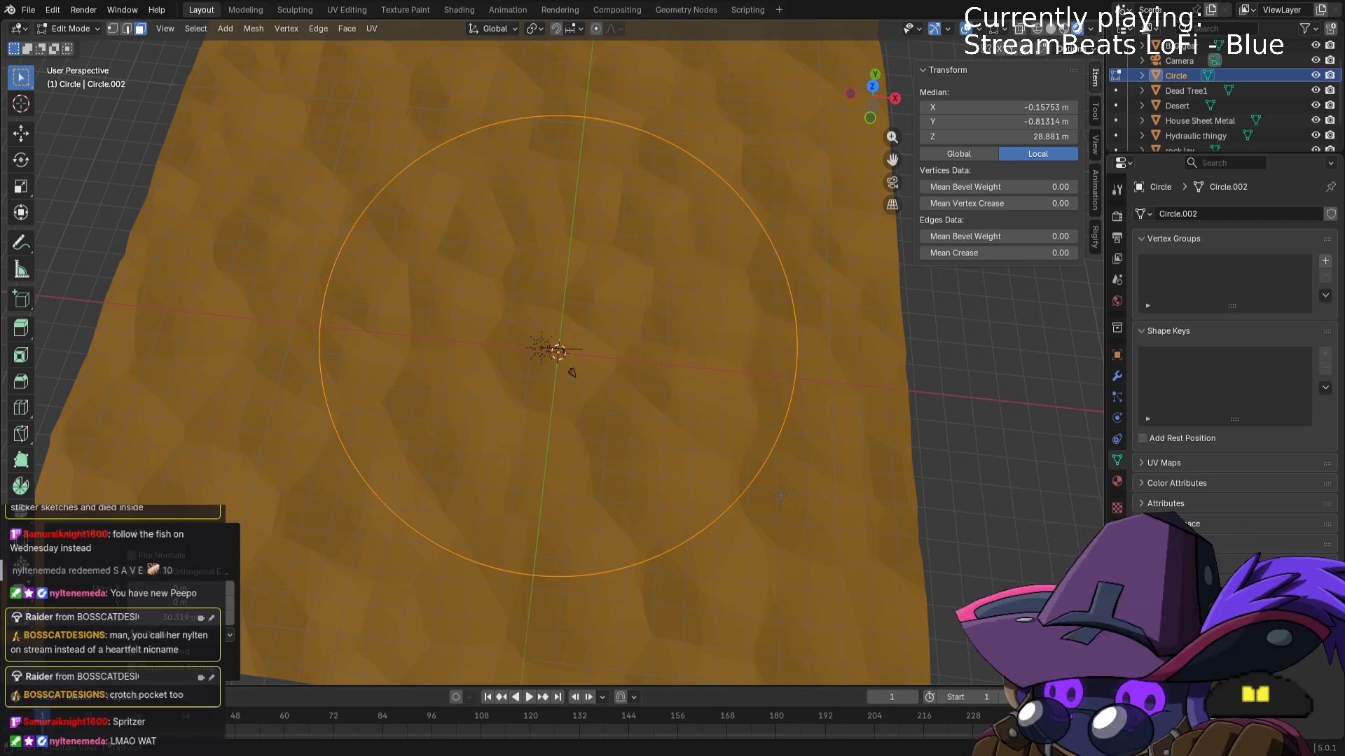
key(x)
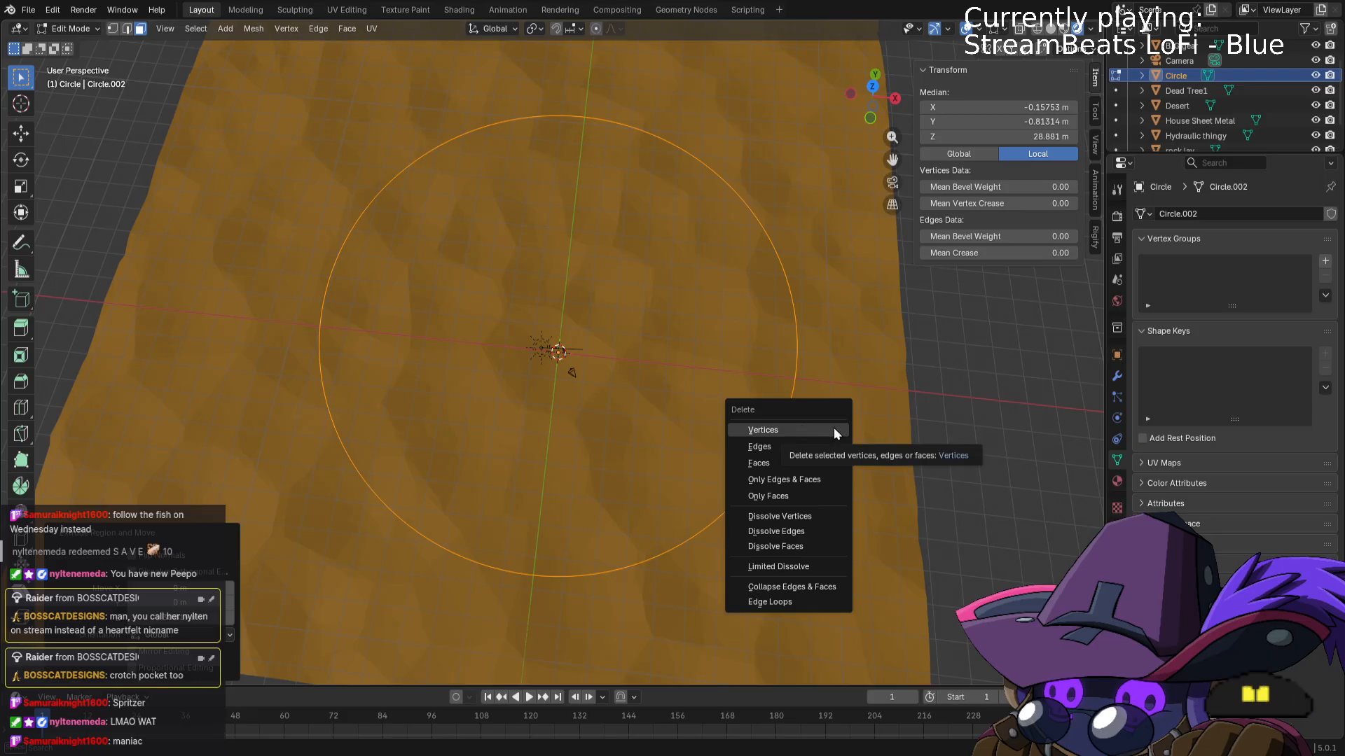
click(1174, 80)
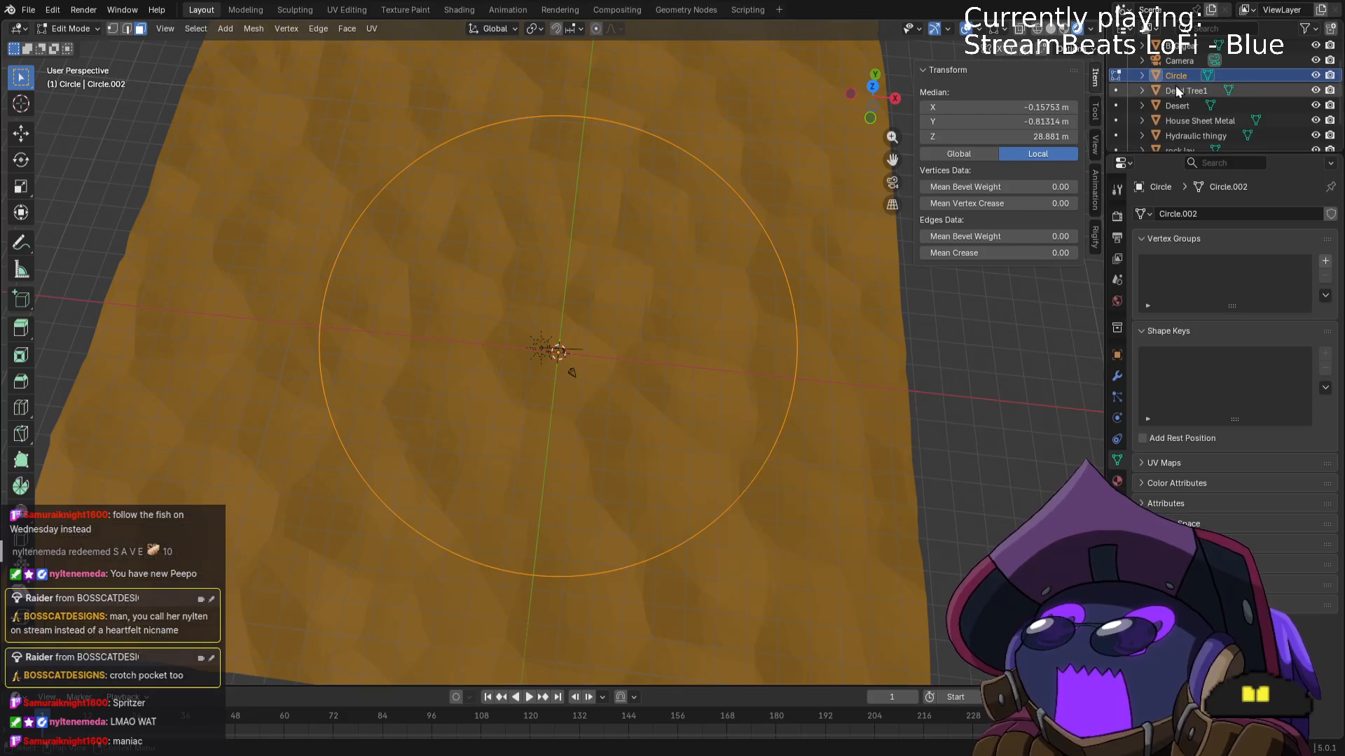
key(x)
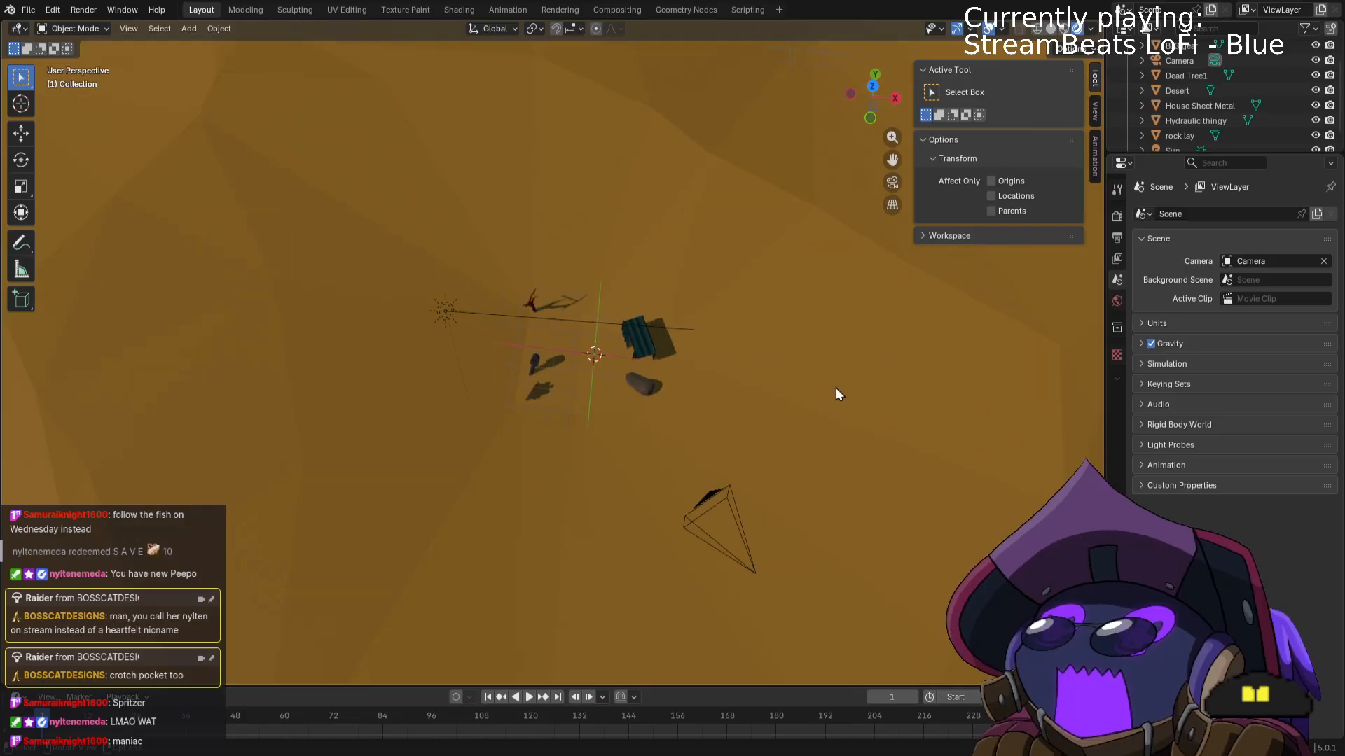
Add a 32-vertex cylinder at the world origin, scale it up until it encloses the props and camera, and open its mesh for editing.
key(shift+a)
mouse_move(838, 388)
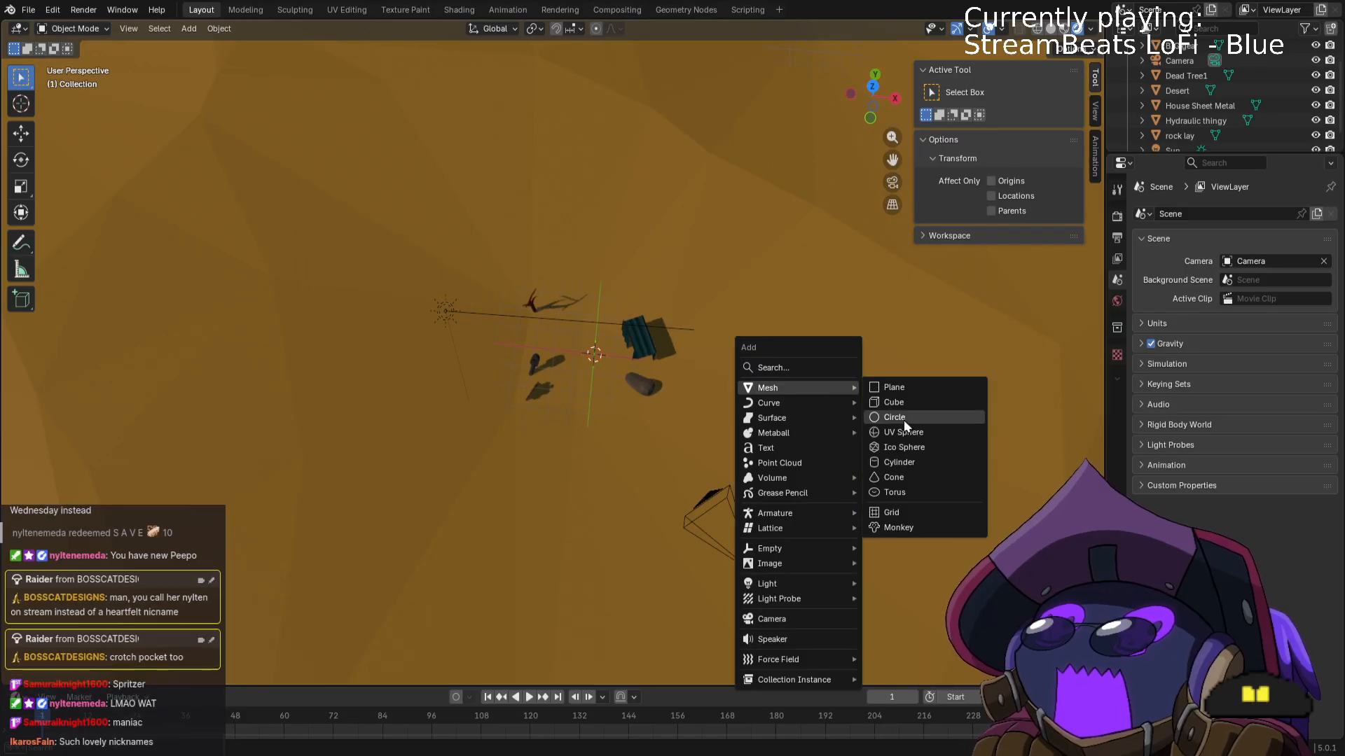
click(910, 461)
scroll(799, 400, down, 4)
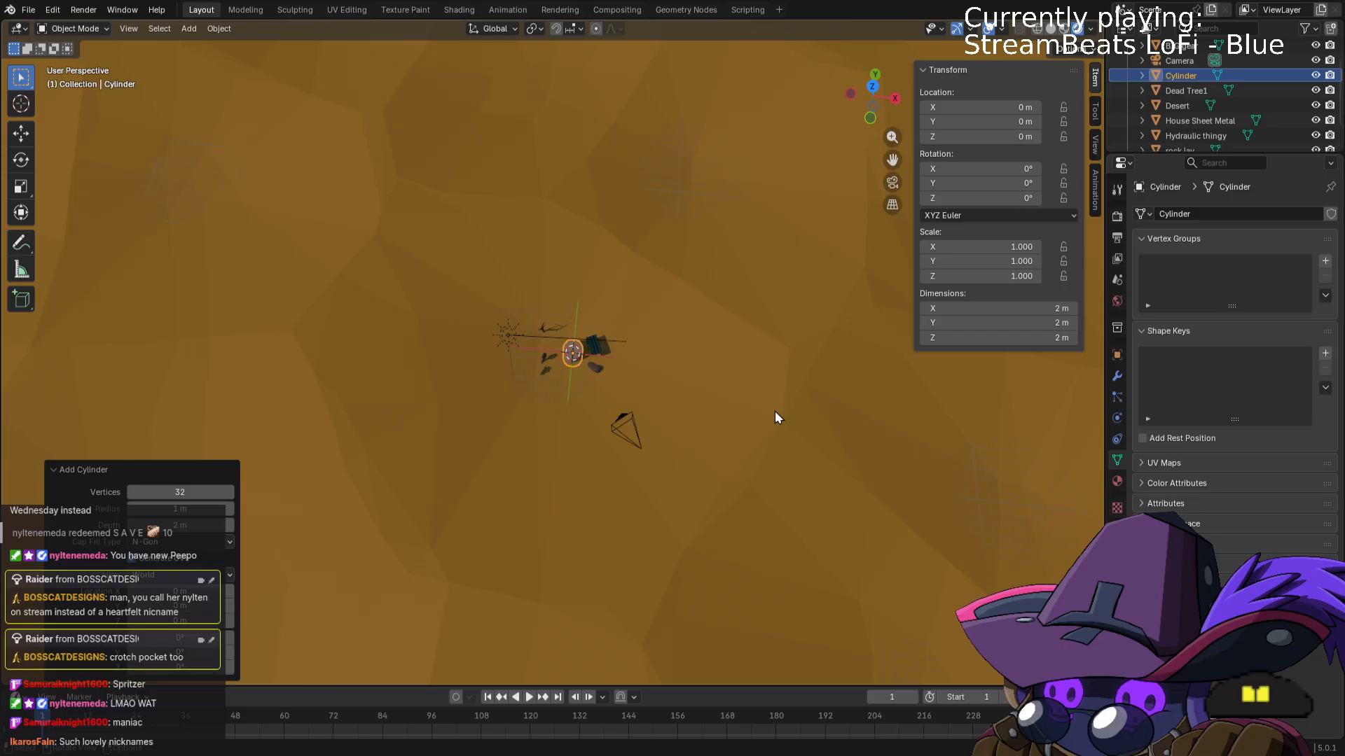
key(s)
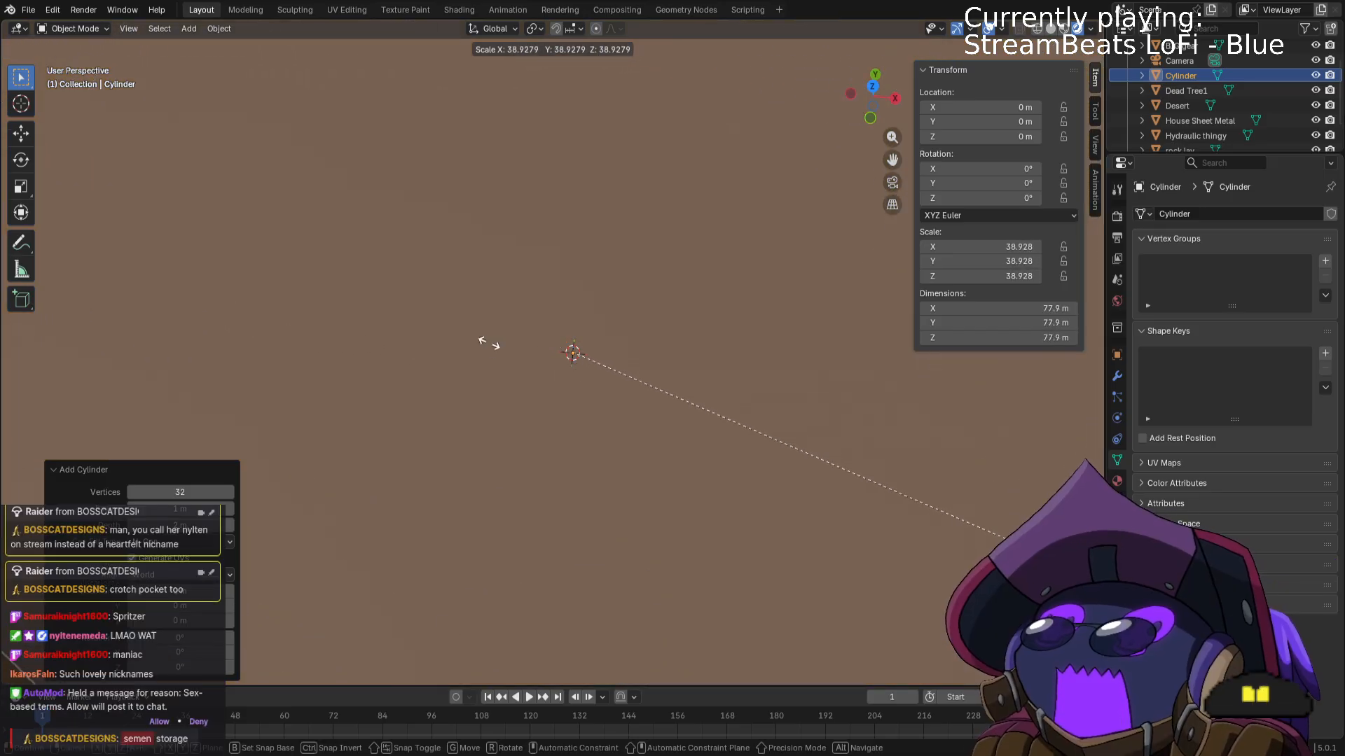
click(517, 336)
key(Tab)
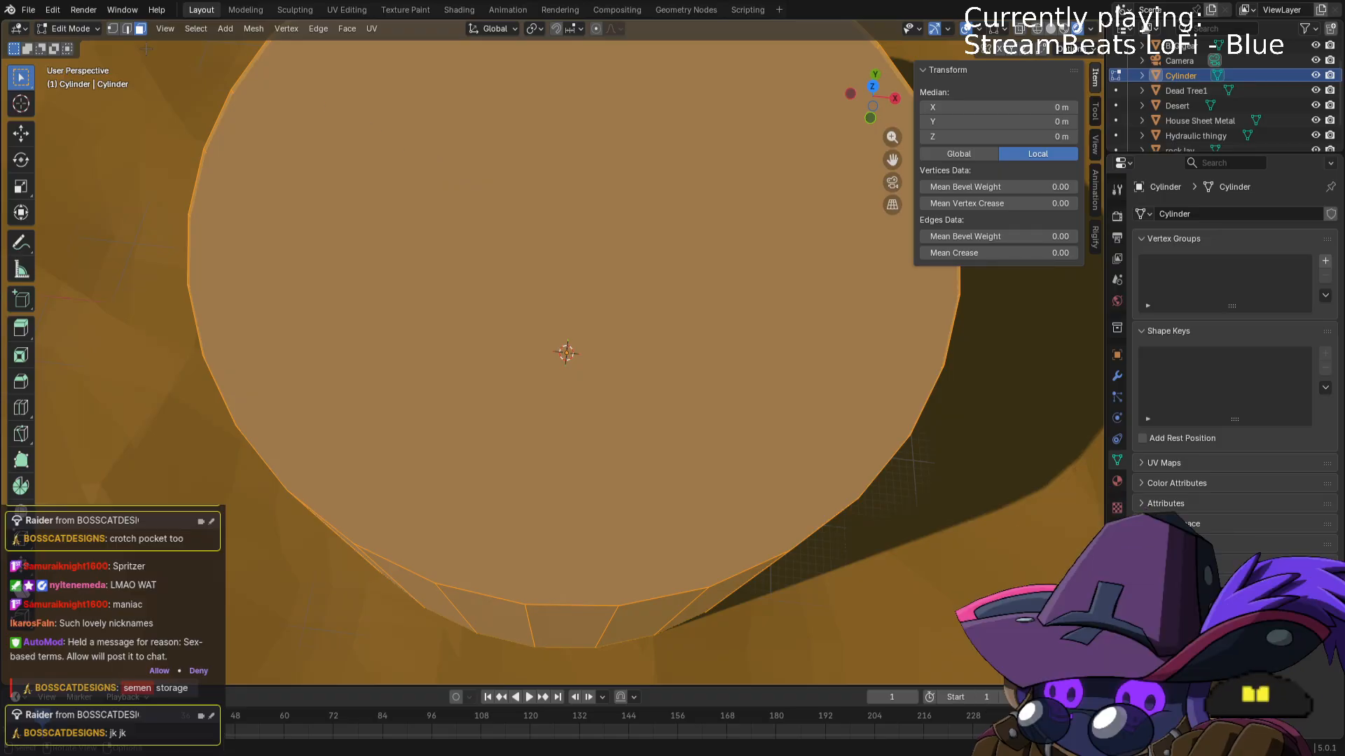
Delete the top cap face of the cylinder.
click(530, 224)
key(x)
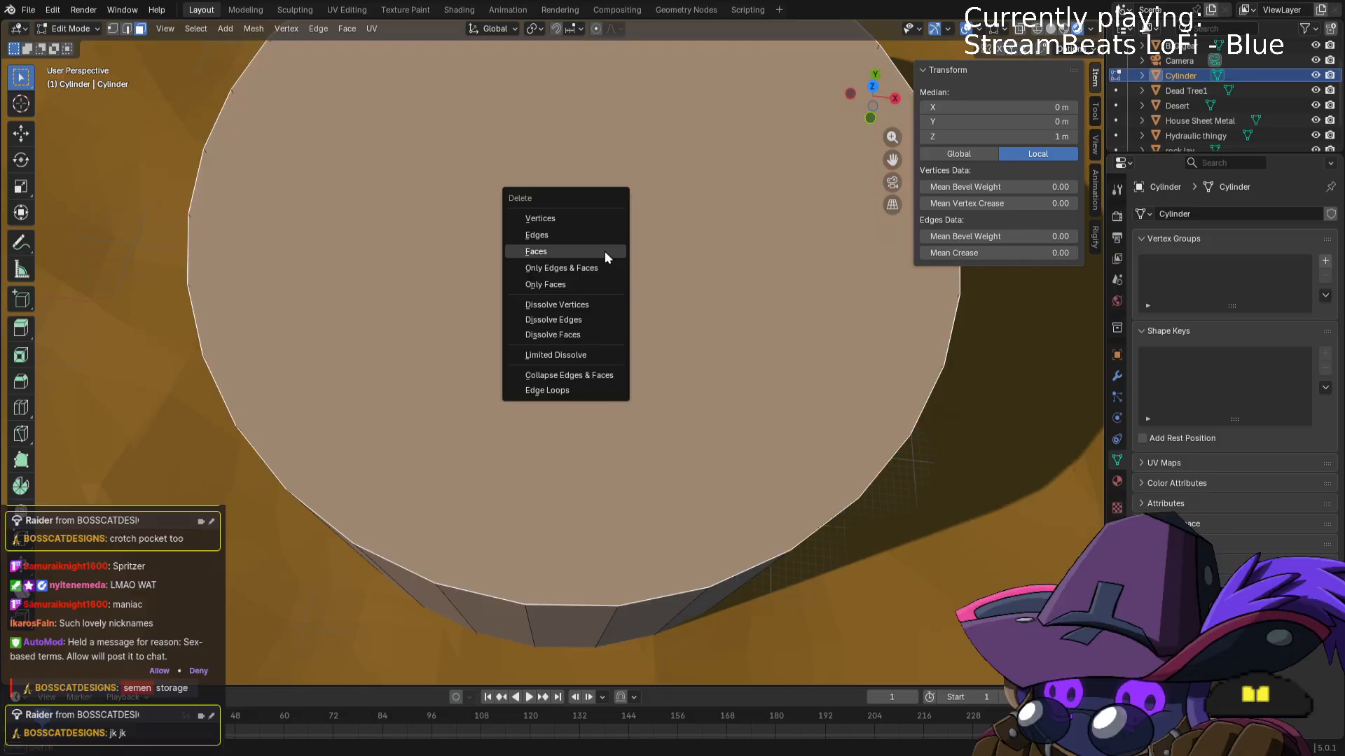
click(574, 254)
middle_drag(574, 253, 655, 222)
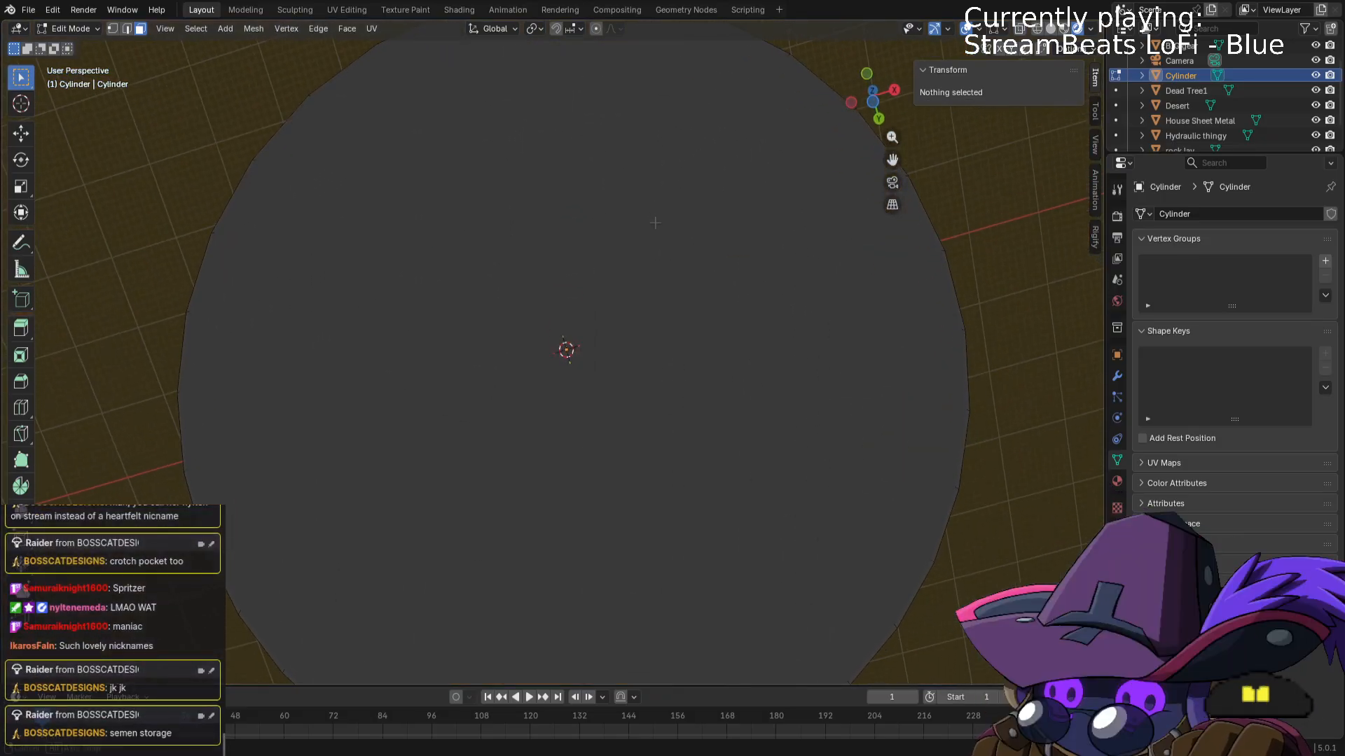
scroll(629, 304, down, 5)
middle_drag(630, 305, 630, 382)
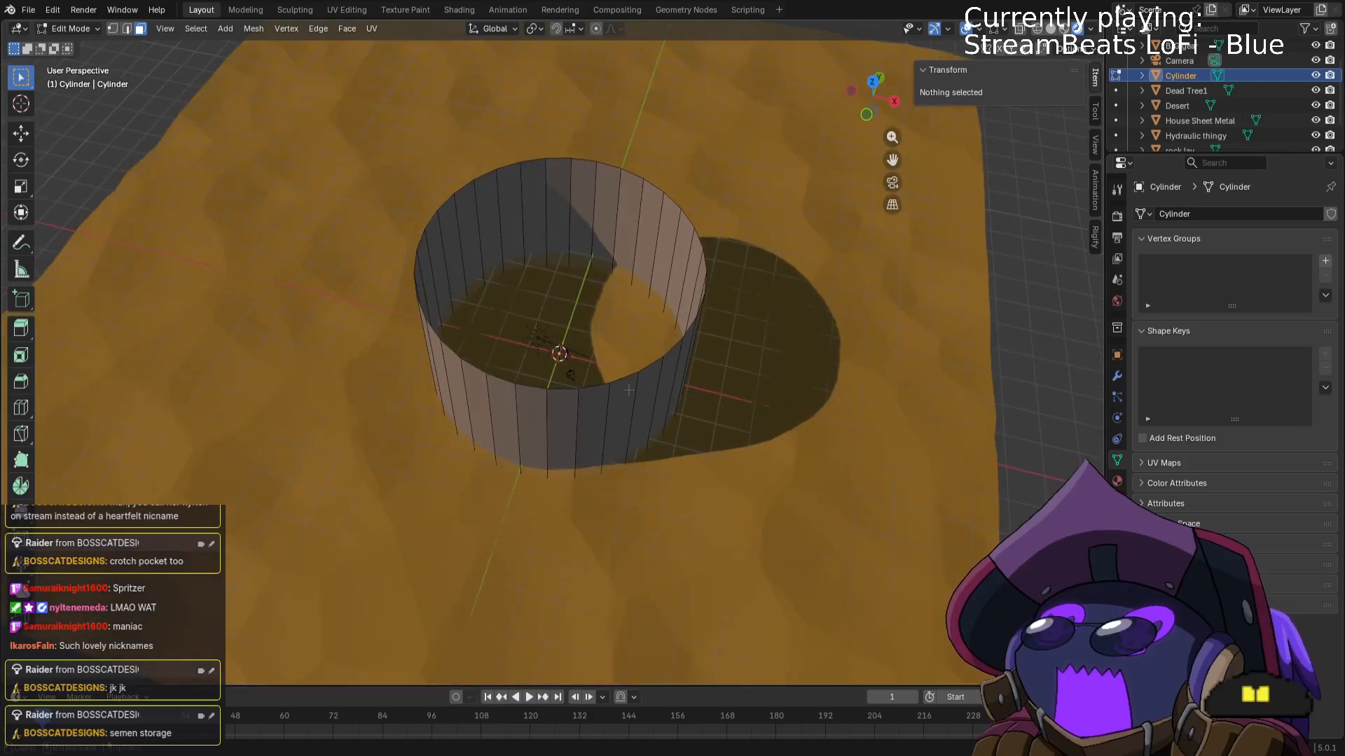
Select the whole cylinder mesh and scale it up uniformly by about 1.5.
key(a)
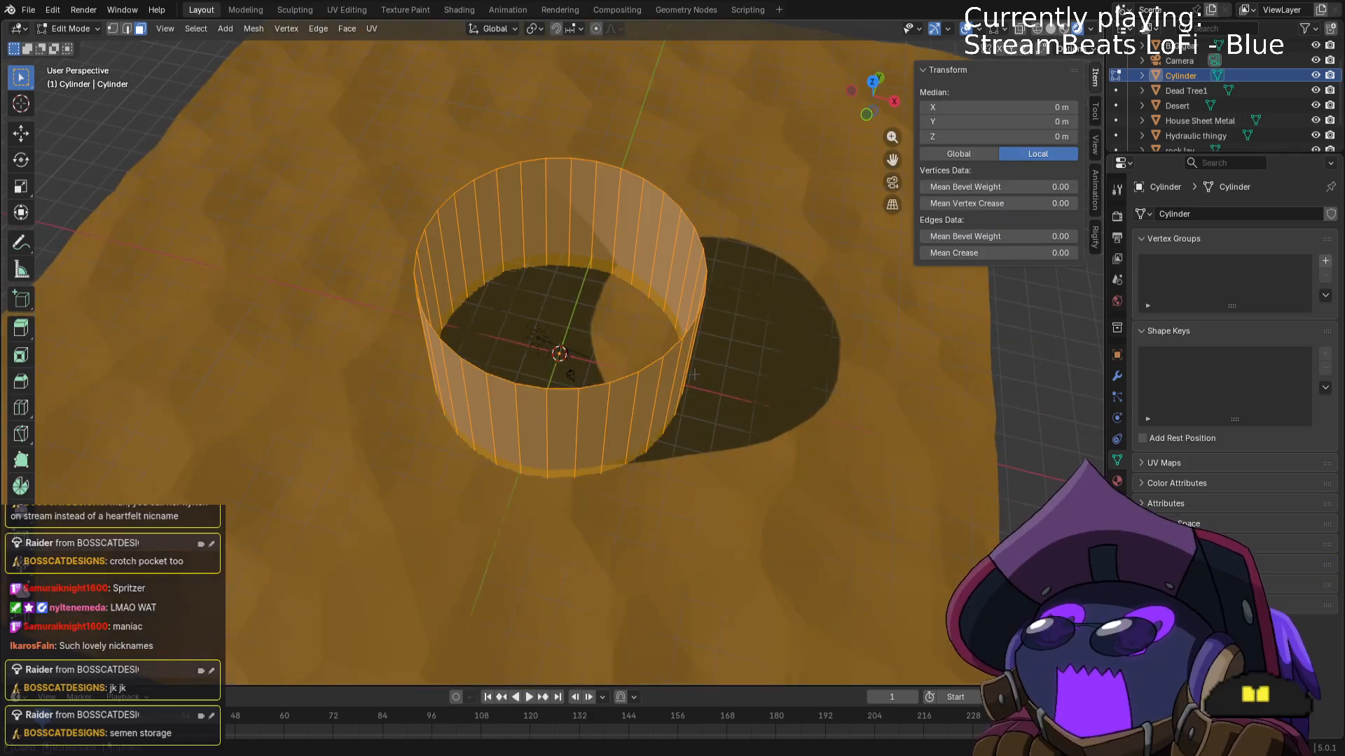
key(s)
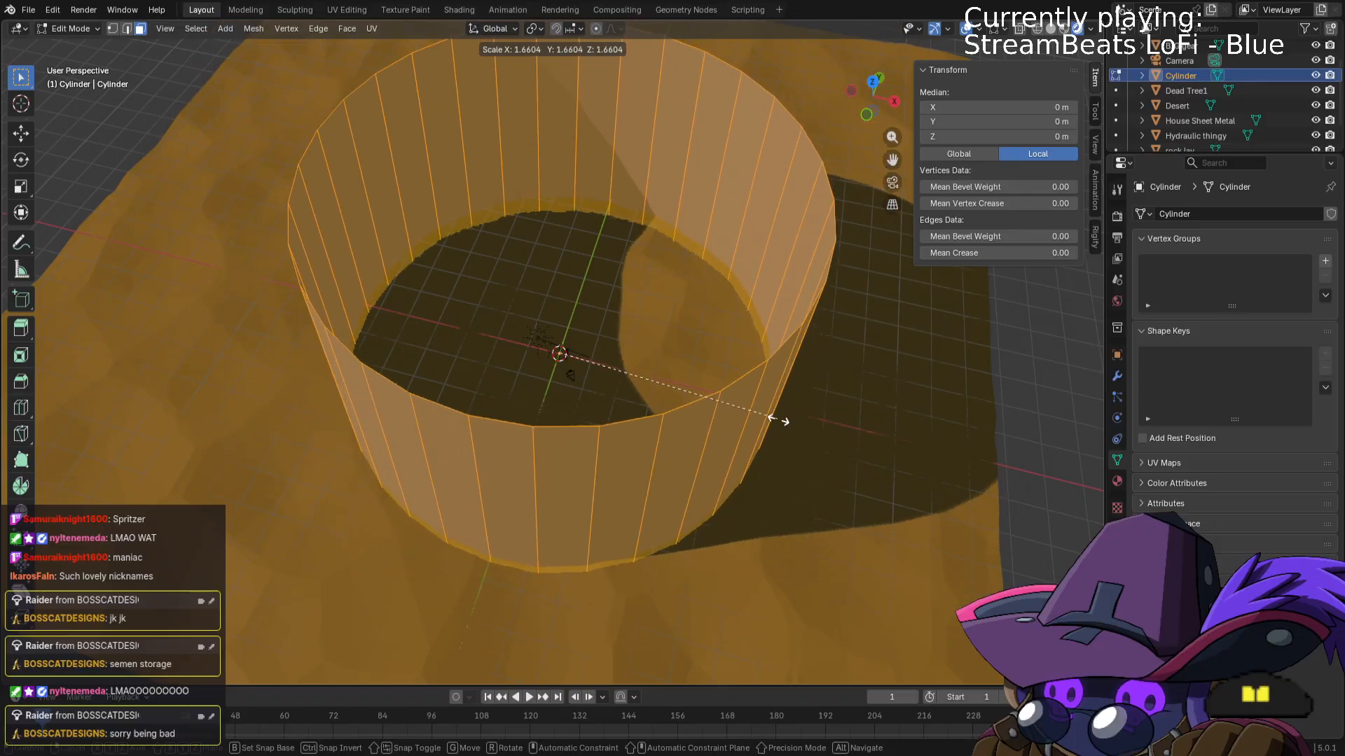
click(756, 415)
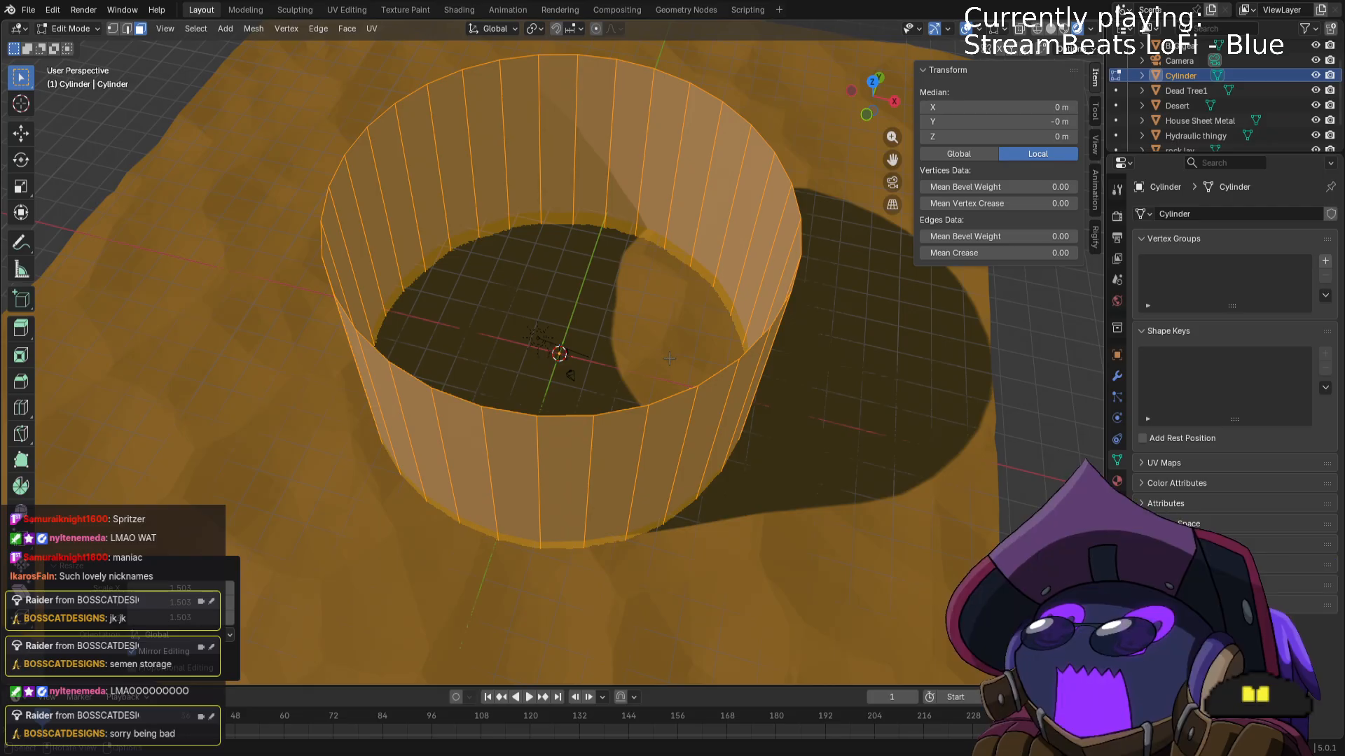
Stretch the cylinder in top view beyond the desert terrain, to about 736 m along X and 459 m along Y.
key(x)
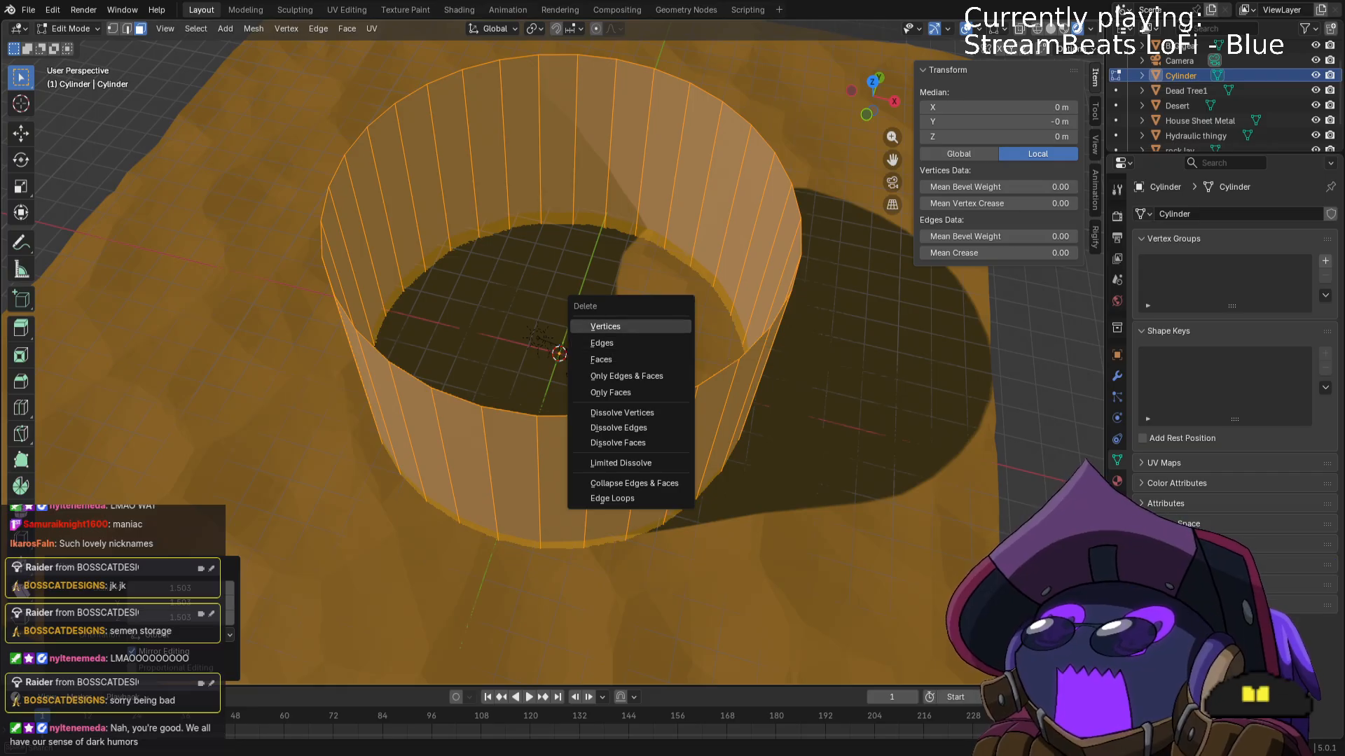
scroll(710, 381, down, 6)
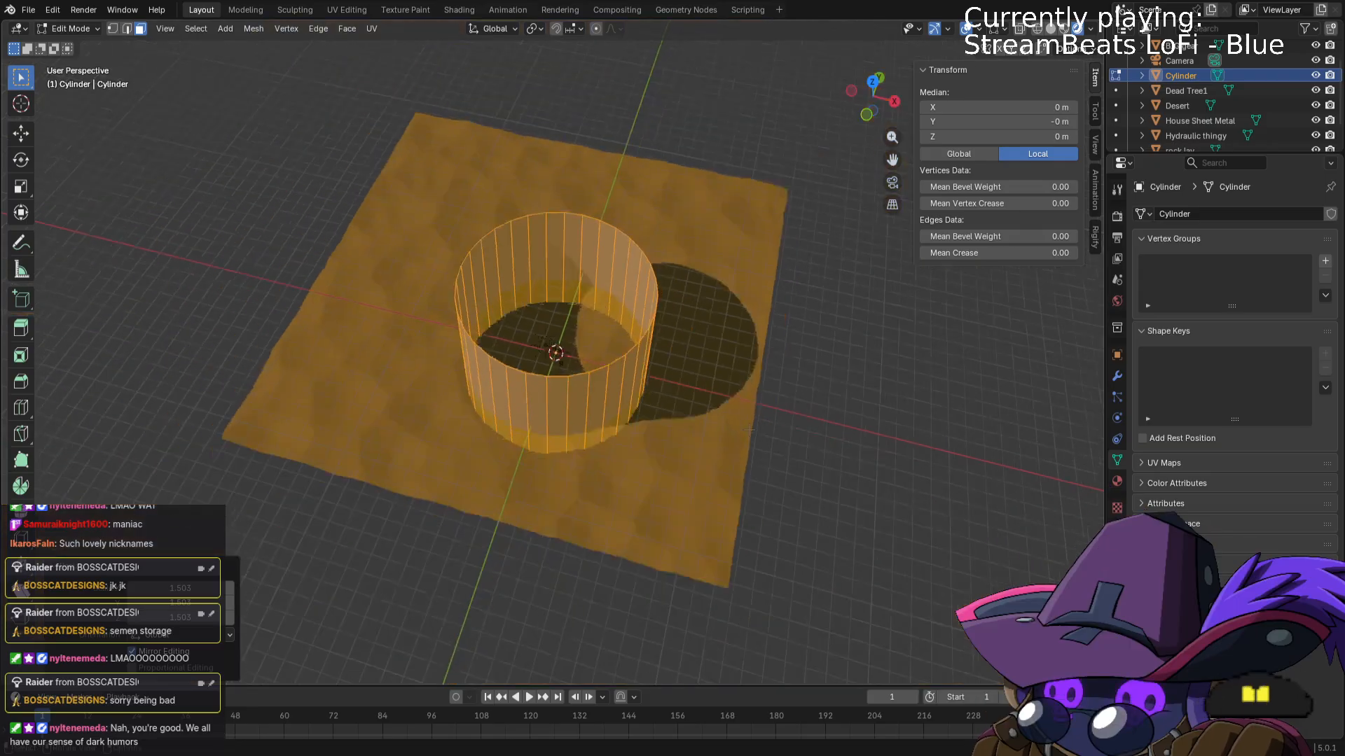
key(KP_7)
key(s)
key(x)
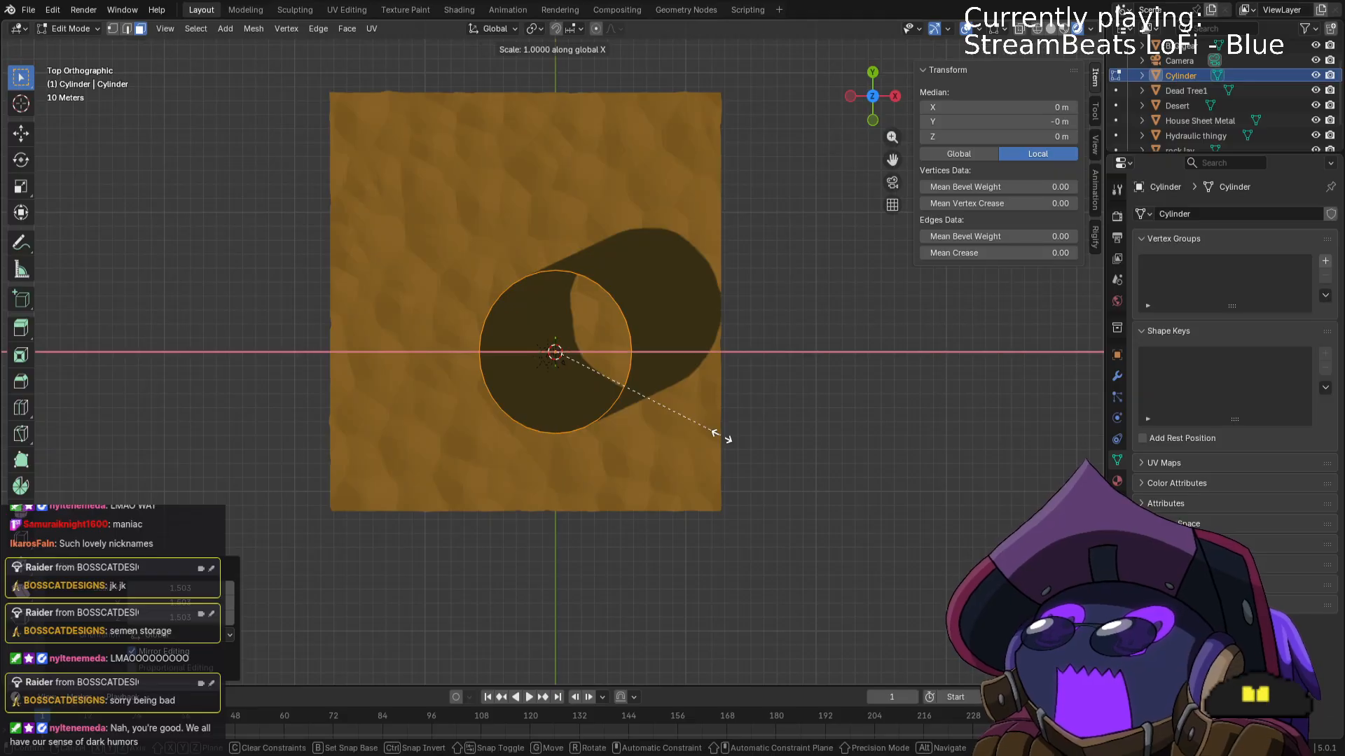
click(556, 107)
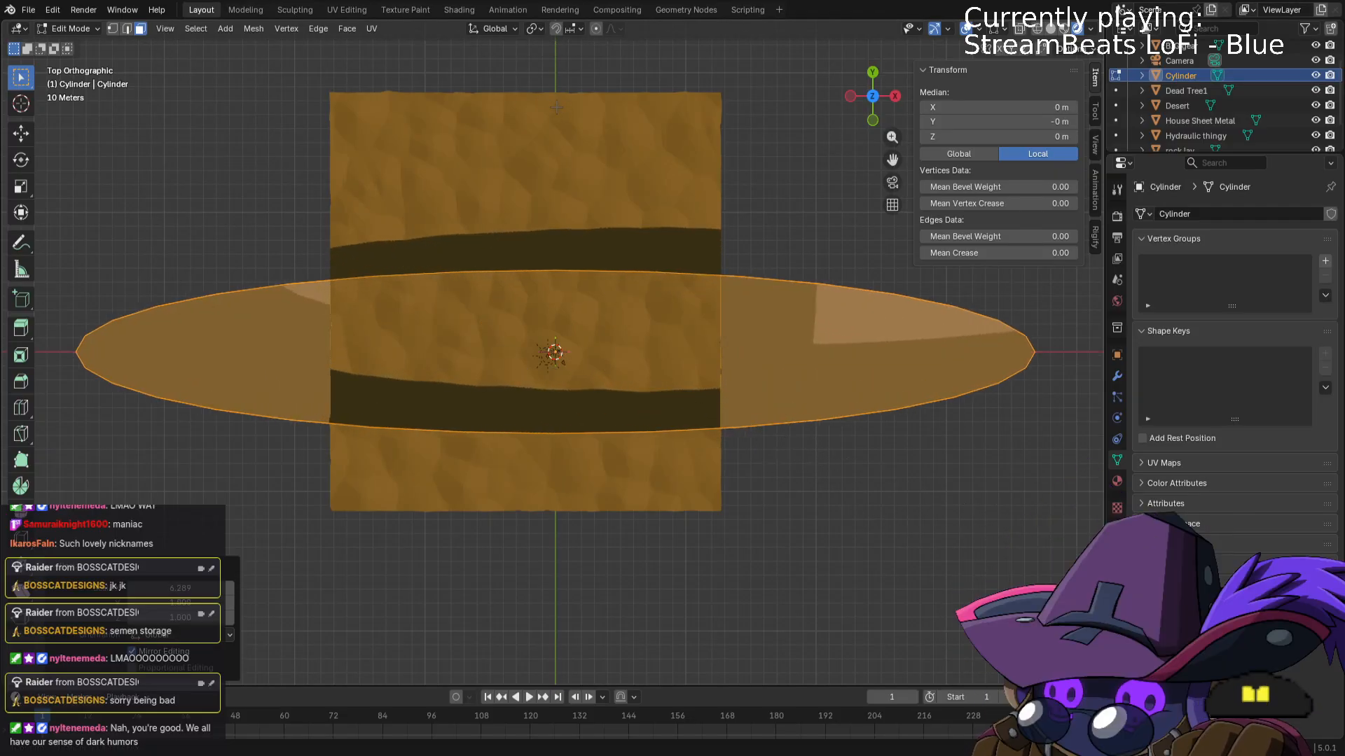
key(s)
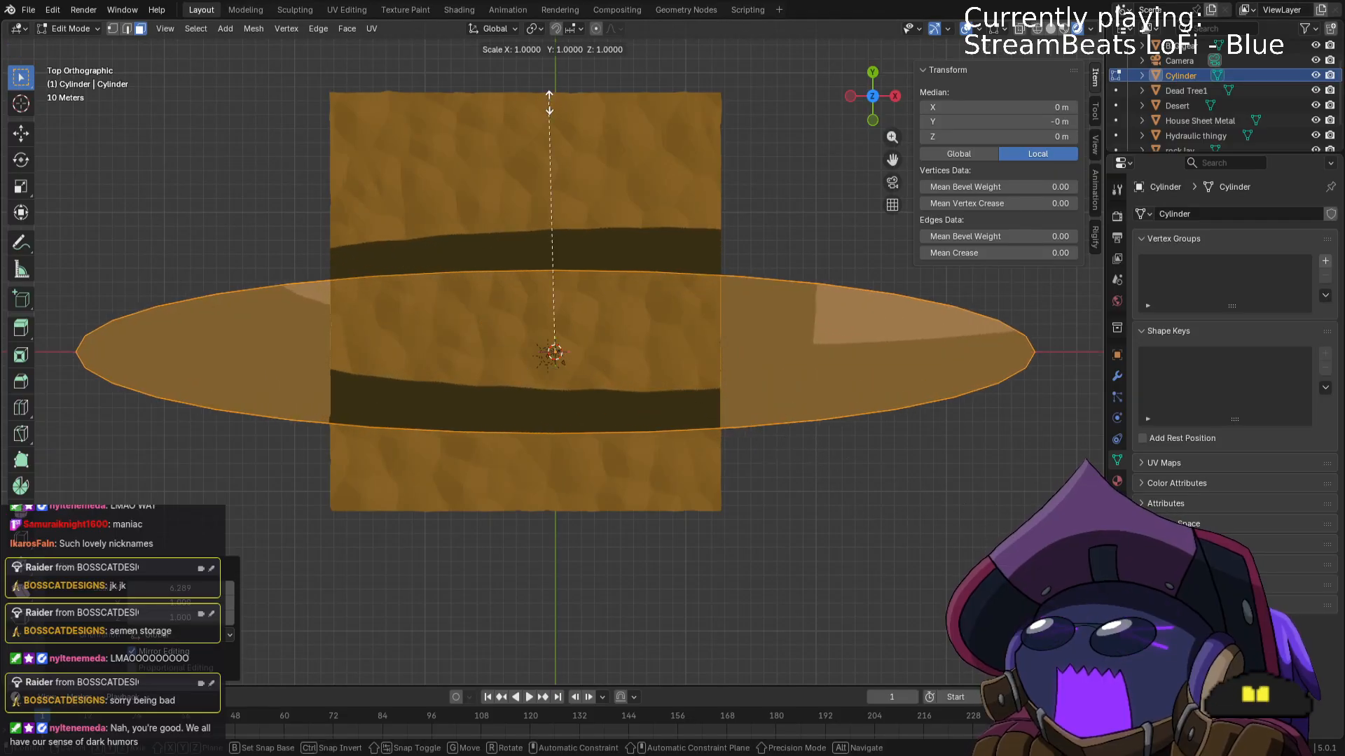
key(y)
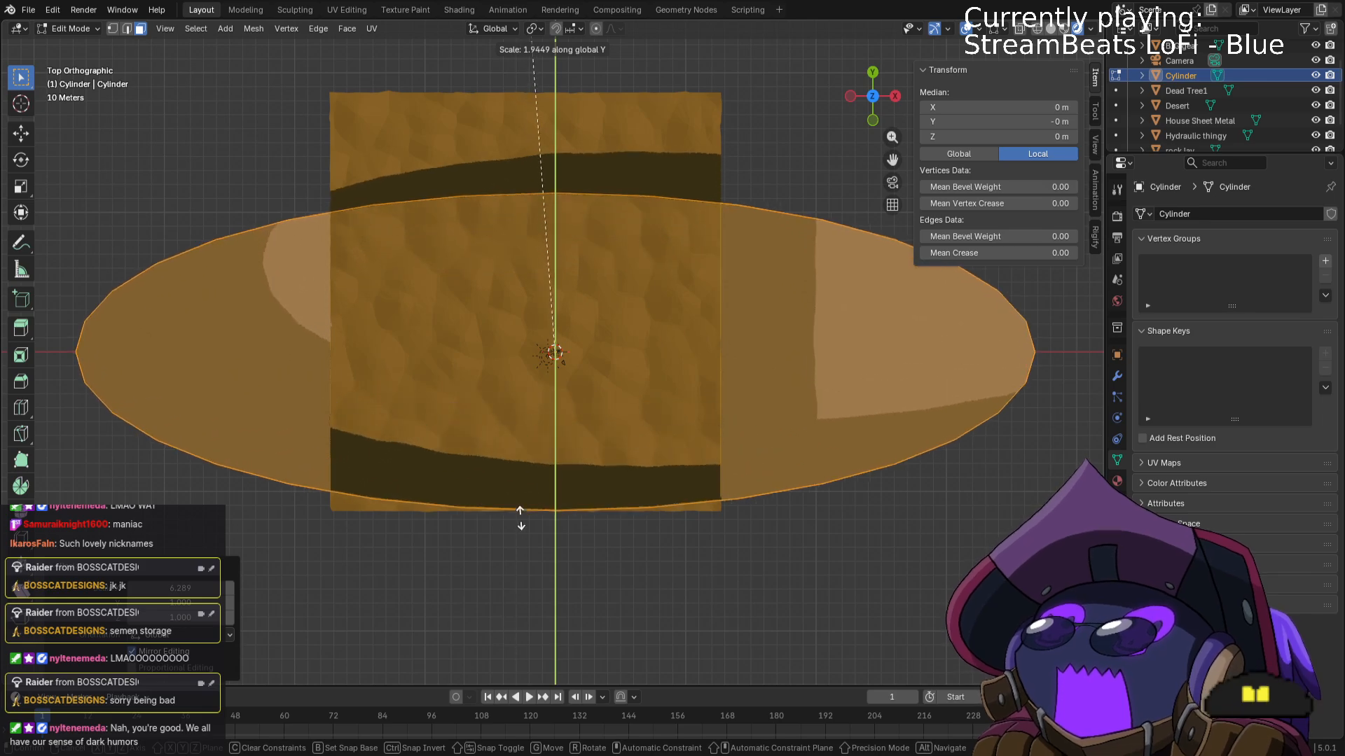
click(566, 56)
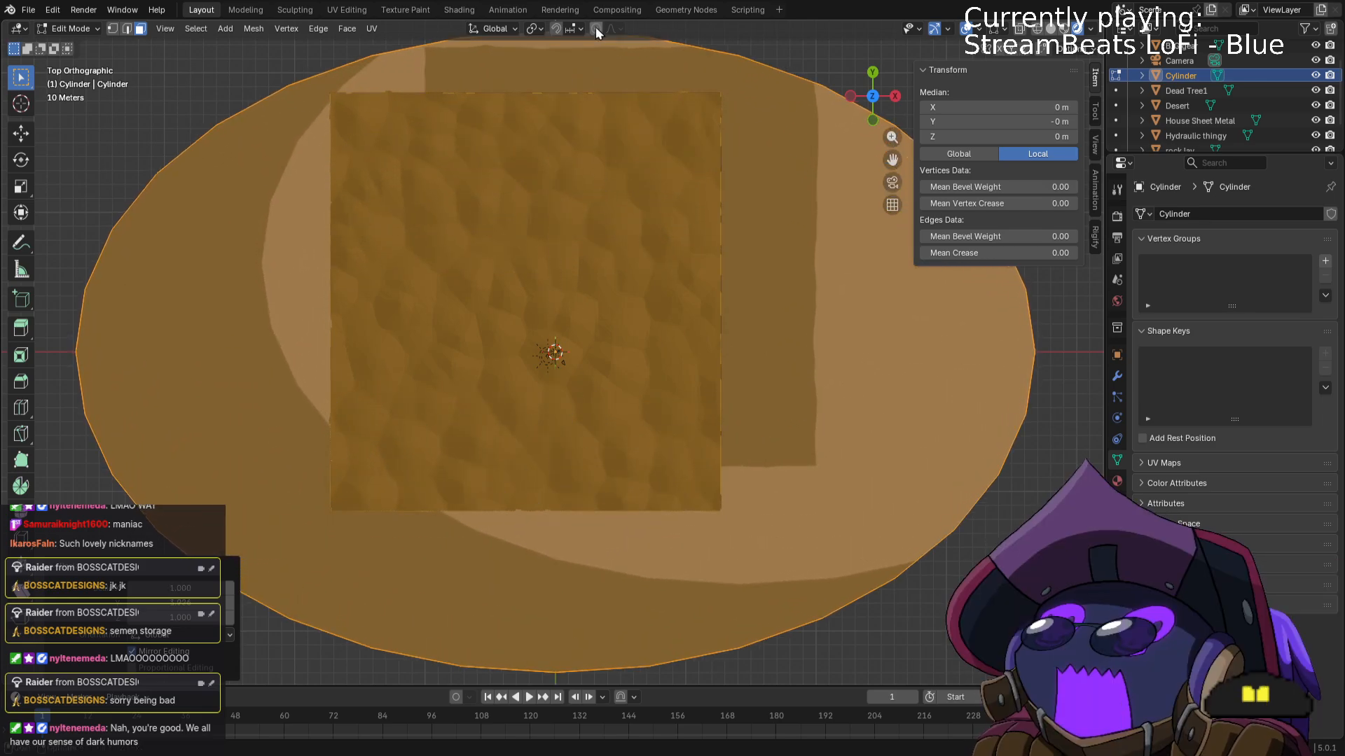
Unwrap the whole cylinder mesh with Smart UV Project.
middle_drag(566, 56, 652, 194)
scroll(682, 266, up, 3)
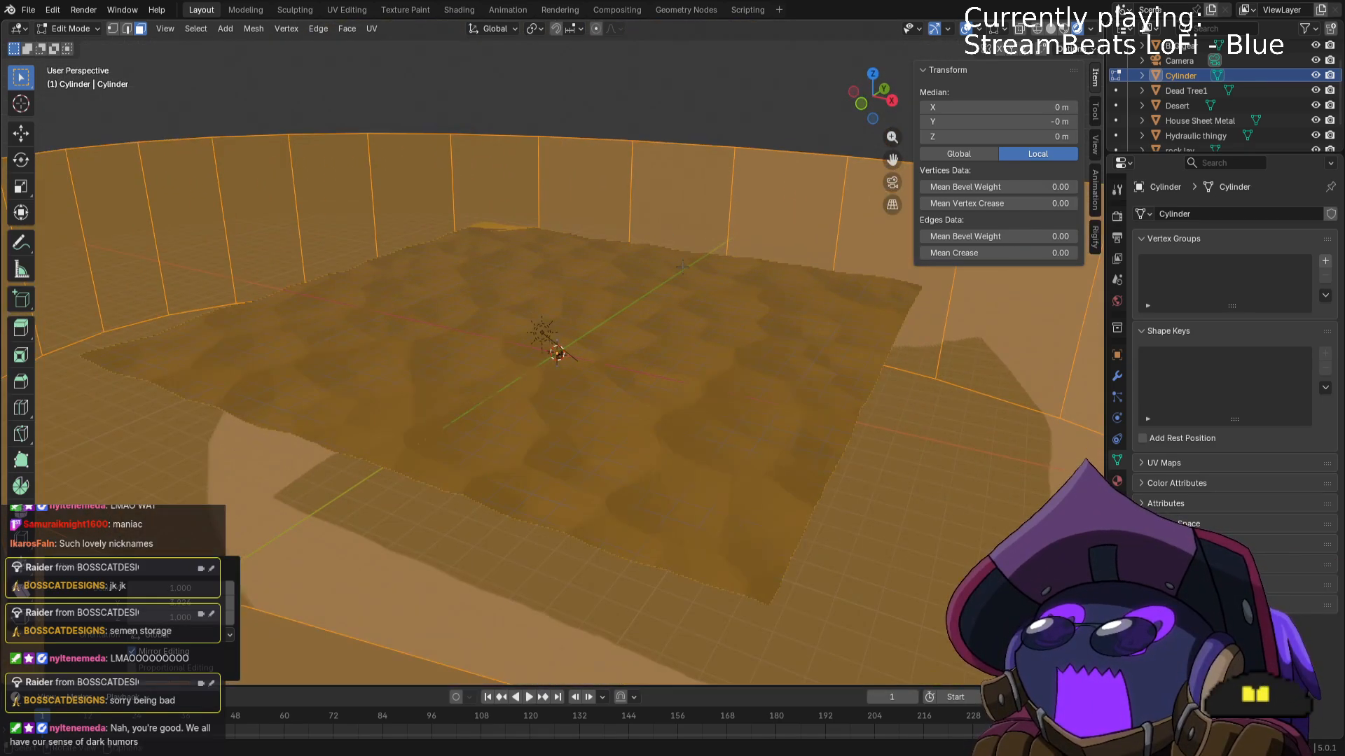
key(u)
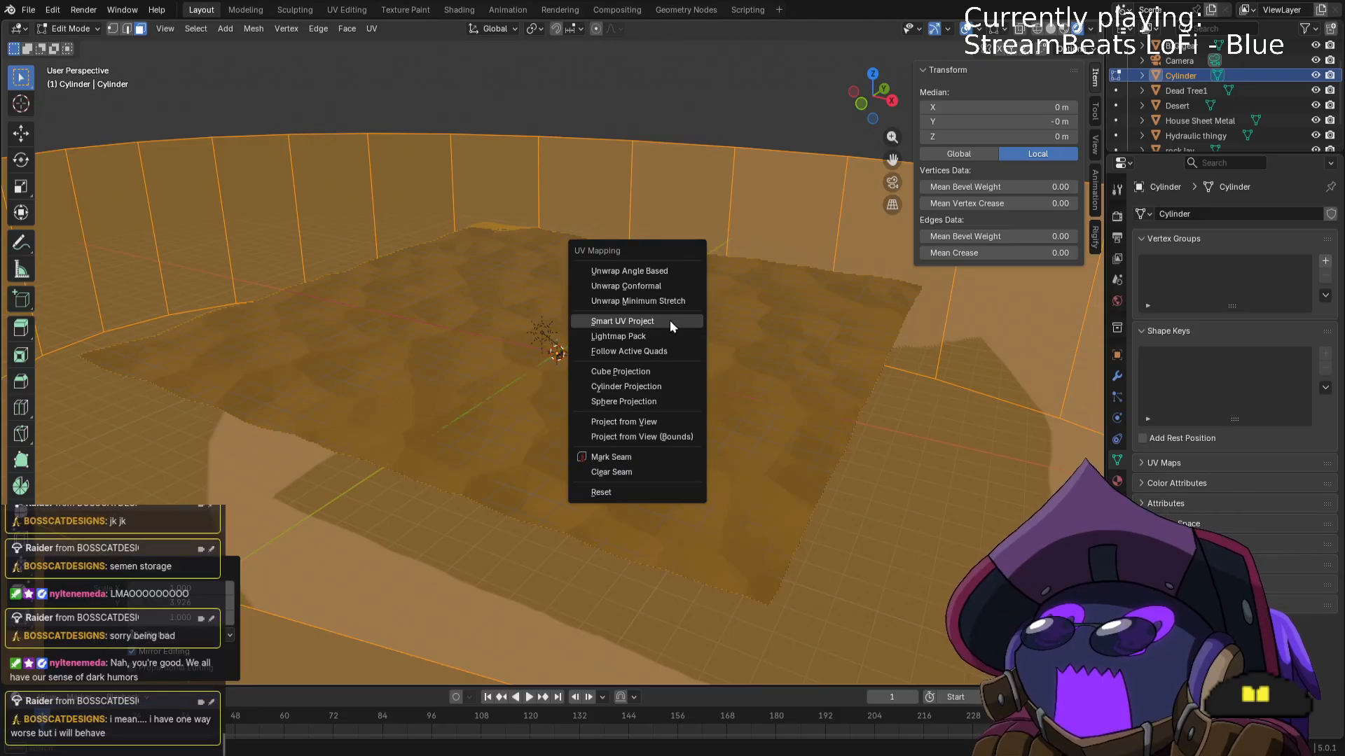
click(670, 321)
click(649, 460)
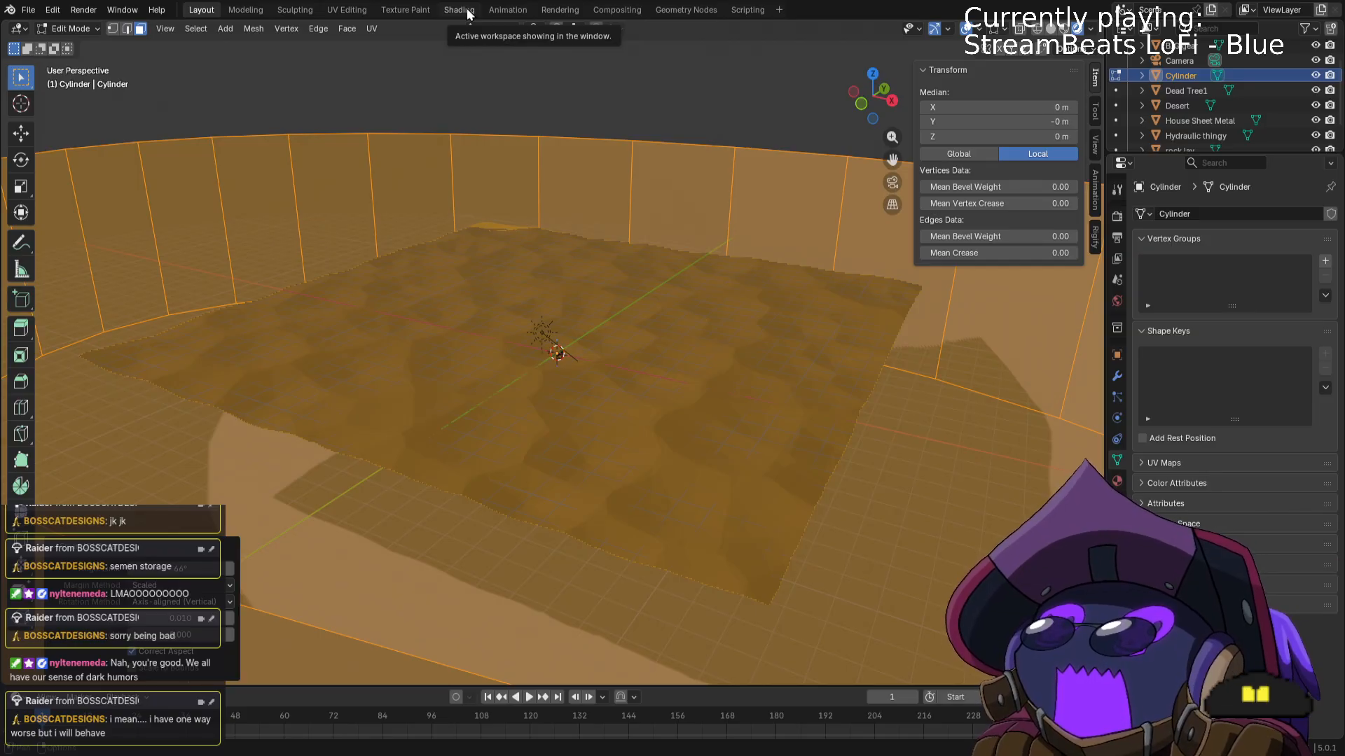
Add a blank 1024 x 1024 px Base Color paint slot to the cylinder for texture painting.
click(413, 10)
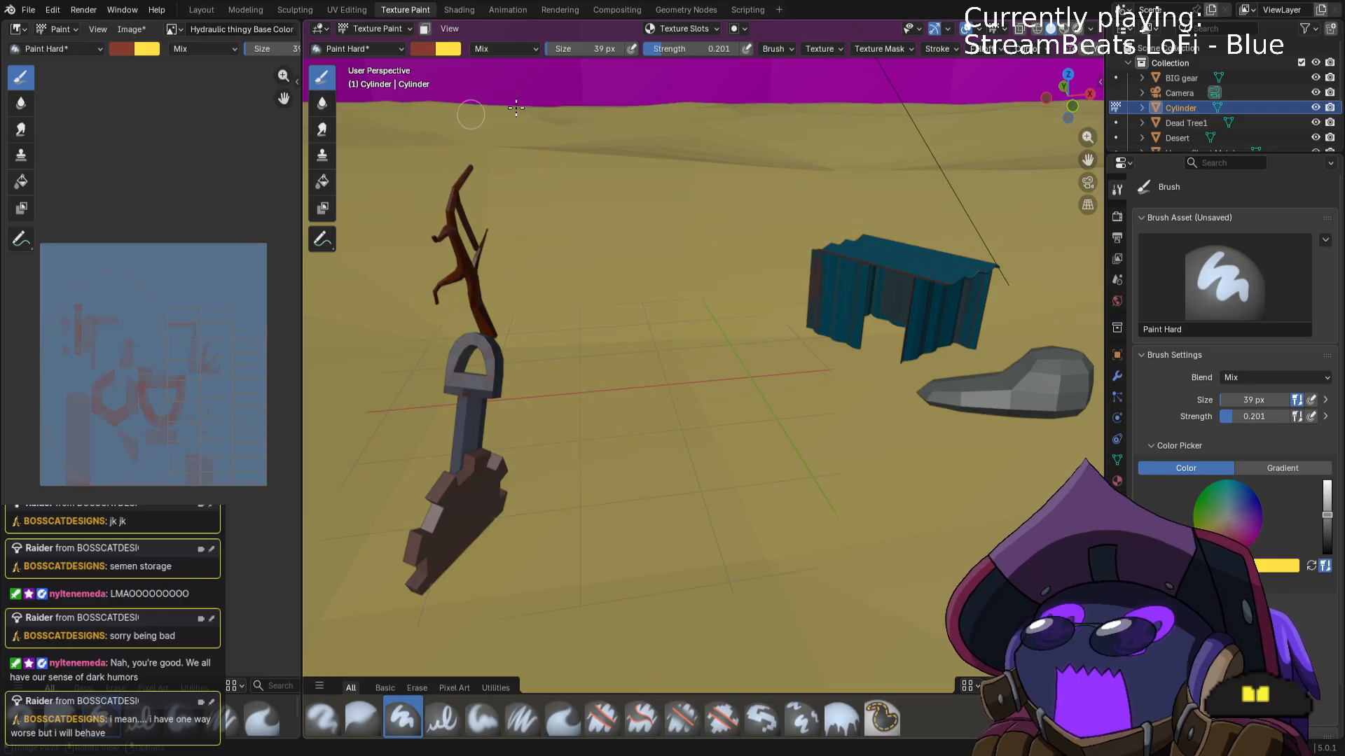
click(716, 30)
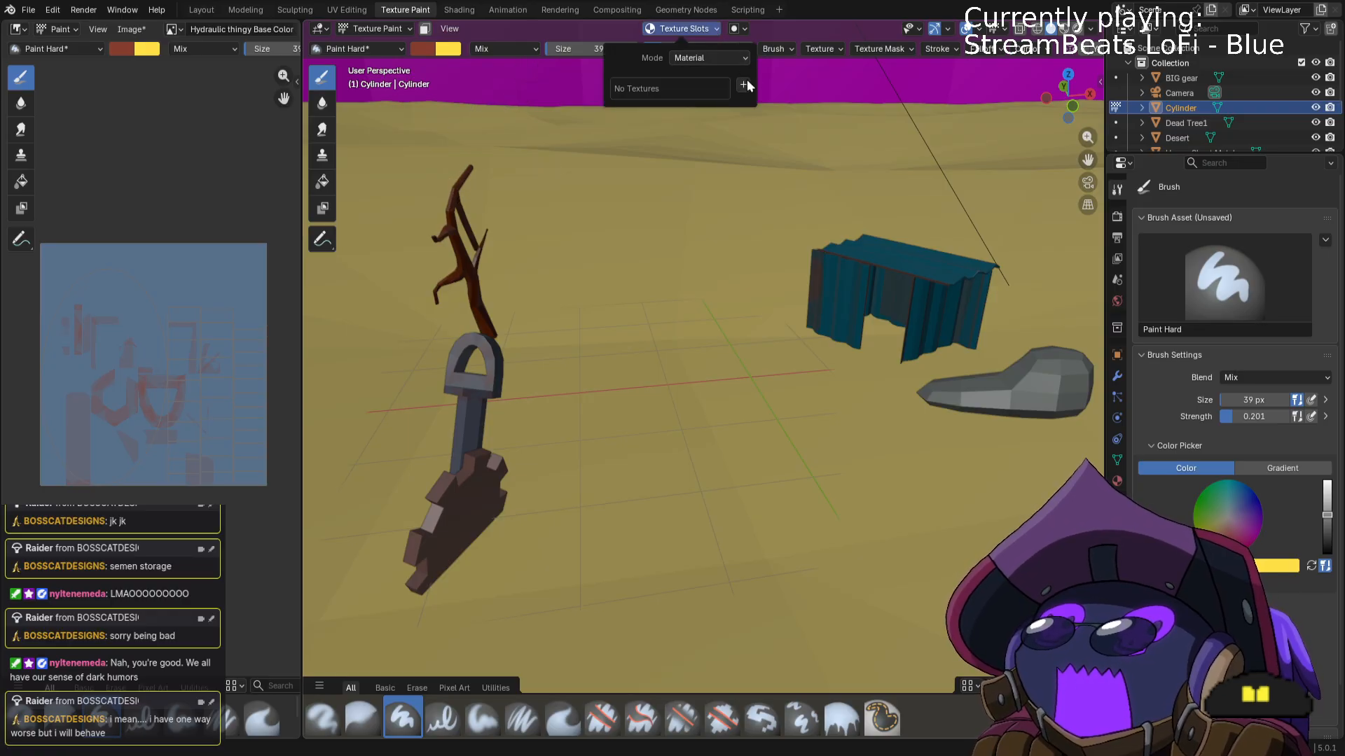
click(739, 90)
click(776, 107)
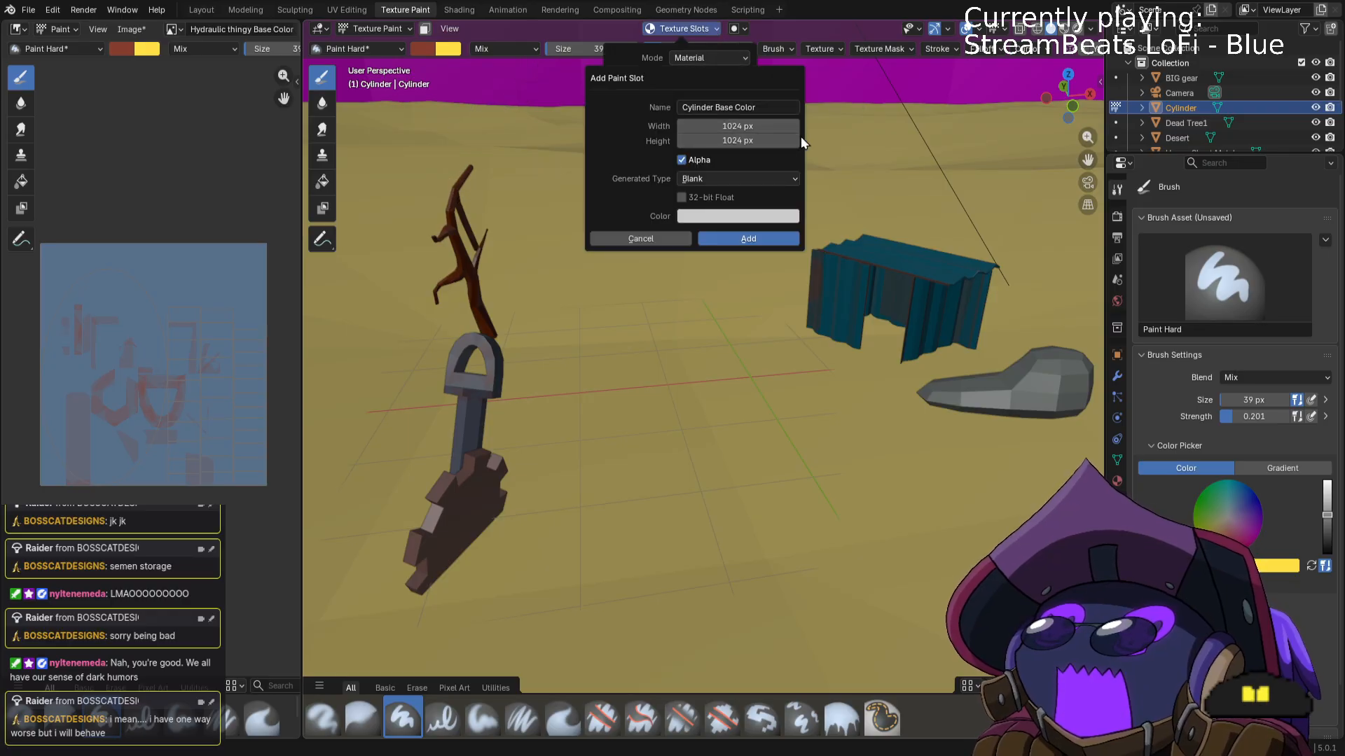
click(769, 239)
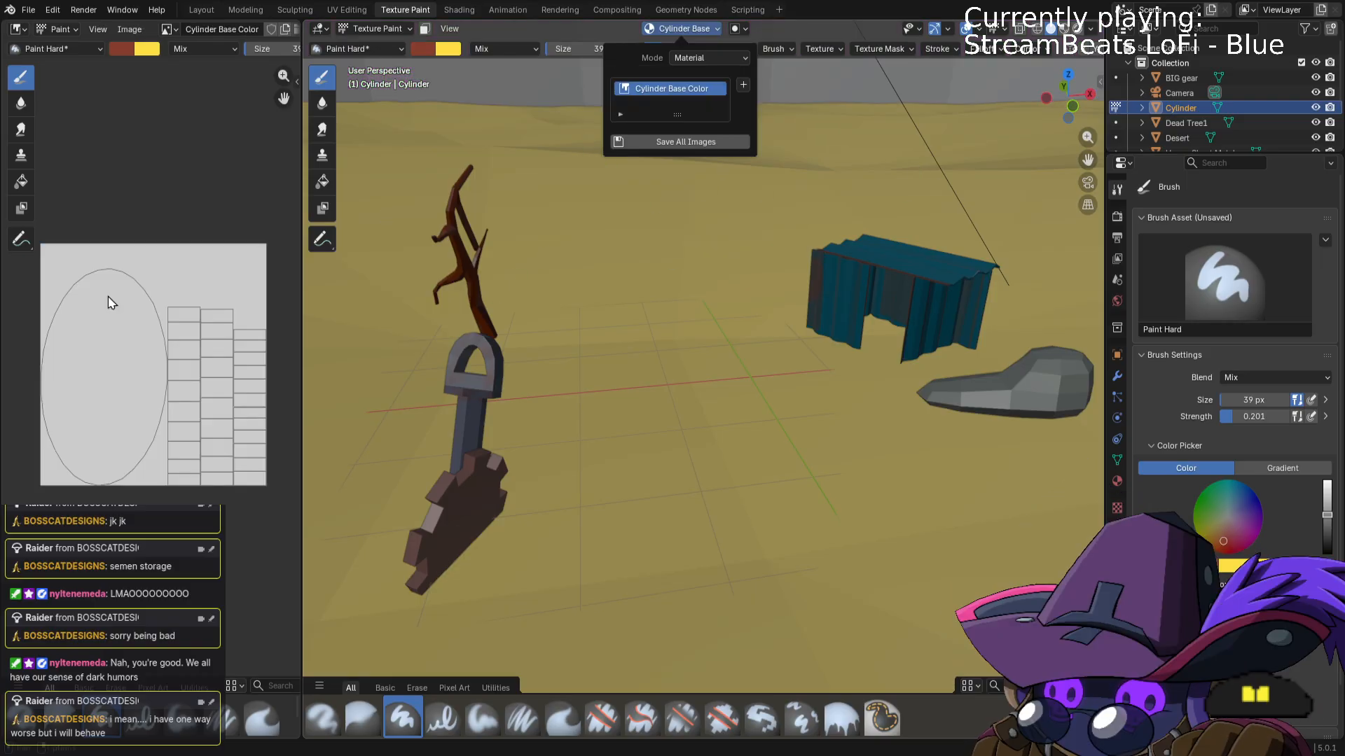
Set the paint brush colour to a pale yellow.
click(123, 51)
drag(183, 111, 183, 65)
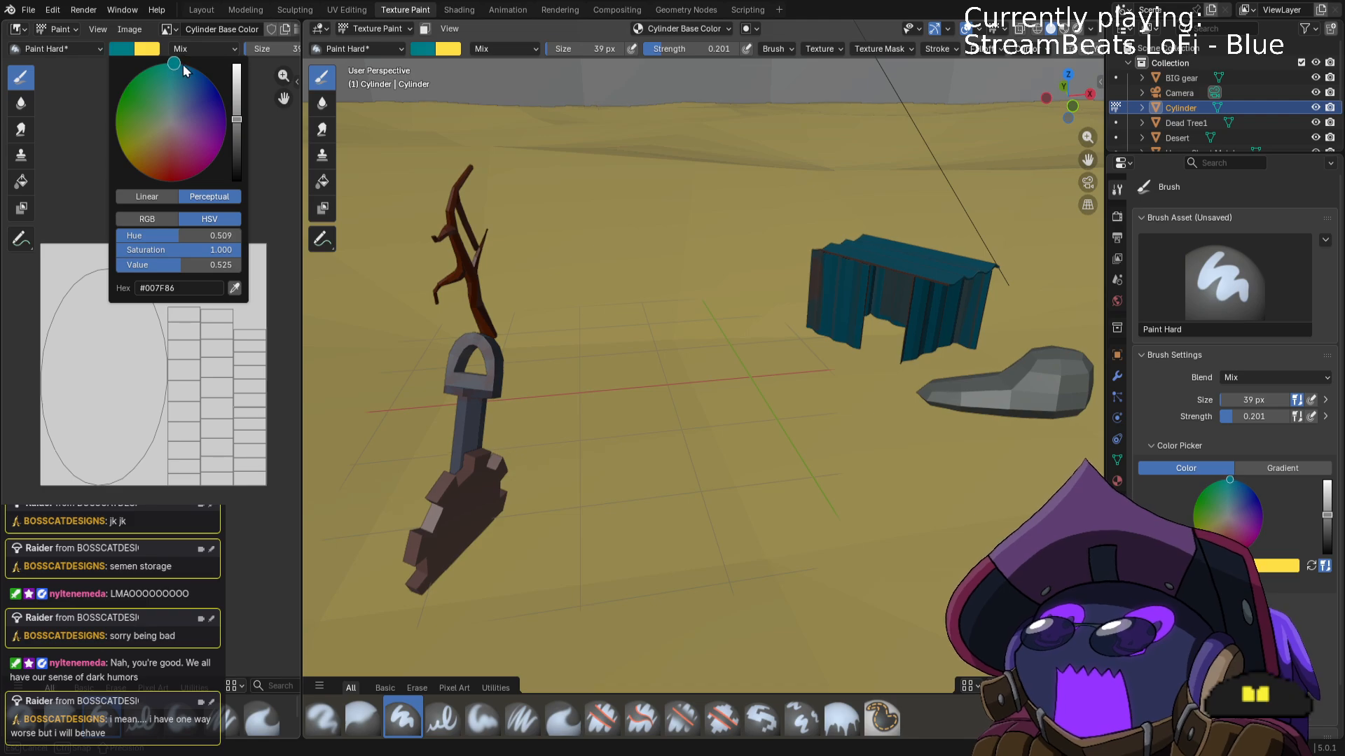
mouse_move(240, 103)
mouse_down()
mouse_move(236, 73)
mouse_move(171, 71)
mouse_move(159, 130)
mouse_up()
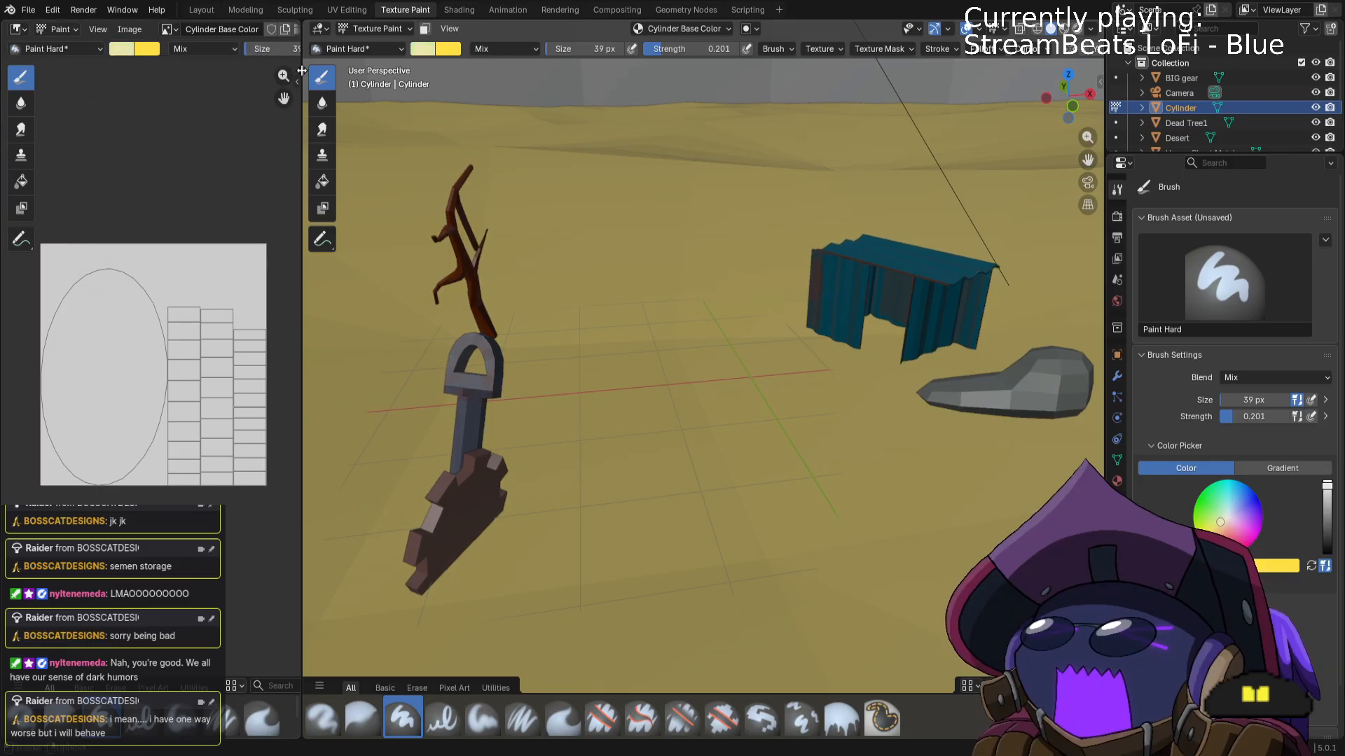
Raise the brush to 404 px at strength 1.000 and paint over the cylinder's UV islands in the image.
drag(301, 71, 458, 95)
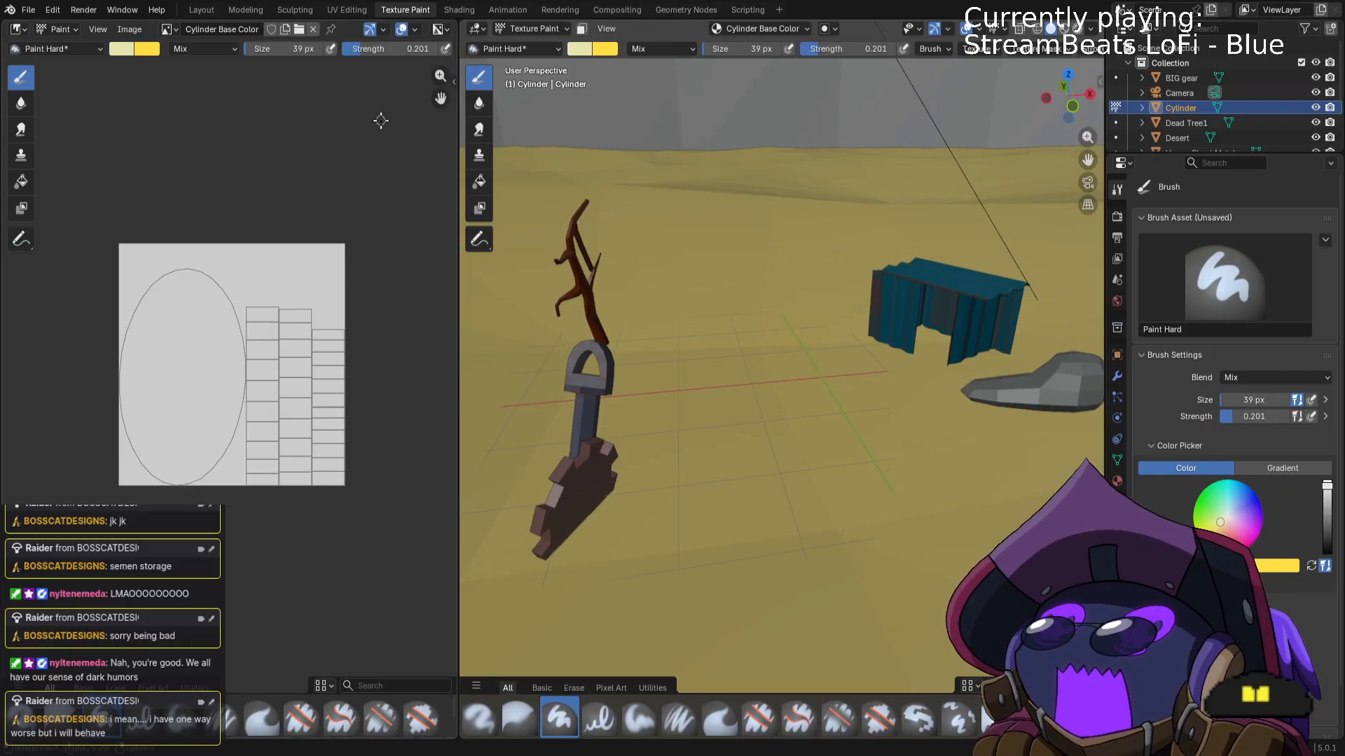
drag(291, 49, 441, 49)
mouse_move(154, 292)
mouse_down()
mouse_move(192, 287)
mouse_move(339, 335)
mouse_move(162, 344)
mouse_move(168, 413)
mouse_move(402, 486)
mouse_move(112, 452)
mouse_up()
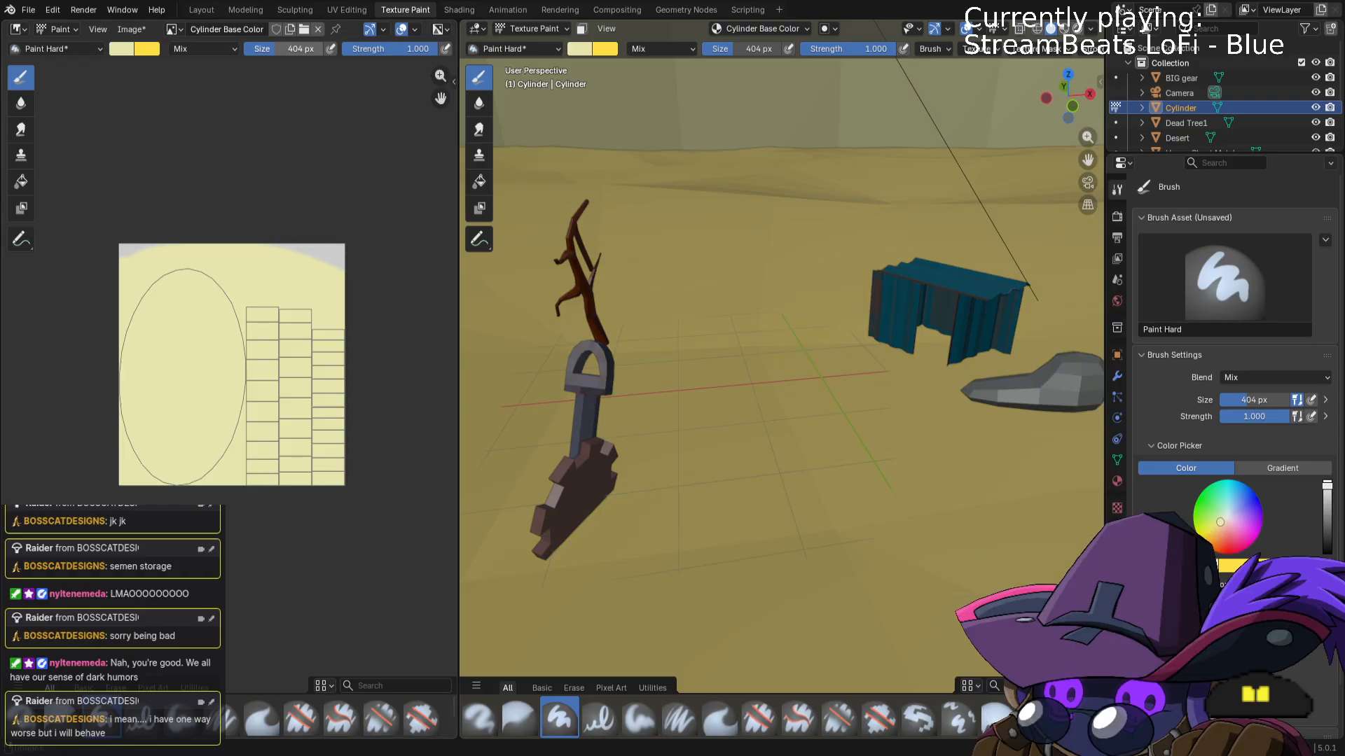
Add a Subdivision Surface modifier to the cylinder with 6 viewport levels.
click(203, 10)
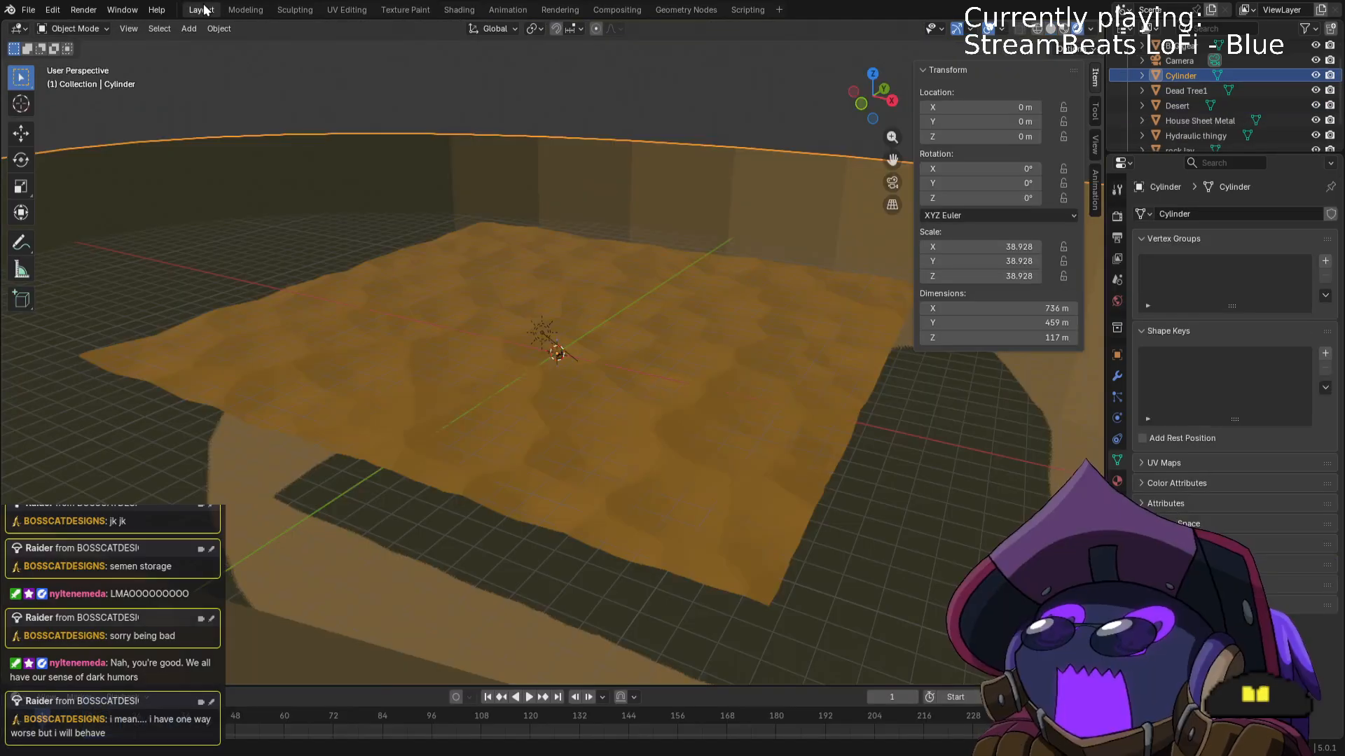
click(1117, 376)
click(1216, 208)
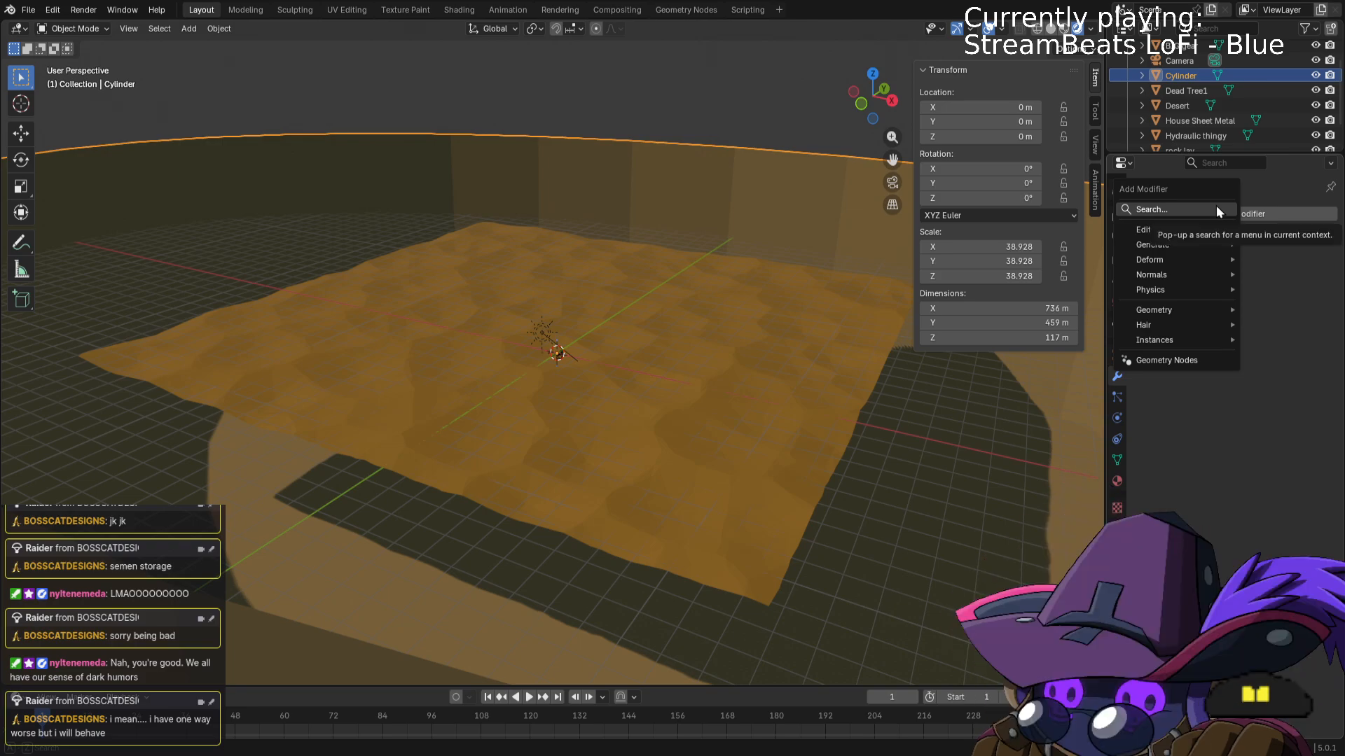
text(sub)
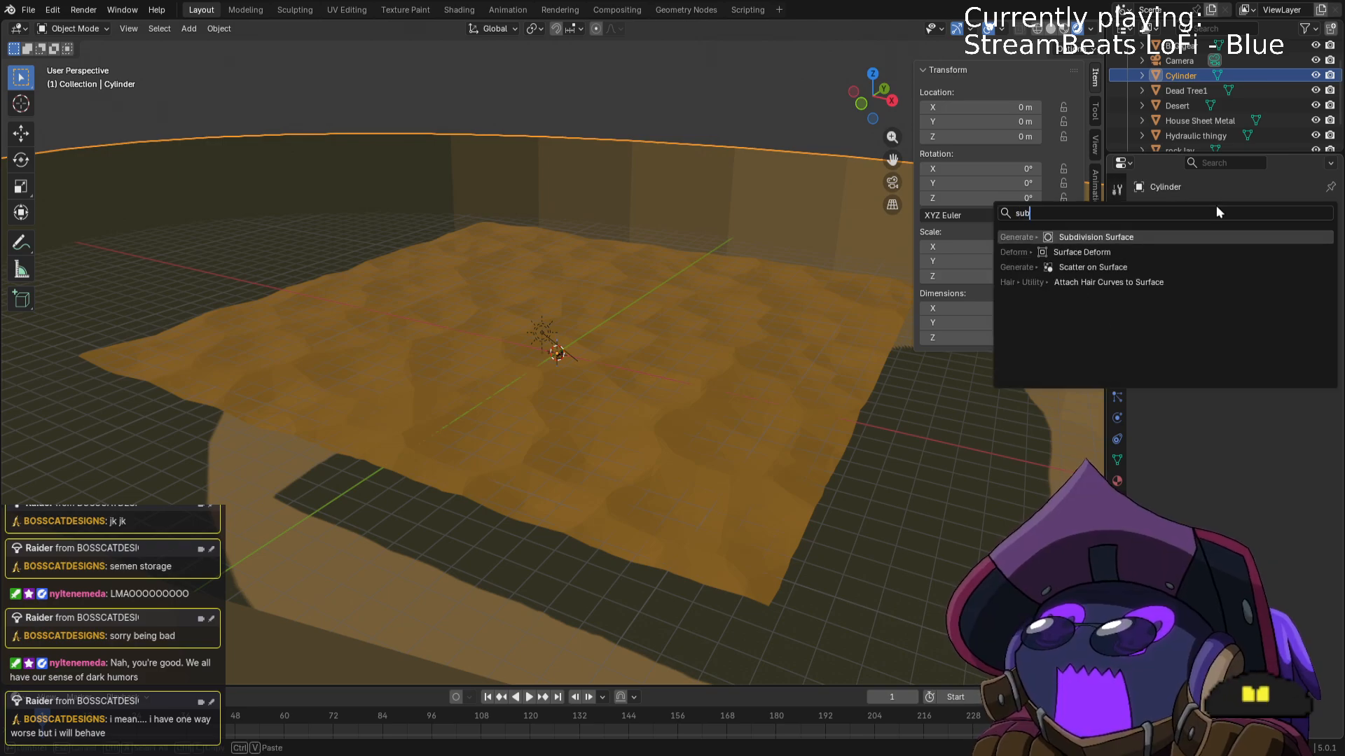
key(Return)
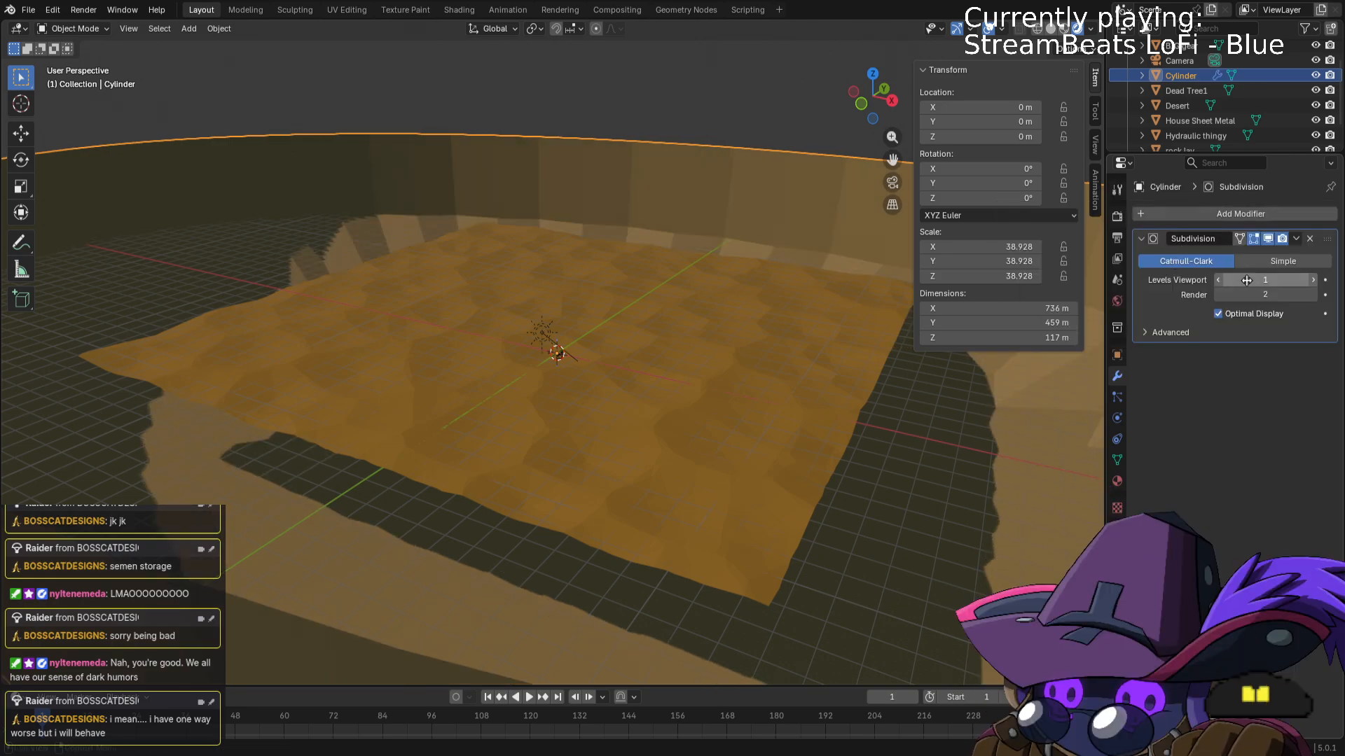
drag(1247, 280, 1316, 279)
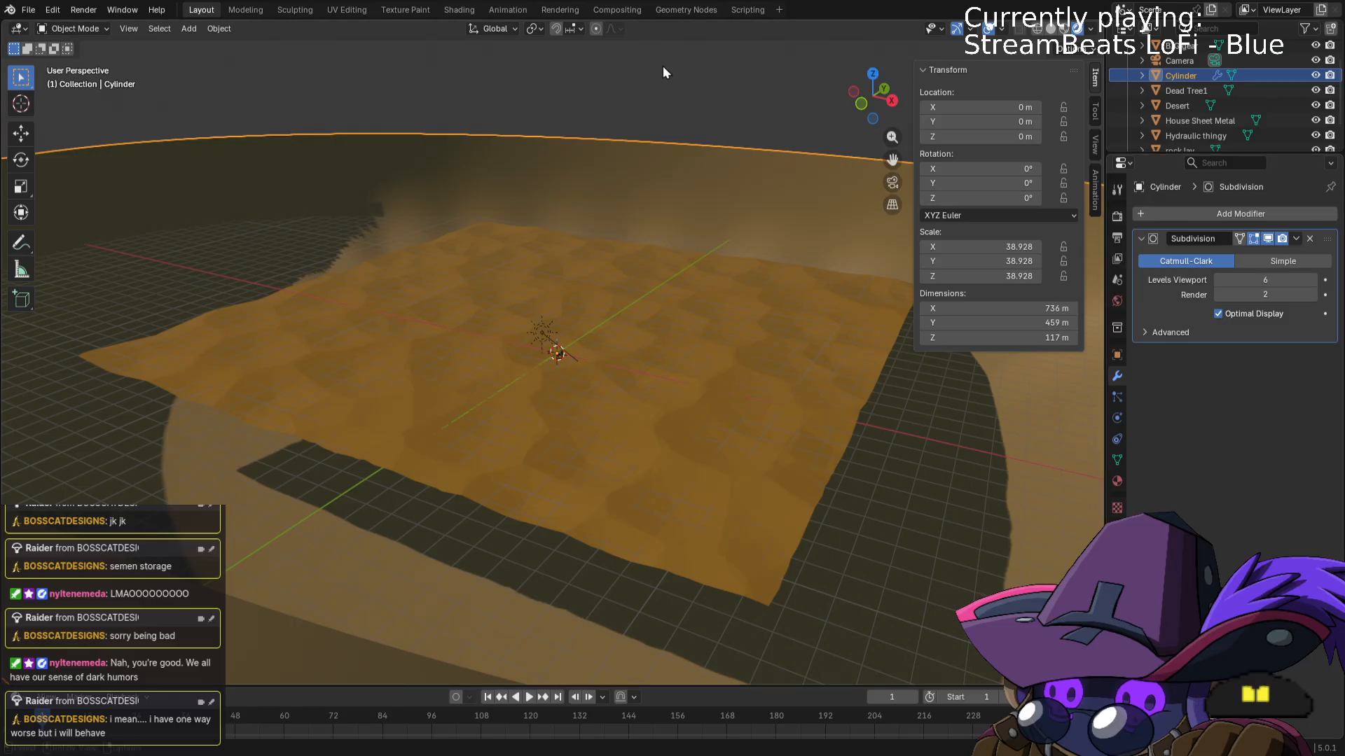
Apply the Subdivision modifier to the cylinder.
click(1308, 240)
key(ctrl+z)
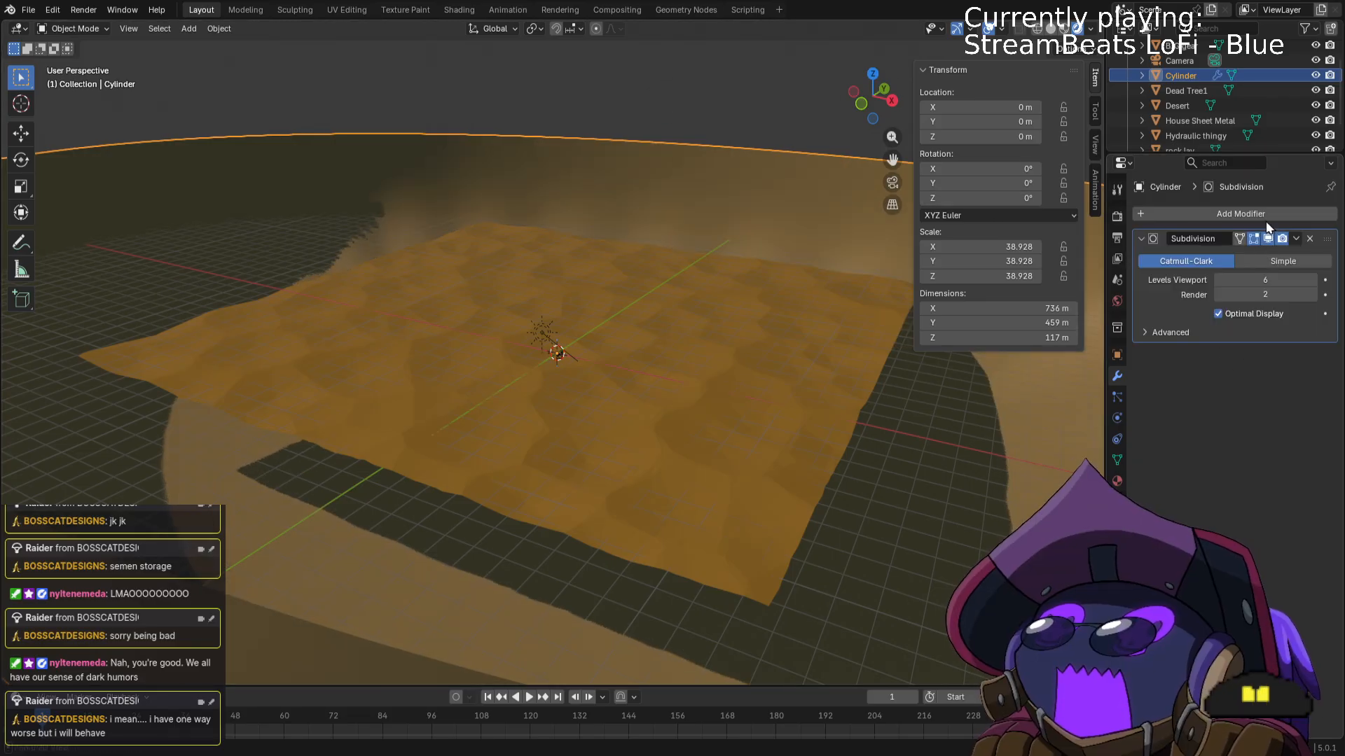
click(1295, 239)
click(1282, 257)
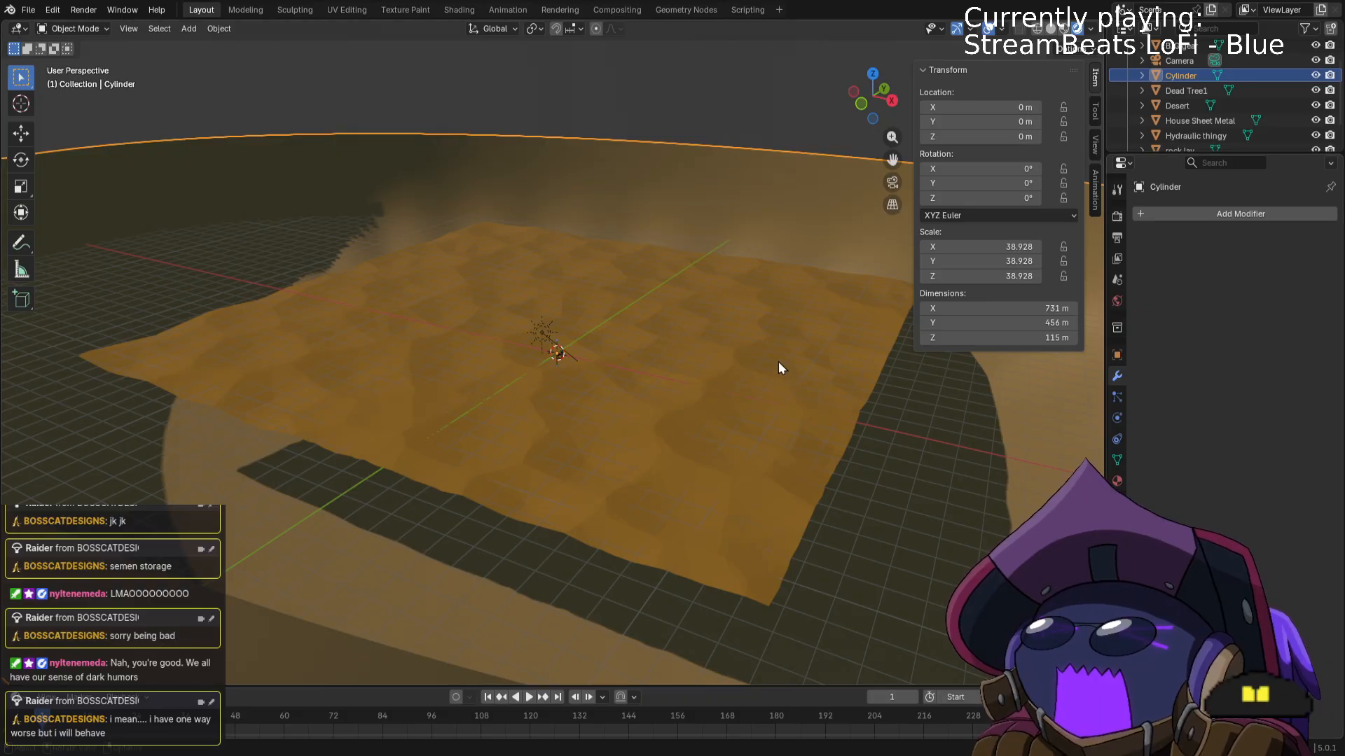
Inspect the cylinder's rounded profile from the front and its mesh density in Edit Mode.
middle_drag(778, 361, 687, 379)
key(KP_7)
key(KP_1)
scroll(689, 293, down, 4)
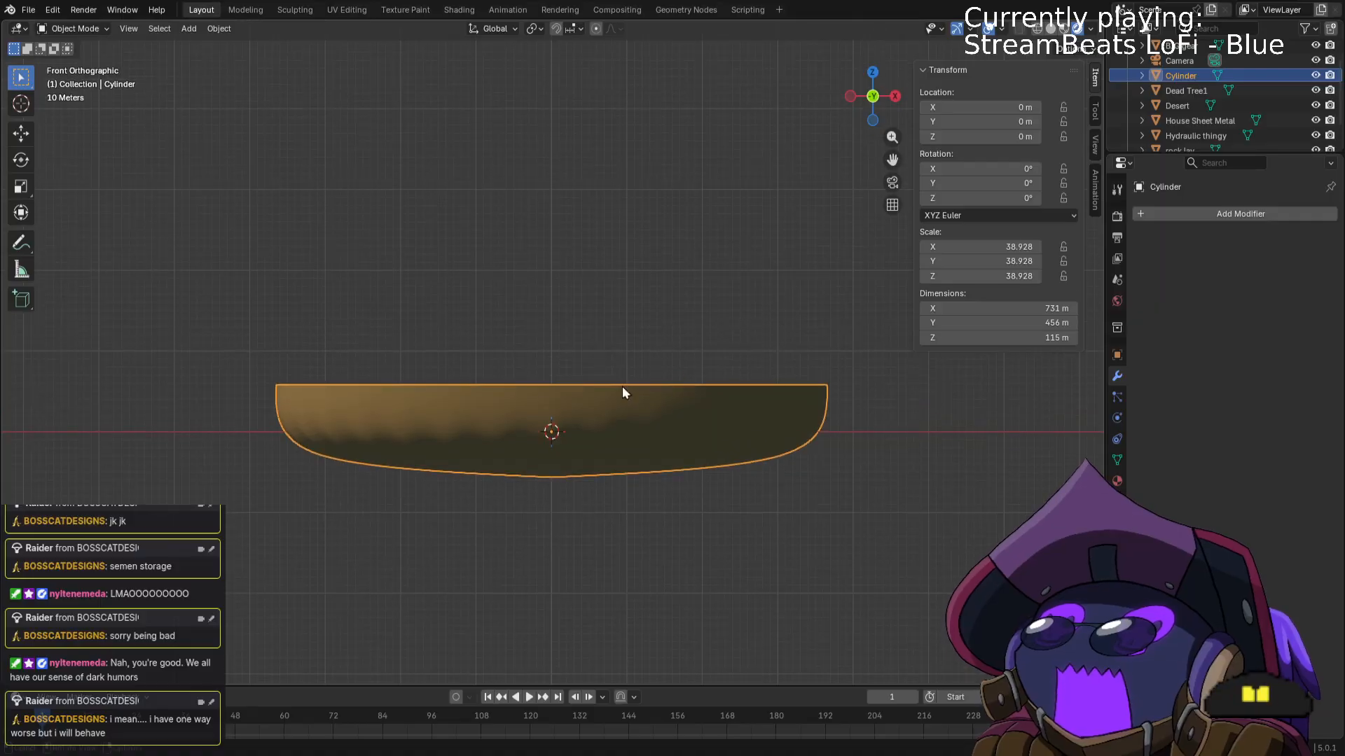
scroll(562, 385, up, 4)
key(Tab)
scroll(531, 389, down, 2)
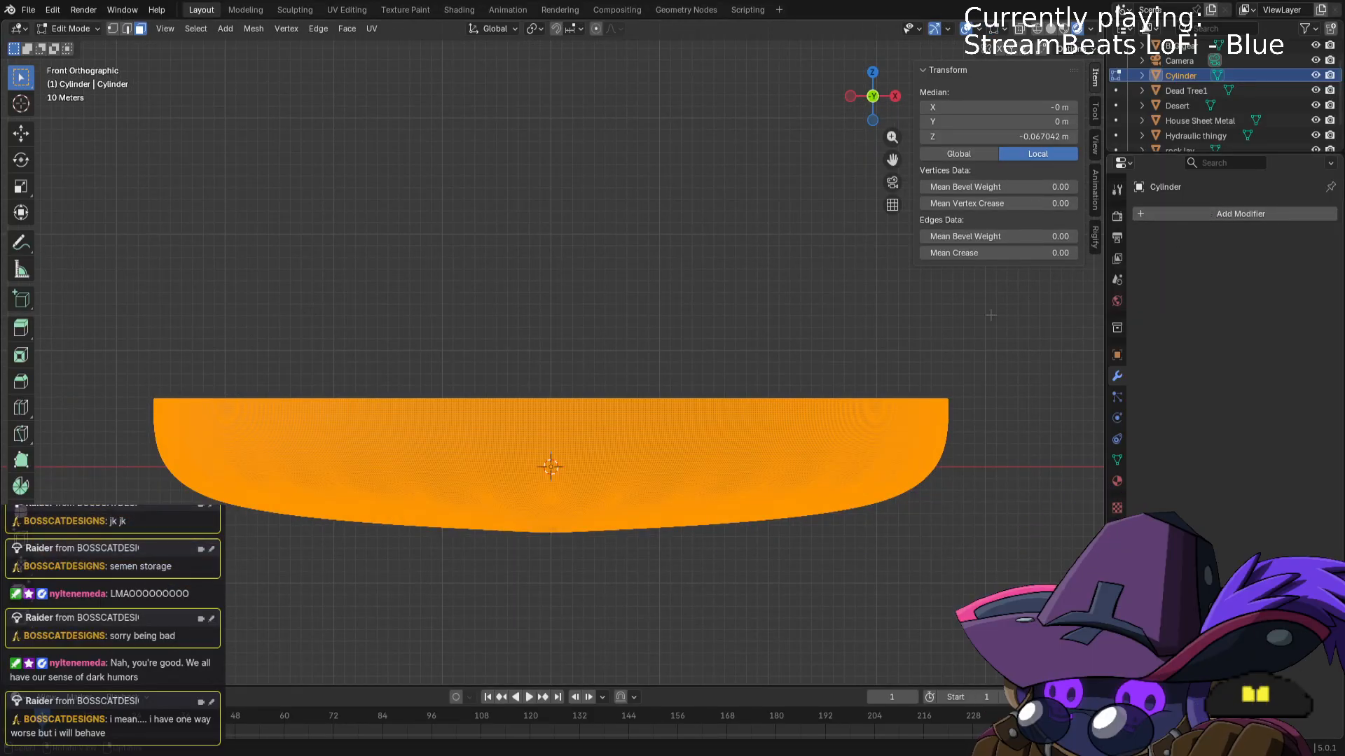
middle_drag(742, 330, 795, 387)
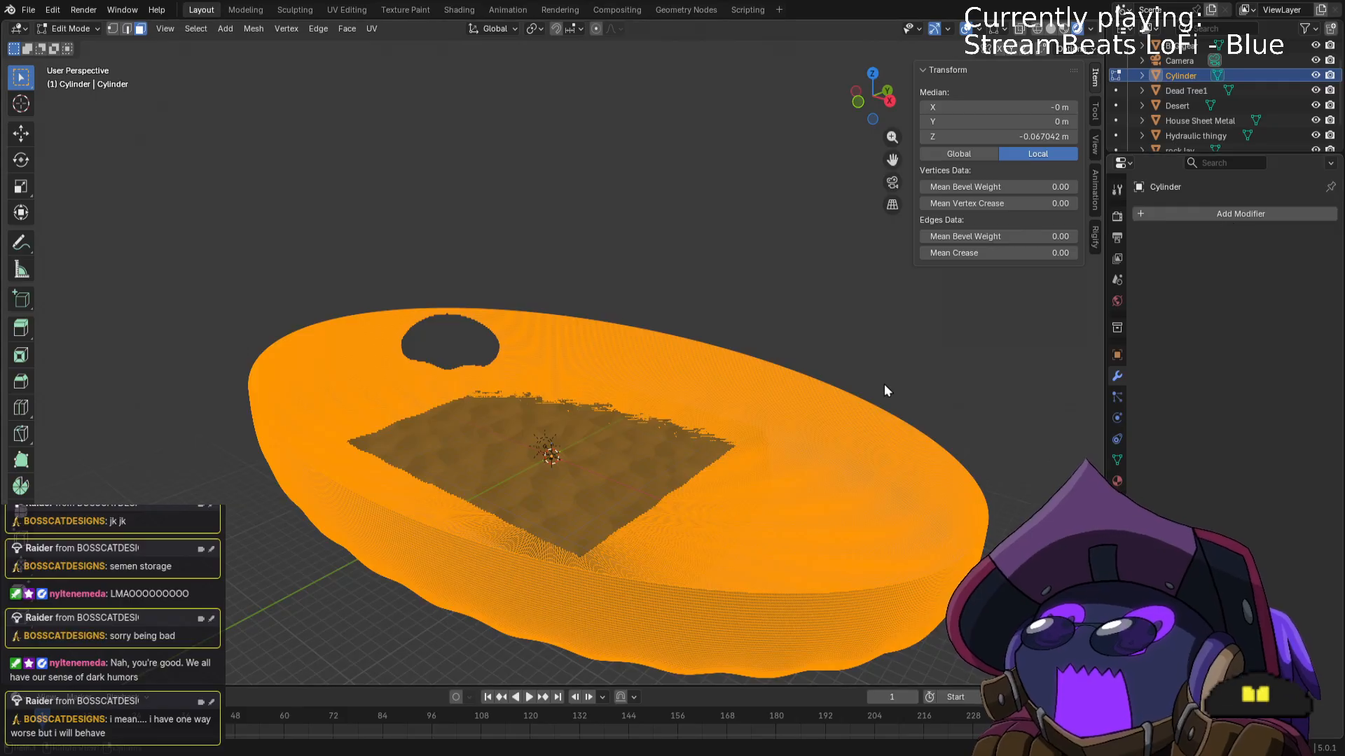
key(Tab)
Add a Decimate modifier to the cylinder and set its collapse ratio to 0.3.
click(1211, 213)
text(de)
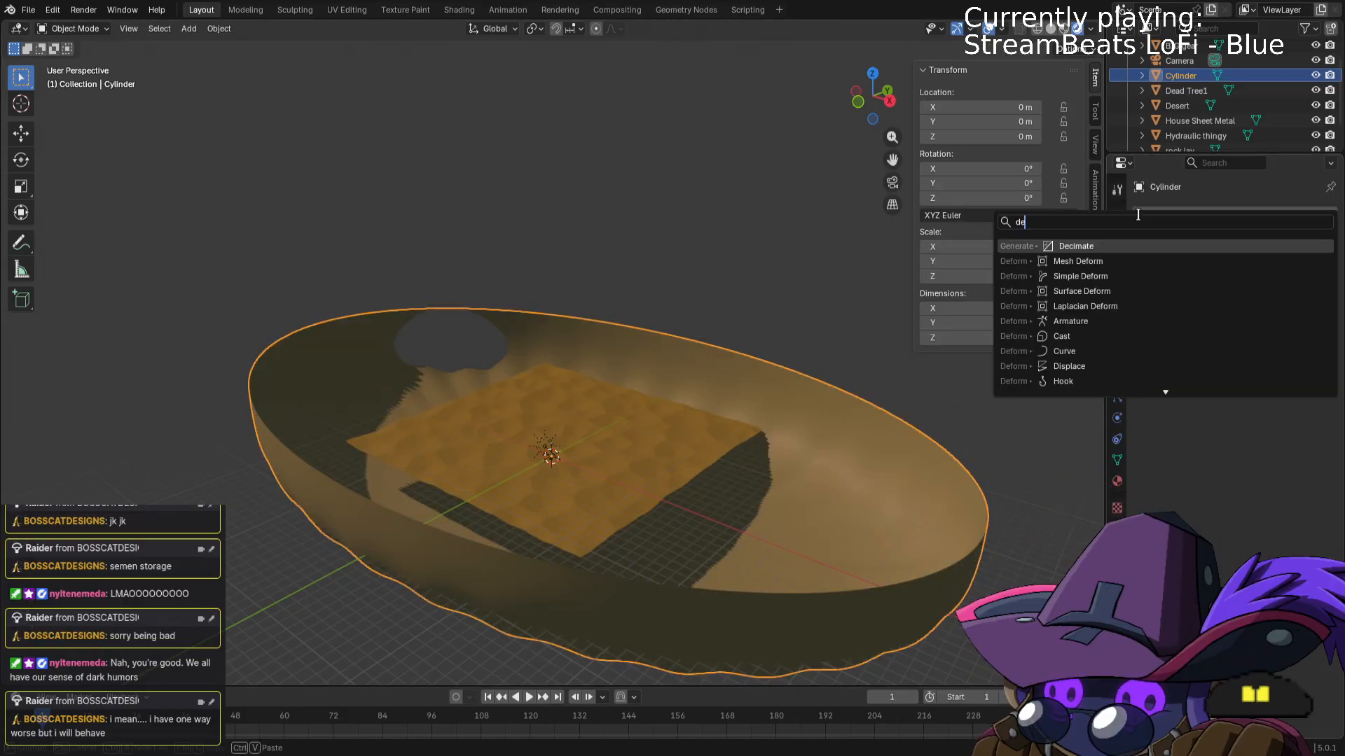
key(Return)
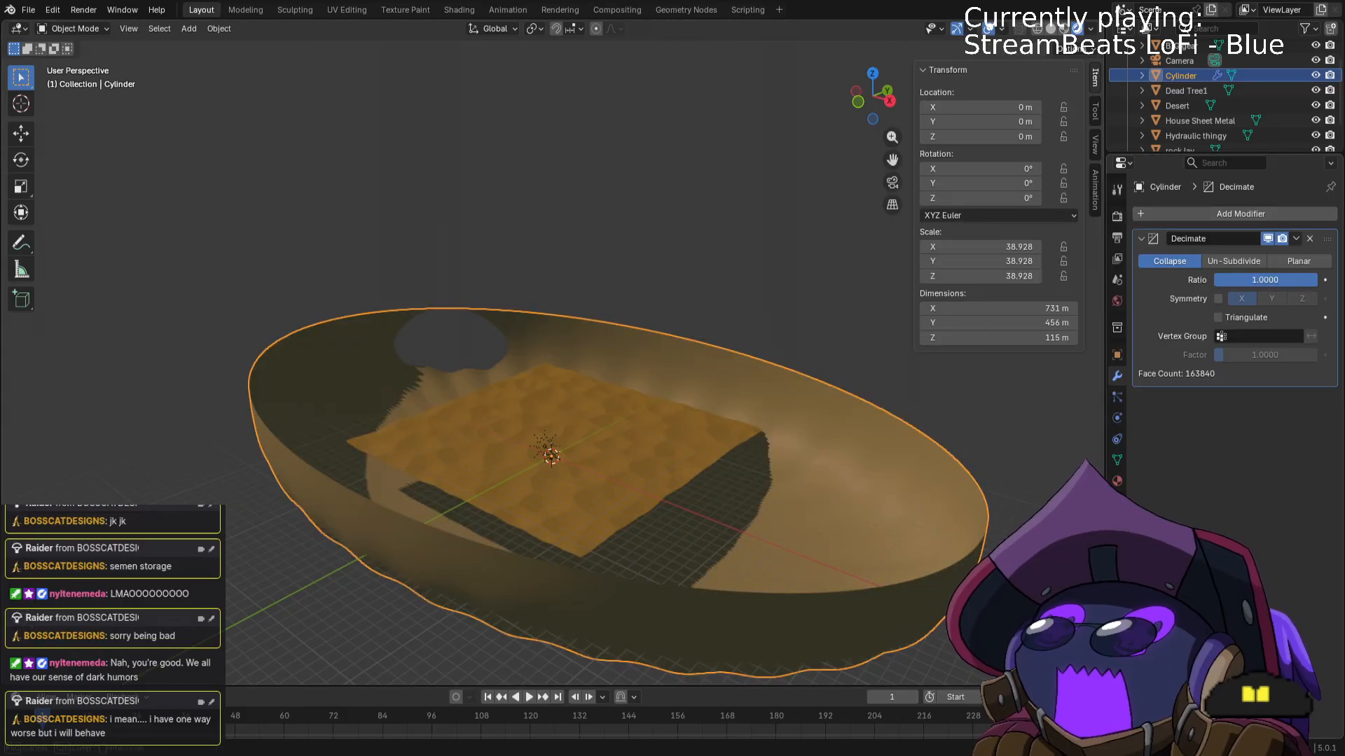
mouse_move(1316, 280)
mouse_down()
mouse_move(1217, 280)
mouse_move(1317, 280)
mouse_up()
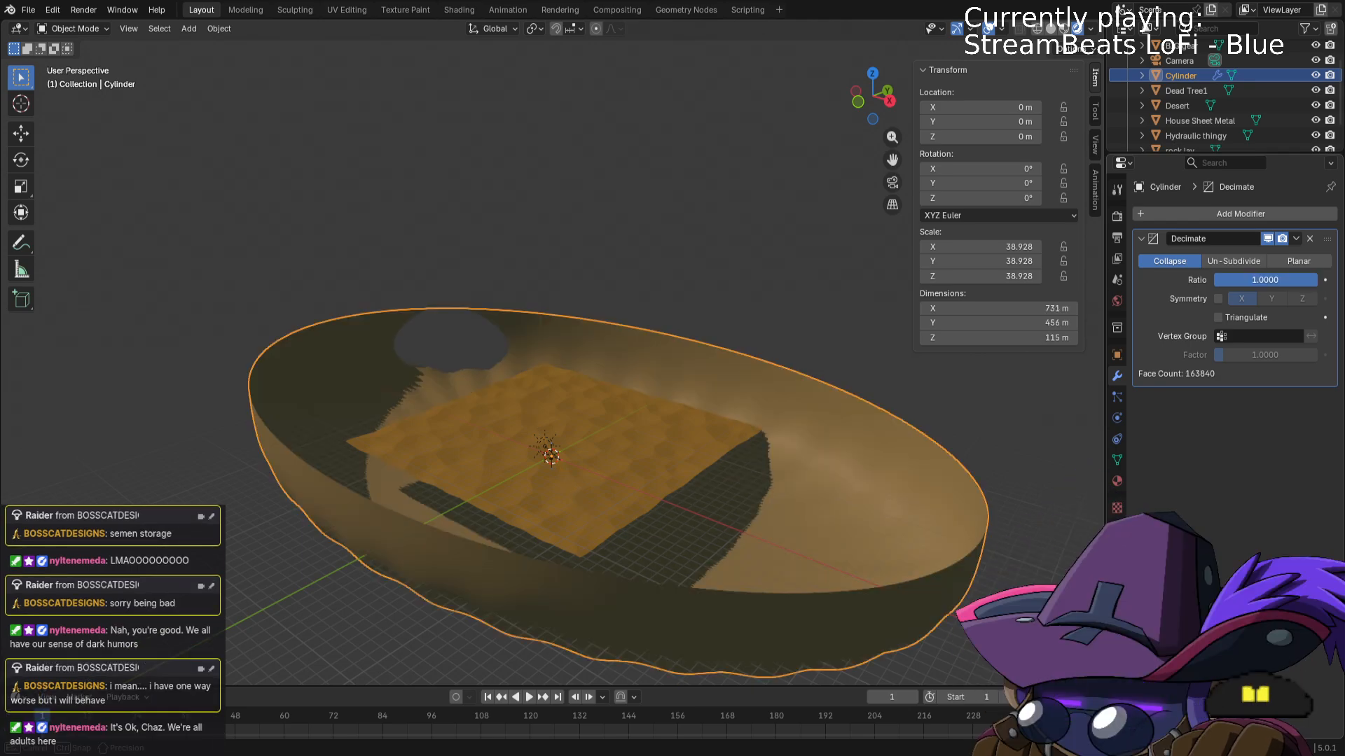
click(1259, 280)
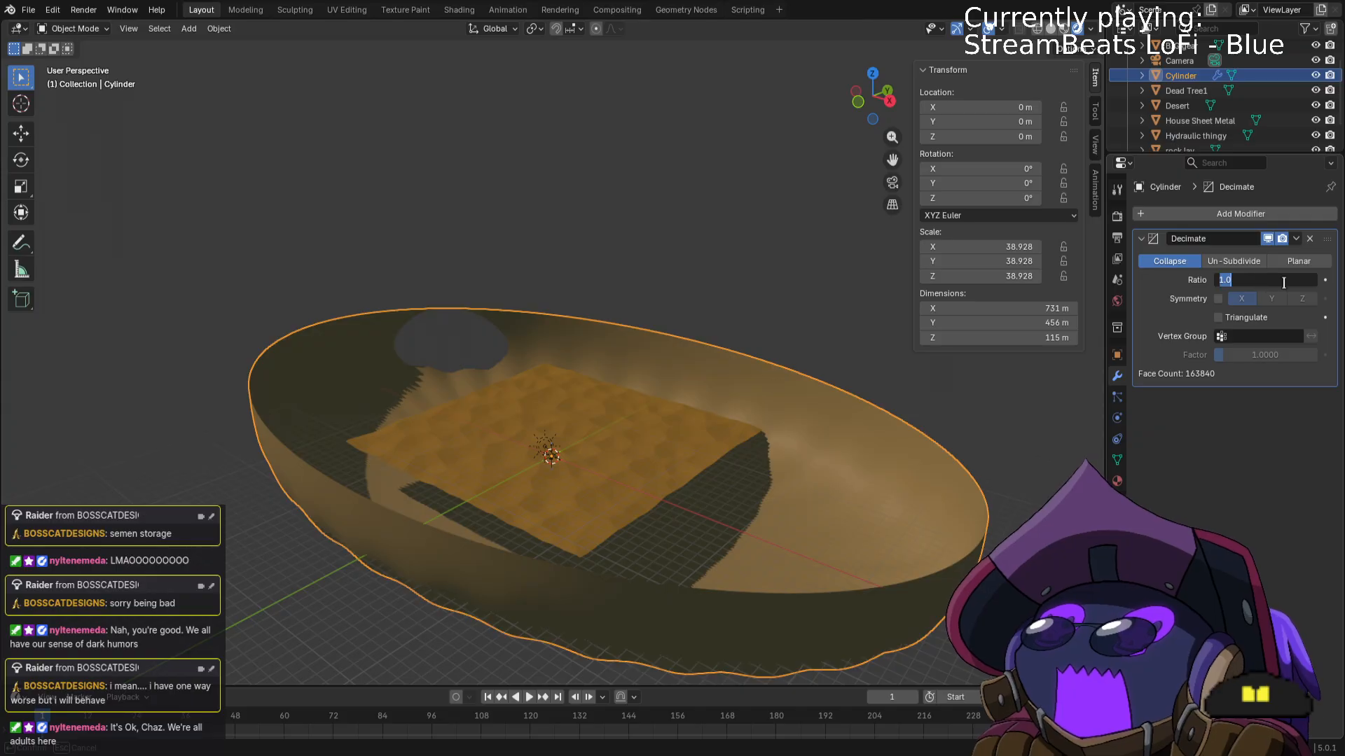
text(.3)
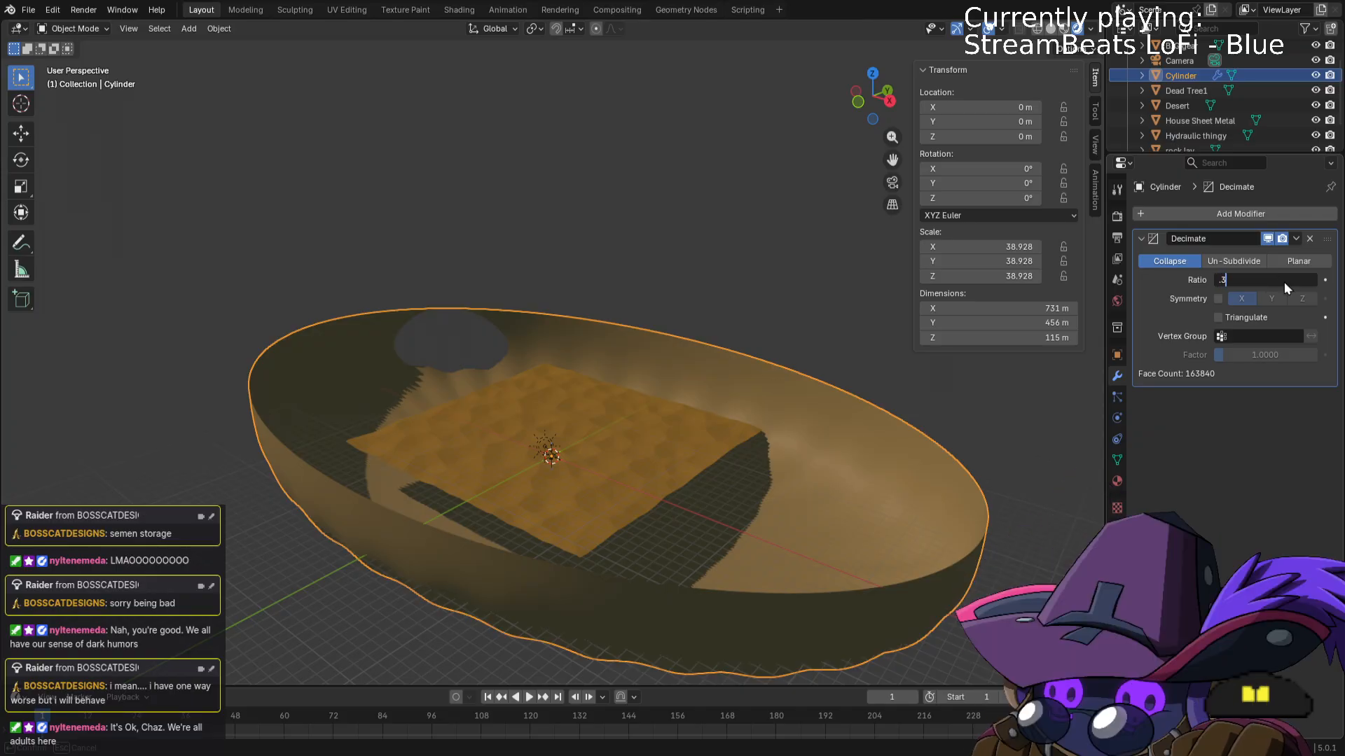
key(Return)
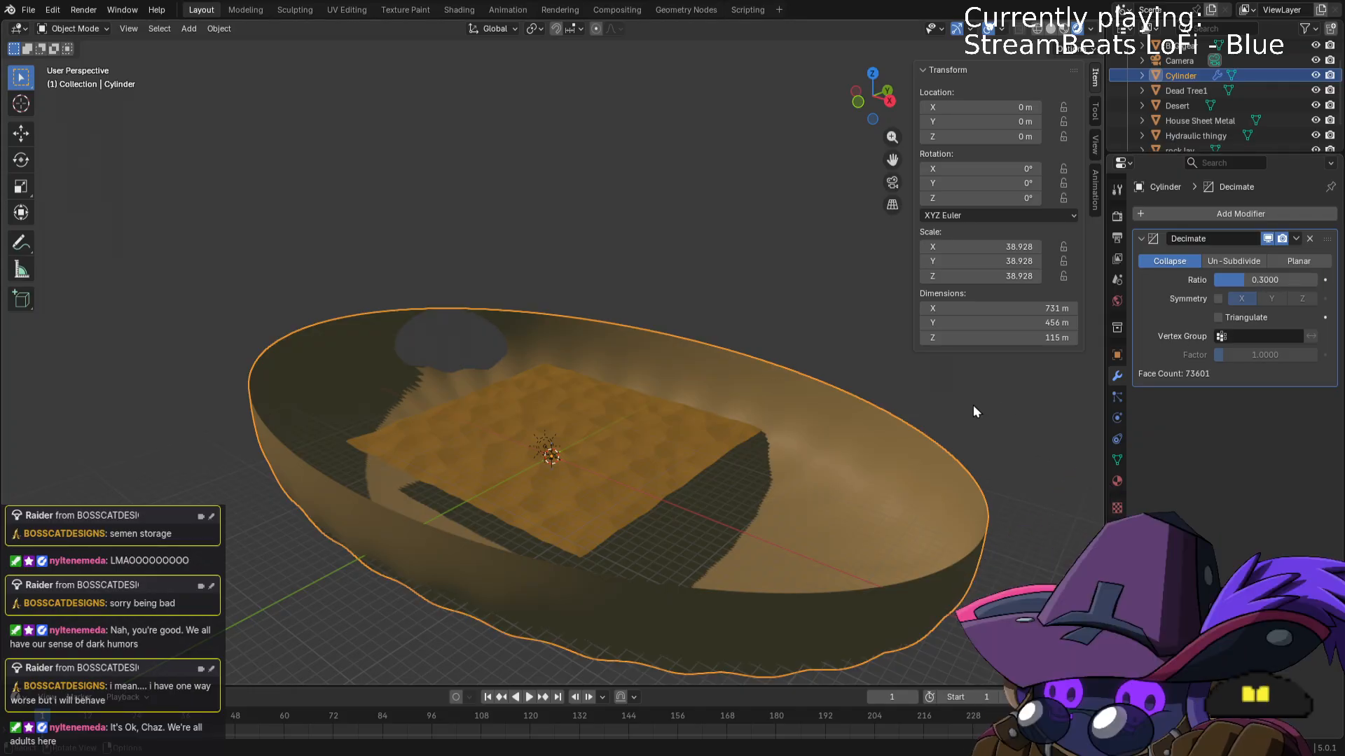
Lower the cylinder's Decimate ratio to 0.1 and apply the modifier.
click(1248, 280)
text(.1)
key(Return)
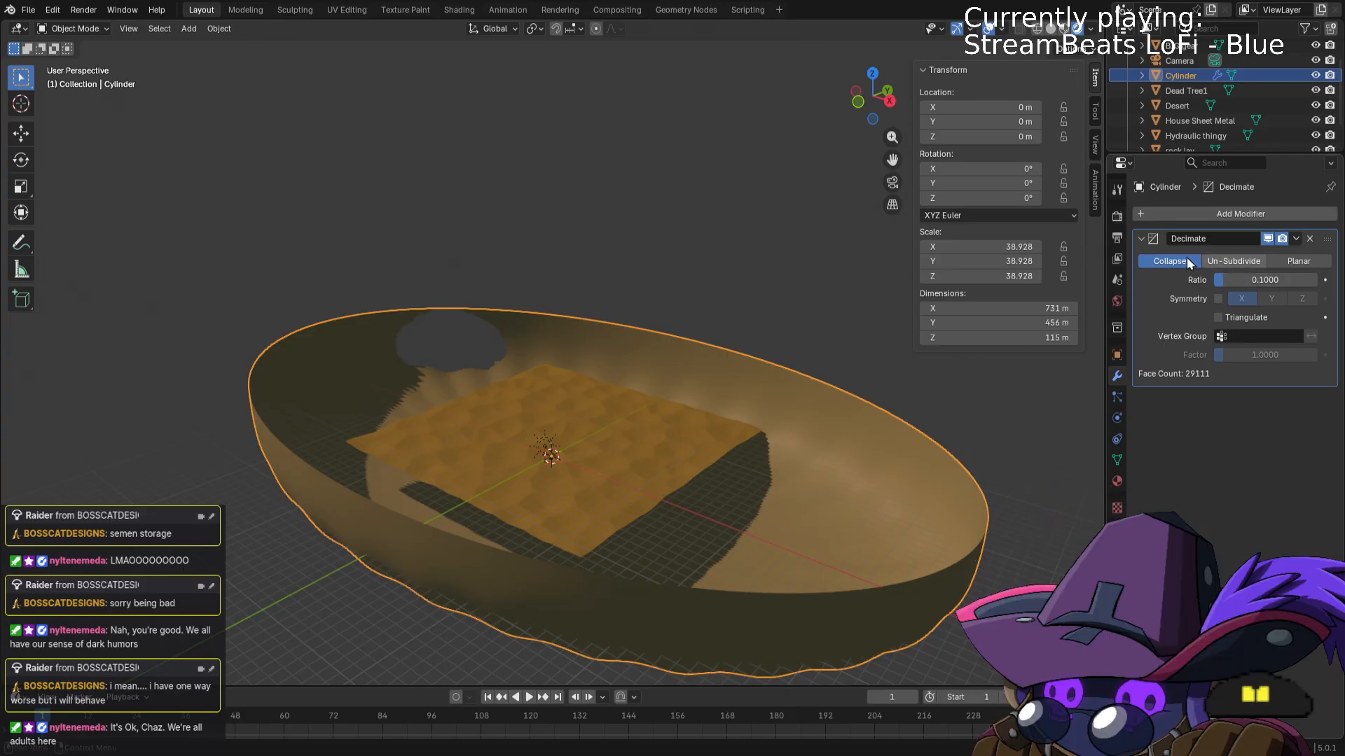
middle_drag(778, 281, 787, 277)
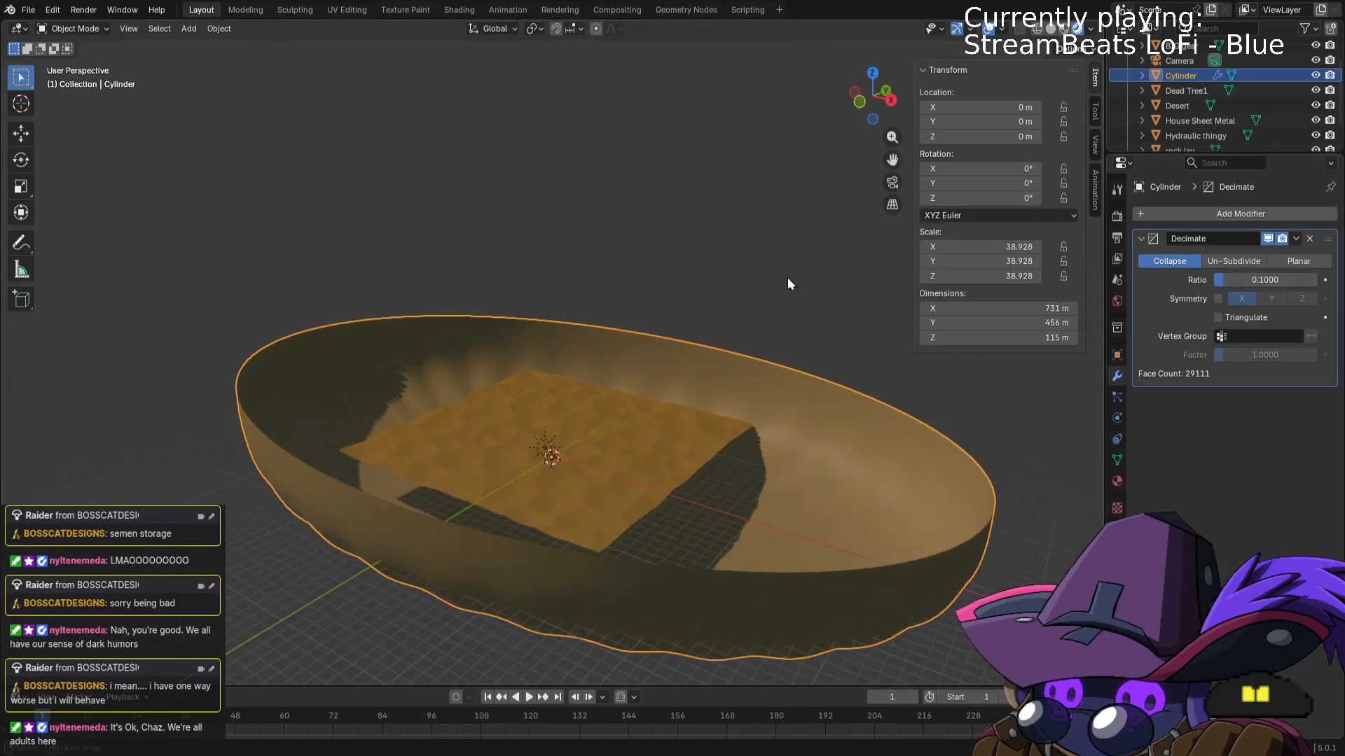
click(1294, 240)
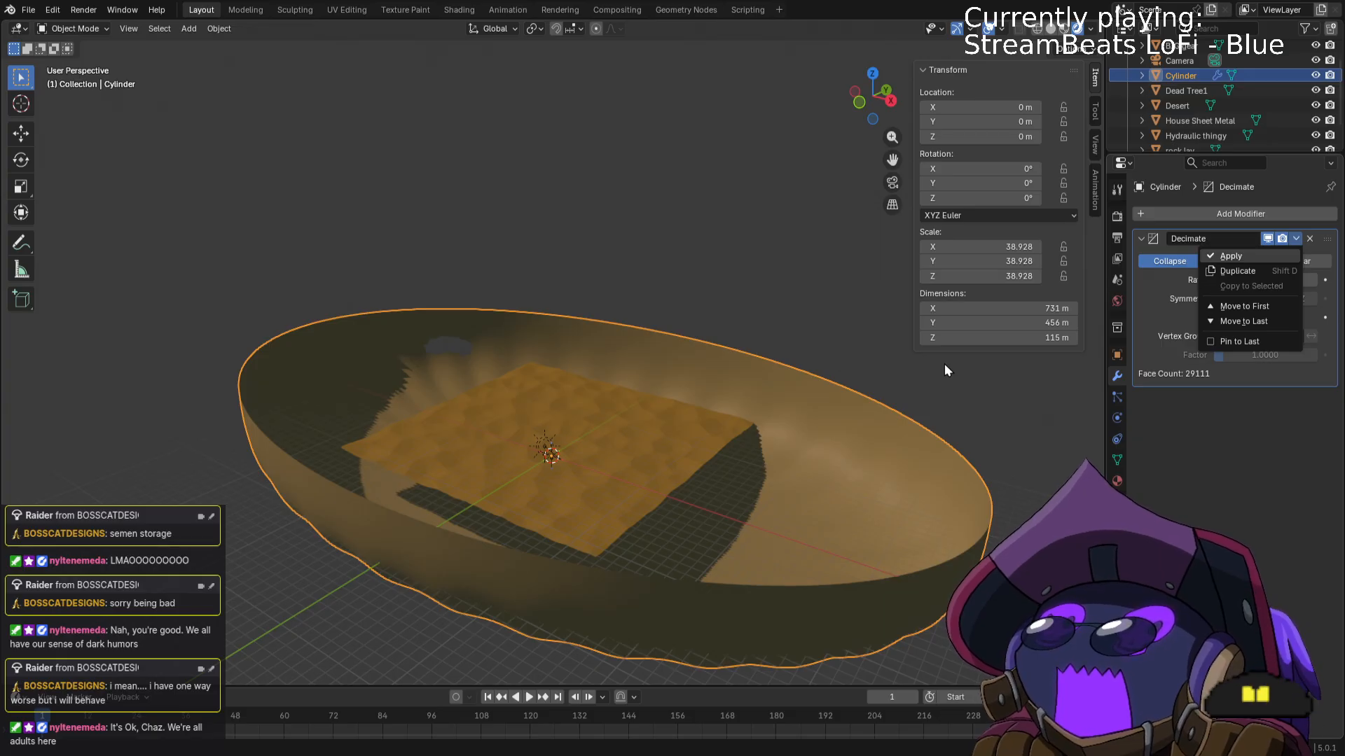
key(Return)
Render the current frame to check the cylinder backdrop behind the desert terrain, and close the render.
middle_drag(876, 354, 762, 361)
scroll(799, 381, up, 3)
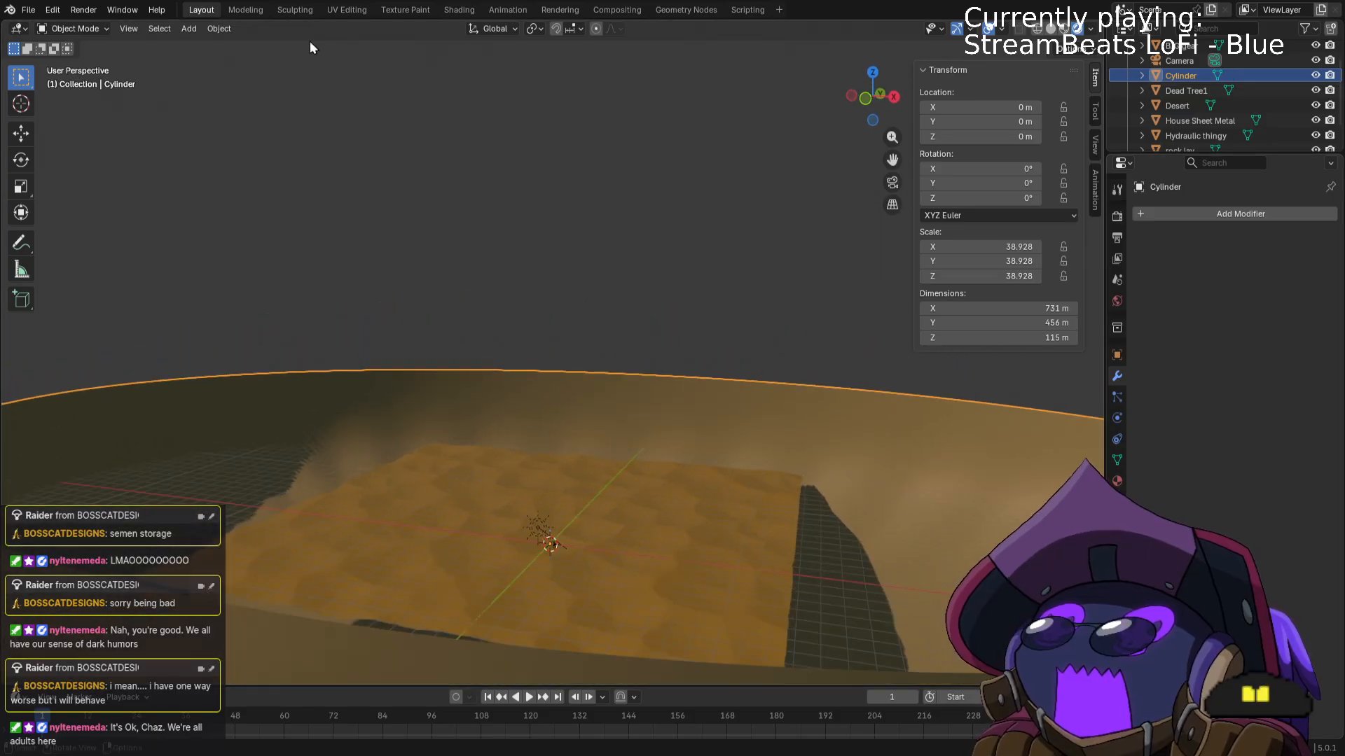
scroll(648, 443, up, 2)
middle_drag(649, 443, 706, 680)
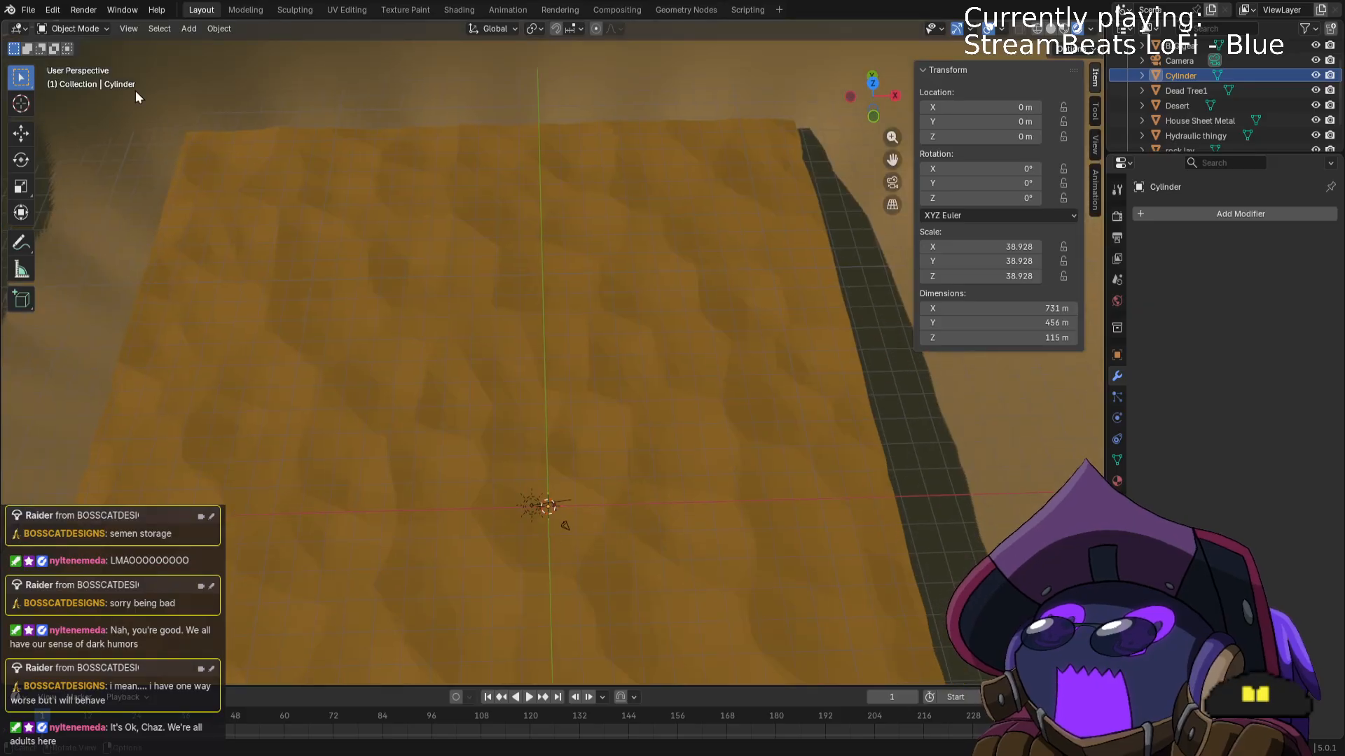
click(84, 11)
key(Escape)
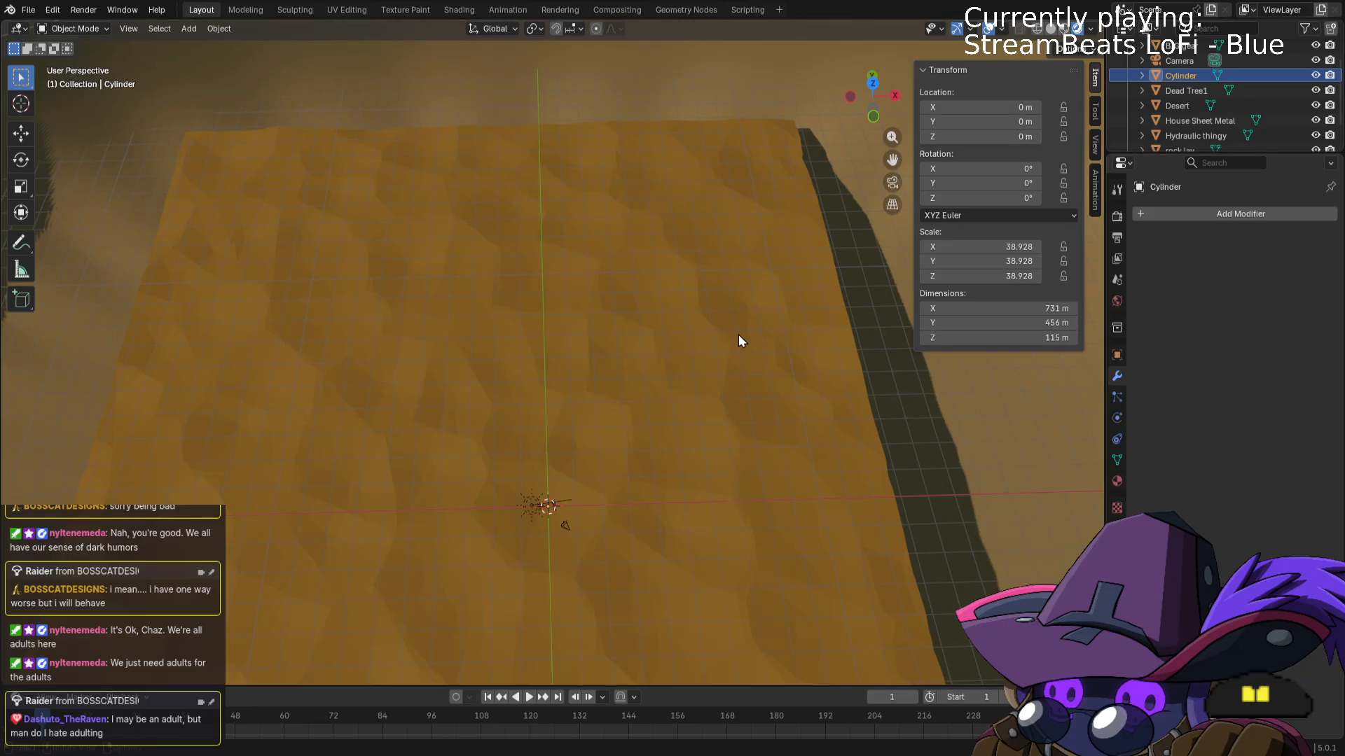
In top view, move the camera across the terrain to about X -1.46 m, Y -9.05 m.
scroll(660, 489, up, 2)
key(KP_7)
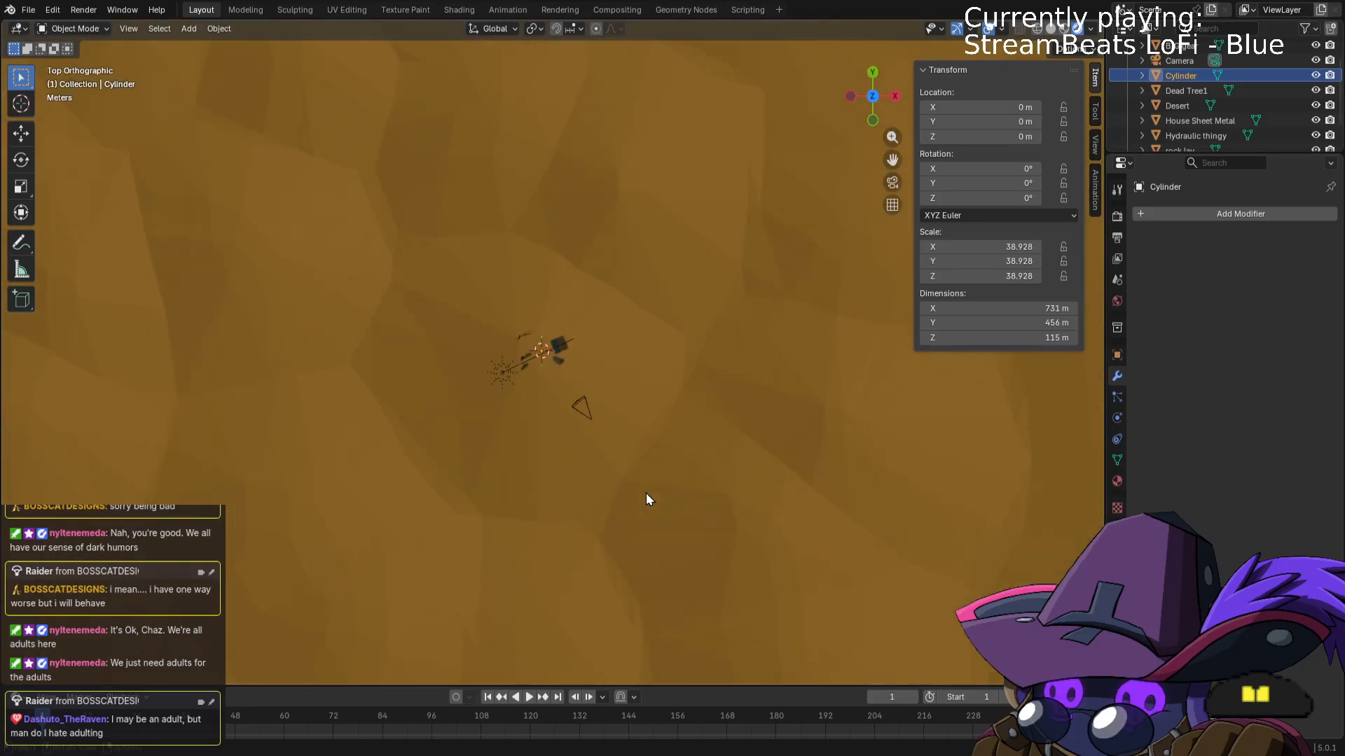
scroll(649, 491, up, 4)
shift+middle_drag(678, 477, 705, 304)
key(g)
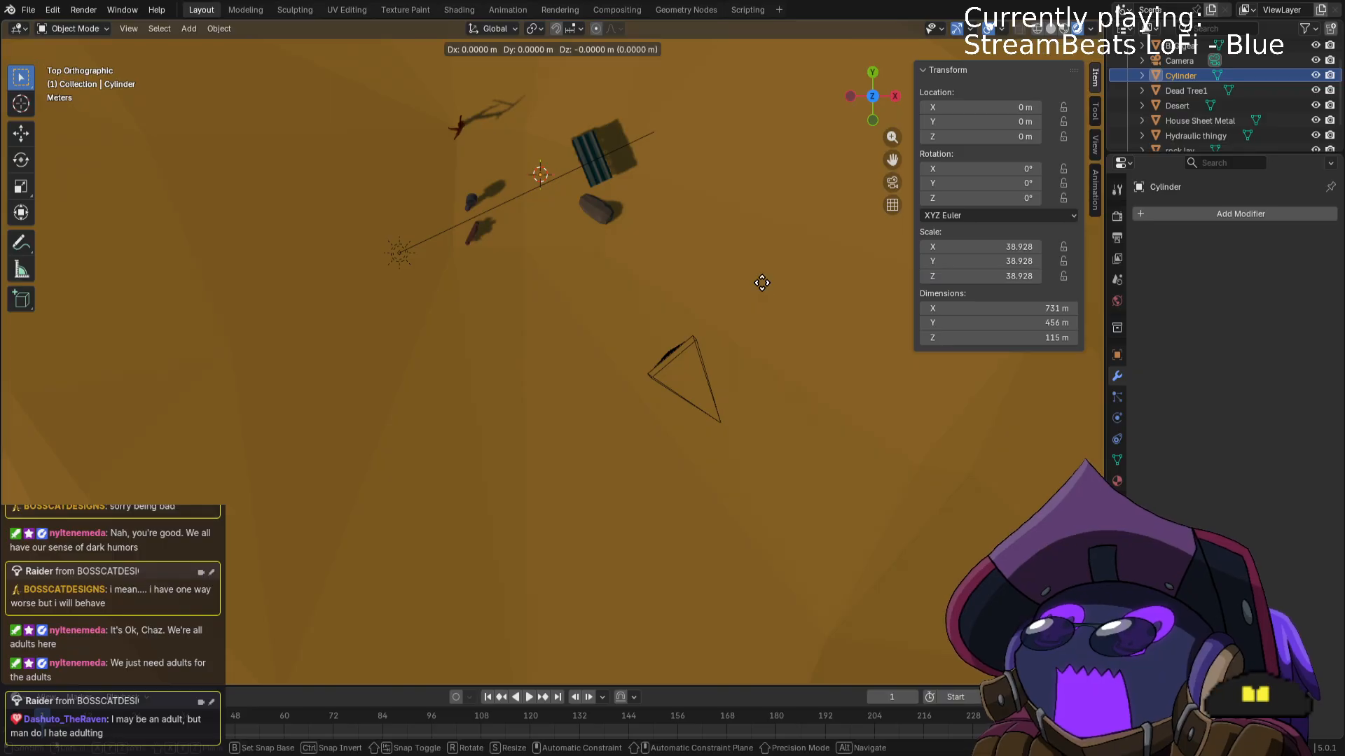
right_click(762, 283)
click(720, 421)
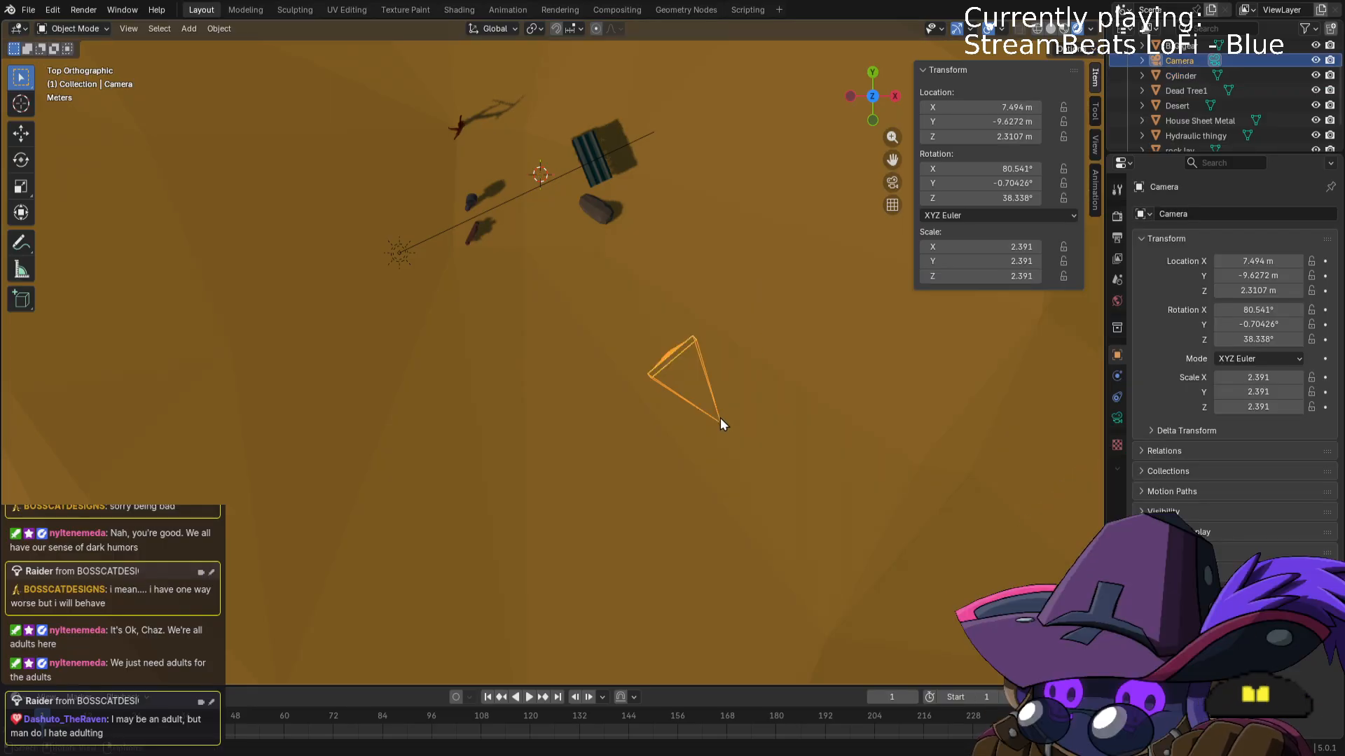
key(g)
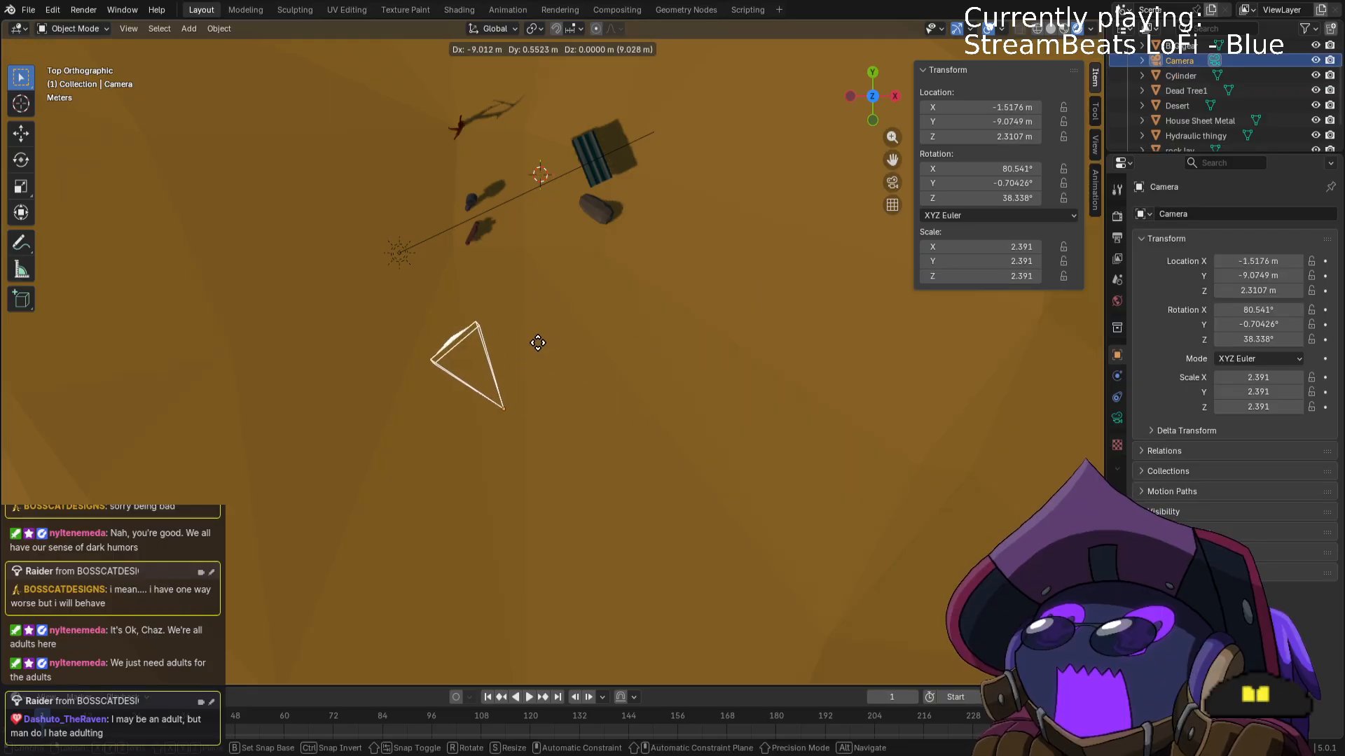
click(542, 342)
Rotate the camera to about -6.93° around Z and move it to about X -2.62 m, Y -10.53 m.
key(r)
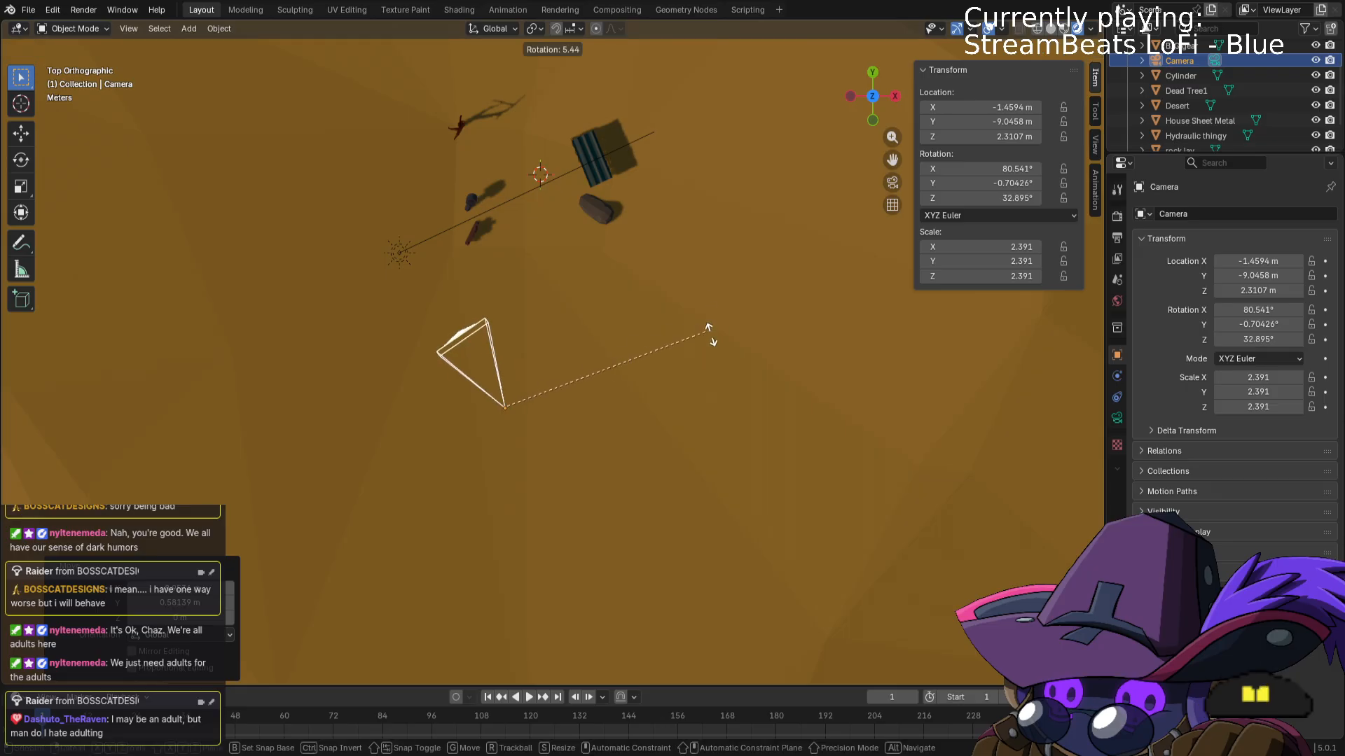
key(g)
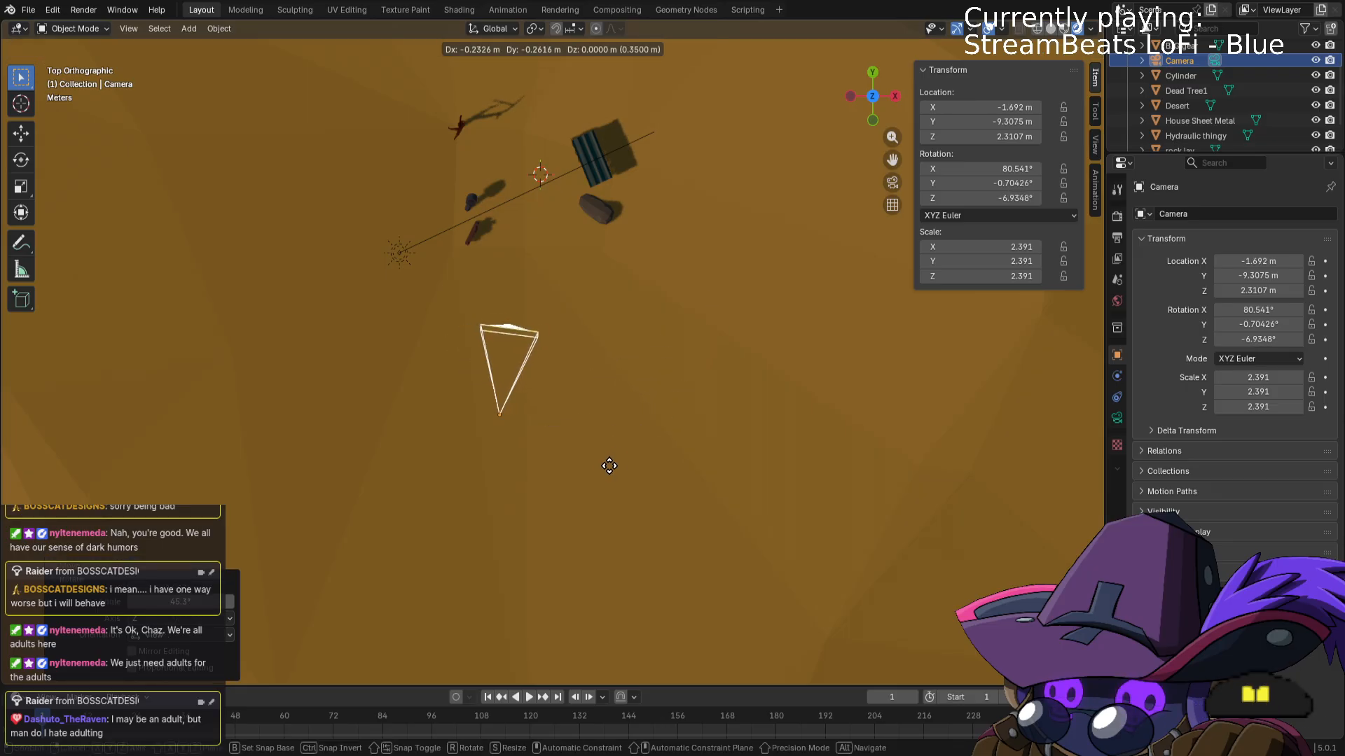
click(592, 492)
click(72, 28)
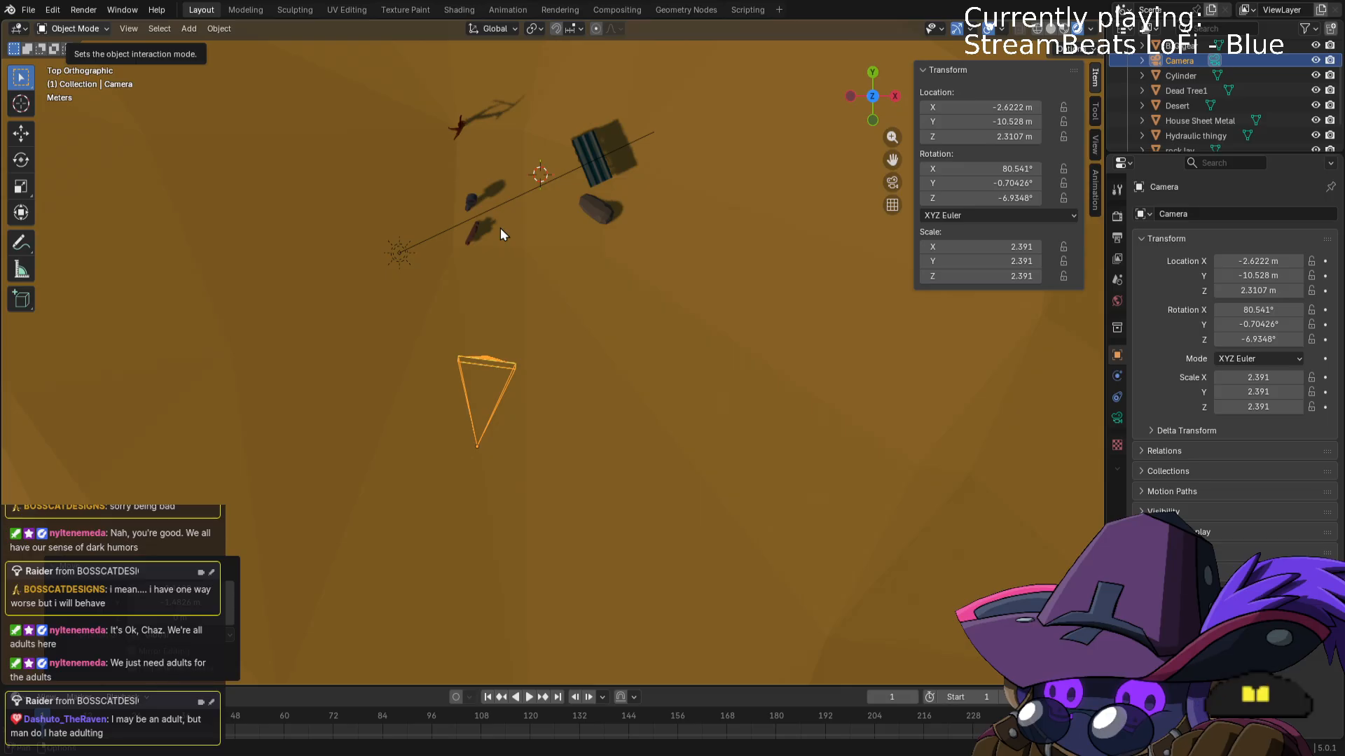
Rotate the camera to about -16.46° around Z and render the frame to check the framing.
key(r)
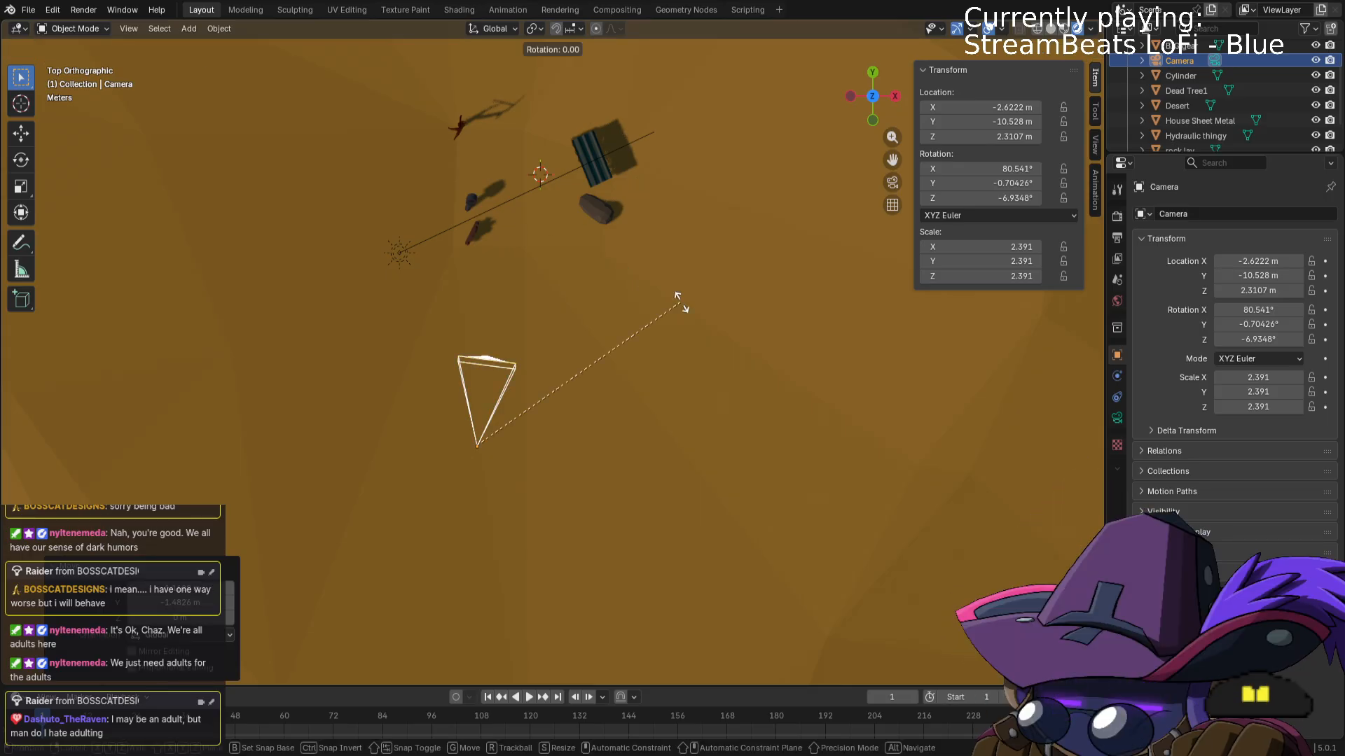
click(693, 344)
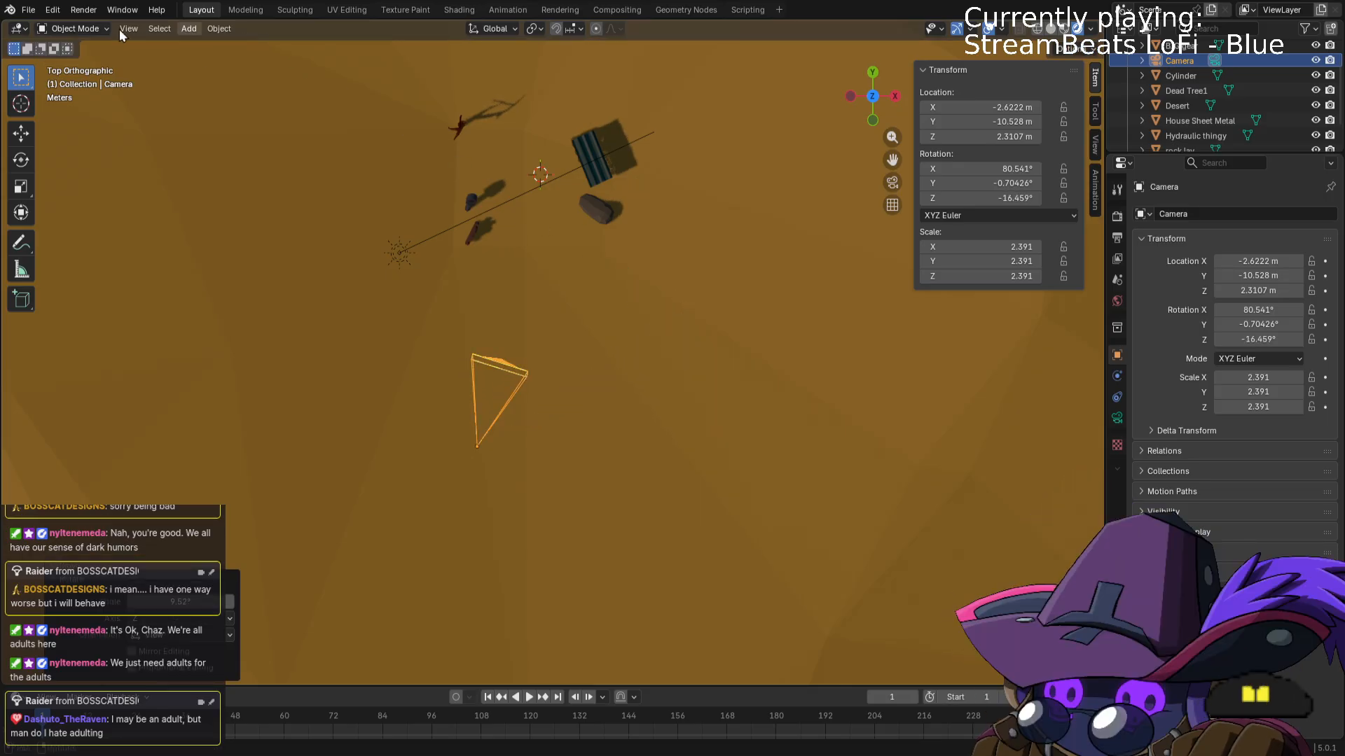
click(77, 10)
click(96, 30)
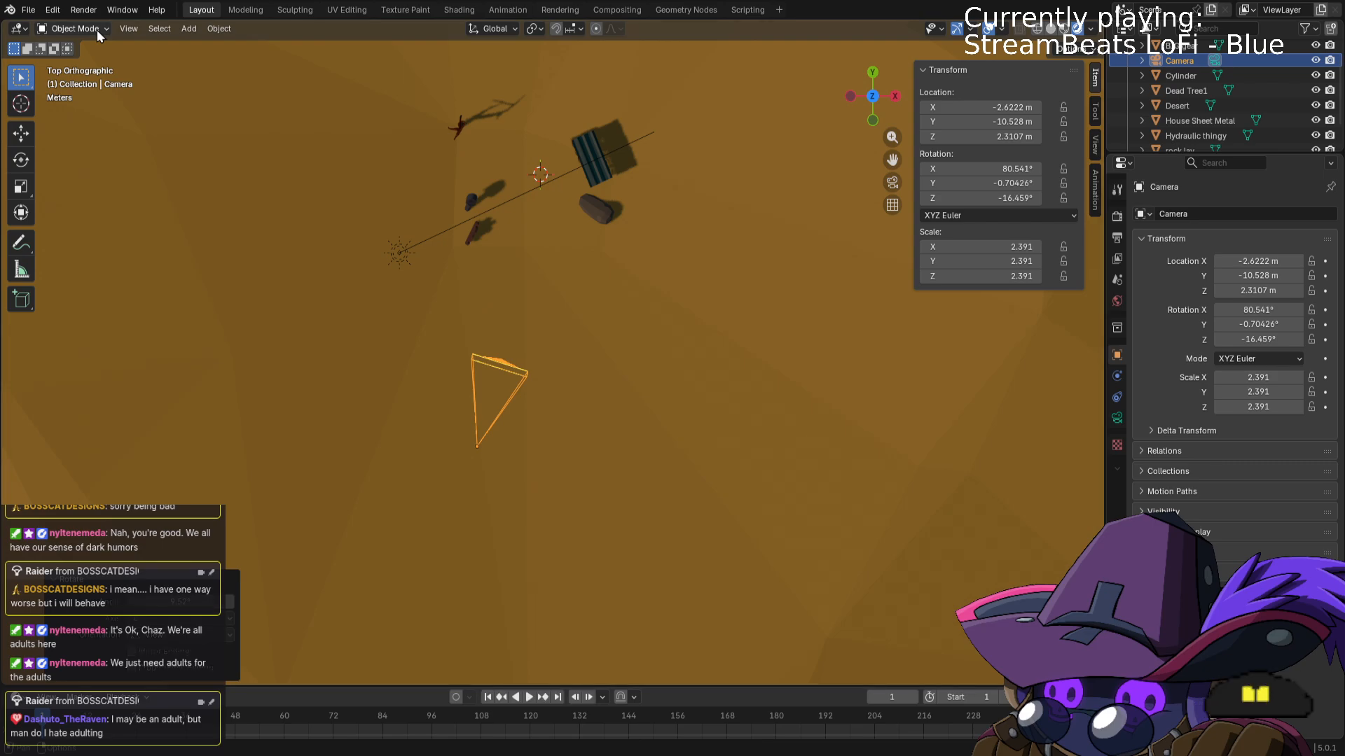
Move the camera farther back to about X -3.76 m, Y -12.80 m and render the image.
key(g)
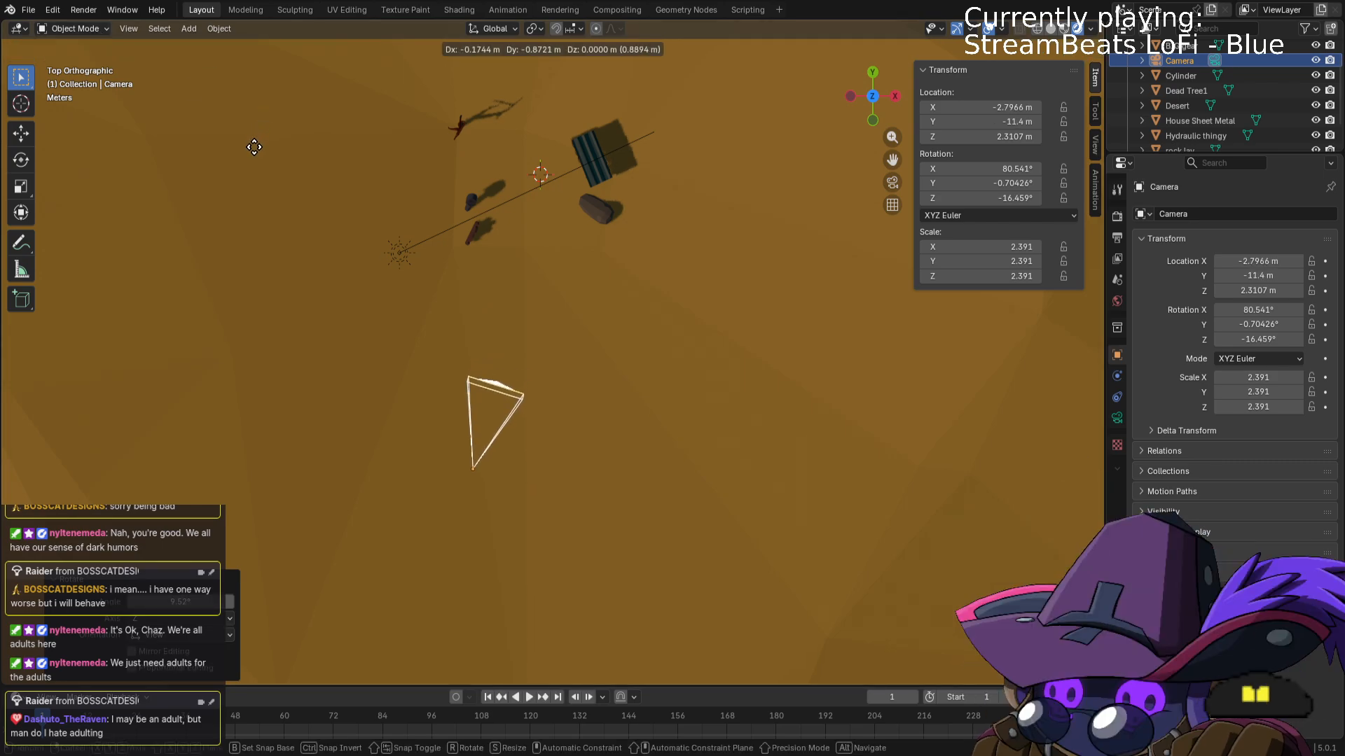
click(234, 175)
click(102, 26)
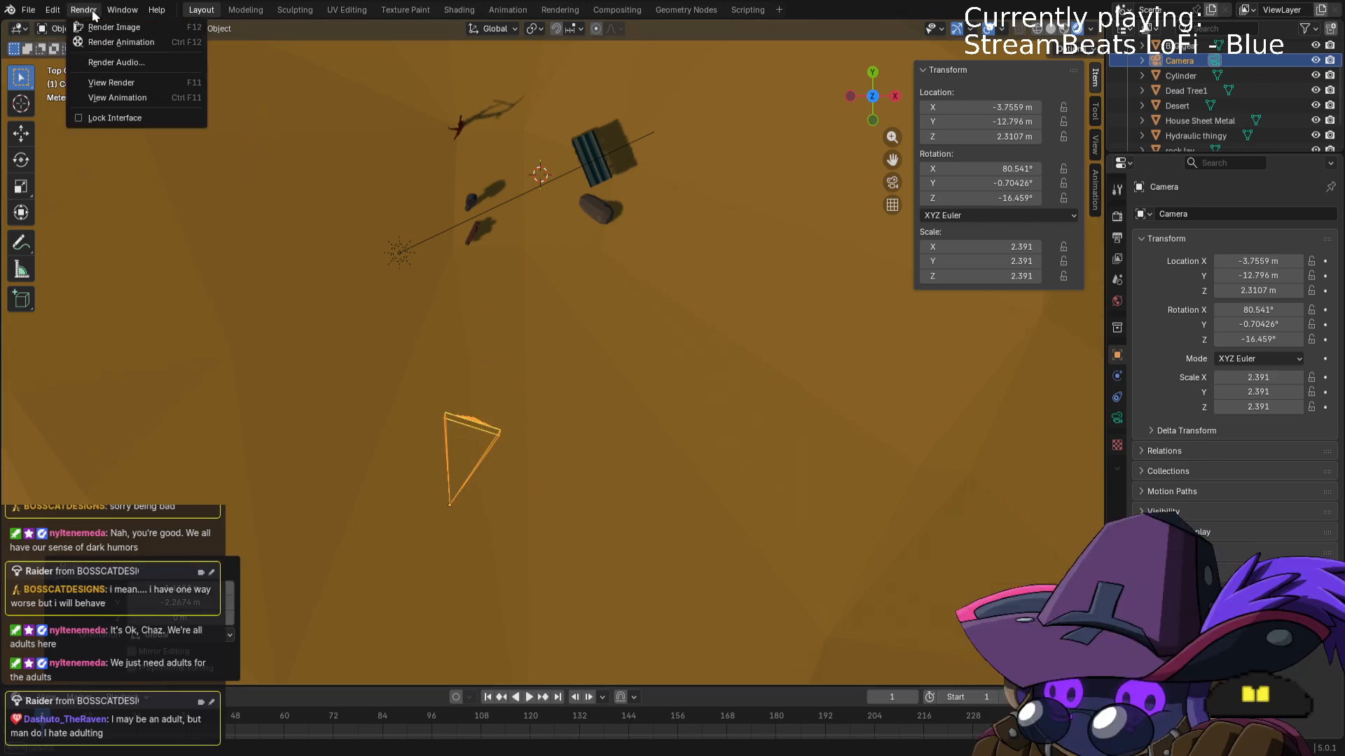
click(102, 24)
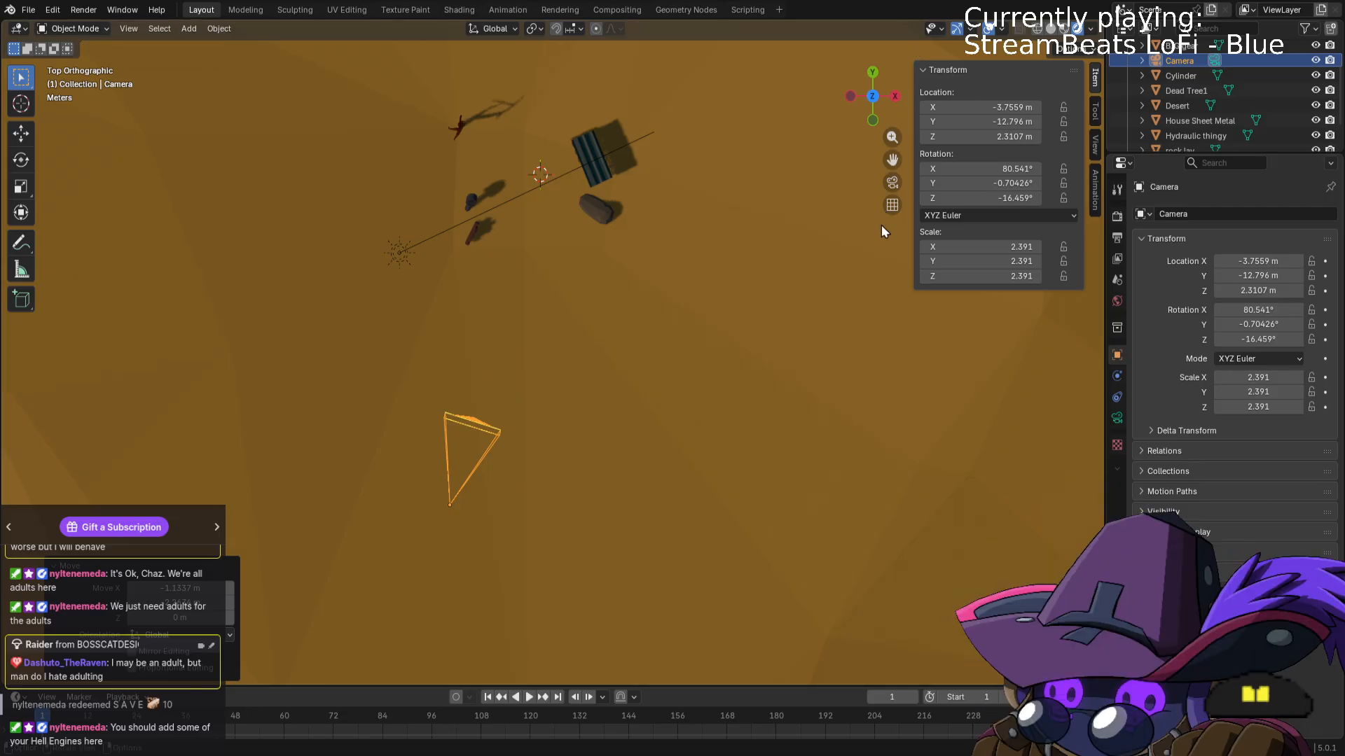
Save the scene file desert stream.blend.
key(ctrl+s)
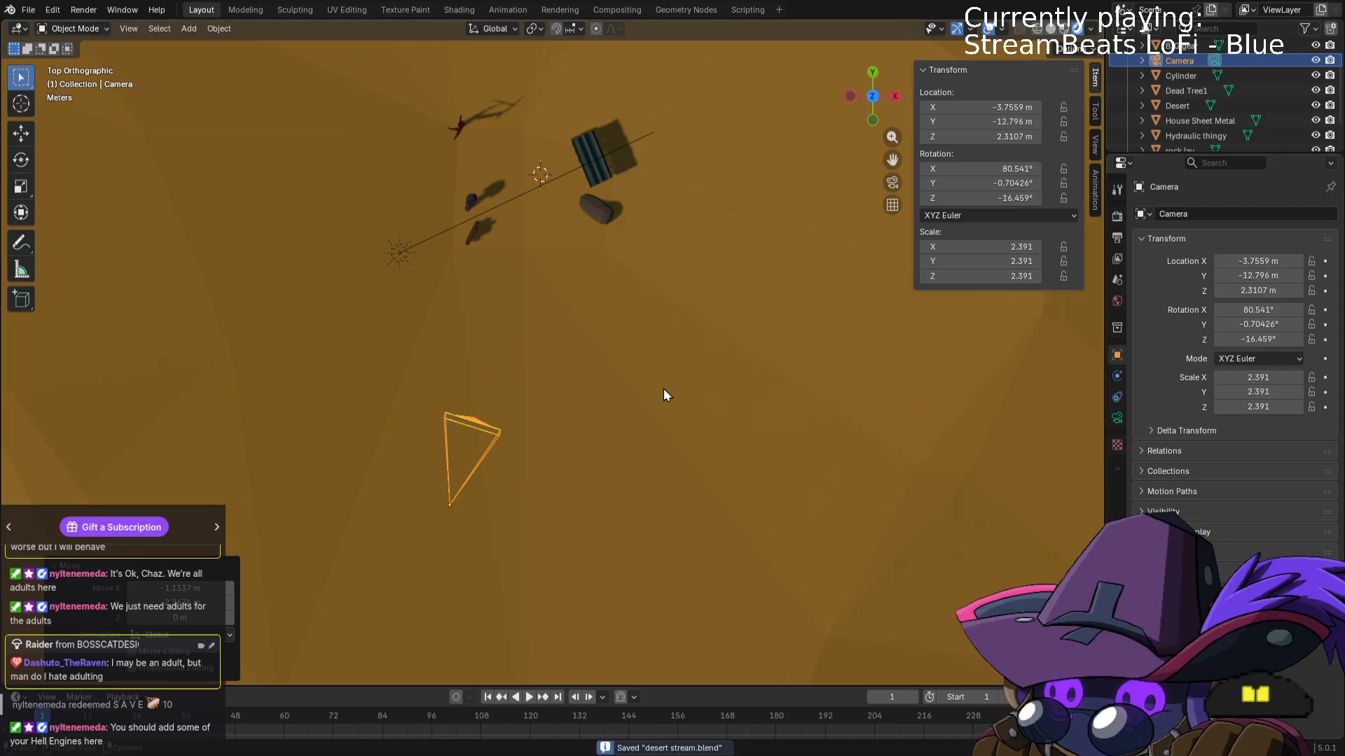
scroll(699, 377, up, 2)
scroll(700, 376, down, 2)
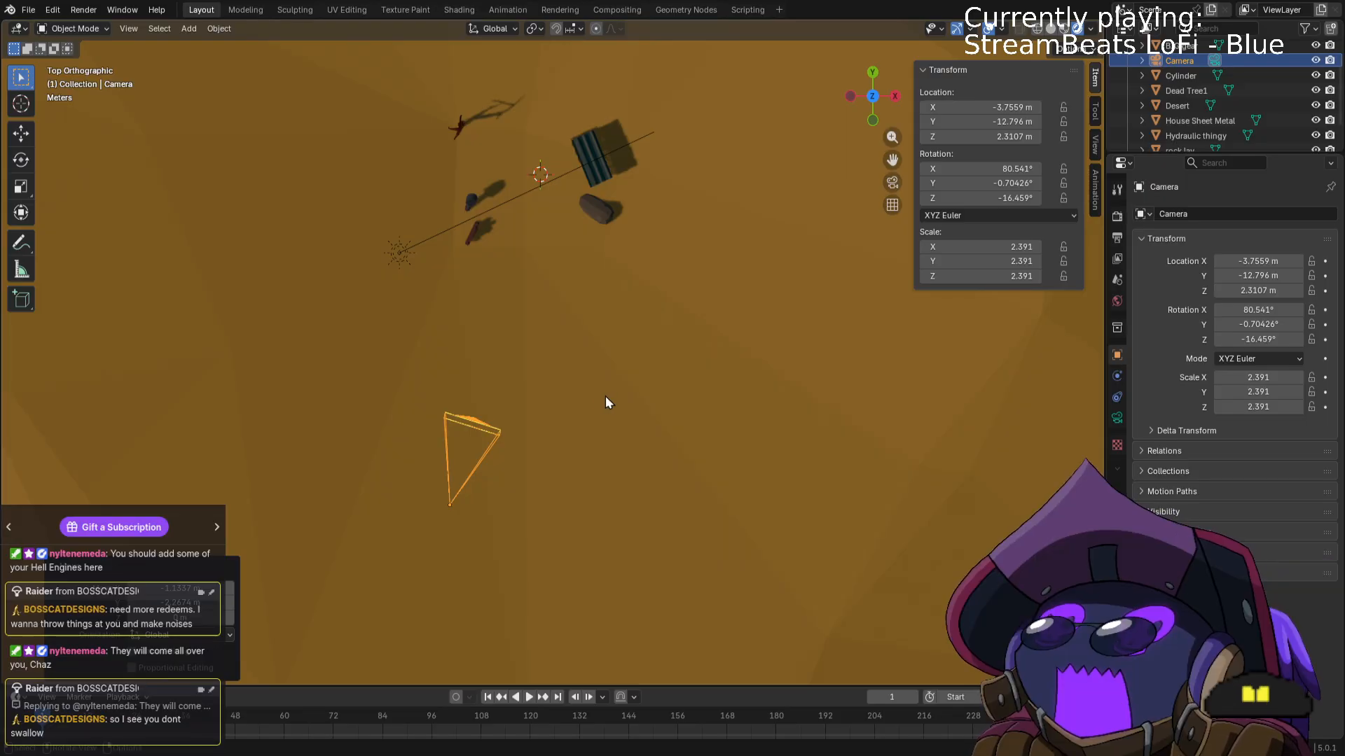
Examine the desert terrain and the surrounding backdrop wall from a low angle and from above.
mouse_move(619, 402)
middle_down()
mouse_move(587, 385)
mouse_move(591, 325)
mouse_move(670, 498)
mouse_move(692, 513)
mouse_move(762, 433)
middle_up()
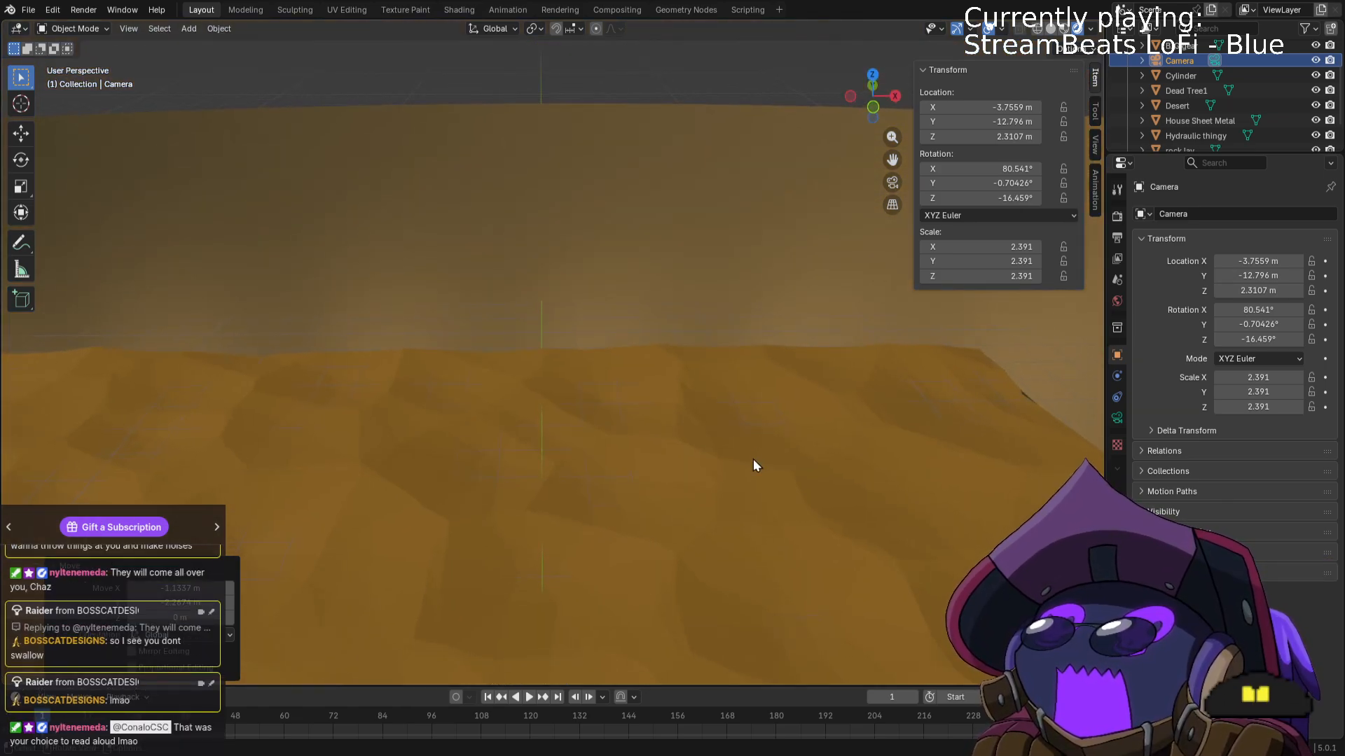
scroll(745, 450, down, 5)
shift+middle_drag(734, 508, 526, 74)
scroll(759, 449, up, 3)
scroll(756, 464, up, 8)
middle_drag(648, 341, 678, 333)
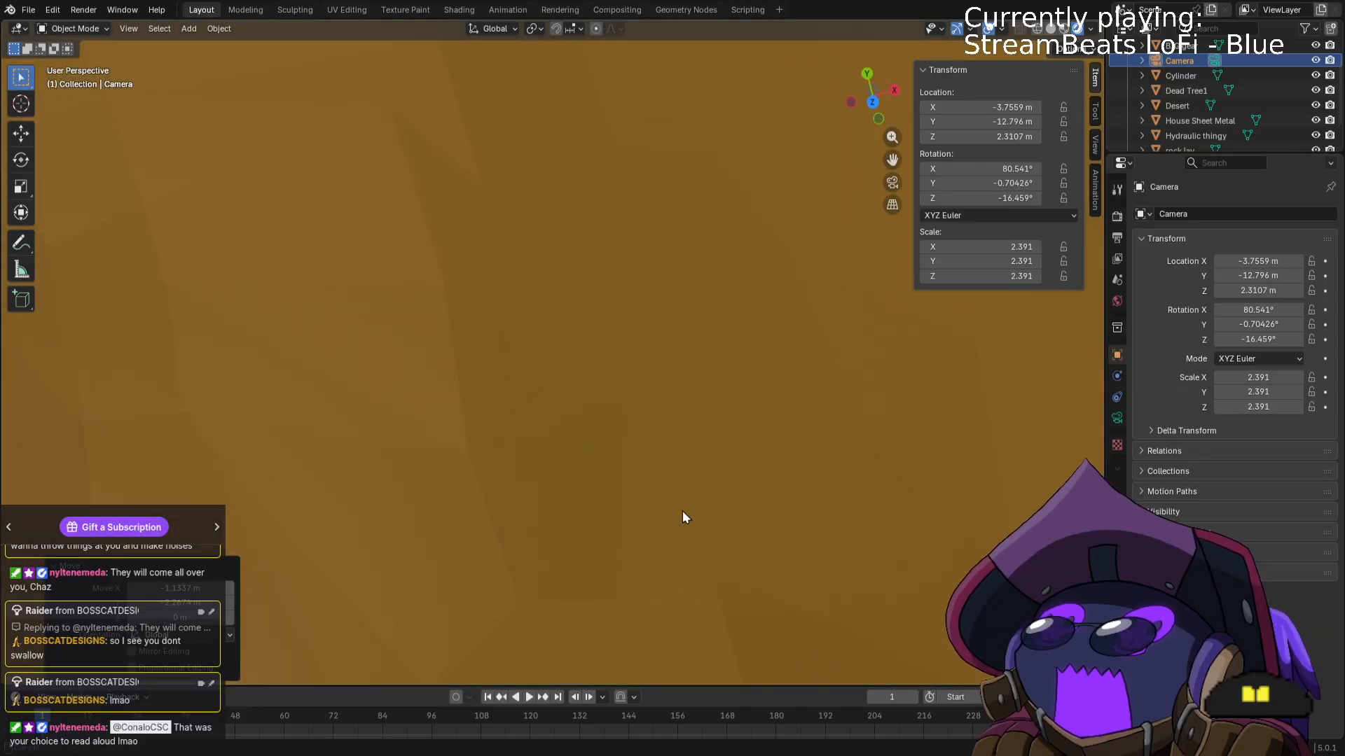
scroll(647, 381, down, 4)
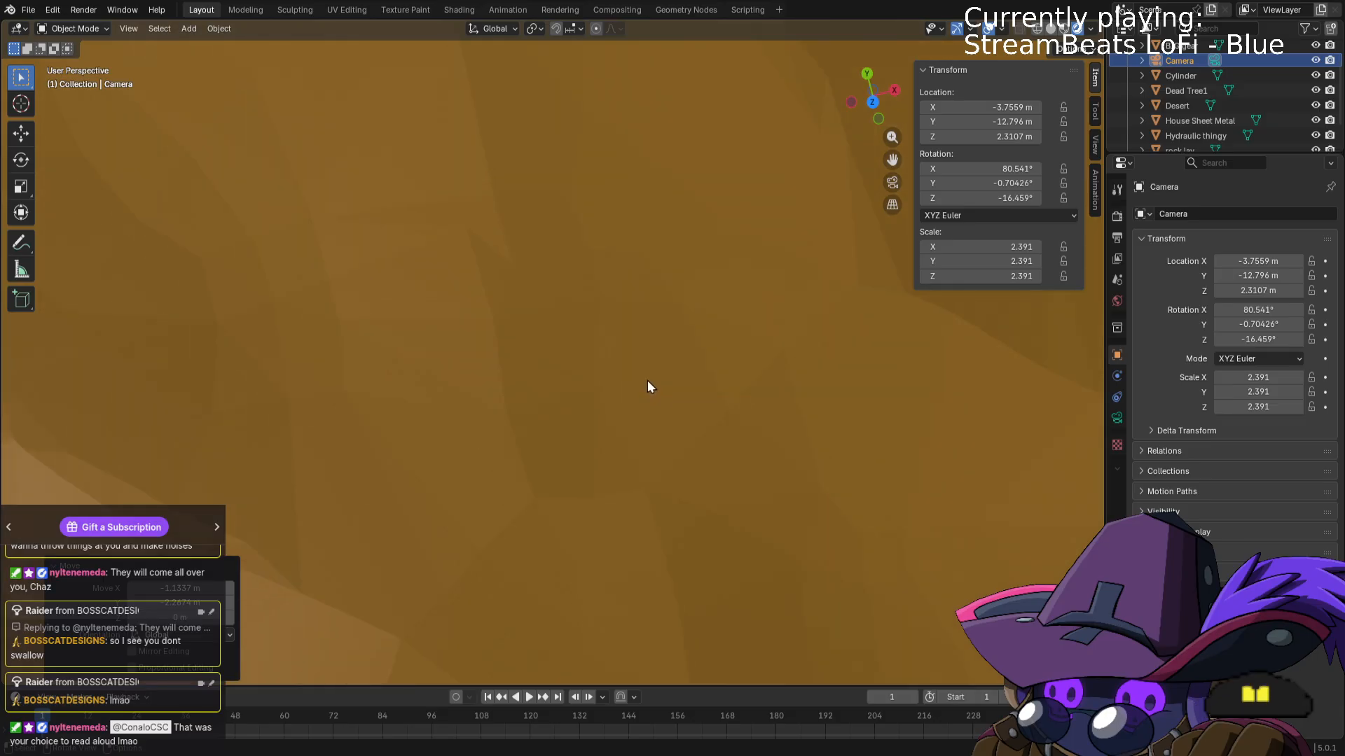
shift+middle_drag(678, 233, 695, 570)
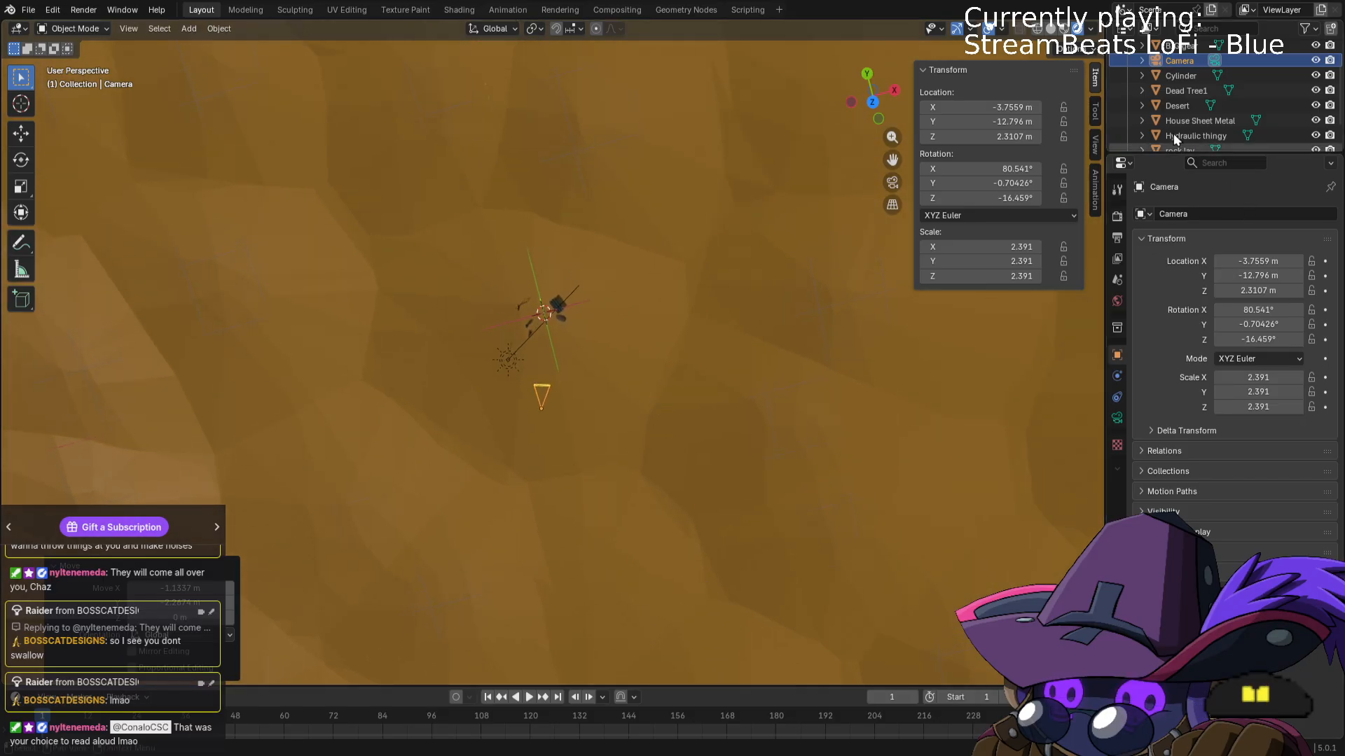
Make the main Collection active and look over the props, terrain and backdrop from above.
scroll(1155, 98, up, 2)
click(1154, 59)
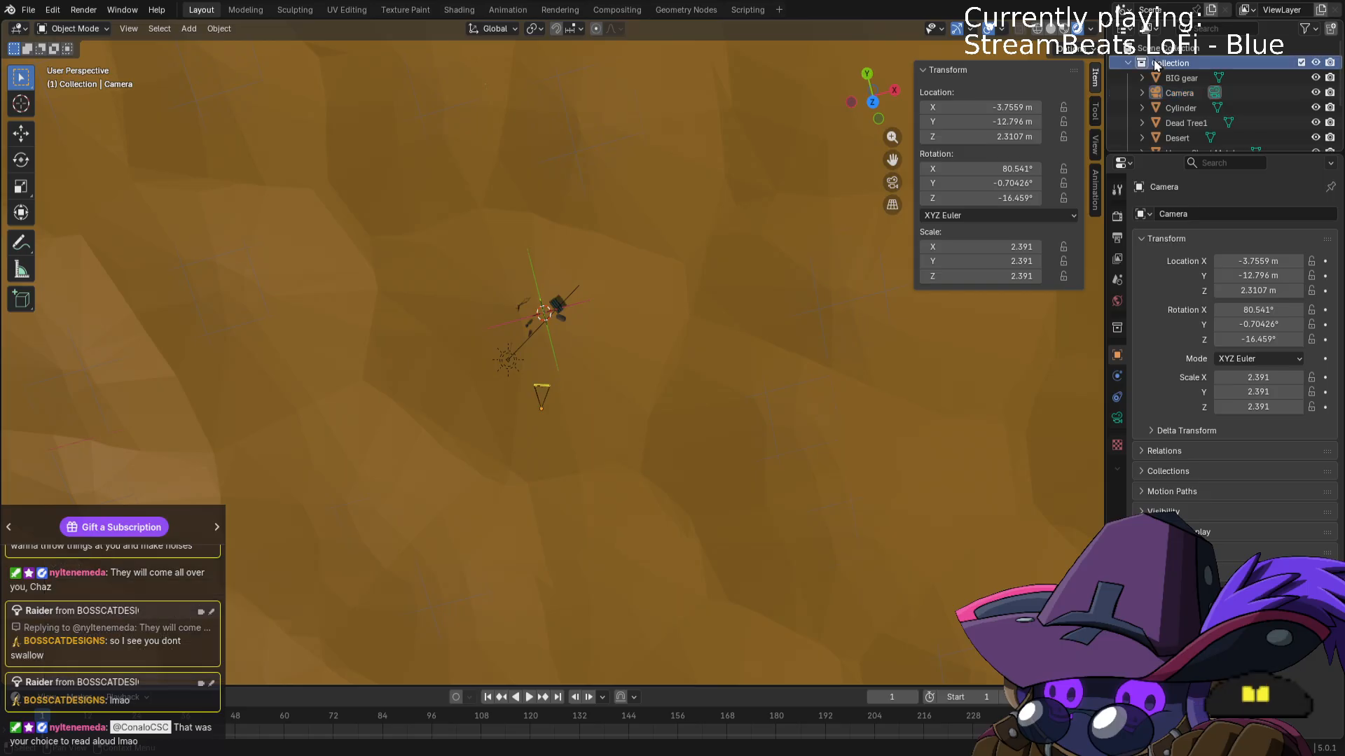
scroll(721, 337, up, 9)
middle_drag(730, 482, 474, 302)
scroll(550, 377, down, 4)
scroll(692, 478, down, 4)
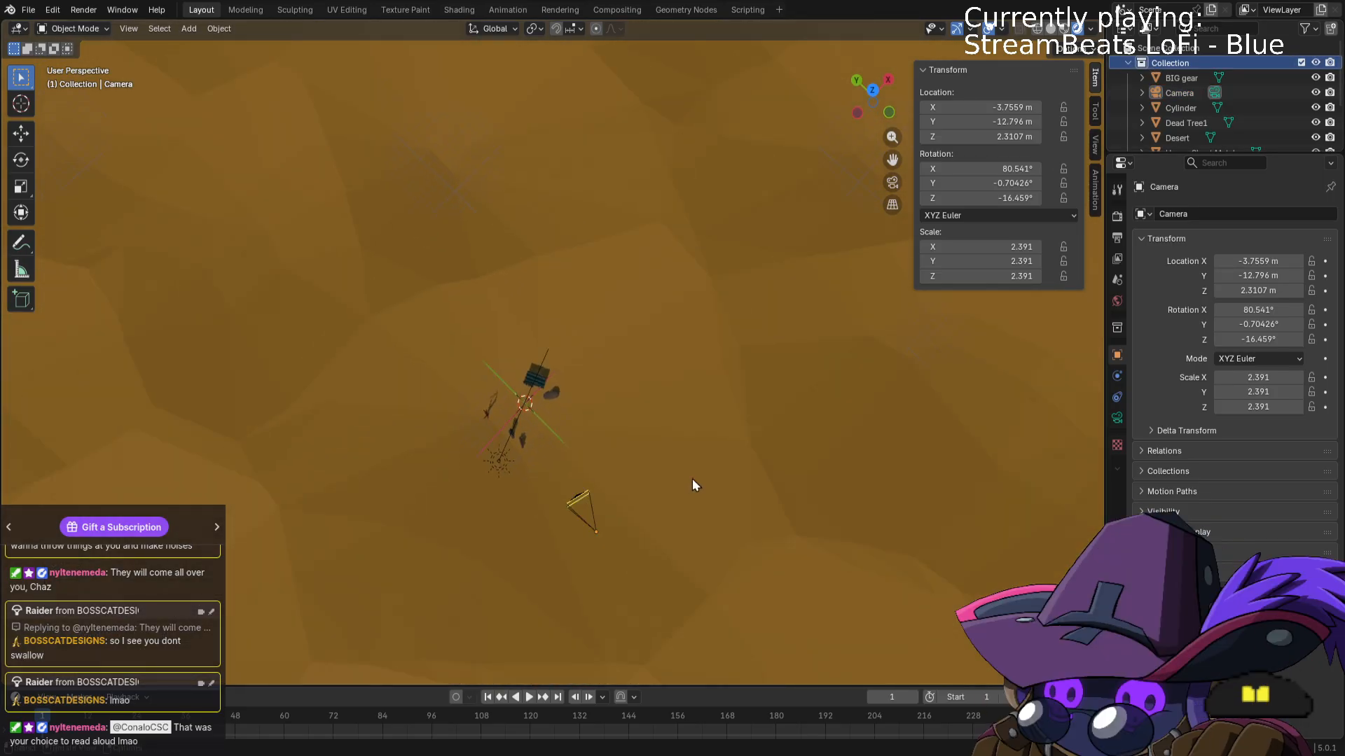
scroll(691, 482, up, 7)
shift+middle_drag(654, 474, 570, 183)
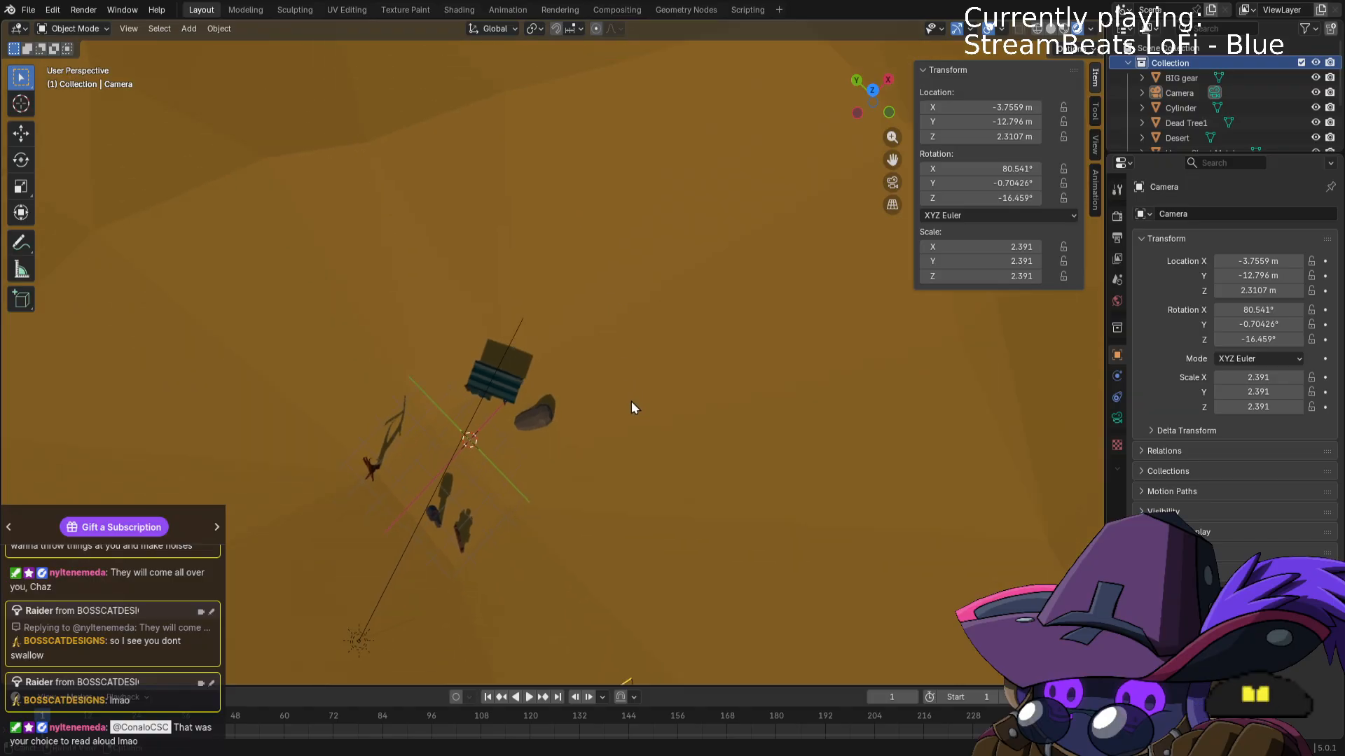
scroll(632, 399, down, 12)
scroll(700, 418, up, 3)
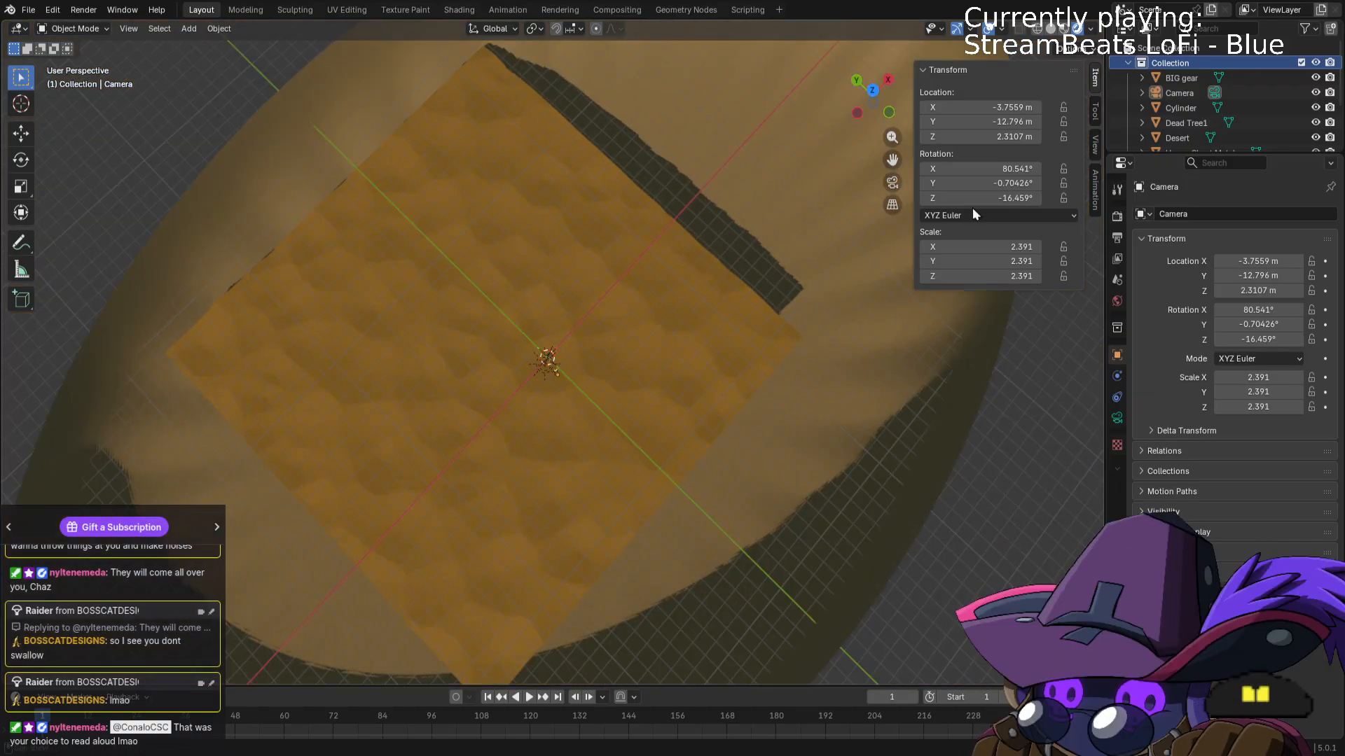
Select the BIG gear object, frame it, and look over the gear, tree, shack and rock from above.
middle_drag(744, 377, 687, 357)
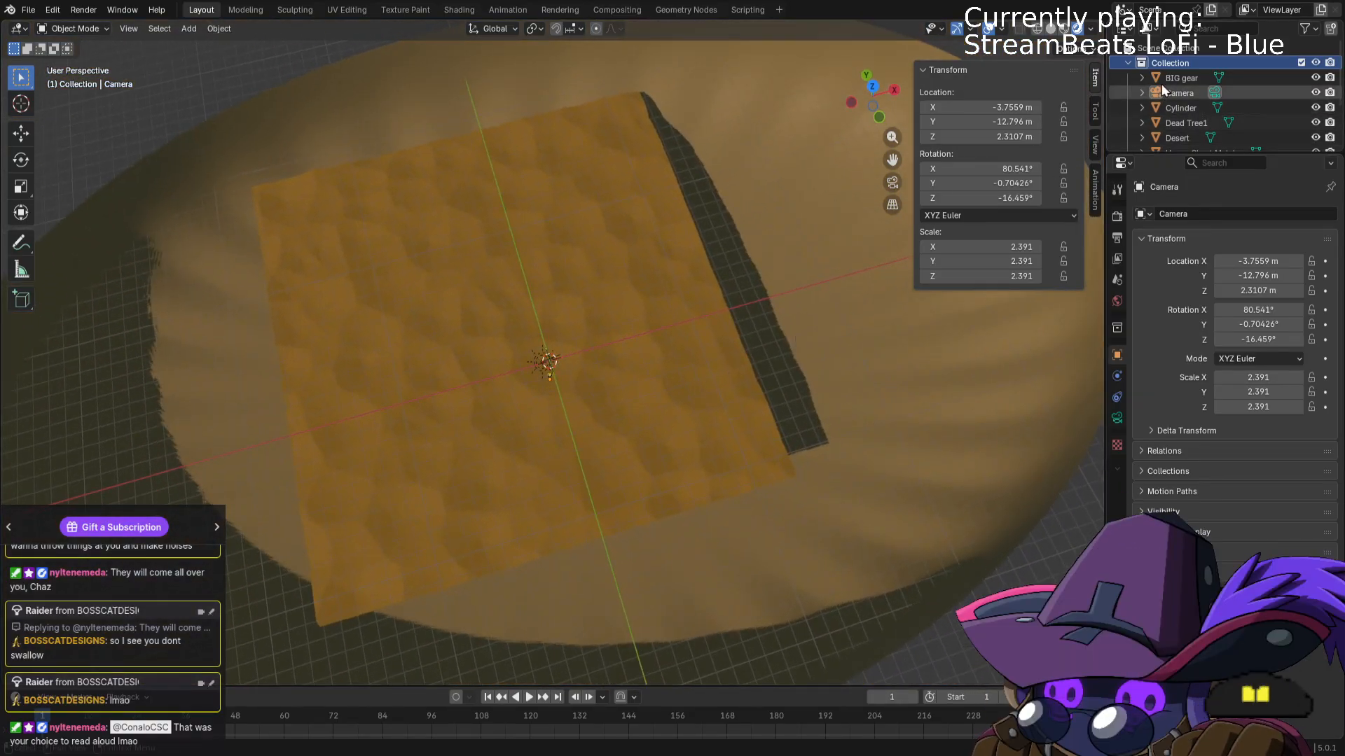
click(1181, 77)
key(KP_Decimal)
middle_drag(526, 472, 611, 486)
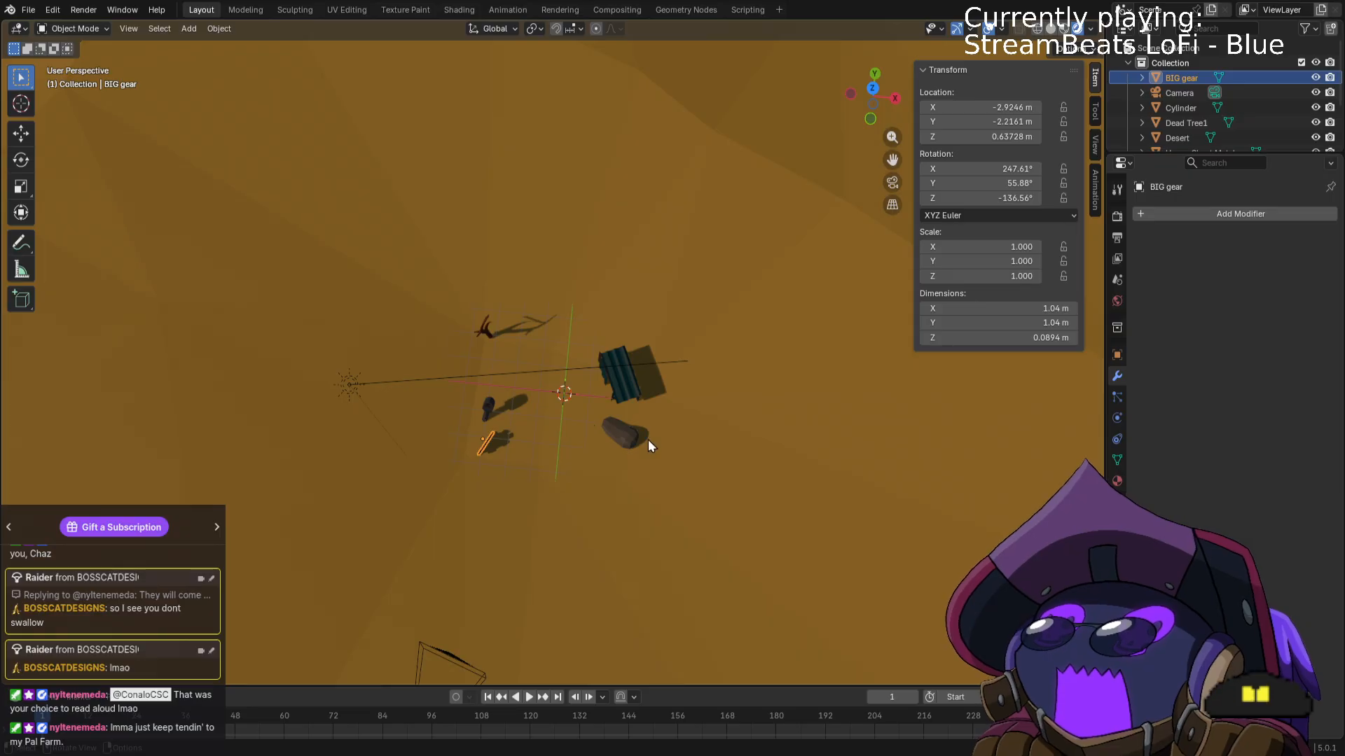
middle_drag(649, 439, 687, 451)
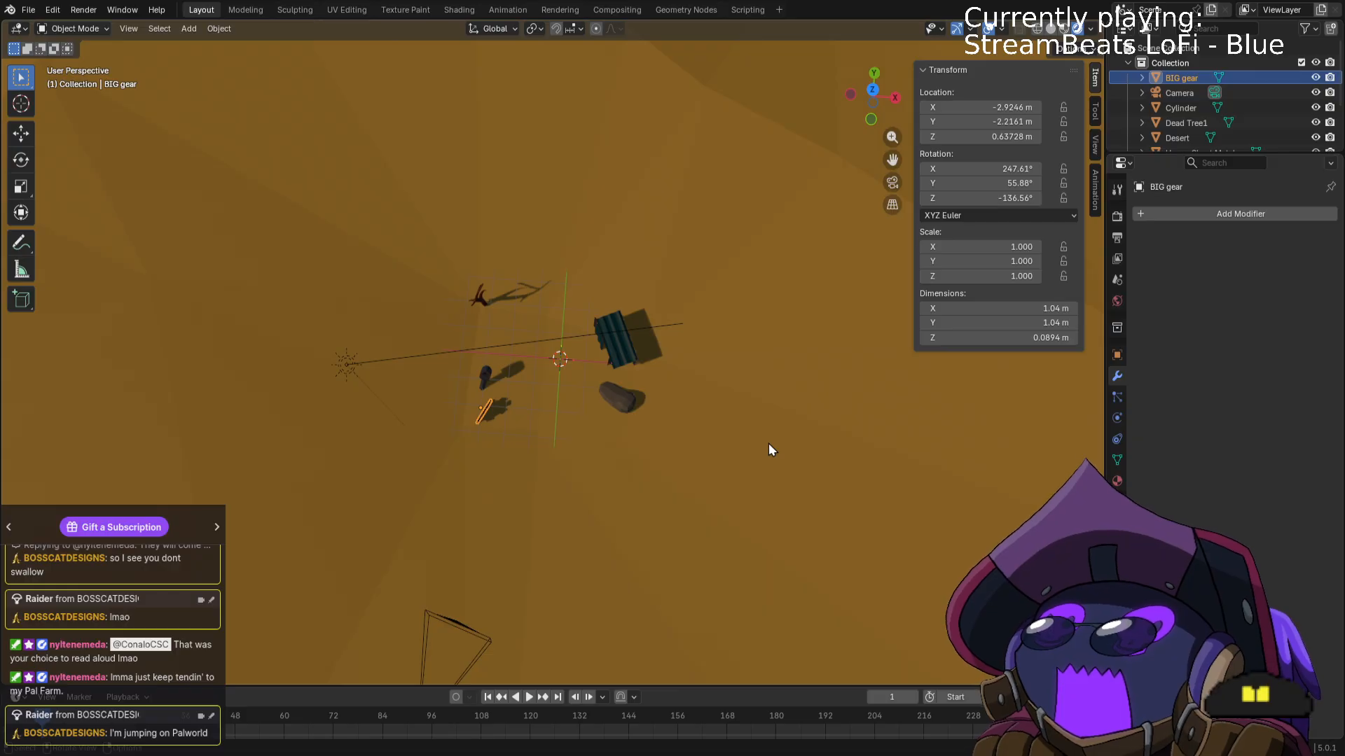
Save the scene and view the rendered desert image in the image viewer.
click(28, 10)
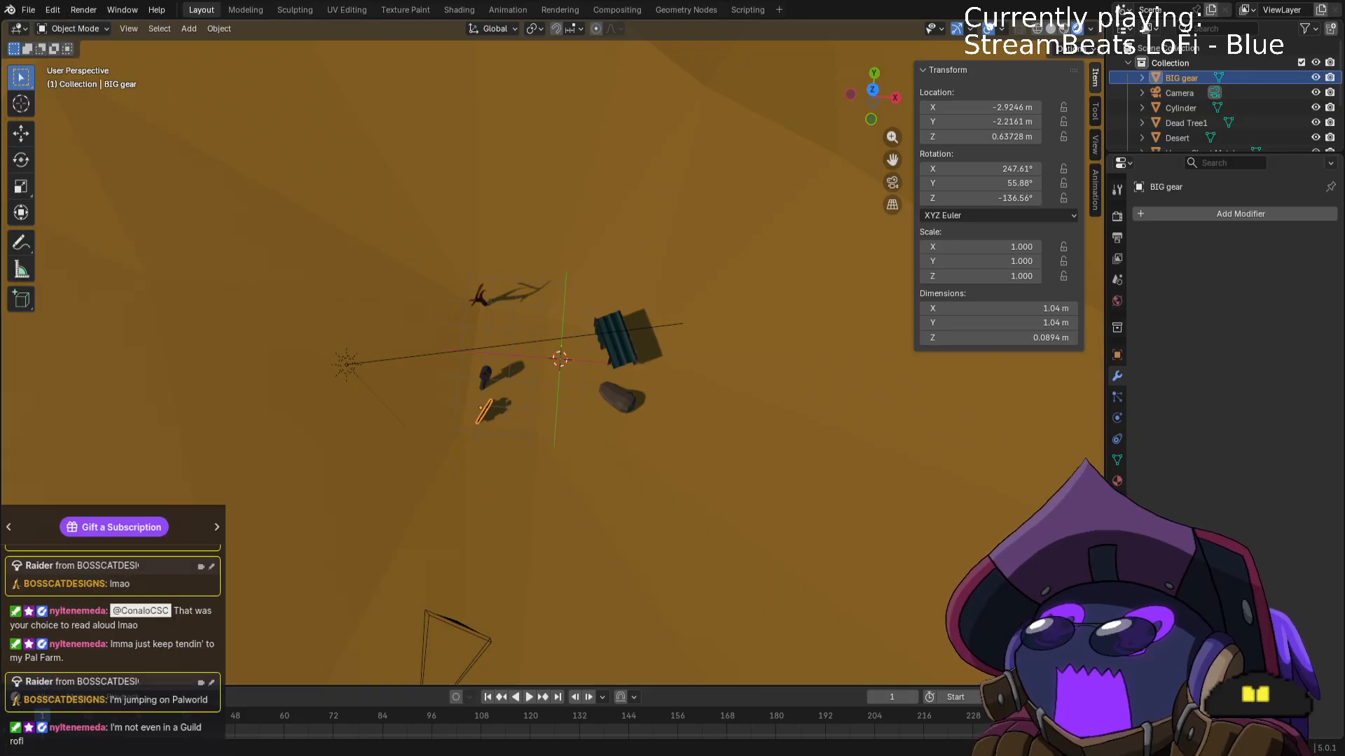
key(ctrl+s)
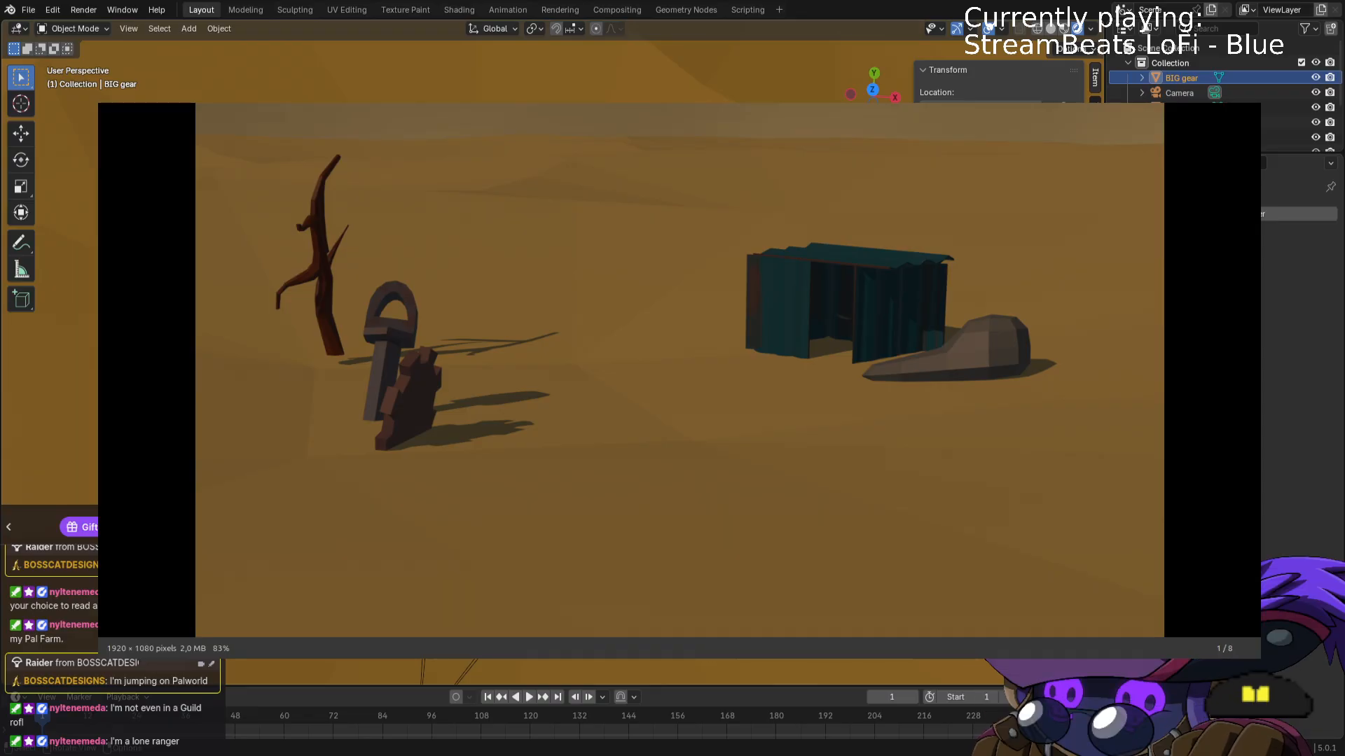
key(Escape)
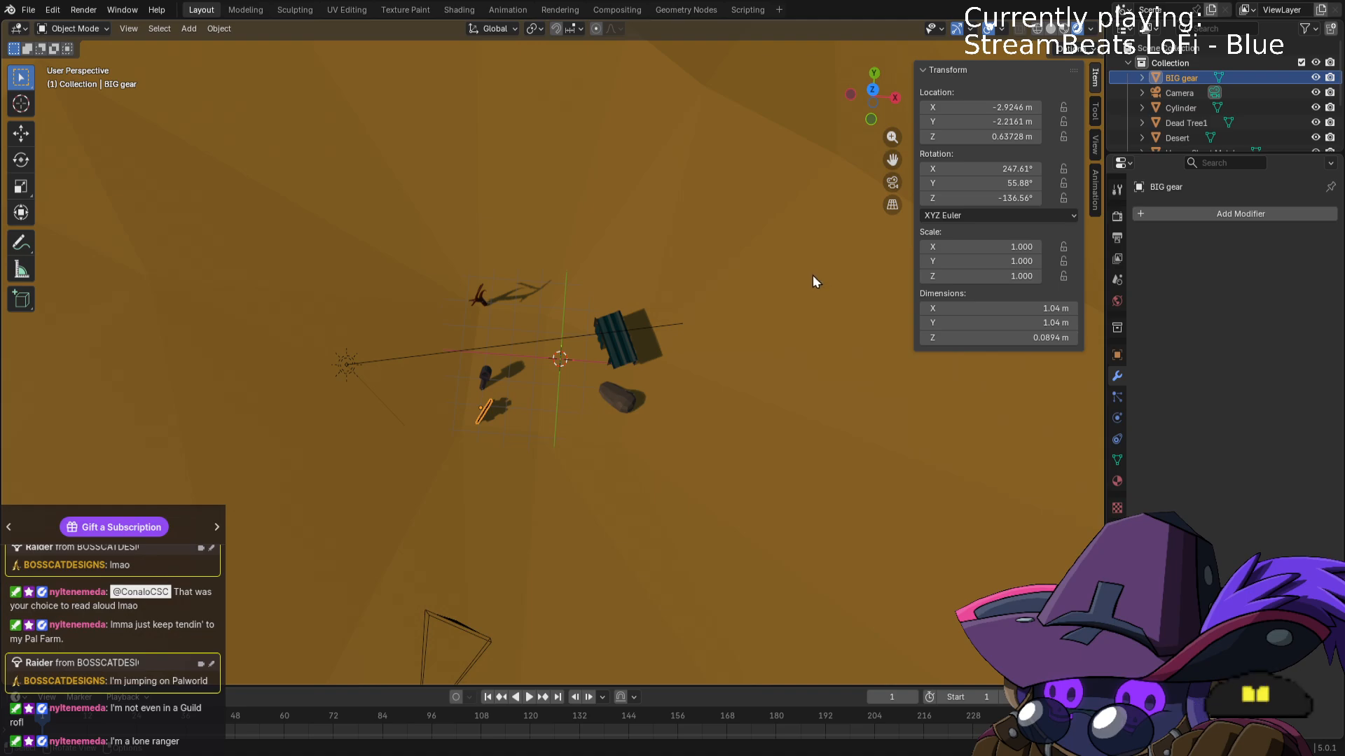
Start a new scene file, saving the changes to desert stream.blend together with its modified images.
scroll(787, 321, up, 2)
click(28, 9)
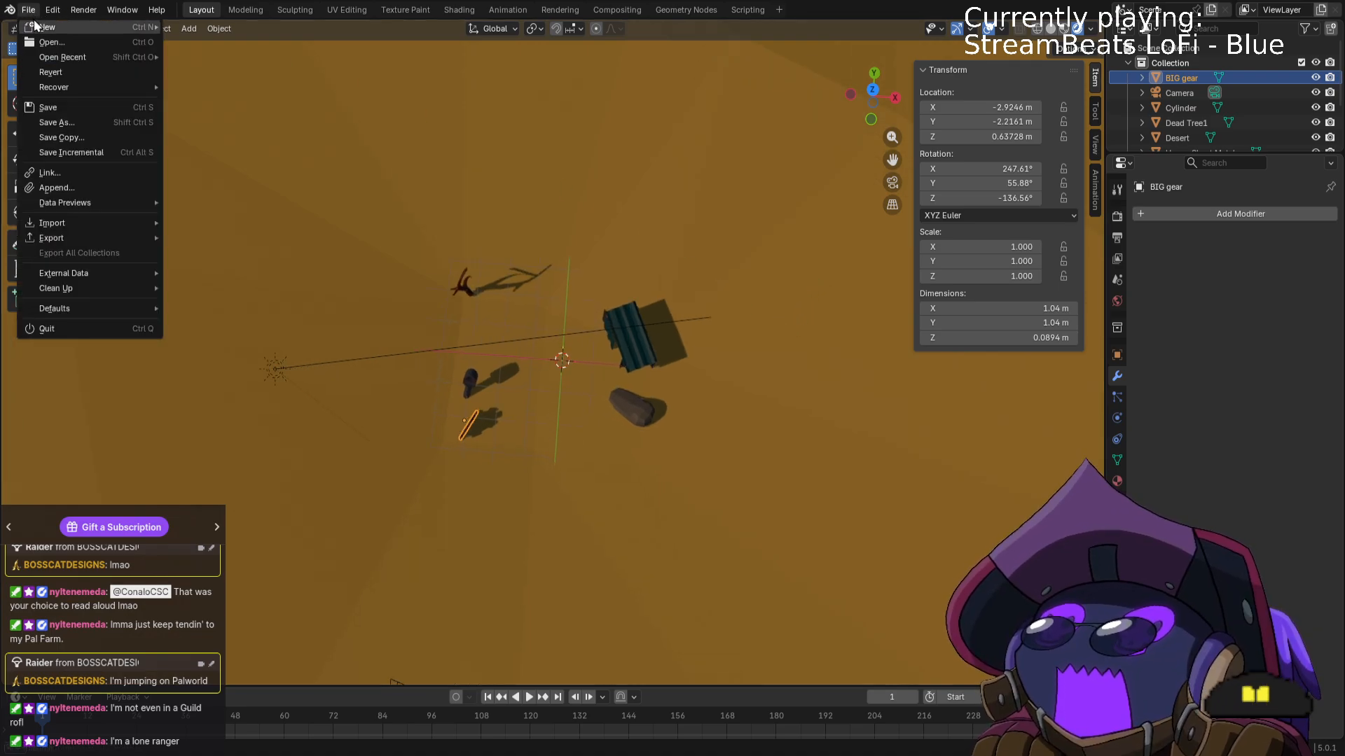
mouse_move(46, 27)
click(236, 26)
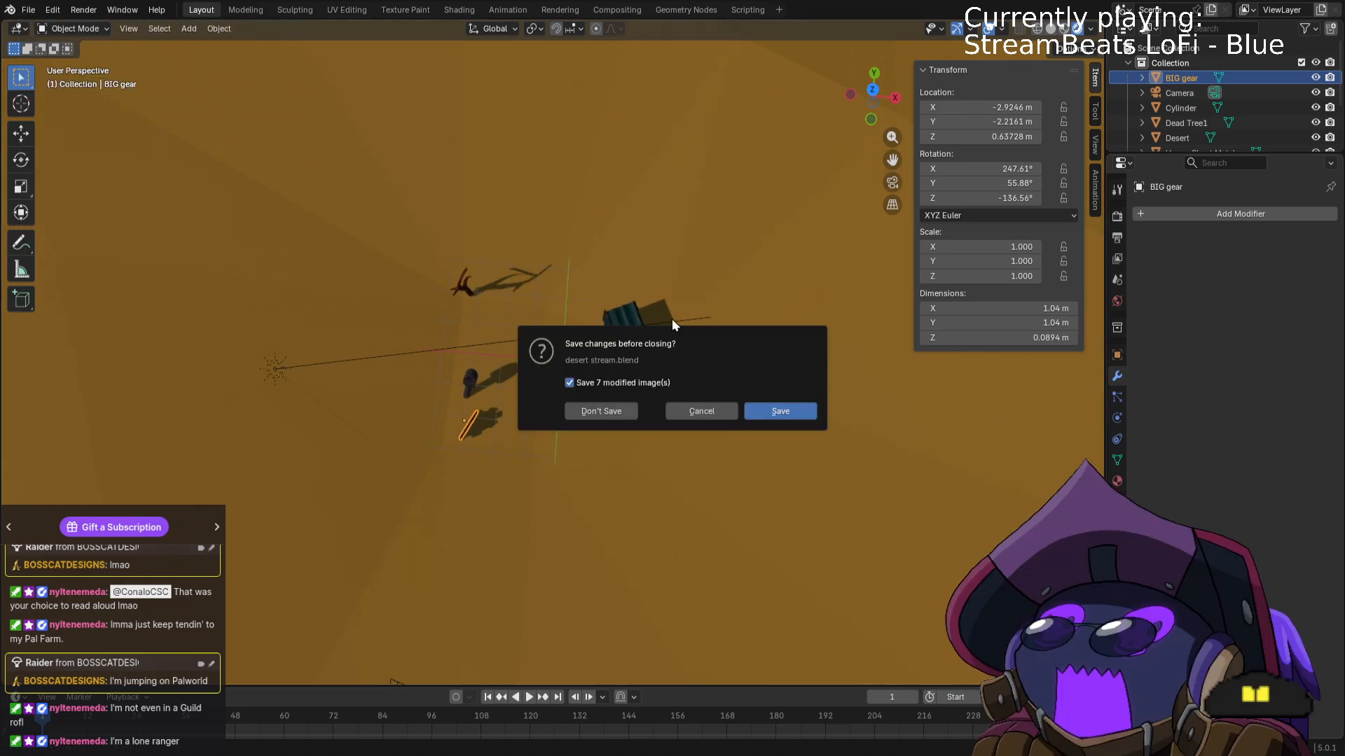
click(766, 411)
Delete all the default objects from the new scene.
key(a)
key(Delete)
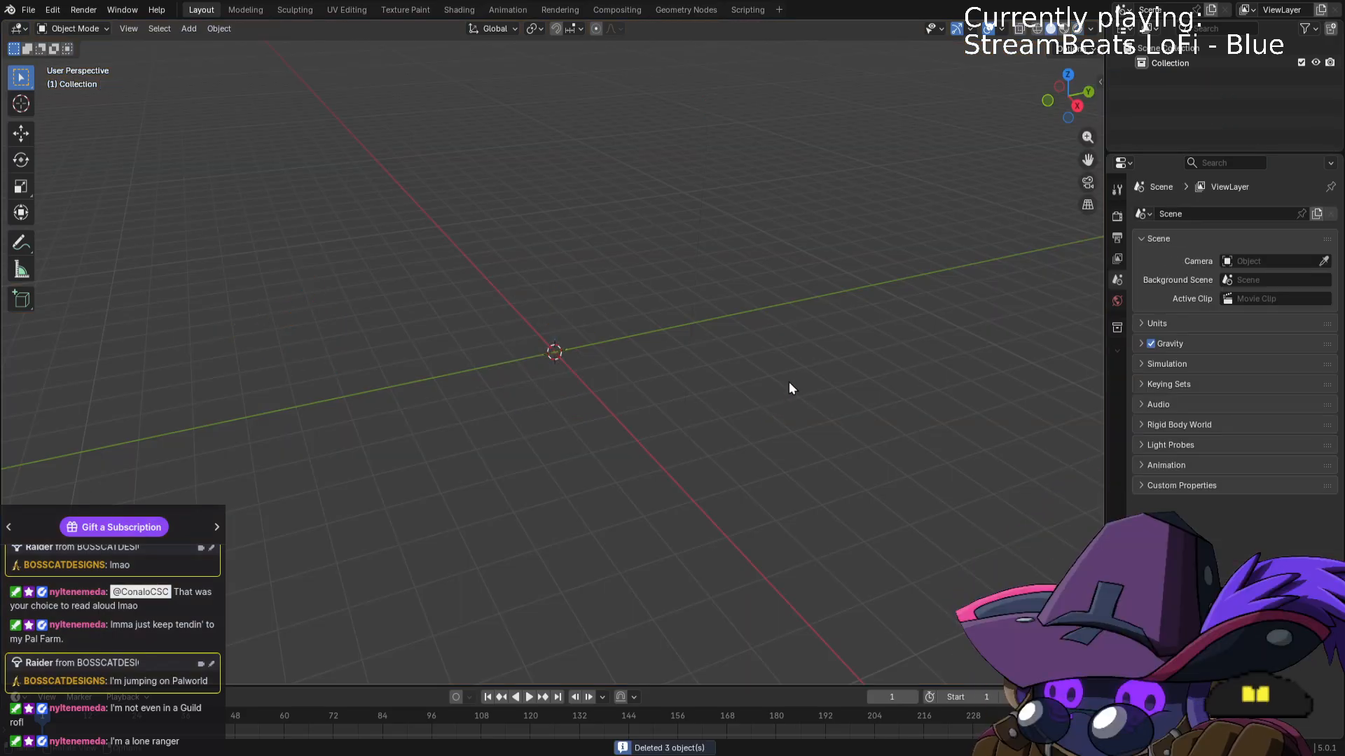
scroll(754, 346, up, 4)
scroll(754, 346, down, 8)
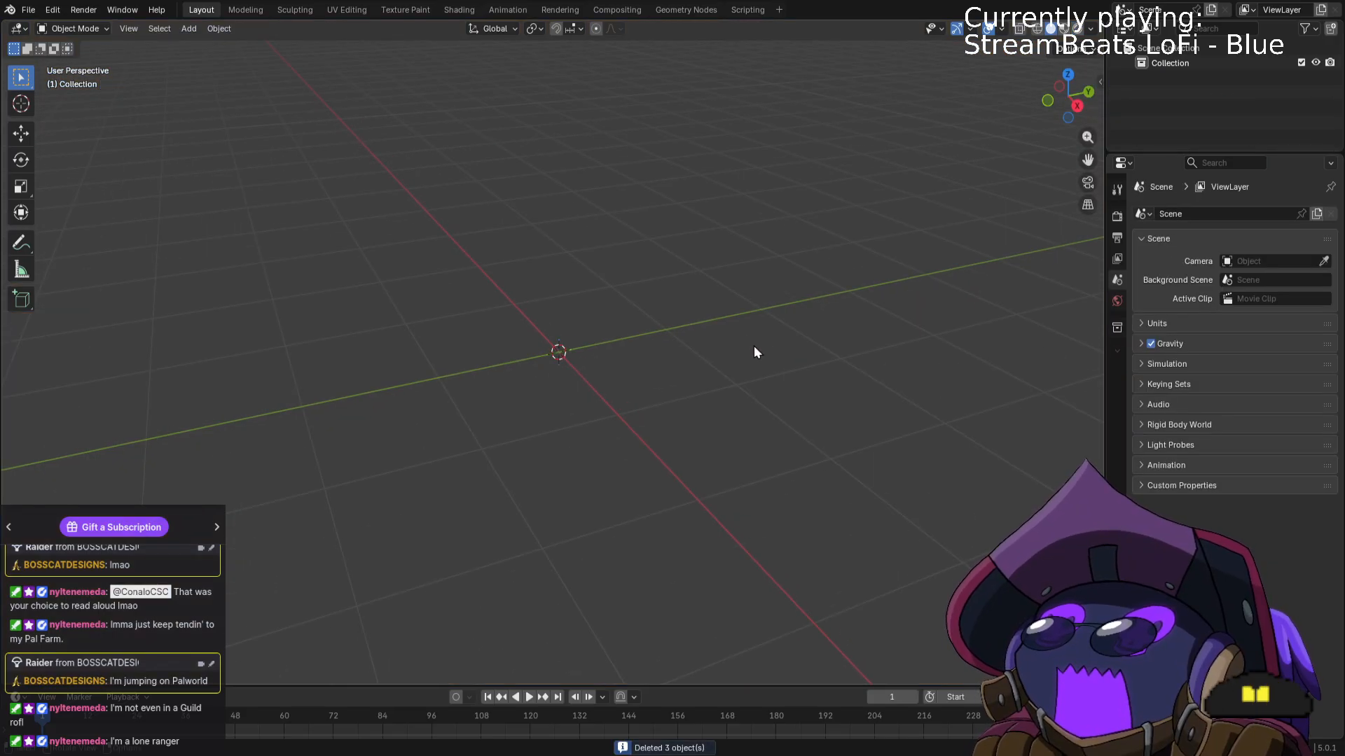
scroll(754, 349, up, 2)
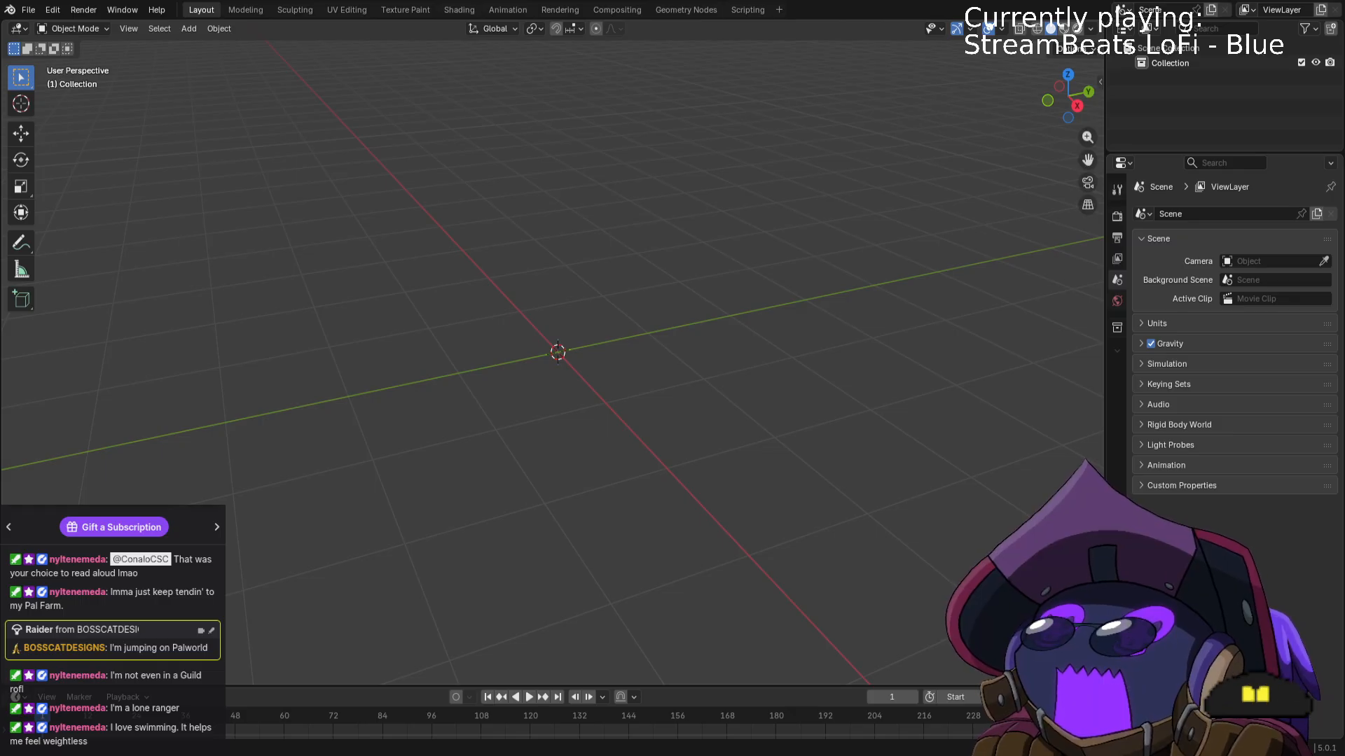
Switch to the image viewer and examine the pictures in the 2025 Creations and Machinations collage up close.
key(alt+Tab)
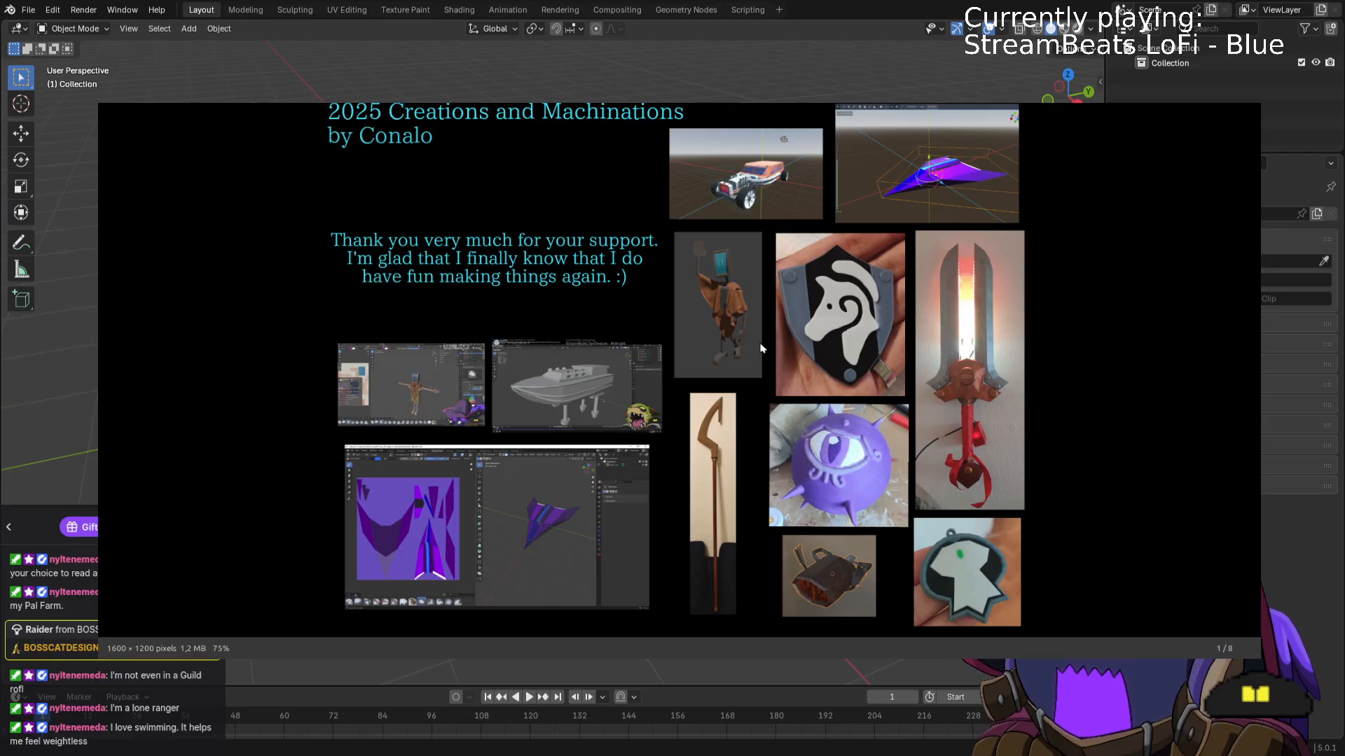
scroll(806, 182, up, 3)
scroll(823, 181, up, 3)
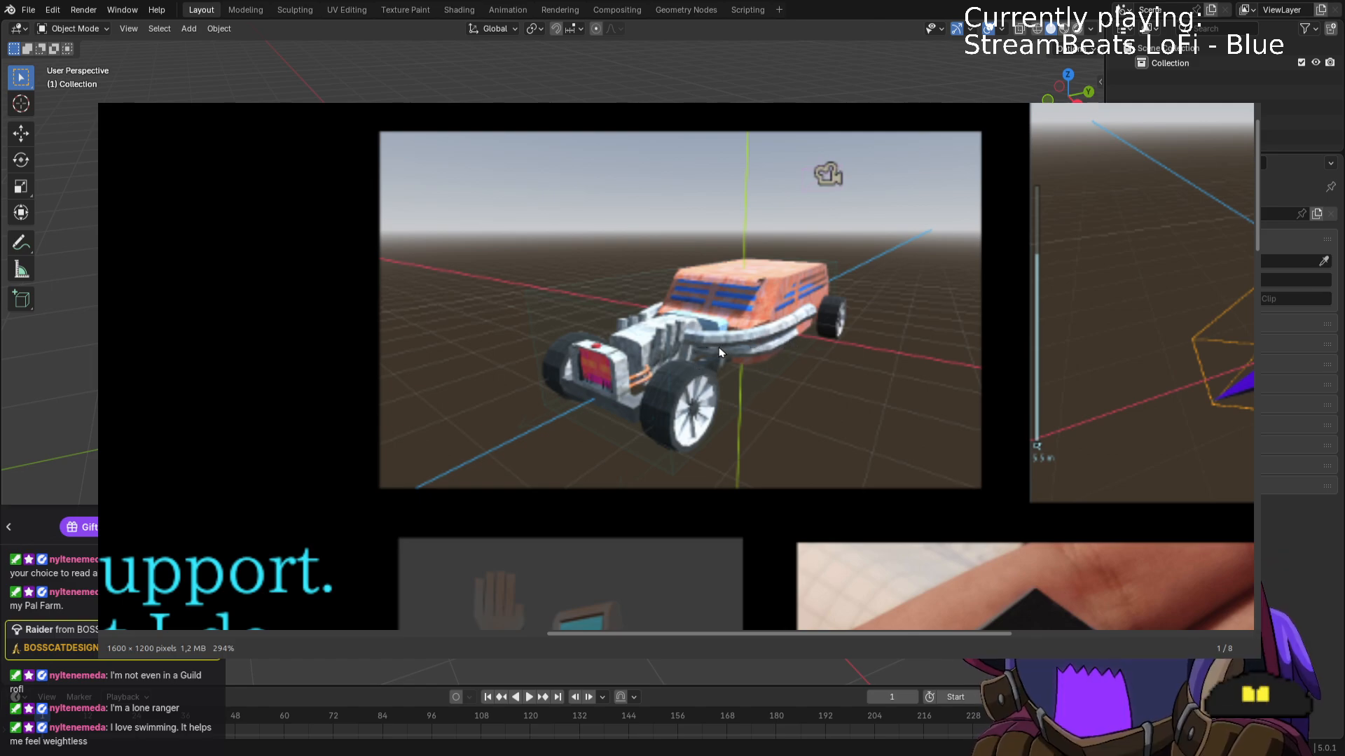
scroll(685, 346, down, 5)
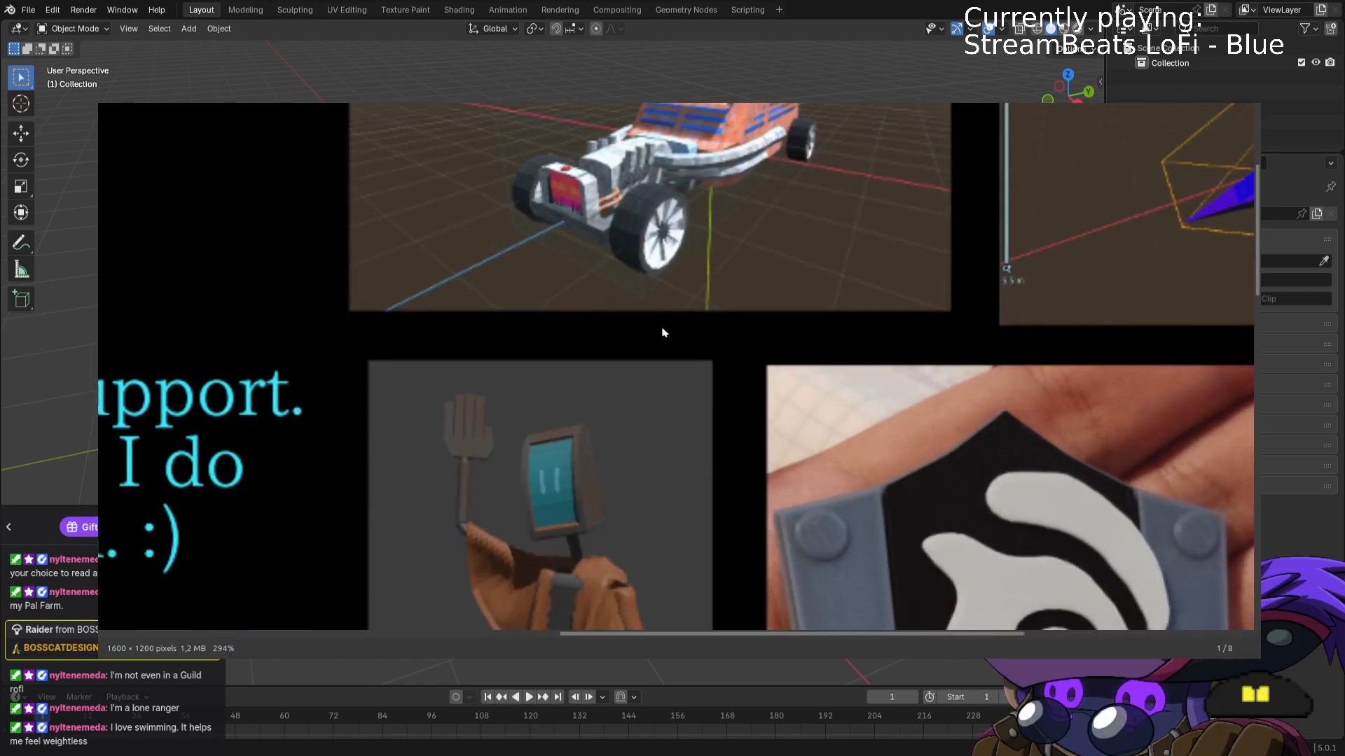
scroll(602, 468, down, 10)
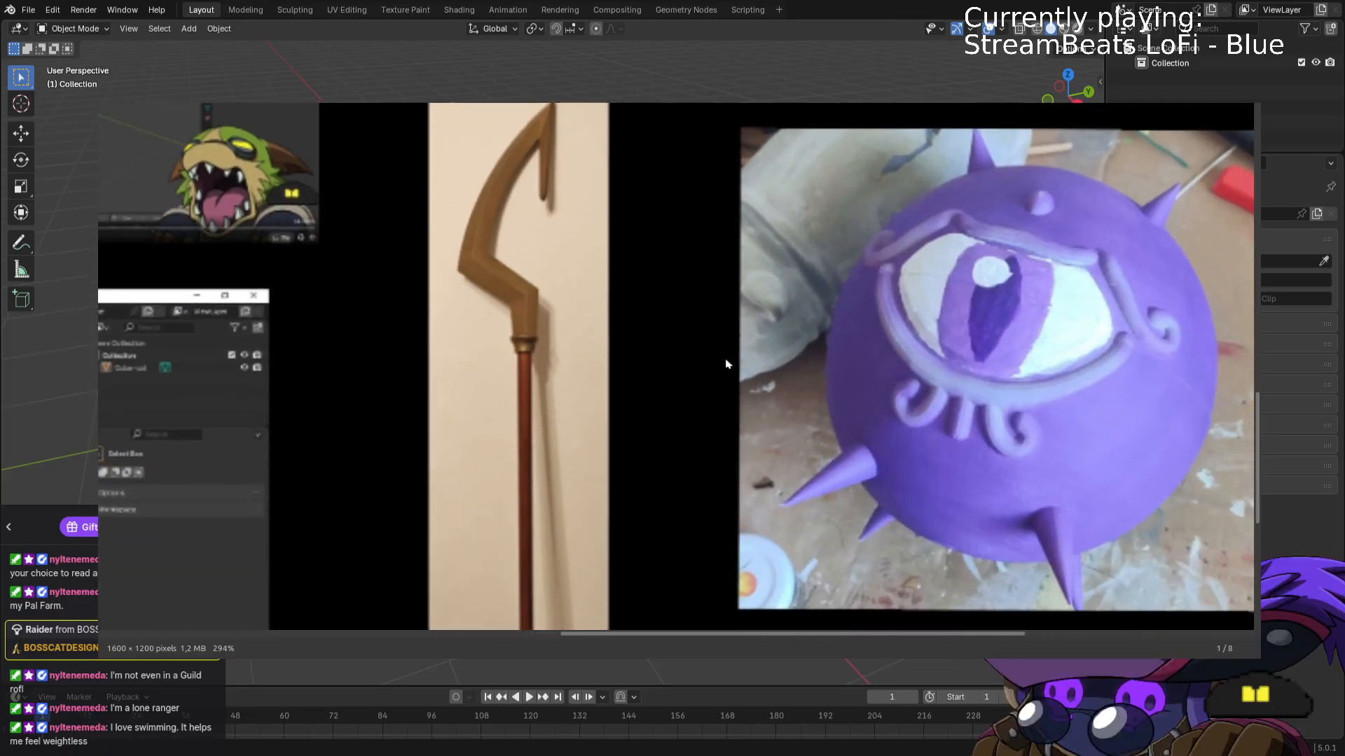
scroll(718, 269, down, 5)
scroll(718, 269, right, 5)
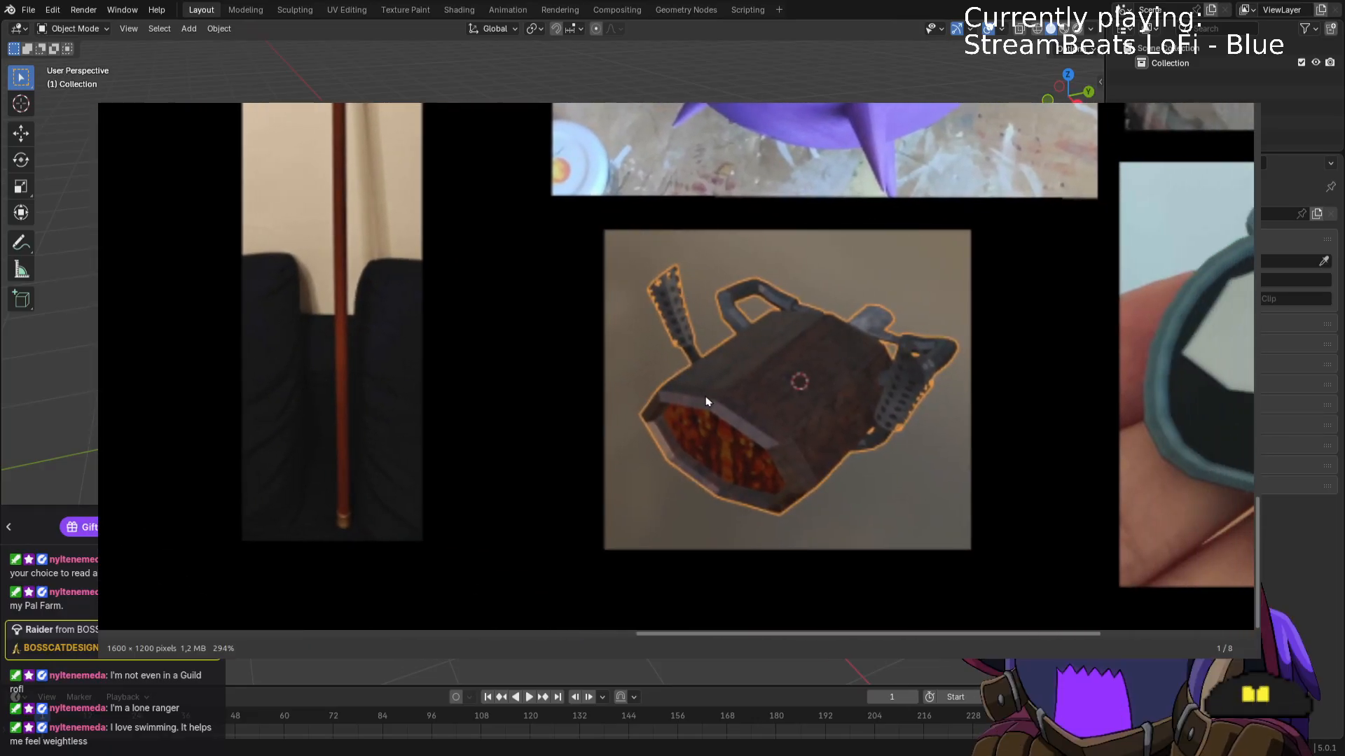
scroll(726, 316, down, 2)
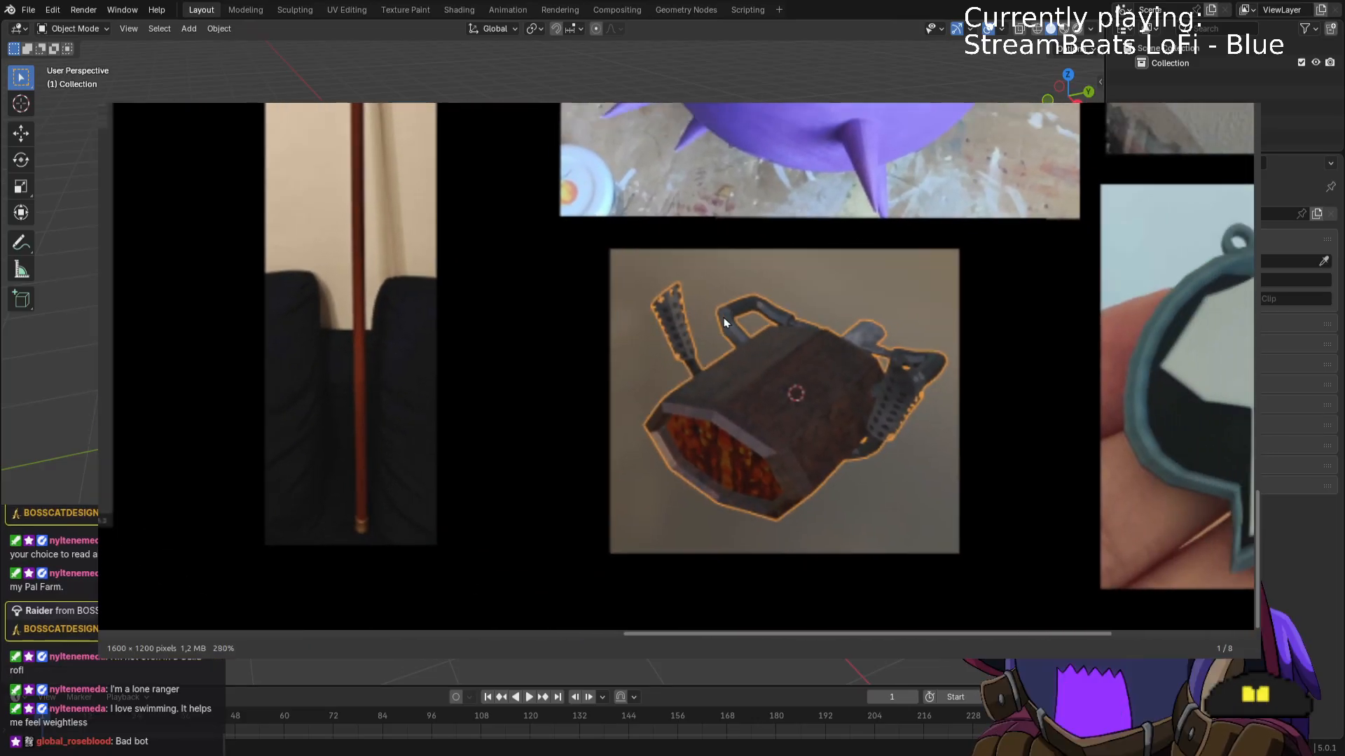
drag(727, 318, 980, 292)
drag(464, 216, 819, 306)
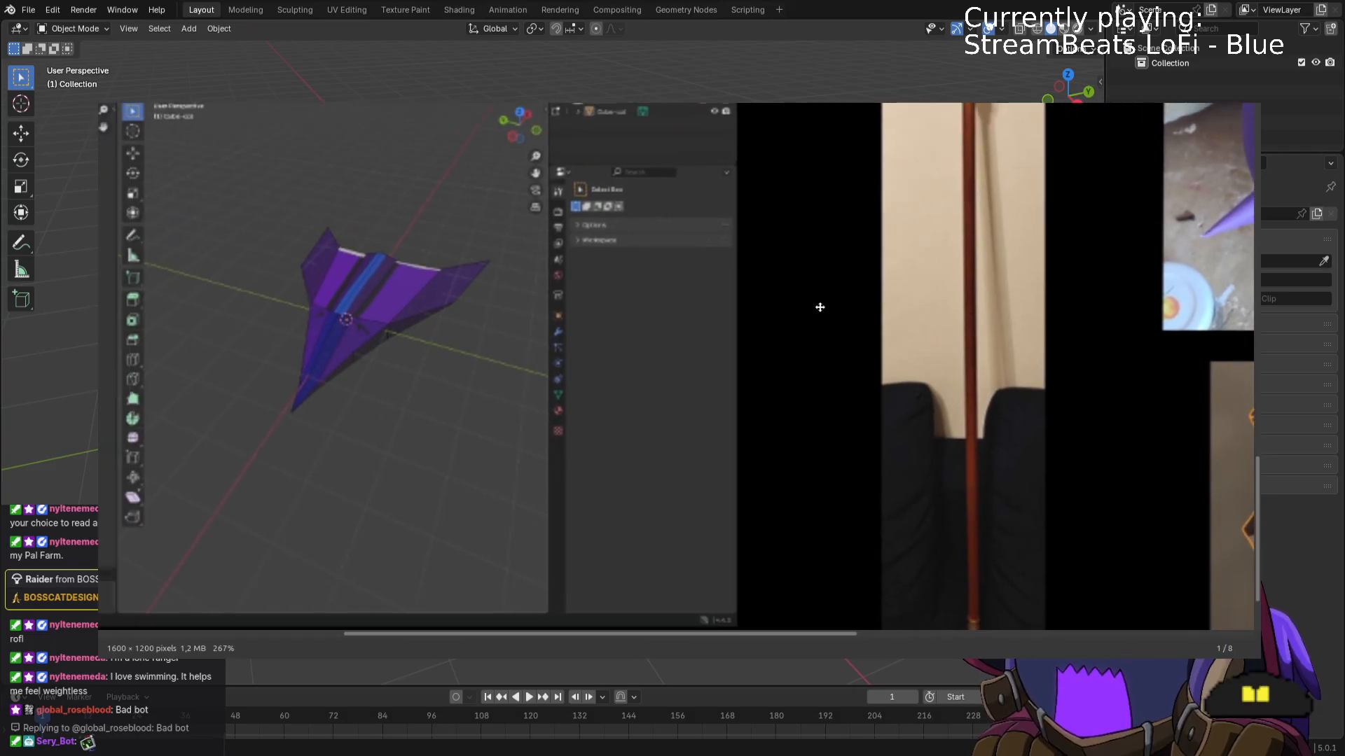
drag(463, 271, 684, 432)
drag(549, 391, 848, 461)
drag(767, 185, 489, 264)
drag(1160, 454, 396, 240)
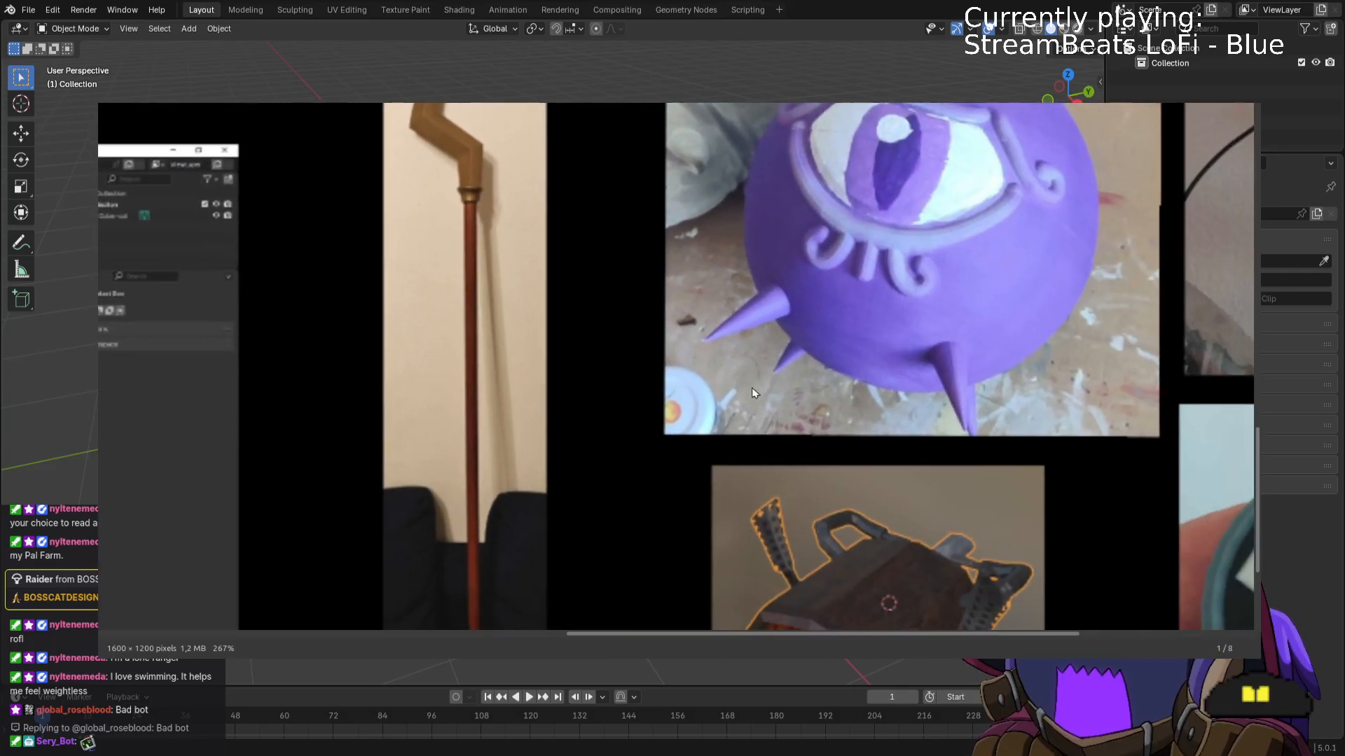
drag(750, 388, 439, 190)
drag(826, 368, 719, 494)
scroll(717, 341, down, 5)
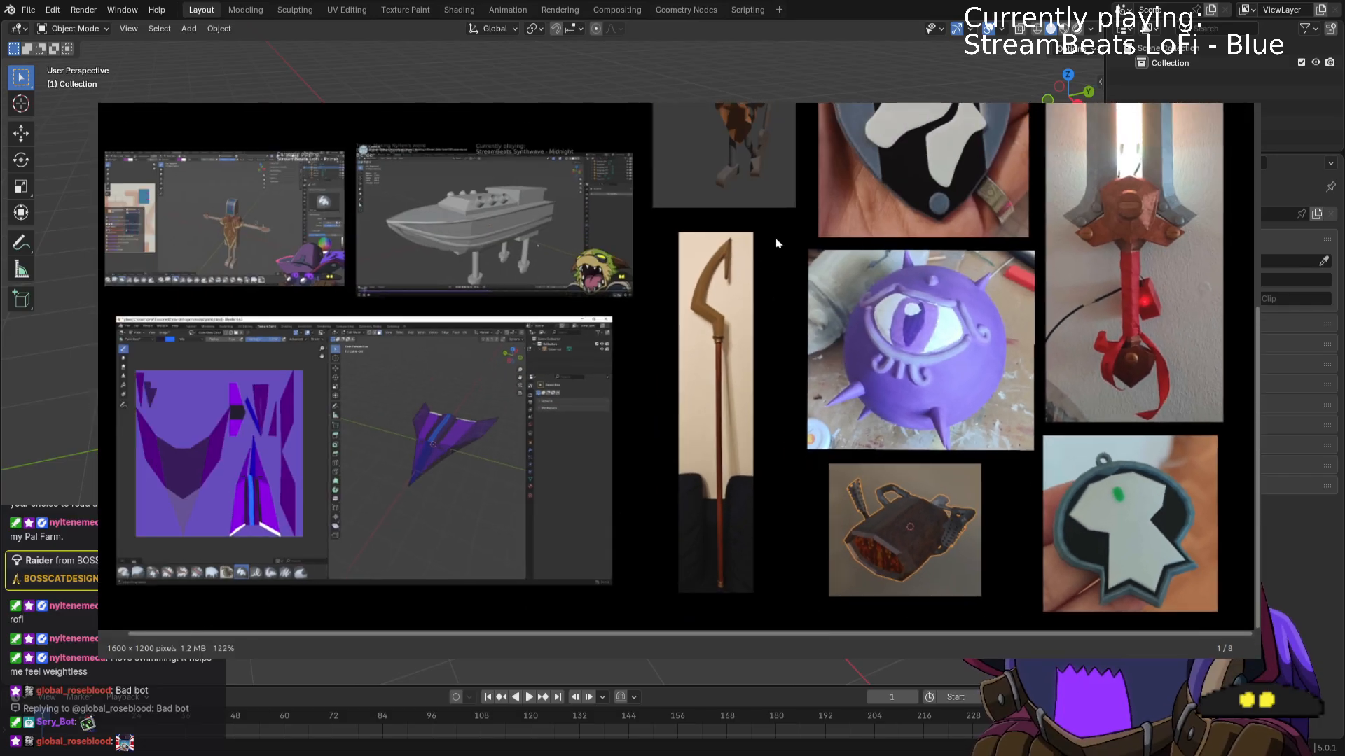
drag(776, 243, 404, 289)
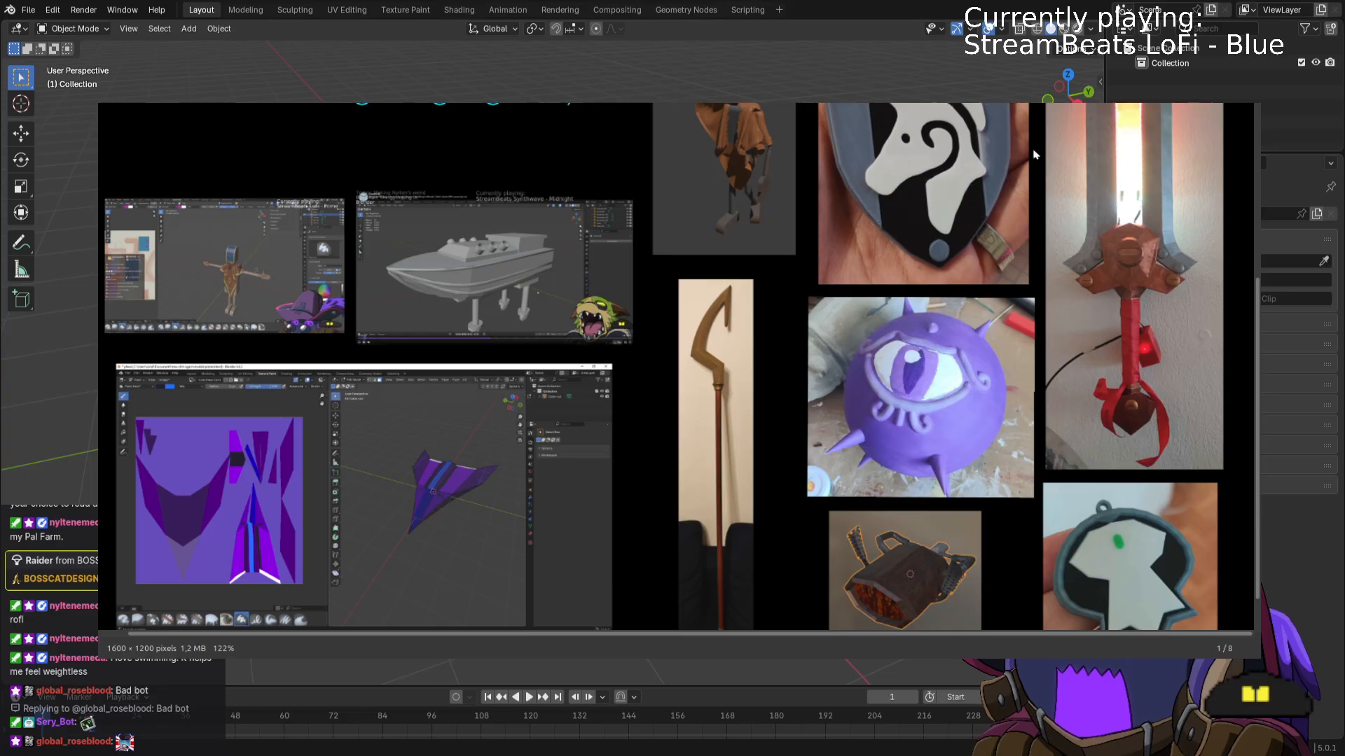
key(Escape)
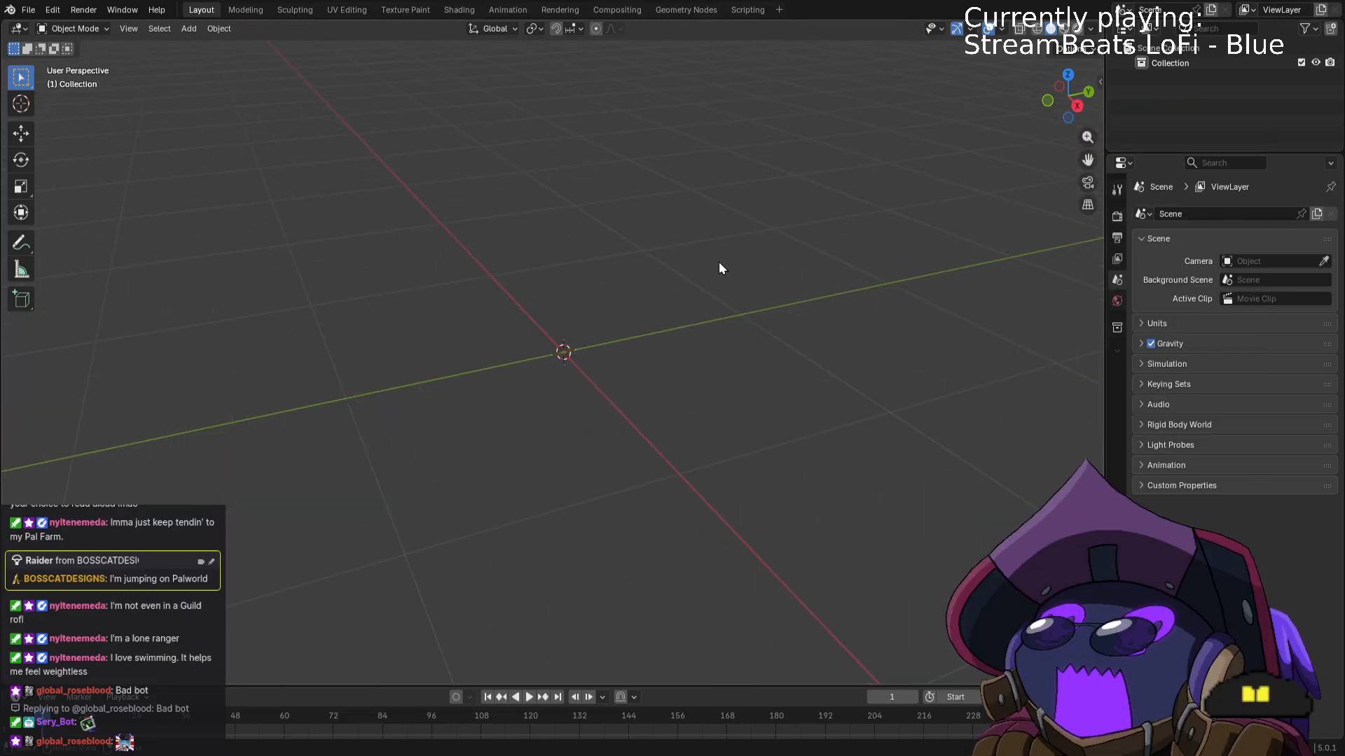
shift+middle_drag(724, 219, 716, 323)
scroll(716, 323, up, 3)
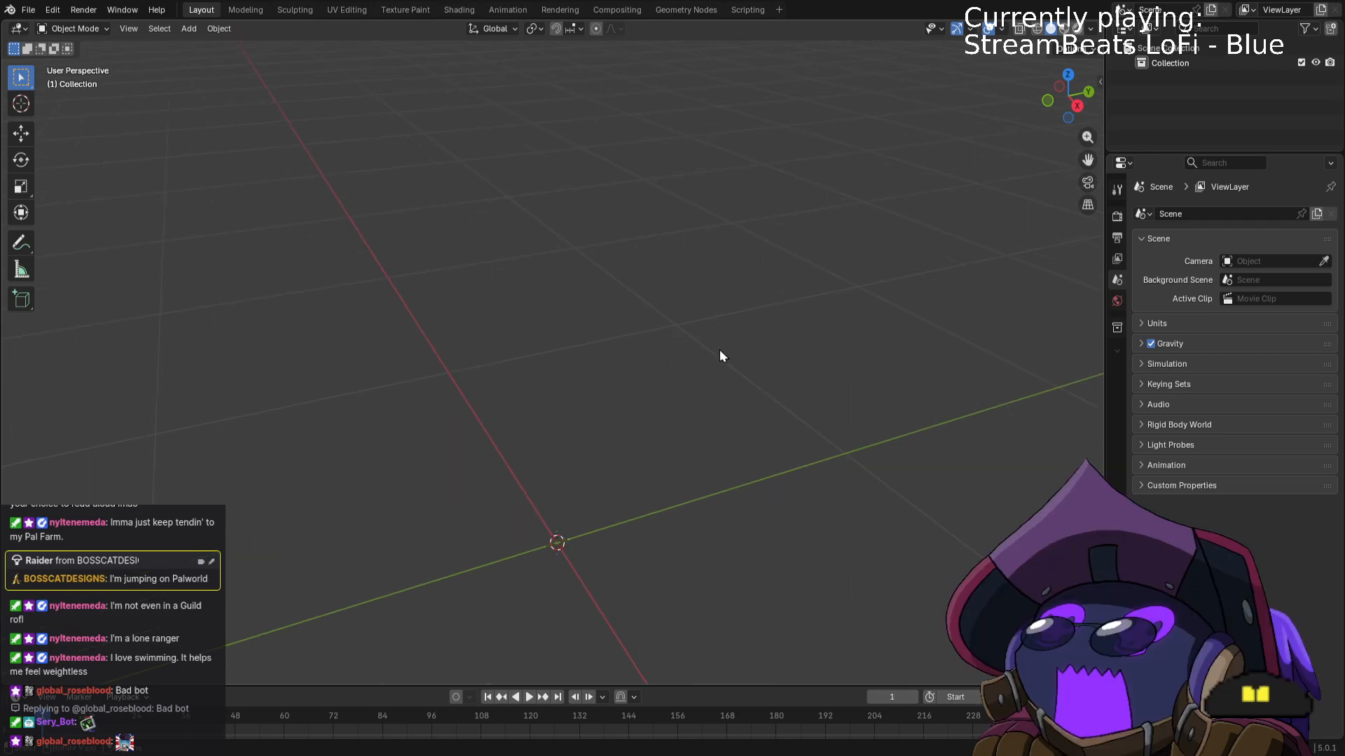
scroll(720, 350, down, 5)
mouse_move(707, 378)
middle_down()
mouse_move(693, 423)
mouse_move(714, 436)
mouse_move(726, 396)
middle_up()
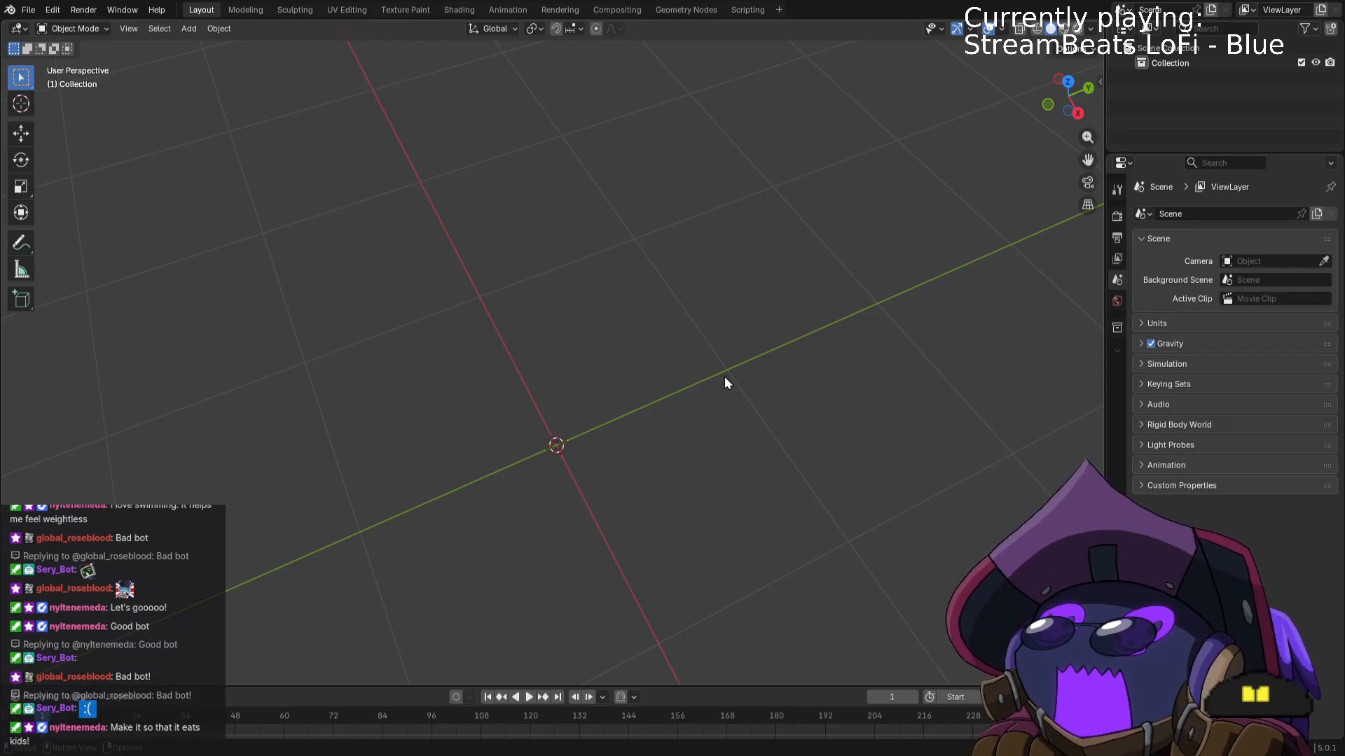
middle_drag(719, 385, 722, 490)
scroll(658, 416, up, 6)
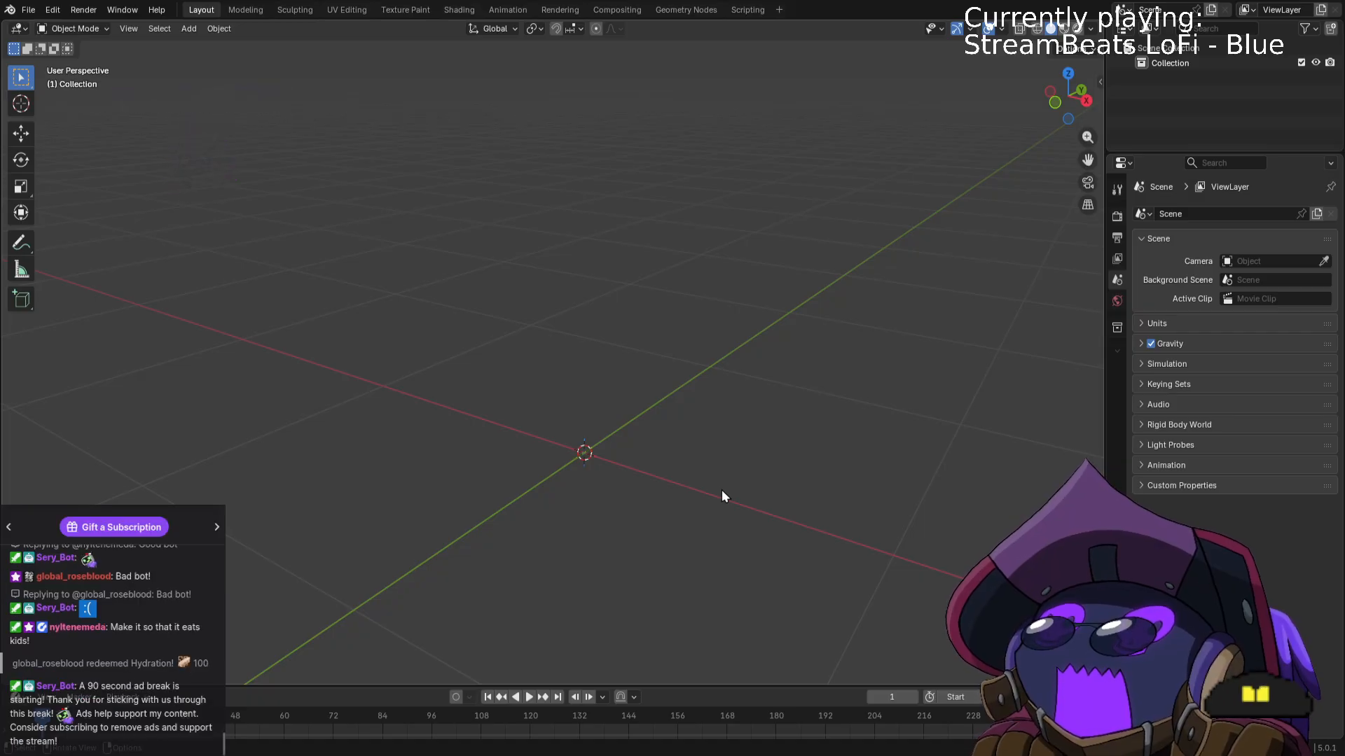
middle_drag(481, 384, 637, 374)
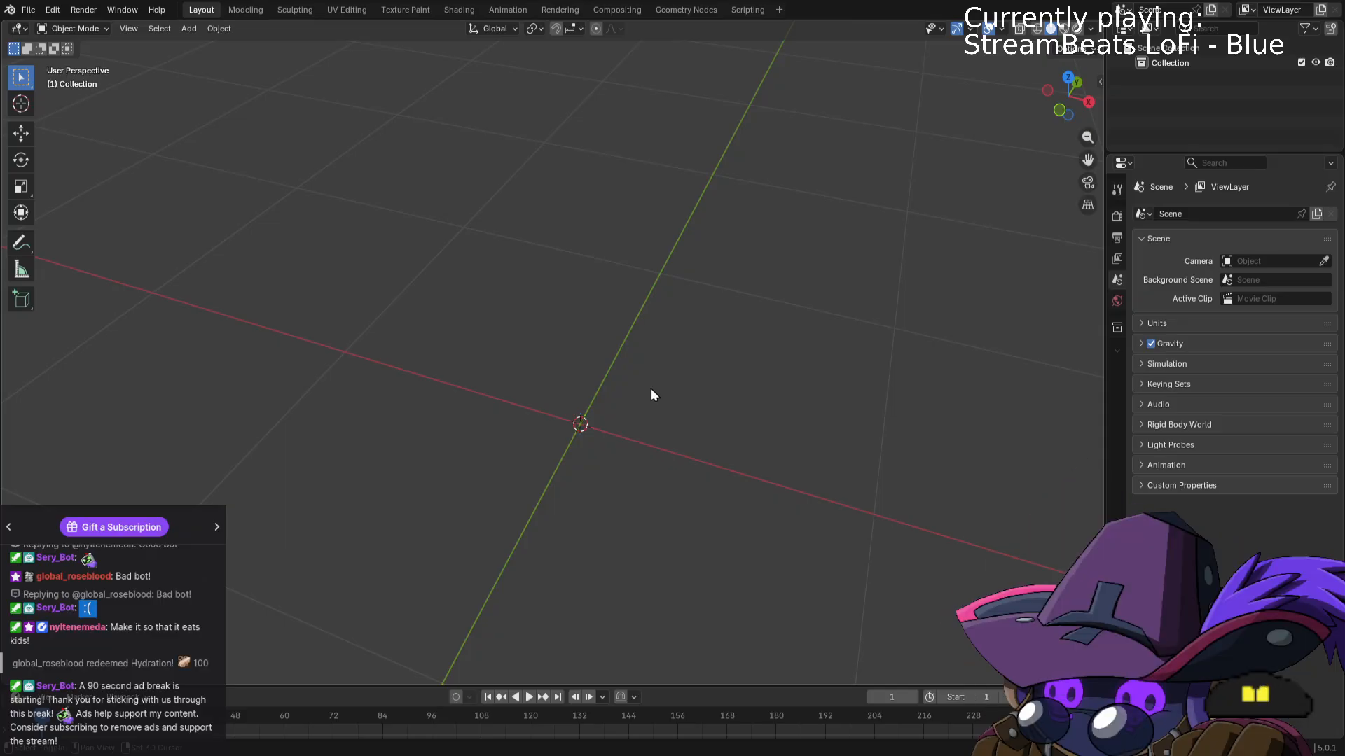
Add a cube mesh at the origin of the empty scene.
key(shift+a)
mouse_move(650, 388)
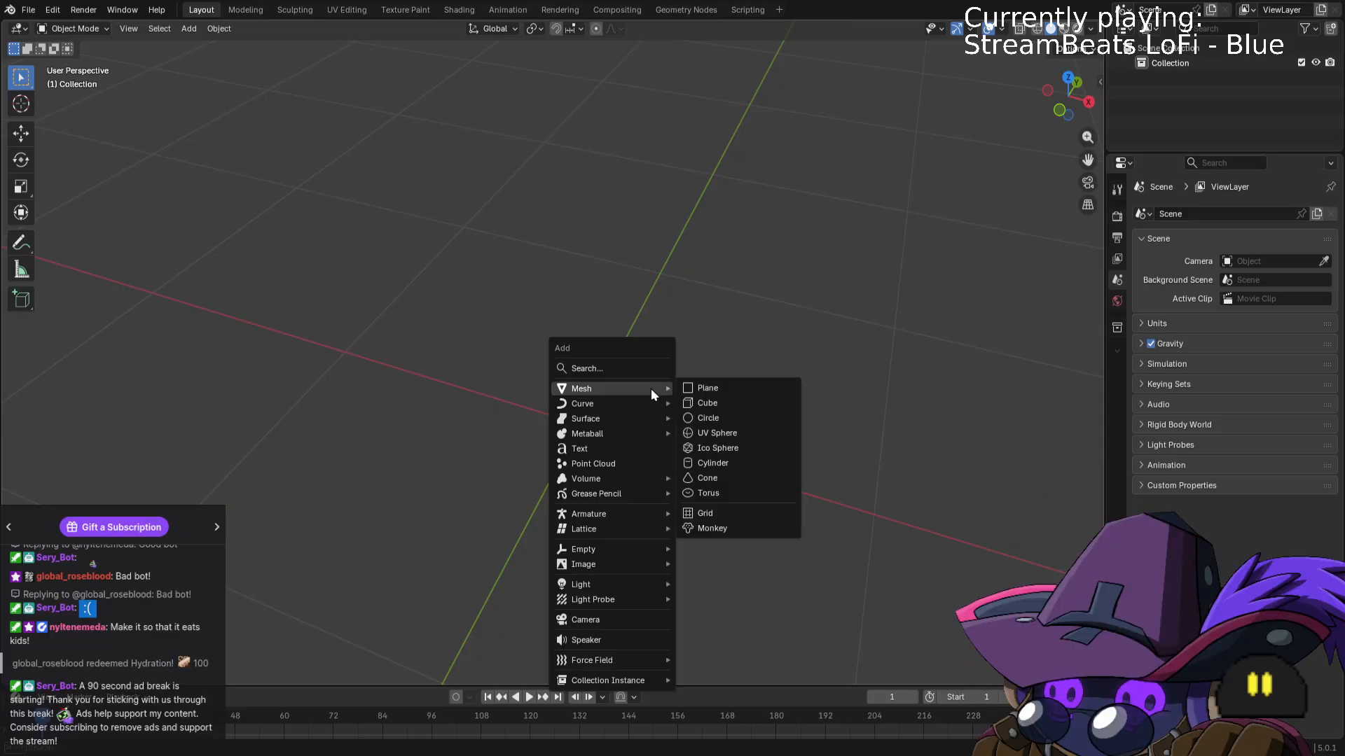
click(708, 403)
scroll(704, 402, down, 3)
scroll(728, 382, down, 3)
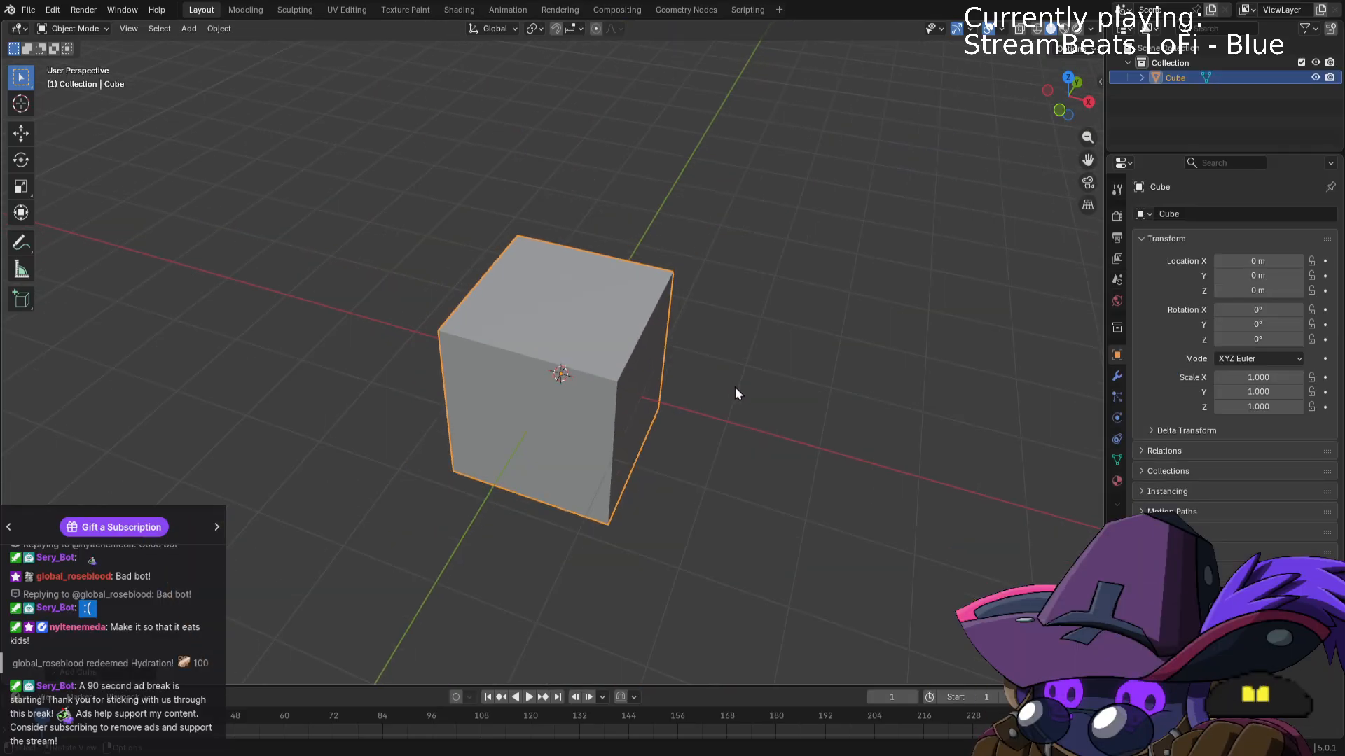
scroll(734, 387, up, 2)
middle_drag(765, 391, 737, 380)
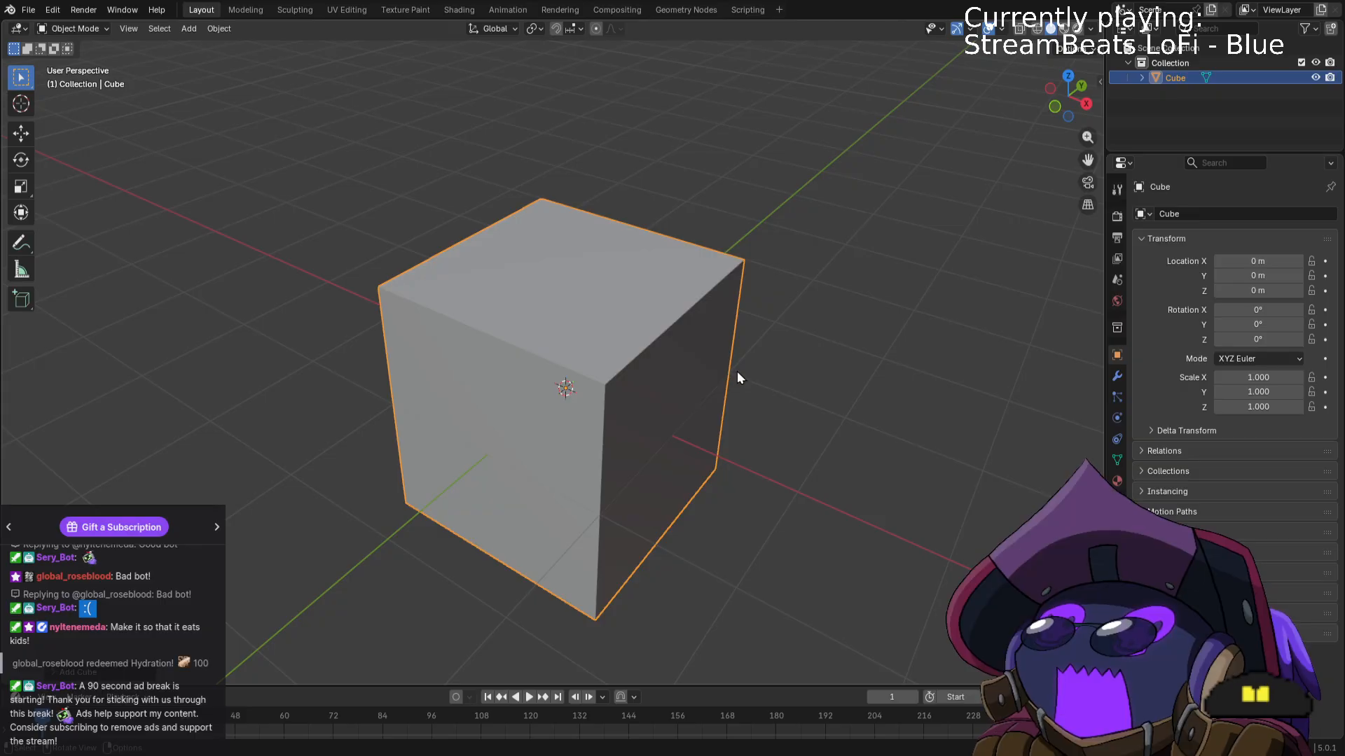
scroll(737, 373, down, 3)
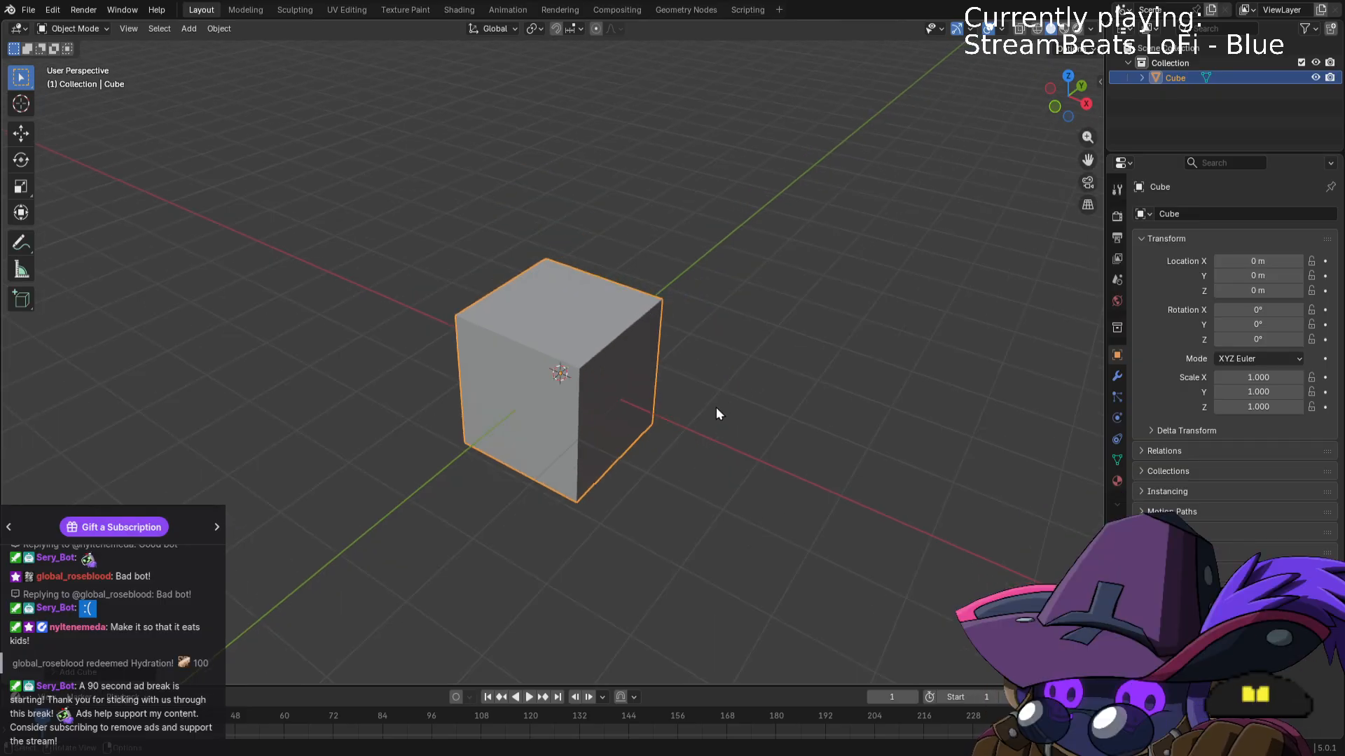
Enter Edit Mode on the cube and split it in half with one centred loop cut running along the Y axis.
key(KP_7)
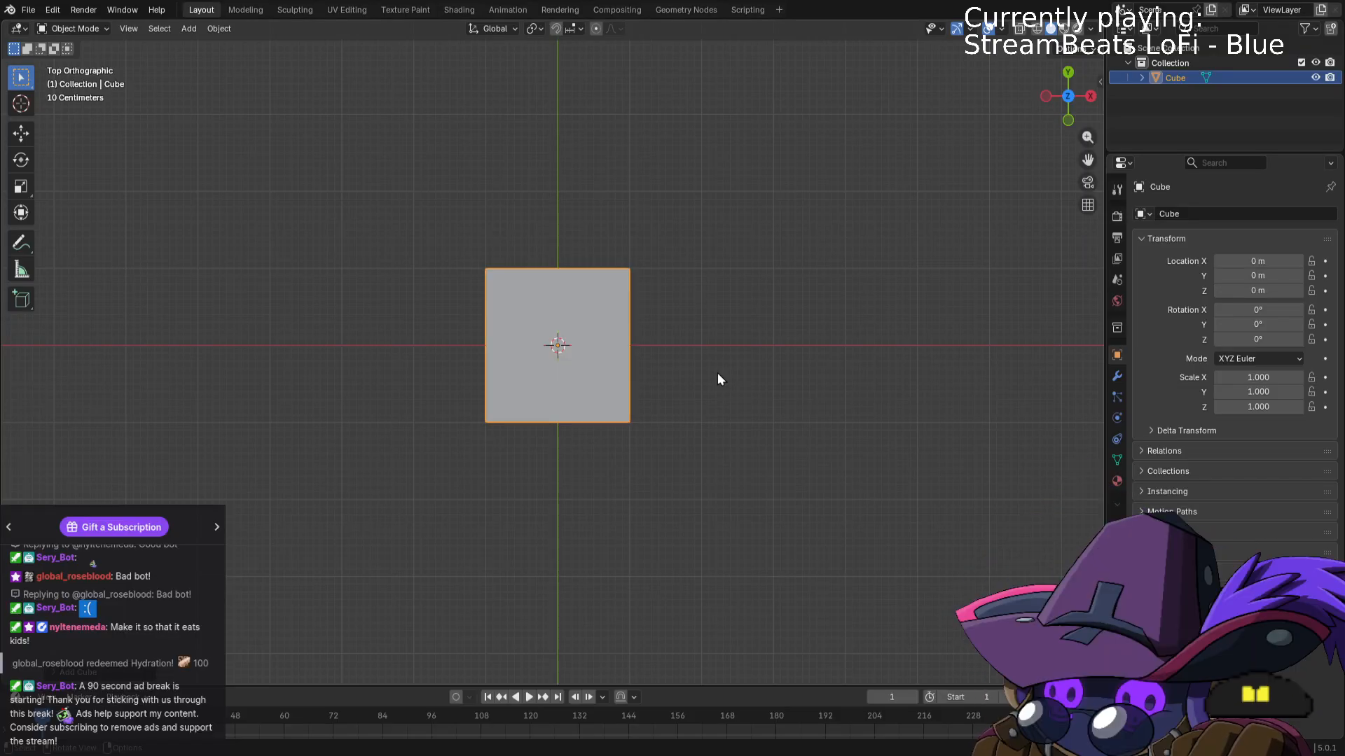
middle_drag(718, 374, 667, 384)
key(Tab)
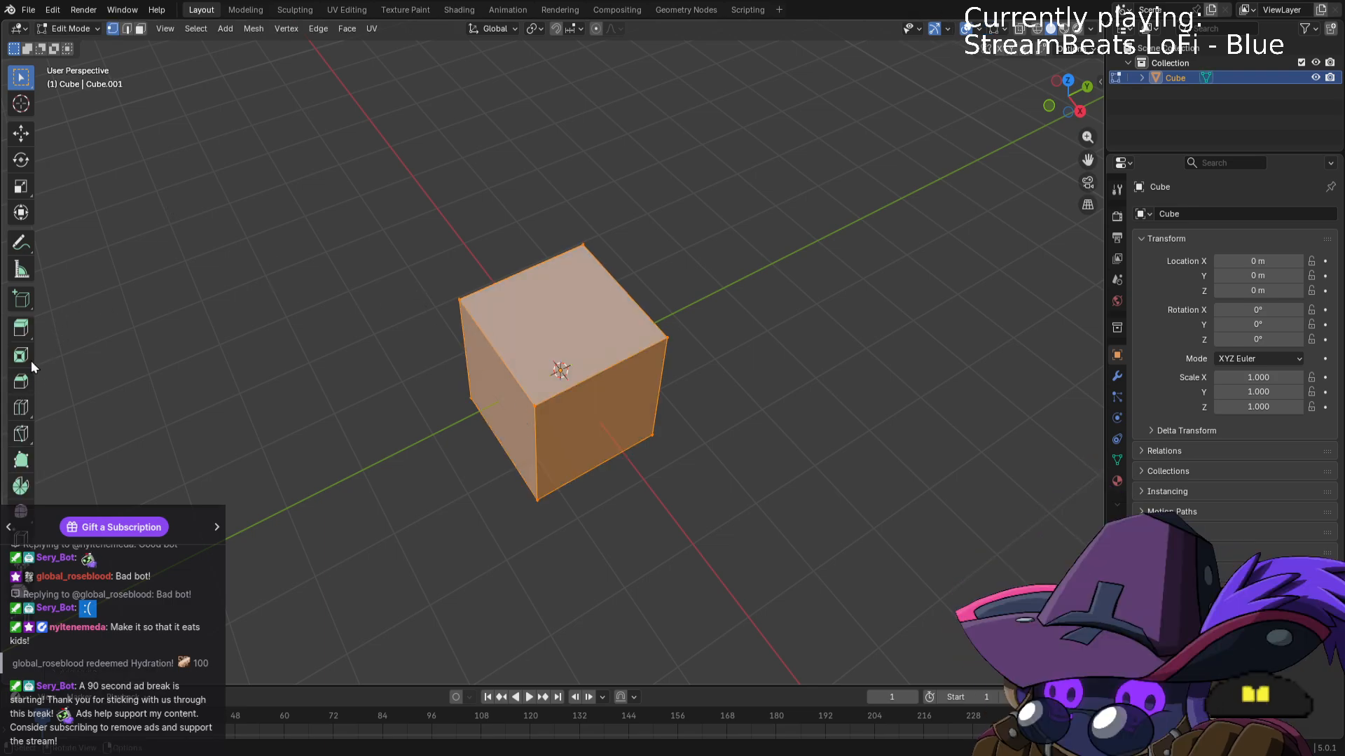
click(31, 408)
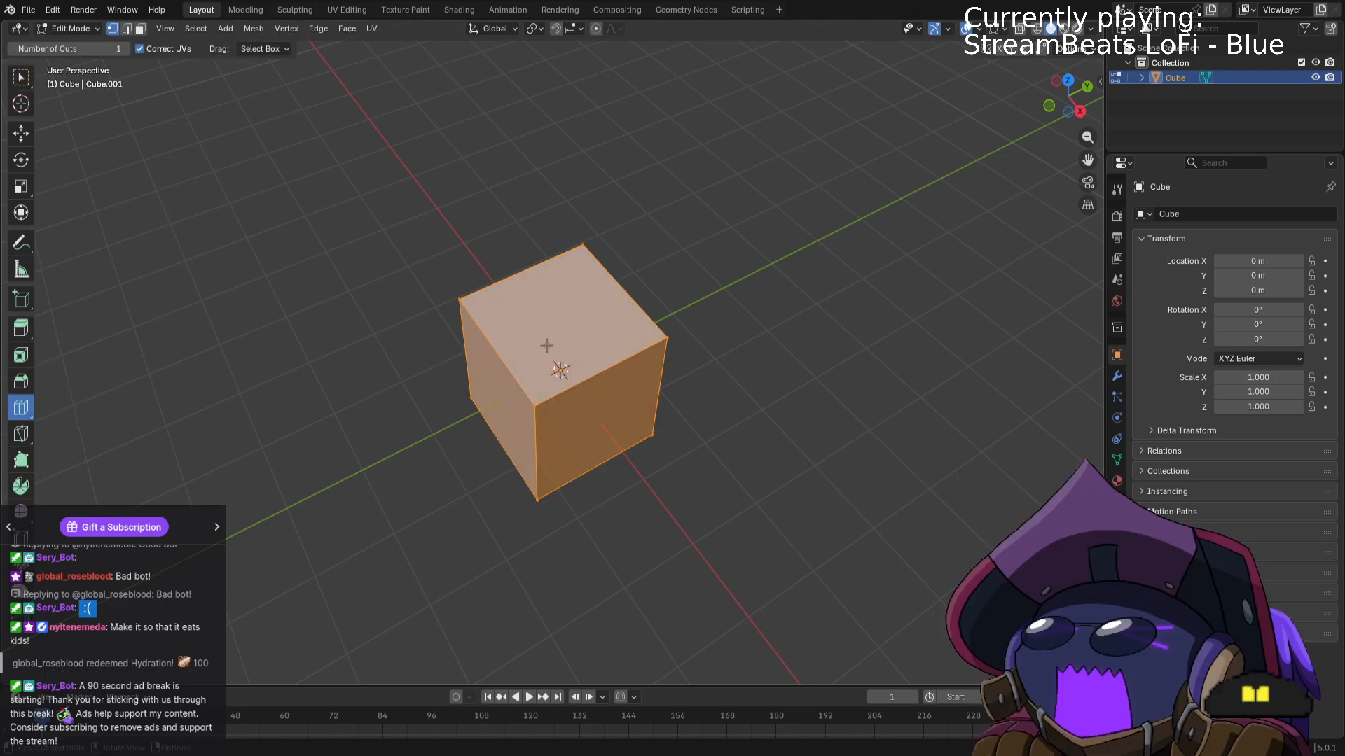
click(502, 311)
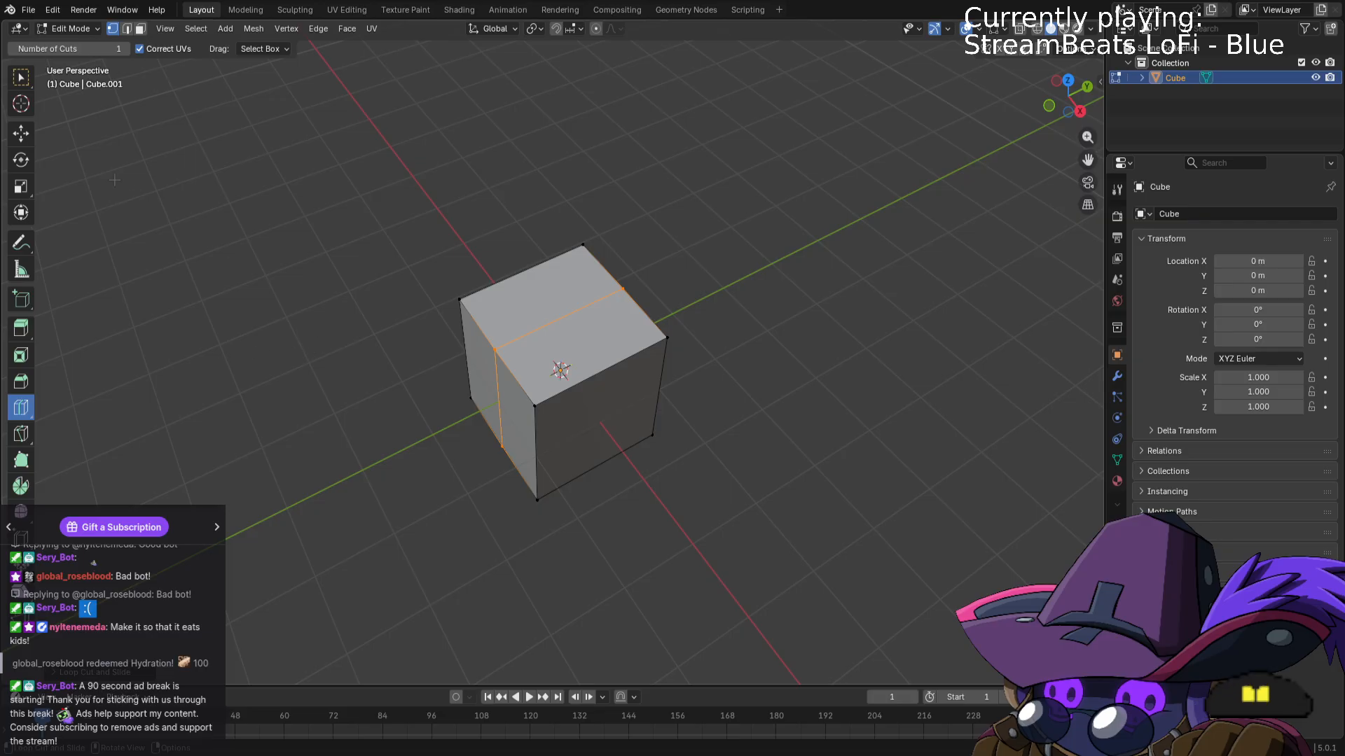
middle_drag(114, 179, 242, 183)
click(20, 84)
middle_drag(270, 312, 281, 316)
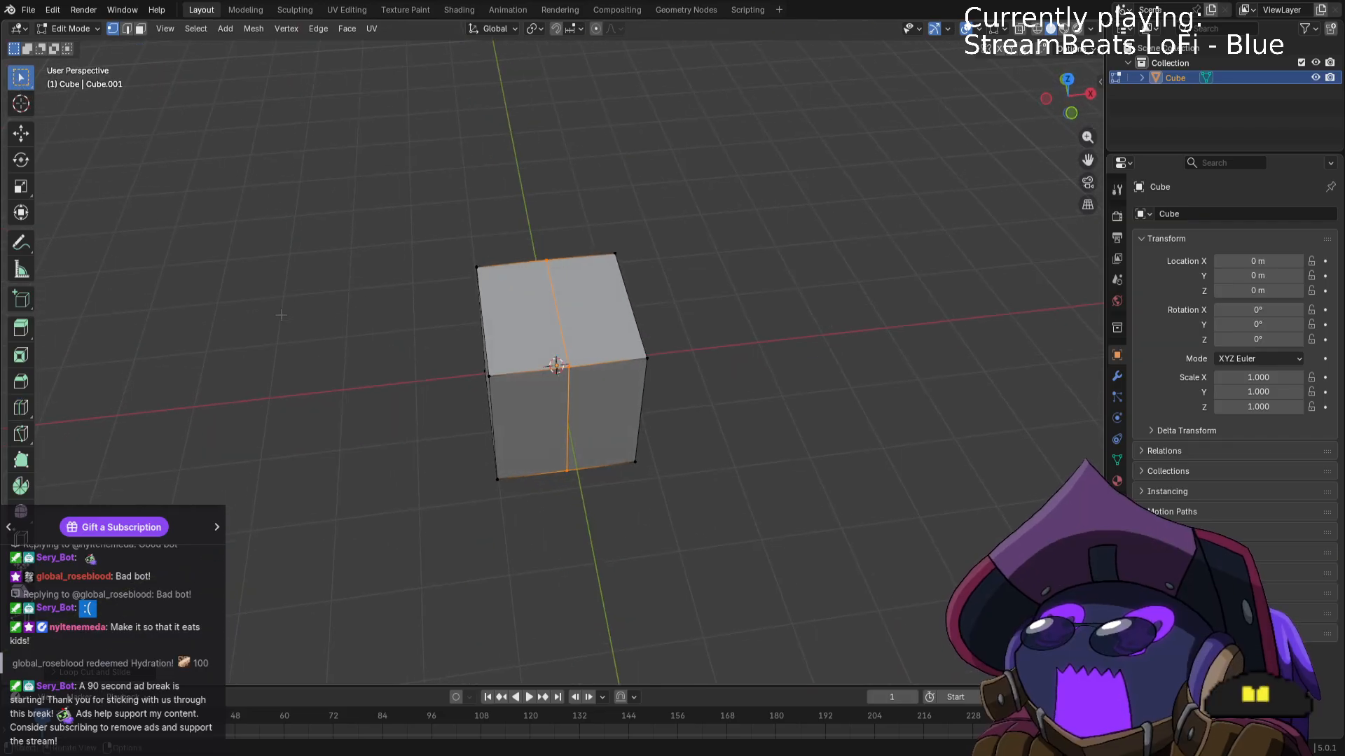
Delete the outer vertices on the cube's negative X side so that only the positive X half remains.
key(KP_7)
key(z)
click(211, 310)
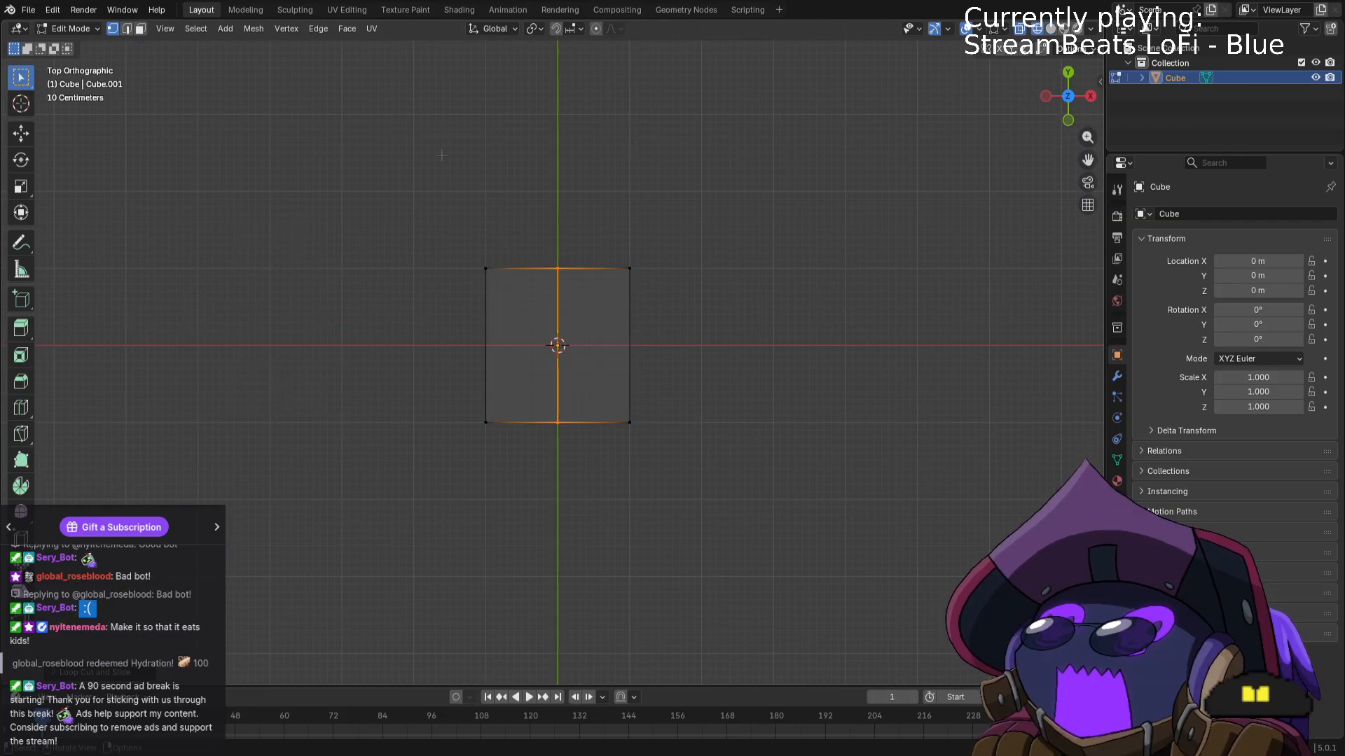
drag(462, 143, 559, 448)
click(450, 172)
drag(452, 172, 514, 490)
key(x)
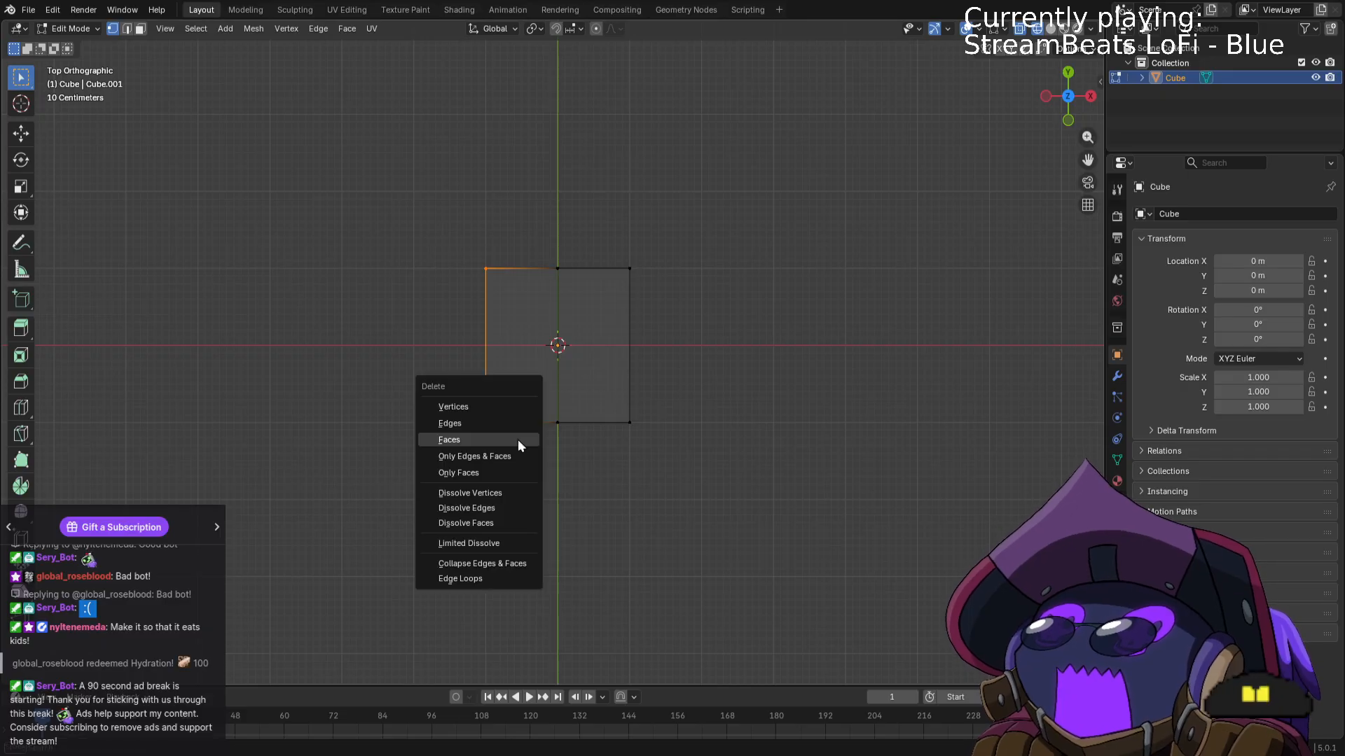
click(452, 401)
middle_drag(452, 401, 720, 309)
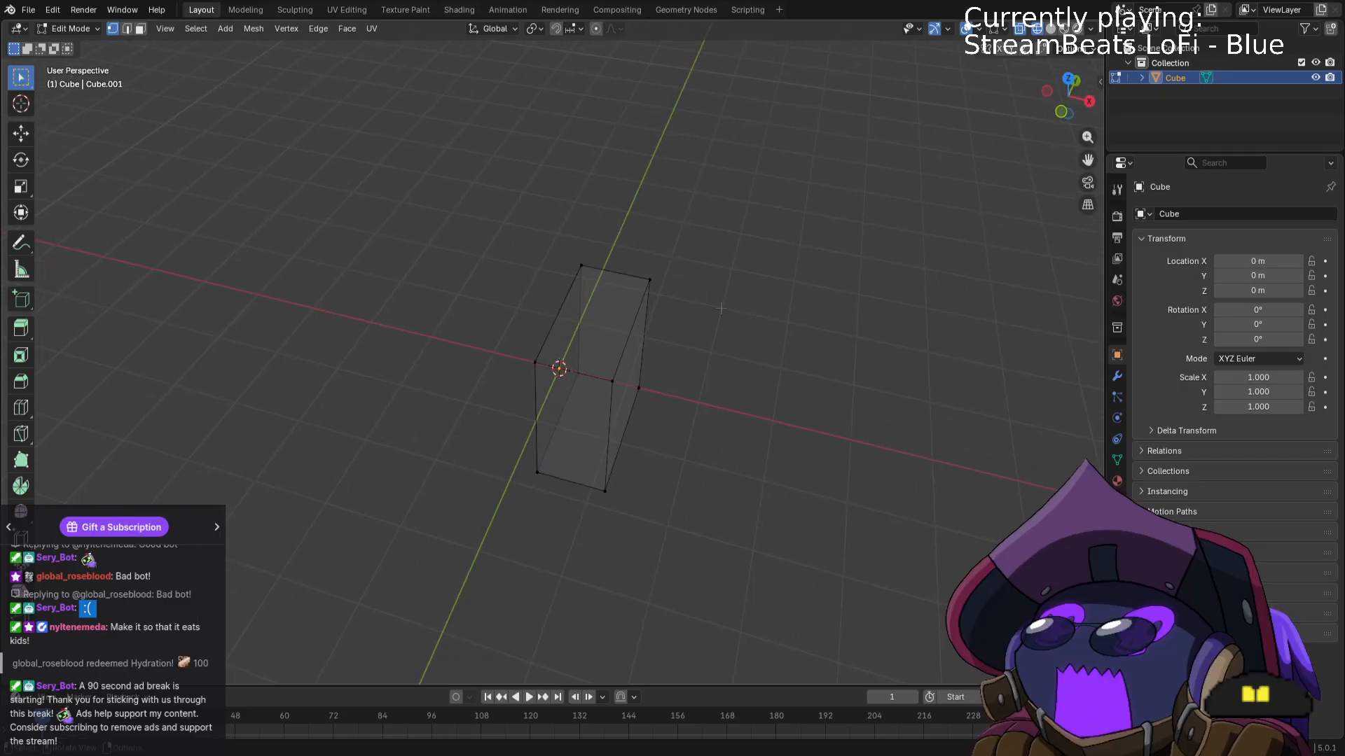
Return to Object Mode and add a Mirror modifier on the X axis to the half cube.
key(Tab)
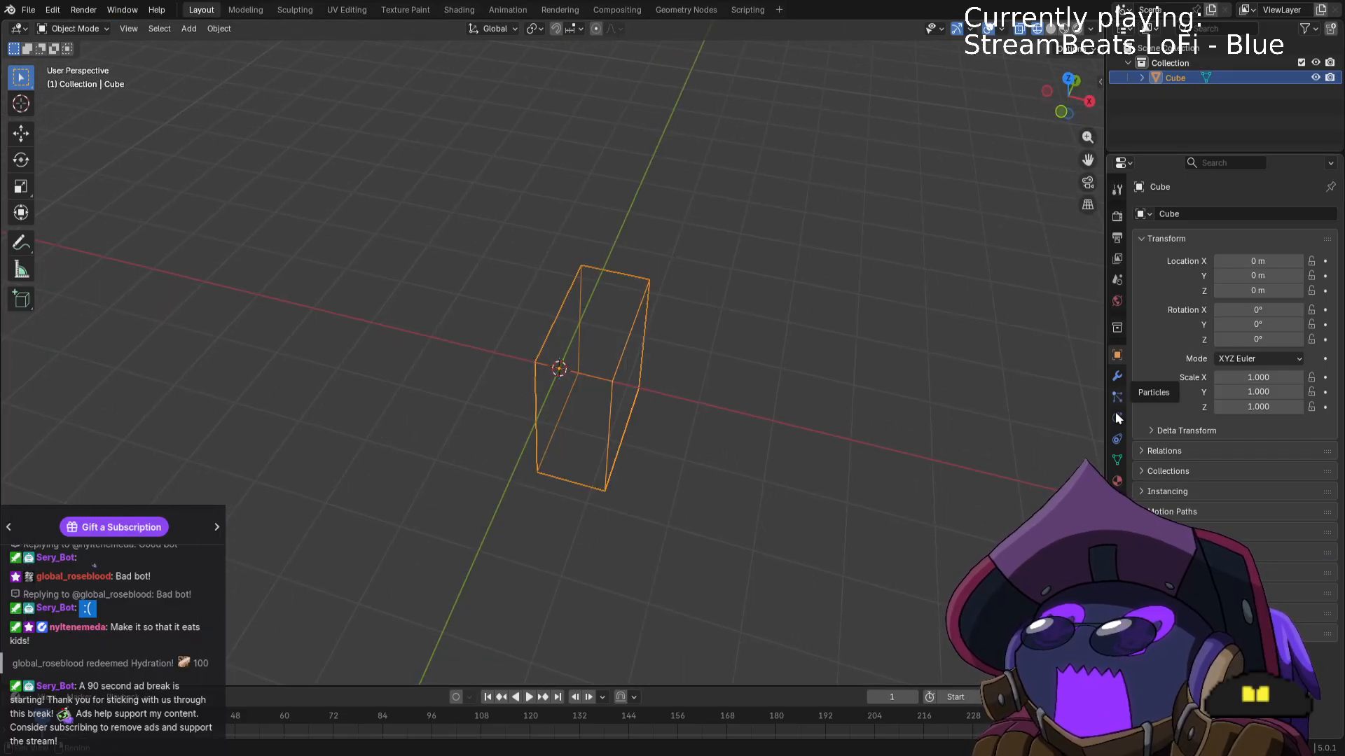
click(1117, 376)
click(1174, 215)
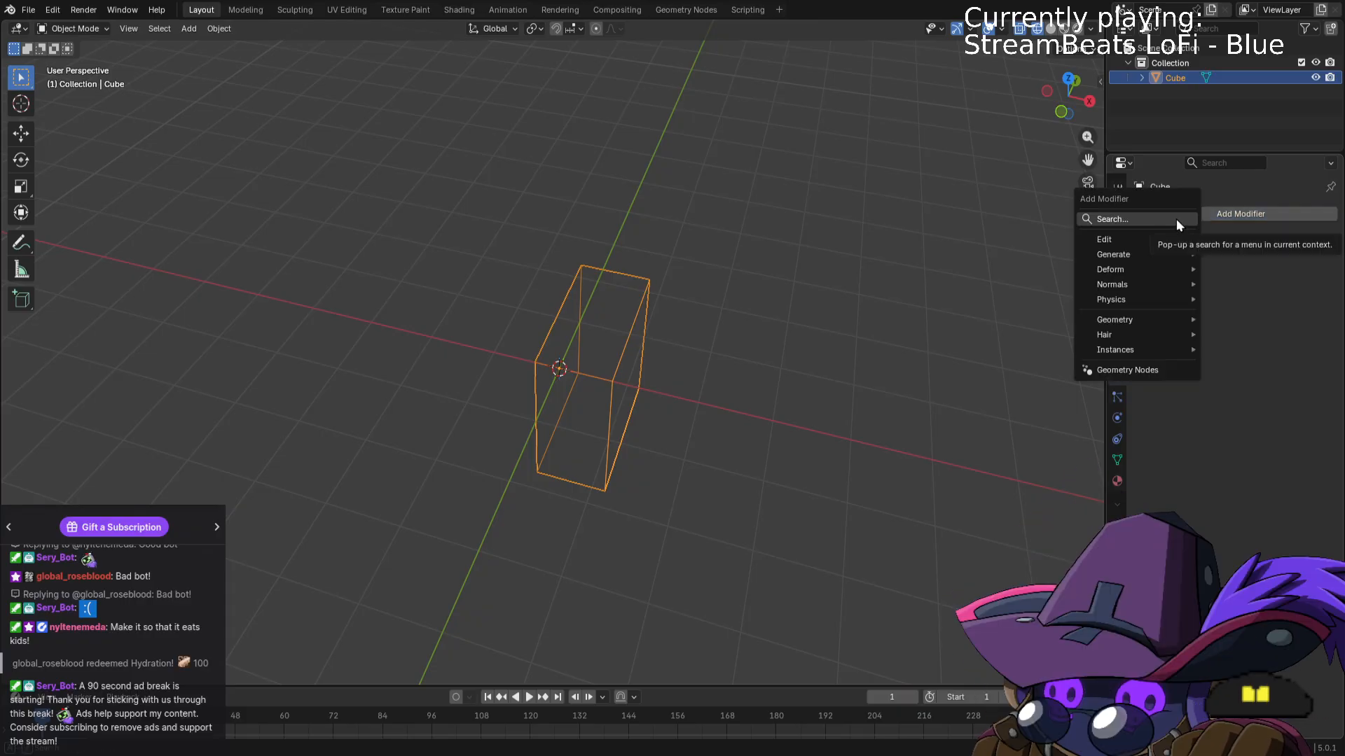
text(mirro)
key(Return)
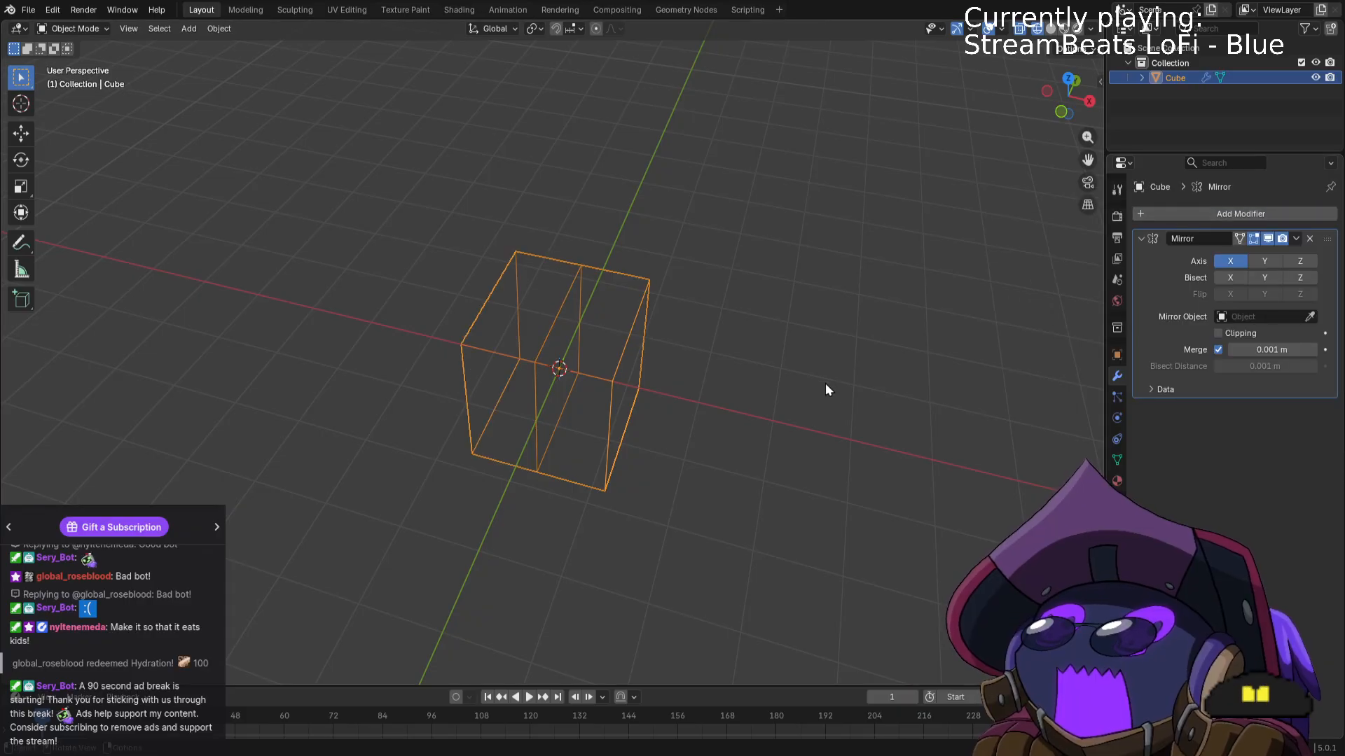
click(845, 385)
middle_drag(845, 382, 649, 361)
click(649, 358)
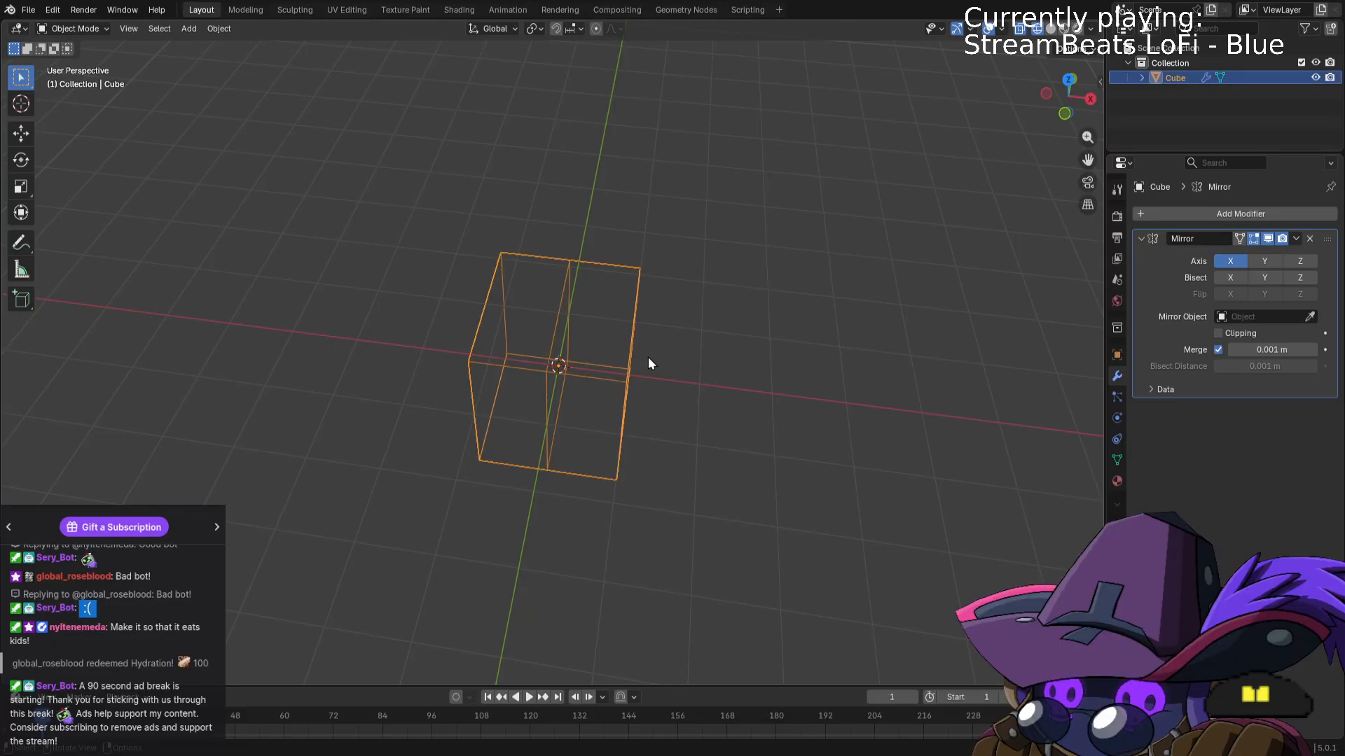
Enter Edit Mode on the mirrored cube and select the whole half mesh.
key(Tab)
scroll(800, 397, up, 4)
middle_drag(800, 397, 829, 401)
scroll(726, 303, down, 3)
key(a)
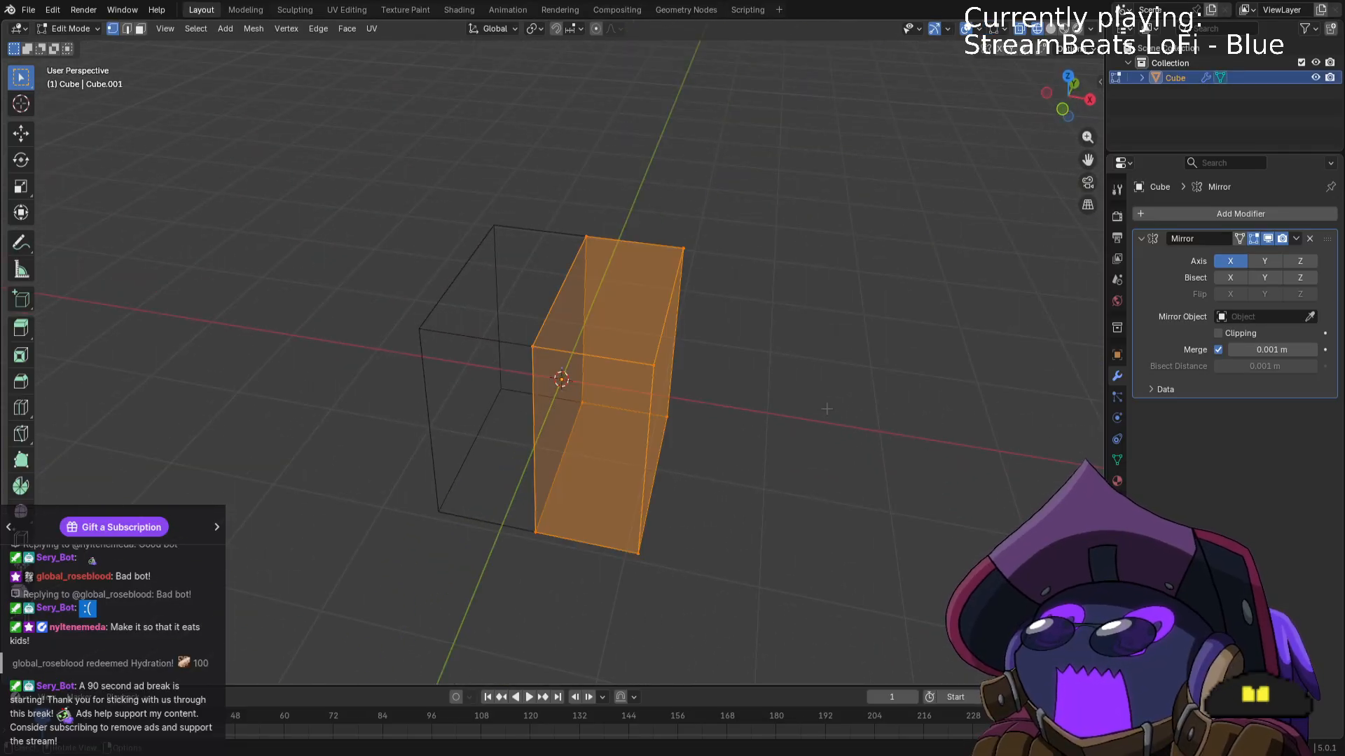
key(g)
key(z)
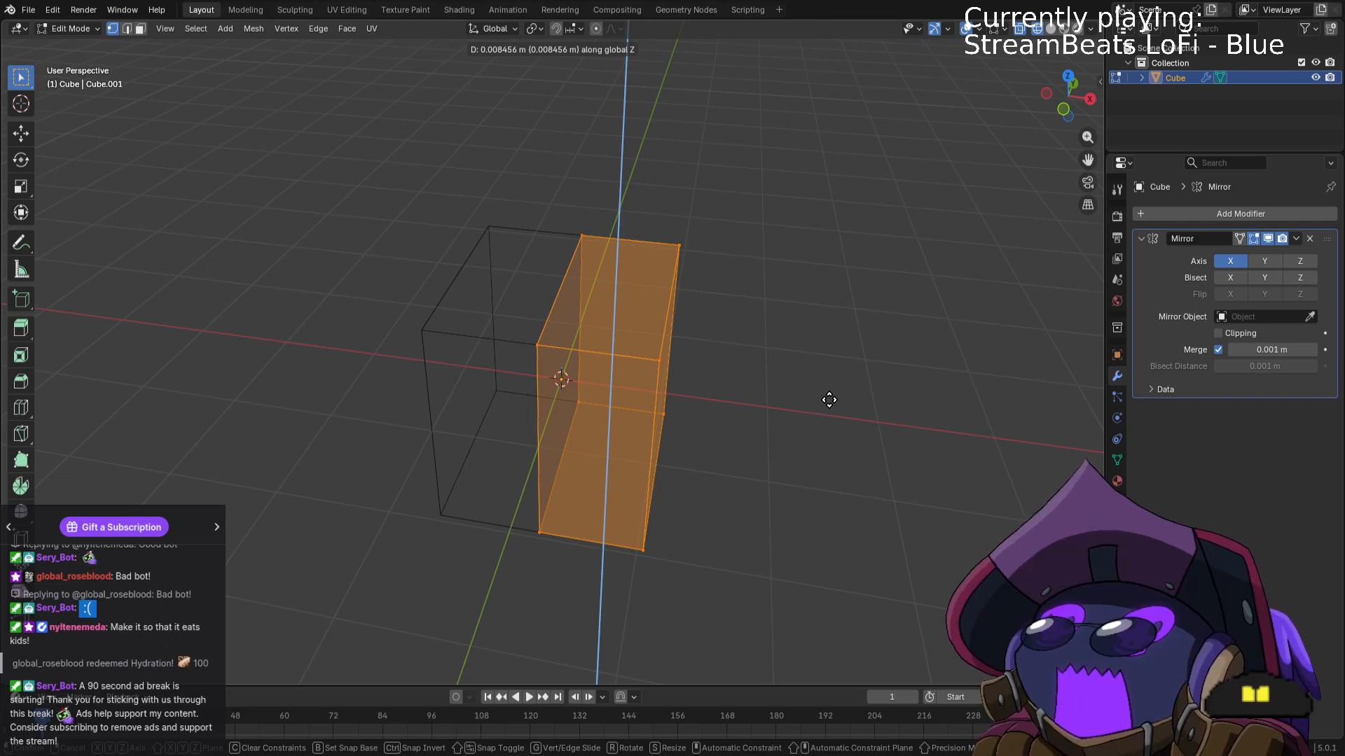
key(Escape)
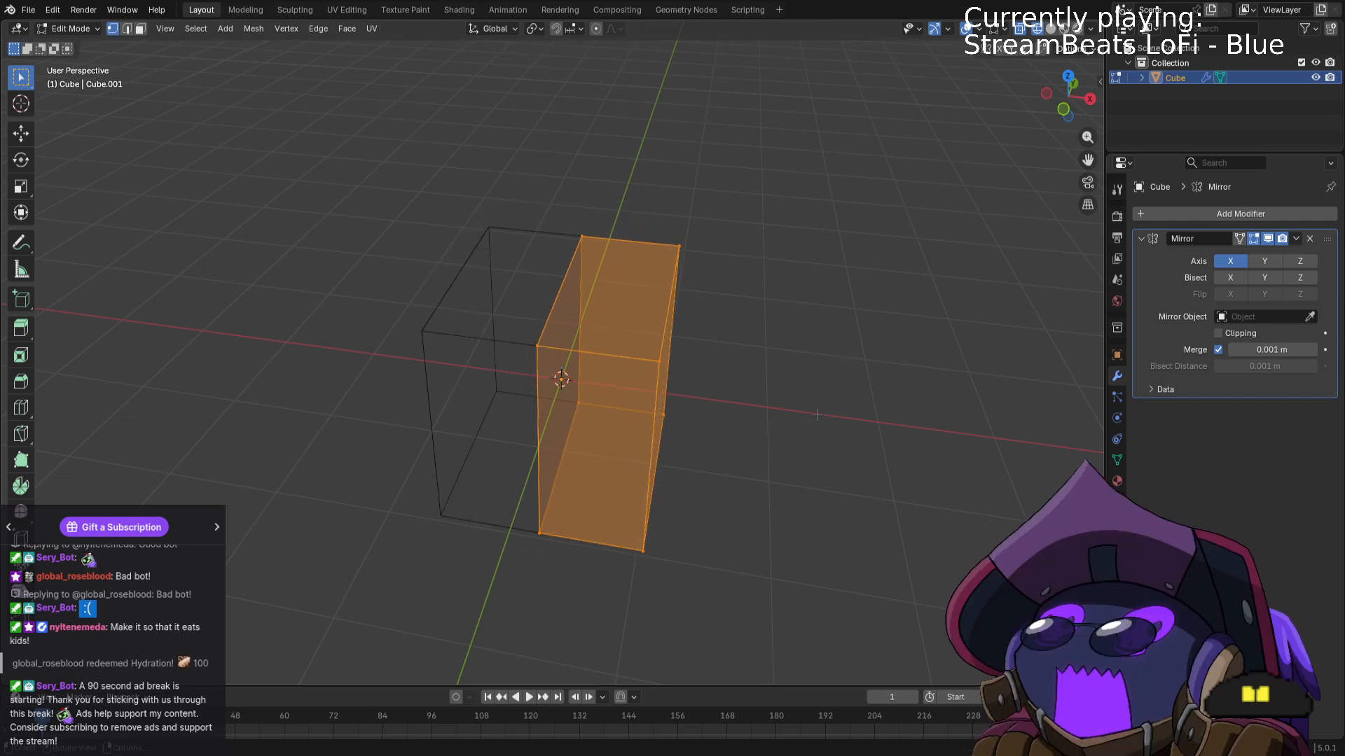
Scale the selected half mesh down along the Z axis to flatten the block.
key(s)
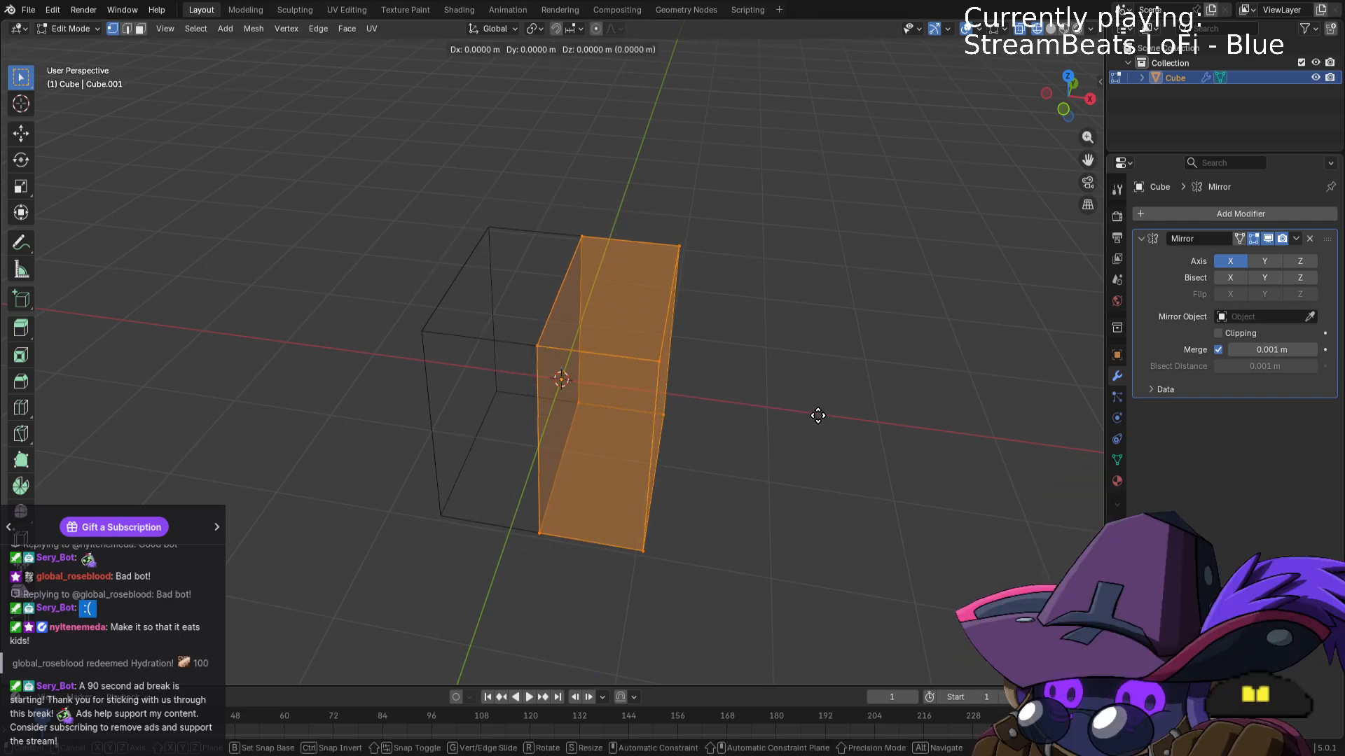
key(x)
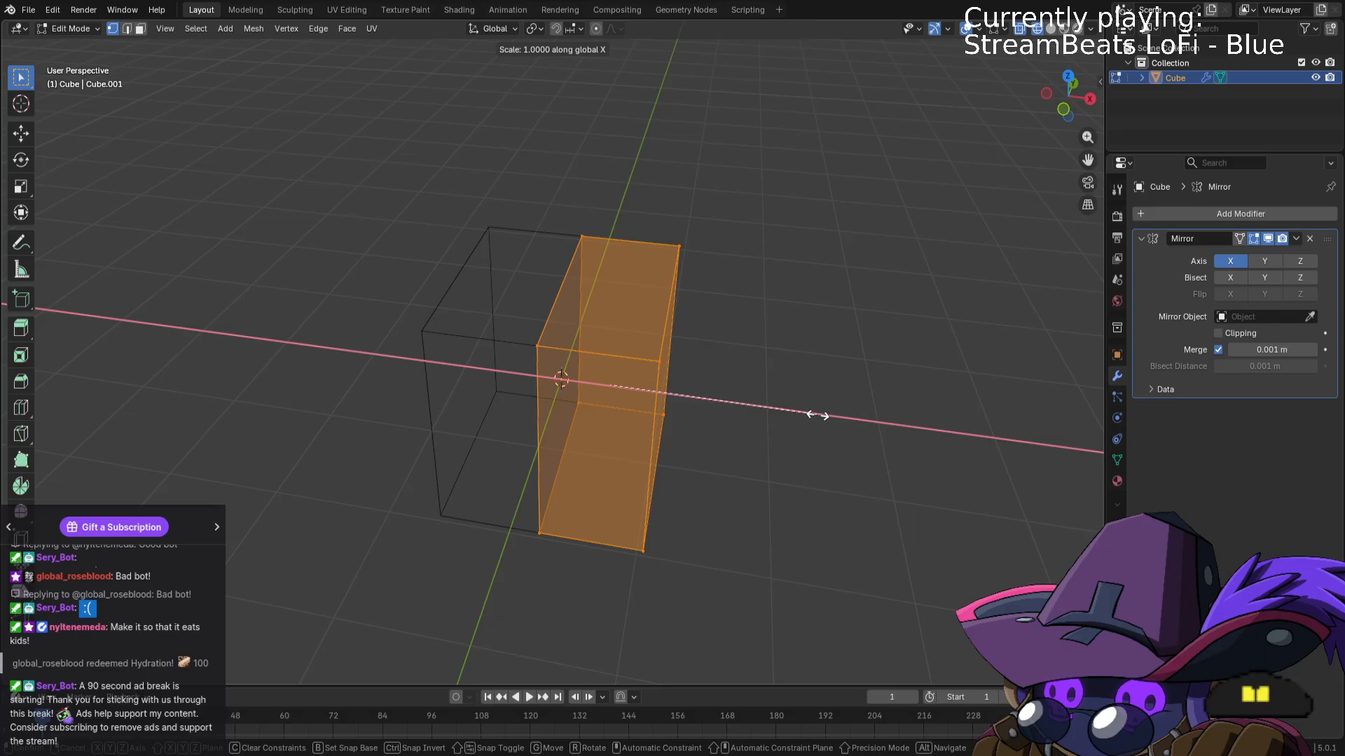
key(z)
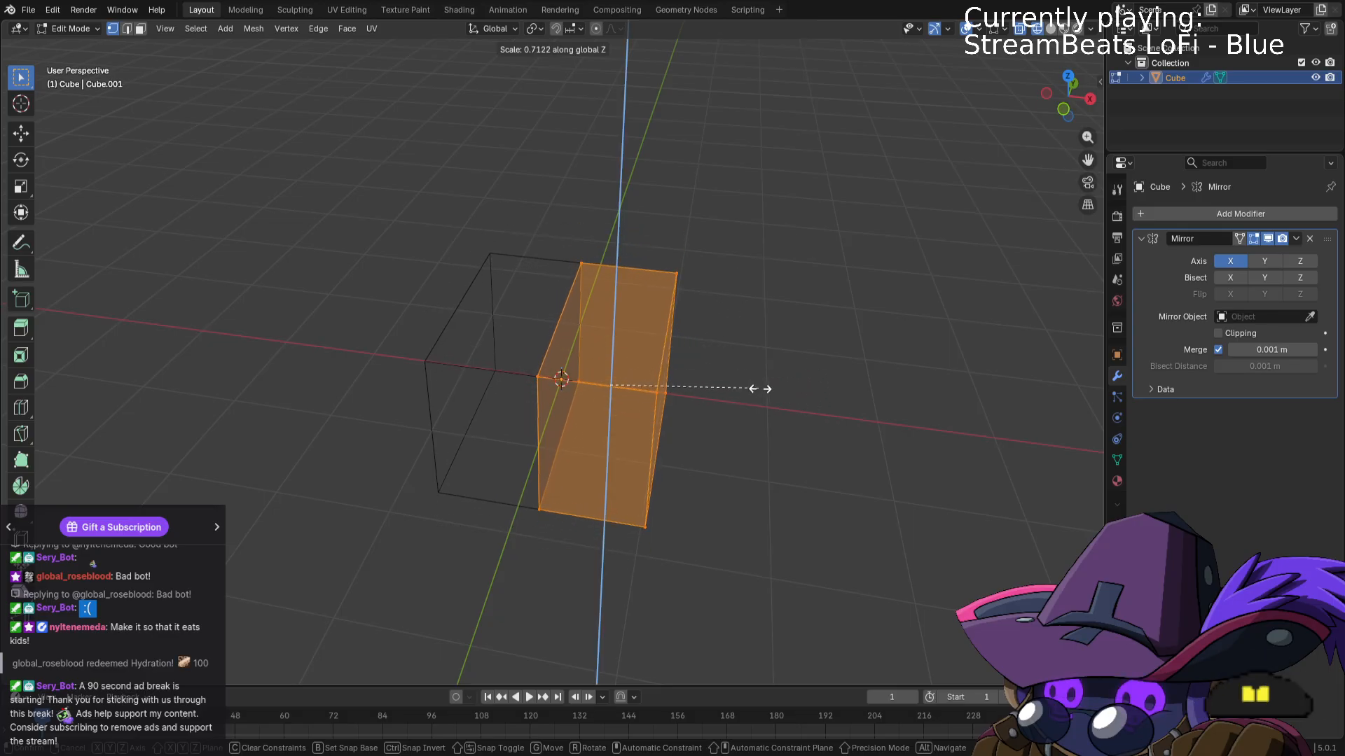
click(719, 394)
Move the outer side face of the half mesh about 0.32 m inward along X to narrow the block.
middle_drag(719, 394, 614, 197)
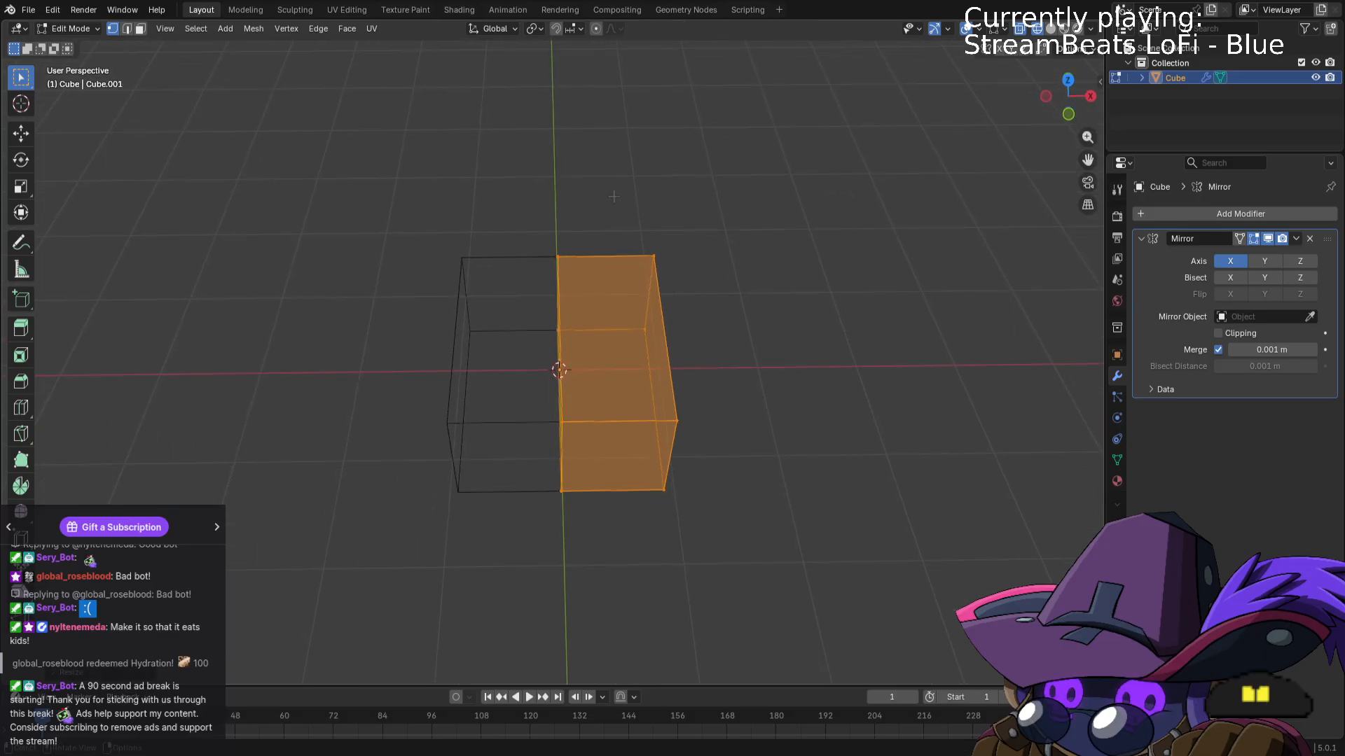
drag(614, 197, 719, 569)
key(g)
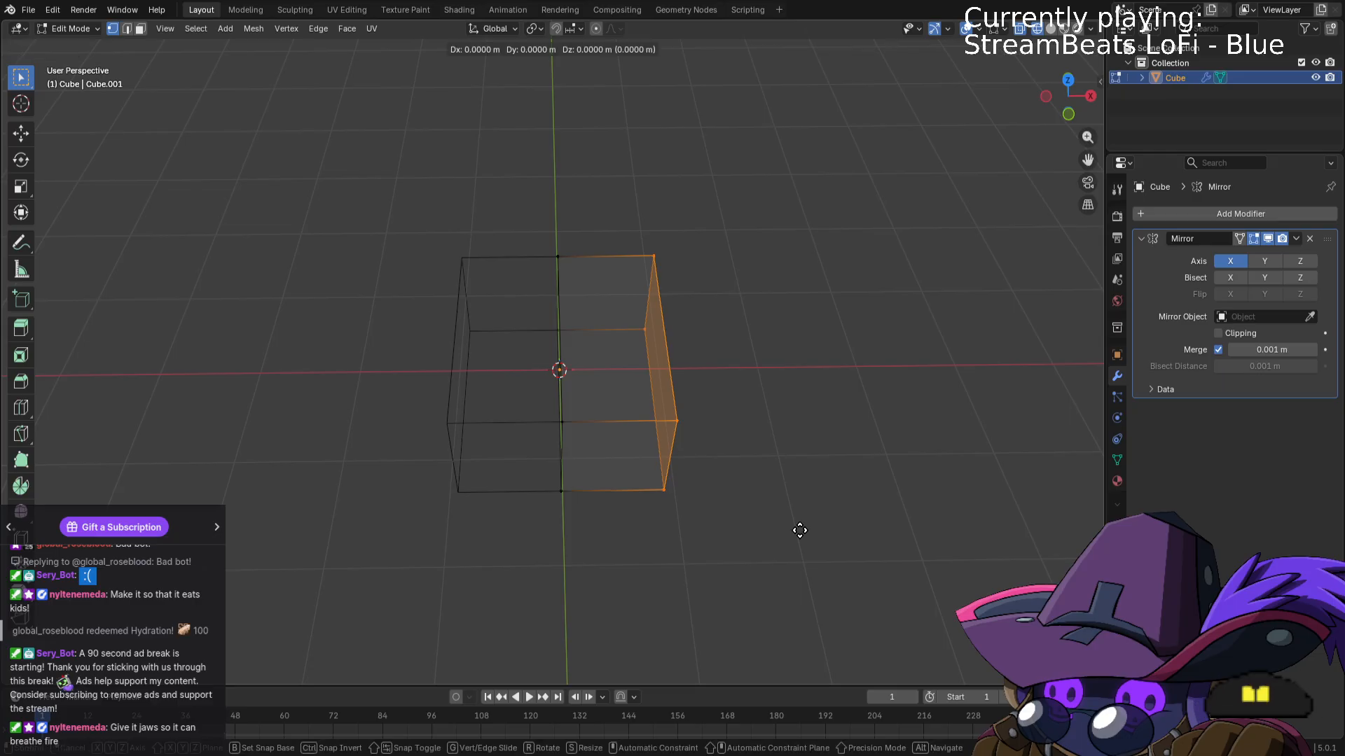
key(y)
key(x)
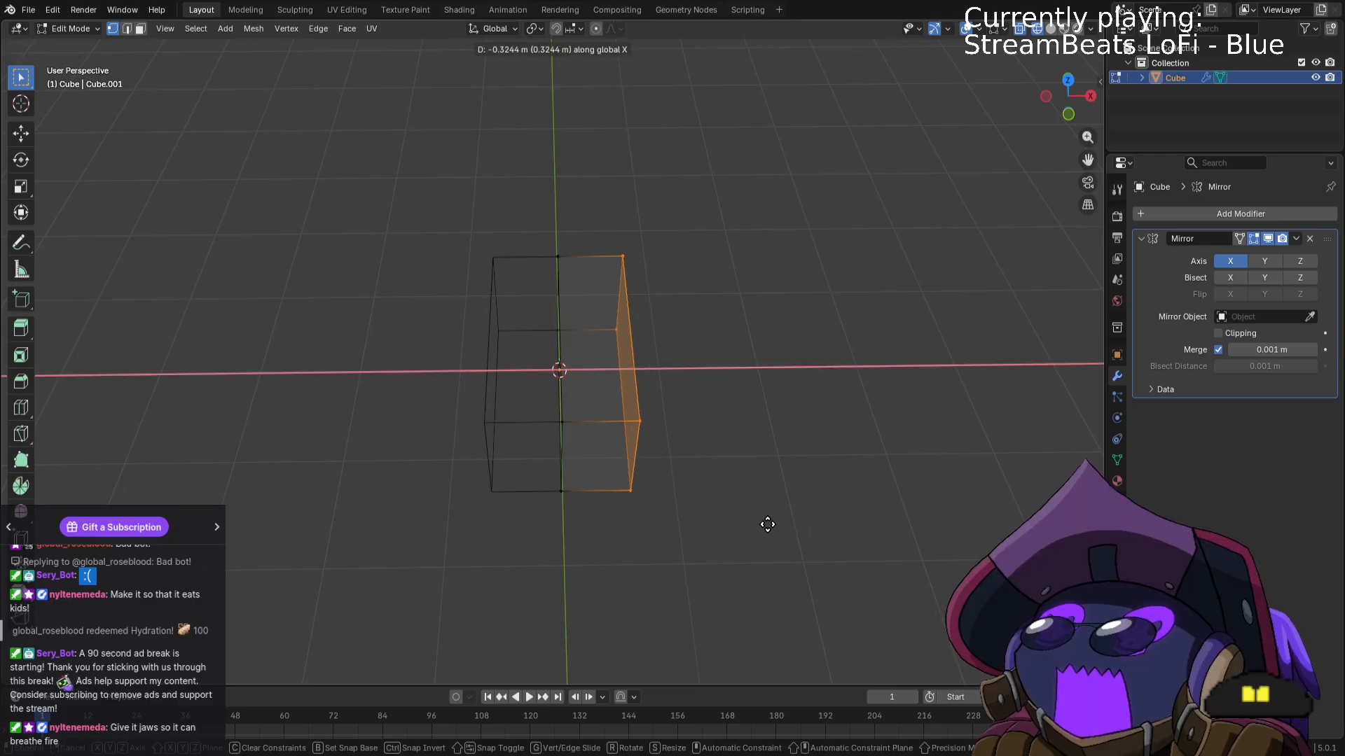
click(767, 523)
Add eight evenly spaced loop cuts across the block, dividing its length along Y into nine segments.
middle_drag(767, 523, 752, 478)
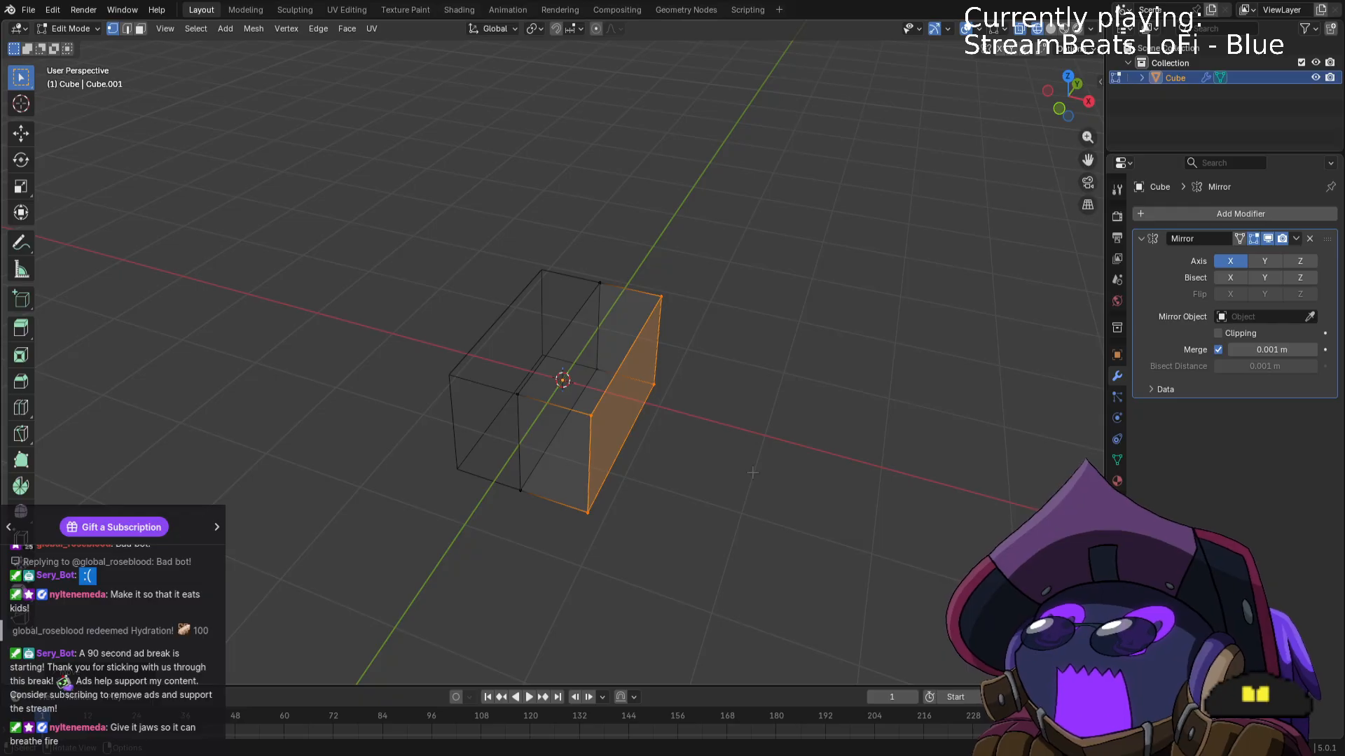
middle_drag(752, 473, 595, 466)
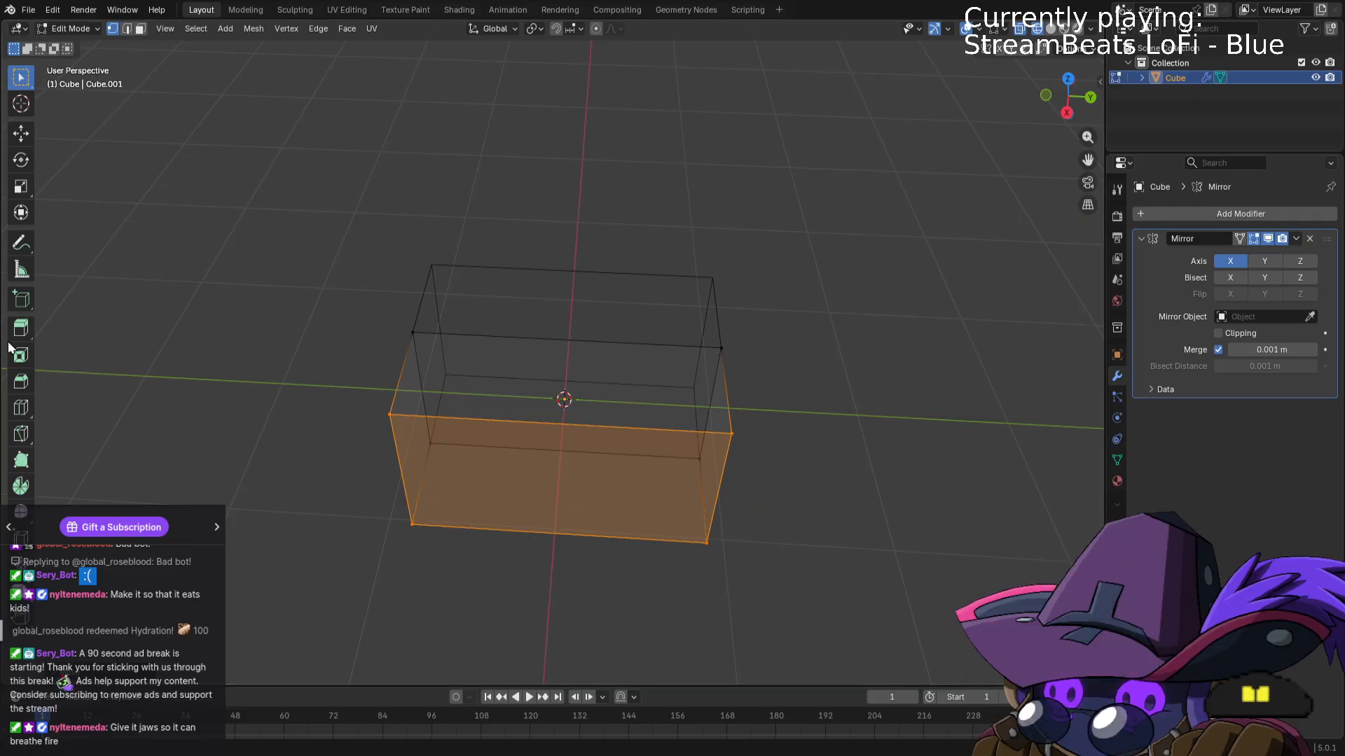
click(21, 407)
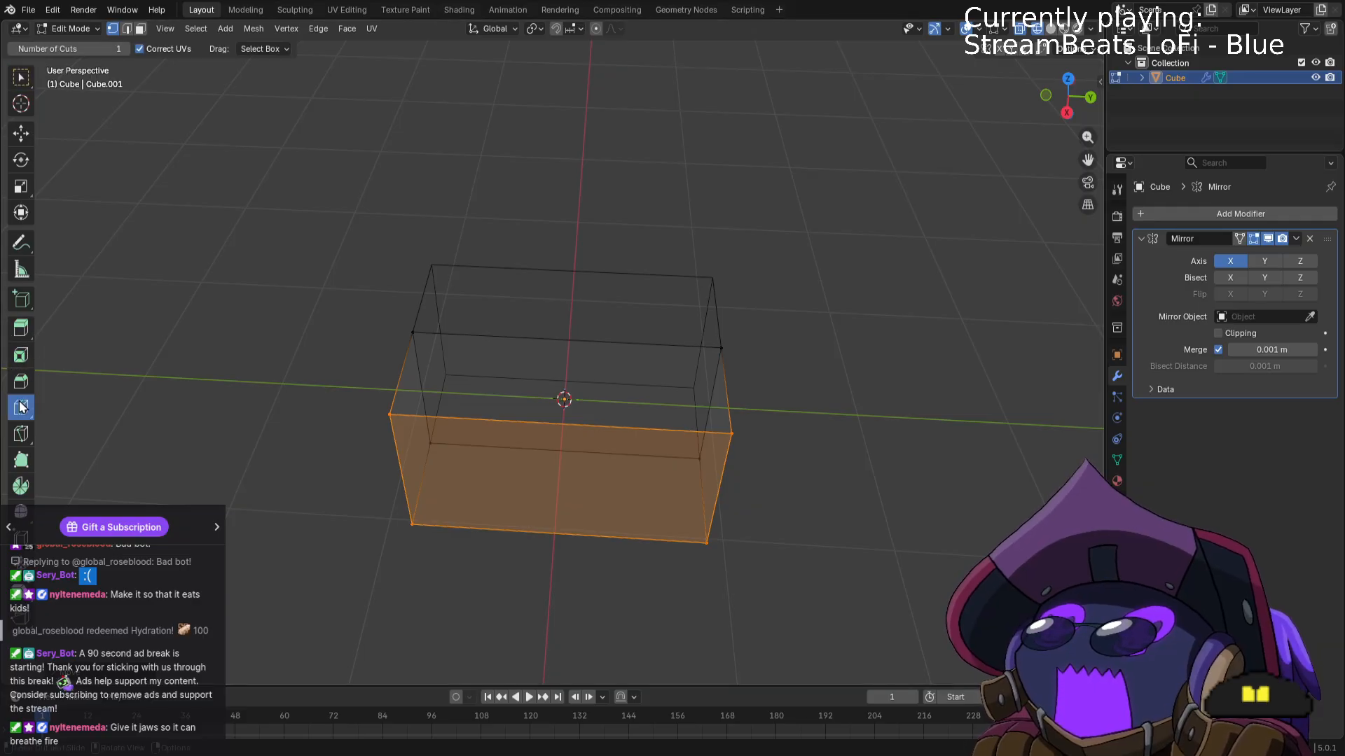
click(495, 428)
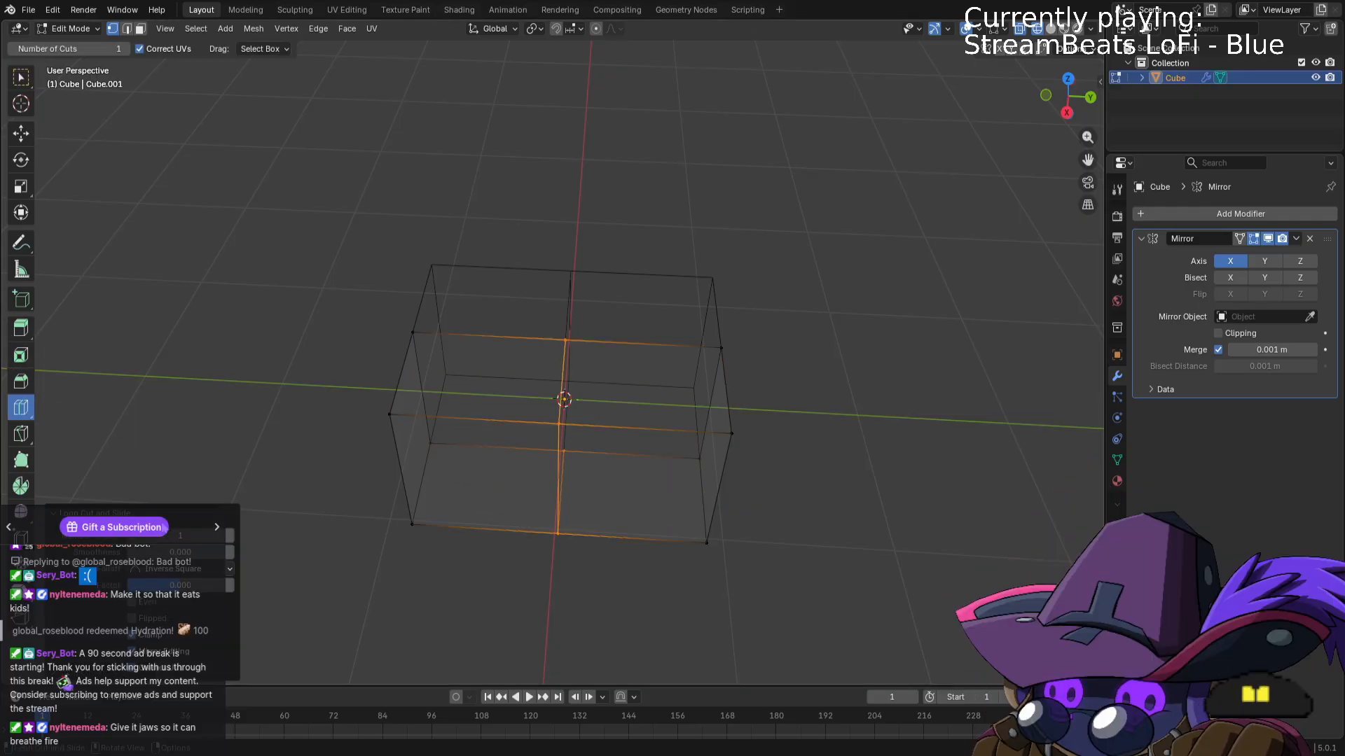
click(228, 536)
click(229, 537)
click(228, 537)
click(228, 536)
click(229, 537)
click(229, 536)
click(229, 536)
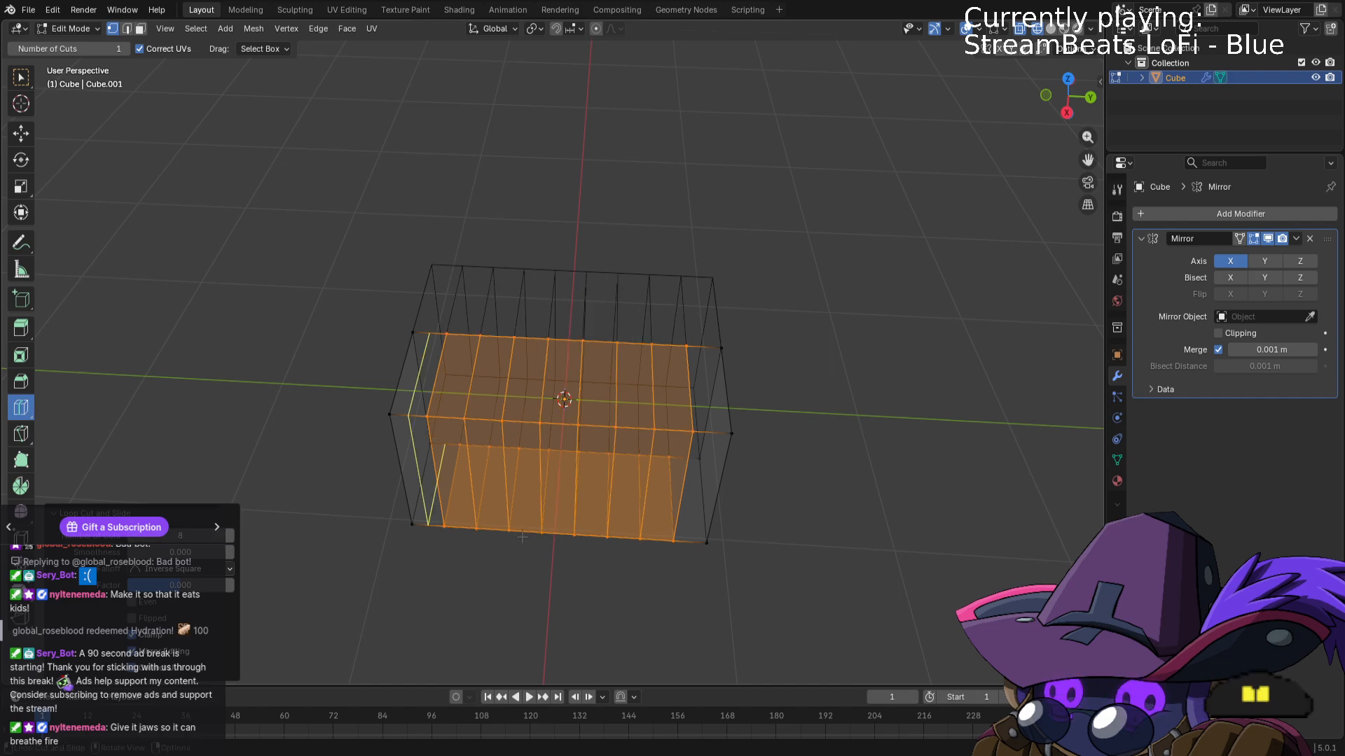
In face selection mode, select three alternating outer side faces around the middle and move them slightly inward along X.
click(21, 77)
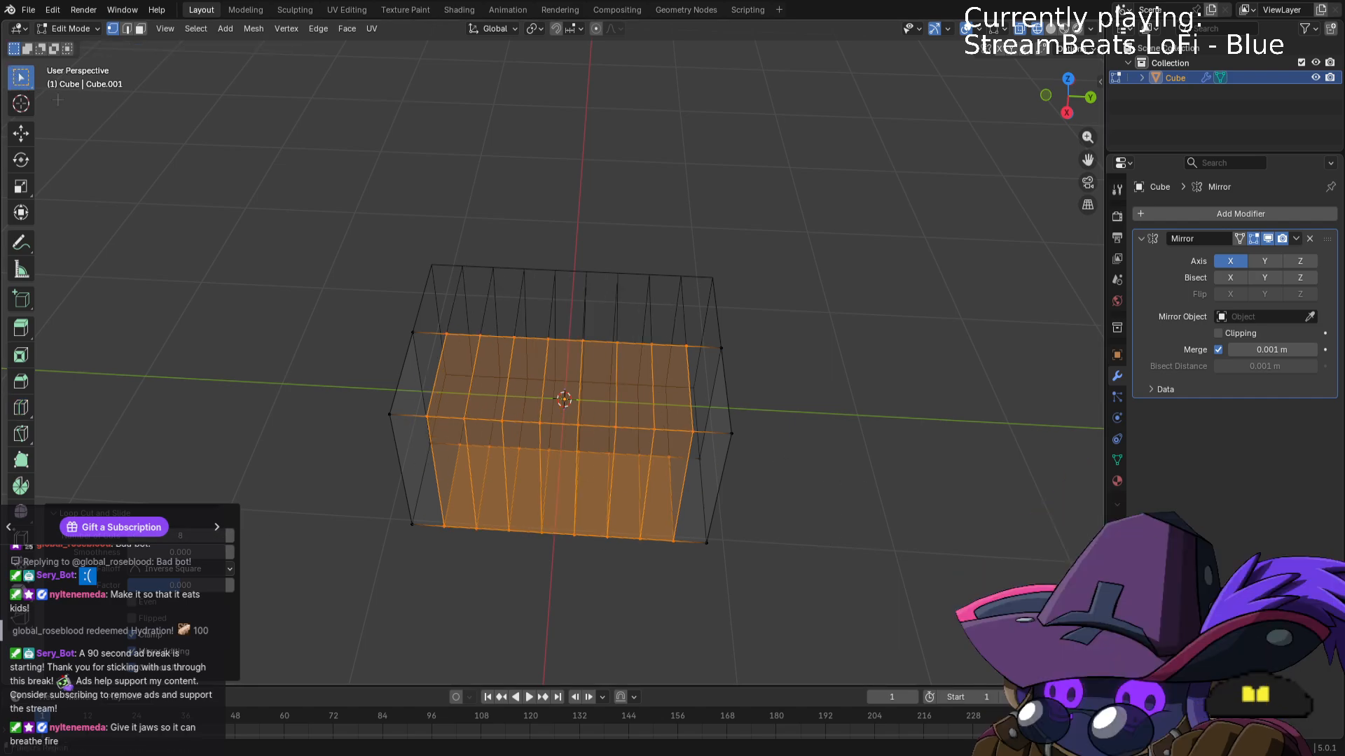
click(142, 32)
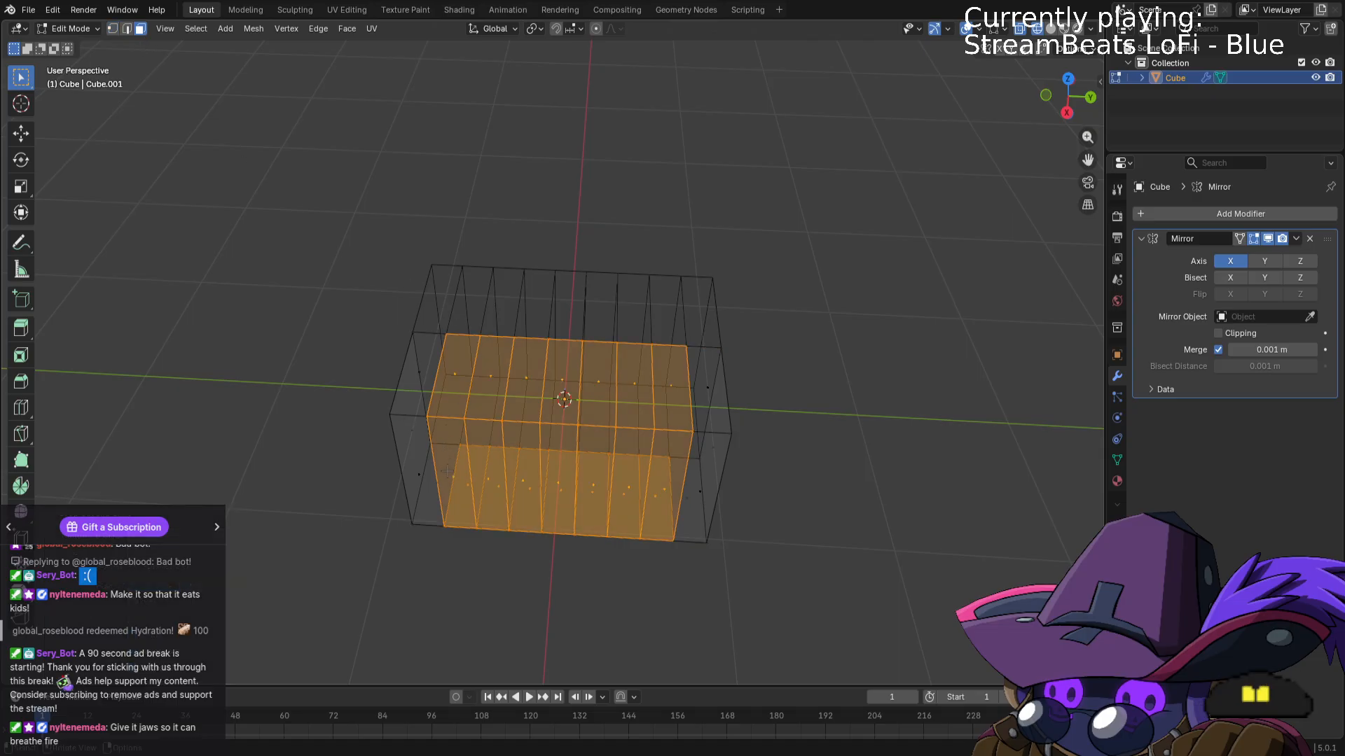
click(487, 476)
shift+click(559, 479)
shift+click(629, 484)
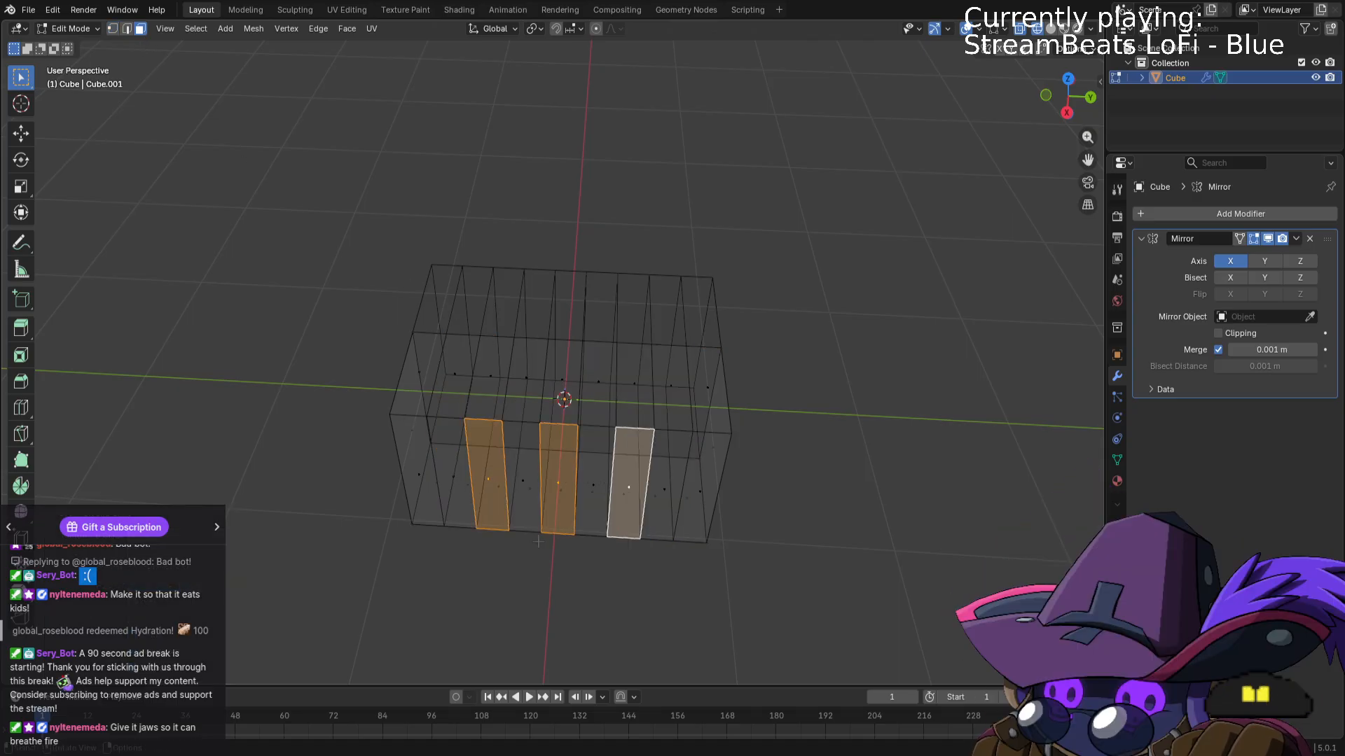
middle_drag(629, 483, 749, 560)
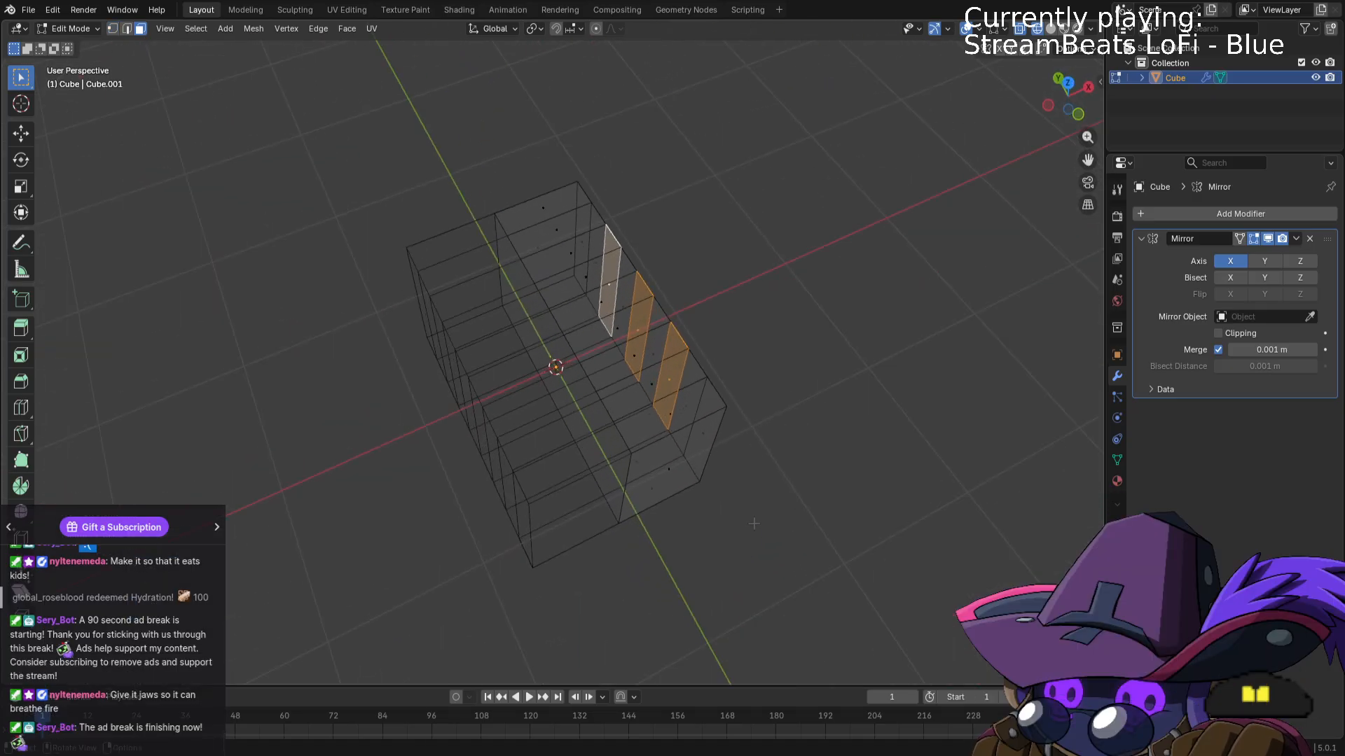
key(KP_7)
key(g)
key(x)
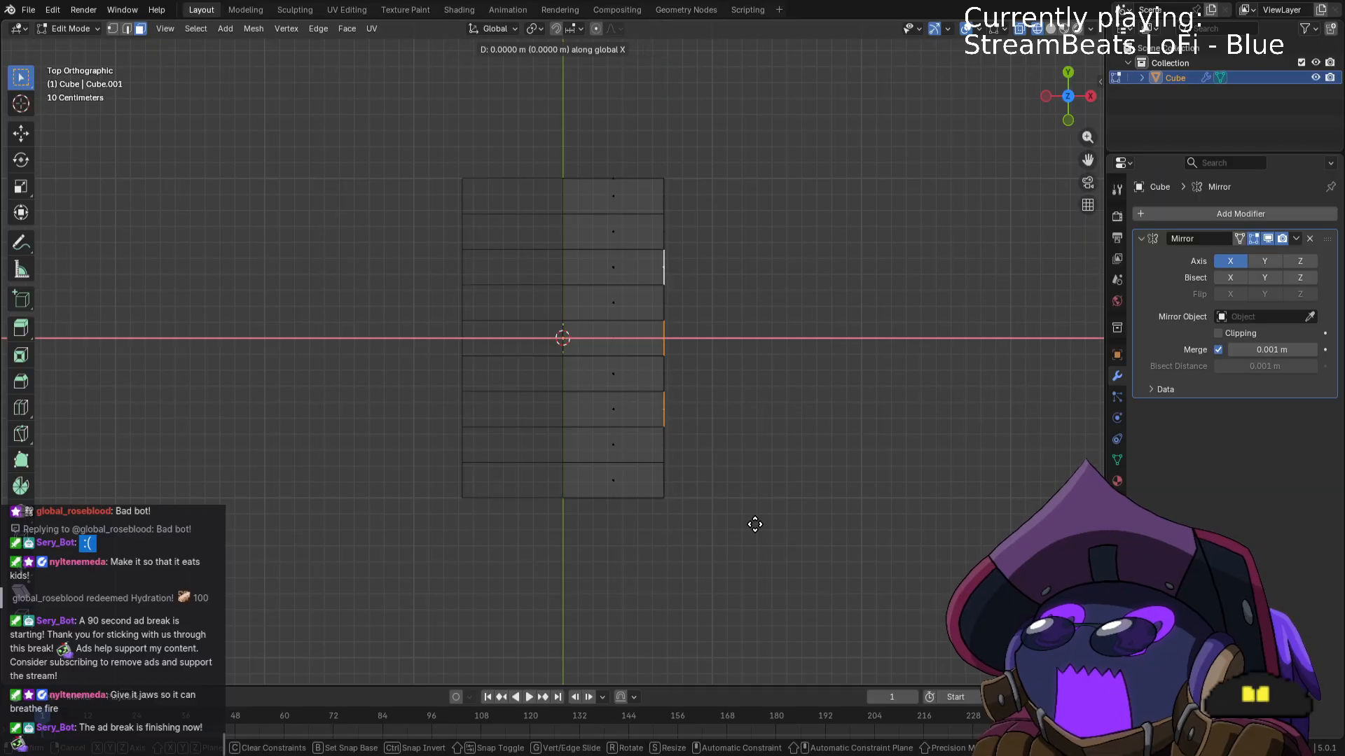
click(739, 524)
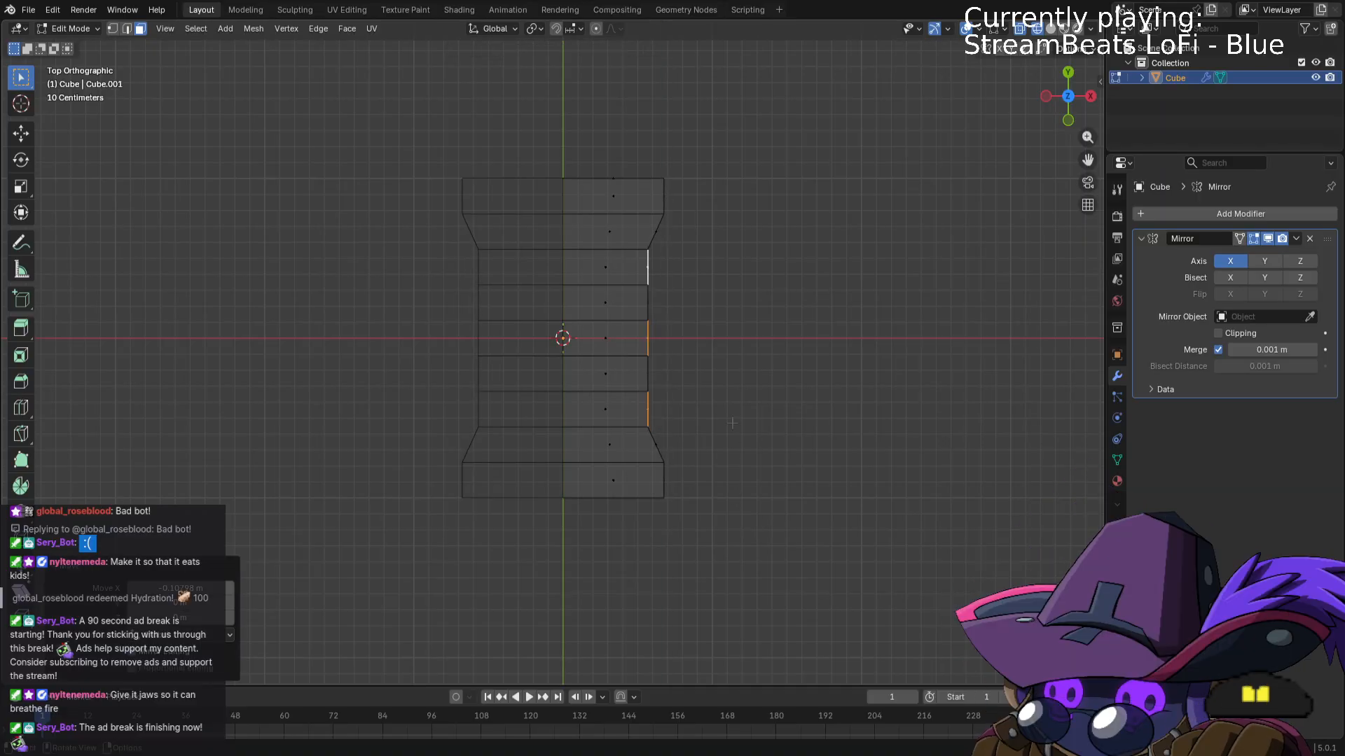
Select only the outer side face adjoining the middle one on its positive Y side.
middle_drag(737, 497, 646, 415)
click(647, 415)
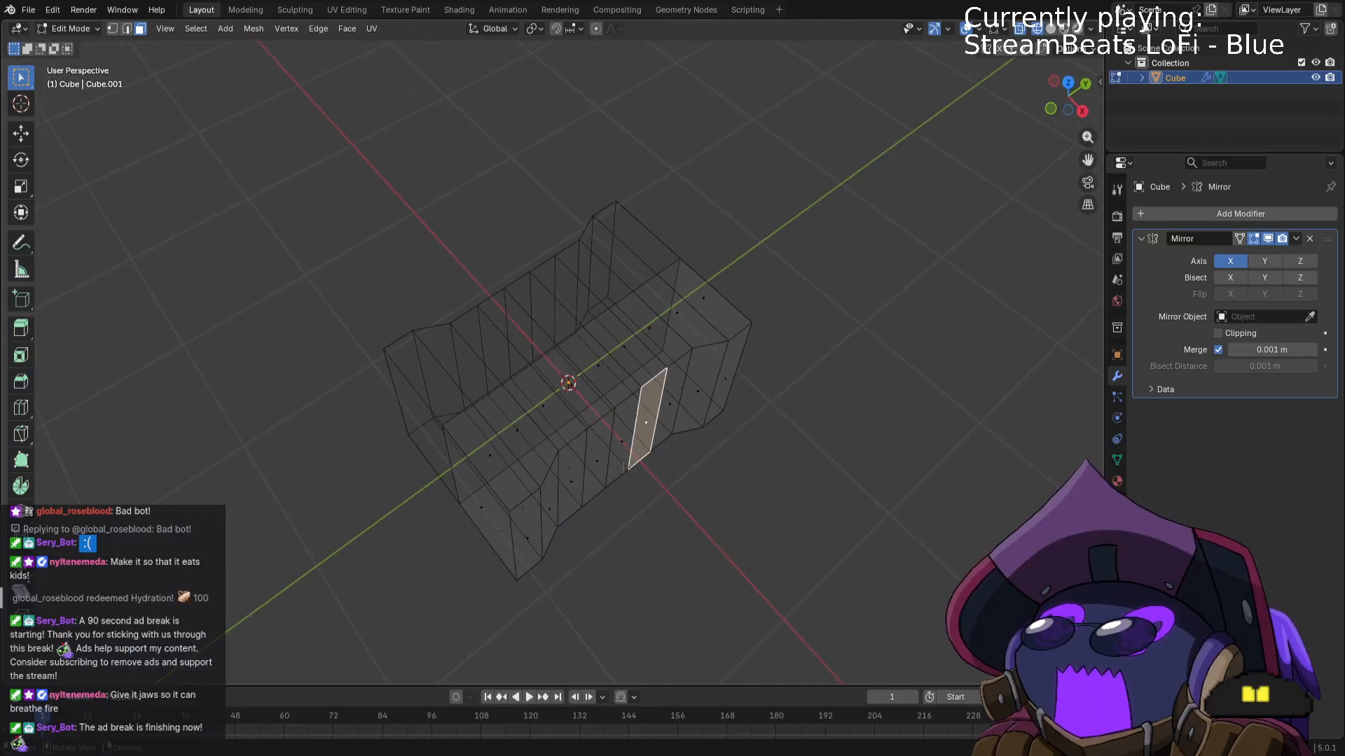
middle_drag(773, 513, 866, 565)
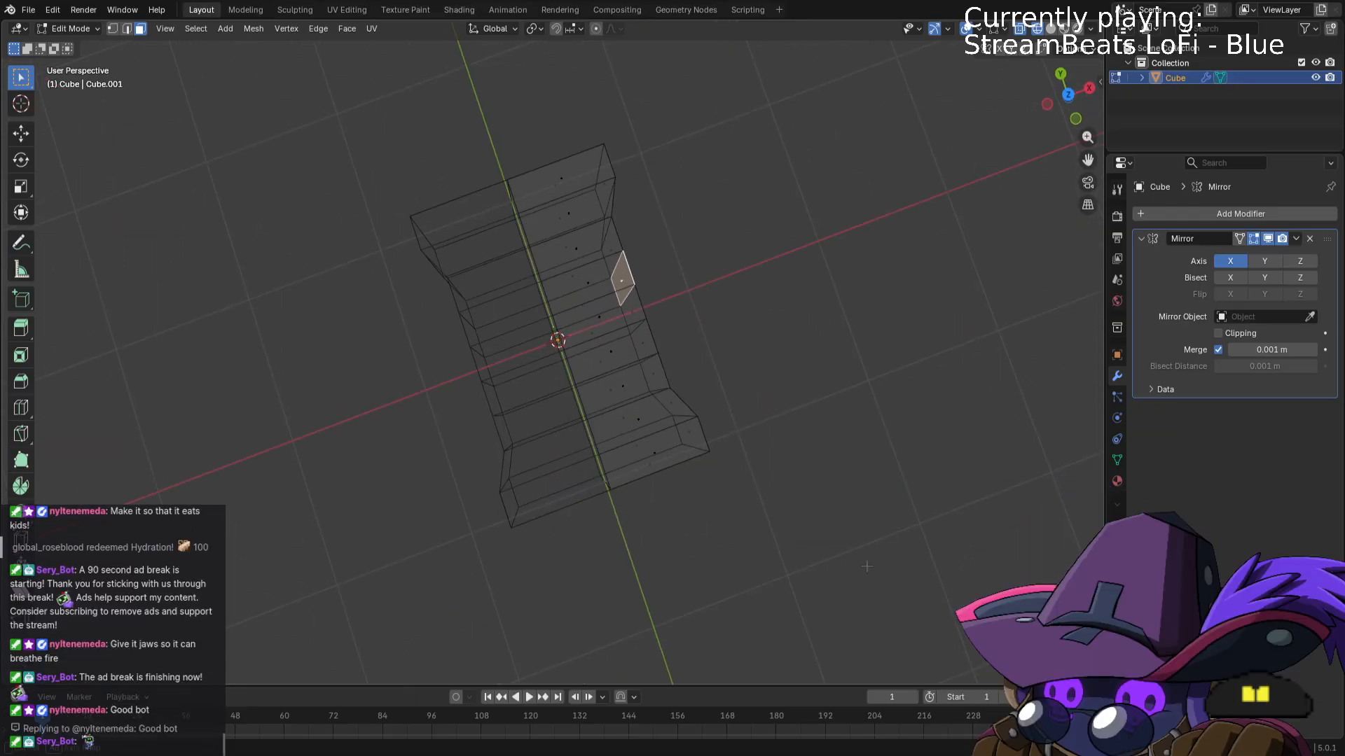
key(g)
key(x)
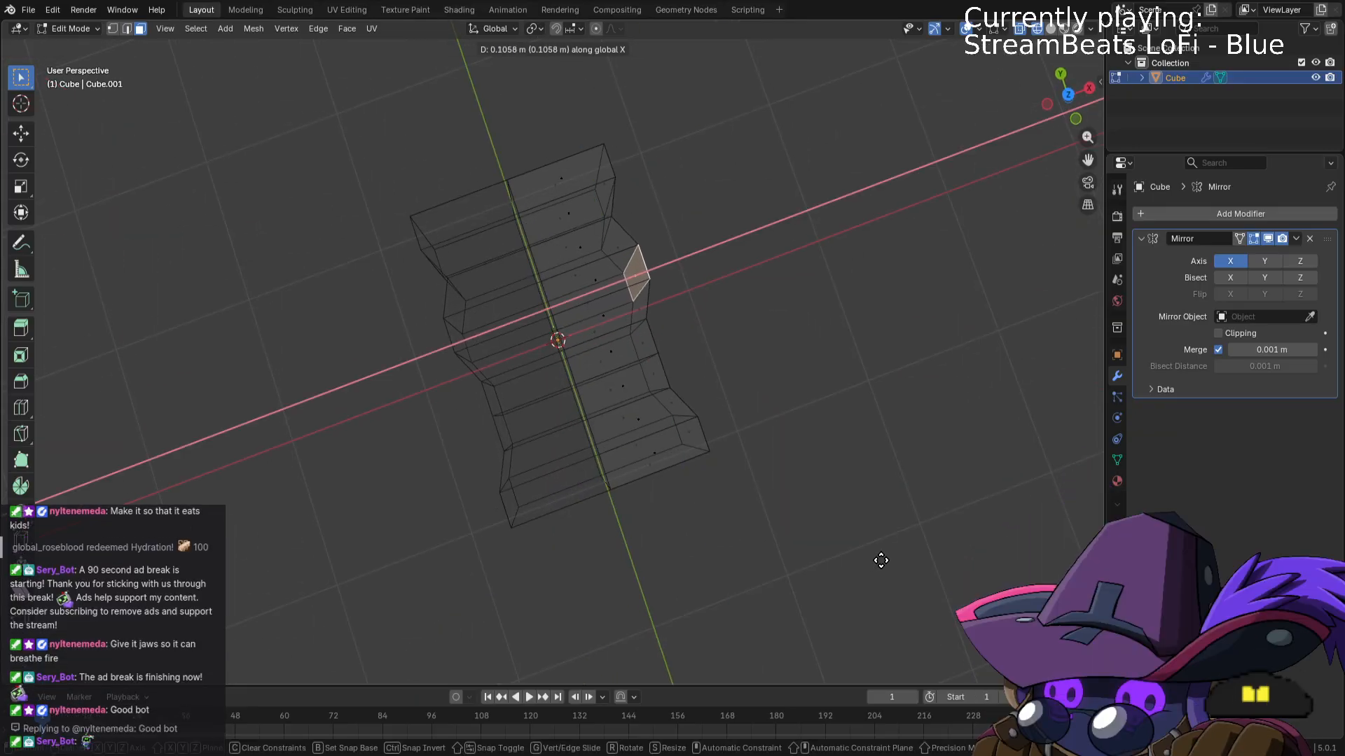
text(7)
right_click(884, 556)
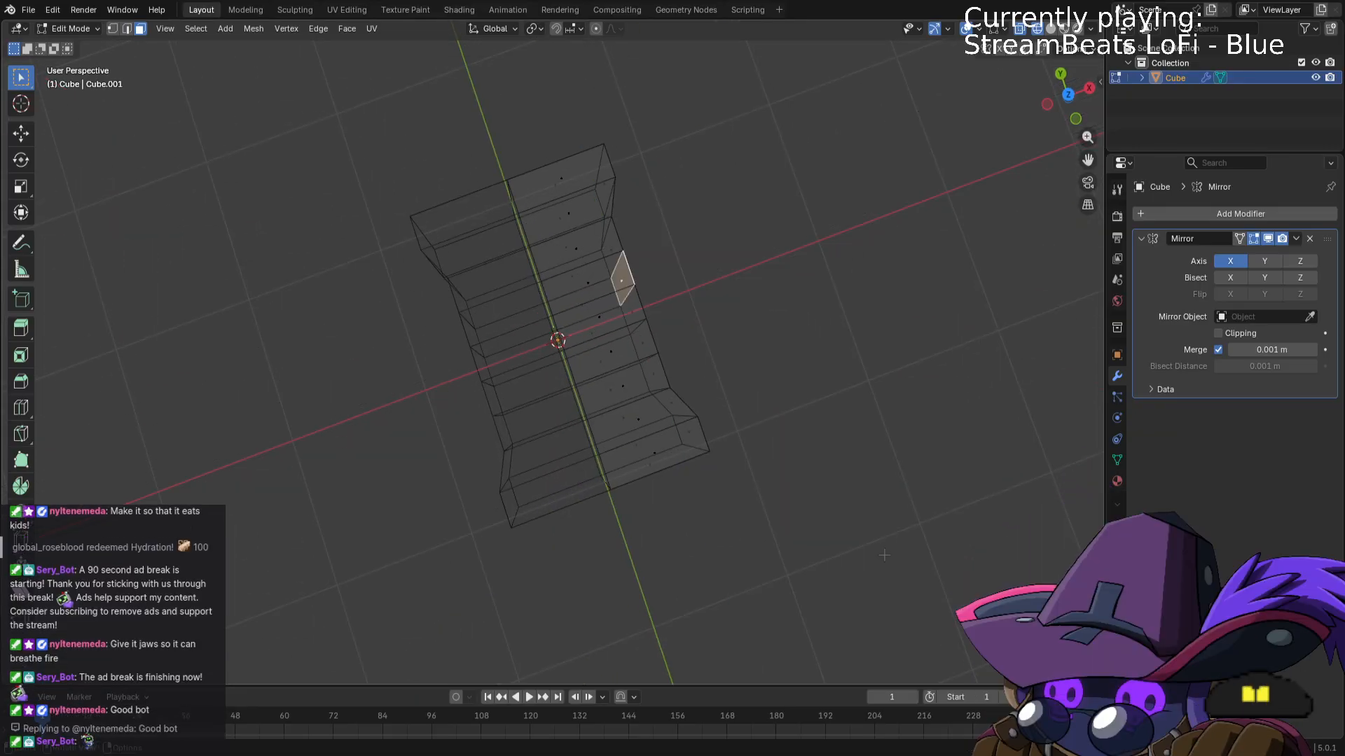
right_click(862, 563)
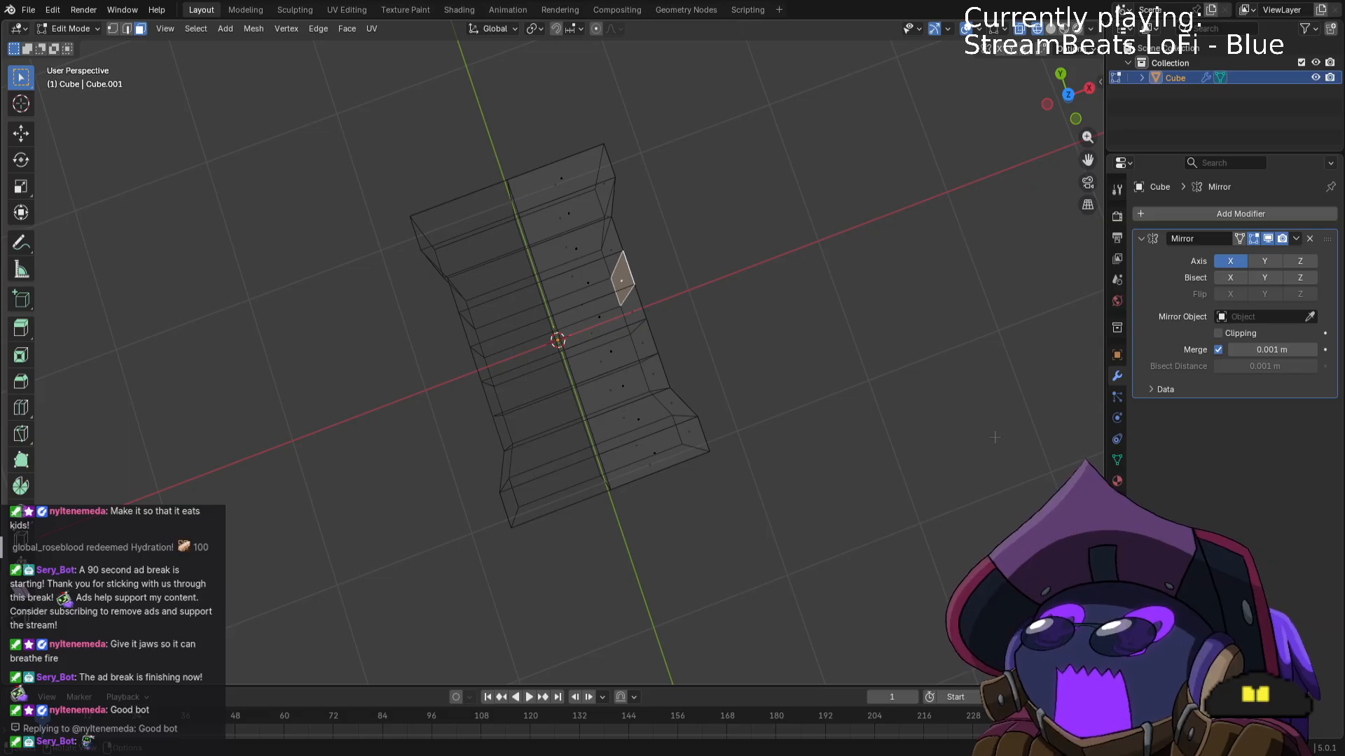
In top view, move the selected side face about 0.1 m outward along X to form a bulge.
key(KP_7)
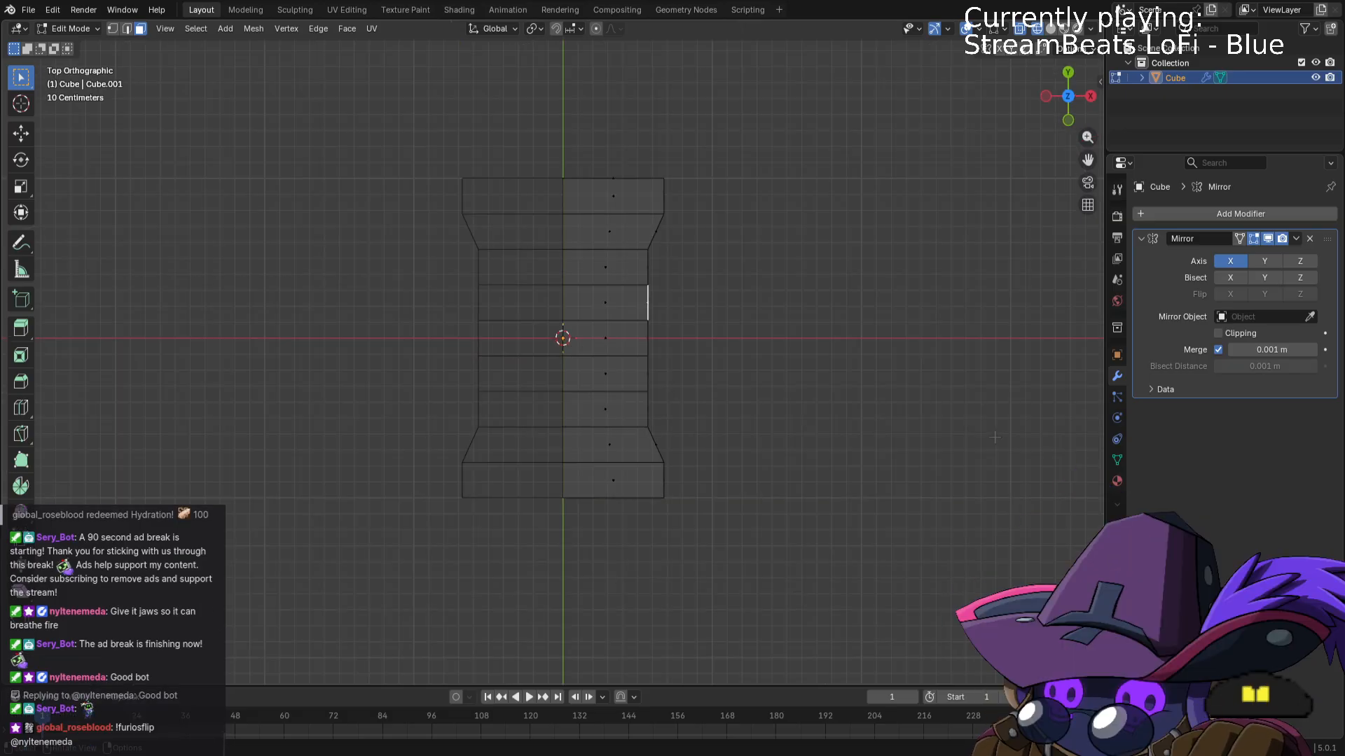
key(g)
key(y)
key(x)
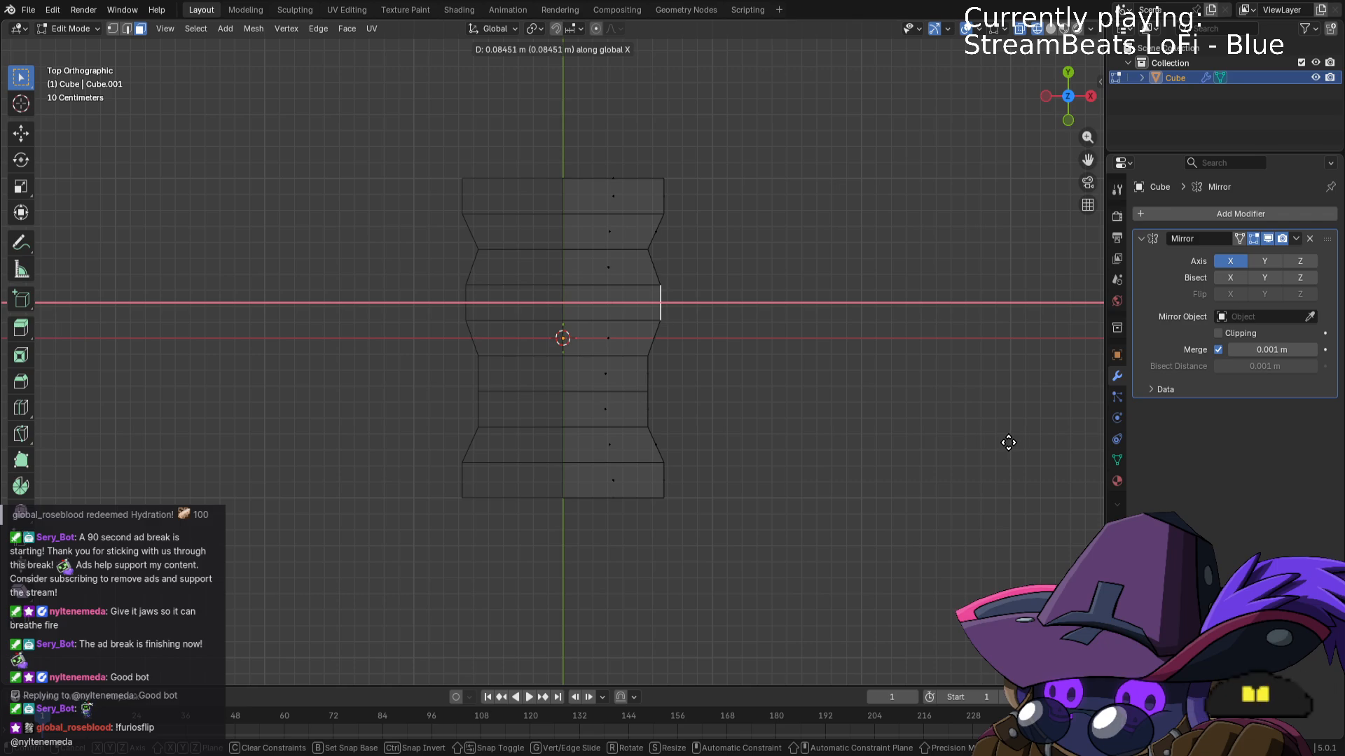
click(1010, 443)
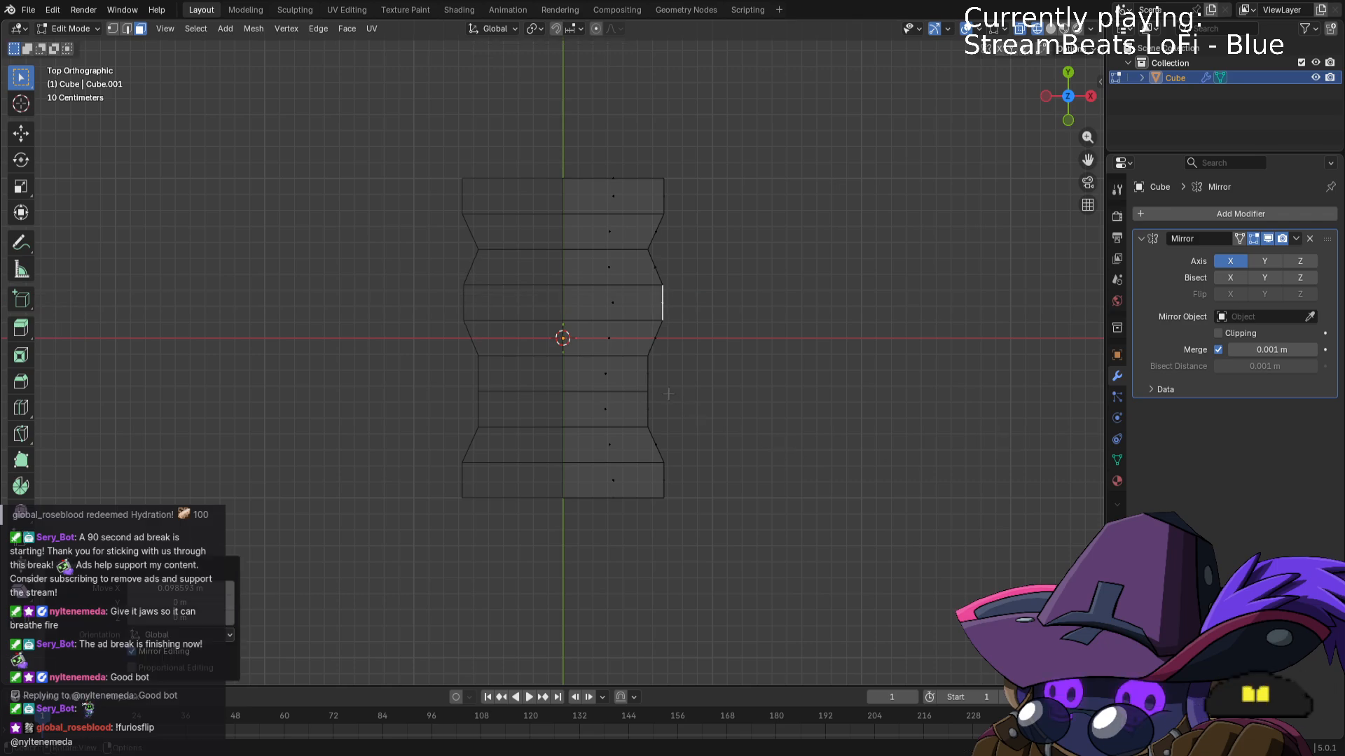
Try to move the outer side face adjoining the middle one on its negative Y side slightly outward along X.
click(658, 375)
key(g)
key(y)
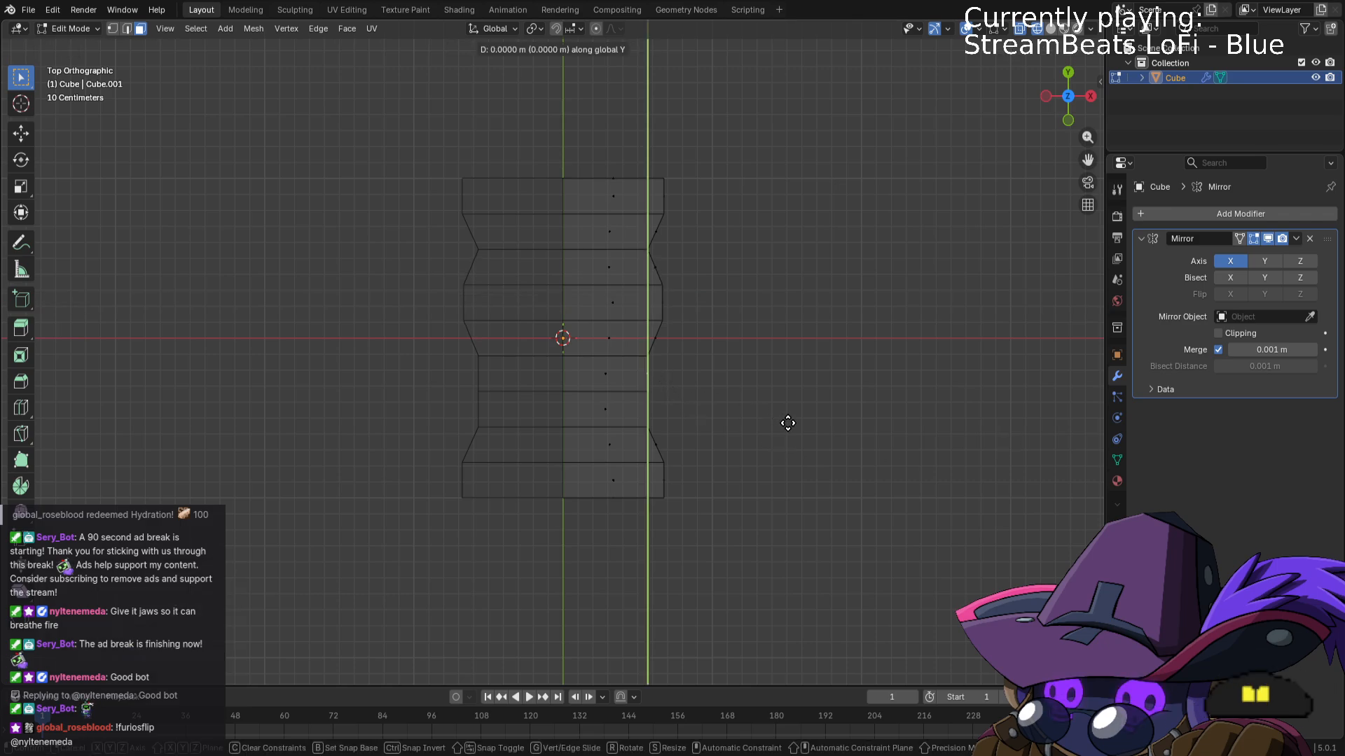
key(x)
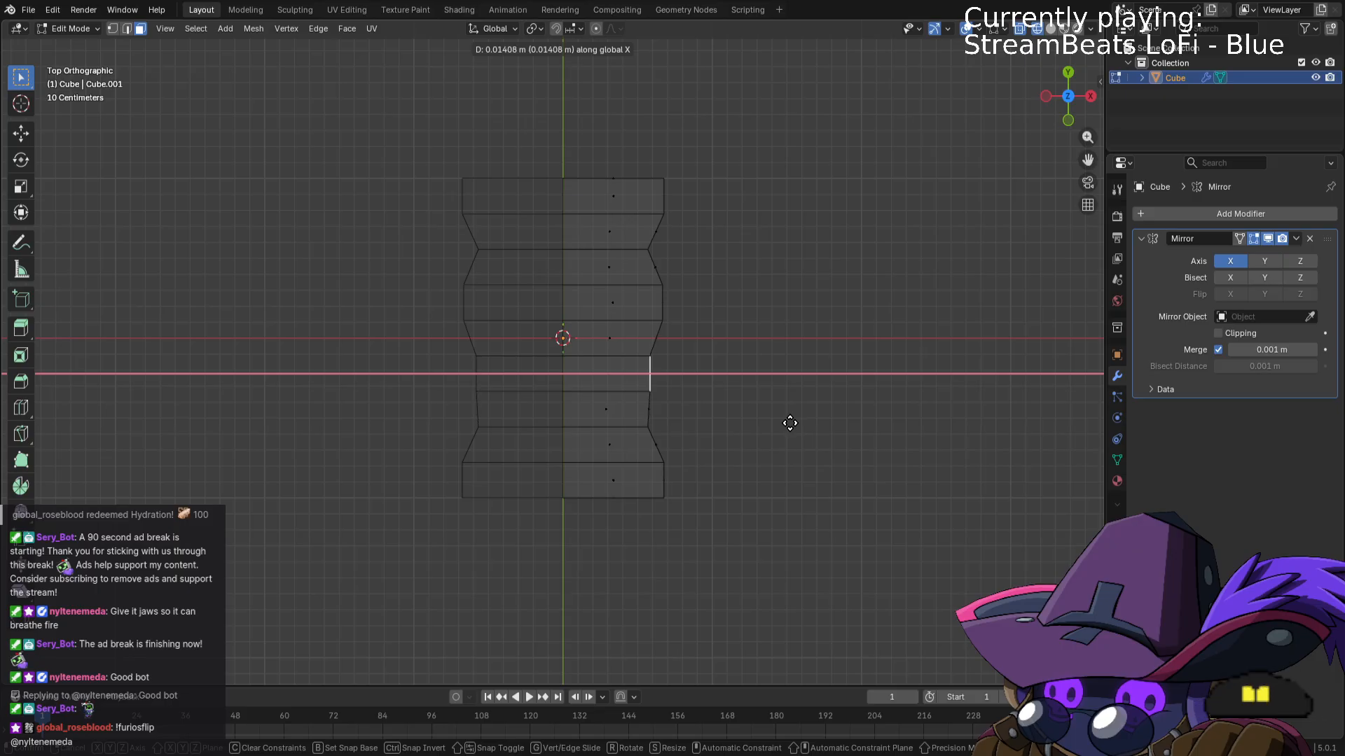
click(787, 420)
Undo the outward moves of the side faces on both sides of the middle one.
middle_drag(786, 420, 659, 354)
key(ctrl+z)
key(ctrl+z)
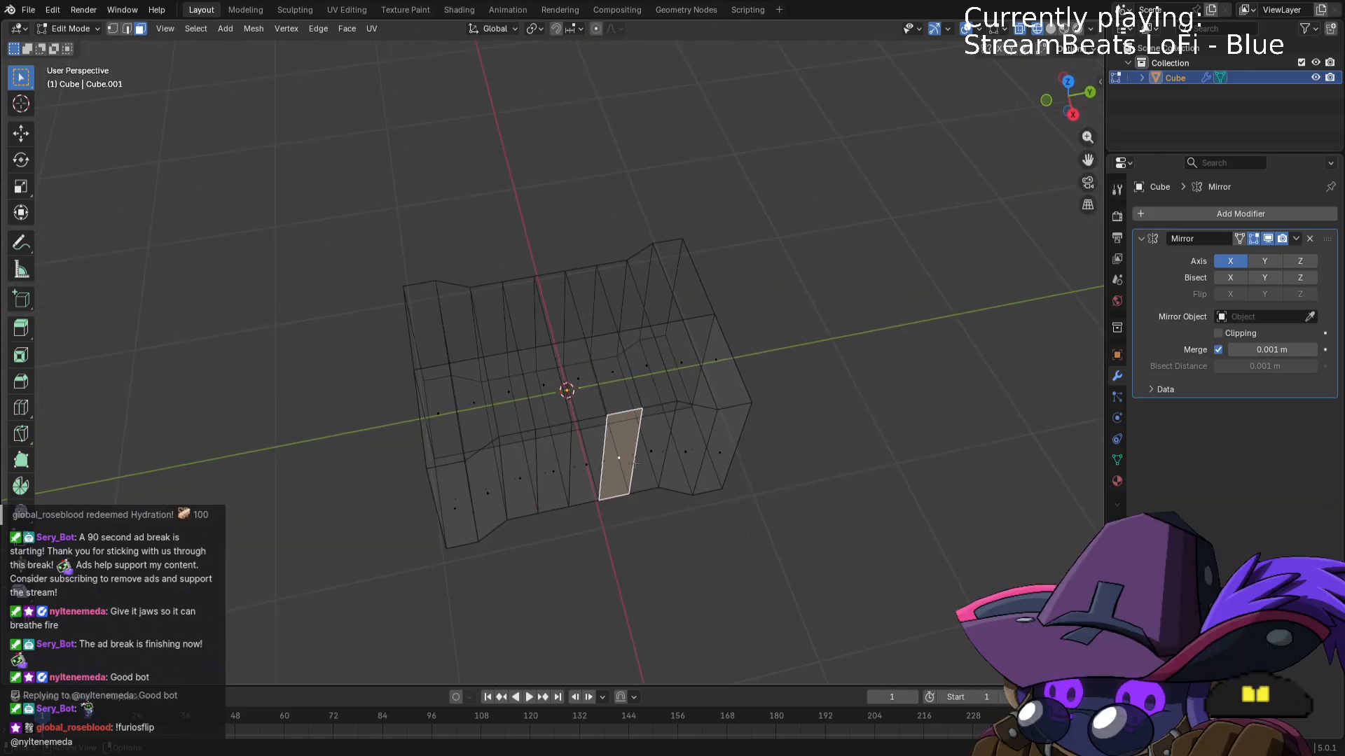
middle_drag(634, 463, 604, 417)
click(498, 440)
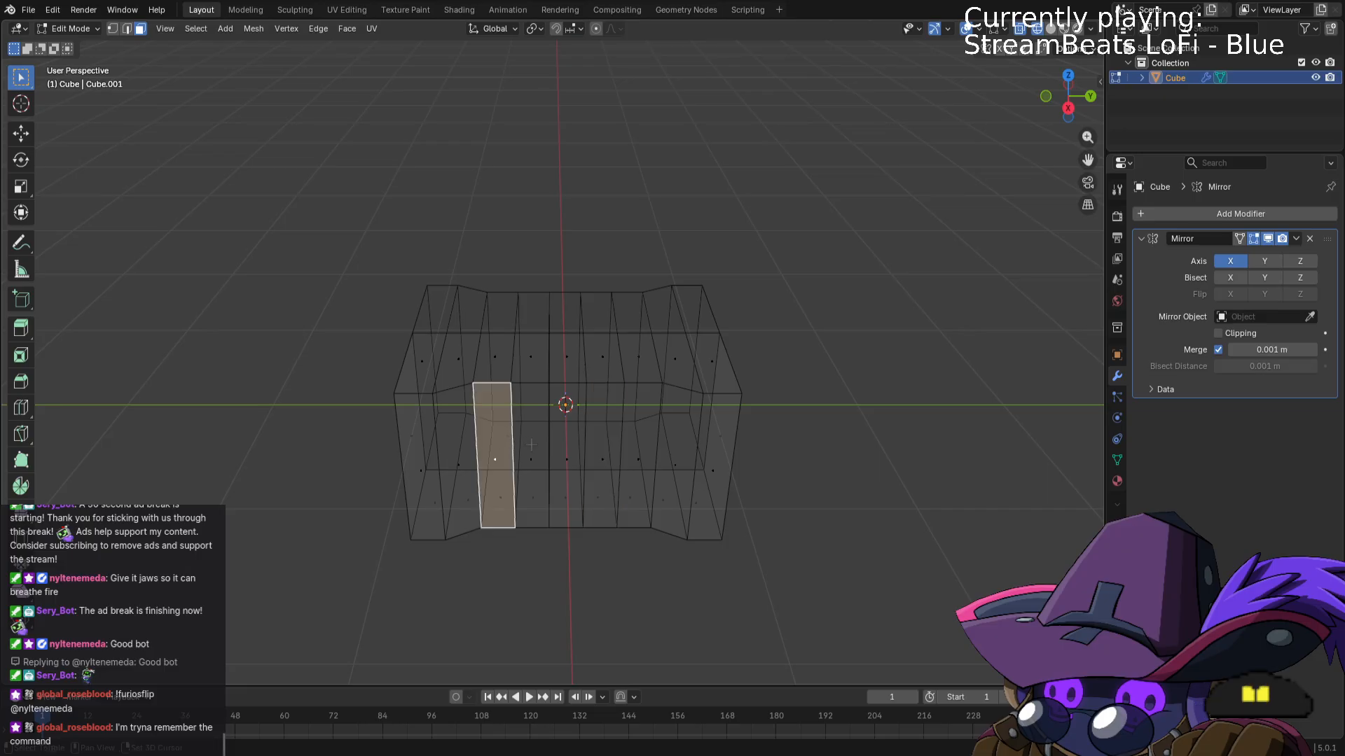
shift+click(530, 445)
shift+click(567, 448)
shift+click(599, 451)
shift+click(640, 457)
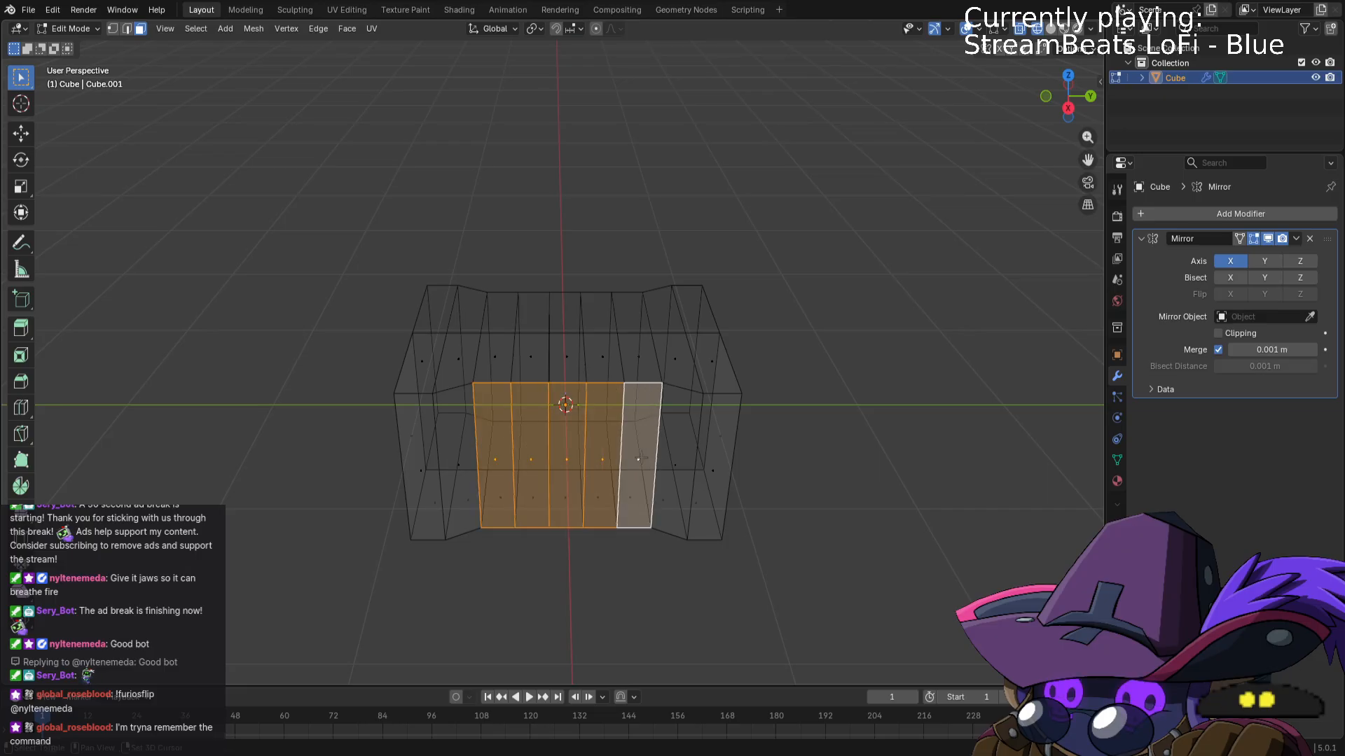
click(530, 459)
Select the middle outer side face and the two faces alternating around it, and extrude them about 0.1 m outward along X.
click(494, 459)
shift+click(567, 459)
shift+click(638, 459)
middle_drag(638, 459, 815, 573)
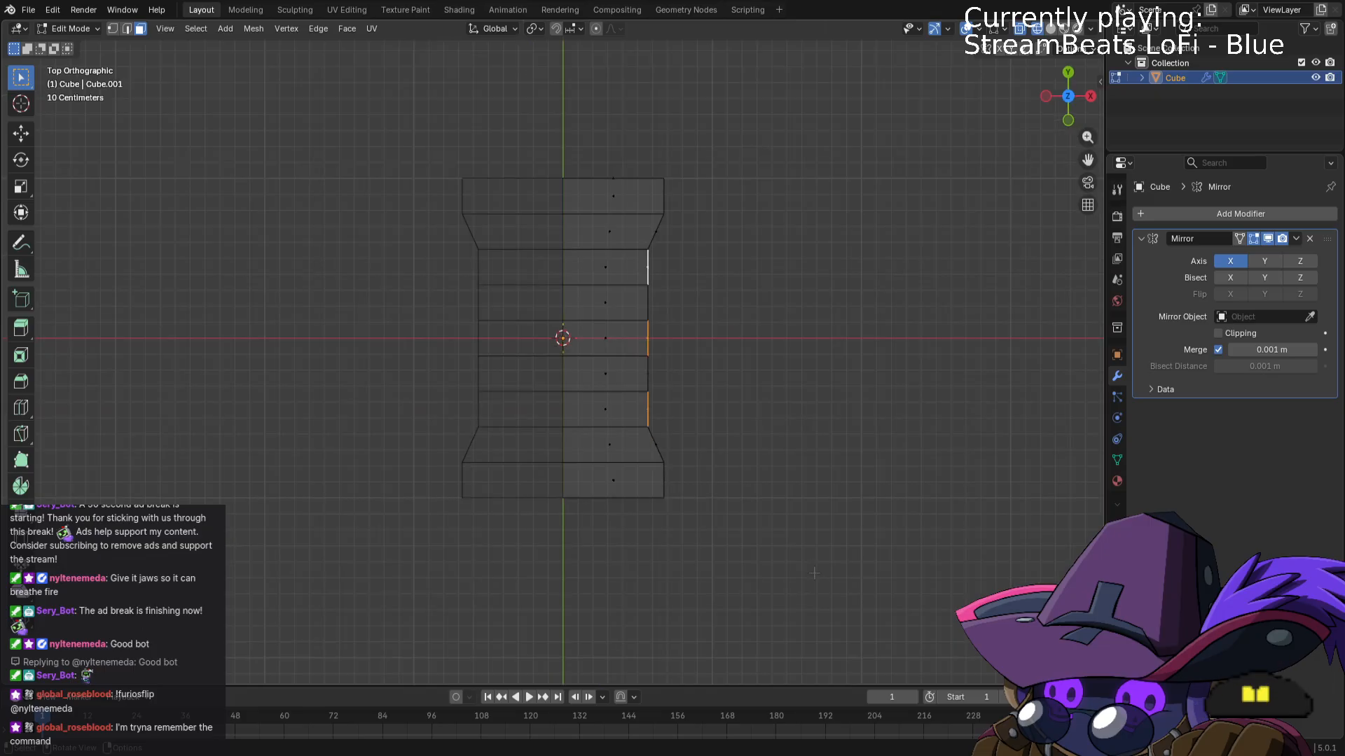
key(g)
key(x)
key(y)
key(x)
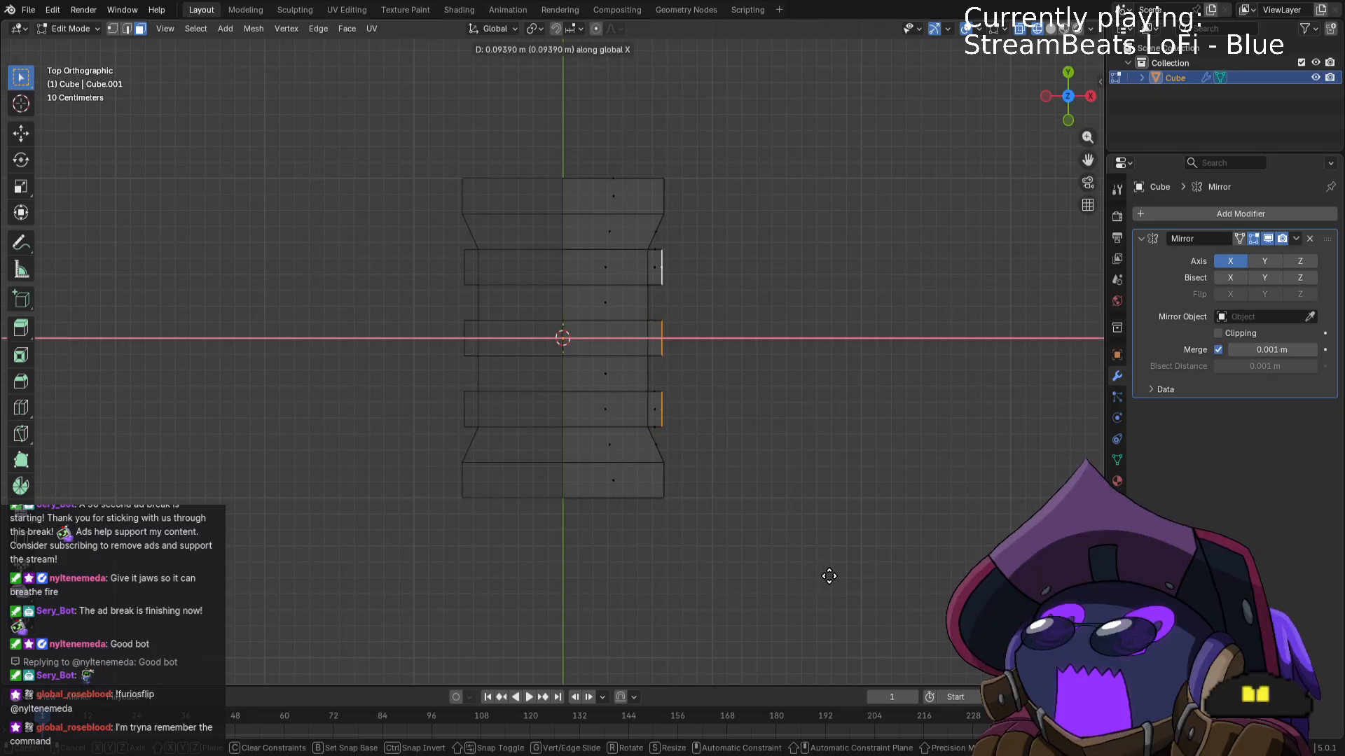
click(829, 577)
middle_drag(830, 576, 825, 485)
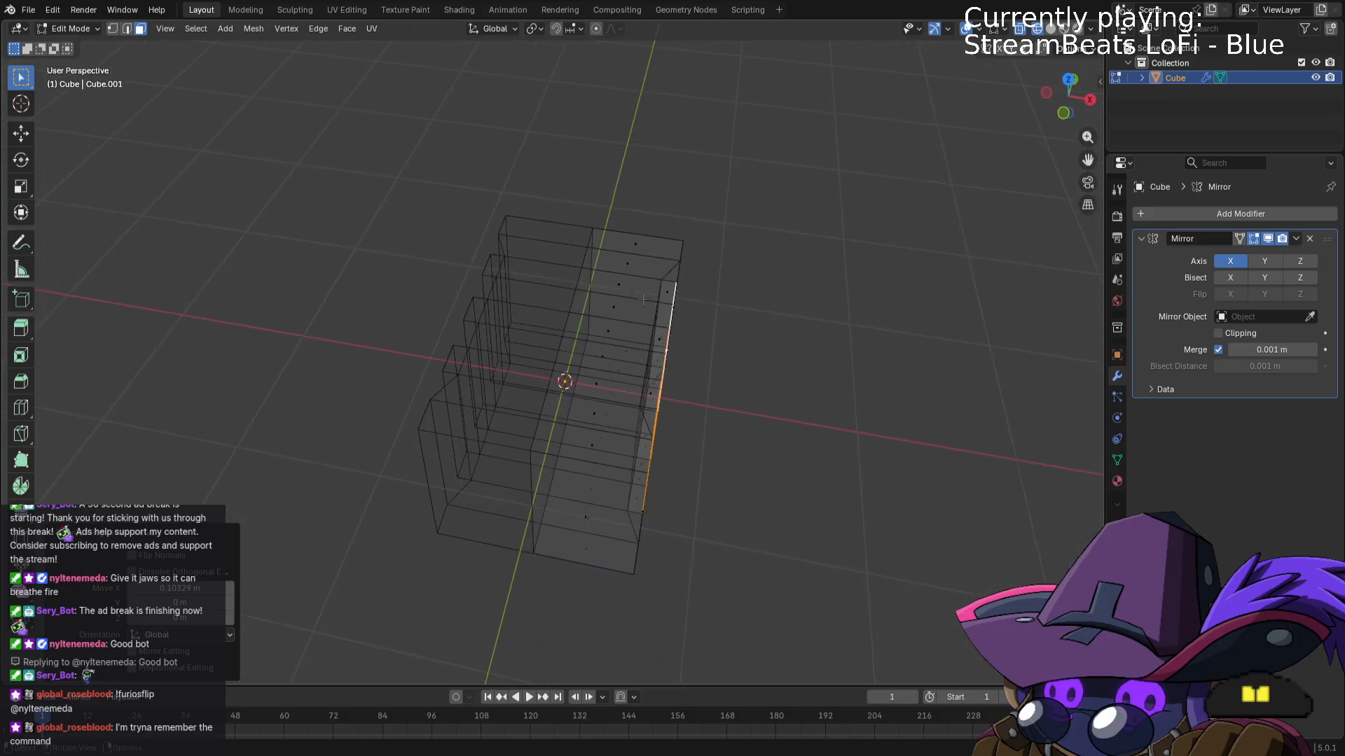
click(666, 291)
shift+click(634, 289)
middle_drag(763, 369, 720, 377)
key(alt+a)
key(KP_7)
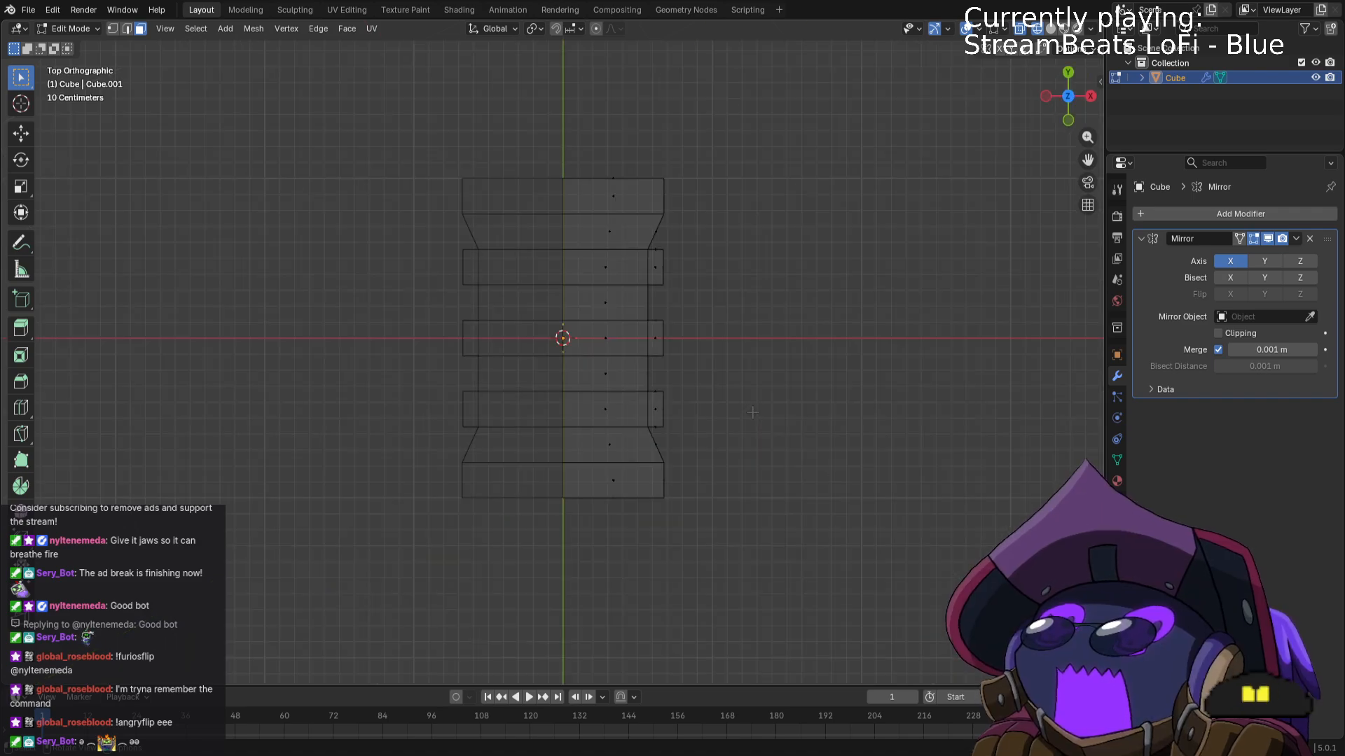
Select the six top faces of the three ridges, including their outer extruded ends, and extrude them about 0.034 m upward.
scroll(881, 329, up, 7)
middle_drag(881, 329, 885, 288)
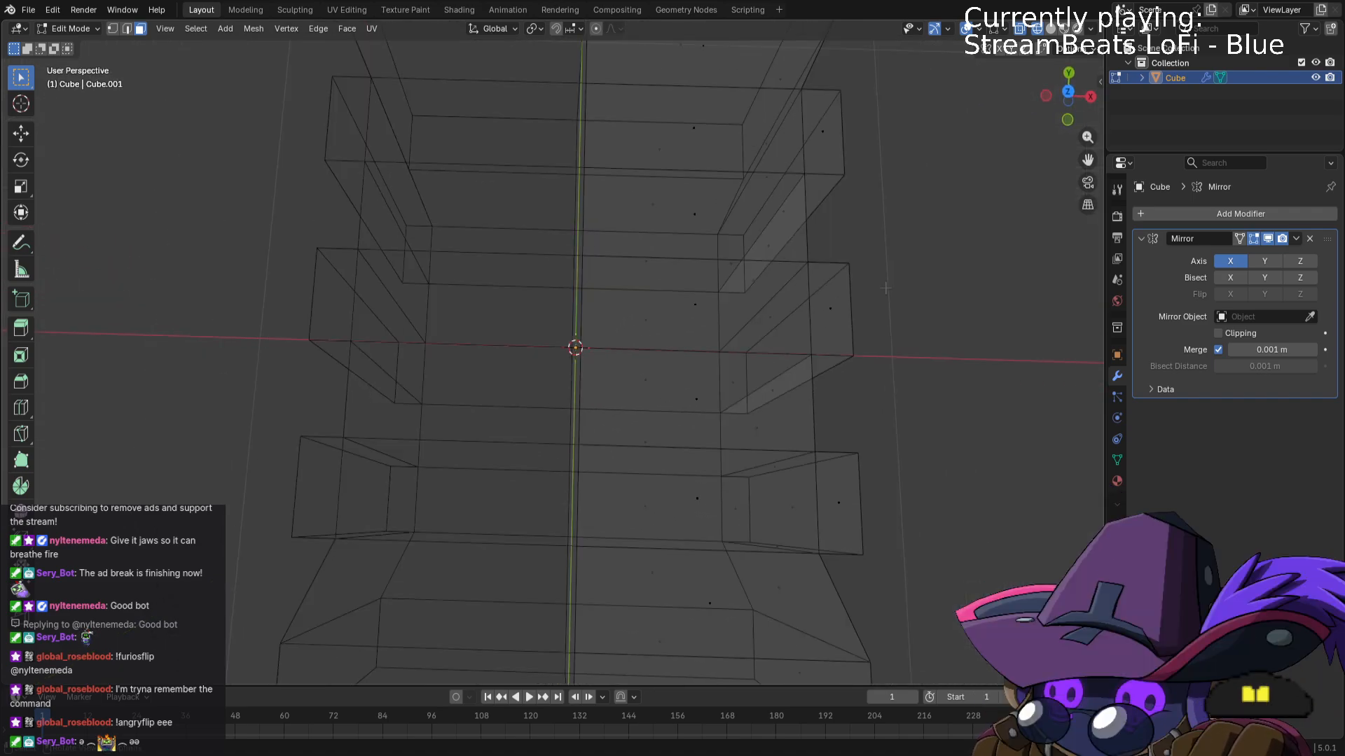
click(858, 173)
shift+click(694, 129)
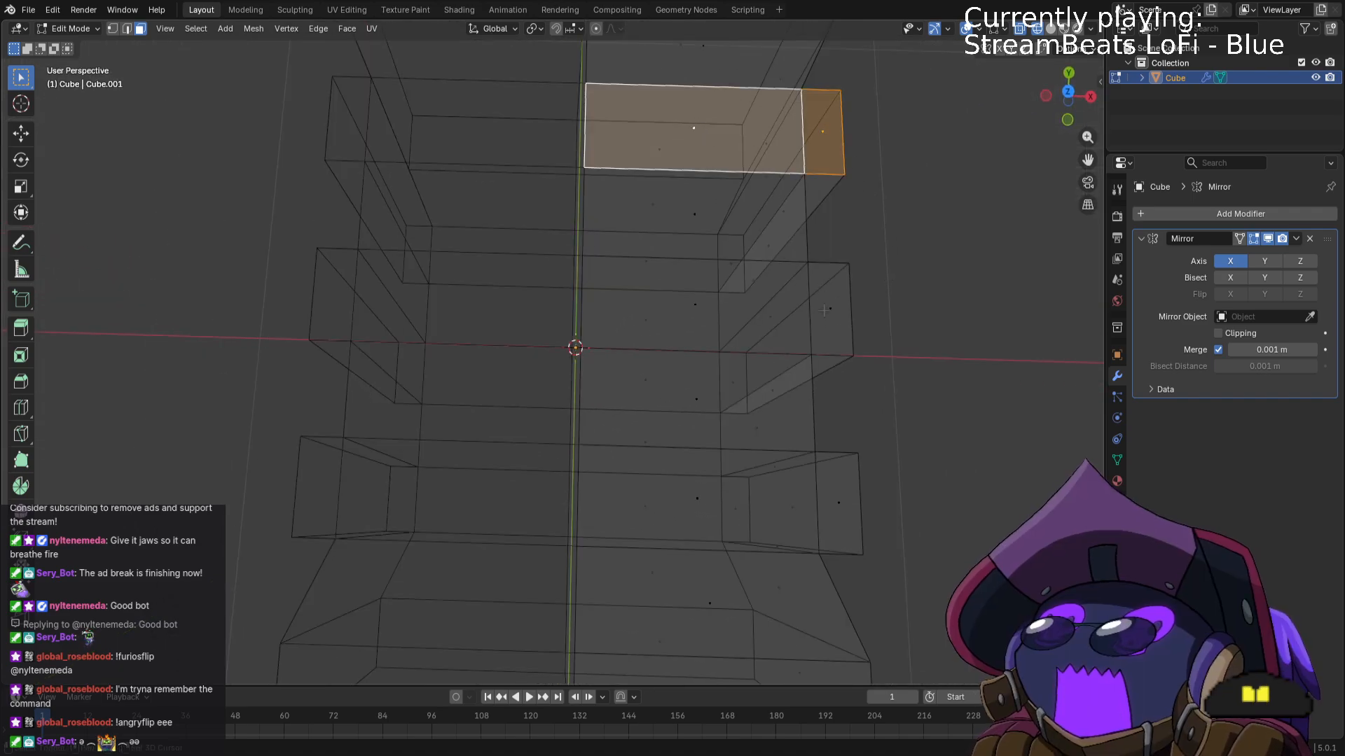
shift+click(793, 302)
shift+click(695, 304)
shift+click(838, 503)
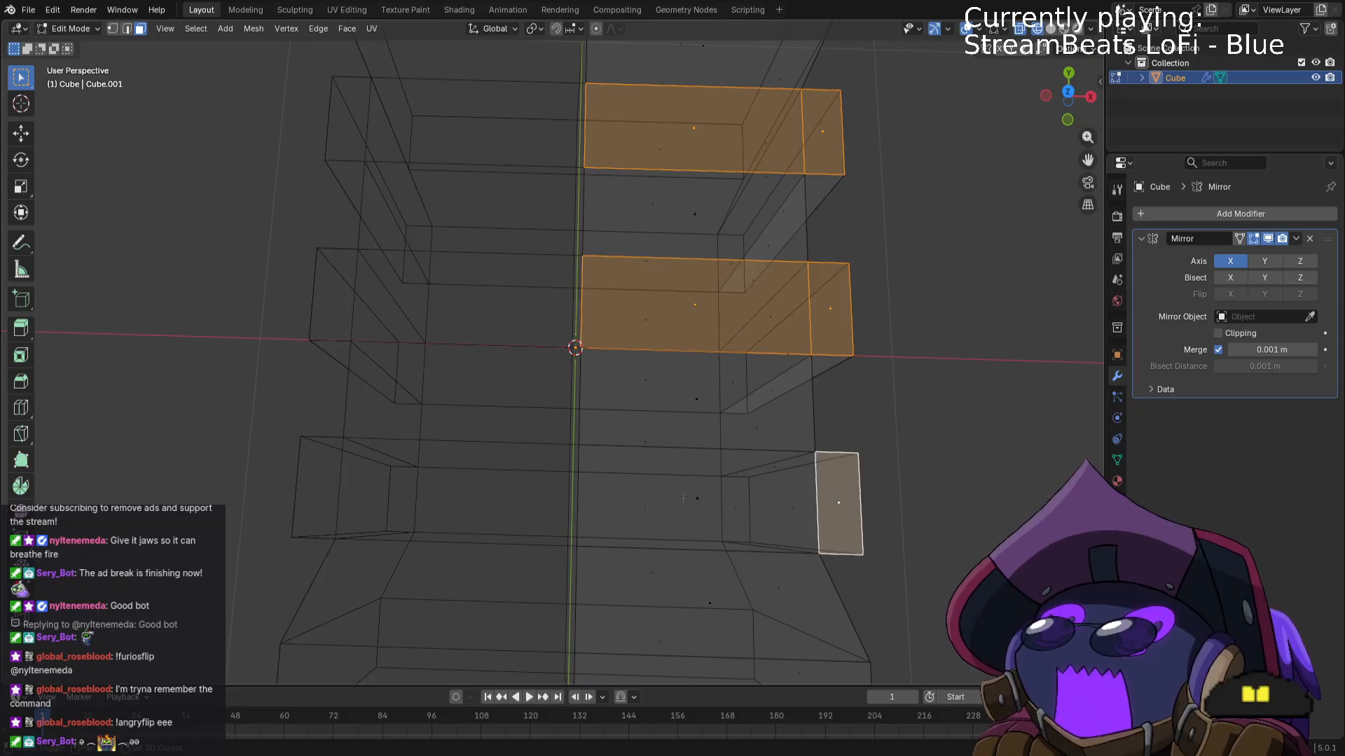
shift+click(700, 492)
middle_drag(989, 448, 993, 374)
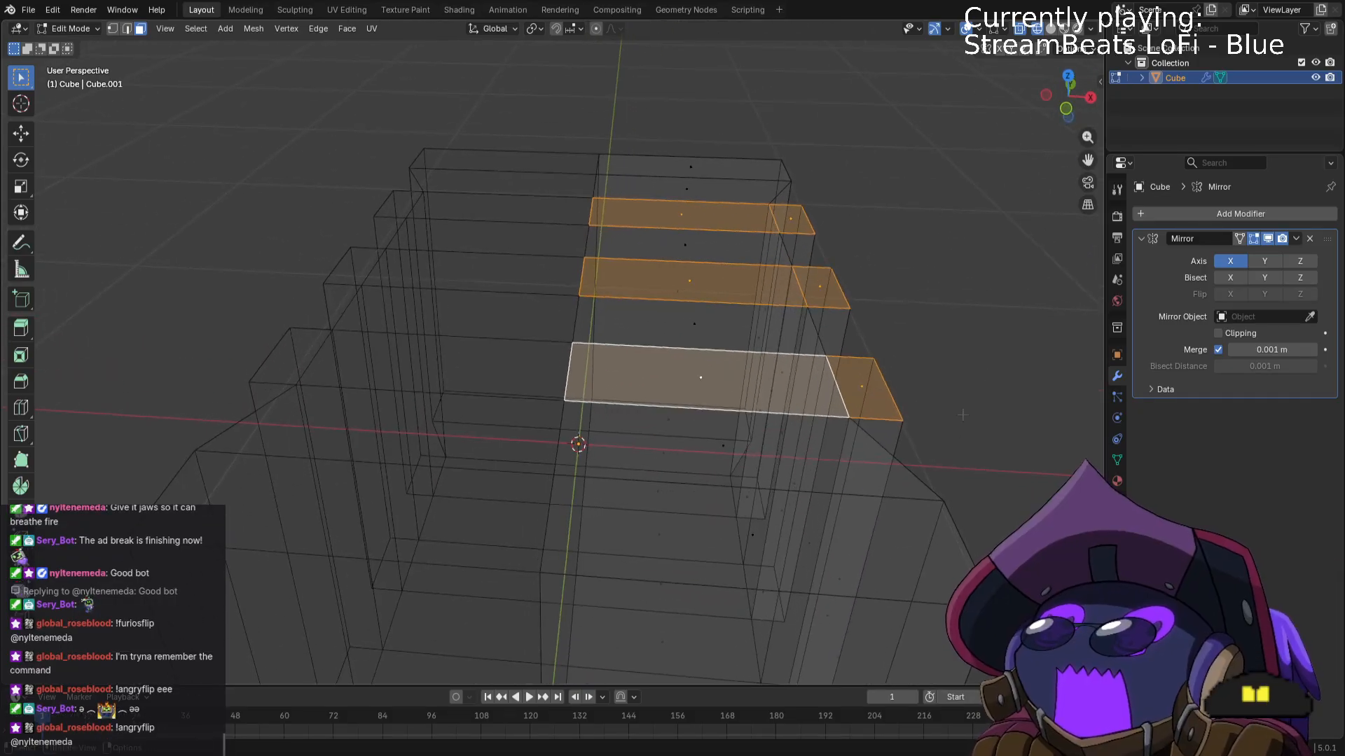
key(KP_7)
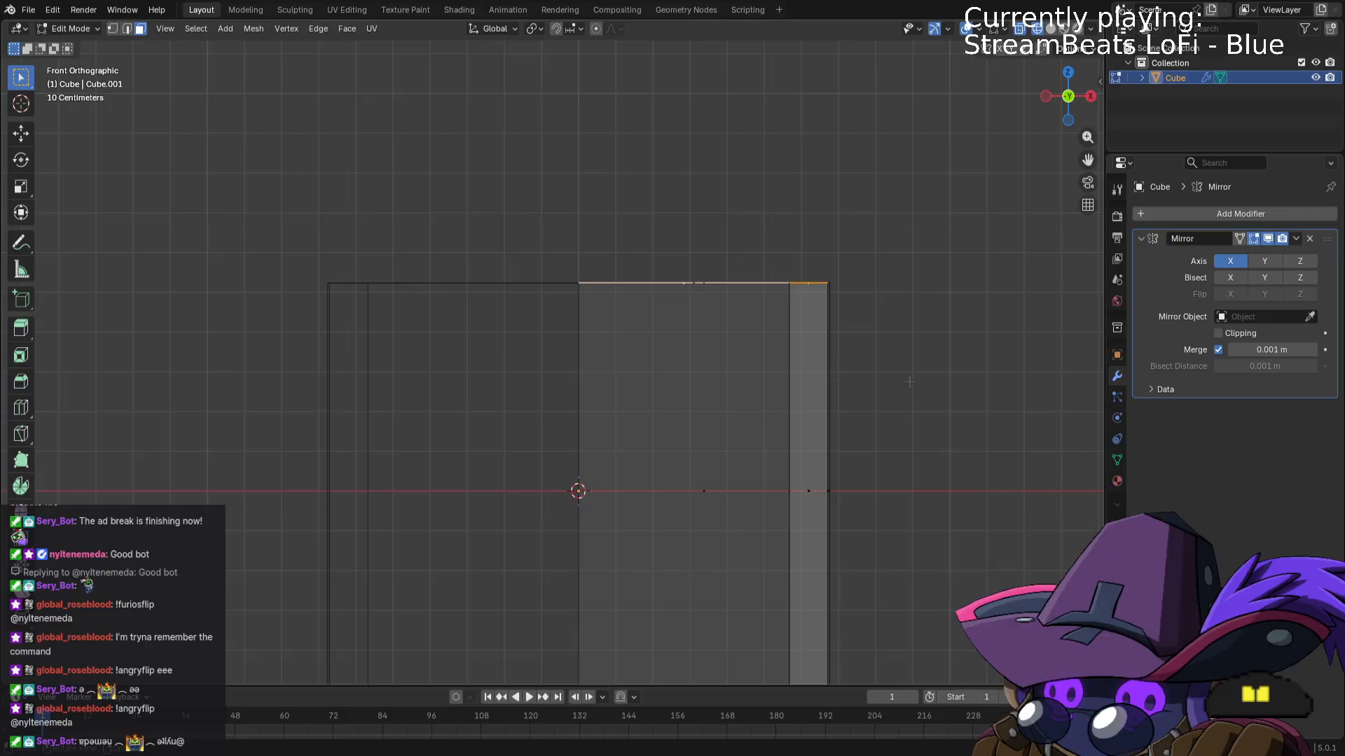
key(e)
click(915, 369)
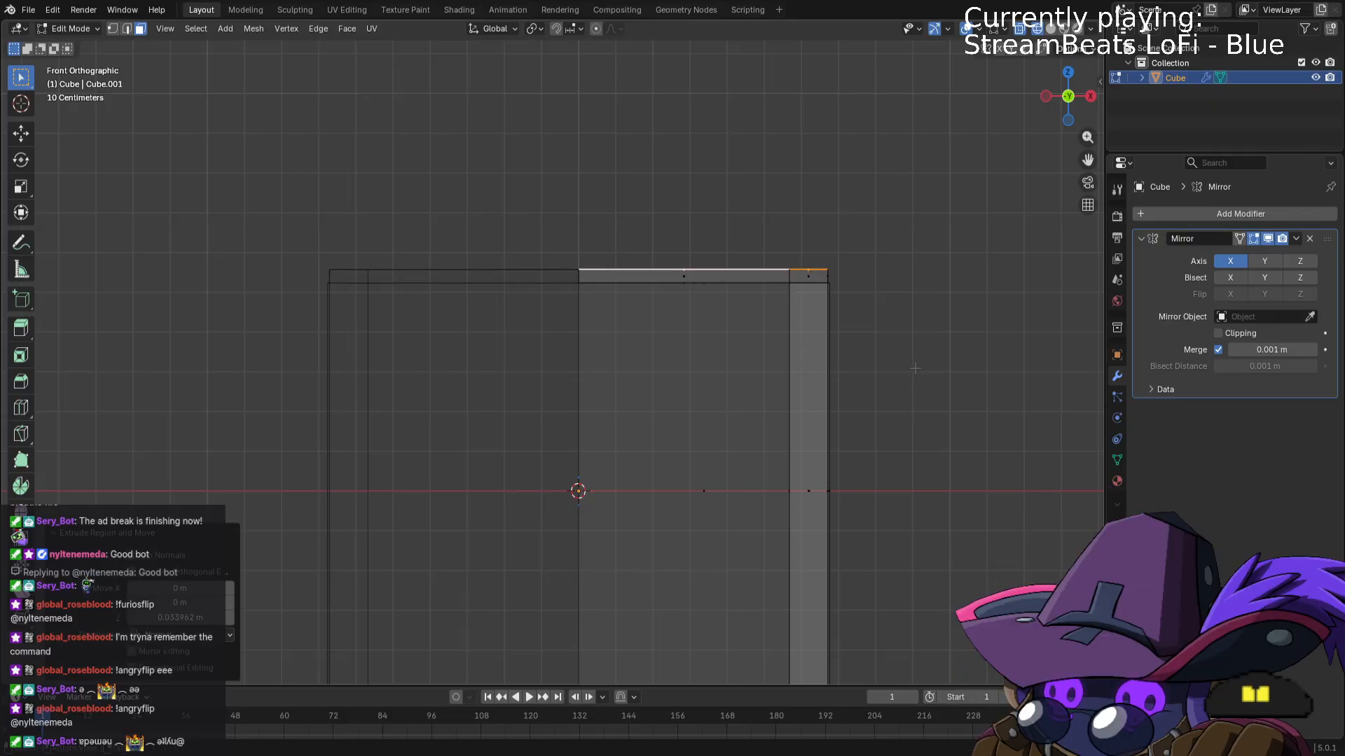
middle_drag(915, 369, 849, 399)
middle_drag(871, 471, 342, 274)
click(905, 443)
scroll(919, 459, down, 3)
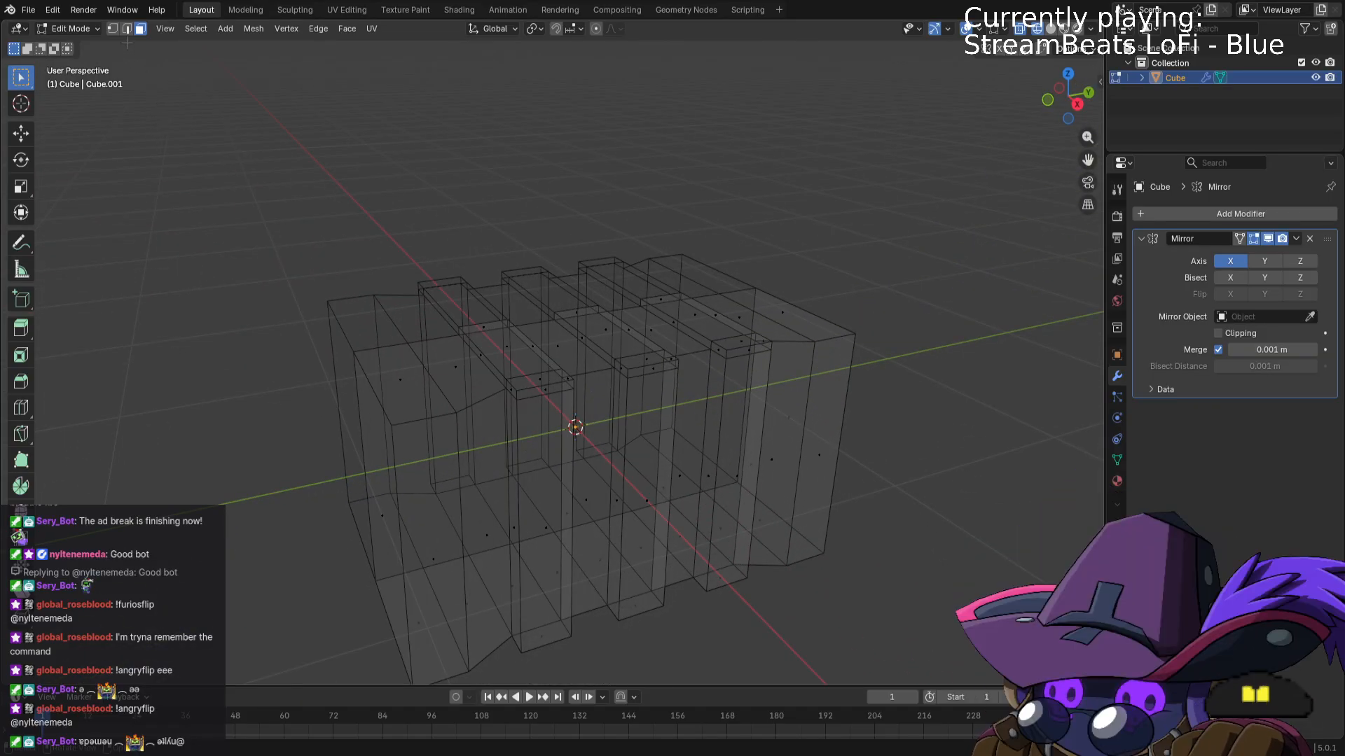
middle_drag(140, 83, 144, 131)
click(430, 454)
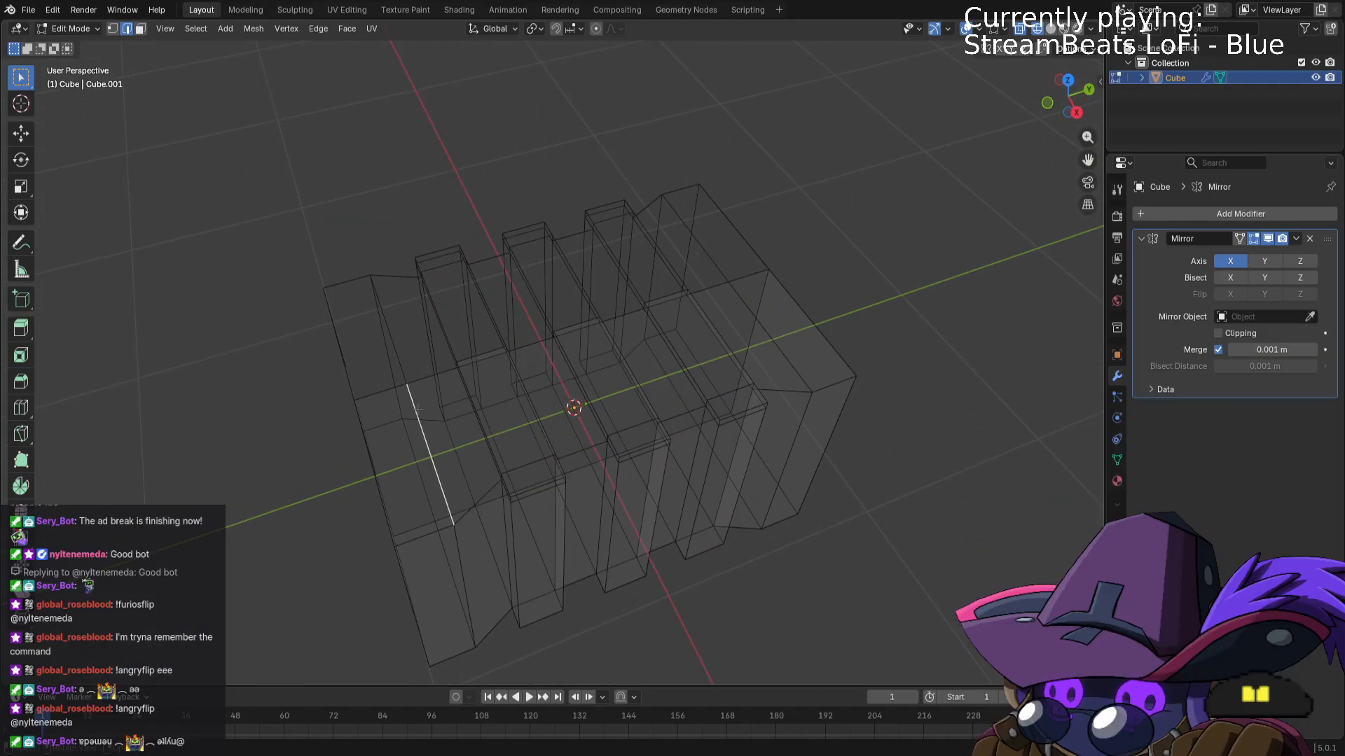
middle_drag(644, 602, 316, 245)
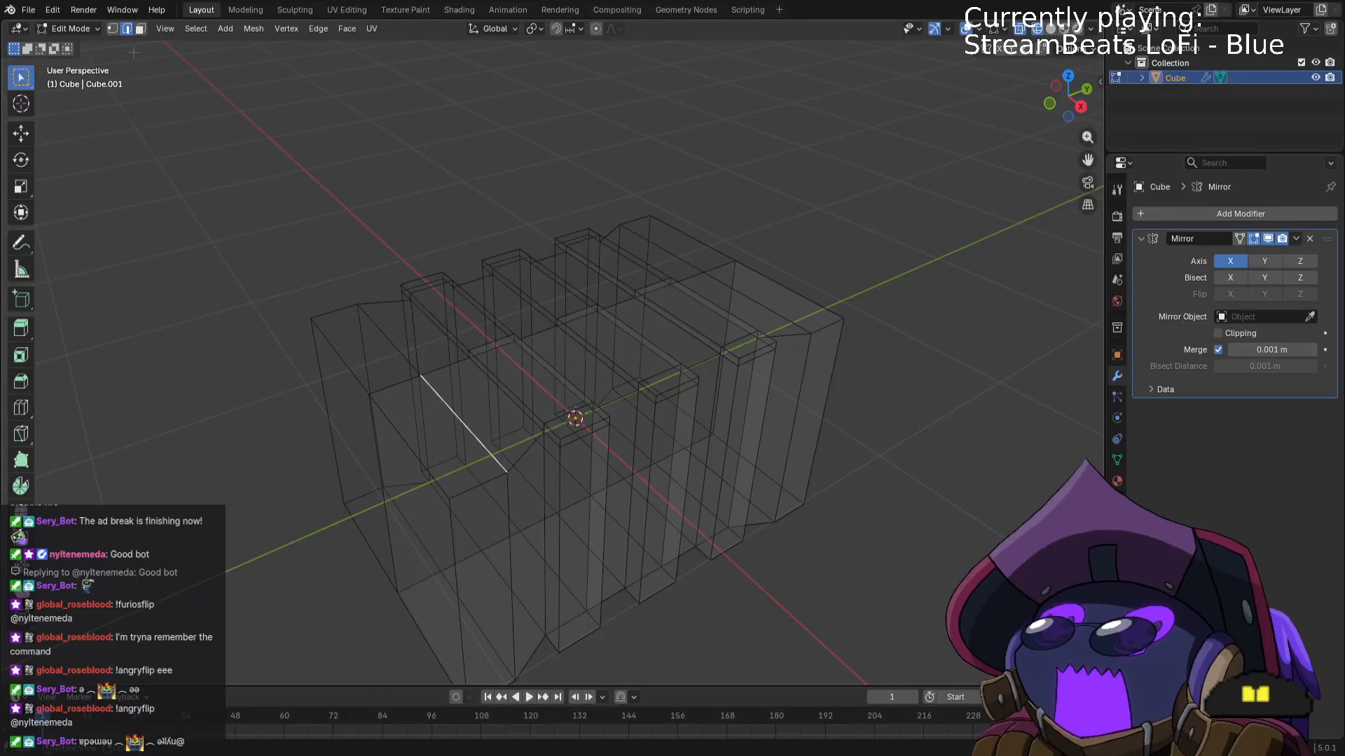
In vertex selection mode, raise the top centre-seam vertex on the first loop cut from the negative Y end slightly along Z.
click(110, 29)
click(420, 376)
middle_drag(420, 376, 793, 558)
key(g)
key(z)
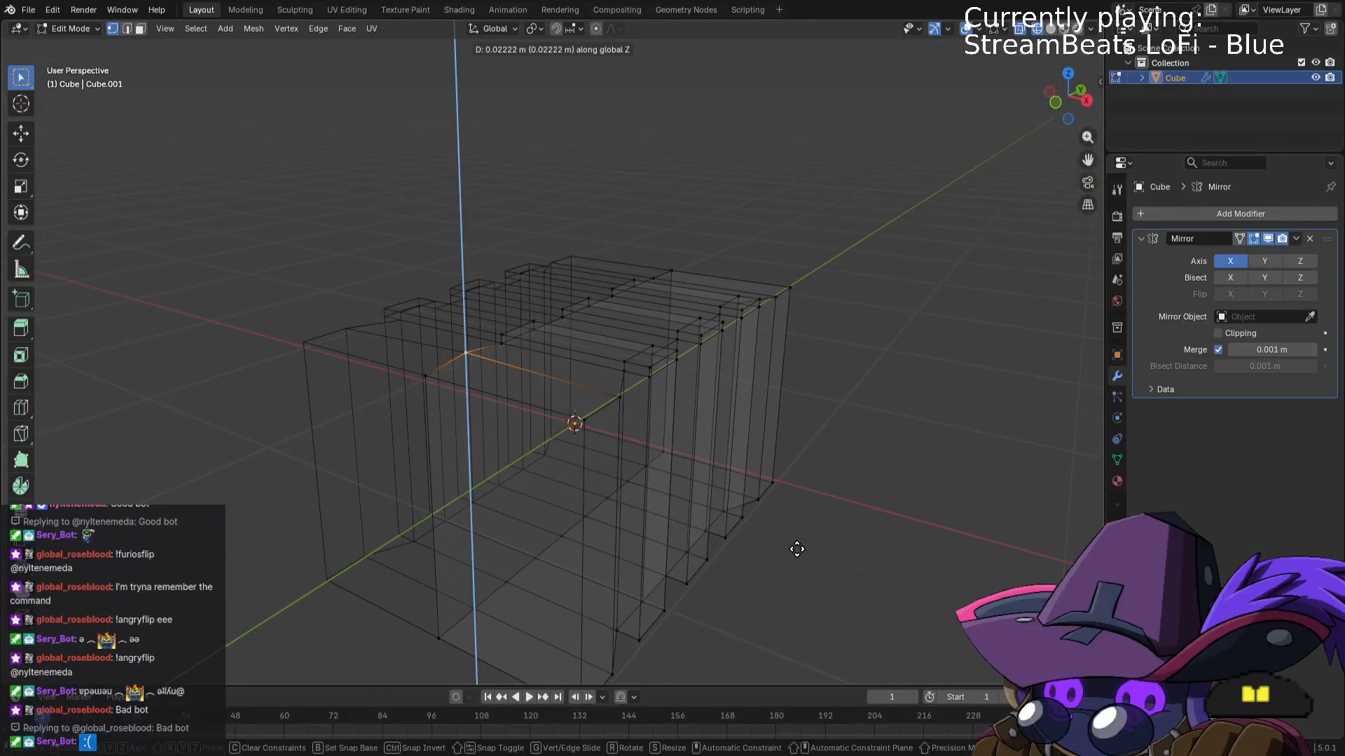
click(800, 541)
middle_drag(799, 541, 815, 534)
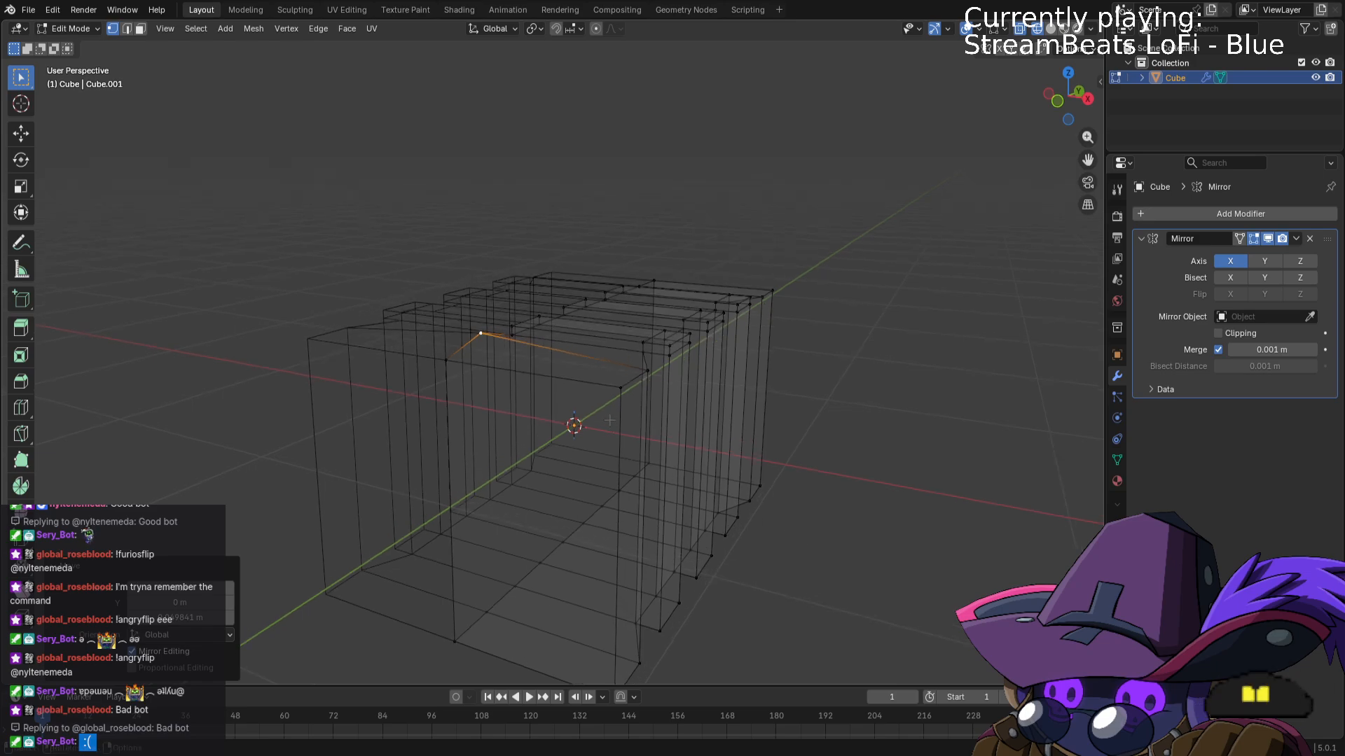
Add one horizontal loop cut halfway up the block's height and return to the selection tool.
click(627, 396)
middle_drag(627, 396, 788, 466)
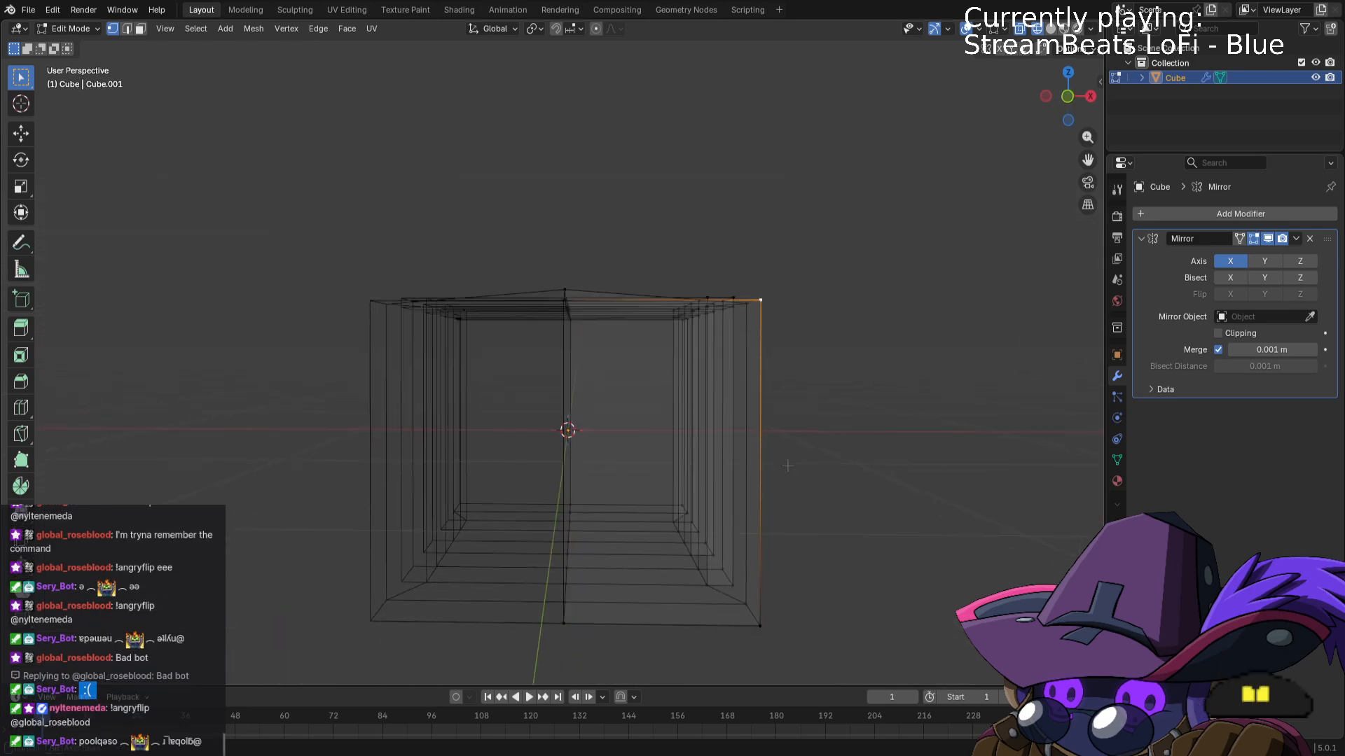
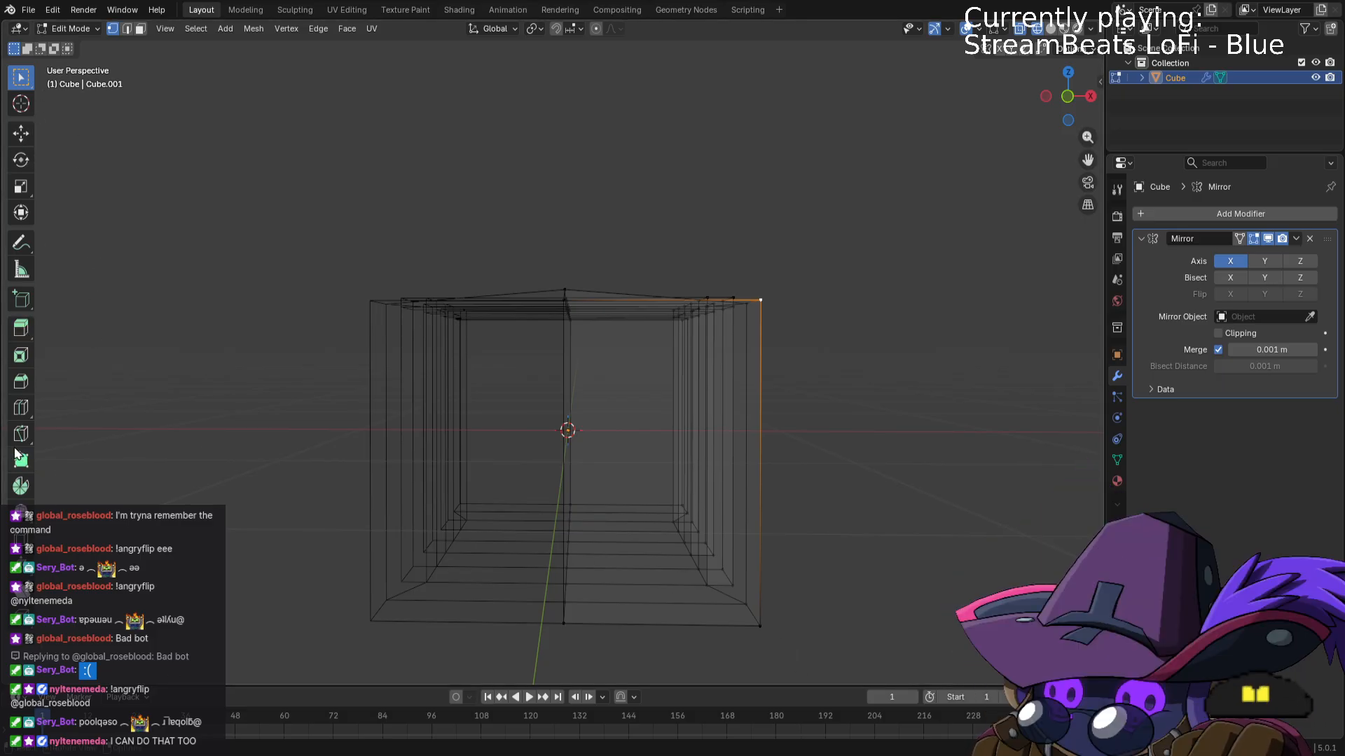
click(21, 408)
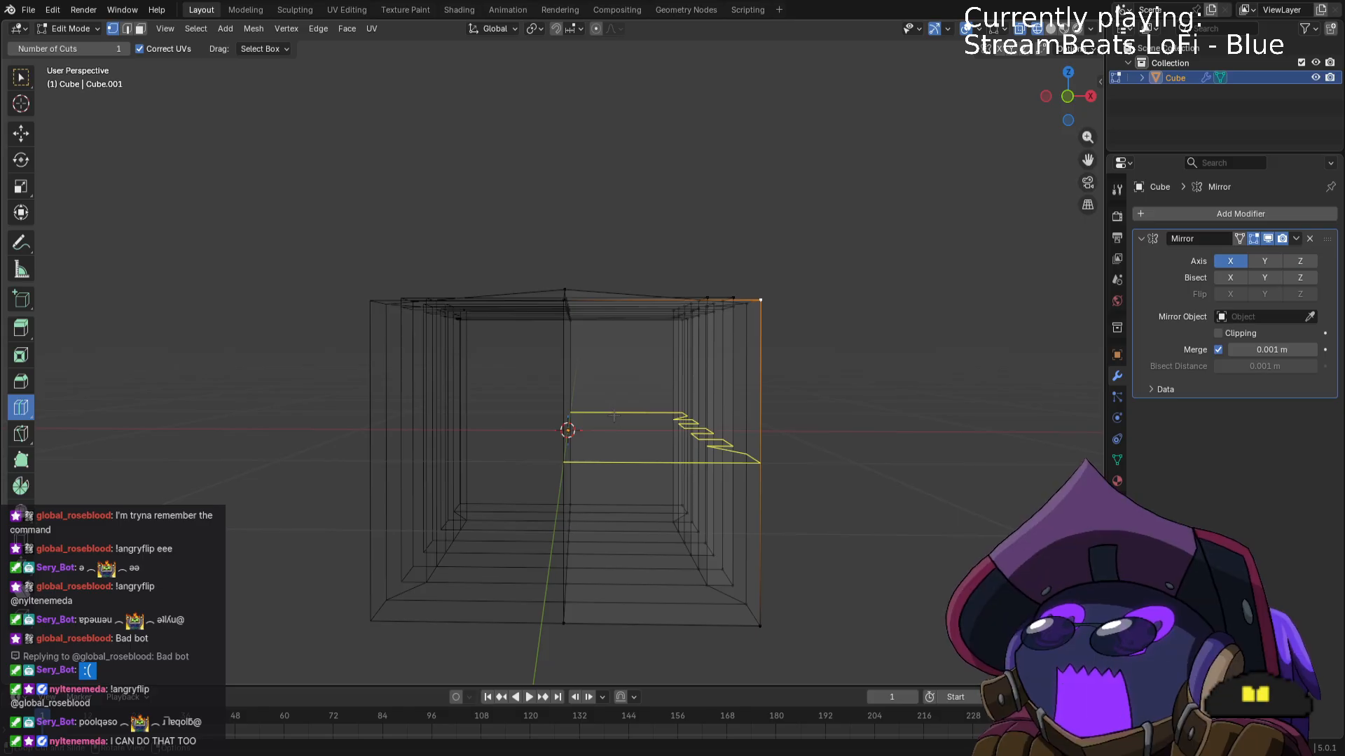
click(610, 416)
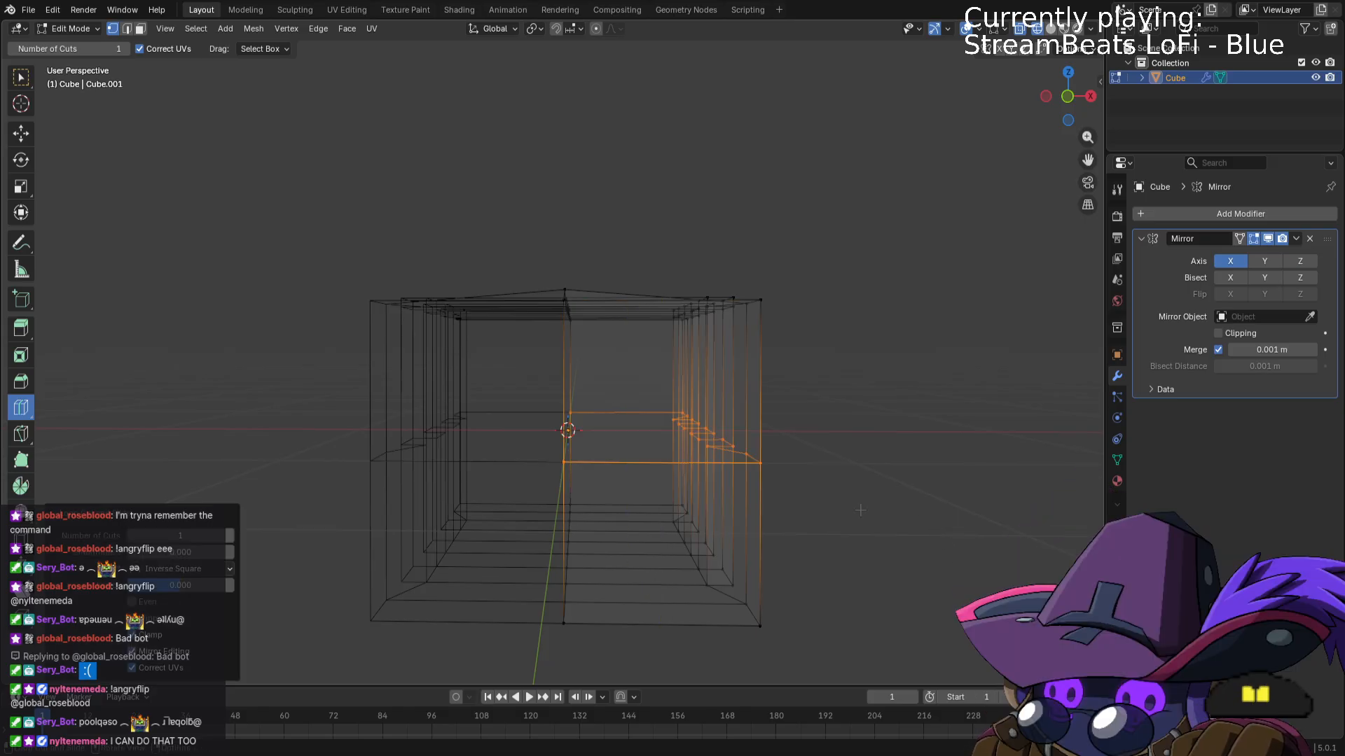
middle_drag(902, 495, 898, 427)
key(KP_7)
key(KP_1)
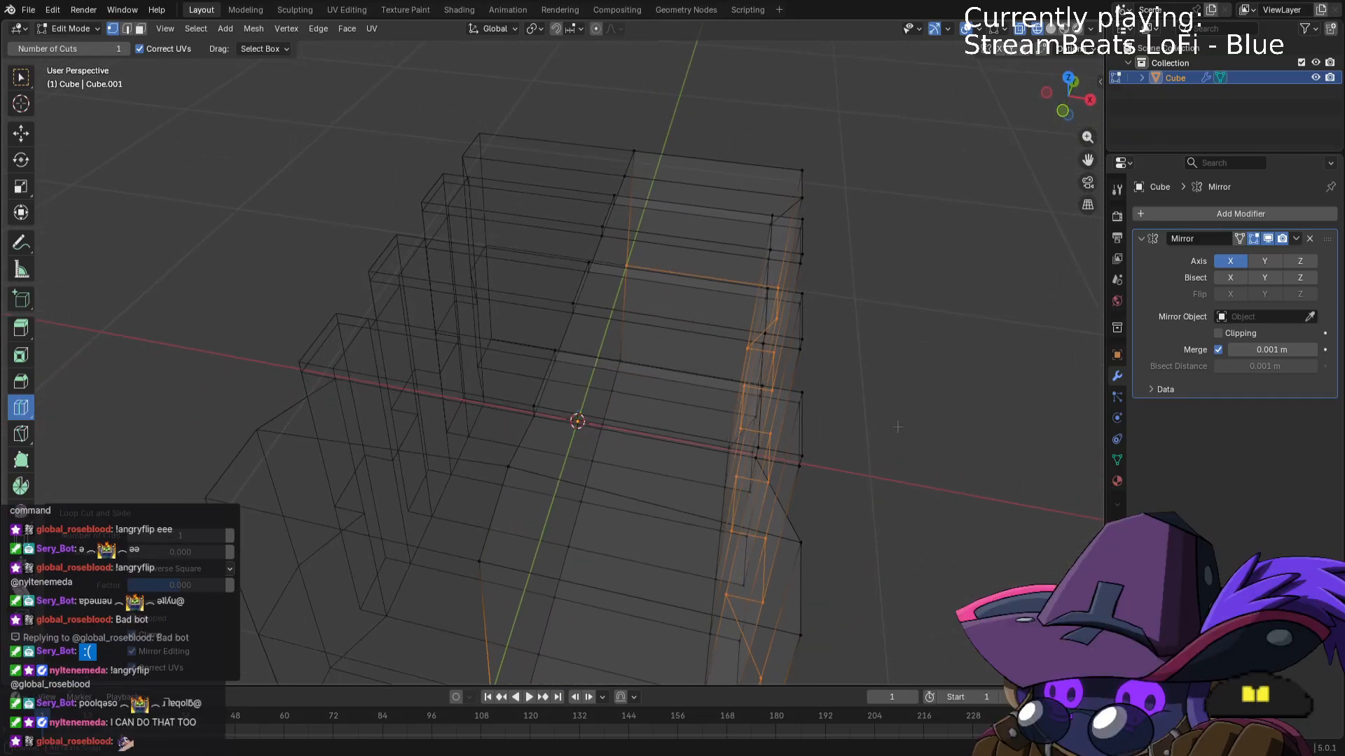
key(w)
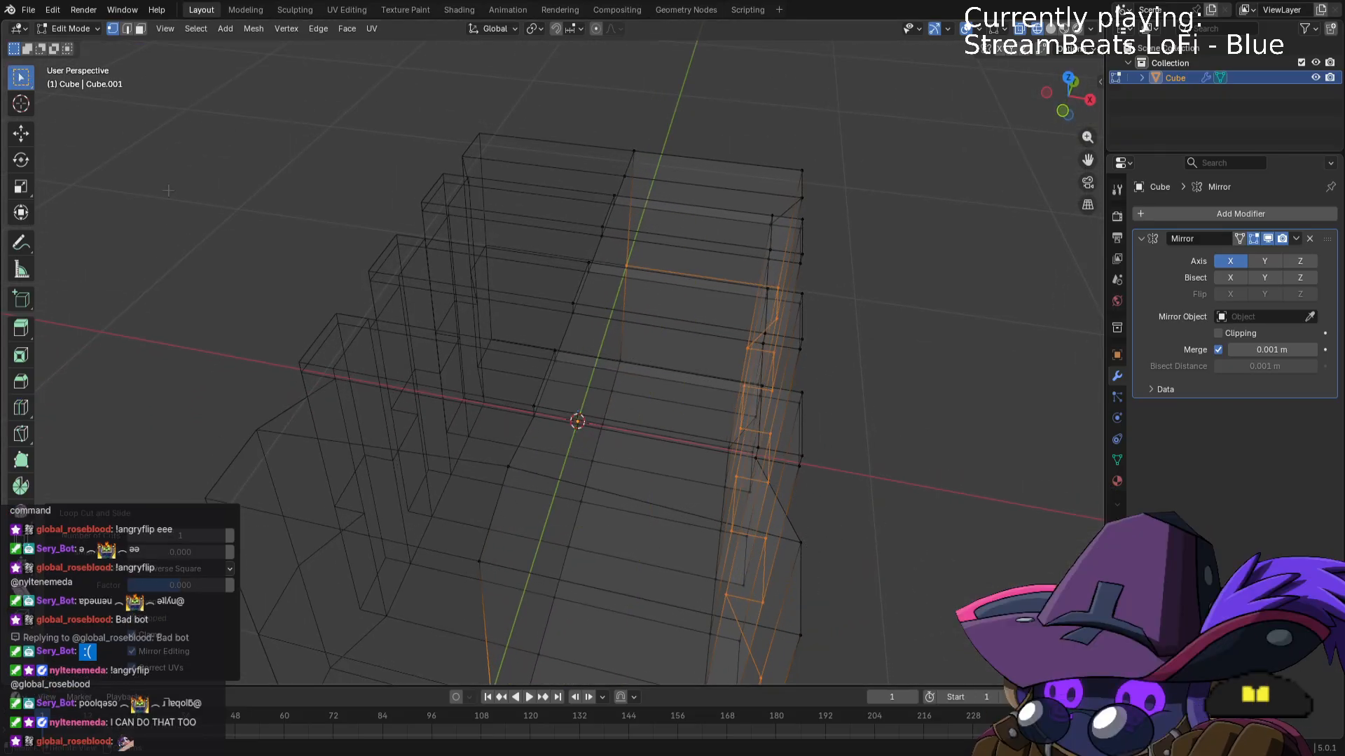
Select the top and bottom outer corner vertices of the negative Y end segment and move them about 0.1 m inward along X.
click(804, 548)
middle_drag(800, 638, 905, 520)
click(1014, 525)
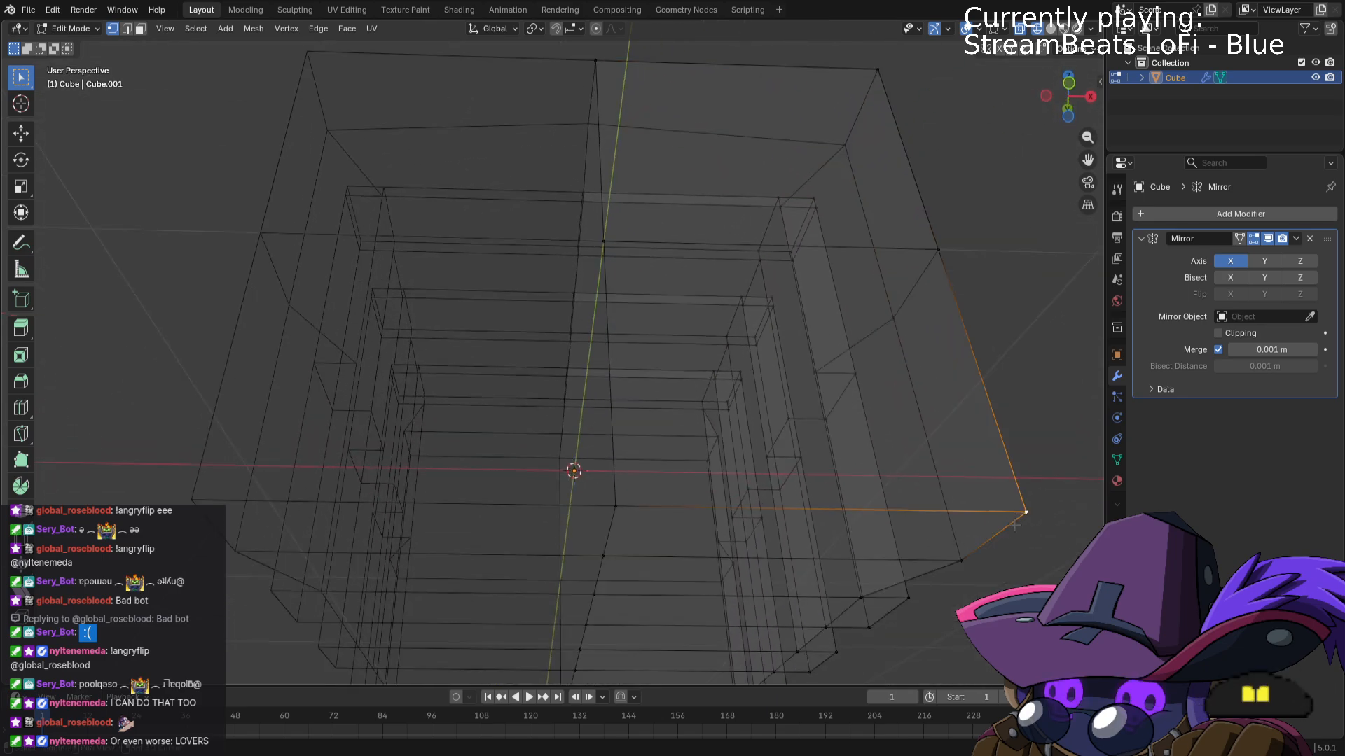
middle_drag(1009, 336, 935, 438)
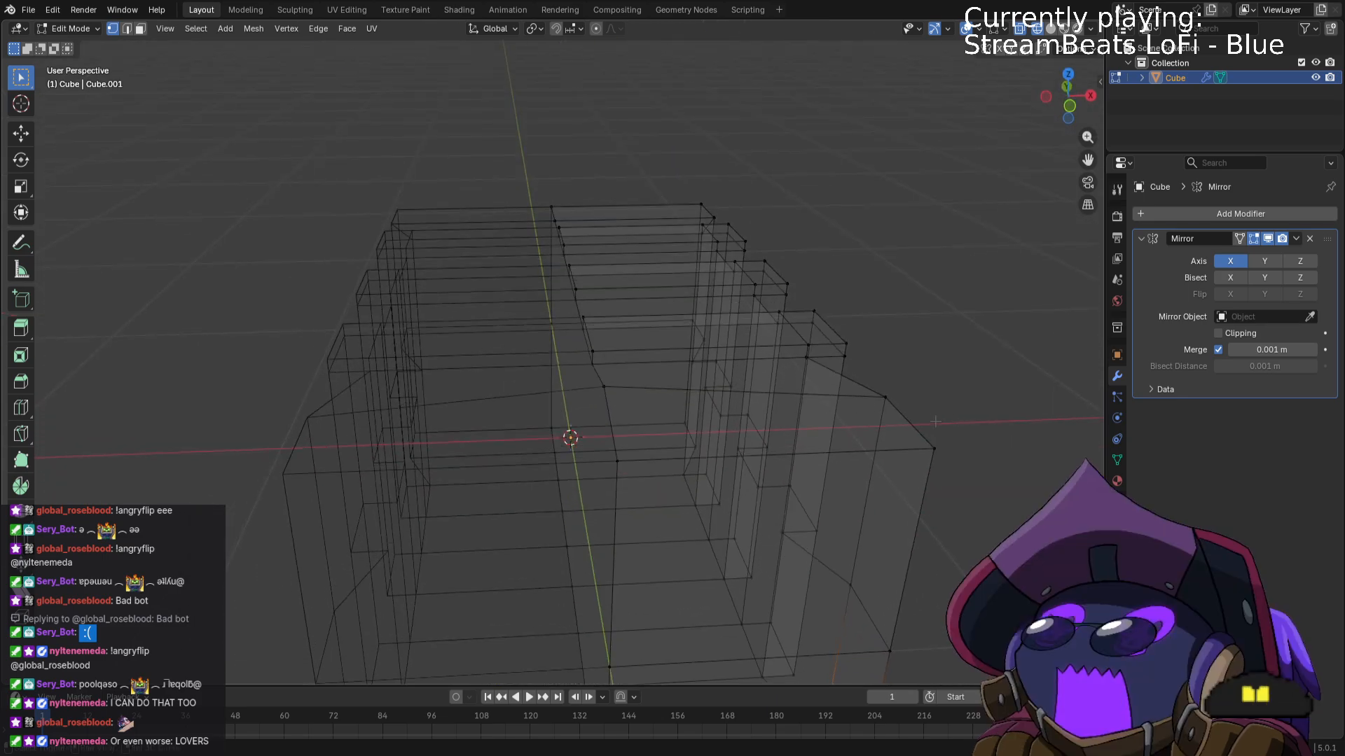
shift+click(933, 448)
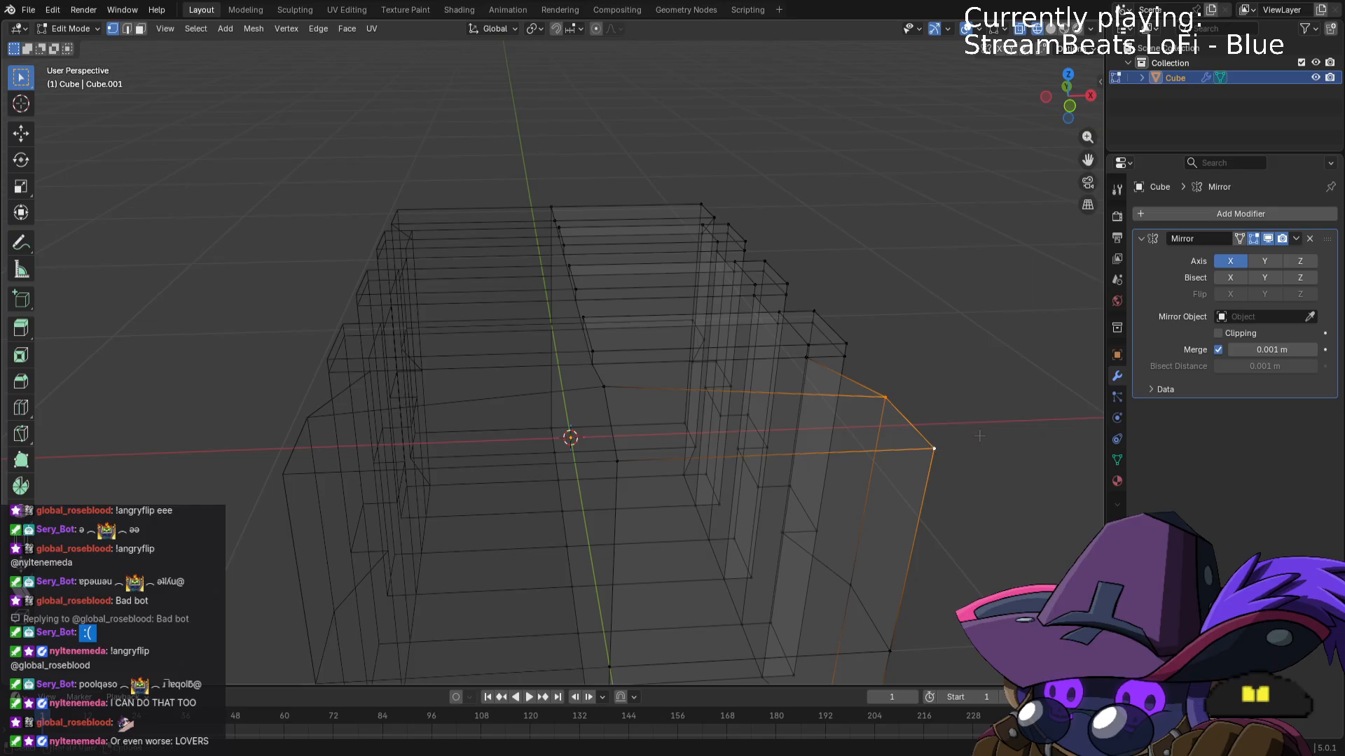
key(KP_1)
key(alt+z)
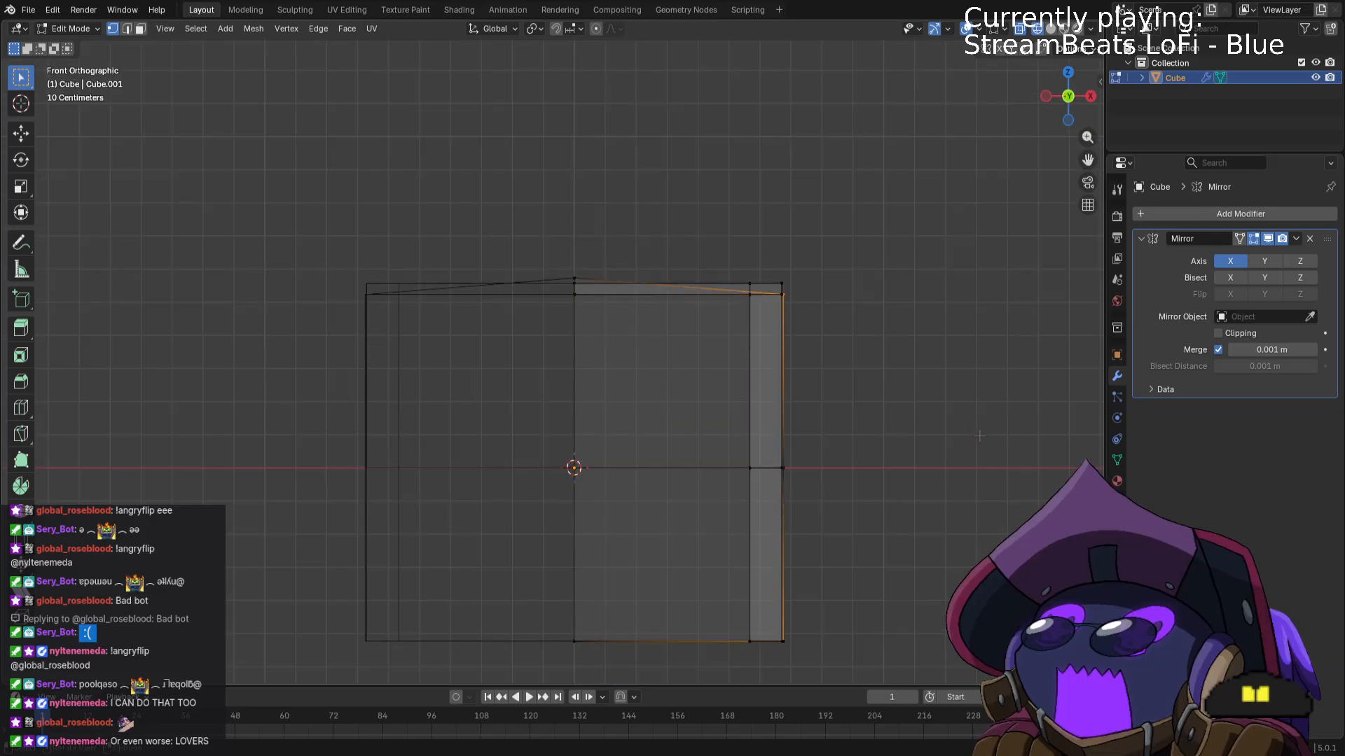
scroll(977, 437, down, 2)
key(g)
key(x)
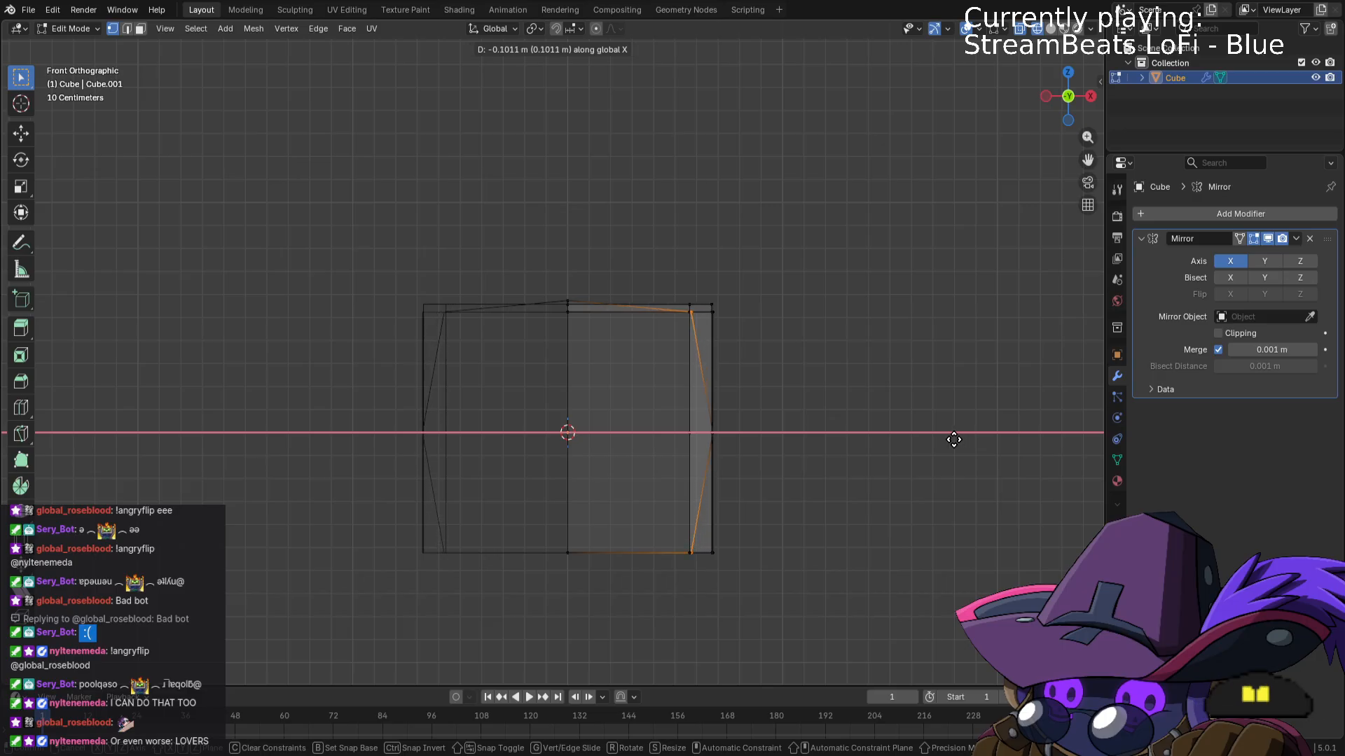
click(954, 439)
middle_drag(954, 439, 953, 532)
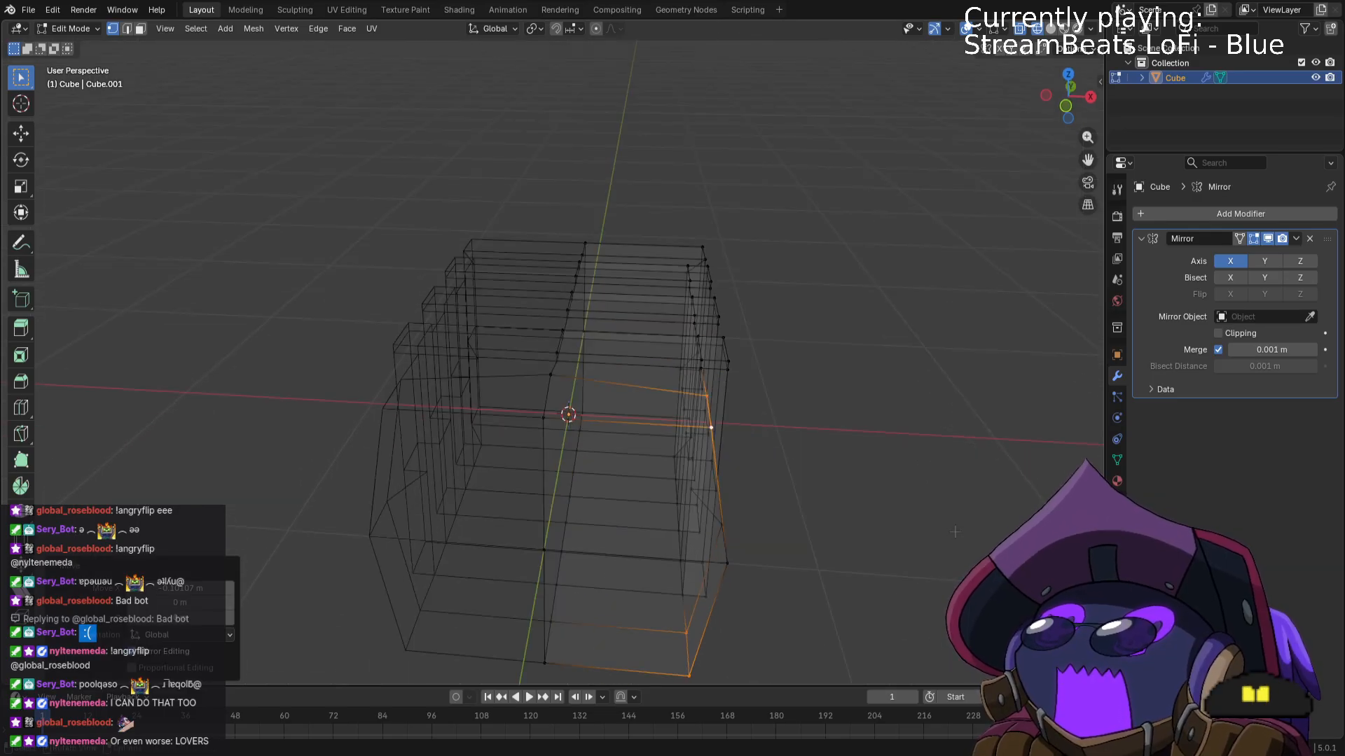
Apply the Mirror modifier to the block in Object Mode, and return to Edit Mode with the whole mesh selected.
key(a)
key(Tab)
middle_drag(941, 477, 912, 486)
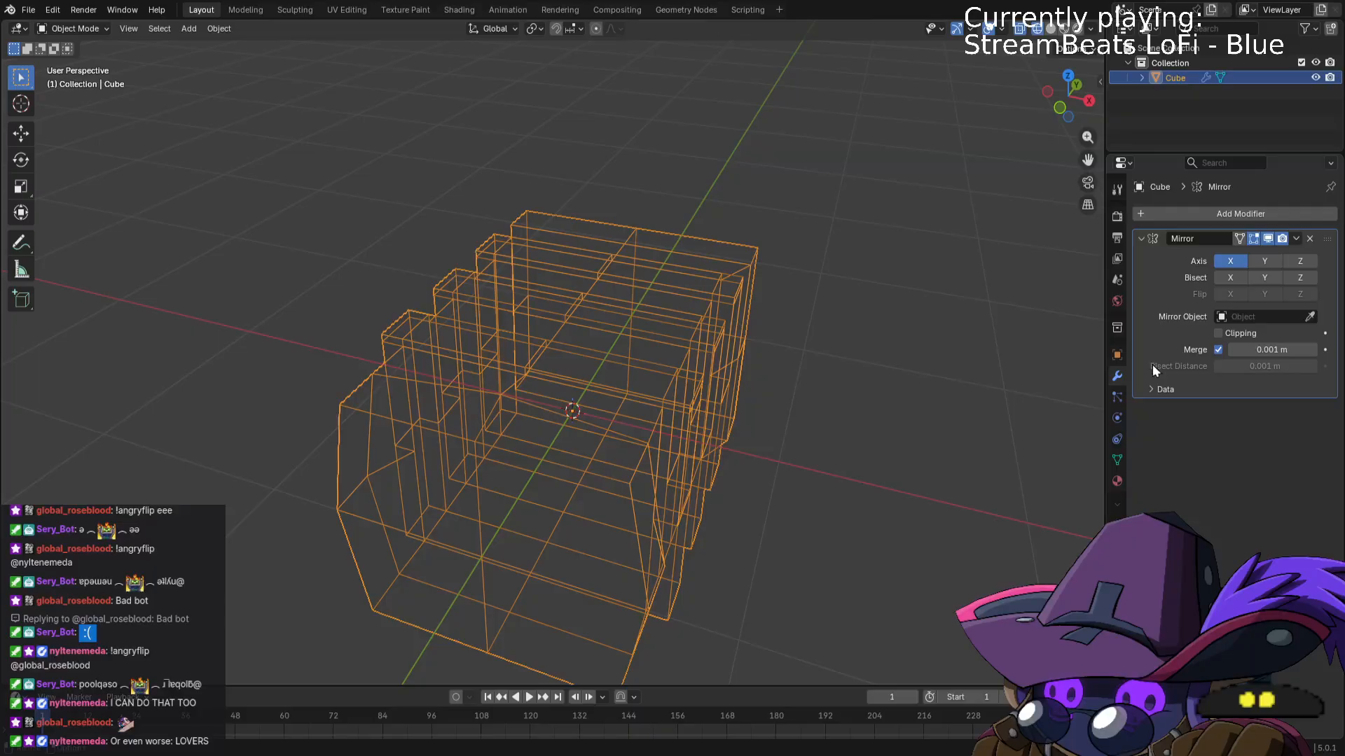
click(1296, 239)
click(1264, 258)
key(Tab)
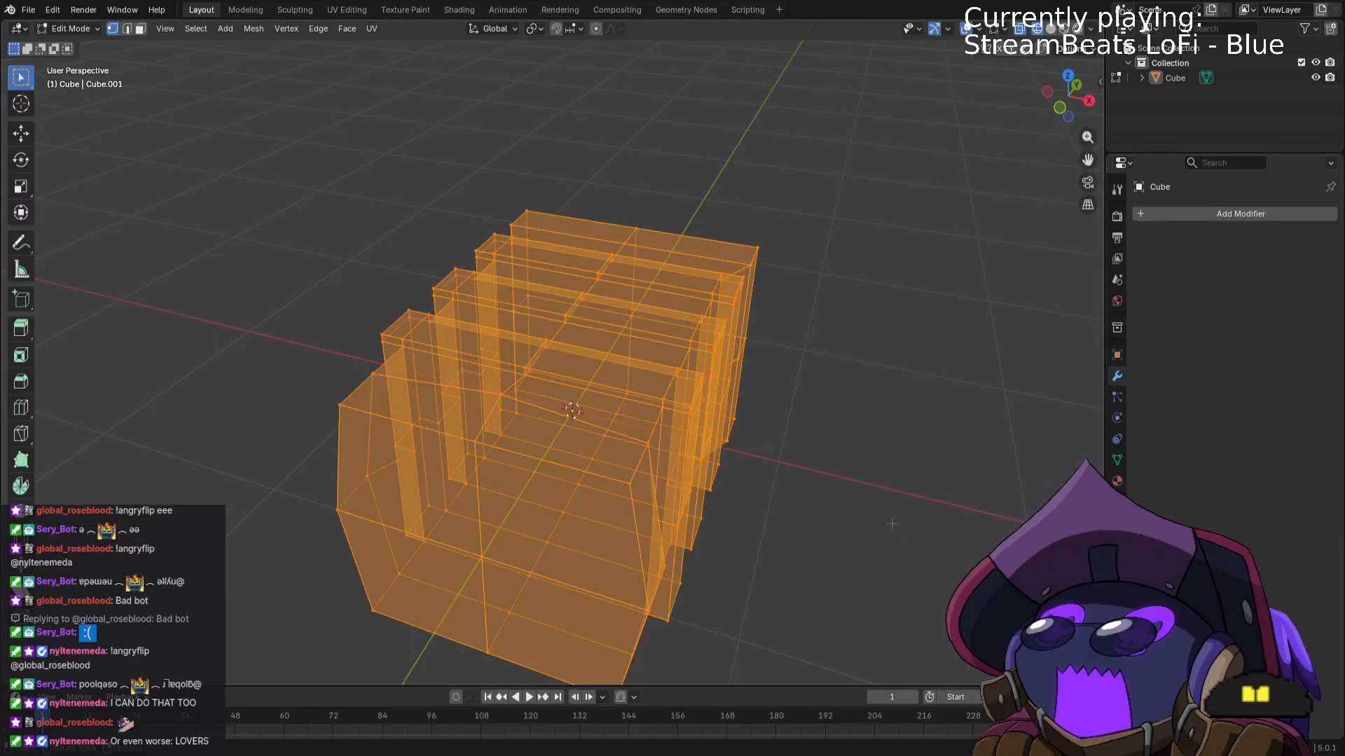
mouse_move(892, 524)
middle_down()
mouse_move(909, 477)
mouse_move(869, 501)
mouse_move(878, 532)
middle_up()
scroll(818, 481, up, 3)
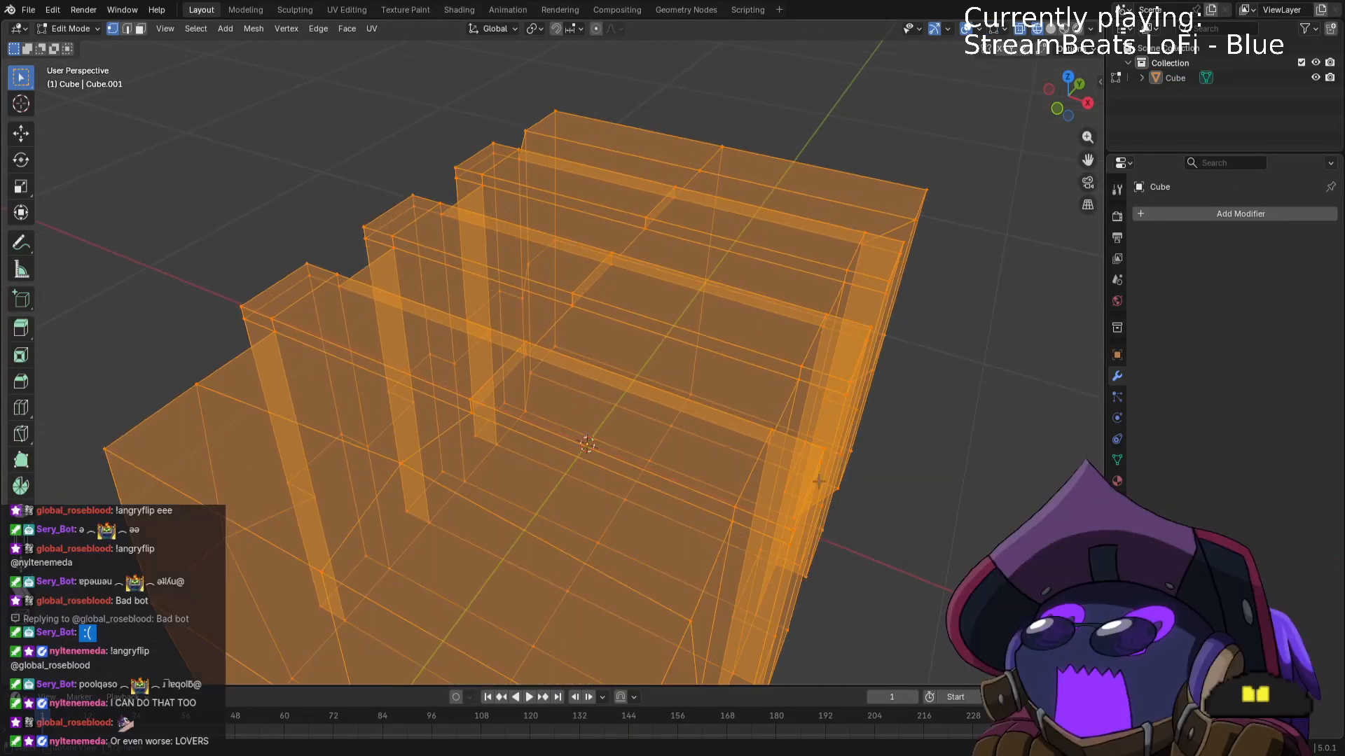
In face selection mode with solid shading, select the four faces on the block's negative Y end and merge them into one face.
middle_drag(819, 481, 719, 573)
scroll(766, 402, down, 4)
click(140, 28)
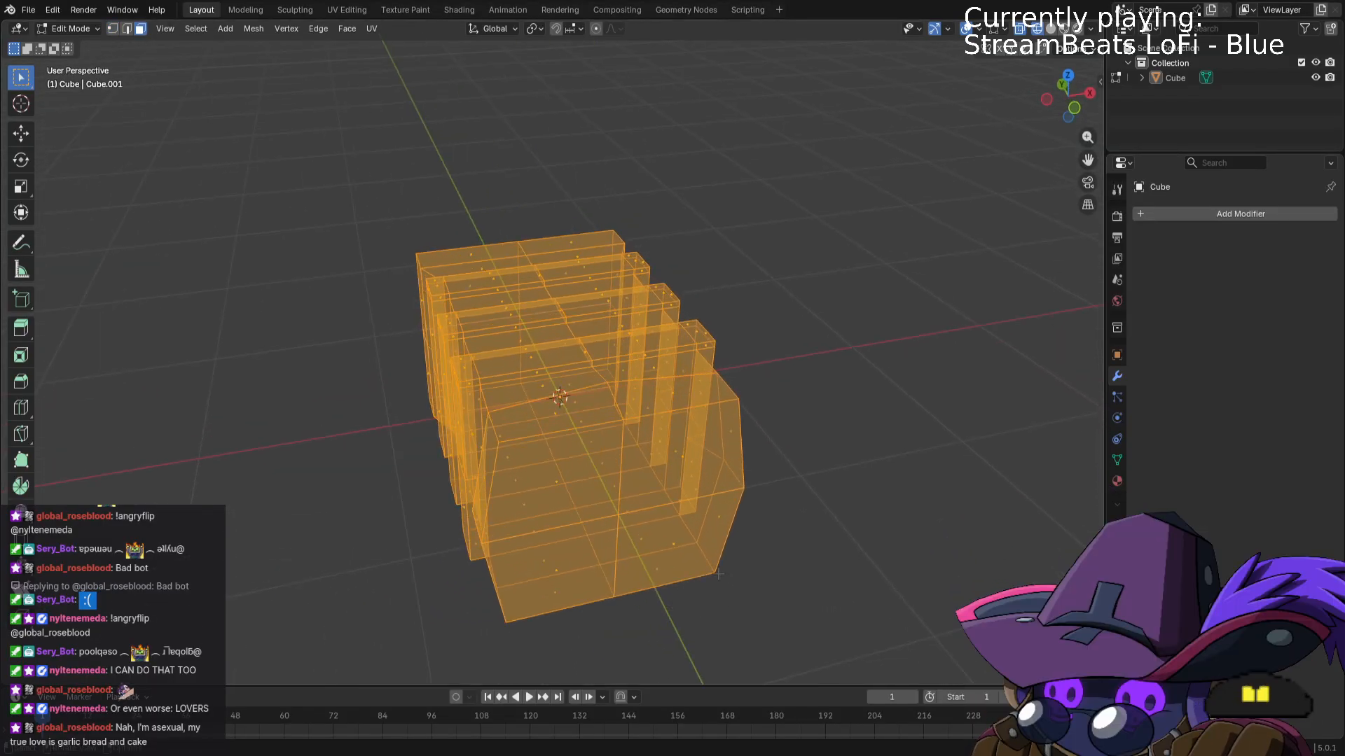
key(z)
click(602, 438)
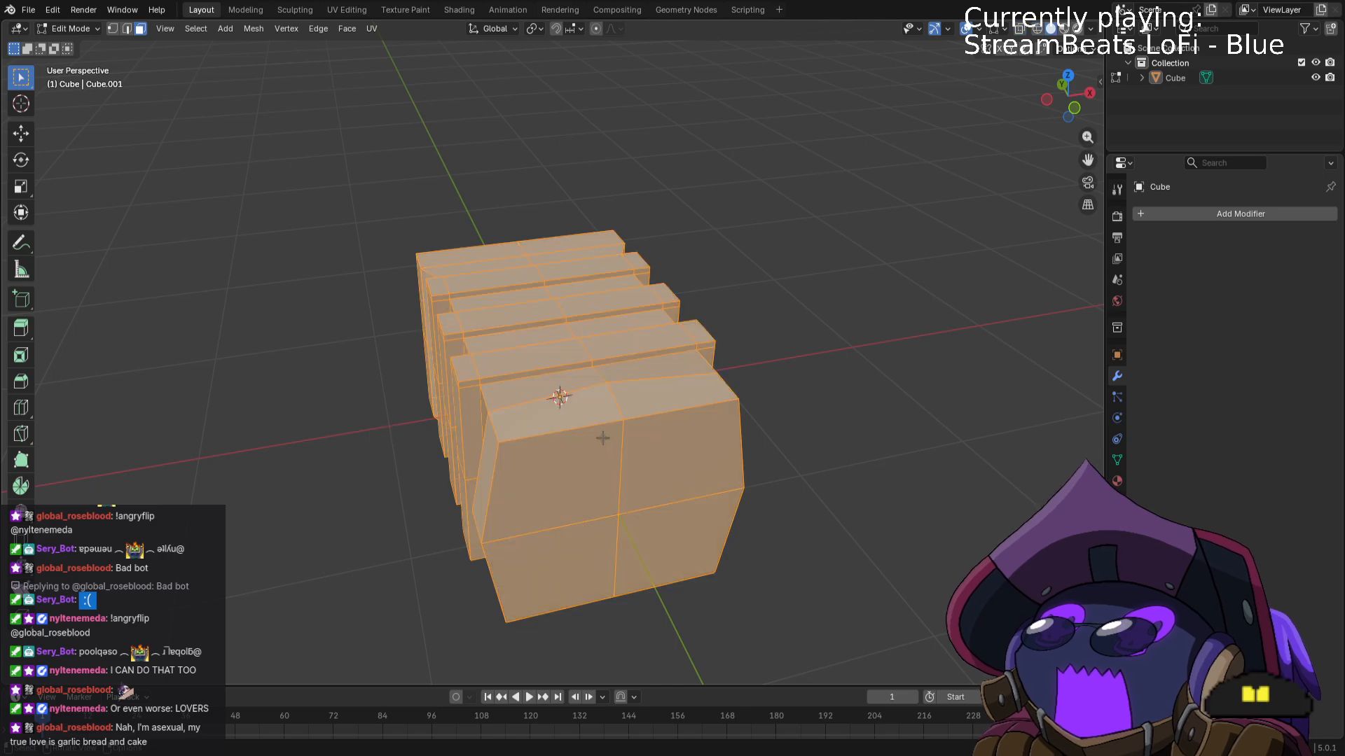
click(686, 465)
shift+click(673, 539)
shift+click(566, 546)
shift+click(554, 499)
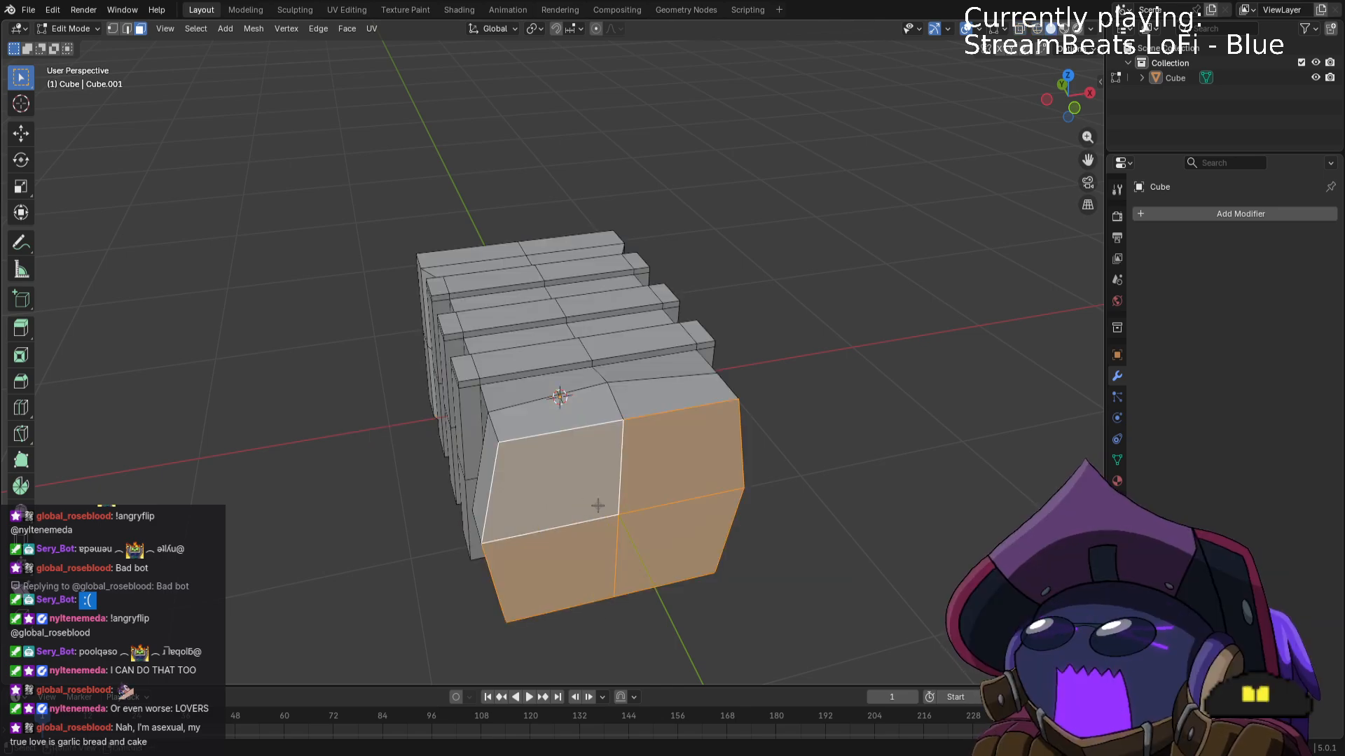
key(f)
key(alt+a)
Extrude the merged negative Y end face outward about 0.05 m and scale it to about 0.89.
middle_drag(601, 549, 700, 512)
click(640, 505)
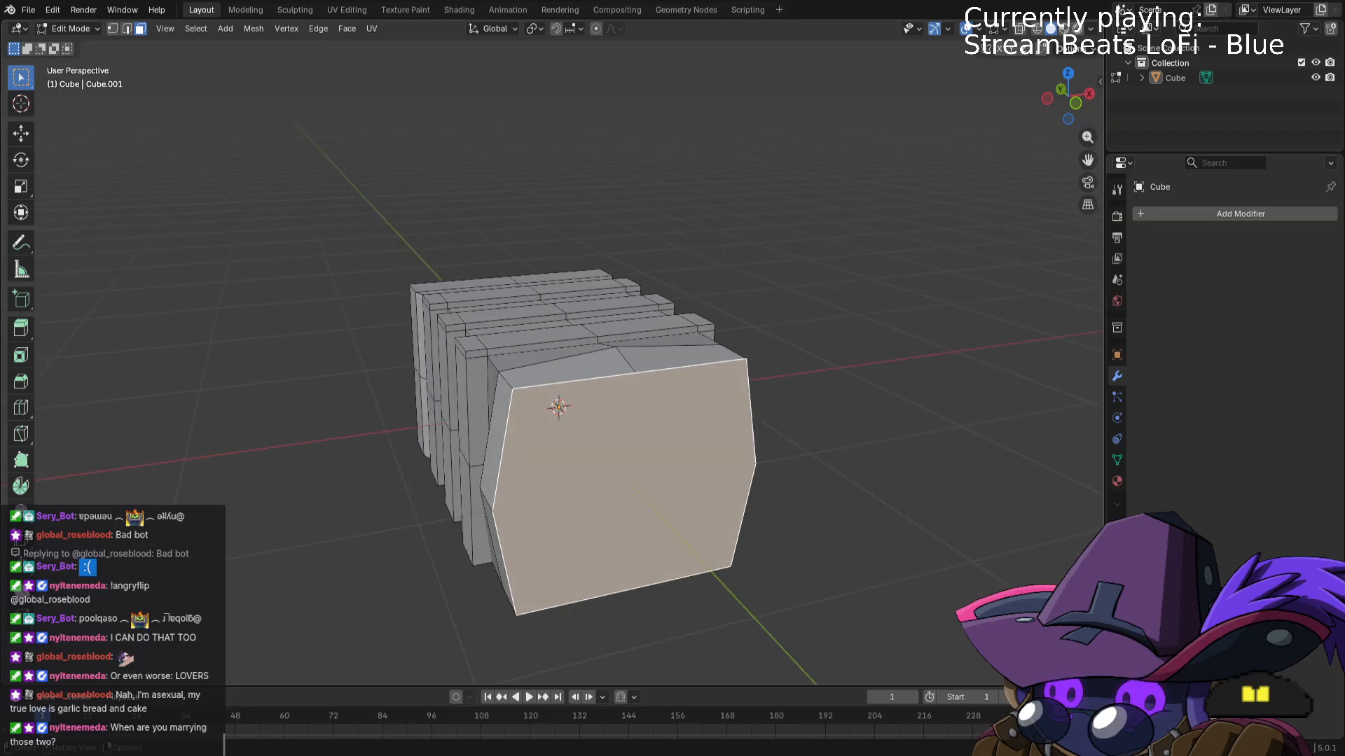
key(KP_1)
middle_drag(664, 375, 751, 428)
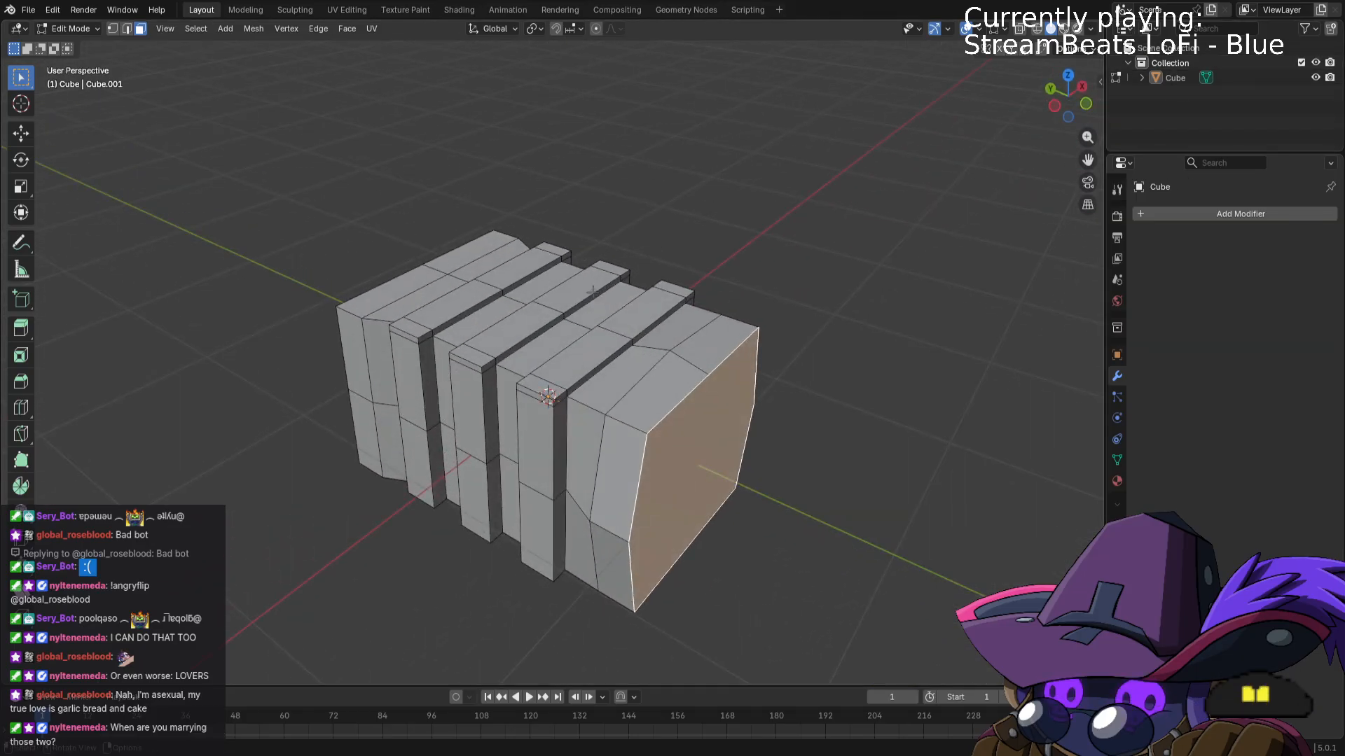
key(e)
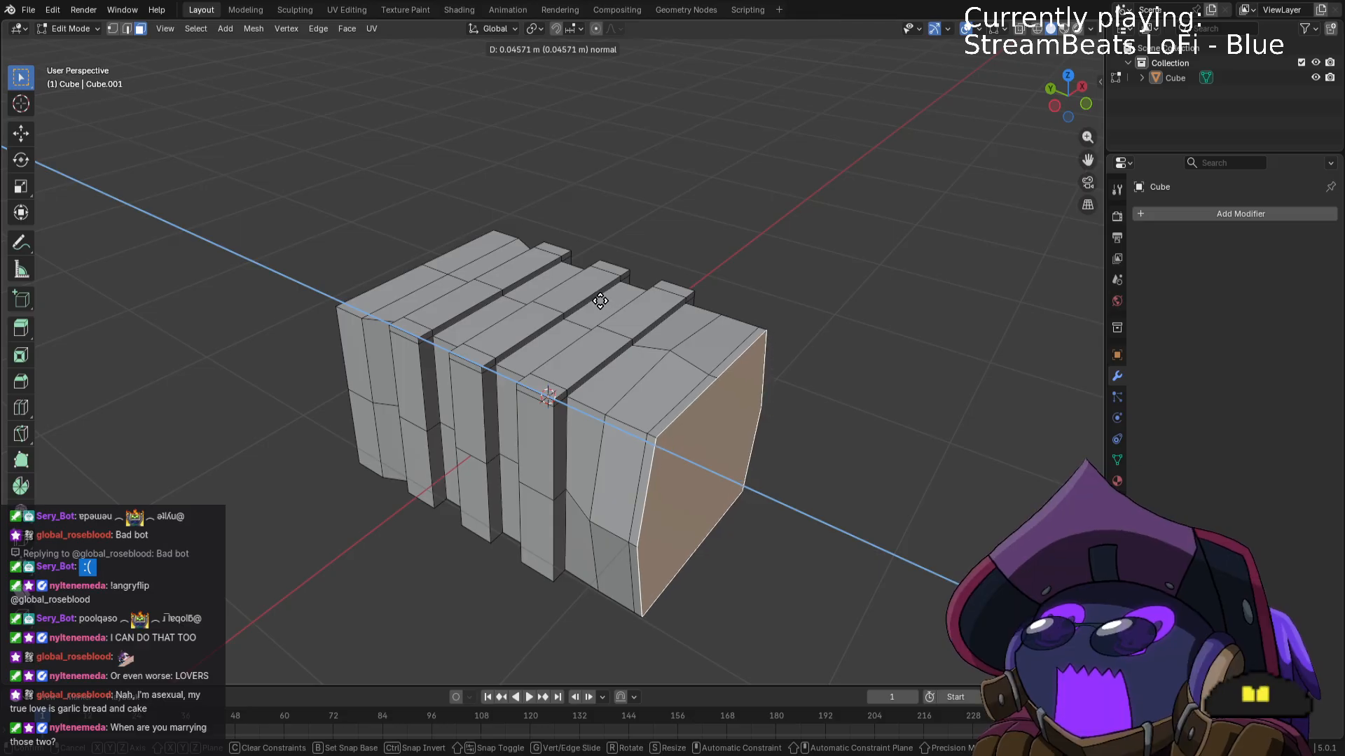
click(600, 300)
key(s)
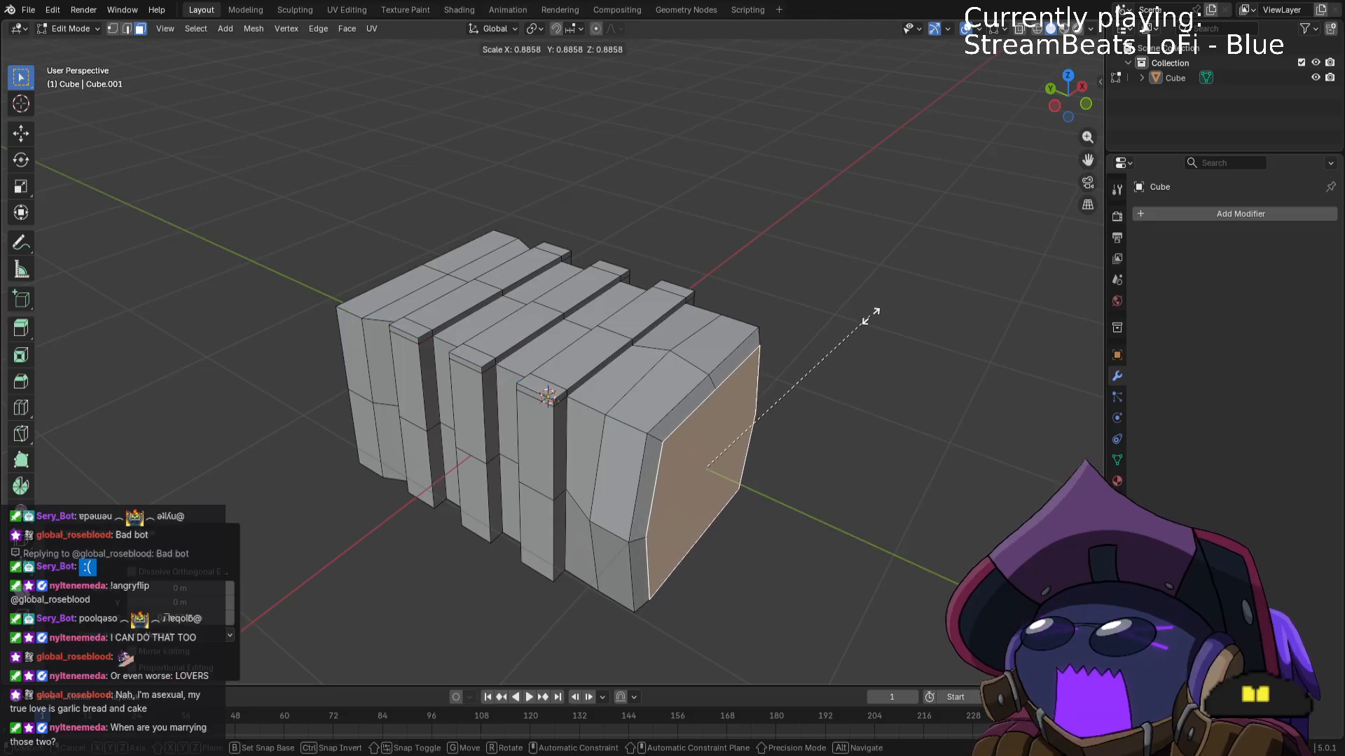
click(870, 315)
Extrude the scaled-down negative Y end face a short distance further outward along its normal.
middle_drag(871, 316, 670, 334)
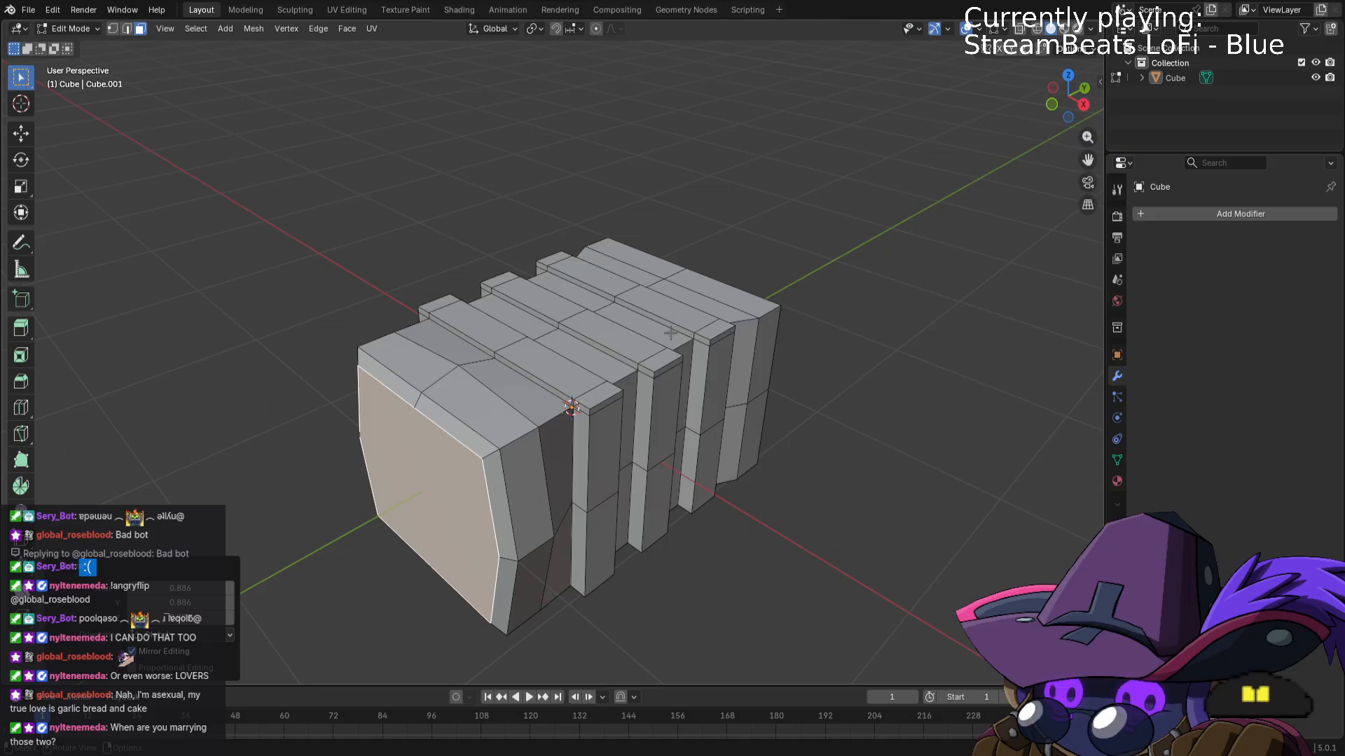
key(e)
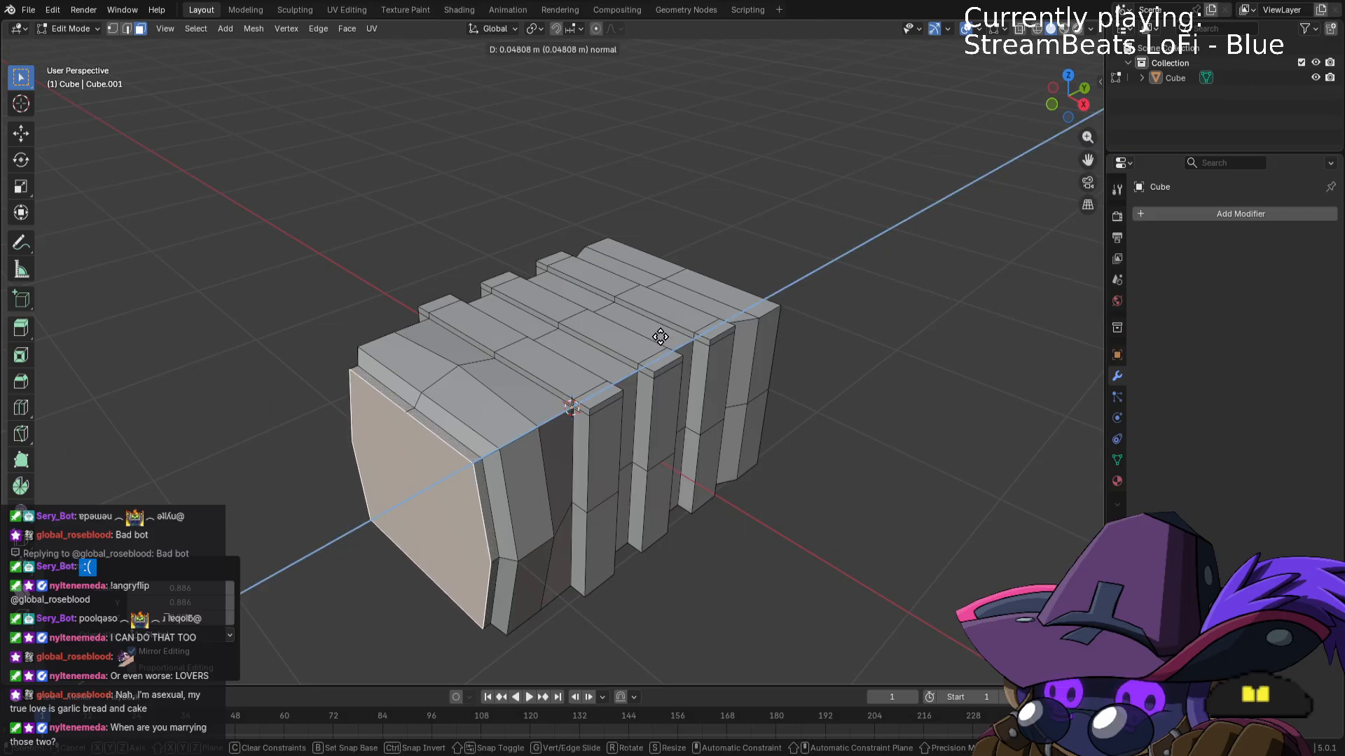
click(645, 343)
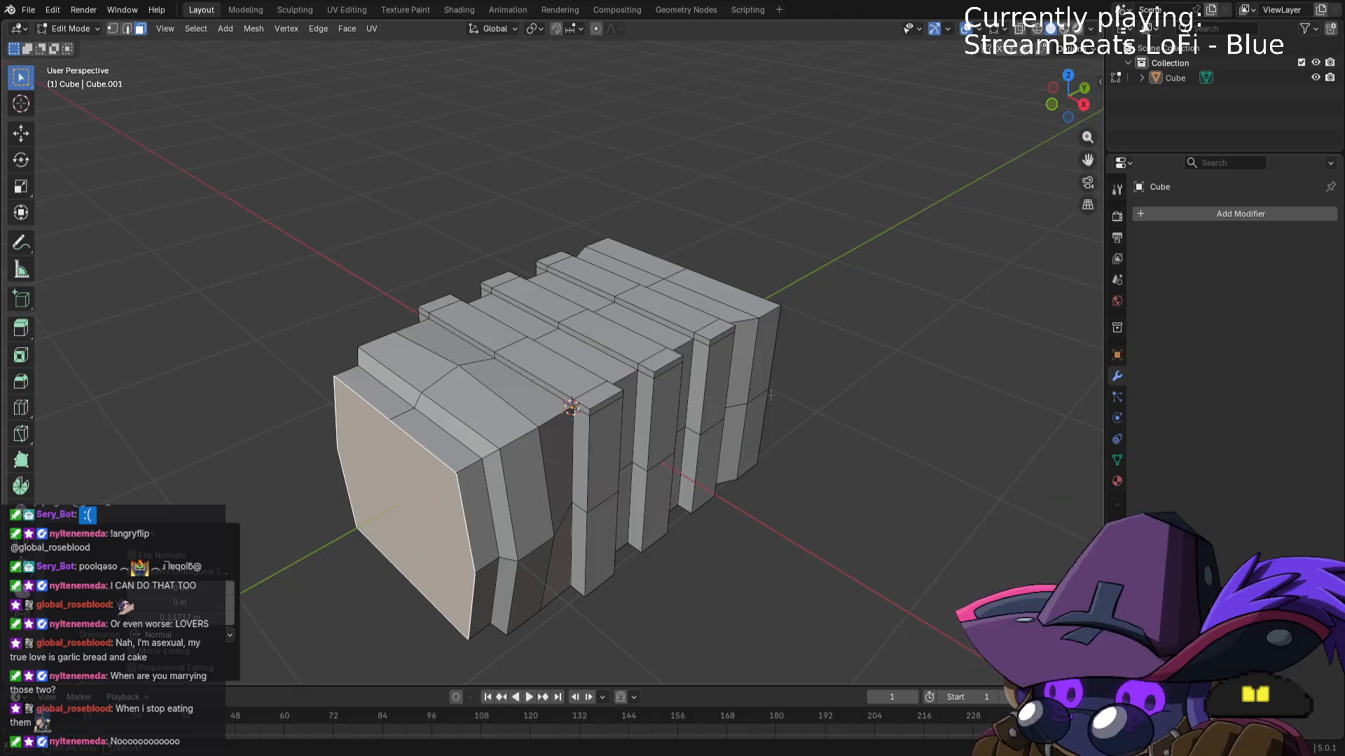
Extrude the end face in place, scale it to about 0.82, and move it inward along Y to form a recess.
key(e)
key(s)
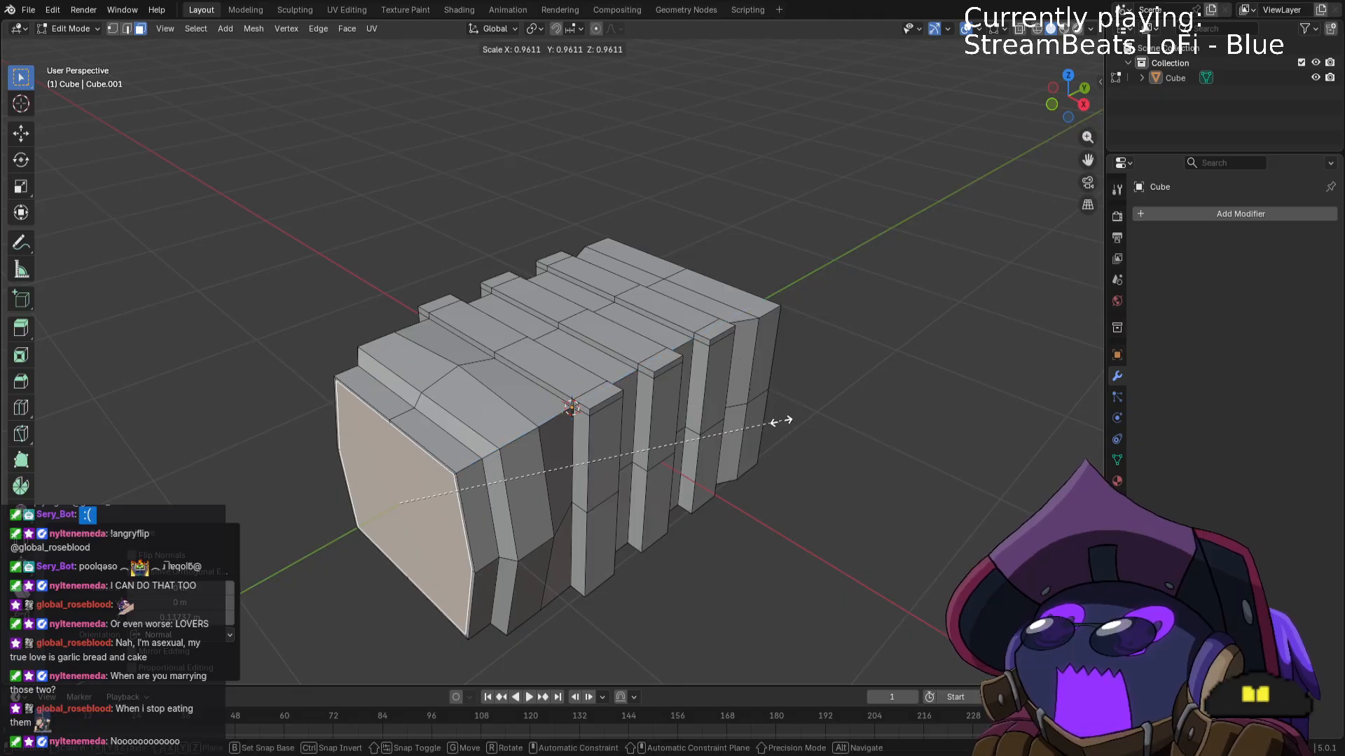
click(725, 424)
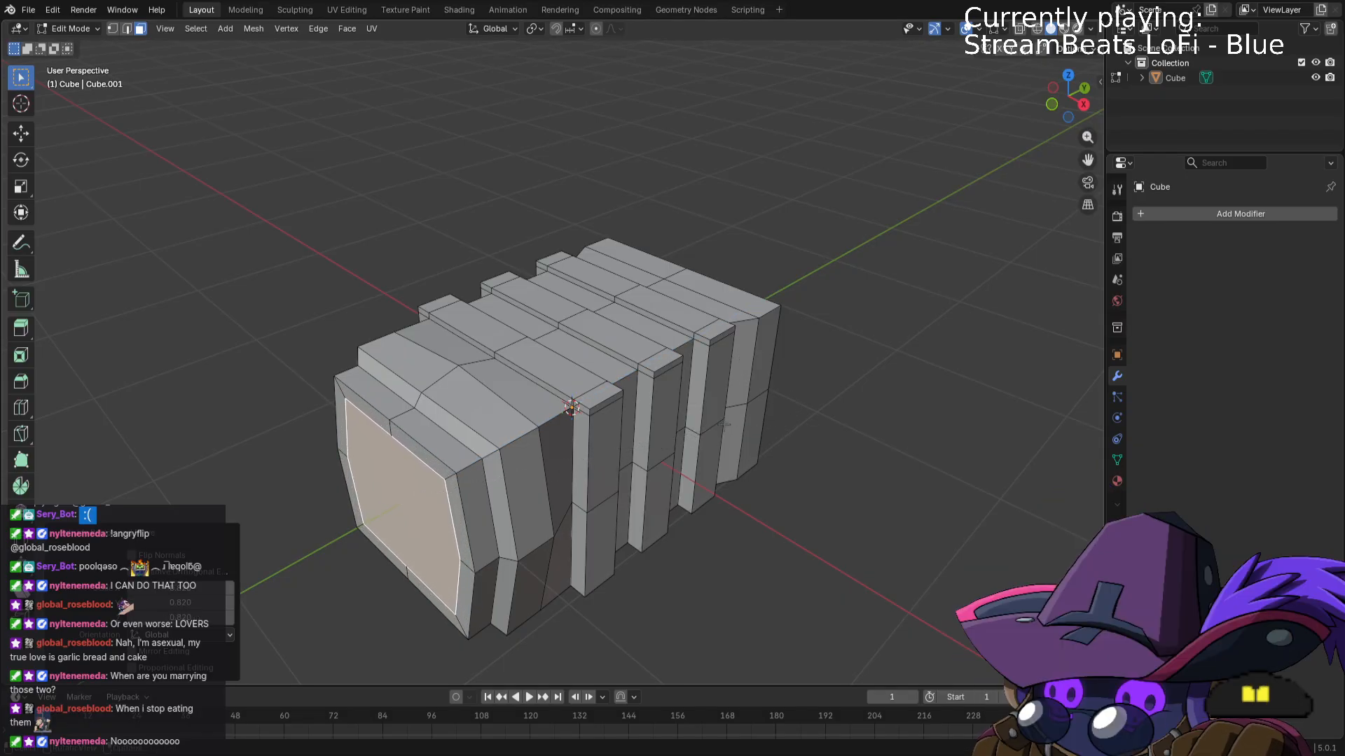
key(g)
key(y)
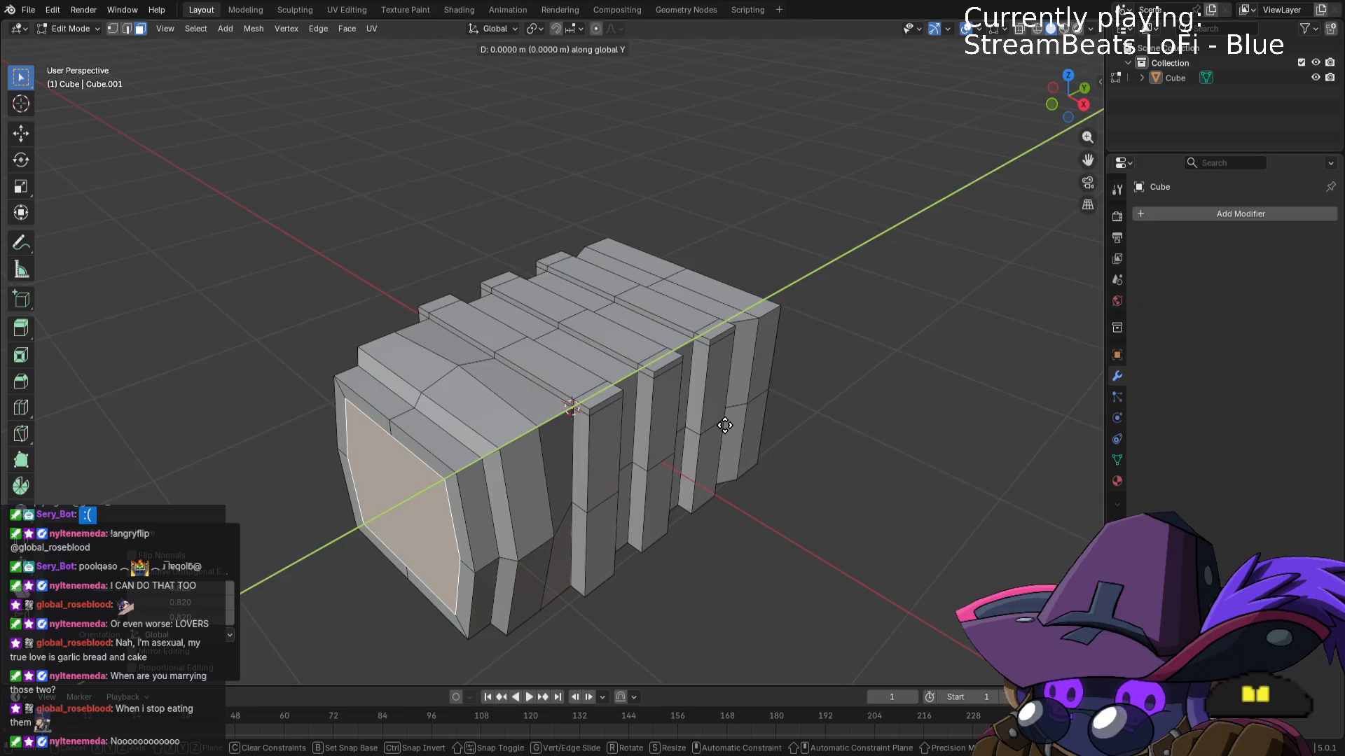
click(741, 422)
Try adding a circle with 8 vertices to the block's mesh.
middle_drag(741, 423, 667, 401)
middle_drag(738, 233, 813, 392)
scroll(748, 273, down, 3)
key(shift+a)
click(738, 293)
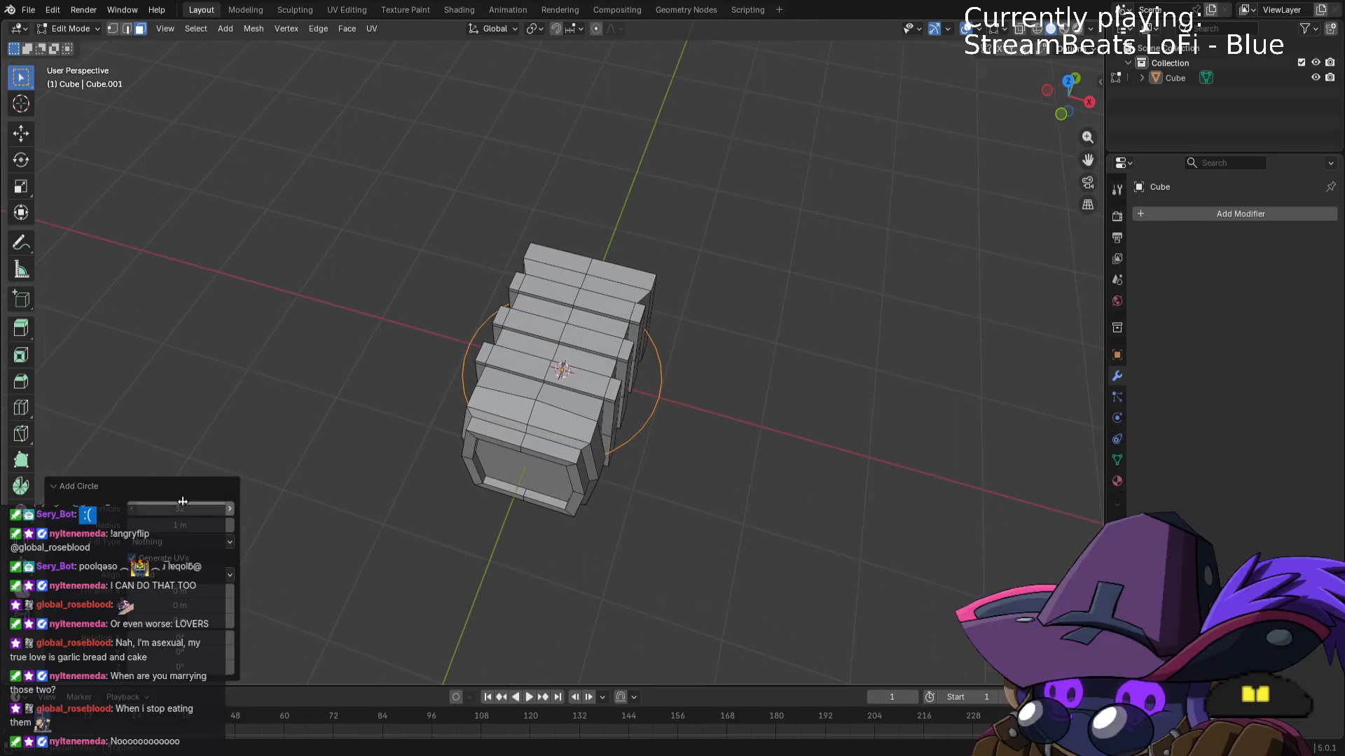
text(8)
key(Return)
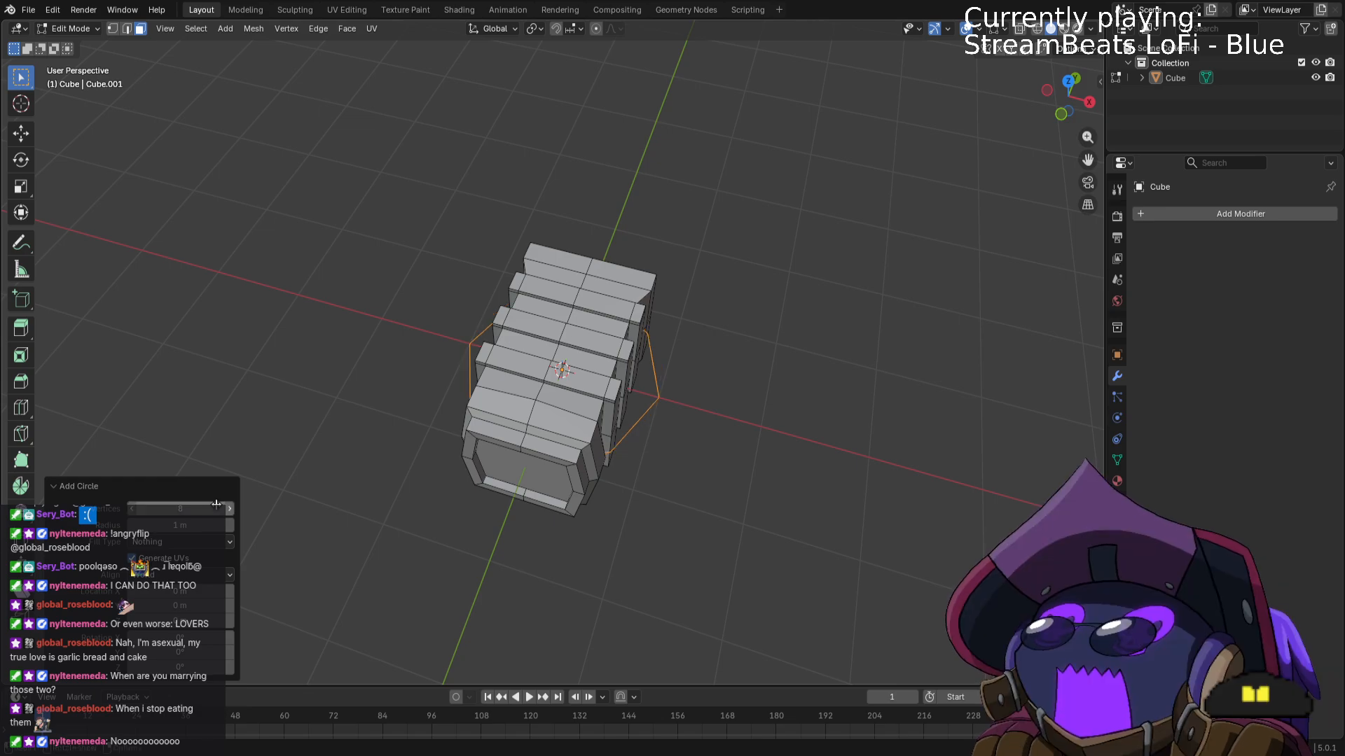
Try rotating the circle 90° about the Y axis, and undo both the rotation and the circle's creation.
middle_drag(726, 353, 648, 301)
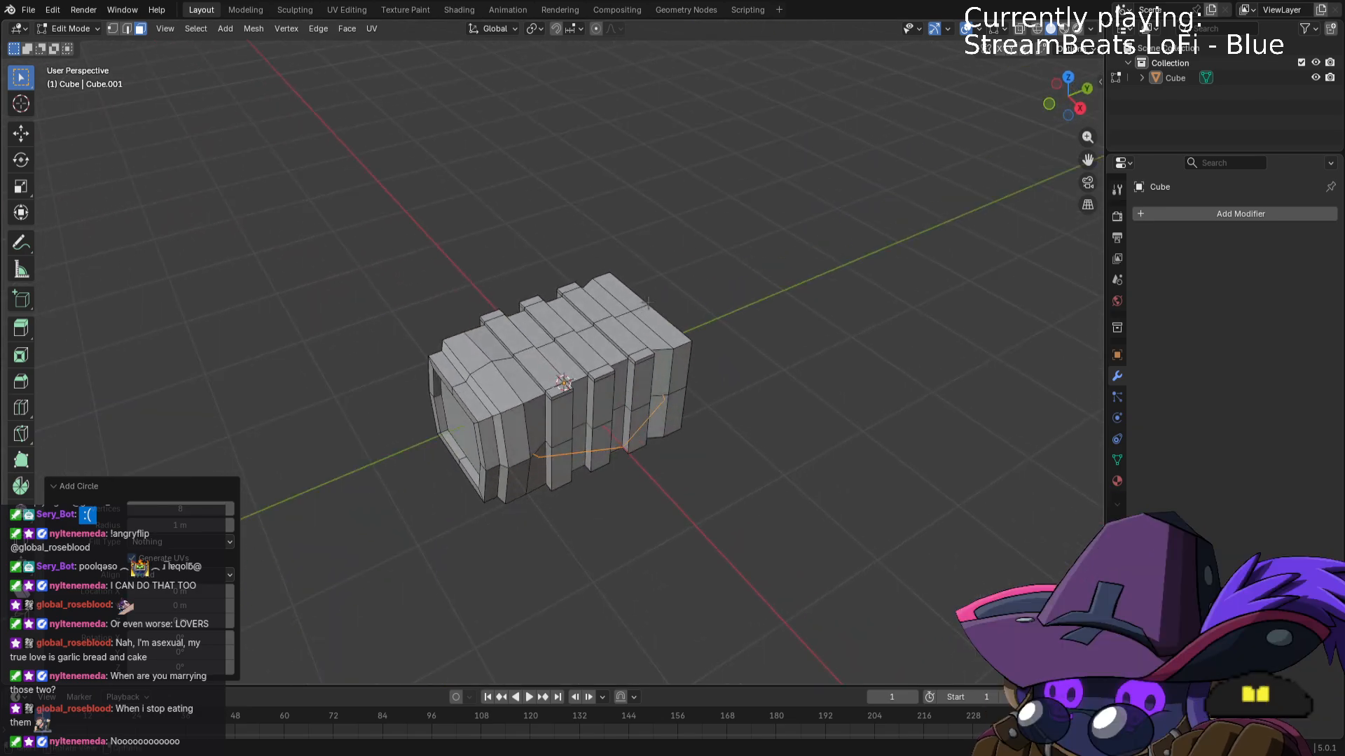
key(r)
key(z)
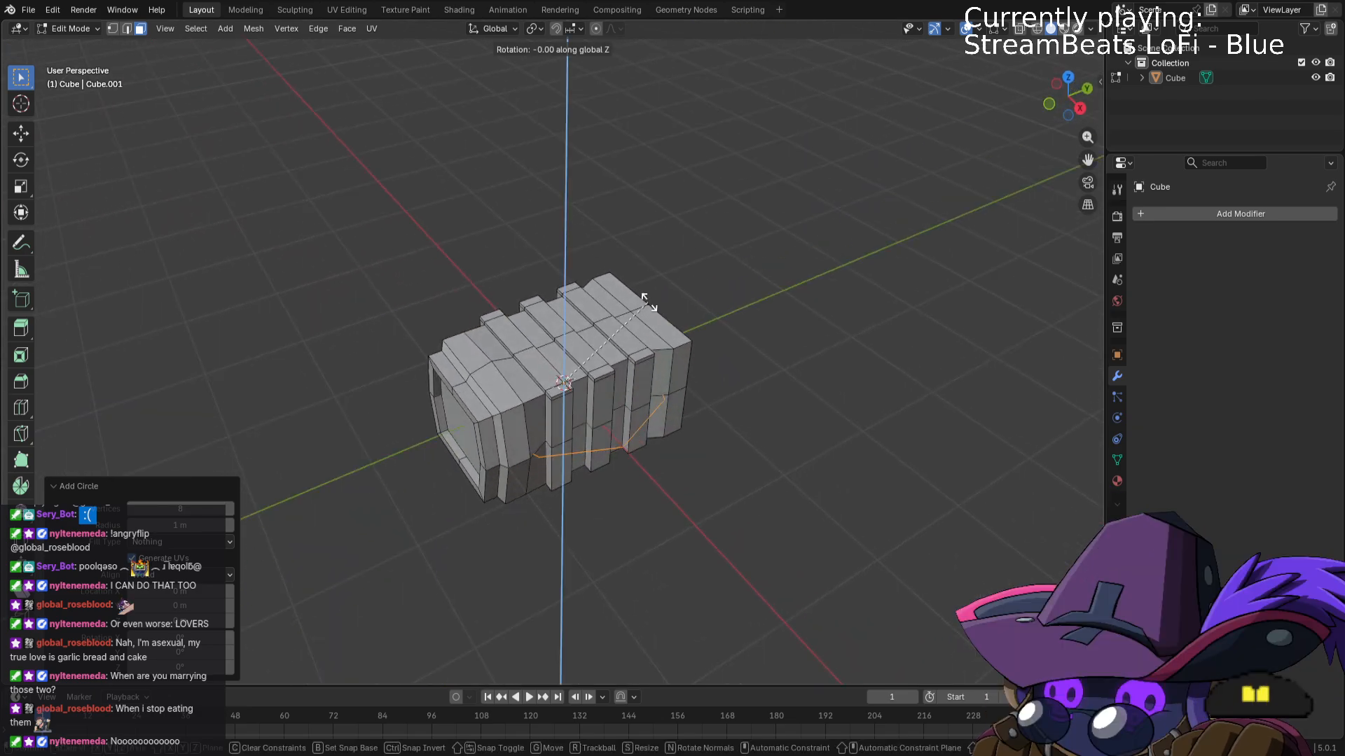
text(x)
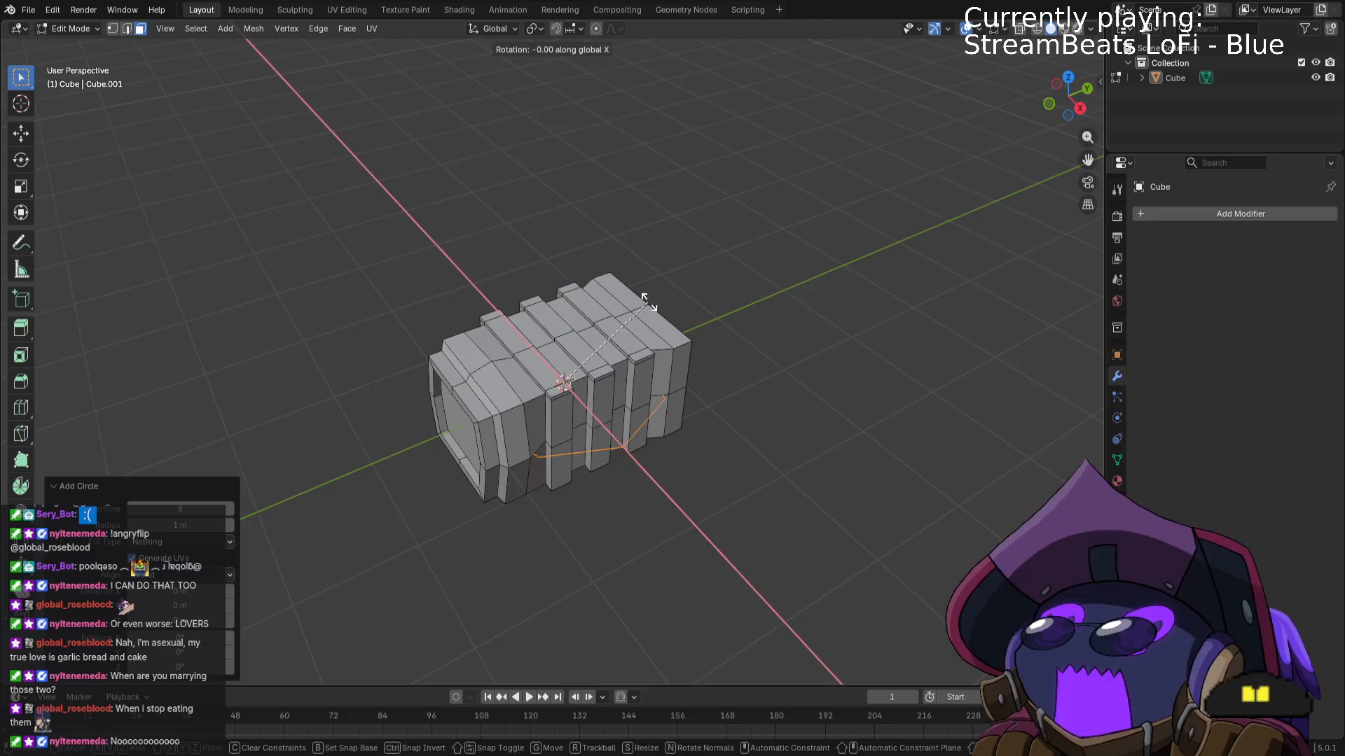
text(y90)
key(Return)
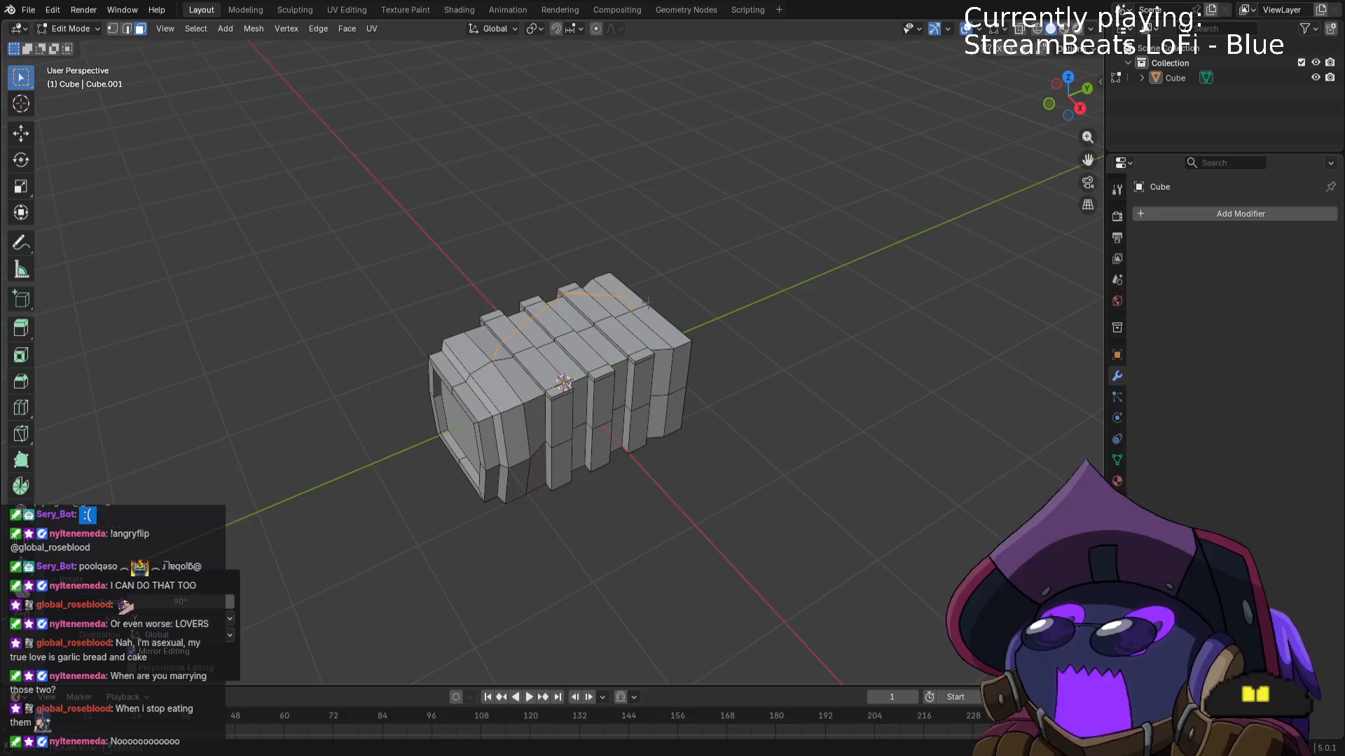
middle_drag(703, 316, 709, 313)
key(ctrl+z)
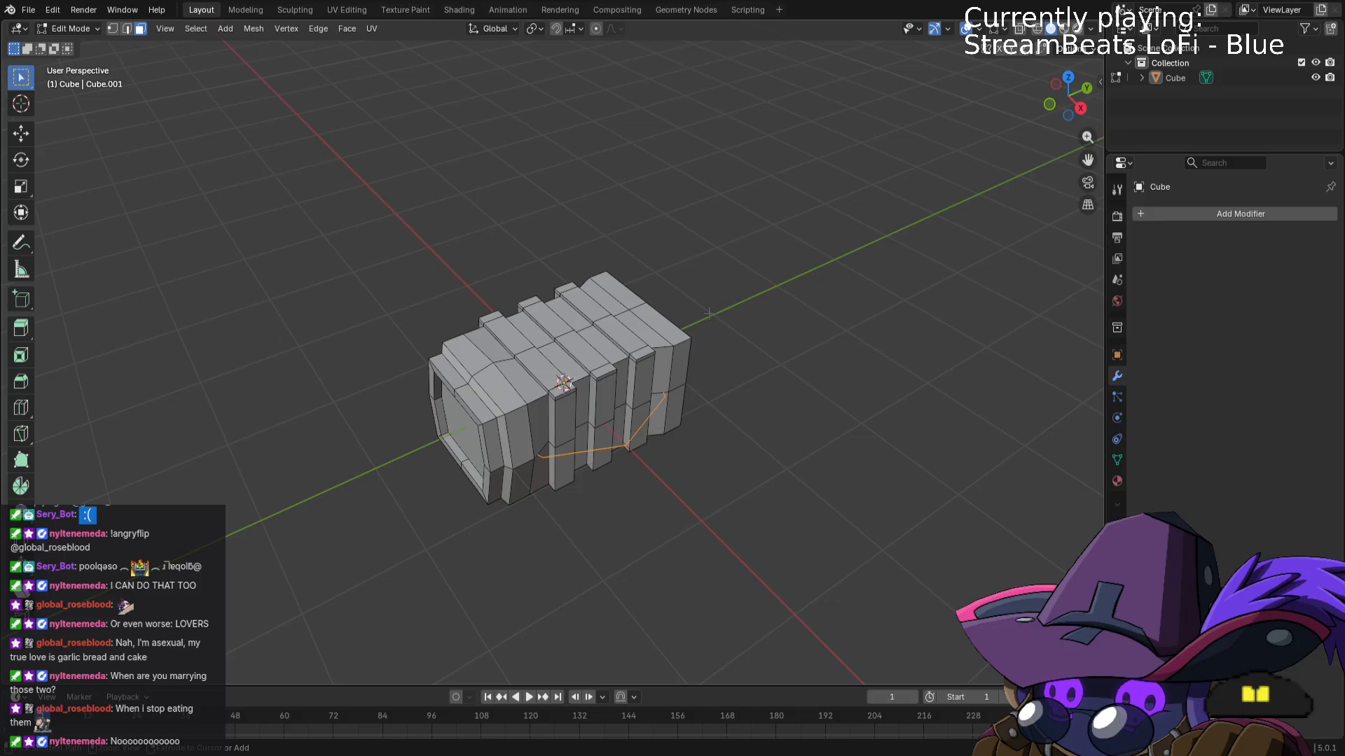
key(ctrl+z)
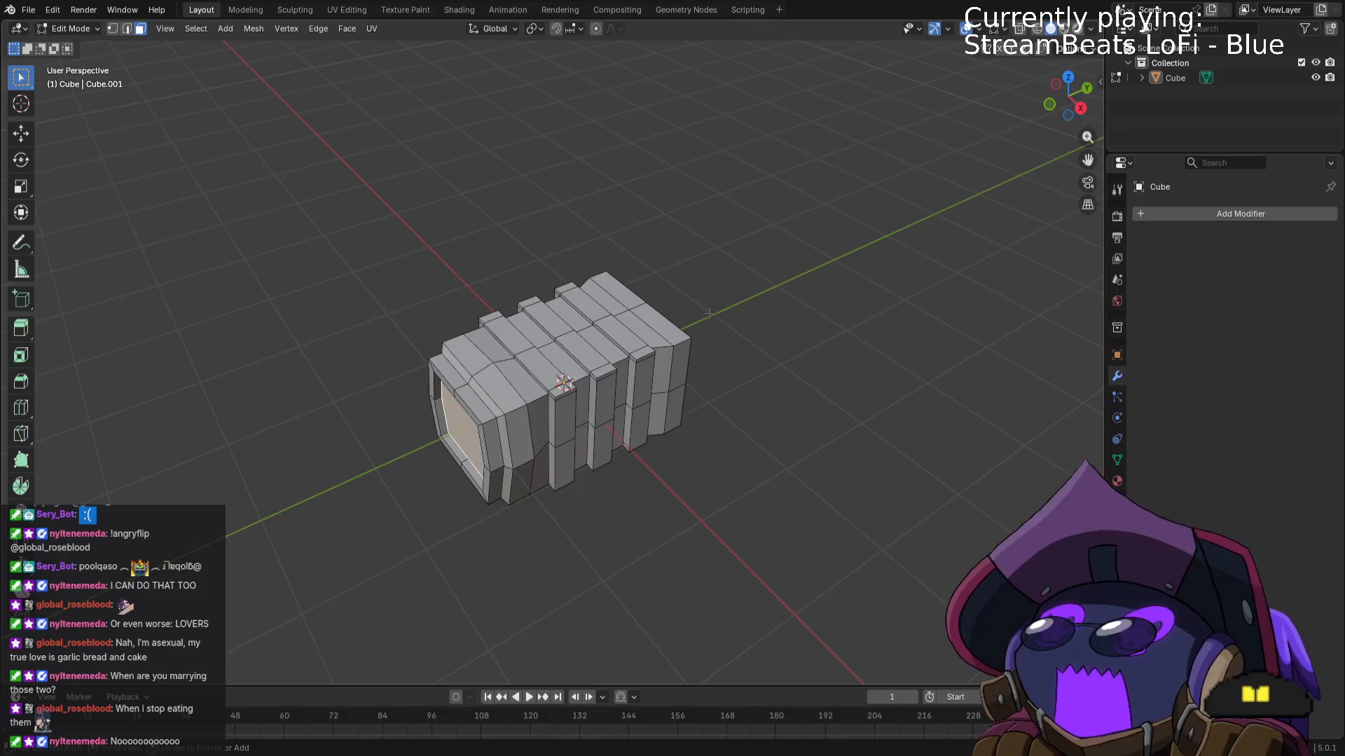
Return to Object Mode, rename the block object as Main Block, and deselect it.
key(Tab)
middle_drag(779, 317, 834, 301)
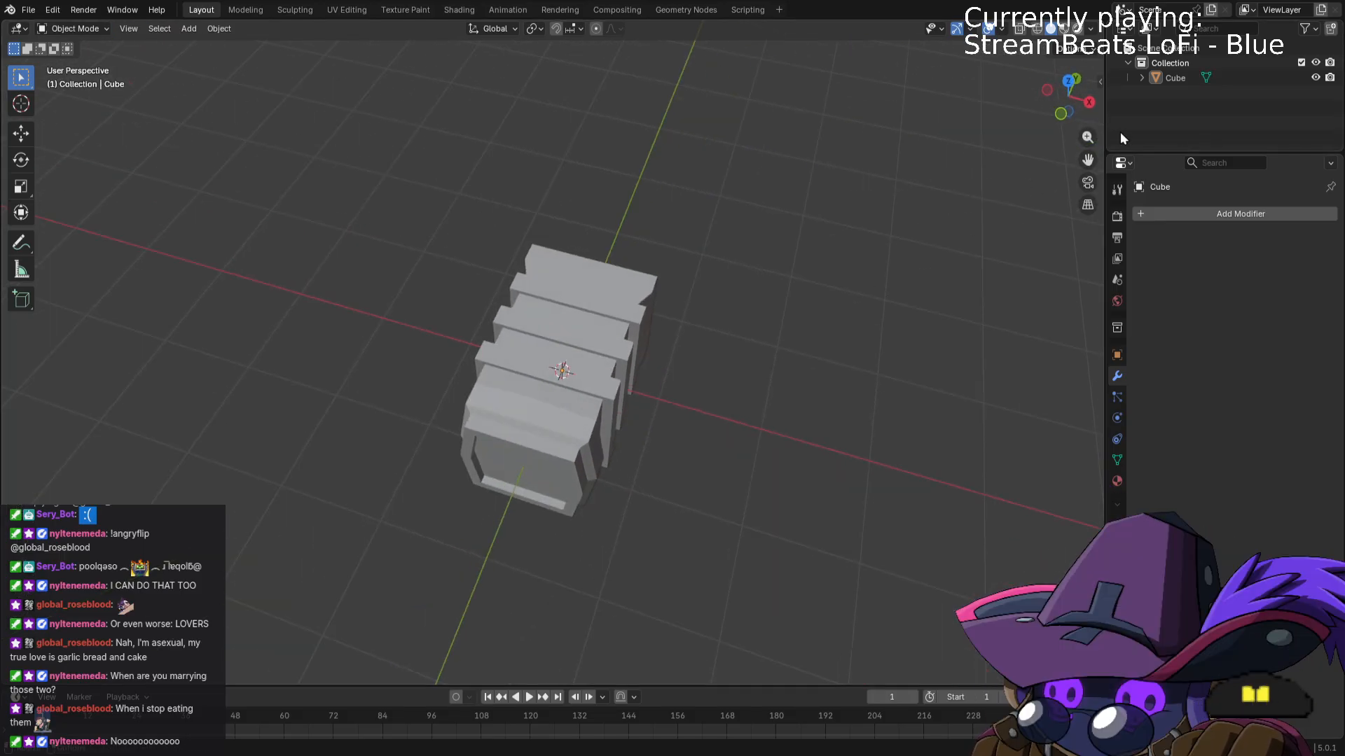
click(1176, 78)
double_click(1177, 77)
text(Main B)
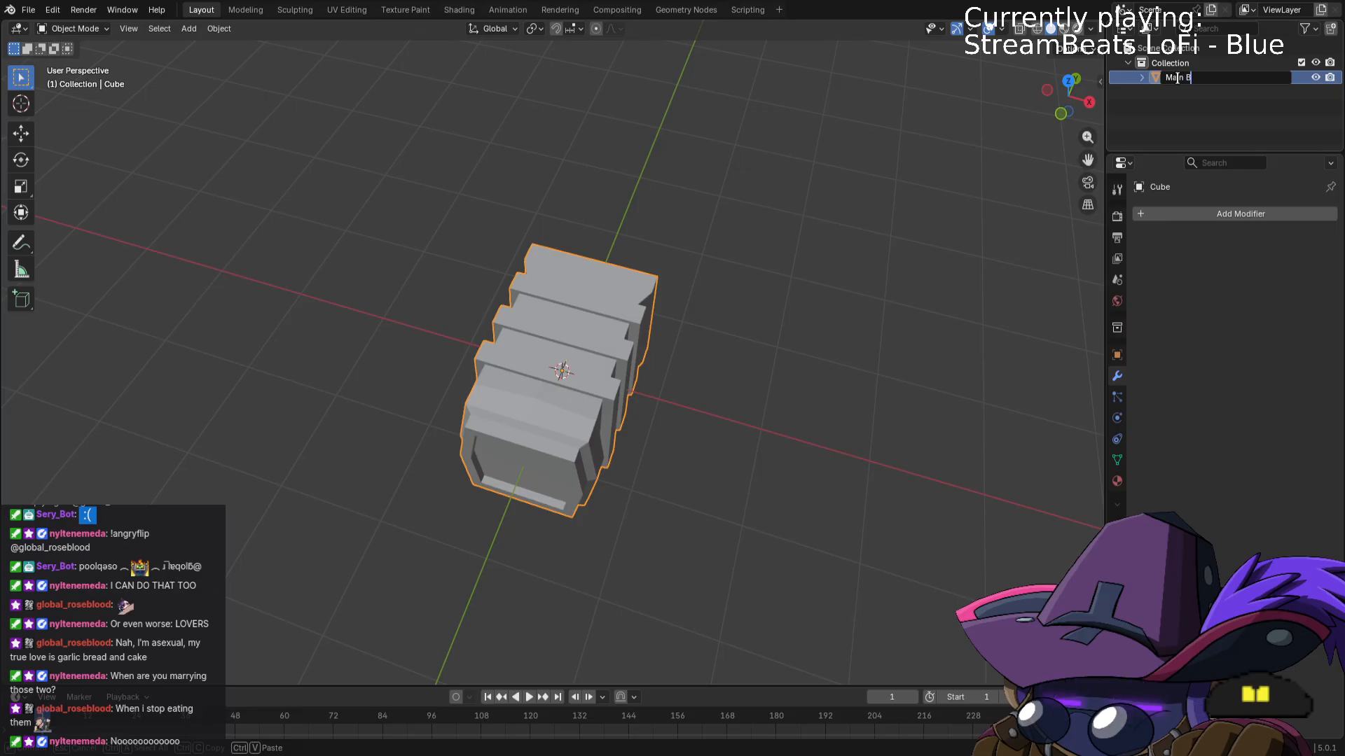
text(lock)
key(Return)
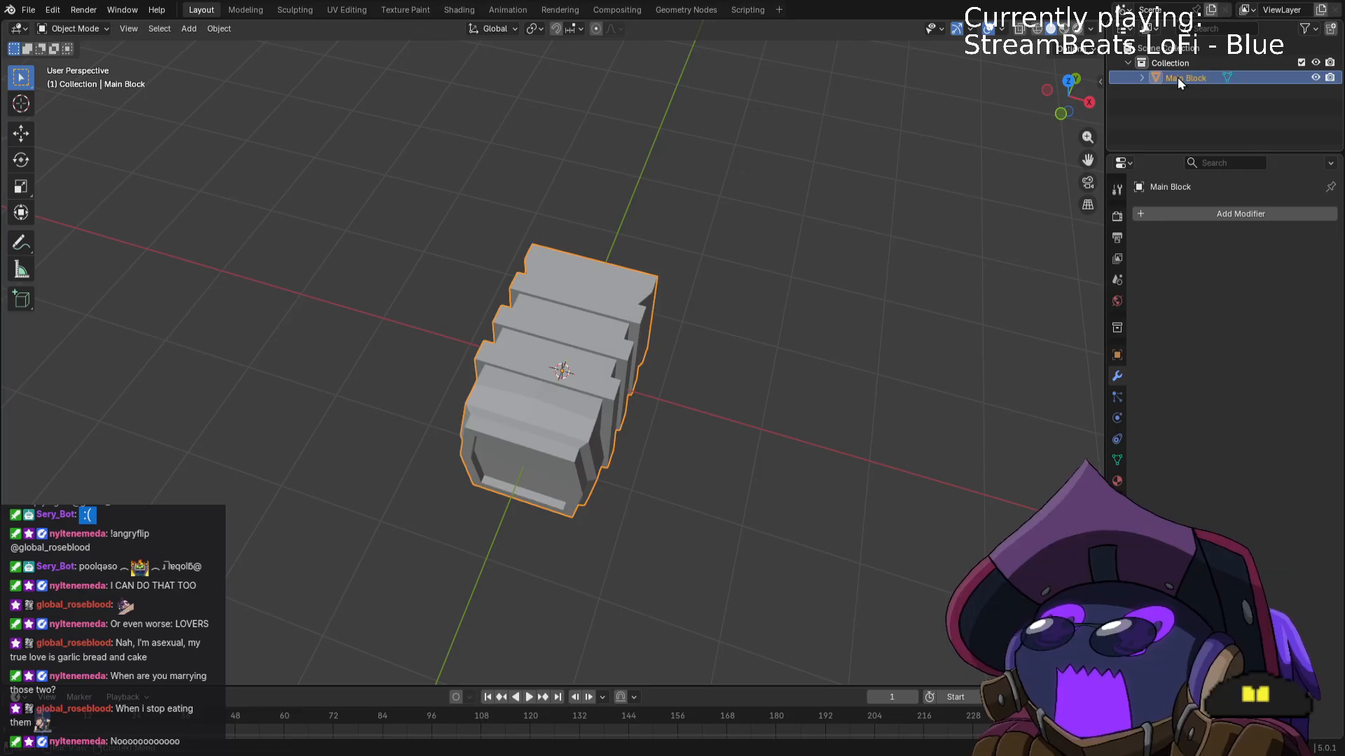
click(854, 230)
Add an 8-vertex circle as a separate mesh object and rotate it 90° about the Y axis.
middle_drag(855, 231, 789, 203)
key(shift+a)
mouse_move(802, 203)
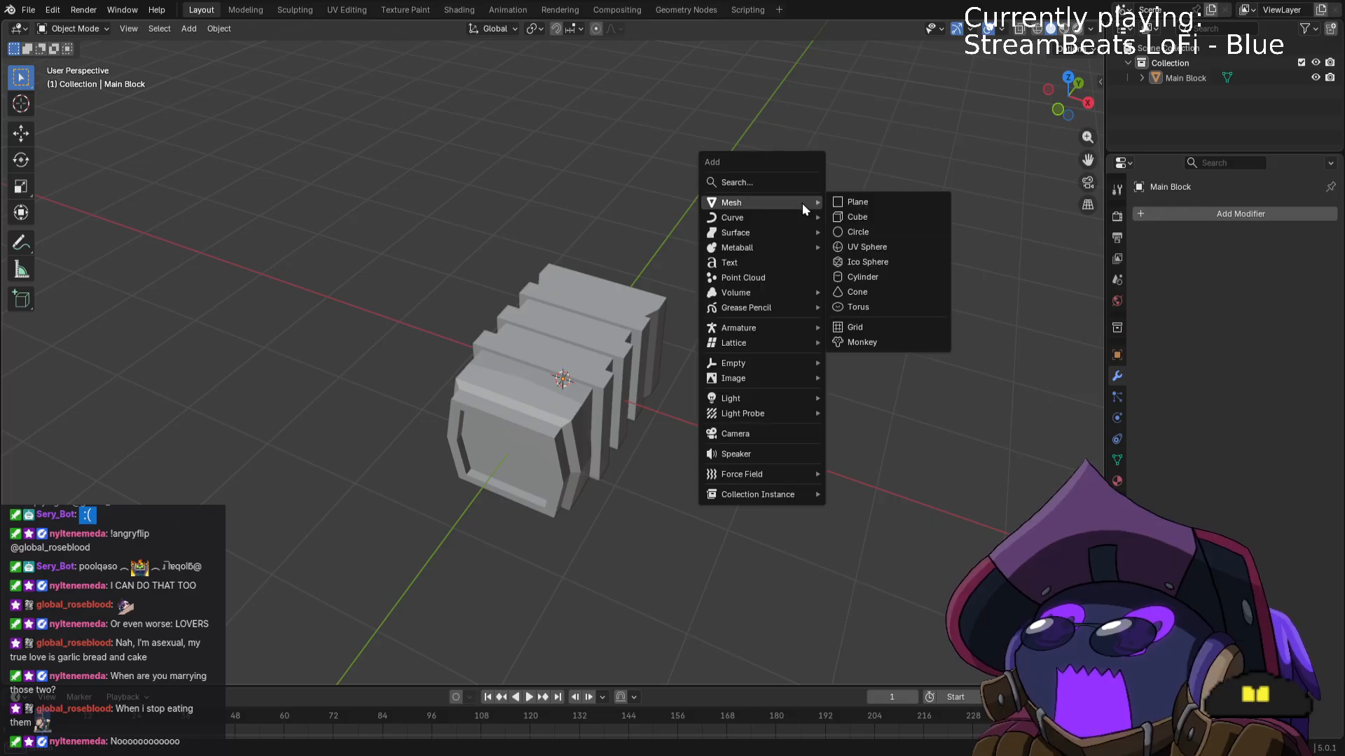
click(923, 232)
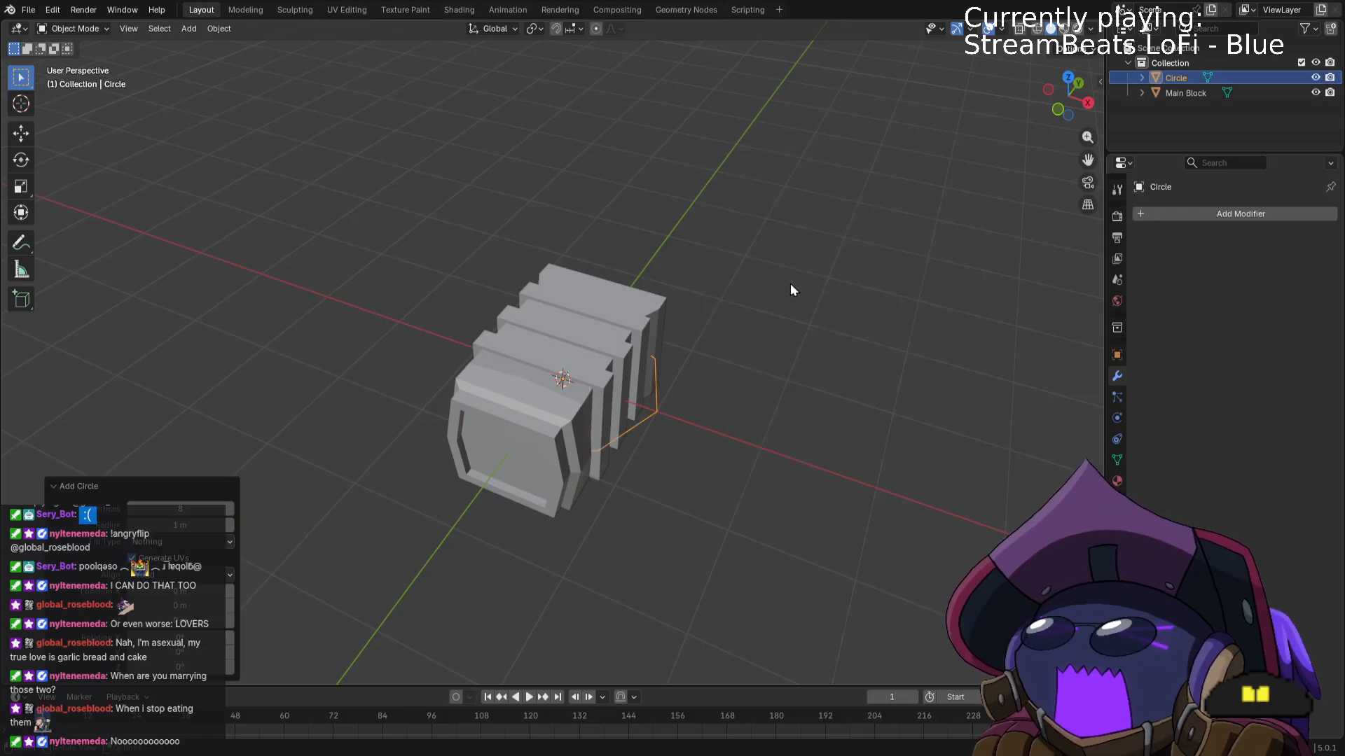
key(r)
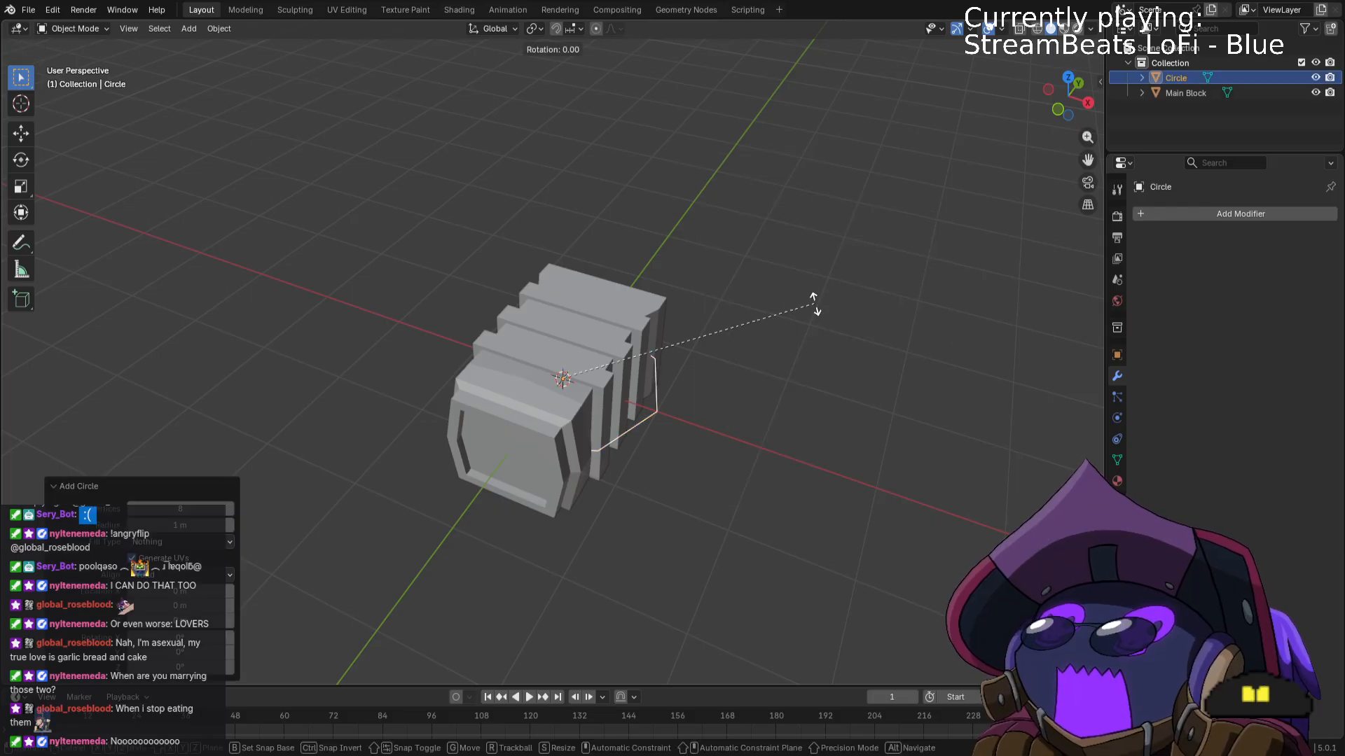
key(y)
key(Return)
middle_drag(814, 304, 664, 420)
key(KP_1)
key(KP_3)
key(g)
key(z)
key(y)
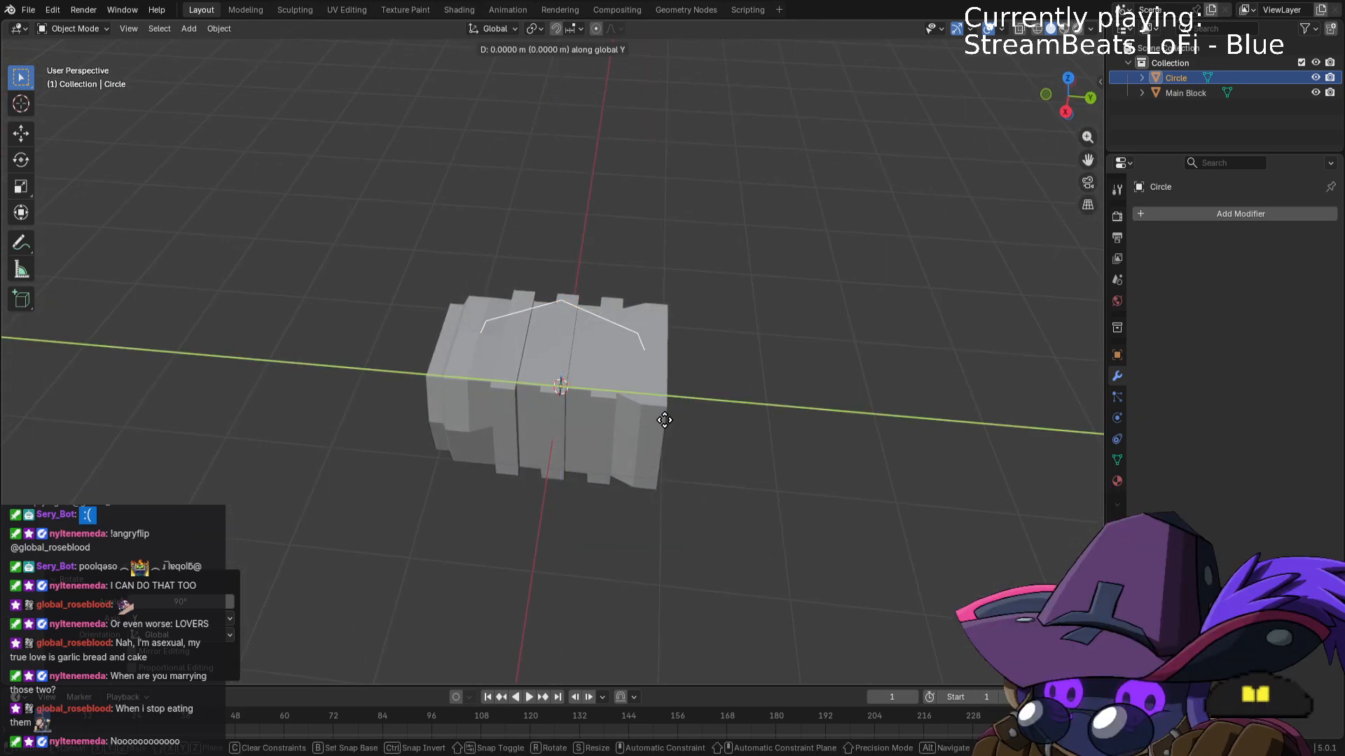
key(x)
key(Escape)
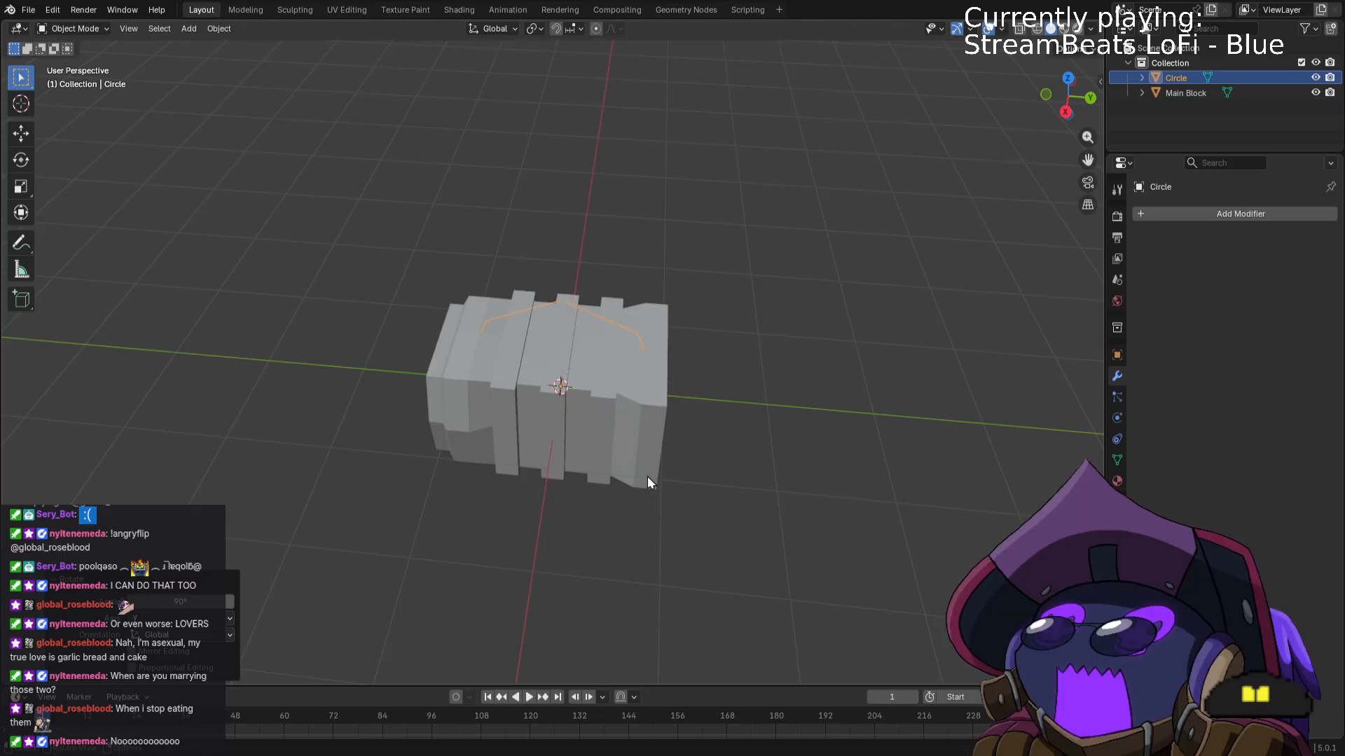
In Edit Mode, move the circle's geometry about 0.6 m along positive X to the block's side and check its placement in orthographic views.
key(Tab)
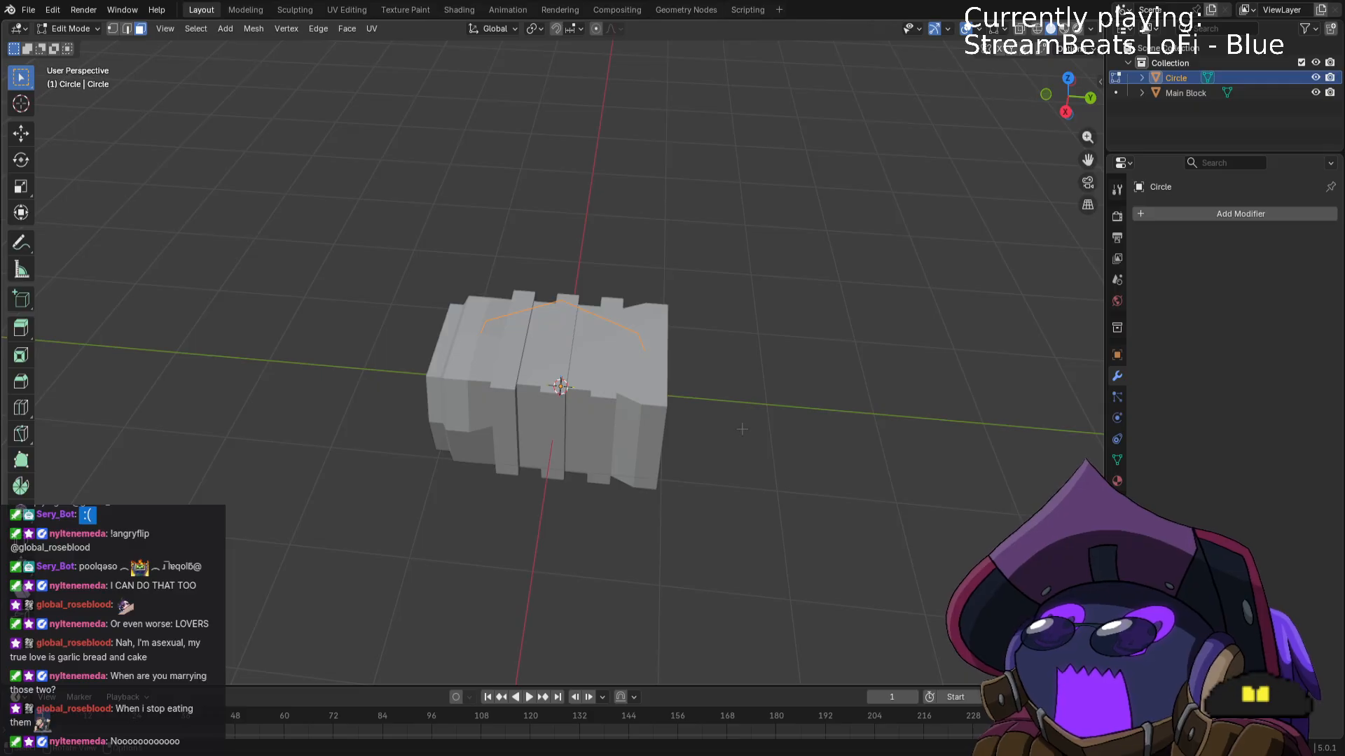
key(g)
key(x)
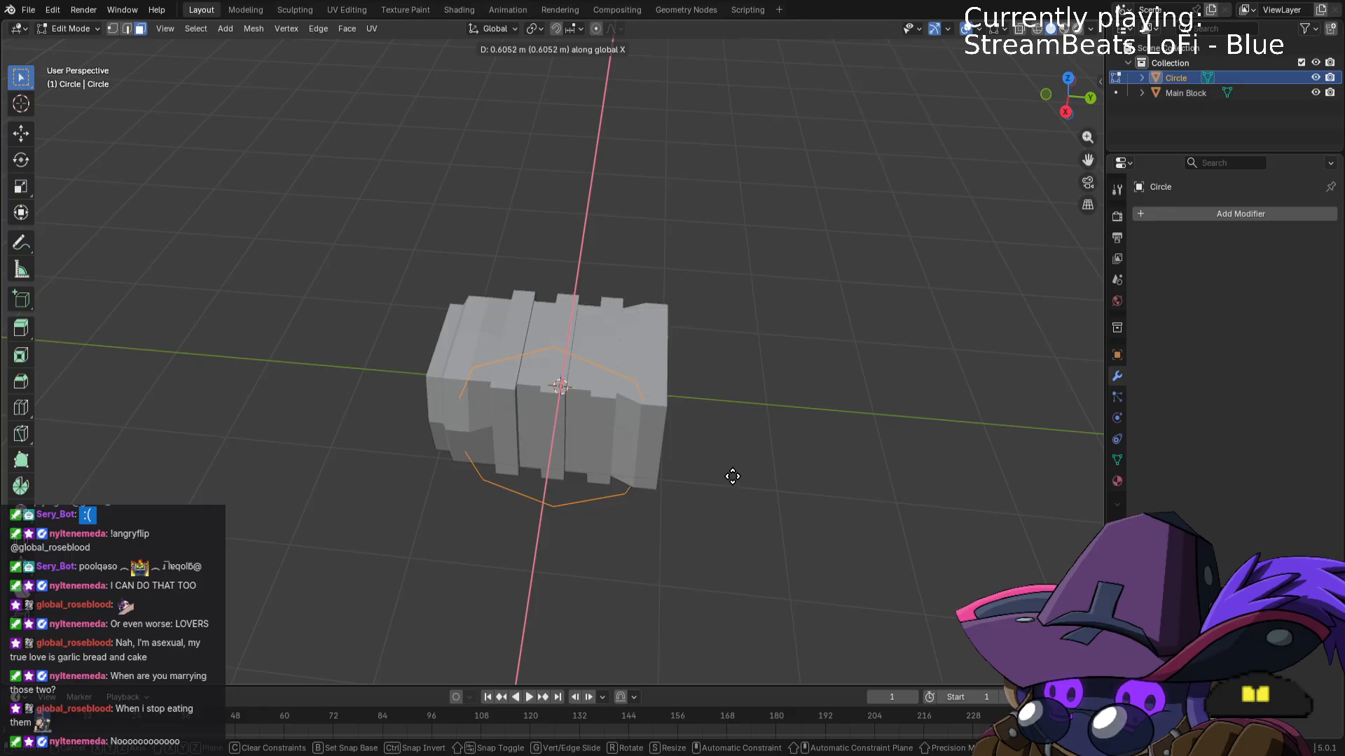
click(737, 476)
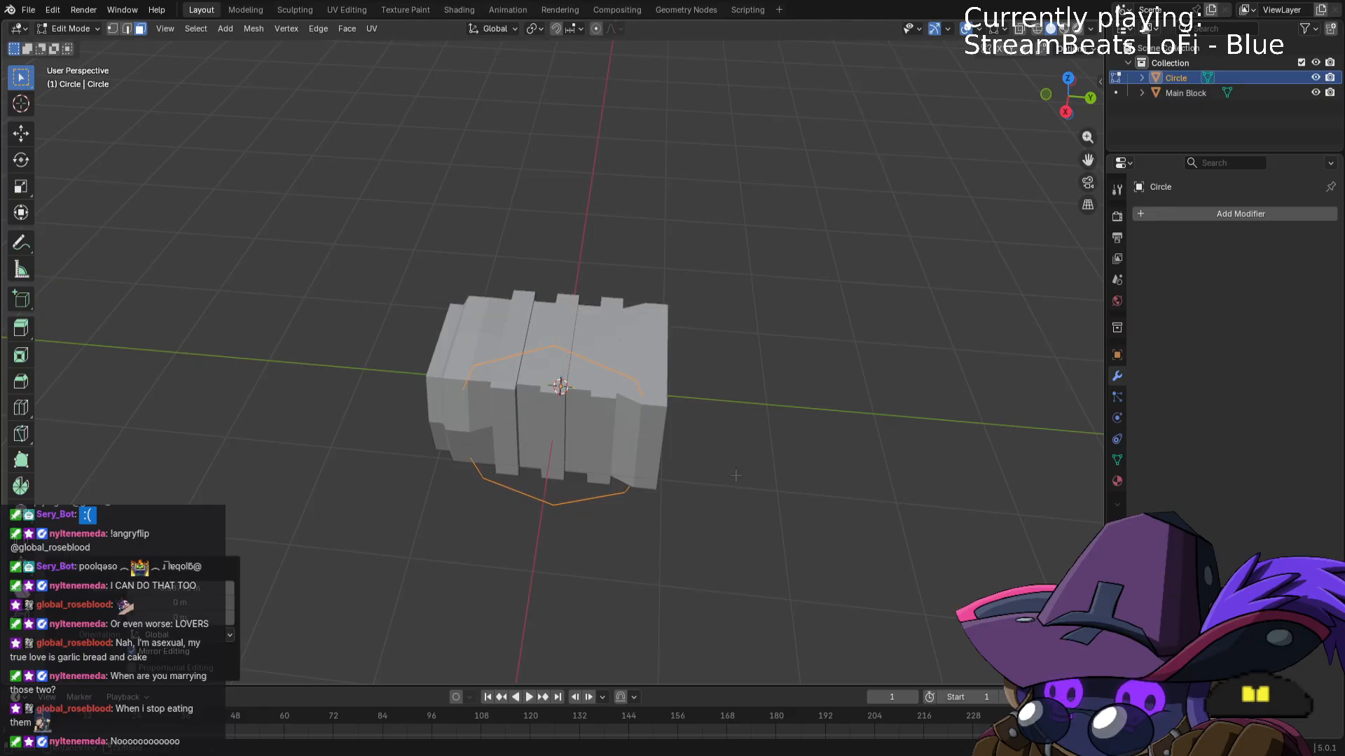
key(KP_7)
key(KP_1)
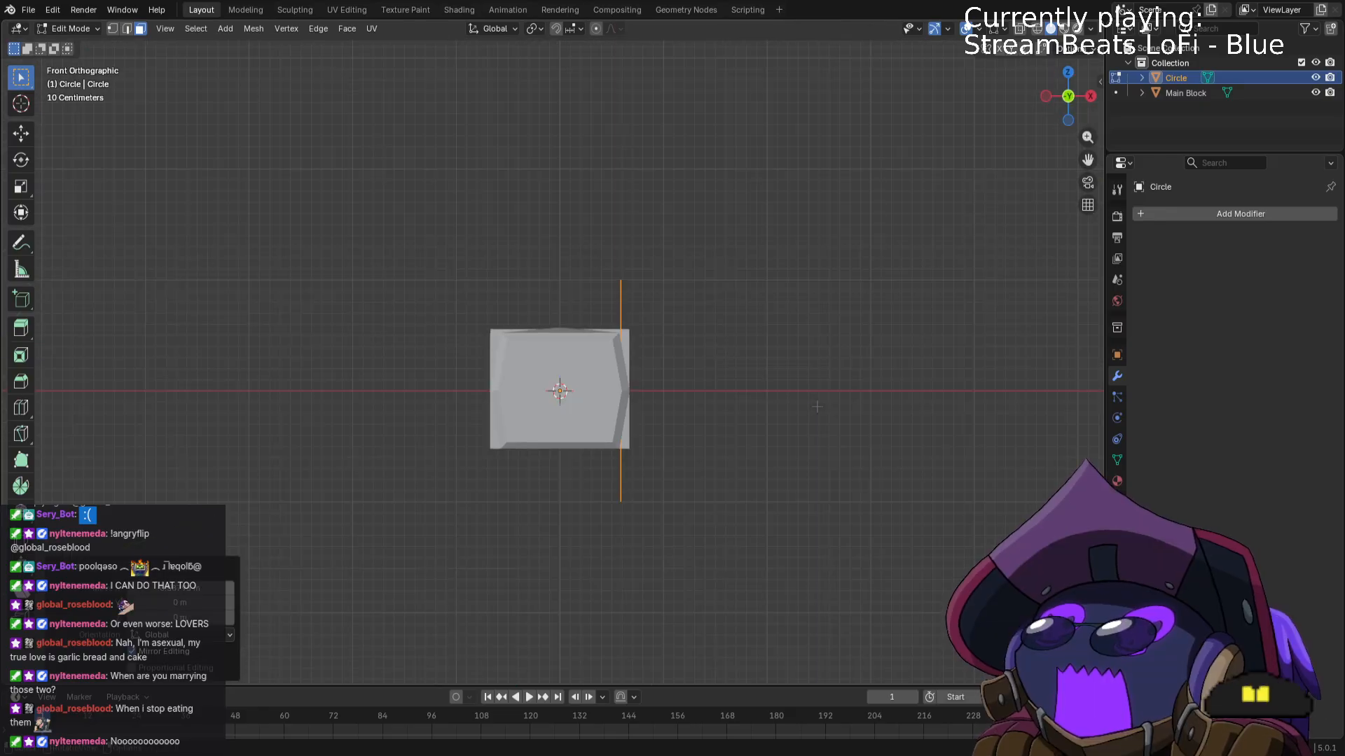
key(KP_3)
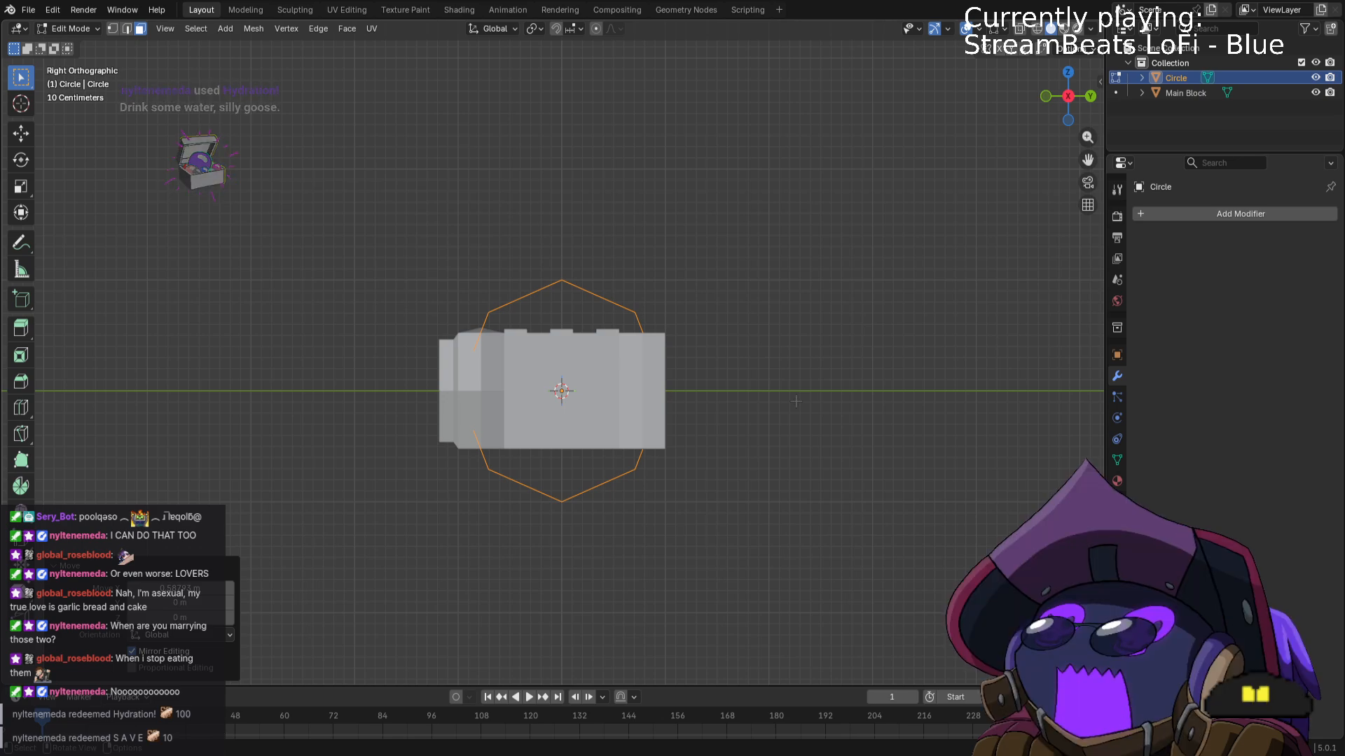
scroll(817, 399, up, 6)
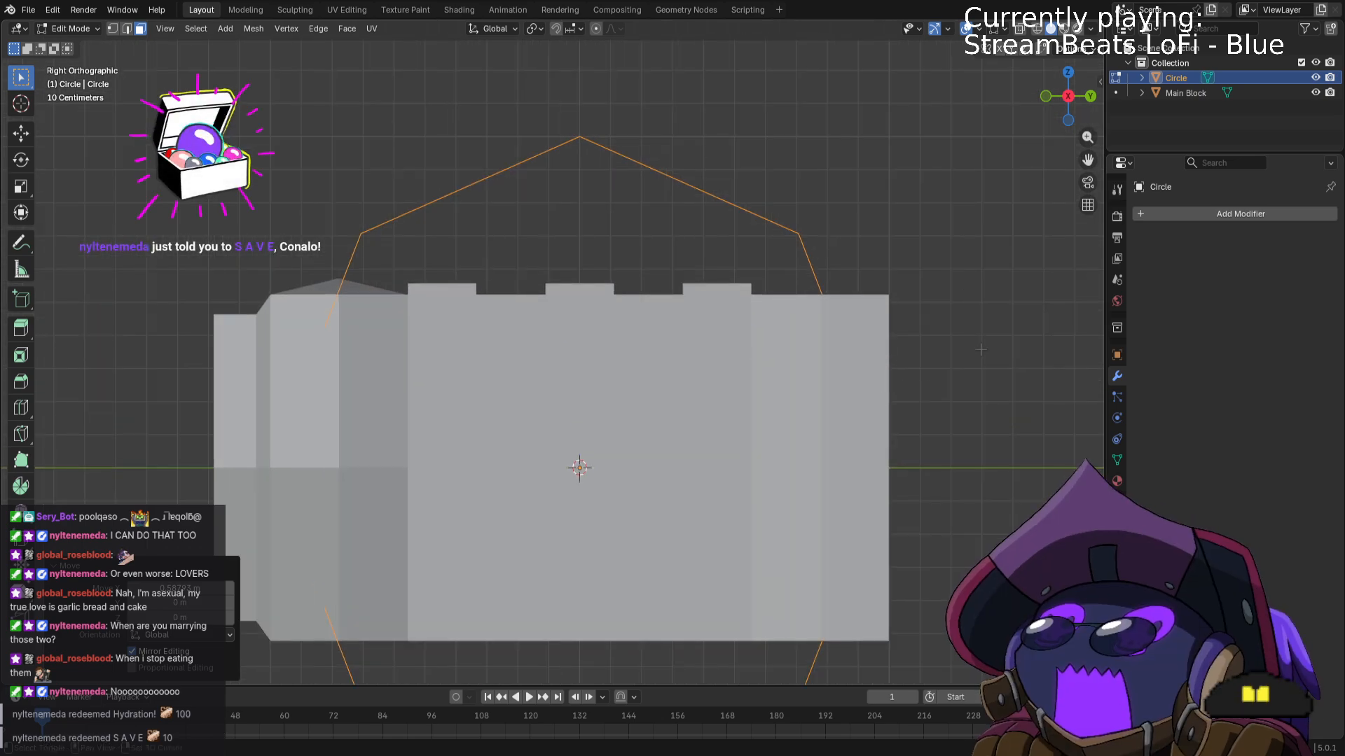
Scale the circle down uniformly to about 0.11 of its size so it fits on the block's side.
shift+middle_drag(992, 380, 860, 223)
scroll(860, 223, down, 3)
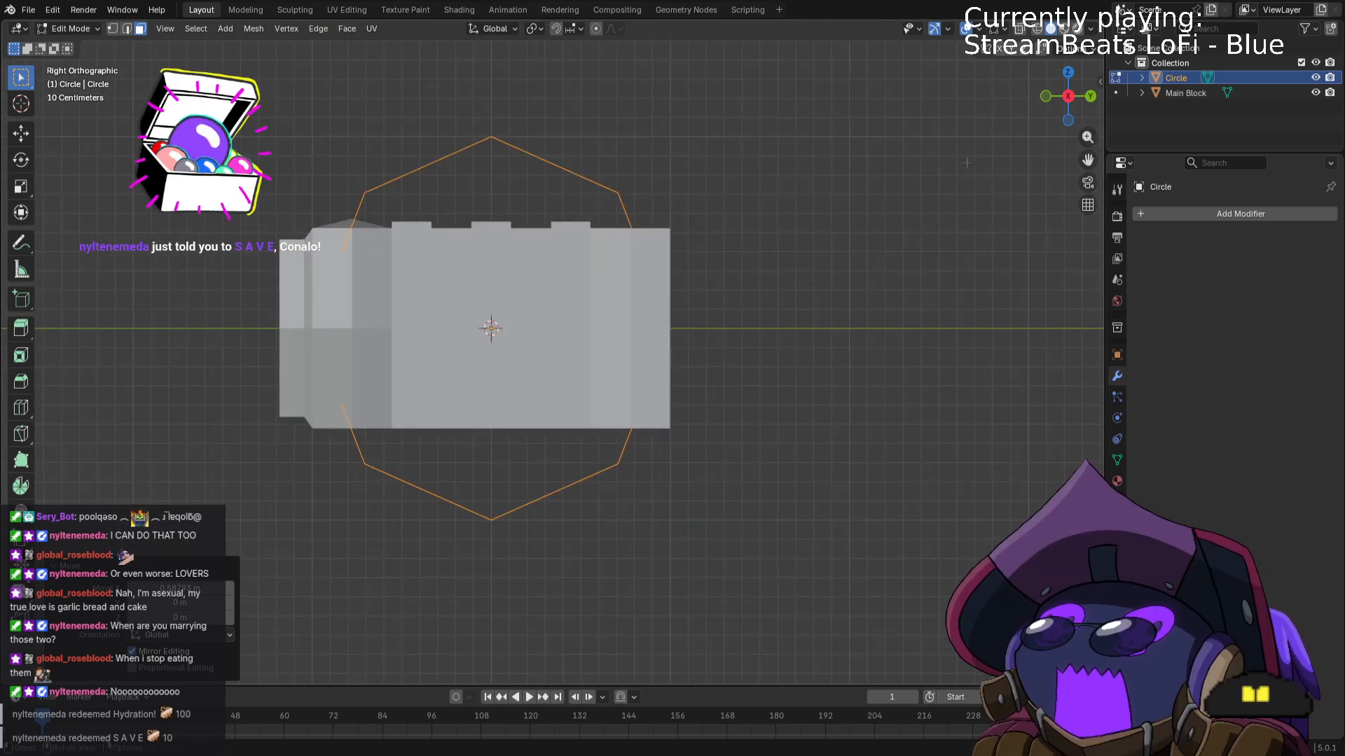
key(s)
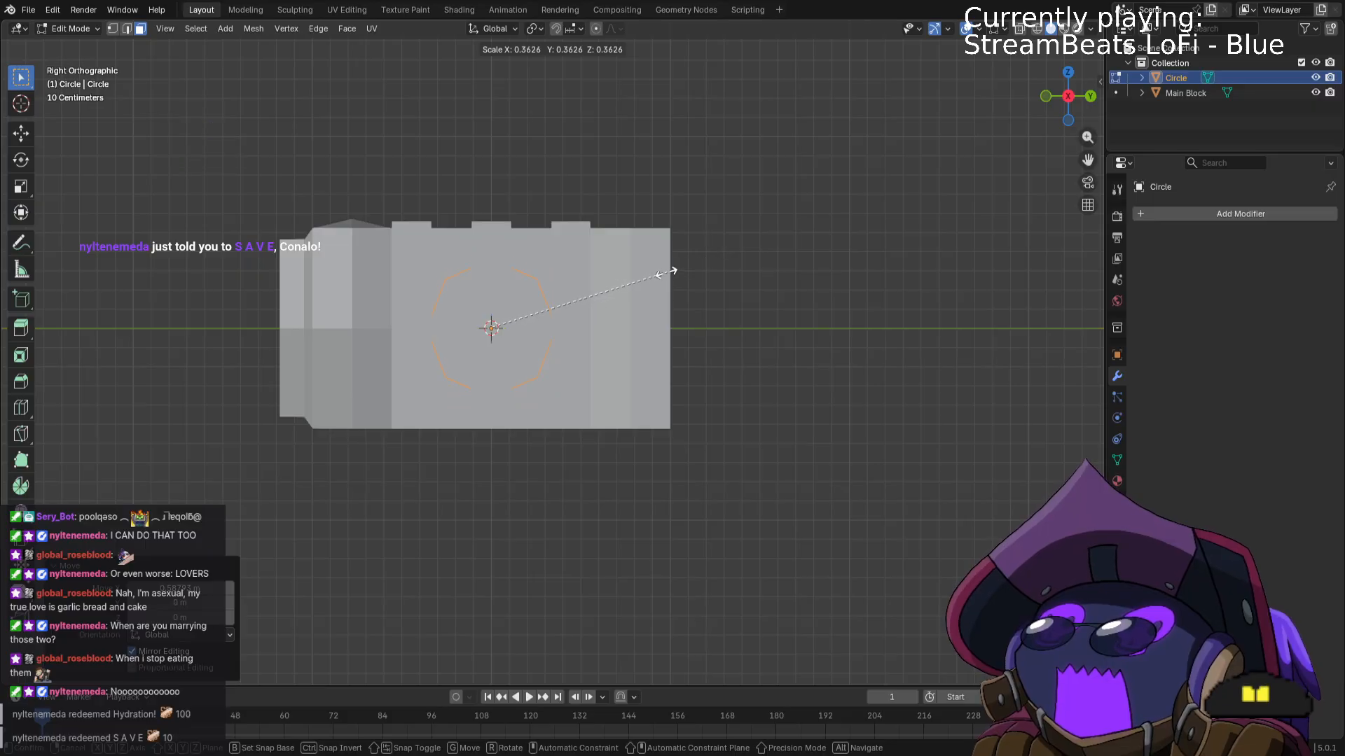
click(547, 327)
Move the circle about 0.22 m along negative Y and about 0.25 m down along Z on the block's side.
key(g)
key(y)
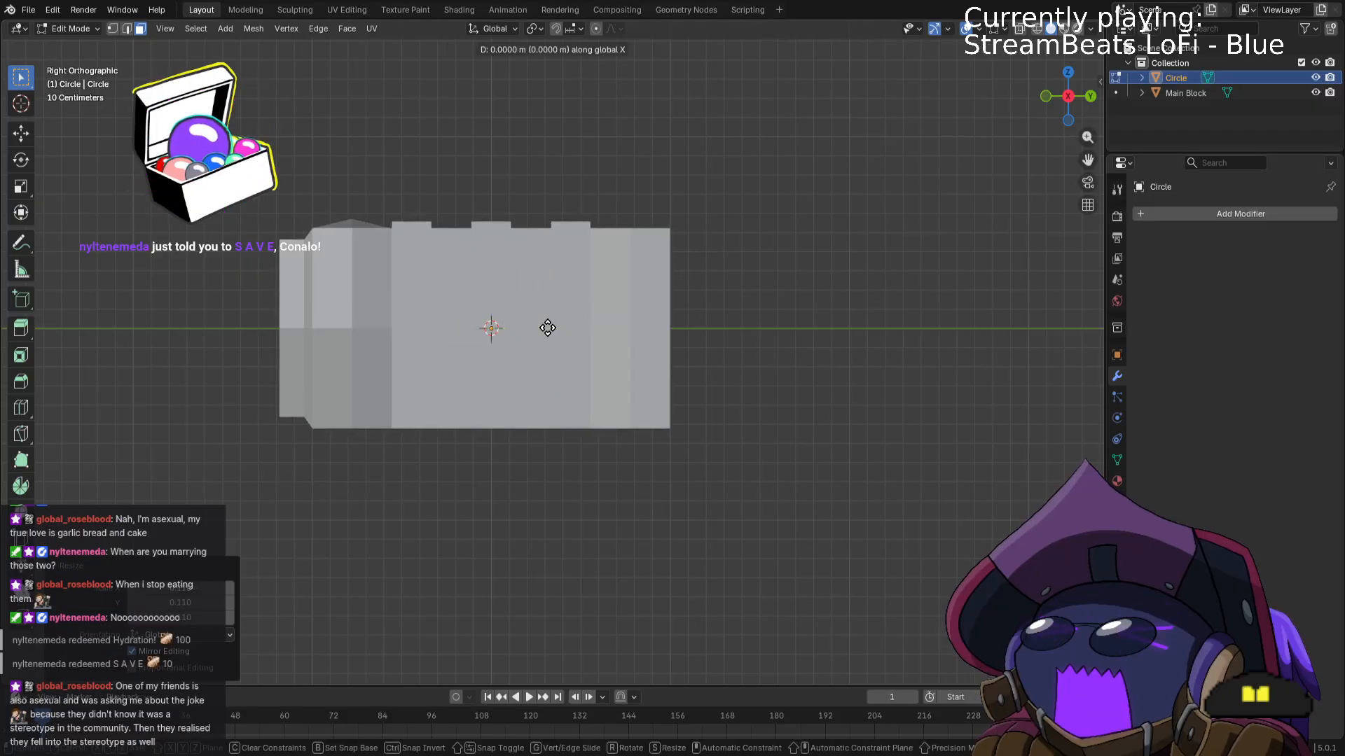
click(508, 330)
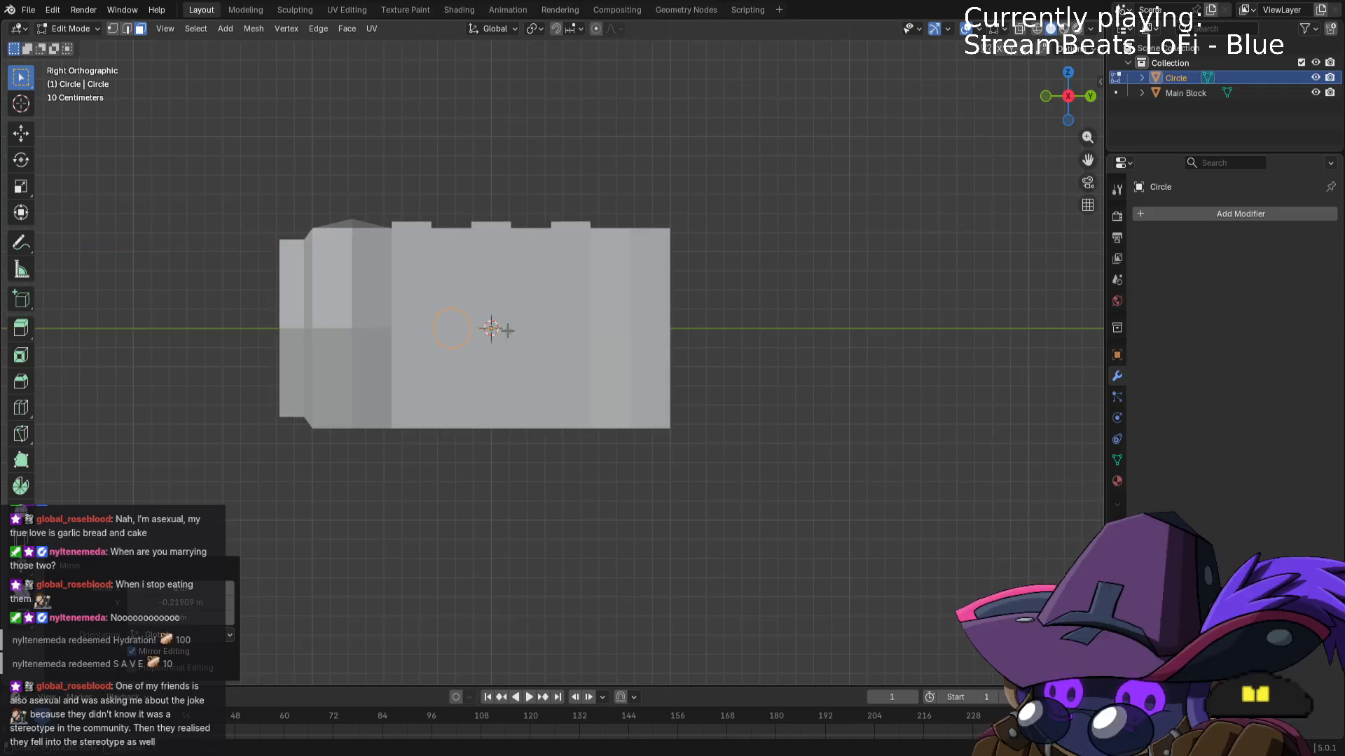
key(g)
key(z)
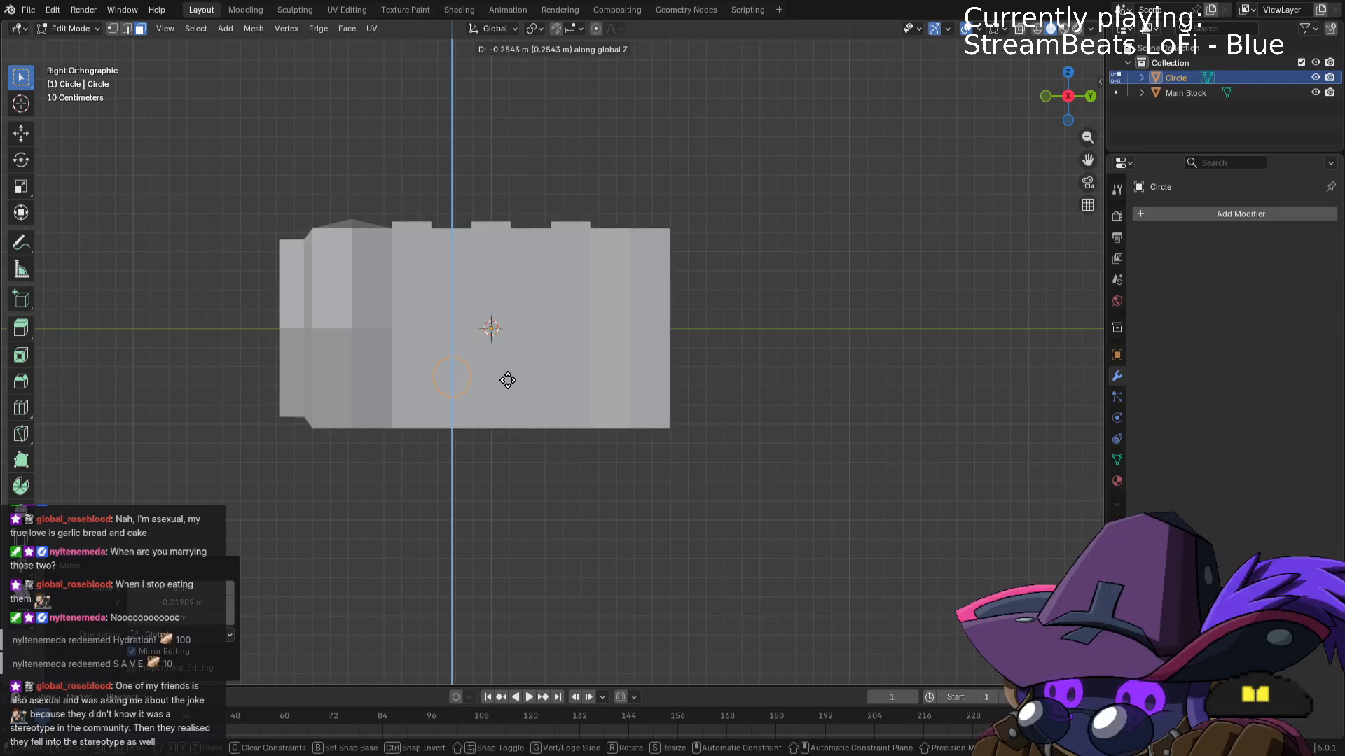
click(508, 380)
Duplicate the circle and offset the copy about 0.1 m outward from the block along X.
middle_drag(520, 378, 595, 415)
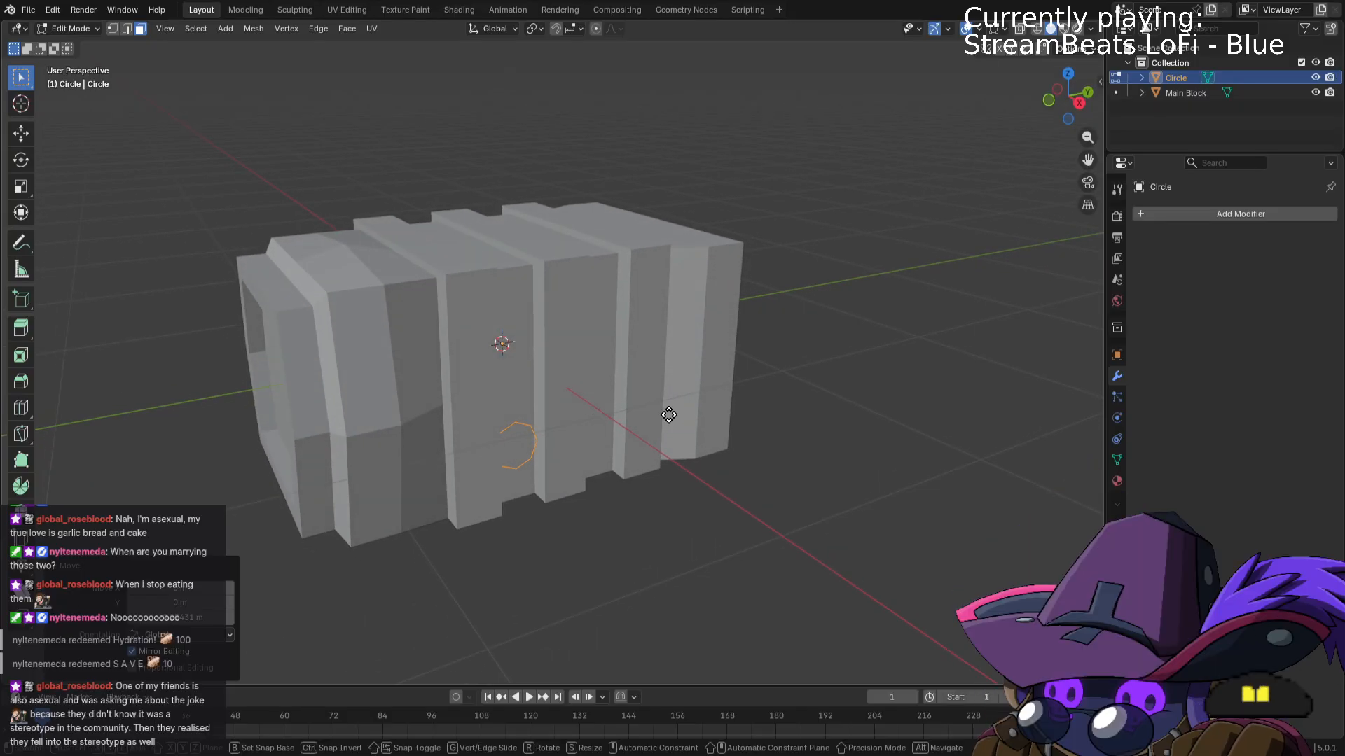
key(g)
key(x)
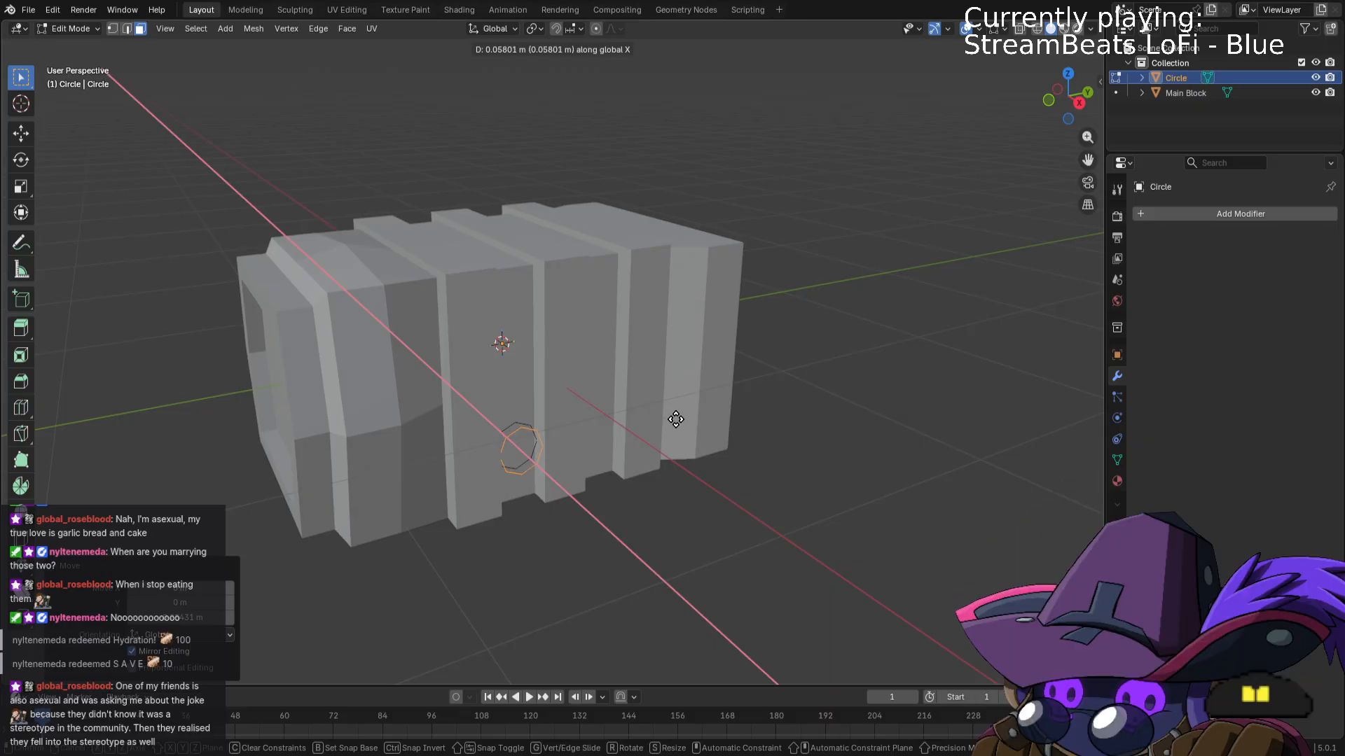
click(682, 424)
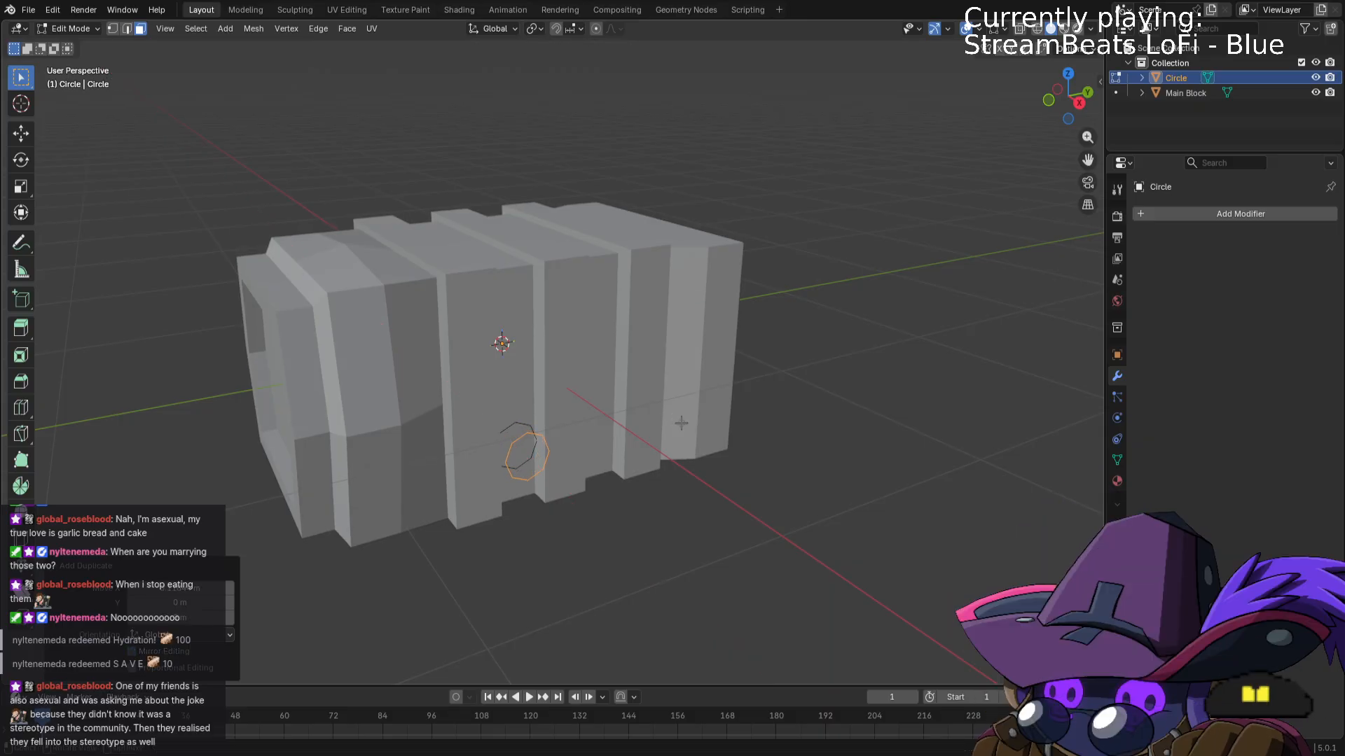
Rotate the duplicated circle 90° about the Y axis and raise it about 0.7 m along Z.
key(r)
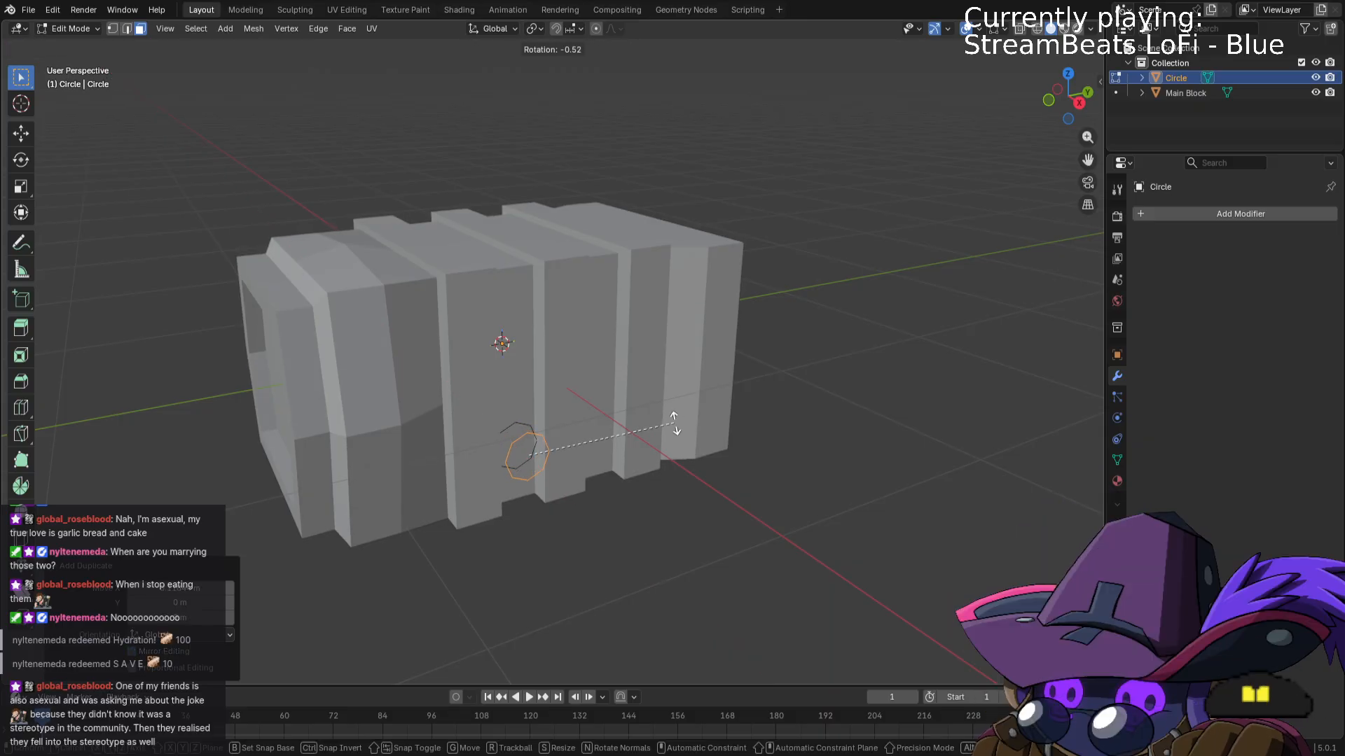
key(x)
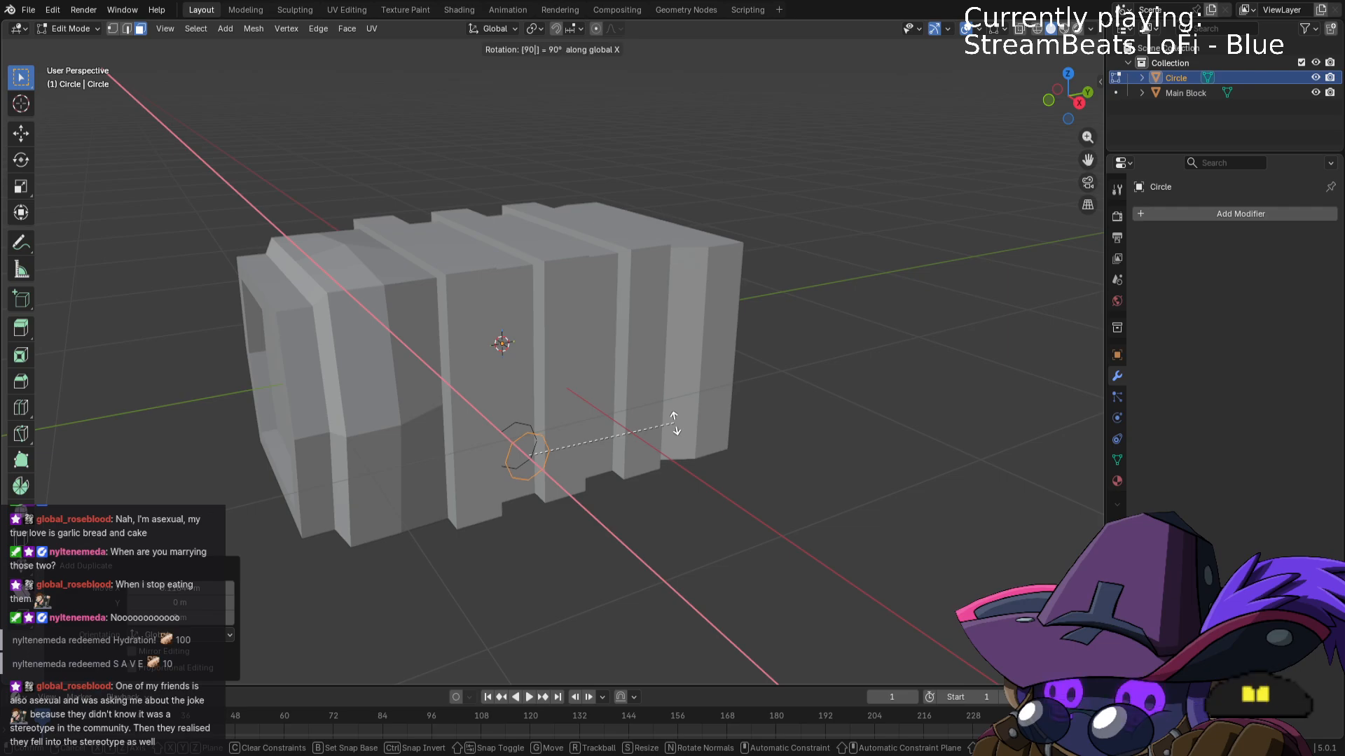
key(y)
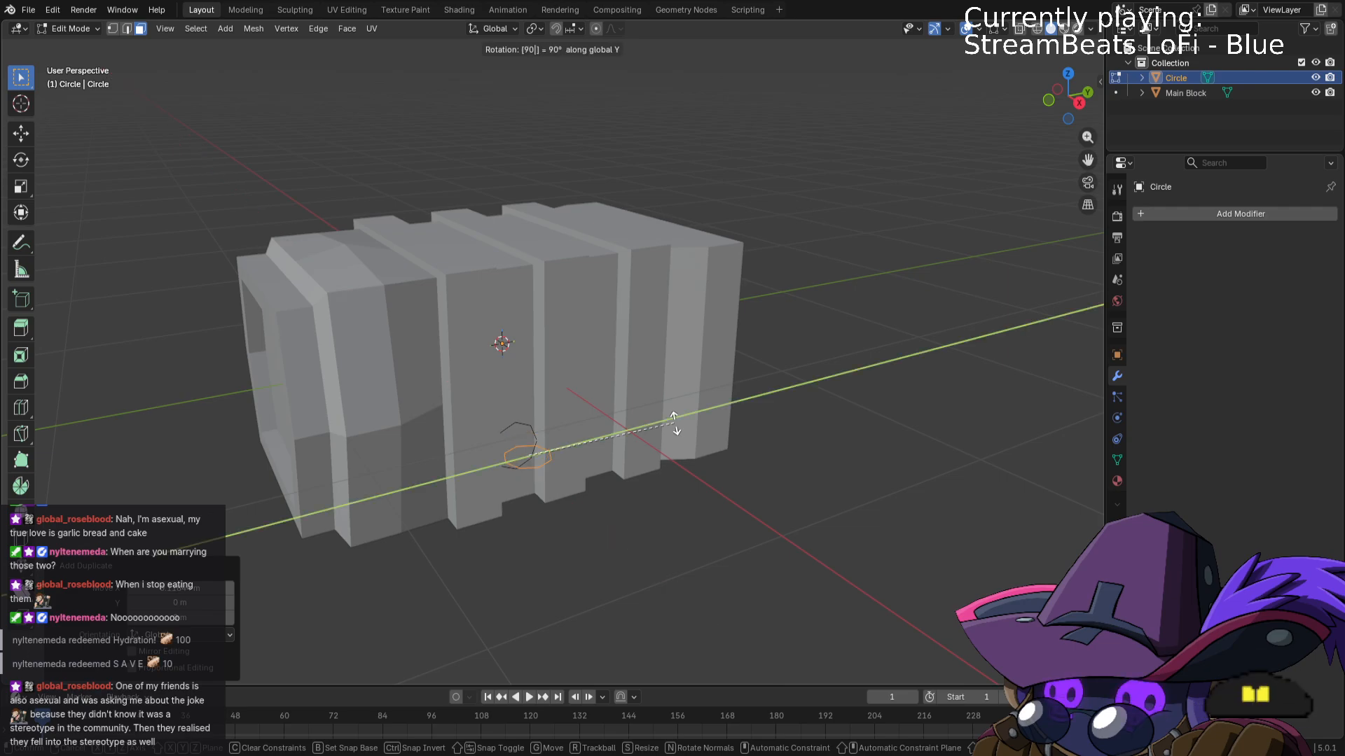
key(Return)
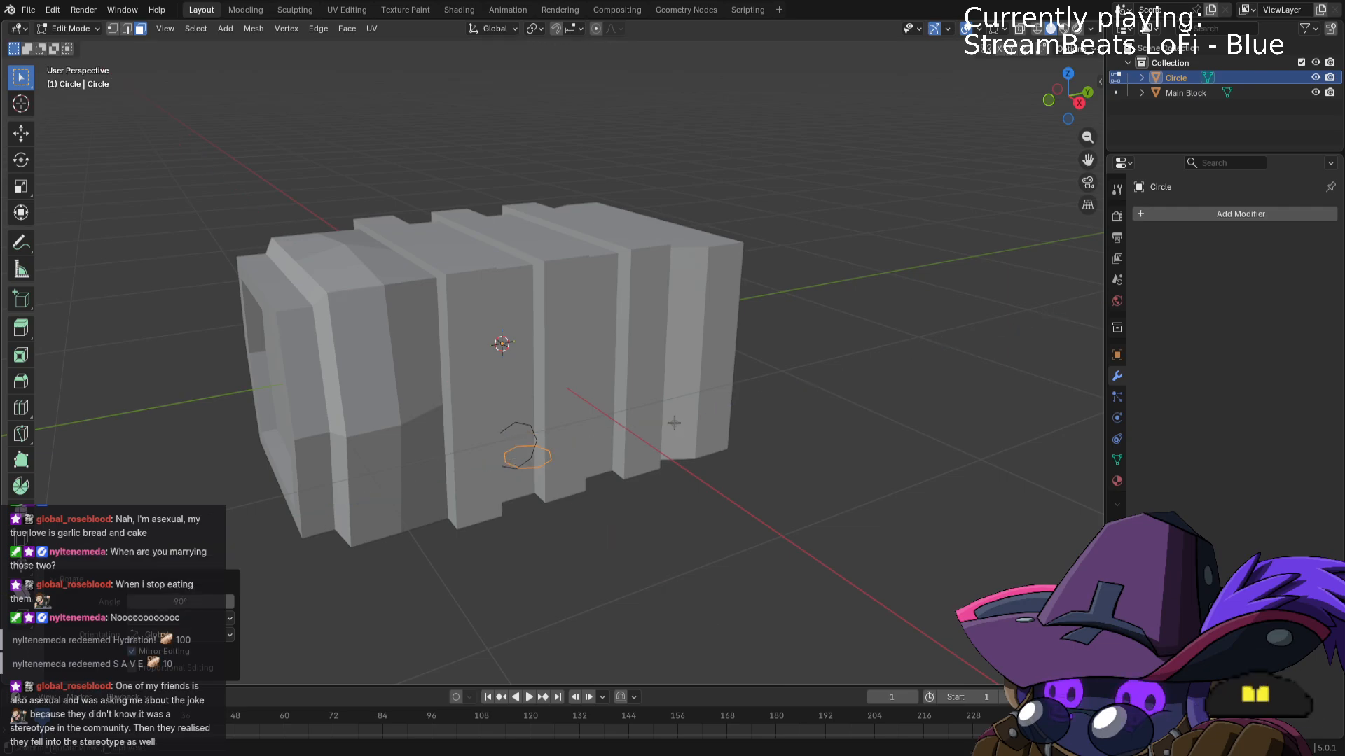
key(g)
key(z)
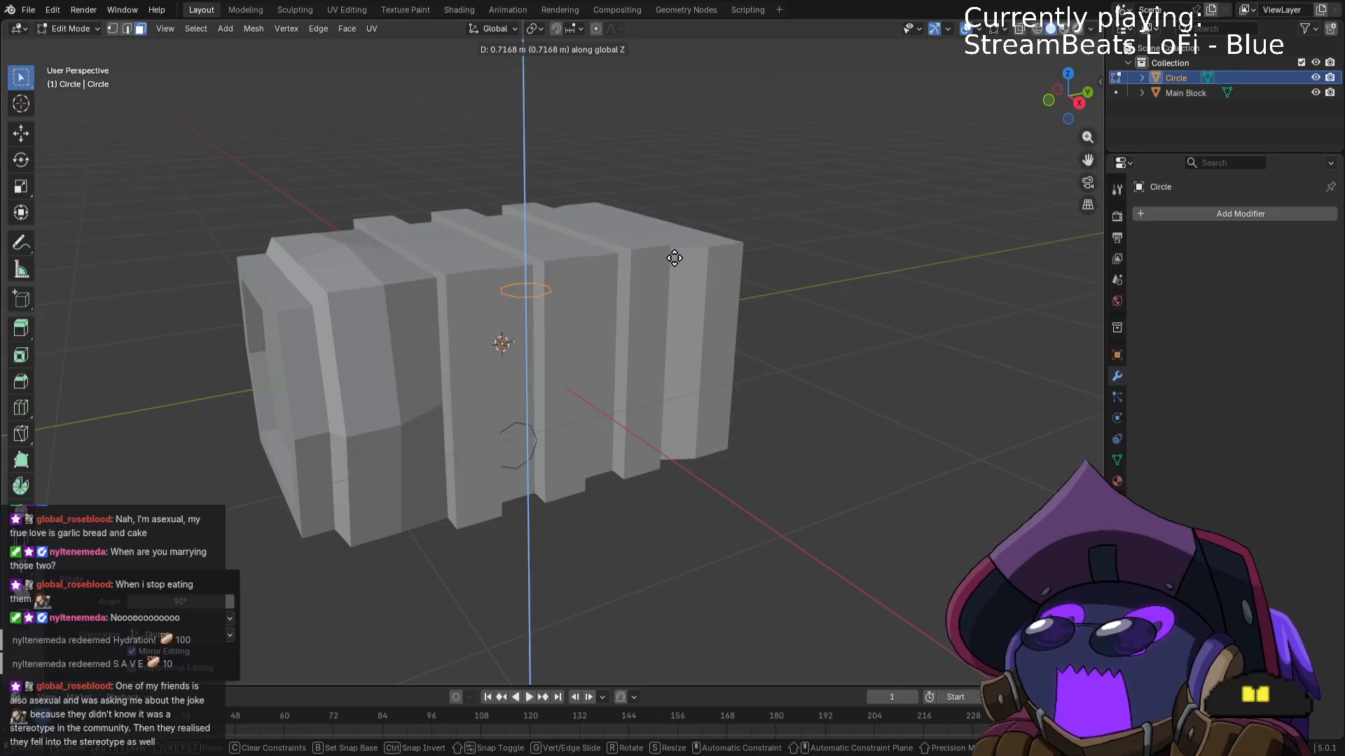
click(673, 269)
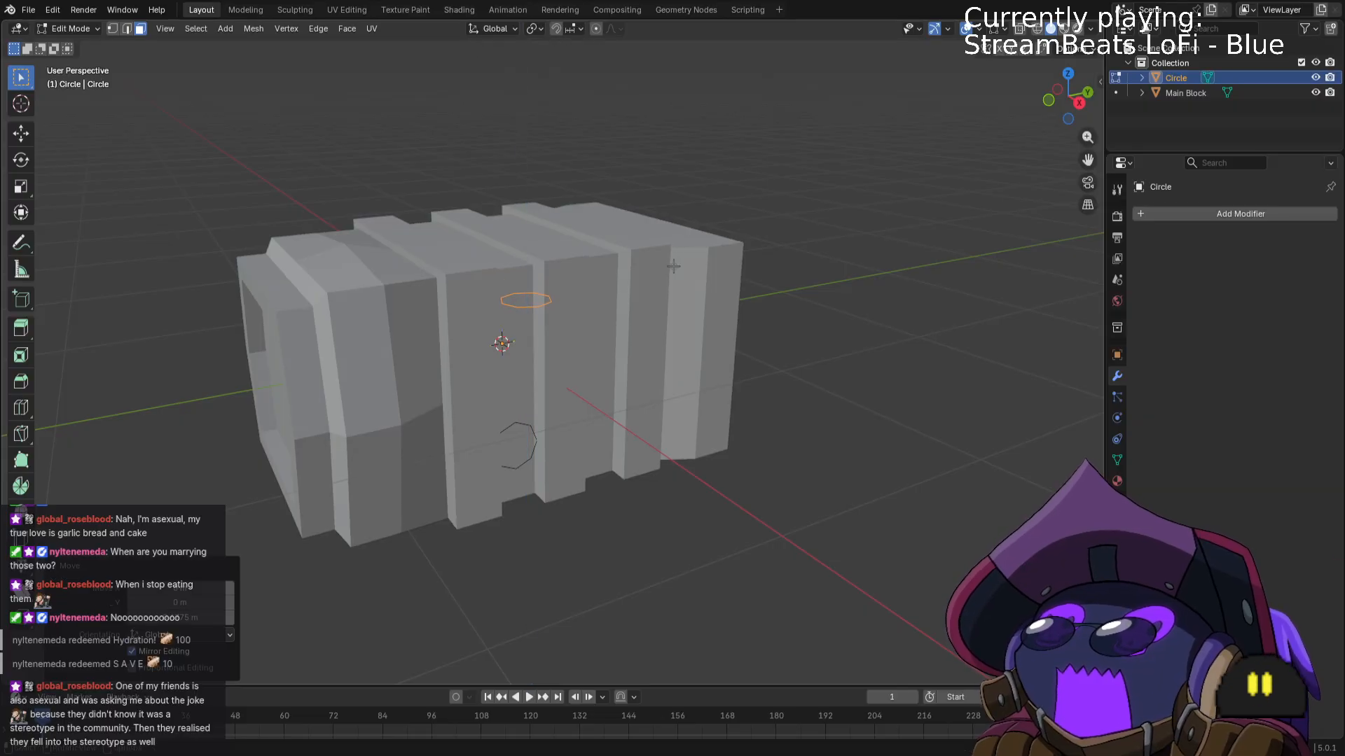
In wireframe display, select the vertices of both circles and bridge their edge loops into a pipe with four cuts.
click(113, 28)
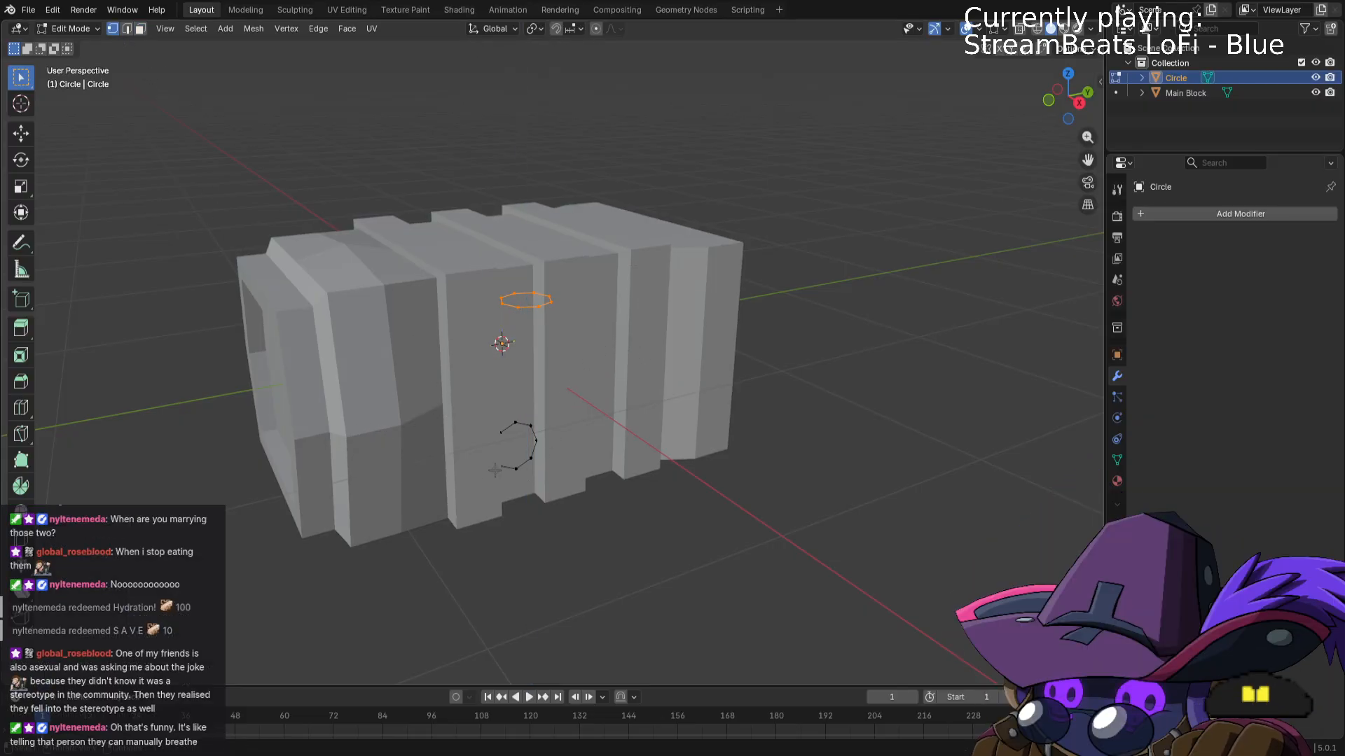
middle_drag(495, 470, 524, 419)
key(z)
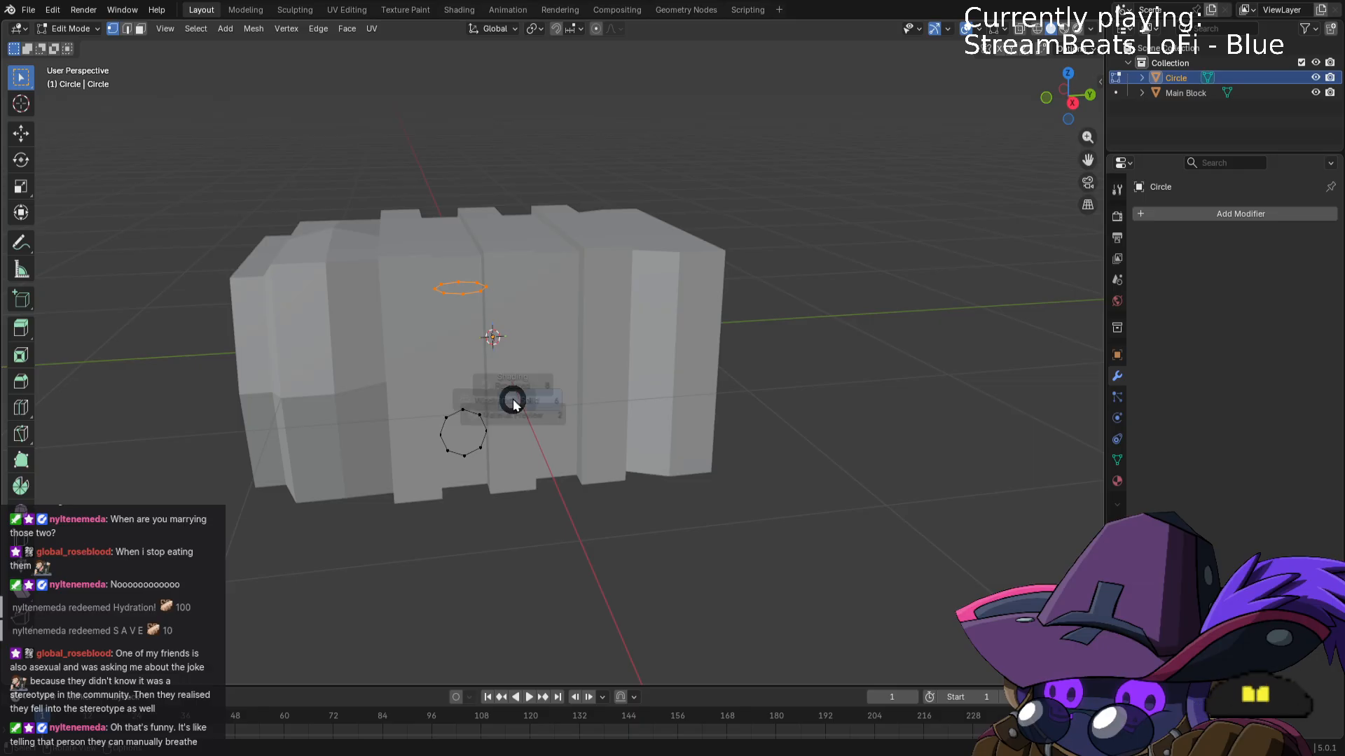
click(420, 390)
shift+drag(412, 385, 539, 487)
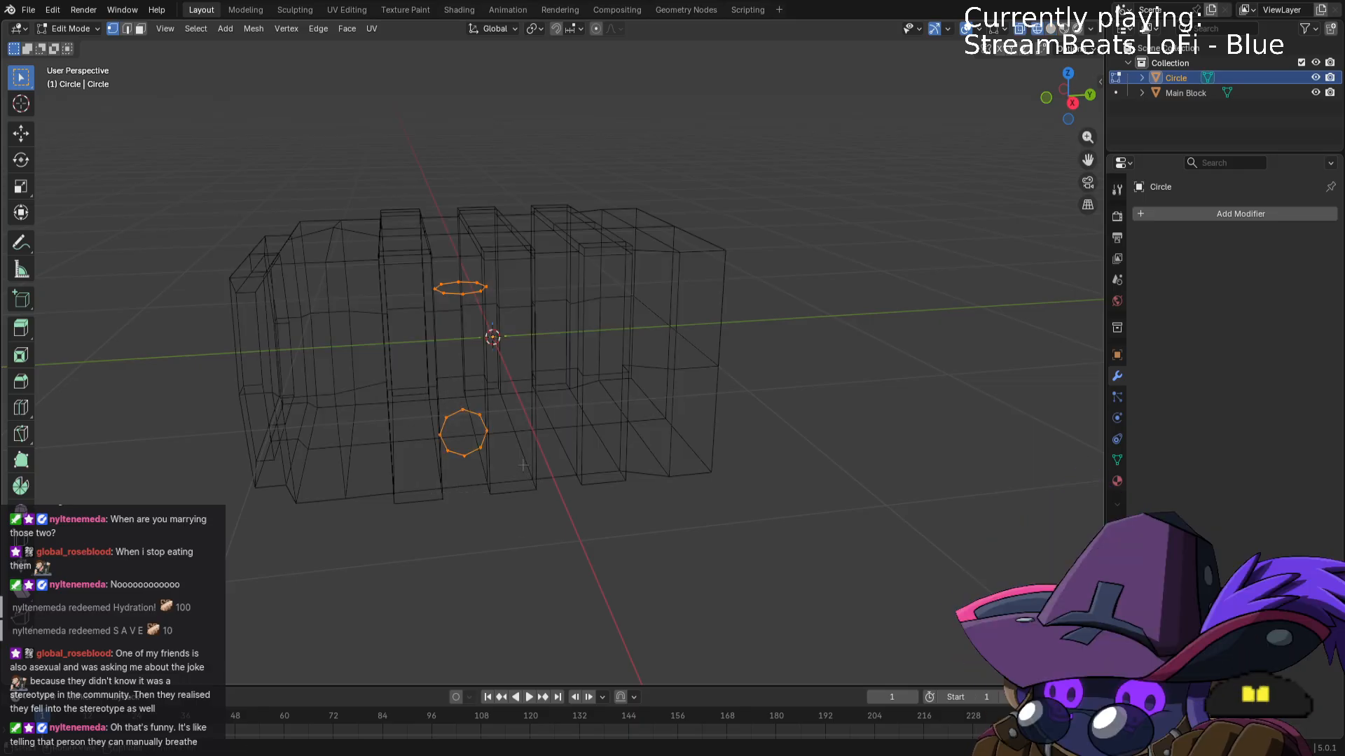
key(ctrl+e)
click(497, 401)
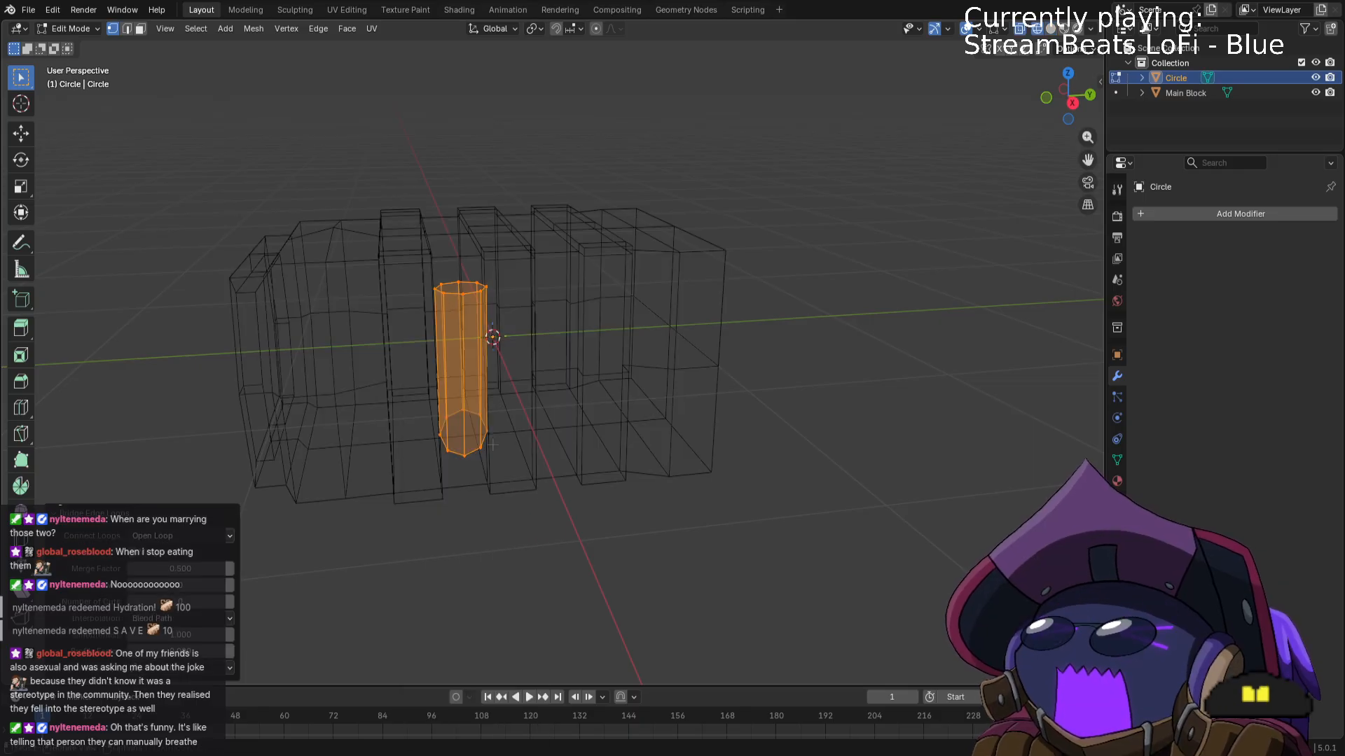
middle_drag(498, 401, 518, 392)
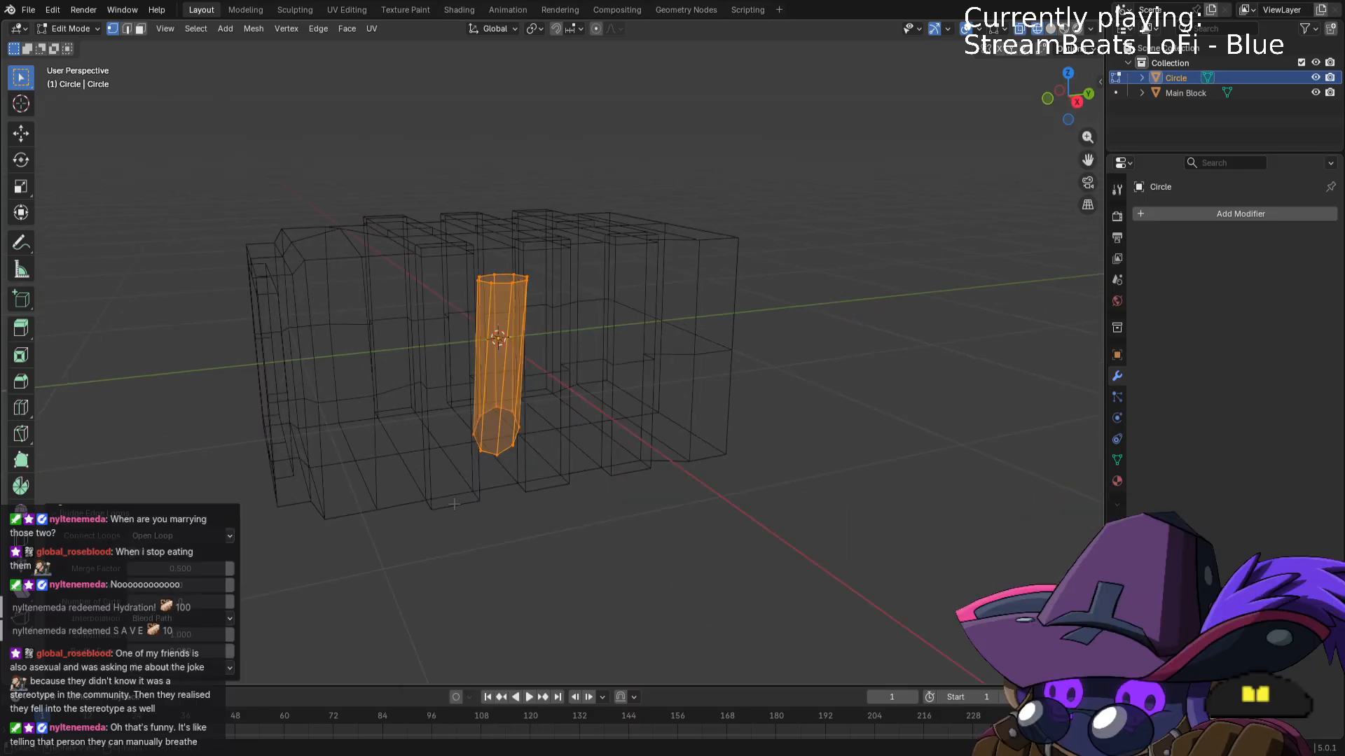
click(231, 602)
click(231, 601)
click(231, 599)
click(231, 599)
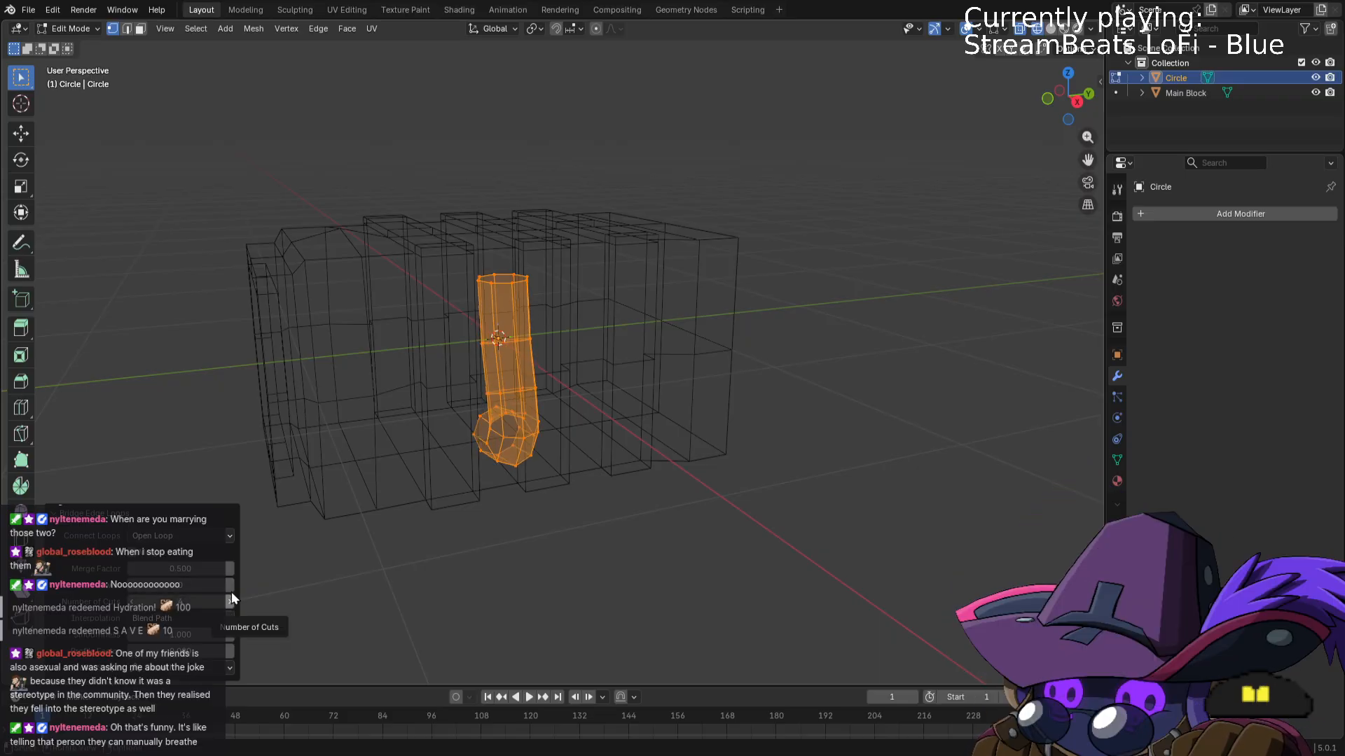
Duplicate the pipe's upper end ring, place the copy above the block toward positive Y, and rotate it 90° in the right view.
middle_drag(894, 360, 886, 372)
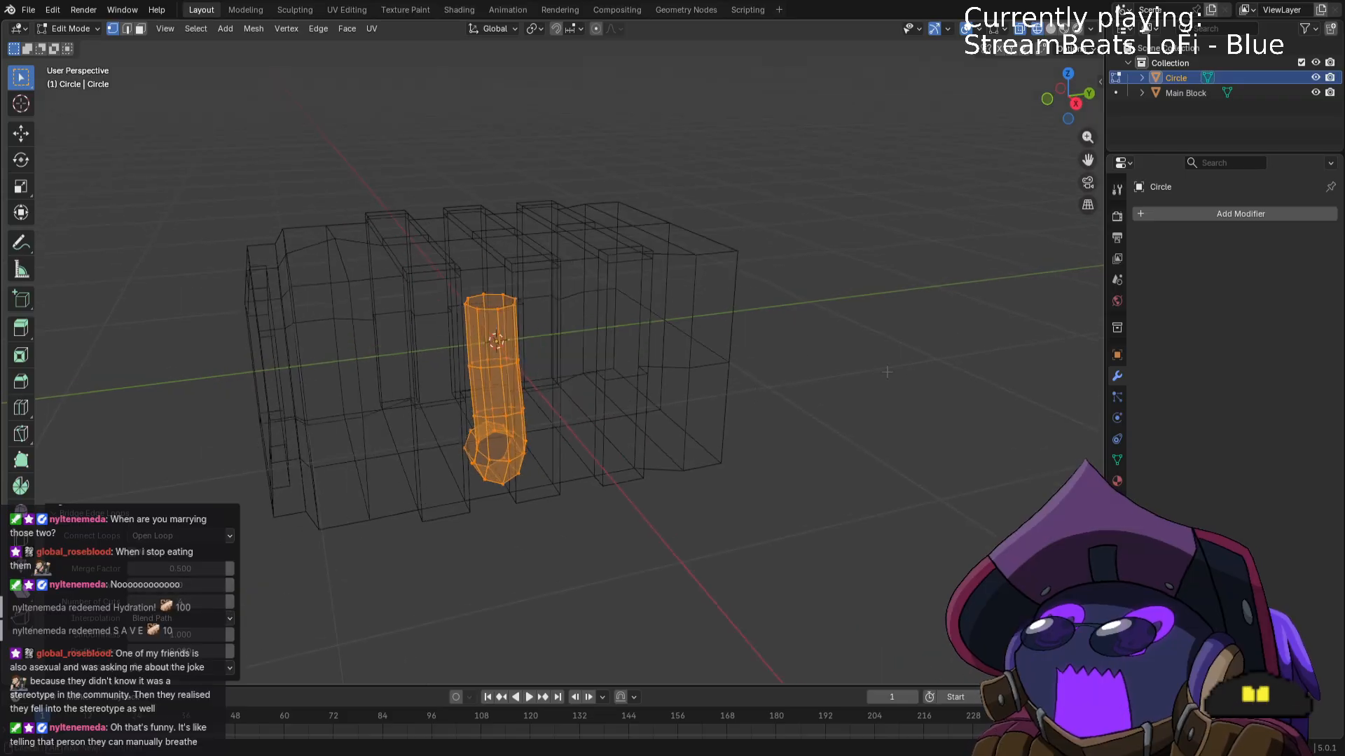
click(855, 339)
middle_drag(398, 262, 398, 231)
drag(398, 231, 518, 283)
key(KP_3)
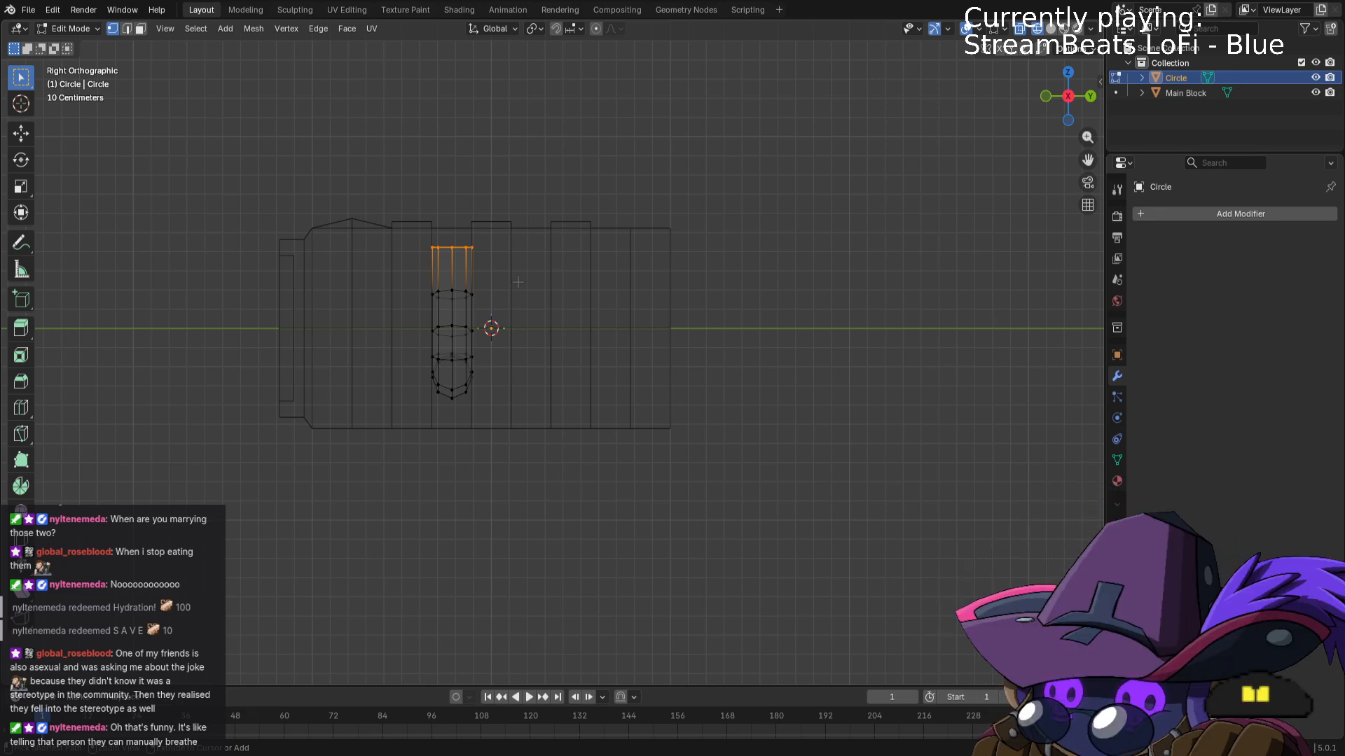
key(e)
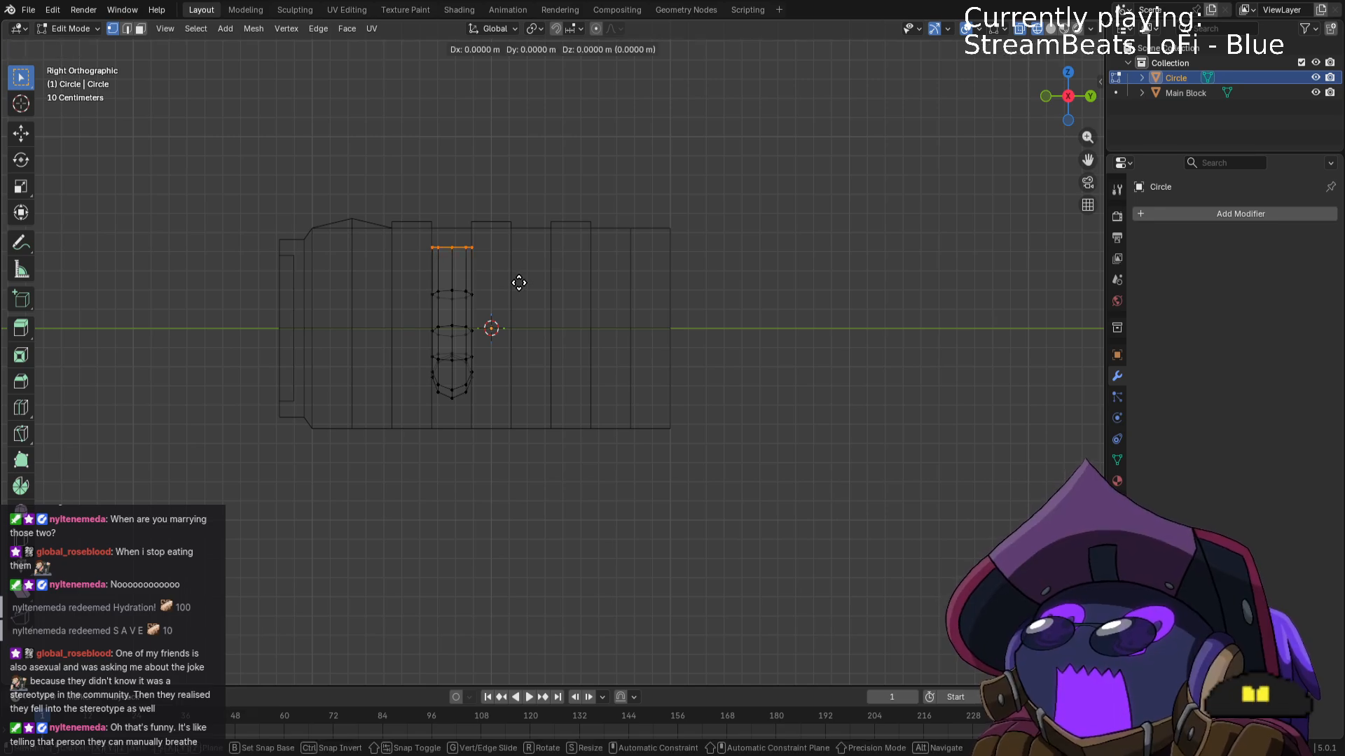
click(598, 231)
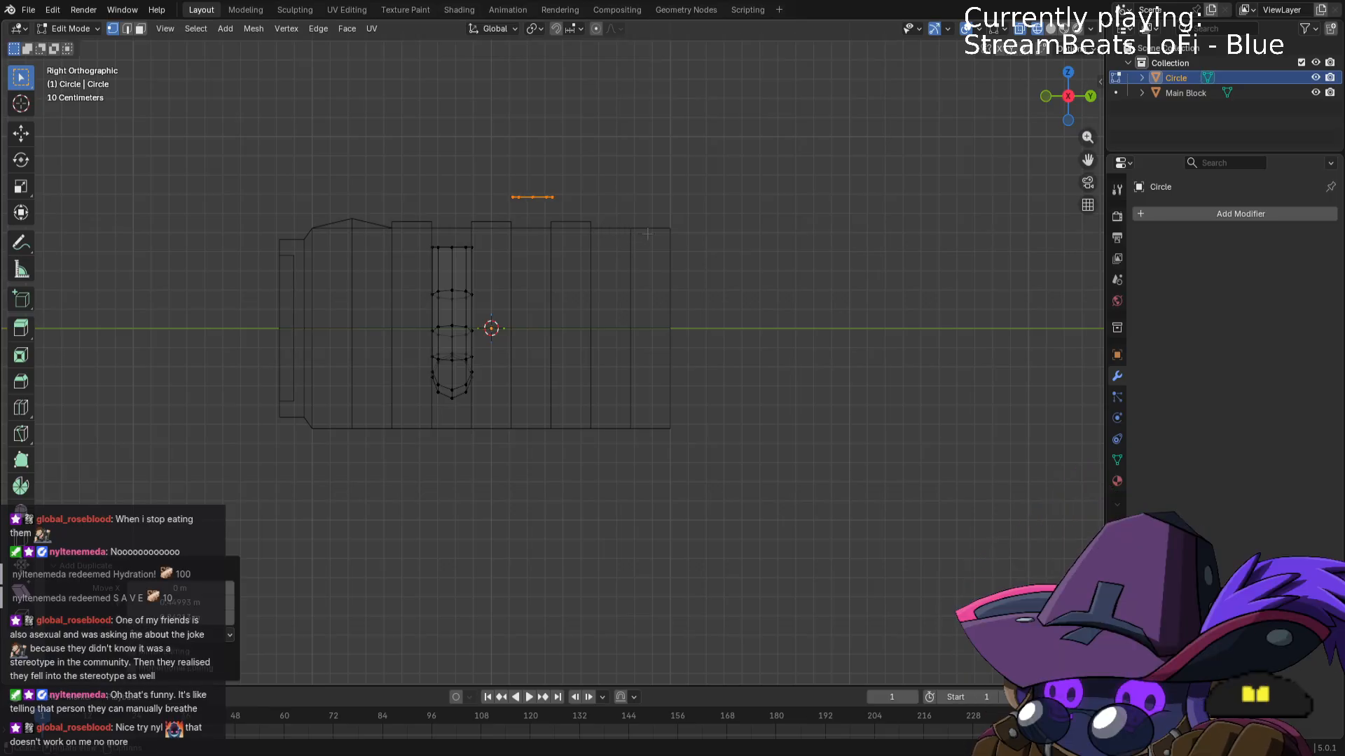
text(r90)
key(Return)
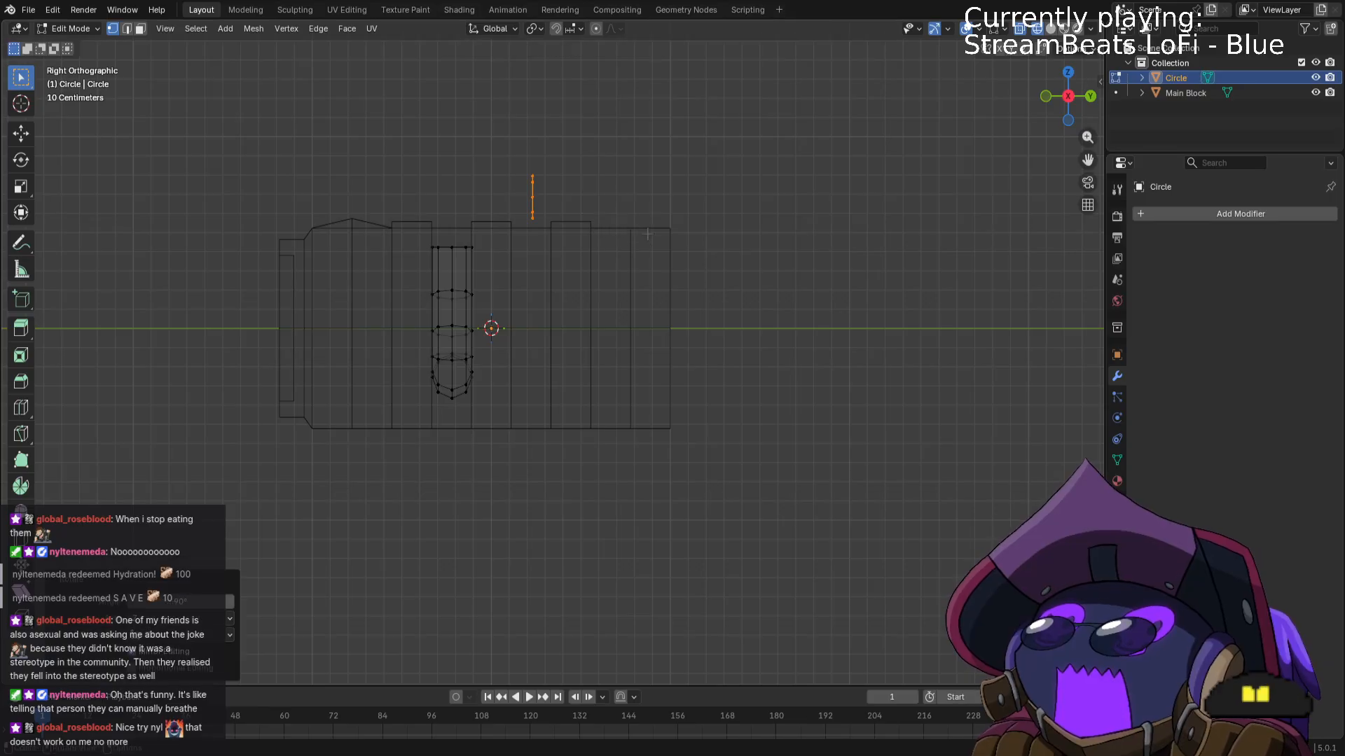
Bridge the pipe's upper end ring to the rotated copy with three cuts to form an elbow, and deselect the geometry.
drag(413, 229, 505, 256)
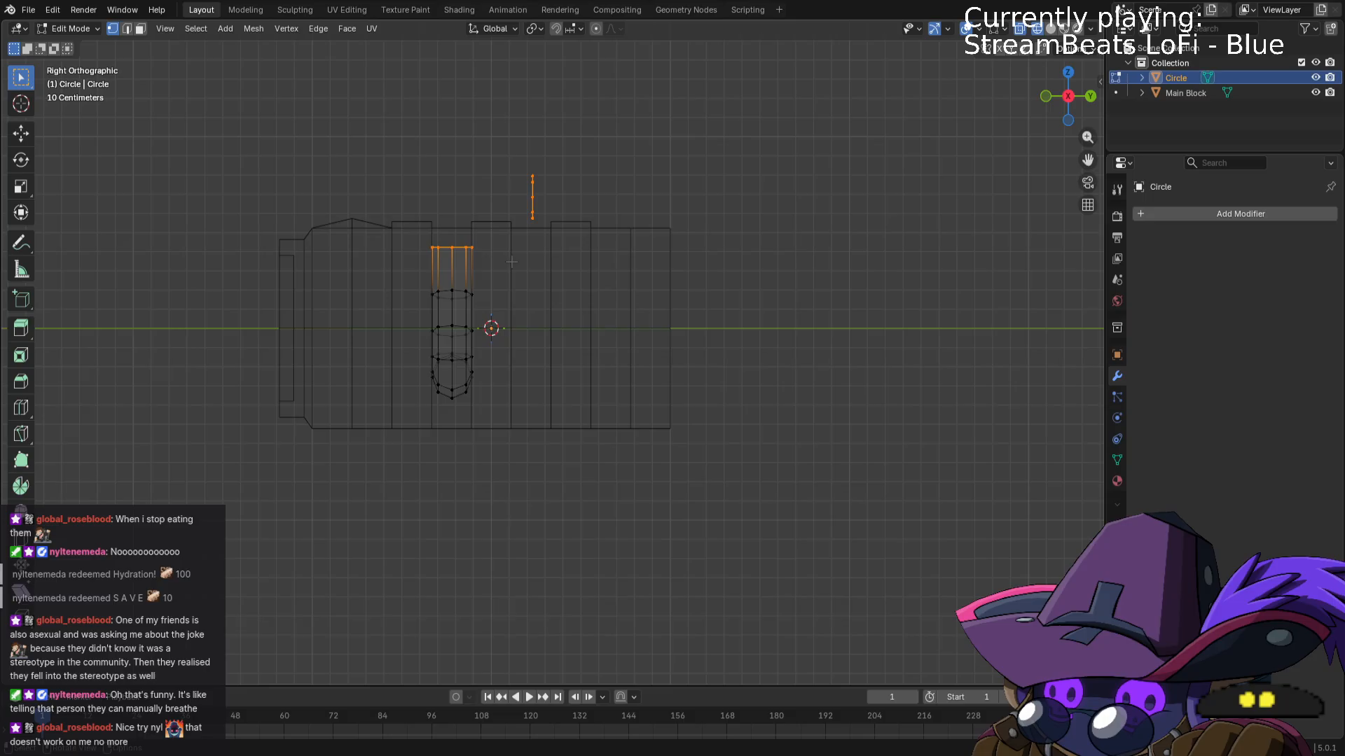
key(ctrl+e)
click(553, 245)
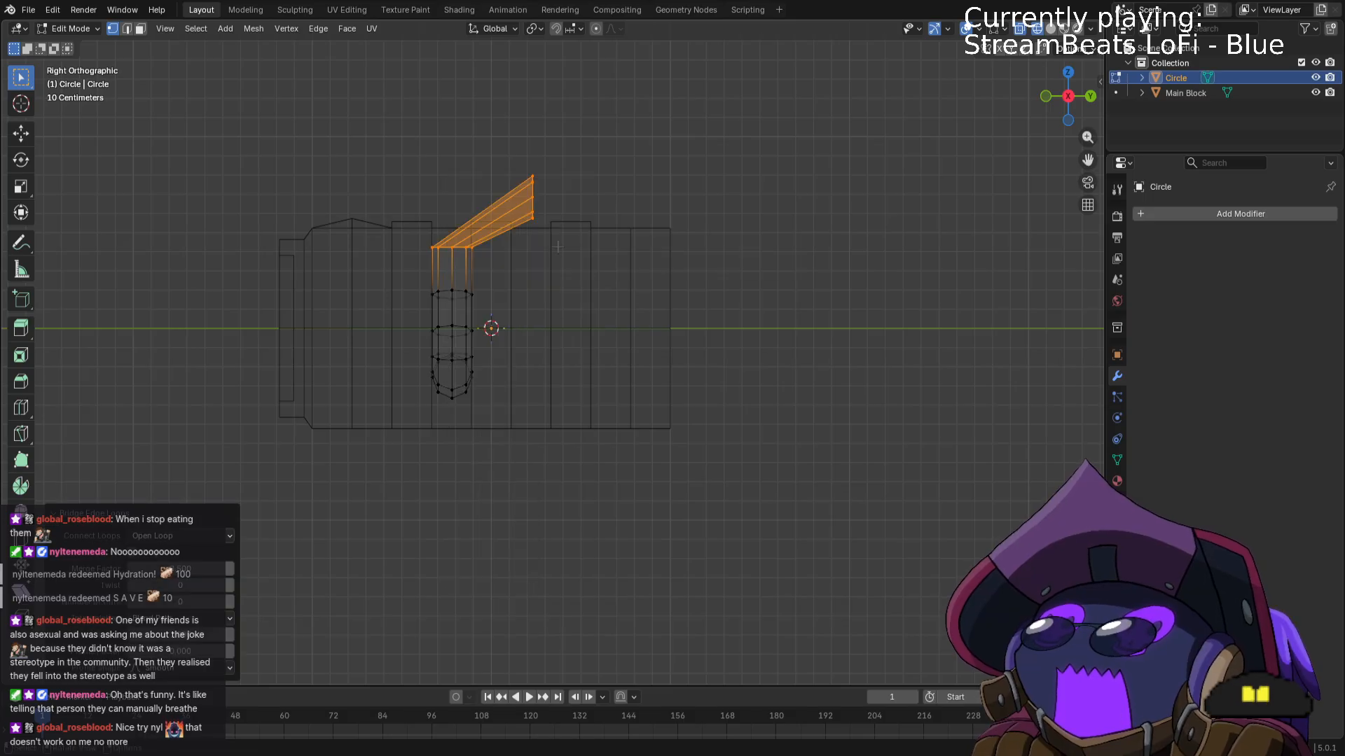
click(228, 597)
click(229, 597)
click(228, 597)
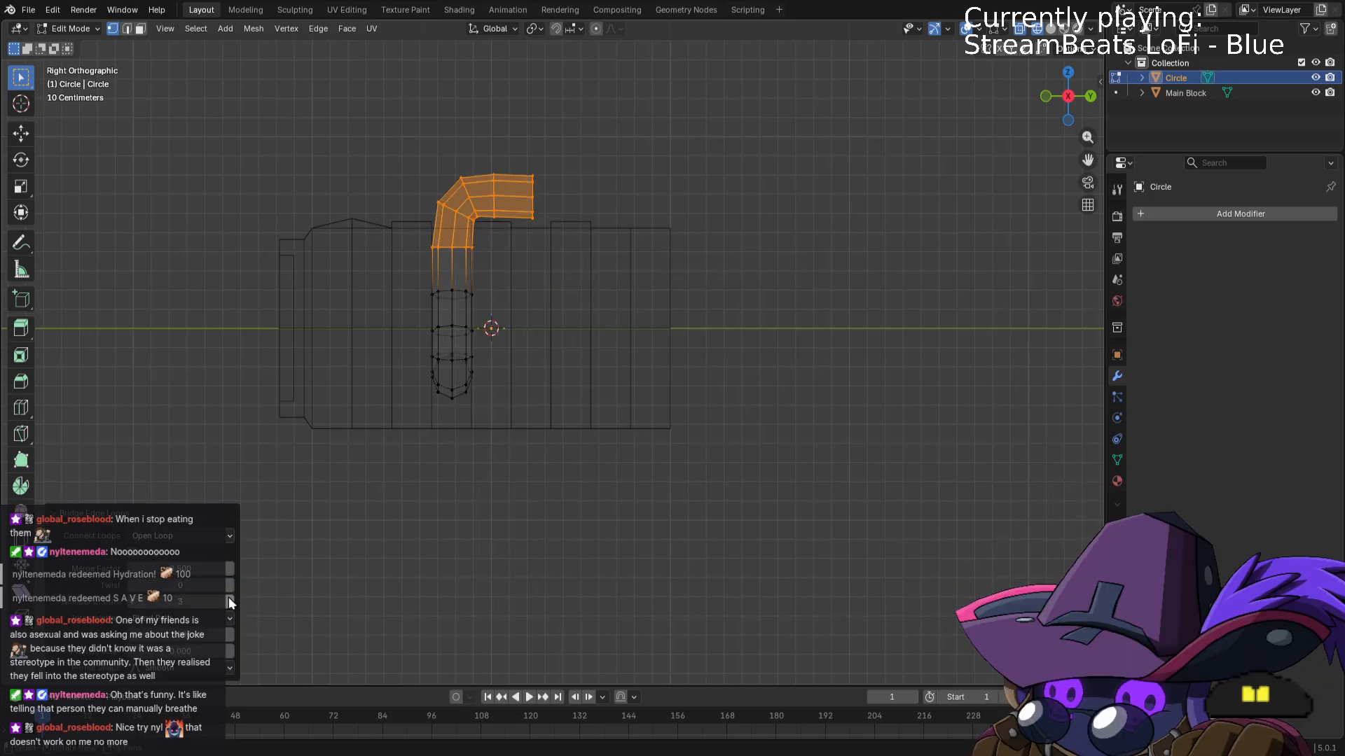
click(746, 162)
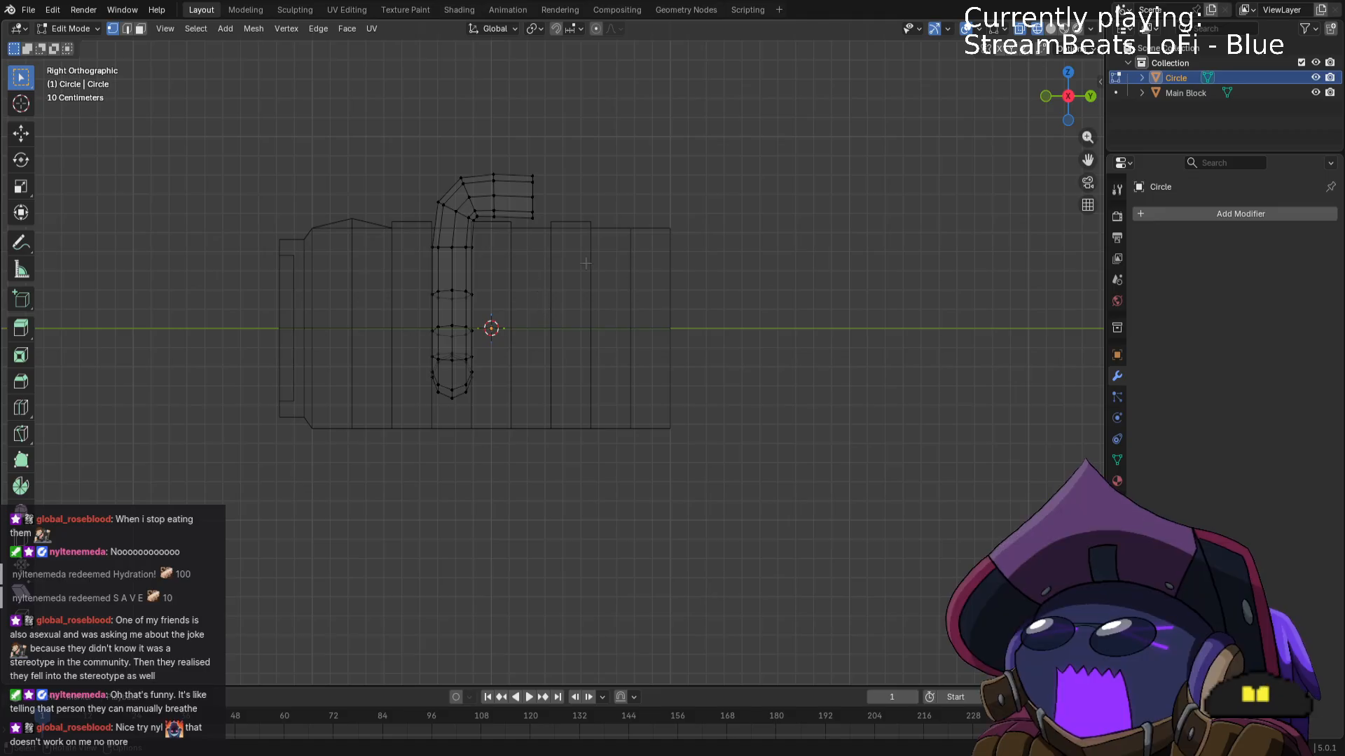
Duplicate the entire bent pipe and offset the copy about 0.44 m along positive Y.
key(a)
key(g)
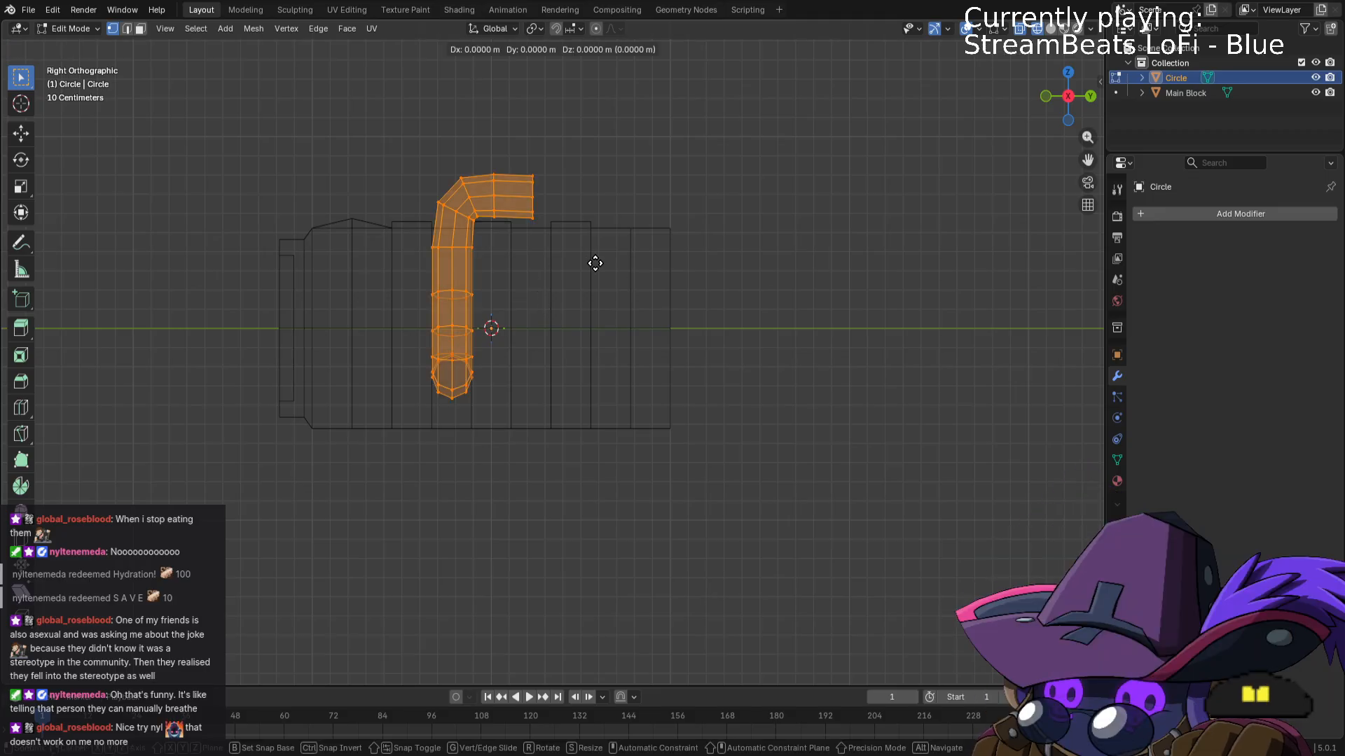
key(y)
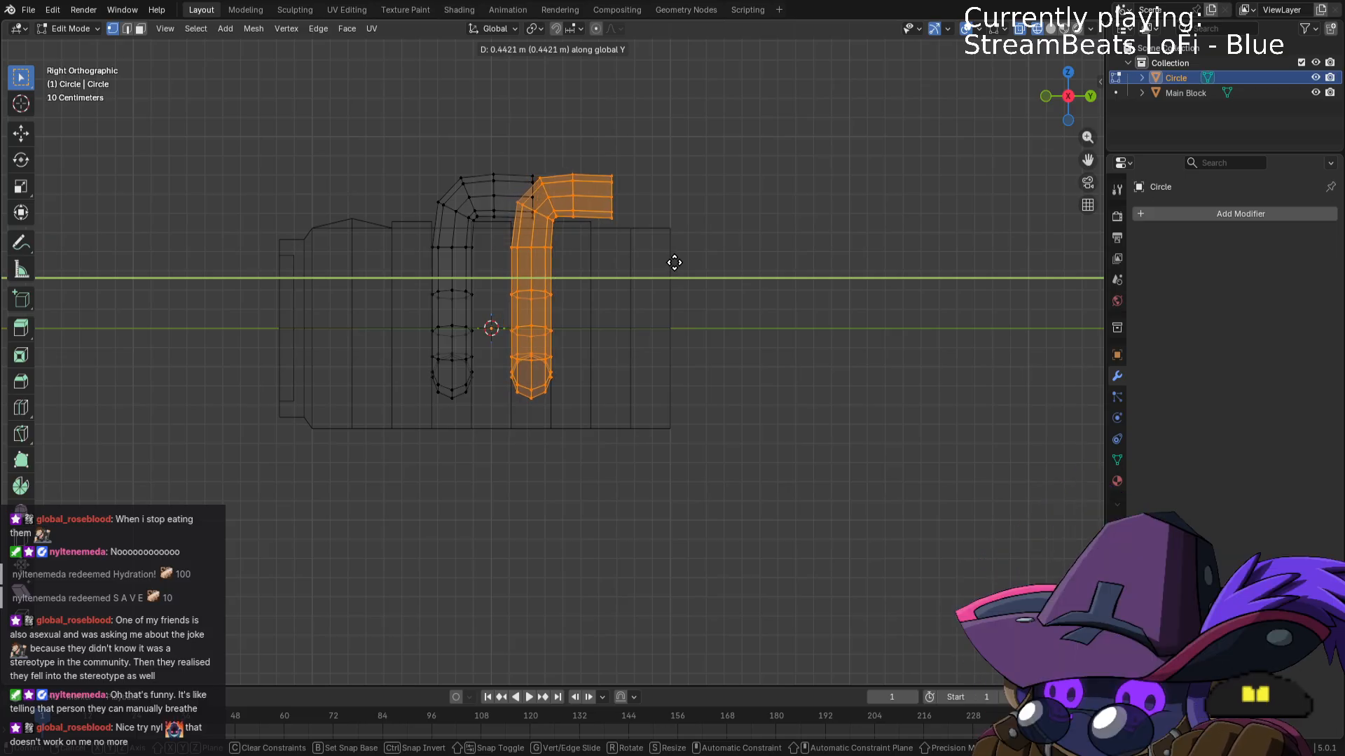
click(674, 263)
Extrude the first pipe's open upper end about 0.12 m along positive Y into the second pipe's elbow.
scroll(639, 227, up, 4)
shift+middle_drag(597, 202, 602, 350)
drag(511, 125, 520, 236)
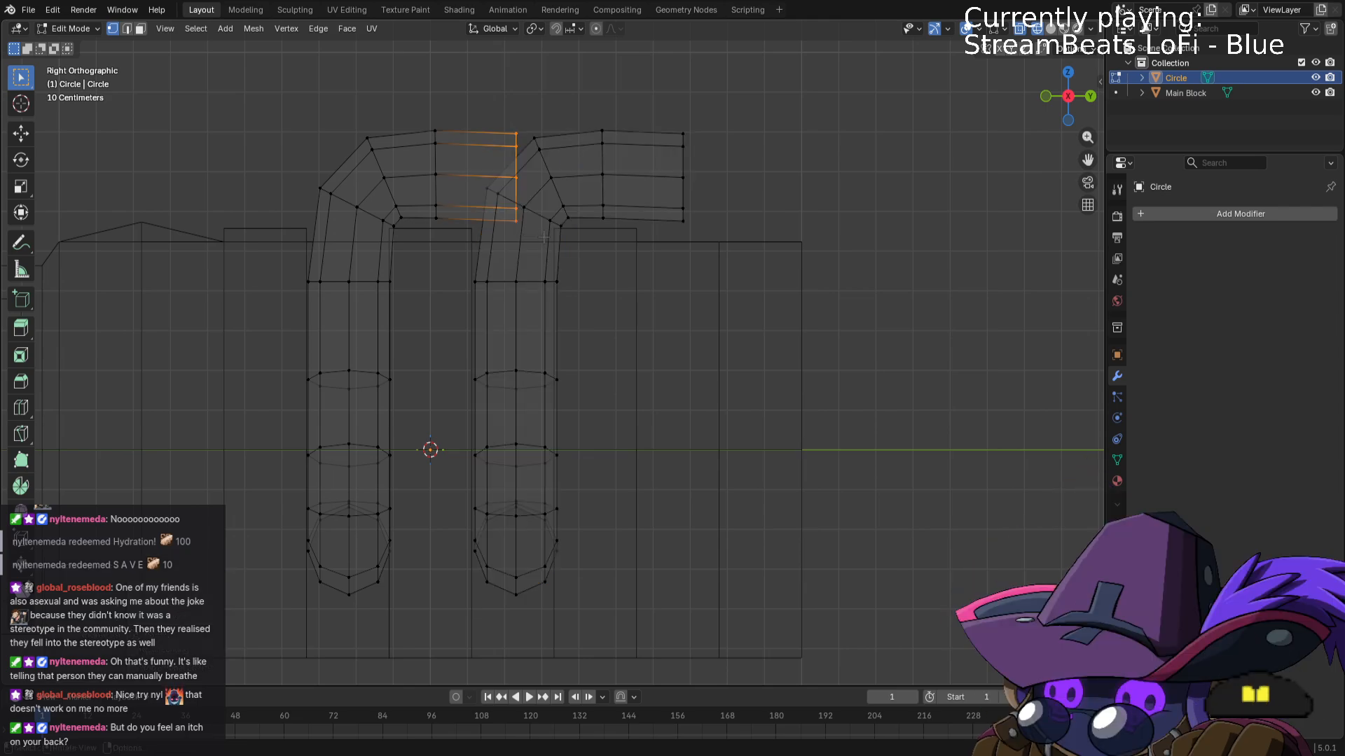
key(g)
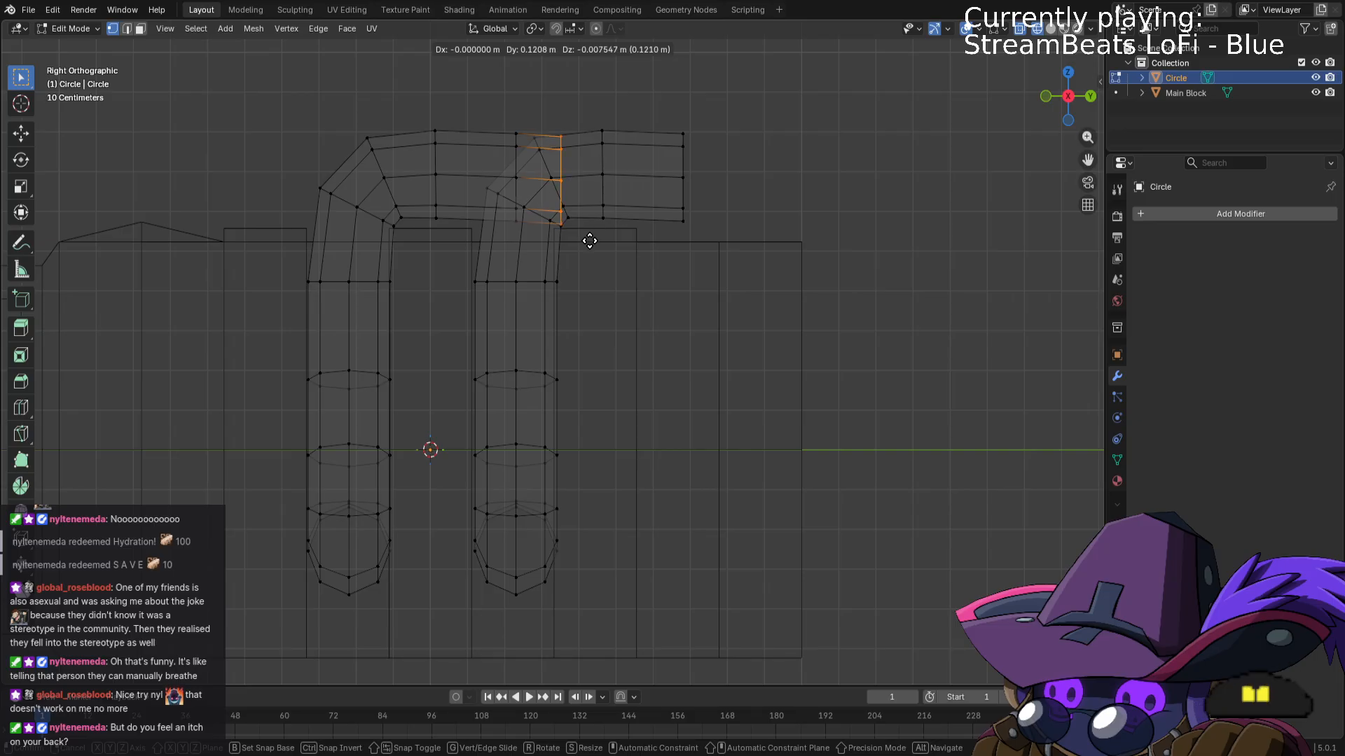
click(590, 241)
Duplicate the entire first bent pipe and offset the copy about 0.90 m along positive Y as a third pipe.
scroll(666, 221, down, 2)
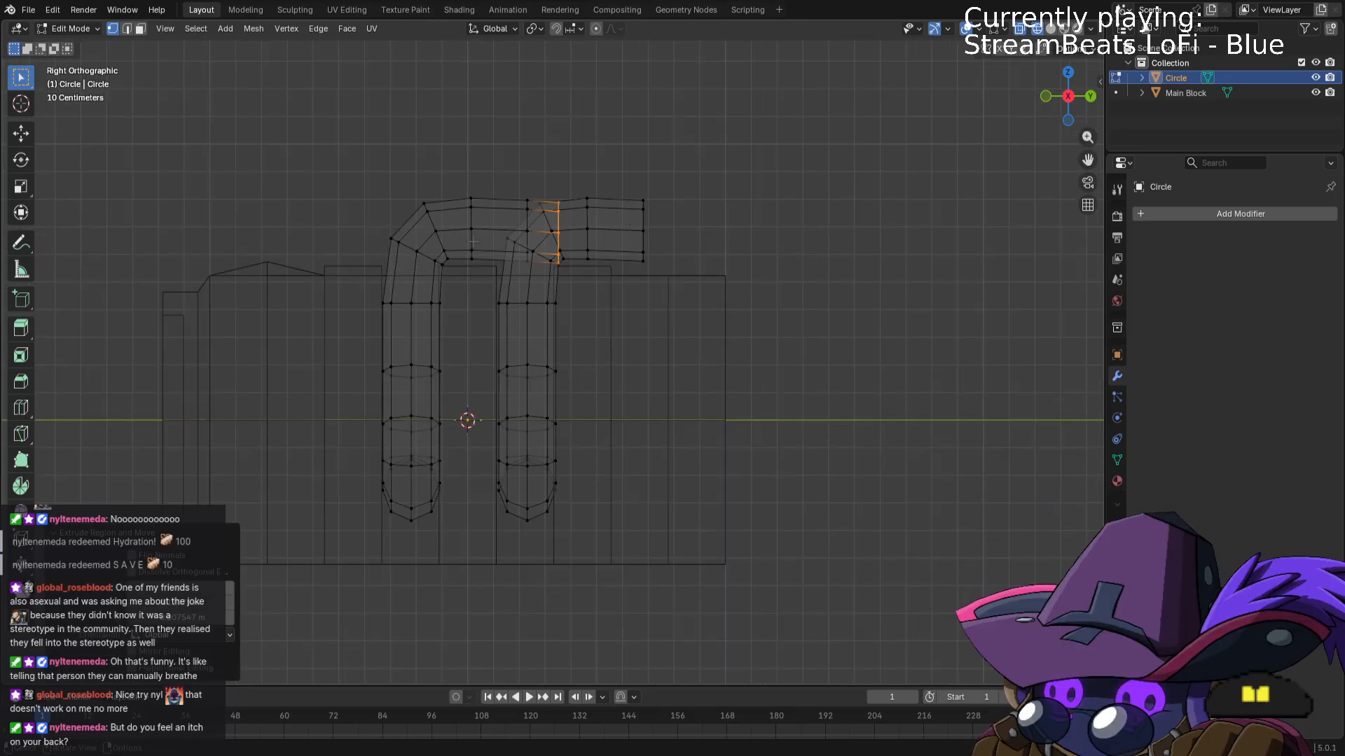
key(l)
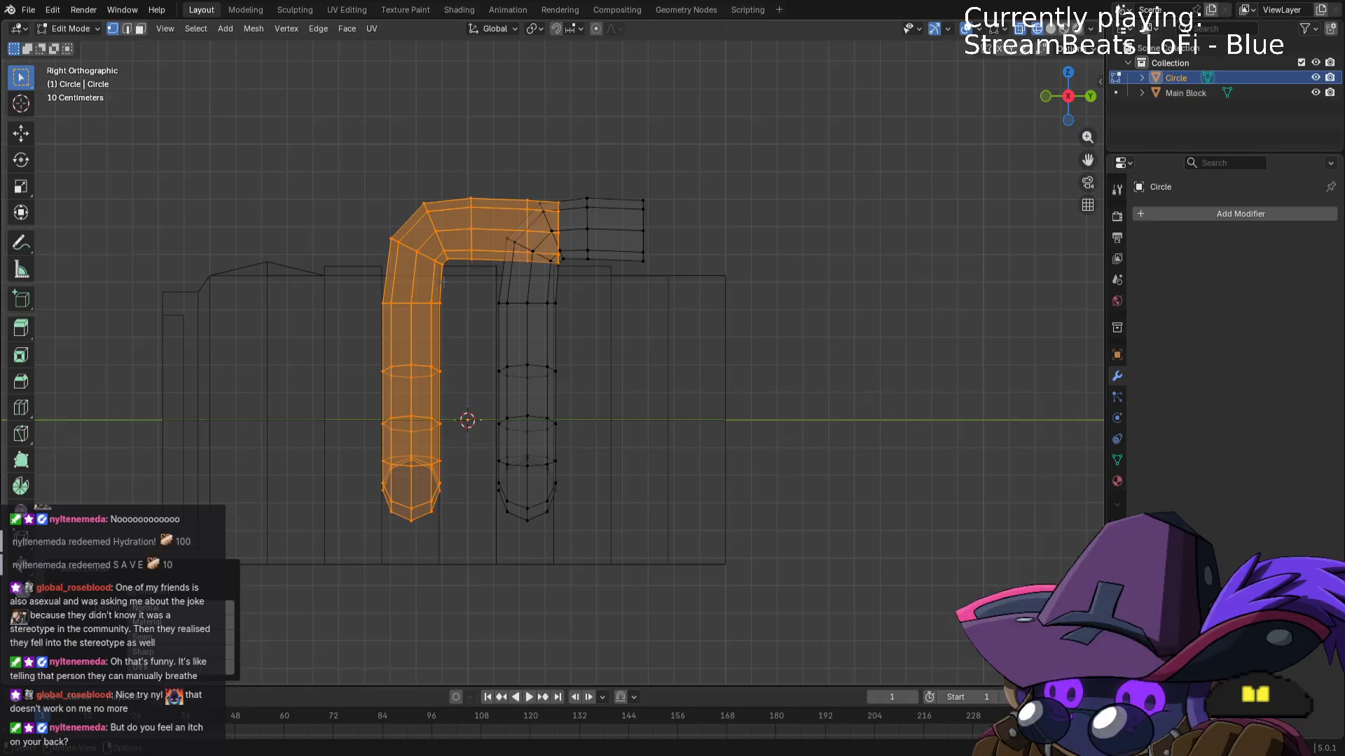
key(g)
key(y)
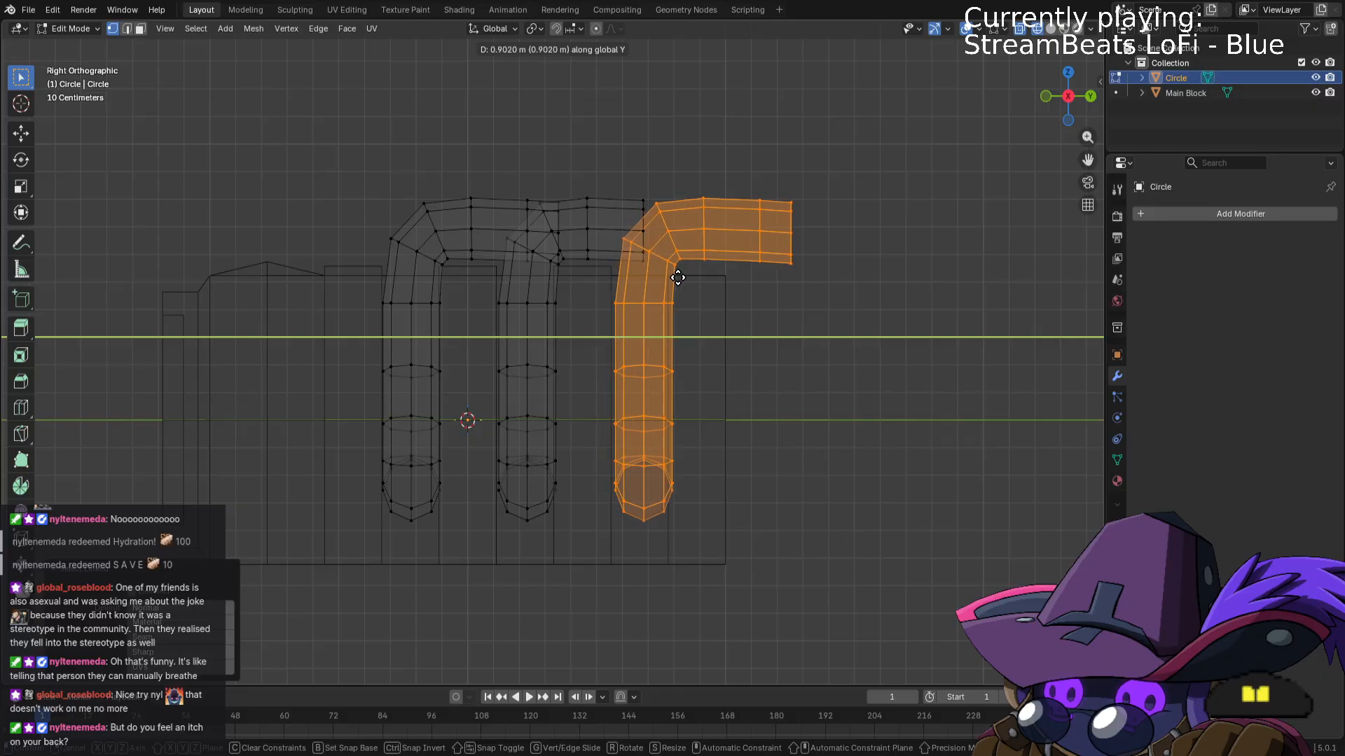
click(673, 275)
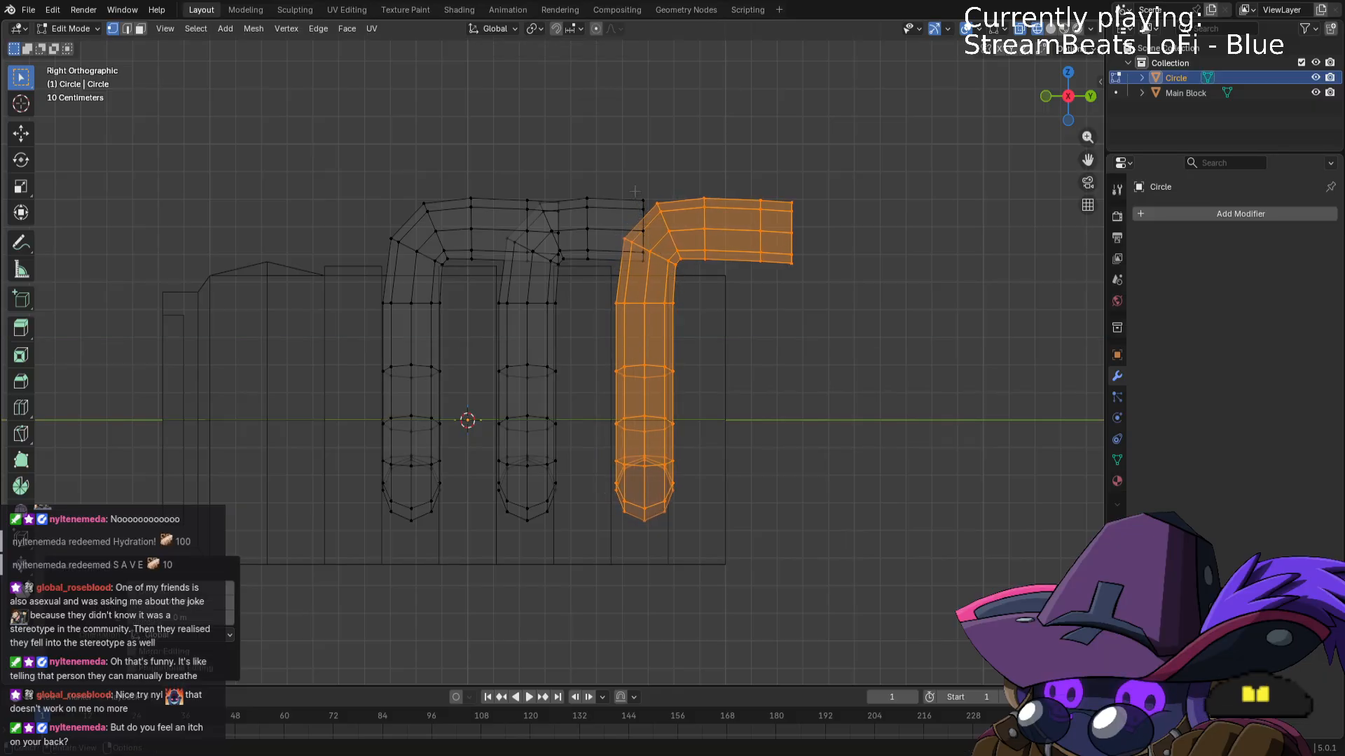
Extrude the second pipe's open upper end along positive Y into the third pipe's elbow.
drag(654, 268, 645, 268)
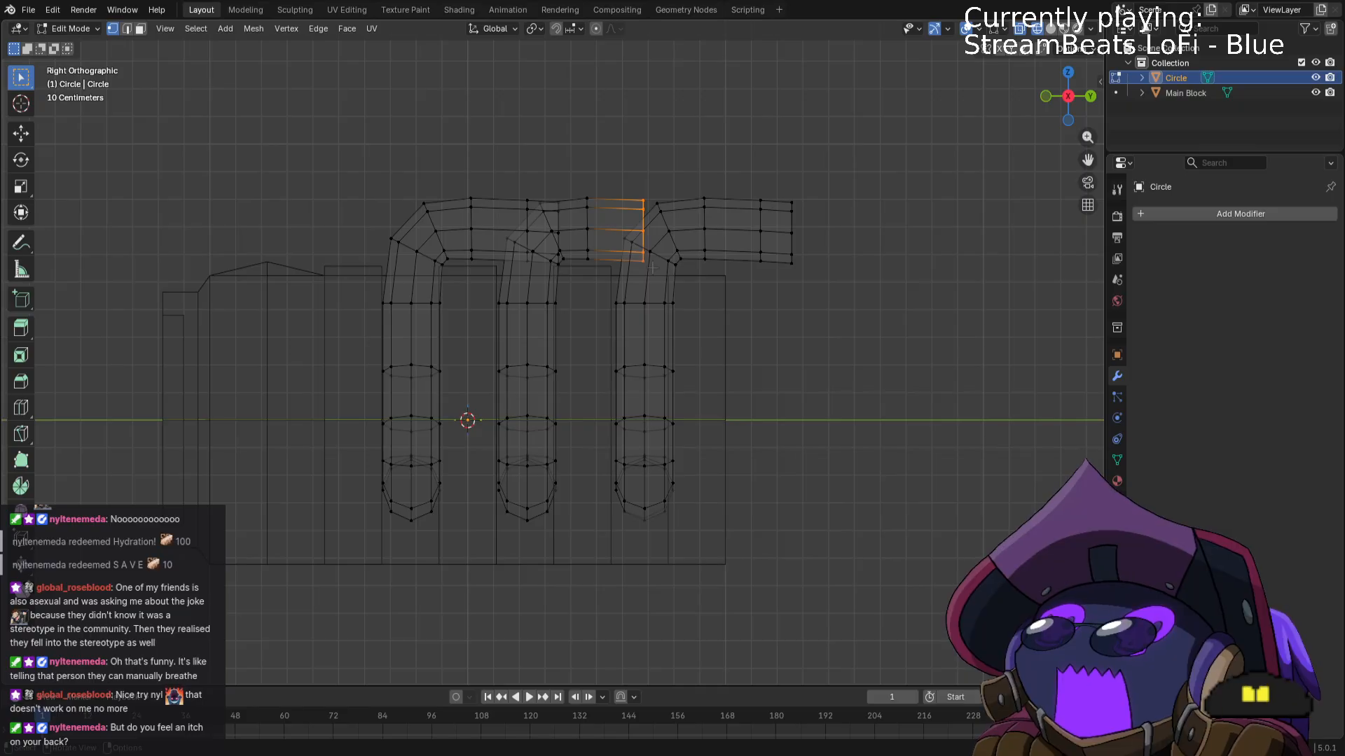
key(g)
click(678, 272)
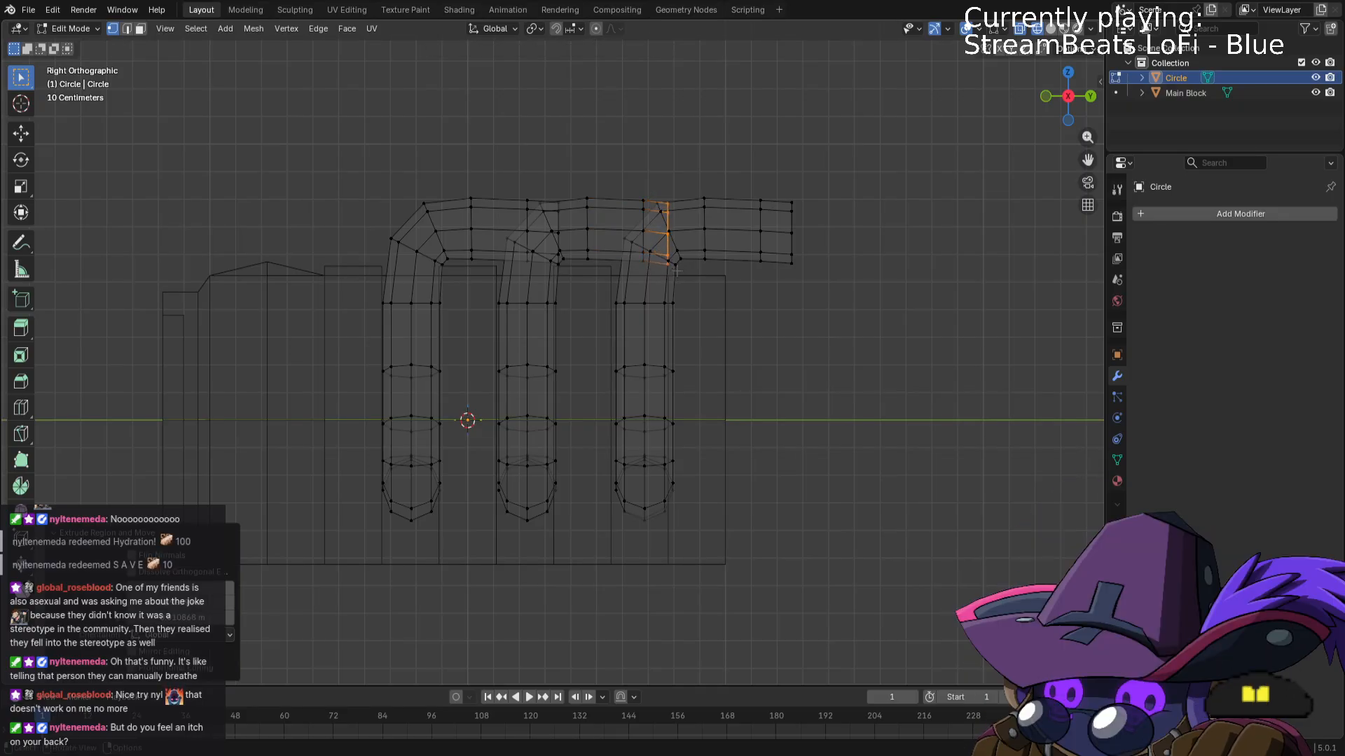
Raise the third pipe's open end ring about 0.02 m and tilt it slightly so it faces upward in the right view.
drag(784, 181, 817, 270)
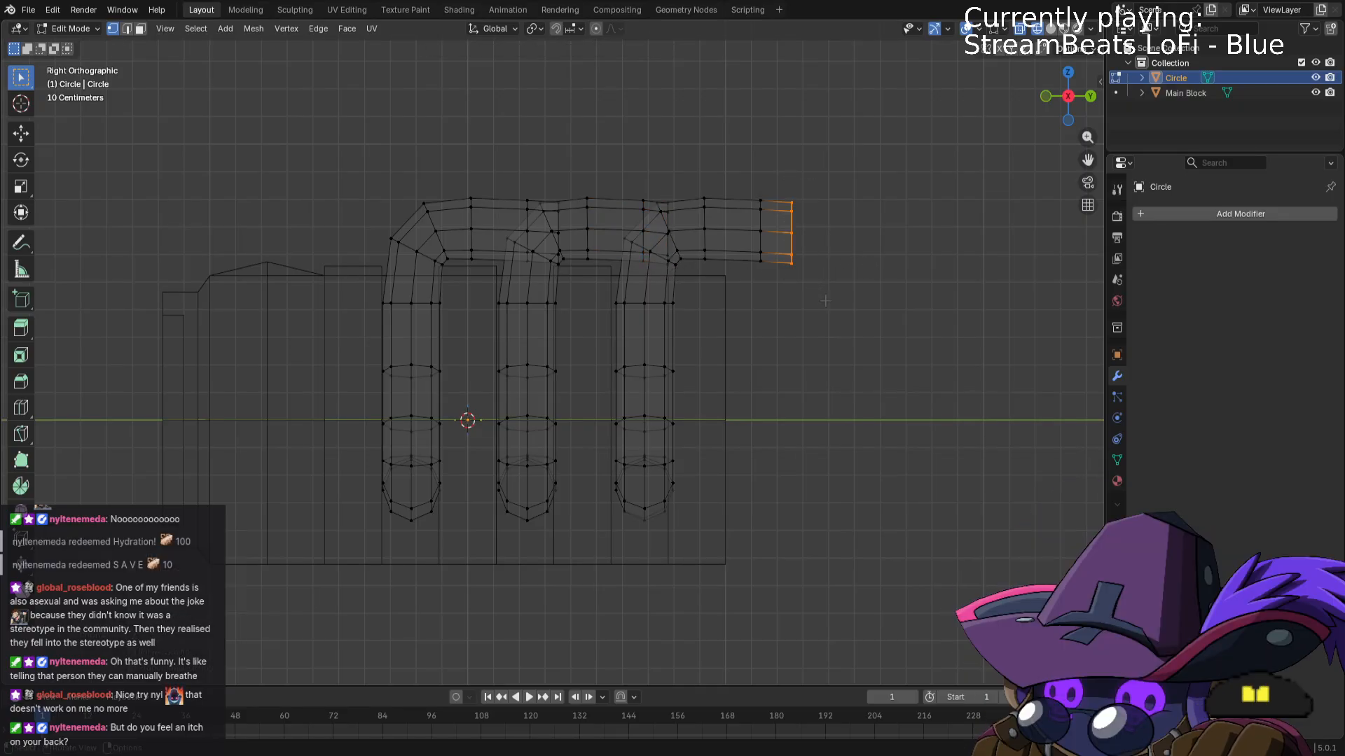
key(e)
right_click(842, 283)
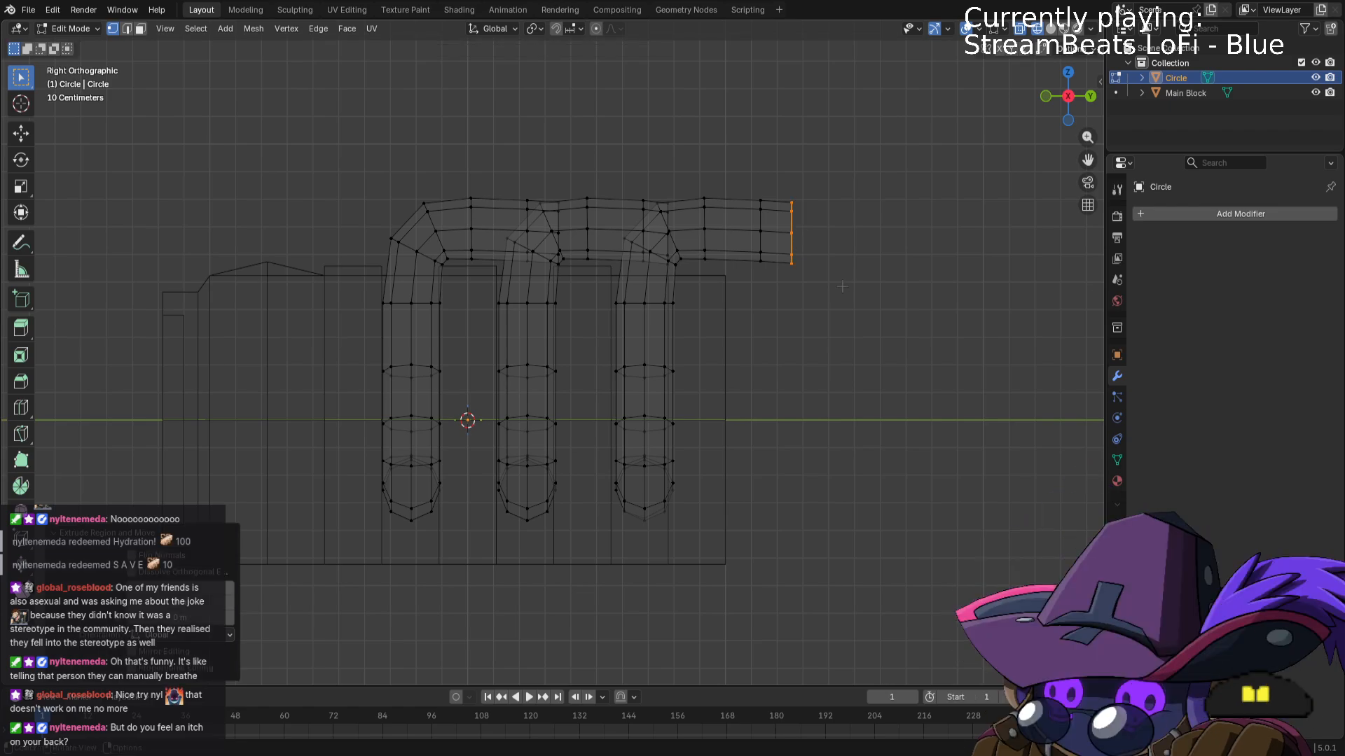
key(ctrl+z)
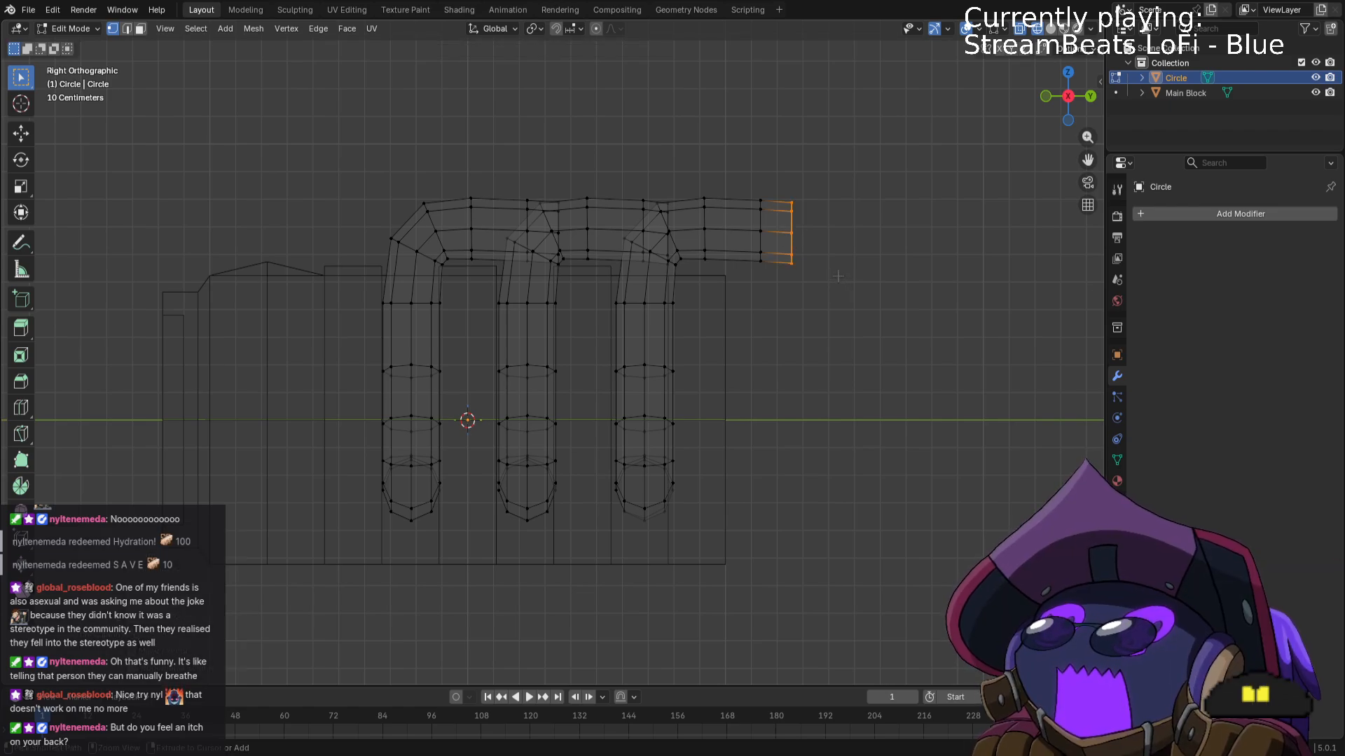
key(g)
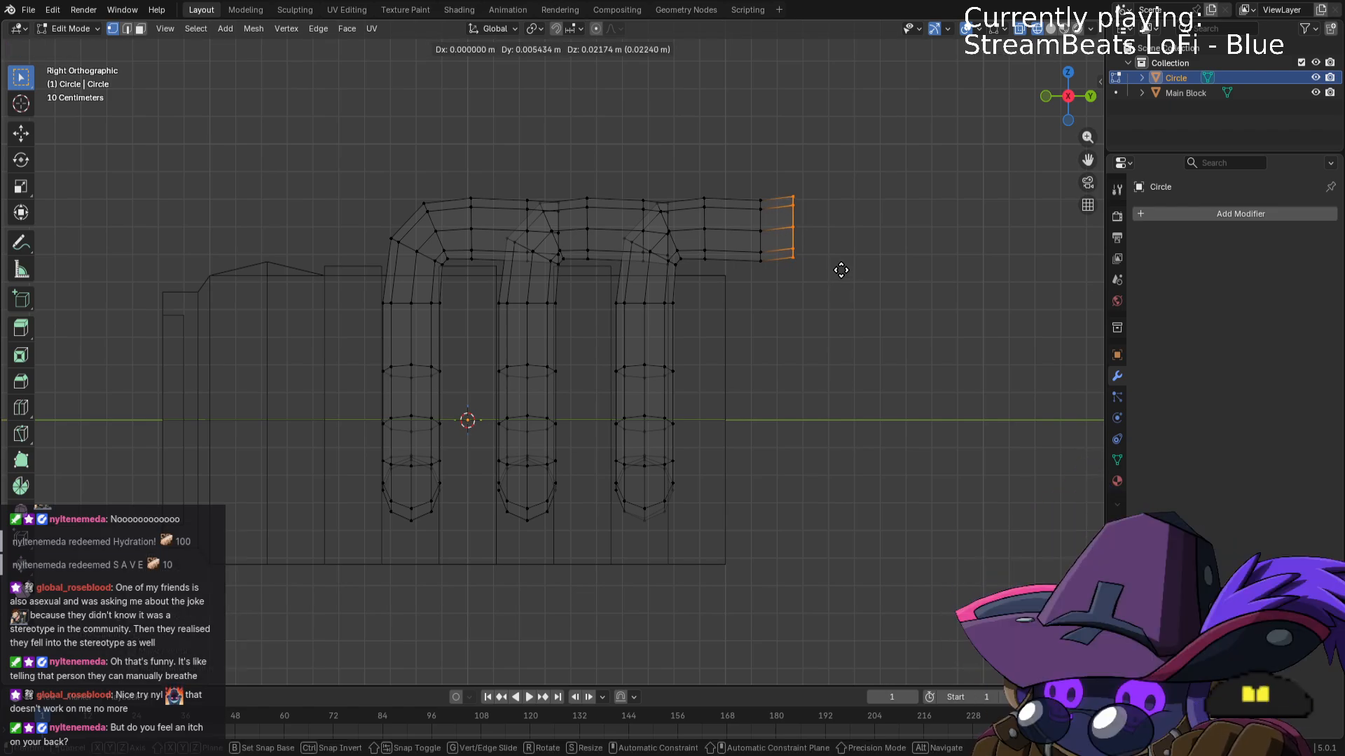
click(841, 270)
key(r)
click(893, 271)
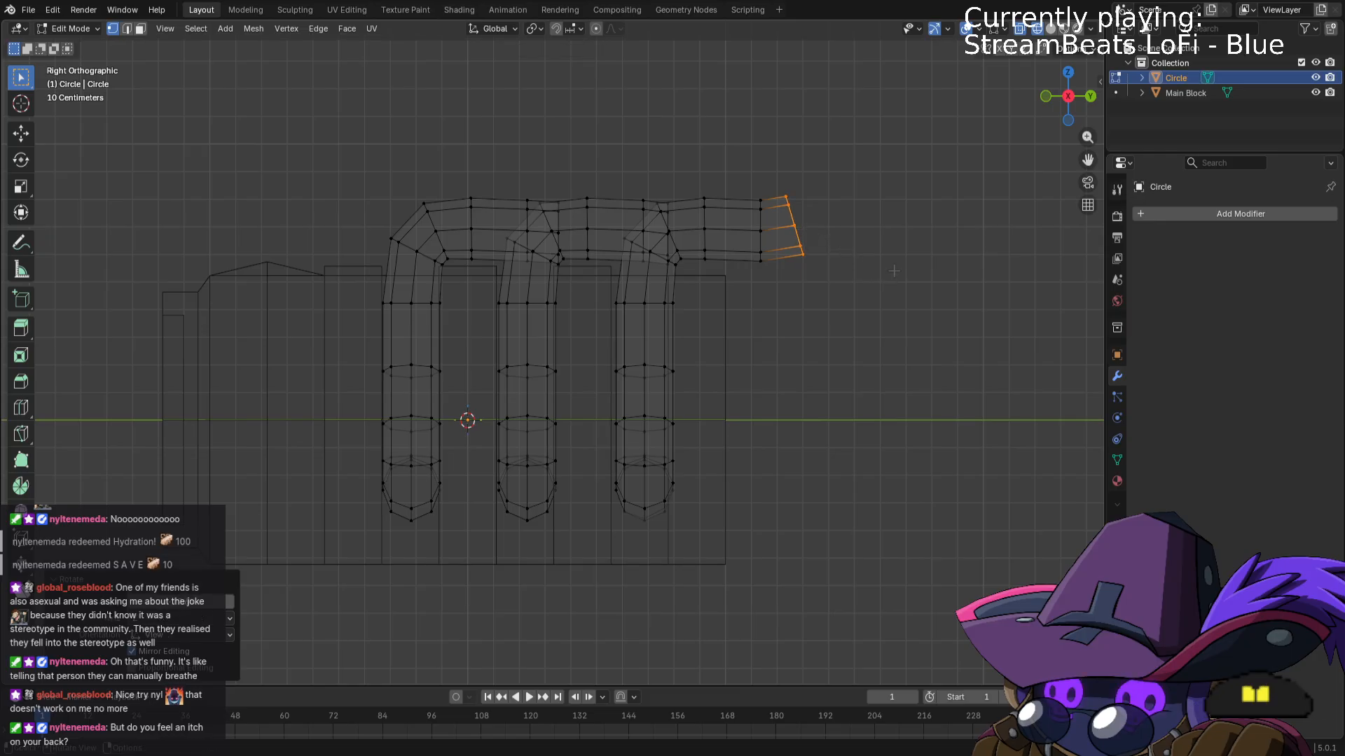
Duplicate the tilted end ring, place the copy higher and further toward positive Y, and rotate it to face more steeply upward.
key(shift+d)
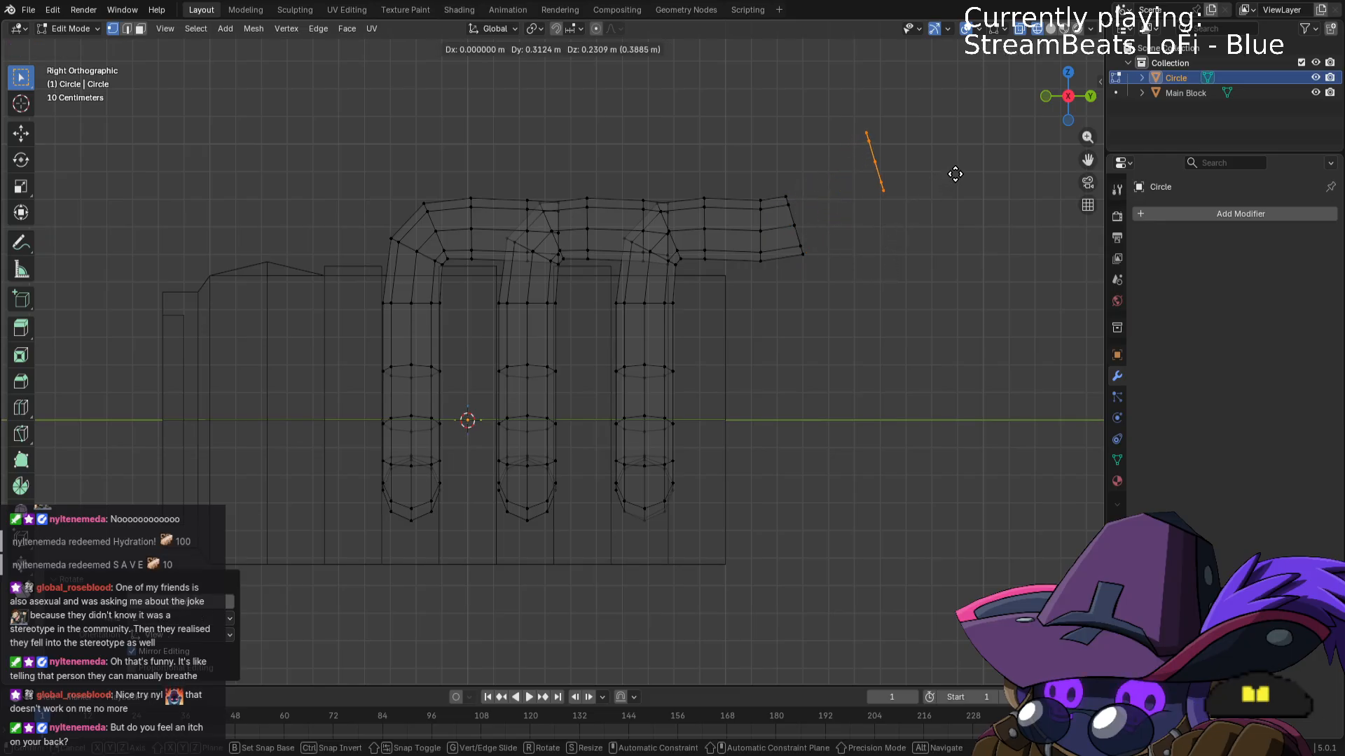
click(972, 173)
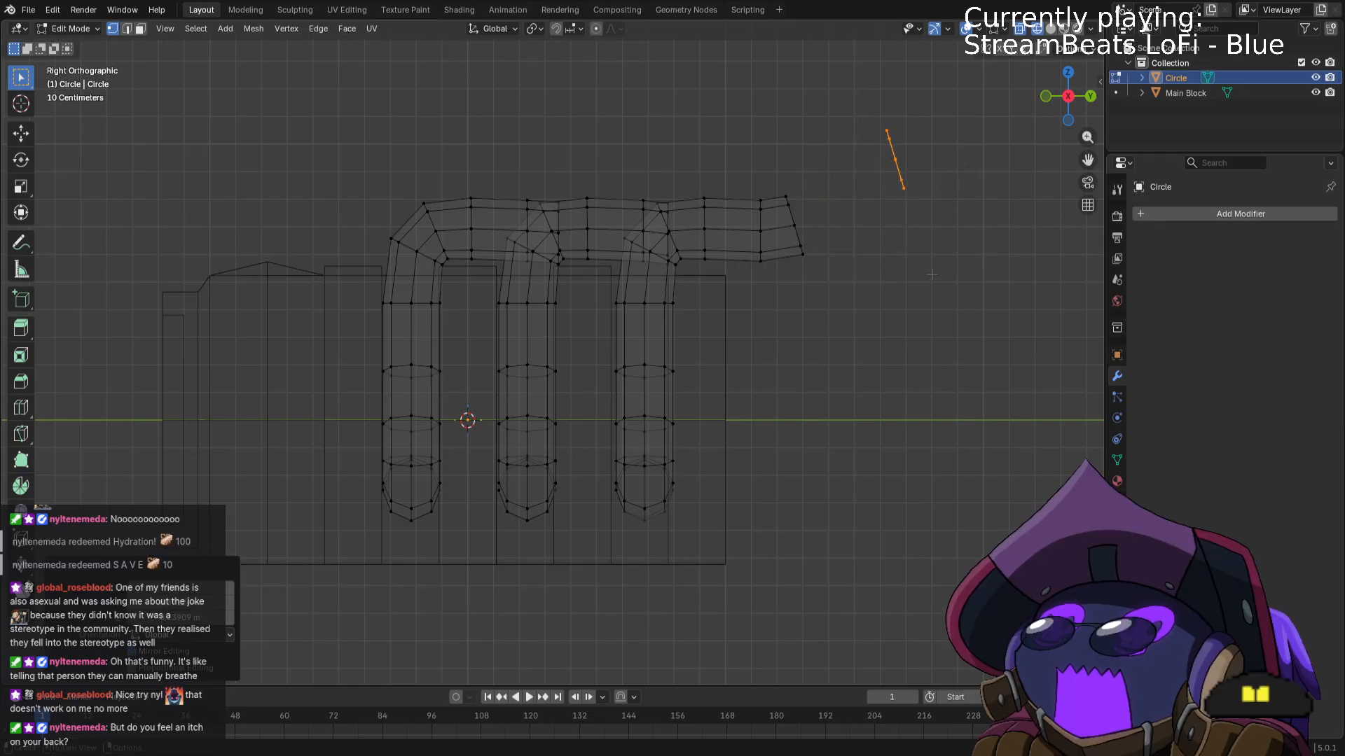
key(r)
click(993, 215)
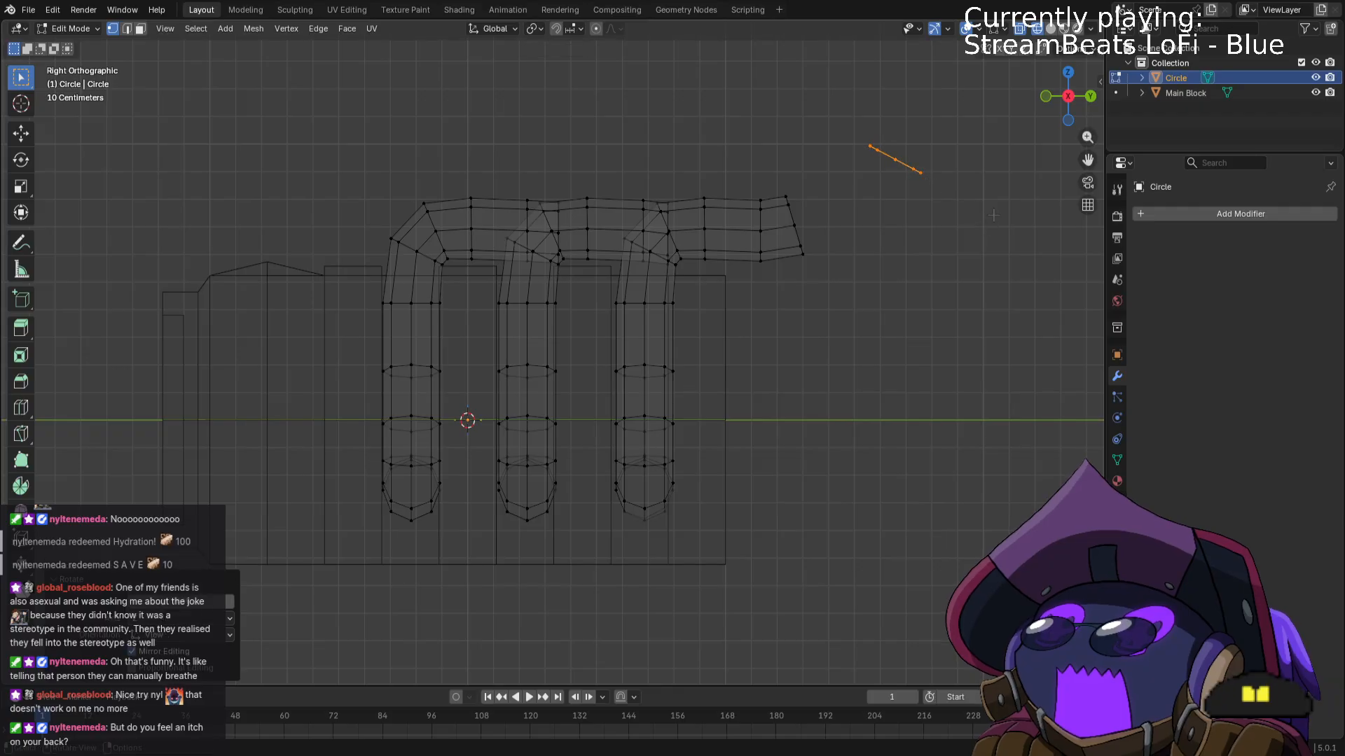
Bridge the third pipe's end ring to the rotated copy with two cuts to form an upward bend, and deselect the geometry.
shift+drag(776, 187, 870, 312)
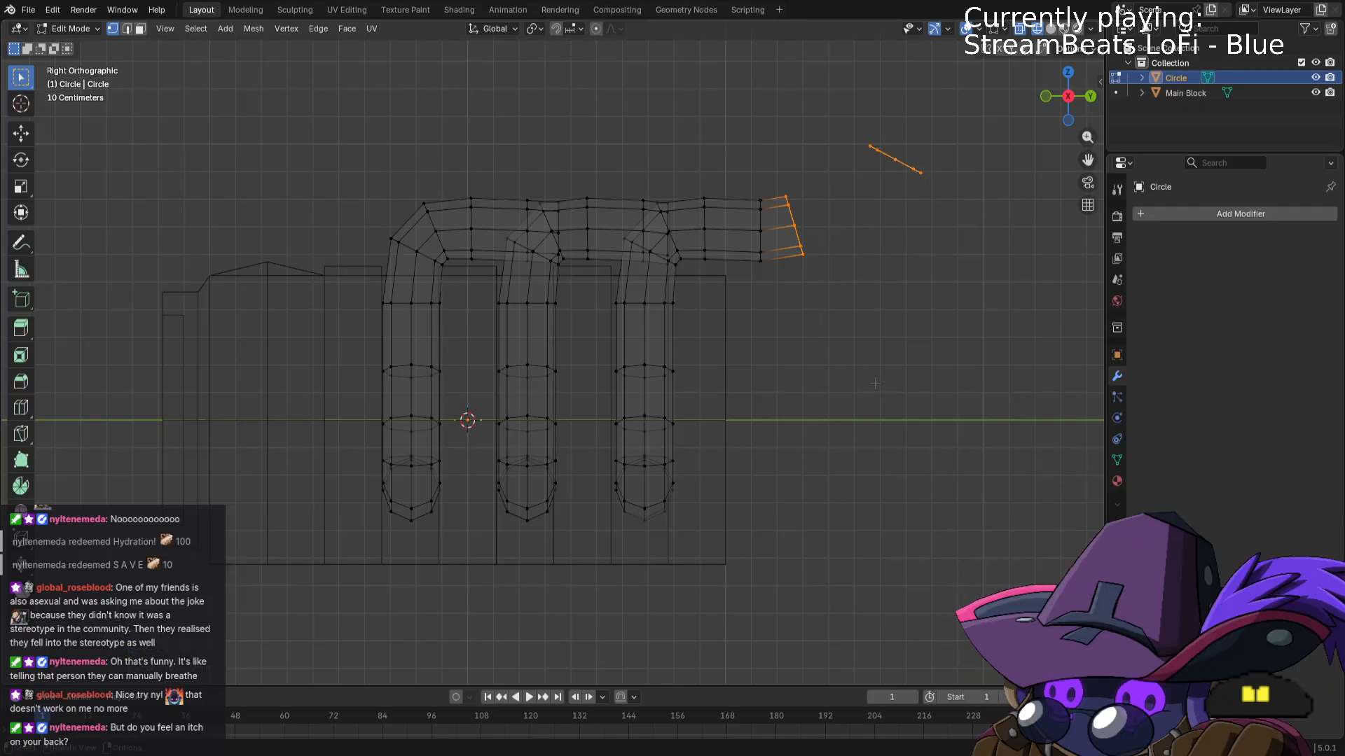
right_click(875, 383)
click(876, 384)
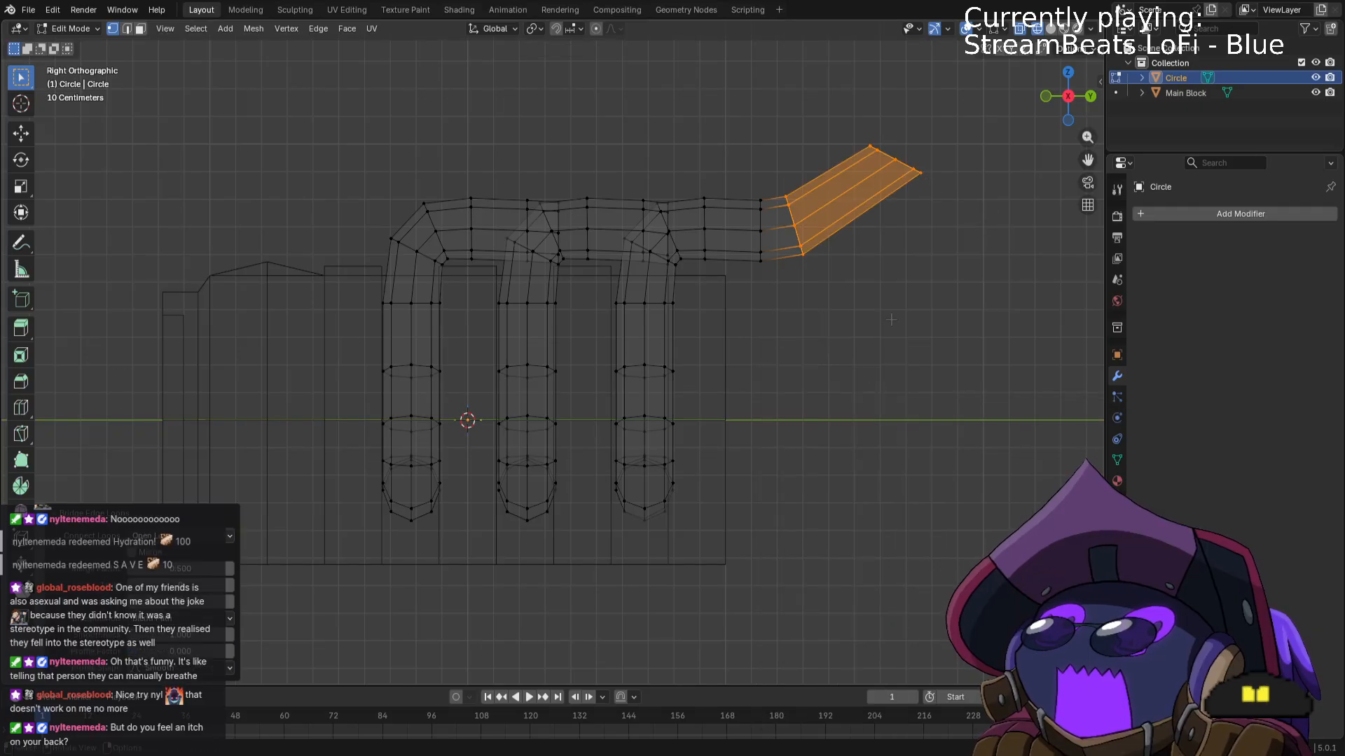
click(231, 602)
click(231, 602)
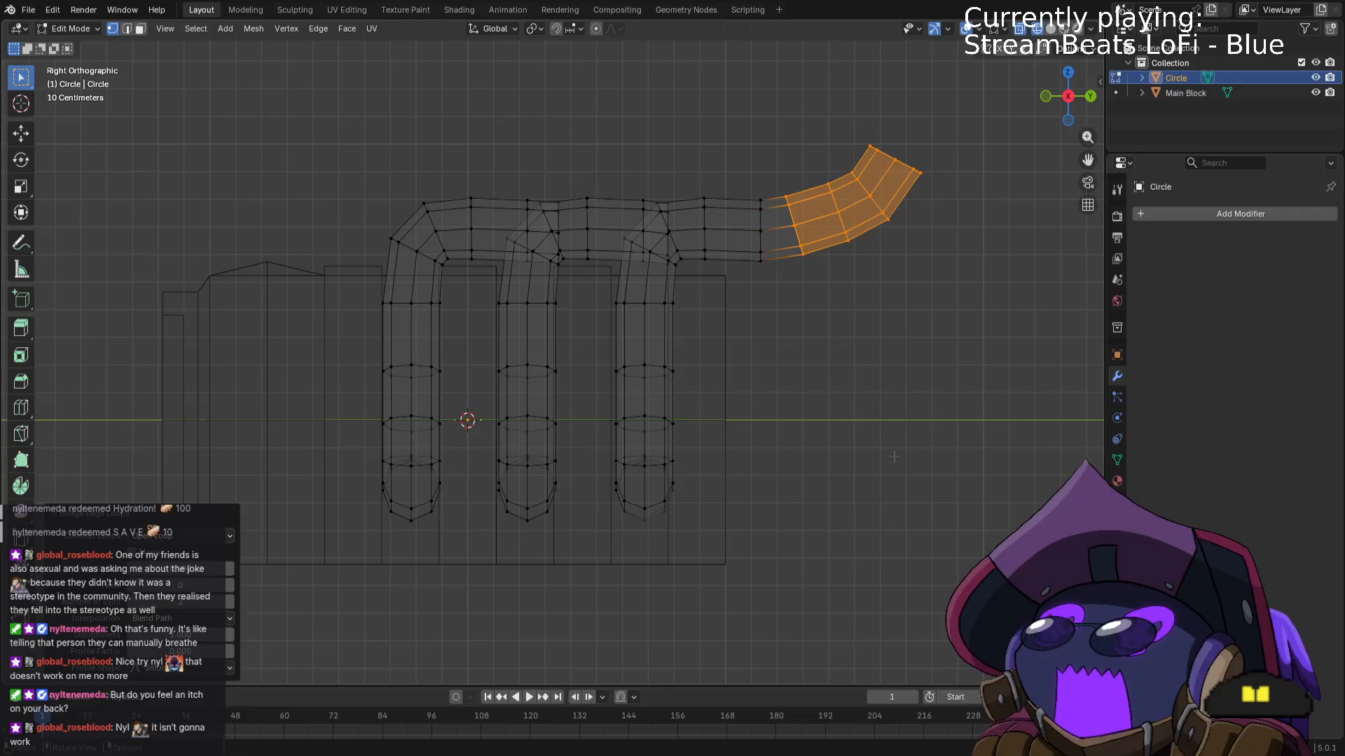
click(945, 405)
Leave Edit Mode and add a Mirror modifier to the pipe object with only the Z axis enabled.
middle_drag(945, 404, 931, 432)
scroll(939, 417, down, 3)
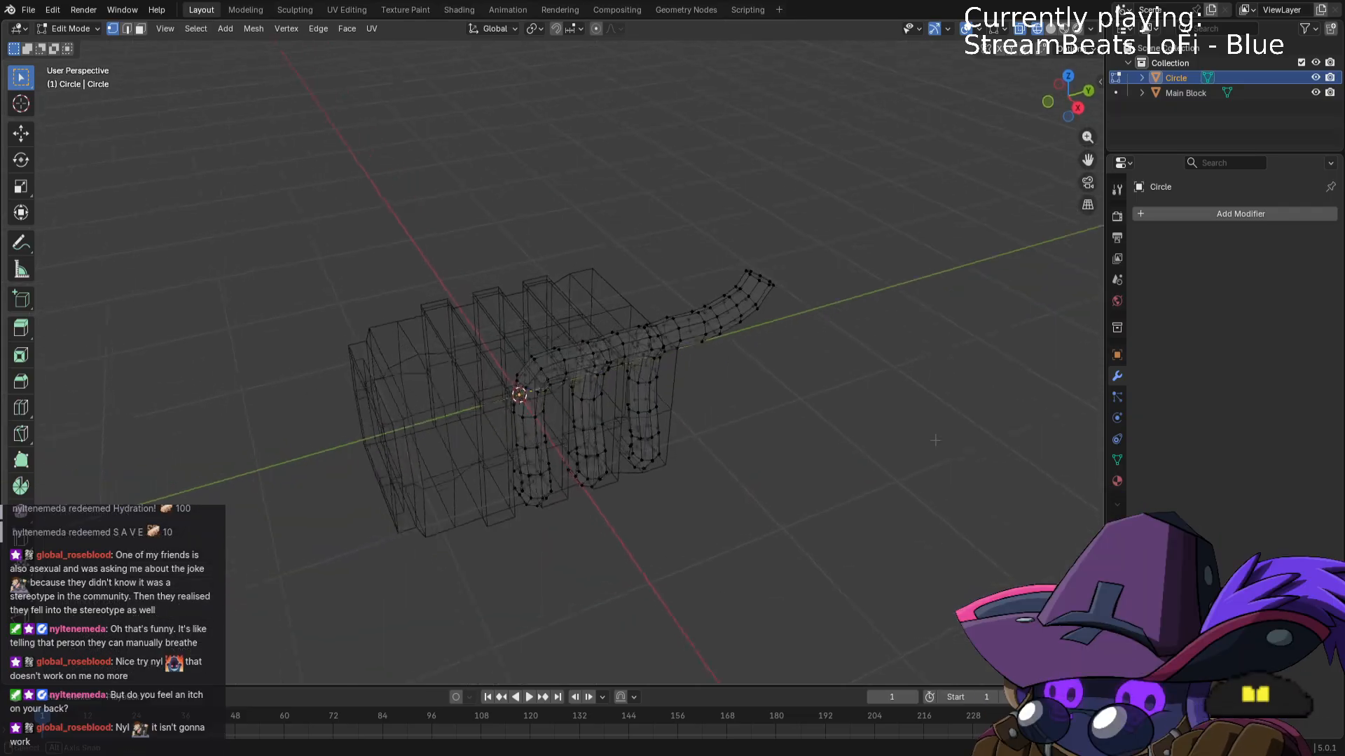
key(a)
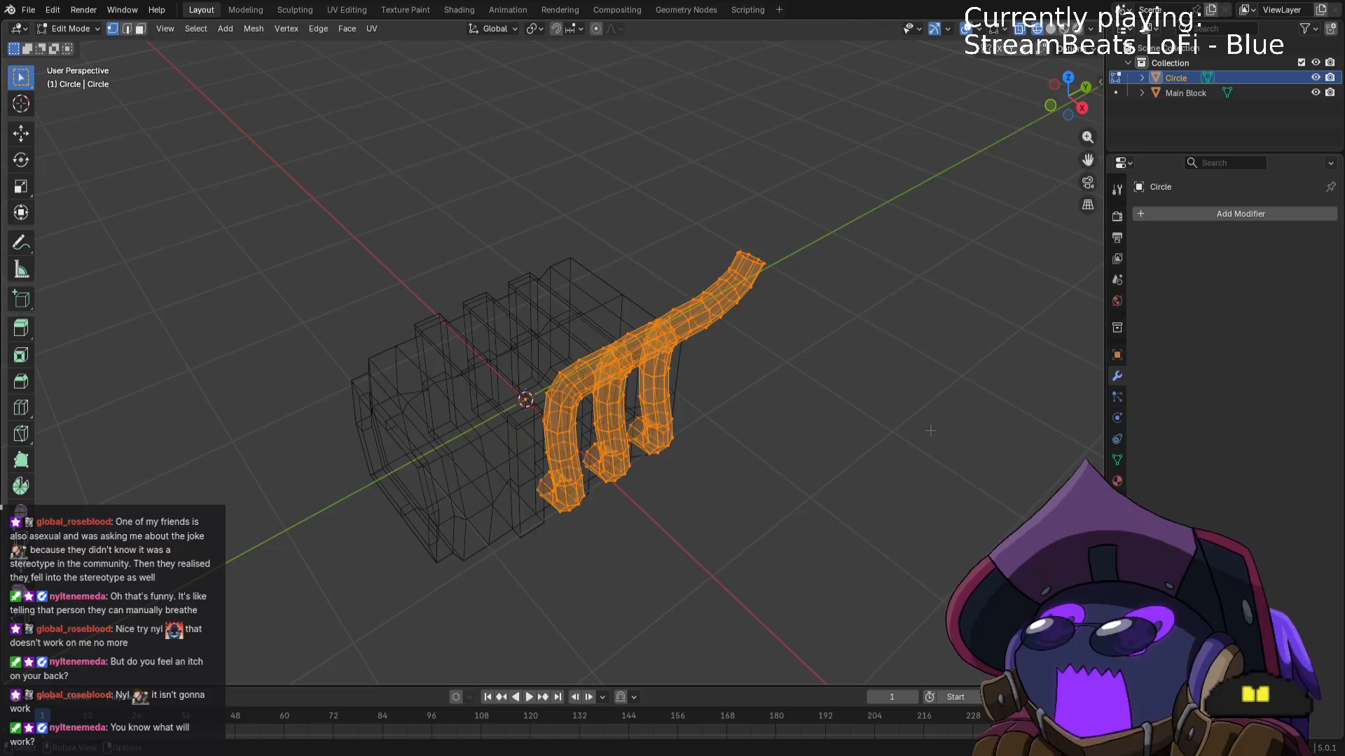
middle_drag(954, 385, 953, 289)
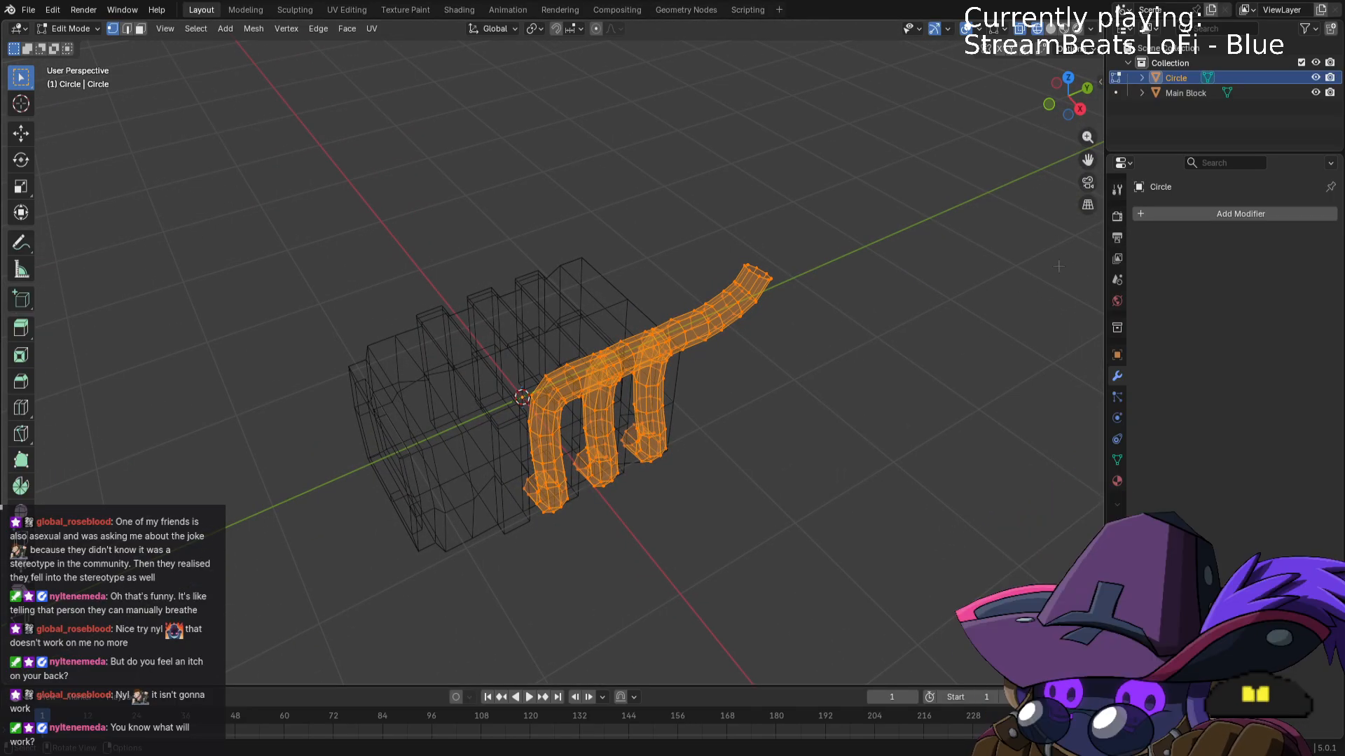
key(Tab)
click(1184, 214)
mouse_move(1158, 256)
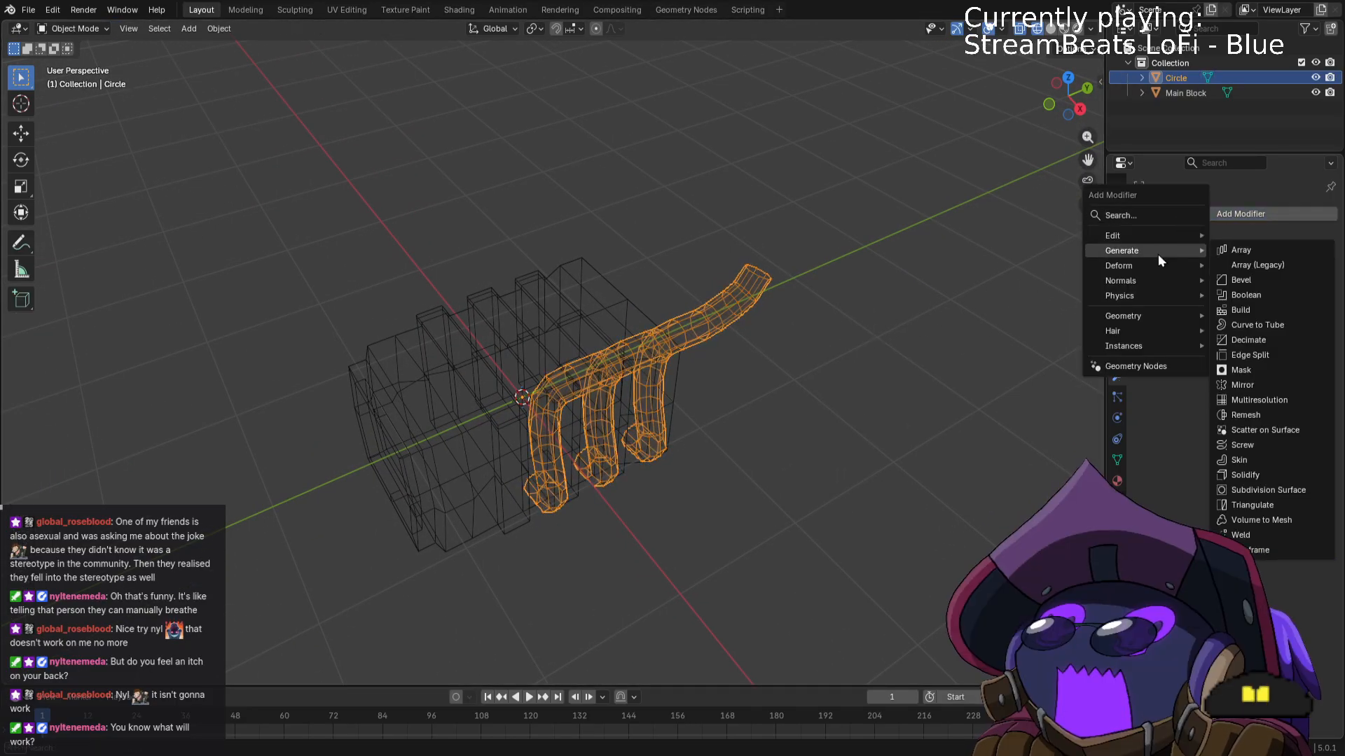
text(mirror)
key(Return)
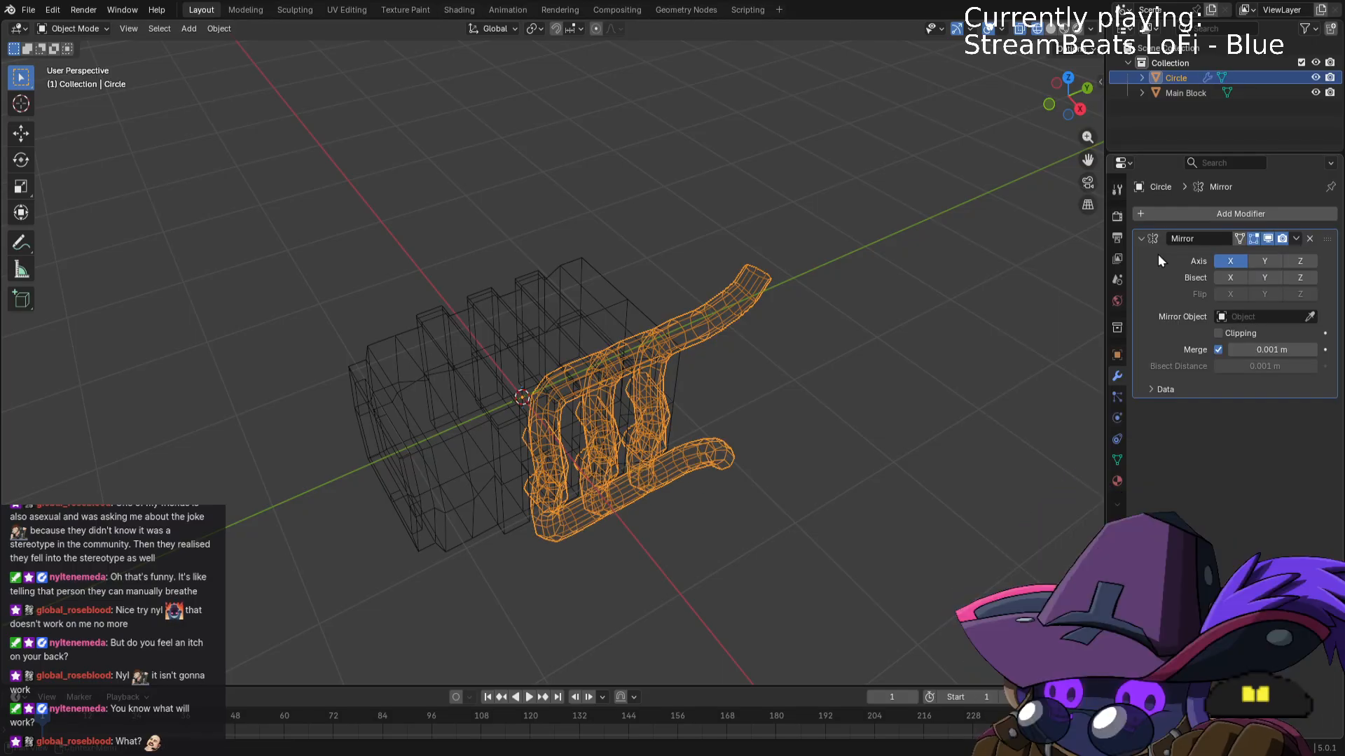
click(1236, 260)
click(1255, 258)
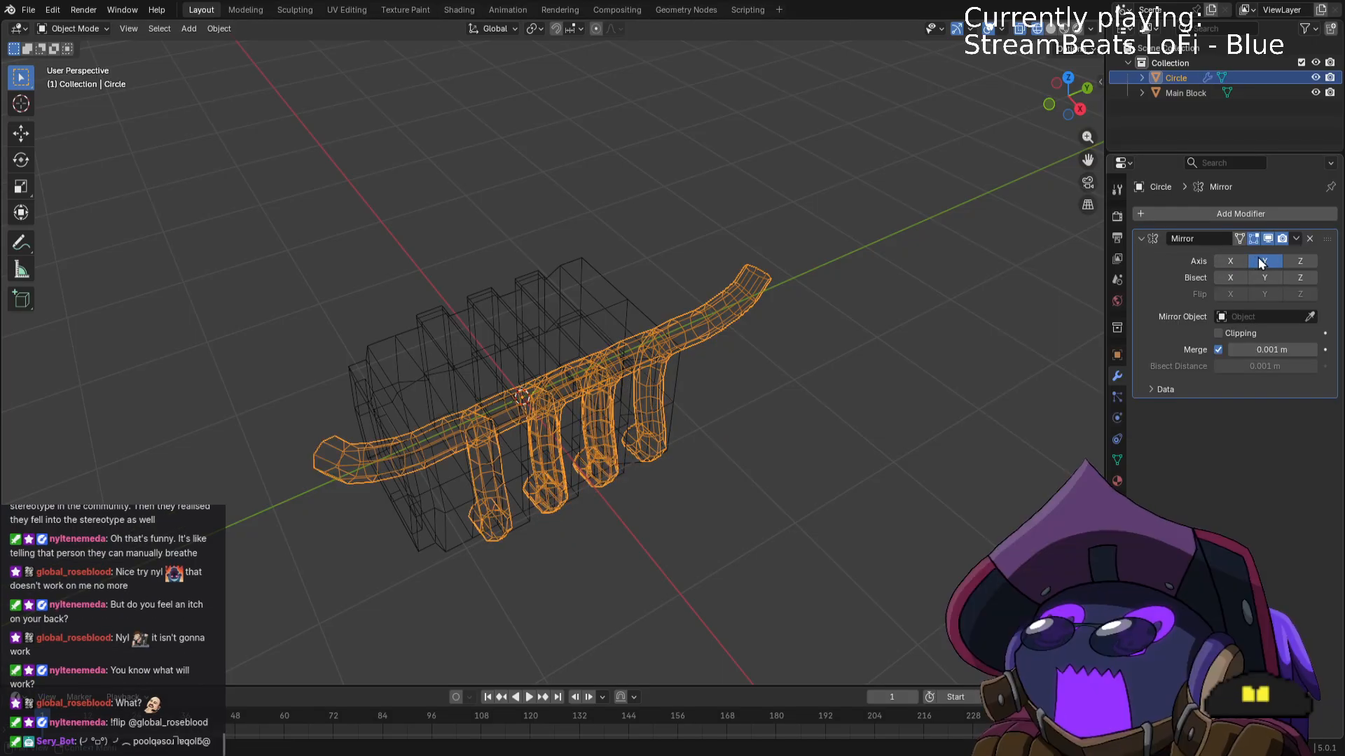
click(1258, 258)
click(1293, 261)
Switch the viewport to Solid shading and inspect the mirrored pipes on both sides of the block.
mouse_move(867, 354)
middle_down()
mouse_move(826, 322)
mouse_move(870, 348)
mouse_move(672, 337)
mouse_move(390, 385)
mouse_move(339, 351)
middle_up()
click(869, 349)
key(z)
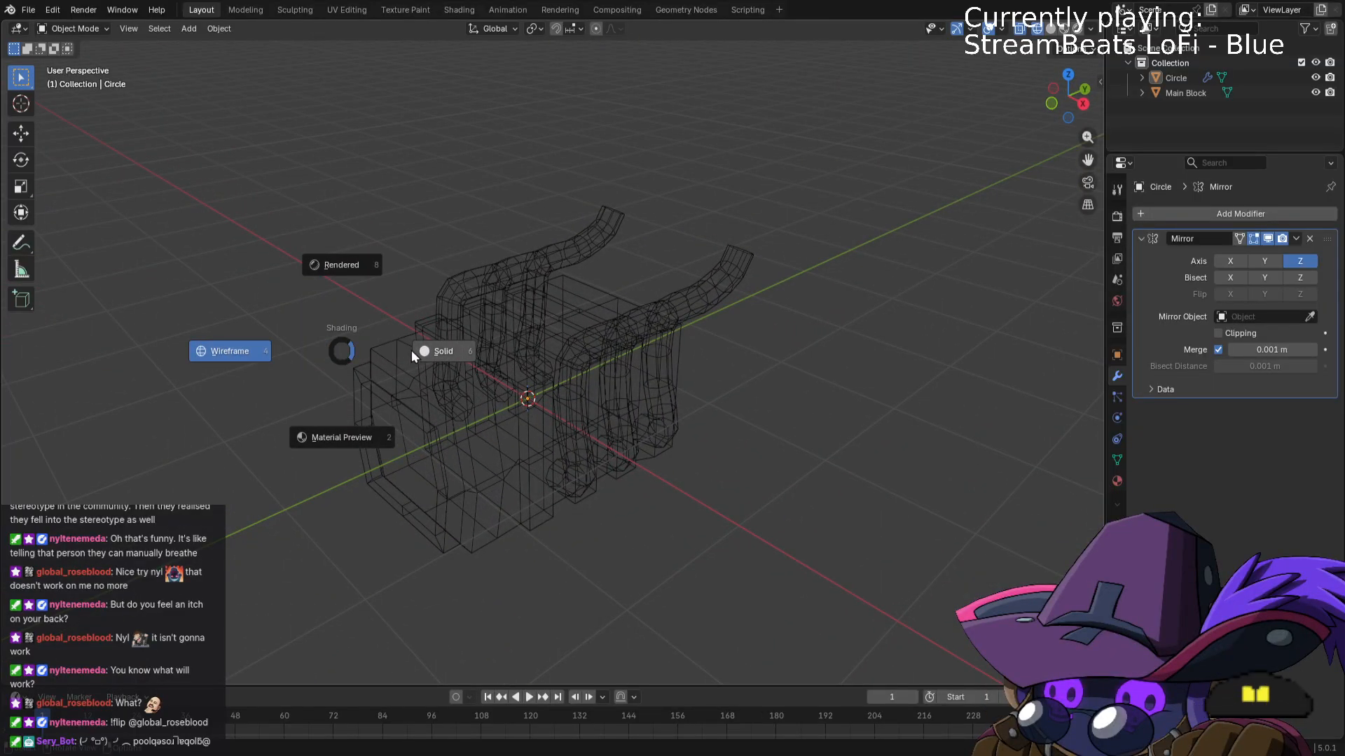
click(441, 359)
middle_drag(794, 444, 714, 416)
scroll(794, 412, up, 2)
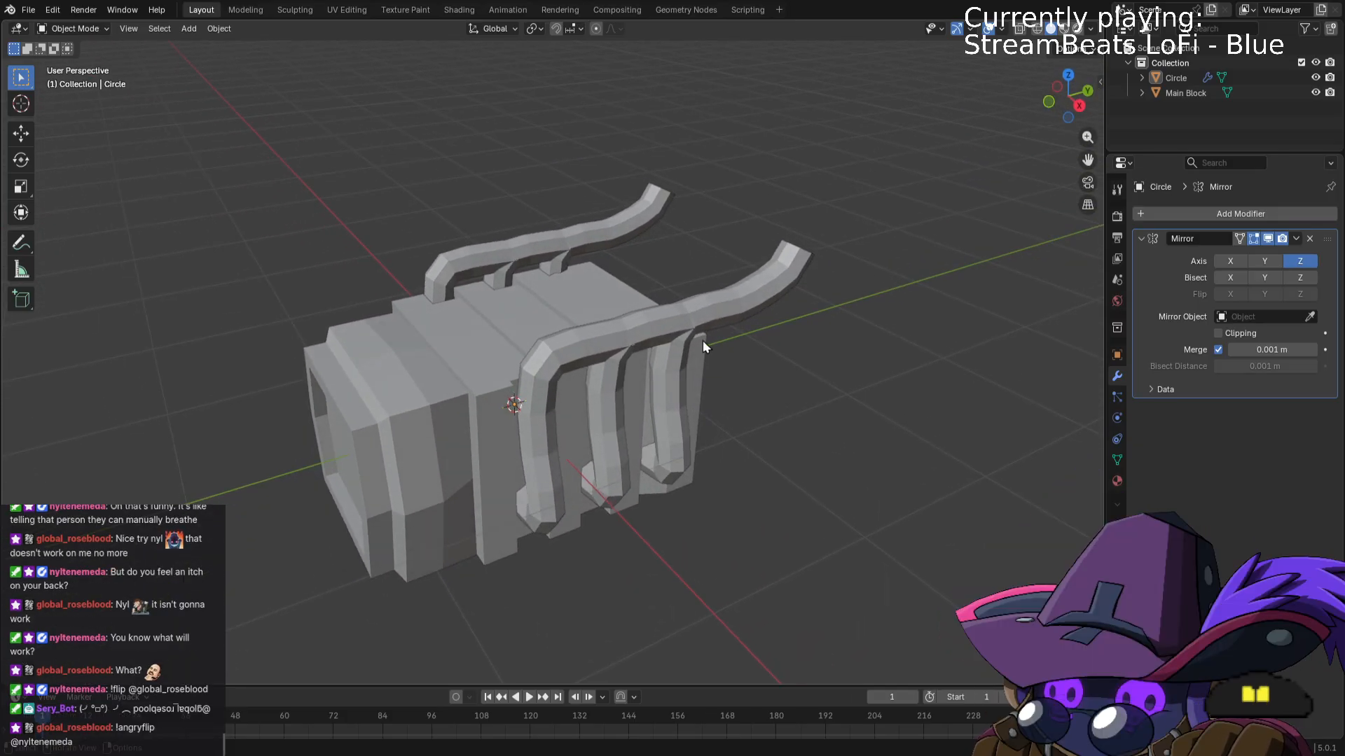
click(690, 326)
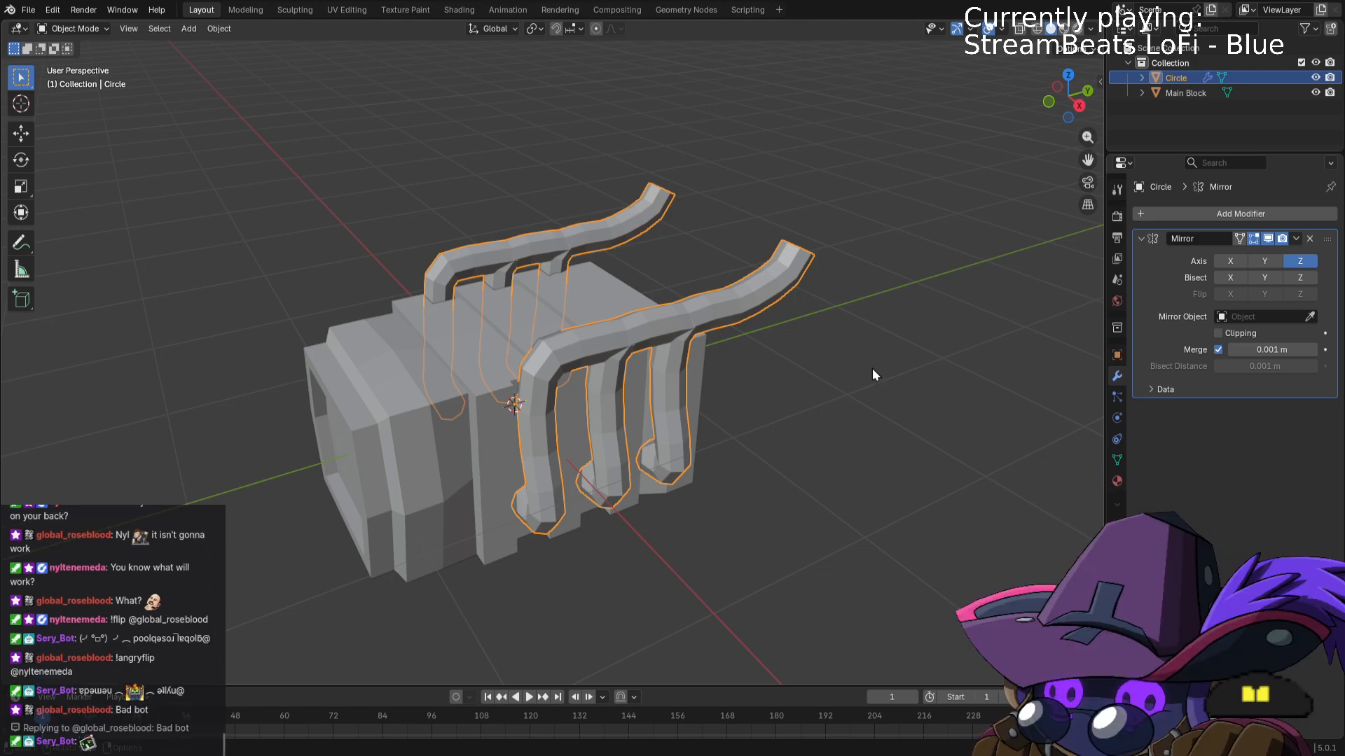
middle_drag(872, 368, 729, 322)
click(855, 342)
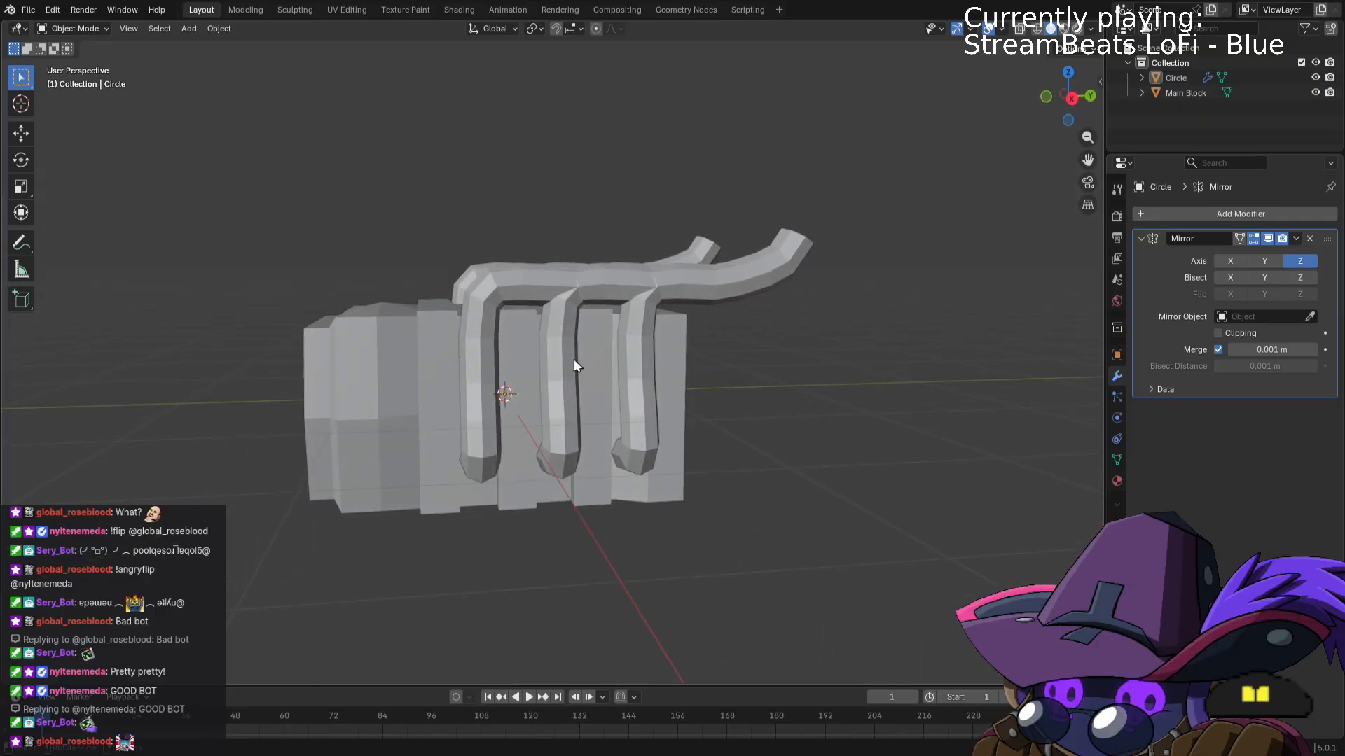
Duplicate the entire first bent pipe and offset the copy about 0.46 m along negative Y as a fourth pipe.
click(574, 360)
key(Tab)
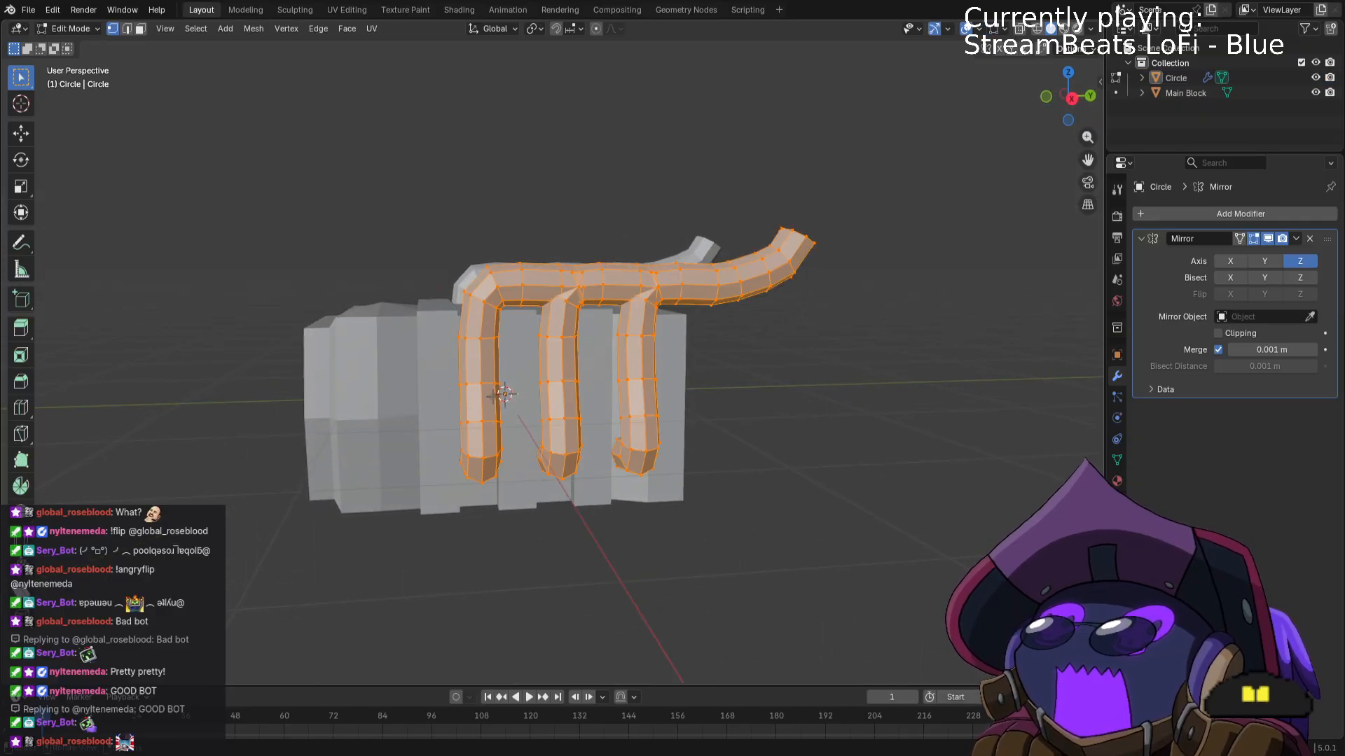
key(l)
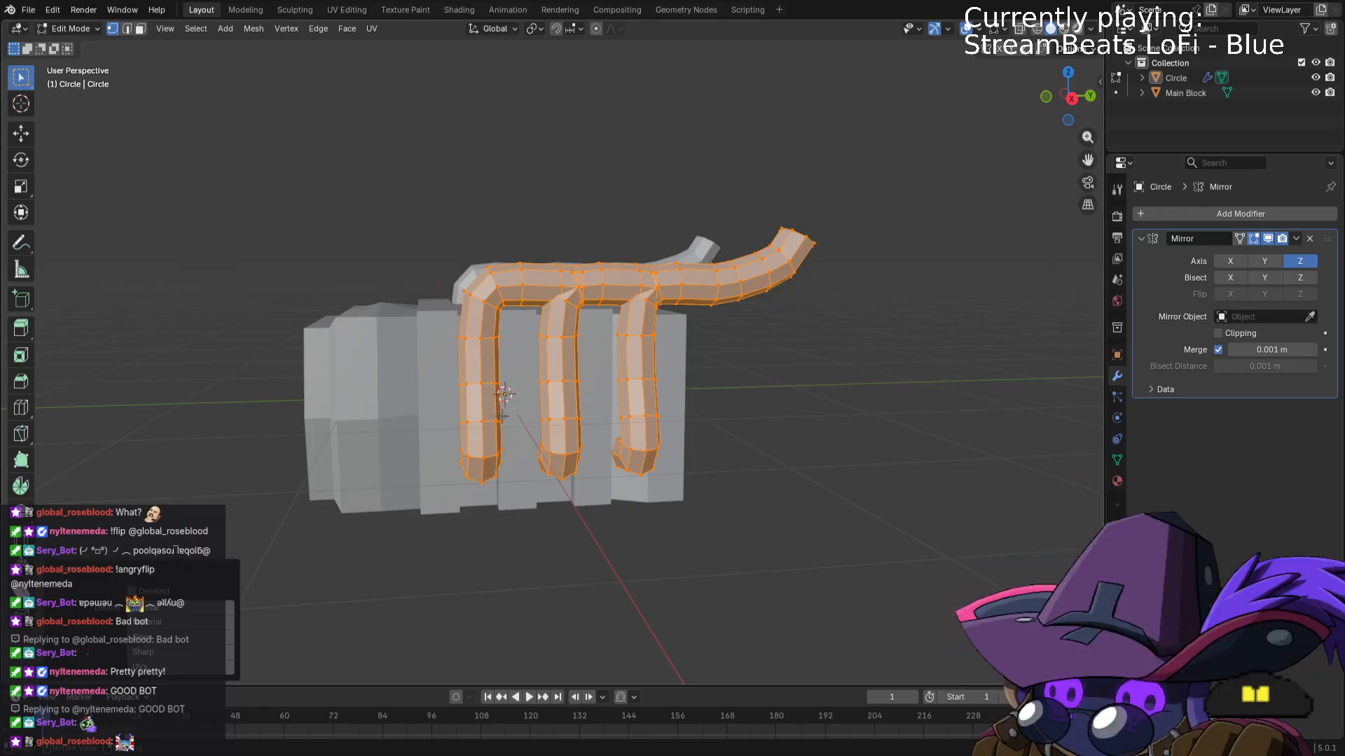
click(785, 483)
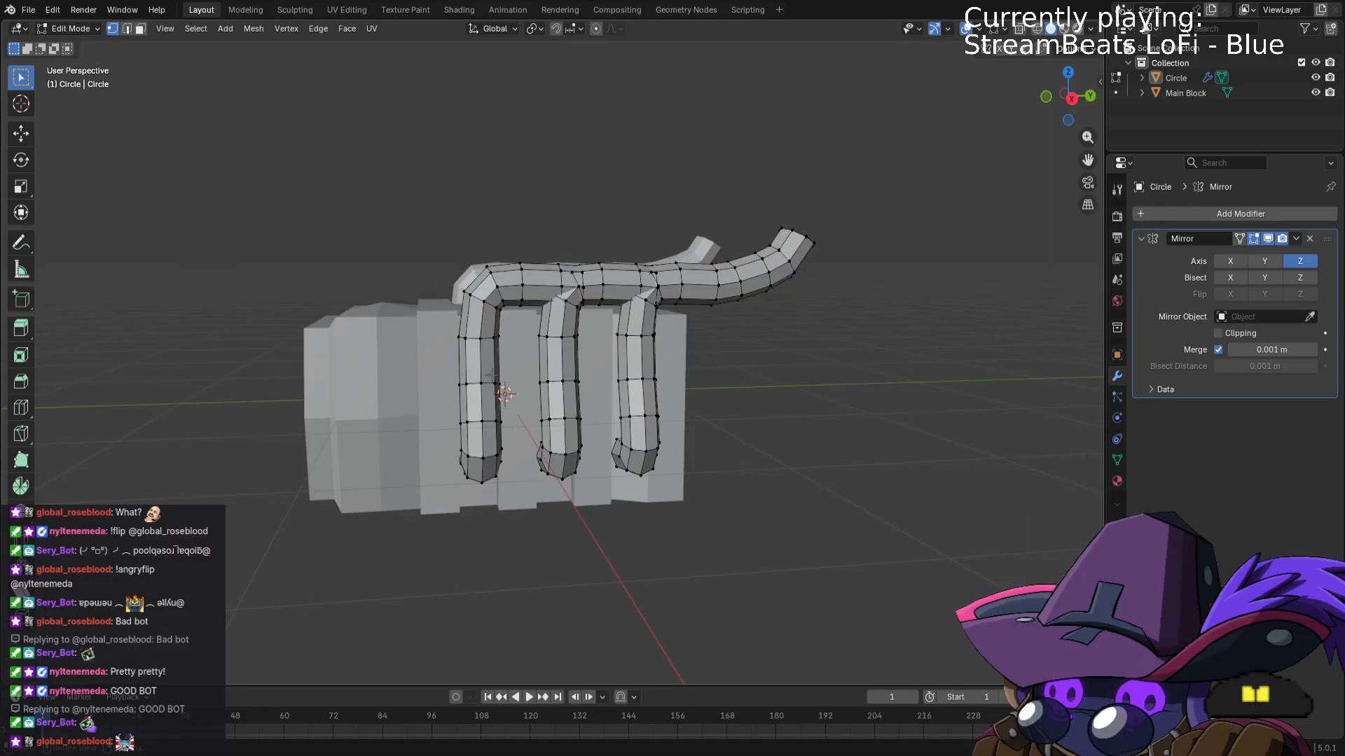
key(l)
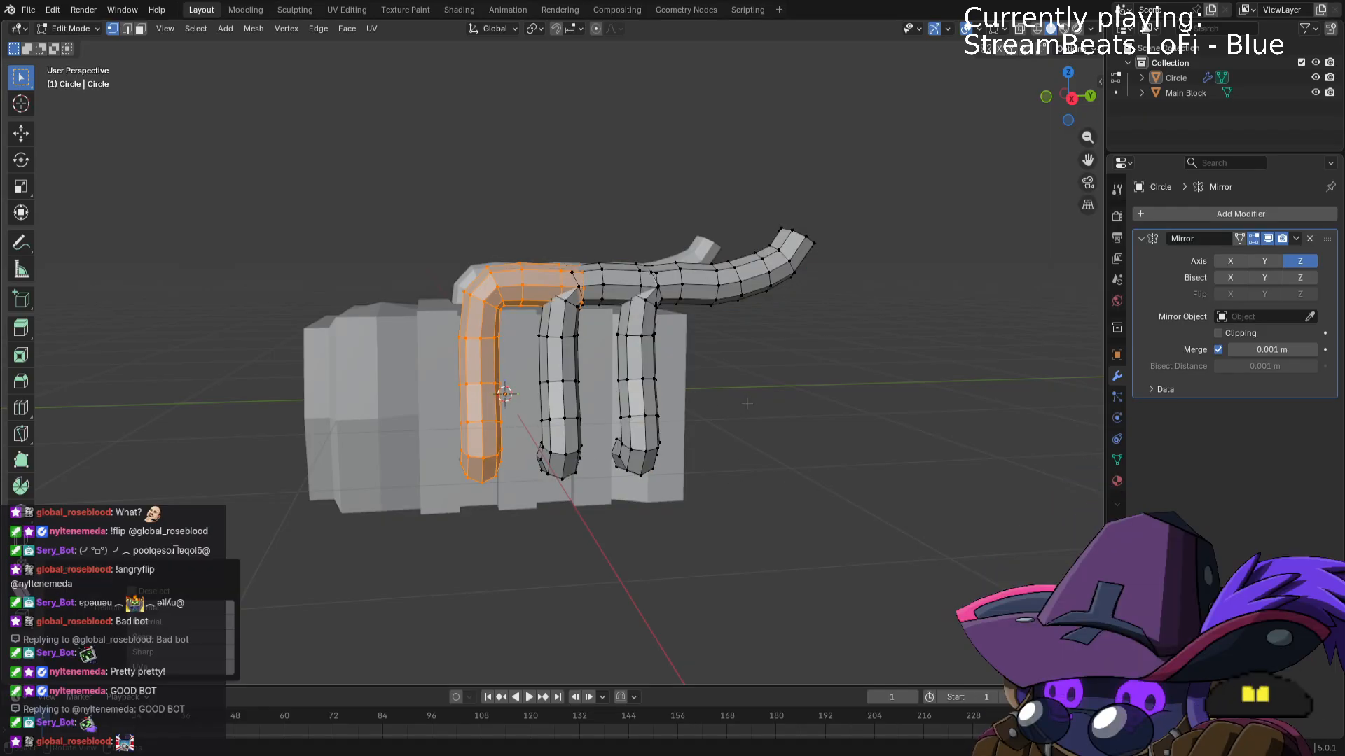
key(KP_7)
key(KP_3)
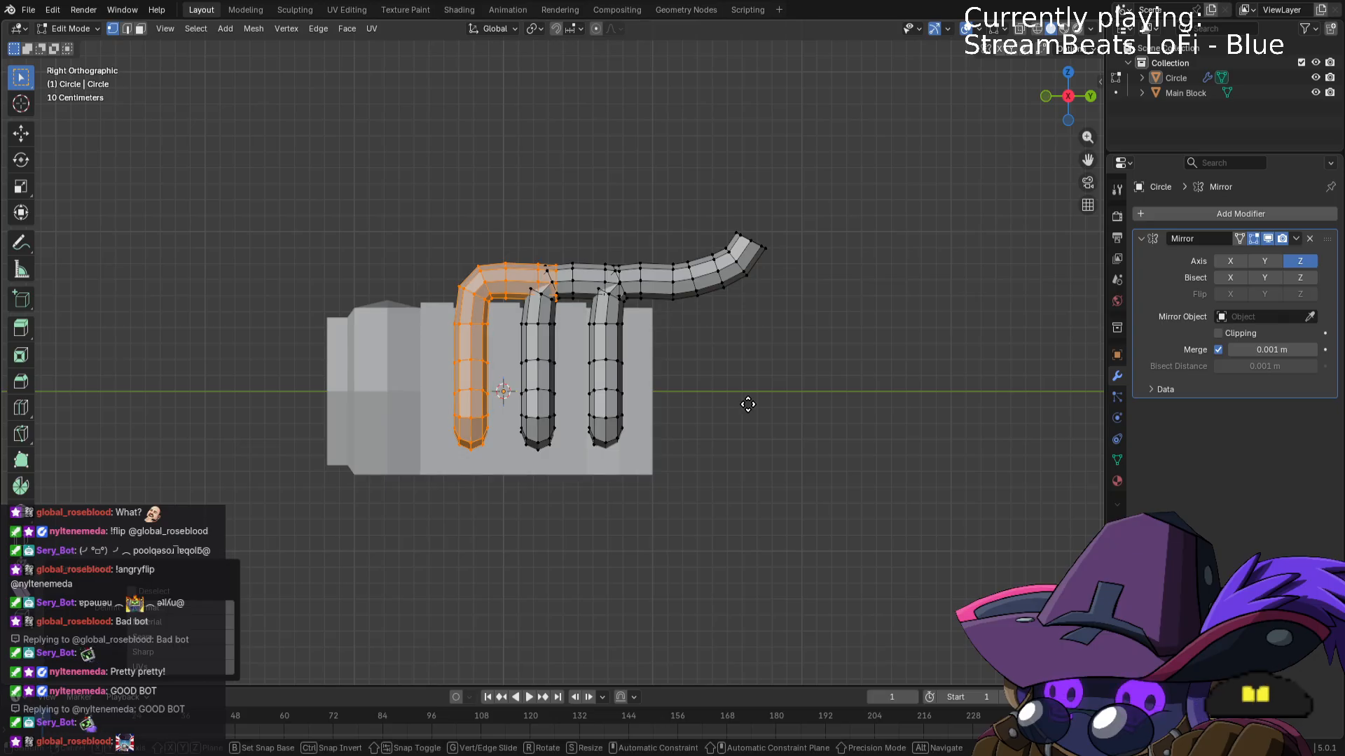
key(g)
key(y)
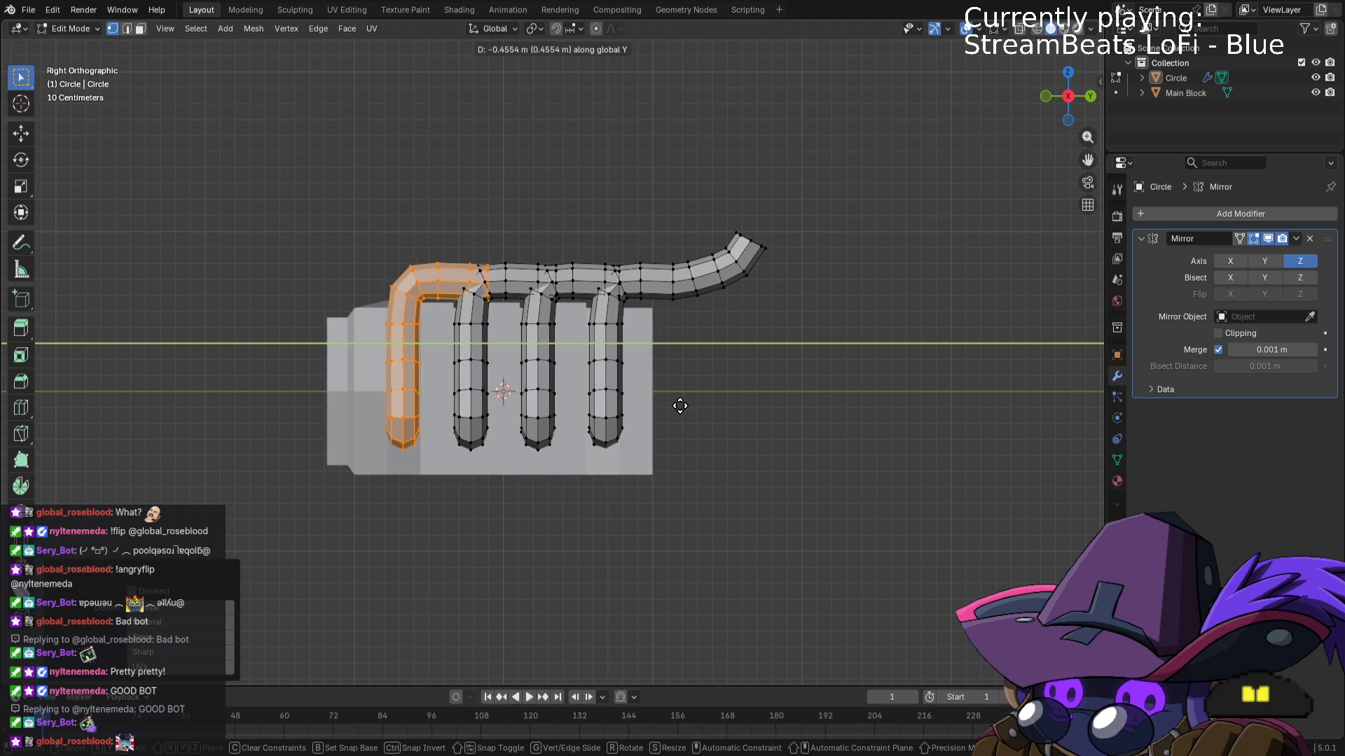
click(682, 406)
Leave Edit Mode and apply the Mirror modifier on the pipe object.
middle_drag(681, 406, 834, 383)
key(Tab)
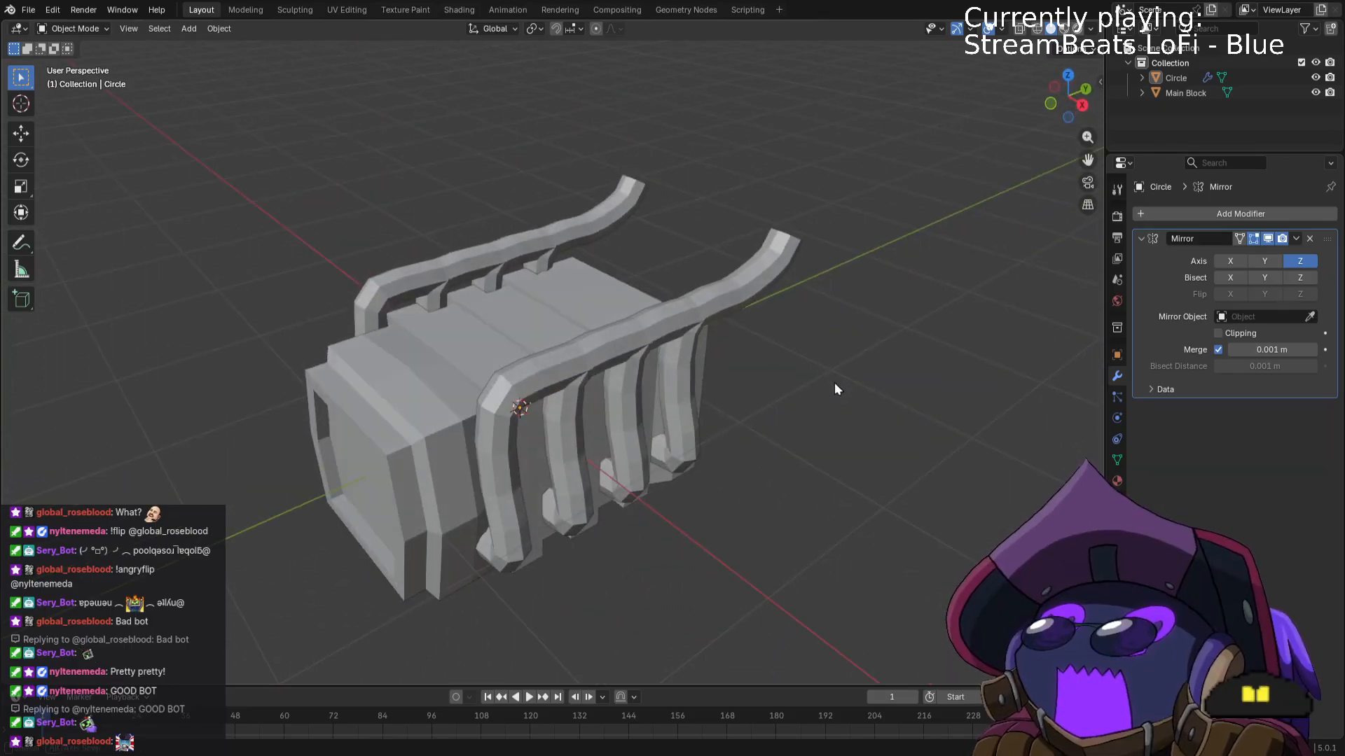
click(1295, 239)
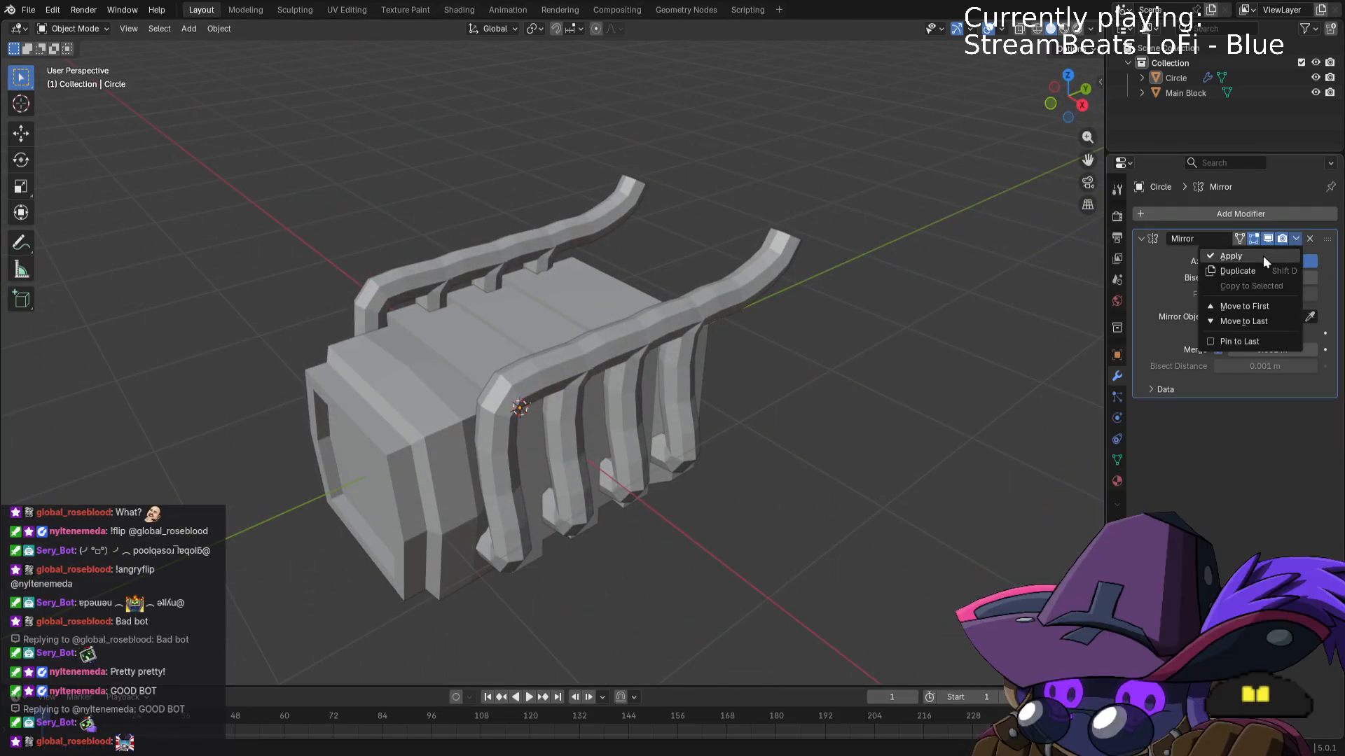
click(1262, 256)
Rename the pipe object as Exhaust and deselect it.
double_click(1184, 78)
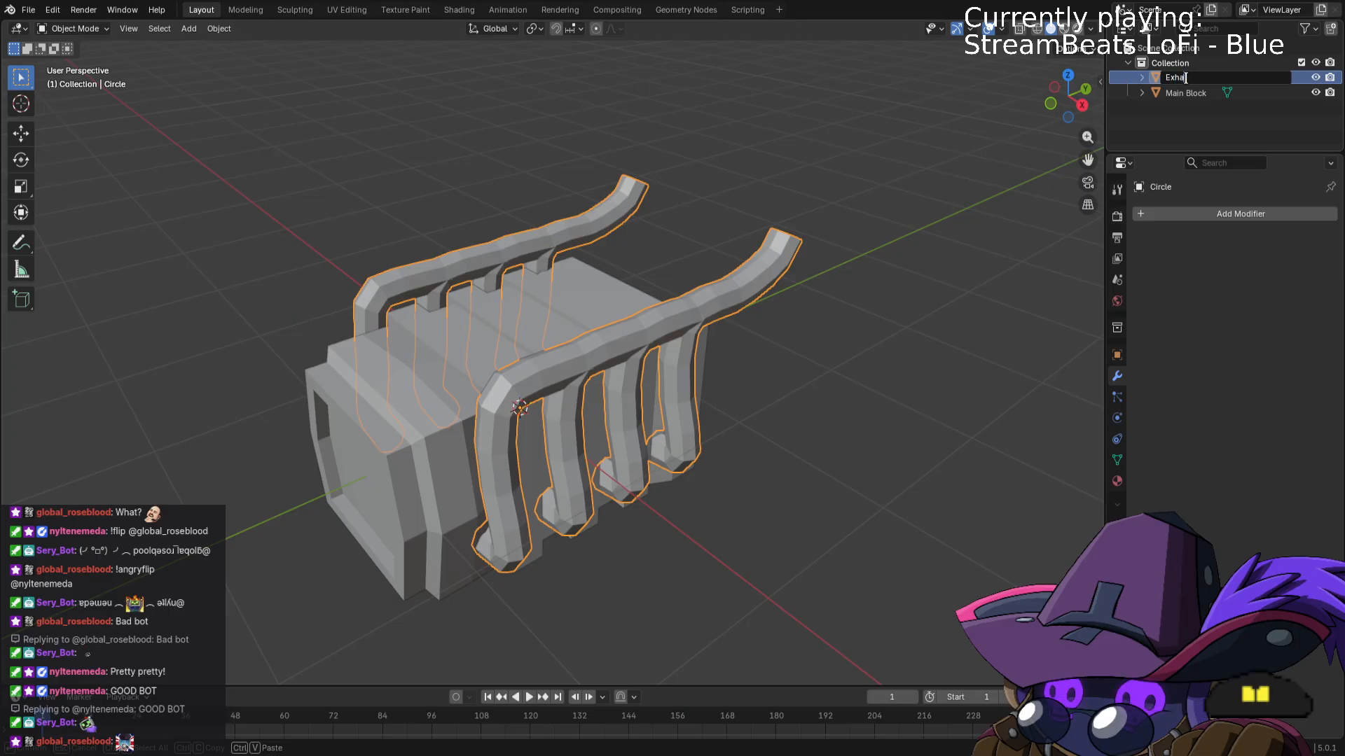
key(Return)
middle_drag(826, 207, 801, 448)
click(864, 424)
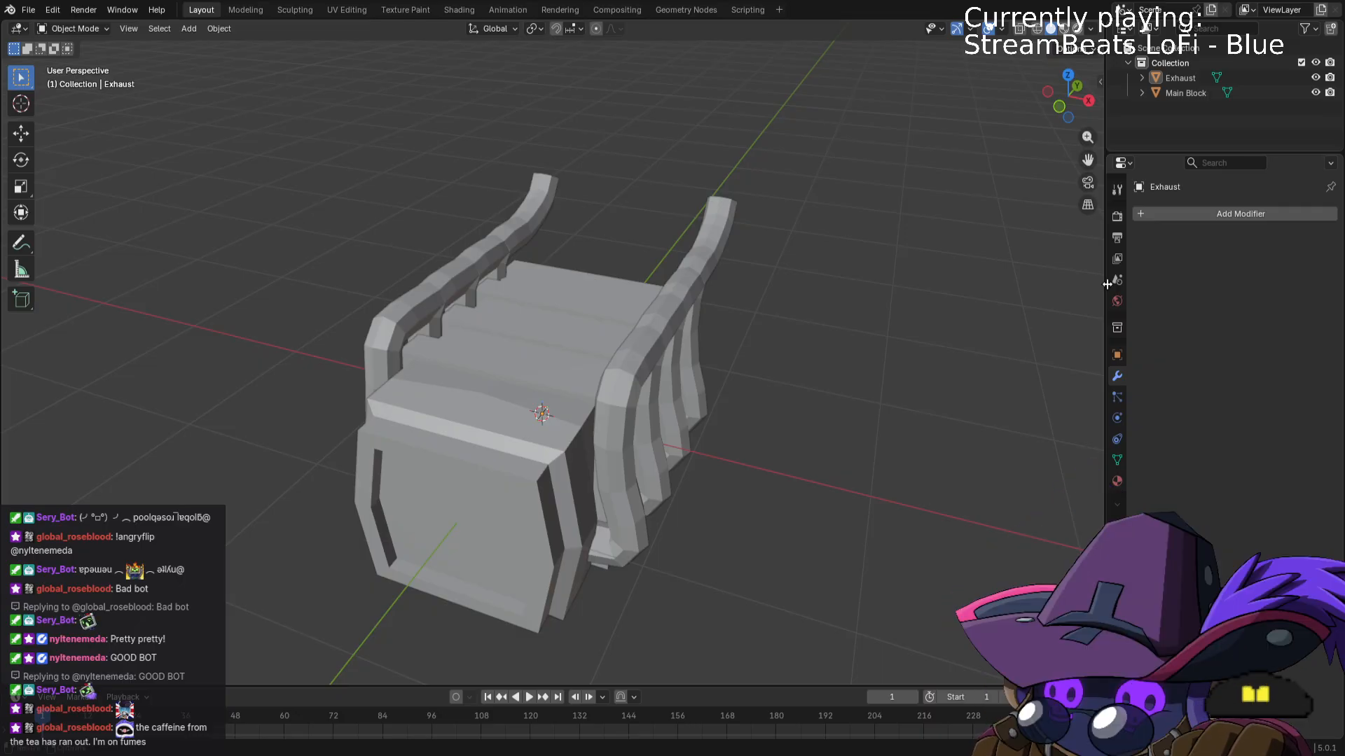
Add a mesh cube and scale its geometry in Edit Mode down to about 0.21 from the top view.
mouse_move(910, 315)
middle_down()
mouse_move(891, 344)
mouse_move(854, 289)
mouse_move(886, 309)
middle_up()
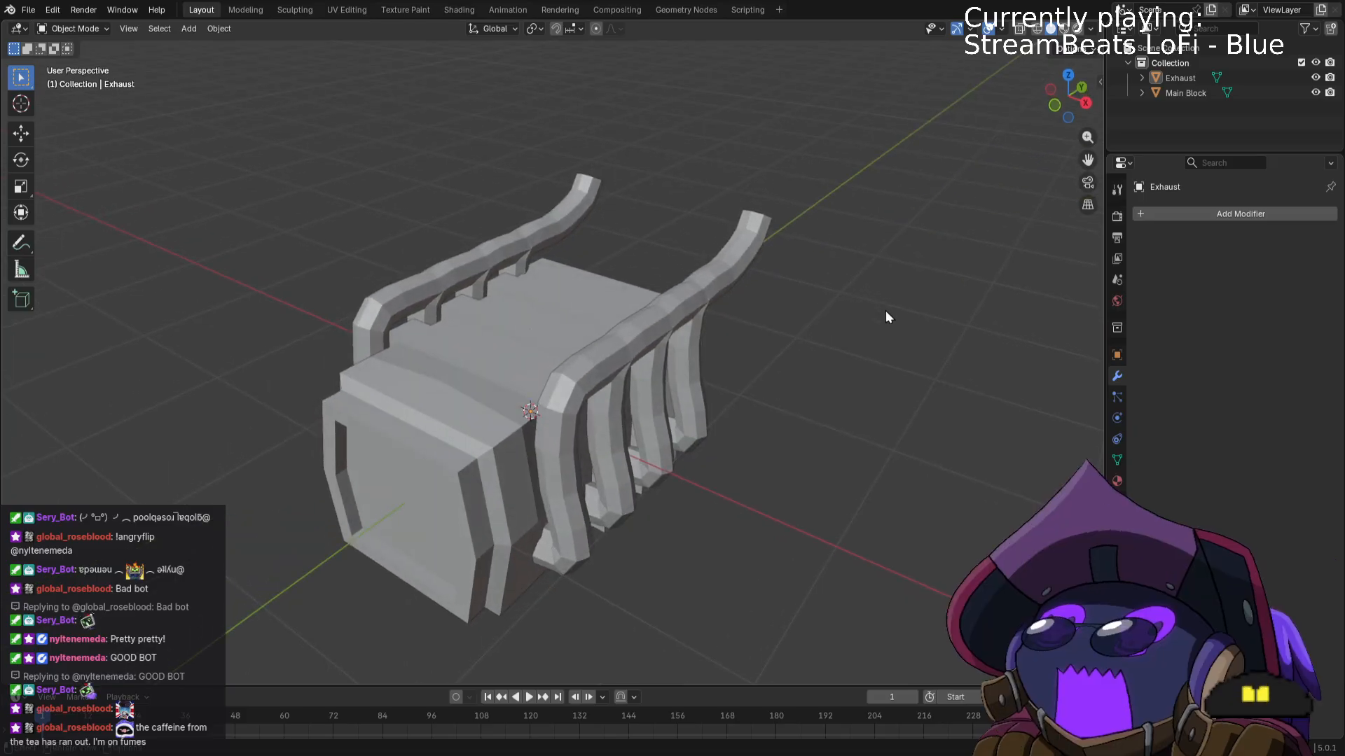
key(shift+a)
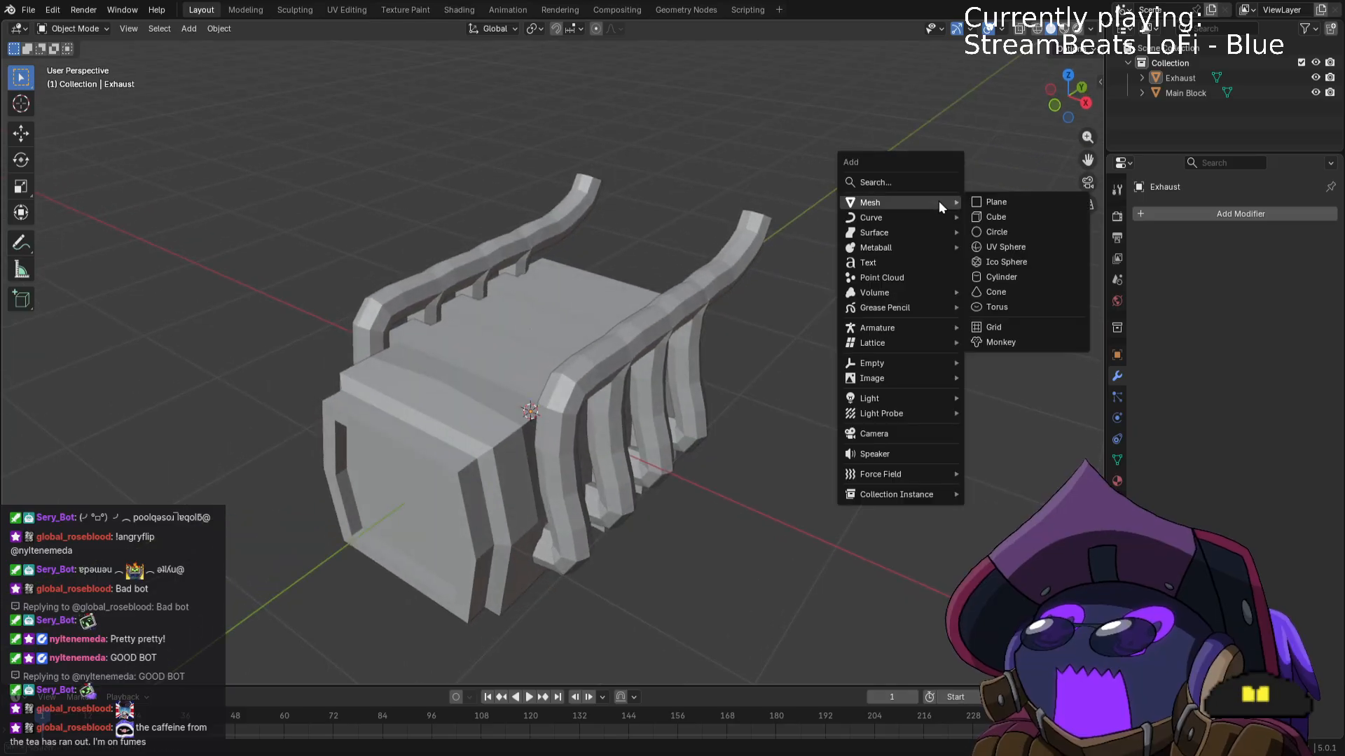
click(992, 213)
key(Tab)
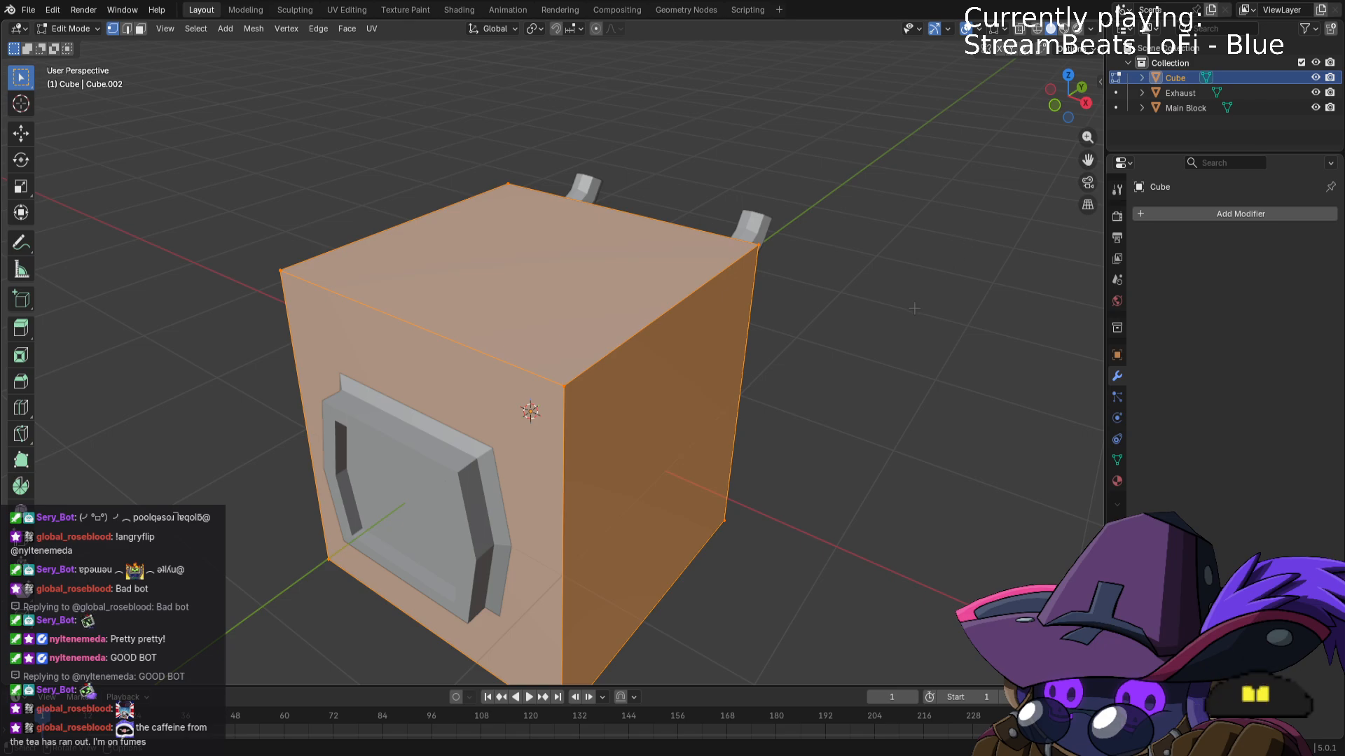
middle_drag(915, 309, 828, 316)
scroll(827, 315, down, 1)
key(KP_7)
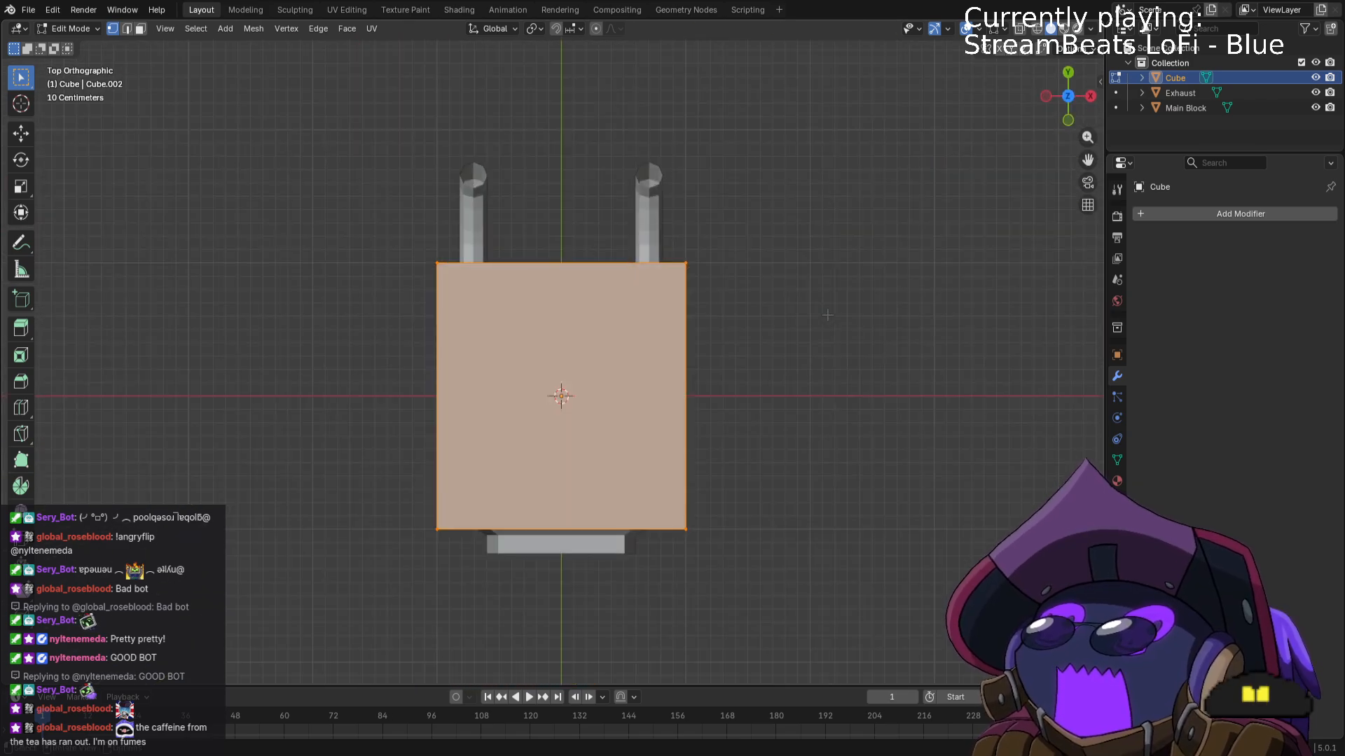
key(s)
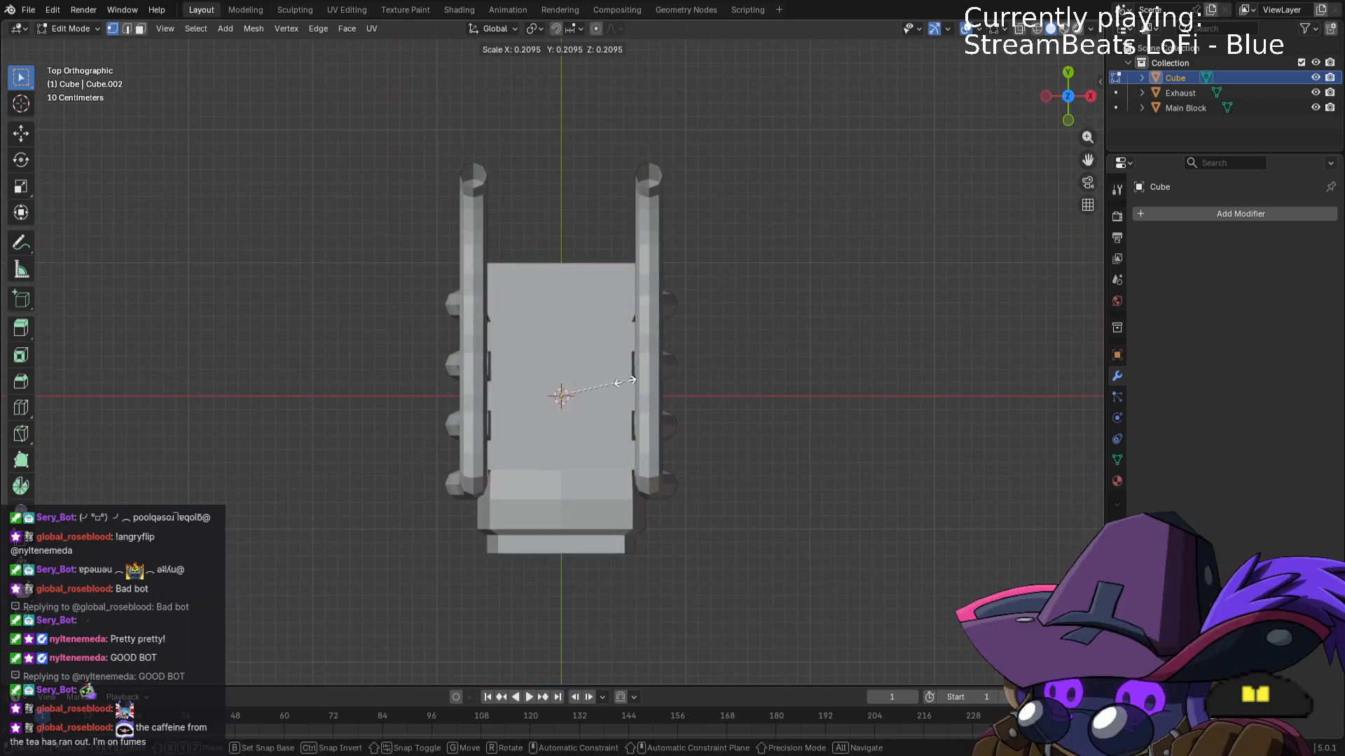
click(617, 390)
Raise the cube about 0.78 m along Z and lower it about 0.04 m so it sits on the block's top.
middle_drag(617, 391, 730, 241)
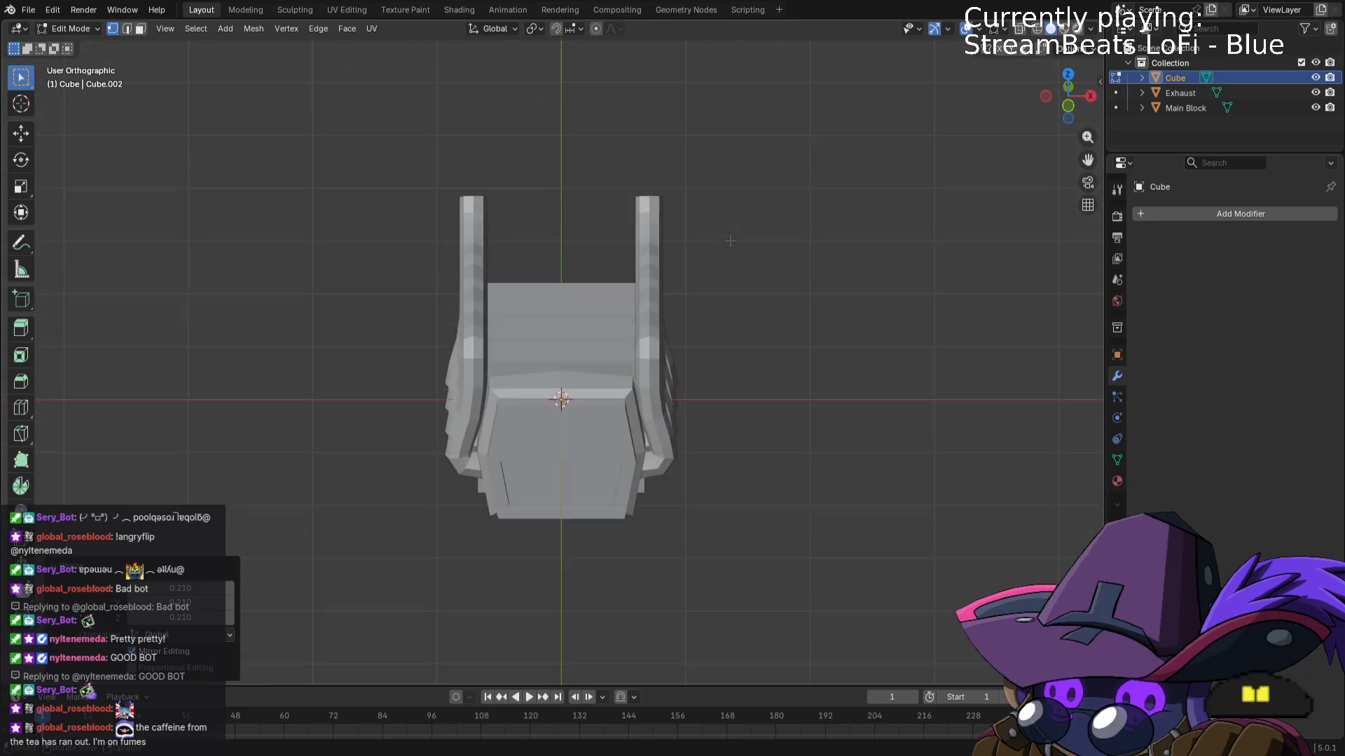
key(KP_3)
key(g)
key(z)
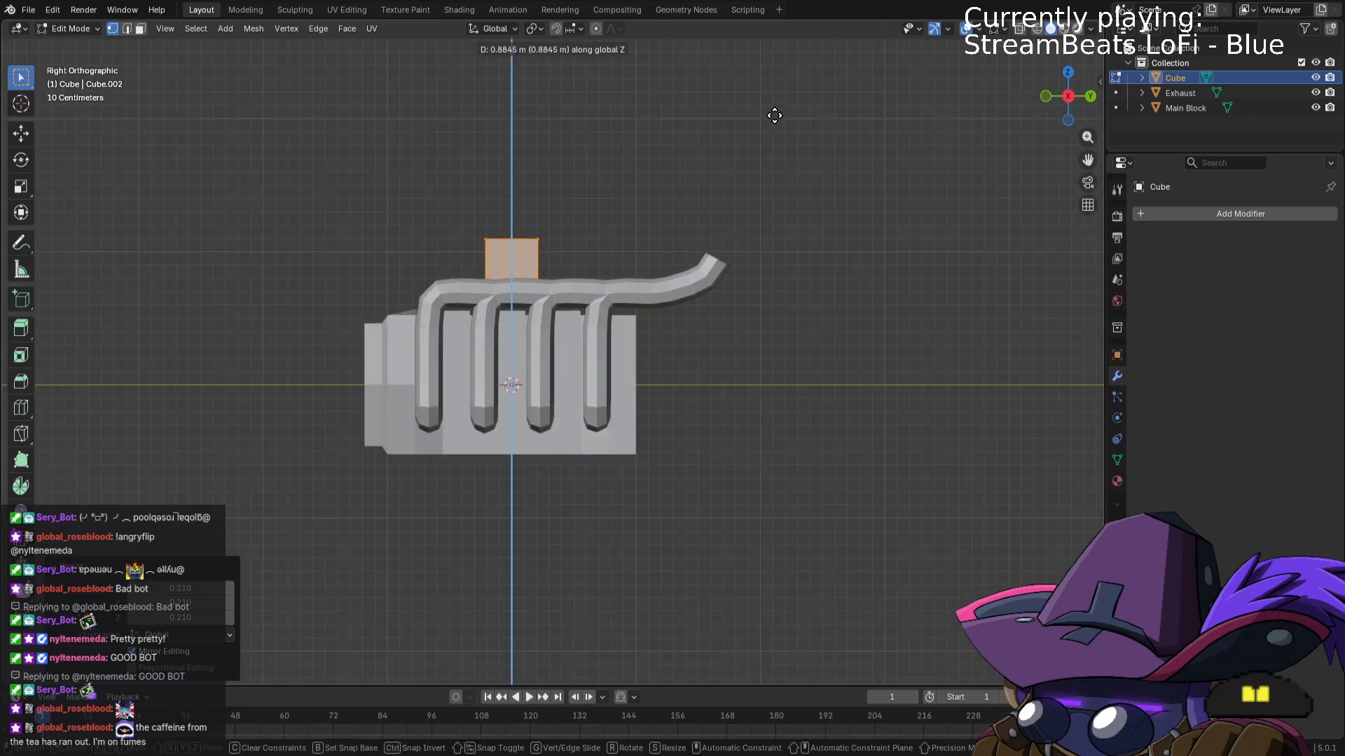
click(773, 137)
middle_drag(773, 137, 949, 177)
key(g)
key(z)
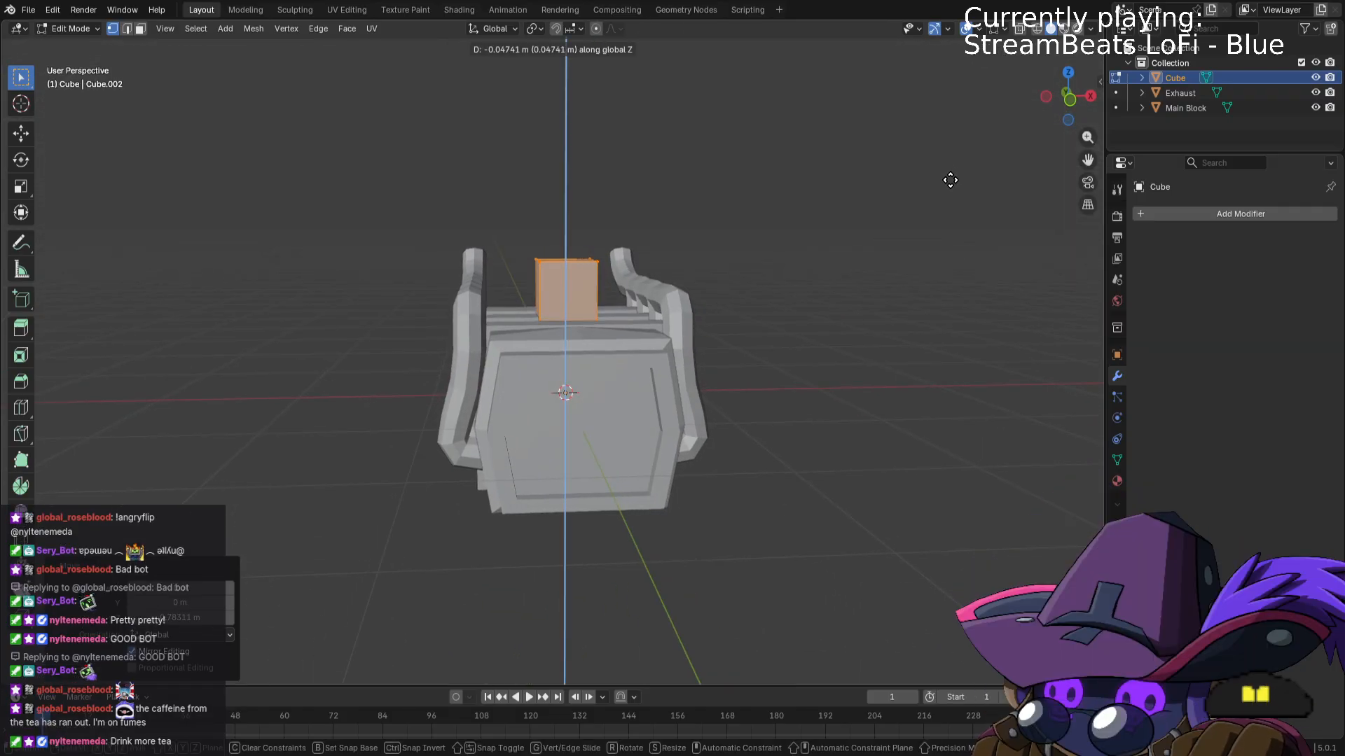
click(947, 179)
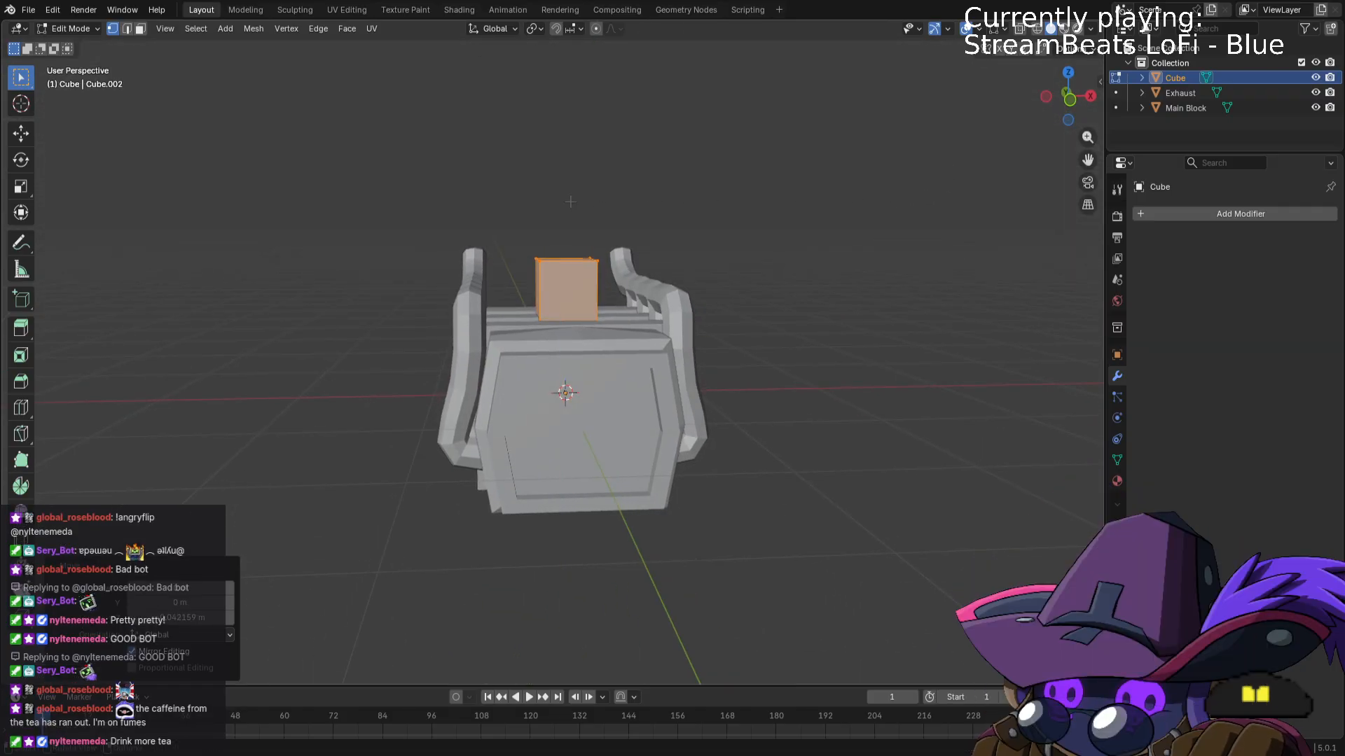
Flatten the cube by lowering its top about 0.32 m along Z, undoing and redoing the move.
click(566, 260)
key(g)
key(z)
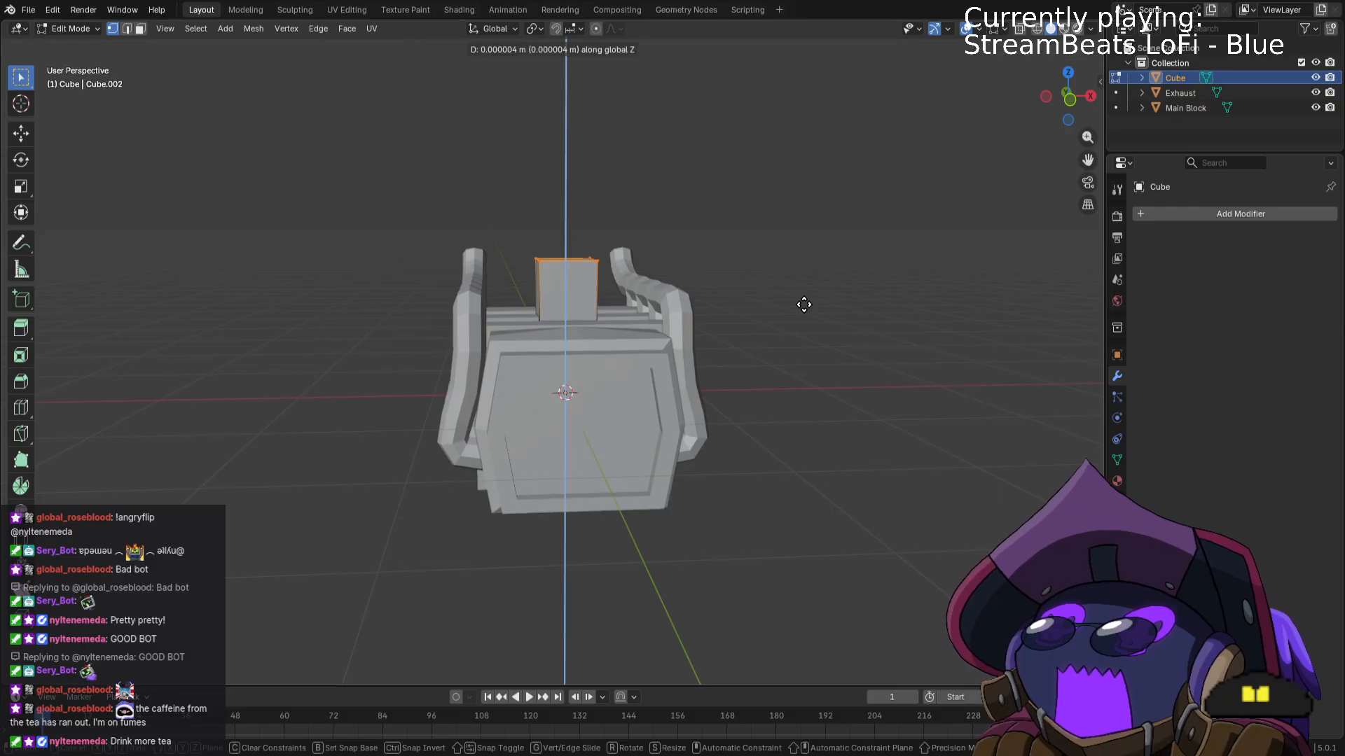
click(799, 345)
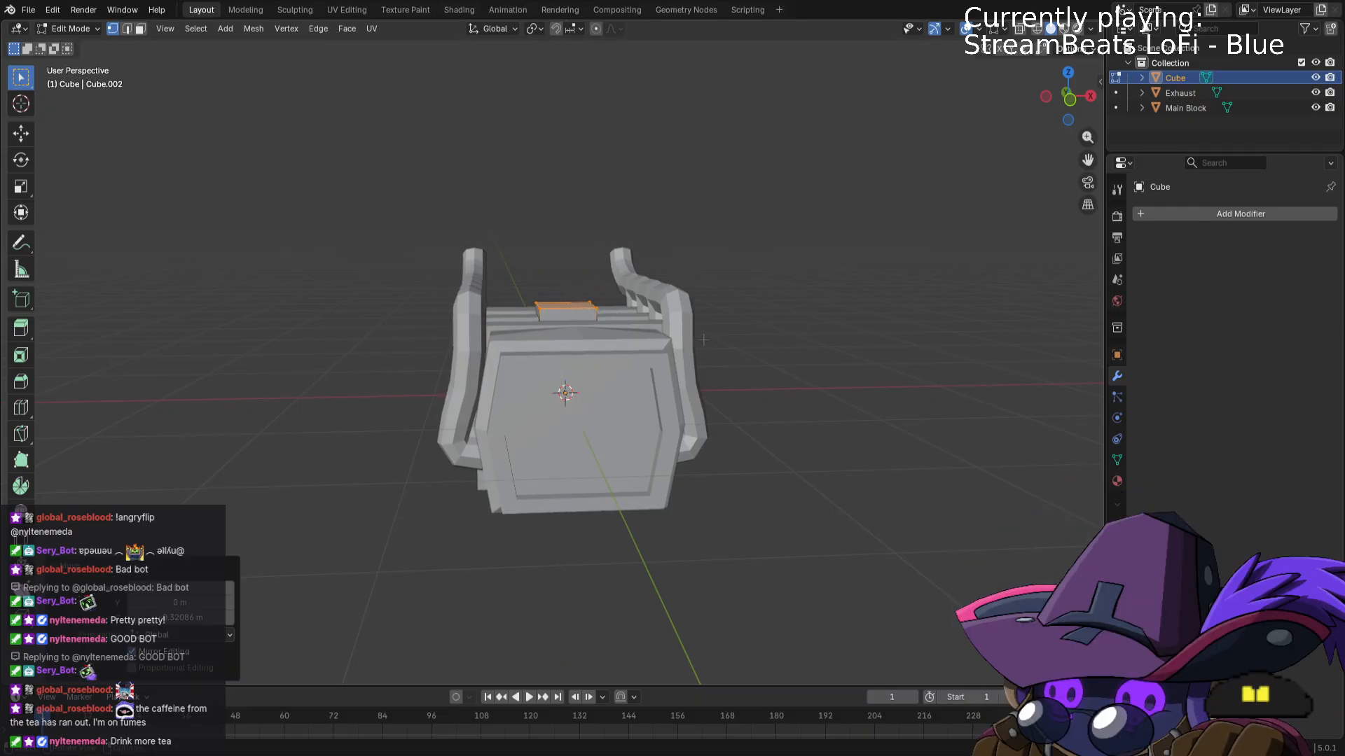
key(ctrl+z)
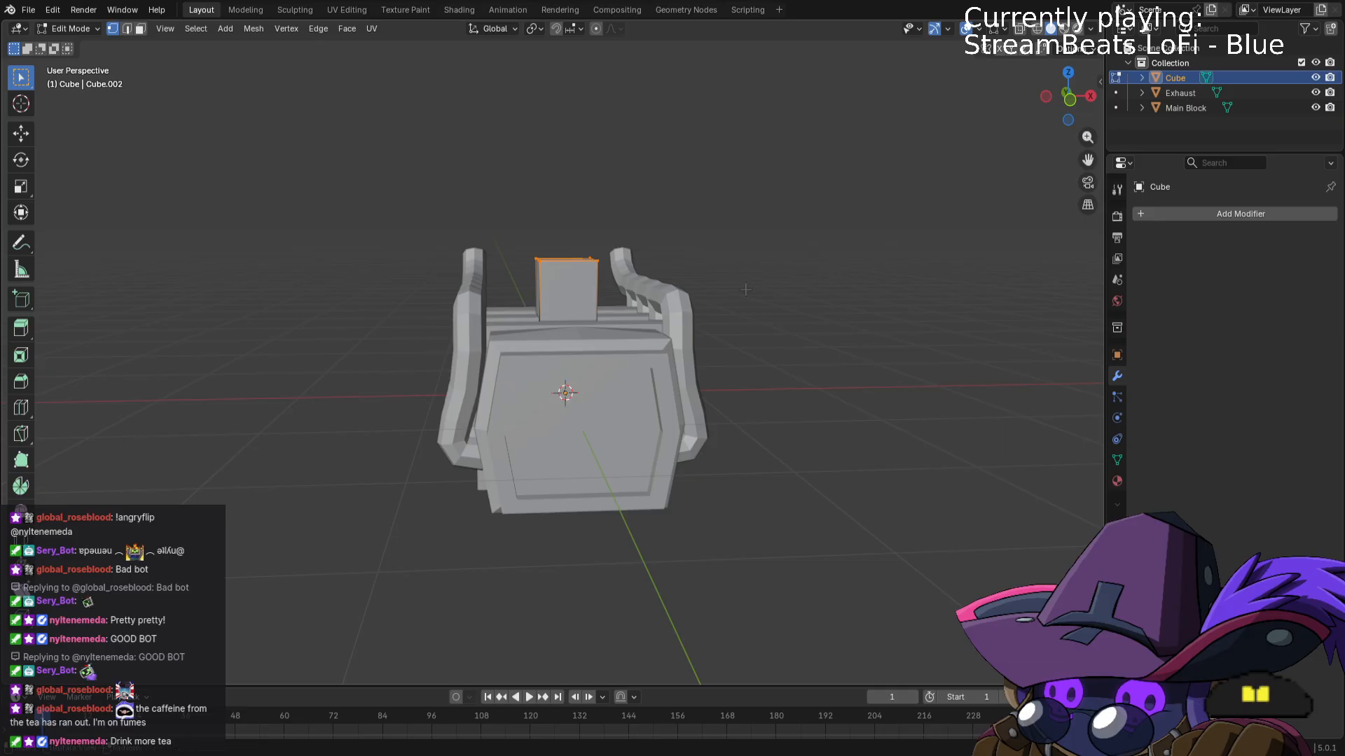
key(ctrl+shift+z)
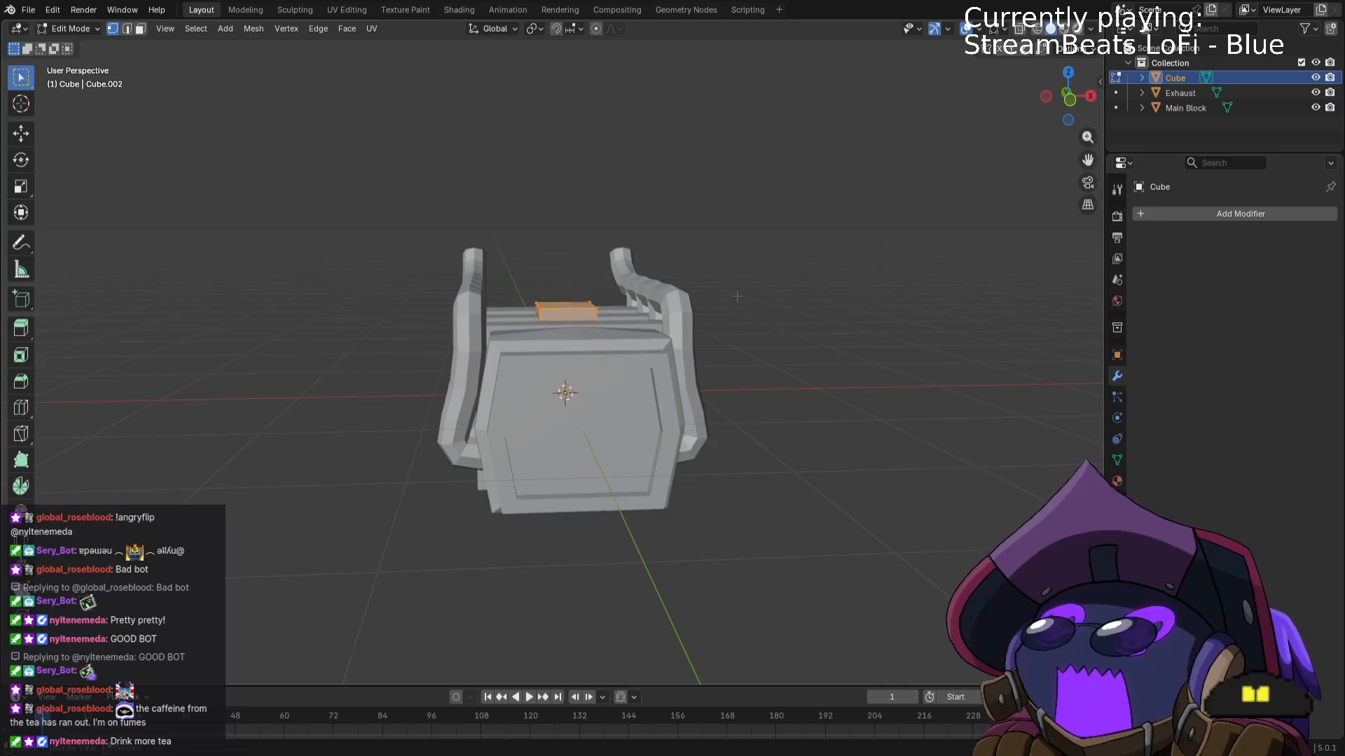
Widen the flattened cube along X by a factor of about 2.17.
key(s)
key(x)
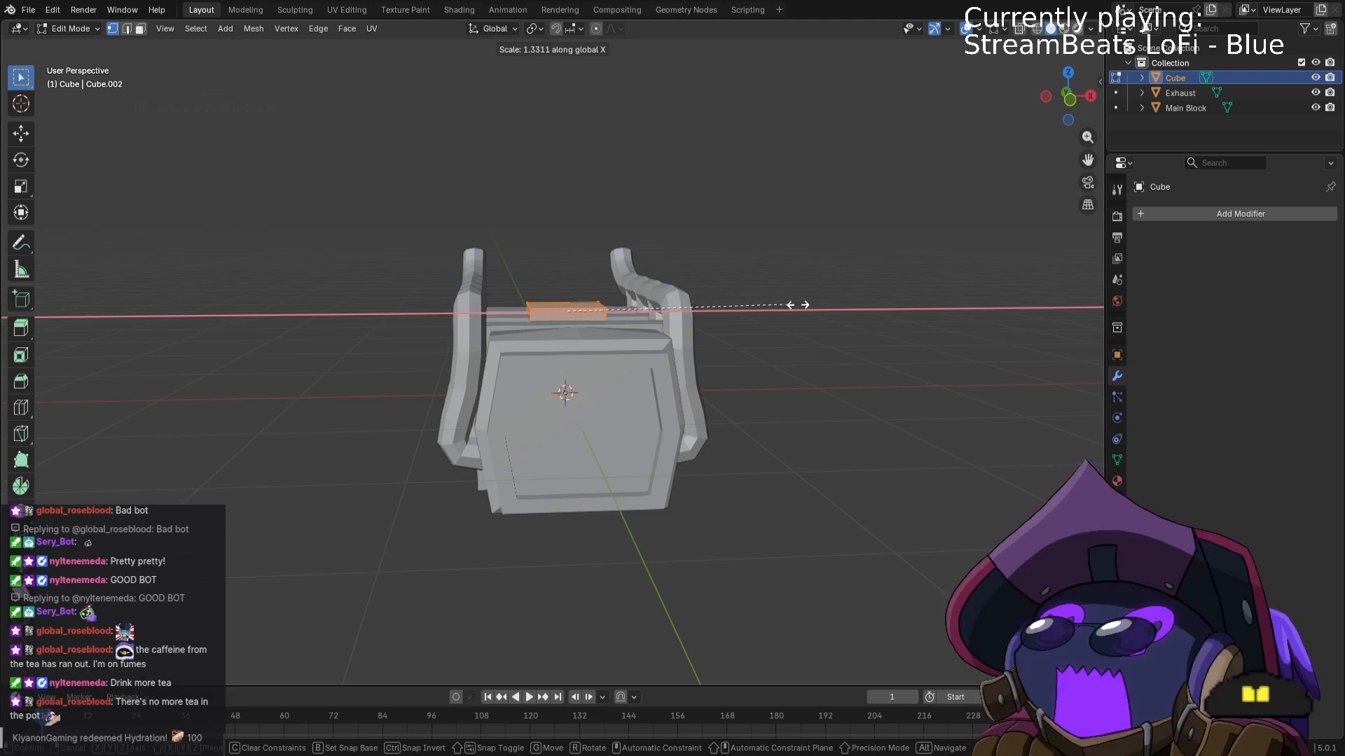
click(937, 322)
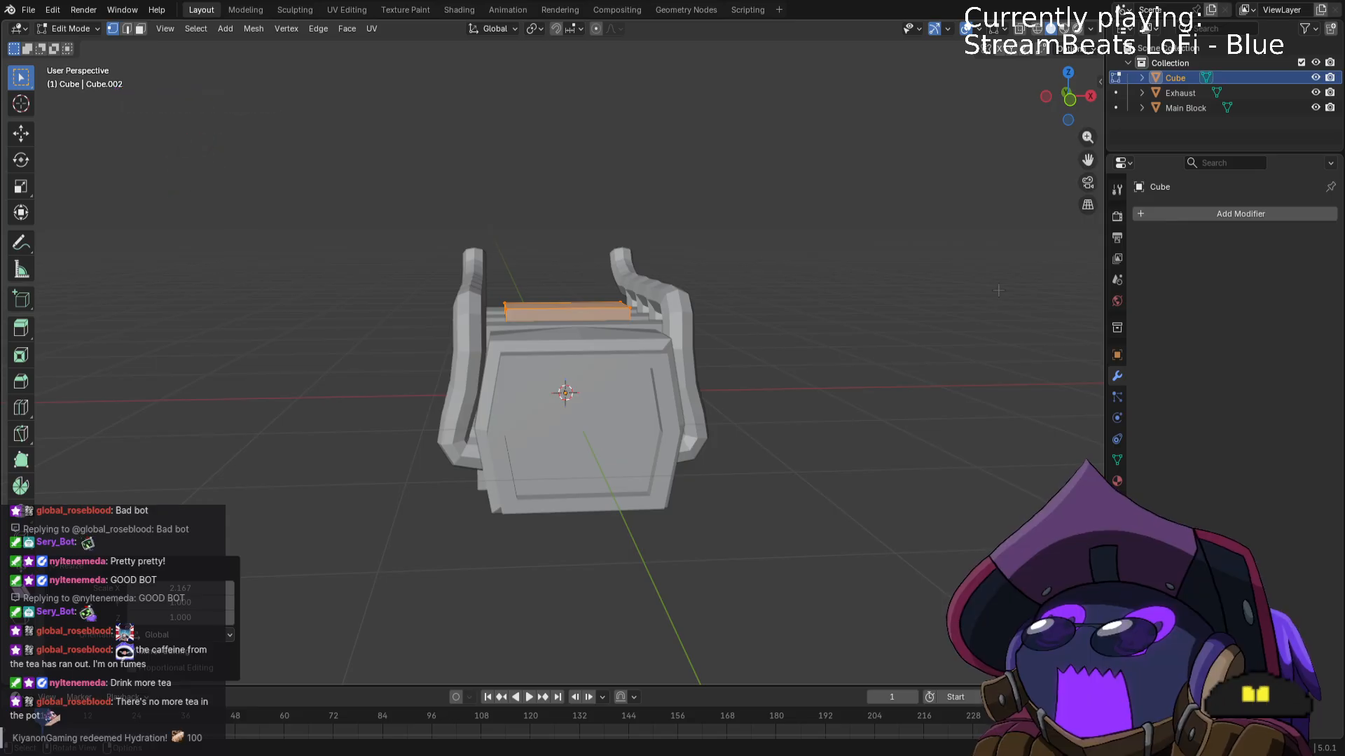
Extrude the flattened cube's top face up about 0.13 m and scale it by about 1.15 along X.
middle_drag(864, 276, 760, 304)
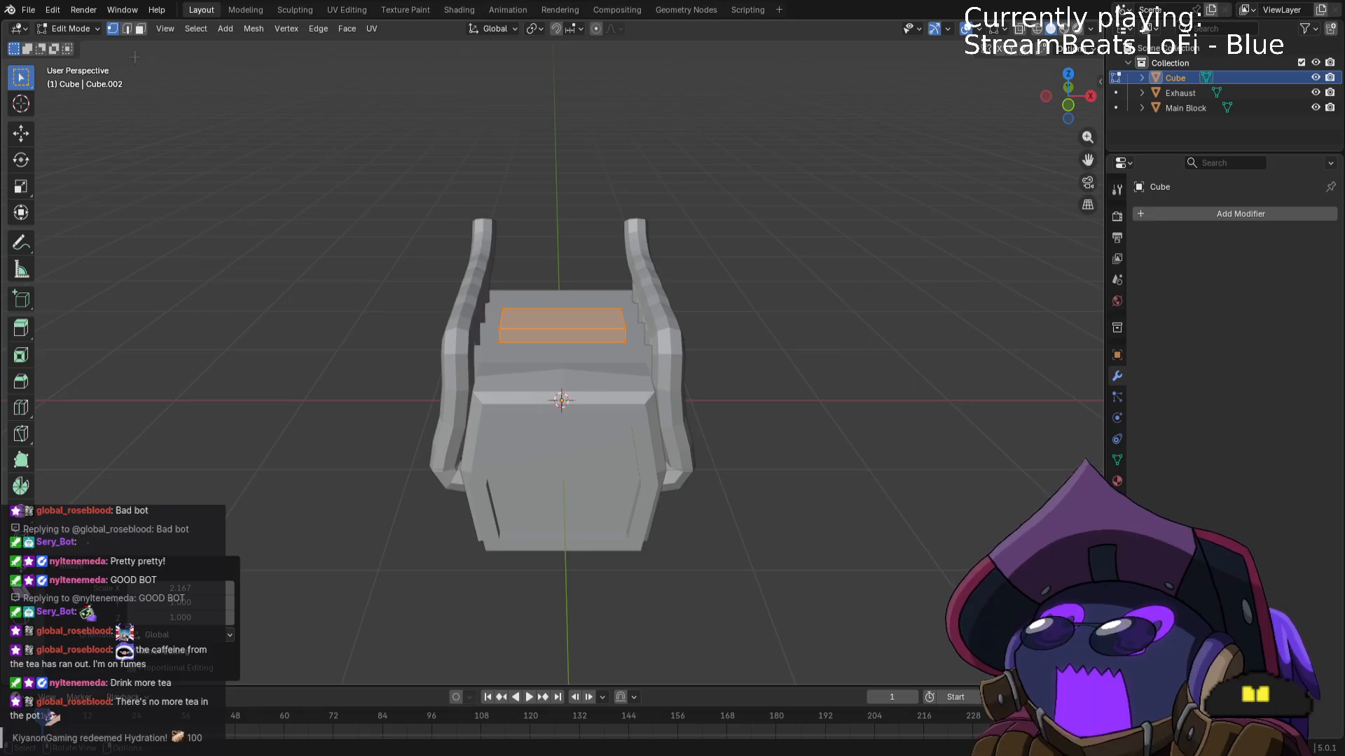
key(3)
click(563, 313)
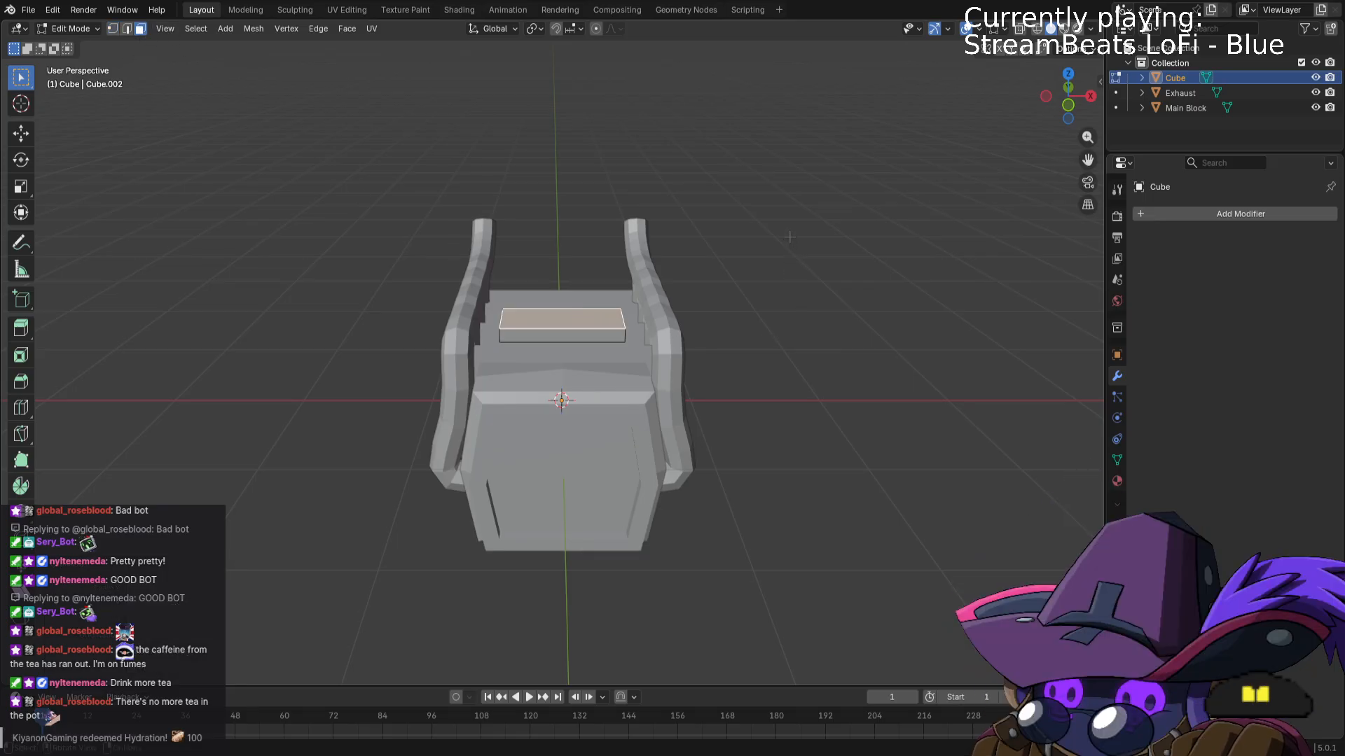
key(e)
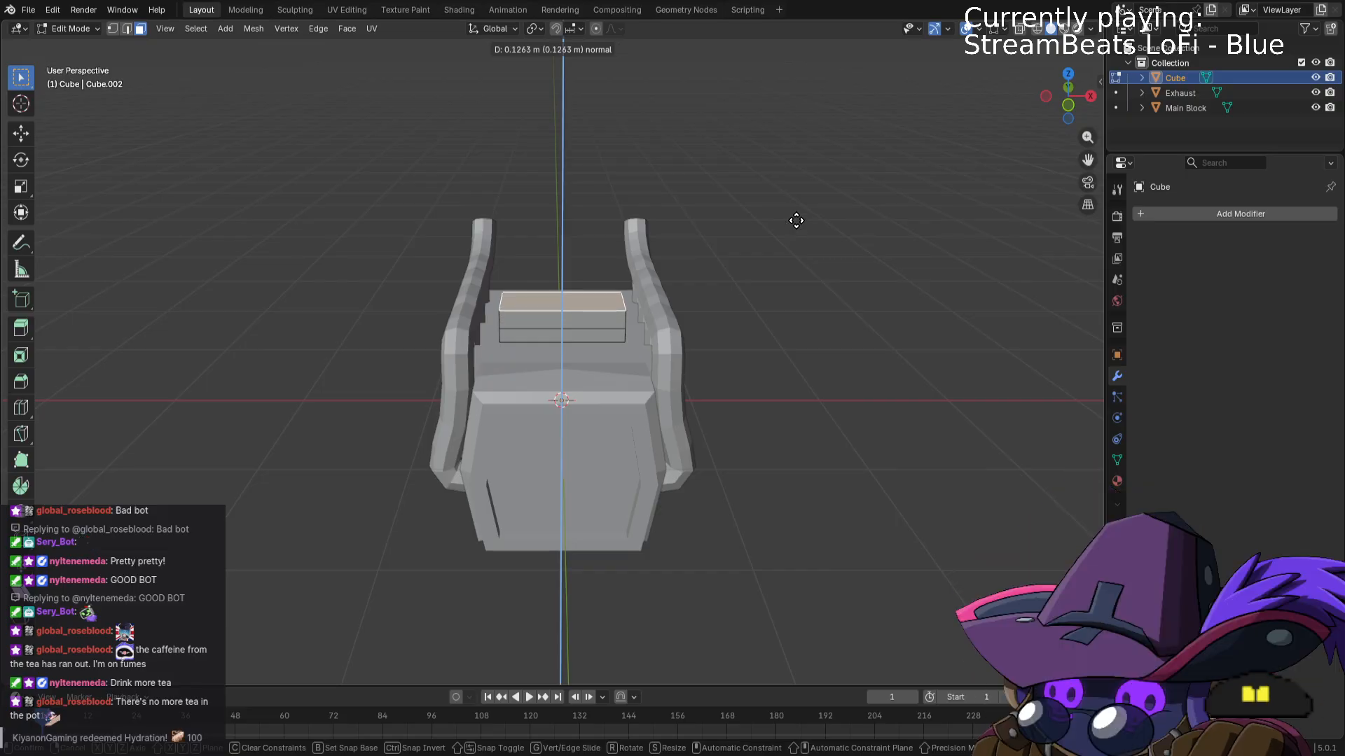
click(797, 220)
key(s)
key(x)
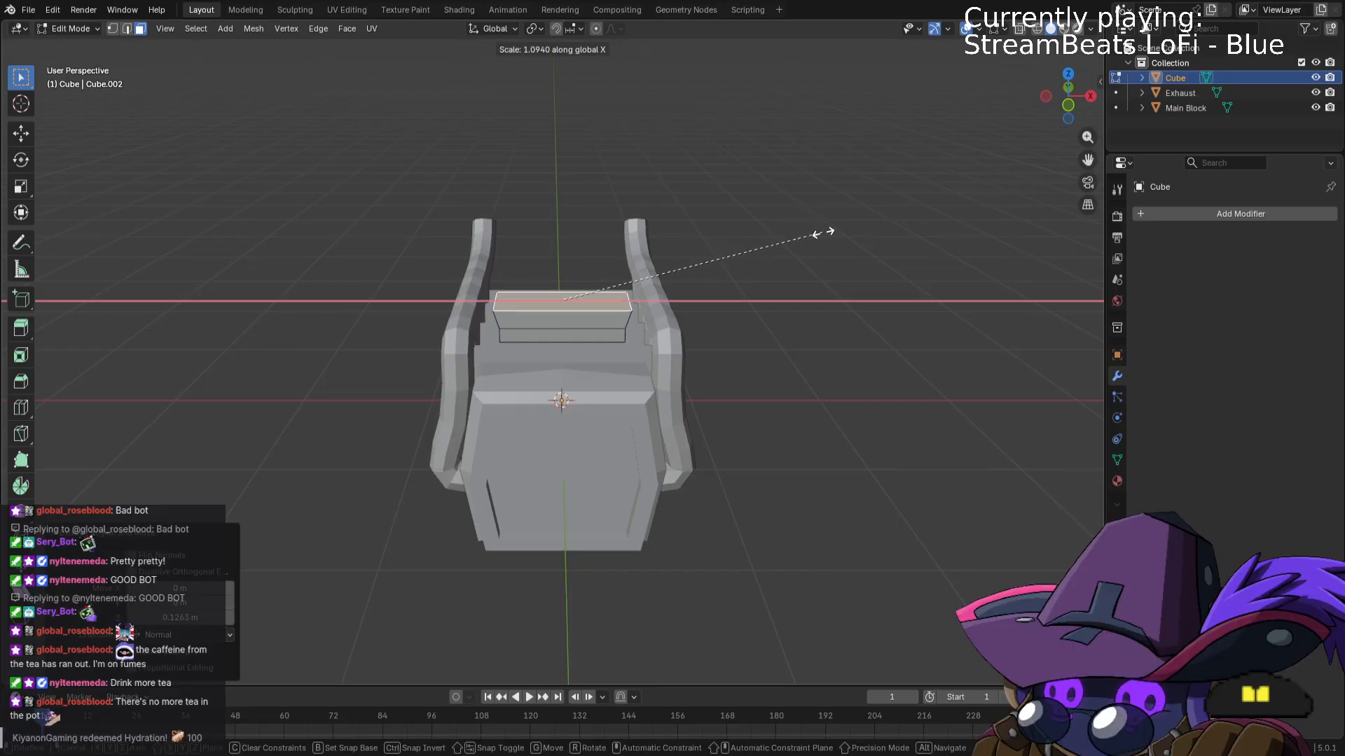
click(832, 235)
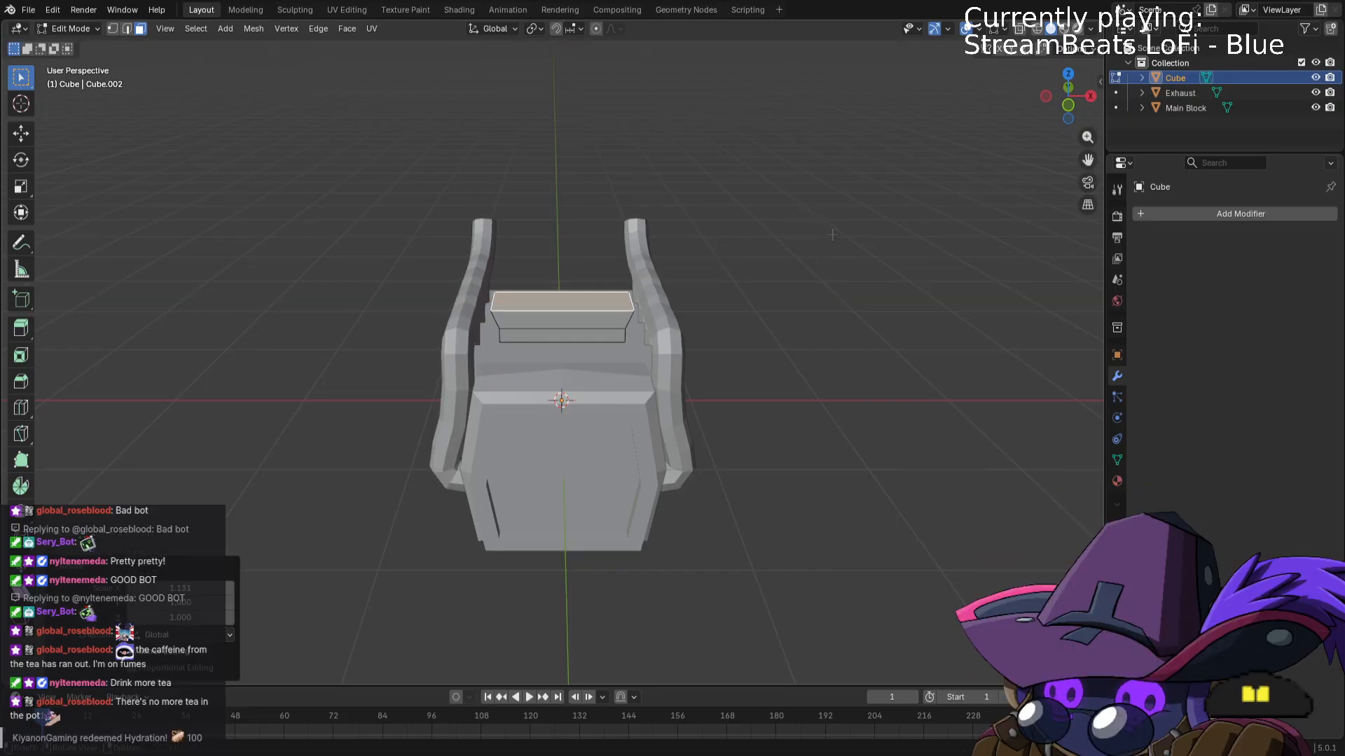
Extrude the top face another 0.08 m or so and widen it along X by about 1.05.
key(e)
click(831, 232)
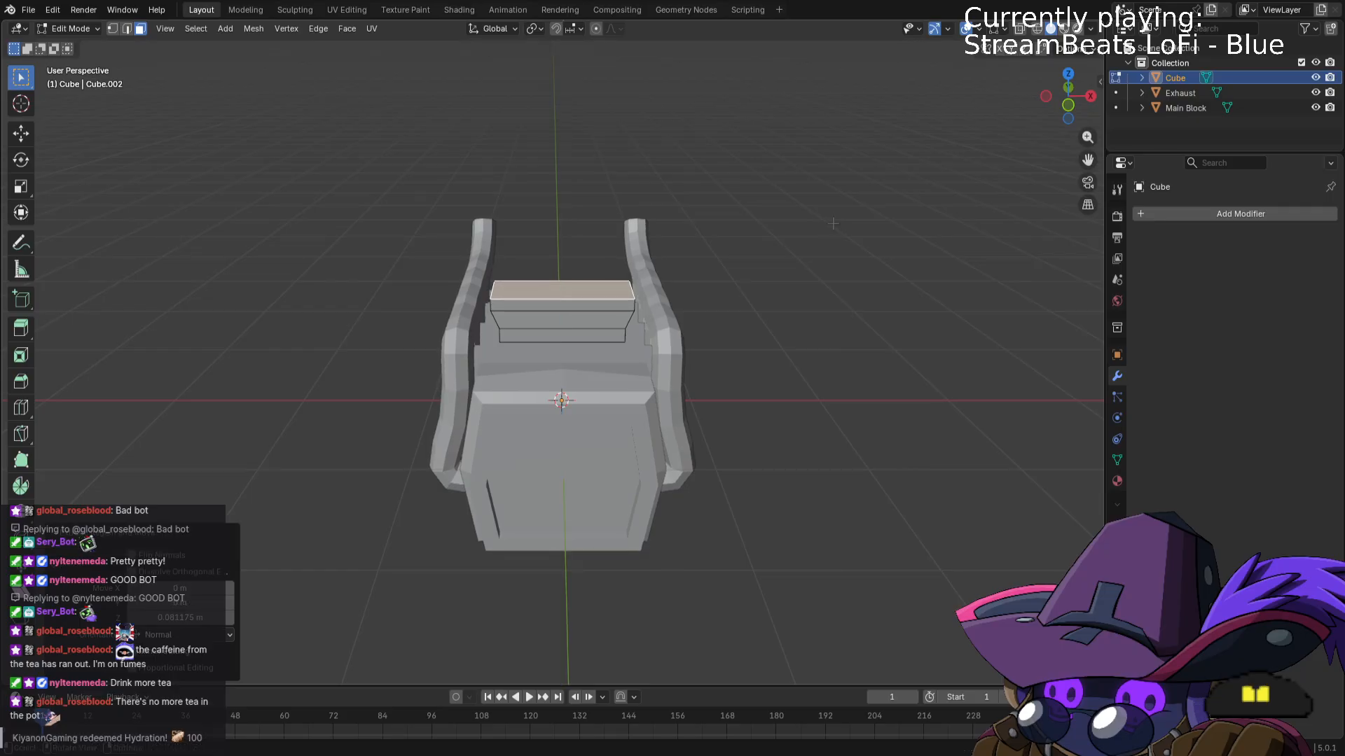
key(s)
key(x)
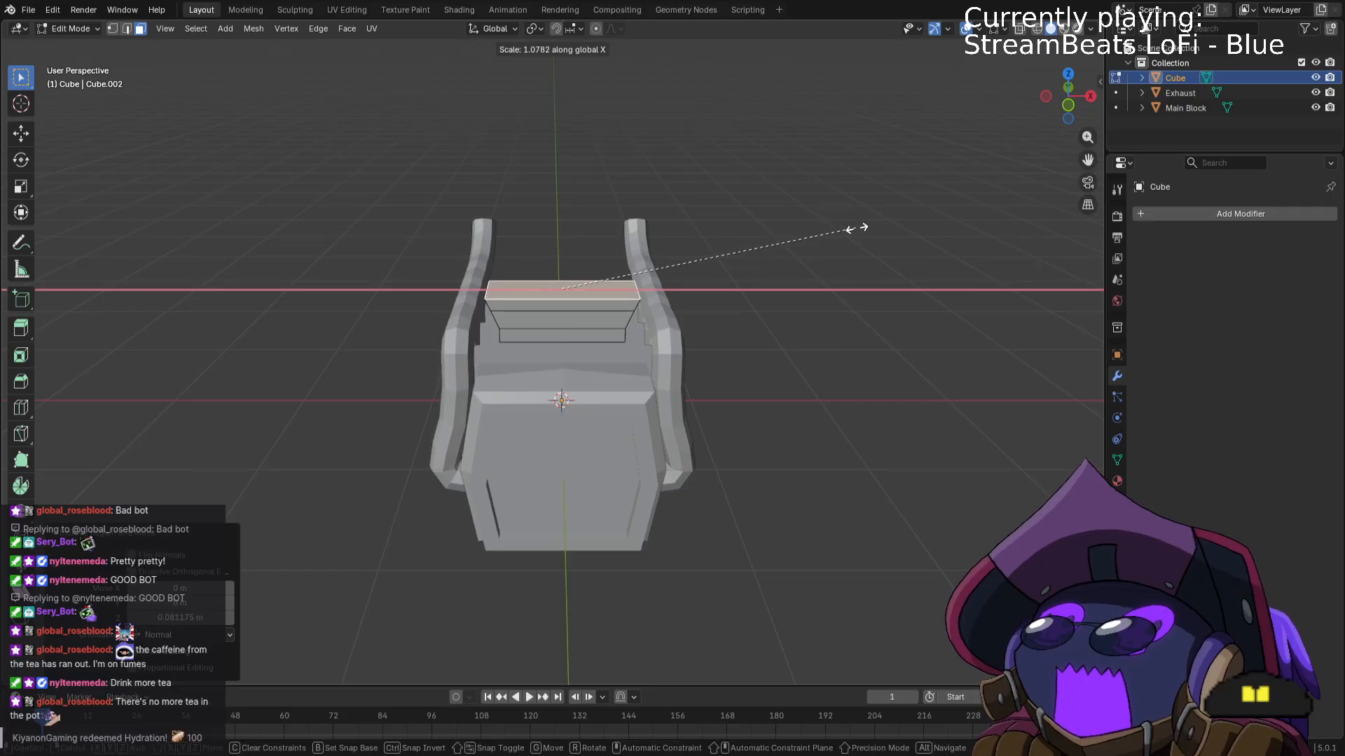
click(832, 231)
Extrude the top face straight up about 0.1 m and again about 0.06 m, and narrow the new top slightly along X.
key(e)
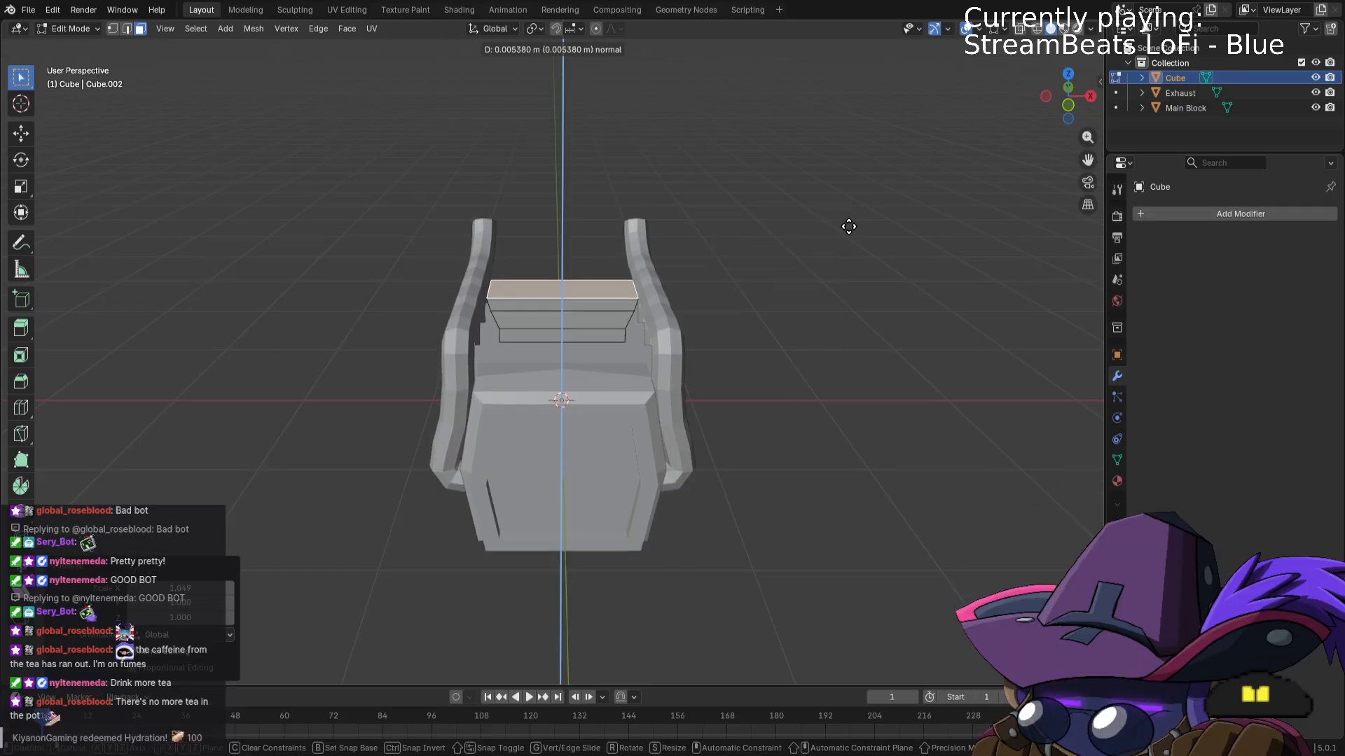
click(849, 213)
key(e)
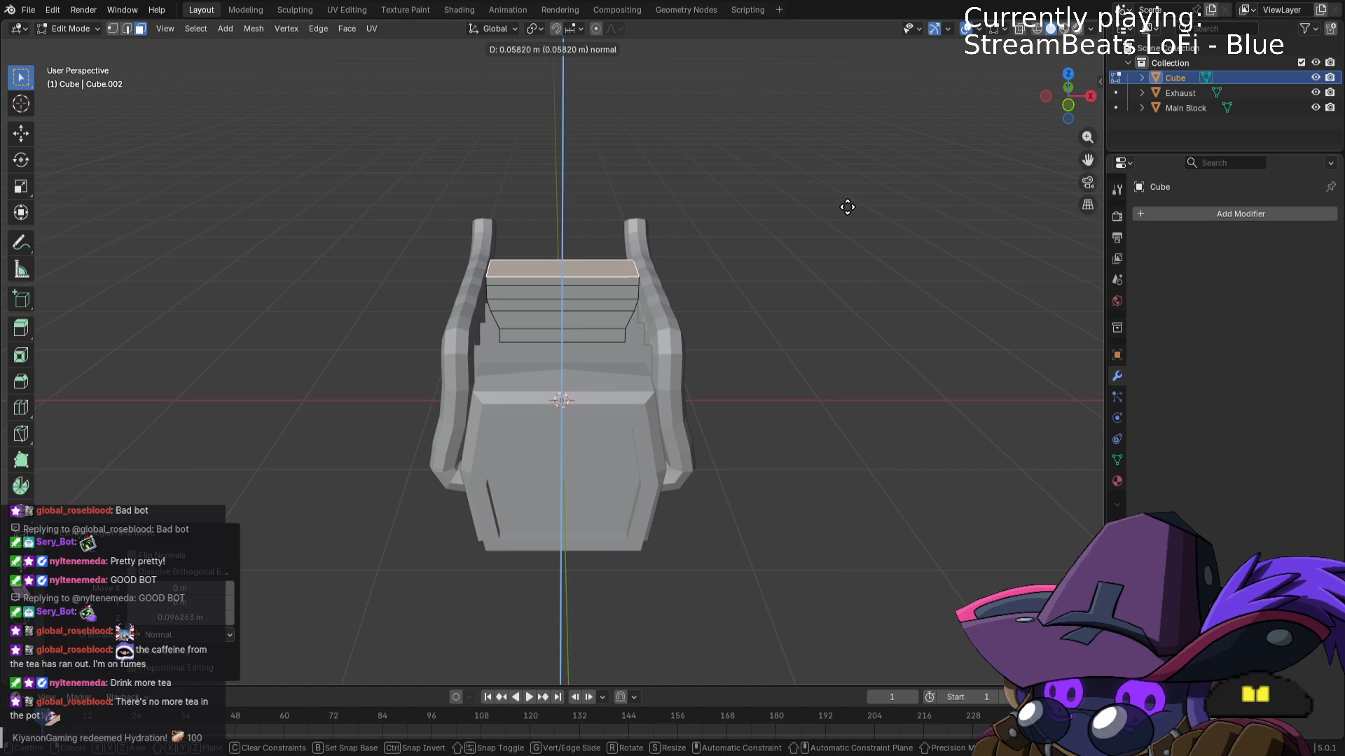
click(847, 207)
key(s)
key(x)
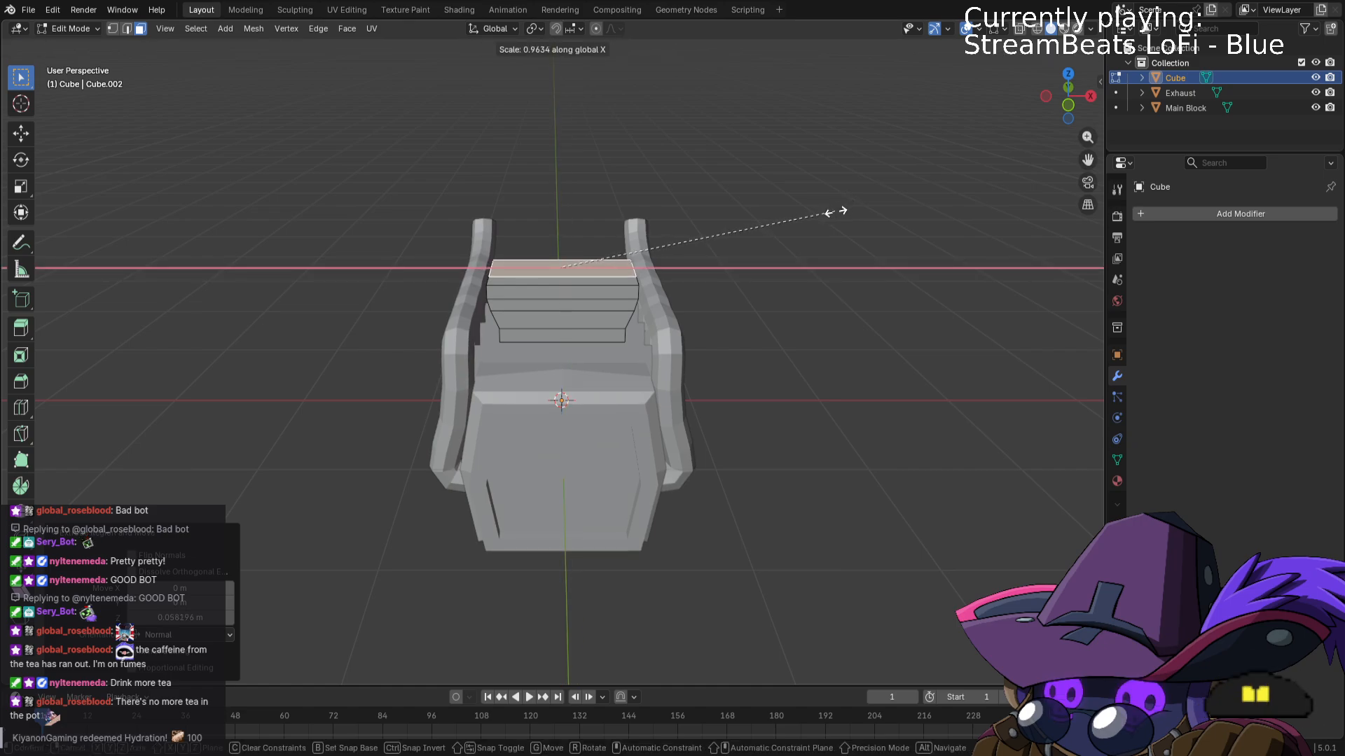
click(829, 210)
Extrude the top face up about 0.07 m and narrow it along X to about 0.73.
key(e)
click(826, 204)
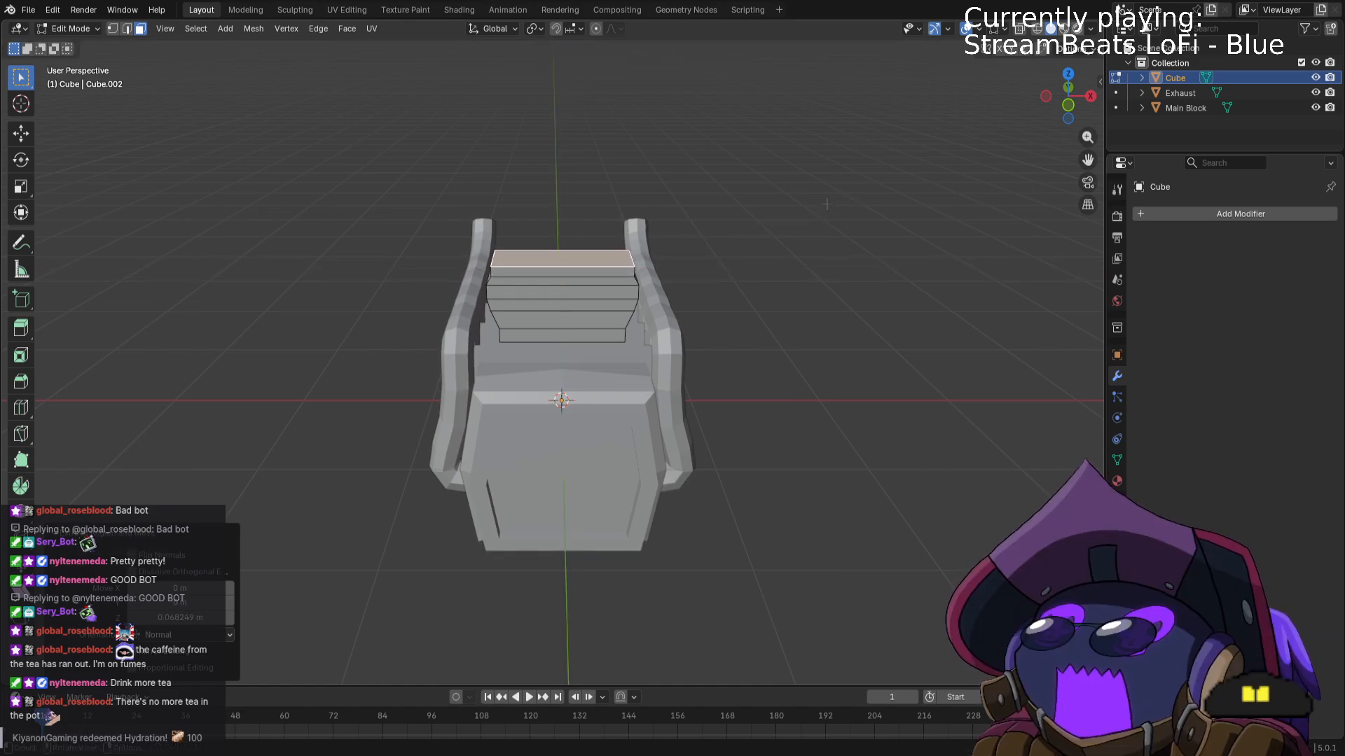
key(s)
key(x)
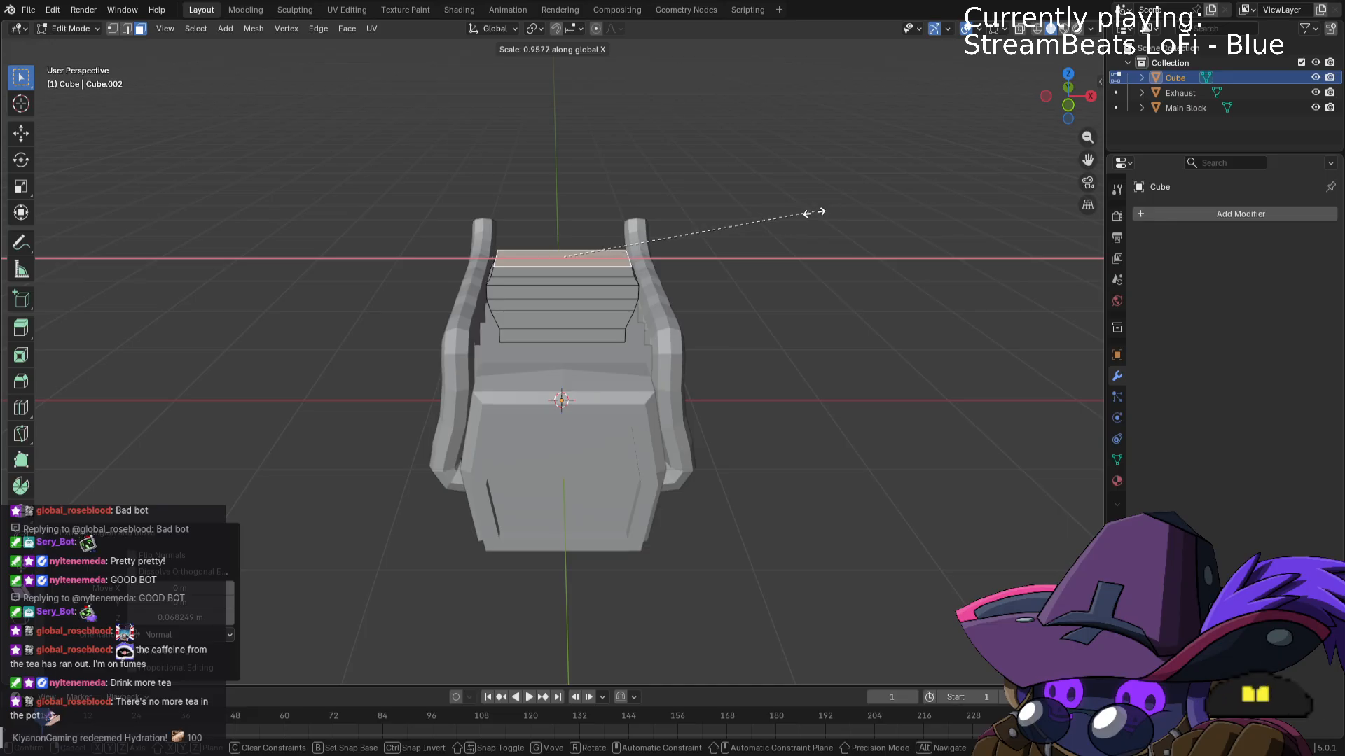
click(753, 217)
Select the five stacked front faces above the base band and merge them into a single face.
middle_drag(745, 225, 732, 217)
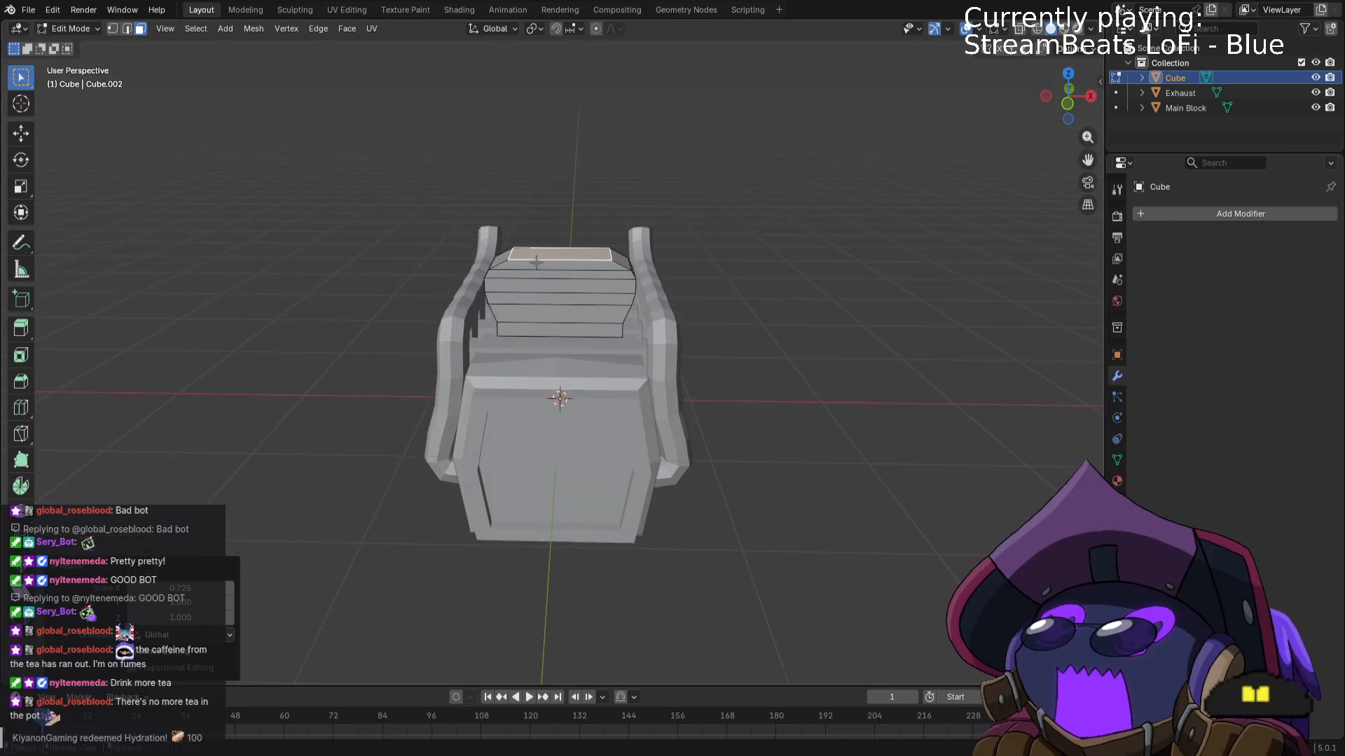
drag(579, 320, 580, 320)
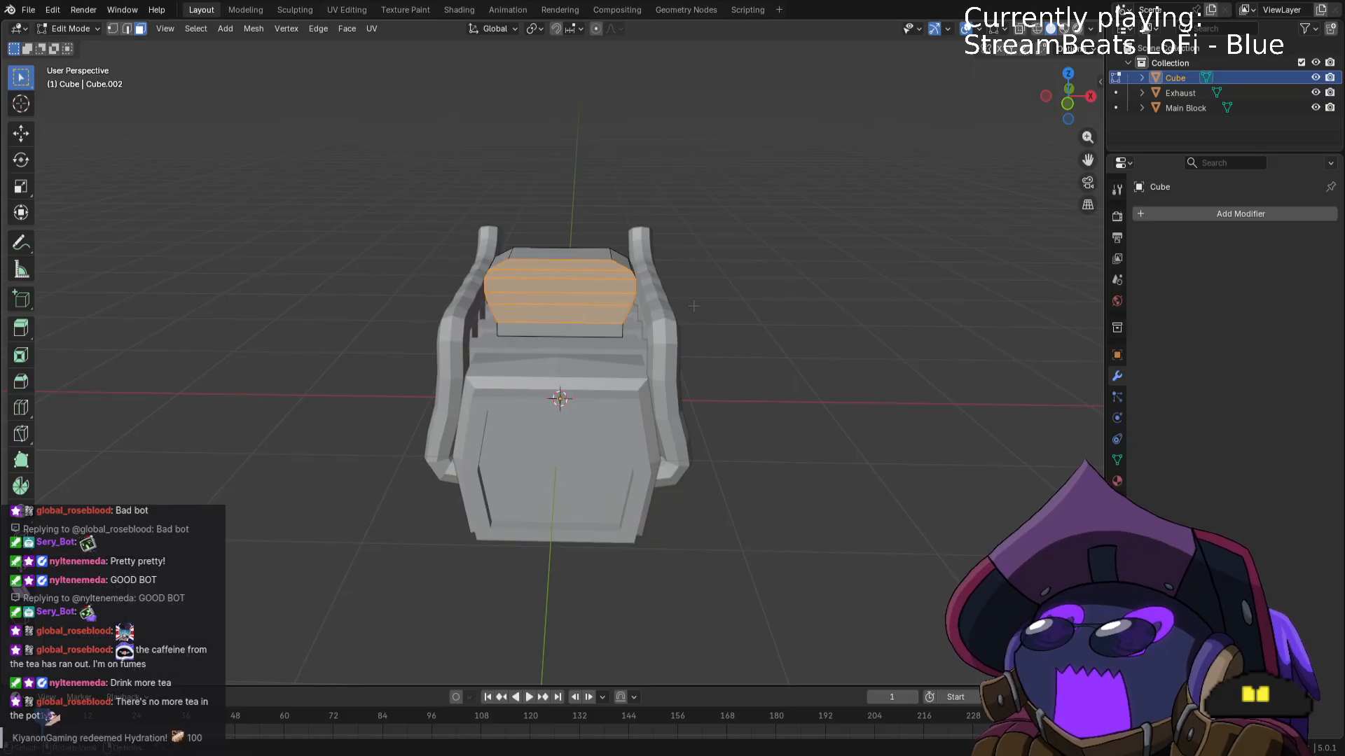
middle_drag(697, 297, 675, 285)
scroll(675, 286, up, 3)
scroll(791, 296, down, 1)
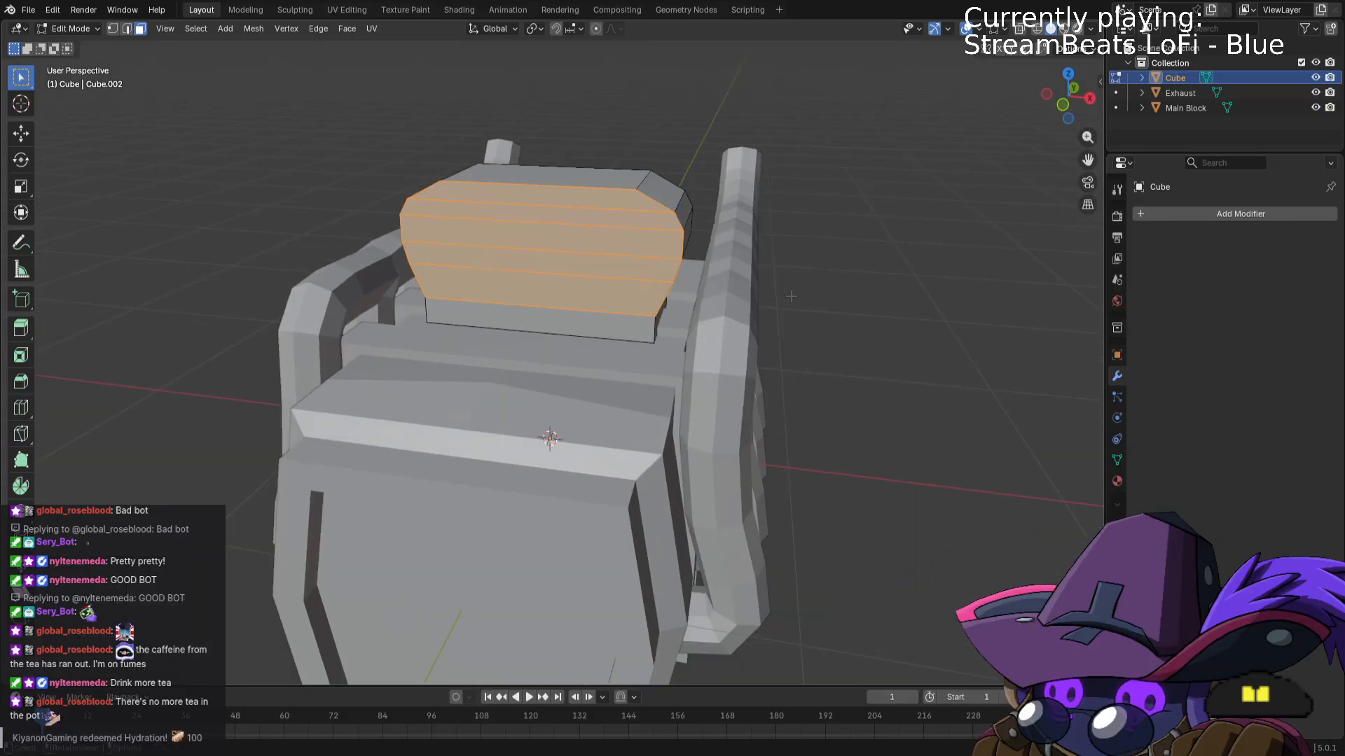
middle_drag(791, 296, 799, 277)
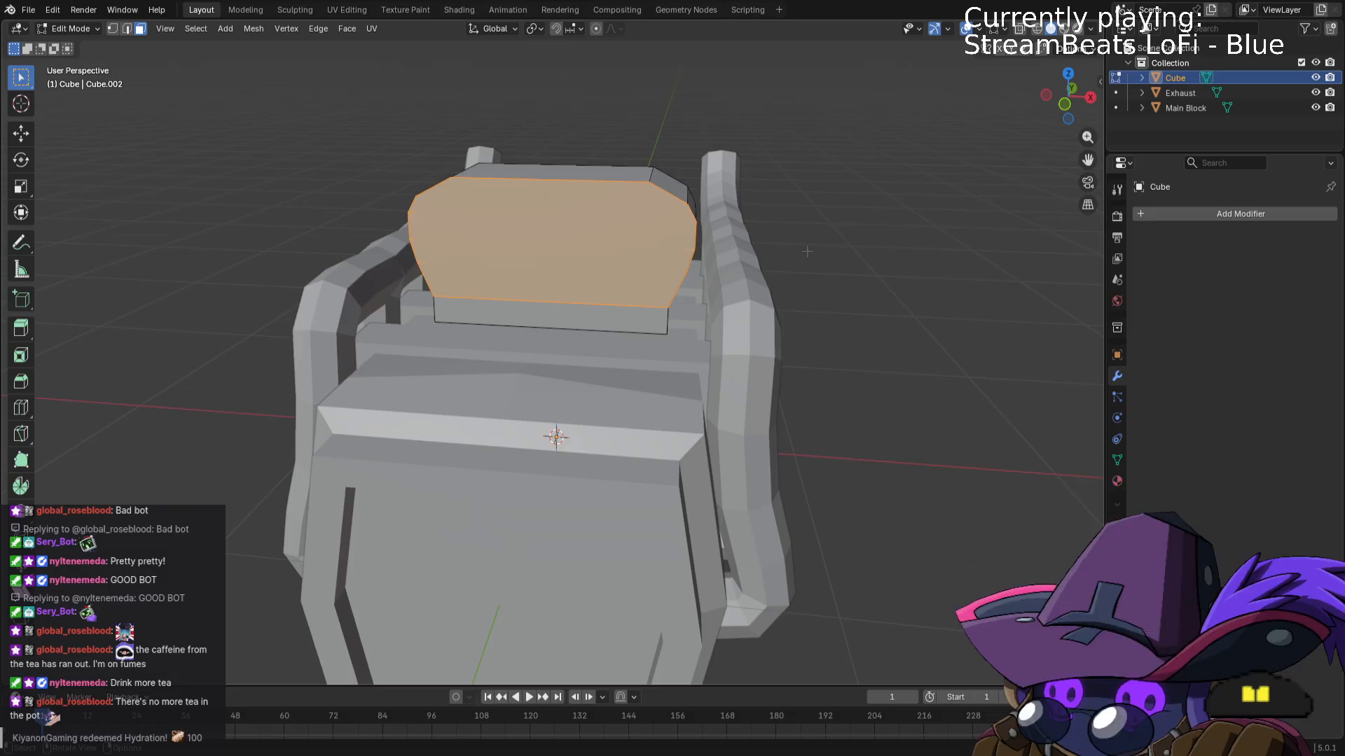
Select the stacked rear faces of the flared top part and merge them into a single face.
middle_drag(807, 252, 526, 171)
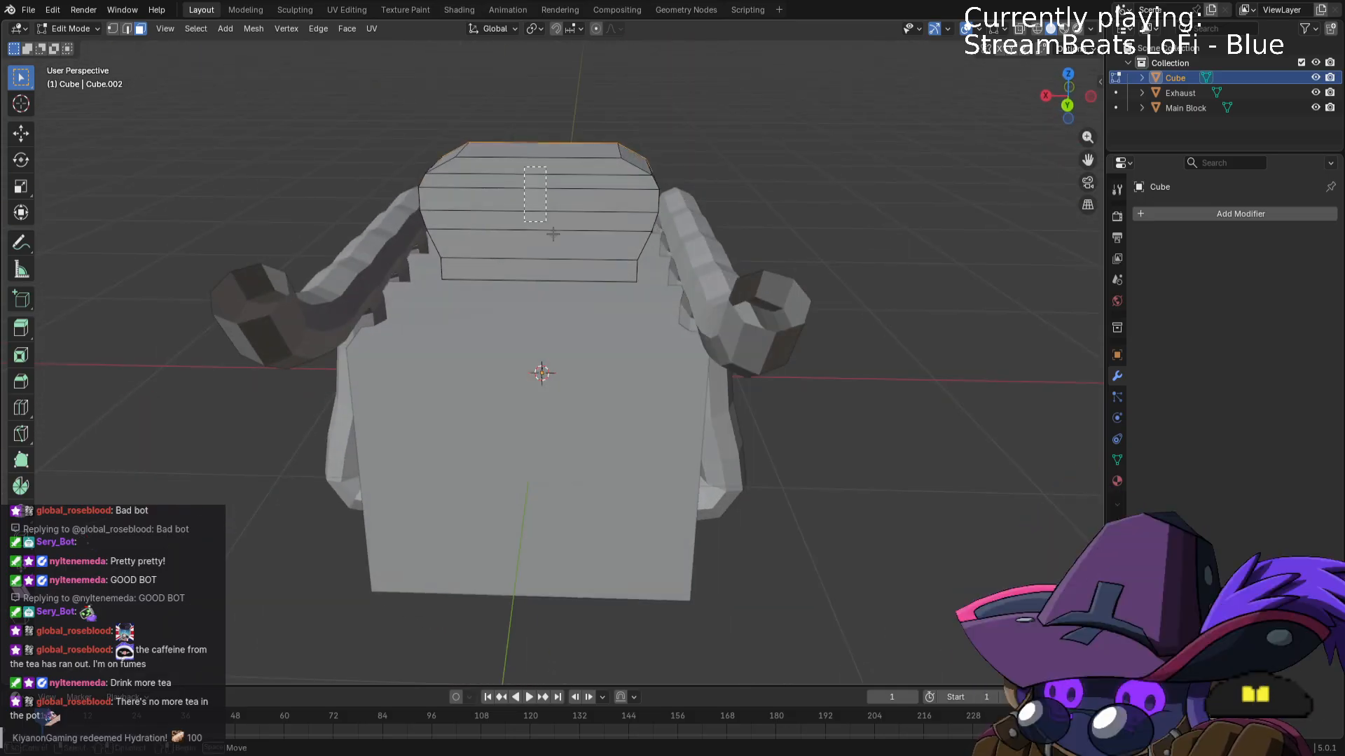
drag(553, 234, 554, 235)
middle_drag(555, 236, 872, 283)
Select the front face with its surrounding faces and stretch the flared upper body lengthwise along Y.
click(591, 247)
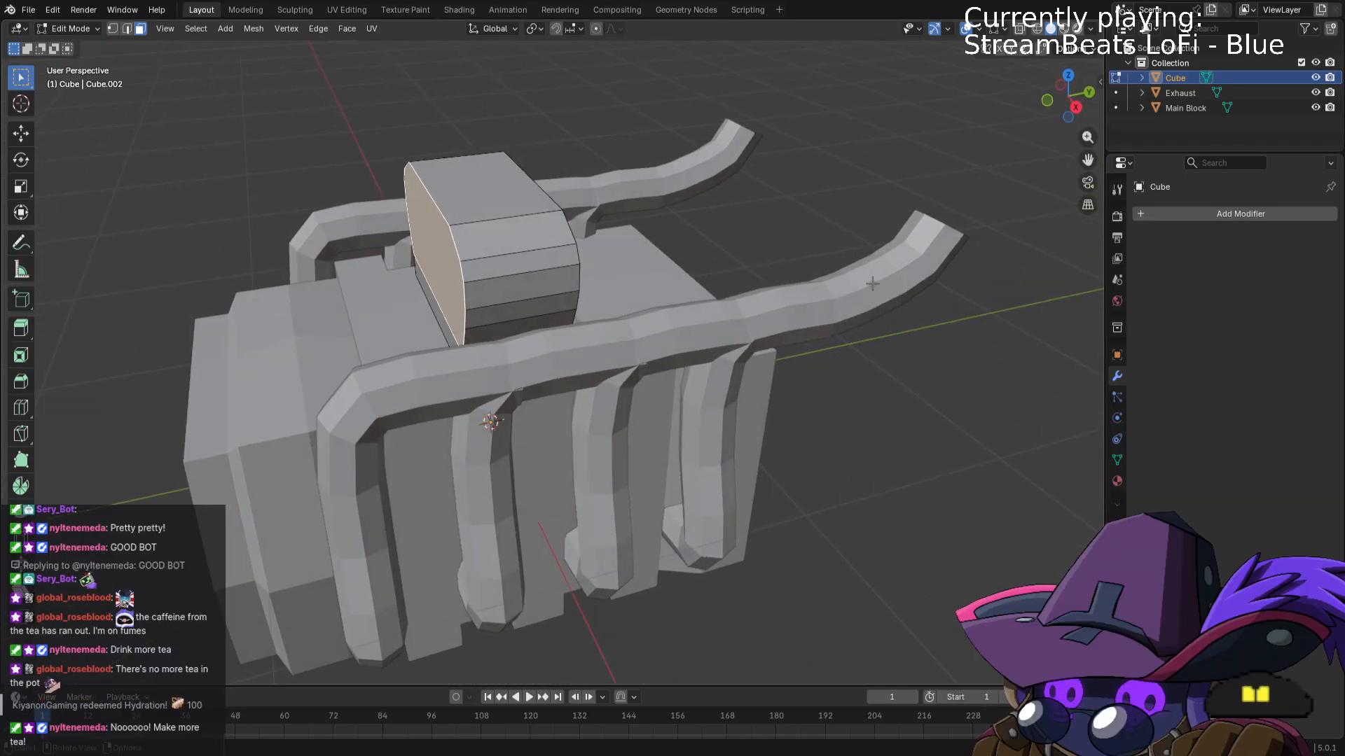
key(ctrl+KP_Add)
key(s)
key(y)
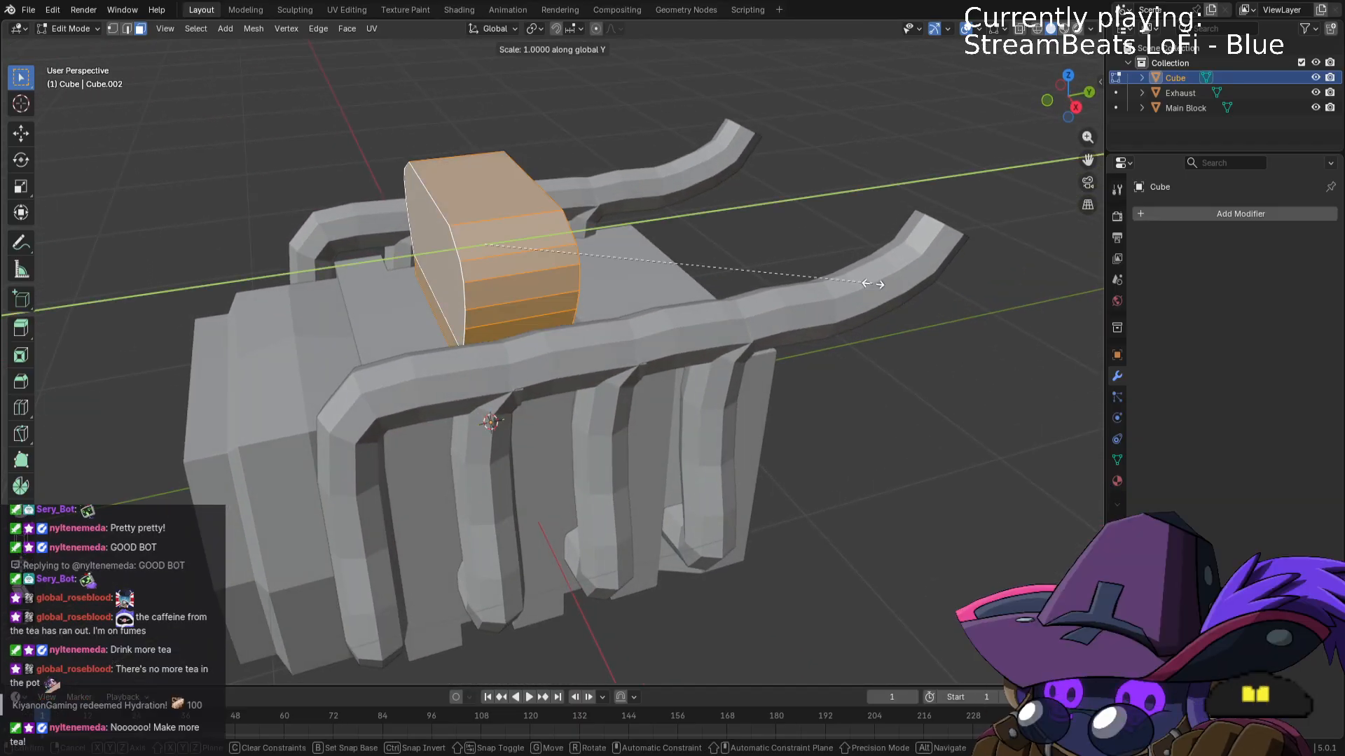
click(112, 300)
Extrude the front face of the upper body a short distance forward.
click(384, 276)
middle_drag(384, 275, 603, 271)
key(e)
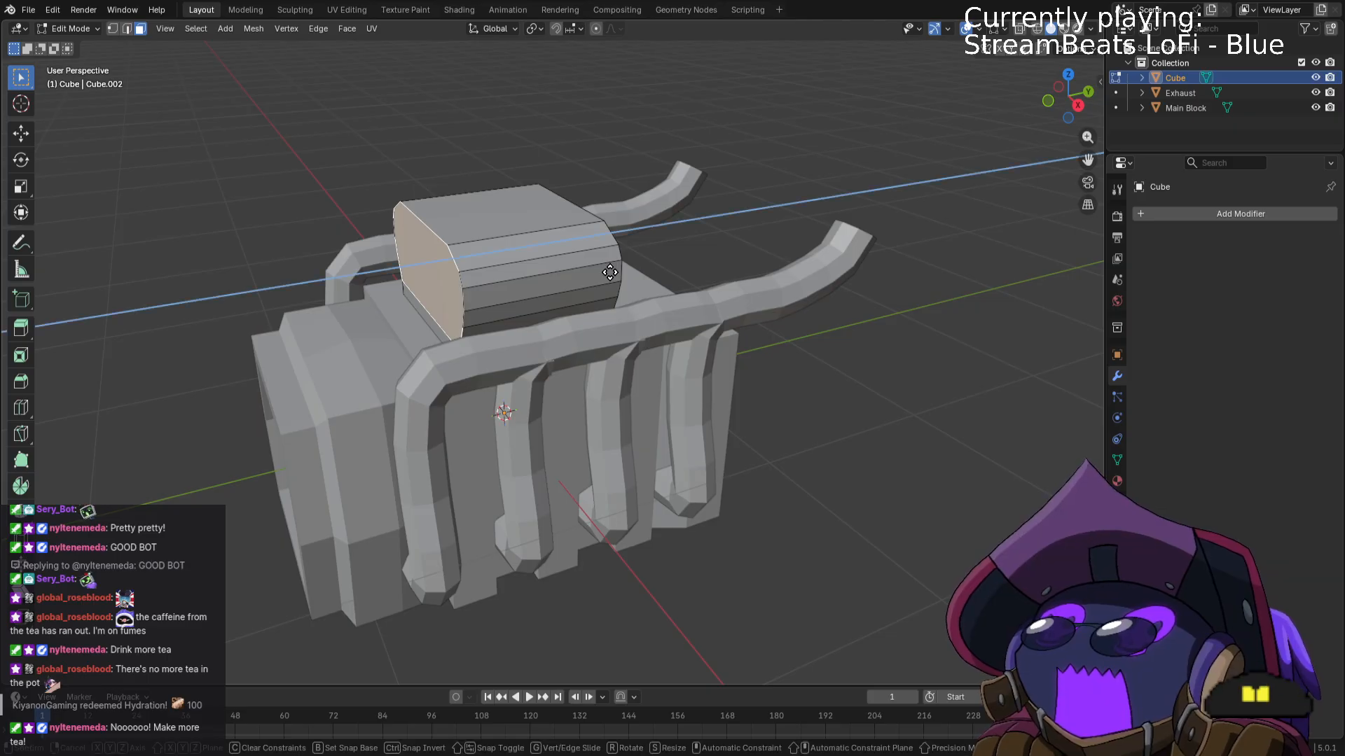
click(573, 277)
middle_drag(573, 277, 665, 265)
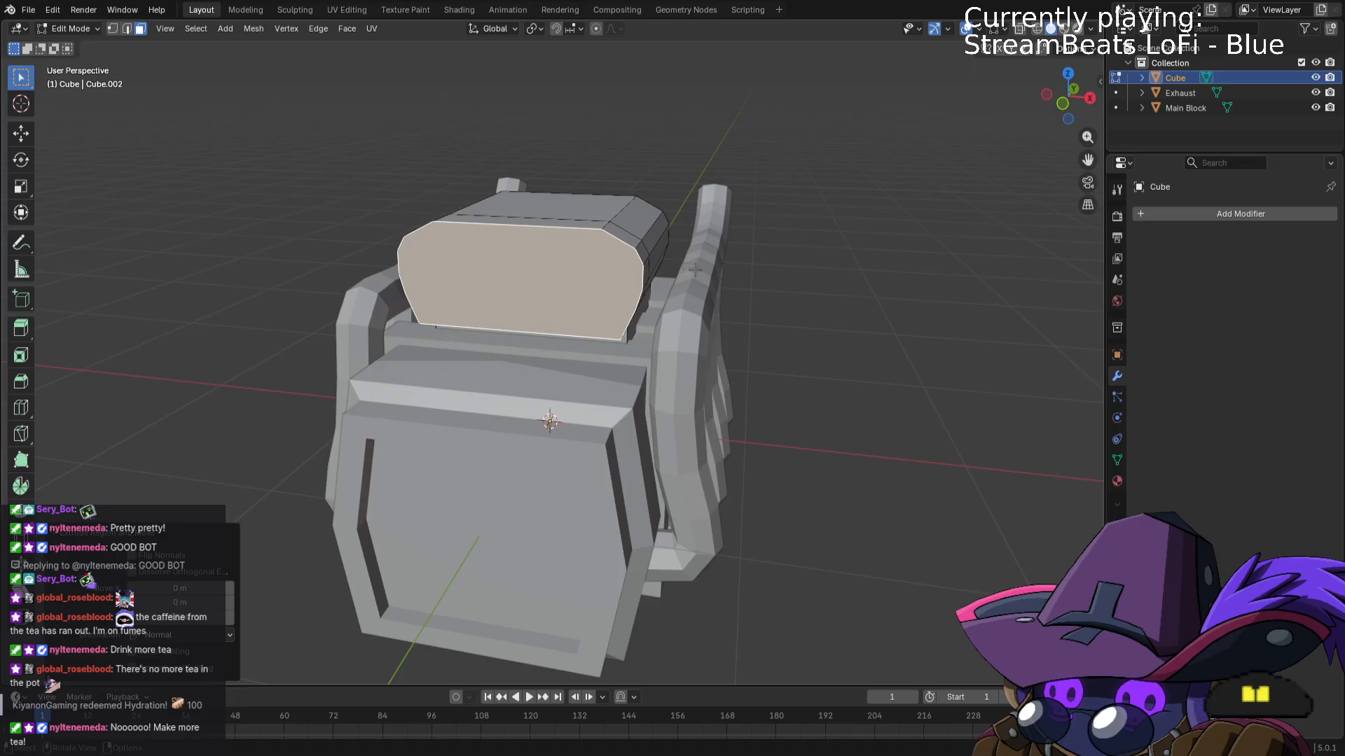
Extrude the front face in place, shrink it to about 0.895, and push it inward about 0.78 m along Y to hollow the body.
key(e)
right_click(695, 271)
key(s)
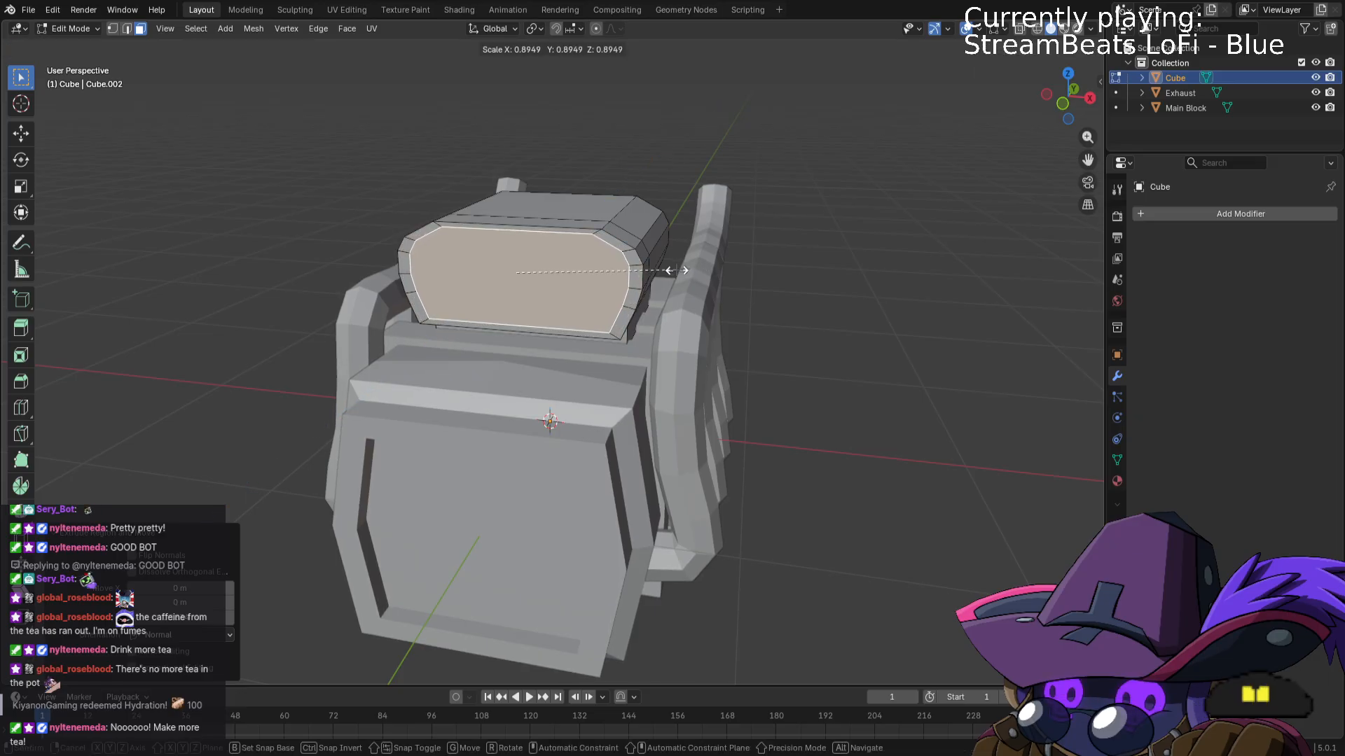
click(677, 270)
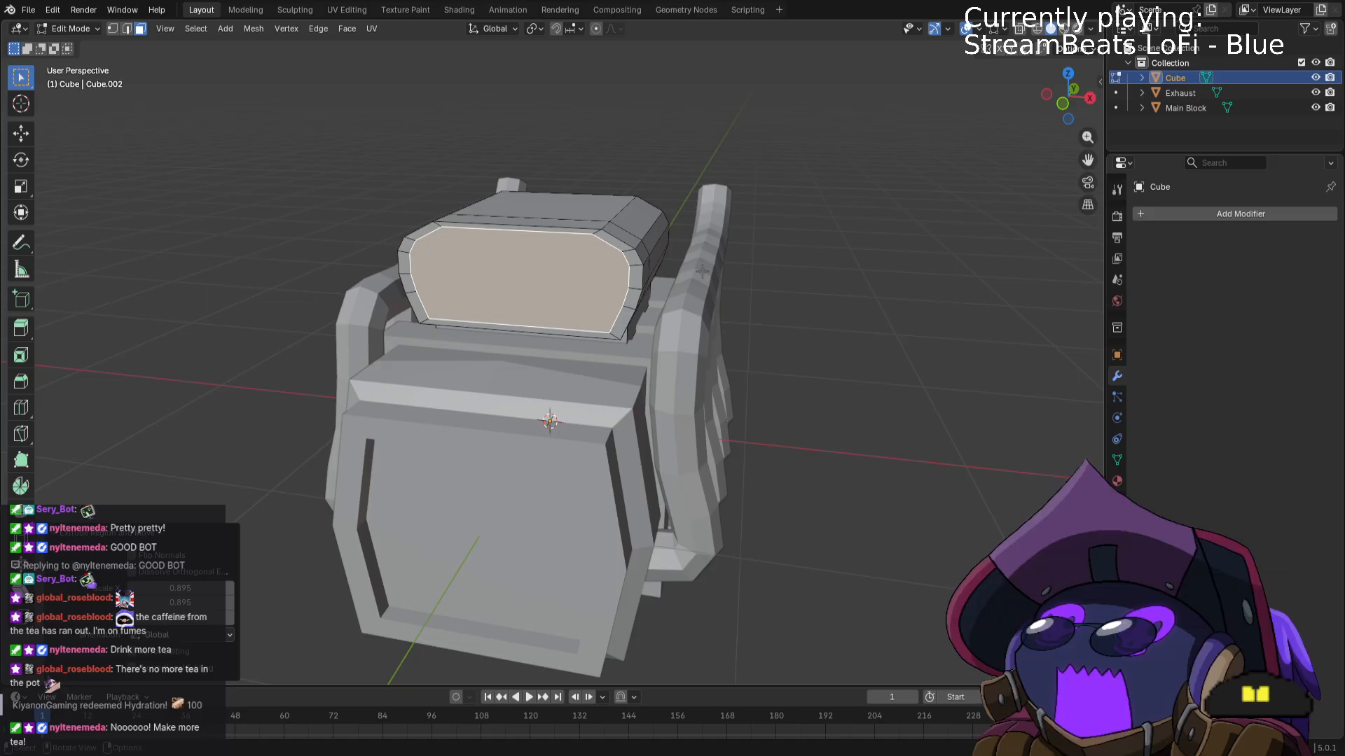
key(g)
key(y)
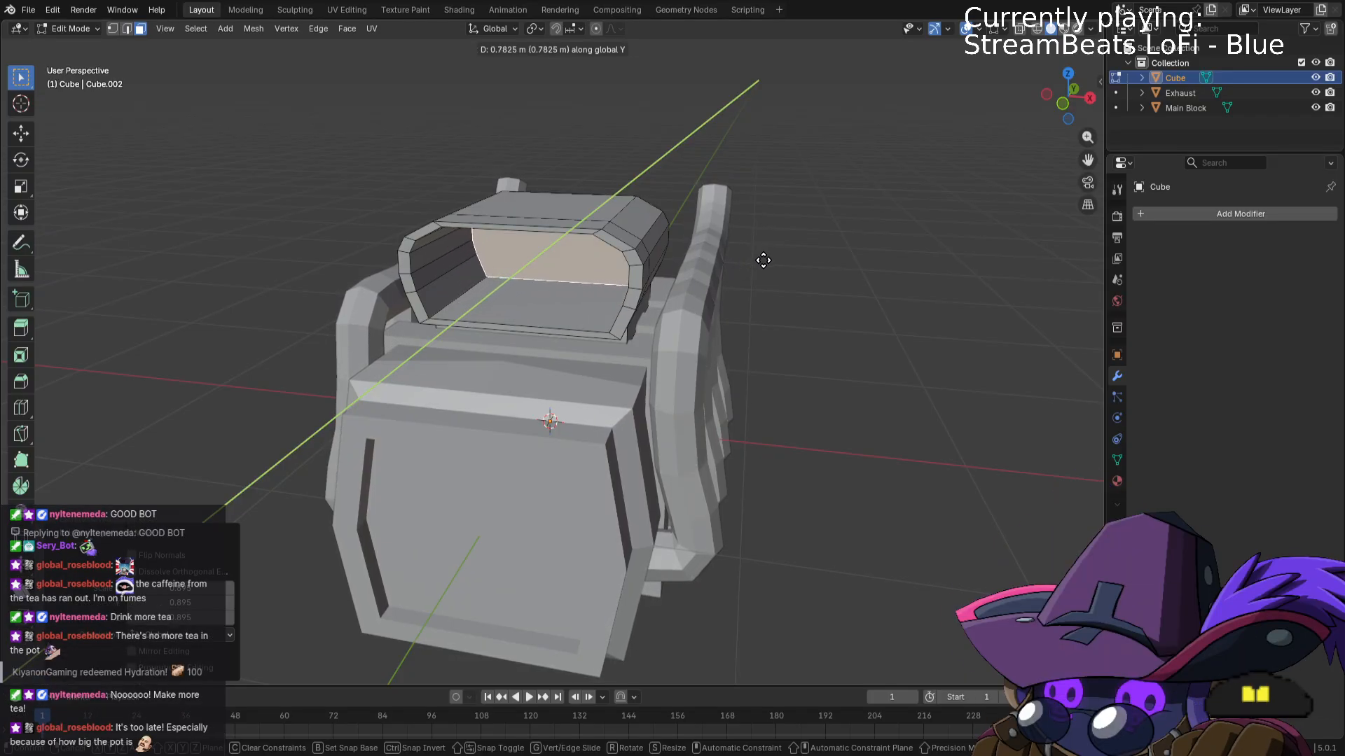
click(763, 260)
Extrude the rear face of the upper body outward by about 0.045 m.
mouse_move(763, 260)
middle_down()
mouse_move(790, 237)
mouse_move(766, 255)
middle_up()
click(895, 254)
middle_drag(895, 254, 887, 273)
scroll(887, 273, up, 8)
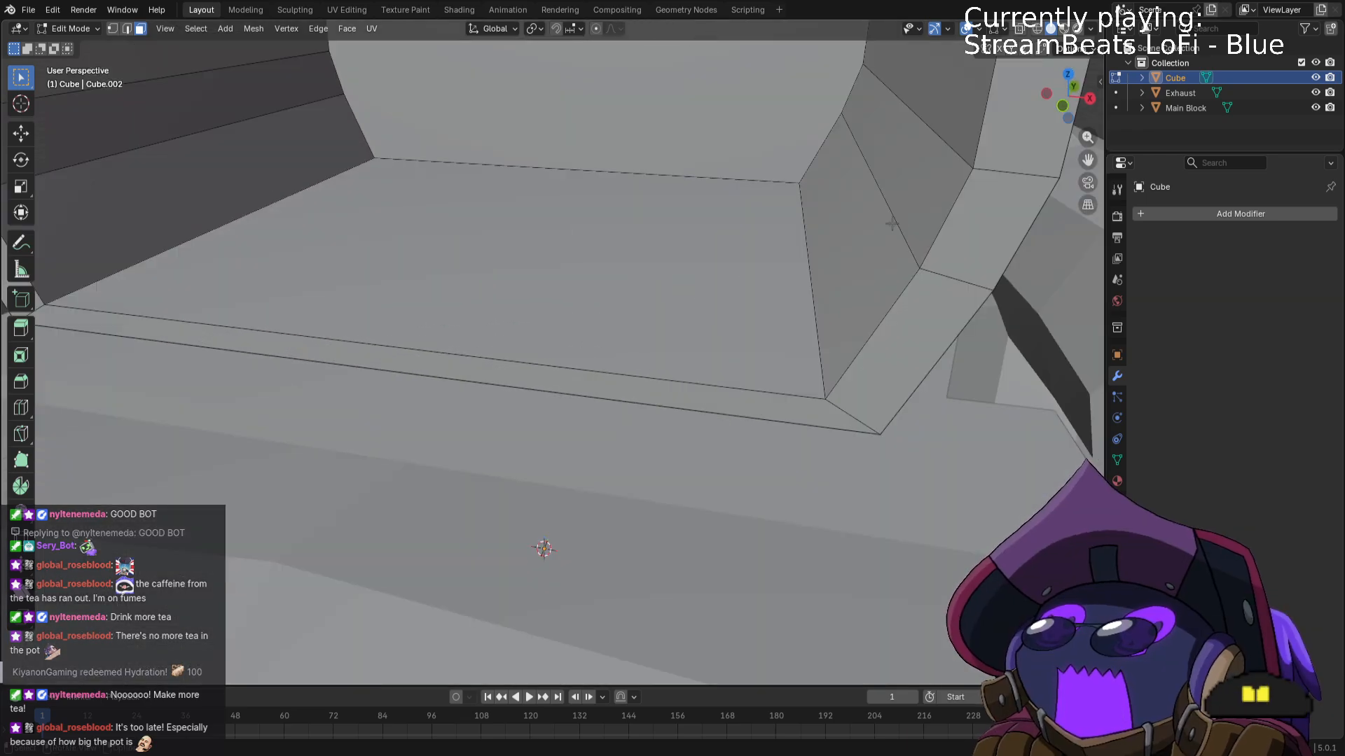
scroll(891, 224, down, 8)
middle_drag(901, 217, 851, 246)
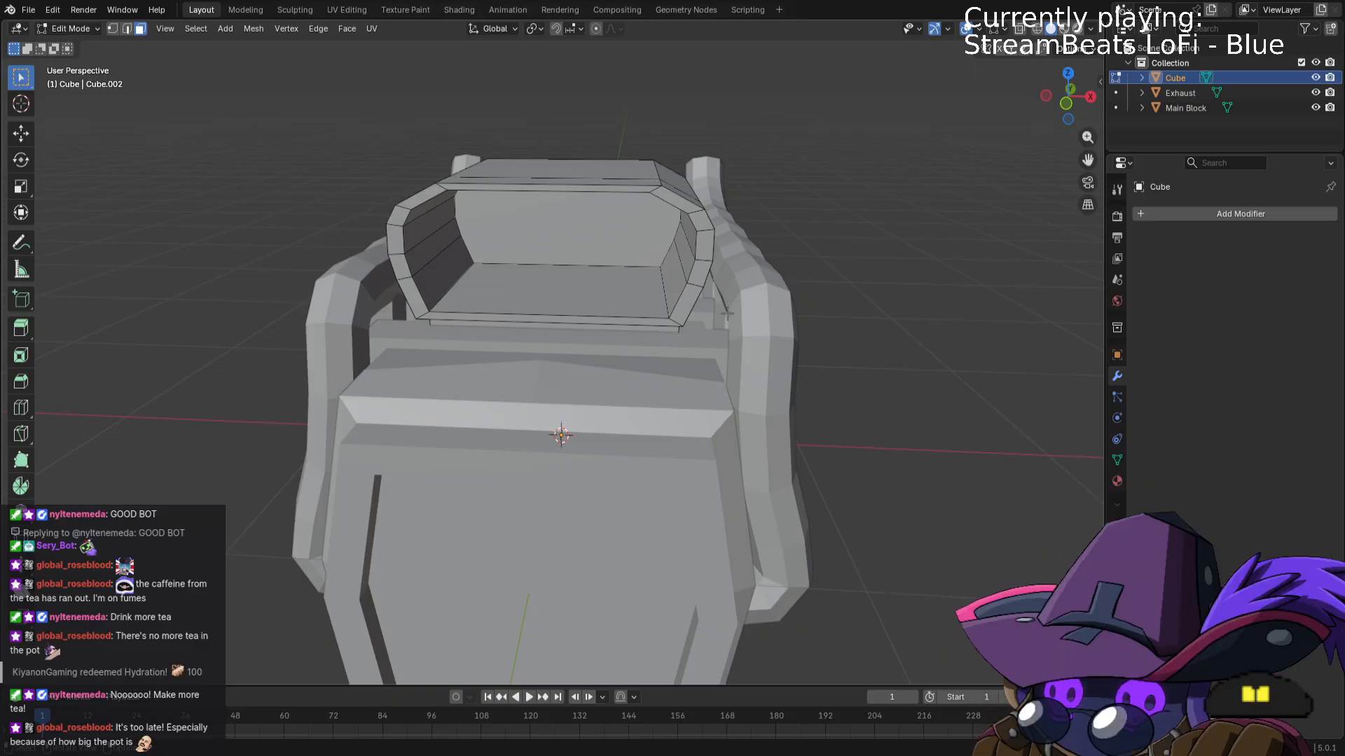
middle_drag(851, 246, 639, 313)
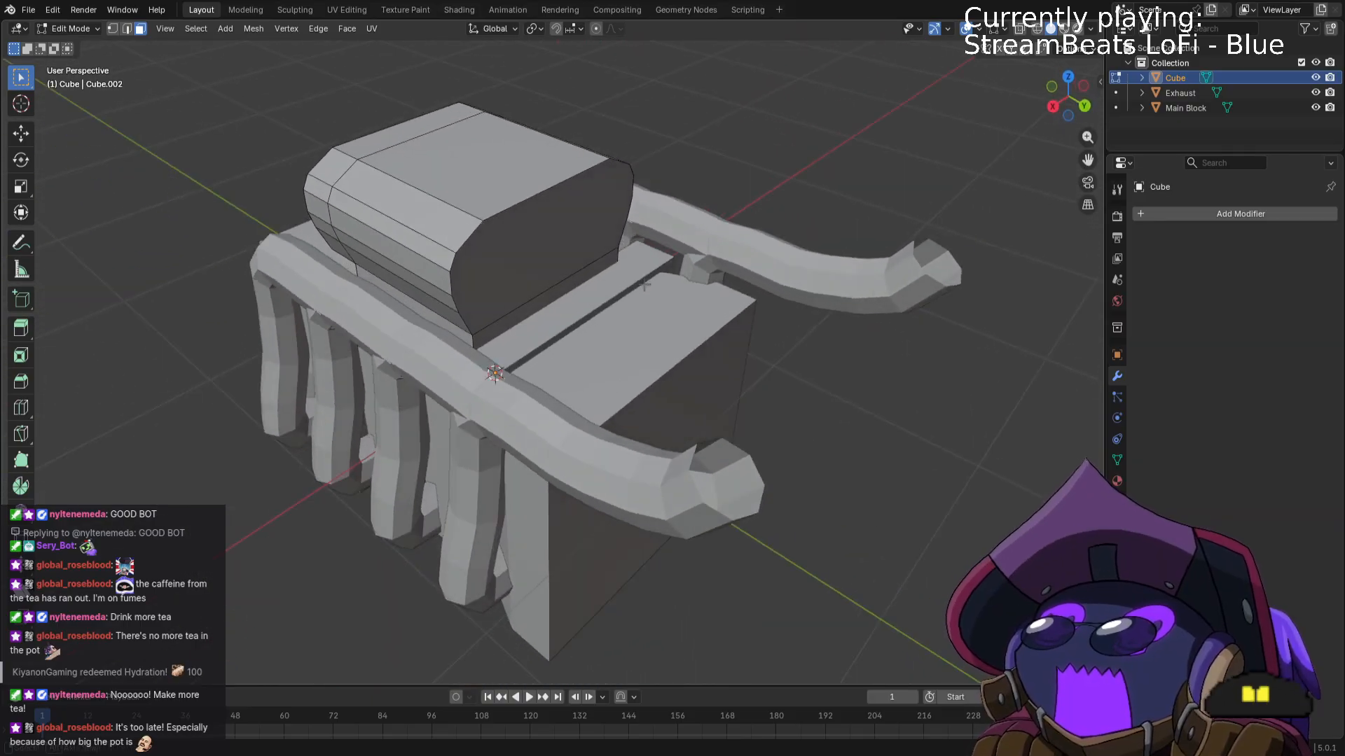
key(e)
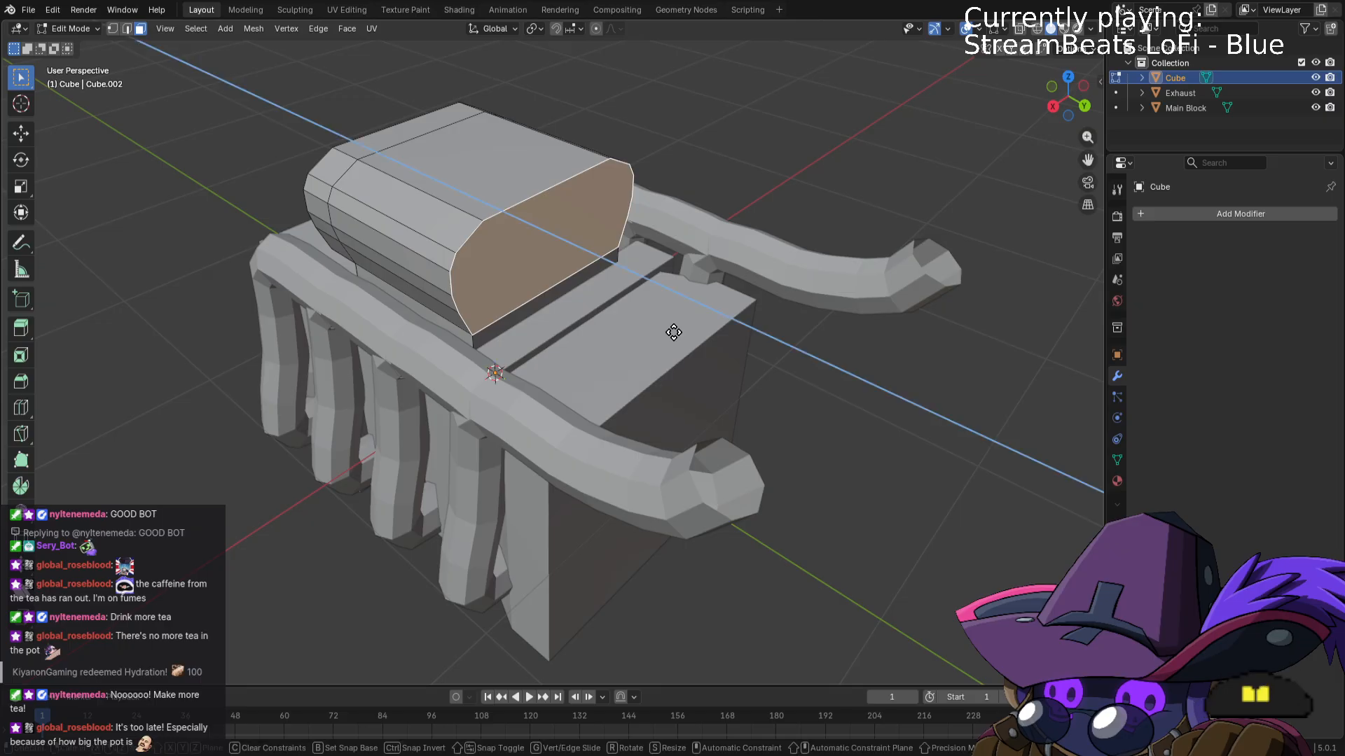
click(682, 336)
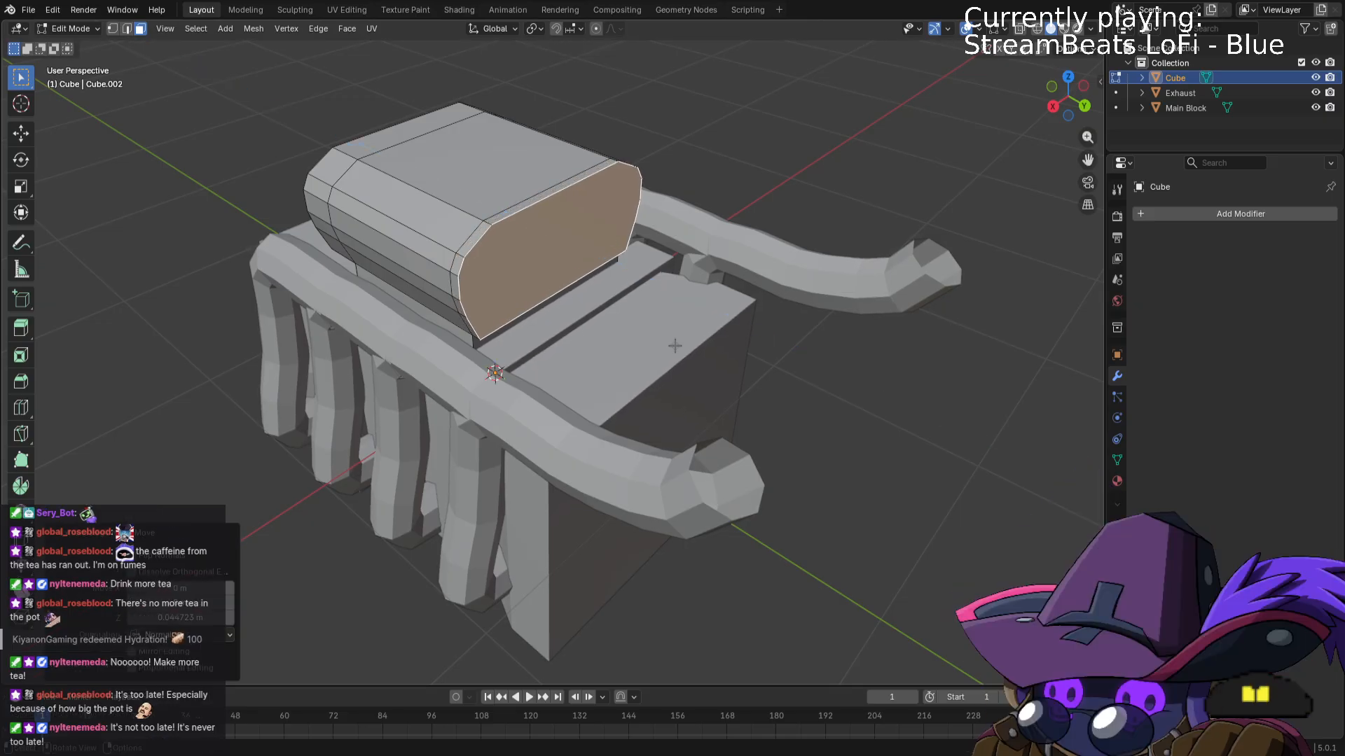
Add a cylinder with 6 vertices to the top part's mesh.
middle_drag(683, 336, 844, 328)
scroll(884, 308, down, 4)
key(Tab)
scroll(802, 325, up, 3)
key(Tab)
key(KP_1)
key(shift+a)
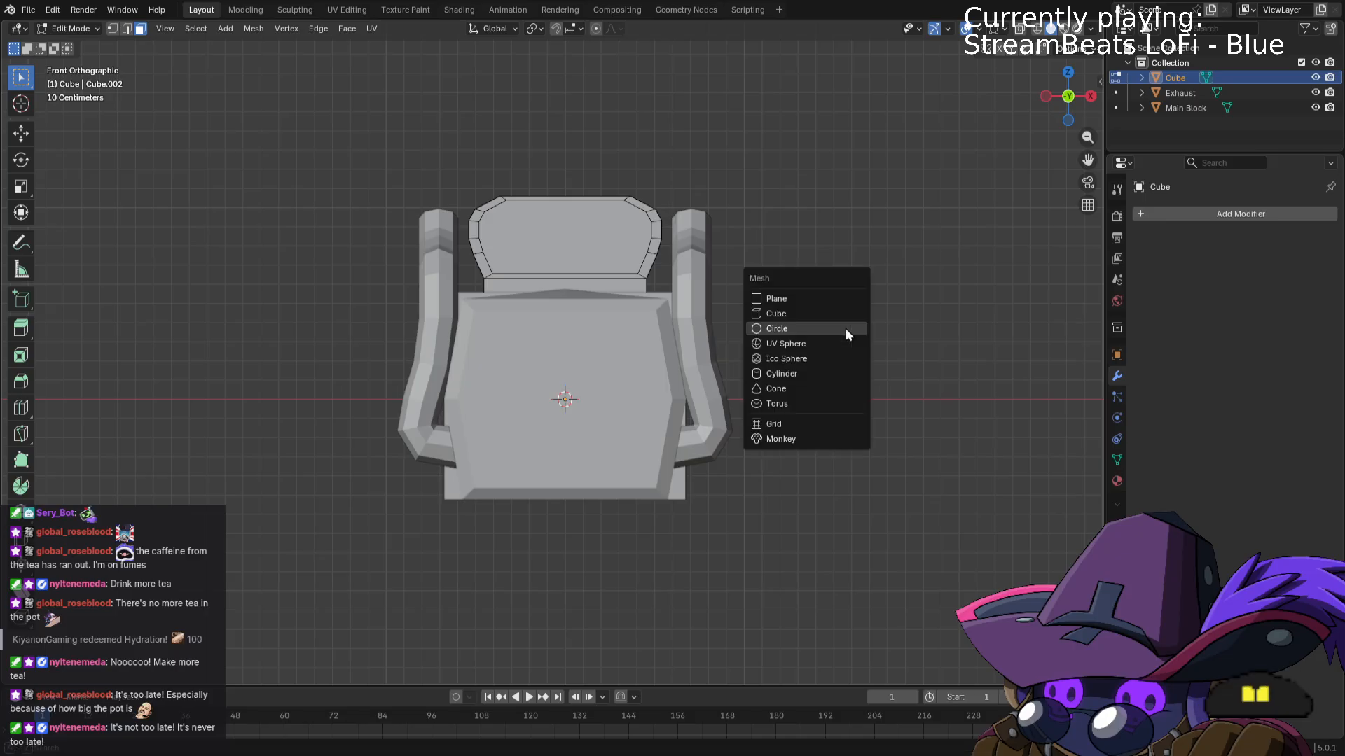
click(802, 372)
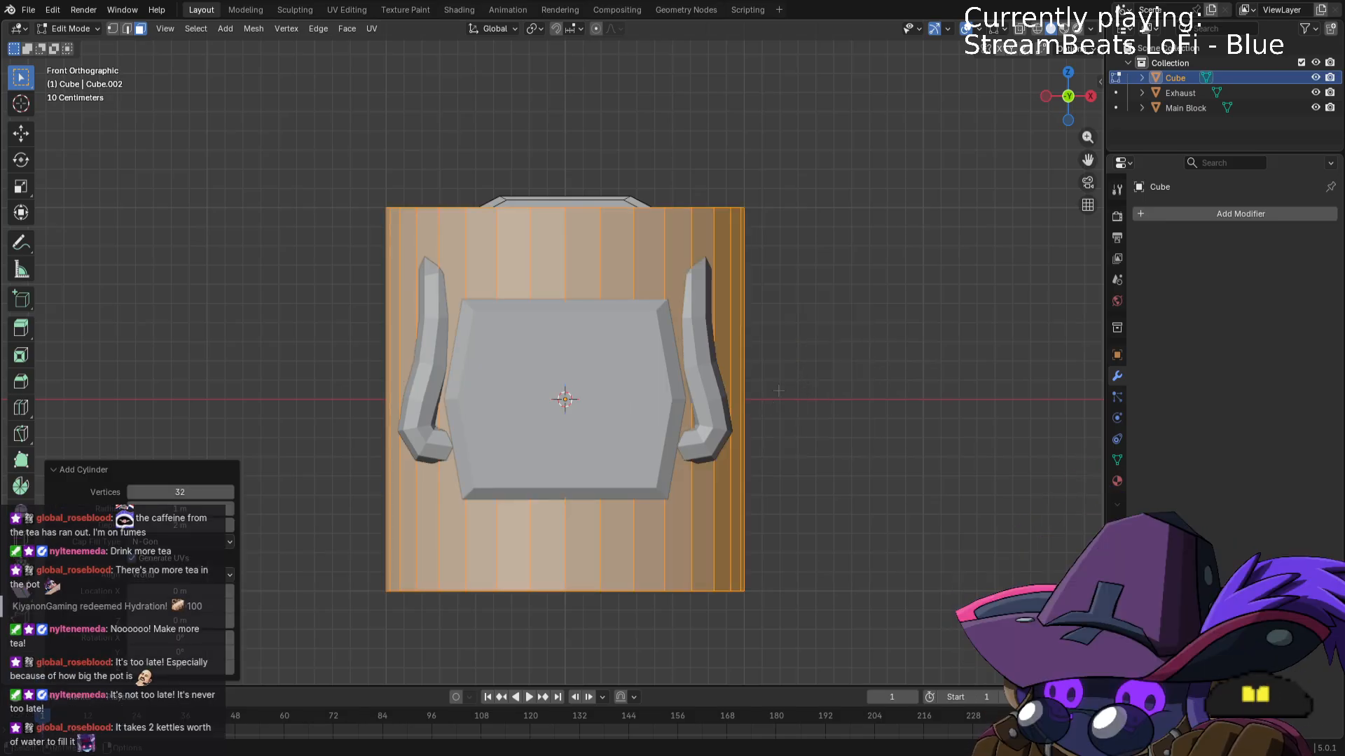
click(202, 493)
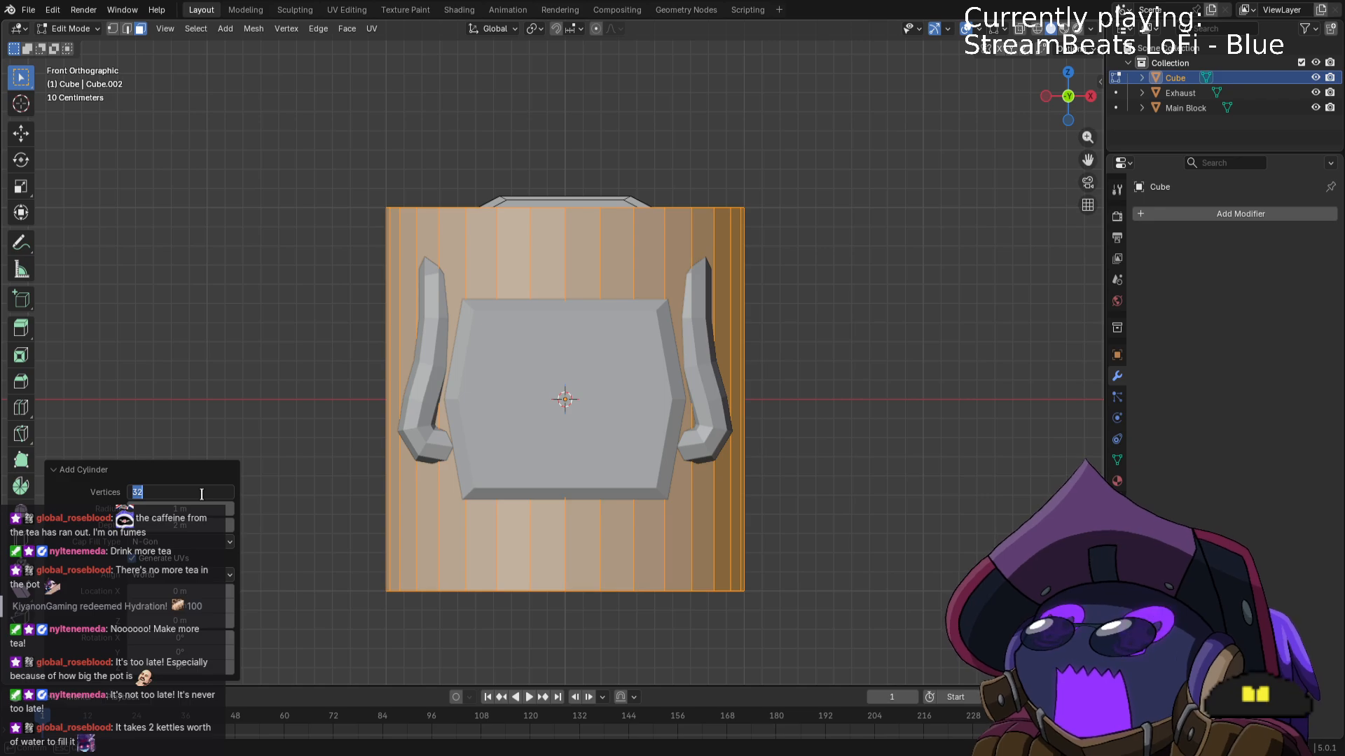
text(6)
key(Return)
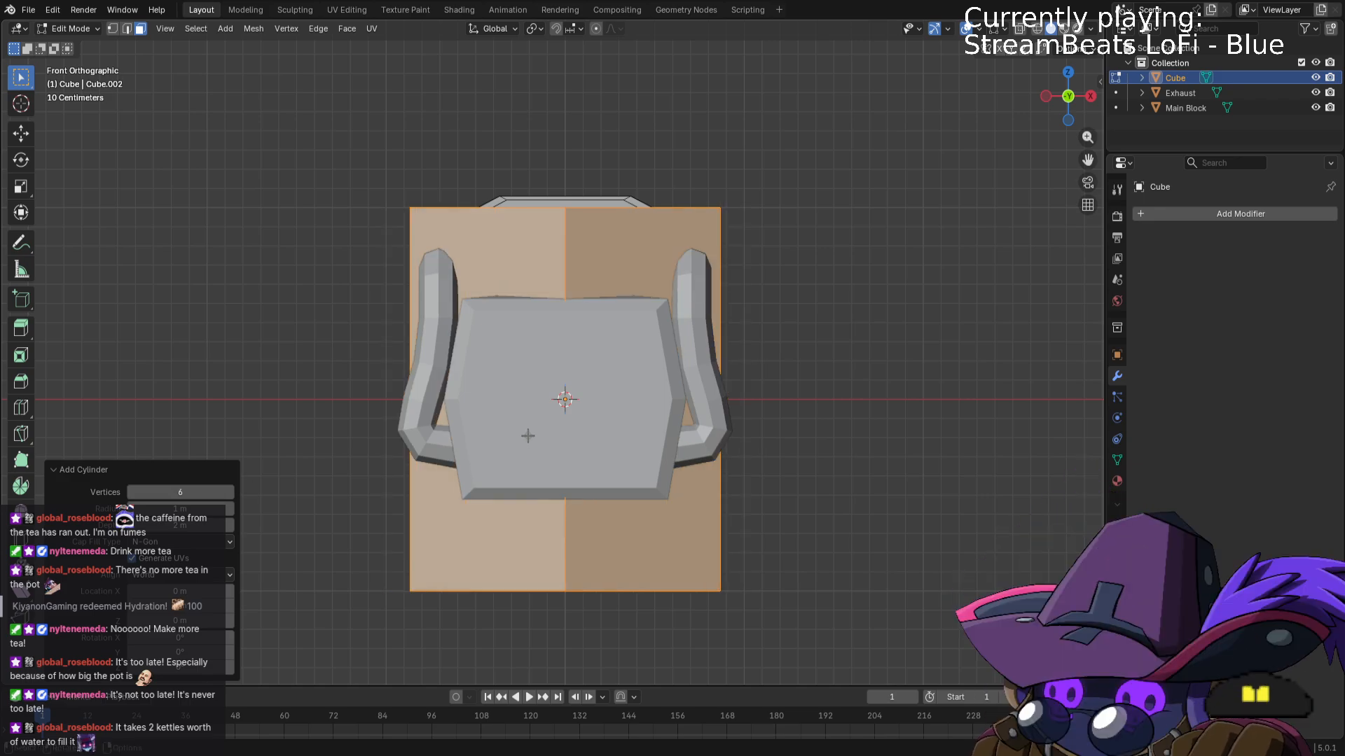
Show the model in wireframe and scale the six-sided cylinder down to about 0.039.
key(KP_7)
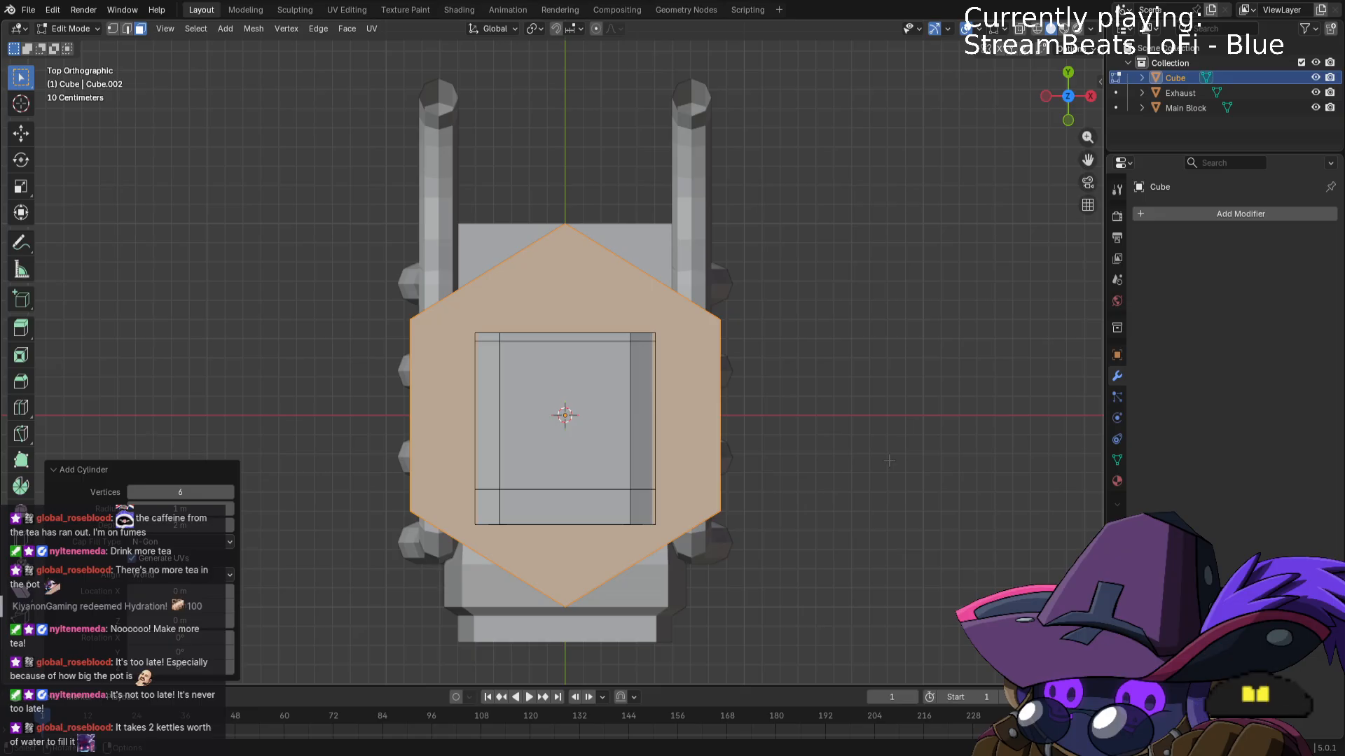
key(z)
click(774, 459)
key(s)
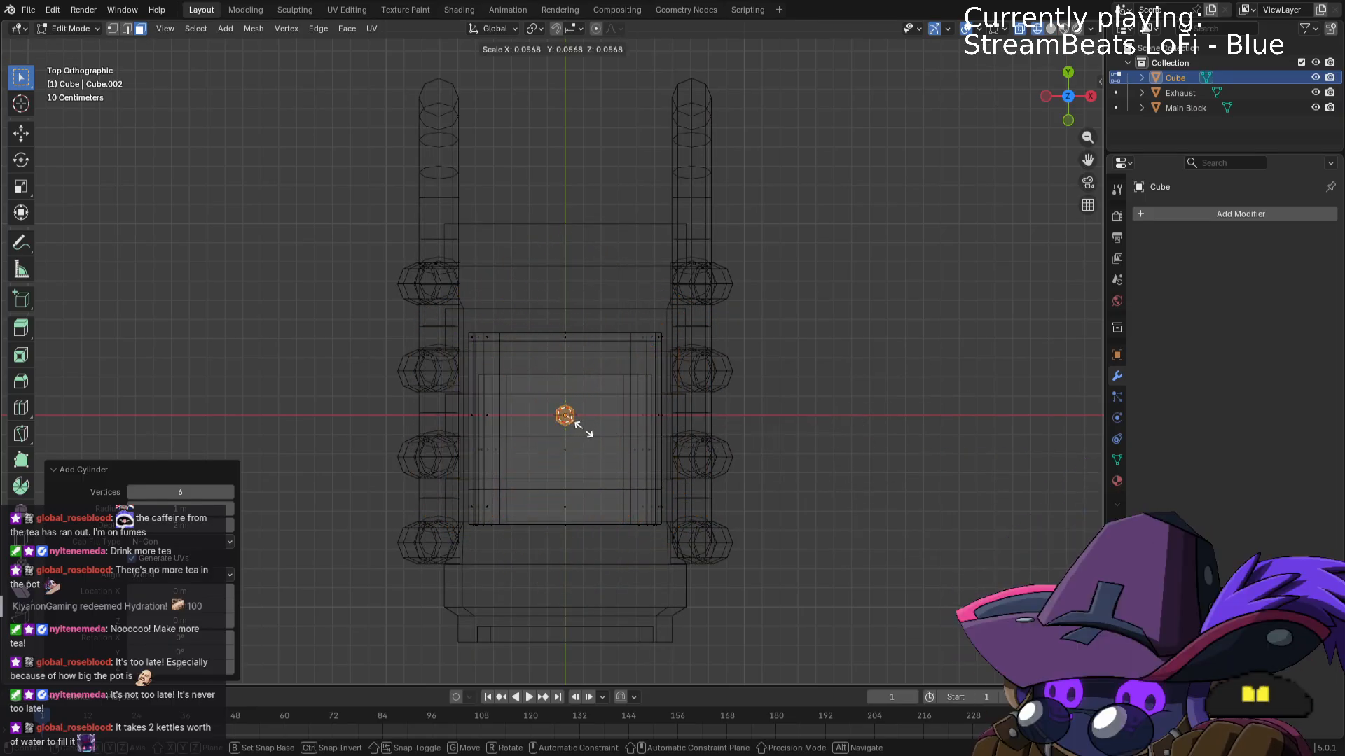
click(569, 420)
Raise the small cylinder about 0.83 m along Z into the upper body and rotate it 90° in the front view.
middle_drag(568, 421, 764, 272)
key(g)
key(z)
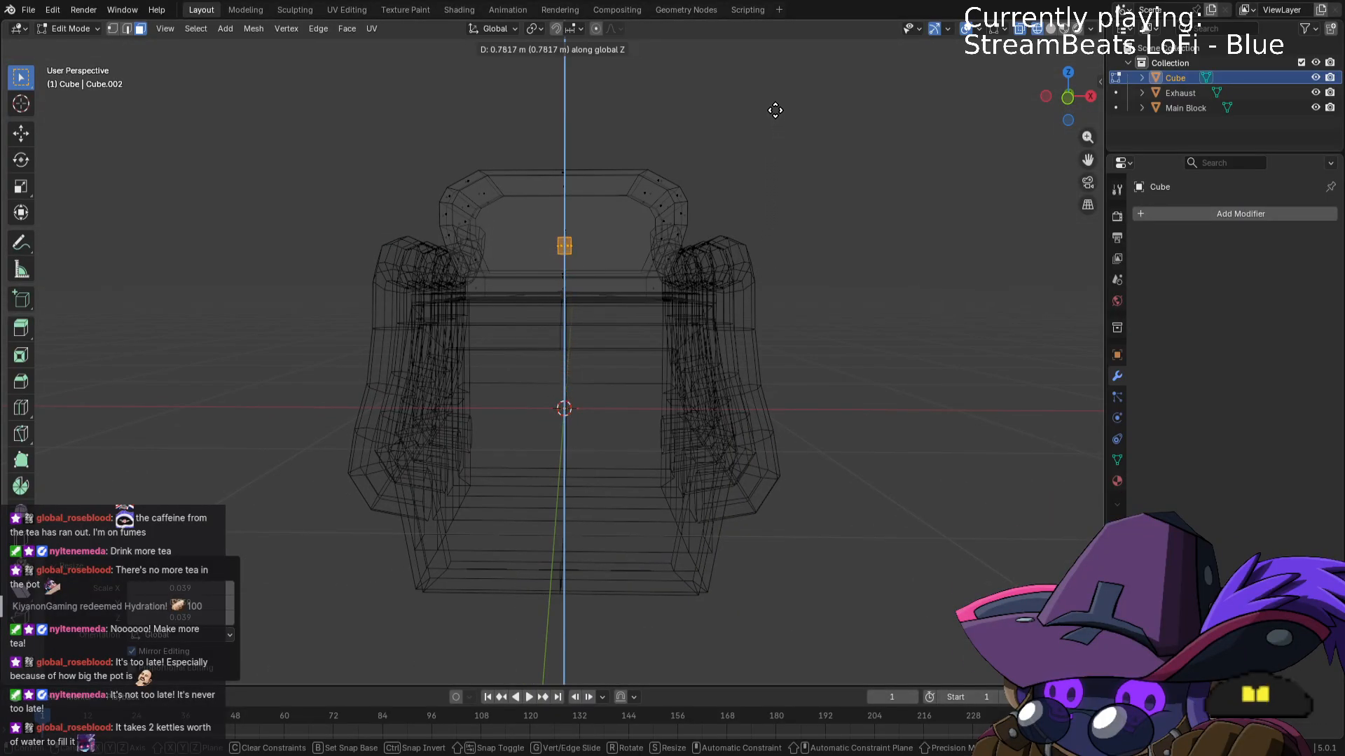
click(776, 99)
key(KP_1)
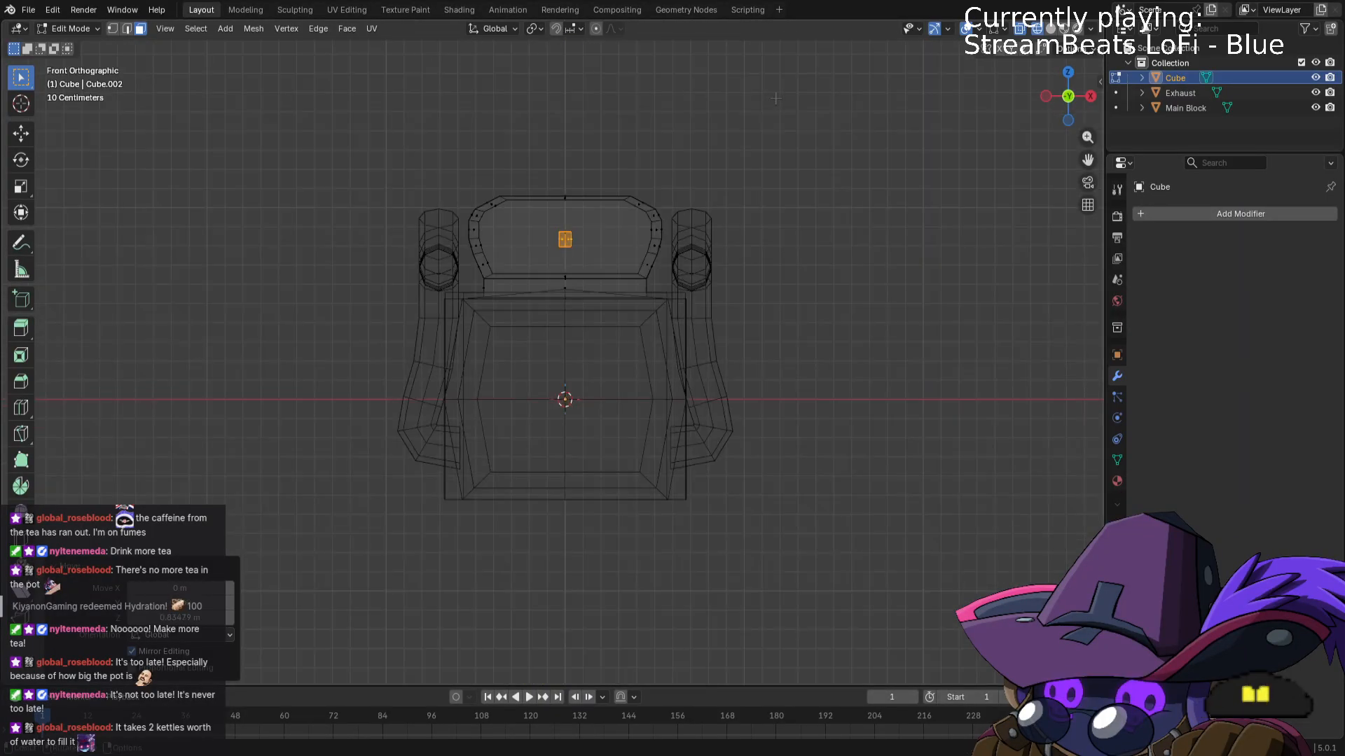
text(r)
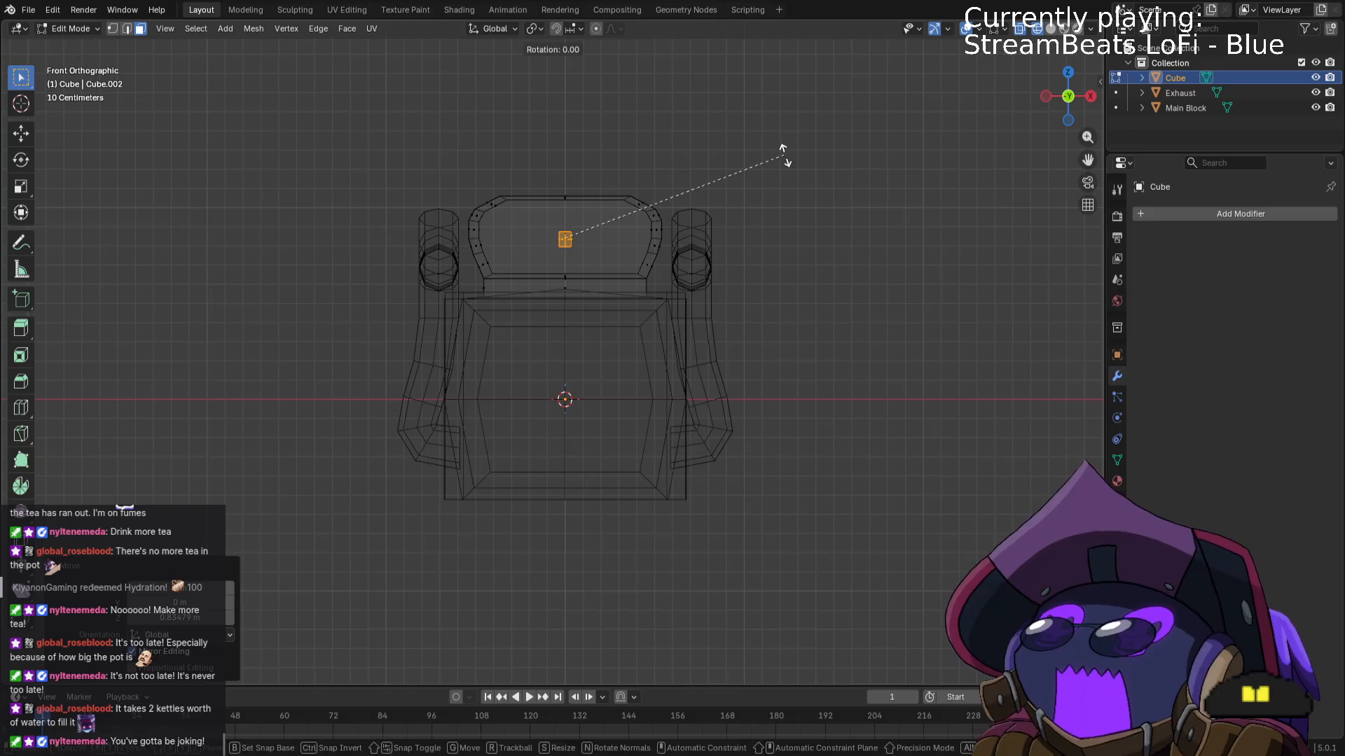
text(90)
key(Return)
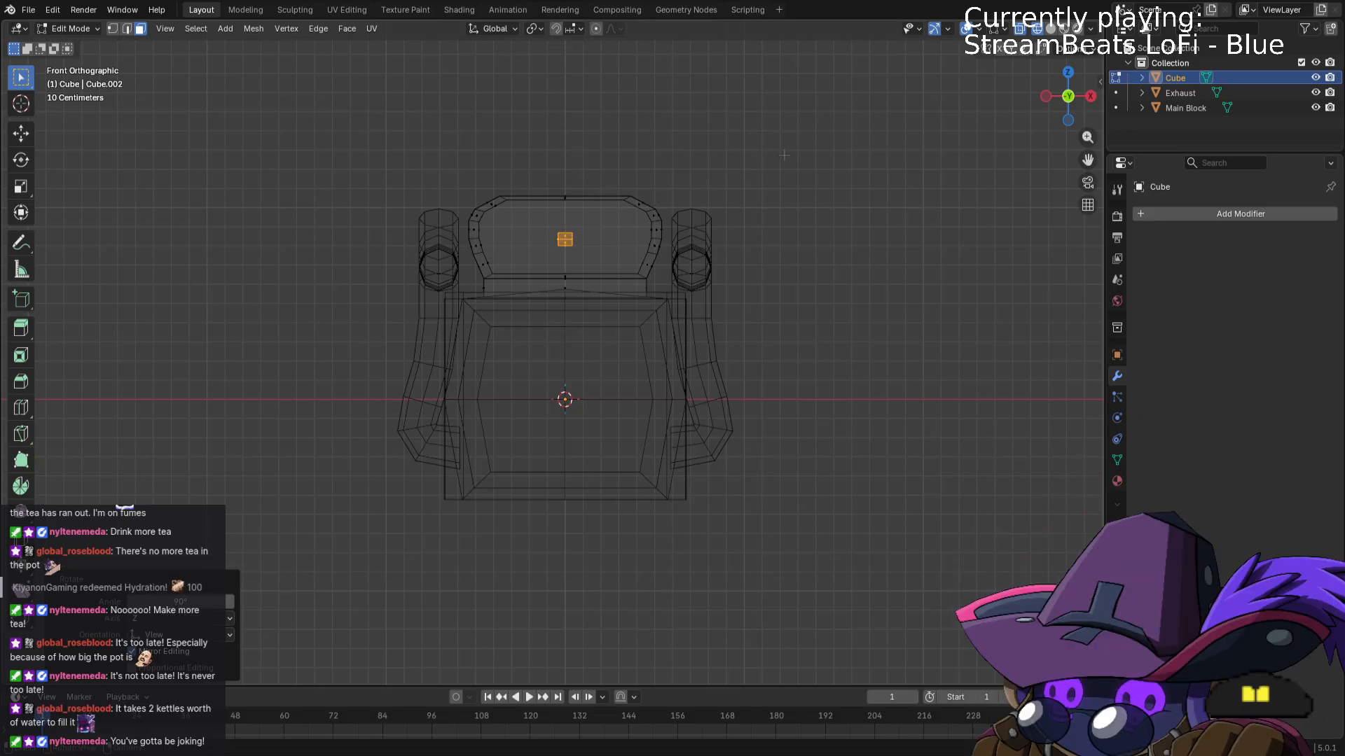
Stretch the cylinder along X into a rod spanning the upper body's width, and flatten it along Z to roughly half its thickness.
key(s)
key(x)
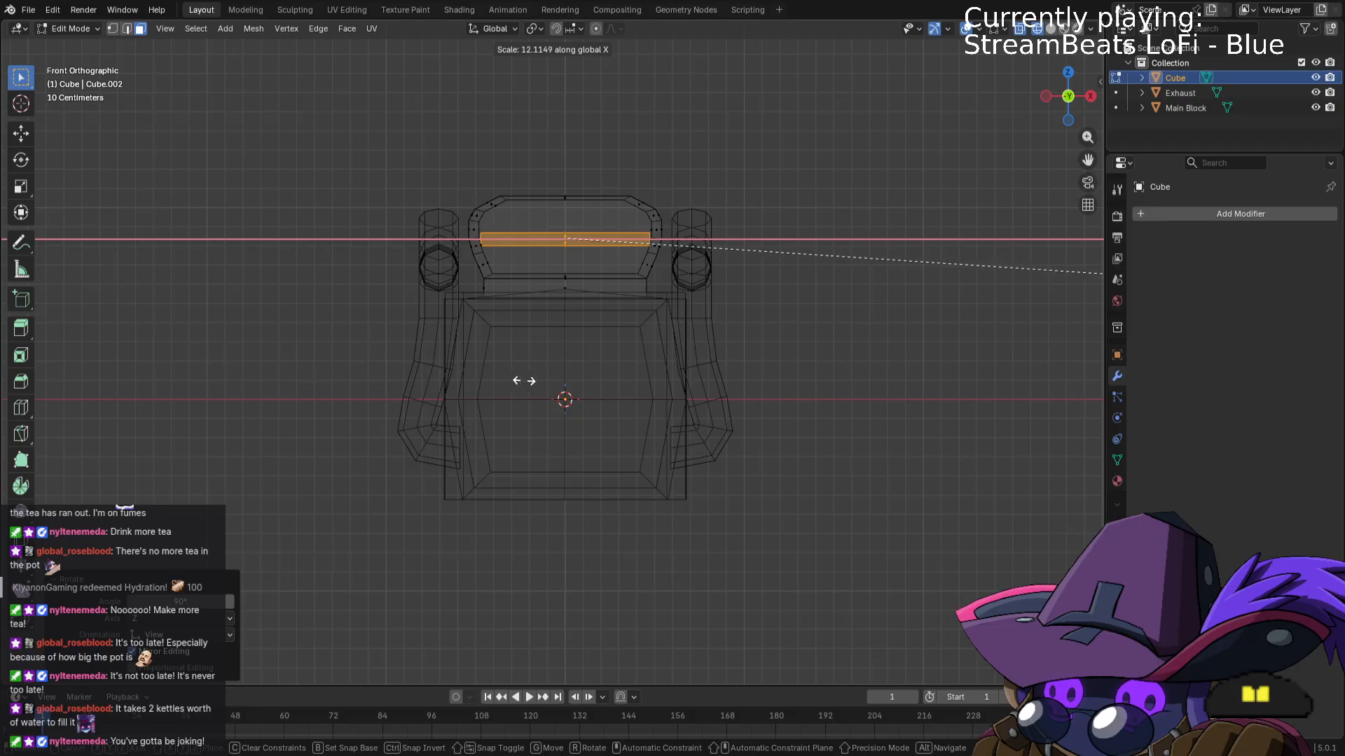
click(625, 380)
key(s)
key(y)
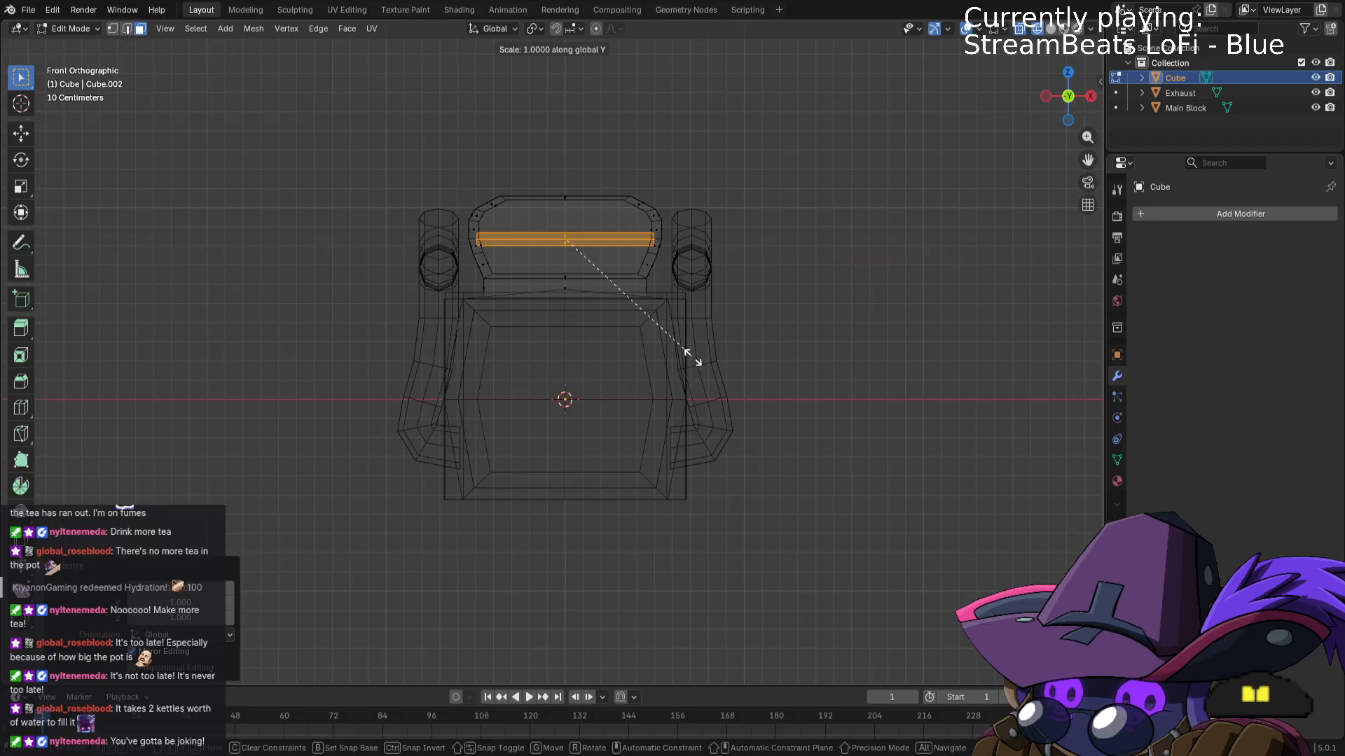
key(x)
key(z)
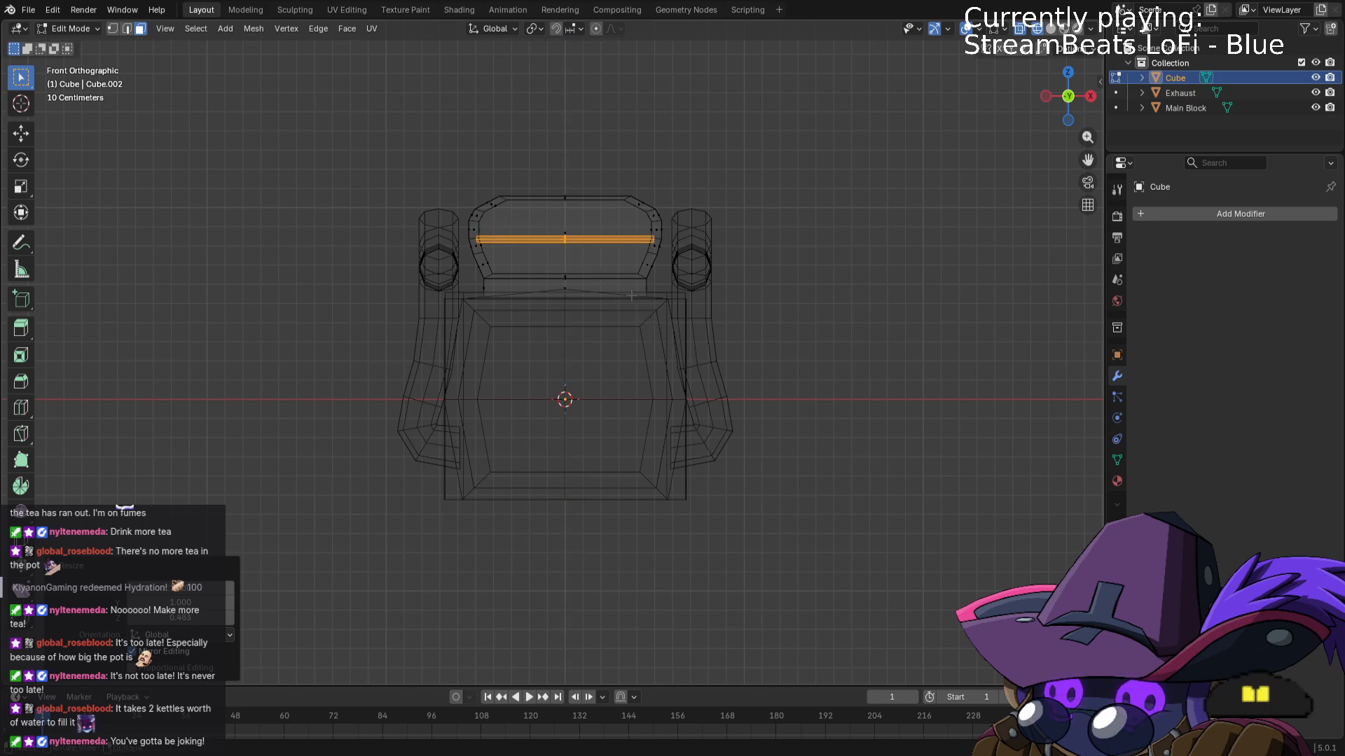
key(s)
key(x)
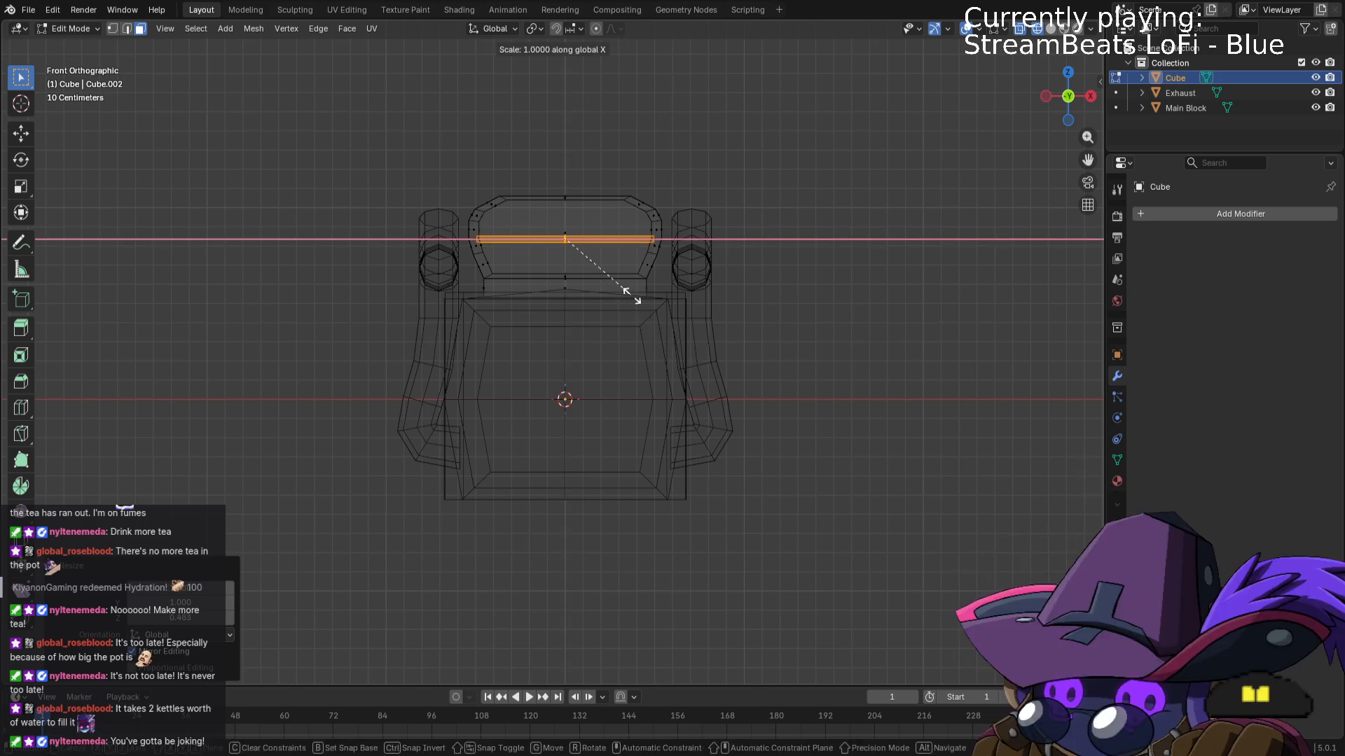
key(y)
key(Return)
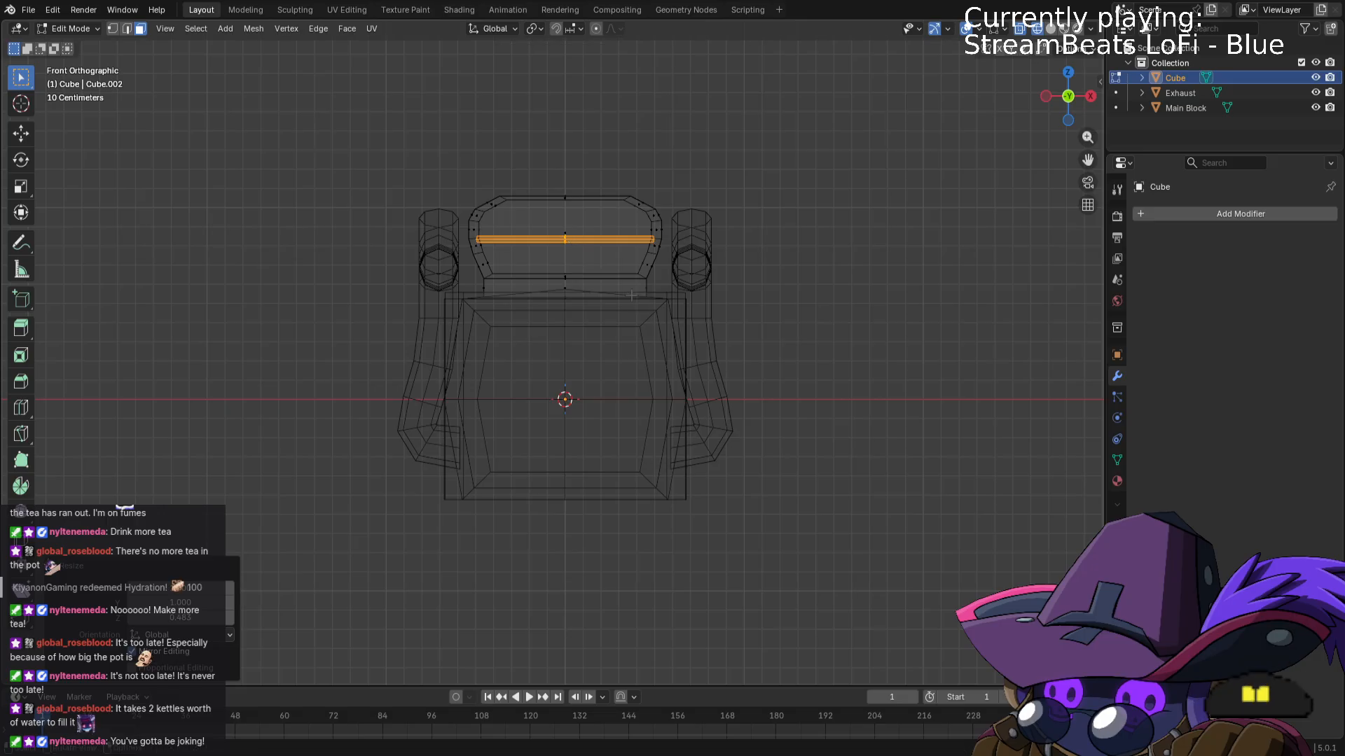
Thin the rod along Y in the side view so its cross-section becomes compact.
key(KP_3)
key(s)
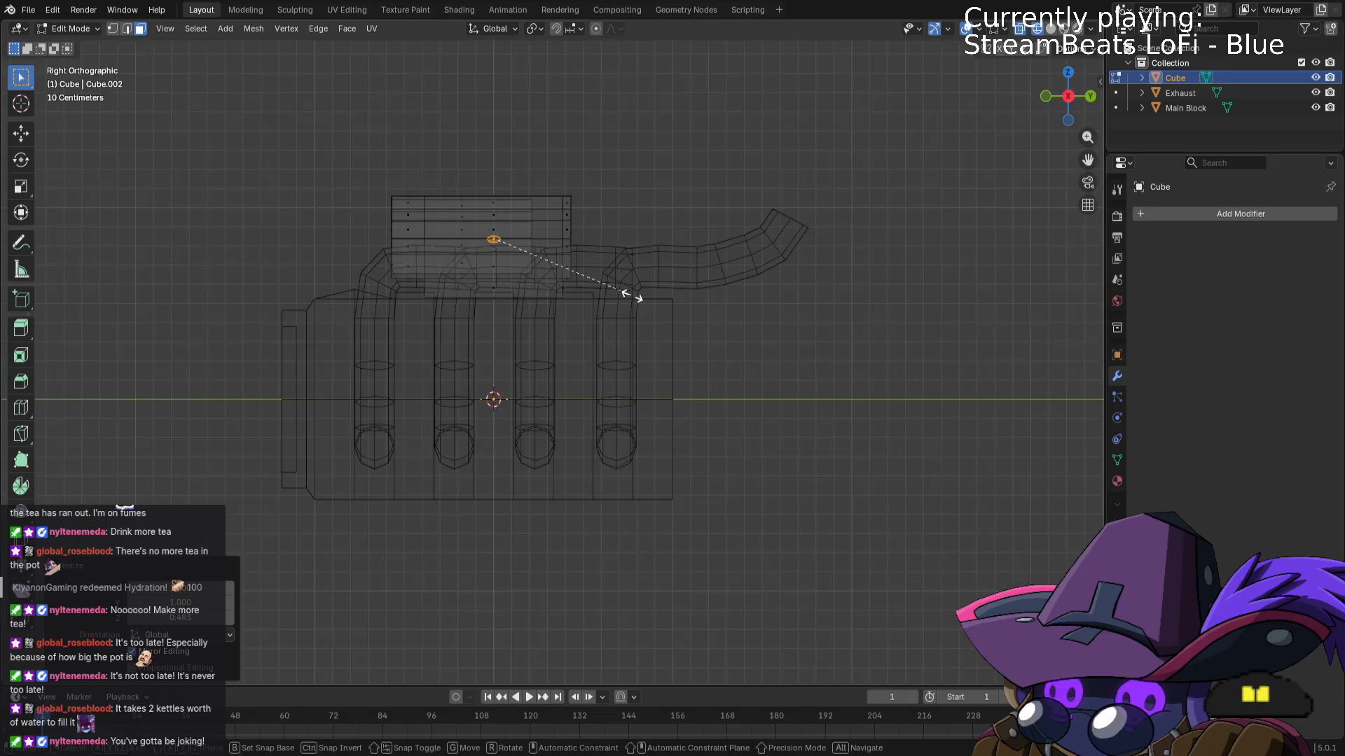
key(y)
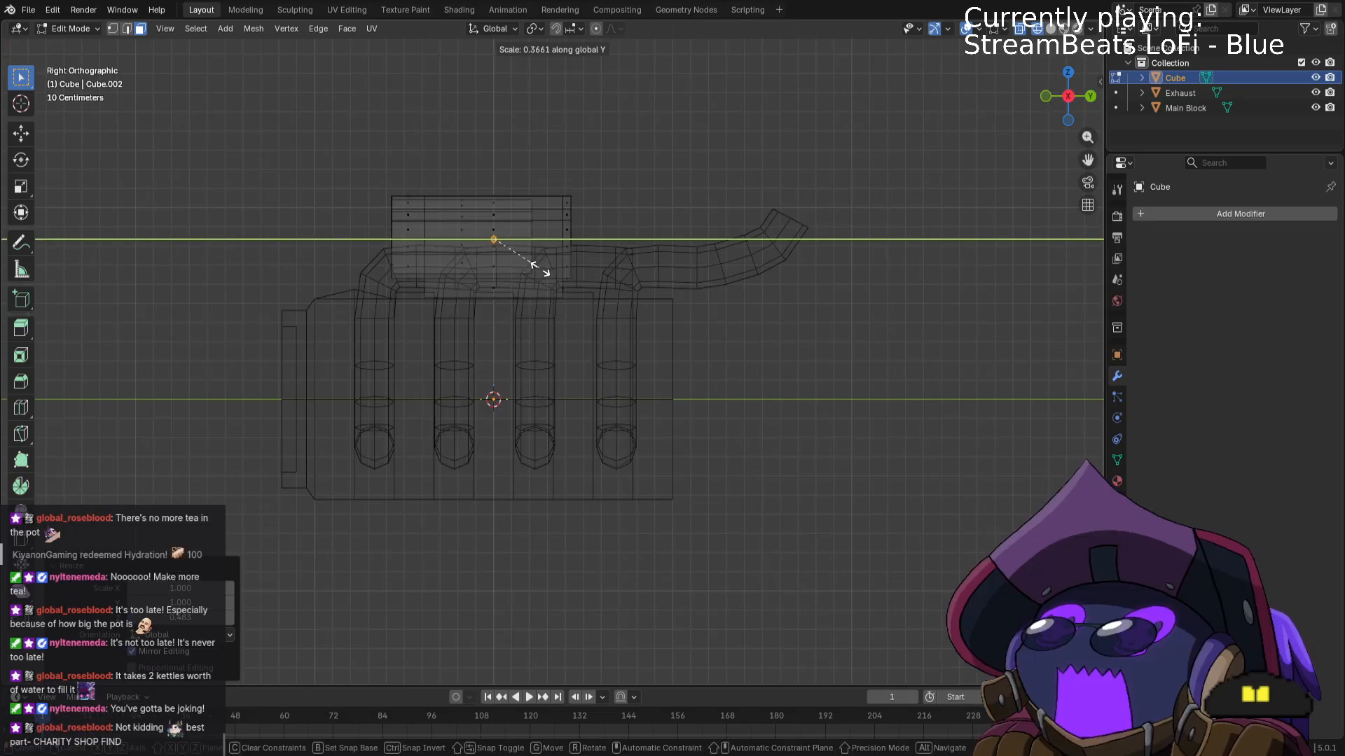
click(547, 274)
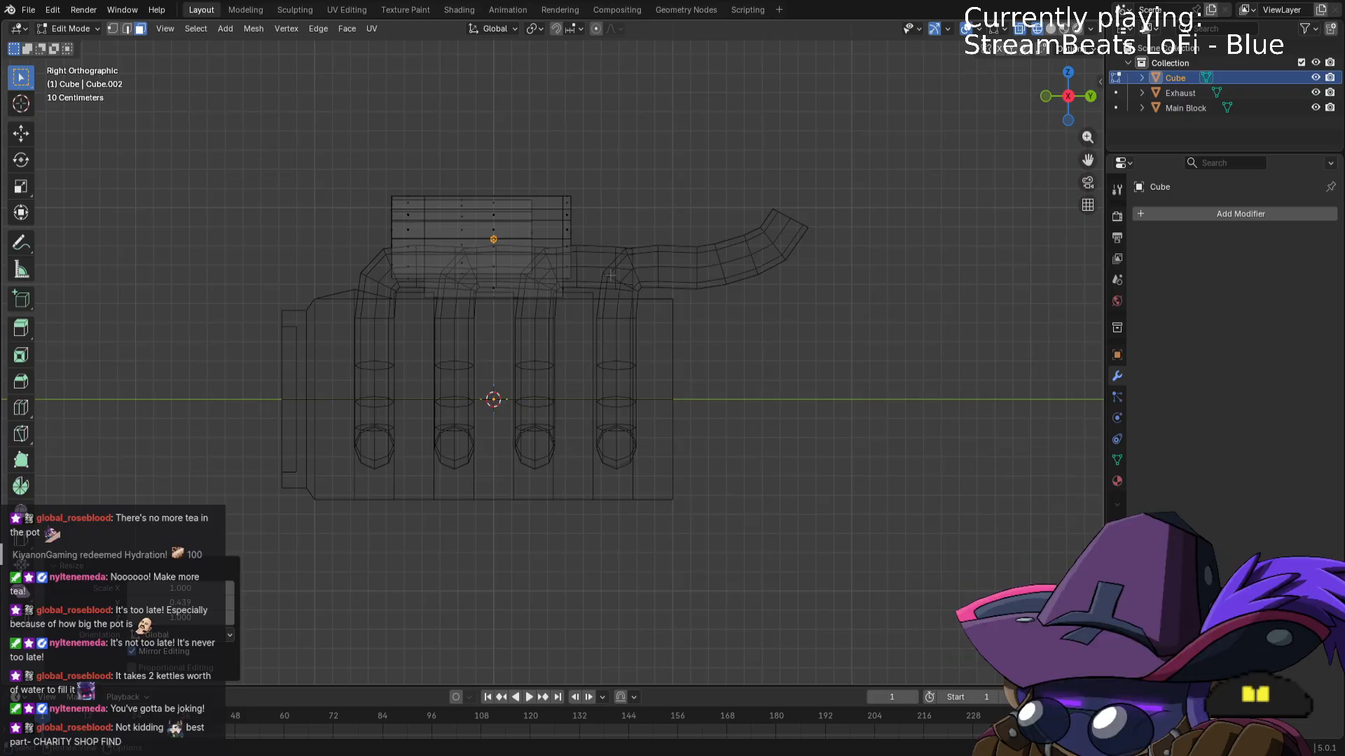
Move the rod about 0.41 m along Y to the rear end of the upper body and nudge it slightly along Z.
key(g)
key(y)
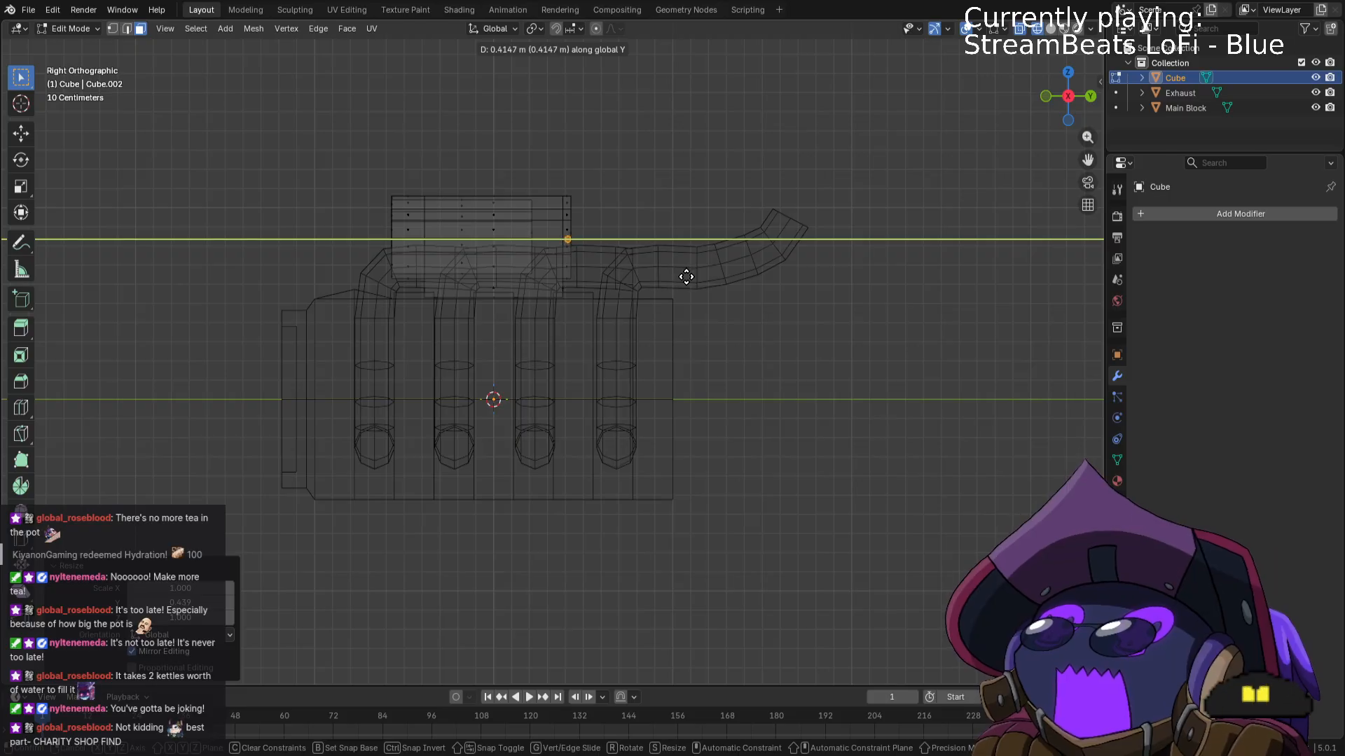
click(685, 277)
key(g)
key(z)
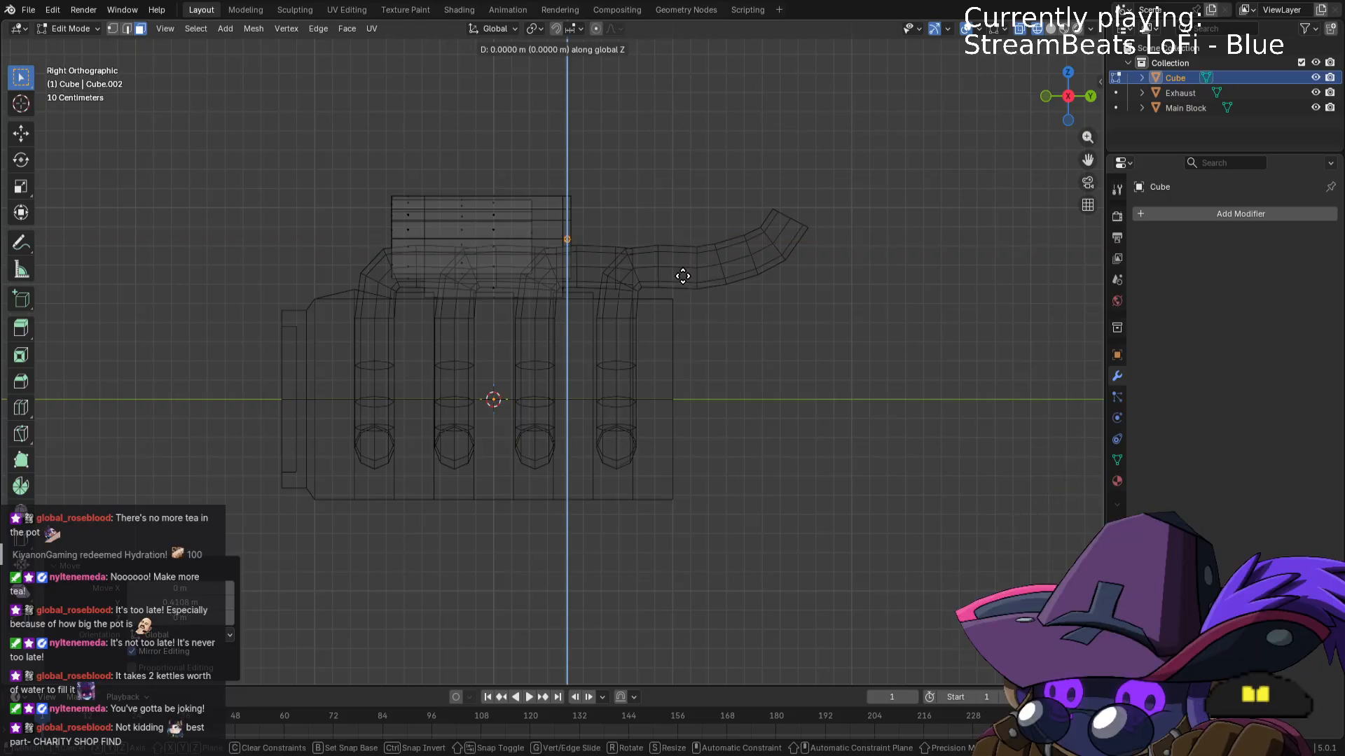
click(682, 273)
Return to Object Mode and view the rod's placement from the rear of the model.
mouse_move(682, 273)
middle_down()
mouse_move(838, 358)
mouse_move(702, 370)
mouse_move(634, 405)
mouse_move(624, 378)
middle_up()
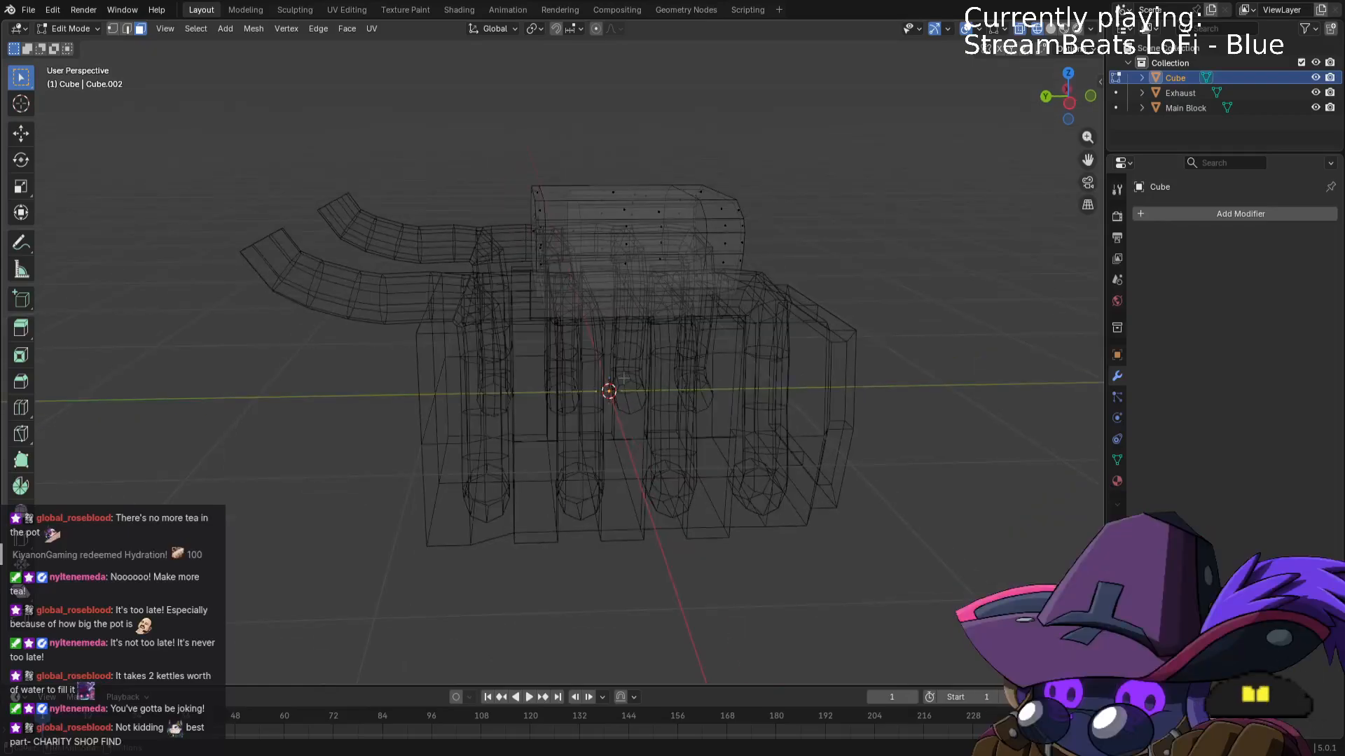
key(z)
key(Tab)
middle_drag(746, 308, 523, 259)
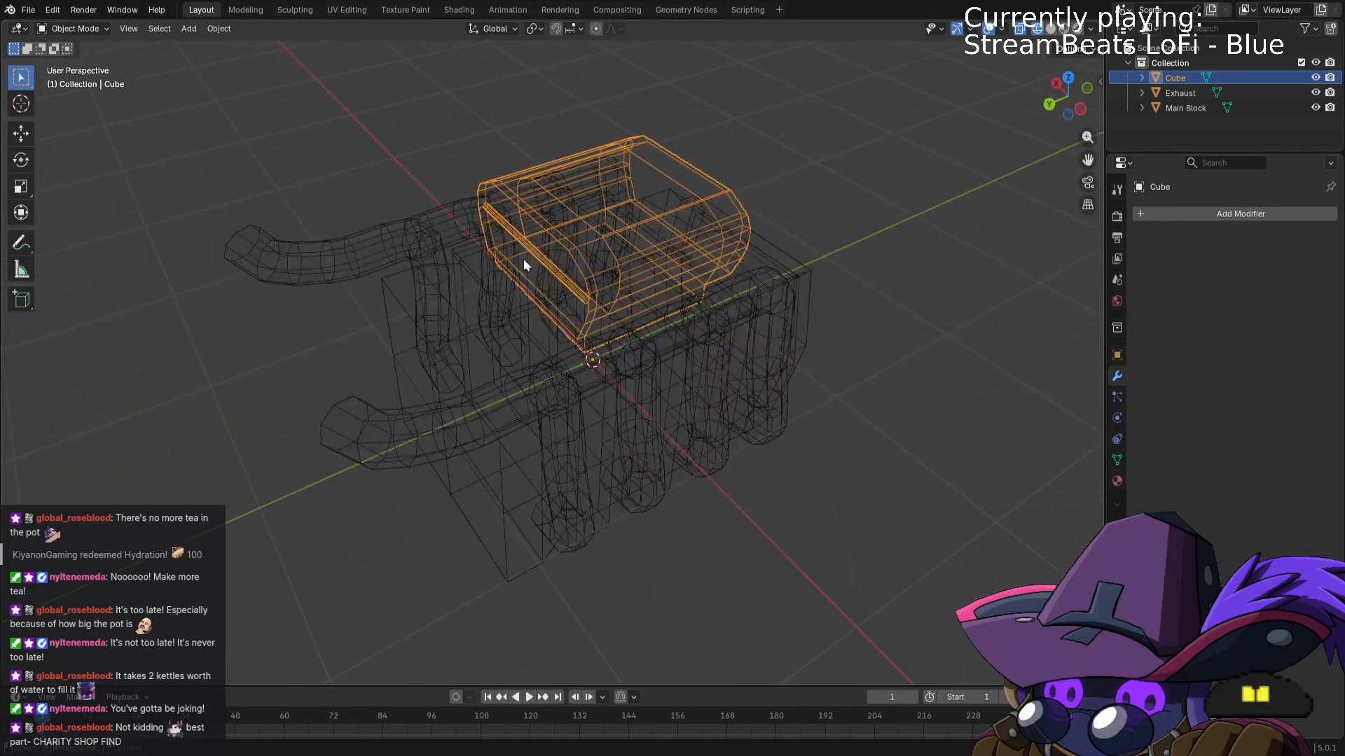
Move the linked rod geometry about 1 m along negative Y to the opposite end of the intake.
key(Tab)
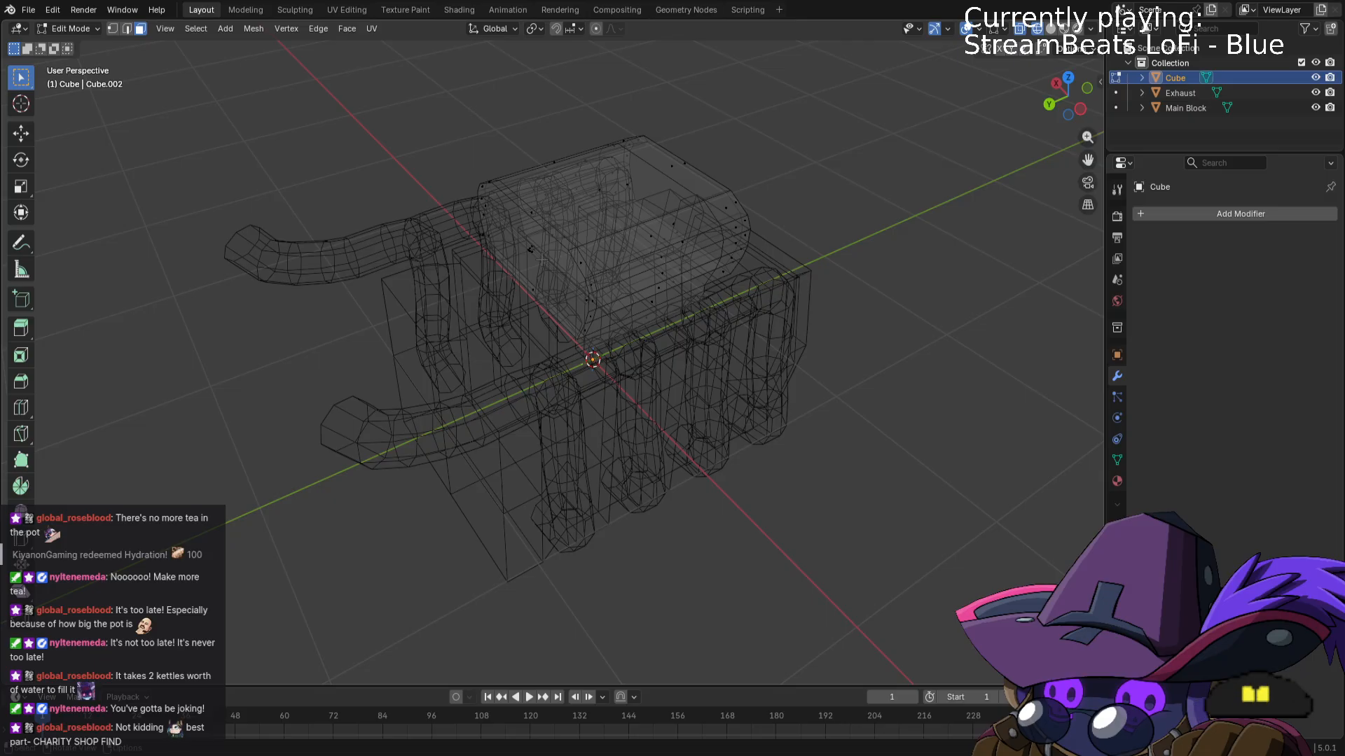
key(l)
key(g)
key(y)
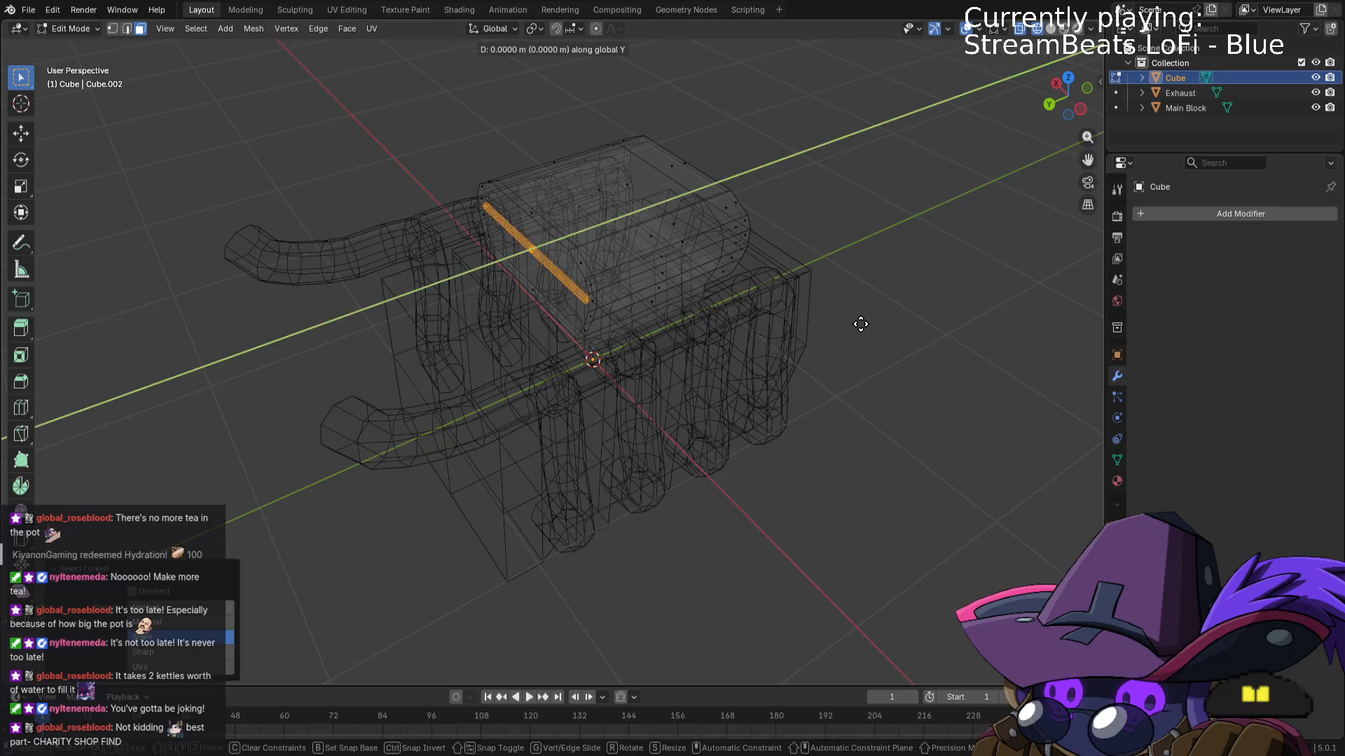
key(x)
key(y)
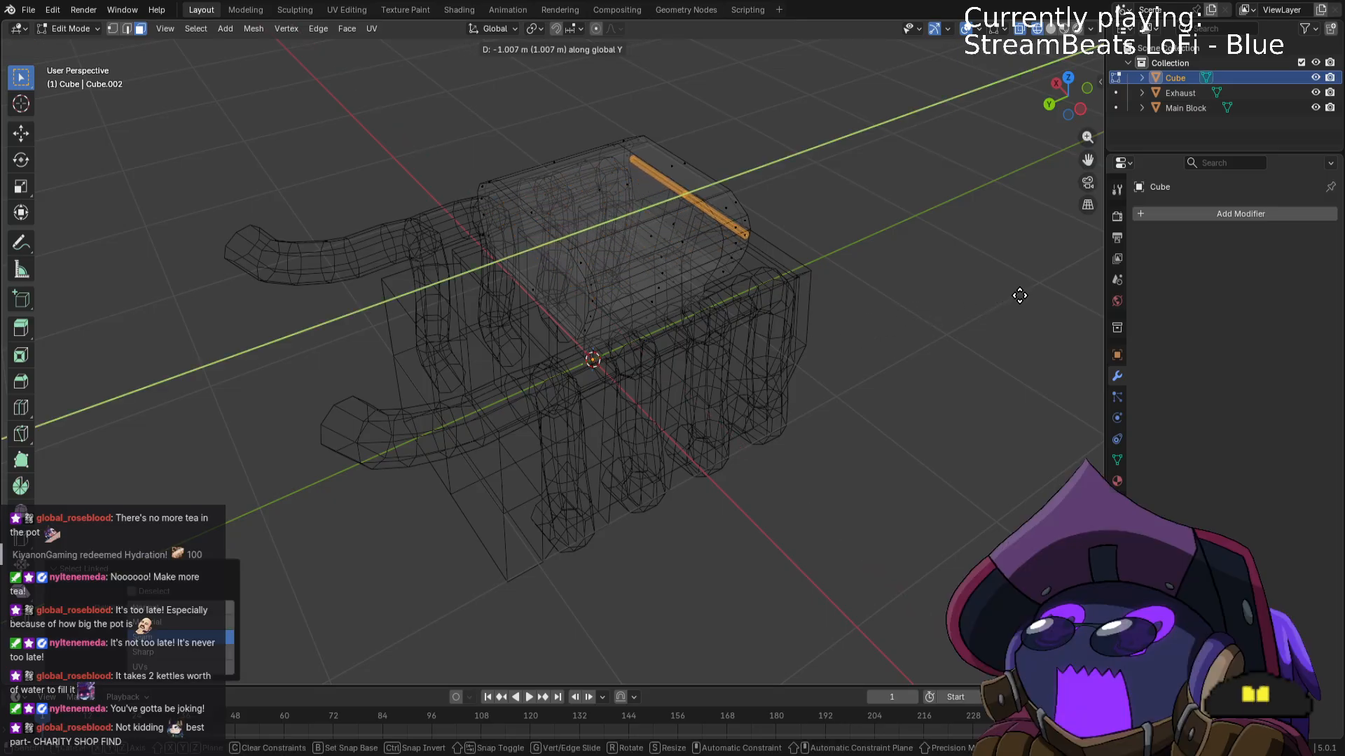
click(1021, 294)
Nudge the rod slightly back along positive Y so it sits just inside the intake opening.
middle_drag(889, 279, 866, 361)
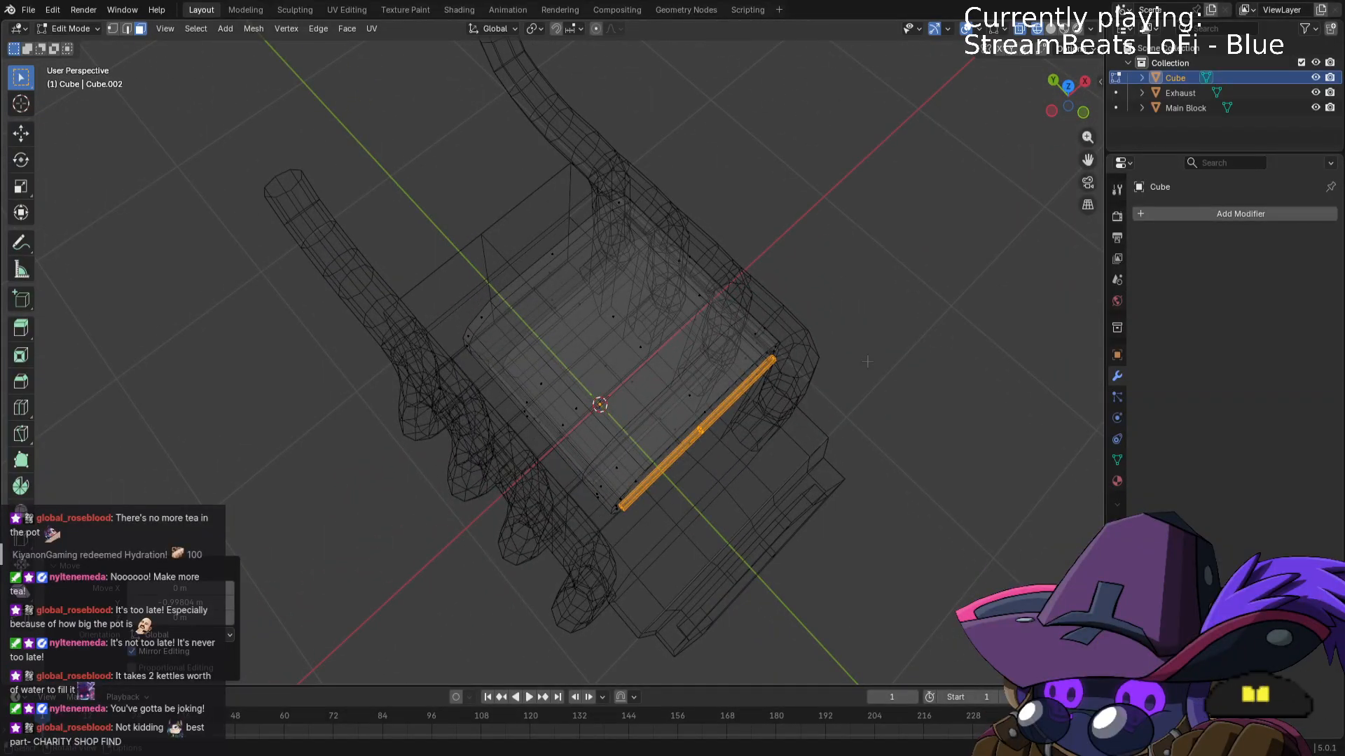
key(g)
key(y)
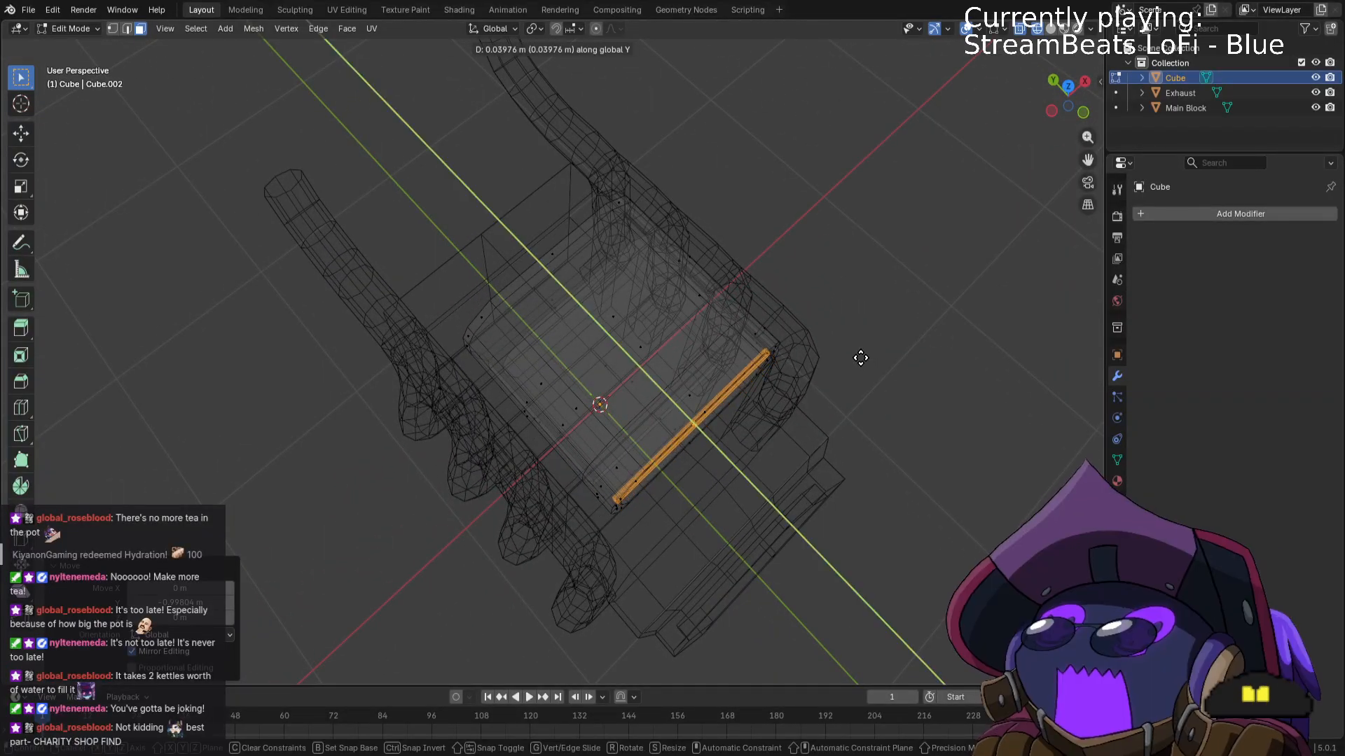
click(853, 353)
Show the model in solid shading, check the rod across the intake opening, and return to Object Mode.
middle_drag(849, 346, 773, 284)
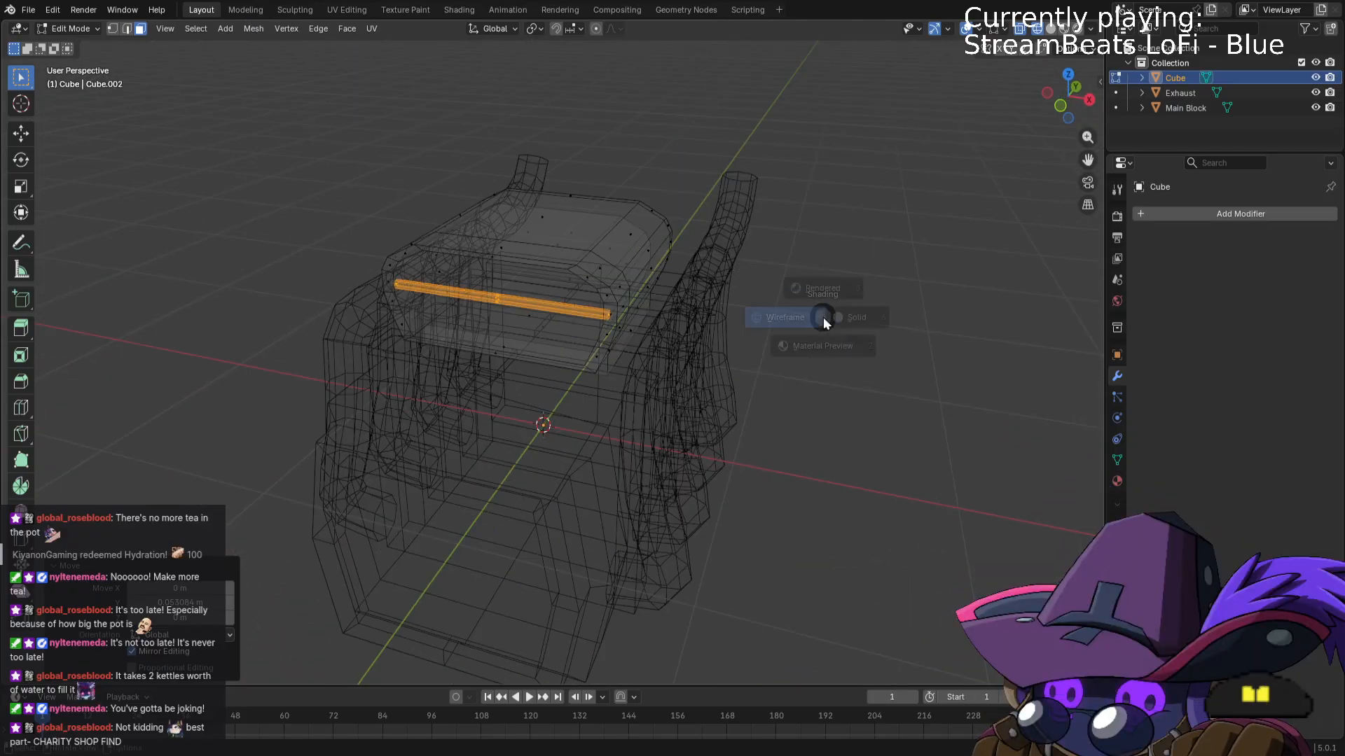
click(889, 317)
middle_drag(888, 317, 899, 358)
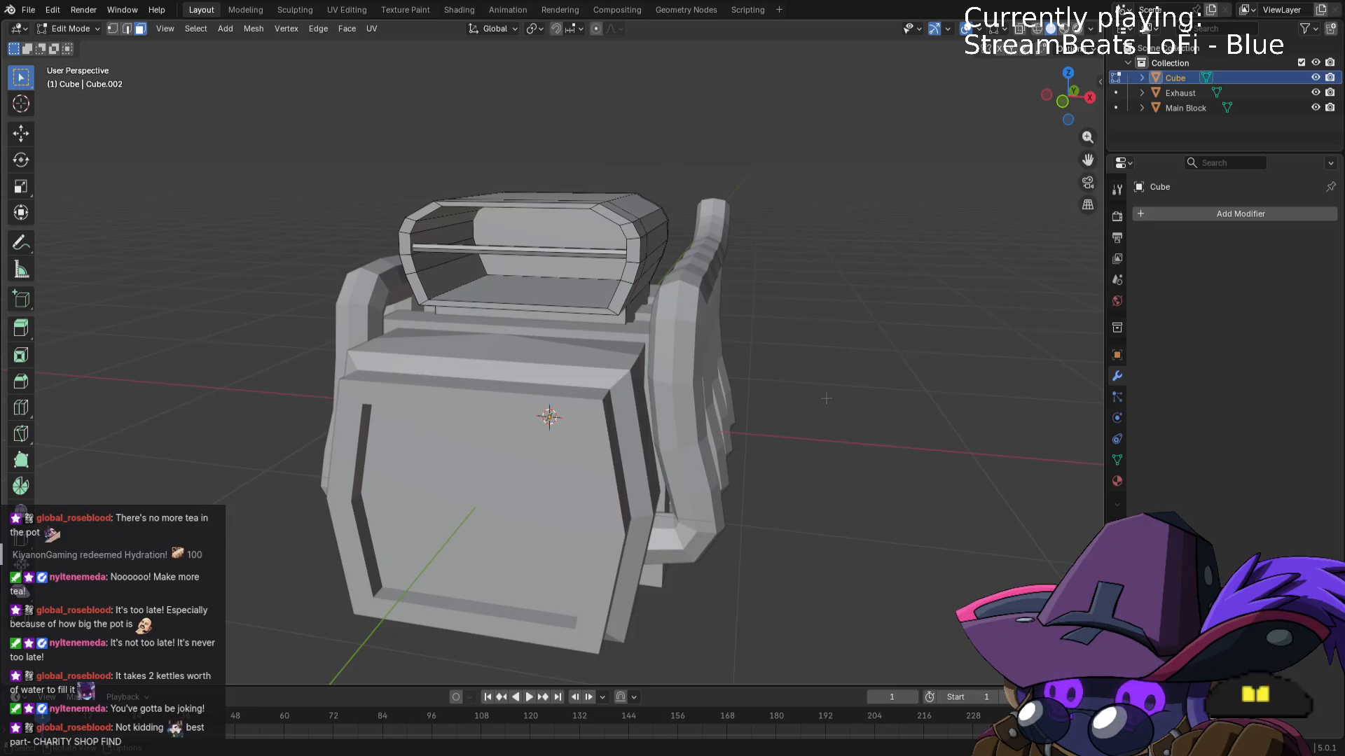
middle_drag(836, 399, 854, 379)
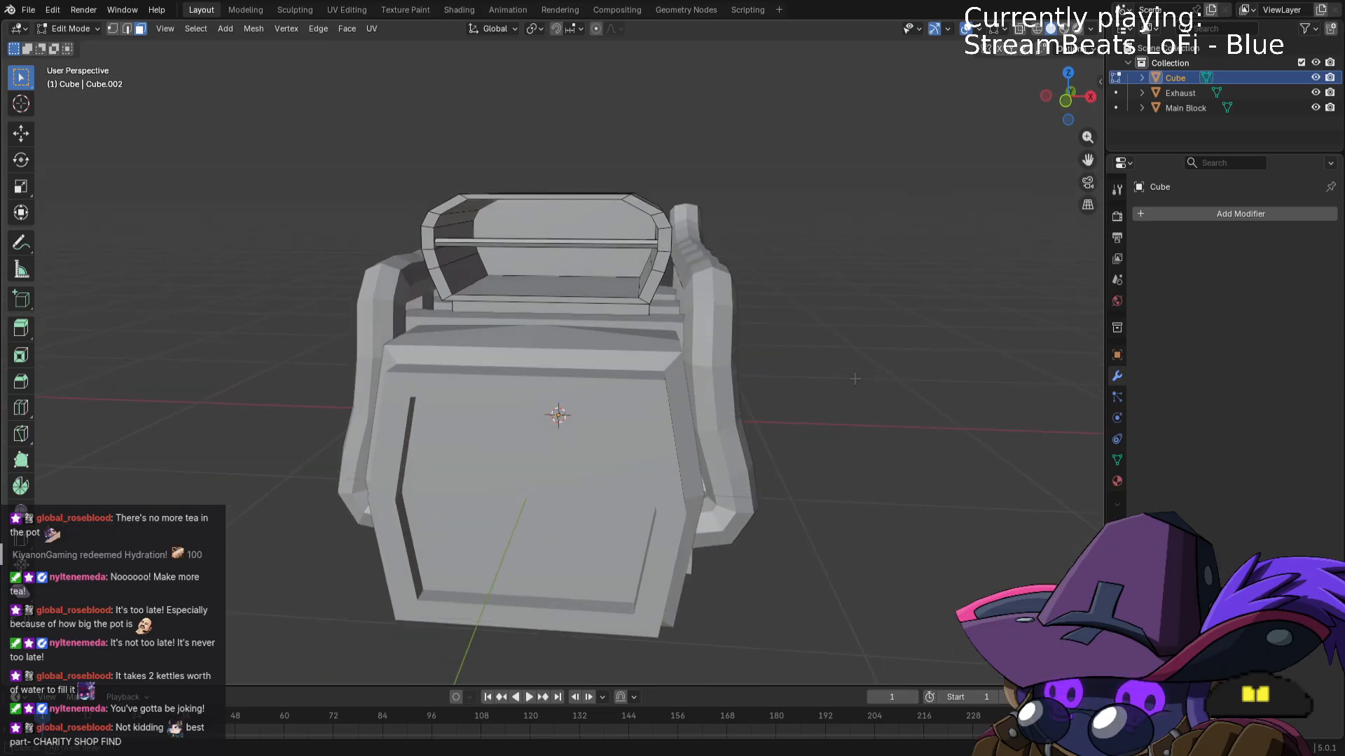
key(Tab)
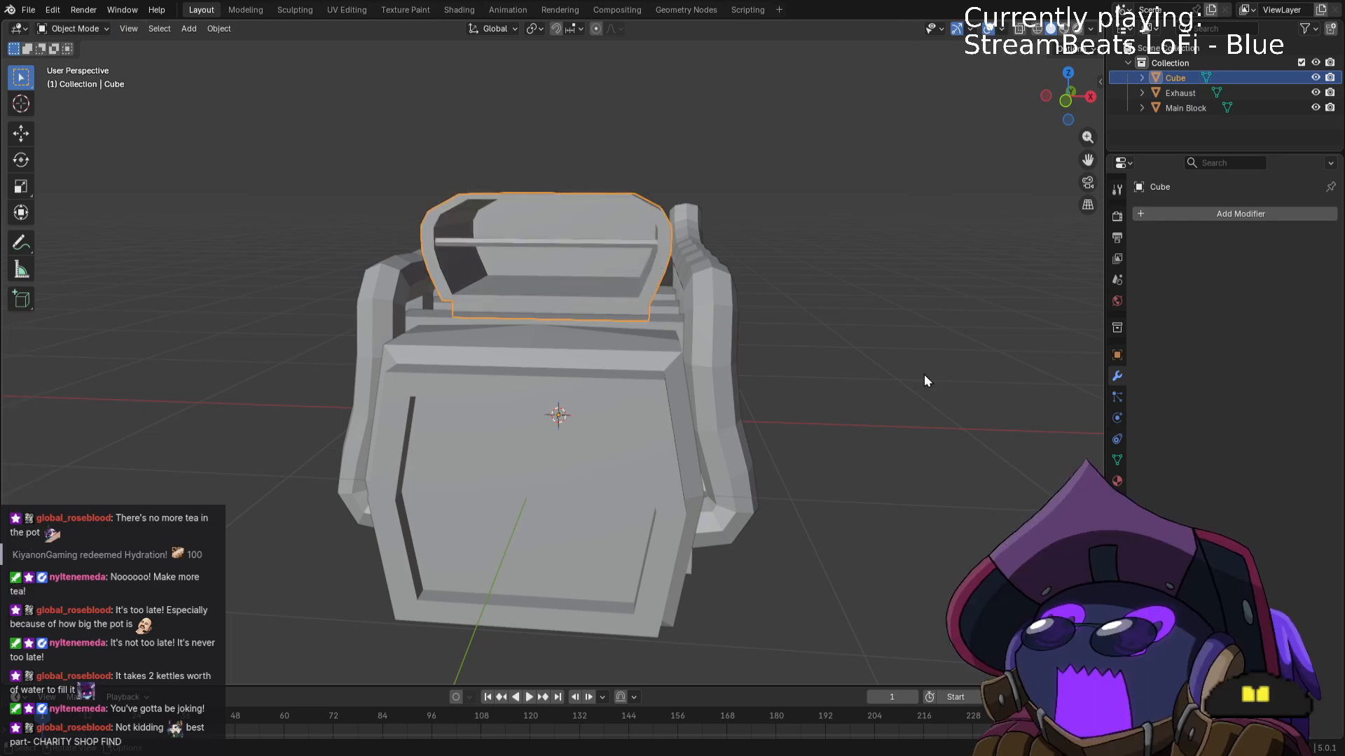
Add a mesh circle at the 3D cursor and open it in Edit Mode.
key(shift+a)
mouse_move(918, 374)
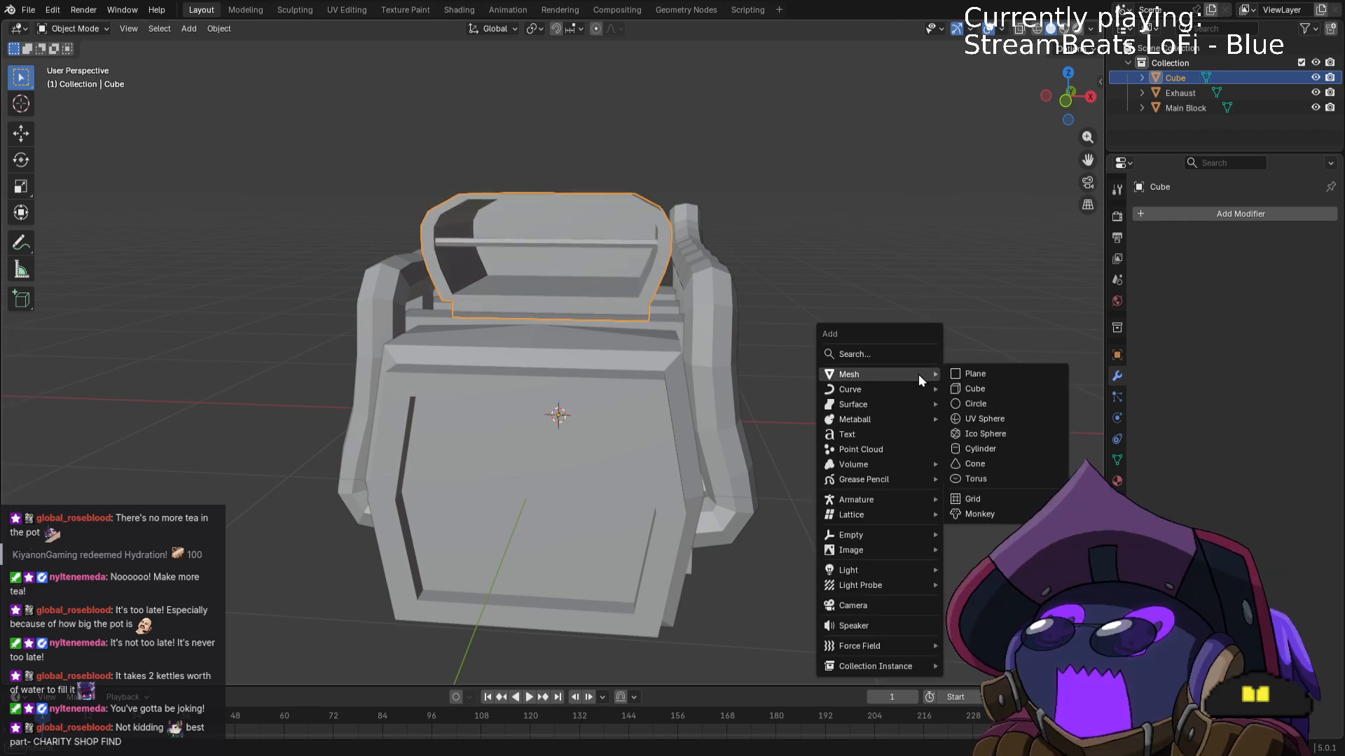
click(981, 404)
middle_drag(859, 314, 877, 372)
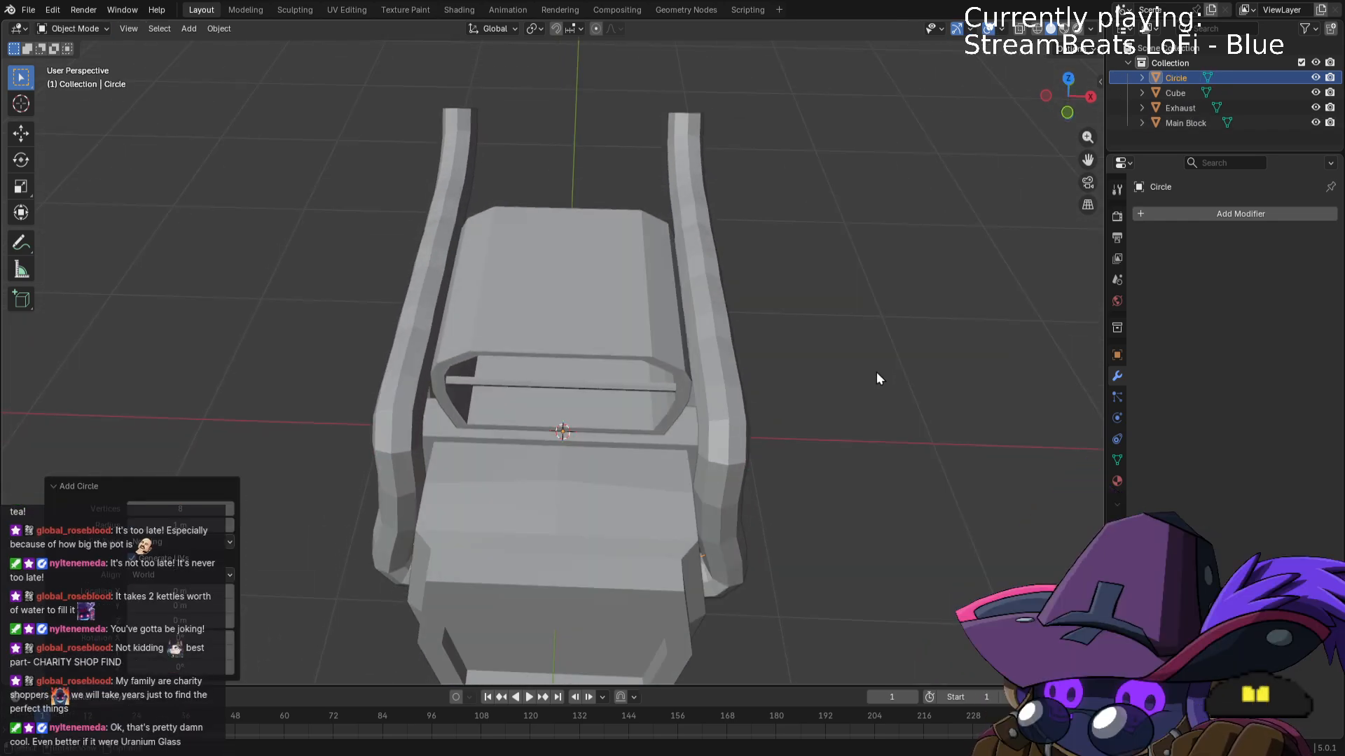
key(Tab)
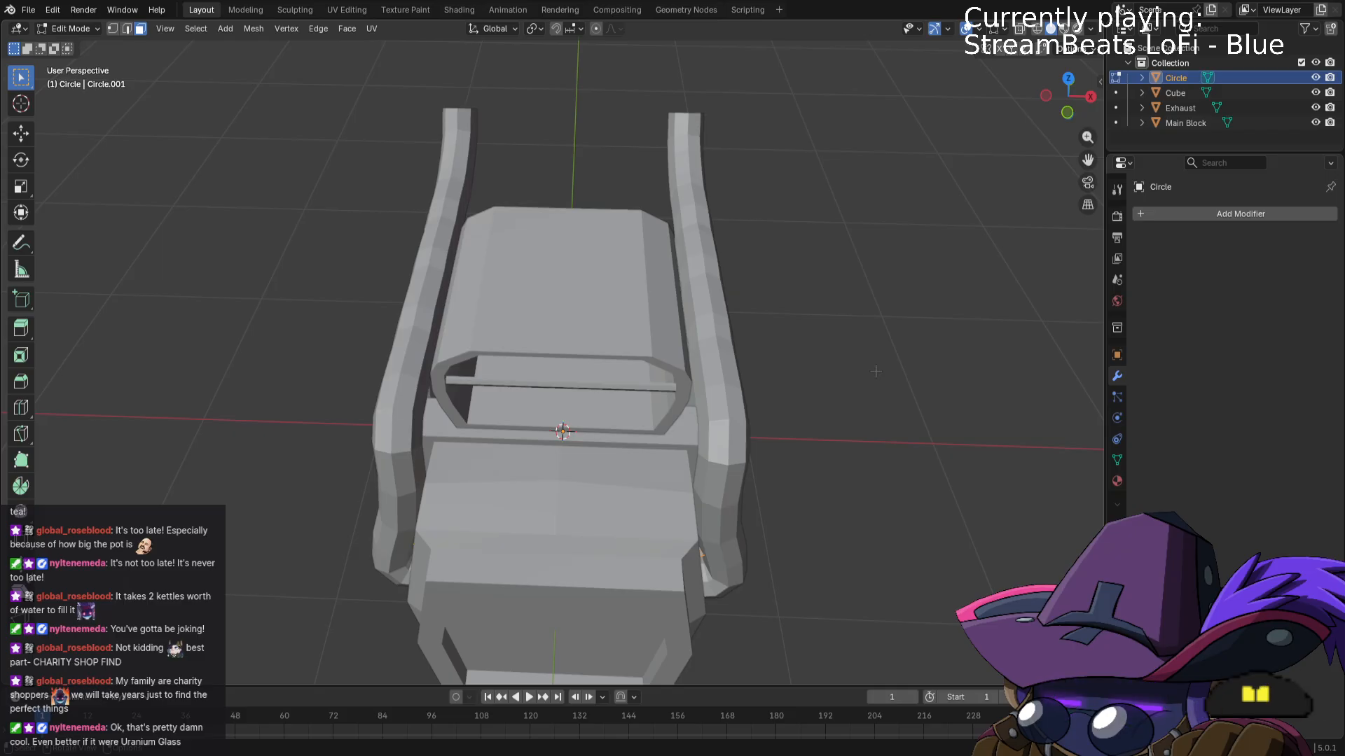
Scale the circle down to about 0.1 of its size, working in a top wireframe view.
middle_drag(876, 371, 867, 306)
key(KP_1)
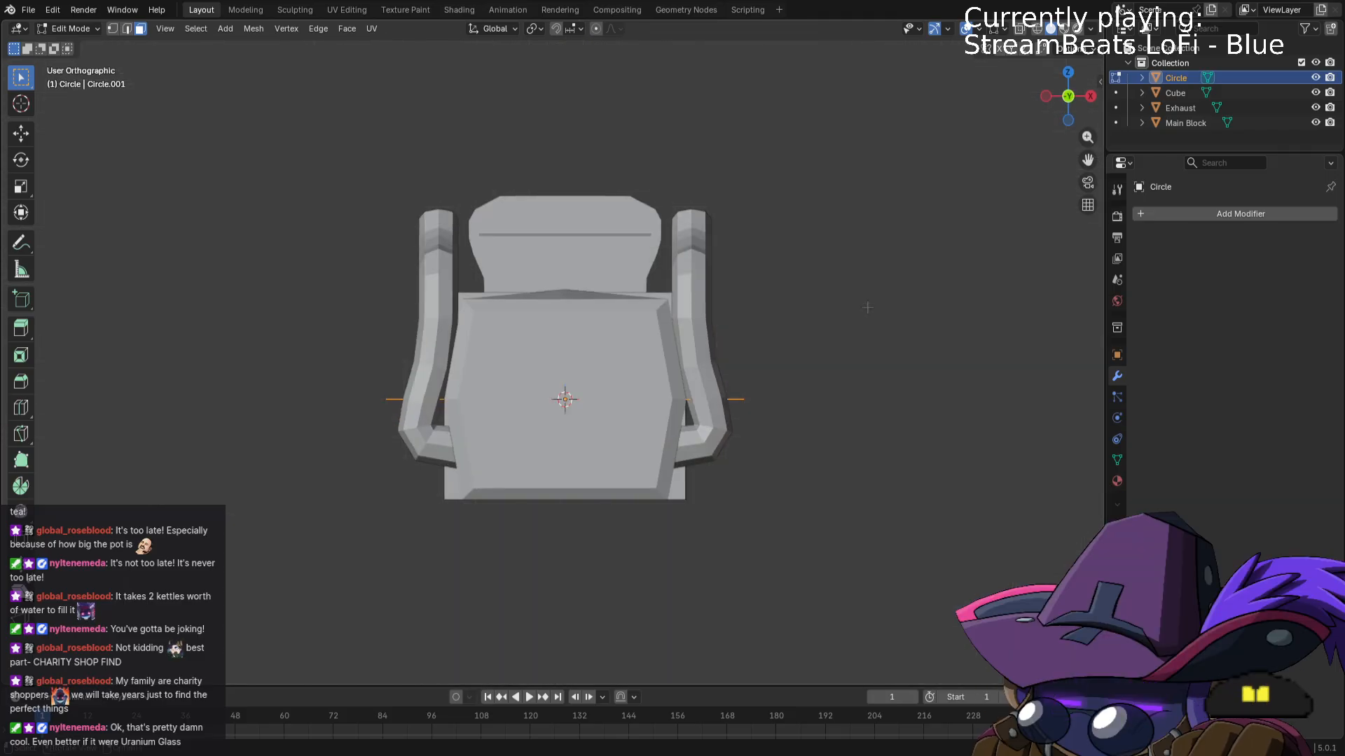
key(KP_7)
key(z)
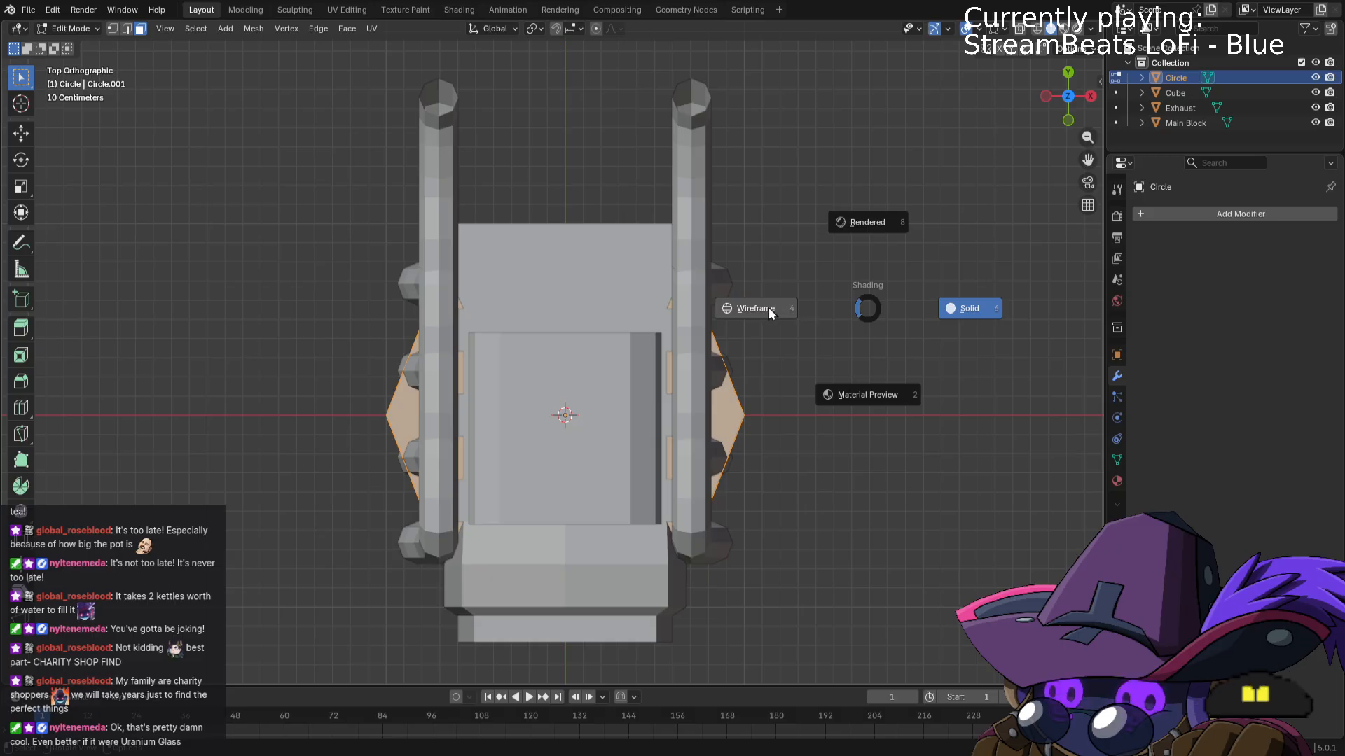
click(755, 309)
key(s)
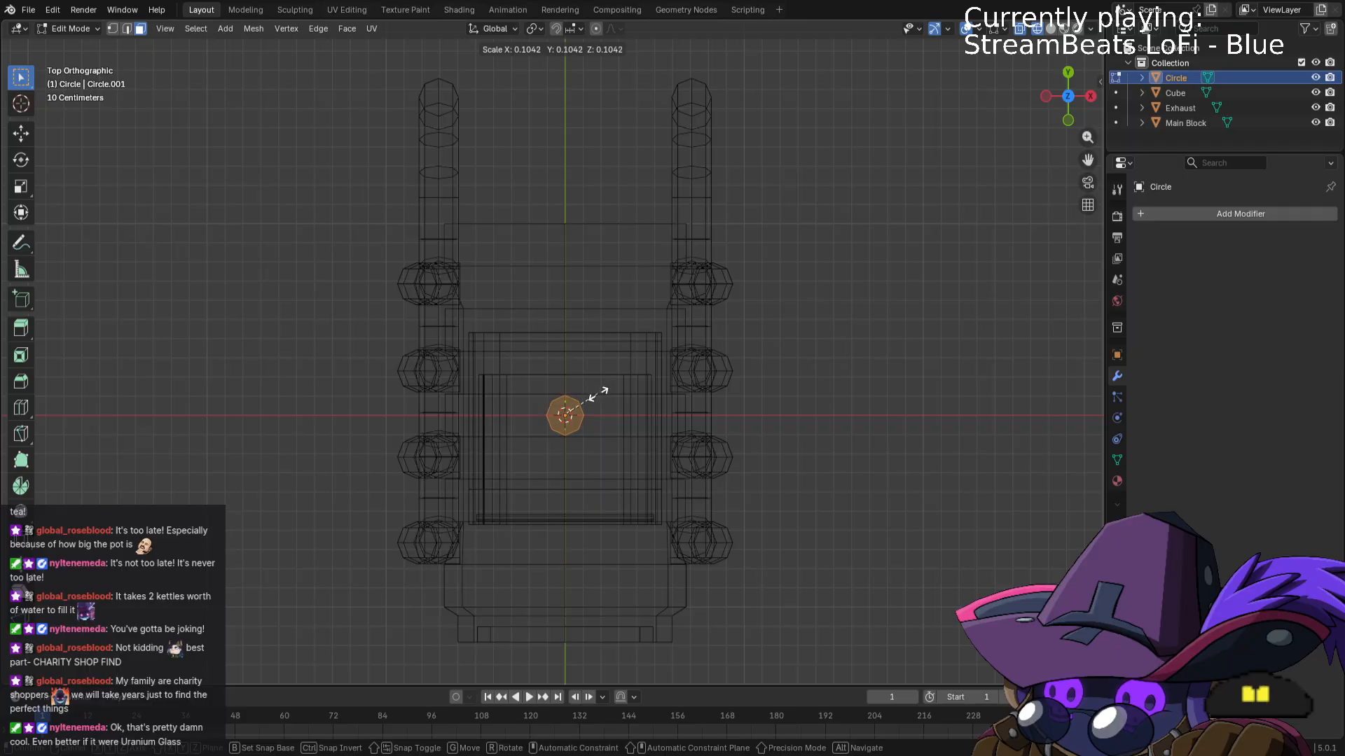
click(595, 397)
Add an Array modifier to the circle.
click(1204, 212)
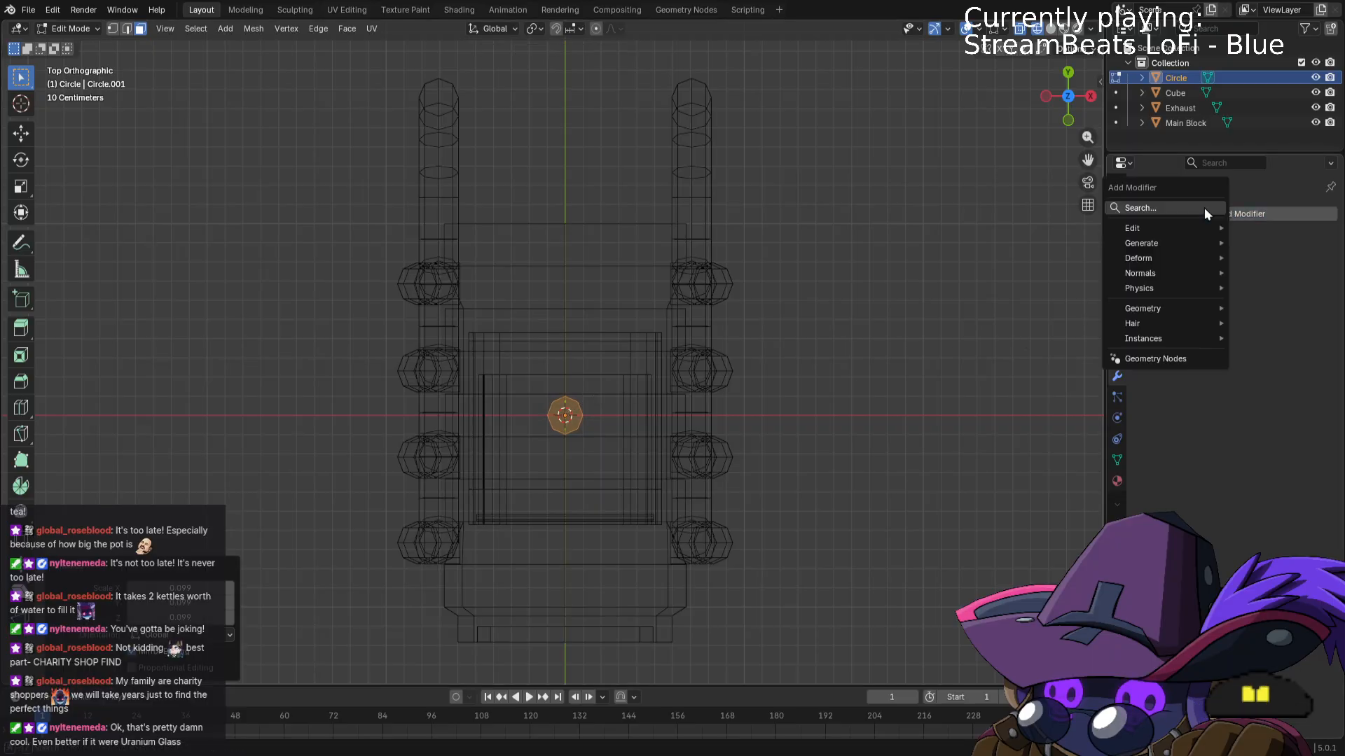
text(arra)
key(Return)
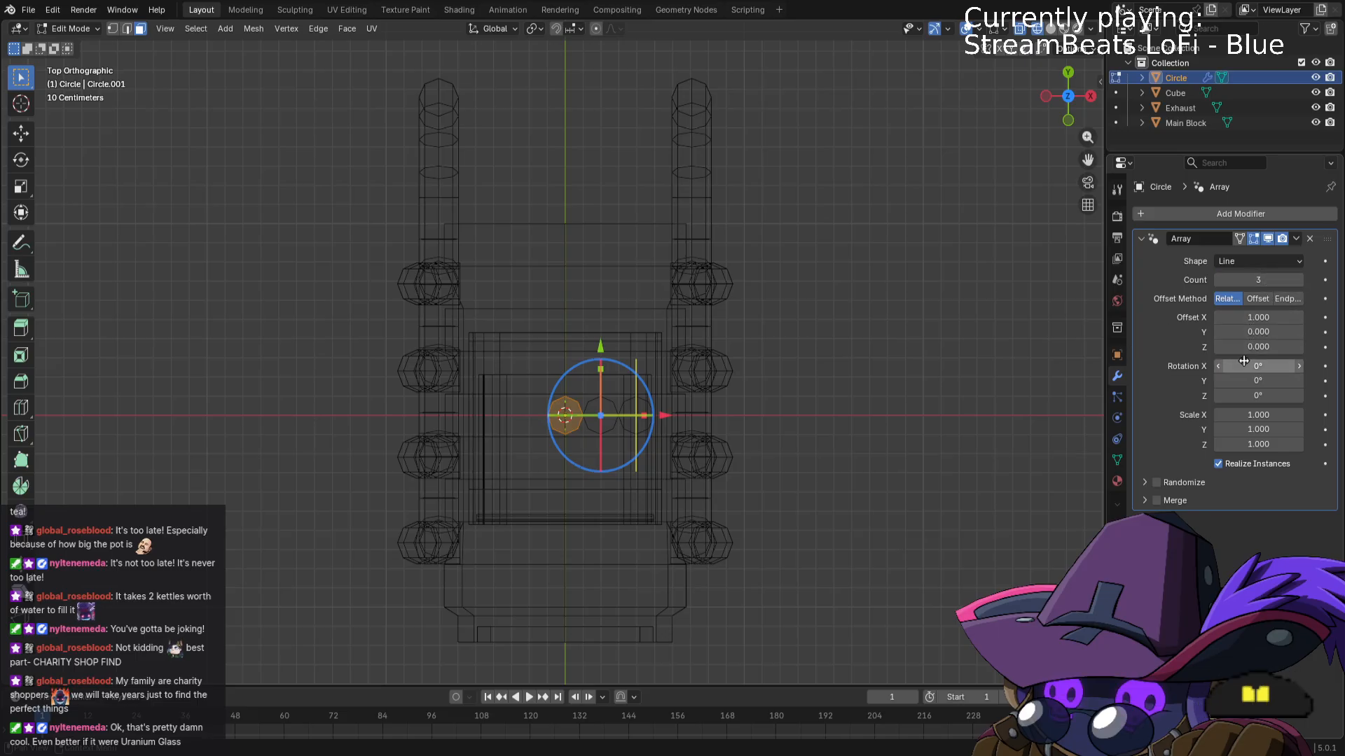
Set the array's relative X offset to 1.060 to leave a small gap between the circles.
click(1216, 317)
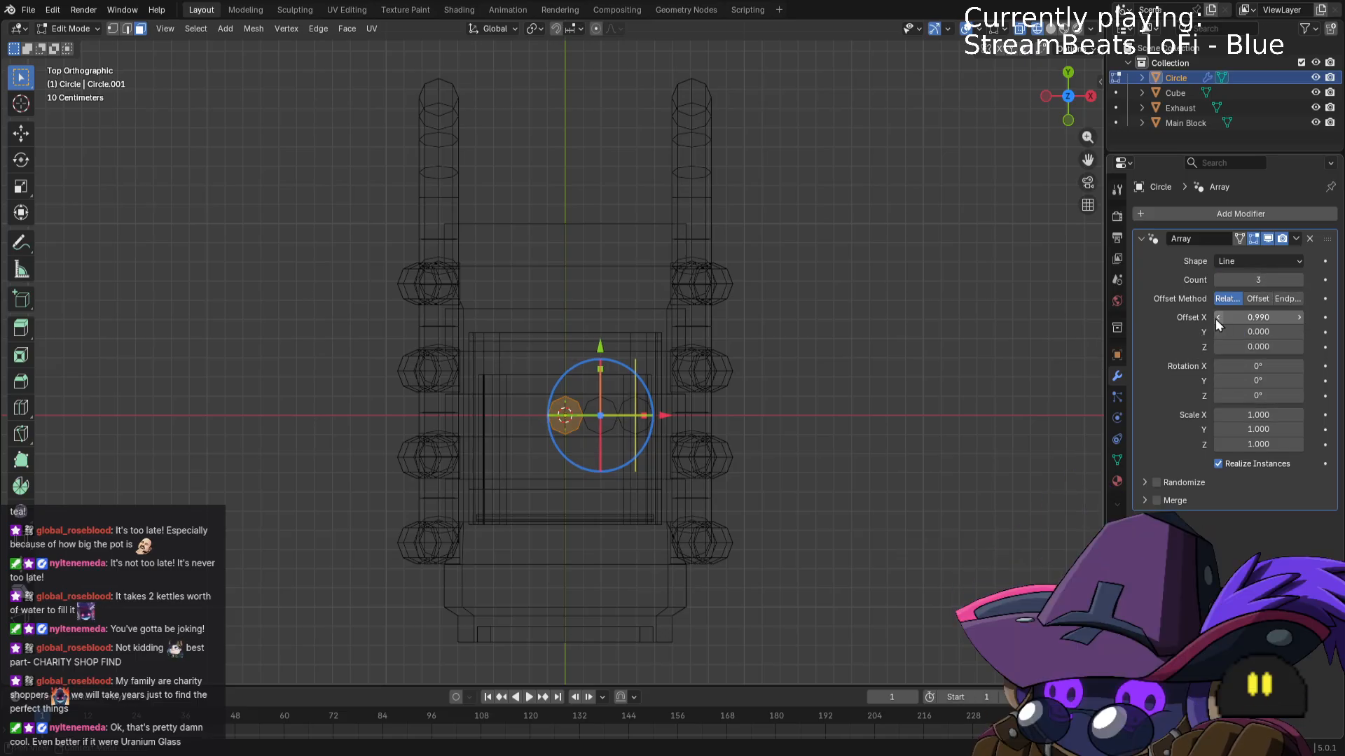
click(1299, 318)
click(1298, 318)
click(1298, 318)
click(1299, 318)
click(1298, 318)
click(1299, 318)
click(1299, 318)
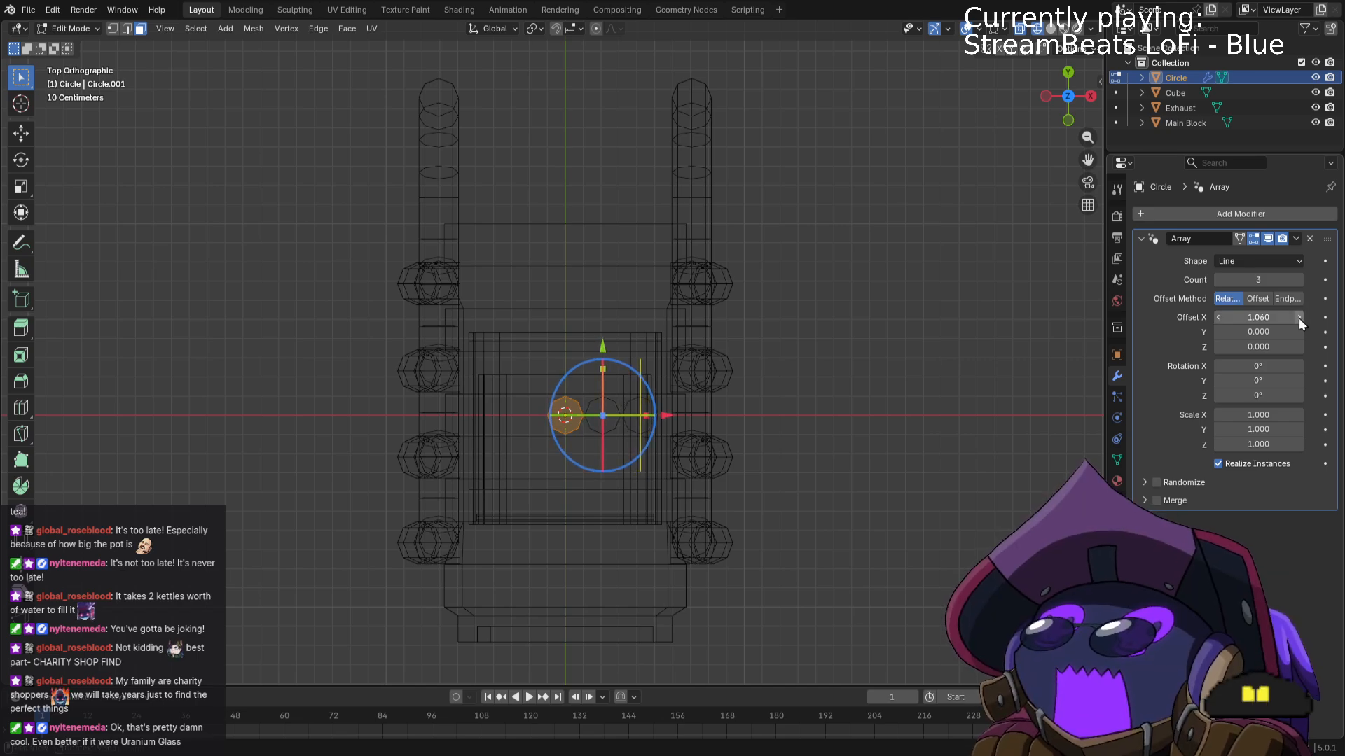
Try the array's Endpoint and Offset methods, restore the Relative method, and check the shape options while keeping Line.
click(1258, 302)
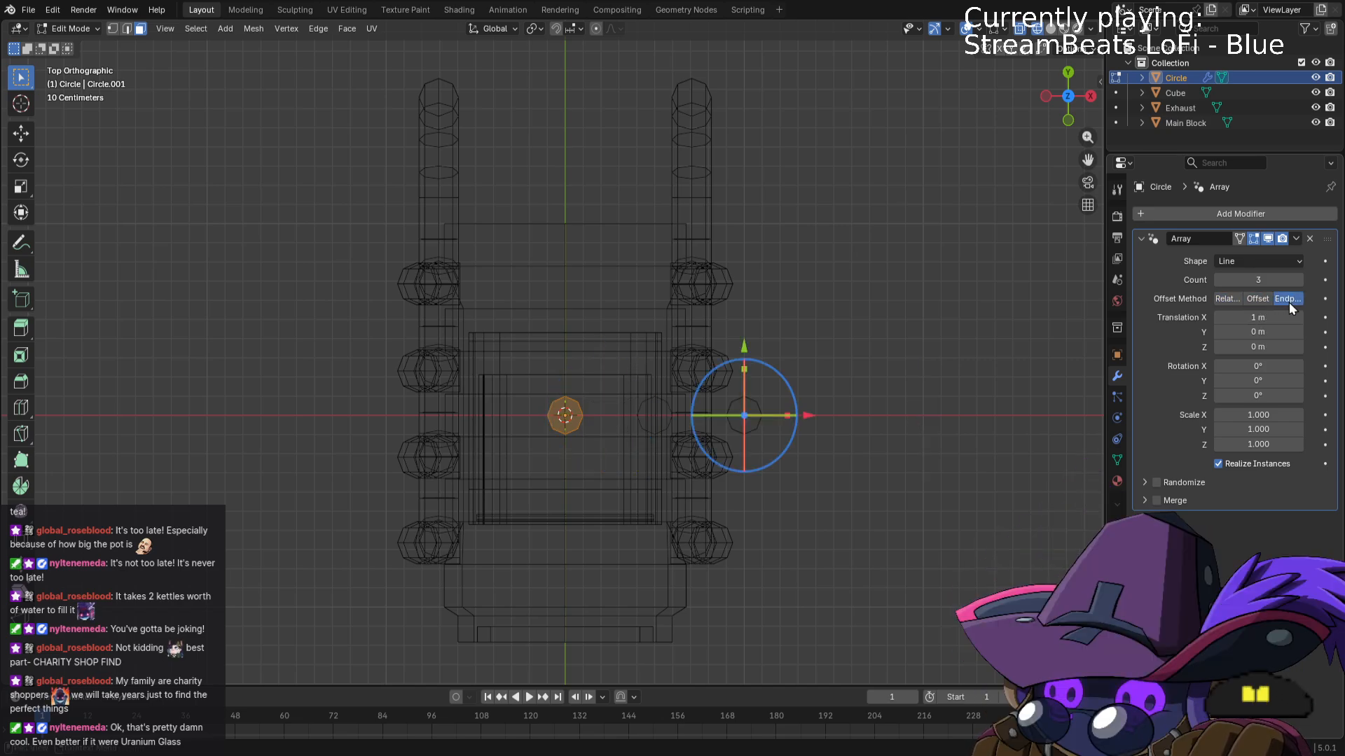
click(1265, 299)
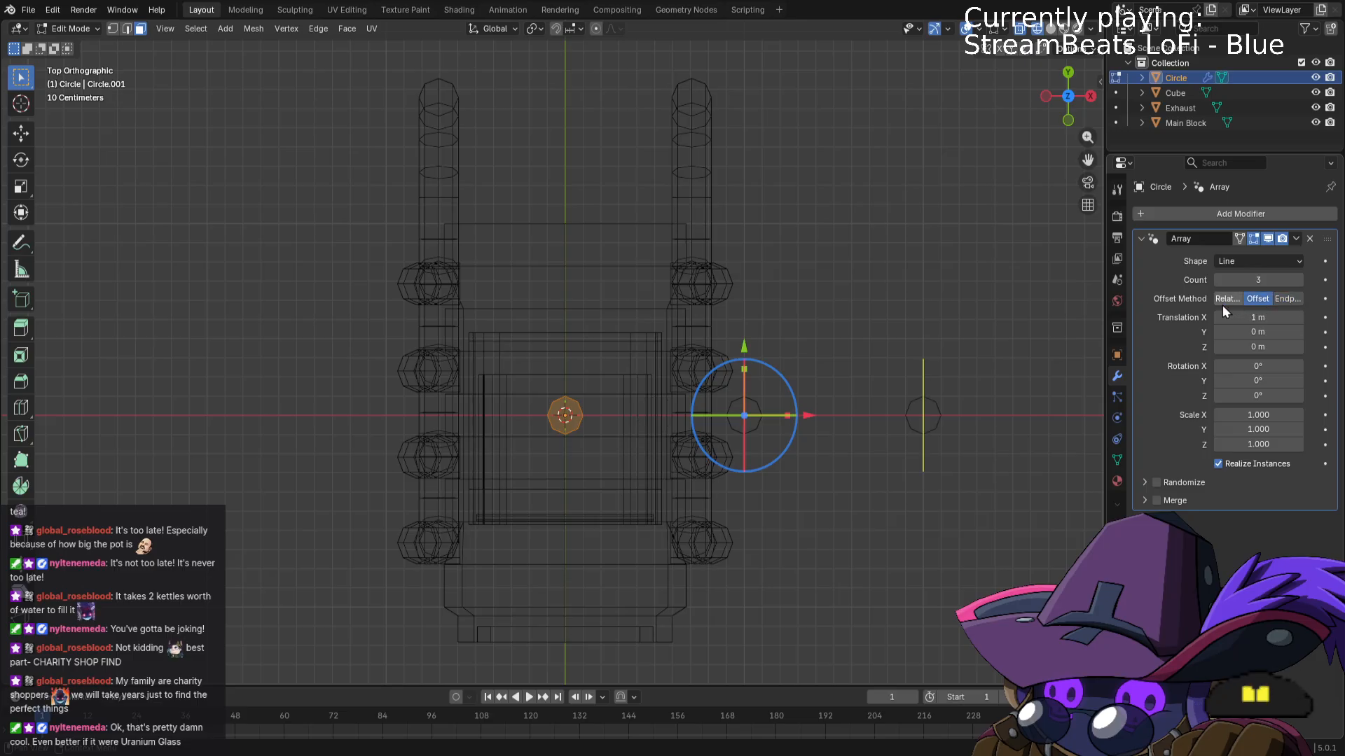
click(1226, 300)
click(1277, 268)
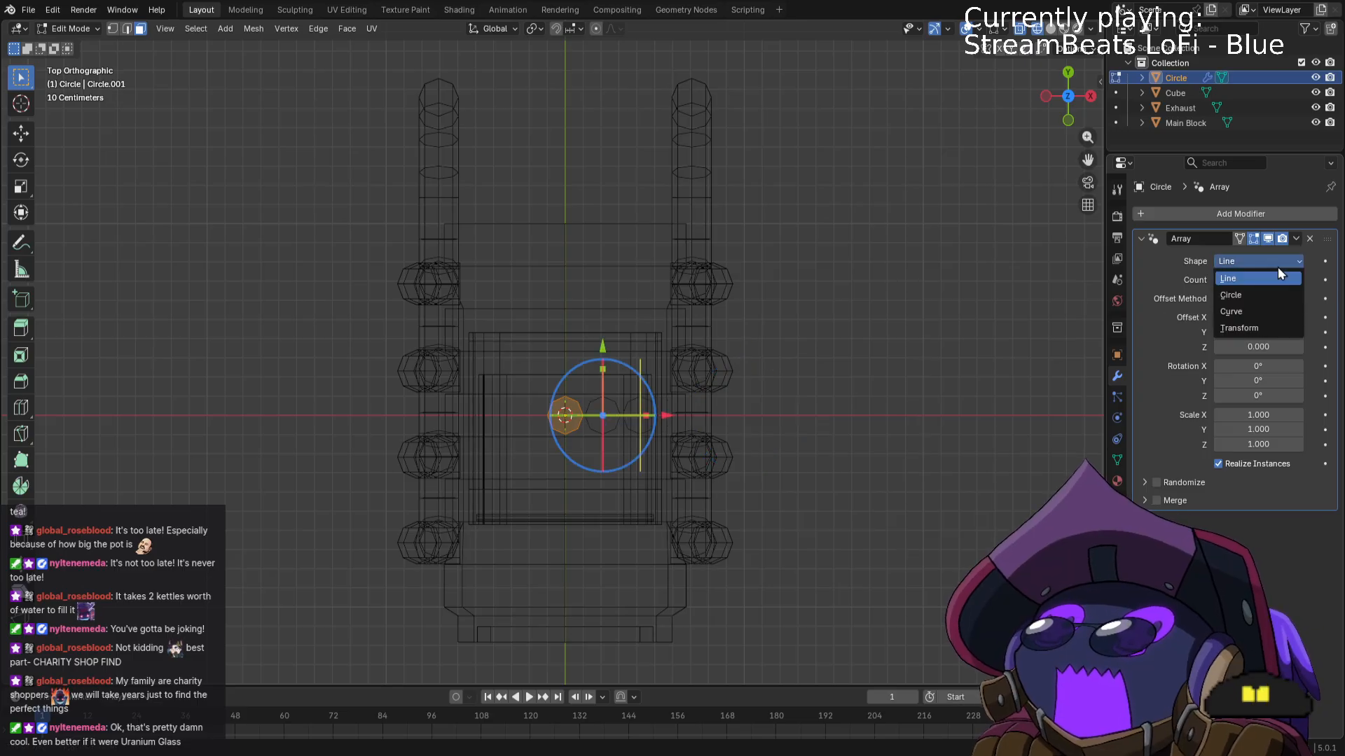
click(1277, 267)
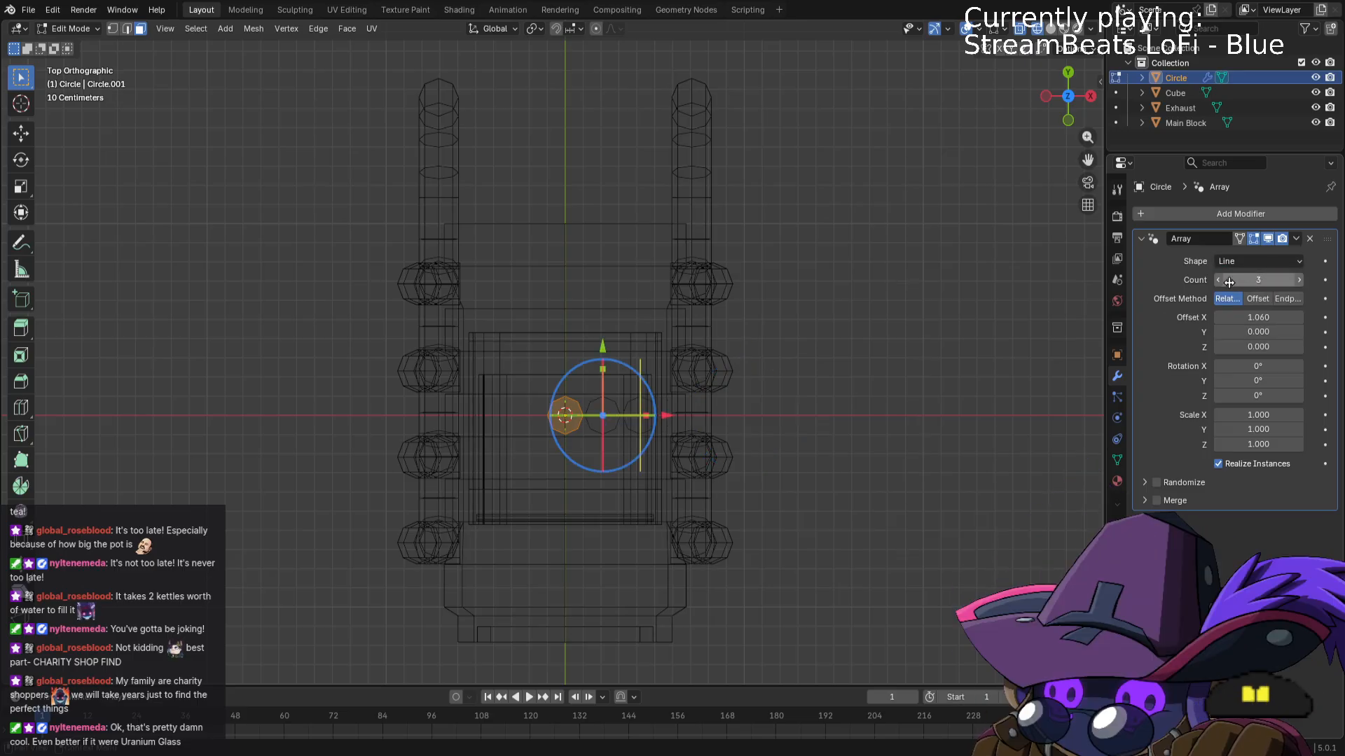
Scale the arrayed circle up by a factor of about 1.2.
middle_drag(917, 359, 911, 292)
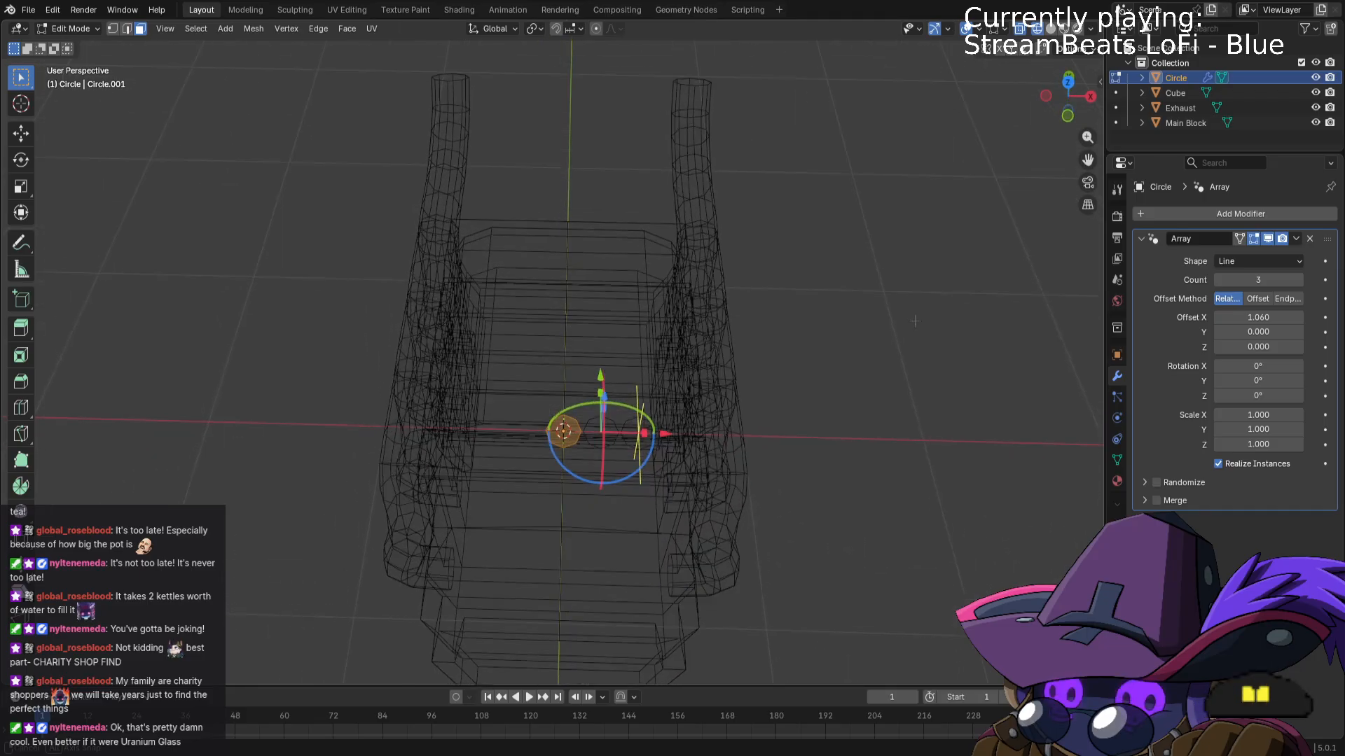
key(s)
click(994, 298)
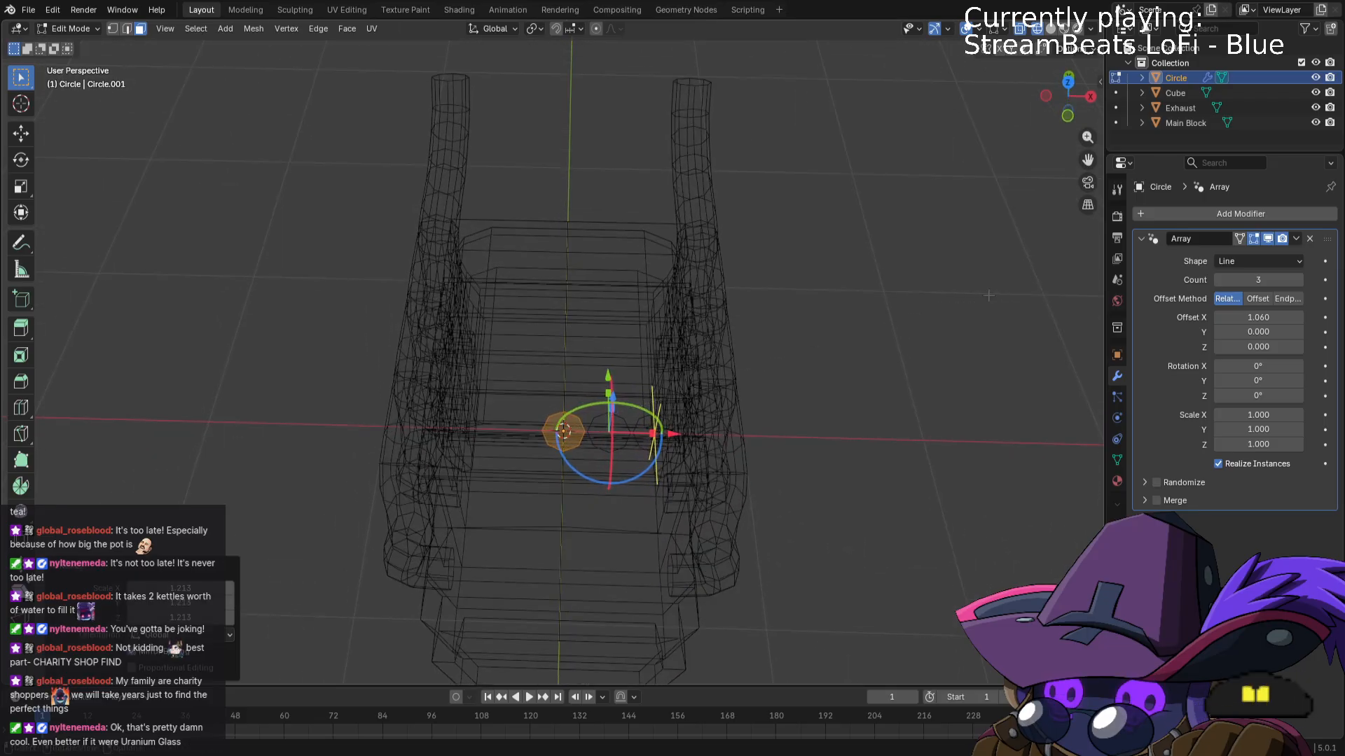
mouse_move(993, 298)
middle_down()
mouse_move(985, 233)
mouse_move(984, 280)
middle_up()
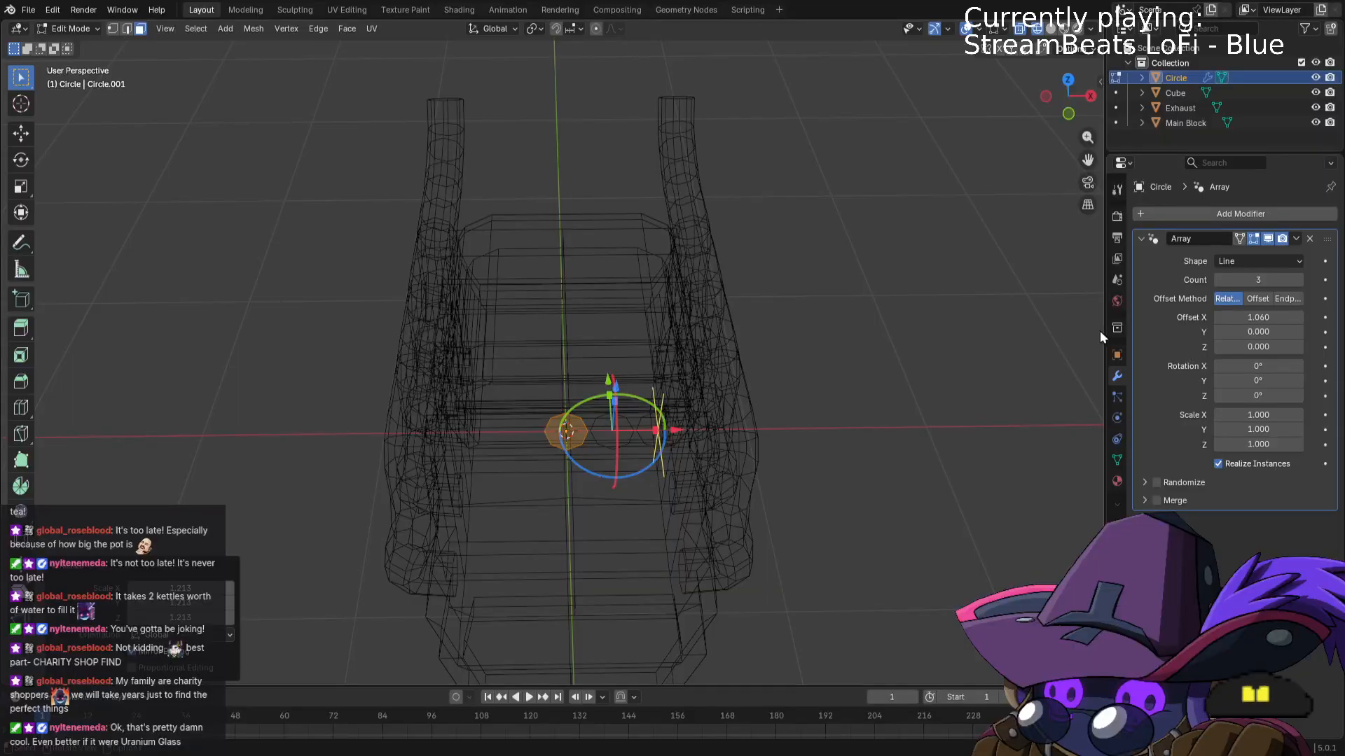
Leave Edit Mode and apply the Array modifier on the Circle object.
key(Tab)
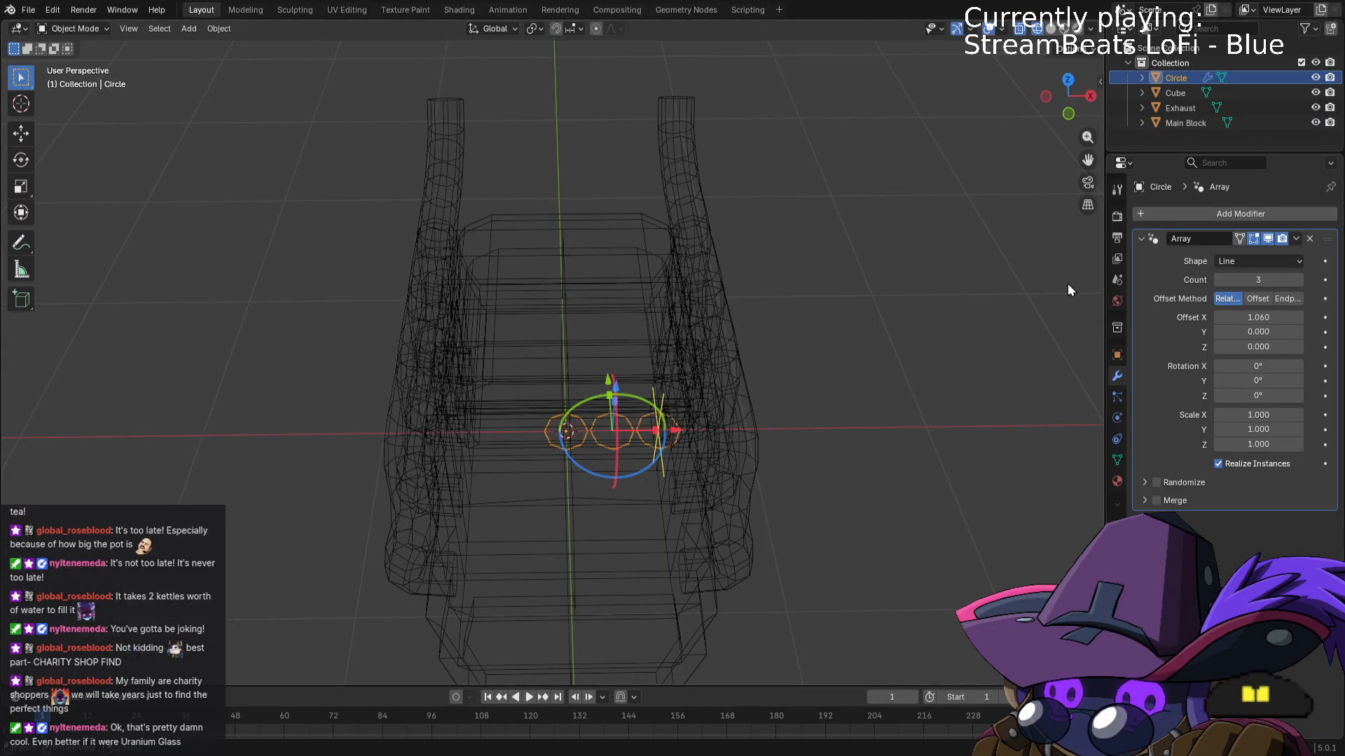
click(1296, 239)
click(1276, 257)
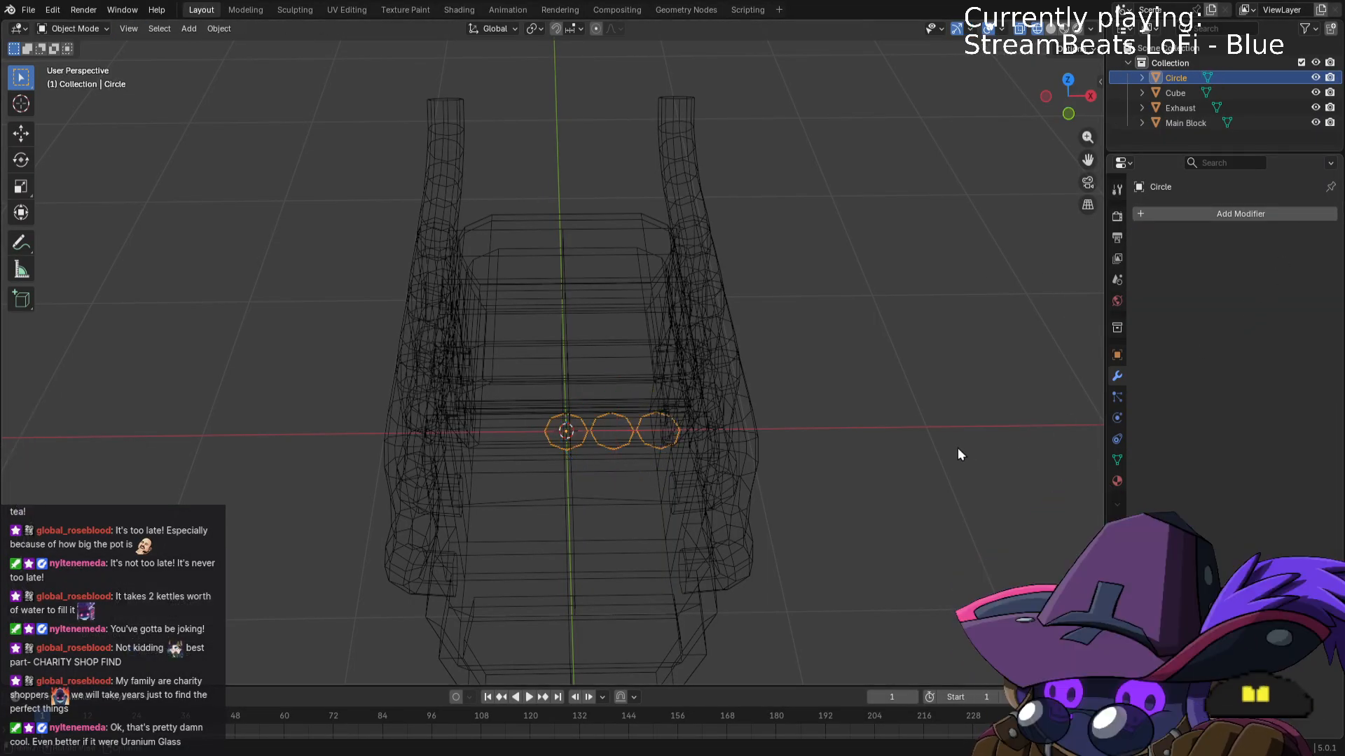
Move all three circles about -0.25 m along the X axis to centre them on the engine.
key(KP_7)
key(Tab)
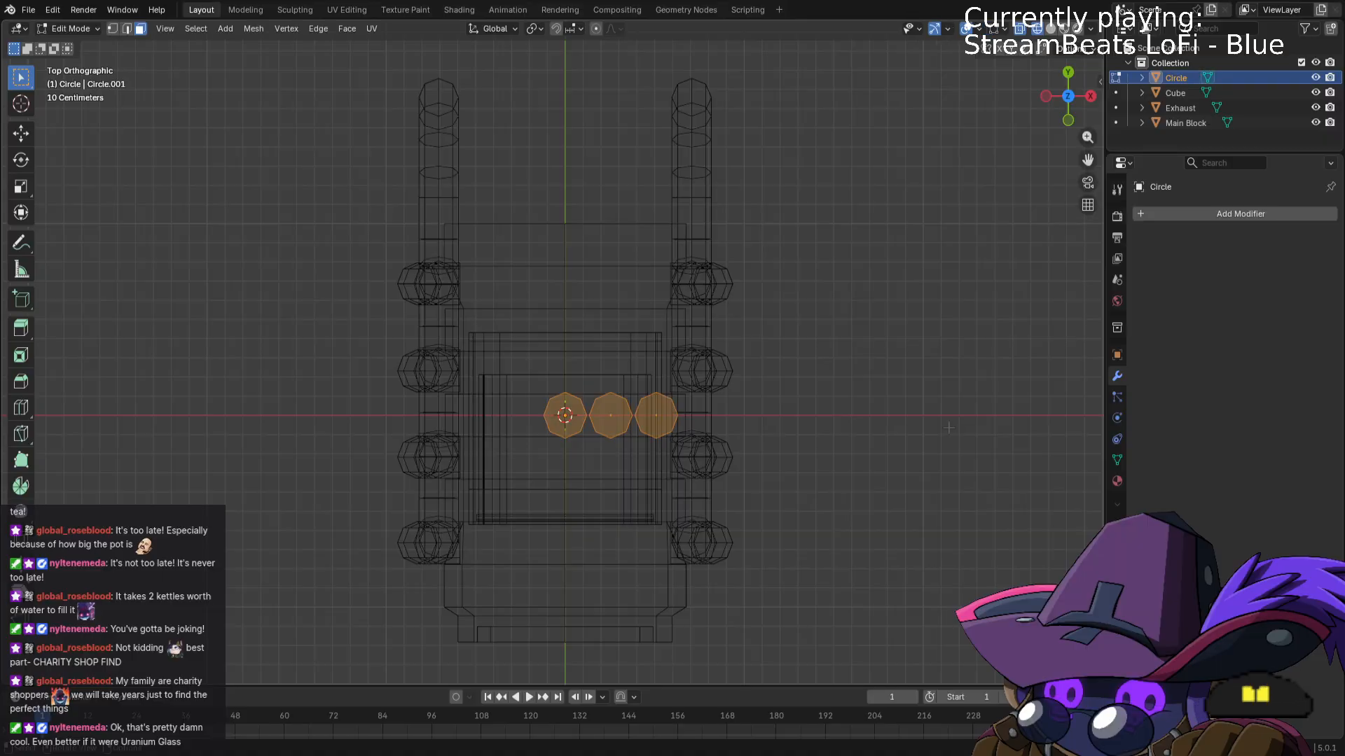
key(g)
key(x)
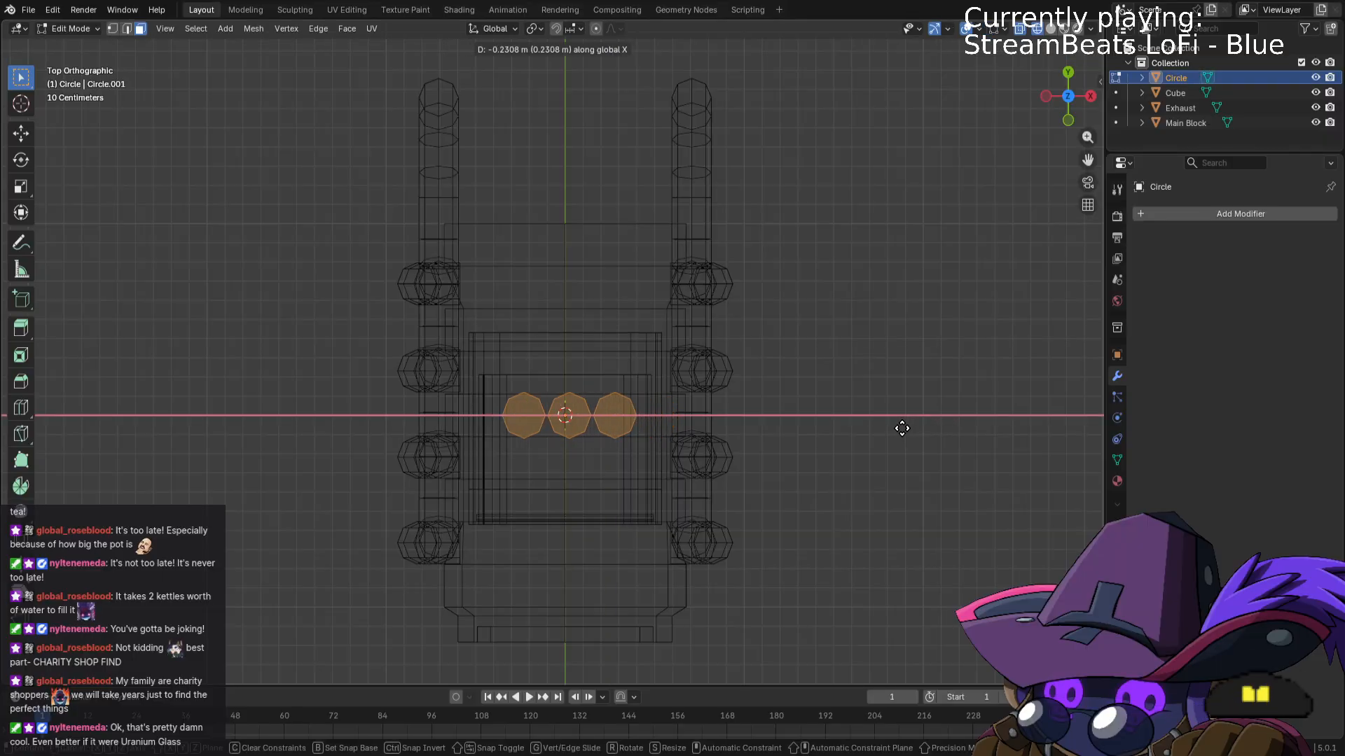
click(904, 428)
middle_drag(905, 428, 872, 315)
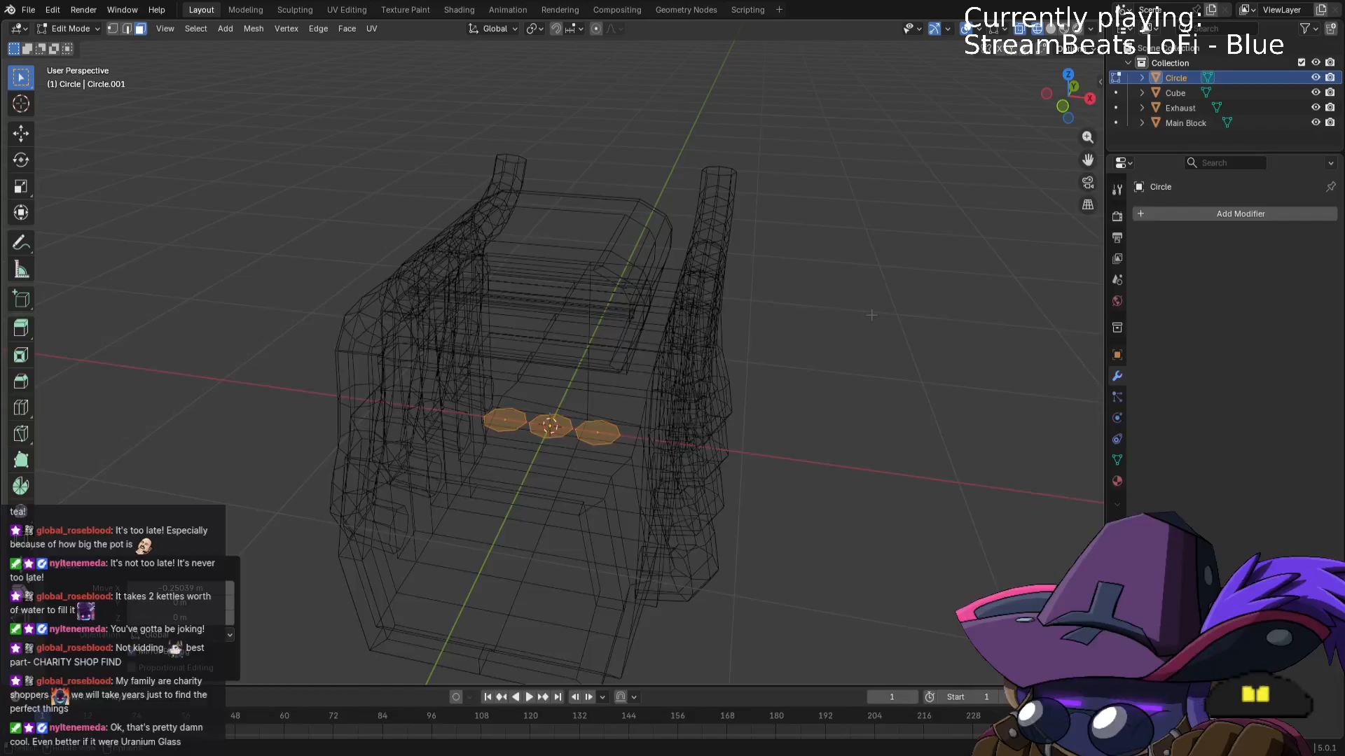
Raise the three circles about 0.86 m along the Z axis to the height of the intake scoop.
key(KP_7)
key(KP_1)
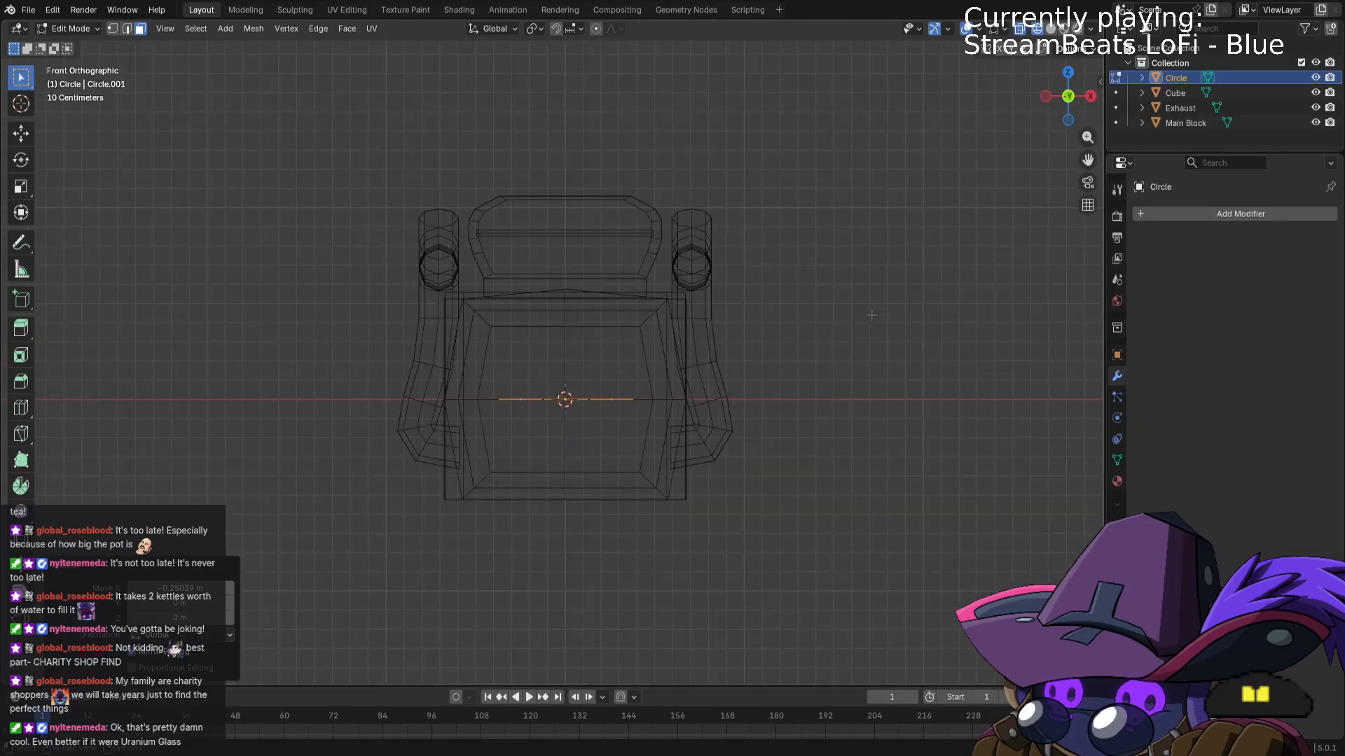
key(g)
key(z)
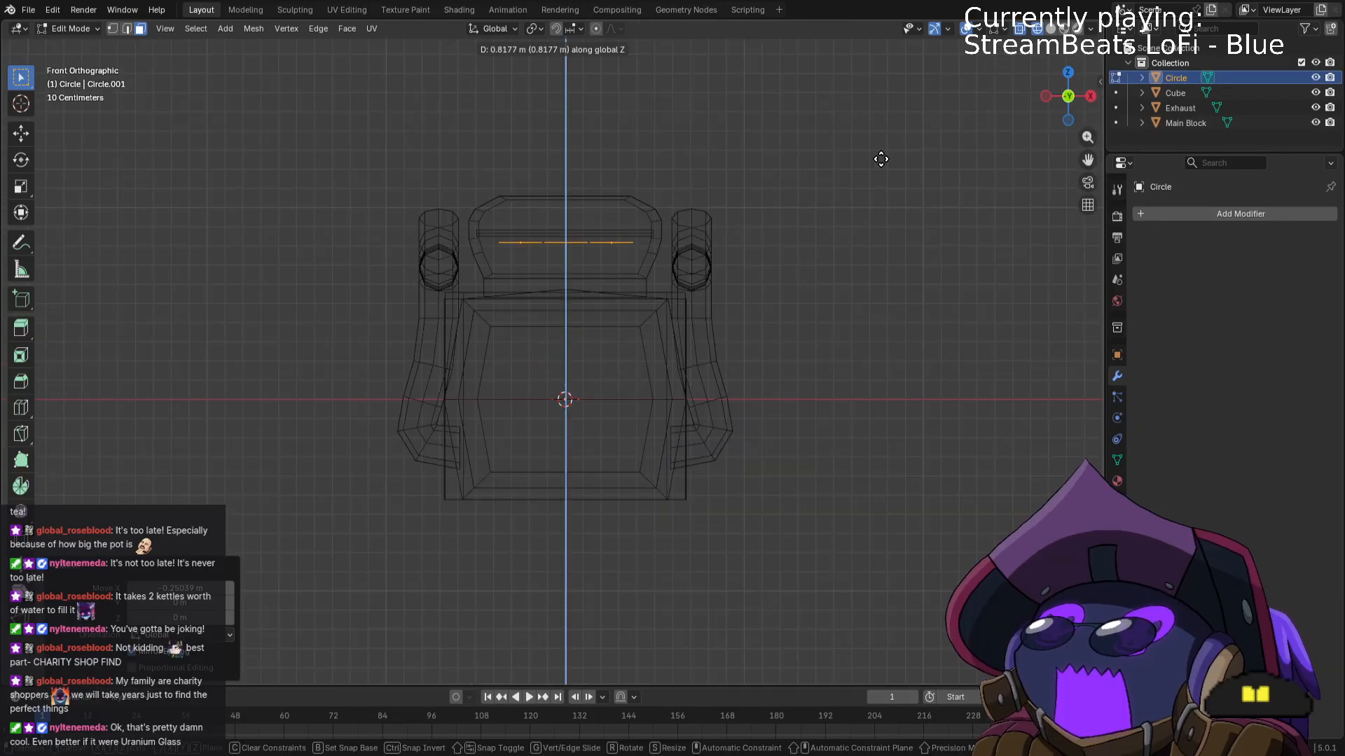
click(892, 150)
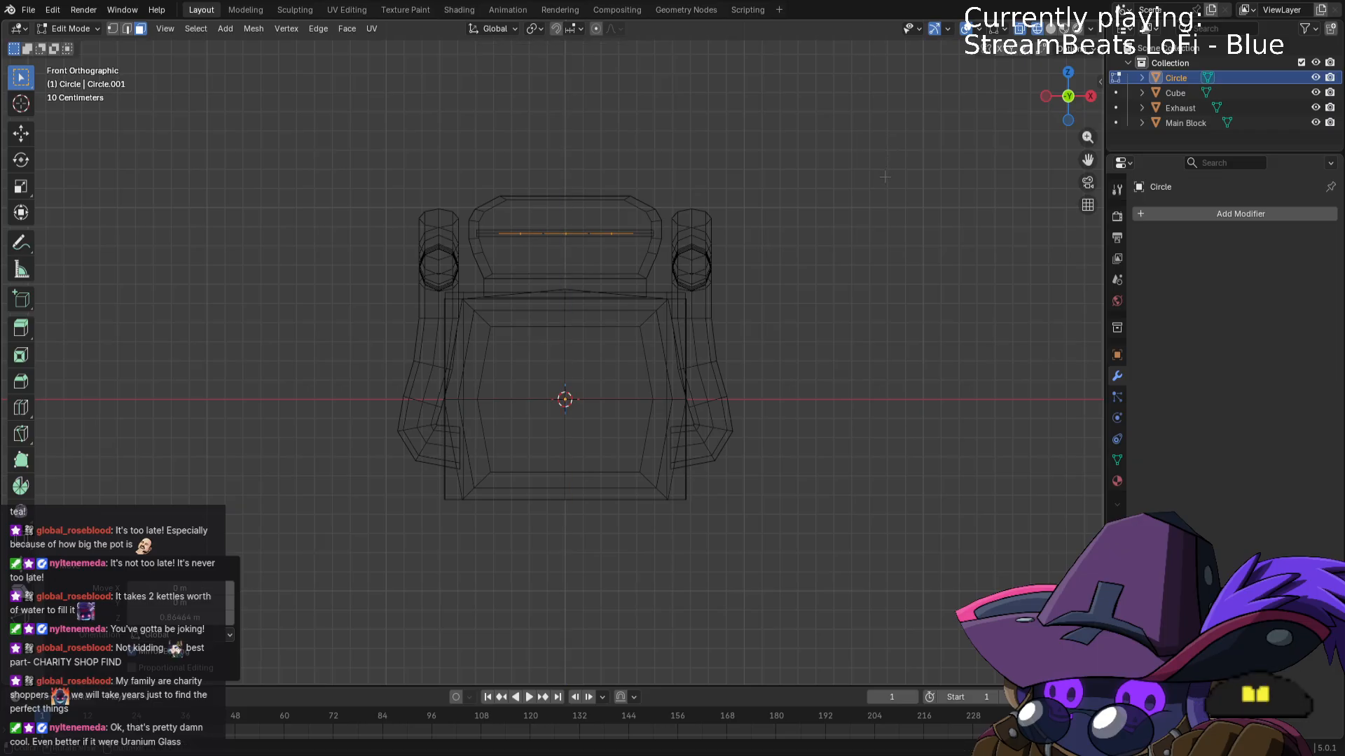
Rotate the three circles 90° around the global X axis.
text(r)
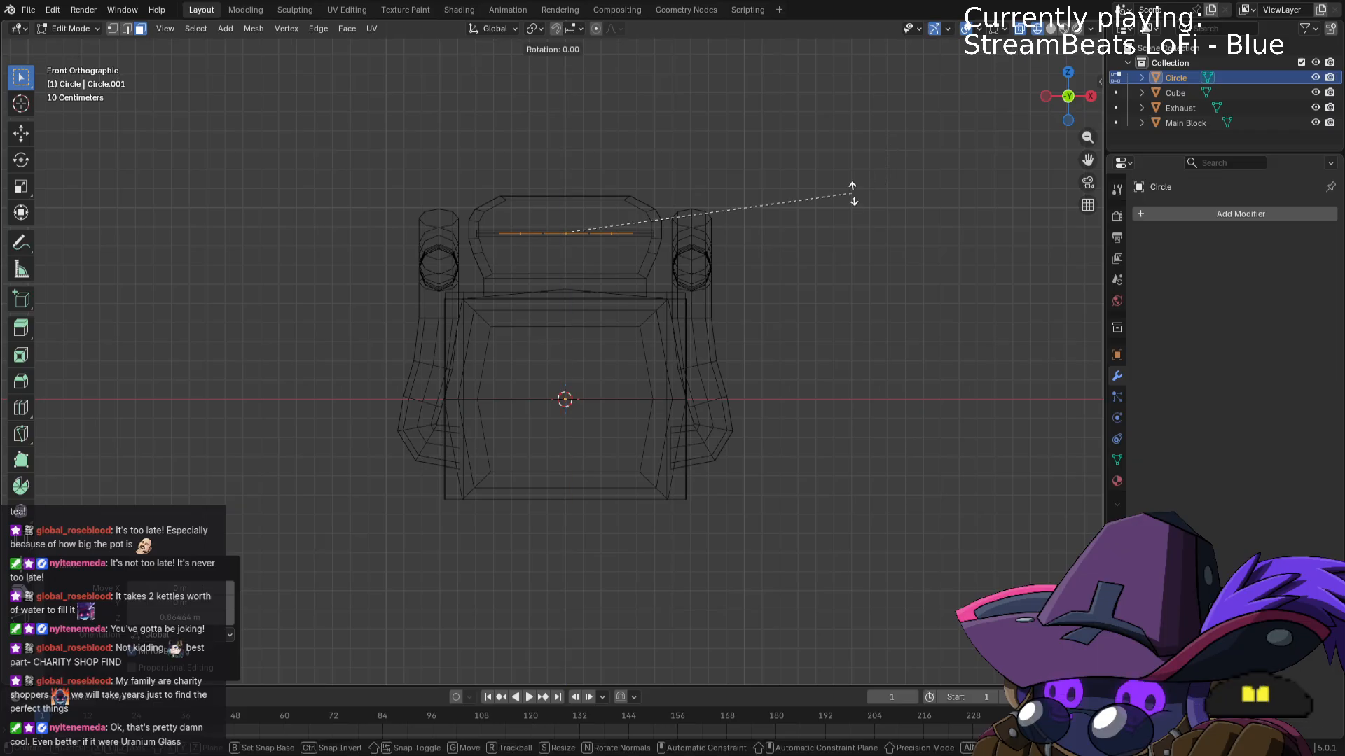
text(y)
text(90)
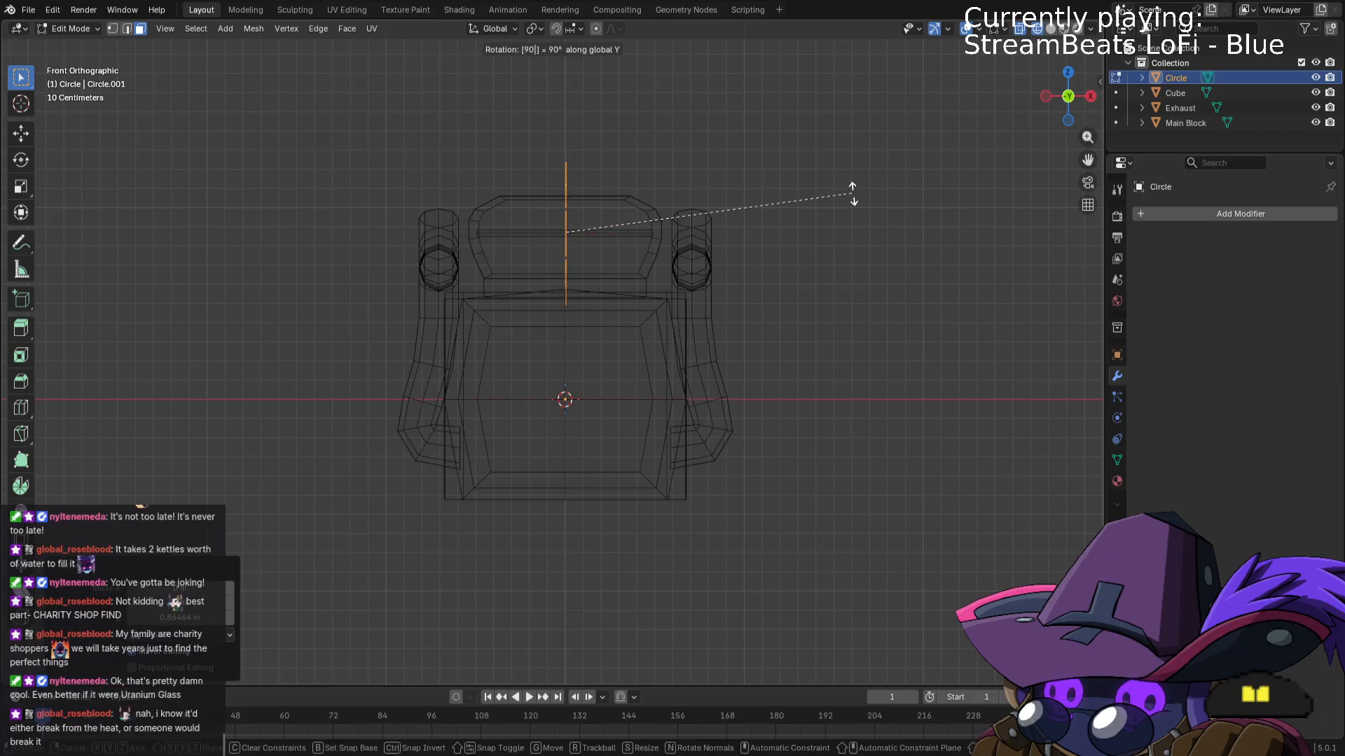
text(x)
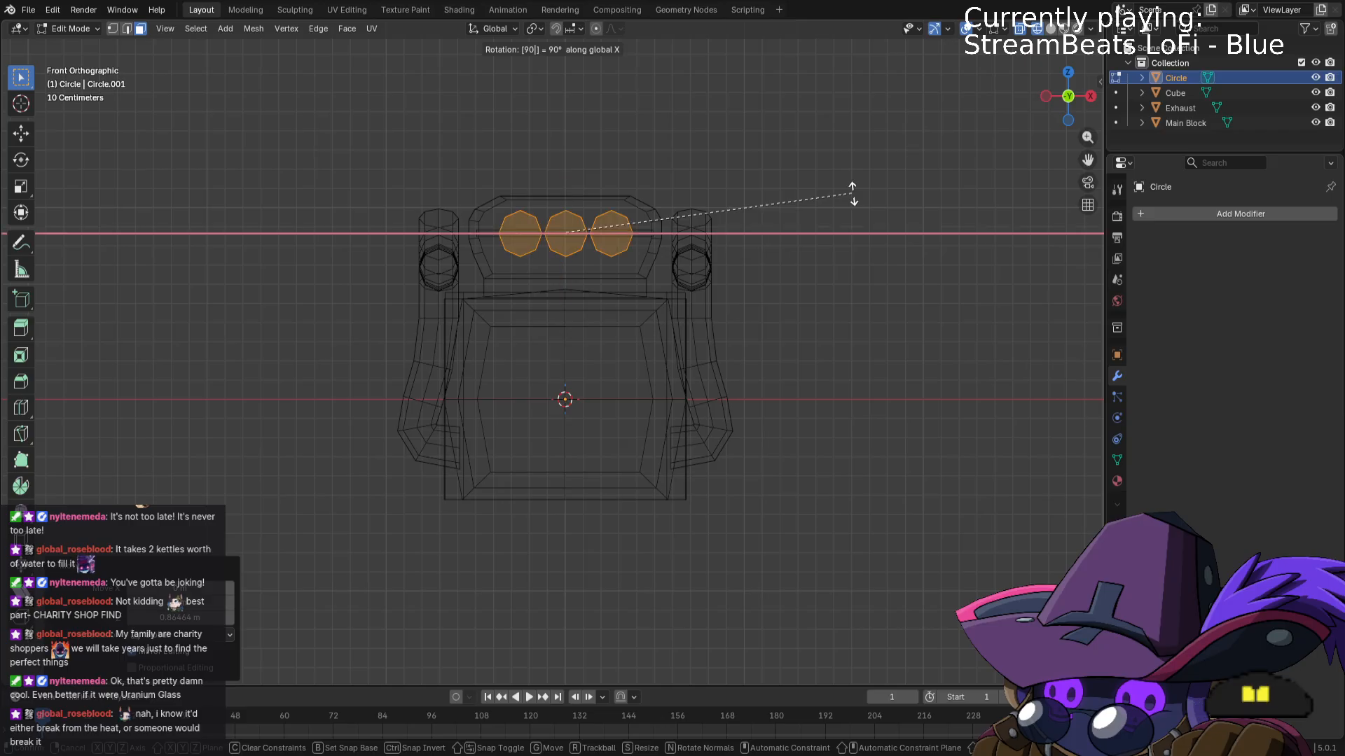
key(Return)
Move the three circles about -0.56 m along the Y axis to the front opening of the intake scoop.
middle_drag(853, 194, 998, 215)
text(gz66)
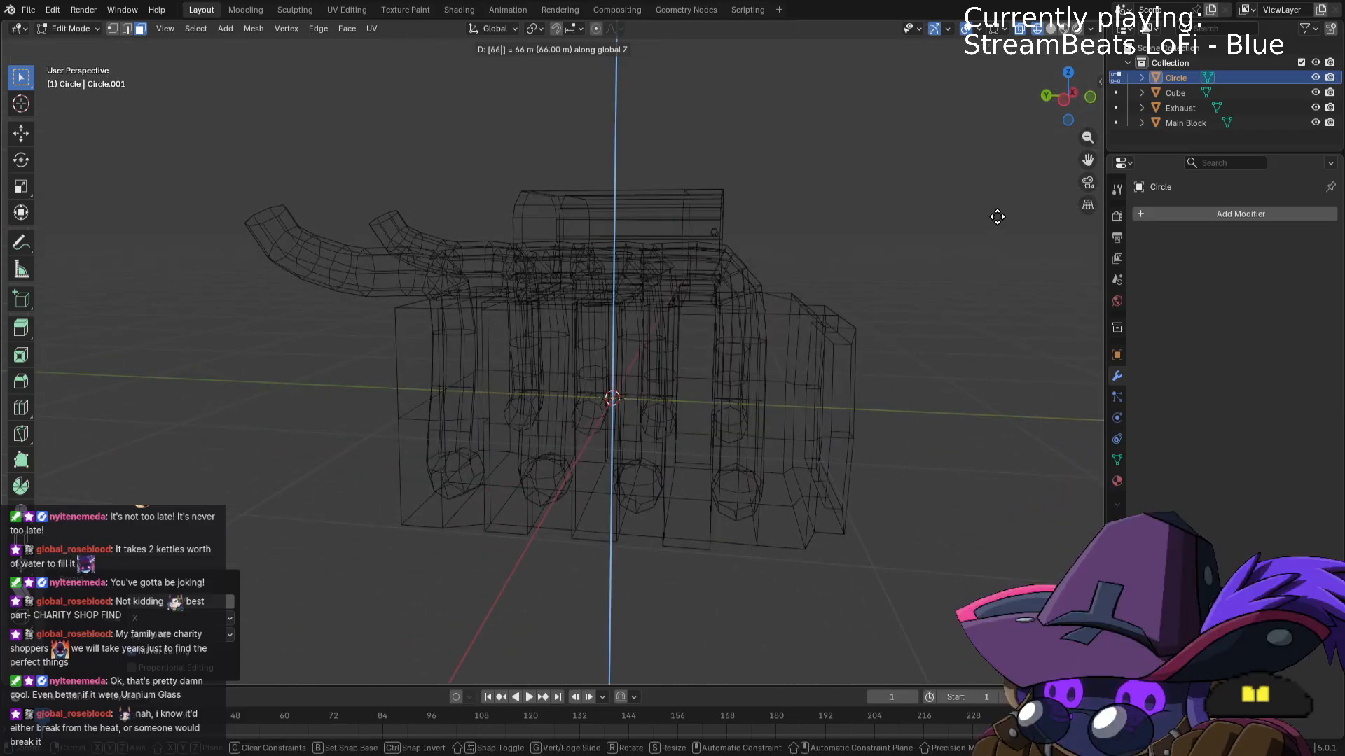
key(Escape)
key(g)
key(z)
key(y)
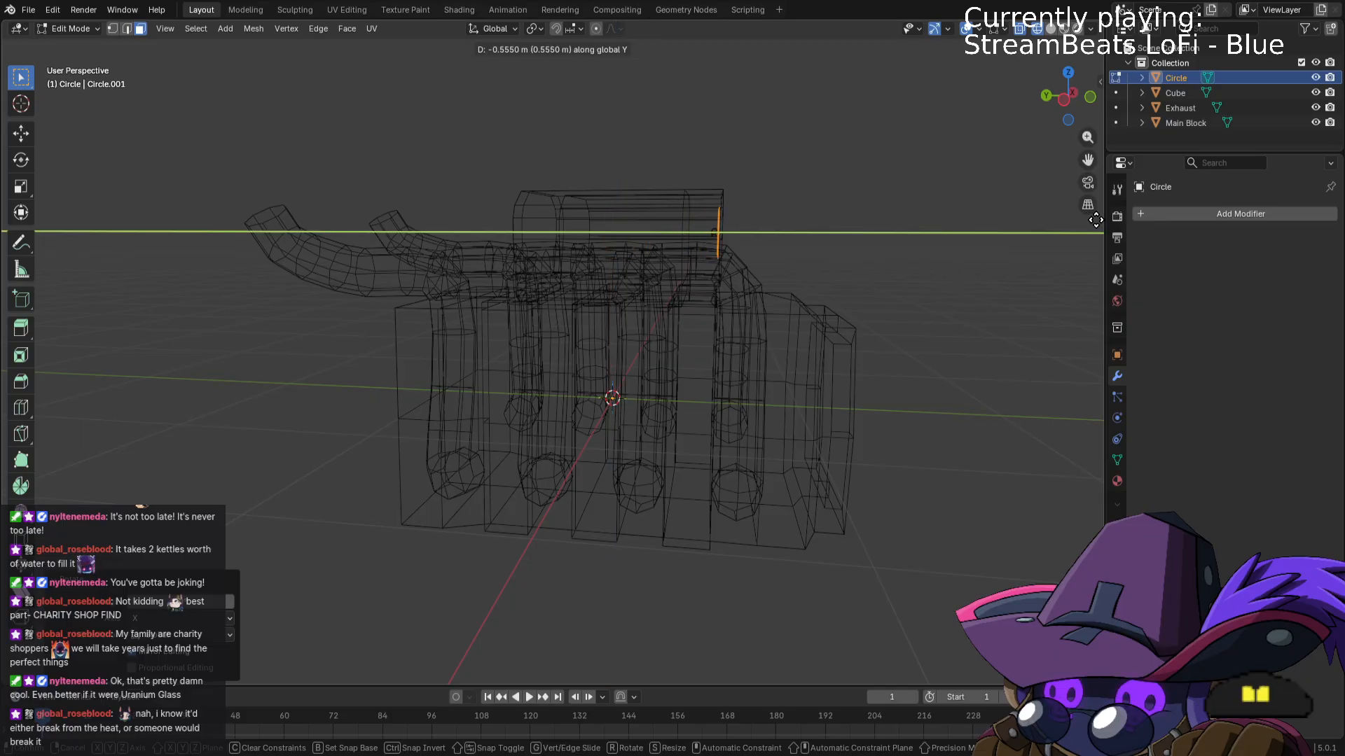
click(1098, 219)
Return to Object Mode and switch the viewport from wireframe to solid shading.
mouse_move(975, 271)
middle_down()
mouse_move(835, 282)
mouse_move(826, 259)
mouse_move(801, 255)
middle_up()
key(Tab)
key(z)
click(879, 255)
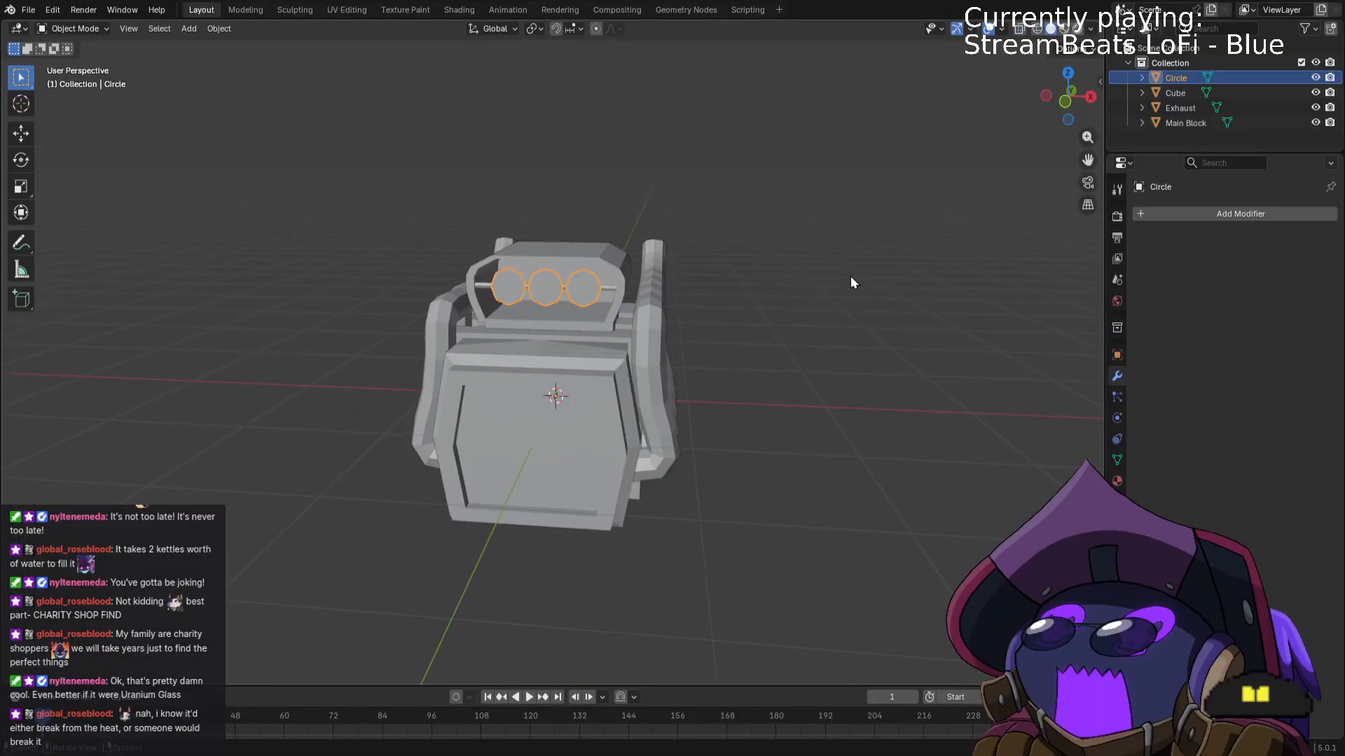
Scale up the three circles uniformly in Edit Mode to better fill the scoop opening, then return to Object Mode and deselect.
scroll(850, 276, up, 5)
click(983, 217)
middle_drag(979, 215, 942, 224)
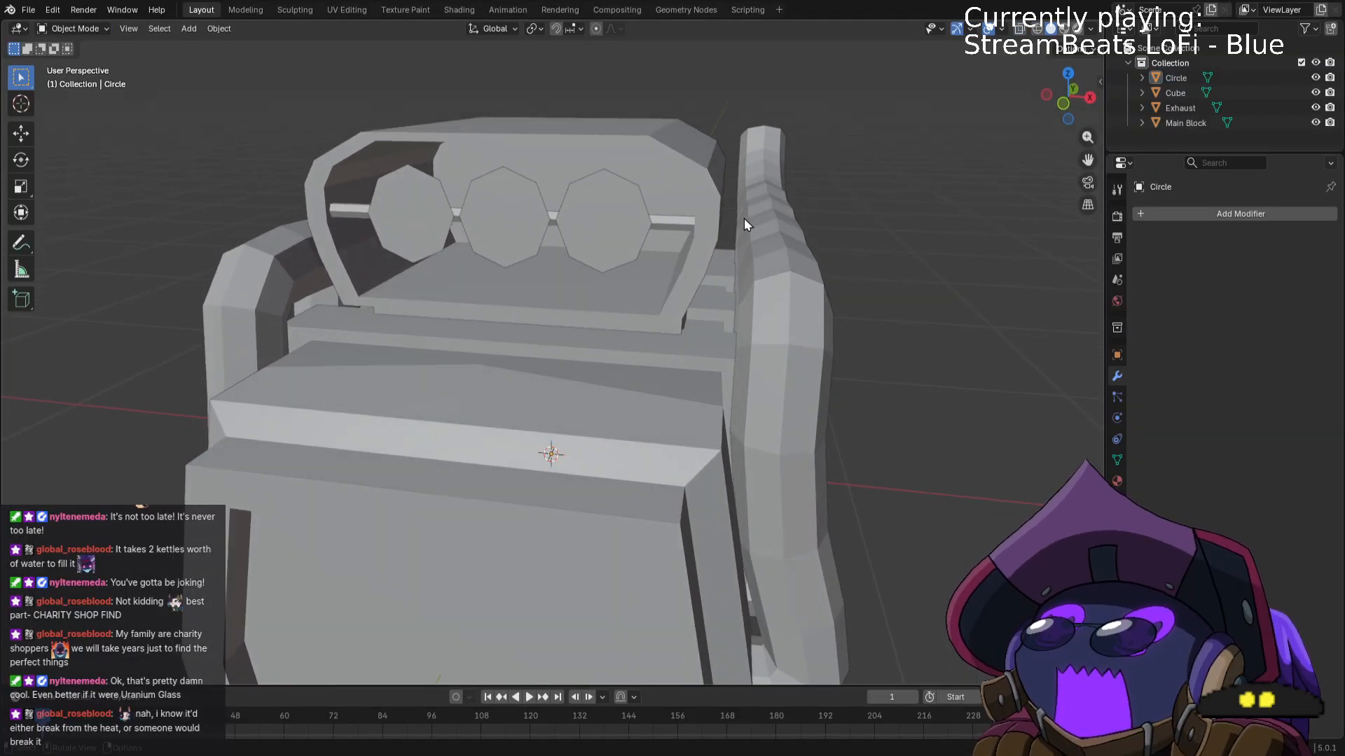
click(605, 225)
key(Tab)
key(s)
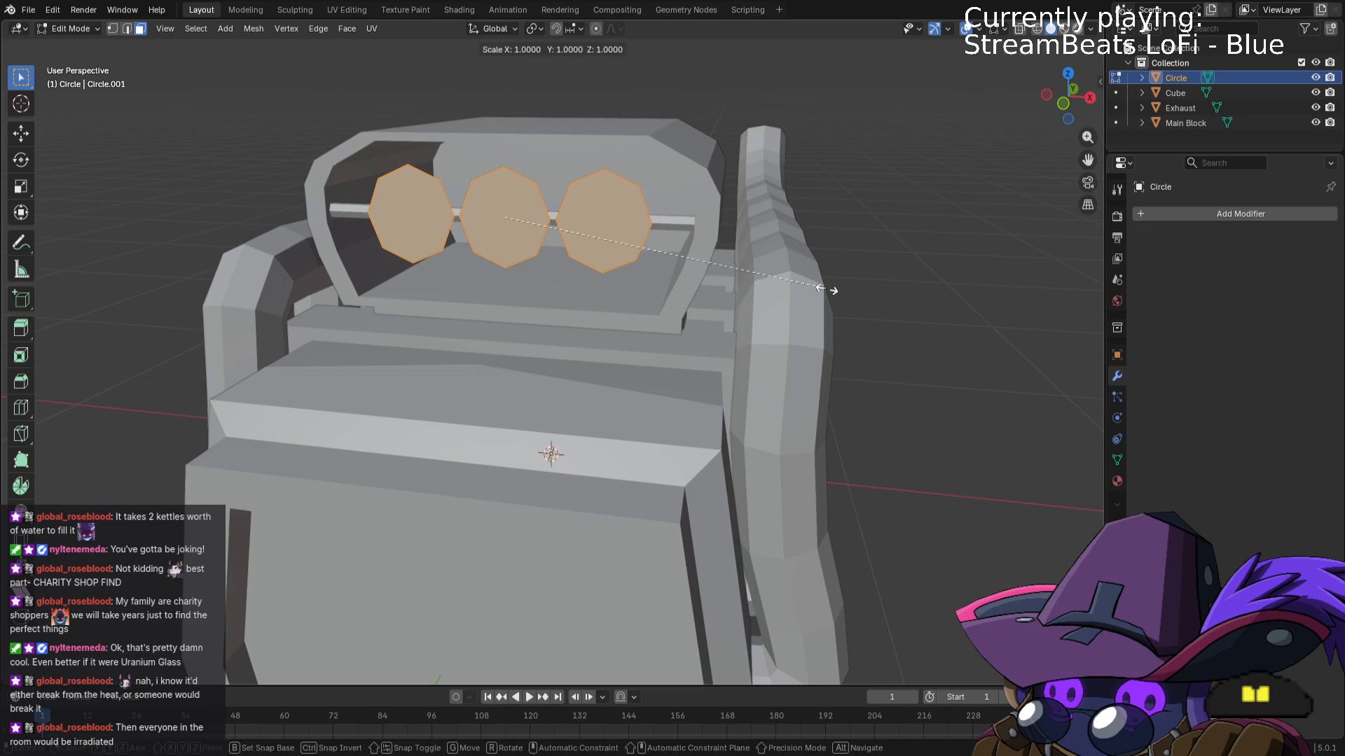
click(918, 301)
middle_drag(978, 283, 890, 265)
scroll(976, 266, down, 3)
click(762, 385)
middle_drag(762, 385, 698, 467)
key(Tab)
click(788, 471)
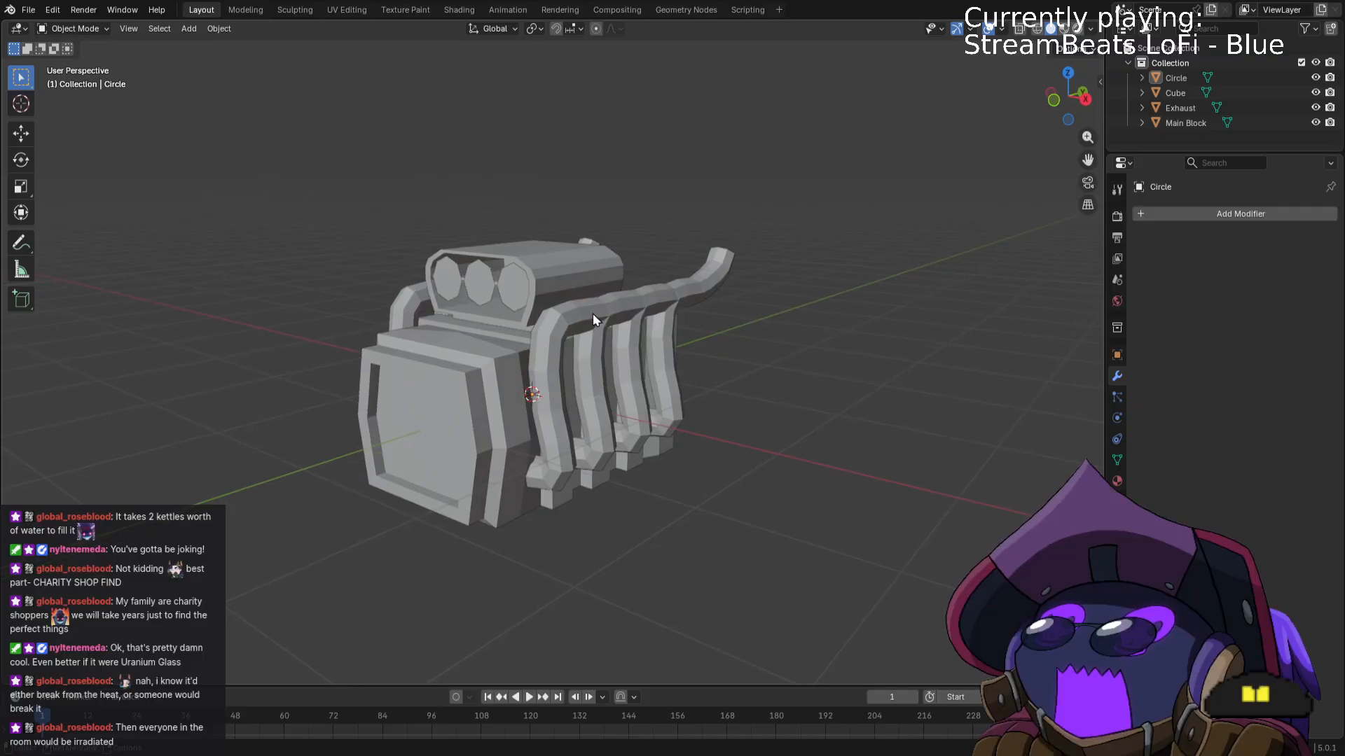
Add a Decimate modifier to the Exhaust object.
click(592, 313)
click(1209, 217)
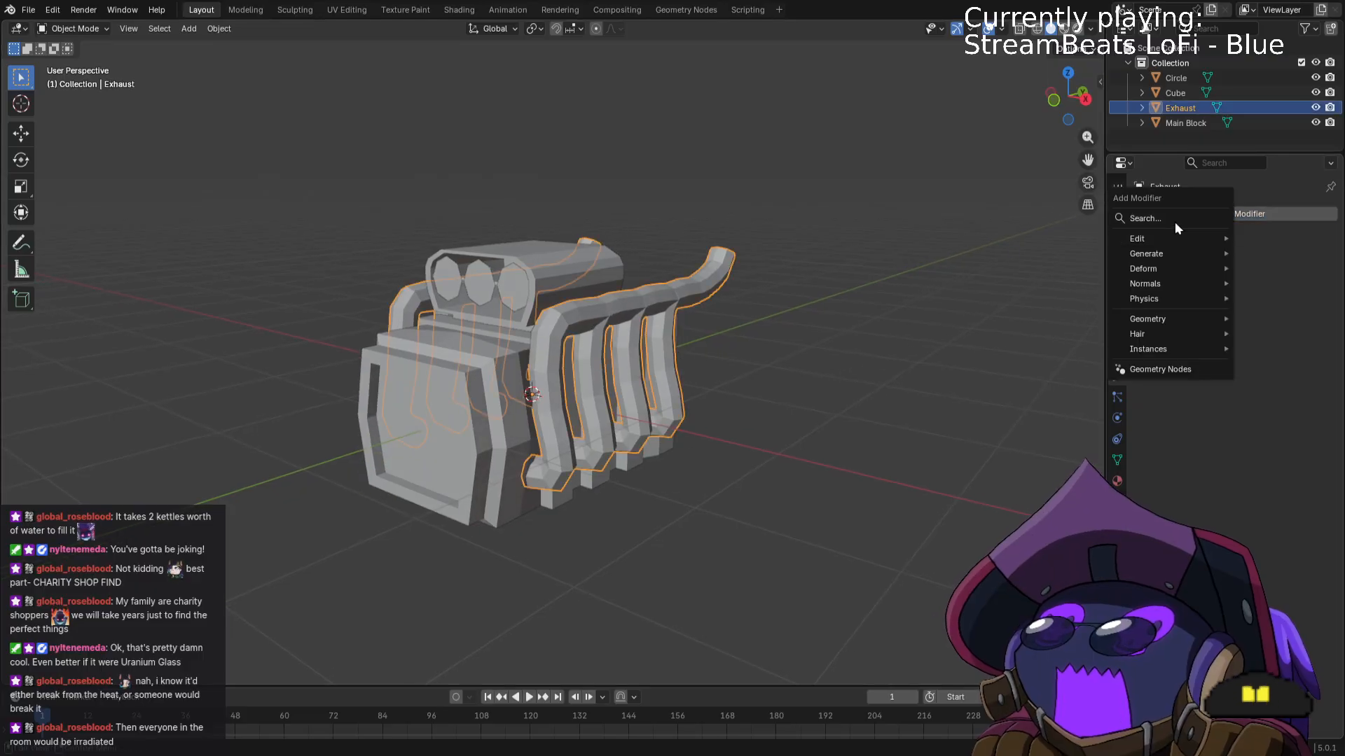
click(1174, 222)
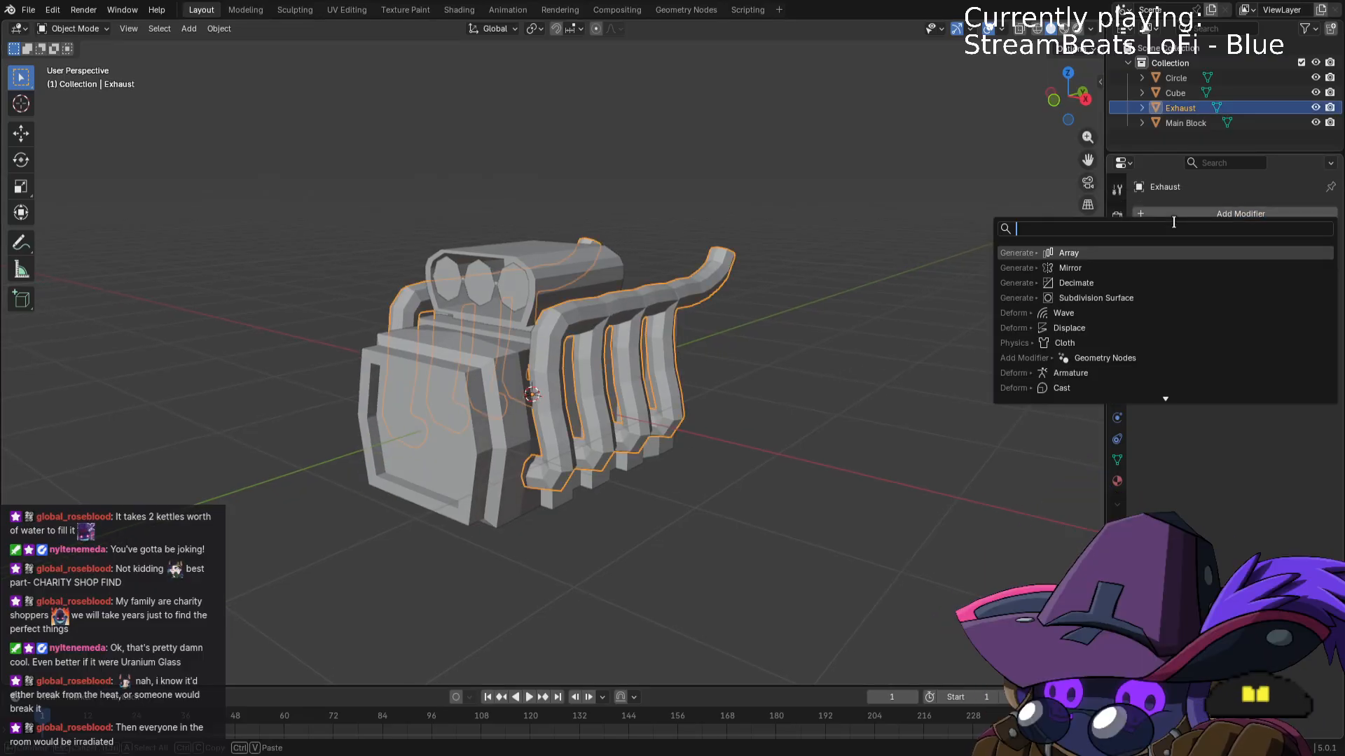
text(me)
key(BackSpace)
key(BackSpace)
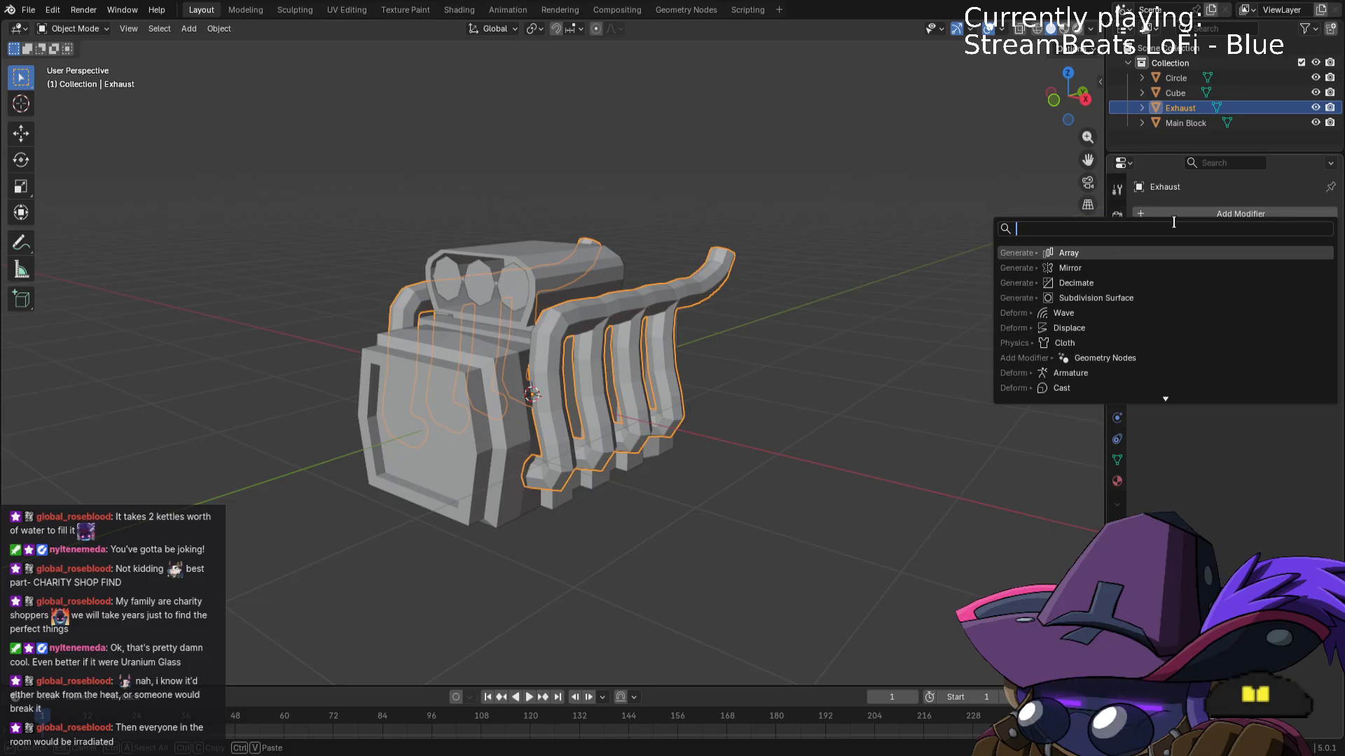
text(dec)
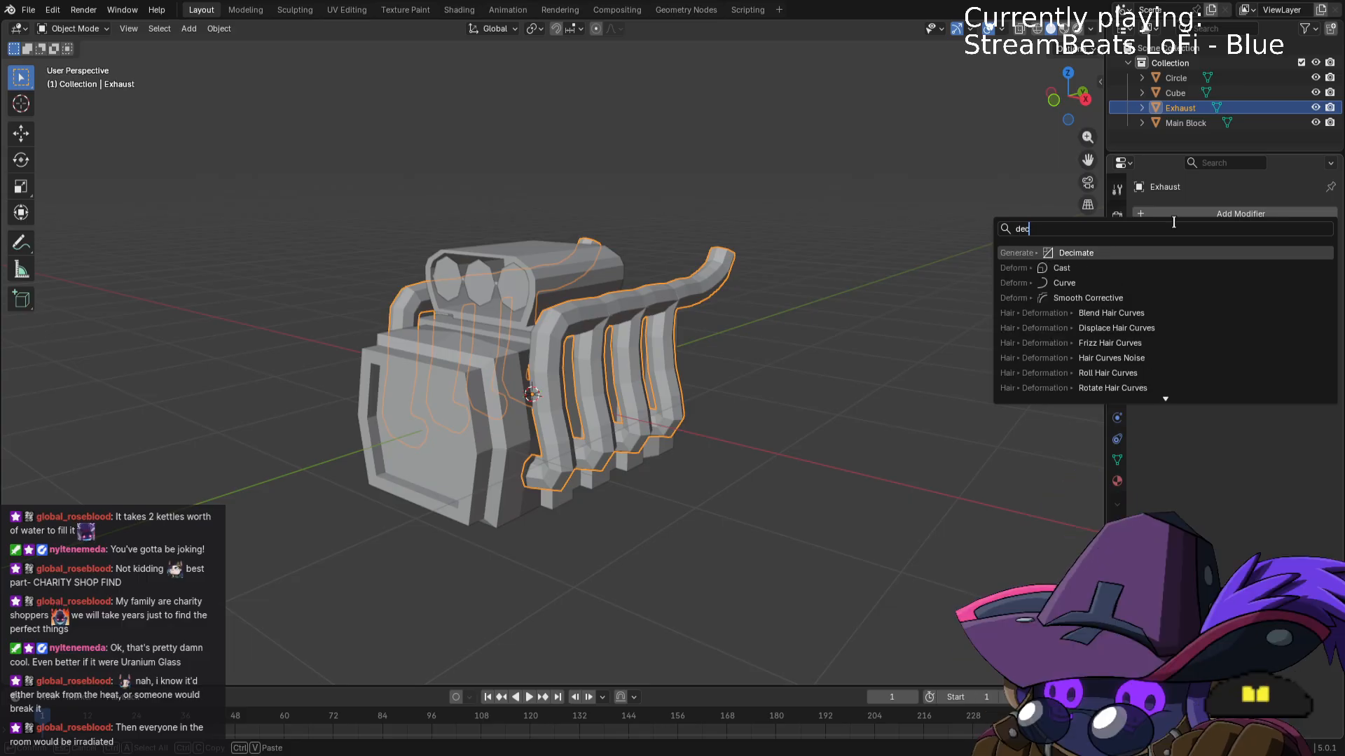
key(Return)
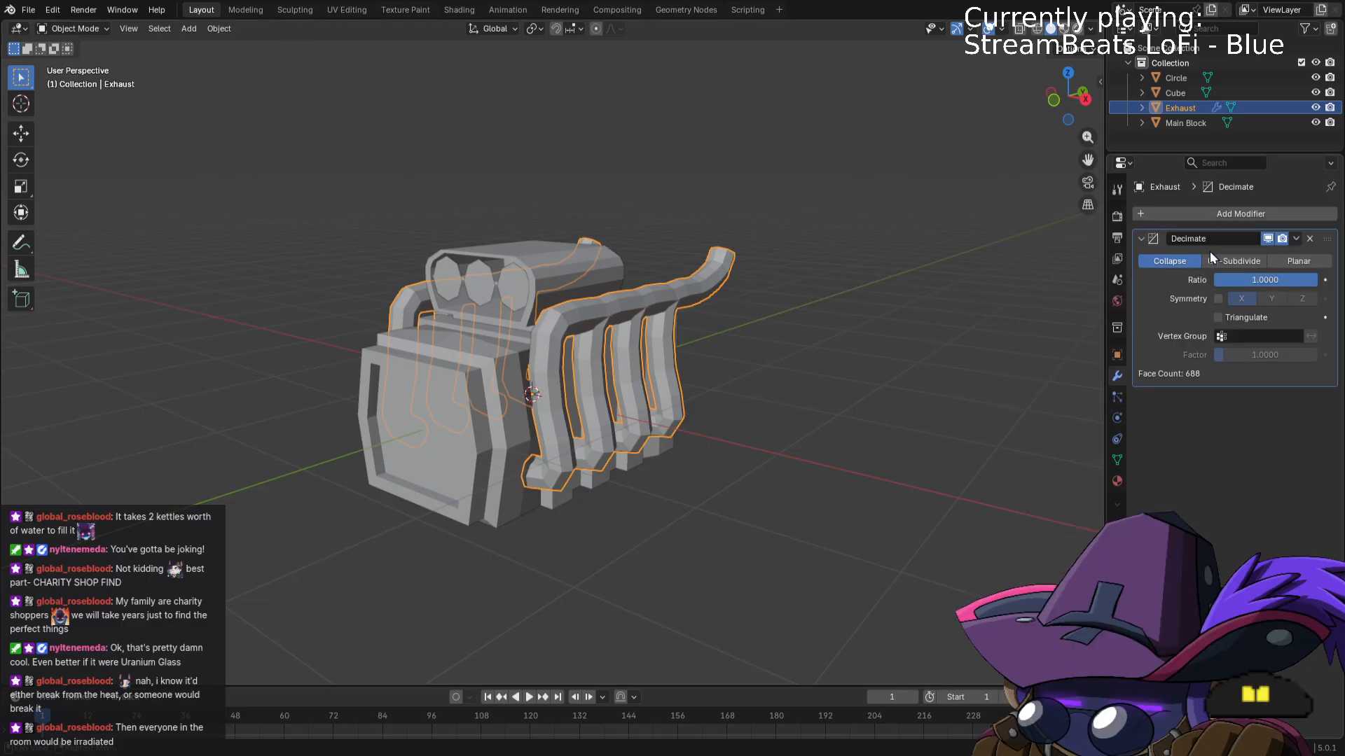
Set the Exhaust's Decimate ratio to 0.56 in Collapse mode and apply the modifier.
drag(1304, 279, 1271, 279)
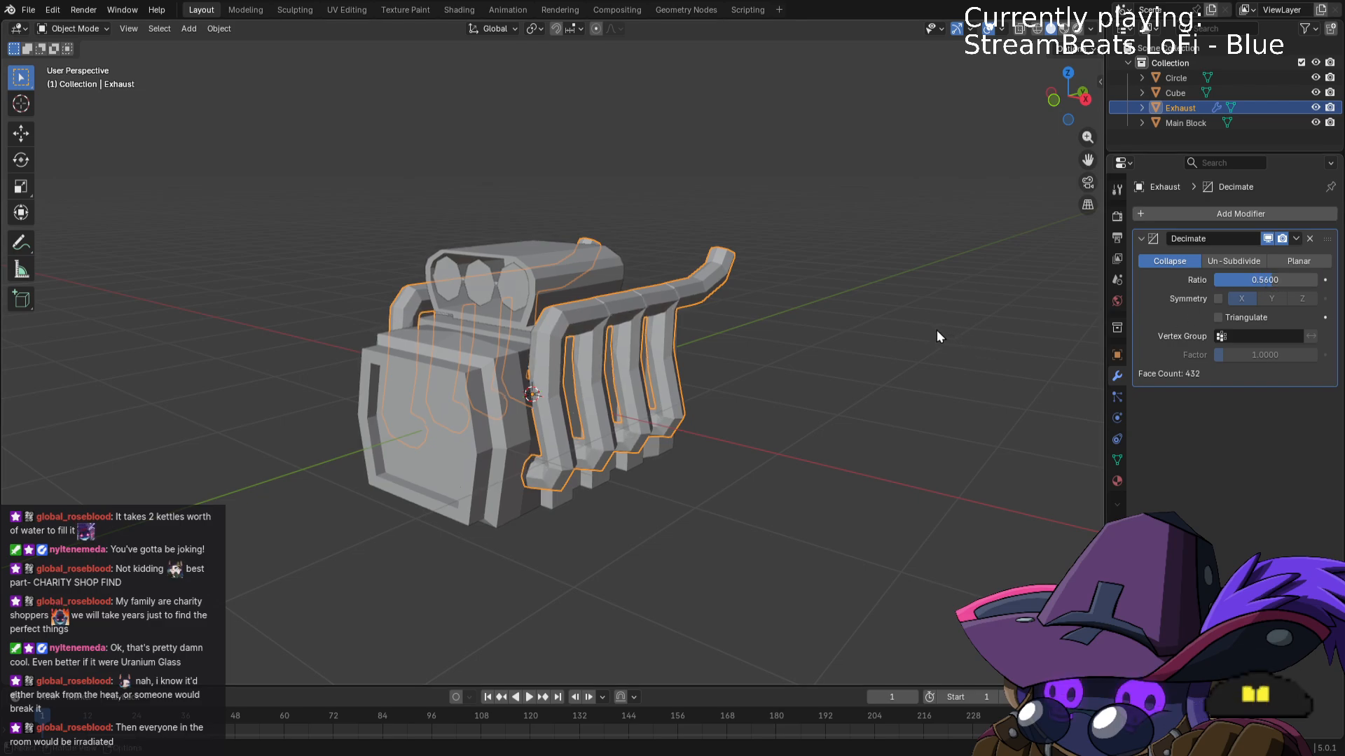
middle_drag(935, 330, 859, 318)
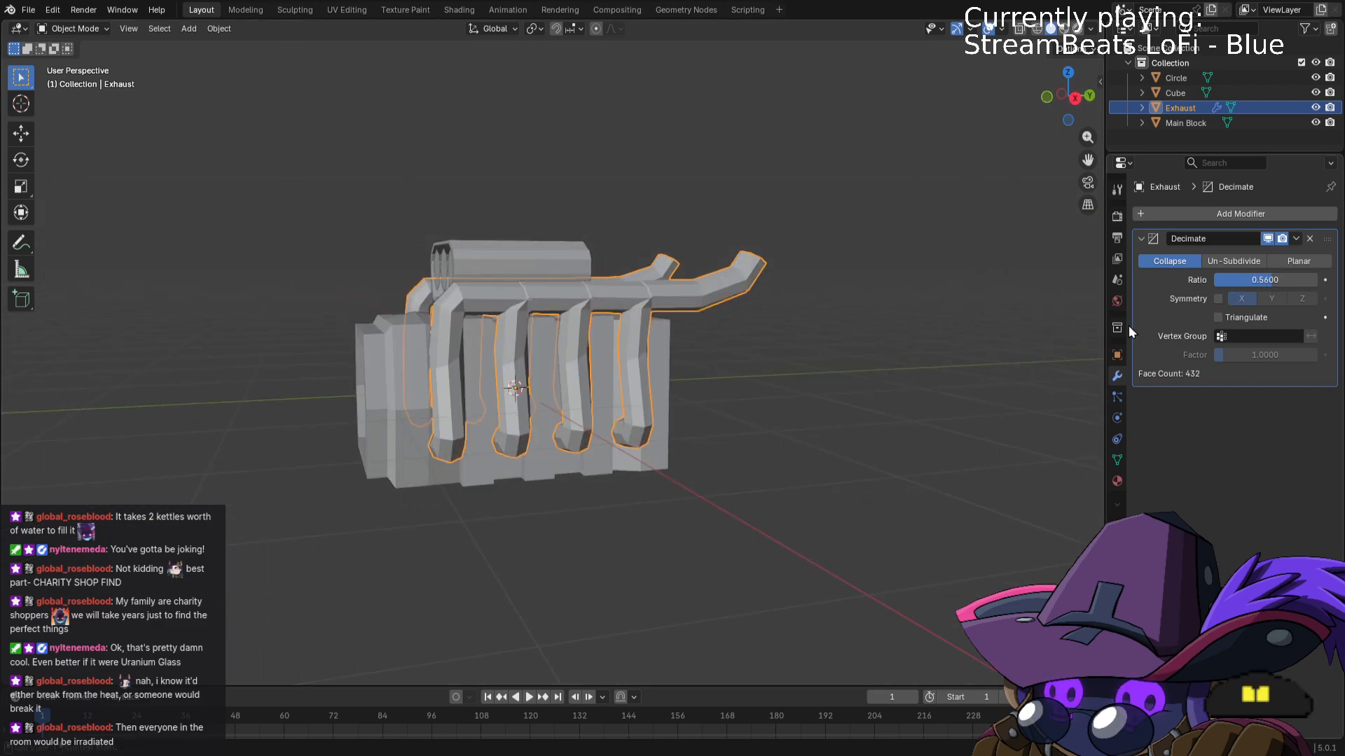
click(1296, 238)
click(1265, 259)
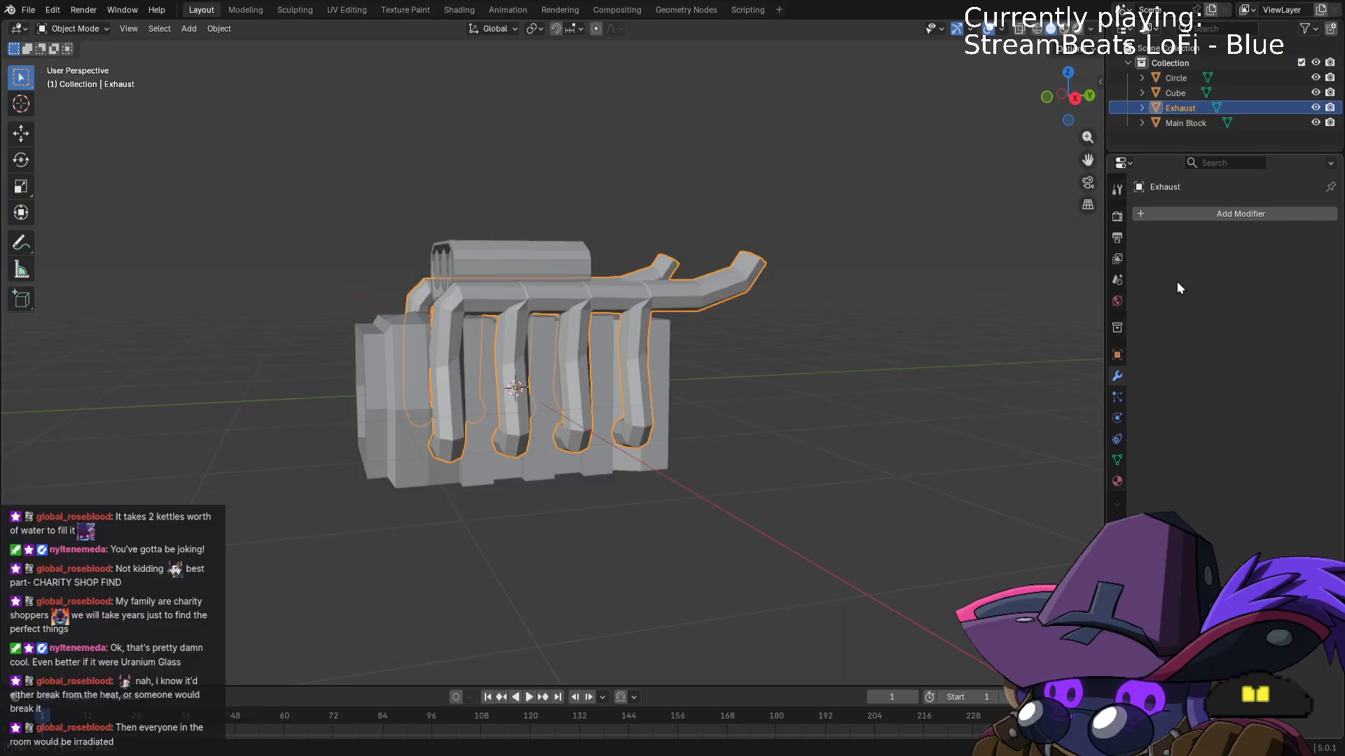
Examine the intake scoop and the whole engine from the side, front and above.
click(462, 271)
middle_drag(464, 272, 534, 306)
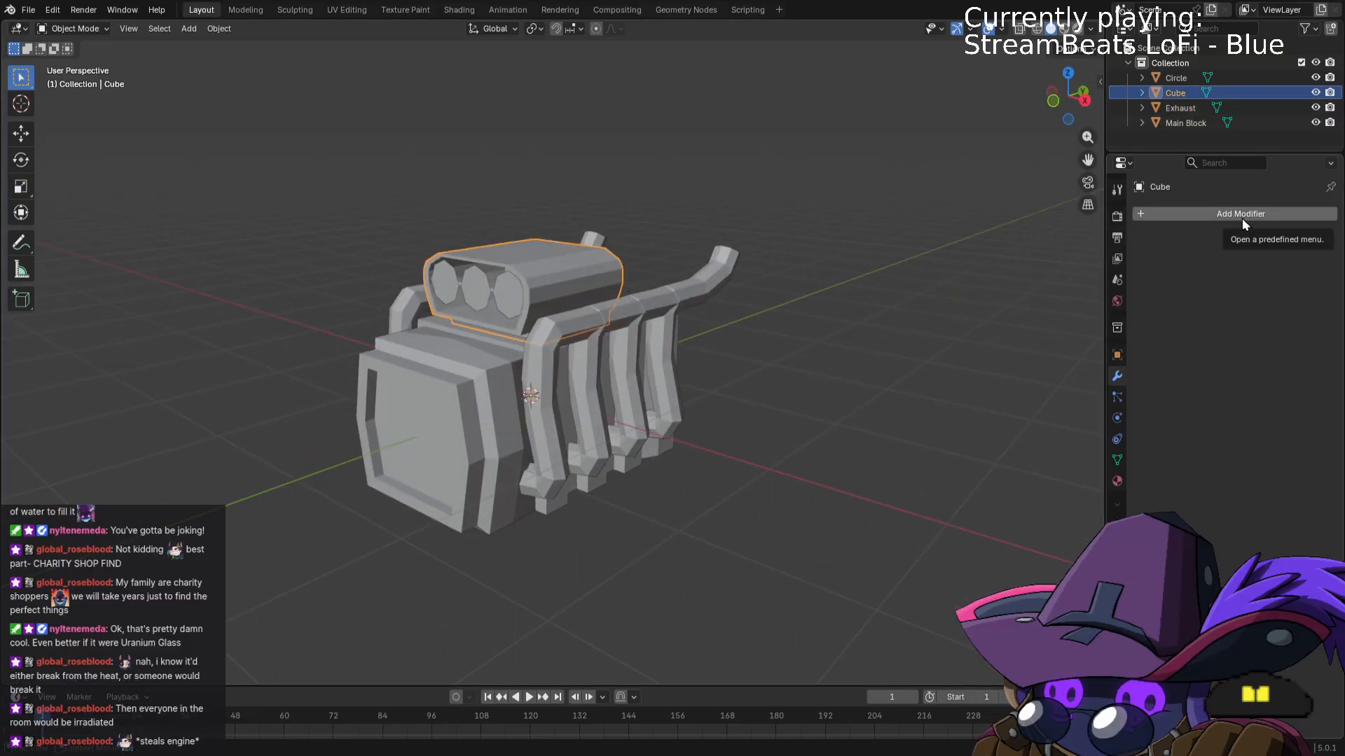
click(739, 515)
middle_drag(739, 515, 798, 511)
scroll(730, 508, up, 2)
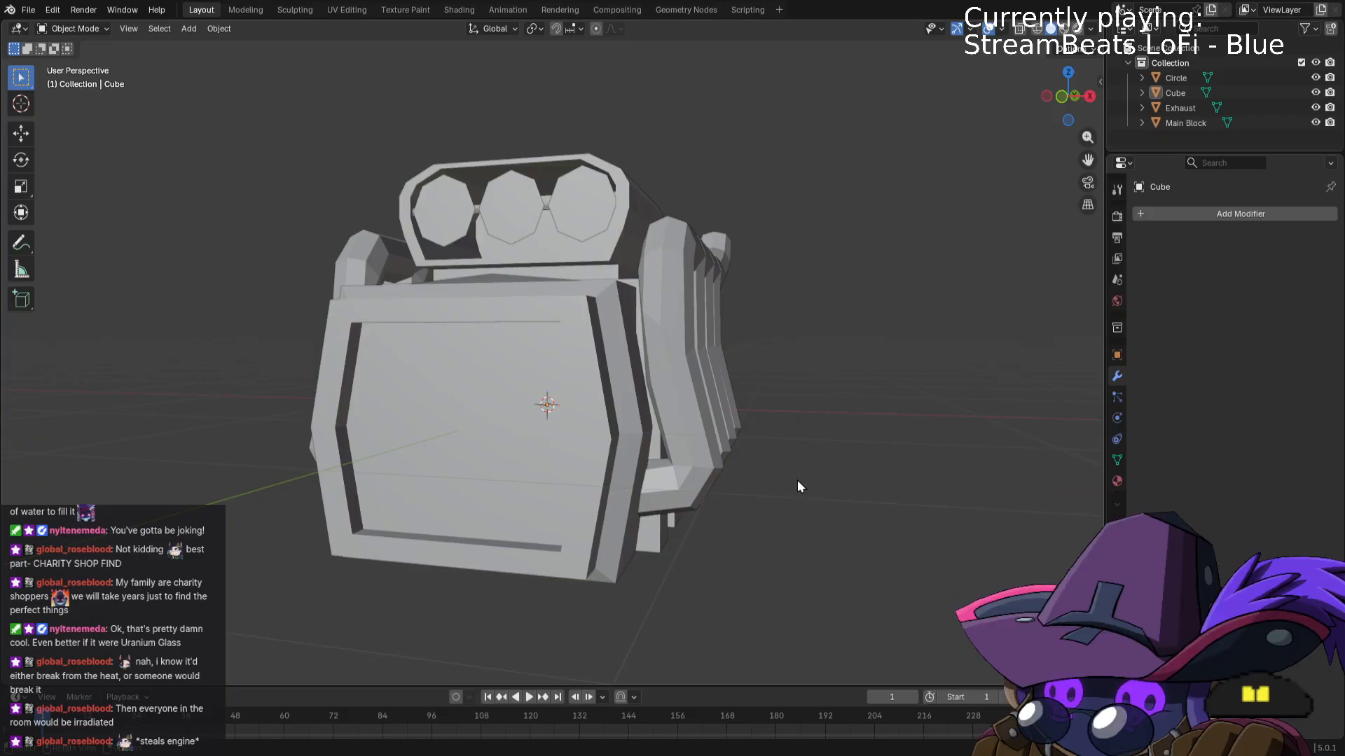
key(KP_1)
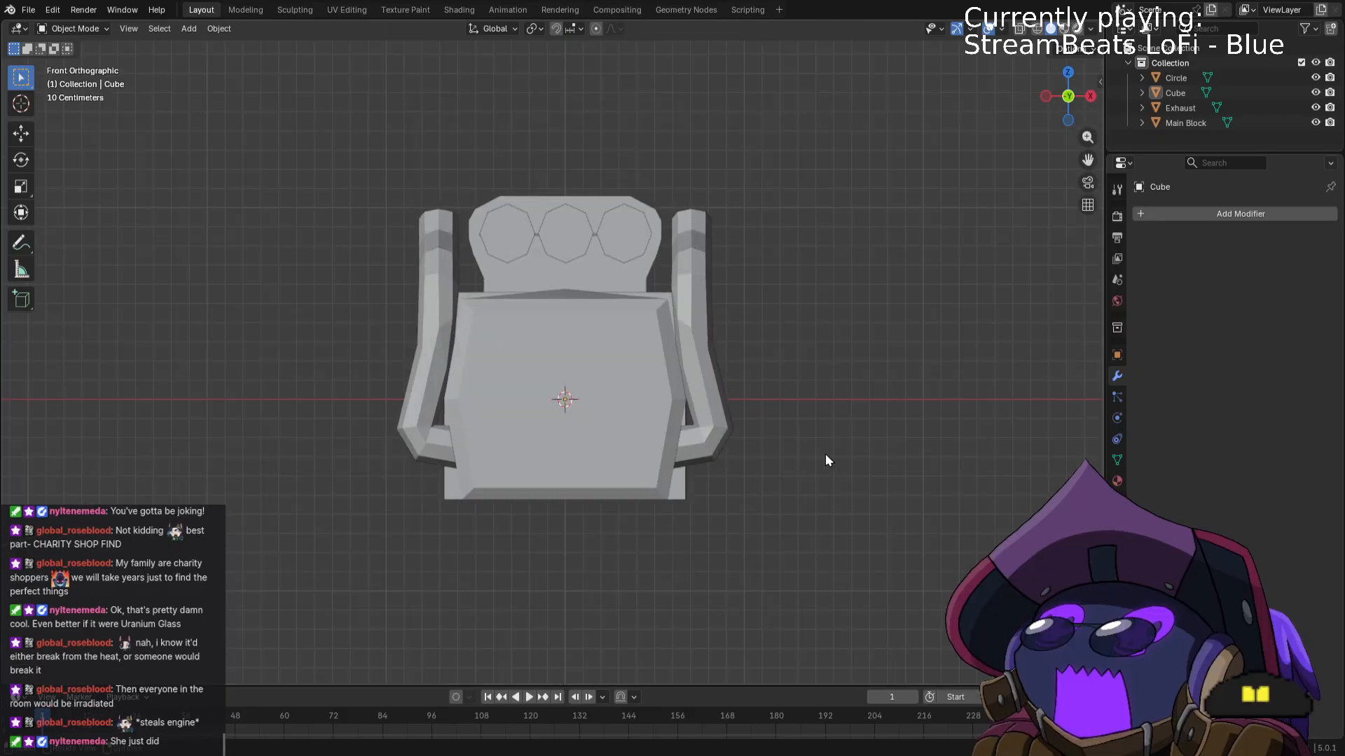
scroll(825, 459, down, 2)
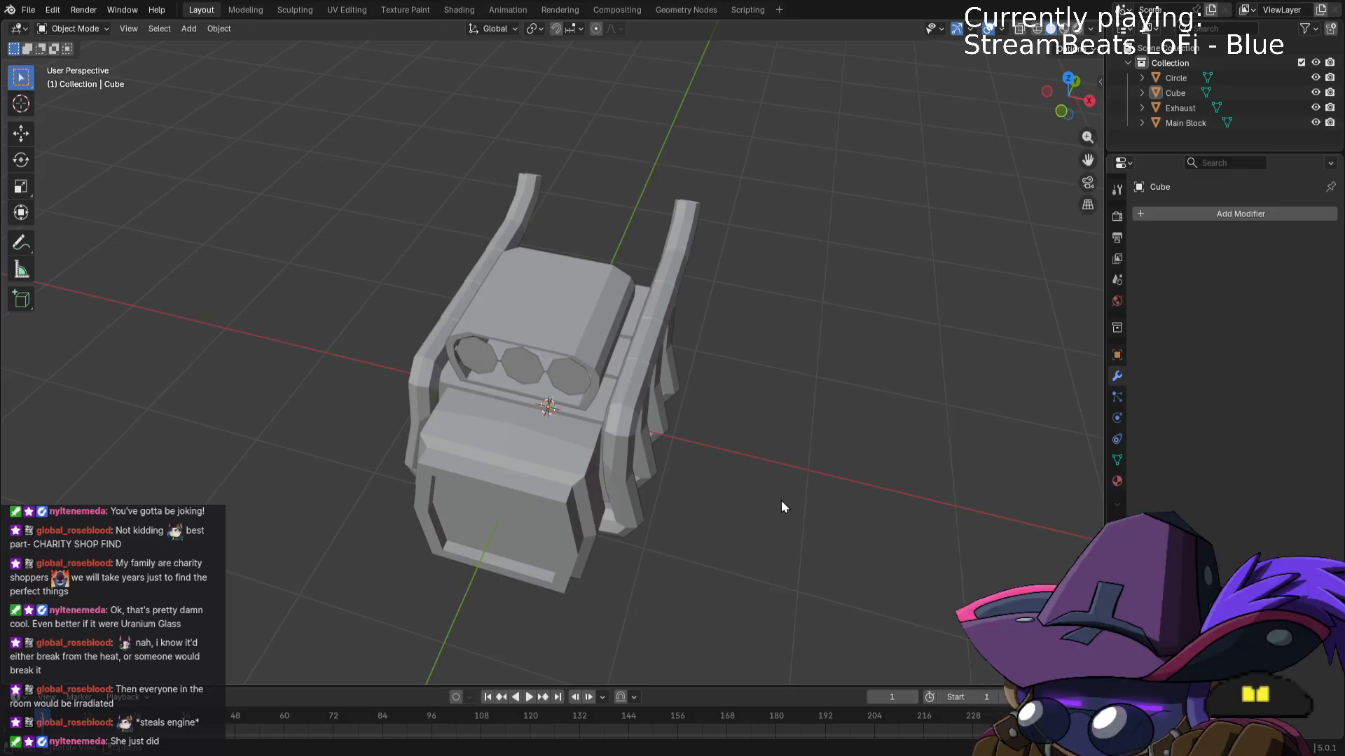
key(Tab)
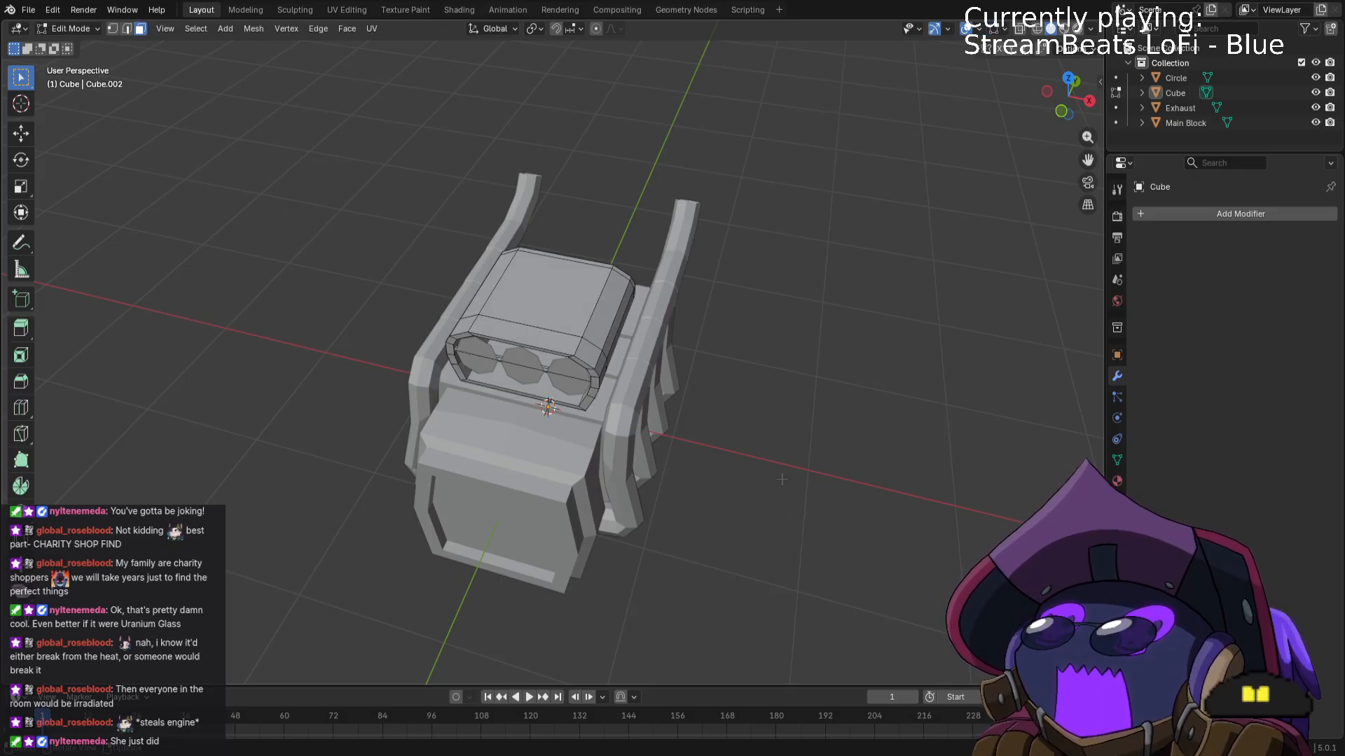
key(Tab)
Add a plane mesh at the 3D cursor.
key(ctrl+a)
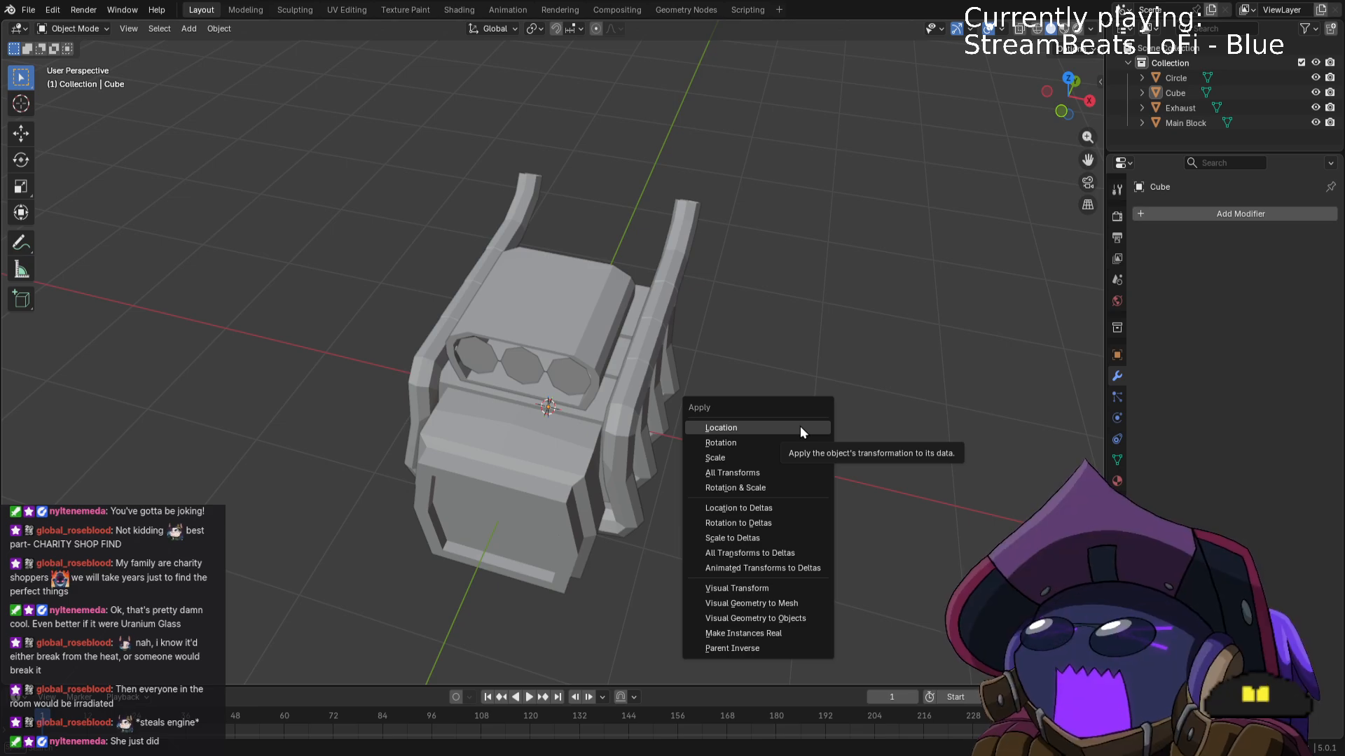
key(shift+a)
mouse_move(846, 402)
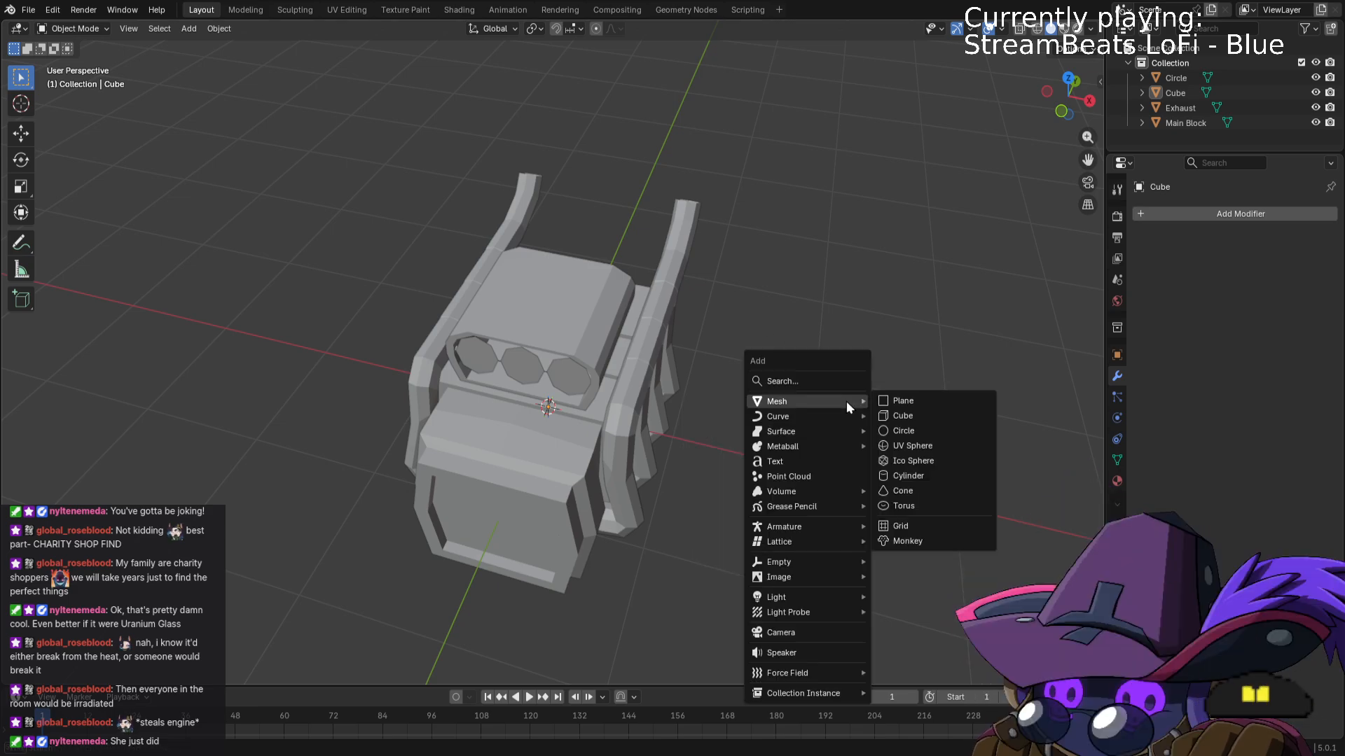
click(911, 405)
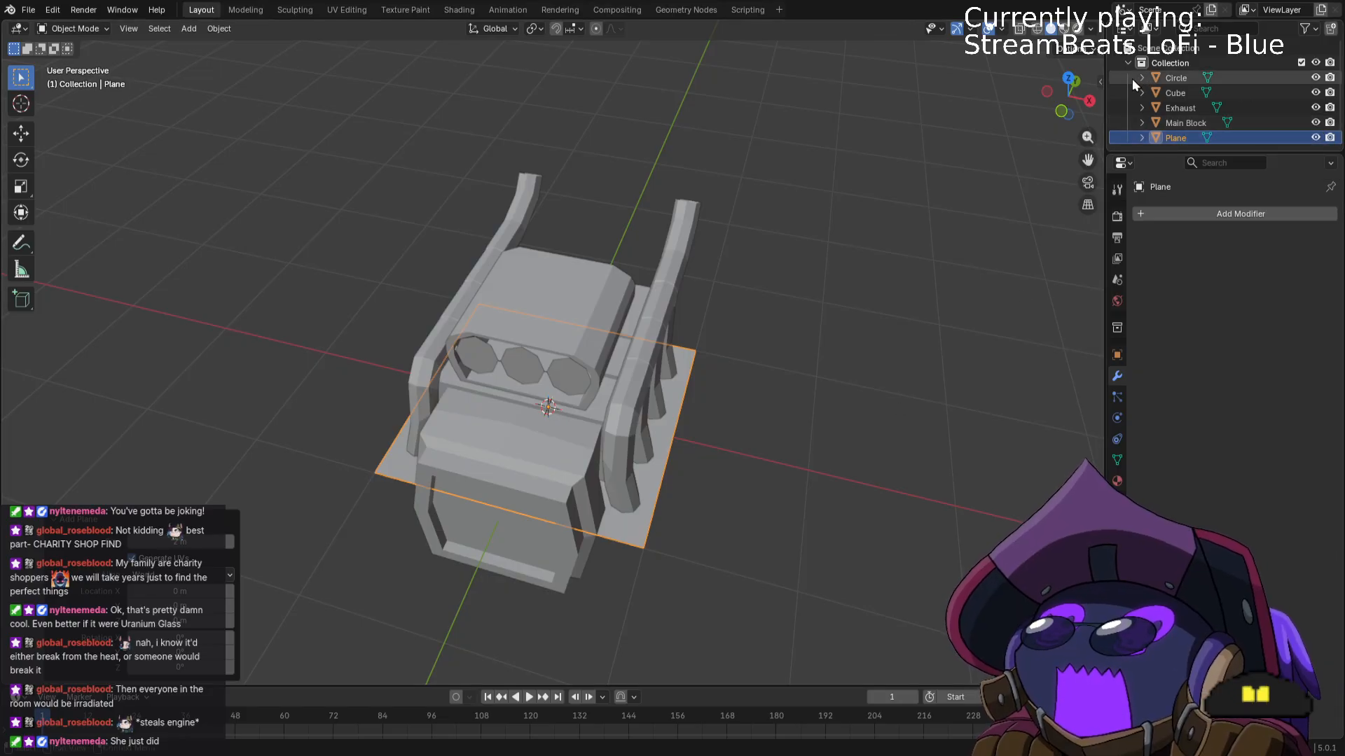
Rename the Circle object, the three round intake plates, as "Coller flaps".
click(1174, 92)
click(1183, 77)
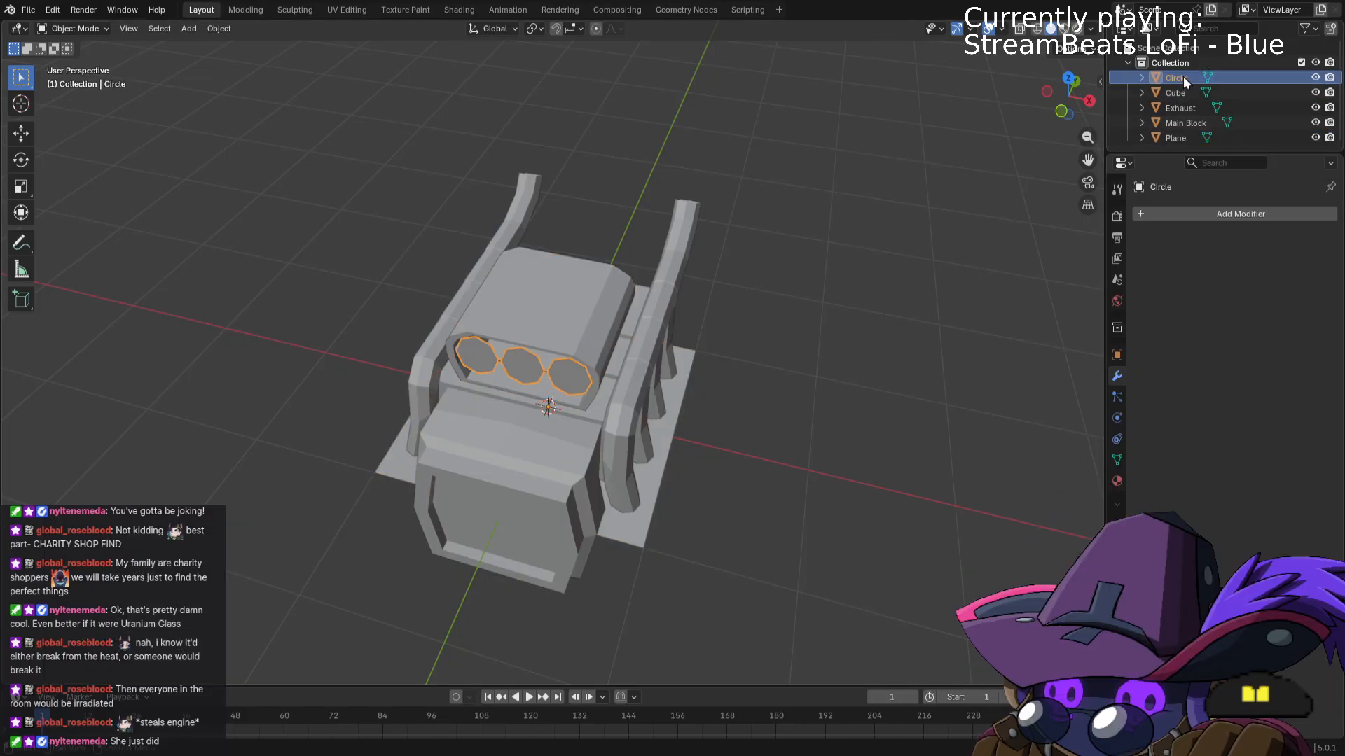
double_click(1183, 77)
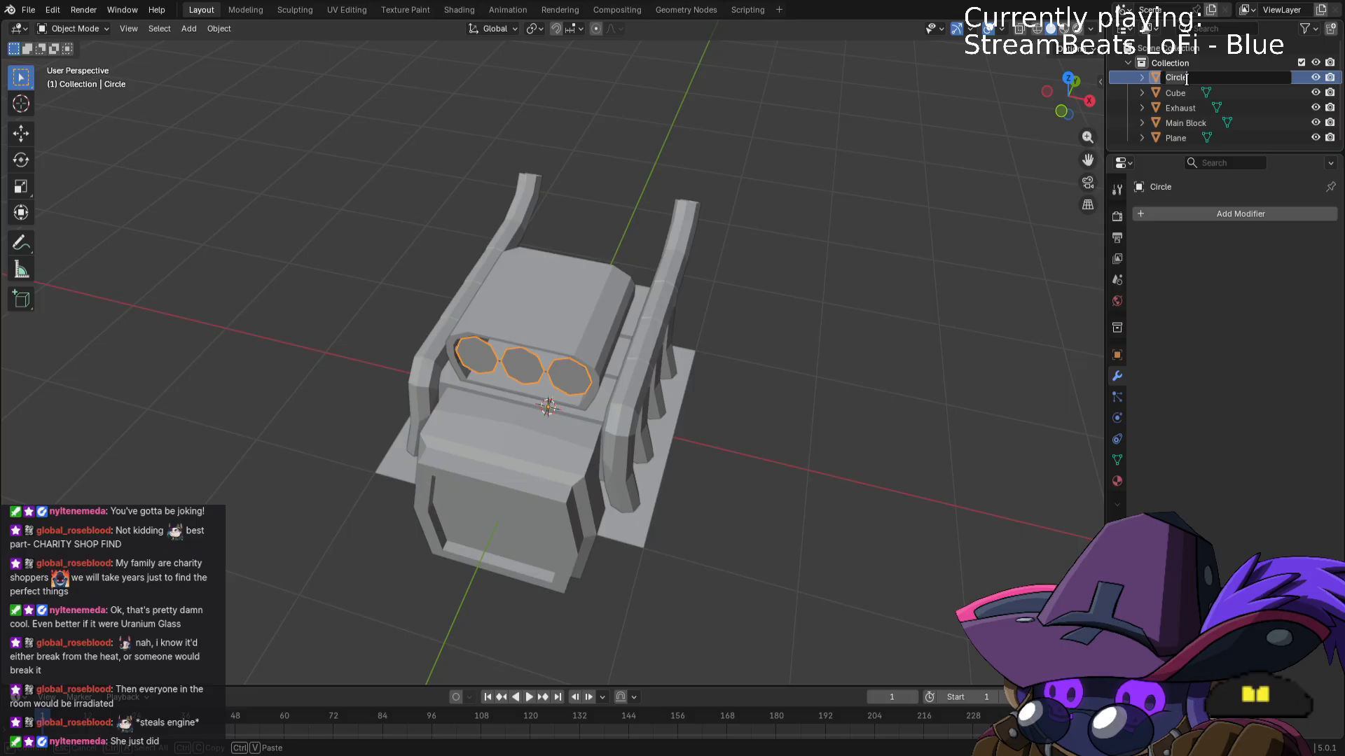
text(Colle)
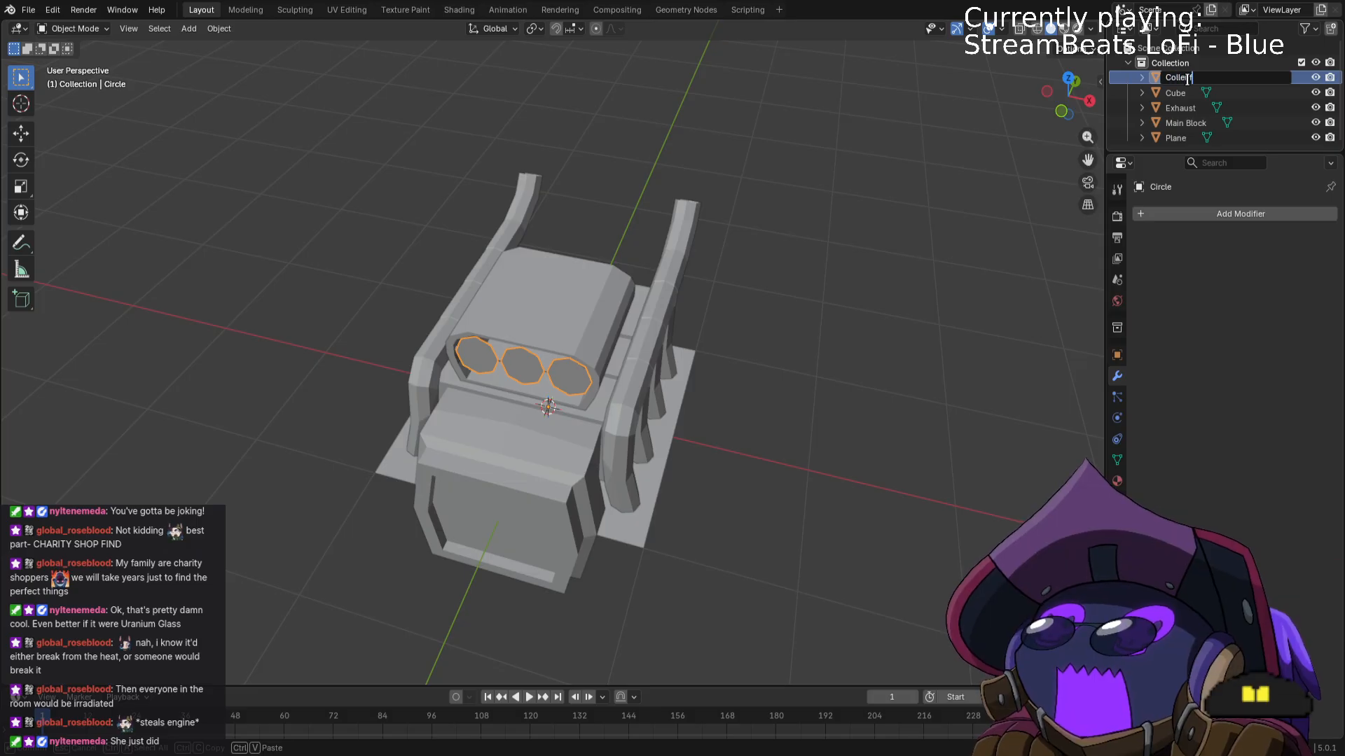
text(flaps)
Rename the Cube object, the intake scoop, as "cooler".
click(1174, 93)
double_click(1175, 92)
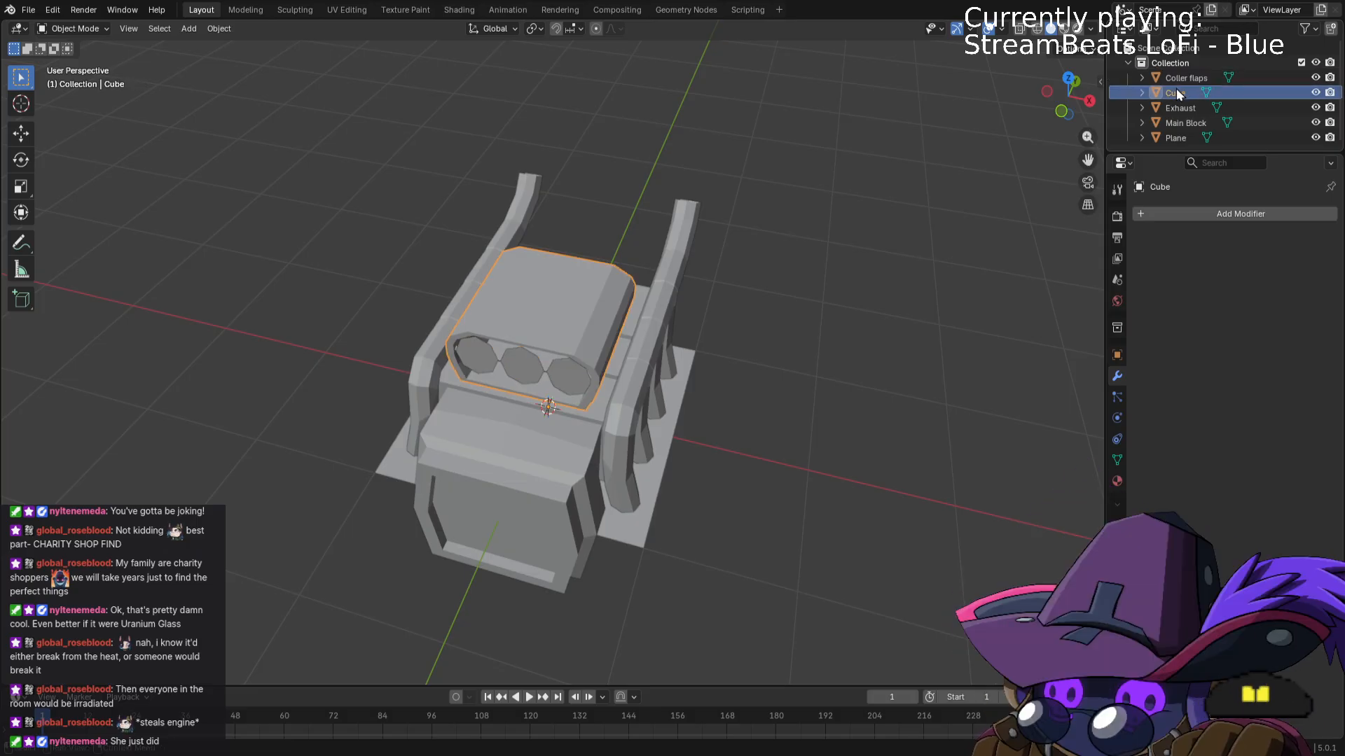
text(cooler)
key(Return)
Select the Plane and hide the Main Block, Exhaust, cooler and Coller flaps objects, viewing it from the top.
click(1174, 138)
middle_drag(853, 350, 867, 373)
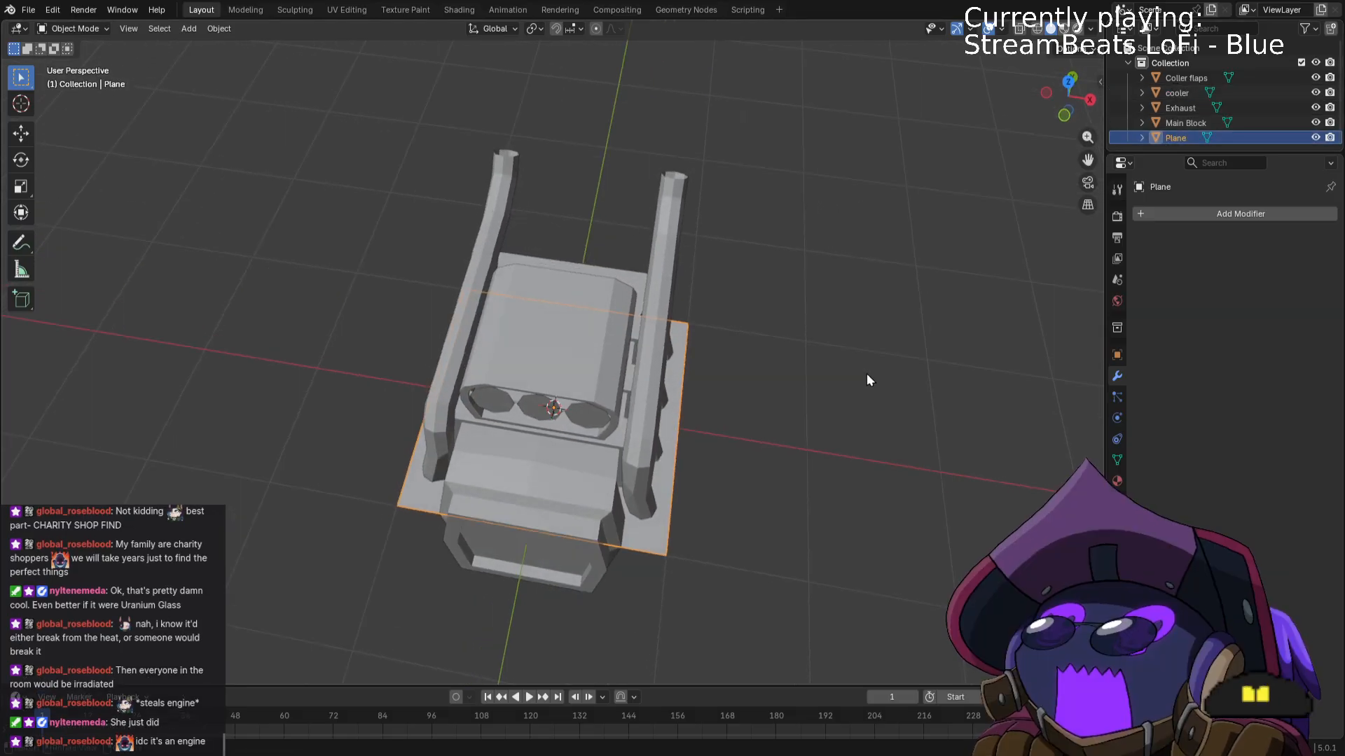
key(KP_7)
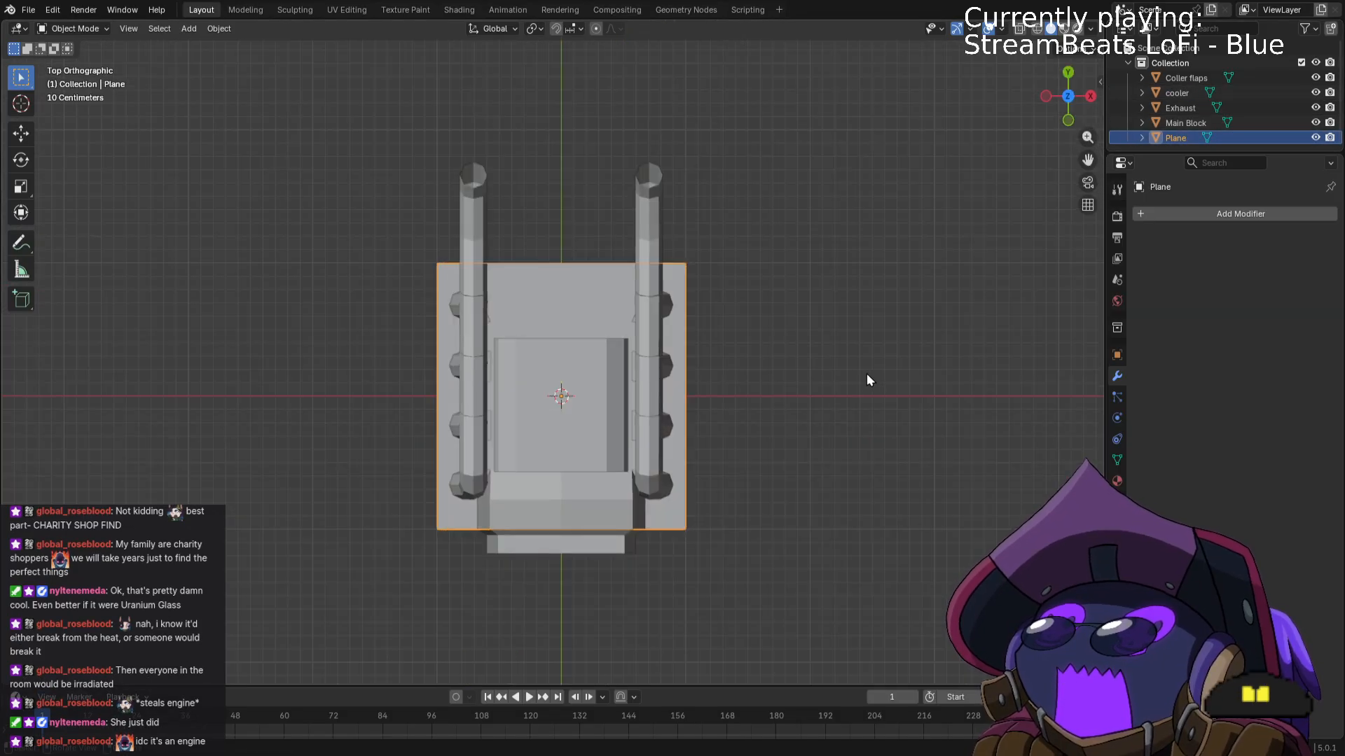
click(1315, 123)
click(1315, 108)
click(1315, 92)
click(1315, 78)
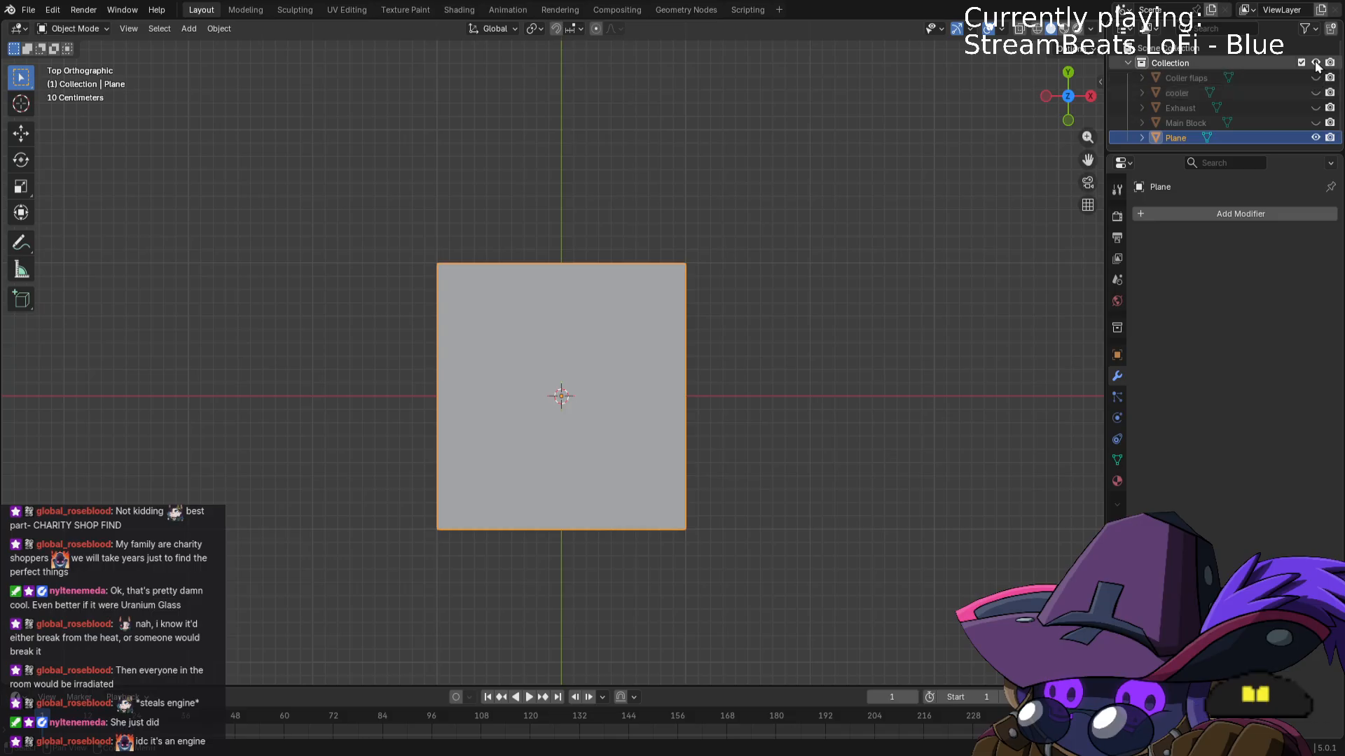
click(1316, 62)
scroll(626, 393, up, 1)
scroll(626, 394, up, 4)
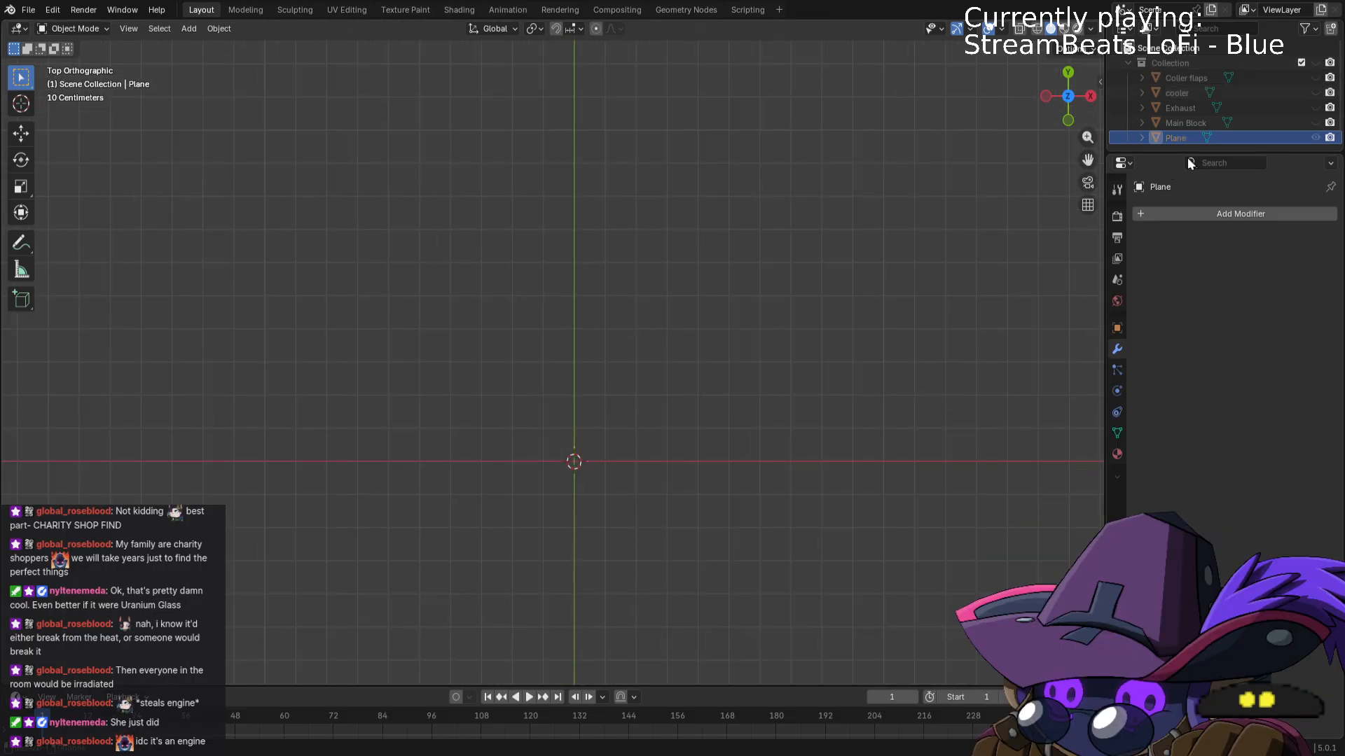
click(1316, 138)
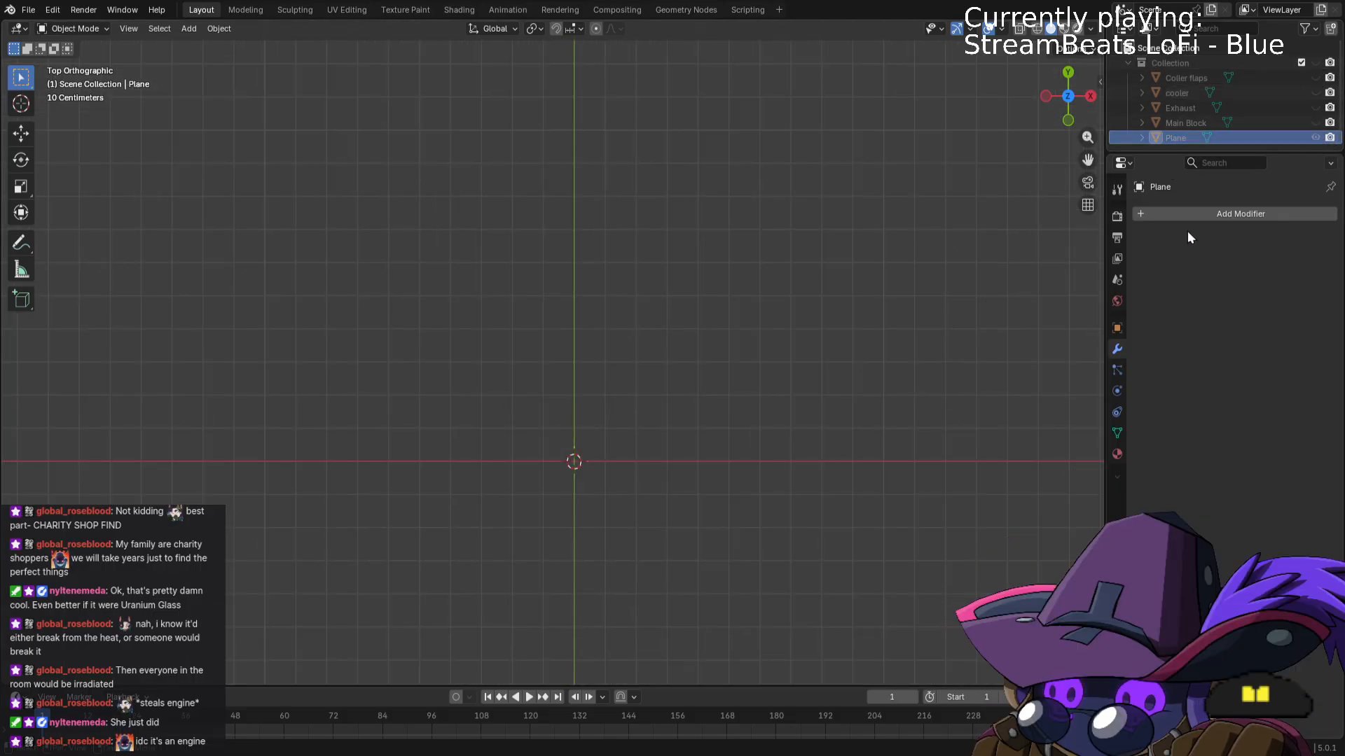
click(1316, 62)
scroll(771, 406, down, 4)
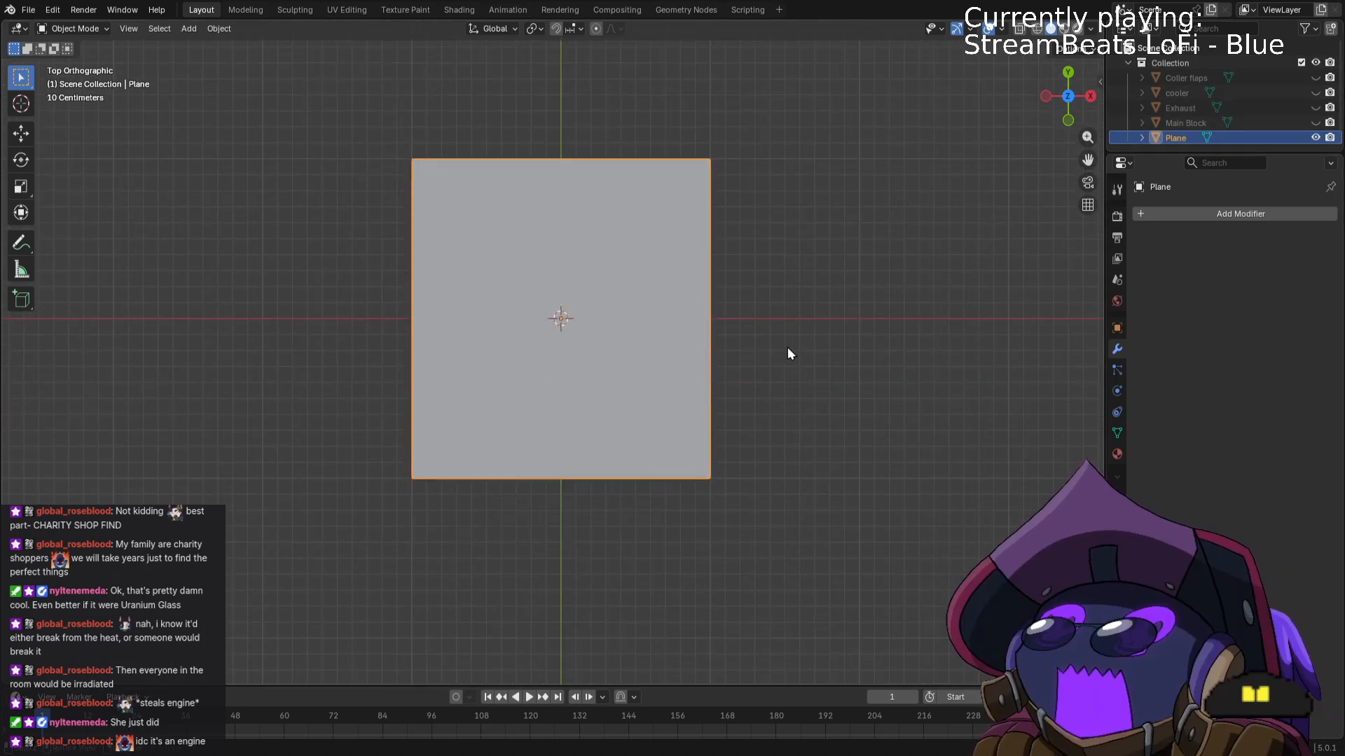
Delete the plane's lower-left vertex in Edit Mode.
key(Tab)
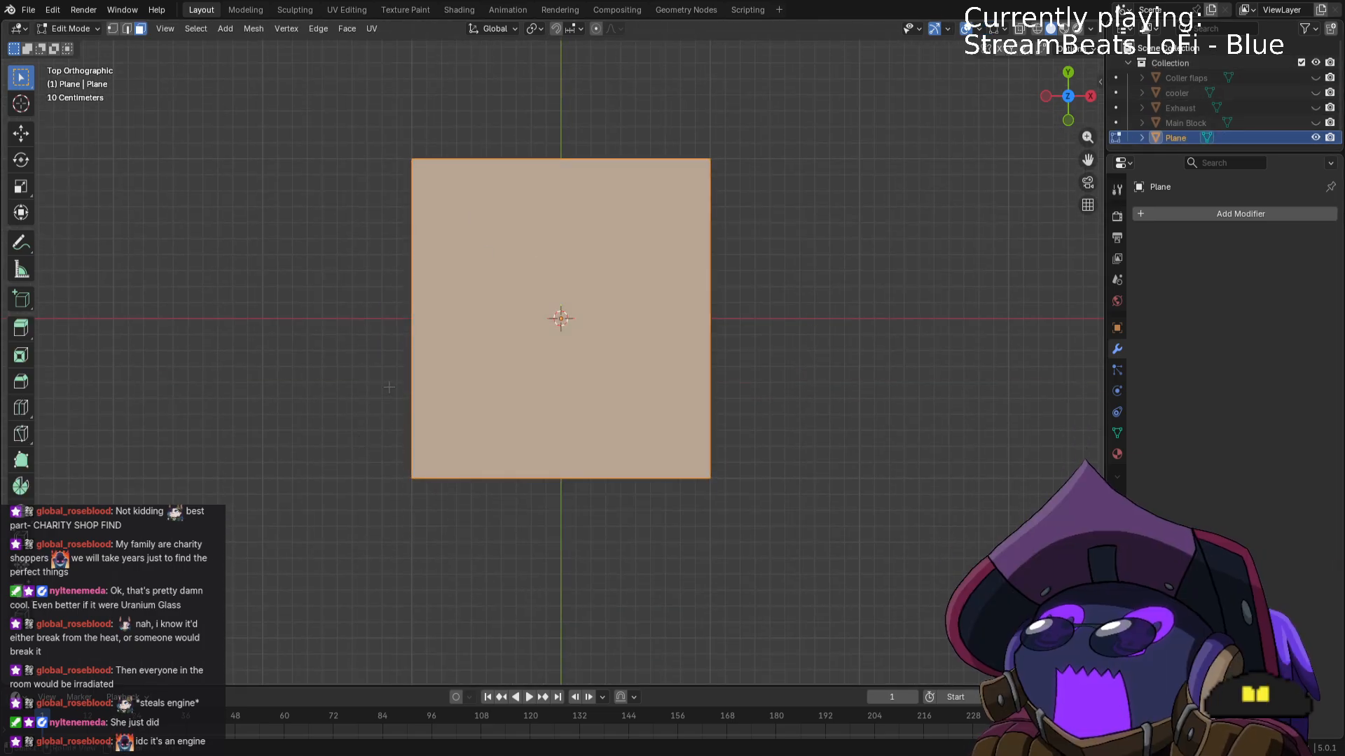
click(415, 476)
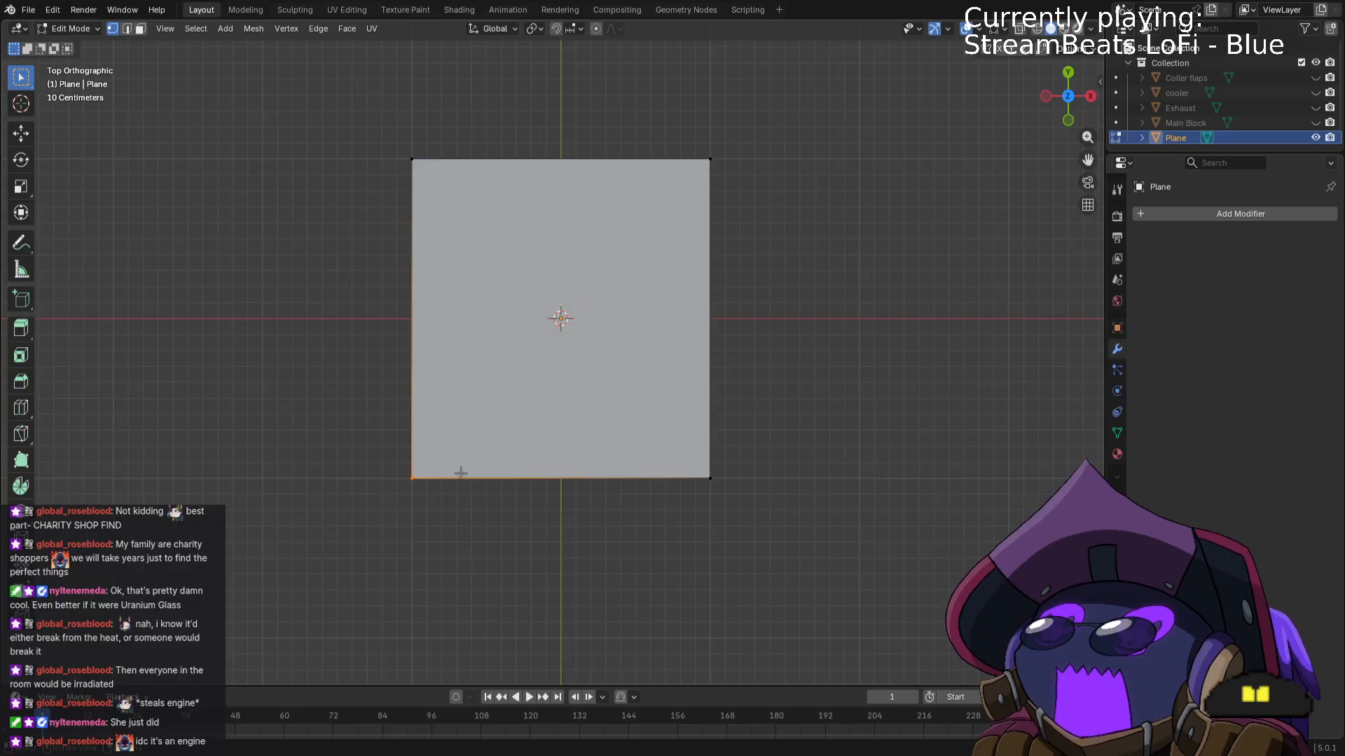
key(x)
click(448, 471)
Move the plane's lower-right vertex along X by about -1 m onto the centre line.
drag(676, 421, 741, 501)
key(g)
key(y)
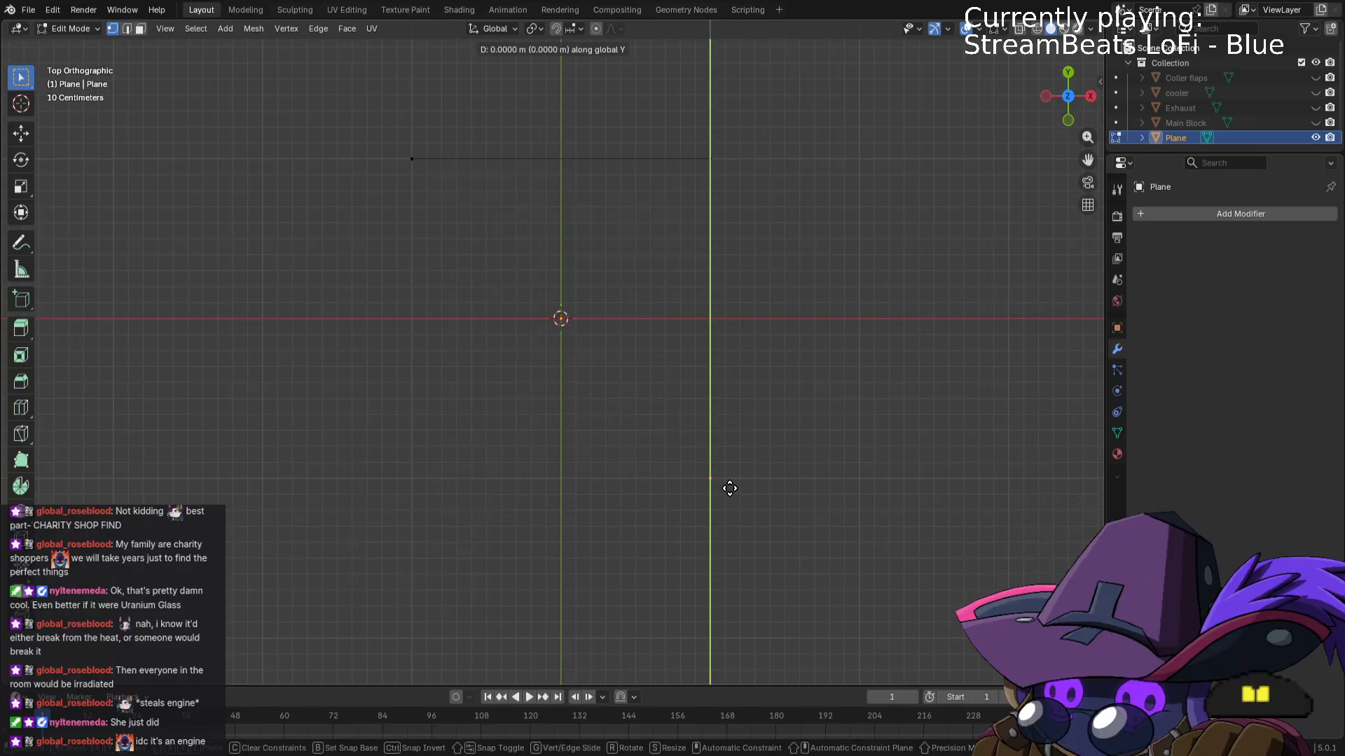
key(x)
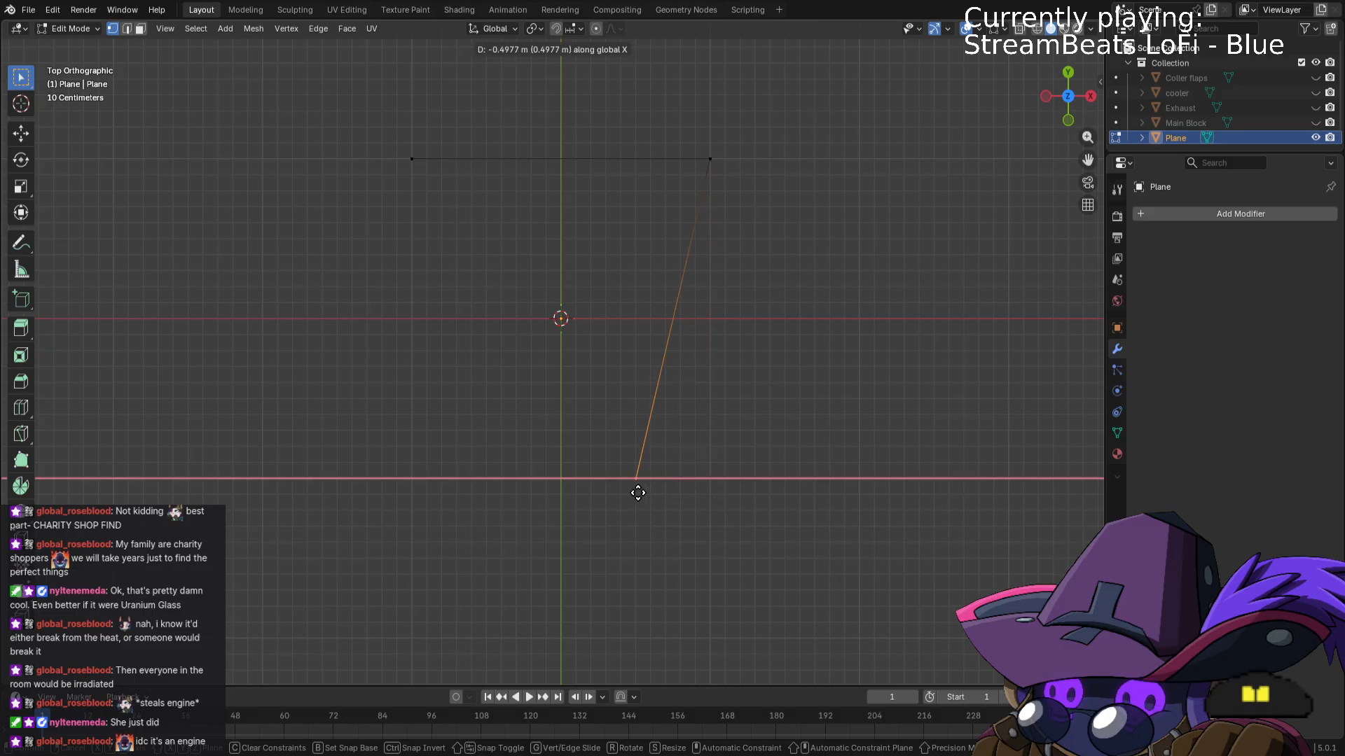
click(577, 490)
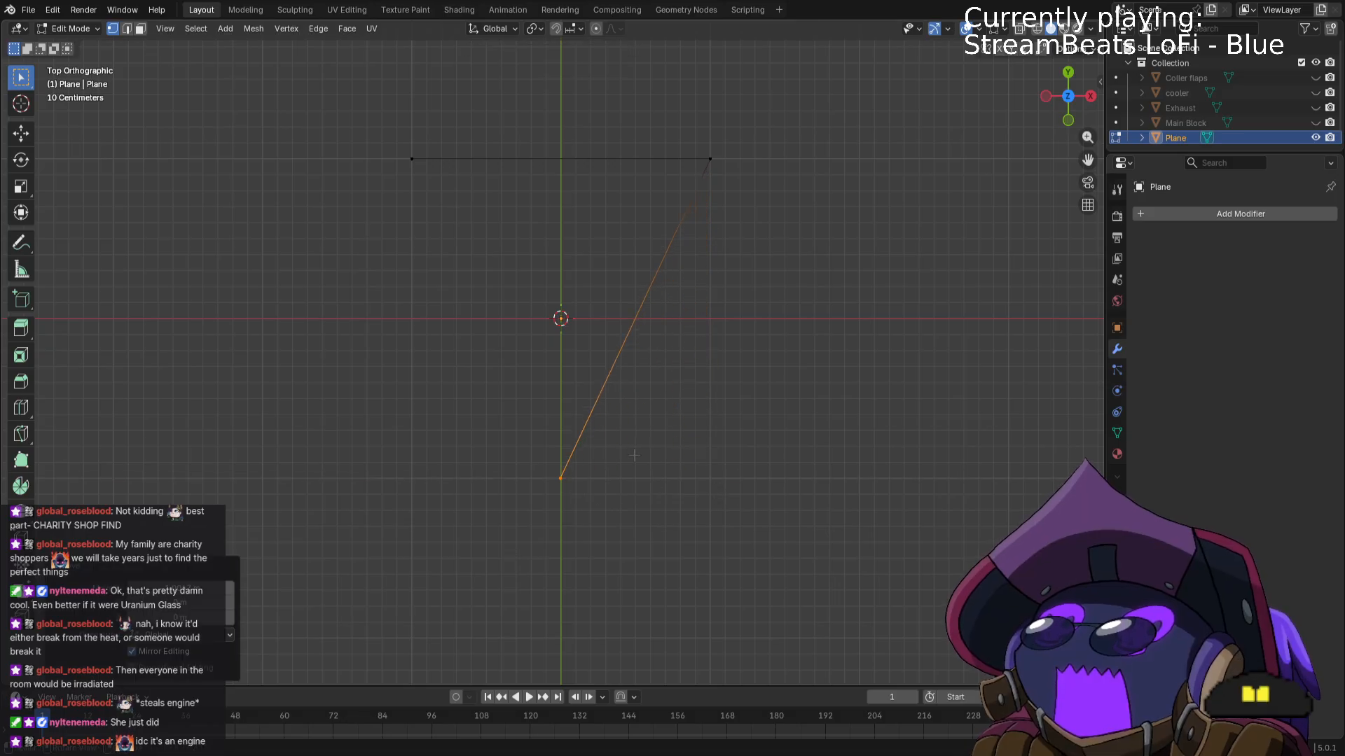
Fill the three remaining vertices with a triangular face.
key(a)
key(f)
middle_drag(728, 456, 752, 355)
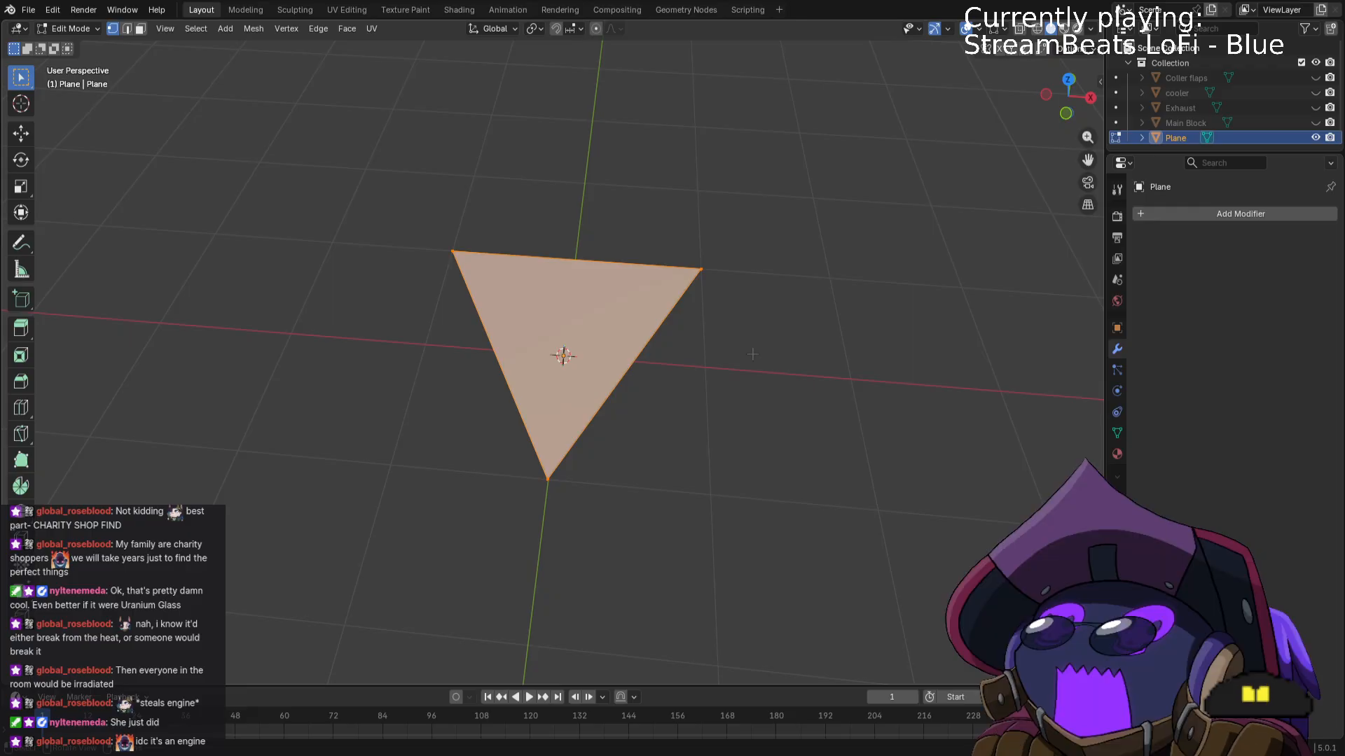
Rotate the triangle 90 degrees about the X axis so it stands upright in front view.
key(KP_1)
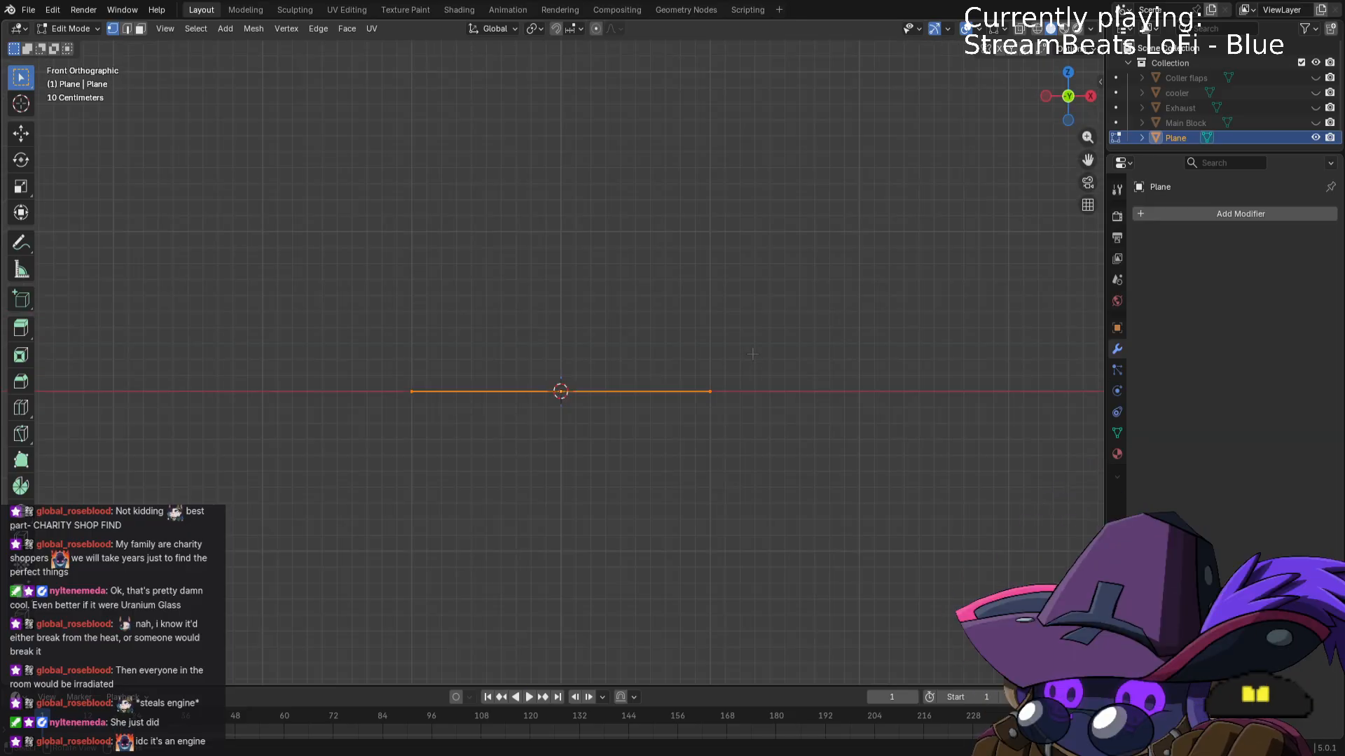
key(r)
key(x)
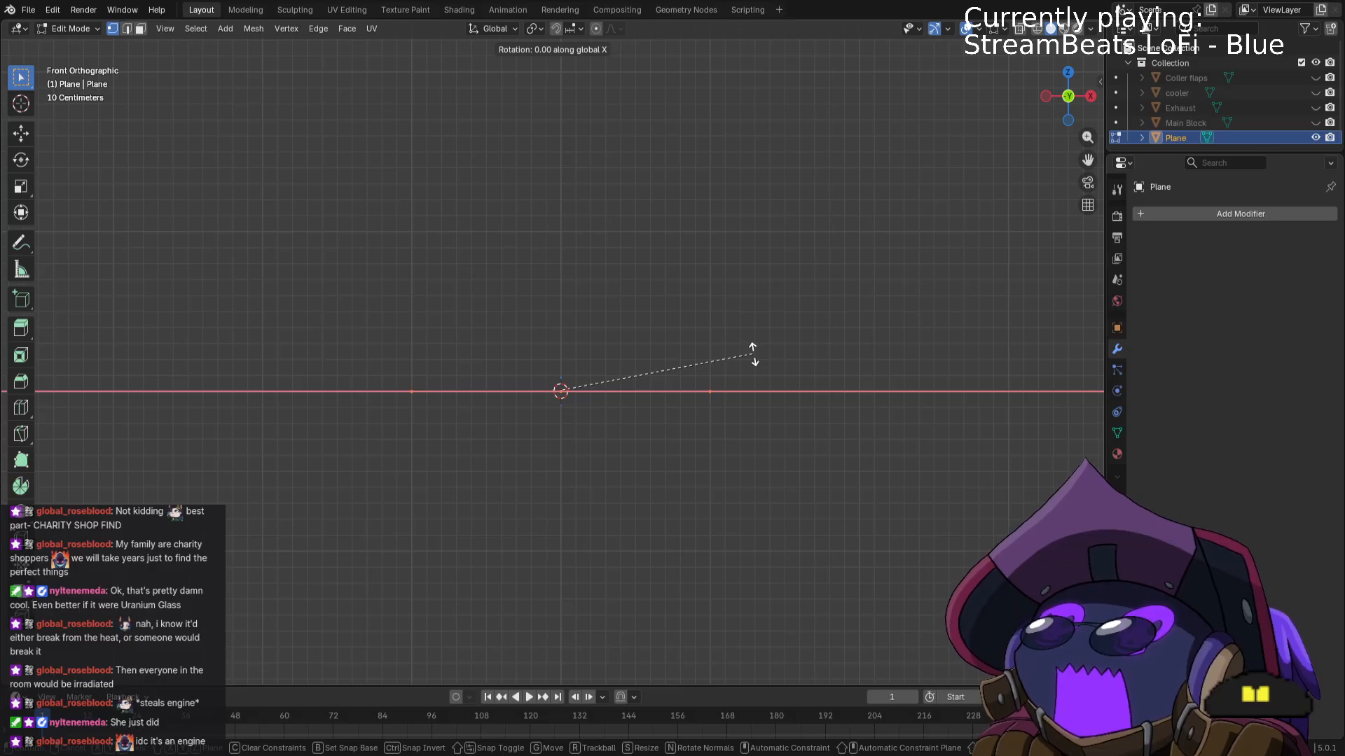
key(9)
key(0)
key(Return)
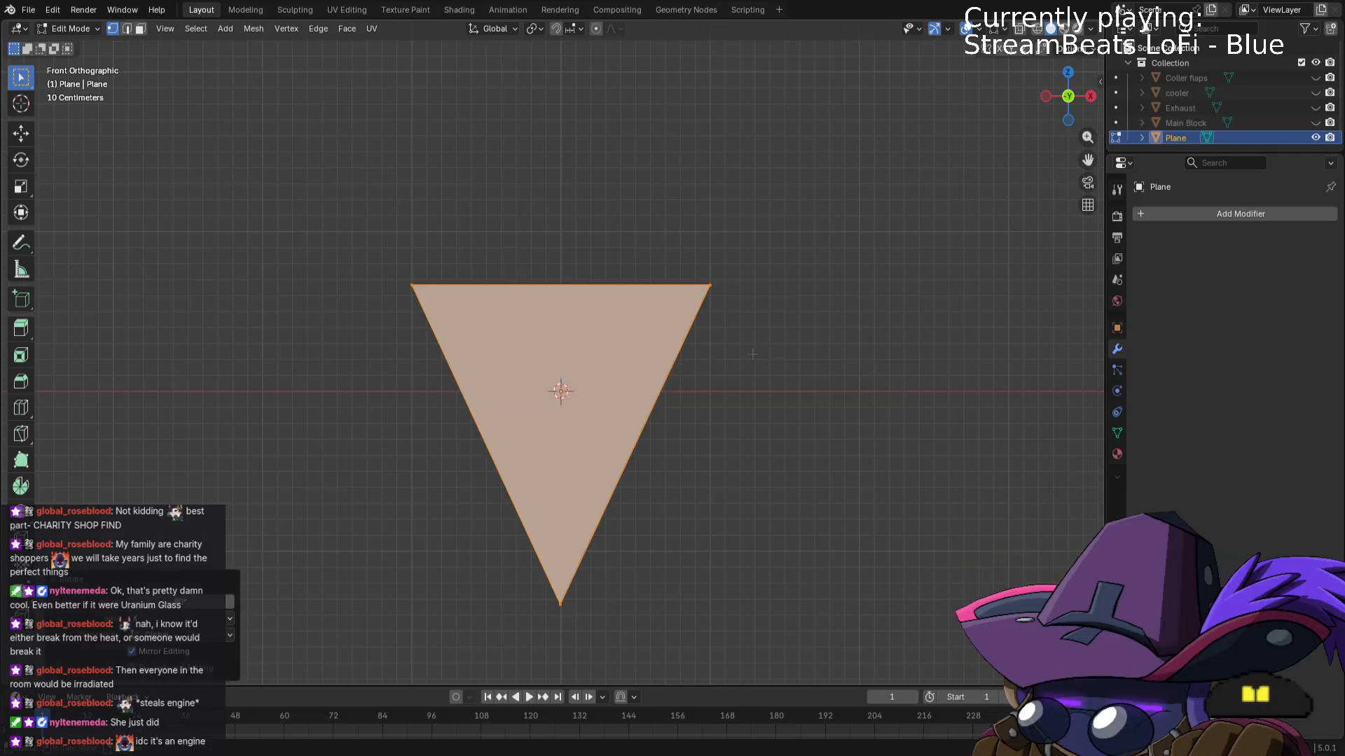
Narrow the triangle by scaling it along X to about 0.47.
key(s)
key(x)
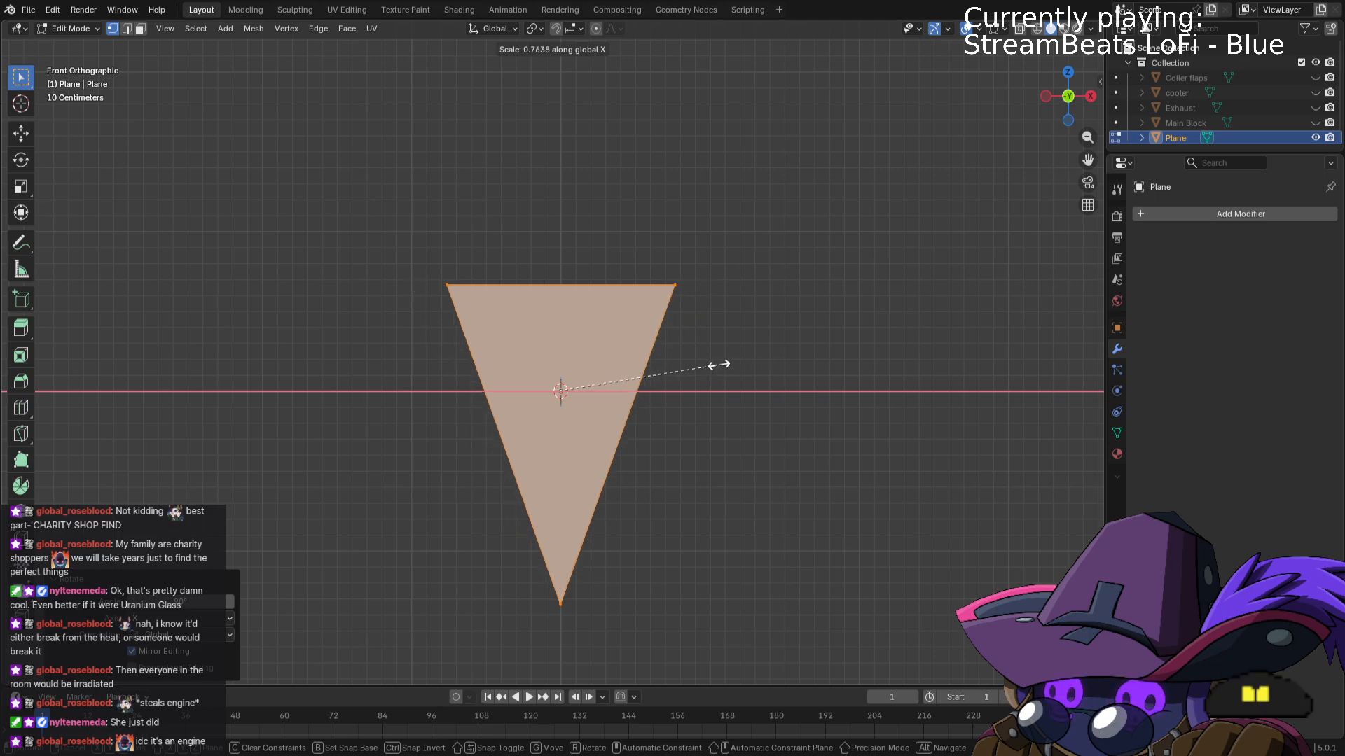
click(659, 367)
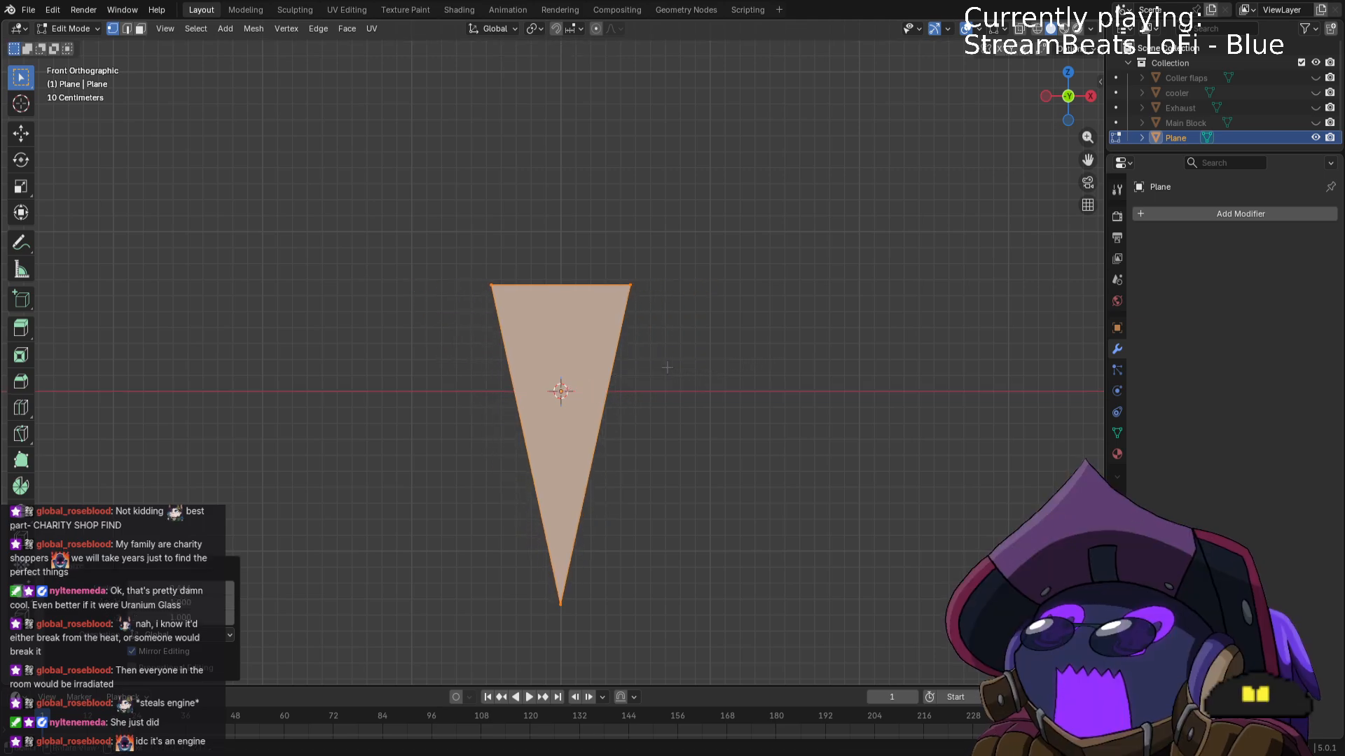
middle_drag(703, 369, 587, 401)
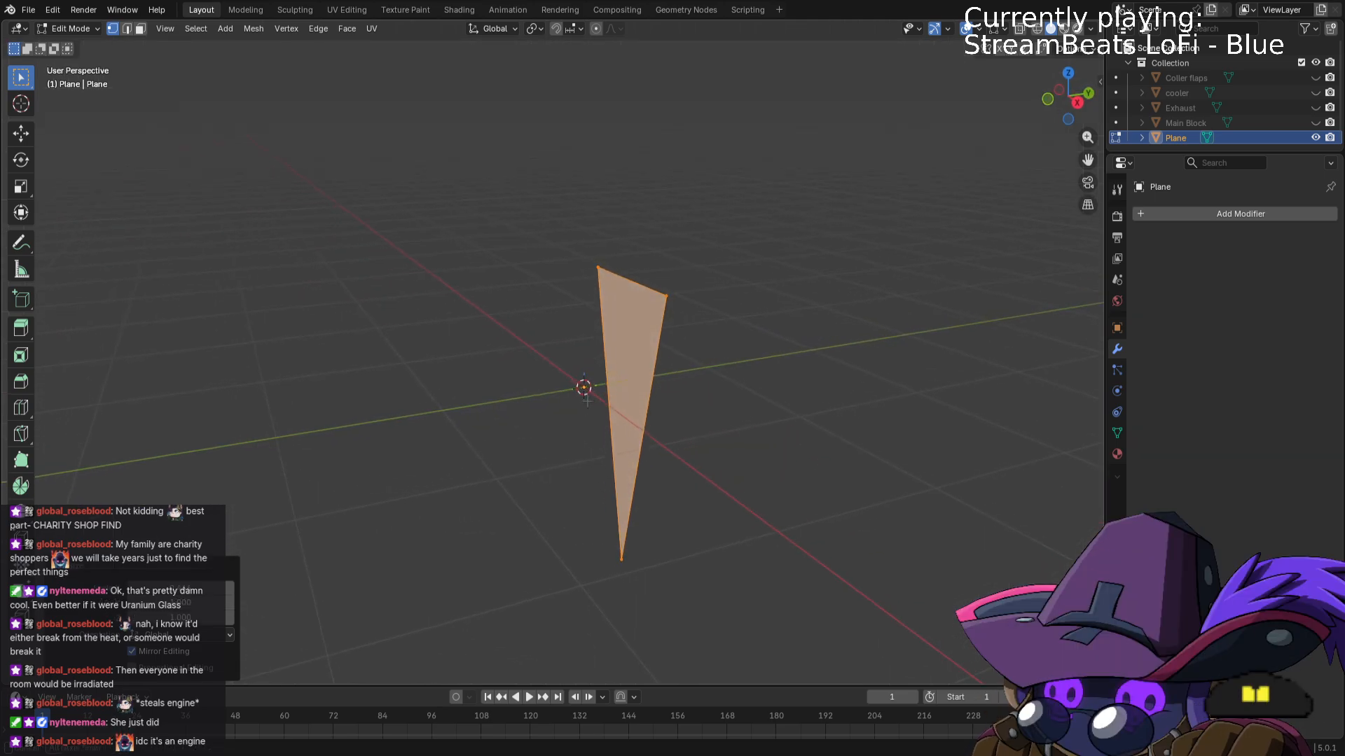
Unhide the Main Block and compare the triangle's placement with it from the side and front.
click(1315, 122)
key(KP_3)
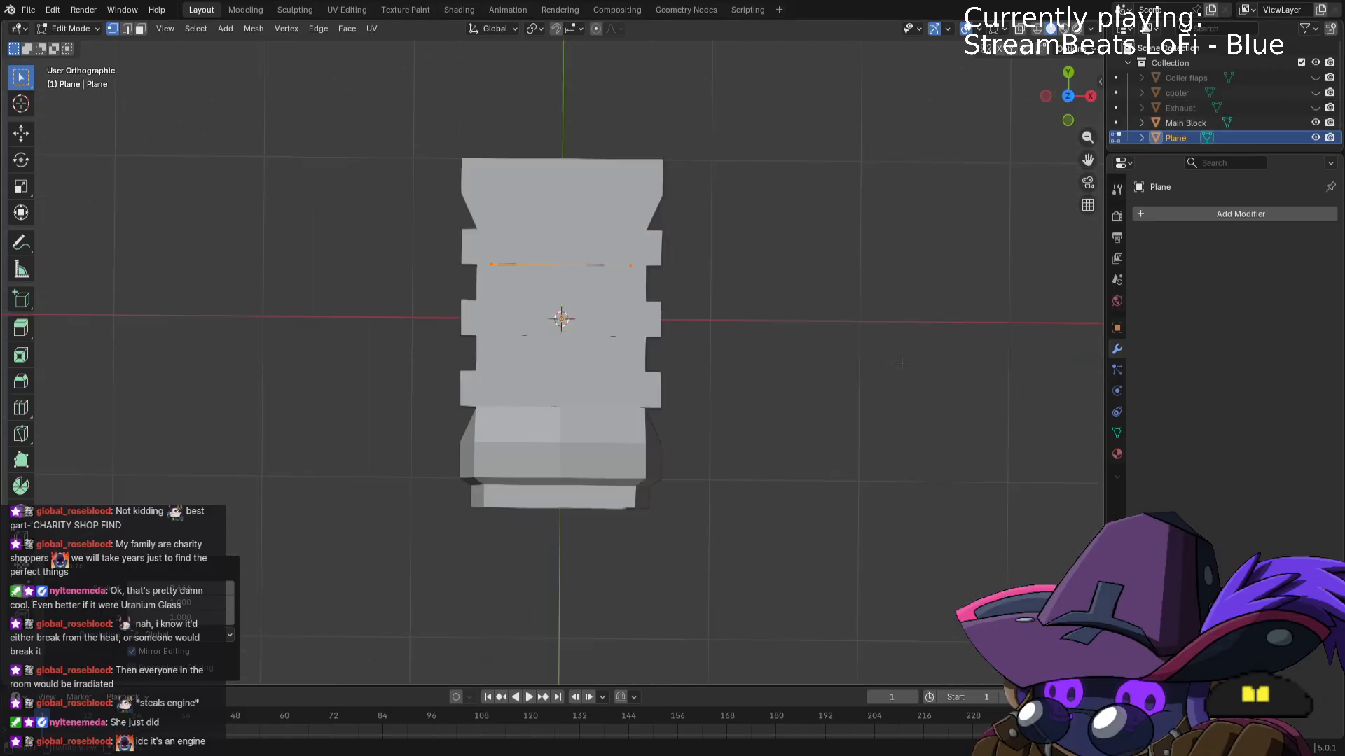
key(g)
key(z)
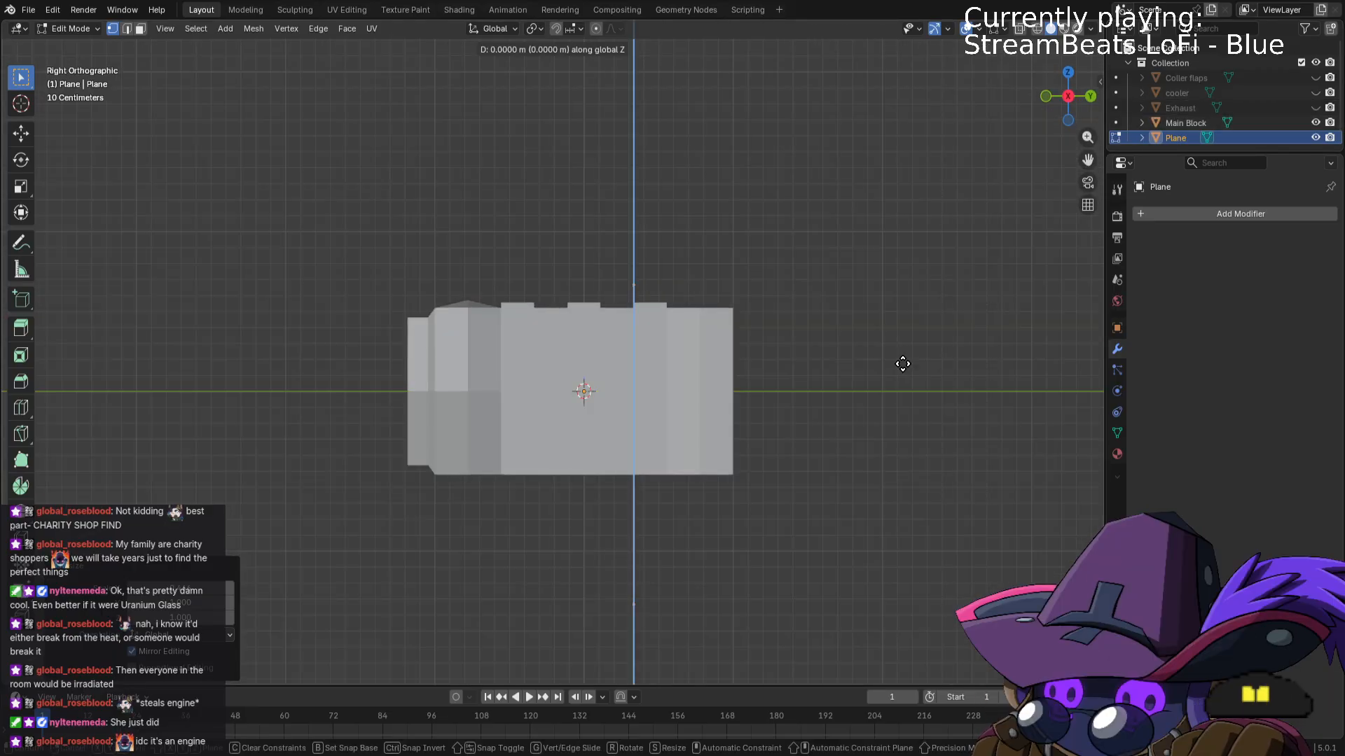
key(y)
key(Escape)
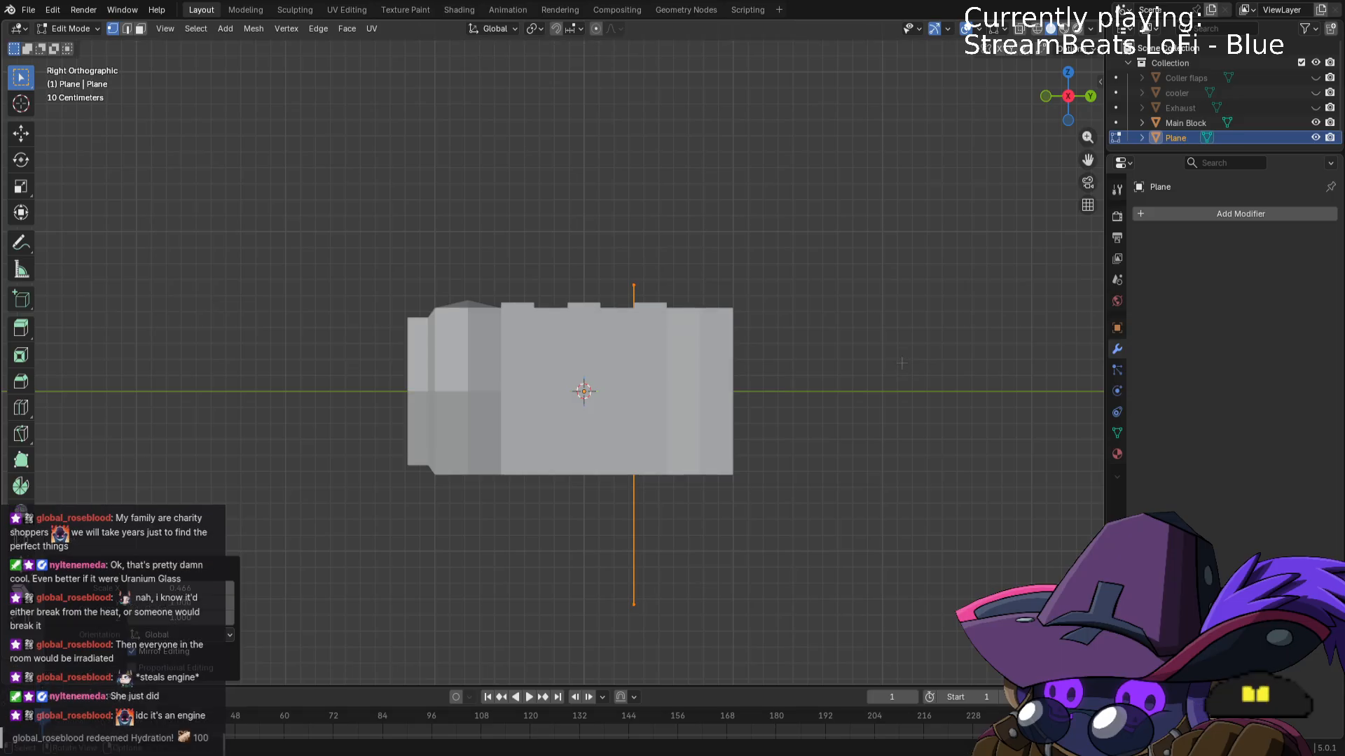
middle_drag(901, 363, 989, 374)
key(KP_1)
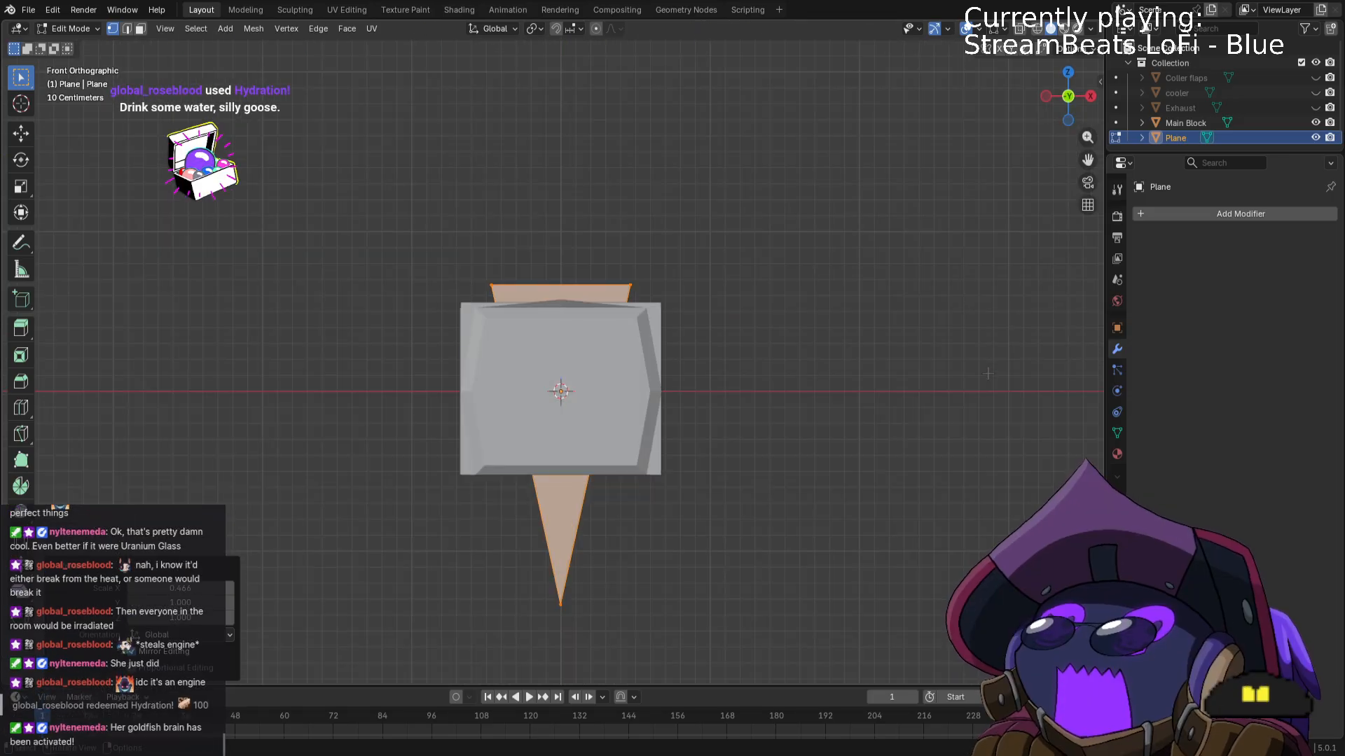
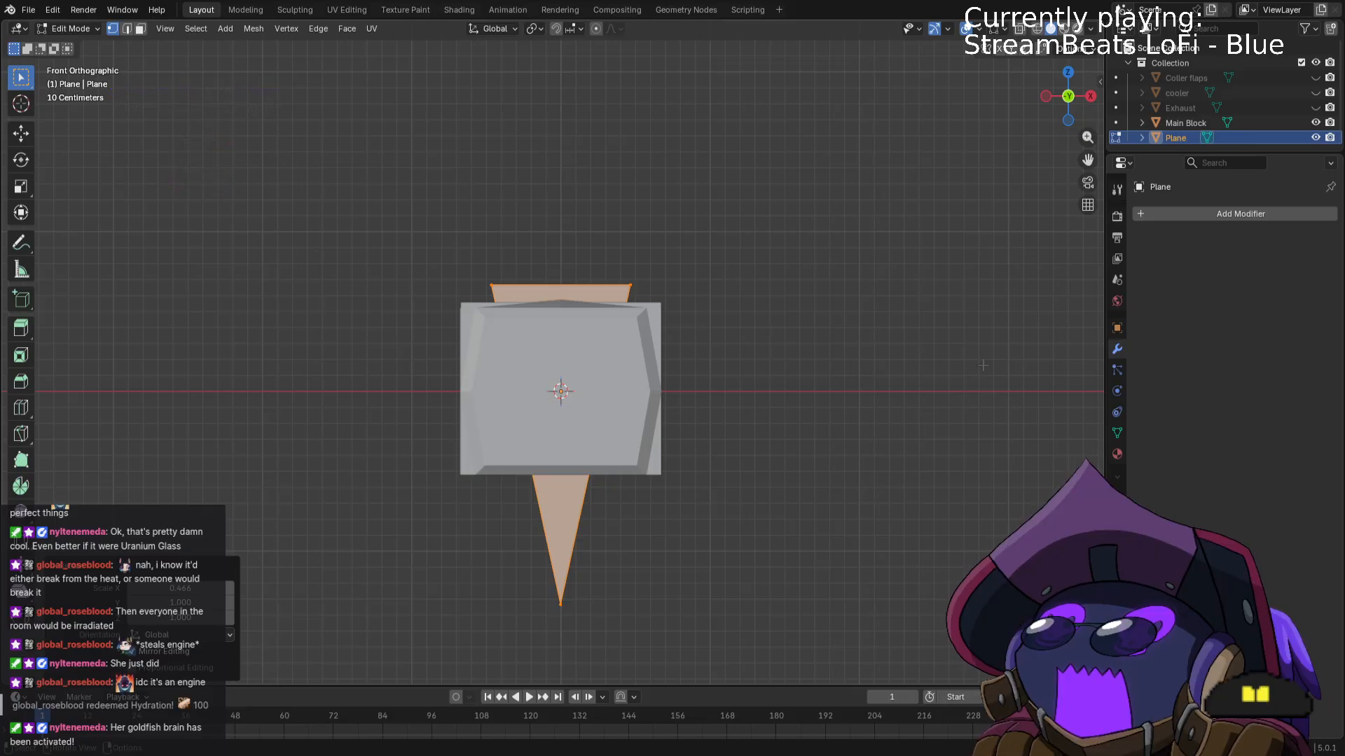
In wireframe shading, lower the triangle about 0.25 m along Z and scale it uniformly to about 0.074.
key(z)
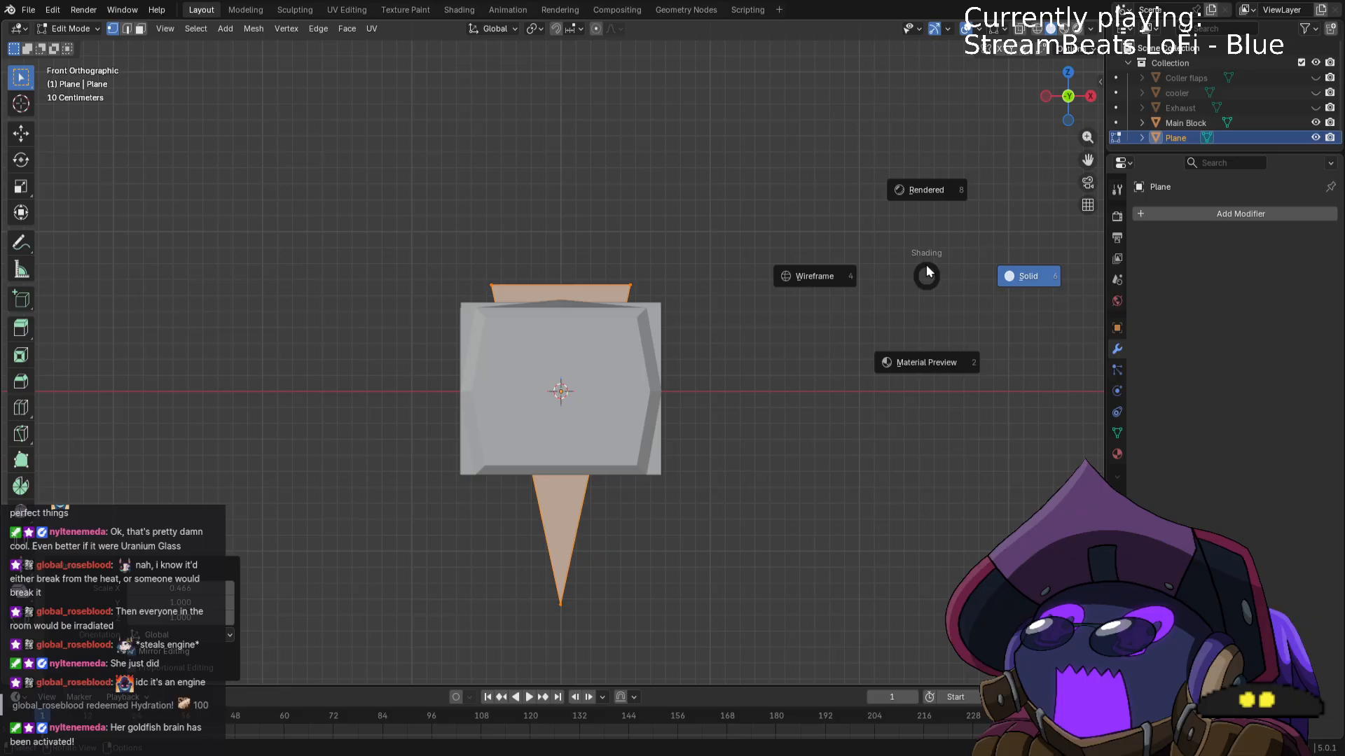
click(843, 266)
key(g)
key(z)
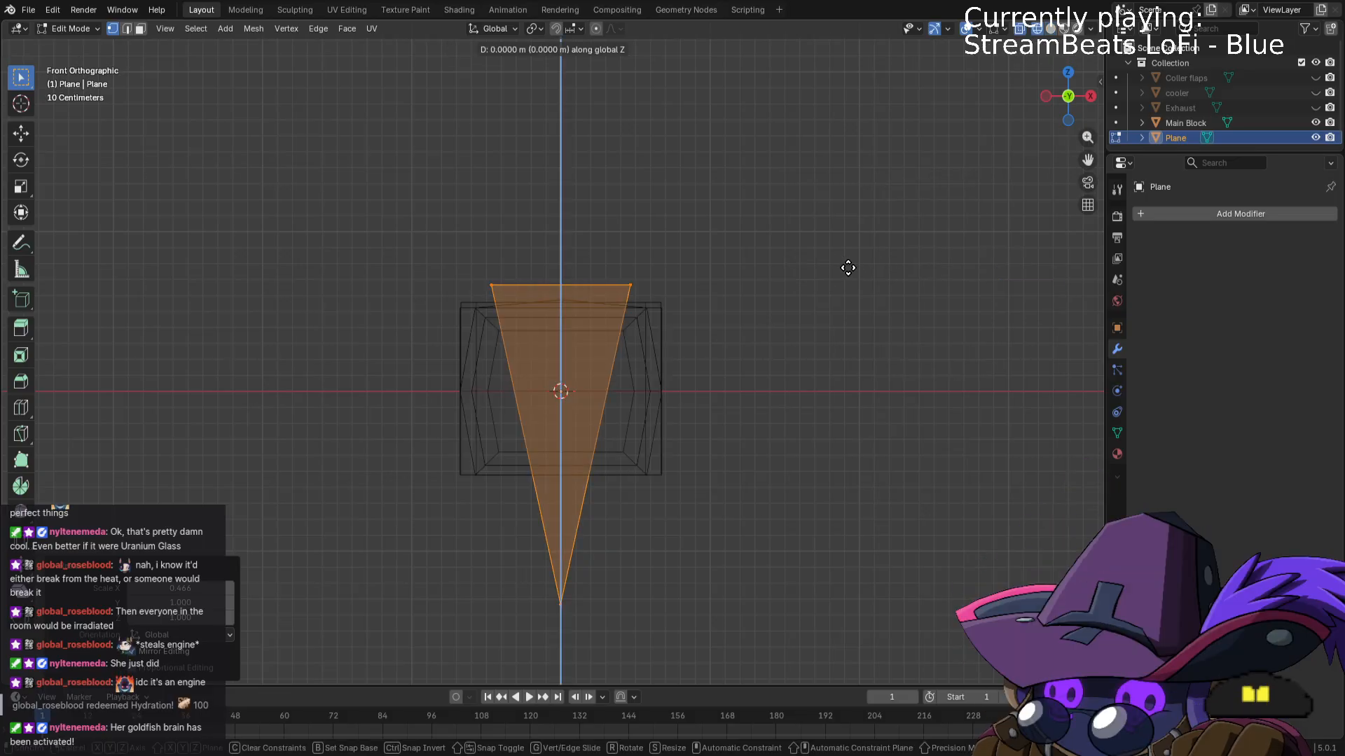
click(856, 305)
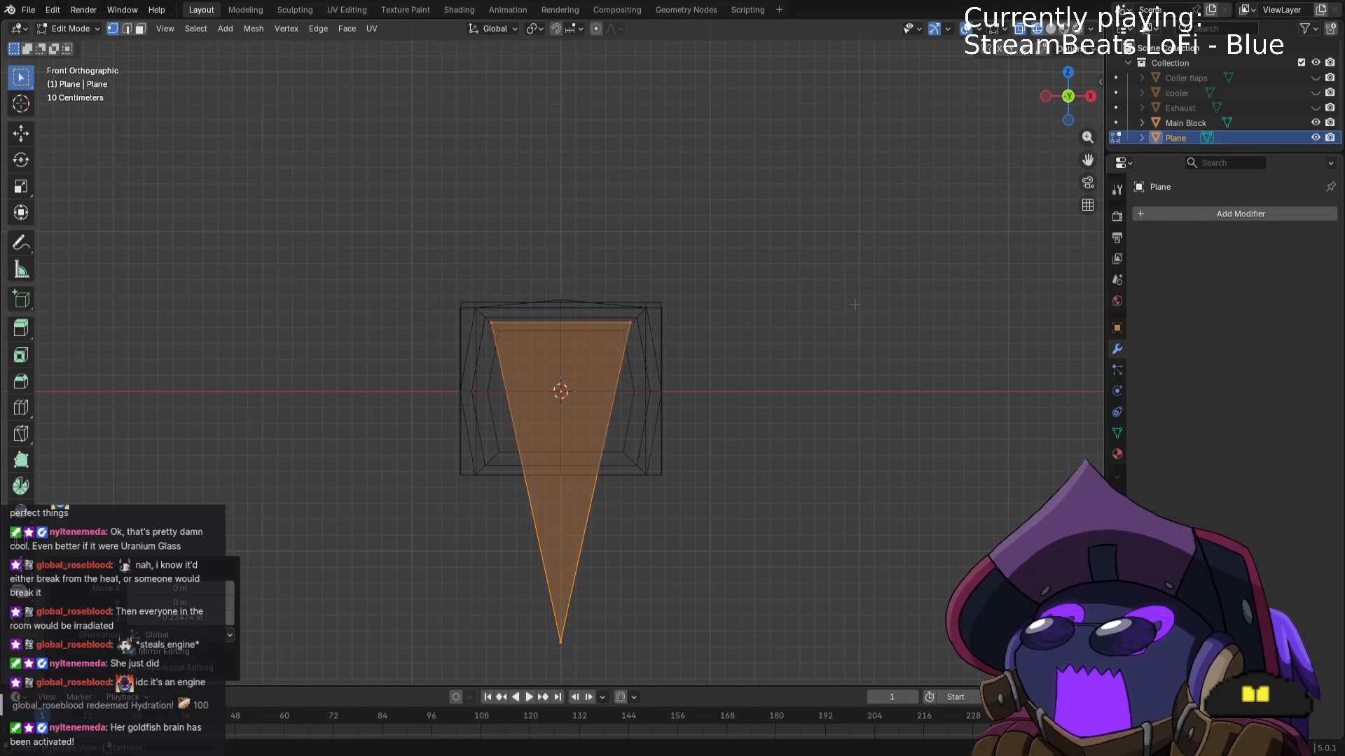
key(s)
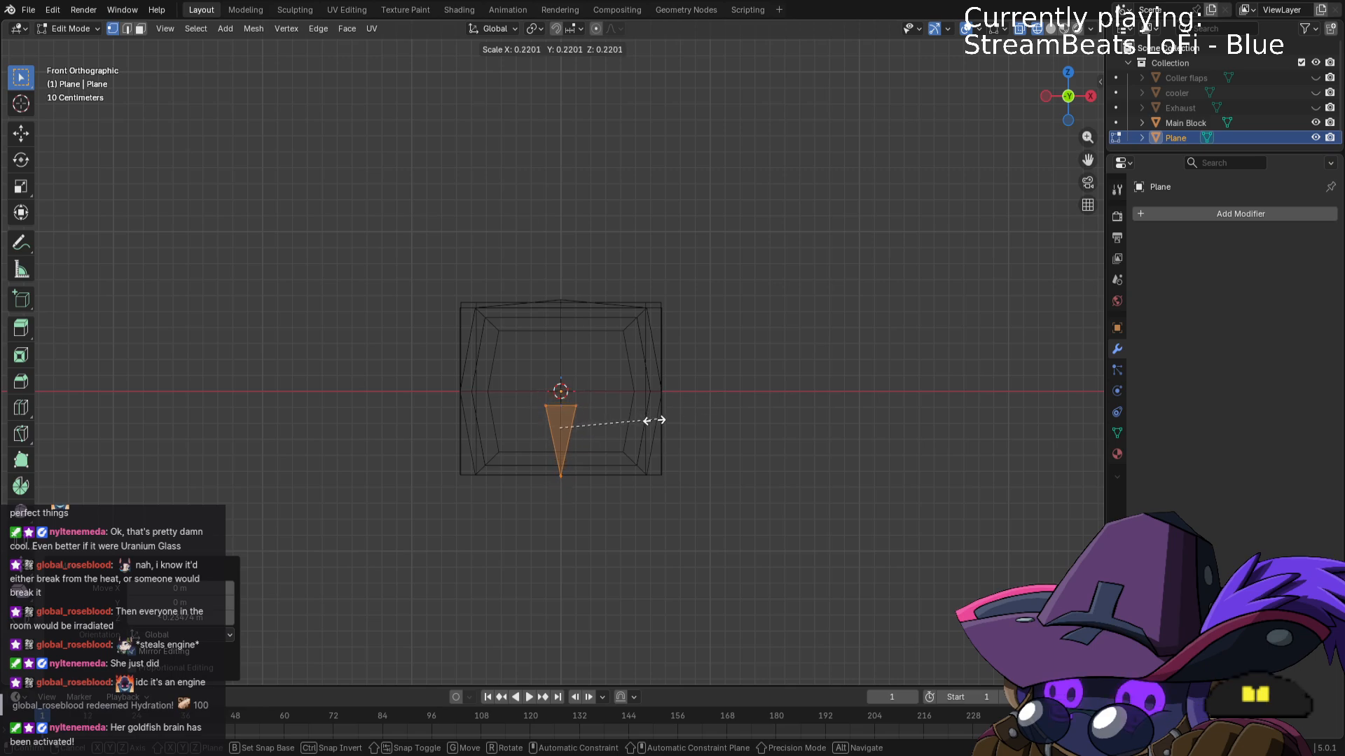
click(594, 425)
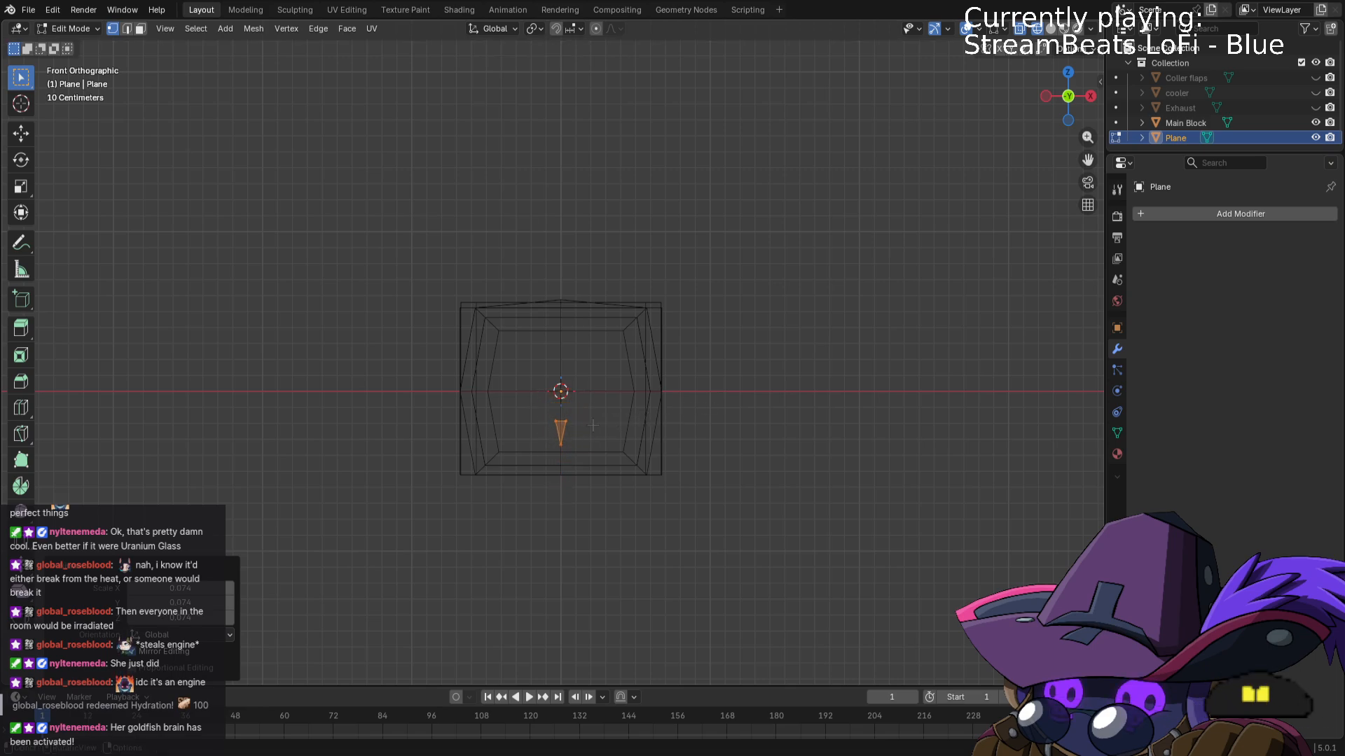
Raise the triangle along Z near the upper edge of the Main Block's front, and shift it about 0.36 m along negative X.
key(g)
key(z)
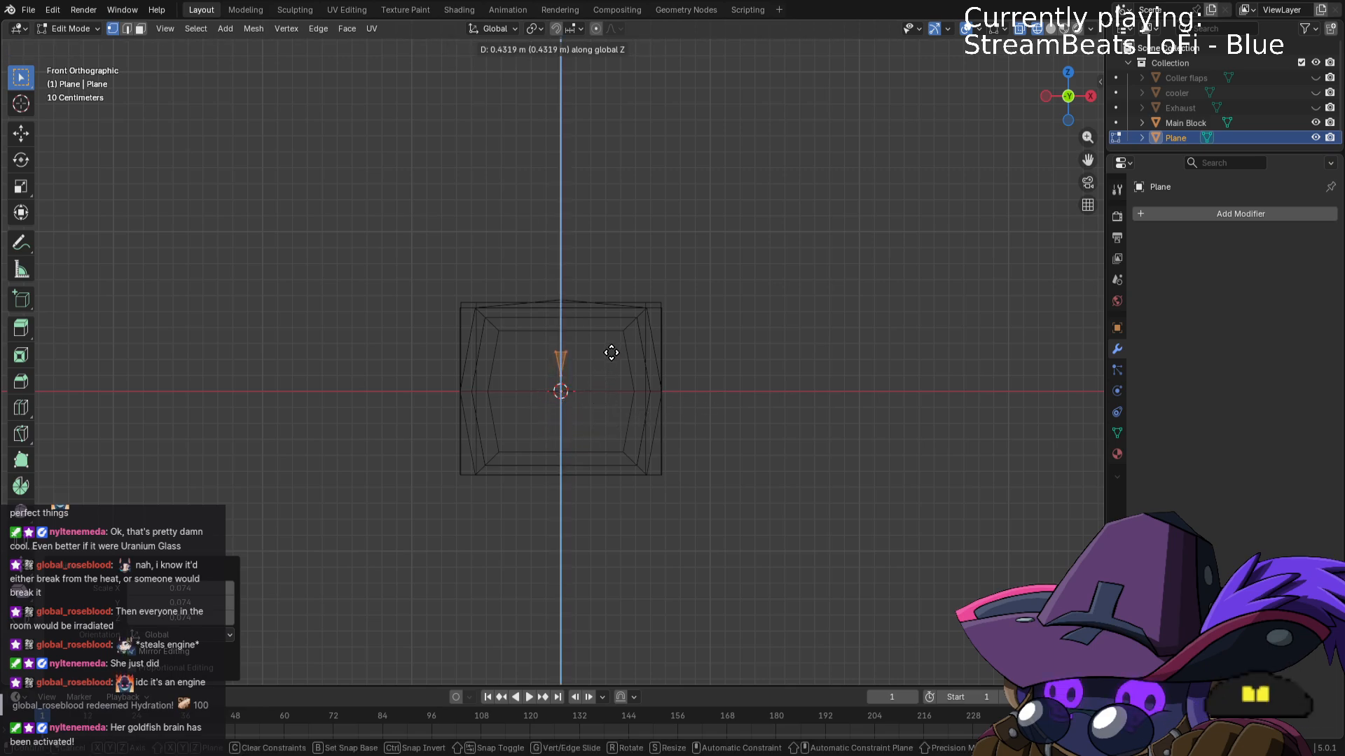
click(622, 334)
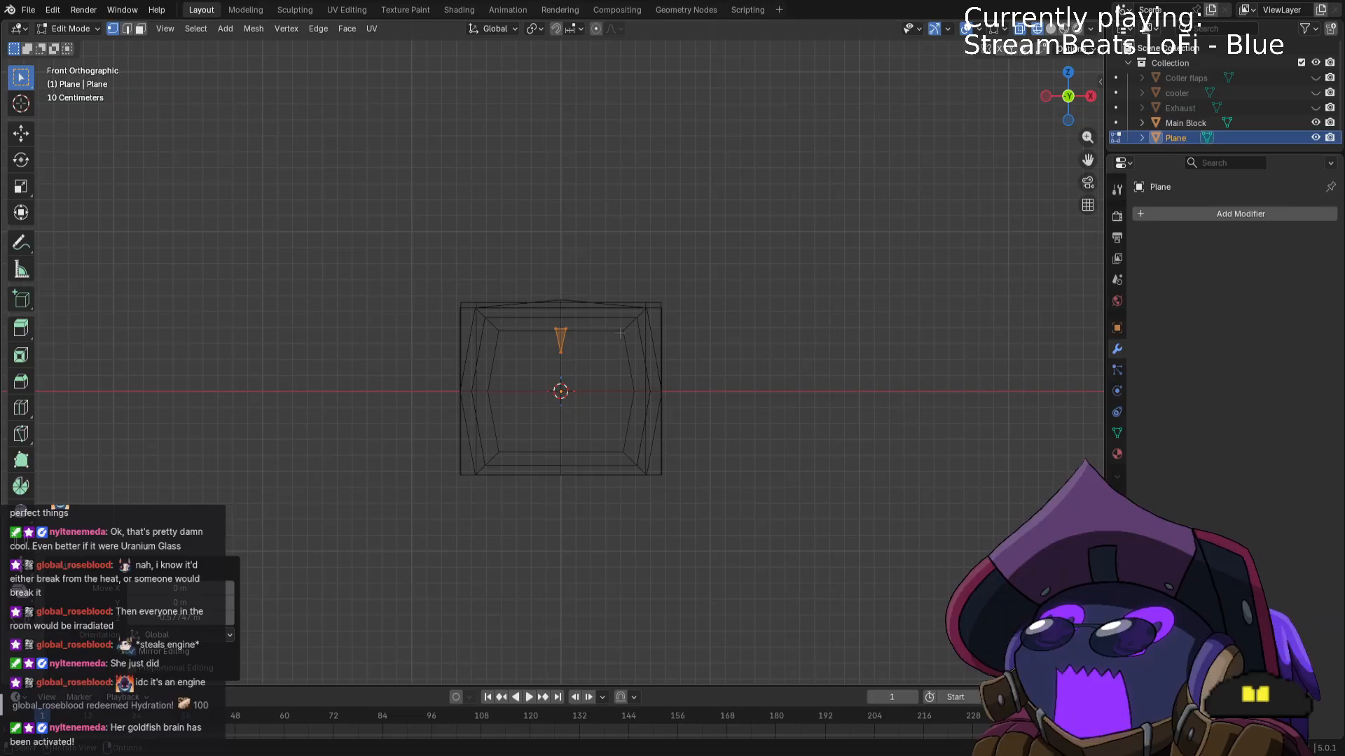
key(g)
key(x)
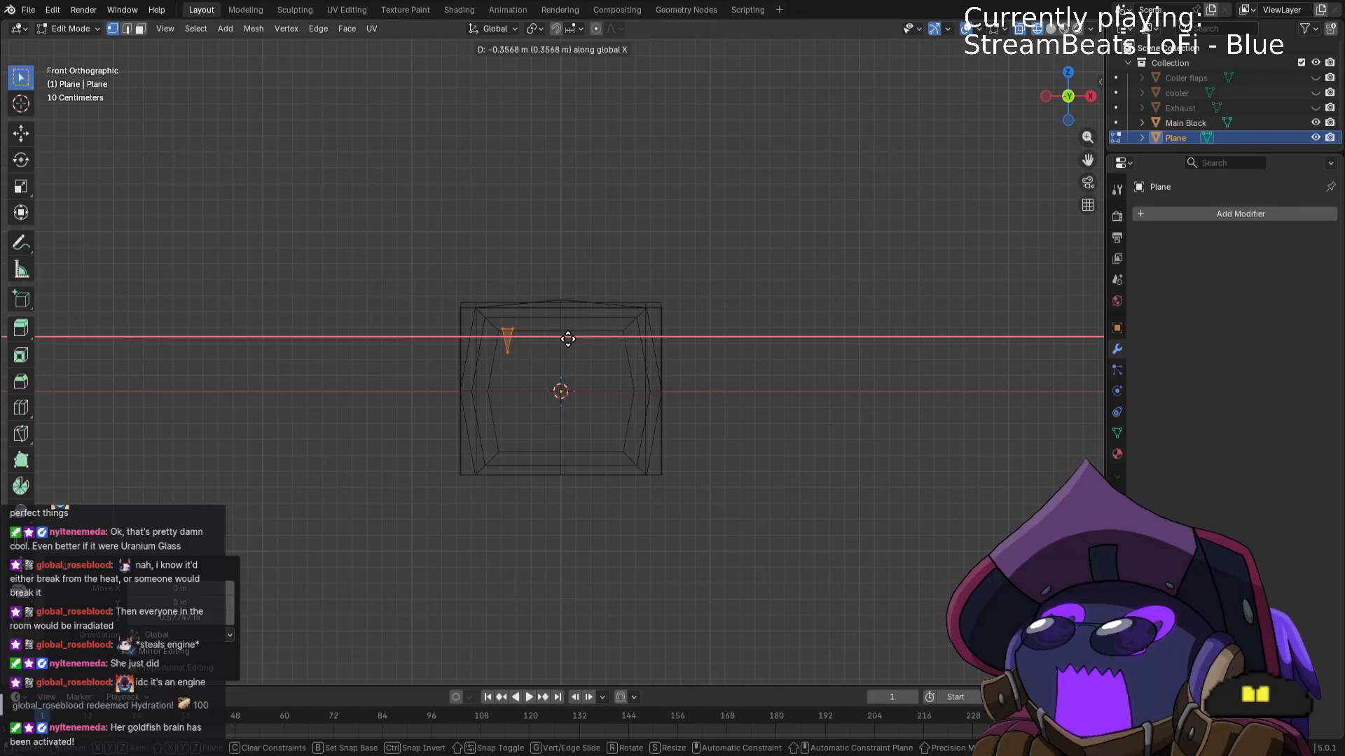
click(568, 339)
Leave Edit Mode and add an Array modifier to the triangle object.
click(1182, 215)
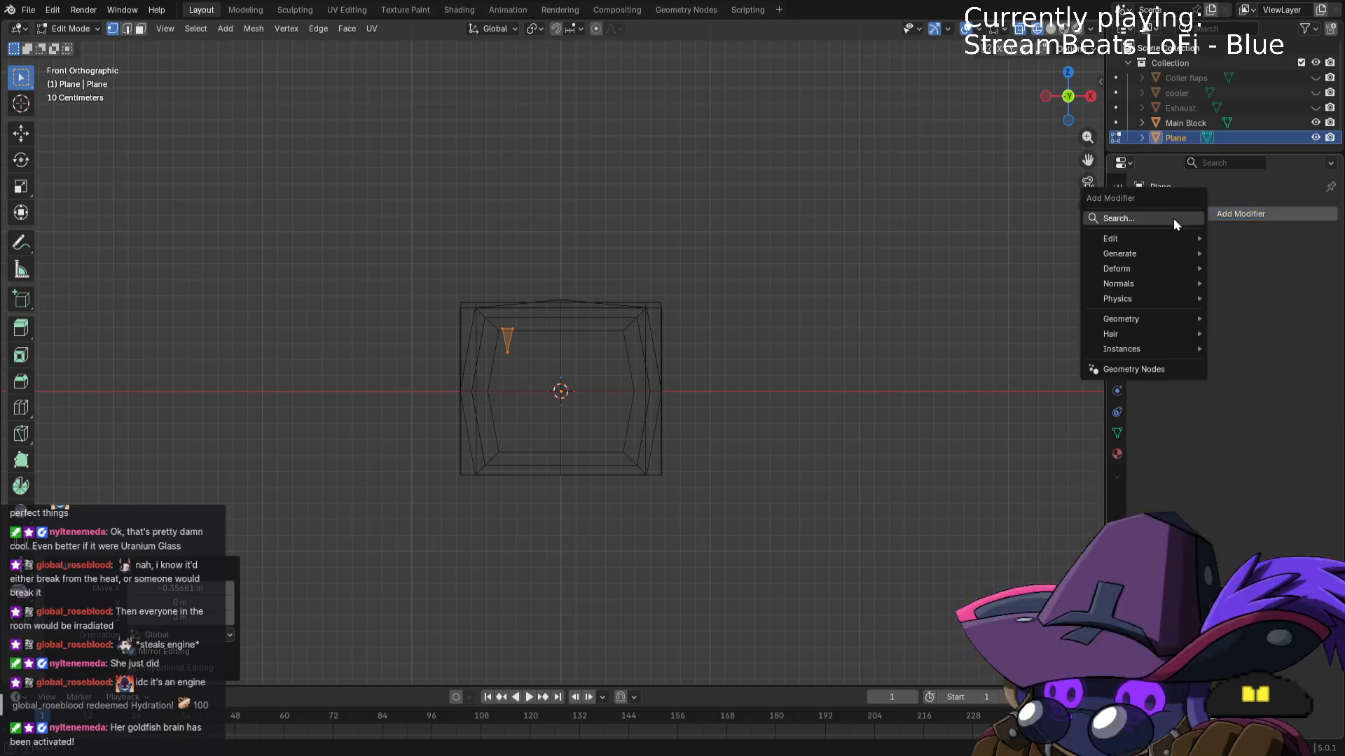
key(Tab)
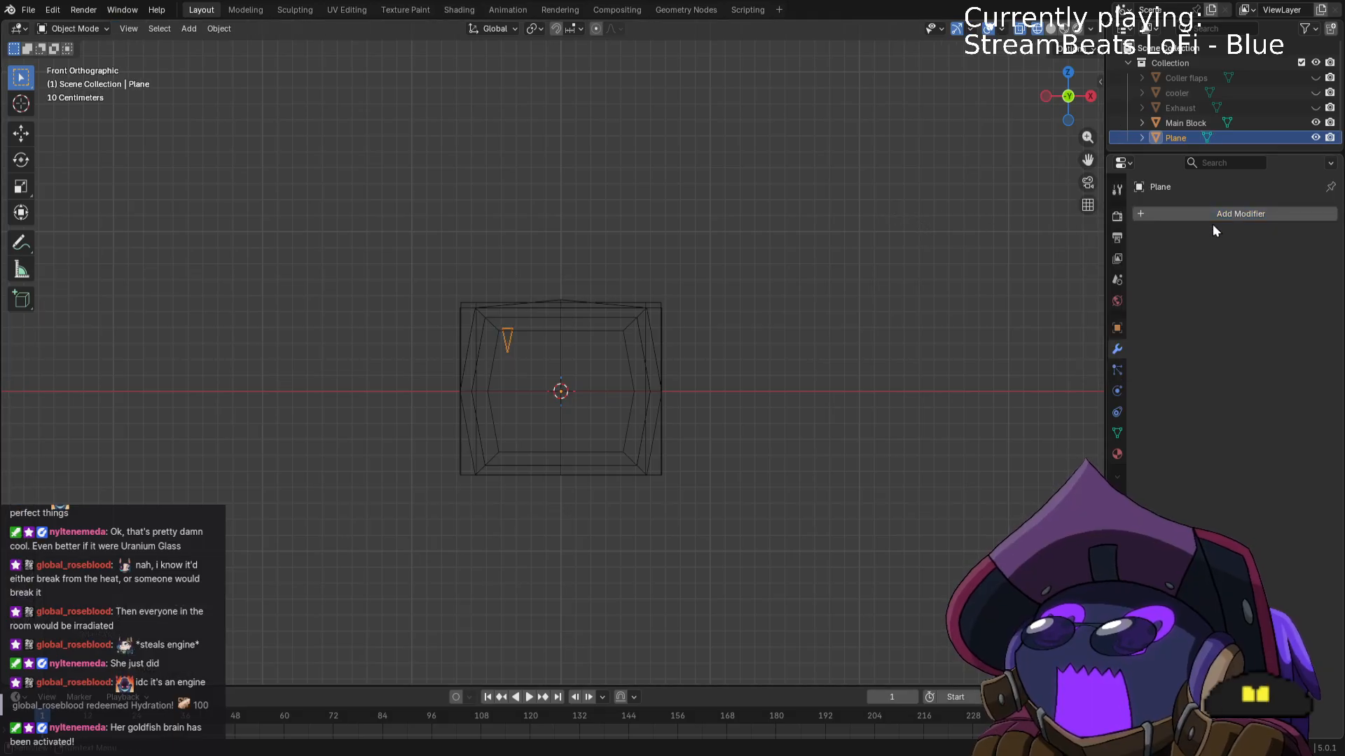
click(1213, 216)
text(arra)
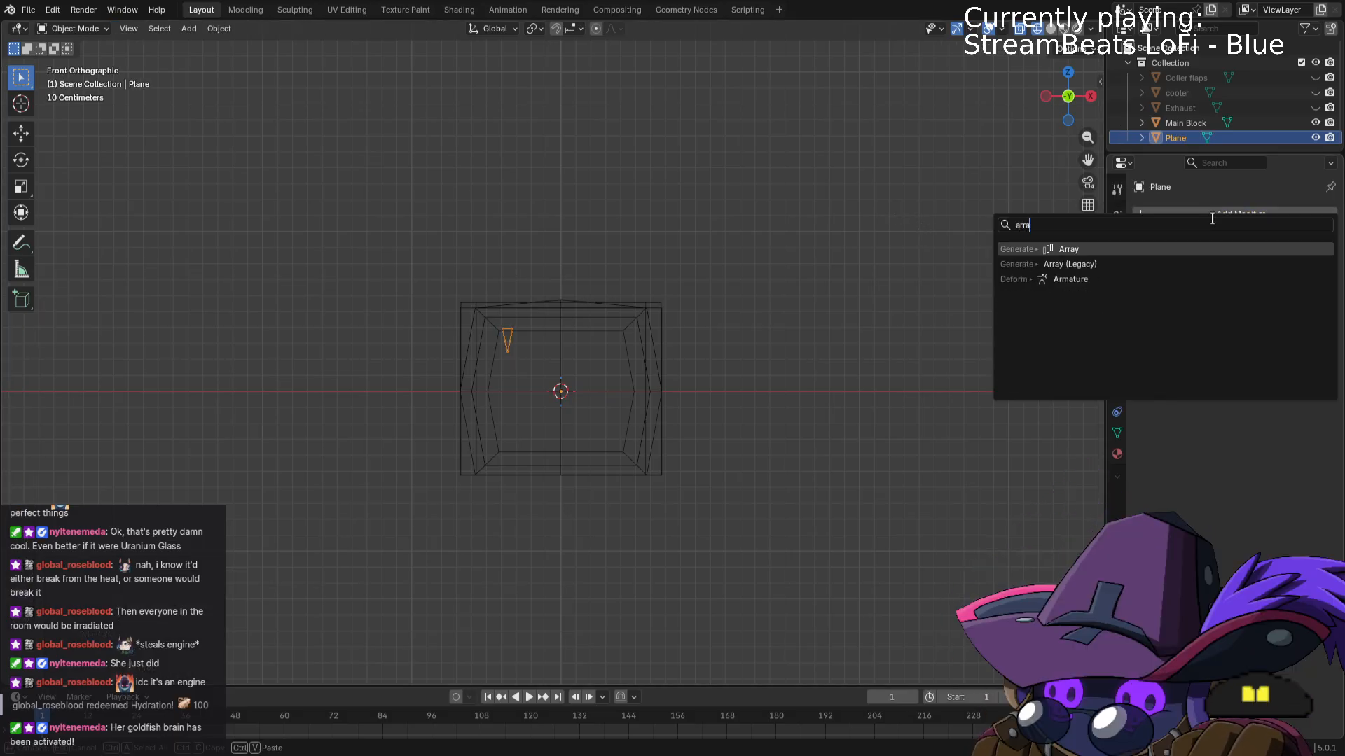
key(Return)
Set the Array modifier's count to 11 so the triangles form a row across the block's front.
click(1299, 279)
click(1298, 279)
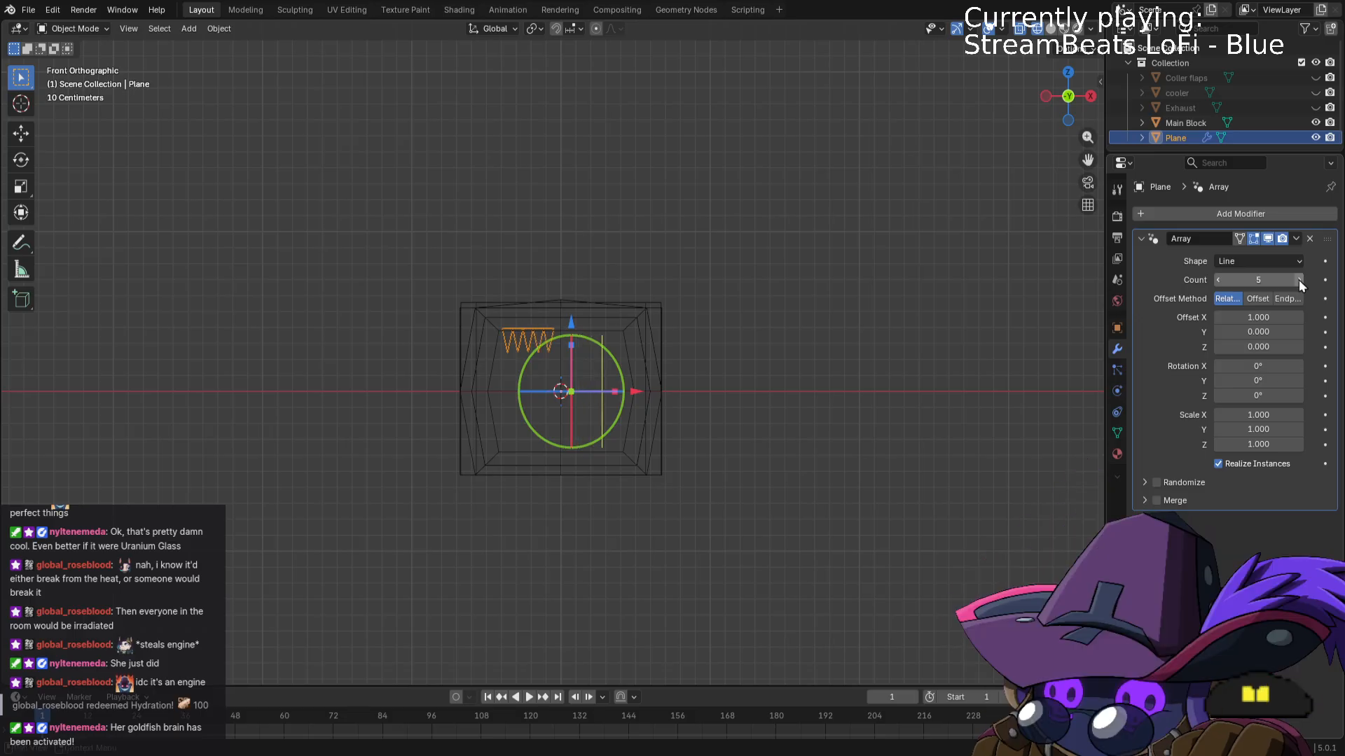
click(1298, 279)
click(1298, 280)
click(1298, 280)
click(1298, 279)
click(1299, 280)
click(1299, 280)
click(1299, 279)
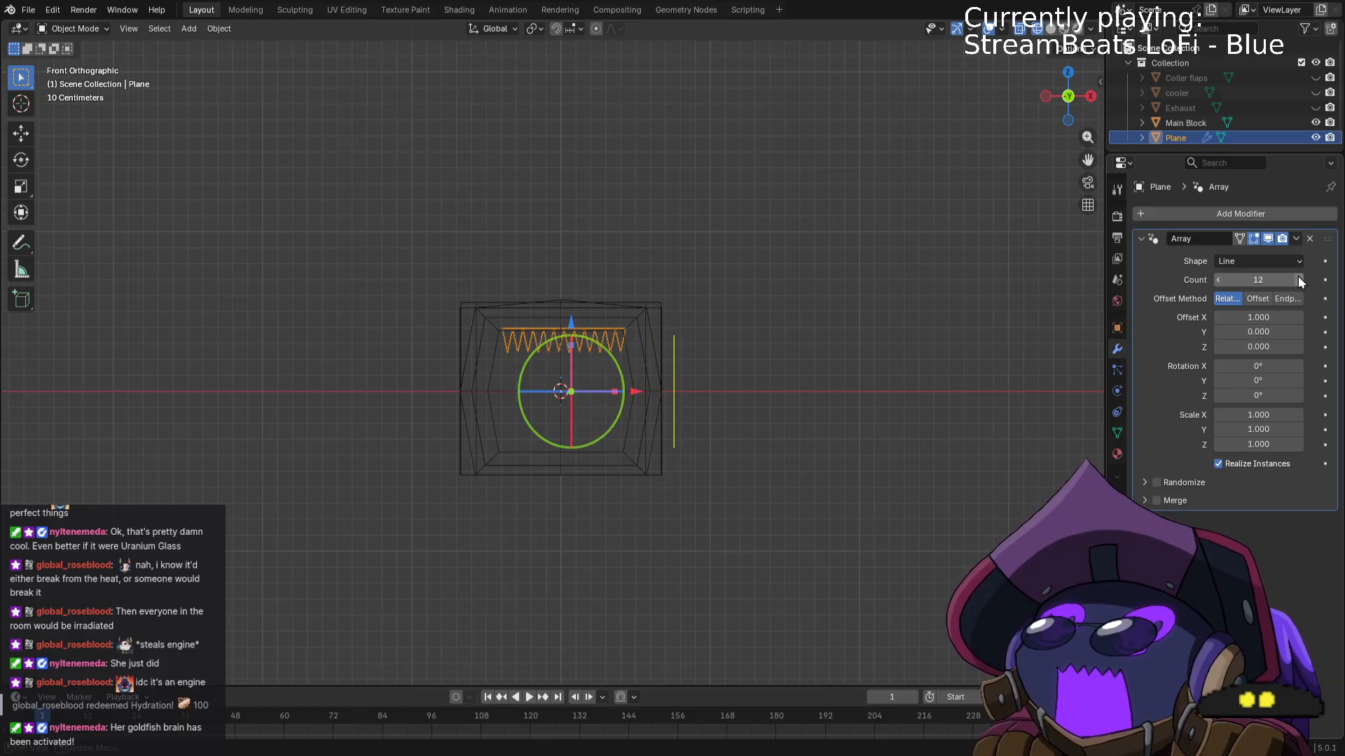
click(1217, 280)
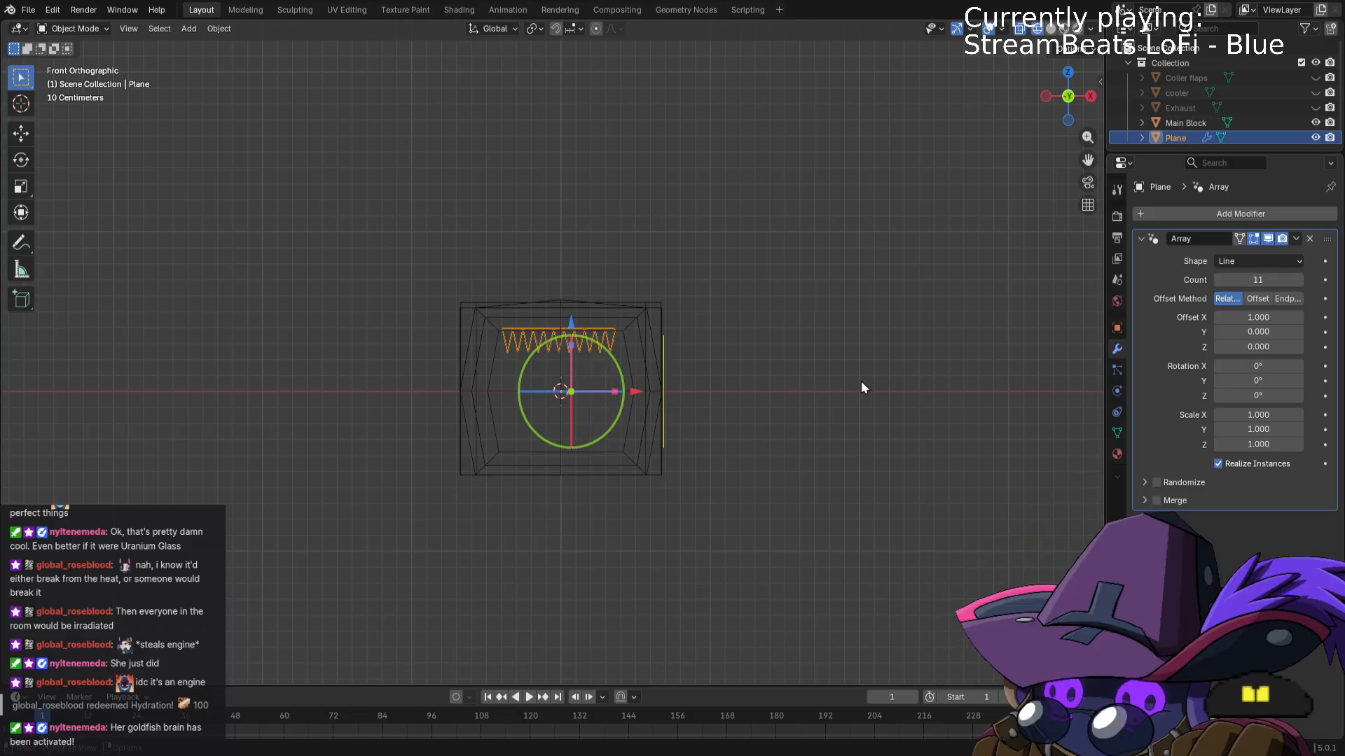
In Edit Mode, shift the base triangle about 0.019 m along X to centre the row on the block.
key(Tab)
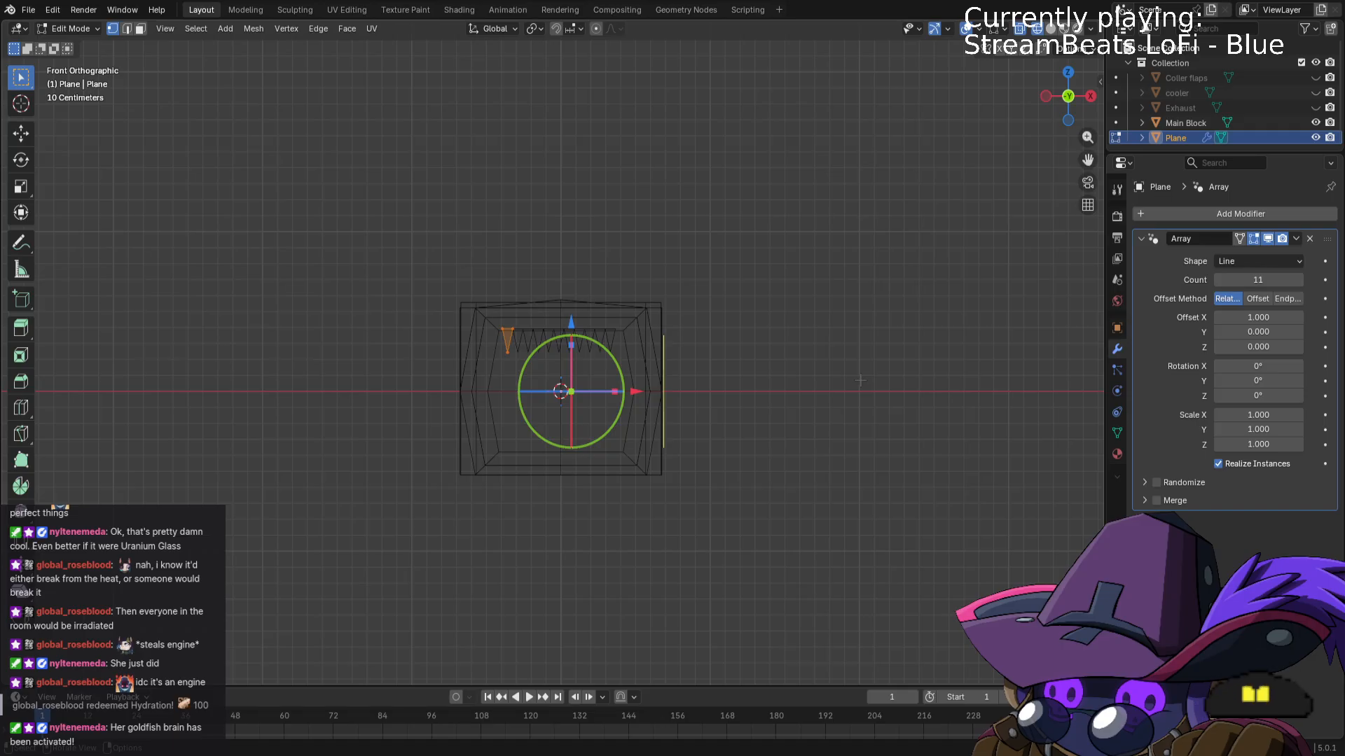
key(g)
key(x)
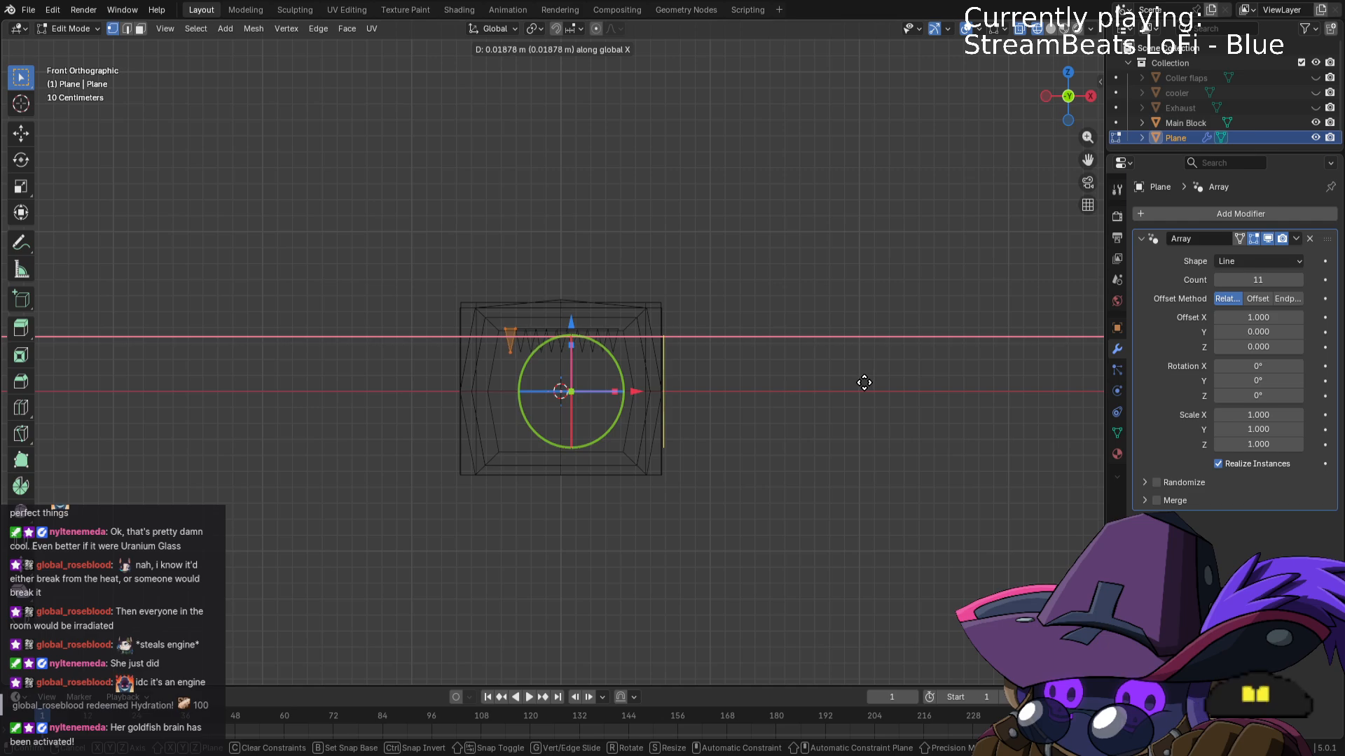
click(864, 383)
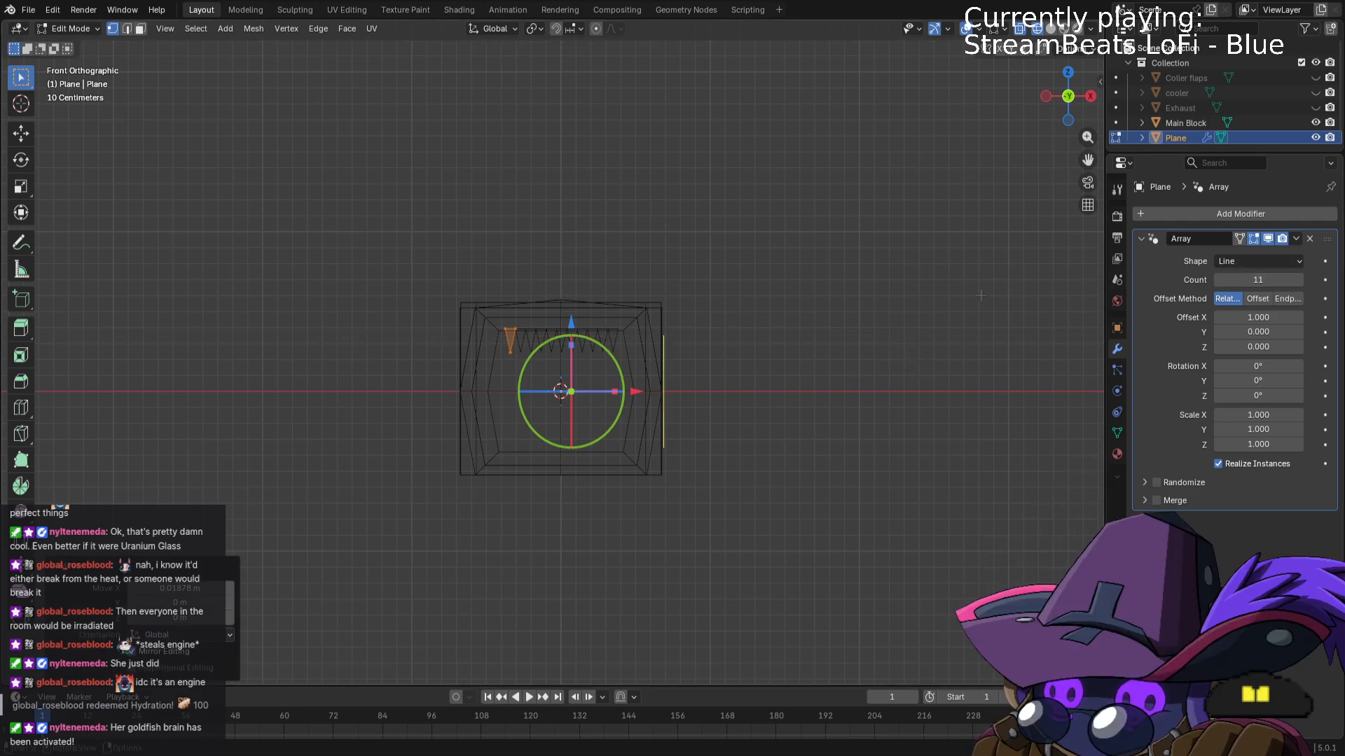
Return to Object Mode and apply the Array modifier to the triangle row.
key(Tab)
click(1295, 240)
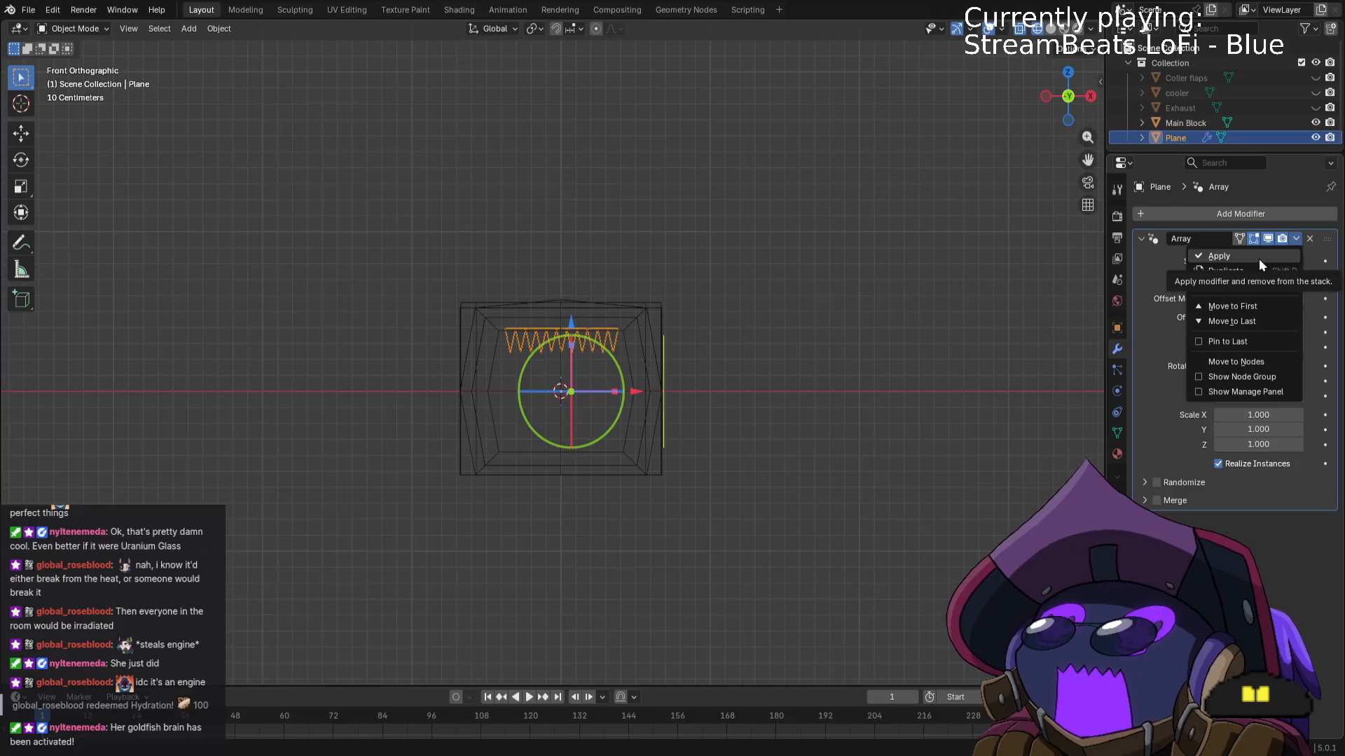
click(1258, 259)
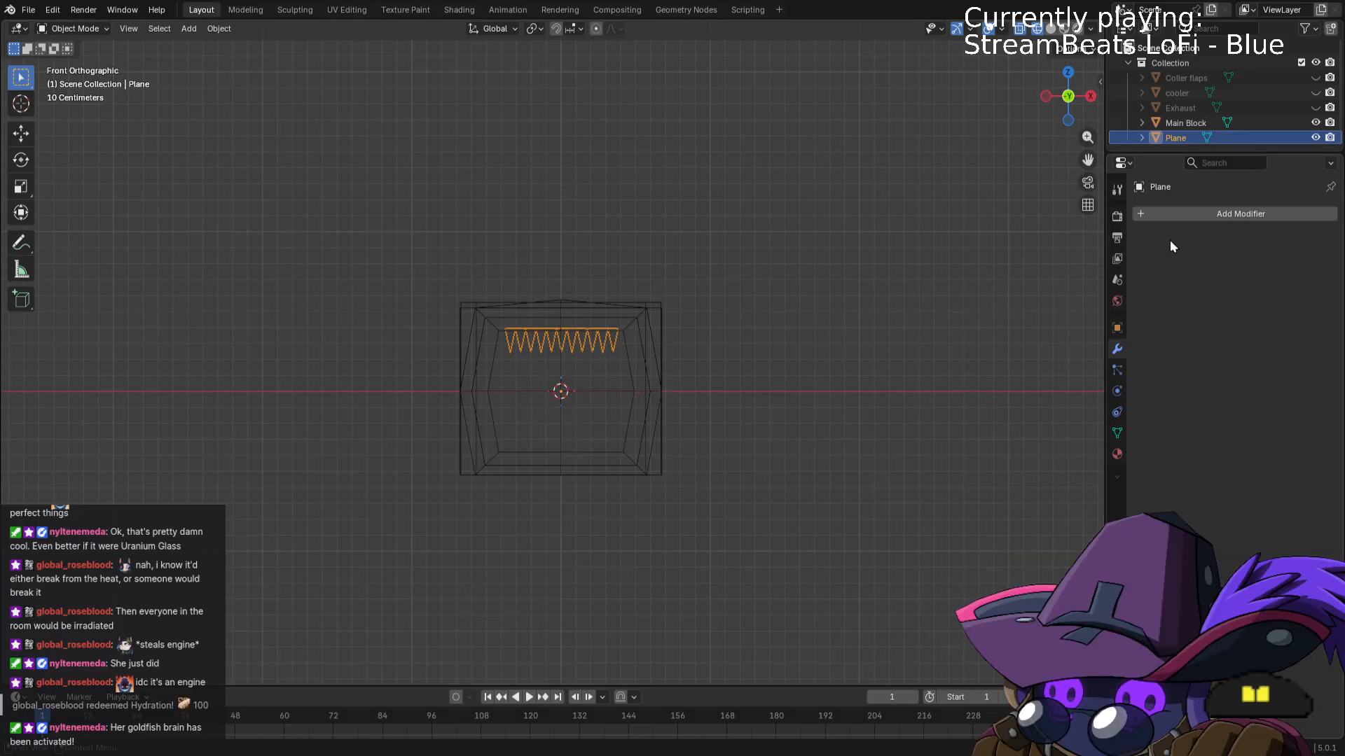
Add a Mirror modifier on the Z axis only to duplicate the triangle row below, and apply it.
click(1180, 213)
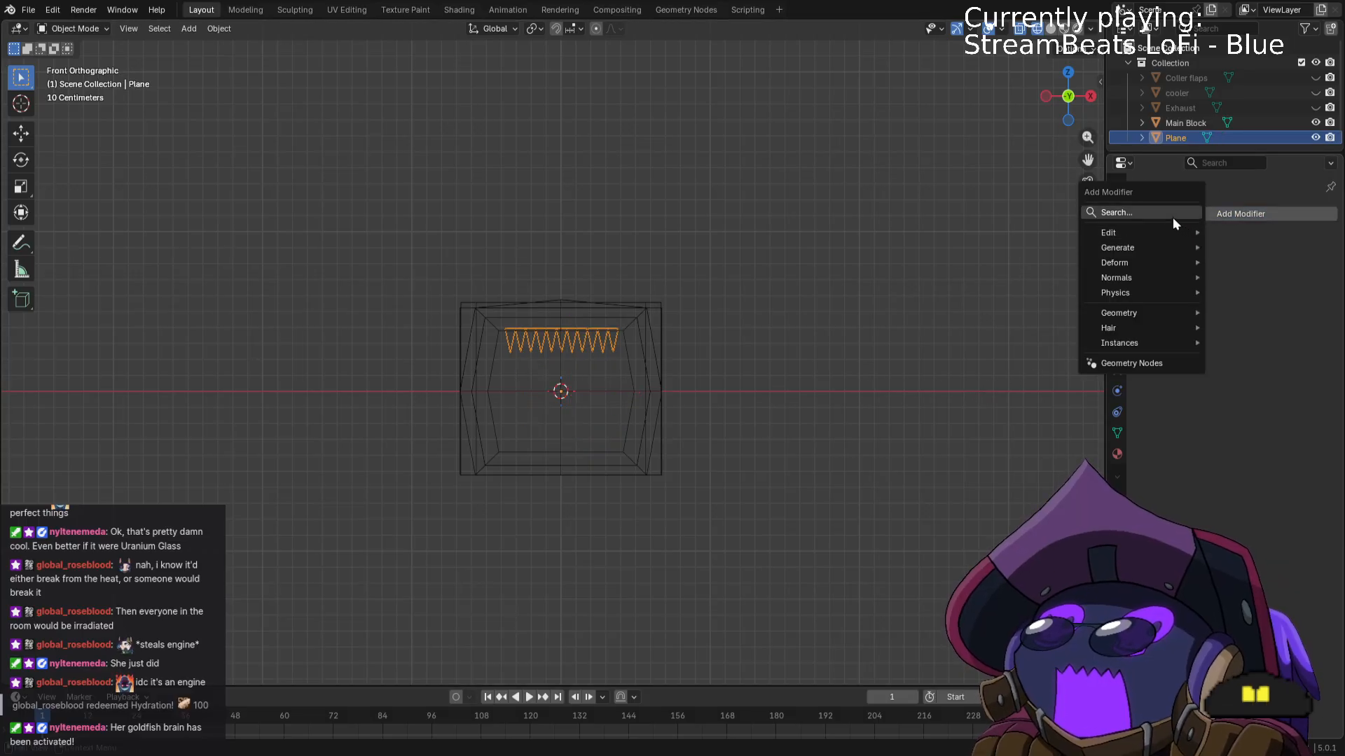
click(1172, 213)
text(mirro)
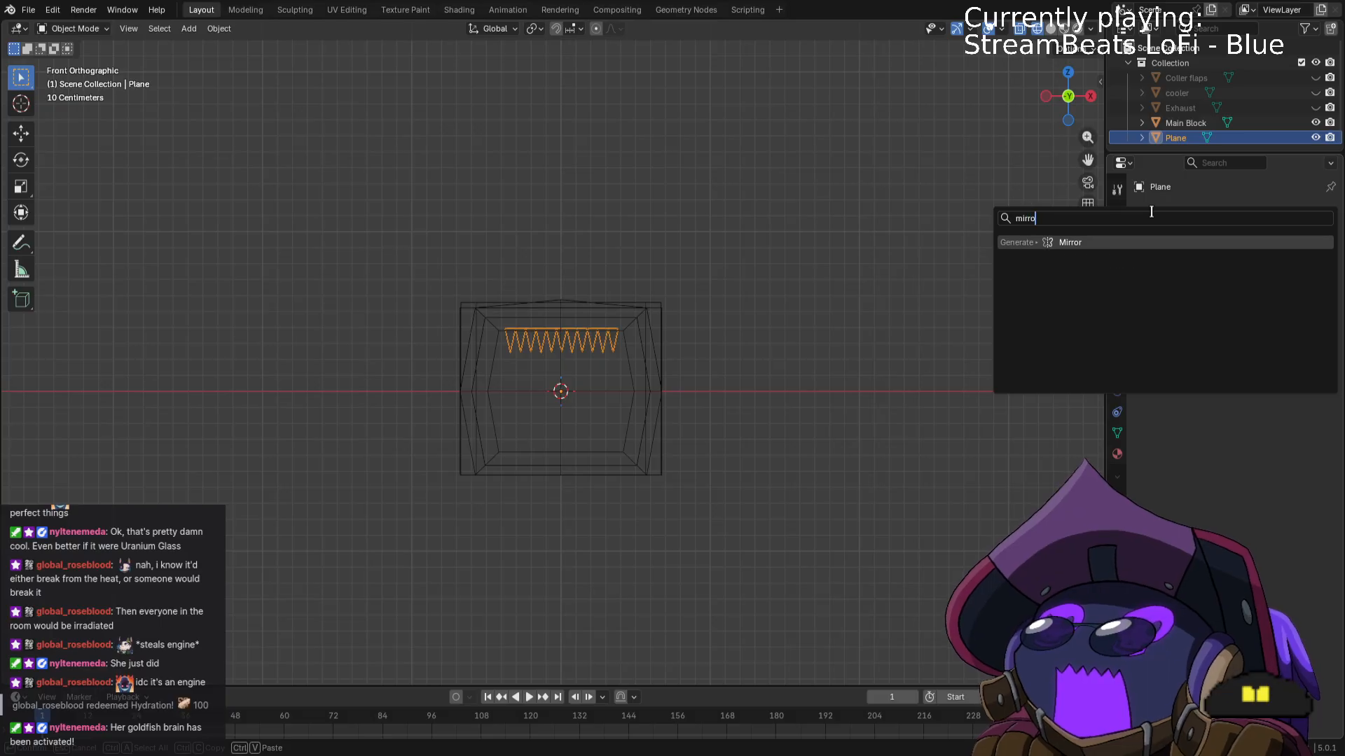
key(Return)
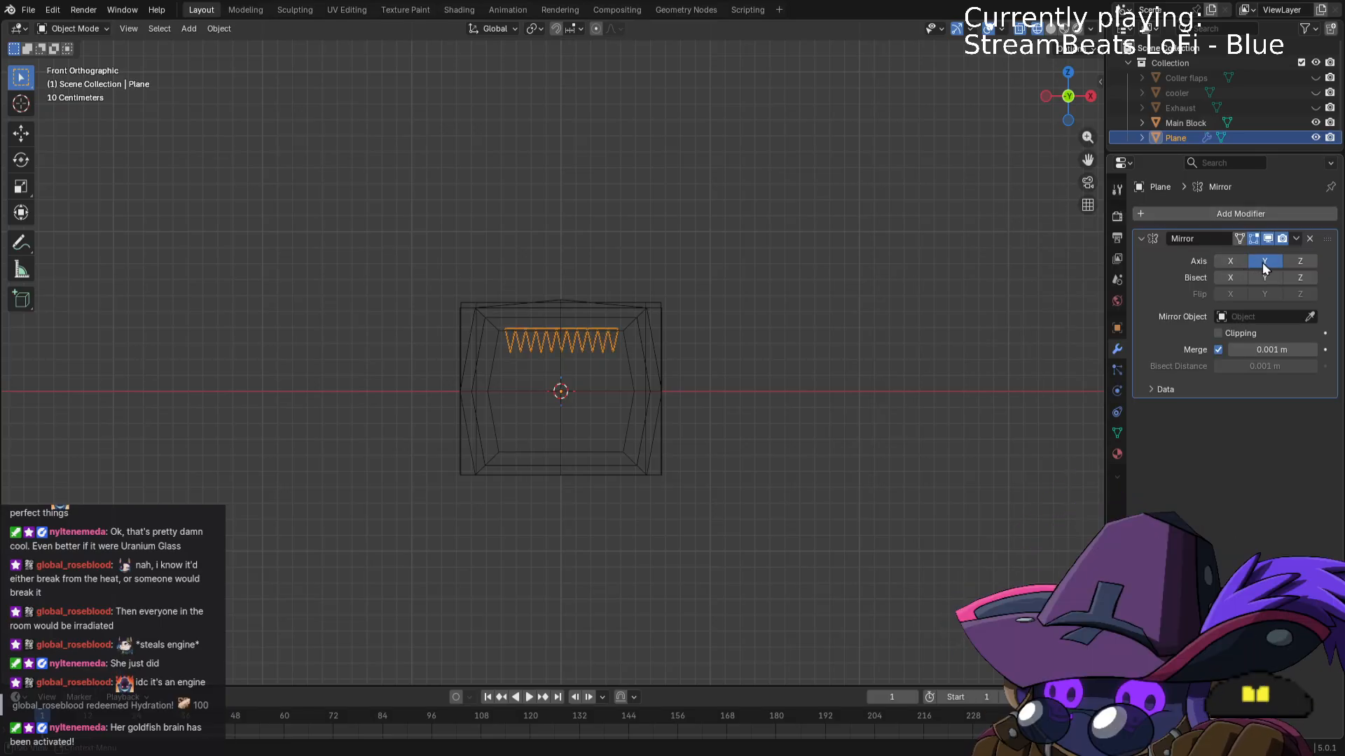
click(1298, 260)
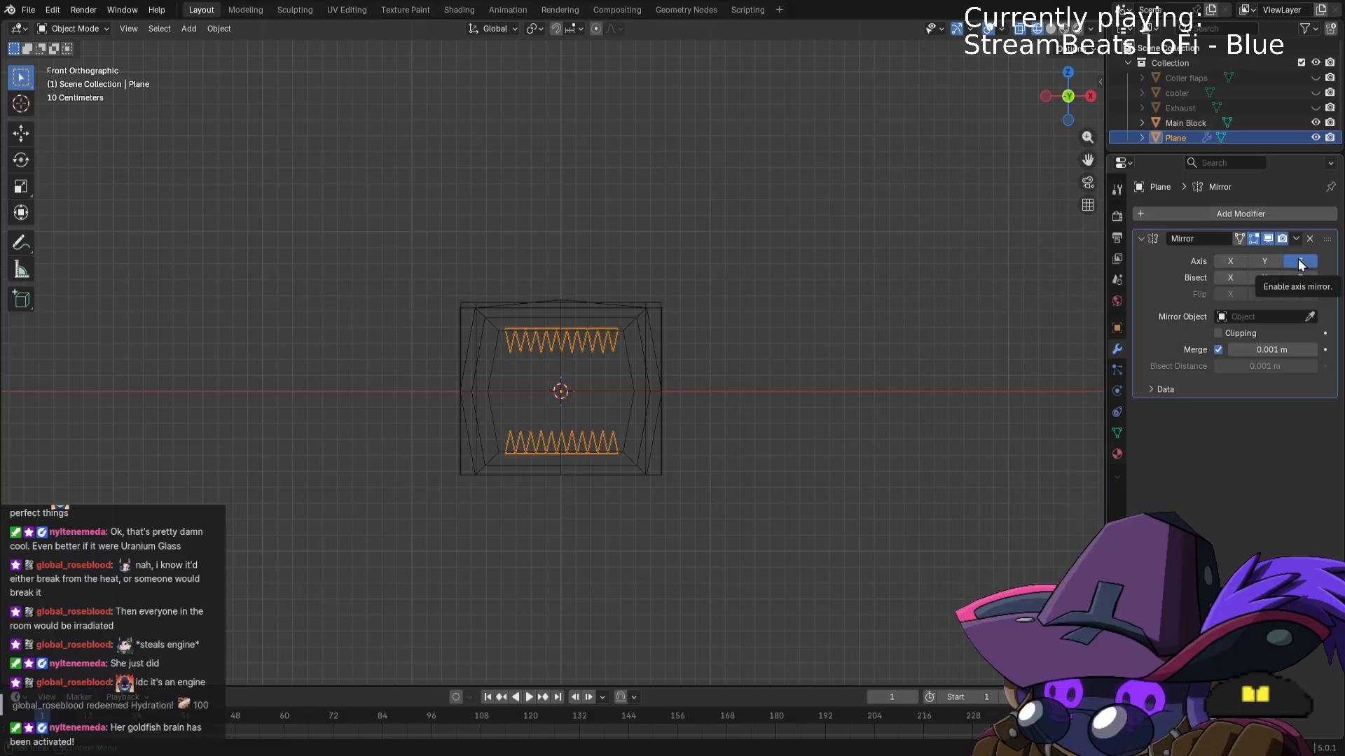
click(1295, 238)
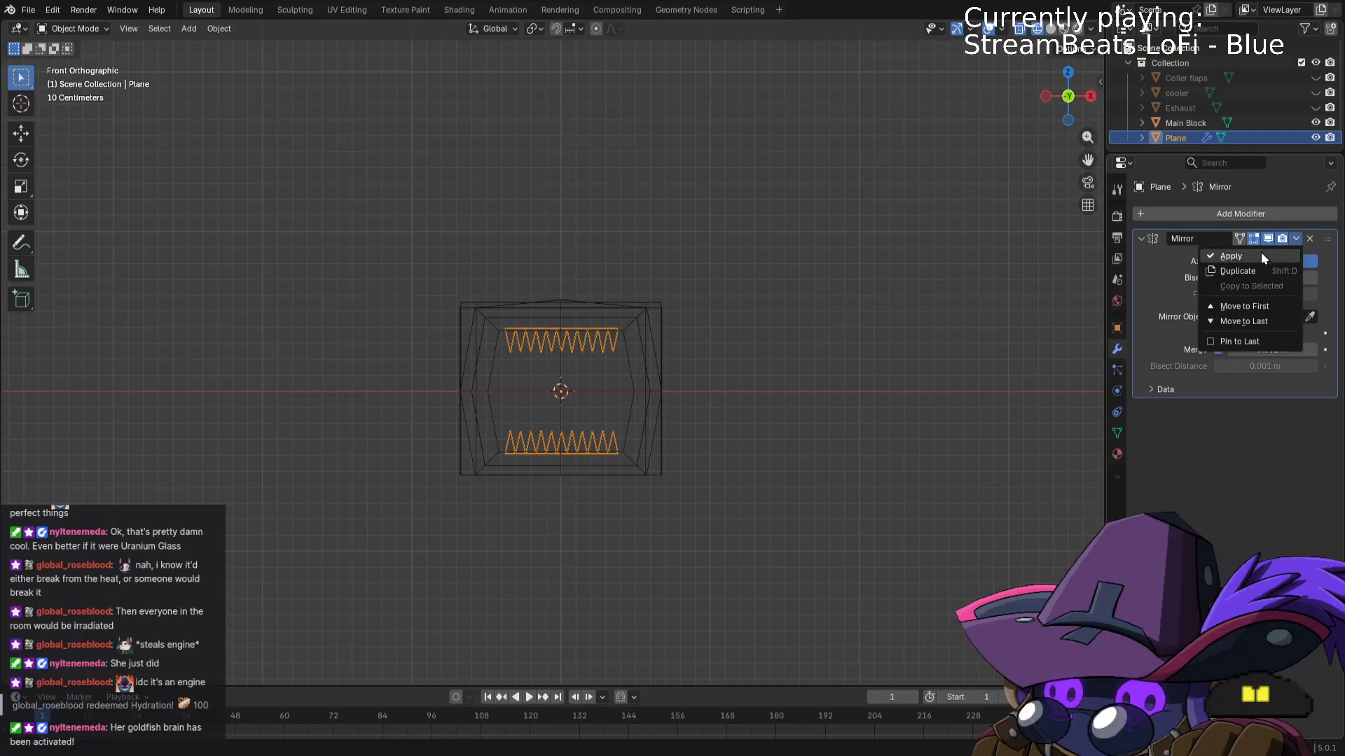
click(1261, 254)
Examine where the two triangle rows sit inside the Main Block from above and from the right side.
click(861, 329)
middle_drag(860, 329, 594, 361)
click(590, 343)
key(KP_3)
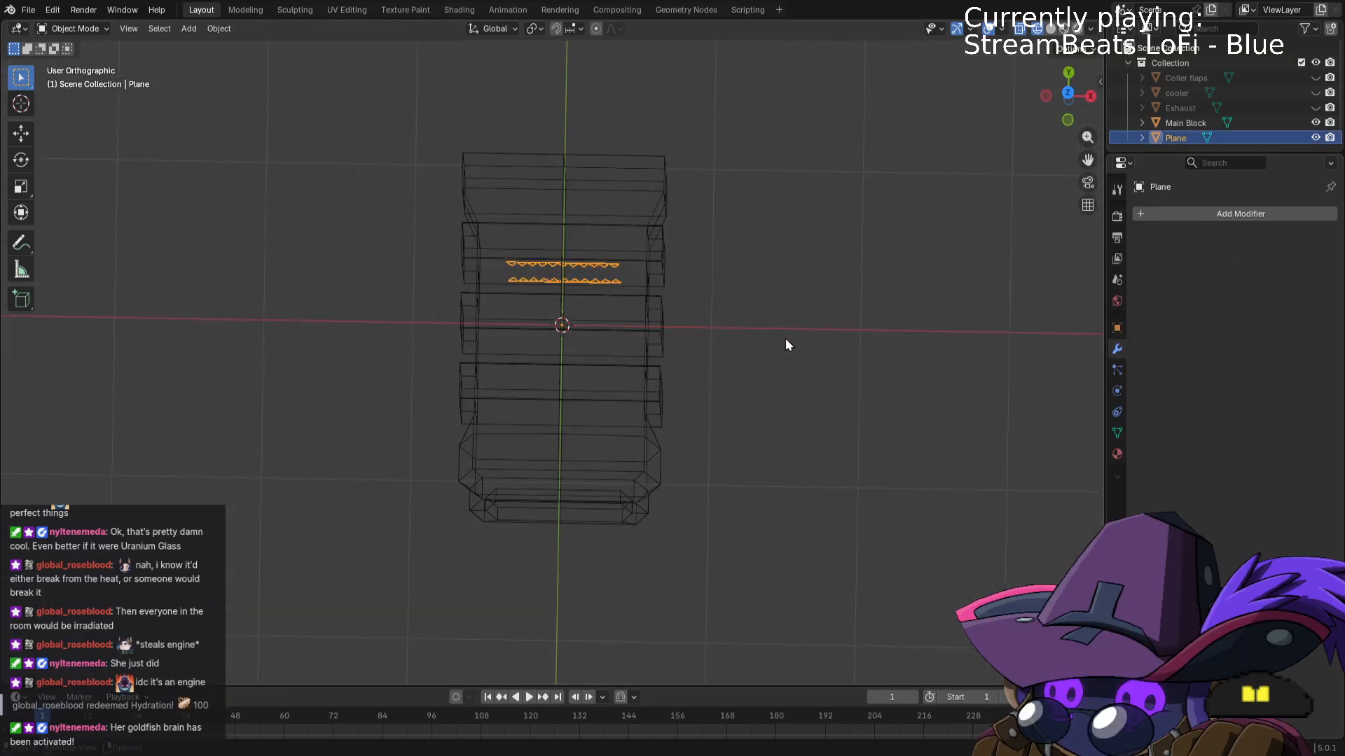
key(g)
key(y)
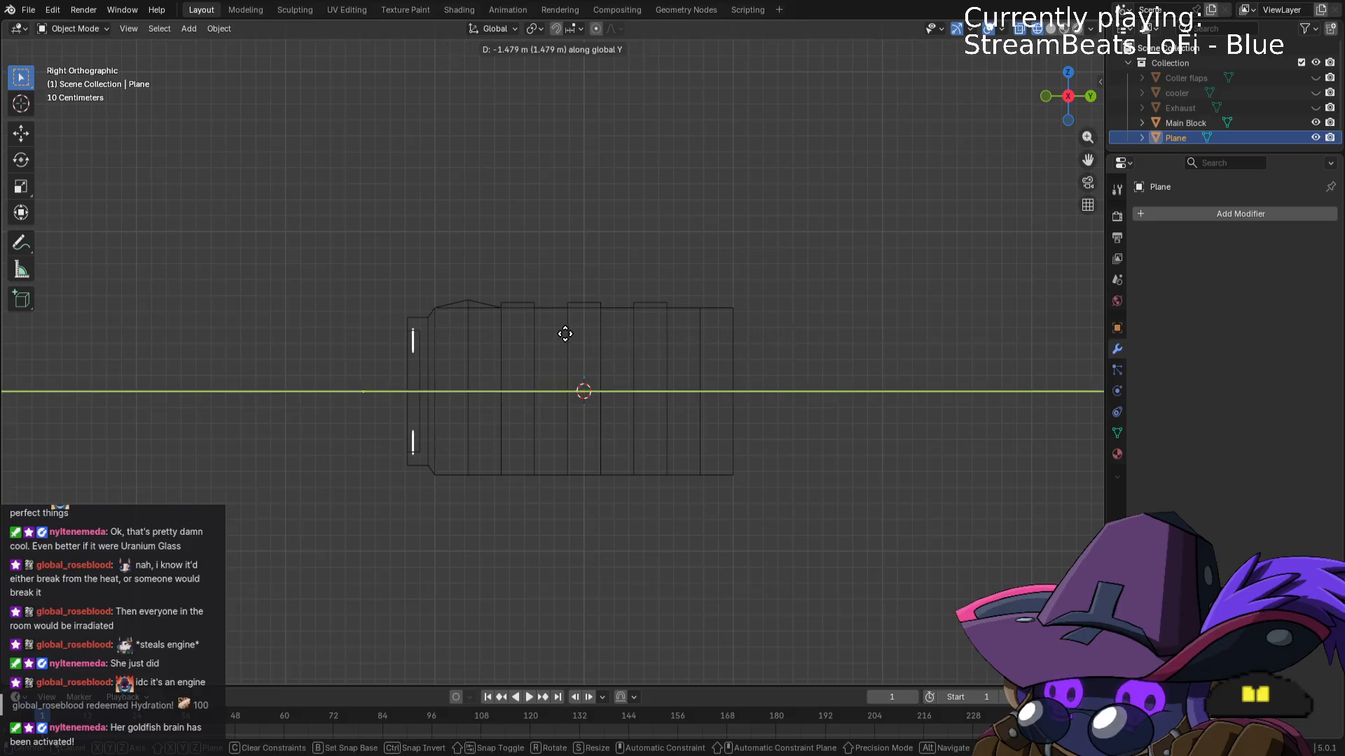
key(Escape)
In Edit Mode, move both triangle rows about 1.47 m along negative Y into the block's front recess, and return to Object Mode.
key(Tab)
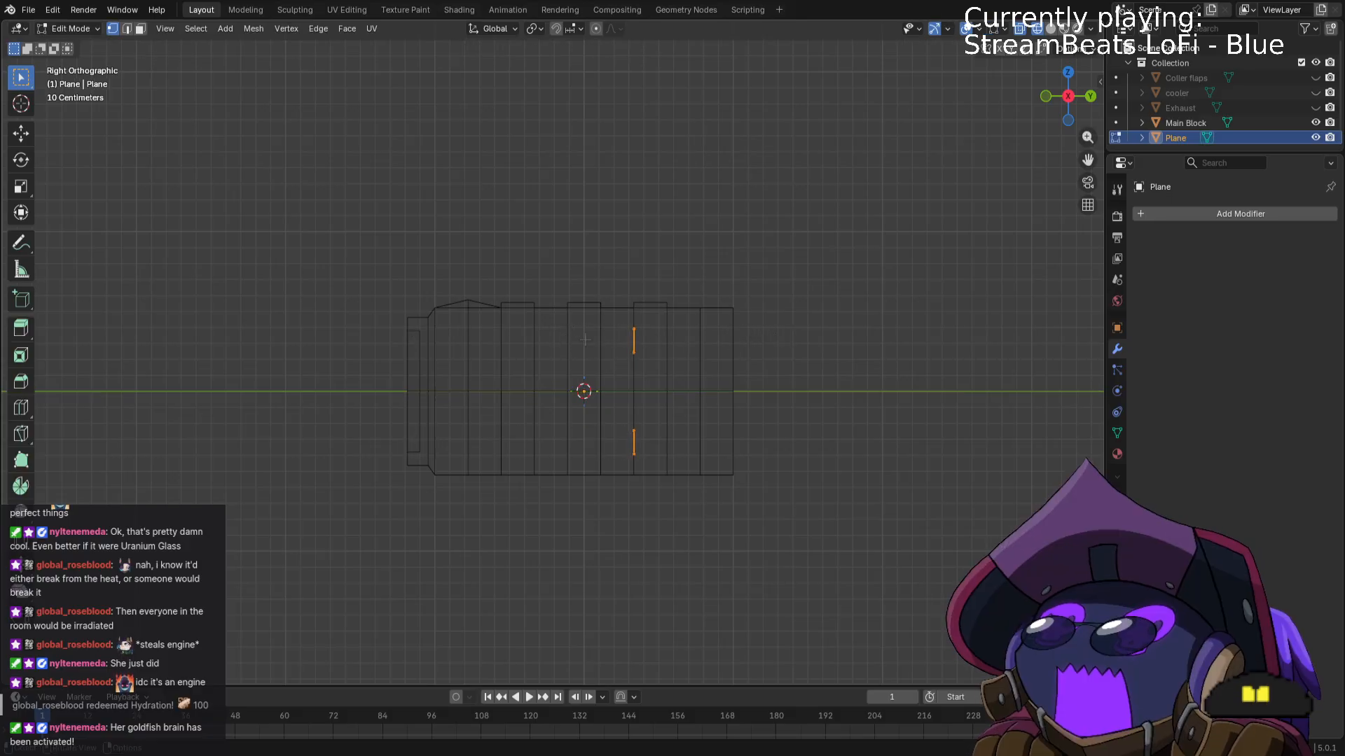
key(g)
key(y)
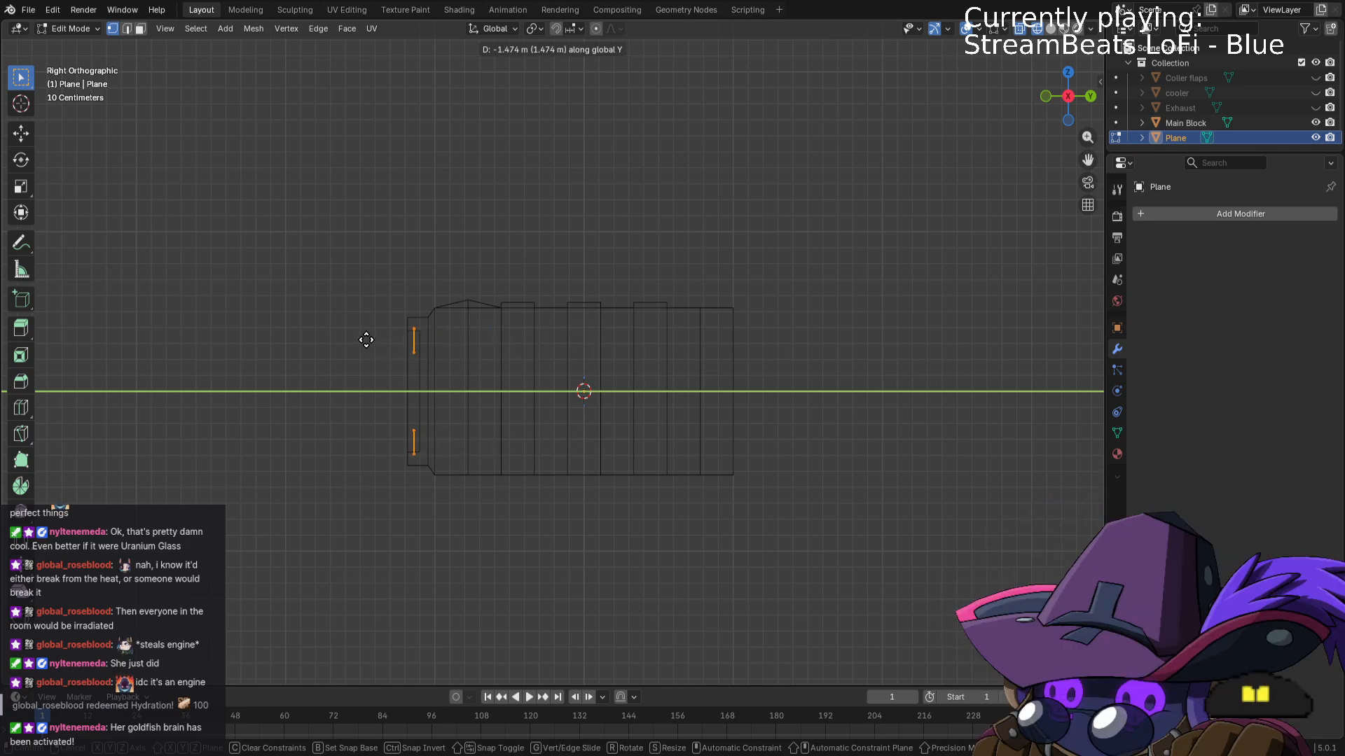
click(366, 339)
middle_drag(746, 396, 823, 397)
key(Tab)
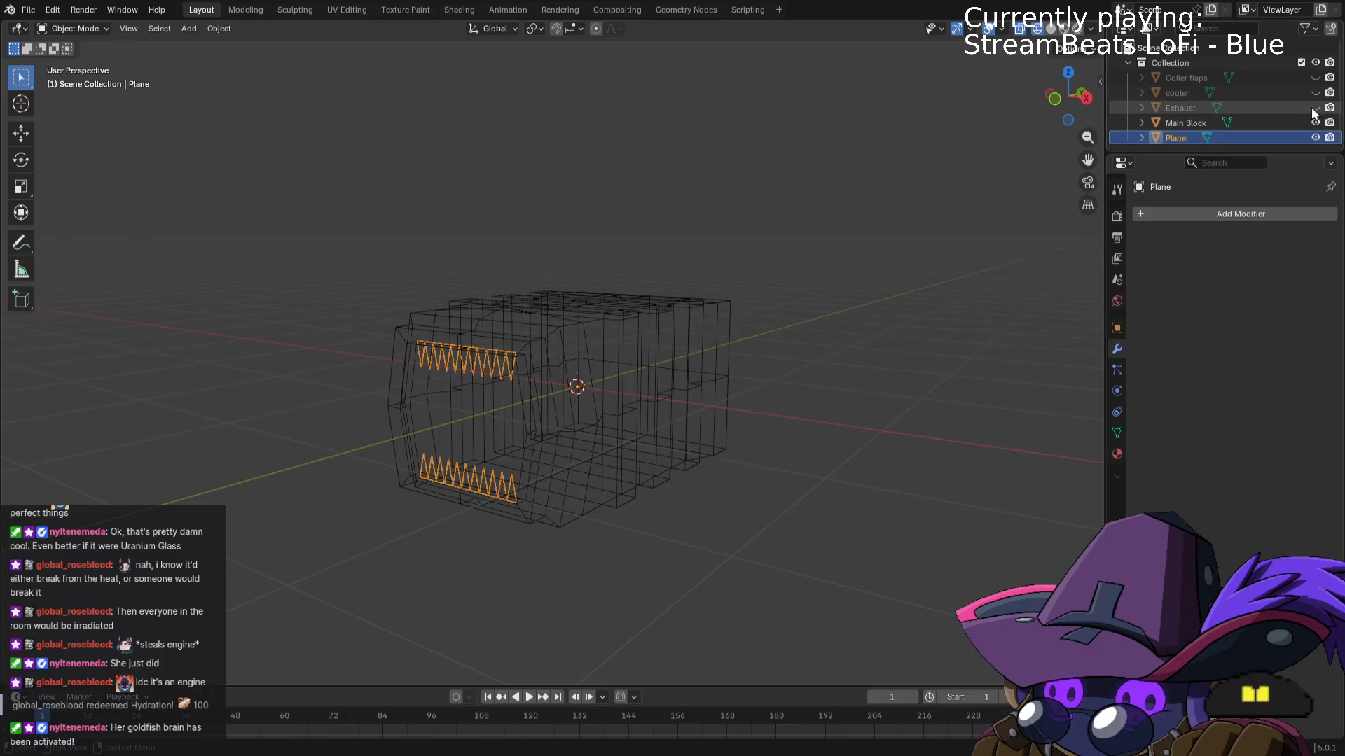
Rename the Plane object as Teeth.
double_click(1179, 141)
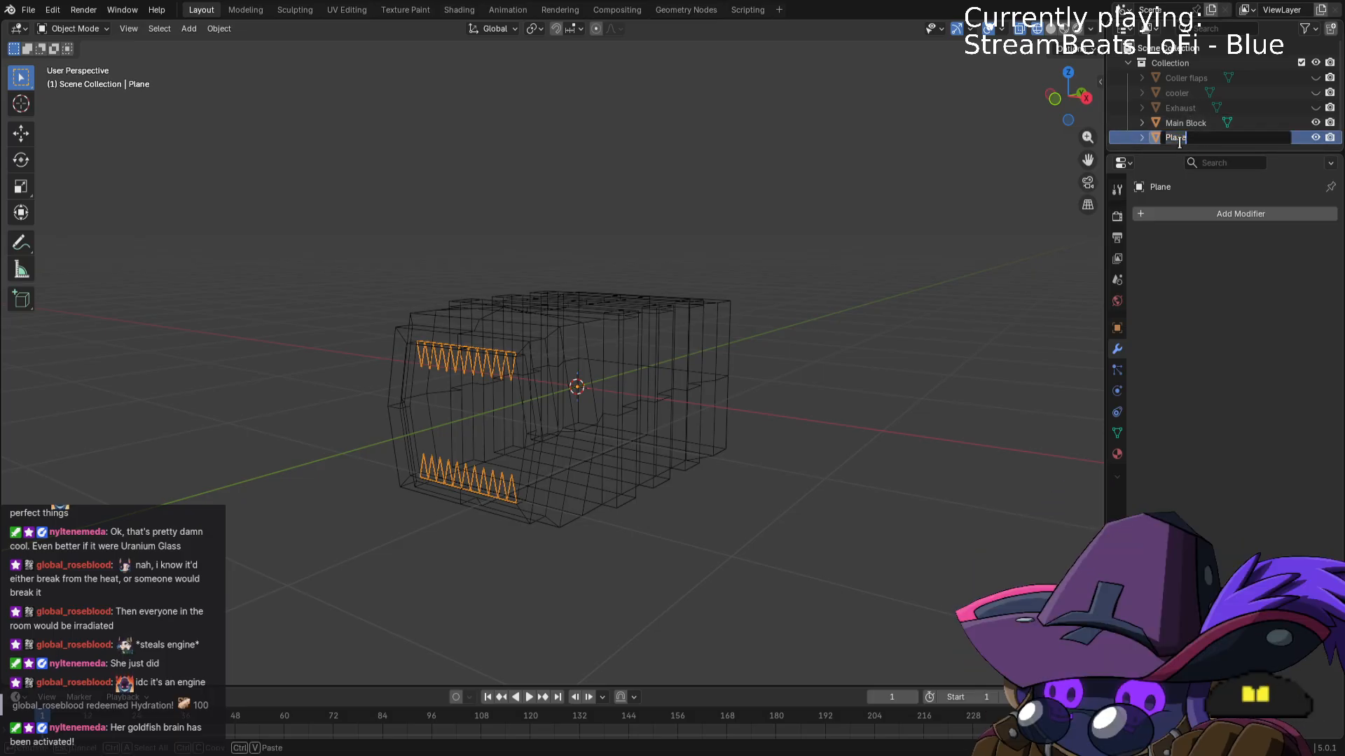
text(Teeth)
key(Return)
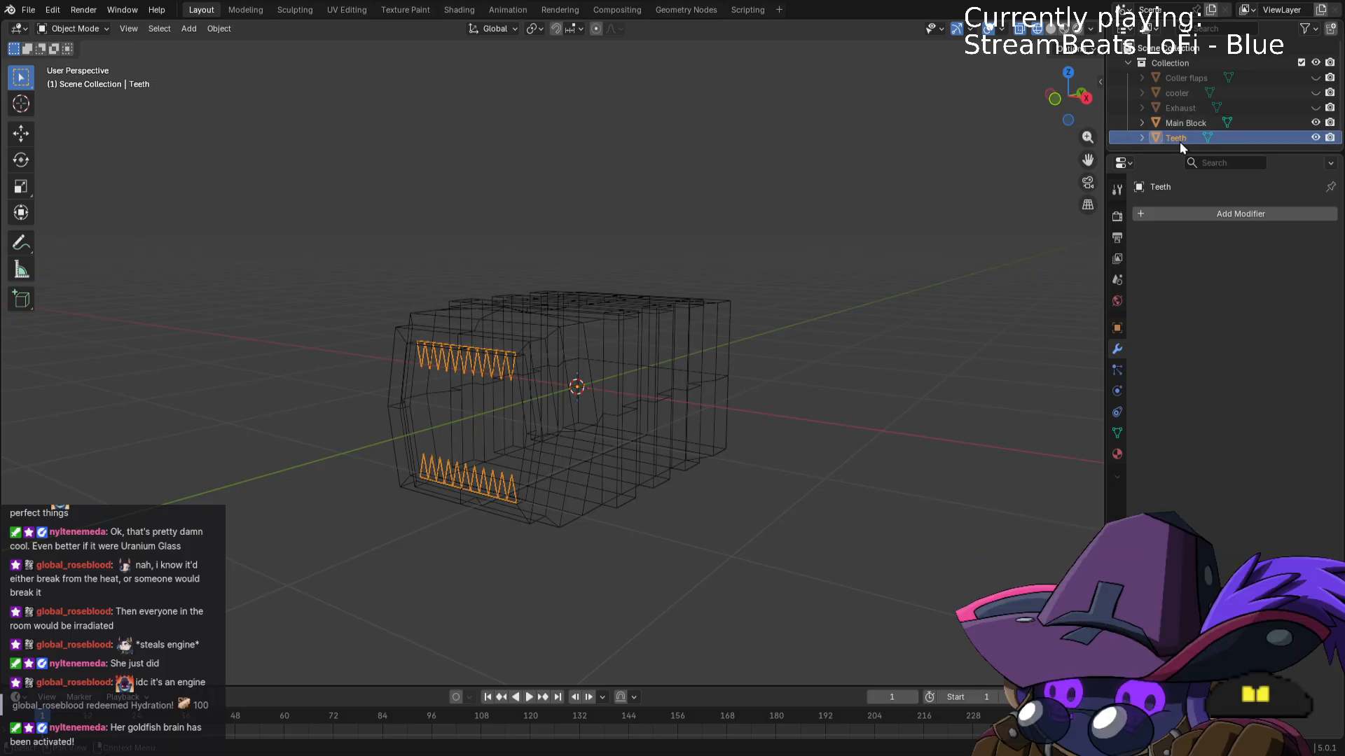
Unhide the Exhaust, cooler and Coller flaps objects and show the whole engine in solid shading.
click(1315, 108)
click(1315, 92)
click(1314, 78)
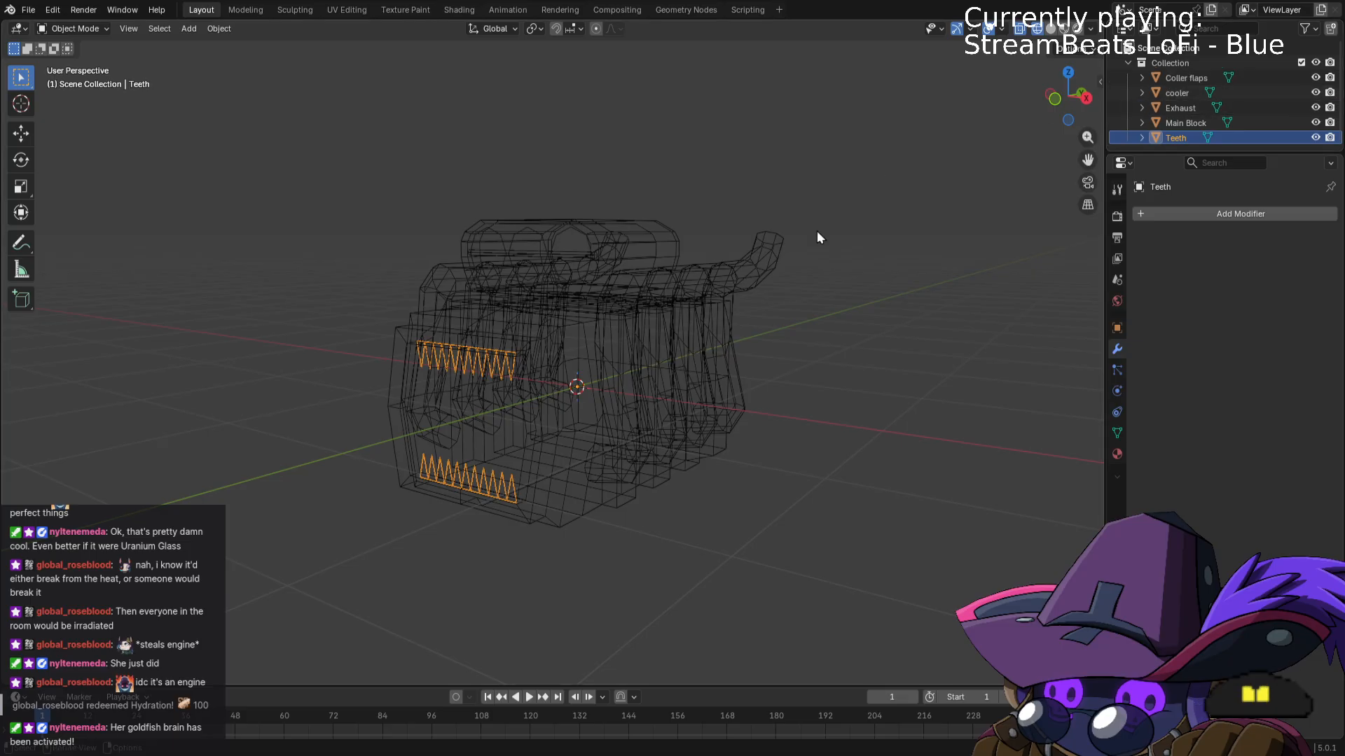
click(863, 331)
key(z)
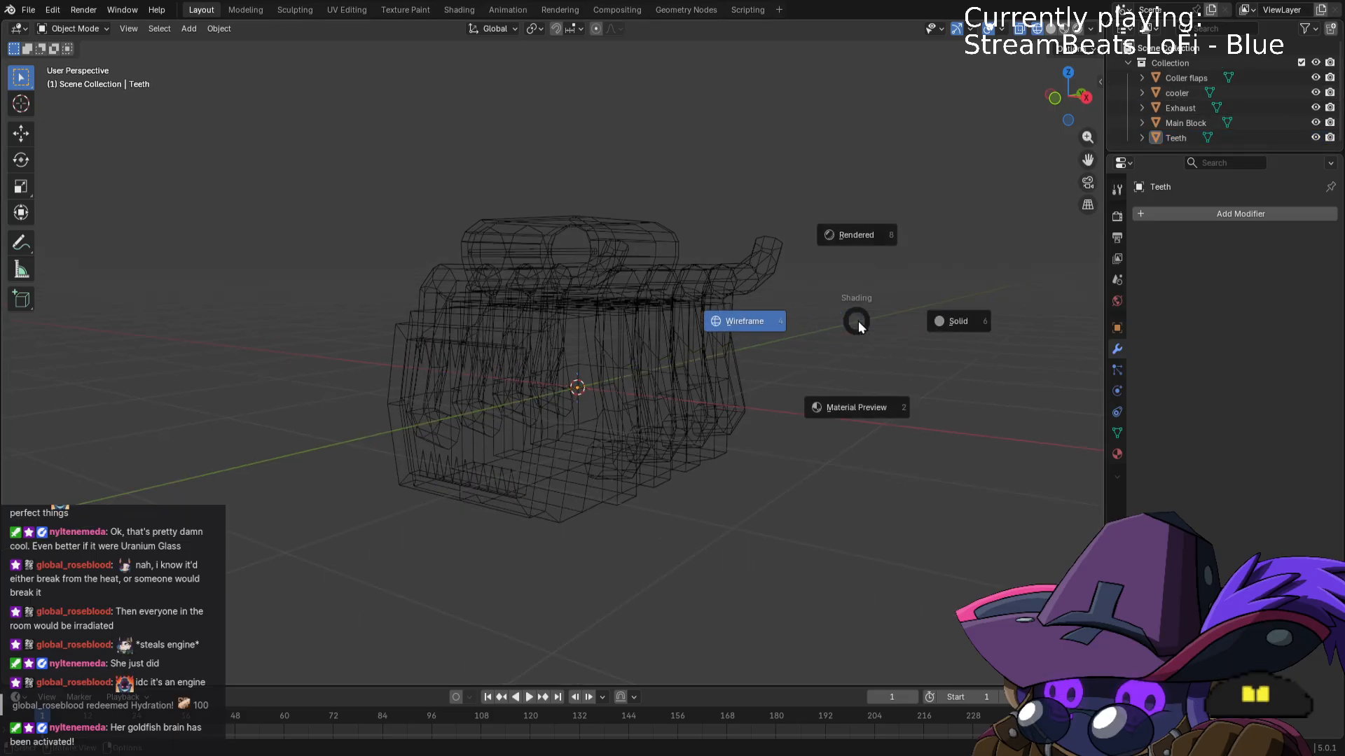
click(931, 320)
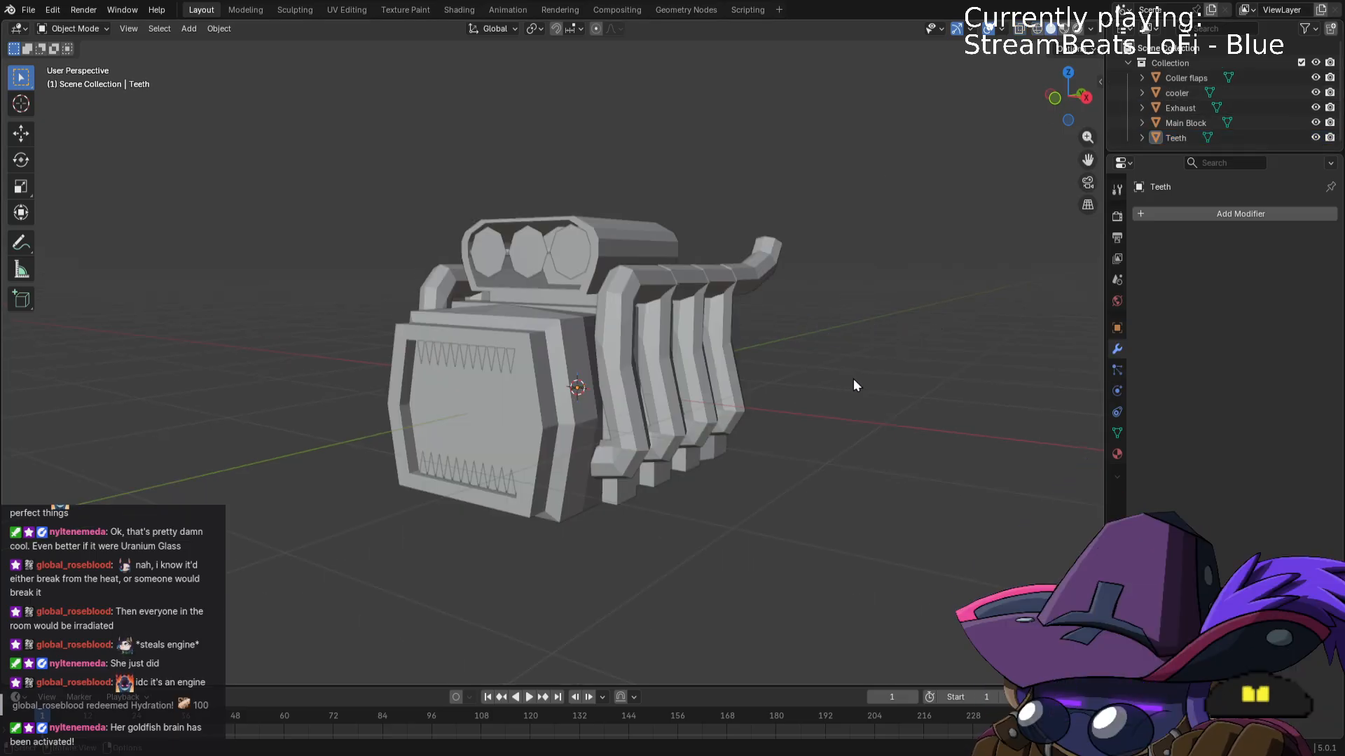
mouse_move(852, 378)
middle_down()
mouse_move(867, 356)
mouse_move(910, 366)
mouse_move(867, 345)
mouse_move(855, 361)
middle_up()
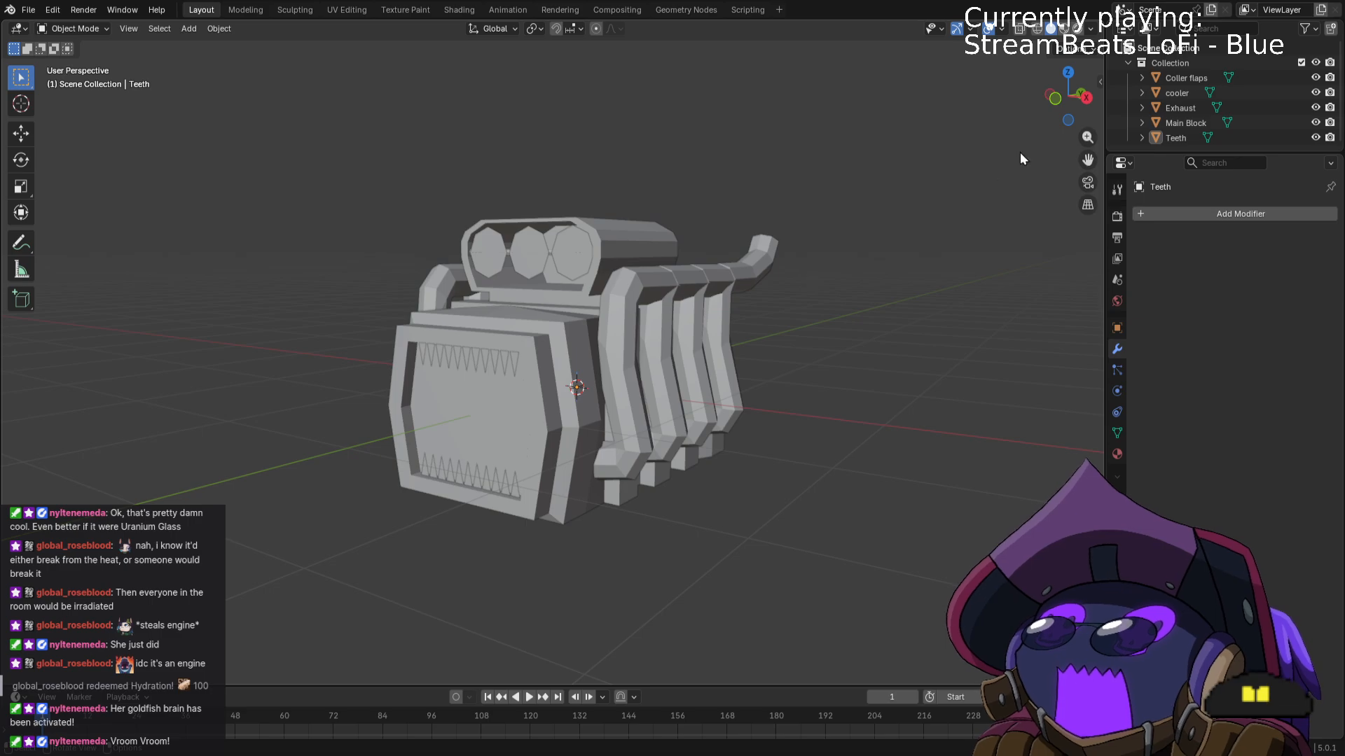
click(1174, 78)
shift+click(1170, 135)
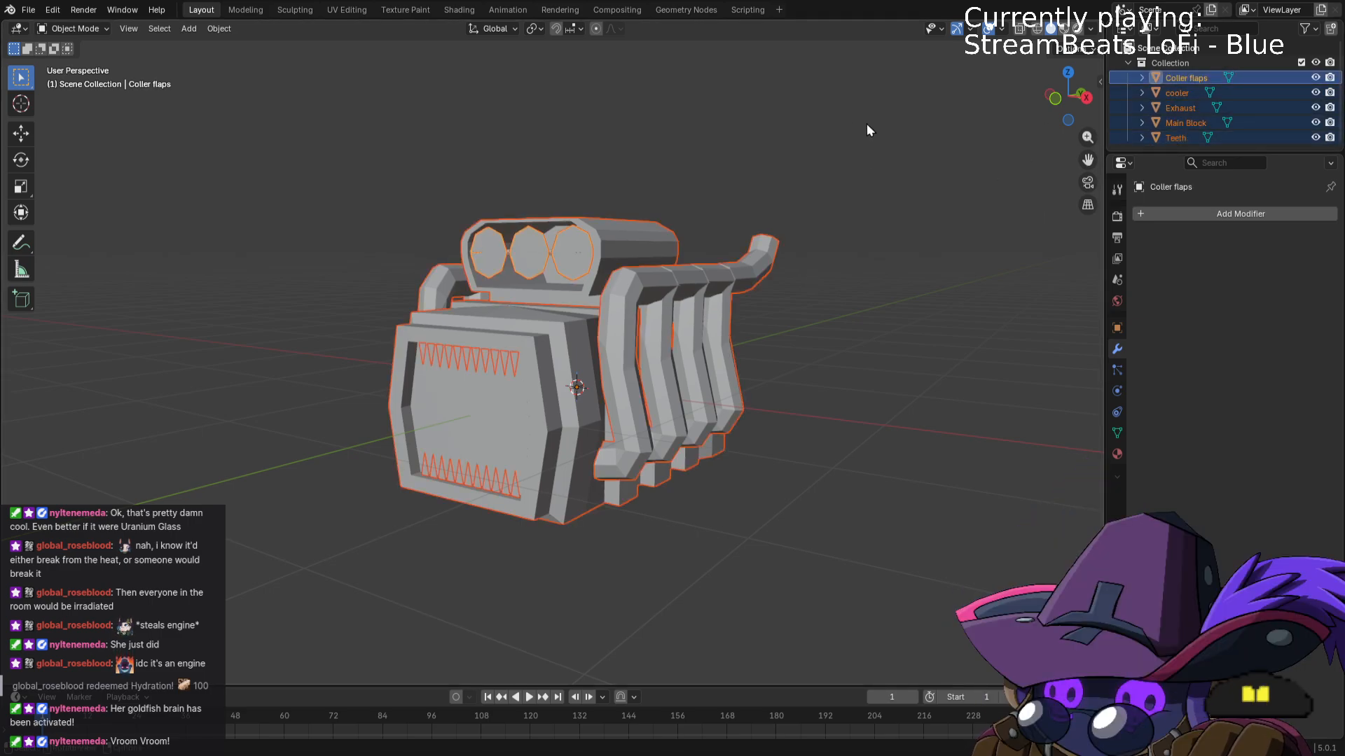
click(913, 136)
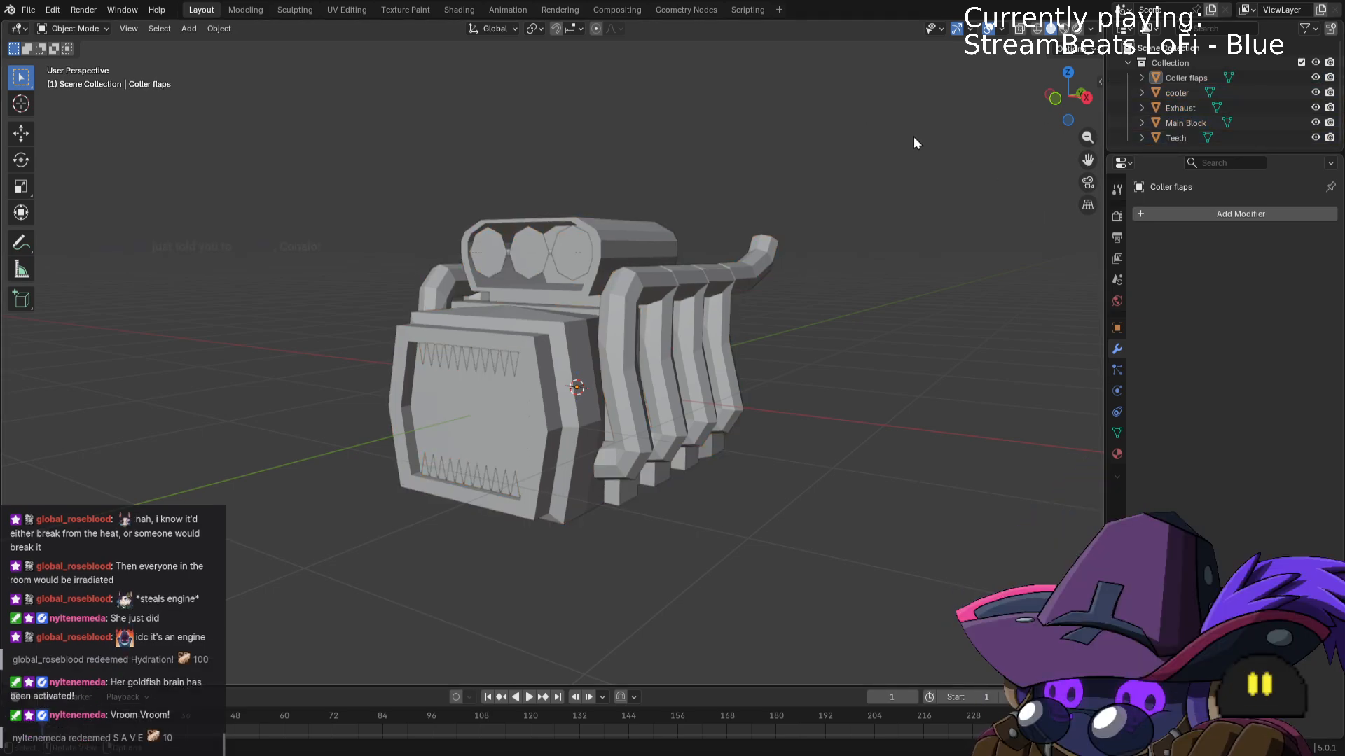
Save the engine file as "hellgine stream.blend".
click(31, 13)
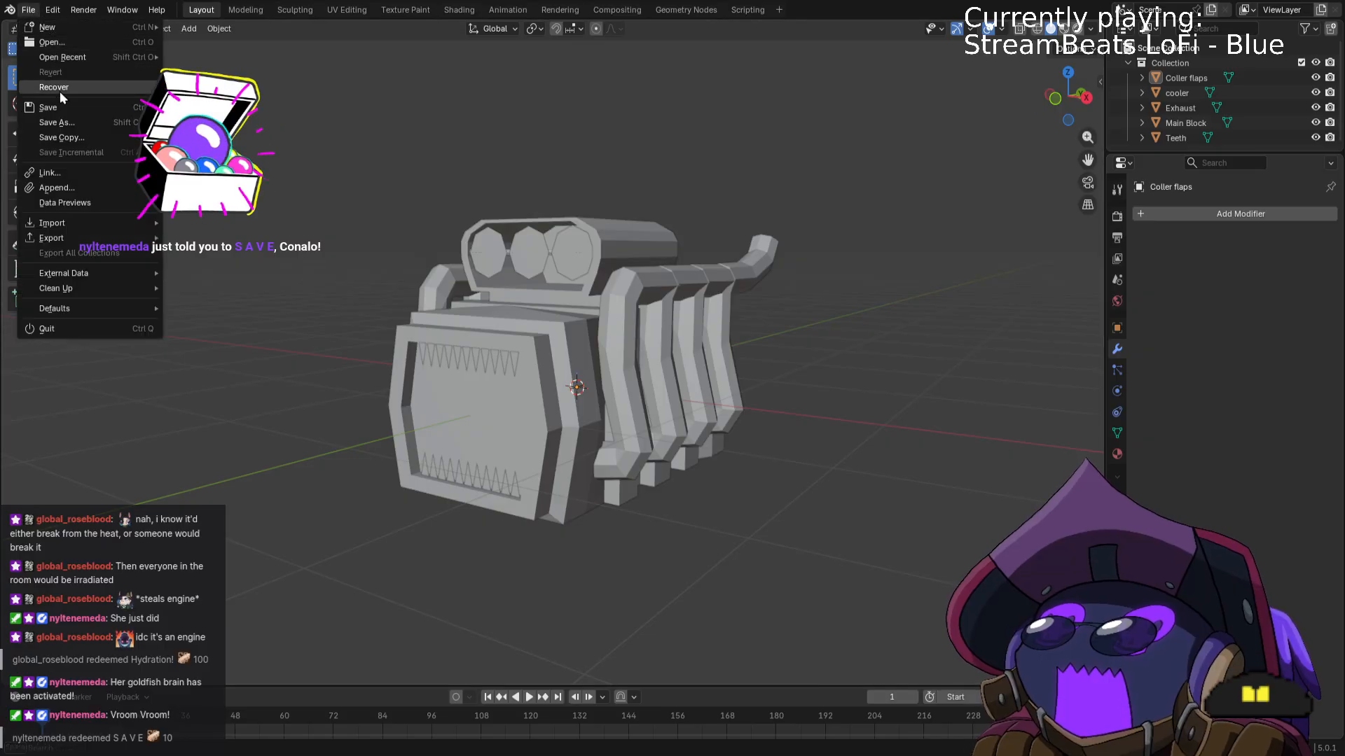
click(65, 121)
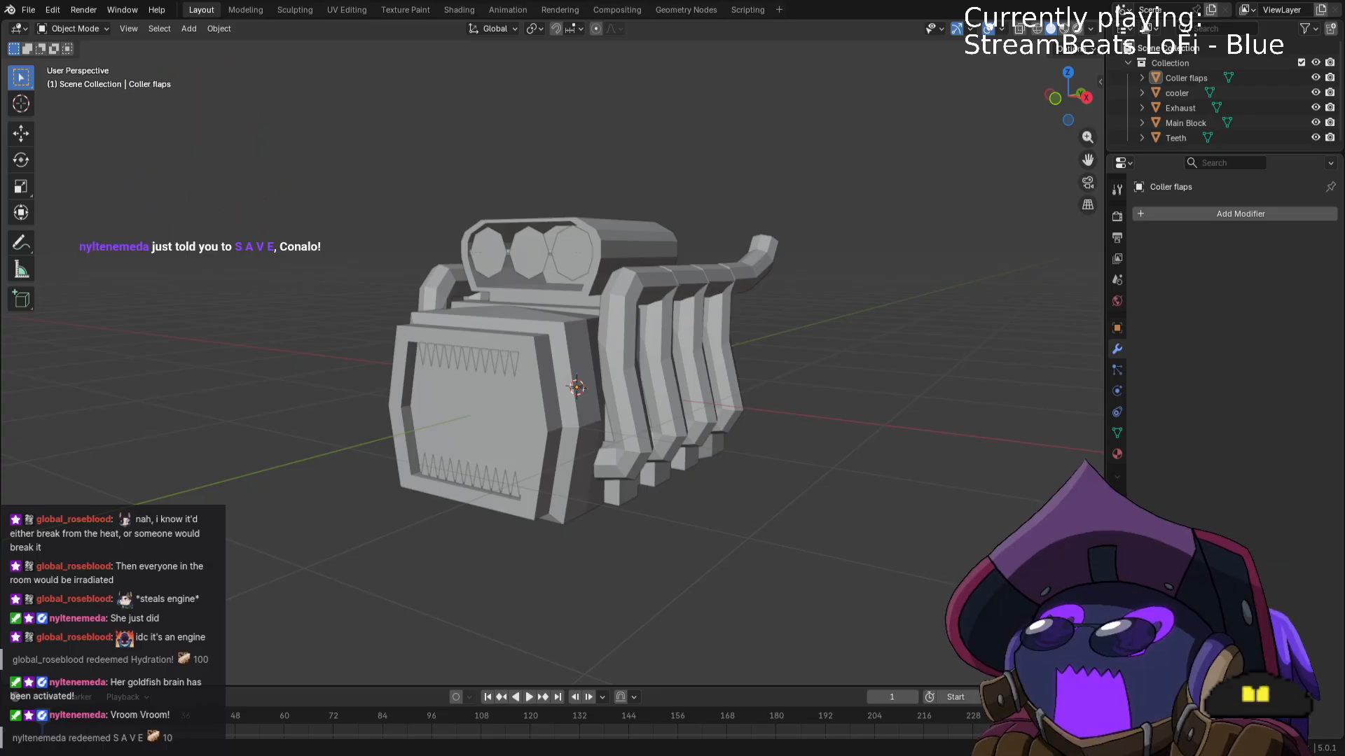
key(ctrl+s)
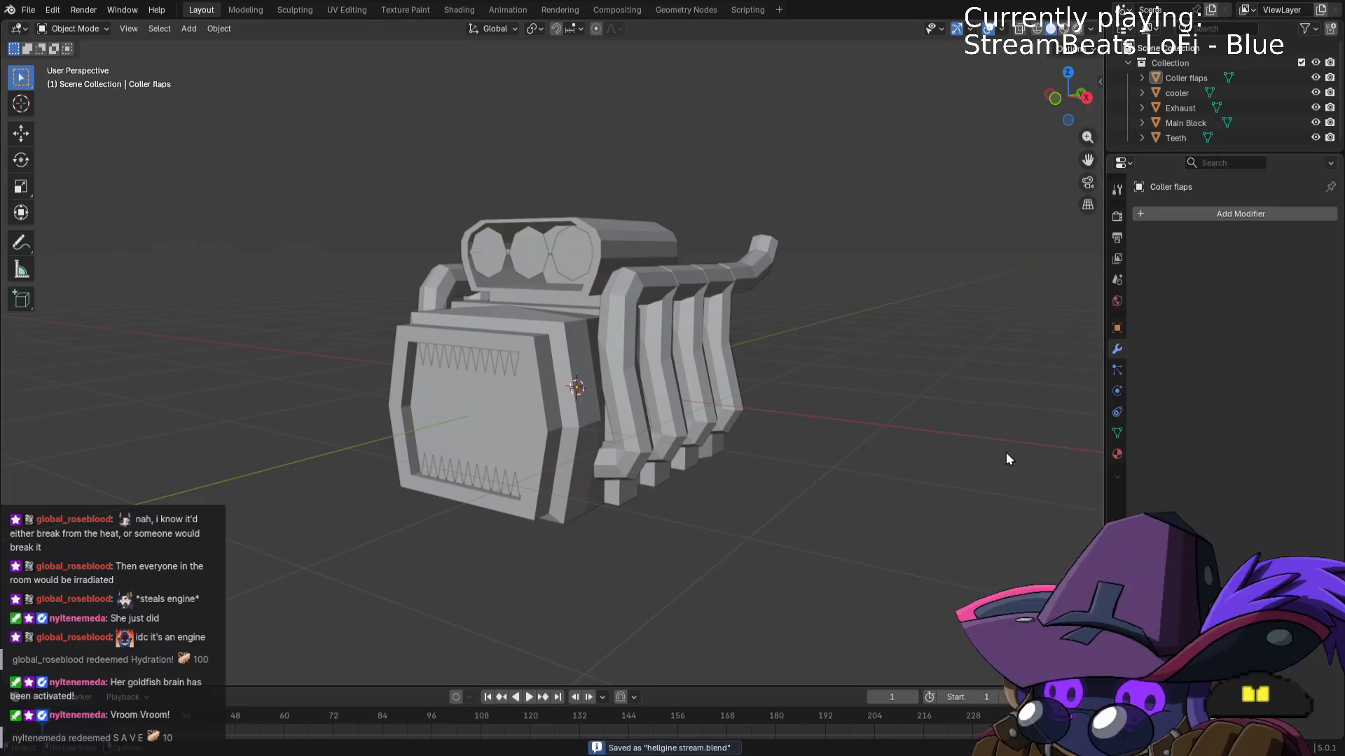
Select all five engine parts and join them into a single mesh object.
middle_drag(1005, 451, 968, 452)
key(a)
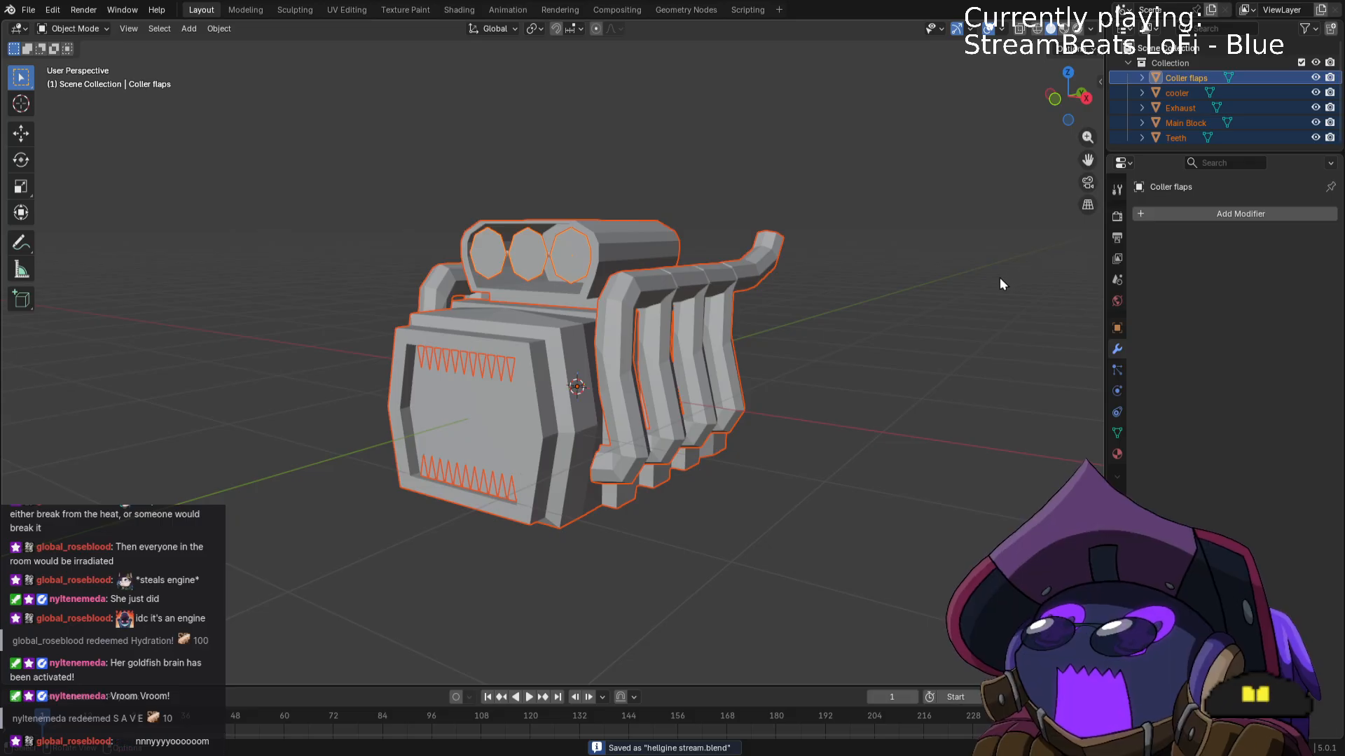
key(ctrl+j)
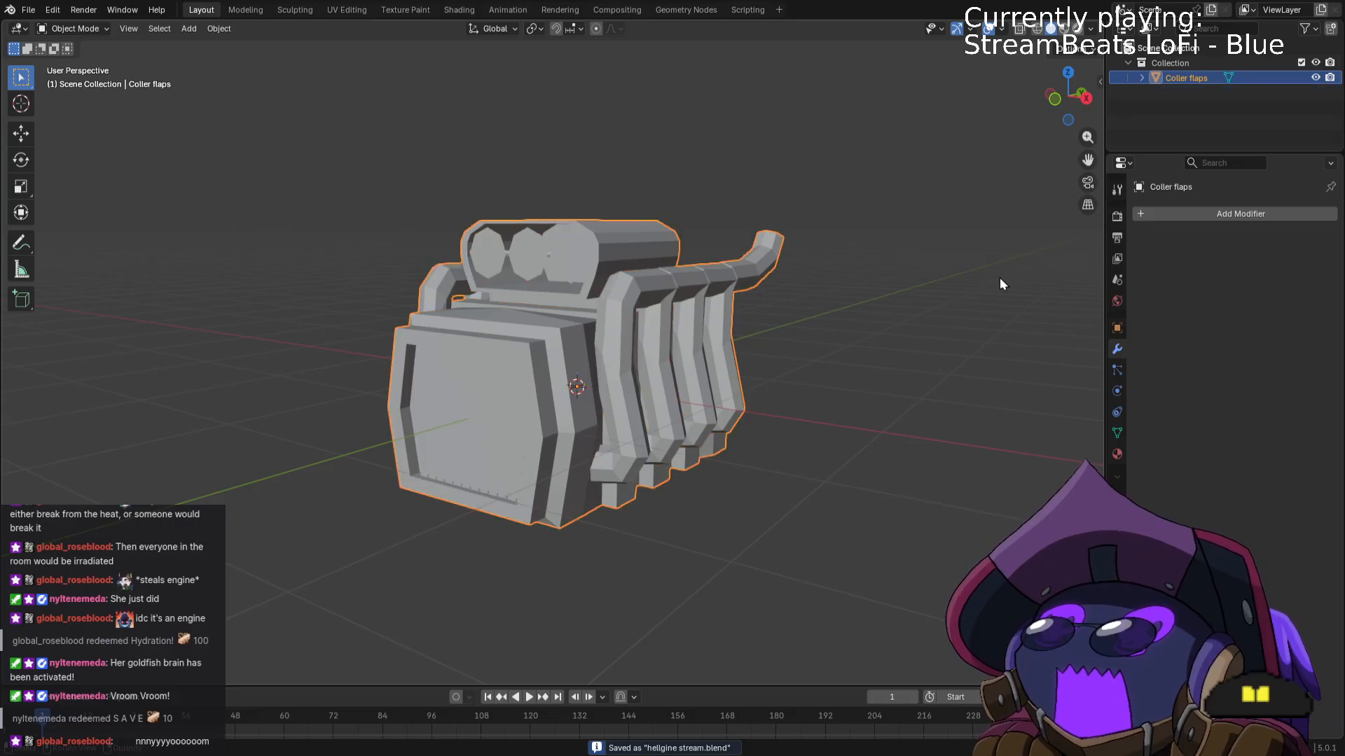
Rename the joined engine object as Hellgine.
middle_drag(1006, 220, 807, 303)
scroll(817, 269, up, 4)
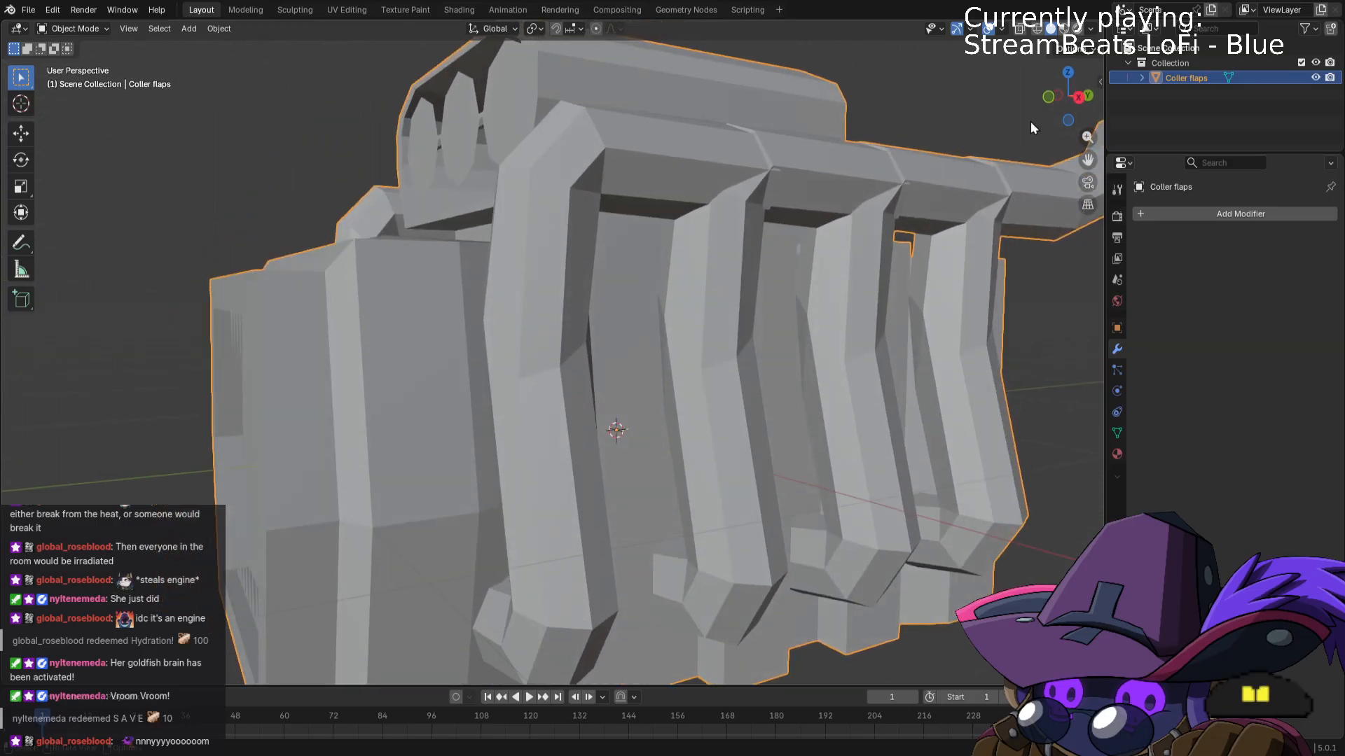
double_click(1191, 77)
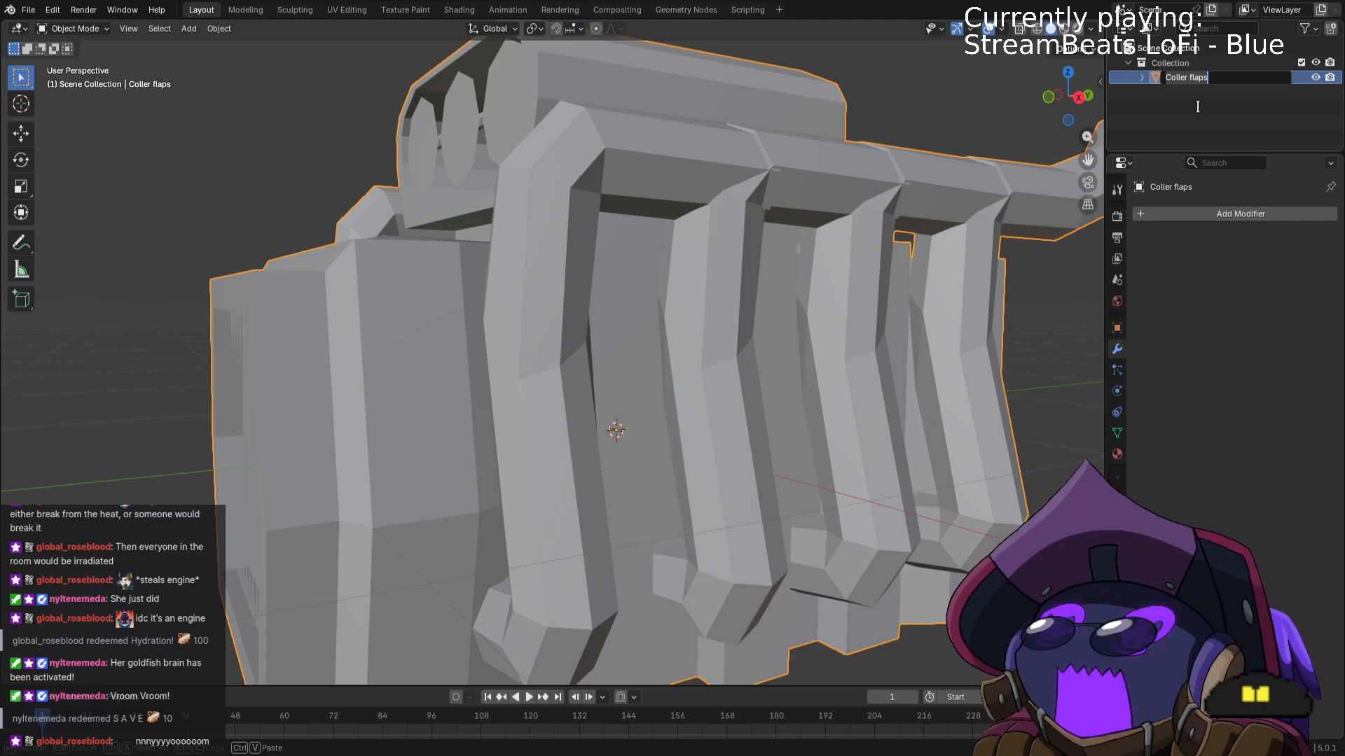
text(Hellgine)
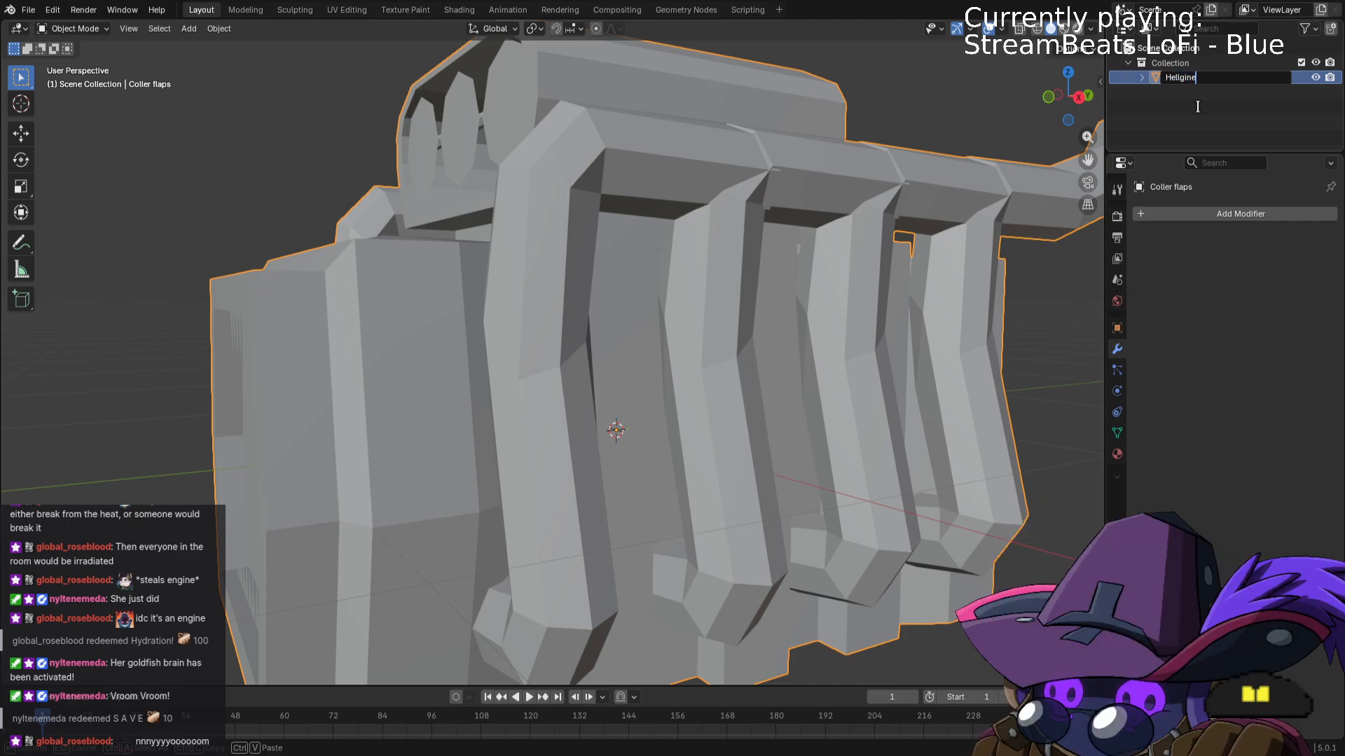
key(Return)
Save the joined engine as a separate file named "hellgine stream combo.blend".
click(28, 10)
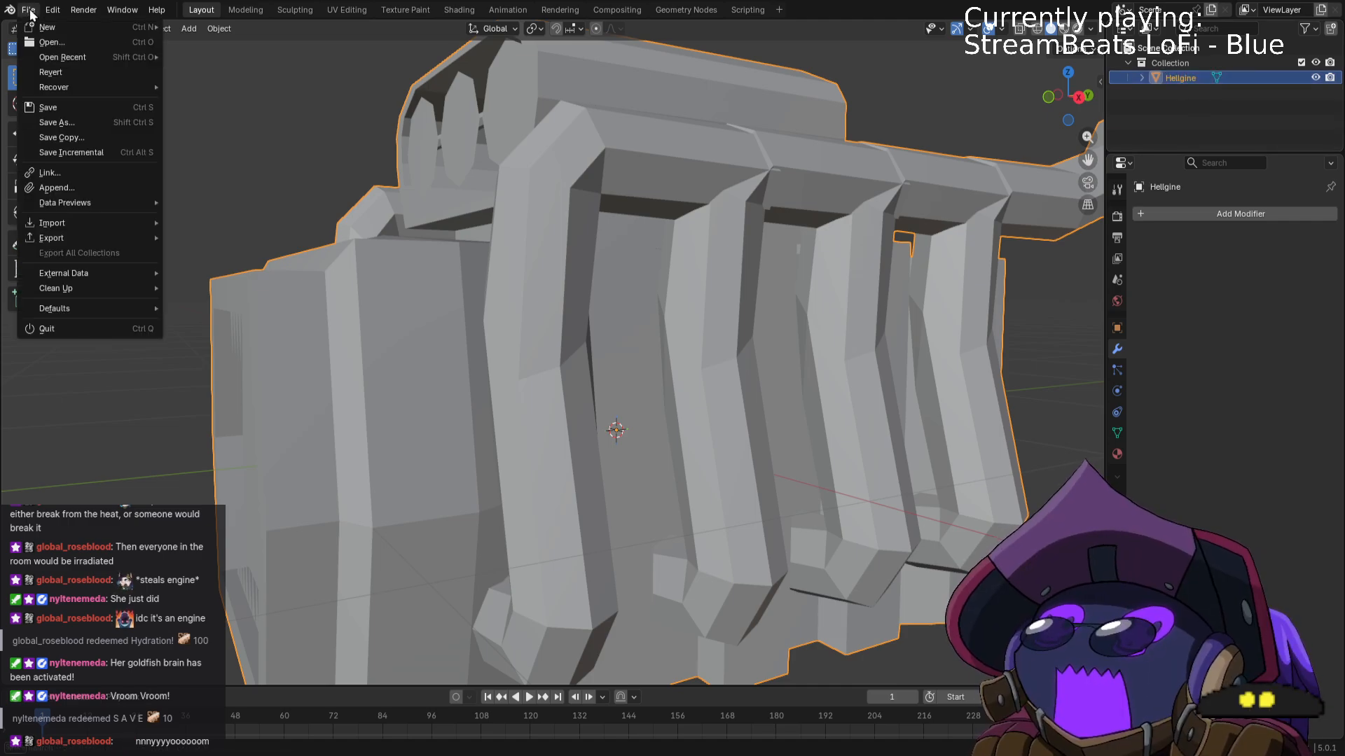
click(71, 130)
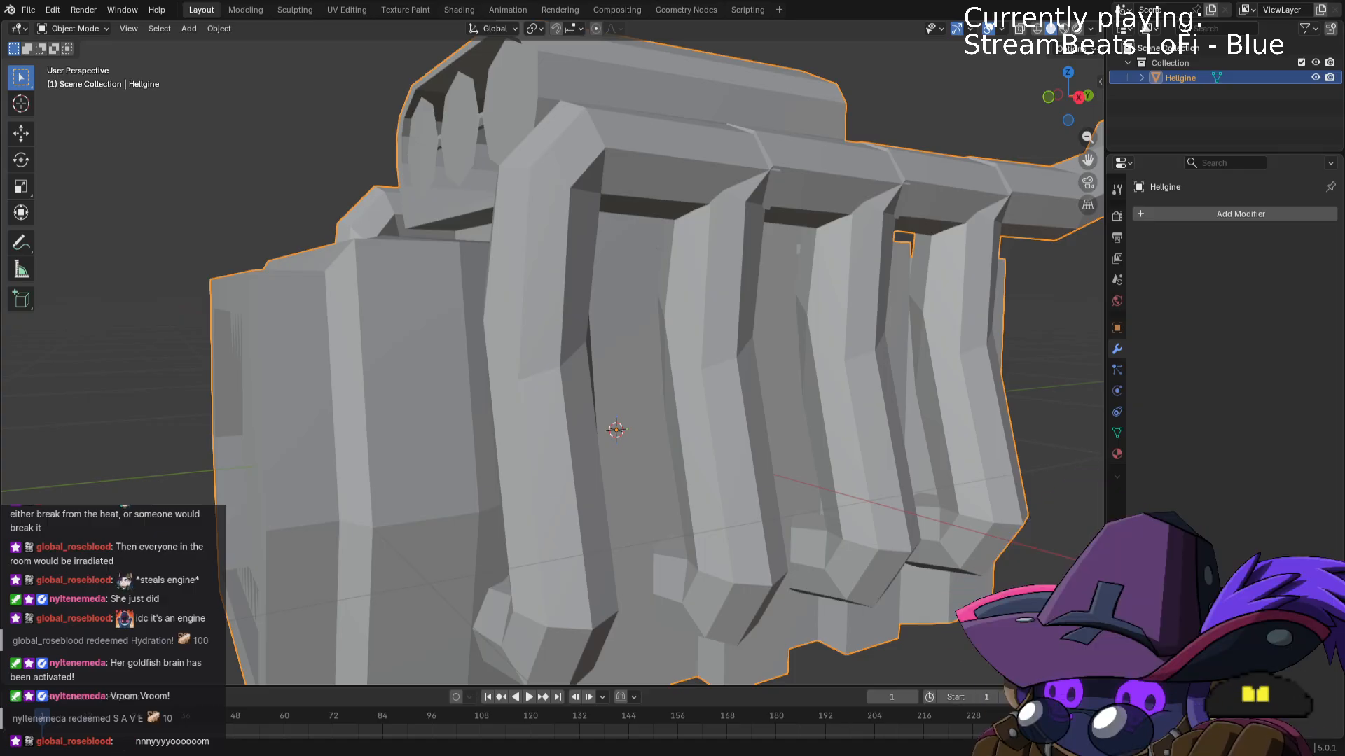
key(ctrl+s)
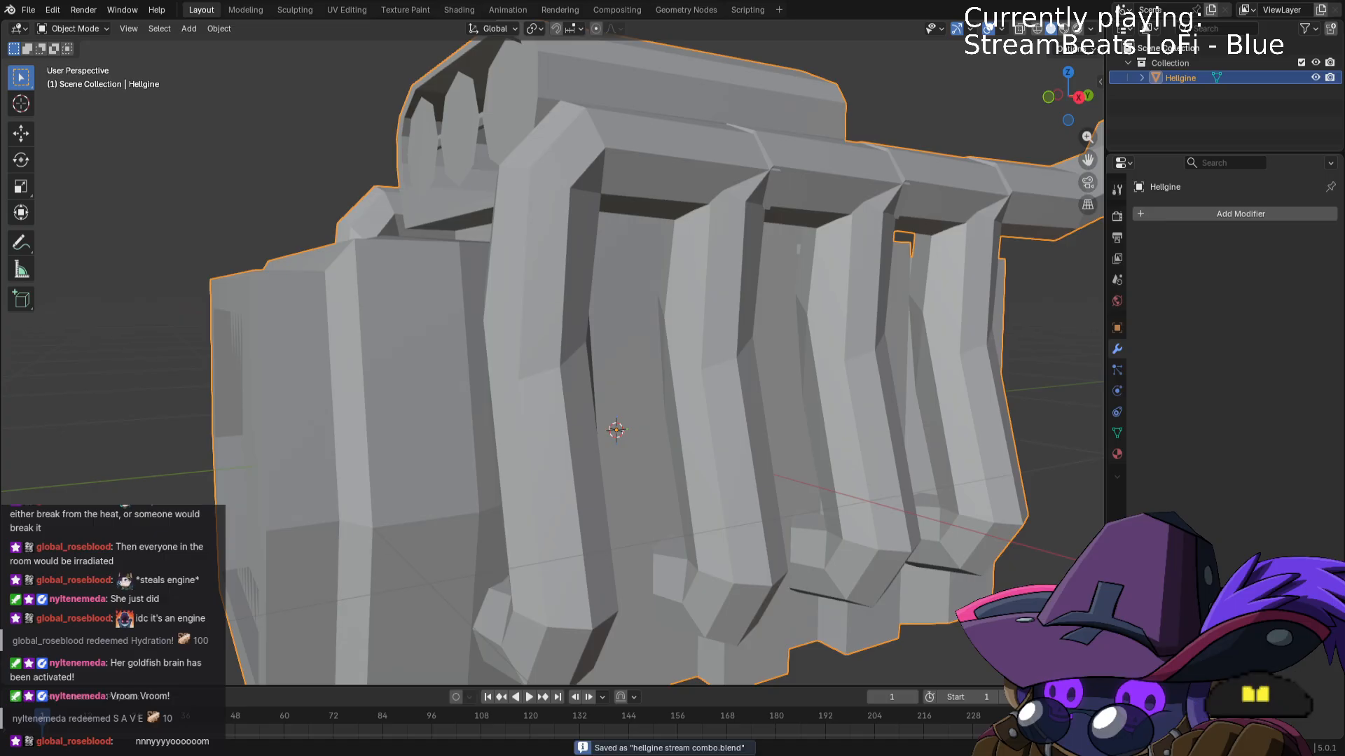
In Edit Mode, select the whole Hellgine mesh and unwrap it with Smart UV Project.
middle_drag(588, 443, 607, 436)
scroll(606, 441, down, 2)
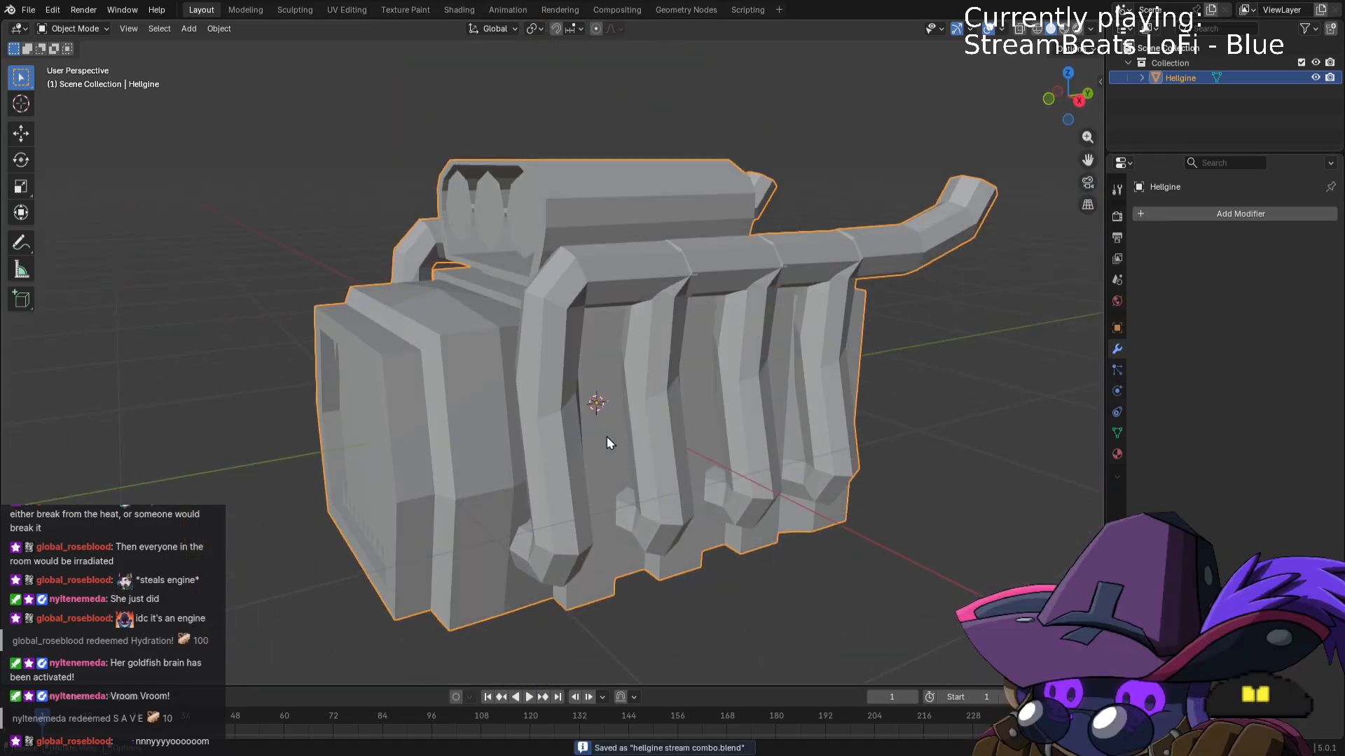
key(Tab)
key(a)
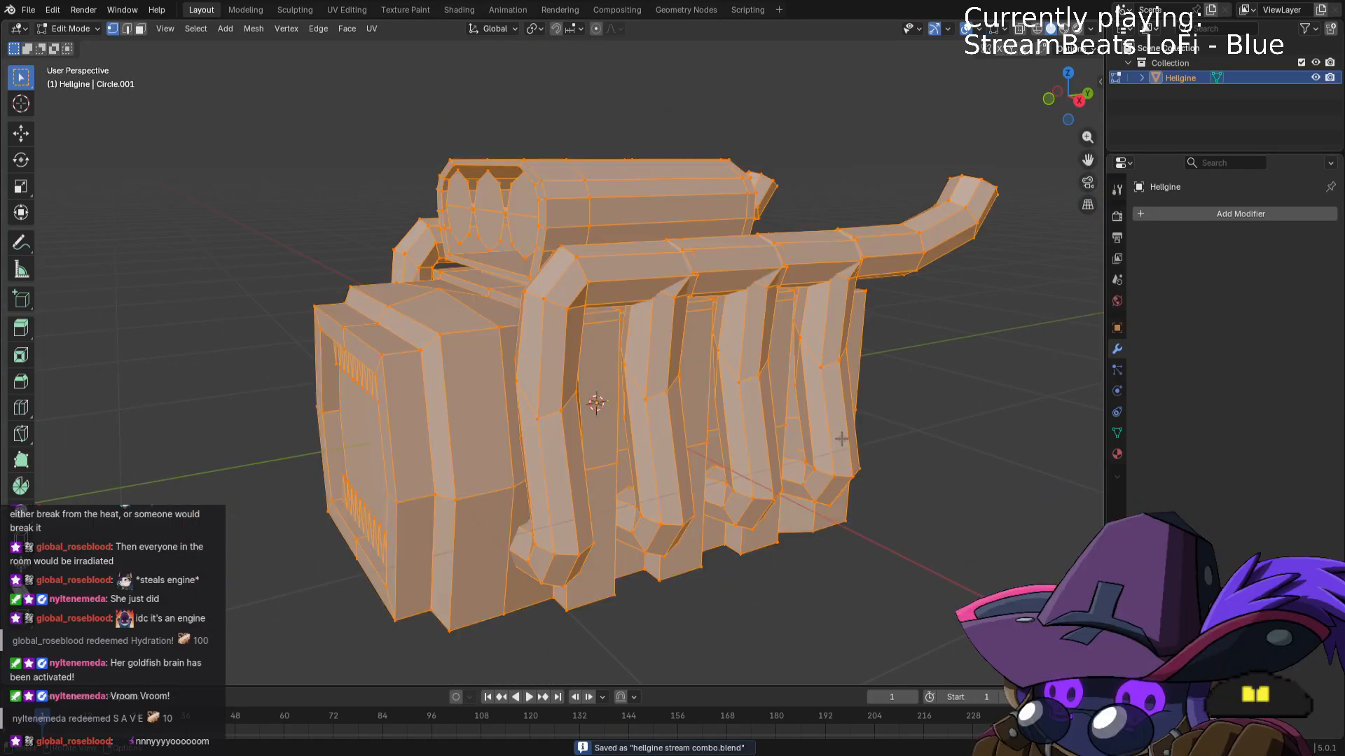
key(u)
click(841, 440)
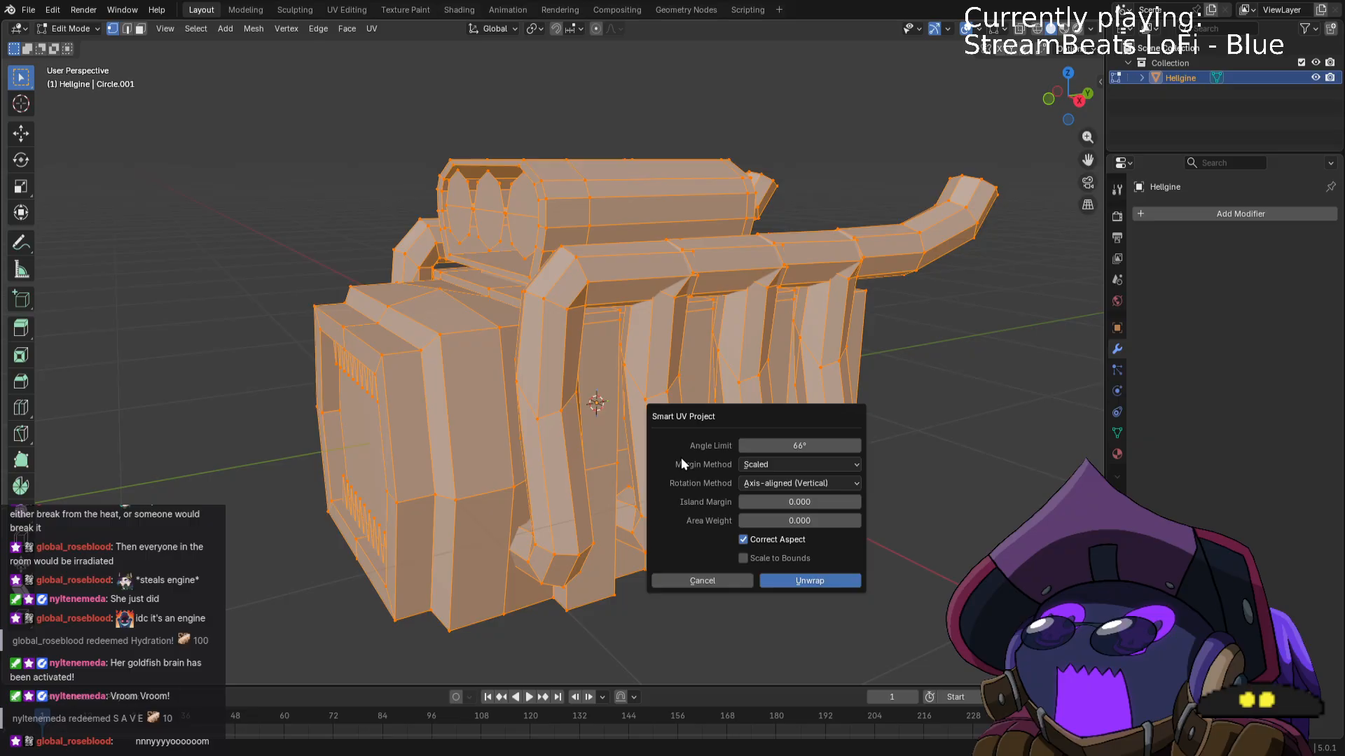
click(856, 501)
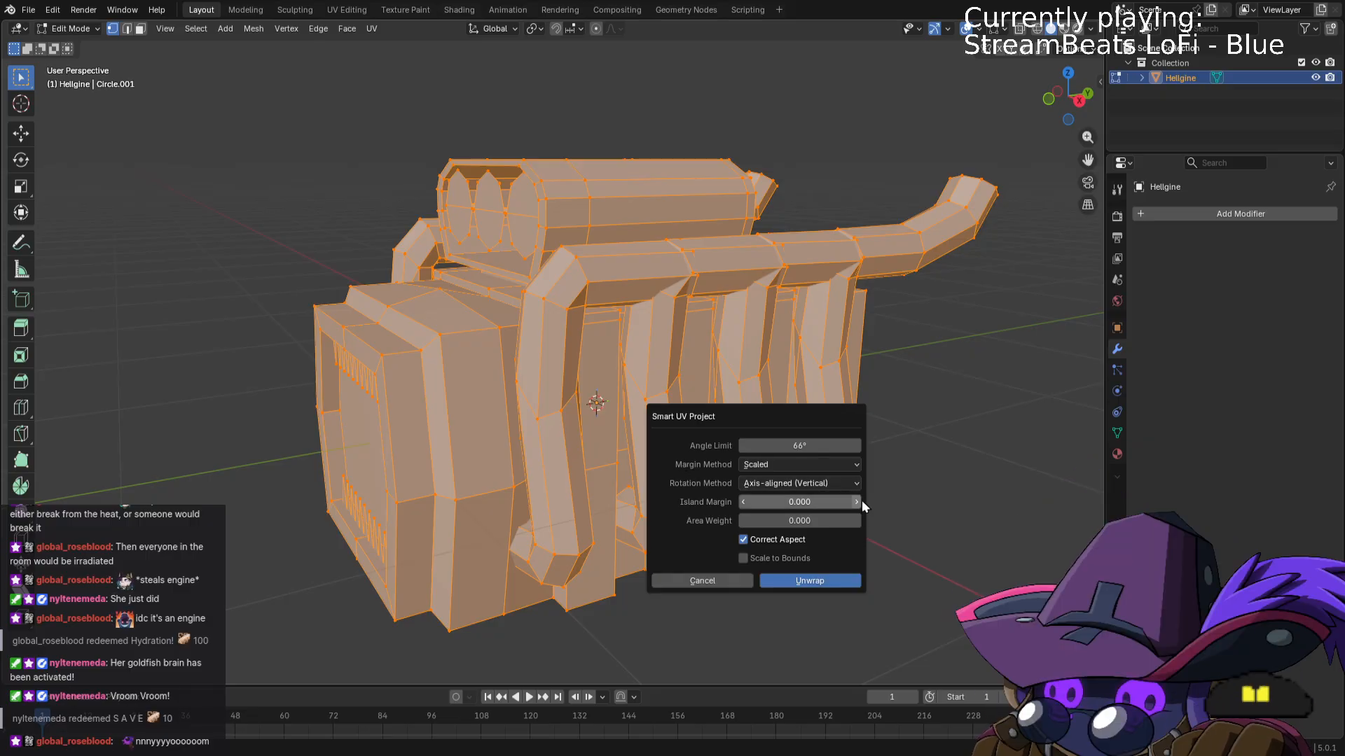
click(811, 582)
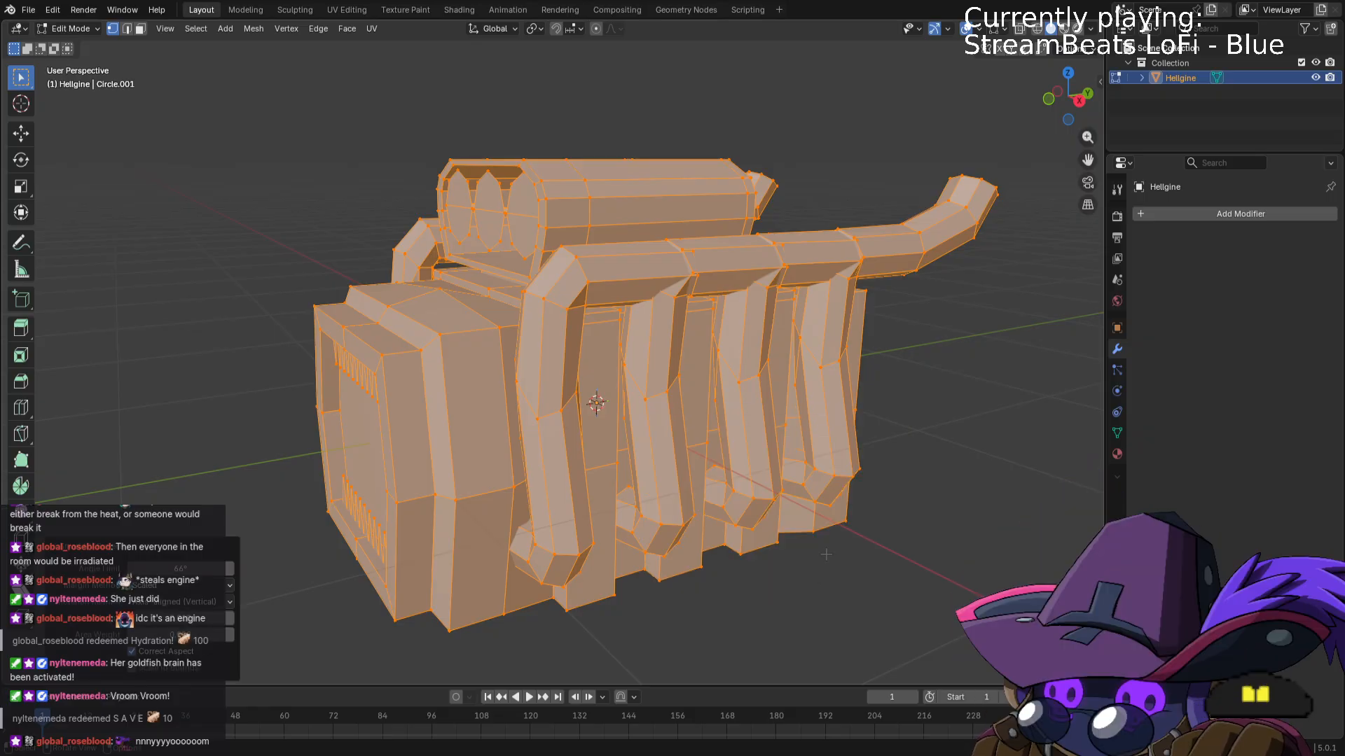
Switch to the Texture Paint workspace and add a blank base color paint slot named "Hellgine Base Color".
click(405, 9)
scroll(448, 322, up, 4)
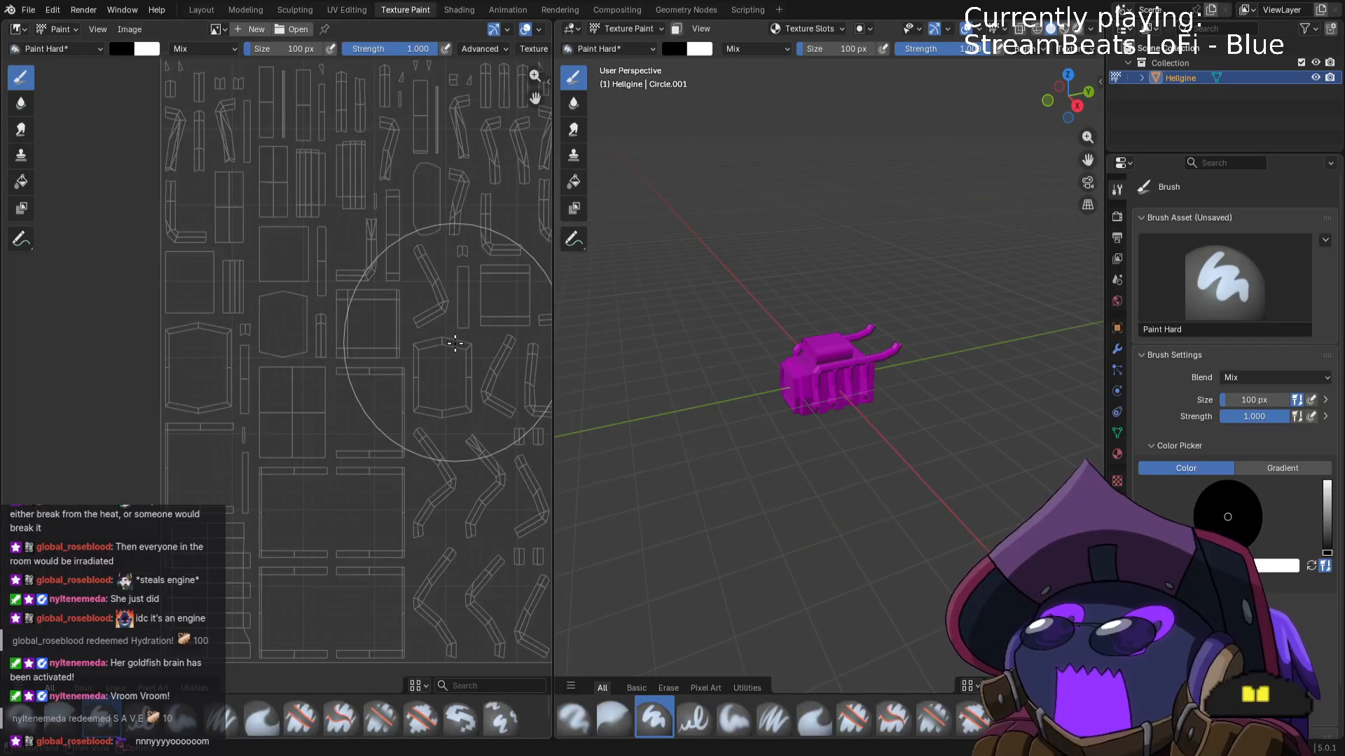
scroll(315, 330, down, 3)
middle_drag(926, 423, 888, 416)
scroll(884, 414, up, 2)
middle_drag(423, 398, 313, 514)
middle_drag(268, 254, 424, 161)
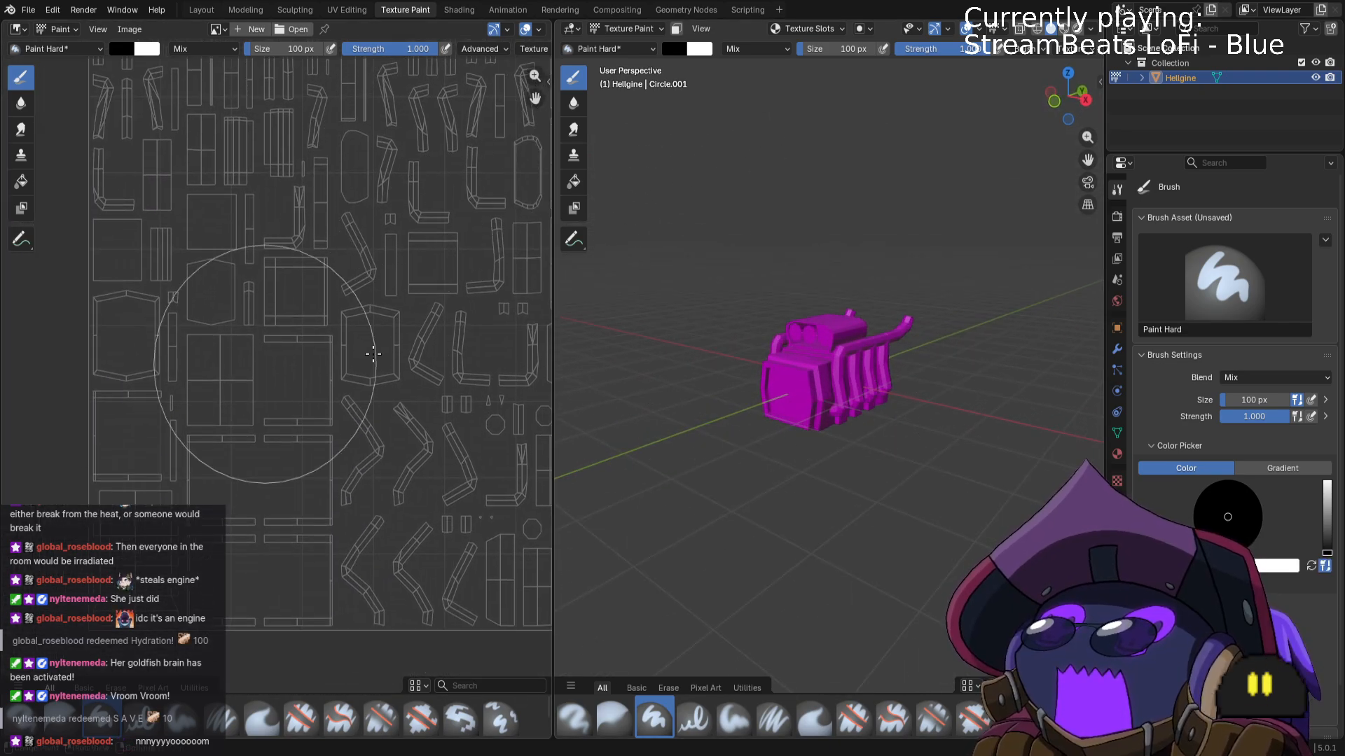
click(794, 28)
click(866, 84)
click(868, 98)
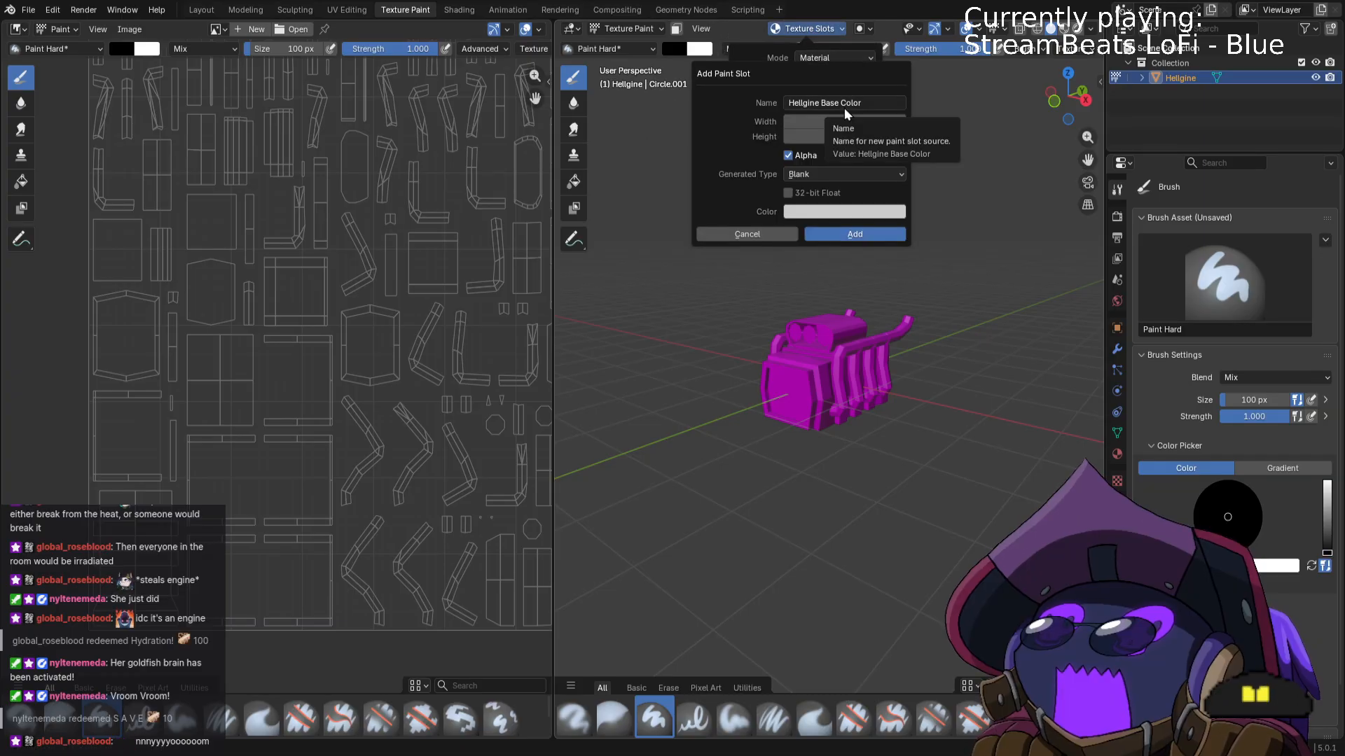
click(853, 235)
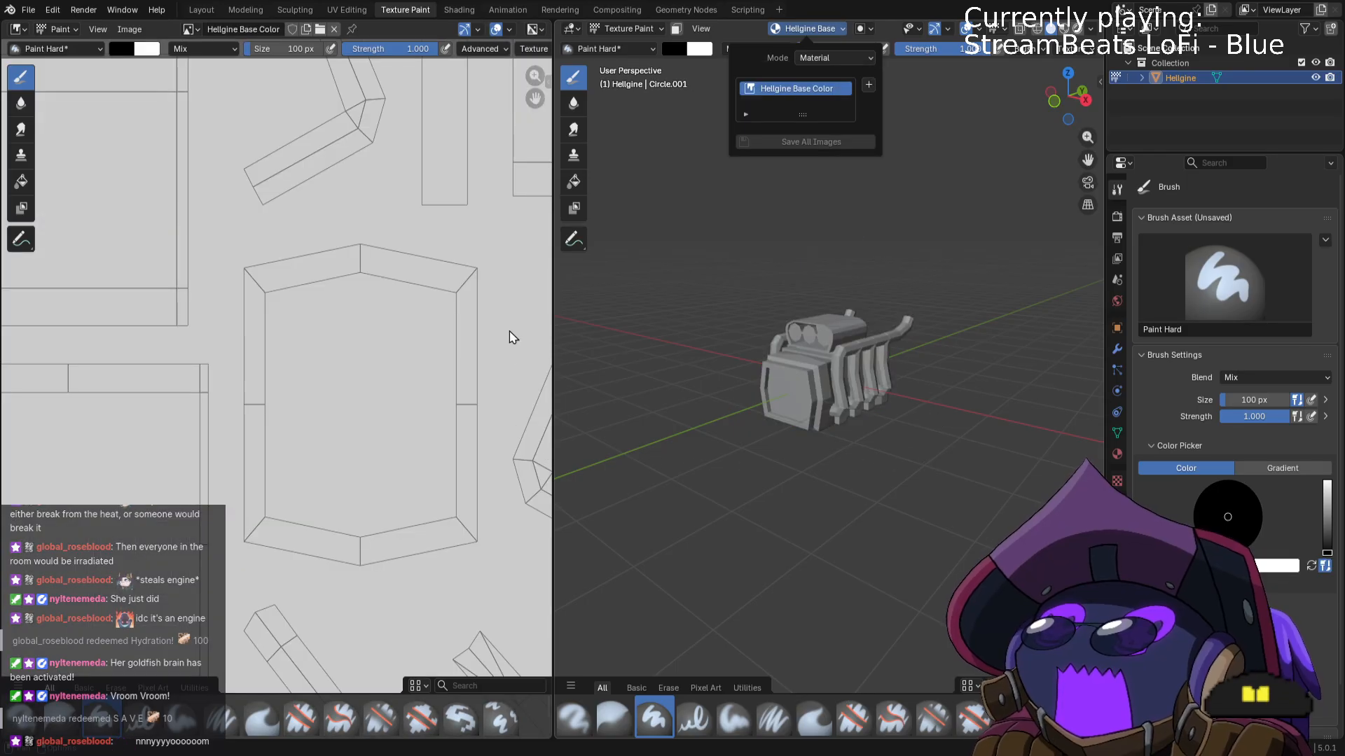
Put the mesh in Edit Mode, clear the selection, and select the linked geometry of the four exhaust pipes on one side of the engine.
scroll(511, 308, down, 6)
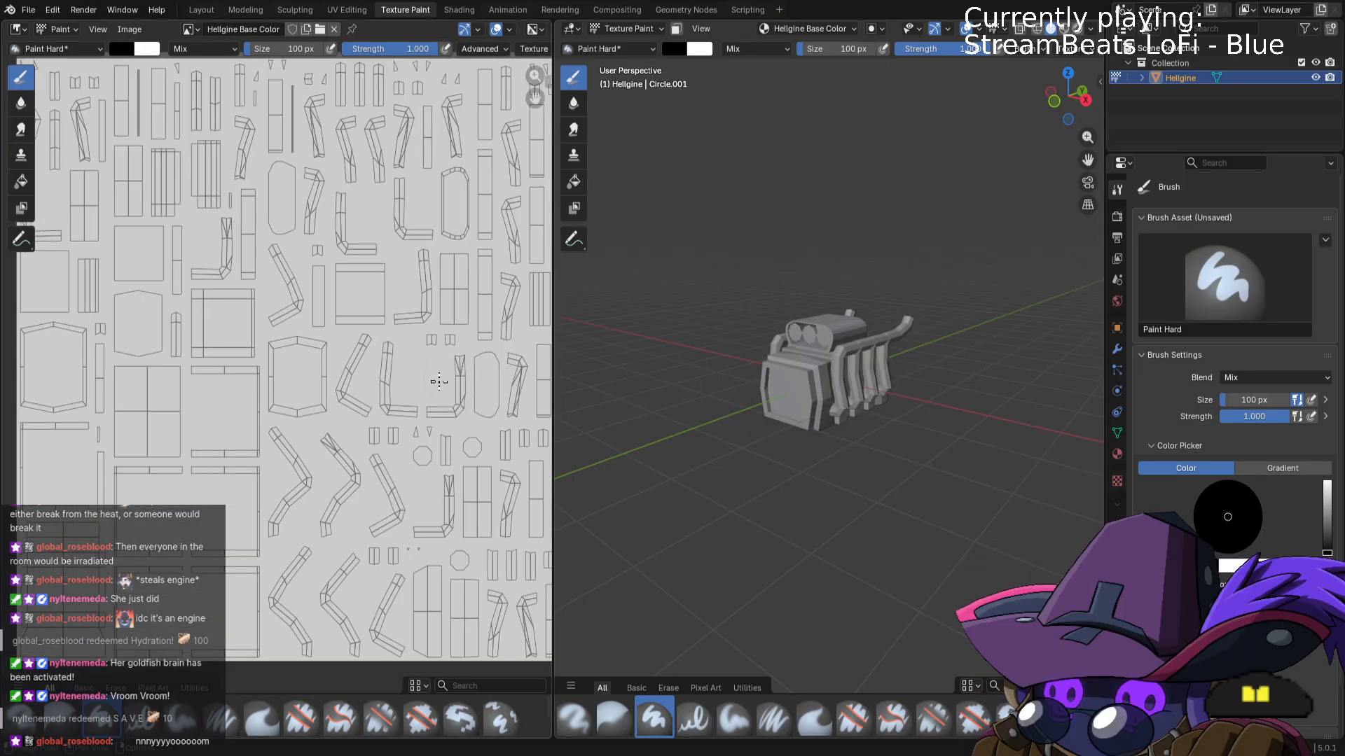
middle_drag(439, 382, 357, 395)
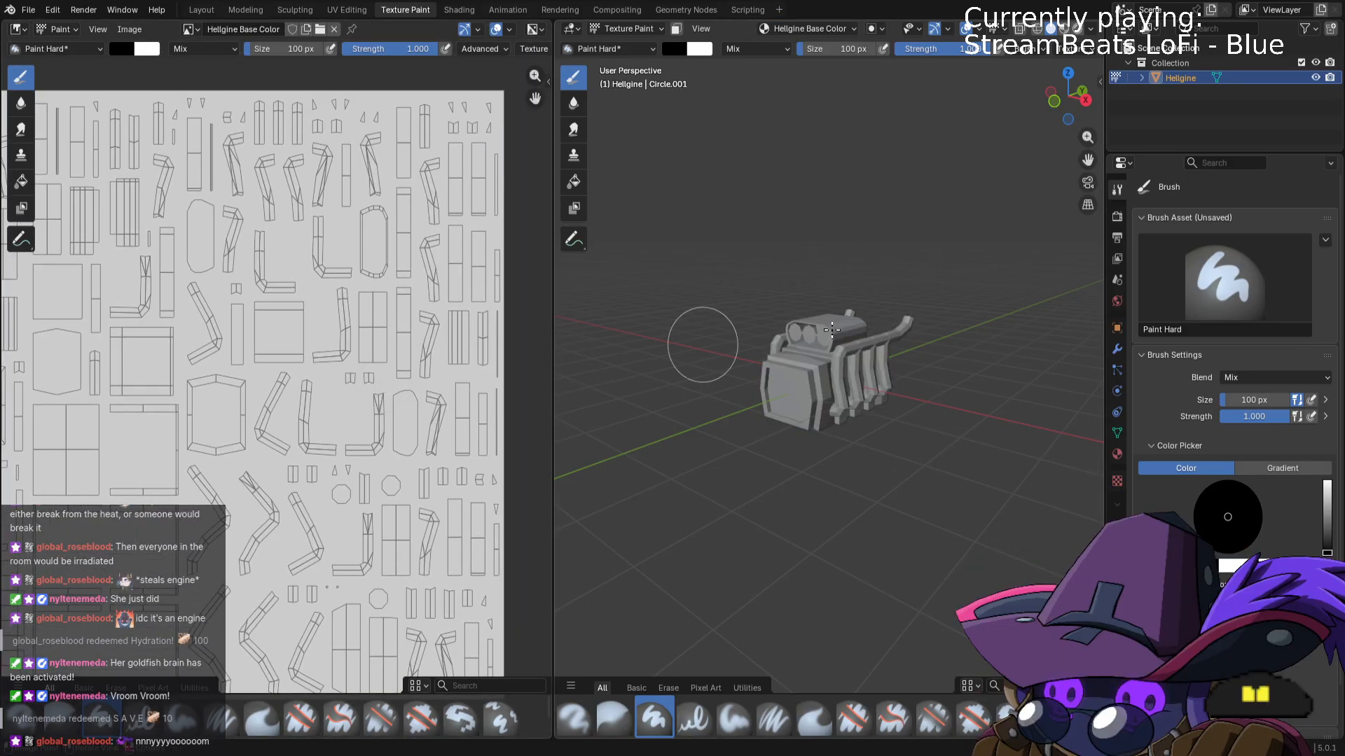
click(203, 14)
click(405, 10)
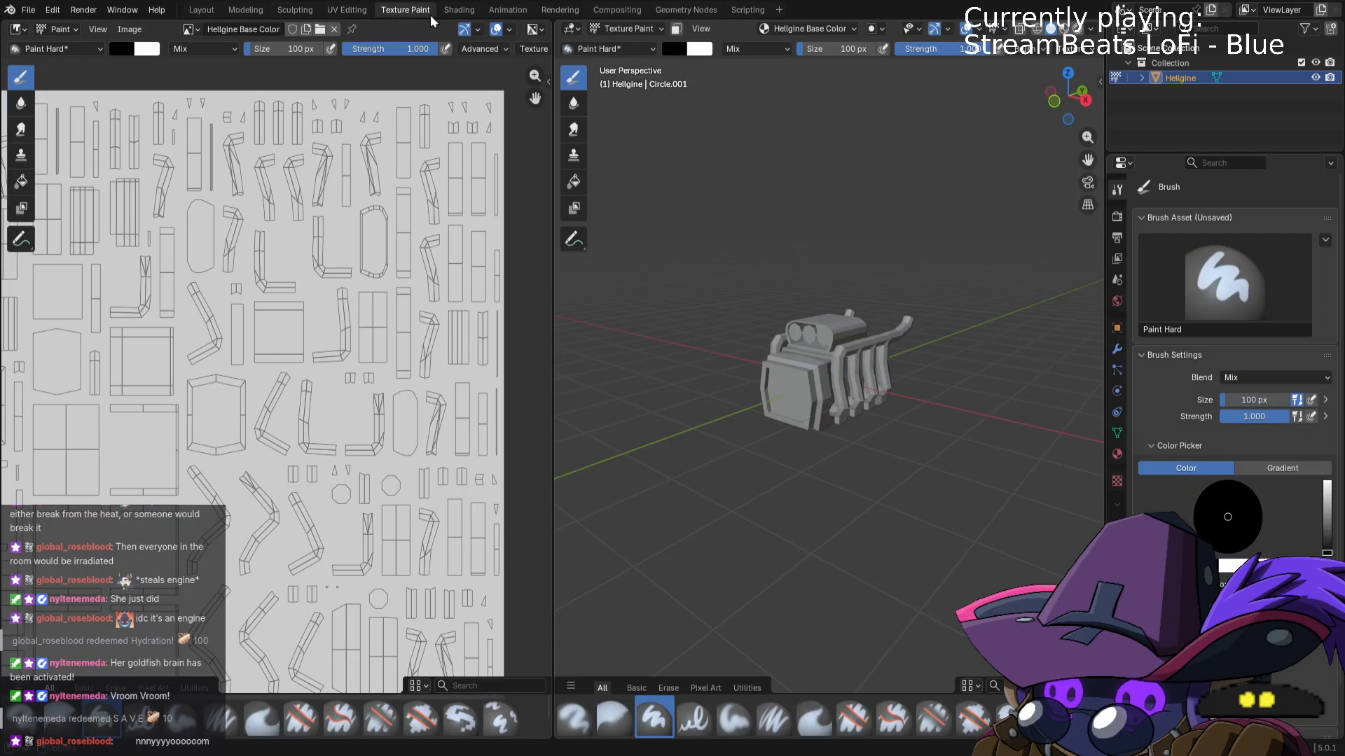
click(636, 30)
click(628, 61)
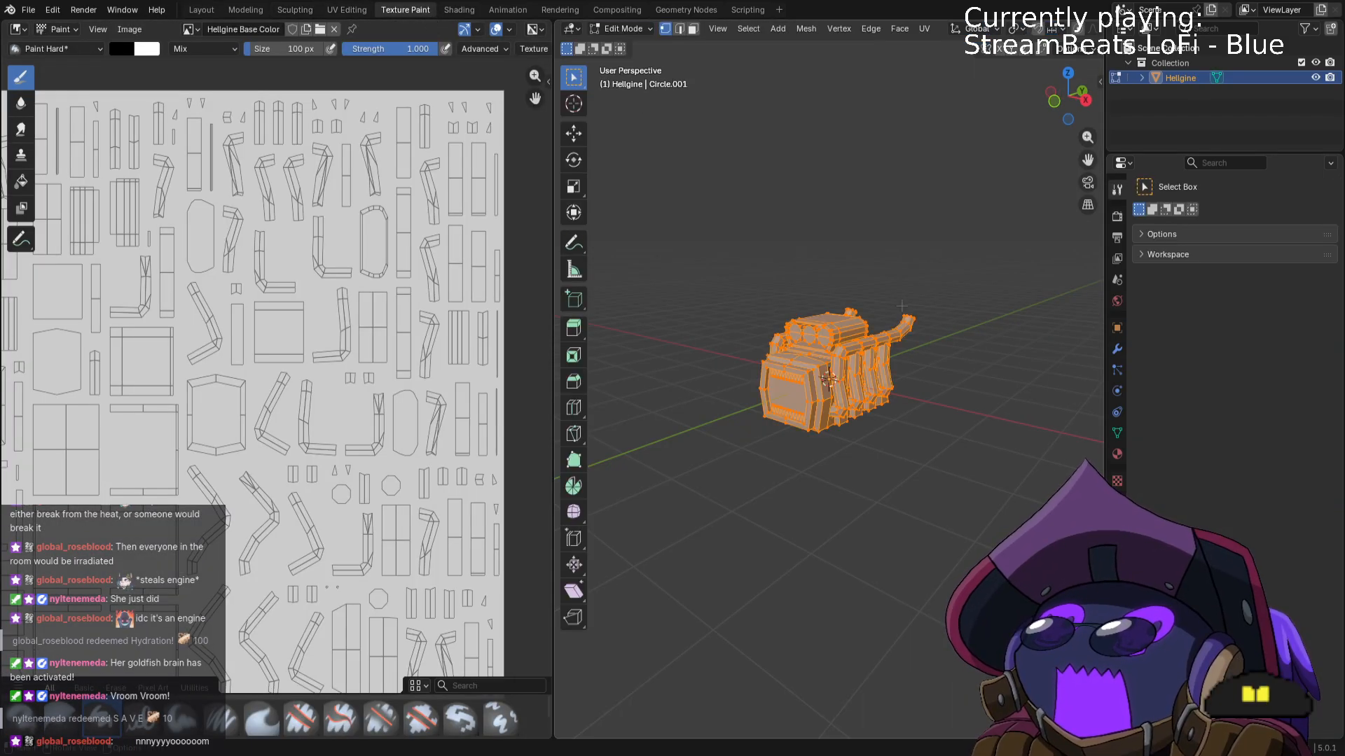
click(1001, 403)
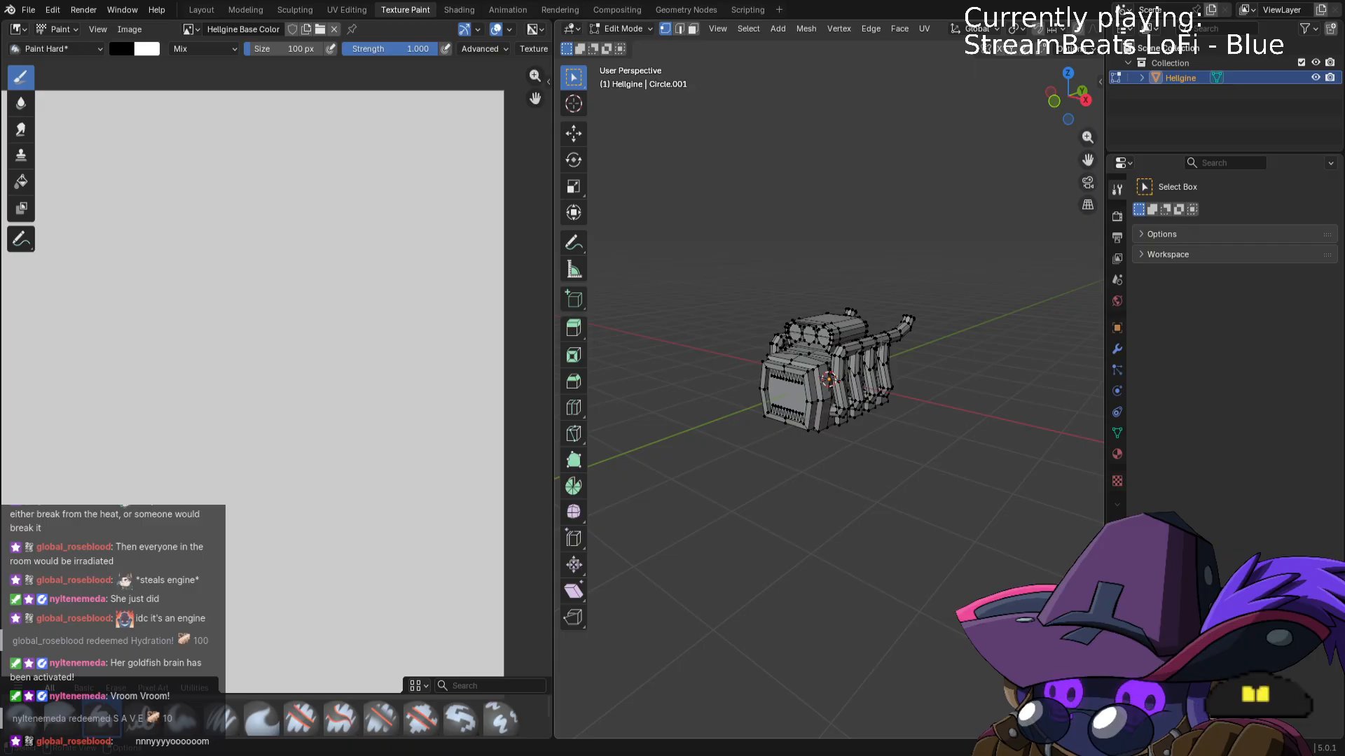
key(ctrl+l)
key(l)
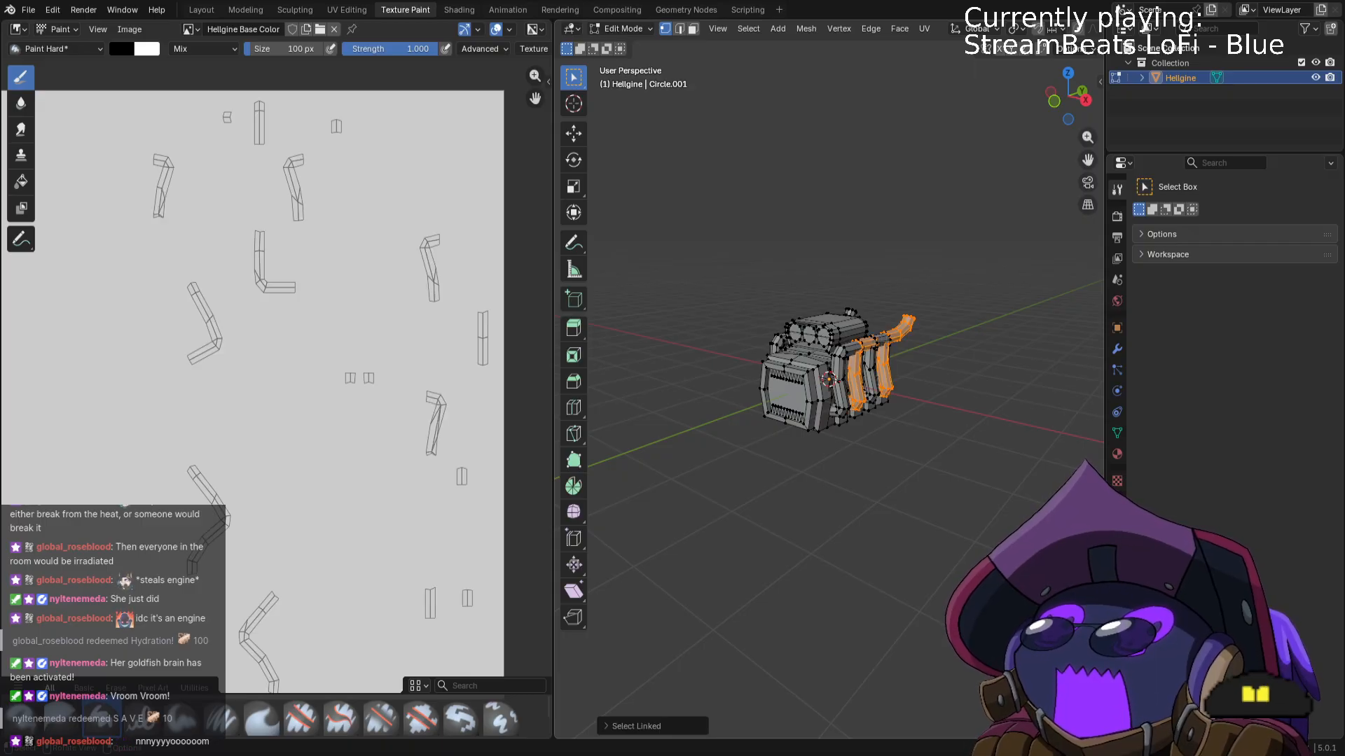
key(l)
key(l)
Add the linked geometry of the four exhaust pipes on the engine's opposite side to the selection.
middle_drag(847, 379, 941, 576)
key(l)
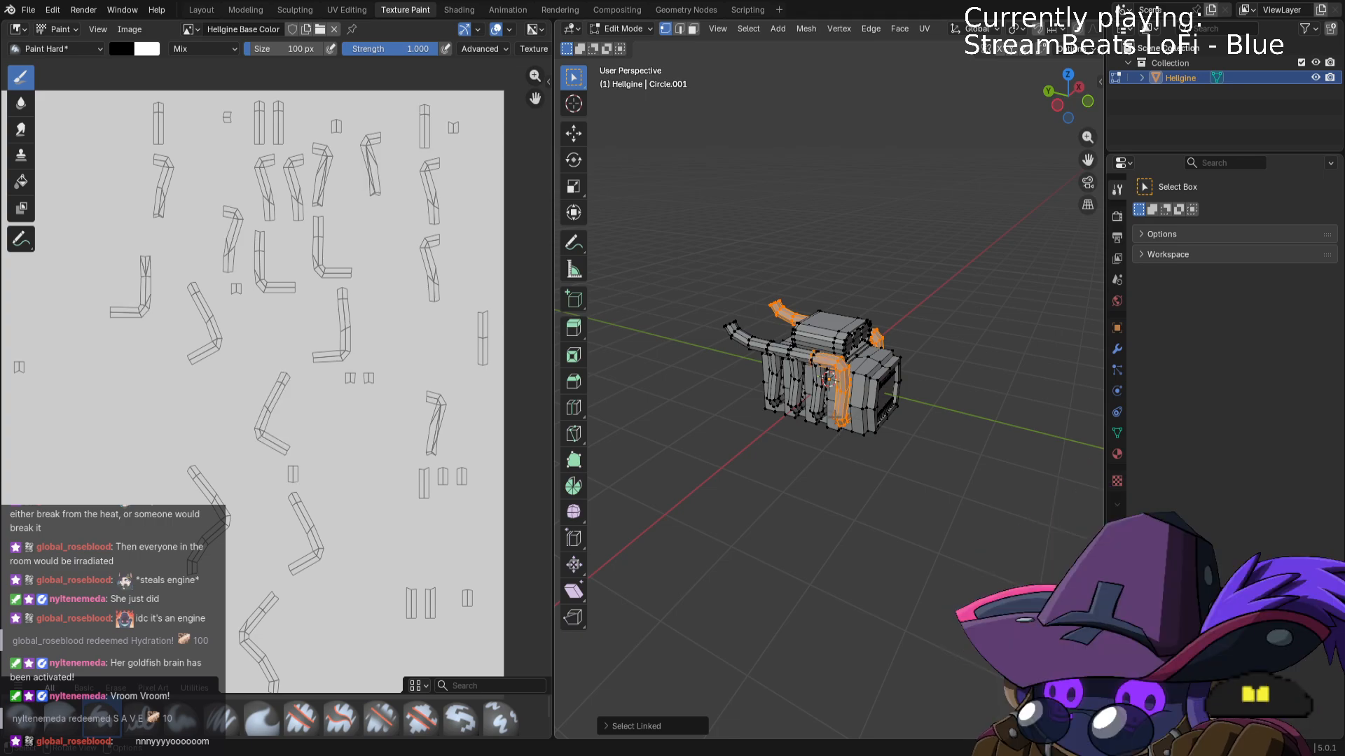
key(l)
key(l)
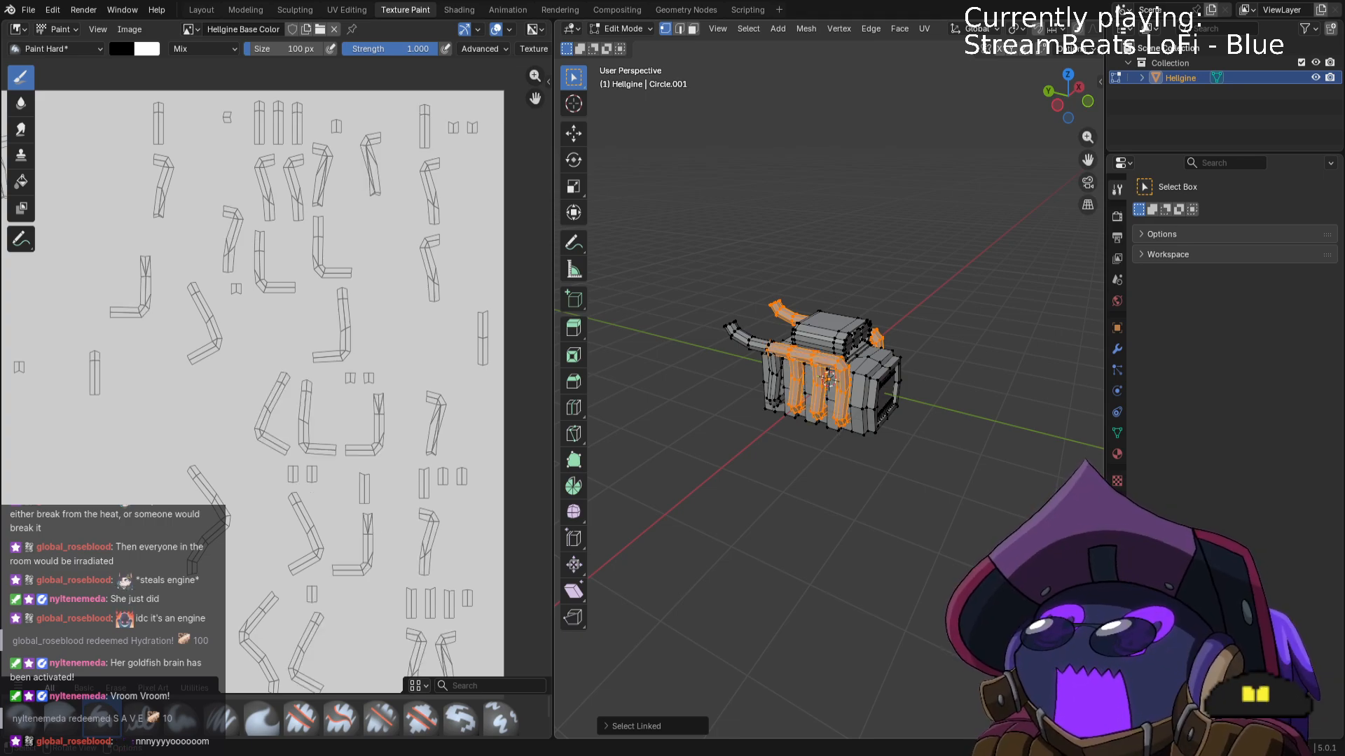
key(l)
Return to Texture Paint mode with the face selection mask limiting painting to the selected exhaust pipes.
middle_drag(749, 340, 716, 474)
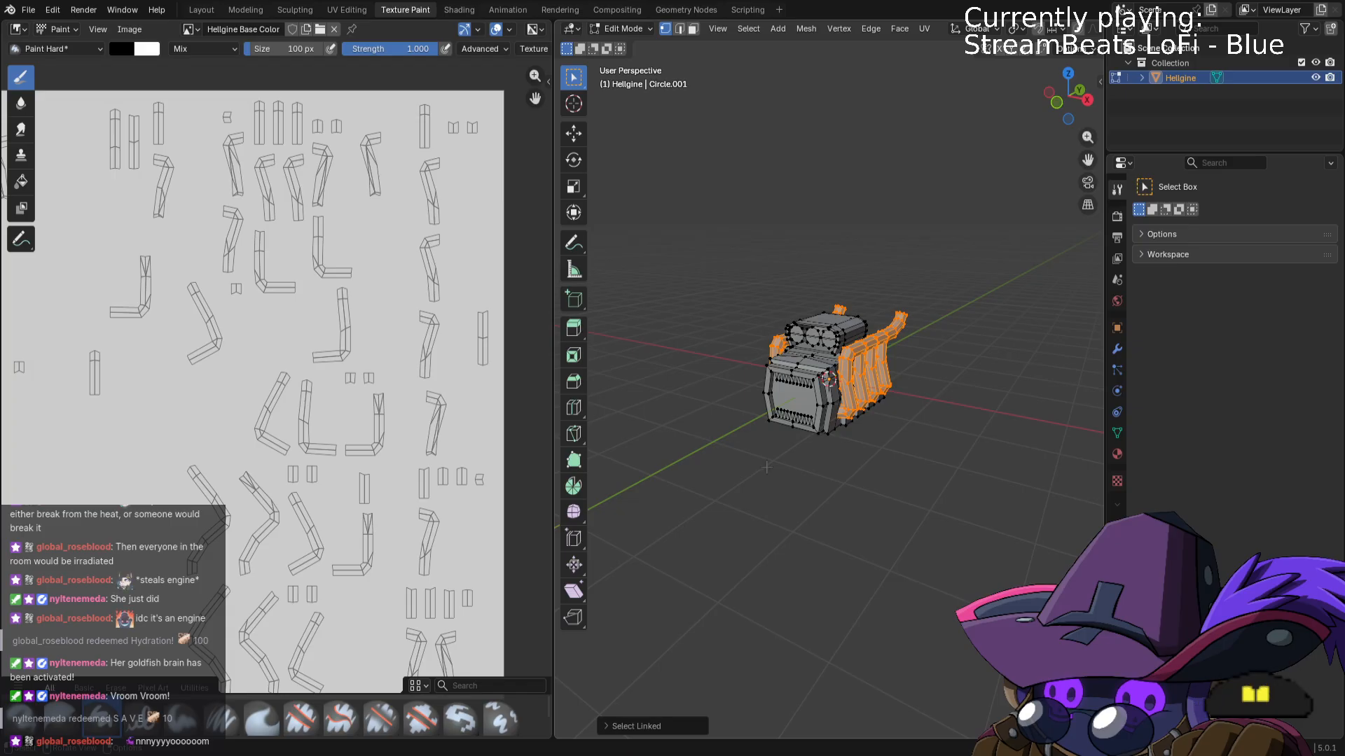
scroll(766, 467, up, 5)
middle_drag(693, 193, 633, 218)
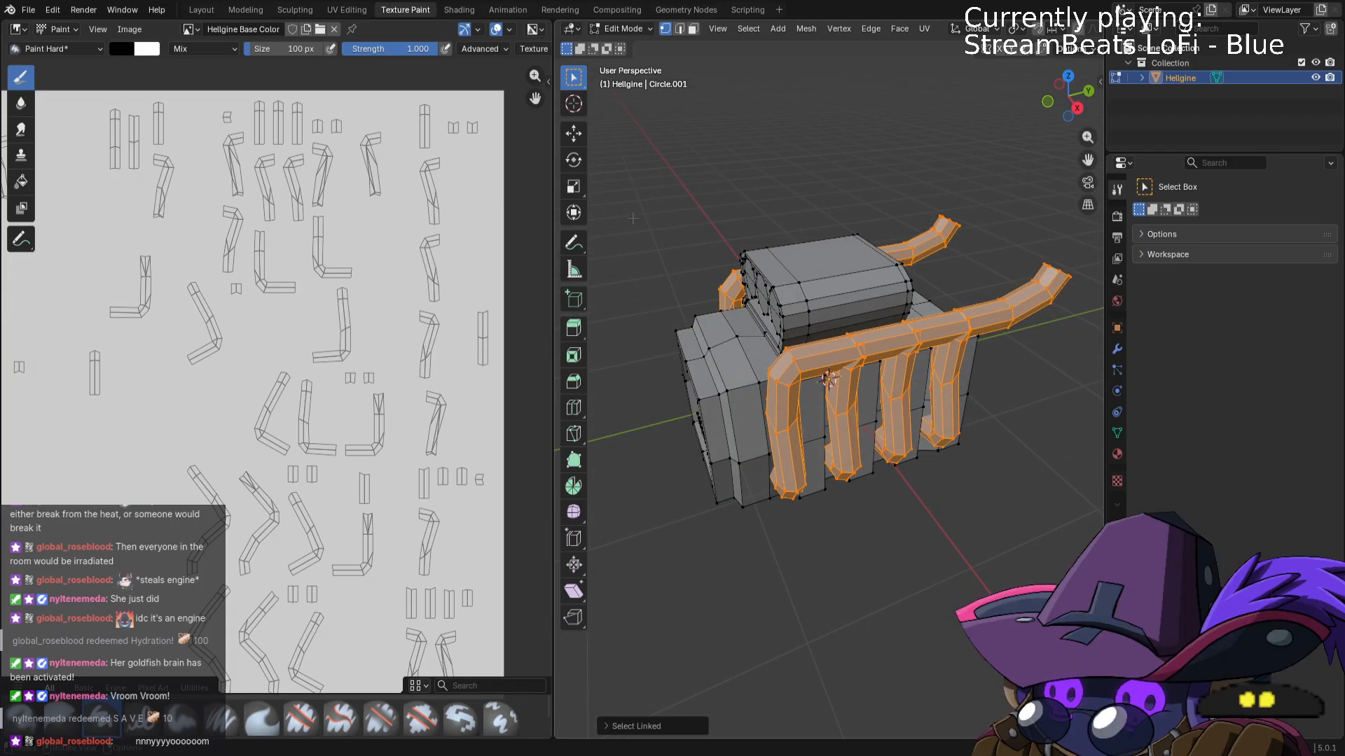
click(626, 28)
click(621, 127)
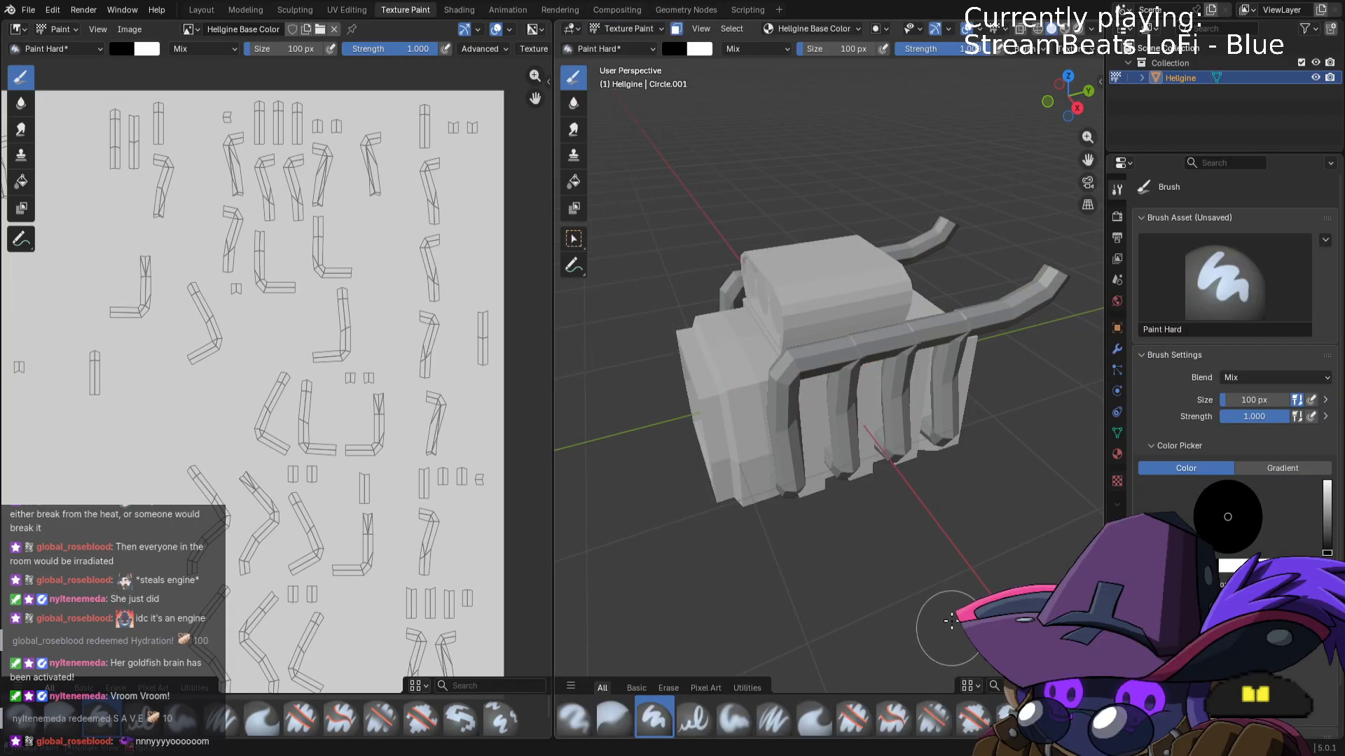
Set the paint brush's primary color to dark red, hex #930704.
middle_drag(950, 629, 899, 533)
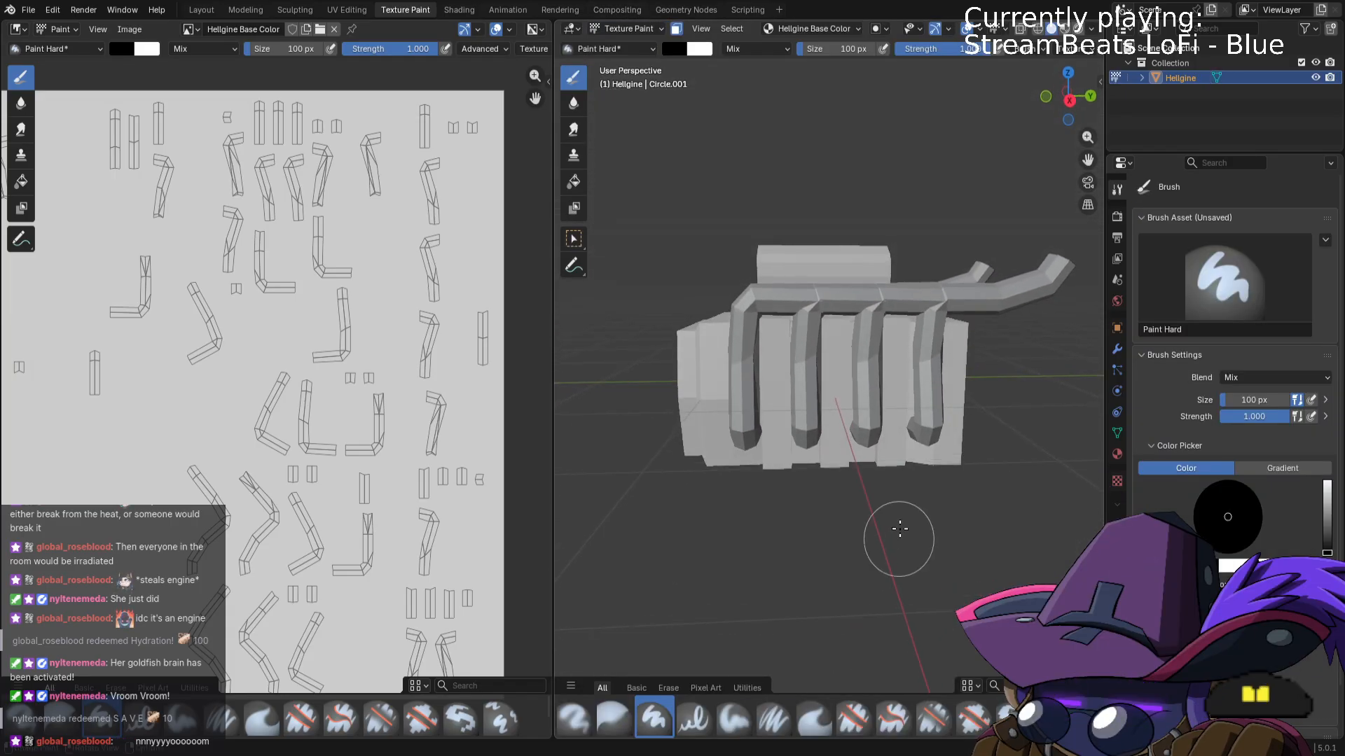
click(672, 49)
drag(788, 140, 789, 65)
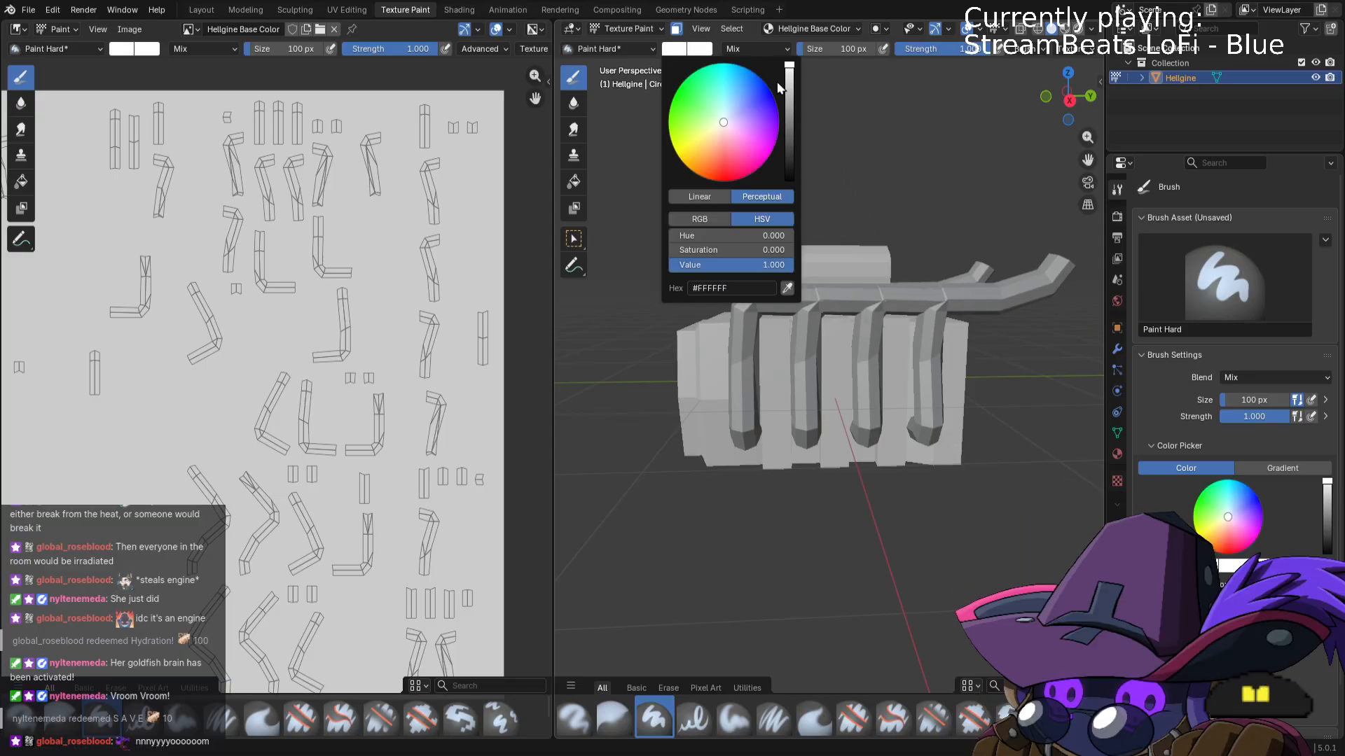
mouse_move(723, 147)
mouse_down()
mouse_move(727, 175)
mouse_move(720, 152)
mouse_up()
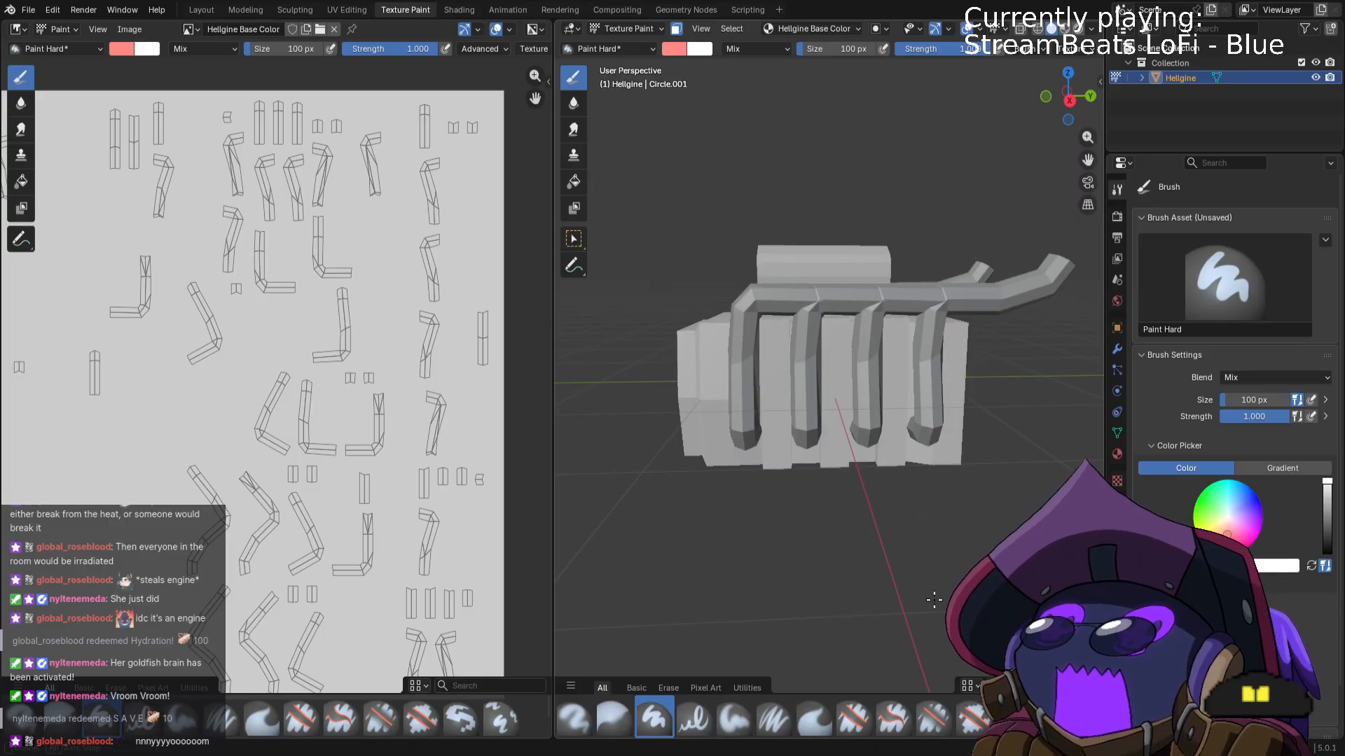
middle_drag(934, 600, 977, 612)
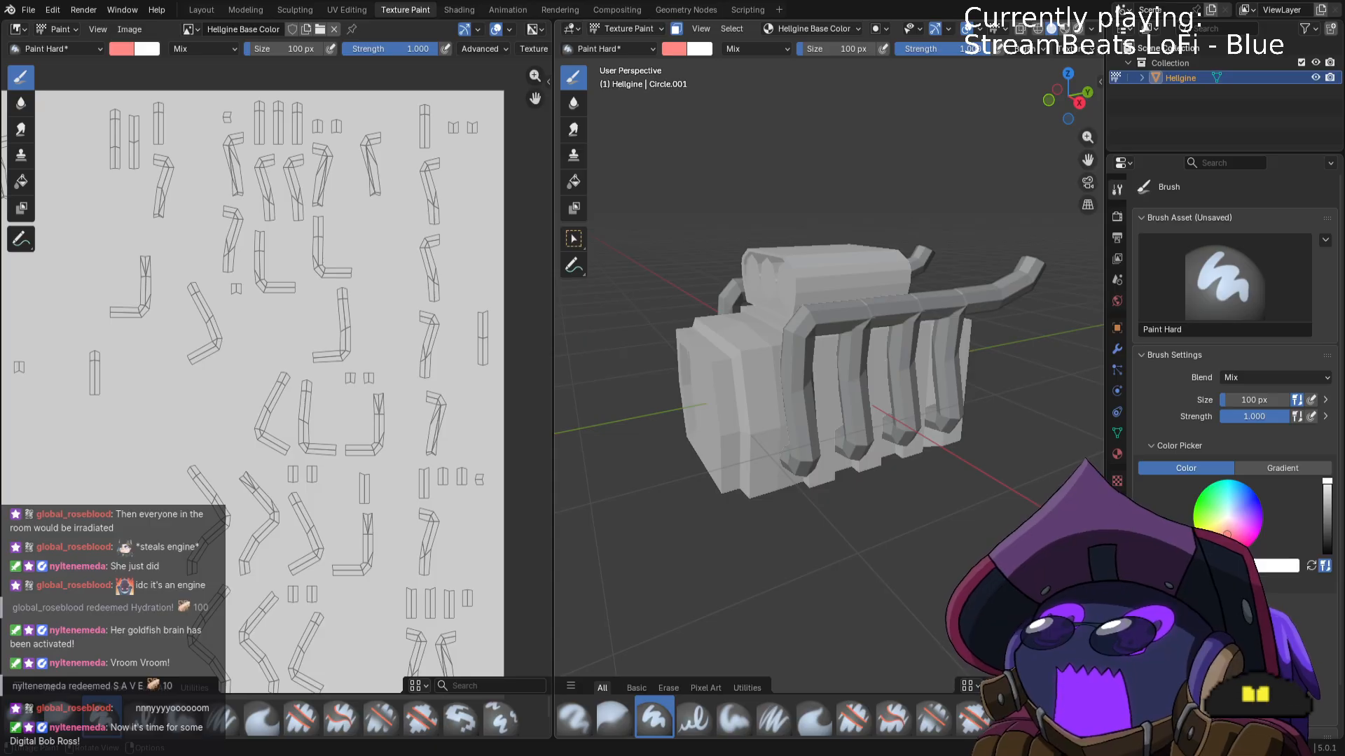
click(675, 48)
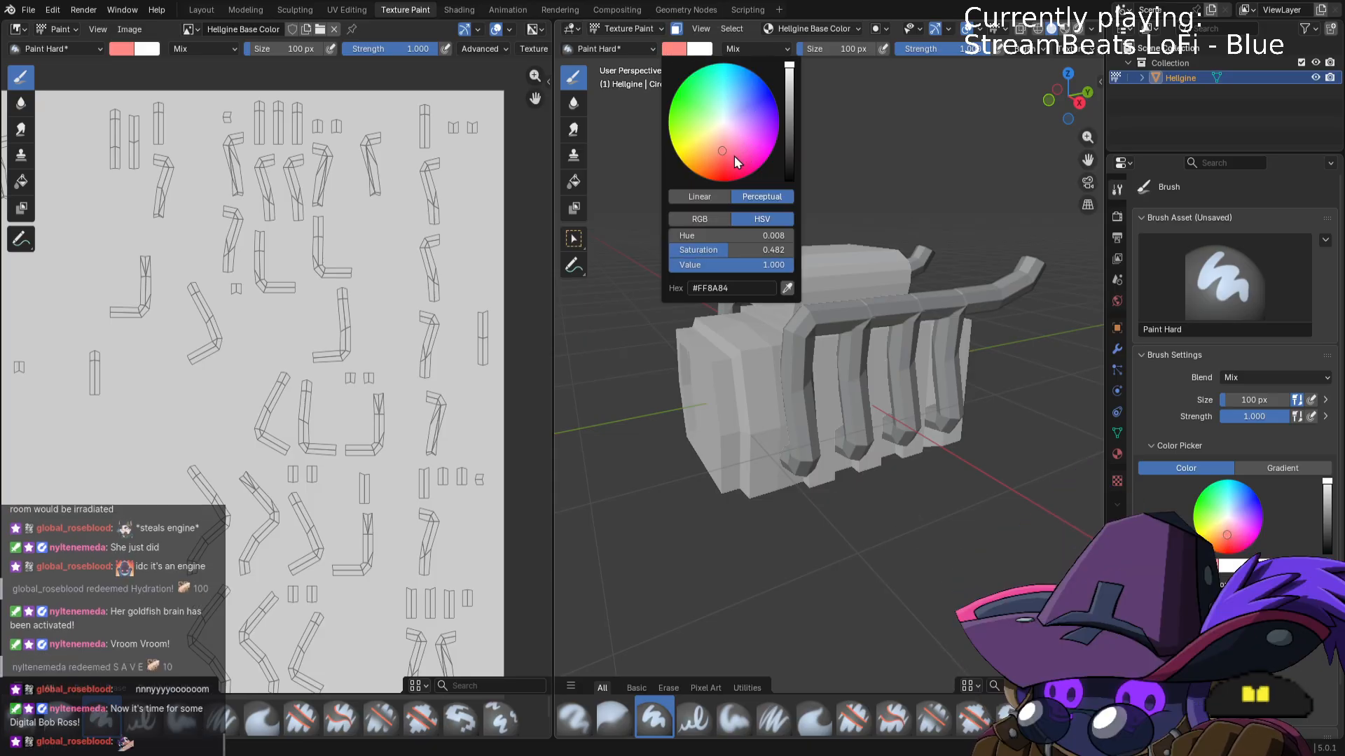
drag(722, 162, 721, 178)
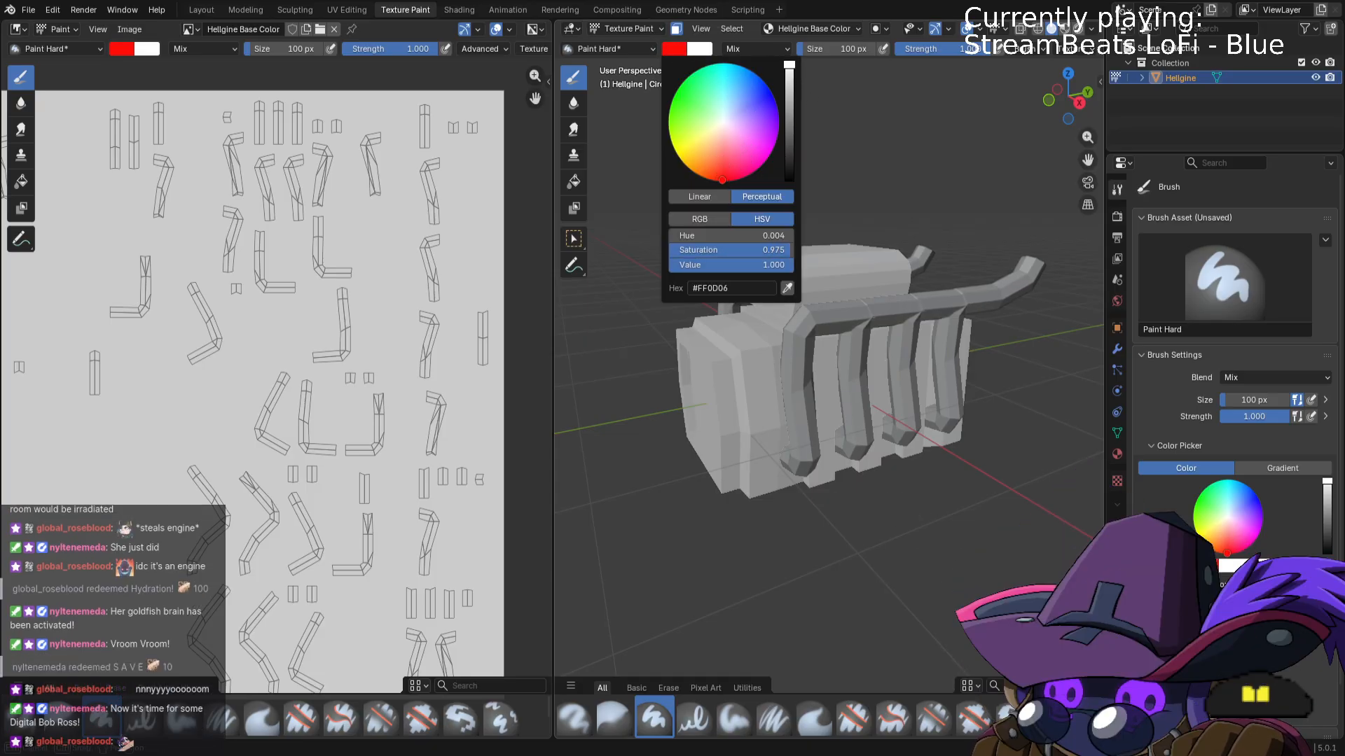
drag(789, 65, 788, 113)
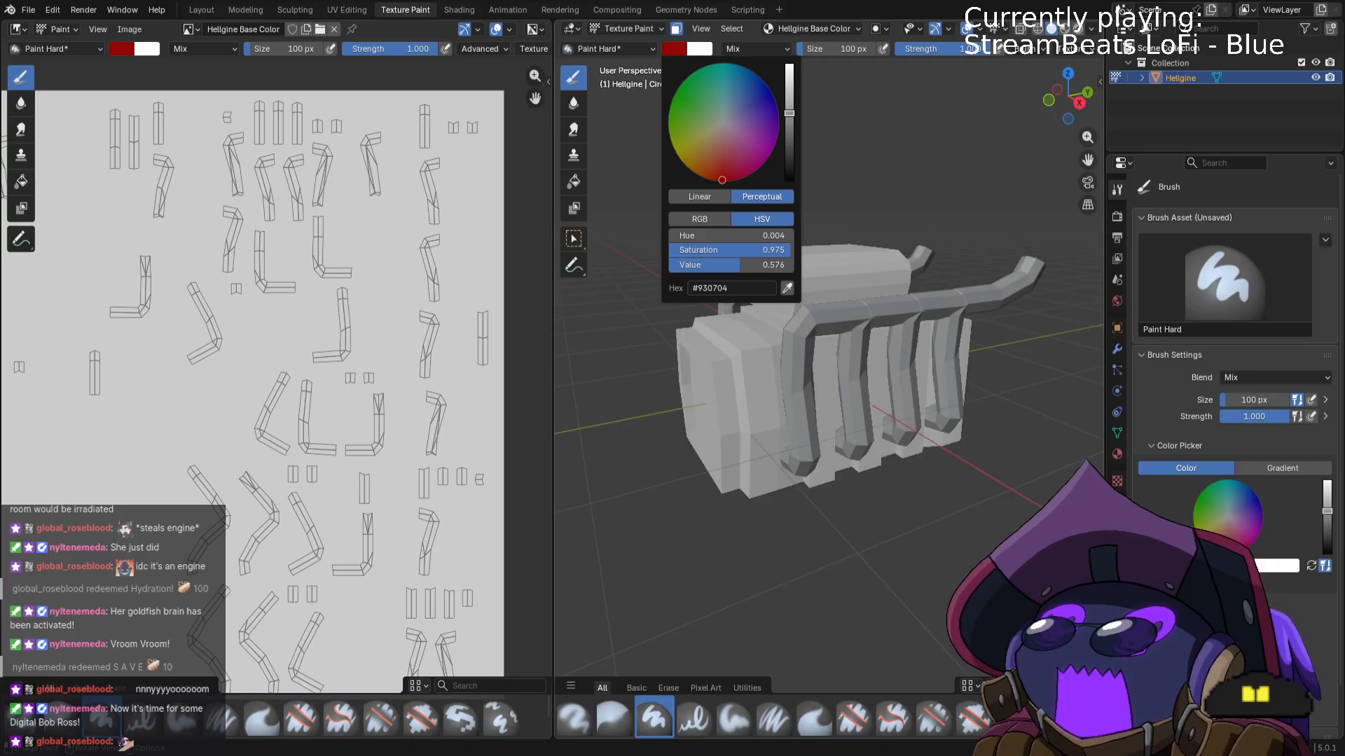
Paint the outward-facing surfaces of the exhaust pipes on both sides of the engine dark red from the right and left side views.
key(KP_3)
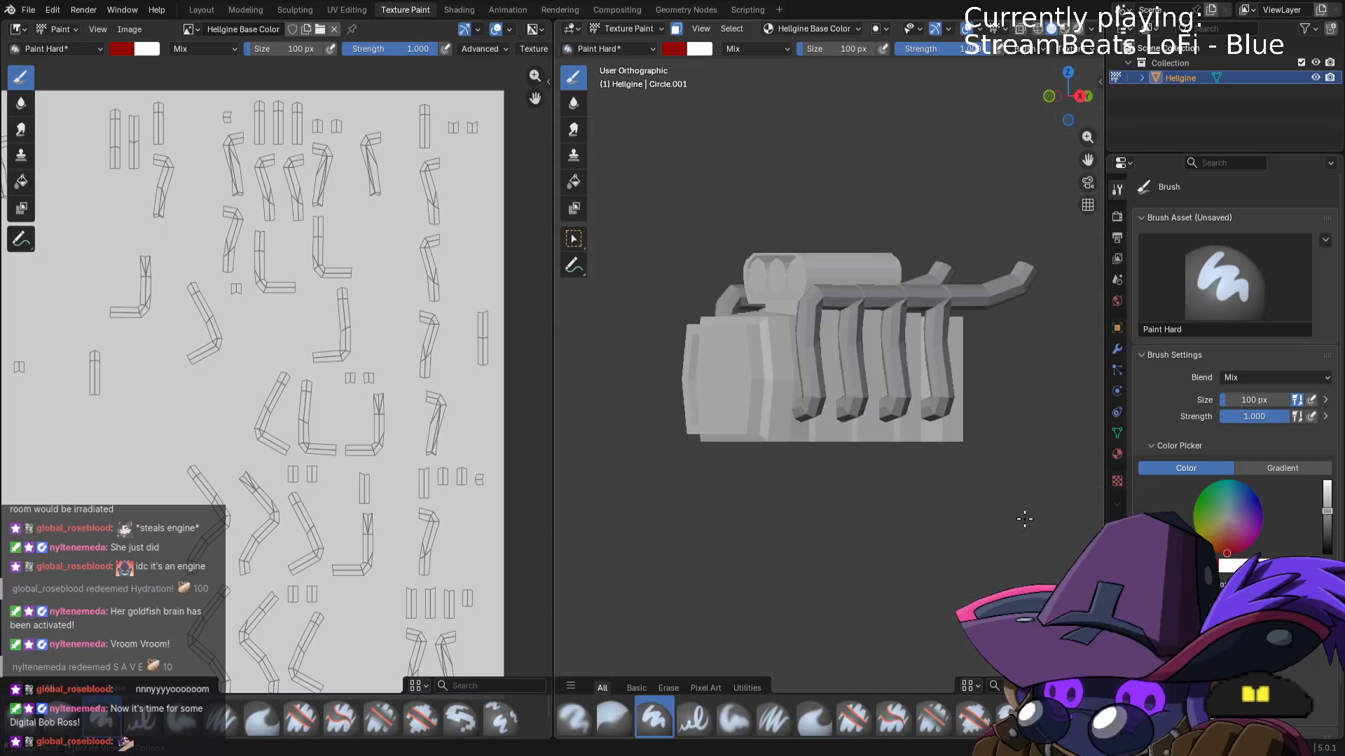
mouse_move(758, 412)
mouse_down()
mouse_move(759, 350)
mouse_move(806, 301)
mouse_move(813, 378)
mouse_move(845, 379)
mouse_move(851, 295)
mouse_move(1016, 280)
mouse_move(915, 303)
mouse_move(903, 418)
mouse_up()
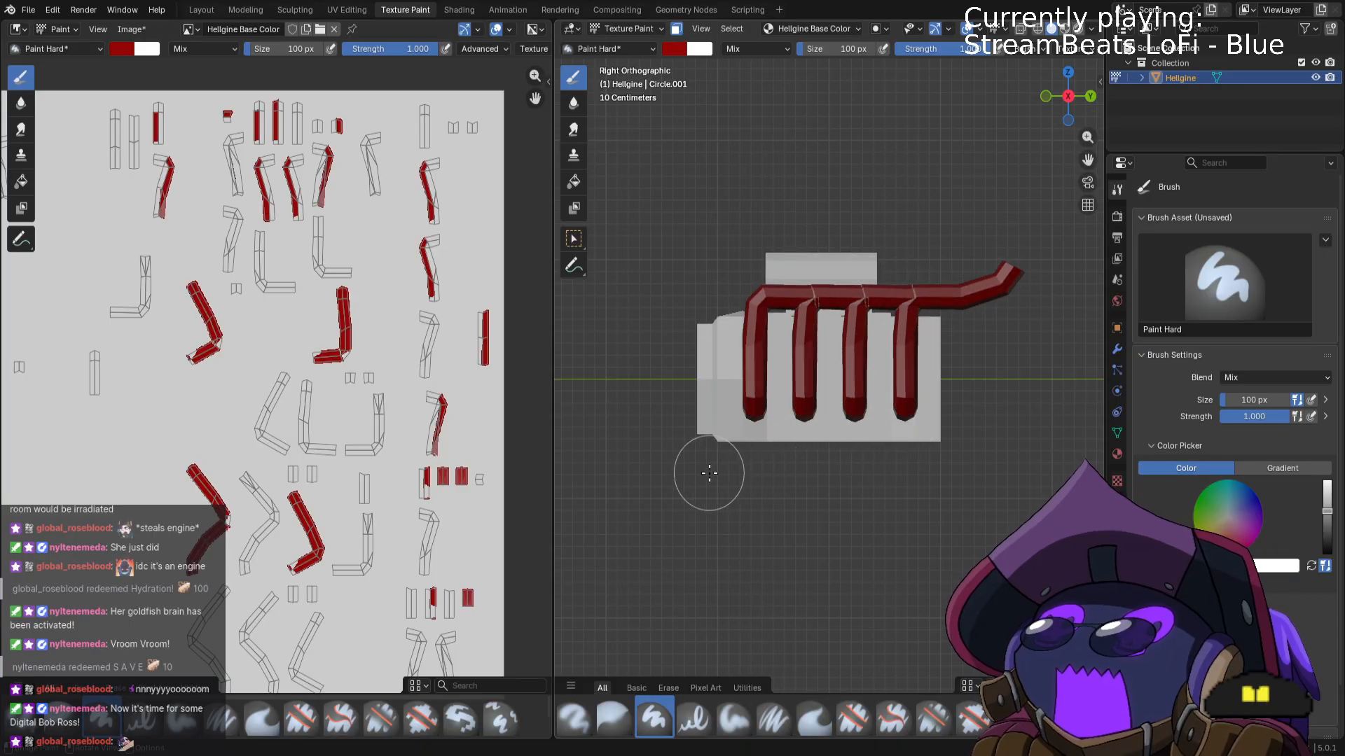
key(ctrl+KP_3)
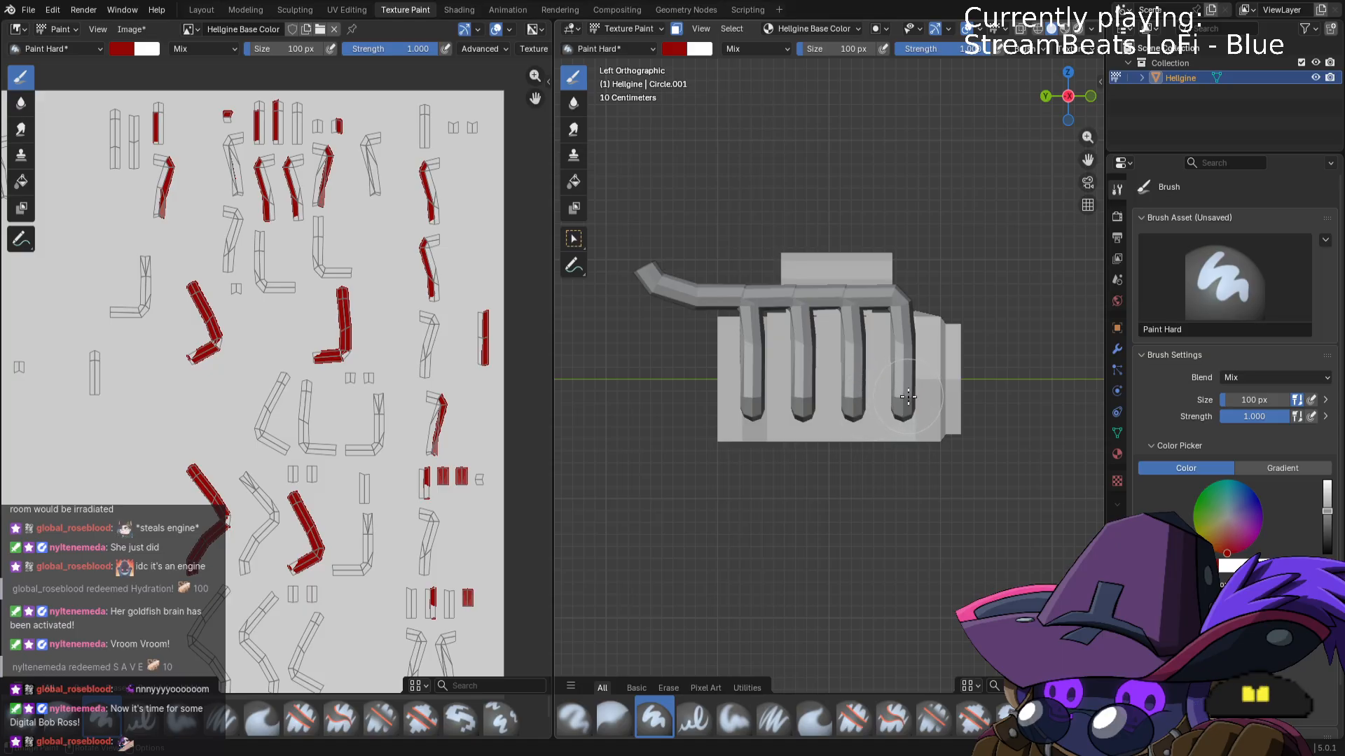
mouse_move(908, 397)
mouse_down()
mouse_move(898, 297)
mouse_move(642, 274)
mouse_up()
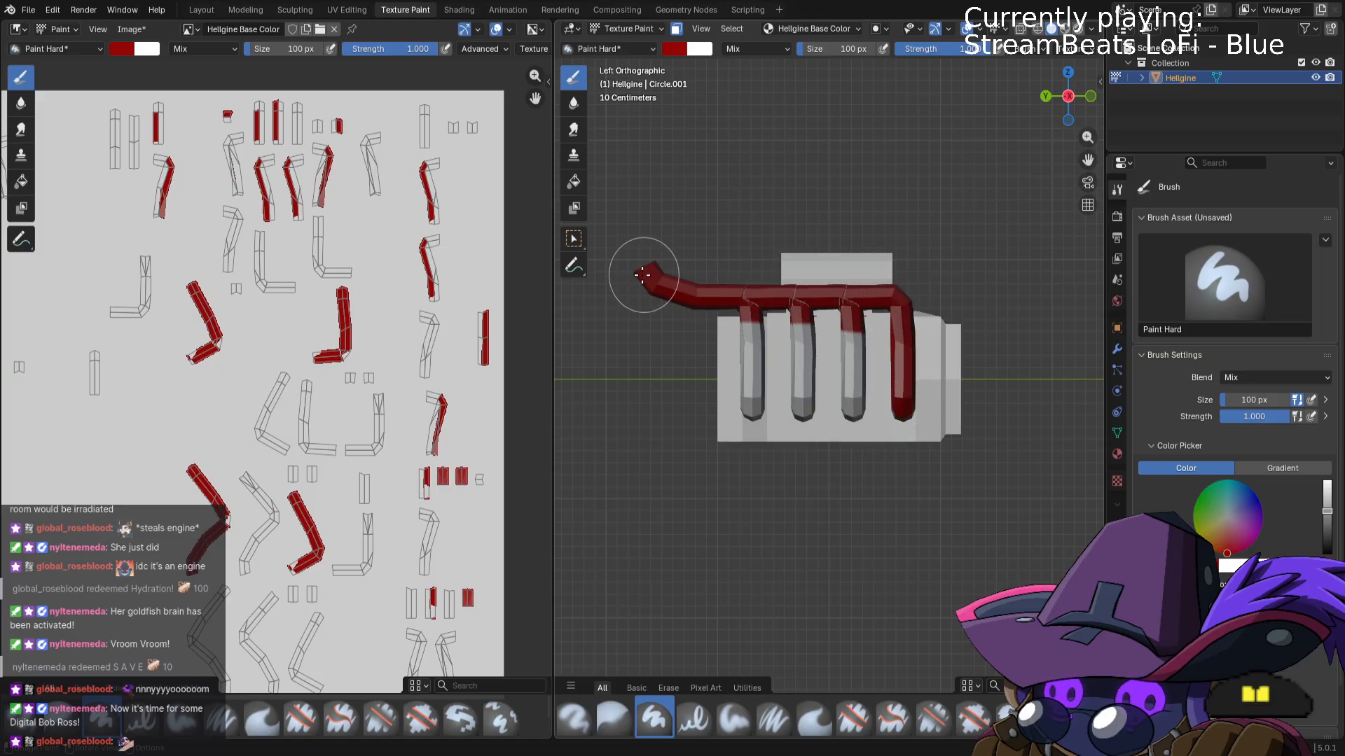
mouse_move(725, 306)
mouse_down()
mouse_move(752, 413)
mouse_move(804, 312)
mouse_move(854, 417)
mouse_move(893, 423)
mouse_up()
Extend the dark red paint over the front-facing surfaces and lower bends of the exhaust pipes on the engine's left side.
middle_drag(893, 422, 778, 419)
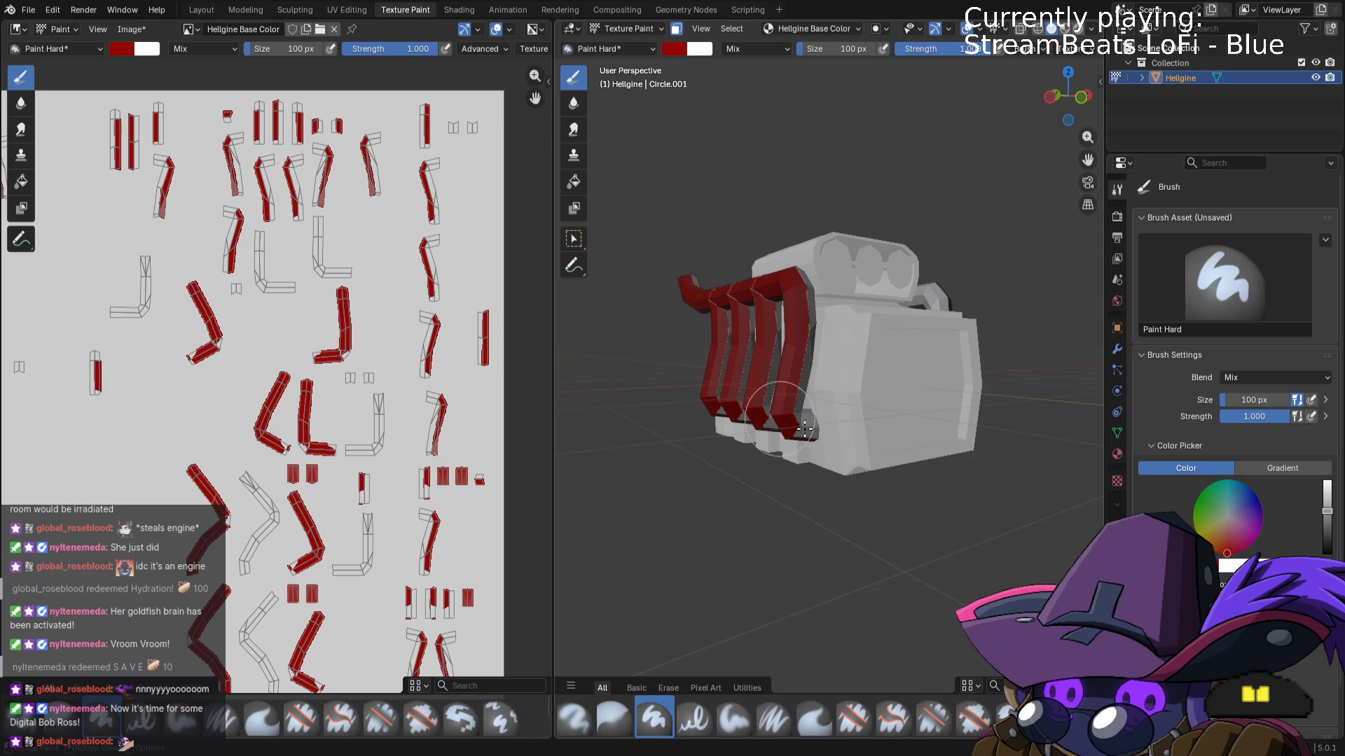
mouse_move(804, 429)
mouse_down()
mouse_move(796, 351)
mouse_move(770, 377)
mouse_up()
middle_drag(770, 377, 788, 360)
mouse_move(788, 360)
mouse_down()
mouse_move(794, 413)
mouse_move(753, 421)
mouse_move(735, 295)
mouse_move(724, 419)
mouse_up()
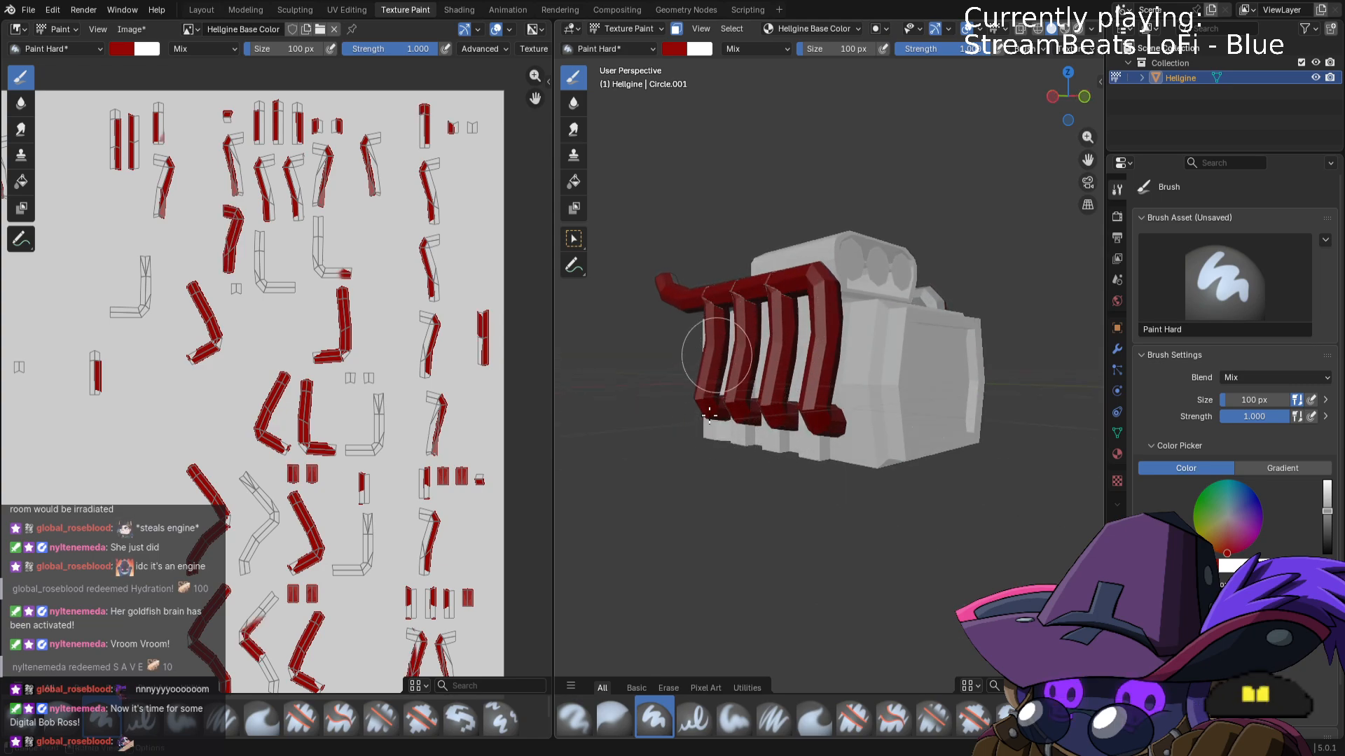
Paint the rear-facing surfaces and raised tail end of the same side's exhaust pipes dark red.
middle_drag(708, 415, 876, 446)
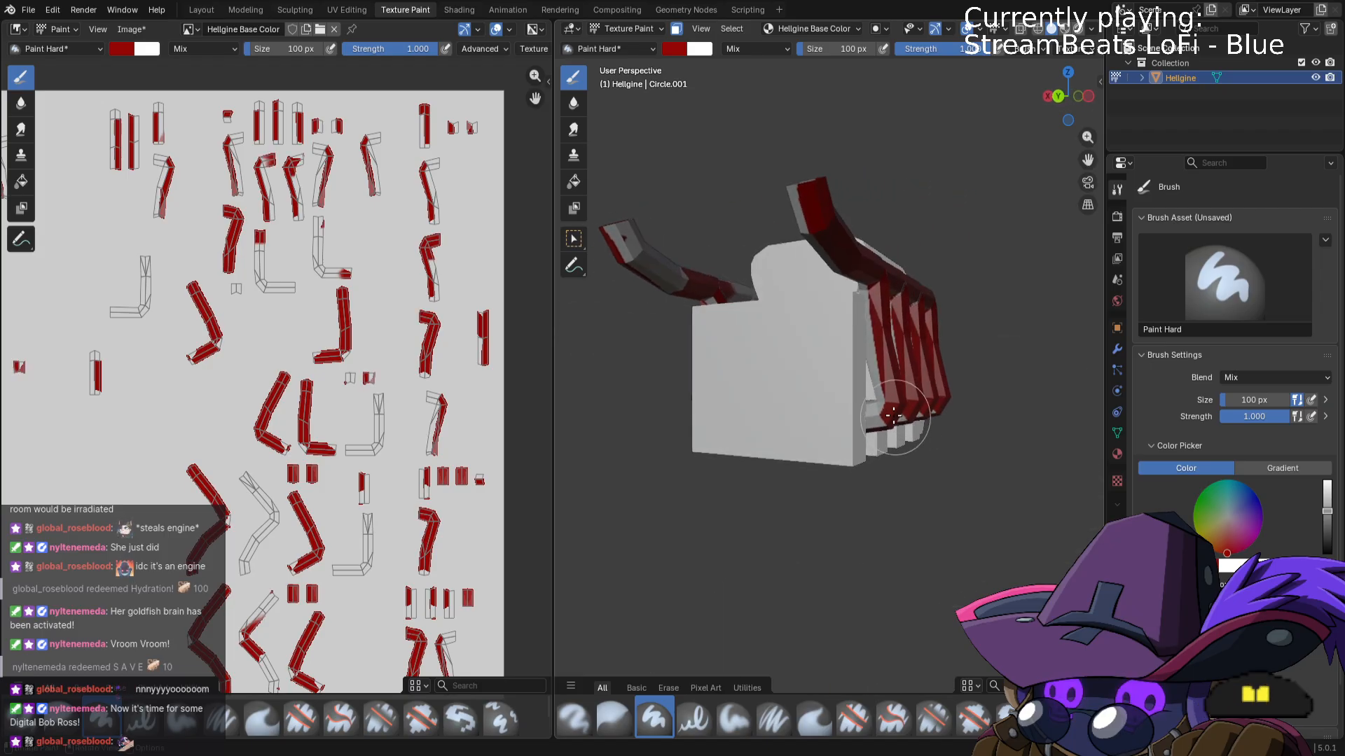
mouse_move(893, 415)
mouse_down()
mouse_move(851, 266)
mouse_move(778, 164)
mouse_up()
middle_drag(777, 164, 881, 398)
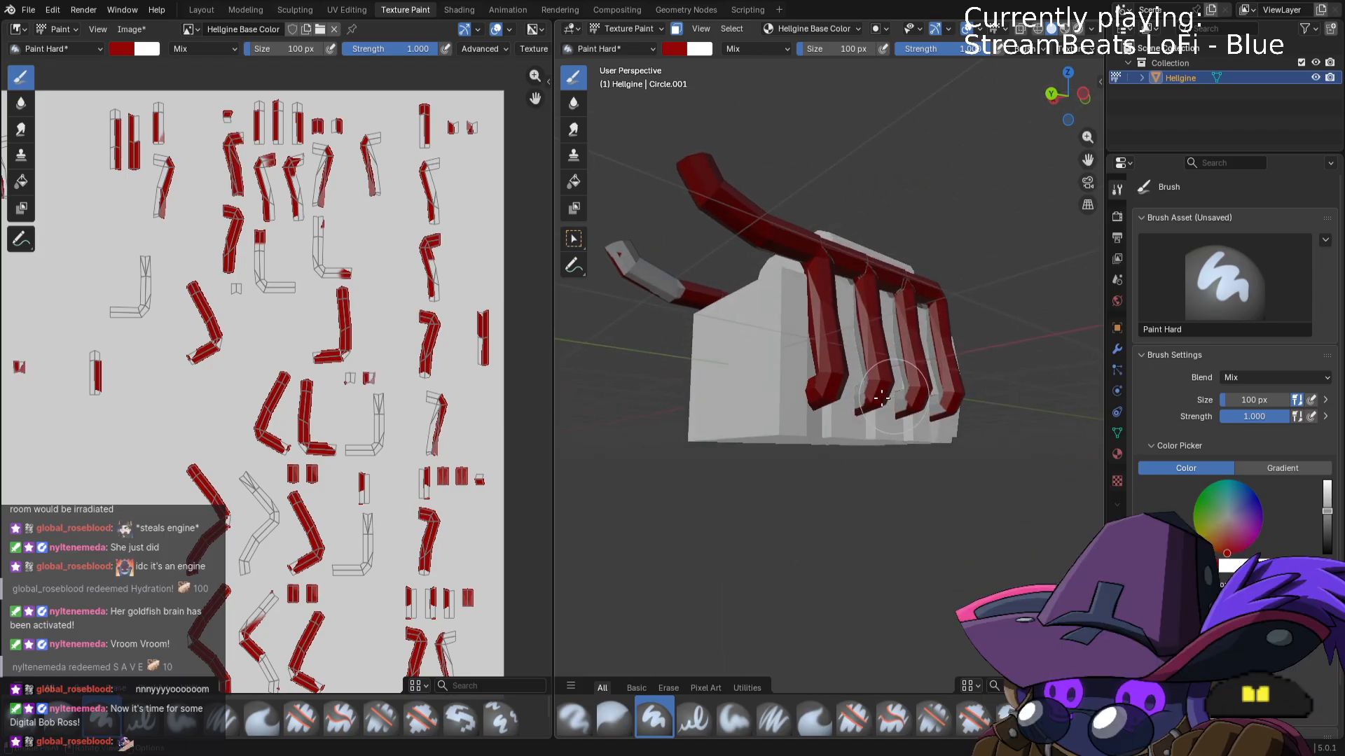
mouse_move(881, 398)
mouse_down()
mouse_move(858, 301)
mouse_move(903, 280)
mouse_move(904, 420)
mouse_move(931, 322)
mouse_up()
mouse_move(932, 322)
middle_down()
mouse_move(979, 427)
mouse_move(973, 470)
middle_up()
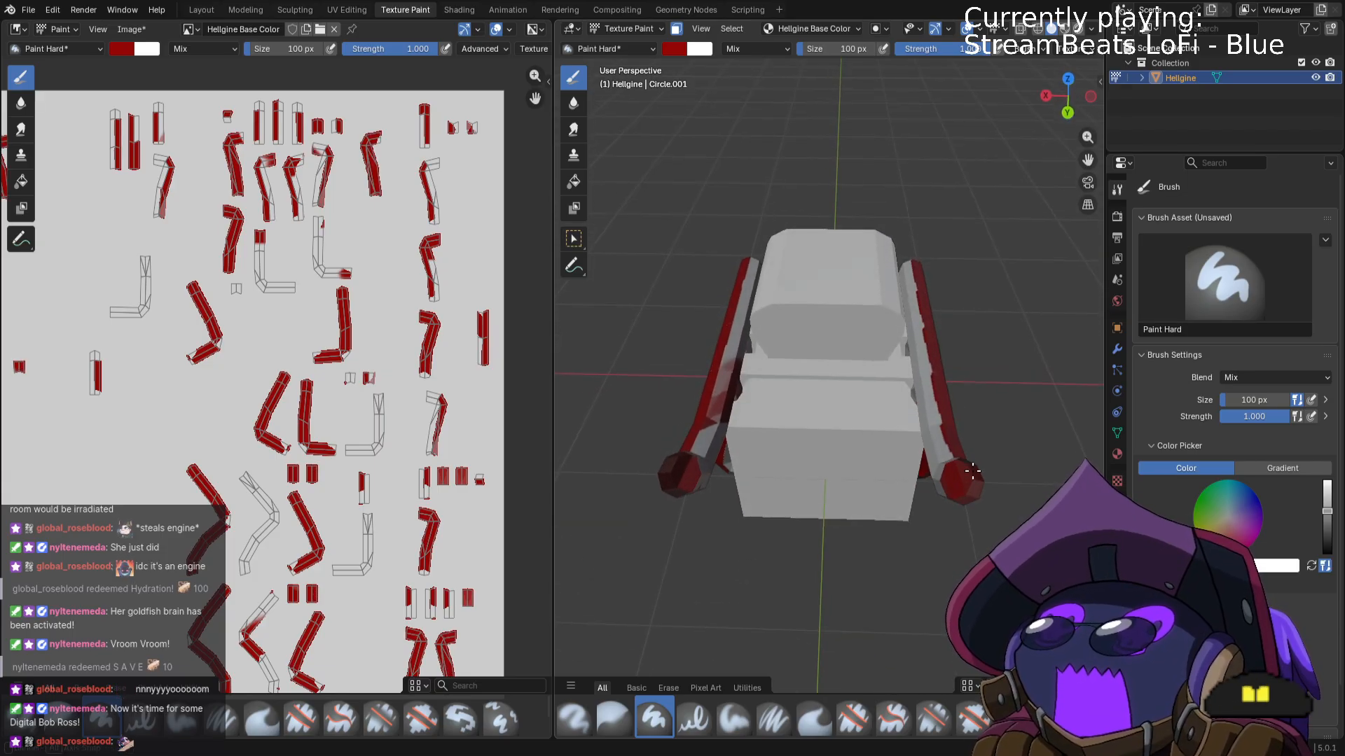
Cover the upper and inner surfaces of the long horizontal exhaust pipes with dark red, working from the top and rear corner views.
key(KP_7)
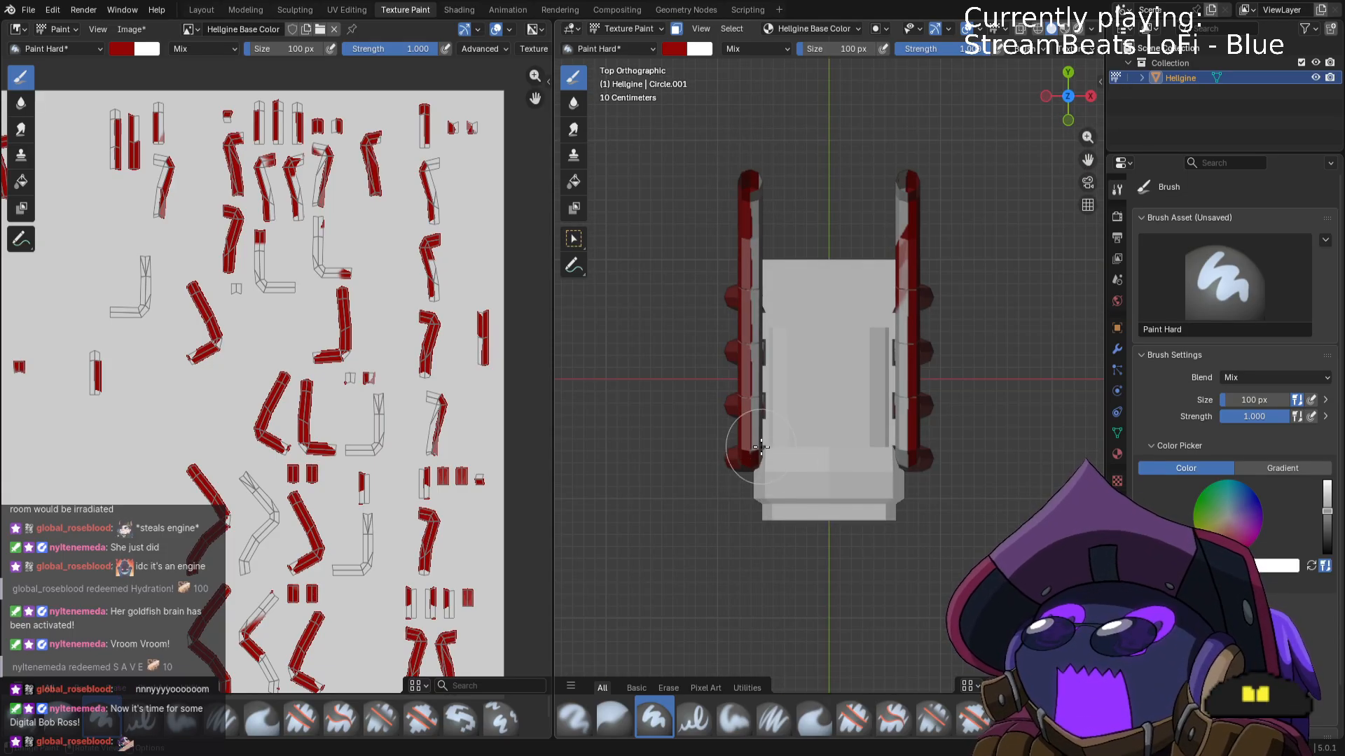
mouse_move(761, 447)
mouse_down()
mouse_move(774, 156)
mouse_move(761, 188)
mouse_up()
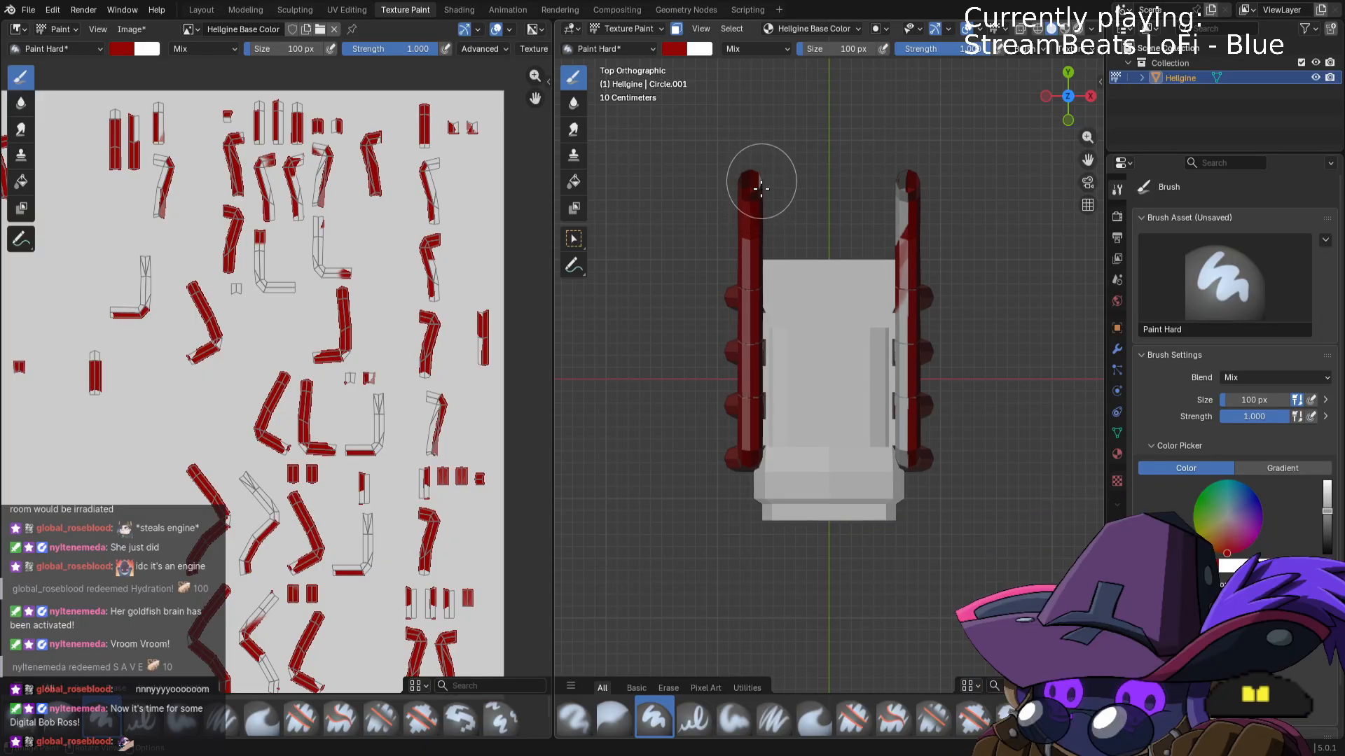
mouse_move(775, 204)
middle_down()
mouse_move(927, 189)
mouse_move(987, 159)
mouse_move(721, 495)
mouse_move(875, 392)
mouse_move(1058, 337)
middle_up()
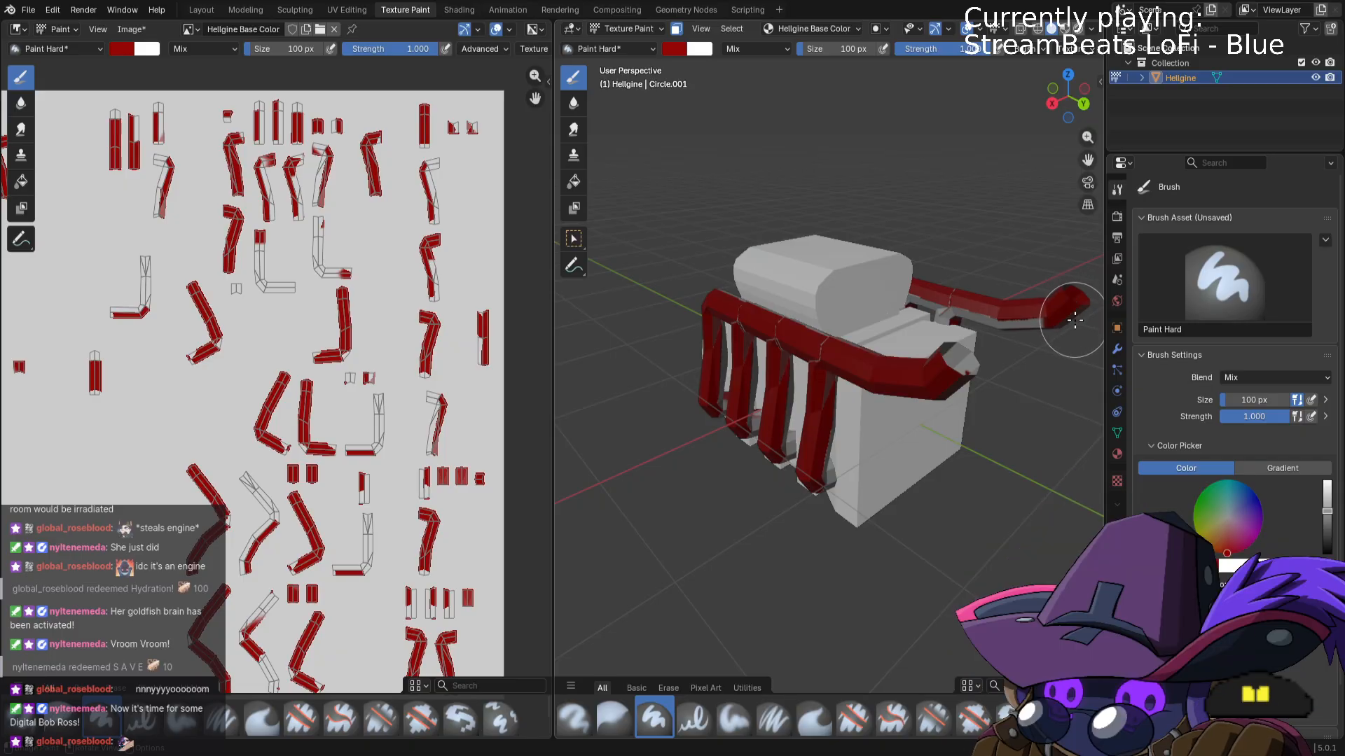
drag(1075, 321, 942, 312)
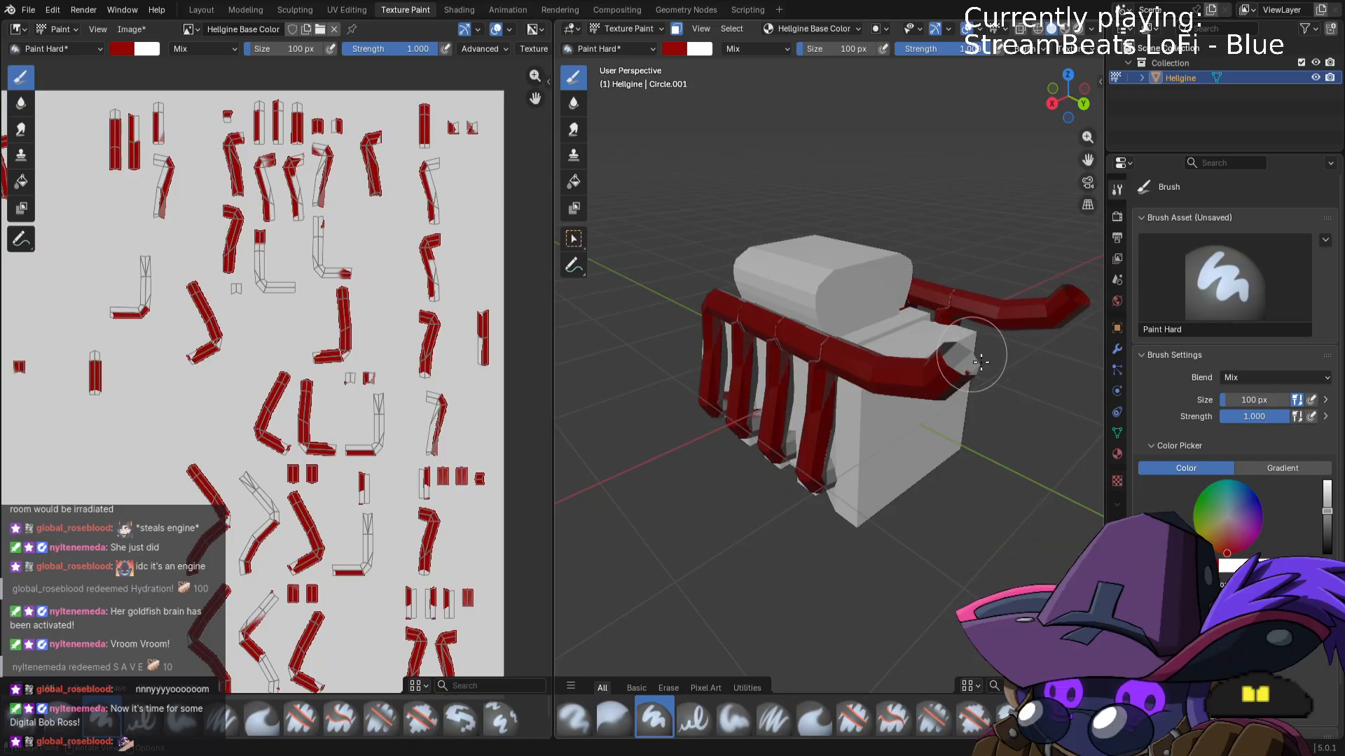
Paint the rear-facing surfaces of the exhaust pipes on both sides of the engine dark red from the back view.
middle_drag(980, 362, 704, 250)
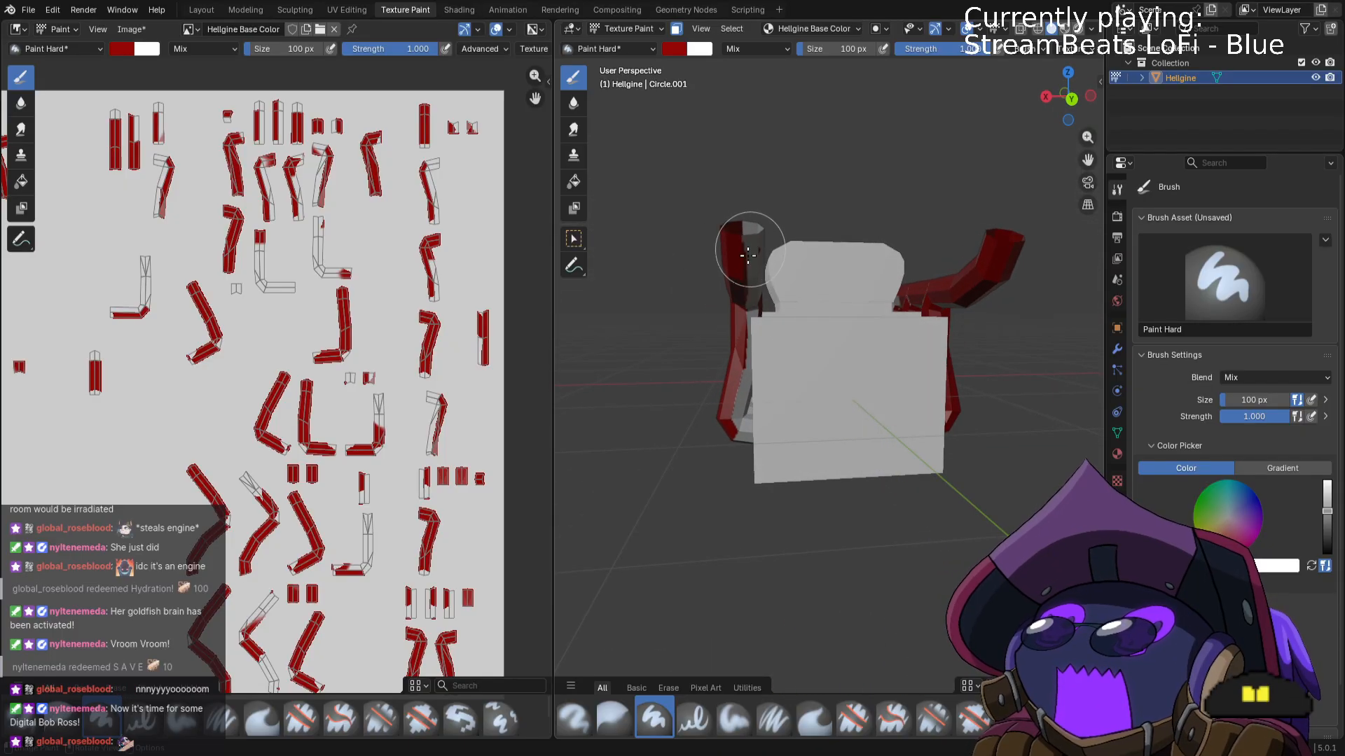
key(KP_3)
key(KP_1)
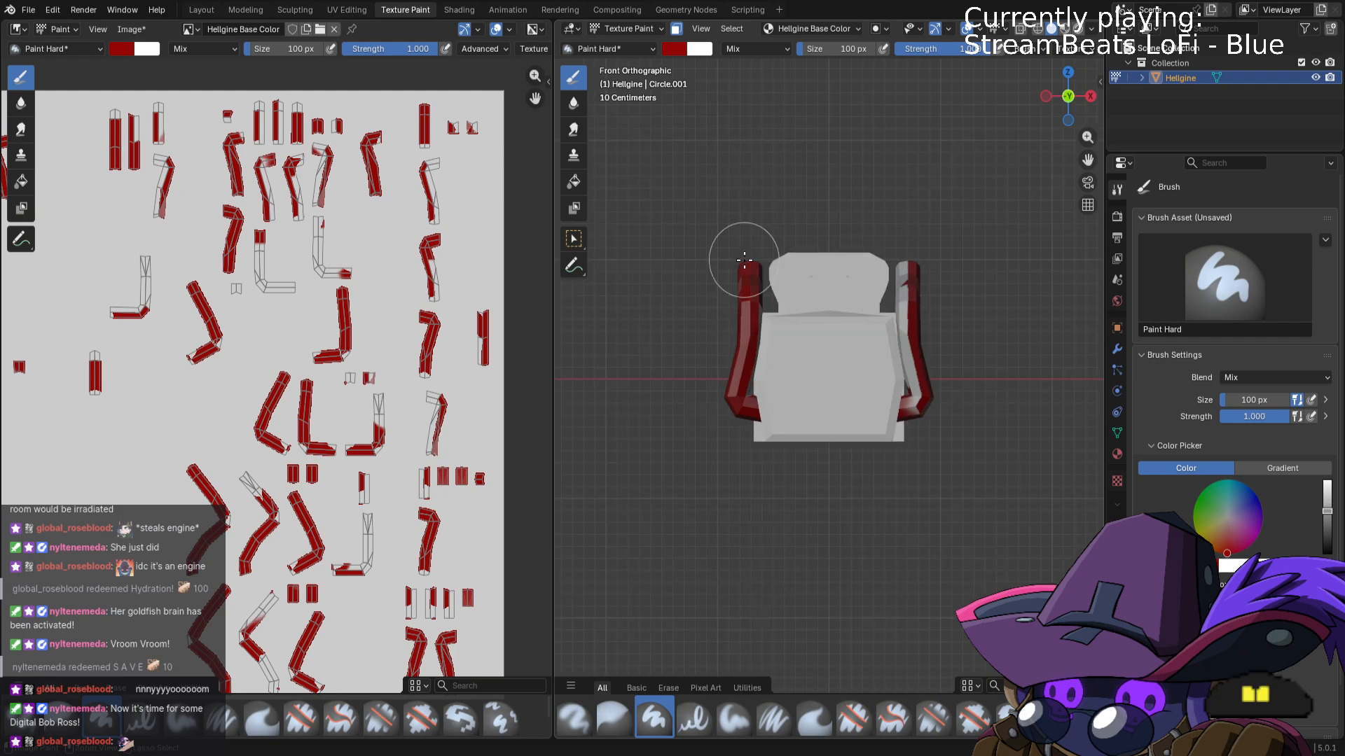
key(ctrl+KP_1)
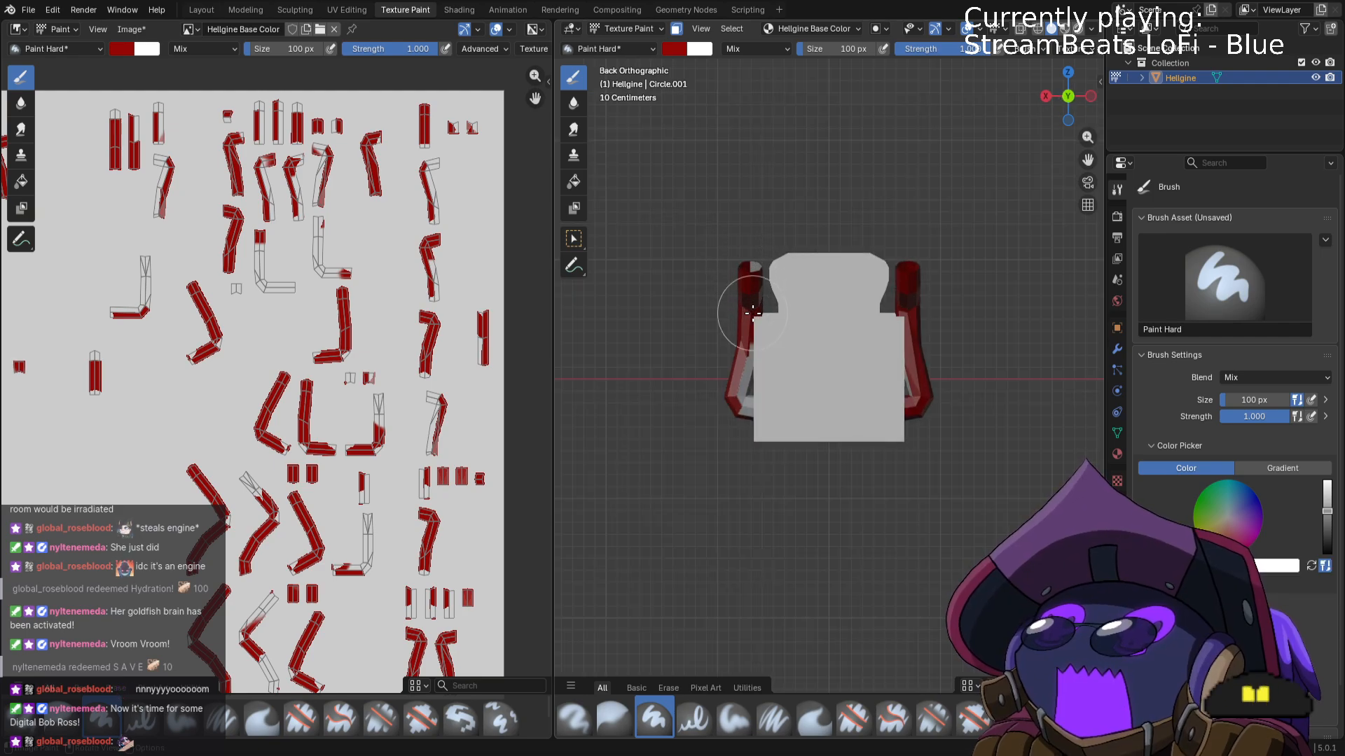
drag(740, 413, 748, 393)
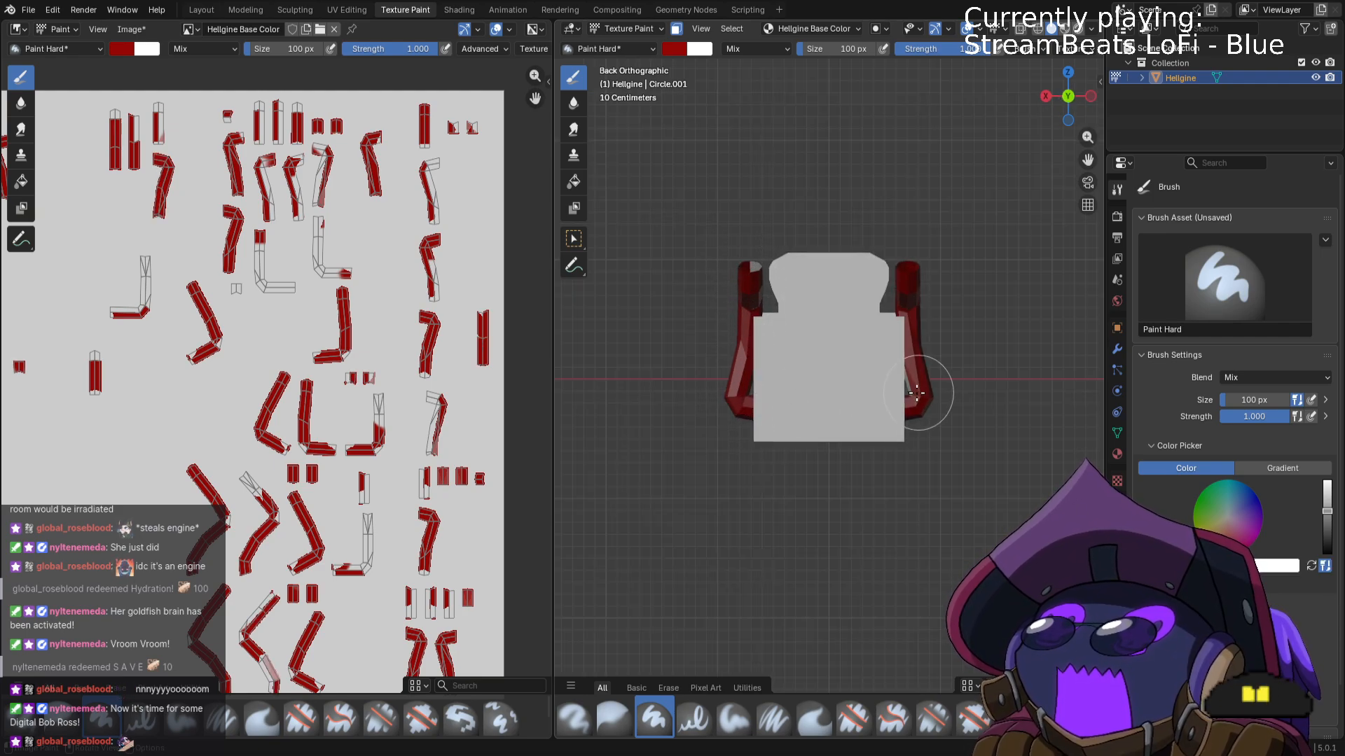
mouse_move(925, 393)
mouse_down()
mouse_move(906, 387)
mouse_move(904, 421)
mouse_up()
Fill the grey front and inner surfaces of the right side's vertical exhaust pipes with dark red.
mouse_move(679, 401)
middle_down()
mouse_move(764, 435)
mouse_move(925, 346)
middle_up()
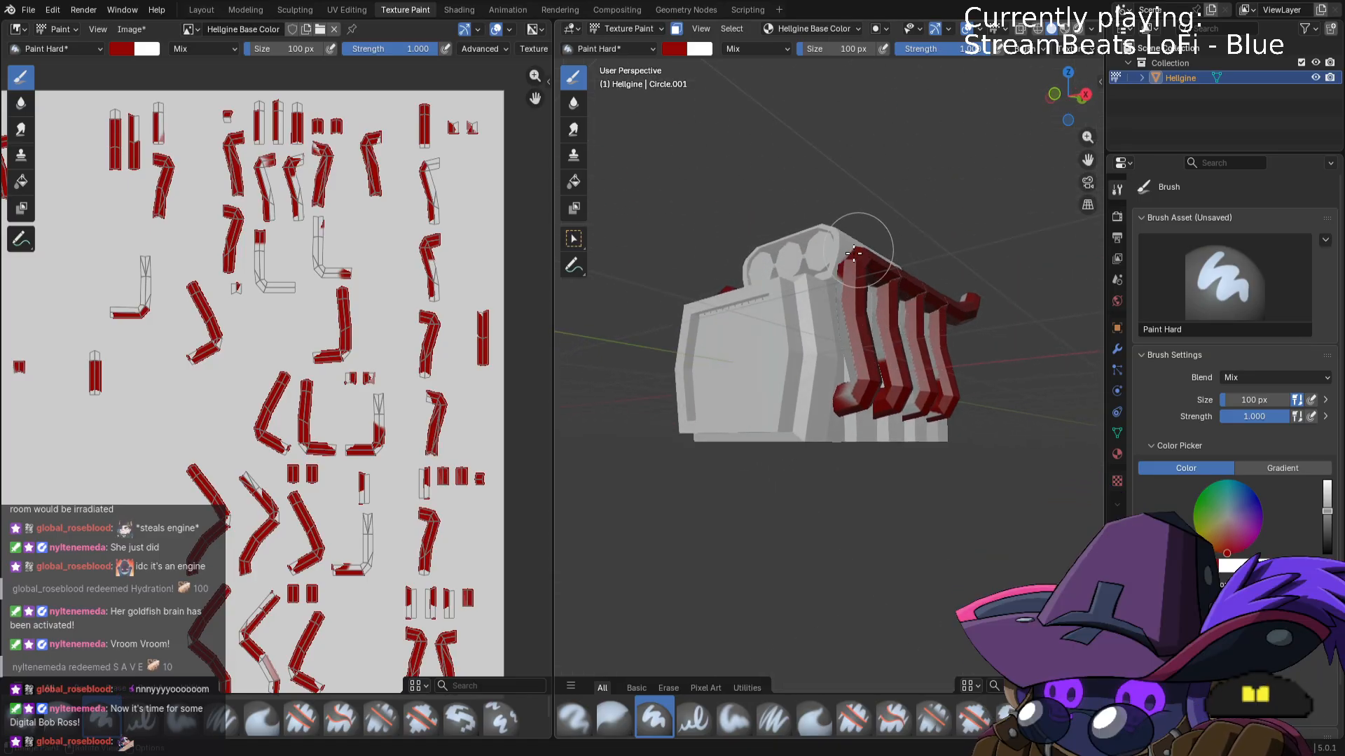
drag(855, 254, 819, 429)
drag(859, 343, 858, 371)
middle_drag(858, 371, 851, 372)
mouse_move(853, 341)
mouse_down()
mouse_move(858, 323)
mouse_move(906, 404)
mouse_up()
middle_drag(944, 338, 929, 257)
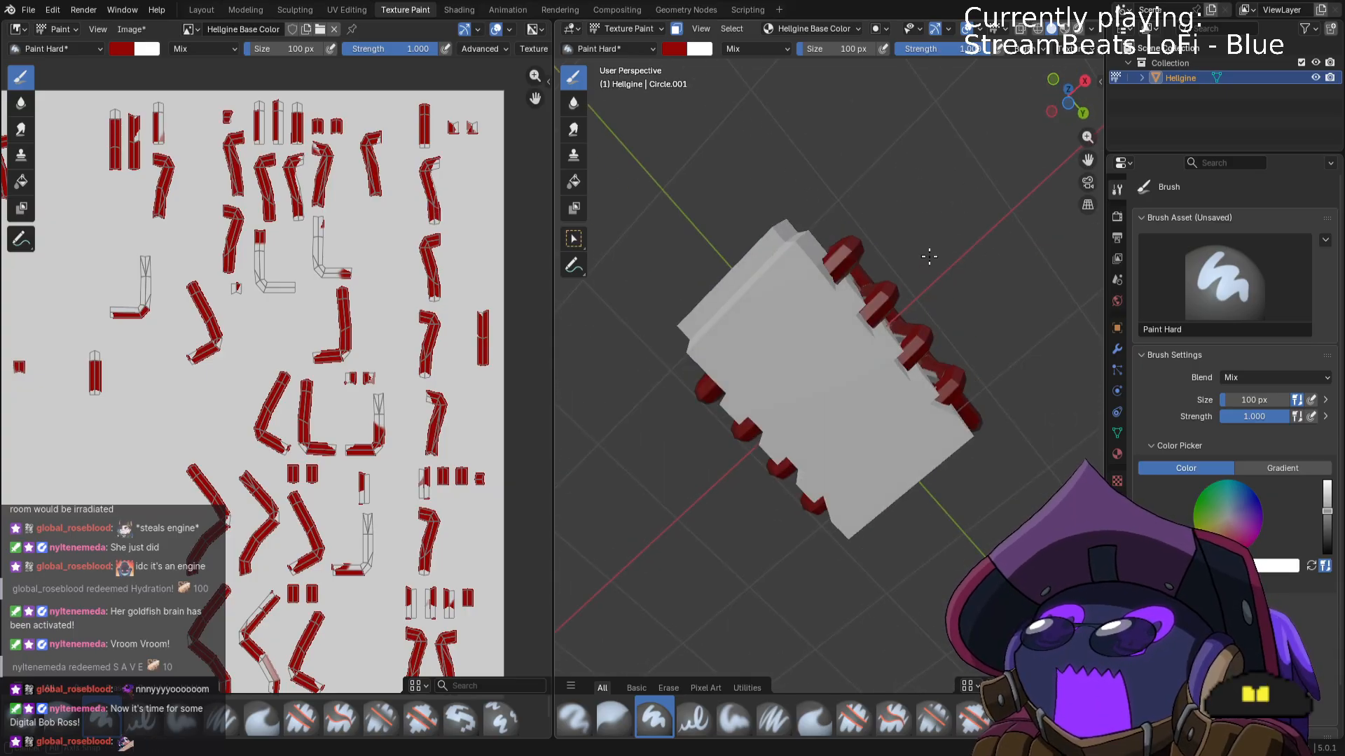
Paint the undersides and remaining upper surfaces of both exhaust pipe sets dark red from the bottom, top and front views.
key(KP_7)
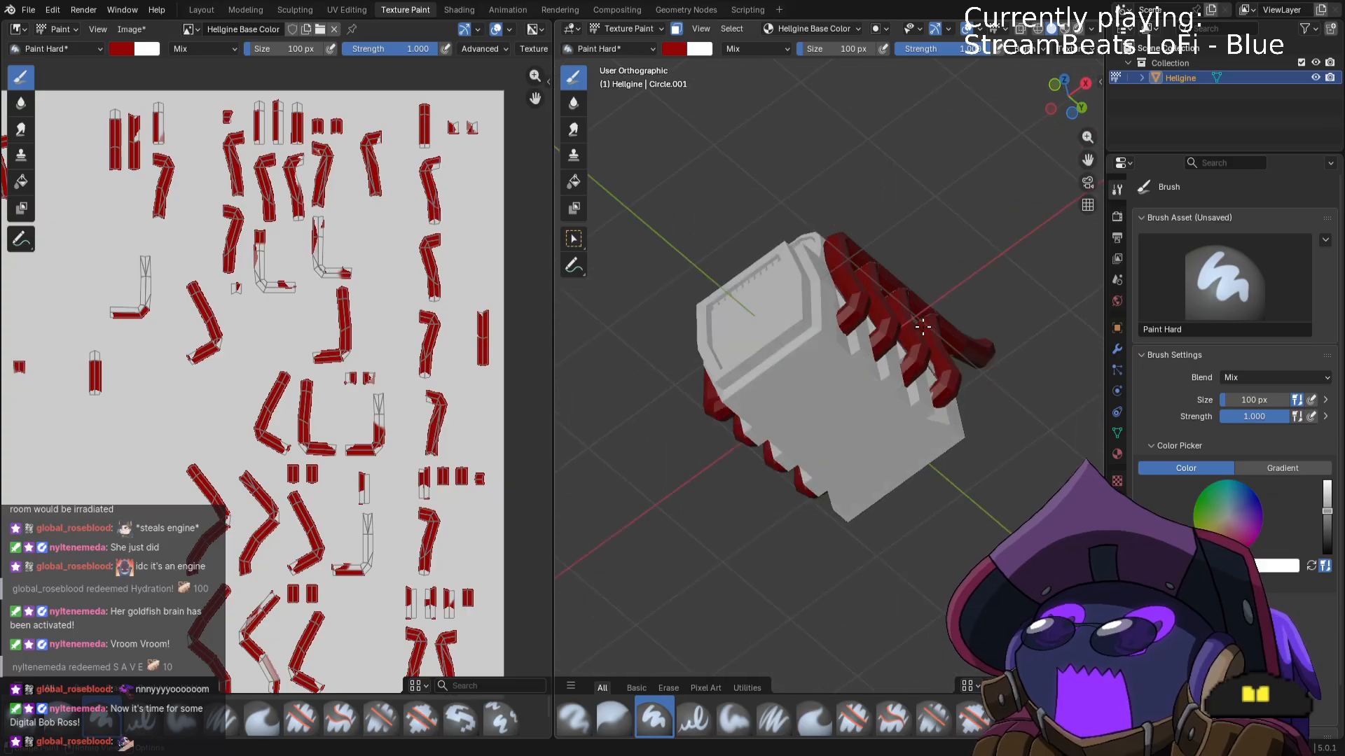
key(ctrl+KP_7)
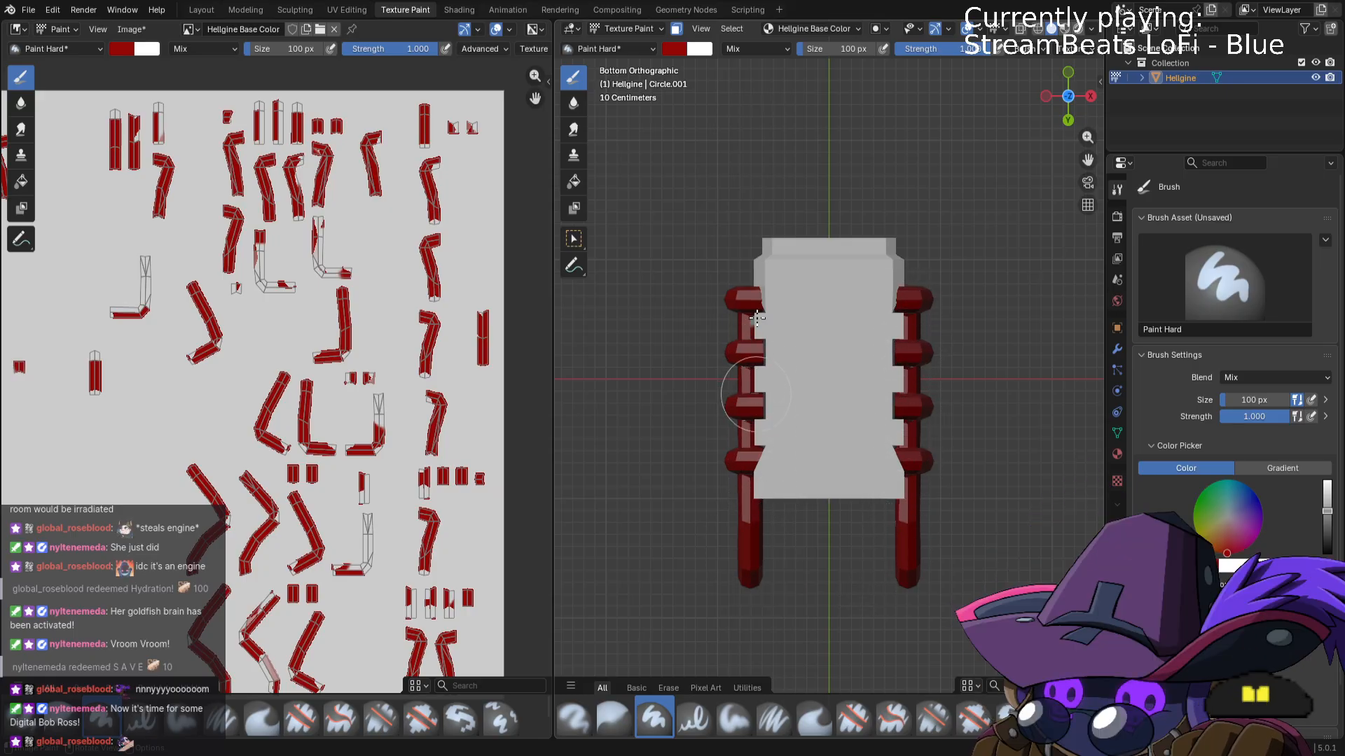
key(KP_7)
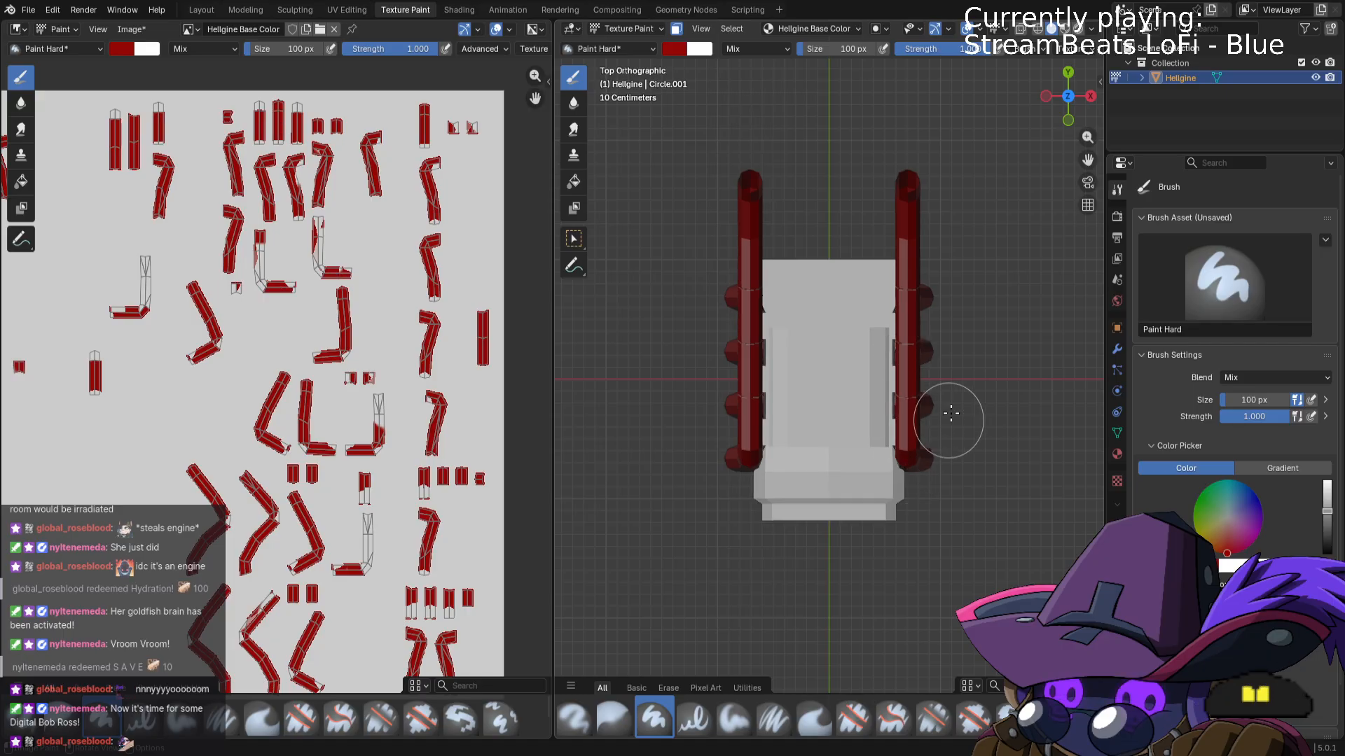
mouse_move(940, 408)
middle_down()
mouse_move(939, 329)
mouse_move(913, 373)
mouse_move(954, 366)
mouse_move(824, 329)
middle_up()
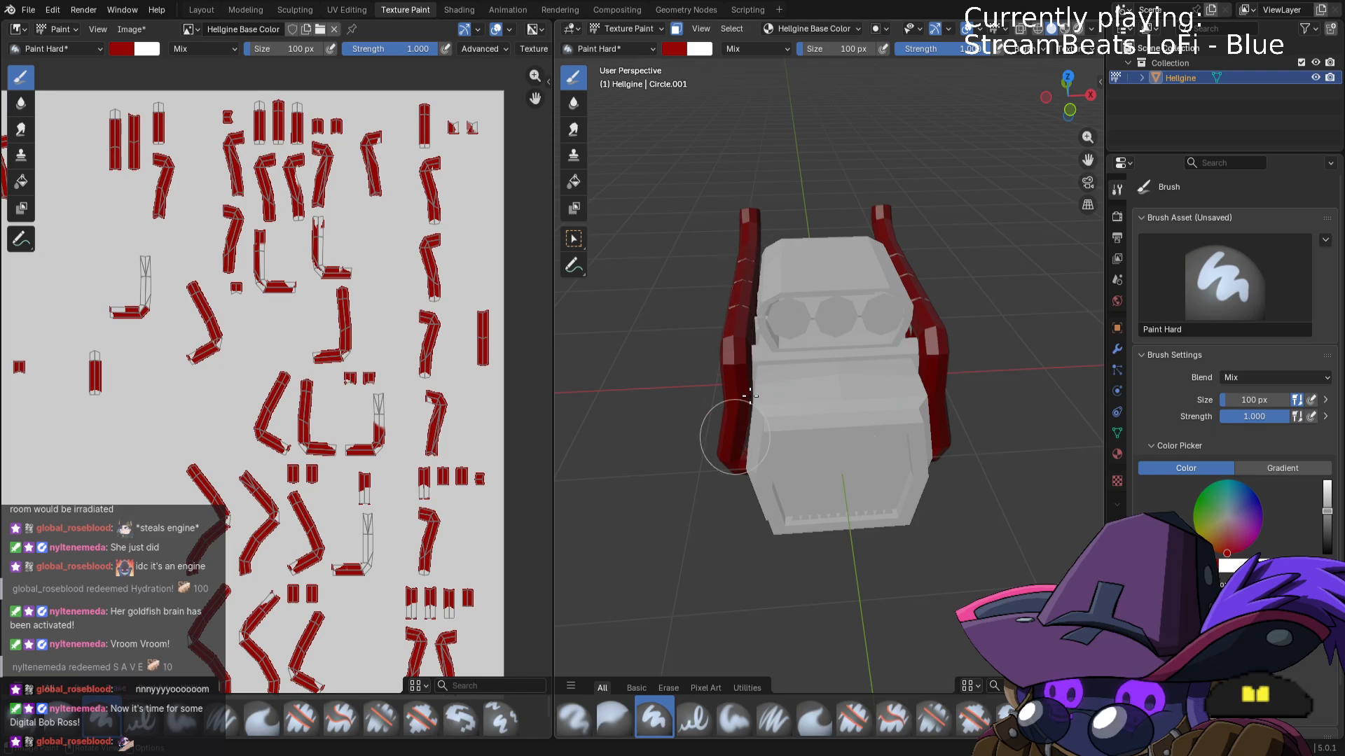
click(735, 481)
mouse_move(899, 414)
middle_down()
mouse_move(910, 410)
mouse_move(897, 398)
middle_up()
Inspect the exhaust pipes from behind and below, and touch up the leftover grey patches on their ends and inner surfaces with dark red.
key(Tab)
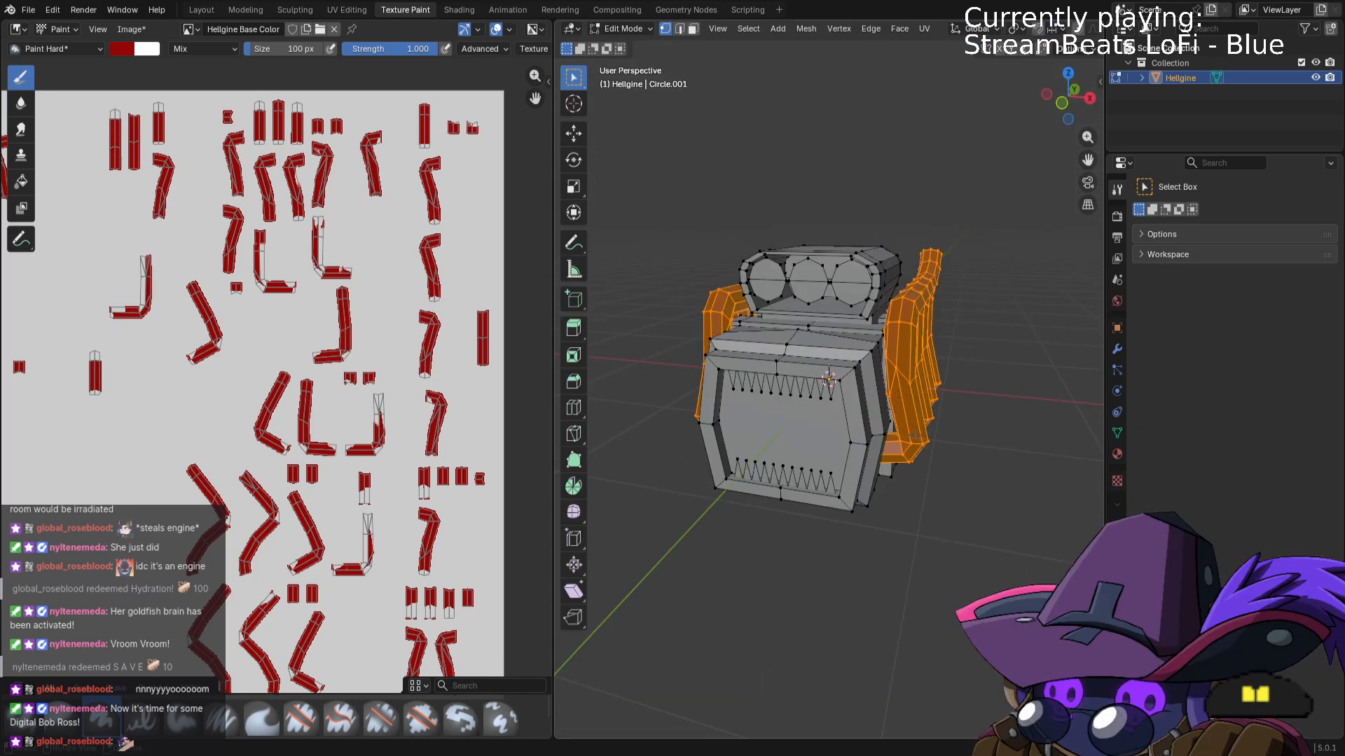
scroll(240, 306, down, 2)
scroll(330, 267, up, 2)
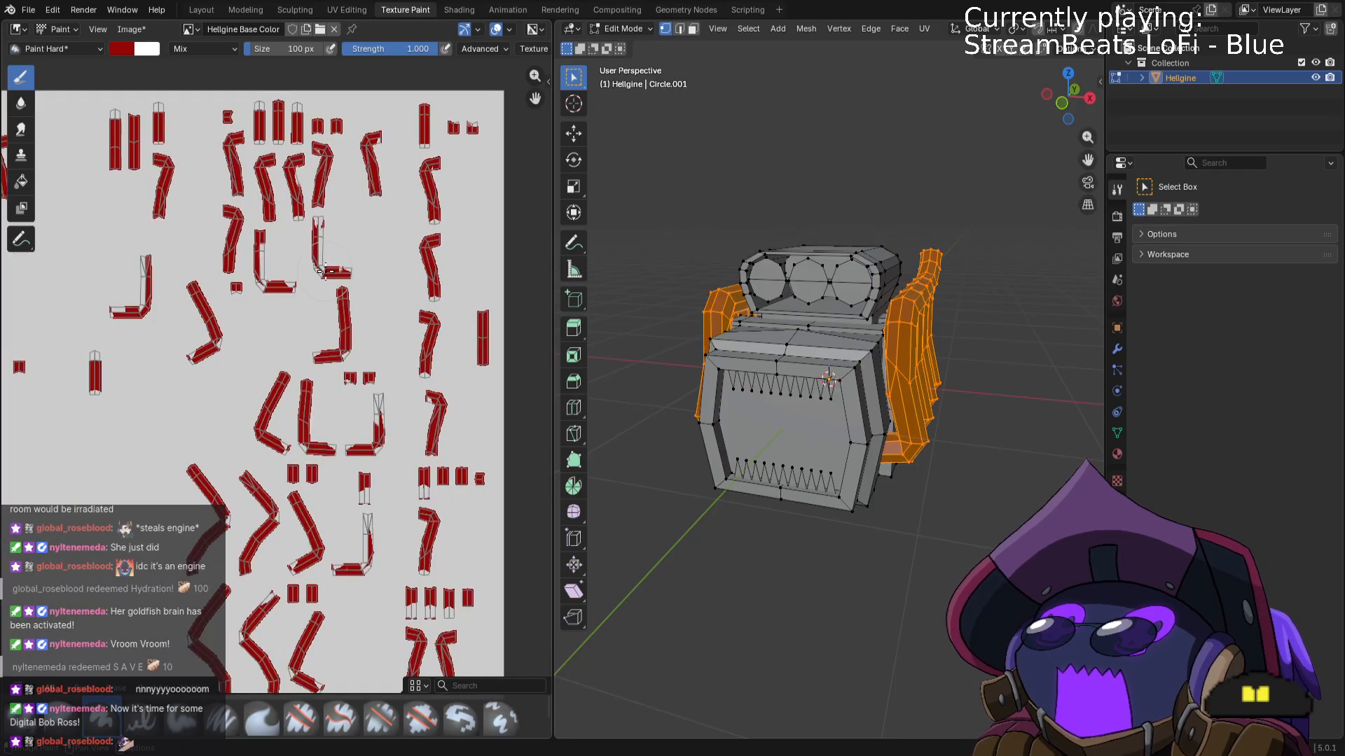
key(Tab)
middle_drag(954, 339, 675, 362)
key(ctrl+z)
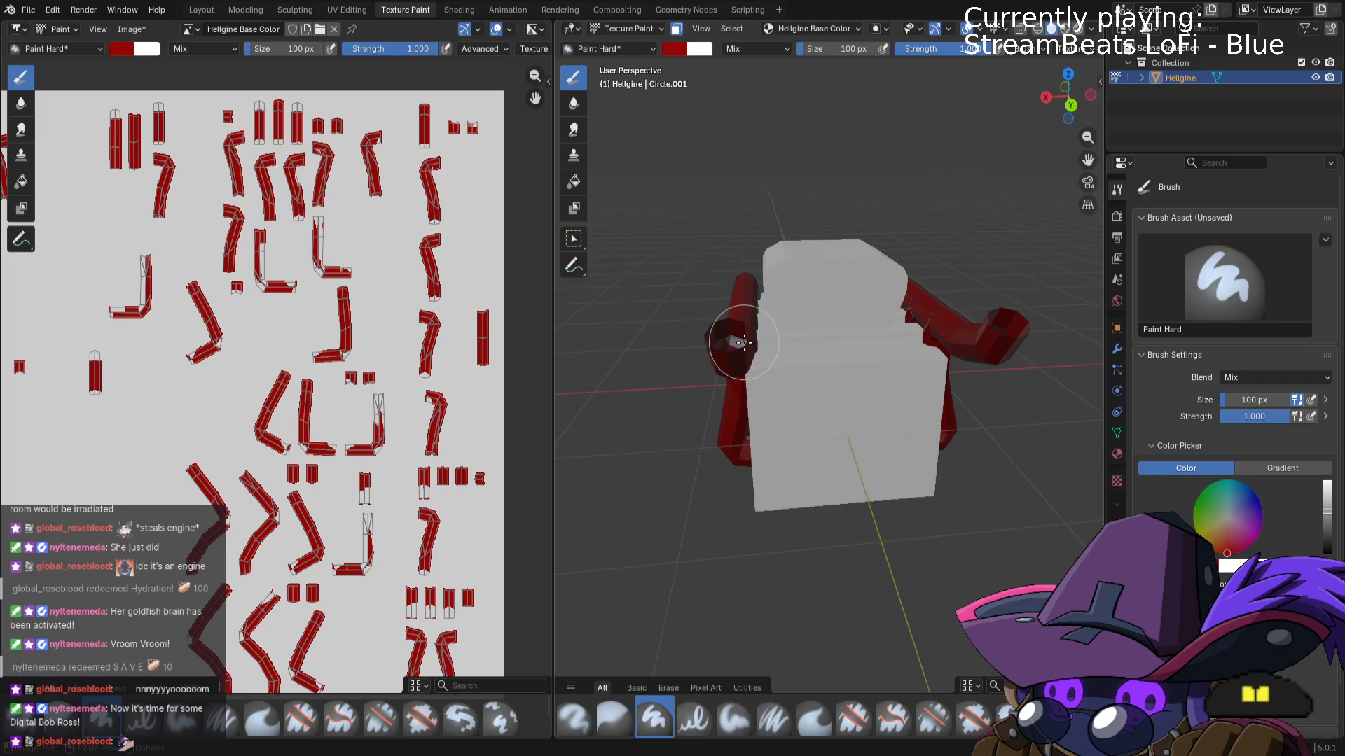
middle_drag(1009, 357, 907, 287)
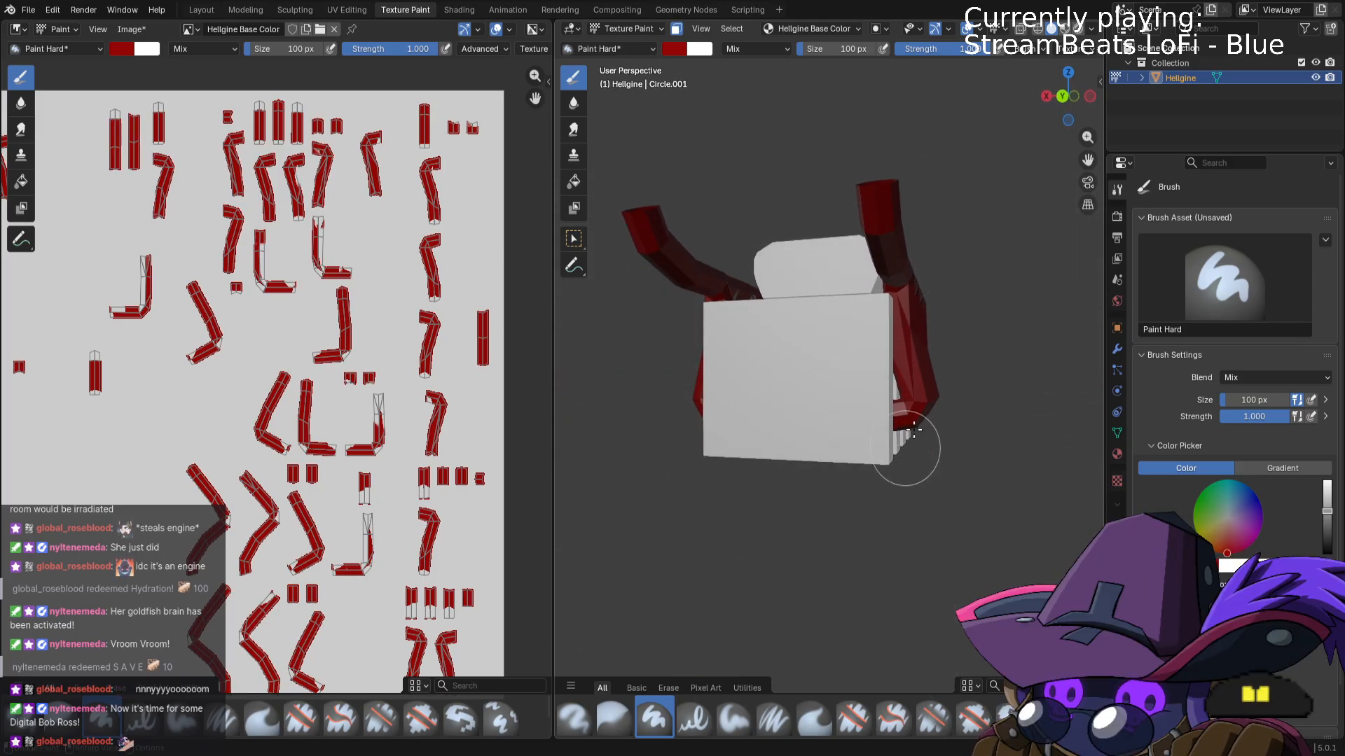
middle_drag(913, 430, 901, 285)
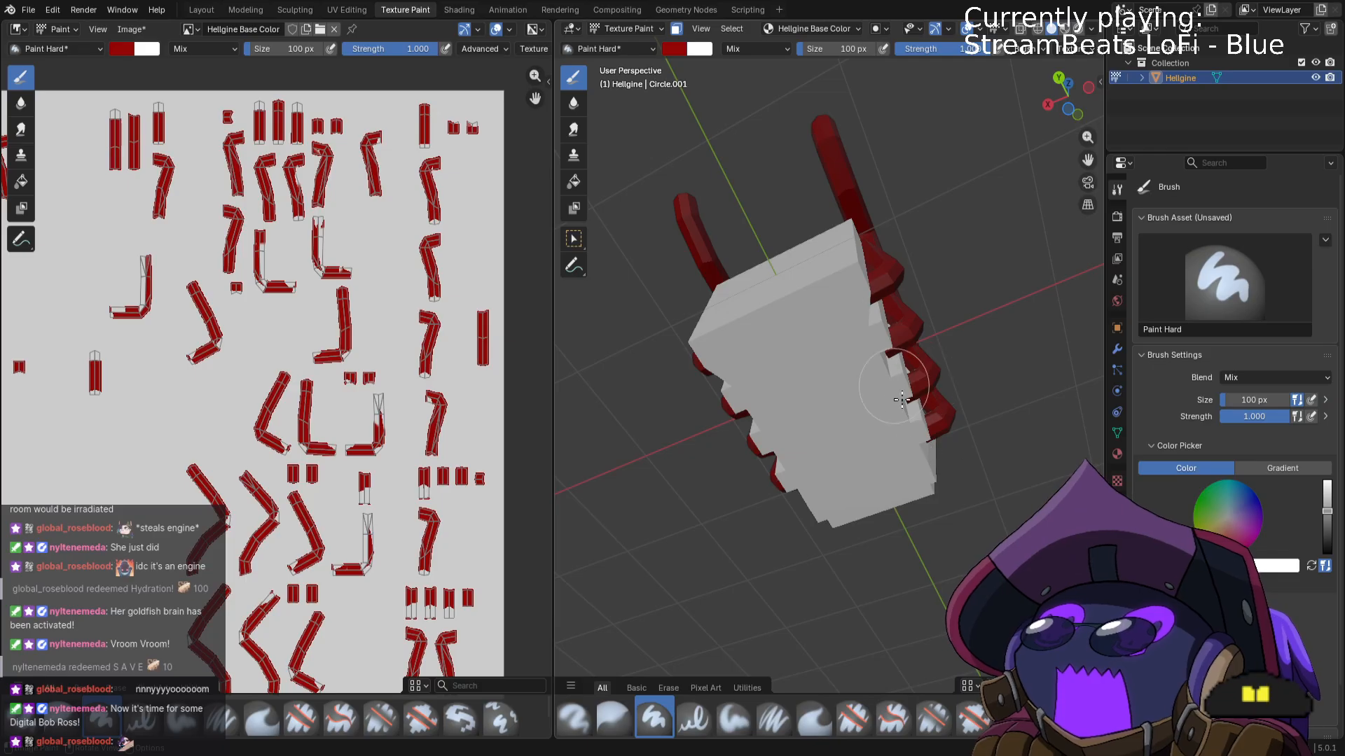
middle_drag(902, 400, 884, 319)
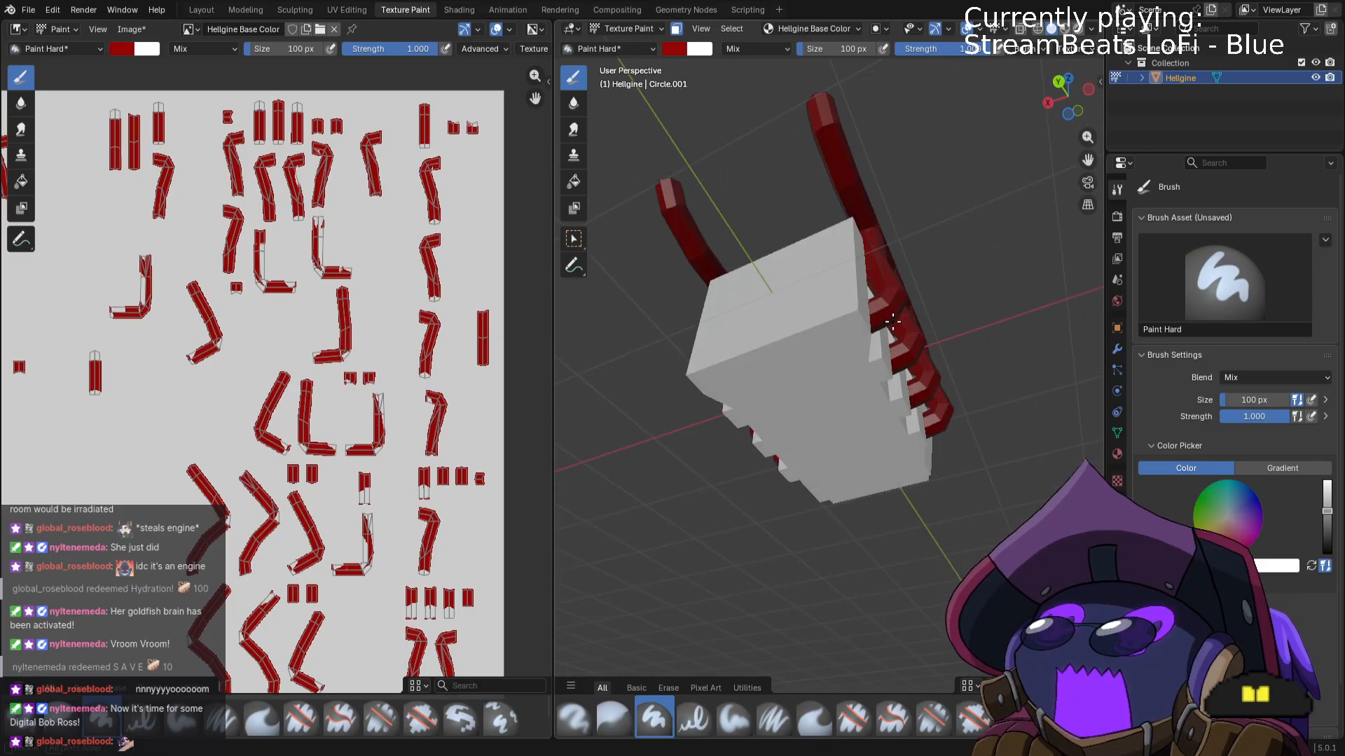
middle_drag(902, 387, 976, 406)
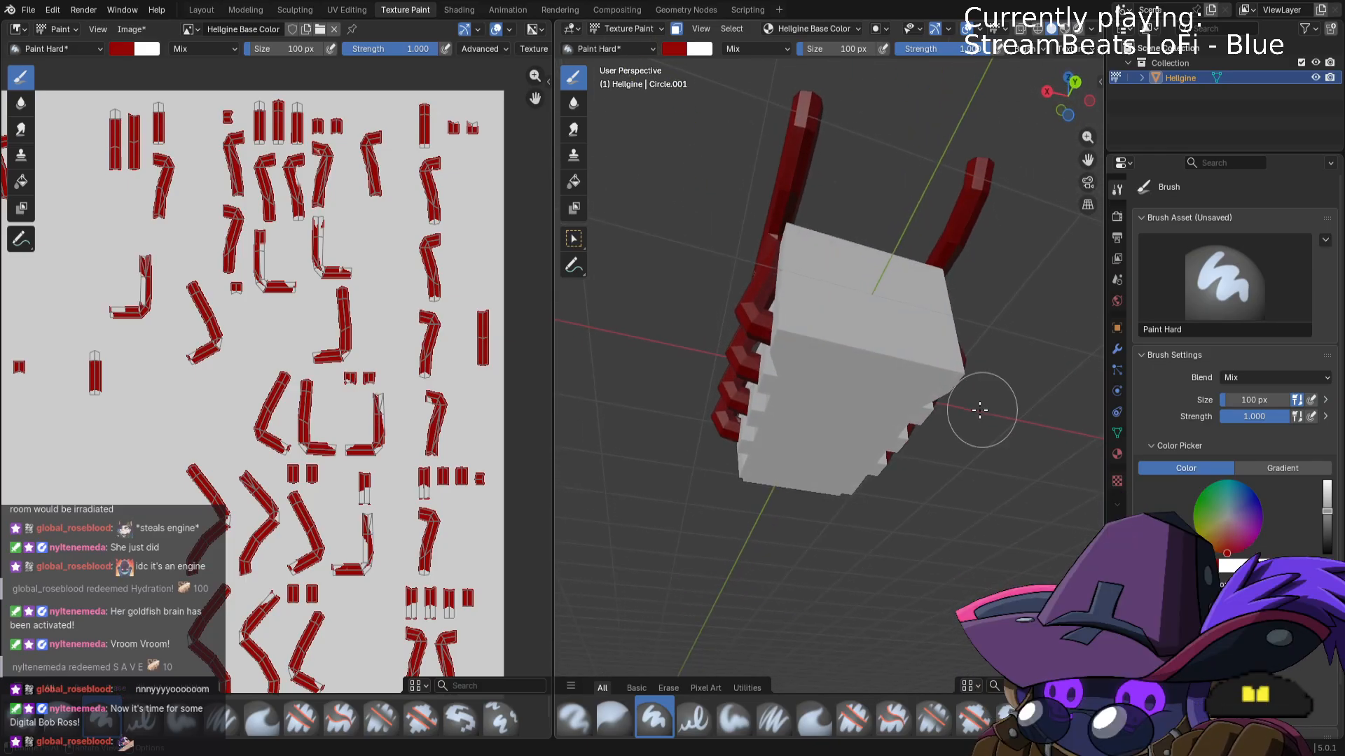
middle_drag(772, 449, 827, 381)
Replace the exhaust pipe selection with the linked round intake discs on the engine's front and return to Texture Paint mode.
key(Tab)
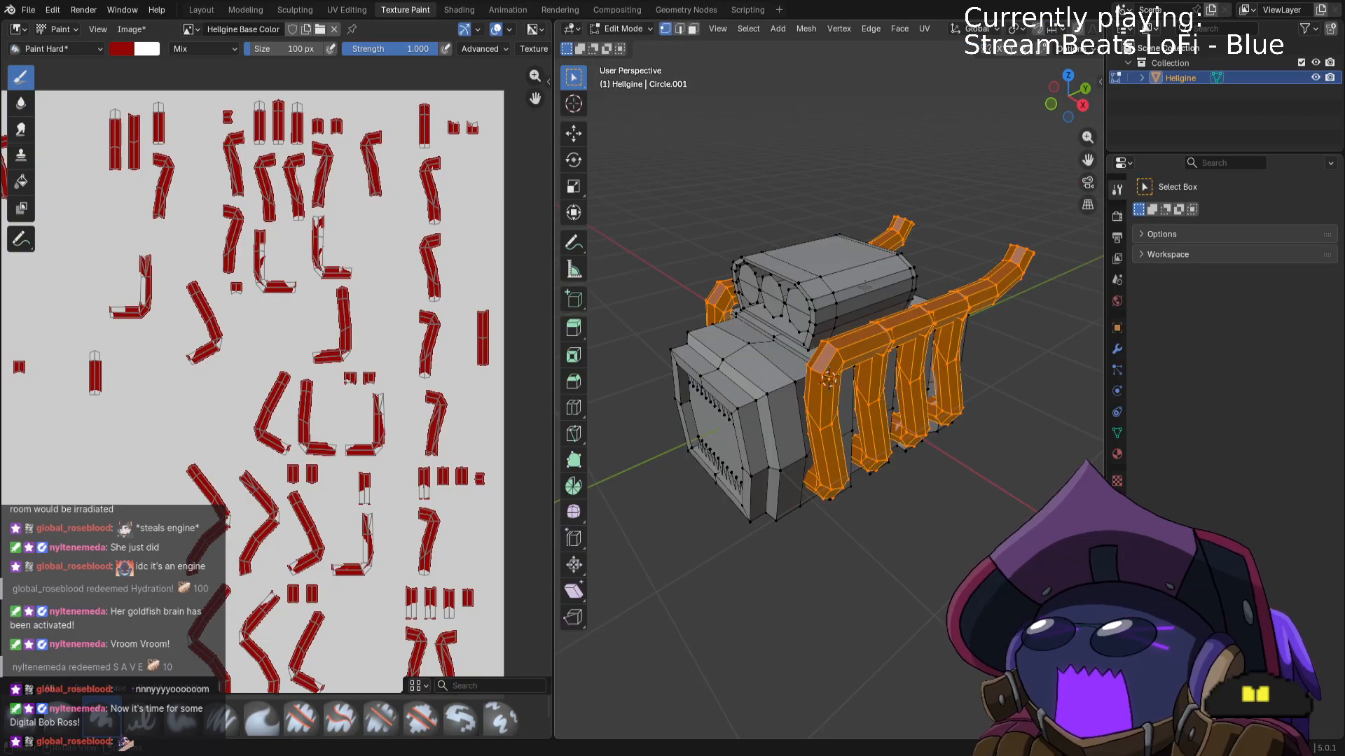
click(1010, 542)
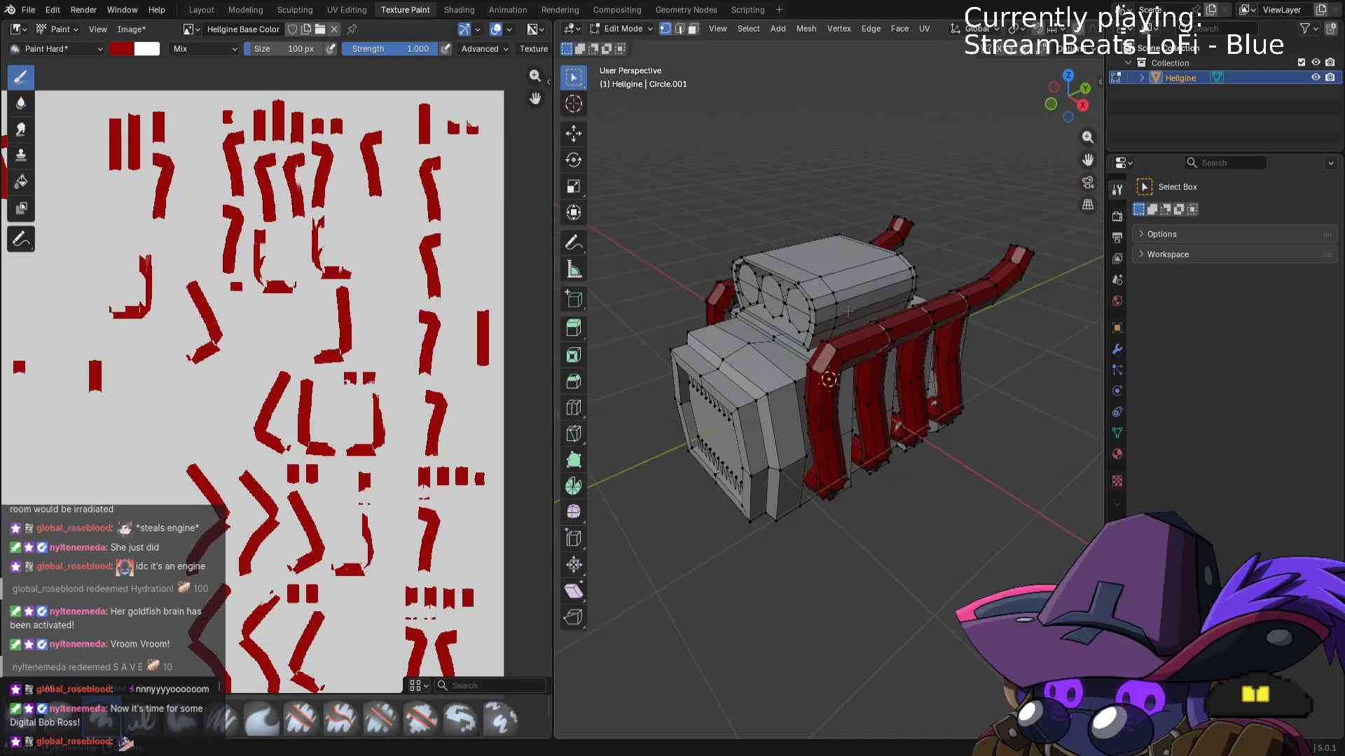
middle_drag(835, 319, 882, 332)
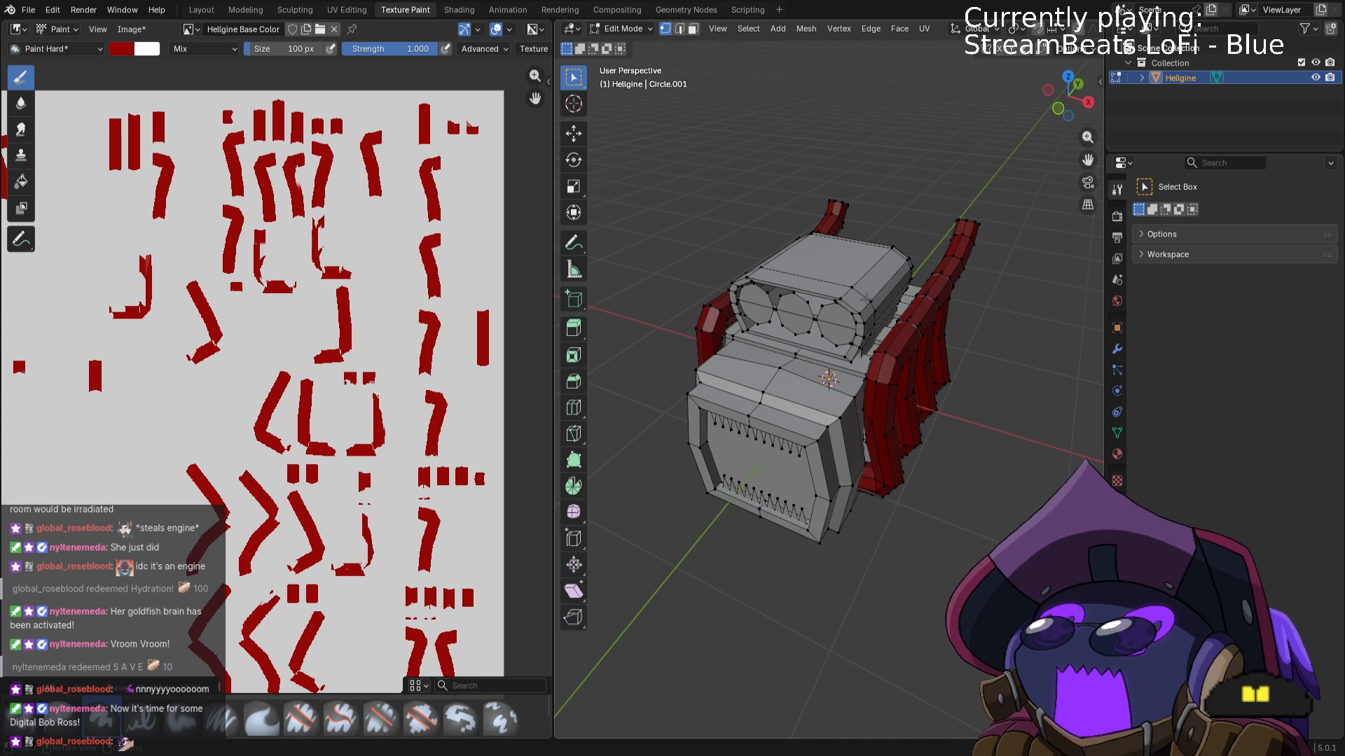
key(l)
key(l)
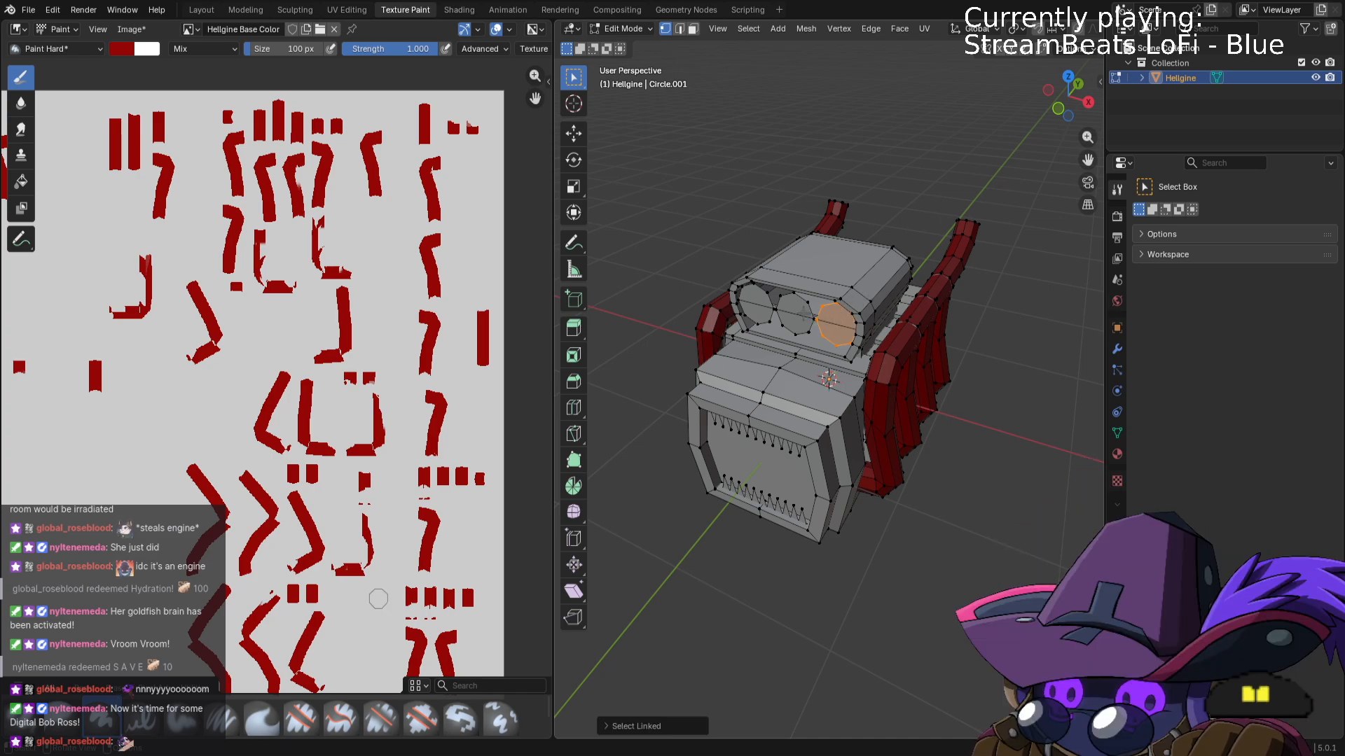
key(Tab)
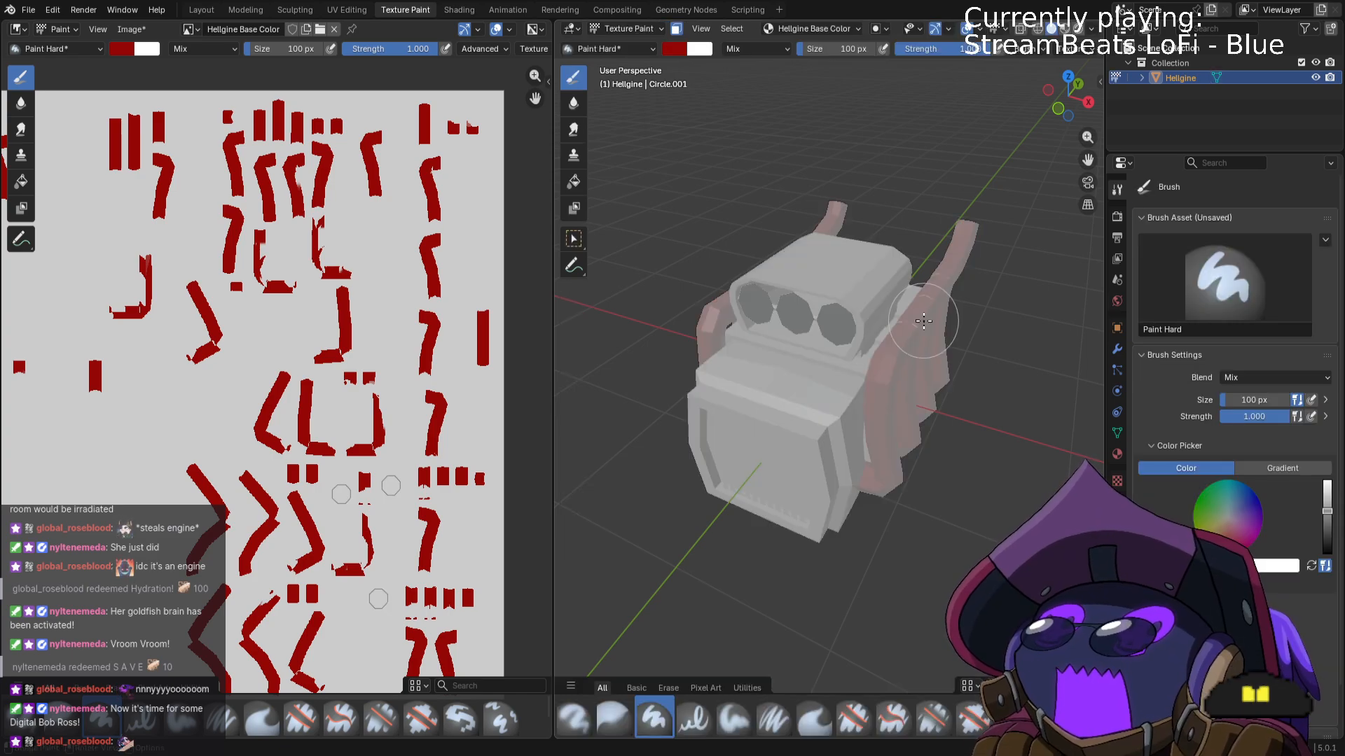
Paint the three round intake discs on the engine's front dark red.
middle_drag(766, 313, 797, 281)
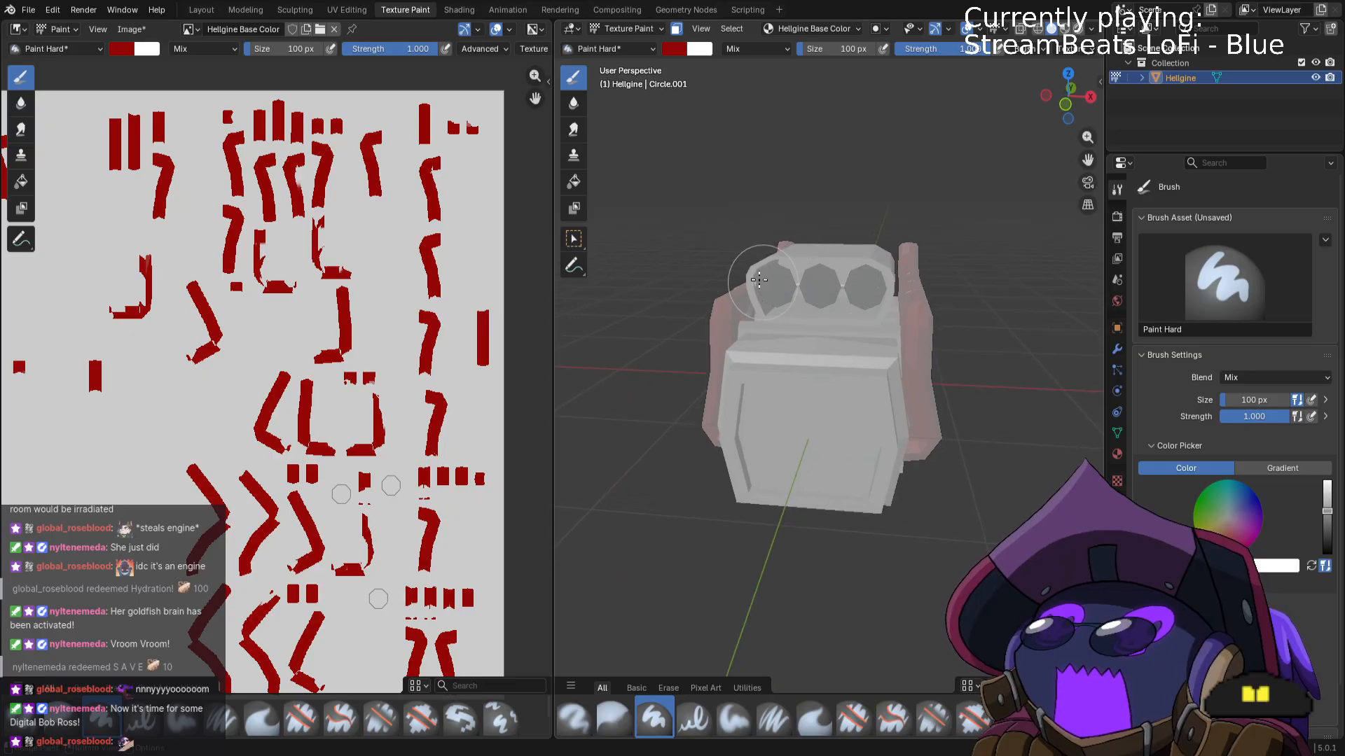
drag(758, 284, 940, 277)
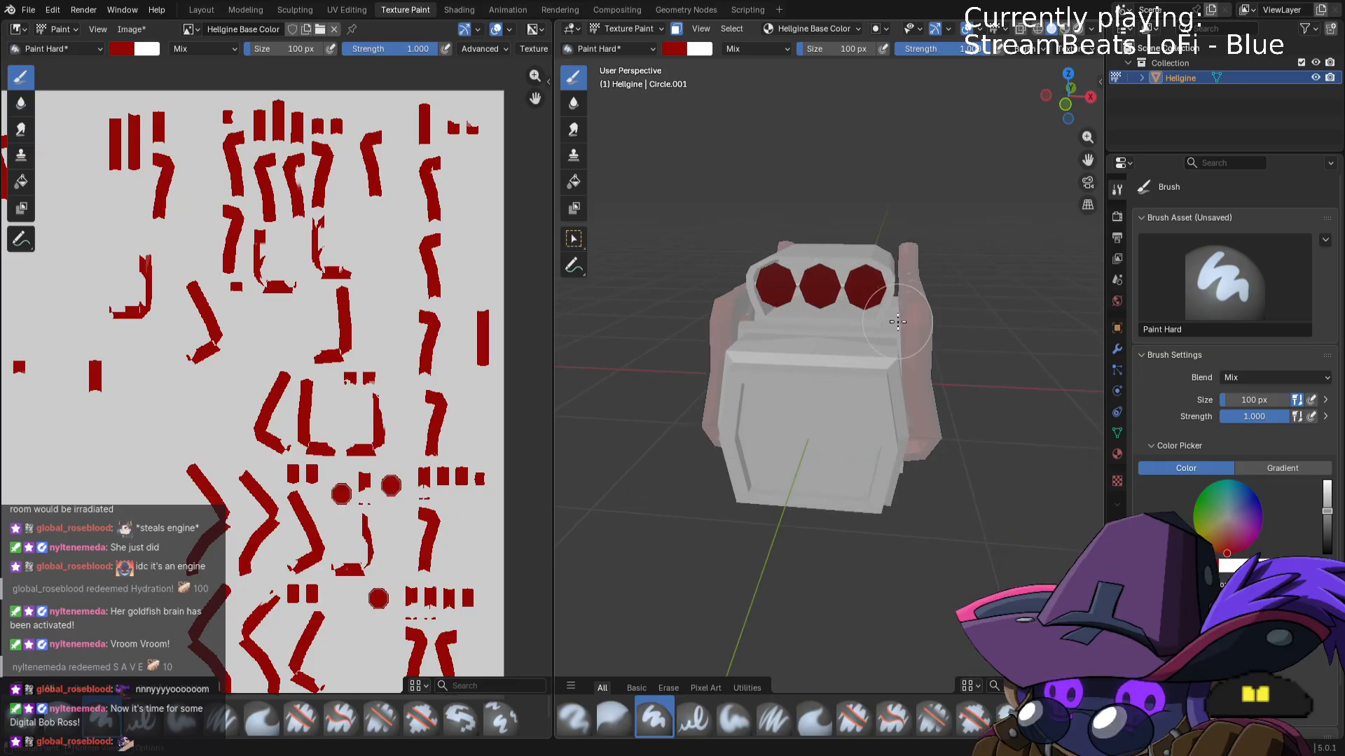
middle_drag(967, 322, 960, 339)
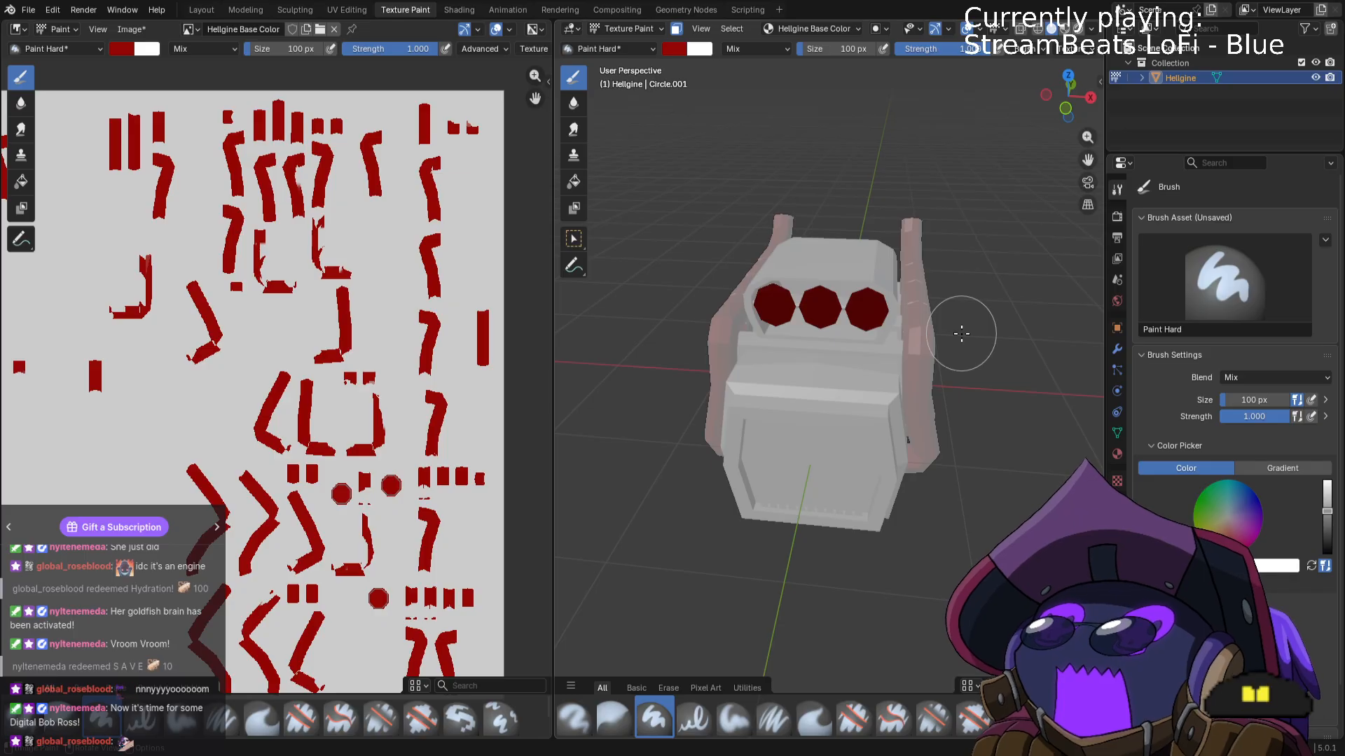
Clear the previous selection in Edit Mode, then select the linked main engine block from the front view and hide it.
key(Tab)
key(ctrl+l)
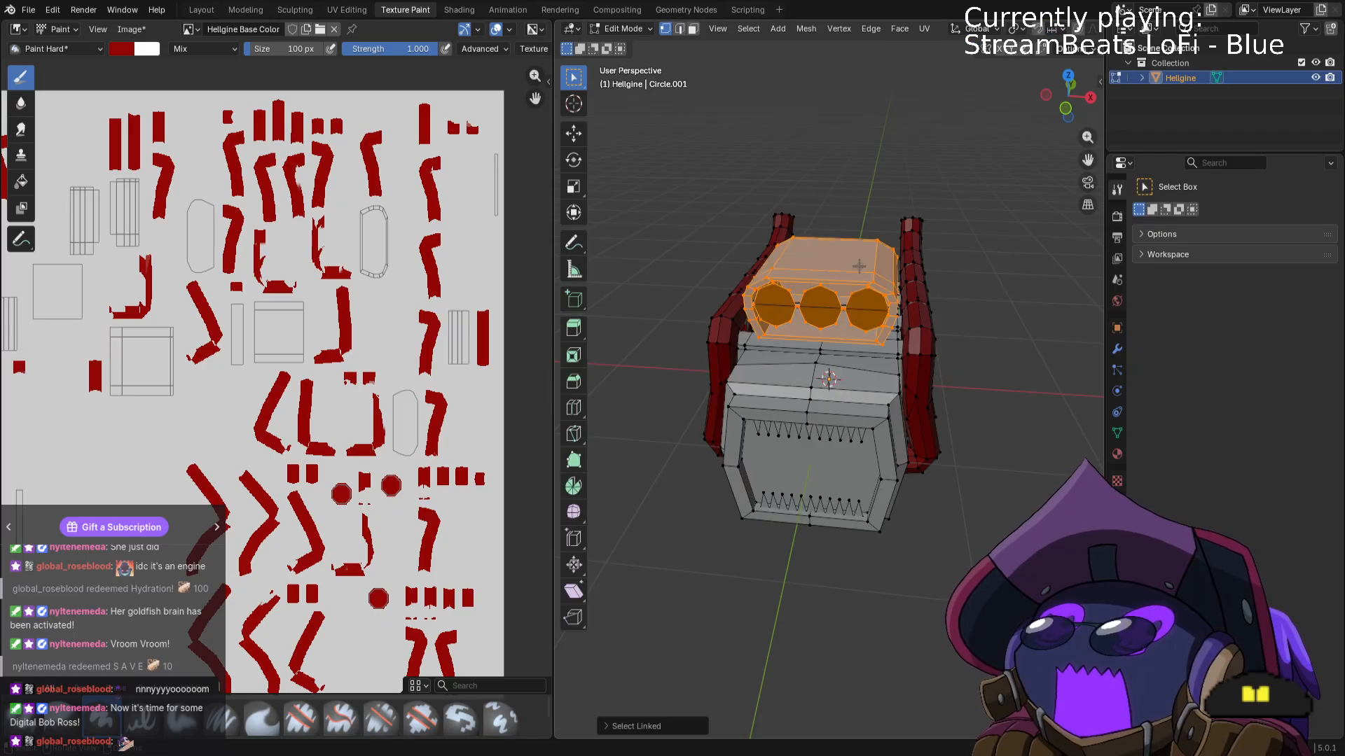
middle_drag(966, 311, 744, 286)
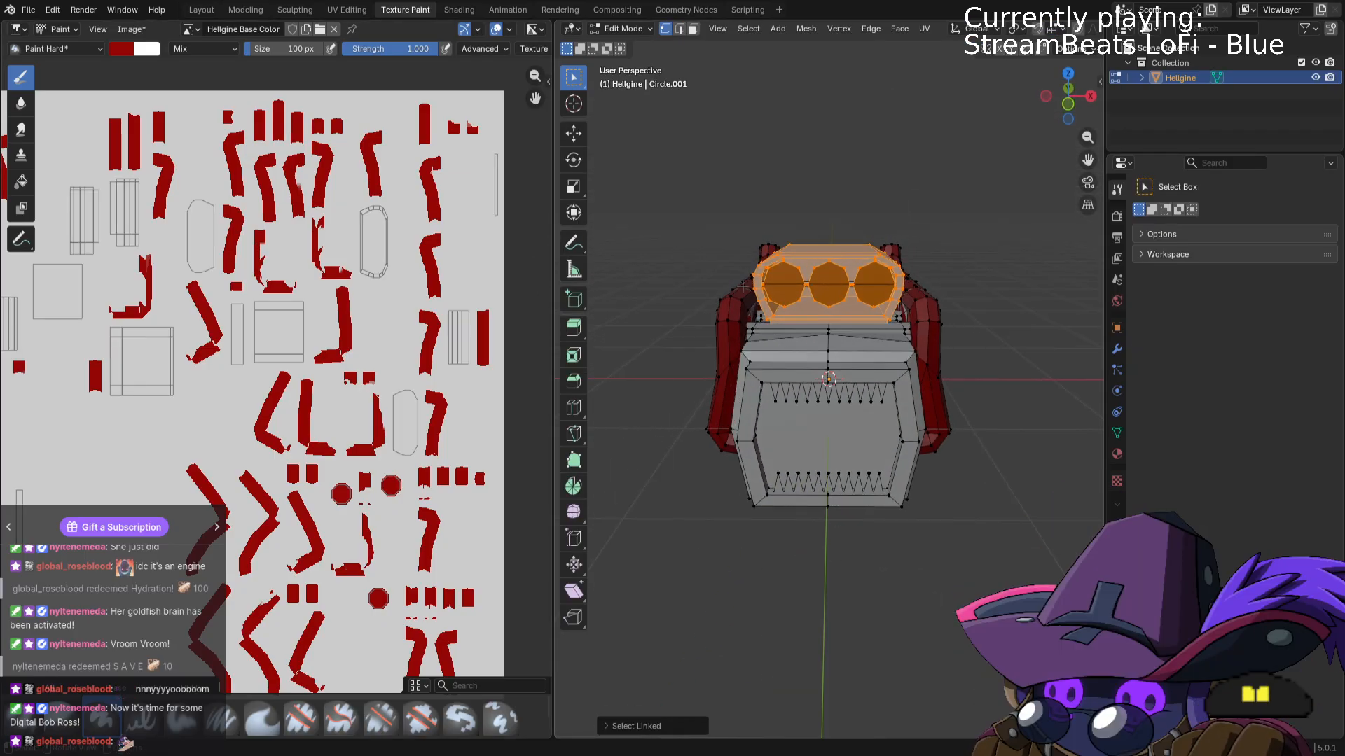
click(1068, 104)
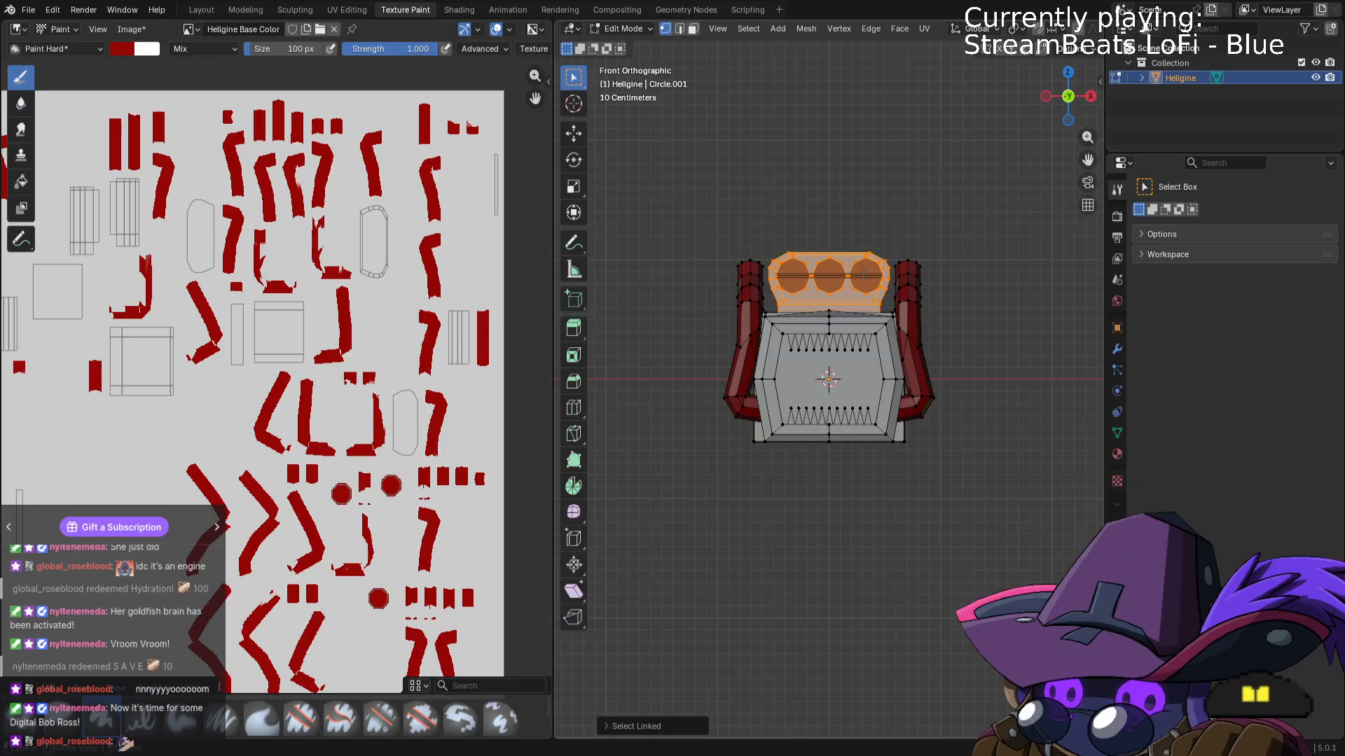
key(alt+a)
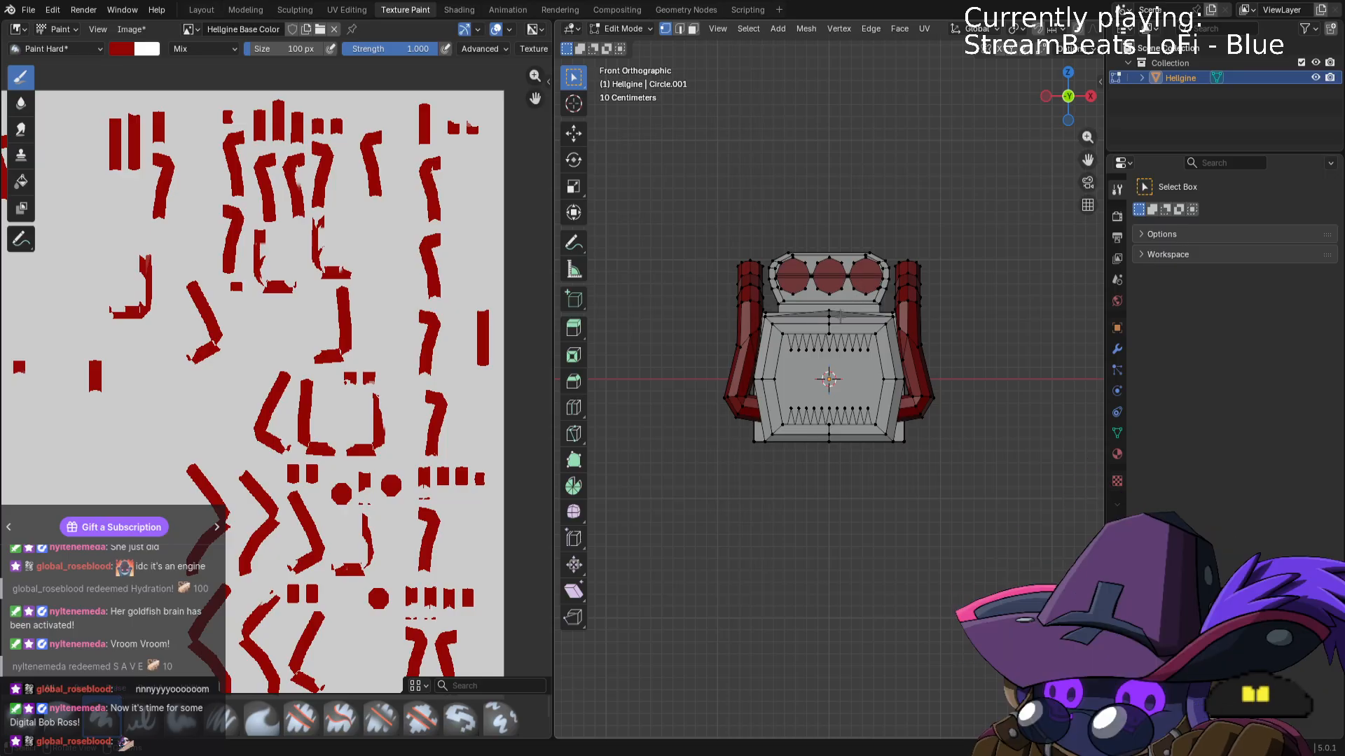
key(ctrl+l)
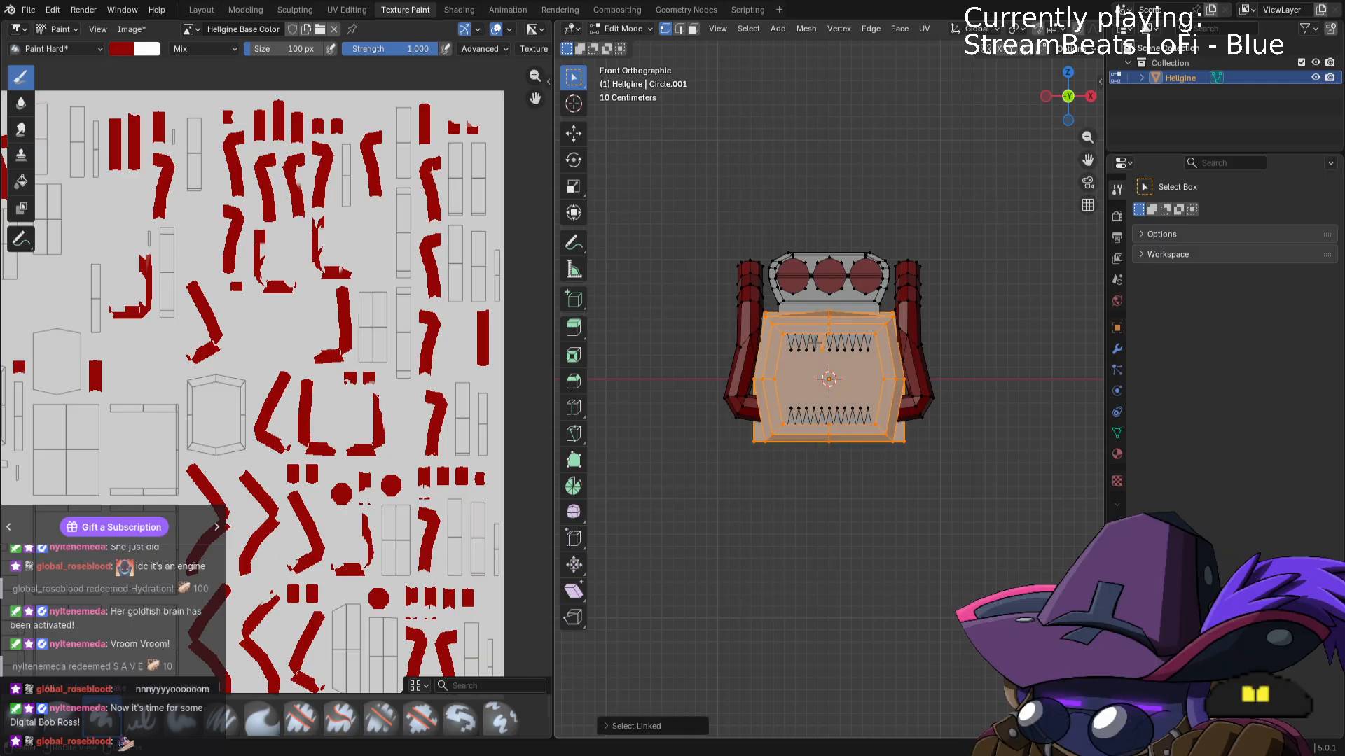
click(968, 328)
key(l)
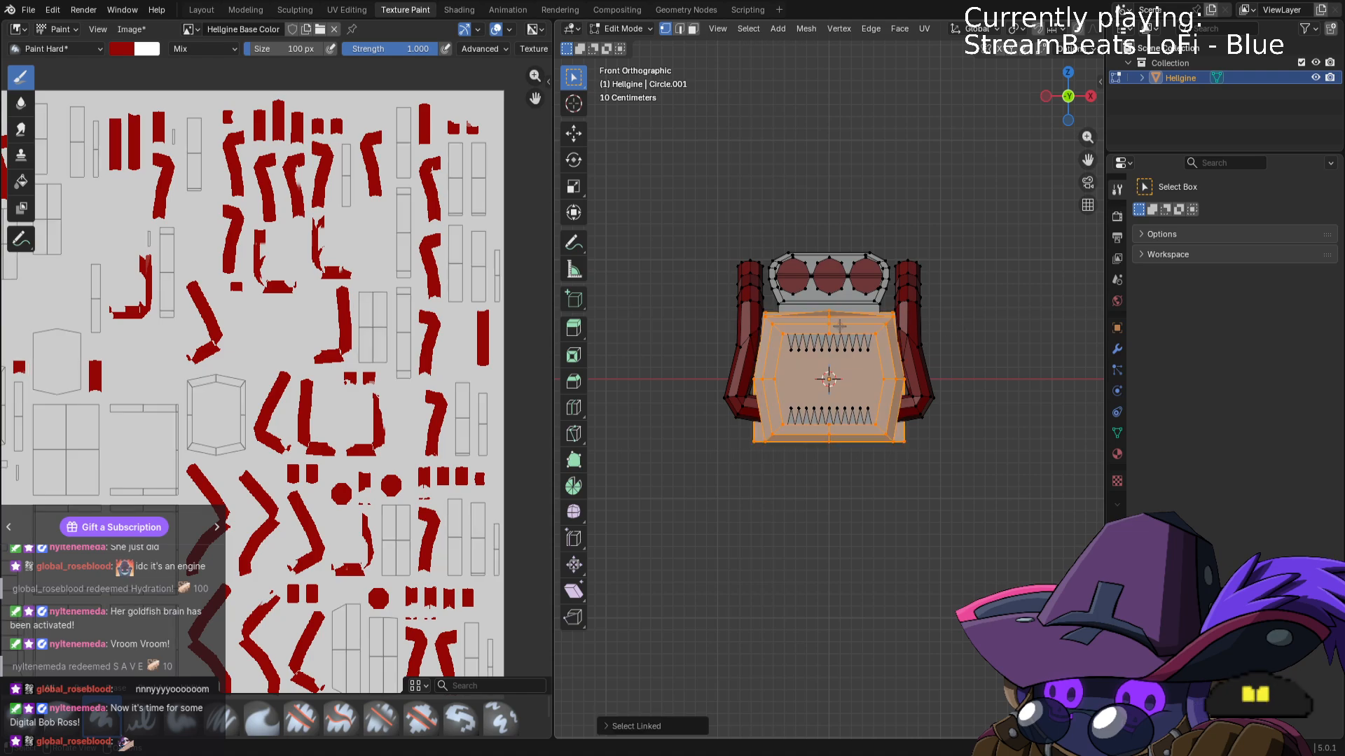
key(h)
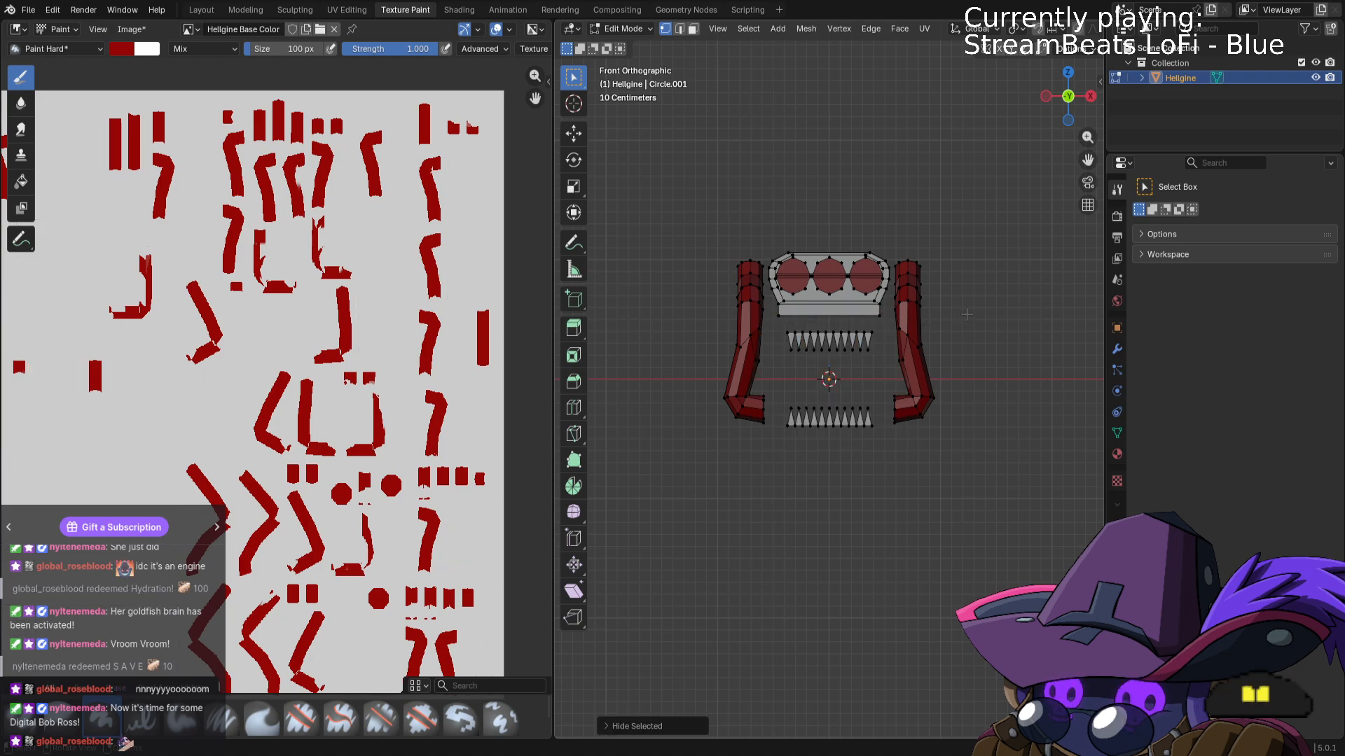
Select the linked upper intake housing around the round discs and hide it.
middle_drag(970, 313, 844, 309)
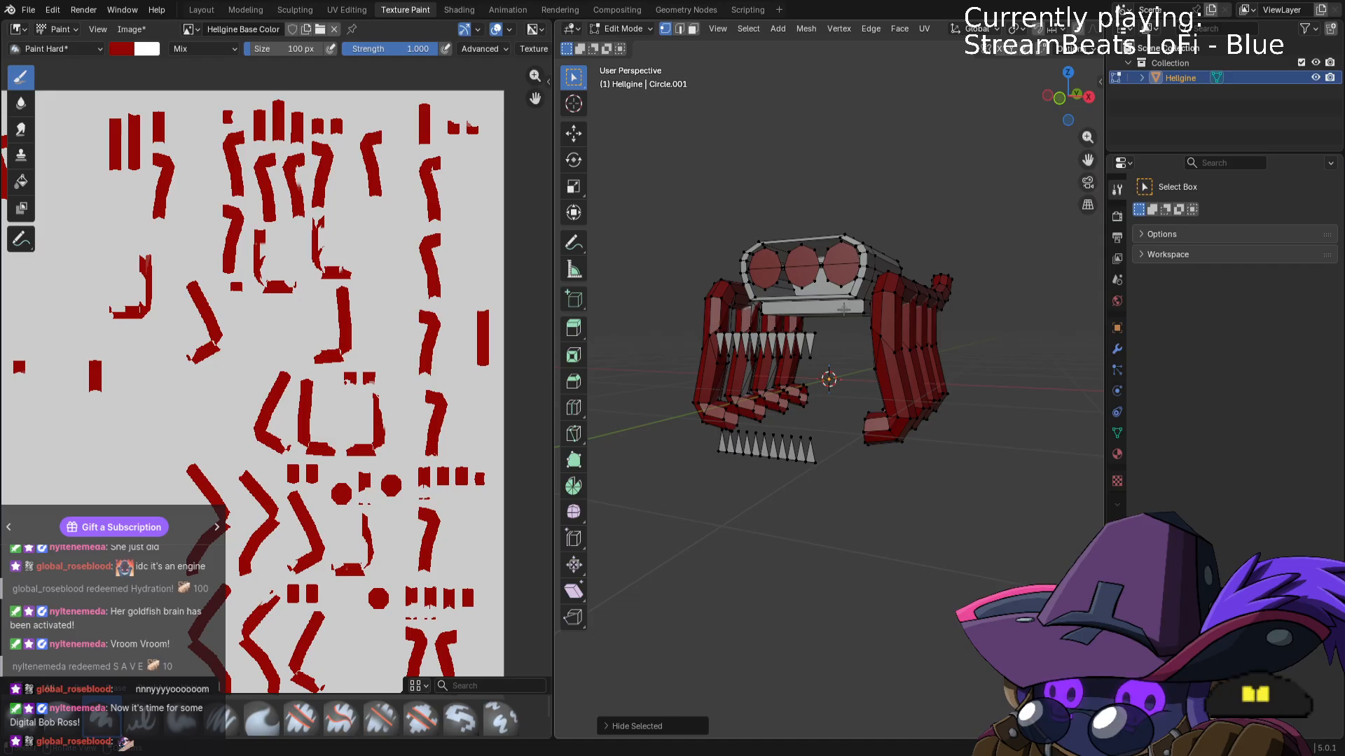
key(l)
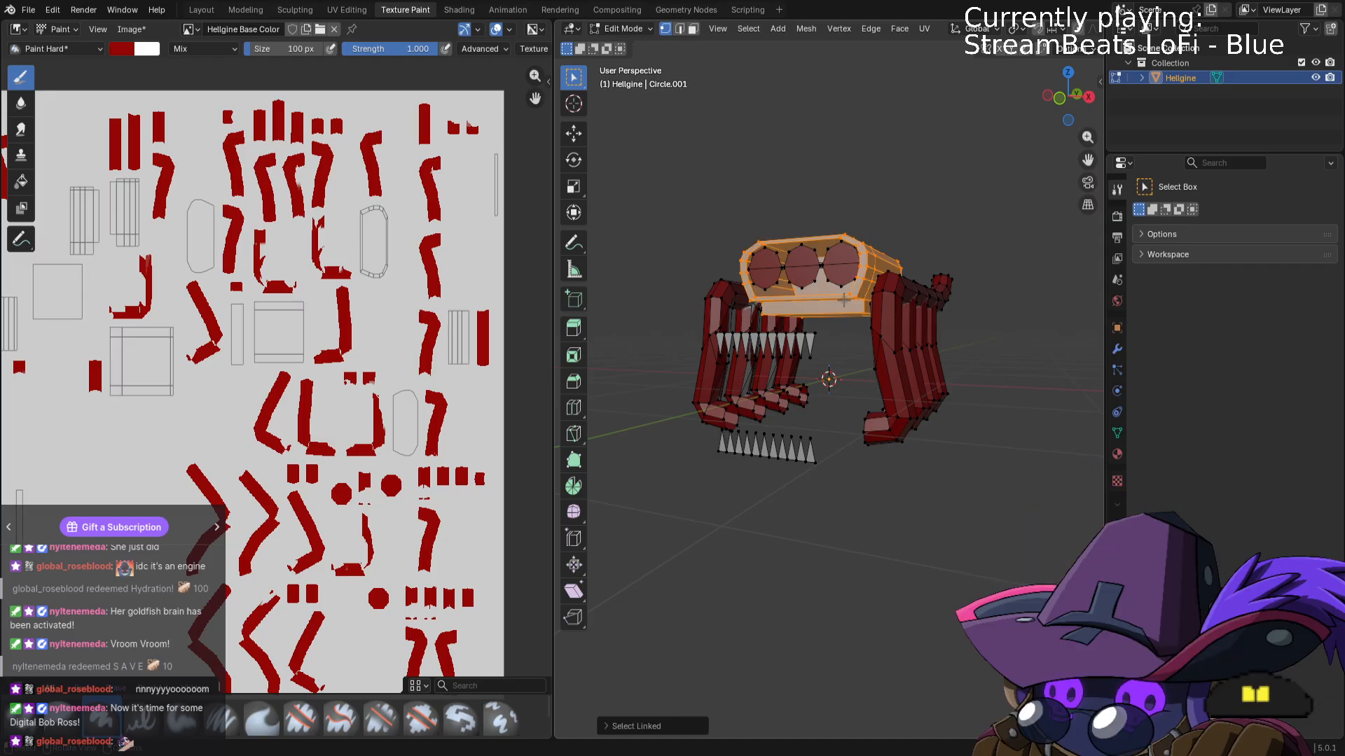
key(h)
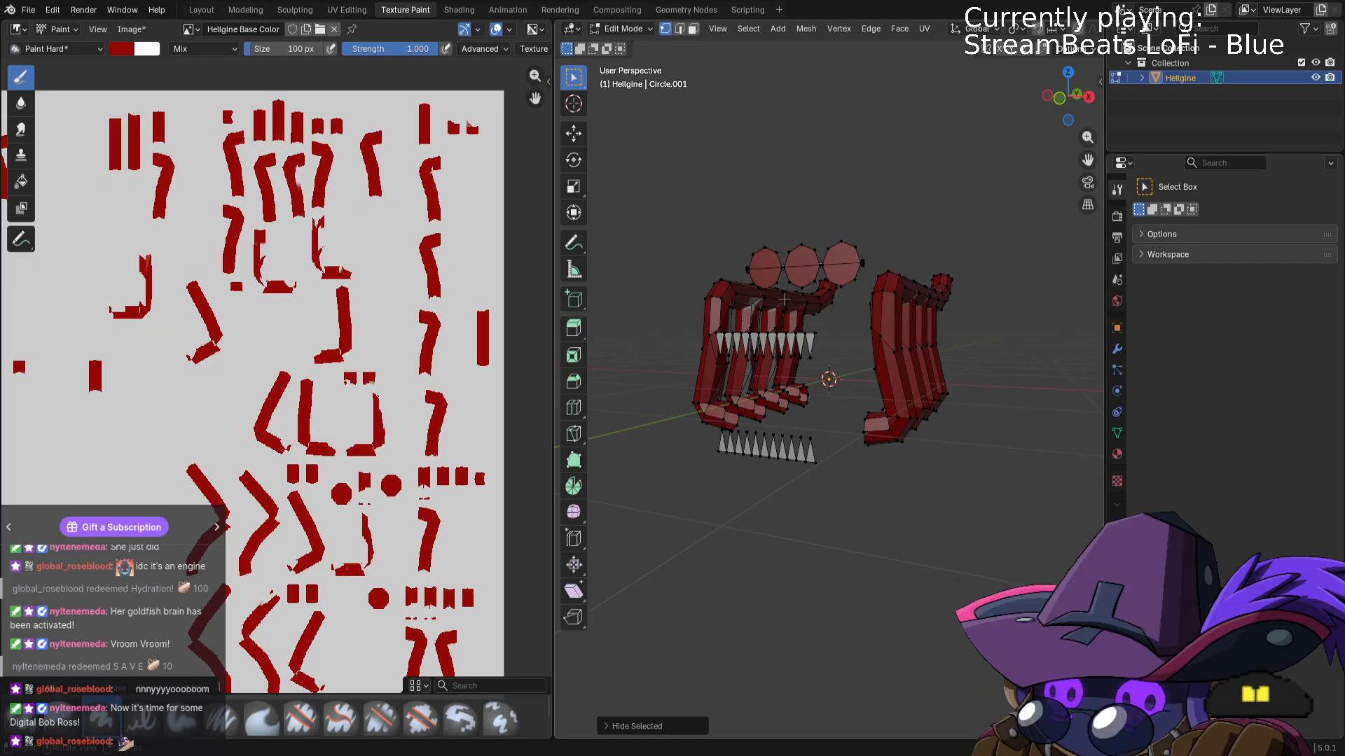
Select all linked exhaust pipe pieces on both sides and return to Texture Paint mode.
key(l)
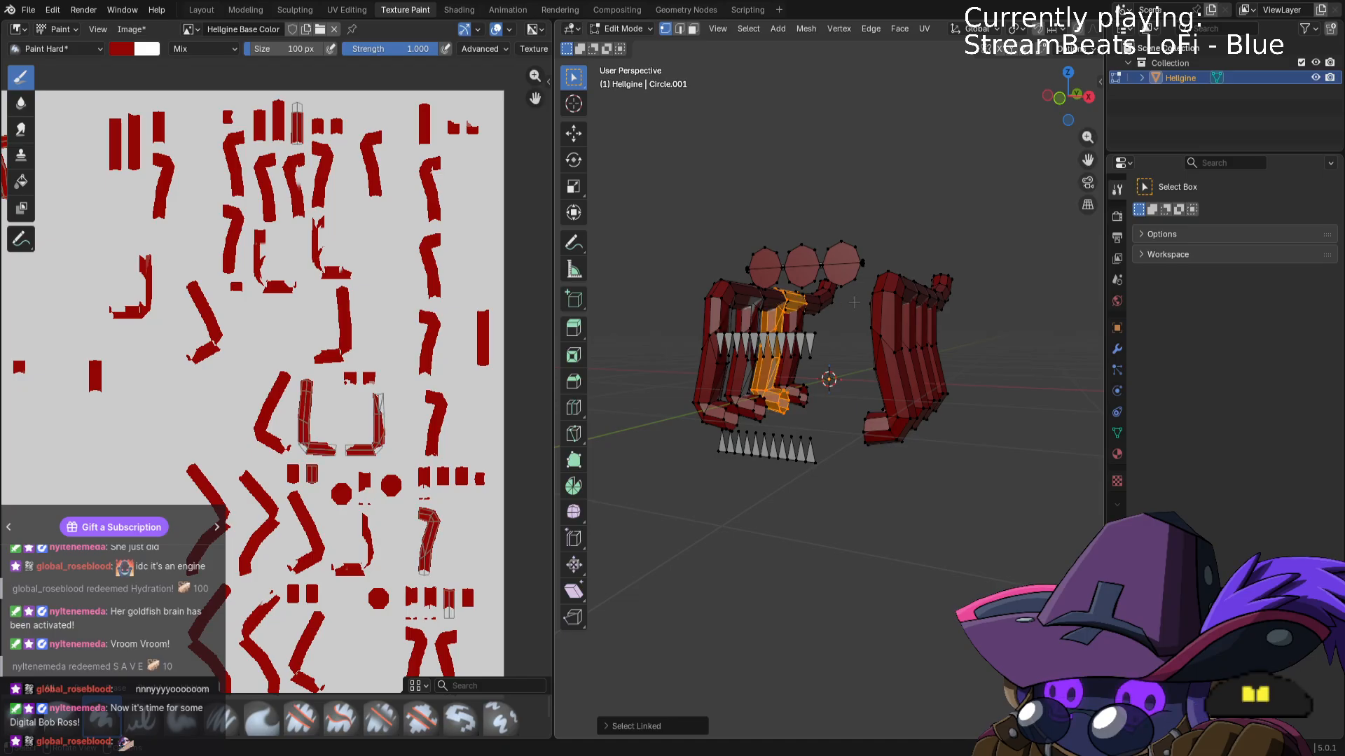
middle_drag(835, 303, 877, 313)
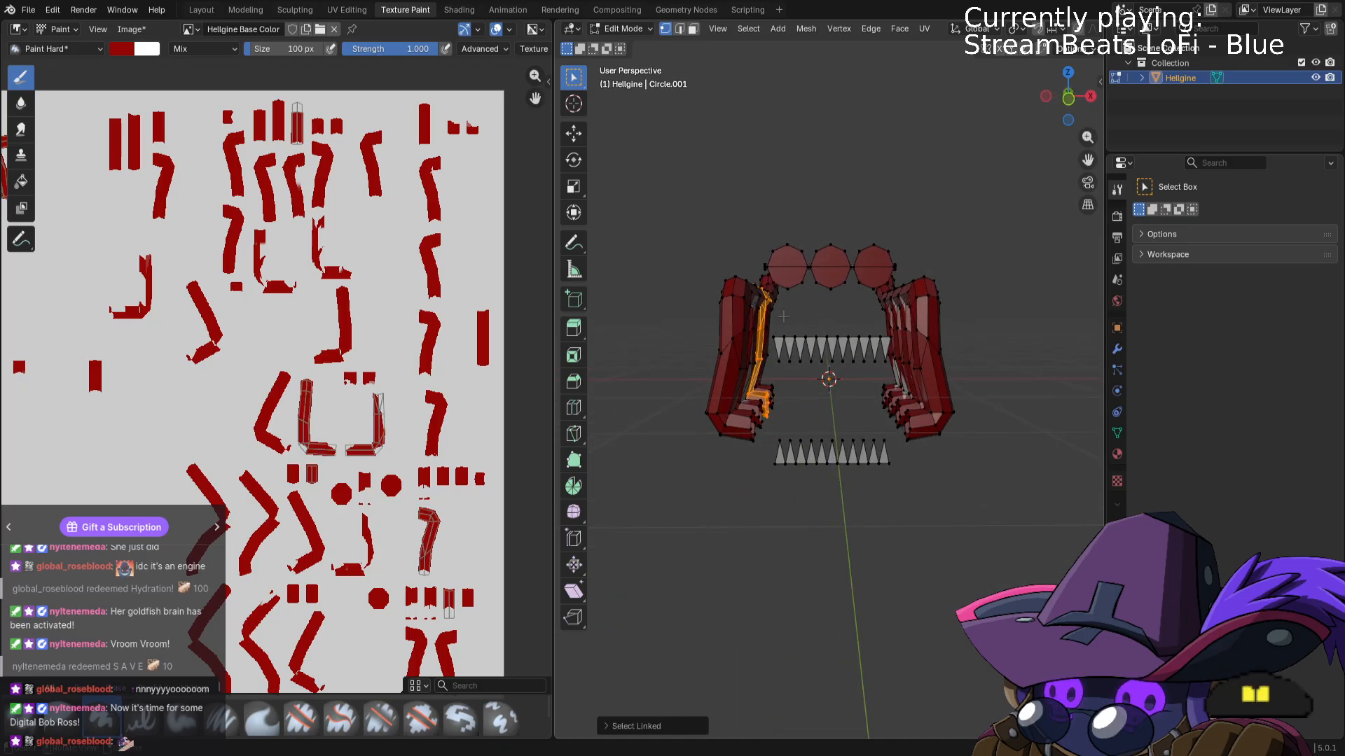
middle_drag(783, 316, 852, 475)
key(l)
key(l)
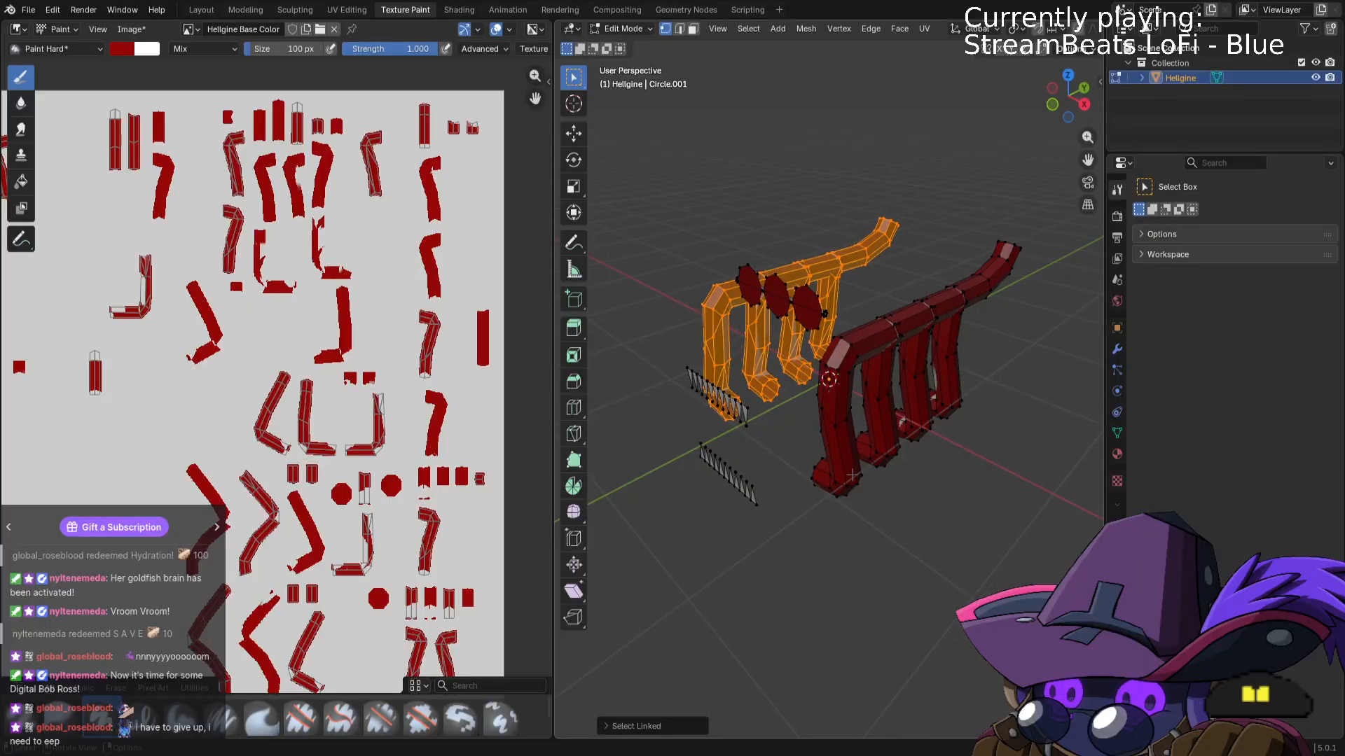
key(l)
key(l)
key(l)
key(l)
middle_drag(947, 406, 622, 500)
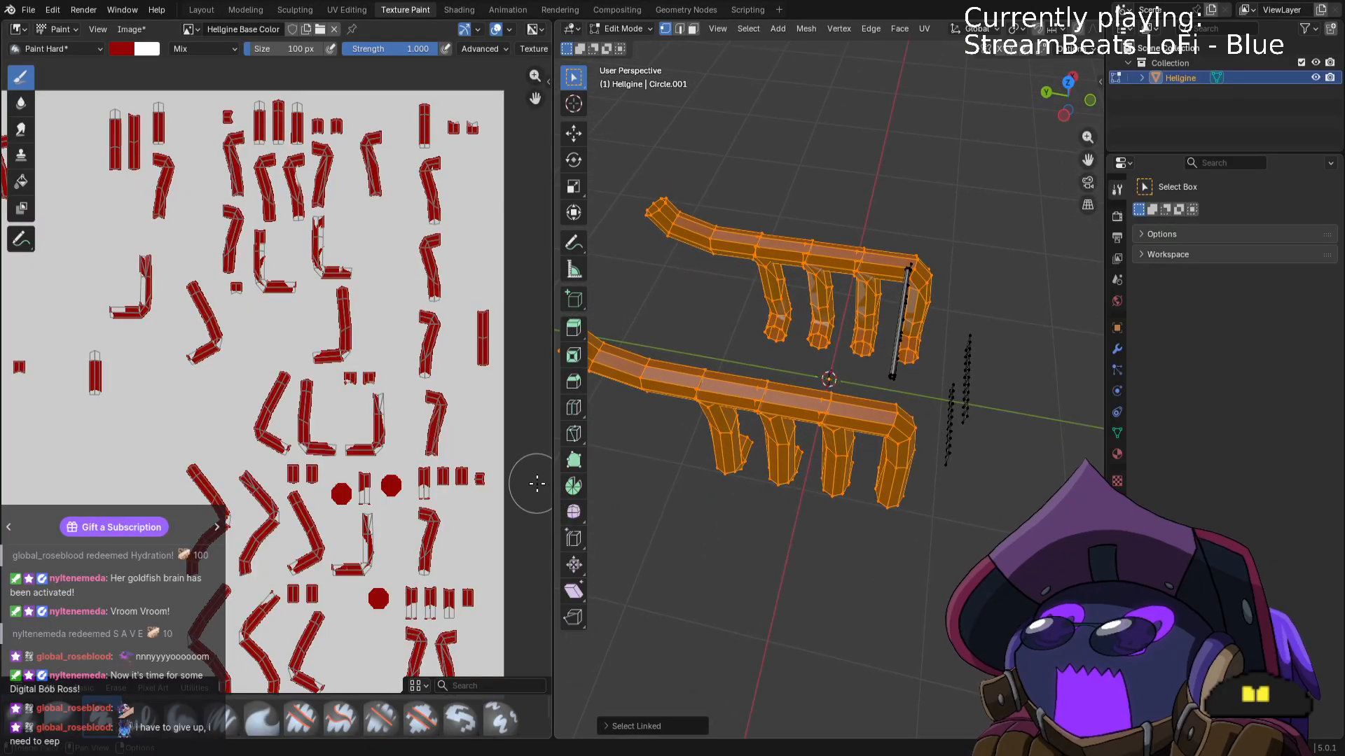
mouse_move(472, 460)
middle_down()
mouse_move(498, 456)
mouse_move(479, 456)
middle_up()
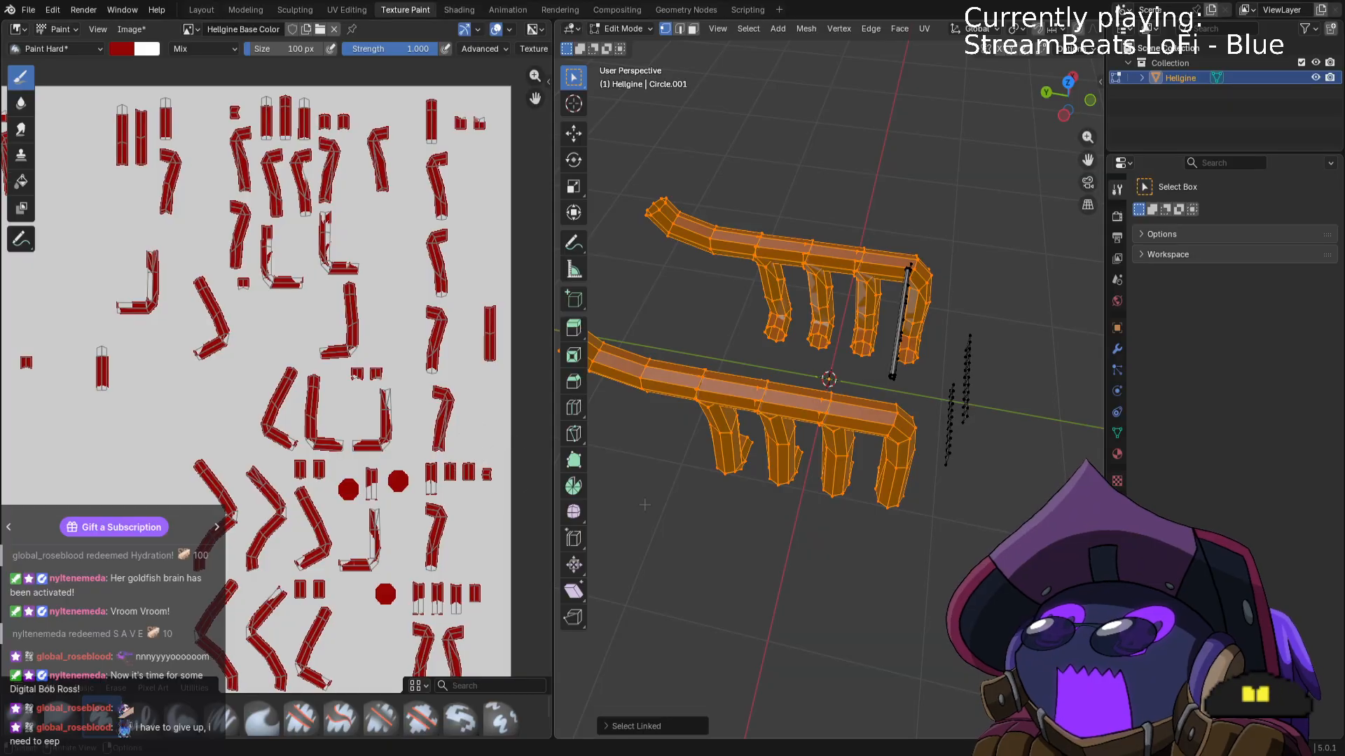
middle_drag(649, 507, 706, 509)
key(Tab)
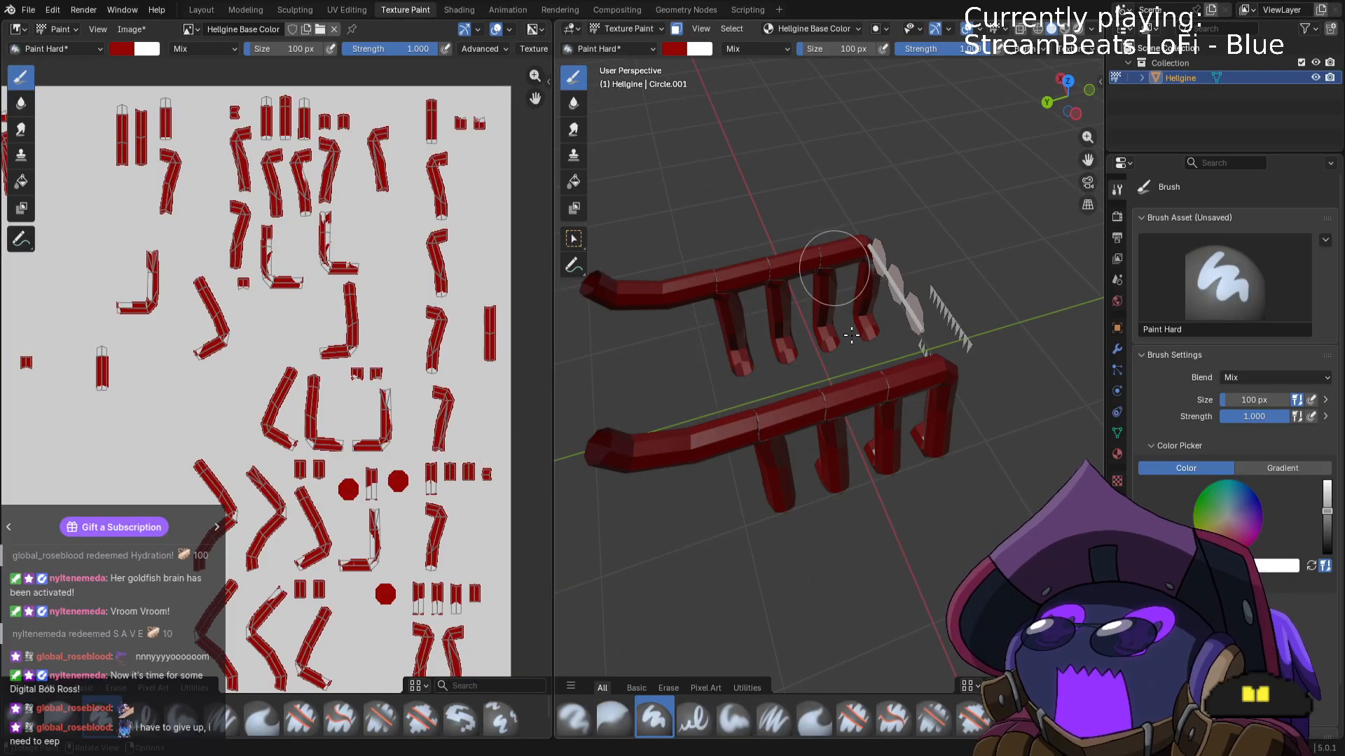
Fill the leftover unpainted inner surfaces of the vertical exhaust pipes with dark red from both sides.
mouse_move(909, 430)
middle_down()
mouse_move(1065, 429)
mouse_move(1029, 413)
middle_up()
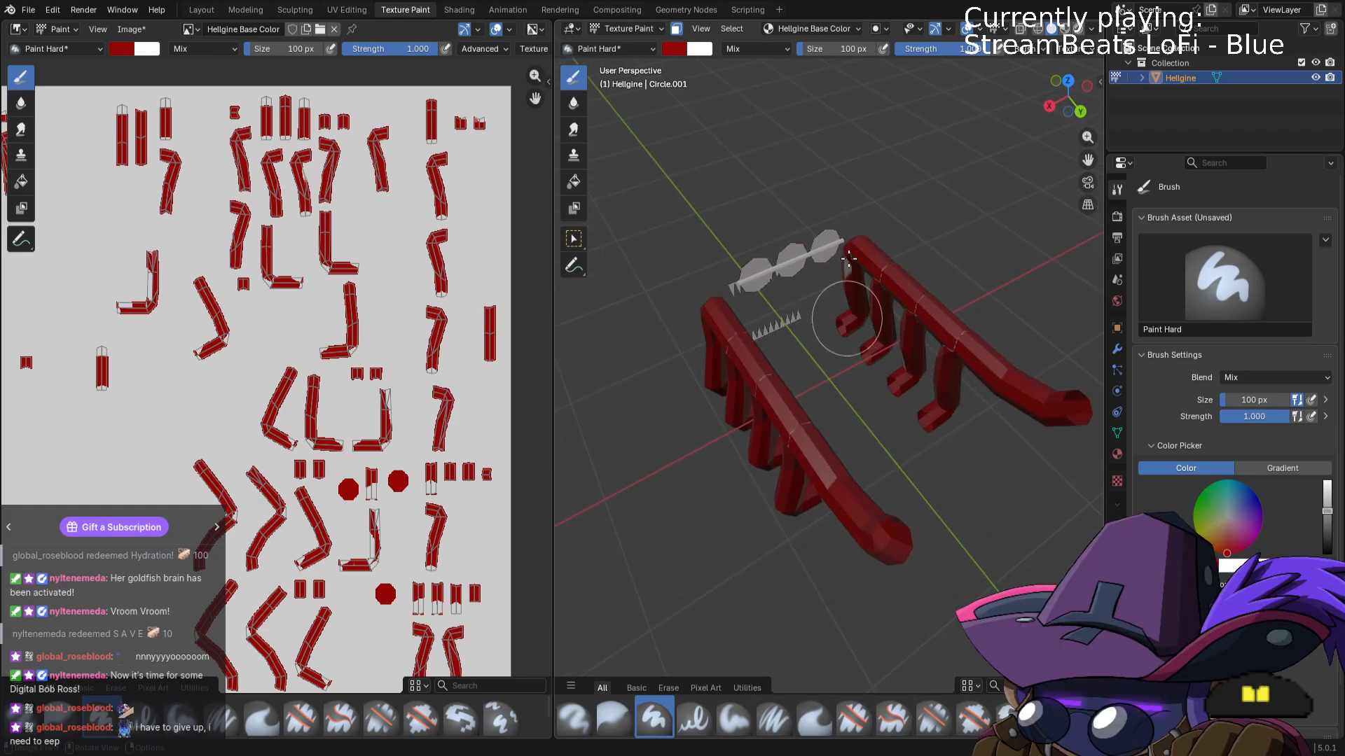
middle_drag(853, 323, 953, 348)
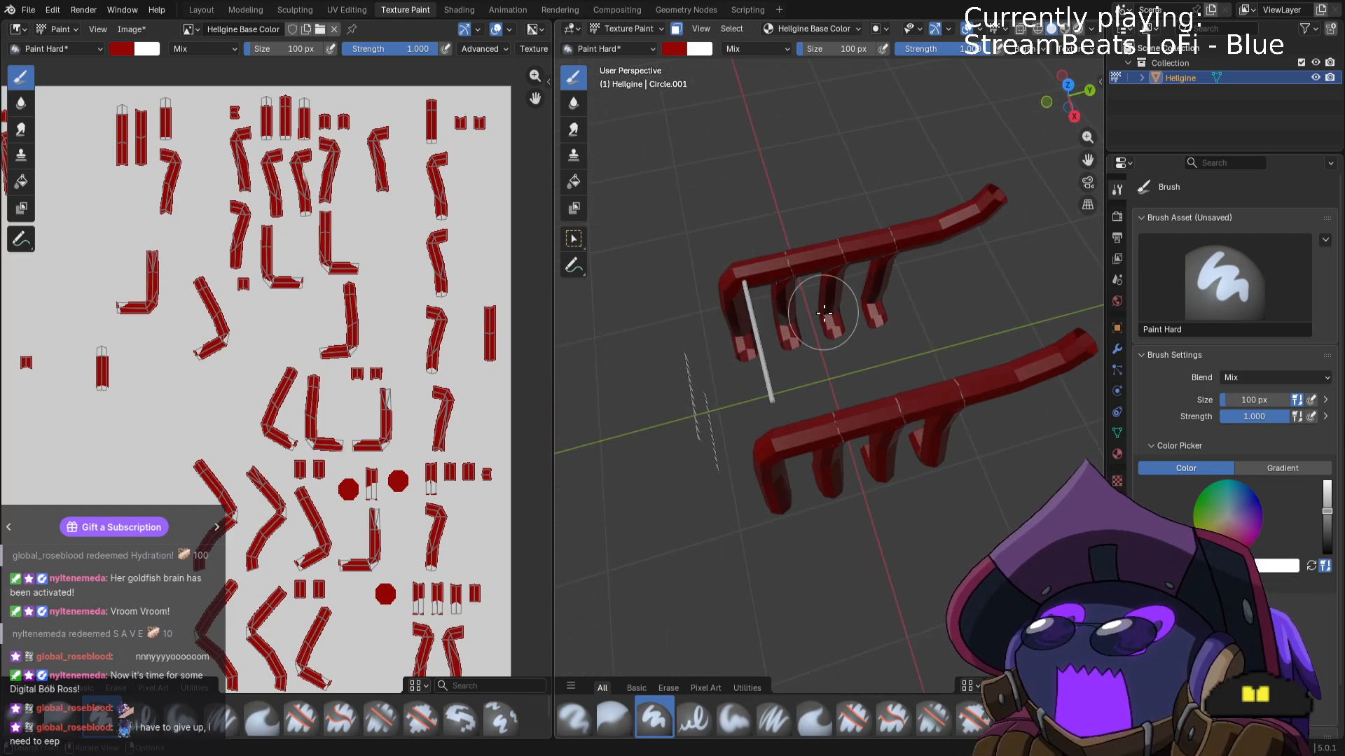
mouse_move(905, 303)
middle_down()
mouse_move(888, 276)
mouse_move(1071, 294)
mouse_move(984, 402)
middle_up()
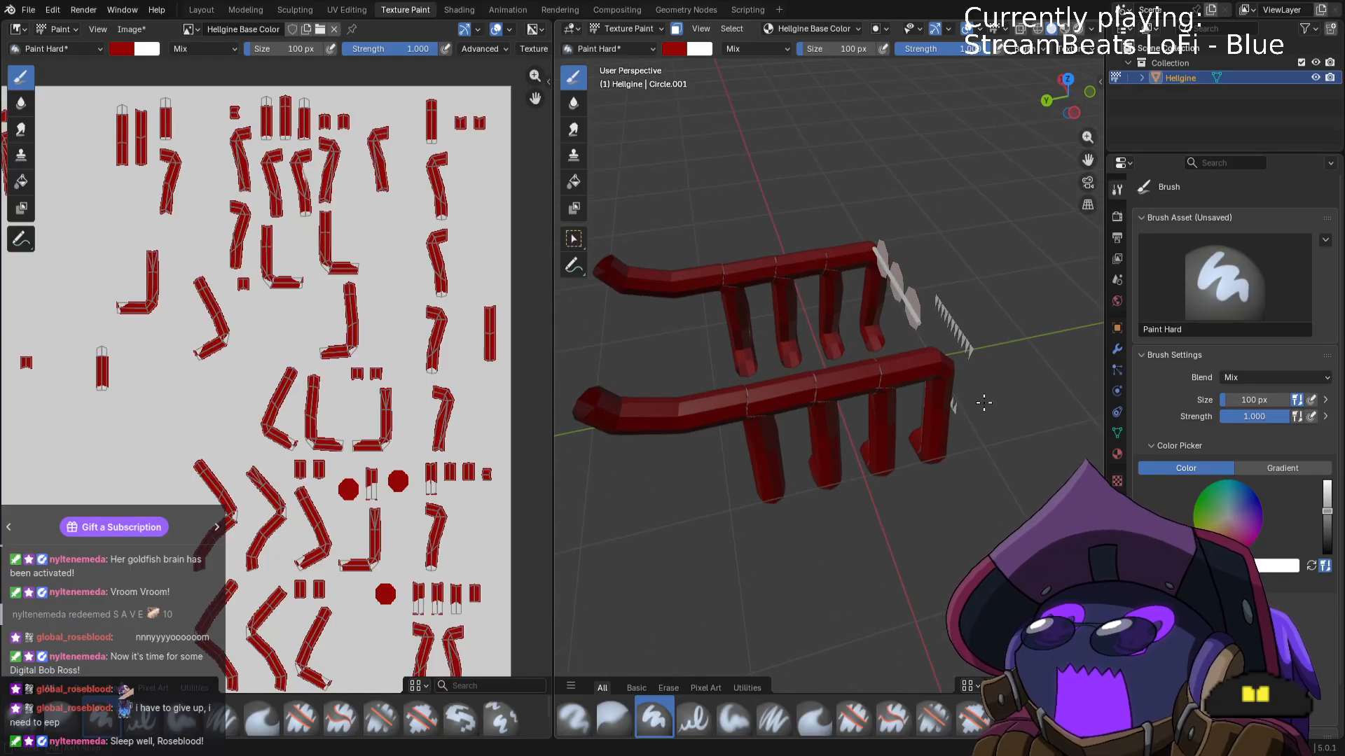
mouse_move(939, 358)
middle_down()
mouse_move(854, 364)
mouse_move(932, 370)
middle_up()
Reveal all hidden engine parts in Edit Mode and clear the selection.
key(Tab)
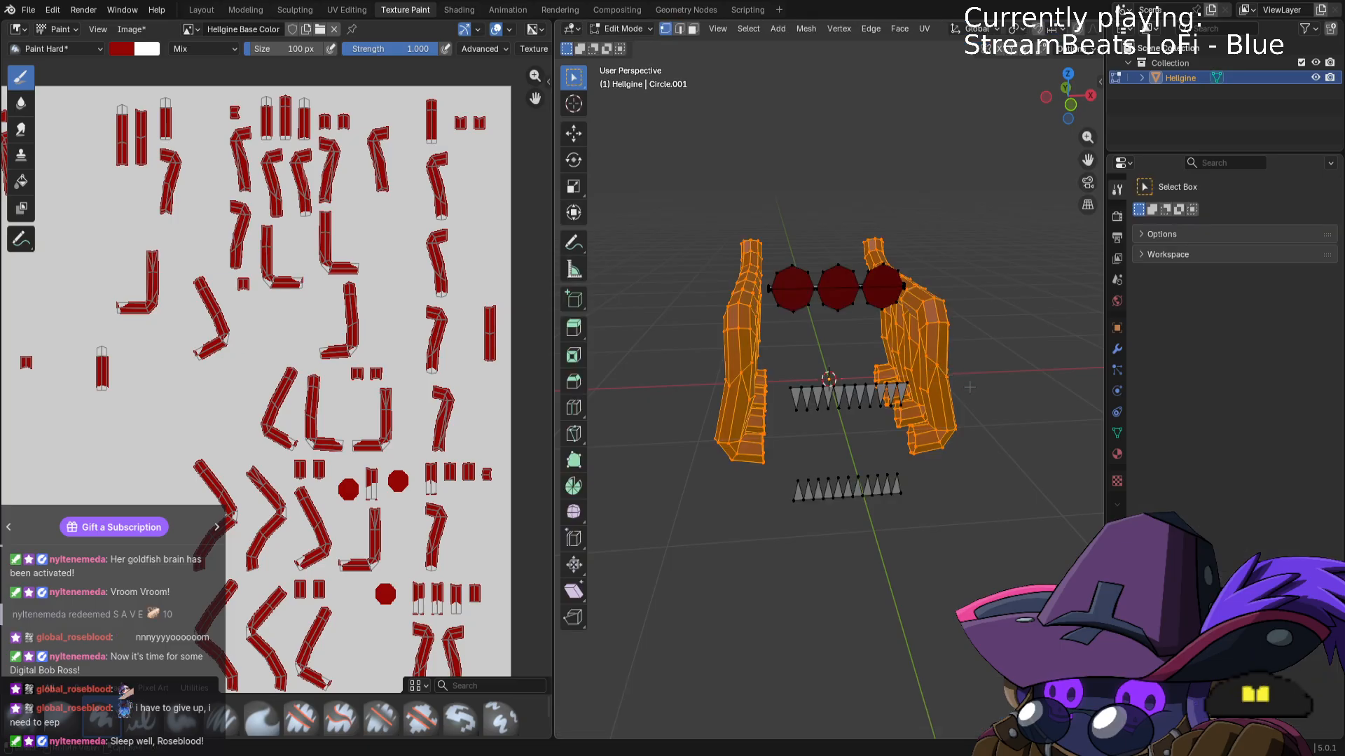
key(alt+h)
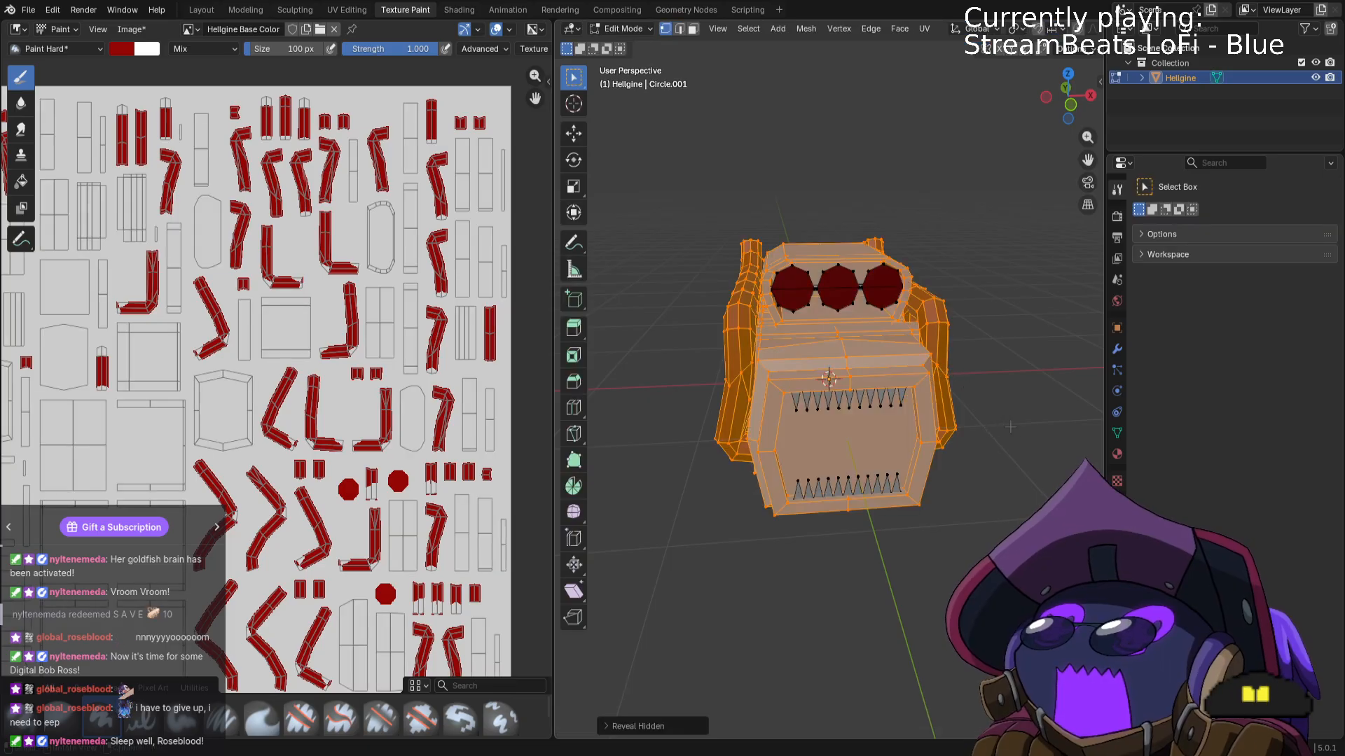
key(alt+a)
Select every linked exhaust pipe piece on both sides of the engine and hide them.
middle_drag(1010, 427, 1022, 538)
key(l)
key(l)
key(l)
key(l)
key(l)
key(l)
key(l)
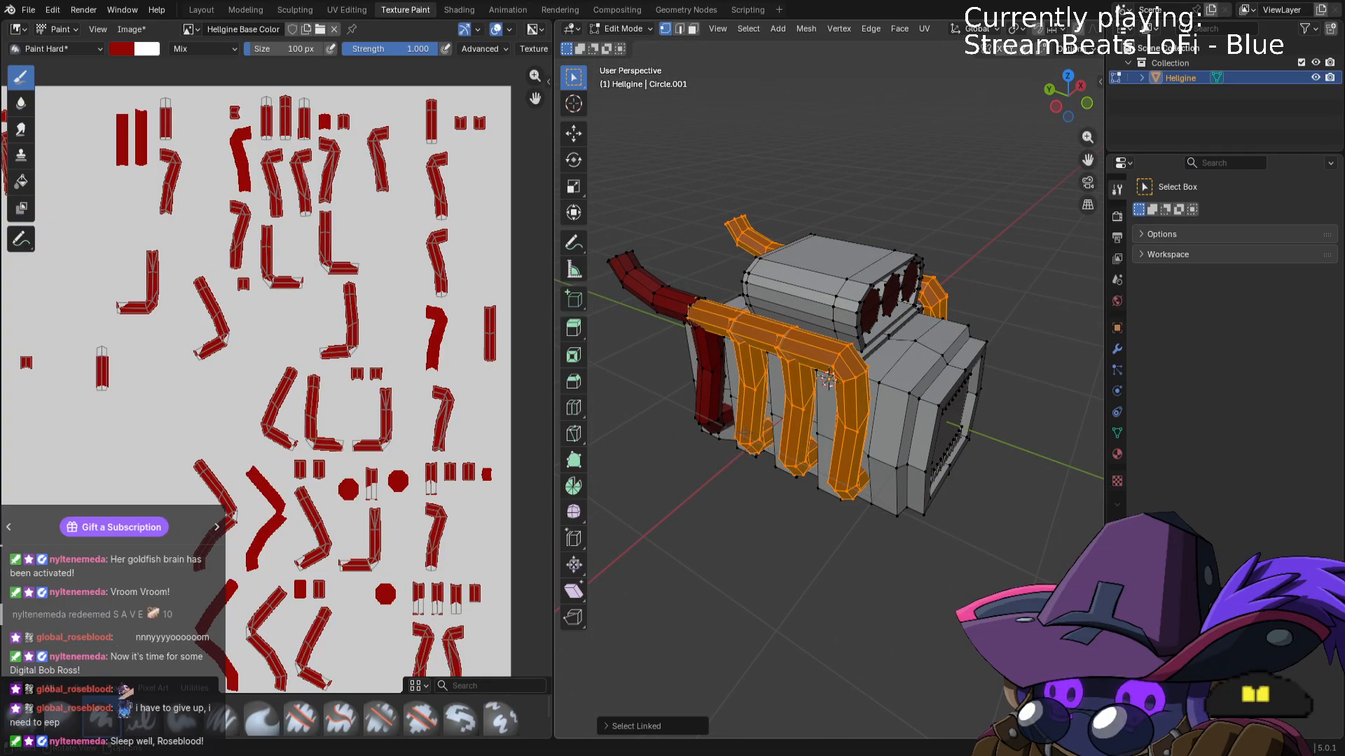
key(l)
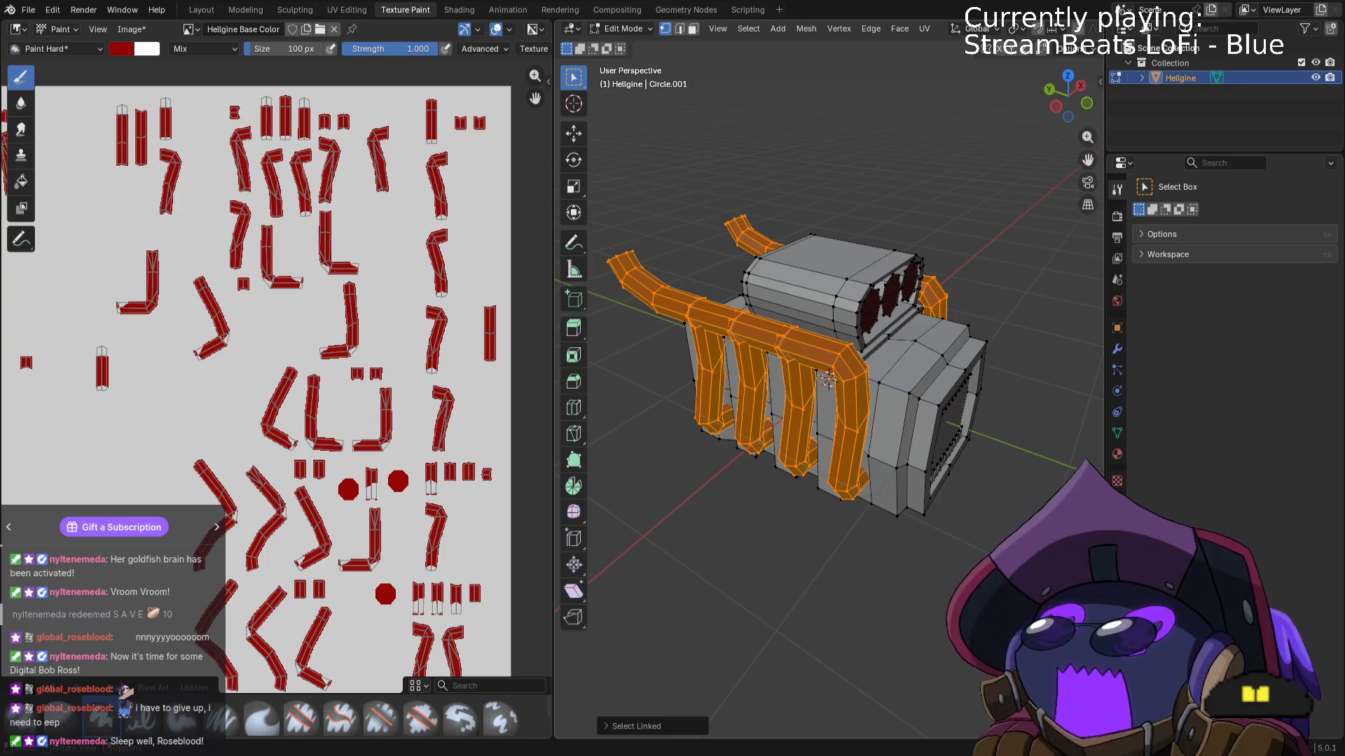
key(h)
Select the linked round intake discs together with the upper intake housing and hide them.
mouse_move(827, 379)
middle_down()
mouse_move(799, 396)
mouse_move(835, 400)
middle_up()
key(l)
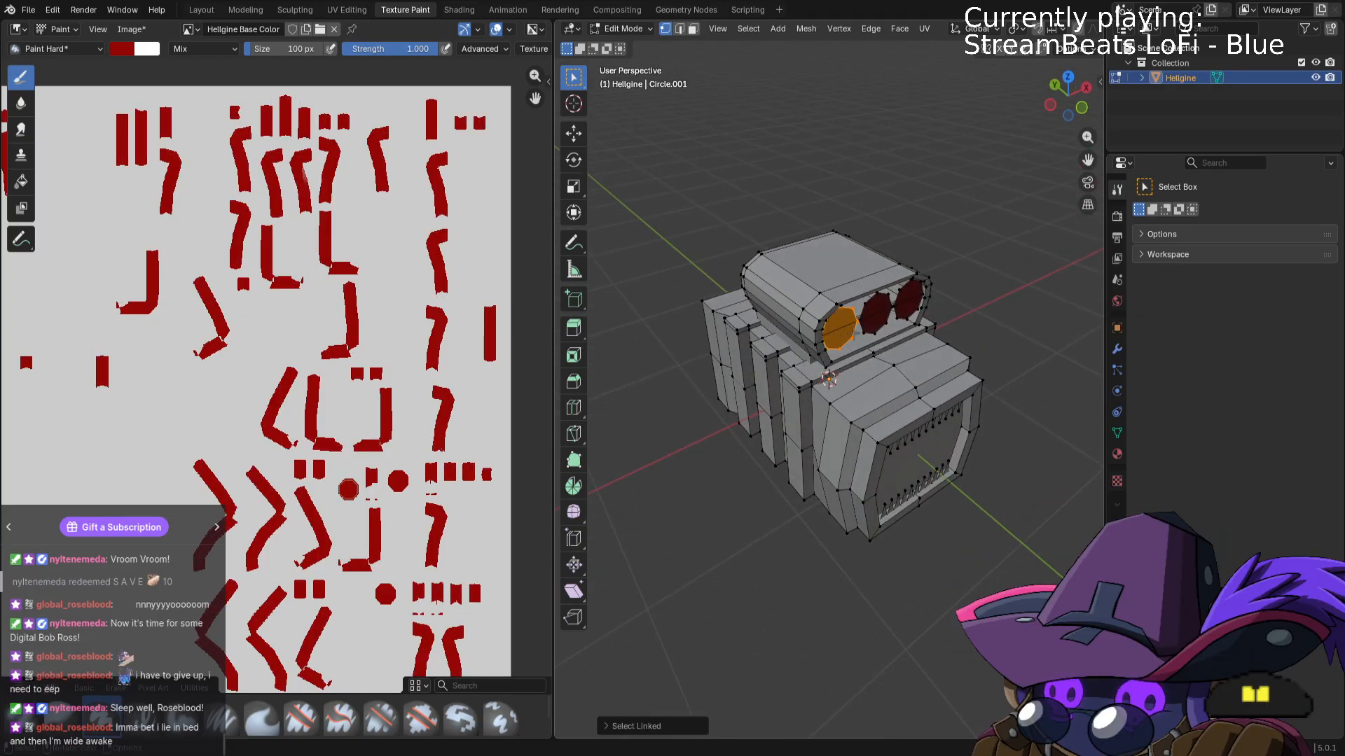
key(l)
key(l)
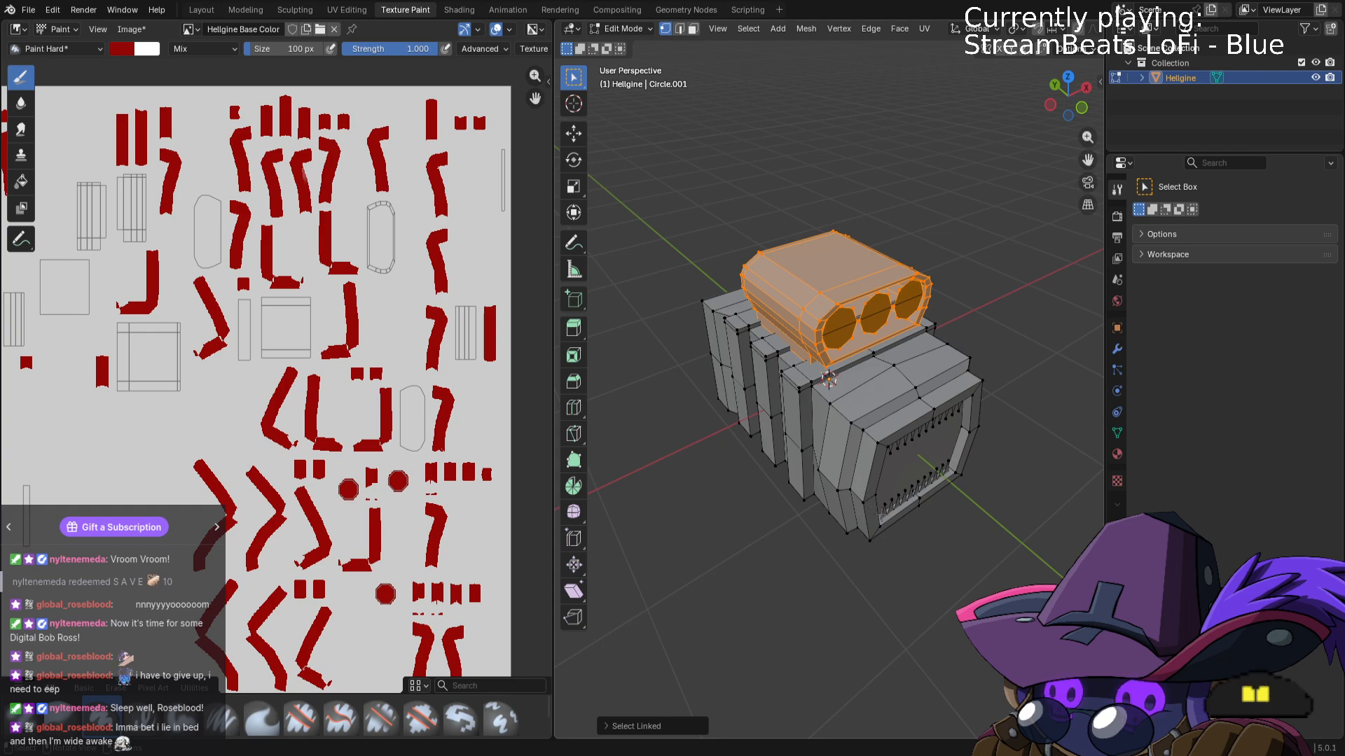
key(h)
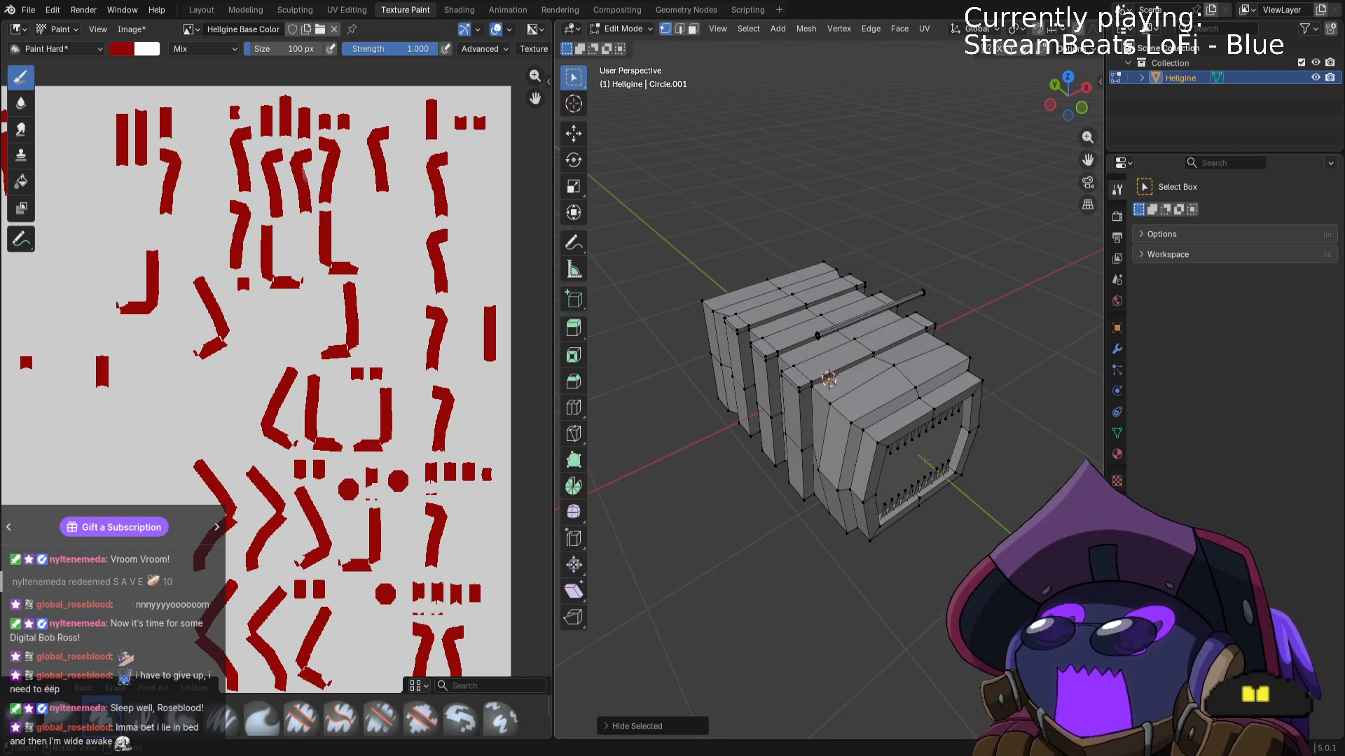
Select the linked thin bar lying across the top of the engine block and hide it.
middle_drag(826, 392, 840, 396)
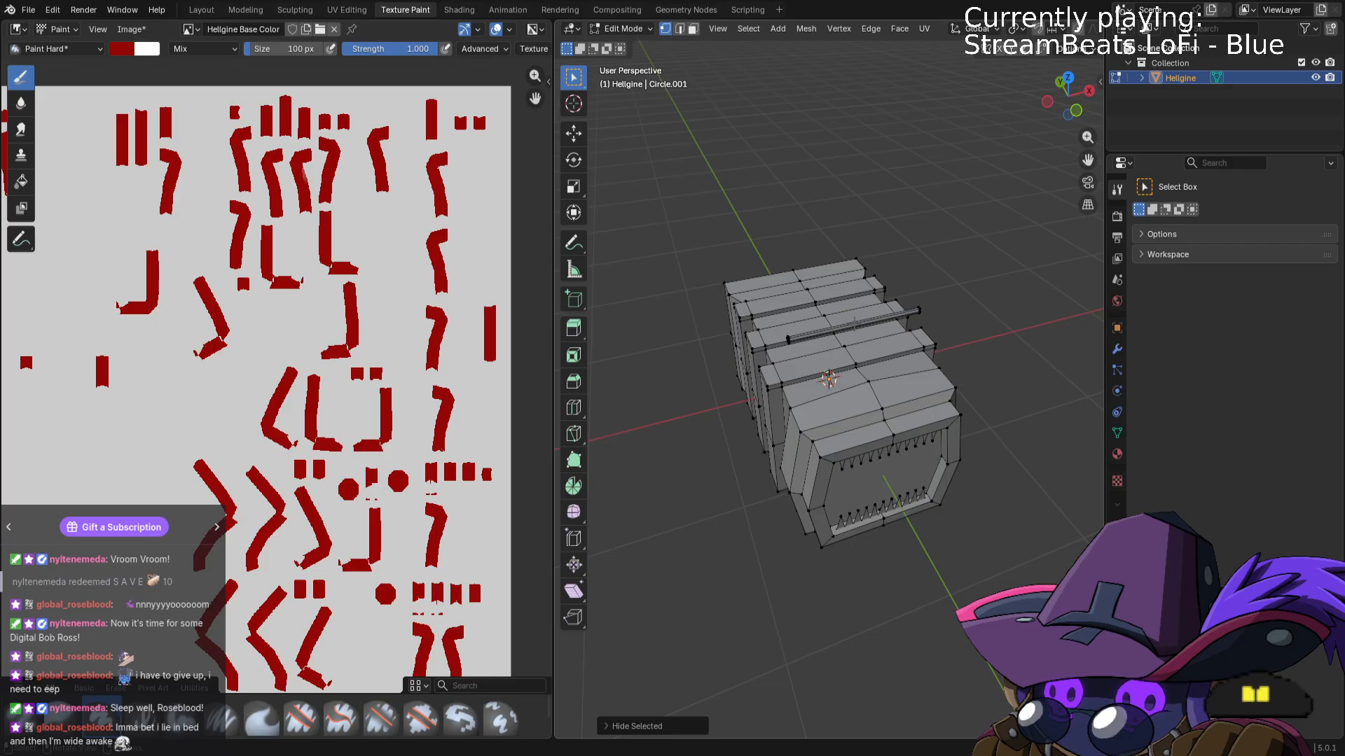
key(ctrl+l)
click(921, 312)
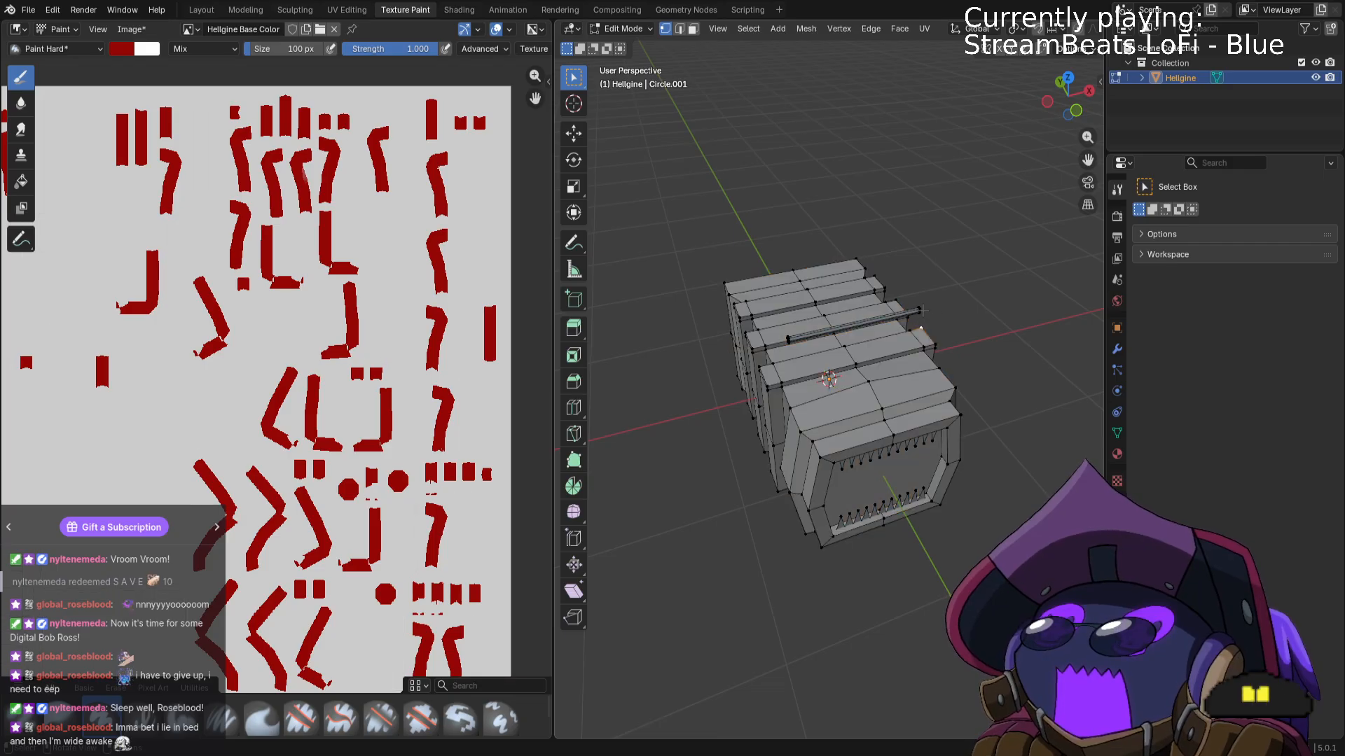
key(ctrl+l)
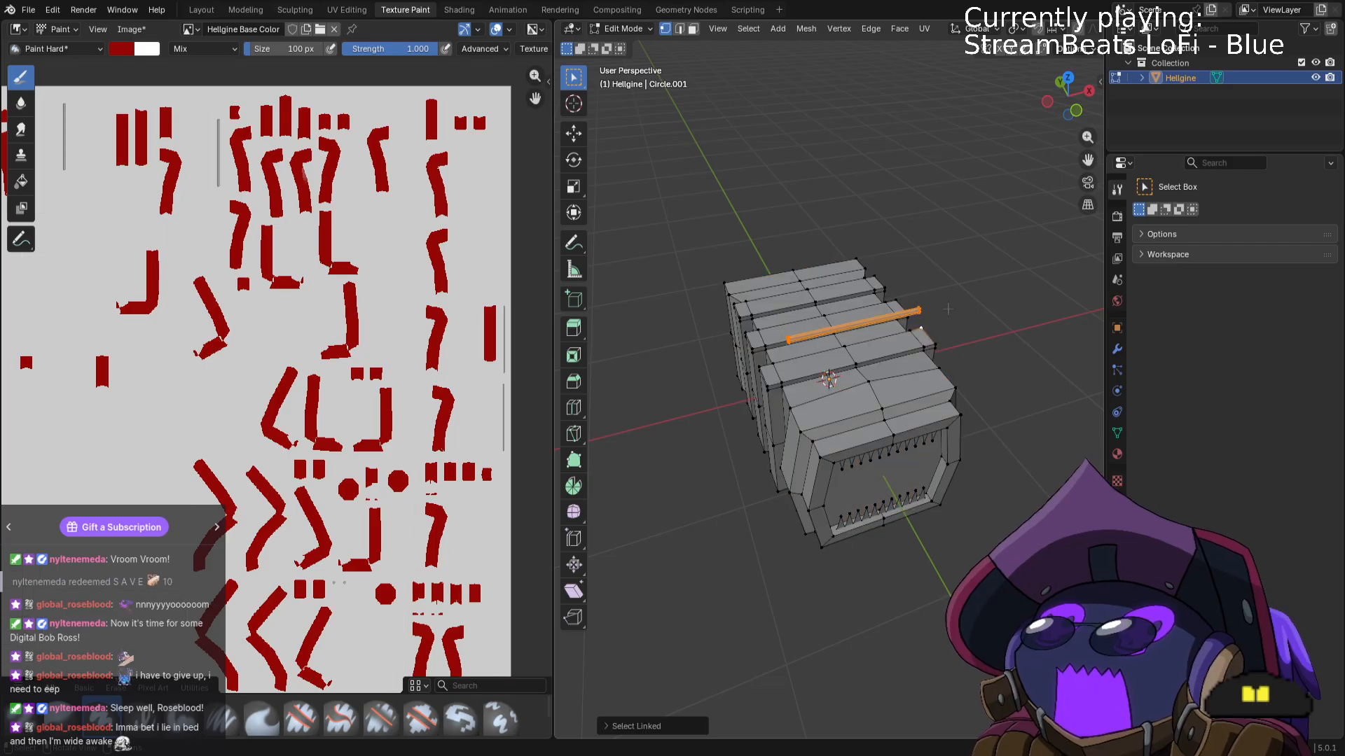
key(h)
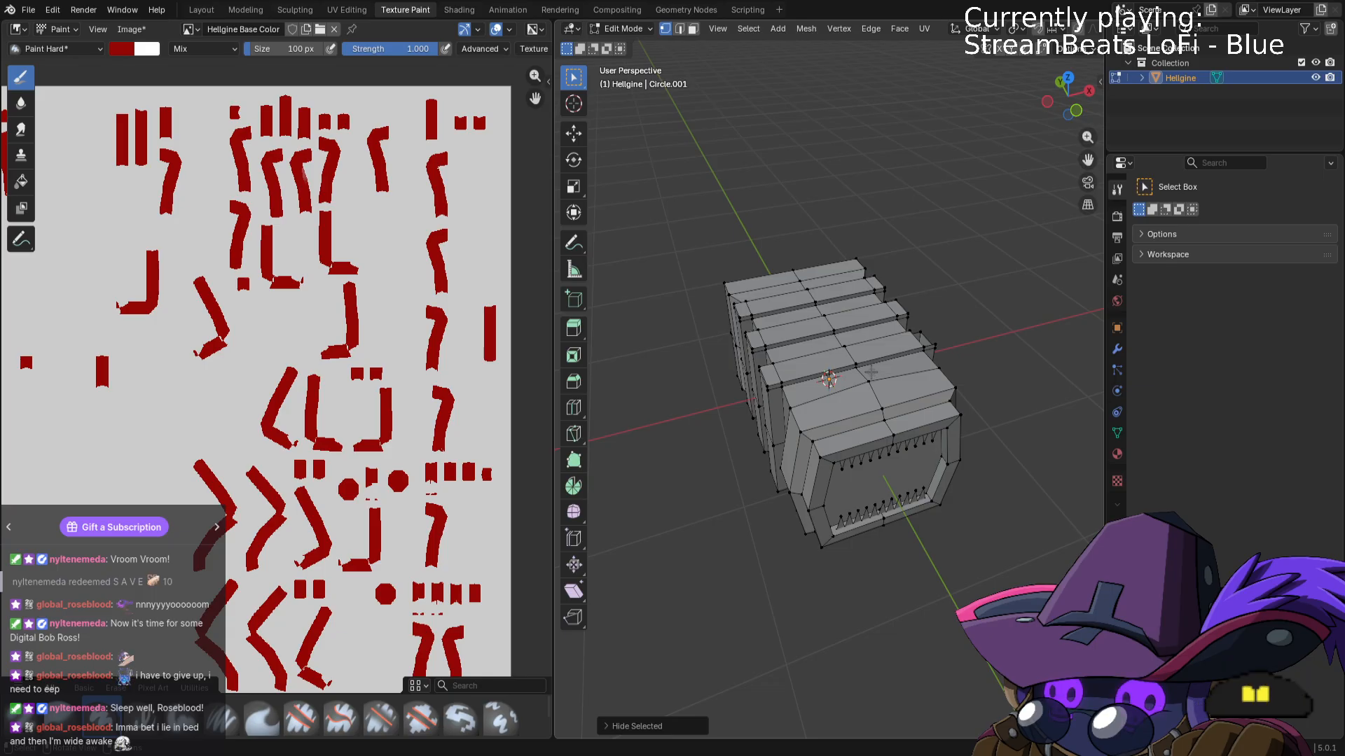
Select the whole linked main engine block and return to Texture Paint mode, viewing it from above.
key(ctrl+l)
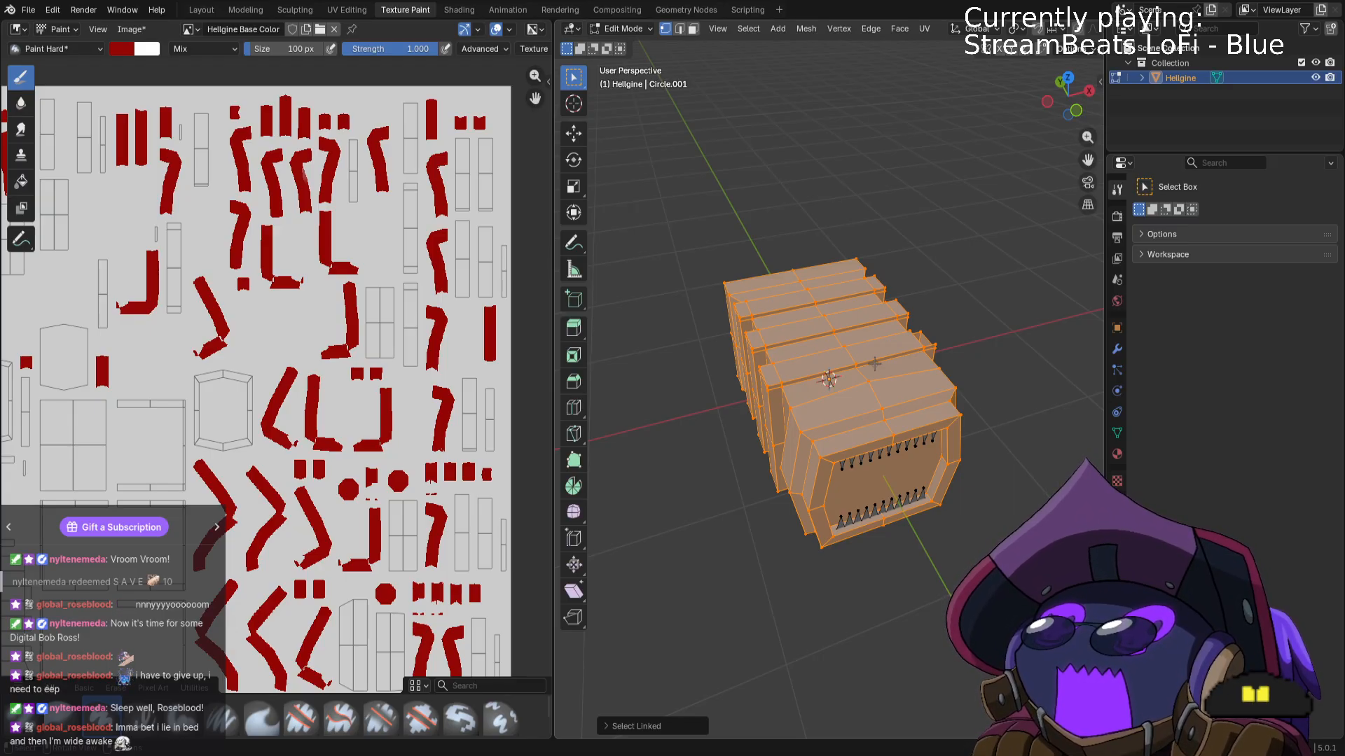
key(Tab)
middle_drag(728, 306, 694, 345)
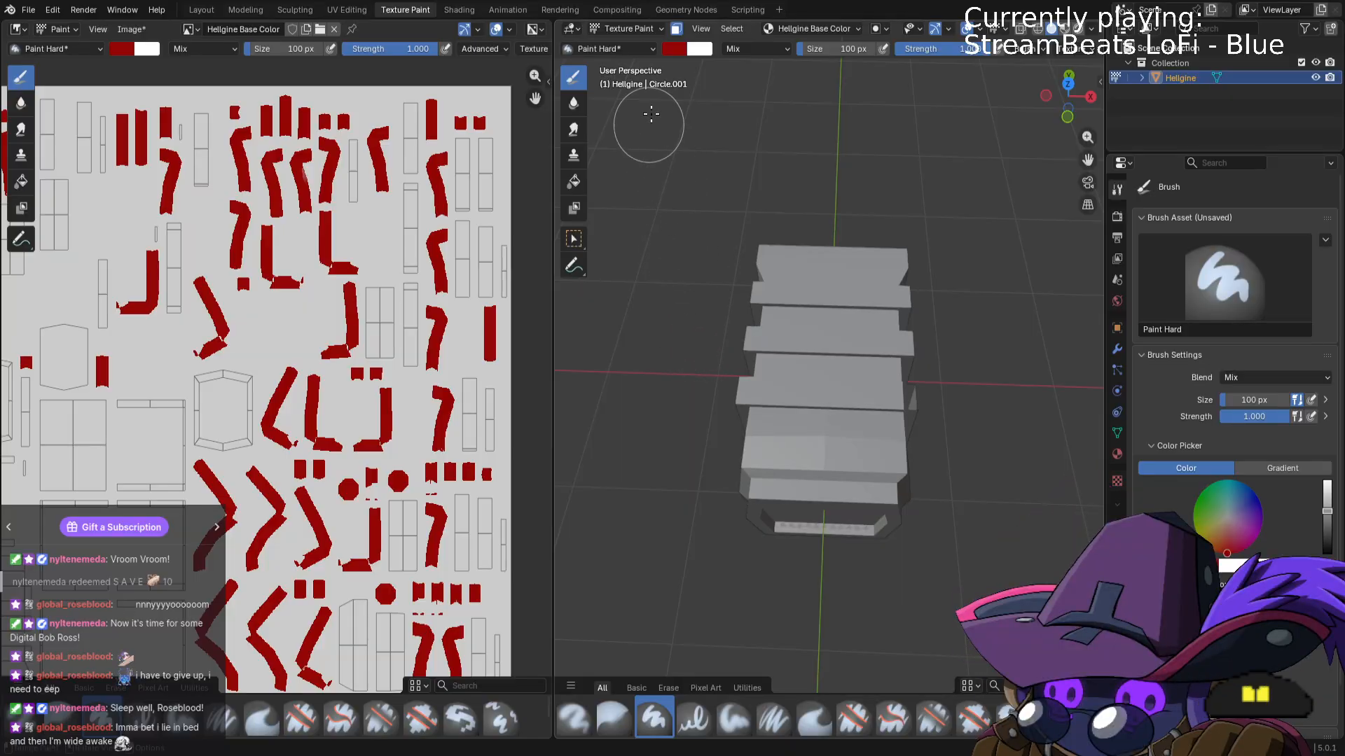
Change the brush colour from red to a dark warm grey and paint the top surface of the engine block.
click(674, 48)
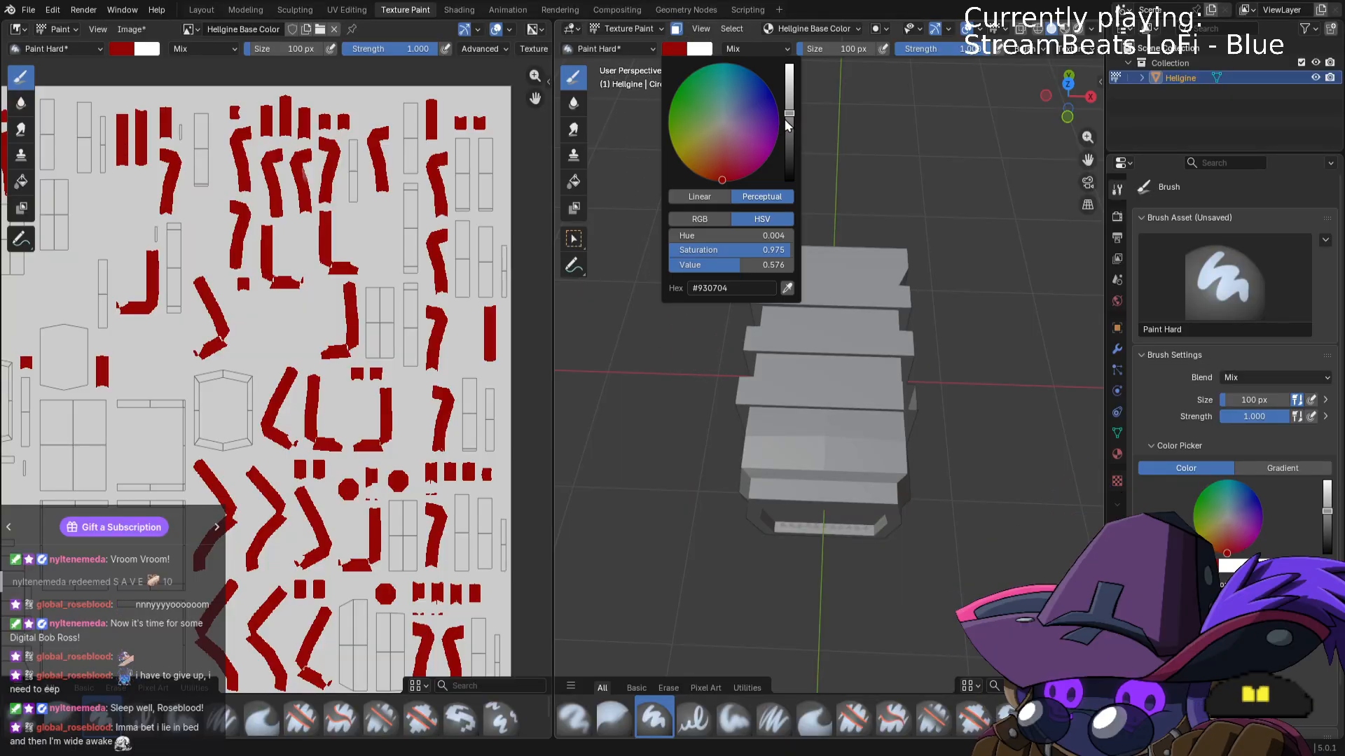
drag(790, 129, 725, 126)
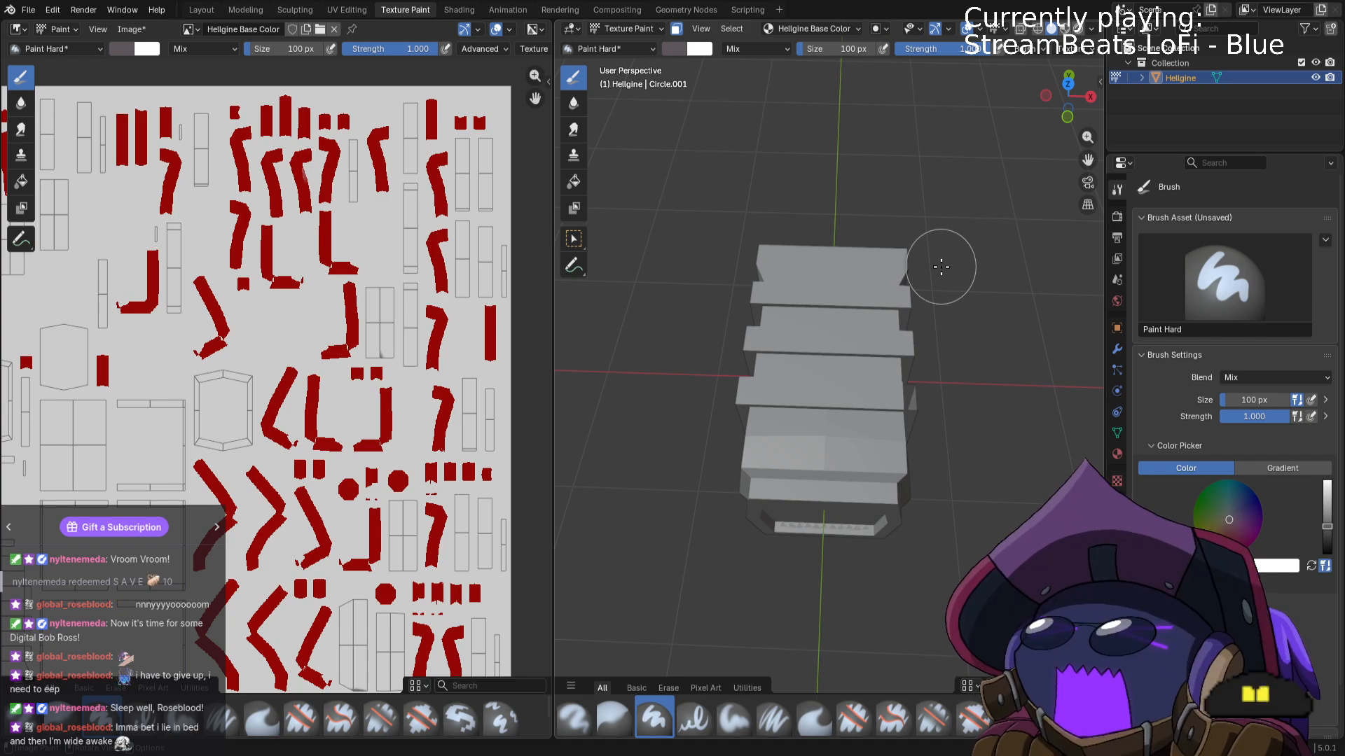
key(KP_7)
mouse_move(941, 267)
mouse_down()
mouse_move(900, 276)
mouse_move(876, 474)
mouse_move(860, 491)
mouse_move(786, 490)
mouse_move(784, 260)
mouse_move(790, 490)
mouse_move(838, 219)
mouse_move(855, 439)
mouse_move(899, 421)
mouse_up()
mouse_move(896, 427)
middle_down()
mouse_move(783, 315)
mouse_move(811, 428)
middle_up()
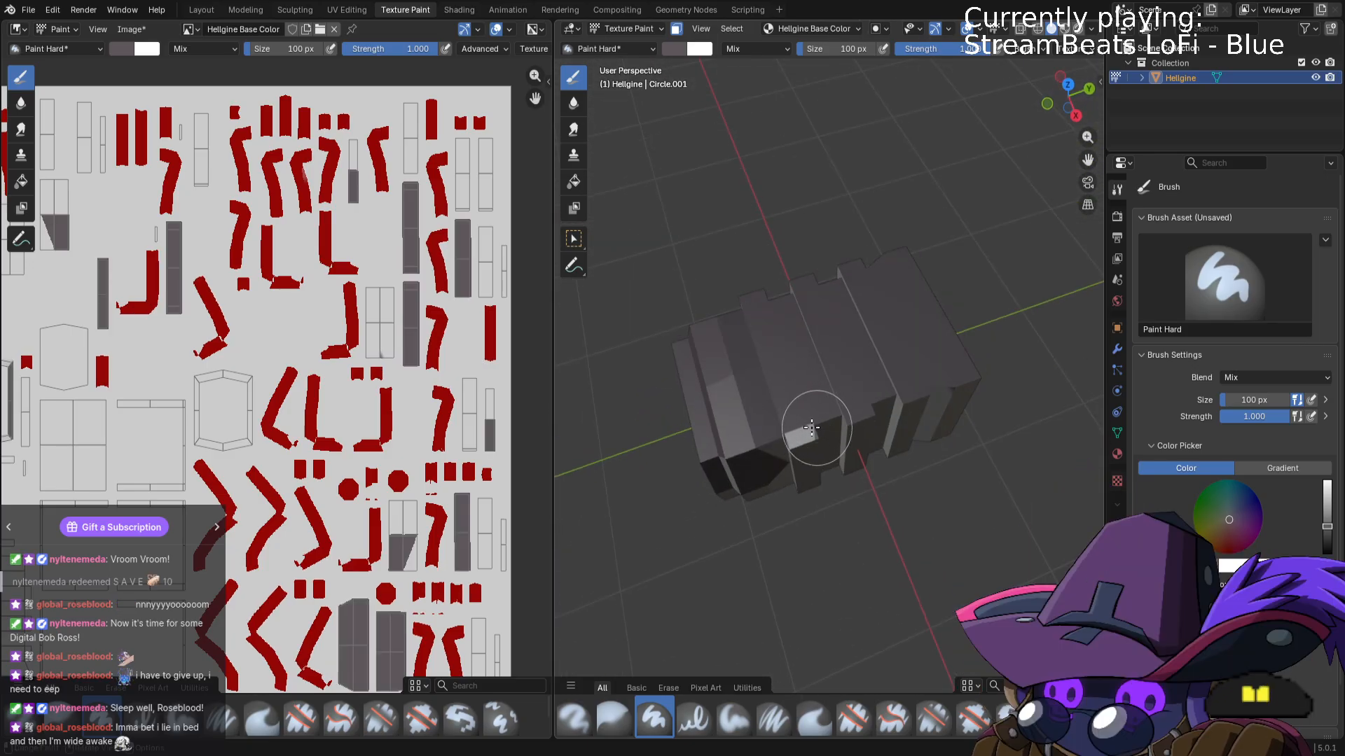
Switch the engine block to Edit Mode and select a corner vertex at the open gap in the rib's top end.
click(604, 29)
click(619, 46)
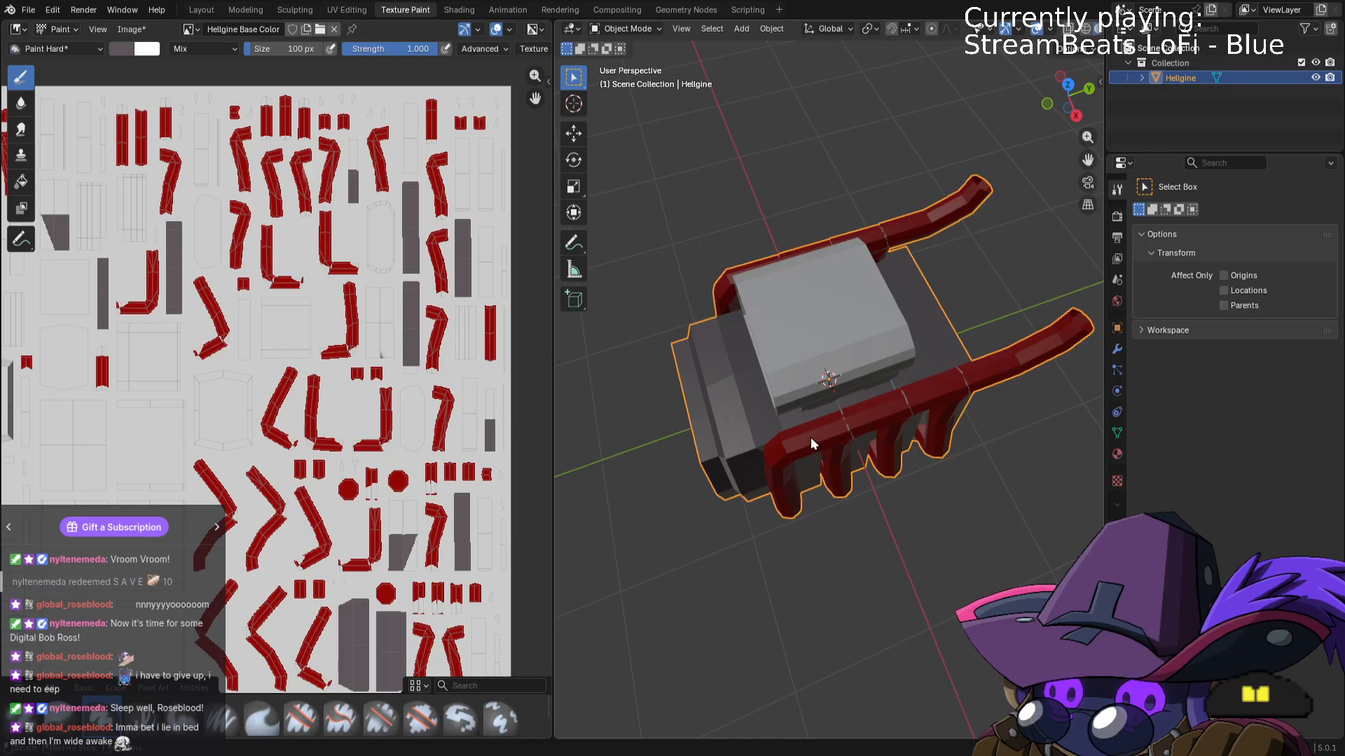
click(617, 28)
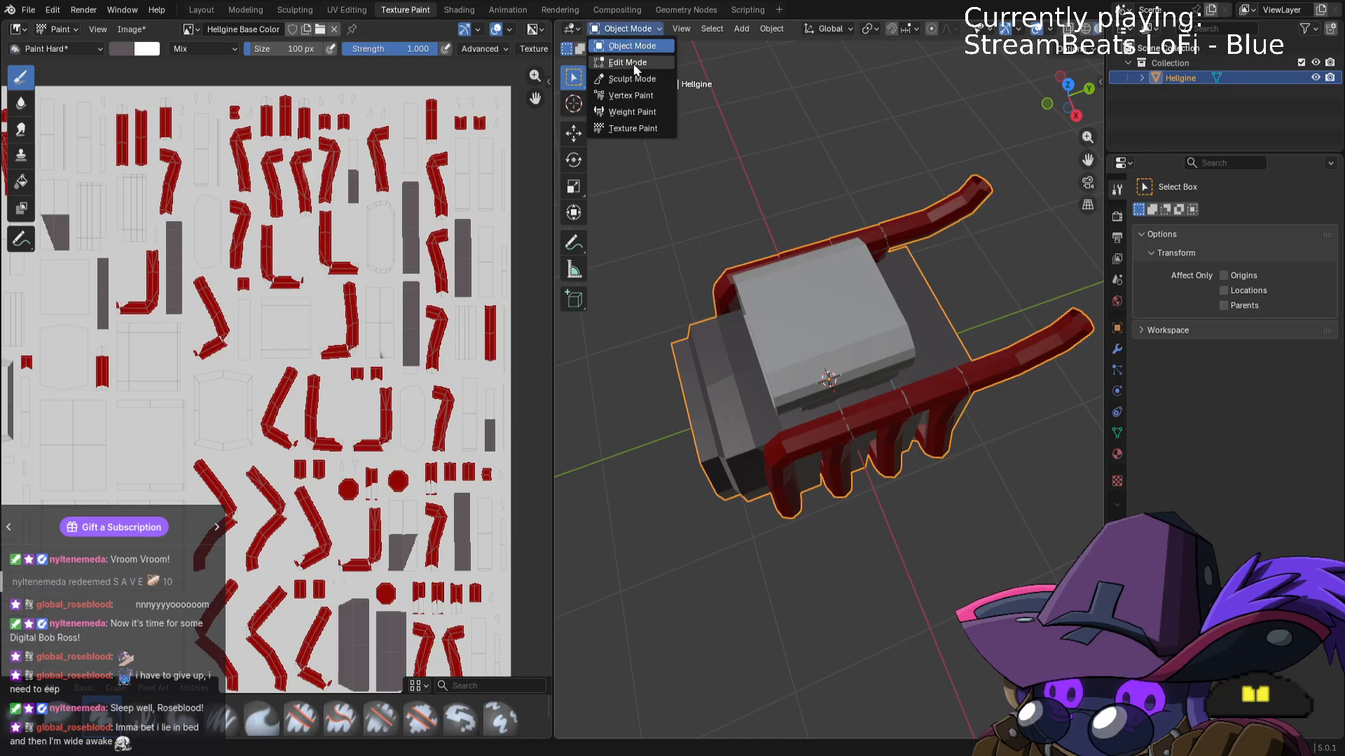
click(633, 63)
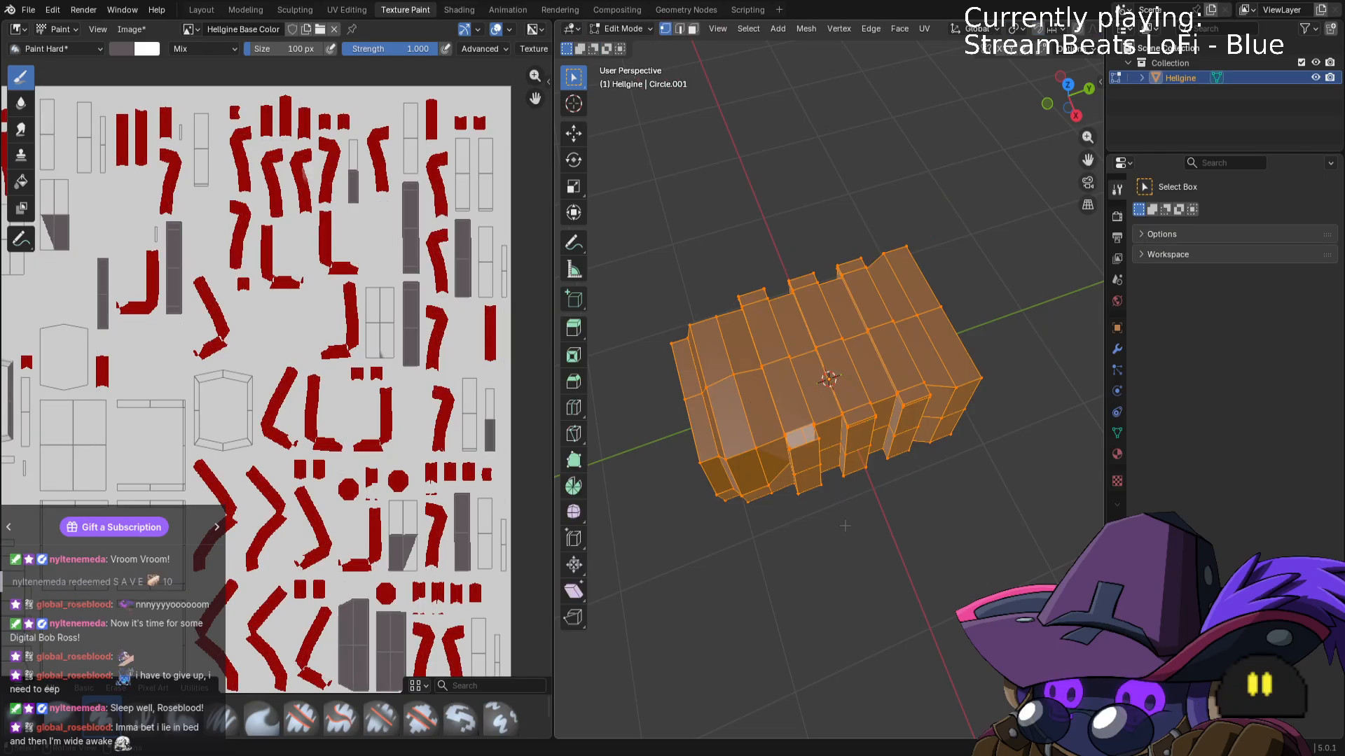
click(784, 434)
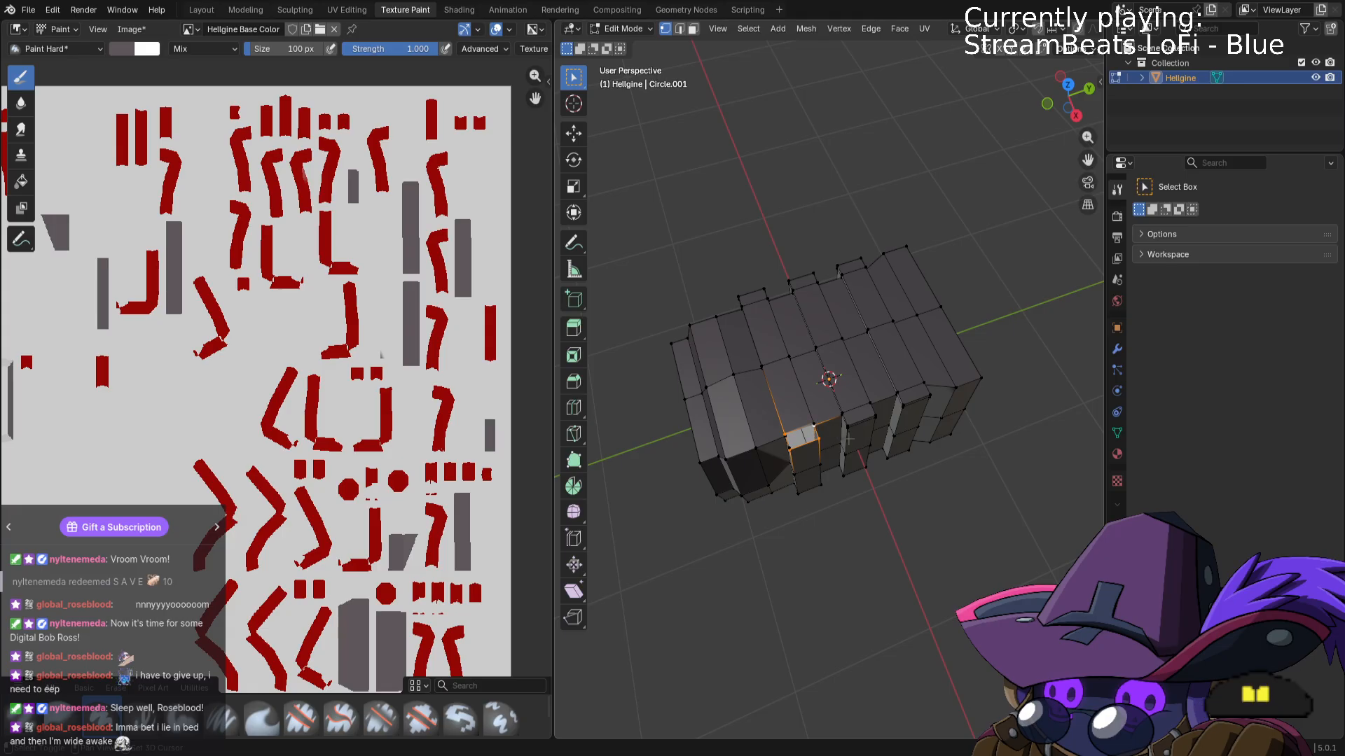
scroll(820, 450, up, 6)
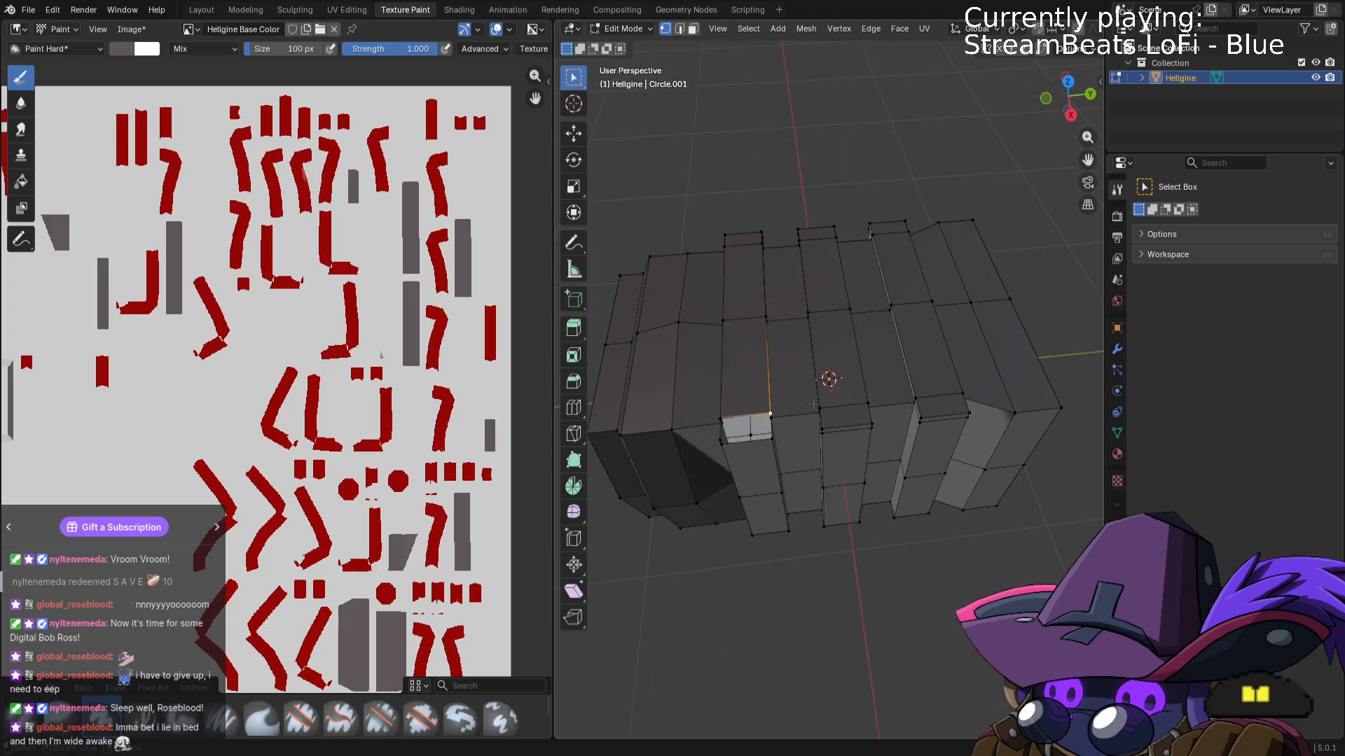
middle_drag(807, 412, 781, 496)
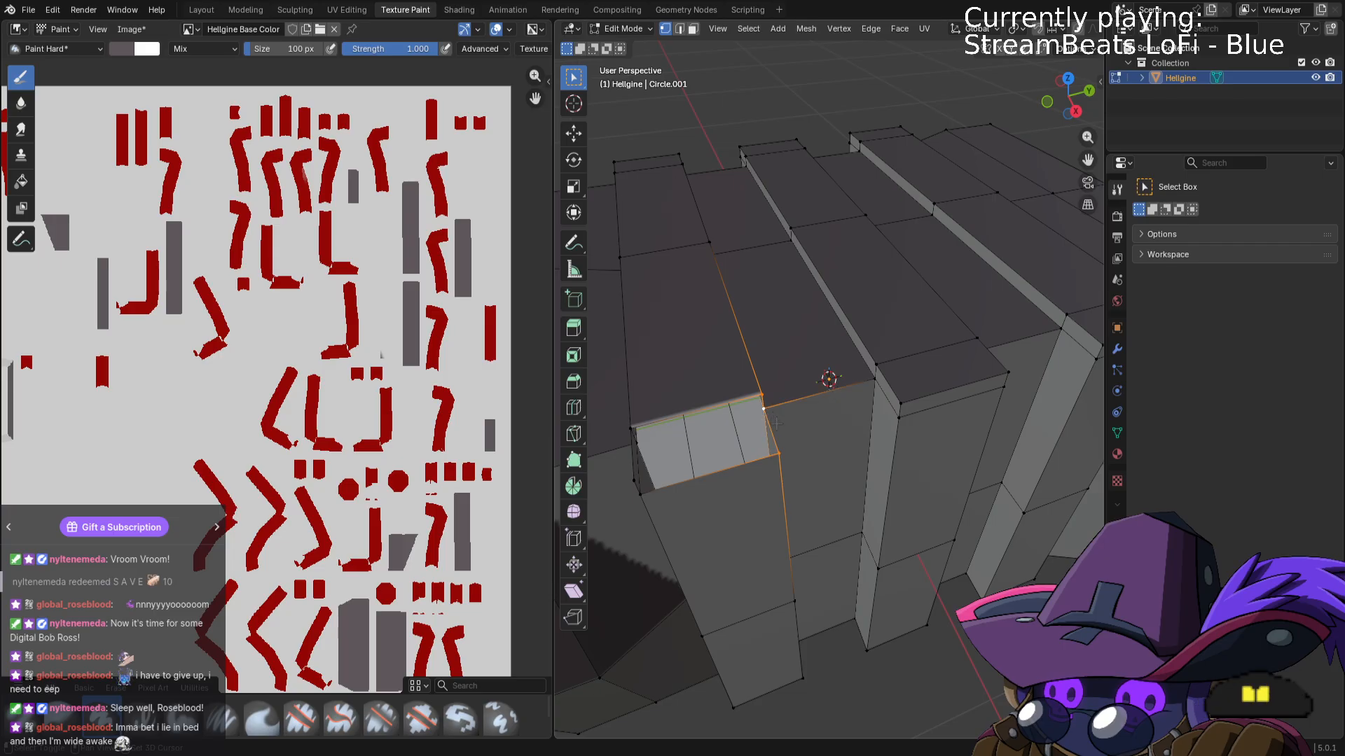
Duplicate the outer corner vertex of the rib's open gap and move the copy about 0.03 m up along Z.
alt+click(633, 483)
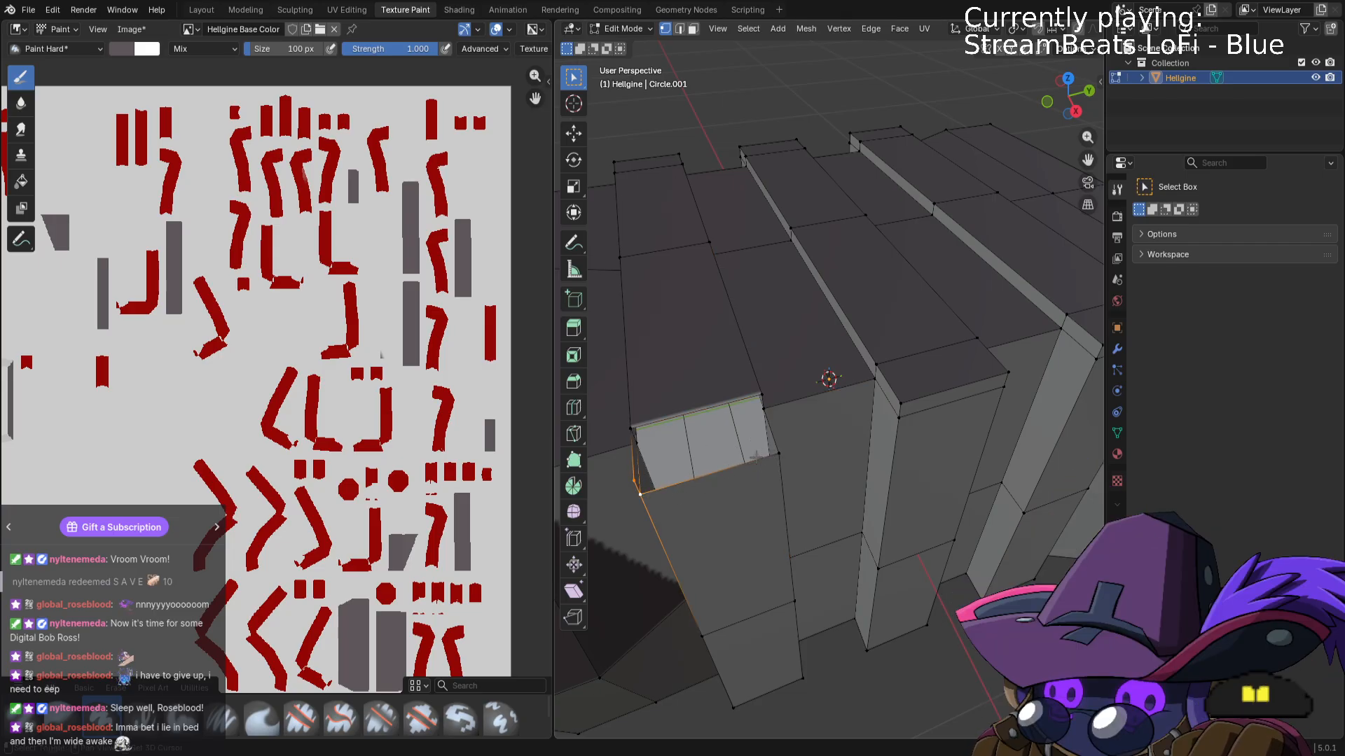
middle_drag(696, 464, 771, 526)
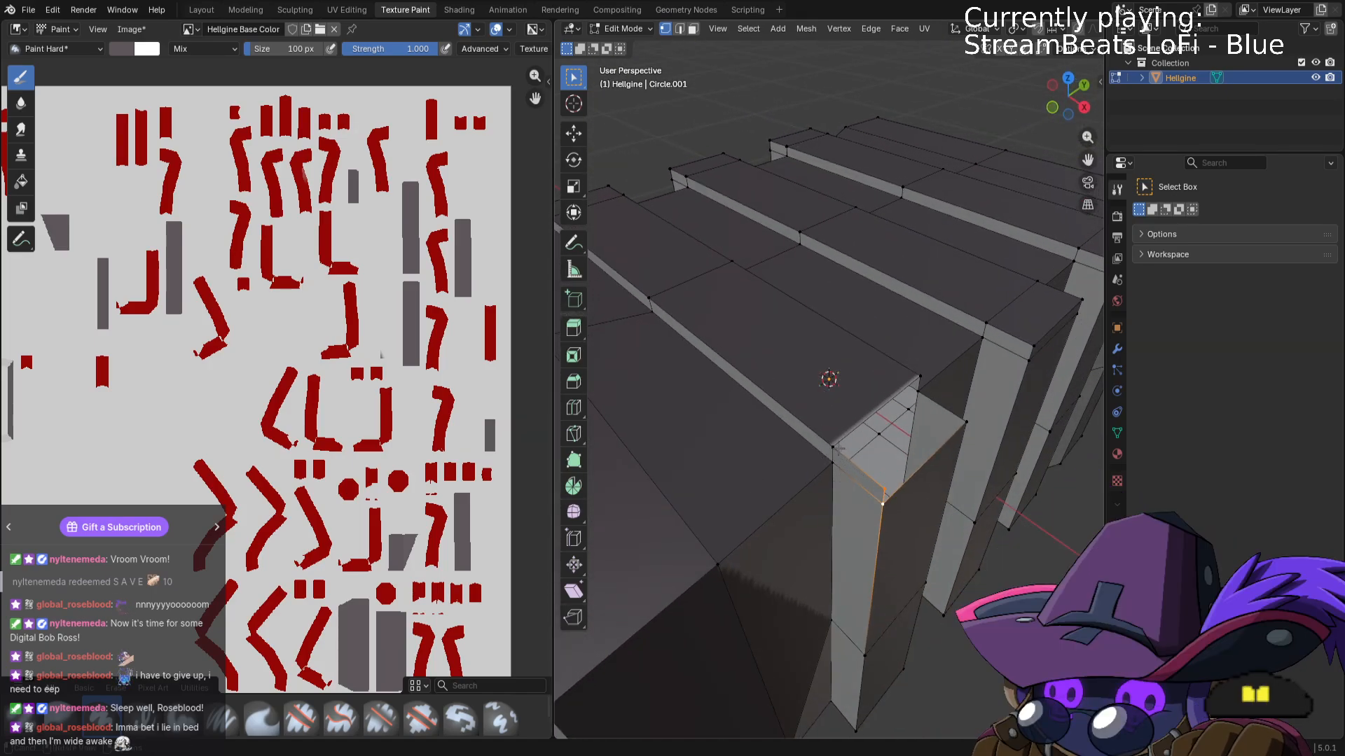
shift+click(836, 446)
shift+click(834, 463)
click(877, 495)
middle_drag(945, 532, 815, 449)
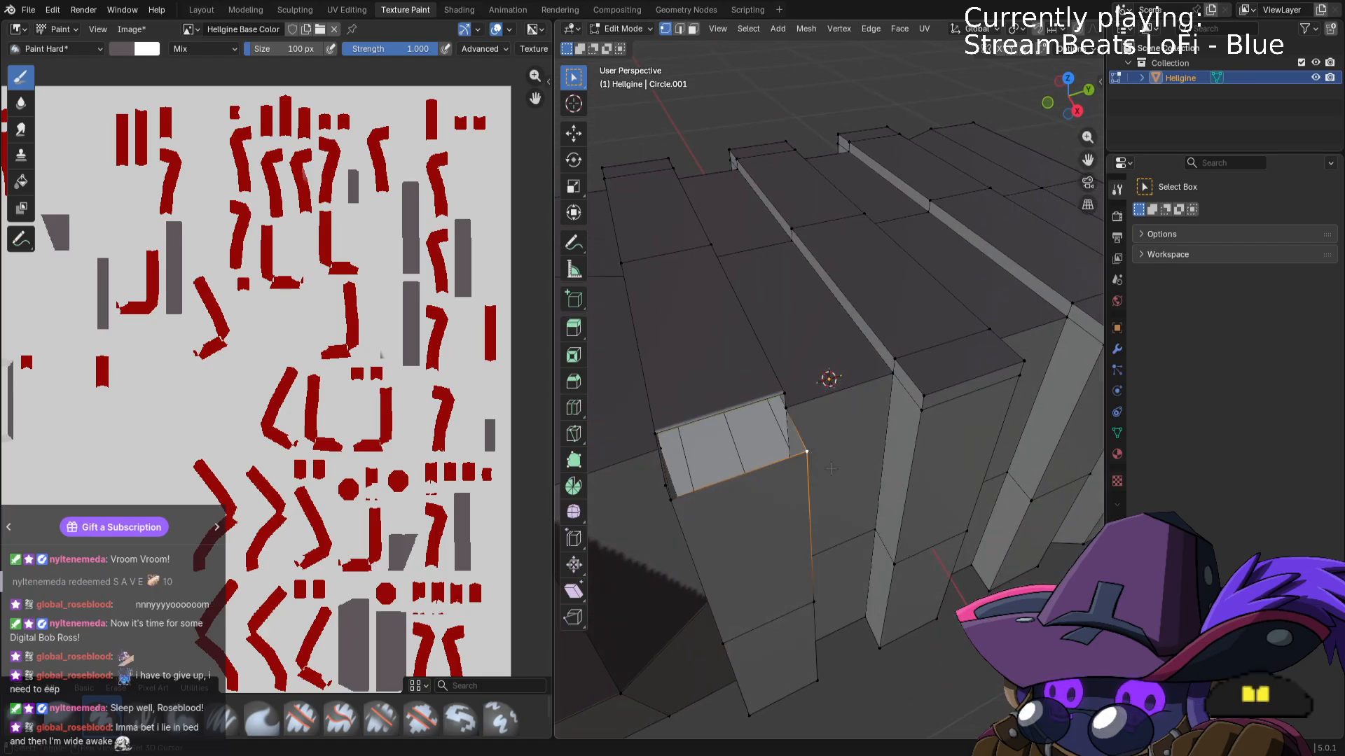
key(g)
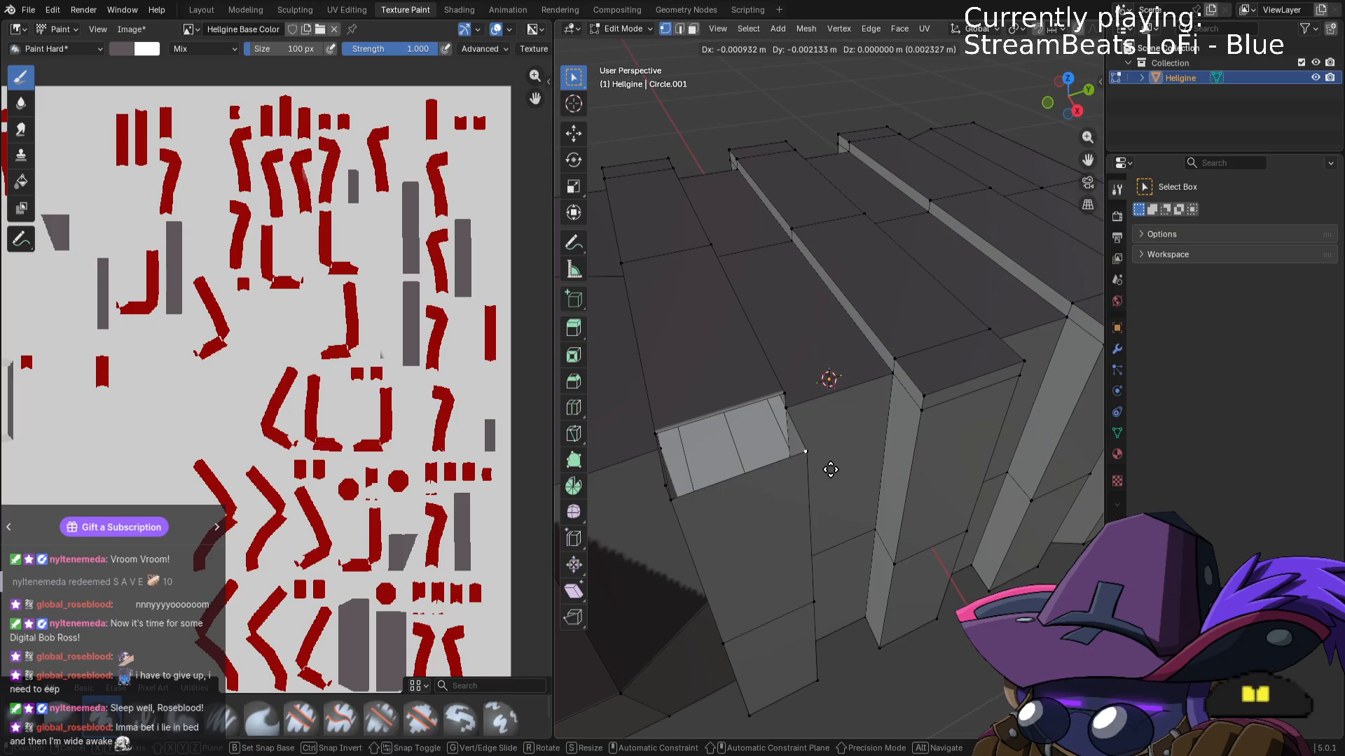
key(z)
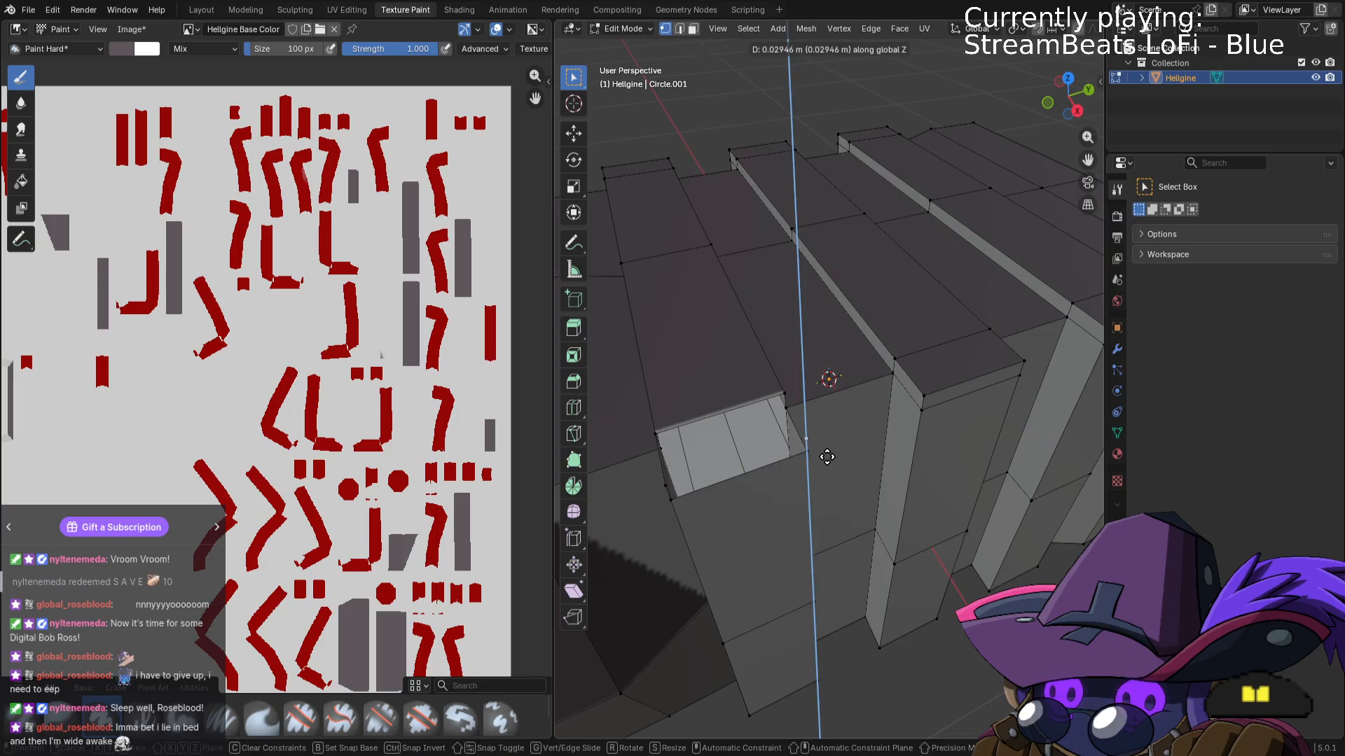
click(827, 457)
Align the duplicated vertex vertically with the rib's top edge in the Right Orthographic view.
key(KP_7)
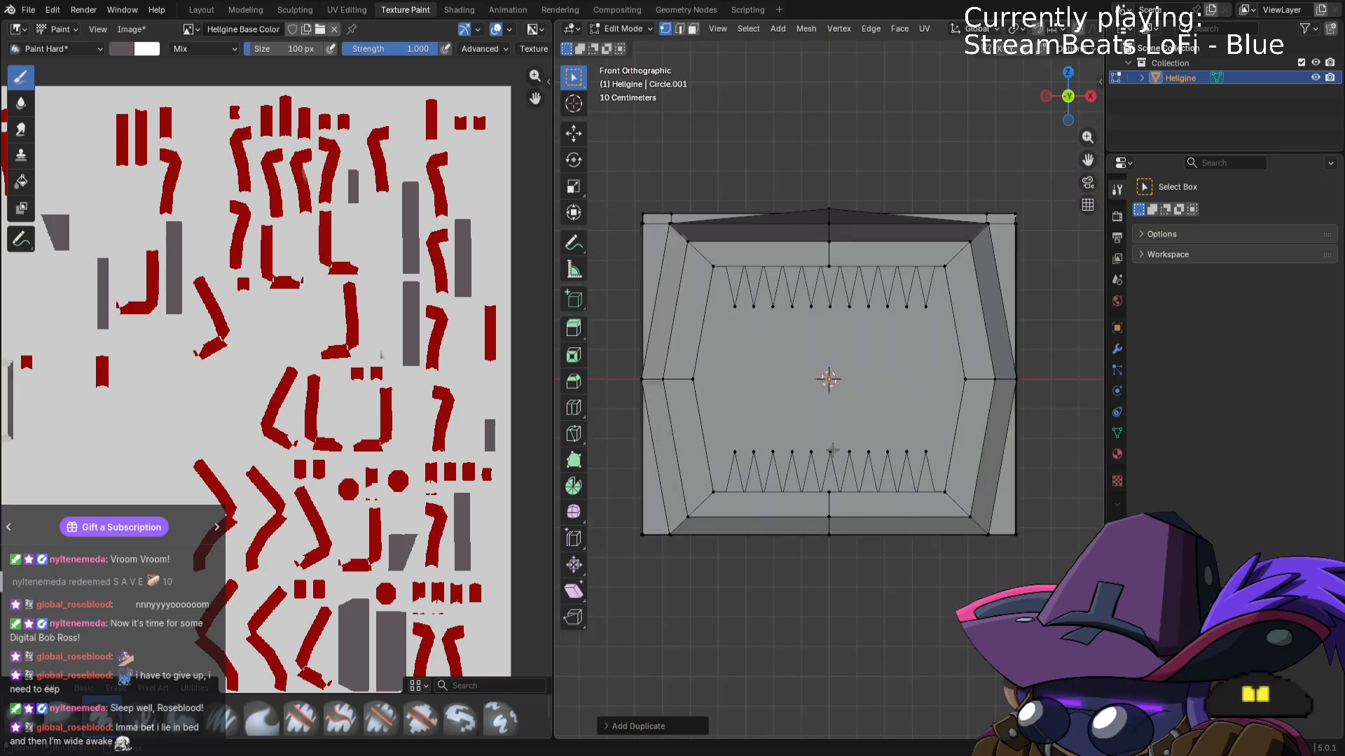
key(KP_3)
scroll(832, 450, up, 4)
shift+middle_drag(785, 211, 866, 475)
scroll(831, 432, up, 7)
shift+middle_drag(779, 344, 1015, 486)
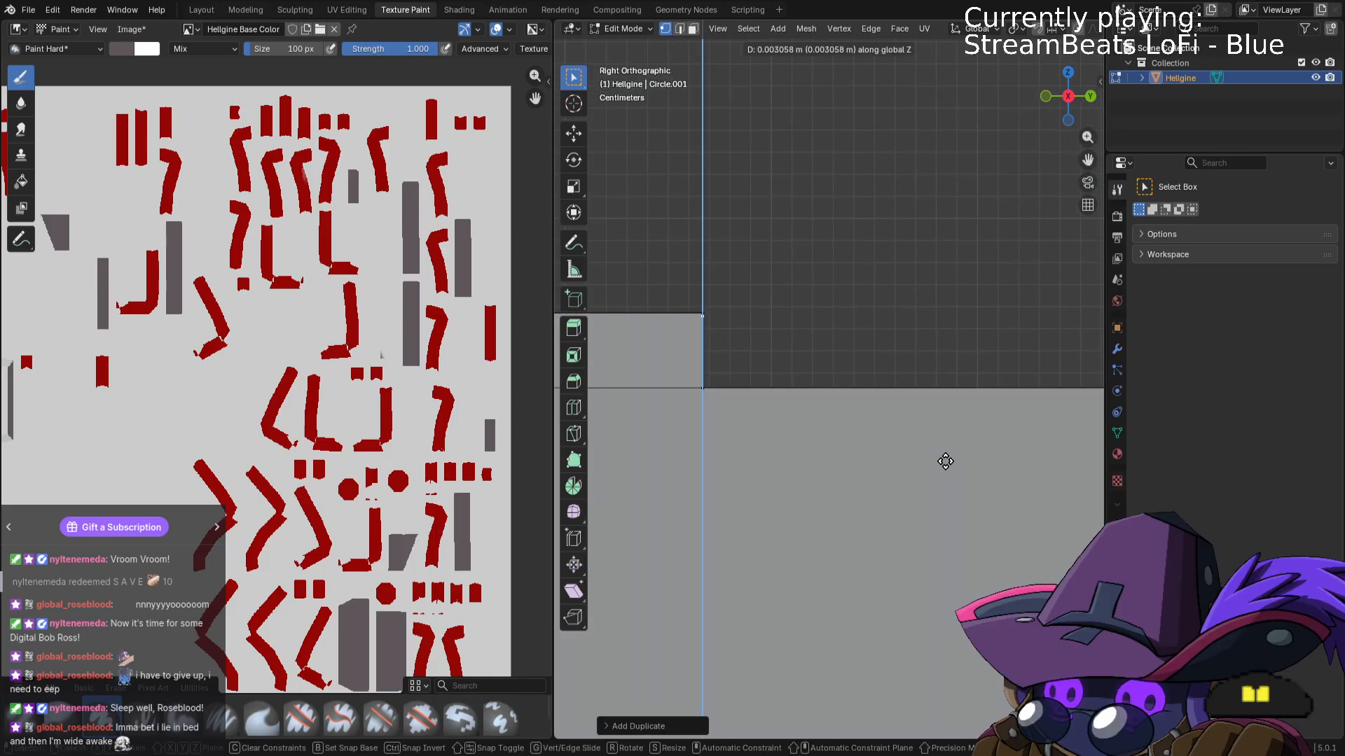
click(948, 459)
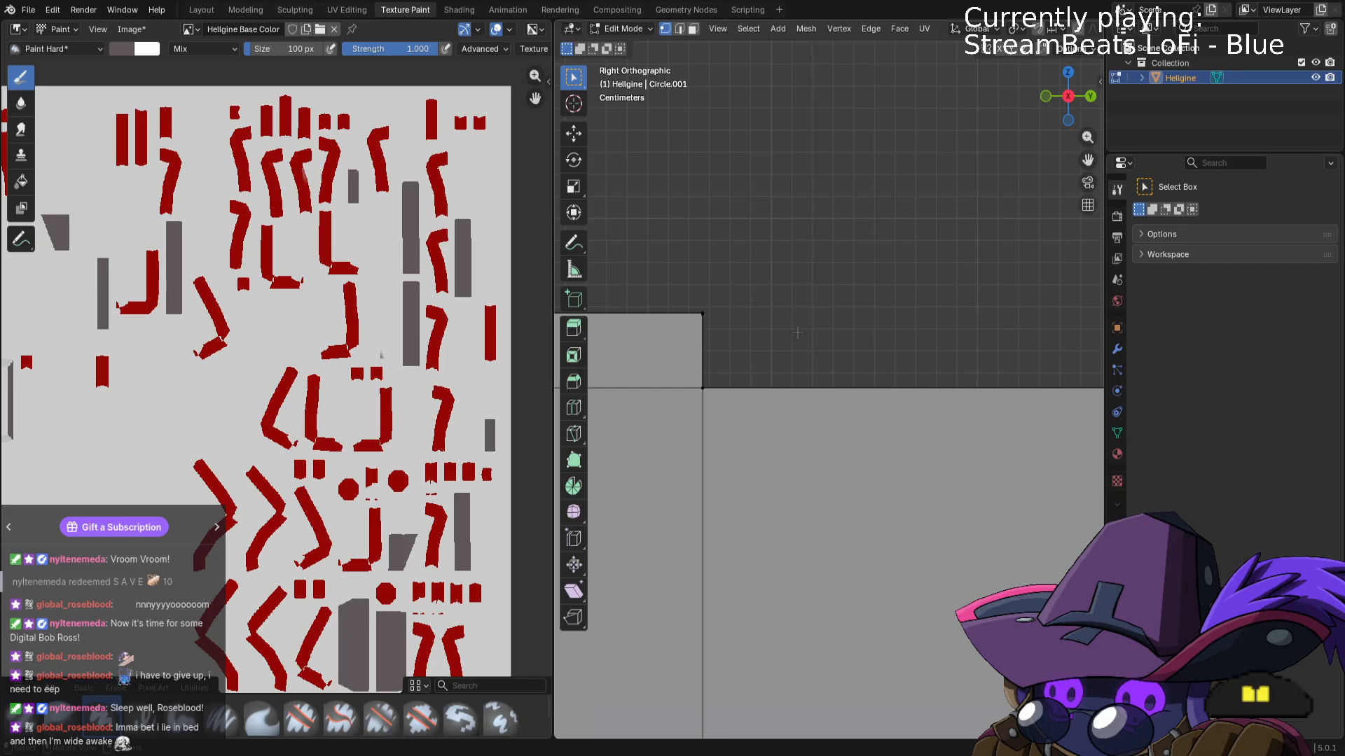
Connect the duplicated vertex to the opposite outer corner of the rib with an edge.
middle_drag(797, 333, 911, 477)
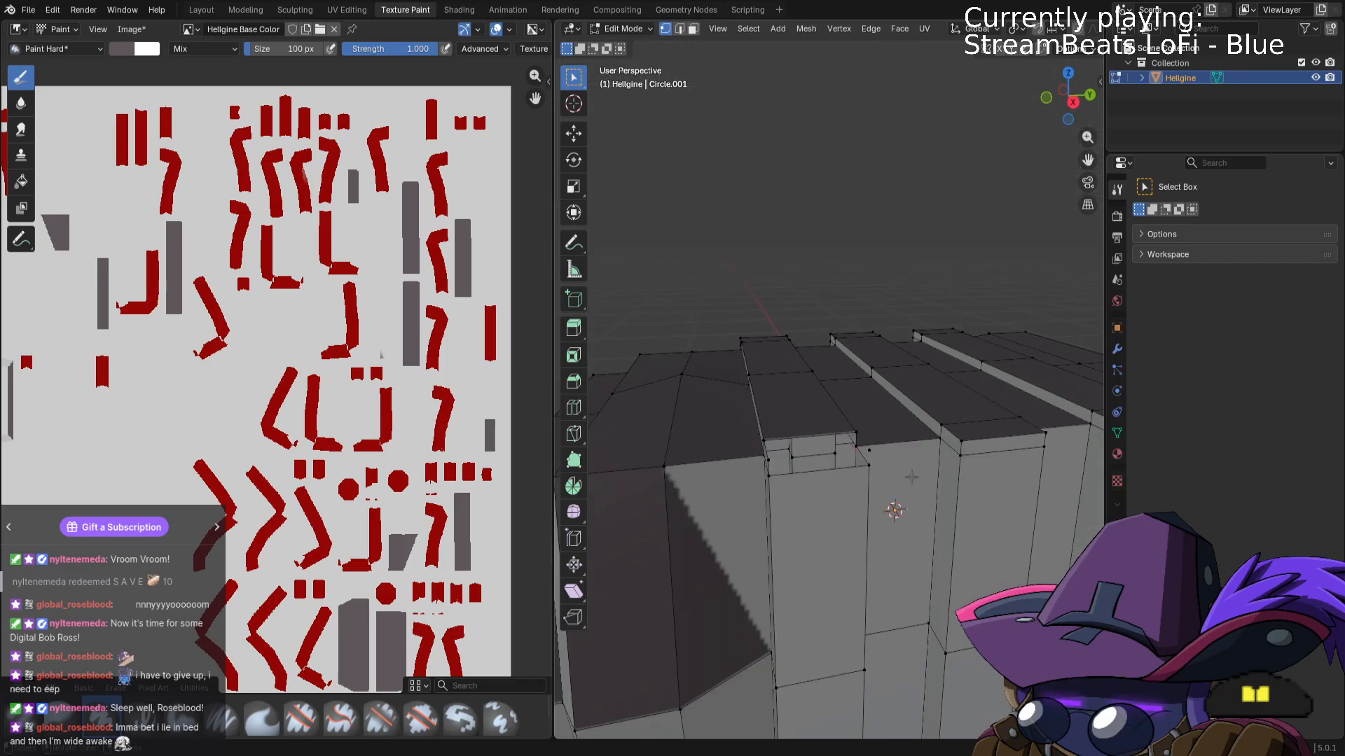
shift+click(768, 460)
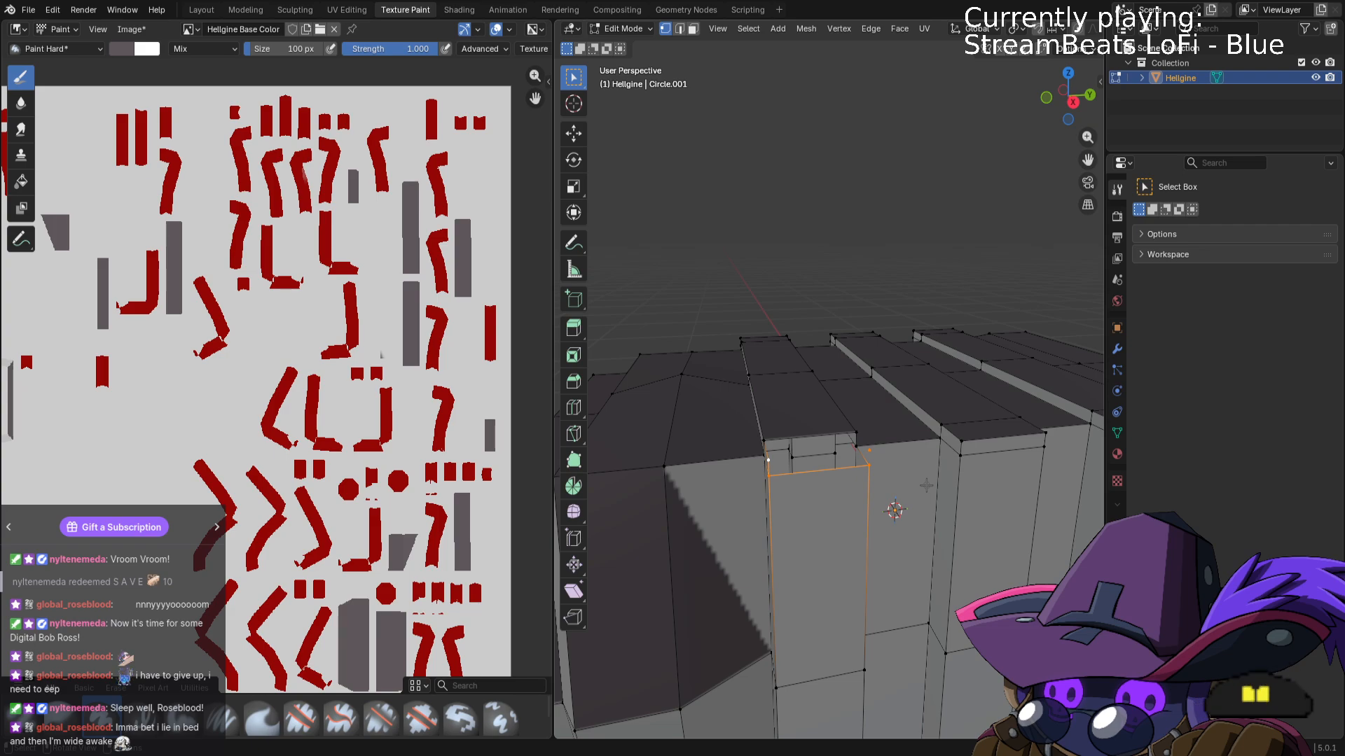
key(f)
middle_drag(926, 485, 899, 500)
Select the four corner vertices around the open gap on the rib's top and fill it with a face.
click(806, 472)
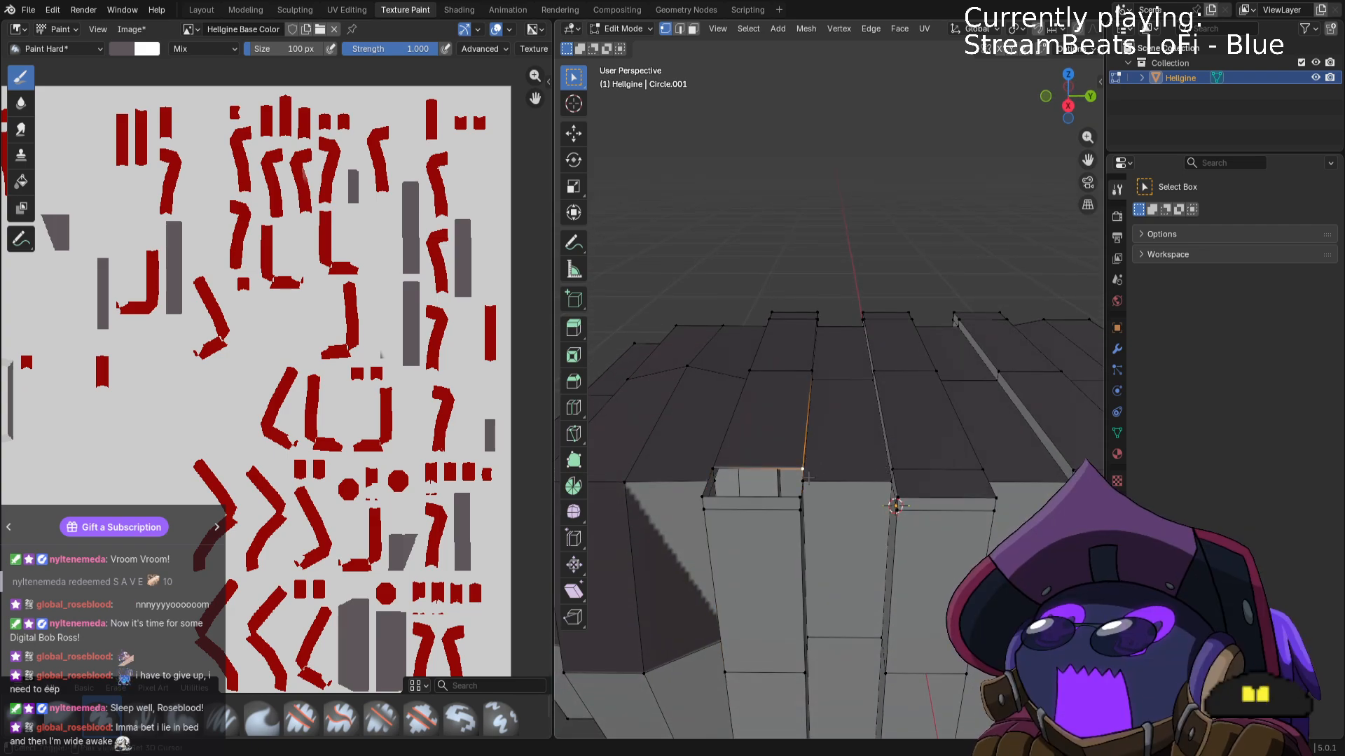
shift+click(795, 502)
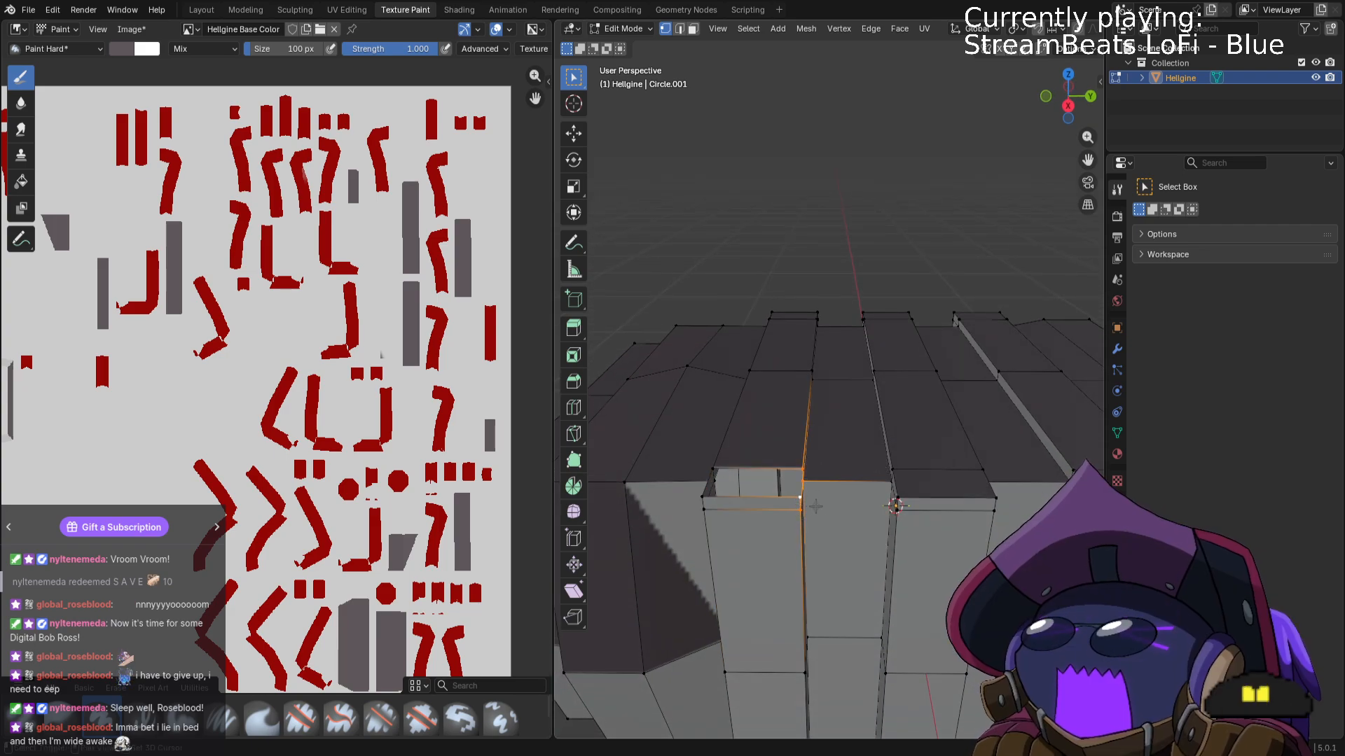
middle_drag(823, 489, 765, 453)
click(765, 466)
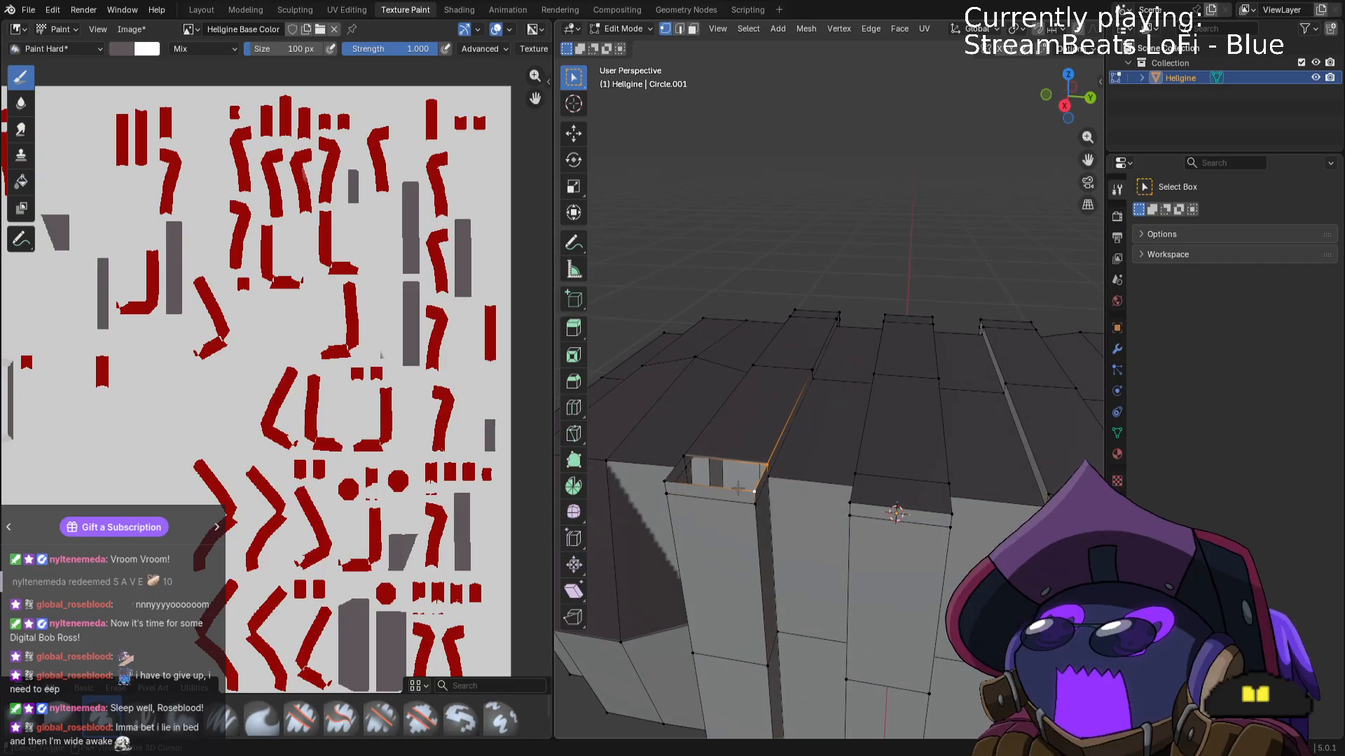
shift+click(665, 481)
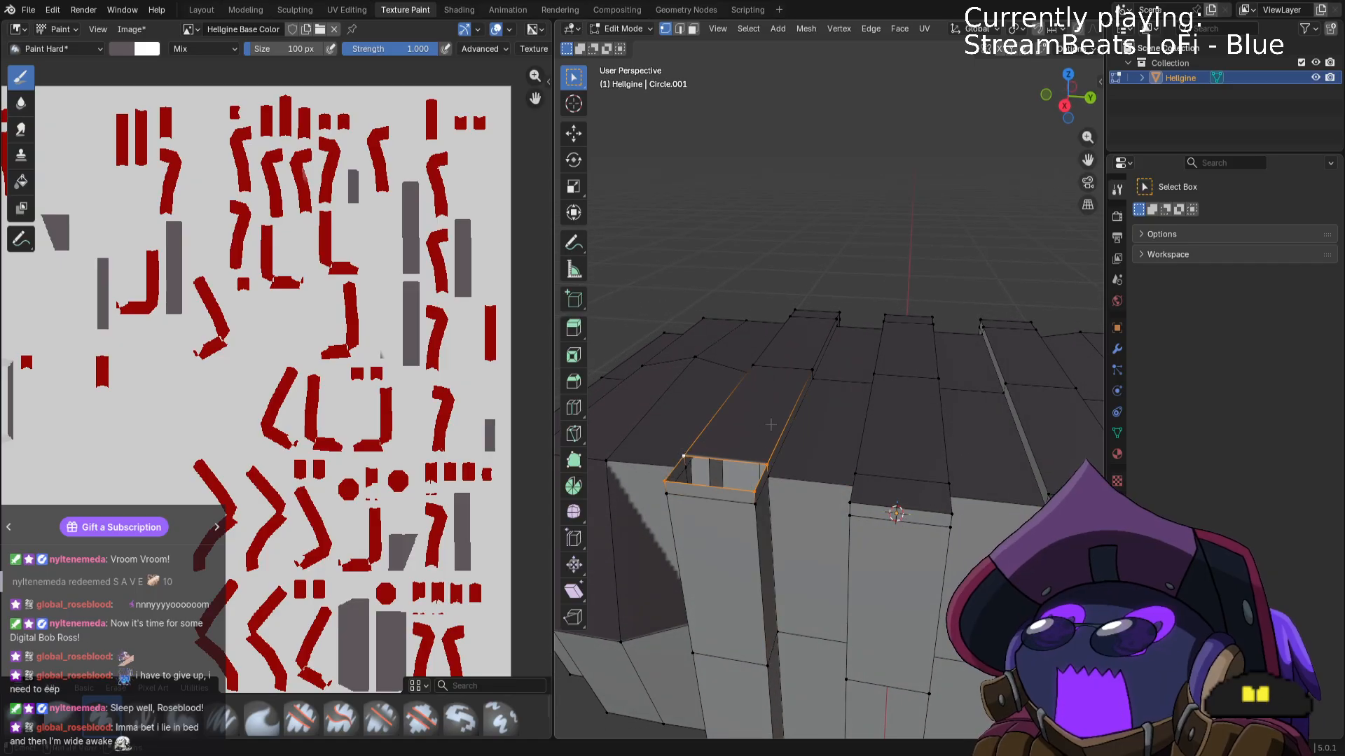
key(f)
middle_drag(731, 400, 790, 433)
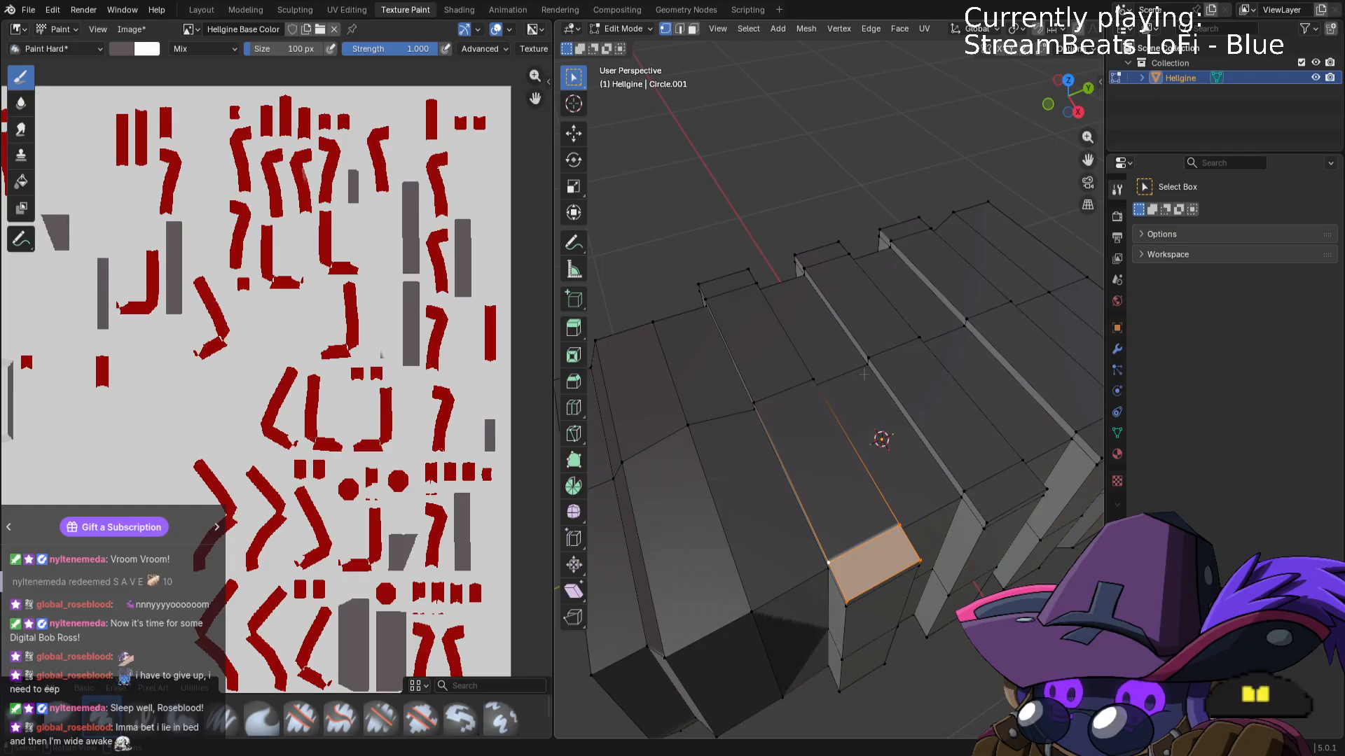
Select all visible geometry of the engine block and return to Texture Paint mode.
key(a)
key(Tab)
key(Tab)
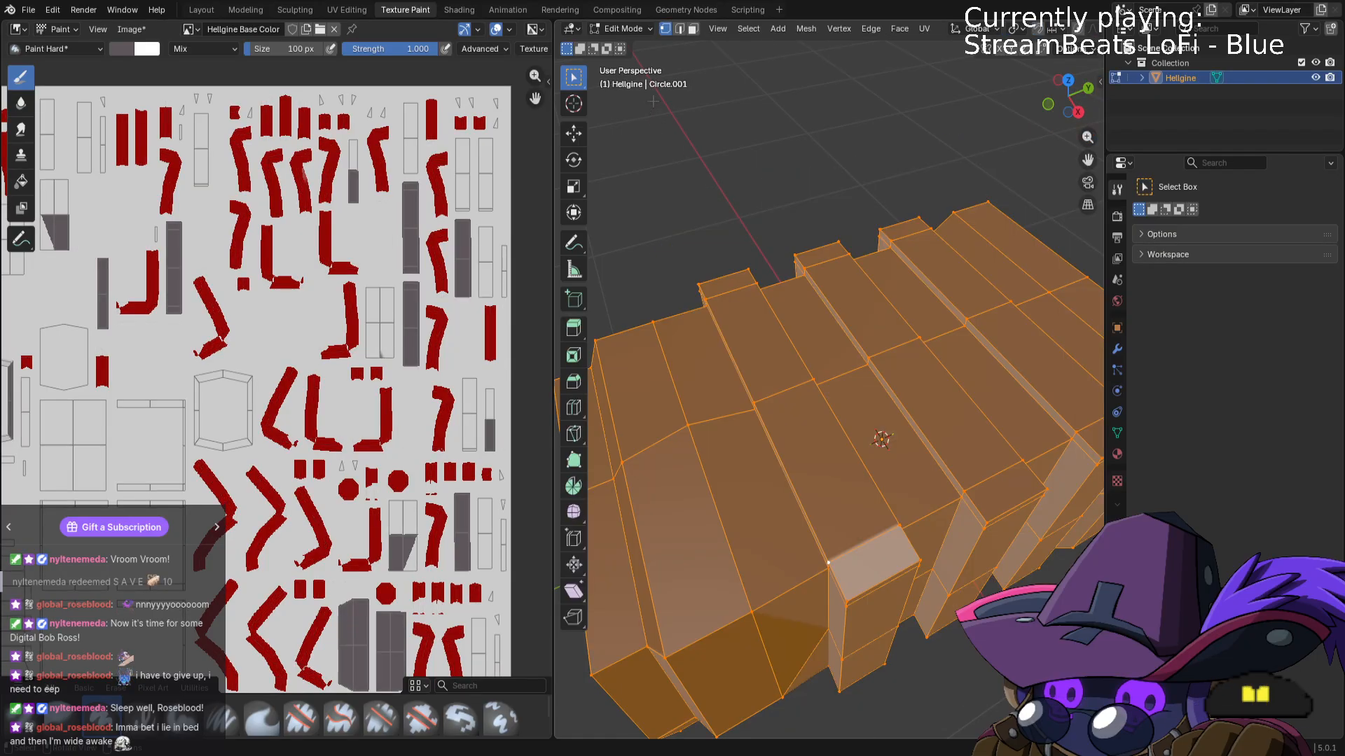
click(645, 27)
click(640, 120)
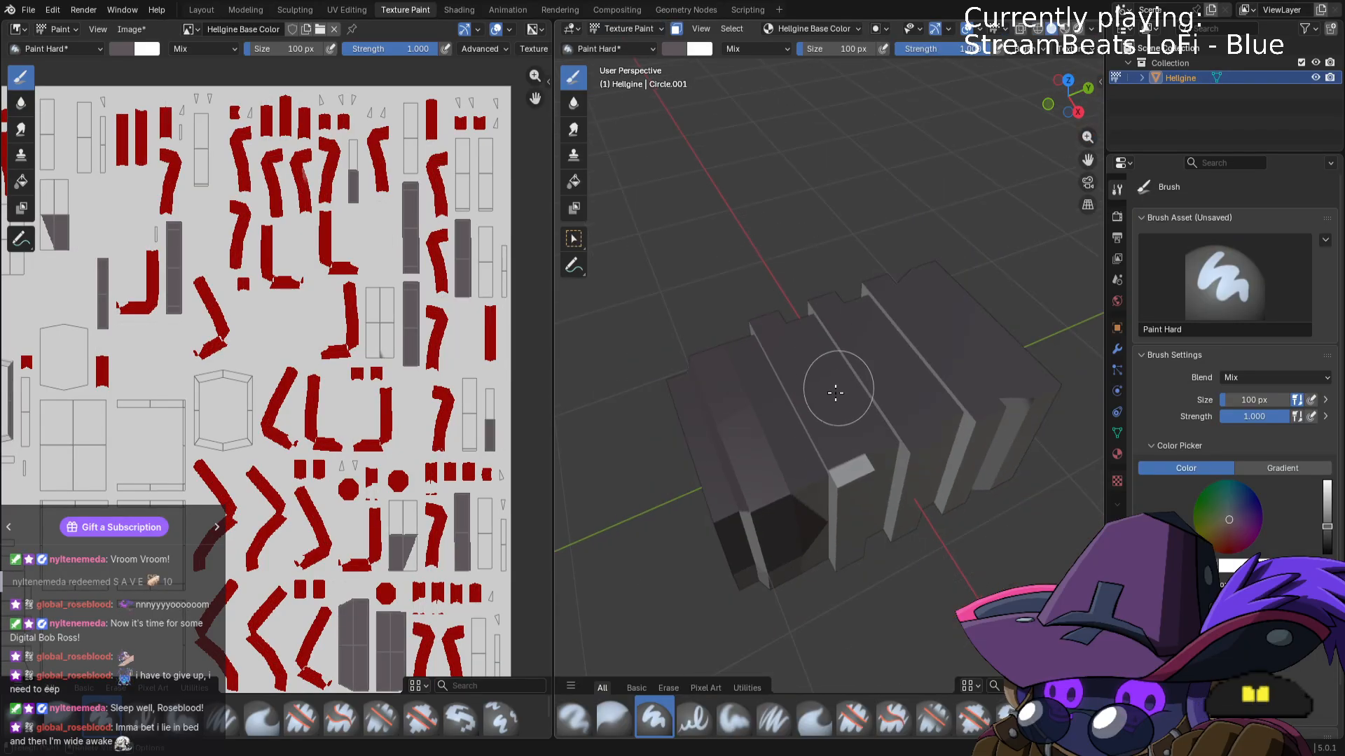
Paint the ribbed right side of the engine block dark grey, finishing it in the Right Orthographic view.
mouse_move(862, 466)
mouse_down()
mouse_move(774, 525)
mouse_move(873, 535)
mouse_move(916, 432)
mouse_up()
middle_drag(917, 432, 855, 450)
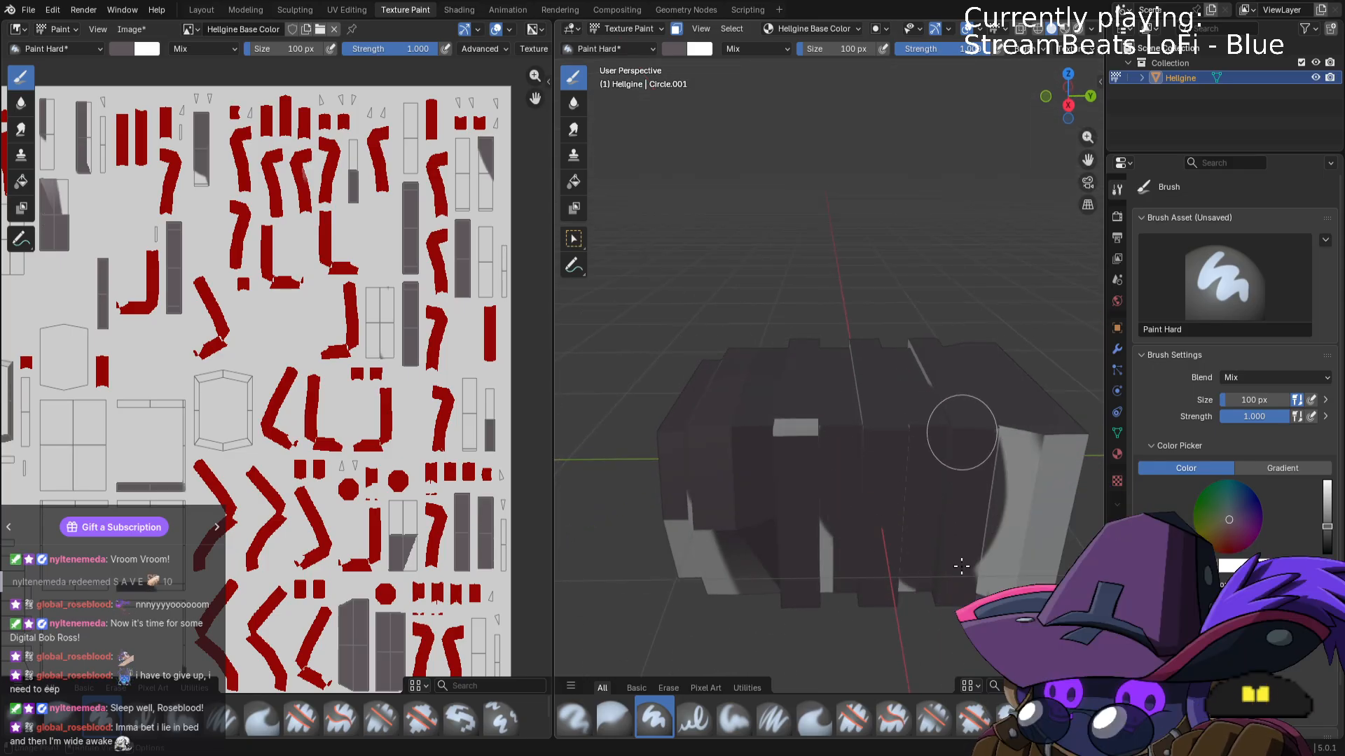
drag(1050, 543, 1029, 474)
key(KP_1)
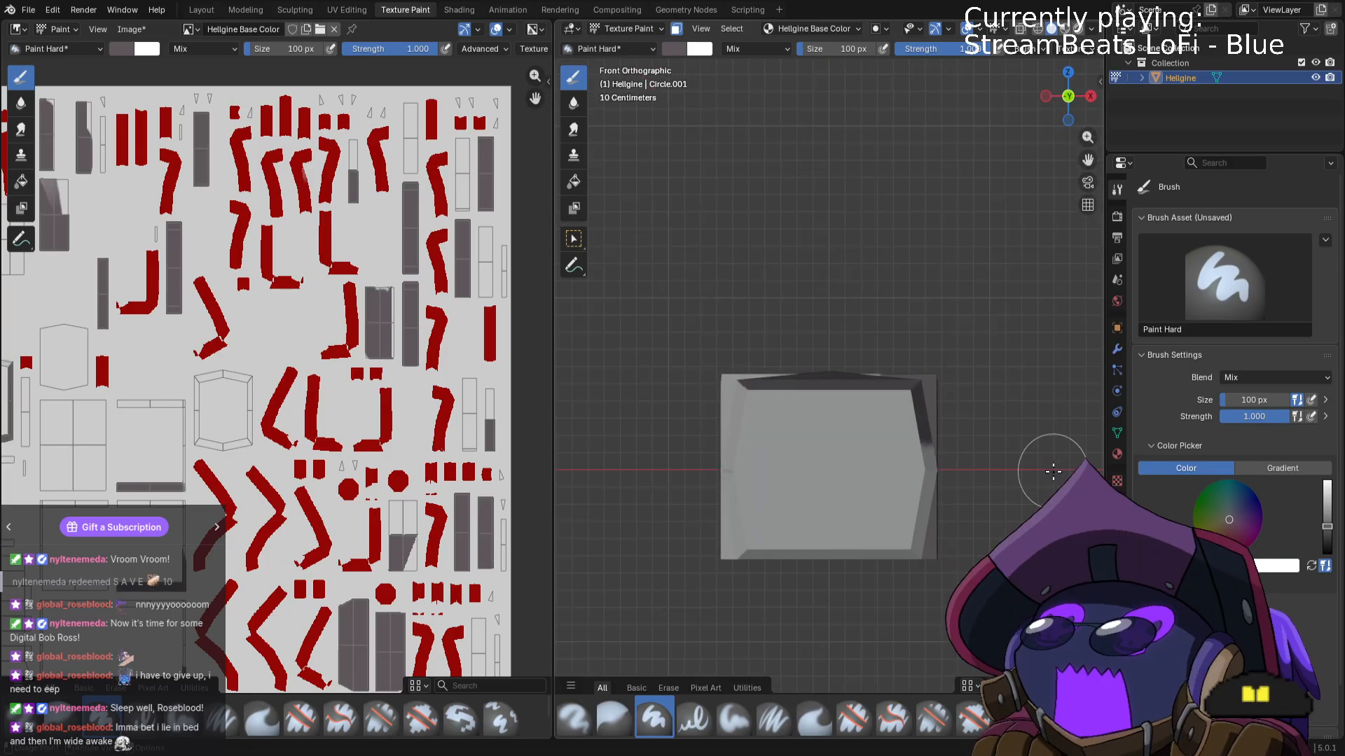
key(KP_3)
mouse_move(774, 389)
mouse_down()
mouse_move(750, 413)
mouse_move(735, 543)
mouse_move(810, 437)
mouse_move(839, 560)
mouse_move(930, 587)
mouse_up()
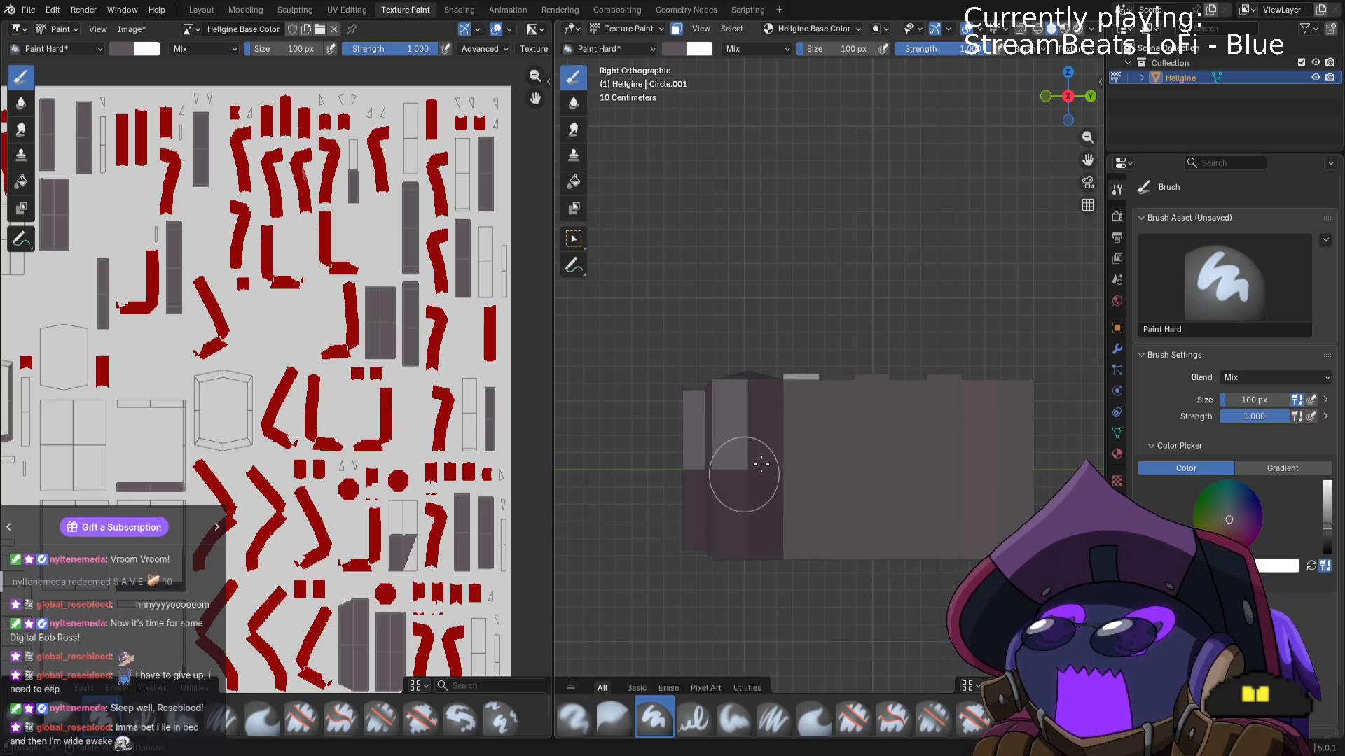
Paint the remaining angled side faces and the front frame and mouth plate dark grey, leaving the teeth unpainted.
mouse_move(742, 465)
middle_down()
mouse_move(840, 444)
mouse_move(792, 438)
middle_up()
mouse_move(892, 341)
mouse_down()
mouse_move(862, 456)
mouse_move(831, 356)
mouse_move(775, 453)
mouse_move(726, 474)
mouse_move(712, 342)
mouse_move(725, 444)
mouse_up()
mouse_move(776, 462)
middle_down()
mouse_move(806, 475)
mouse_move(914, 464)
middle_up()
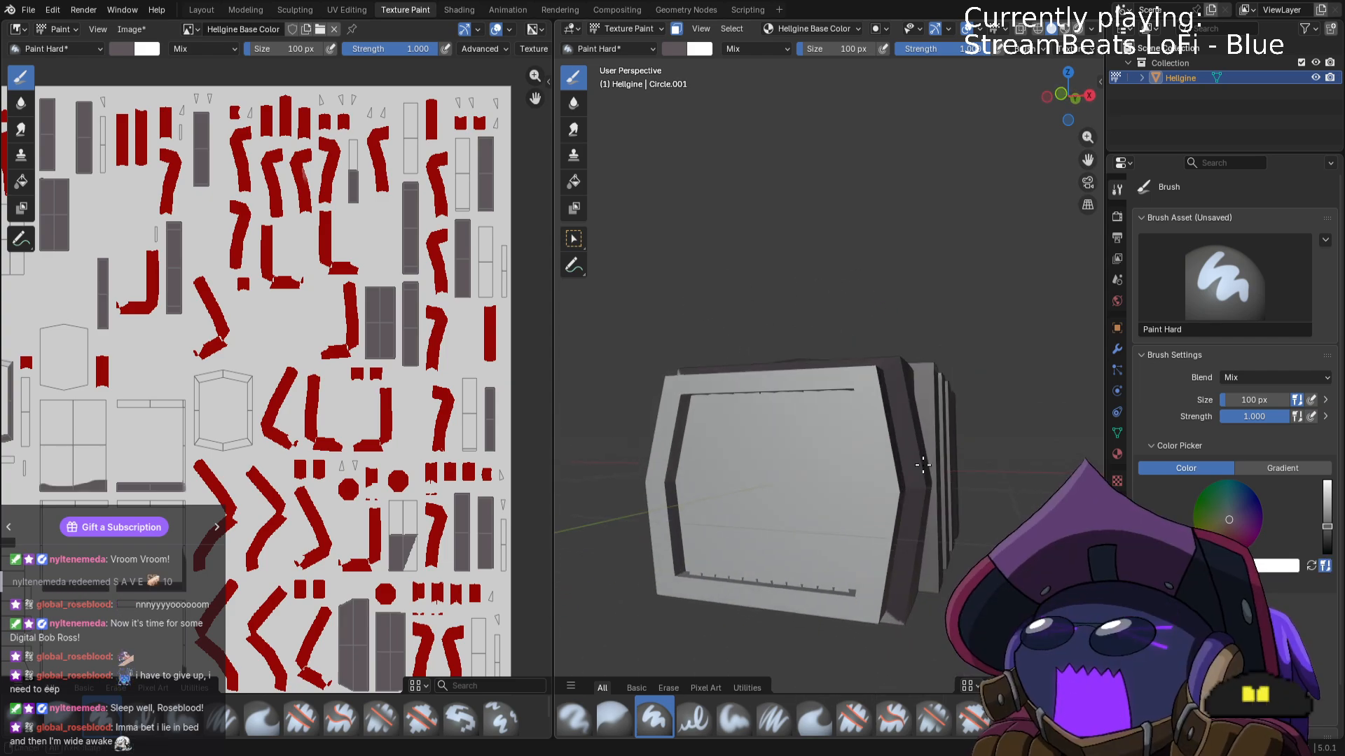
key(KP_7)
key(KP_1)
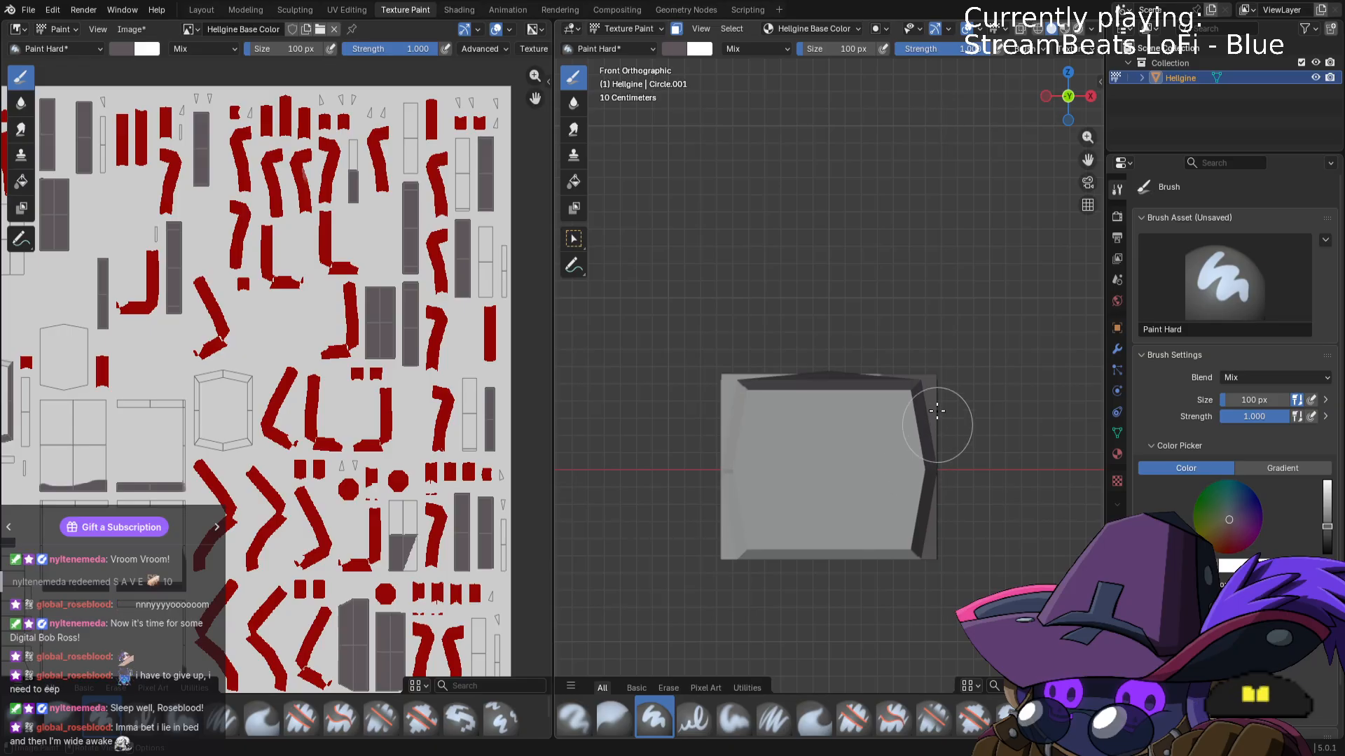
mouse_move(938, 411)
mouse_down()
mouse_move(850, 390)
mouse_move(745, 411)
mouse_move(934, 453)
mouse_move(830, 466)
mouse_move(871, 480)
mouse_move(775, 516)
mouse_move(978, 524)
mouse_up()
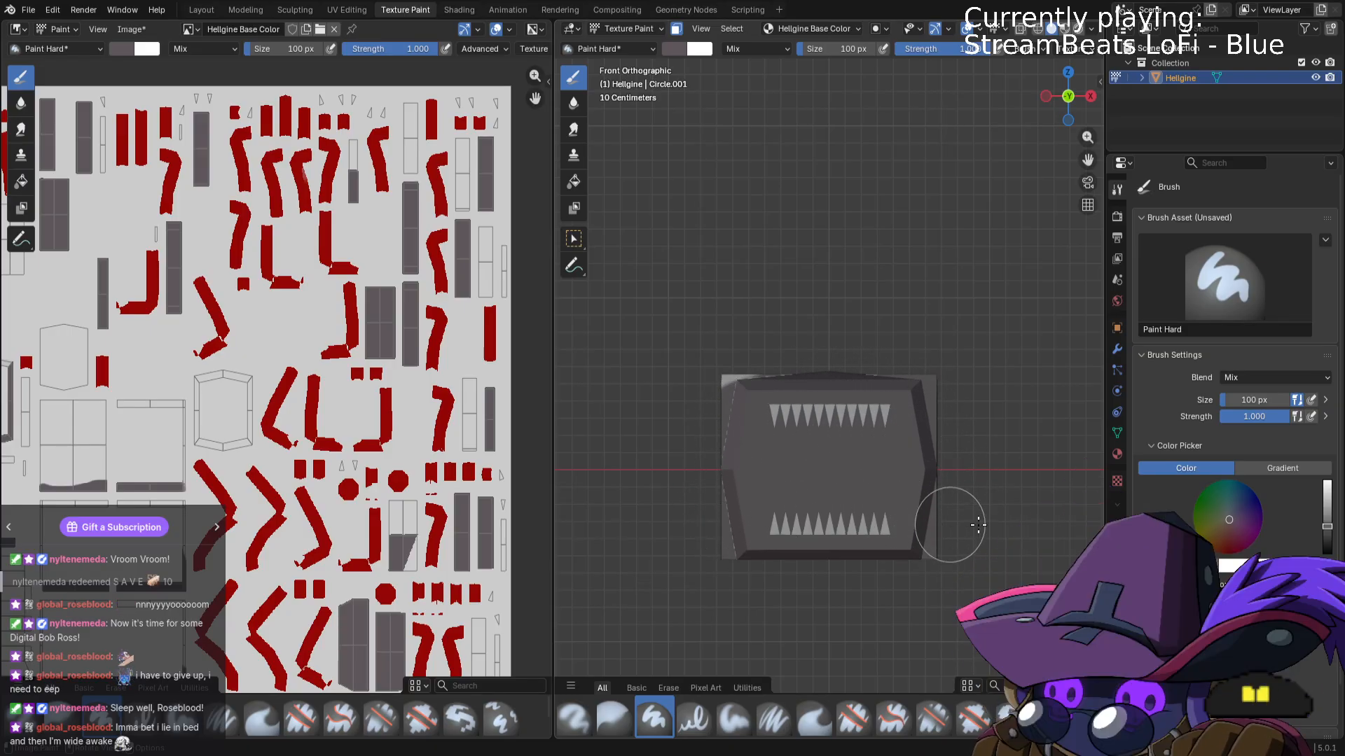
Paint the left side of the engine block dark grey in the Left Orthographic view and check the ribs for gaps.
middle_drag(708, 535, 831, 538)
scroll(832, 539, up, 3)
key(KP_3)
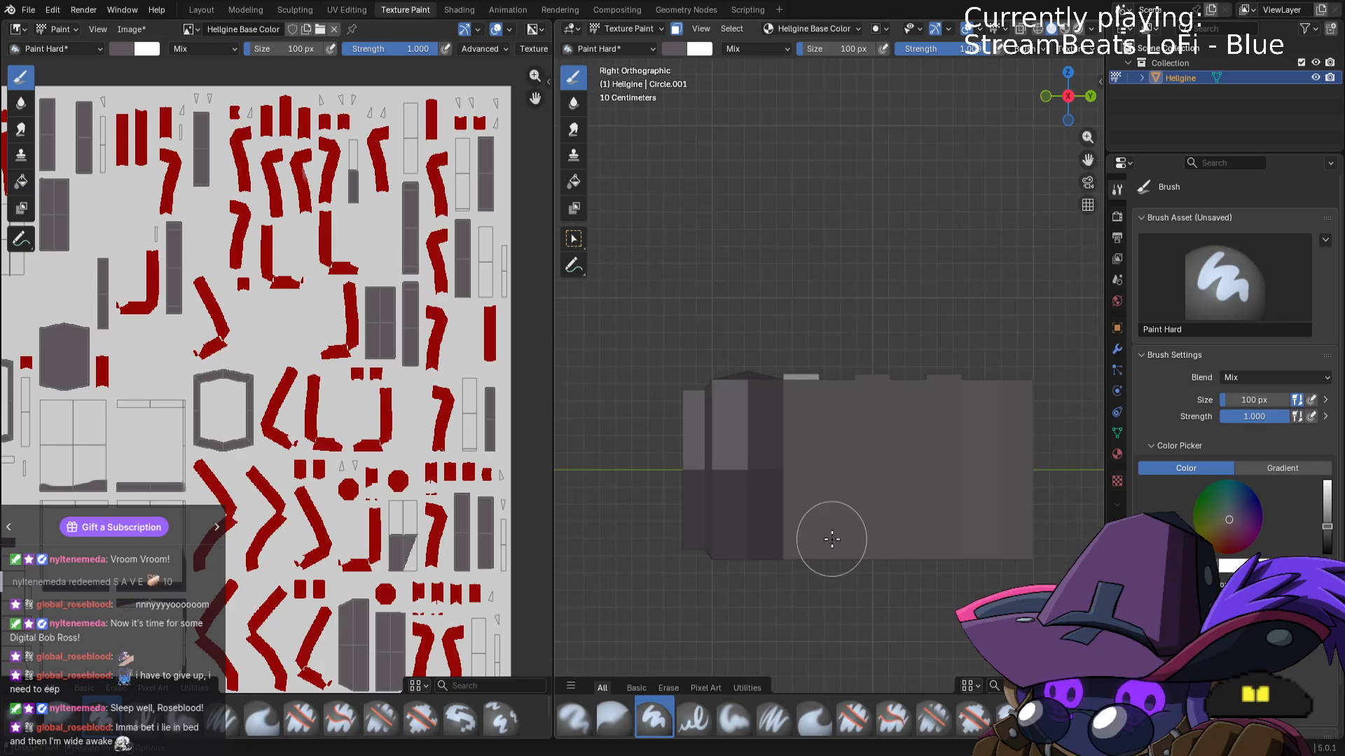
key(ctrl+KP_3)
mouse_move(959, 514)
mouse_down()
mouse_move(778, 444)
mouse_move(700, 480)
mouse_move(622, 486)
mouse_move(634, 390)
mouse_up()
mouse_move(732, 435)
middle_down()
mouse_move(763, 435)
mouse_move(700, 411)
mouse_move(763, 450)
mouse_move(699, 522)
middle_up()
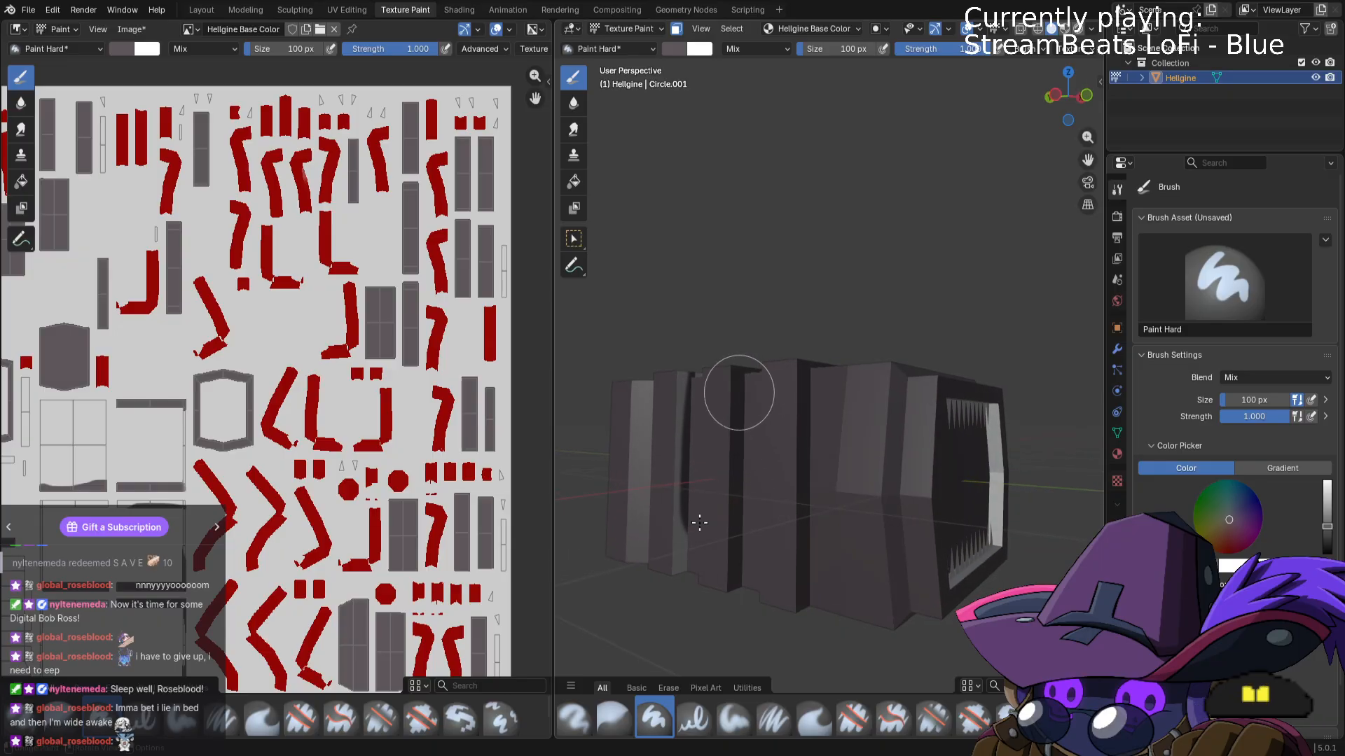
mouse_move(624, 390)
middle_down()
mouse_move(769, 457)
mouse_move(786, 339)
middle_up()
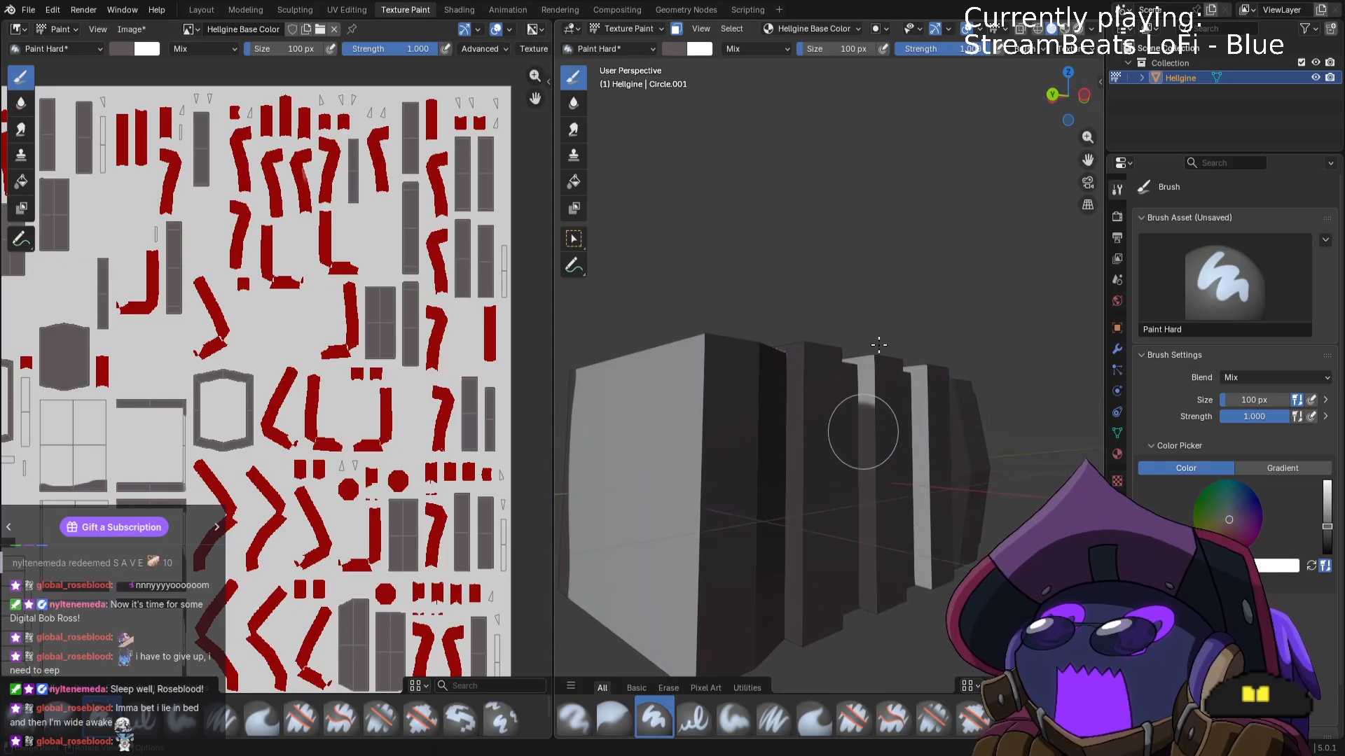
Paint the flat rear face of the engine block dark grey in the Back Orthographic view.
mouse_move(895, 451)
middle_down()
mouse_move(864, 465)
mouse_move(914, 484)
mouse_move(954, 435)
mouse_move(916, 369)
middle_up()
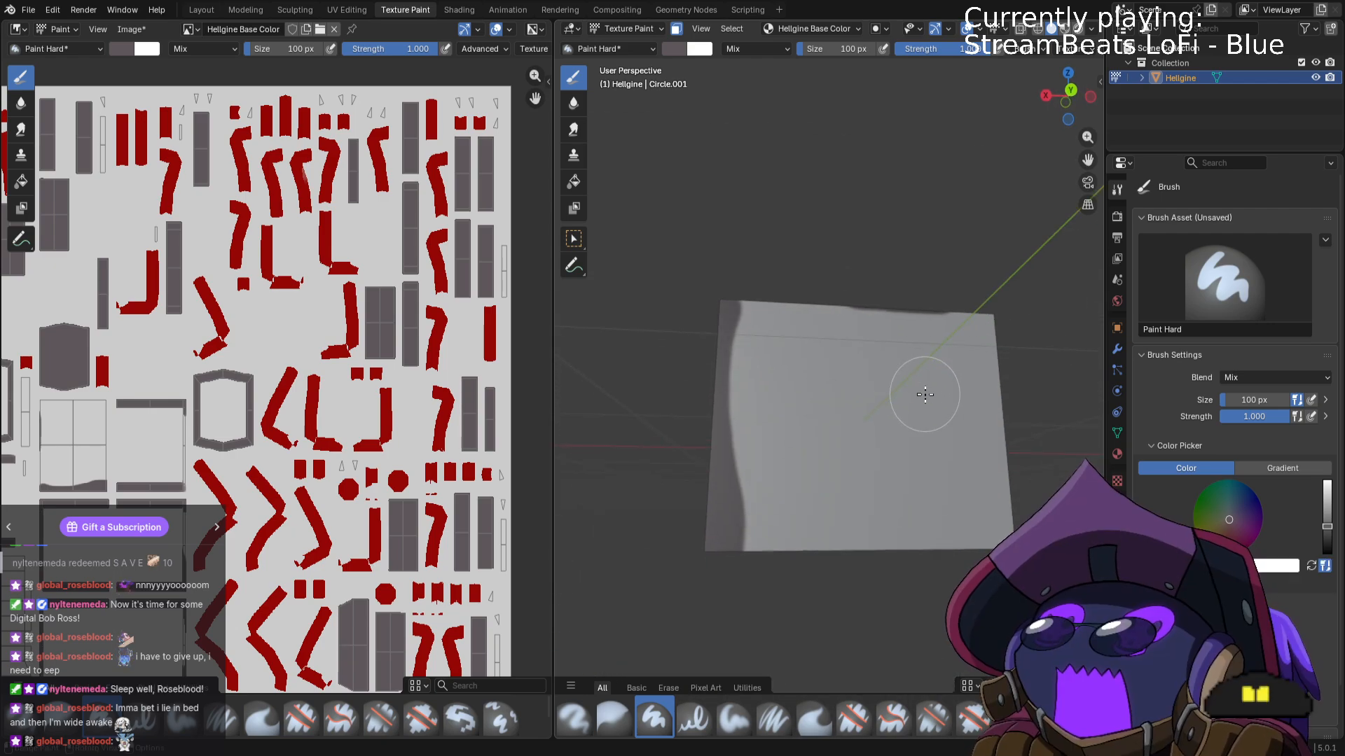
key(KP_3)
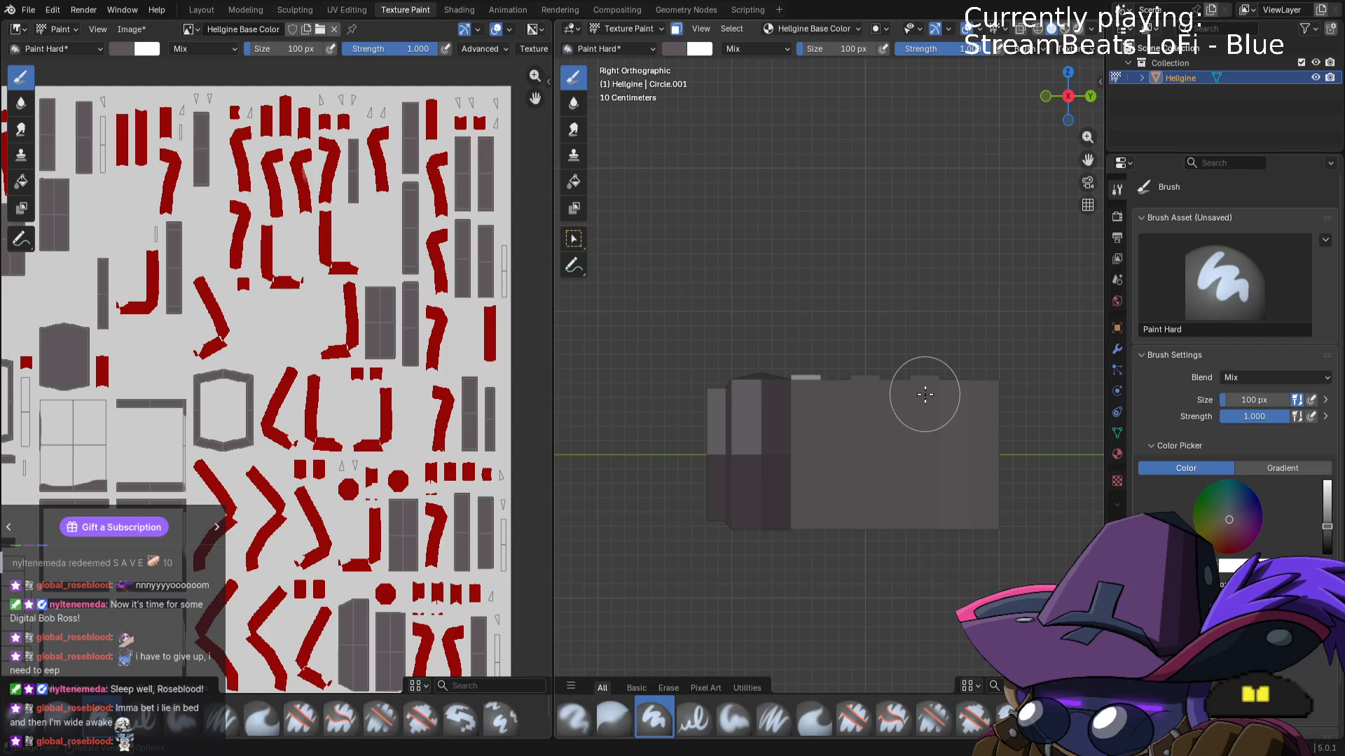
key(KP_1)
key(ctrl+KP_1)
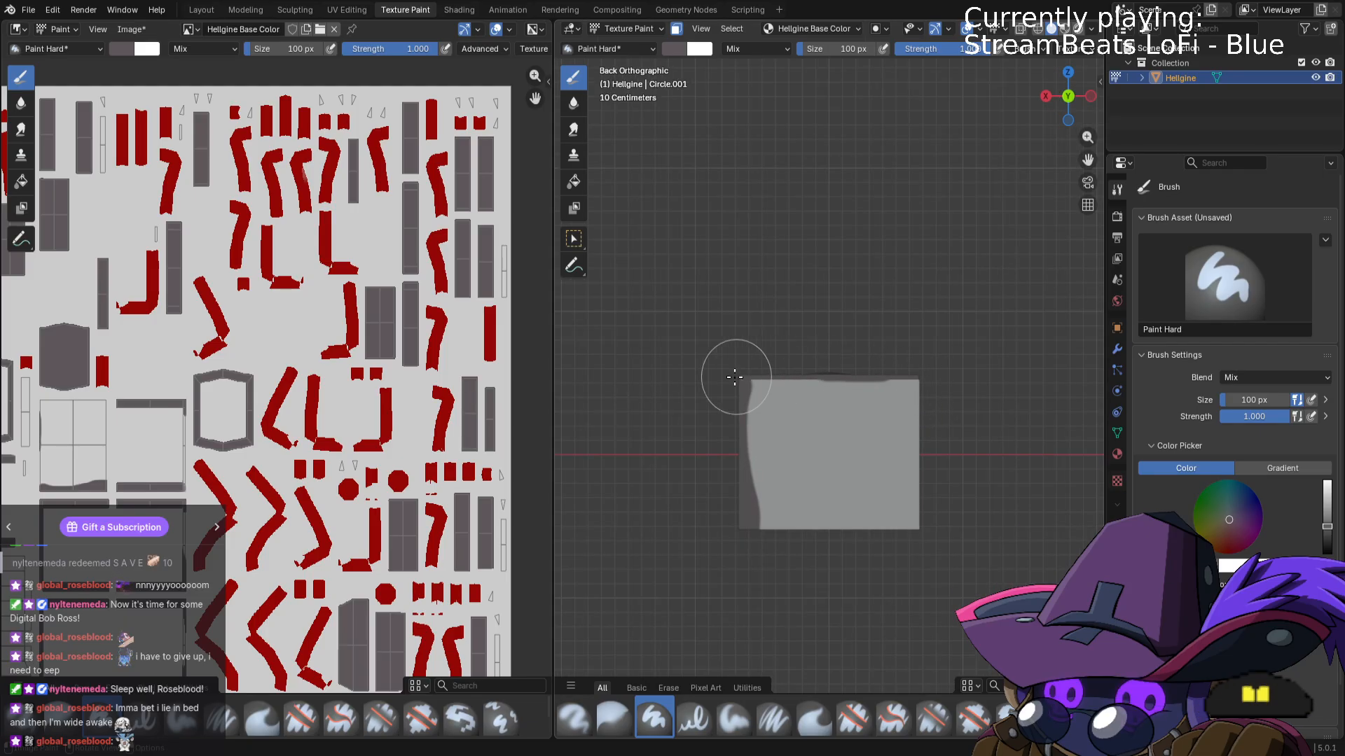
mouse_move(734, 377)
mouse_down()
mouse_move(910, 388)
mouse_move(901, 561)
mouse_move(813, 451)
mouse_move(901, 538)
mouse_move(892, 508)
mouse_up()
mouse_move(891, 502)
middle_down()
mouse_move(928, 380)
mouse_move(916, 324)
middle_up()
Paint the engine block's underside dark grey in the Bottom Orthographic view and fill the unpainted gaps between the top ribs.
key(KP_1)
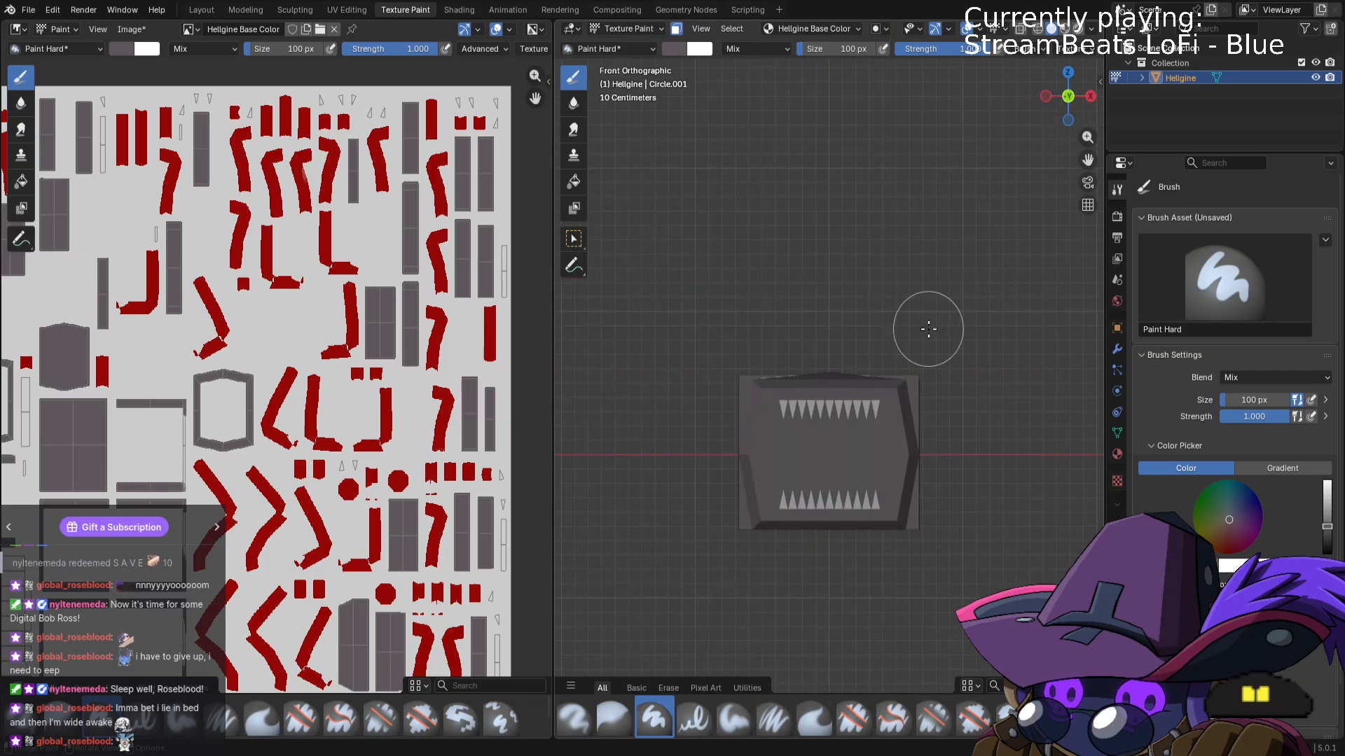
key(KP_7)
key(ctrl+KP_7)
mouse_move(881, 259)
mouse_down()
mouse_move(800, 256)
mouse_move(940, 322)
mouse_move(757, 392)
mouse_move(668, 564)
mouse_up()
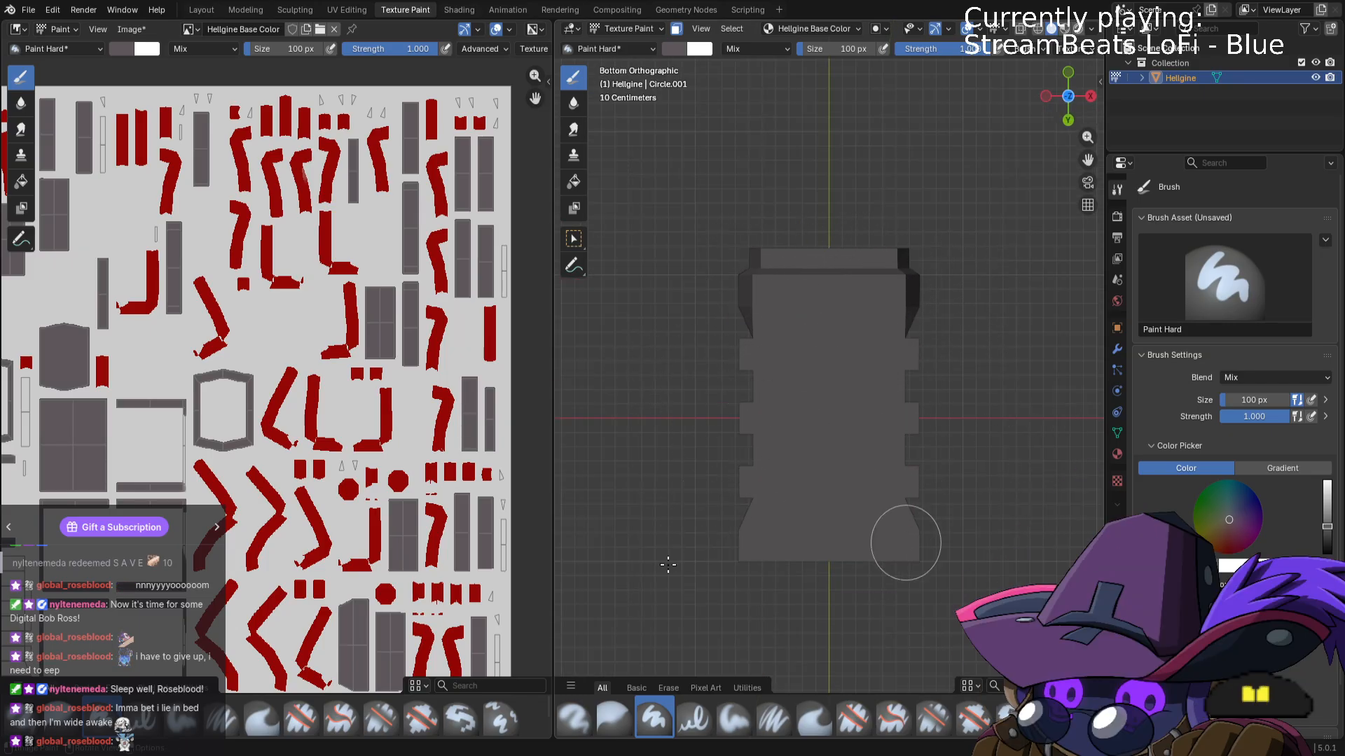
mouse_move(1020, 390)
middle_down()
mouse_move(888, 456)
mouse_move(918, 617)
middle_up()
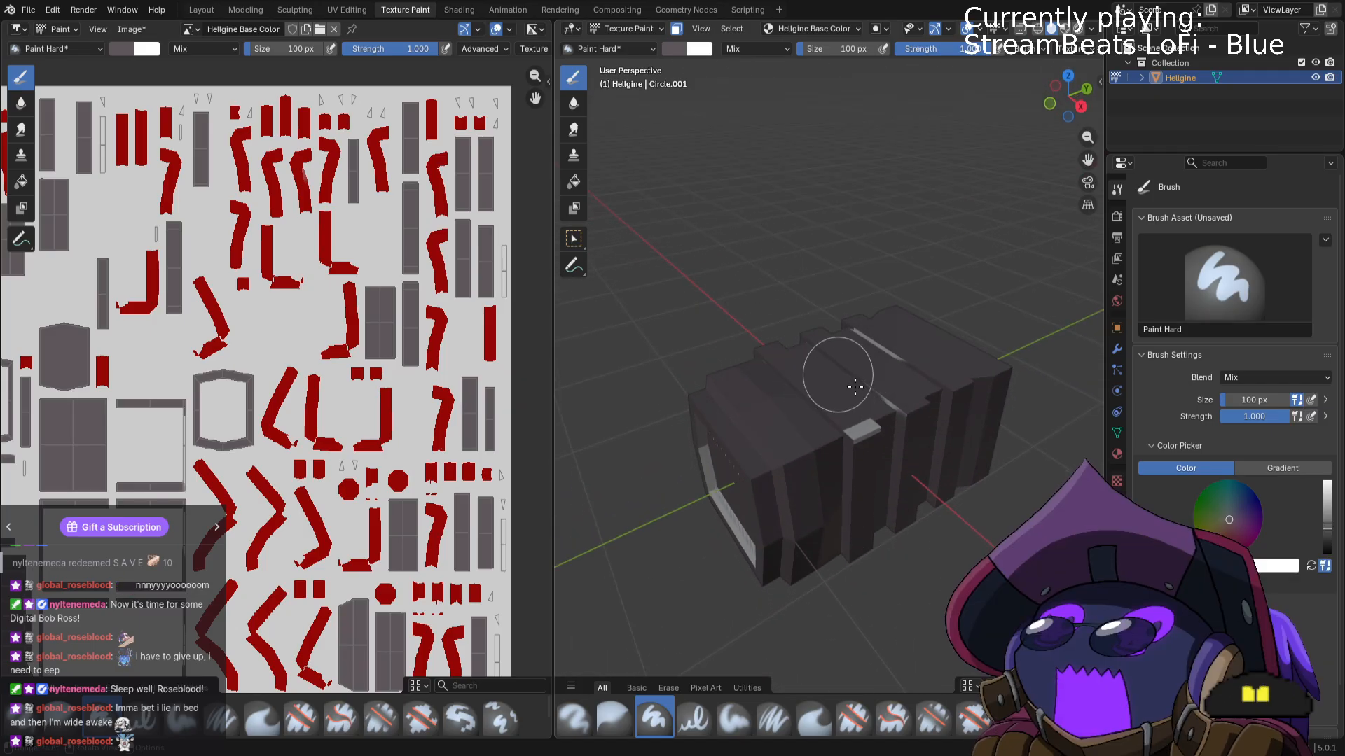
mouse_move(855, 387)
mouse_down()
mouse_move(892, 315)
mouse_move(865, 406)
mouse_move(803, 364)
mouse_up()
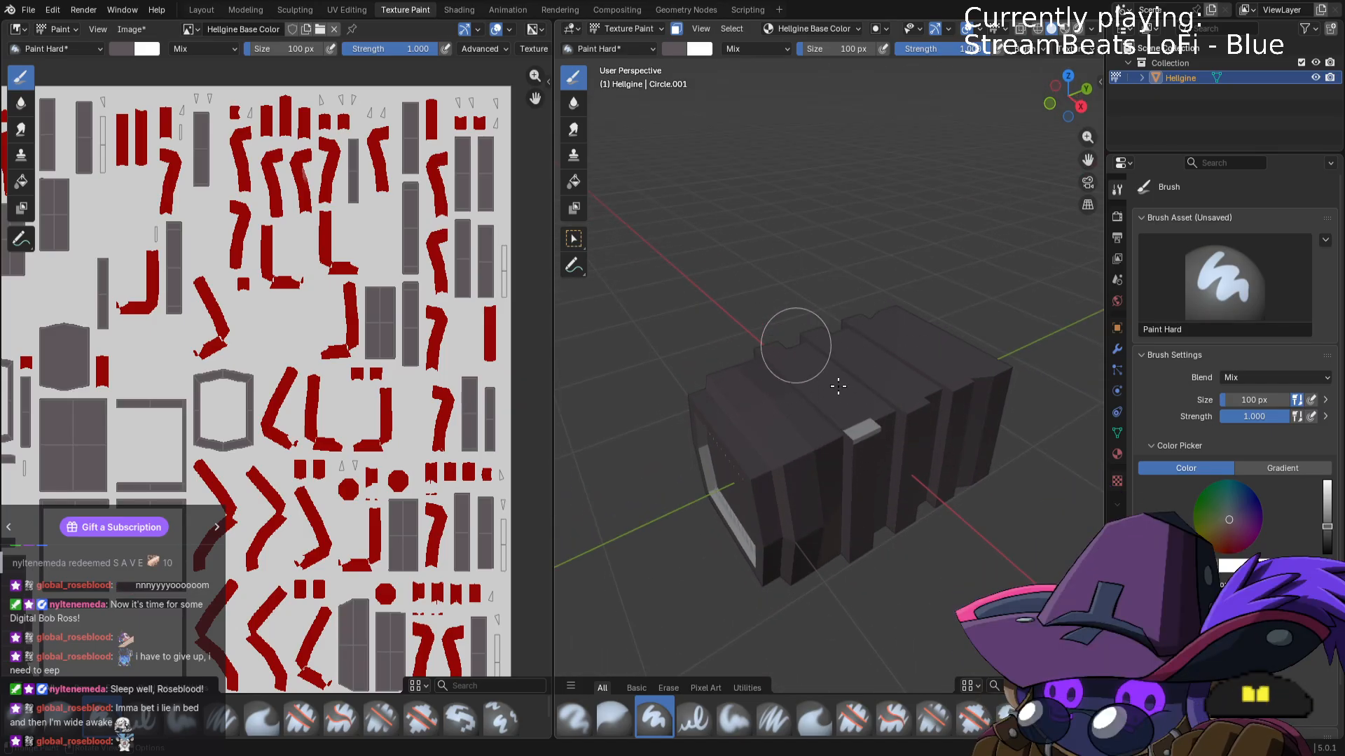
Select only the mouth plate behind the teeth and return to Texture Paint mode in the Front Orthographic view.
middle_drag(837, 386, 988, 345)
key(Tab)
key(alt+a)
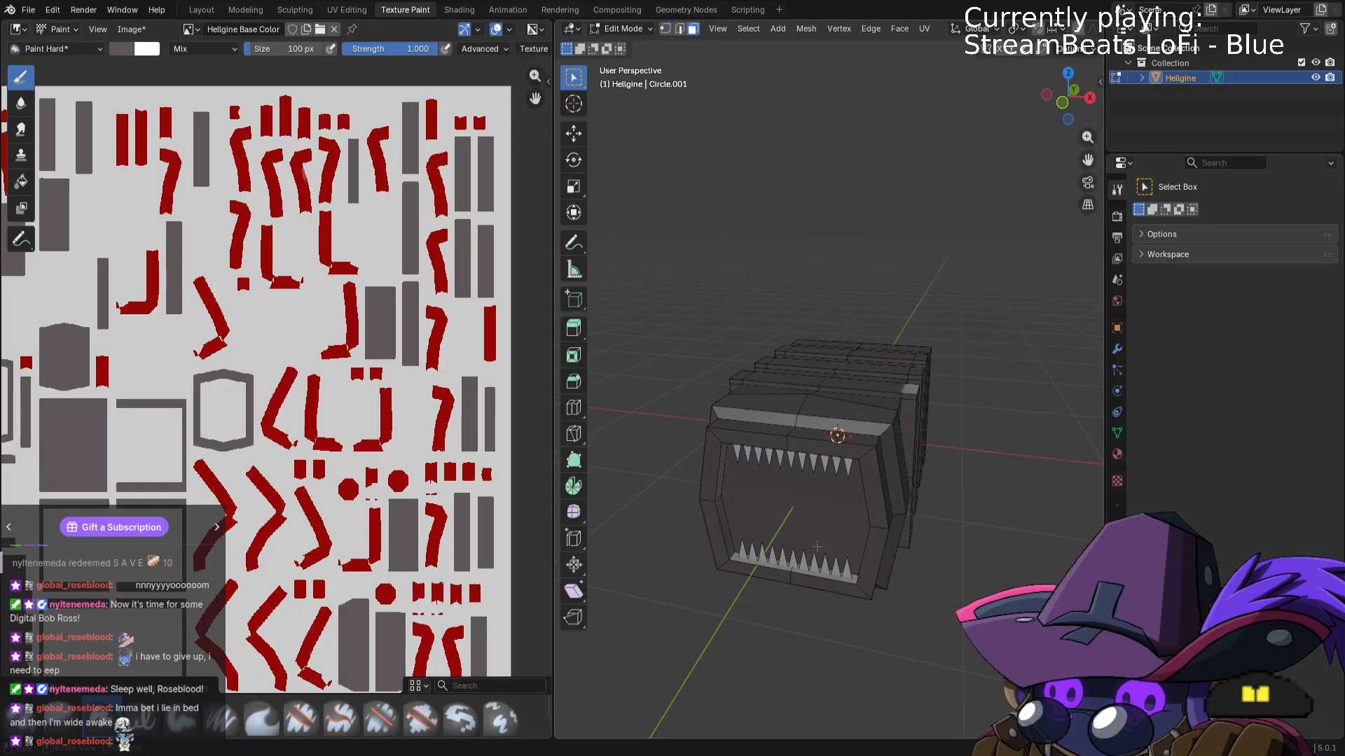
click(816, 547)
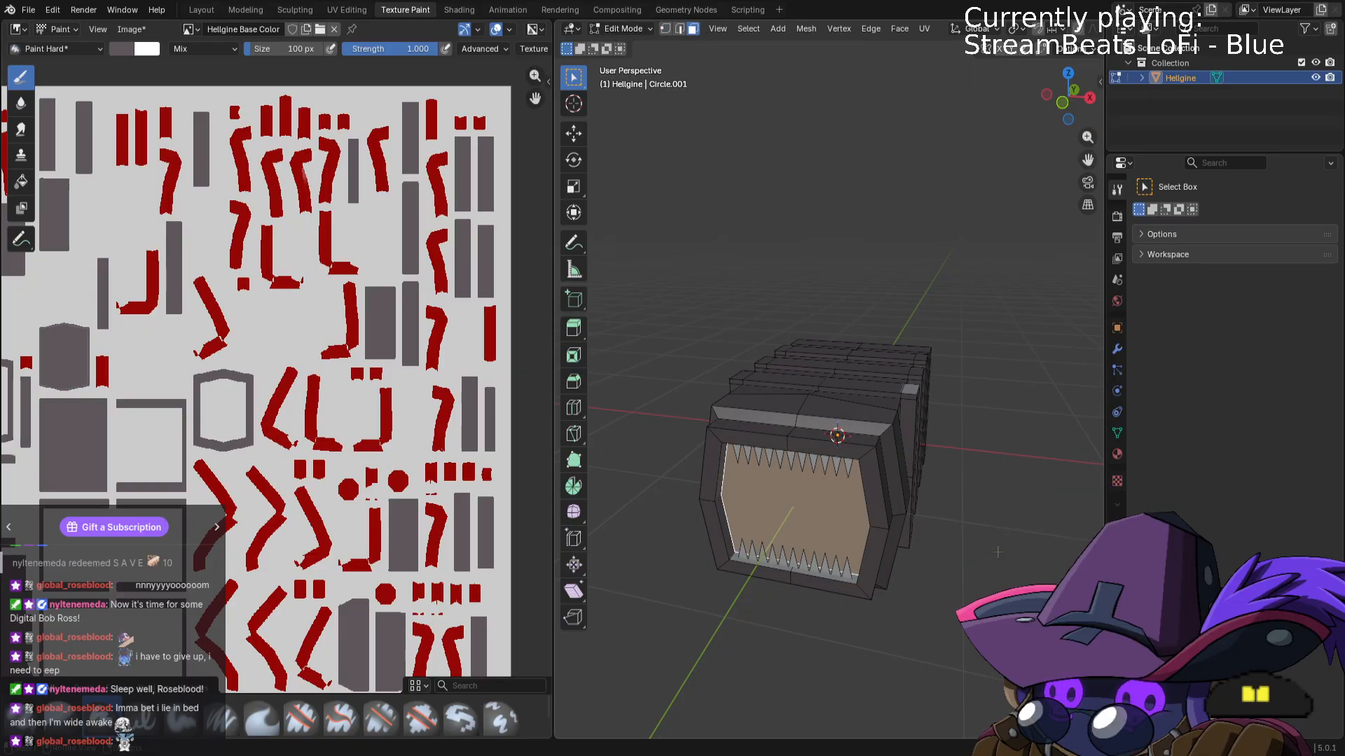
key(Tab)
key(KP_1)
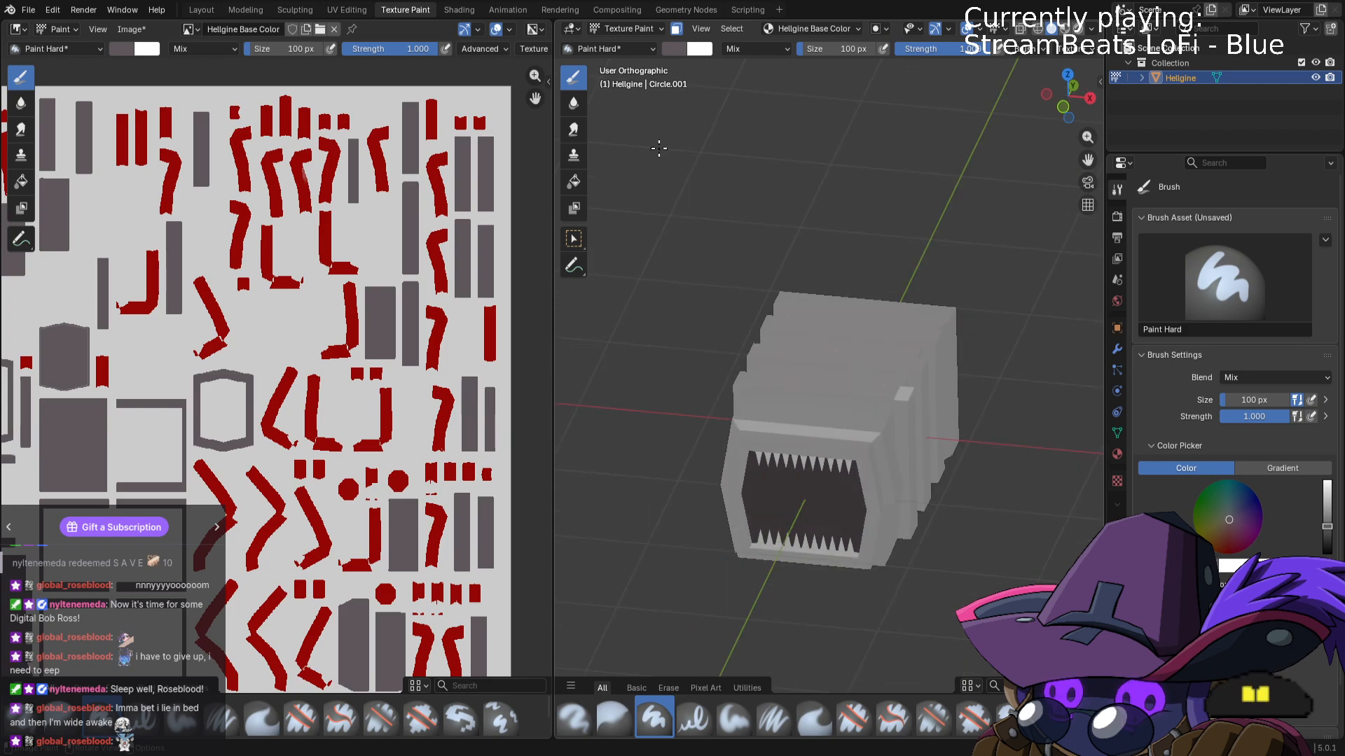
Choose a dark red brush colour and paint the whole mouth plate with it.
click(674, 49)
drag(730, 127, 727, 176)
drag(788, 422, 855, 409)
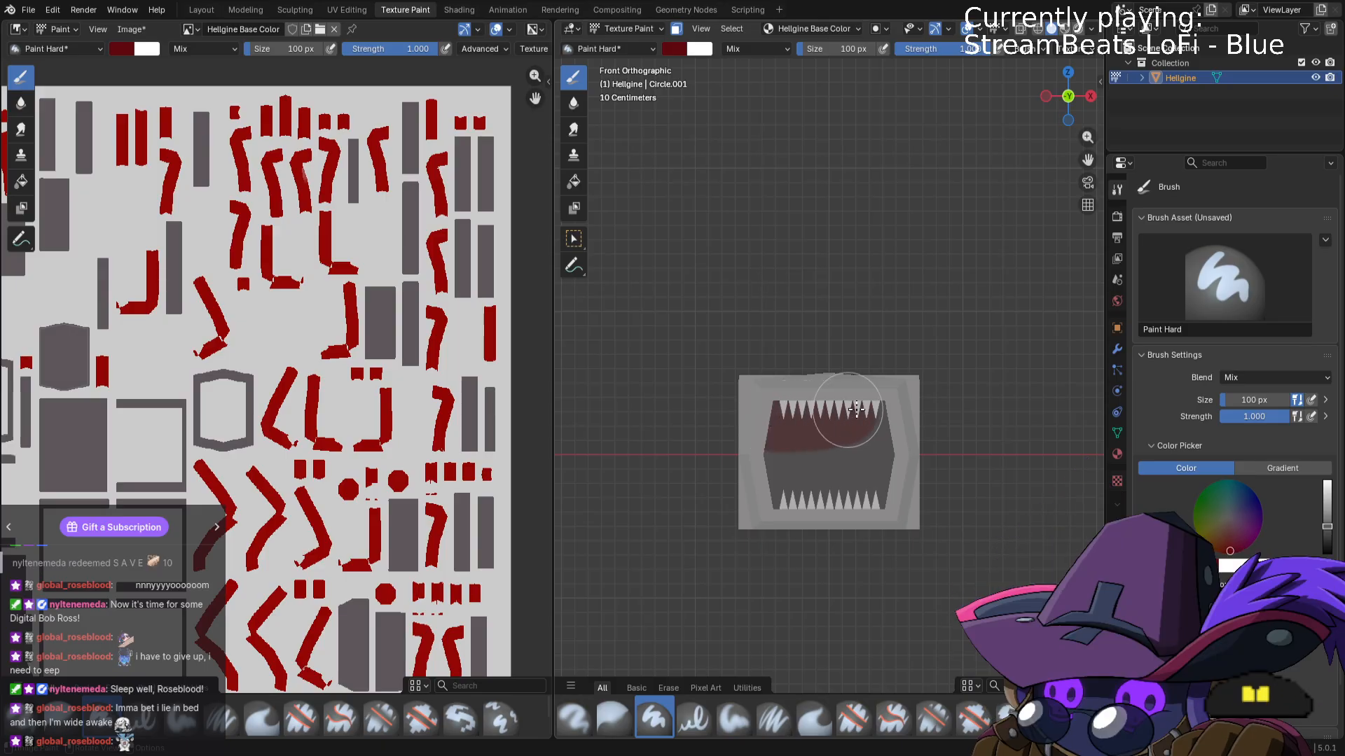
drag(821, 459, 848, 486)
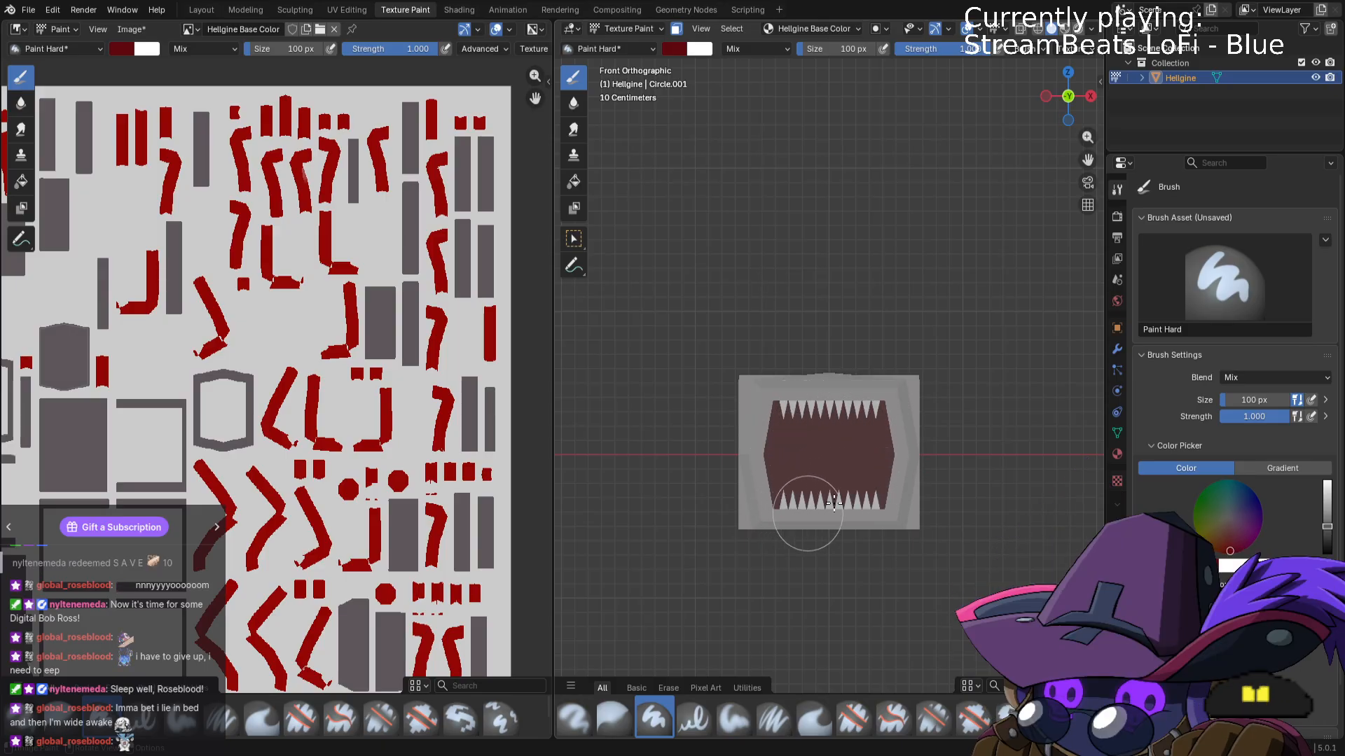
Darken the red brush colour and repaint the mouth plate.
click(676, 50)
drag(792, 138, 790, 151)
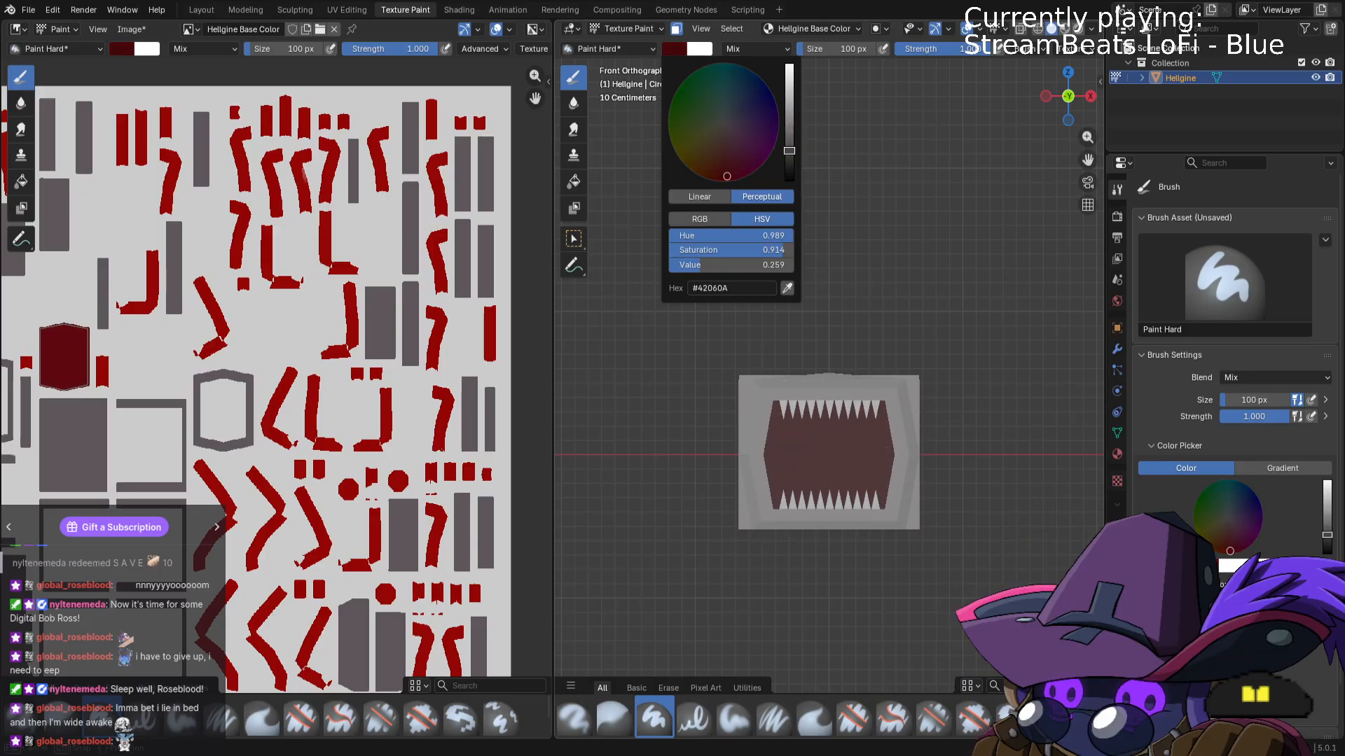
mouse_move(846, 410)
mouse_down()
mouse_move(829, 426)
mouse_move(858, 453)
mouse_move(786, 471)
mouse_move(895, 499)
mouse_up()
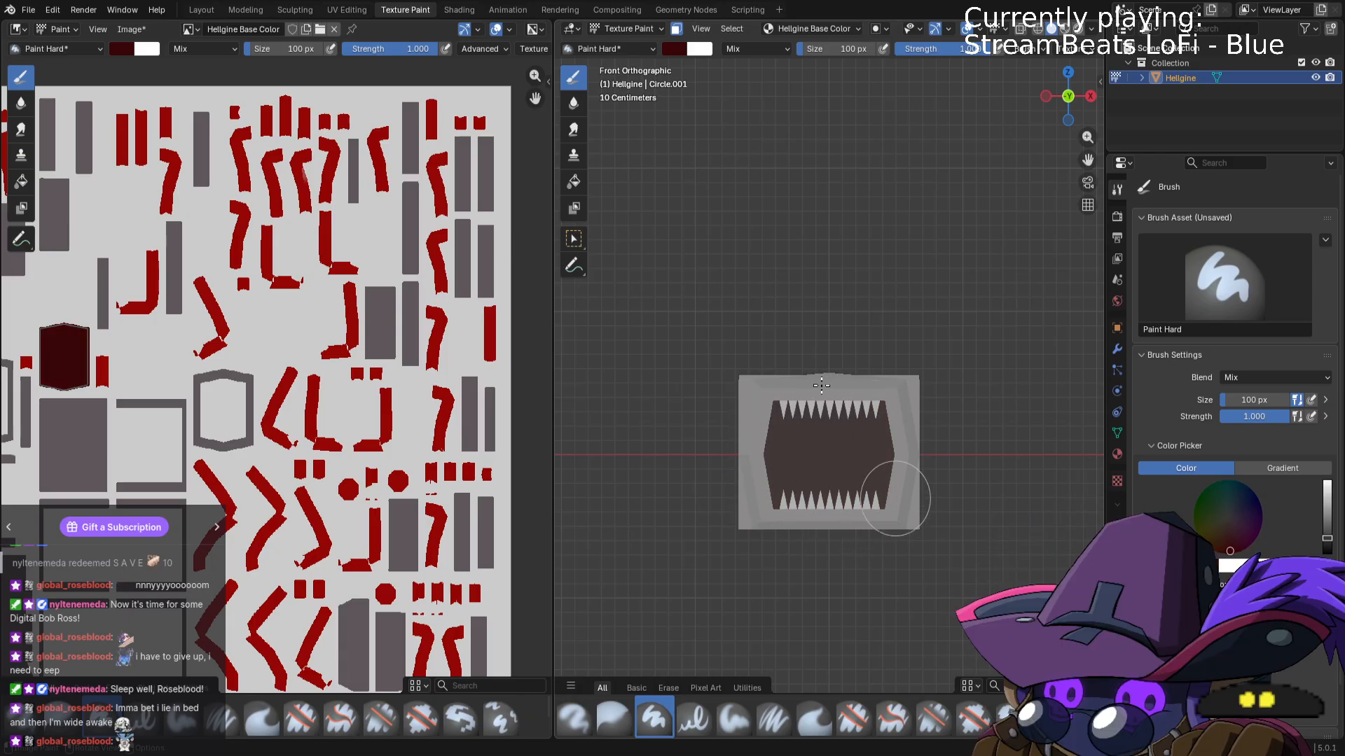
Shift the brush hue towards orange, brighten it to a reddish brown, and repaint the mouth plate.
click(684, 49)
click(720, 173)
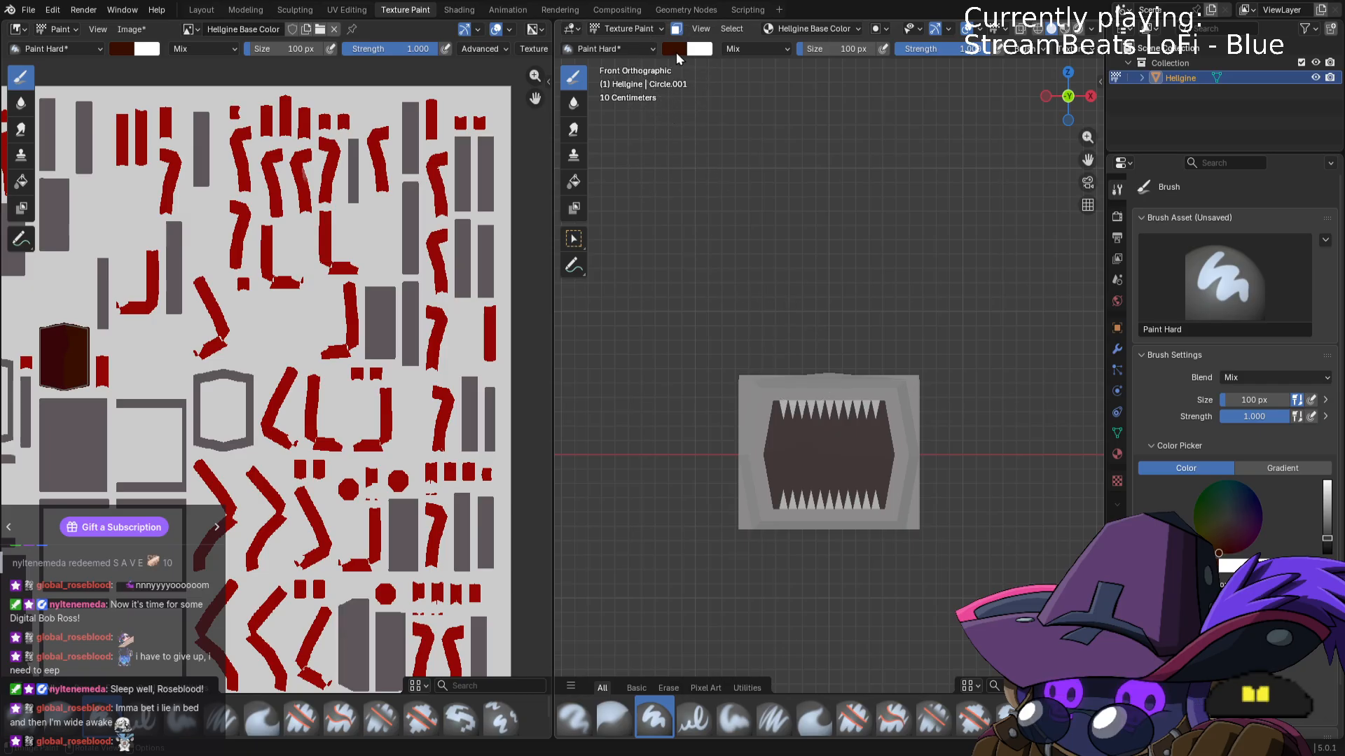
click(676, 51)
click(790, 141)
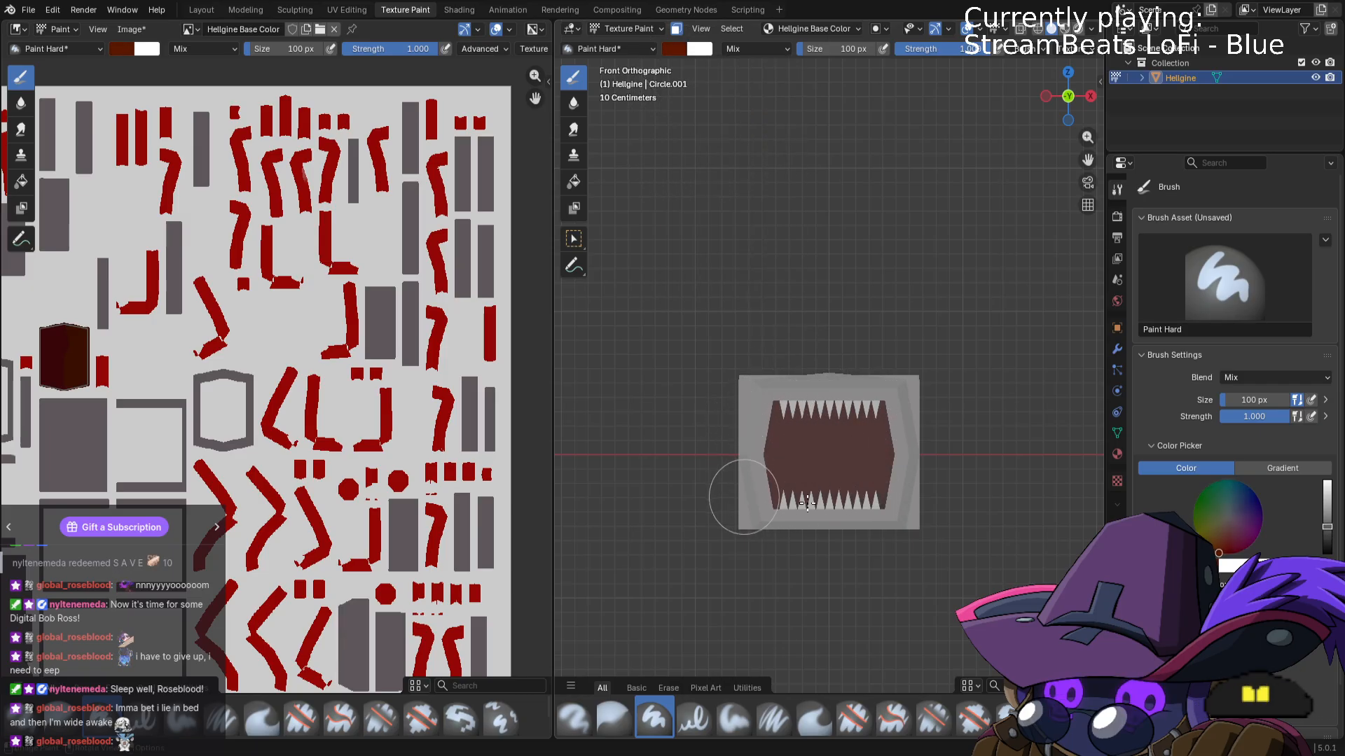
scroll(792, 448, up, 2)
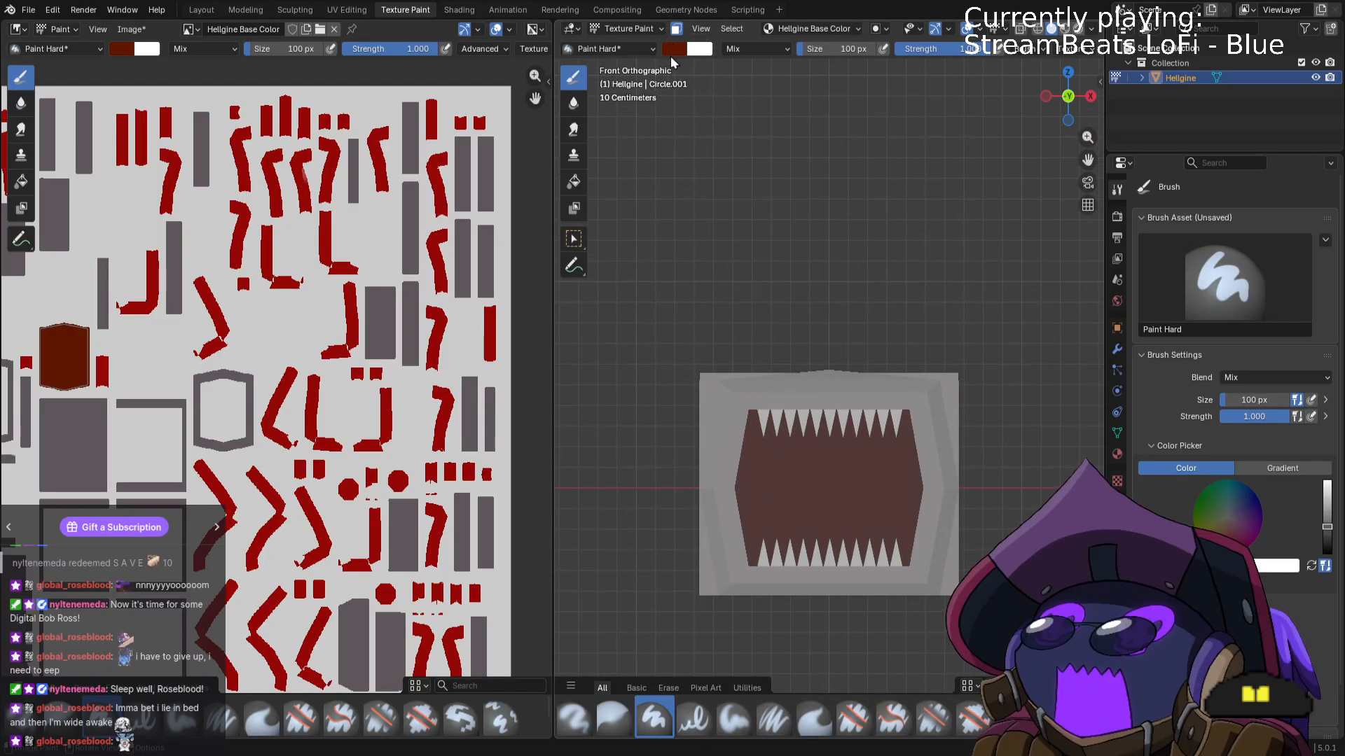
Select the faces of all the upper teeth in Edit Mode.
key(Tab)
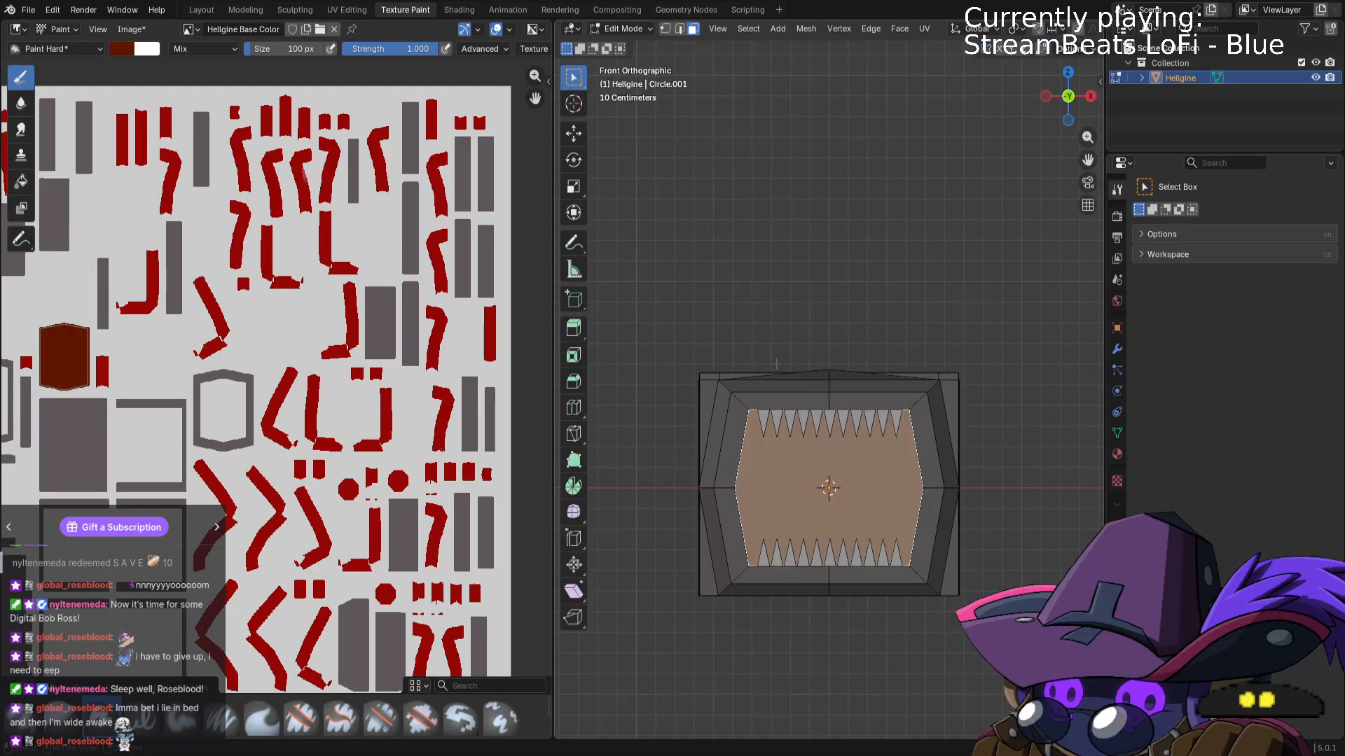
click(760, 417)
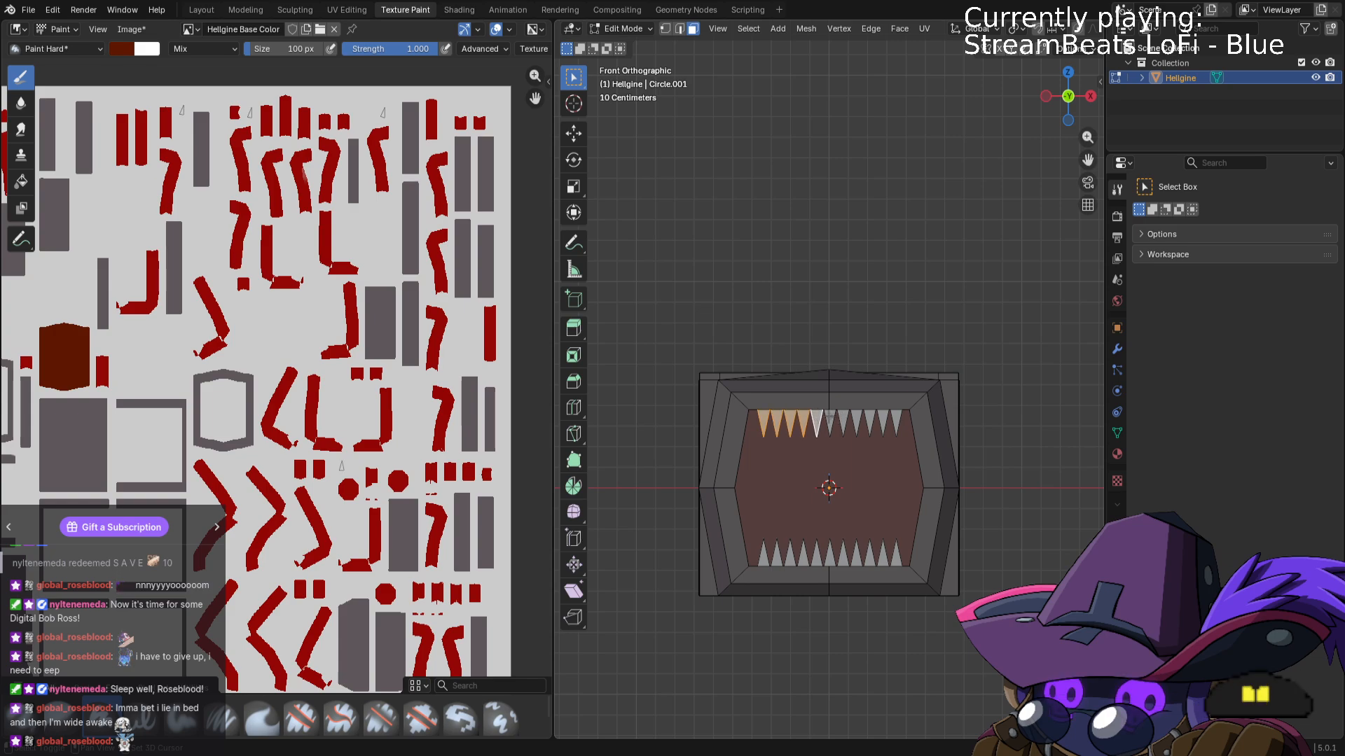
shift+click(830, 417)
shift+click(843, 417)
shift+click(856, 417)
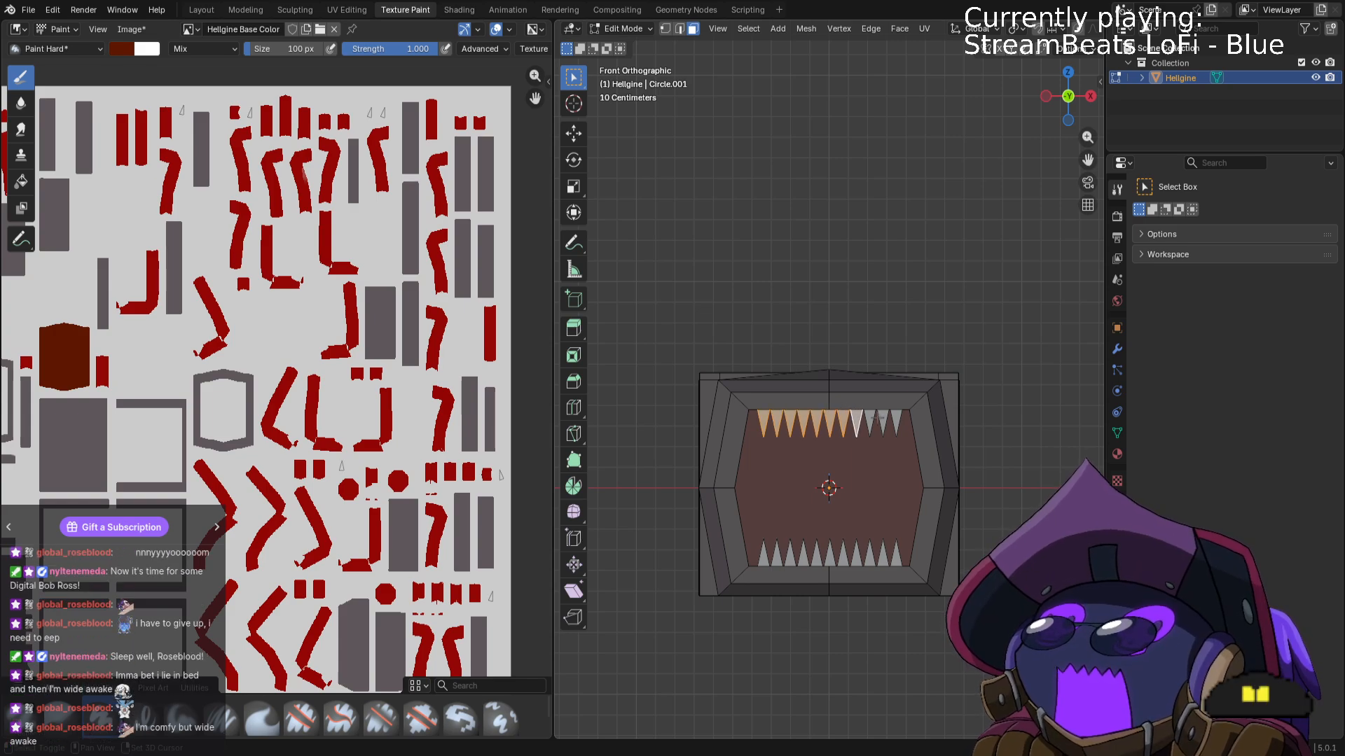
shift+click(870, 417)
shift+click(883, 417)
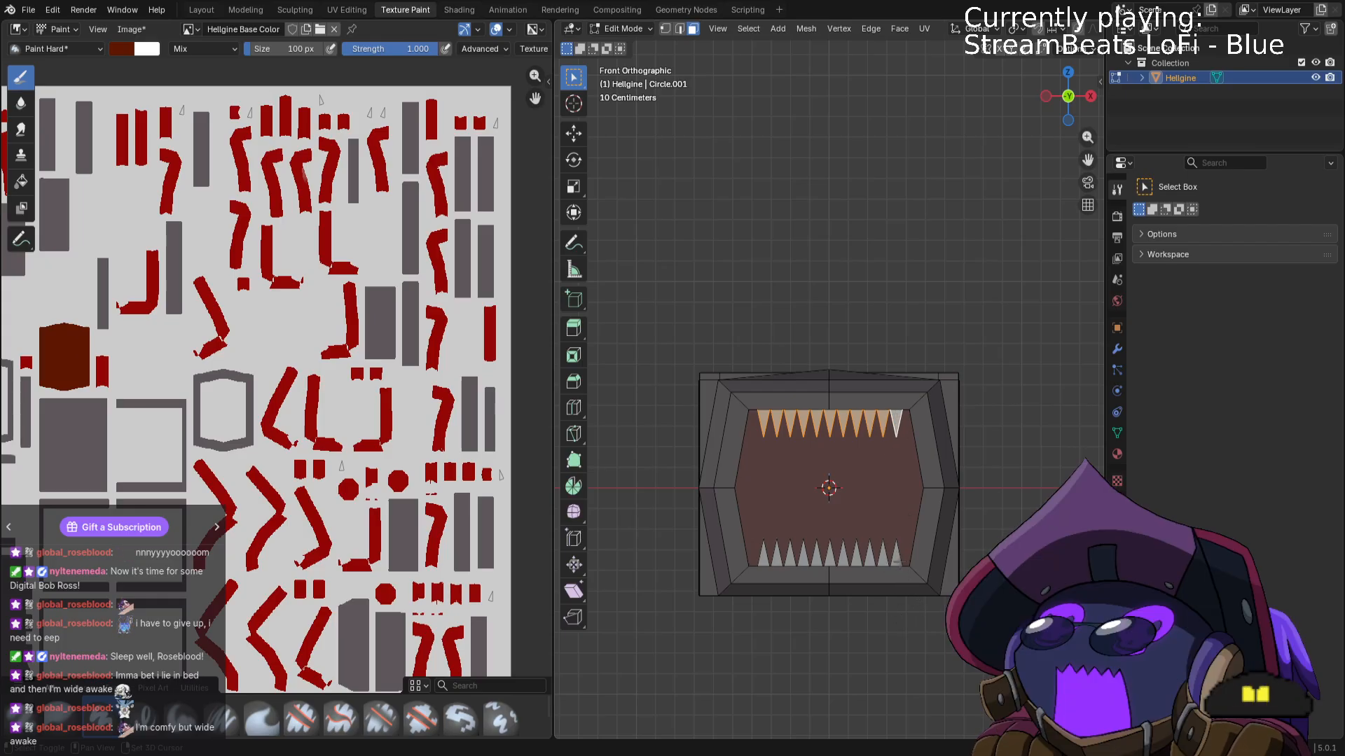
Add all the lower teeth to the face selection and return to Texture Paint mode.
shift+click(896, 555)
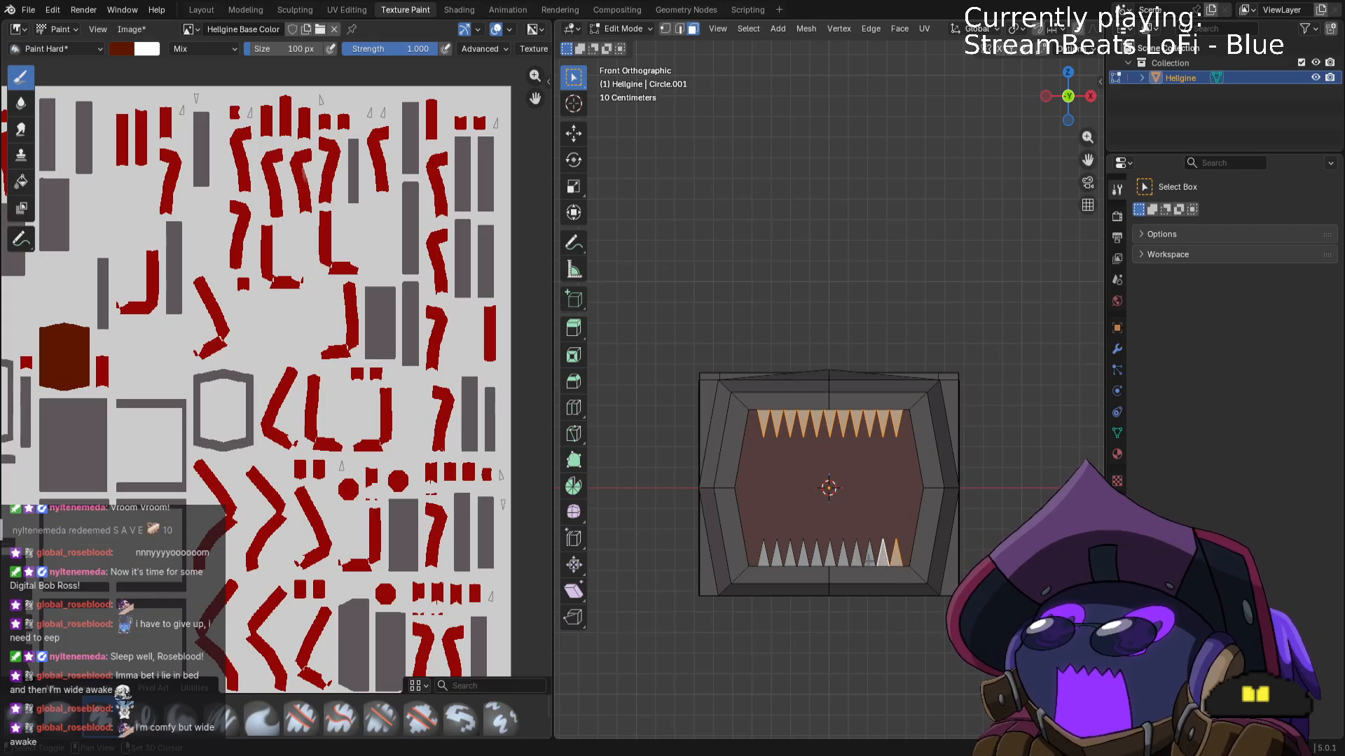
shift+click(869, 557)
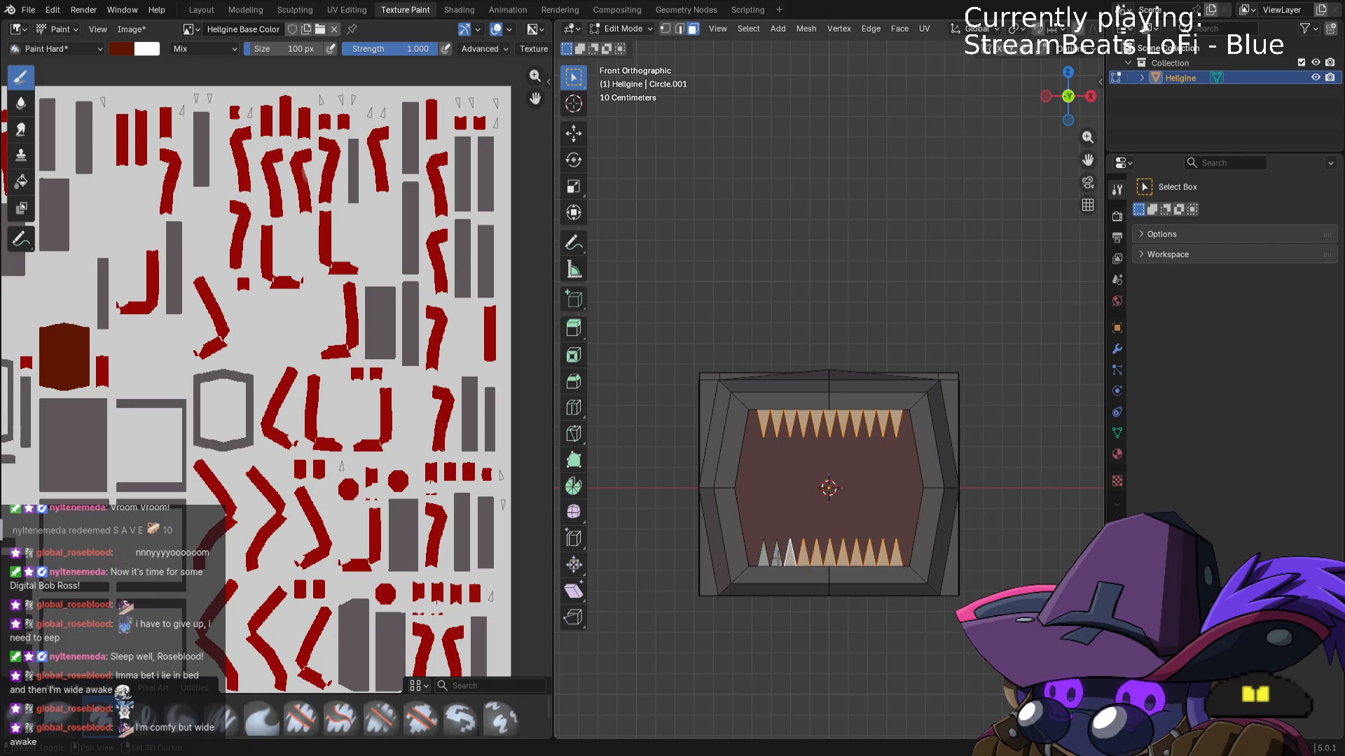
shift+click(776, 559)
shift+click(763, 558)
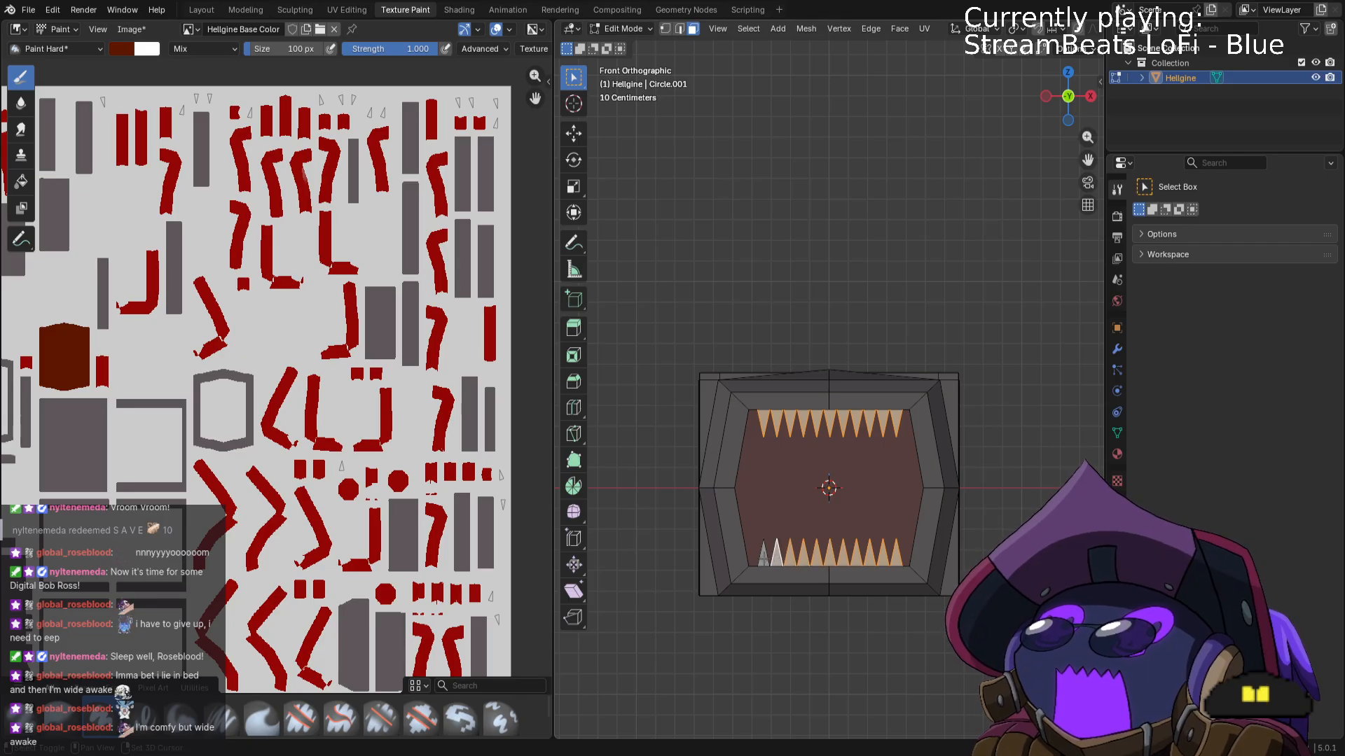
key(Tab)
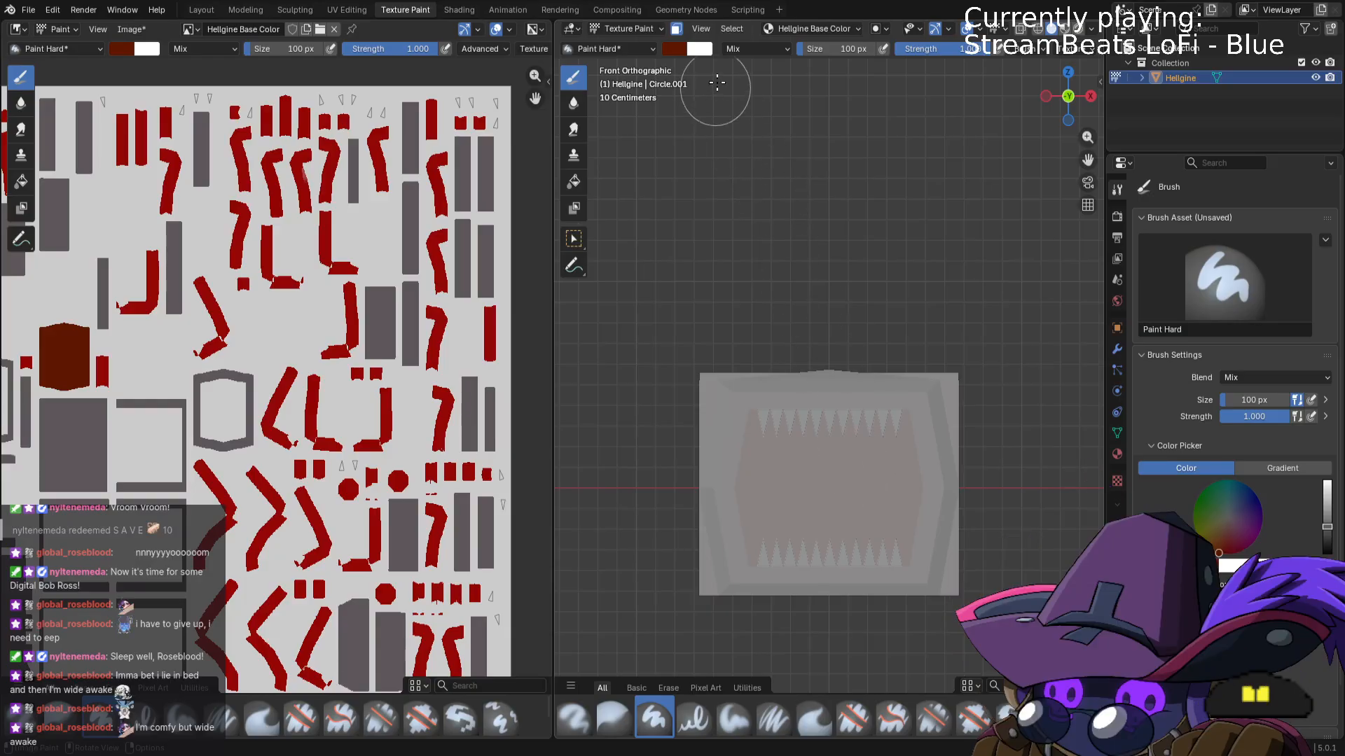
Choose a light grey brush colour and paint the upper and lower teeth in the Front Orthographic view.
click(680, 52)
drag(789, 137, 789, 64)
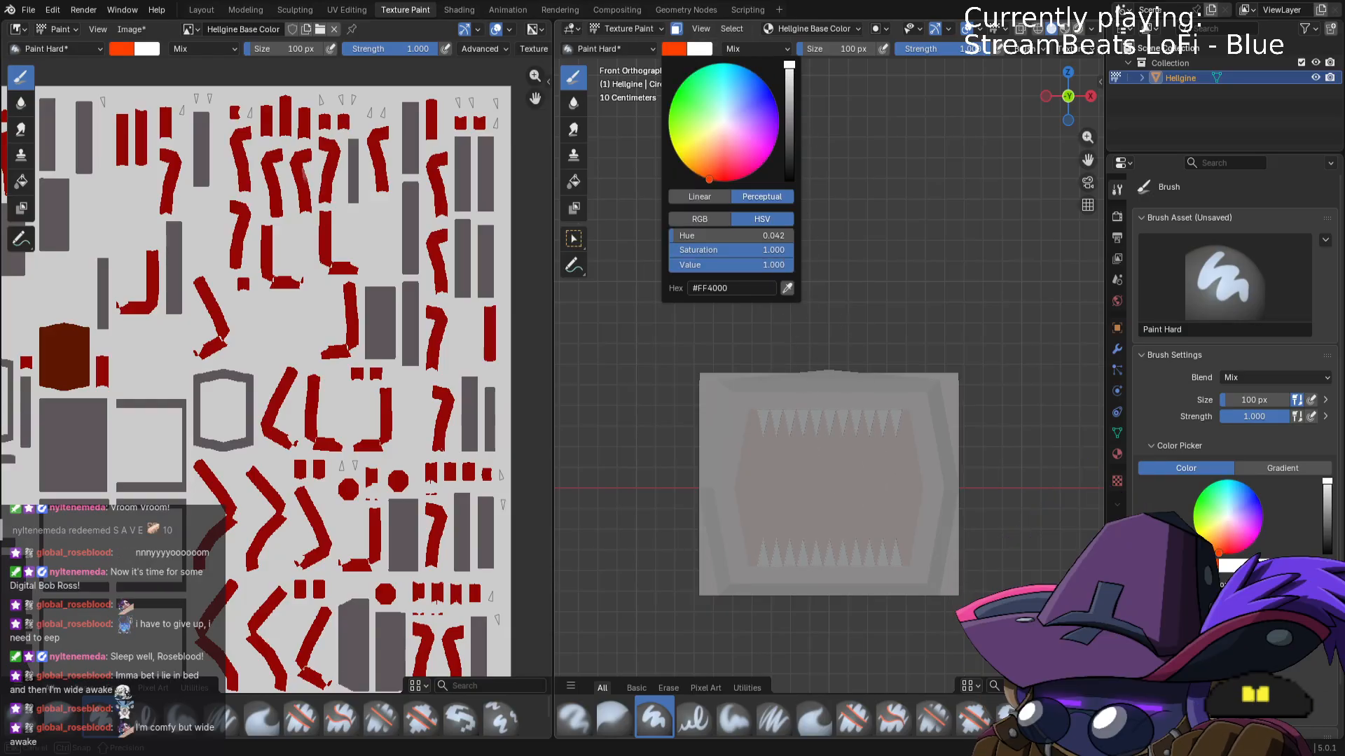
drag(723, 138, 723, 125)
drag(790, 67, 790, 95)
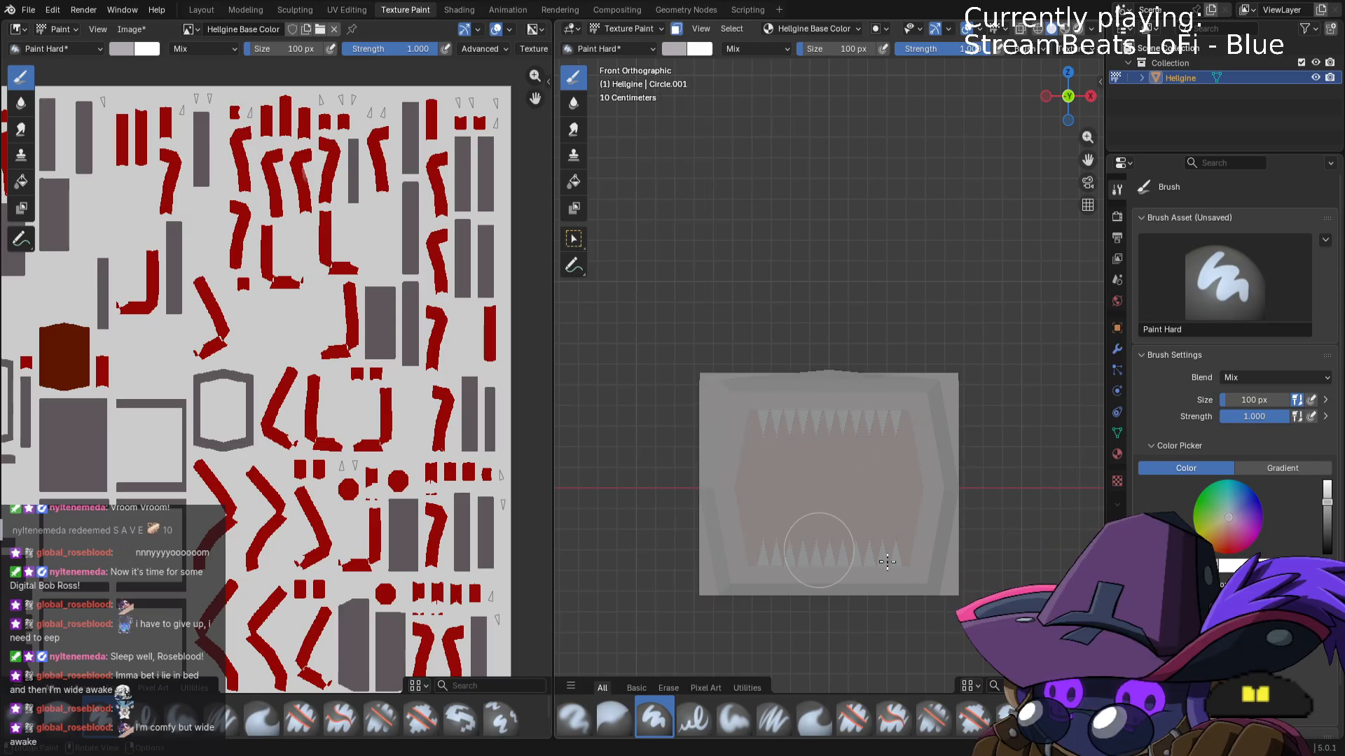
middle_drag(852, 364, 1013, 315)
key(KP_1)
Check the painted teeth on the texture and the whole engine's colours in Object Mode, returning to Edit Mode.
key(Tab)
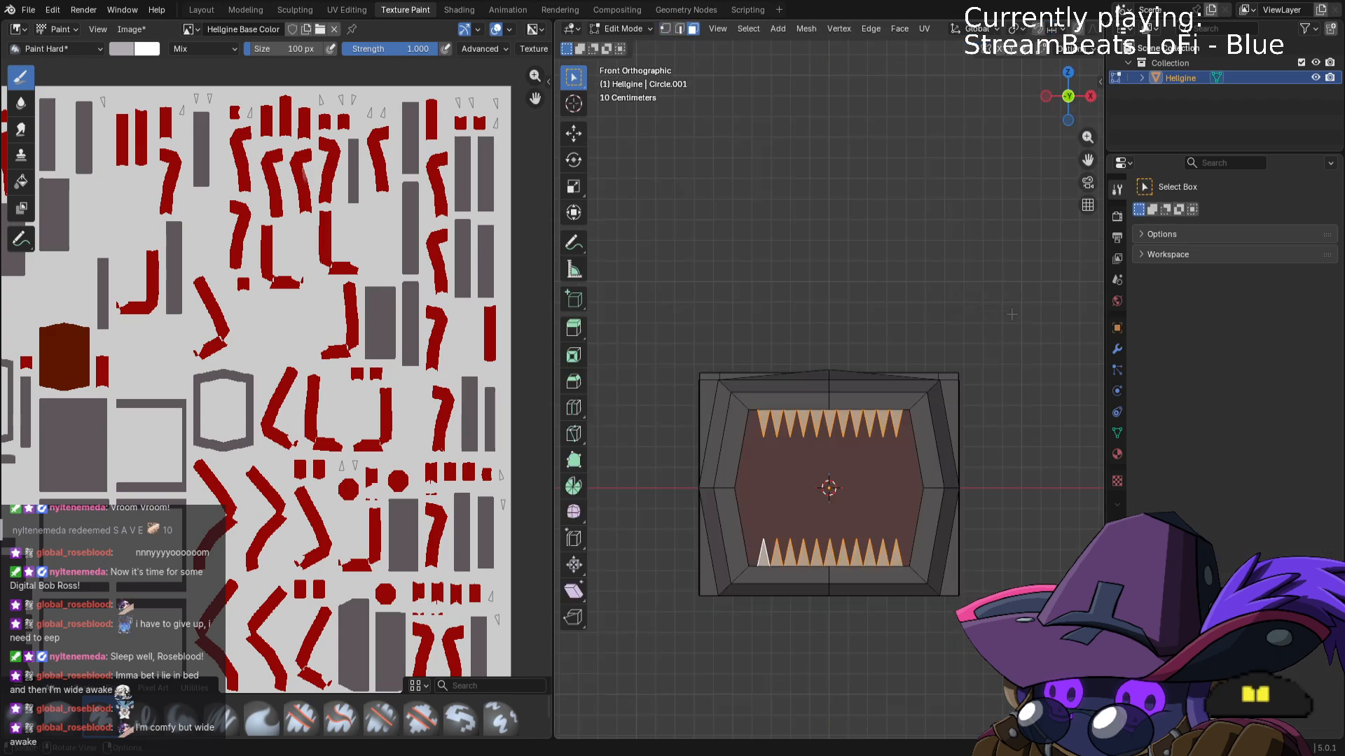
scroll(435, 281, down, 2)
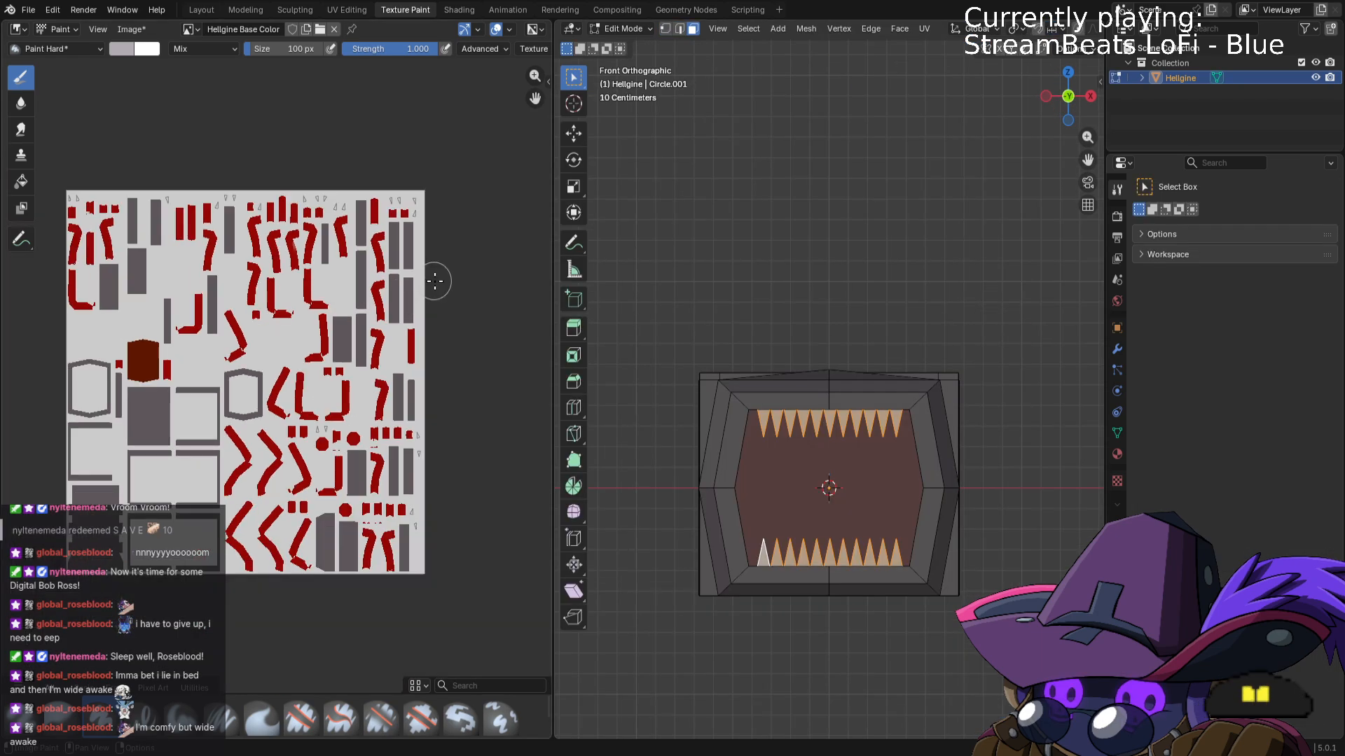
shift+middle_drag(808, 346, 827, 258)
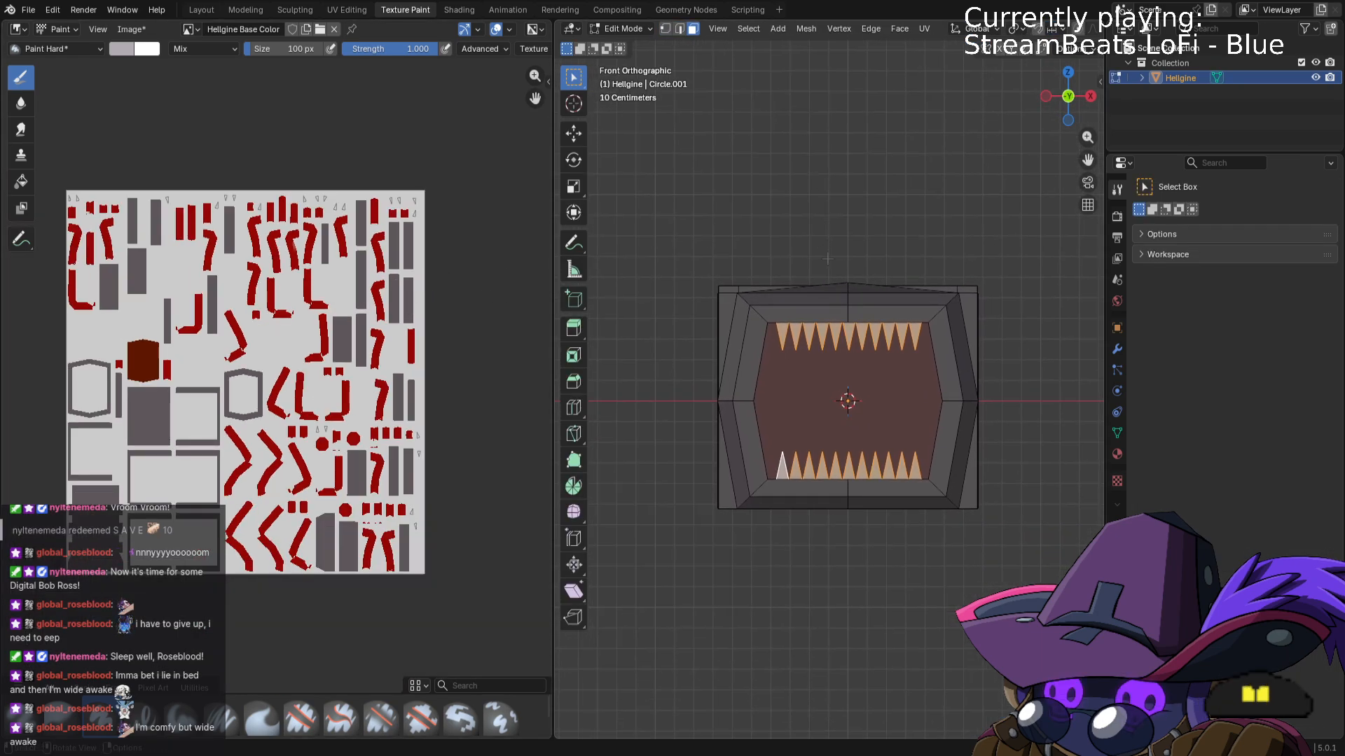
key(Tab)
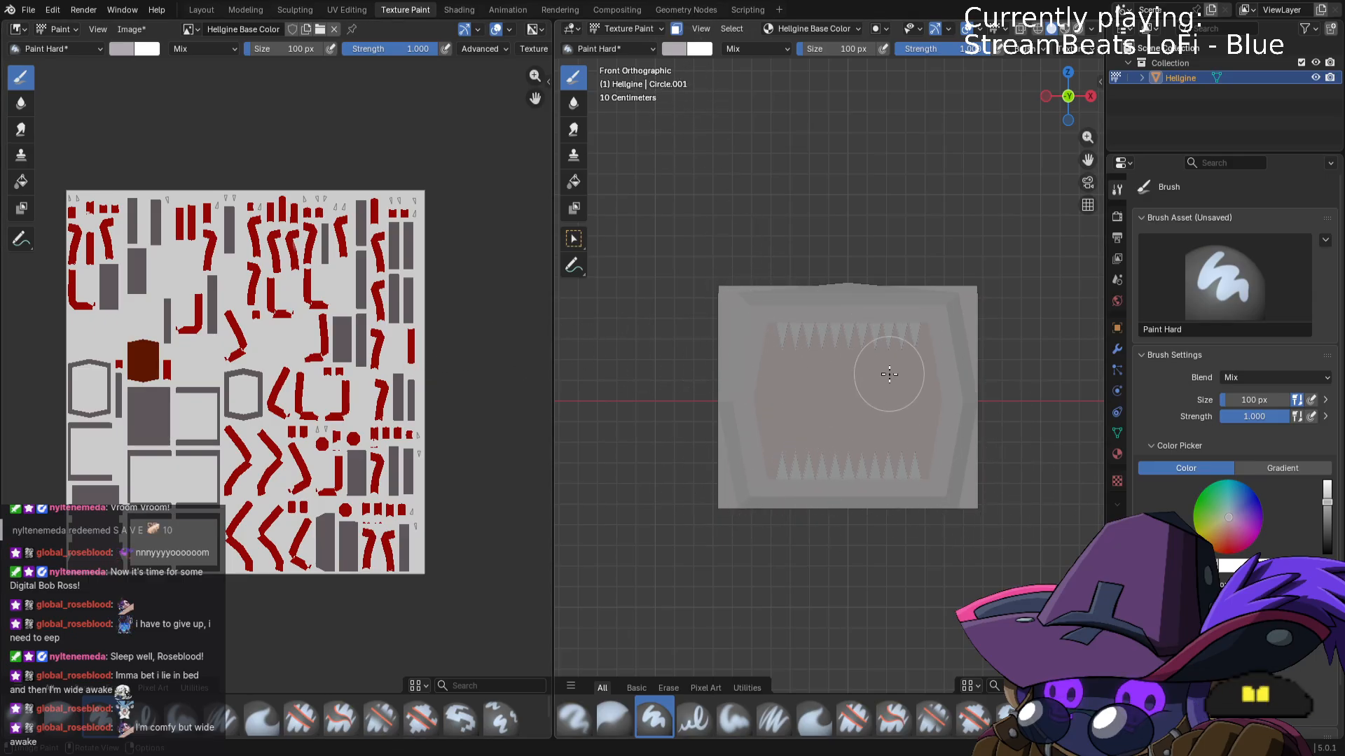
key(Tab)
mouse_move(888, 375)
middle_down()
mouse_move(951, 297)
mouse_move(973, 315)
mouse_move(946, 327)
middle_up()
scroll(946, 327, down, 4)
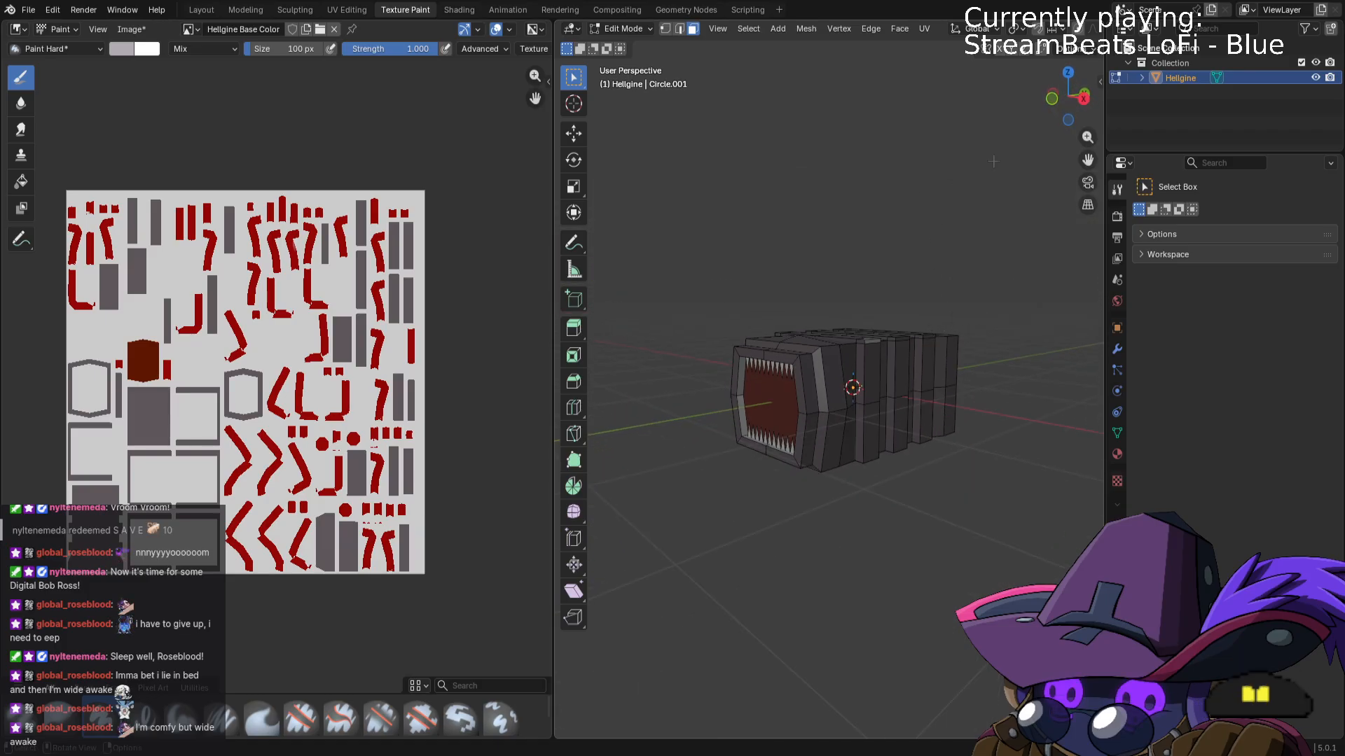
click(639, 29)
click(633, 48)
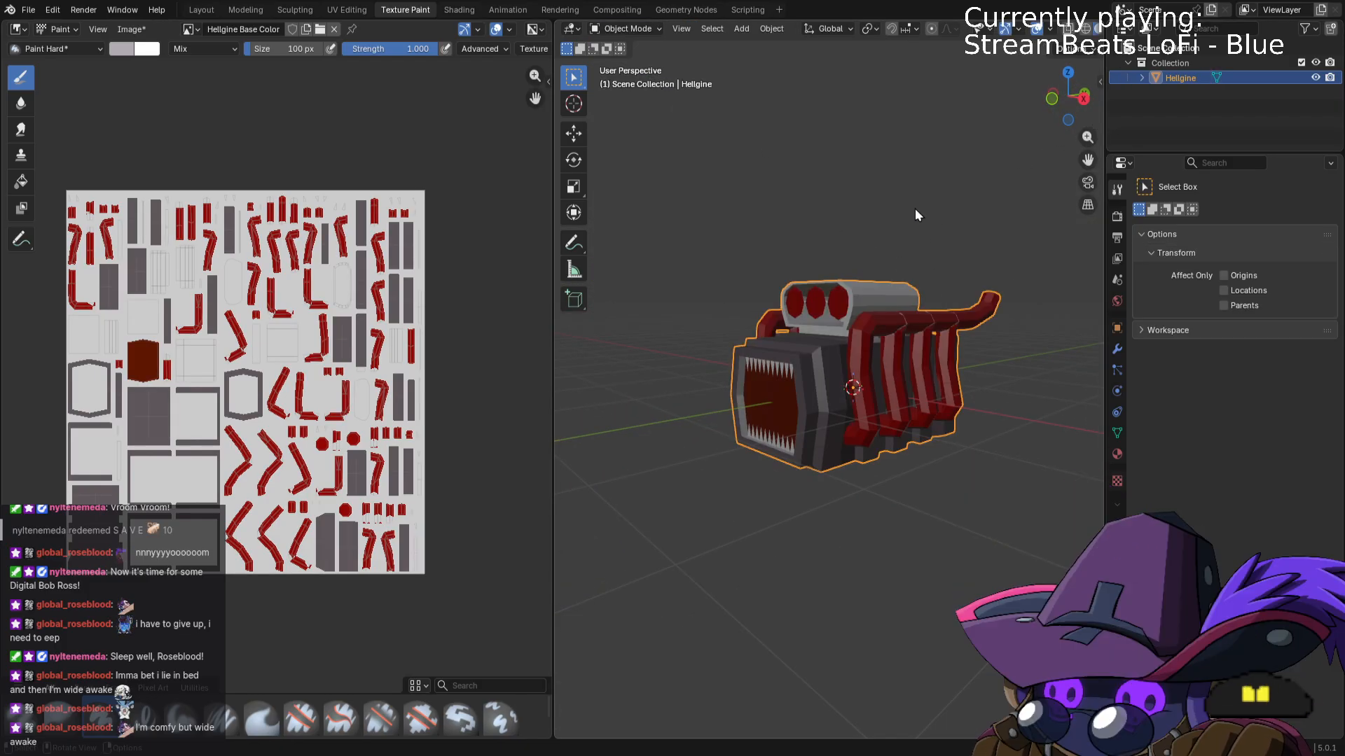
middle_drag(934, 247, 981, 261)
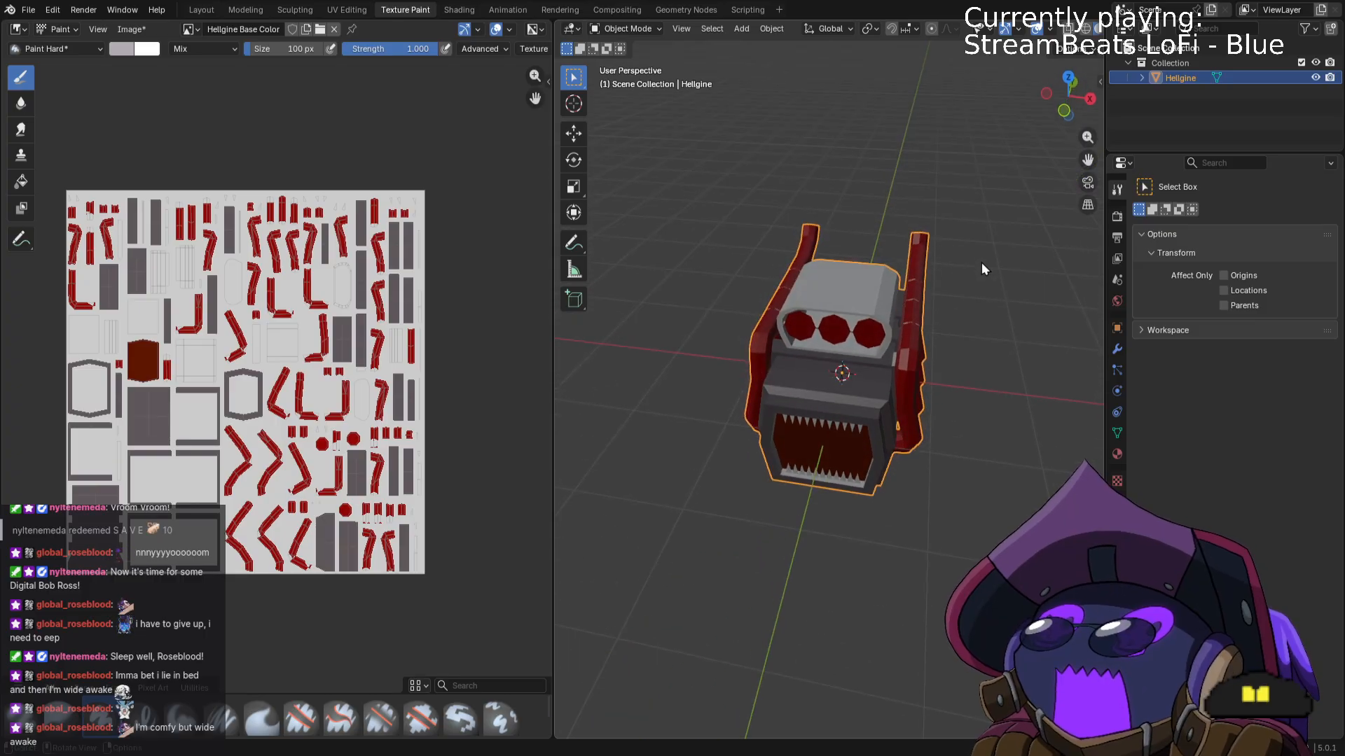
key(Tab)
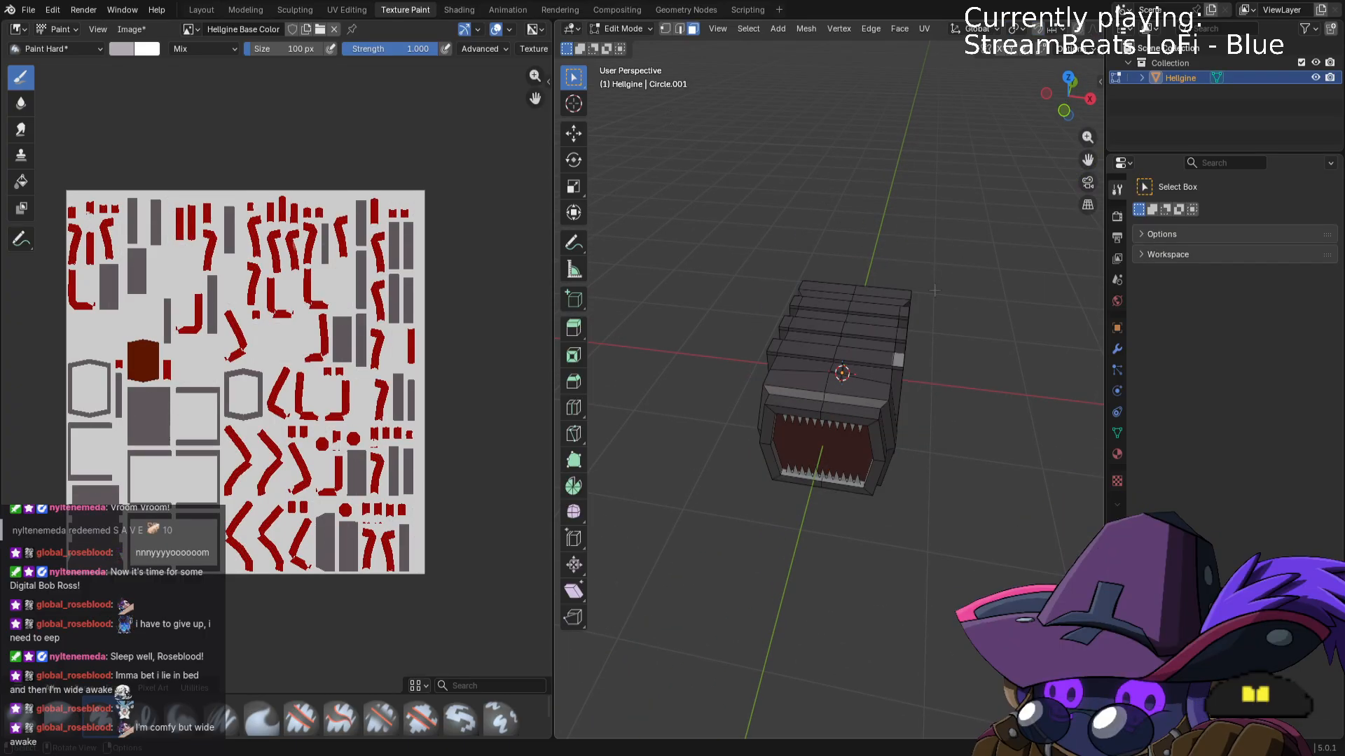
Reveal all hidden engine parts and select the whole exhaust pipe assembly on one side together with the engine block and mouth.
key(alt+h)
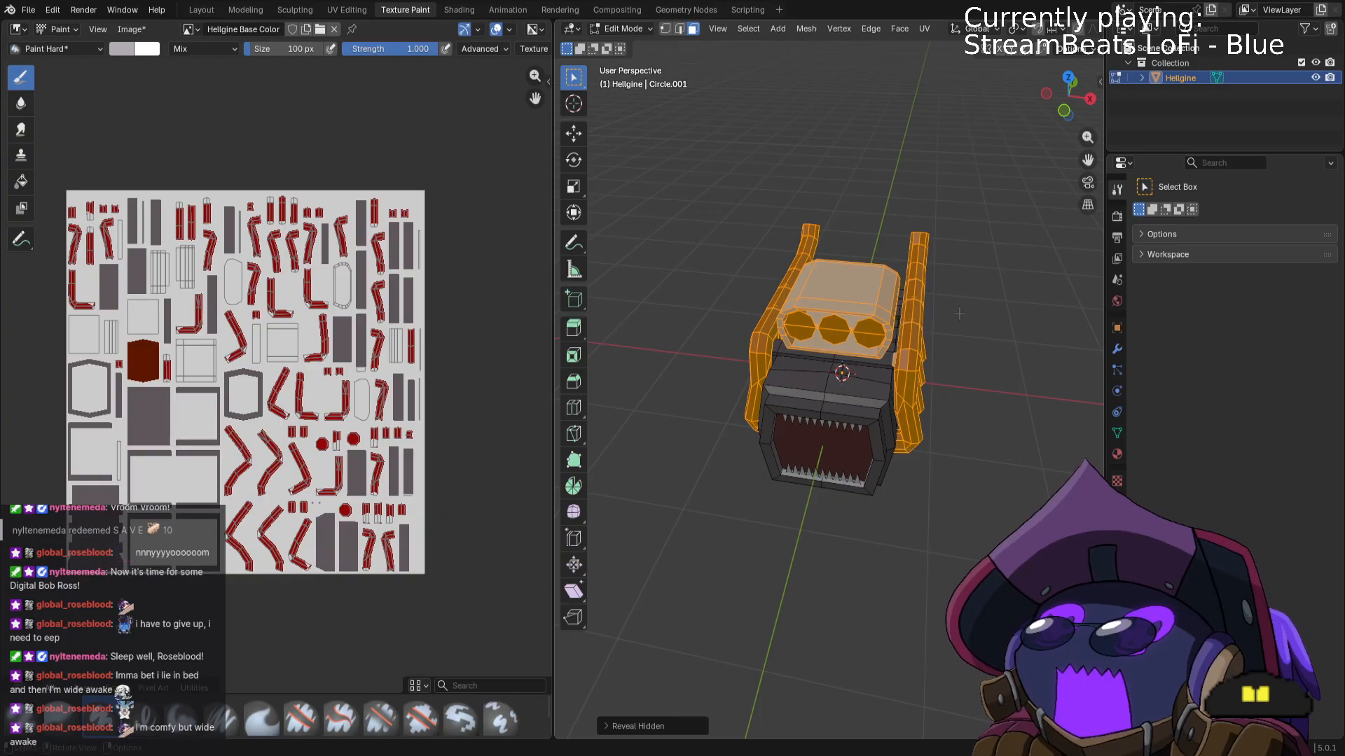
click(989, 332)
middle_drag(996, 347, 889, 489)
key(l)
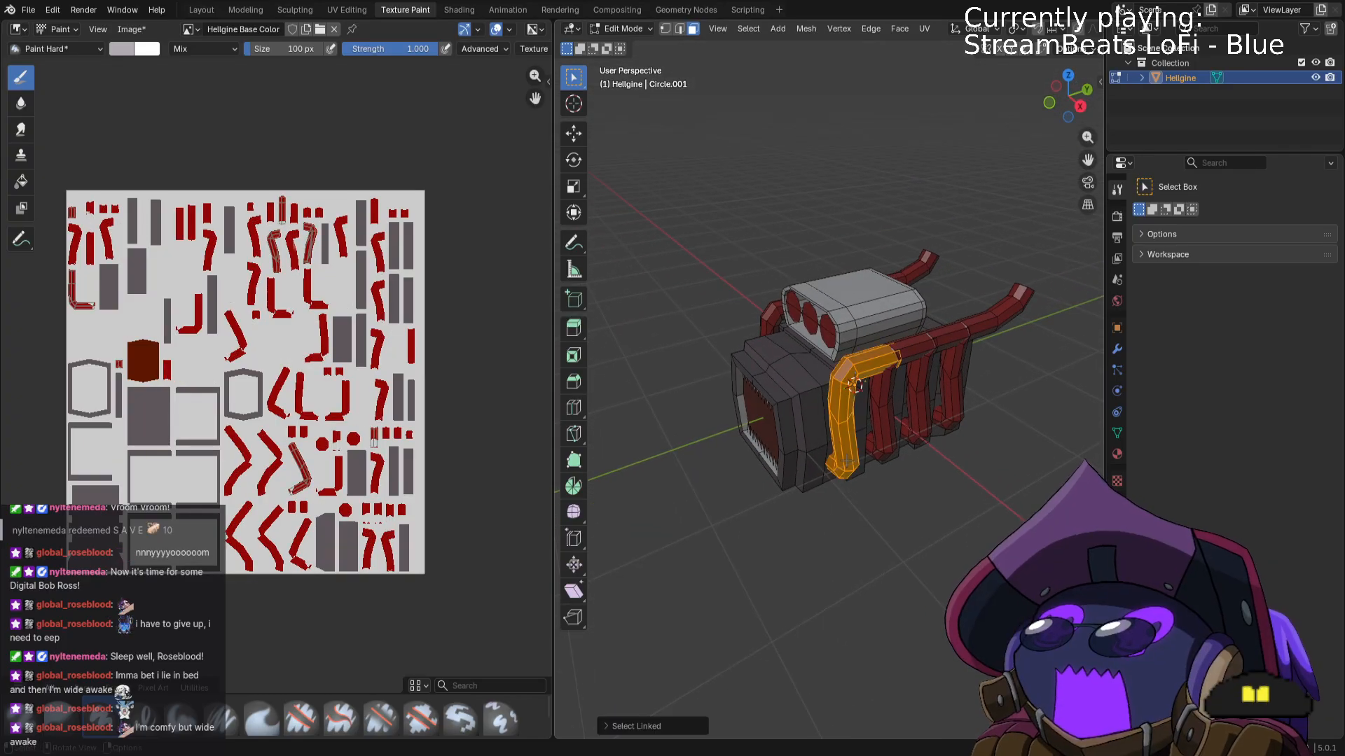
key(l)
key(l)
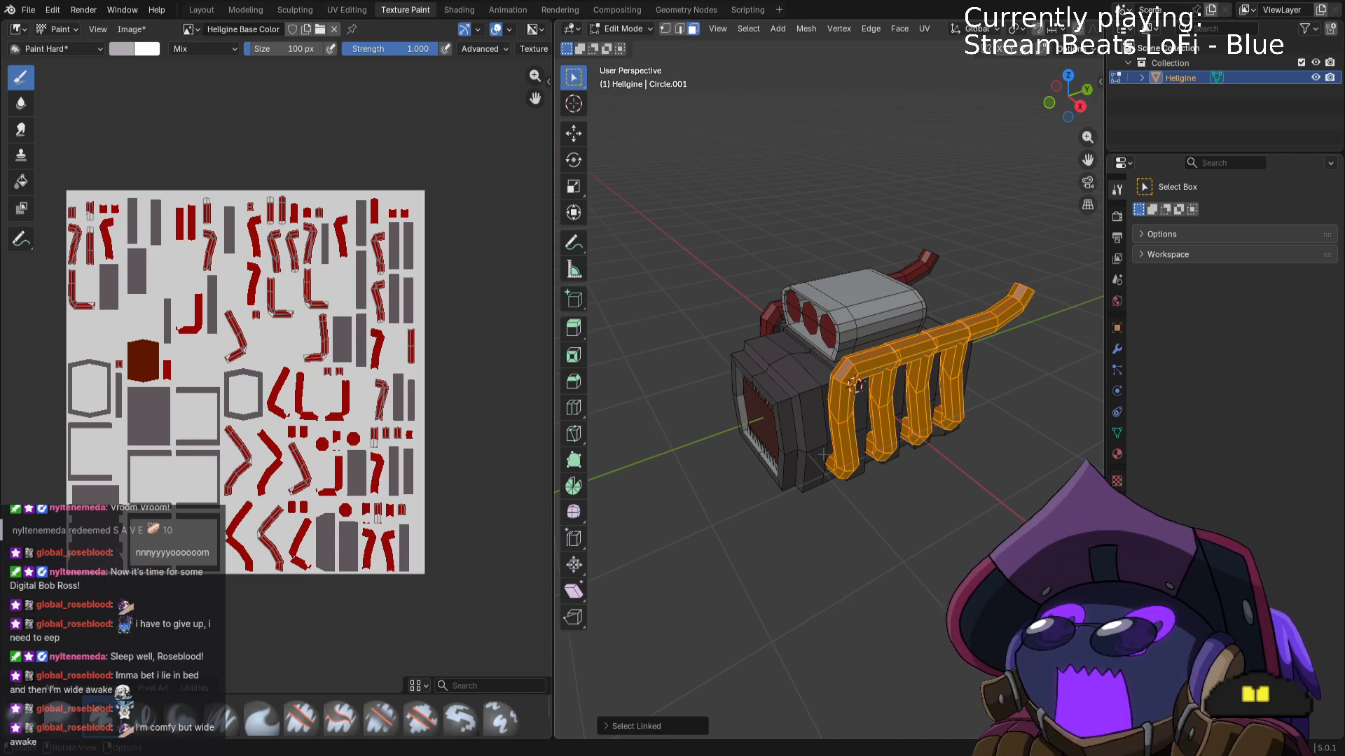
key(l)
key(l)
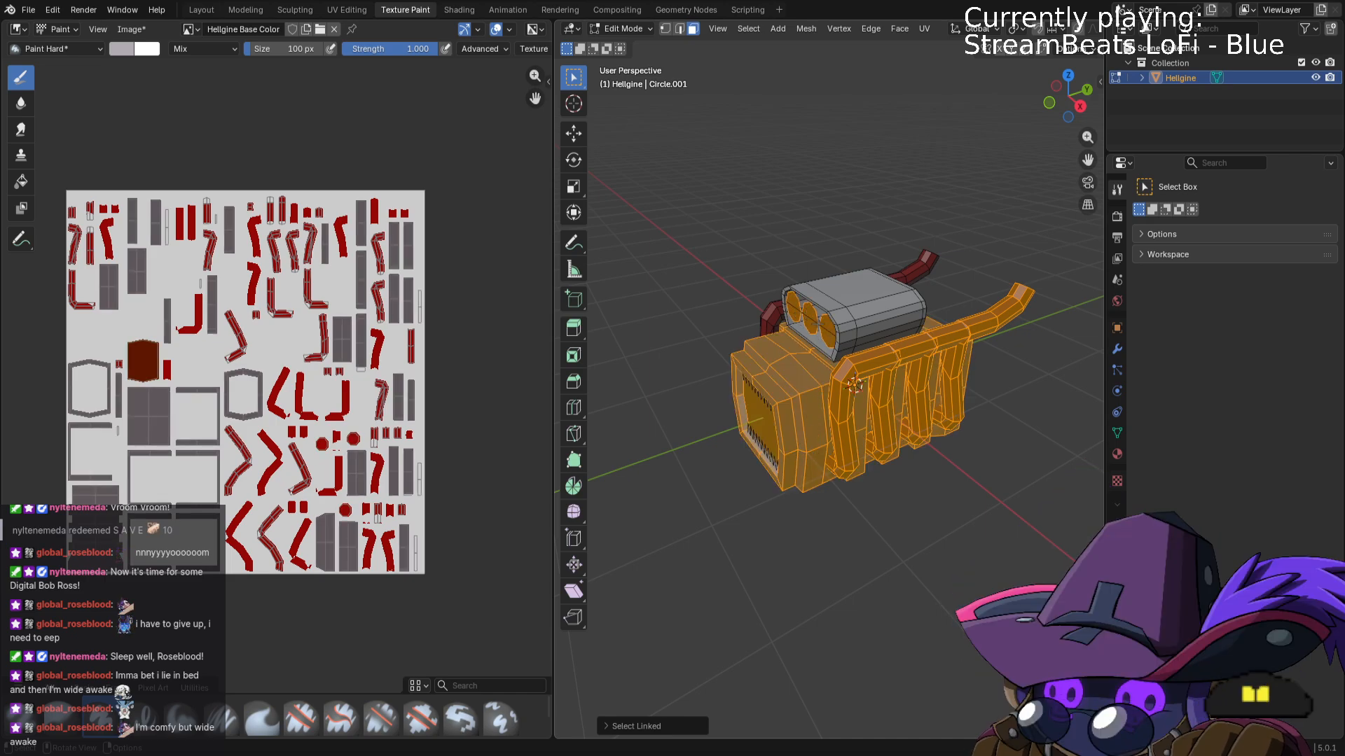
Add the pipes on the other side to the selection and hide everything except the top air intake and the teeth.
middle_drag(925, 375, 925, 518)
key(l)
key(l)
key(l)
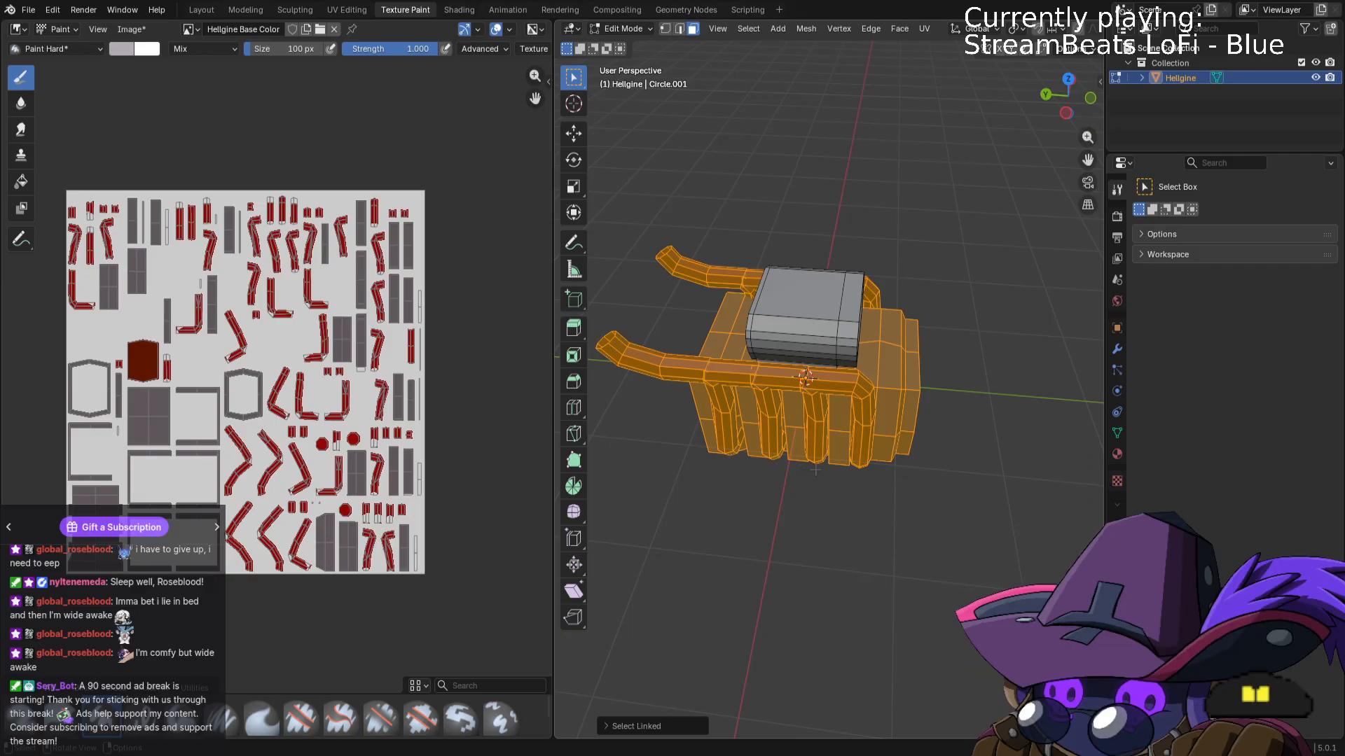
key(h)
middle_drag(799, 470, 843, 348)
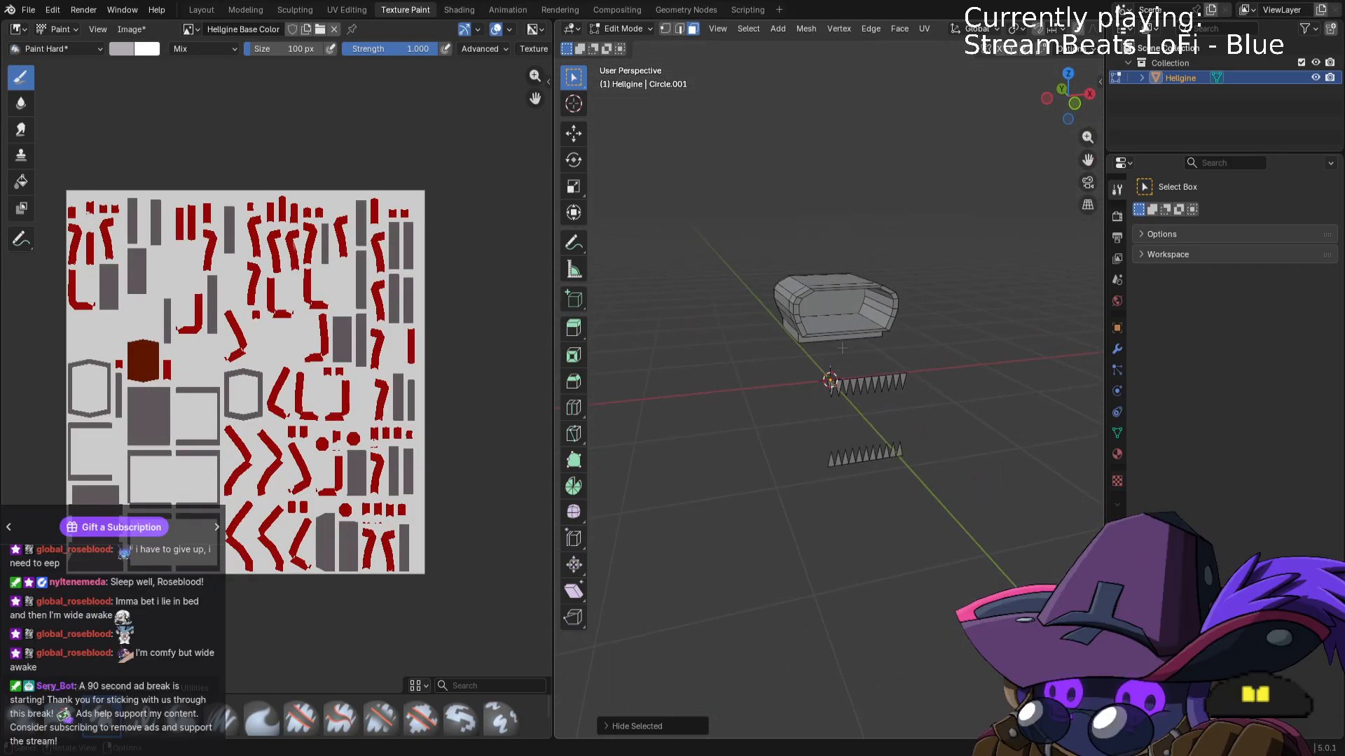
Select all the connected faces of the air intake and switch to Texture Paint mode.
key(l)
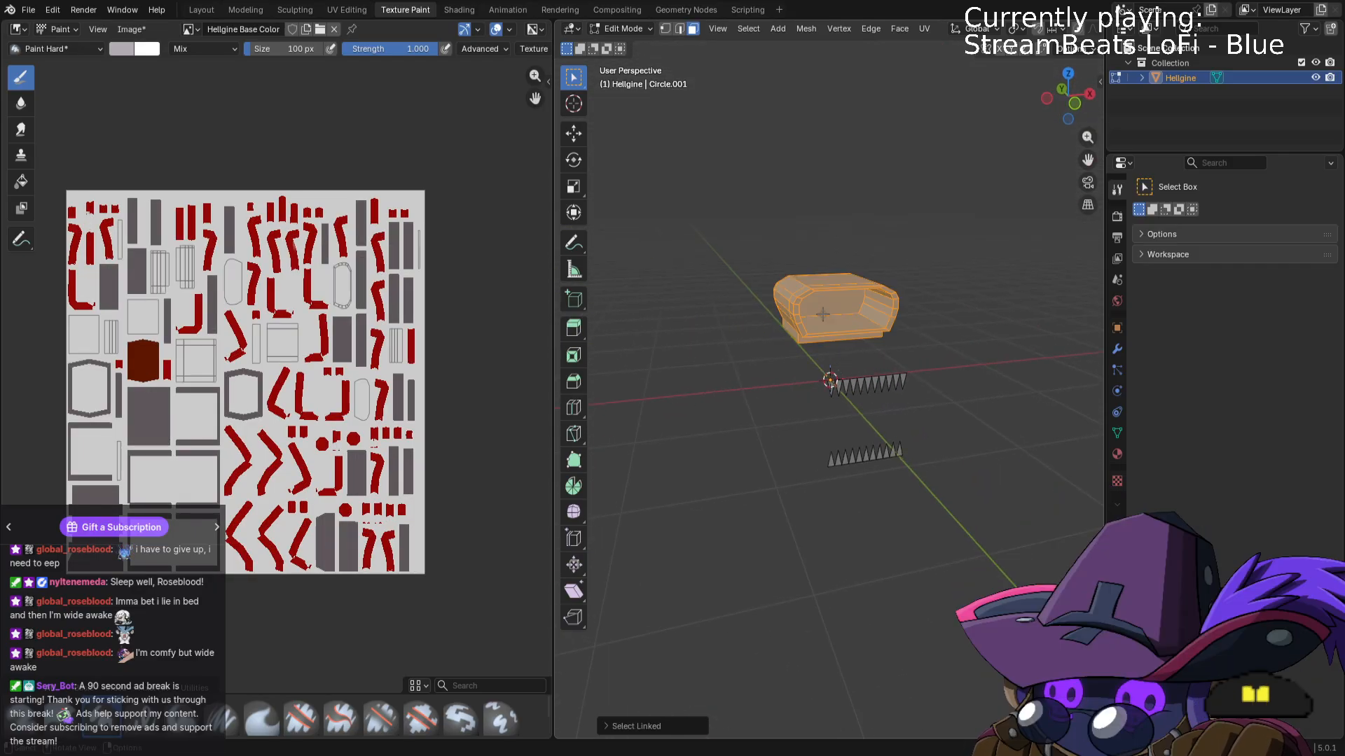
key(Tab)
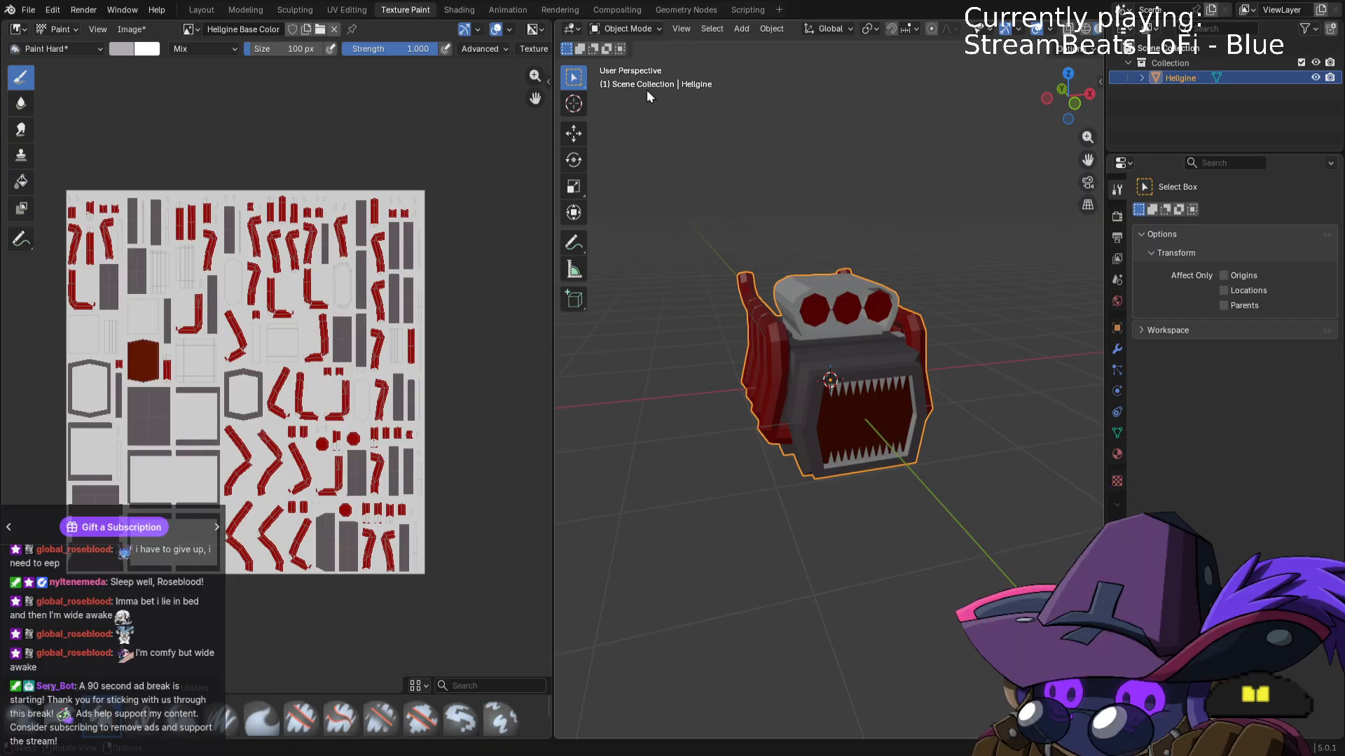
key(Tab)
click(627, 28)
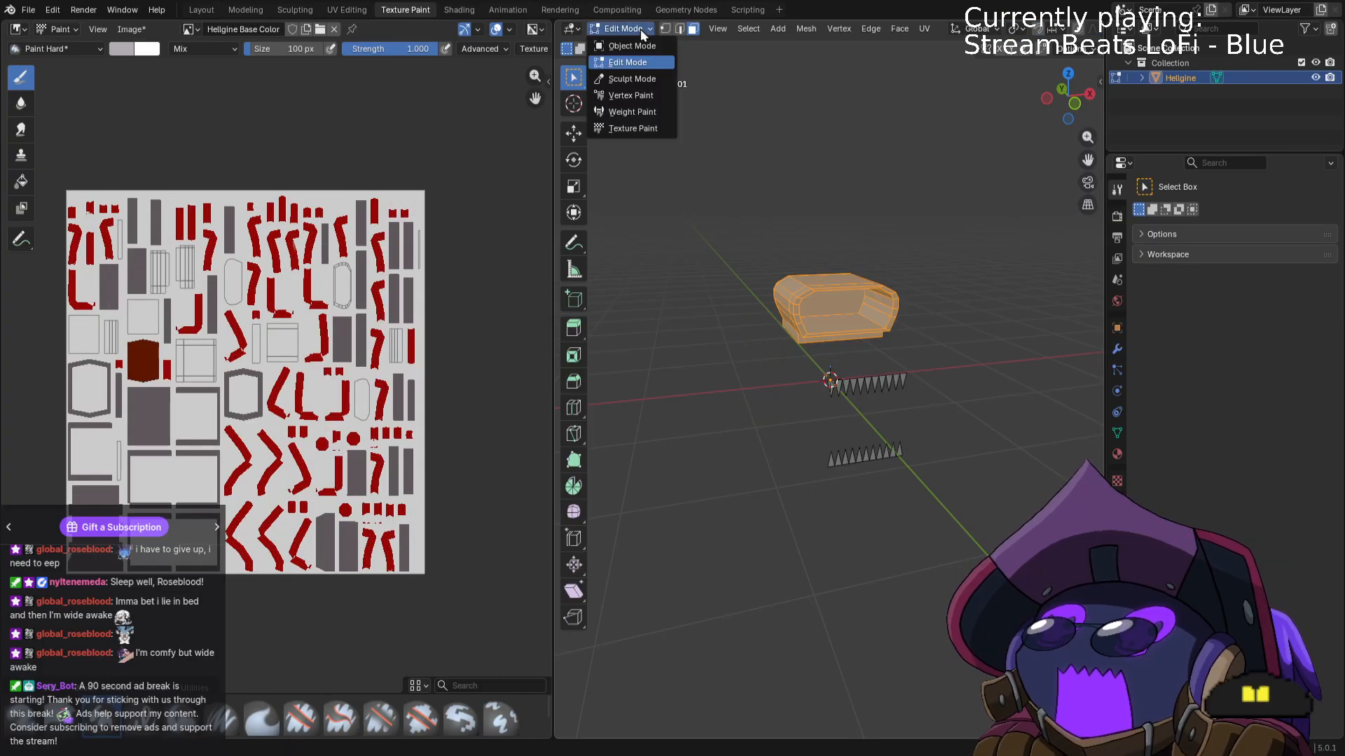
click(633, 128)
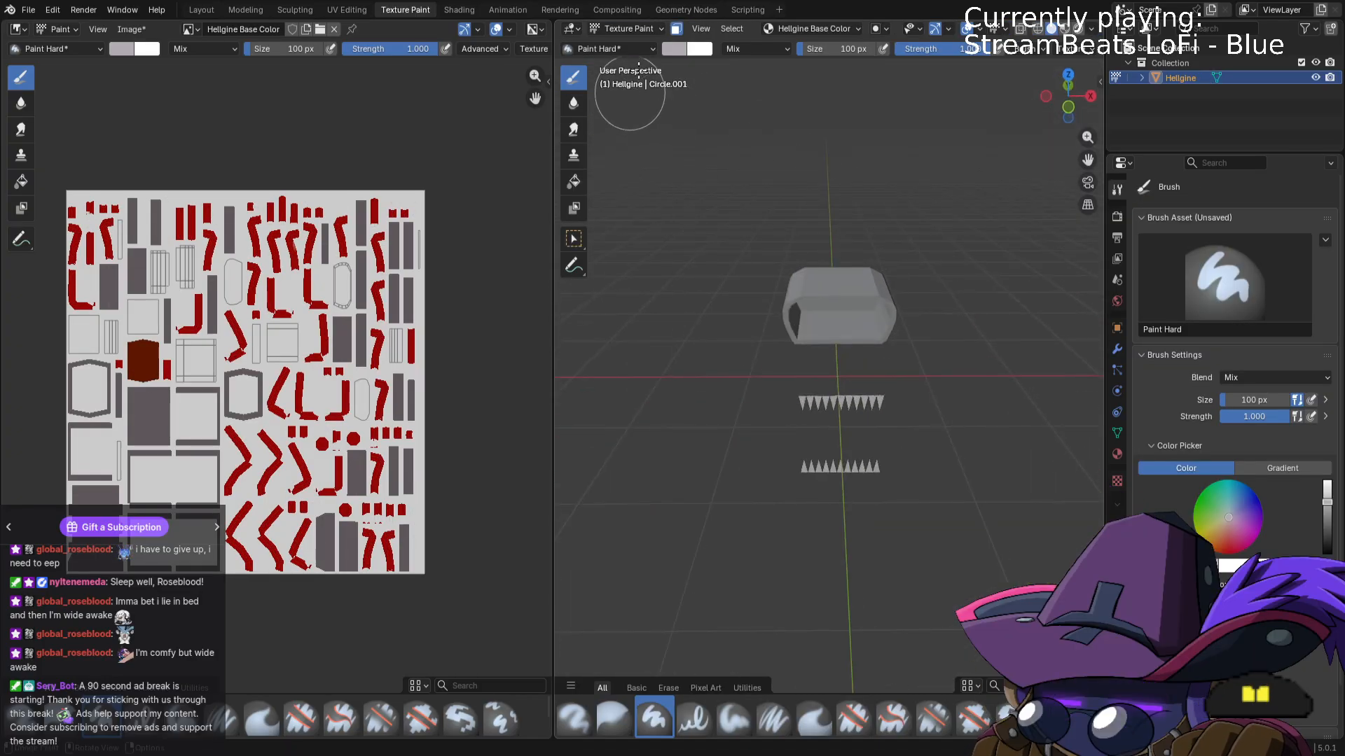
Darken the brush colour to medium grey #767276 and paint the air intake from the top, sides, front and underside.
click(674, 49)
drag(790, 105, 790, 130)
mouse_move(904, 300)
middle_down()
mouse_move(891, 264)
mouse_move(891, 277)
mouse_move(857, 283)
mouse_move(925, 276)
mouse_move(876, 303)
mouse_move(901, 339)
mouse_move(875, 321)
mouse_move(892, 279)
middle_up()
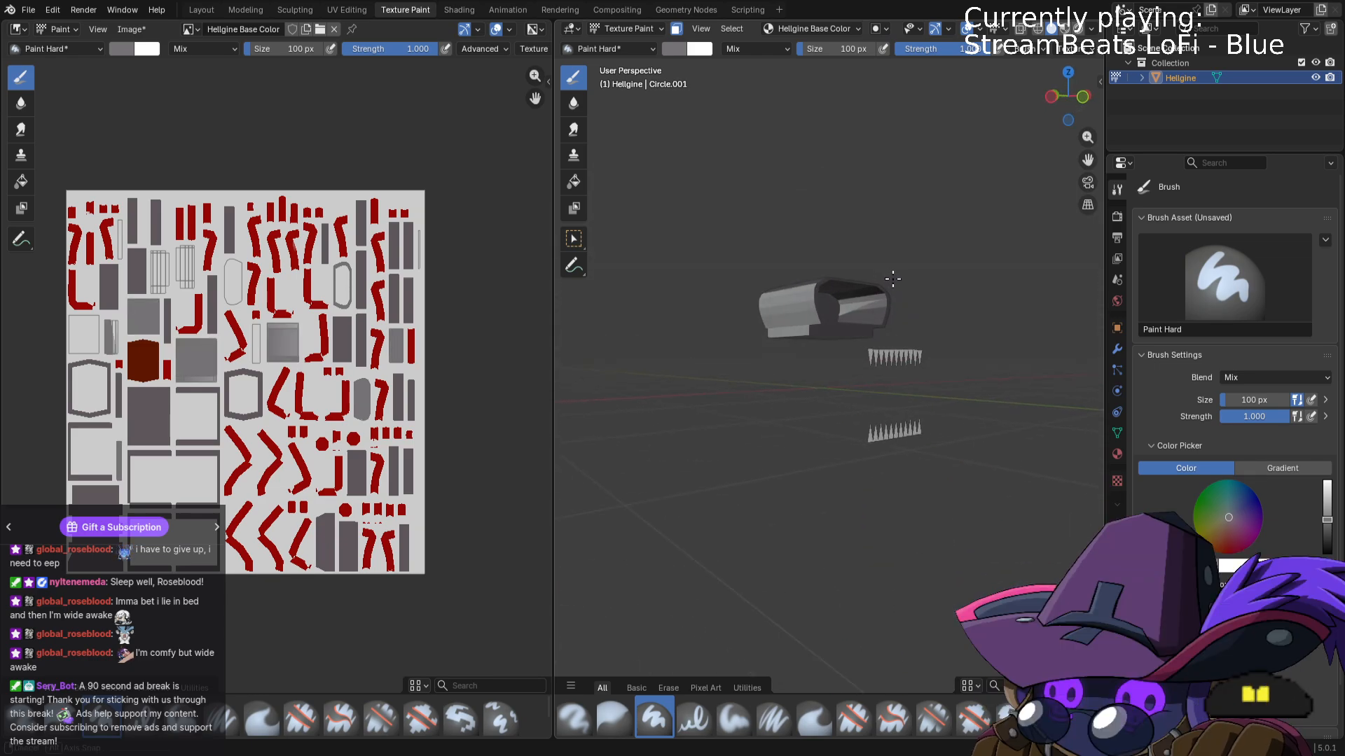
middle_drag(785, 309, 850, 327)
mouse_move(942, 361)
middle_down()
mouse_move(903, 330)
mouse_move(805, 343)
middle_up()
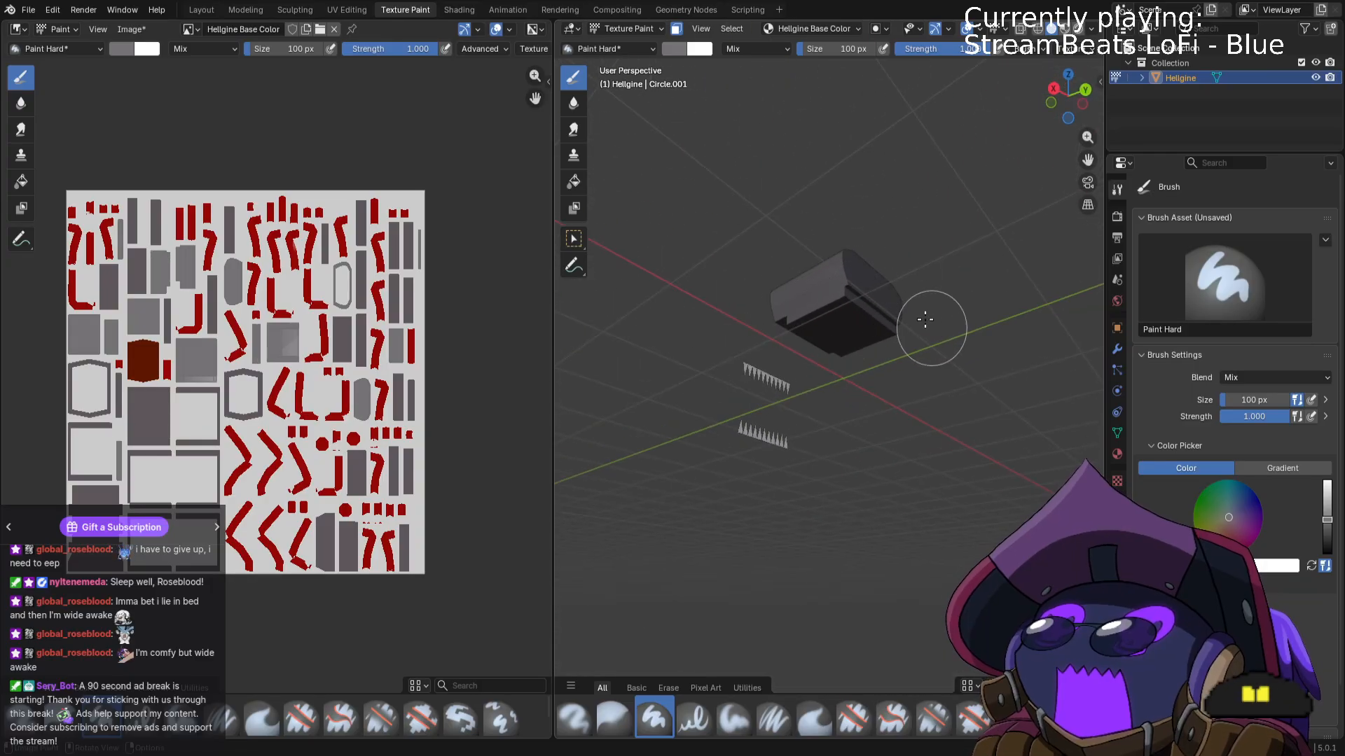
middle_drag(931, 315, 1036, 358)
middle_drag(881, 315, 811, 447)
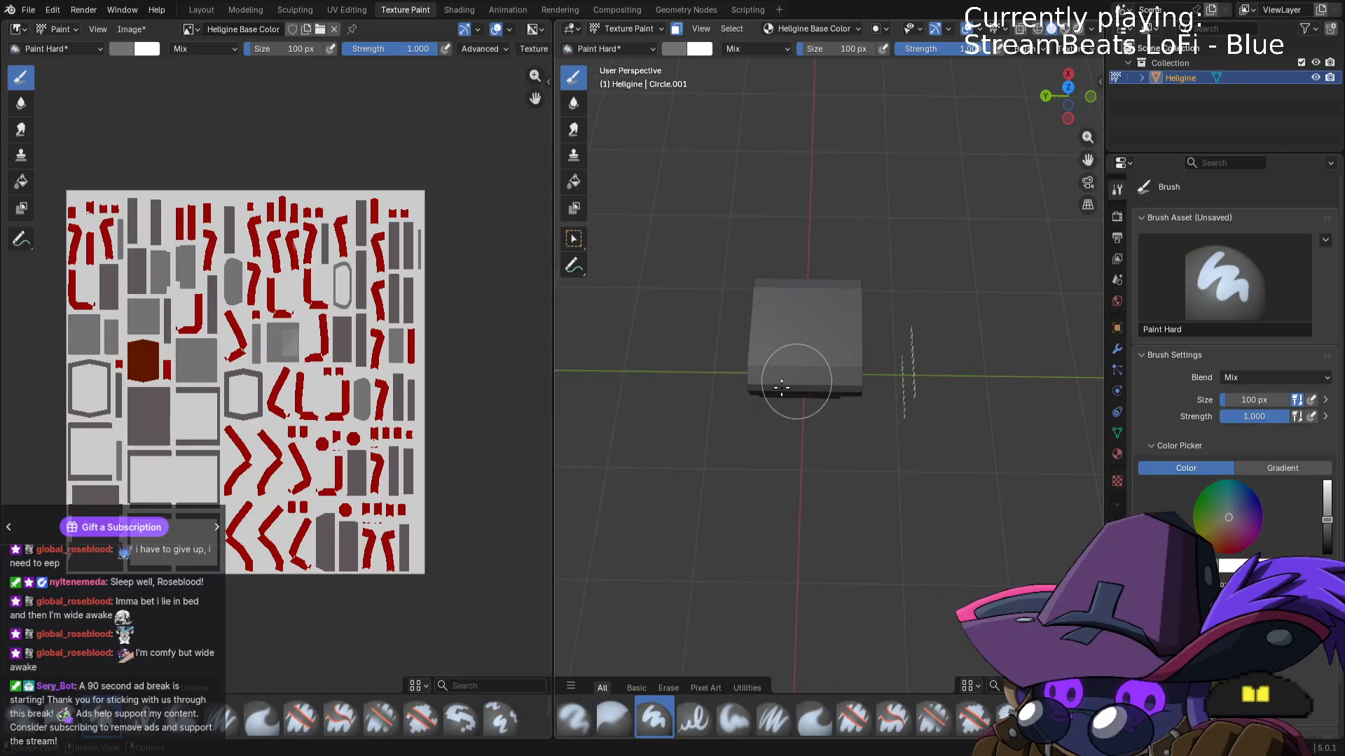
middle_drag(780, 388, 986, 399)
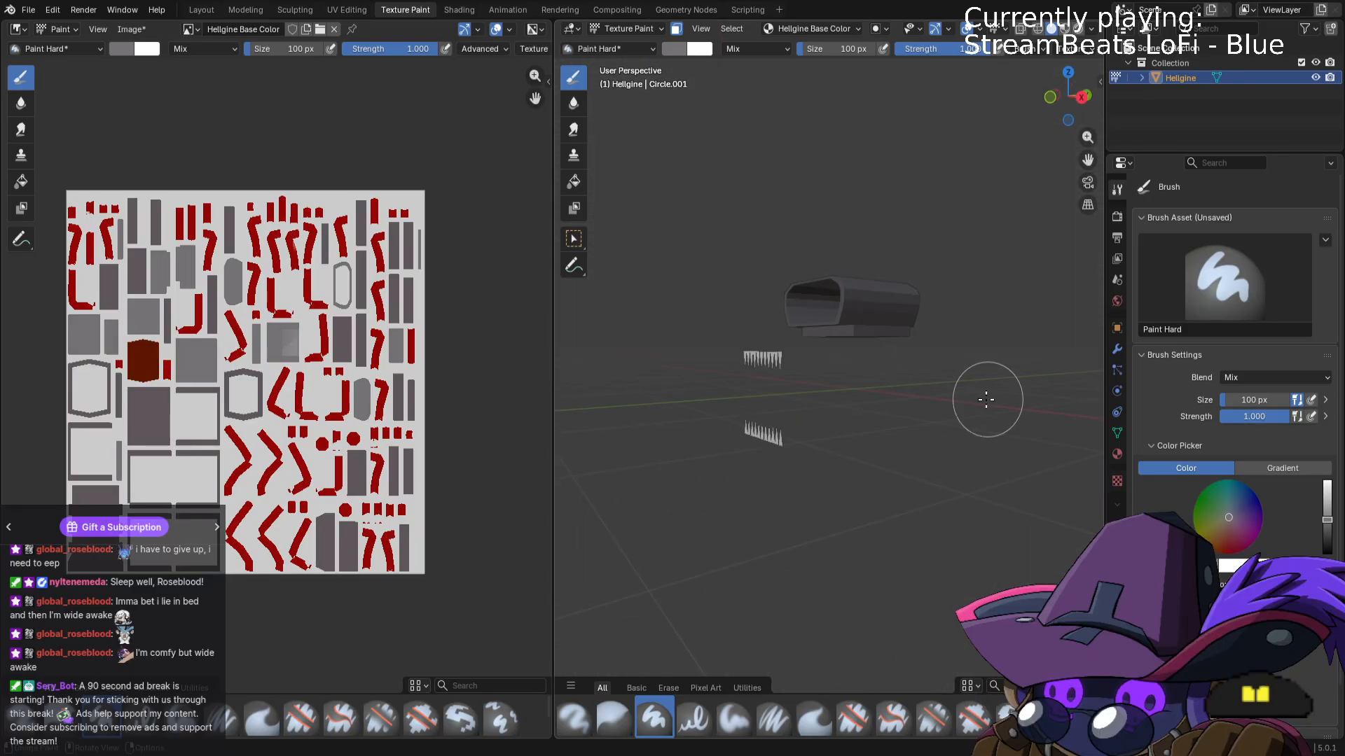
middle_drag(862, 429, 912, 441)
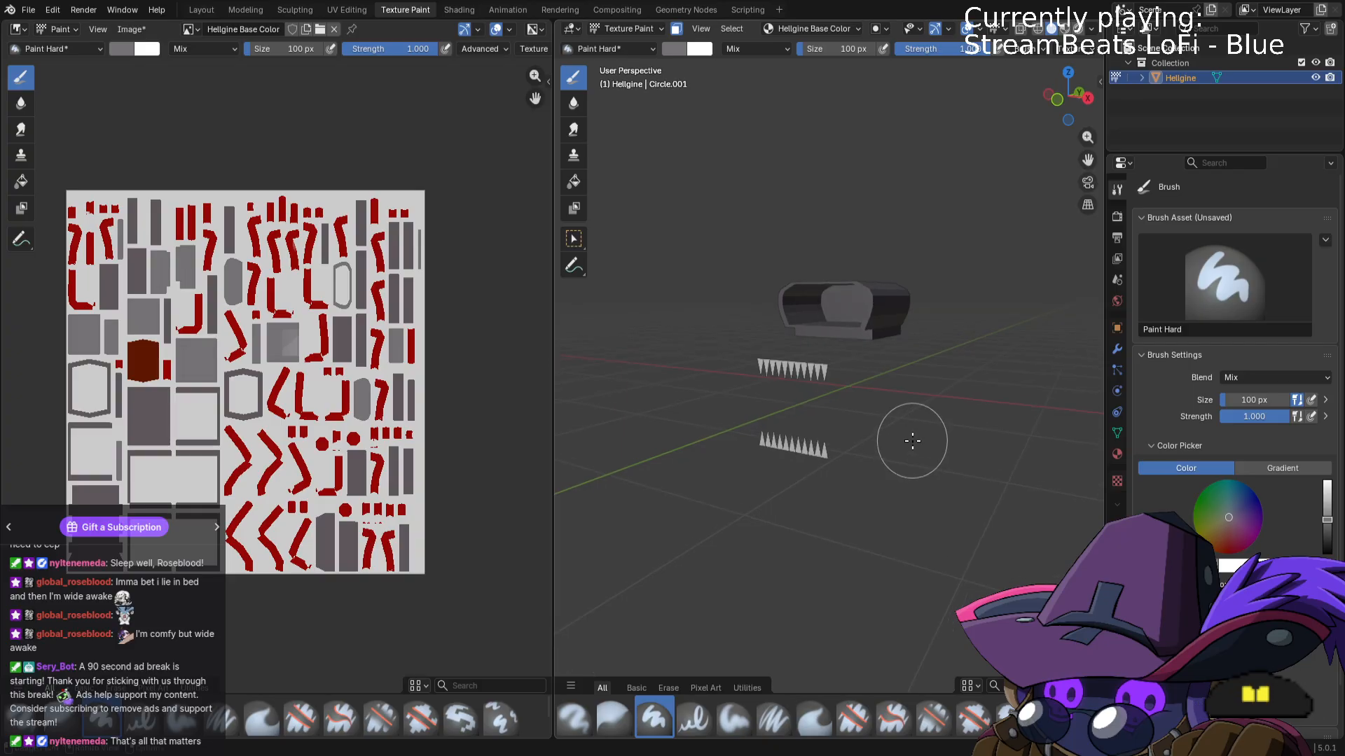
Return to Object Mode and examine the grey air intake on the whole engine from the front.
key(Tab)
click(647, 30)
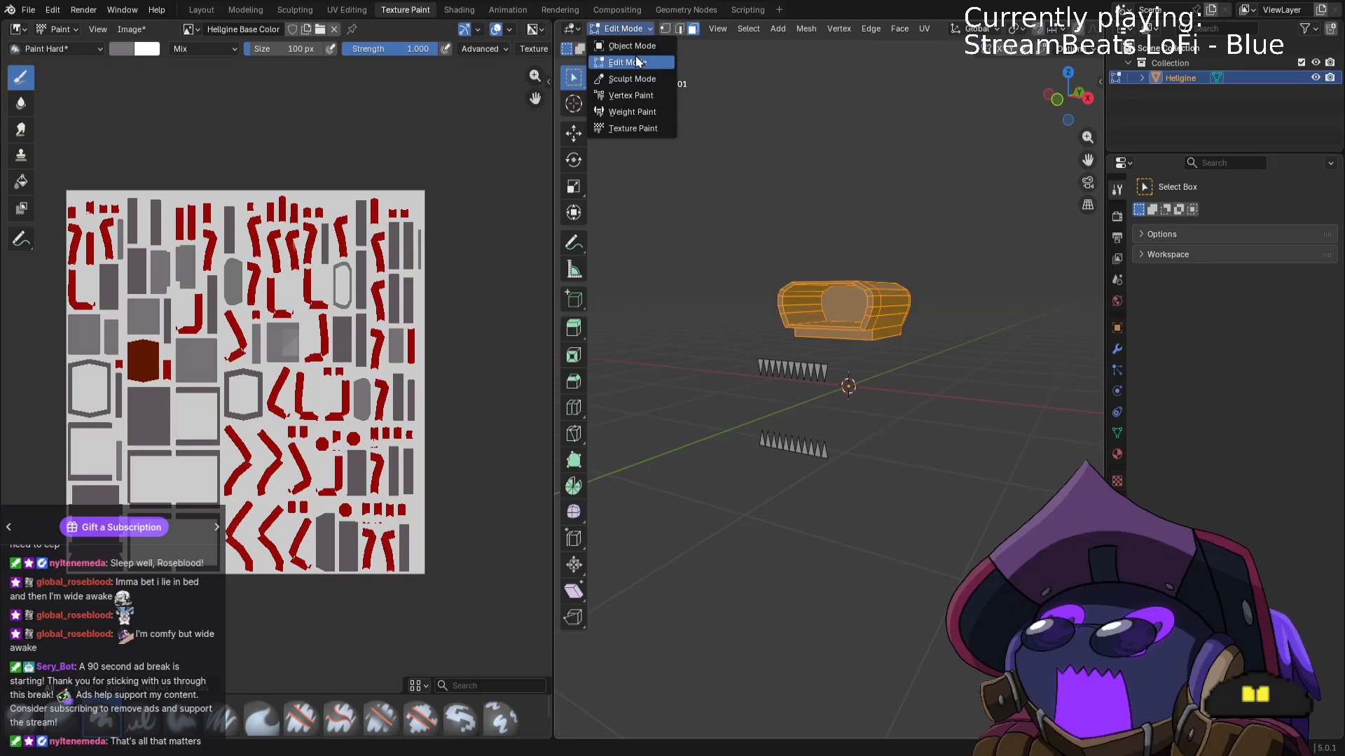
click(632, 46)
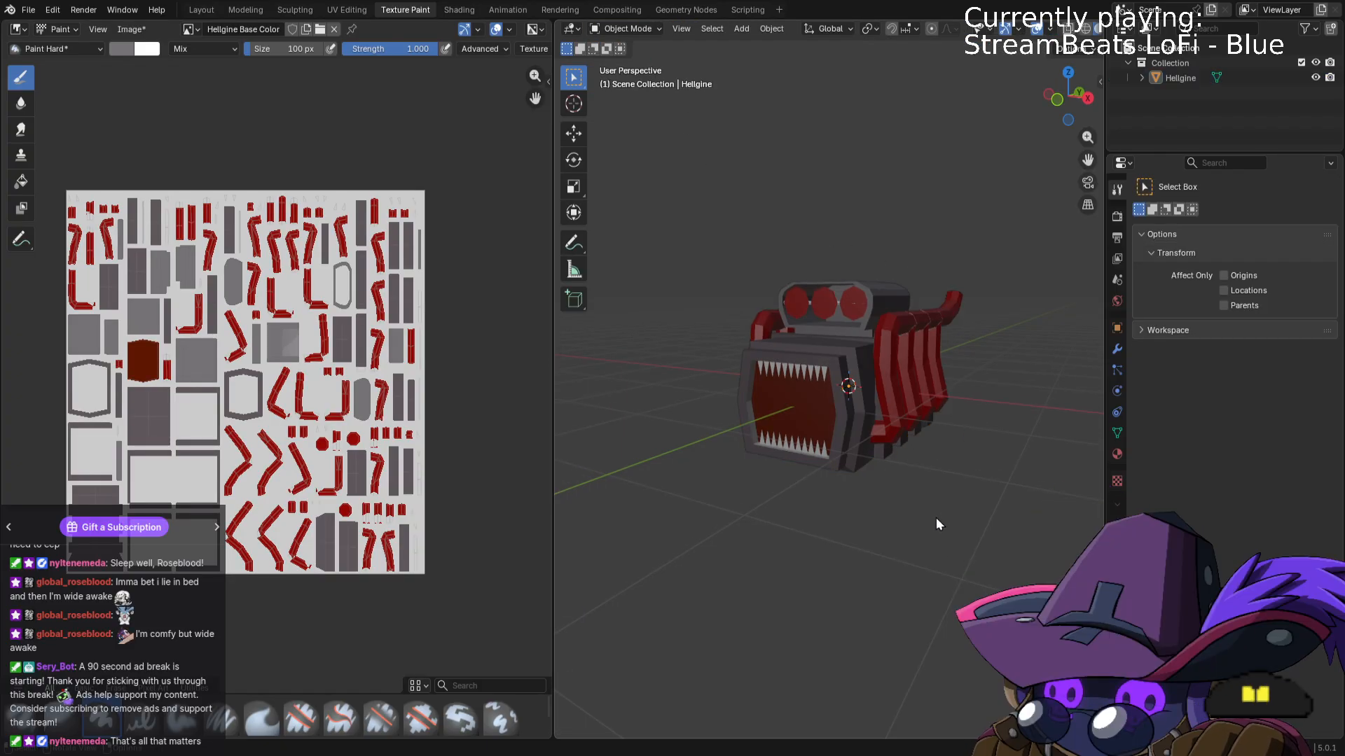
middle_drag(936, 518, 947, 560)
scroll(986, 549, up, 2)
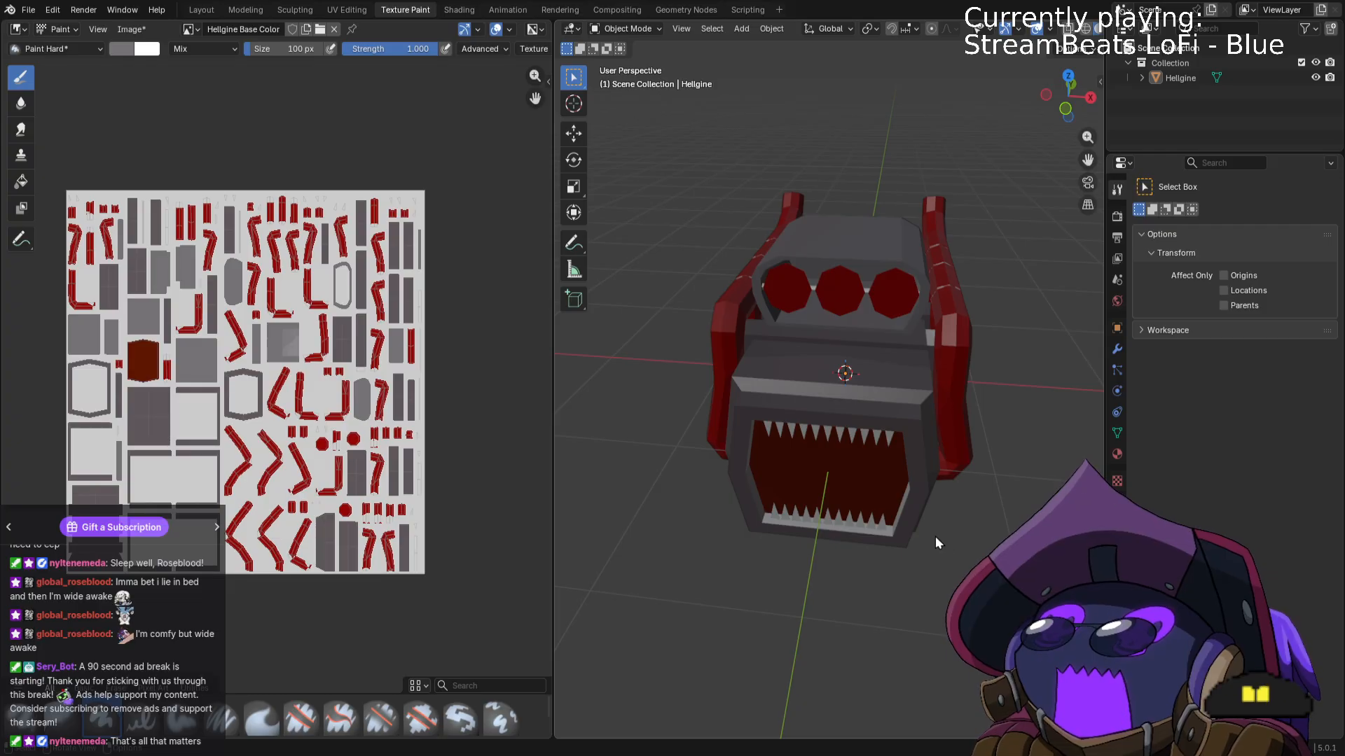
Review the painted UV islands on the texture and the engine's colours, and save the Blender file.
scroll(274, 348, up, 3)
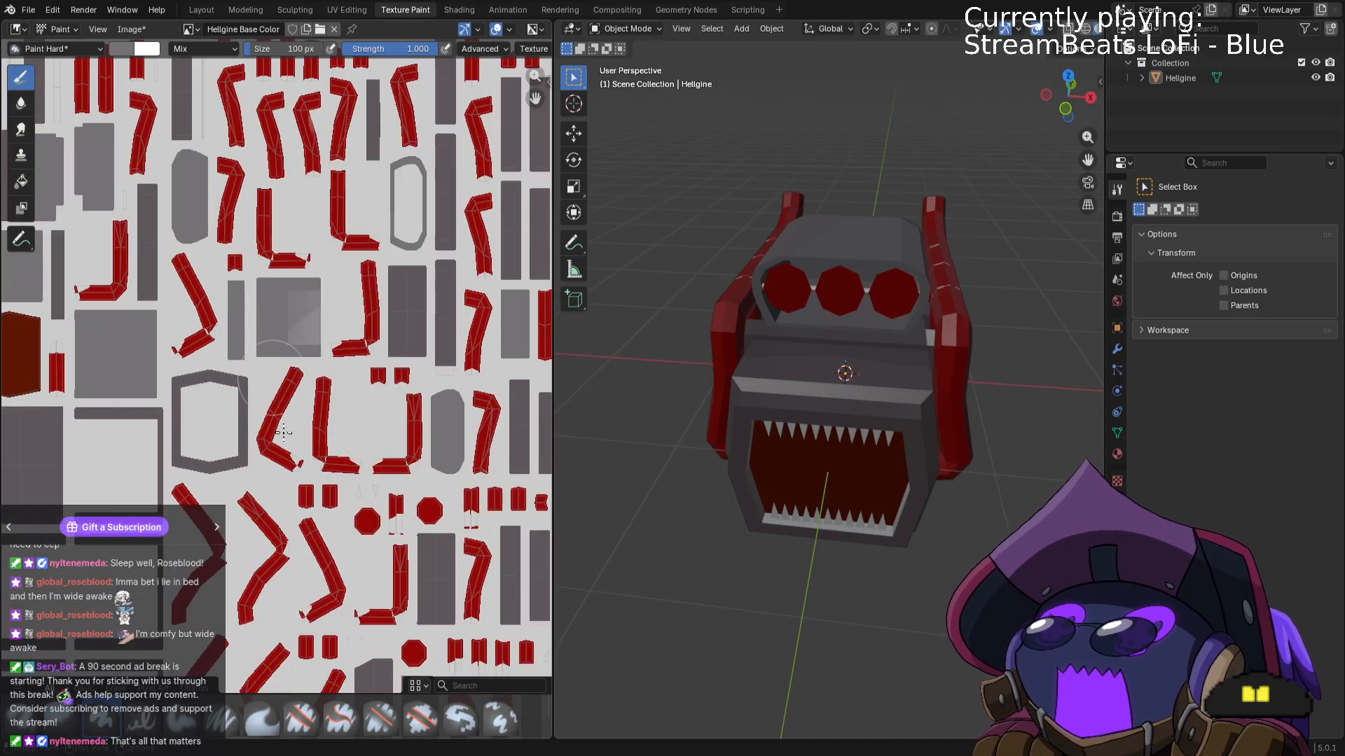
middle_drag(313, 416, 533, 224)
scroll(382, 277, down, 1)
middle_drag(361, 256, 357, 408)
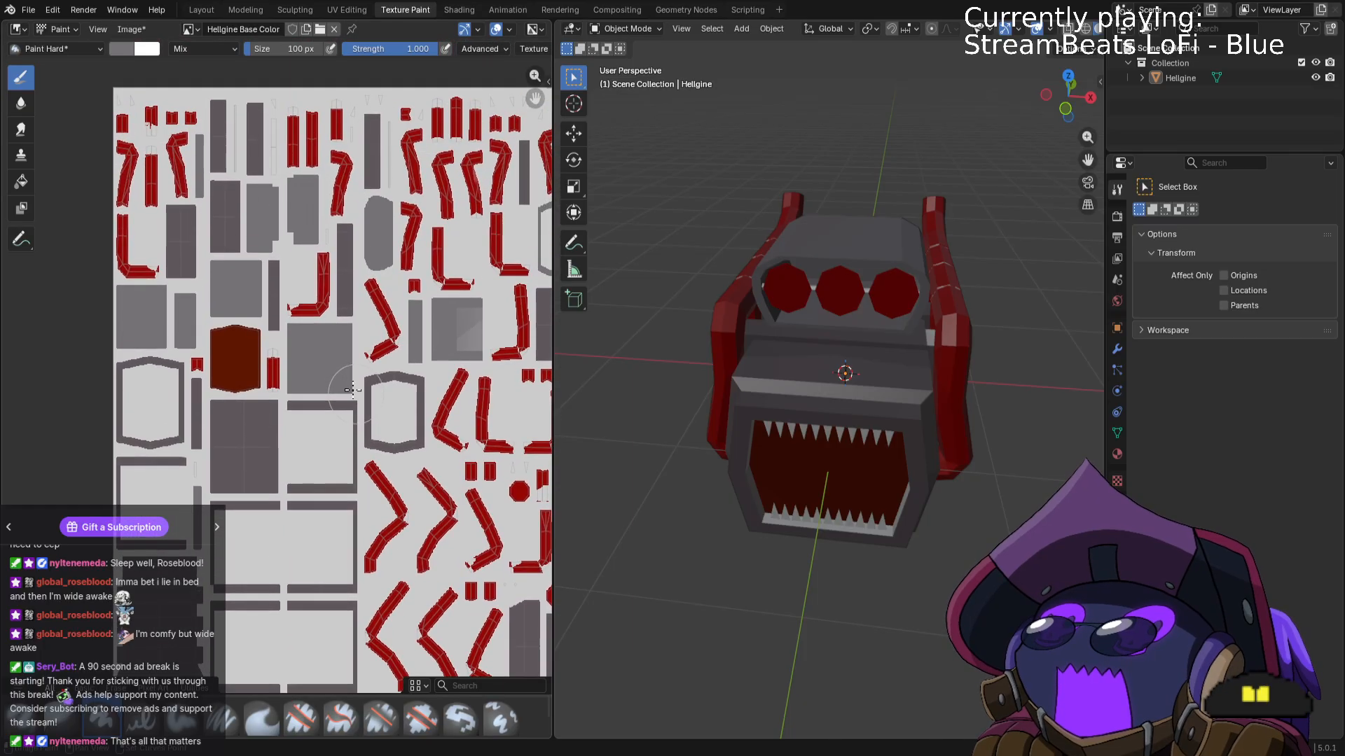
middle_drag(342, 352, 274, 404)
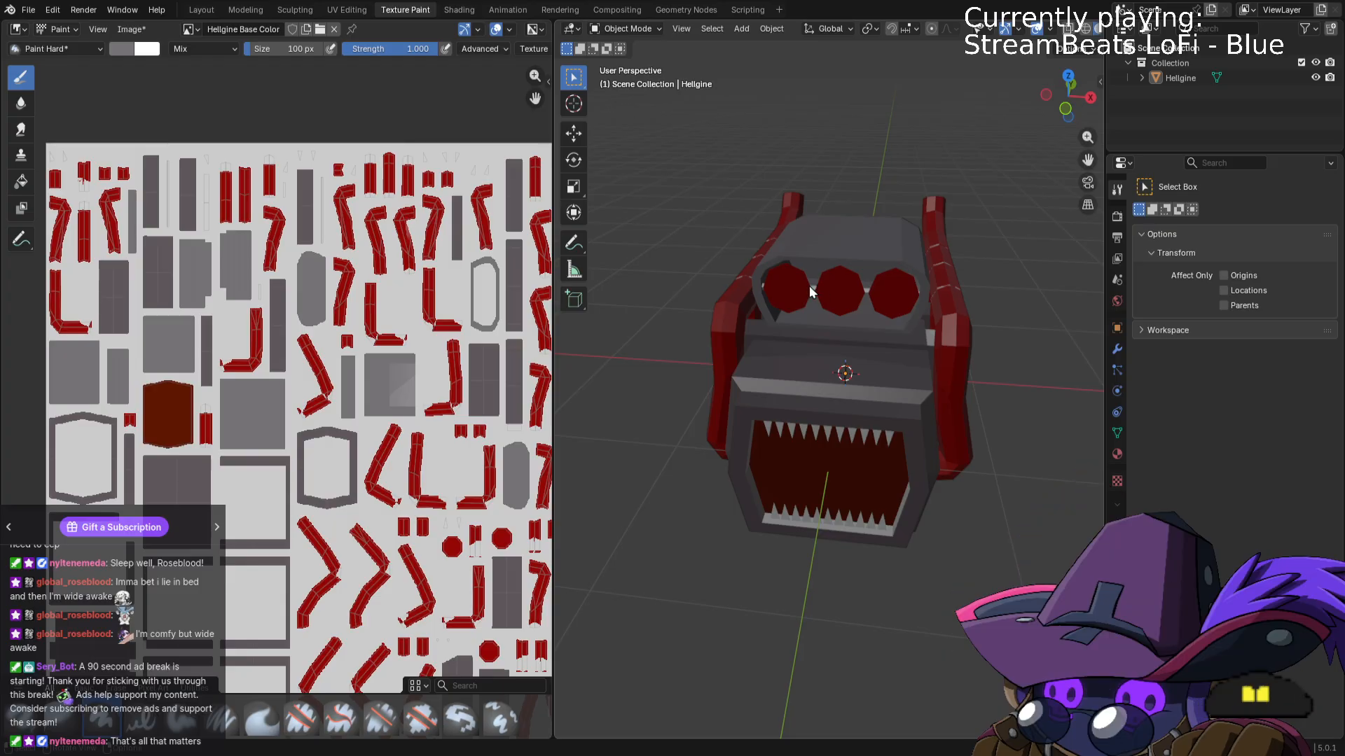
mouse_move(932, 385)
middle_down()
mouse_move(906, 331)
mouse_move(934, 371)
mouse_move(923, 368)
middle_up()
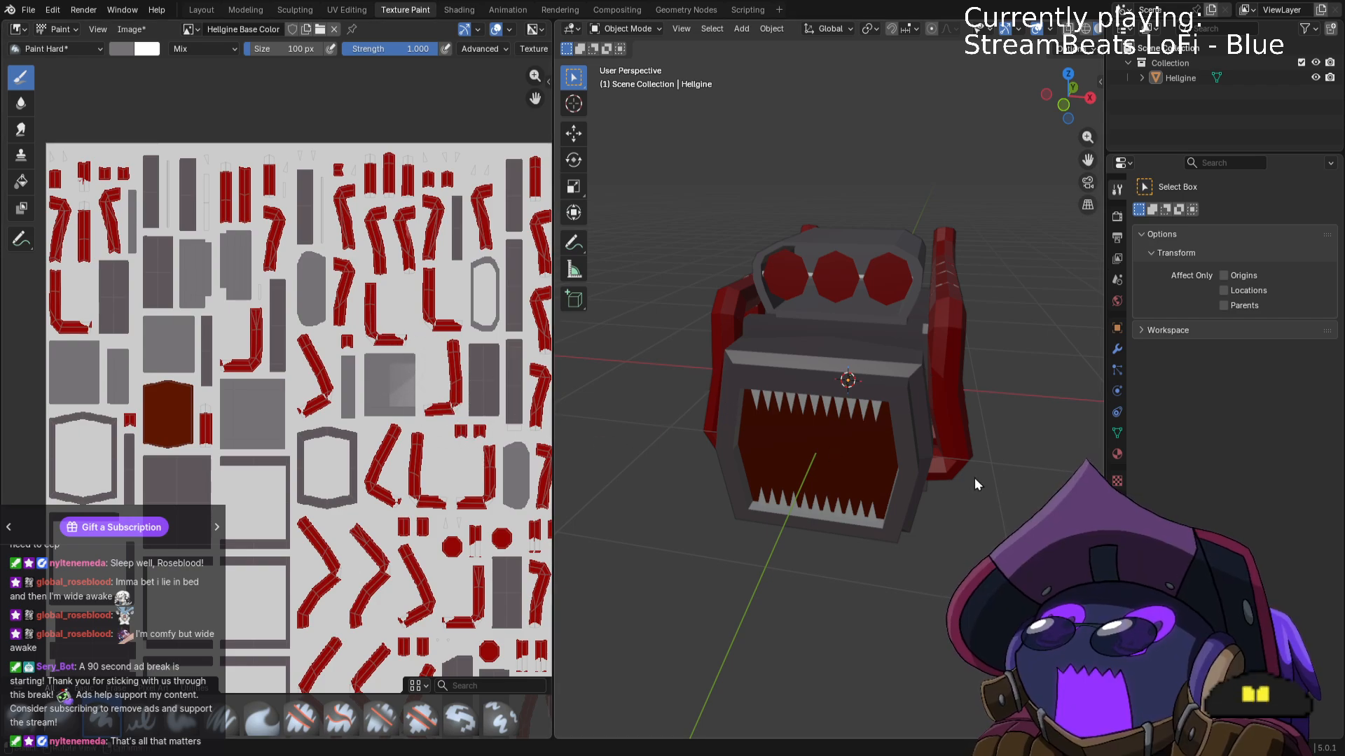
middle_drag(977, 484, 977, 426)
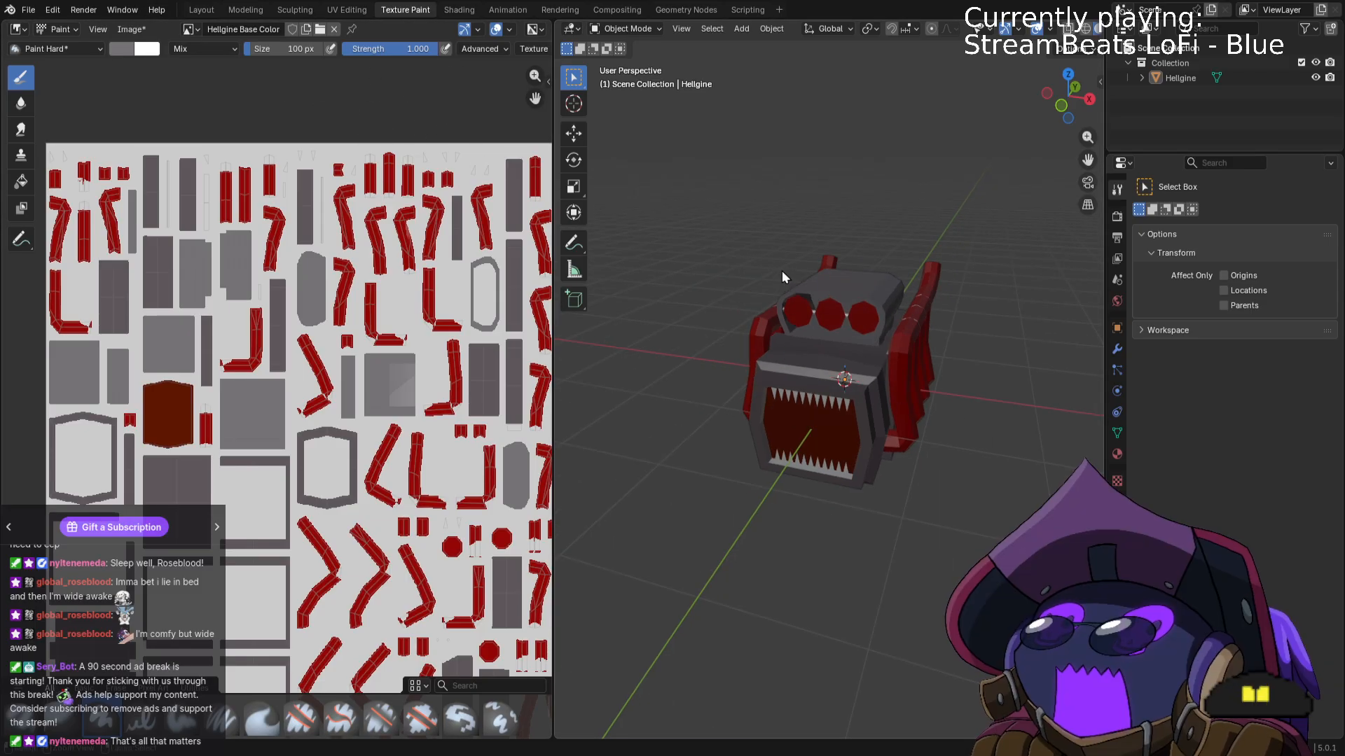
key(ctrl+s)
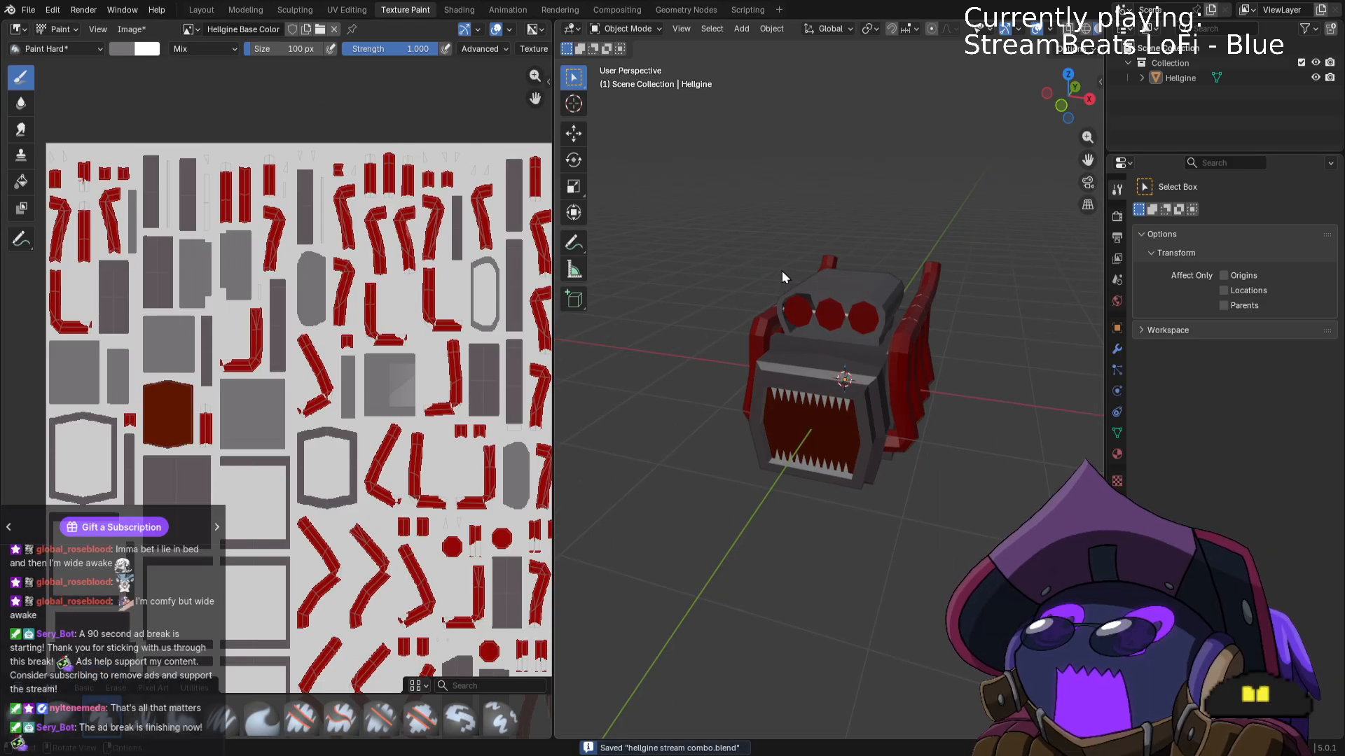
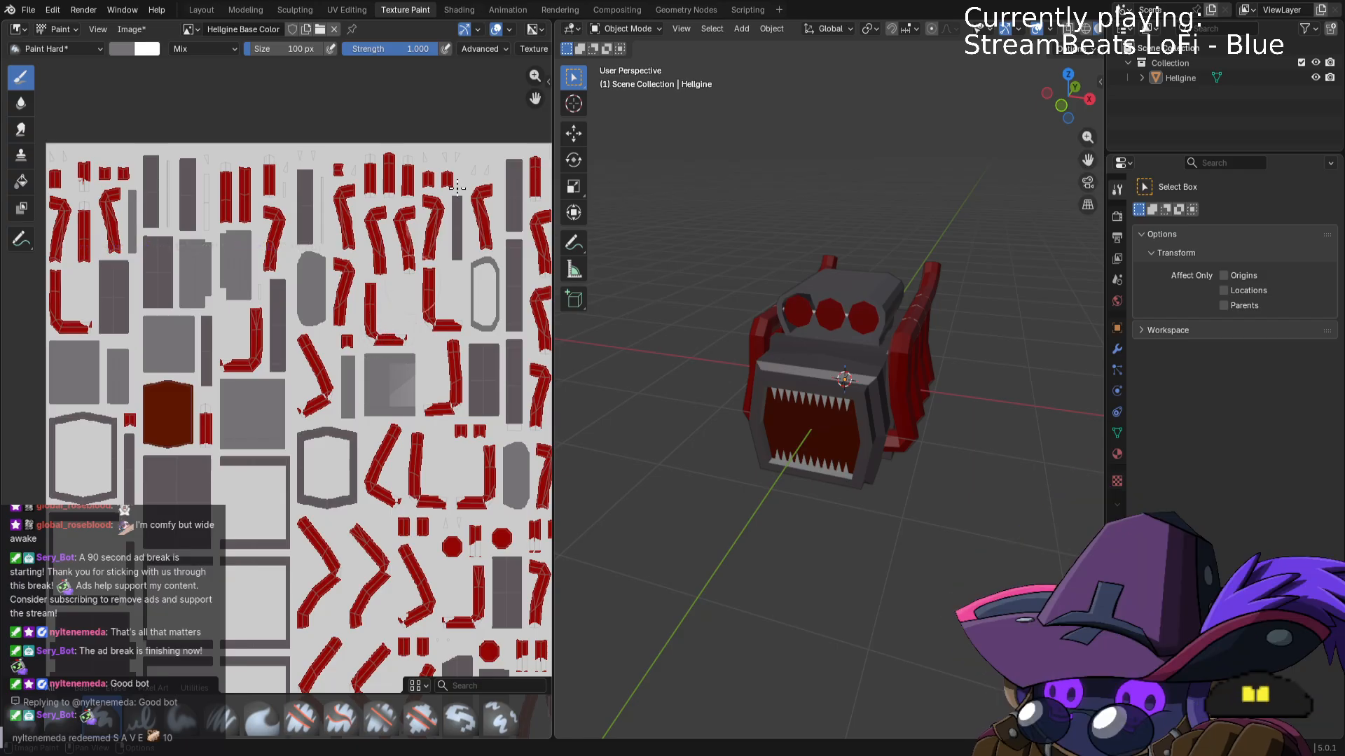
Sample the intake's grey from the texture, reduce the brush to 83 px and even out the lighter patch on the square grey island.
click(123, 49)
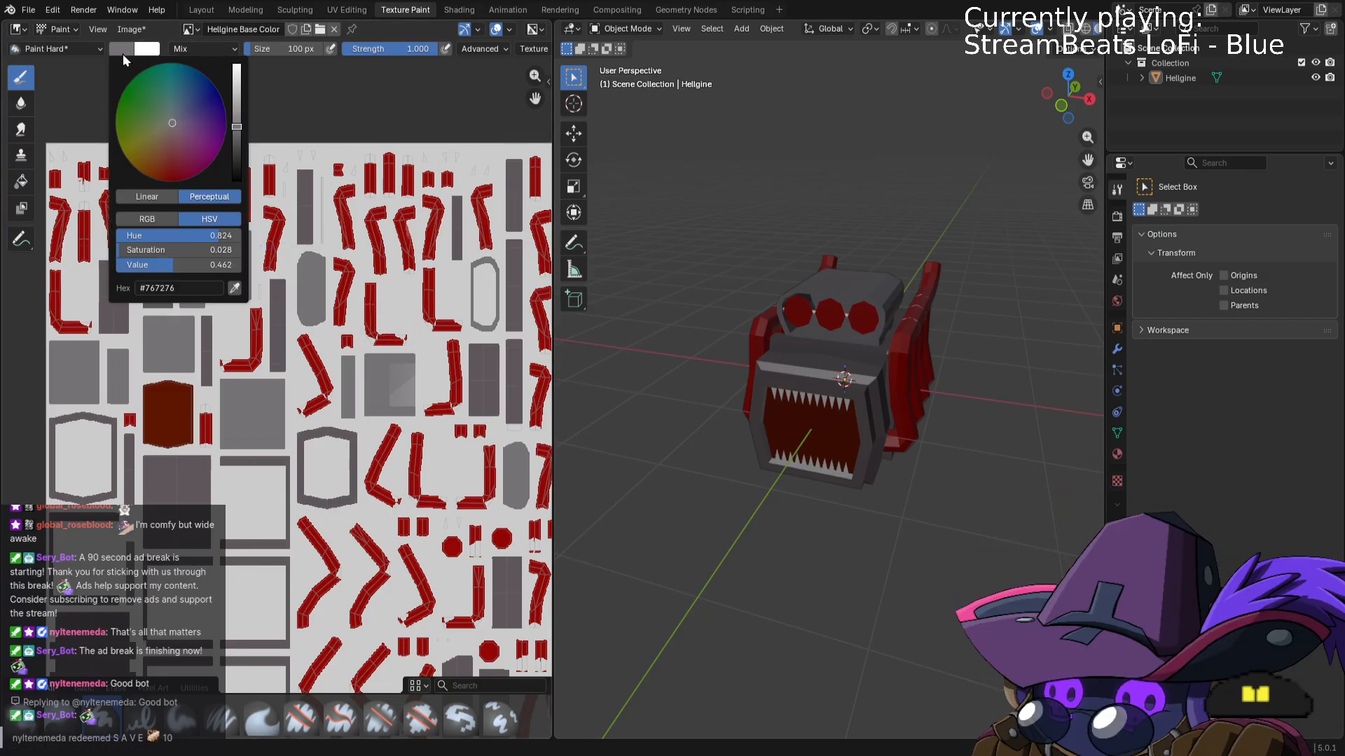
click(235, 288)
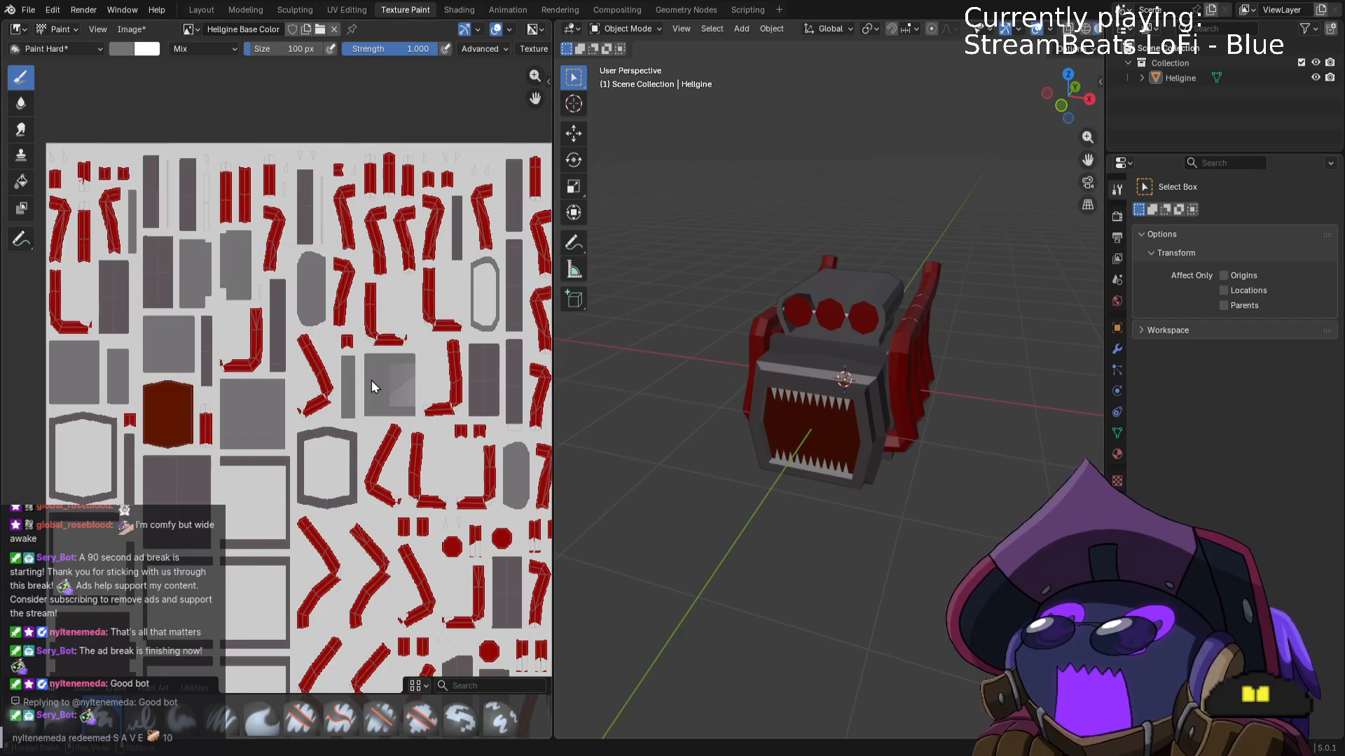
drag(411, 55, 393, 54)
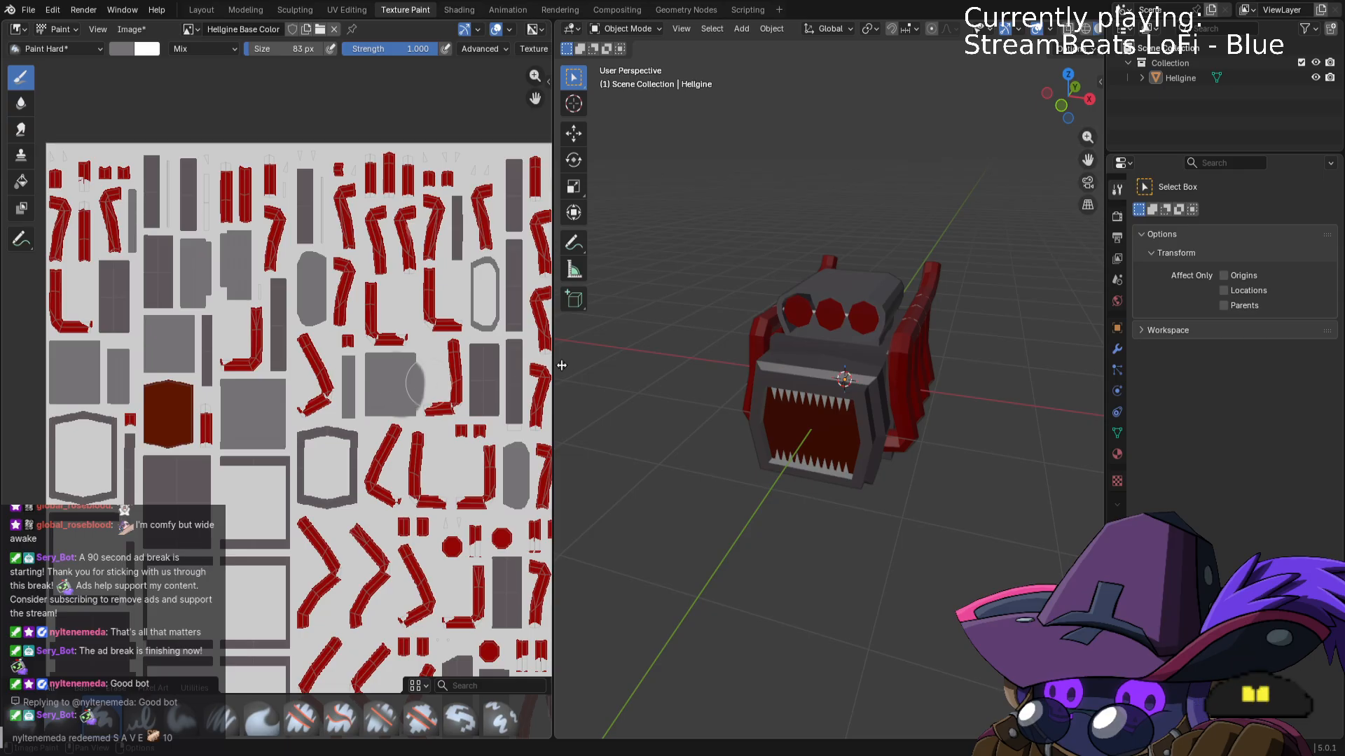
Sample the pipes' dark red, set the brush size to 65 px and paint over the L-shaped pipe island beside the square grey islands.
scroll(293, 63, up, 3)
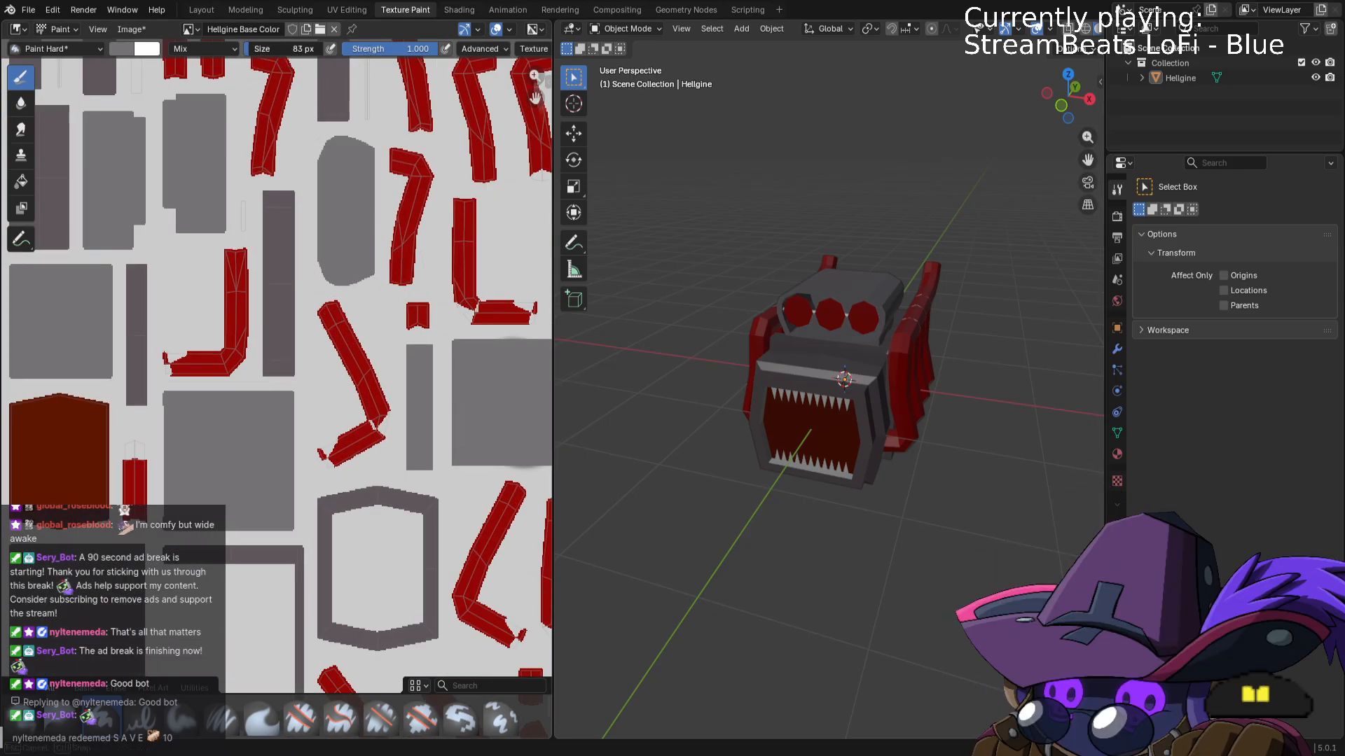
click(122, 49)
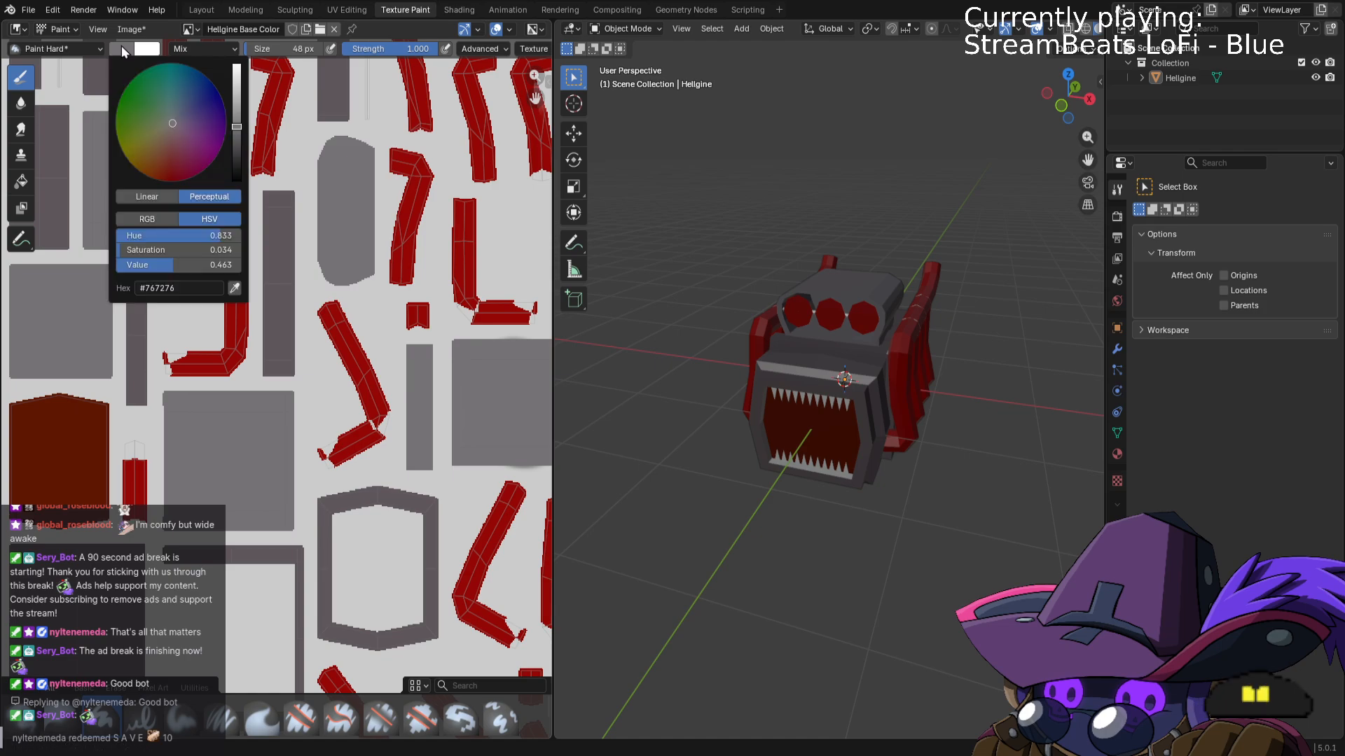
click(247, 305)
click(245, 307)
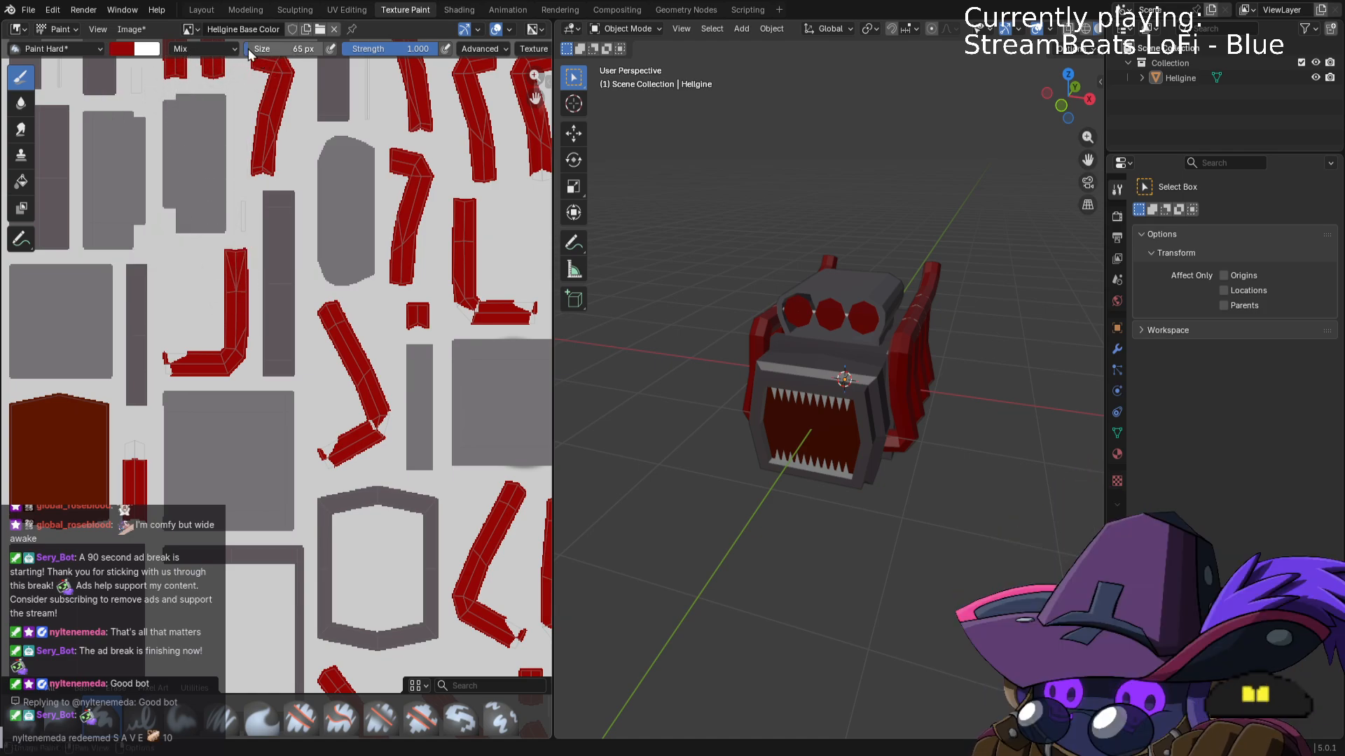
mouse_move(222, 272)
mouse_down()
mouse_move(207, 333)
mouse_move(180, 347)
mouse_up()
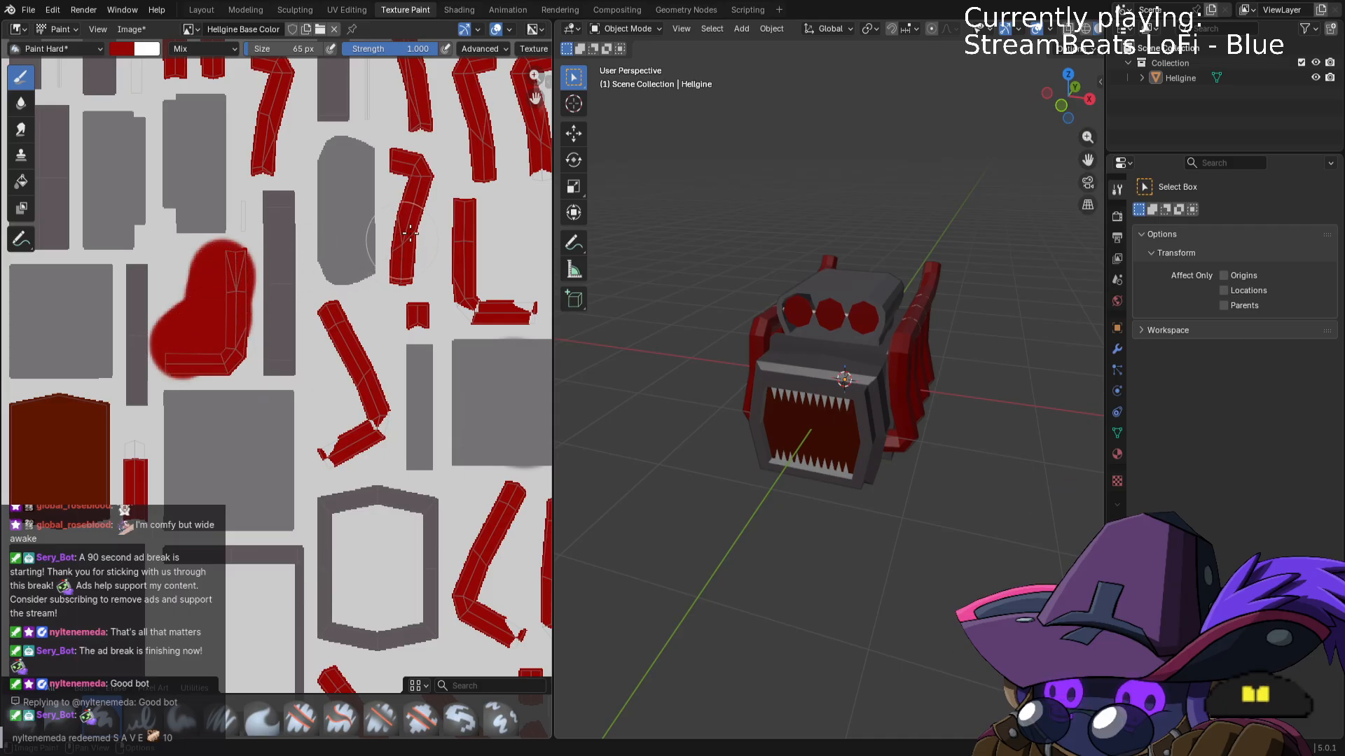
Paint dark red over the faded bent pipe island and the straight pipe strips above it near the texture's upper edge.
middle_drag(434, 189, 313, 347)
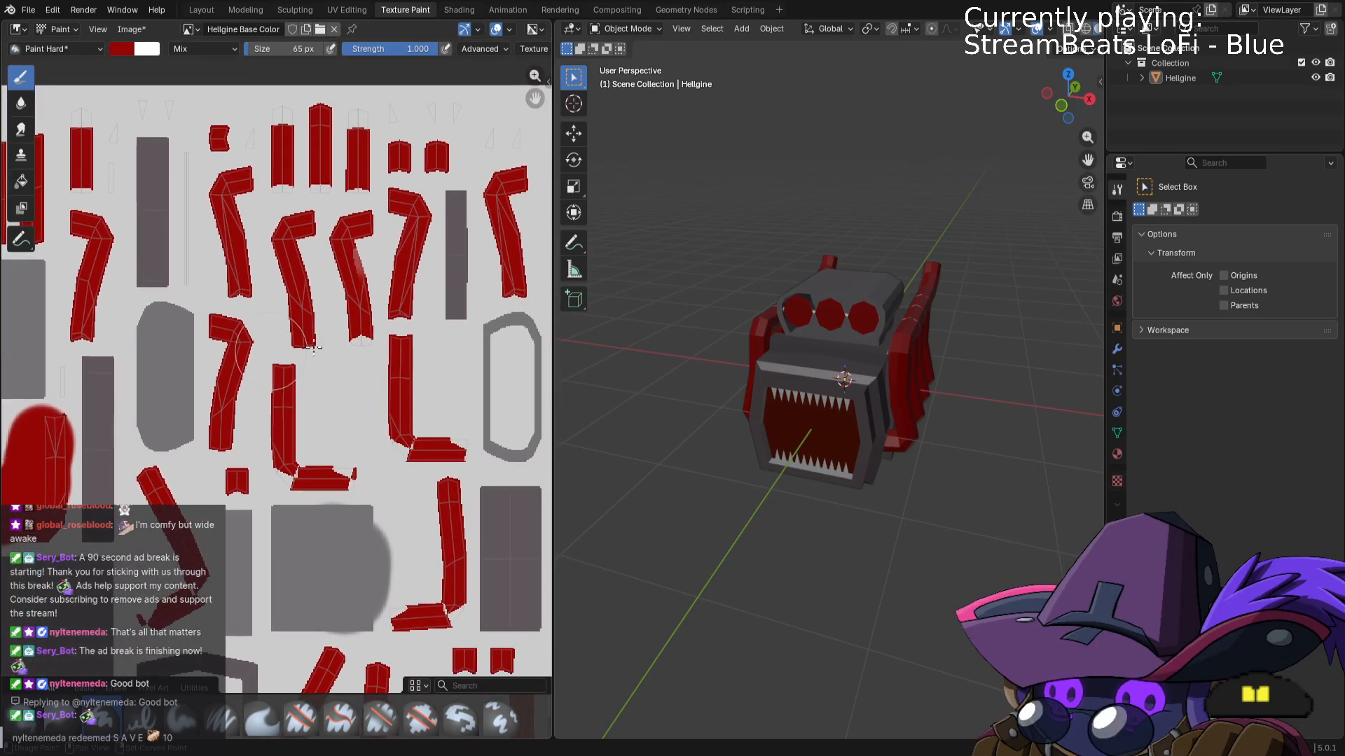
mouse_move(314, 346)
mouse_down()
mouse_move(364, 329)
mouse_move(354, 123)
mouse_move(303, 155)
mouse_move(301, 186)
mouse_move(360, 246)
mouse_up()
mouse_move(361, 243)
middle_down()
mouse_move(371, 122)
mouse_move(400, 129)
middle_up()
middle_drag(369, 330, 340, 194)
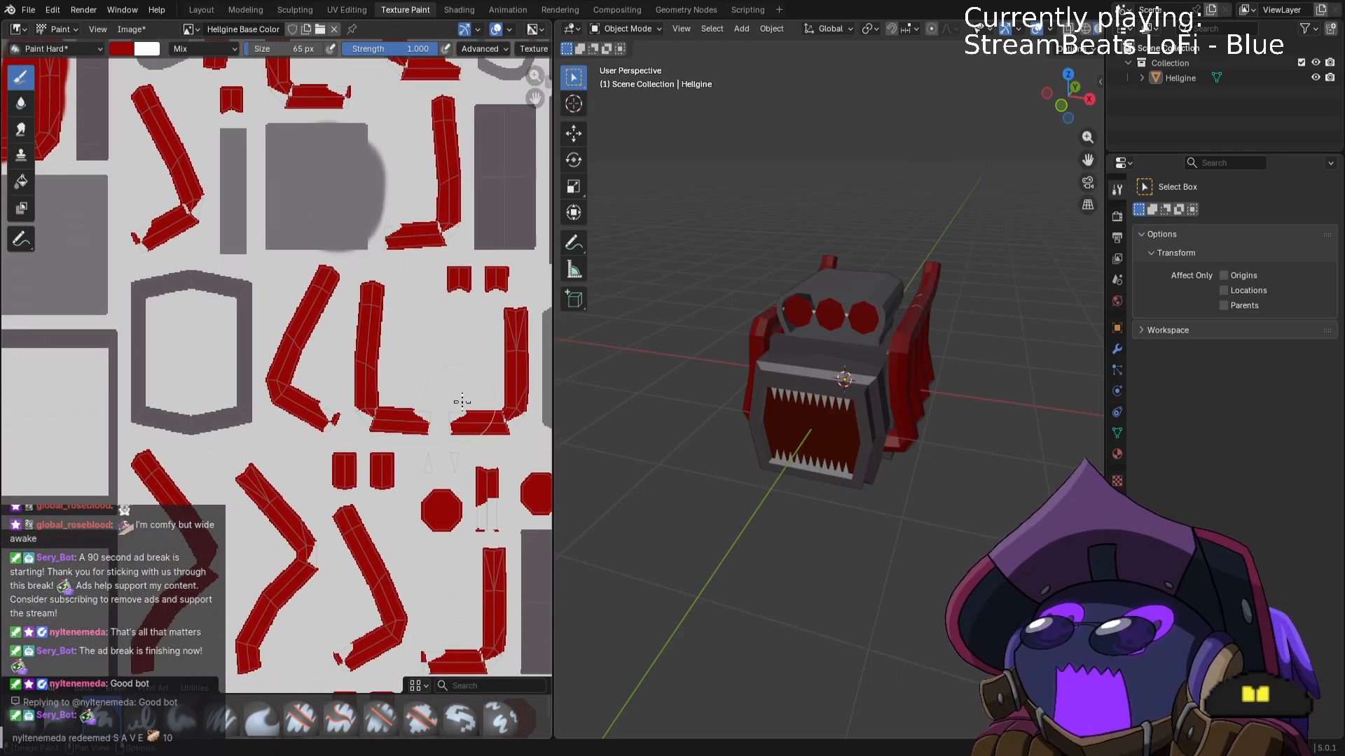
Paint dark red over the feet of the adjoining L-shaped pipe islands and the bends of the angled pipe islands below them.
click(496, 402)
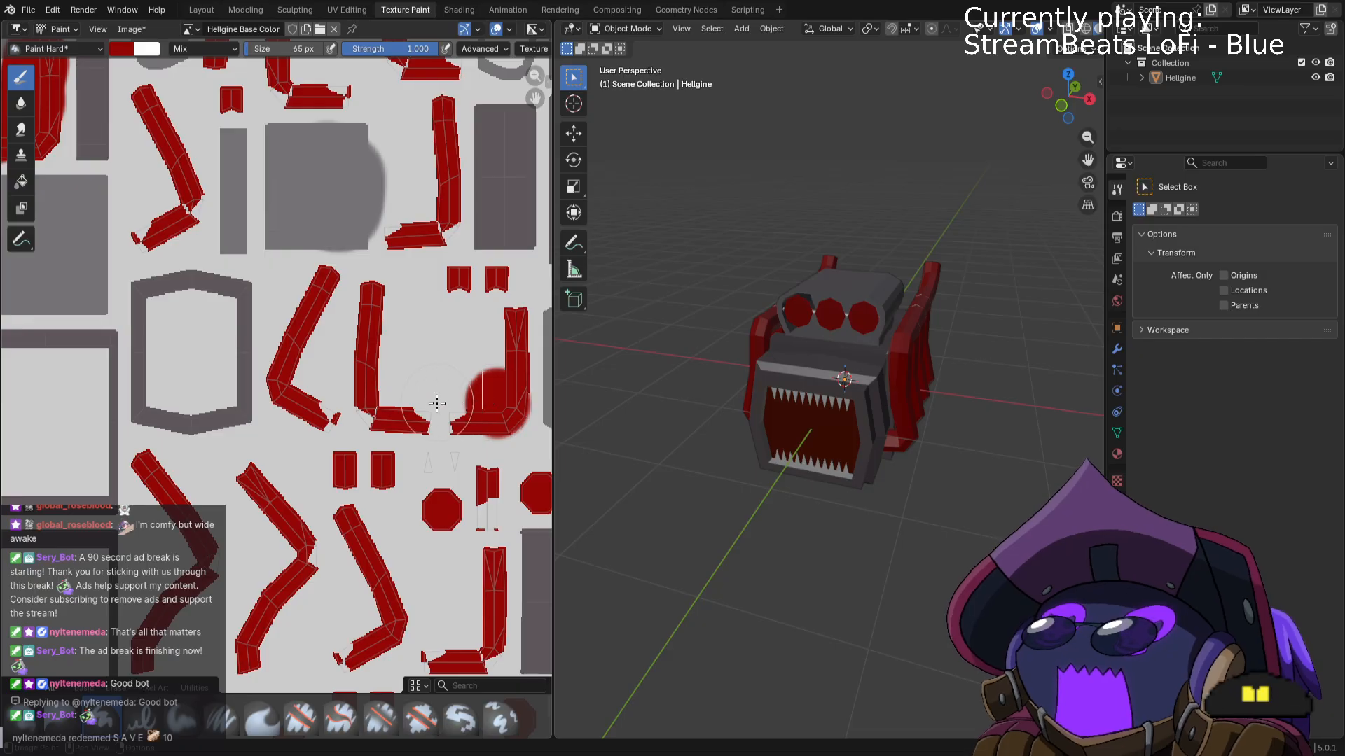
drag(436, 404, 383, 402)
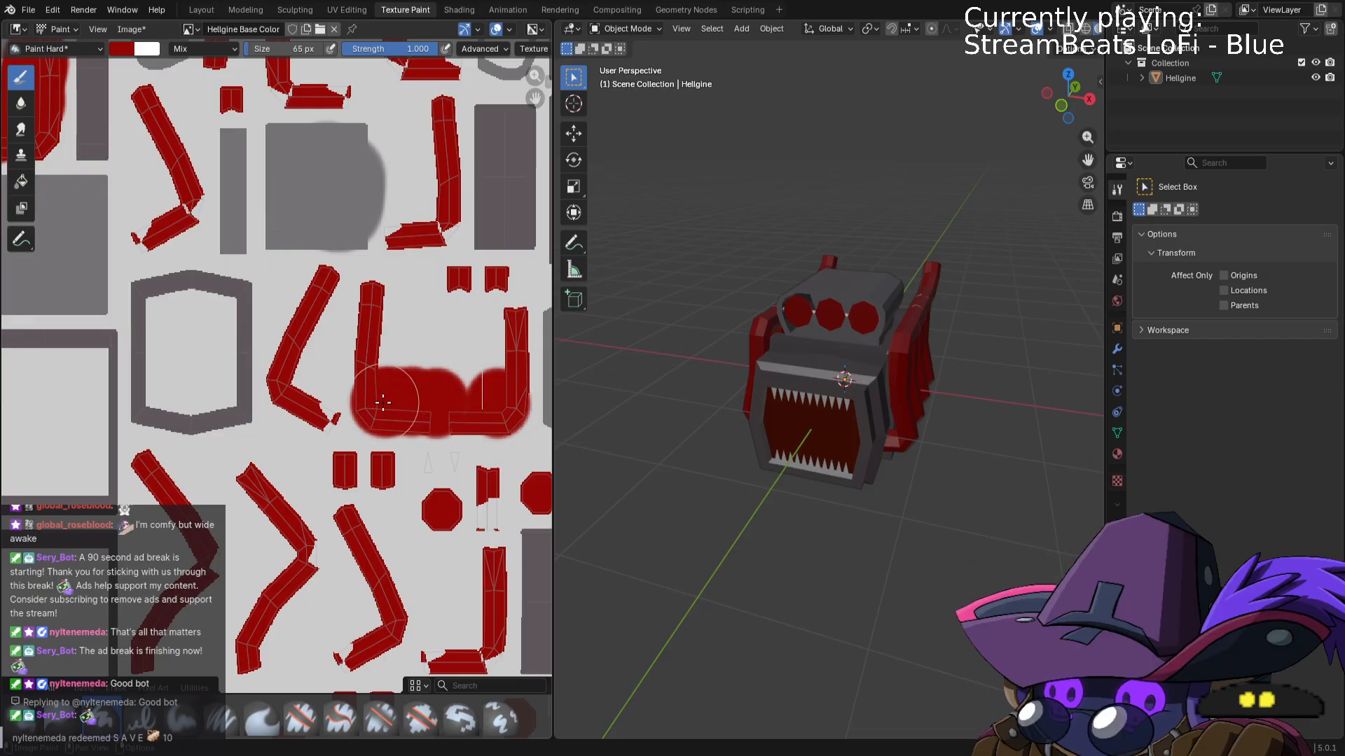
click(335, 410)
middle_drag(337, 434, 337, 355)
click(321, 486)
click(210, 490)
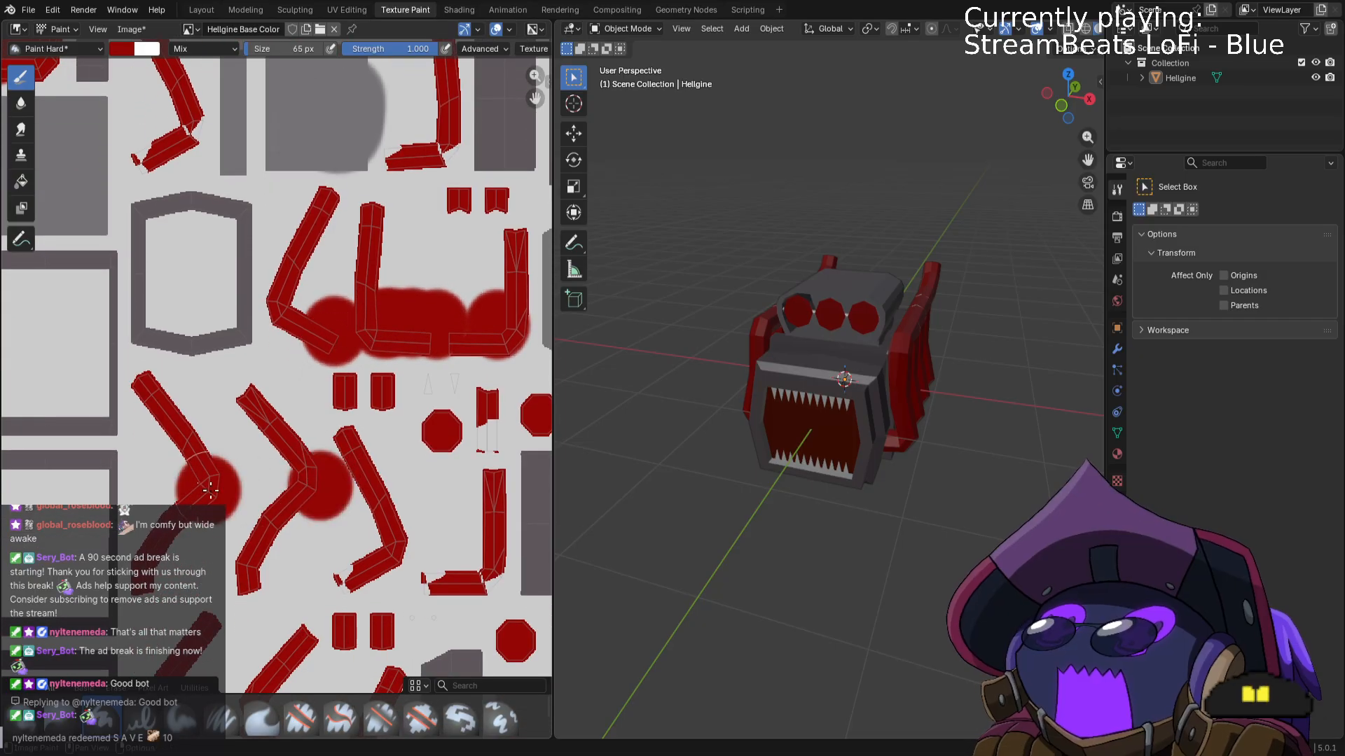
Fill the unpainted foot ends of the next angled and L-shaped pipe islands and the small split strips beside the octagons with dark red.
middle_drag(256, 455, 261, 324)
click(348, 440)
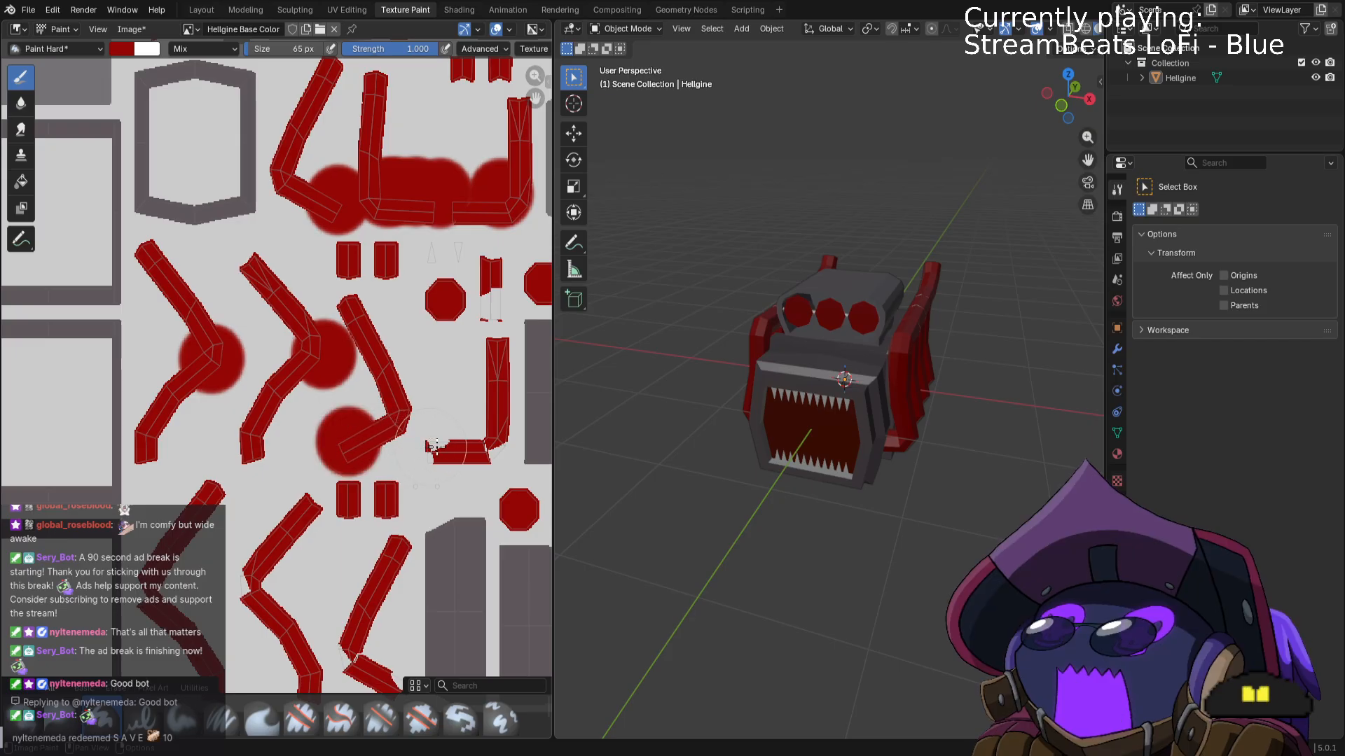
click(440, 449)
click(481, 440)
mouse_move(463, 390)
middle_down()
mouse_move(410, 420)
mouse_move(279, 379)
middle_up()
click(428, 341)
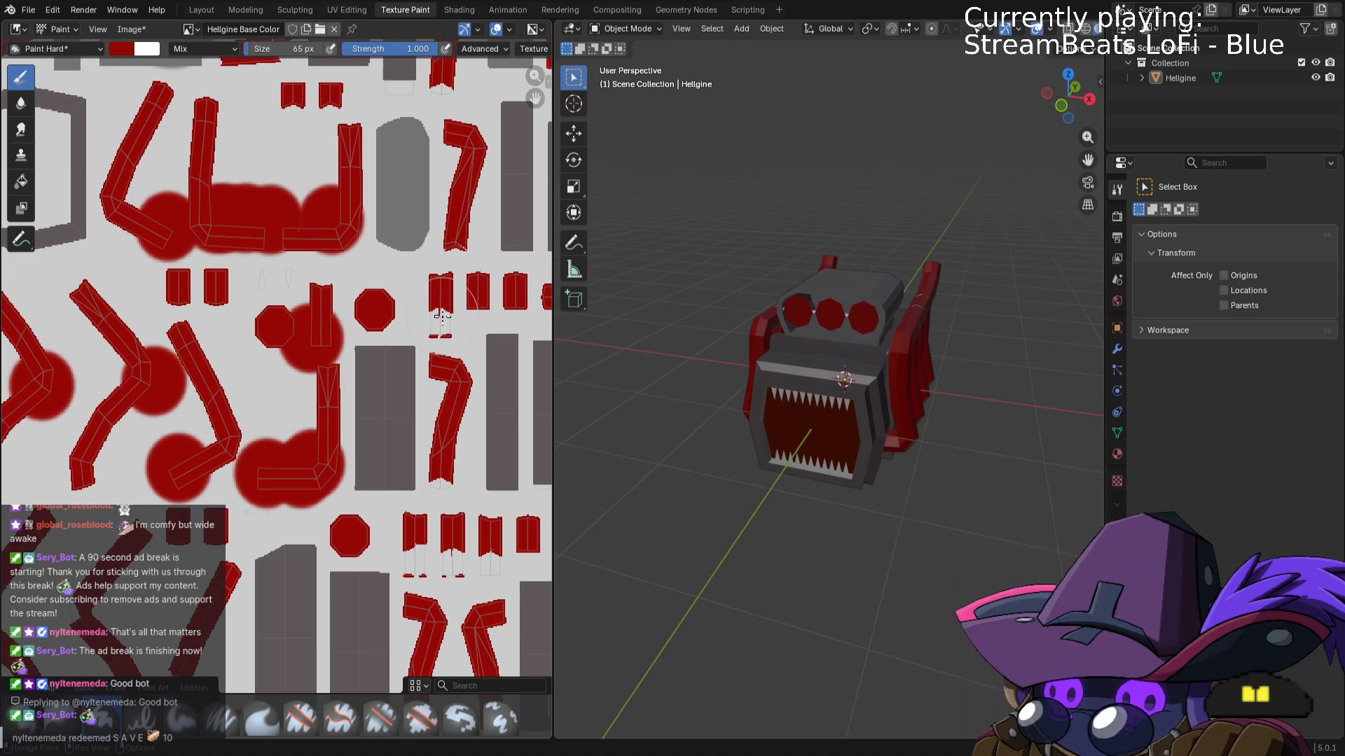
Paint dark red over the row of small notched strips and the bends of the lowest angled pipe islands.
middle_drag(449, 400, 437, 282)
drag(419, 449, 464, 442)
middle_drag(496, 498, 405, 492)
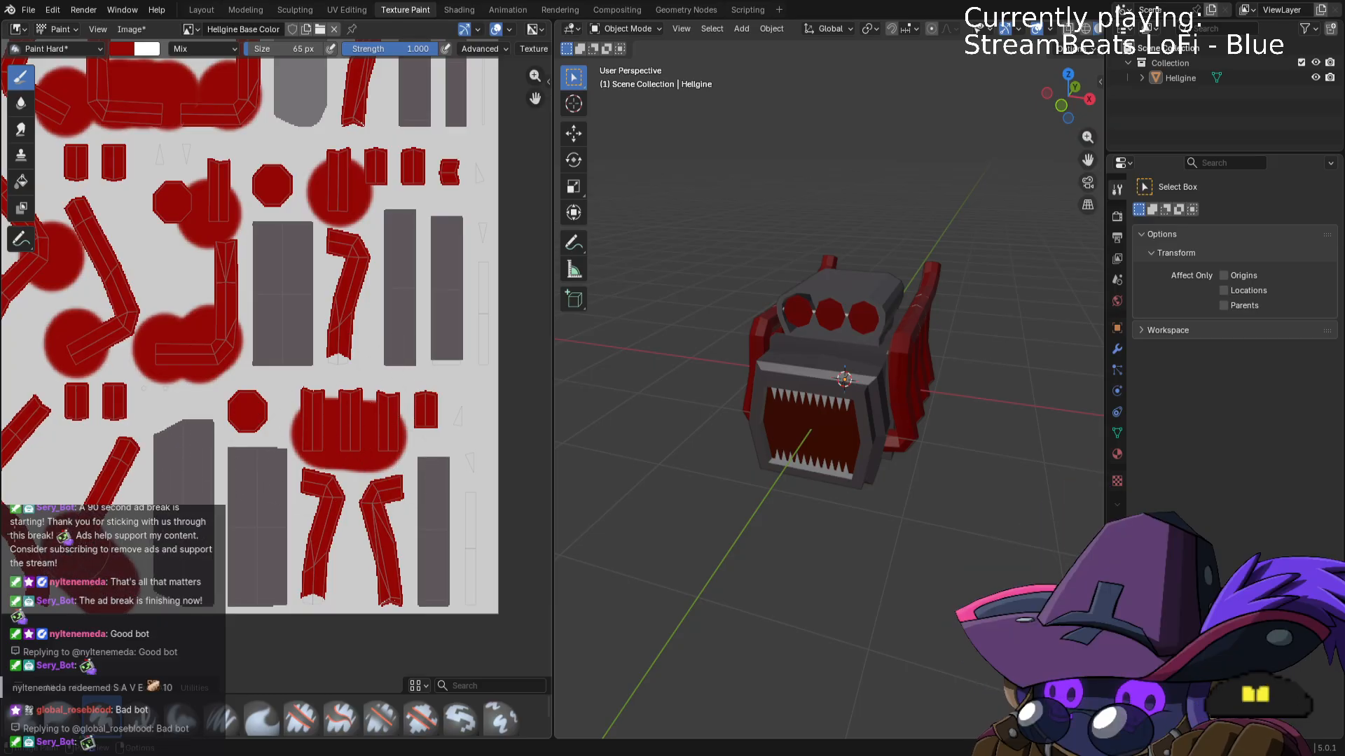
middle_drag(73, 503, 371, 437)
click(279, 422)
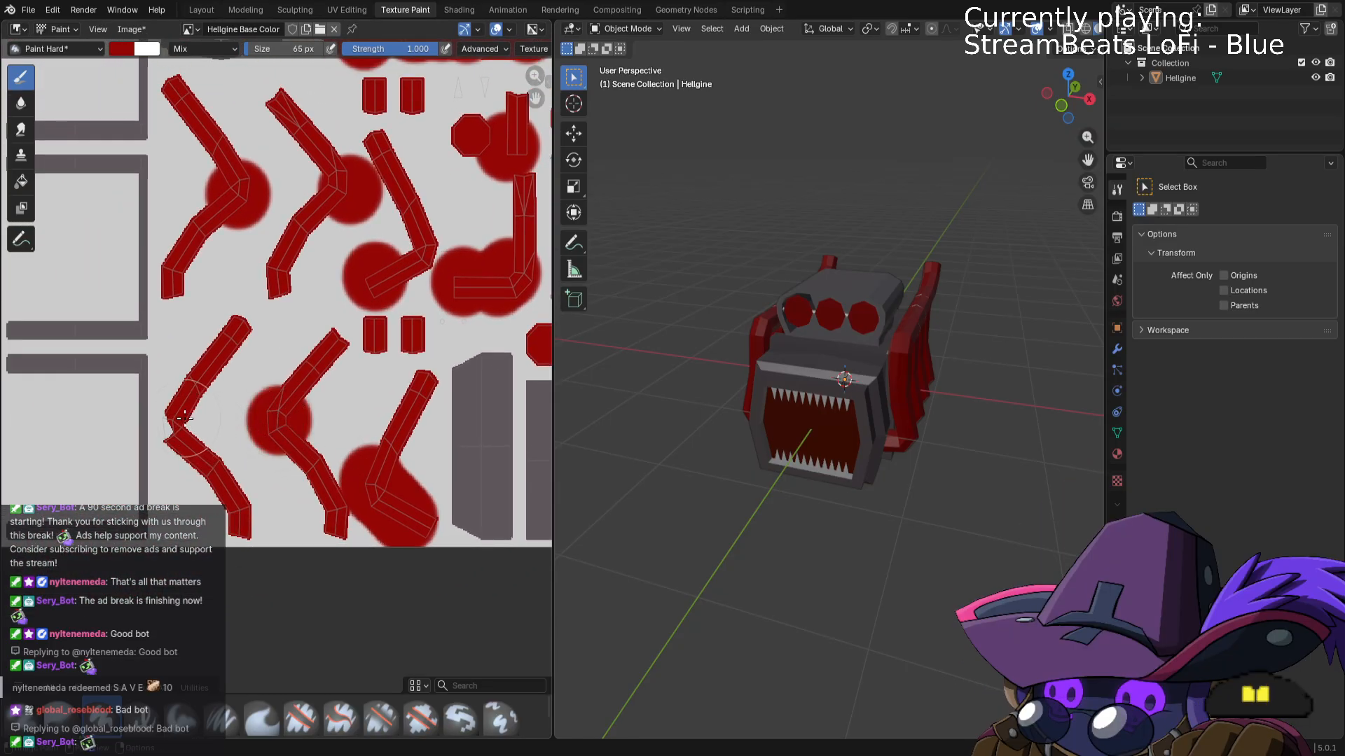
click(185, 419)
Reduce the brush to 39 px and paint dark red over the short pipe strip beside the reddish-brown mouth island.
middle_drag(233, 390, 282, 546)
scroll(327, 333, down, 2)
mouse_move(327, 333)
middle_down()
mouse_move(339, 377)
mouse_move(420, 476)
middle_up()
scroll(279, 383, up, 4)
middle_drag(280, 383, 462, 600)
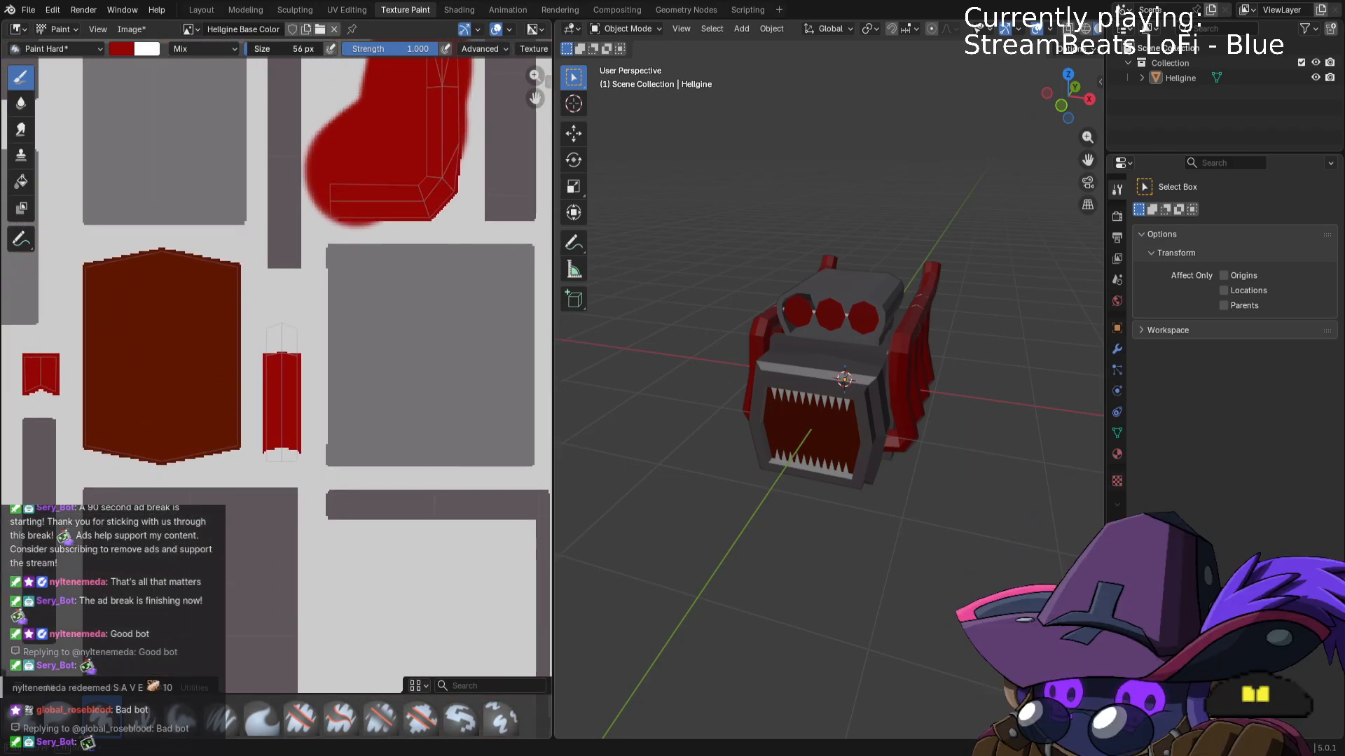
drag(283, 324, 284, 444)
middle_drag(278, 394, 402, 392)
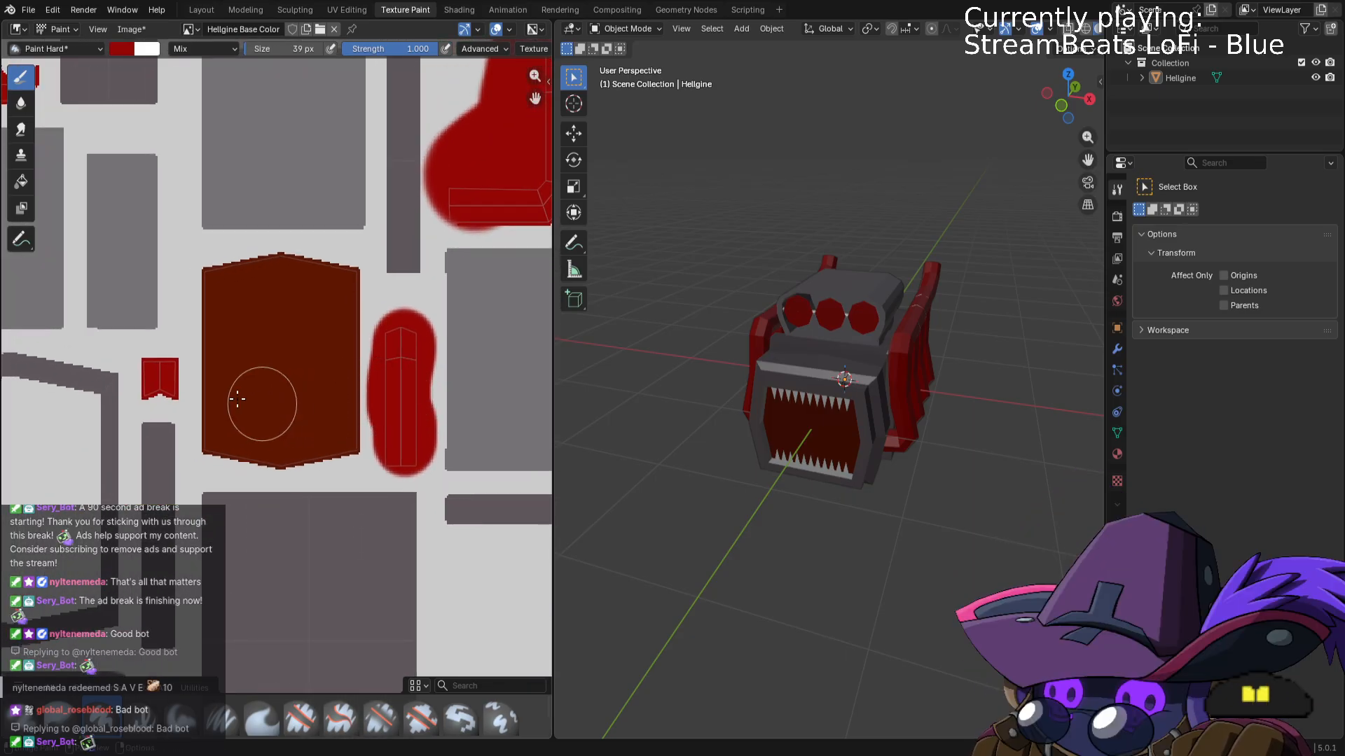
Paint dark red over the L-shaped island's foot, the bent pipes' lower ends and the straight strip's tip at the texture's left edge.
middle_drag(102, 313, 329, 402)
drag(217, 151, 270, 145)
mouse_move(270, 144)
middle_down()
mouse_move(307, 376)
mouse_move(310, 546)
middle_up()
click(210, 340)
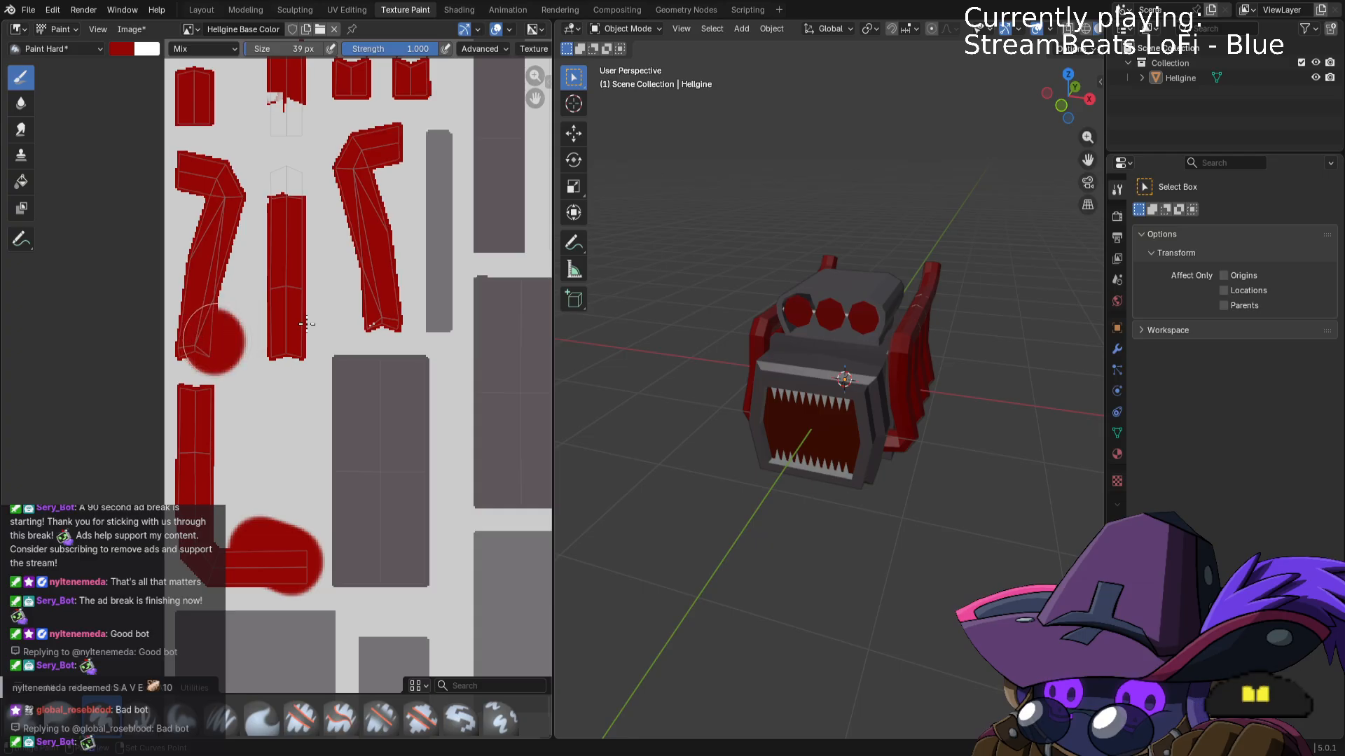
click(374, 319)
mouse_move(288, 179)
mouse_down()
mouse_move(286, 120)
mouse_move(289, 181)
mouse_up()
Paint dark red over the unpainted tips of the straight pipe strips along the texture's upper edge.
mouse_move(378, 253)
middle_down()
mouse_move(315, 480)
mouse_move(324, 618)
middle_up()
middle_drag(290, 449, 230, 383)
middle_drag(481, 450, 309, 399)
middle_drag(413, 407, 341, 397)
drag(364, 262, 364, 301)
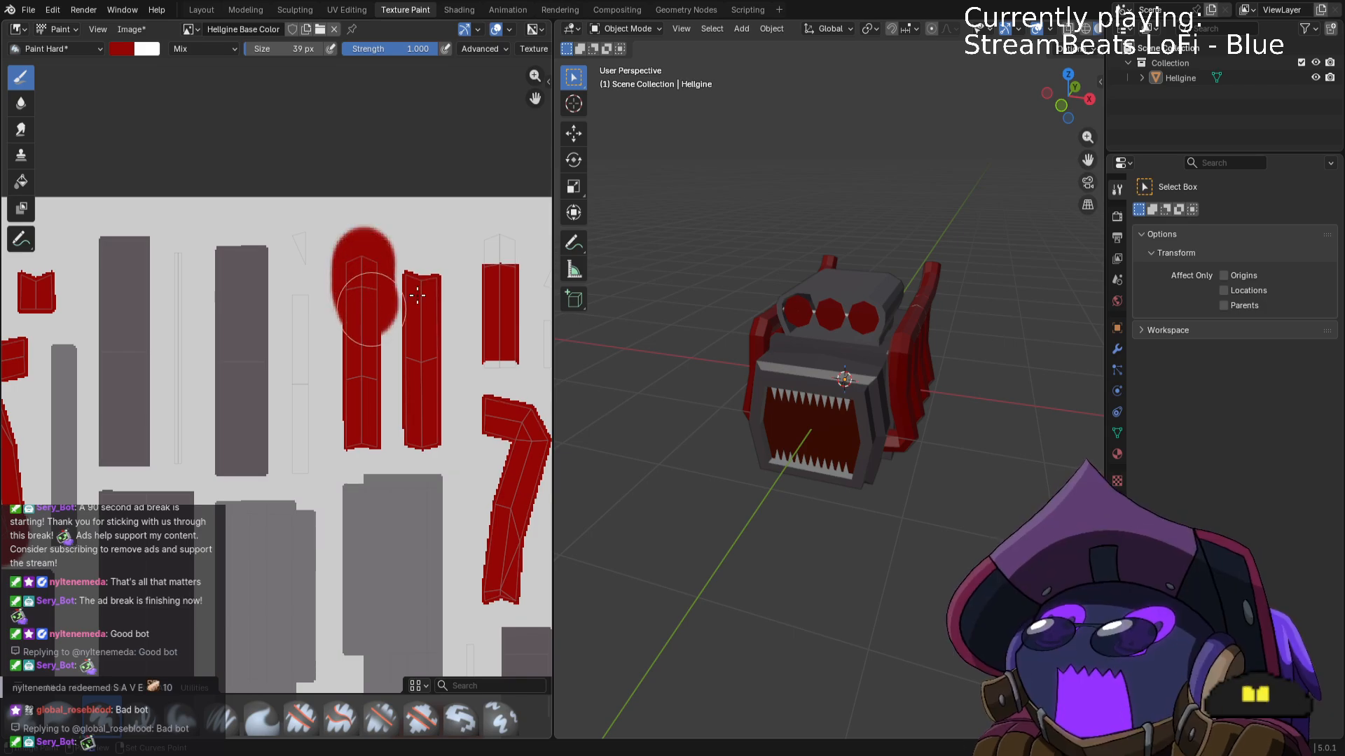
drag(492, 238, 496, 356)
middle_drag(459, 359, 159, 359)
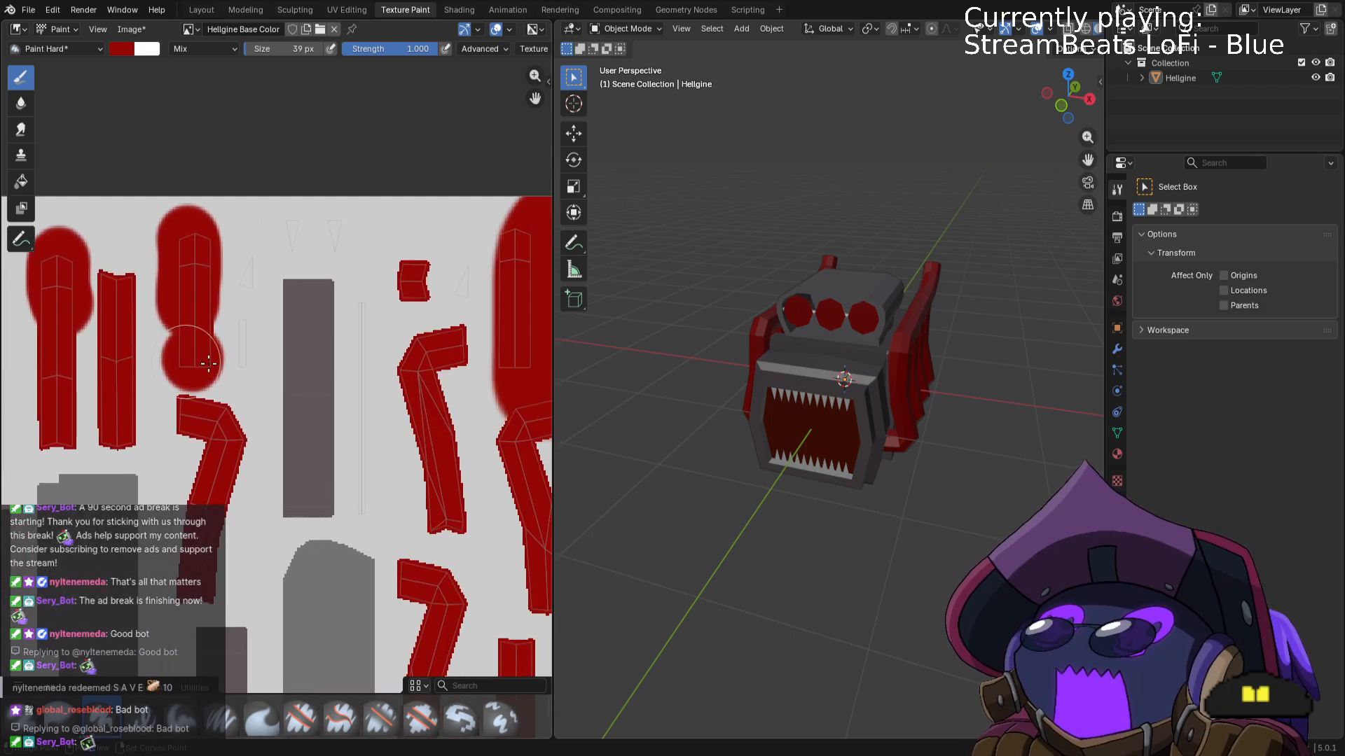
Paint dark red over the feet of the two L-shaped pipe islands below the large red patch, undoing the first stroke.
middle_drag(420, 394, 280, 264)
scroll(415, 293, down, 1)
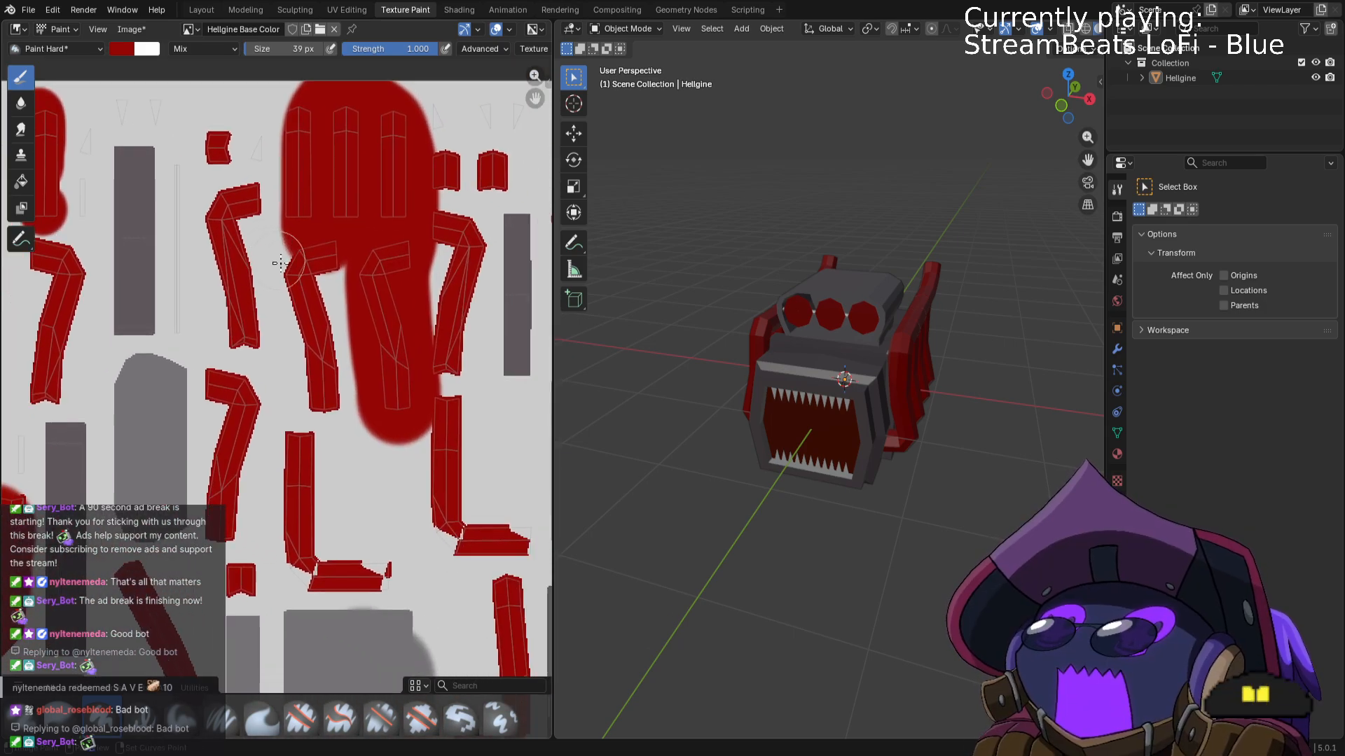
mouse_move(306, 494)
mouse_down()
mouse_move(315, 575)
mouse_move(396, 581)
mouse_move(322, 563)
mouse_move(351, 547)
mouse_up()
key(ctrl+z)
middle_drag(352, 547, 299, 544)
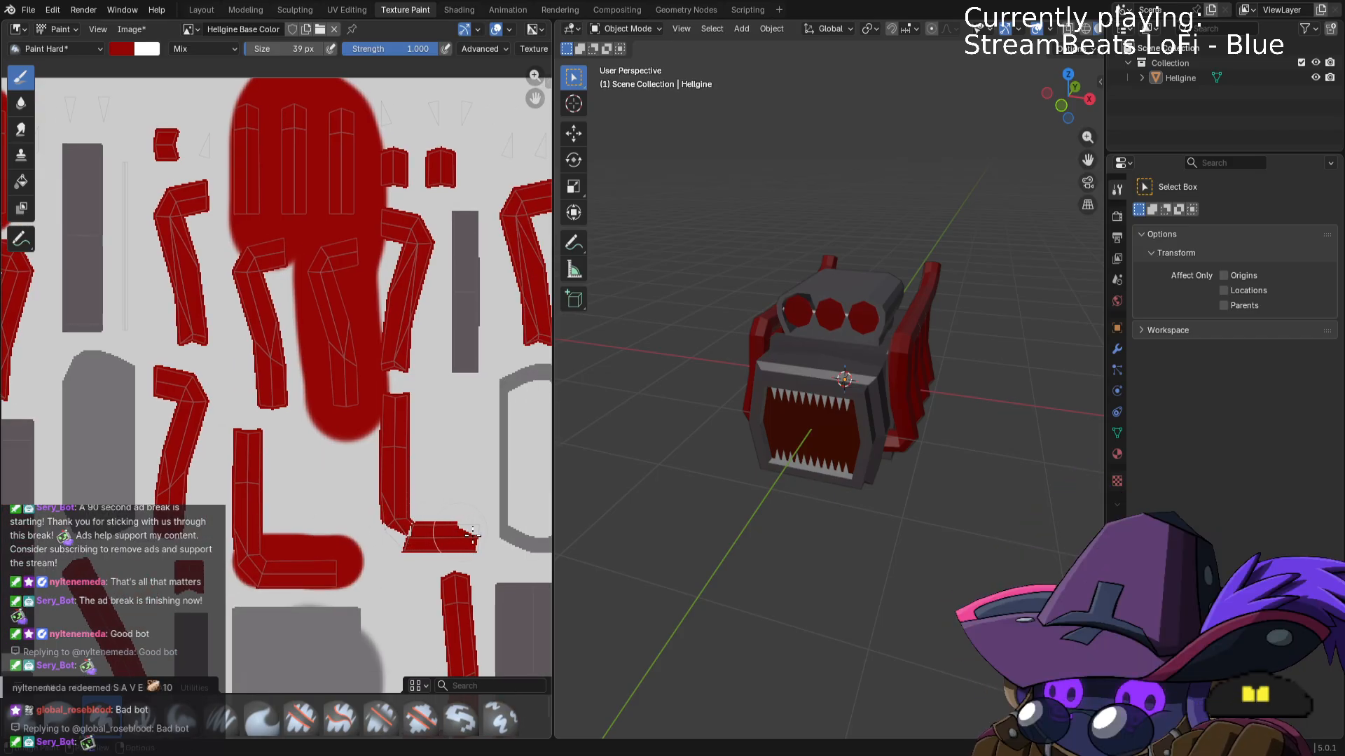
drag(465, 536, 402, 526)
middle_drag(442, 519, 213, 566)
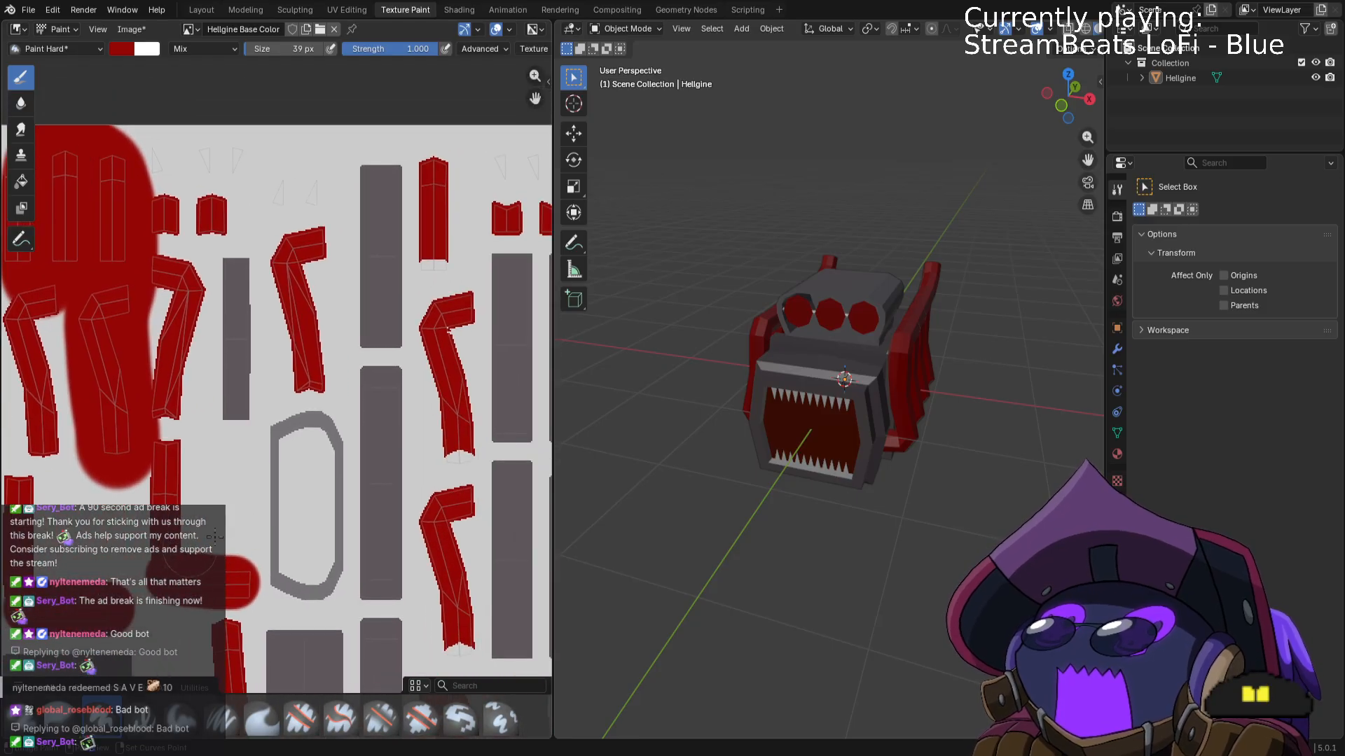
Paint dark red over the lower ends of the straight strip and the four bent pipe islands near the texture's right edge.
click(440, 256)
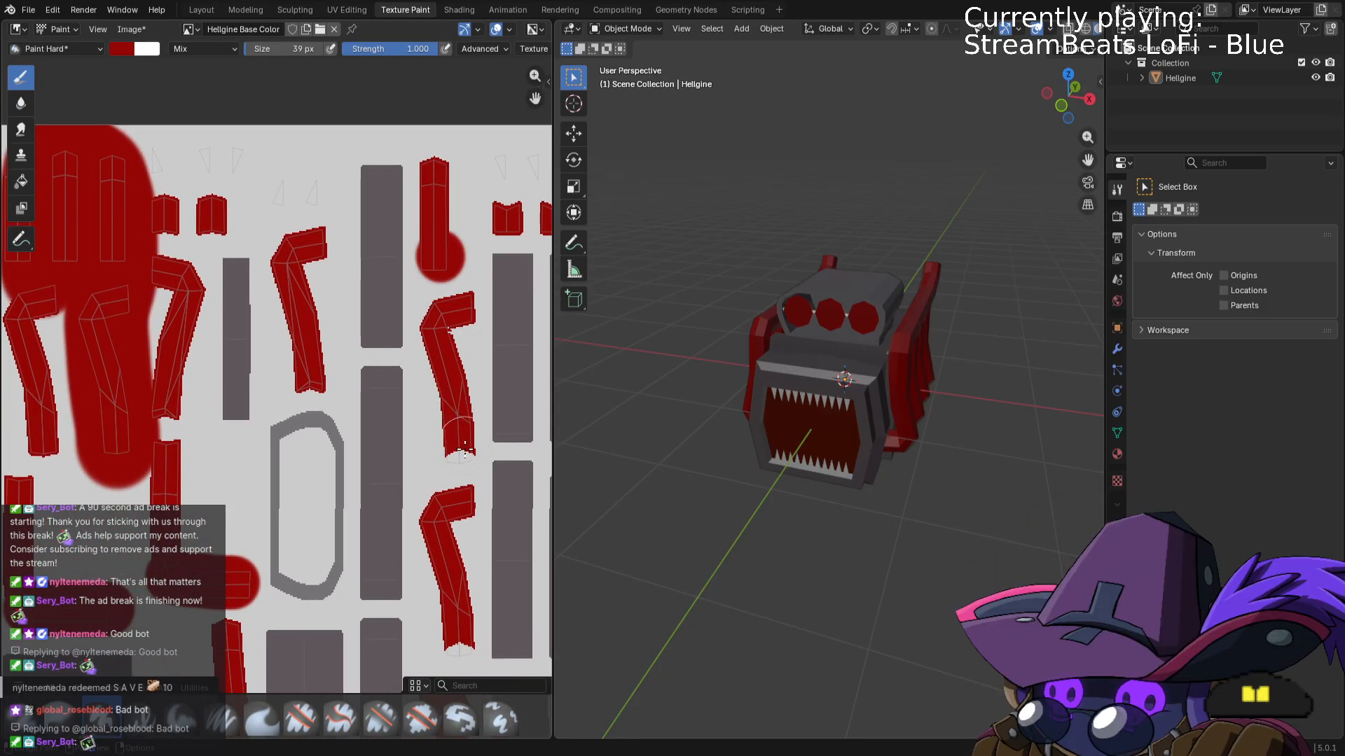
click(464, 448)
click(454, 638)
mouse_move(458, 557)
middle_down()
mouse_move(295, 574)
mouse_move(248, 549)
middle_up()
middle_drag(357, 600, 299, 465)
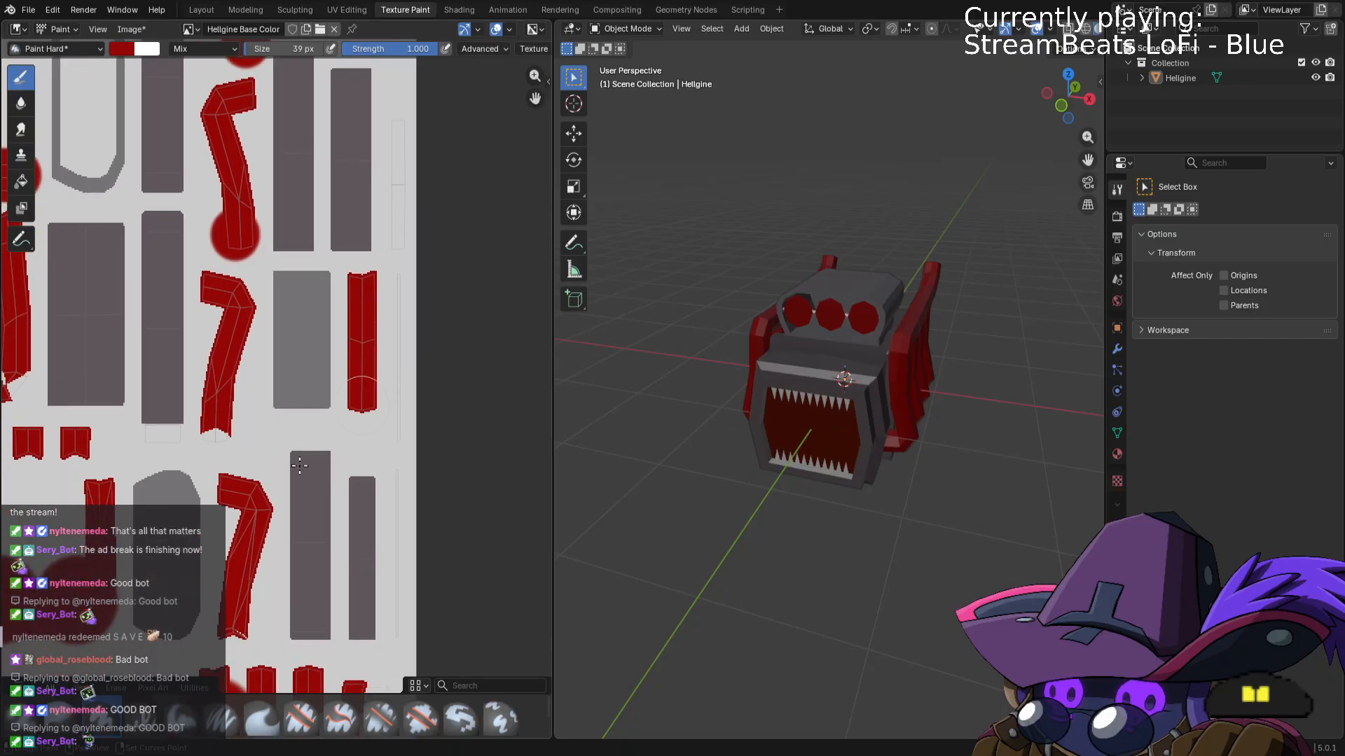
click(219, 427)
middle_drag(305, 376, 454, 193)
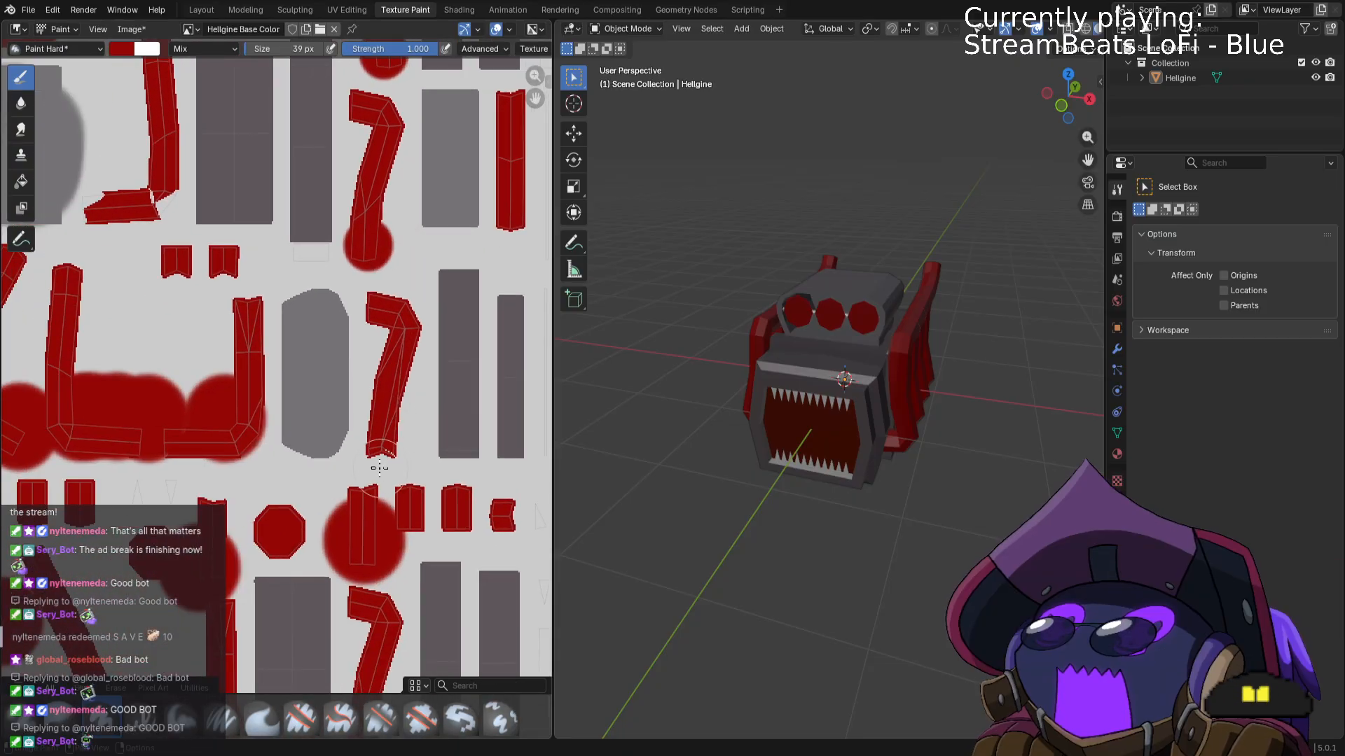
click(380, 447)
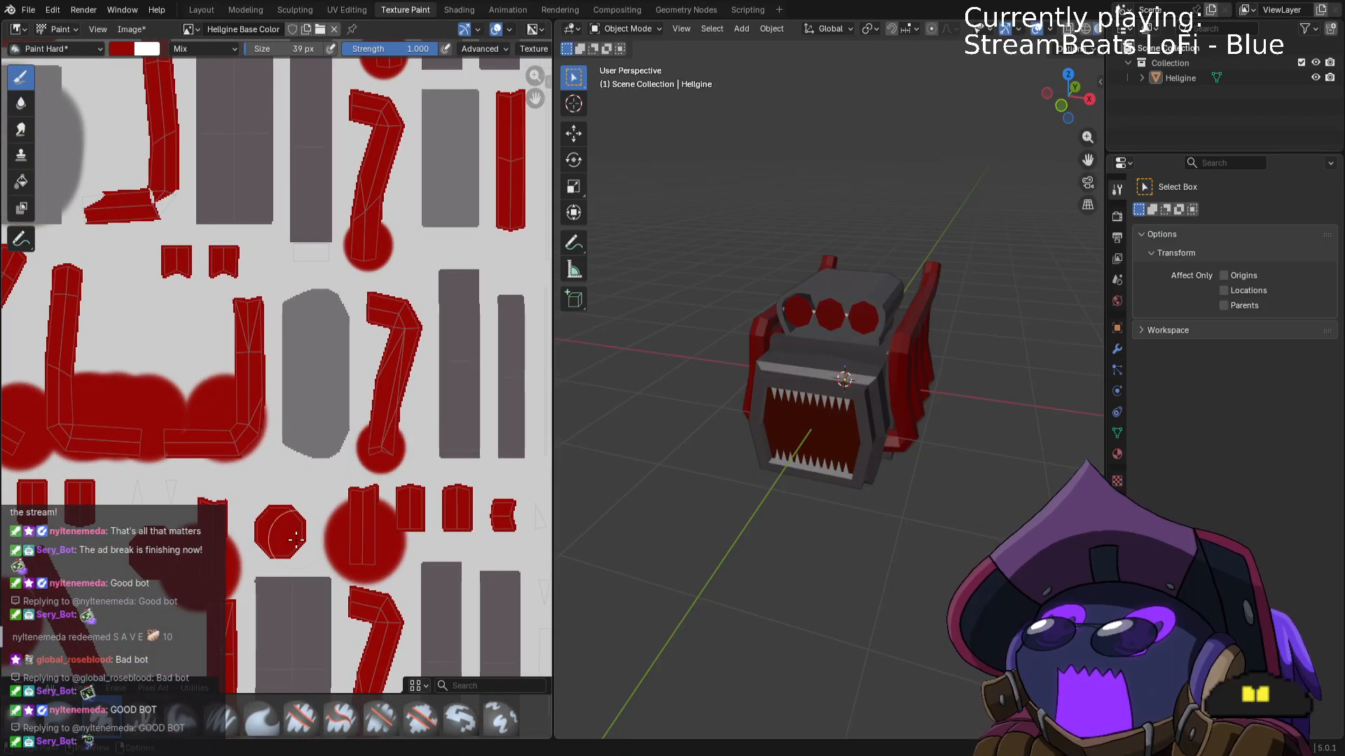
Review the whole painted texture and examine the engine's pipes, intake and mouth from the front and above.
scroll(307, 510, down, 6)
middle_drag(937, 514, 922, 491)
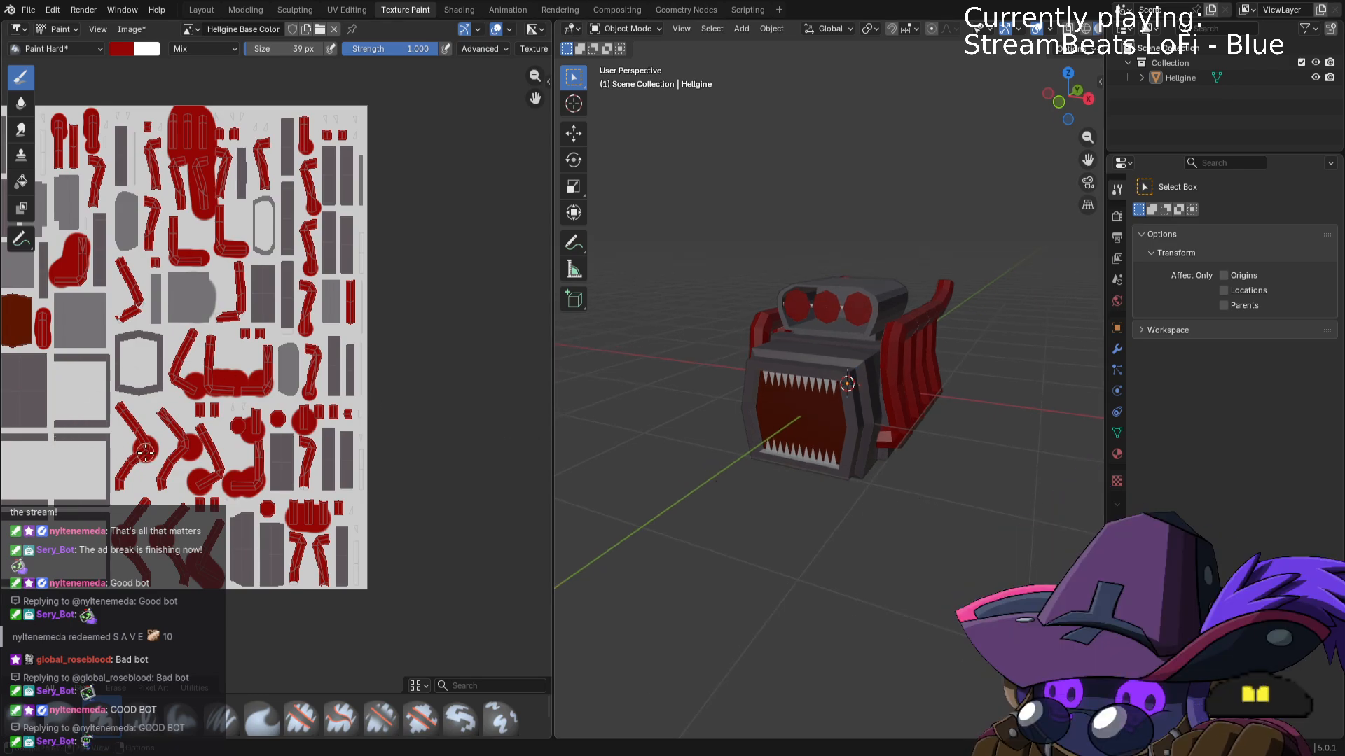
middle_drag(155, 441, 306, 437)
middle_drag(780, 445, 825, 459)
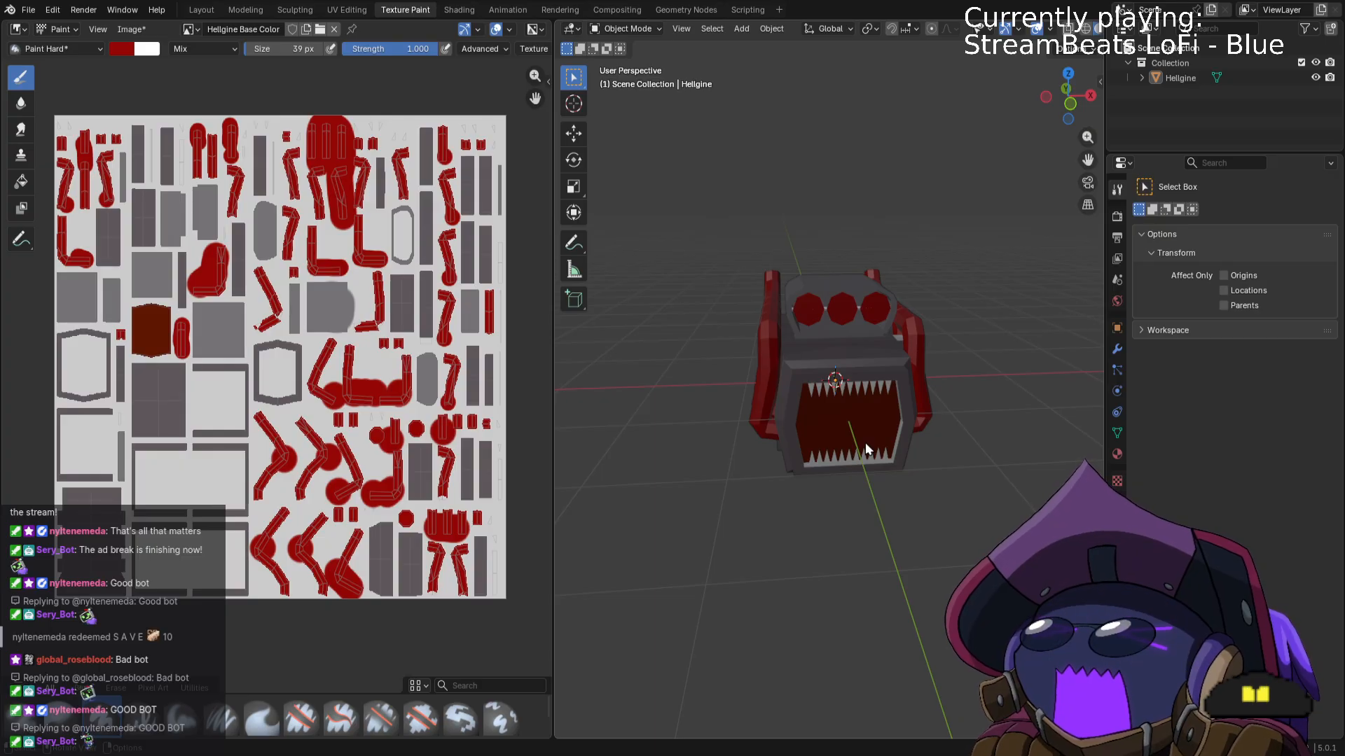
middle_drag(938, 367, 870, 439)
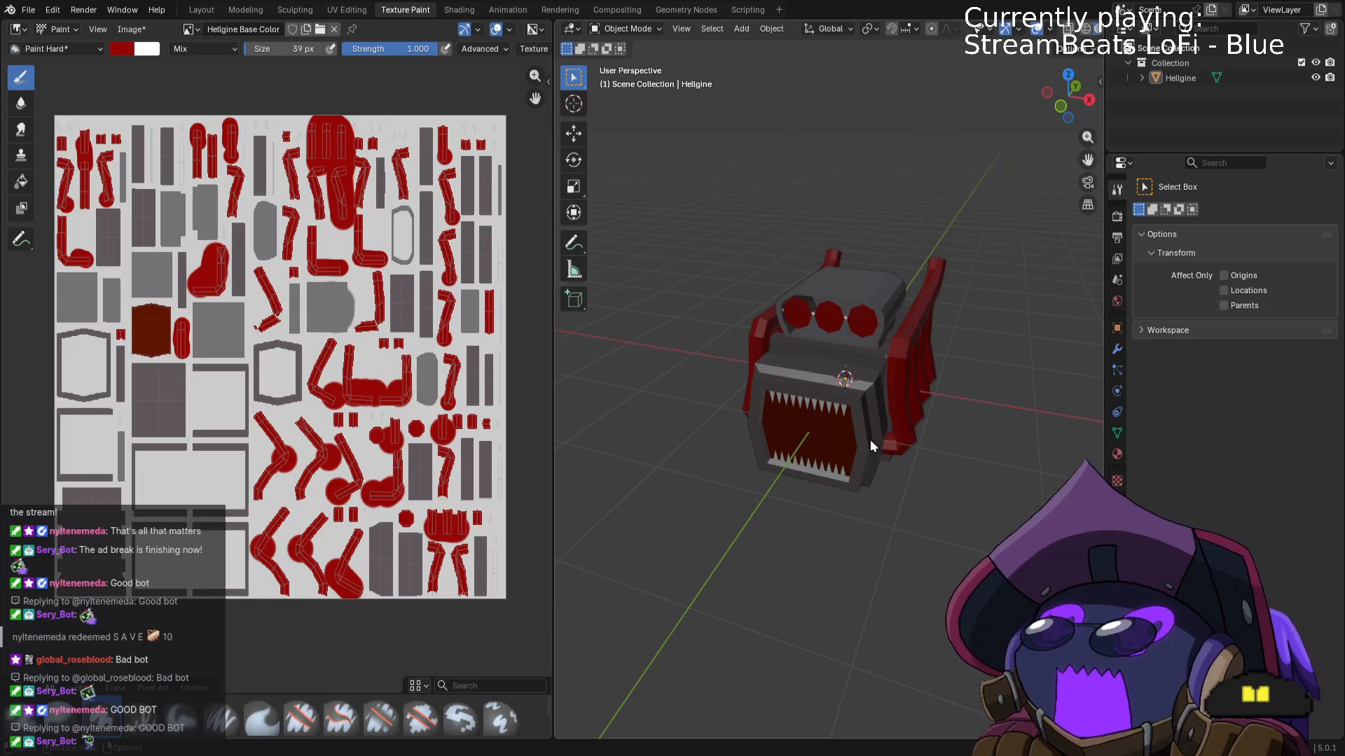
middle_drag(865, 443, 869, 390)
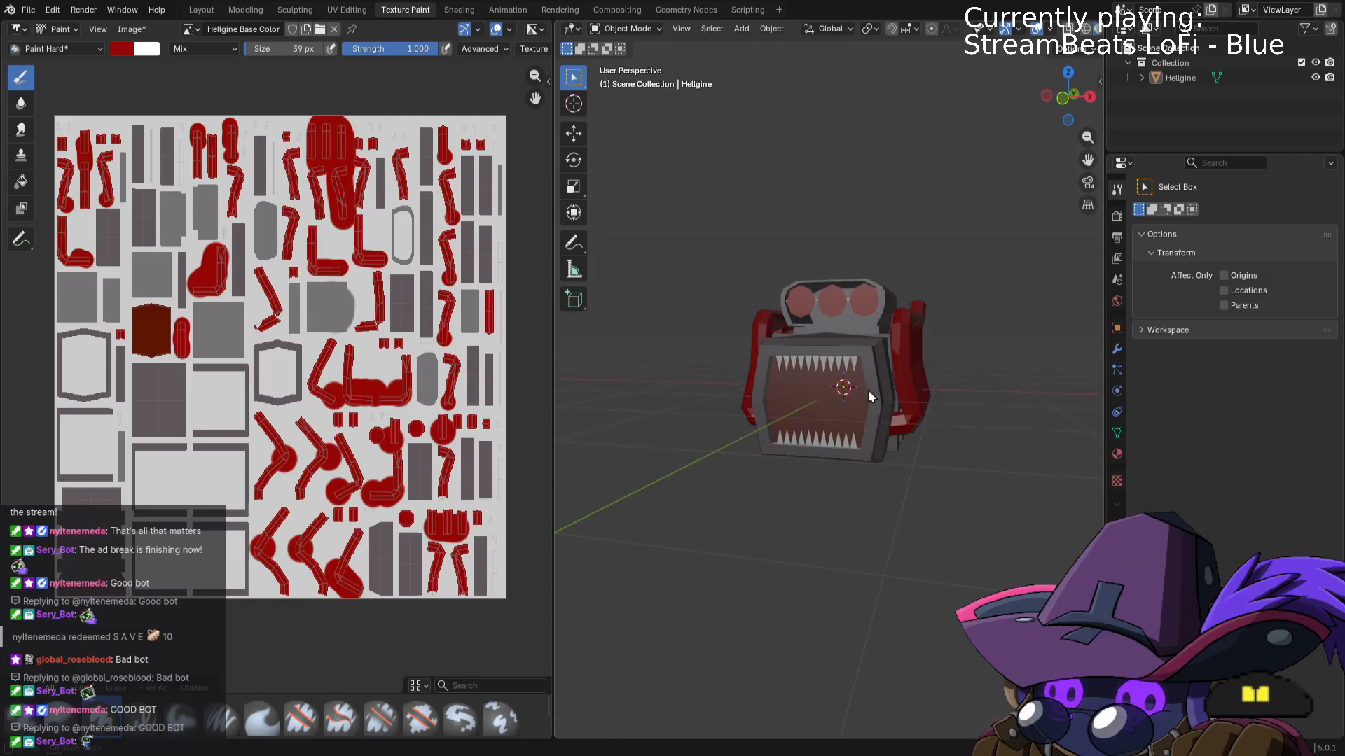
middle_drag(964, 442, 927, 414)
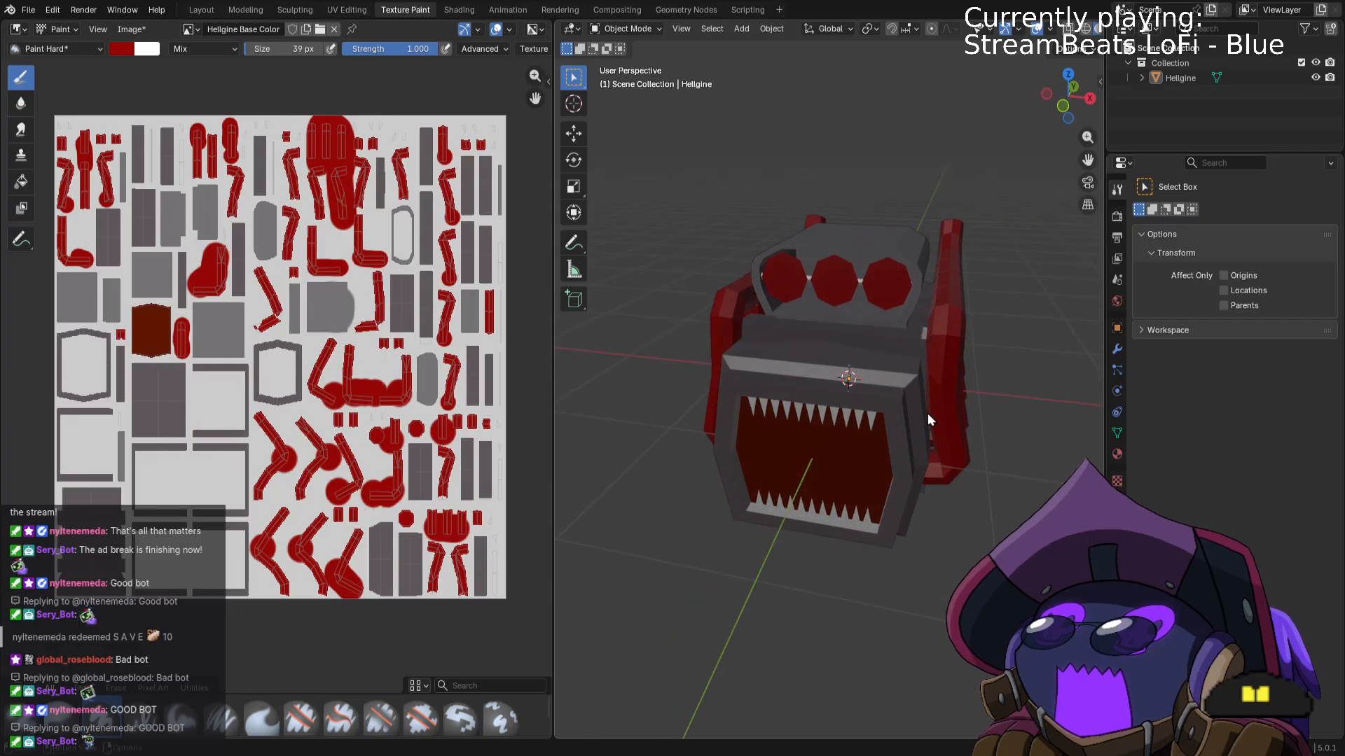
Reveal all hidden geometry of the engine in Edit Mode and save the Blender file.
key(Tab)
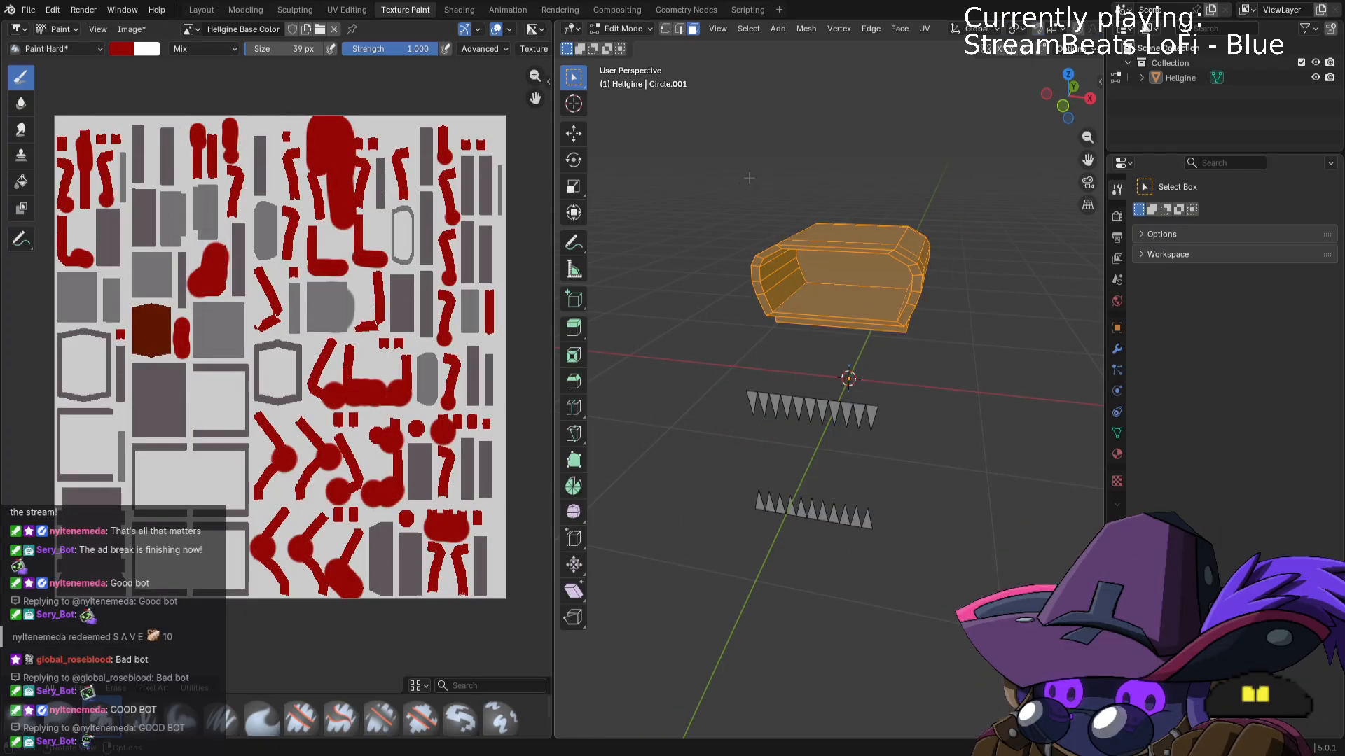
key(alt+h)
key(ctrl+s)
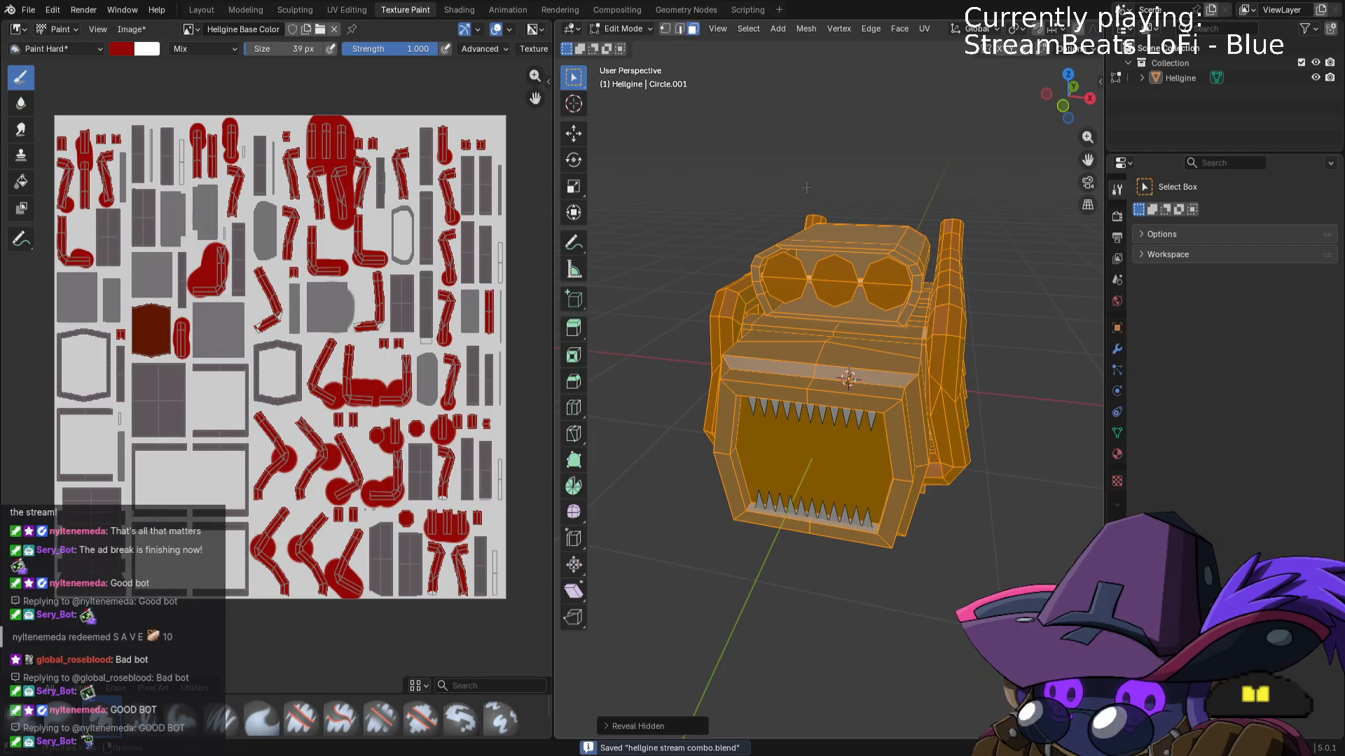
Select the three red octagonal discs in the air intake as linked geometry and hide them.
key(alt+a)
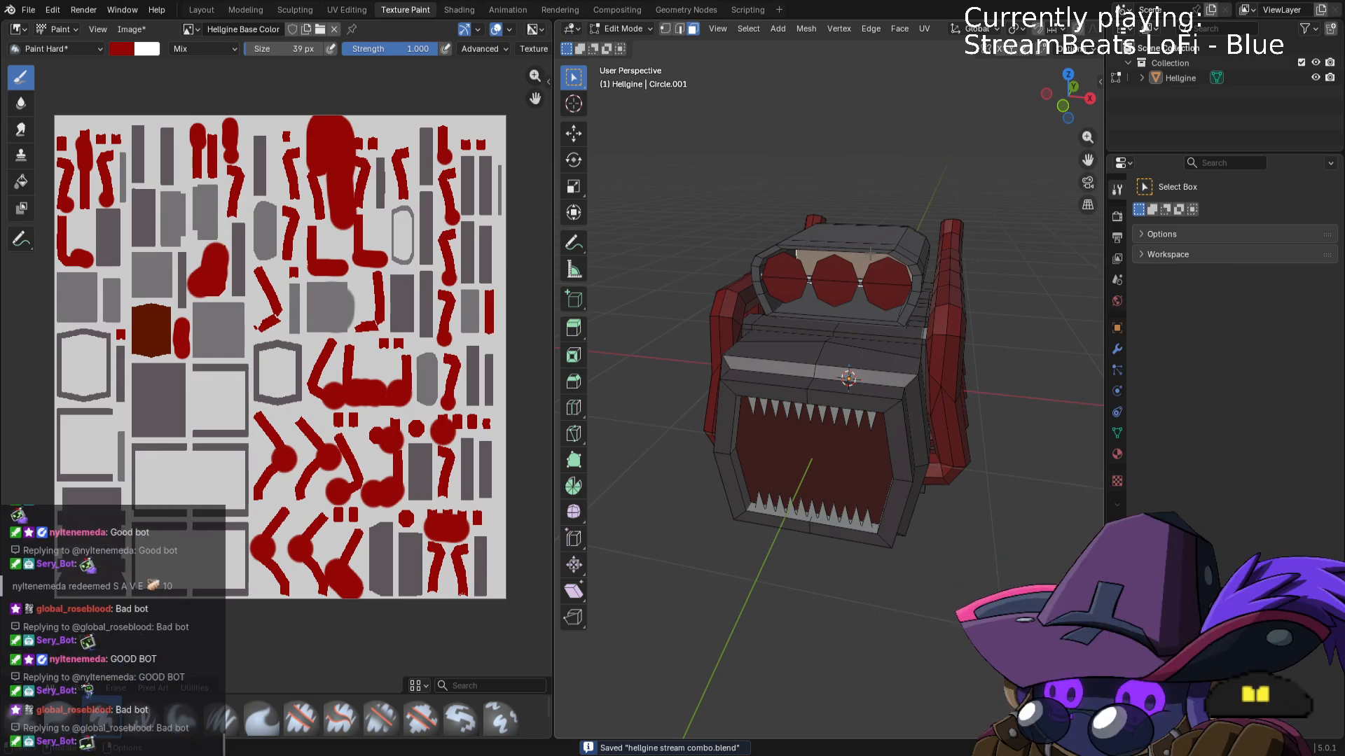
middle_drag(872, 252, 900, 293)
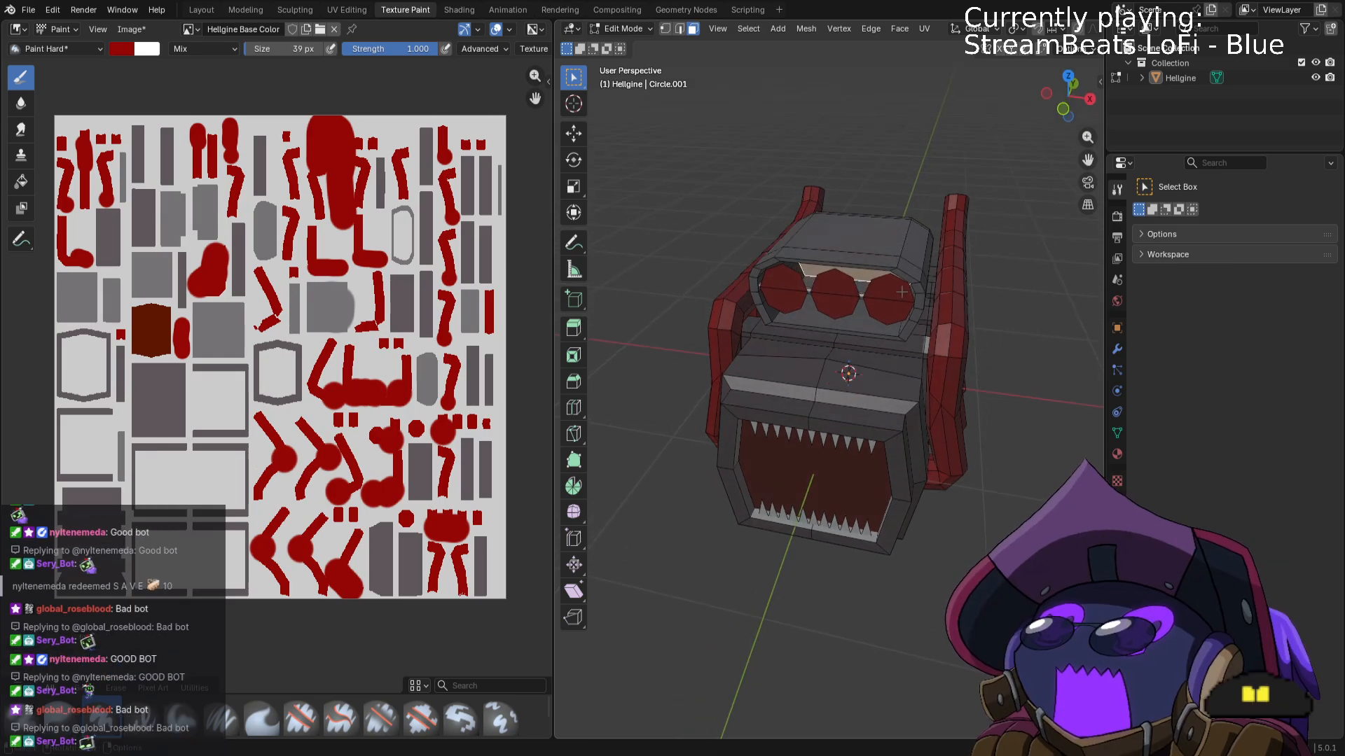
click(900, 293)
key(ctrl+l)
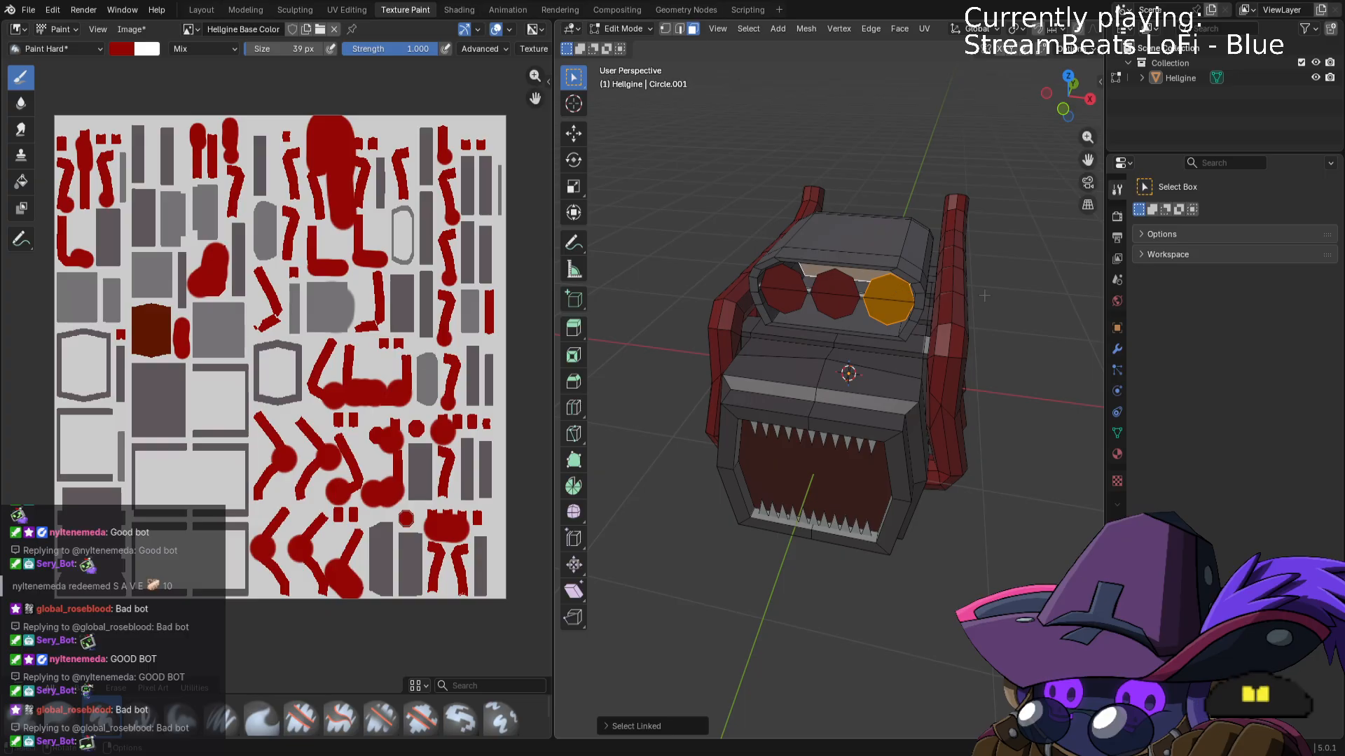
click(985, 296)
key(l)
key(l)
key(l)
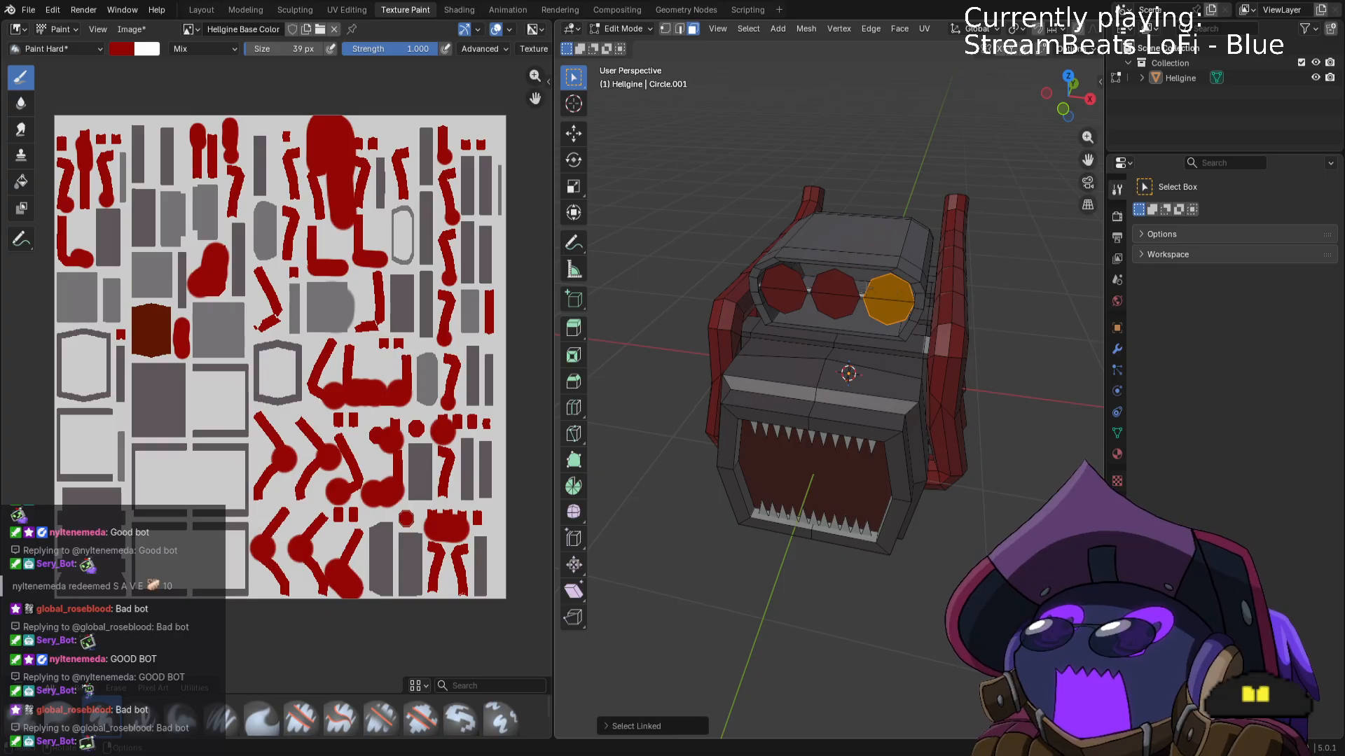
key(l)
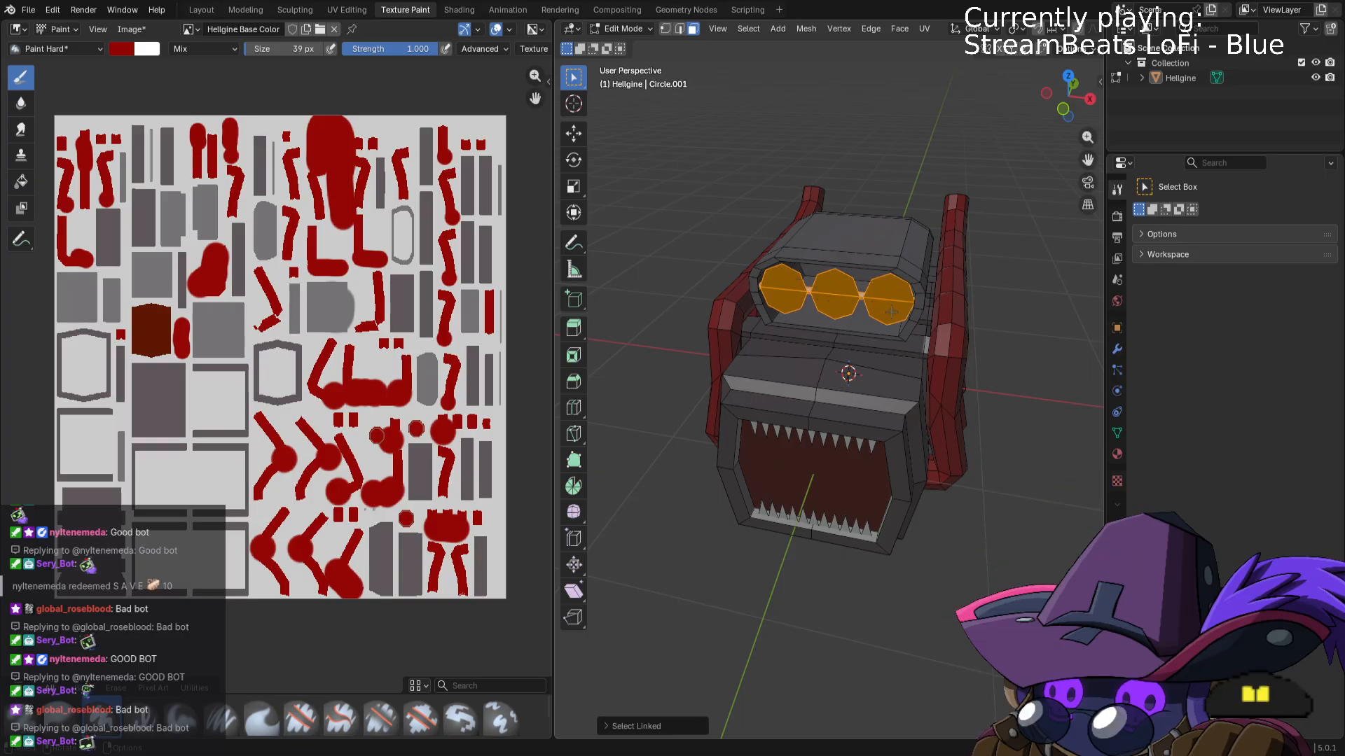
key(h)
Isolate the air intake's recessed back panel as the only selected face and enter Texture Paint mode with the selection mask.
middle_drag(892, 309, 862, 268)
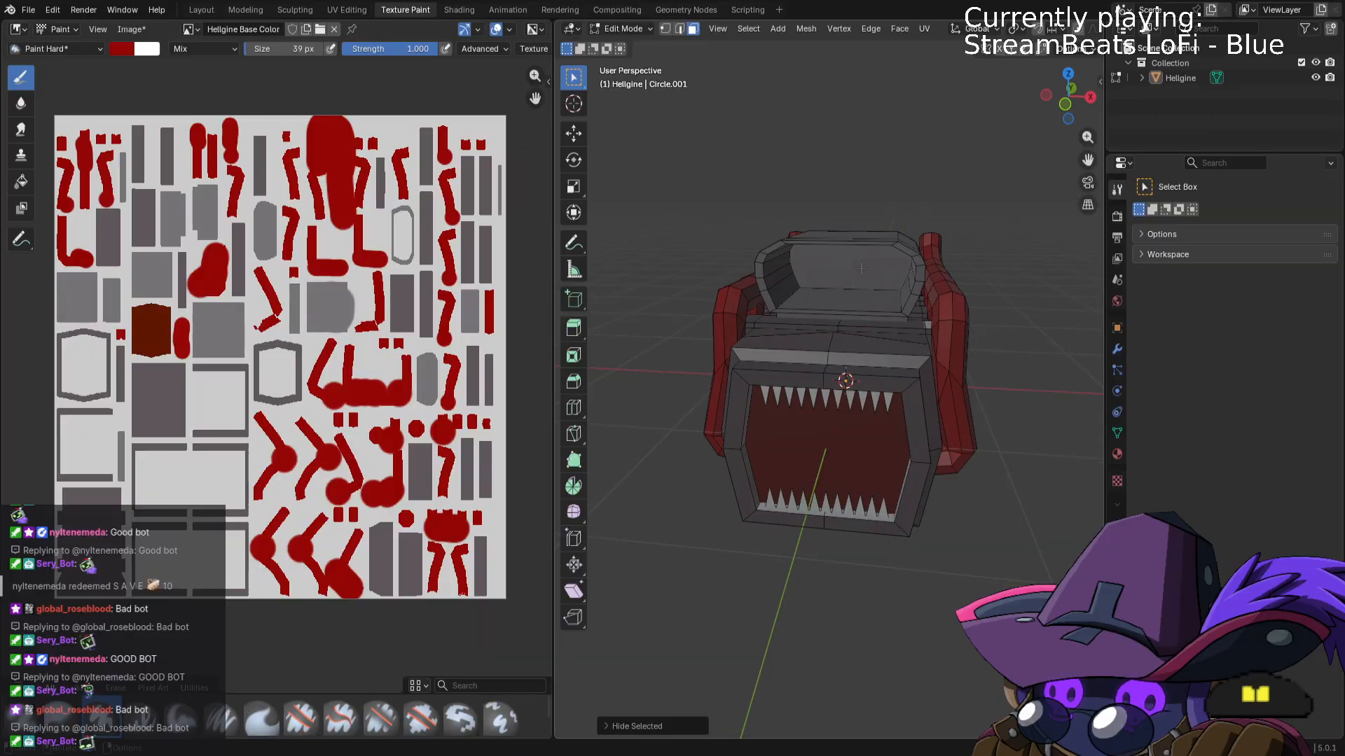
key(l)
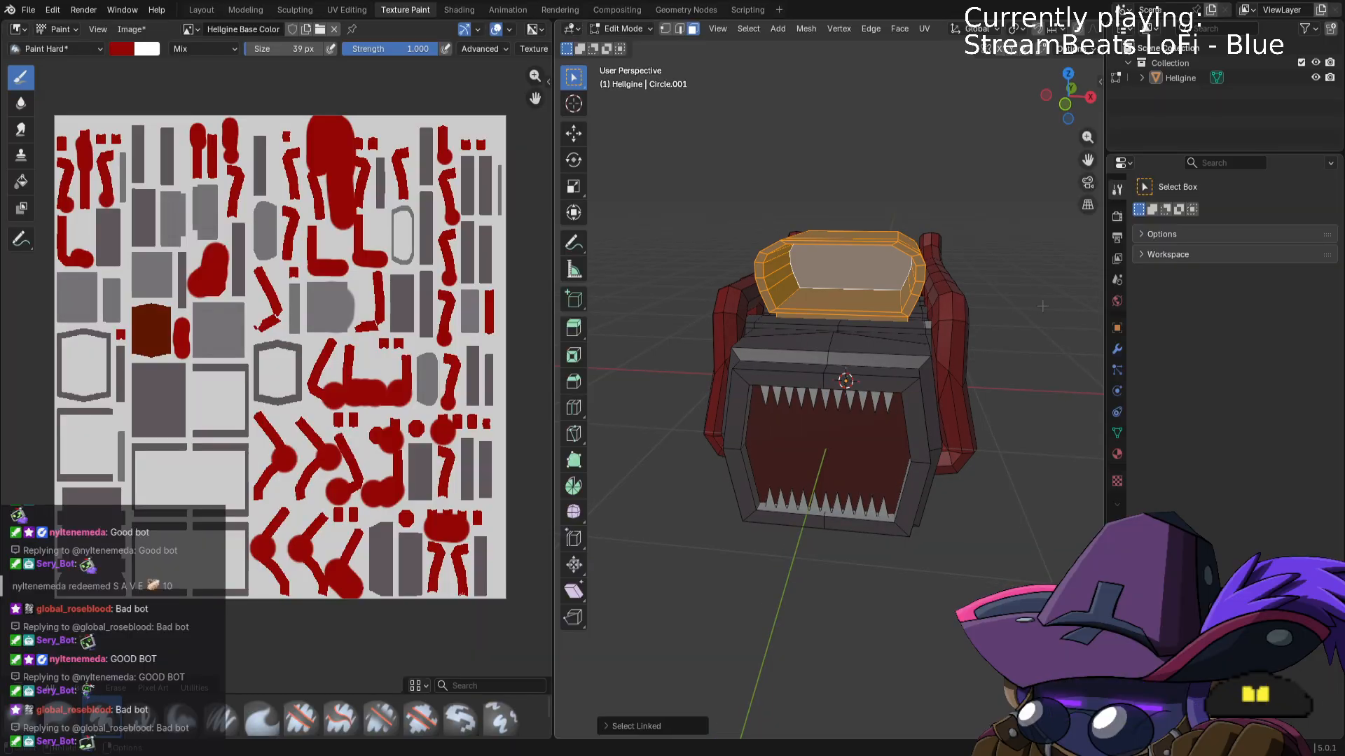
key(shift+l)
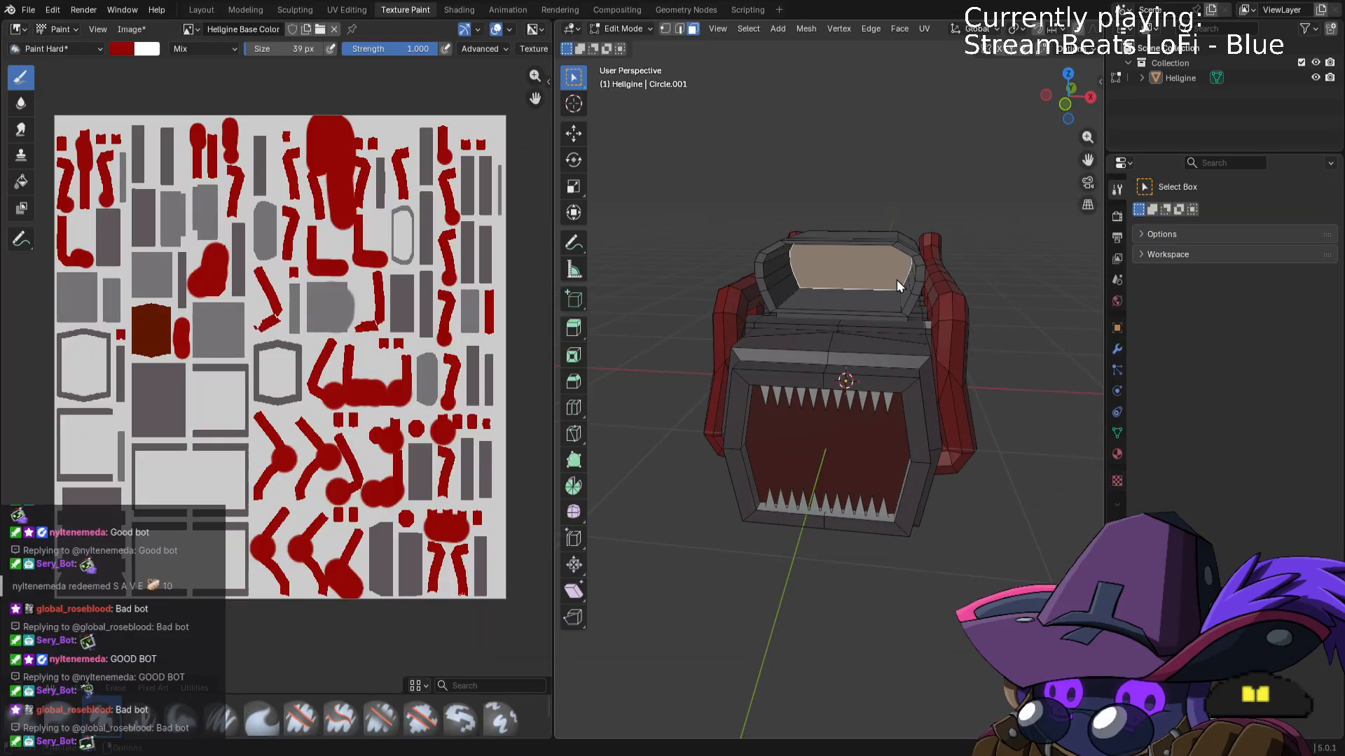
key(Tab)
click(629, 28)
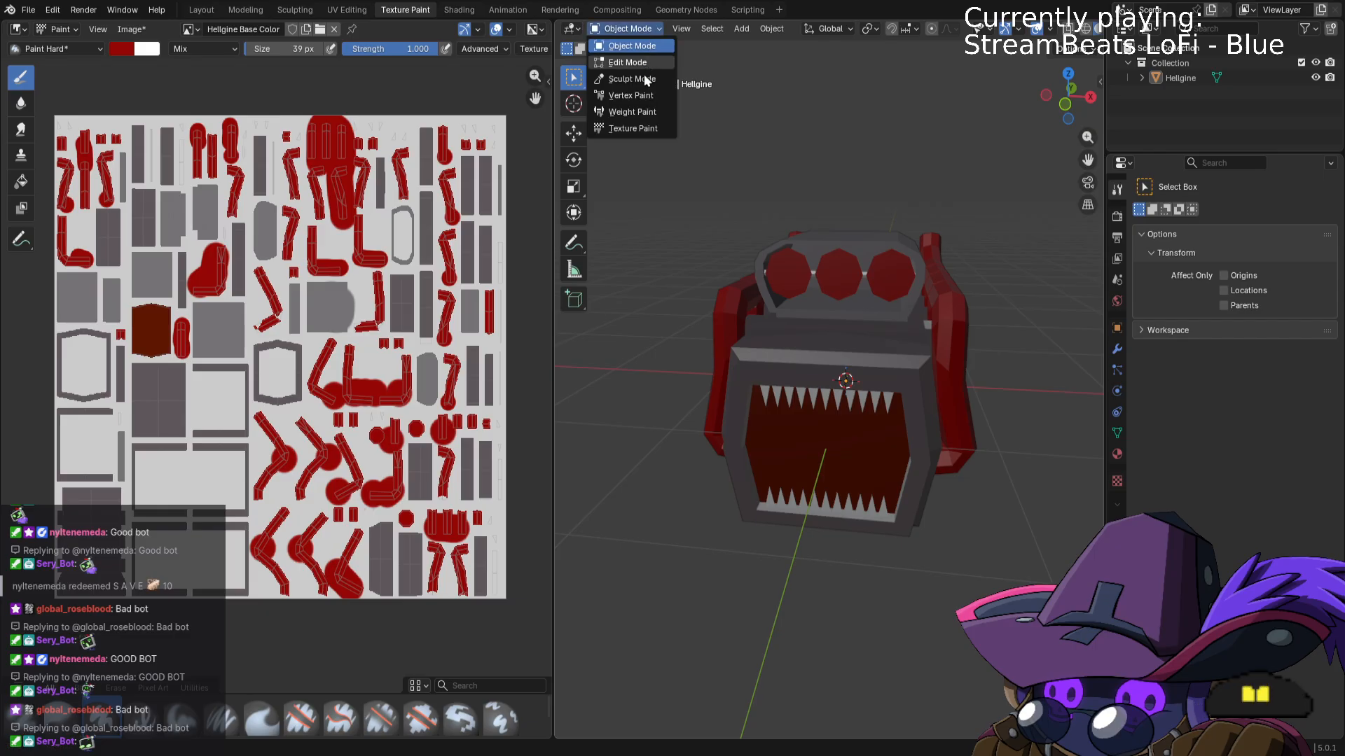
click(655, 110)
Darken the brush's red colour and paint the intake's recessed back panel with it.
scroll(658, 112, up, 6)
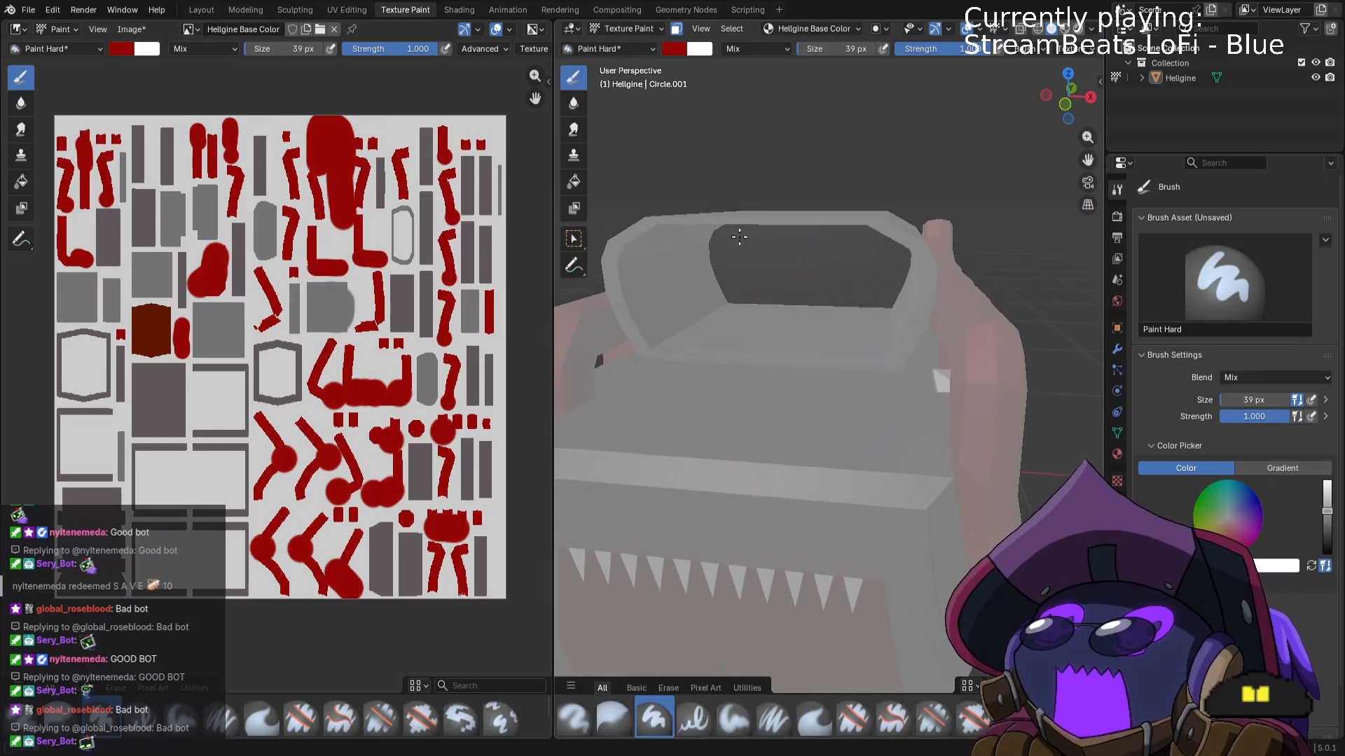
click(674, 48)
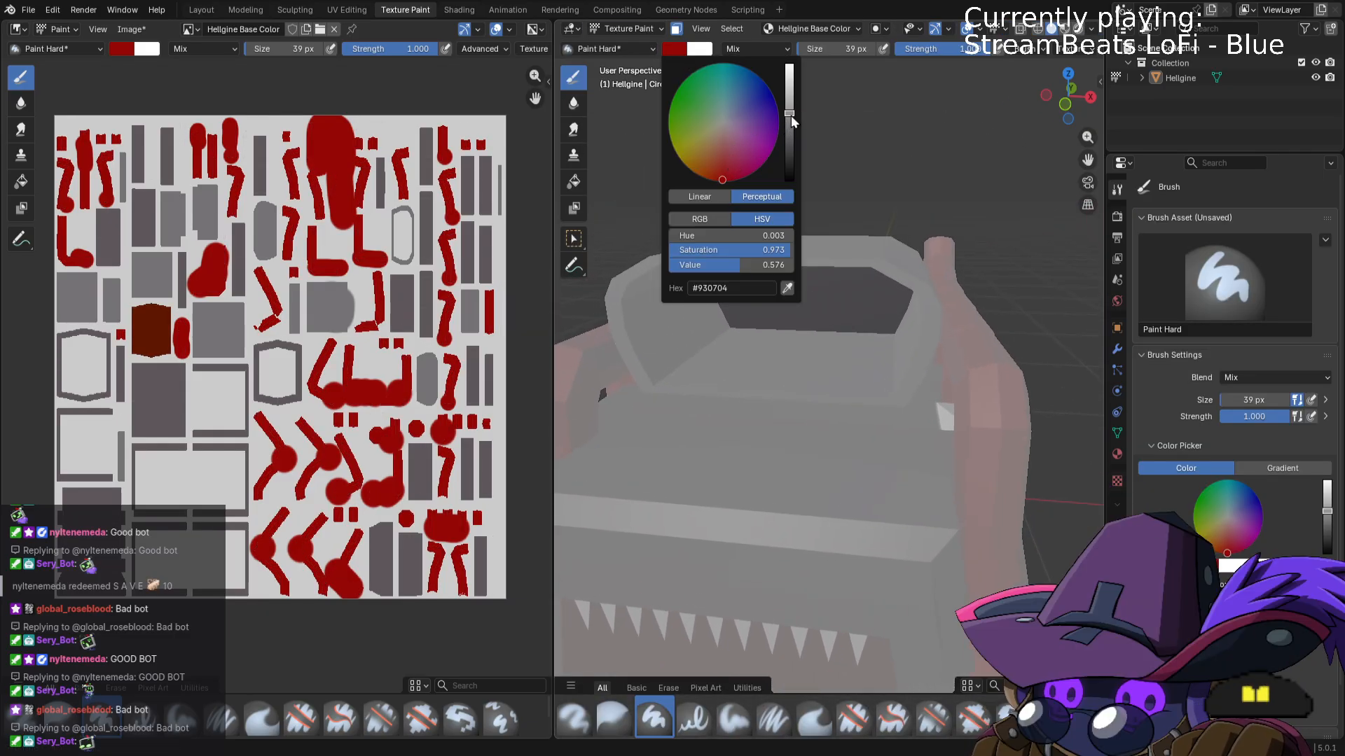
drag(792, 116, 790, 140)
middle_drag(922, 168, 926, 166)
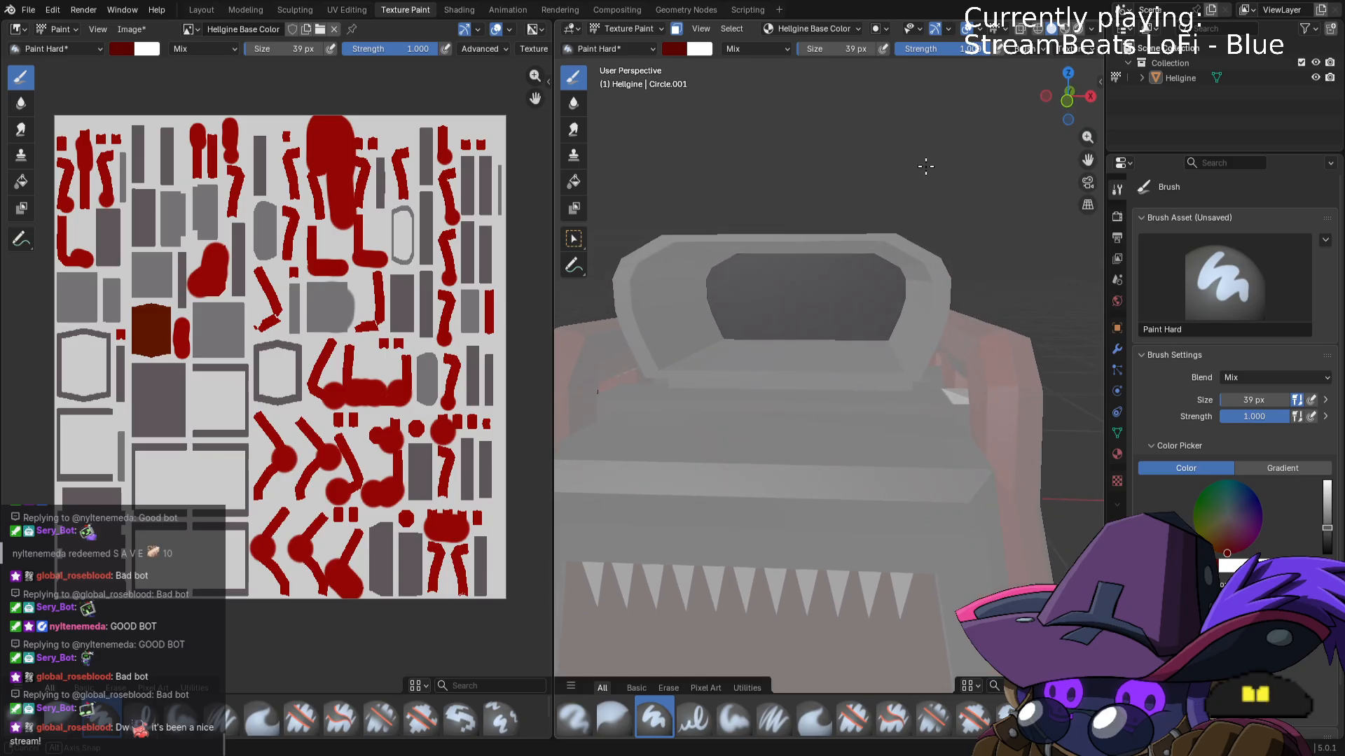
mouse_move(884, 266)
mouse_down()
mouse_move(777, 256)
mouse_move(709, 280)
mouse_move(715, 330)
mouse_move(893, 322)
mouse_move(883, 262)
mouse_move(848, 328)
mouse_move(805, 305)
mouse_move(831, 297)
mouse_move(796, 300)
mouse_move(775, 279)
mouse_move(804, 279)
mouse_move(722, 310)
mouse_move(802, 304)
mouse_up()
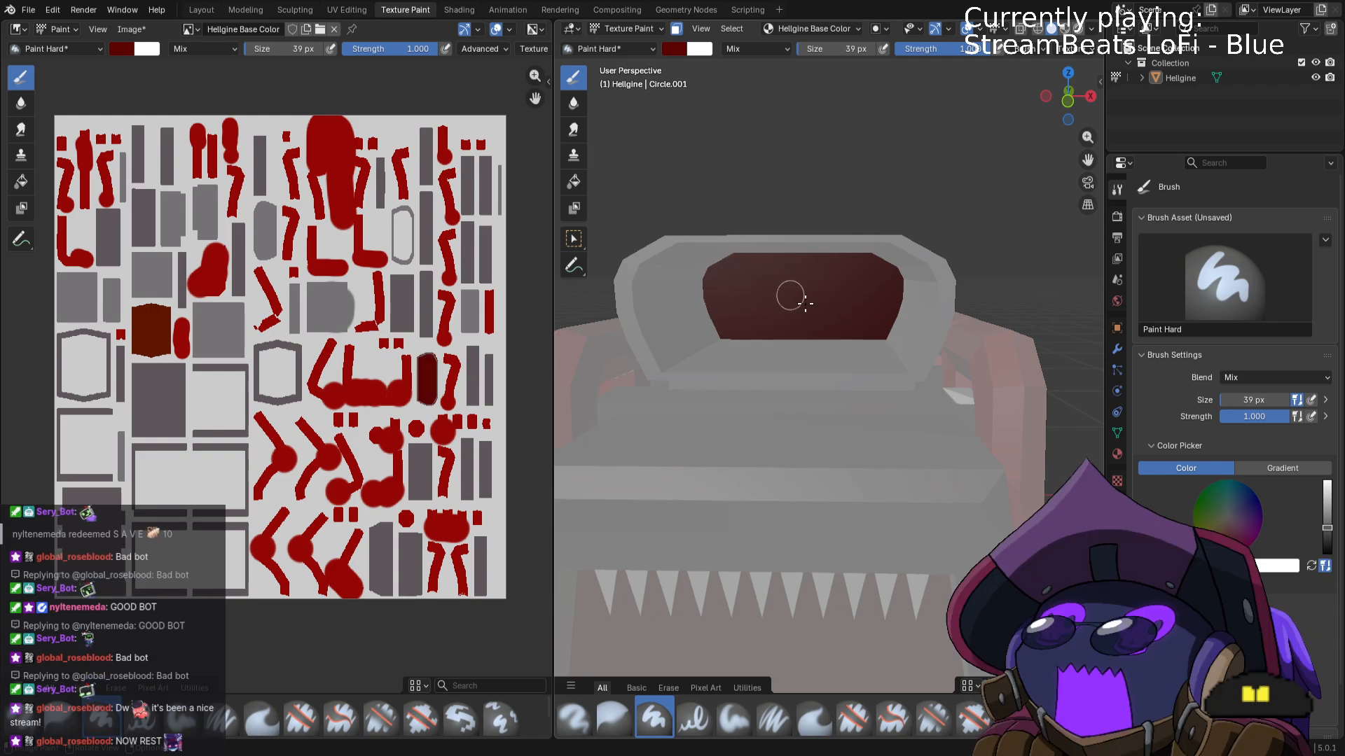
middle_drag(805, 303, 796, 282)
scroll(797, 310, down, 1)
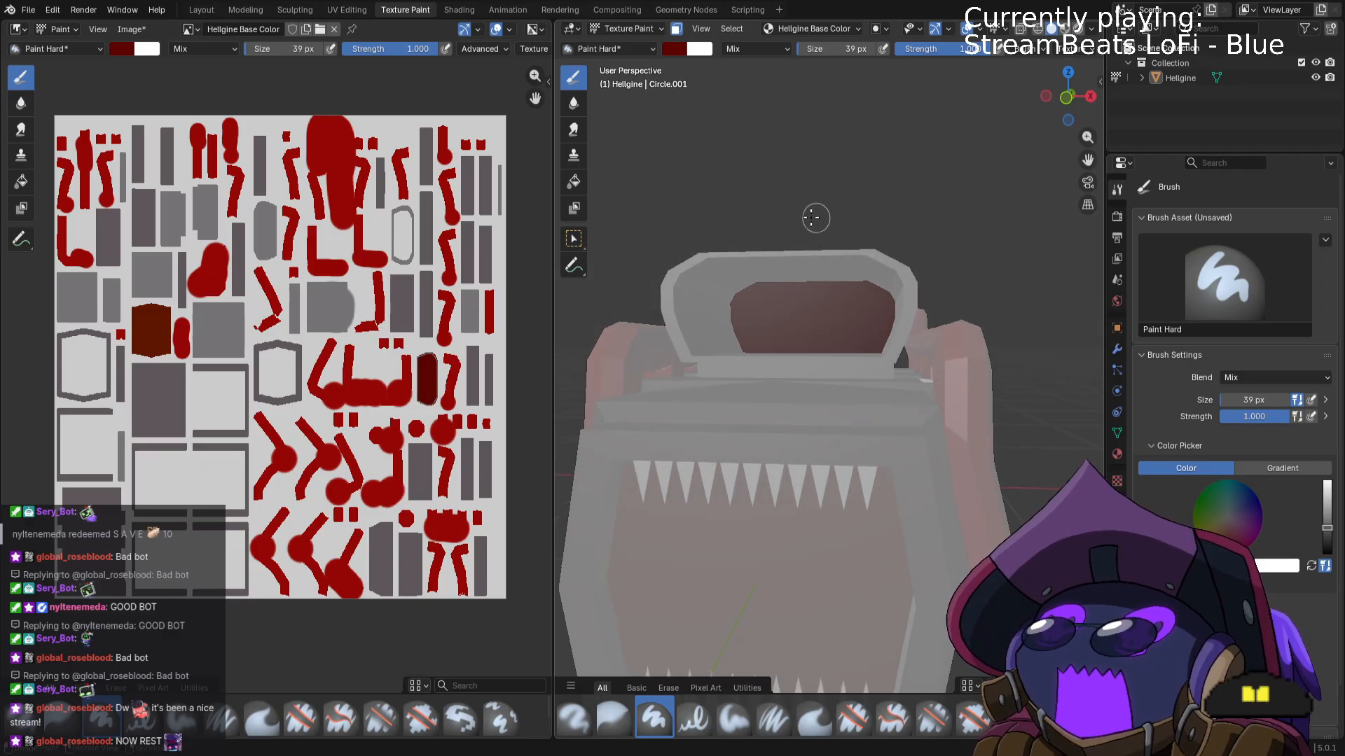
Reveal the hidden intake discs, clear the selection, return to Object Mode and save the Blender file.
key(Tab)
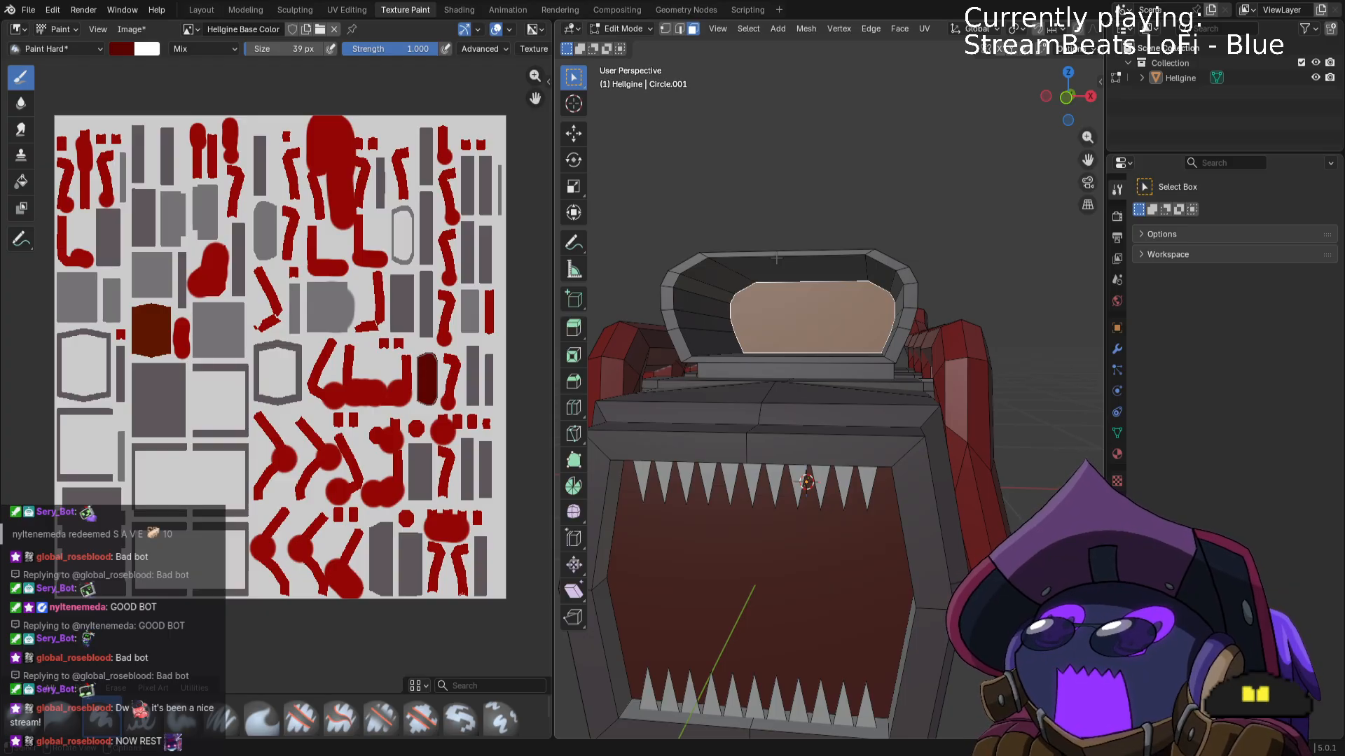
key(alt+h)
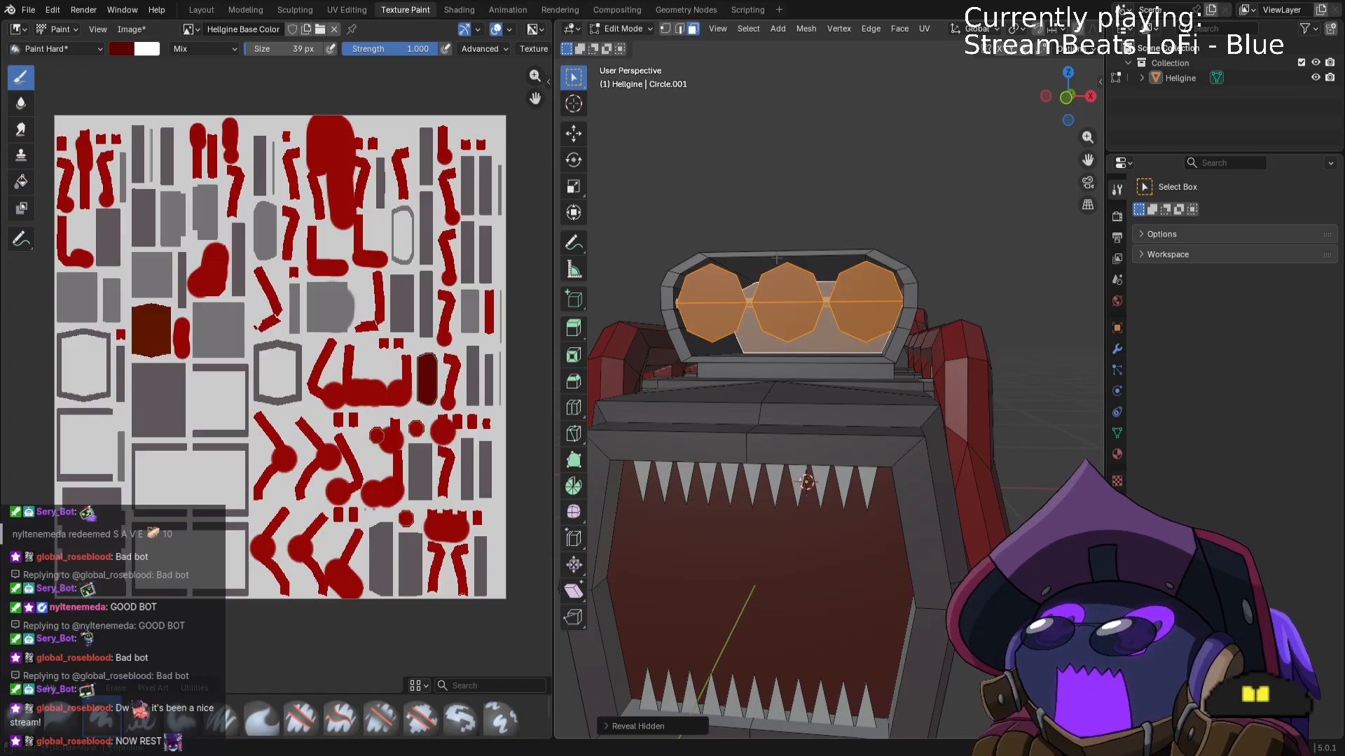
click(939, 177)
middle_drag(941, 179, 936, 187)
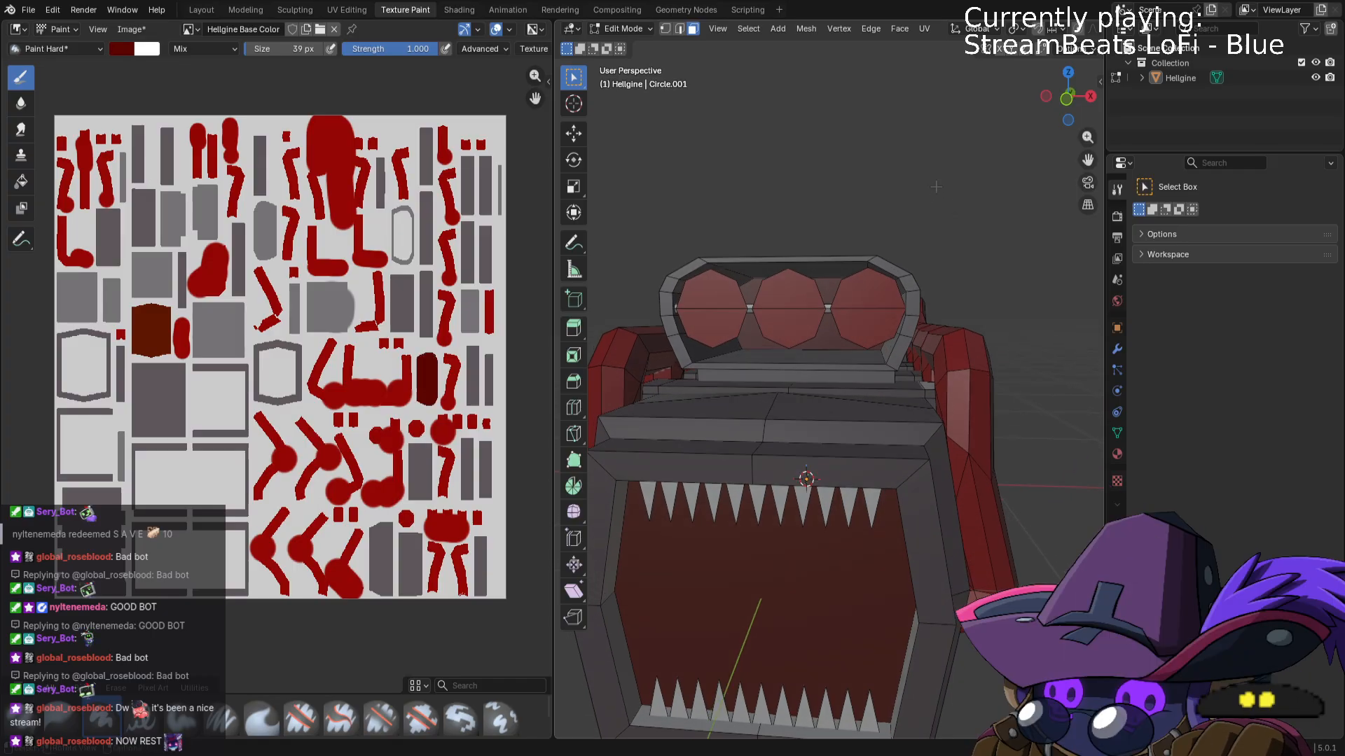
click(630, 29)
click(642, 52)
scroll(988, 375, down, 4)
mouse_move(969, 363)
middle_down()
mouse_move(970, 333)
mouse_move(968, 350)
middle_up()
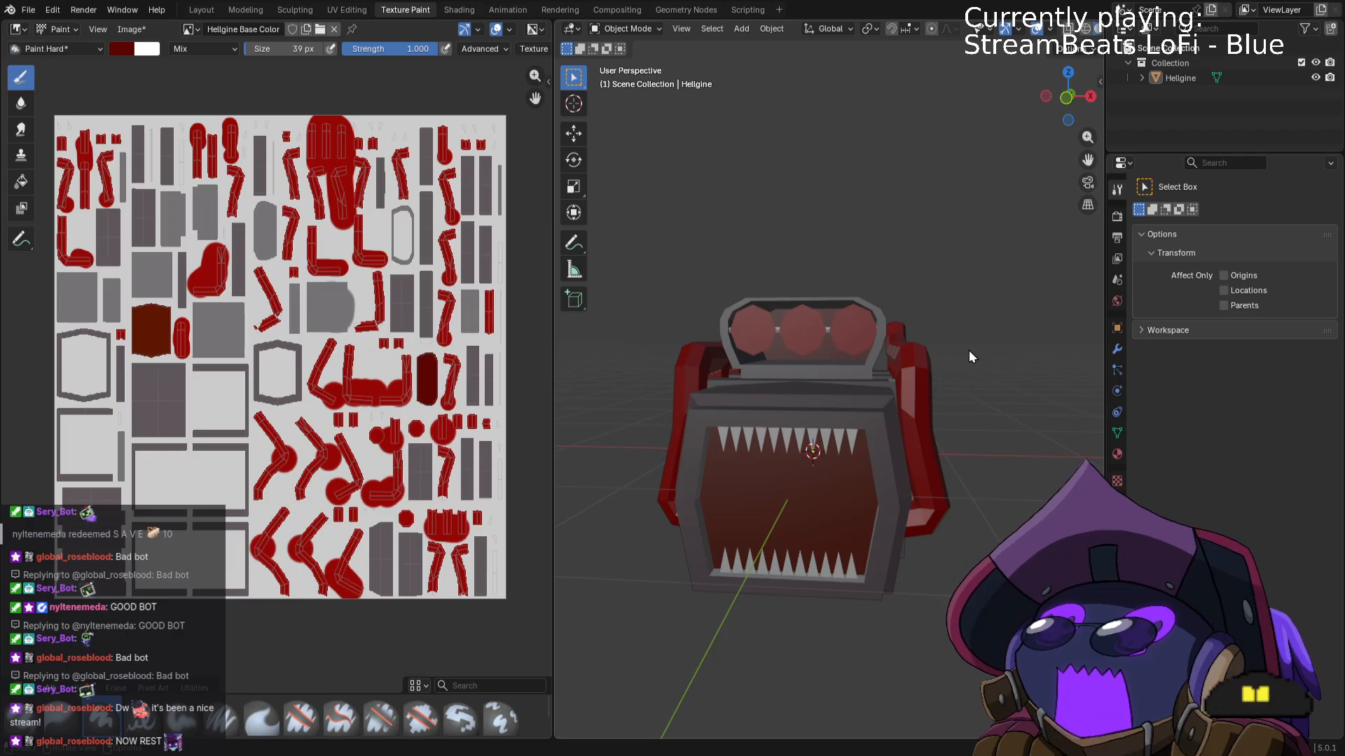
mouse_move(969, 350)
middle_down()
mouse_move(1010, 314)
mouse_move(988, 335)
middle_up()
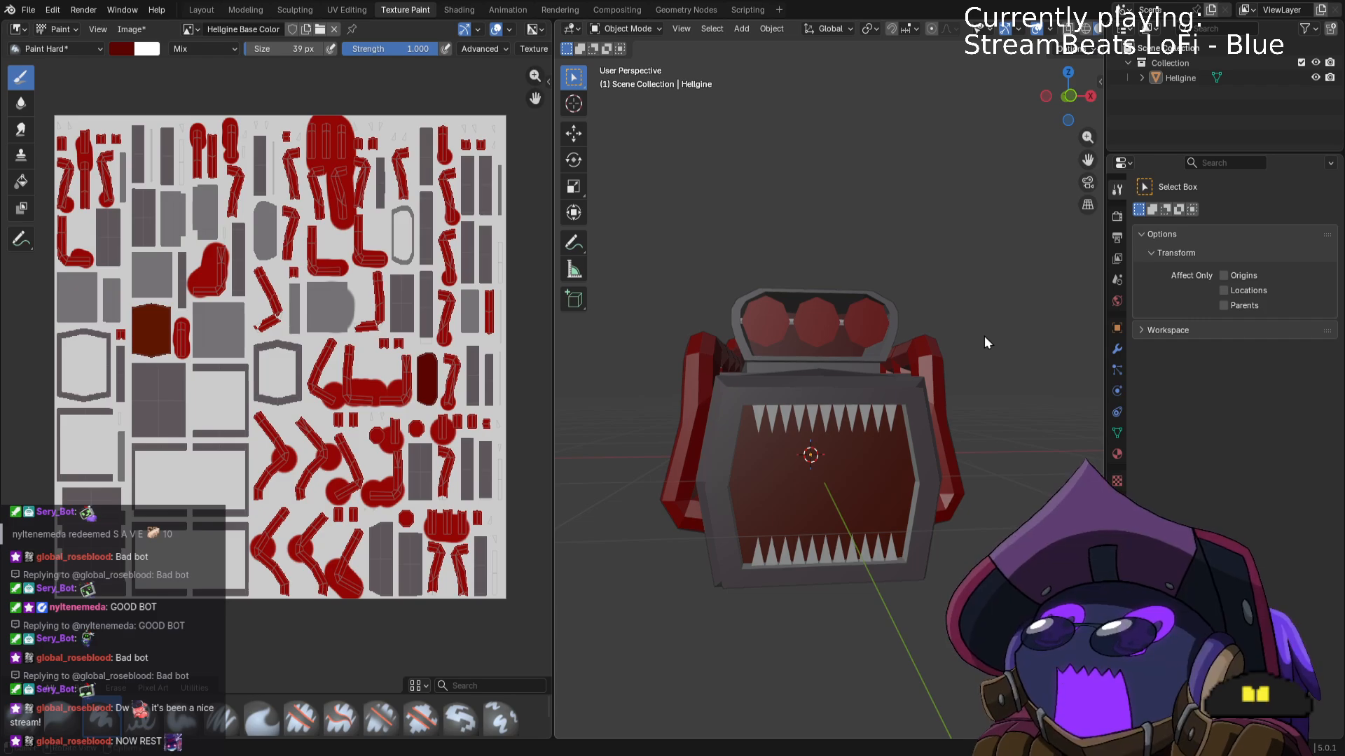
key(ctrl+s)
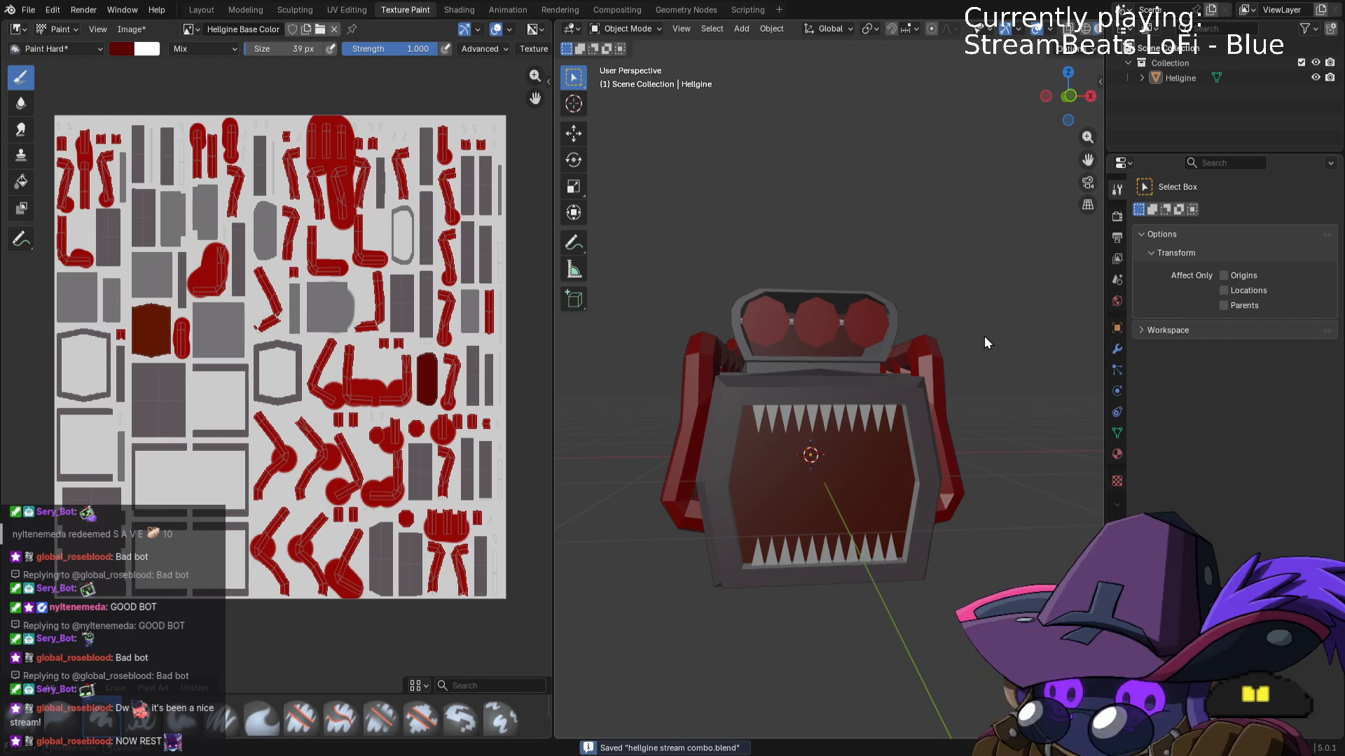
Select the engine block's linked faces without the mouth's back panel and enter Texture Paint mode.
click(929, 448)
key(Tab)
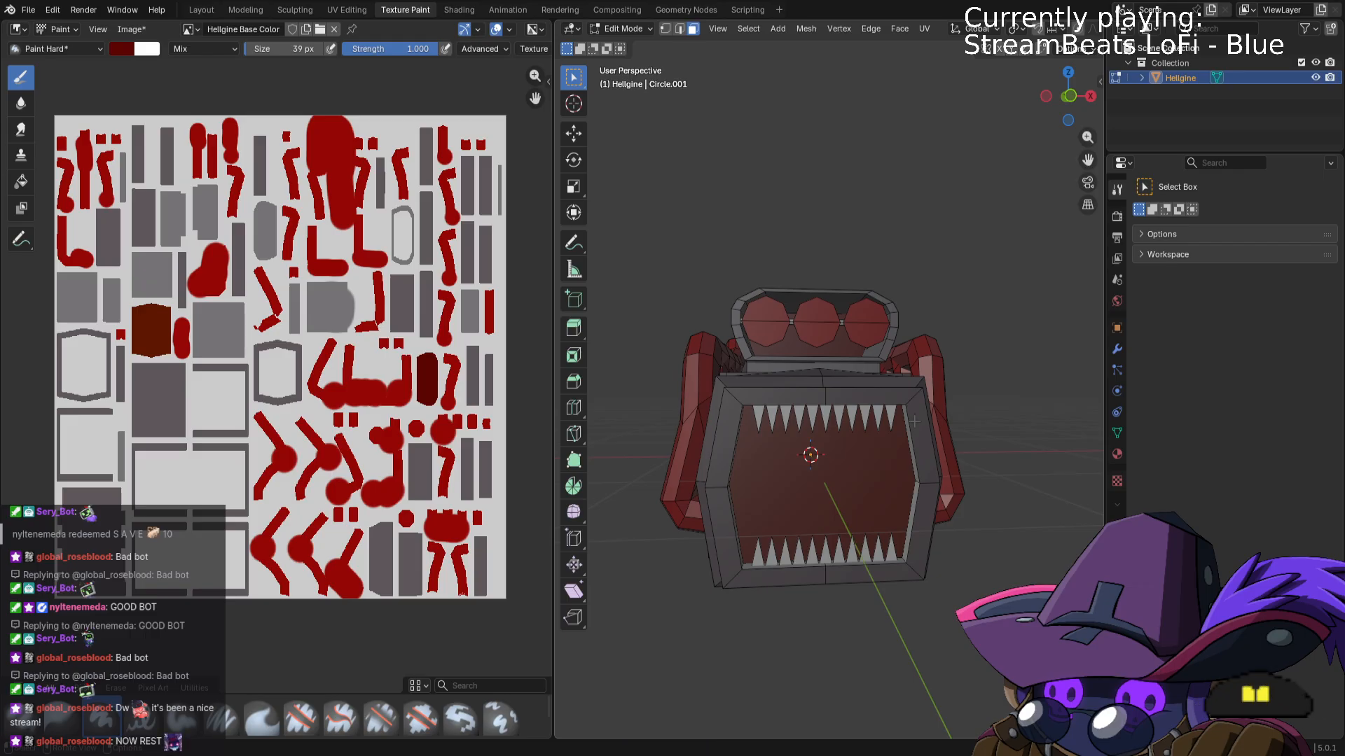
key(l)
middle_drag(751, 409, 774, 398)
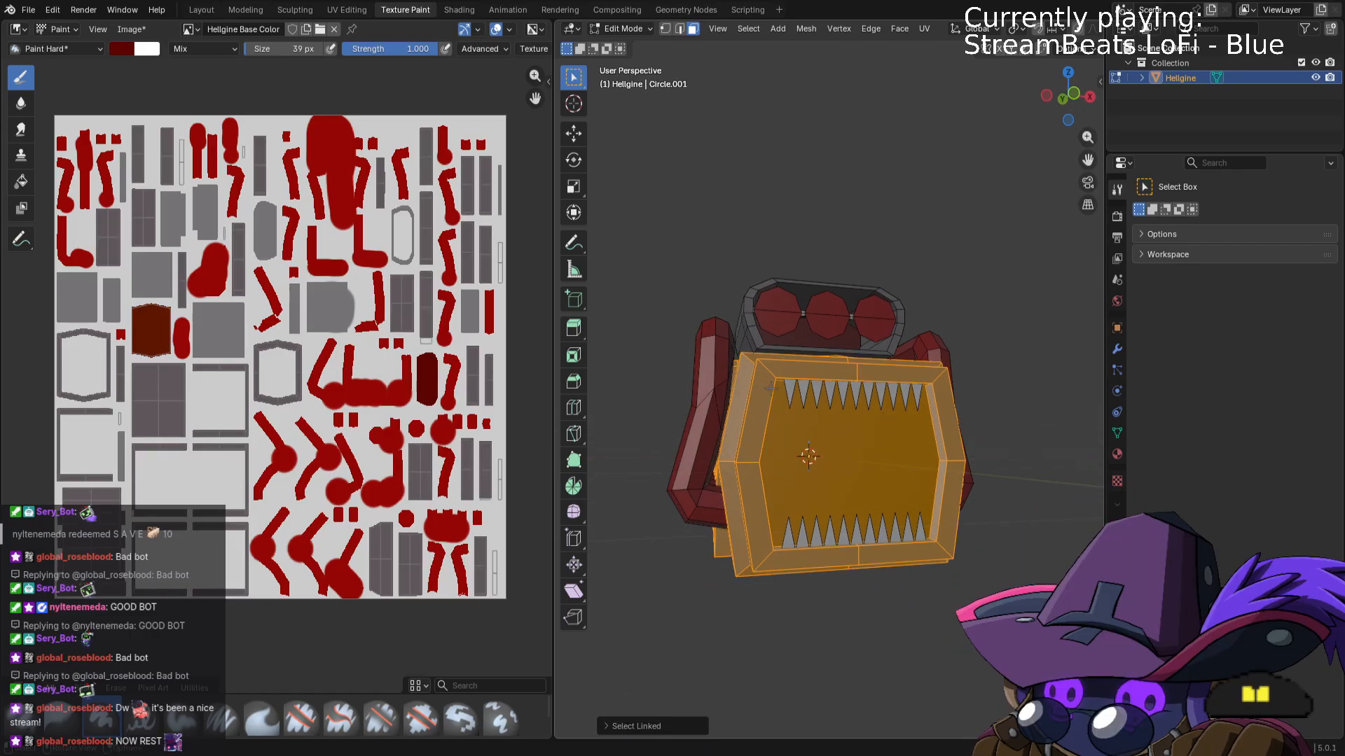
key(shift+l)
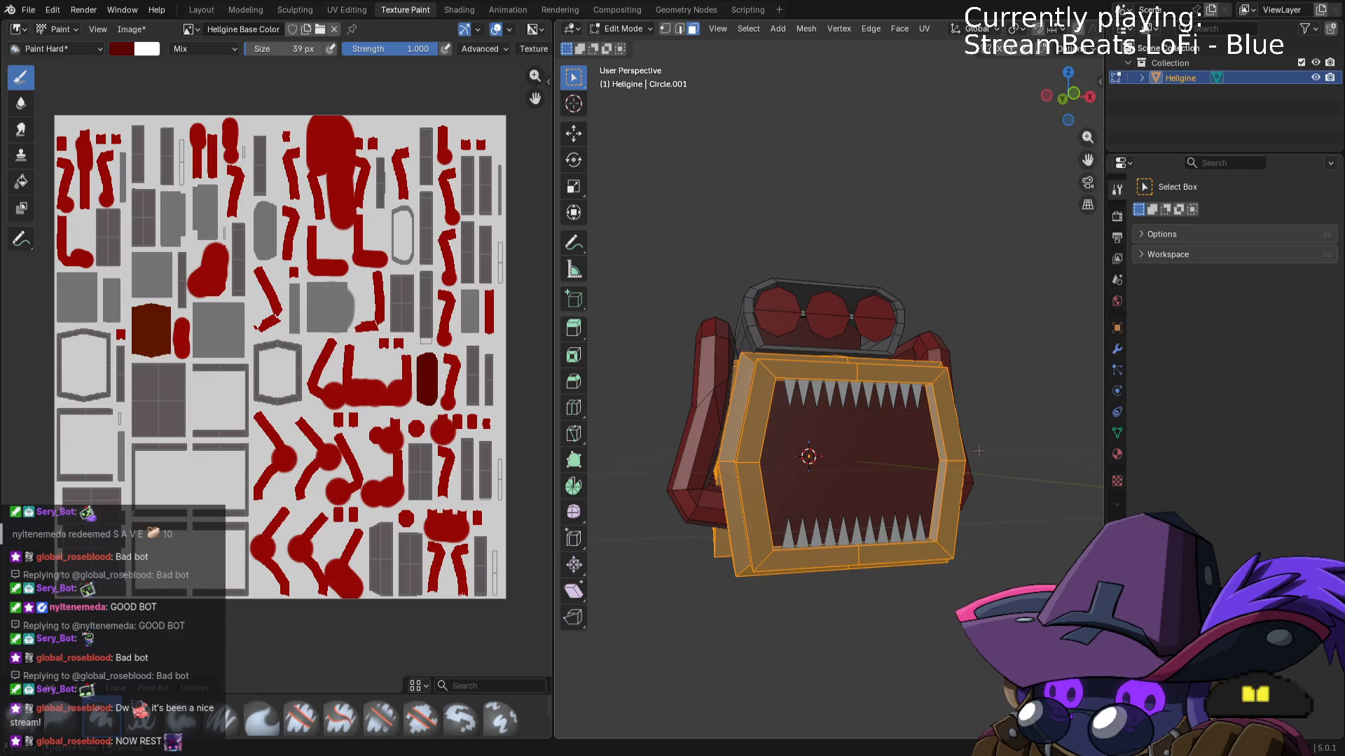
click(625, 30)
click(634, 125)
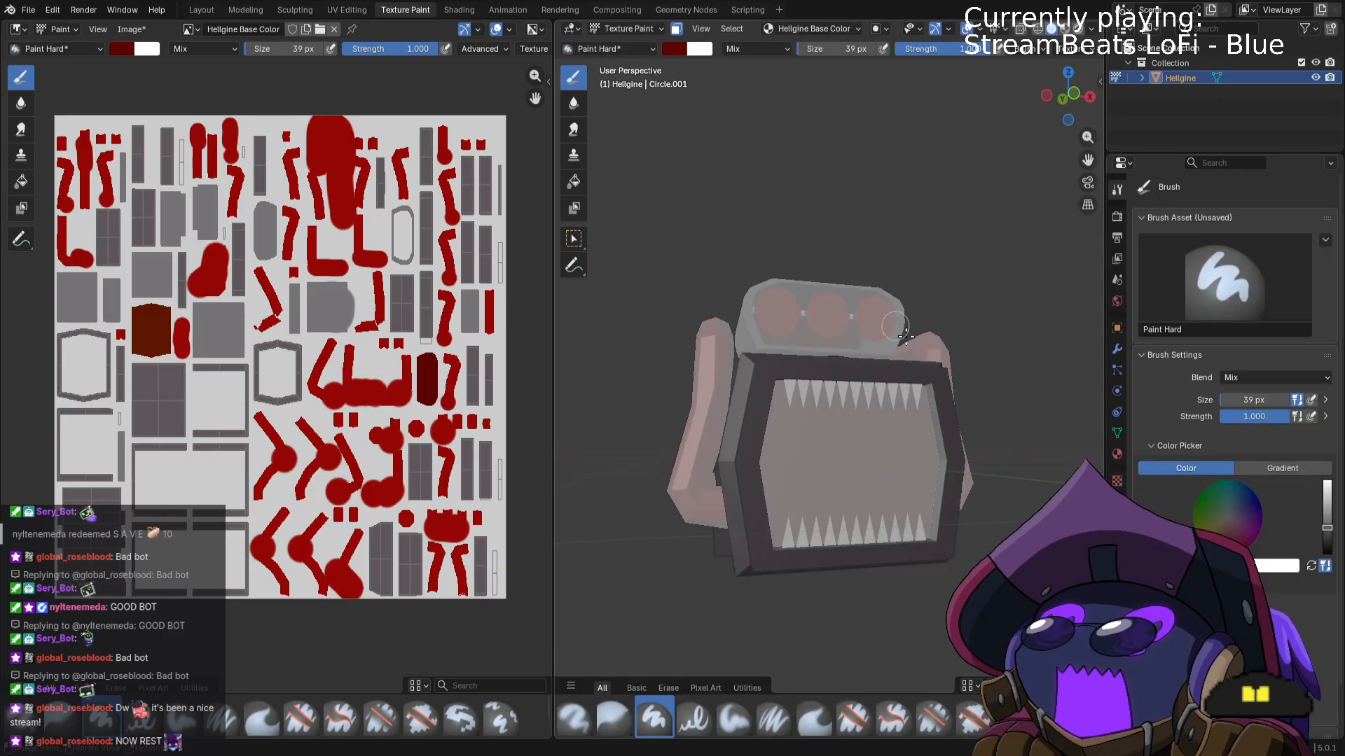
Sample the block's purplish grey from the texture and paint the remaining light inner edges around the mouth opening.
click(122, 49)
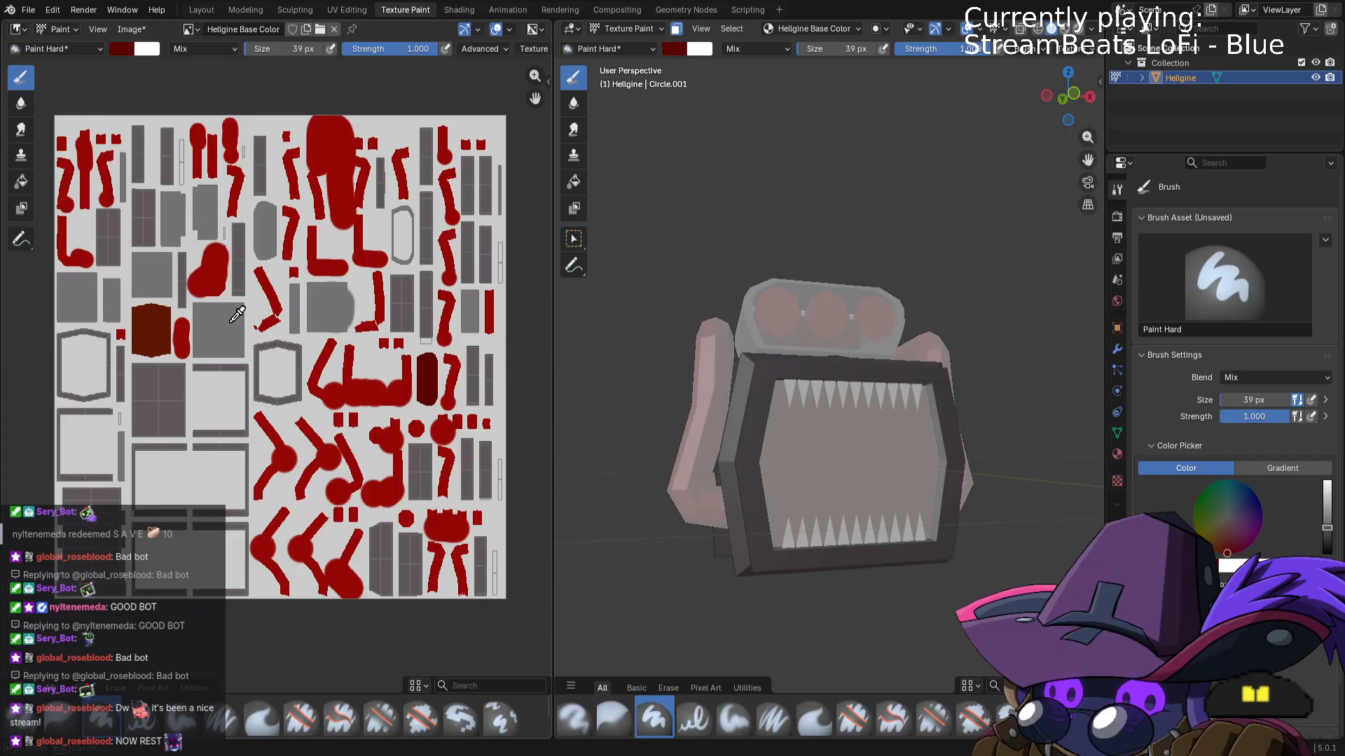
click(246, 262)
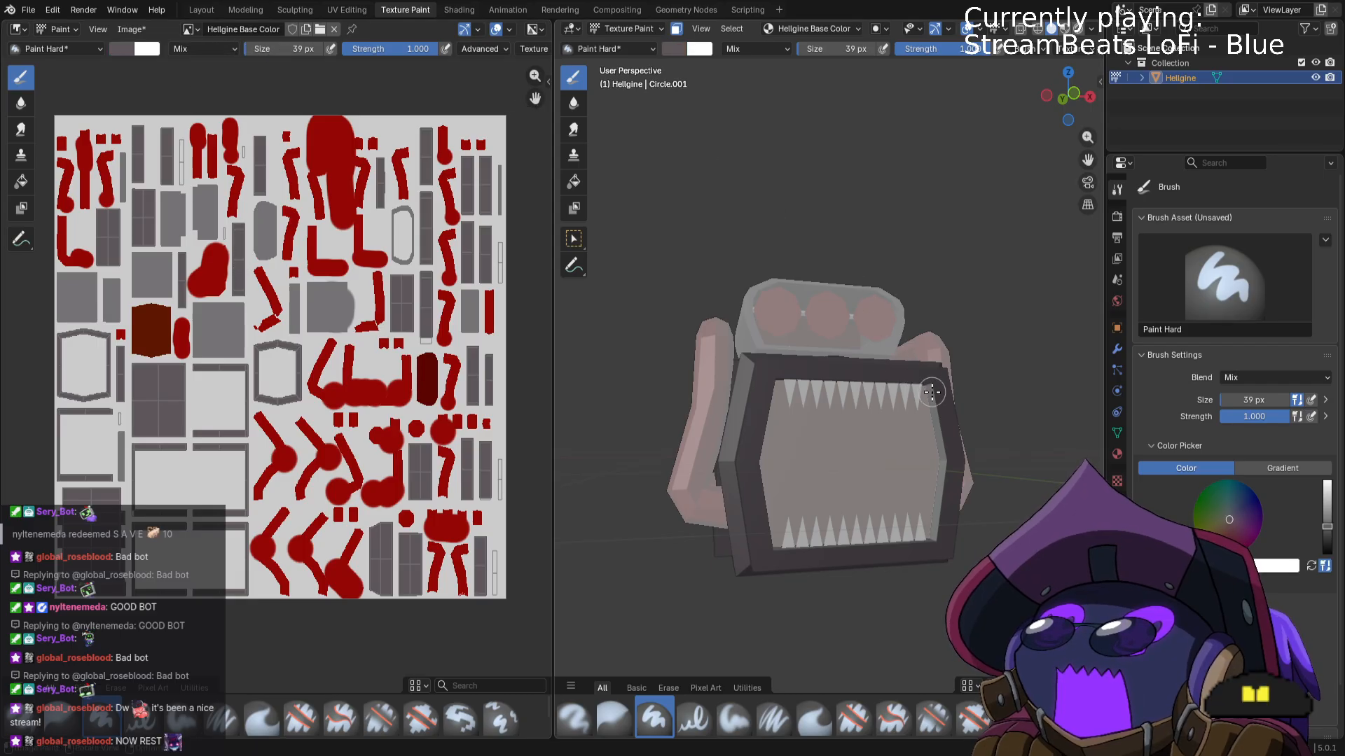
middle_drag(937, 546, 880, 609)
middle_drag(743, 594, 764, 381)
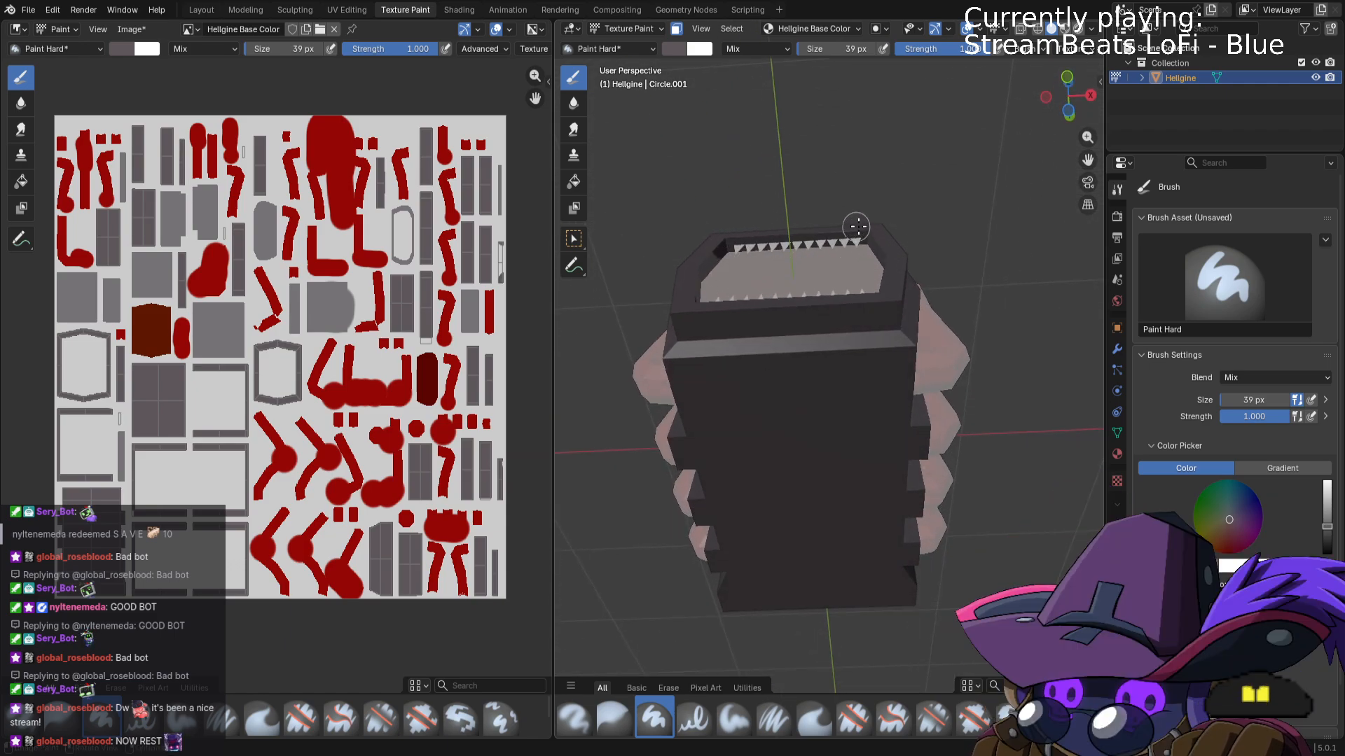
middle_drag(714, 254, 669, 376)
drag(665, 376, 650, 511)
mouse_move(682, 438)
middle_down()
mouse_move(716, 442)
mouse_move(690, 423)
middle_up()
Return to Object Mode and examine the painted engine from the front and side in the Shading workspace.
key(Tab)
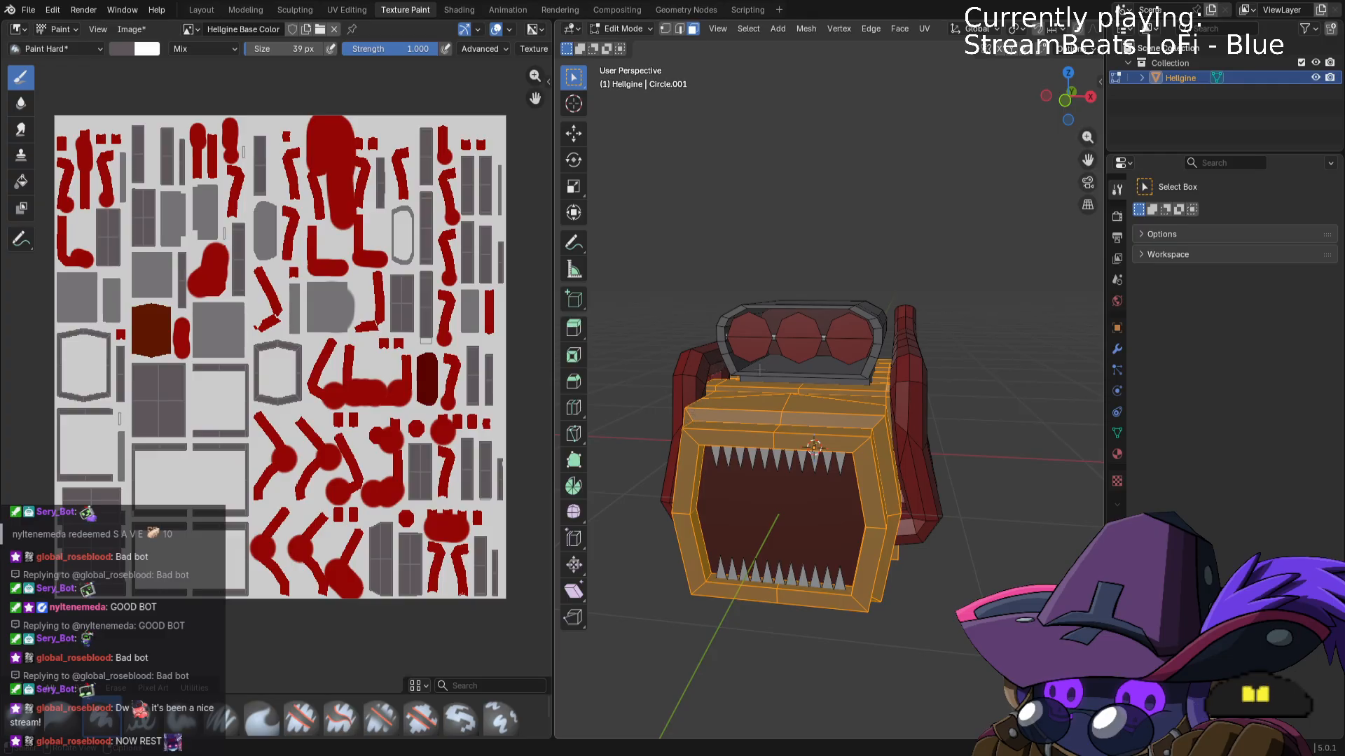
click(622, 28)
click(633, 52)
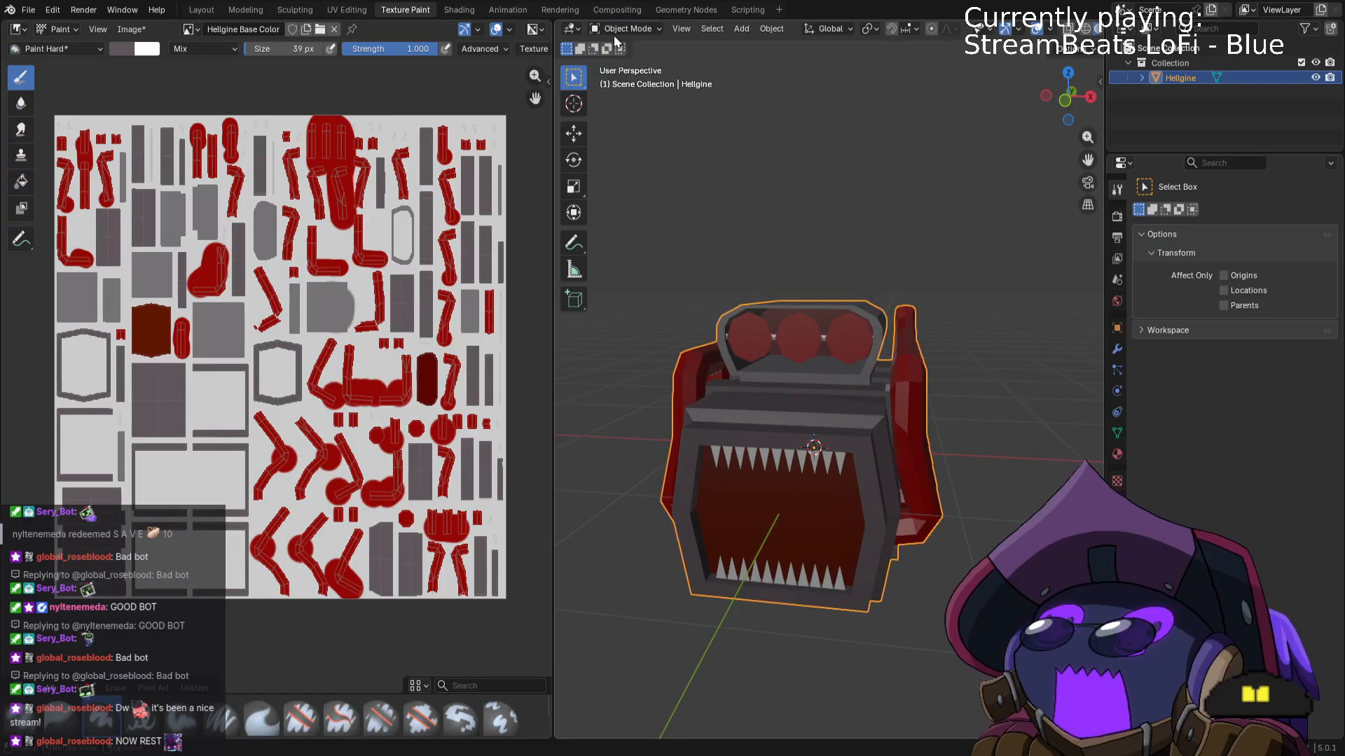
click(452, 11)
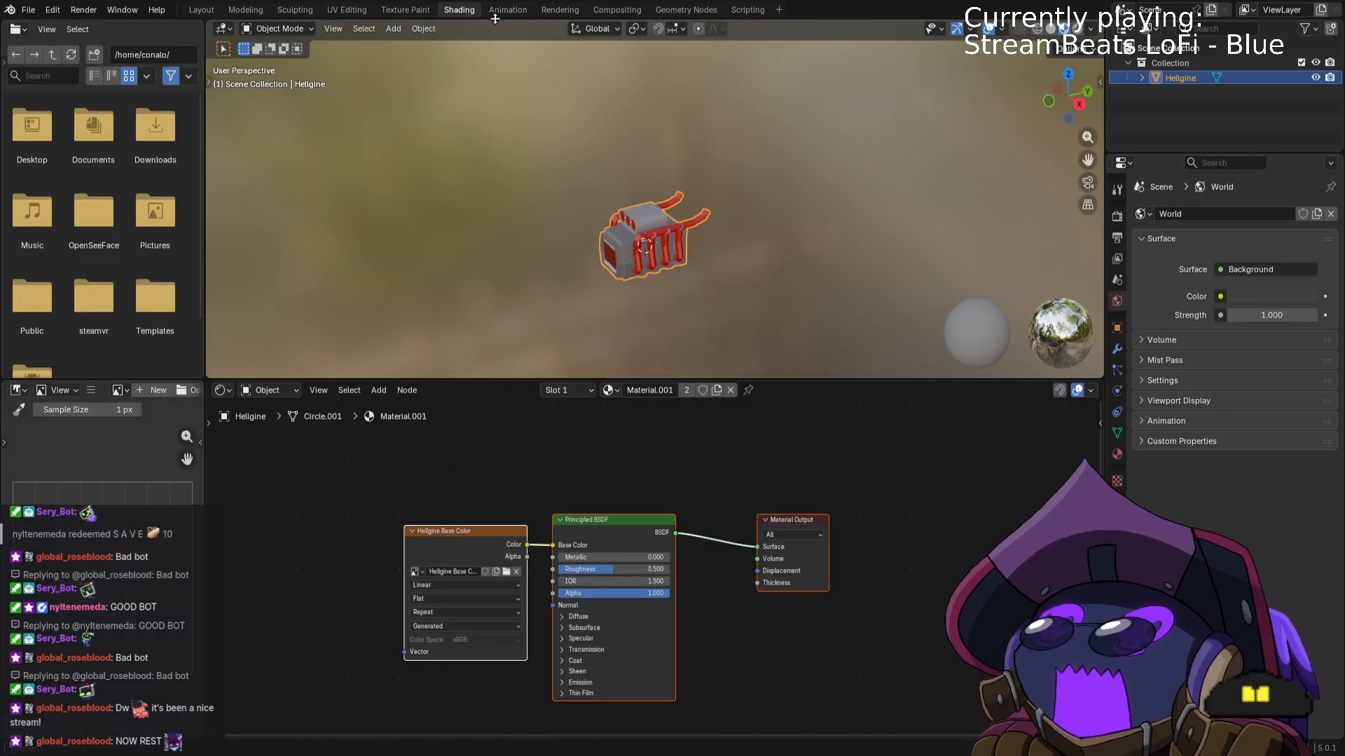
middle_drag(708, 251, 818, 231)
scroll(746, 273, up, 4)
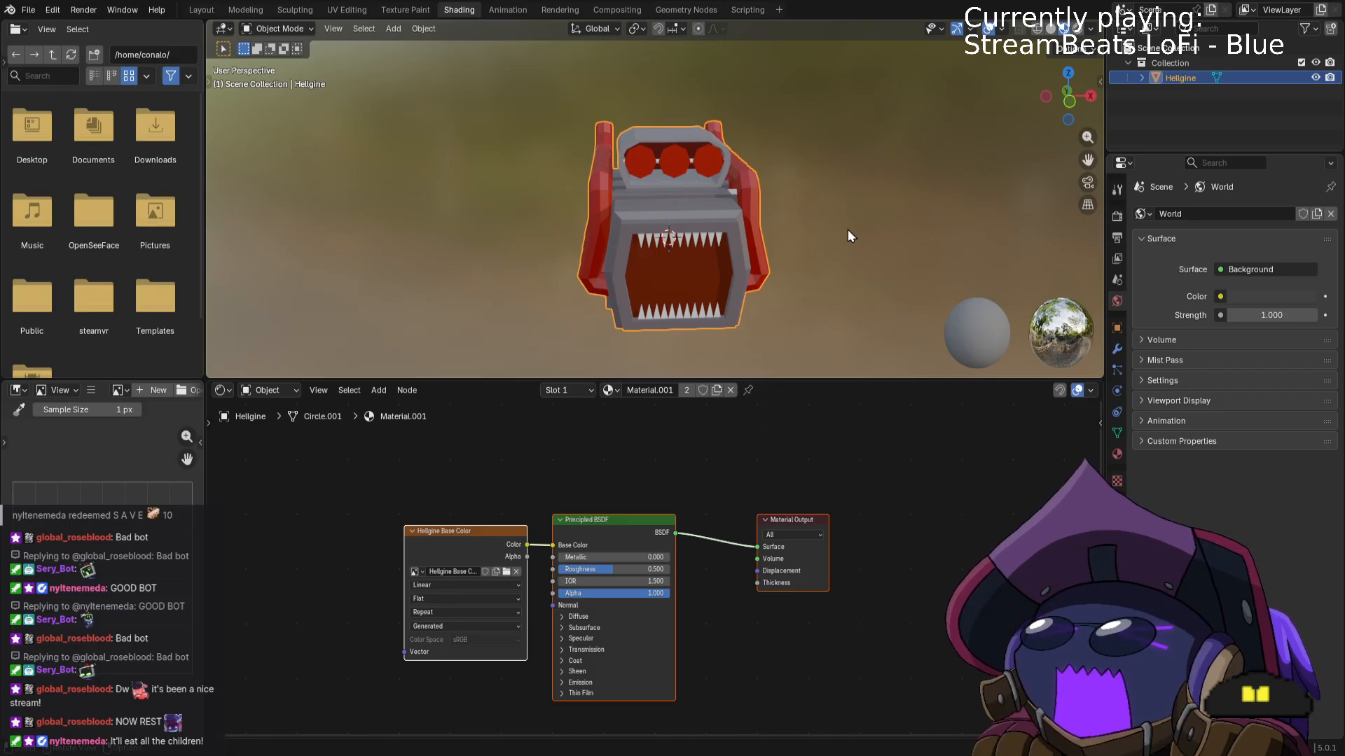
middle_drag(944, 178, 881, 178)
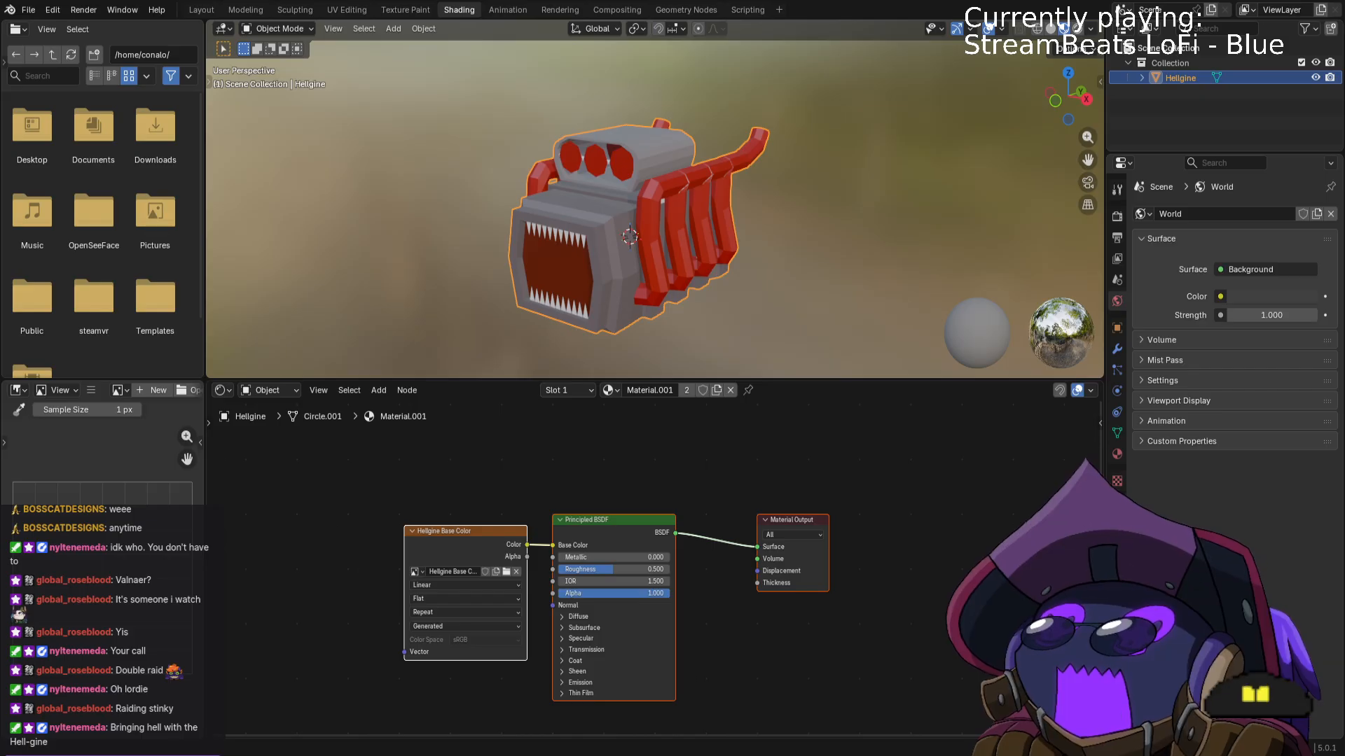
Switch to the stream chat, paste the raid message with its emotes four times and send it.
click(78, 730)
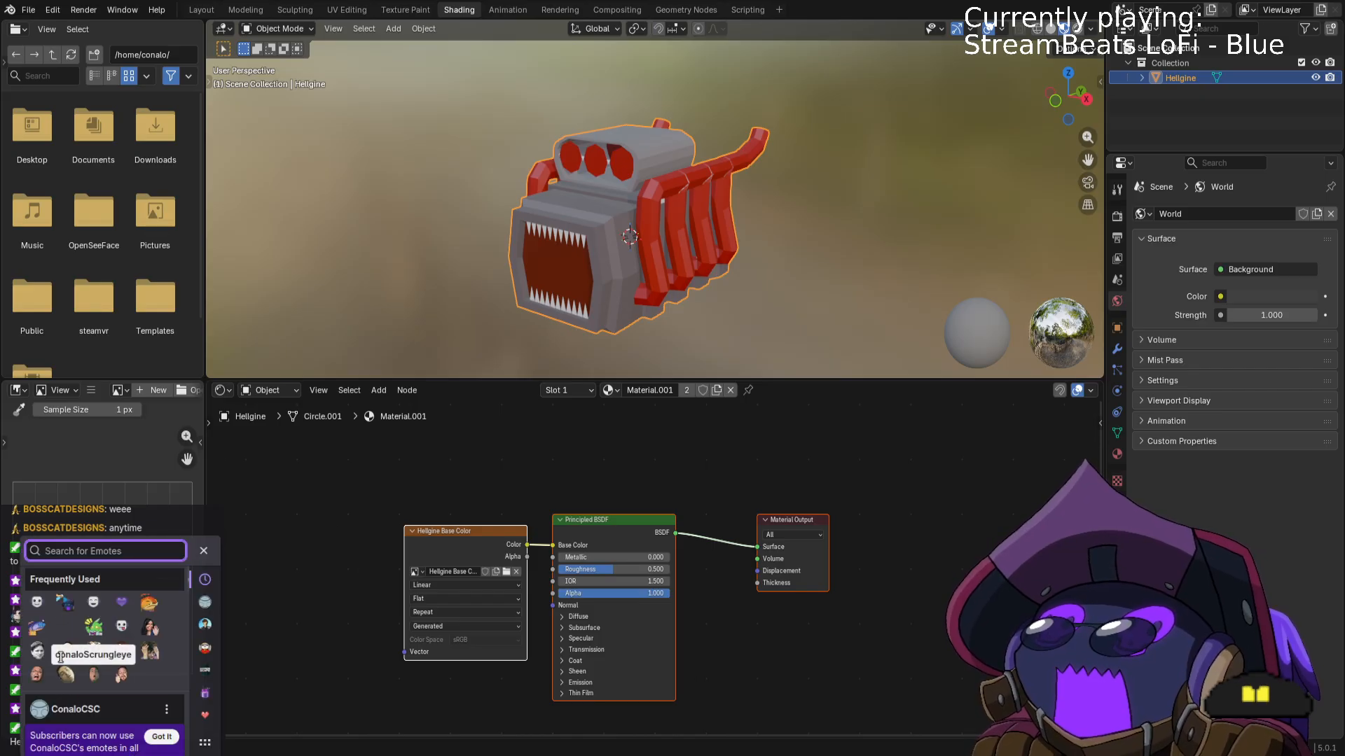
scroll(173, 678, down, 2)
scroll(168, 666, up, 2)
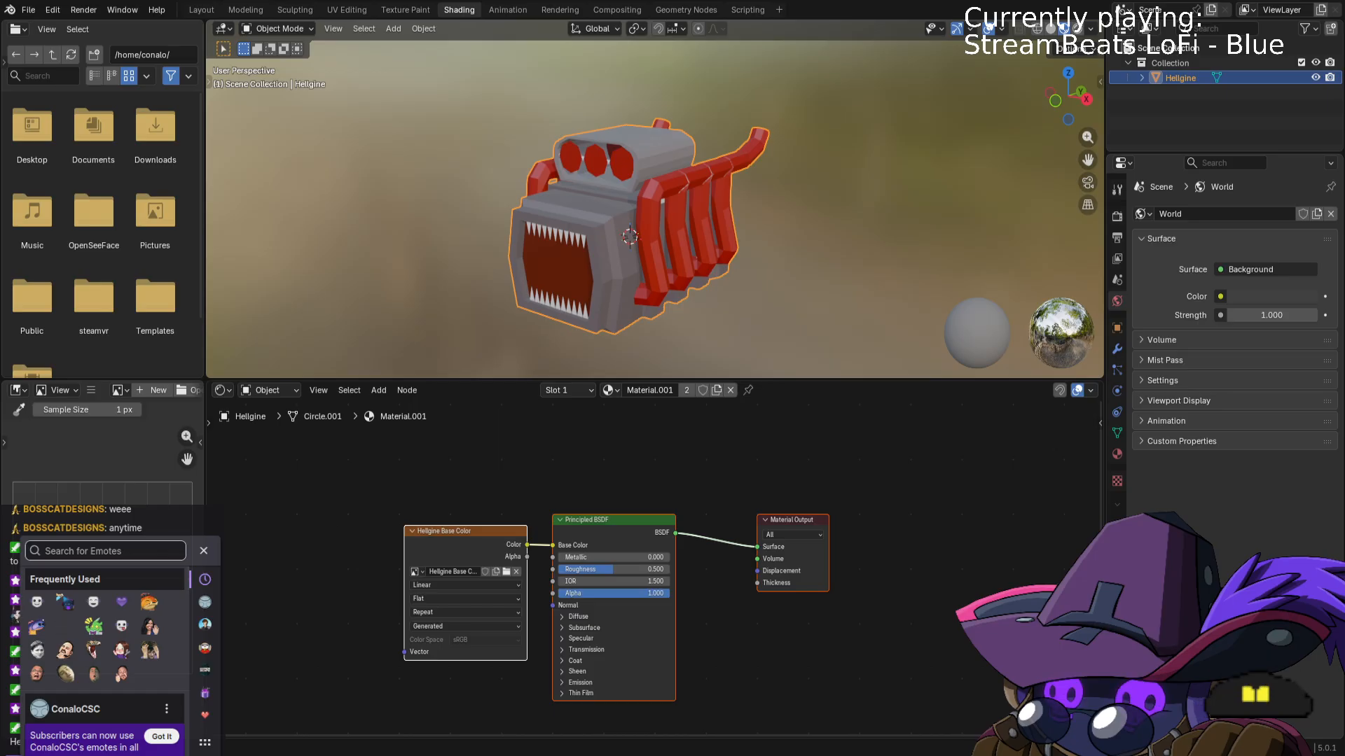
key(ctrl+v)
key(ctrl+v)
key(ctrl+v)
key(ctrl+v)
key(Return)
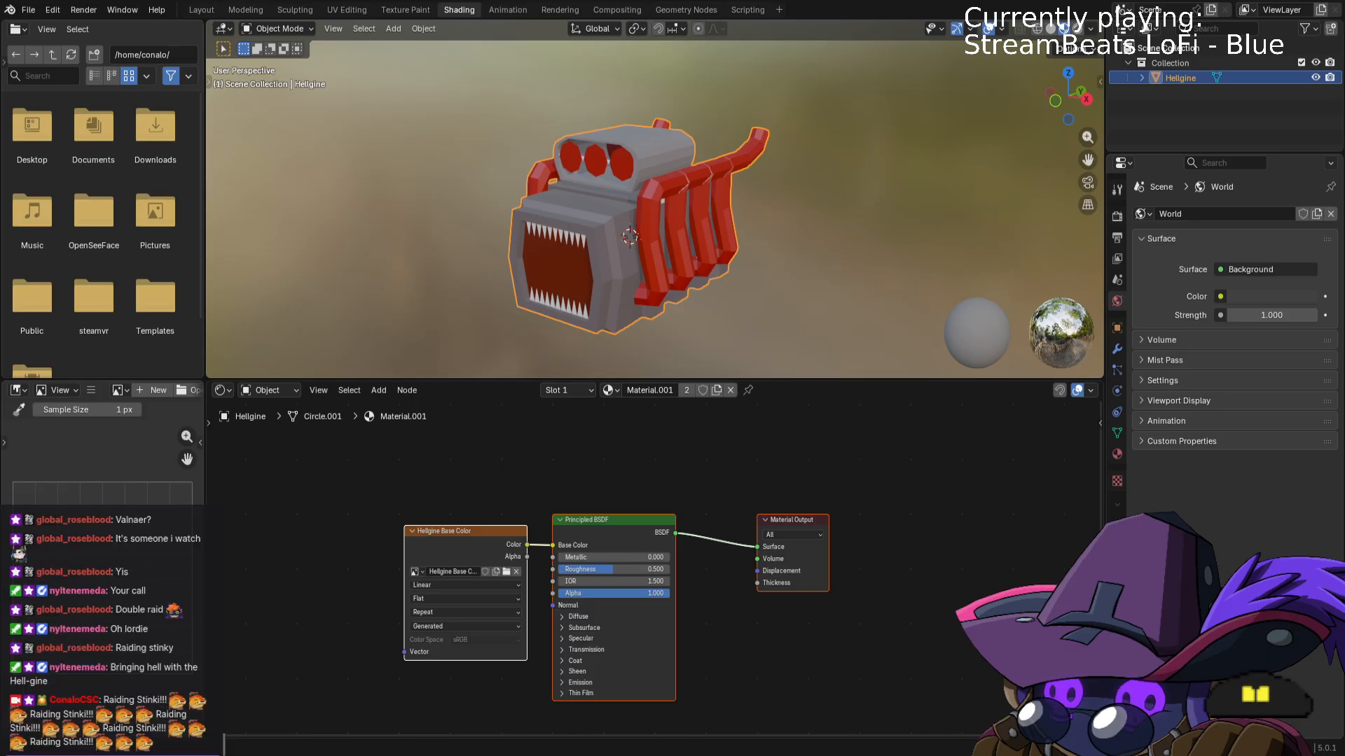